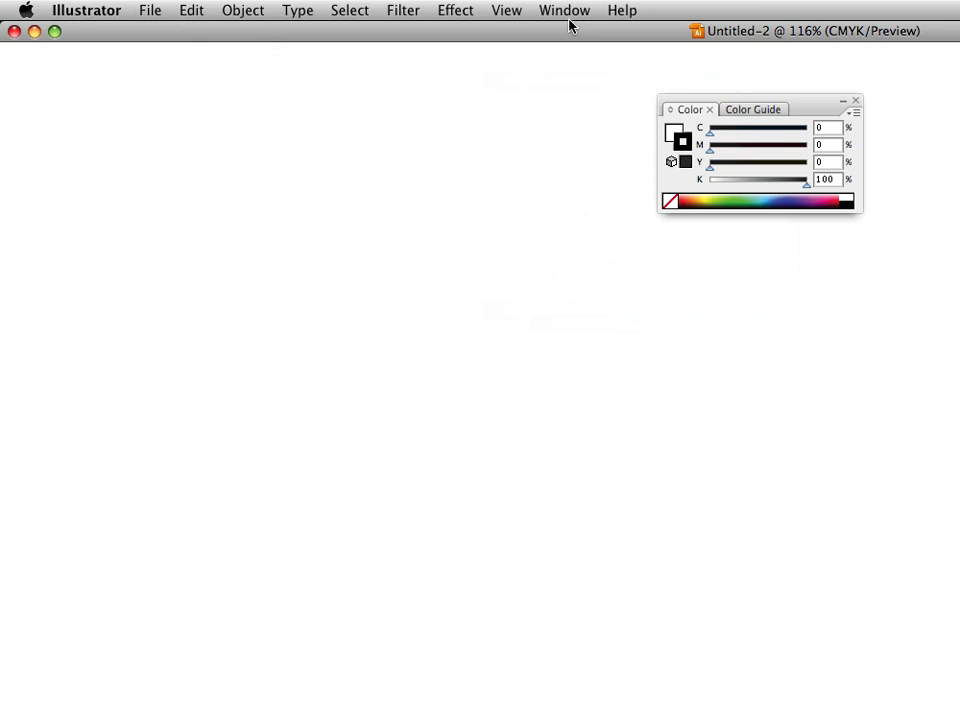
Step: Show the Gradient and Layers panels and stack them beneath the Color panel
{"action": "left_click", "coordinate": [566, 12]}
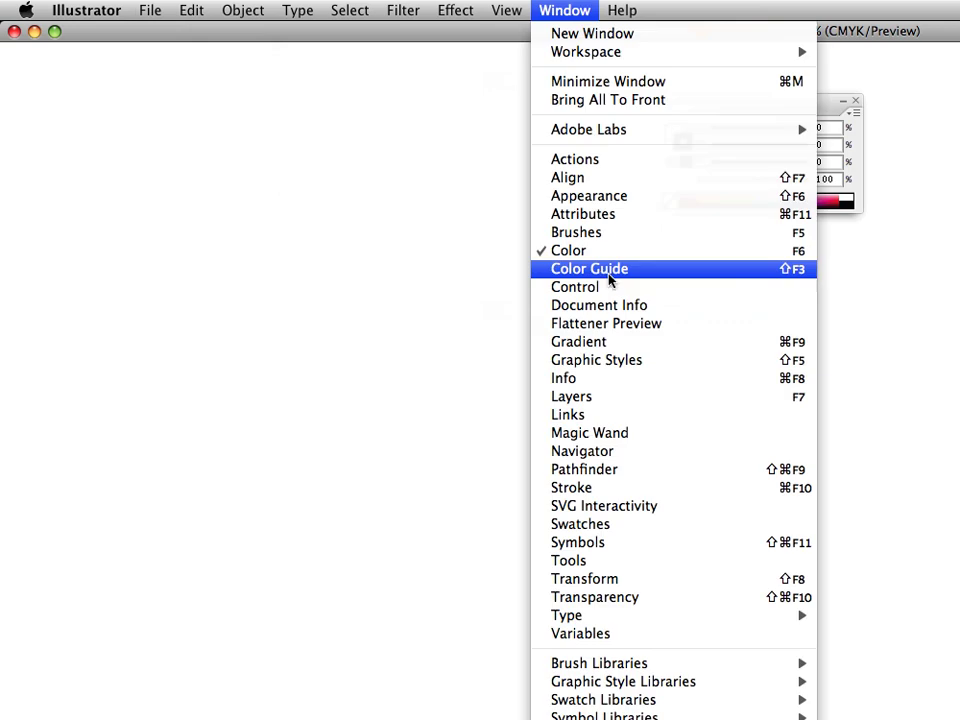
{"action": "left_click", "coordinate": [576, 342]}
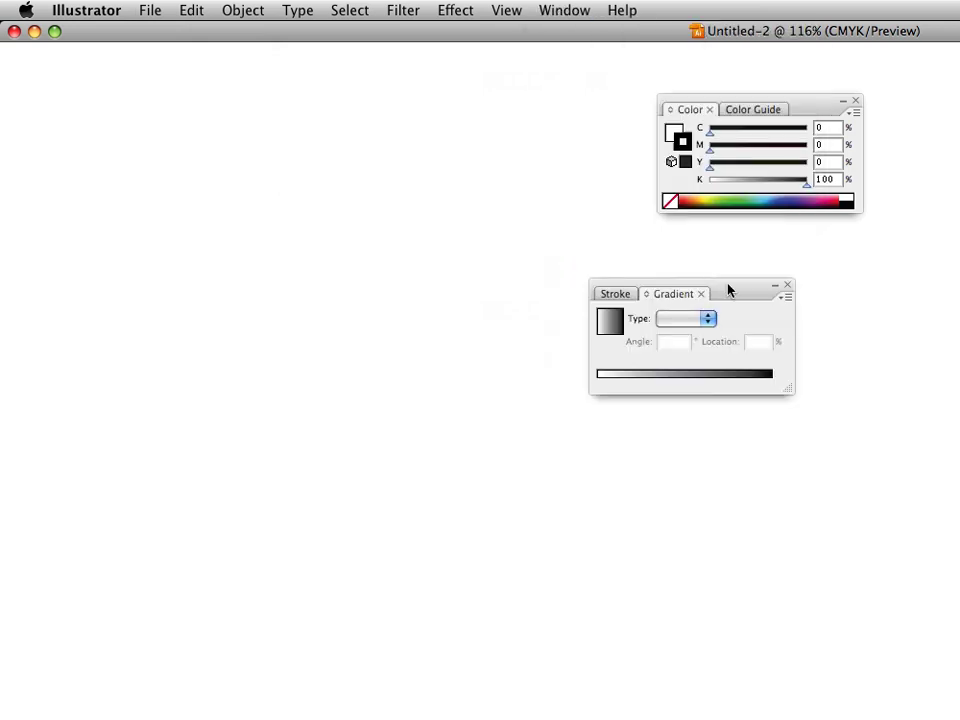
{"action": "left_click_drag", "start_coordinate": [728, 290], "coordinate": [791, 221]}
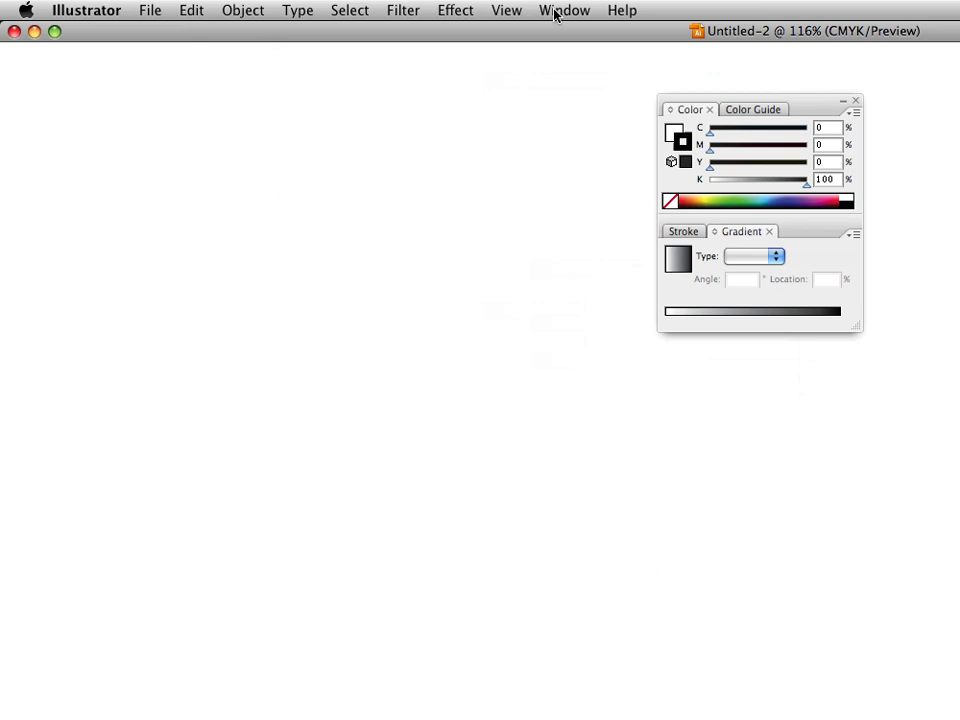
{"action": "left_click", "coordinate": [556, 14]}
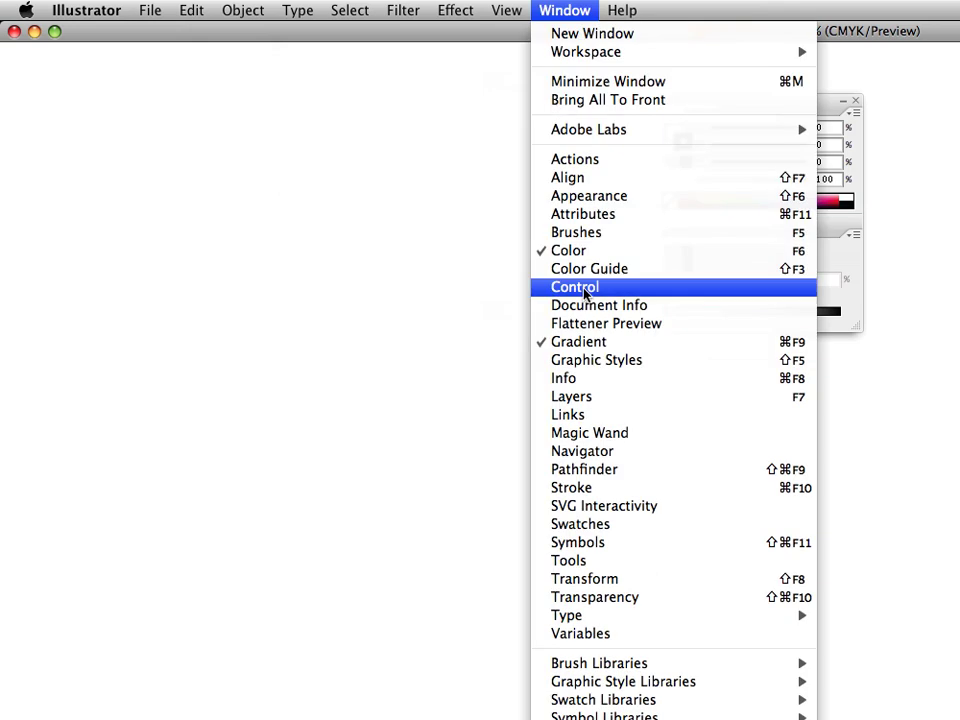
{"action": "left_click", "coordinate": [588, 397]}
{"action": "left_click_drag", "start_coordinate": [679, 424], "coordinate": [746, 347]}
Step: Show the Pathfinder and Tools panels and reposition the Tools panel beside the artwork area
{"action": "left_click", "coordinate": [564, 10]}
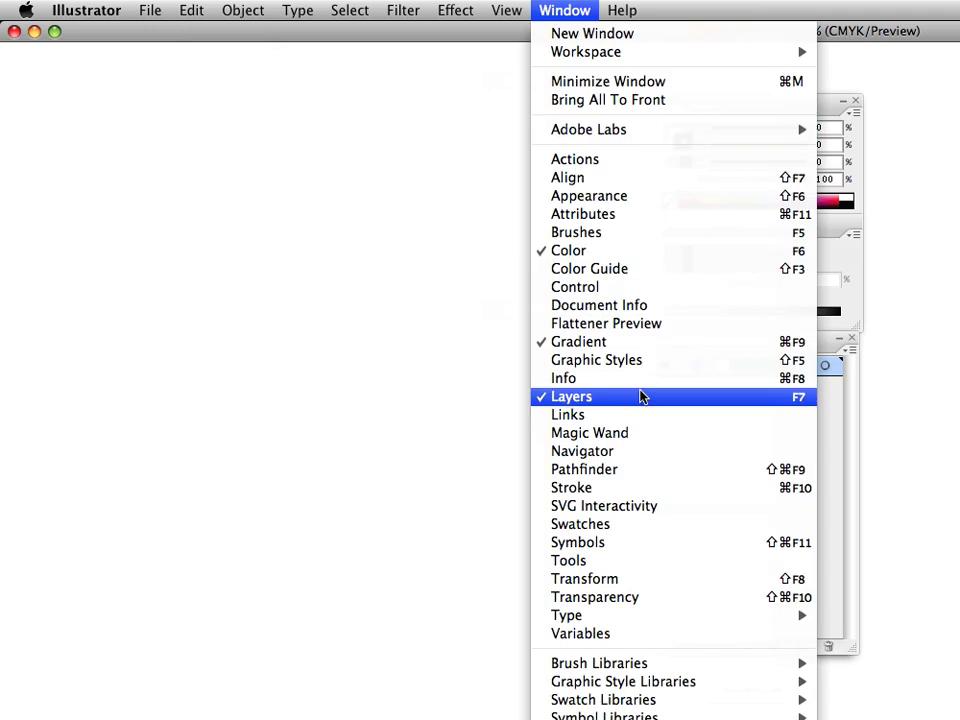
{"action": "left_click", "coordinate": [603, 470]}
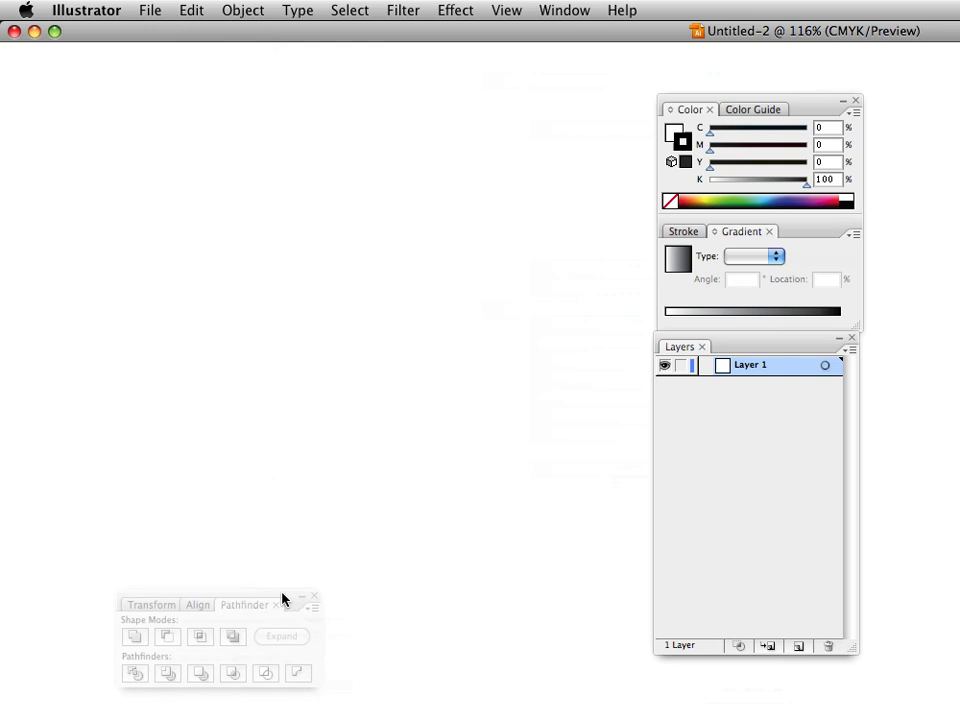
{"action": "left_click", "coordinate": [564, 10]}
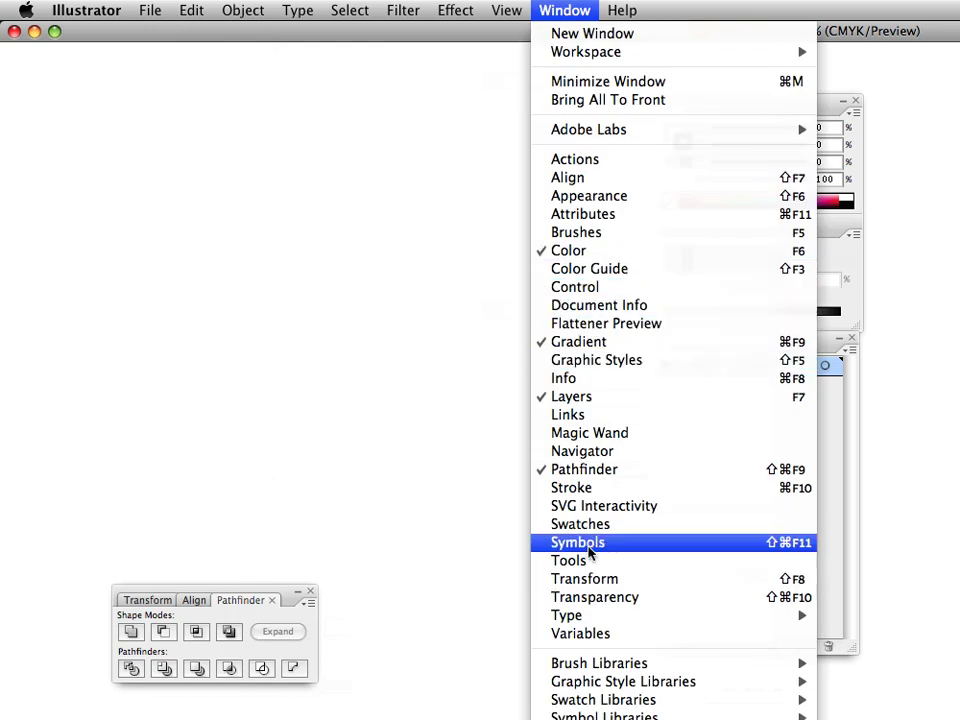
{"action": "left_click", "coordinate": [558, 560]}
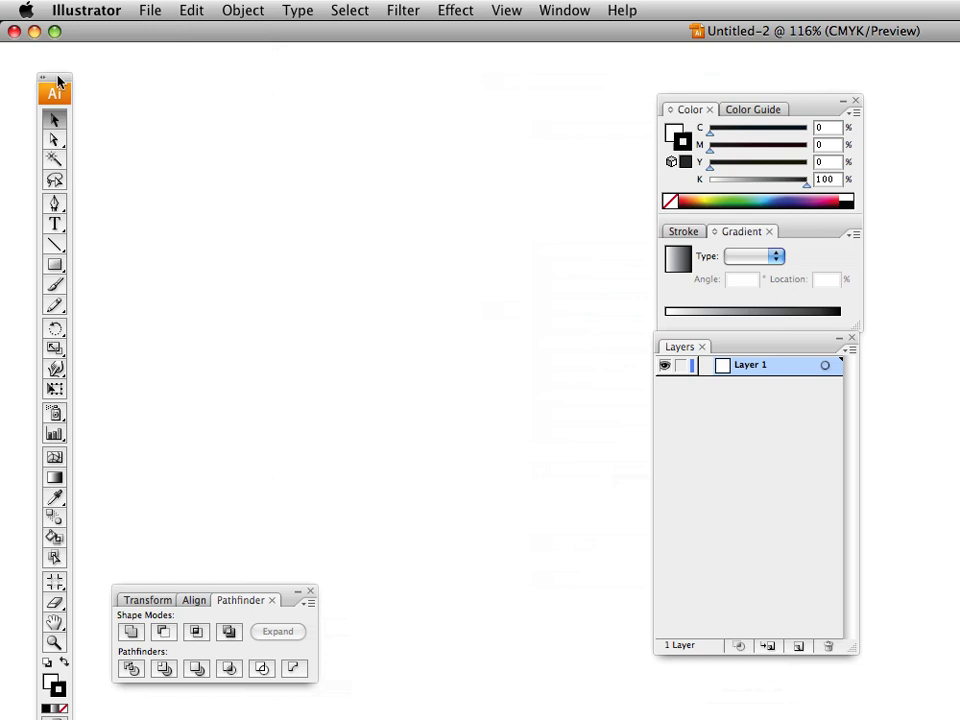
{"action": "mouse_move", "coordinate": [55, 76]}
{"action": "left_mouse_down"}
{"action": "mouse_move", "coordinate": [58, 62]}
{"action": "mouse_move", "coordinate": [68, 72]}
{"action": "left_mouse_up"}
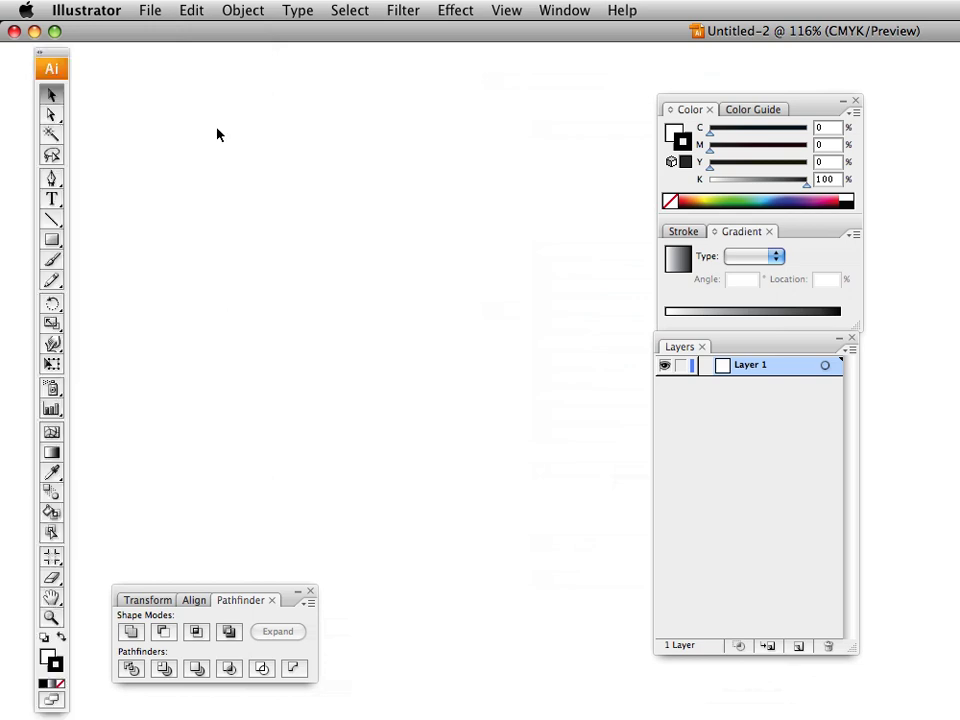
Step: Show the Transparency panel and place it directly beneath the Layers panel
{"action": "left_click", "coordinate": [556, 10]}
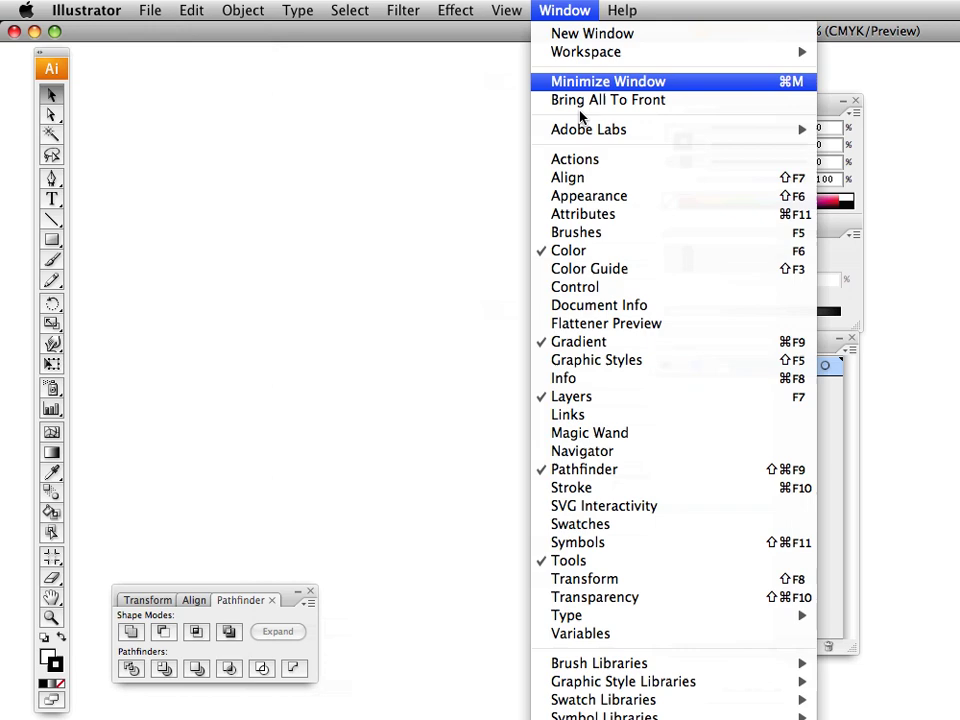
{"action": "left_click", "coordinate": [605, 597]}
{"action": "left_click_drag", "start_coordinate": [690, 94], "coordinate": [750, 662]}
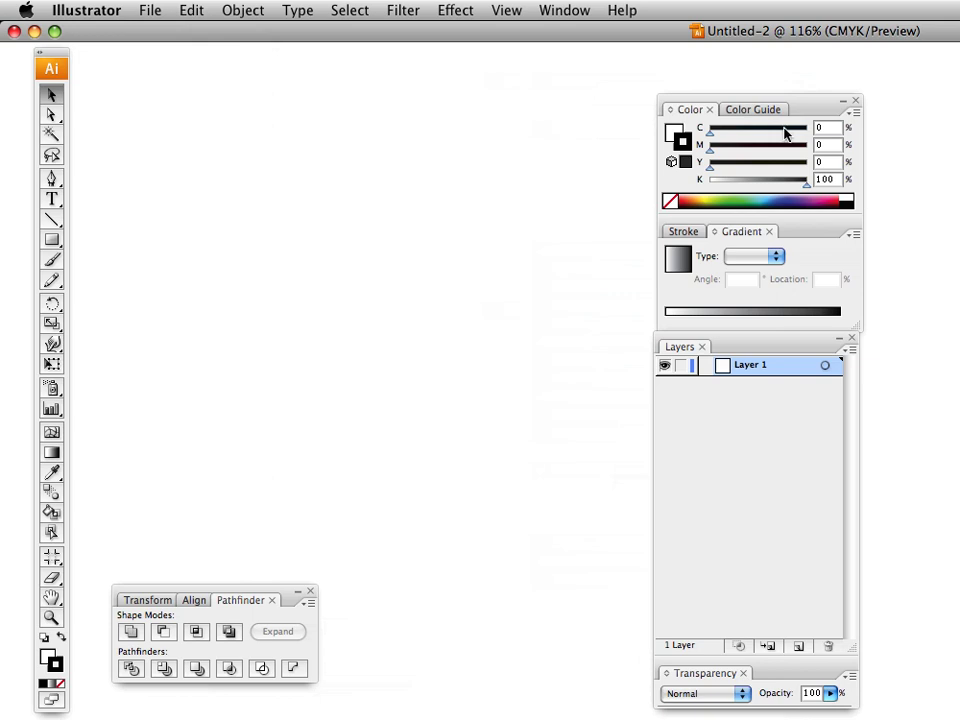
Step: Save the current panel arrangement as a workspace named Tutorial
{"action": "left_click", "coordinate": [564, 11]}
{"action": "mouse_move", "coordinate": [590, 55]}
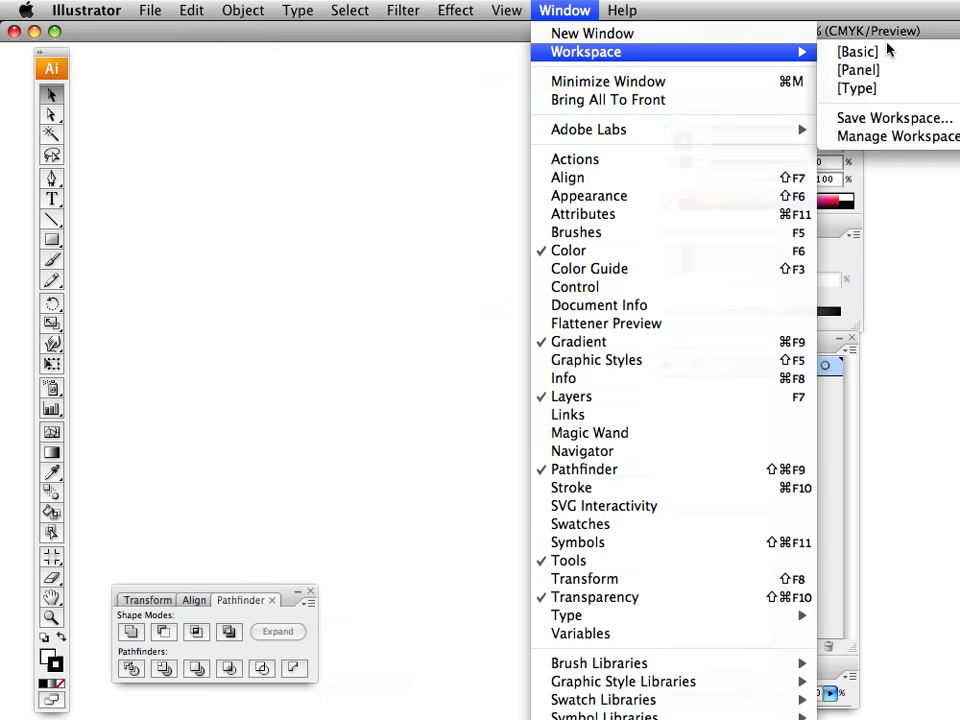
{"action": "left_click", "coordinate": [857, 120]}
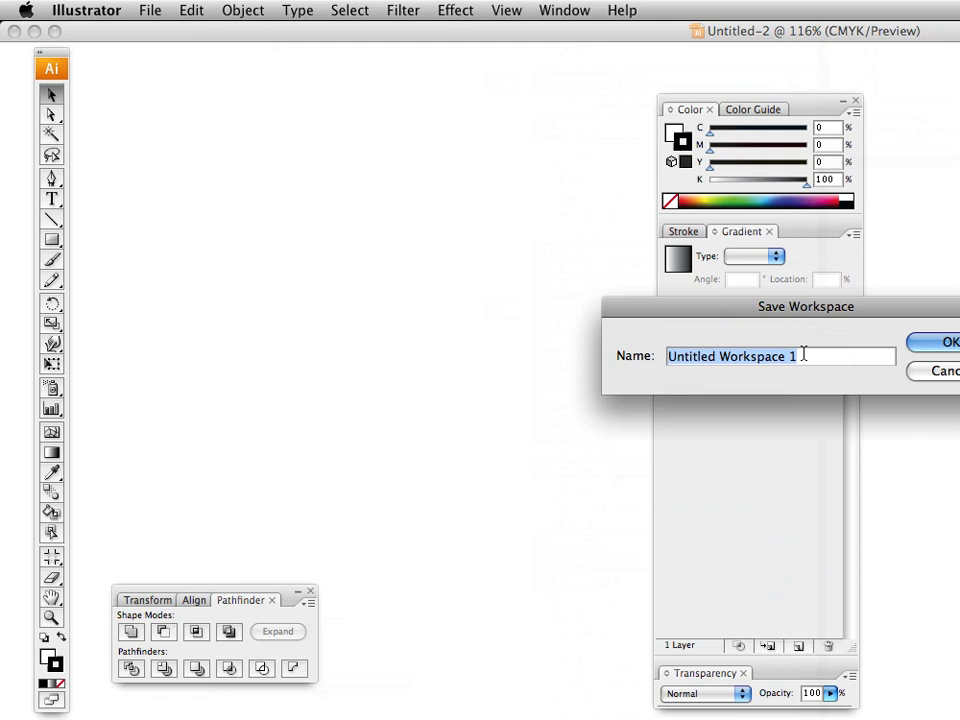
{"action": "type", "text": "t"}
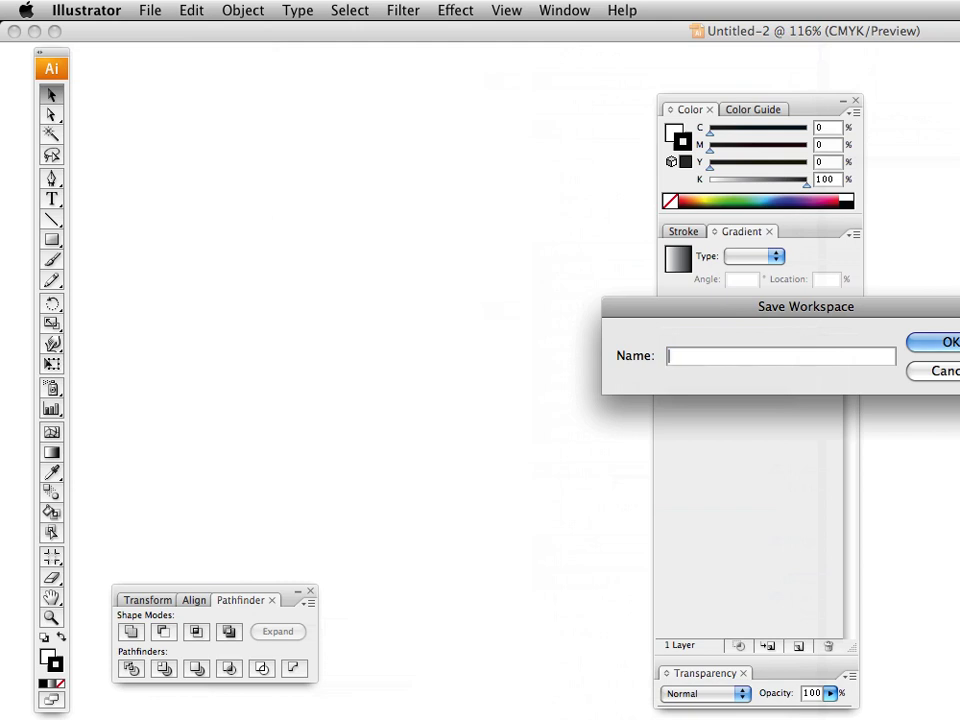
{"action": "type", "text": "Tutorial"}
{"action": "left_click", "coordinate": [944, 342]}
Step: Load the saved Tutorial workspace
{"action": "left_click", "coordinate": [578, 11]}
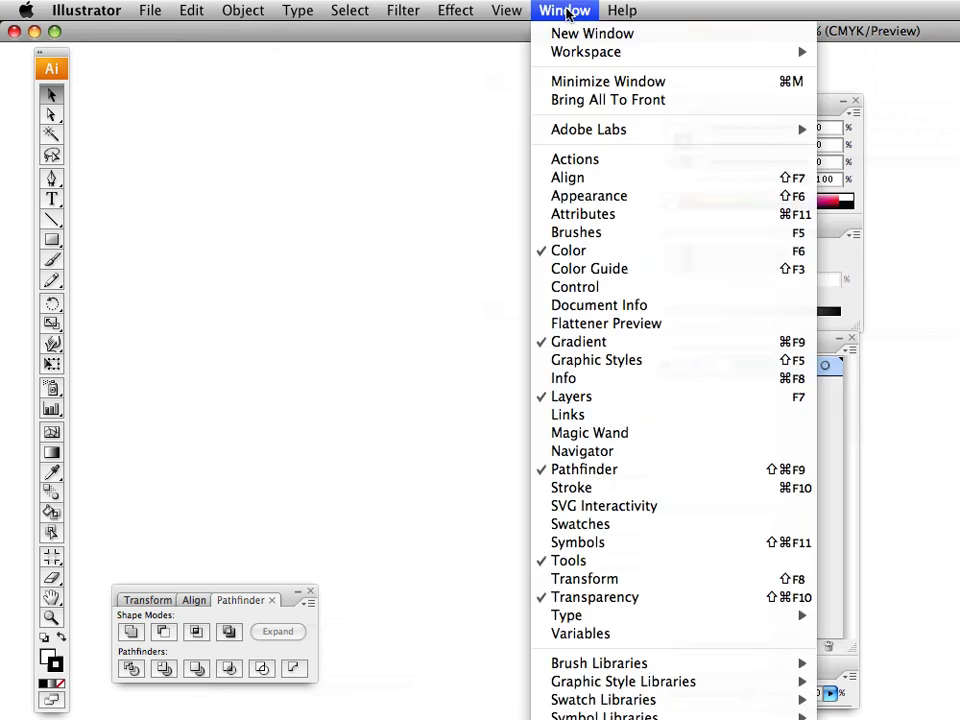
{"action": "mouse_move", "coordinate": [648, 55]}
{"action": "left_click", "coordinate": [862, 52]}
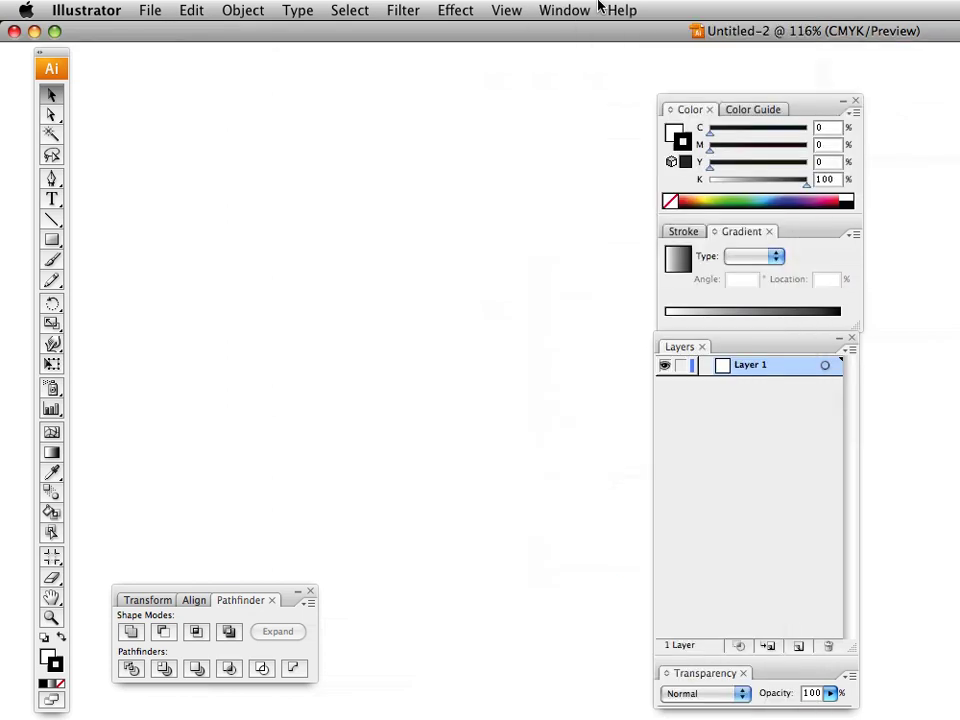
{"action": "left_click", "coordinate": [565, 11]}
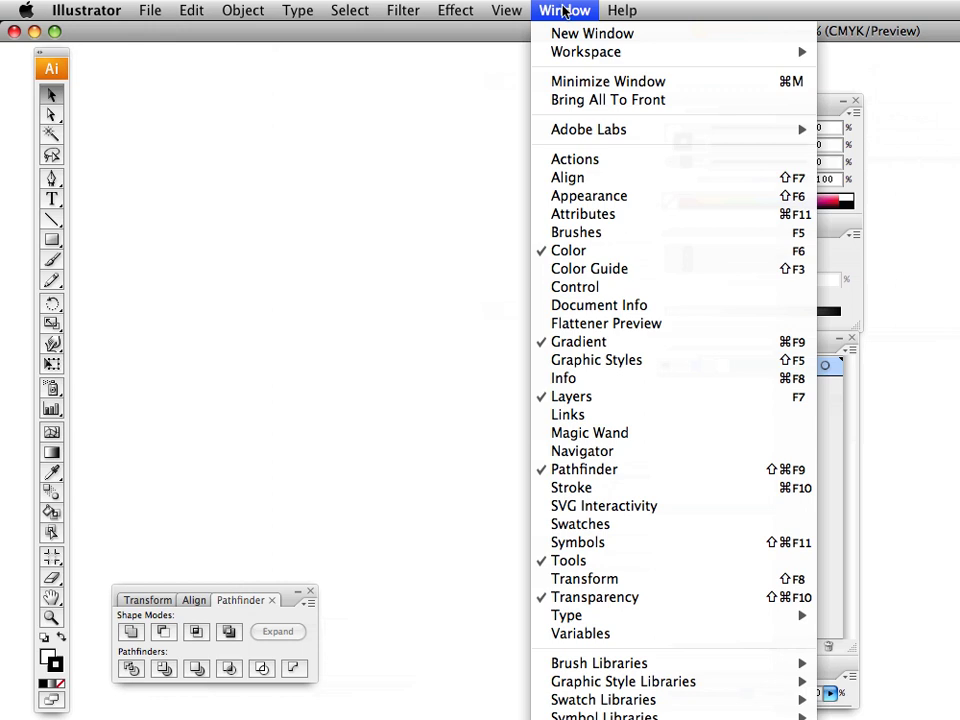
{"action": "left_click", "coordinate": [565, 10]}
Step: Close the Color and Gradient, Layers and Transparency, and Pathfinder panel groups
{"action": "left_click", "coordinate": [855, 101]}
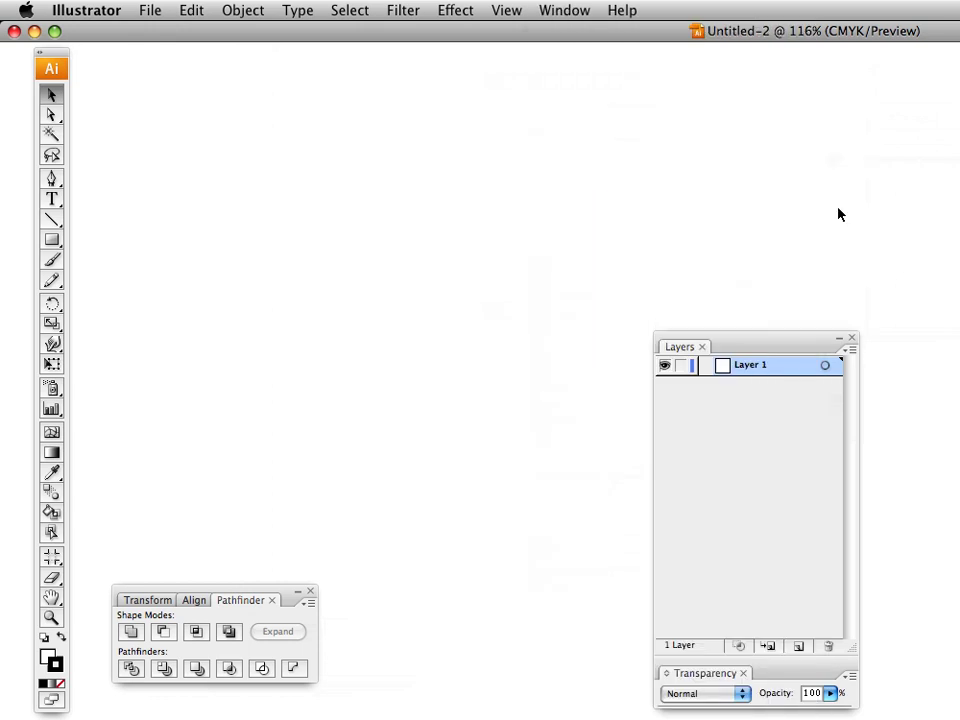
{"action": "left_click", "coordinate": [851, 338]}
{"action": "left_click", "coordinate": [310, 591]}
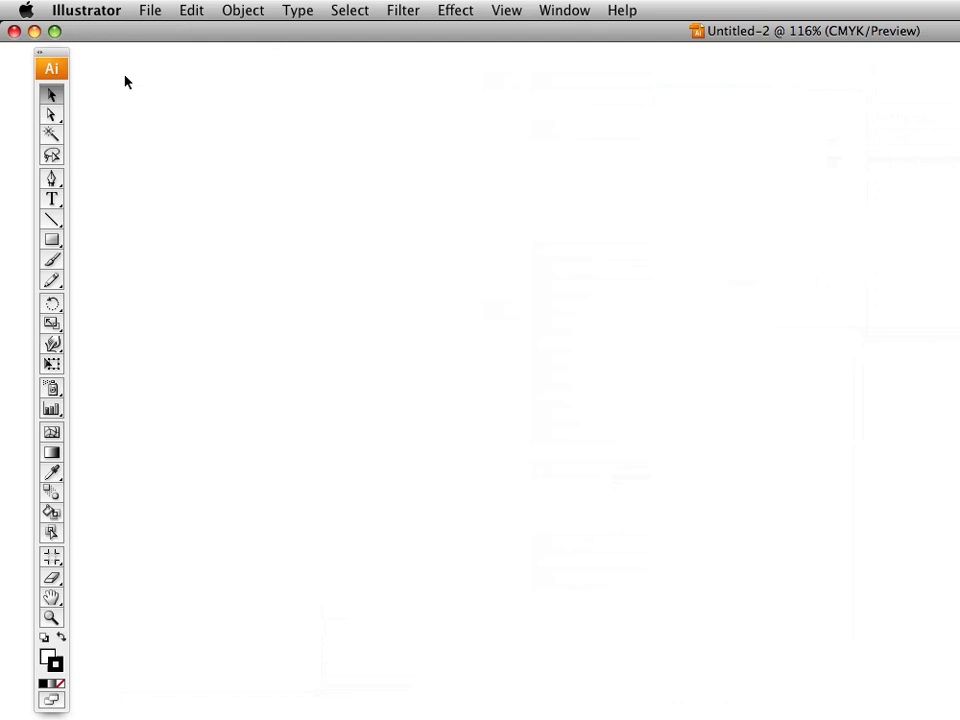
Step: Restore the closed panels by loading the Tutorial workspace
{"action": "left_click", "coordinate": [566, 12]}
{"action": "mouse_move", "coordinate": [562, 55]}
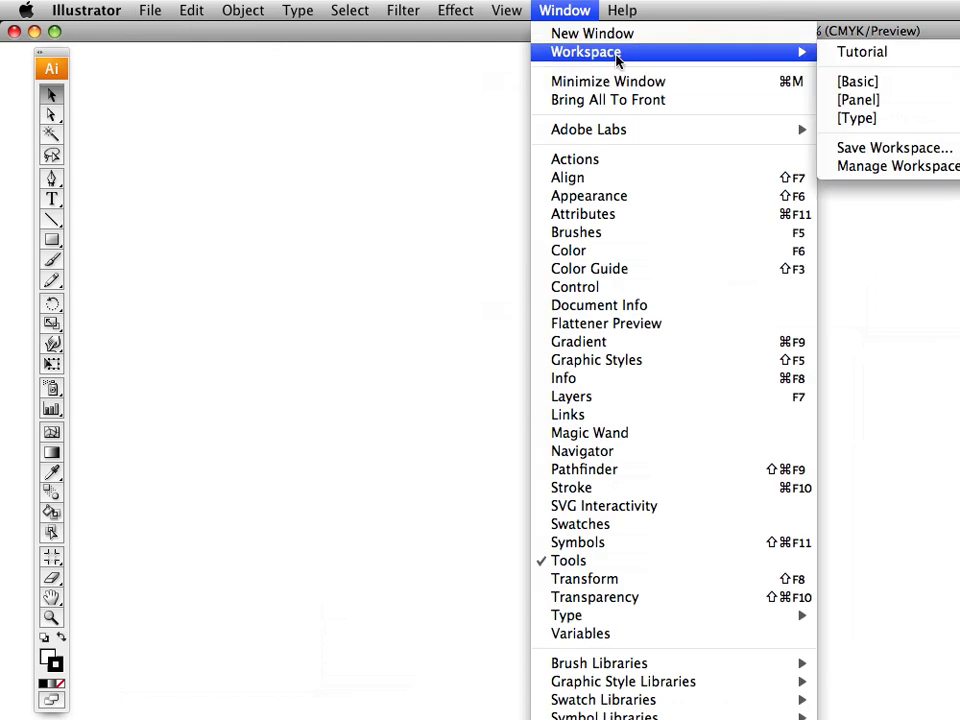
{"action": "left_click", "coordinate": [855, 55]}
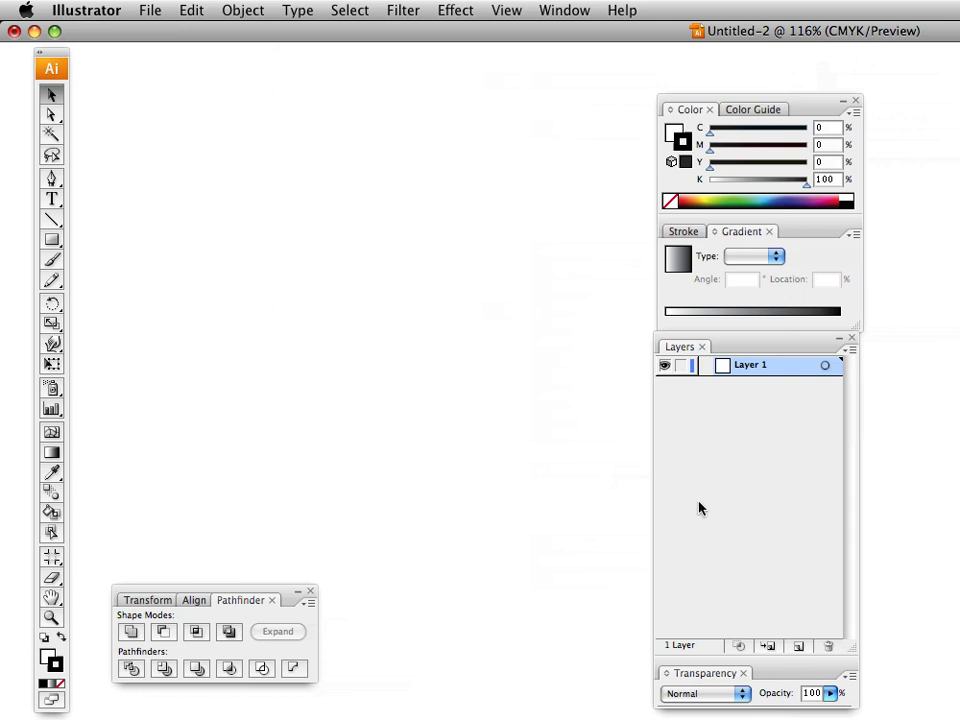
Step: Place sketch_1.jpg from the Examples folder as a linked image and move it away from the panels
{"action": "left_click", "coordinate": [148, 11]}
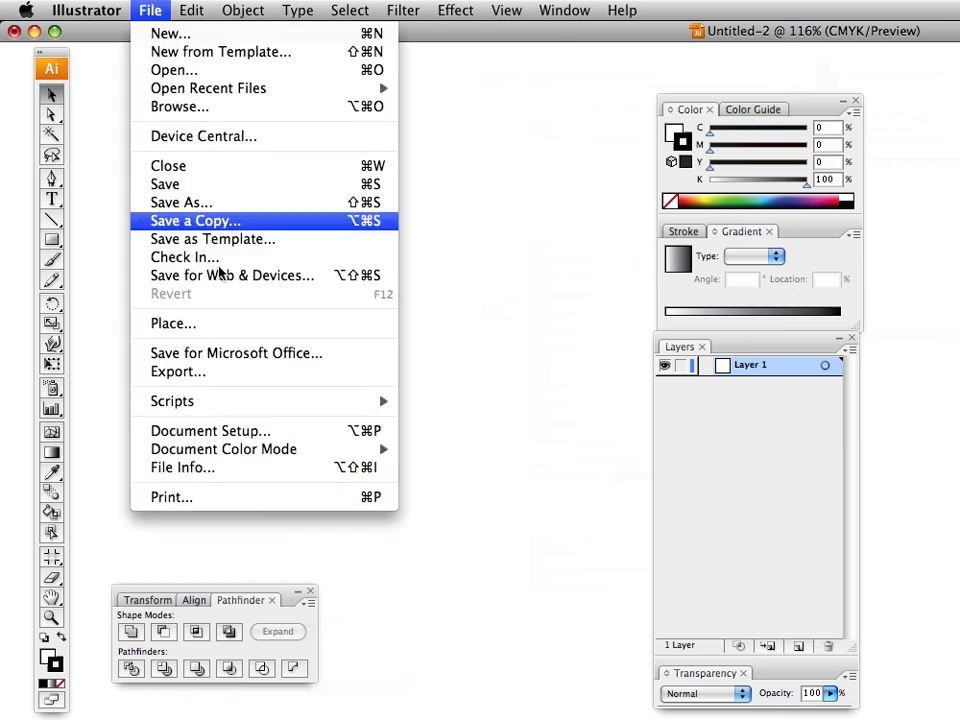
{"action": "left_click", "coordinate": [173, 324]}
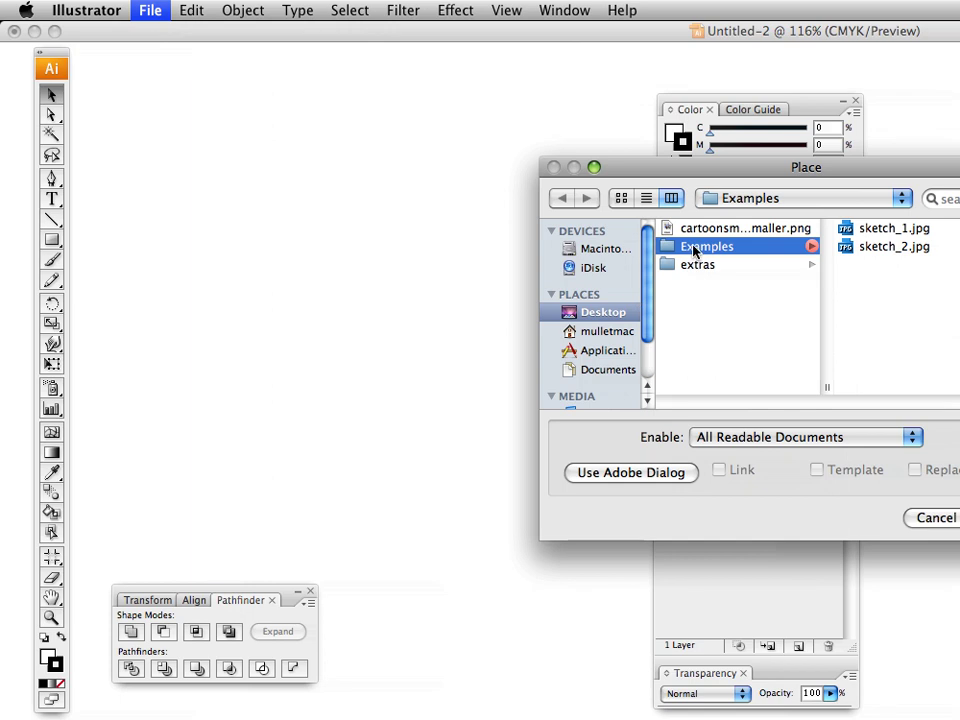
{"action": "left_click_drag", "start_coordinate": [838, 168], "coordinate": [556, 165]}
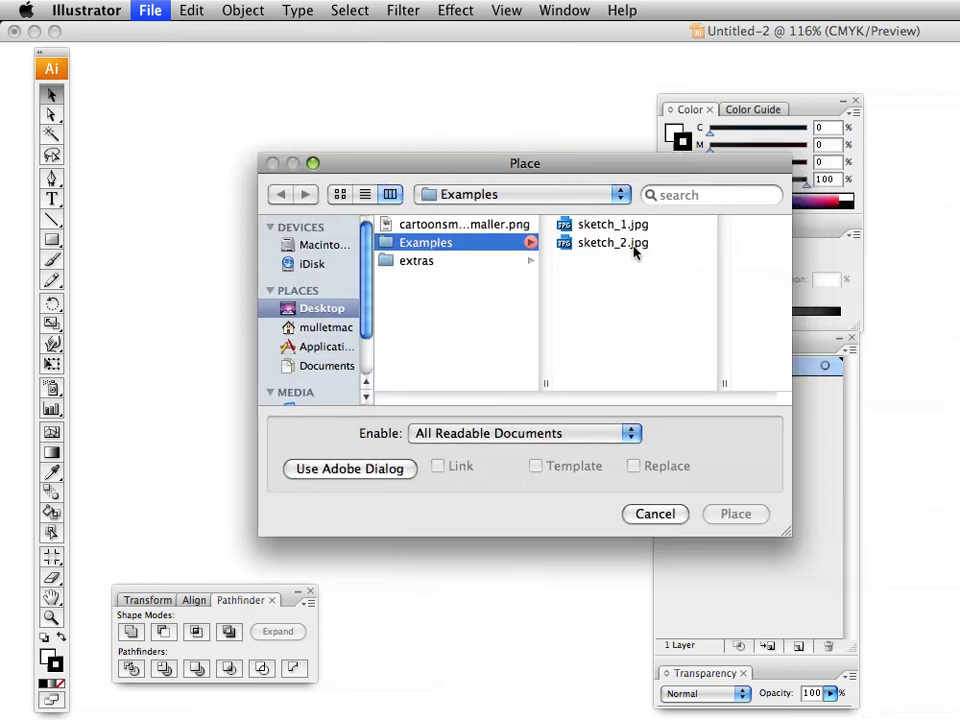
{"action": "left_click", "coordinate": [620, 226]}
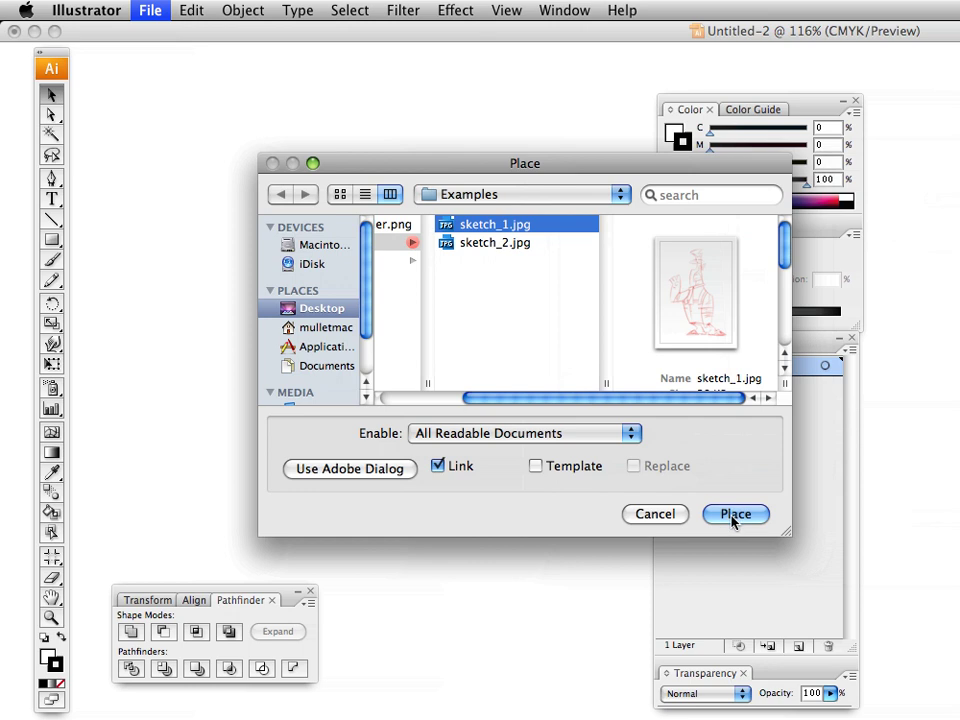
{"action": "left_click", "coordinate": [735, 515]}
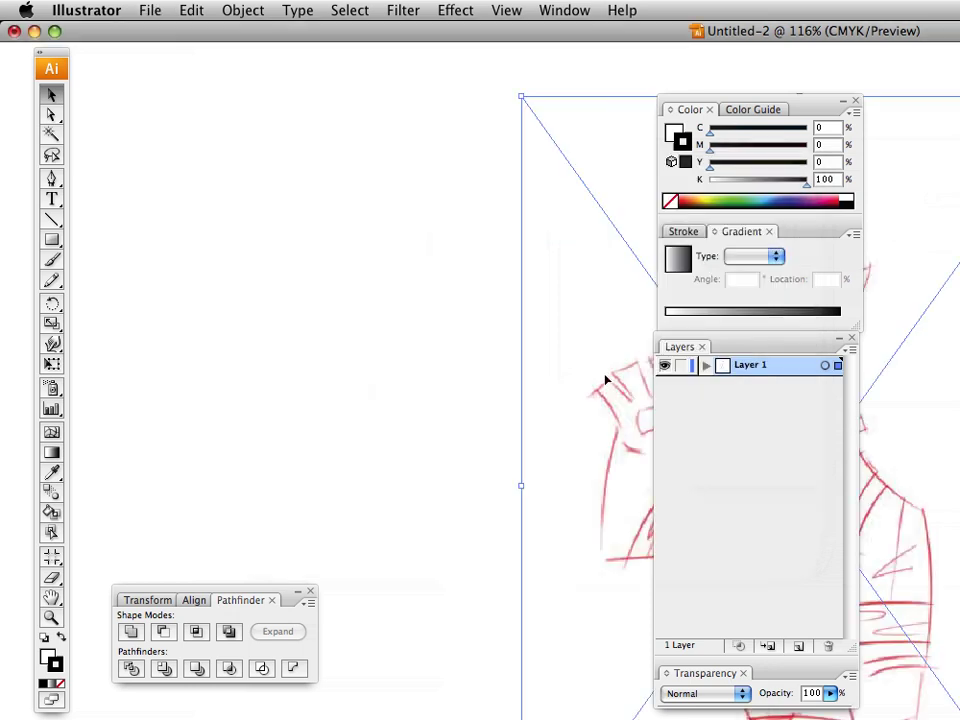
{"action": "mouse_move", "coordinate": [606, 381]}
{"action": "left_mouse_down"}
{"action": "mouse_move", "coordinate": [499, 343]}
{"action": "mouse_move", "coordinate": [337, 309]}
{"action": "mouse_move", "coordinate": [356, 300]}
{"action": "mouse_move", "coordinate": [352, 336]}
{"action": "mouse_move", "coordinate": [366, 306]}
{"action": "mouse_move", "coordinate": [370, 325]}
{"action": "left_mouse_up"}
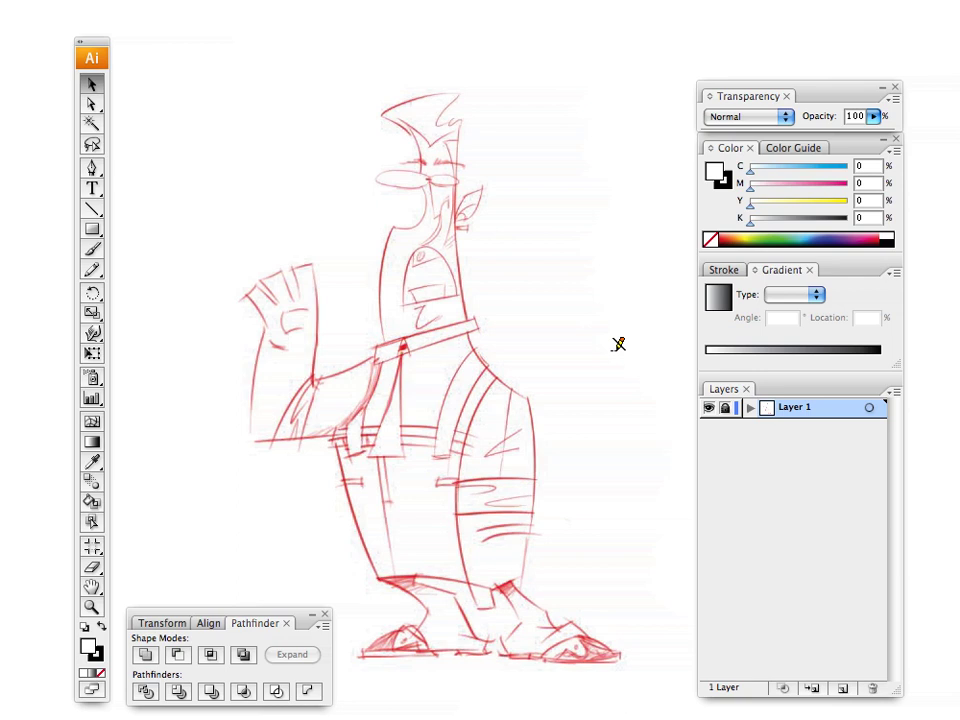
Step: Add a new layer above the locked sketch layer
{"action": "left_click", "coordinate": [91, 607]}
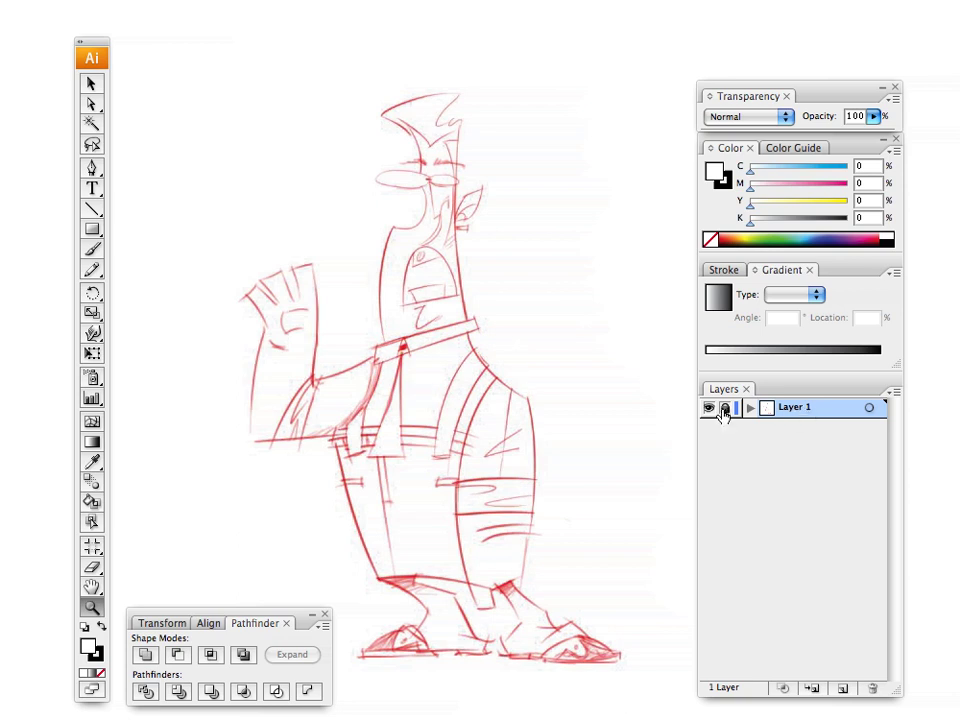
{"action": "key", "text": "v"}
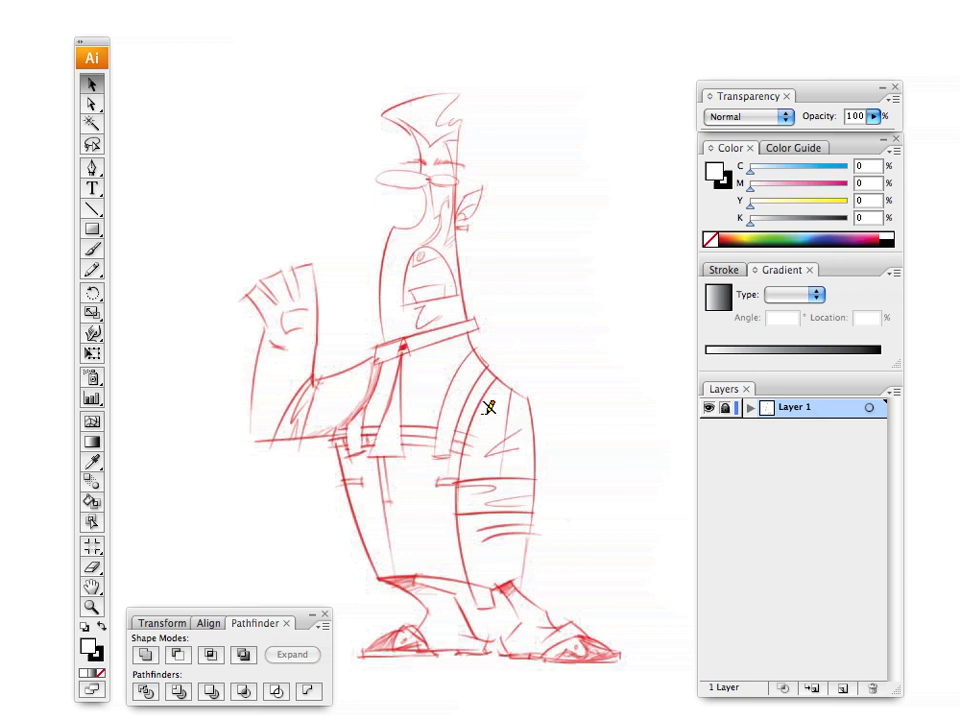
{"action": "left_click", "coordinate": [843, 689]}
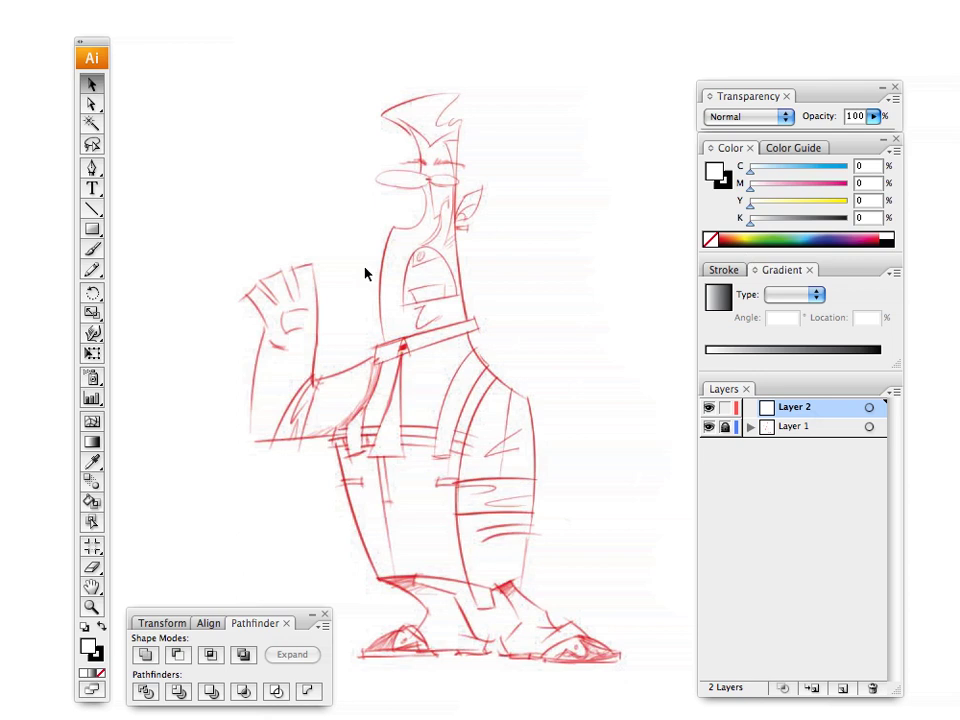
Step: Set the fill color to a magenta of C 21.57, M 89.8, Y 0, K 0 for tracing the character's head
{"action": "left_click", "coordinate": [91, 607]}
{"action": "left_click", "coordinate": [418, 277]}
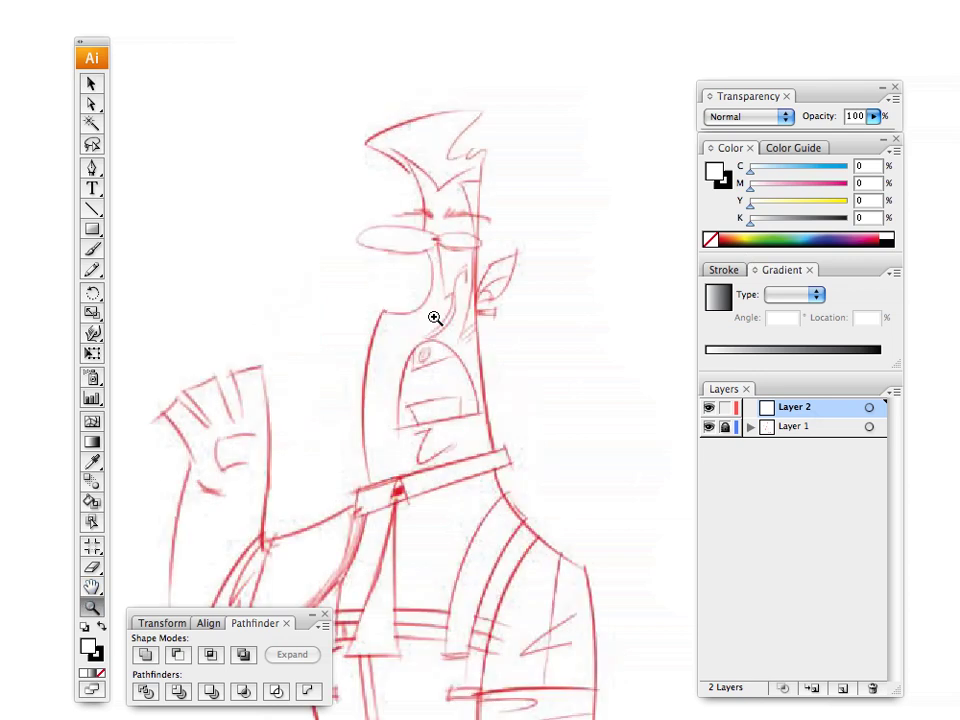
{"action": "left_click", "coordinate": [399, 439]}
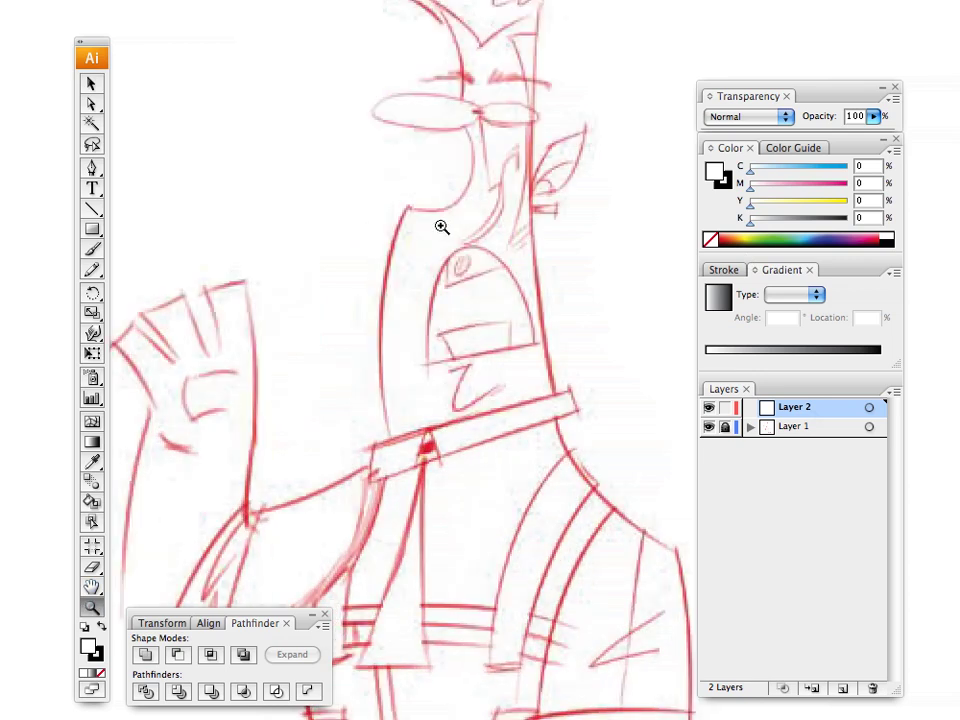
{"action": "left_click_drag", "start_coordinate": [443, 255], "coordinate": [462, 378]}
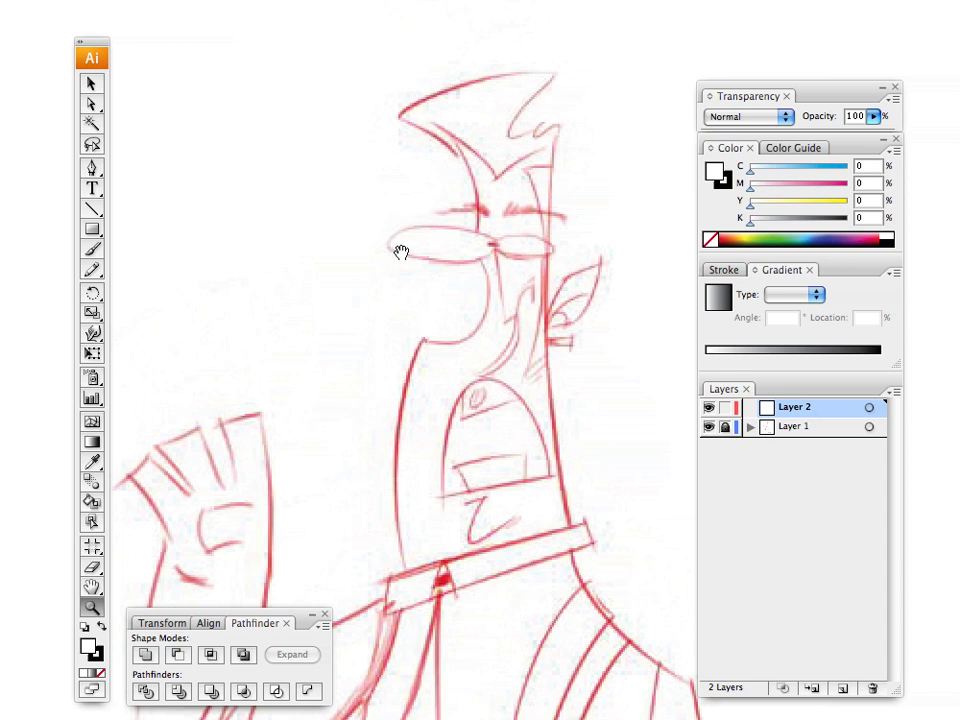
{"action": "left_click_drag", "start_coordinate": [405, 252], "coordinate": [482, 328]}
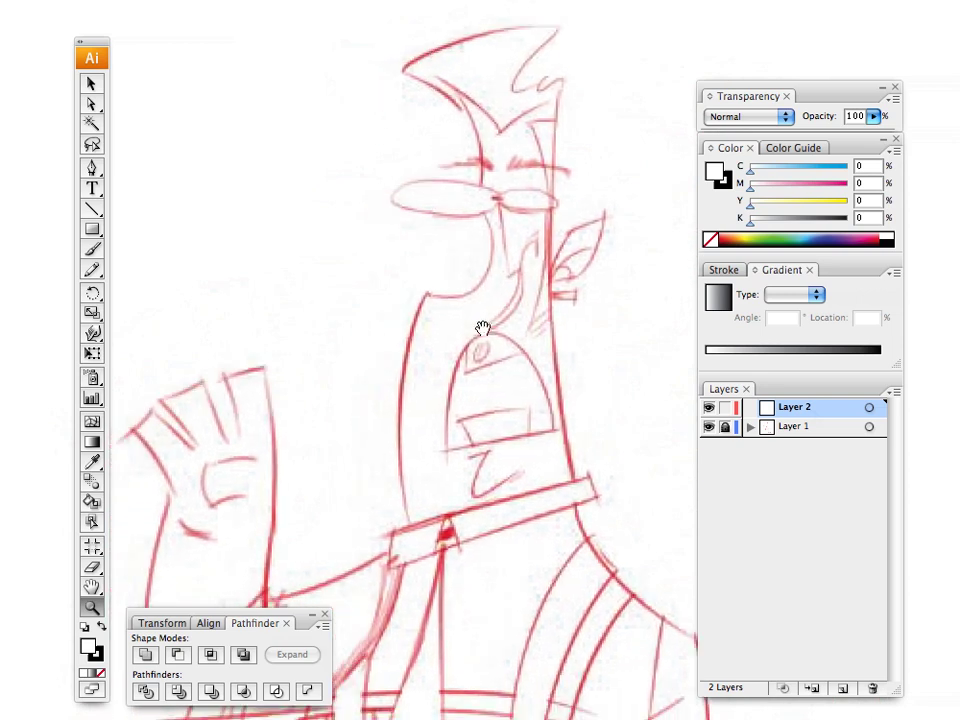
{"action": "left_click", "coordinate": [868, 236]}
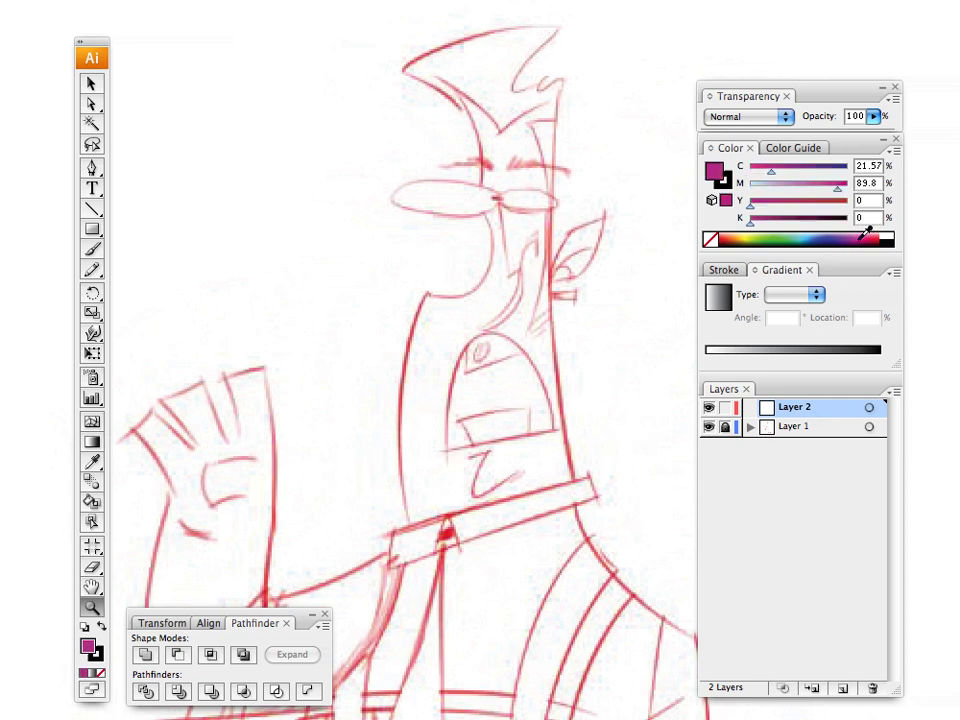
Step: Remove the stroke and set the fill to a purple of C 28.63, M 86.67, Y 0, K 0
{"action": "left_click", "coordinate": [99, 657]}
{"action": "left_click", "coordinate": [100, 674]}
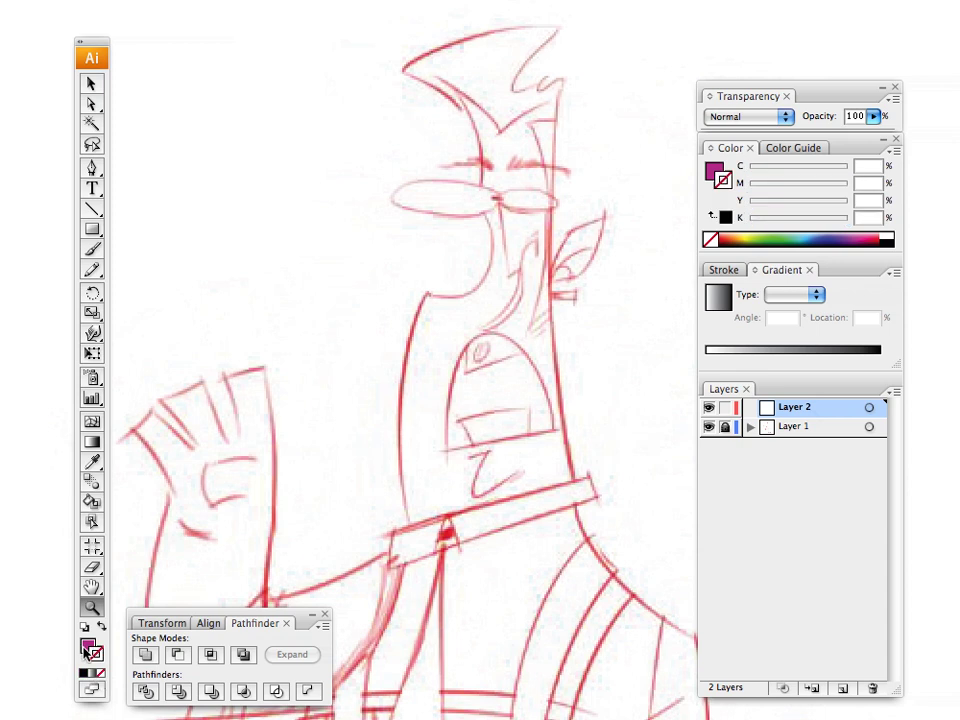
{"action": "key", "text": "x"}
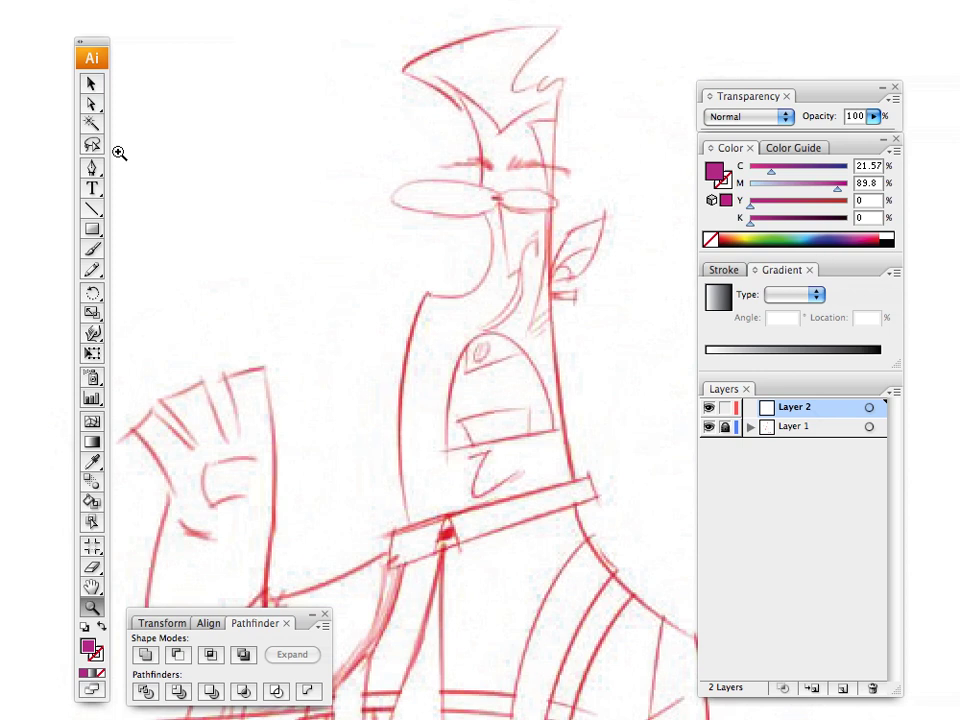
{"action": "key", "text": "p"}
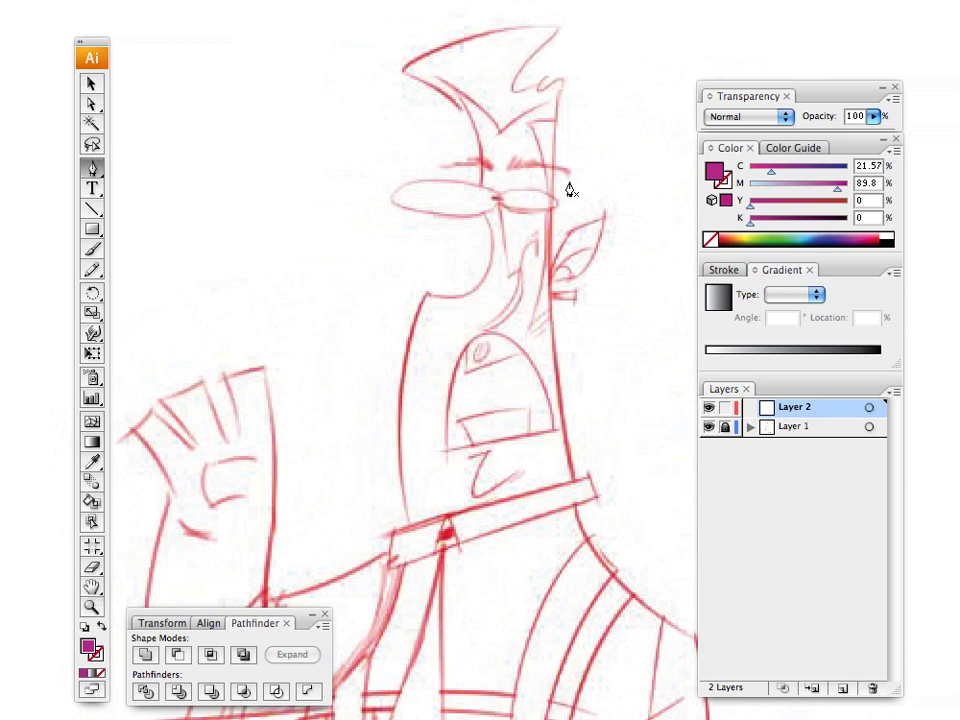
{"action": "left_click", "coordinate": [855, 242]}
{"action": "left_click", "coordinate": [857, 241]}
{"action": "left_click_drag", "start_coordinate": [860, 234], "coordinate": [857, 235]}
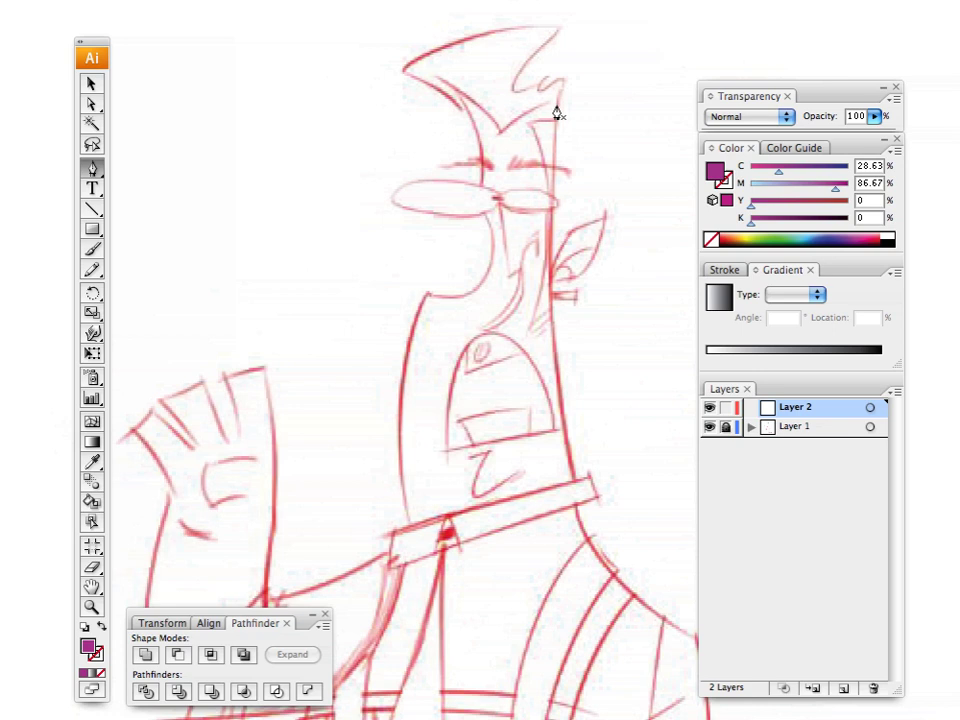
Step: Trace the head with the Pen tool down its back edge, along the collar line and up the front to the jaw corner
{"action": "left_click", "coordinate": [572, 414]}
{"action": "left_click_drag", "start_coordinate": [574, 481], "coordinate": [614, 690]}
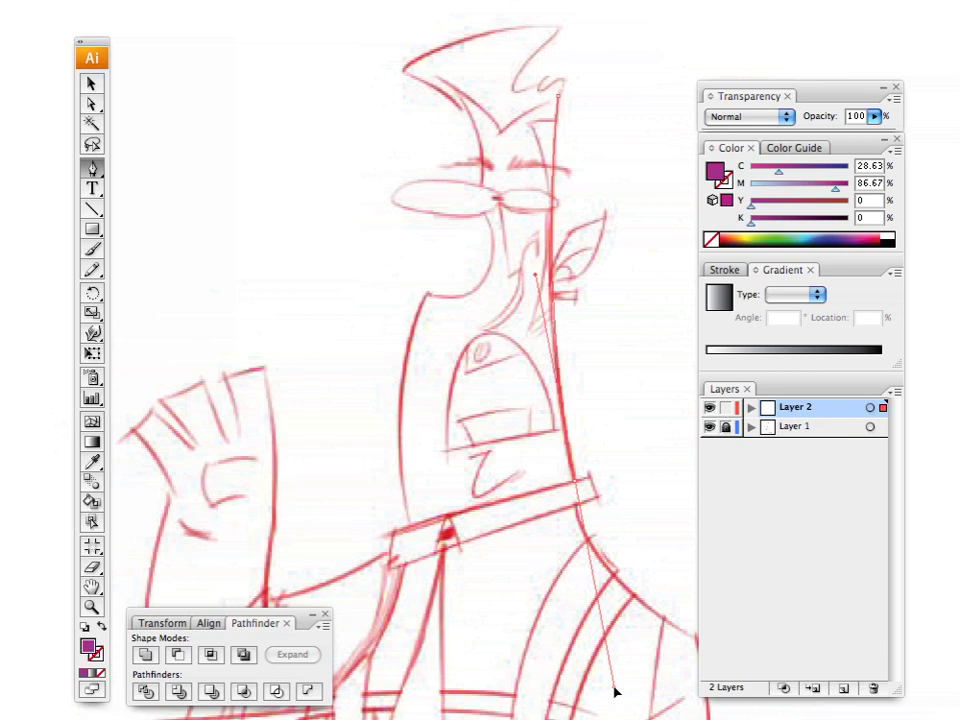
{"action": "left_click_drag", "start_coordinate": [614, 688], "coordinate": [614, 687]}
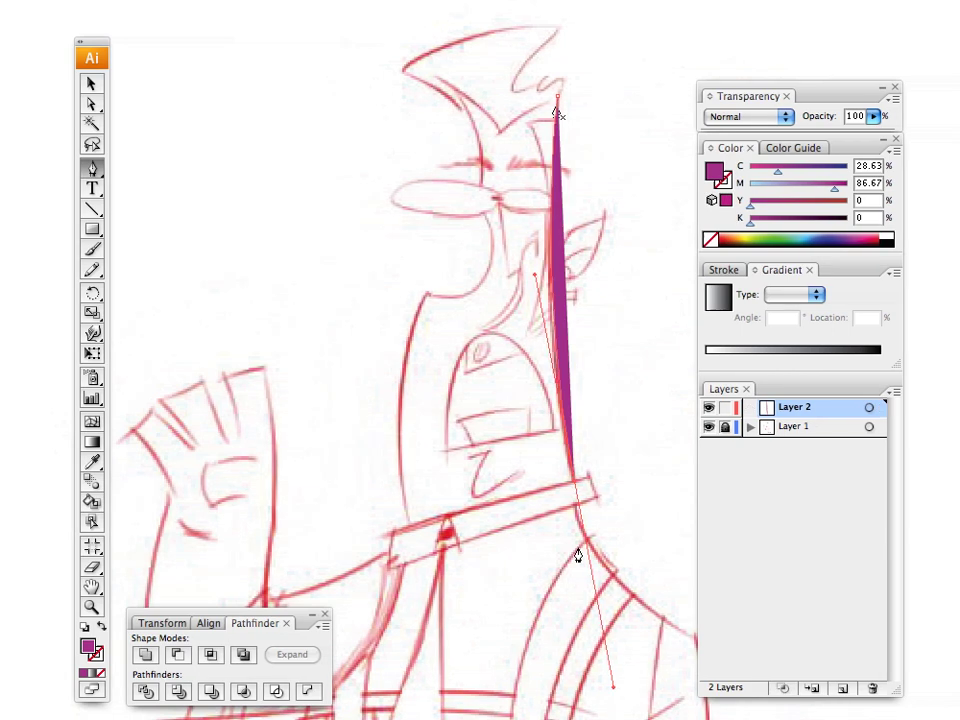
{"action": "left_click", "coordinate": [574, 484]}
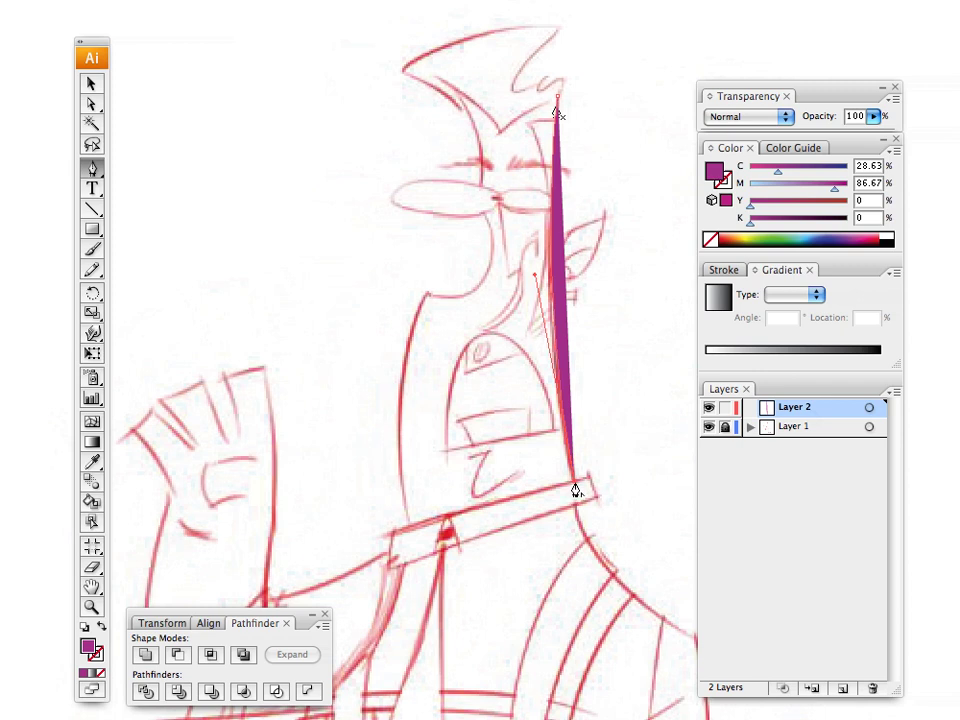
{"action": "left_click", "coordinate": [409, 527]}
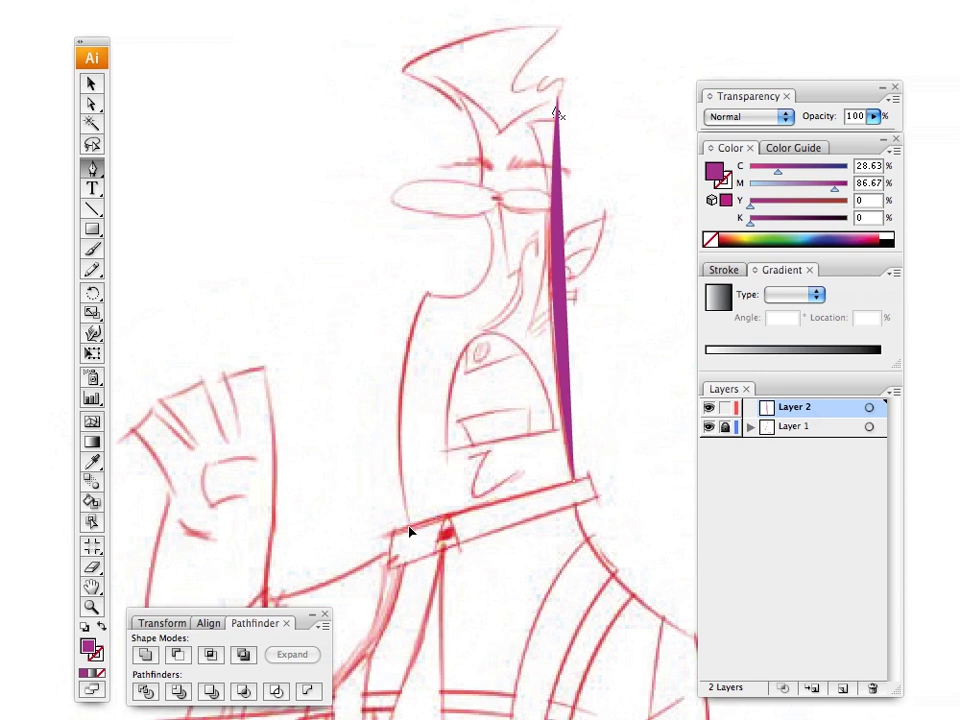
{"action": "left_click", "coordinate": [409, 528]}
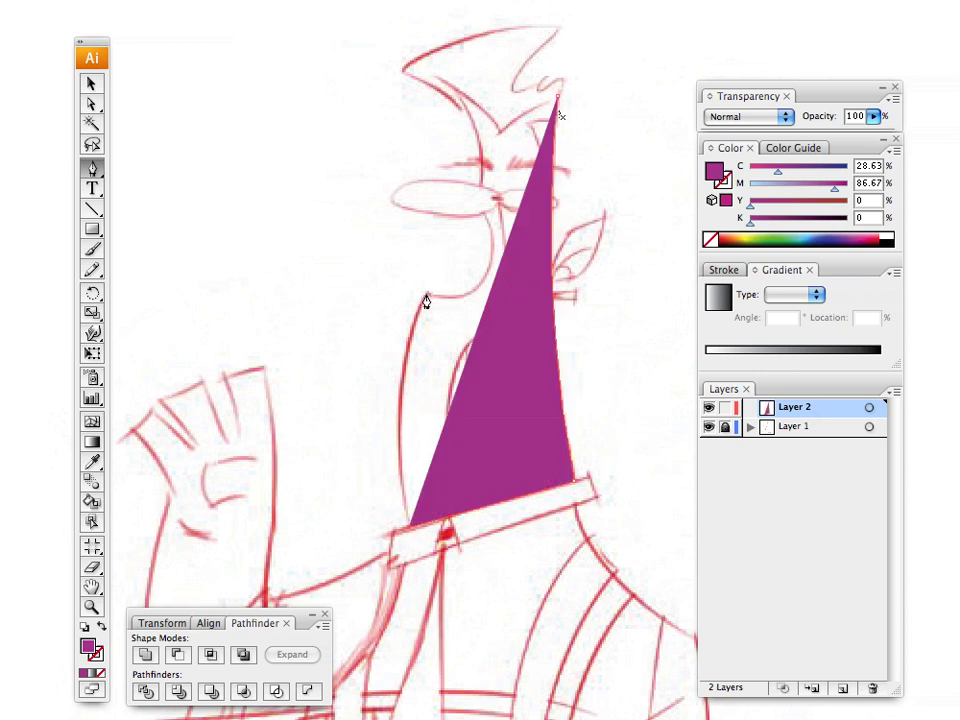
{"action": "left_click_drag", "start_coordinate": [426, 295], "coordinate": [476, 181]}
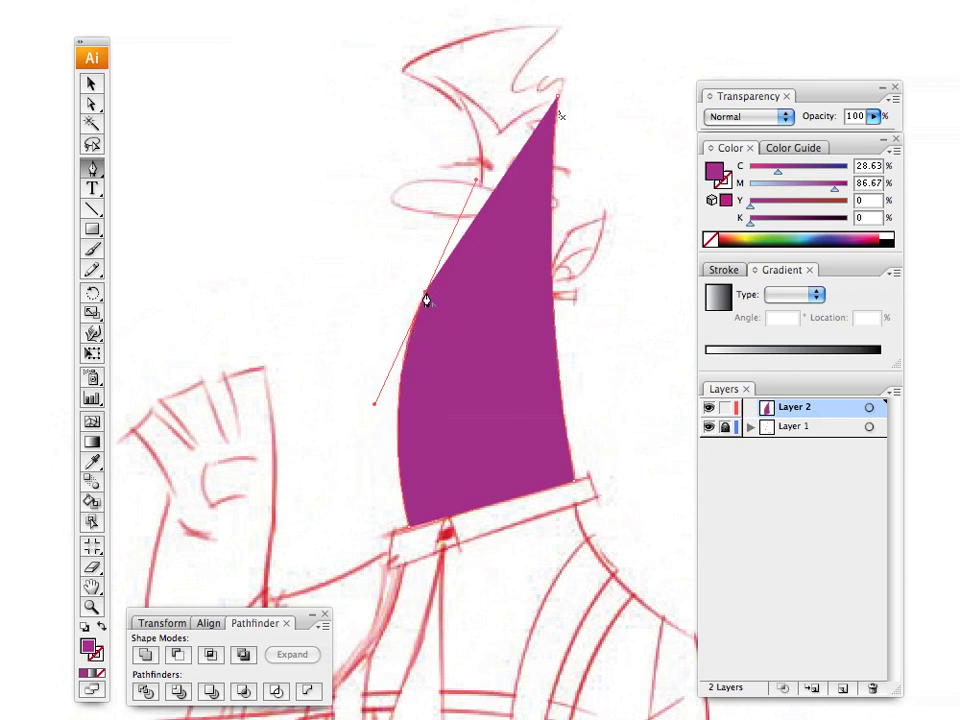
{"action": "left_click", "coordinate": [426, 296]}
Step: Lower the head shape's opacity to 25% and close its outline around the lower face curve and over the forehead
{"action": "left_click", "coordinate": [874, 117]}
{"action": "left_click_drag", "start_coordinate": [868, 134], "coordinate": [797, 142]}
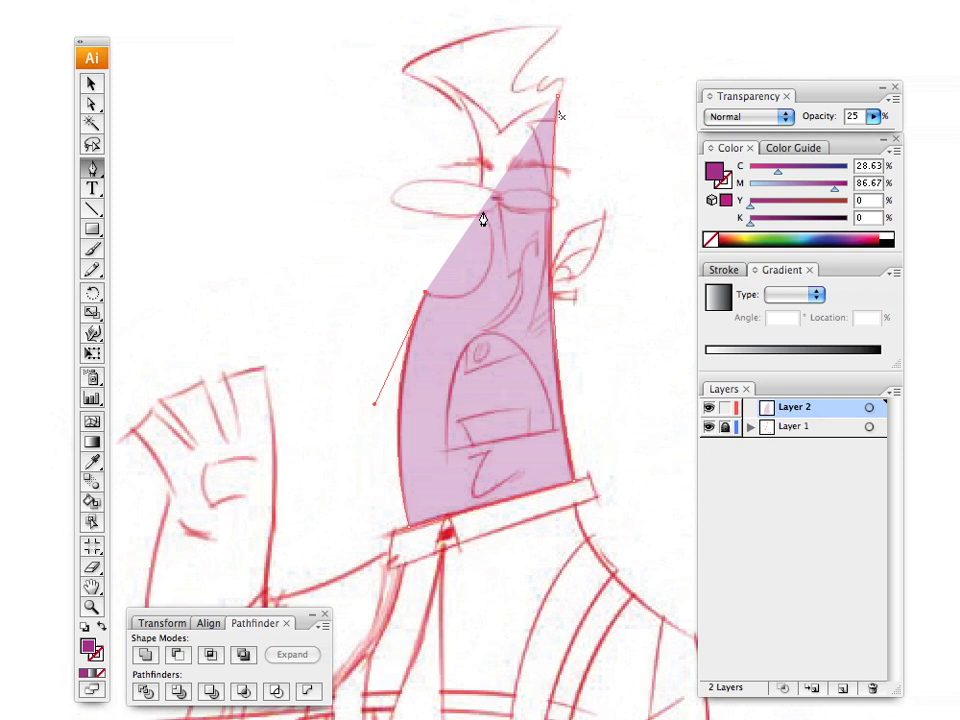
{"action": "mouse_move", "coordinate": [482, 220]}
{"action": "left_mouse_down"}
{"action": "mouse_move", "coordinate": [448, 99]}
{"action": "mouse_move", "coordinate": [483, 212]}
{"action": "left_mouse_up"}
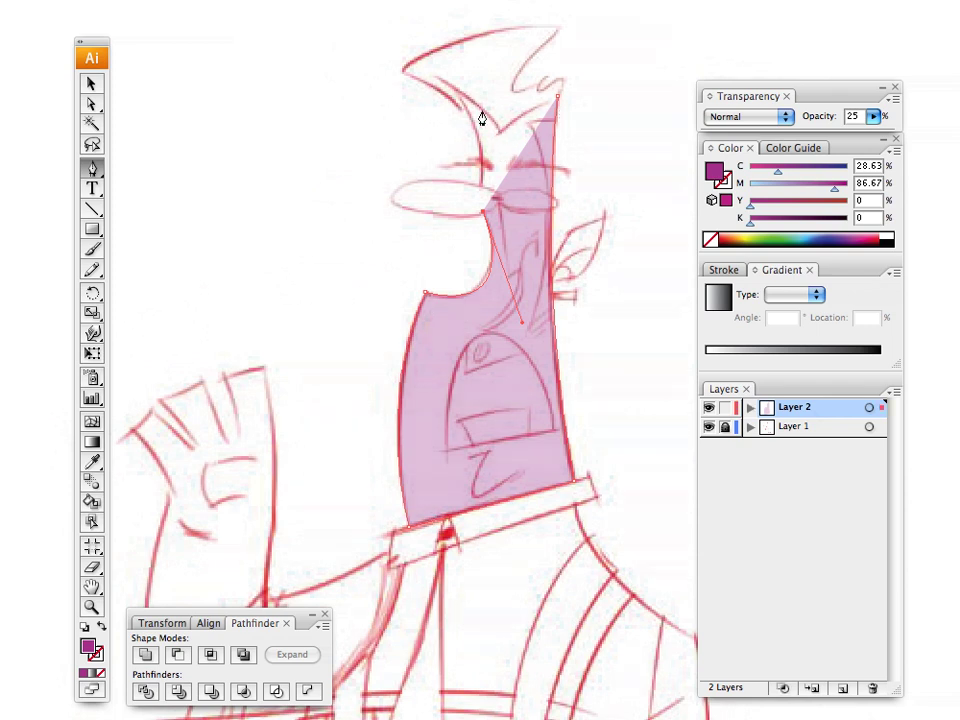
{"action": "left_click", "coordinate": [558, 100]}
{"action": "left_click_drag", "start_coordinate": [558, 100], "coordinate": [690, 96]}
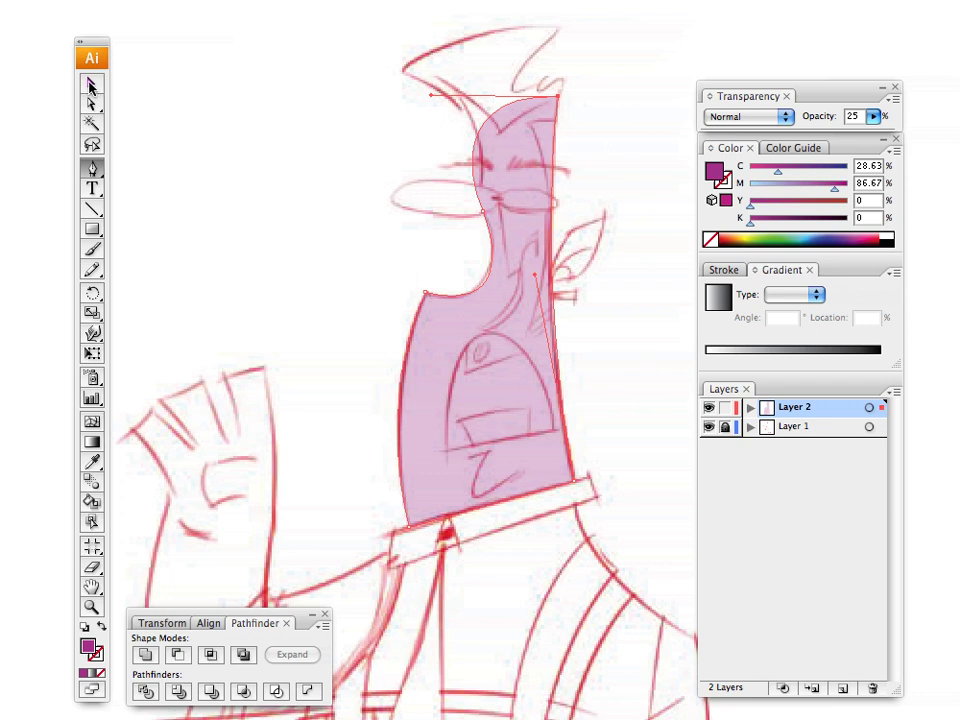
{"action": "left_click", "coordinate": [92, 89]}
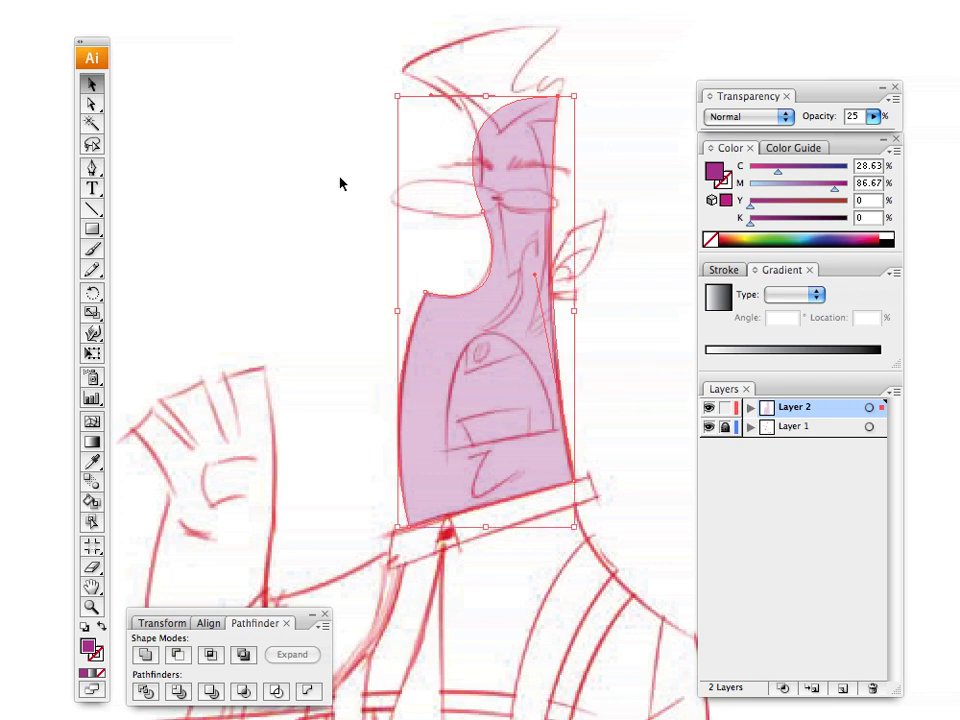
{"action": "left_click", "coordinate": [343, 217]}
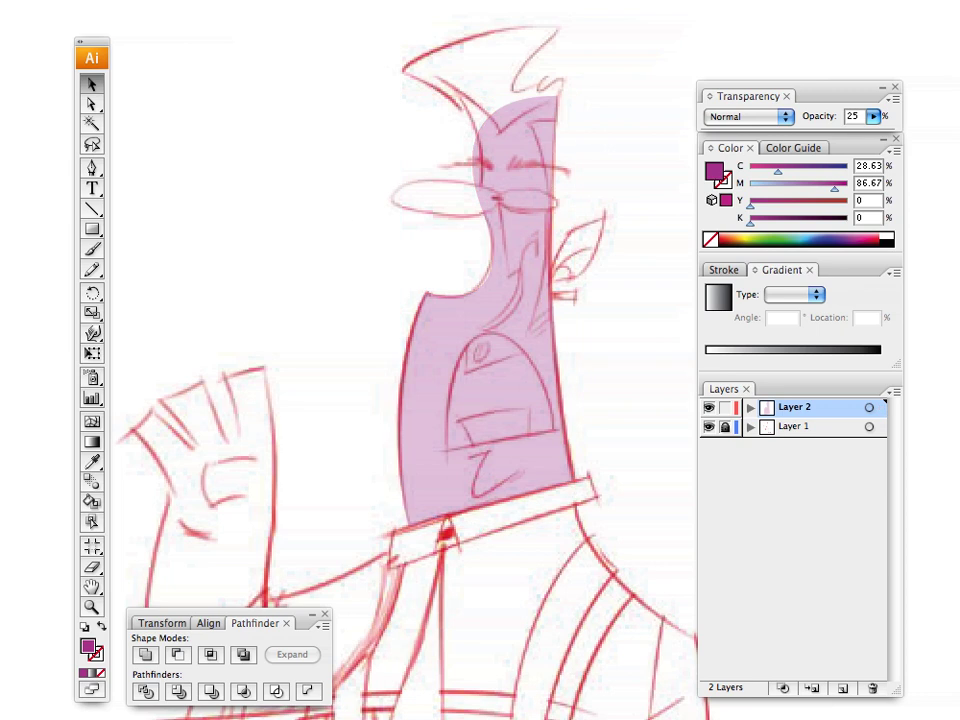
{"action": "left_click", "coordinate": [98, 0]}
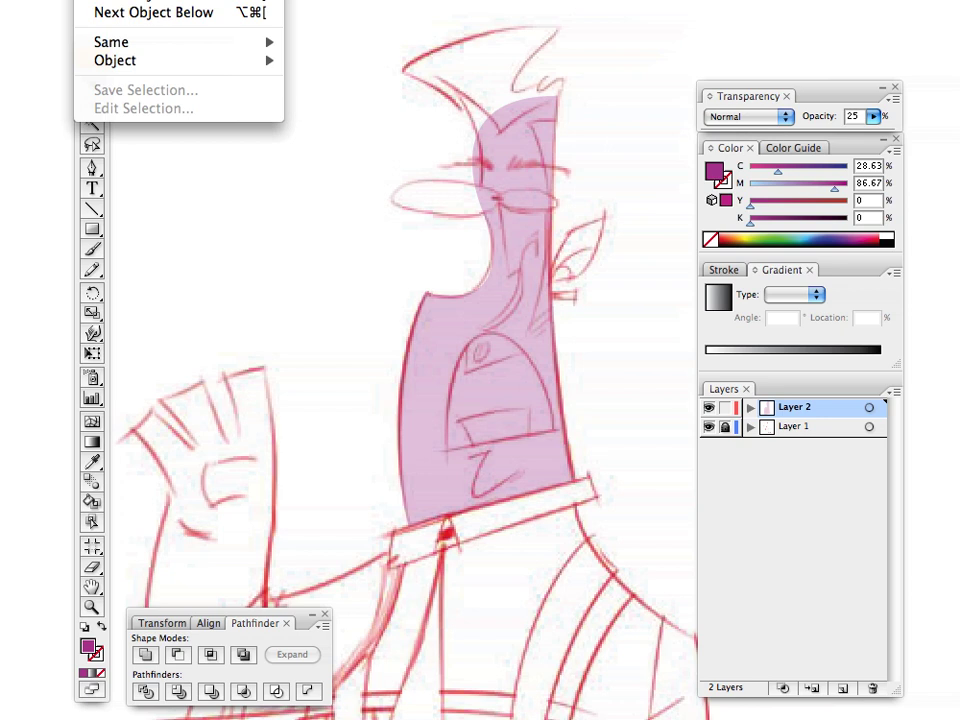
{"action": "left_click", "coordinate": [98, 0]}
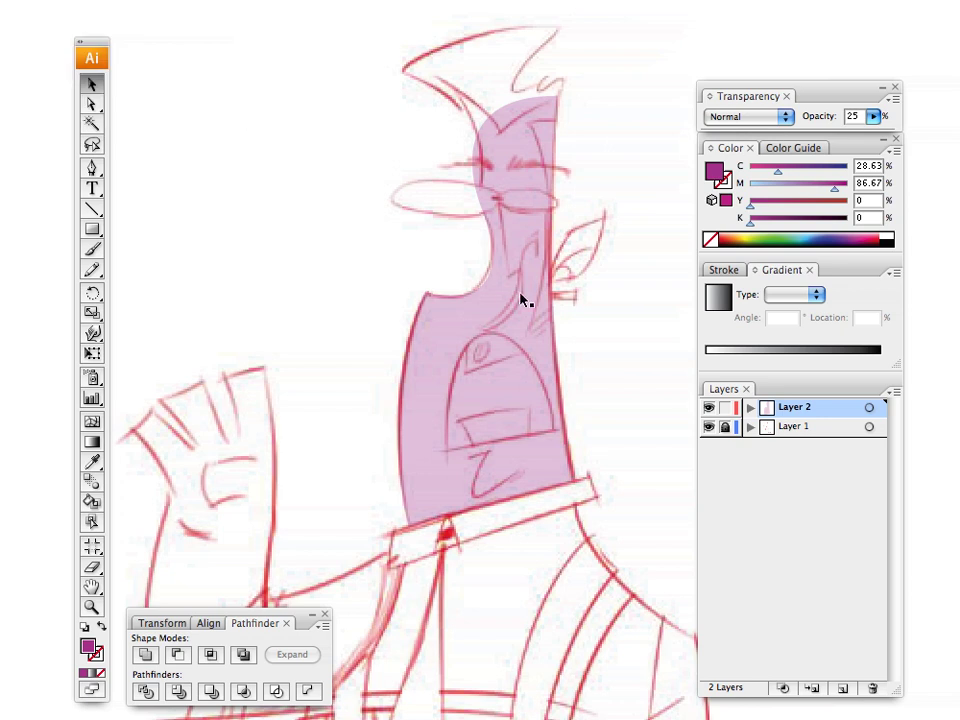
Step: Add a new layer above the head layer and set the fill to an orange of C 0, M 67.45, Y 79.61, K 0
{"action": "left_click", "coordinate": [842, 688]}
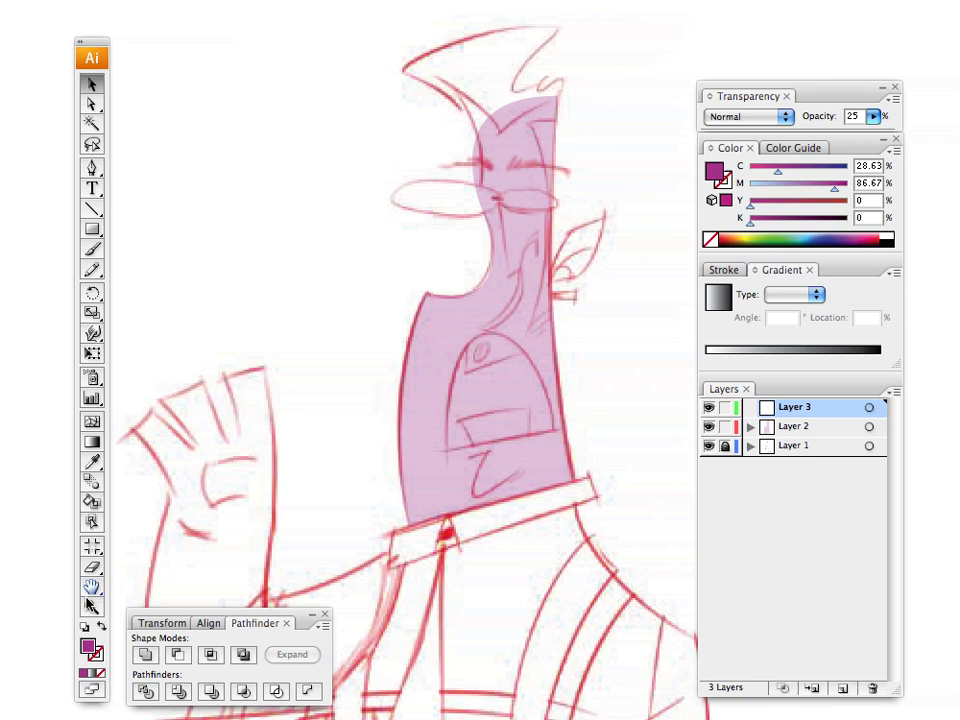
{"action": "key", "text": "z"}
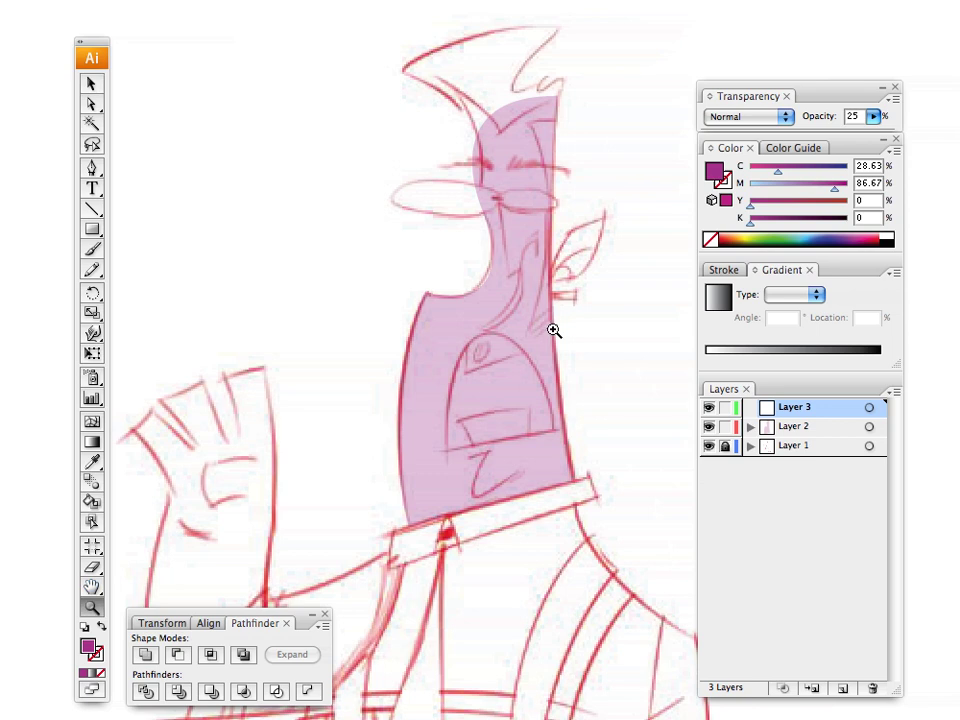
{"action": "left_click", "coordinate": [512, 257]}
{"action": "left_click", "coordinate": [405, 368]}
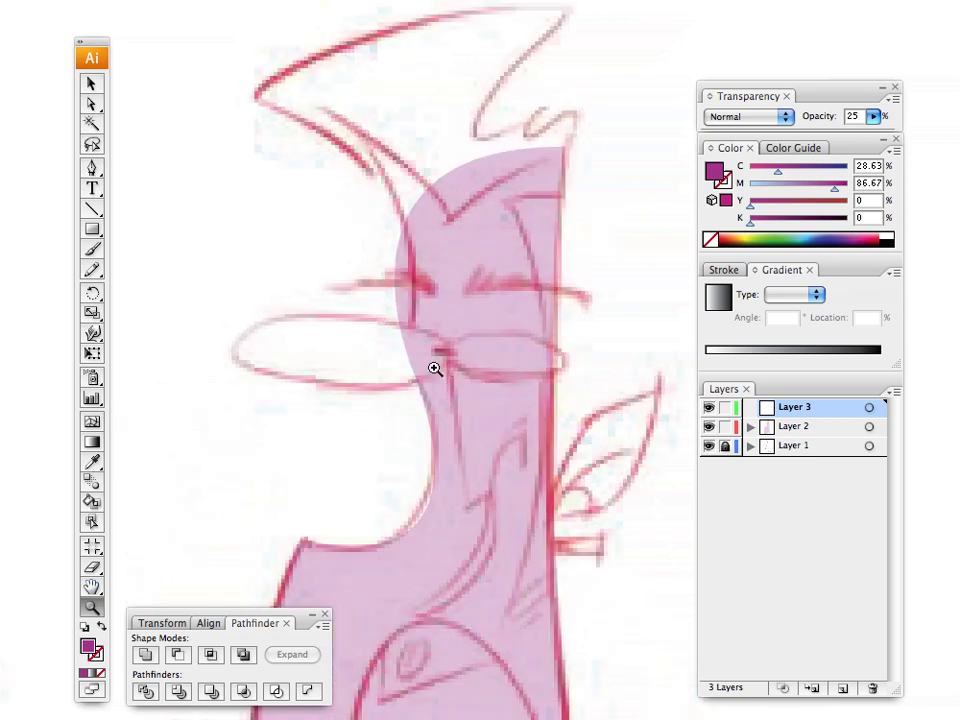
{"action": "left_click", "coordinate": [430, 369]}
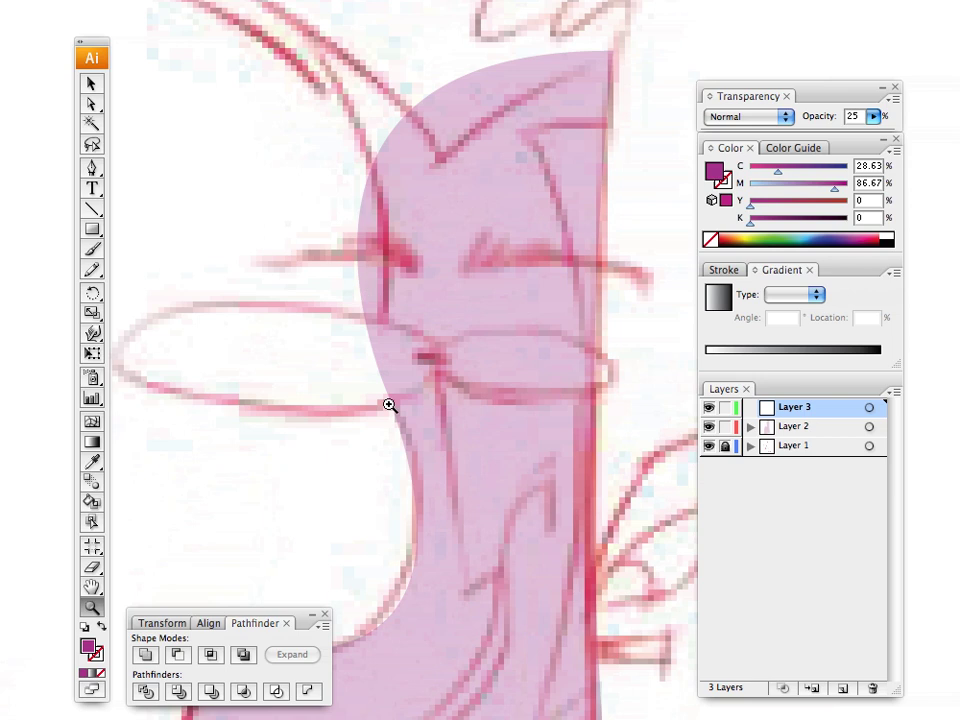
{"action": "left_click_drag", "start_coordinate": [388, 405], "coordinate": [453, 361]}
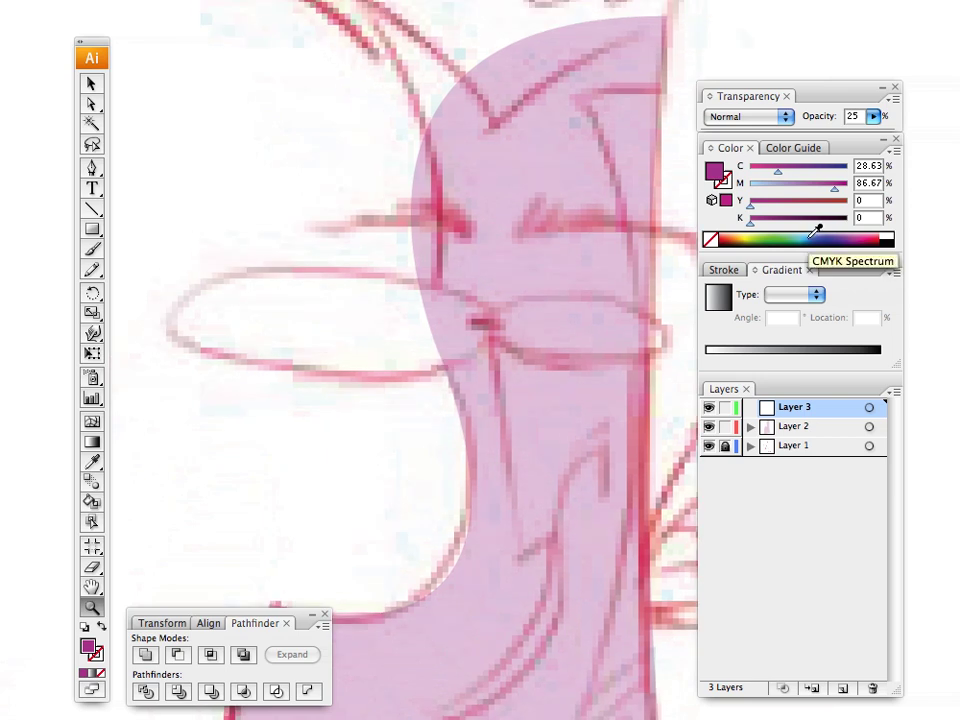
{"action": "left_click", "coordinate": [730, 237]}
{"action": "left_click", "coordinate": [91, 167]}
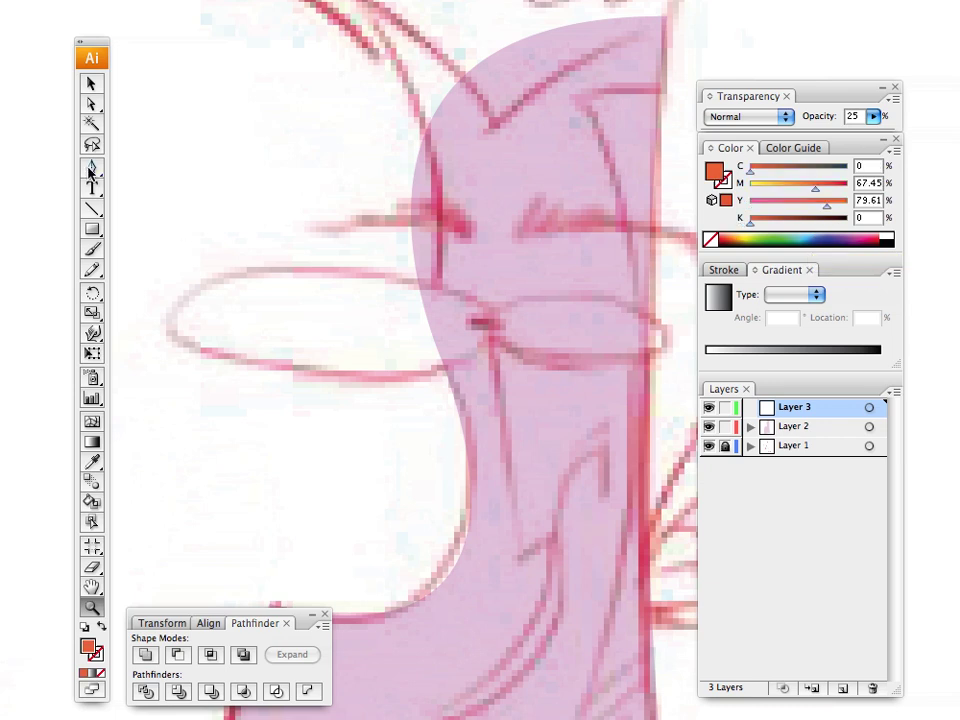
Step: Start a Pen path for the smaller lens of the glasses with an anchor point at the middle of its upper edge
{"action": "left_click", "coordinate": [579, 285]}
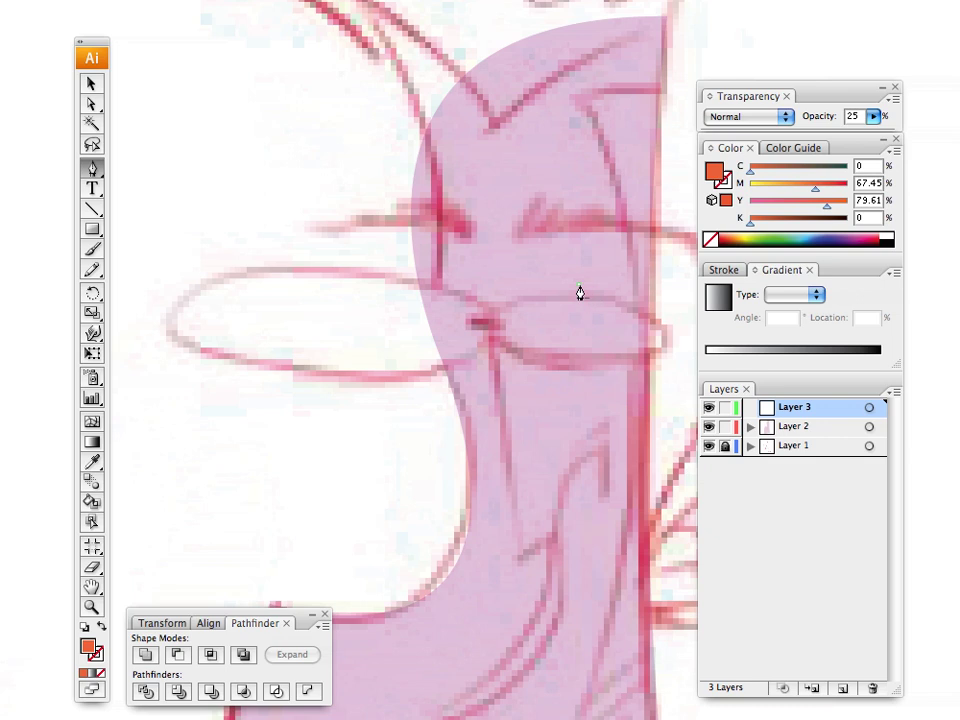
{"action": "key", "text": "super+z"}
{"action": "left_click", "coordinate": [580, 288]}
{"action": "left_click_drag", "start_coordinate": [484, 358], "coordinate": [471, 372]}
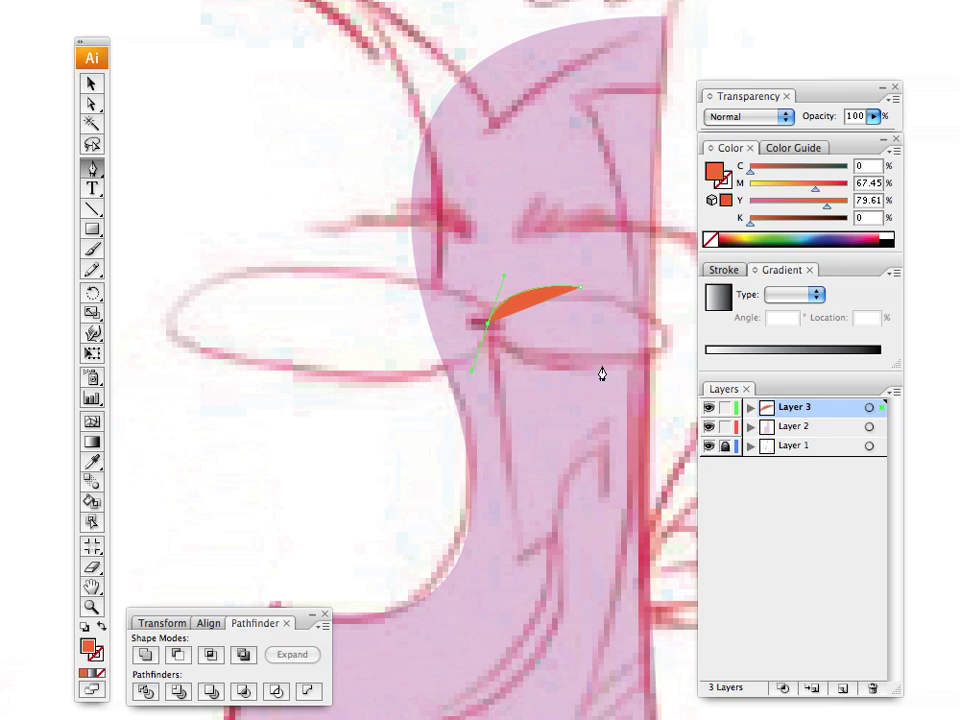
{"action": "left_click_drag", "start_coordinate": [603, 372], "coordinate": [640, 281]}
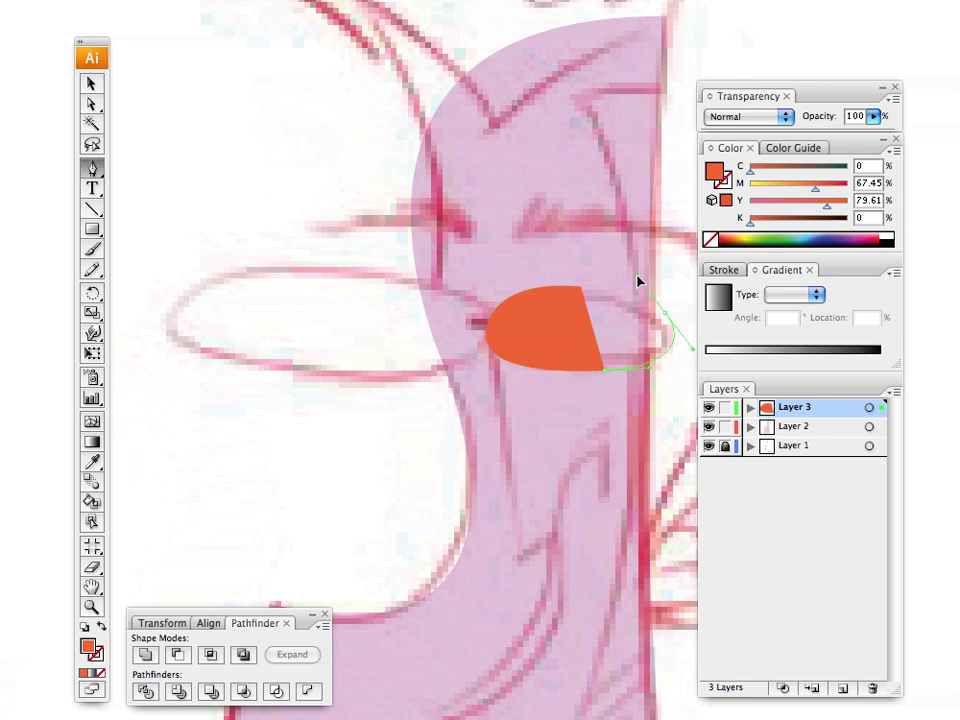
{"action": "left_click", "coordinate": [583, 290]}
{"action": "left_click", "coordinate": [582, 288]}
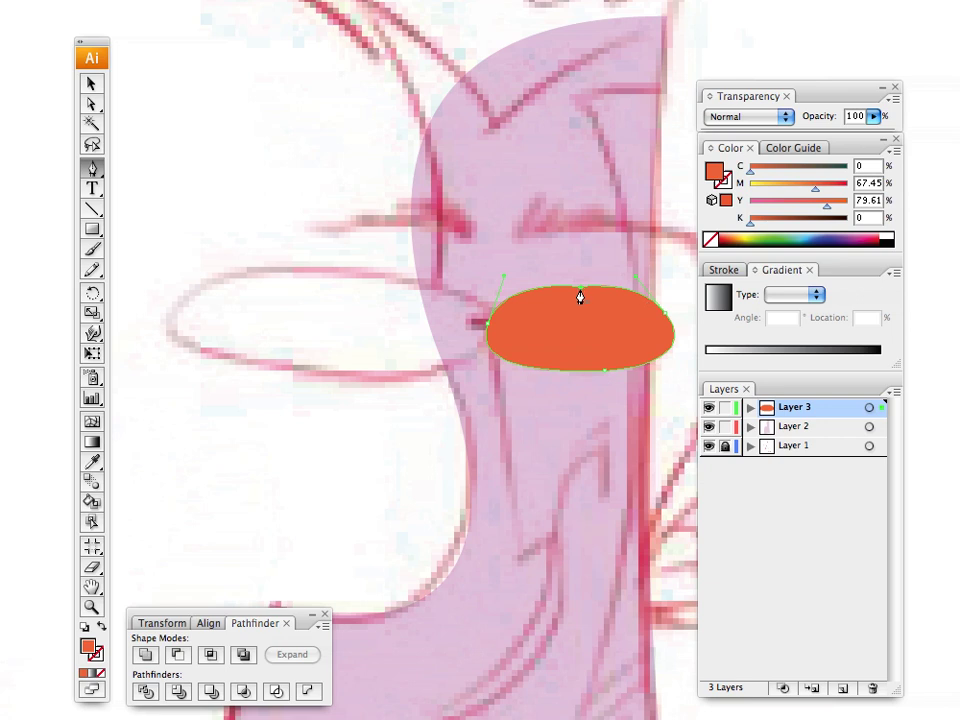
{"action": "key", "text": "super+z"}
{"action": "key", "text": "super+z"}
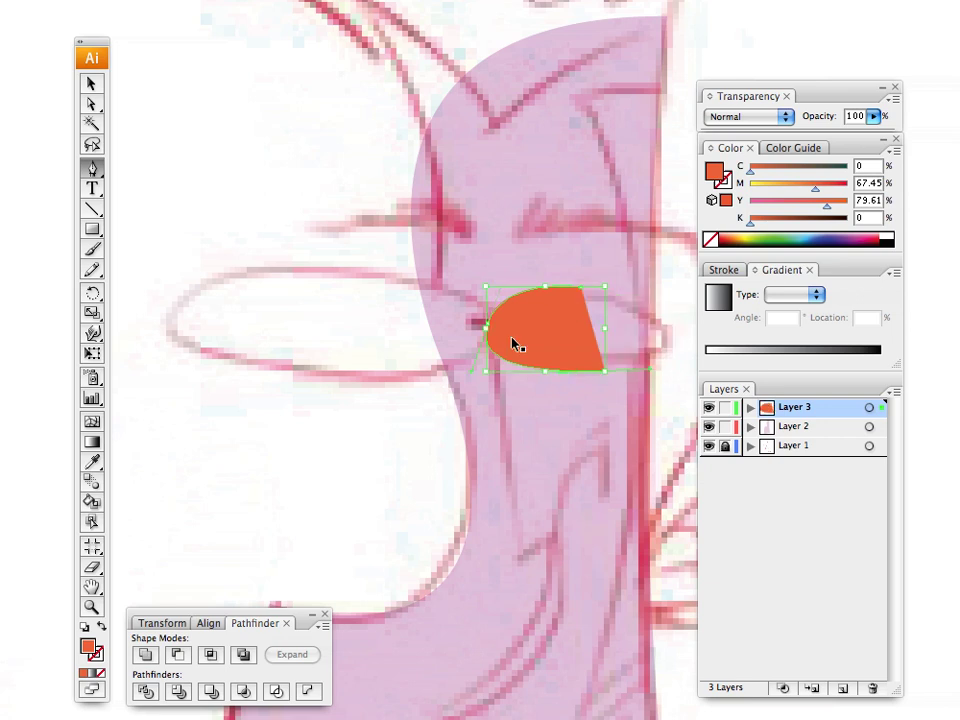
{"action": "key", "text": "super+z"}
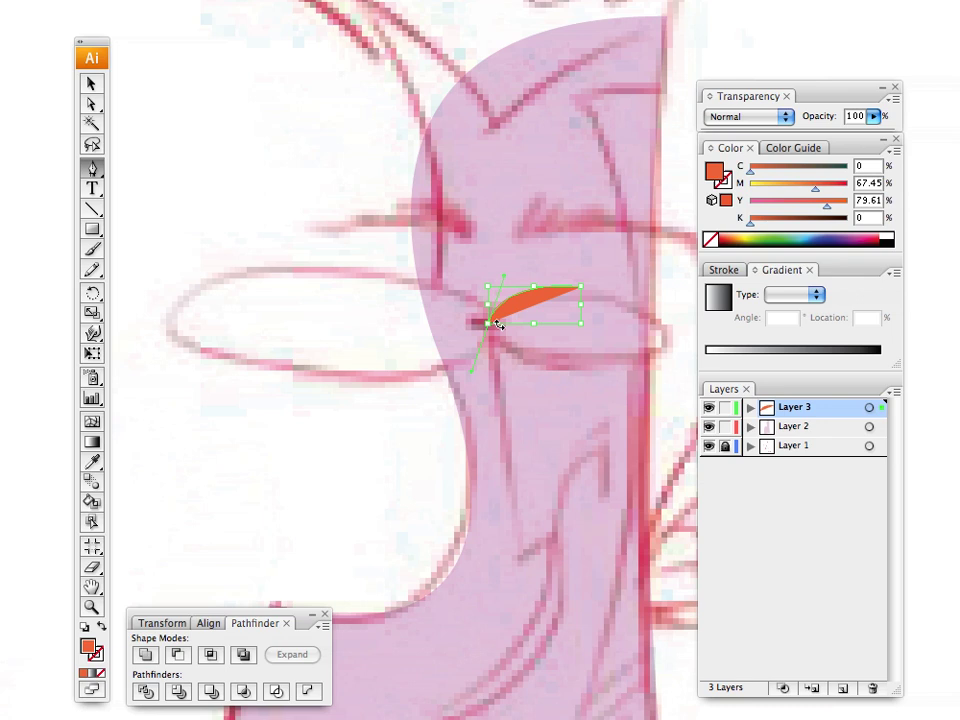
{"action": "key", "text": "super+z"}
Step: Trace the smaller lens of the glasses as a closed oval with curved points at its inner end, lower edge and outer end
{"action": "left_click_drag", "start_coordinate": [484, 364], "coordinate": [481, 364]}
{"action": "left_click_drag", "start_coordinate": [588, 370], "coordinate": [585, 372]}
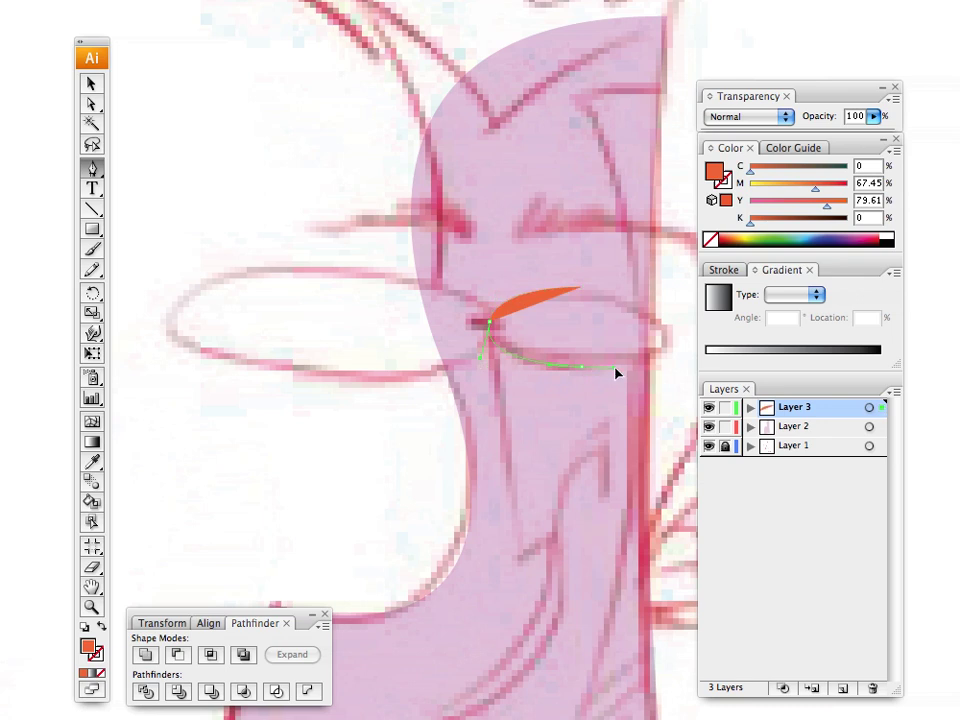
{"action": "left_click", "coordinate": [580, 367]}
{"action": "left_click_drag", "start_coordinate": [672, 354], "coordinate": [662, 301]}
{"action": "left_click", "coordinate": [582, 300]}
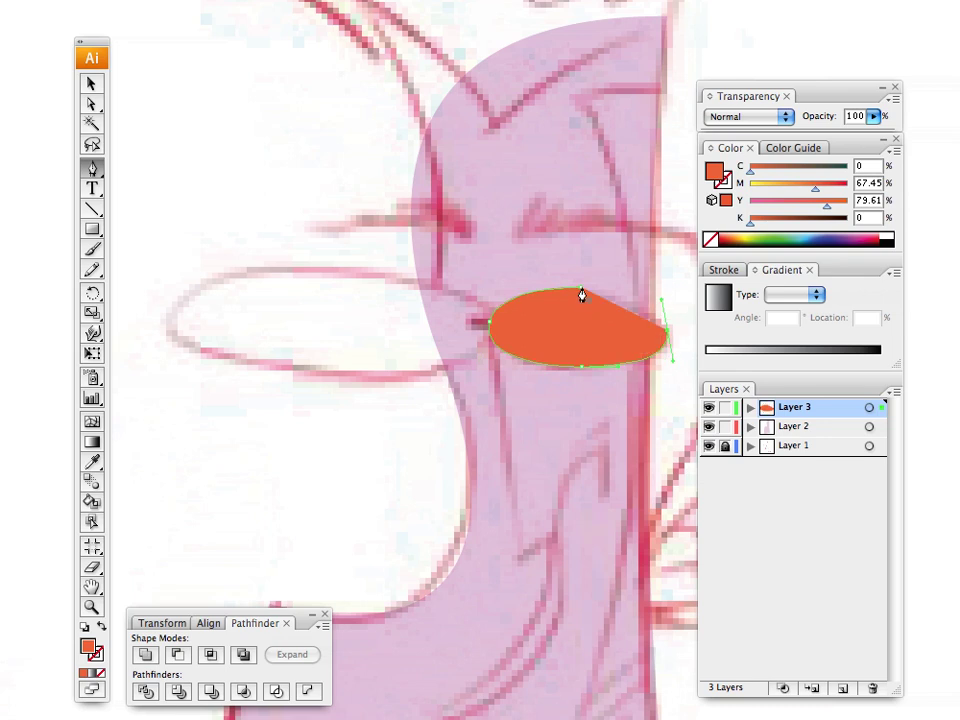
{"action": "left_click_drag", "start_coordinate": [558, 290], "coordinate": [553, 291]}
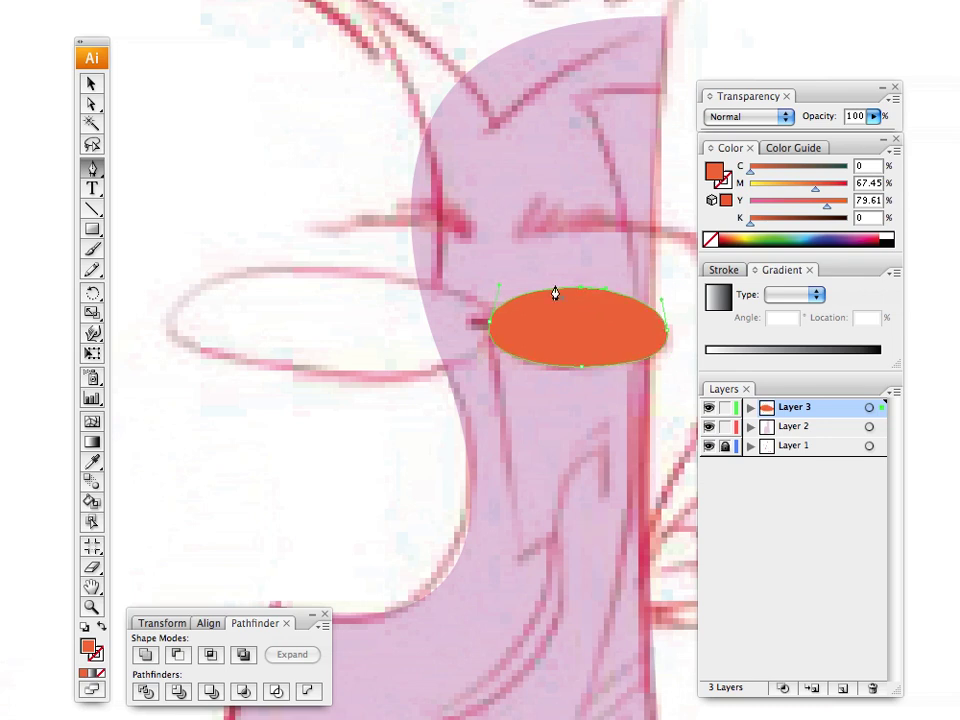
Step: Deselect the orange lens and set the fill to a light blue of C 43.14, M 0, Y 0, K 0
{"action": "left_click", "coordinate": [92, 86]}
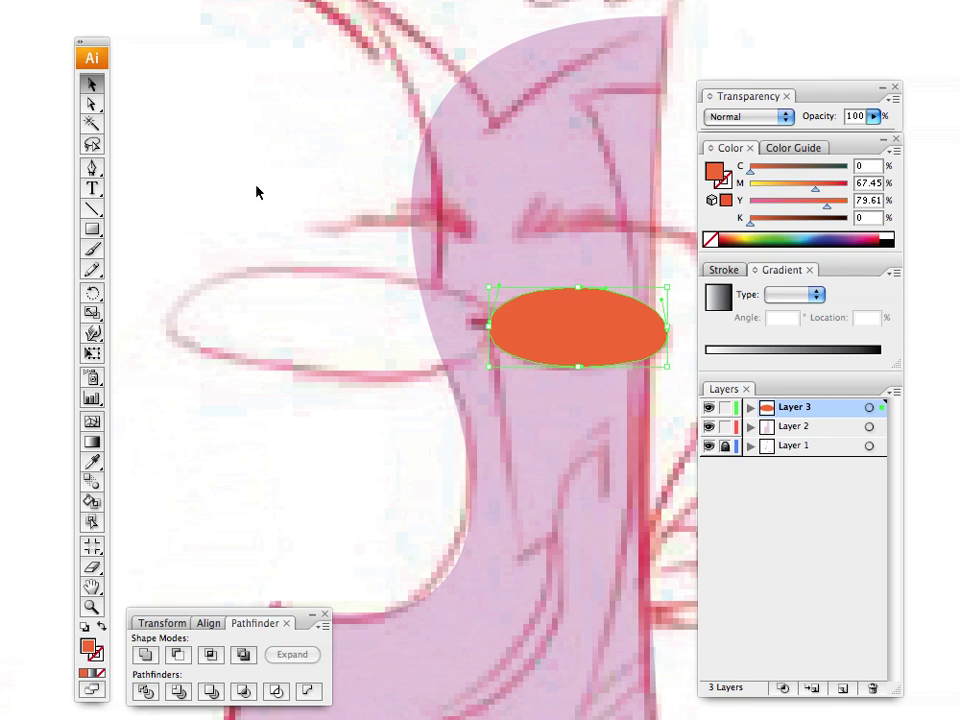
{"action": "left_click", "coordinate": [420, 318]}
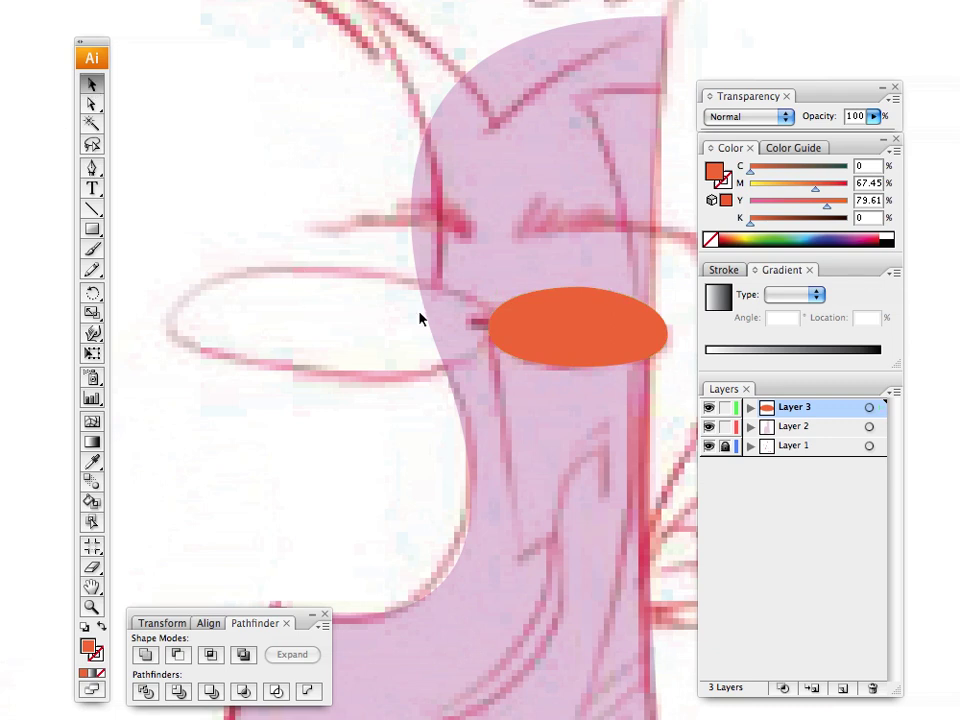
{"action": "left_click", "coordinate": [744, 234]}
{"action": "left_click", "coordinate": [814, 236]}
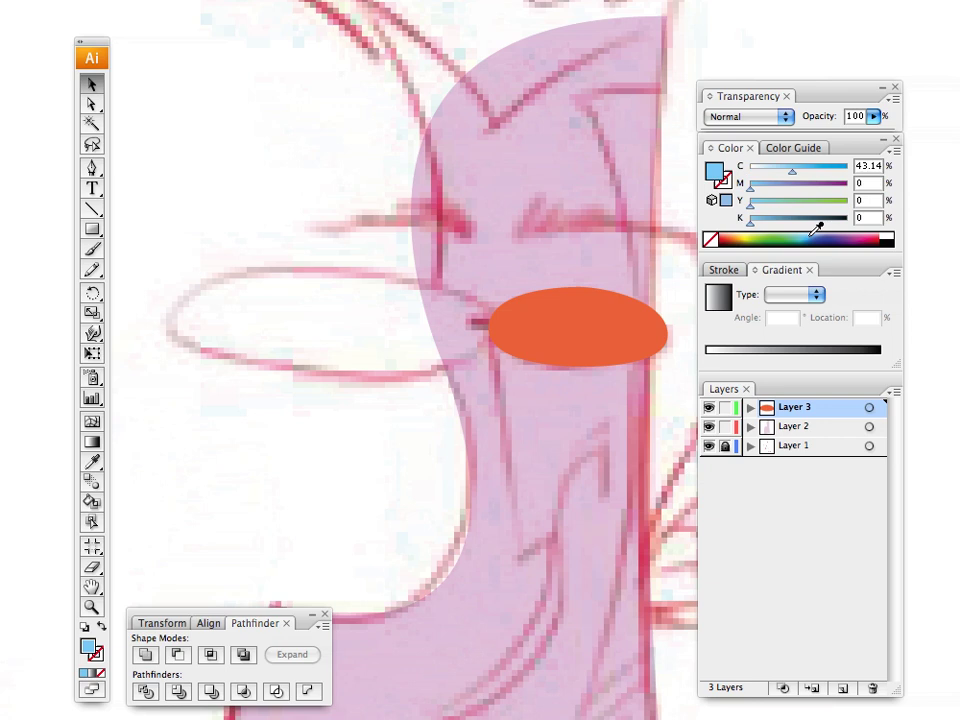
Step: Trace the larger lens of the glasses as a closed oval with the Pen tool, filled blue at C 63.92, M 9.8, Y 0, K 0
{"action": "left_click", "coordinate": [92, 168]}
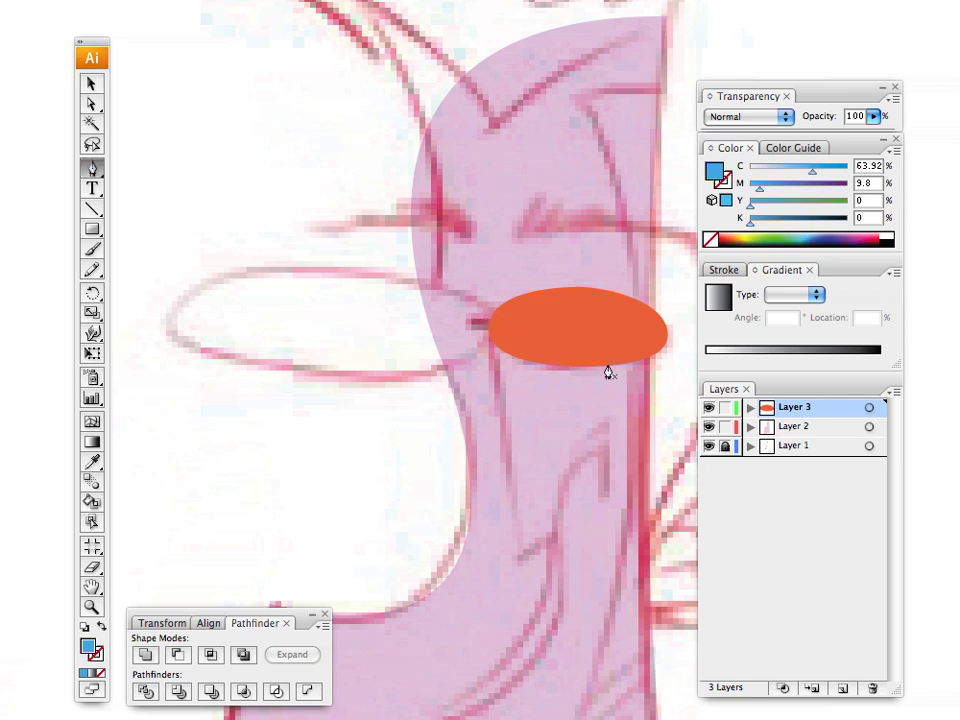
{"action": "left_click", "coordinate": [498, 322]}
{"action": "left_click_drag", "start_coordinate": [338, 267], "coordinate": [189, 266]}
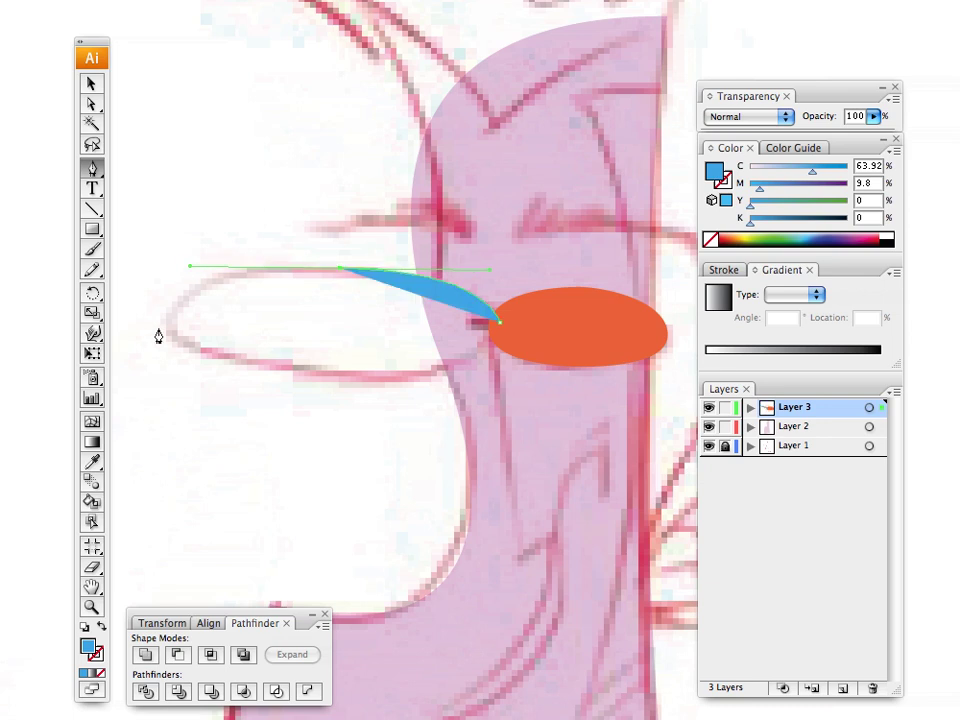
{"action": "left_click_drag", "start_coordinate": [166, 331], "coordinate": [173, 361]}
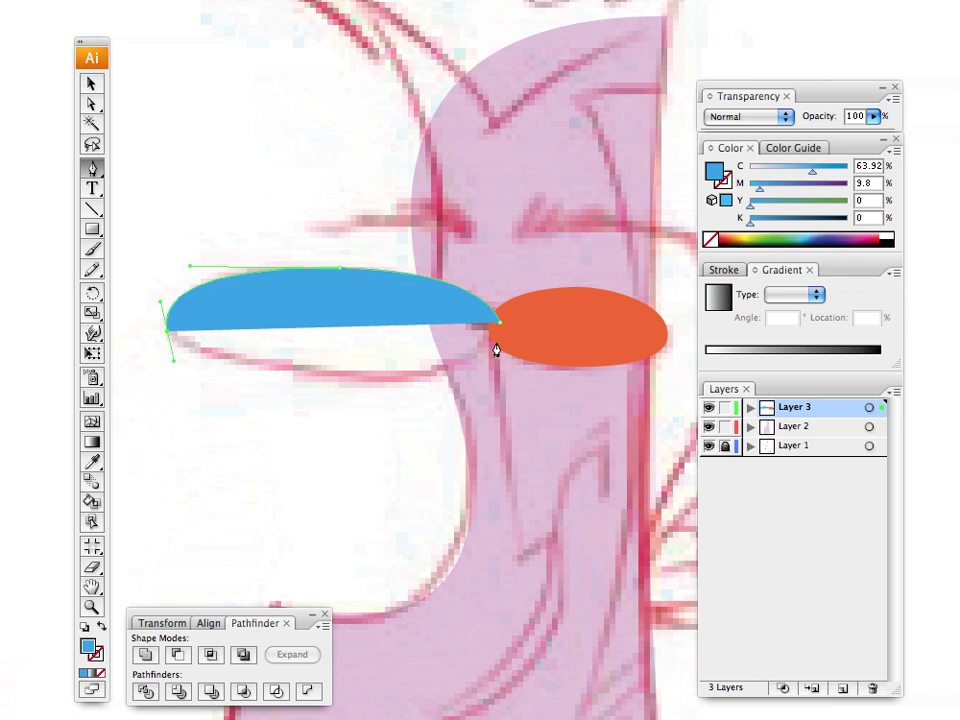
{"action": "left_click_drag", "start_coordinate": [388, 379], "coordinate": [477, 370]}
{"action": "mouse_move", "coordinate": [500, 323]}
{"action": "left_mouse_down"}
{"action": "mouse_move", "coordinate": [503, 298]}
{"action": "mouse_move", "coordinate": [502, 330]}
{"action": "left_mouse_up"}
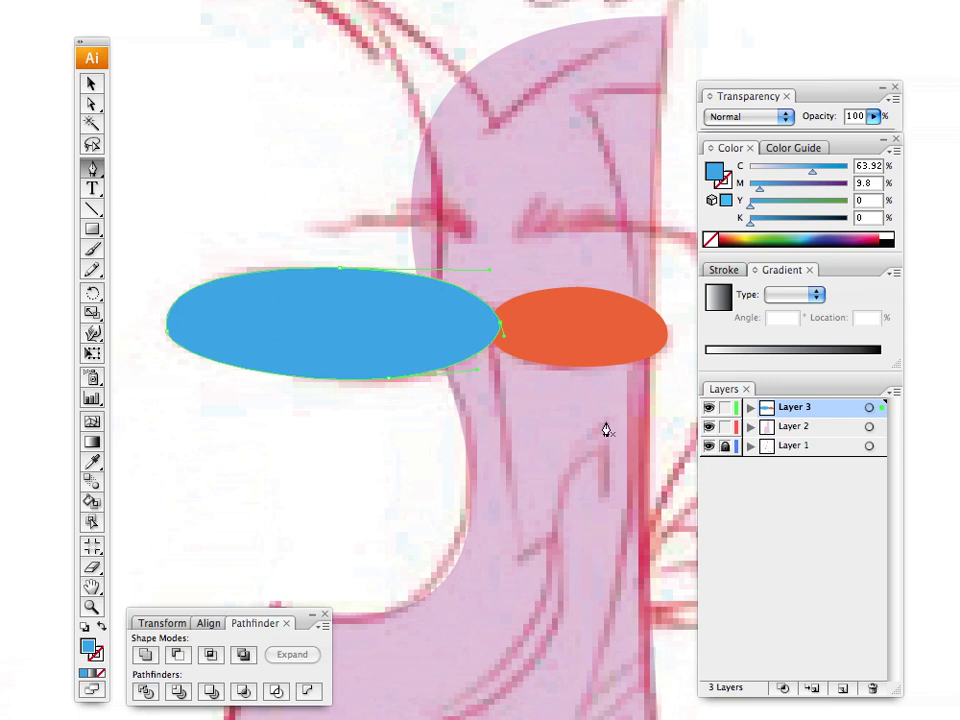
Step: Move the blue lens path below the orange lens path in the stacking order and deselect it
{"action": "left_click", "coordinate": [751, 408]}
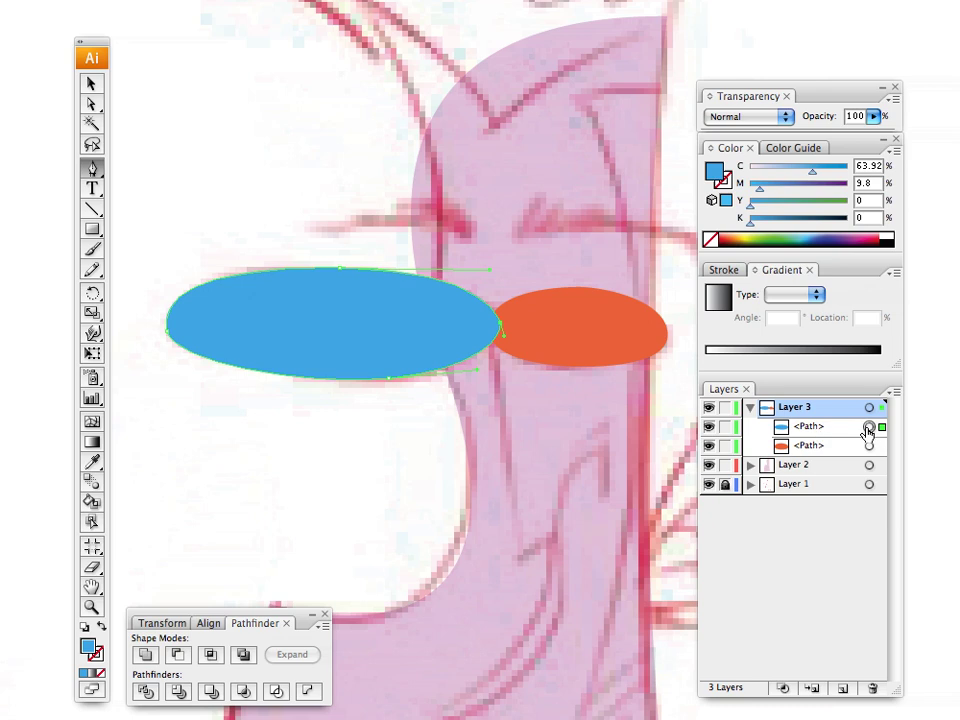
{"action": "mouse_move", "coordinate": [840, 430]}
{"action": "left_mouse_down"}
{"action": "mouse_move", "coordinate": [815, 429]}
{"action": "mouse_move", "coordinate": [812, 458]}
{"action": "left_mouse_up"}
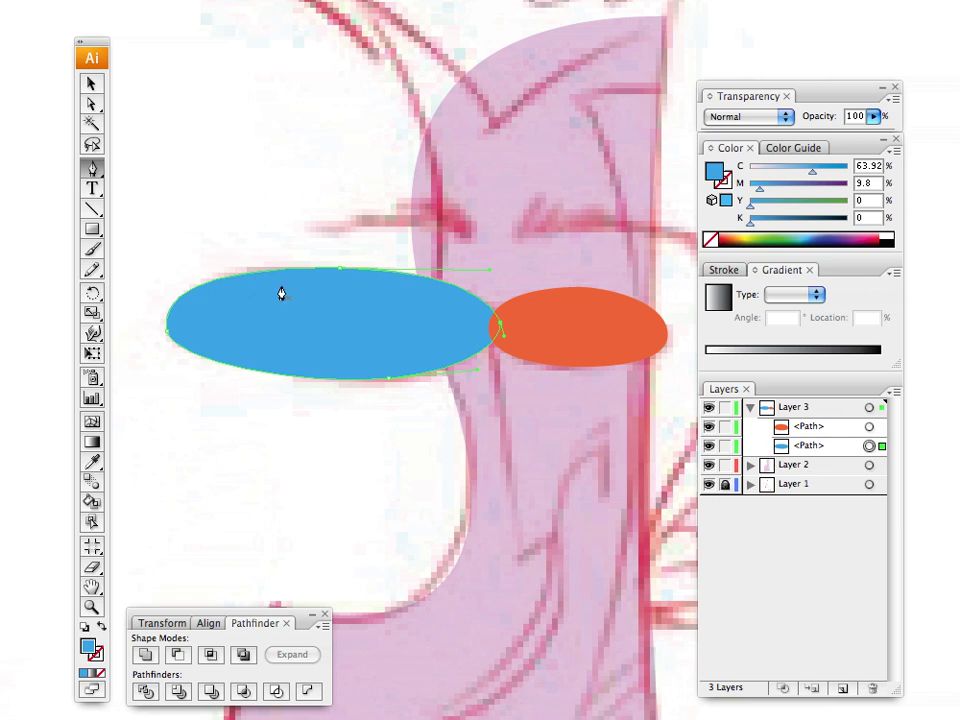
{"action": "left_click", "coordinate": [91, 88]}
{"action": "left_click", "coordinate": [240, 197]}
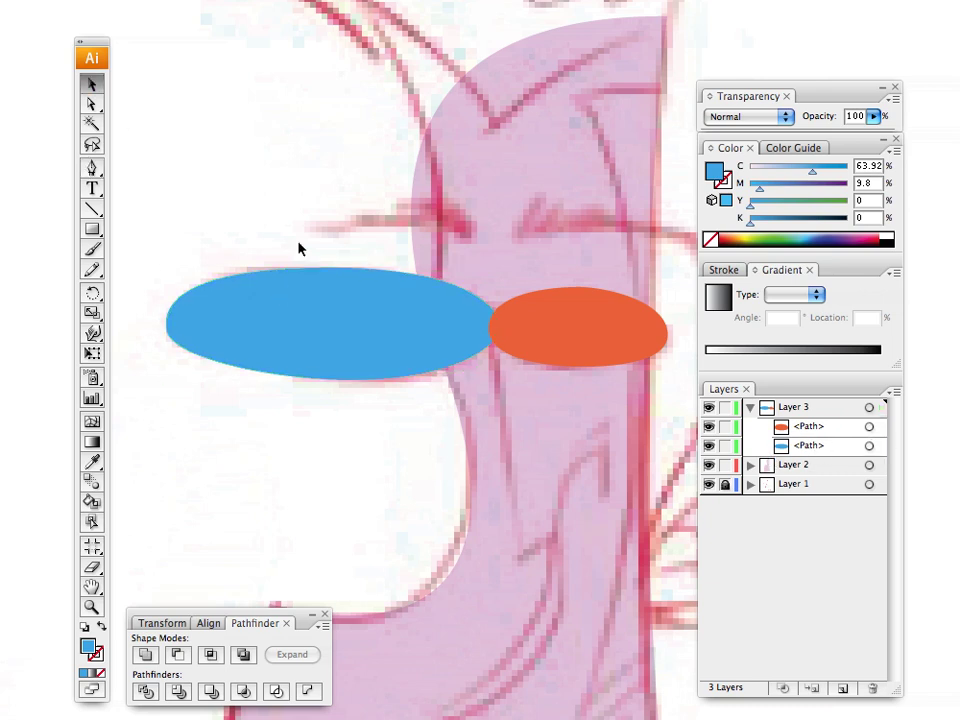
Step: Rename the lens layer (Layer 3) to "eyes" and the head shape's layer (Layer 2) to "head"
{"action": "left_click", "coordinate": [750, 411]}
{"action": "double_click", "coordinate": [797, 412]}
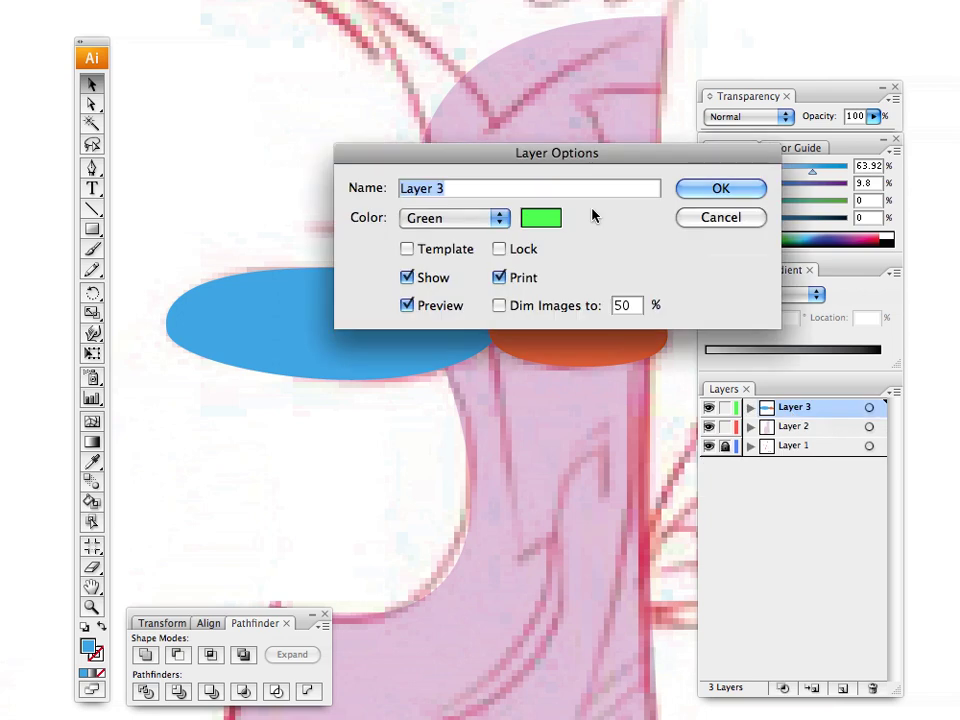
{"action": "type", "text": "eyes"}
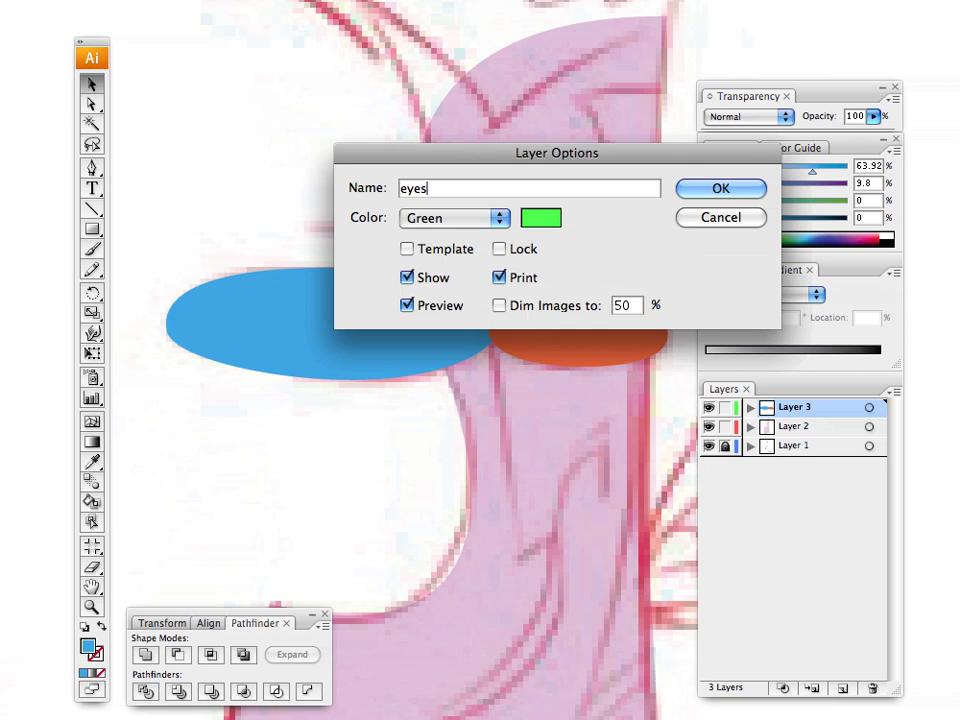
{"action": "left_click", "coordinate": [721, 189]}
{"action": "double_click", "coordinate": [786, 426]}
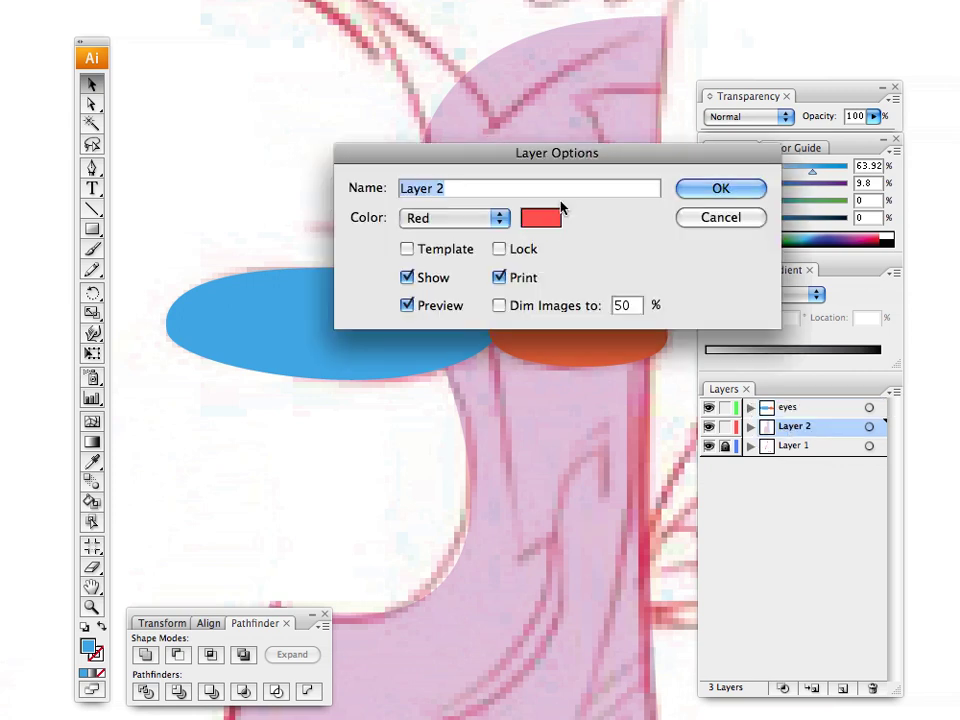
{"action": "type", "text": "head"}
{"action": "left_click", "coordinate": [712, 189]}
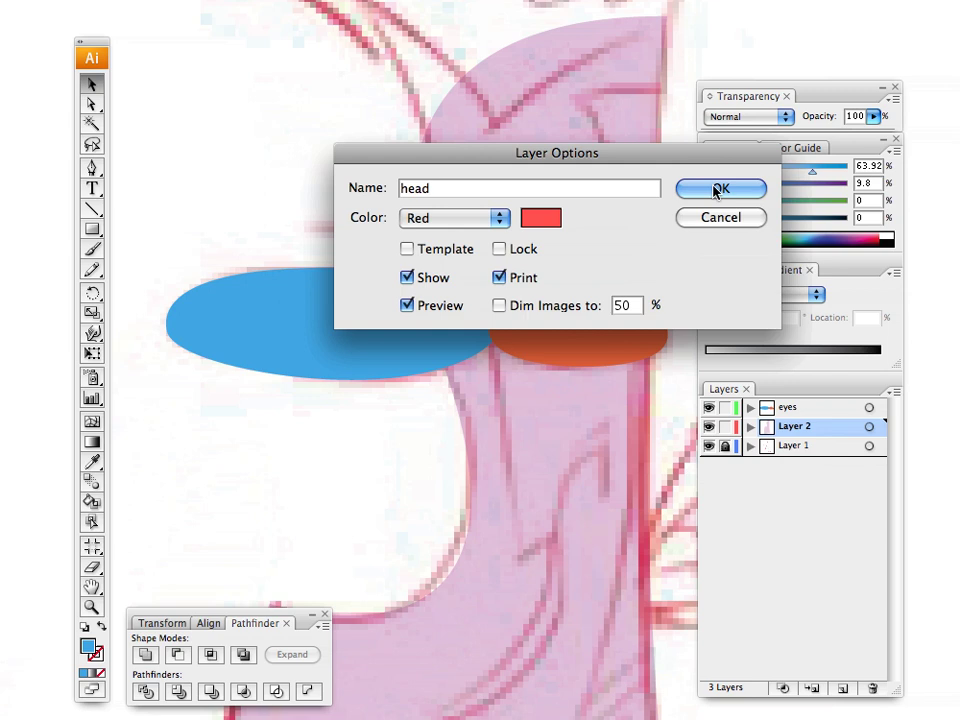
Step: Add a new layer between the eyes and head layers and set the fill to brown, C 35.29, M 68.63, Y 100, K 32.94
{"action": "left_click", "coordinate": [830, 408]}
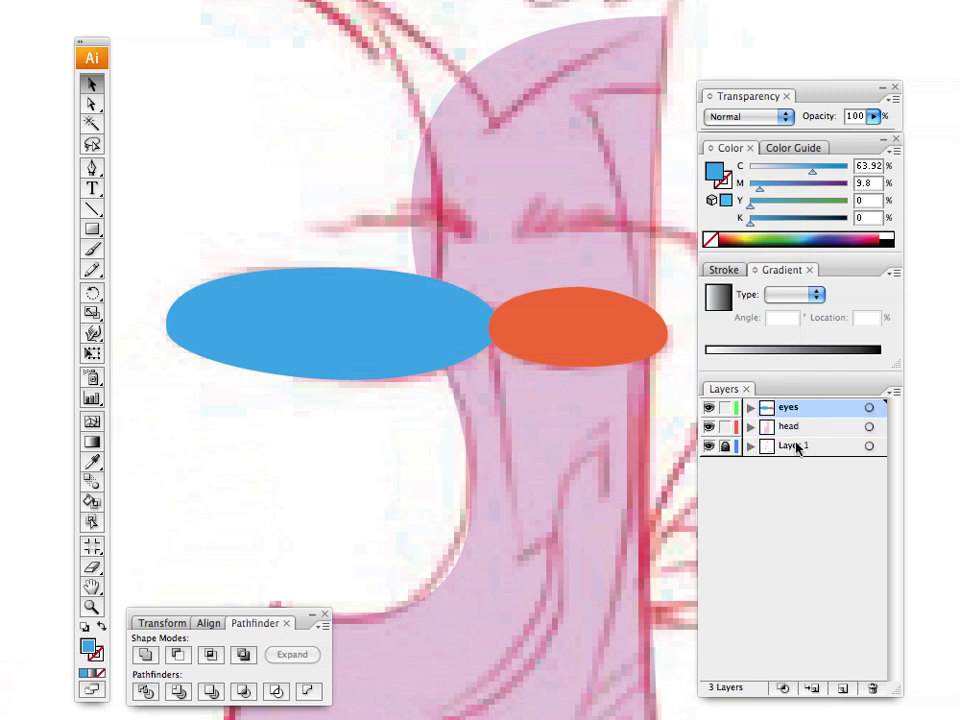
{"action": "left_click", "coordinate": [842, 689]}
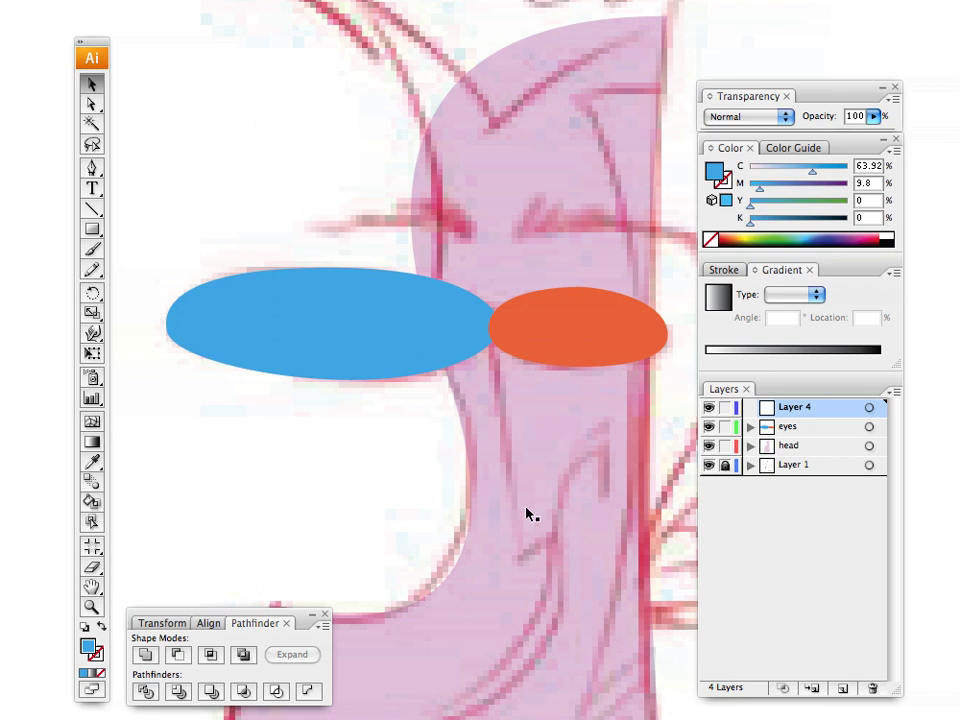
{"action": "scroll", "coordinate": [461, 490], "scroll_direction": "down", "scroll_amount": 5}
{"action": "scroll", "coordinate": [439, 266], "scroll_direction": "right", "scroll_amount": 2}
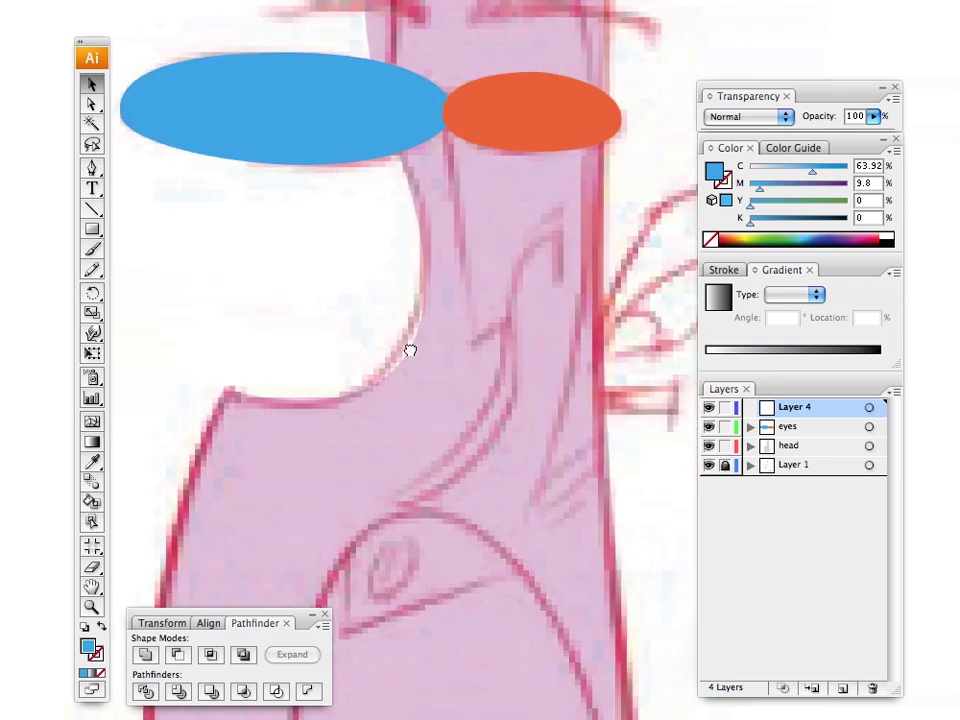
{"action": "left_click_drag", "start_coordinate": [413, 305], "coordinate": [420, 292]}
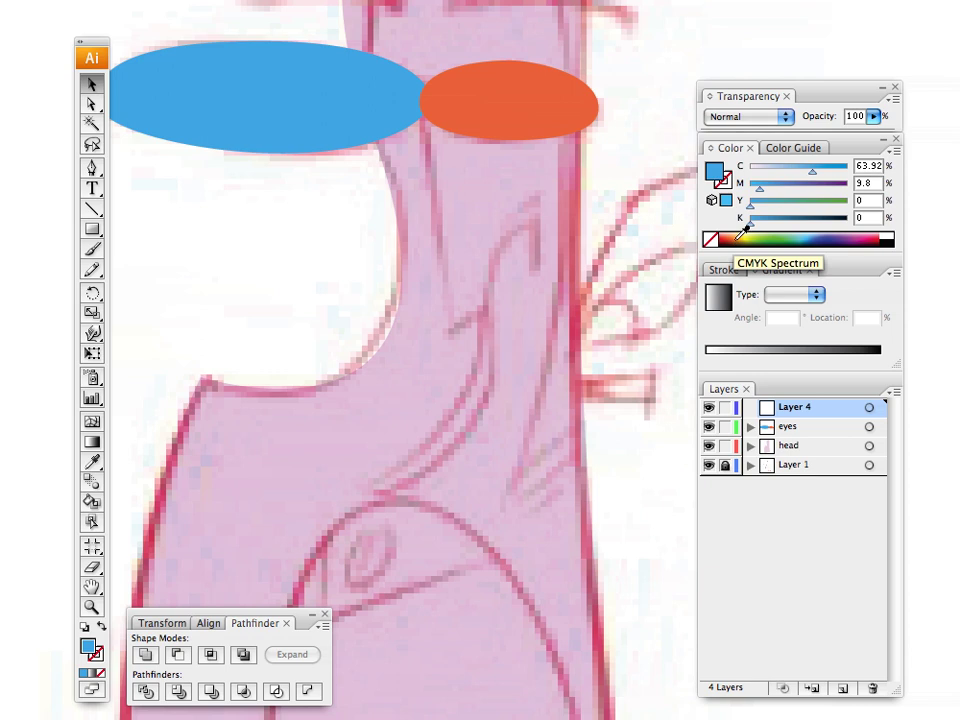
{"action": "left_click", "coordinate": [740, 236]}
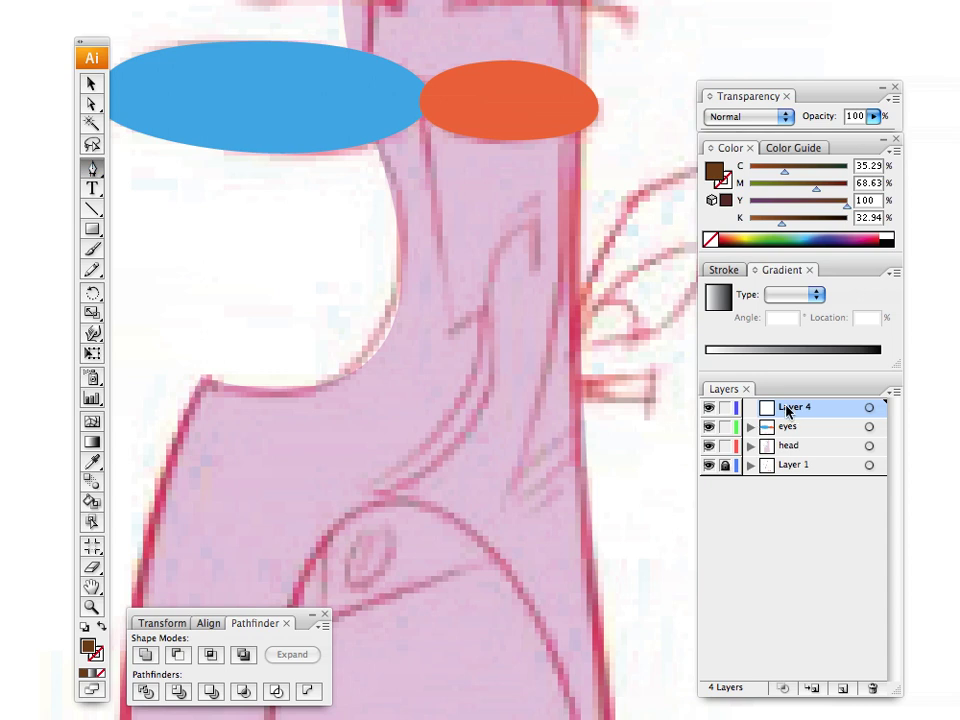
{"action": "left_click_drag", "start_coordinate": [786, 447], "coordinate": [788, 402]}
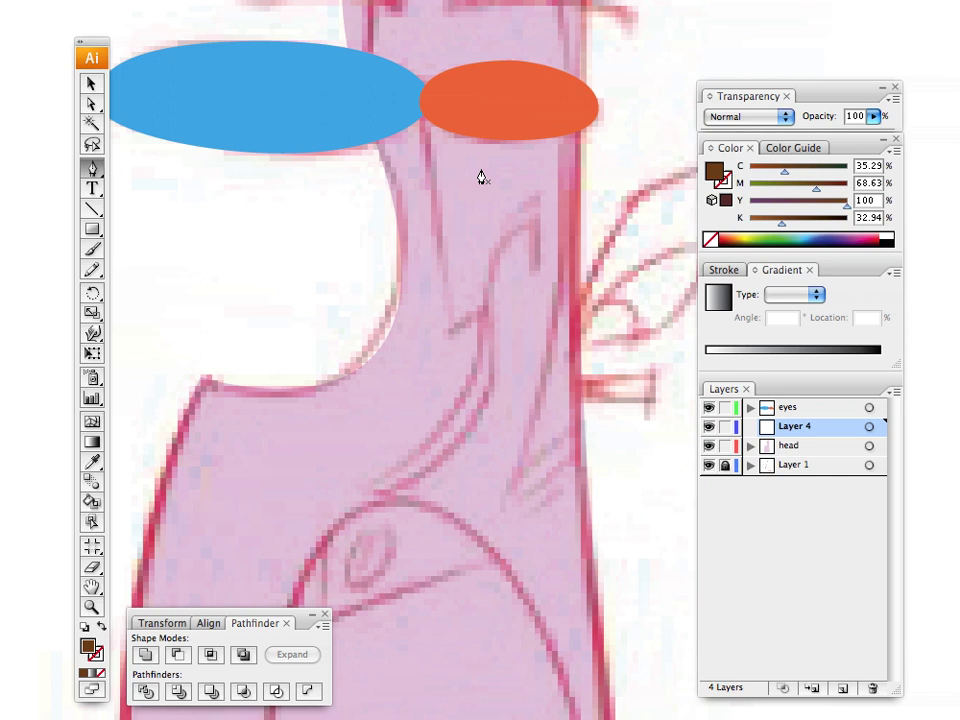
Step: Start a Pen path for the face crease from between the lenses down to the notch, curving on to its lower end above the arch
{"action": "left_click", "coordinate": [417, 98]}
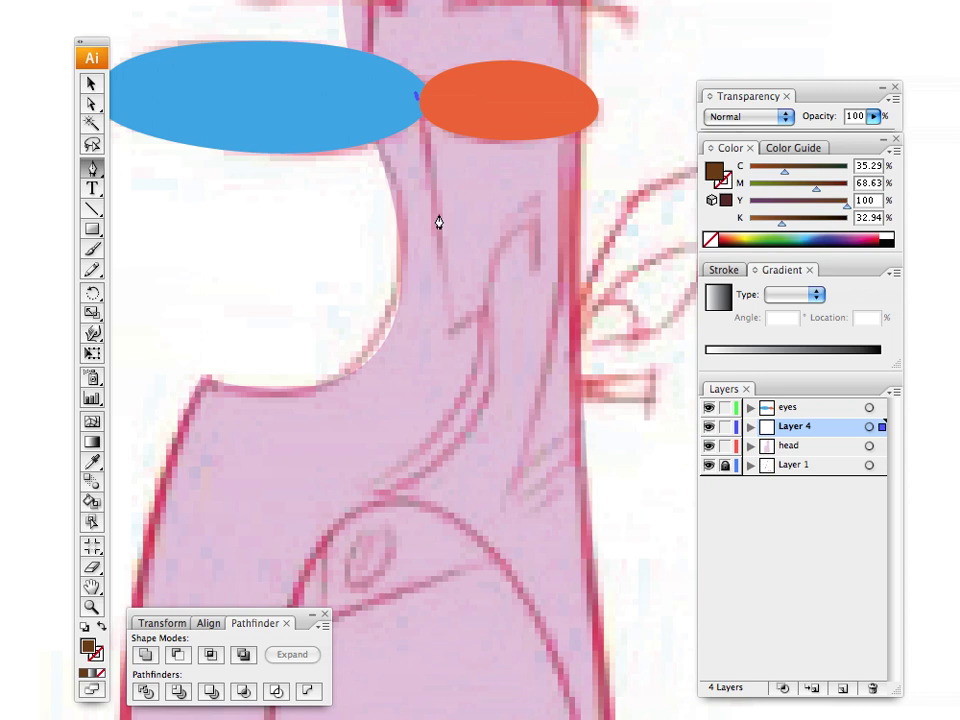
{"action": "mouse_move", "coordinate": [446, 336]}
{"action": "left_mouse_down"}
{"action": "mouse_move", "coordinate": [451, 428]}
{"action": "mouse_move", "coordinate": [450, 349]}
{"action": "mouse_move", "coordinate": [484, 312]}
{"action": "left_mouse_up"}
{"action": "left_click", "coordinate": [446, 336]}
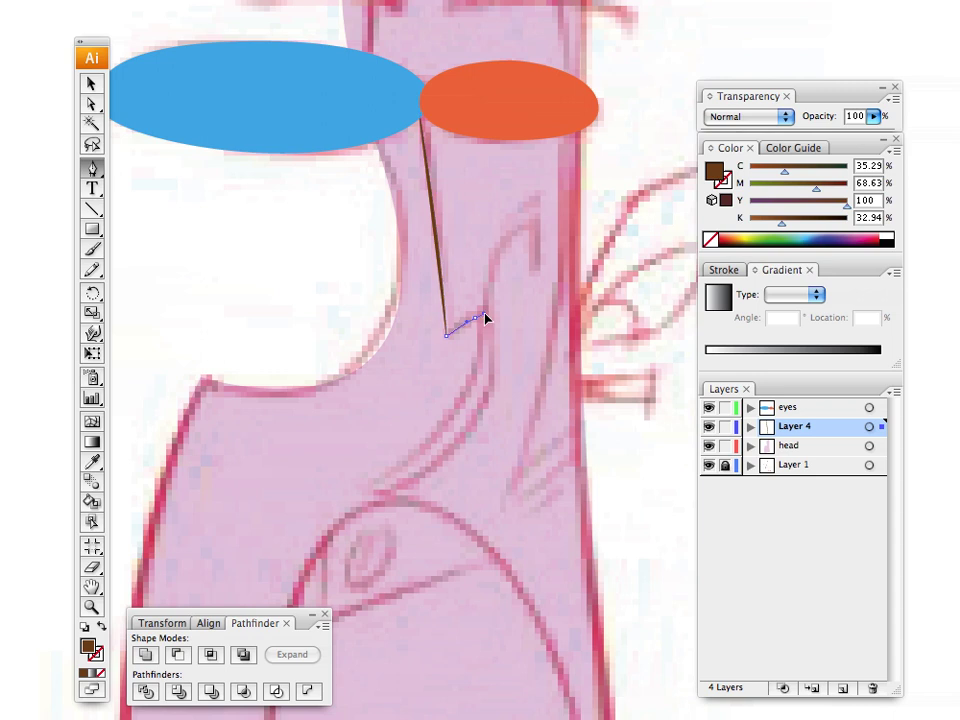
{"action": "left_click", "coordinate": [484, 318]}
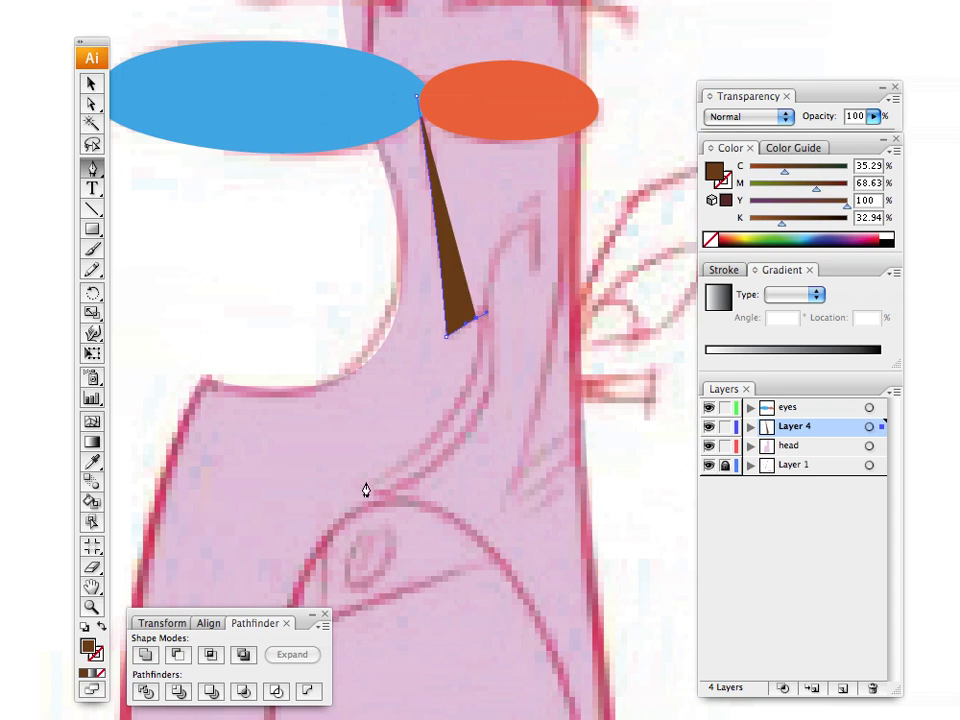
{"action": "left_click_drag", "start_coordinate": [365, 483], "coordinate": [226, 557]}
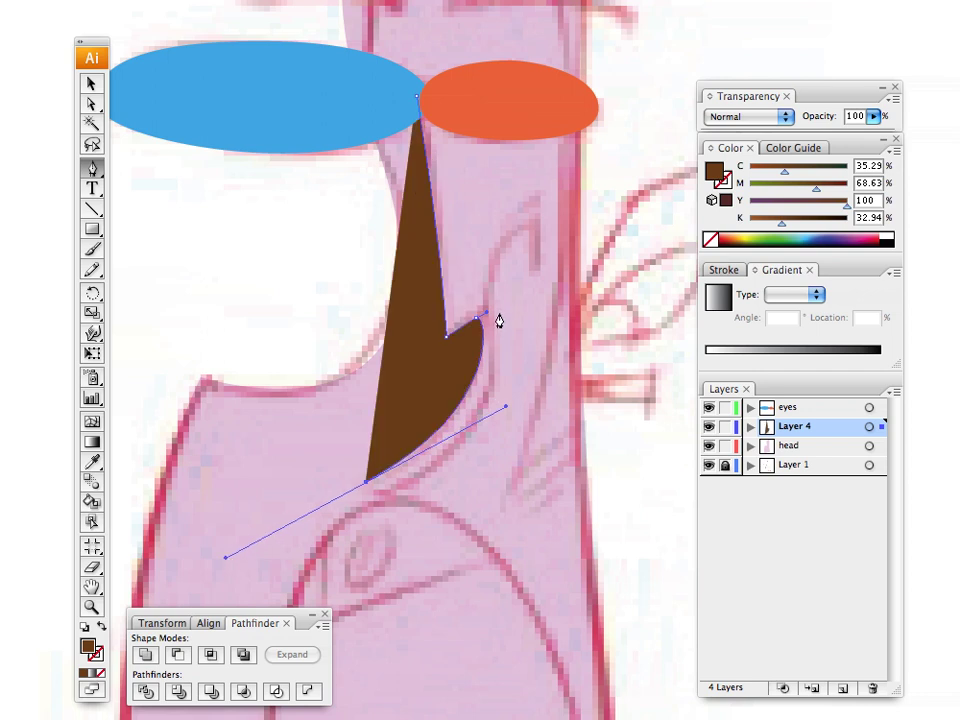
Step: Continue the crease path back up its outer side and around the hooked upper end with corner points at the hook's tip
{"action": "left_click_drag", "start_coordinate": [499, 318], "coordinate": [481, 99]}
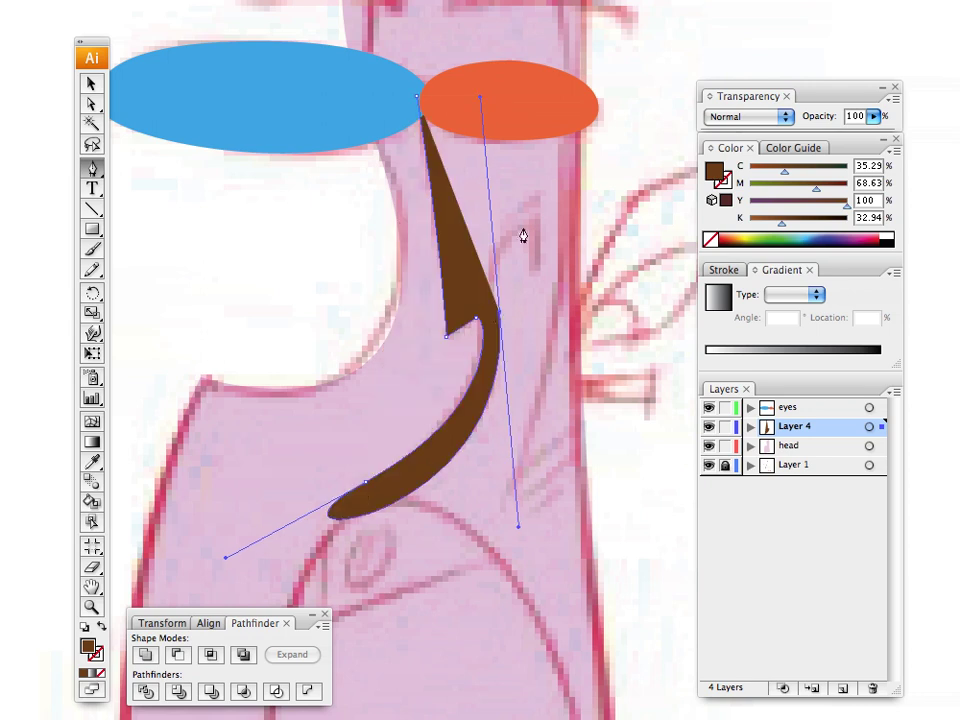
{"action": "left_click", "coordinate": [499, 320]}
{"action": "left_click", "coordinate": [497, 312]}
{"action": "left_click_drag", "start_coordinate": [531, 228], "coordinate": [579, 215]}
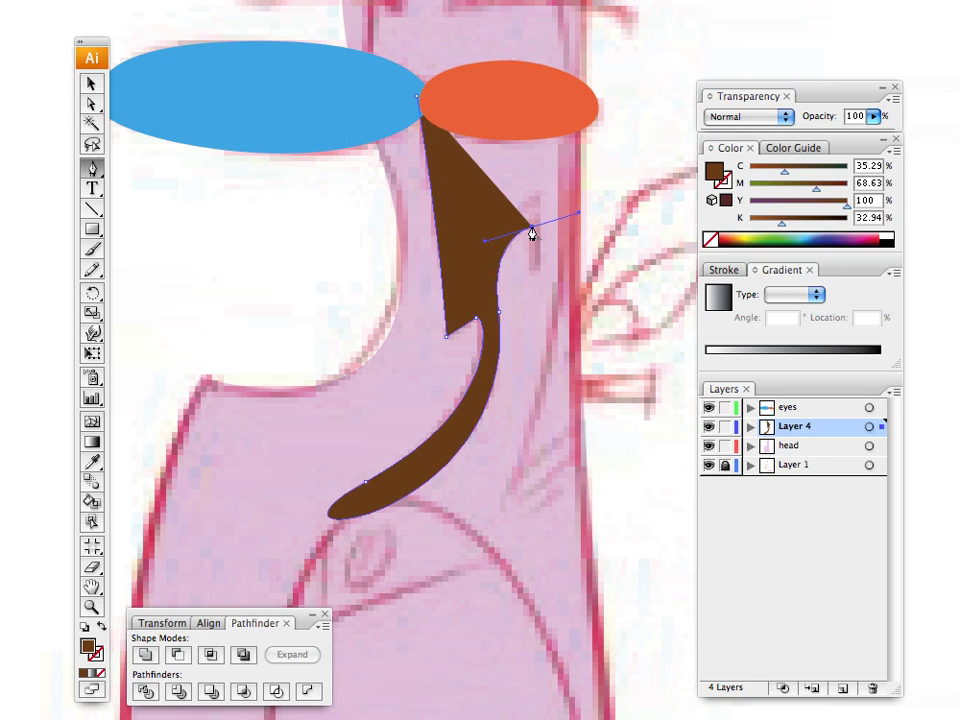
{"action": "left_click", "coordinate": [531, 230]}
{"action": "left_click", "coordinate": [529, 275]}
{"action": "left_click", "coordinate": [545, 275]}
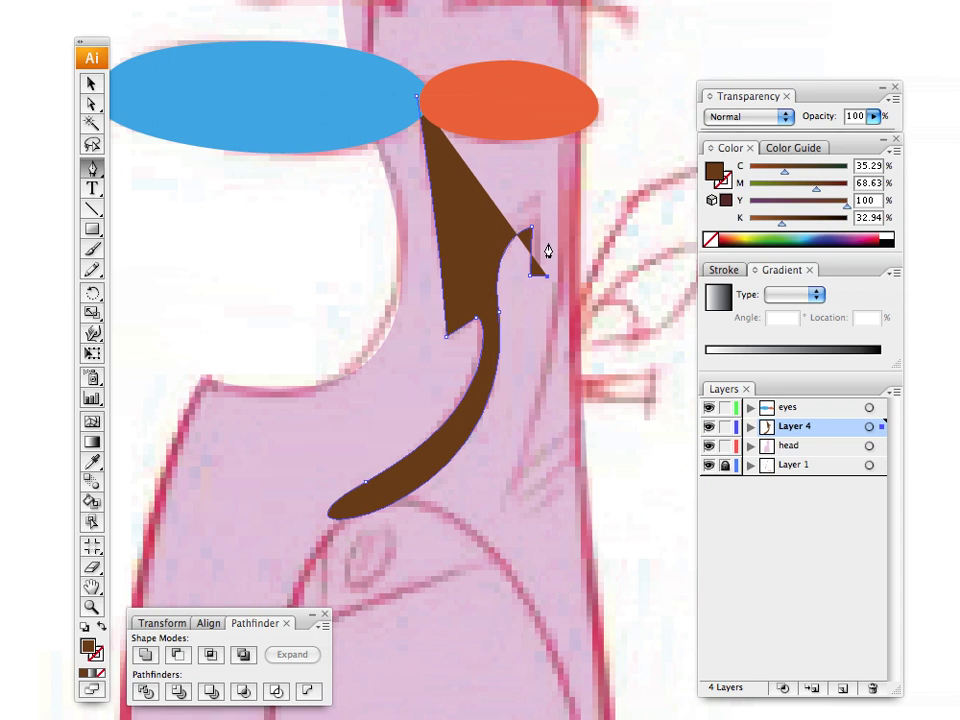
{"action": "left_click", "coordinate": [545, 178]}
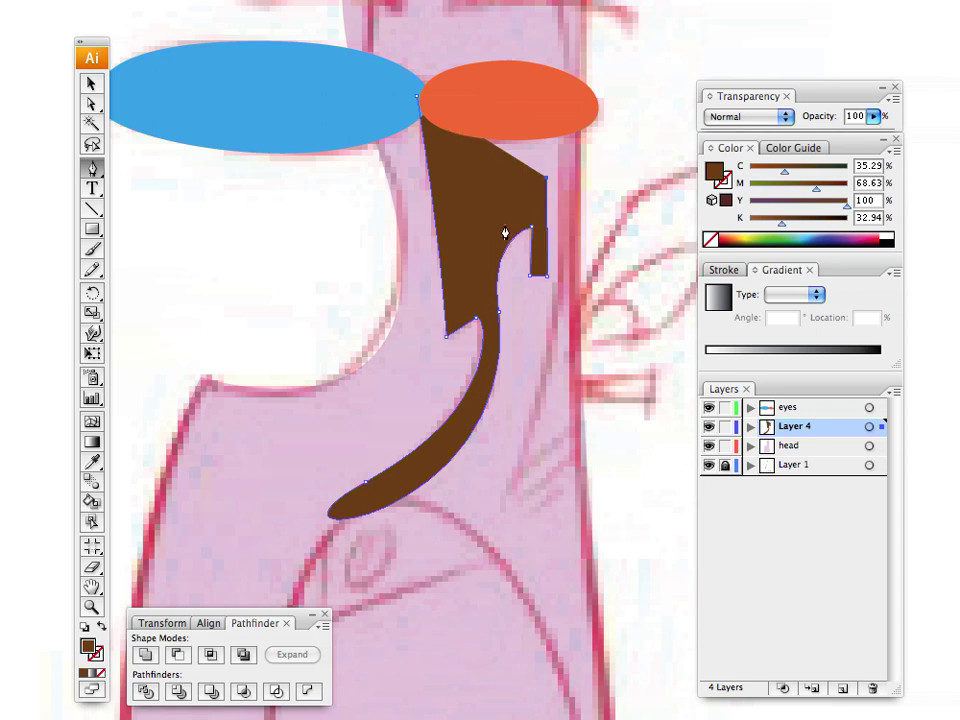
Step: Set the crease shape's opacity to 22% and add a curved point along the outer edge of the hook
{"action": "left_click", "coordinate": [873, 116]}
{"action": "left_click_drag", "start_coordinate": [866, 133], "coordinate": [793, 140]}
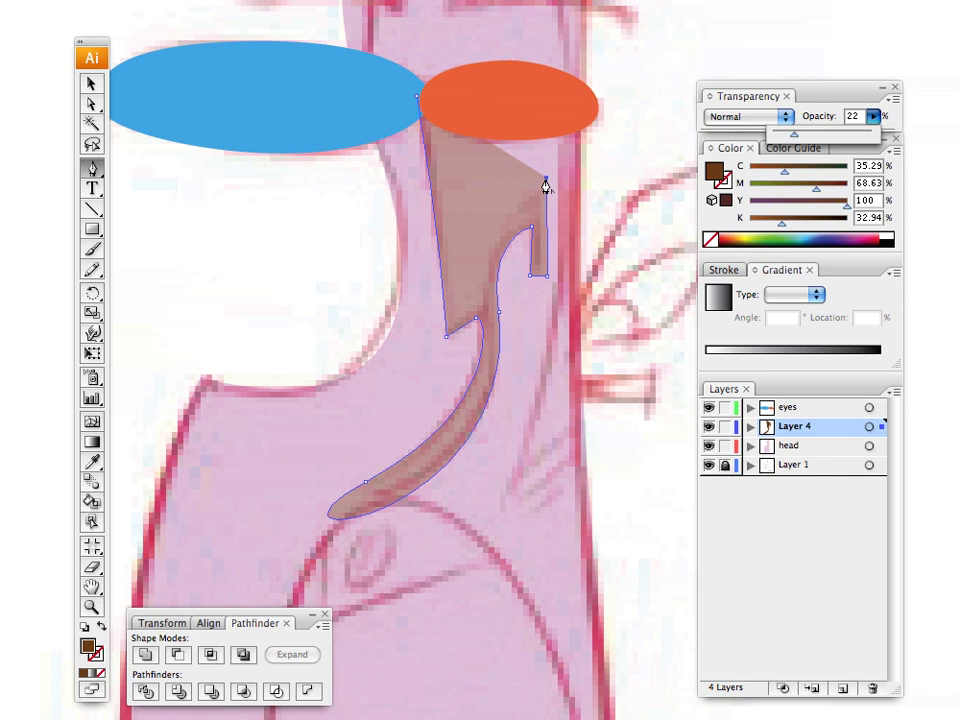
{"action": "left_click_drag", "start_coordinate": [542, 184], "coordinate": [470, 297]}
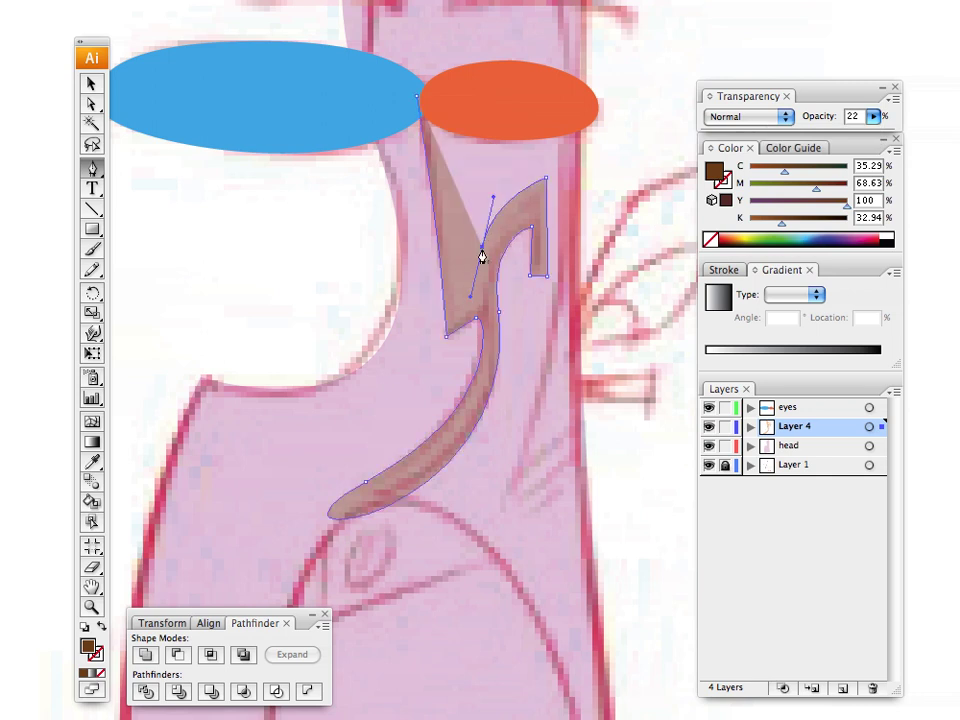
Step: Trace the hook's thin inner edge with a curve back to its upper corner and corner points down and up its short end
{"action": "left_click_drag", "start_coordinate": [481, 247], "coordinate": [585, 172]}
{"action": "left_click", "coordinate": [541, 190]}
{"action": "left_click", "coordinate": [546, 272]}
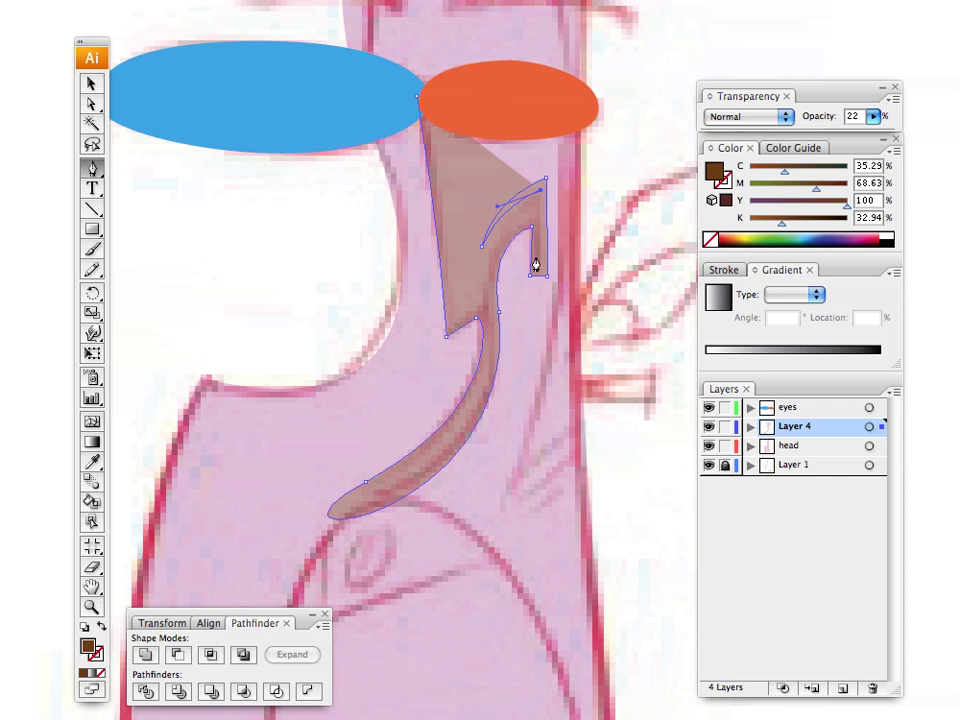
{"action": "left_click", "coordinate": [533, 276]}
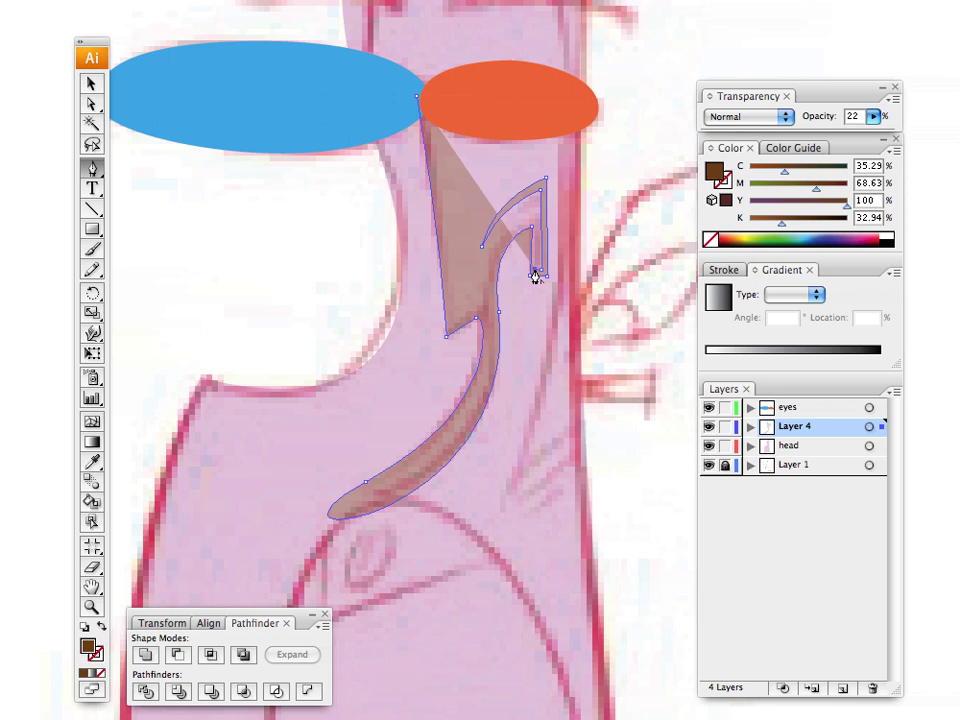
{"action": "left_click", "coordinate": [537, 219]}
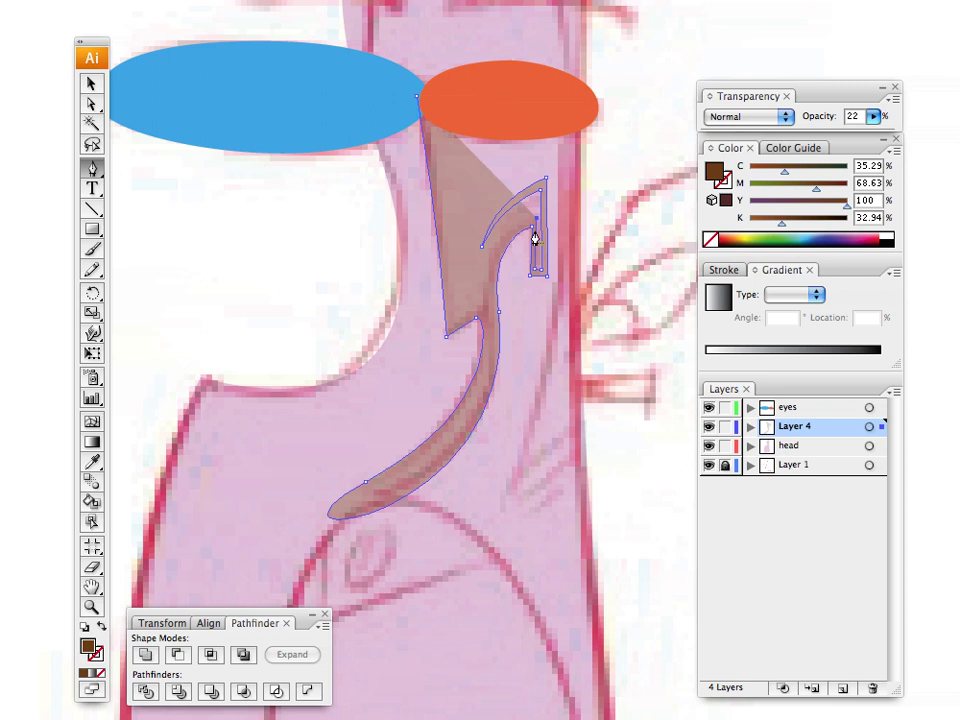
{"action": "left_click", "coordinate": [494, 311]}
{"action": "left_click_drag", "start_coordinate": [491, 315], "coordinate": [508, 403]}
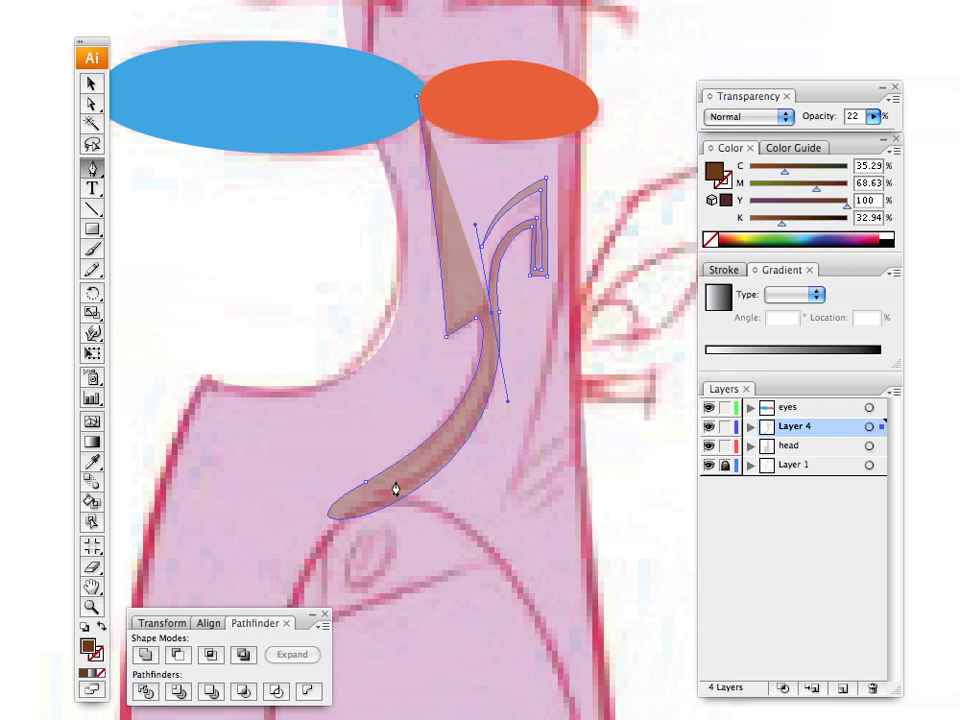
{"action": "left_click_drag", "start_coordinate": [368, 497], "coordinate": [292, 519]}
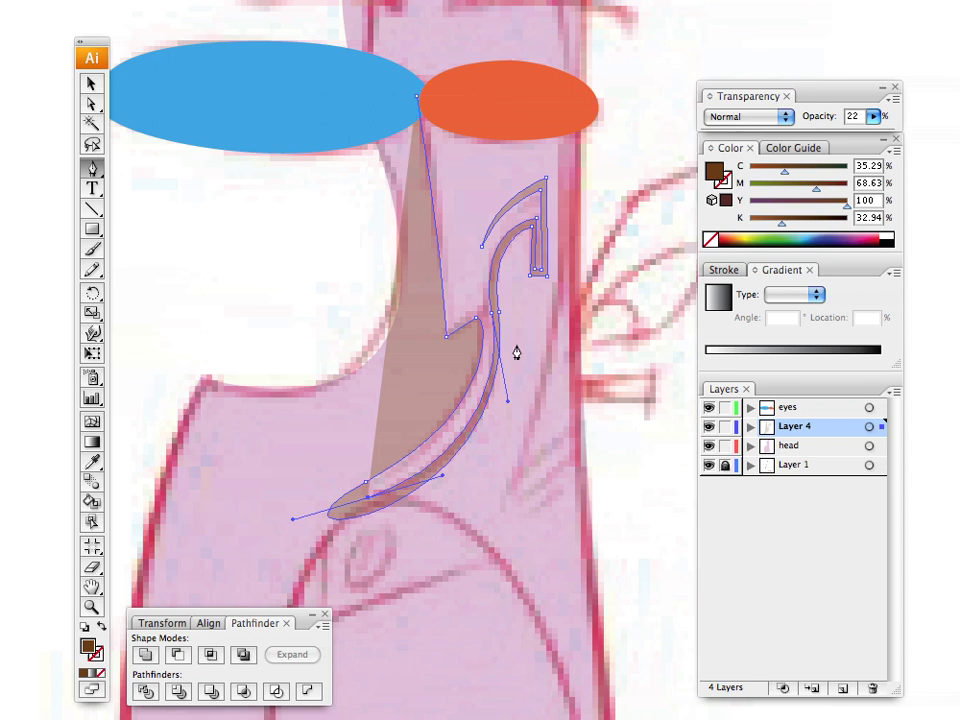
{"action": "key", "text": "super+z"}
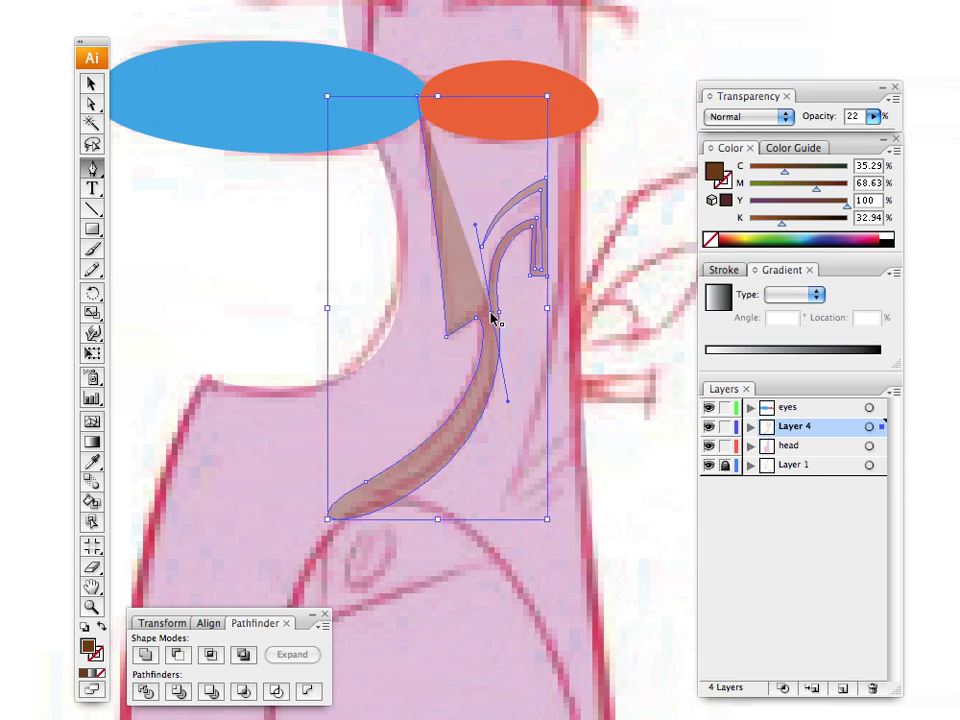
{"action": "key", "text": "super+z"}
Step: Continue the crease's inner edge with a curved point at the stem and another partway down the lower curve
{"action": "left_click_drag", "start_coordinate": [491, 304], "coordinate": [491, 396]}
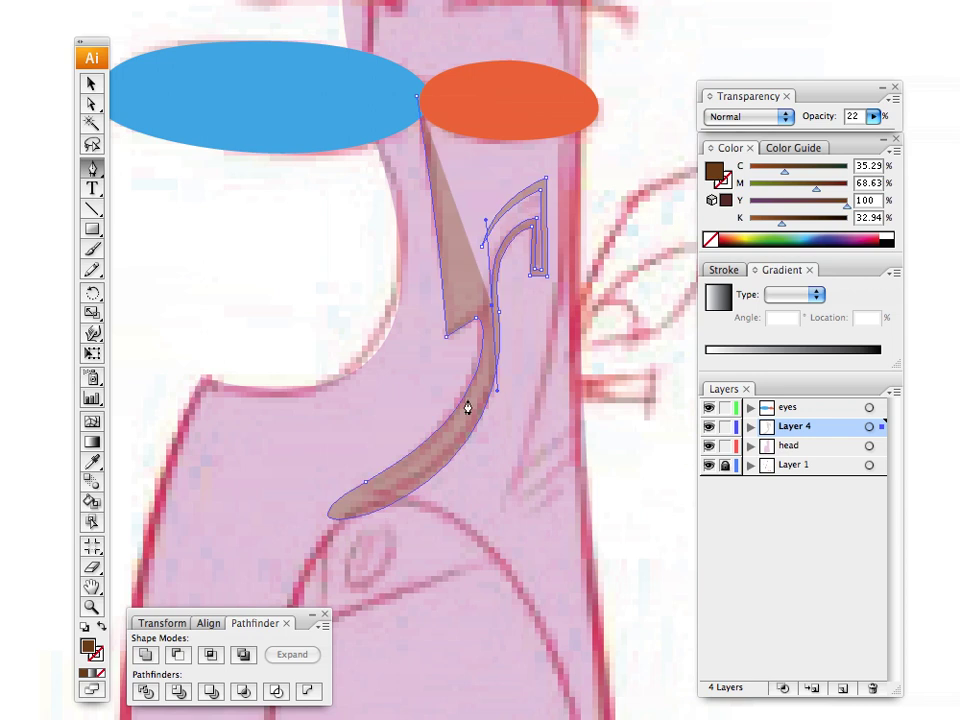
{"action": "left_click", "coordinate": [353, 508], "text": "ctrl"}
{"action": "left_click", "coordinate": [324, 489], "text": "ctrl"}
{"action": "left_click", "coordinate": [360, 510], "text": "ctrl"}
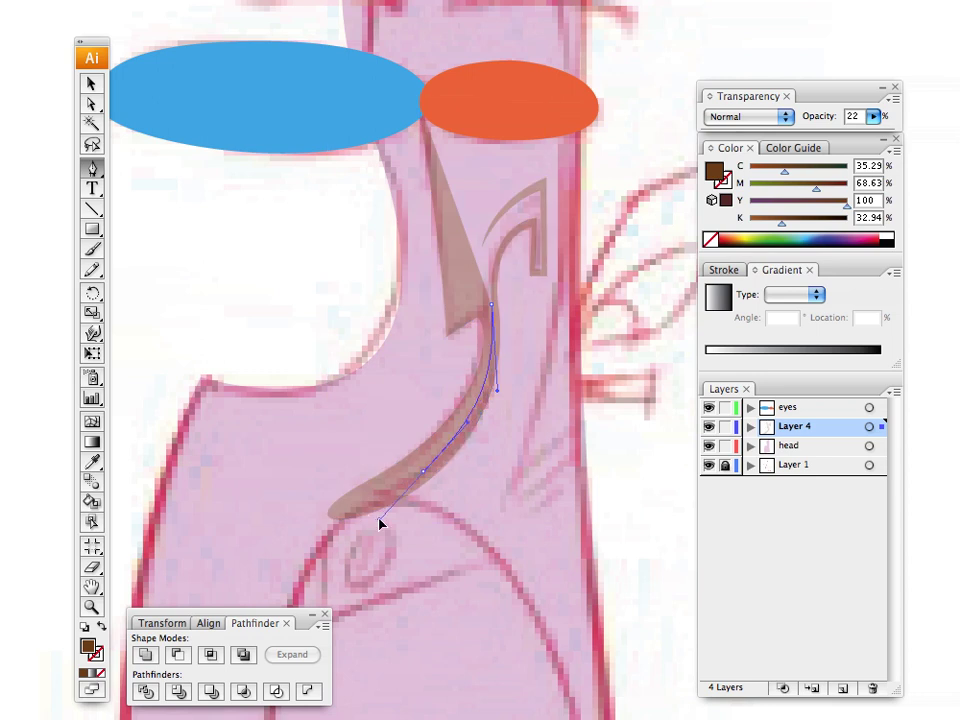
{"action": "left_click", "coordinate": [394, 478], "text": "ctrl"}
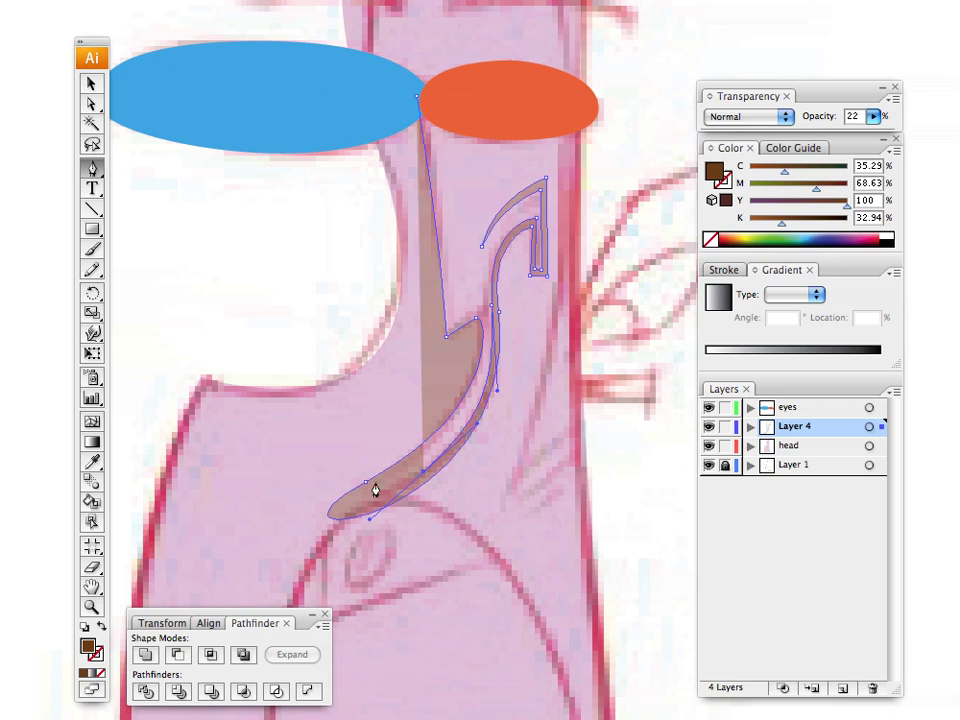
Step: Curve the inner edge around the lower end and up to the notch, adding corner points at the notch and between the lenses
{"action": "left_click_drag", "start_coordinate": [405, 473], "coordinate": [413, 466]}
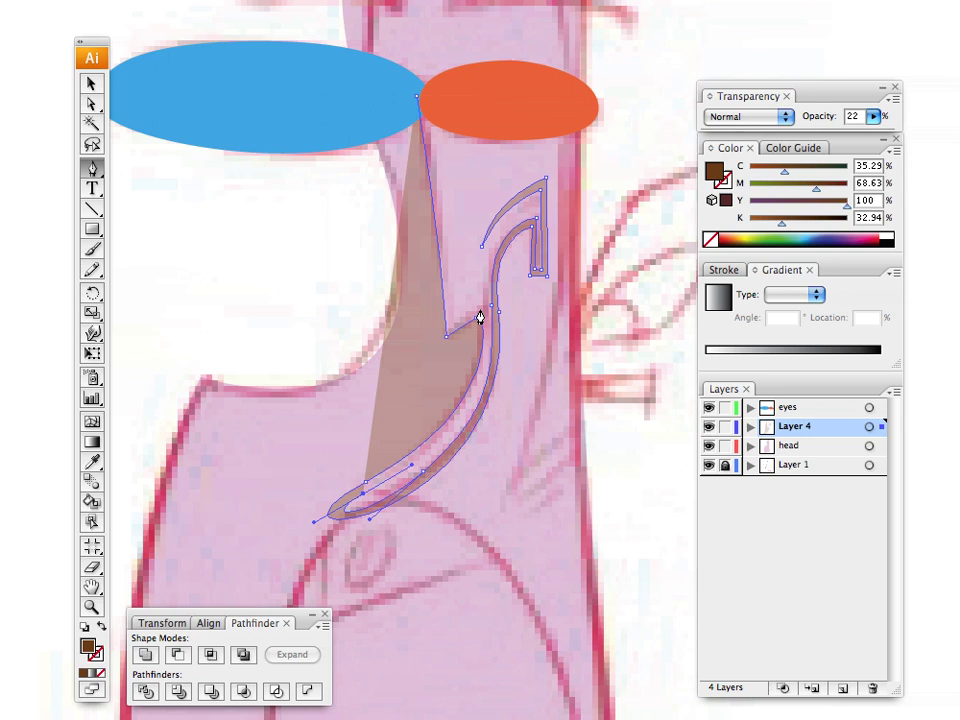
{"action": "left_click_drag", "start_coordinate": [480, 308], "coordinate": [446, 222]}
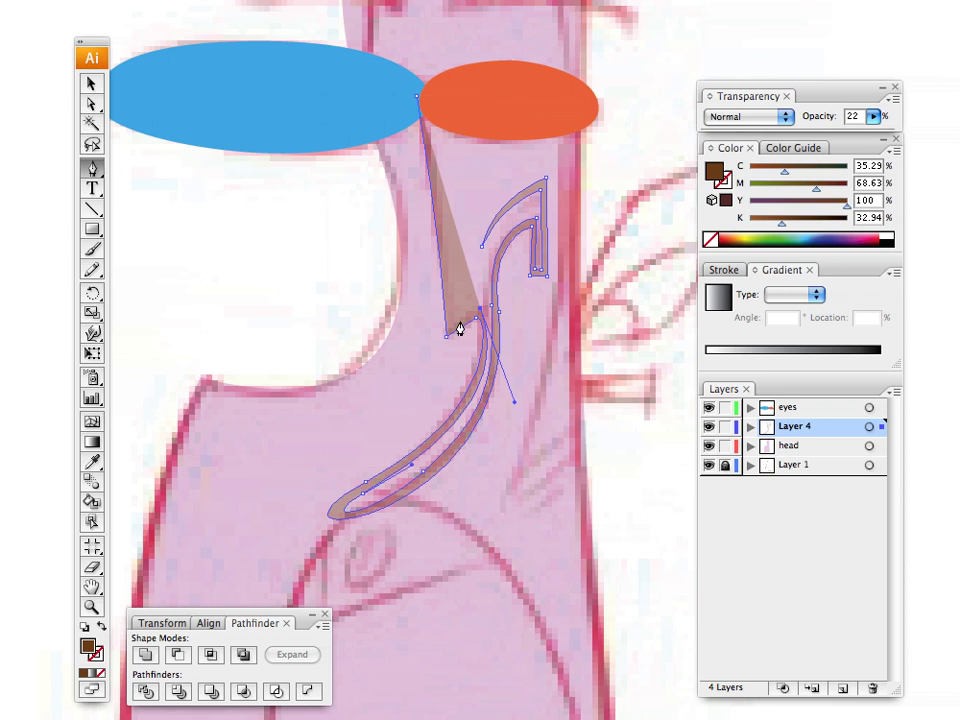
{"action": "left_click", "coordinate": [455, 322]}
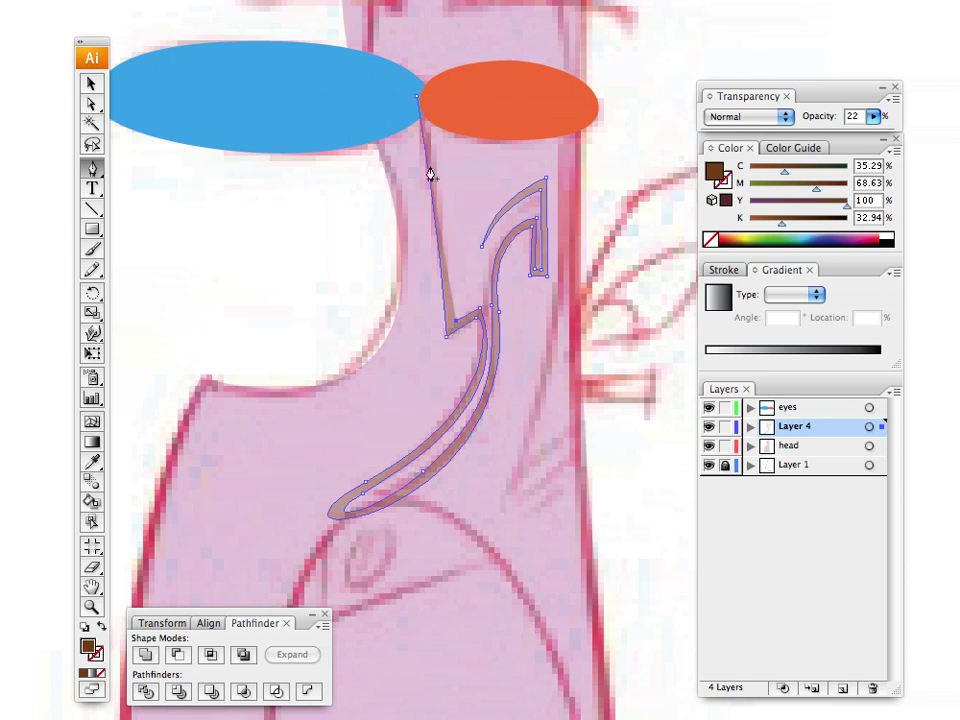
{"action": "left_click", "coordinate": [420, 108]}
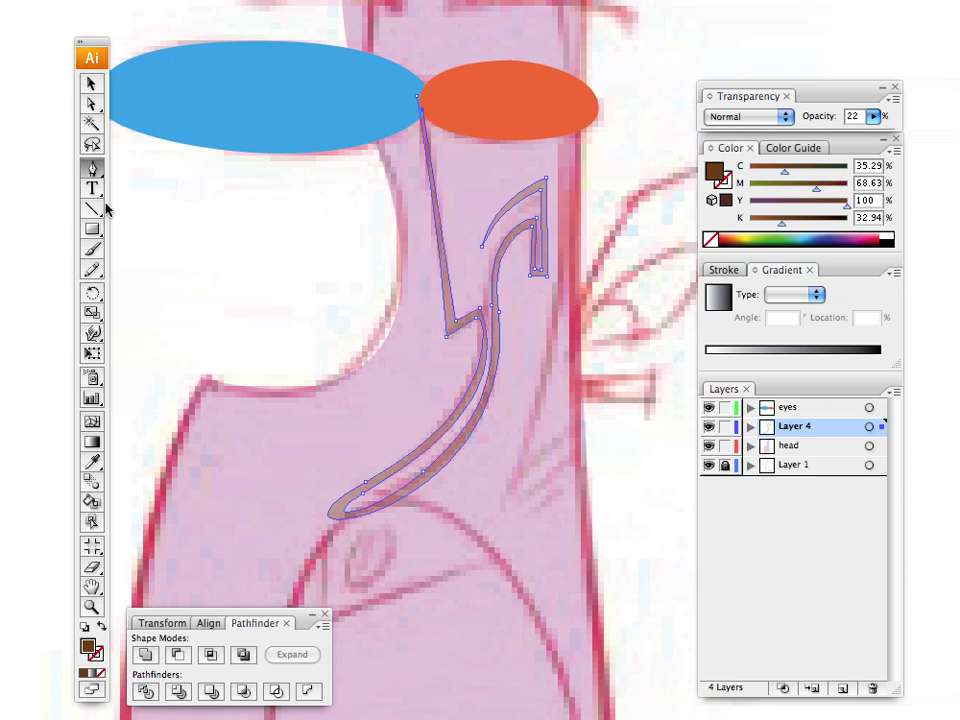
Step: Set the crease shape's opacity to 100% and deselect it
{"action": "left_click", "coordinate": [877, 118]}
{"action": "left_click_drag", "start_coordinate": [798, 138], "coordinate": [886, 140]}
{"action": "left_click", "coordinate": [88, 86]}
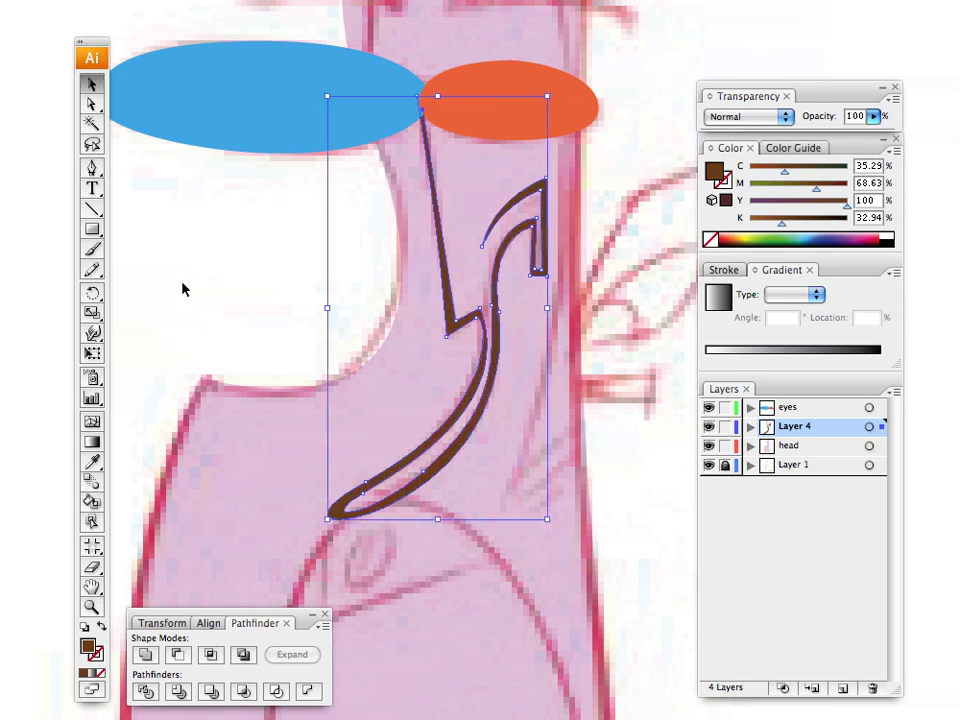
{"action": "left_click", "coordinate": [222, 315]}
Step: Rename Layer 4 as nose and add a new layer above the eyes layer
{"action": "key", "text": "space"}
{"action": "left_click_drag", "start_coordinate": [357, 326], "coordinate": [377, 383]}
{"action": "left_click_drag", "start_coordinate": [386, 291], "coordinate": [383, 228]}
{"action": "left_click_drag", "start_coordinate": [383, 384], "coordinate": [415, 228]}
{"action": "left_click_drag", "start_coordinate": [399, 352], "coordinate": [399, 292]}
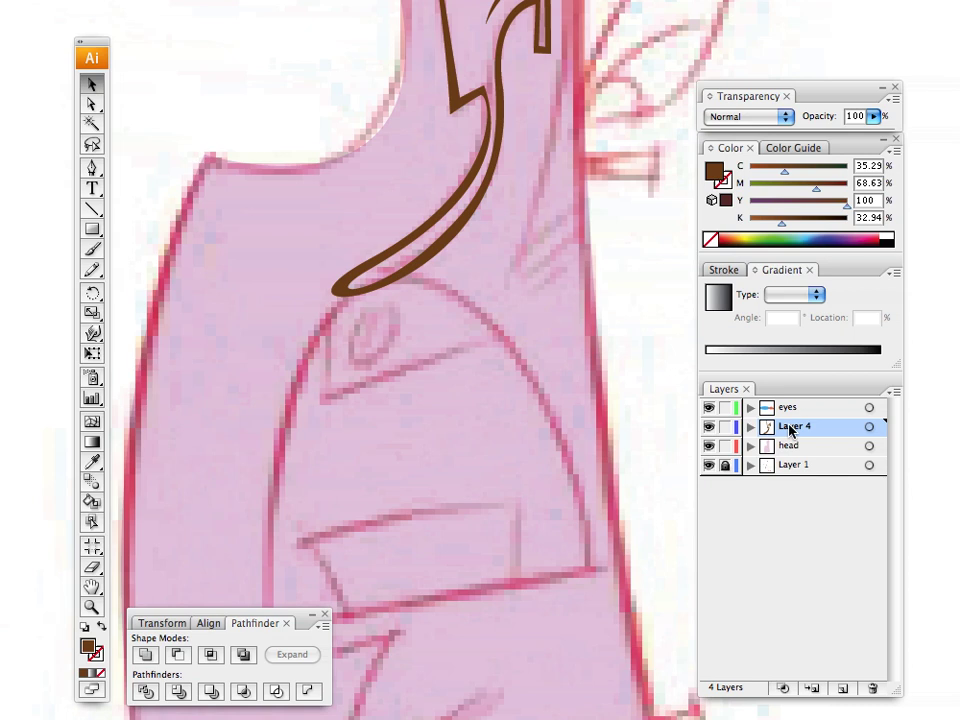
{"action": "double_click", "coordinate": [794, 426]}
{"action": "type", "text": "nose"}
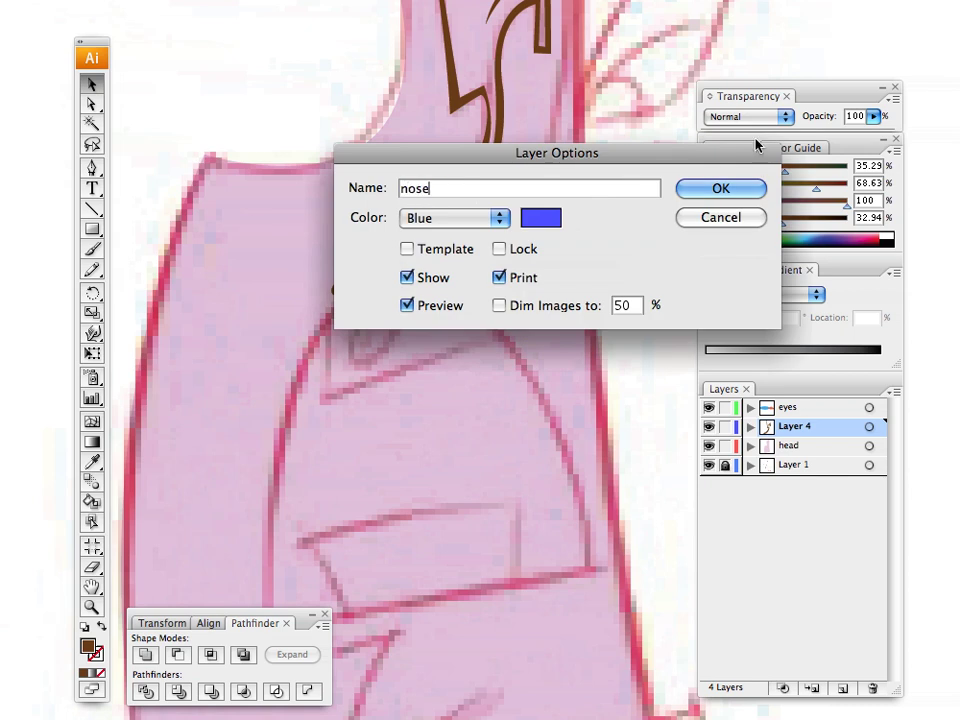
{"action": "left_click", "coordinate": [719, 189]}
{"action": "left_click", "coordinate": [788, 408]}
{"action": "left_click", "coordinate": [842, 688]}
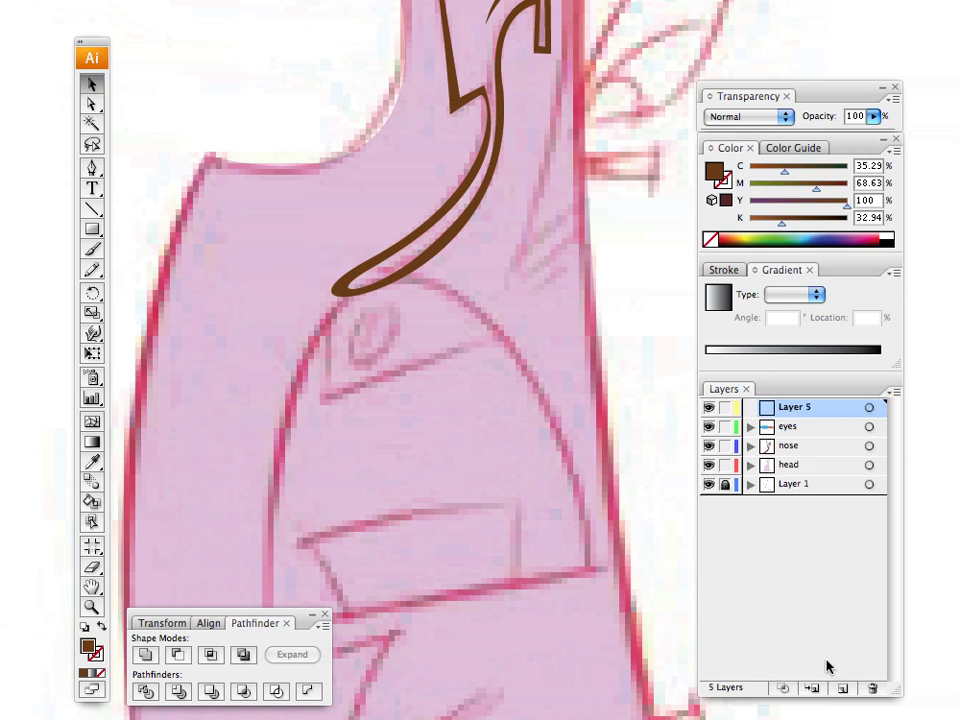
Step: Set the fill colour to orange with M 29.41% and Y 85.49% and choose the Pen tool for the mouth
{"action": "left_click_drag", "start_coordinate": [364, 392], "coordinate": [472, 302]}
{"action": "left_click_drag", "start_coordinate": [373, 360], "coordinate": [252, 347]}
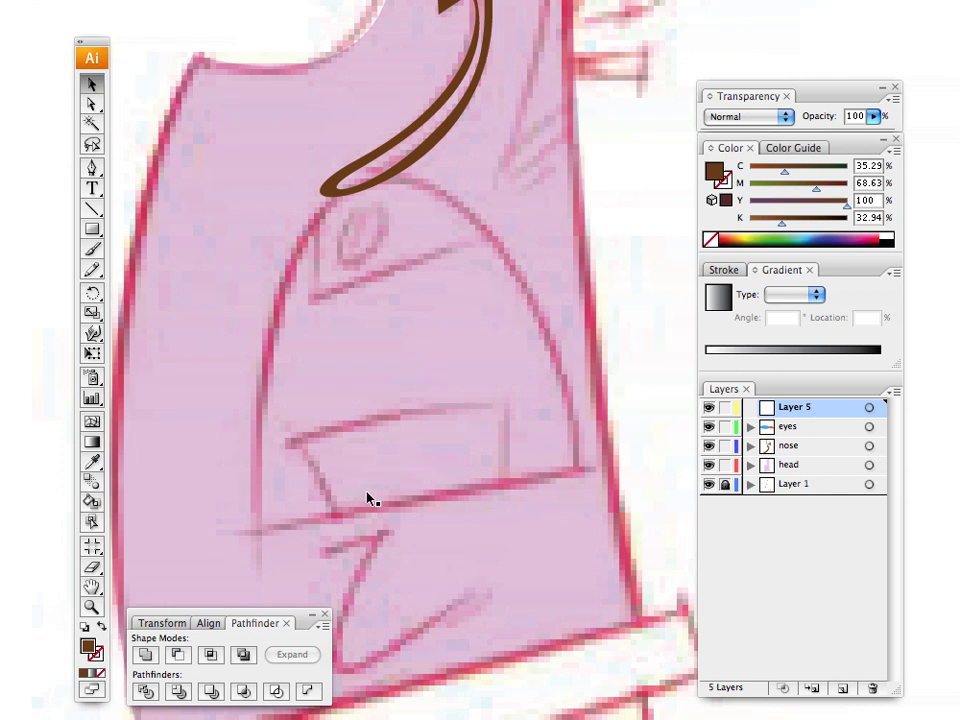
{"action": "left_click_drag", "start_coordinate": [345, 483], "coordinate": [390, 467]}
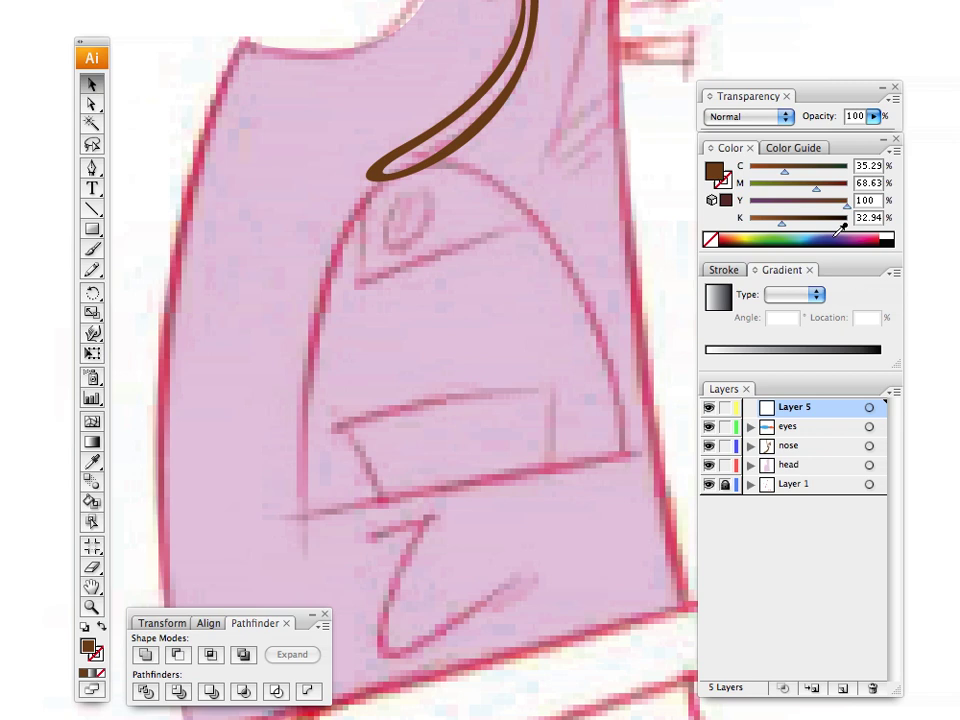
{"action": "left_click", "coordinate": [800, 236]}
{"action": "left_click", "coordinate": [838, 236]}
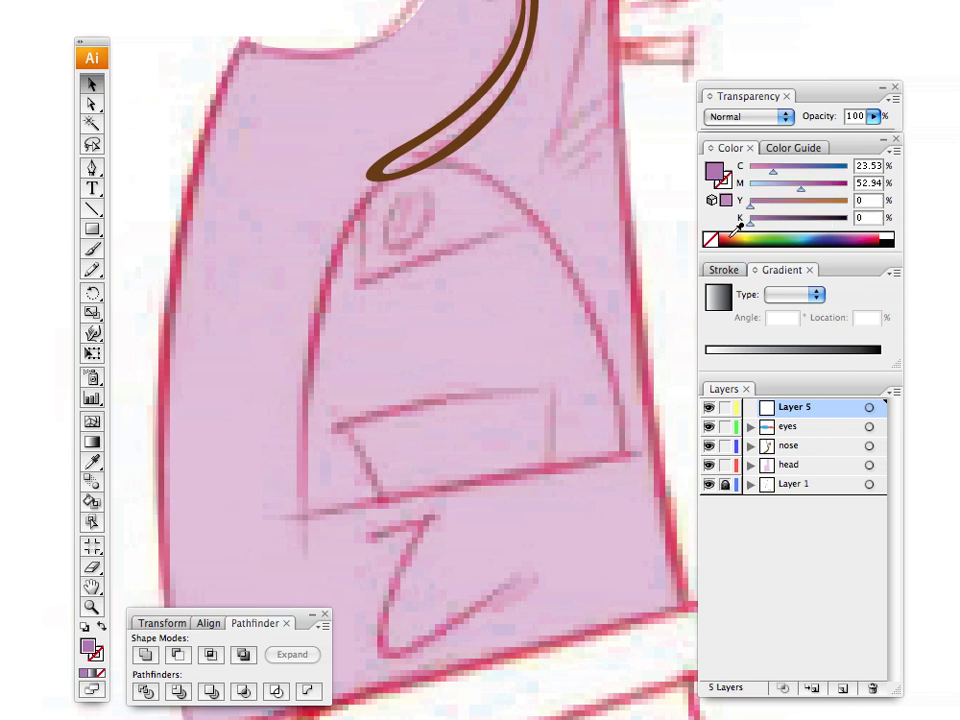
{"action": "left_click", "coordinate": [743, 235]}
{"action": "left_click", "coordinate": [92, 167]}
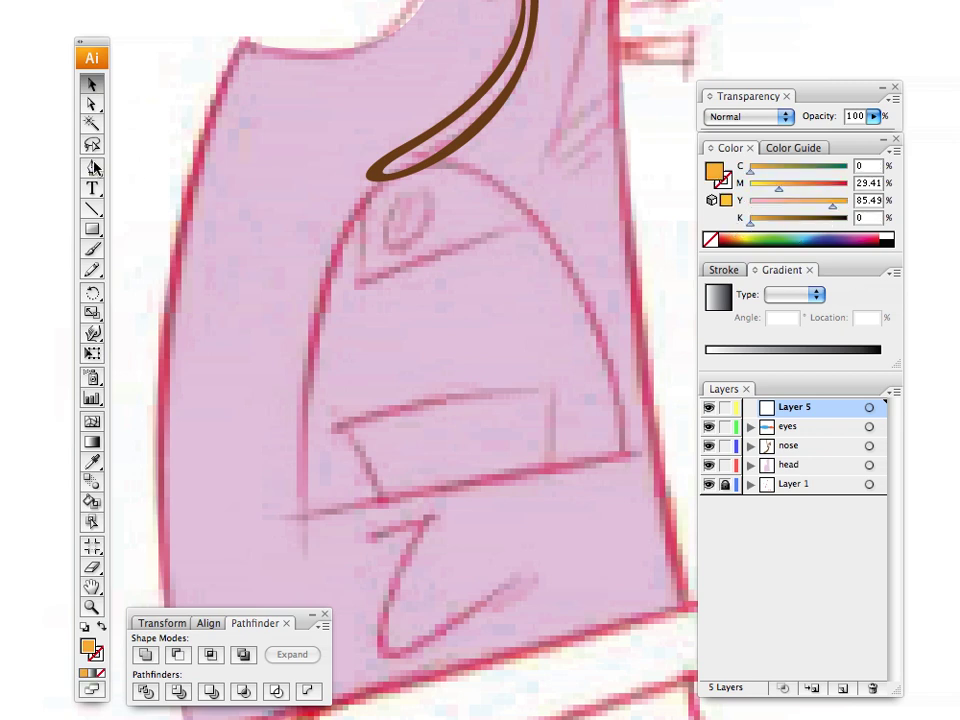
Step: Try drawing a closed orange dome over the sketched mouth with a slanted straight base and a curved top
{"action": "left_click_drag", "start_coordinate": [452, 476], "coordinate": [443, 380]}
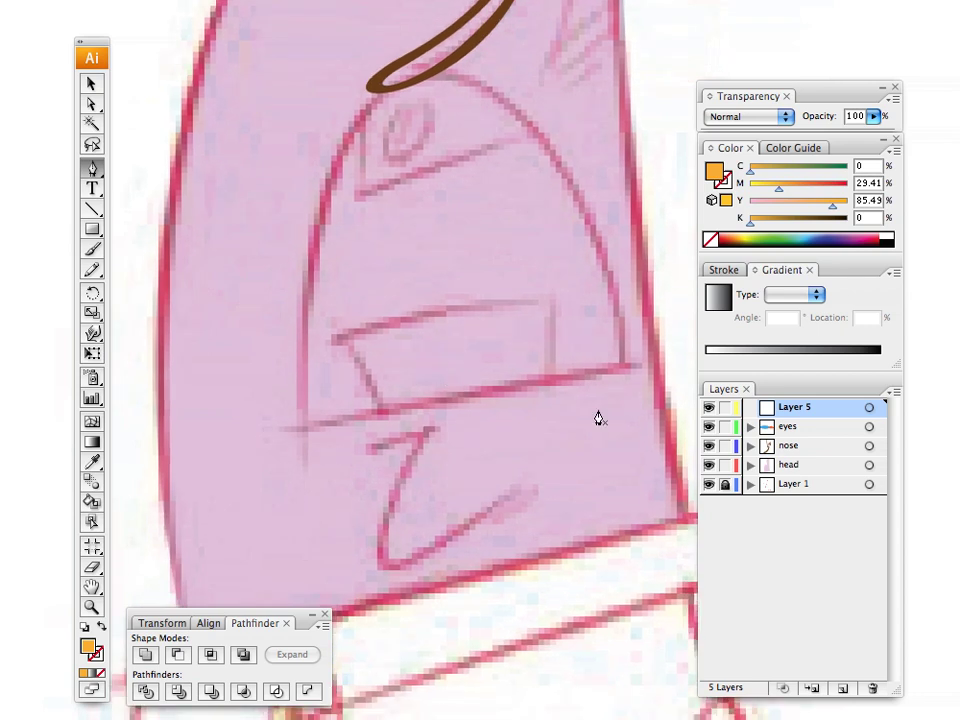
{"action": "left_click", "coordinate": [628, 395]}
{"action": "left_click", "coordinate": [200, 513]}
{"action": "left_click_drag", "start_coordinate": [342, 125], "coordinate": [535, 60]}
{"action": "left_click", "coordinate": [628, 395]}
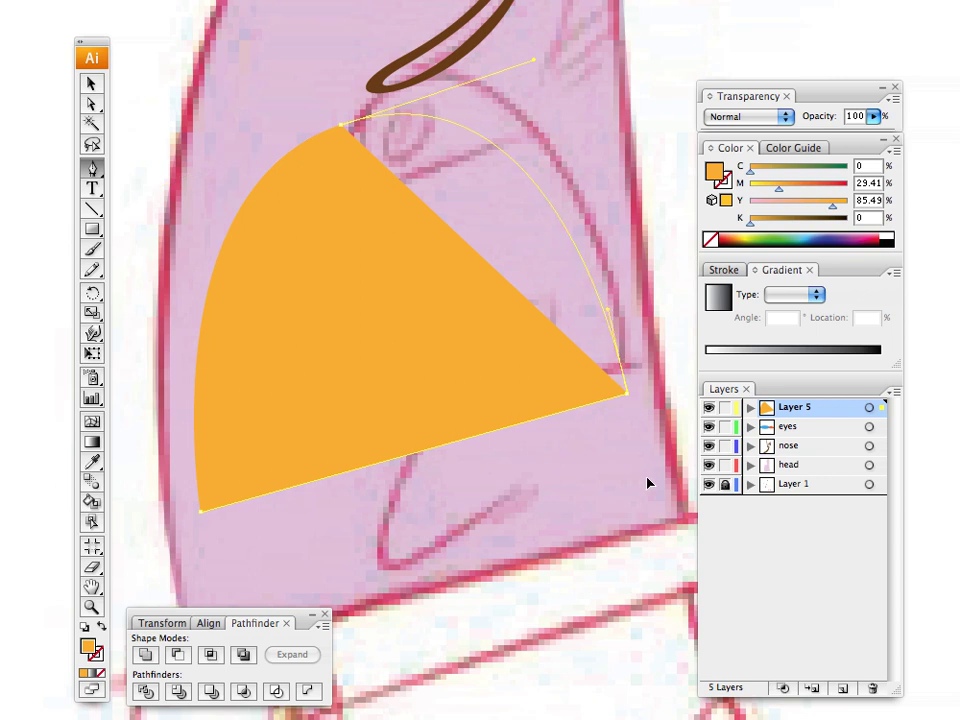
{"action": "left_click", "coordinate": [91, 84]}
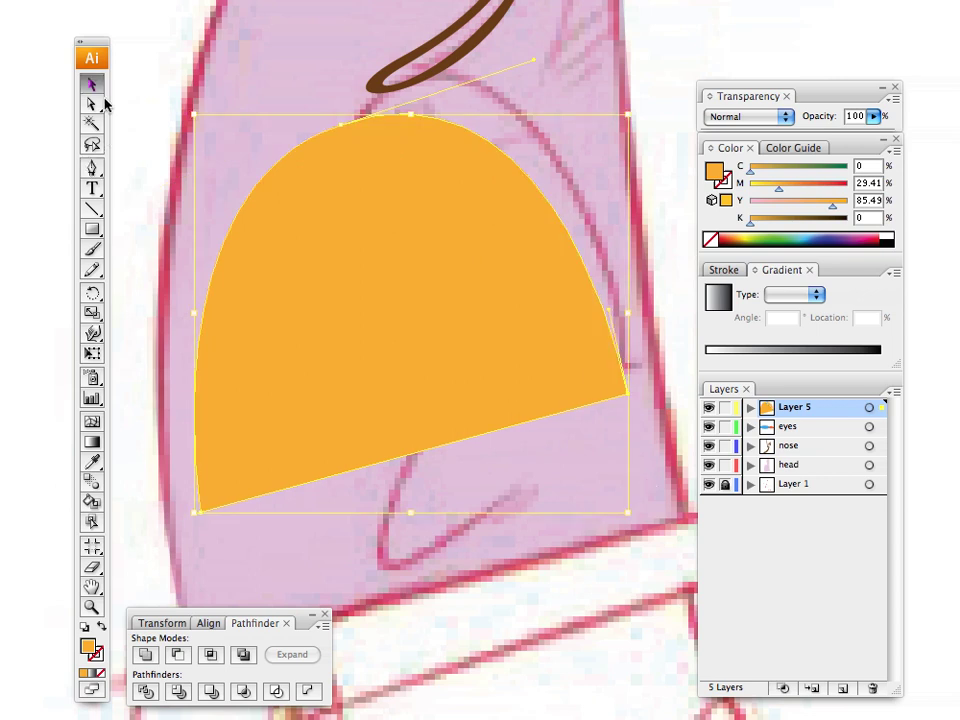
{"action": "left_click", "coordinate": [130, 111]}
Step: Delete the orange dome shape from the mouth area
{"action": "key", "text": "ctrl+minus"}
{"action": "key", "text": "ctrl+minus"}
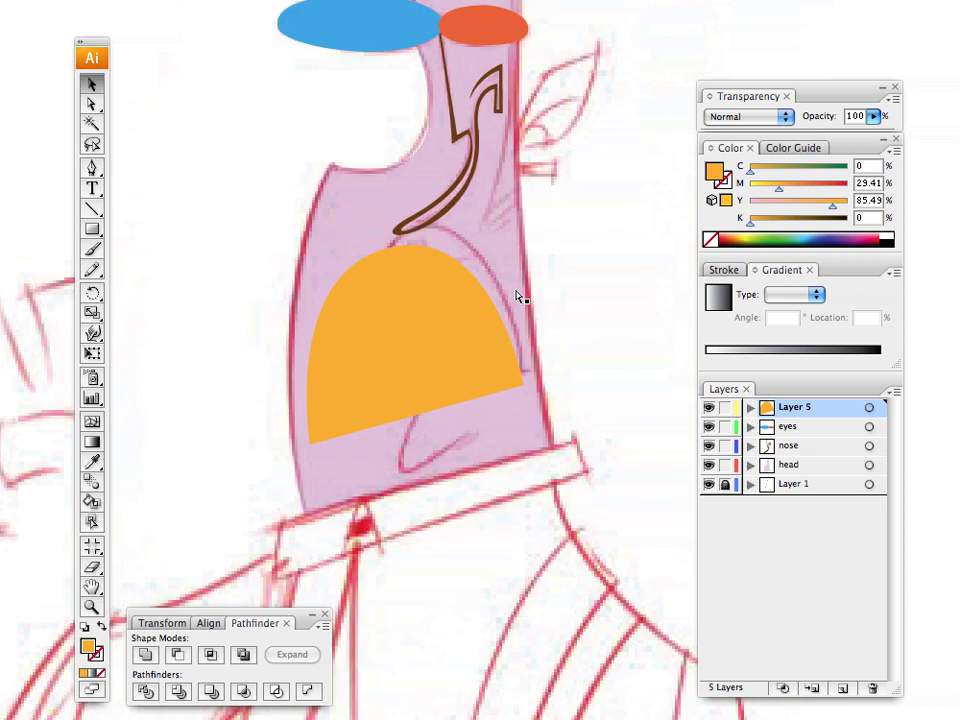
{"action": "key", "text": "ctrl+minus"}
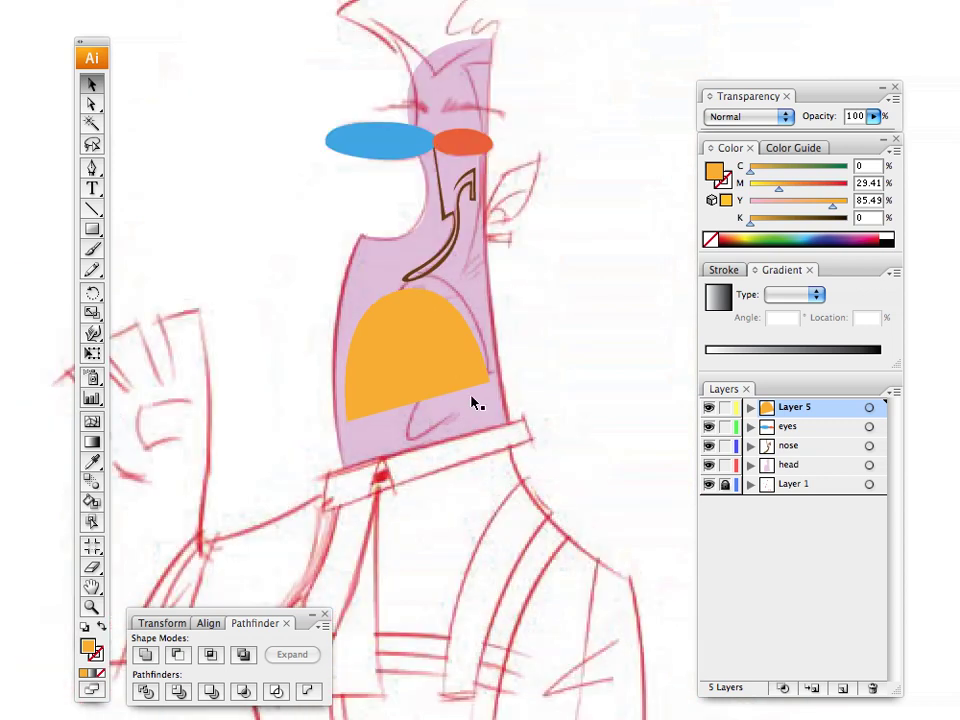
{"action": "left_click", "coordinate": [420, 371]}
{"action": "key", "text": "Delete"}
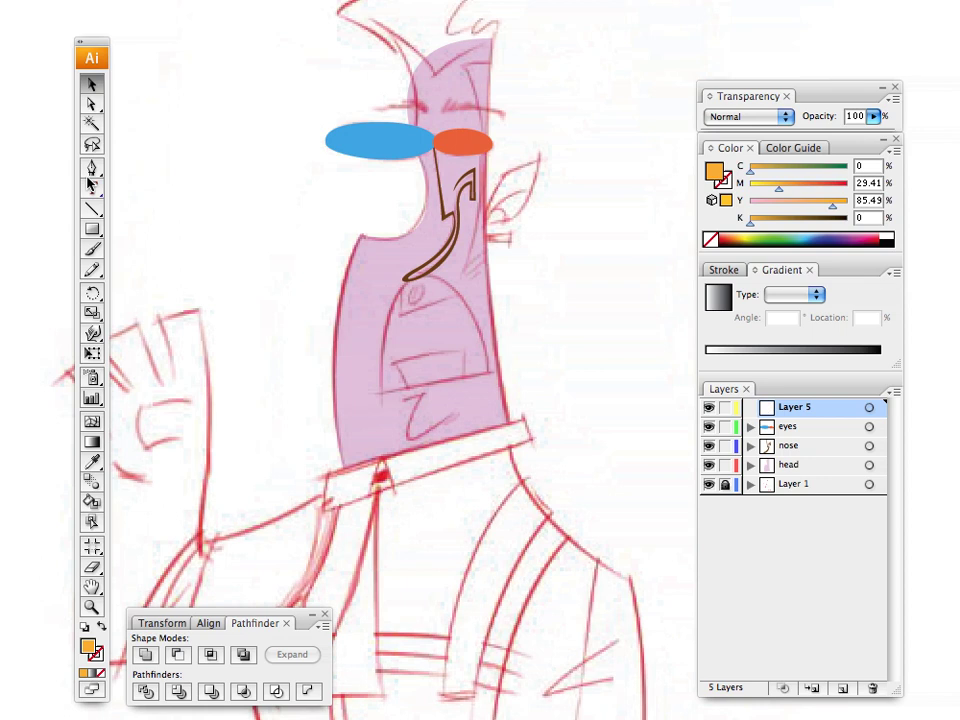
Step: Draw a closed orange dome with the Pen tool, its straight base along the sketched mouth line and its curved top below the crease
{"action": "left_click", "coordinate": [92, 167]}
{"action": "left_click", "coordinate": [491, 374]}
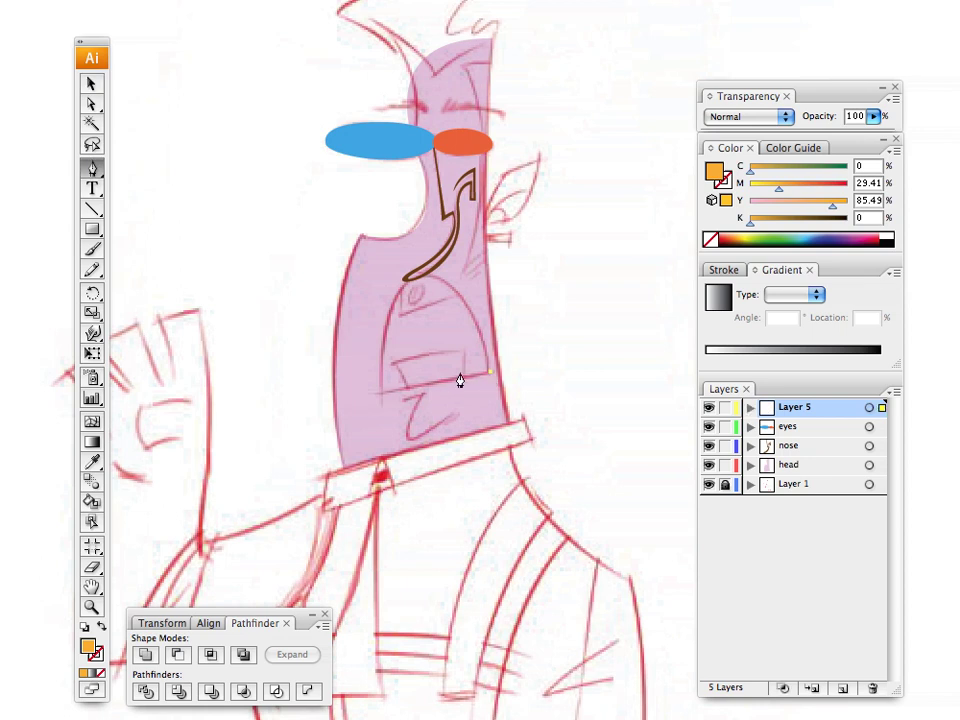
{"action": "left_click", "coordinate": [343, 399]}
{"action": "left_click_drag", "start_coordinate": [399, 291], "coordinate": [459, 283]}
{"action": "left_click", "coordinate": [490, 373]}
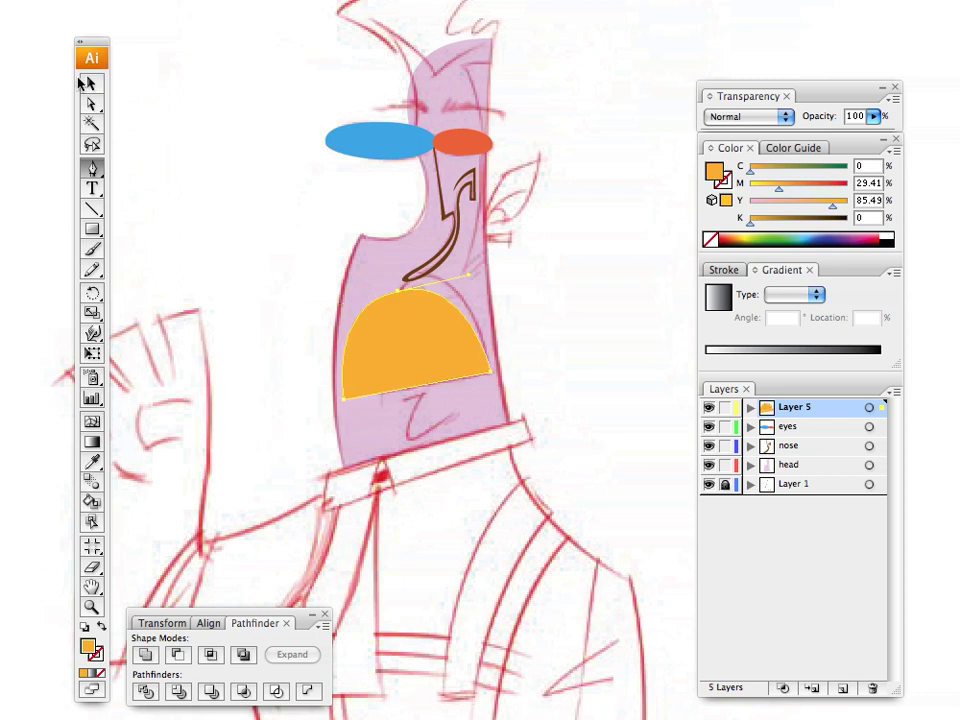
Step: Rotate the orange mouth shape slightly clockwise and nudge it right and up into place within the face
{"action": "left_click", "coordinate": [84, 84]}
{"action": "left_click", "coordinate": [225, 237]}
{"action": "left_click", "coordinate": [435, 350]}
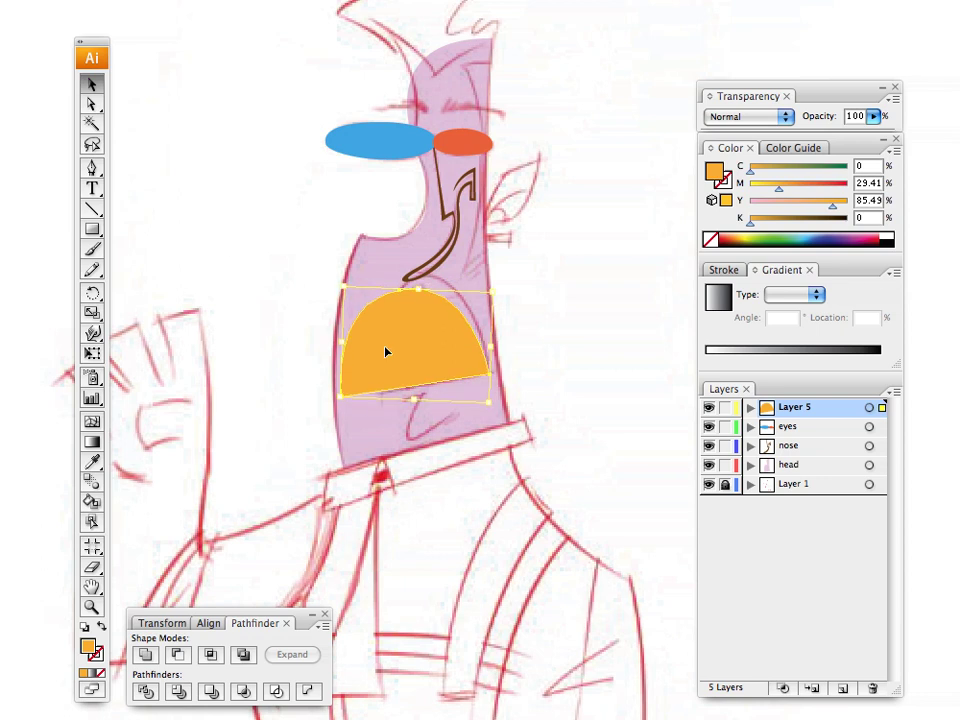
{"action": "left_click_drag", "start_coordinate": [385, 347], "coordinate": [390, 345]}
{"action": "left_click", "coordinate": [272, 229]}
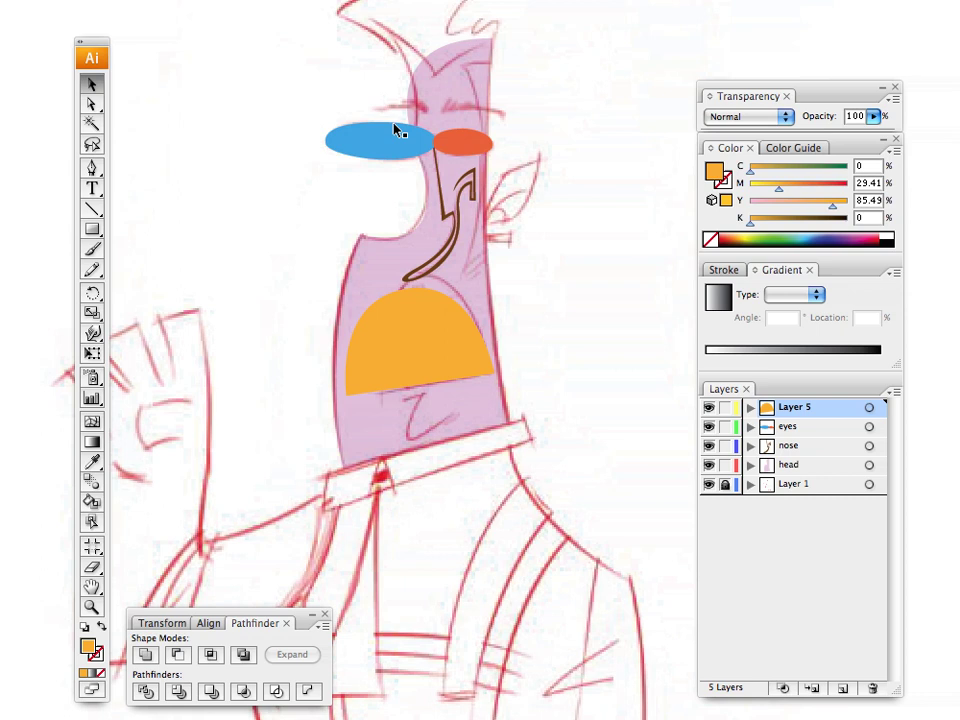
Step: Set the orange mouth shape's opacity to 52% and deselect it
{"action": "left_click", "coordinate": [417, 374]}
{"action": "left_click", "coordinate": [873, 116]}
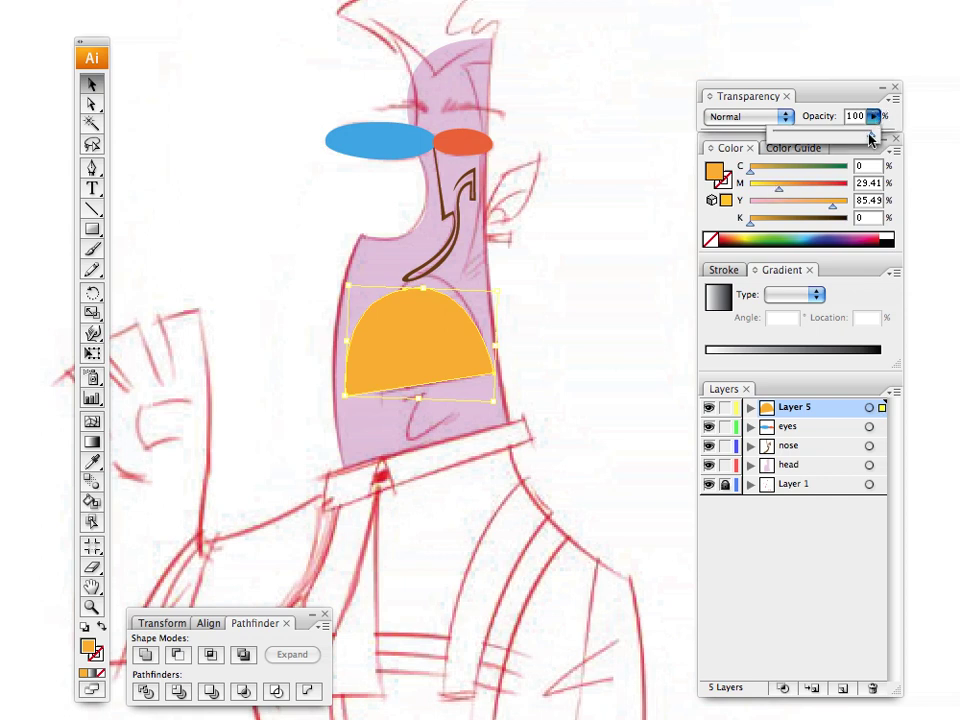
{"action": "left_click_drag", "start_coordinate": [872, 130], "coordinate": [823, 136]}
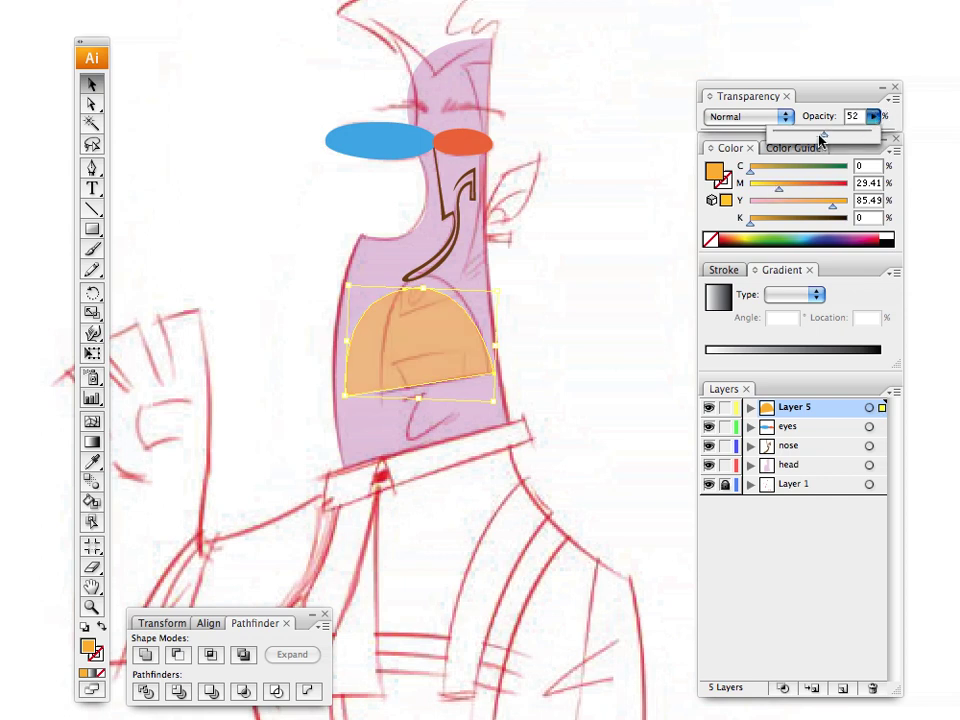
{"action": "left_click", "coordinate": [335, 258]}
Step: Set the fill colour to green with C 64.71%, M 17.25%, Y 100% and K 2.35%
{"action": "key", "text": "z"}
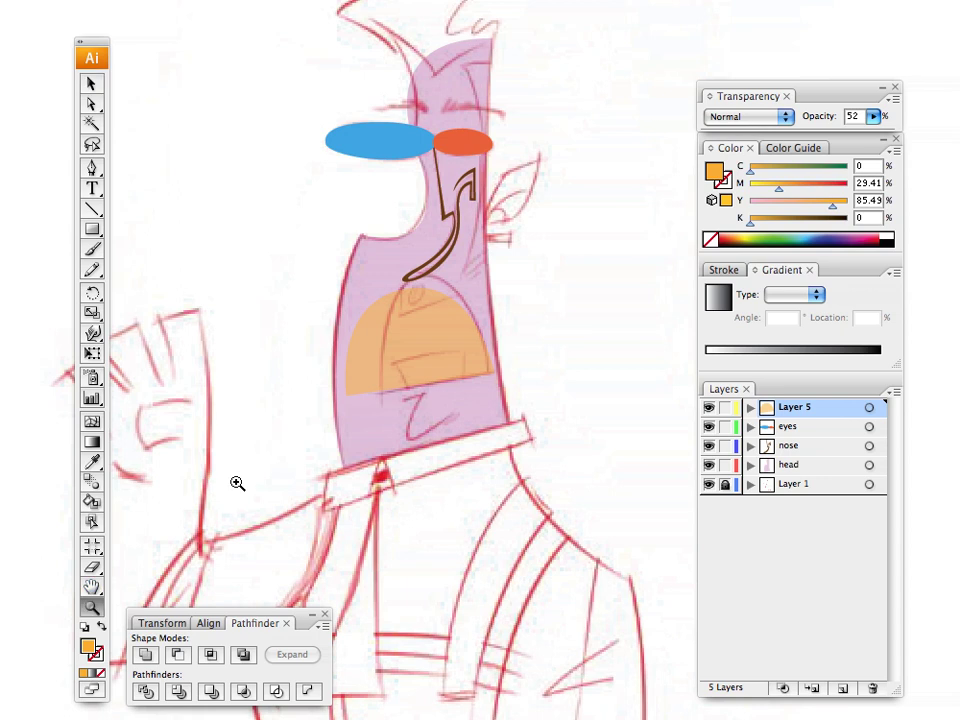
{"action": "left_click", "coordinate": [424, 339]}
{"action": "left_click", "coordinate": [406, 378]}
{"action": "left_click", "coordinate": [403, 310]}
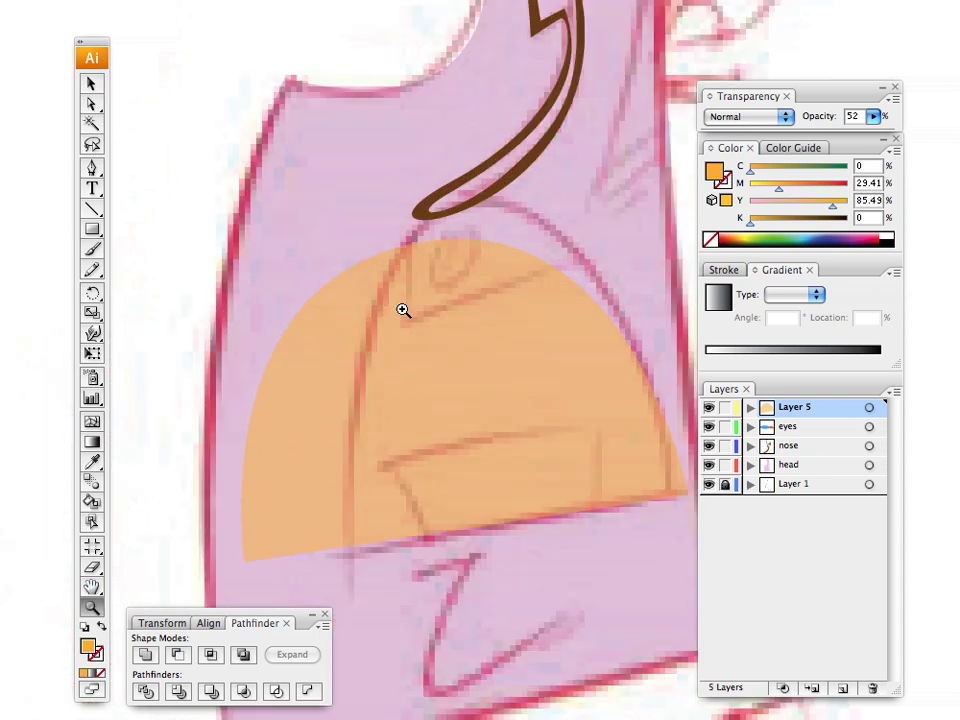
{"action": "left_click", "coordinate": [403, 310]}
{"action": "left_click_drag", "start_coordinate": [450, 431], "coordinate": [384, 319]}
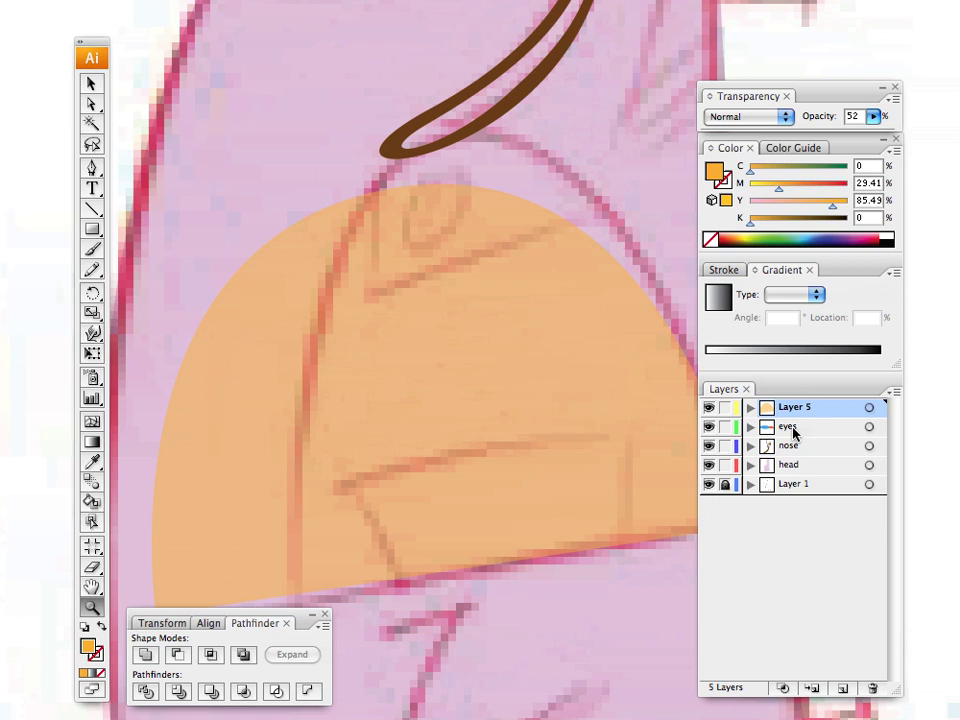
{"action": "left_click", "coordinate": [769, 233]}
{"action": "left_click", "coordinate": [92, 167]}
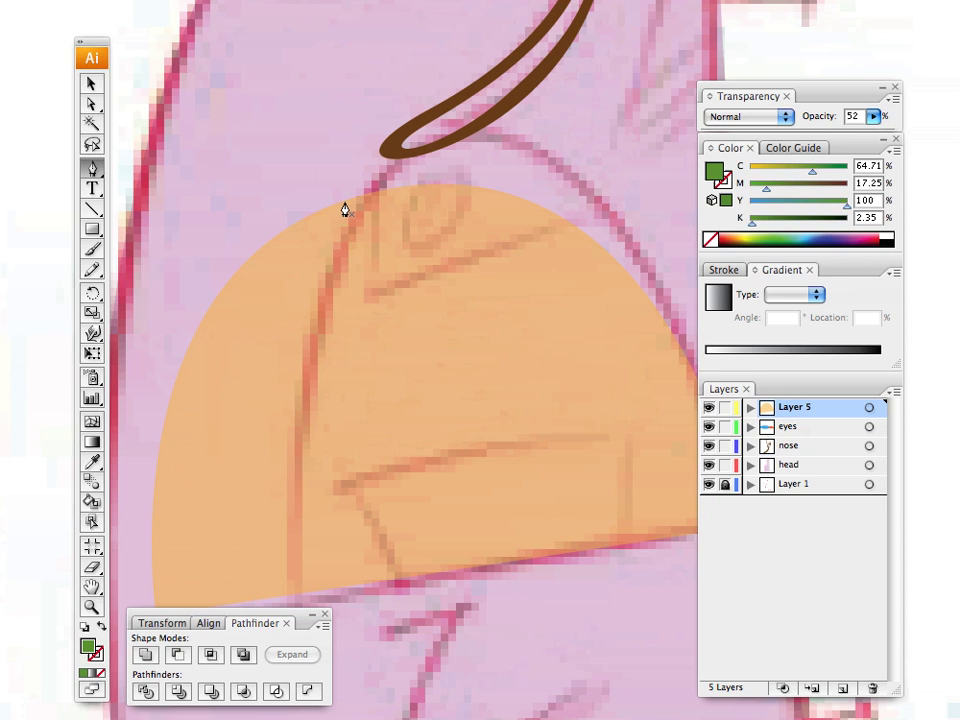
{"action": "left_click", "coordinate": [92, 83]}
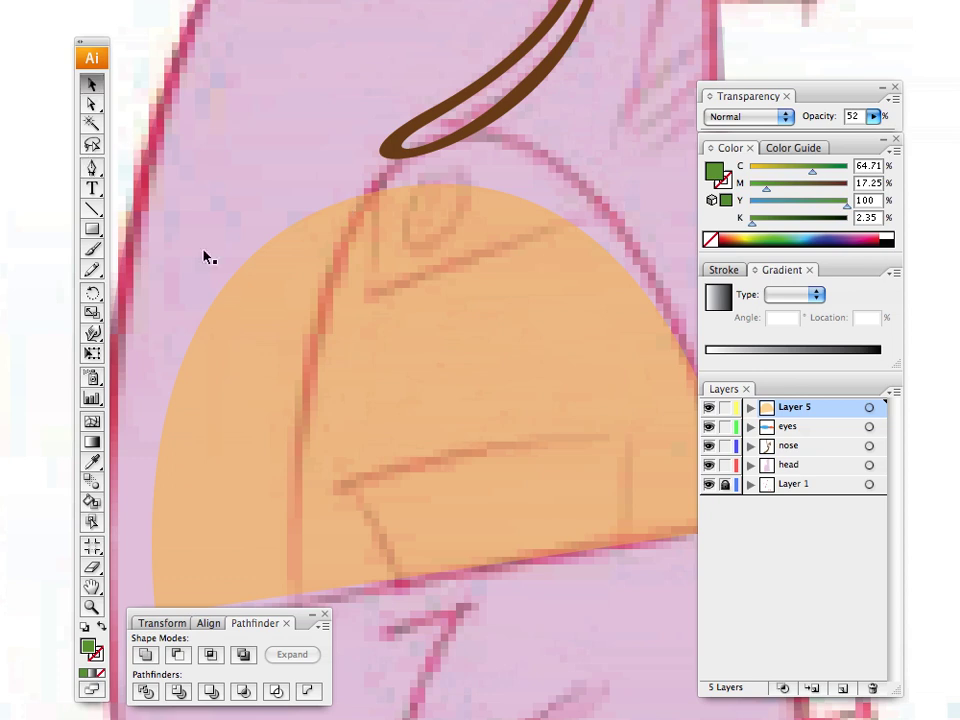
Step: Set the mouth shape's opacity to 97%, deselect it and set the fill colour to green with C 62.35% and Y 100%
{"action": "left_click", "coordinate": [333, 313]}
{"action": "left_click", "coordinate": [873, 116]}
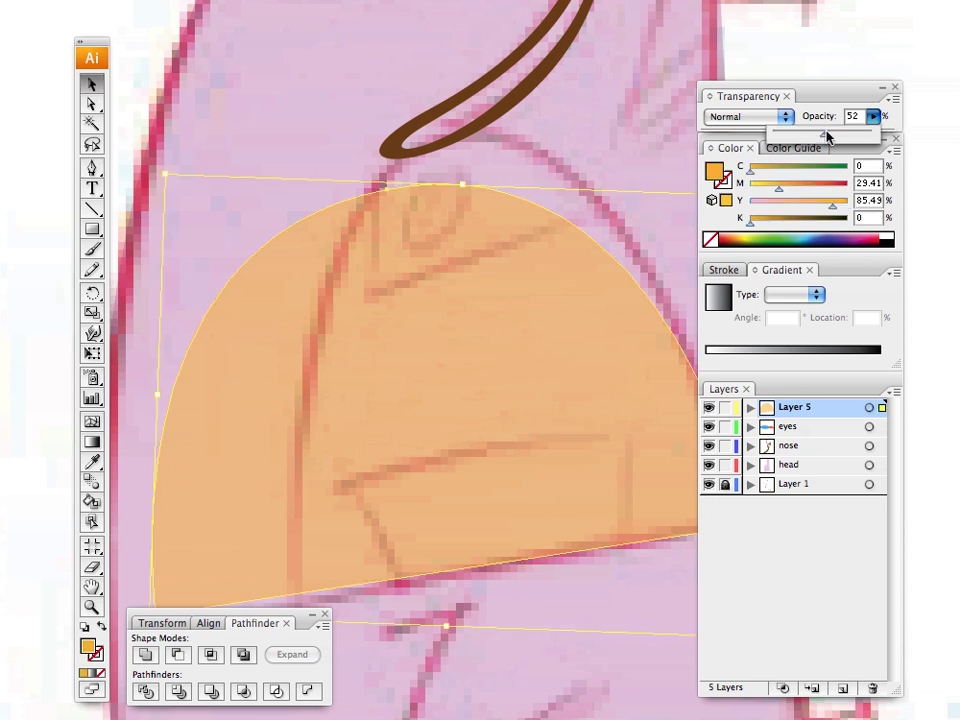
{"action": "left_click_drag", "start_coordinate": [800, 135], "coordinate": [869, 139]}
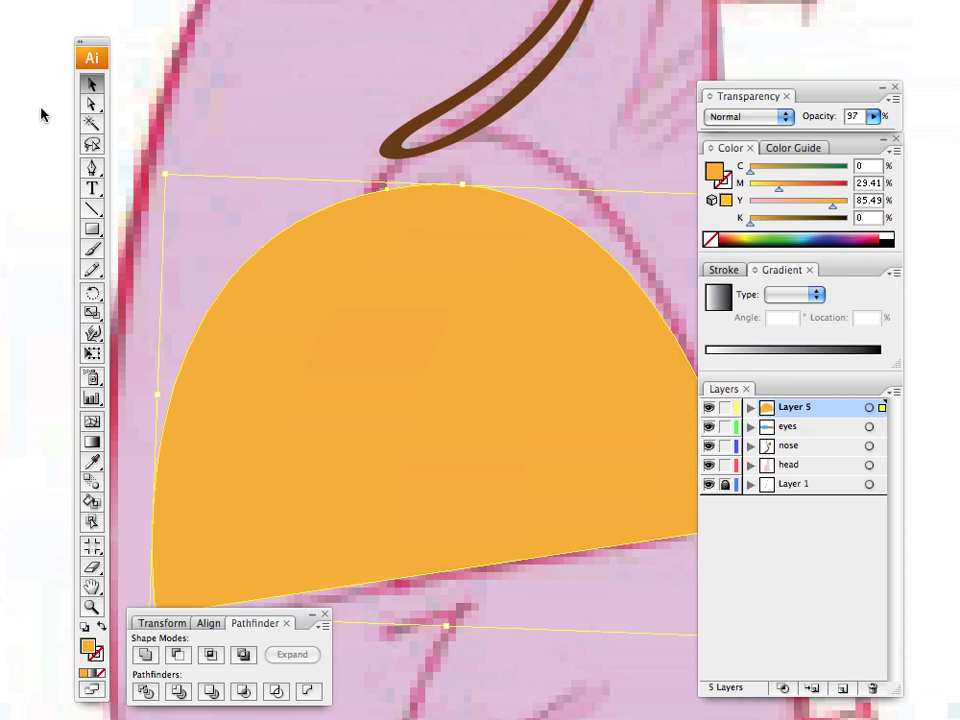
{"action": "left_click", "coordinate": [43, 114]}
{"action": "left_click", "coordinate": [778, 241]}
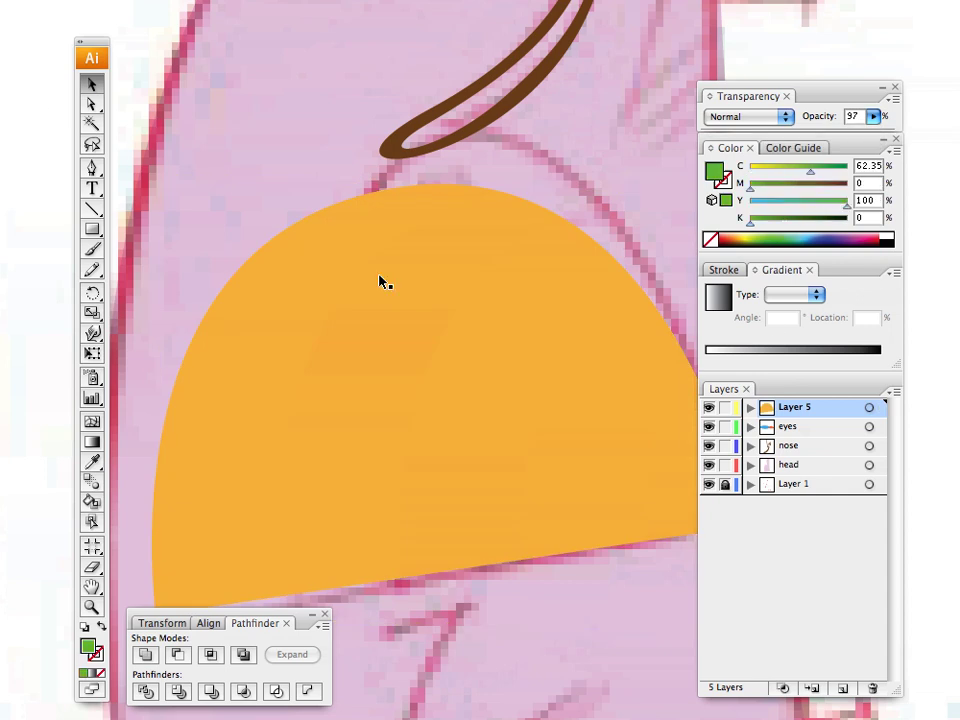
Step: Use the Pen tool to outline a green triangle in the mouth's upper part, with two corners on the mouth's curved edge
{"action": "left_click", "coordinate": [91, 167]}
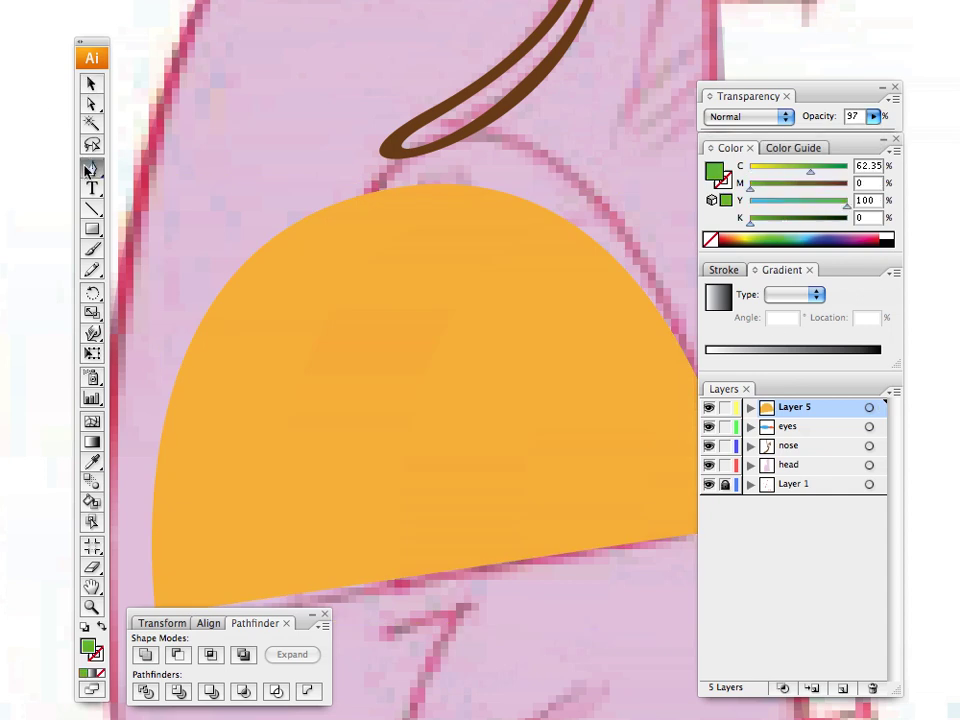
{"action": "left_click", "coordinate": [326, 207]}
{"action": "left_click", "coordinate": [290, 364]}
{"action": "left_click", "coordinate": [620, 266]}
{"action": "left_click", "coordinate": [326, 207]}
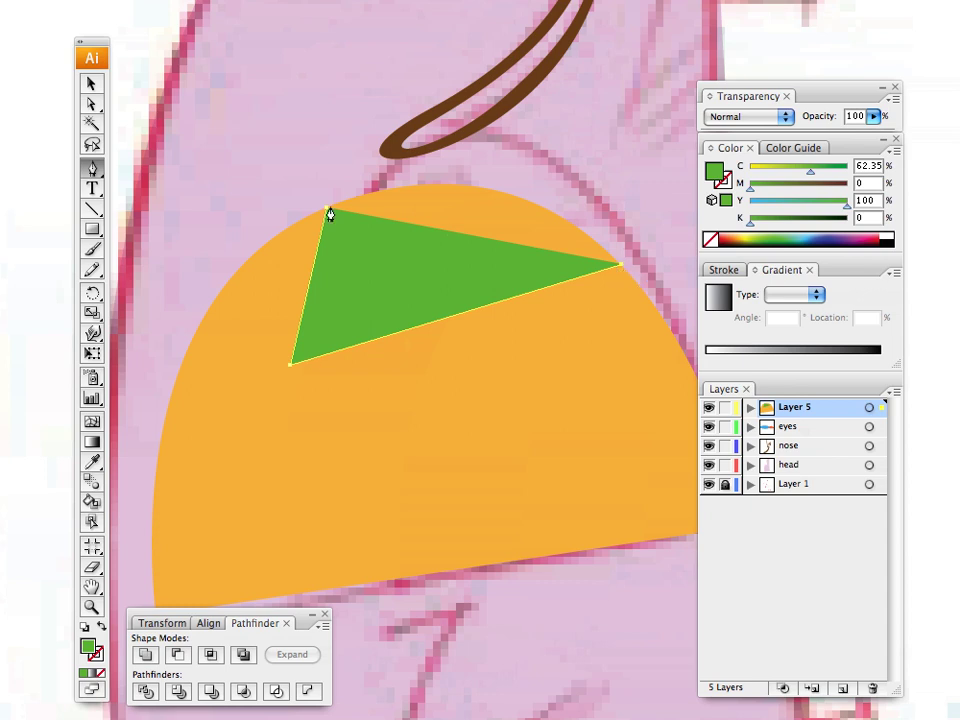
{"action": "left_click", "coordinate": [457, 190], "text": "ctrl"}
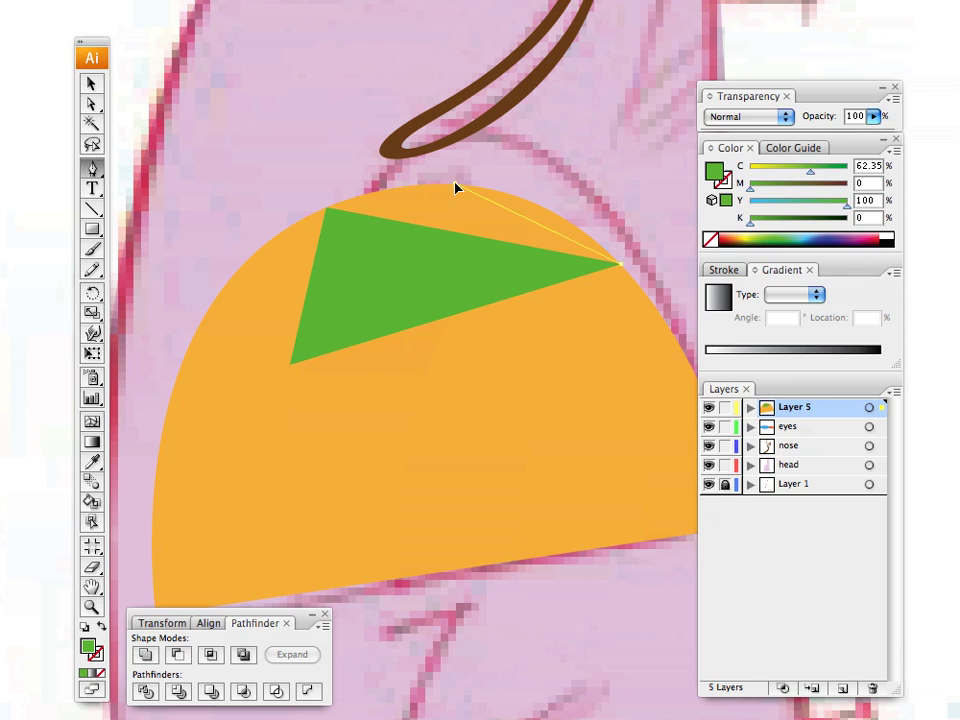
{"action": "left_click_drag", "start_coordinate": [354, 178], "coordinate": [353, 178]}
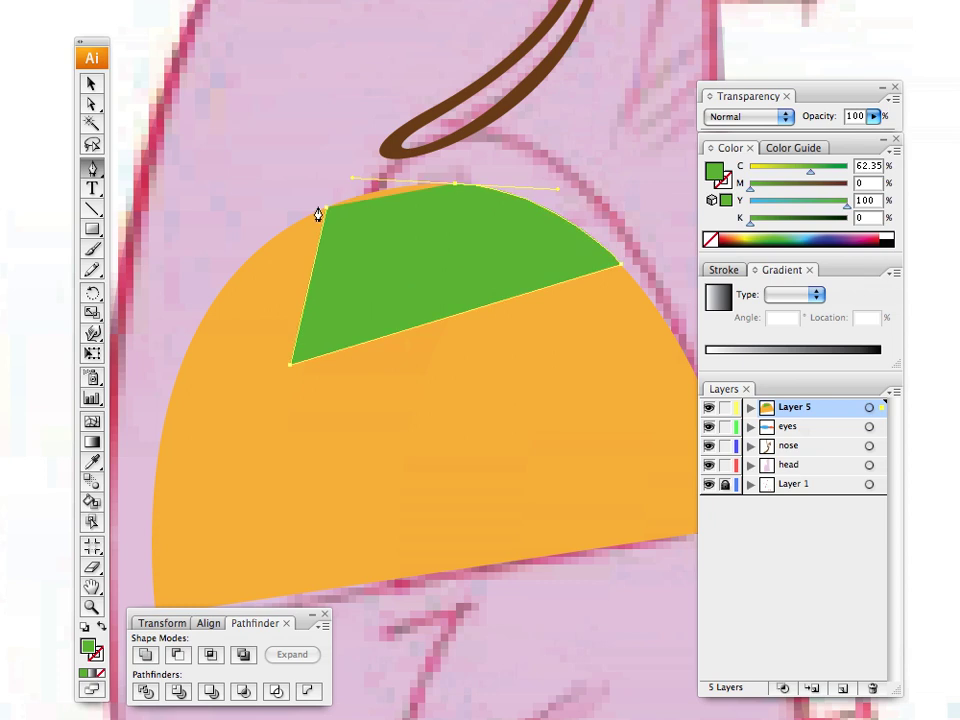
{"action": "left_click", "coordinate": [326, 208]}
{"action": "key", "text": "ctrl+z"}
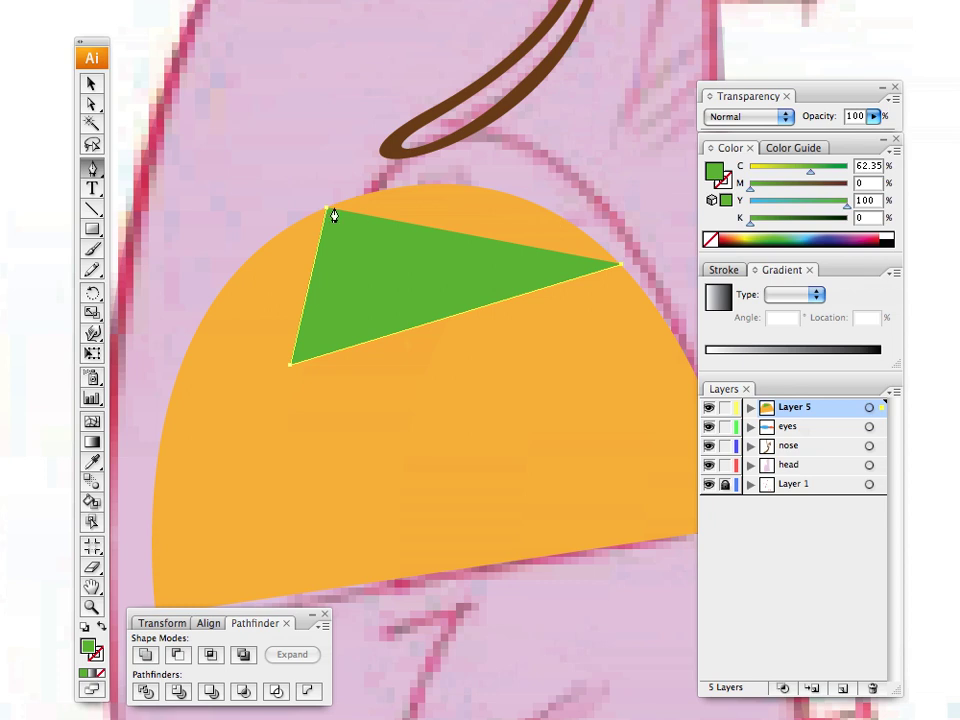
Step: Close the green shape with a single curve following the mouth's upper edge and deselect it
{"action": "left_click_drag", "start_coordinate": [326, 208], "coordinate": [140, 285]}
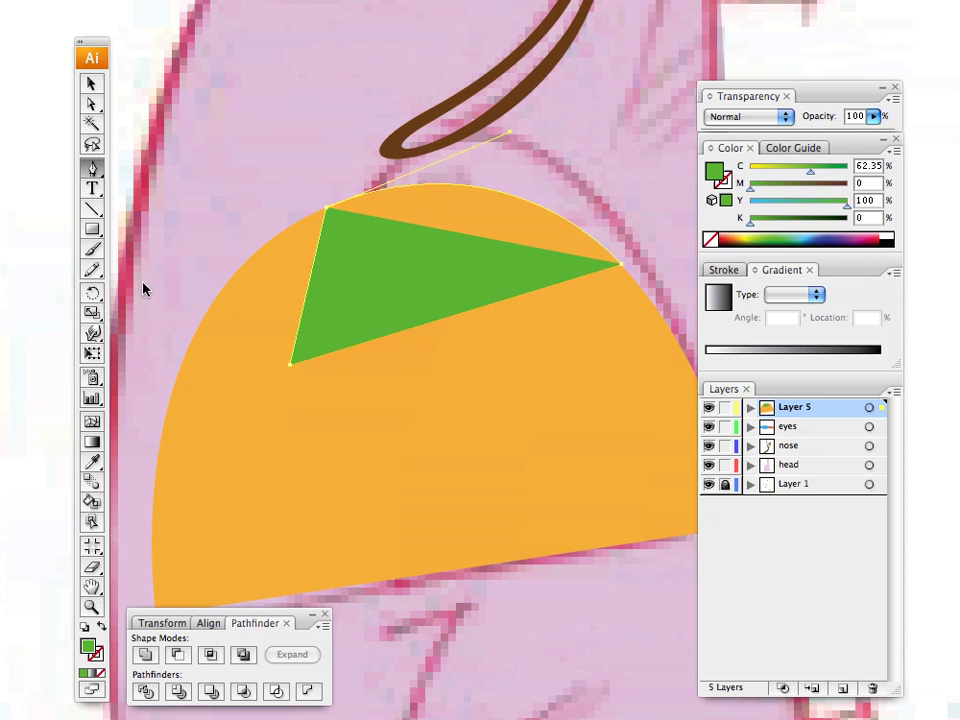
{"action": "left_click", "coordinate": [91, 84]}
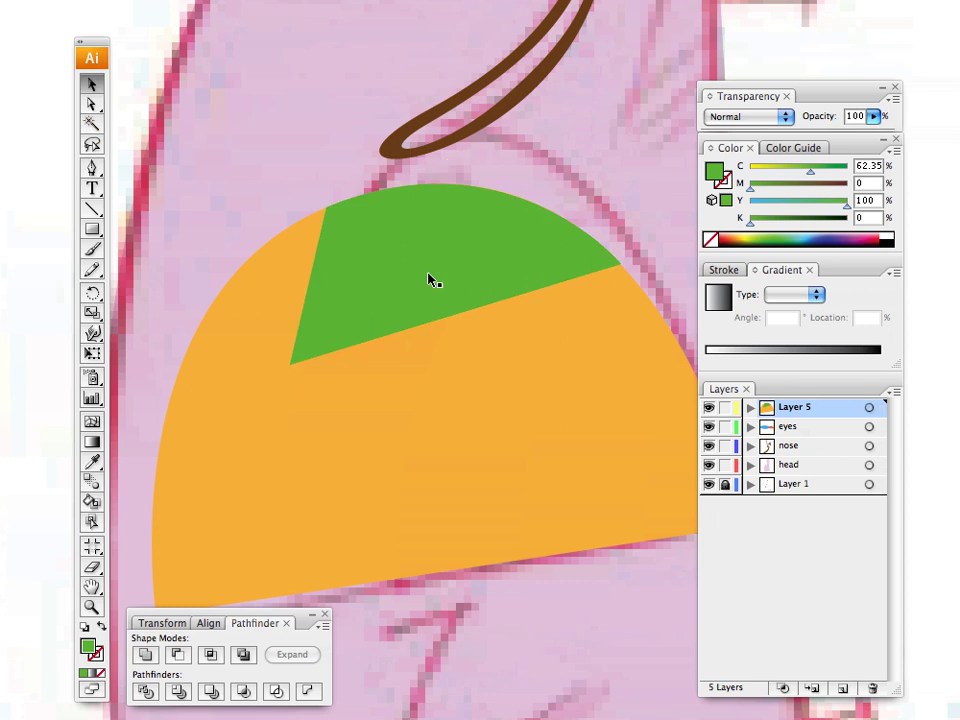
Step: Expand Layer 5's contents and hide the green curved path
{"action": "left_click", "coordinate": [431, 281]}
{"action": "left_click", "coordinate": [750, 407]}
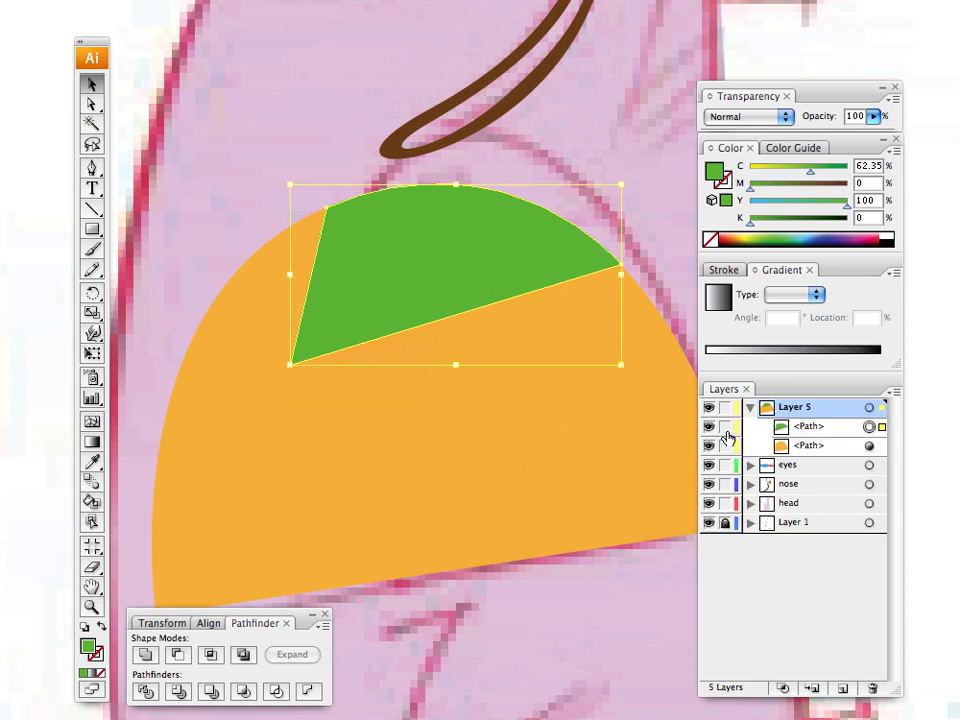
{"action": "left_click", "coordinate": [725, 426]}
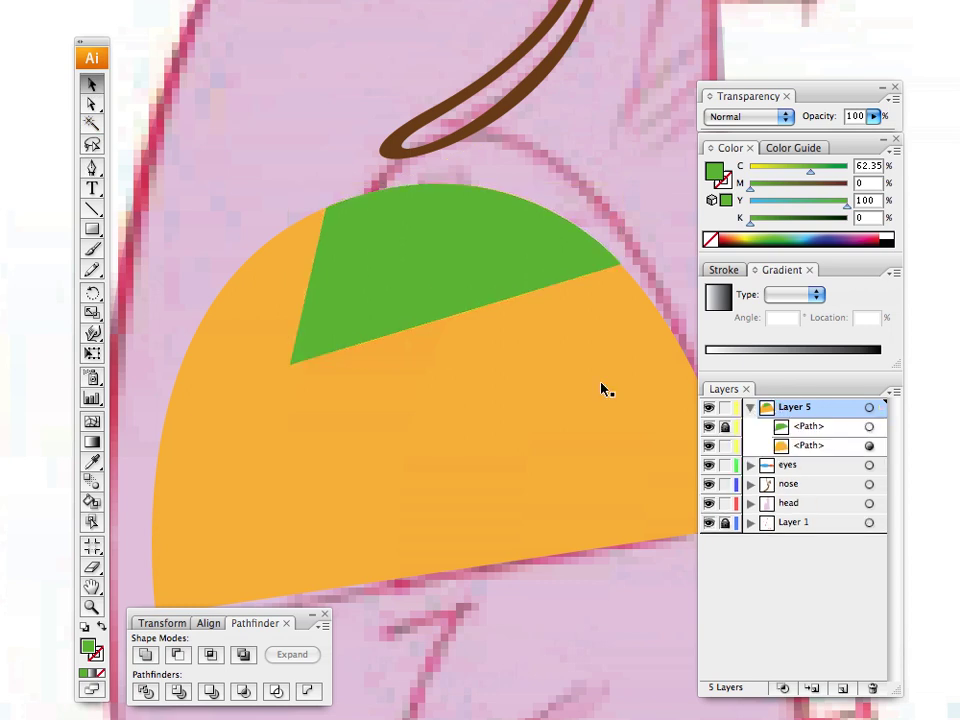
{"action": "left_click", "coordinate": [709, 426]}
Step: Draw a straight-sided green four-corner shape over the mouth's upper part, extending past its curved edge
{"action": "left_click", "coordinate": [91, 168]}
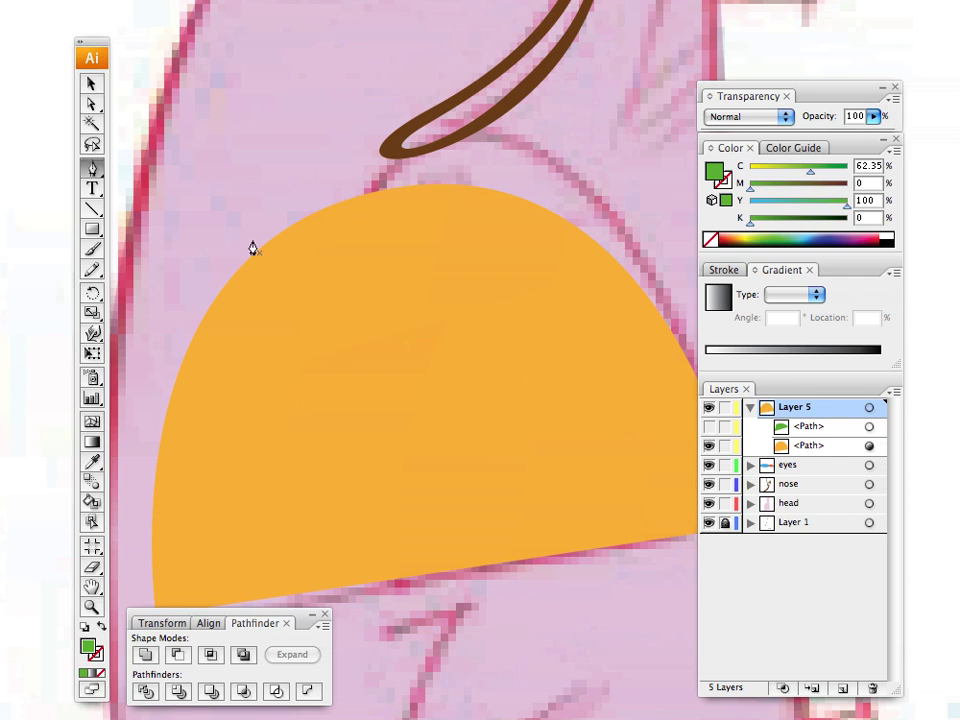
{"action": "left_click", "coordinate": [329, 188]}
{"action": "key", "text": "super+z"}
{"action": "left_click", "coordinate": [320, 188]}
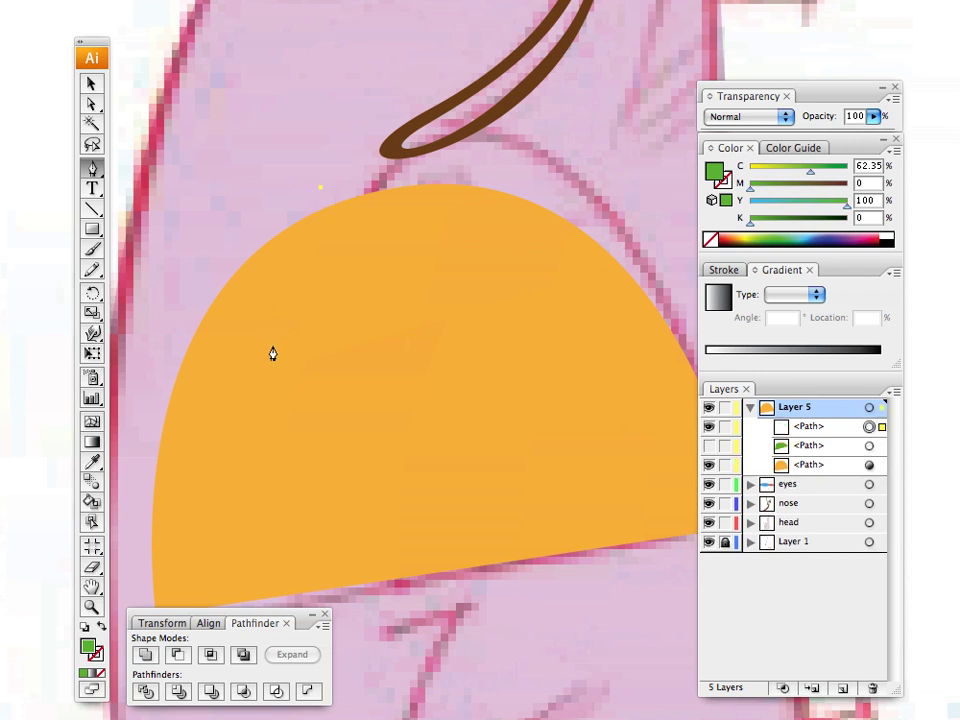
{"action": "left_click", "coordinate": [273, 353]}
{"action": "left_click", "coordinate": [648, 263], "text": "super"}
{"action": "left_click", "coordinate": [647, 261]}
{"action": "left_click", "coordinate": [587, 158]}
{"action": "left_click", "coordinate": [92, 89]}
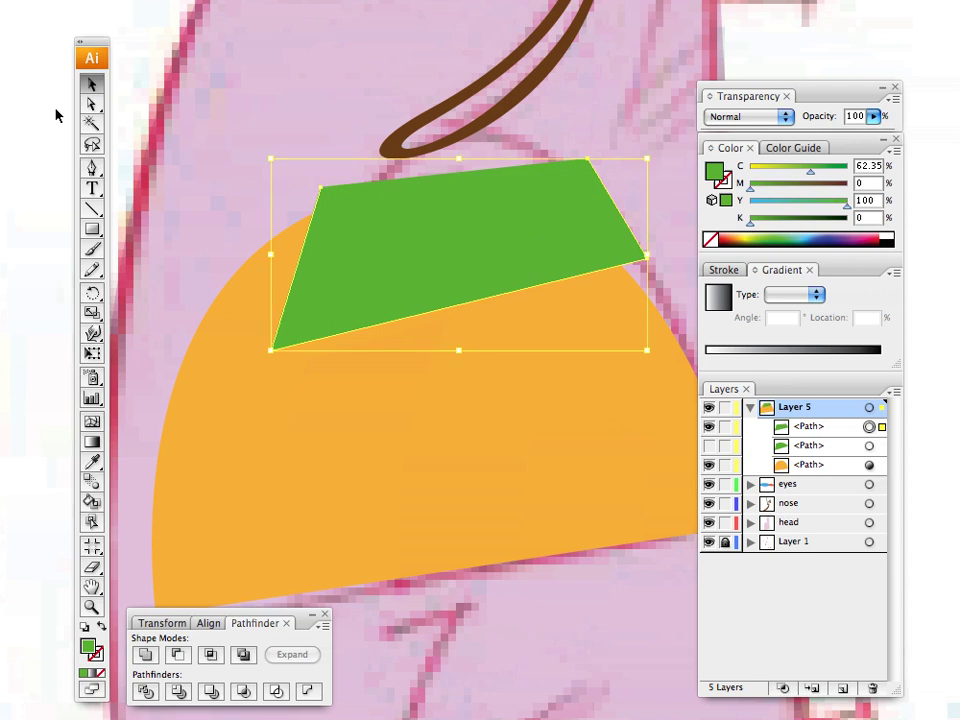
{"action": "left_click", "coordinate": [57, 110]}
Step: Set the overlapping green shape's opacity to 34% and deselect it
{"action": "left_click", "coordinate": [388, 227]}
{"action": "left_click_drag", "start_coordinate": [873, 118], "coordinate": [810, 121]}
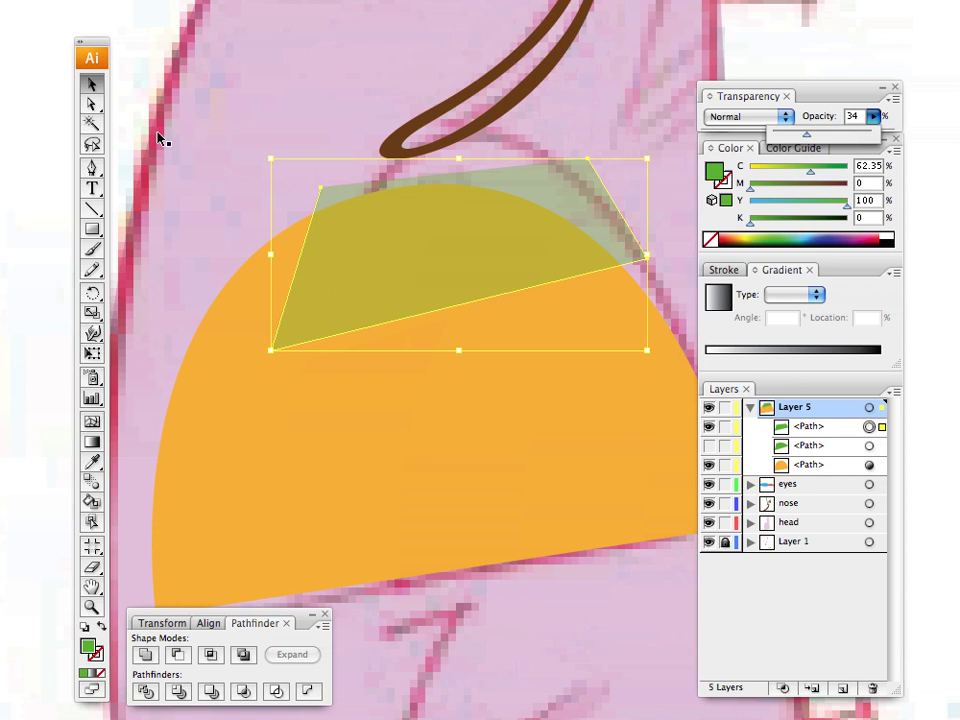
{"action": "left_click", "coordinate": [140, 100]}
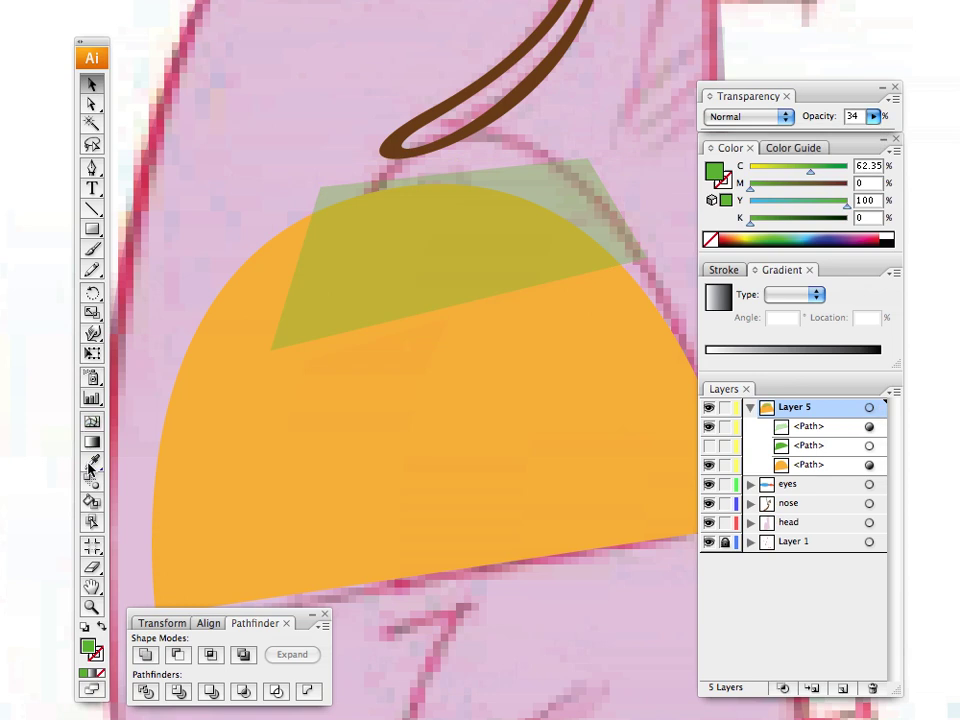
Step: Set the fill to magenta with C 16.47% and M 83.53%, and draw a shape following the mouth's upper curve and covering the area above it
{"action": "left_click", "coordinate": [96, 176]}
{"action": "left_click", "coordinate": [857, 240]}
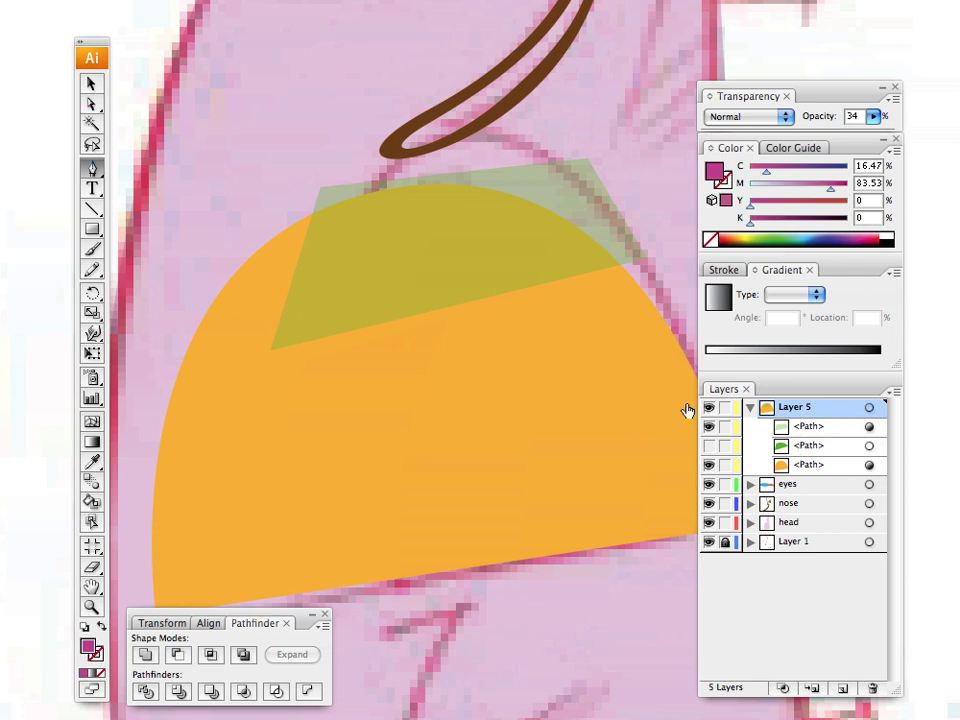
{"action": "left_click", "coordinate": [304, 220]}
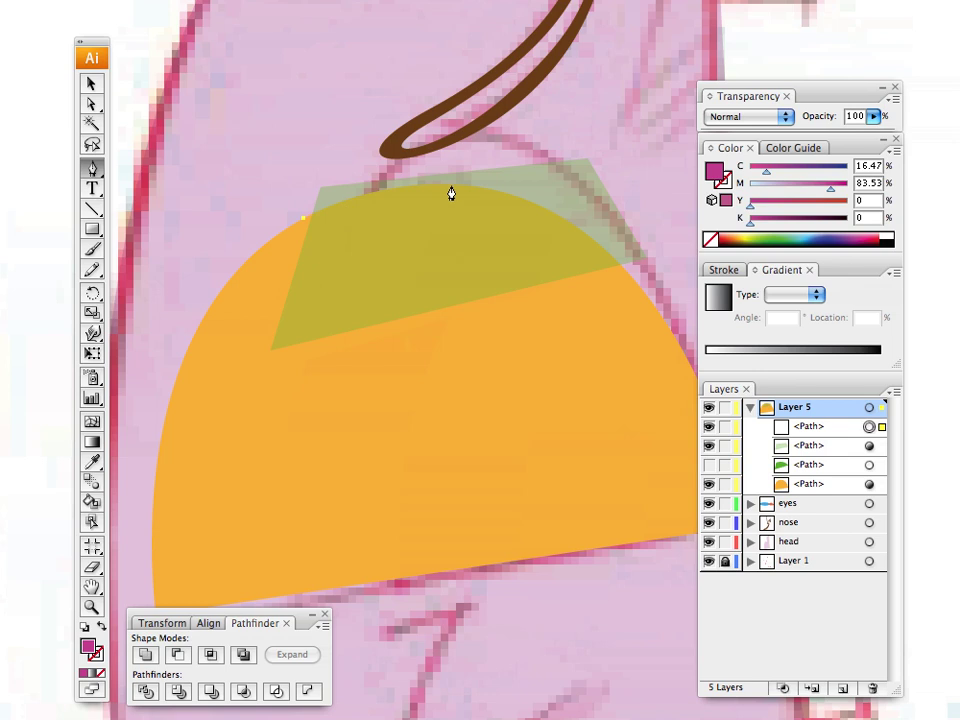
{"action": "left_click_drag", "start_coordinate": [441, 185], "coordinate": [526, 183]}
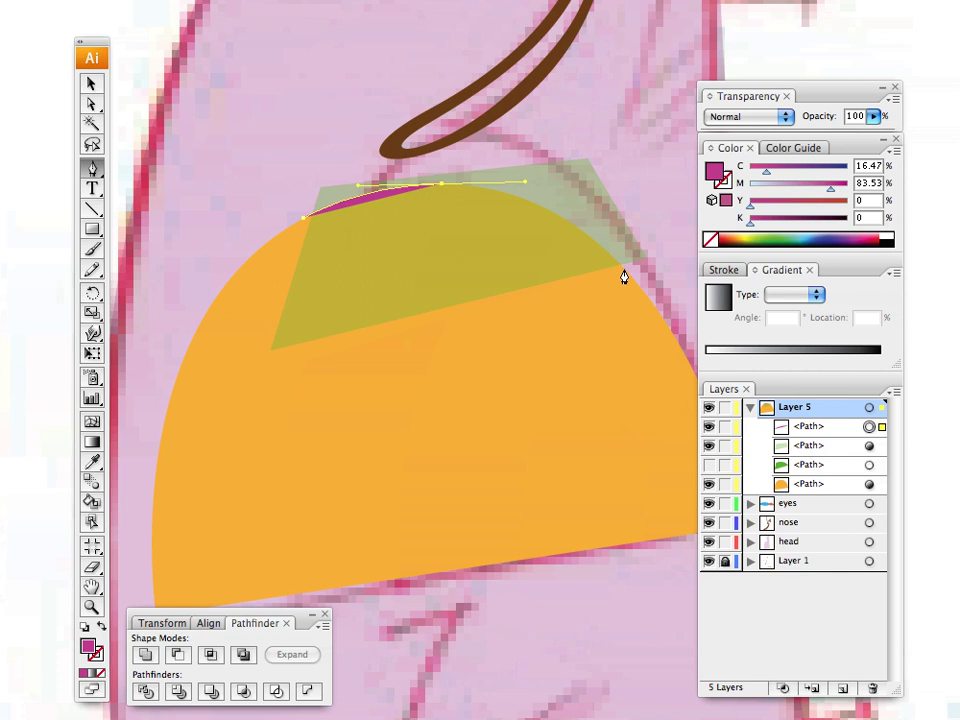
{"action": "mouse_move", "coordinate": [624, 270]}
{"action": "left_mouse_down"}
{"action": "mouse_move", "coordinate": [677, 321]}
{"action": "mouse_move", "coordinate": [632, 279]}
{"action": "left_mouse_up"}
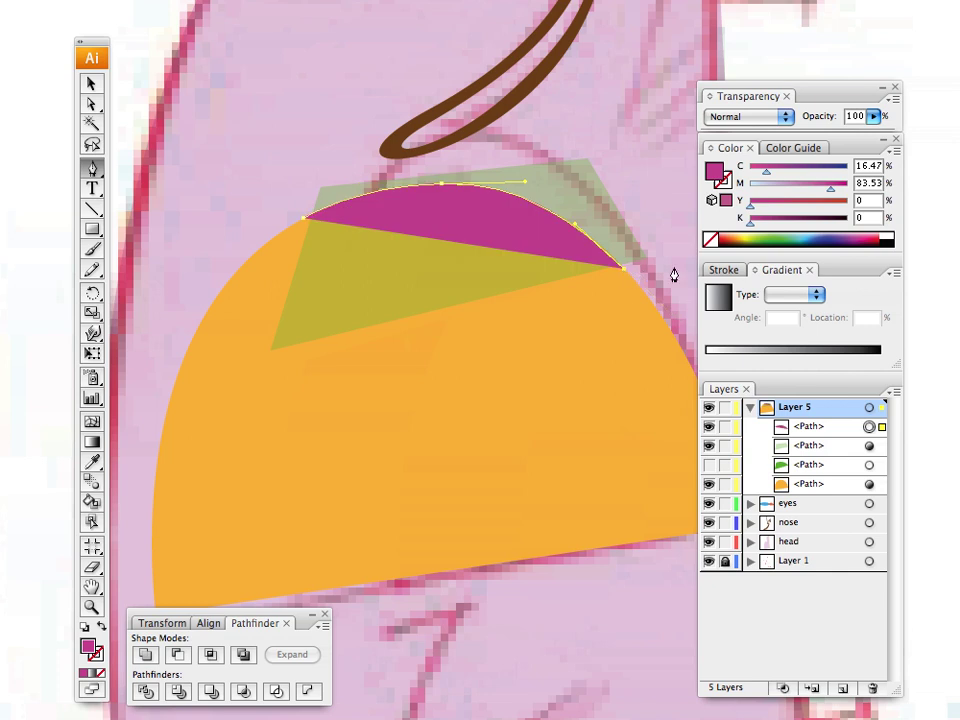
{"action": "left_click", "coordinate": [668, 268]}
{"action": "left_click", "coordinate": [613, 104]}
{"action": "left_click", "coordinate": [274, 114]}
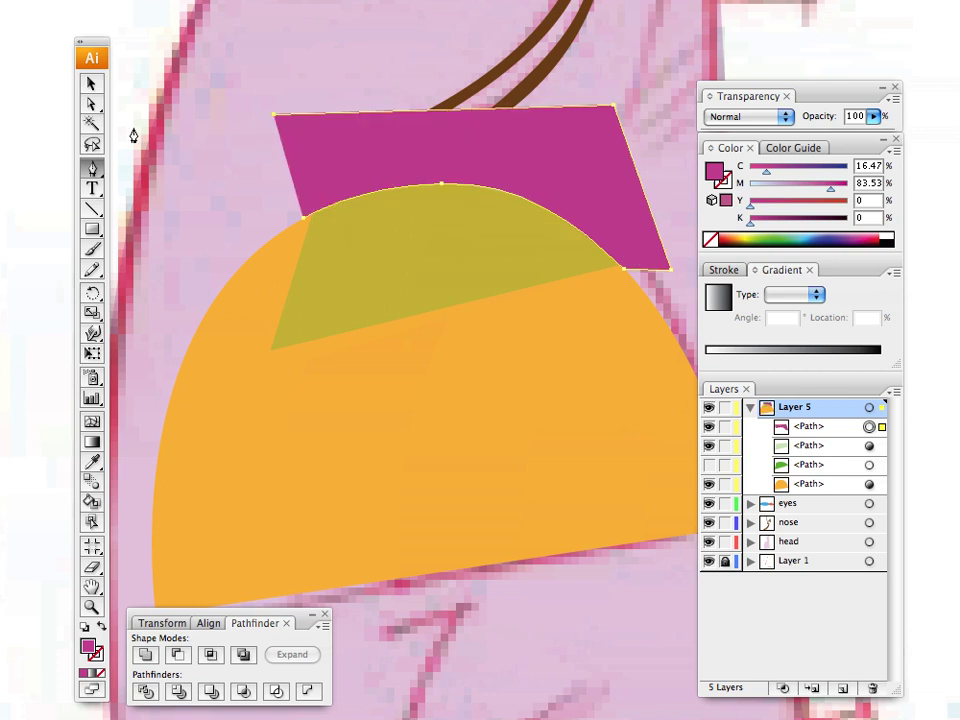
Step: Subtract the magenta shape from the translucent green shape with Pathfinder and expand the resulting compound shape
{"action": "left_click", "coordinate": [91, 84]}
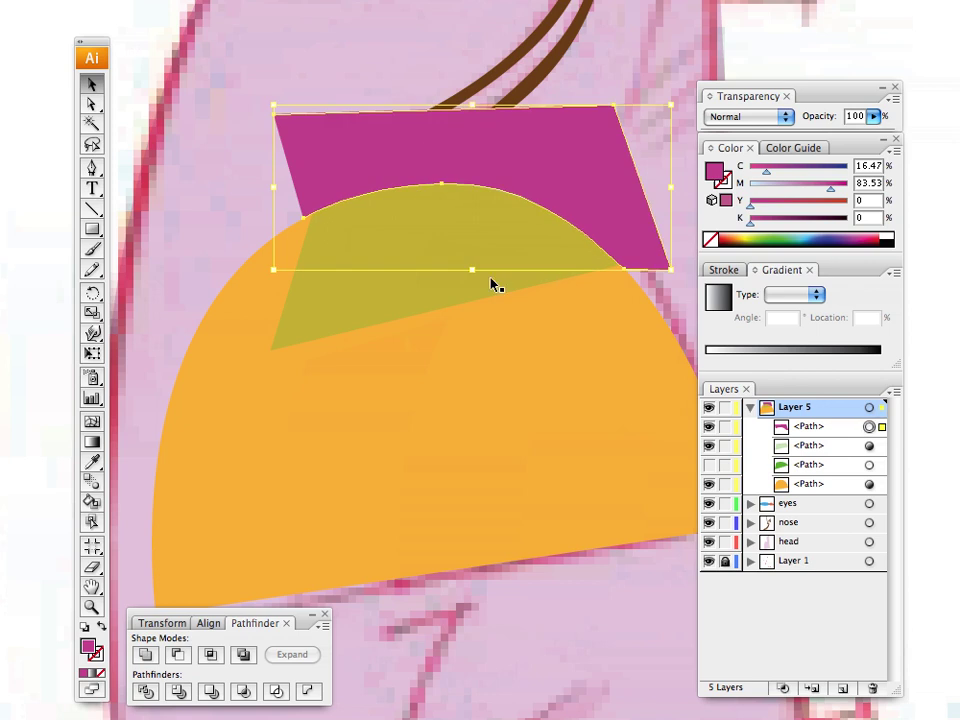
{"action": "left_click", "coordinate": [428, 301], "text": "shift"}
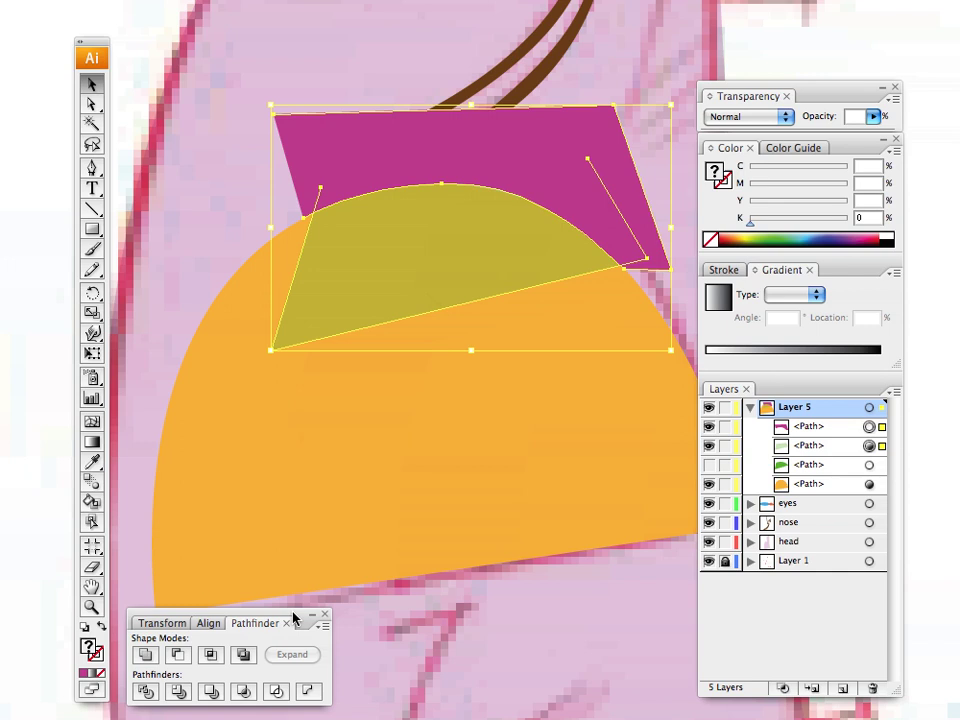
{"action": "left_click_drag", "start_coordinate": [293, 617], "coordinate": [340, 593]}
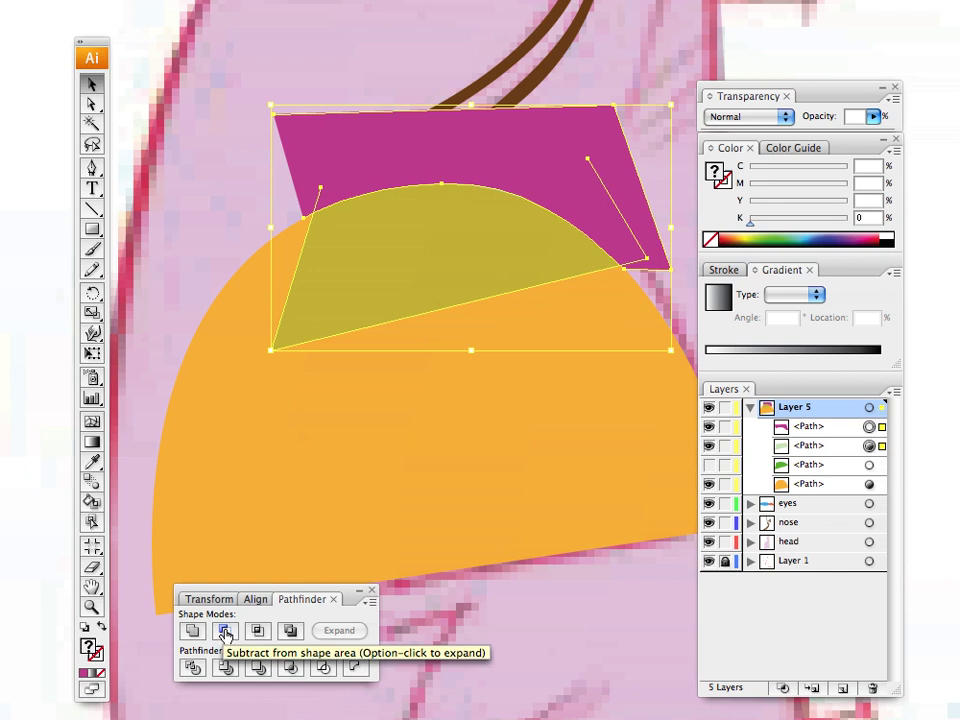
{"action": "left_click", "coordinate": [225, 633]}
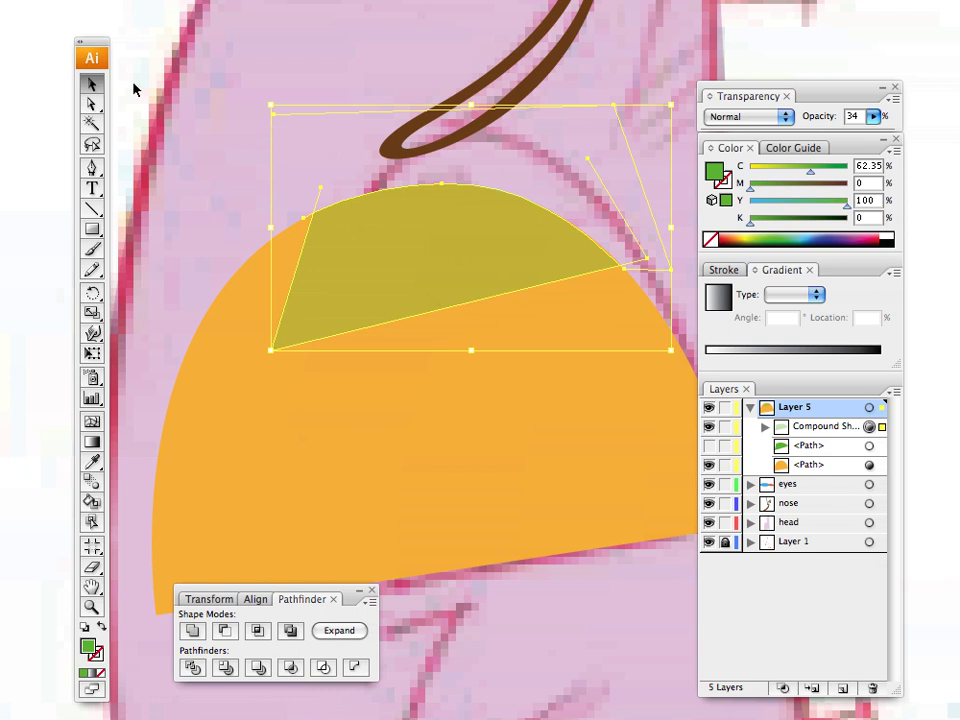
{"action": "left_click", "coordinate": [225, 215]}
{"action": "left_click", "coordinate": [400, 231]}
{"action": "left_click", "coordinate": [345, 632]}
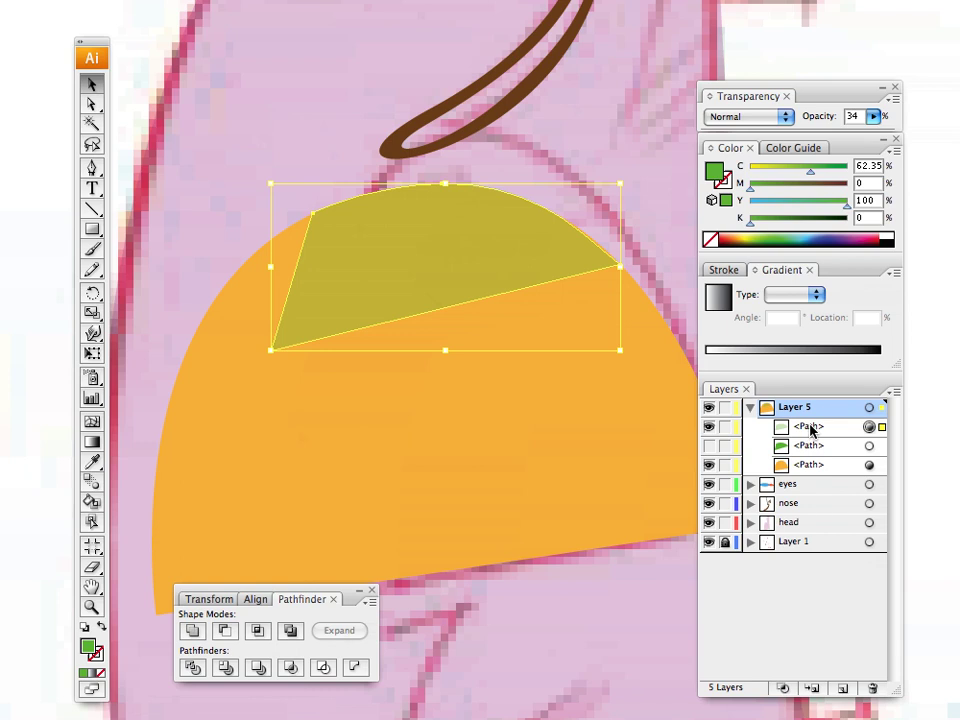
Step: Delete the trimmed translucent green path from Layer 5 and show the hidden green path again
{"action": "left_click_drag", "start_coordinate": [812, 430], "coordinate": [872, 688]}
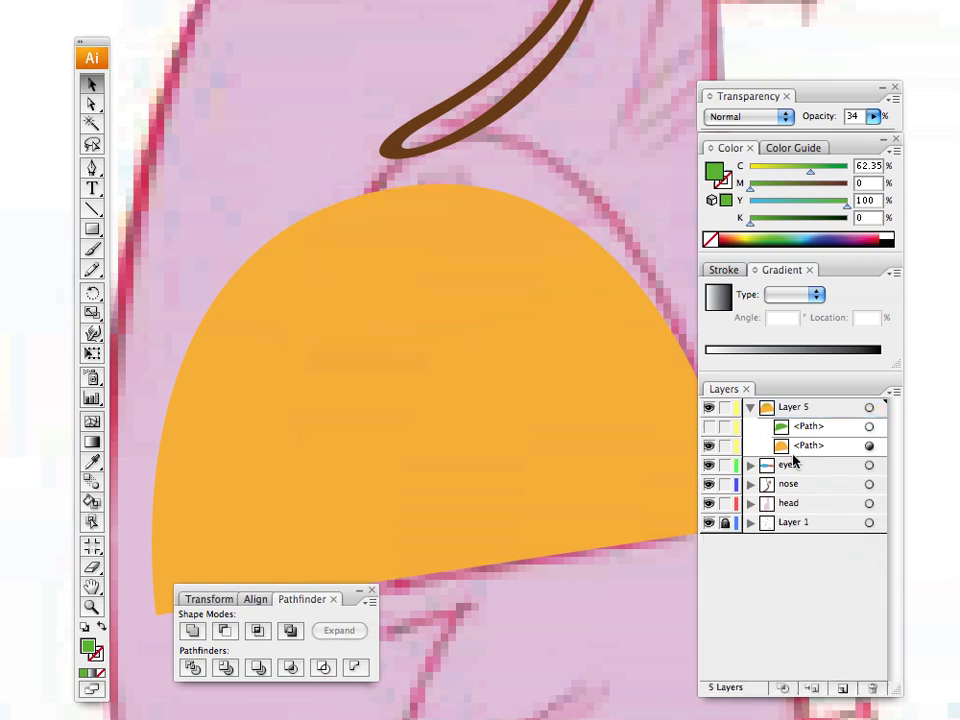
{"action": "left_click", "coordinate": [709, 427]}
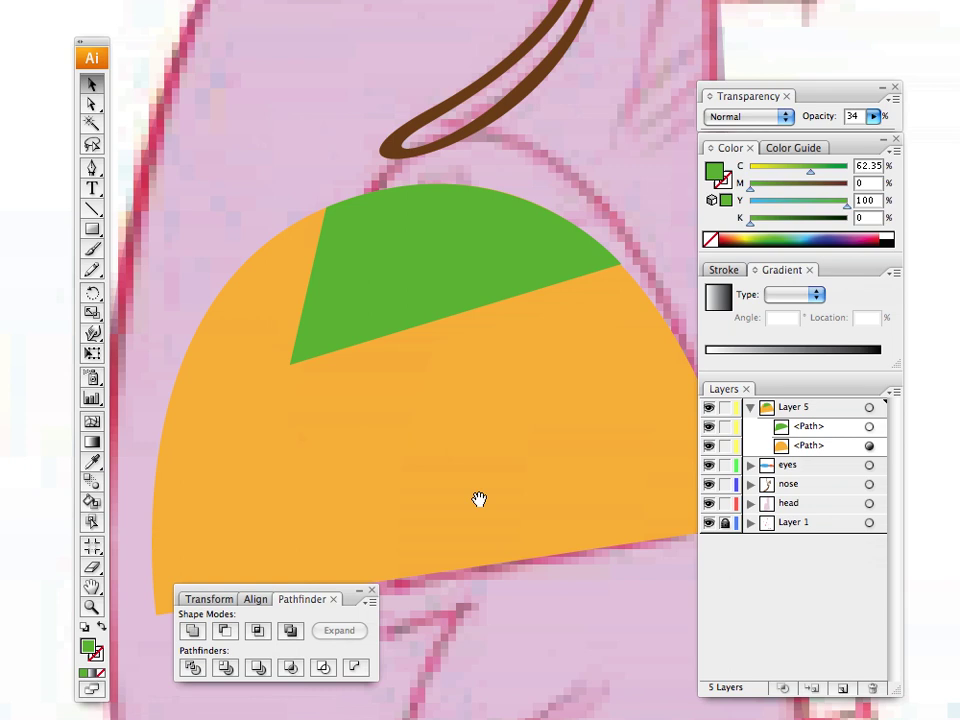
Step: Set the orange mouth shape's opacity to 20%
{"action": "left_click_drag", "start_coordinate": [480, 499], "coordinate": [430, 305]}
{"action": "left_click", "coordinate": [90, 182]}
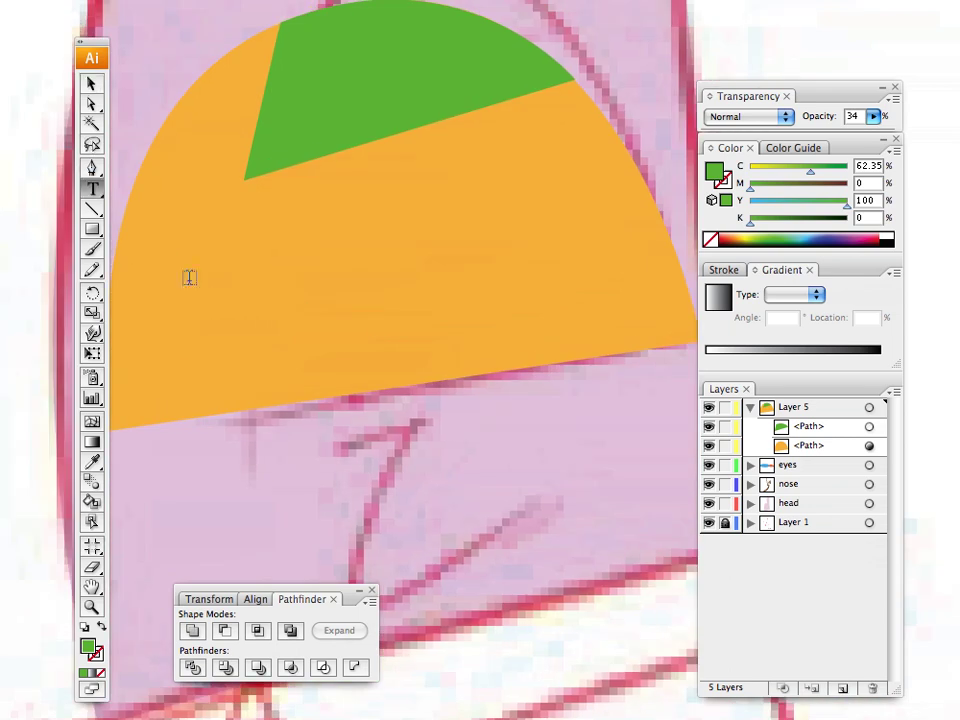
{"action": "key", "text": "v"}
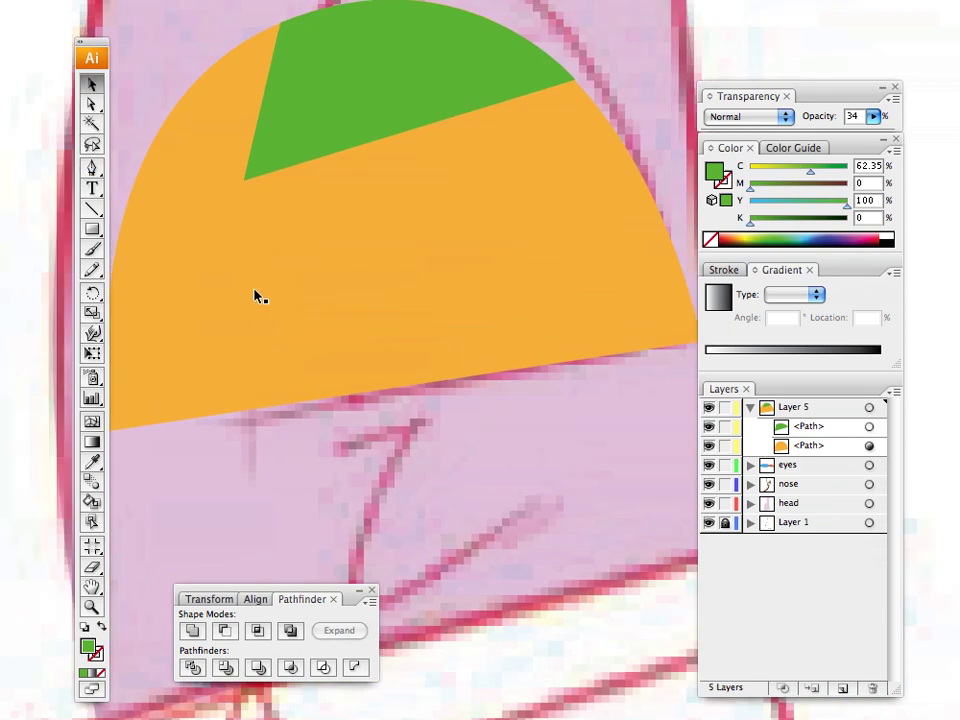
{"action": "left_click", "coordinate": [257, 296]}
{"action": "left_click", "coordinate": [873, 116]}
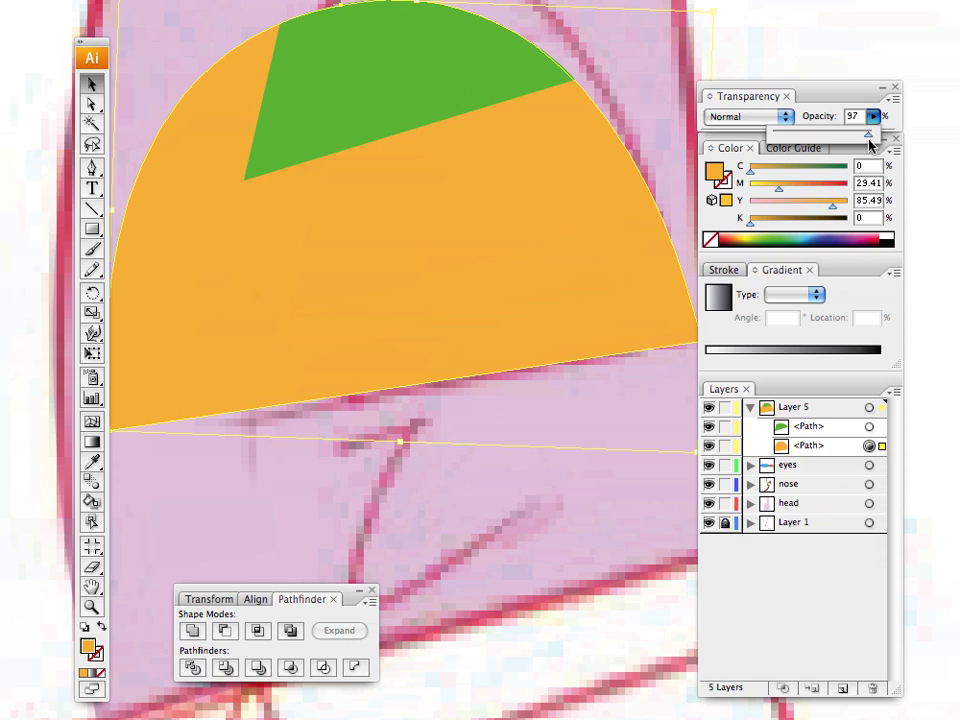
{"action": "left_click_drag", "start_coordinate": [866, 128], "coordinate": [792, 131]}
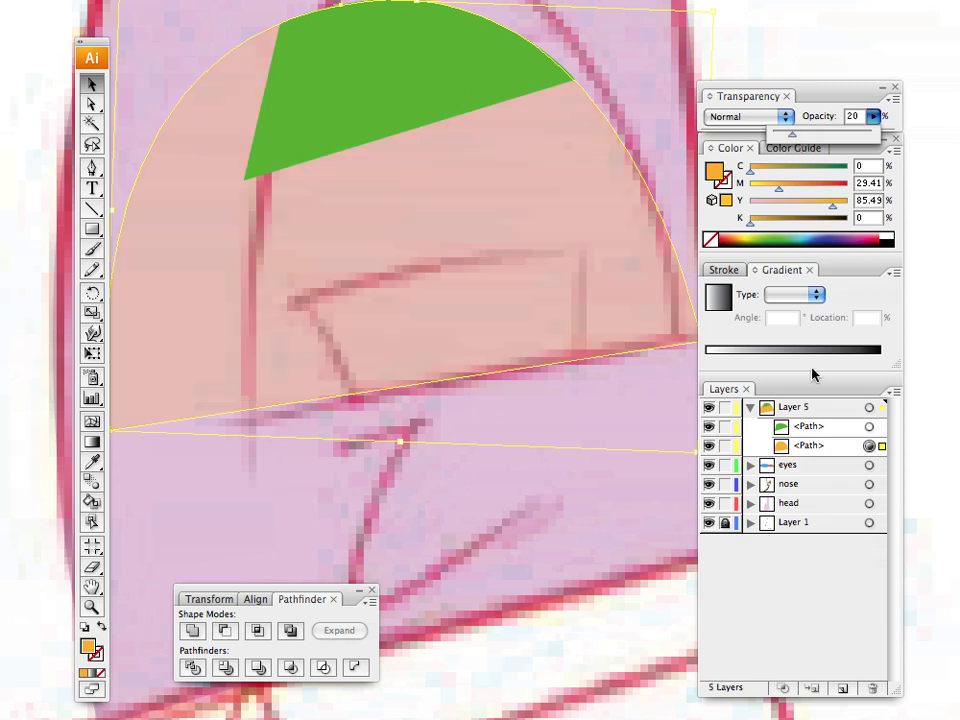
{"action": "key", "text": "ctrl+minus"}
{"action": "key", "text": "ctrl+minus"}
{"action": "key", "text": "ctrl+minus"}
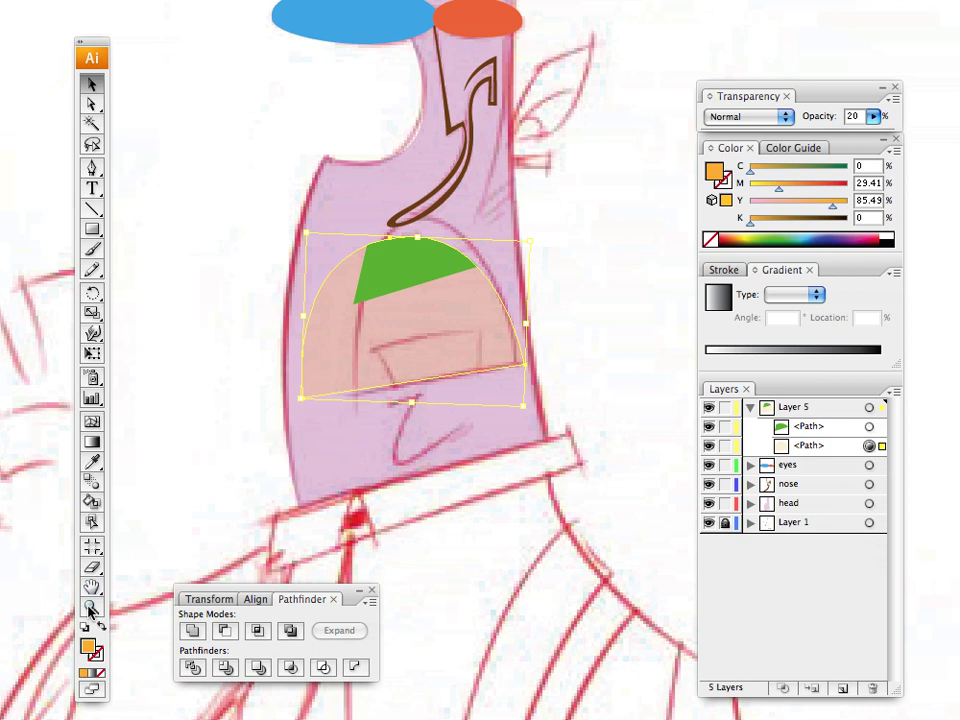
{"action": "key", "text": "z"}
{"action": "left_click", "coordinate": [425, 326]}
{"action": "left_click", "coordinate": [317, 414]}
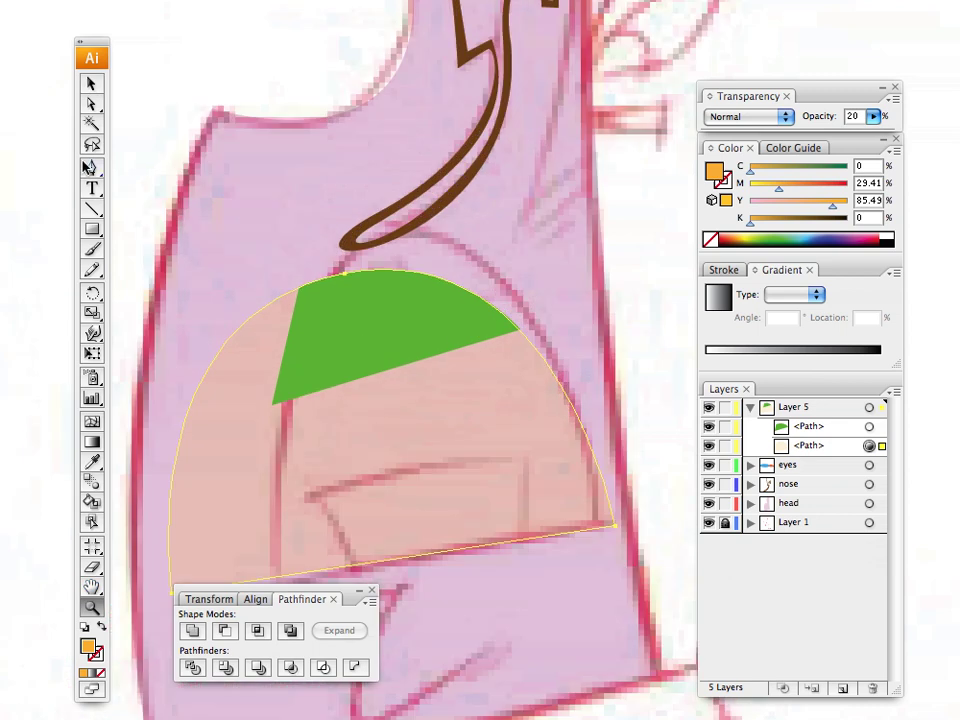
{"action": "key", "text": "p"}
{"action": "key", "text": "i"}
{"action": "left_click", "coordinate": [334, 354]}
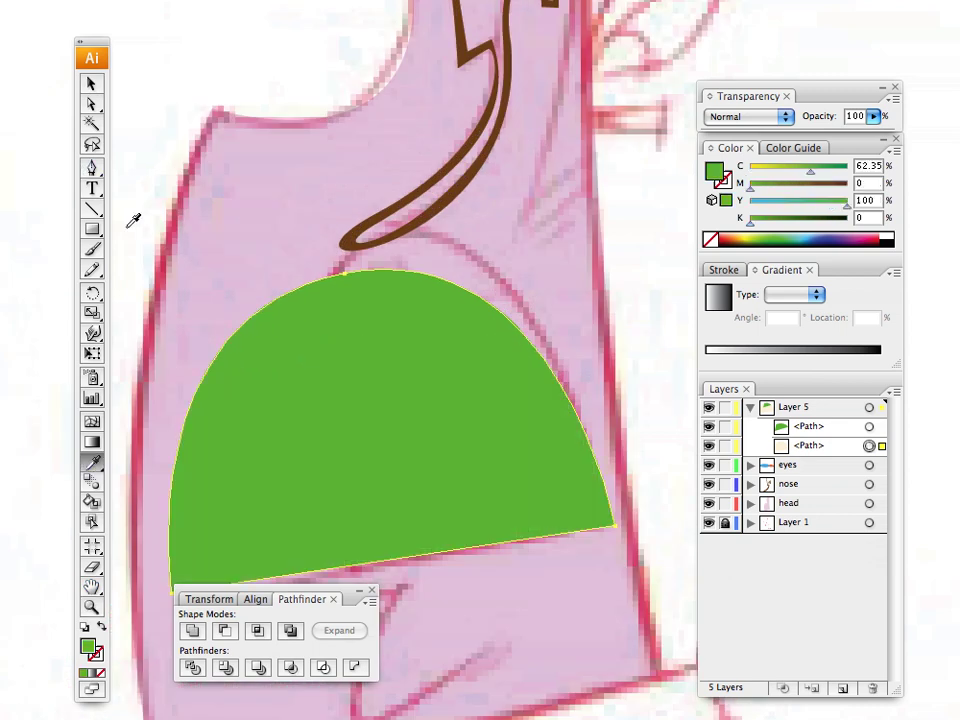
{"action": "key", "text": "ctrl+z"}
Step: Raise the orange mouth shape's opacity to 51% so the sketch lines stay traceable beneath it
{"action": "key", "text": "v"}
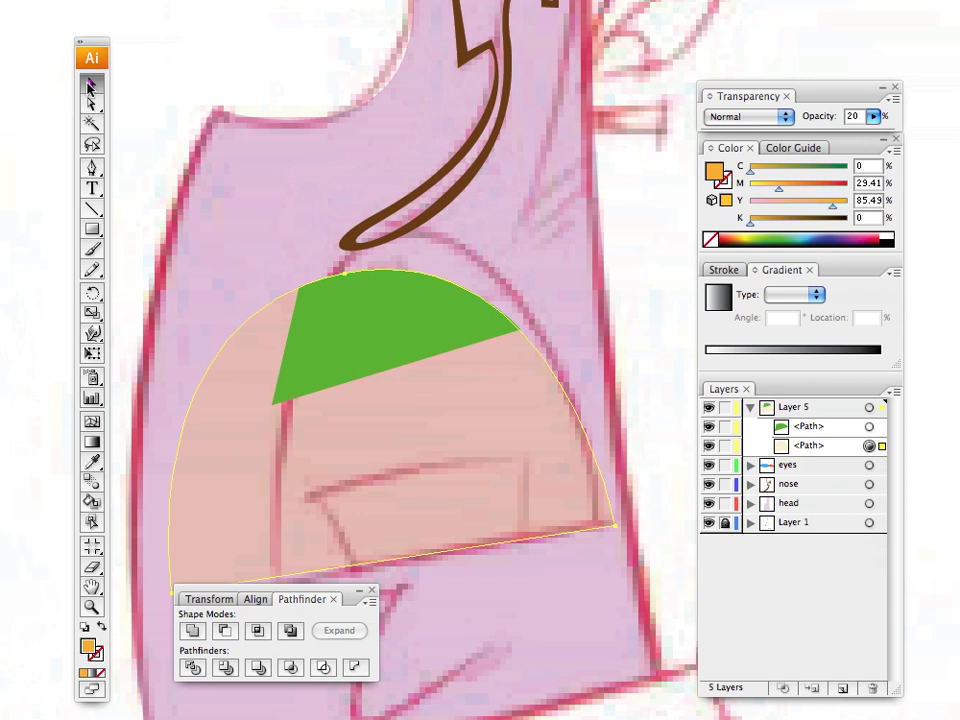
{"action": "left_click", "coordinate": [334, 332]}
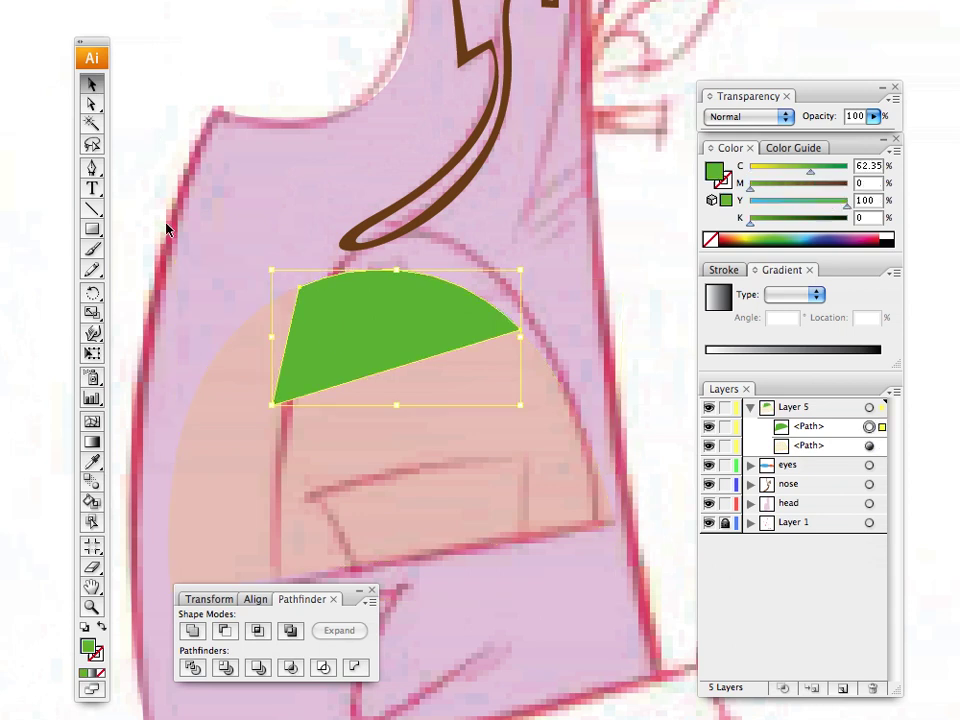
{"action": "left_click", "coordinate": [137, 174]}
{"action": "left_click", "coordinate": [91, 167]}
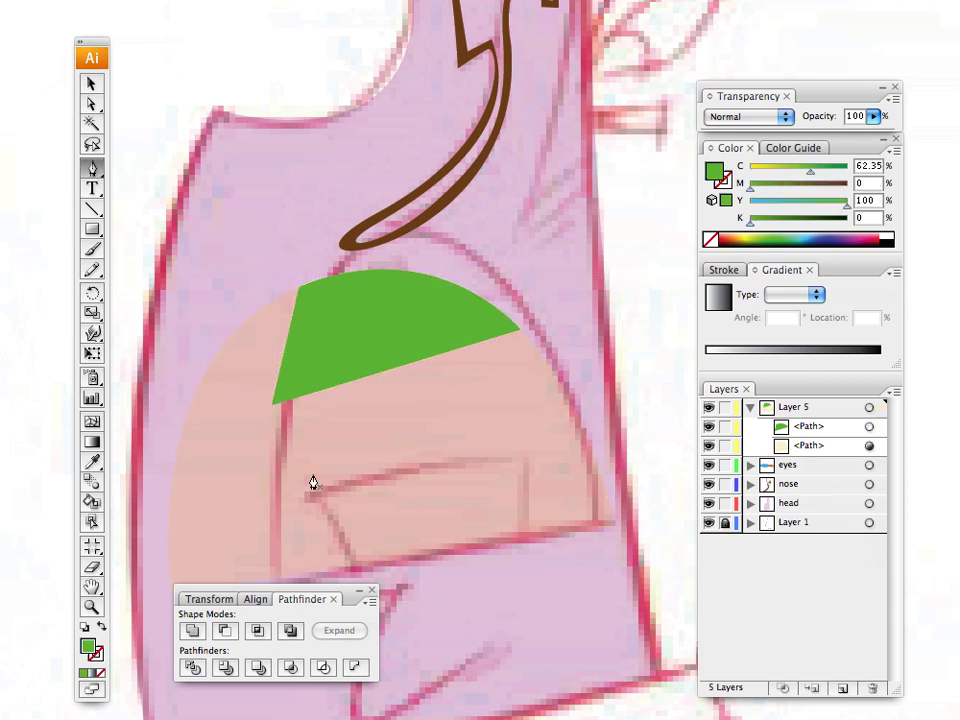
{"action": "left_click_drag", "start_coordinate": [313, 484], "coordinate": [350, 348]}
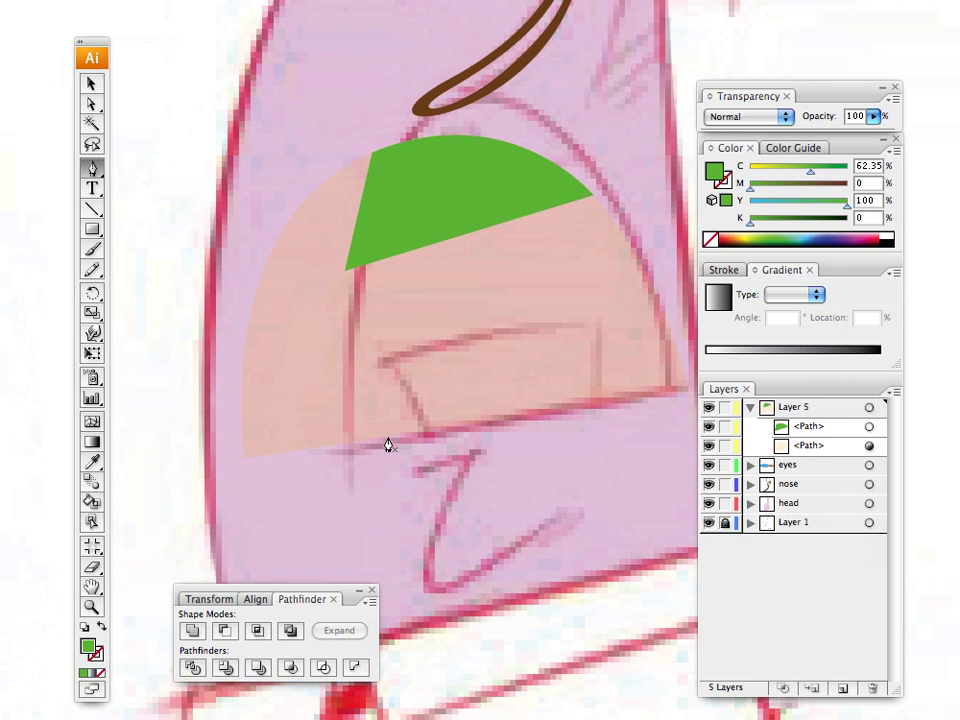
{"action": "left_click", "coordinate": [91, 84]}
{"action": "left_click", "coordinate": [334, 350]}
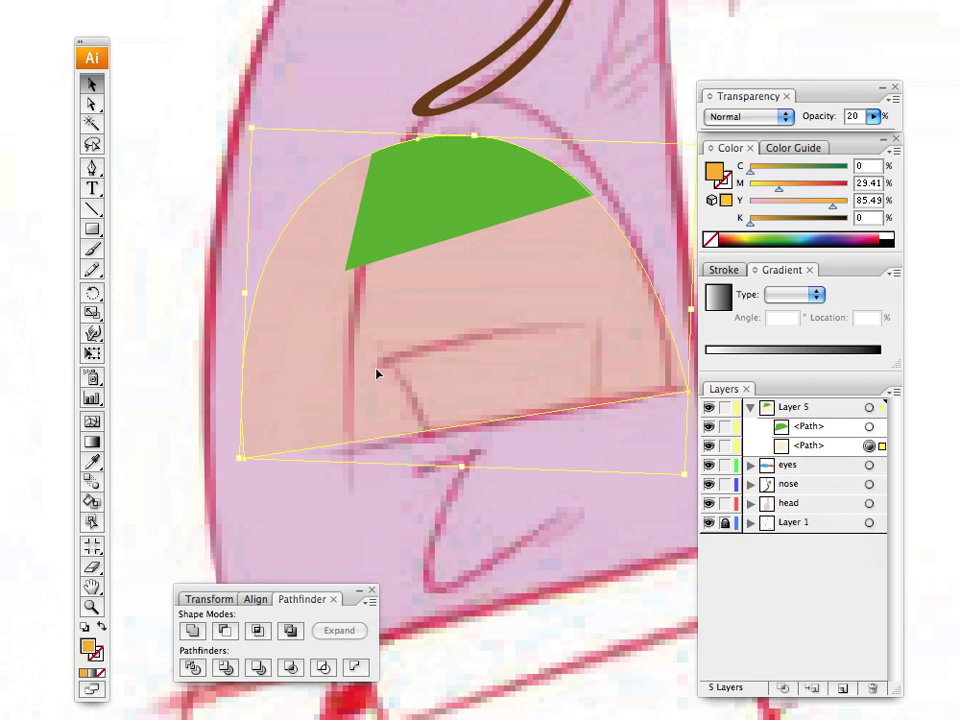
{"action": "left_click_drag", "start_coordinate": [873, 116], "coordinate": [815, 148]}
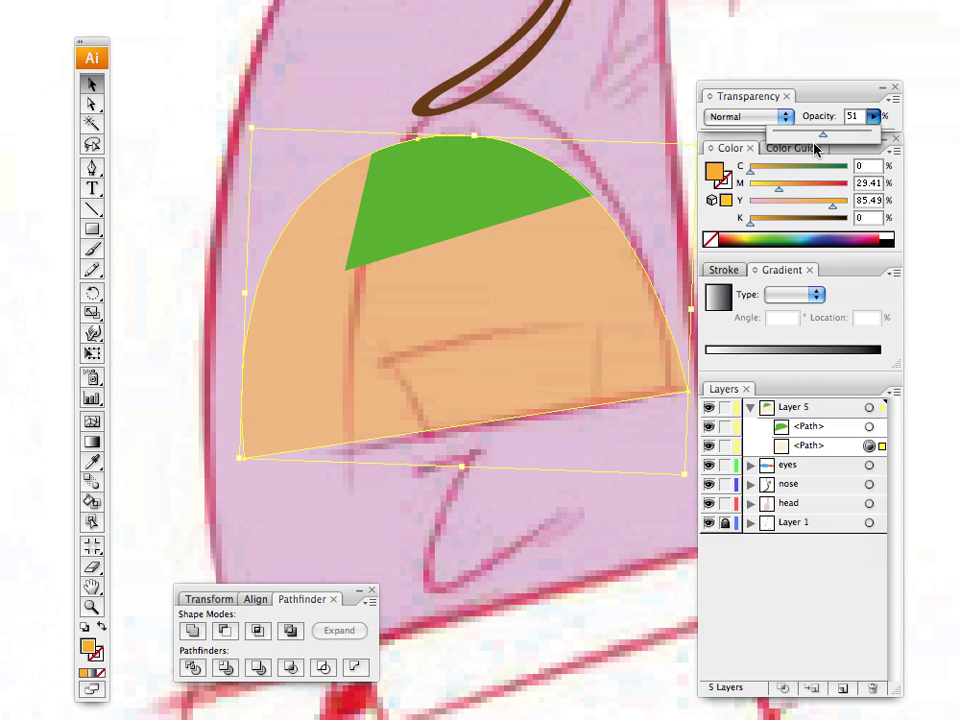
{"action": "left_click", "coordinate": [189, 137]}
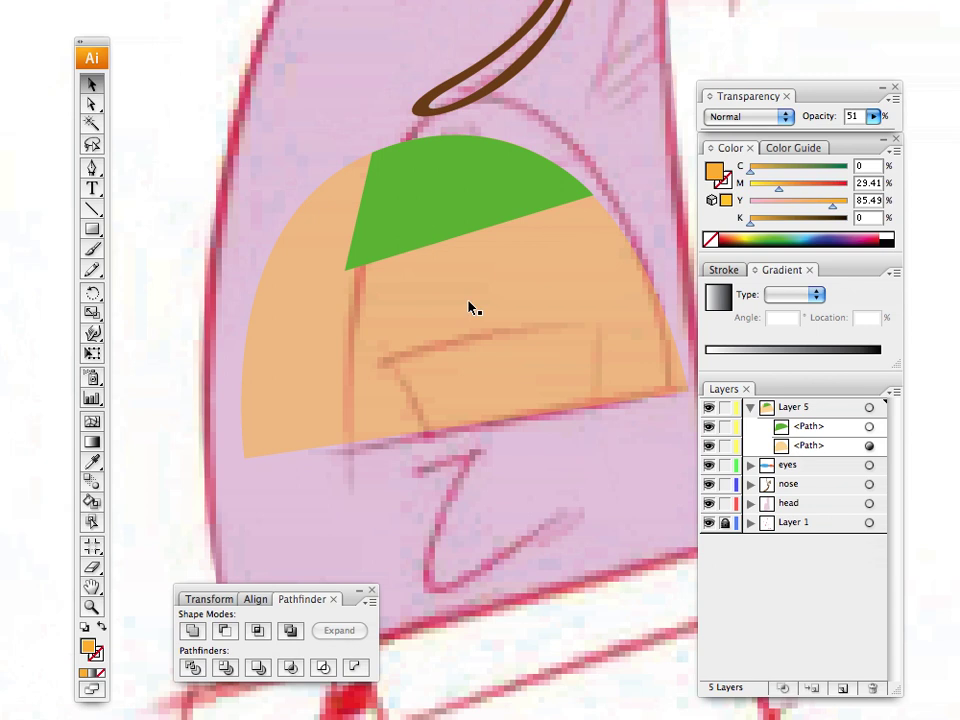
Step: With the upper green shape's fill, draw a four-cornered shape with a curved upper edge along the mouth's lower edge
{"action": "left_click", "coordinate": [443, 222]}
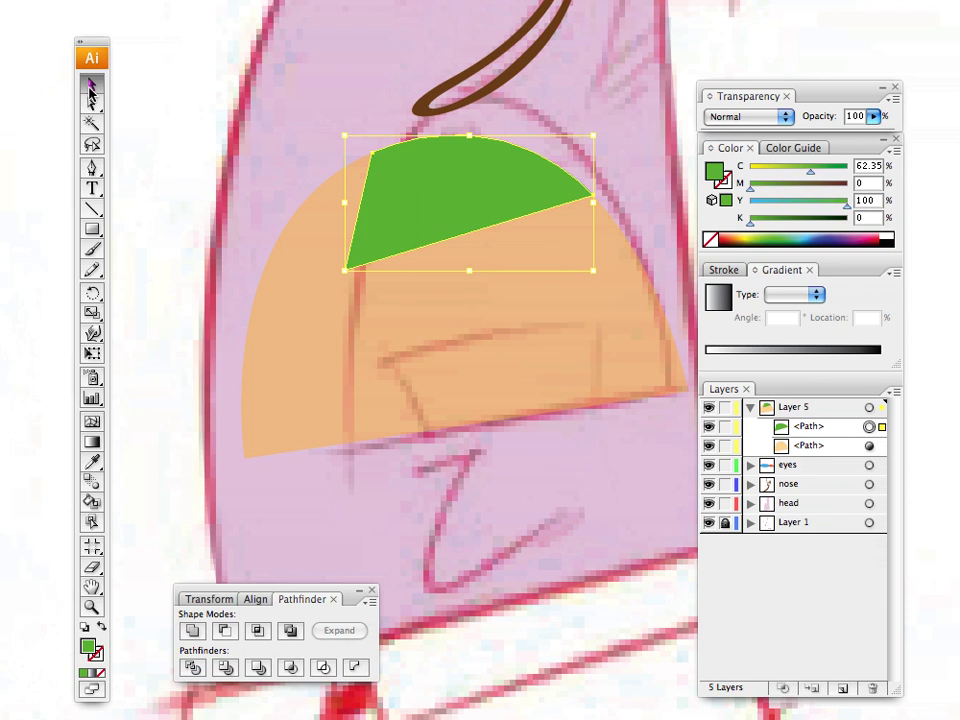
{"action": "left_click", "coordinate": [165, 195]}
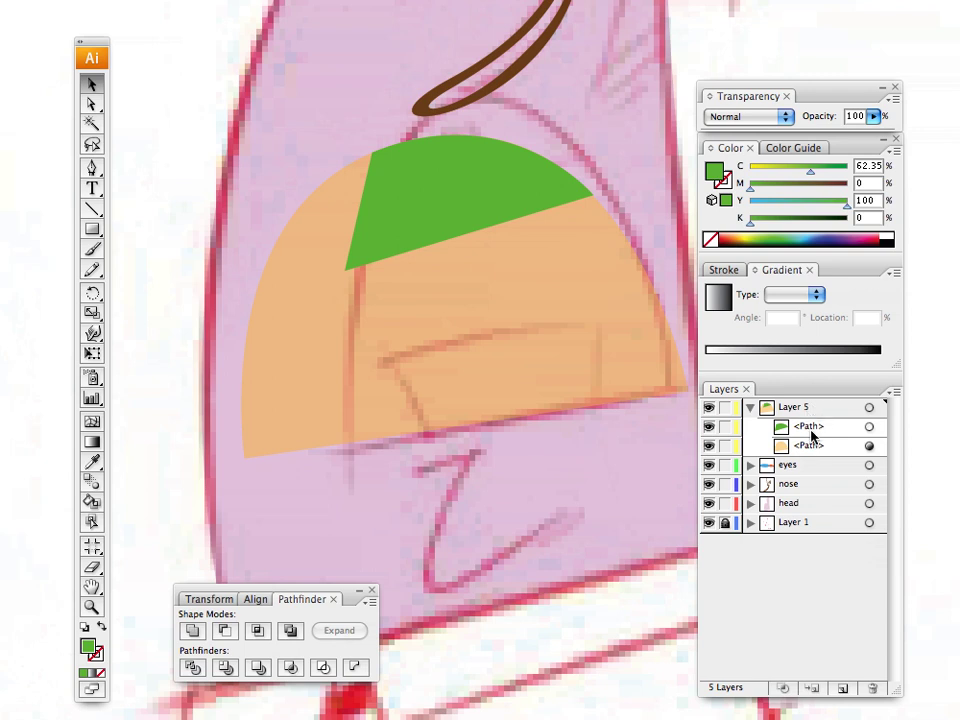
{"action": "left_click", "coordinate": [91, 169]}
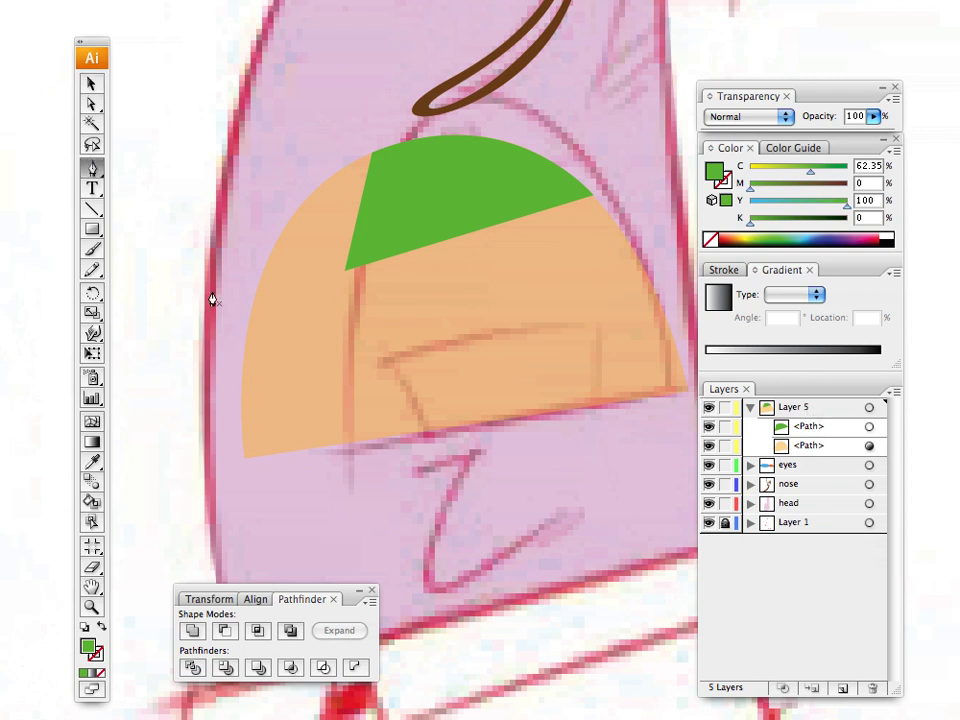
{"action": "left_click", "coordinate": [349, 444]}
{"action": "left_click", "coordinate": [308, 358]}
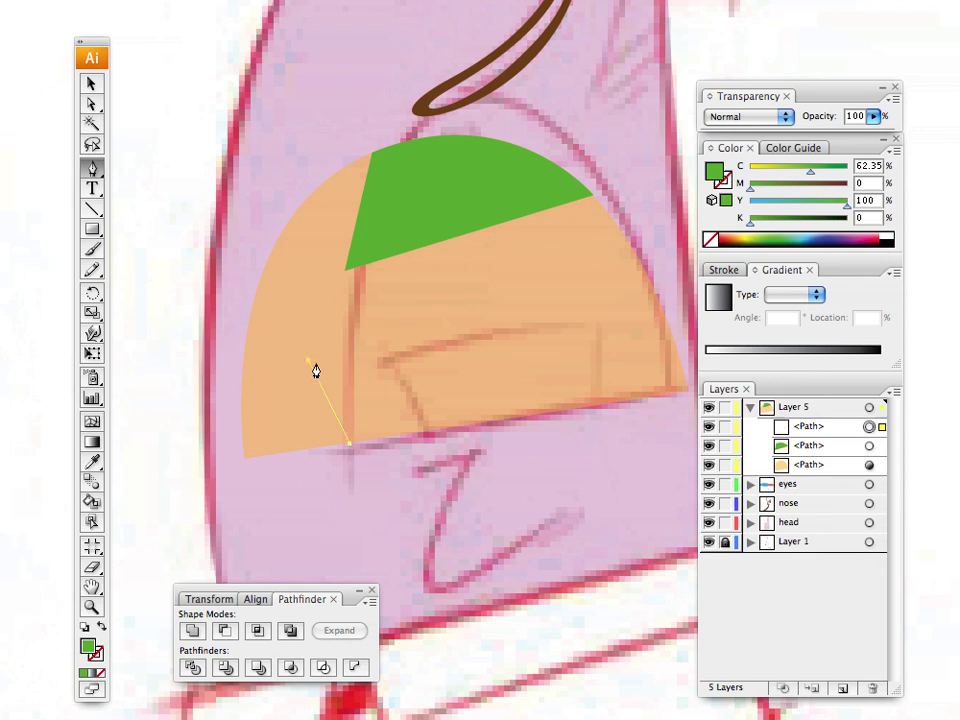
{"action": "left_click_drag", "start_coordinate": [577, 323], "coordinate": [729, 343]}
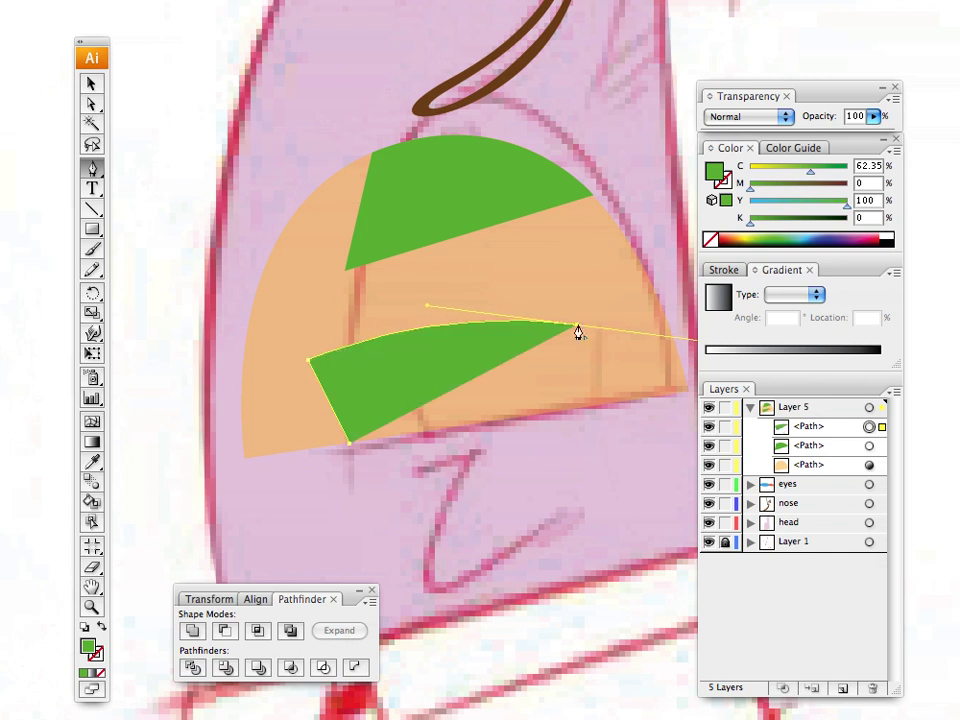
{"action": "left_click_drag", "start_coordinate": [578, 325], "coordinate": [575, 415]}
{"action": "left_click", "coordinate": [576, 411]}
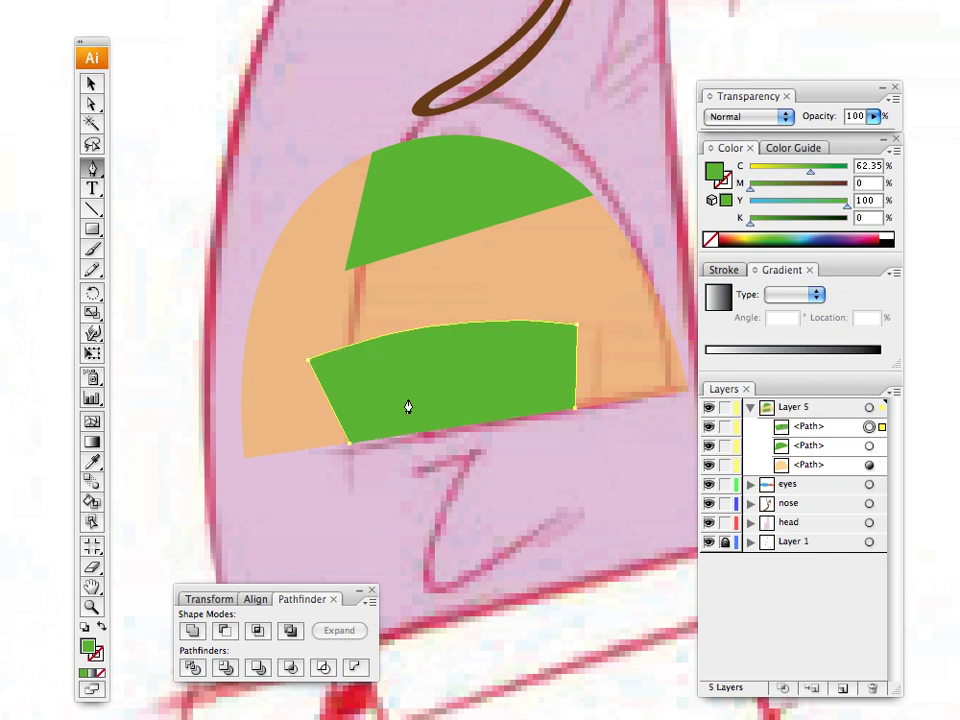
{"action": "left_click", "coordinate": [91, 84]}
{"action": "left_click", "coordinate": [172, 132]}
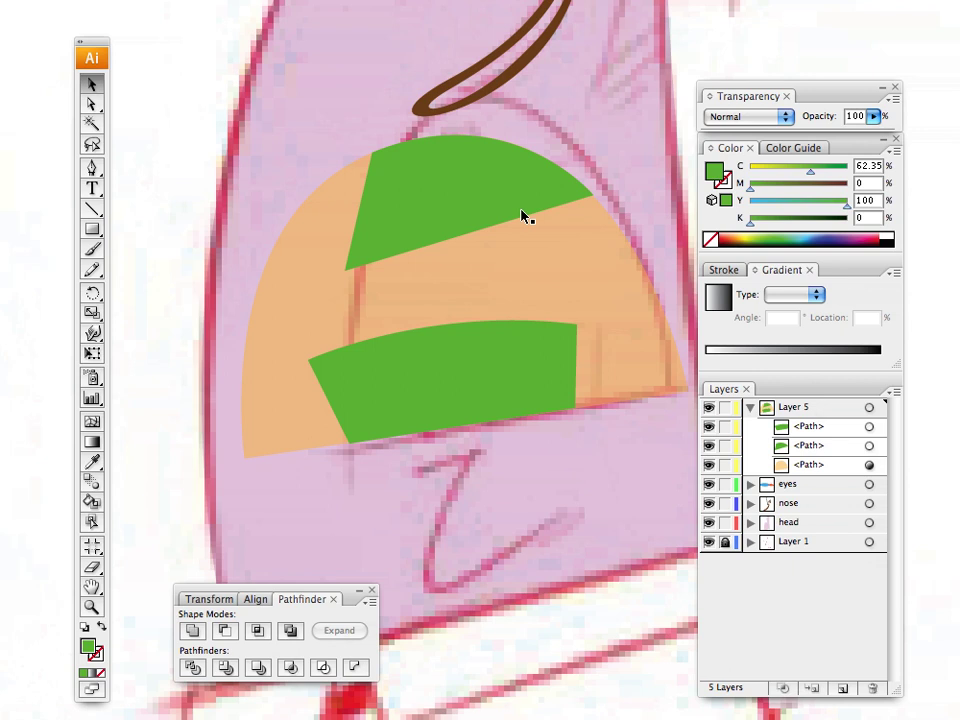
Step: On the nose layer, draw a tapered, hooked chin crease below the mouth, using the nose crease's brown fill
{"action": "left_click_drag", "start_coordinate": [523, 214], "coordinate": [456, 516]}
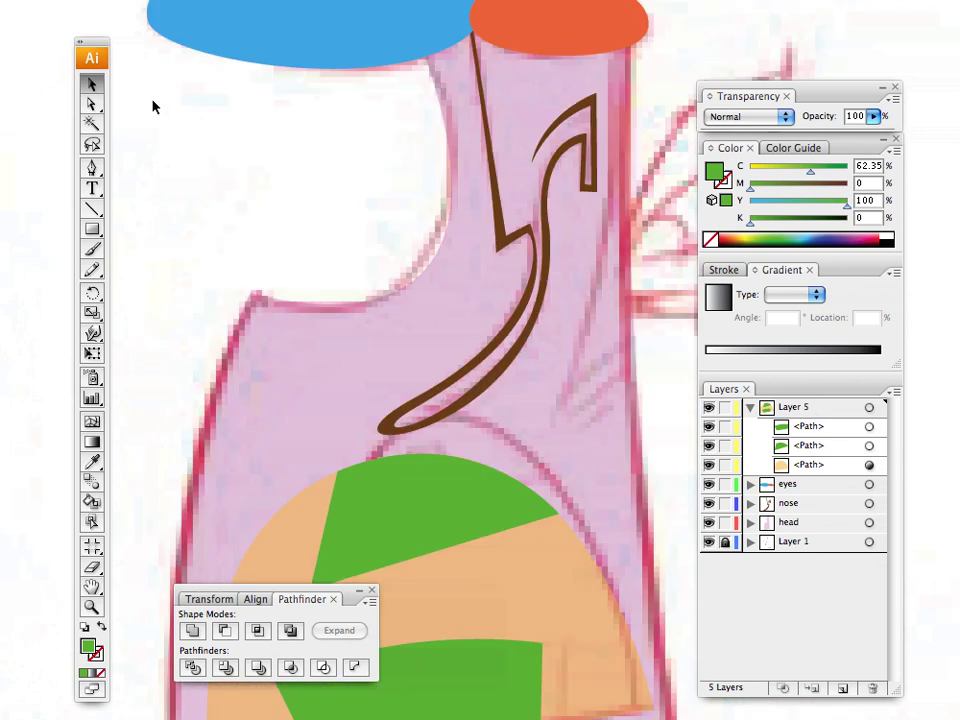
{"action": "left_click", "coordinate": [452, 385]}
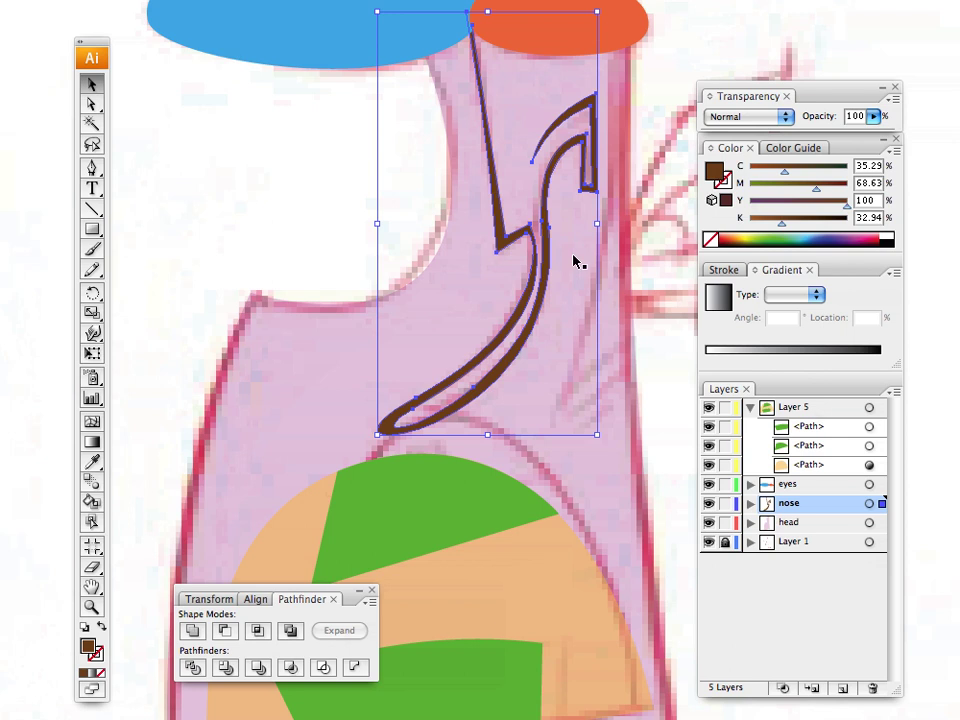
{"action": "left_click", "coordinate": [216, 183]}
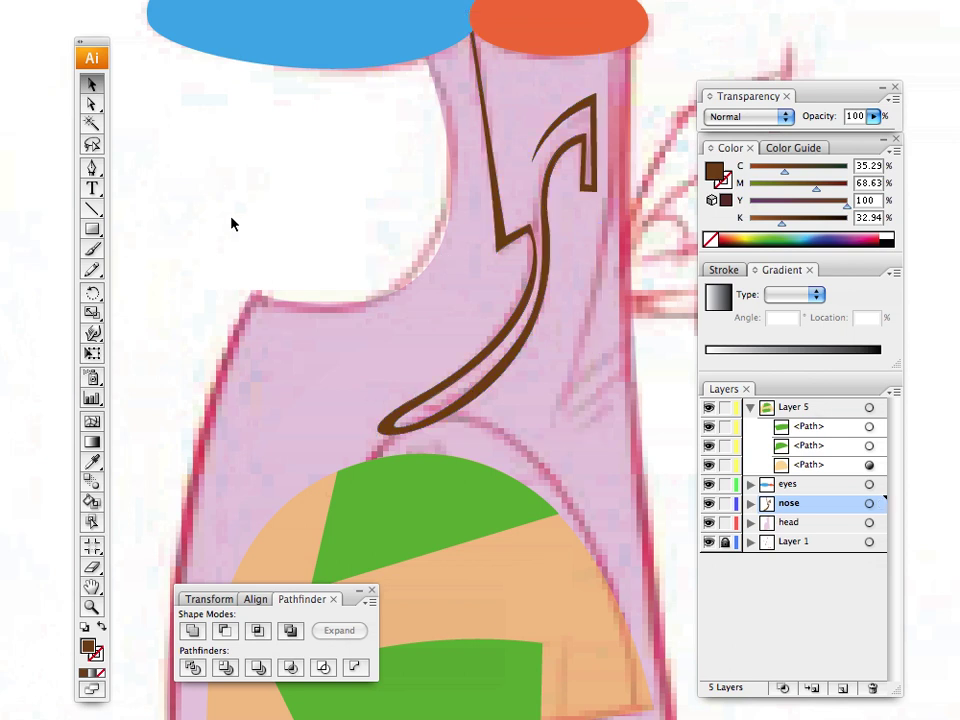
{"action": "left_click_drag", "start_coordinate": [358, 407], "coordinate": [369, 328]}
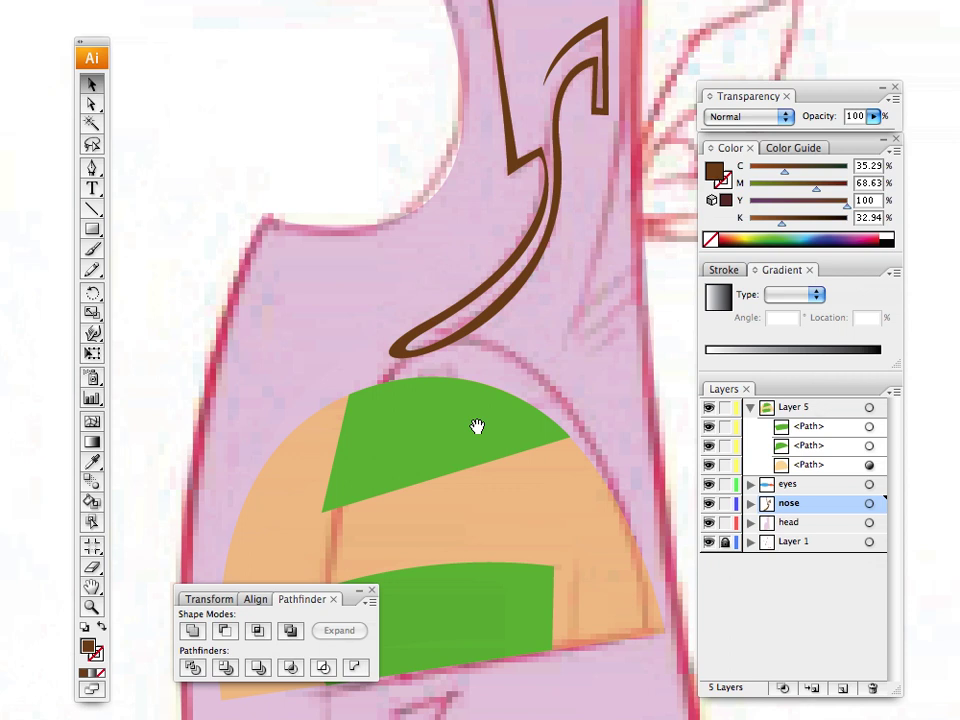
{"action": "left_click_drag", "start_coordinate": [478, 426], "coordinate": [486, 181]}
{"action": "left_click_drag", "start_coordinate": [407, 304], "coordinate": [410, 108]}
{"action": "left_click", "coordinate": [92, 168]}
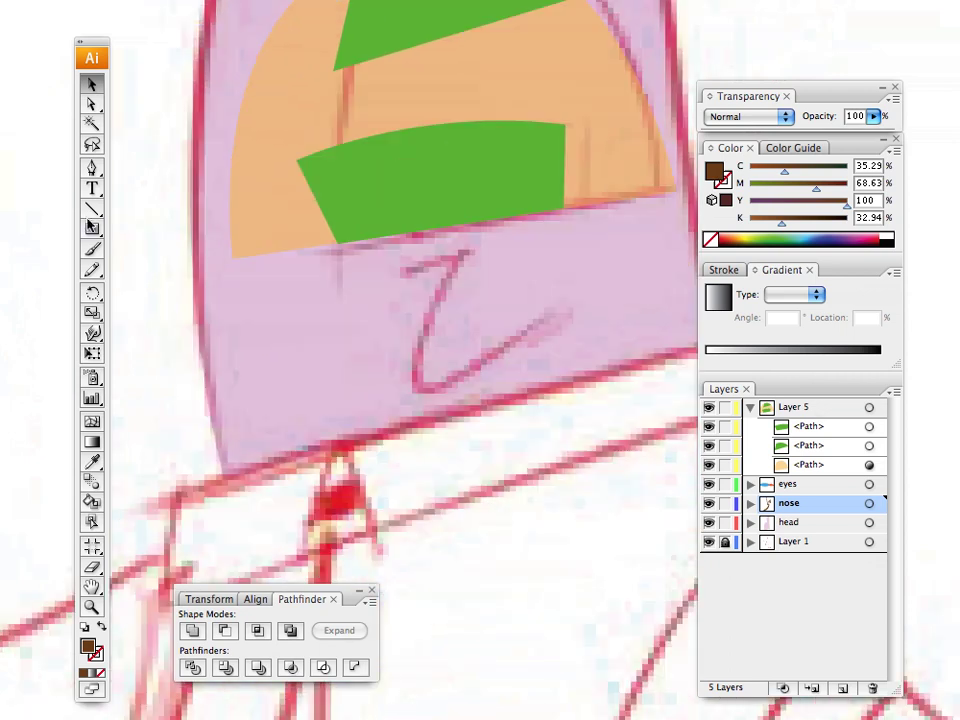
{"action": "left_click", "coordinate": [393, 271]}
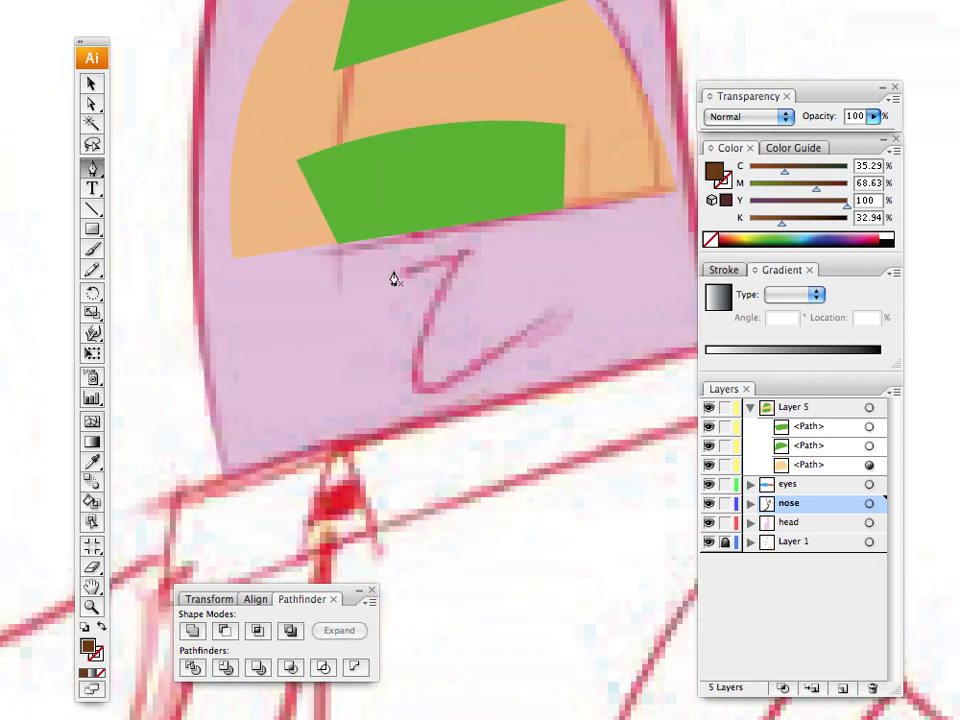
{"action": "left_click", "coordinate": [470, 247]}
{"action": "left_click_drag", "start_coordinate": [420, 380], "coordinate": [432, 406]}
{"action": "left_click", "coordinate": [547, 306]}
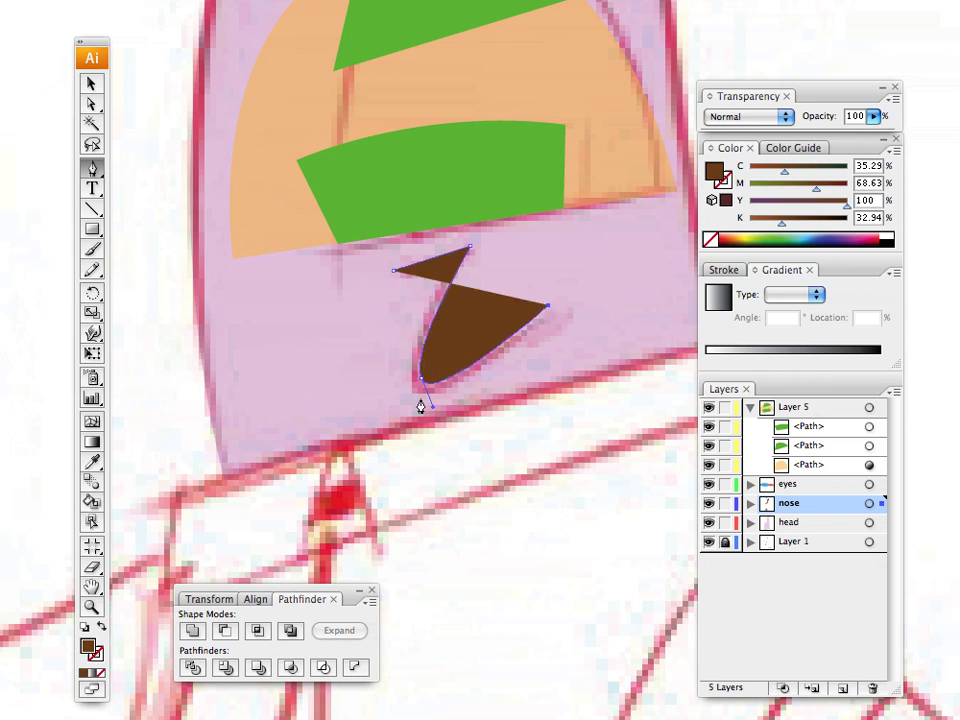
{"action": "left_click_drag", "start_coordinate": [437, 402], "coordinate": [371, 400]}
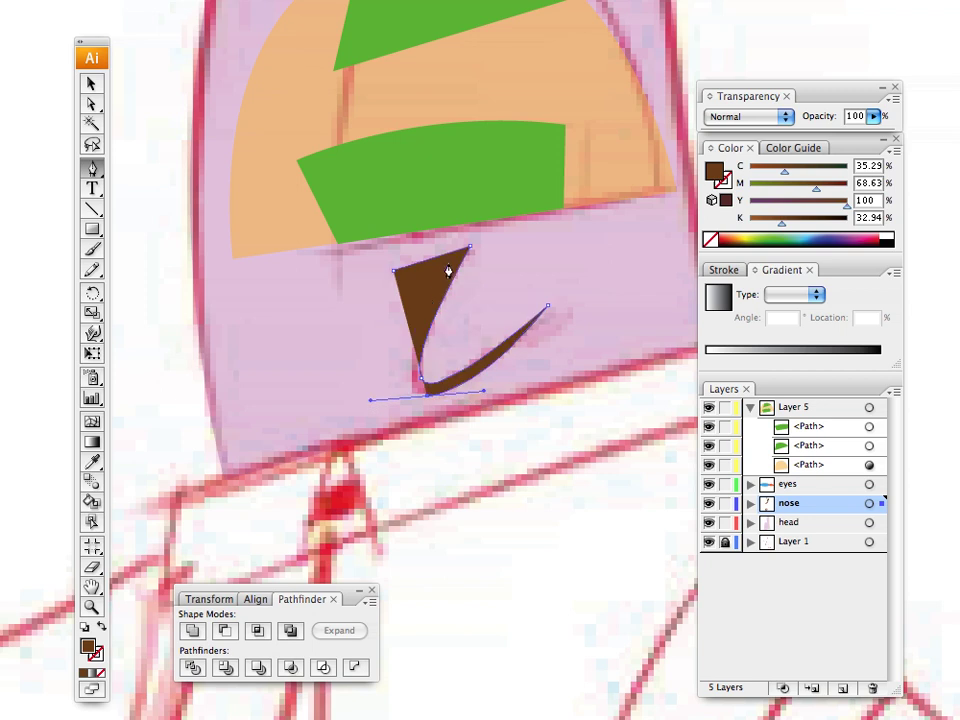
{"action": "left_click", "coordinate": [447, 264]}
{"action": "left_click", "coordinate": [91, 83]}
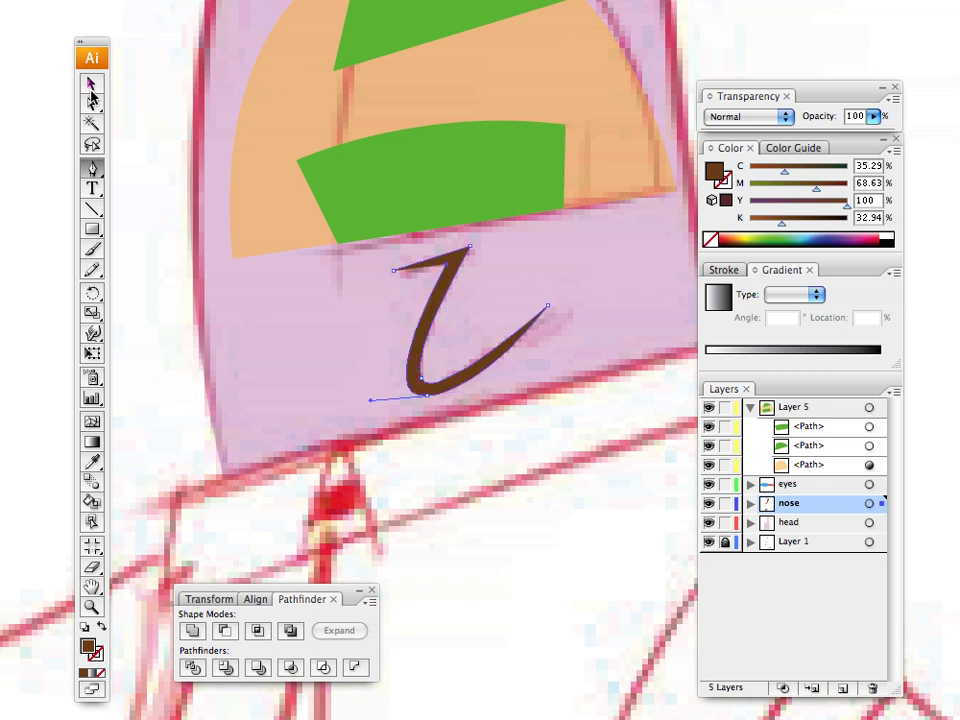
{"action": "left_click", "coordinate": [388, 321]}
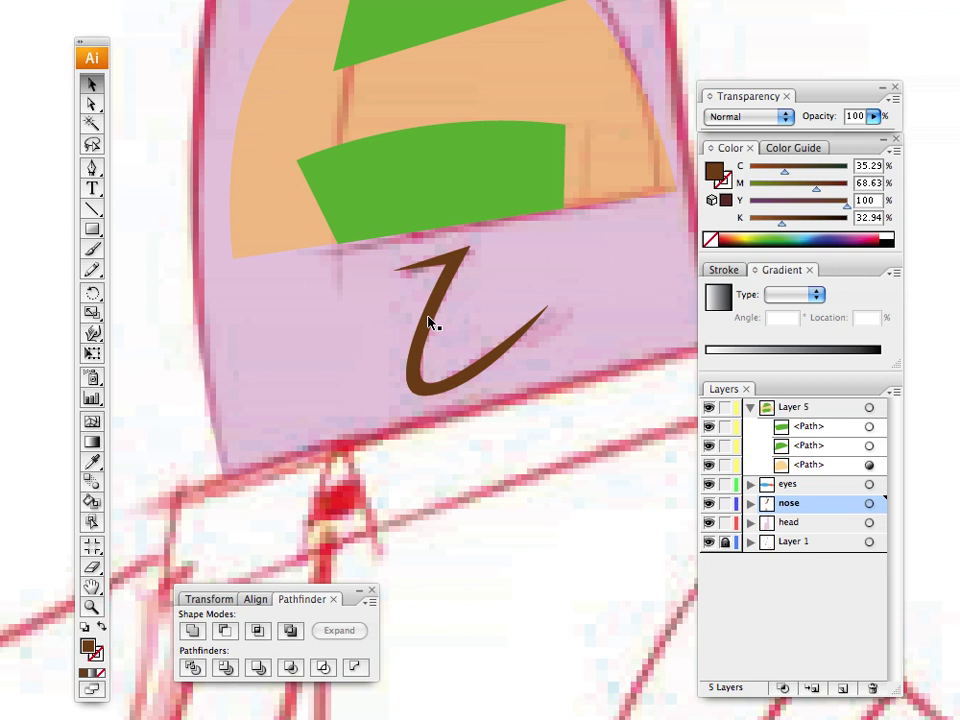
Step: Move the brown chin crease to the left of its sketch line and rotate it slightly
{"action": "scroll", "coordinate": [409, 294], "scroll_direction": "up", "scroll_amount": 5}
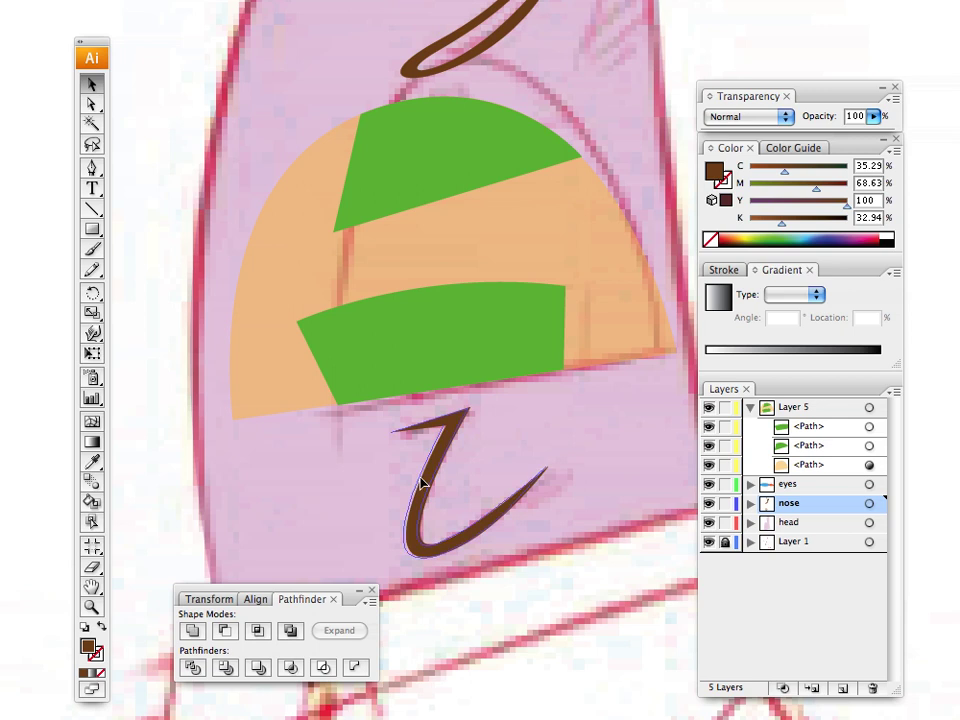
{"action": "left_click", "coordinate": [379, 491]}
{"action": "left_click_drag", "start_coordinate": [497, 491], "coordinate": [510, 491]}
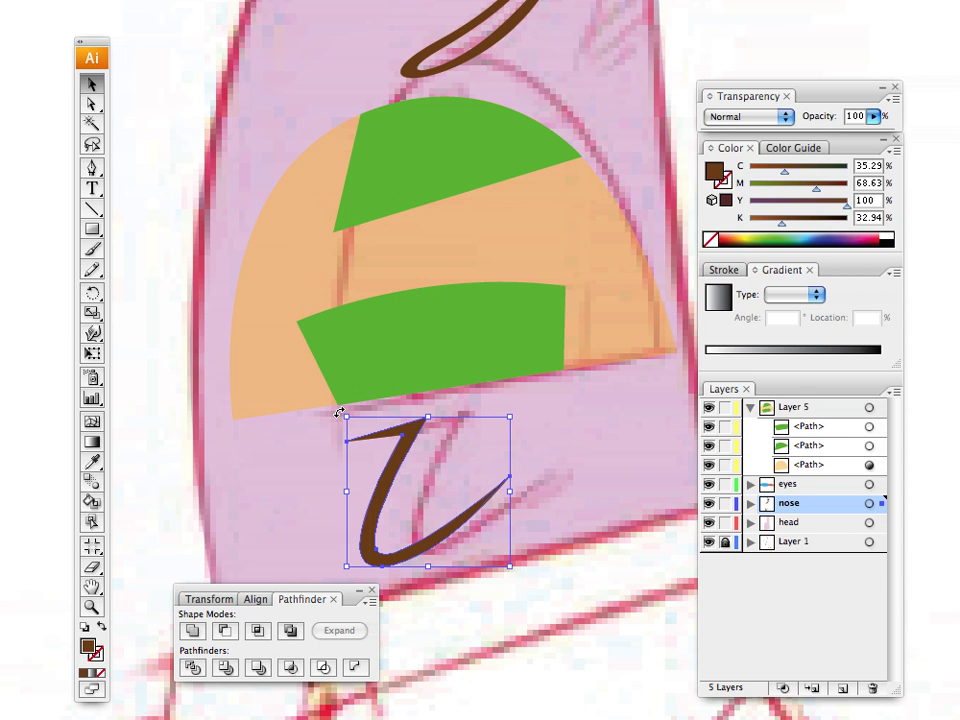
{"action": "left_click_drag", "start_coordinate": [339, 414], "coordinate": [340, 437]}
{"action": "left_click_drag", "start_coordinate": [389, 504], "coordinate": [375, 497]}
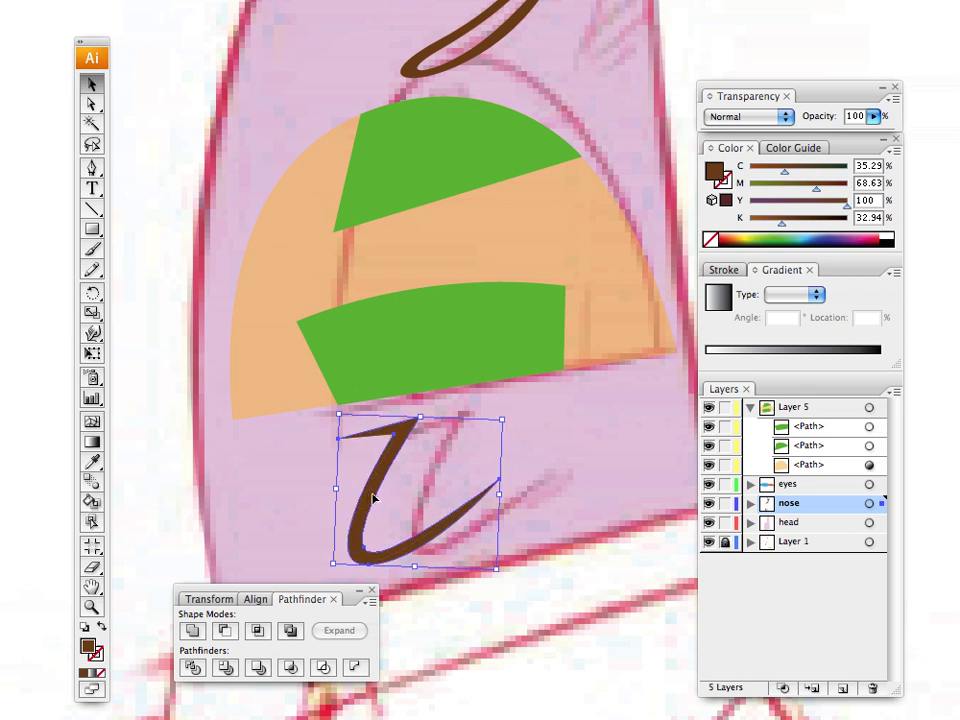
{"action": "left_click", "coordinate": [182, 212]}
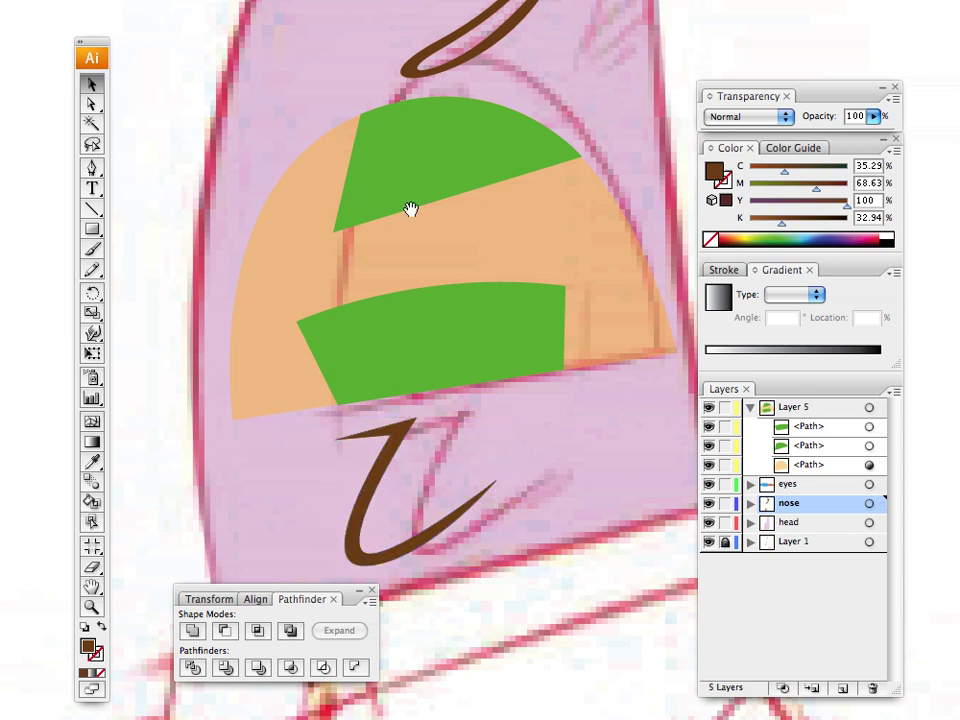
Step: Examine the whole character with its traced shapes, and check the lenses, nose crease and ear area up close
{"action": "left_click_drag", "start_coordinate": [459, 164], "coordinate": [437, 281]}
{"action": "key", "text": "ctrl+minus"}
{"action": "key", "text": "ctrl+minus"}
{"action": "key", "text": "ctrl+minus"}
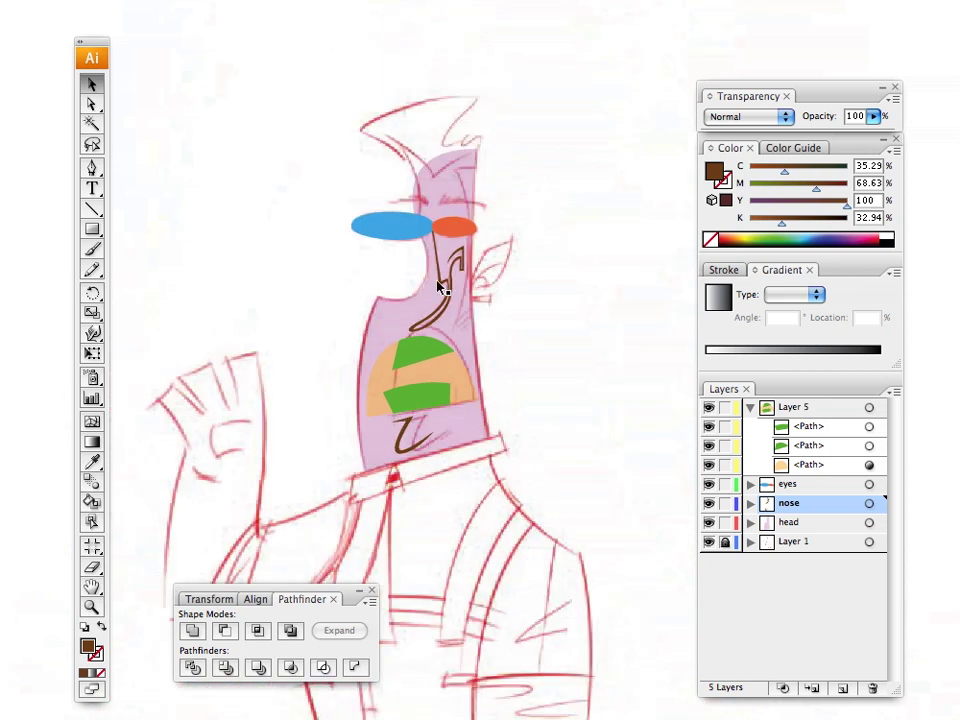
{"action": "left_click_drag", "start_coordinate": [392, 294], "coordinate": [432, 285]}
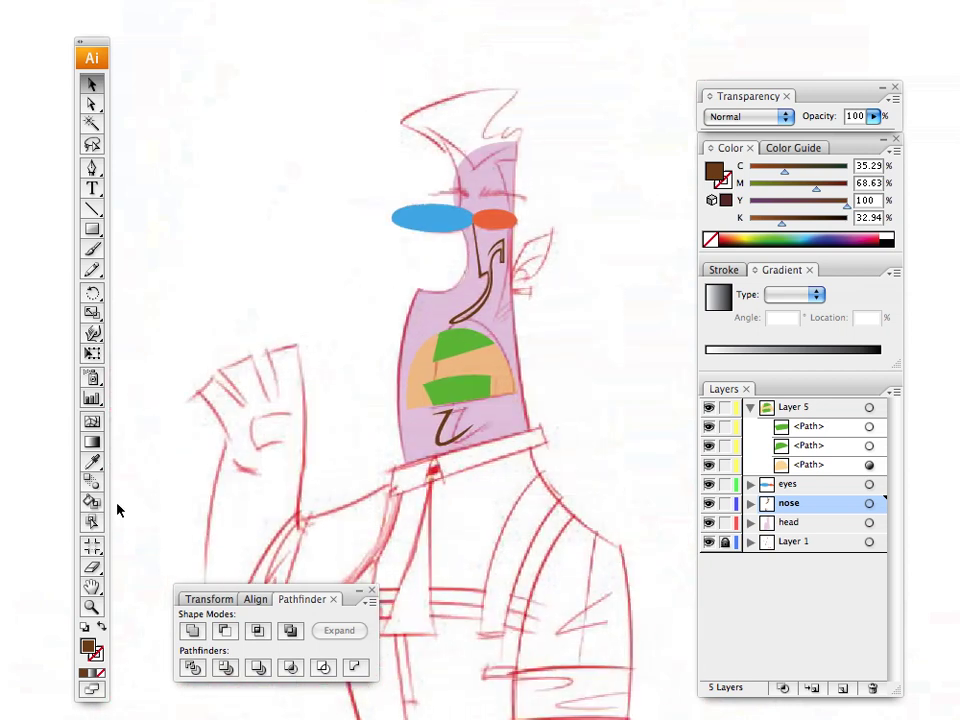
{"action": "left_click", "coordinate": [91, 606]}
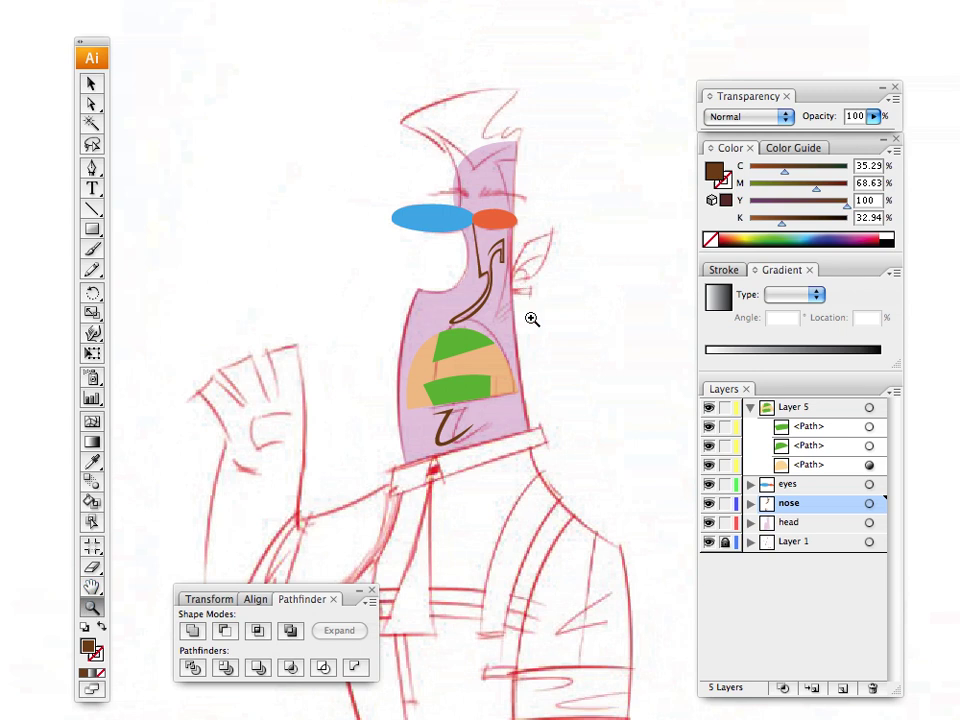
{"action": "left_click", "coordinate": [500, 225]}
{"action": "left_click", "coordinate": [413, 445]}
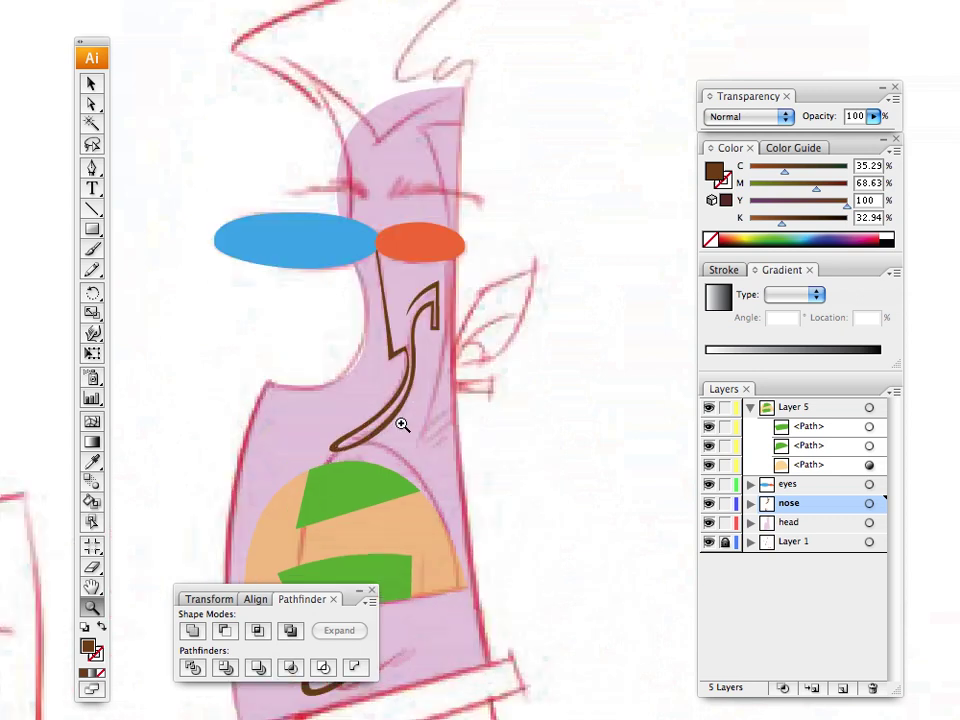
{"action": "left_click", "coordinate": [435, 343]}
{"action": "left_click", "coordinate": [448, 390]}
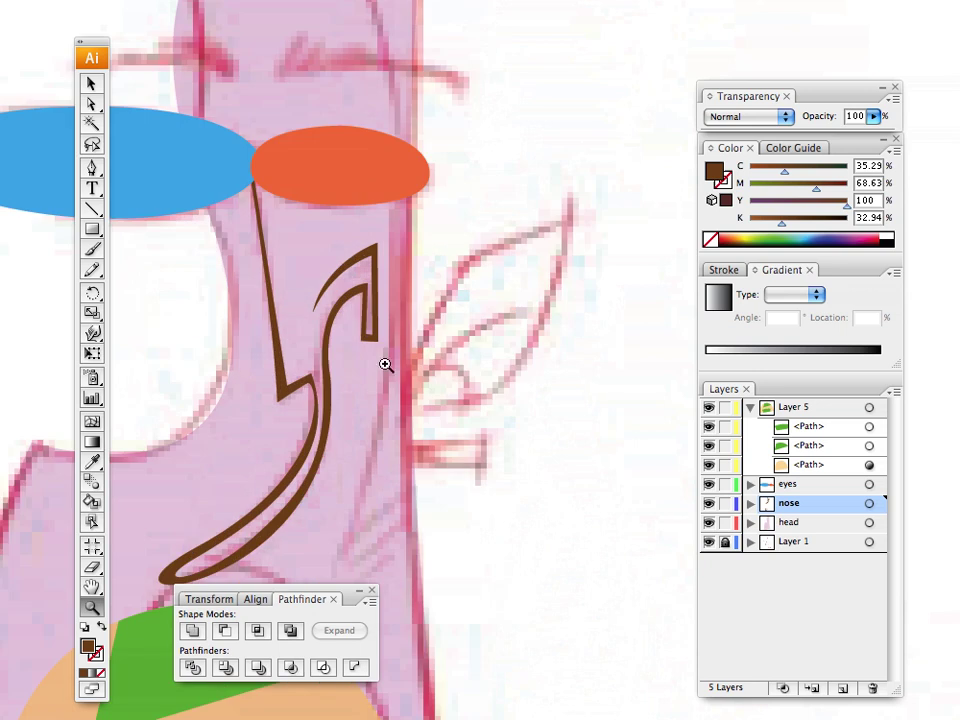
Step: Collapse Layer 5's contents and add a new layer above all the others
{"action": "left_click_drag", "start_coordinate": [276, 79], "coordinate": [481, 501]}
{"action": "left_click", "coordinate": [750, 407]}
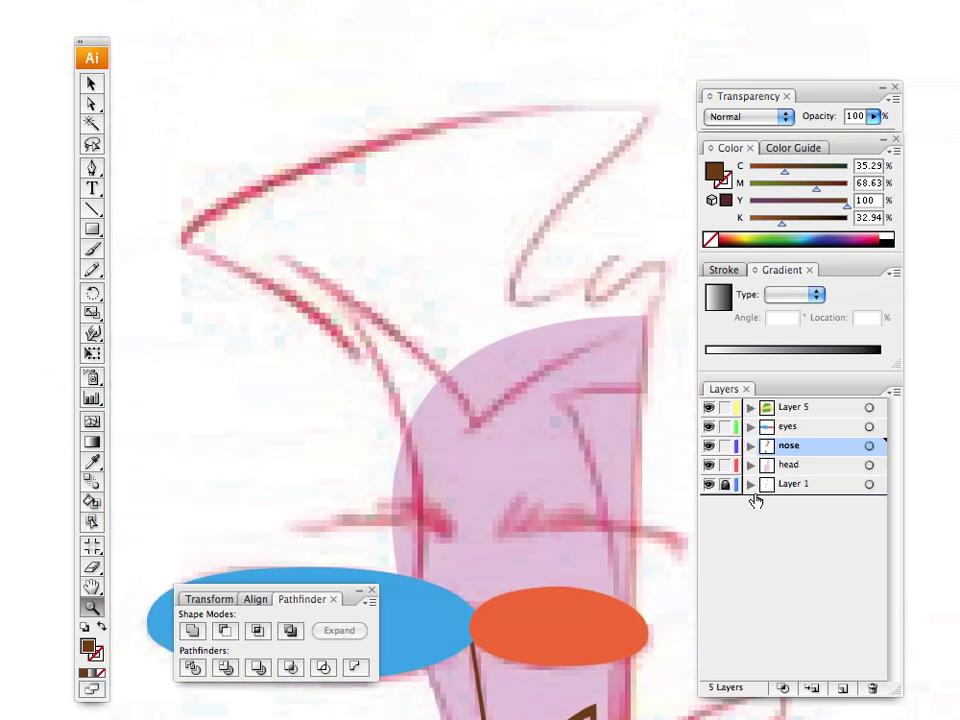
{"action": "left_click", "coordinate": [843, 688]}
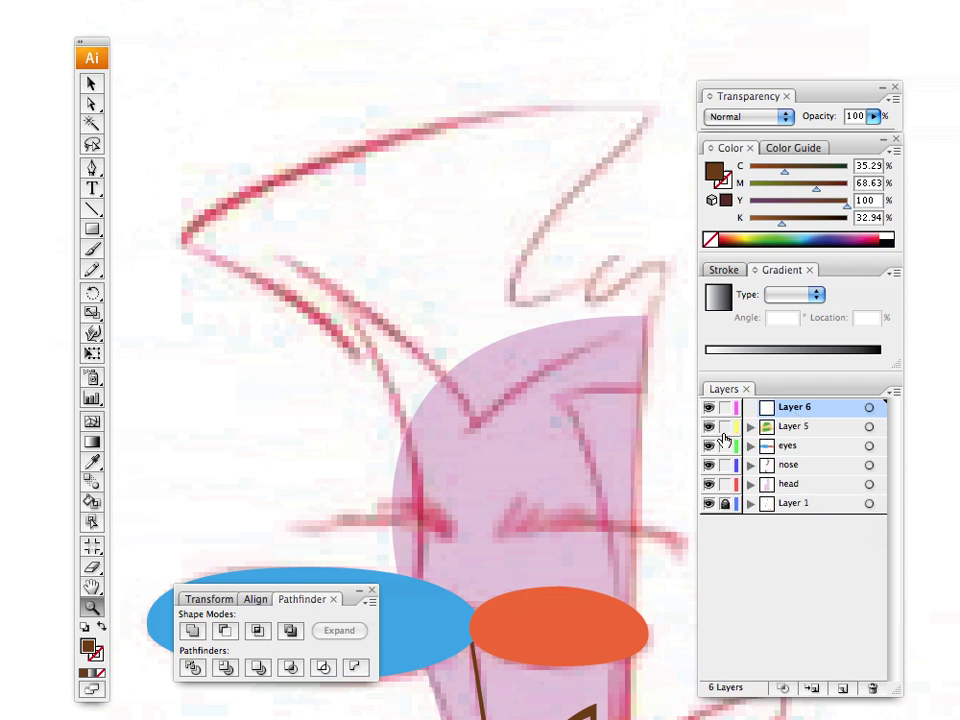
Step: Lock Layer 5 and the eyes, nose and head layers, leaving the new Layer 6 editable
{"action": "left_click_drag", "start_coordinate": [725, 430], "coordinate": [724, 486]}
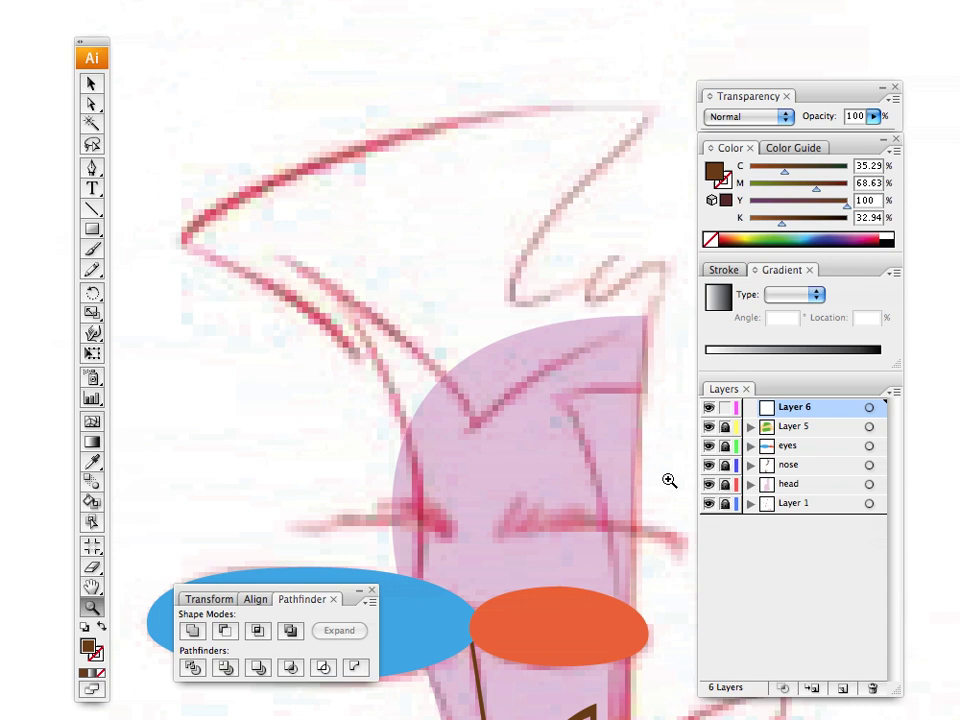
{"action": "key", "text": "v"}
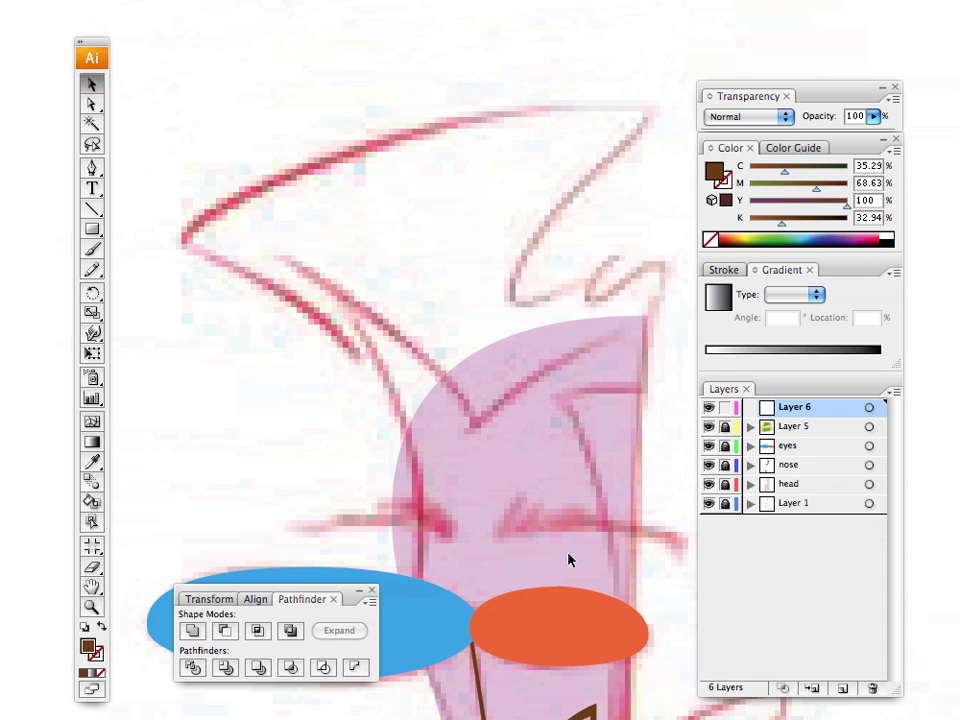
{"action": "left_click", "coordinate": [724, 446]}
{"action": "left_click_drag", "start_coordinate": [553, 613], "coordinate": [660, 602]}
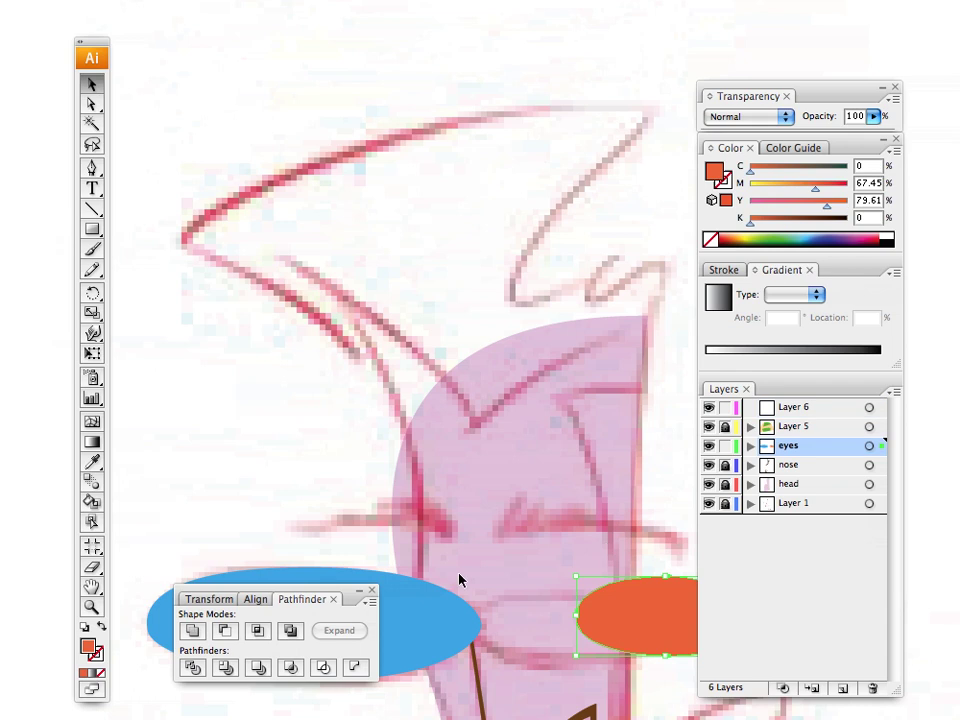
{"action": "key", "text": "ctrl+z"}
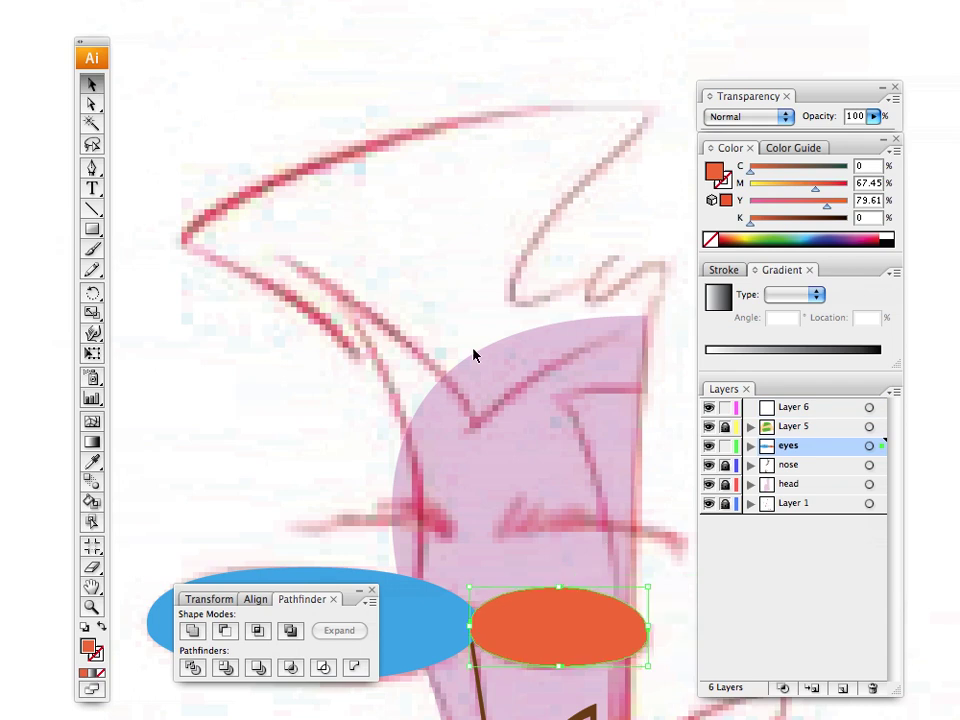
{"action": "left_click", "coordinate": [724, 446]}
Step: On Layer 6, start a black-filled hair shape with the Pen tool, curving from the forehead point to the front edge and over to the back tip
{"action": "left_click", "coordinate": [800, 407]}
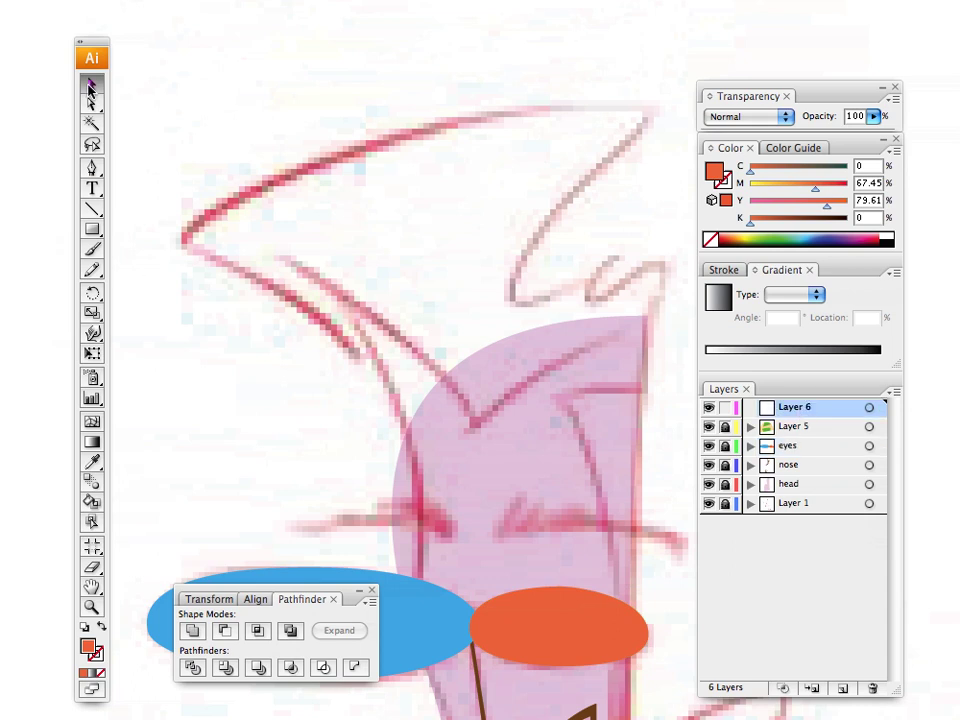
{"action": "left_click", "coordinate": [92, 168]}
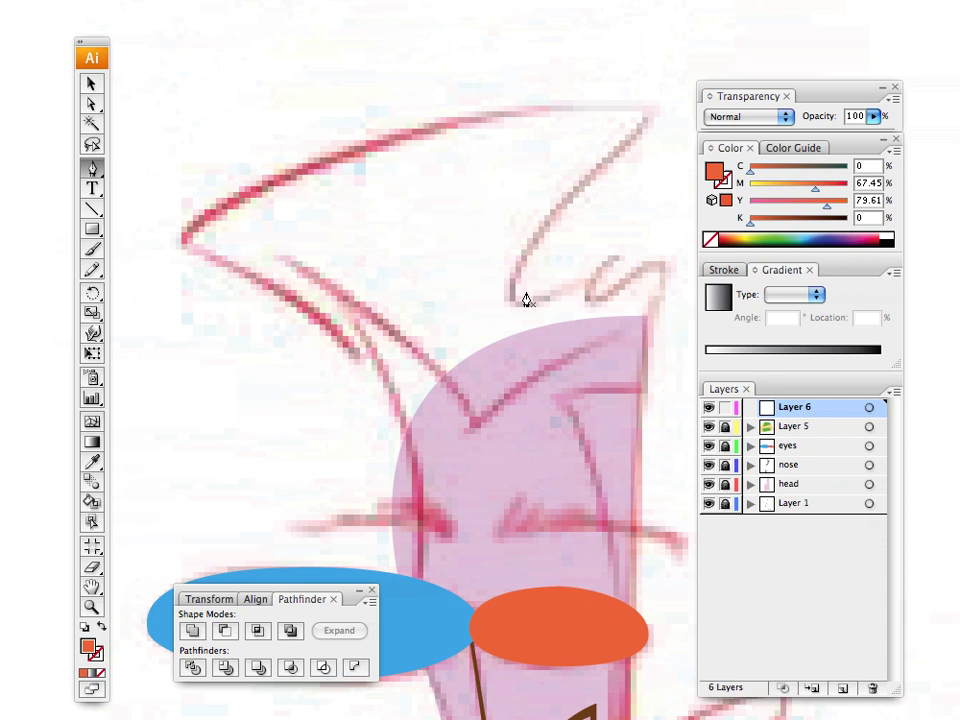
{"action": "left_click", "coordinate": [887, 240]}
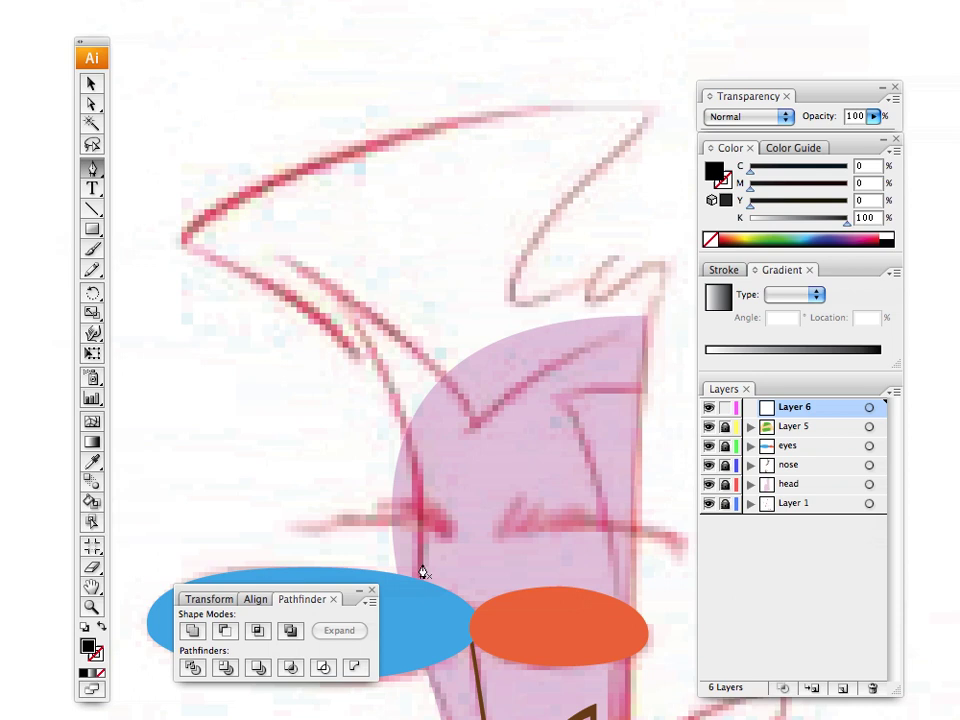
{"action": "left_click", "coordinate": [473, 434]}
{"action": "left_click_drag", "start_coordinate": [347, 339], "coordinate": [224, 325]}
{"action": "left_click", "coordinate": [347, 339]}
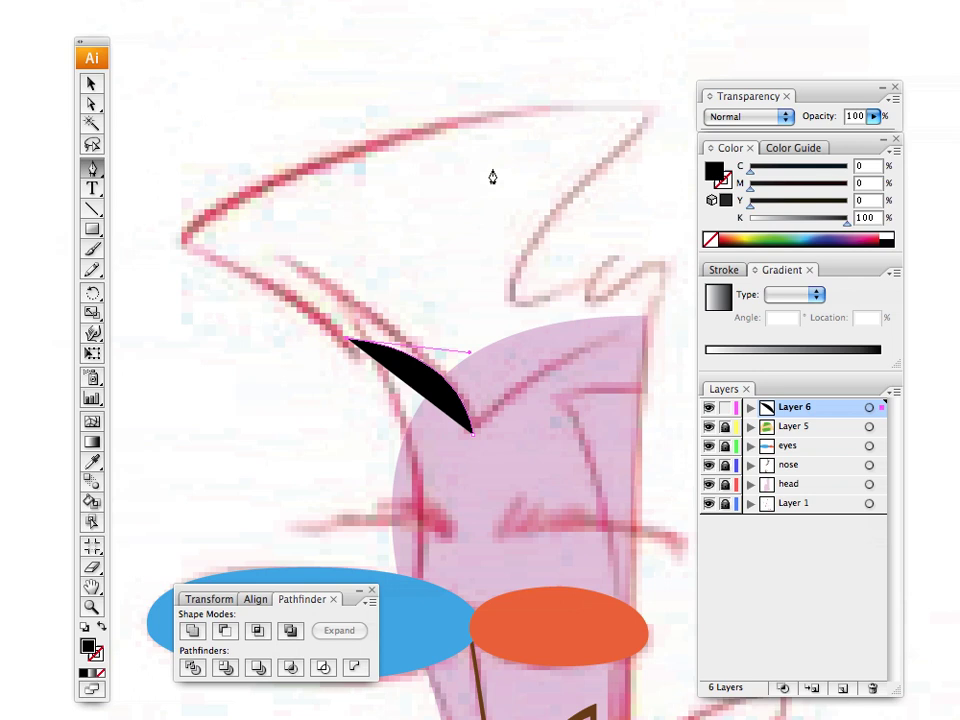
{"action": "left_click", "coordinate": [625, 150]}
{"action": "left_click_drag", "start_coordinate": [625, 150], "coordinate": [942, 197]}
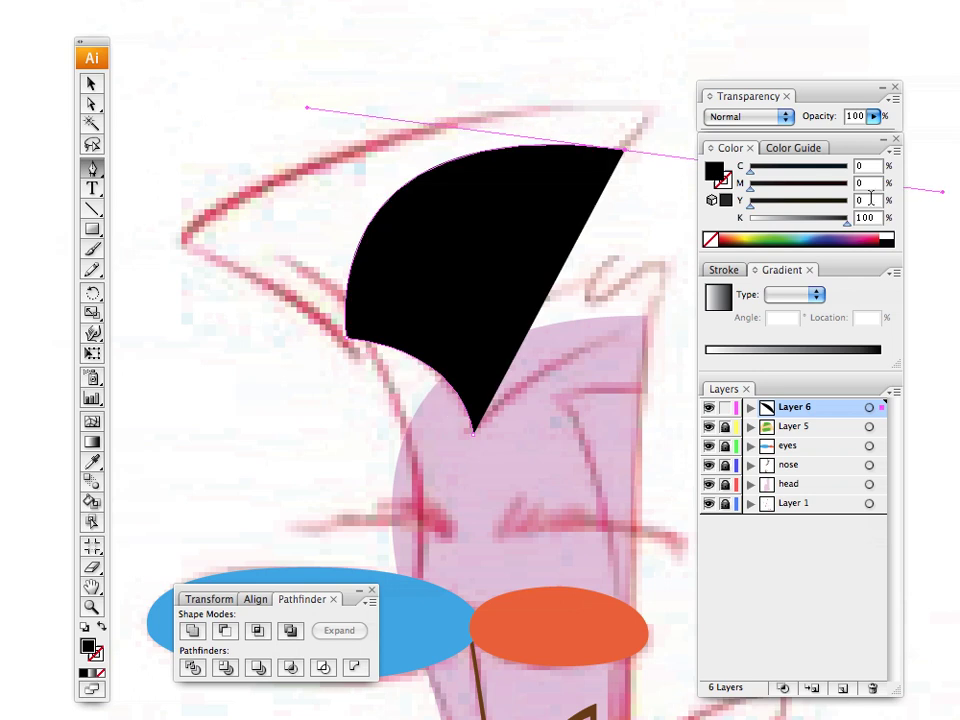
{"action": "left_click", "coordinate": [625, 150]}
Step: Continue the hair outline through the small curved notches behind the tip and straight down the back of the head to the orange lens
{"action": "left_click_drag", "start_coordinate": [564, 272], "coordinate": [670, 200]}
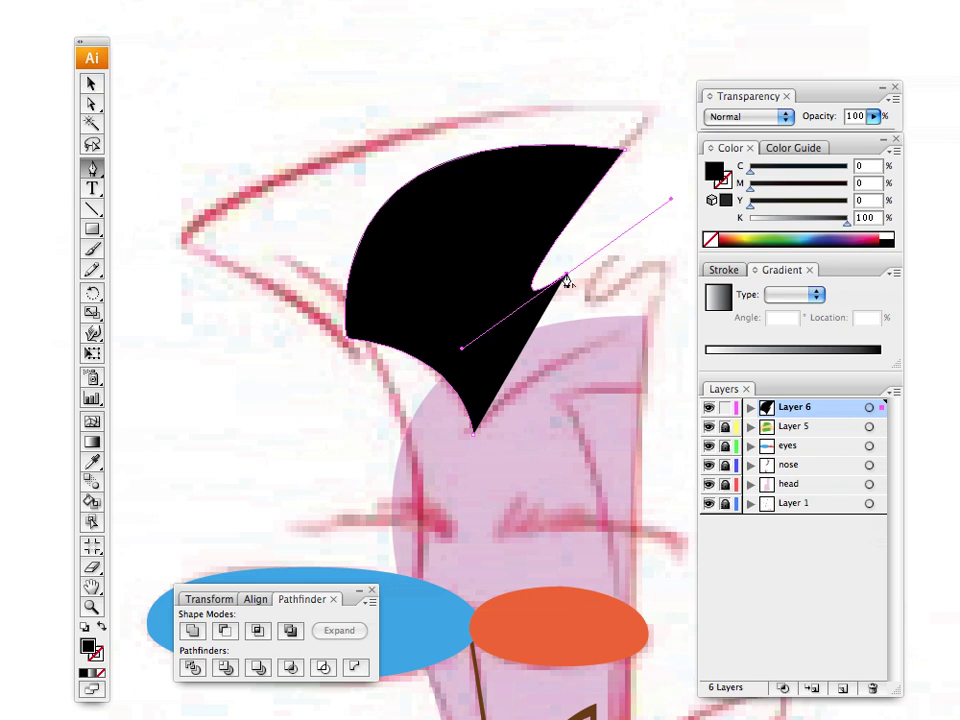
{"action": "left_click", "coordinate": [566, 276]}
{"action": "left_click_drag", "start_coordinate": [622, 281], "coordinate": [696, 214]}
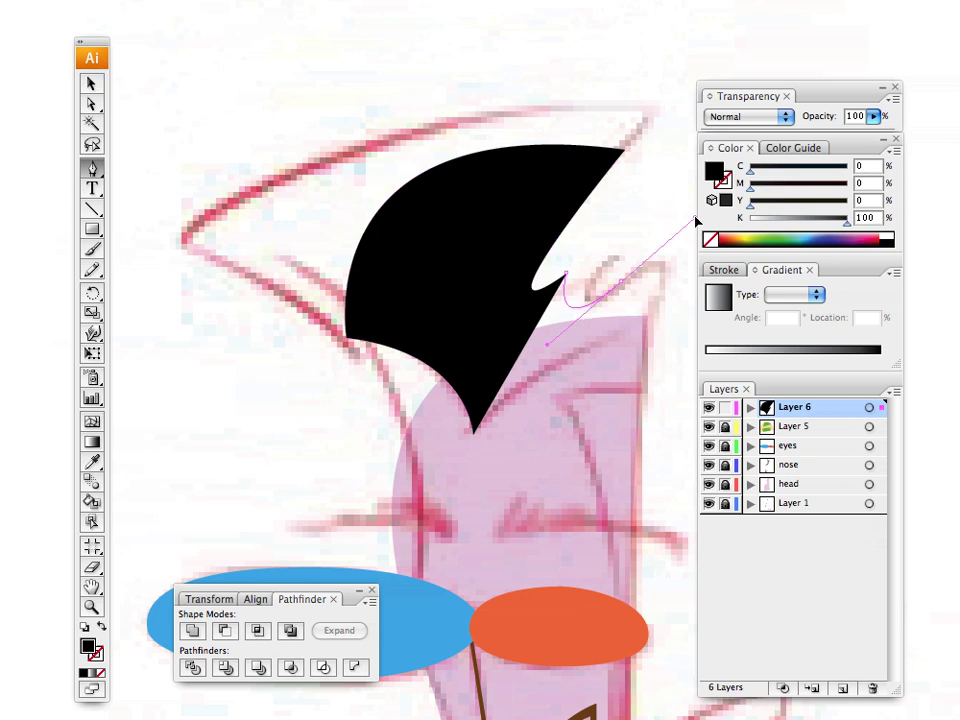
{"action": "left_click", "coordinate": [622, 281]}
{"action": "left_click", "coordinate": [657, 277]}
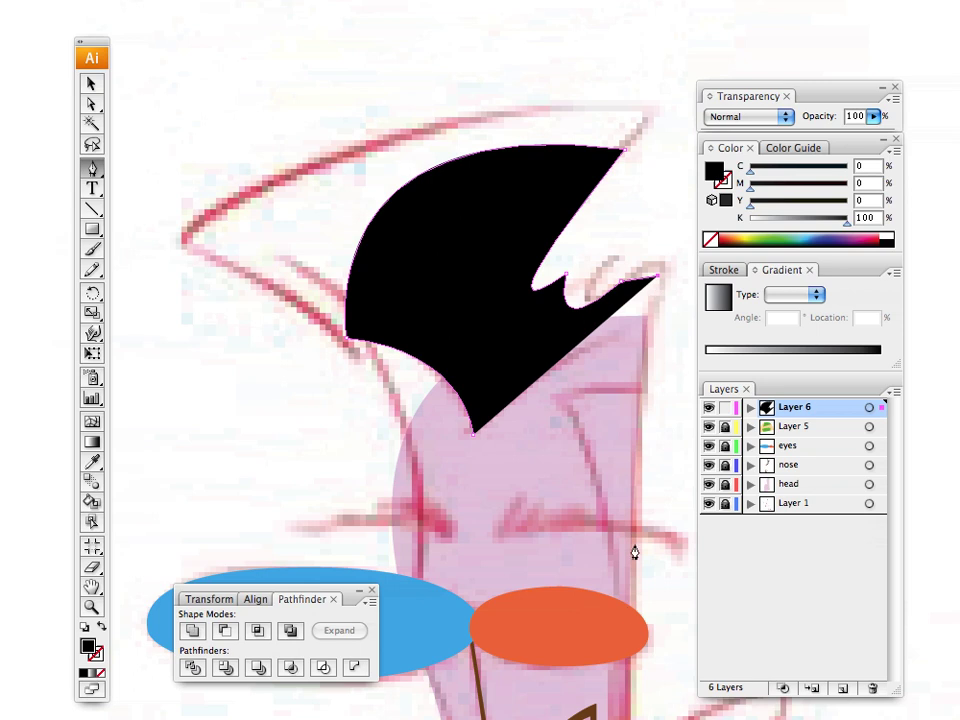
{"action": "left_click", "coordinate": [628, 628]}
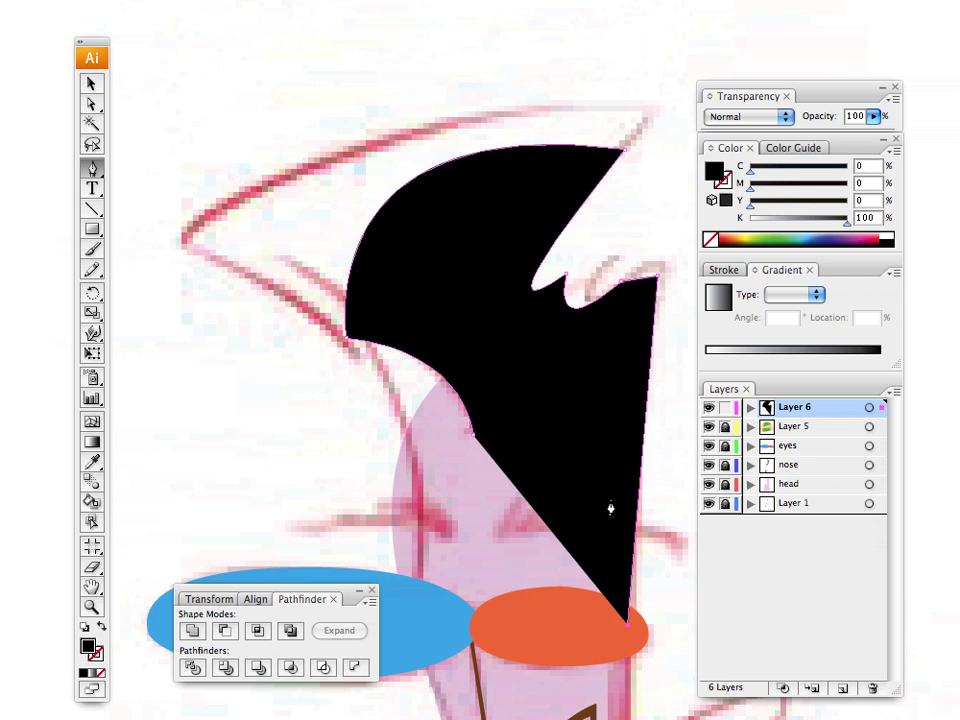
Step: Lower the hair shape's opacity to 36%, trace the curved sideburn and hairline, and close the outline at the forehead point
{"action": "left_click_drag", "start_coordinate": [873, 116], "coordinate": [808, 133]}
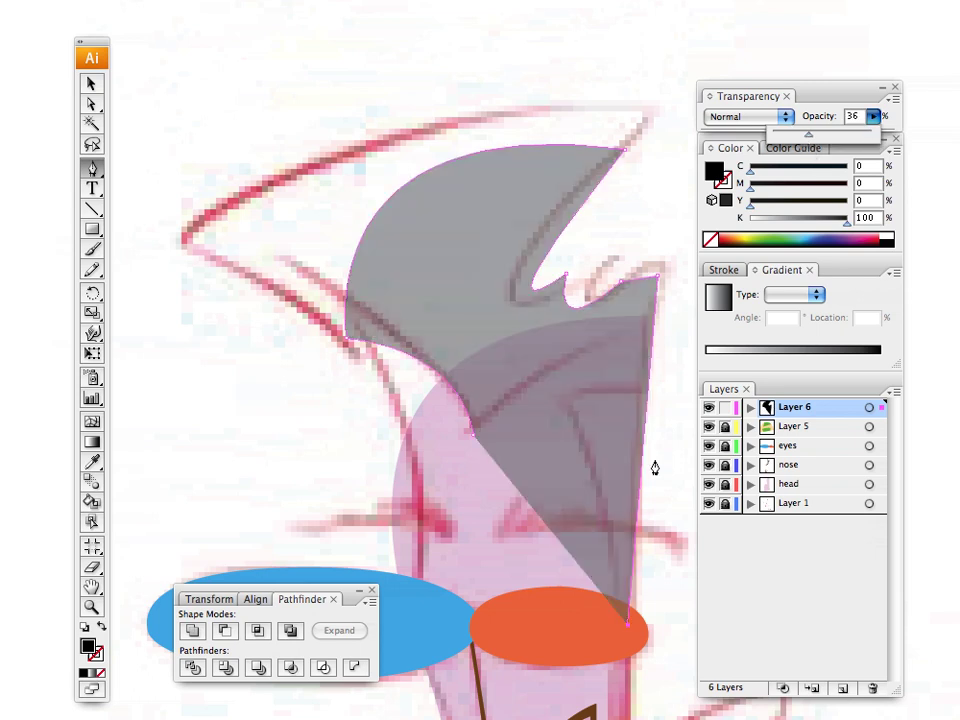
{"action": "left_click", "coordinate": [627, 627]}
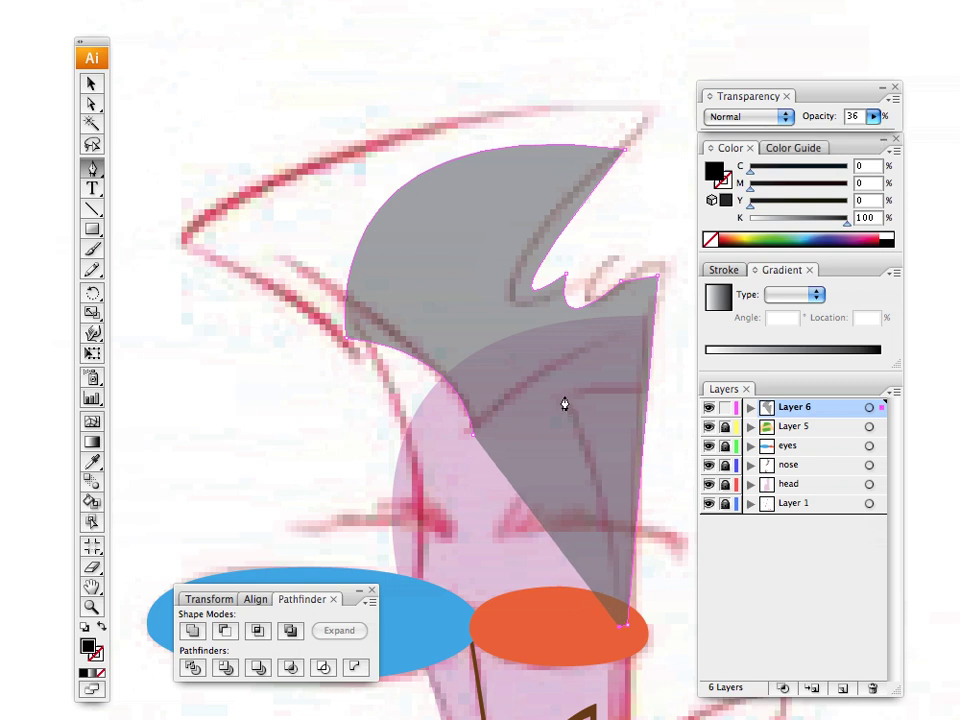
{"action": "left_click_drag", "start_coordinate": [565, 396], "coordinate": [502, 265]}
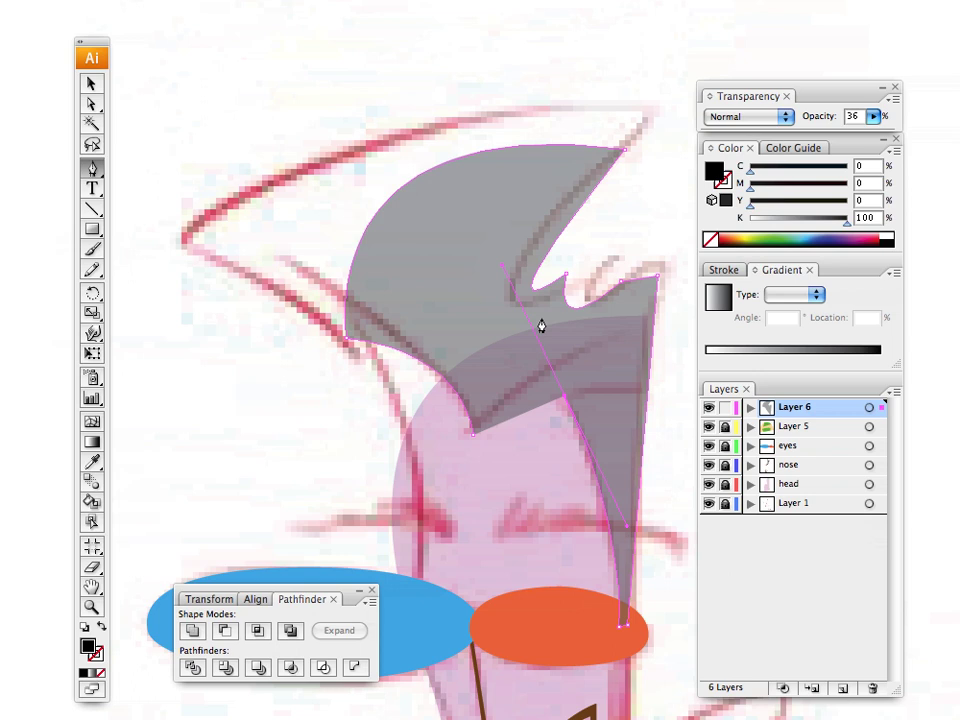
{"action": "left_click", "coordinate": [564, 400]}
{"action": "left_click", "coordinate": [641, 390]}
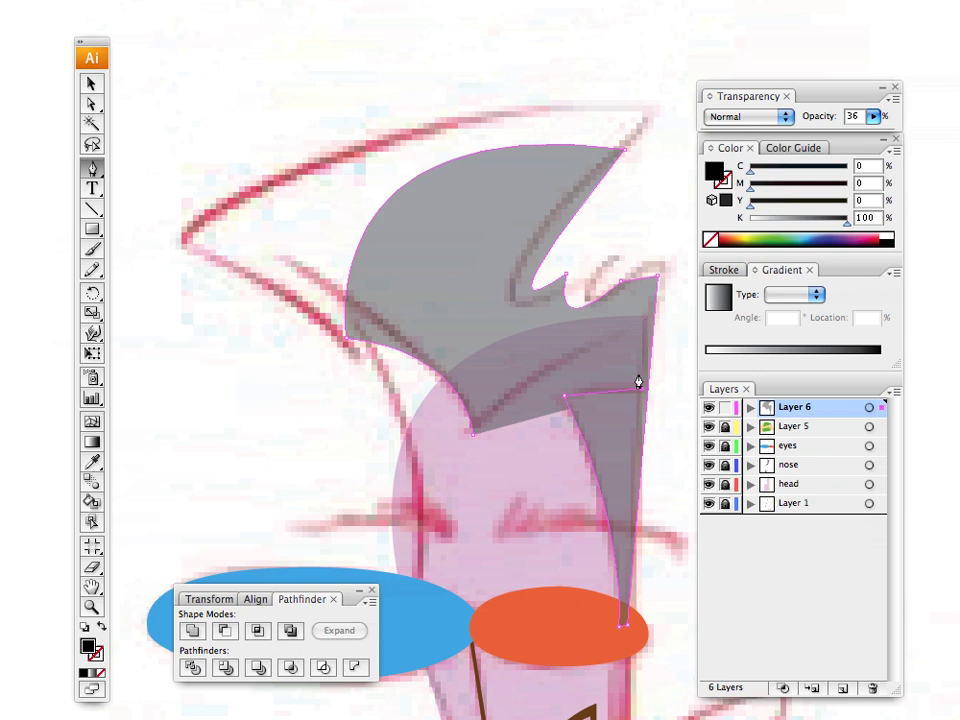
{"action": "left_click", "coordinate": [473, 433]}
{"action": "left_click_drag", "start_coordinate": [429, 535], "coordinate": [447, 530]}
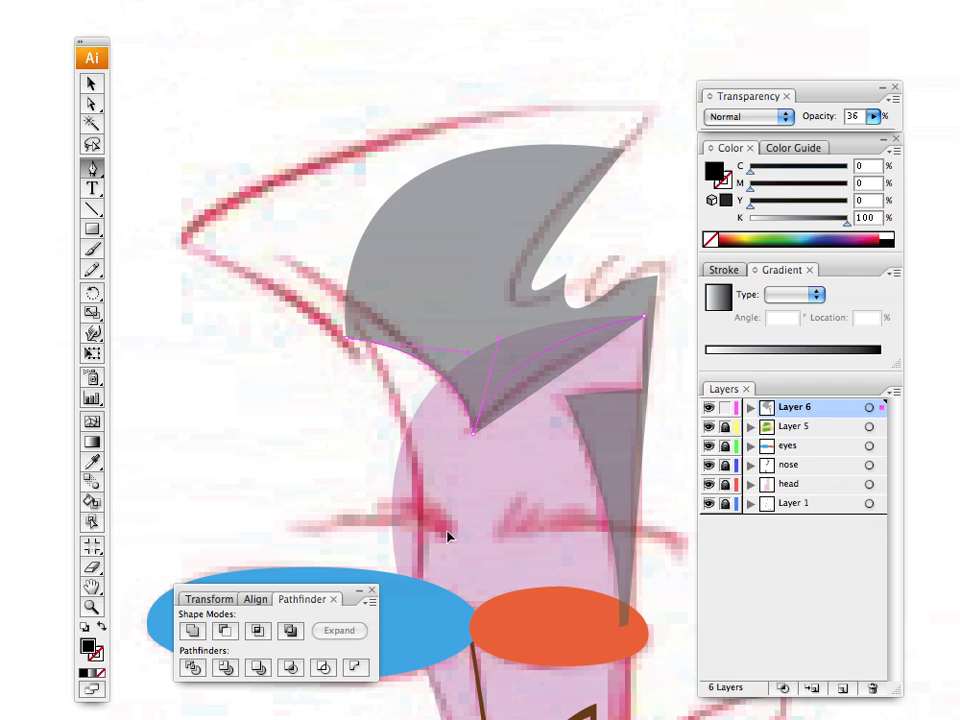
{"action": "key", "text": "ctrl+a"}
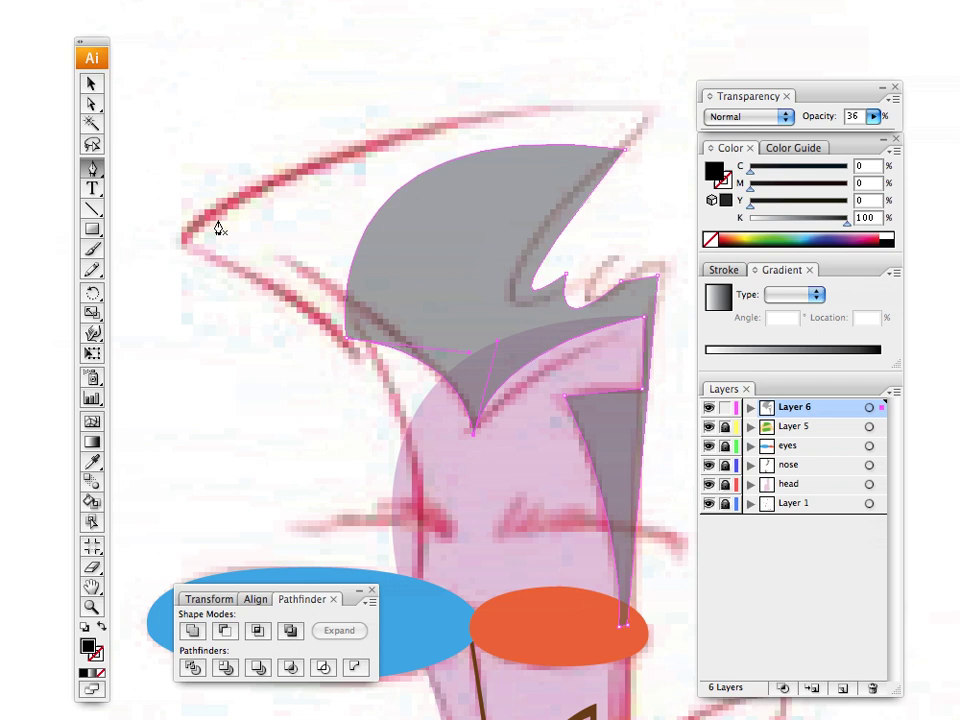
{"action": "left_click", "coordinate": [91, 84]}
{"action": "left_click", "coordinate": [247, 150]}
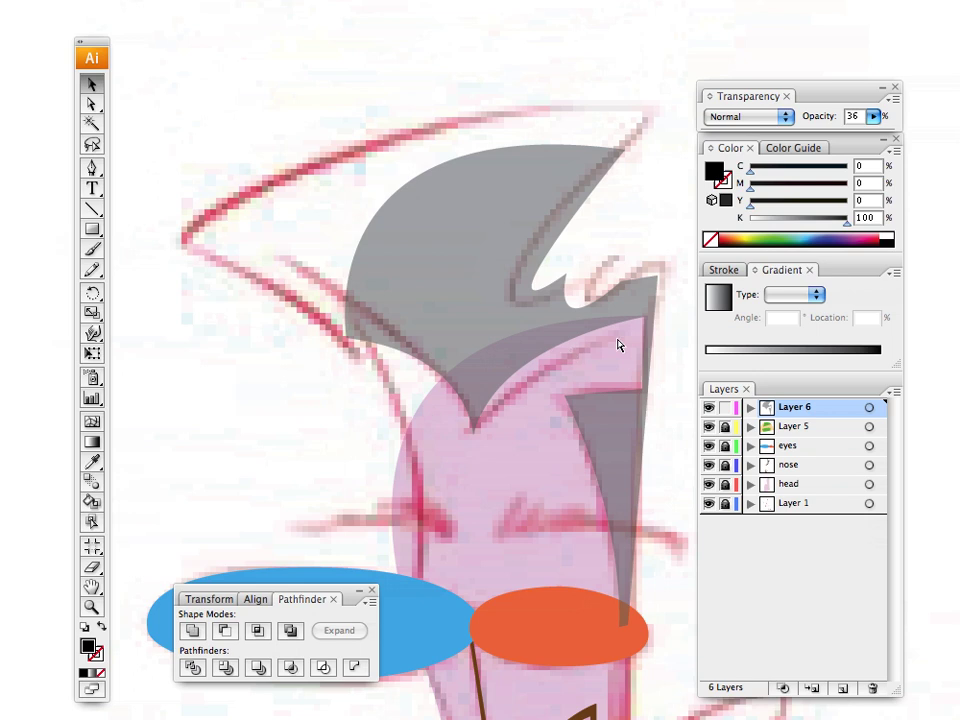
Step: Move the eyes layer above all the other layers so the lenses overlap the hair
{"action": "key", "text": "ctrl+minus"}
{"action": "key", "text": "ctrl+minus"}
{"action": "key", "text": "ctrl+minus"}
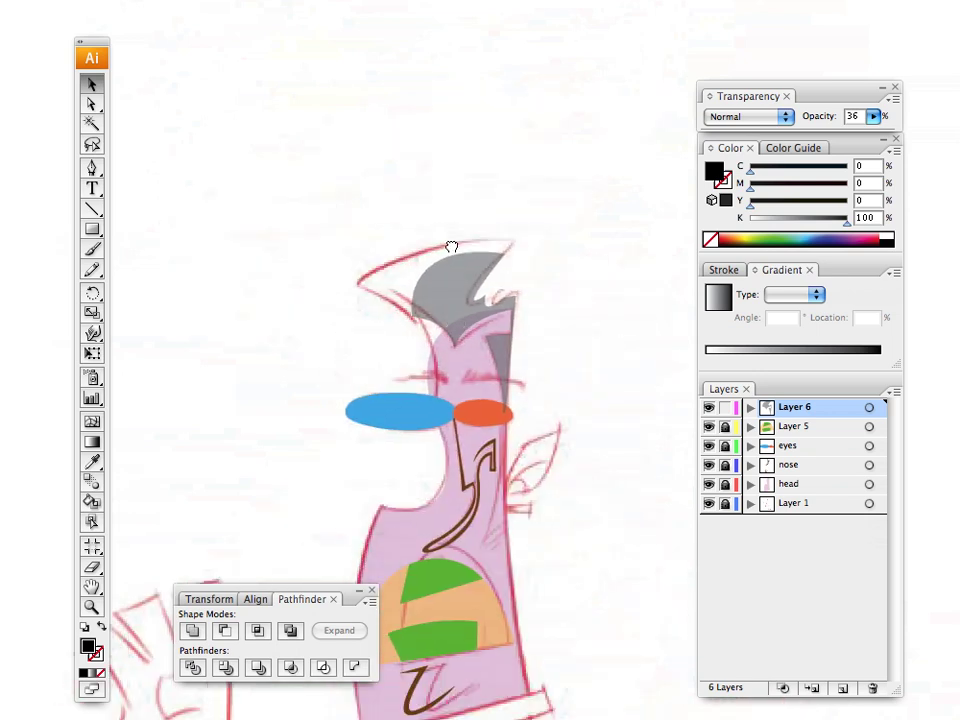
{"action": "scroll", "coordinate": [452, 246], "scroll_direction": "down", "scroll_amount": 3}
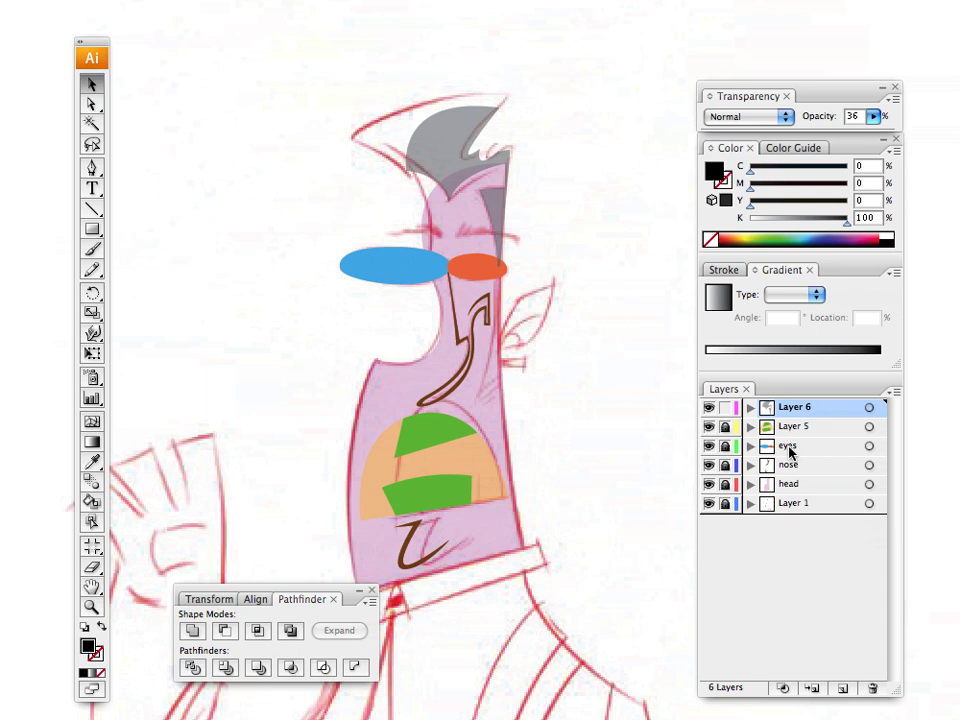
{"action": "left_click_drag", "start_coordinate": [793, 452], "coordinate": [797, 399]}
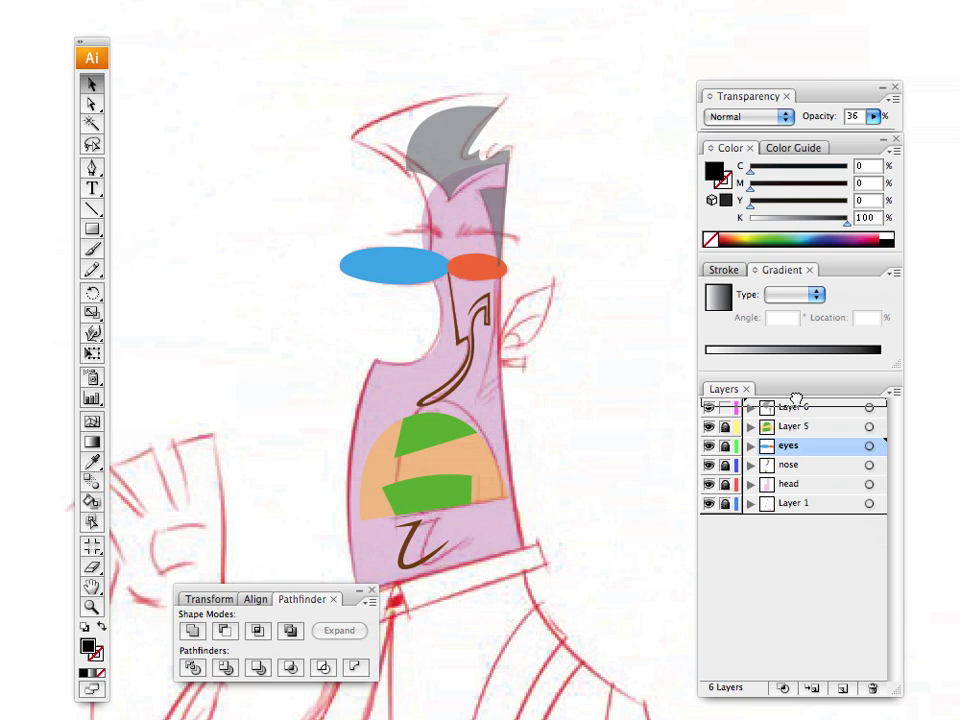
{"action": "left_click_drag", "start_coordinate": [797, 399], "coordinate": [800, 402]}
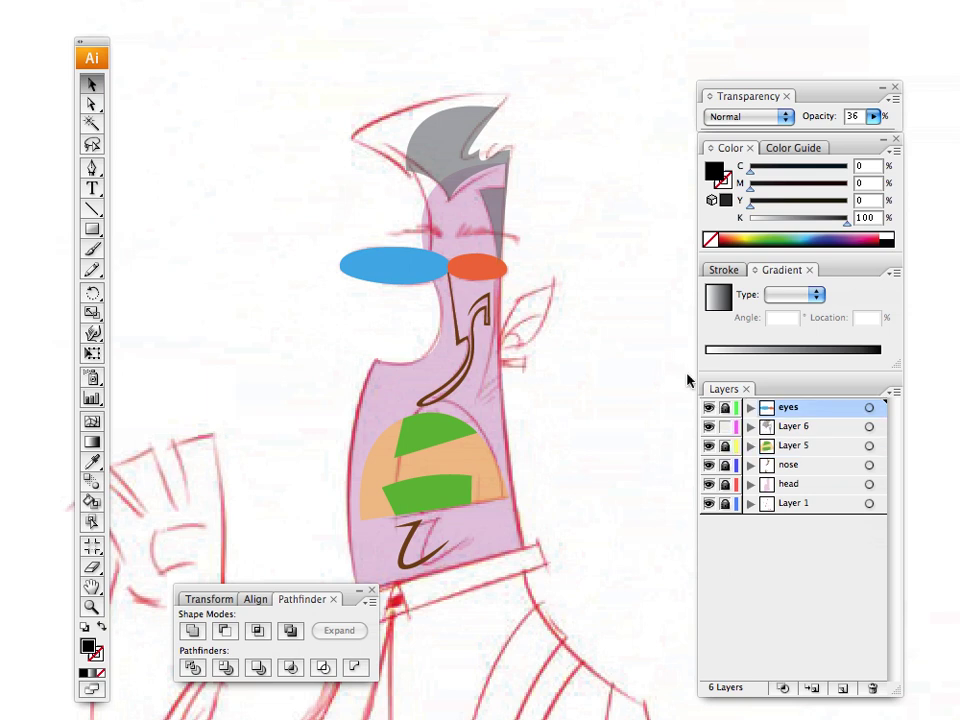
Step: Set the hair shape's opacity to 100%
{"action": "left_click", "coordinate": [502, 226]}
{"action": "key", "text": "super+h"}
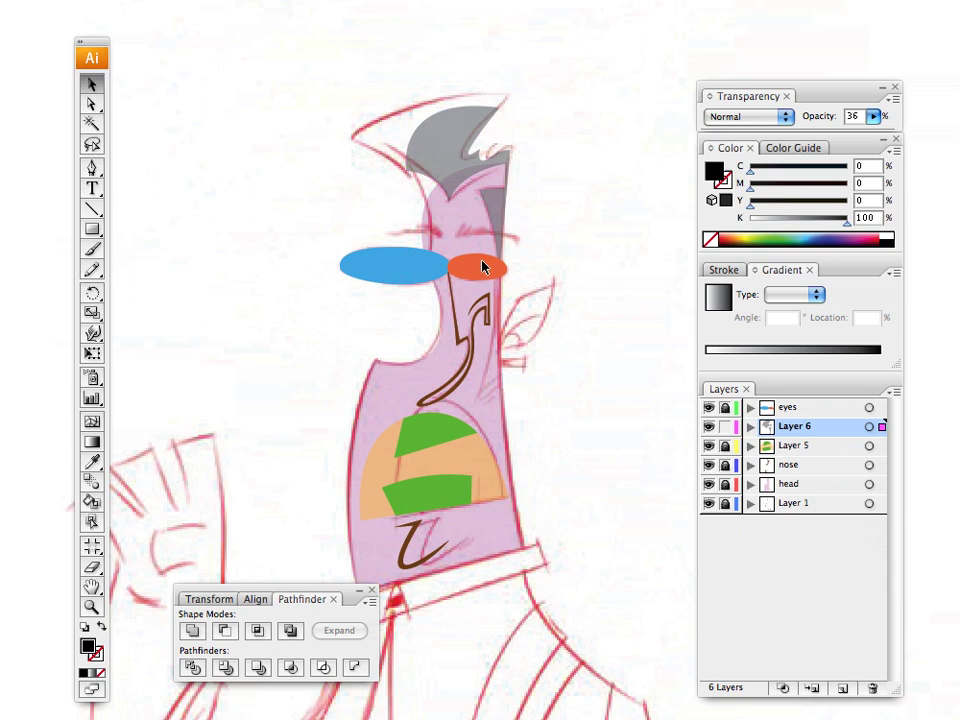
{"action": "left_click", "coordinate": [471, 168]}
{"action": "left_click", "coordinate": [873, 116]}
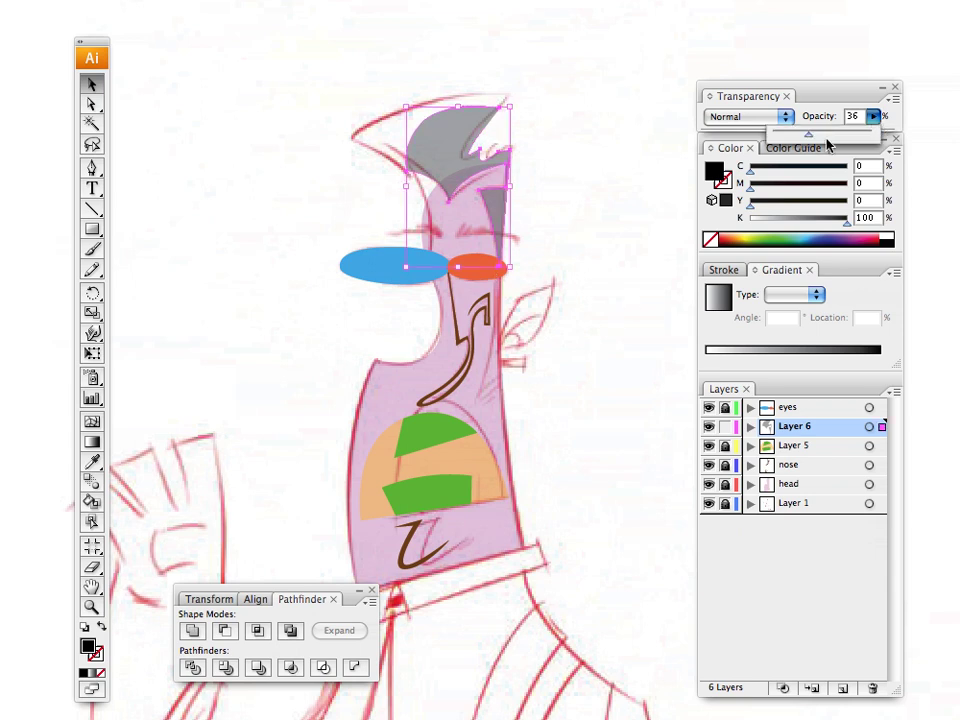
{"action": "left_click_drag", "start_coordinate": [808, 138], "coordinate": [874, 135]}
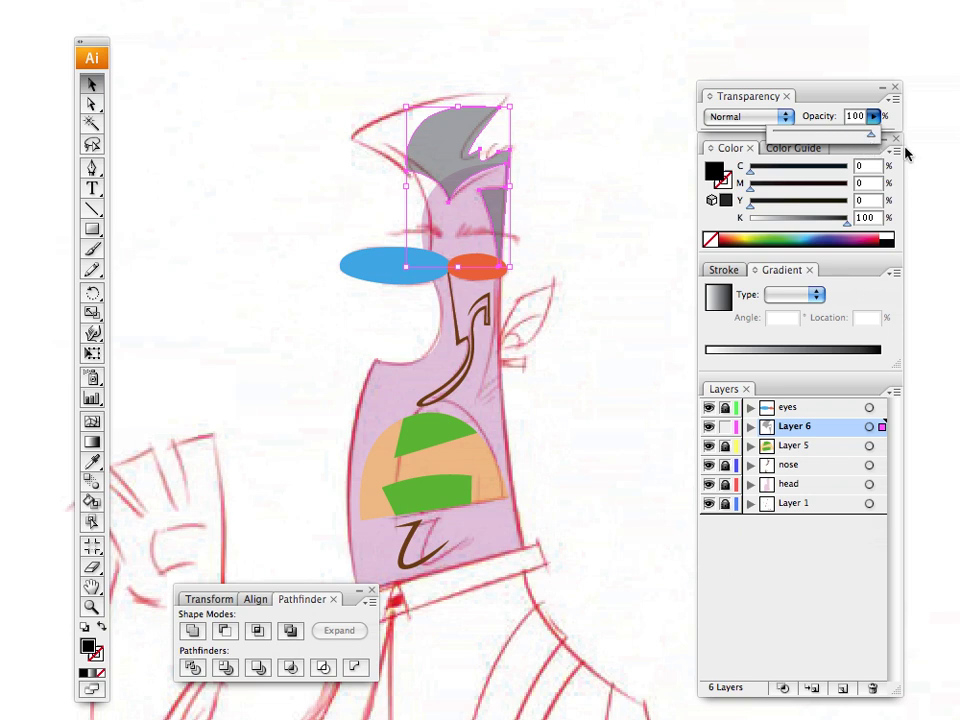
{"action": "left_click", "coordinate": [309, 208]}
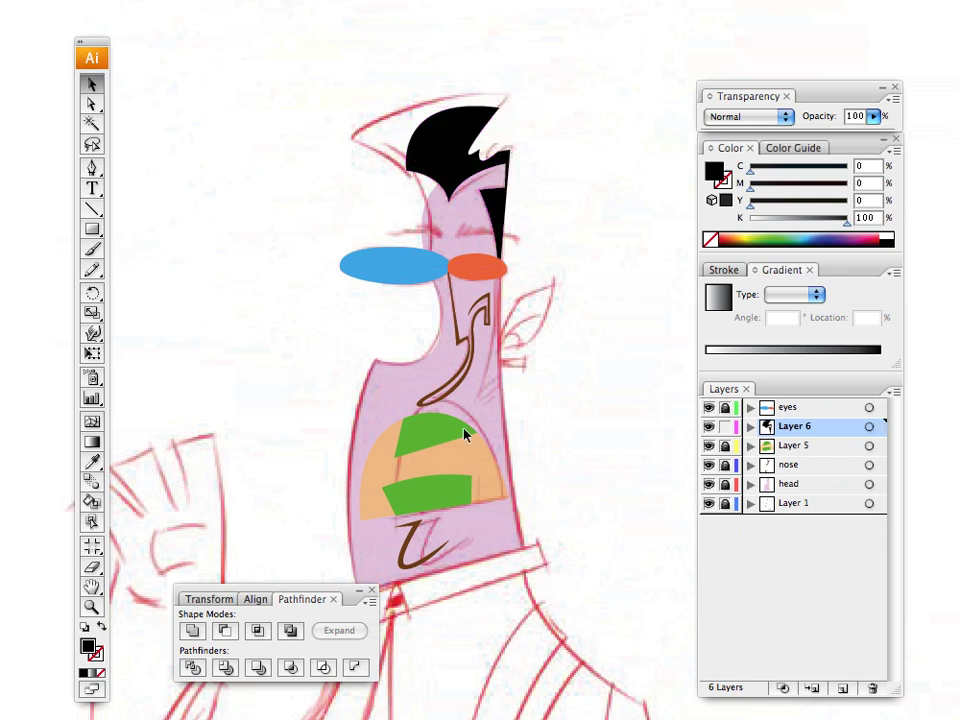
Step: Sample the head's purple fill with the Eyedropper and ready the Pen tool beside the ear sketch
{"action": "scroll", "coordinate": [465, 435], "scroll_direction": "down", "scroll_amount": 5}
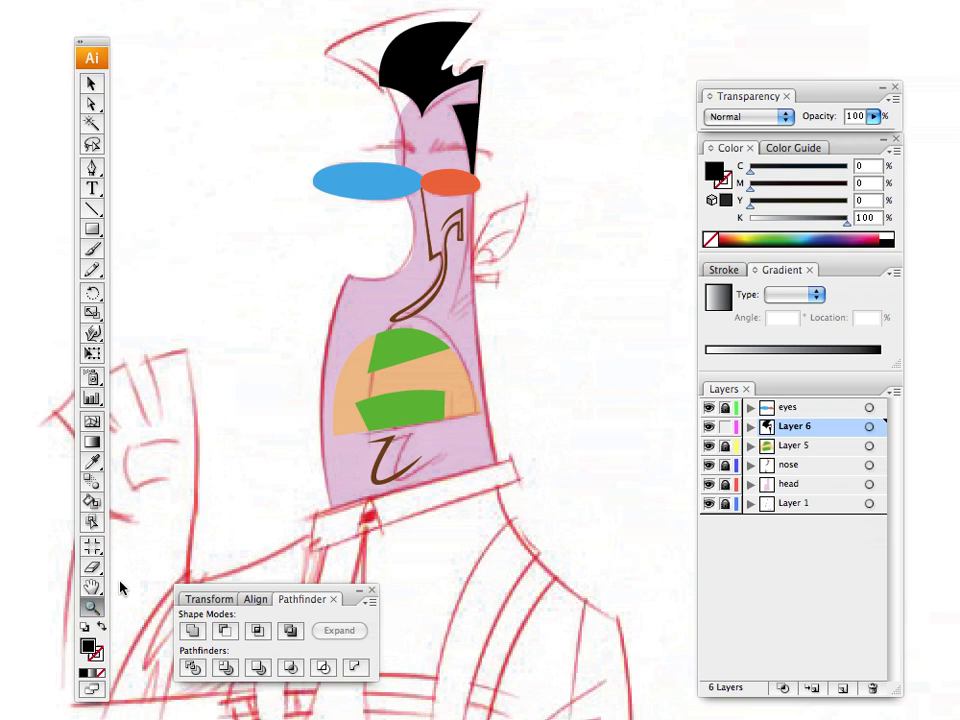
{"action": "left_click", "coordinate": [91, 607]}
{"action": "left_click", "coordinate": [467, 336]}
{"action": "left_click", "coordinate": [416, 373]}
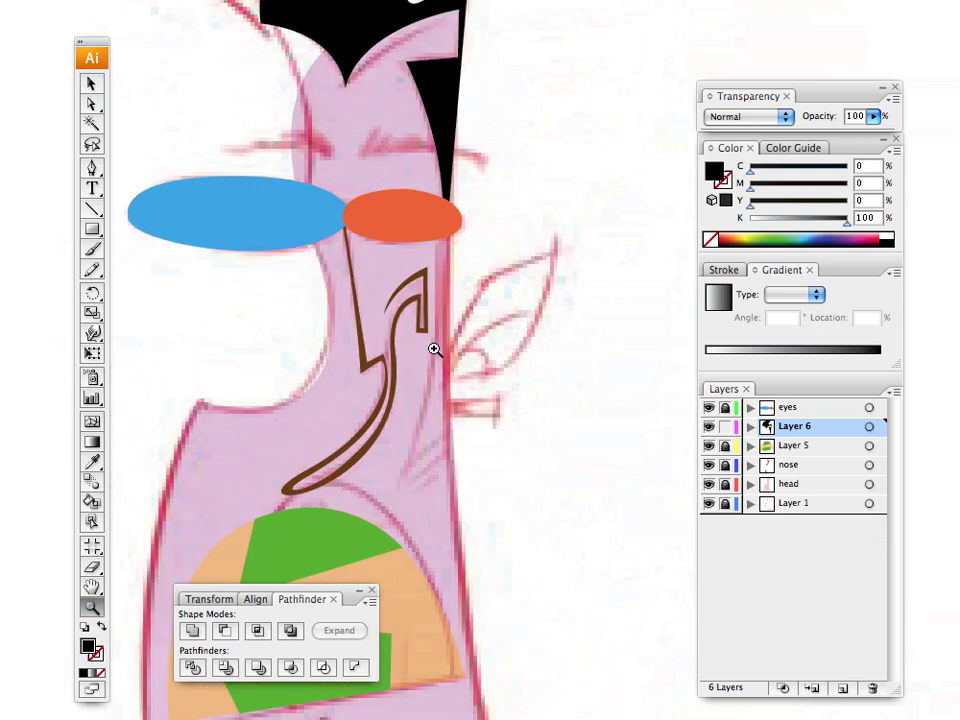
{"action": "left_click_drag", "start_coordinate": [455, 325], "coordinate": [476, 418]}
{"action": "left_click", "coordinate": [429, 403]}
{"action": "left_click_drag", "start_coordinate": [455, 345], "coordinate": [345, 320]}
{"action": "key", "text": "i"}
{"action": "left_click", "coordinate": [394, 394]}
{"action": "key", "text": "p"}
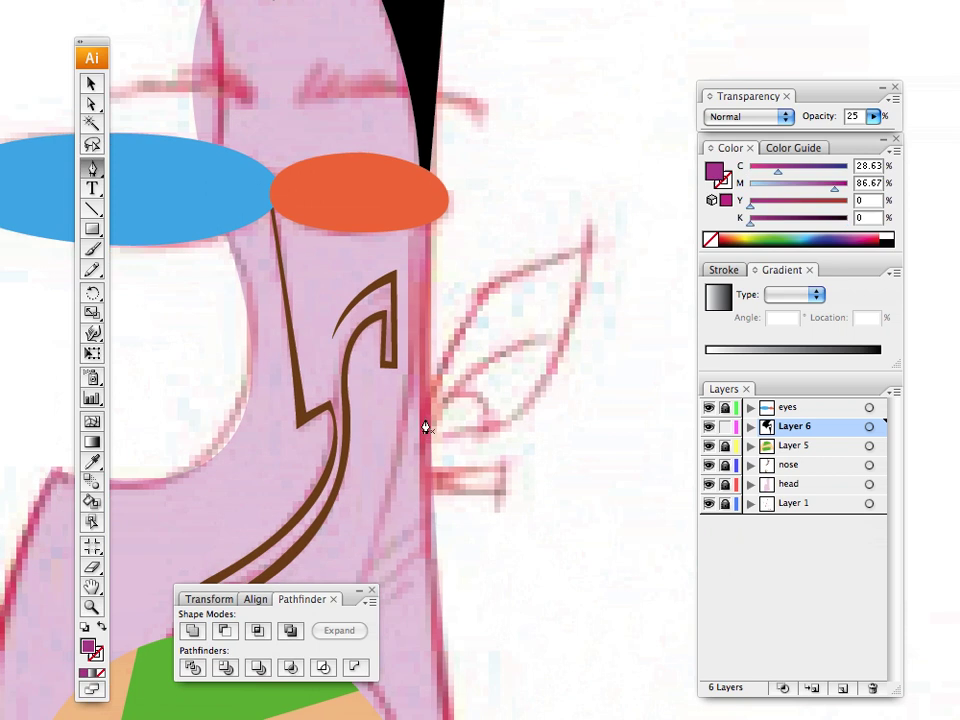
Step: Unlock the head layer and set the head shape's opacity to 75%
{"action": "key", "text": "v"}
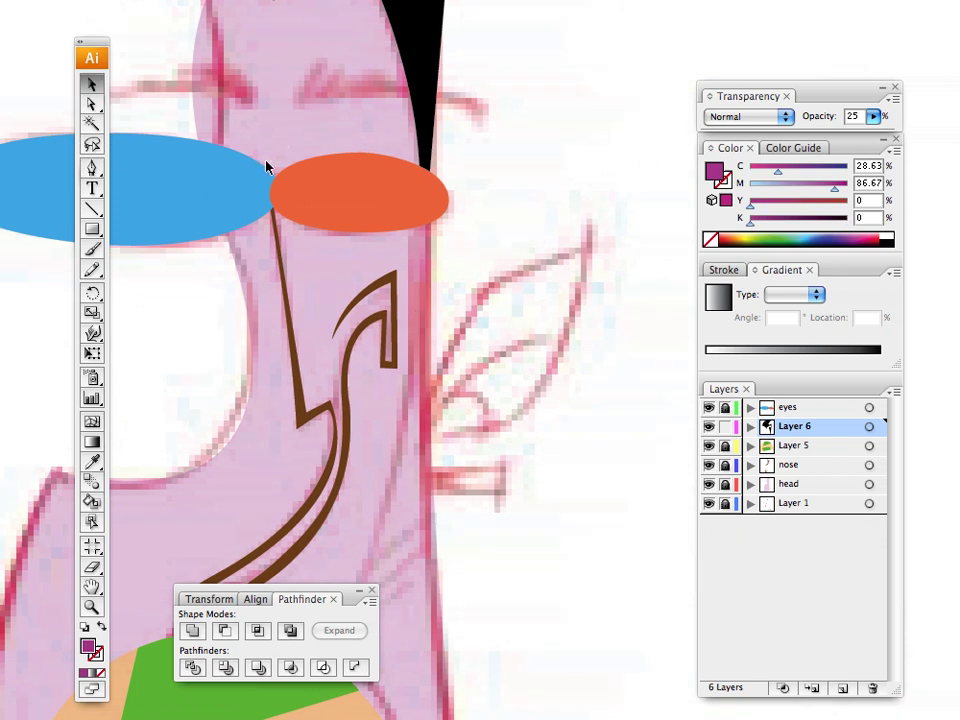
{"action": "left_click", "coordinate": [725, 484]}
{"action": "left_click", "coordinate": [270, 413]}
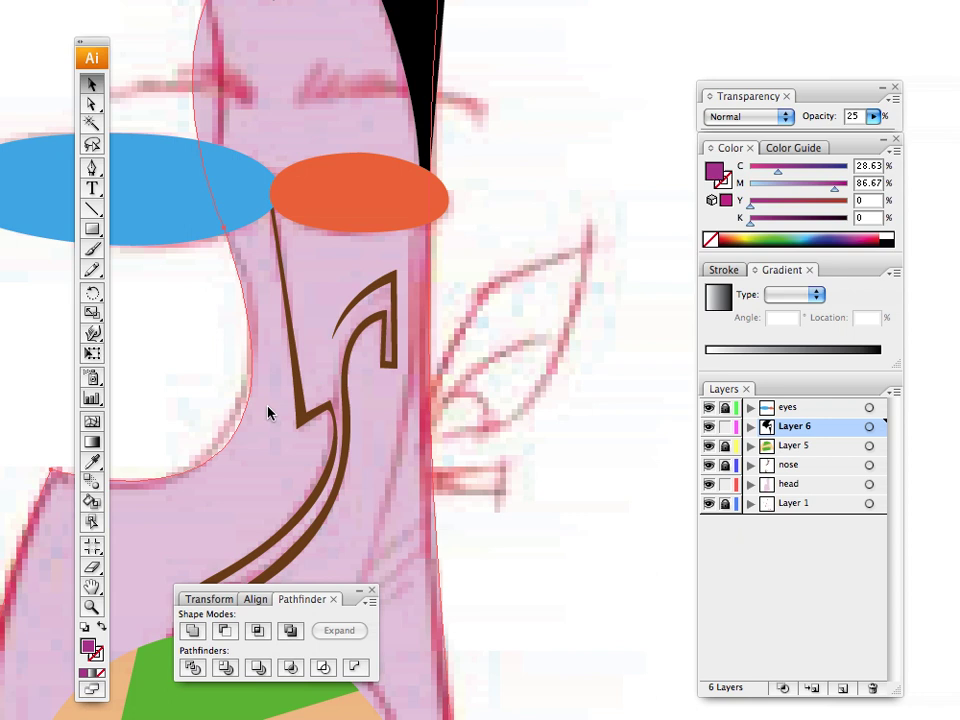
{"action": "left_click", "coordinate": [874, 116]}
{"action": "left_click_drag", "start_coordinate": [796, 134], "coordinate": [851, 147]}
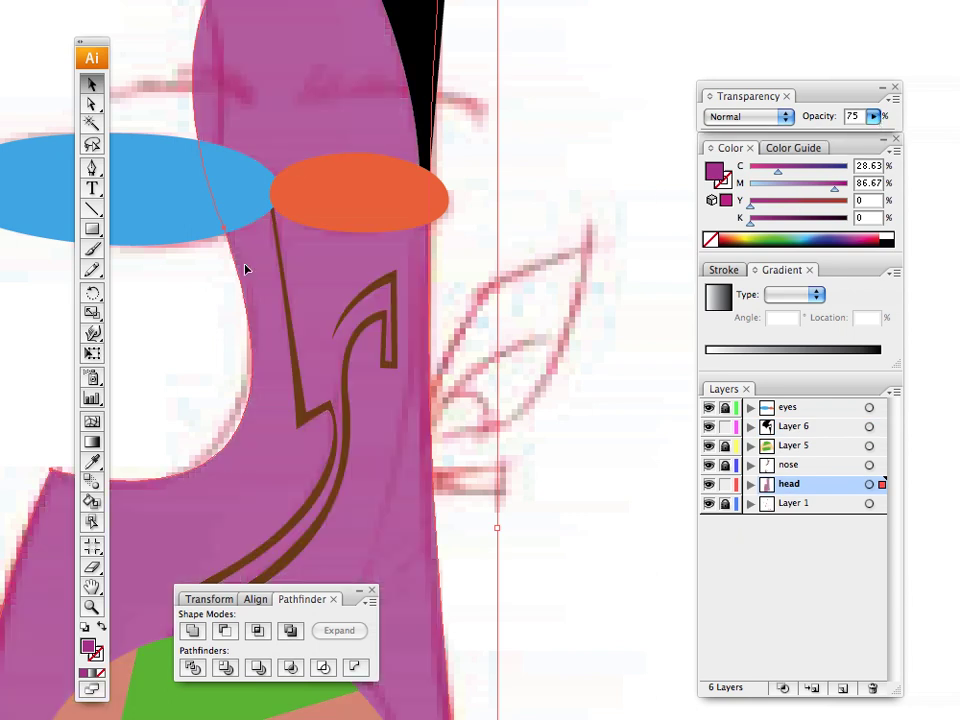
{"action": "left_click", "coordinate": [58, 63]}
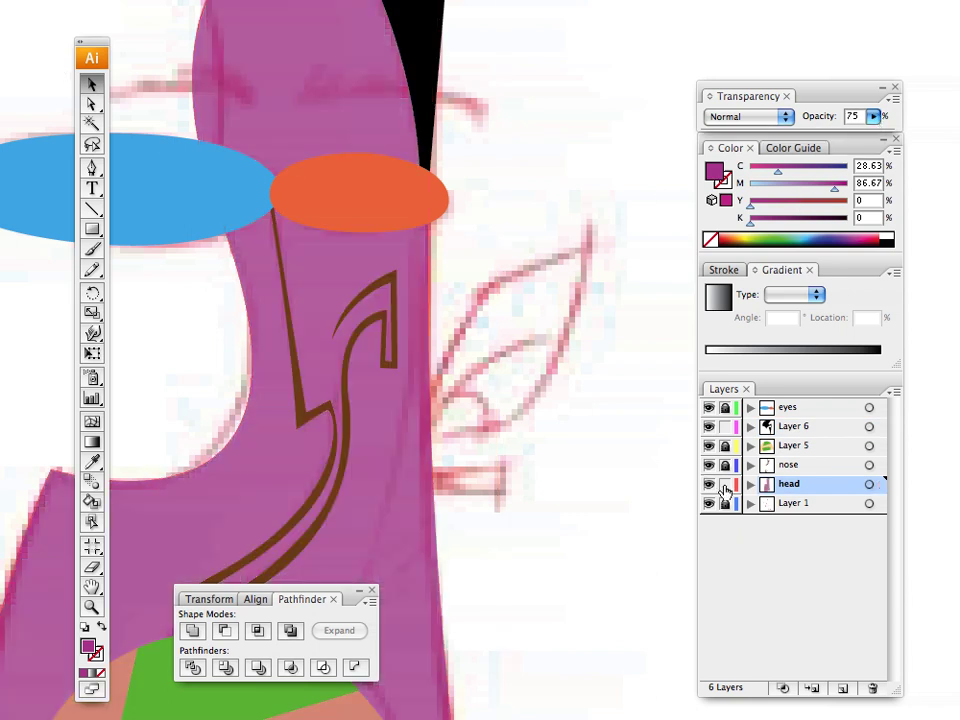
Step: Trace the outer ear outline with the Pen tool as a closed purple shape on a new layer directly beneath the head layer
{"action": "left_click", "coordinate": [841, 689]}
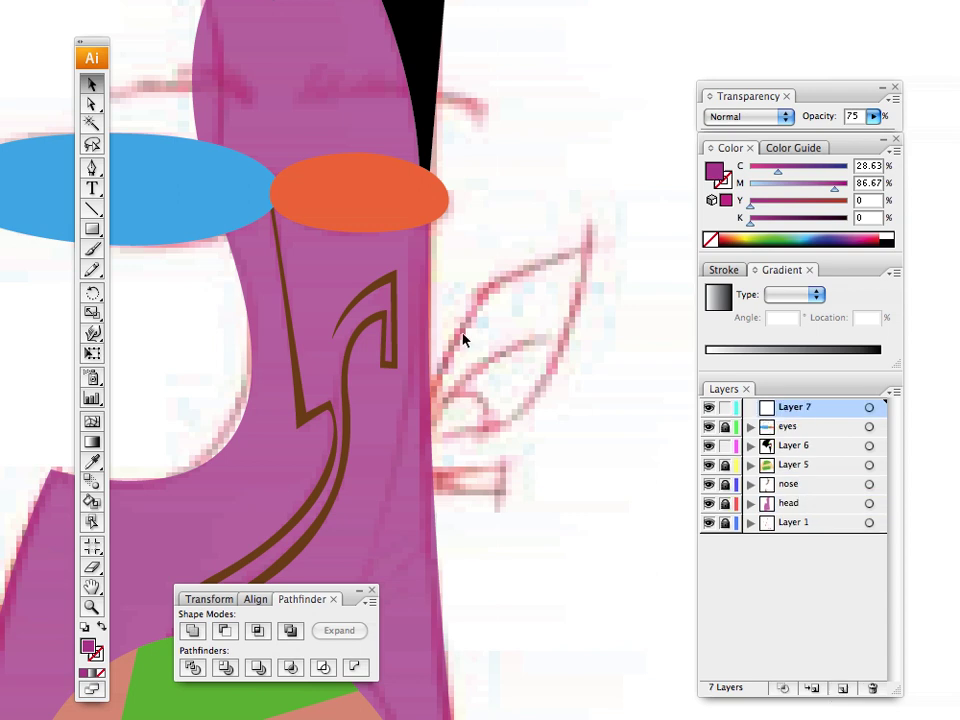
{"action": "left_click_drag", "start_coordinate": [804, 436], "coordinate": [797, 514]}
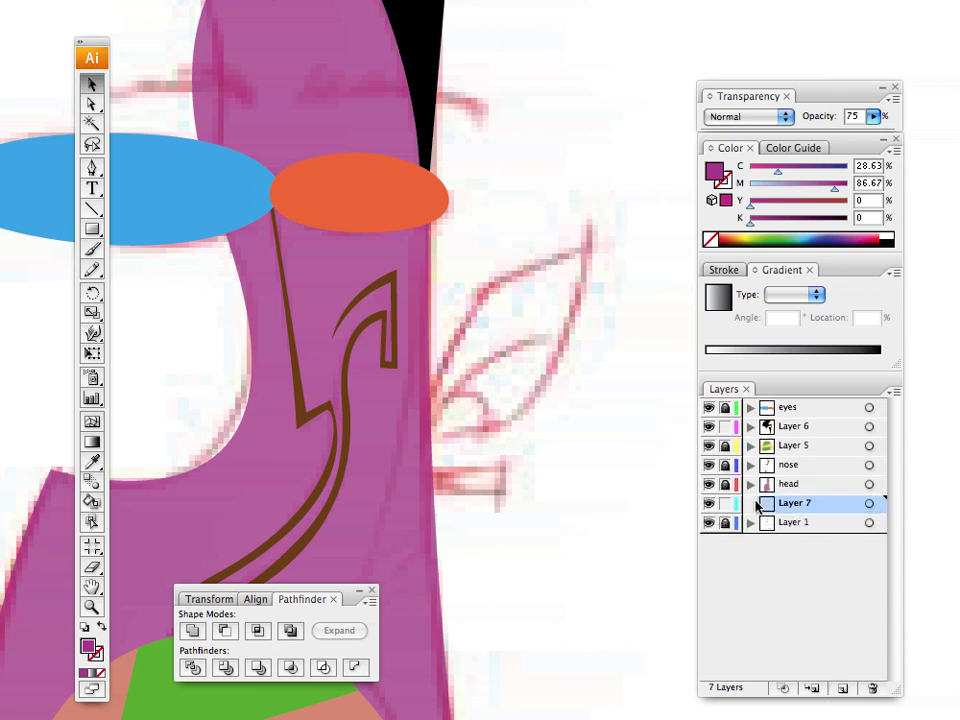
{"action": "left_click", "coordinate": [92, 167]}
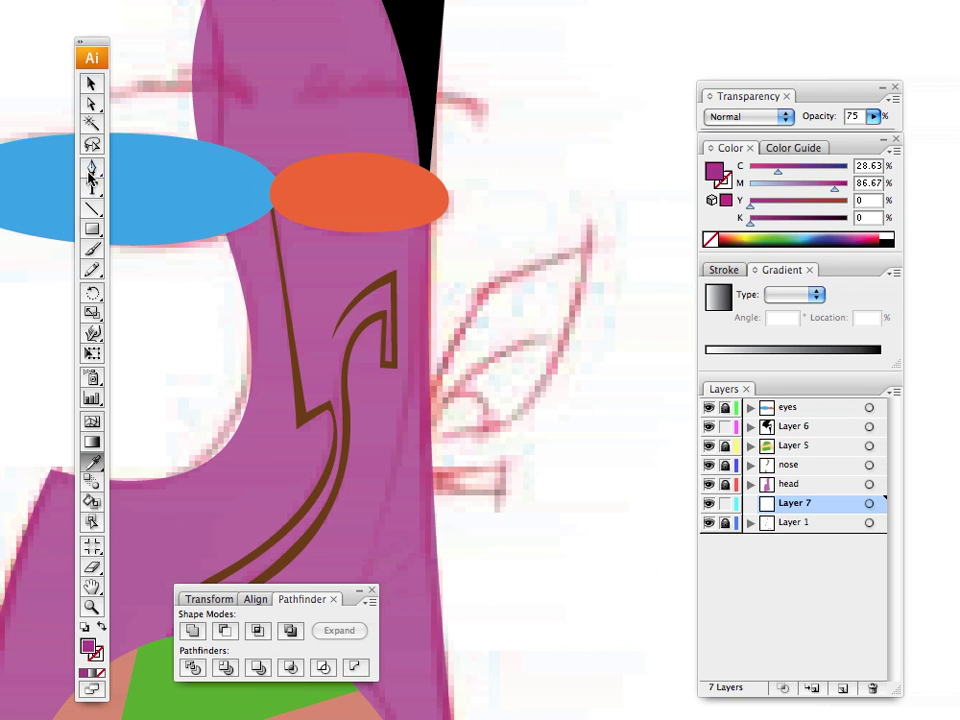
{"action": "left_click", "coordinate": [424, 424]}
{"action": "left_click", "coordinate": [484, 292]}
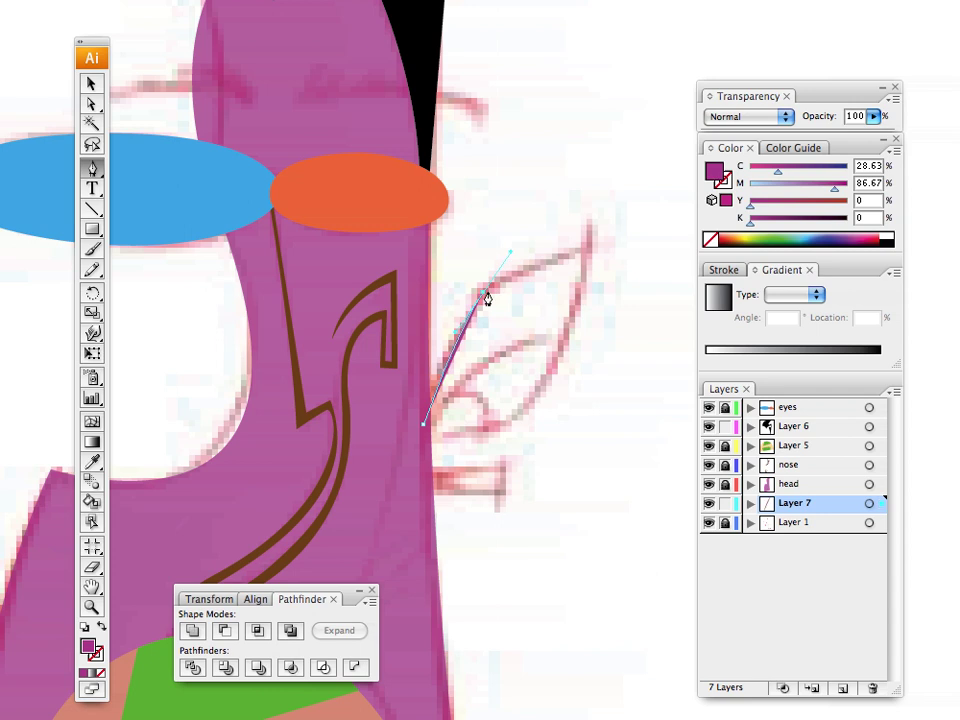
{"action": "left_click", "coordinate": [587, 250]}
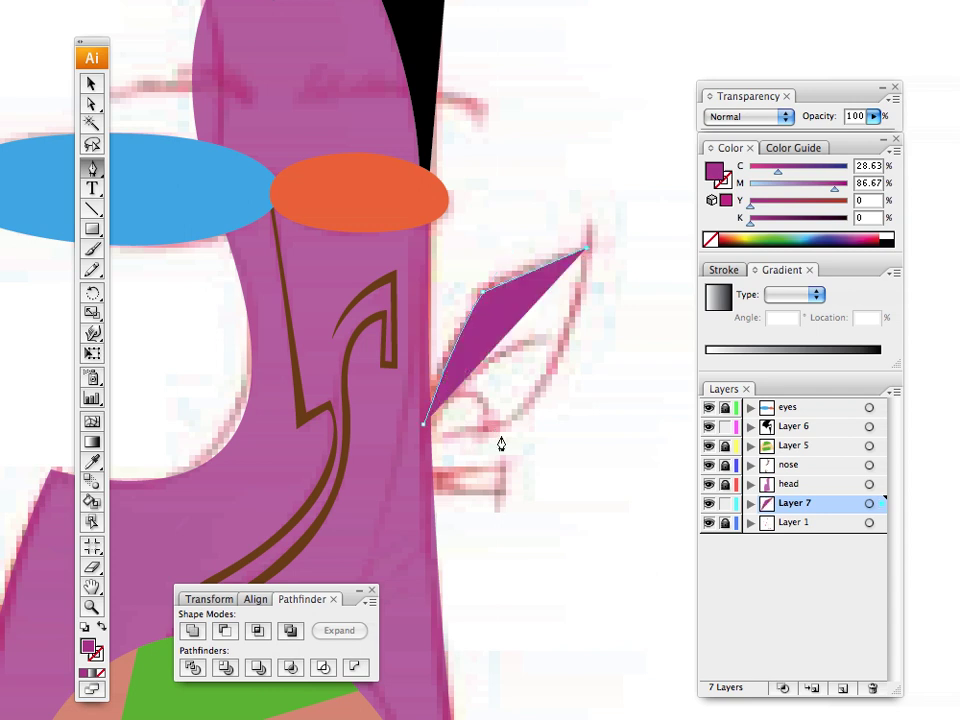
{"action": "left_click_drag", "start_coordinate": [497, 434], "coordinate": [411, 467]}
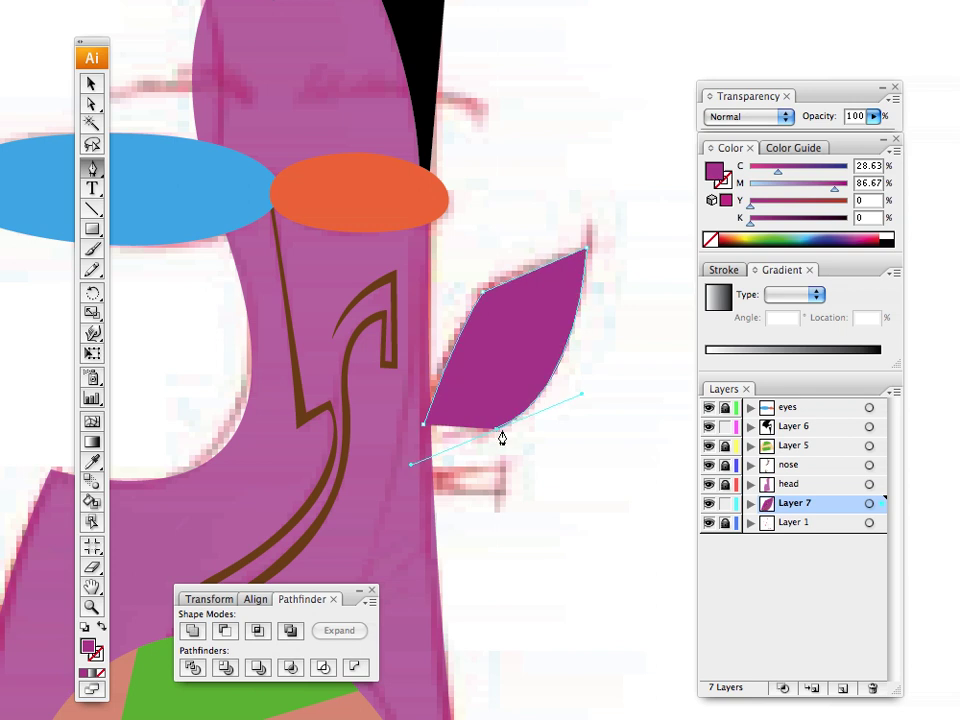
{"action": "left_click", "coordinate": [497, 431]}
{"action": "left_click", "coordinate": [423, 436]}
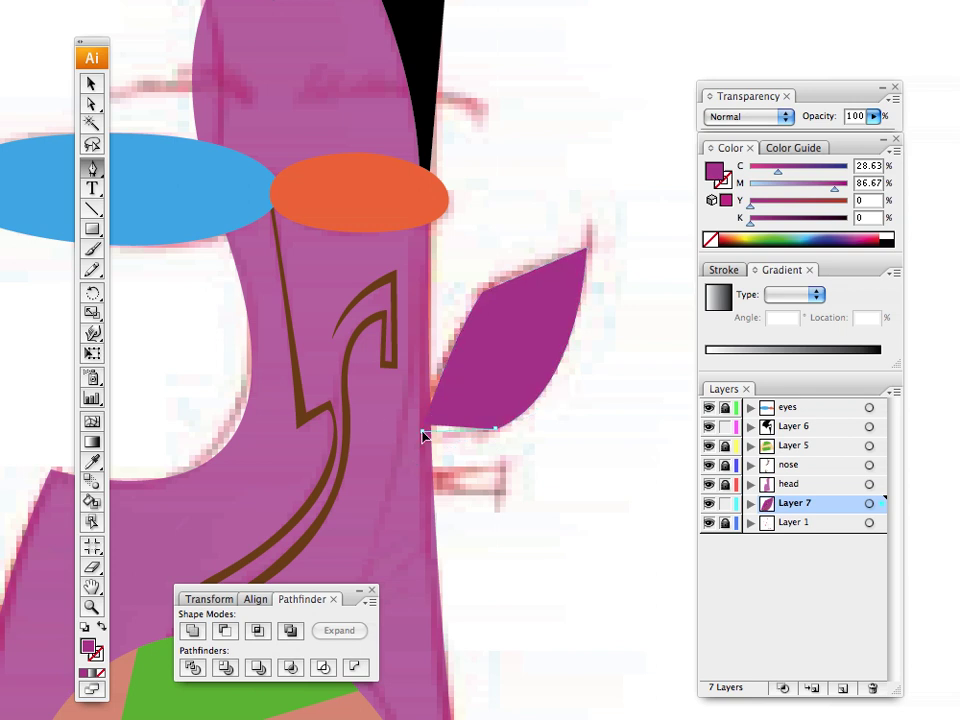
{"action": "left_click", "coordinate": [91, 84]}
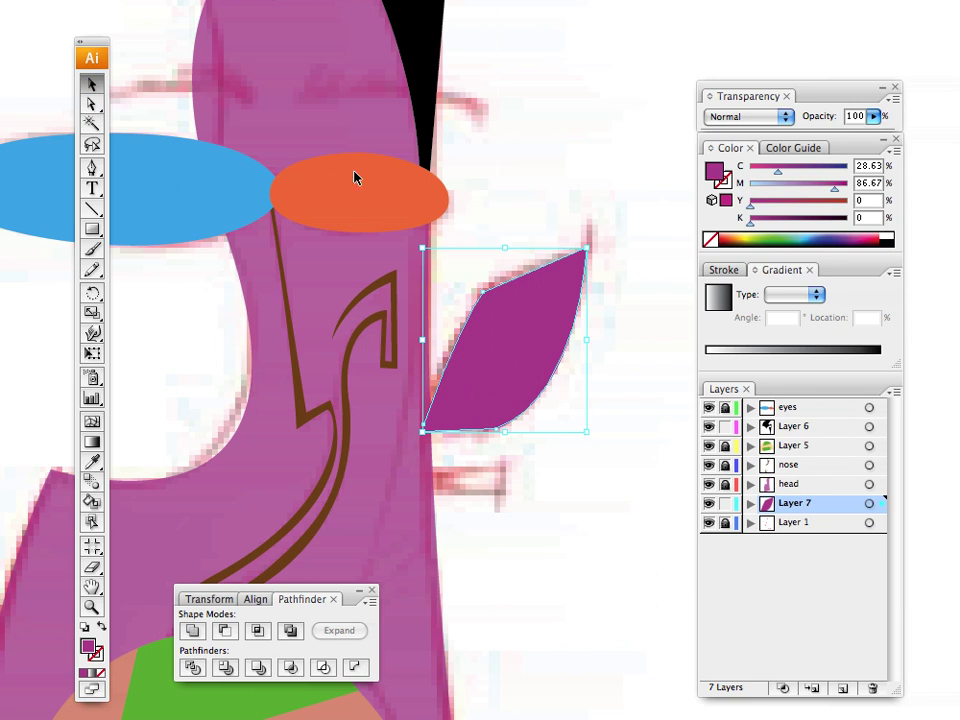
{"action": "left_click", "coordinate": [624, 128]}
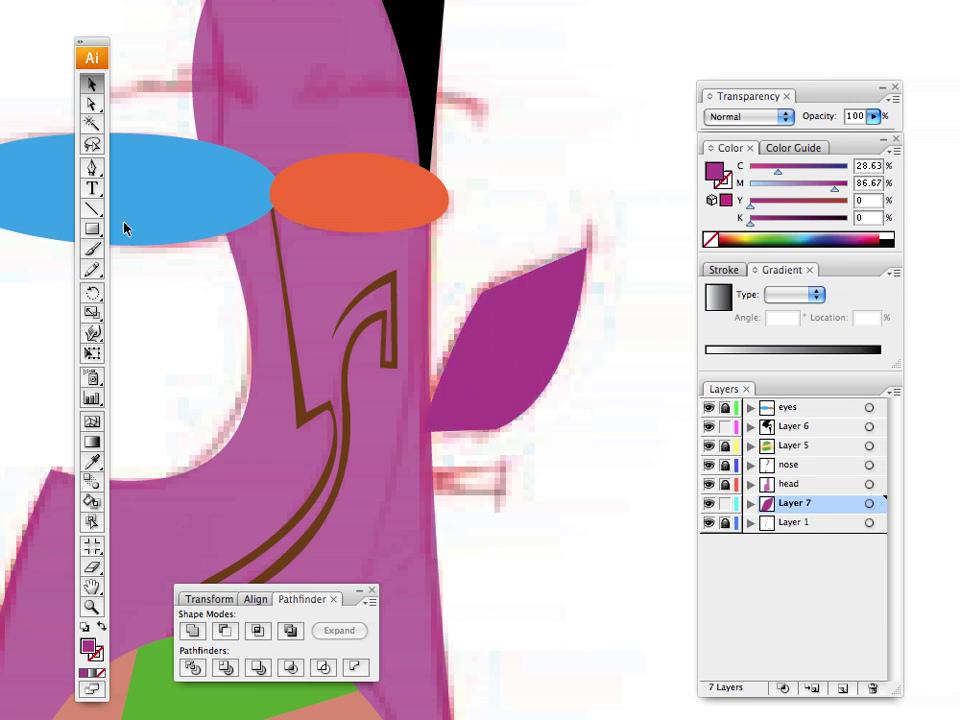
Step: Draw a closed four-cornered purple shape with the Pen tool over the small bar sketched just below the ear
{"action": "left_click", "coordinate": [91, 167]}
{"action": "left_click", "coordinate": [422, 470]}
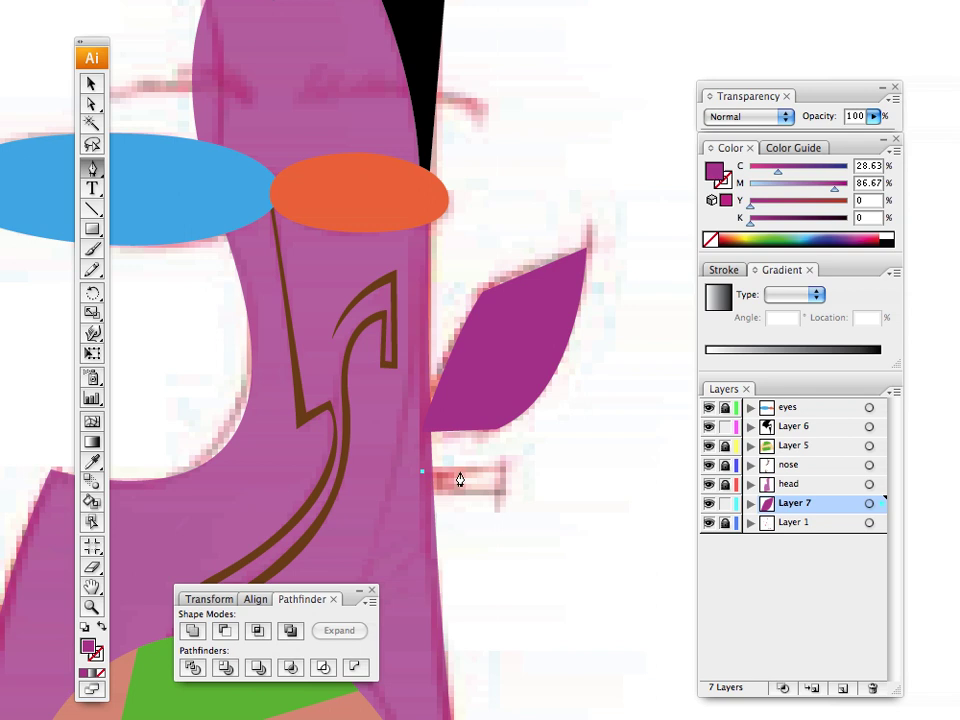
{"action": "left_click", "coordinate": [504, 458]}
{"action": "left_click", "coordinate": [502, 492]}
{"action": "left_click", "coordinate": [422, 487]}
{"action": "left_click", "coordinate": [422, 470]}
{"action": "left_click", "coordinate": [91, 84]}
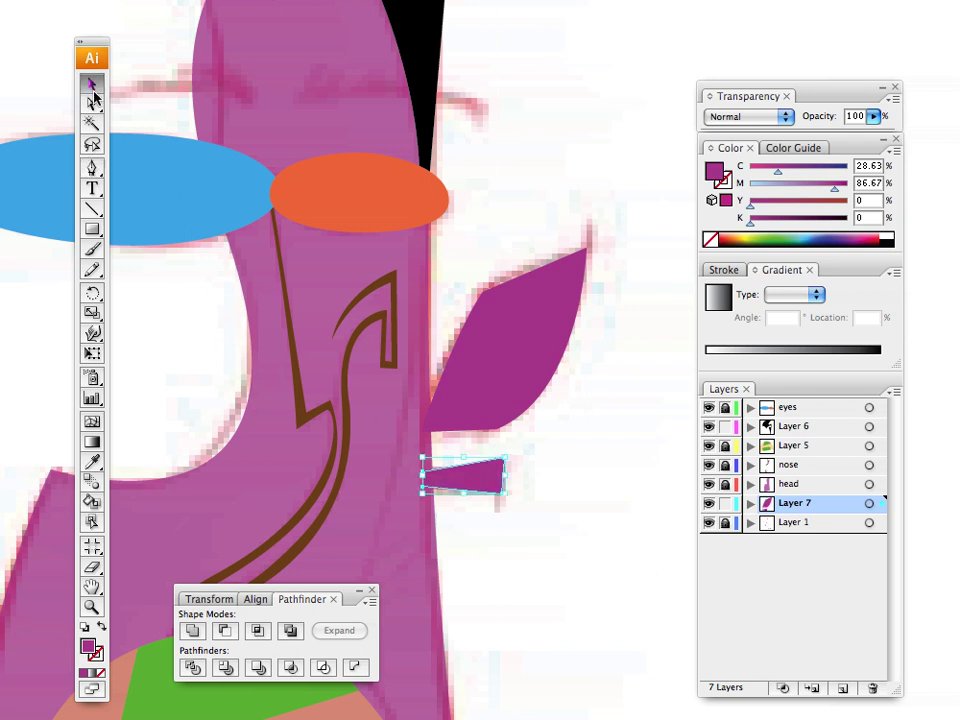
{"action": "left_click", "coordinate": [534, 152]}
Step: Set the opacity of the ear shape and the small bar shape below it to 49%
{"action": "left_click", "coordinate": [525, 373]}
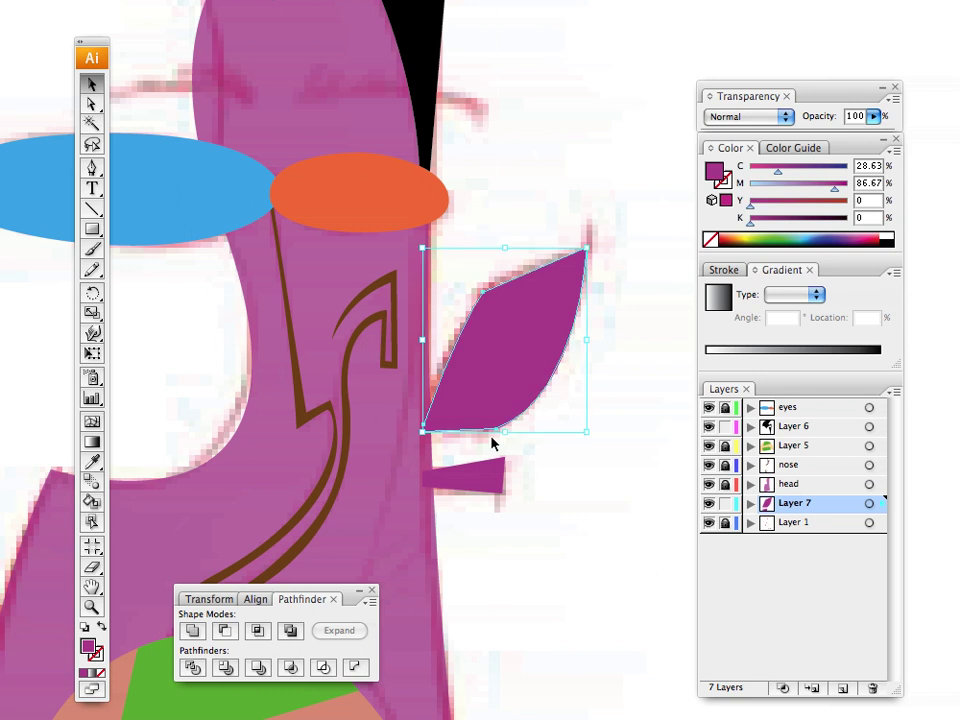
{"action": "left_click", "coordinate": [478, 486], "text": "shift"}
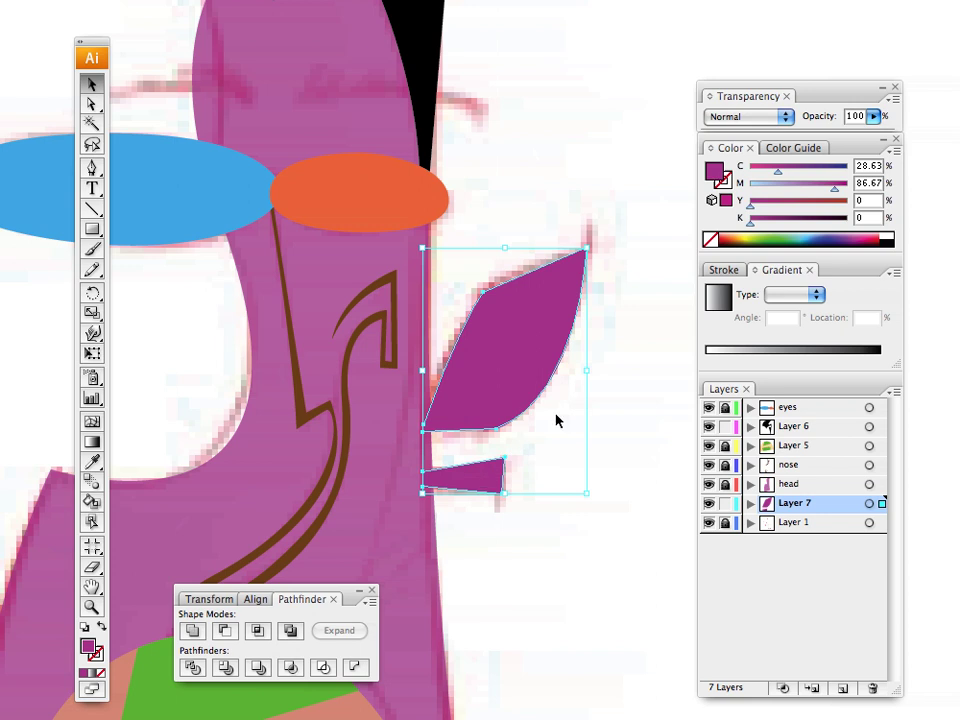
{"action": "left_click_drag", "start_coordinate": [874, 116], "coordinate": [815, 143]}
{"action": "left_click", "coordinate": [615, 123]}
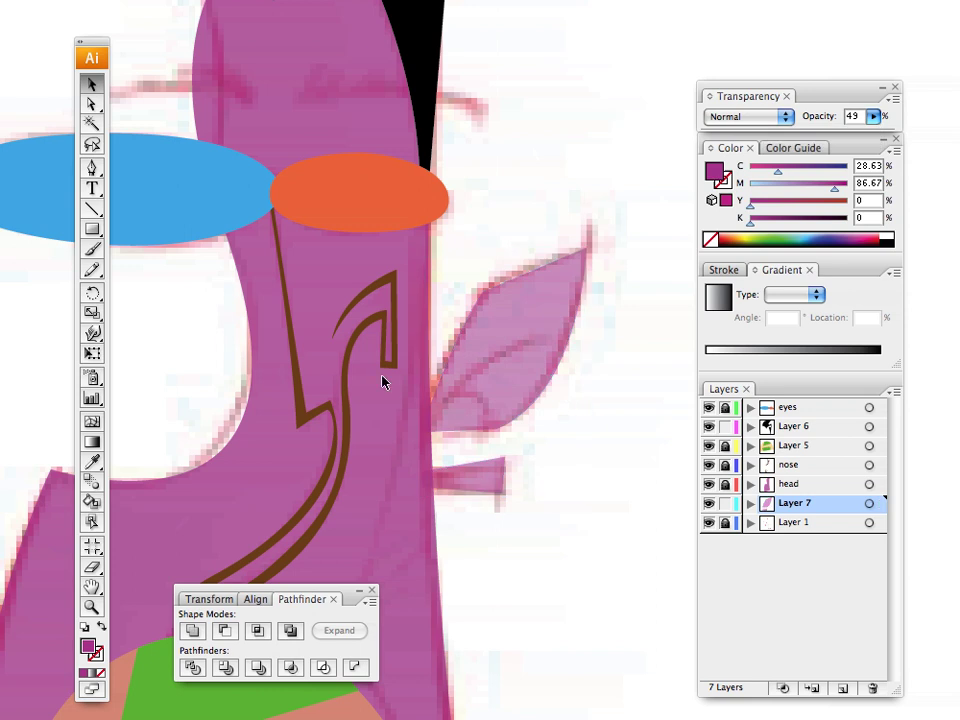
Step: Examine the whole traced head against the sketch and look closely at the area around the two lenses
{"action": "left_click_drag", "start_coordinate": [272, 274], "coordinate": [344, 357]}
{"action": "key", "text": "super+minus"}
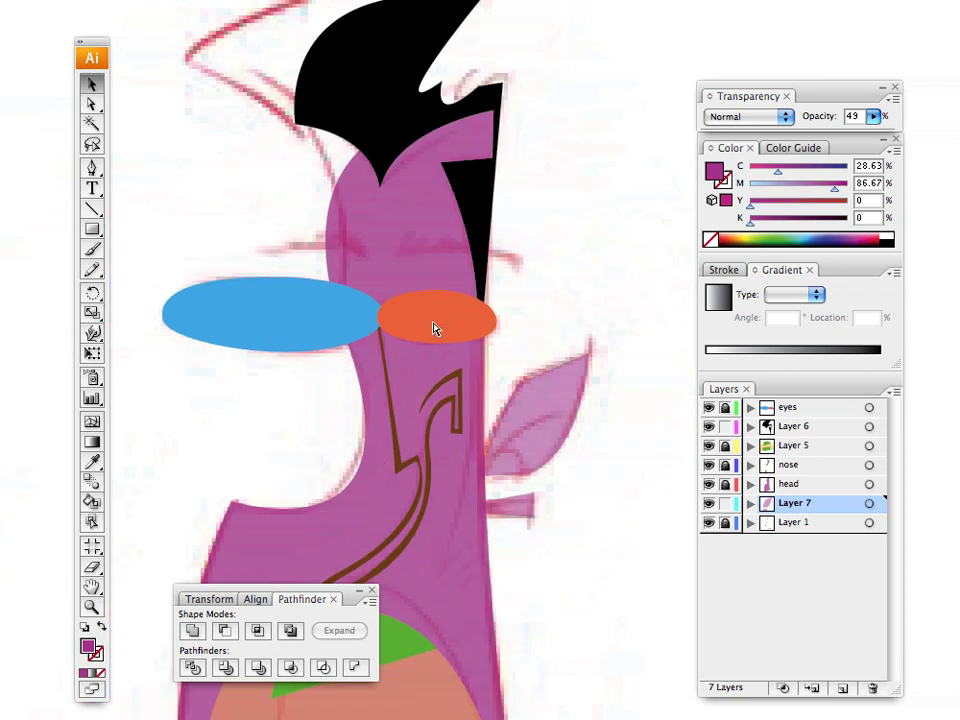
{"action": "key", "text": "super+minus"}
{"action": "left_click_drag", "start_coordinate": [450, 409], "coordinate": [500, 279]}
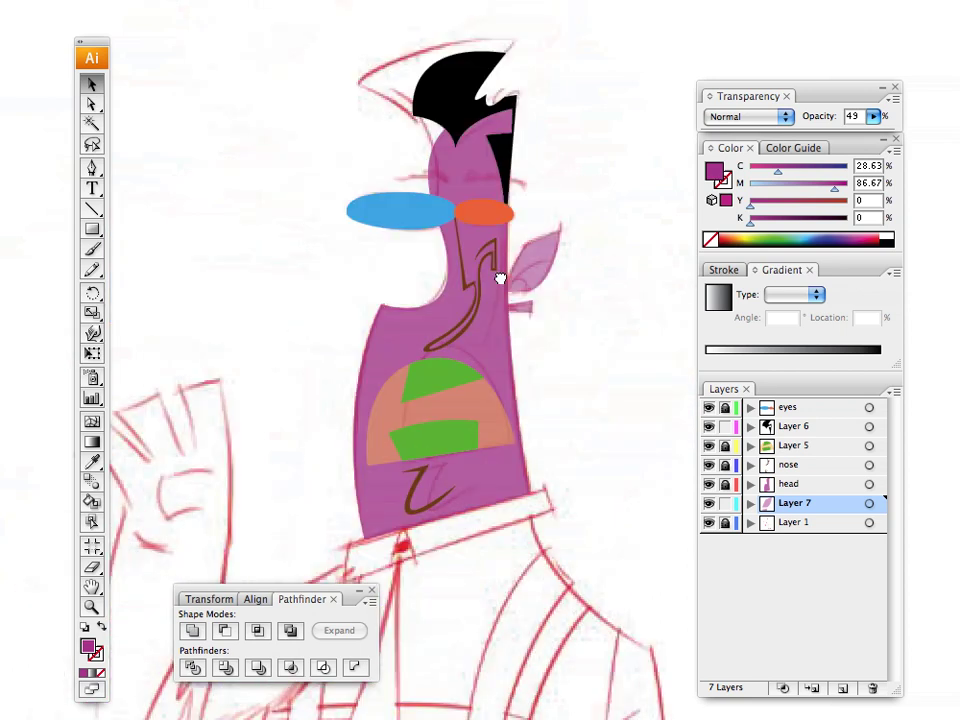
{"action": "left_click_drag", "start_coordinate": [429, 315], "coordinate": [440, 294]}
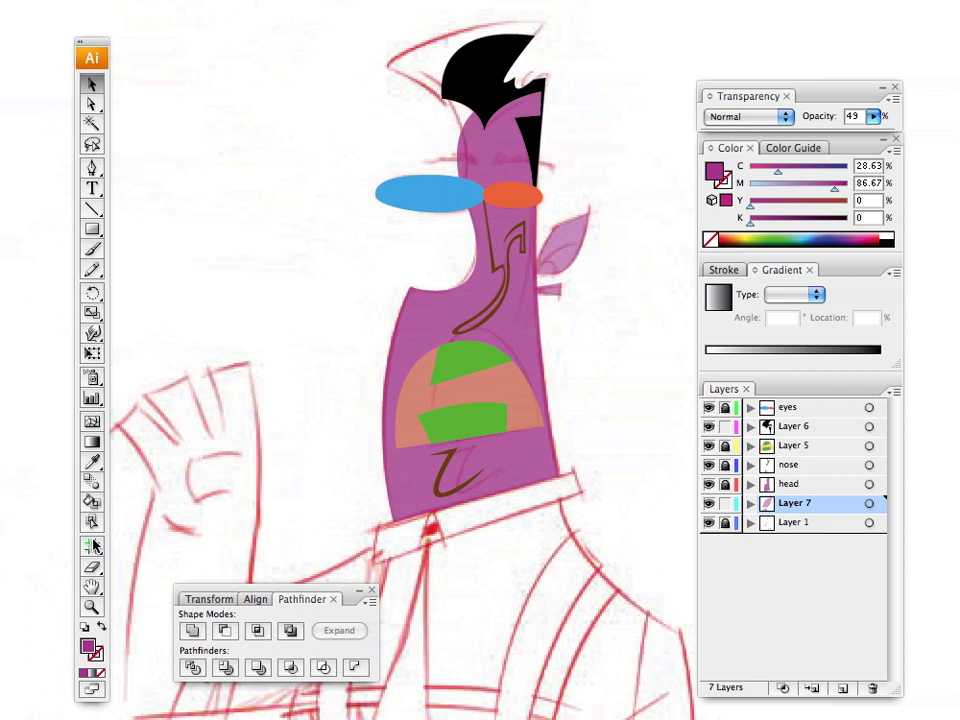
{"action": "key", "text": "z"}
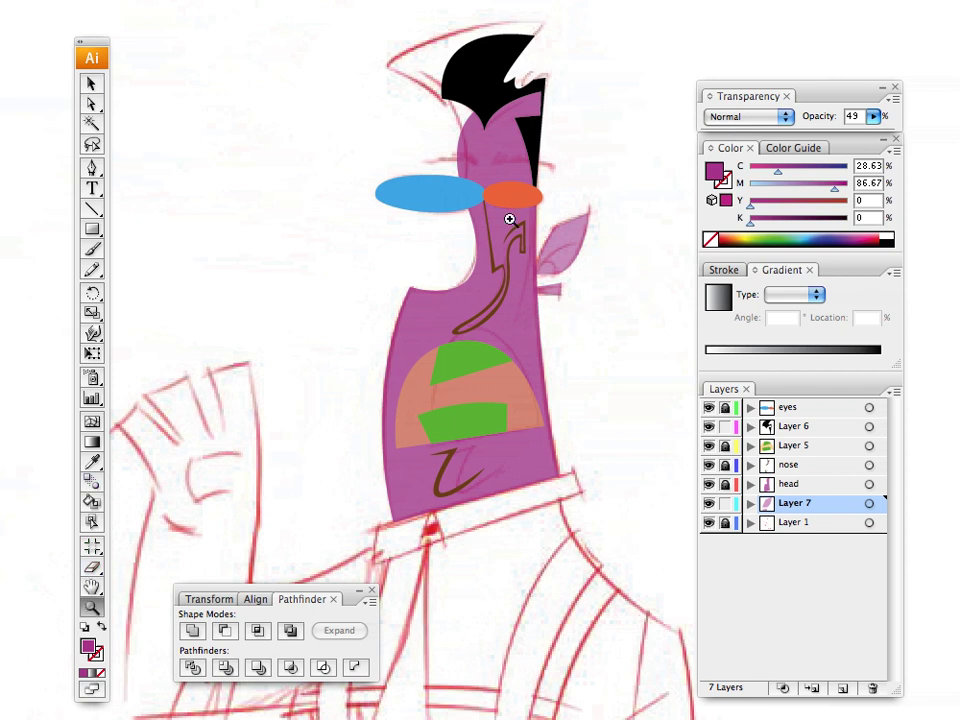
{"action": "left_click", "coordinate": [467, 403]}
{"action": "left_click", "coordinate": [420, 418]}
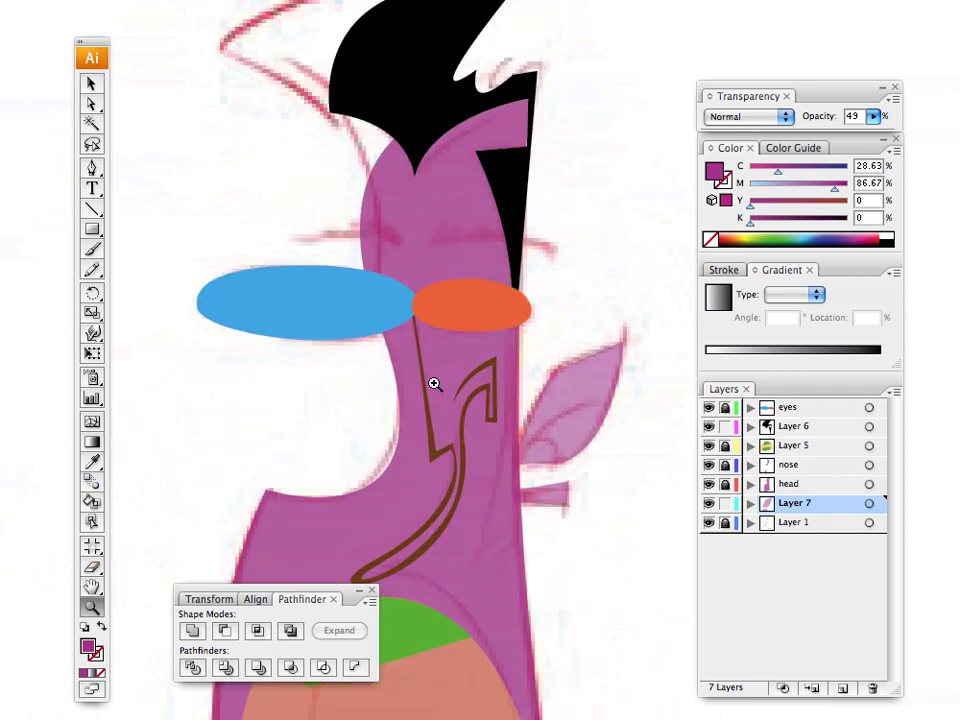
{"action": "left_click", "coordinate": [433, 384]}
{"action": "left_click_drag", "start_coordinate": [405, 272], "coordinate": [471, 375]}
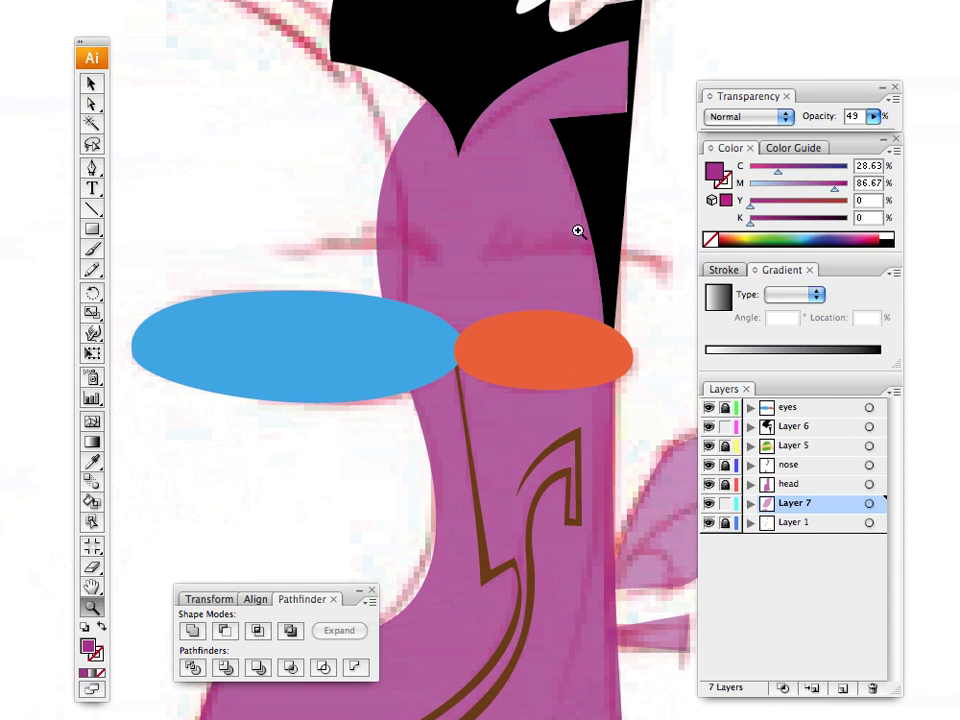
Step: Lock Layer 7 and Layer 6, and unlock the eyes layer and make it the active layer
{"action": "left_click", "coordinate": [91, 83]}
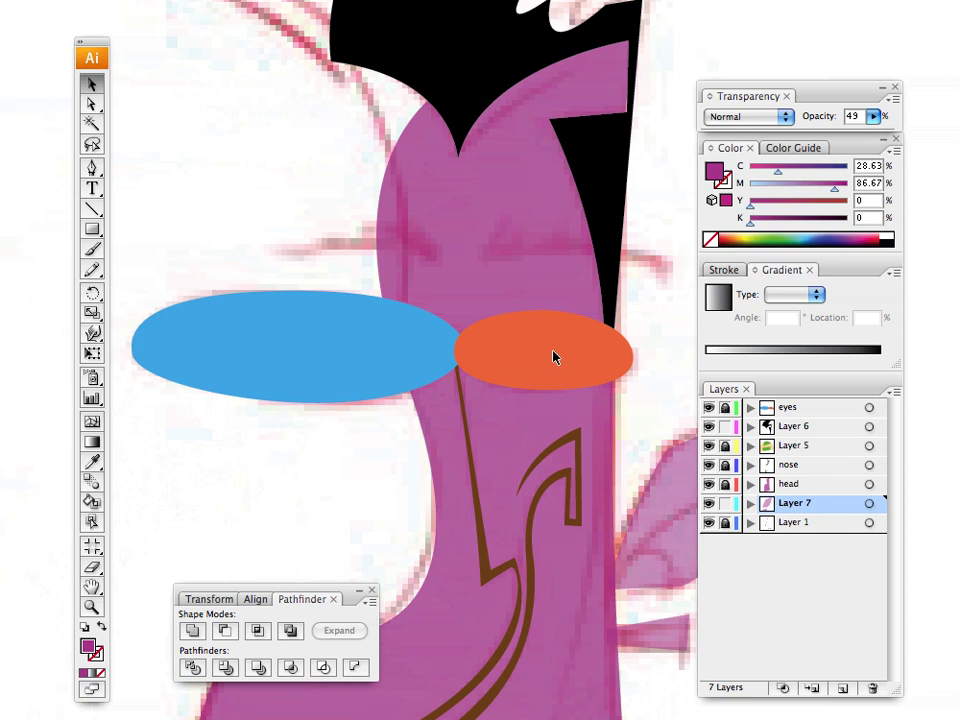
{"action": "left_click", "coordinate": [727, 506]}
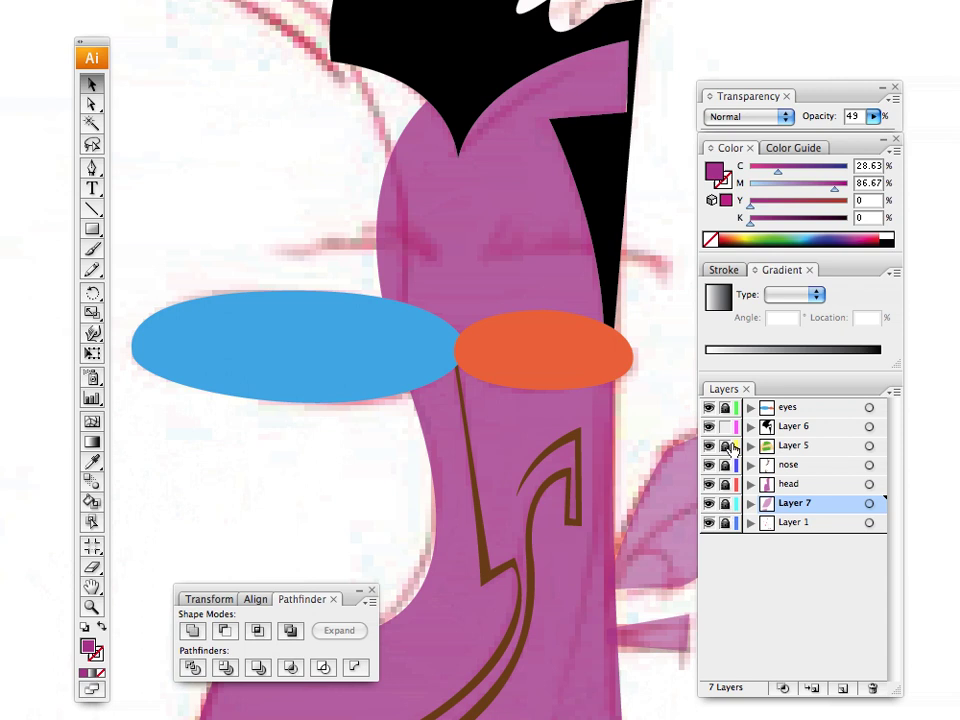
{"action": "left_click", "coordinate": [725, 409]}
{"action": "left_click", "coordinate": [726, 428]}
{"action": "left_click", "coordinate": [789, 408]}
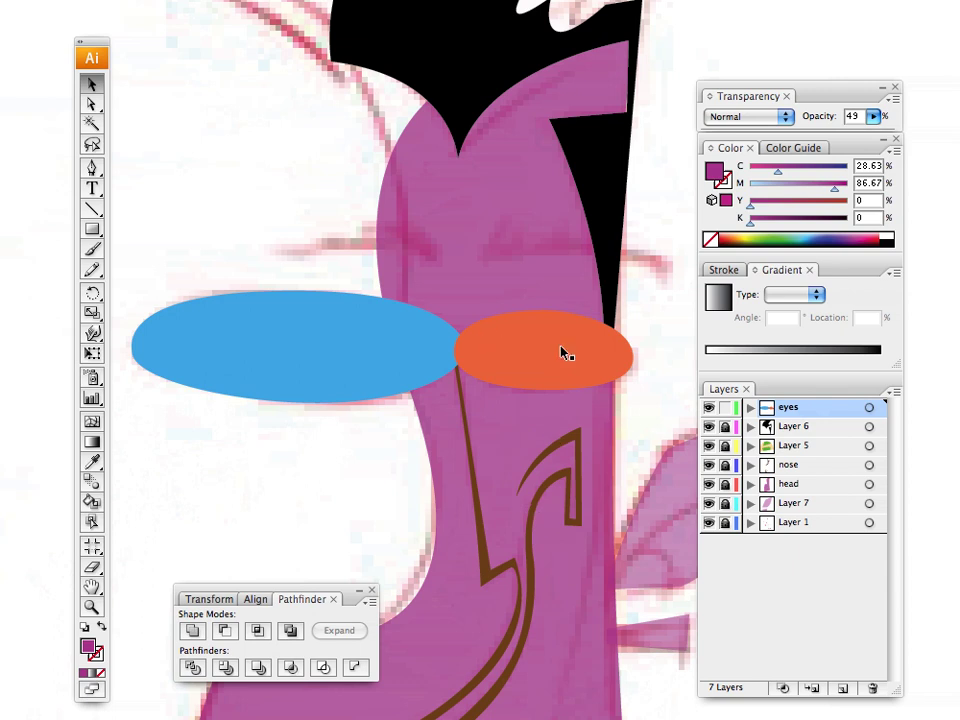
Step: Duplicate the orange lens with the Move command's copy option and place the copy above the original lens
{"action": "left_click", "coordinate": [546, 366]}
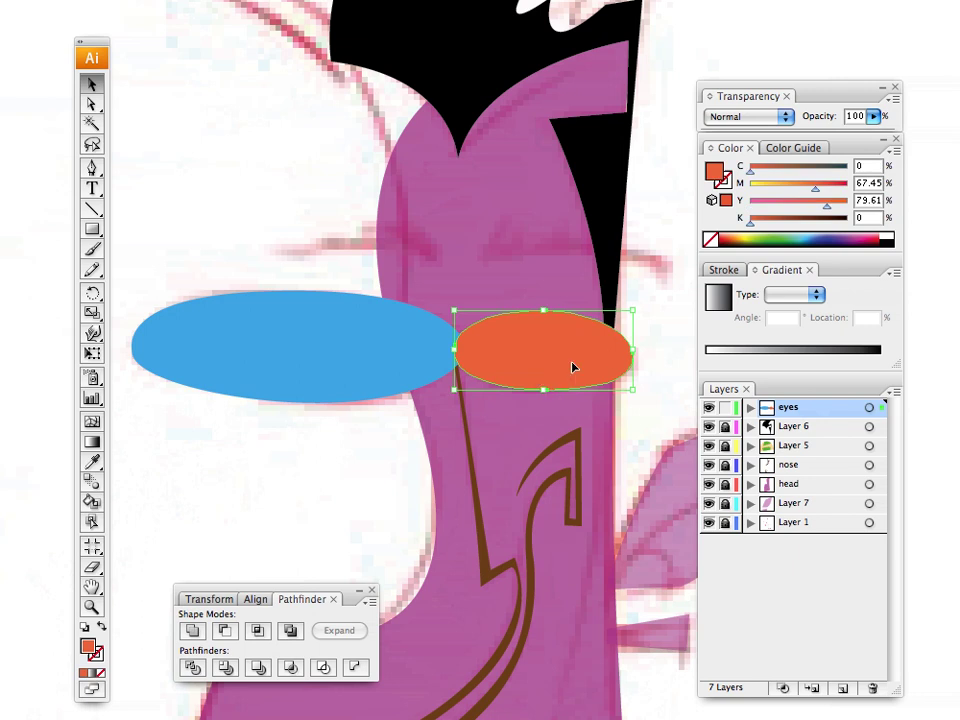
{"action": "key", "text": "Return"}
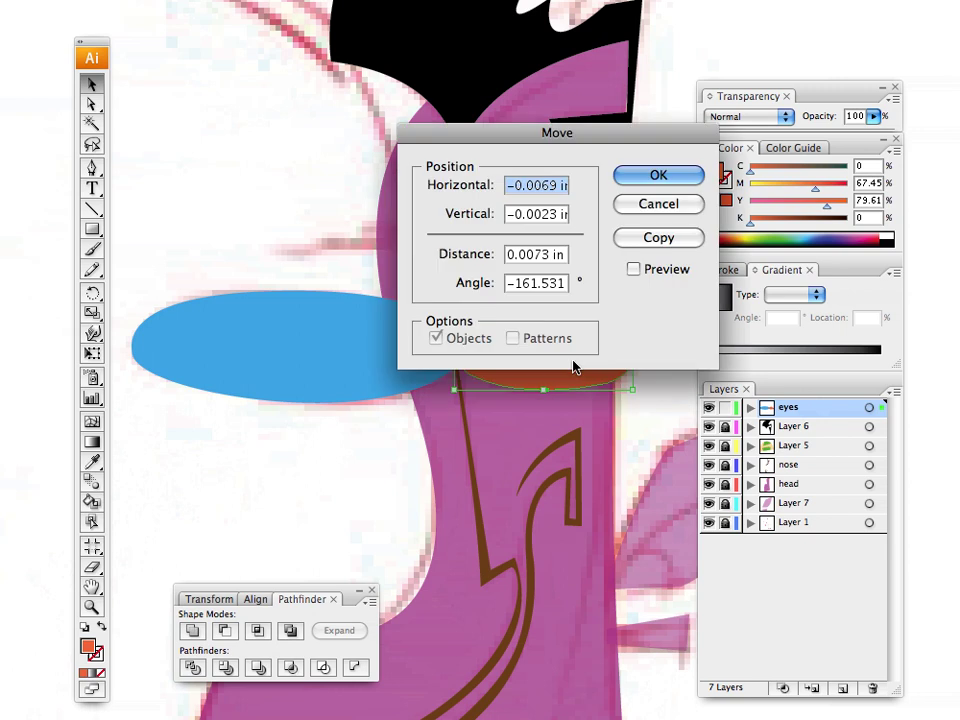
{"action": "left_click_drag", "start_coordinate": [563, 140], "coordinate": [452, 148]}
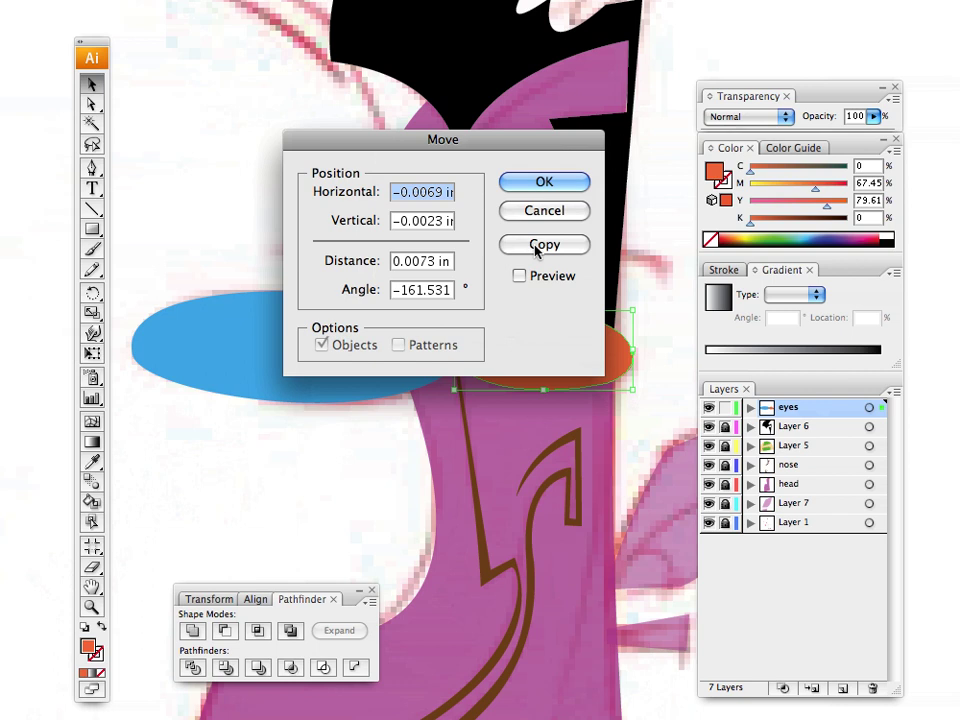
{"action": "left_click", "coordinate": [534, 247]}
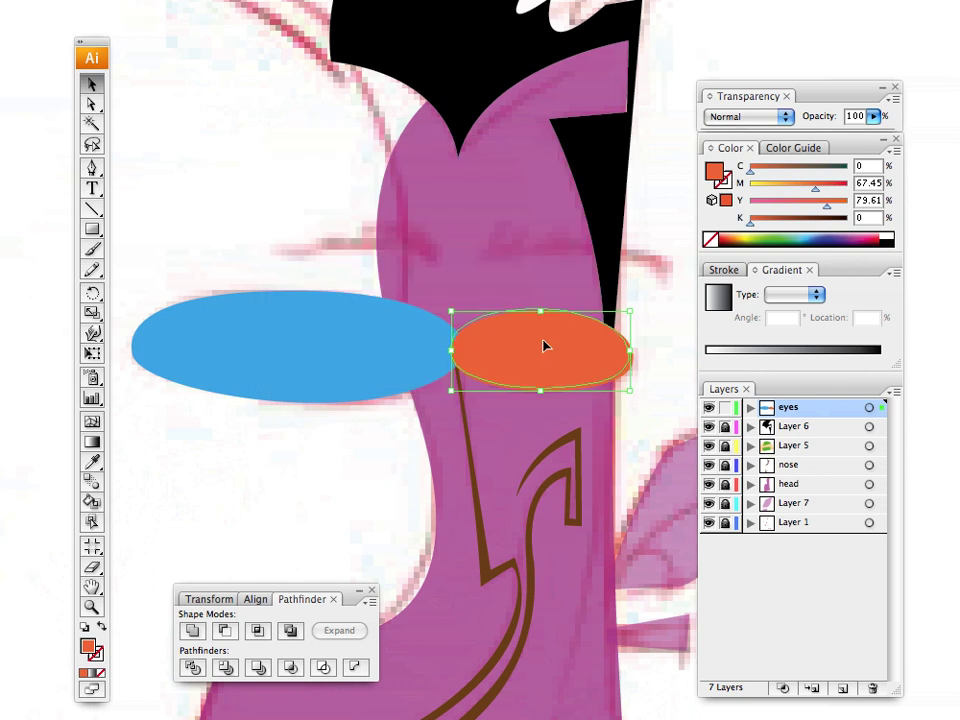
{"action": "left_click_drag", "start_coordinate": [544, 345], "coordinate": [534, 266]}
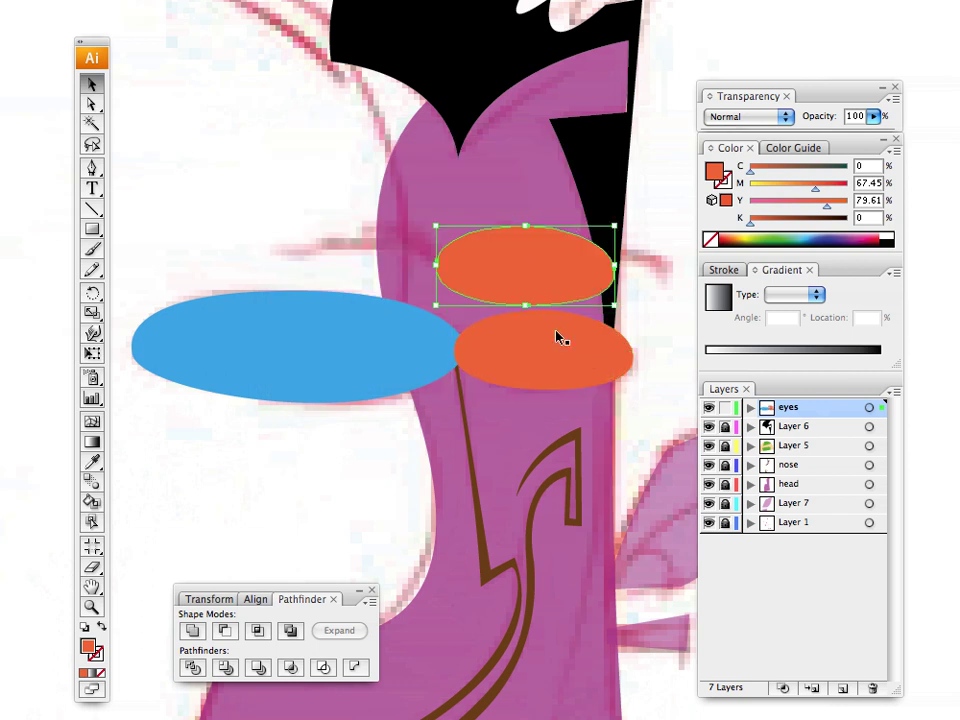
{"action": "left_click_drag", "start_coordinate": [544, 285], "coordinate": [535, 282]}
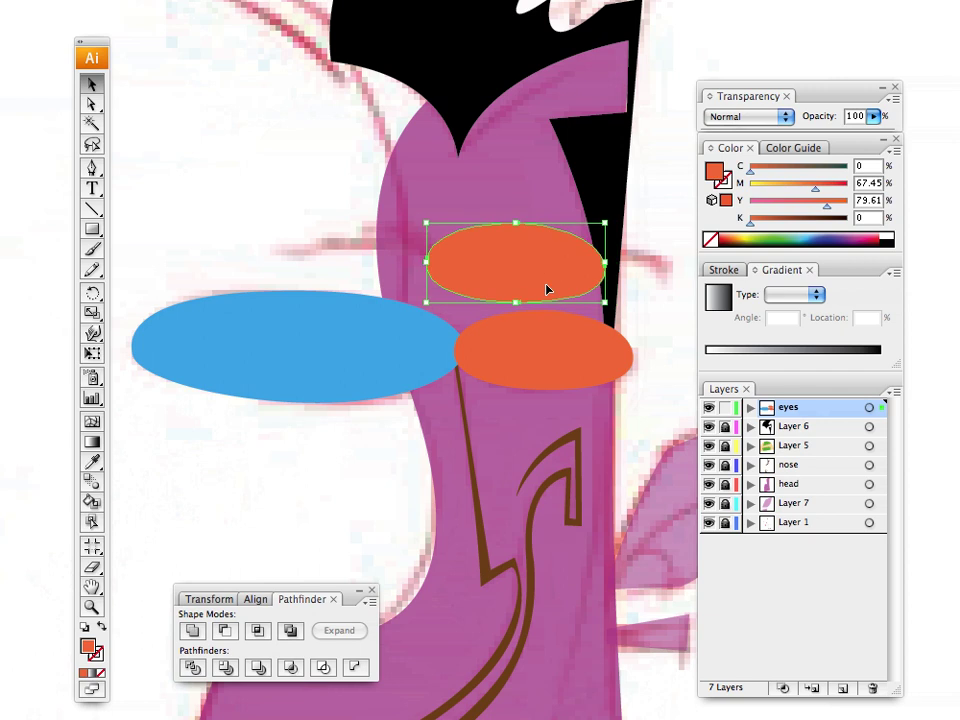
Step: Target the copied lens path within the eyes layer, shift it slightly, and recolour its fill yellow
{"action": "left_click", "coordinate": [750, 408]}
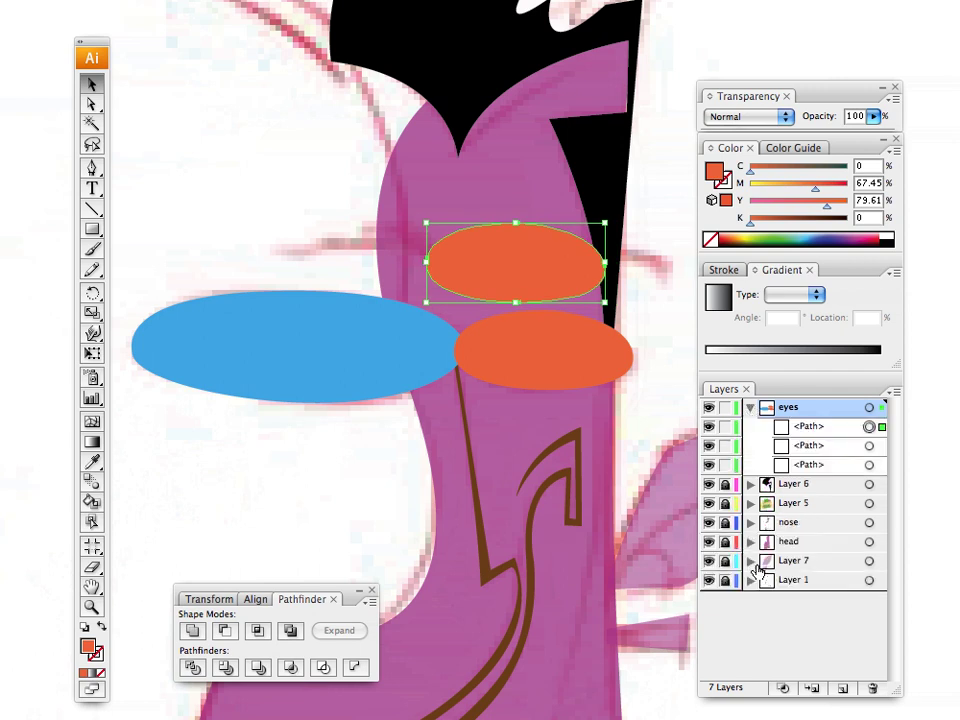
{"action": "left_click", "coordinate": [869, 449]}
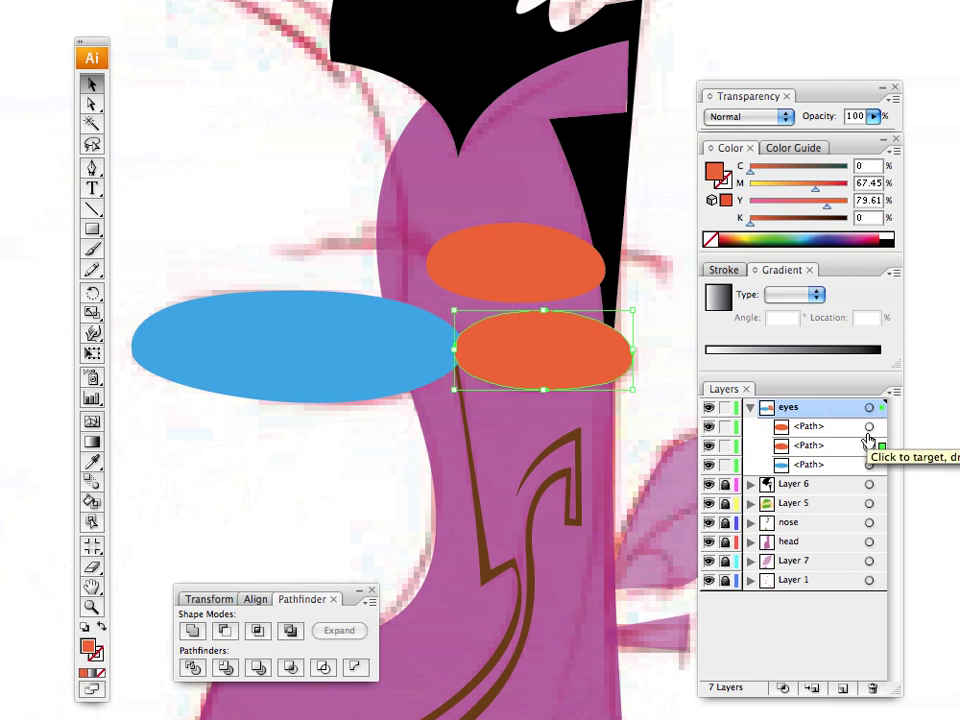
{"action": "left_click", "coordinate": [869, 427]}
{"action": "left_click_drag", "start_coordinate": [520, 263], "coordinate": [501, 257]}
{"action": "left_click", "coordinate": [743, 239]}
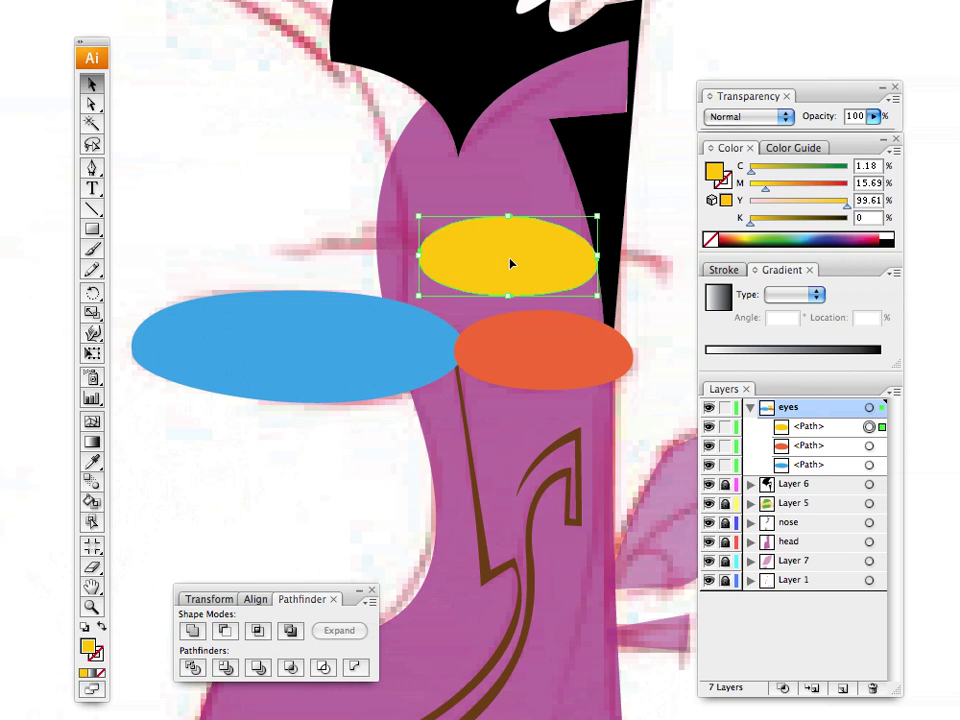
{"action": "left_click_drag", "start_coordinate": [517, 261], "coordinate": [514, 260]}
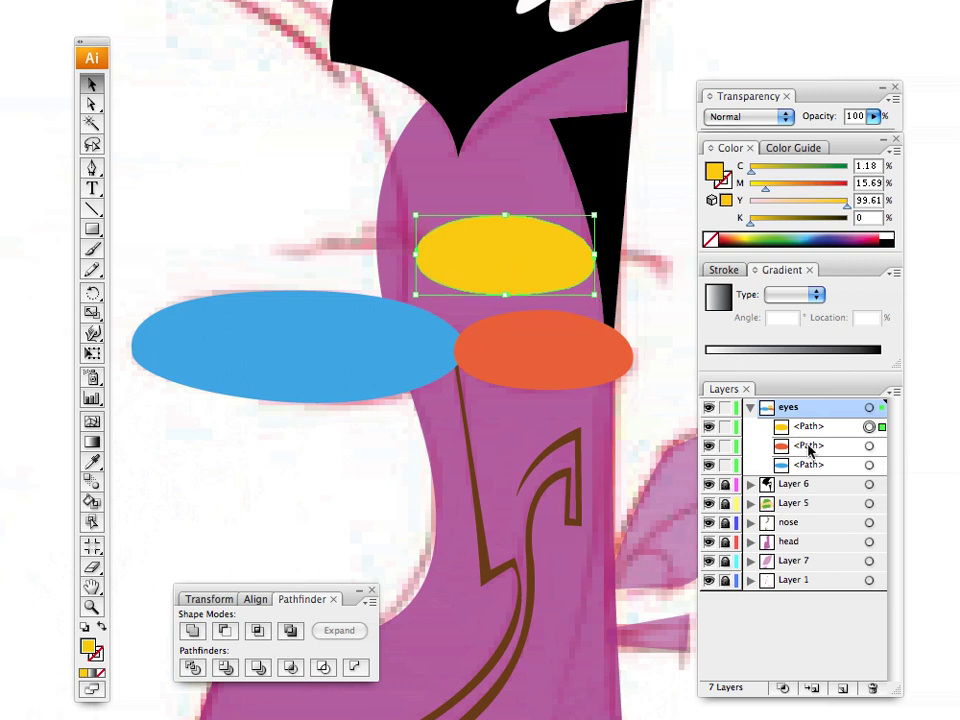
Step: Reorder the yellow lens path beneath the orange one and position it slightly higher behind it as a thin rim
{"action": "left_click", "coordinate": [869, 447]}
{"action": "left_click", "coordinate": [536, 283]}
{"action": "mouse_move", "coordinate": [805, 430]}
{"action": "left_mouse_down"}
{"action": "mouse_move", "coordinate": [805, 461]}
{"action": "mouse_move", "coordinate": [806, 450]}
{"action": "left_mouse_up"}
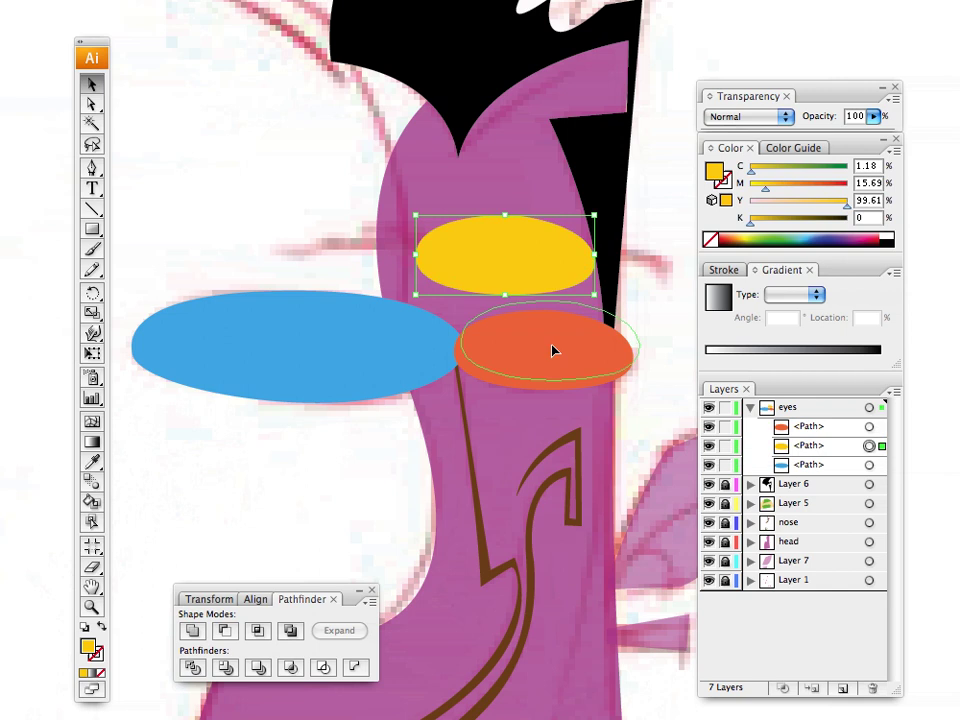
{"action": "mouse_move", "coordinate": [546, 357]}
{"action": "left_mouse_down"}
{"action": "mouse_move", "coordinate": [539, 330]}
{"action": "mouse_move", "coordinate": [549, 346]}
{"action": "left_mouse_up"}
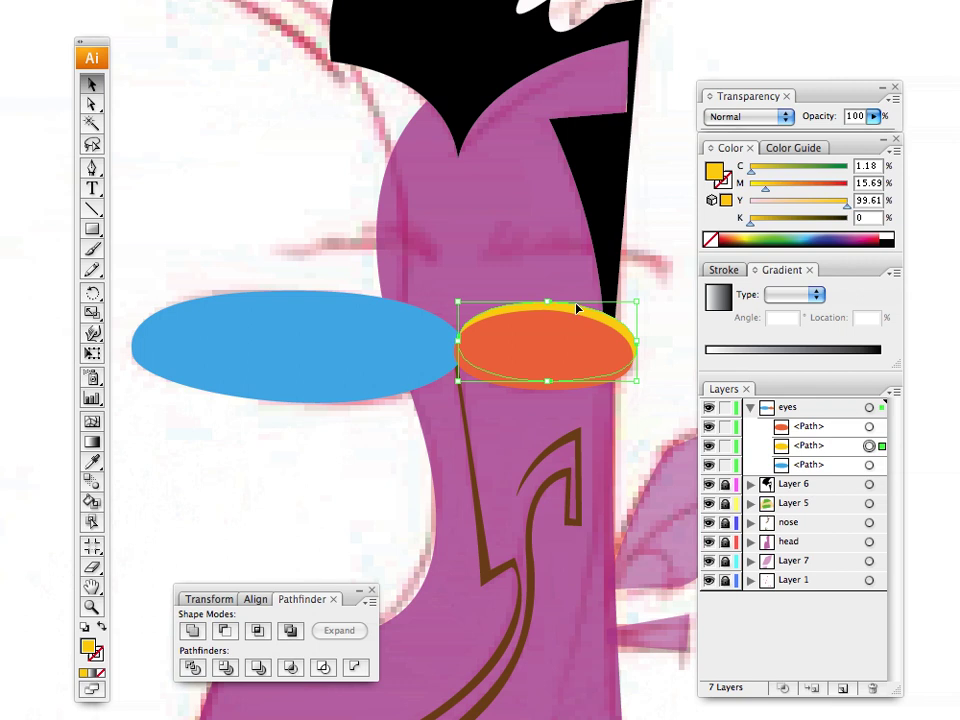
Step: Enlarge the yellow lens and reposition it behind the orange one so its rim shows above, below and at the outer end
{"action": "mouse_move", "coordinate": [576, 306]}
{"action": "left_mouse_down"}
{"action": "mouse_move", "coordinate": [561, 285]}
{"action": "mouse_move", "coordinate": [574, 300]}
{"action": "left_mouse_up"}
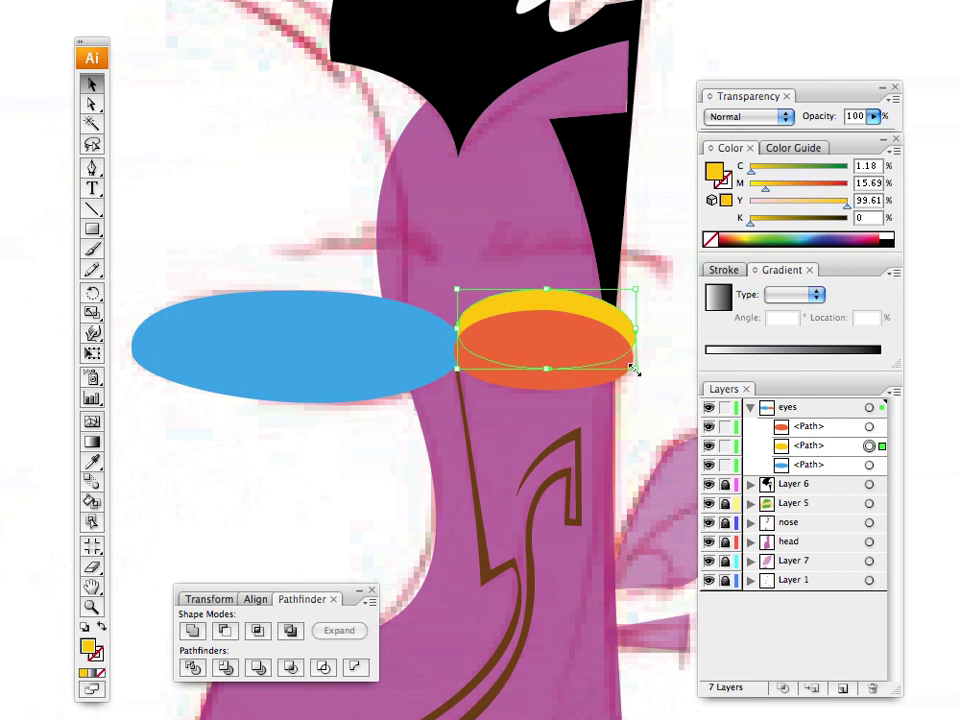
{"action": "left_click_drag", "start_coordinate": [631, 370], "coordinate": [658, 400]}
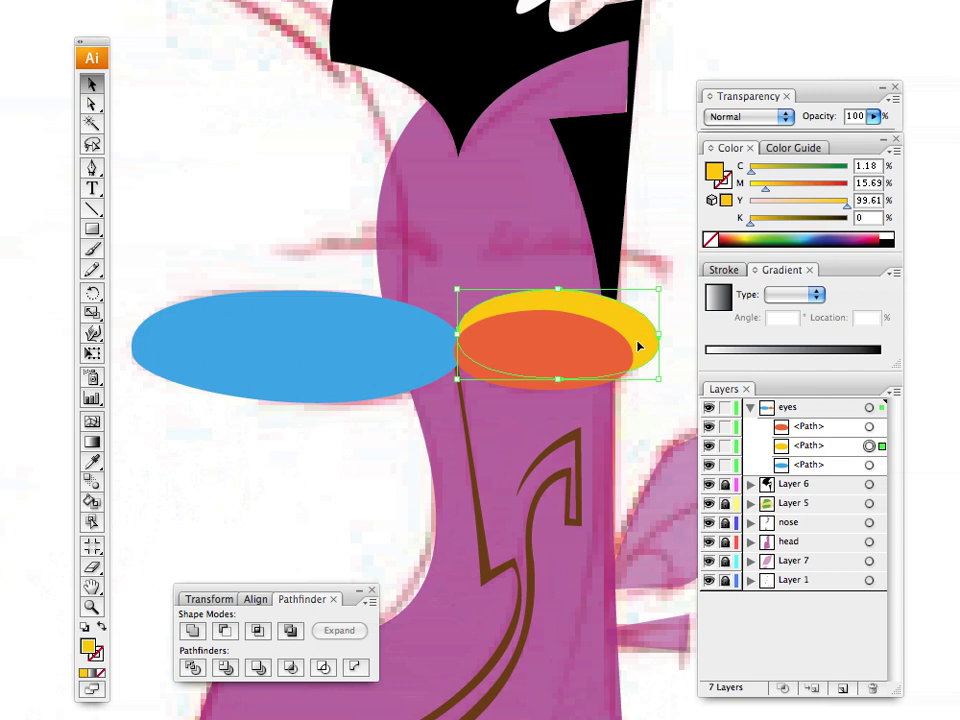
{"action": "left_click_drag", "start_coordinate": [640, 342], "coordinate": [615, 321]}
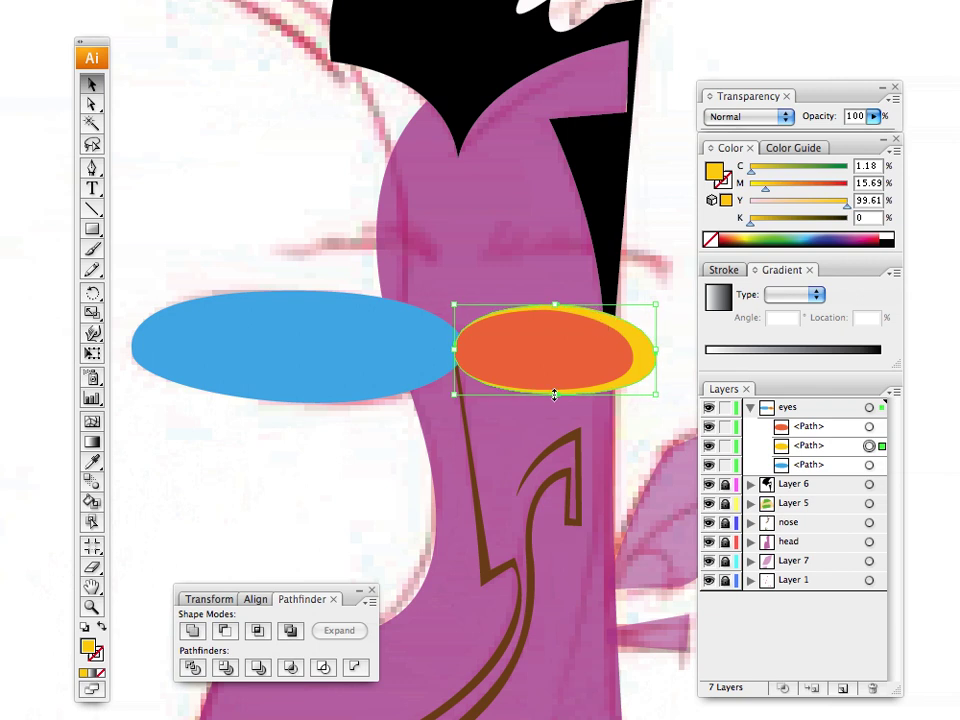
{"action": "left_click_drag", "start_coordinate": [554, 394], "coordinate": [554, 401]}
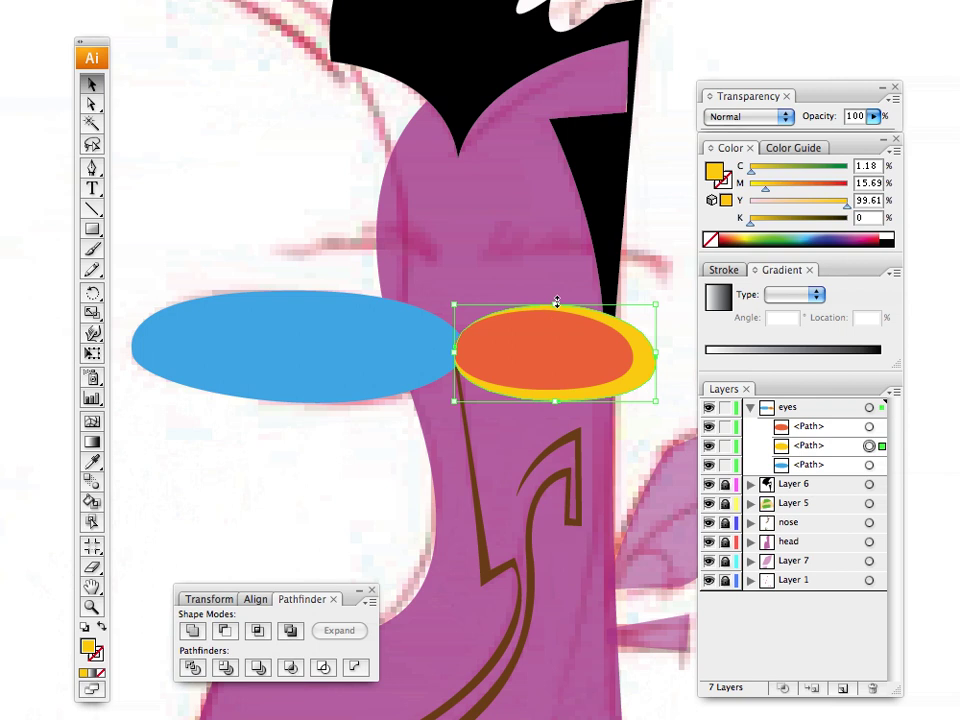
{"action": "left_click_drag", "start_coordinate": [556, 302], "coordinate": [557, 298]}
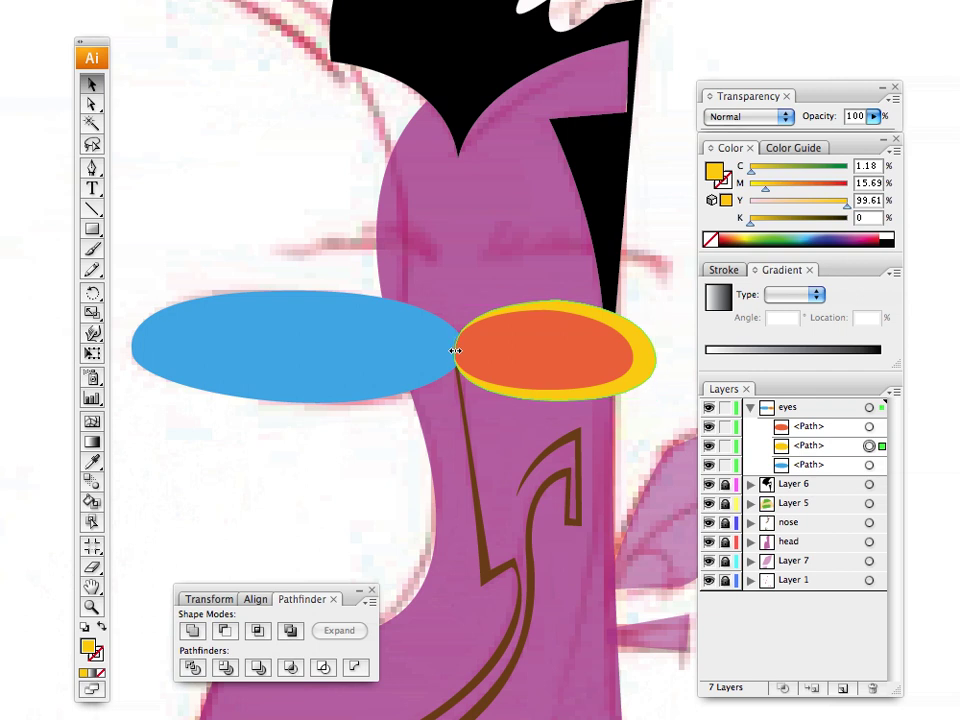
{"action": "left_click", "coordinate": [297, 215]}
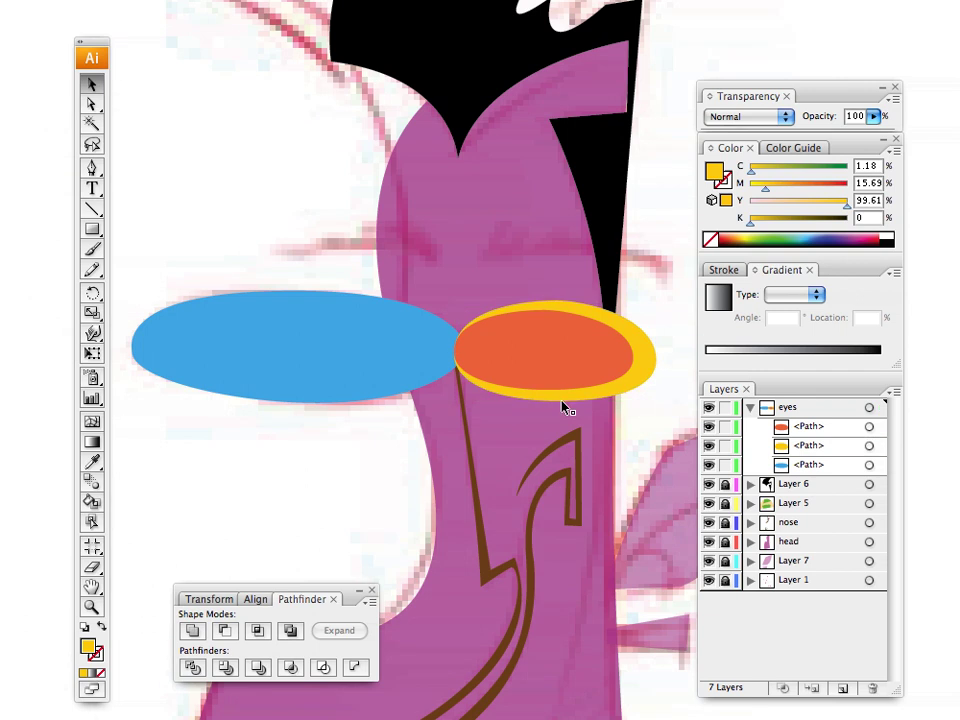
{"action": "left_click", "coordinate": [634, 345]}
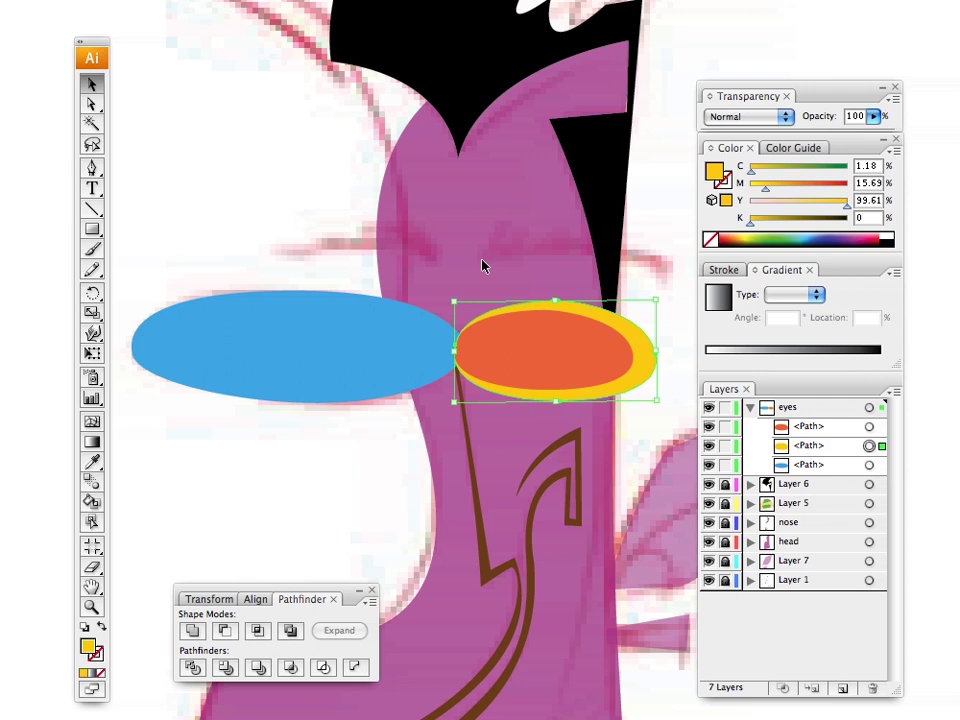
{"action": "left_click", "coordinate": [439, 279]}
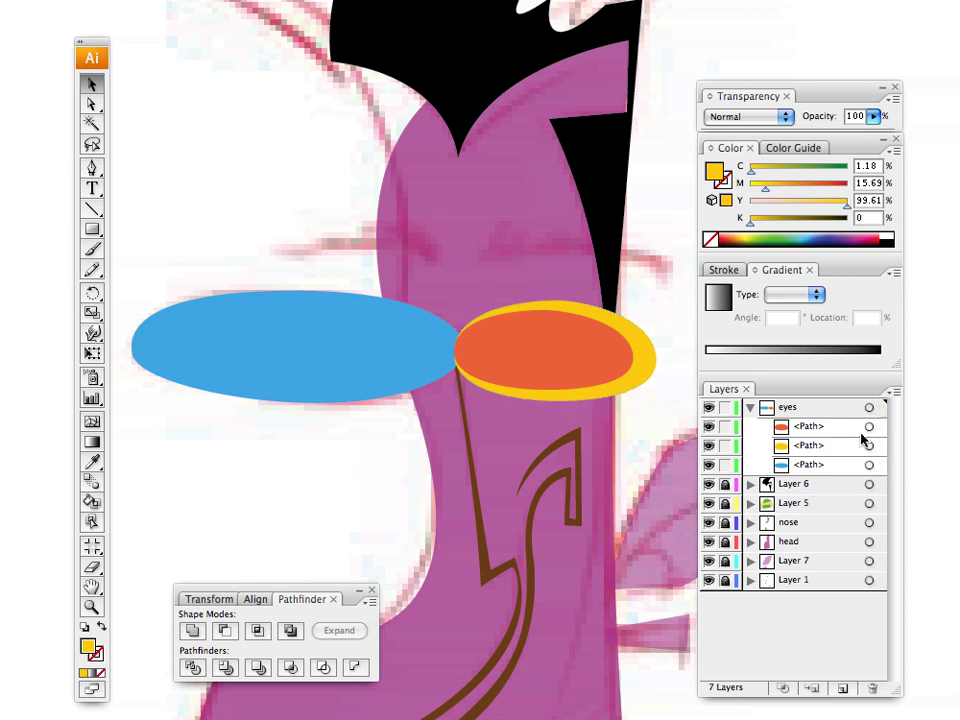
Step: Draw a red-filled four-sided shape with the Pen tool over the lens's outer end, following the edge of the face
{"action": "left_click", "coordinate": [805, 449]}
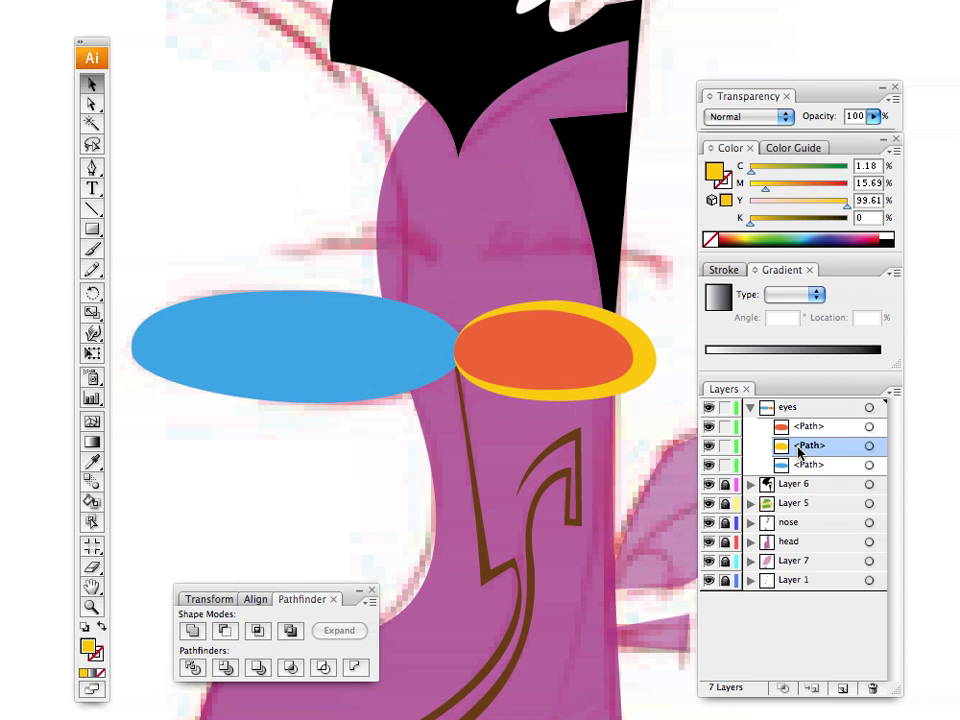
{"action": "left_click", "coordinate": [734, 236]}
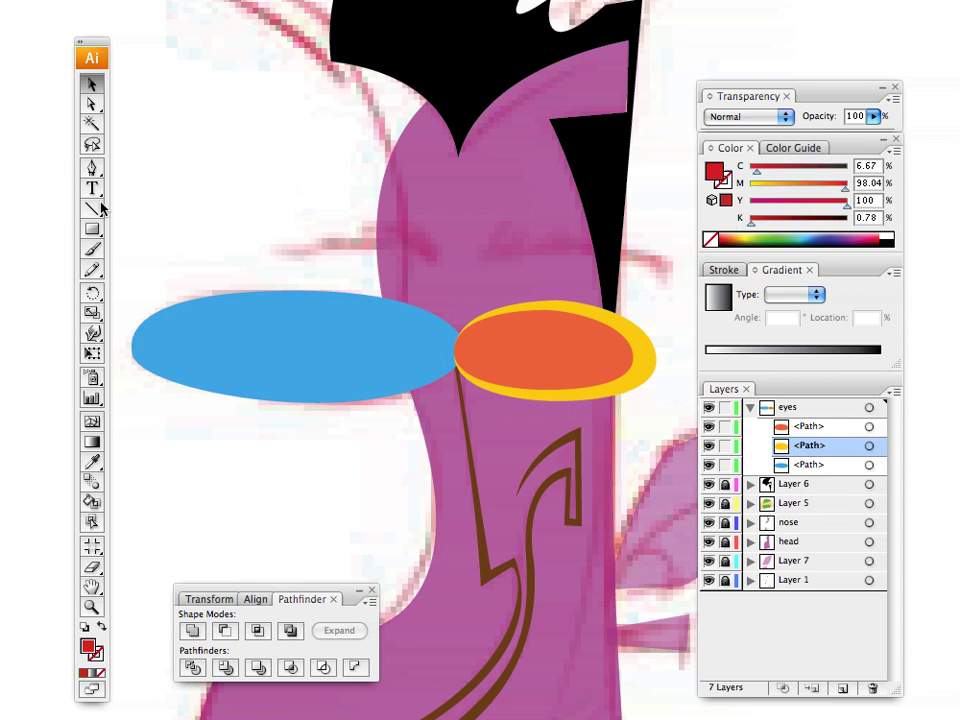
{"action": "left_click", "coordinate": [92, 167]}
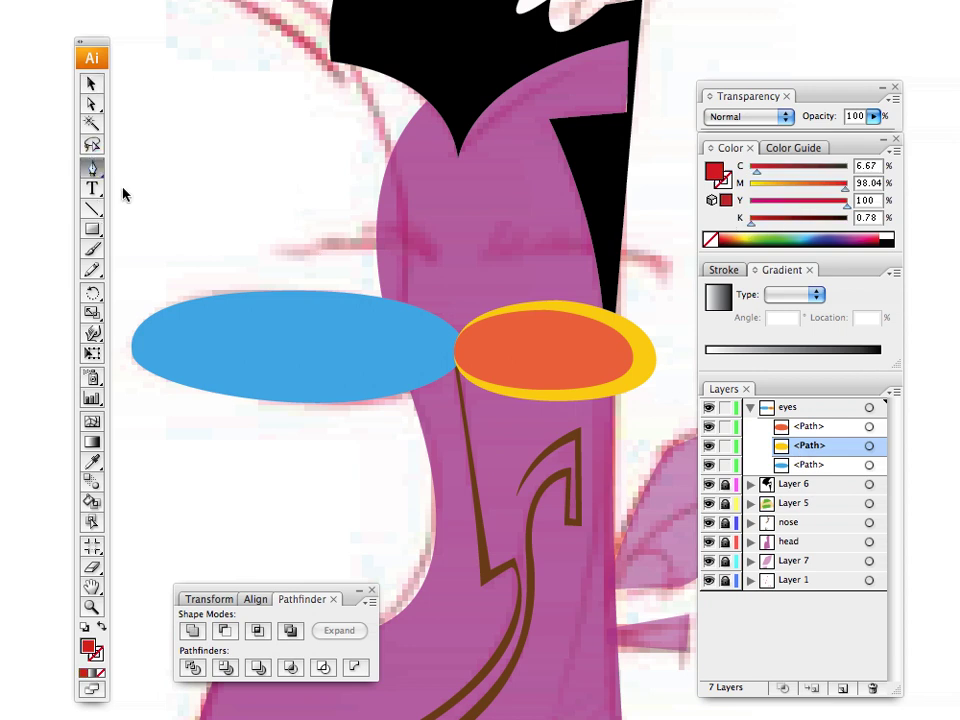
{"action": "left_click", "coordinate": [616, 296]}
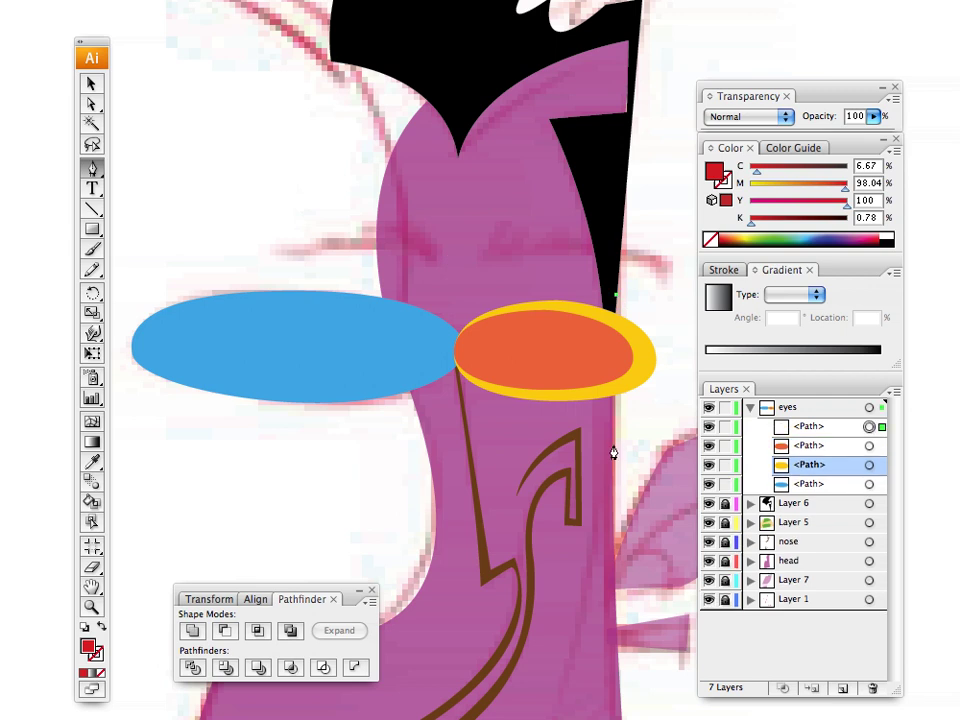
{"action": "mouse_move", "coordinate": [613, 445]}
{"action": "left_mouse_down"}
{"action": "mouse_move", "coordinate": [615, 489]}
{"action": "mouse_move", "coordinate": [614, 451]}
{"action": "left_mouse_up"}
{"action": "left_click", "coordinate": [683, 411]}
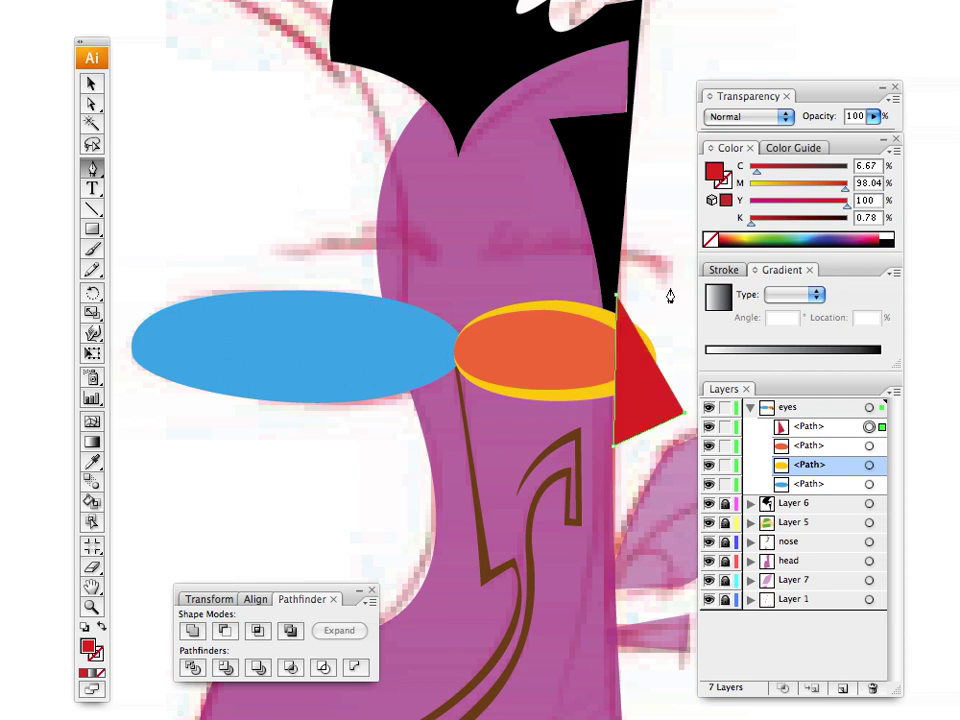
{"action": "left_click", "coordinate": [670, 290]}
{"action": "left_click", "coordinate": [92, 84]}
{"action": "left_click", "coordinate": [190, 178]}
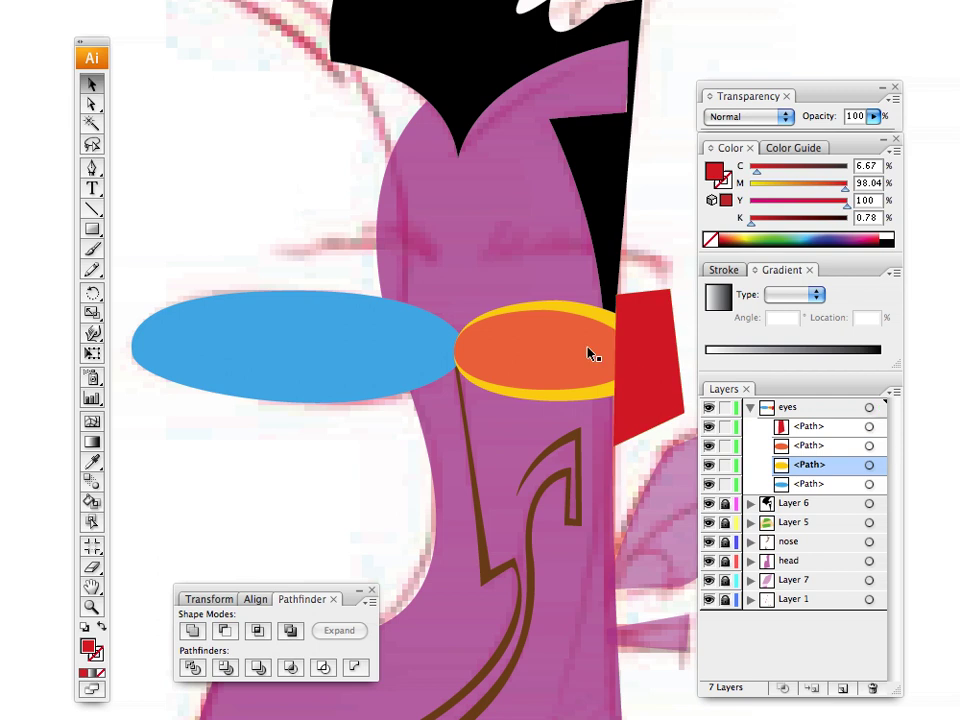
Step: Reorder the red shape beneath the orange lens, subtract it from the yellow lens with Pathfinder, and expand the result
{"action": "left_click", "coordinate": [662, 385]}
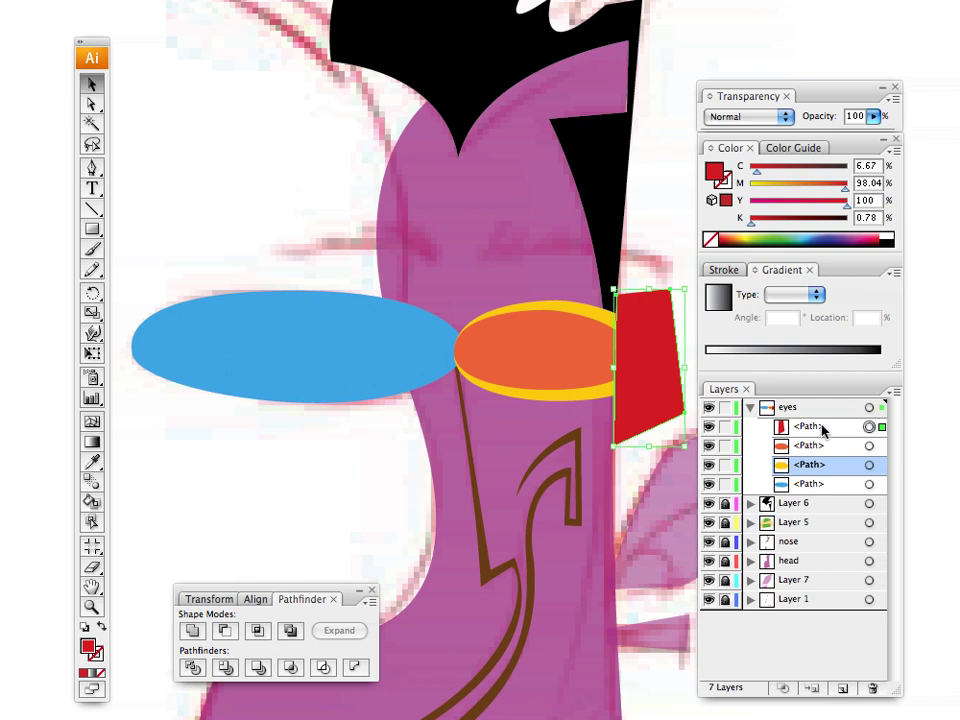
{"action": "left_click_drag", "start_coordinate": [838, 426], "coordinate": [829, 458]}
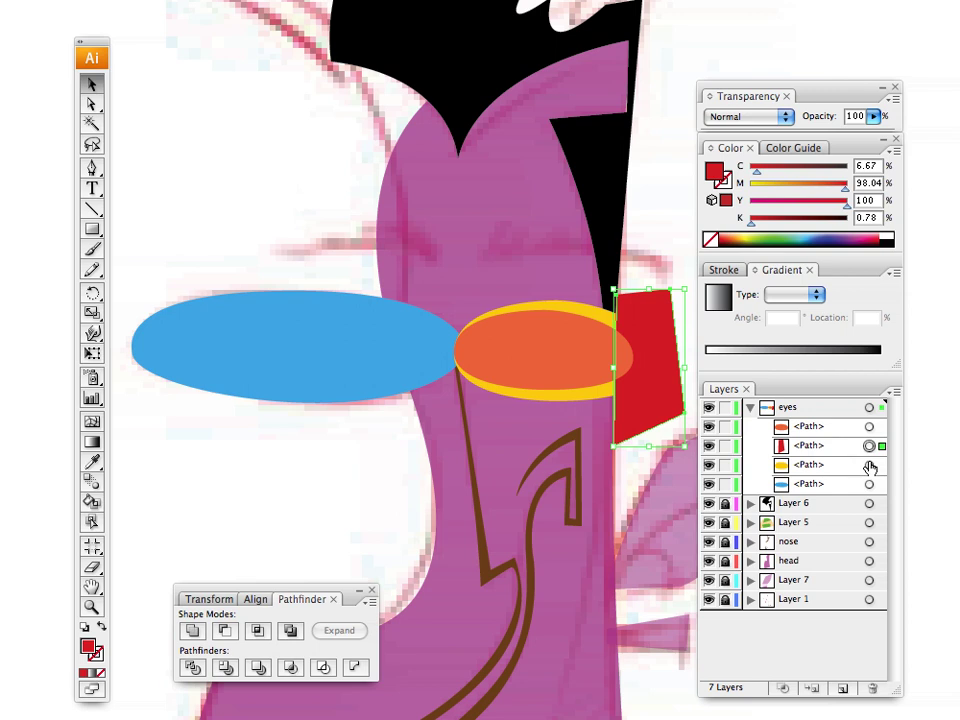
{"action": "left_click", "coordinate": [868, 466], "text": "shift"}
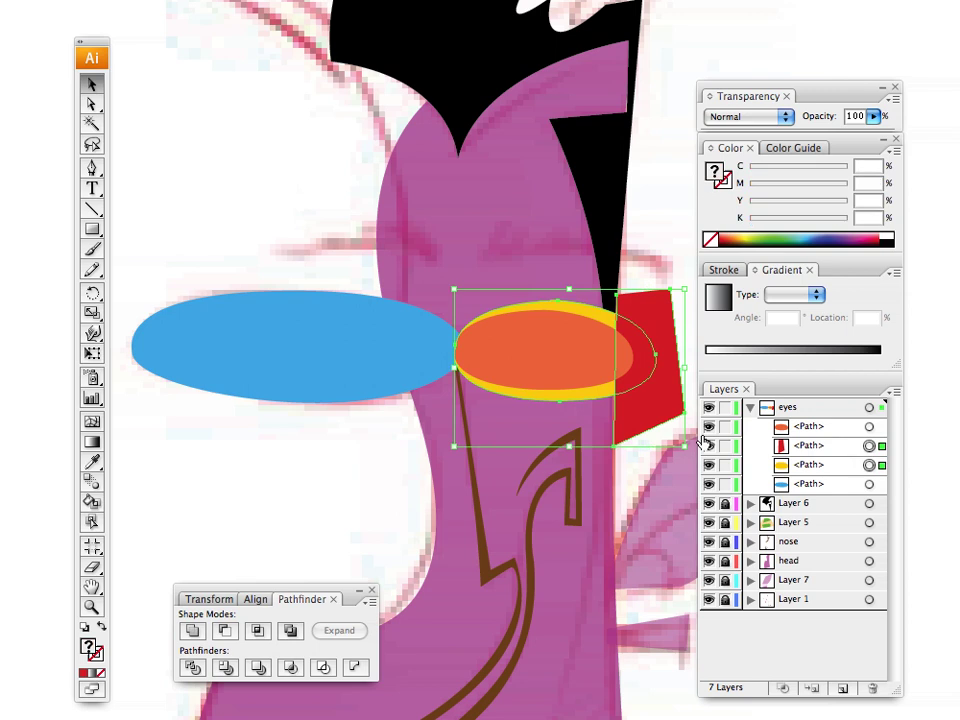
{"action": "left_click", "coordinate": [222, 631]}
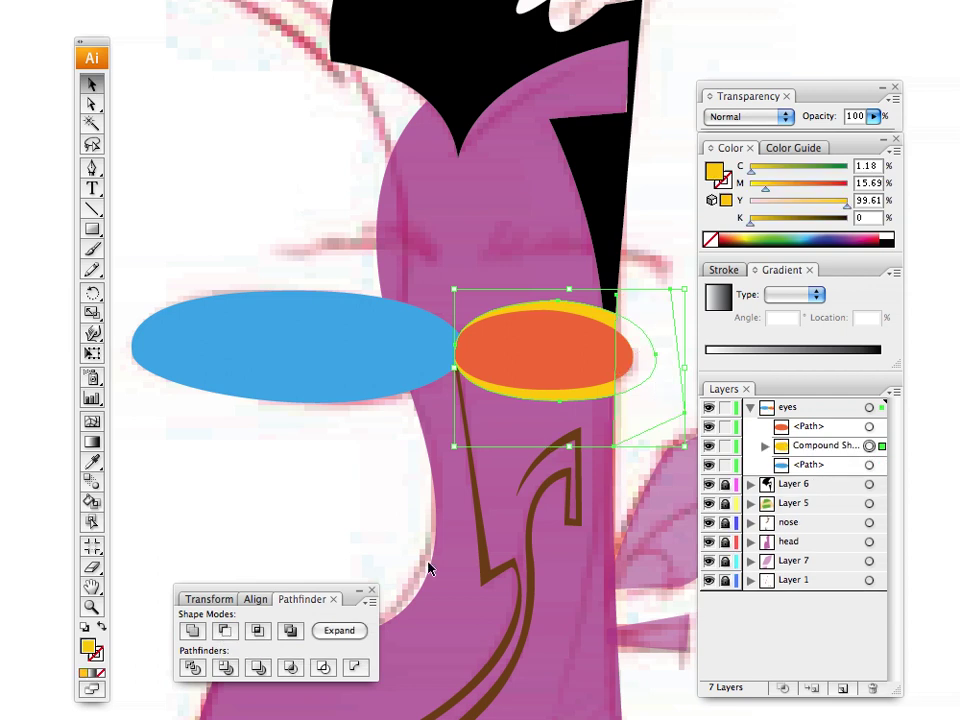
{"action": "left_click", "coordinate": [338, 631]}
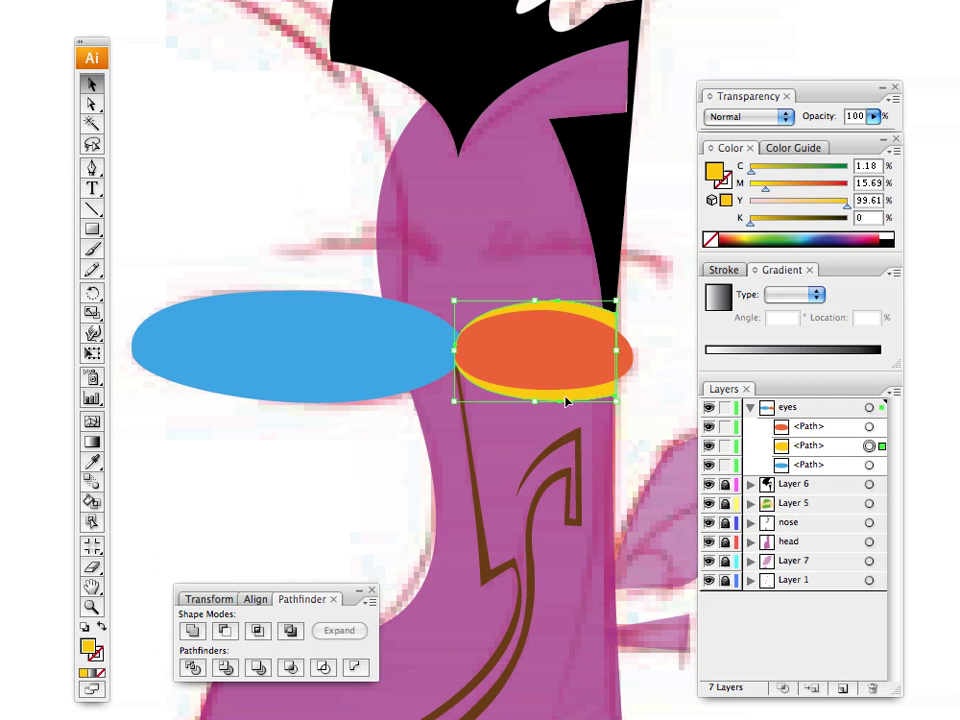
Step: Recolour the orange lens's fill white
{"action": "left_click", "coordinate": [285, 214]}
{"action": "left_click", "coordinate": [530, 355]}
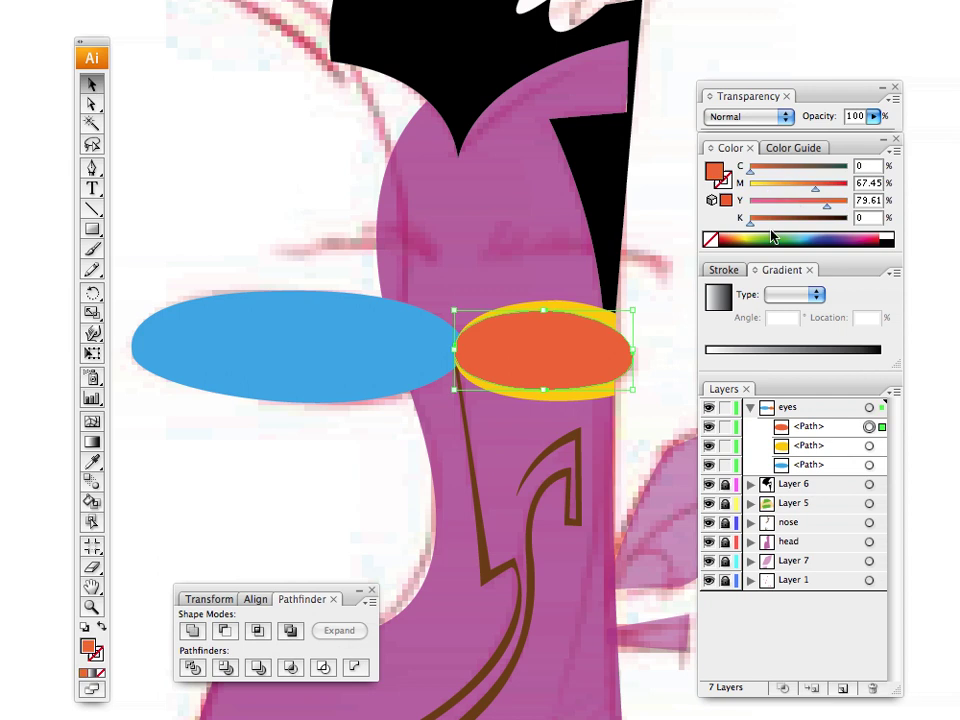
{"action": "left_click", "coordinate": [888, 238]}
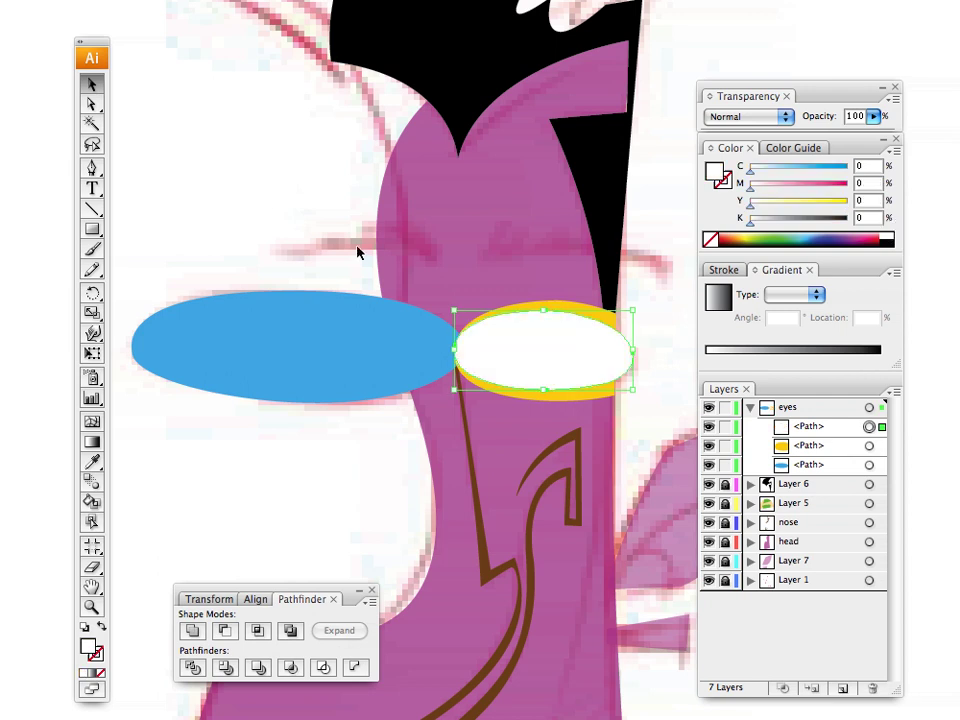
Step: Recolour the trimmed yellow rim purple and reduce its opacity to 35%
{"action": "left_click", "coordinate": [563, 309]}
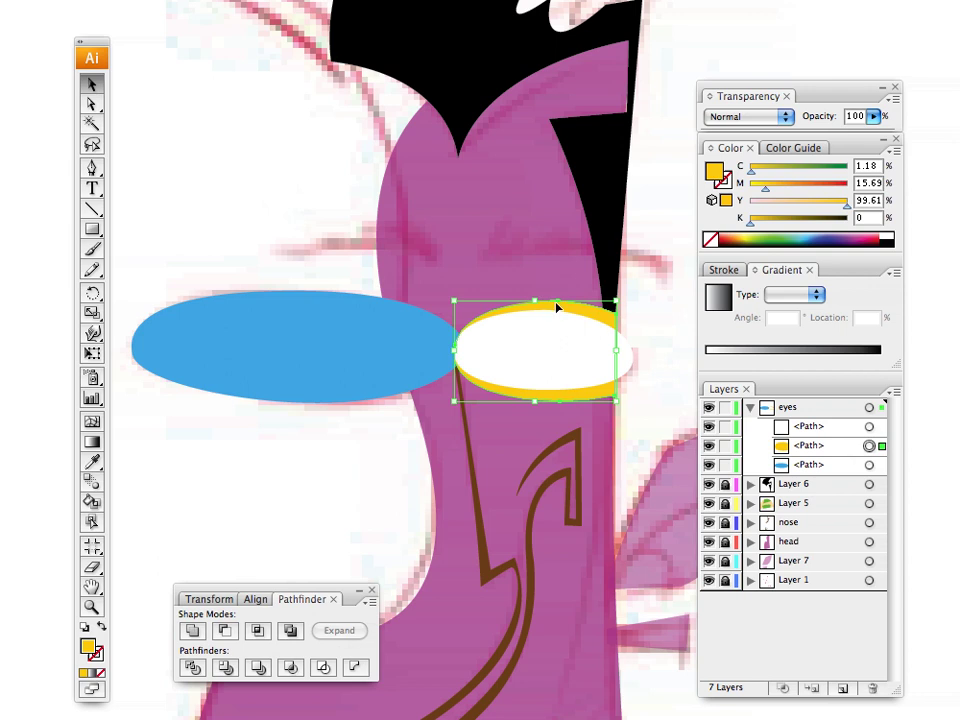
{"action": "left_click", "coordinate": [855, 233]}
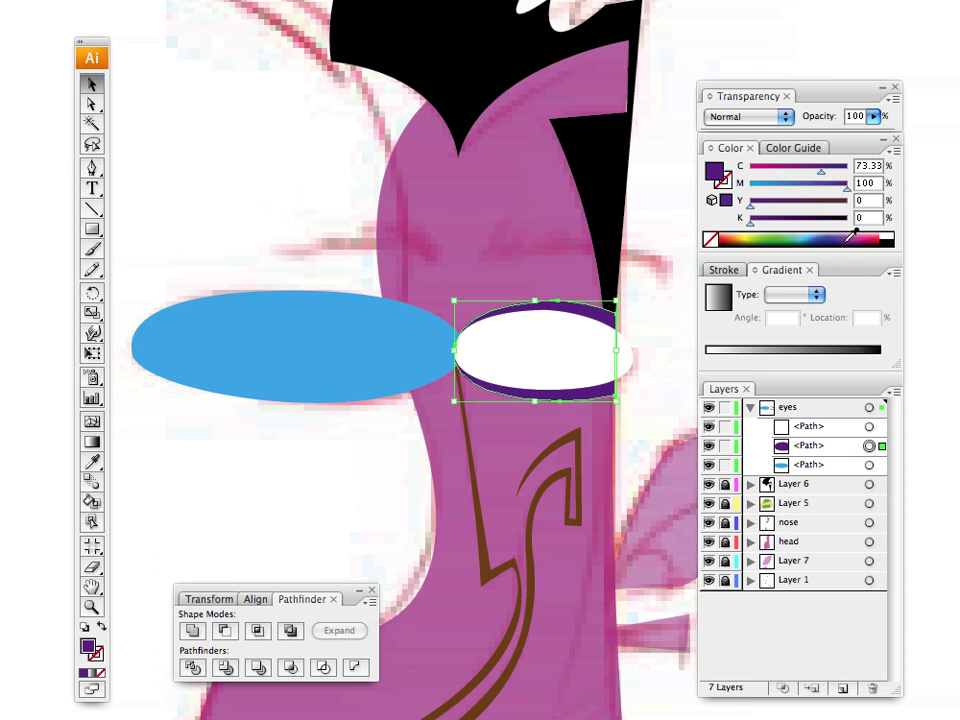
{"action": "left_click", "coordinate": [847, 242]}
{"action": "left_click", "coordinate": [849, 239]}
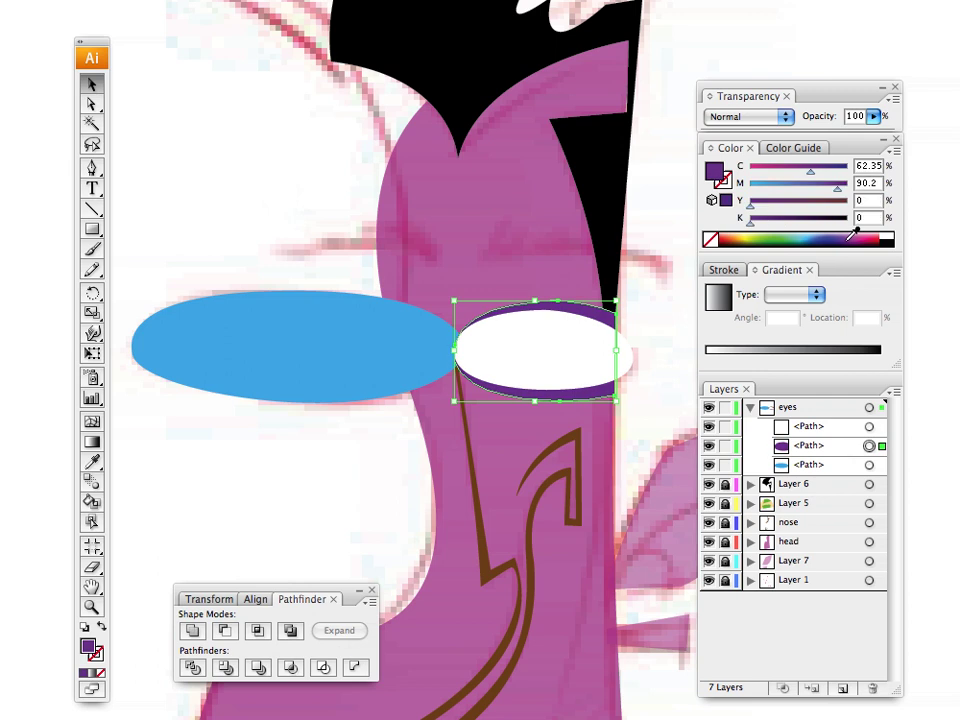
{"action": "left_click", "coordinate": [873, 118]}
{"action": "left_click_drag", "start_coordinate": [866, 135], "coordinate": [807, 140]}
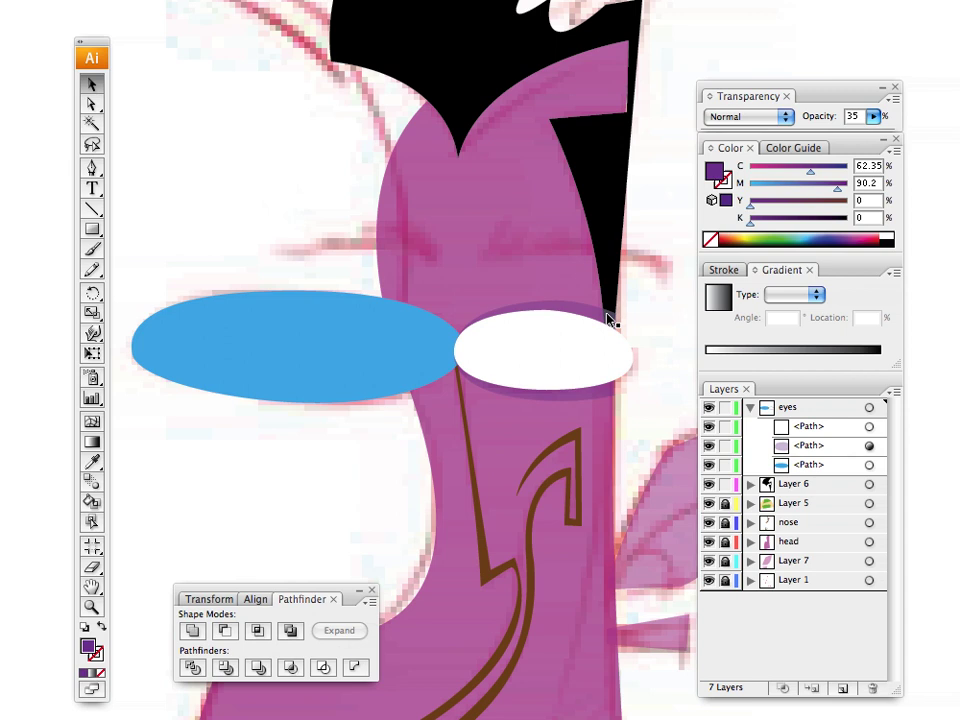
Step: Move the black hair path from Layer 6 into the eyes layer, between the white lens and the purple rim
{"action": "left_click", "coordinate": [750, 484]}
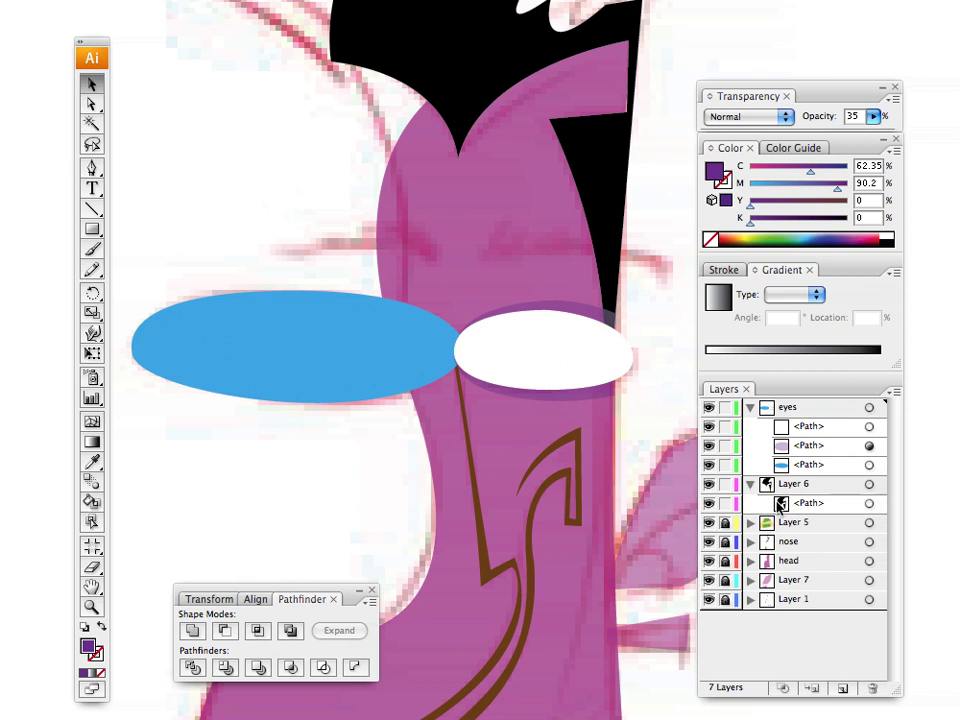
{"action": "left_click", "coordinate": [751, 484]}
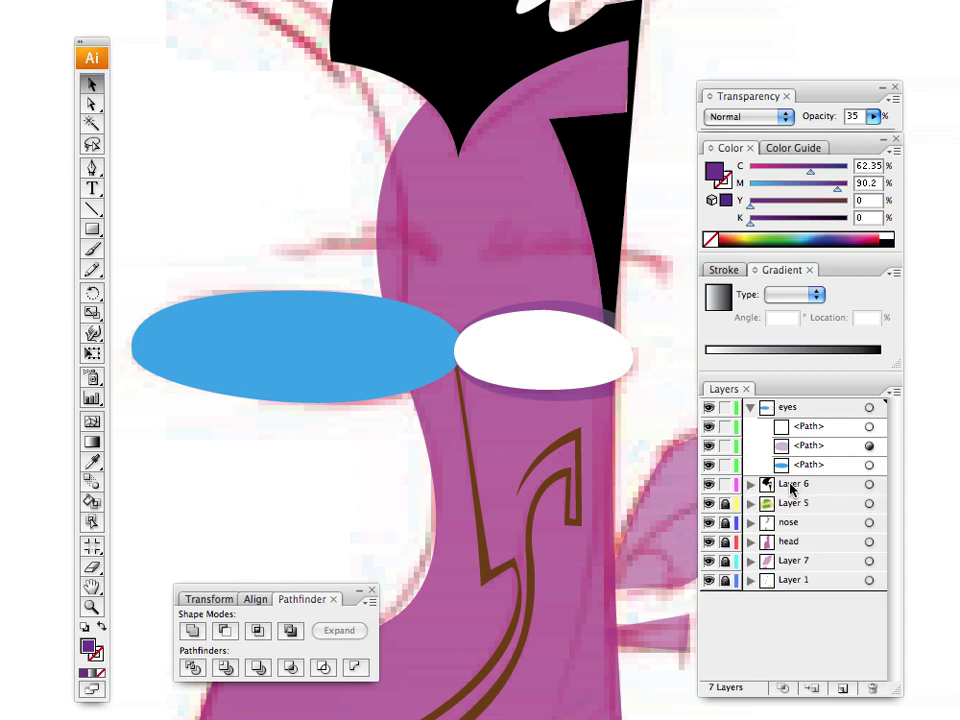
{"action": "left_click", "coordinate": [750, 484]}
{"action": "left_click", "coordinate": [800, 505]}
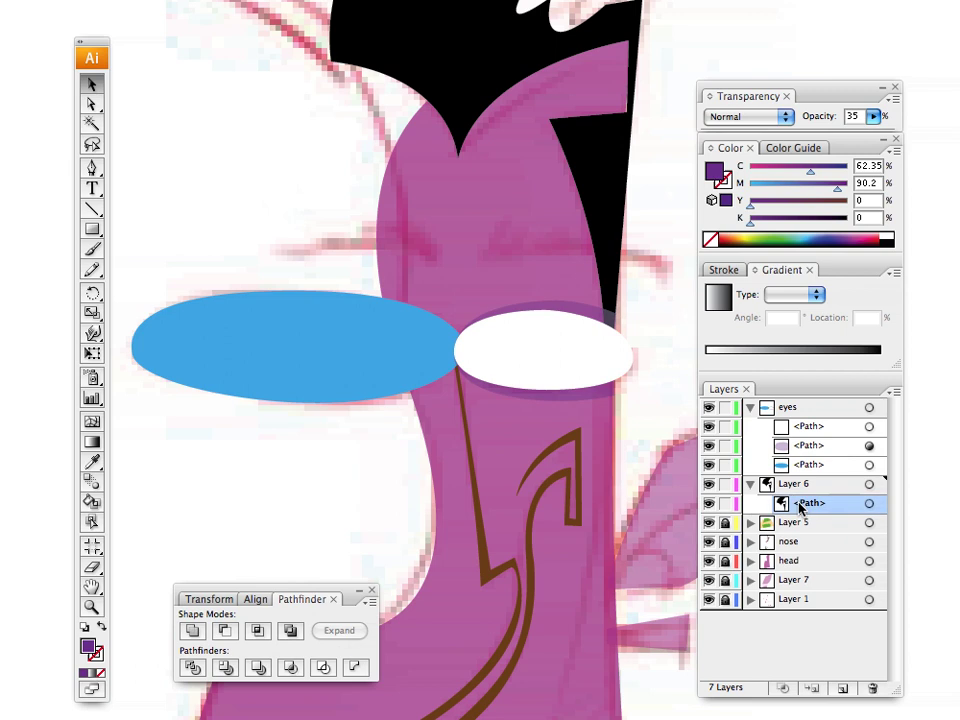
{"action": "left_click_drag", "start_coordinate": [800, 508], "coordinate": [797, 443]}
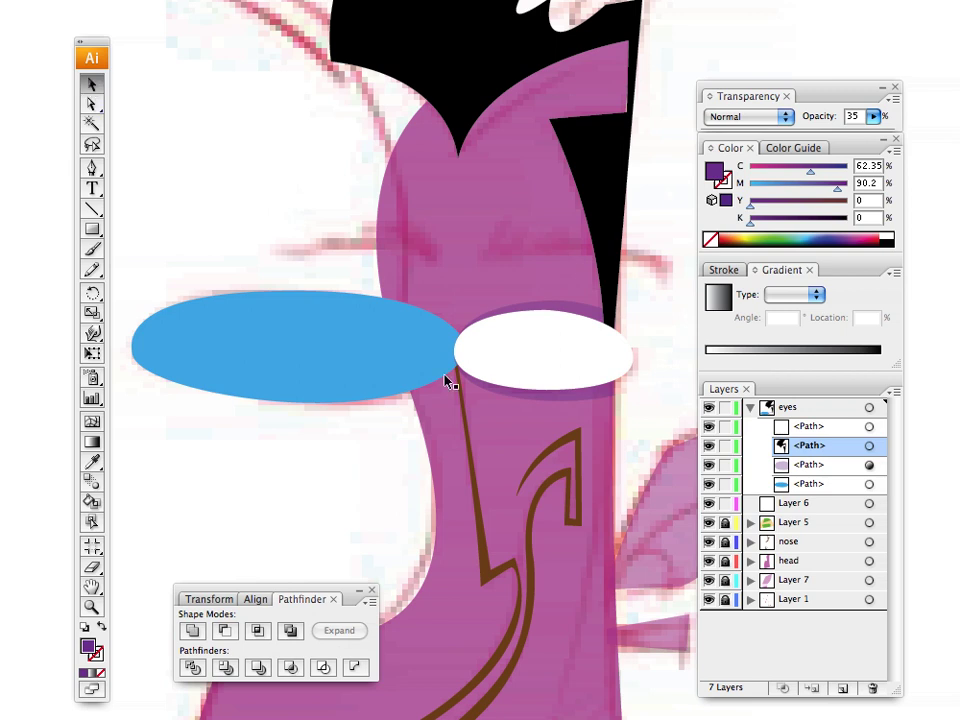
Step: Duplicate the blue lens with the Move command's copy option, place the copy above it, and apply the translucent purple rim's appearance with the Eyedropper
{"action": "left_click", "coordinate": [408, 366]}
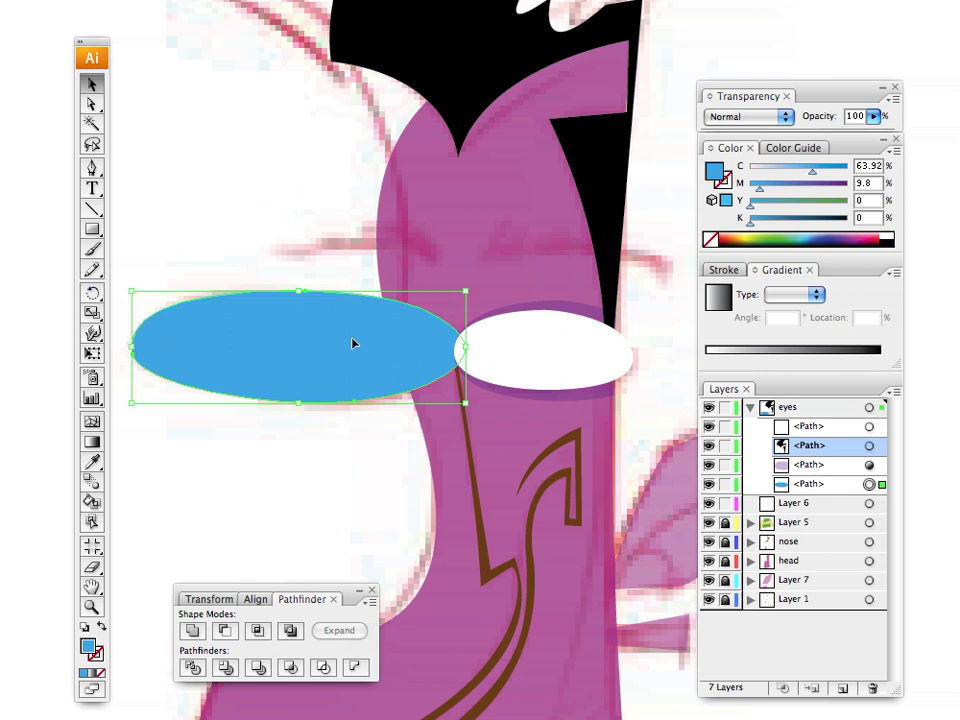
{"action": "key", "text": "Return"}
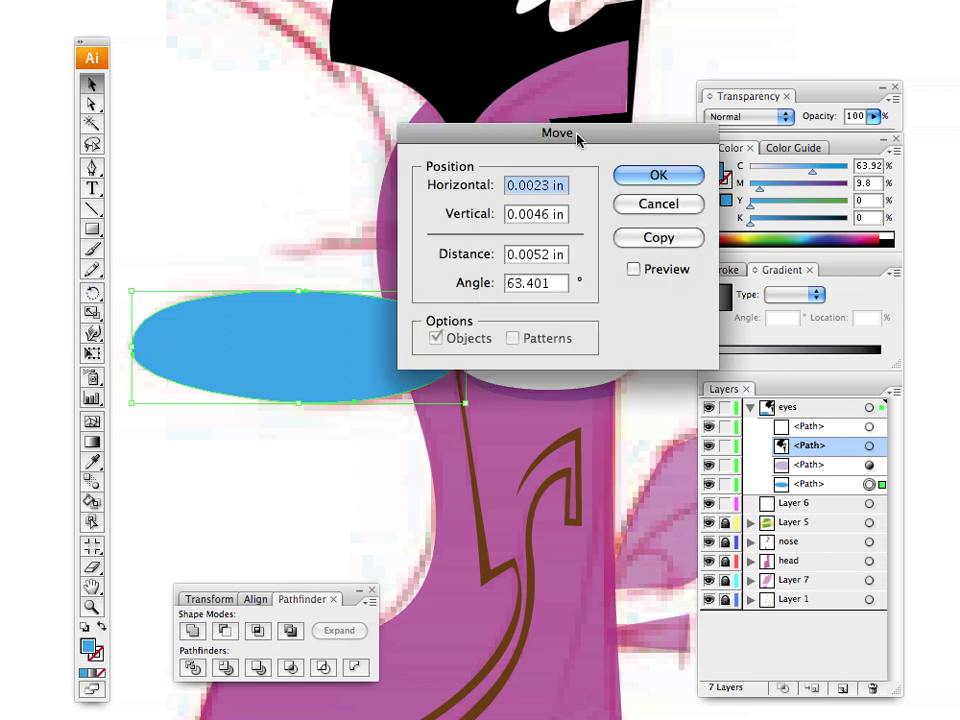
{"action": "left_click_drag", "start_coordinate": [572, 133], "coordinate": [496, 128]}
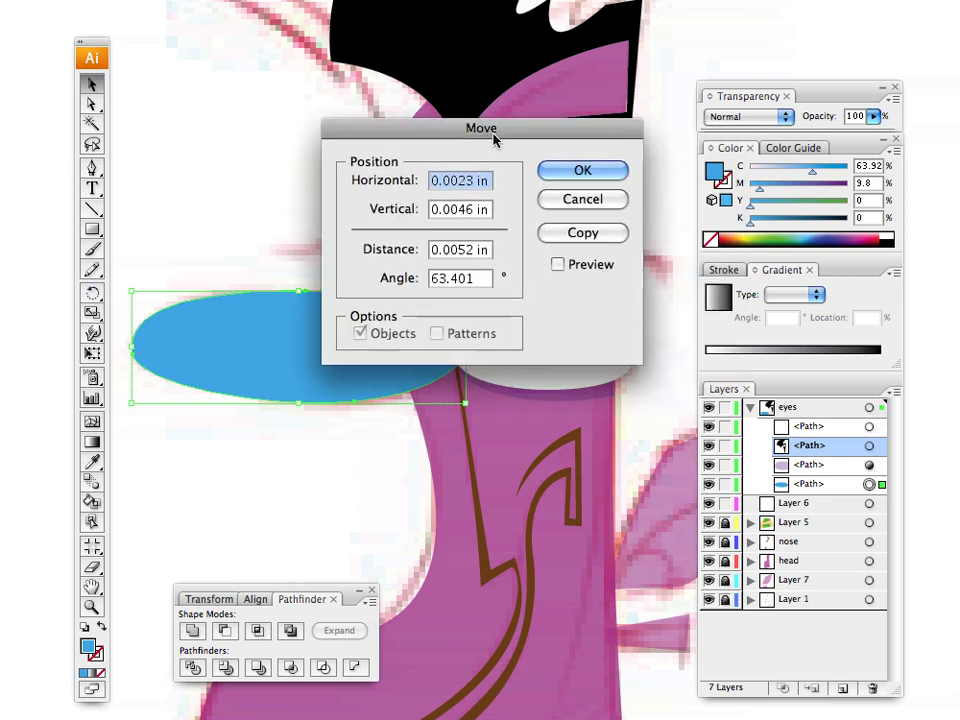
{"action": "left_click", "coordinate": [580, 234]}
{"action": "left_click_drag", "start_coordinate": [291, 328], "coordinate": [303, 248]}
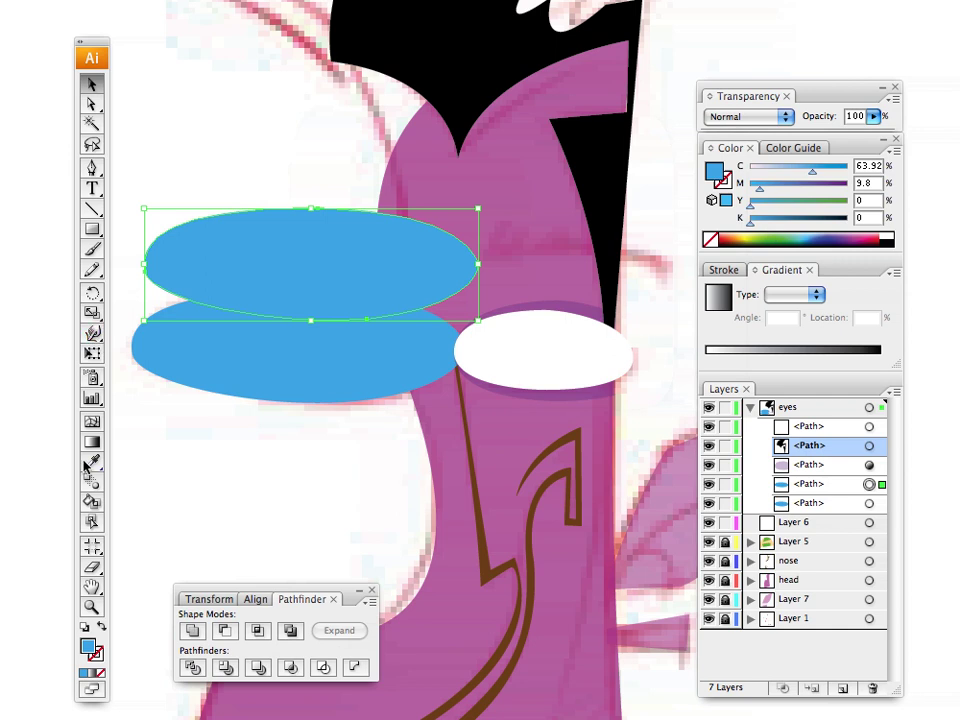
{"action": "key", "text": "i"}
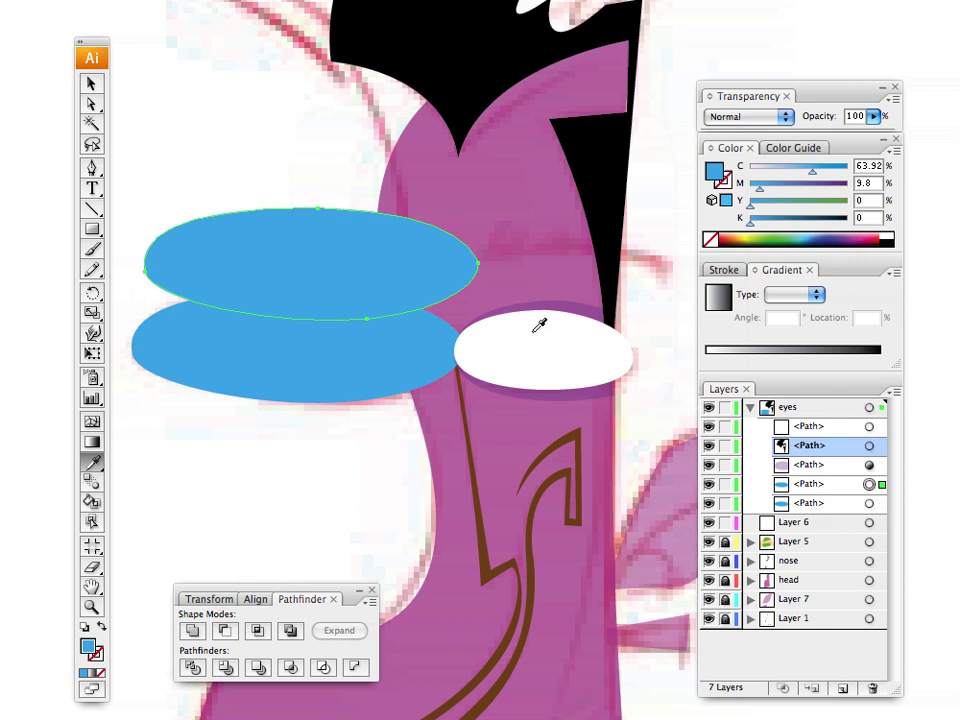
{"action": "left_click", "coordinate": [582, 301]}
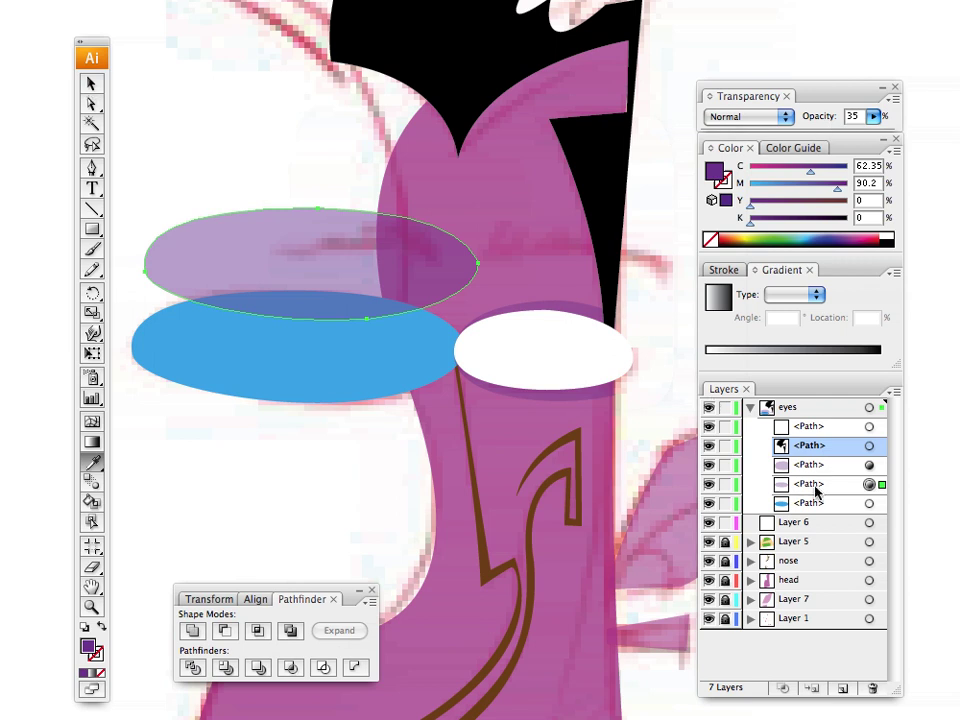
Step: Move the translucent purple copy beneath the blue lens in the eyes layer's stacking order and position it over the lens
{"action": "left_click_drag", "start_coordinate": [815, 487], "coordinate": [810, 513]}
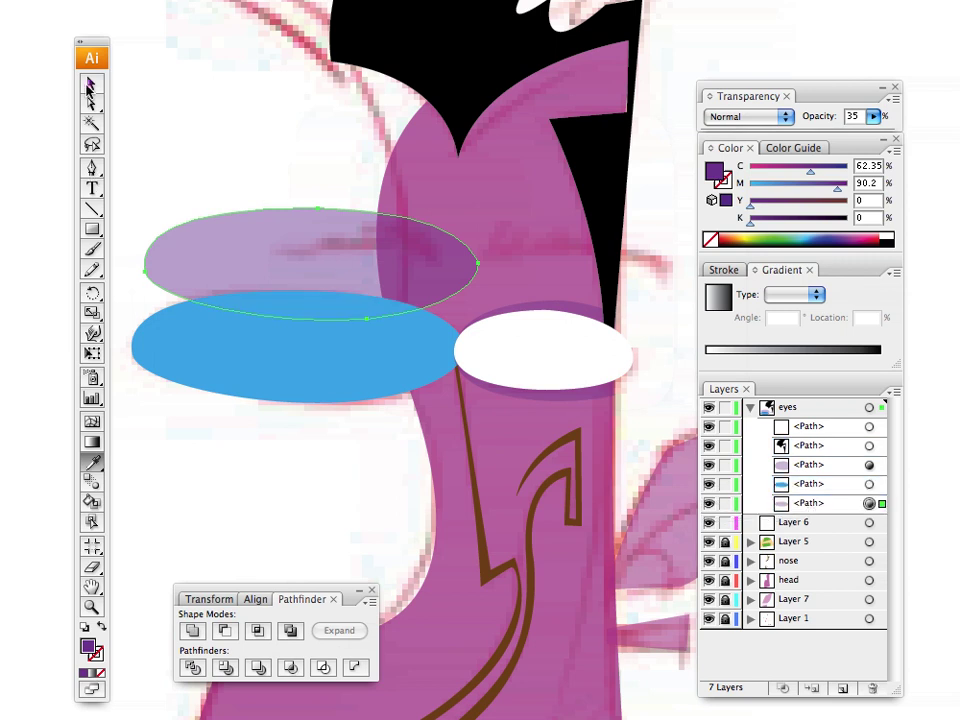
{"action": "left_click", "coordinate": [91, 84]}
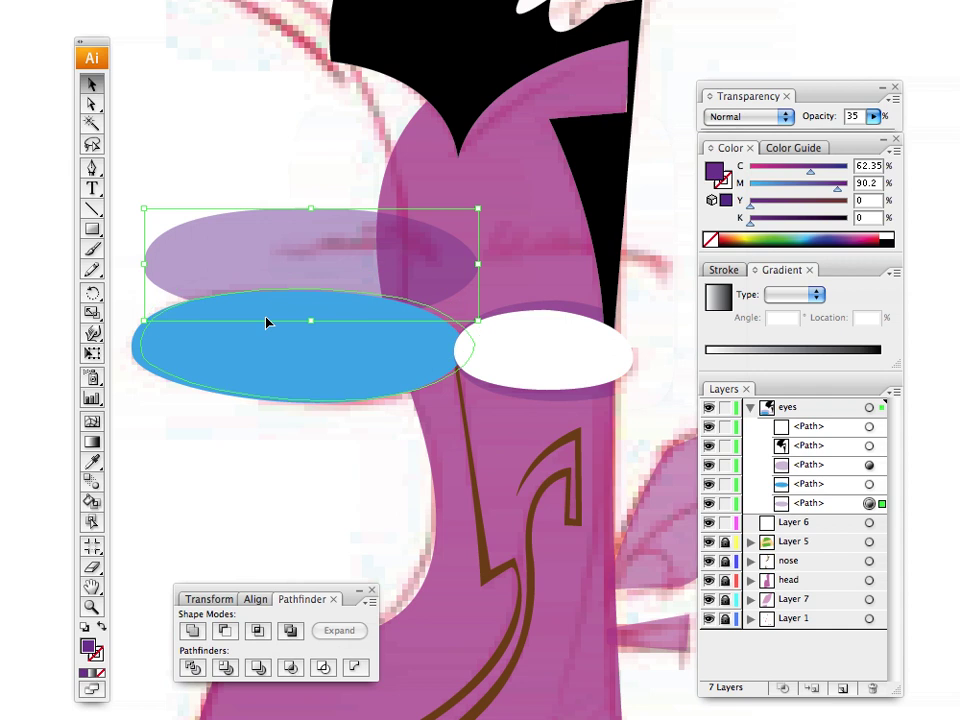
{"action": "left_click_drag", "start_coordinate": [265, 318], "coordinate": [265, 319]}
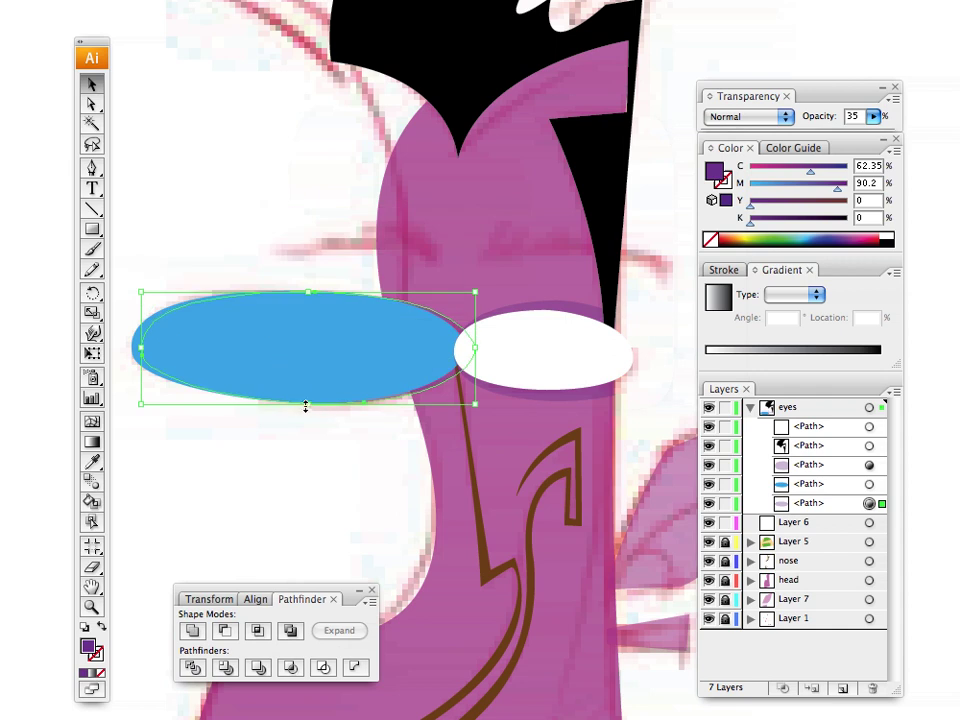
Step: Stretch the translucent purple ellipse vertically and nudge it so a rim extends above and below the blue lens
{"action": "left_click_drag", "start_coordinate": [304, 403], "coordinate": [312, 413]}
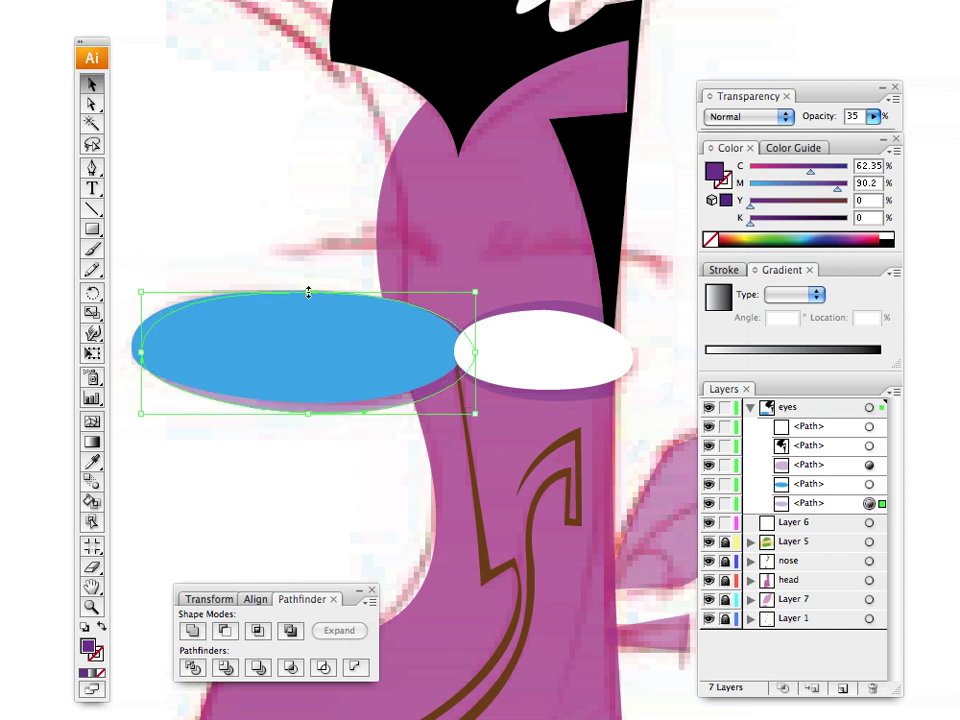
{"action": "left_click_drag", "start_coordinate": [308, 292], "coordinate": [308, 284]}
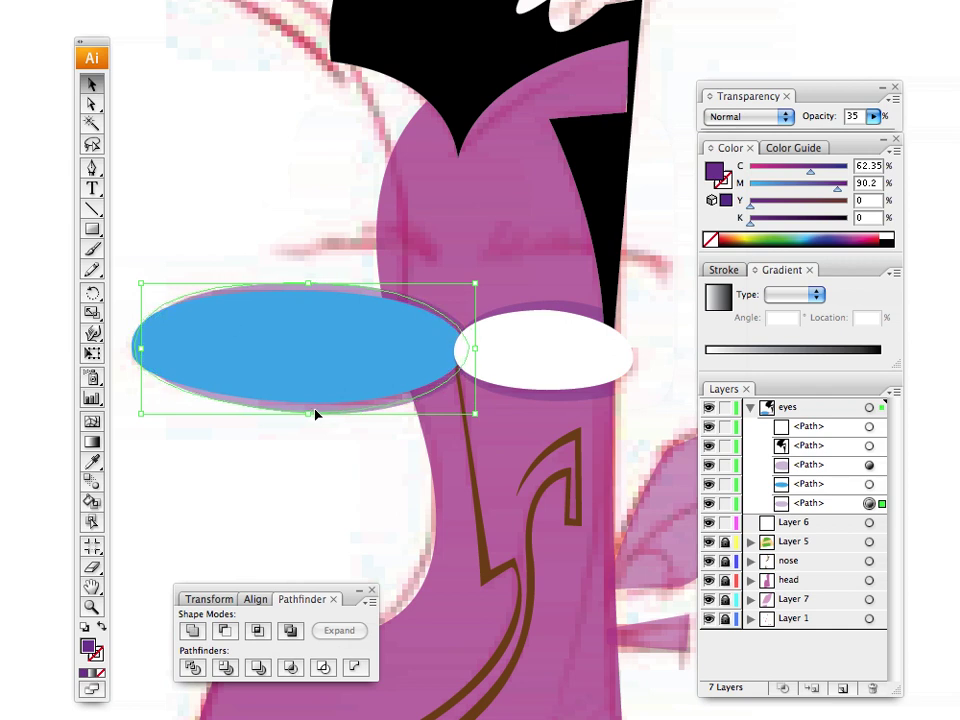
{"action": "left_click_drag", "start_coordinate": [315, 410], "coordinate": [318, 411]}
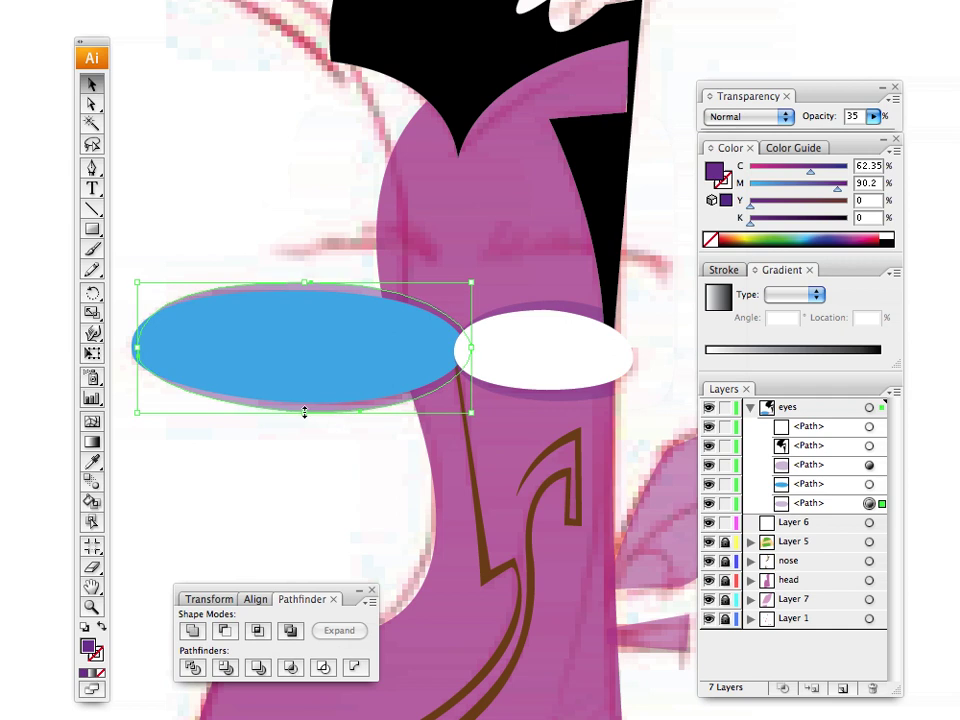
{"action": "left_click_drag", "start_coordinate": [305, 283], "coordinate": [308, 279]}
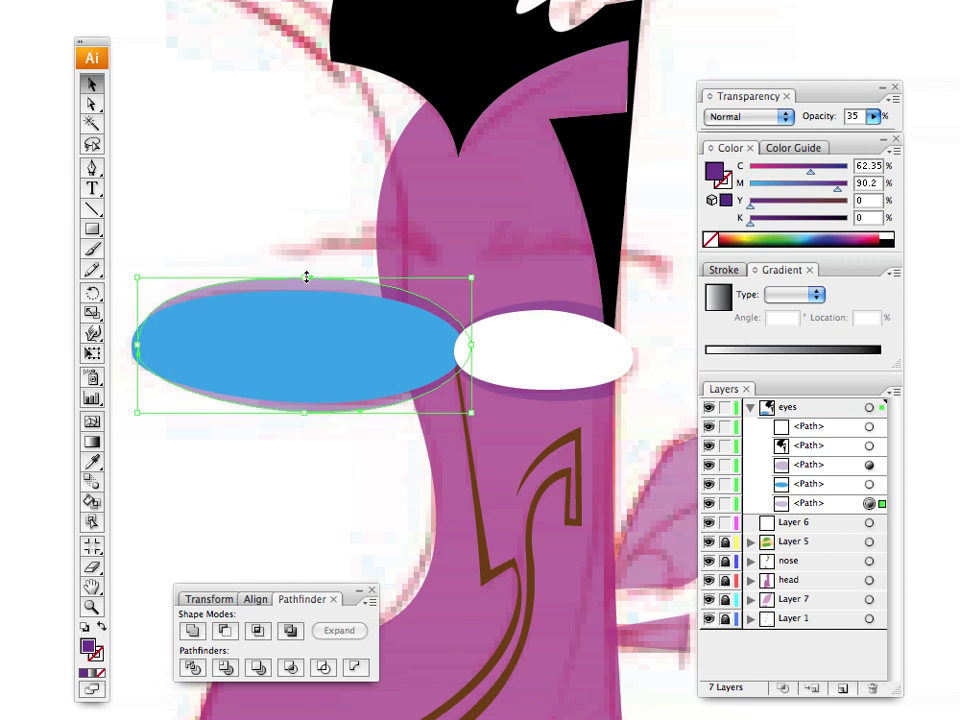
{"action": "left_click_drag", "start_coordinate": [304, 411], "coordinate": [306, 421]}
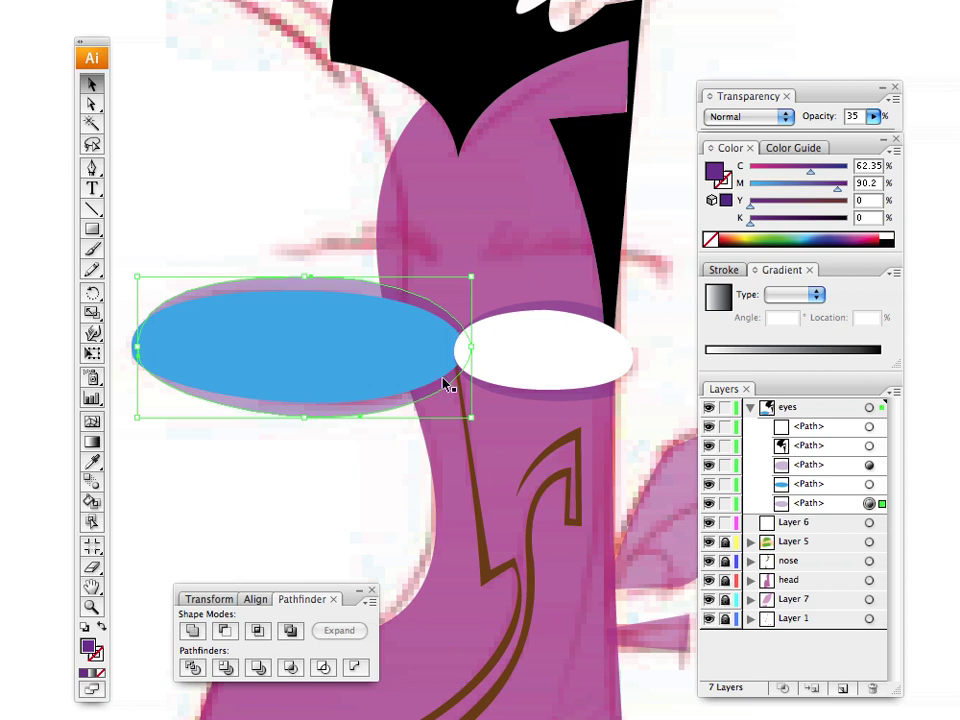
{"action": "left_click", "coordinate": [268, 213]}
Step: Draw a red Pen shape following the head's outline beside the blue lens and covering the eye parts that extend outside the head
{"action": "left_click", "coordinate": [736, 237]}
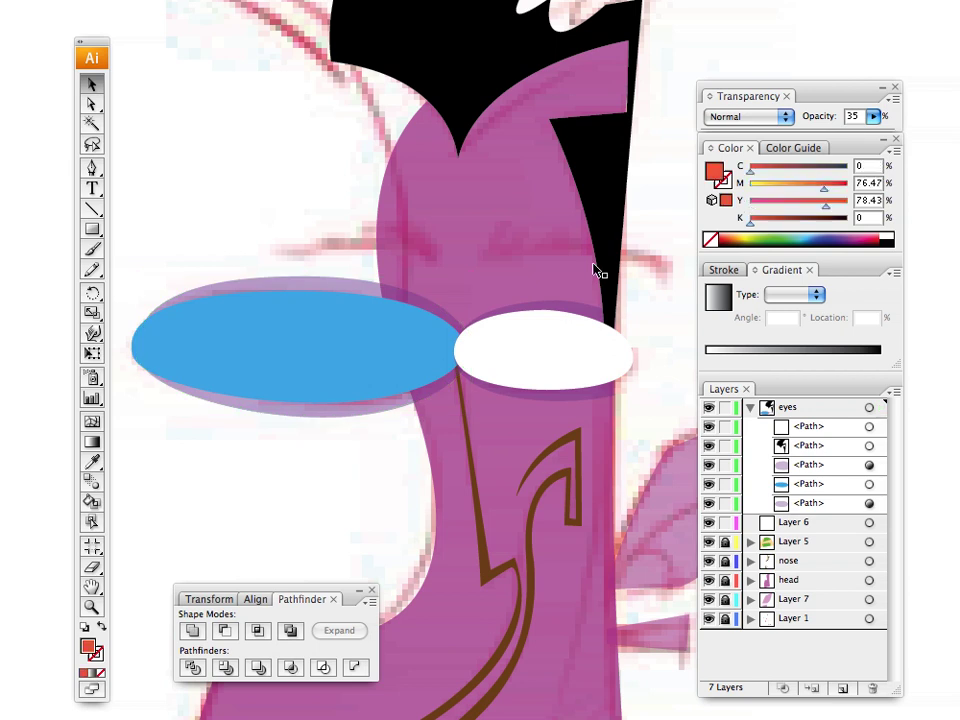
{"action": "left_click", "coordinate": [92, 167]}
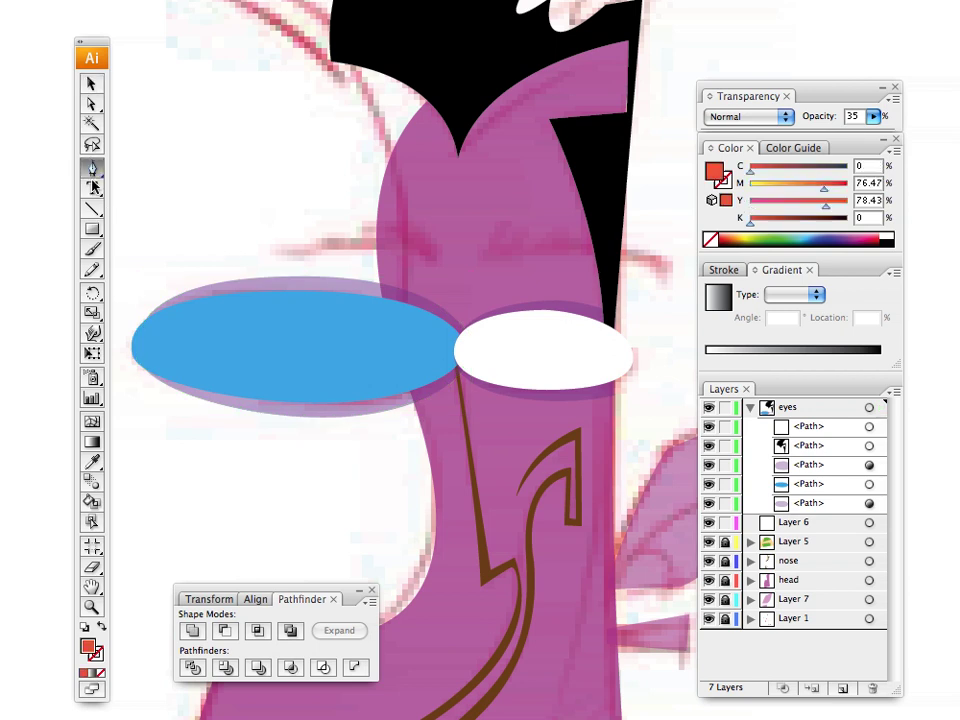
{"action": "left_click", "coordinate": [376, 270]}
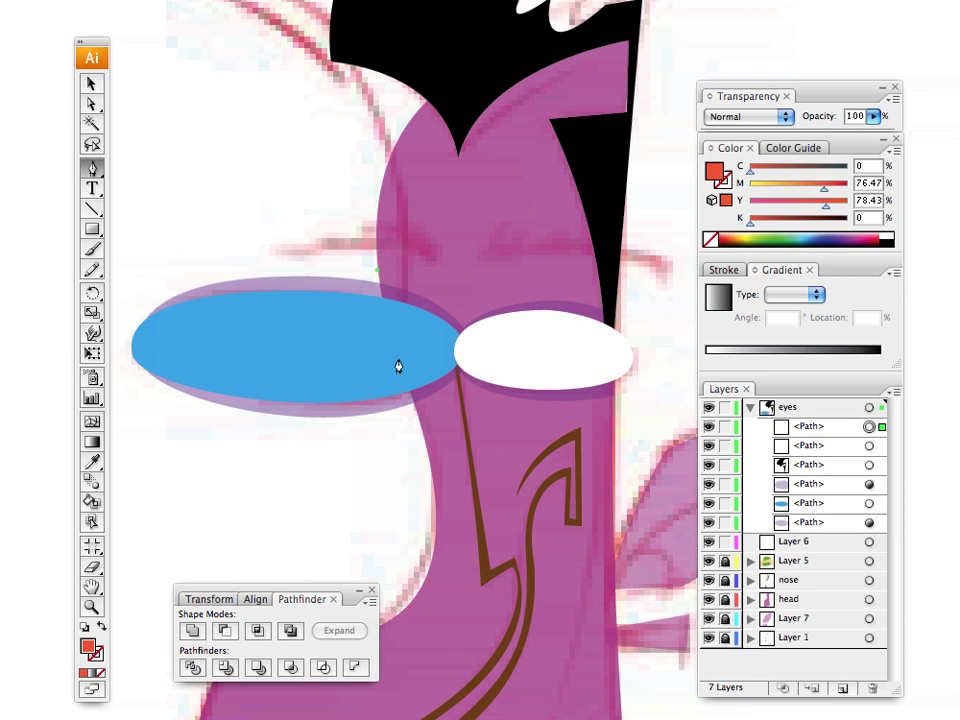
{"action": "left_click", "coordinate": [406, 382]}
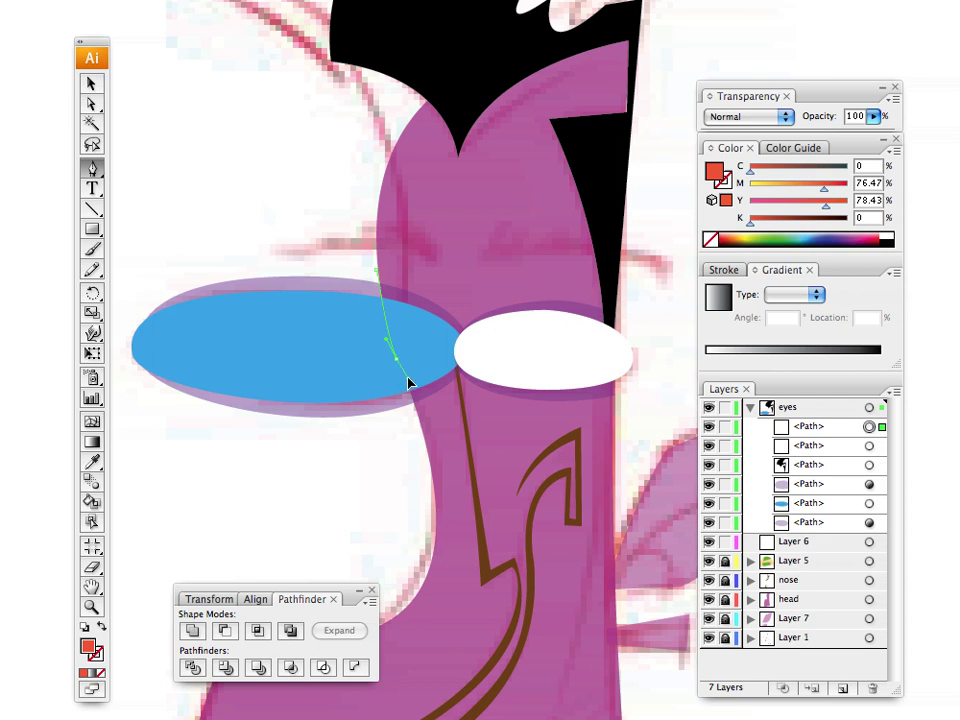
{"action": "left_click", "coordinate": [422, 440]}
{"action": "left_click", "coordinate": [430, 462]}
{"action": "left_click", "coordinate": [423, 435]}
{"action": "left_click", "coordinate": [246, 487]}
{"action": "left_click_drag", "start_coordinate": [172, 440], "coordinate": [323, 453]}
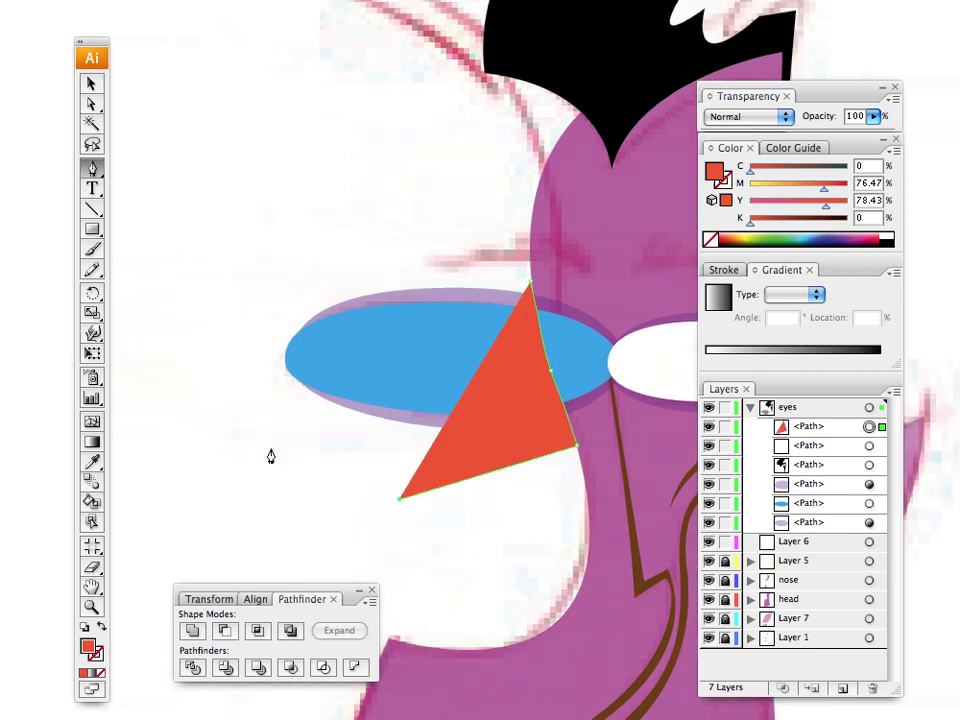
{"action": "left_click", "coordinate": [220, 378]}
{"action": "left_click", "coordinate": [262, 257]}
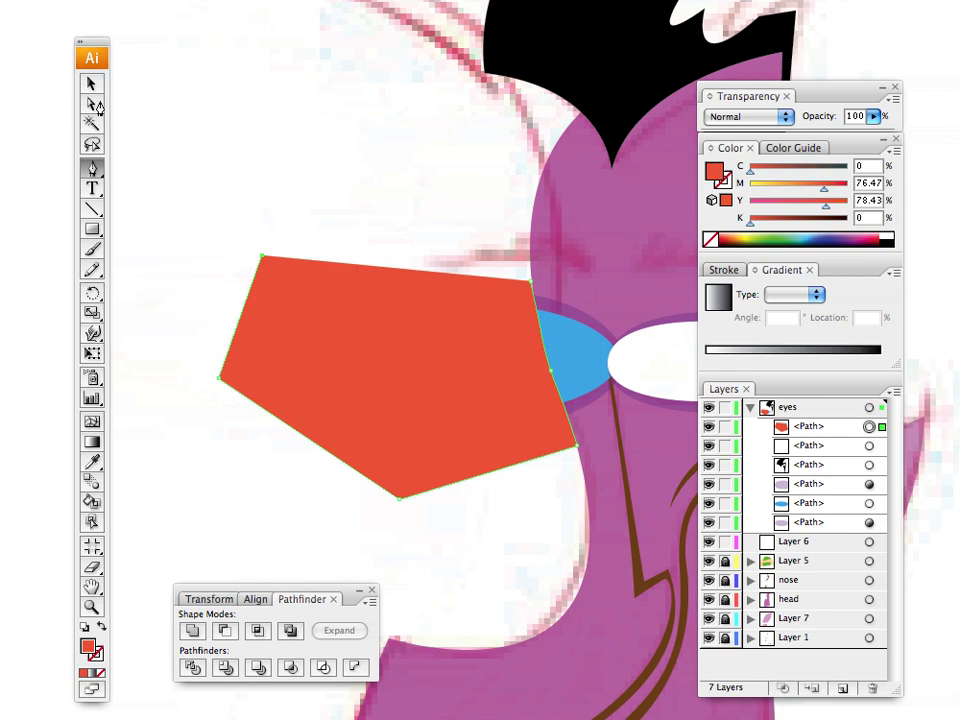
{"action": "left_click", "coordinate": [91, 84]}
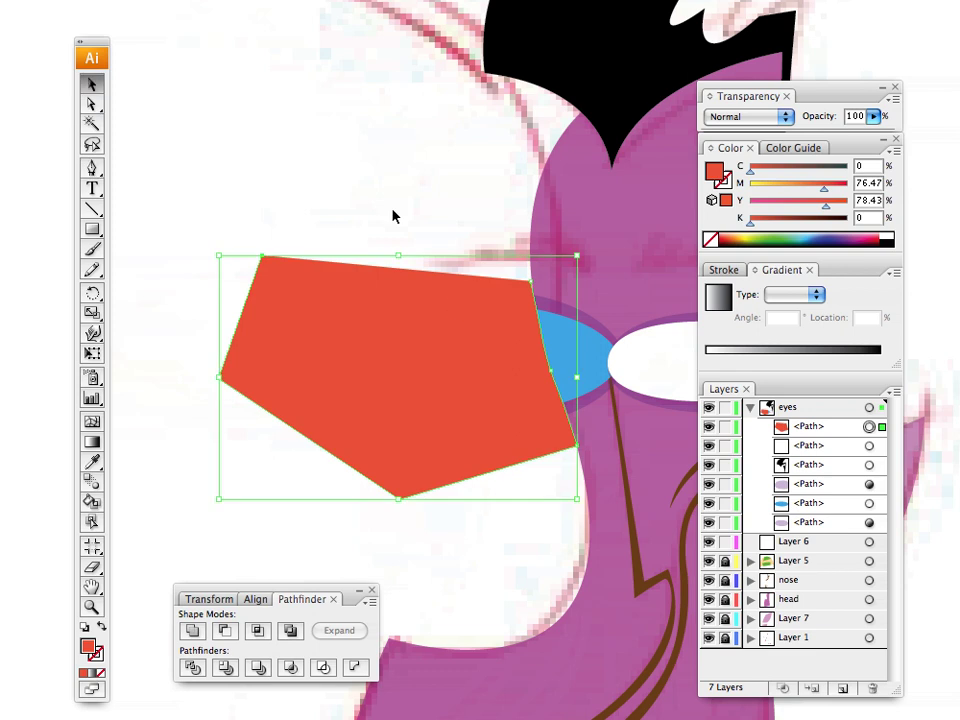
{"action": "left_click", "coordinate": [419, 250]}
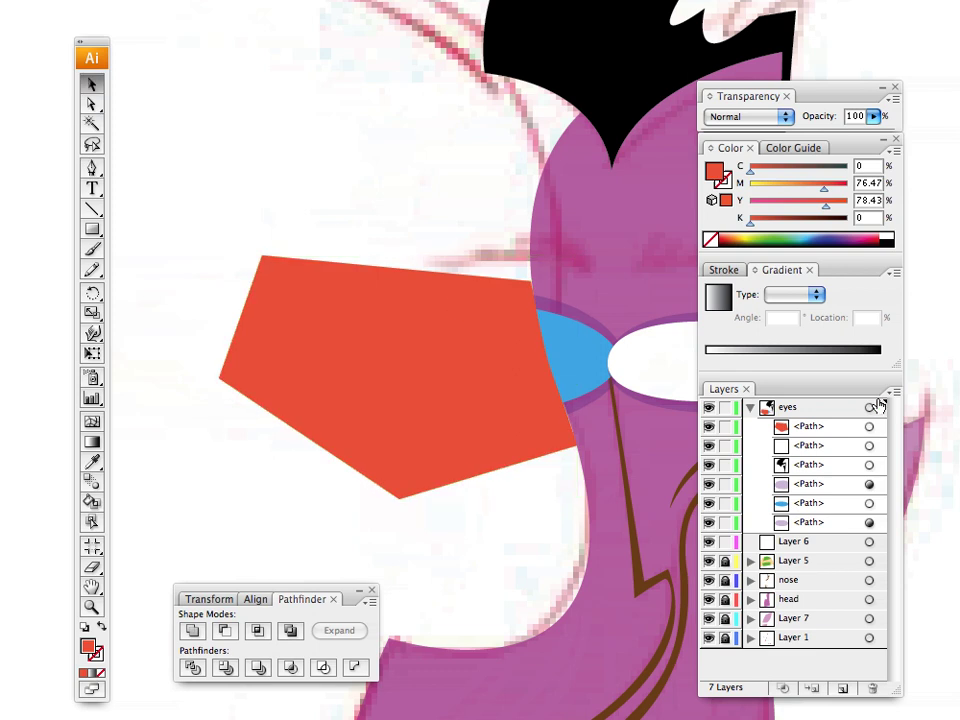
Step: Move the red shape in the eyes layer to directly above the blue lens
{"action": "left_click", "coordinate": [869, 426]}
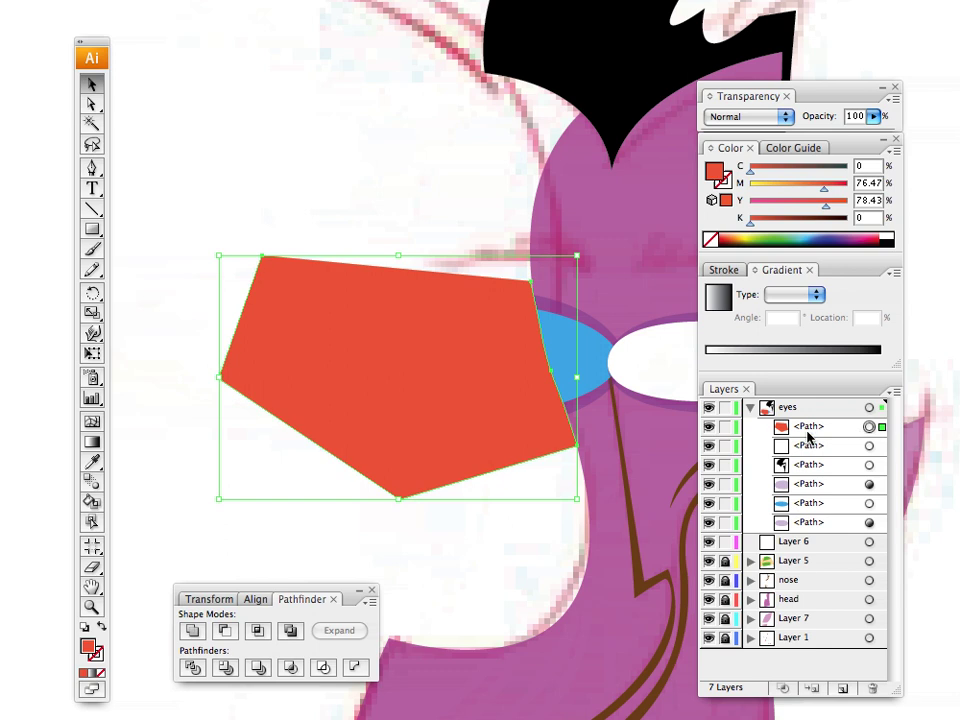
{"action": "left_click_drag", "start_coordinate": [800, 428], "coordinate": [835, 509]}
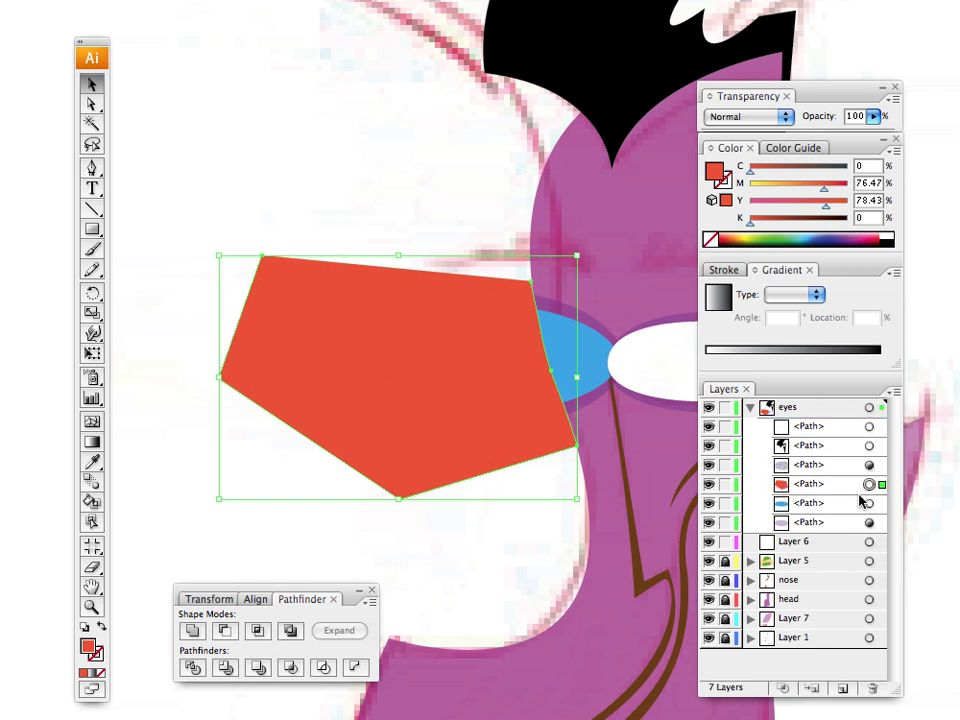
{"action": "left_click", "coordinate": [869, 503], "text": "shift"}
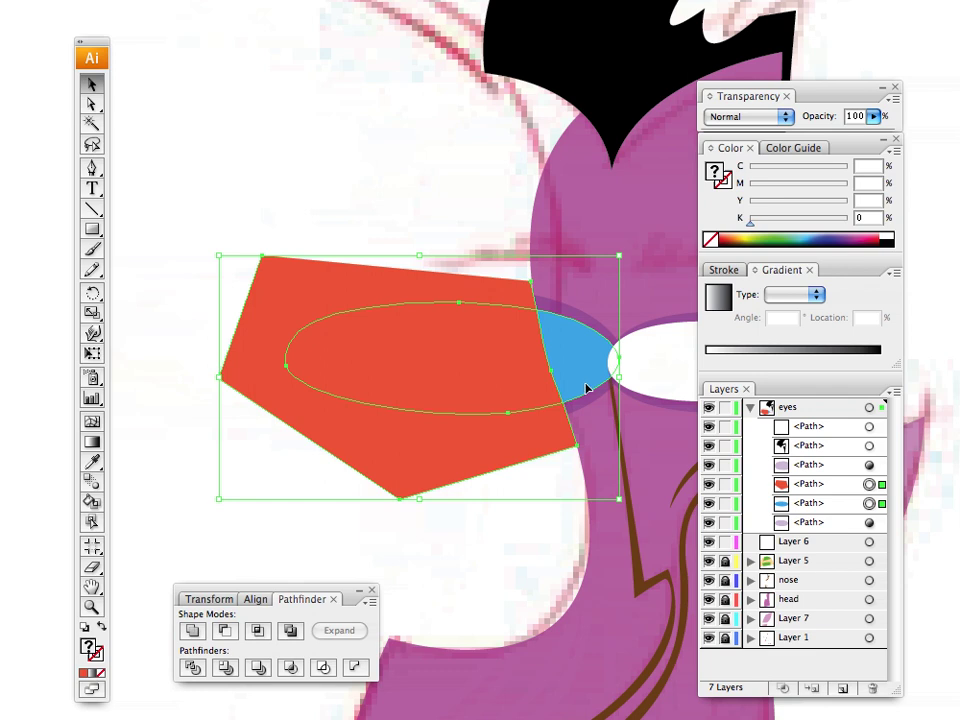
{"action": "left_click", "coordinate": [414, 234]}
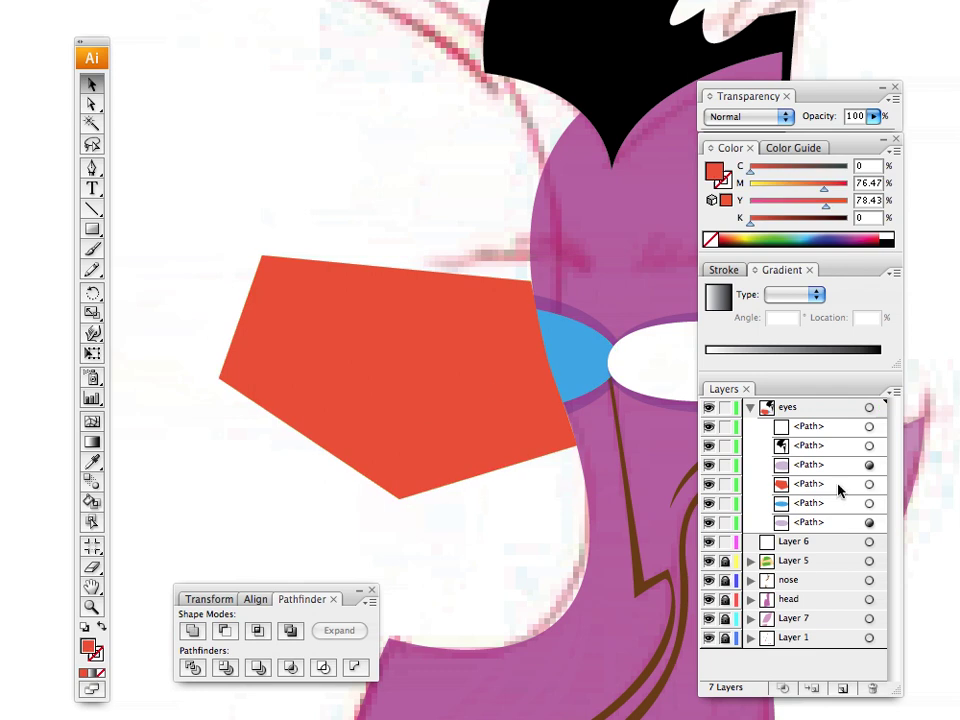
{"action": "left_click", "coordinate": [495, 390]}
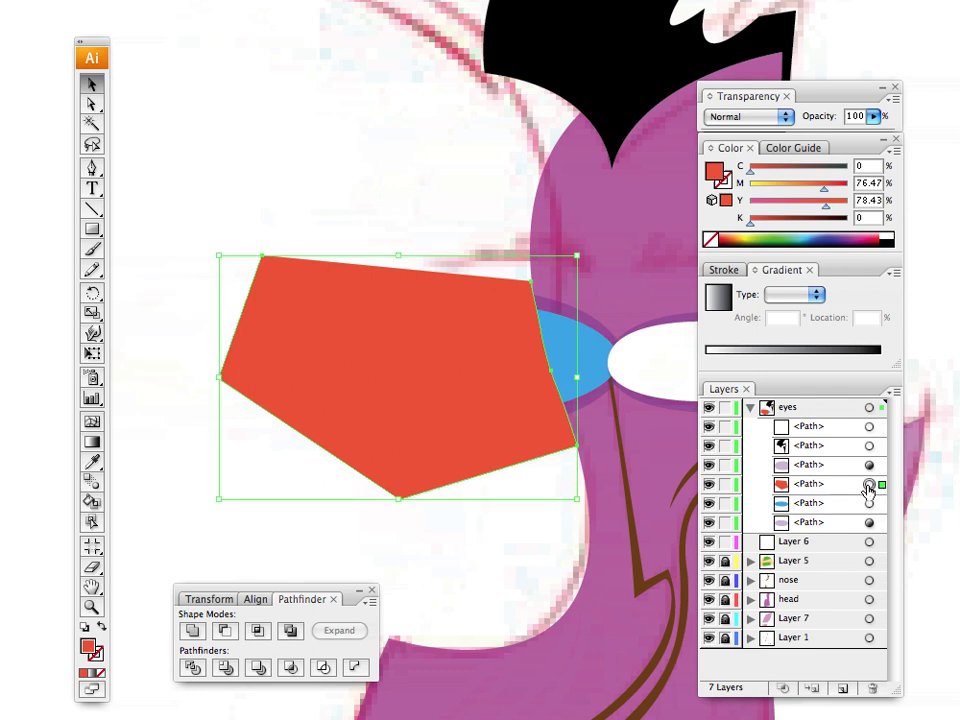
Step: Try subtracting the red shape from the blue lens, undo the cut, and return the red shape to directly above the lens
{"action": "left_click_drag", "start_coordinate": [816, 489], "coordinate": [811, 457]}
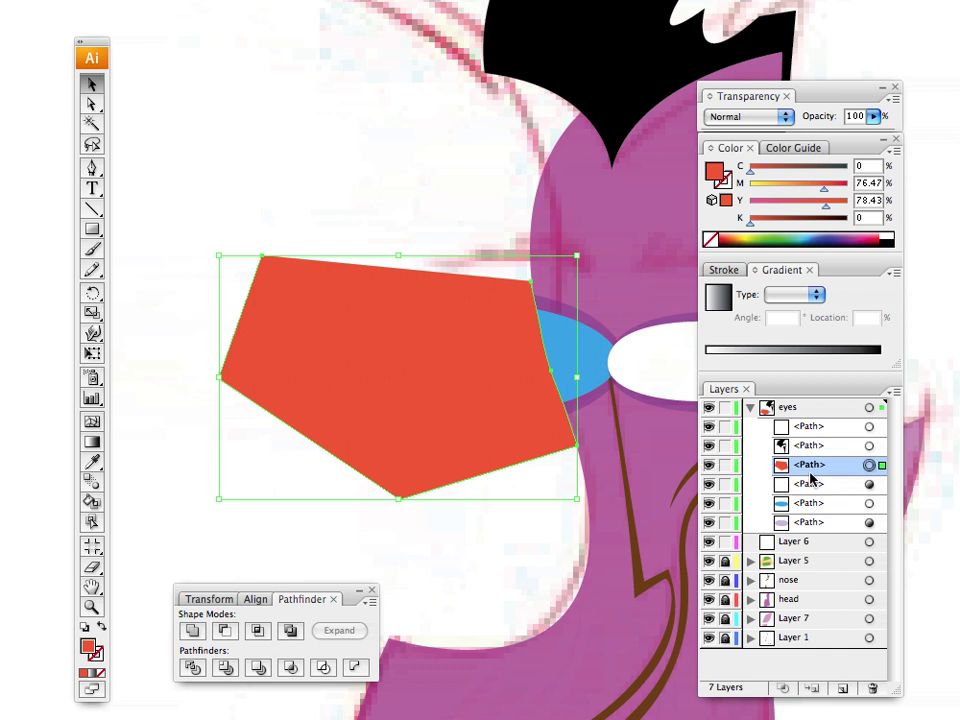
{"action": "left_click", "coordinate": [868, 505]}
{"action": "left_click", "coordinate": [868, 465], "text": "shift"}
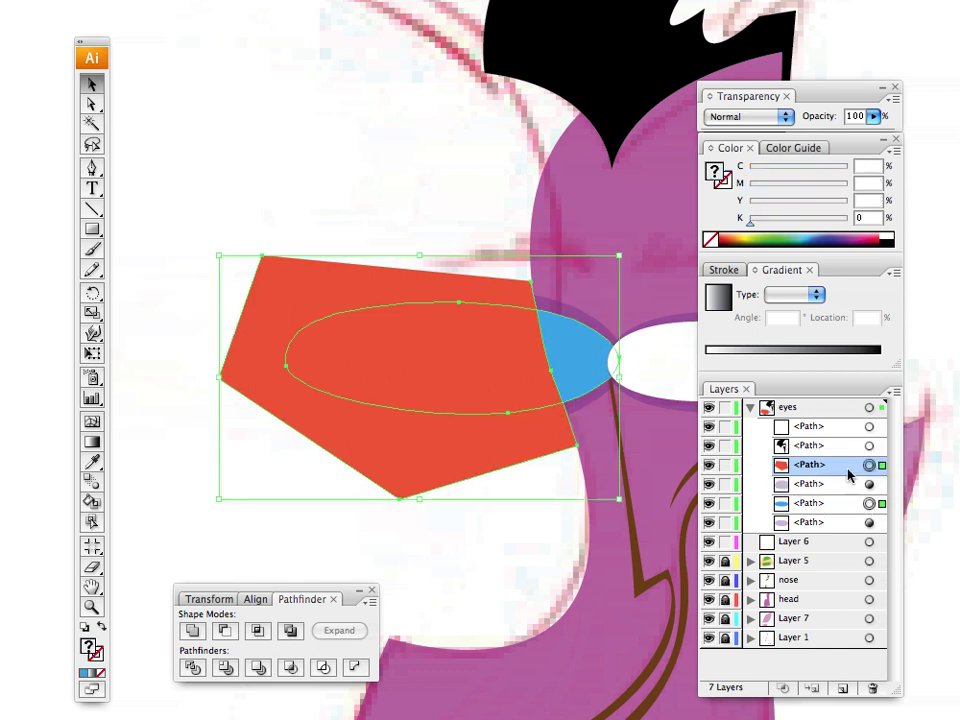
{"action": "left_click", "coordinate": [224, 630]}
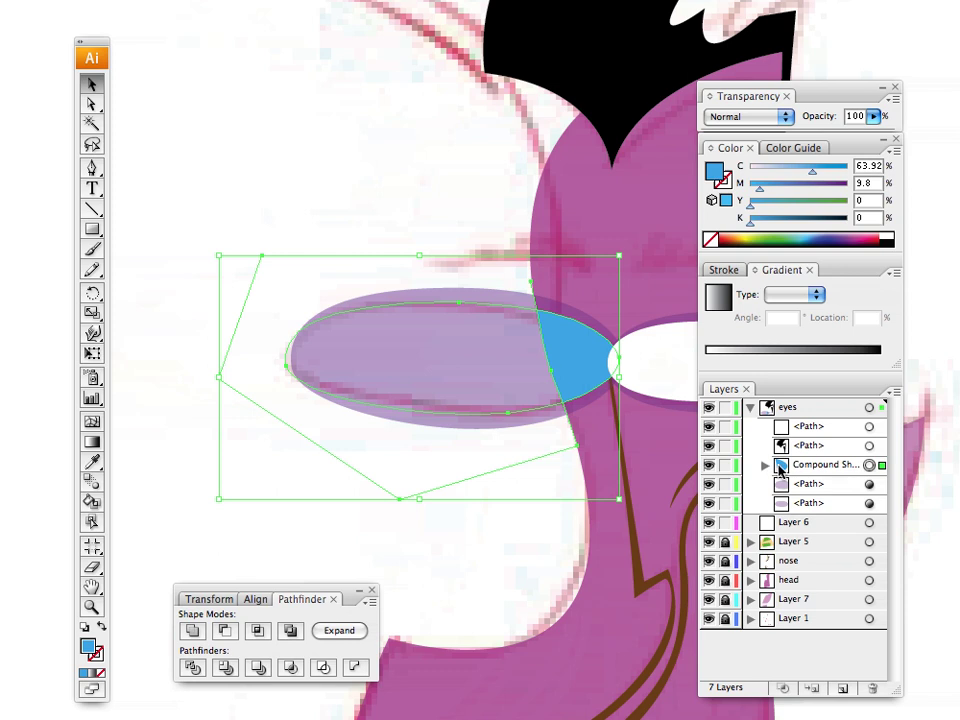
{"action": "key", "text": "ctrl+z"}
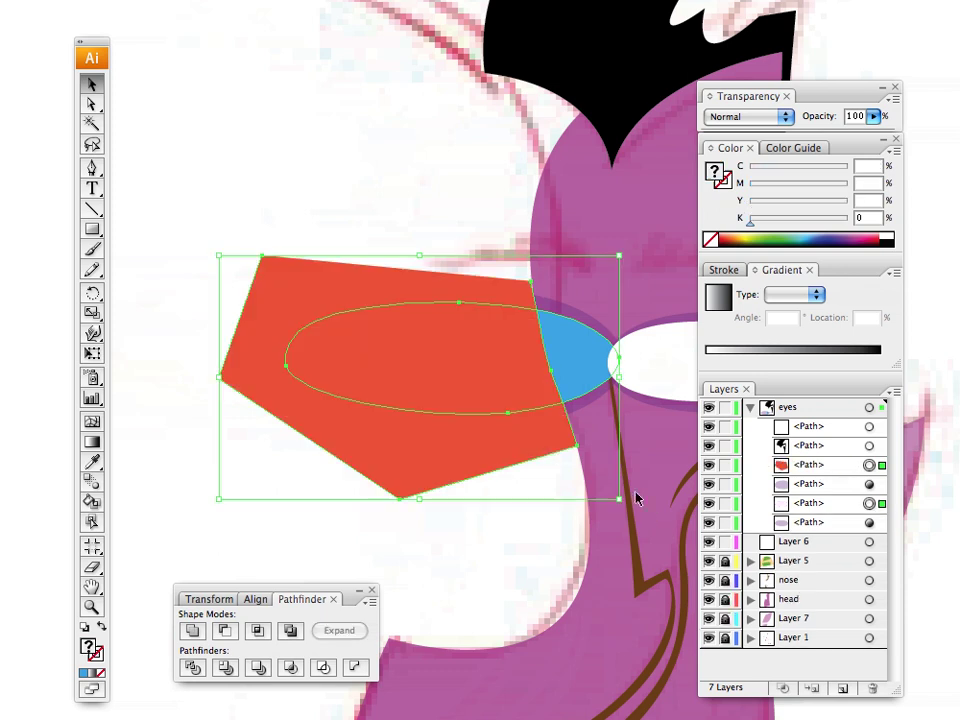
{"action": "left_click_drag", "start_coordinate": [806, 466], "coordinate": [829, 497]}
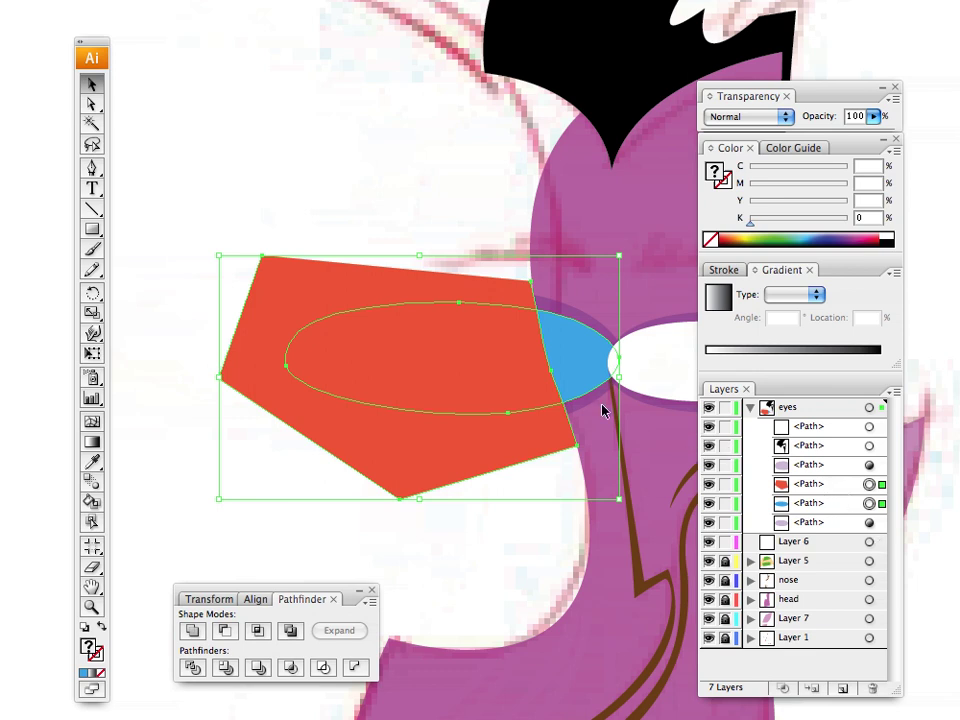
Step: Move the red shape beneath the blue lens, subtract it from the purple rim below, and expand the result
{"action": "left_click_drag", "start_coordinate": [810, 490], "coordinate": [811, 522]}
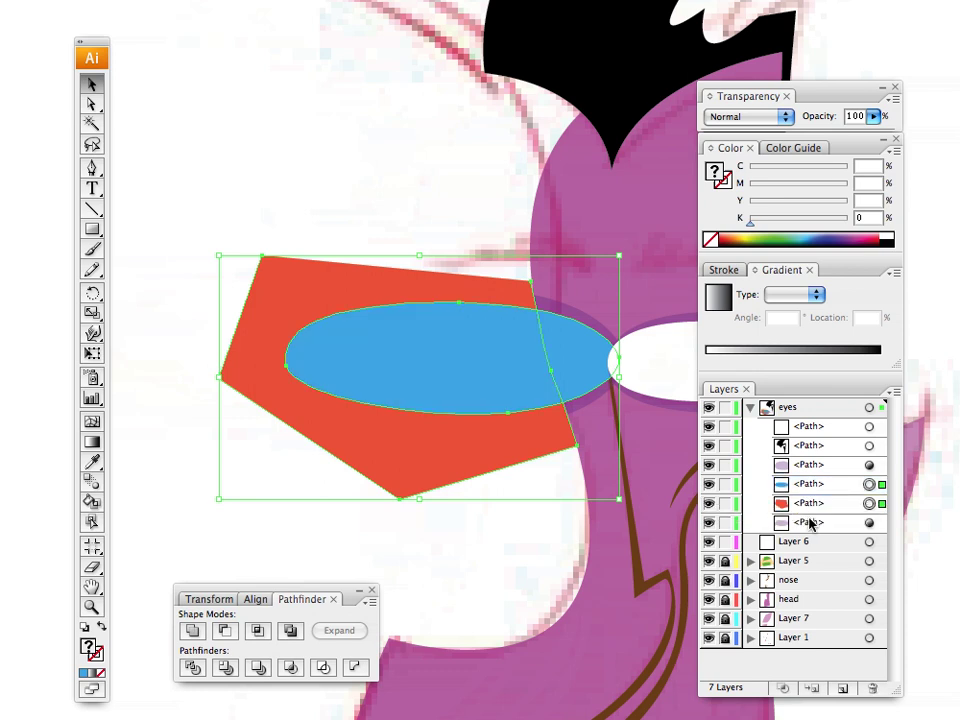
{"action": "left_click", "coordinate": [869, 503]}
{"action": "left_click", "coordinate": [869, 522], "text": "shift"}
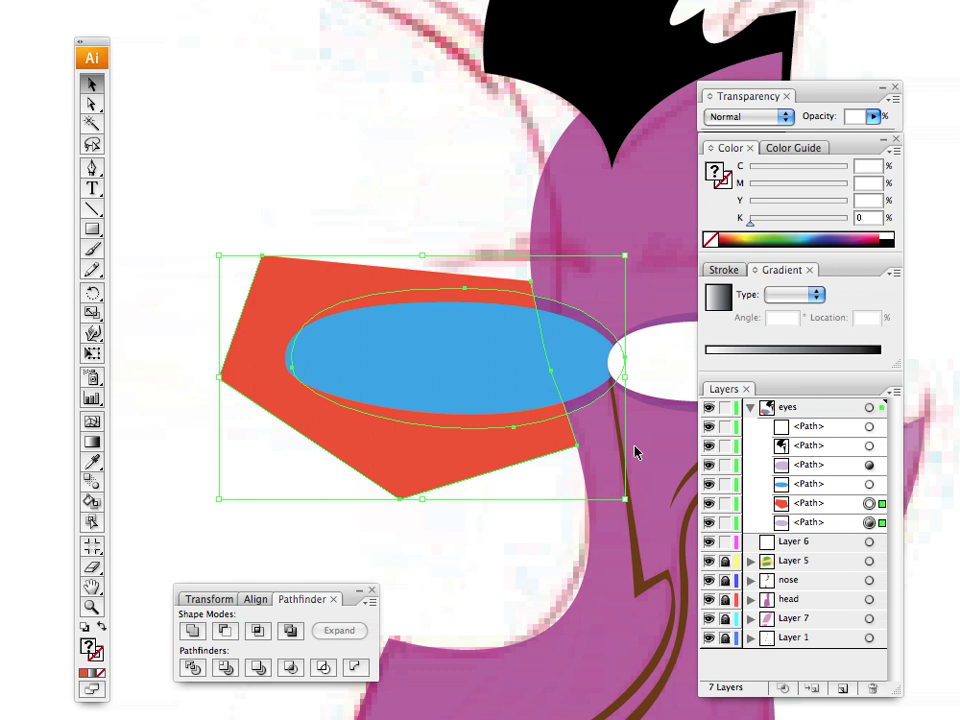
{"action": "left_click", "coordinate": [800, 521]}
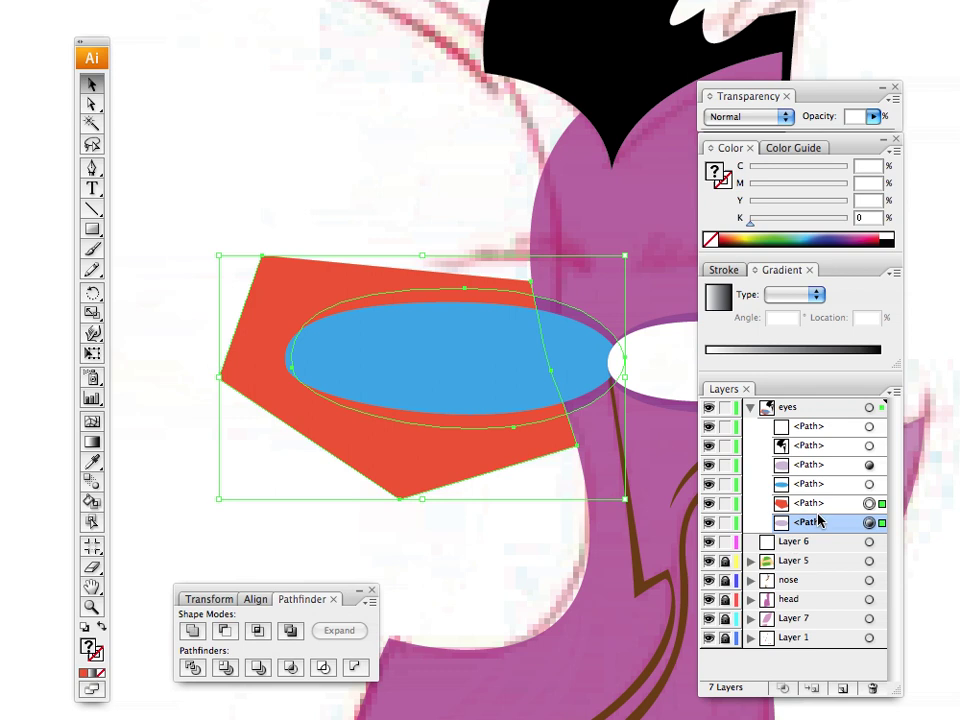
{"action": "left_click", "coordinate": [225, 630]}
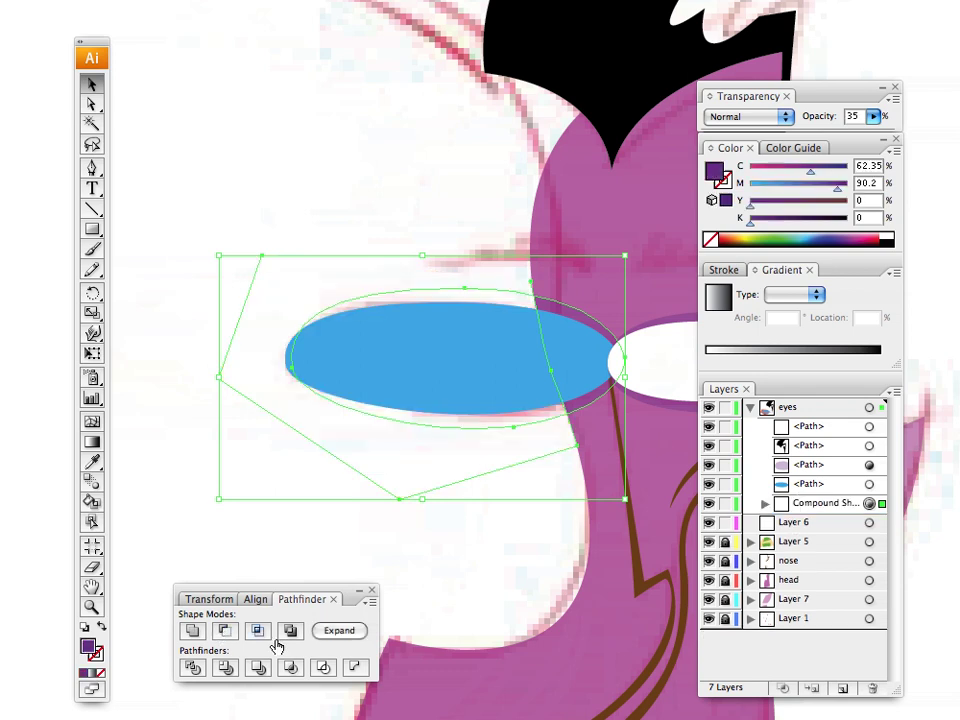
{"action": "left_click", "coordinate": [339, 630]}
{"action": "left_click", "coordinate": [502, 429]}
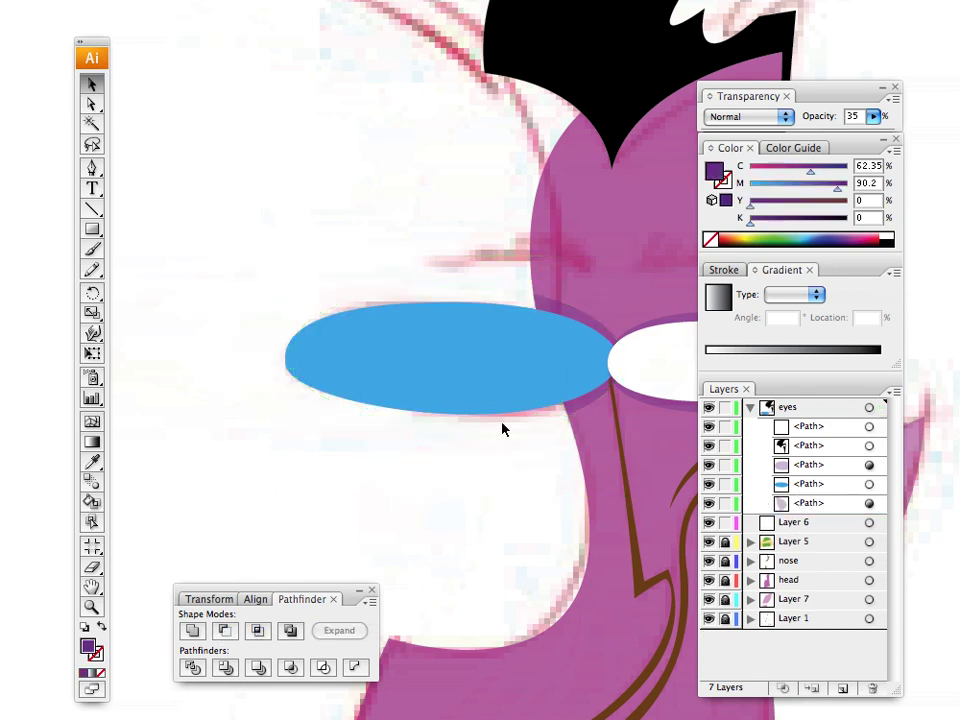
Step: Recolour the blue lens's fill white
{"action": "left_click", "coordinate": [540, 349]}
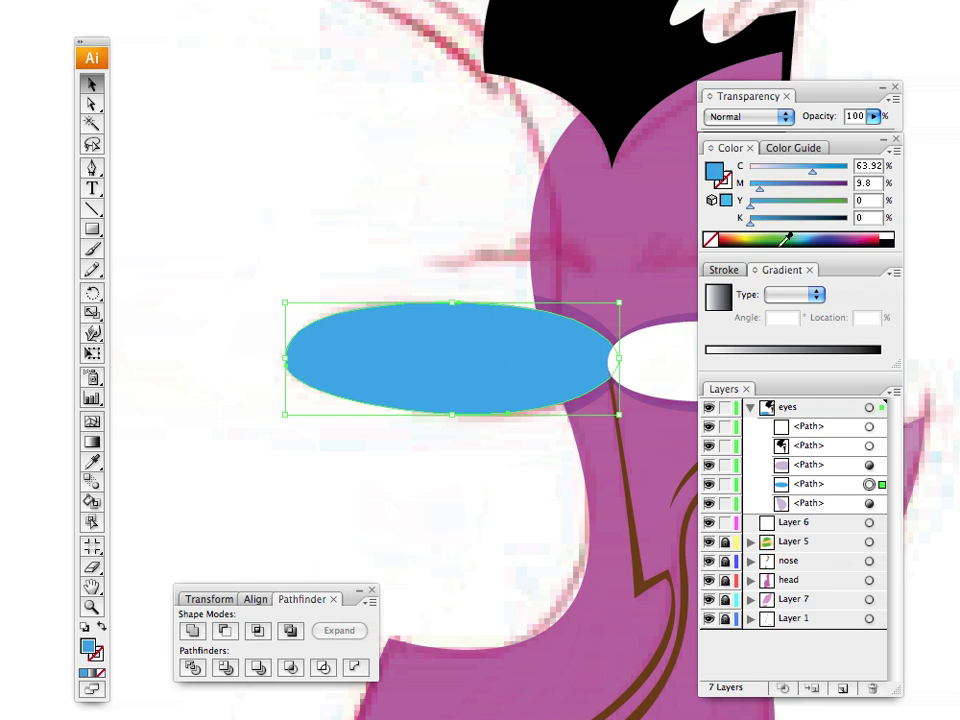
{"action": "left_click", "coordinate": [889, 237]}
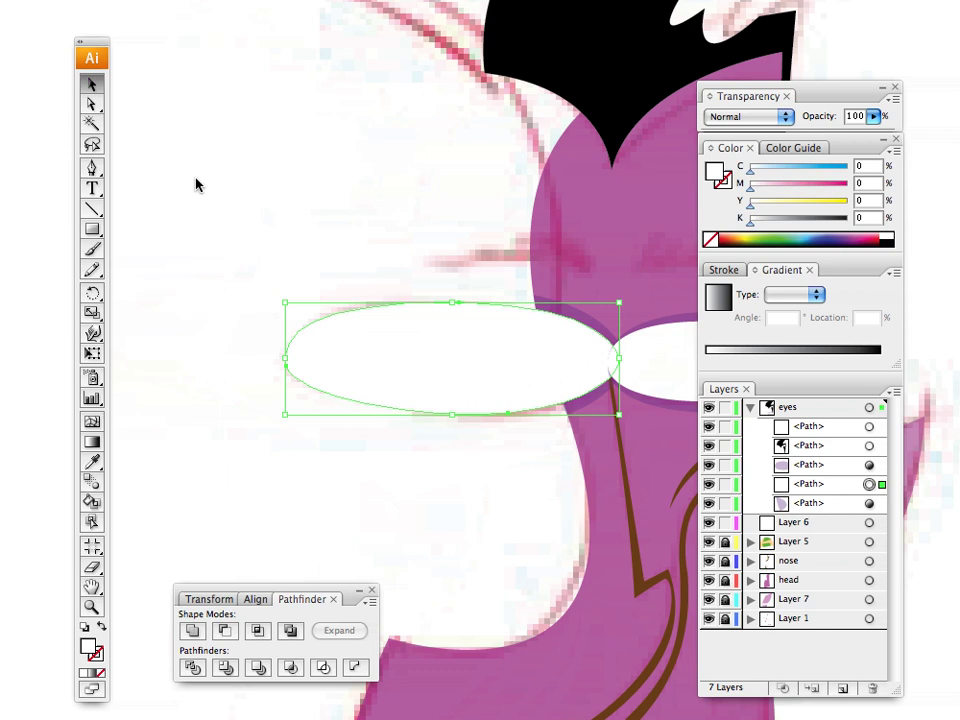
{"action": "left_click", "coordinate": [195, 178]}
{"action": "left_click_drag", "start_coordinate": [485, 282], "coordinate": [409, 309]}
{"action": "left_click_drag", "start_coordinate": [485, 240], "coordinate": [454, 245]}
{"action": "scroll", "coordinate": [453, 245], "scroll_direction": "down", "scroll_amount": 10}
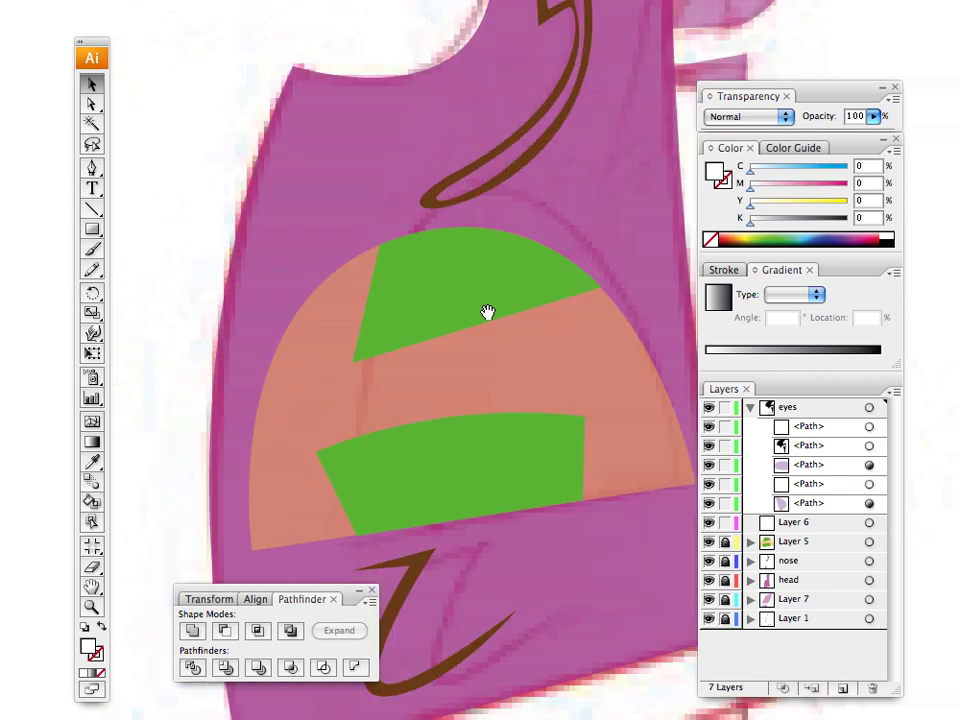
{"action": "left_click_drag", "start_coordinate": [470, 329], "coordinate": [470, 291]}
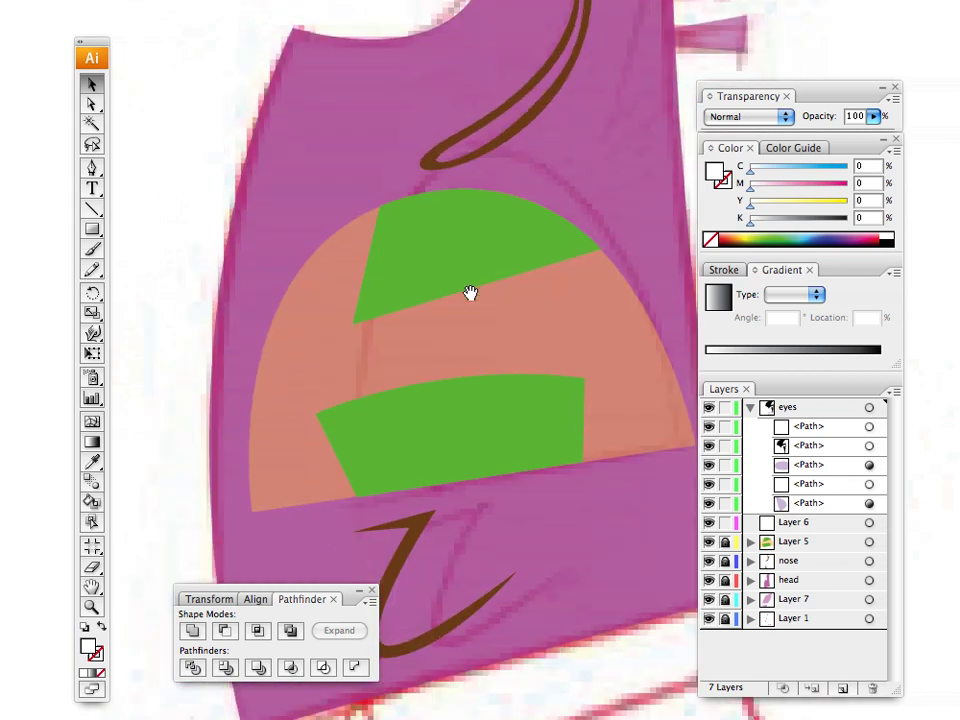
Step: Review the whole figure, then examine the collar and torso area of the sketch up close
{"action": "left_click", "coordinate": [542, 290], "text": "alt+super"}
{"action": "left_click", "coordinate": [542, 290], "text": "alt+super"}
{"action": "key", "text": "super+minus"}
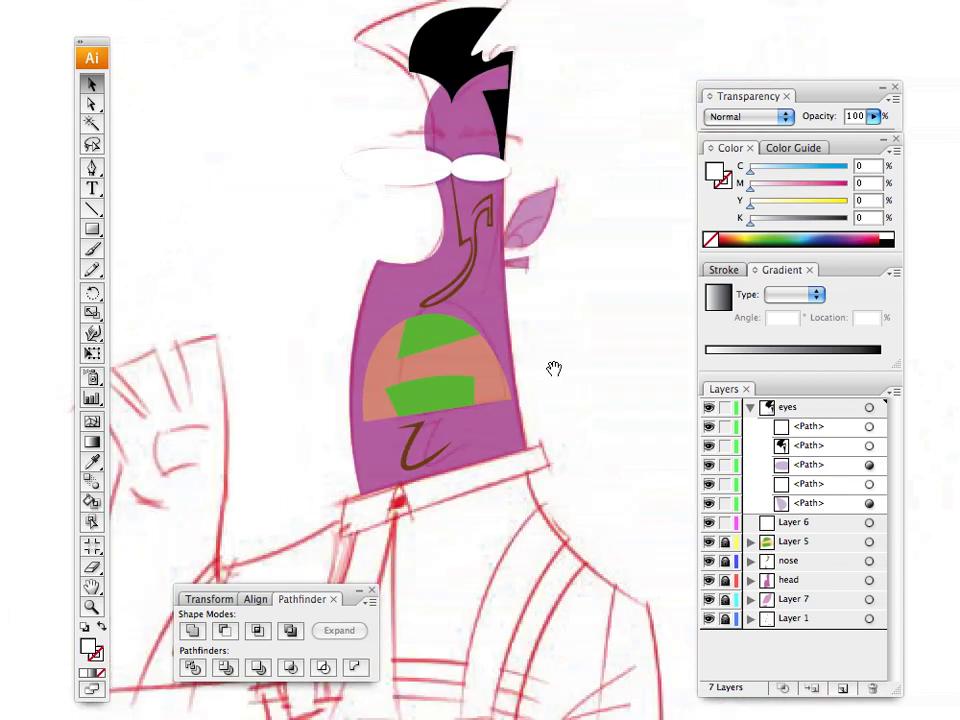
{"action": "left_click_drag", "start_coordinate": [553, 369], "coordinate": [607, 453]}
{"action": "left_click_drag", "start_coordinate": [484, 368], "coordinate": [496, 270]}
{"action": "scroll", "coordinate": [476, 339], "scroll_direction": "down", "scroll_amount": 3}
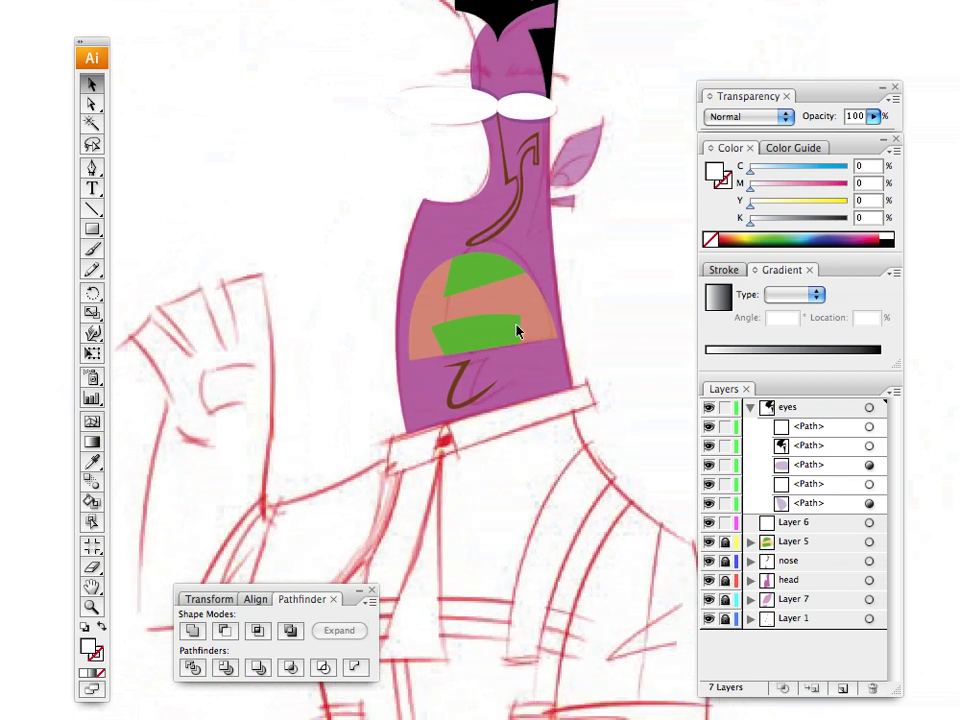
{"action": "key", "text": "ctrl+minus"}
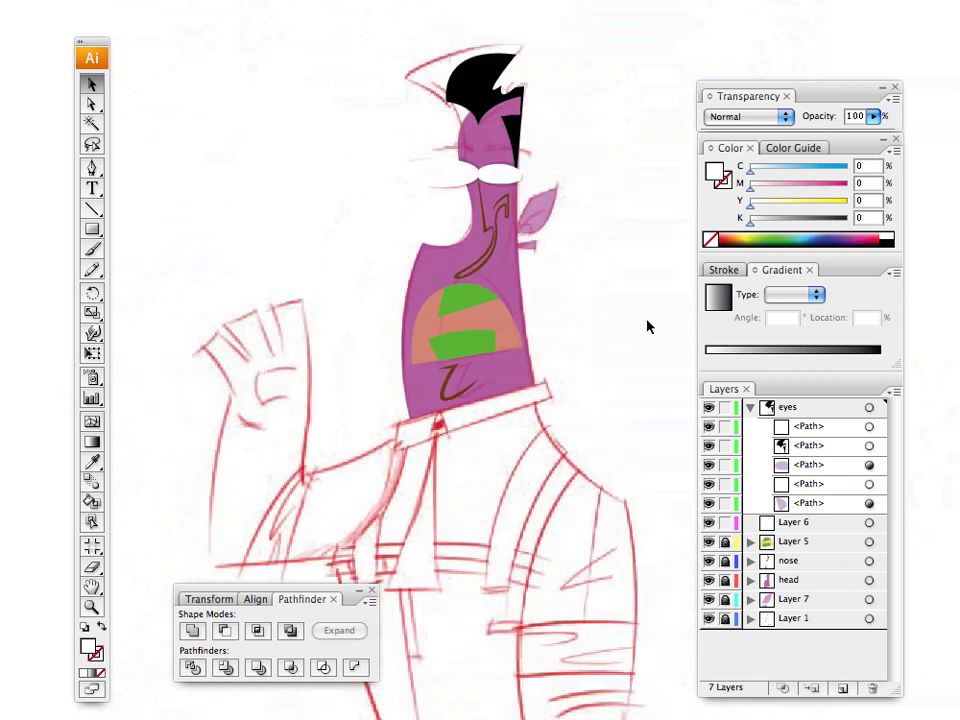
{"action": "left_click_drag", "start_coordinate": [470, 331], "coordinate": [482, 272]}
{"action": "left_click_drag", "start_coordinate": [456, 355], "coordinate": [464, 365]}
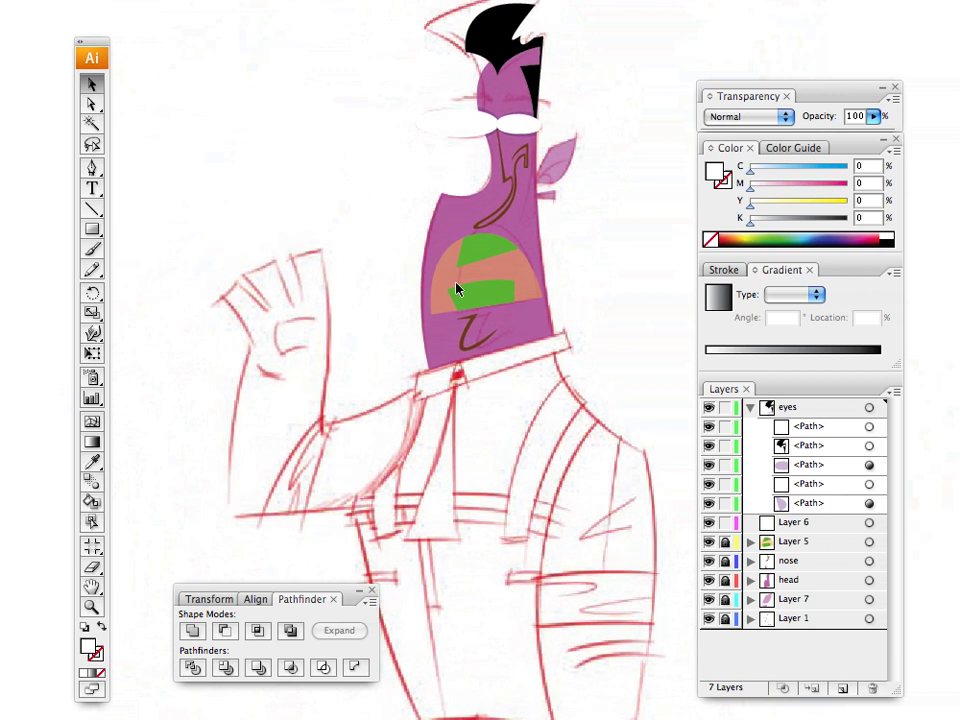
{"action": "mouse_move", "coordinate": [494, 353]}
{"action": "left_mouse_down"}
{"action": "mouse_move", "coordinate": [482, 317]}
{"action": "mouse_move", "coordinate": [500, 363]}
{"action": "left_mouse_up"}
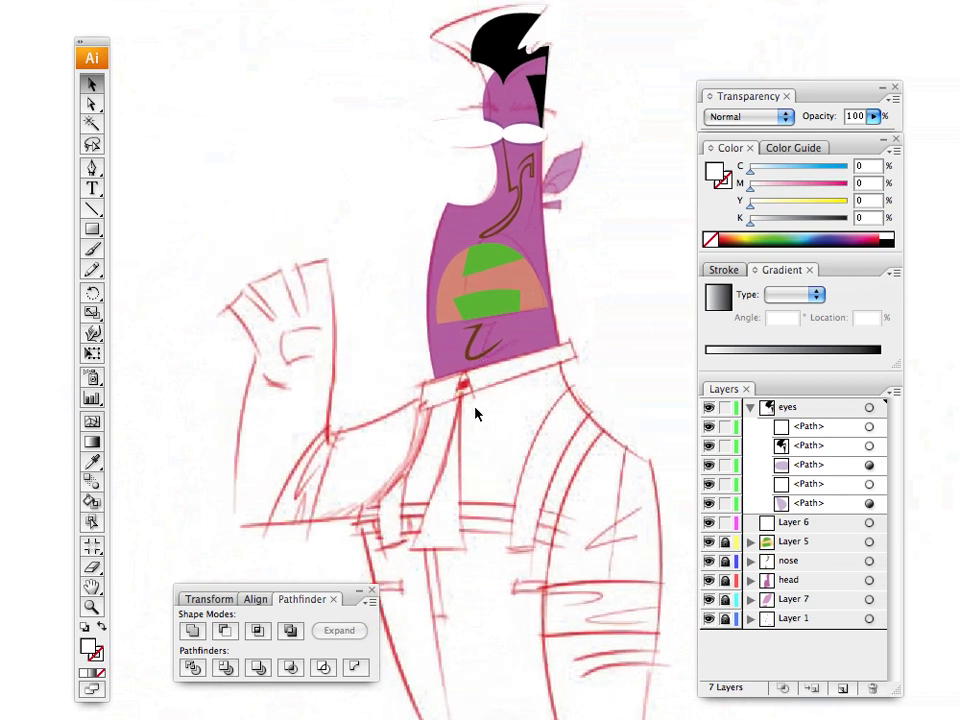
{"action": "left_click_drag", "start_coordinate": [469, 454], "coordinate": [424, 388]}
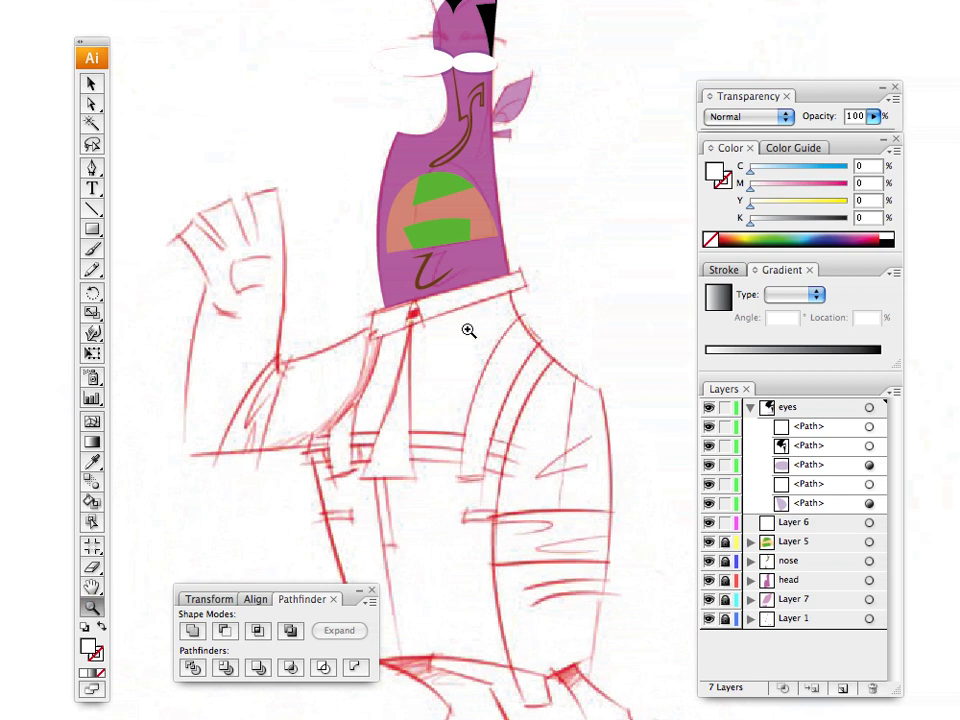
{"action": "left_click", "coordinate": [470, 435]}
{"action": "left_click", "coordinate": [373, 417]}
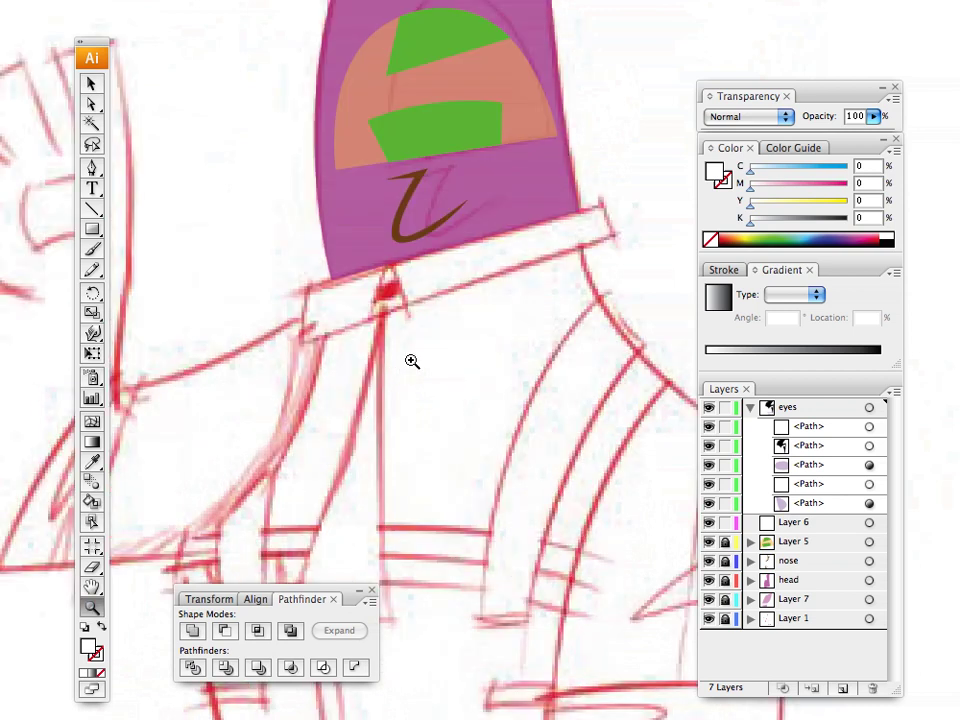
{"action": "left_click", "coordinate": [411, 360]}
Step: Collapse the eyes layer, move the empty Layer 6 above it, and lock the eyes layer
{"action": "left_click", "coordinate": [750, 407]}
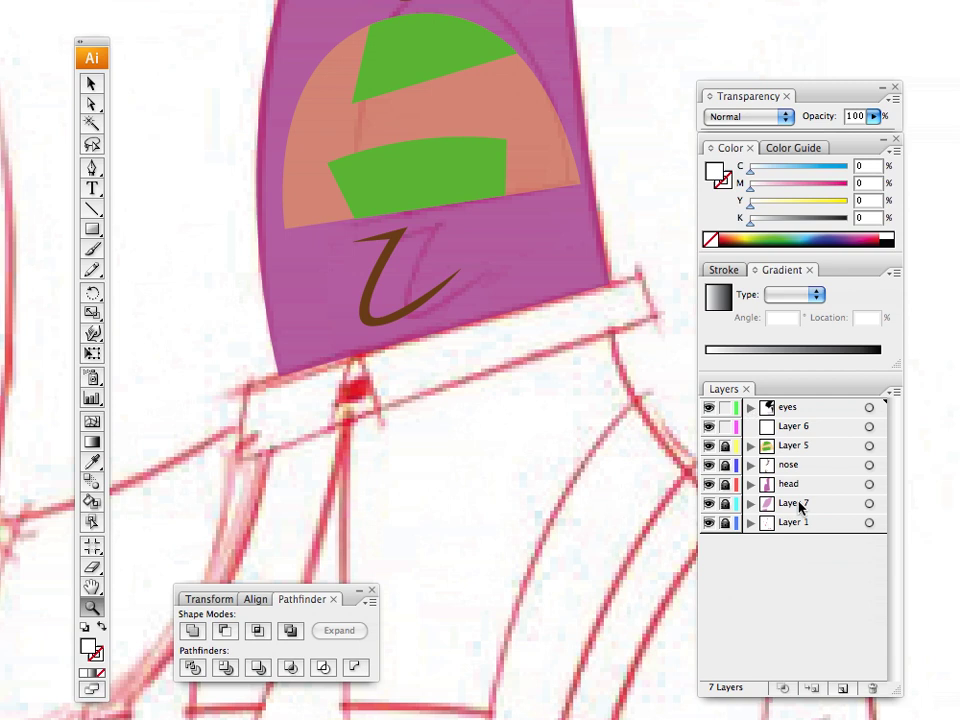
{"action": "left_click", "coordinate": [868, 427]}
{"action": "left_click", "coordinate": [775, 427]}
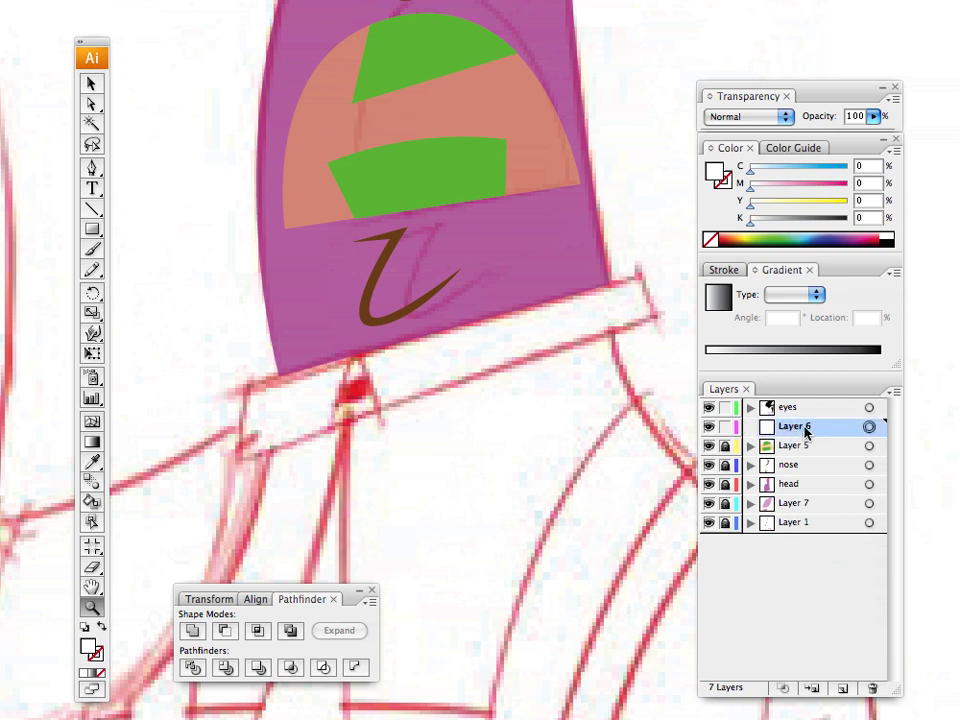
{"action": "left_click_drag", "start_coordinate": [800, 432], "coordinate": [790, 400]}
{"action": "left_click", "coordinate": [725, 426]}
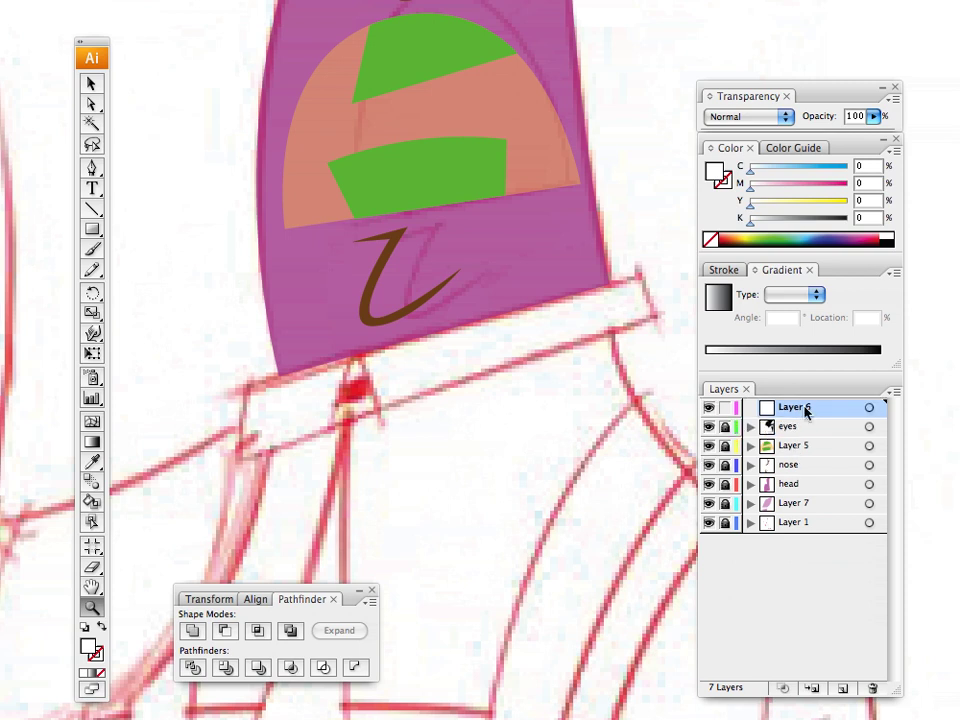
Step: Trace the collar band as a four-cornered Pen shape on Layer 6, filled light blue (C 55.29, M 0, Y 1.96, K 0)
{"action": "left_click_drag", "start_coordinate": [403, 439], "coordinate": [443, 421]}
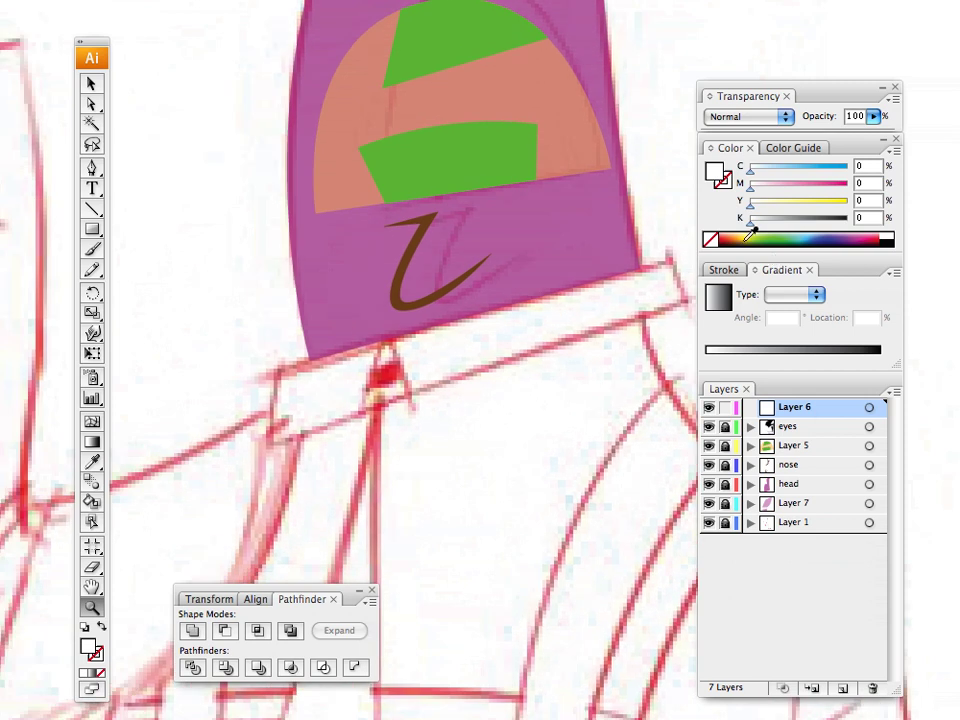
{"action": "left_click_drag", "start_coordinate": [737, 239], "coordinate": [734, 236]}
{"action": "left_click", "coordinate": [732, 234]}
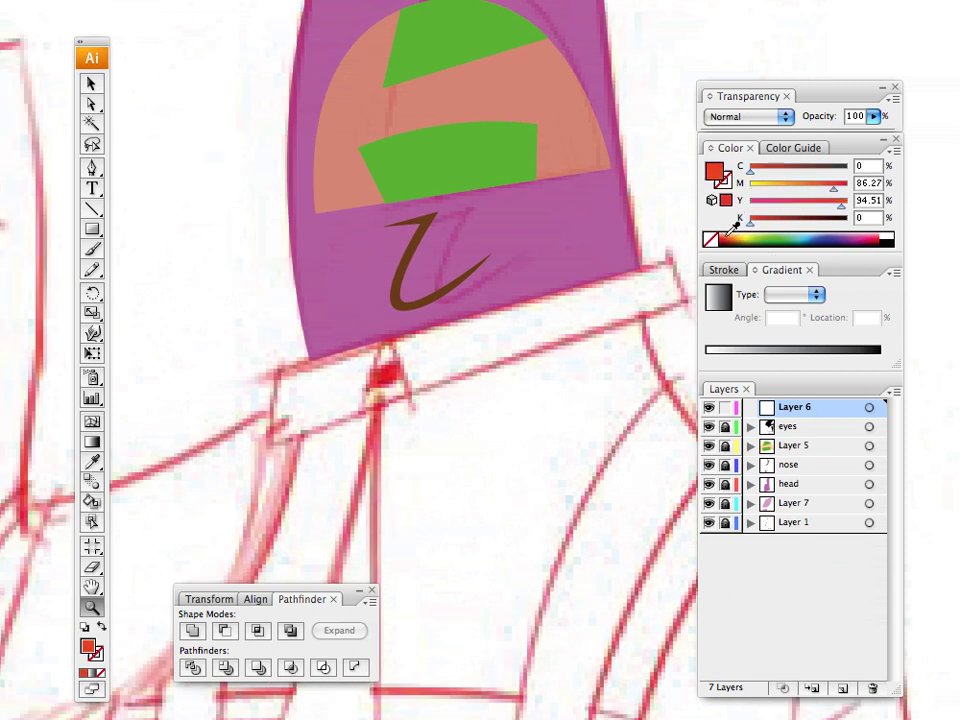
{"action": "left_click", "coordinate": [821, 231]}
{"action": "left_click", "coordinate": [815, 235]}
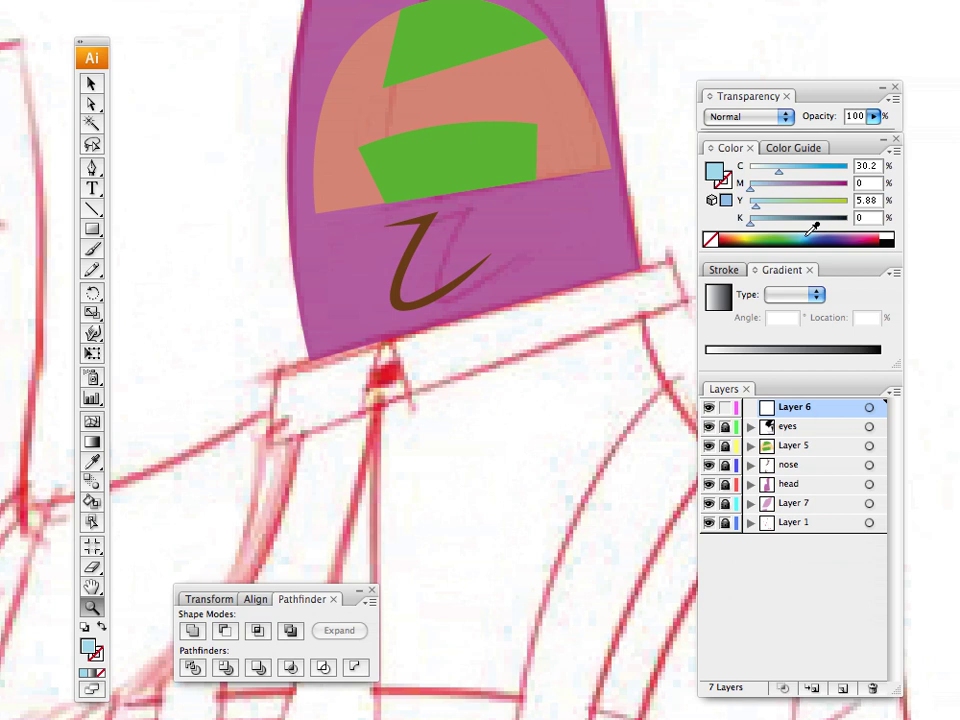
{"action": "left_click", "coordinate": [808, 228]}
{"action": "key", "text": "p"}
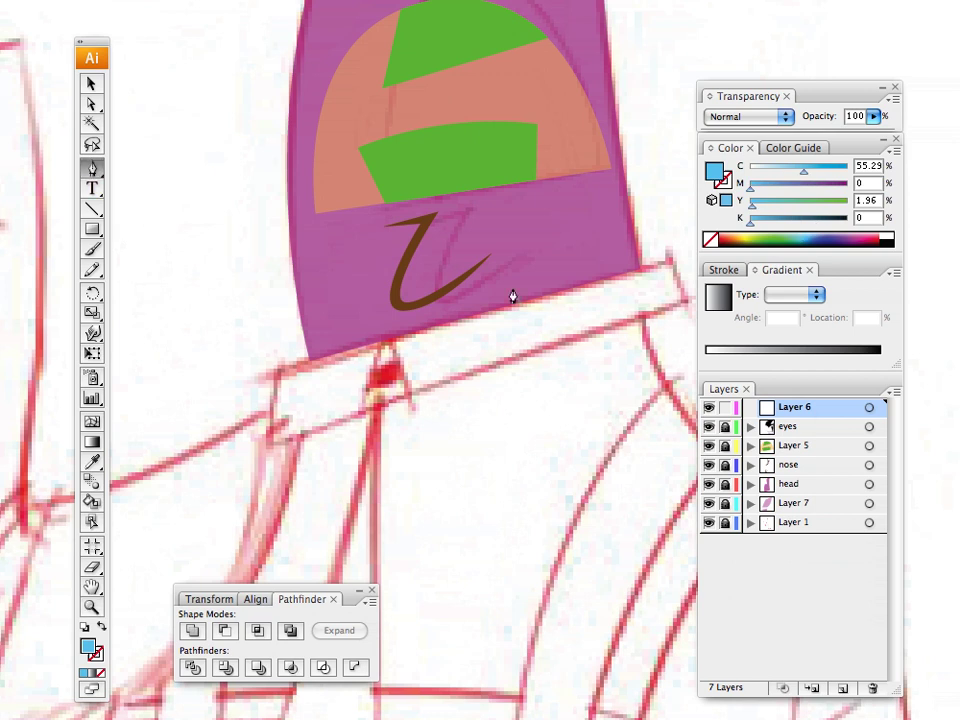
{"action": "left_click_drag", "start_coordinate": [510, 296], "coordinate": [444, 259]}
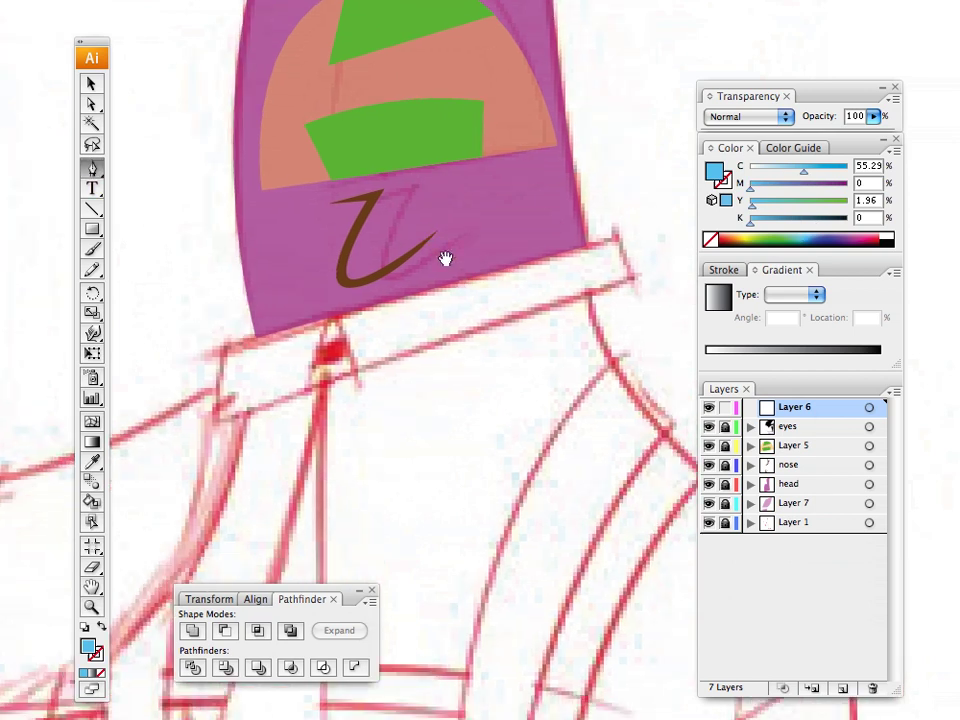
{"action": "left_click", "coordinate": [617, 237]}
{"action": "left_click", "coordinate": [221, 347]}
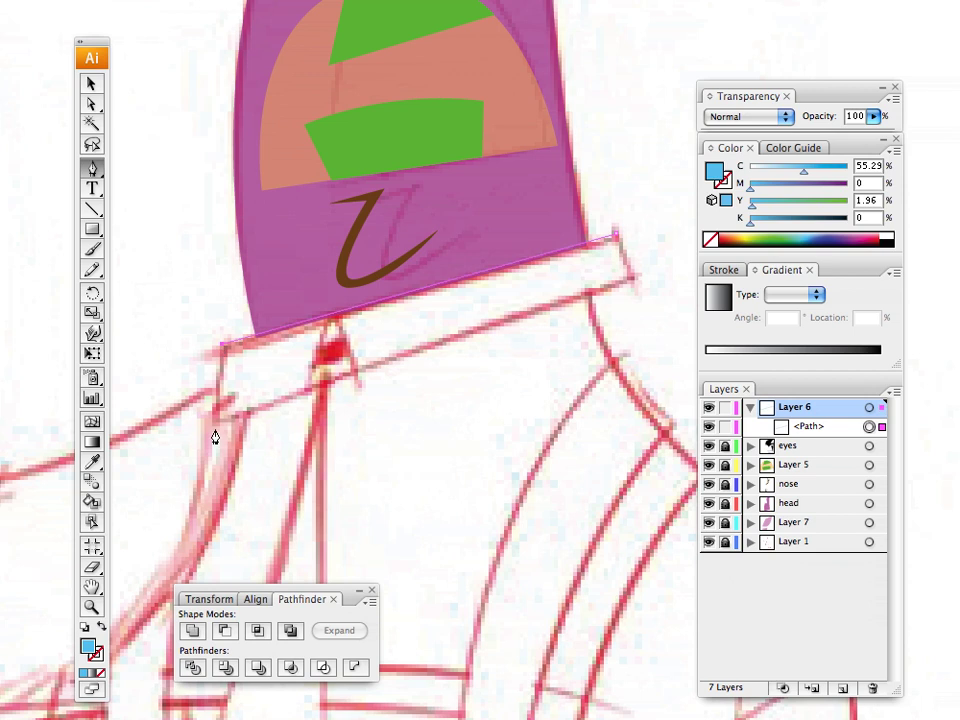
{"action": "left_click", "coordinate": [215, 432]}
{"action": "left_click", "coordinate": [632, 283]}
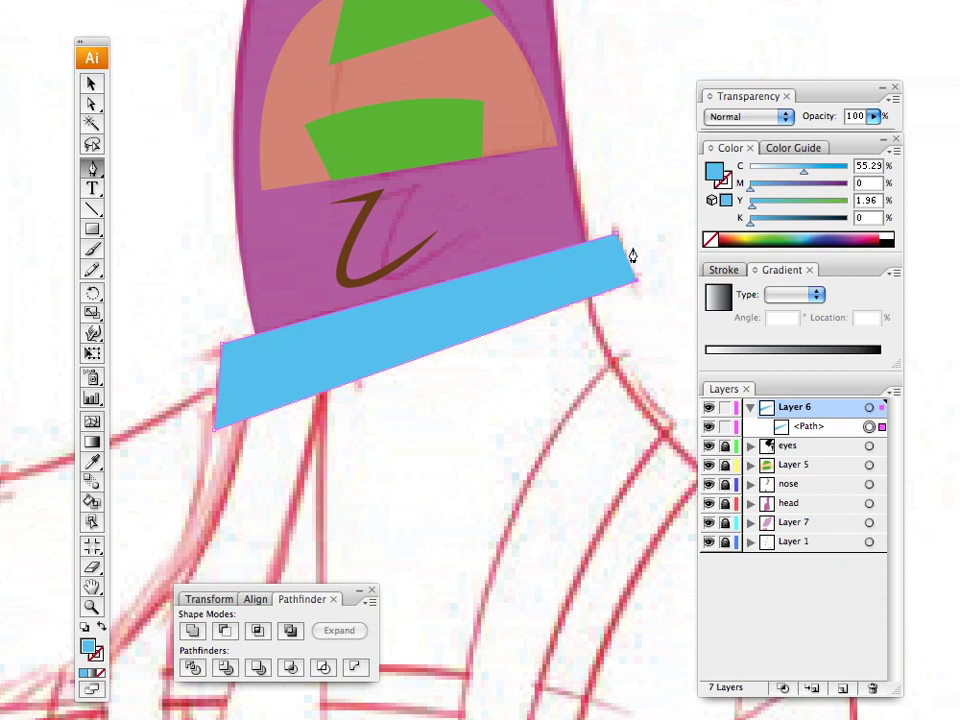
Step: Reduce the collar shape's opacity to 38% and deselect it
{"action": "left_click", "coordinate": [873, 116]}
{"action": "left_click", "coordinate": [810, 133]}
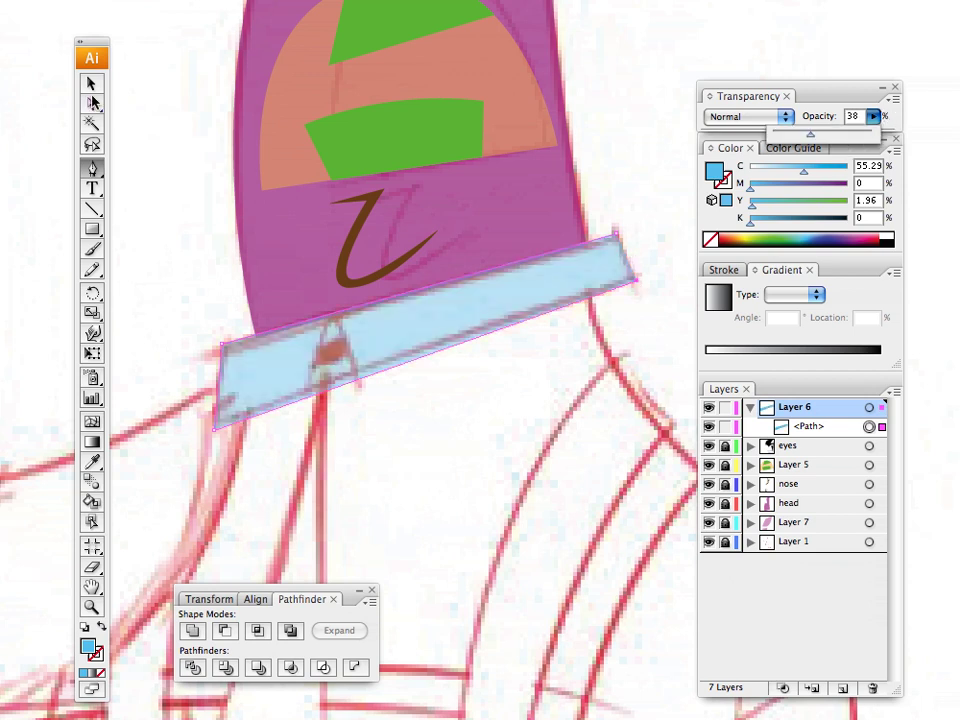
{"action": "left_click", "coordinate": [92, 85]}
{"action": "left_click", "coordinate": [235, 273]}
Step: Start the torso shape in blue (C 74.9, M 25.88, Y 0, K 0), tracing from the collar along the shoulder and down with a corner point
{"action": "left_click", "coordinate": [811, 243]}
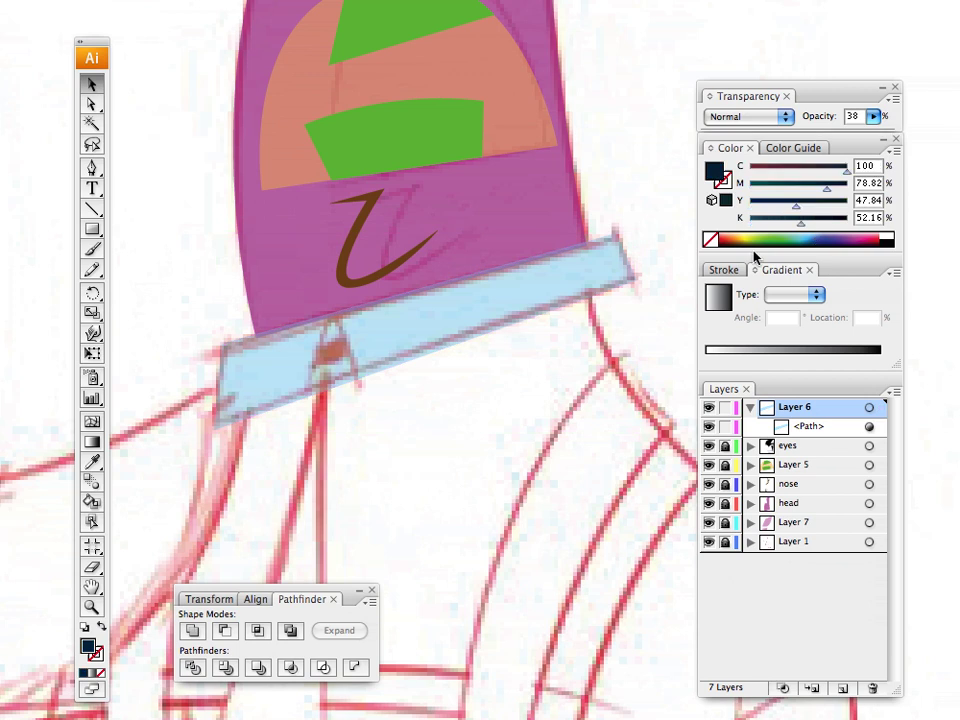
{"action": "left_click", "coordinate": [812, 238]}
{"action": "left_click_drag", "start_coordinate": [463, 348], "coordinate": [358, 315]}
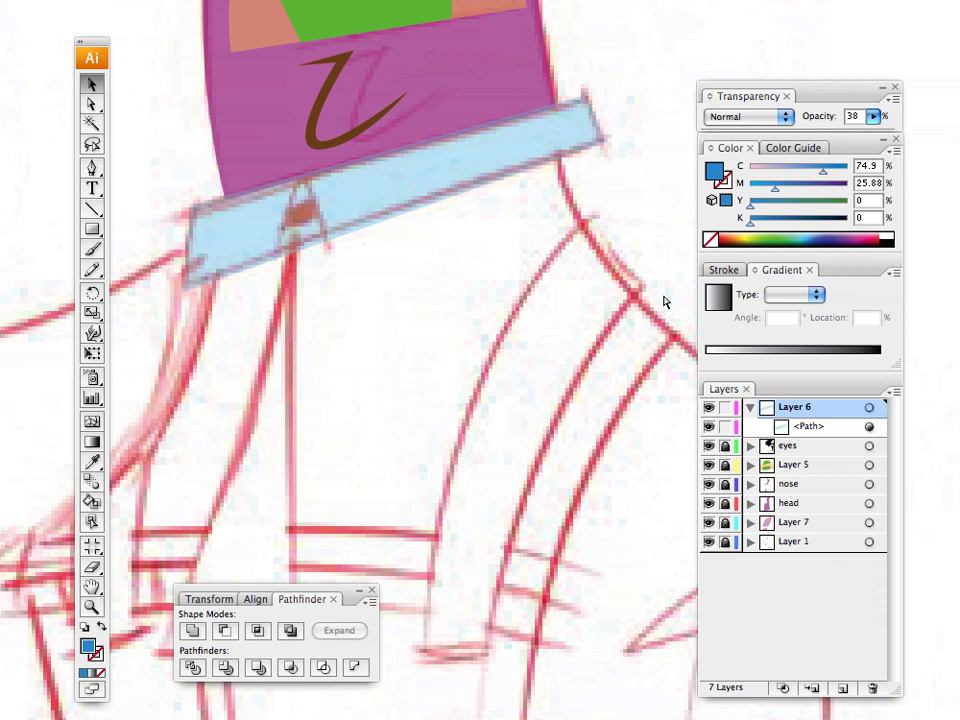
{"action": "key", "text": "ctrl+minus"}
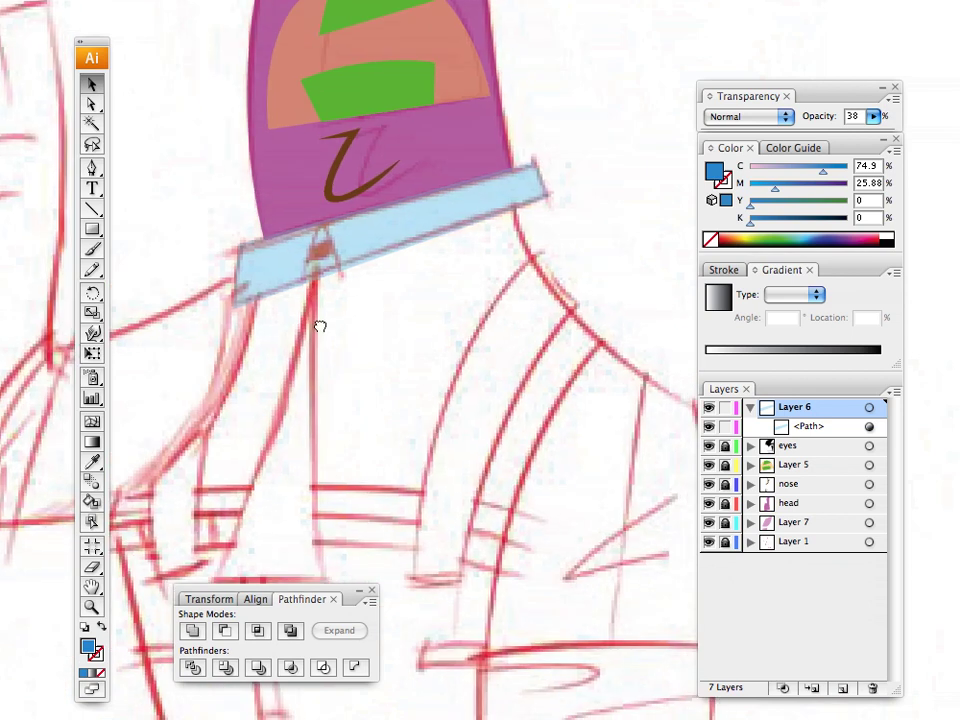
{"action": "left_click_drag", "start_coordinate": [319, 326], "coordinate": [329, 277]}
{"action": "key", "text": "p"}
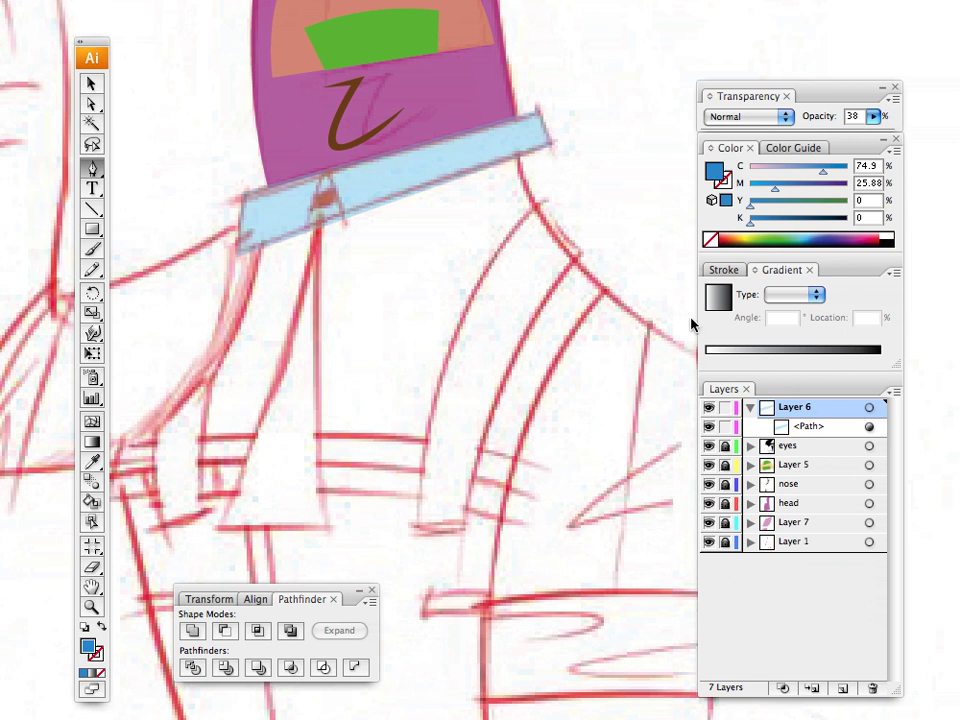
{"action": "left_click", "coordinate": [515, 135]}
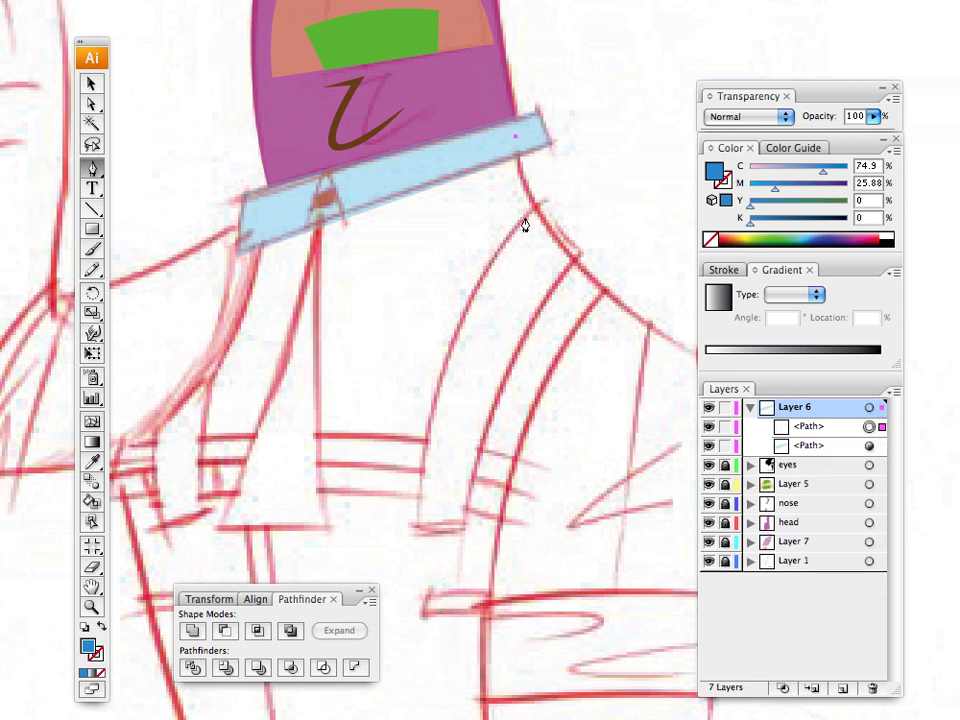
{"action": "left_click_drag", "start_coordinate": [525, 225], "coordinate": [439, 261]}
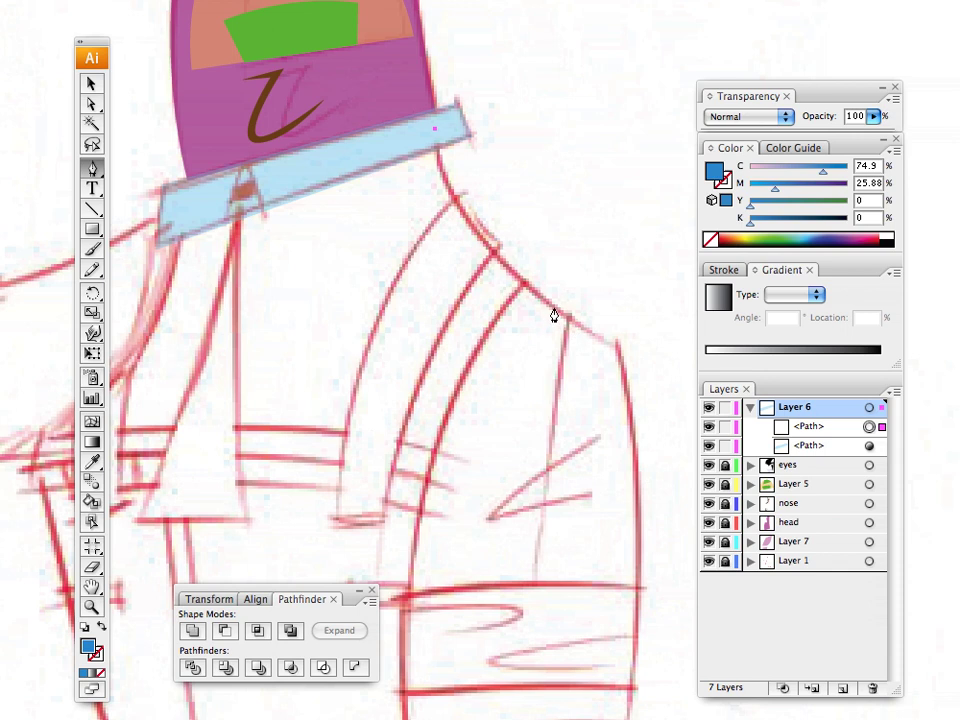
{"action": "left_click_drag", "start_coordinate": [554, 316], "coordinate": [669, 388]}
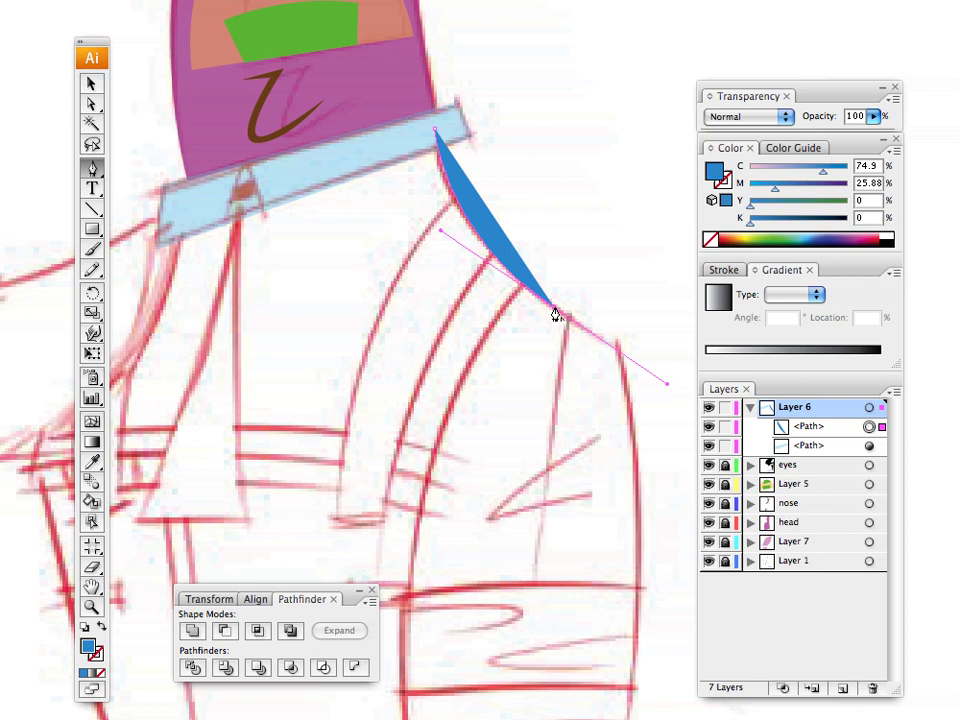
{"action": "left_click", "coordinate": [555, 311]}
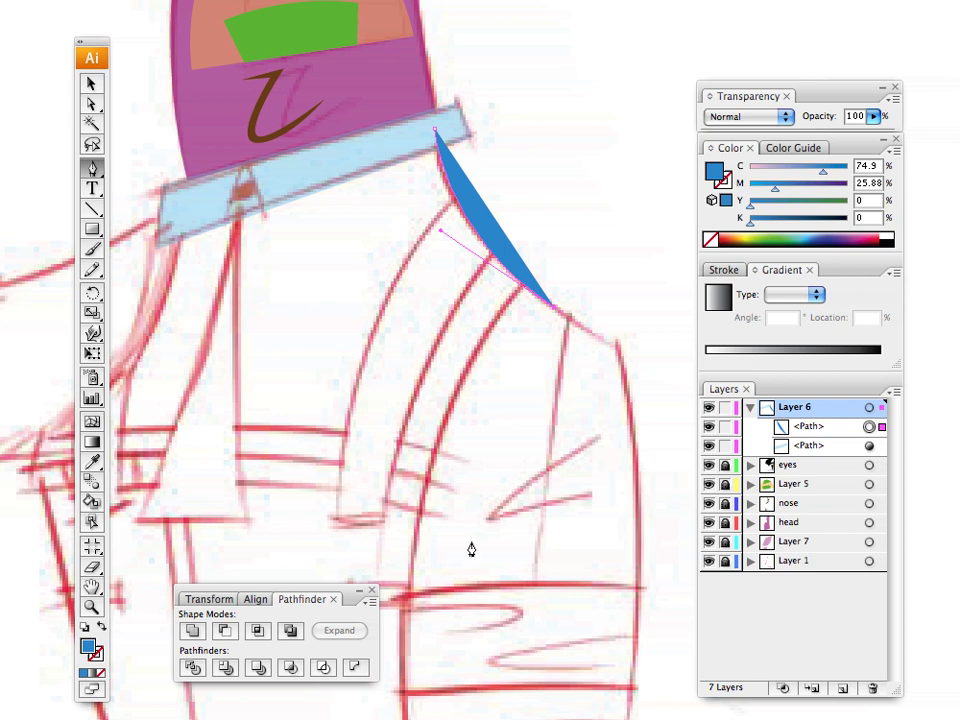
{"action": "left_click", "coordinate": [498, 467]}
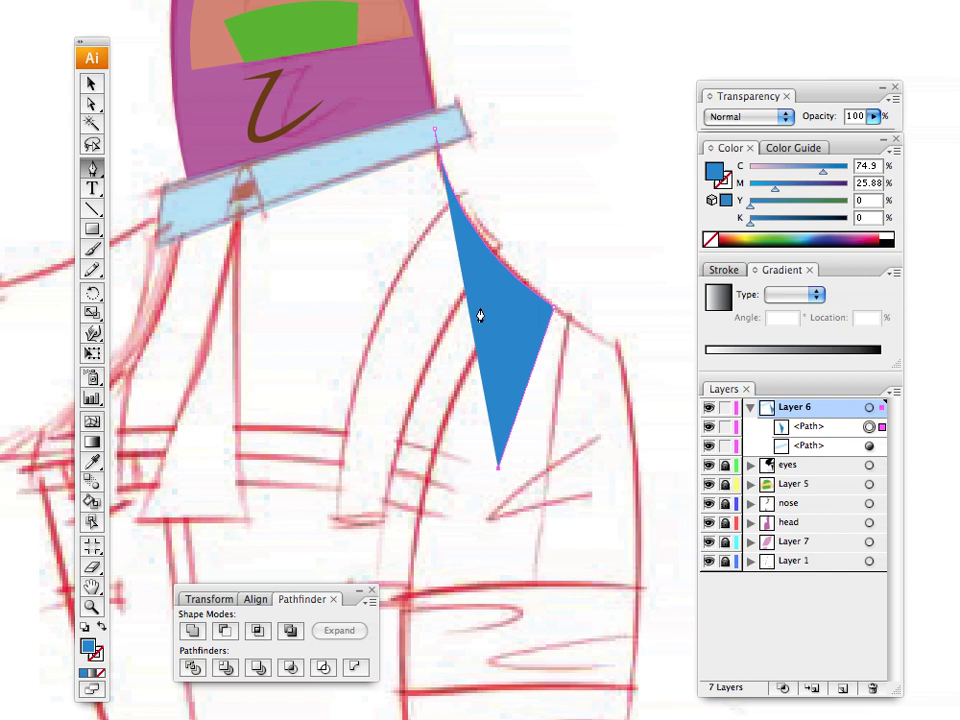
Step: Curve the torso's lower edge across the chest to the opposite armpit and set the shape's opacity to 40%
{"action": "scroll", "coordinate": [401, 450], "scroll_direction": "left", "scroll_amount": 5}
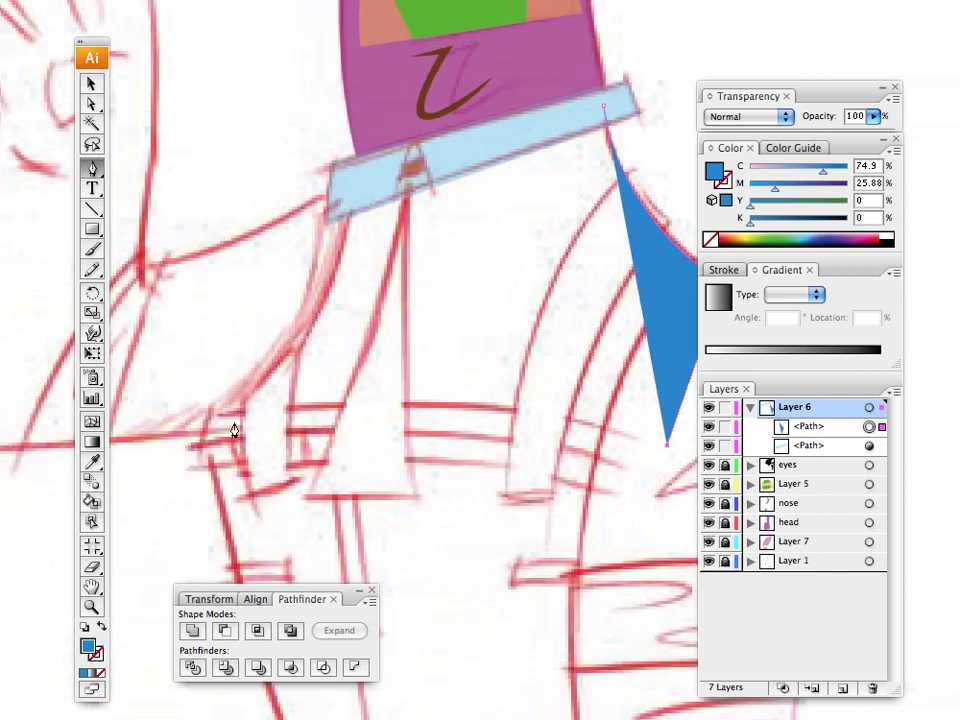
{"action": "left_click_drag", "start_coordinate": [230, 418], "coordinate": [0, 442]}
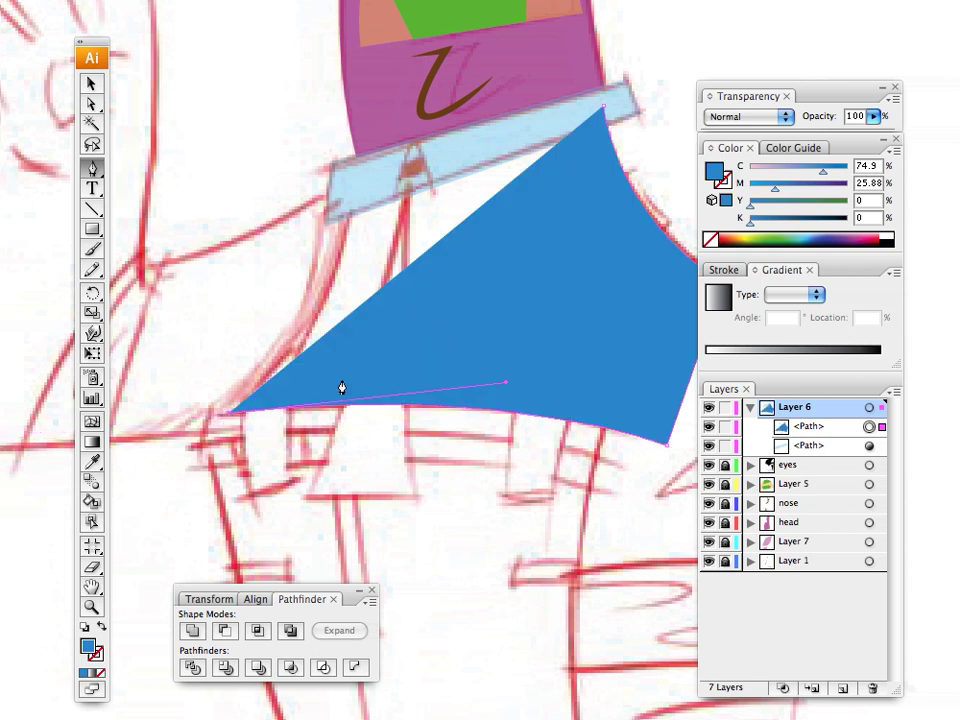
{"action": "left_click_drag", "start_coordinate": [872, 116], "coordinate": [812, 141]}
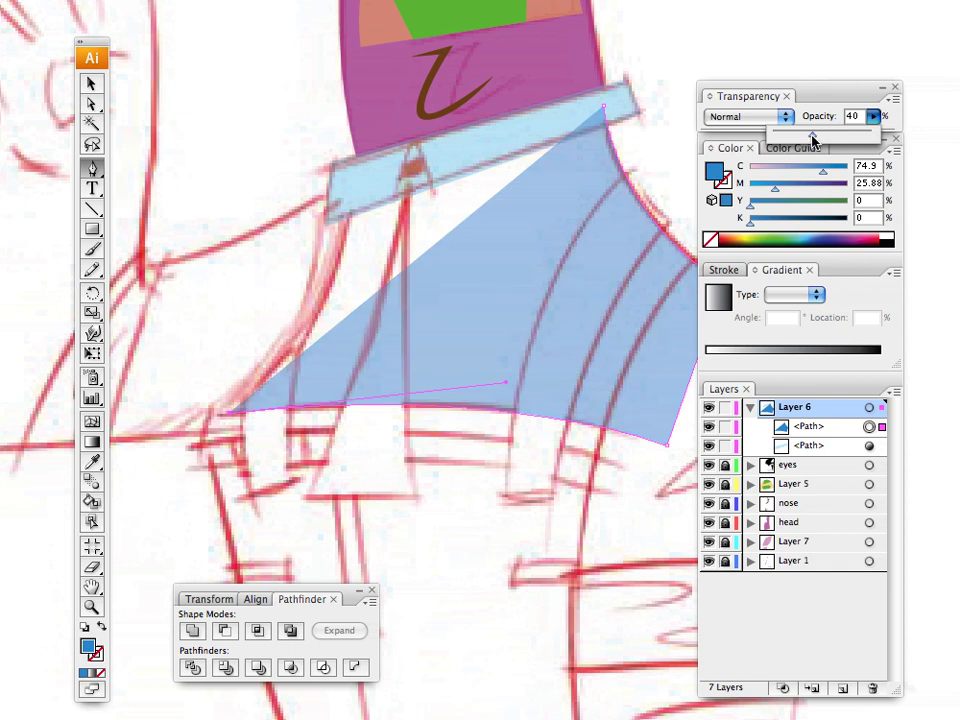
{"action": "left_click", "coordinate": [230, 412]}
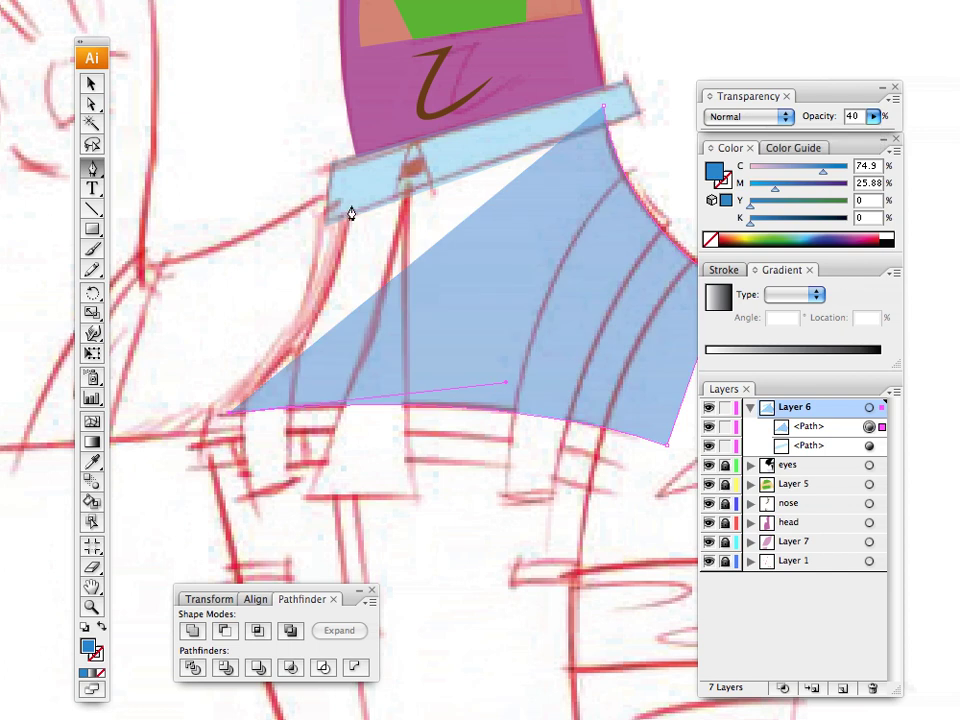
Step: Curve the torso edge from the armpit up to the collar and close the path at its starting point
{"action": "left_click_drag", "start_coordinate": [351, 208], "coordinate": [364, 65]}
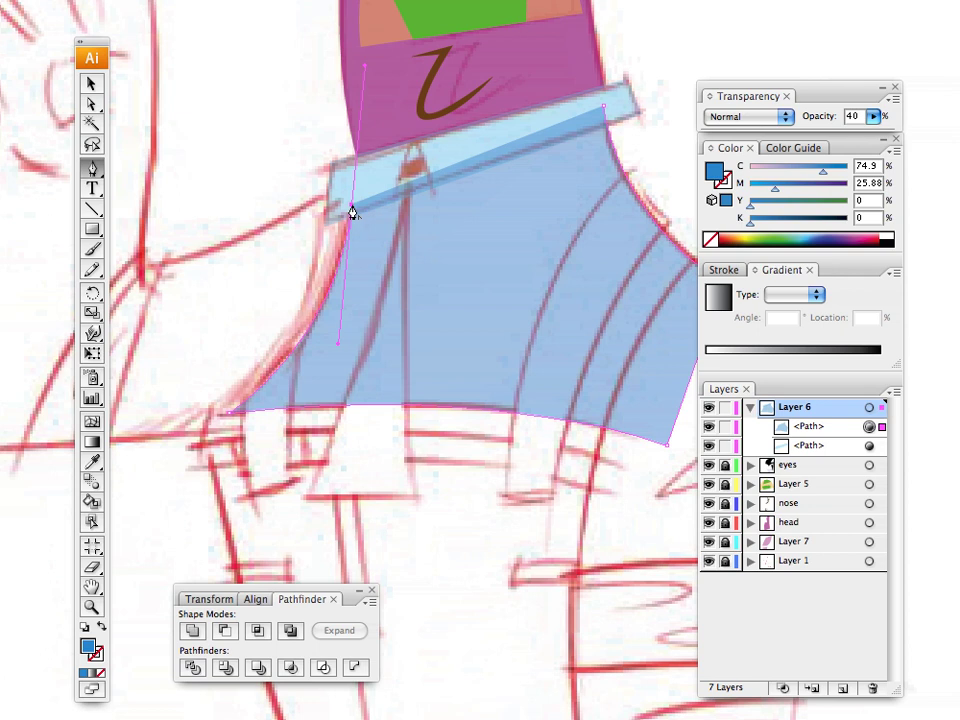
{"action": "left_click", "coordinate": [352, 213]}
{"action": "key", "text": "v"}
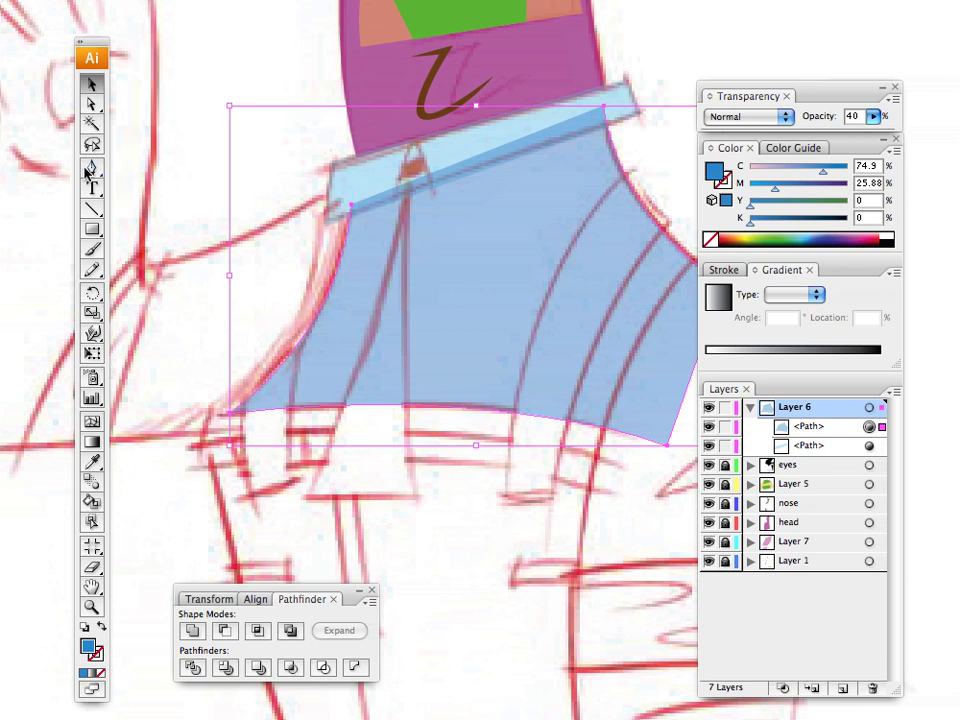
{"action": "left_click", "coordinate": [90, 170]}
{"action": "left_click_drag", "start_coordinate": [351, 208], "coordinate": [338, 343]}
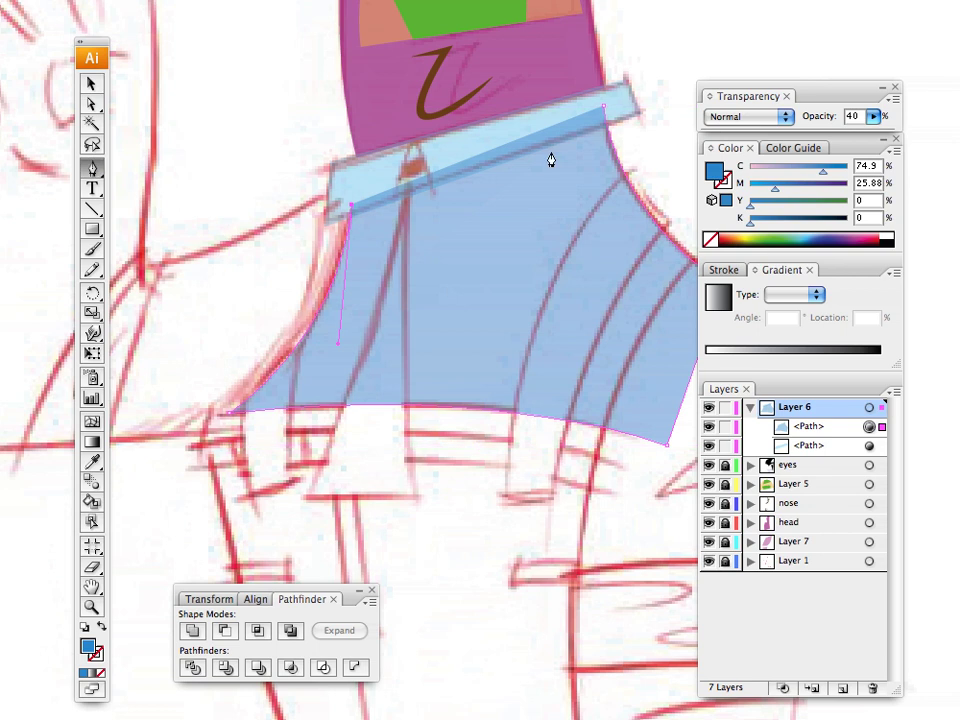
{"action": "left_click", "coordinate": [604, 107]}
{"action": "left_click_drag", "start_coordinate": [604, 116], "coordinate": [568, 175]}
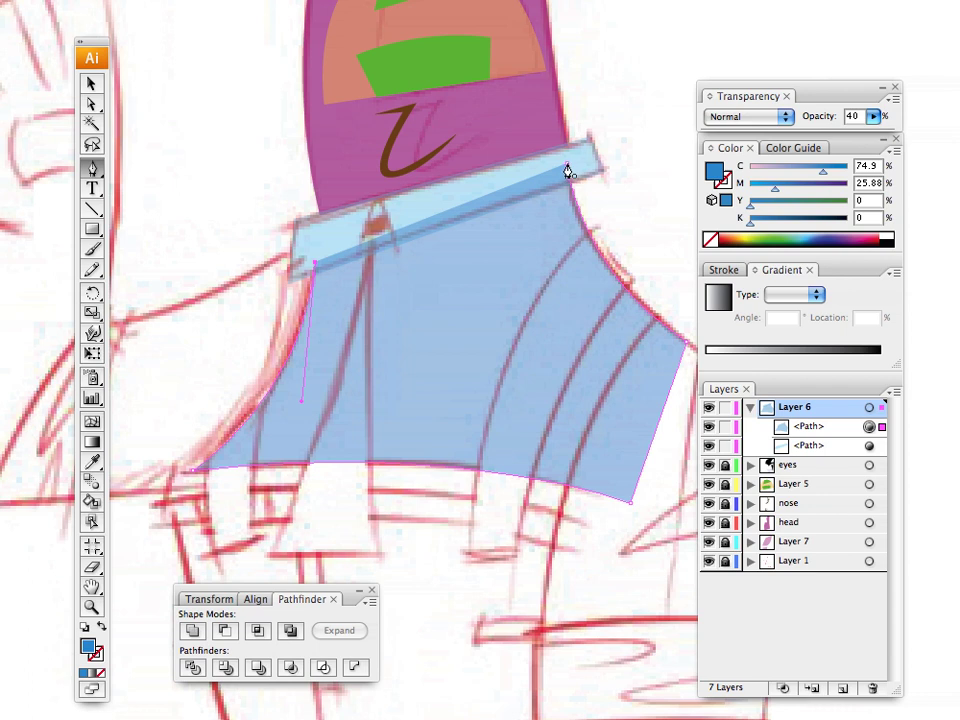
{"action": "left_click", "coordinate": [567, 166]}
Step: Move the torso path beneath the collar path in Layer 6 and select the torso shape
{"action": "left_click", "coordinate": [90, 86]}
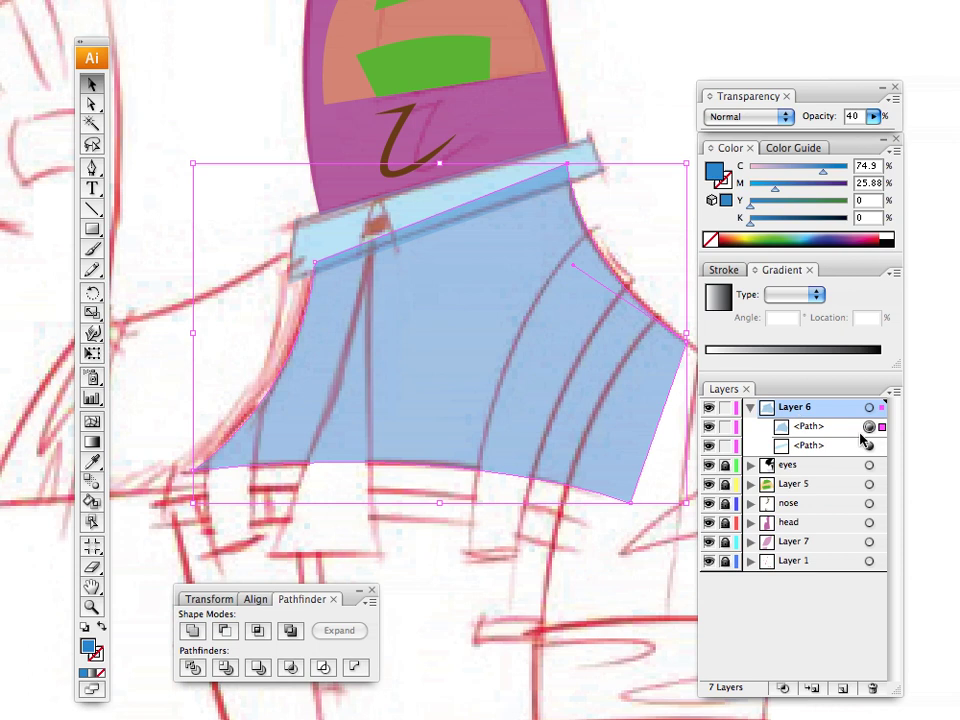
{"action": "left_click", "coordinate": [829, 427]}
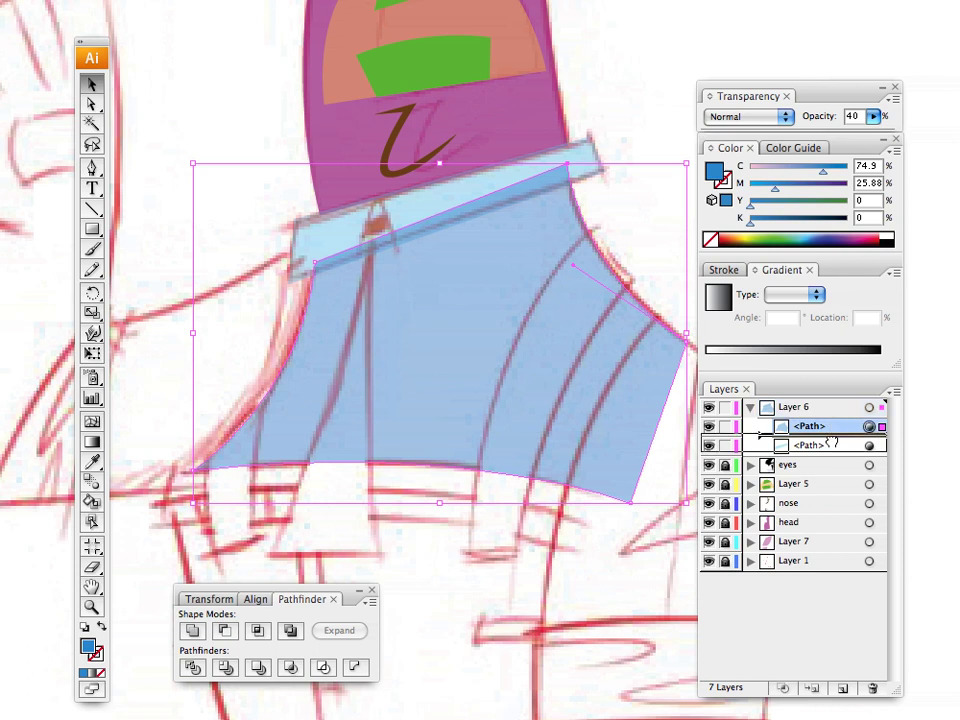
{"action": "left_click_drag", "start_coordinate": [829, 427], "coordinate": [825, 452]}
{"action": "left_click", "coordinate": [442, 201]}
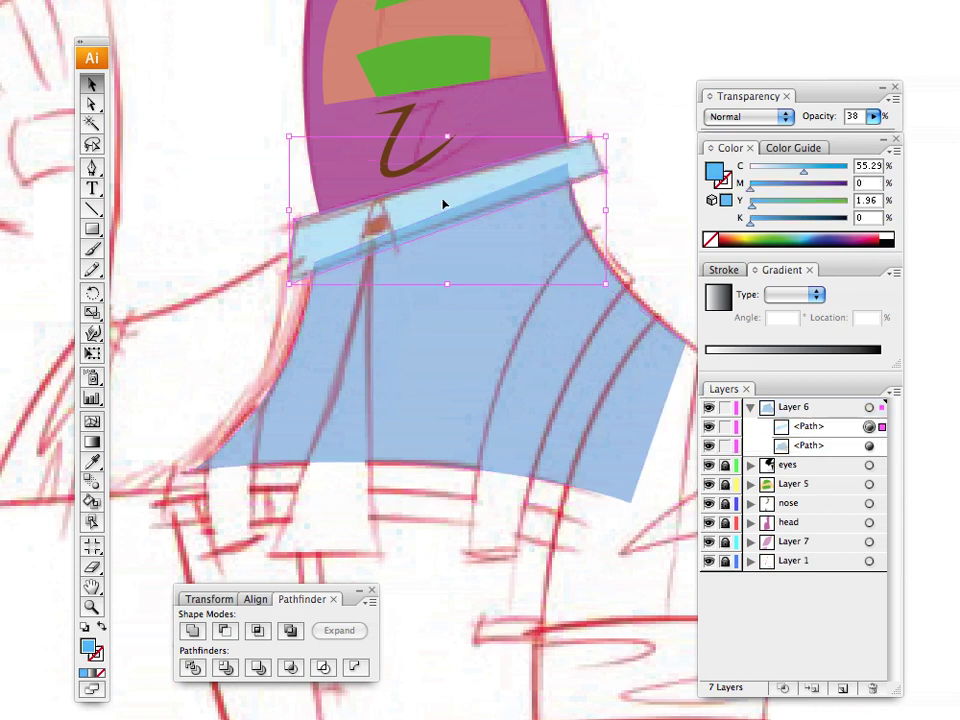
{"action": "left_click", "coordinate": [525, 265]}
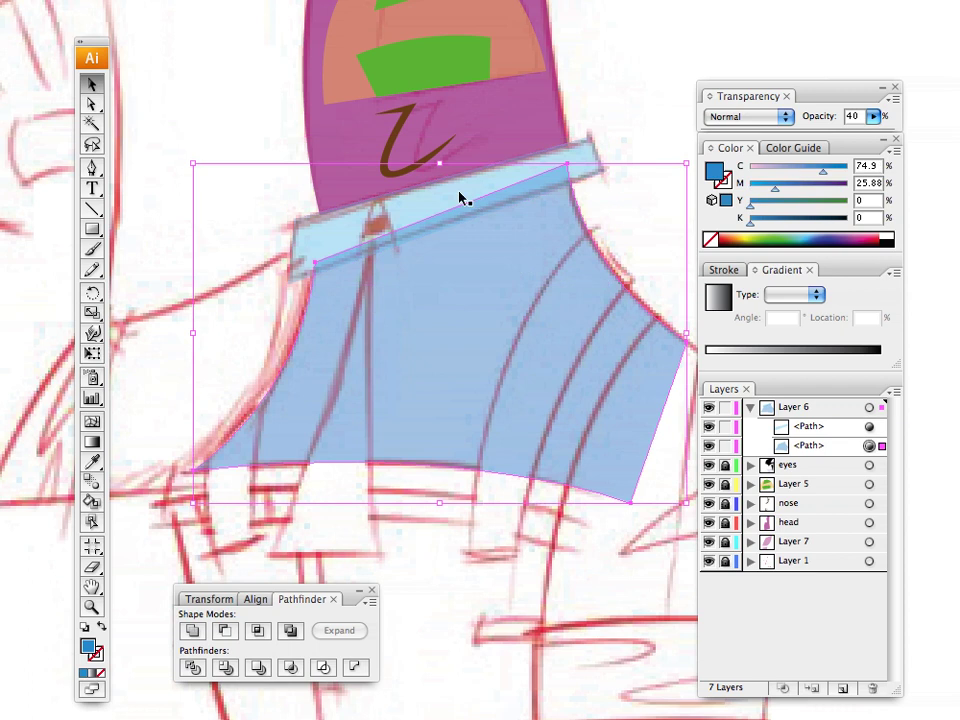
Step: Deselect the blue torso shapes and set the fill colour to dark teal (C 92.94, M 53.73, Y 49.8, K 28.63)
{"action": "left_click", "coordinate": [463, 205]}
{"action": "left_click", "coordinate": [490, 266]}
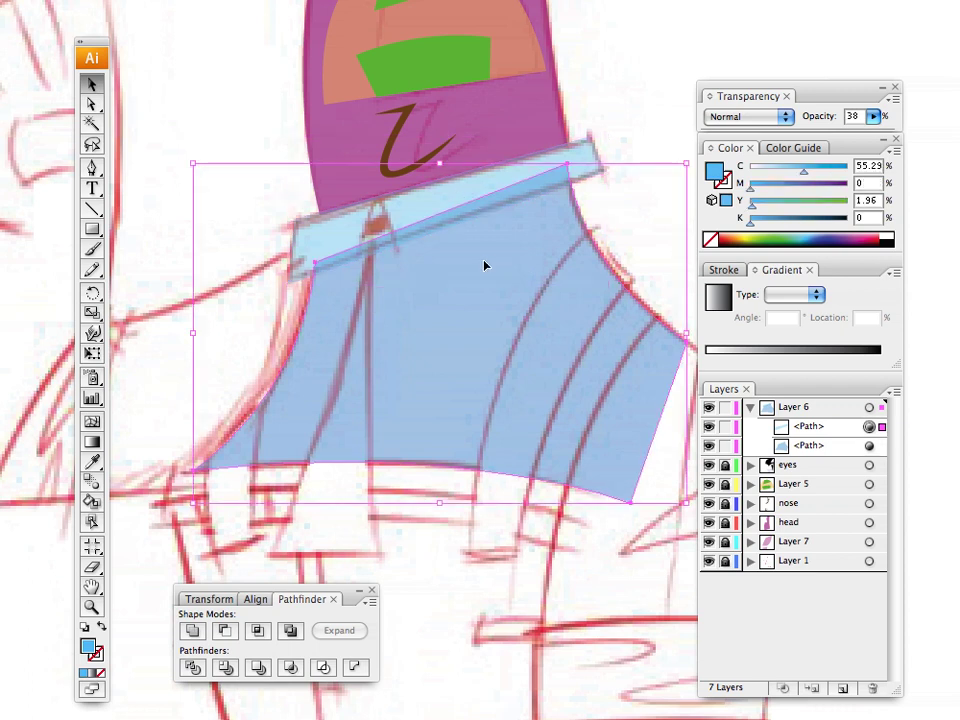
{"action": "left_click", "coordinate": [261, 125]}
{"action": "left_click_drag", "start_coordinate": [474, 343], "coordinate": [380, 380]}
{"action": "left_click", "coordinate": [812, 237]}
{"action": "left_click", "coordinate": [814, 237]}
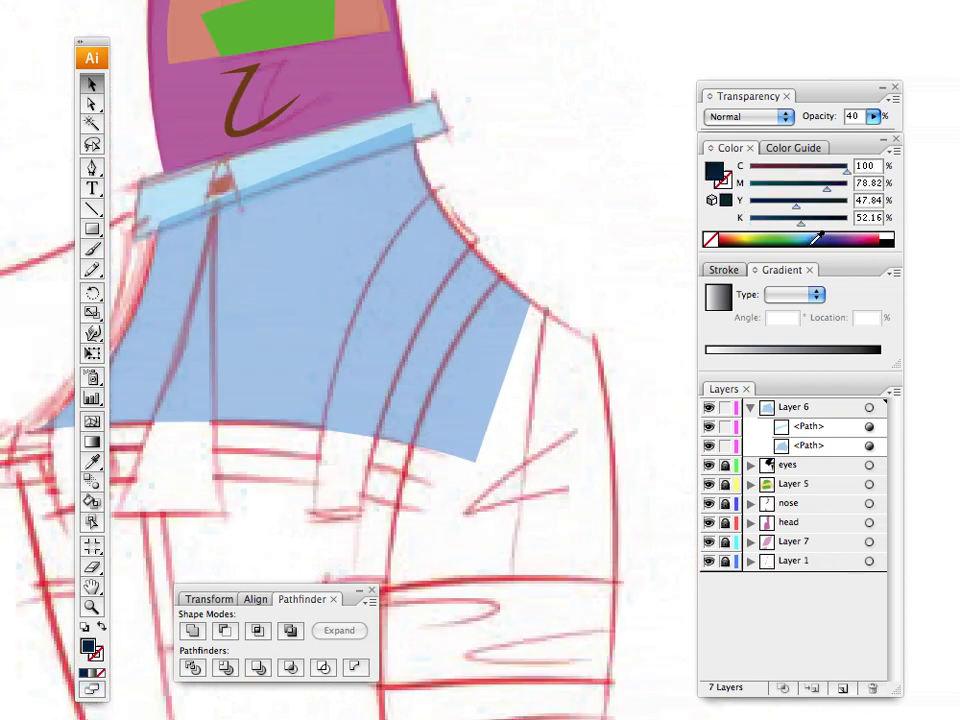
{"action": "left_click_drag", "start_coordinate": [807, 243], "coordinate": [804, 242]}
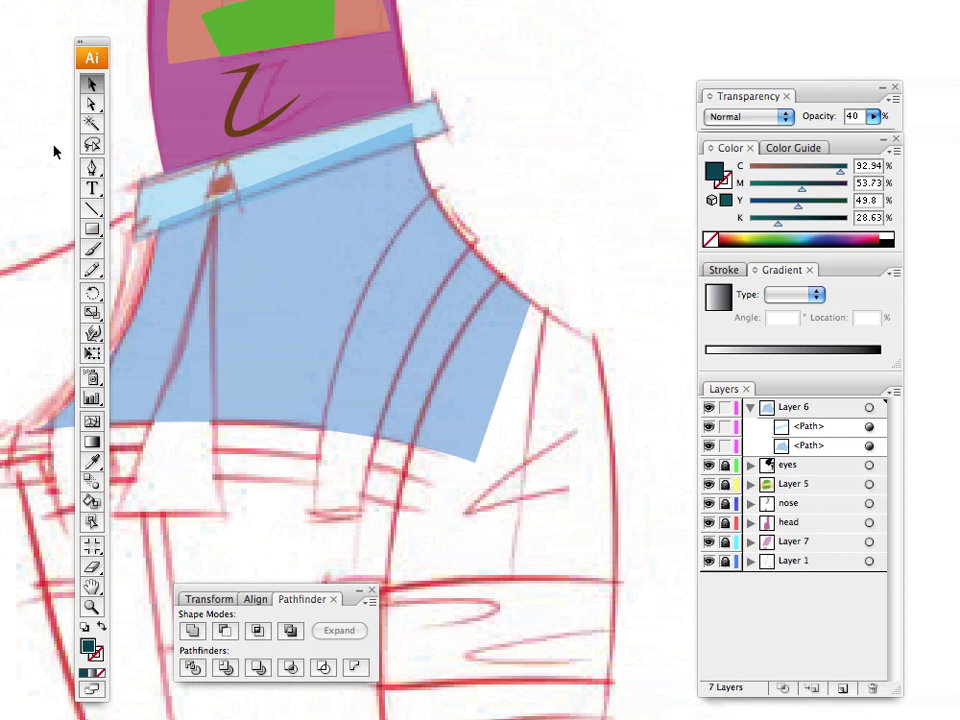
Step: Trace the sketch's upper sleeve, from shoulder seam to armband, as a closed Pen tool shape at 49% opacity, and deselect it
{"action": "key", "text": "p"}
{"action": "scroll", "coordinate": [313, 321], "scroll_direction": "down", "scroll_amount": 3}
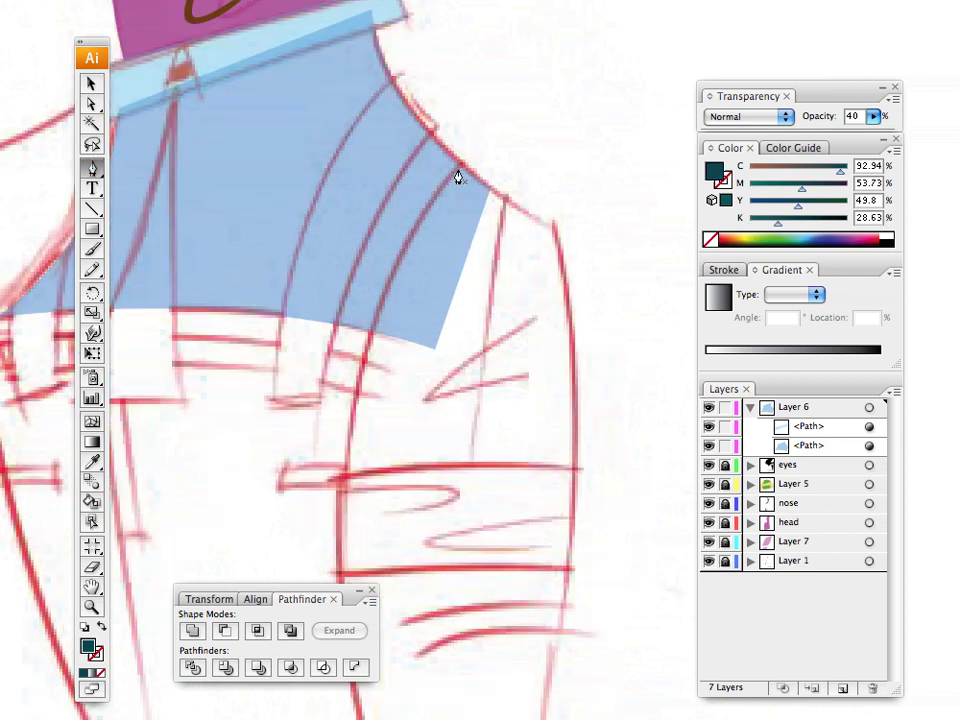
{"action": "left_click", "coordinate": [461, 167]}
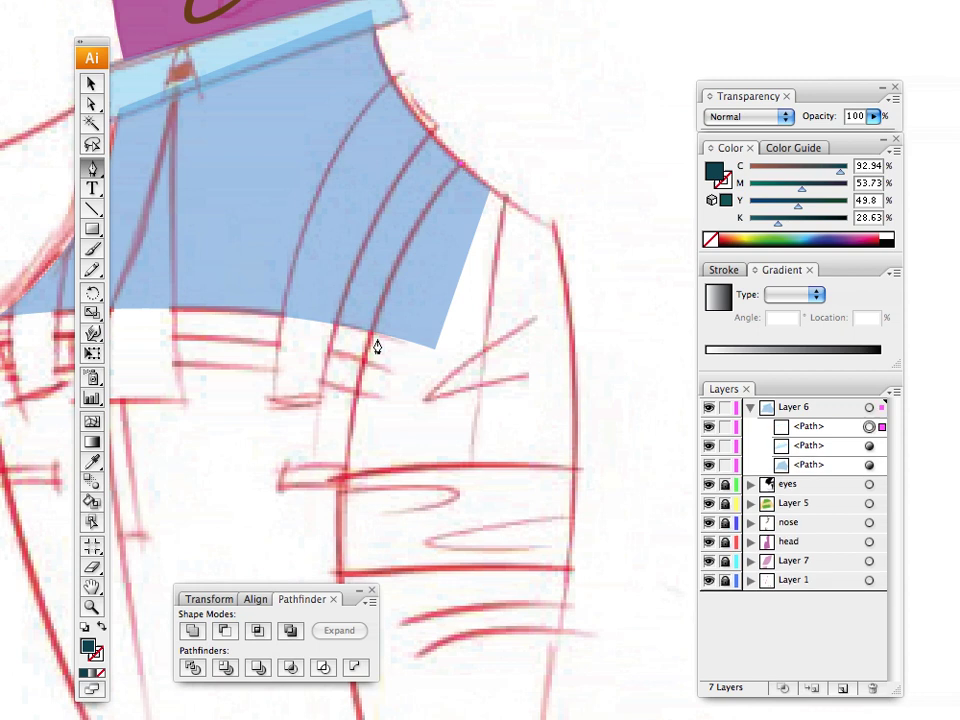
{"action": "left_click_drag", "start_coordinate": [343, 495], "coordinate": [351, 664]}
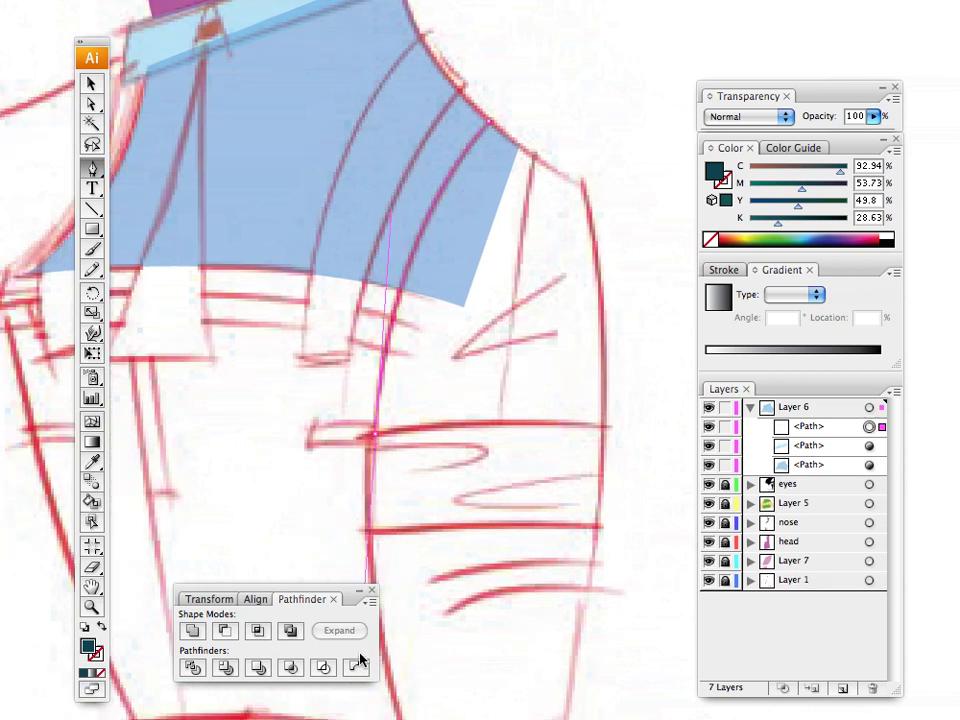
{"action": "left_click", "coordinate": [375, 438]}
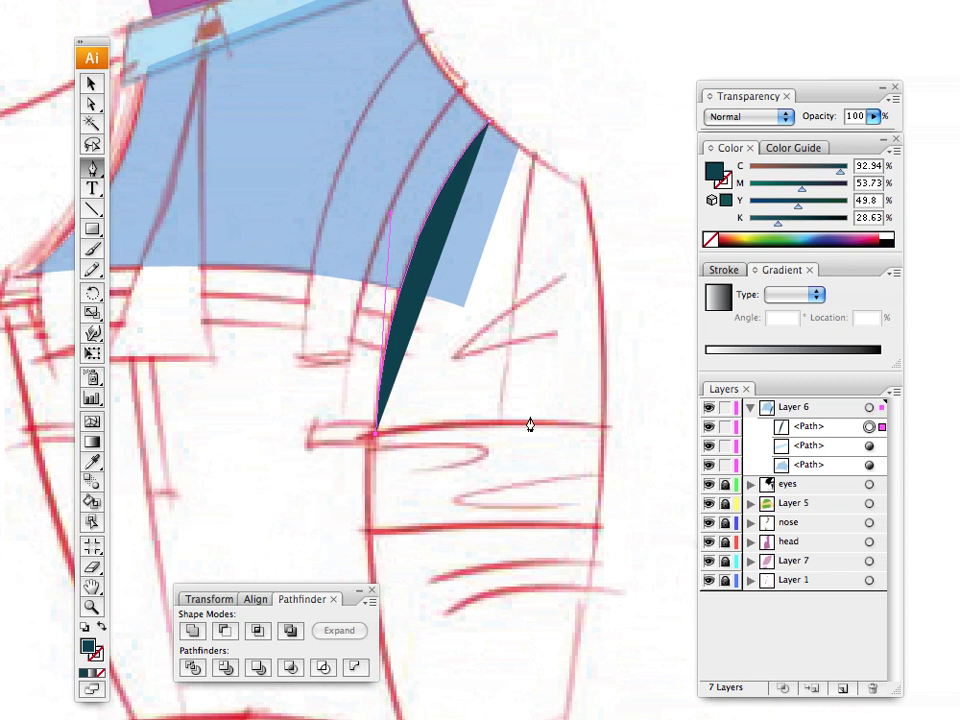
{"action": "left_click_drag", "start_coordinate": [604, 433], "coordinate": [755, 441]}
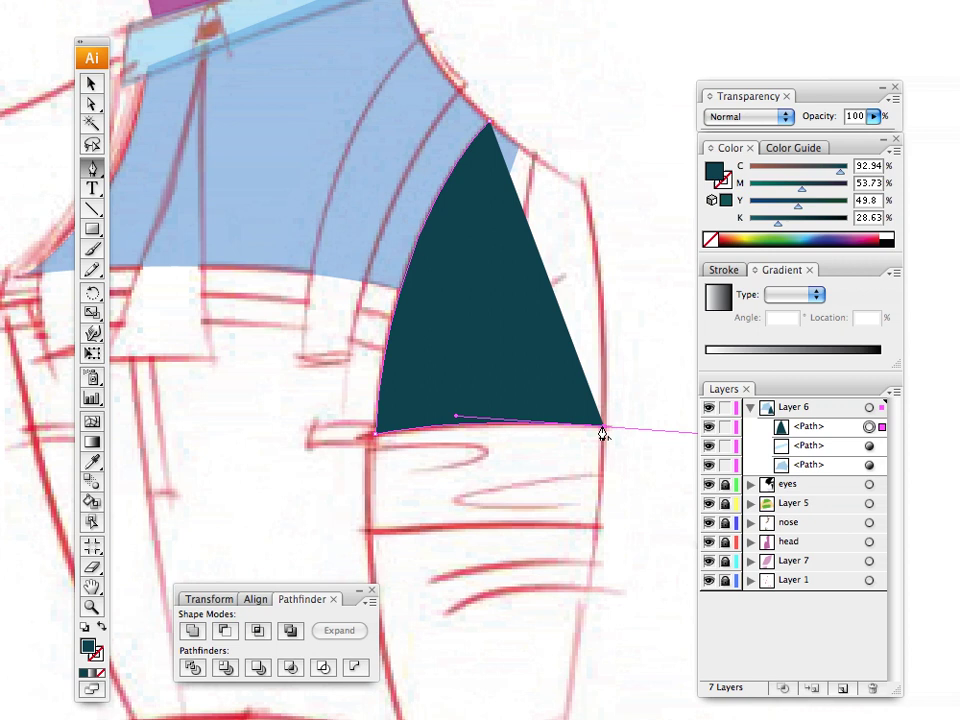
{"action": "left_click_drag", "start_coordinate": [873, 116], "coordinate": [819, 140]}
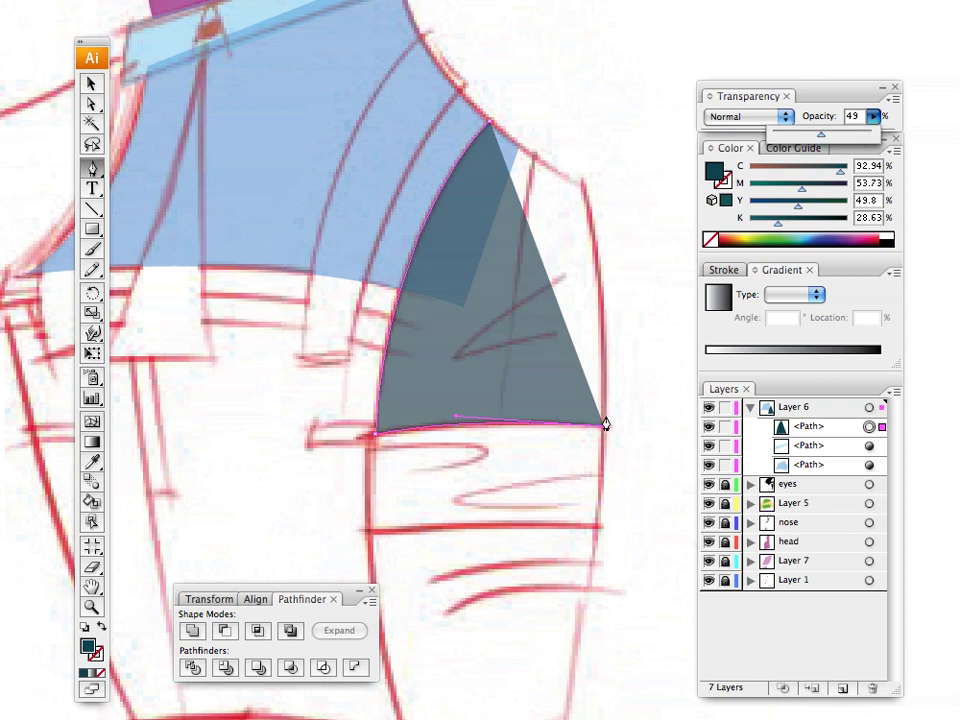
{"action": "left_click_drag", "start_coordinate": [584, 192], "coordinate": [557, 93]}
{"action": "left_click", "coordinate": [584, 196]}
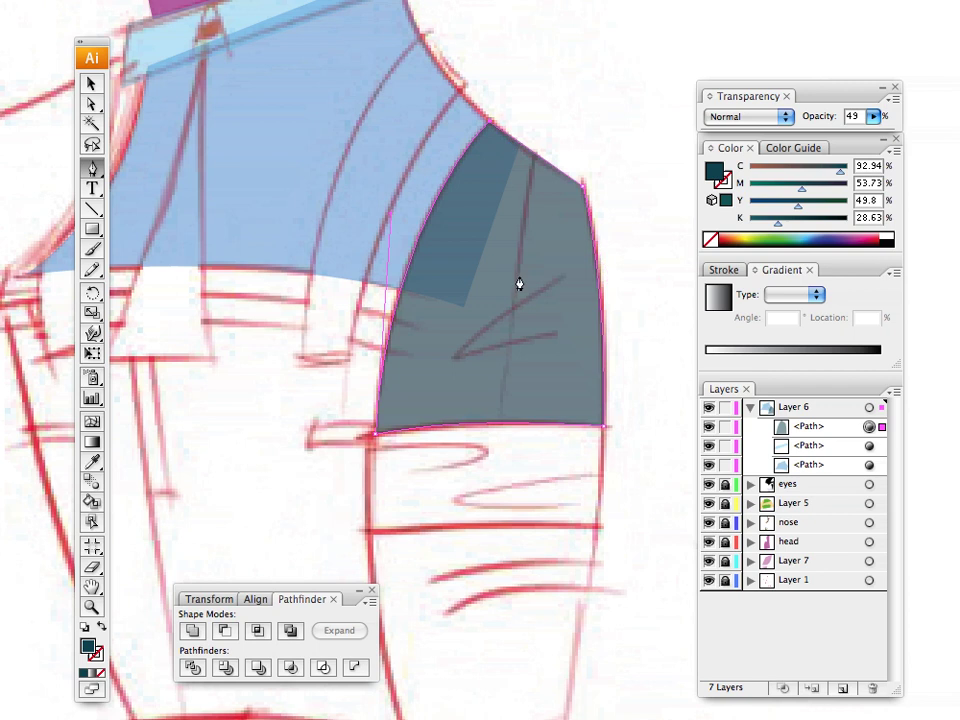
{"action": "left_click", "coordinate": [91, 84]}
{"action": "left_click", "coordinate": [604, 138]}
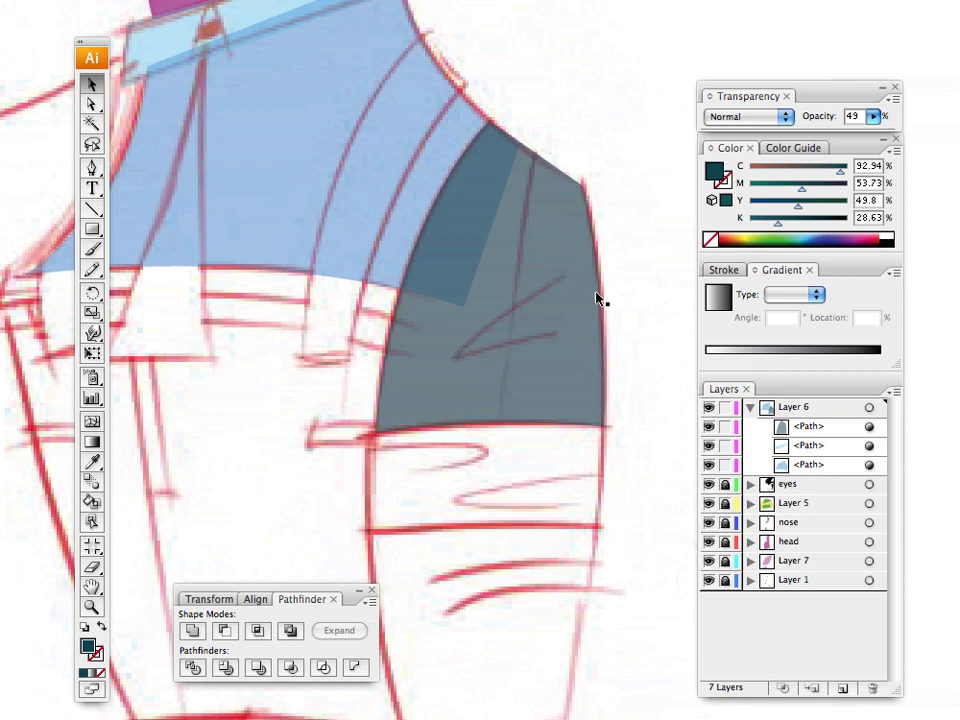
Step: Draw a straight two-point path in the empty area beside the teal sleeve with the Pen tool
{"action": "left_click", "coordinate": [92, 167]}
{"action": "left_click", "coordinate": [638, 148]}
{"action": "left_click", "coordinate": [652, 332]}
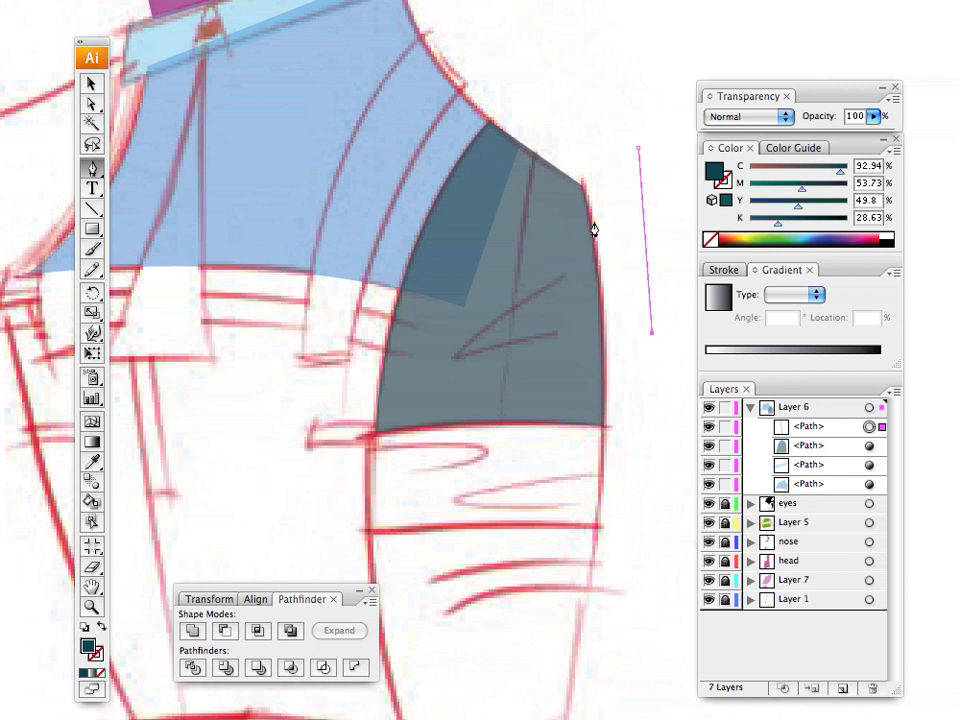
Step: Select everything on Layer 6 and change the layer's highlight colour to Green
{"action": "left_click", "coordinate": [881, 408]}
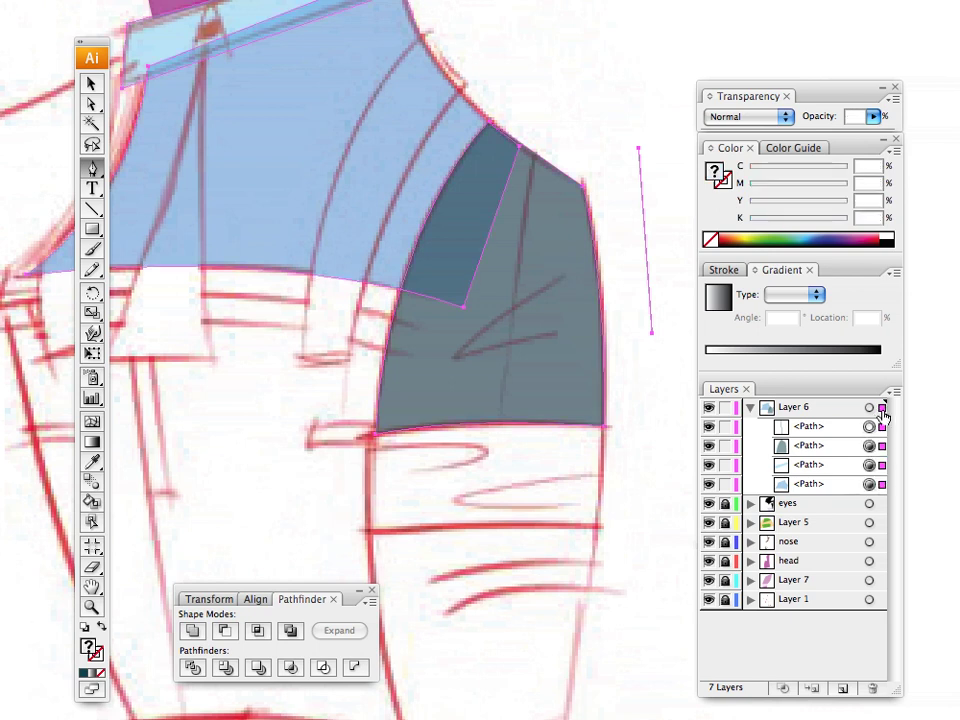
{"action": "double_click", "coordinate": [831, 407]}
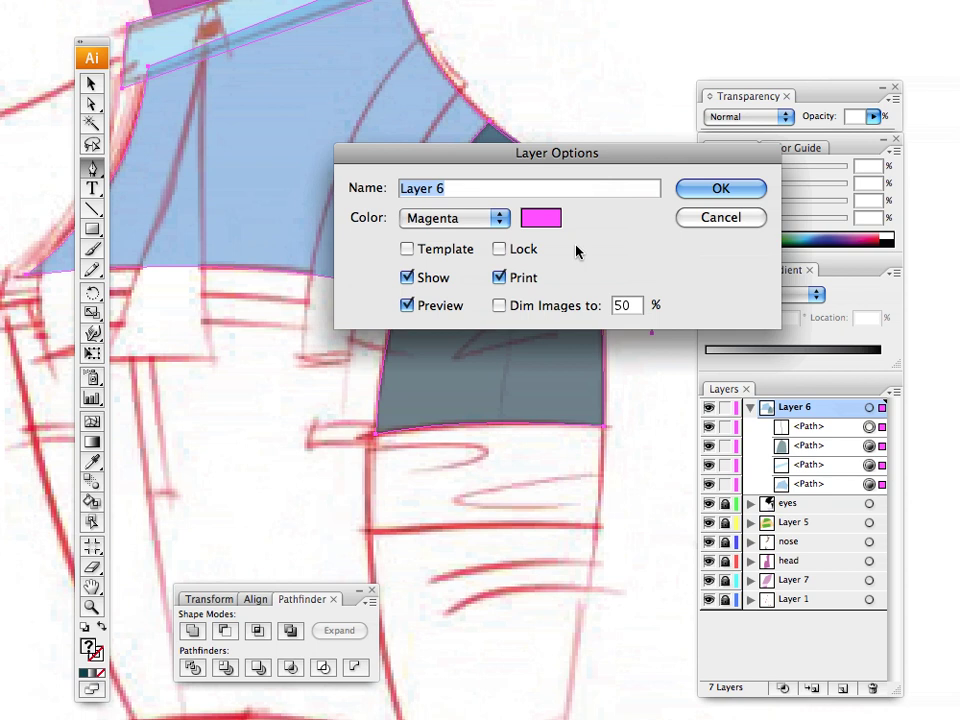
{"action": "left_click", "coordinate": [498, 217]}
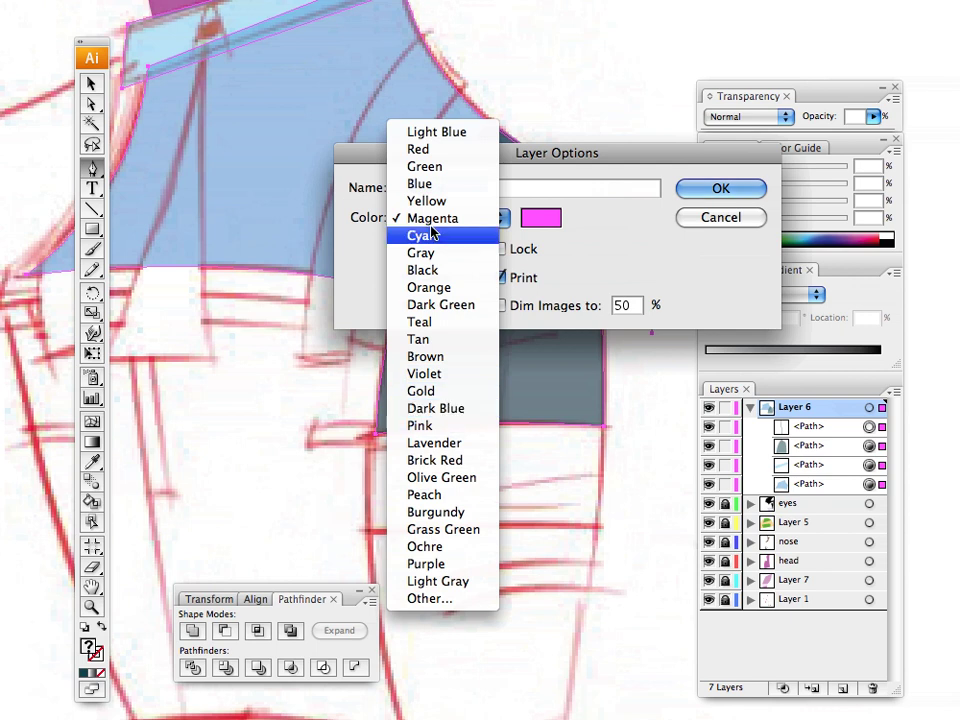
{"action": "left_click", "coordinate": [424, 166]}
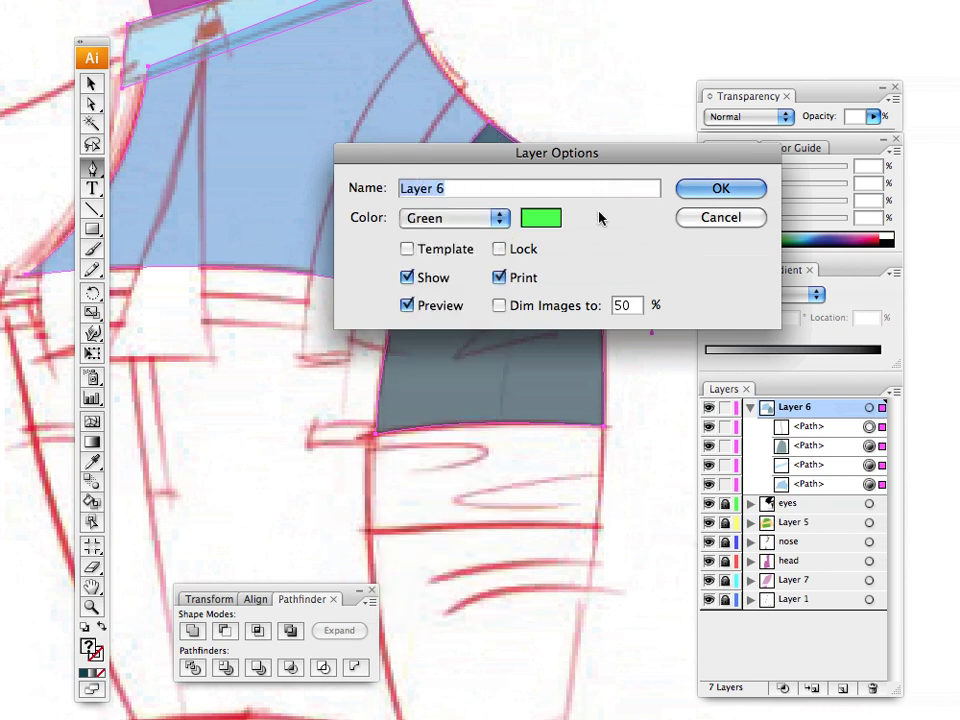
{"action": "key", "text": "Return"}
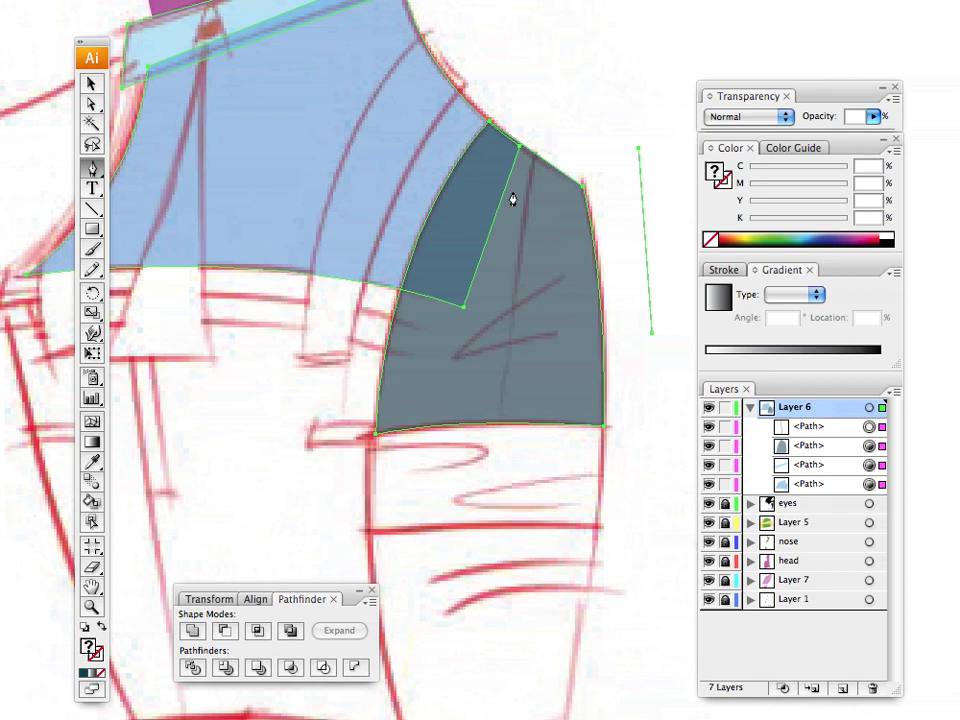
Step: Delete the stray straight path beside the teal sleeve
{"action": "key", "text": "v"}
{"action": "left_click", "coordinate": [643, 203]}
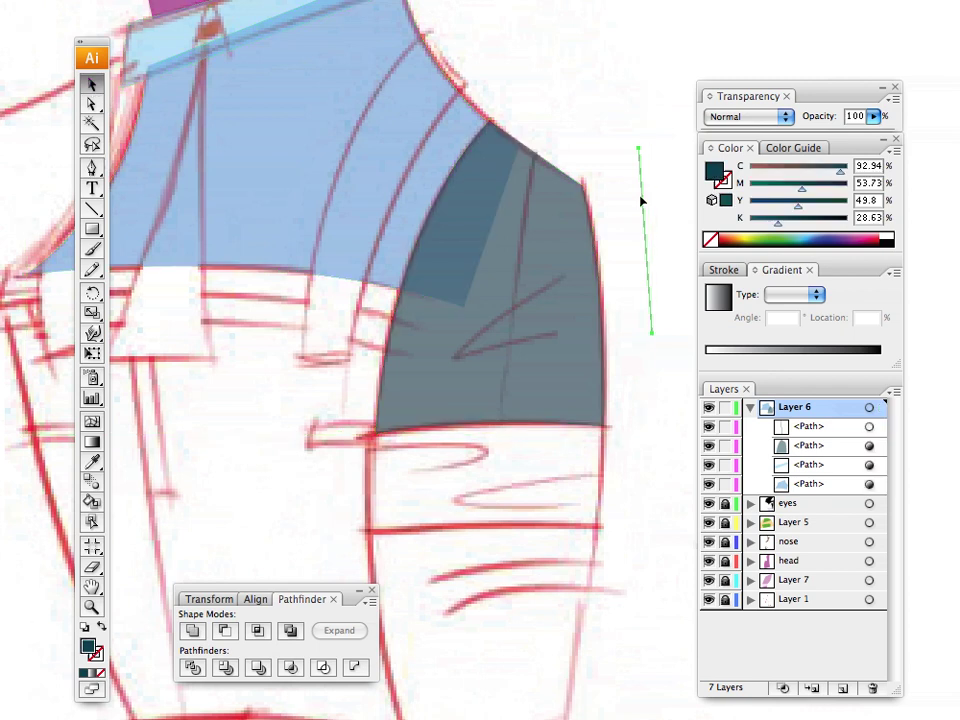
{"action": "left_click", "coordinate": [643, 203]}
{"action": "key", "text": "Delete"}
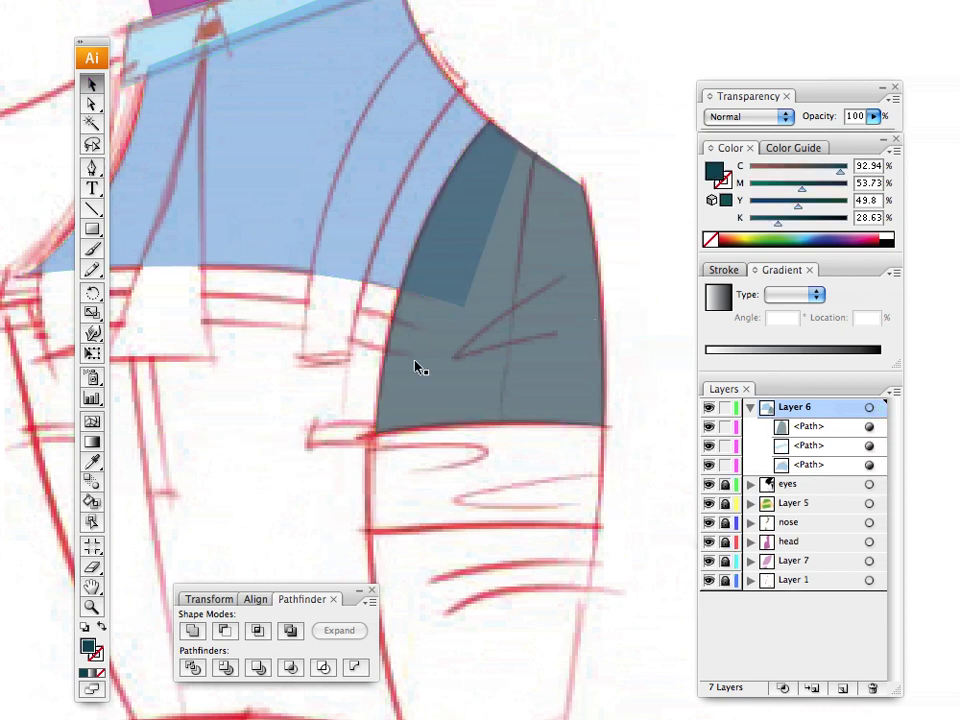
Step: Set the fill colour to golden yellow (C 0.78, M 16.86, Y 94.9, K 0) for the armband
{"action": "left_click_drag", "start_coordinate": [306, 200], "coordinate": [407, 292]}
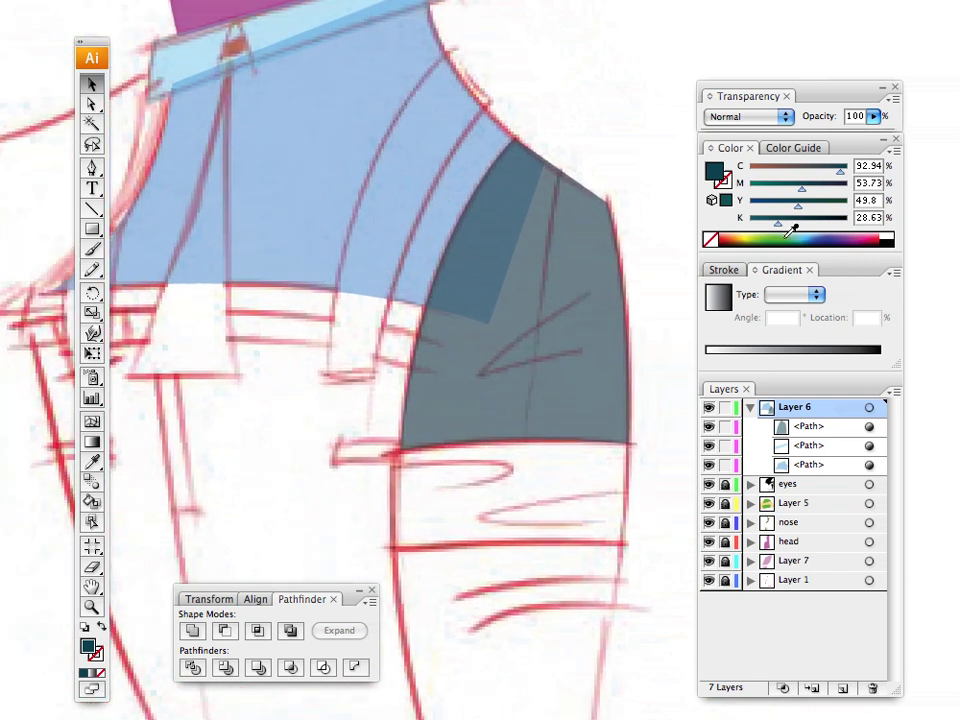
{"action": "scroll", "coordinate": [465, 467], "scroll_direction": "down", "scroll_amount": 3}
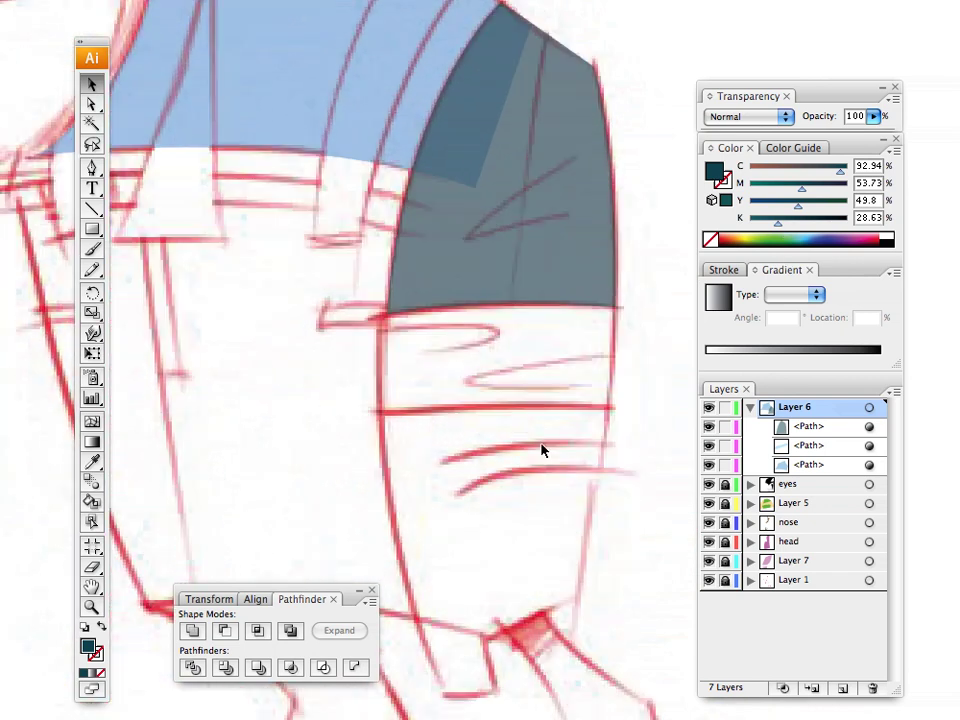
{"action": "left_click_drag", "start_coordinate": [564, 328], "coordinate": [536, 394]}
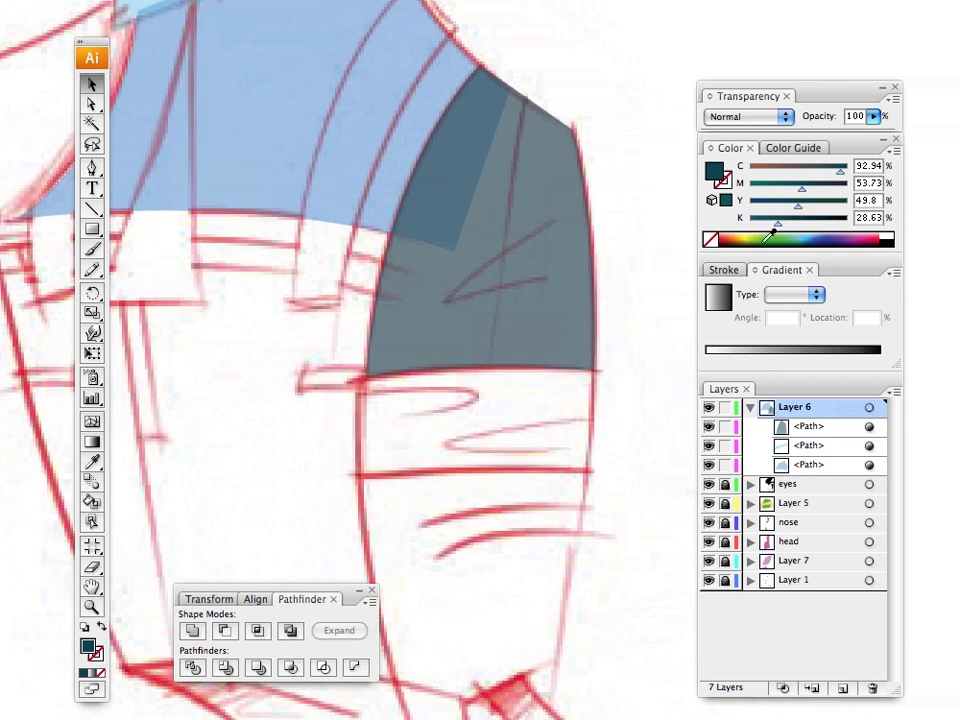
{"action": "left_click", "coordinate": [741, 236]}
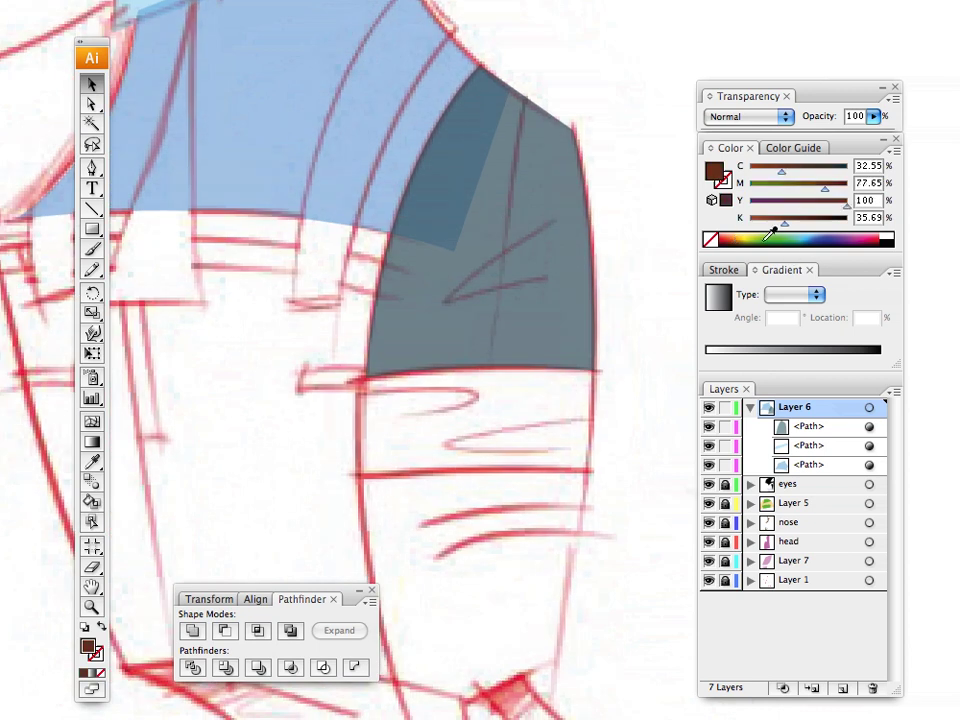
{"action": "left_click", "coordinate": [735, 237]}
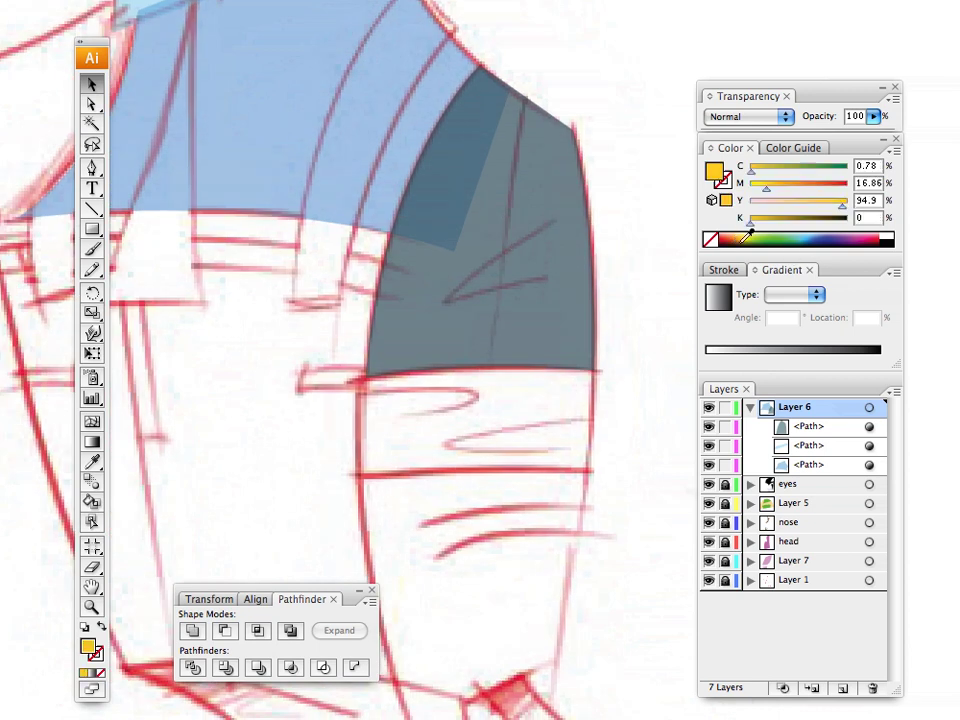
Step: Draw the closed four-cornered armband below the teal sleeve with the Pen tool, curving its upper edge along the sketch line
{"action": "left_click", "coordinate": [92, 168]}
{"action": "left_click", "coordinate": [348, 377]}
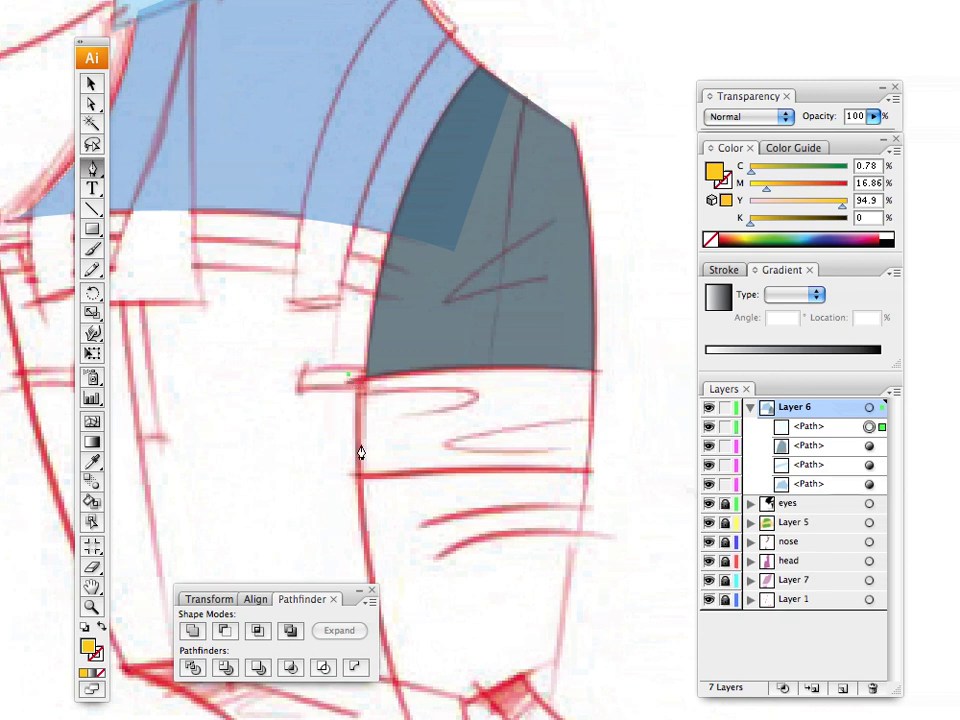
{"action": "left_click", "coordinate": [351, 477]}
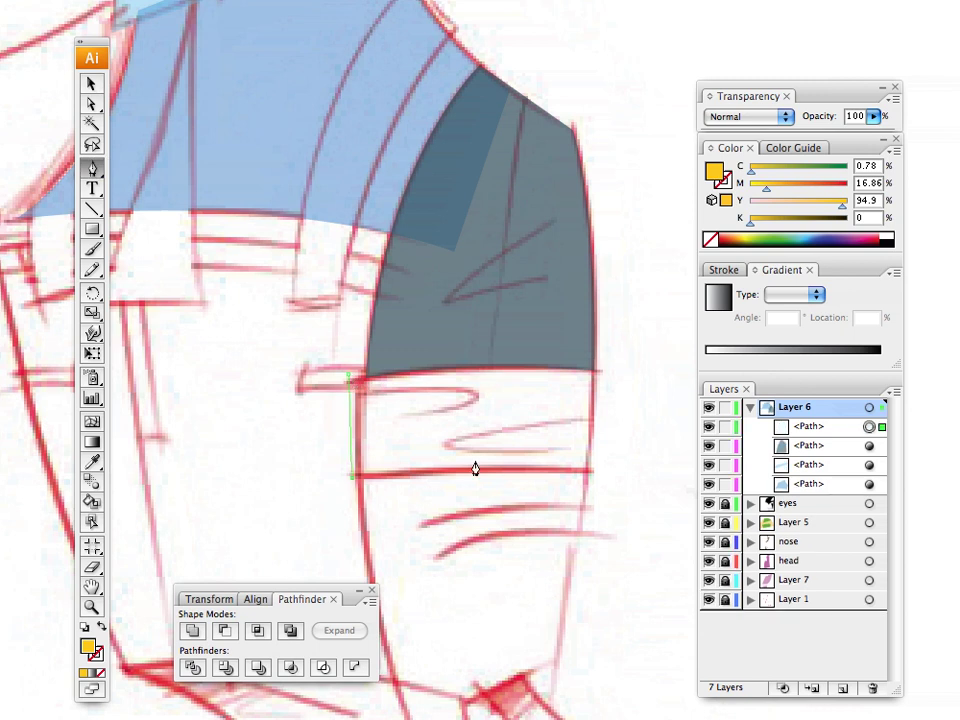
{"action": "left_click", "coordinate": [597, 472]}
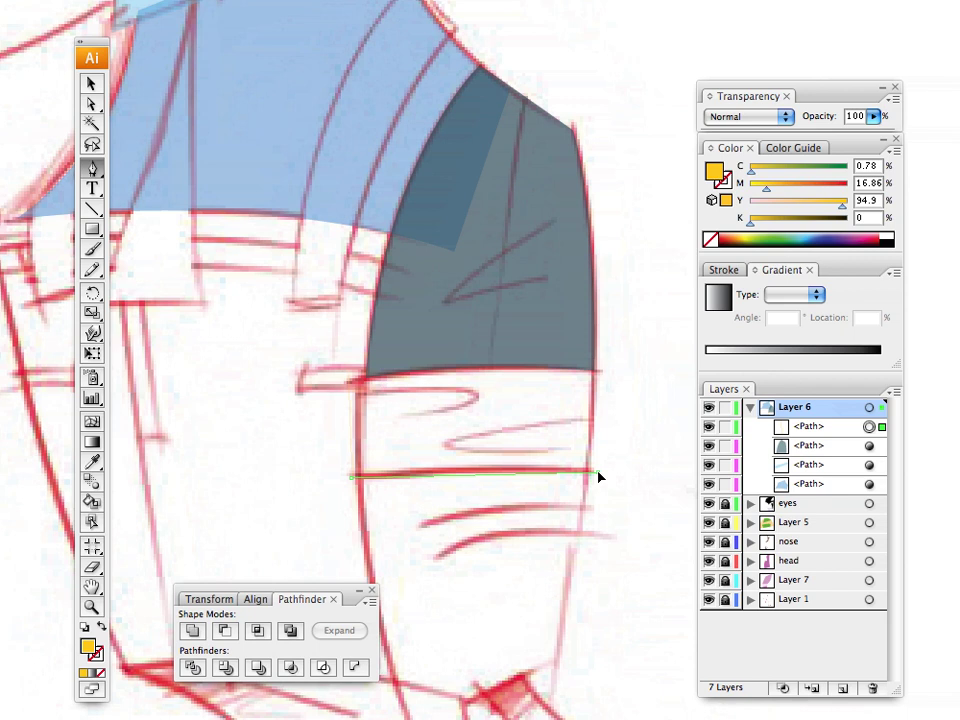
{"action": "left_click", "coordinate": [605, 373]}
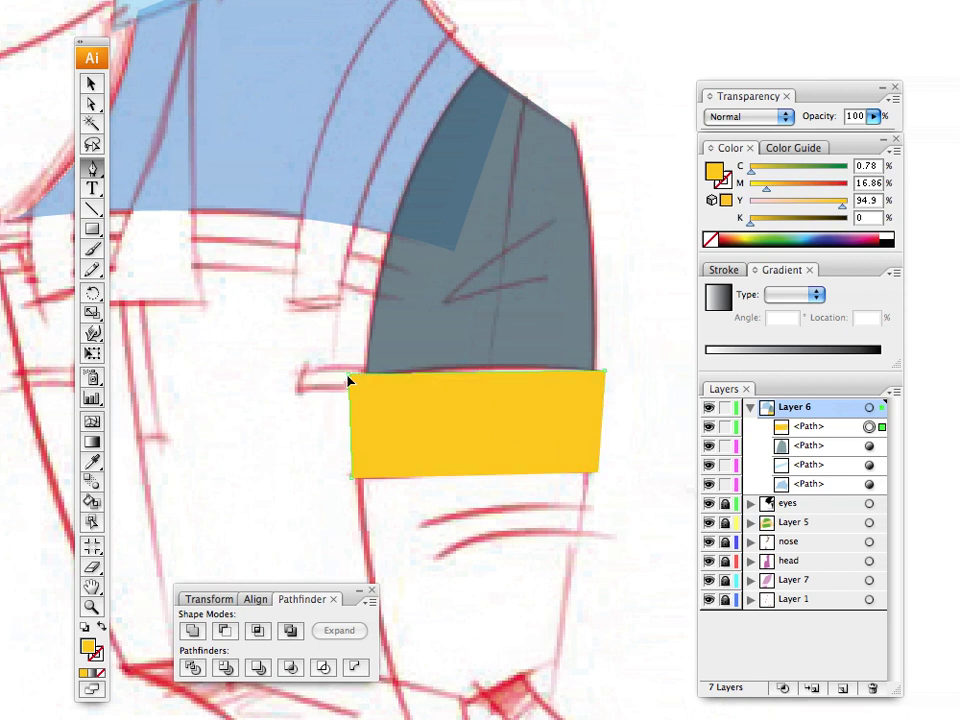
{"action": "left_click_drag", "start_coordinate": [349, 381], "coordinate": [190, 404]}
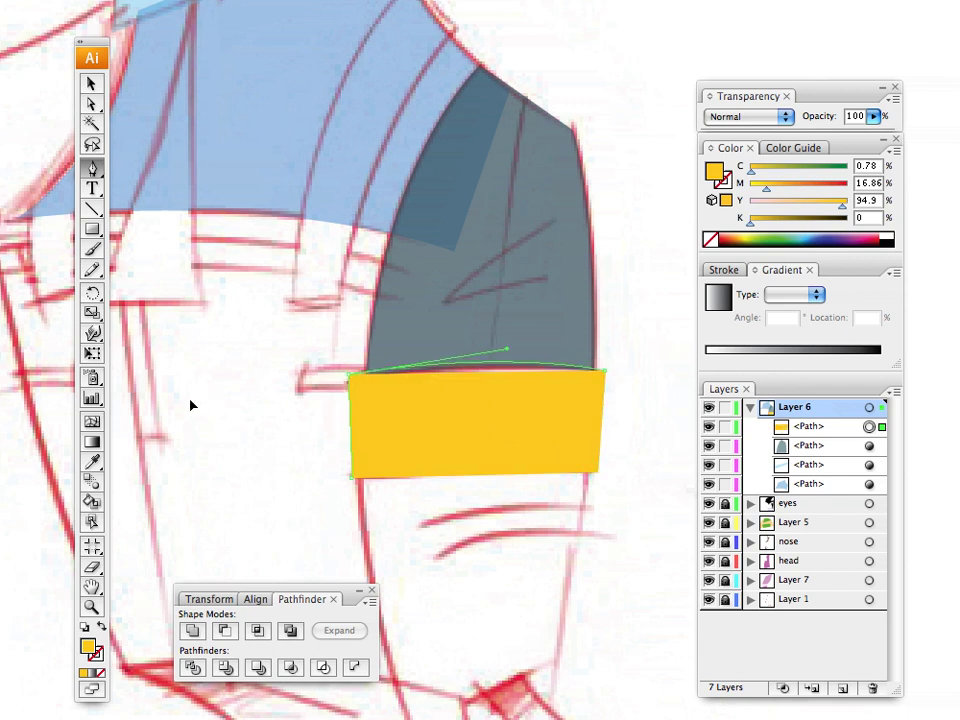
{"action": "left_click", "coordinate": [92, 86]}
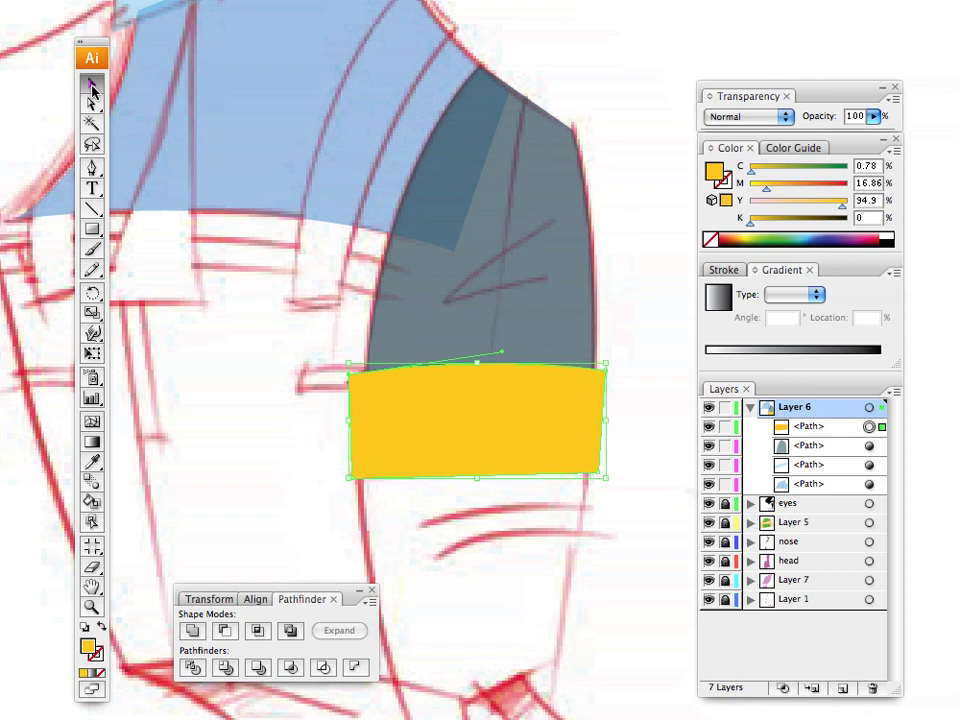
Step: Lower the yellow armband's opacity to 44% and deselect it
{"action": "left_click", "coordinate": [873, 116]}
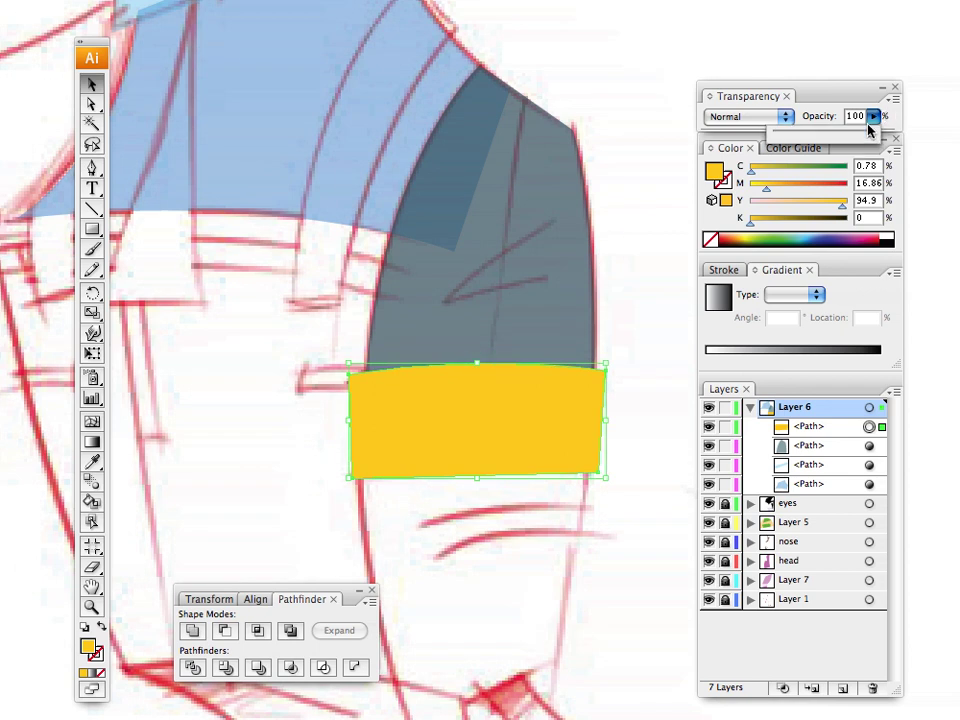
{"action": "left_click_drag", "start_coordinate": [868, 128], "coordinate": [816, 133]}
{"action": "left_click", "coordinate": [430, 312]}
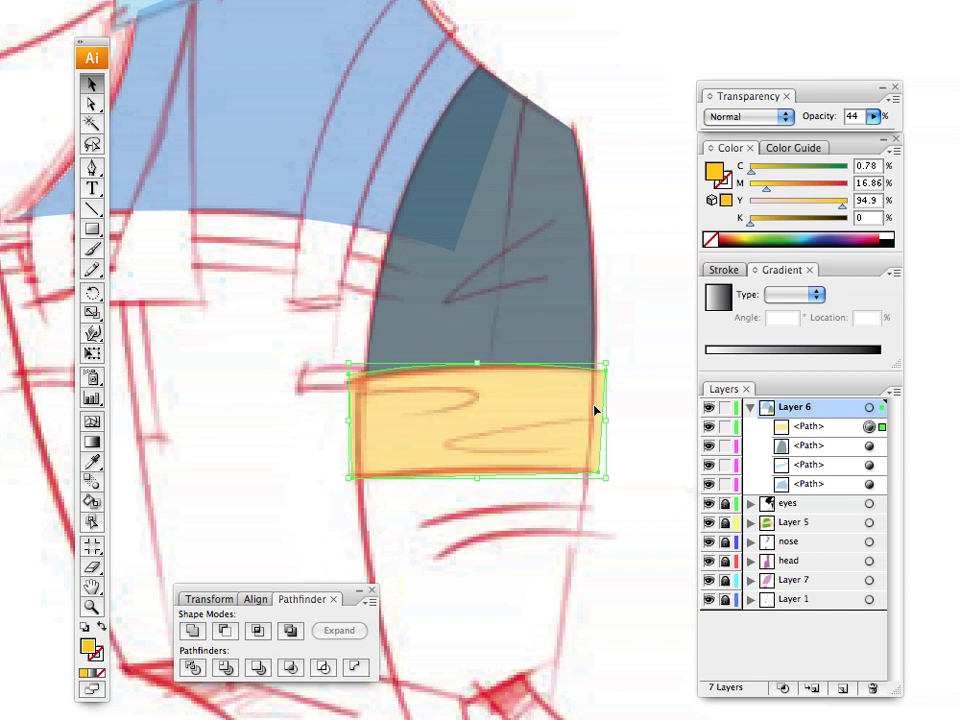
{"action": "left_click", "coordinate": [638, 403]}
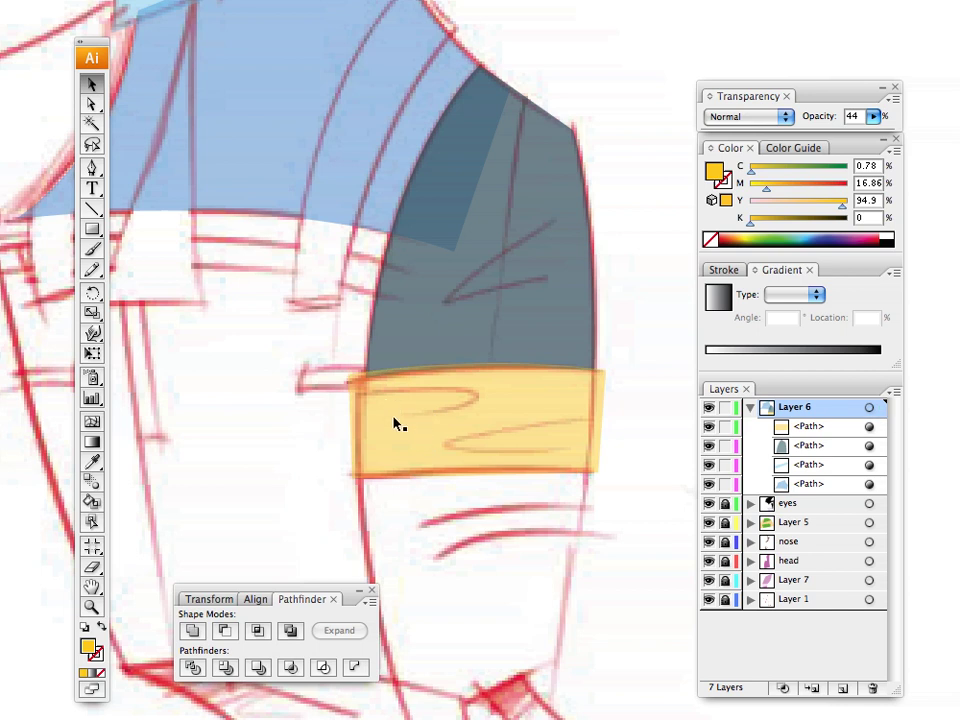
Step: Sample the teal sleeve's colour as the fill (C 92.94, M 53.73, Y 49.8, K 28.63) for the sleeve of the raised arm
{"action": "mouse_move", "coordinate": [356, 456]}
{"action": "left_mouse_down"}
{"action": "mouse_move", "coordinate": [407, 379]}
{"action": "mouse_move", "coordinate": [448, 426]}
{"action": "mouse_move", "coordinate": [326, 432]}
{"action": "left_mouse_up"}
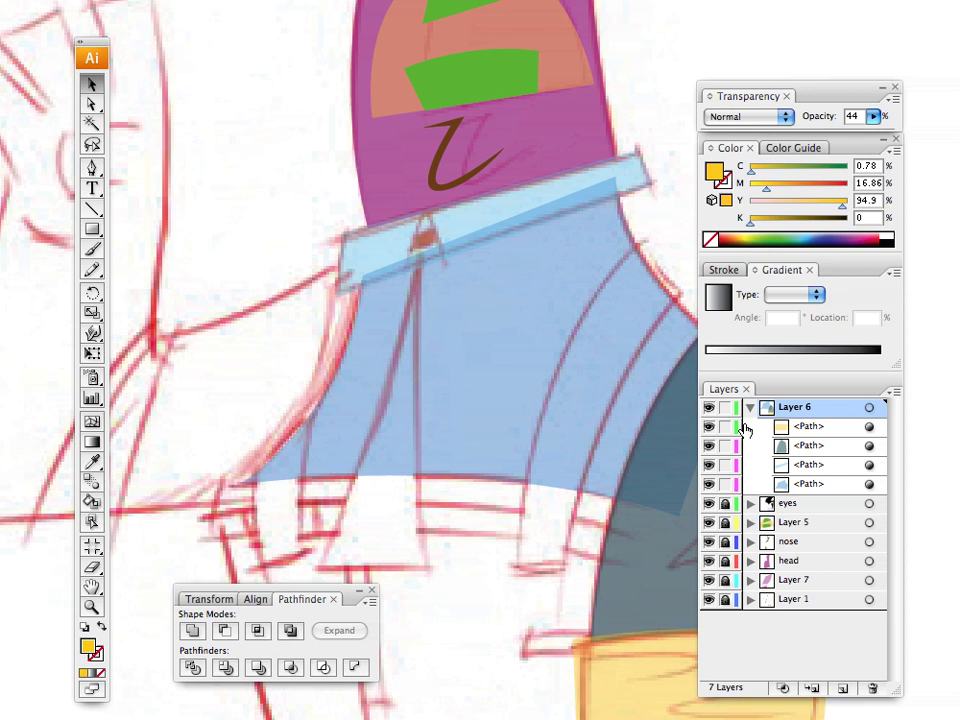
{"action": "left_click_drag", "start_coordinate": [482, 458], "coordinate": [364, 421]}
{"action": "left_click", "coordinate": [92, 461]}
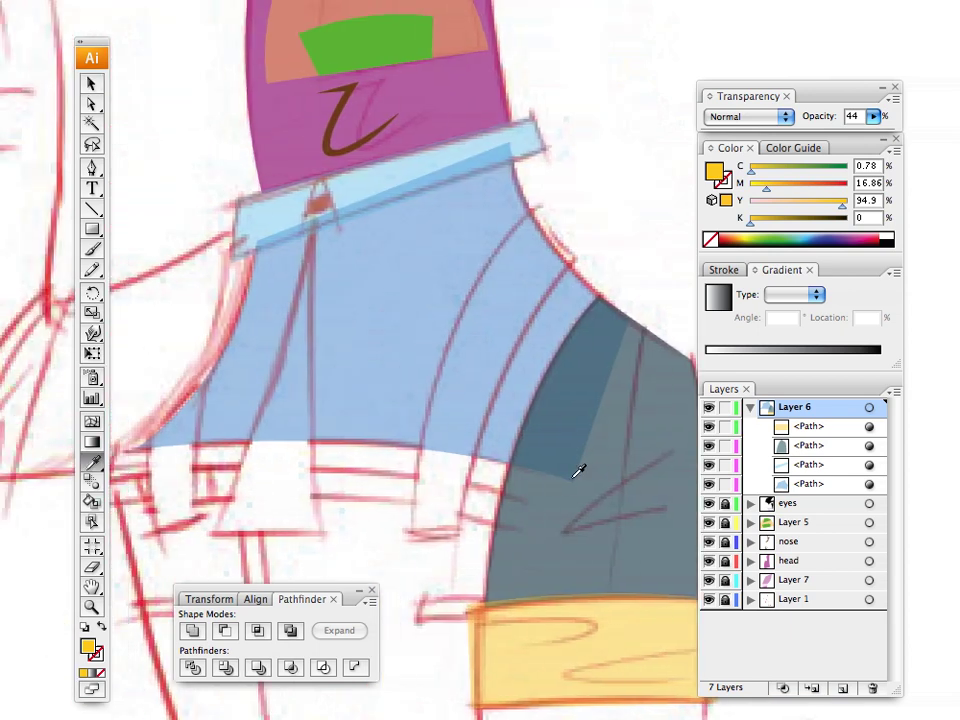
{"action": "left_click", "coordinate": [525, 481]}
{"action": "left_click_drag", "start_coordinate": [522, 476], "coordinate": [488, 374]}
{"action": "left_click_drag", "start_coordinate": [339, 305], "coordinate": [569, 349]}
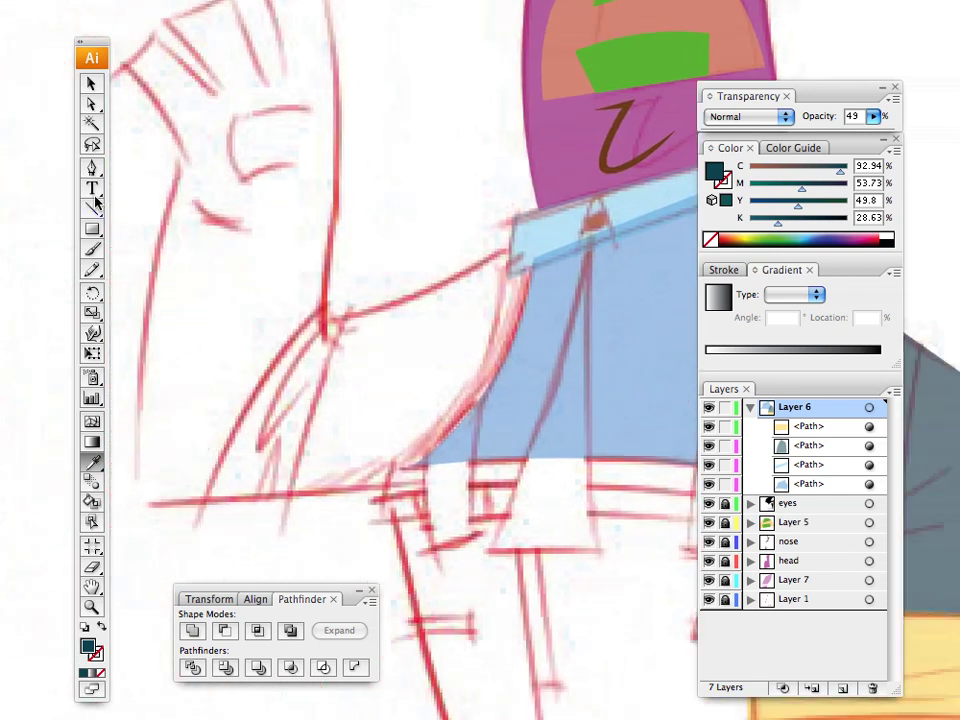
Step: Draw the closed four-cornered sleeve of the raised arm with the Pen tool, curving its shoulder edge and the edge overlapping the jacket
{"action": "left_click", "coordinate": [92, 168]}
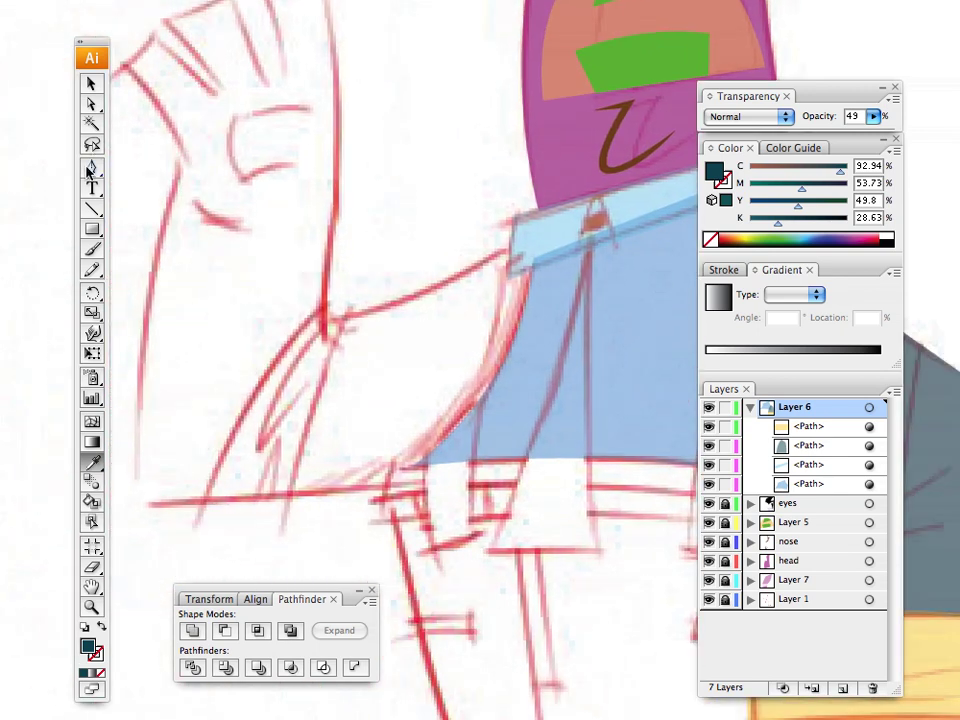
{"action": "left_click", "coordinate": [532, 235]}
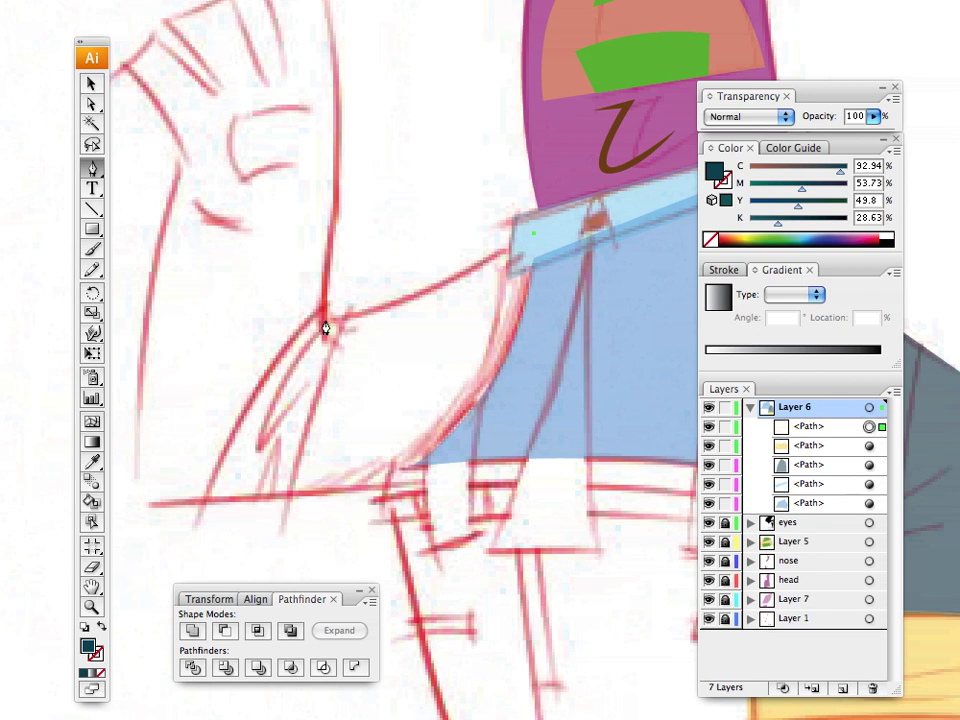
{"action": "left_click_drag", "start_coordinate": [324, 323], "coordinate": [201, 360]}
{"action": "left_click", "coordinate": [324, 323]}
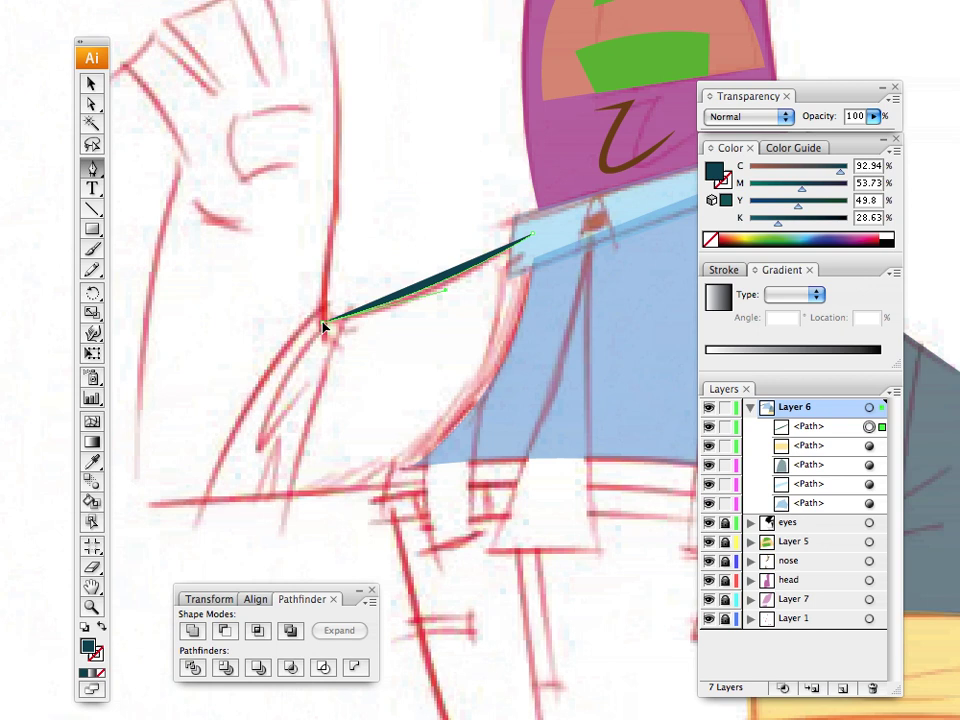
{"action": "left_click", "coordinate": [239, 498]}
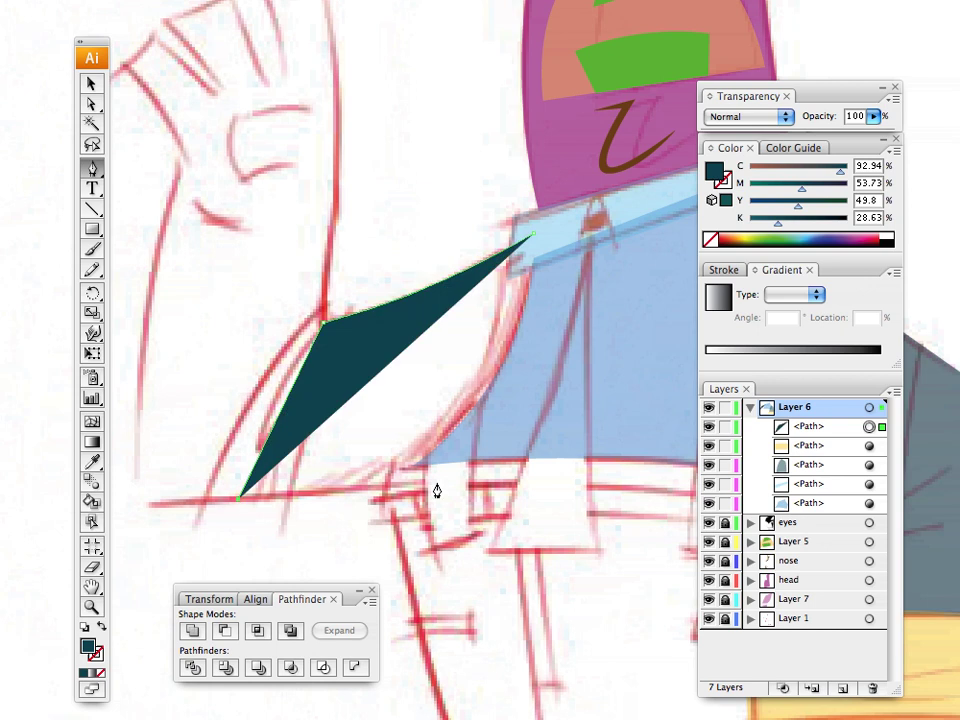
{"action": "left_click", "coordinate": [469, 483]}
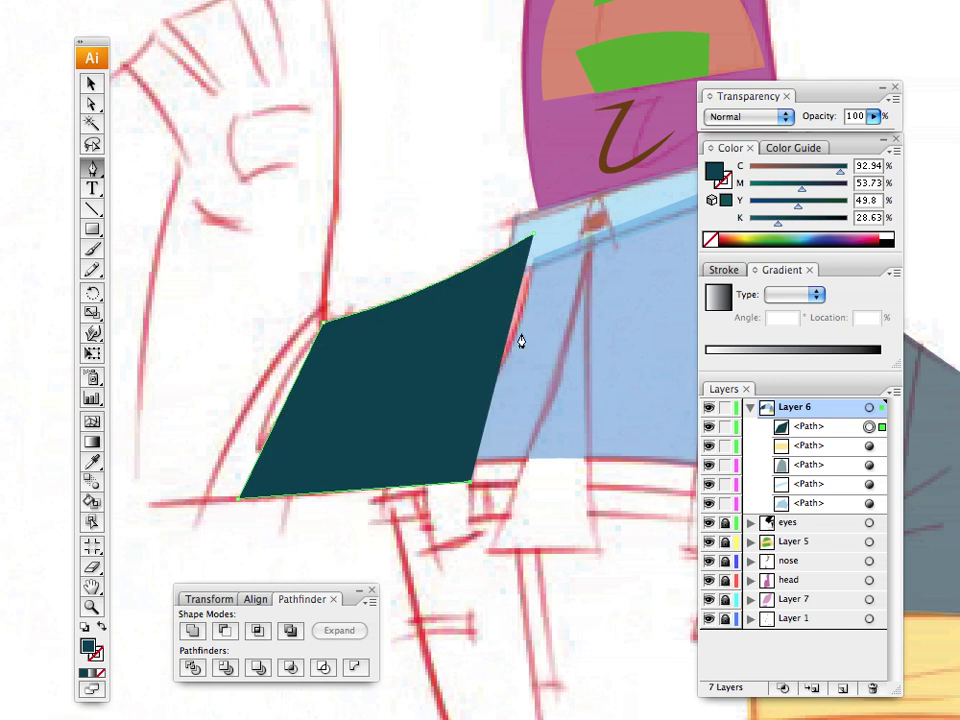
{"action": "left_click", "coordinate": [532, 241]}
{"action": "left_click_drag", "start_coordinate": [535, 243], "coordinate": [532, 78]}
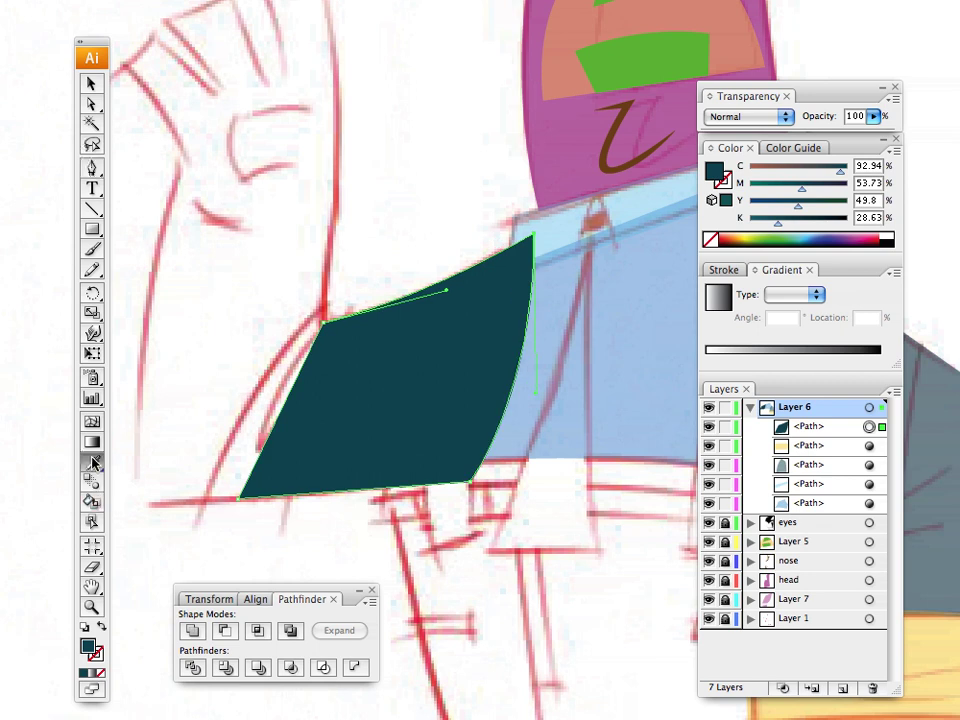
Step: Copy the finished teal sleeve's appearance, including its 49% opacity, onto the new sleeve with the Eyedropper
{"action": "left_click_drag", "start_coordinate": [476, 371], "coordinate": [350, 366]}
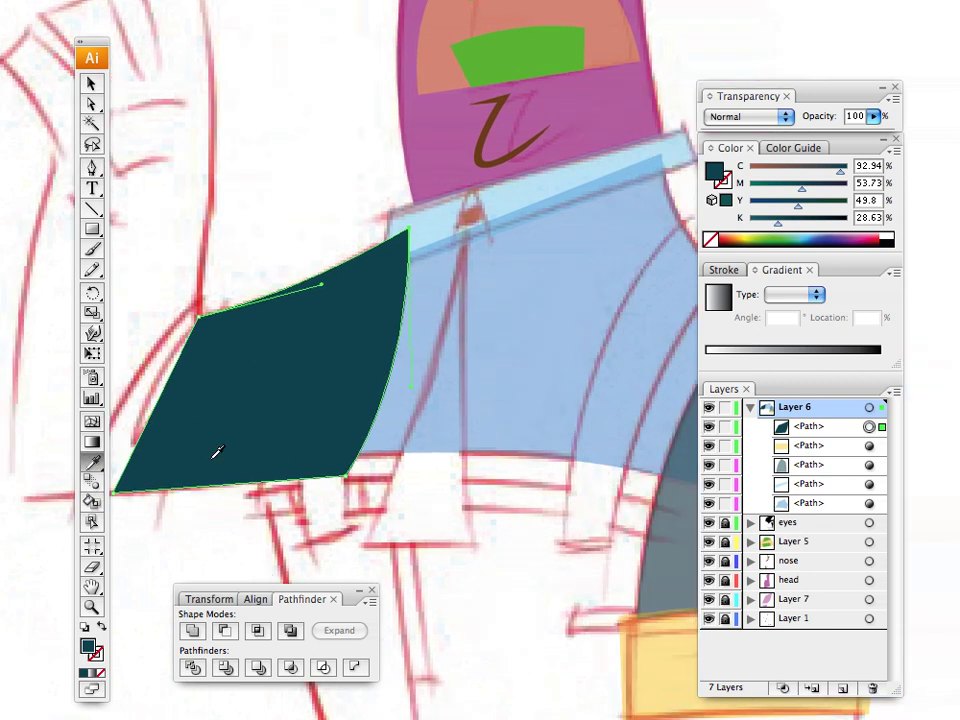
{"action": "left_click_drag", "start_coordinate": [559, 424], "coordinate": [488, 405]}
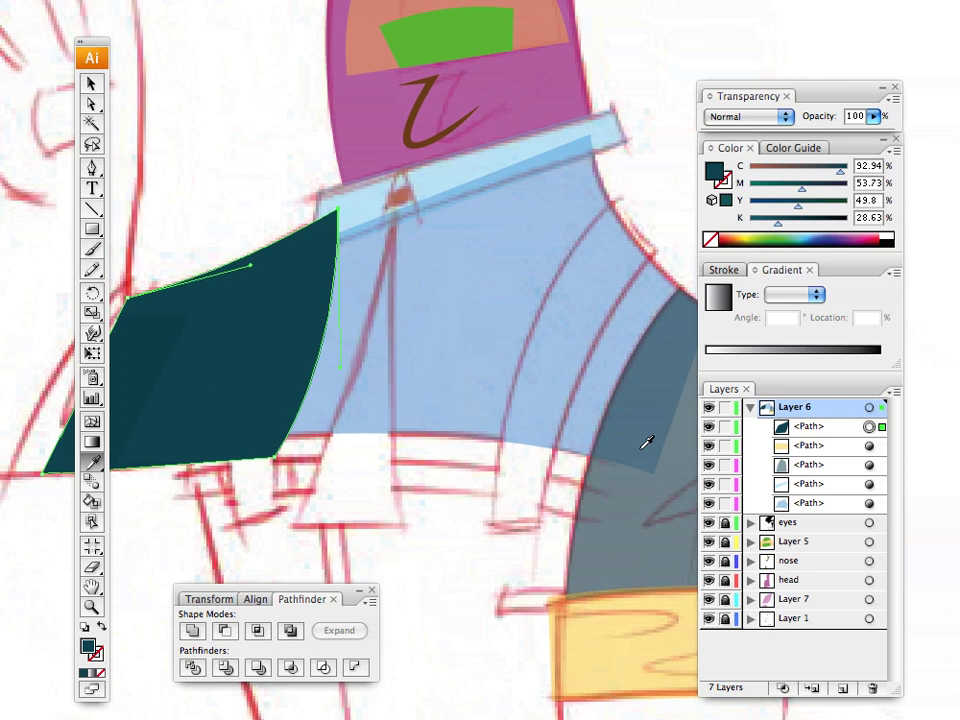
{"action": "left_click", "coordinate": [645, 432]}
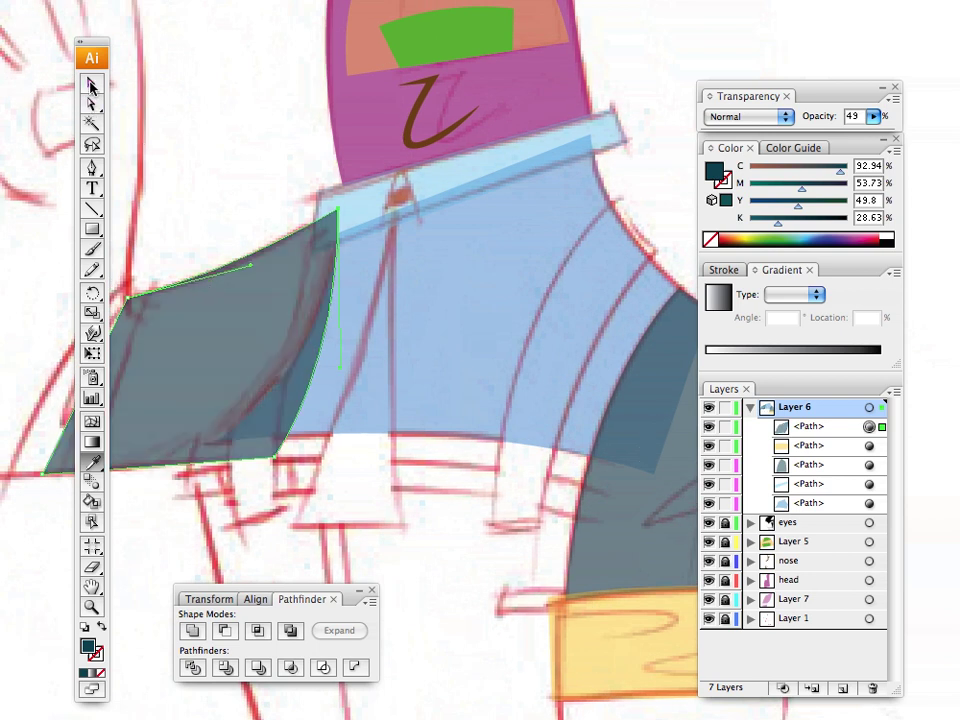
Step: Move the new sleeve path beneath the blue jacket body, to the bottom of Layer 6's stacking order
{"action": "left_click", "coordinate": [91, 86]}
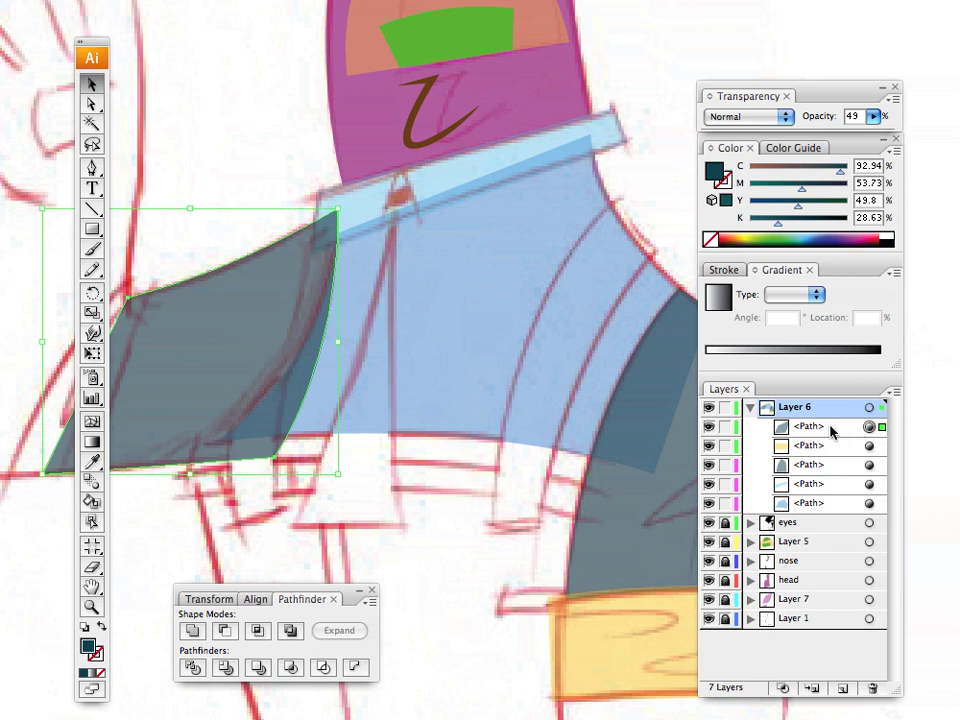
{"action": "left_click_drag", "start_coordinate": [815, 430], "coordinate": [818, 514]}
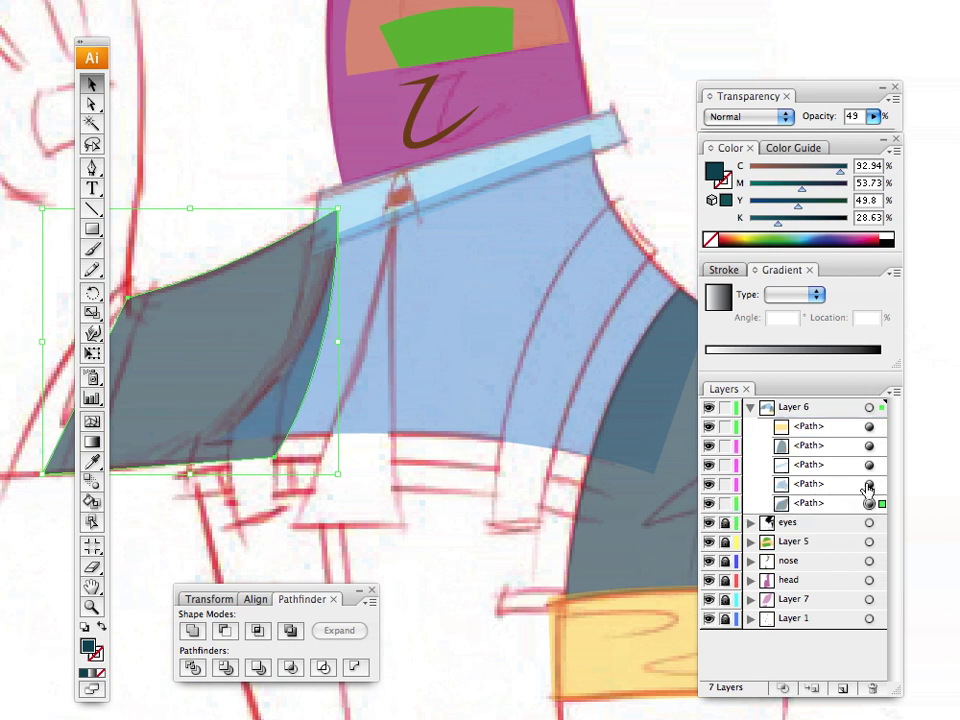
Step: Select the blue jacket body and the new sleeve in turn, and toggle the bounding box display off and on
{"action": "left_click", "coordinate": [869, 484]}
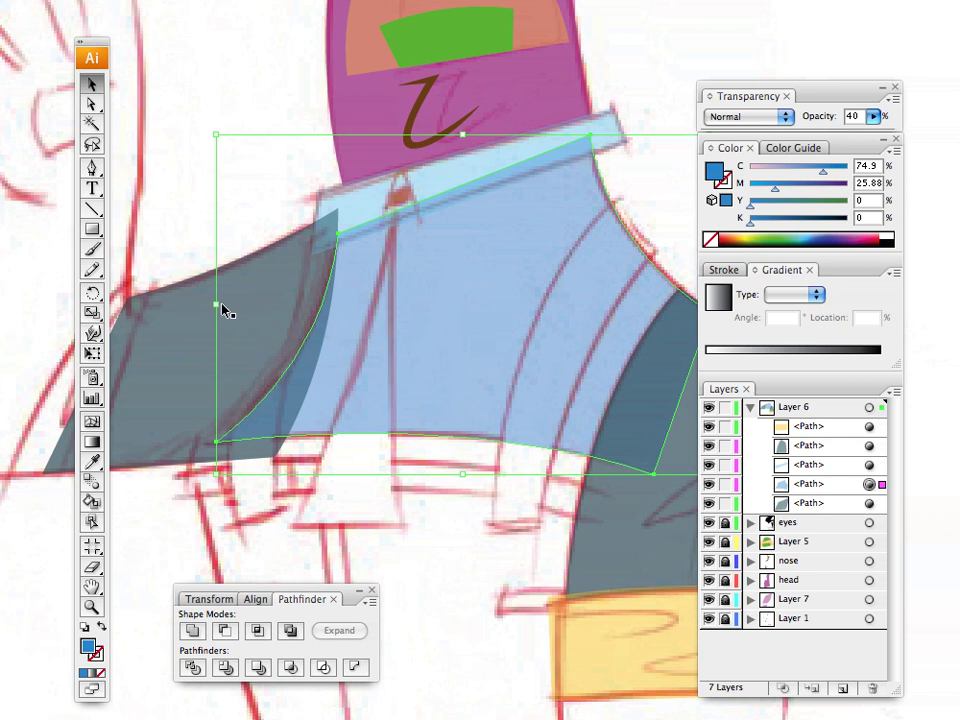
{"action": "left_click", "coordinate": [869, 504]}
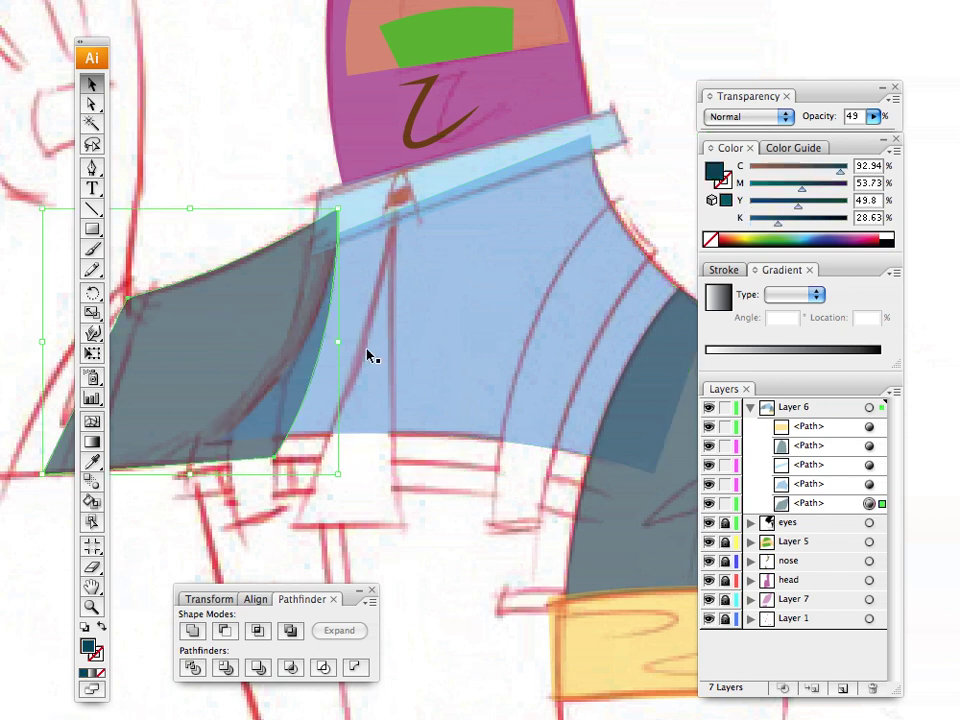
{"action": "key", "text": "ctrl+shift+b"}
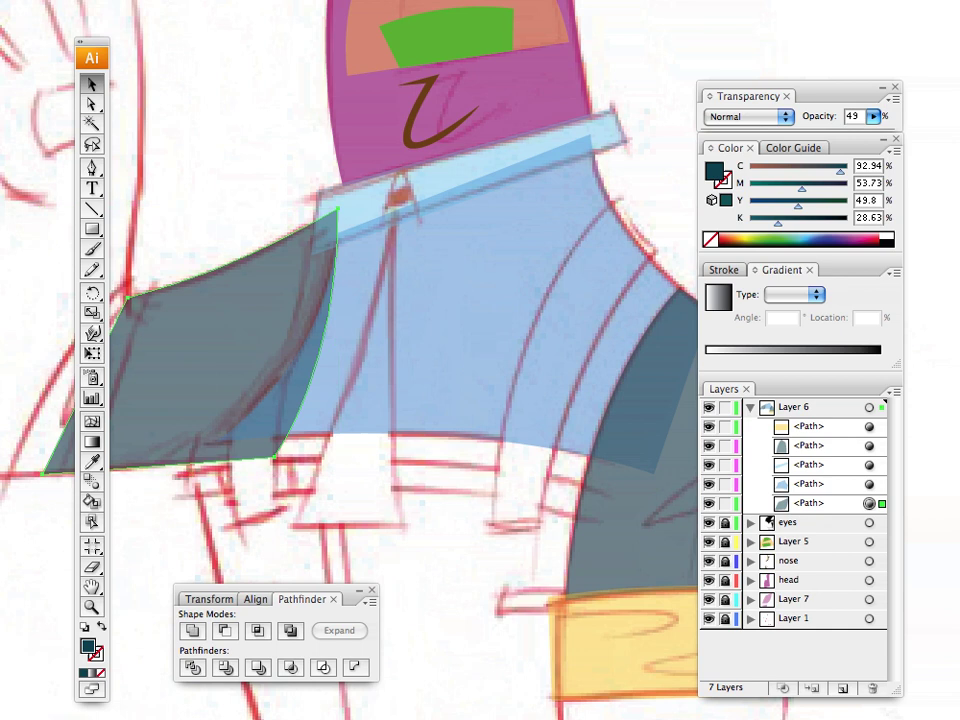
{"action": "key", "text": "ctrl+shift+b"}
{"action": "key", "text": "ctrl+shift+b"}
{"action": "key", "text": "ctrl+shift+b"}
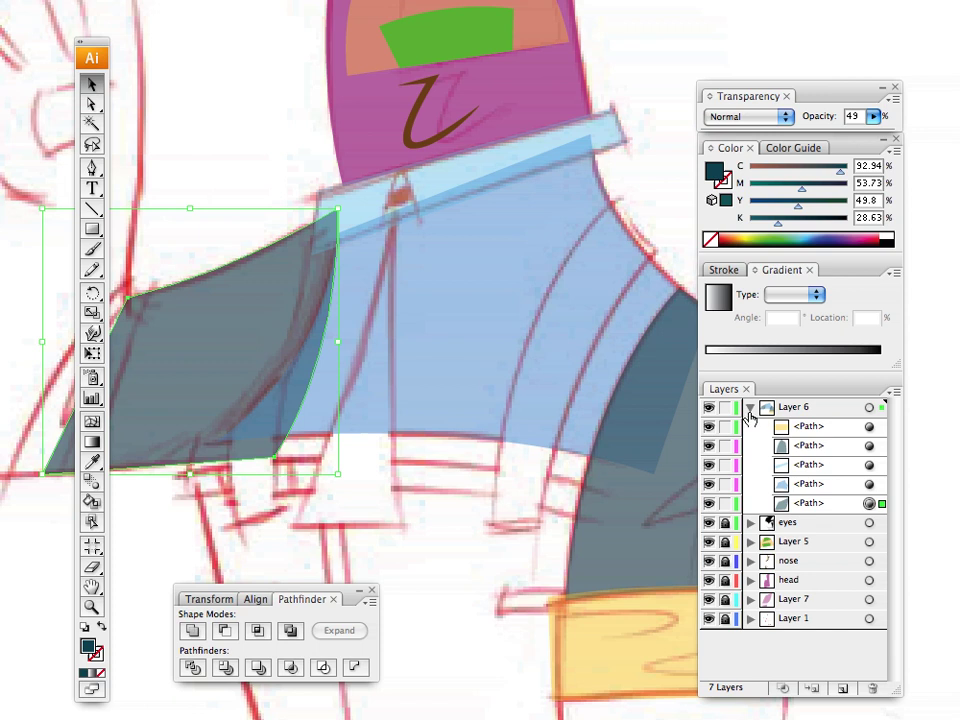
Step: Deselect the new sleeve and collapse Layer 6 to hide its list of paths
{"action": "left_click", "coordinate": [250, 136]}
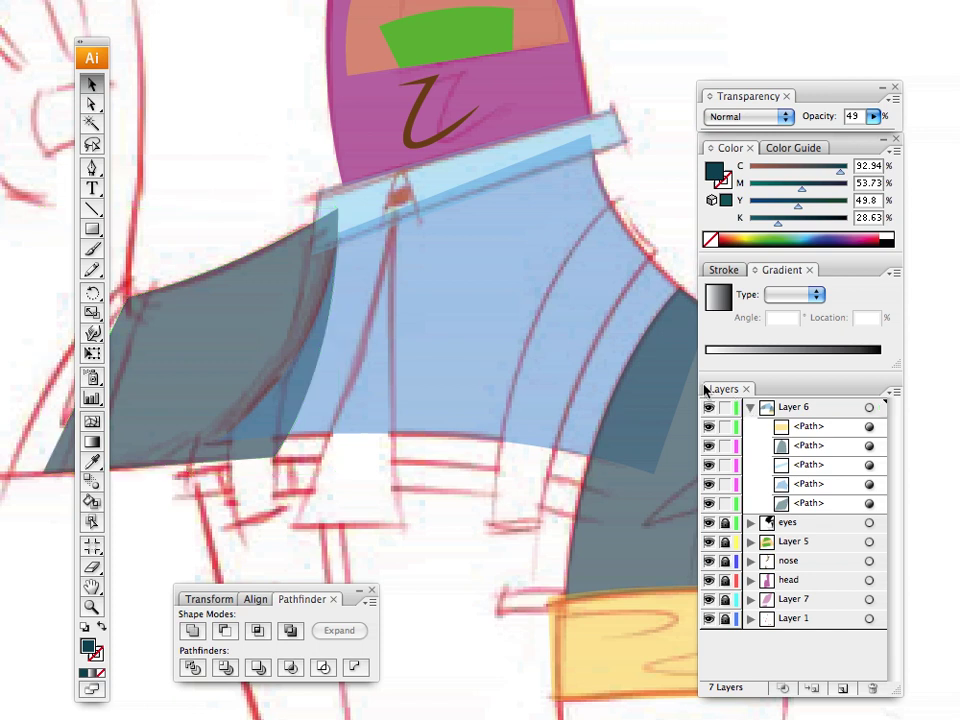
{"action": "left_click", "coordinate": [750, 408]}
Step: Sample the armband's golden yellow (C 0.78, M 16.86, Y 94.9, K 0) as the fill for the raised arm's band
{"action": "left_click_drag", "start_coordinate": [302, 255], "coordinate": [430, 282]}
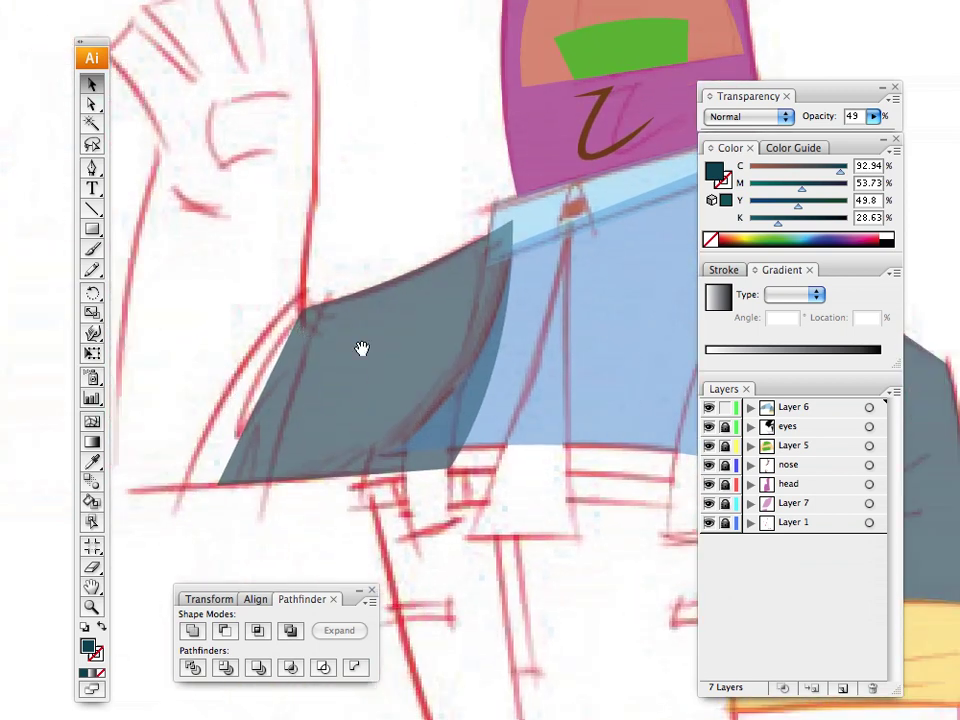
{"action": "left_click_drag", "start_coordinate": [388, 367], "coordinate": [261, 287]}
{"action": "left_click", "coordinate": [92, 461]}
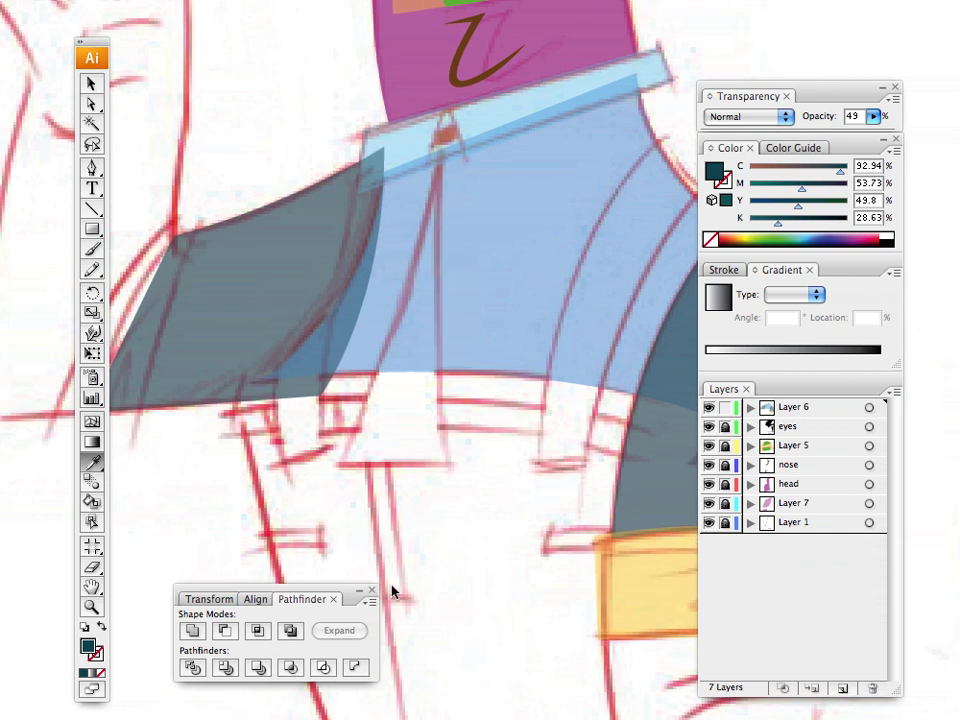
{"action": "left_click", "coordinate": [645, 580]}
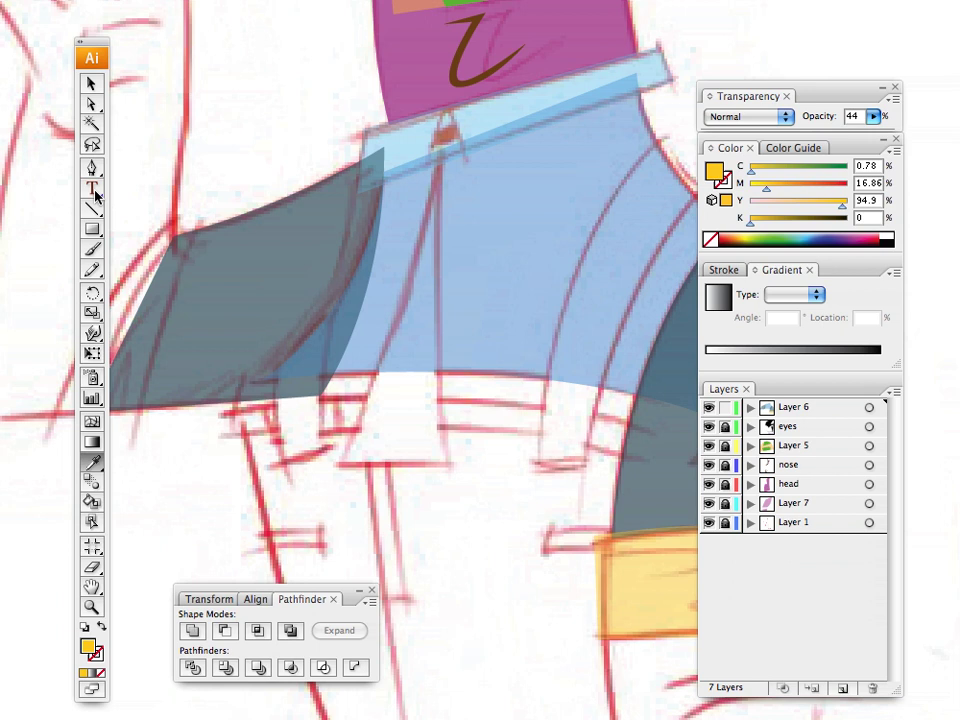
Step: Draw the closed yellow band across the raised arm's sleeve end with the Pen tool, curving both long edges along the sketch
{"action": "key", "text": "p"}
{"action": "left_click_drag", "start_coordinate": [271, 258], "coordinate": [446, 331]}
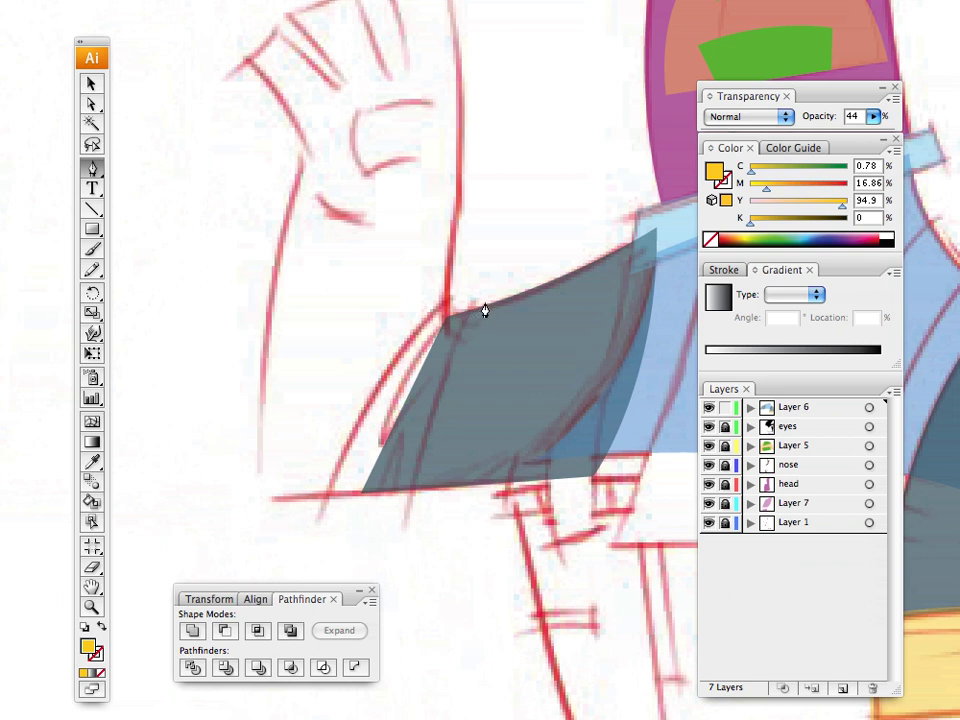
{"action": "left_click", "coordinate": [484, 303]}
{"action": "left_click_drag", "start_coordinate": [406, 499], "coordinate": [369, 643]}
{"action": "left_click", "coordinate": [406, 498]}
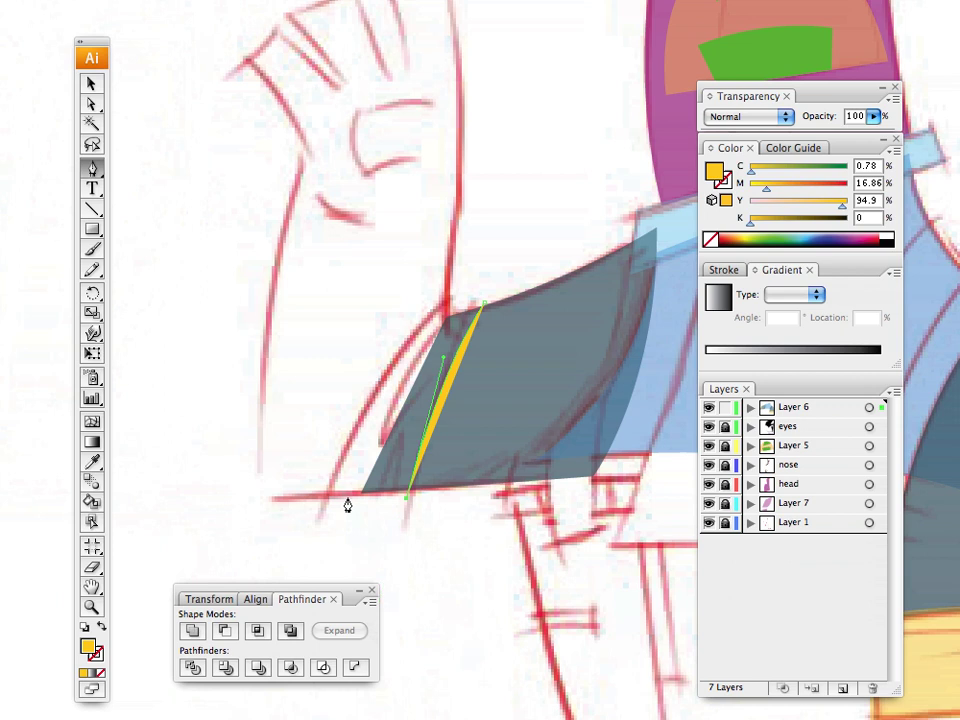
{"action": "left_click", "coordinate": [317, 505]}
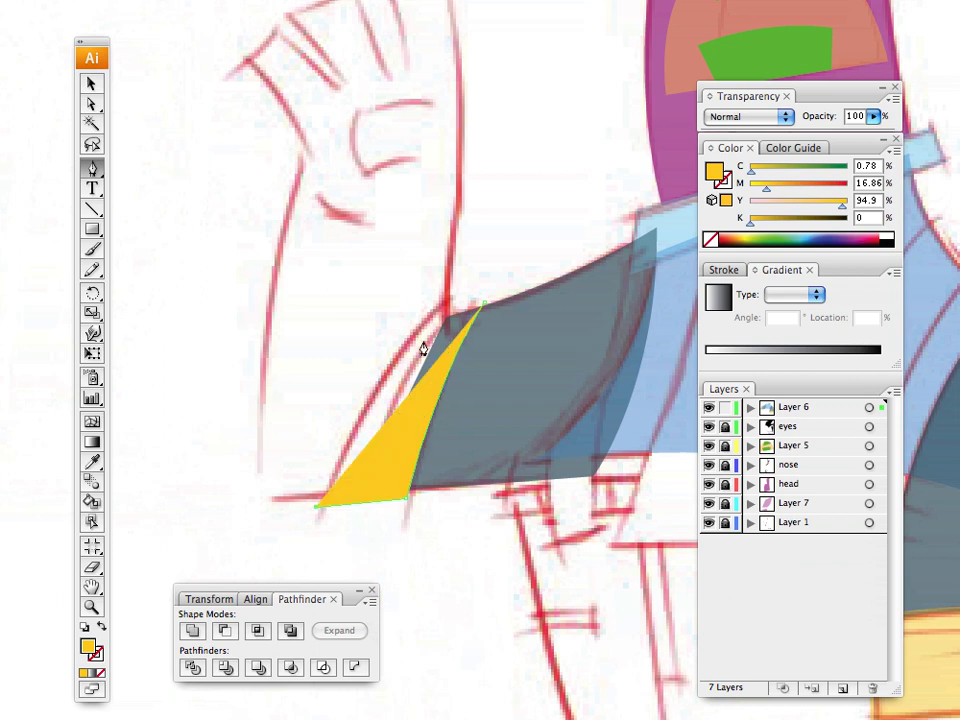
{"action": "left_click_drag", "start_coordinate": [448, 314], "coordinate": [553, 229]}
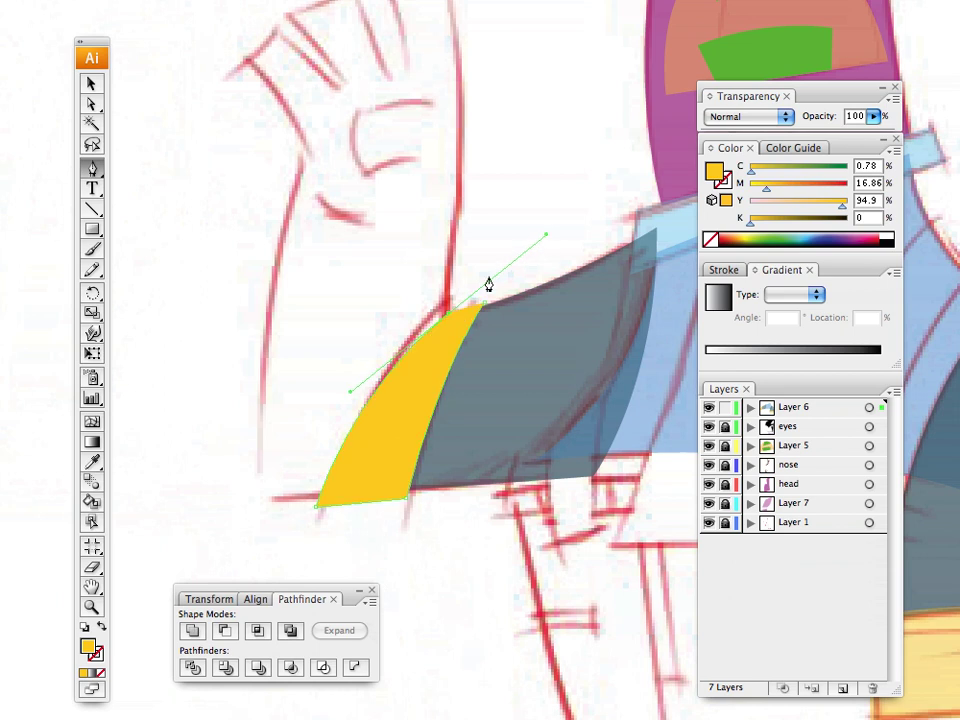
{"action": "left_click", "coordinate": [448, 316]}
{"action": "left_click", "coordinate": [481, 305]}
Step: Match the new yellow band to the existing armband's 44% opacity with the Eyedropper, and deselect it
{"action": "left_click", "coordinate": [91, 84]}
{"action": "scroll", "coordinate": [283, 311], "scroll_direction": "right", "scroll_amount": 5}
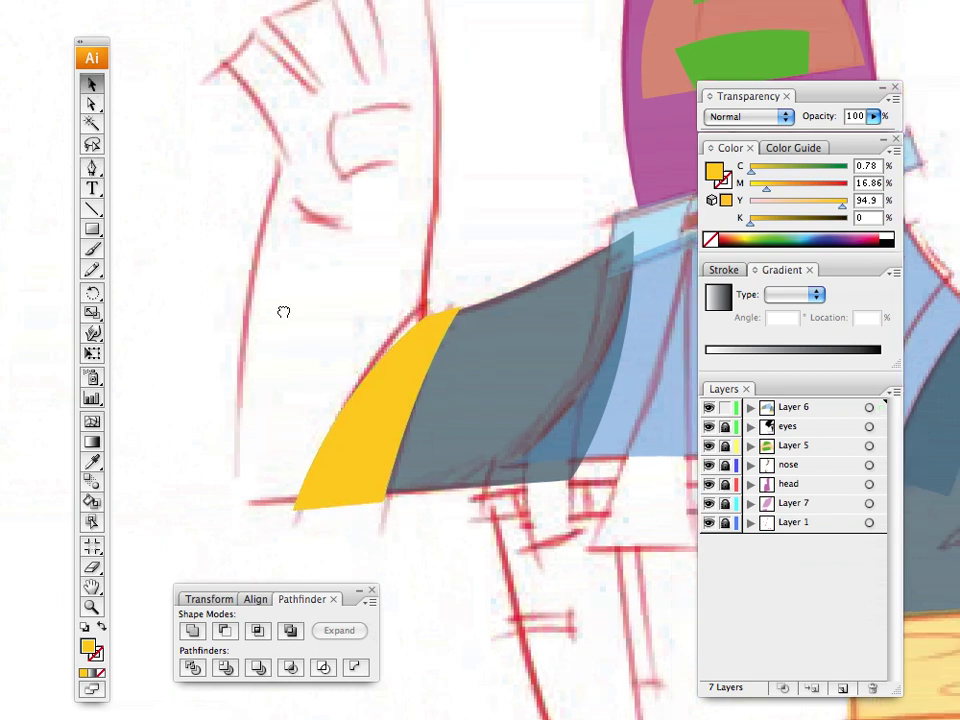
{"action": "key", "text": "i"}
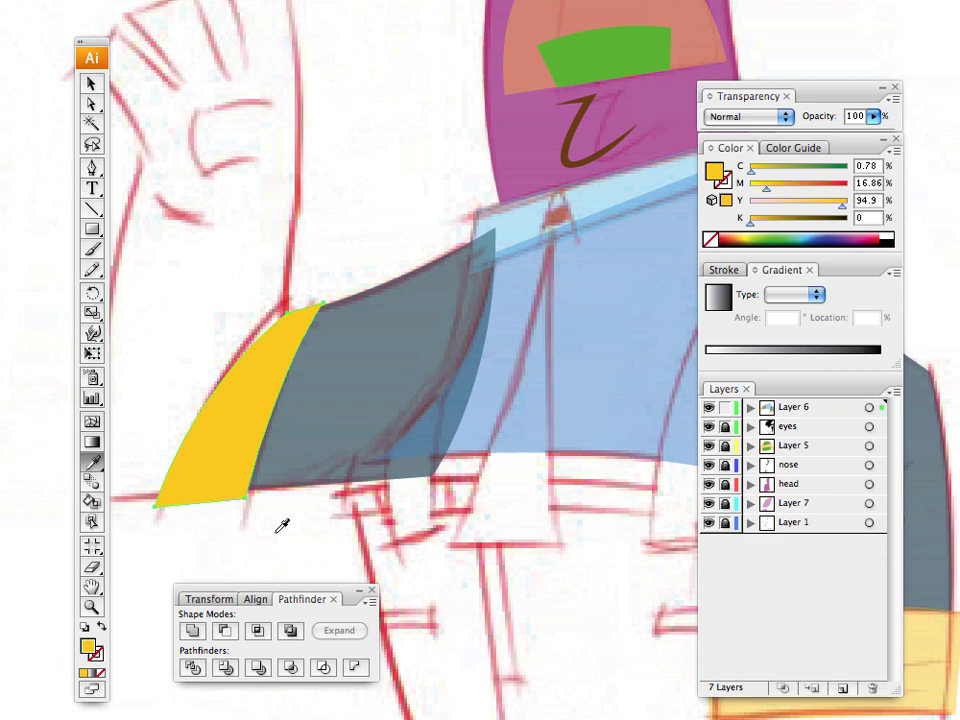
{"action": "left_click", "coordinate": [730, 710]}
{"action": "left_click", "coordinate": [91, 84]}
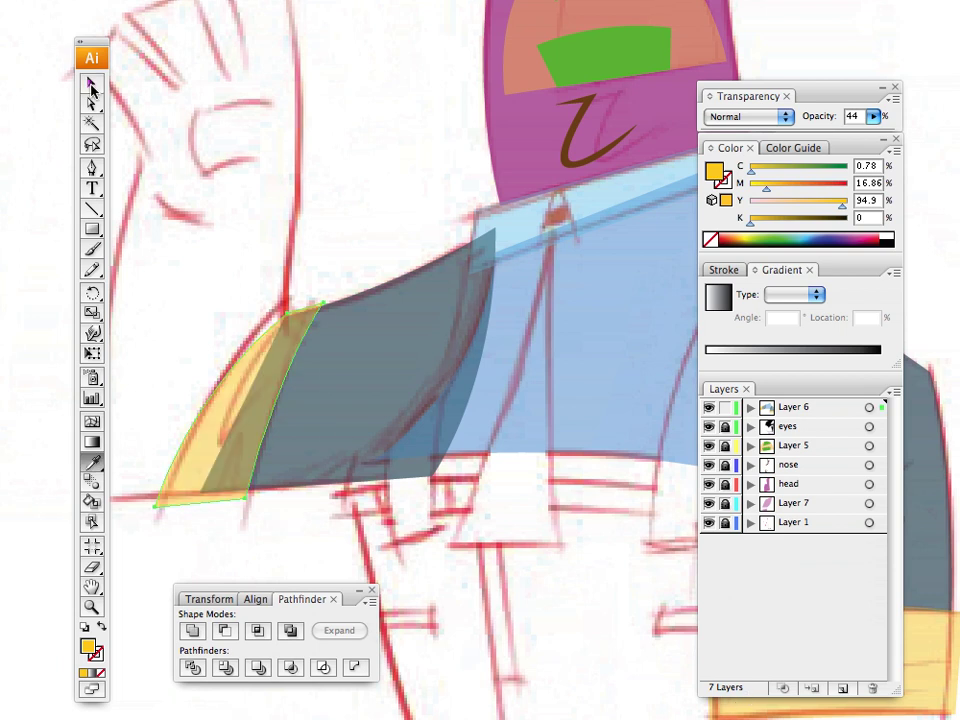
{"action": "left_click", "coordinate": [381, 151]}
Step: Review the whole figure with both sleeves and yellow bands against the sketch
{"action": "key", "text": "space"}
{"action": "left_click_drag", "start_coordinate": [563, 258], "coordinate": [440, 240]}
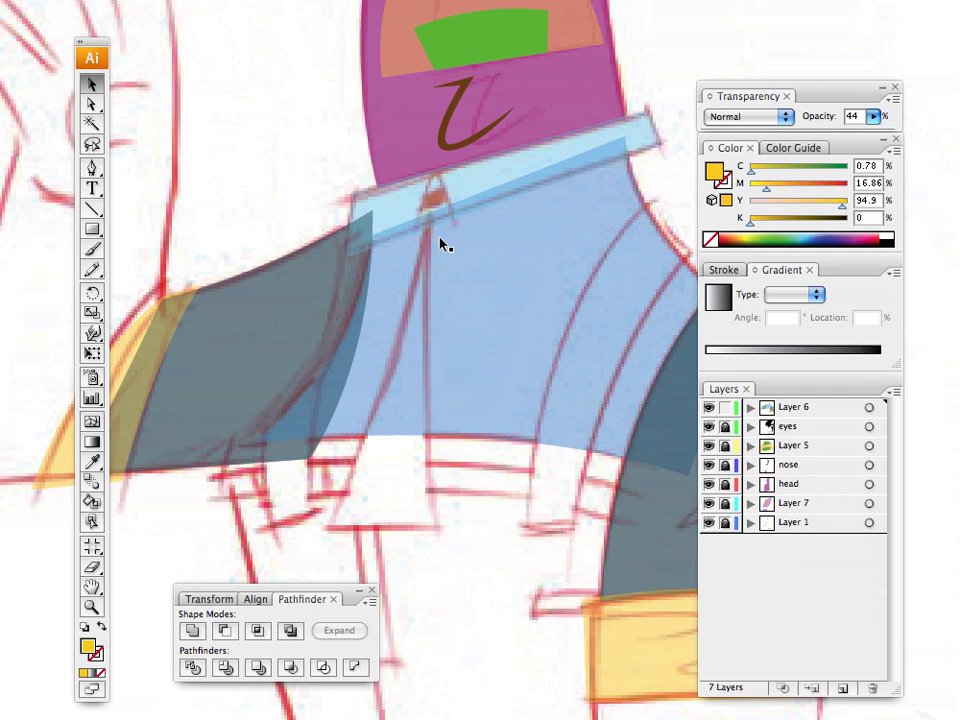
{"action": "key", "text": "super+minus"}
{"action": "key", "text": "super+minus"}
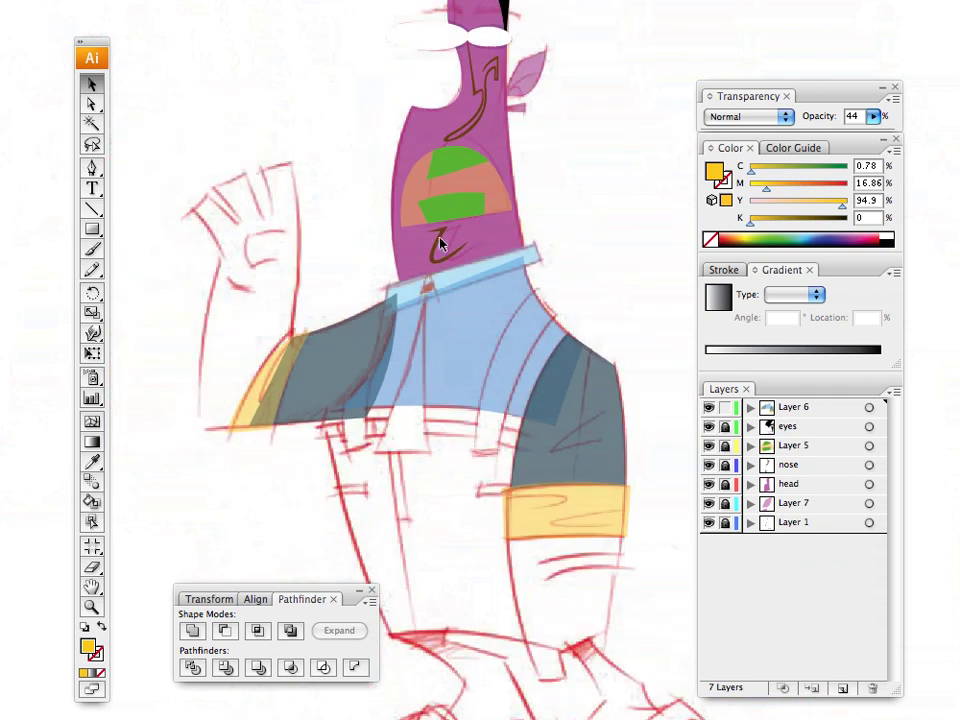
{"action": "key", "text": "space"}
{"action": "scroll", "coordinate": [416, 344], "scroll_direction": "left", "scroll_amount": 2}
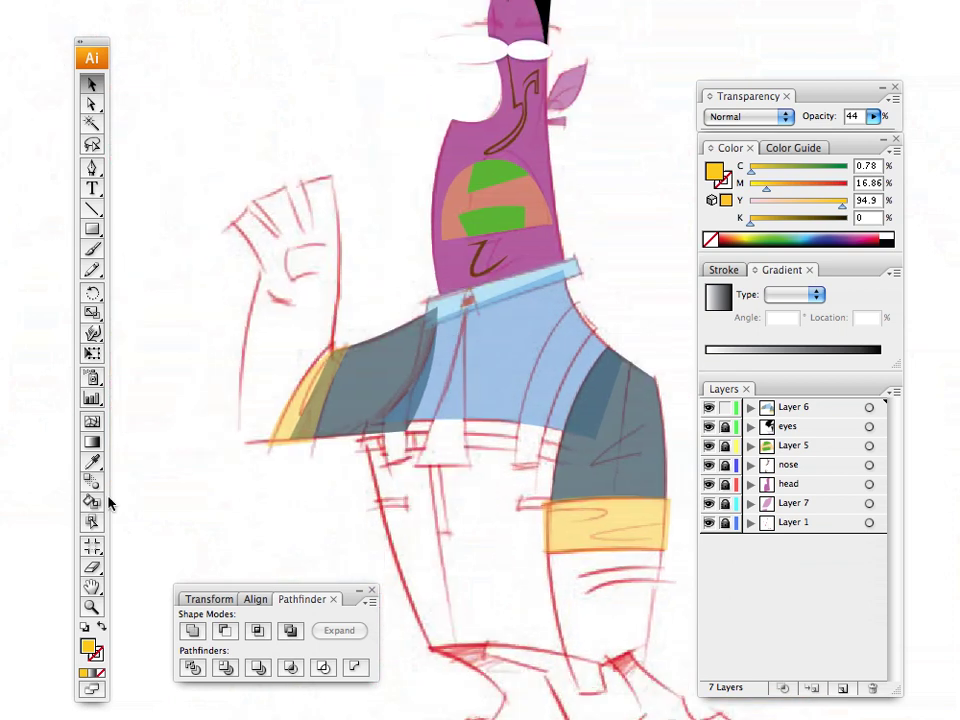
Step: Bring the small zipper pull sketched on the light blue collar into close view
{"action": "left_click", "coordinate": [92, 606]}
{"action": "left_click", "coordinate": [476, 306]}
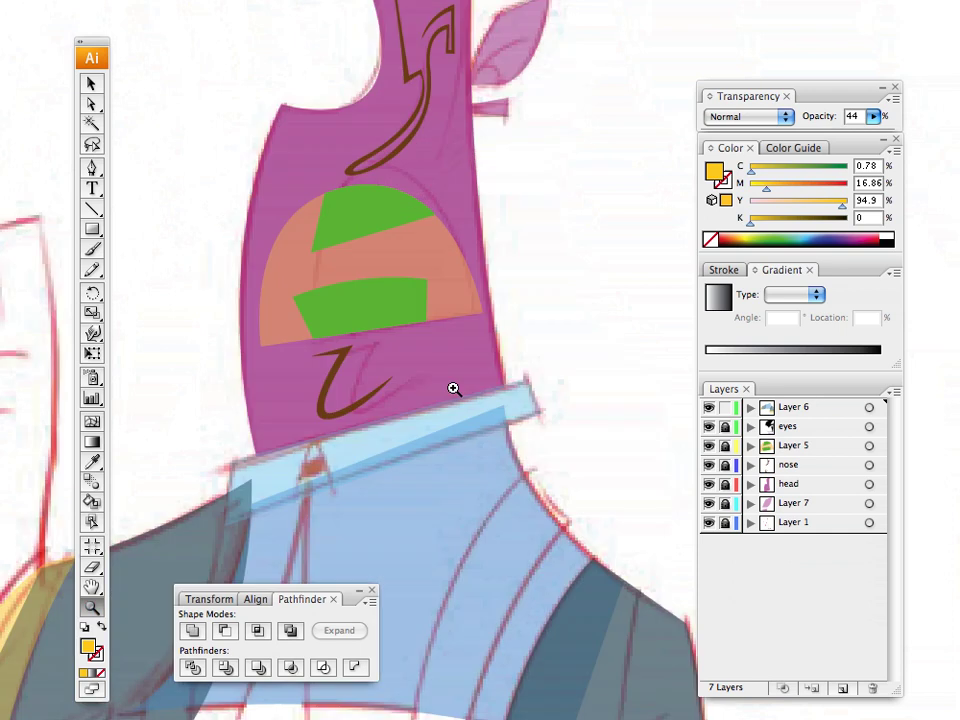
{"action": "left_click", "coordinate": [431, 369]}
{"action": "left_click", "coordinate": [467, 392]}
{"action": "left_click", "coordinate": [392, 392]}
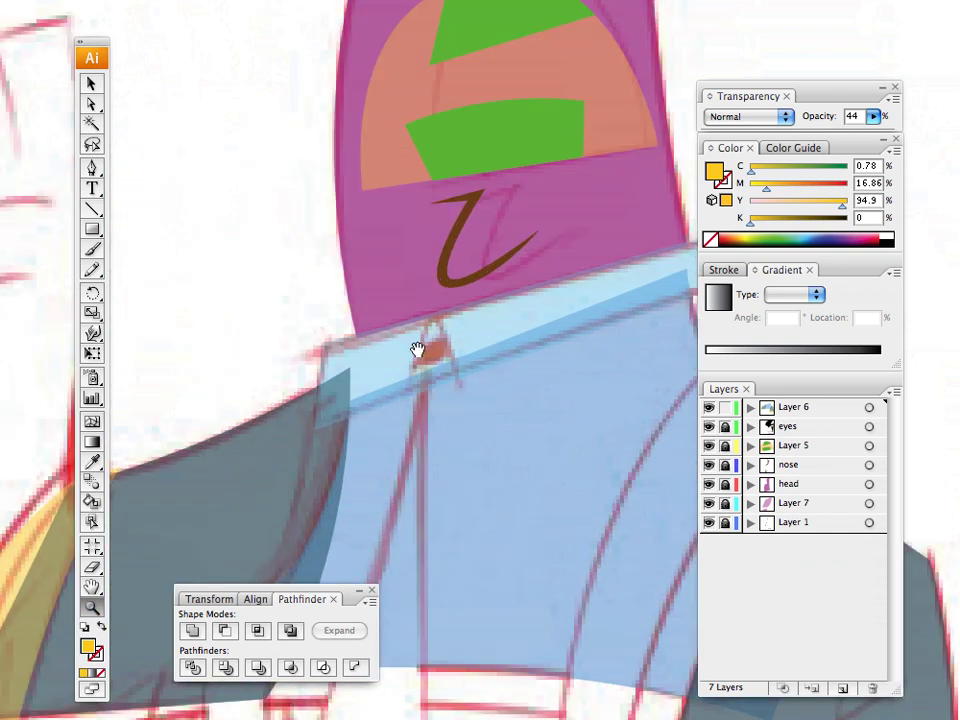
{"action": "left_click", "coordinate": [421, 358]}
{"action": "left_click_drag", "start_coordinate": [402, 402], "coordinate": [414, 428]}
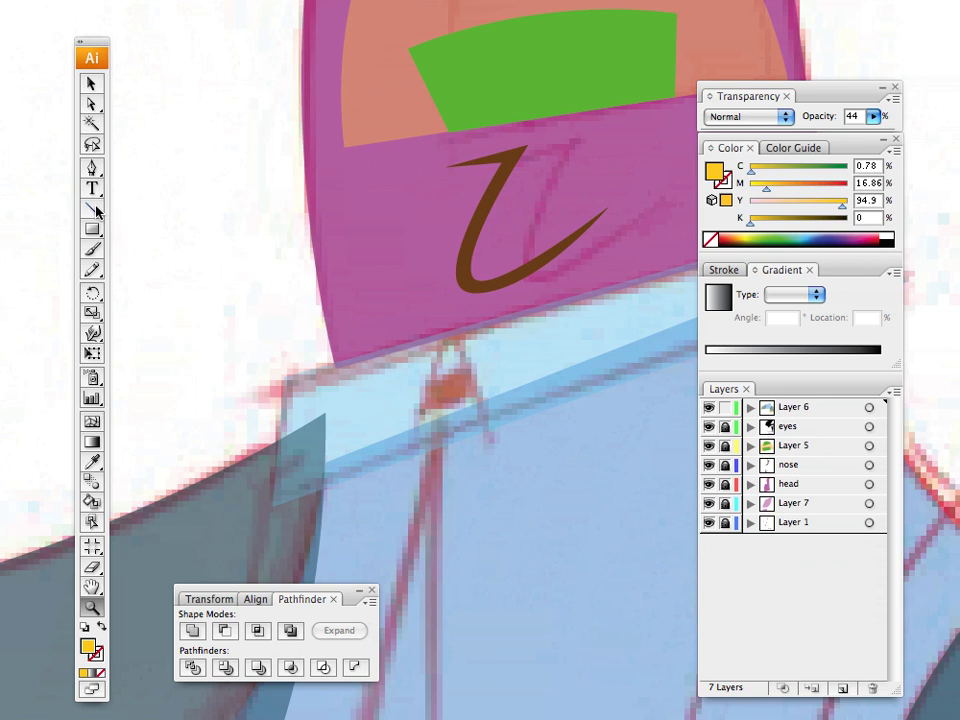
Step: Draw a closed dark navy chevron (C 100, M 75.29, Y 39.22, K 28.24) over the sketched zipper pull with the Pen tool, and deselect it
{"action": "left_click", "coordinate": [91, 83]}
{"action": "left_click", "coordinate": [358, 408]}
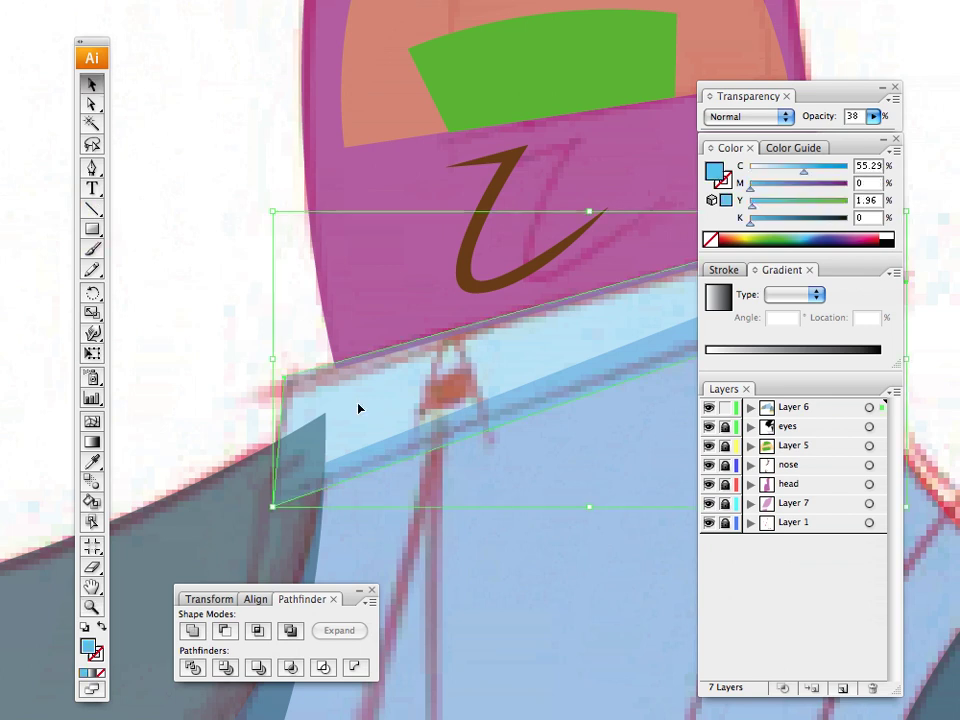
{"action": "left_click", "coordinate": [412, 283]}
{"action": "left_click", "coordinate": [813, 237]}
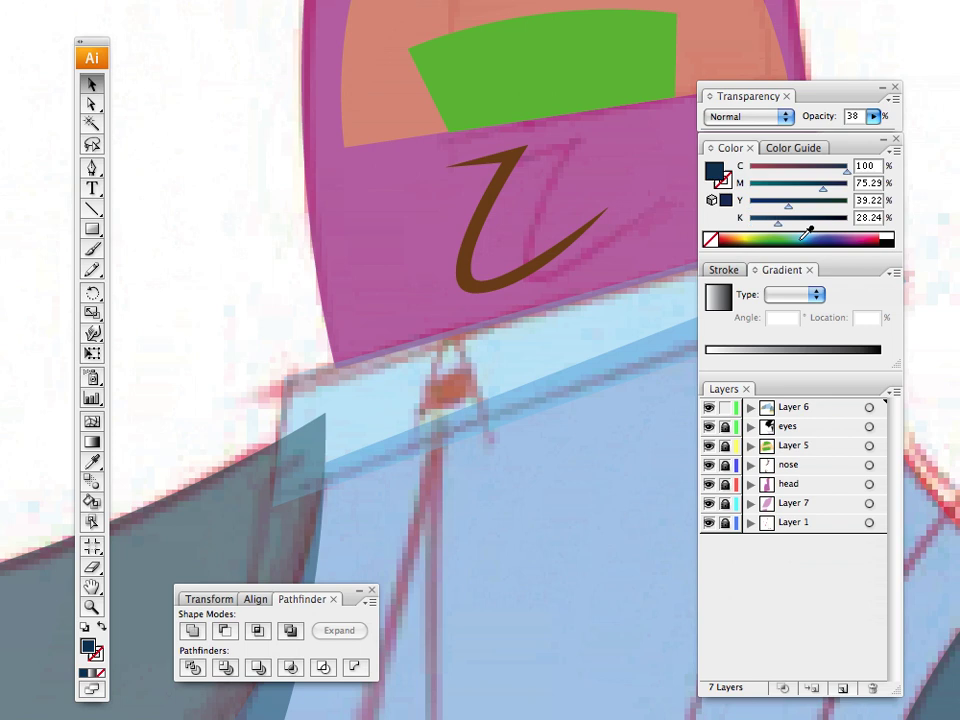
{"action": "left_click", "coordinate": [91, 167]}
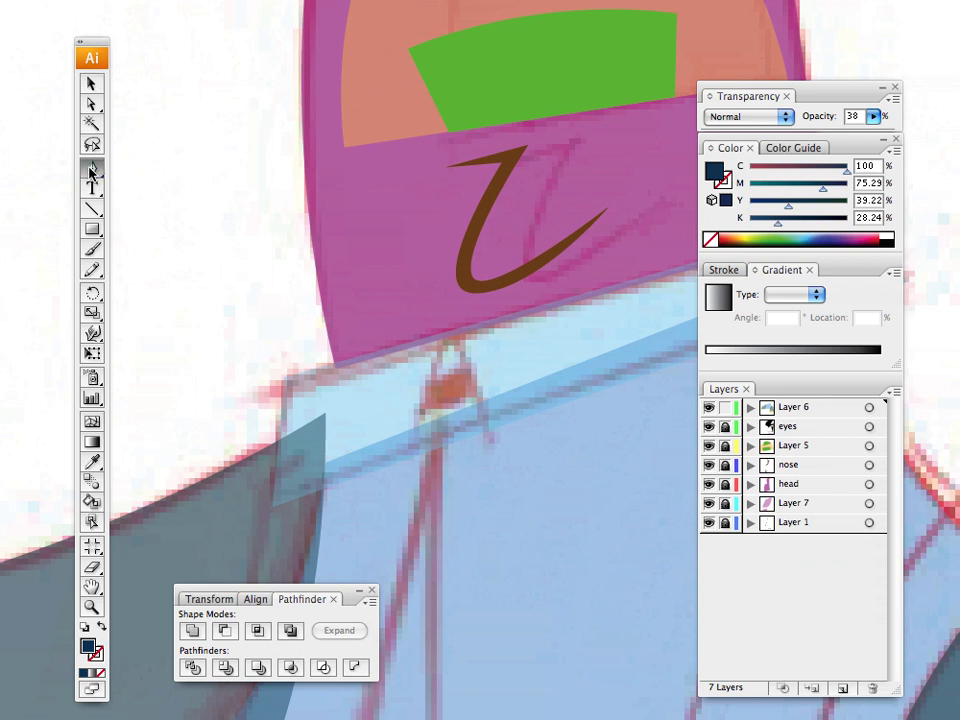
{"action": "left_click", "coordinate": [405, 456]}
{"action": "left_click", "coordinate": [451, 339]}
{"action": "left_click", "coordinate": [492, 433]}
{"action": "left_click", "coordinate": [450, 373]}
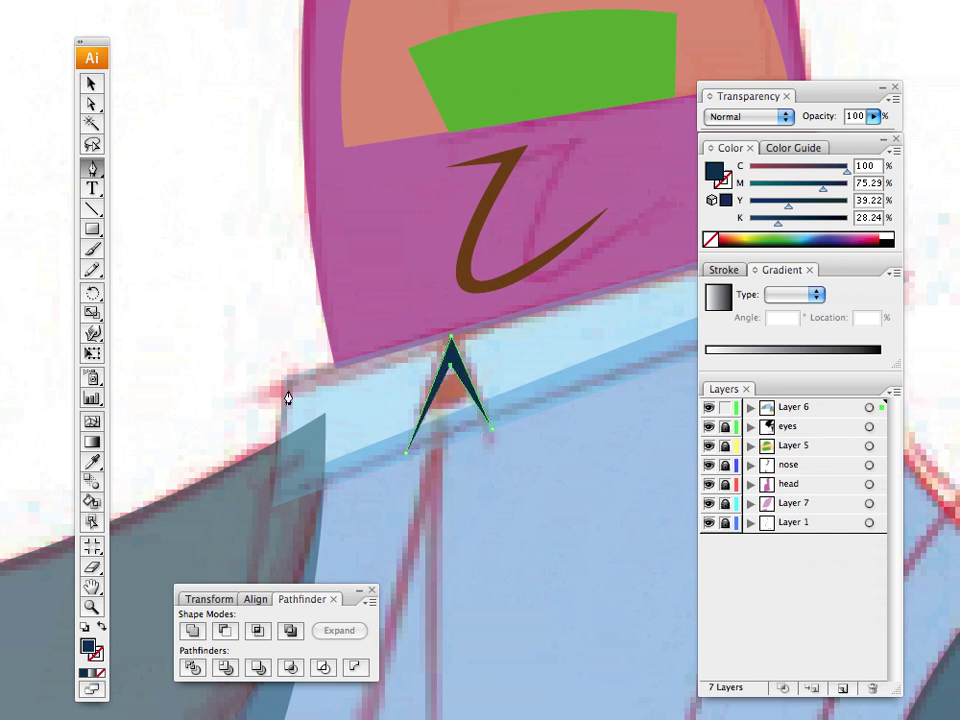
{"action": "left_click", "coordinate": [92, 86]}
{"action": "left_click", "coordinate": [337, 308]}
Step: Draw a small closed black shape (K 100) between the chevron's legs with the Pen tool, narrowing to a point at the zipper line
{"action": "left_click_drag", "start_coordinate": [337, 308], "coordinate": [314, 118]}
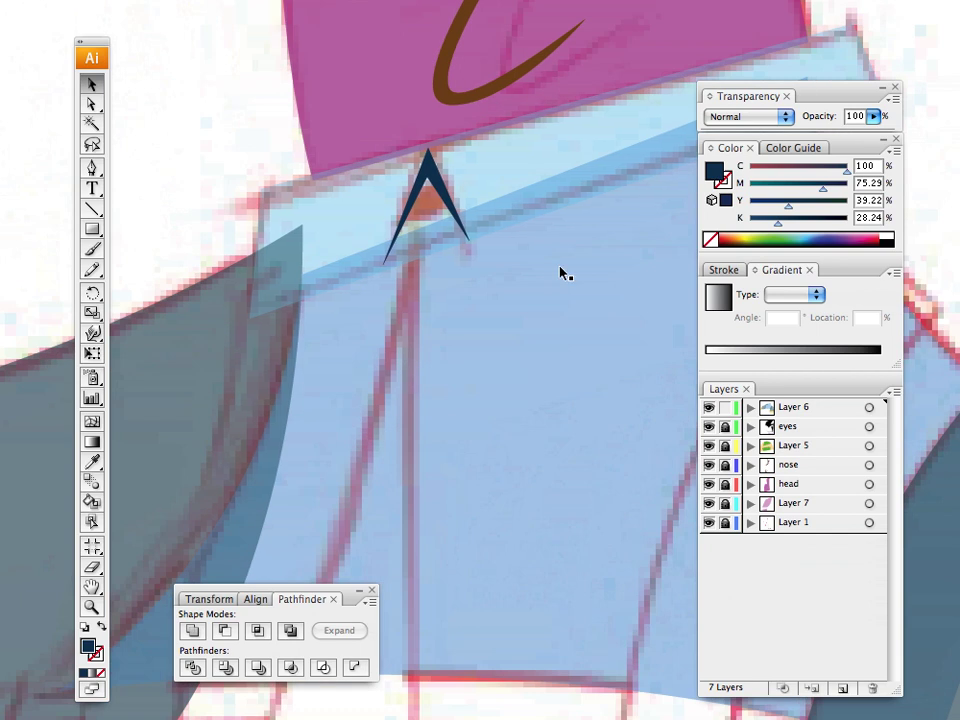
{"action": "left_click", "coordinate": [883, 242]}
{"action": "key", "text": "p"}
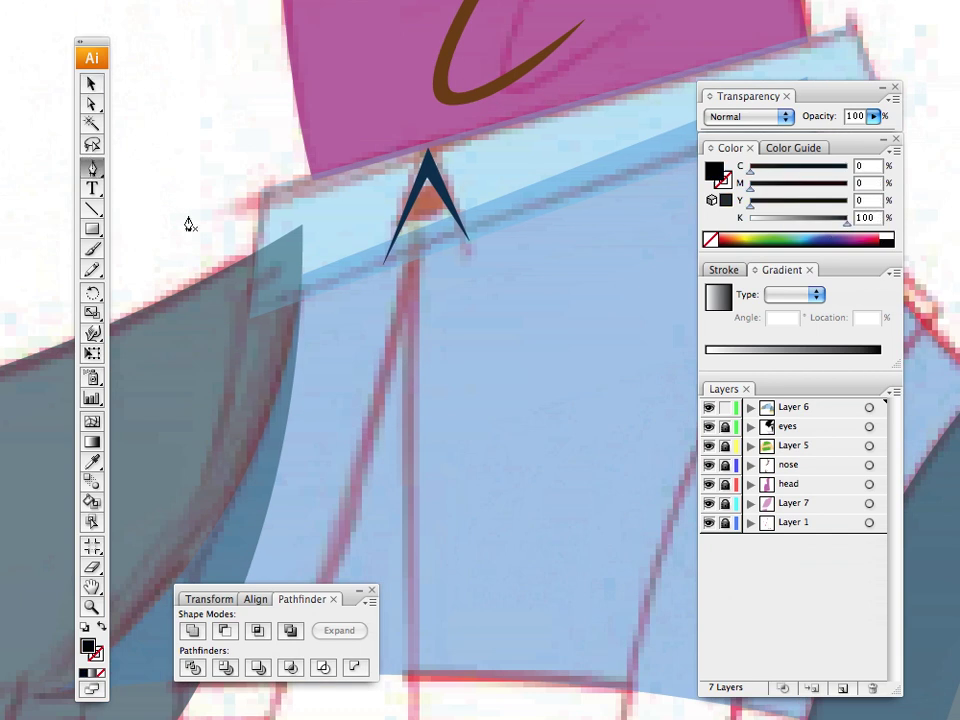
{"action": "left_click", "coordinate": [441, 188]}
{"action": "left_click", "coordinate": [409, 199]}
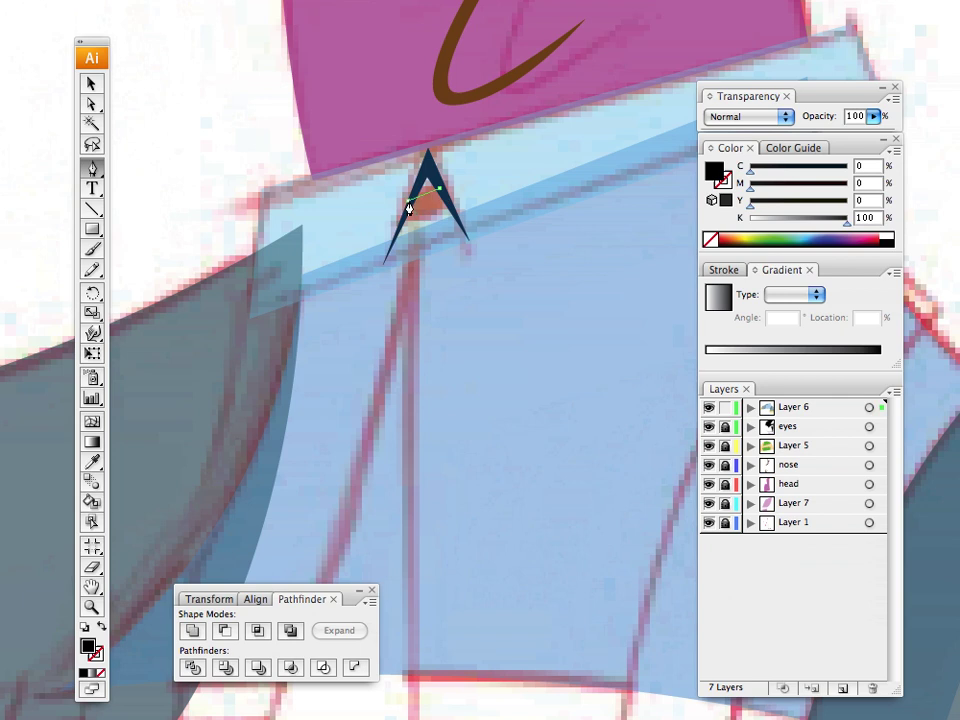
{"action": "left_click", "coordinate": [415, 252]}
{"action": "left_click", "coordinate": [441, 189]}
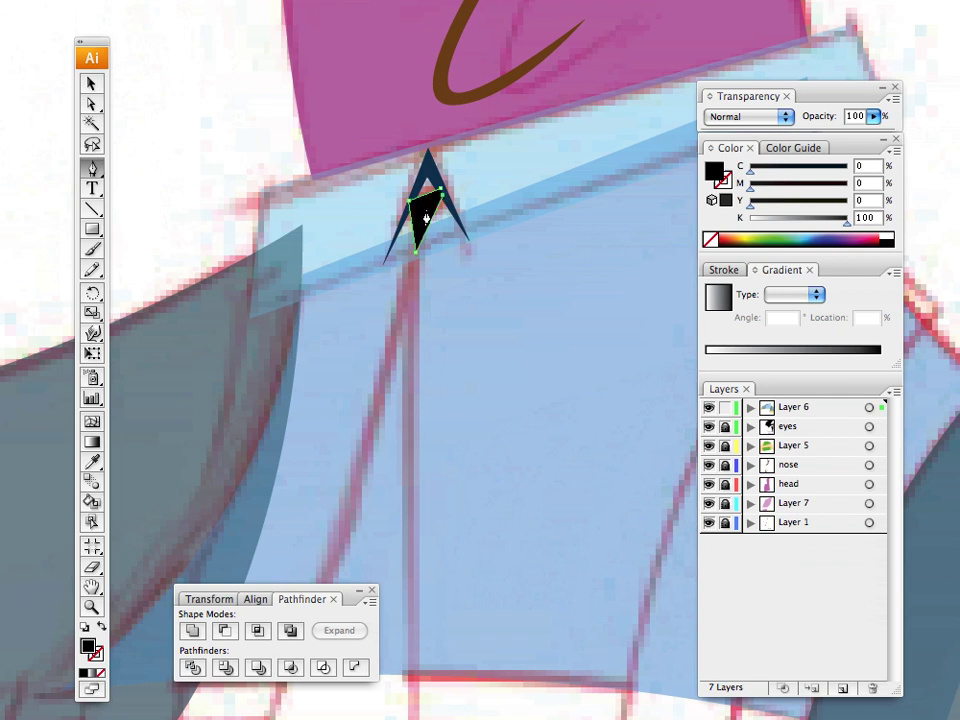
Step: Move the small black shape beneath the navy chevron in Layer 6's stacking order, and deselect it
{"action": "left_click", "coordinate": [751, 407]}
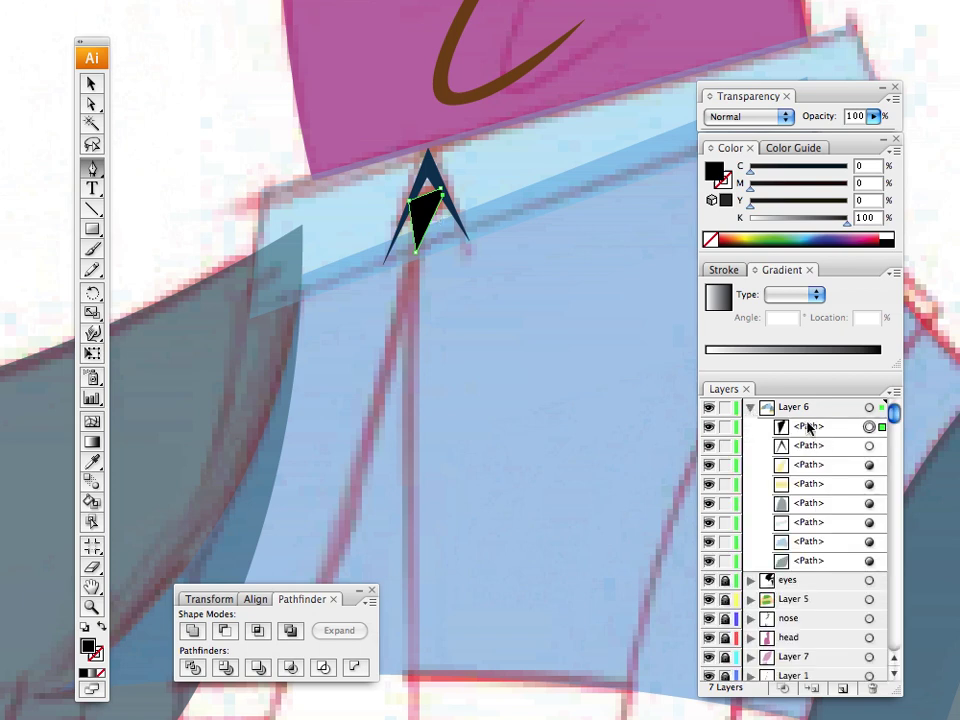
{"action": "left_click_drag", "start_coordinate": [808, 426], "coordinate": [822, 456]}
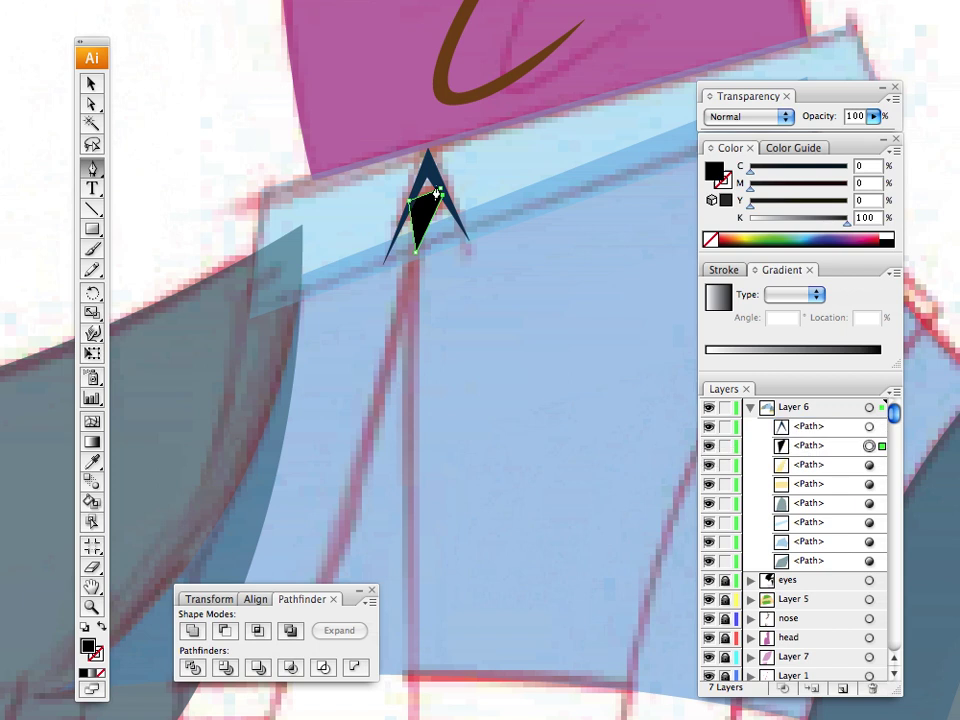
{"action": "key", "text": "v"}
{"action": "left_click", "coordinate": [491, 266]}
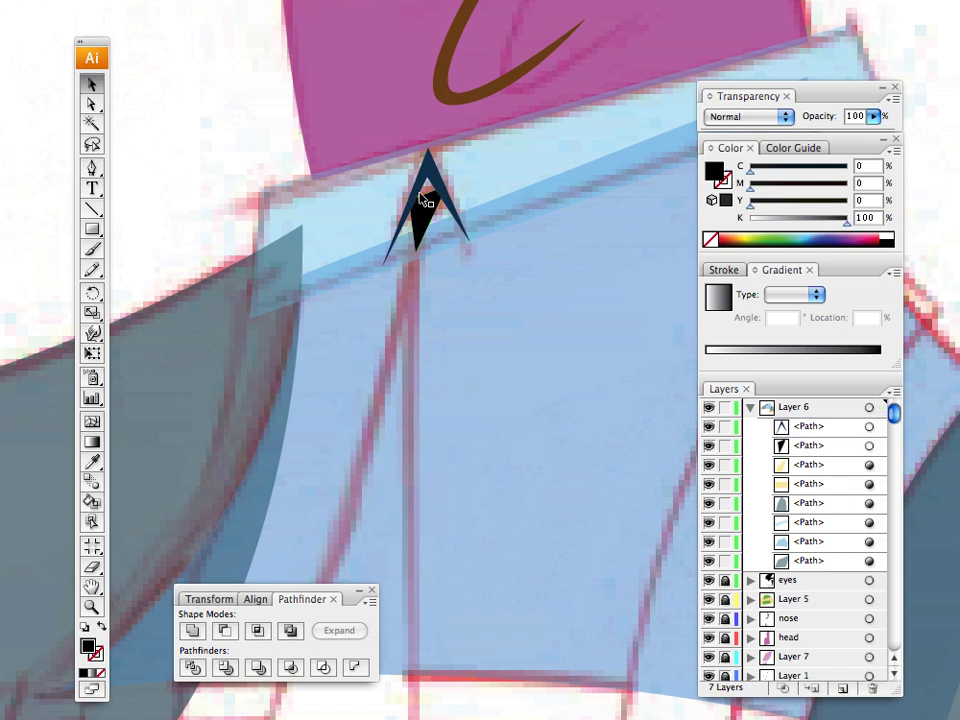
Step: Draw the long black jacket opening from below the zipper pull to the sketched hem line with a curved outer edge, and deselect it
{"action": "key", "text": "space"}
{"action": "left_click_drag", "start_coordinate": [373, 342], "coordinate": [545, 86]}
{"action": "left_click_drag", "start_coordinate": [464, 245], "coordinate": [491, 306]}
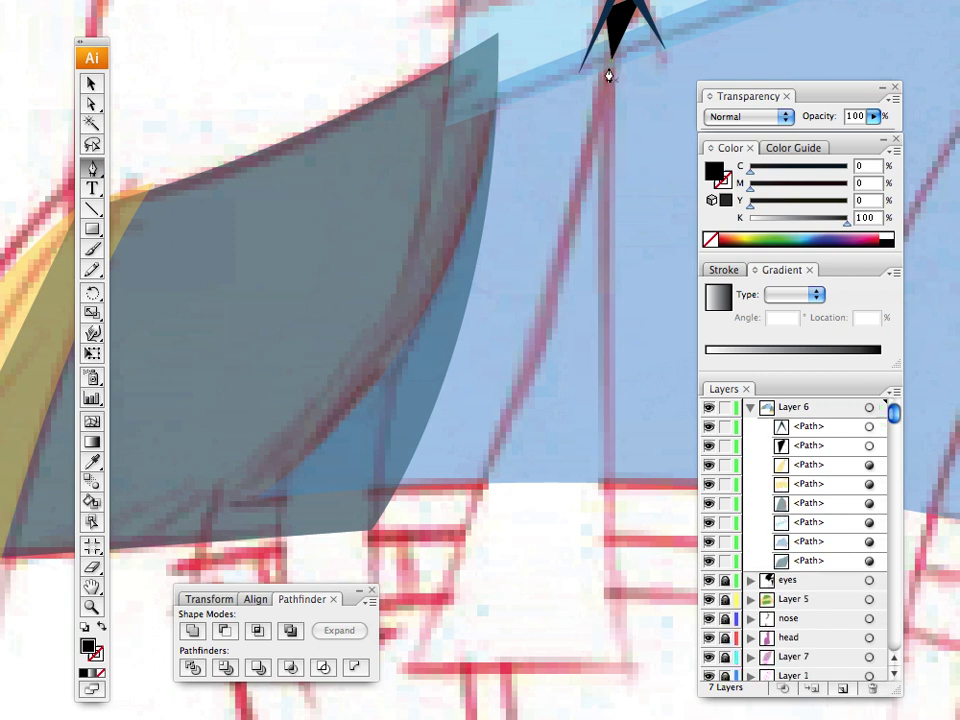
{"action": "left_click", "coordinate": [610, 67]}
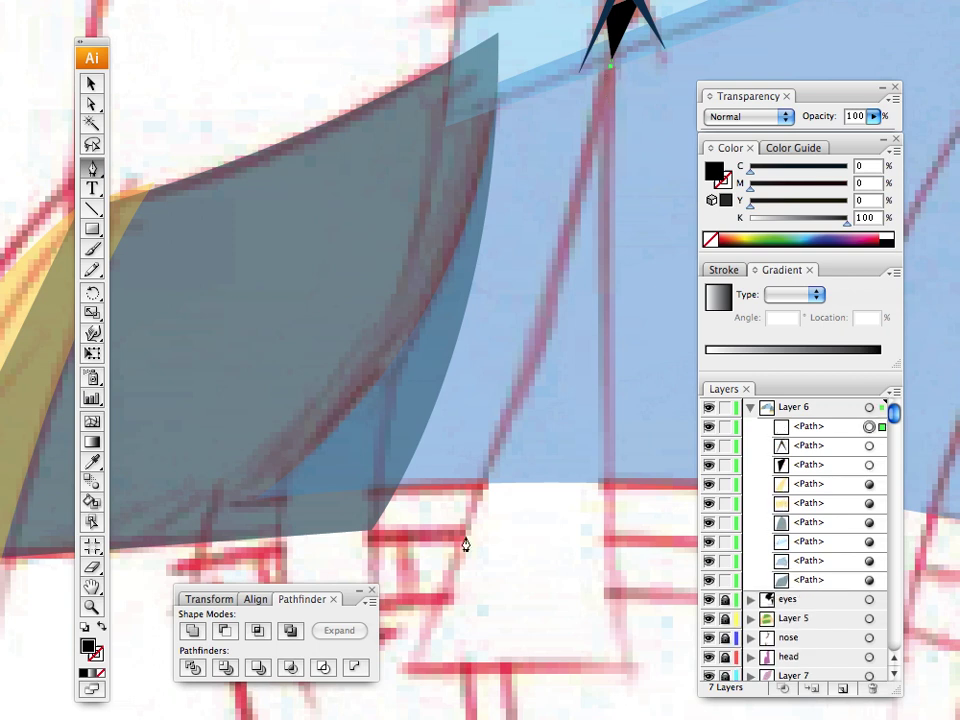
{"action": "left_click", "coordinate": [404, 668]}
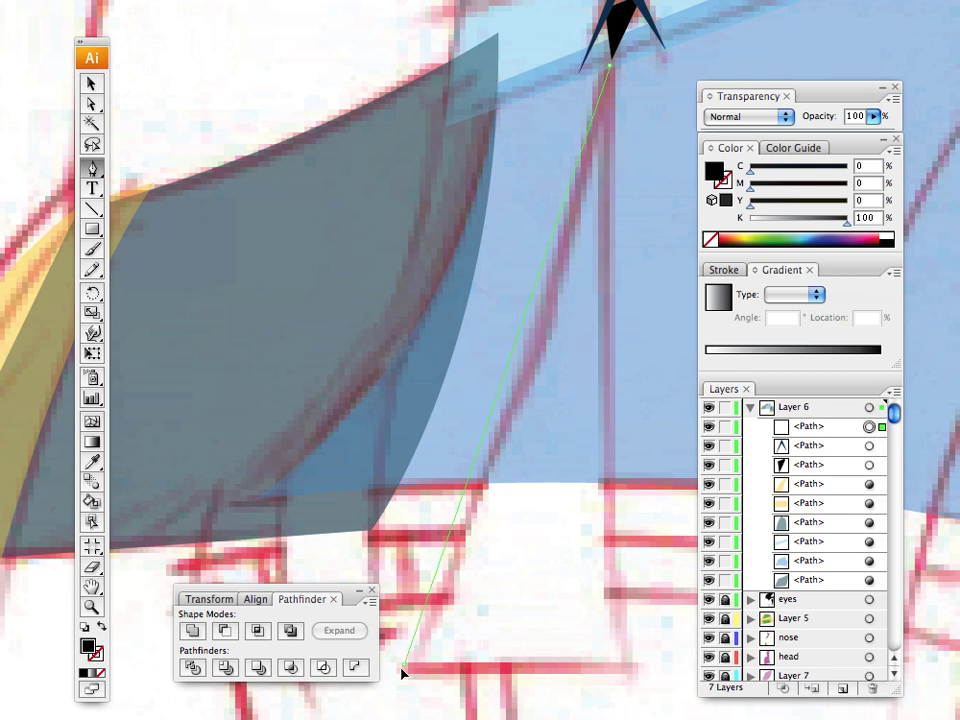
{"action": "left_click_drag", "start_coordinate": [403, 672], "coordinate": [309, 716]}
{"action": "left_click", "coordinate": [404, 529]}
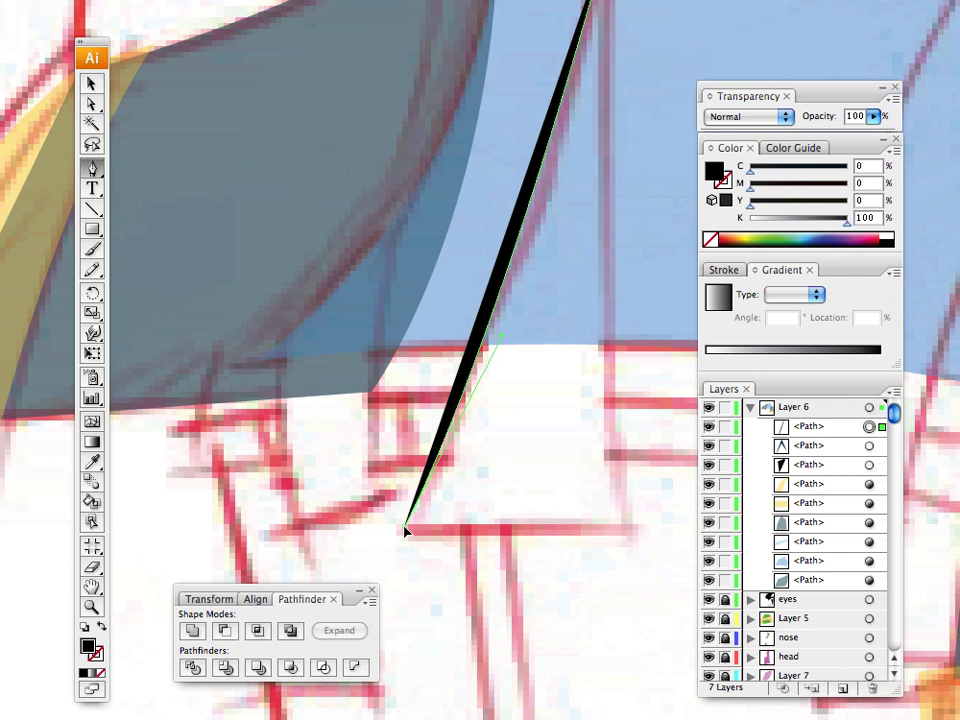
{"action": "left_click", "coordinate": [628, 534]}
{"action": "scroll", "coordinate": [458, 499], "scroll_direction": "up", "scroll_amount": 10}
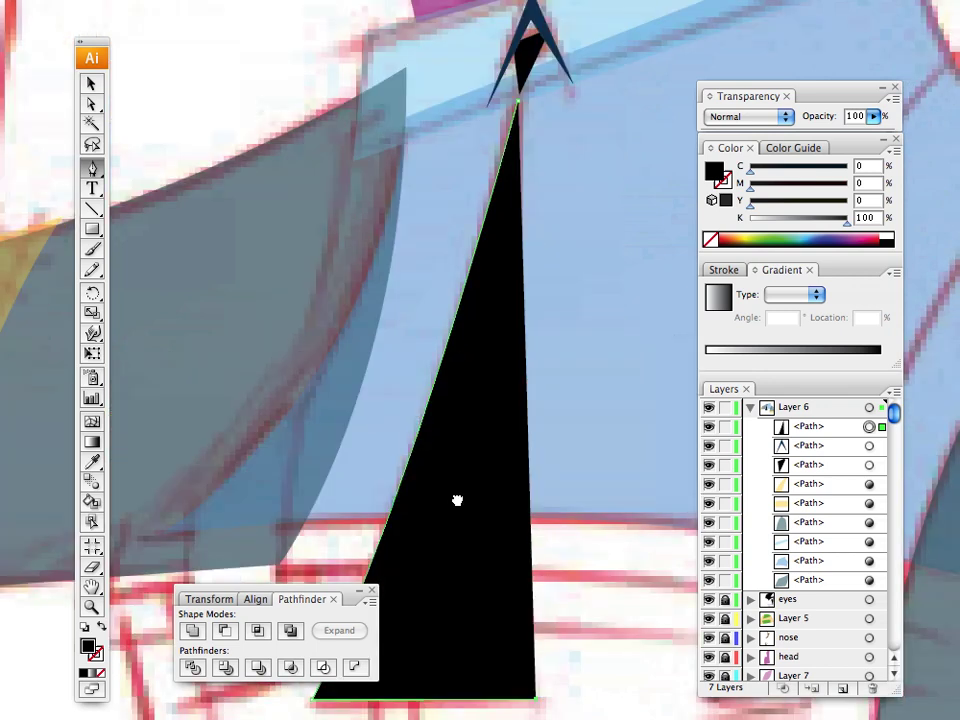
{"action": "left_click", "coordinate": [488, 177]}
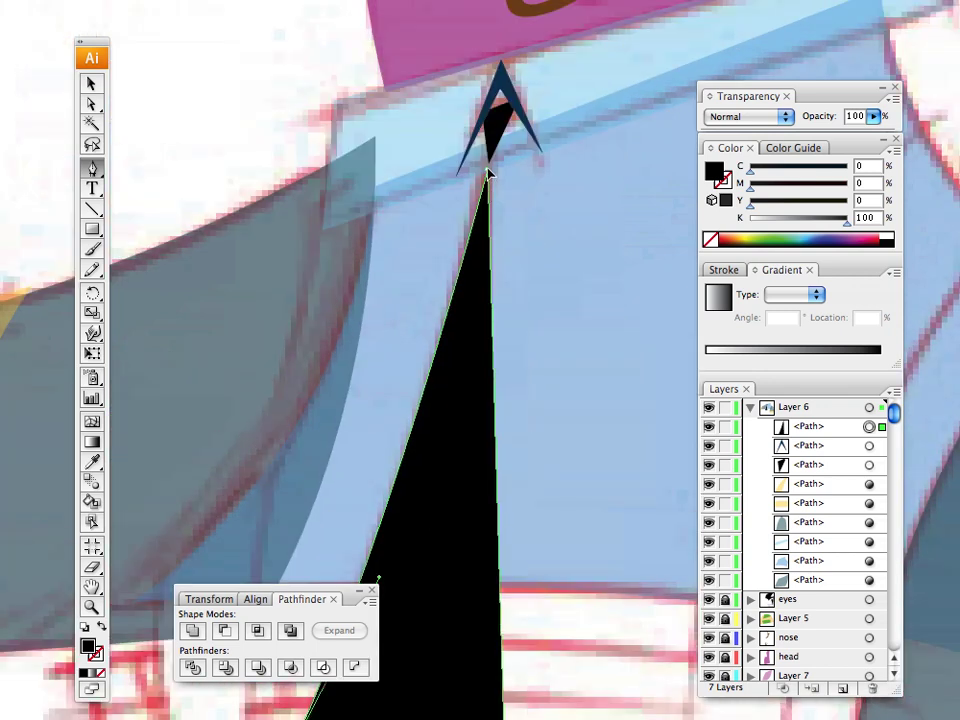
{"action": "left_click_drag", "start_coordinate": [490, 104], "coordinate": [482, 3]}
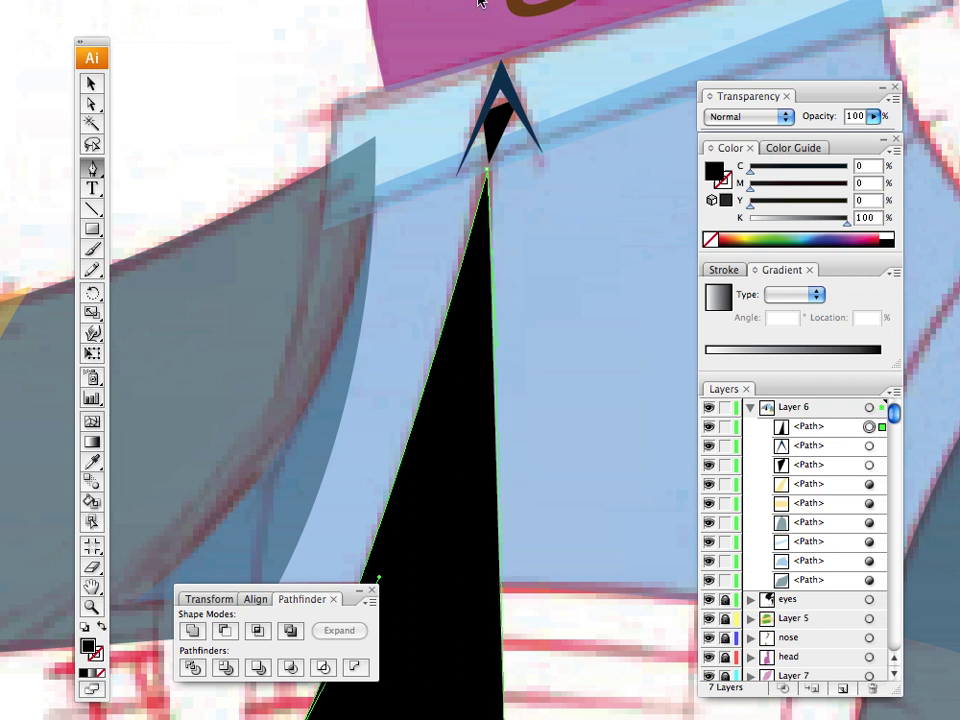
{"action": "left_click", "coordinate": [92, 86]}
{"action": "left_click", "coordinate": [243, 129]}
Step: Review the zipper and black opening against the whole figure, then bring the jacket front back into close view
{"action": "left_click_drag", "start_coordinate": [266, 152], "coordinate": [278, 11]}
{"action": "left_click_drag", "start_coordinate": [438, 238], "coordinate": [489, 418]}
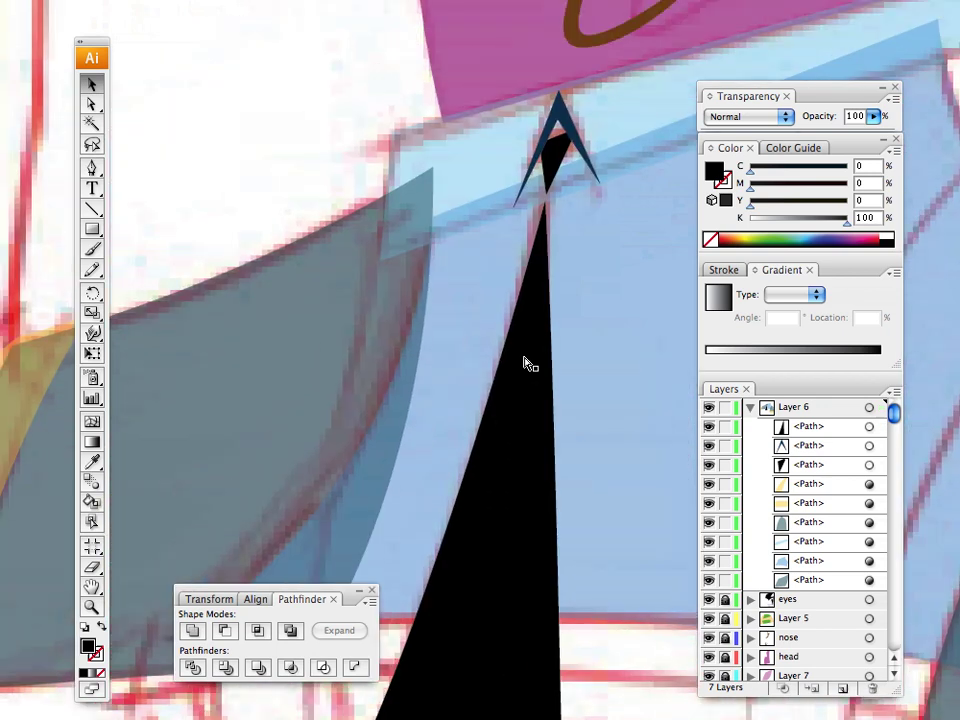
{"action": "key", "text": "super+minus"}
{"action": "key", "text": "super+minus"}
{"action": "key", "text": "super+minus"}
{"action": "key", "text": "super+minus"}
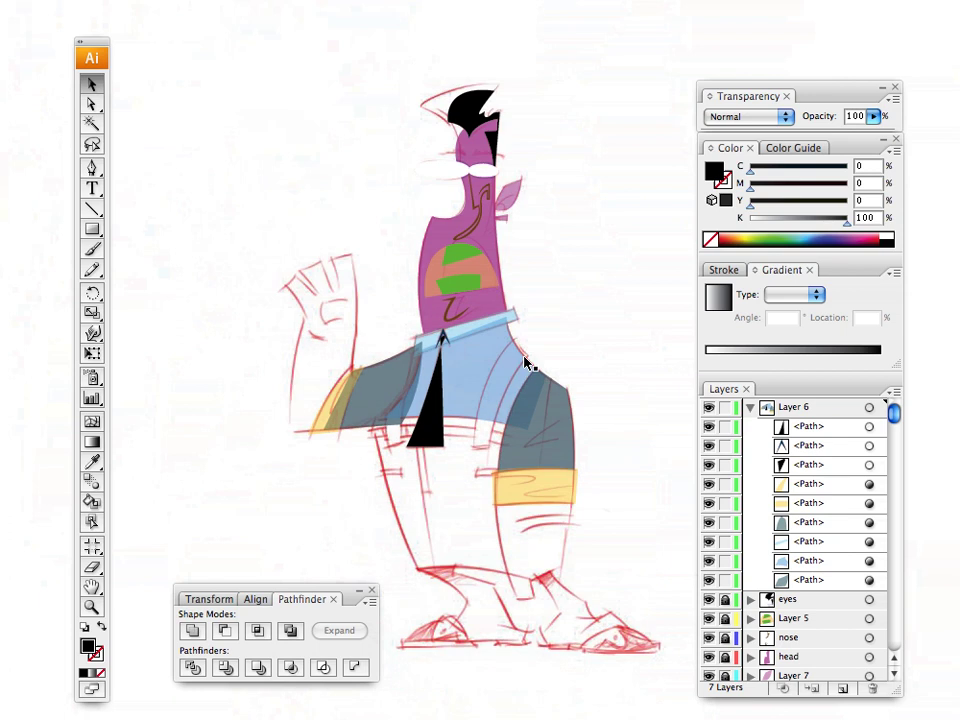
{"action": "left_click_drag", "start_coordinate": [482, 232], "coordinate": [447, 232]}
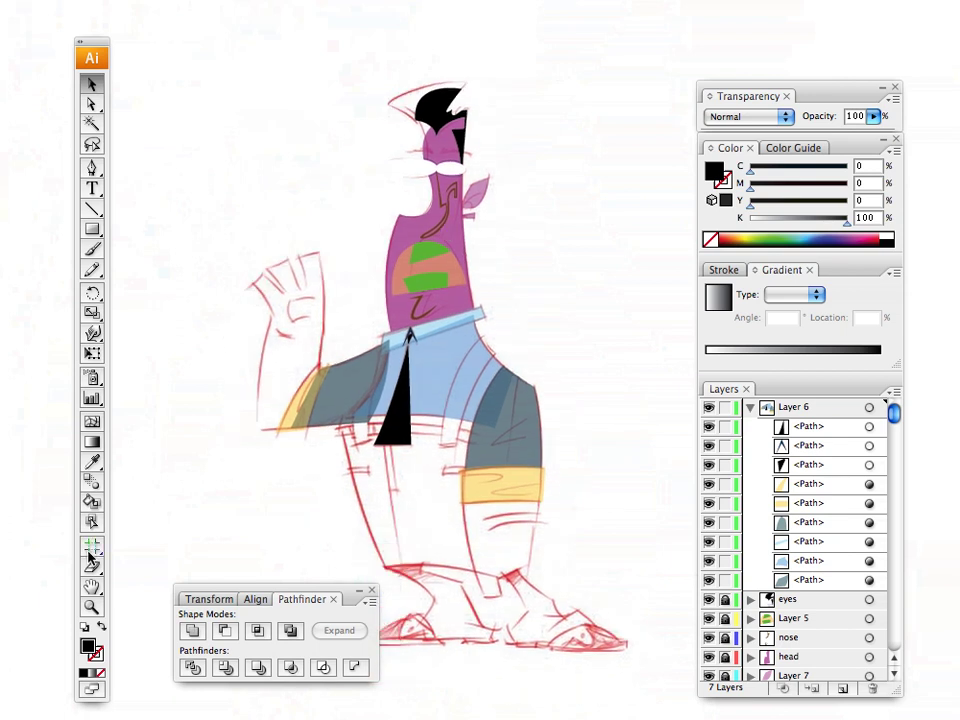
{"action": "key", "text": "z"}
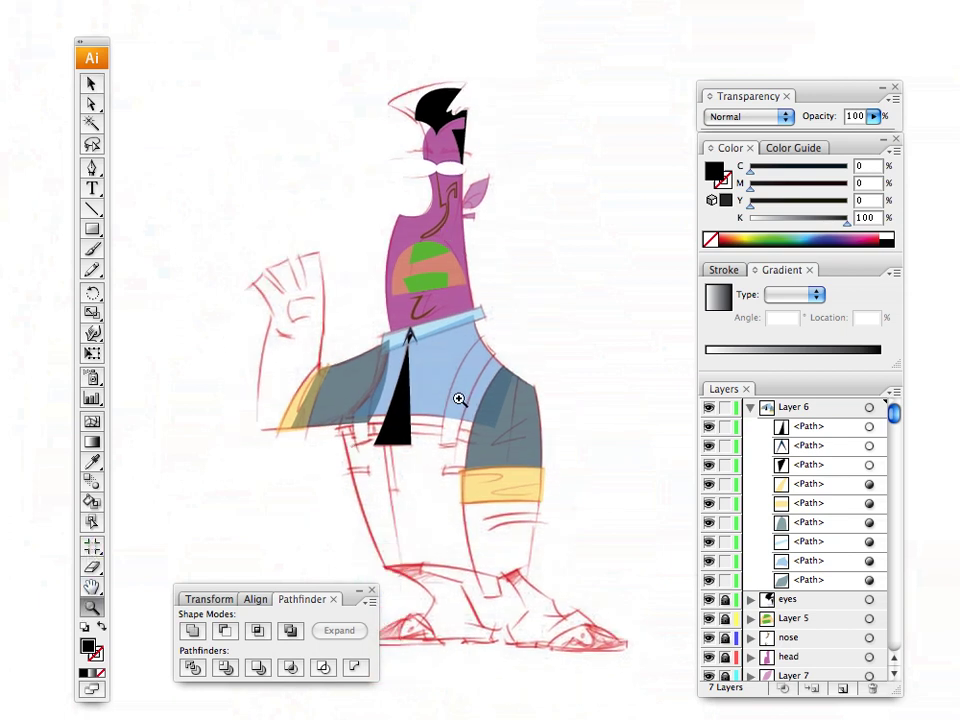
{"action": "left_click", "coordinate": [403, 360]}
{"action": "left_click", "coordinate": [390, 388]}
{"action": "left_click", "coordinate": [406, 446]}
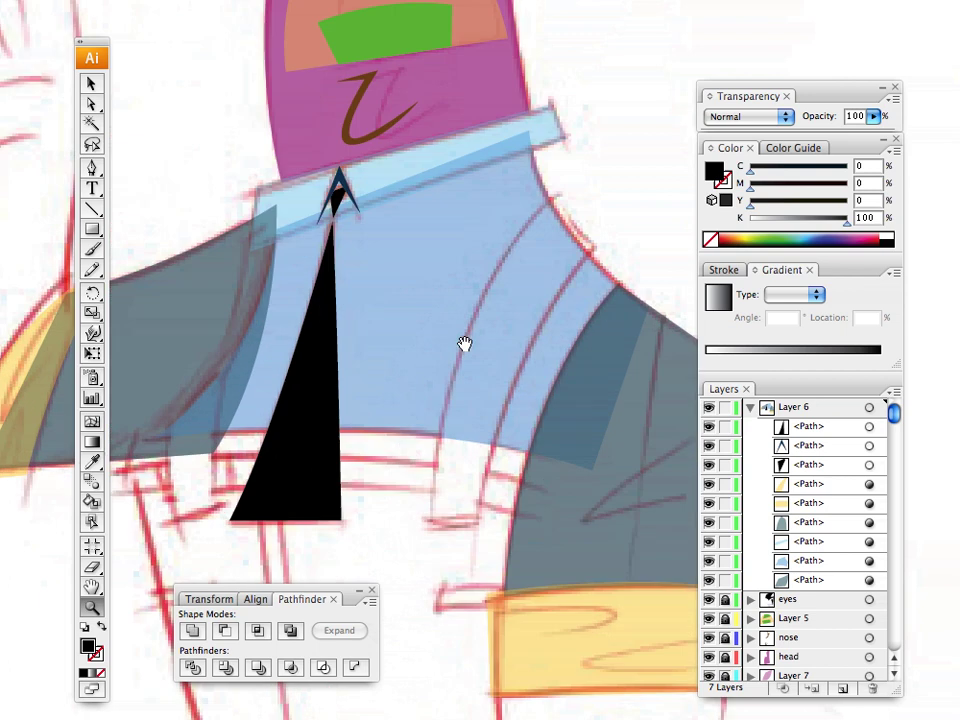
{"action": "left_click_drag", "start_coordinate": [465, 343], "coordinate": [517, 375]}
Step: Set the fill to dark red (C 18.04, M 88.24, Y 100, K 8.24) and draw the strap edge nearest the lowered arm, curving from shoulder to hem
{"action": "left_click", "coordinate": [737, 243]}
{"action": "left_click_drag", "start_coordinate": [737, 243], "coordinate": [727, 243]}
{"action": "left_click", "coordinate": [89, 170]}
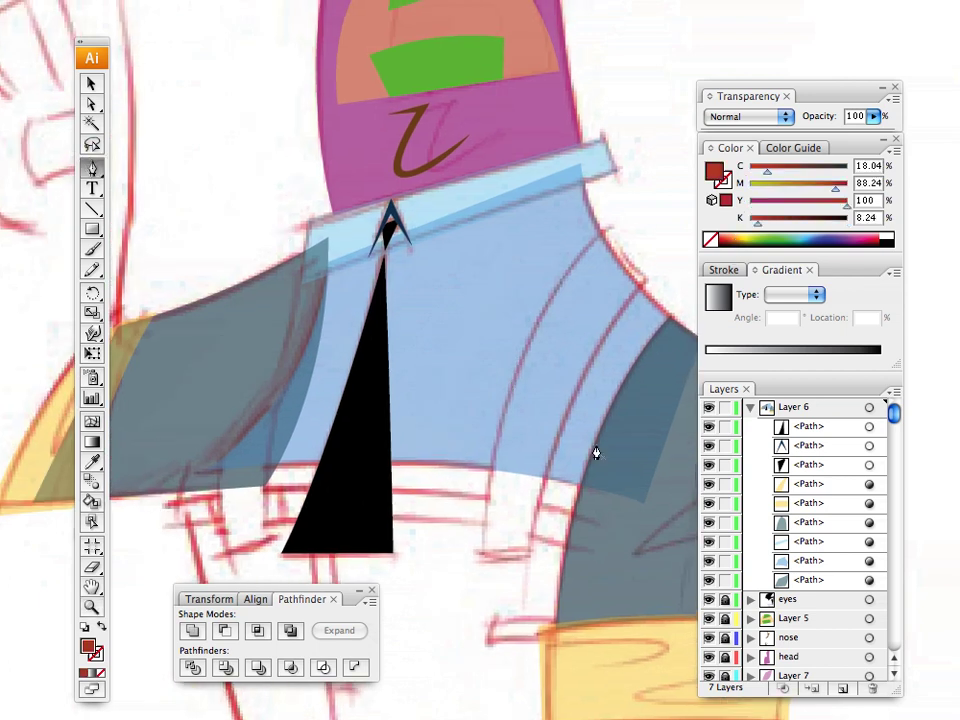
{"action": "left_click", "coordinate": [647, 281]}
{"action": "left_click_drag", "start_coordinate": [527, 562], "coordinate": [497, 719]}
{"action": "left_click", "coordinate": [528, 558]}
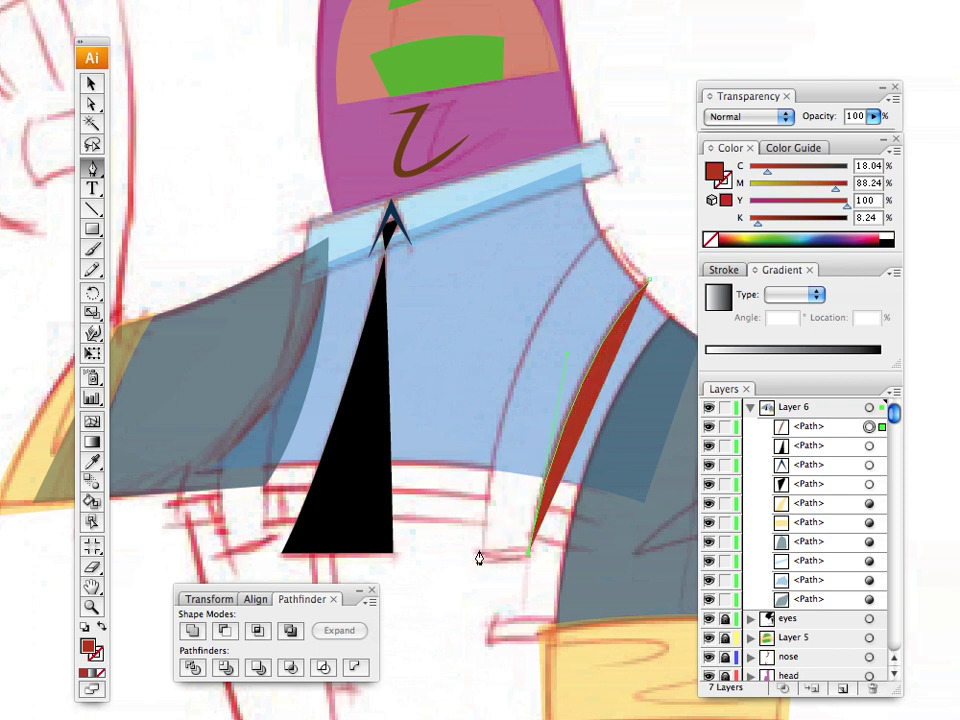
Step: Complete the red strap with a short lower end, a curved inner edge and a straight shoulder edge, and deselect it
{"action": "left_click", "coordinate": [479, 552]}
{"action": "key", "text": "super+z"}
{"action": "left_click", "coordinate": [480, 552]}
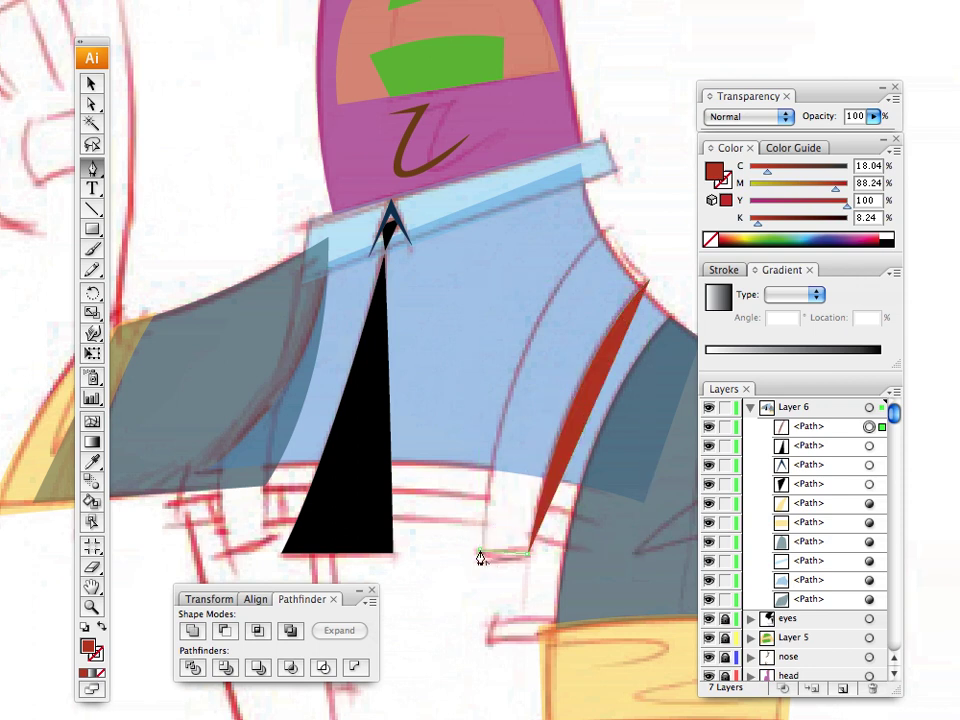
{"action": "key", "text": "super+z"}
{"action": "left_click", "coordinate": [483, 553]}
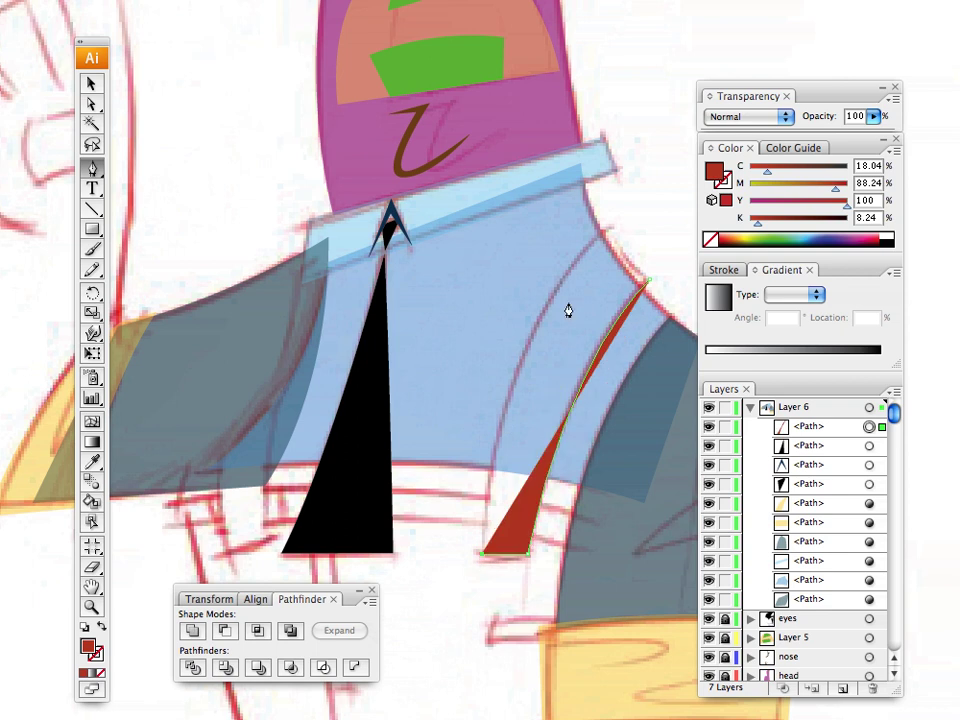
{"action": "left_click_drag", "start_coordinate": [605, 230], "coordinate": [732, 103]}
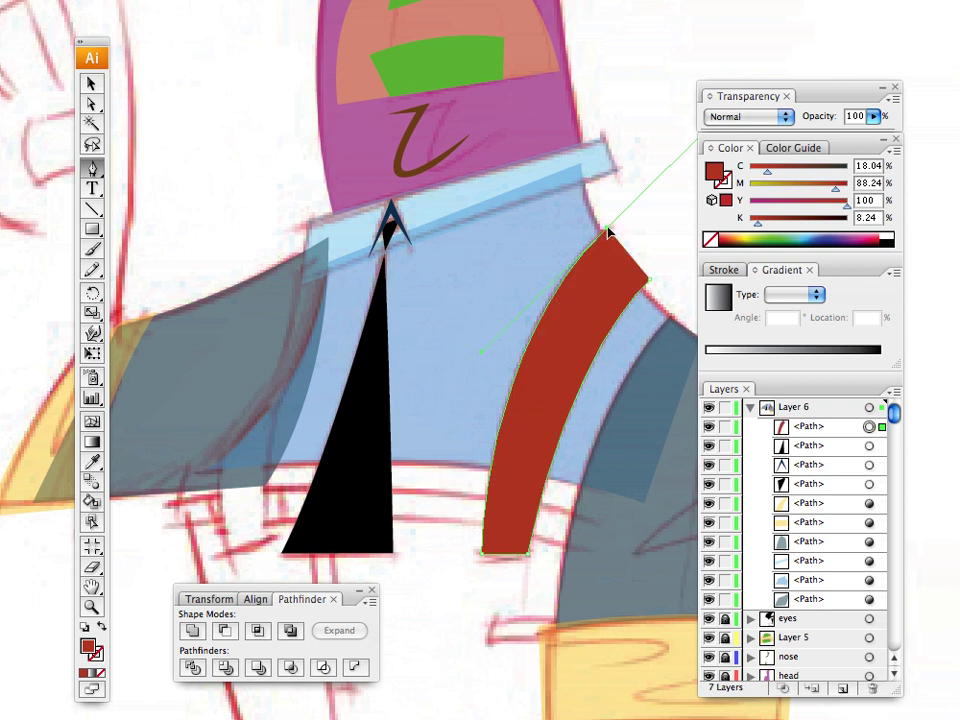
{"action": "left_click", "coordinate": [607, 229]}
{"action": "left_click", "coordinate": [650, 279]}
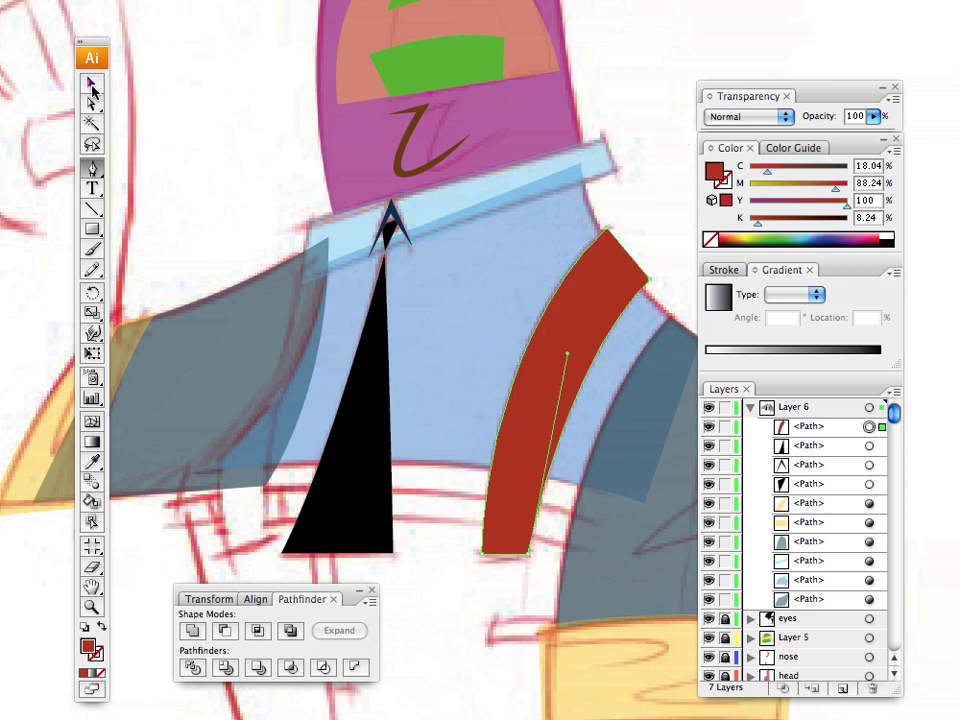
{"action": "left_click", "coordinate": [91, 86]}
{"action": "left_click", "coordinate": [253, 184]}
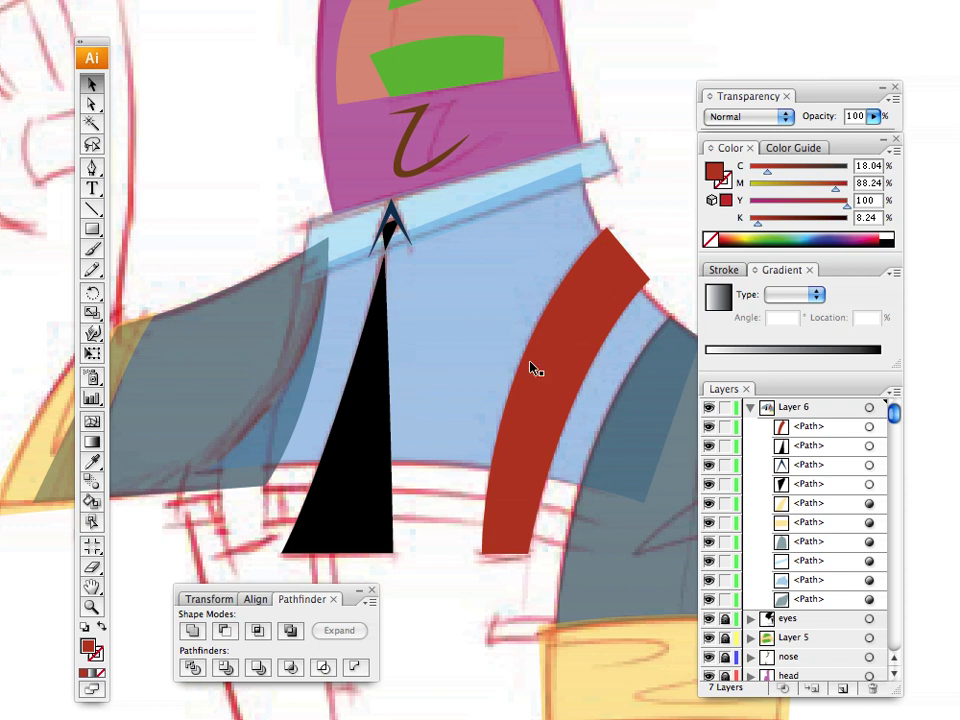
Step: Draw a second closed, shorter dark red strap beside the raised arm's sleeve with curved long edges along the sketch, and deselect it
{"action": "key", "text": "p"}
{"action": "left_click", "coordinate": [279, 392]}
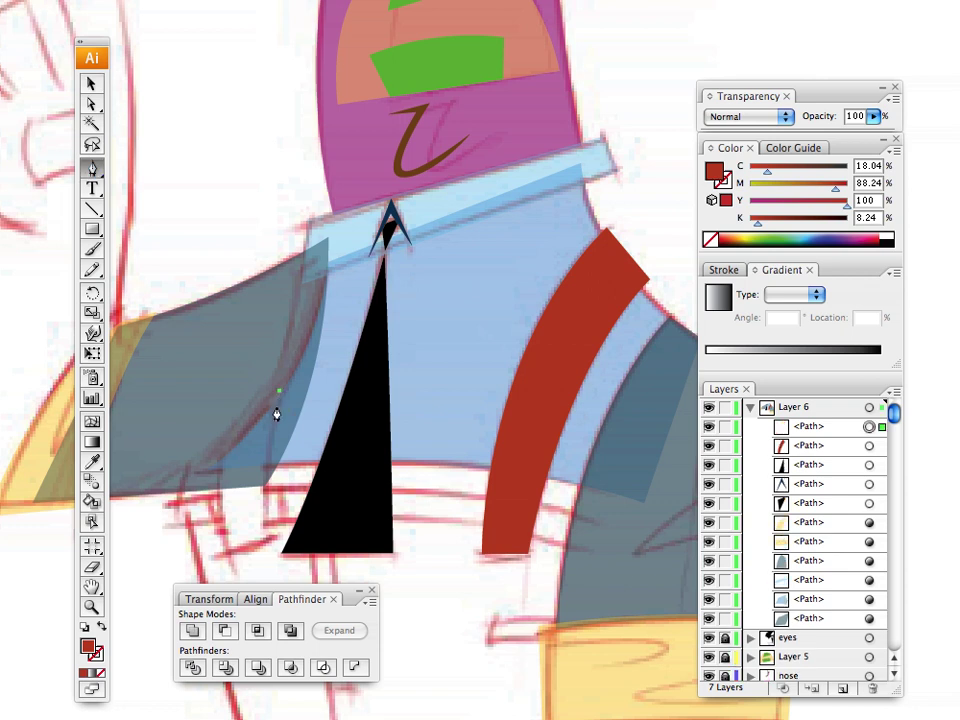
{"action": "left_click_drag", "start_coordinate": [261, 554], "coordinate": [261, 646]}
{"action": "left_click", "coordinate": [261, 547]}
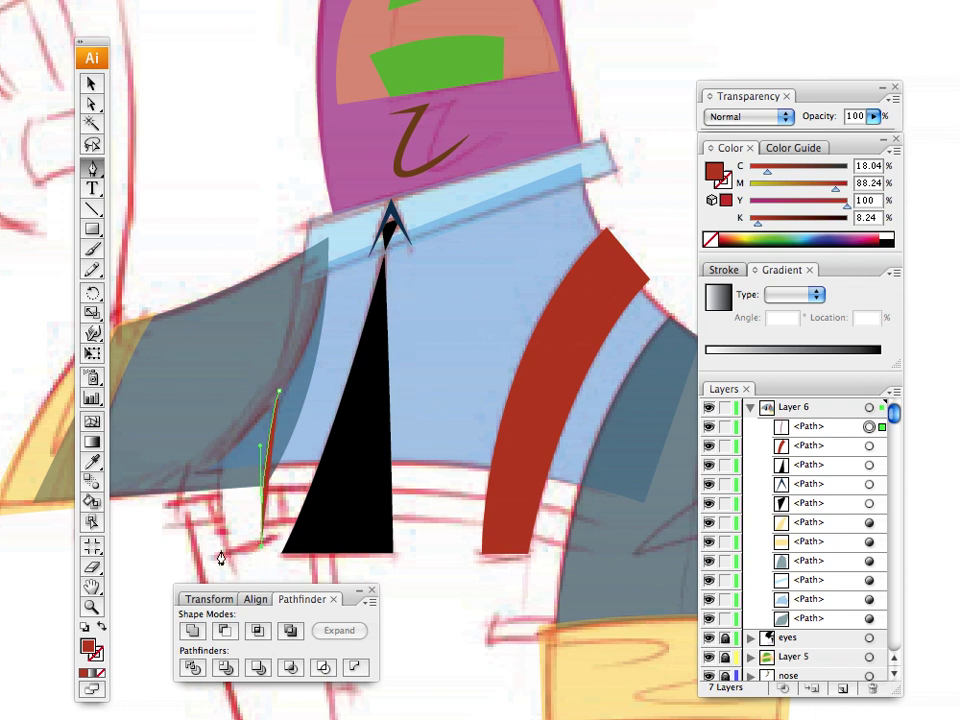
{"action": "left_click", "coordinate": [221, 550]}
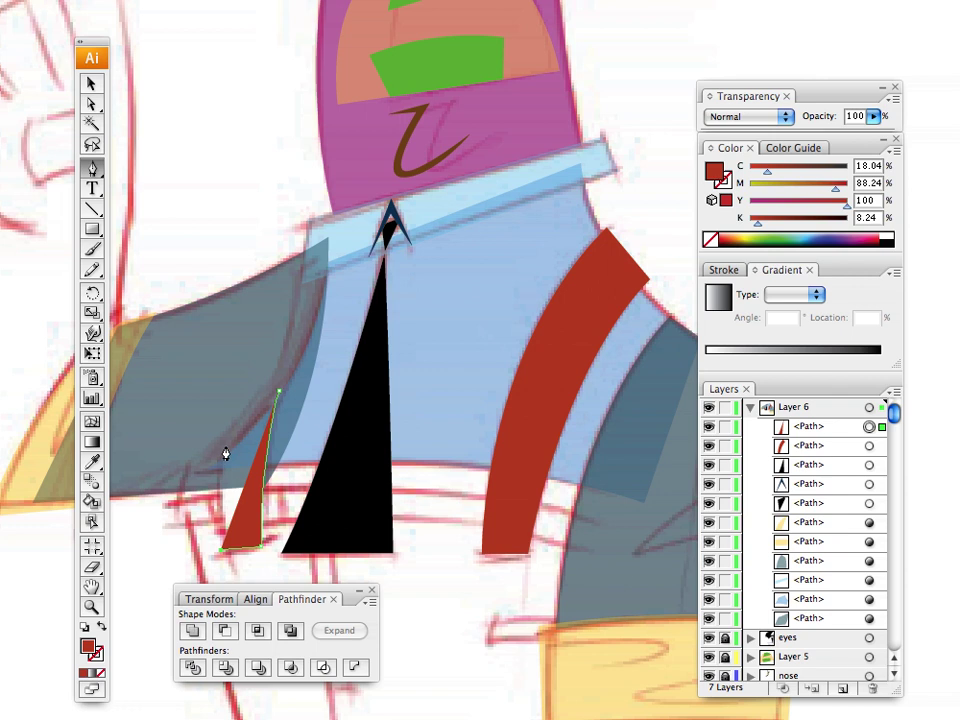
{"action": "left_click_drag", "start_coordinate": [242, 398], "coordinate": [236, 446]}
{"action": "left_click", "coordinate": [279, 392]}
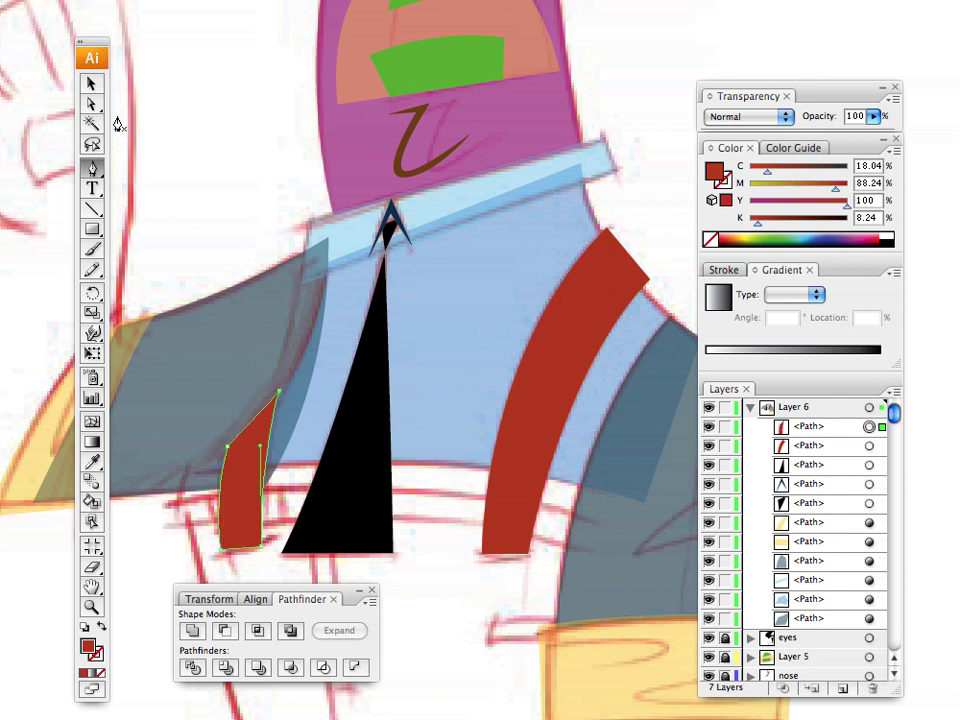
{"action": "left_click", "coordinate": [91, 84]}
{"action": "left_click", "coordinate": [203, 152]}
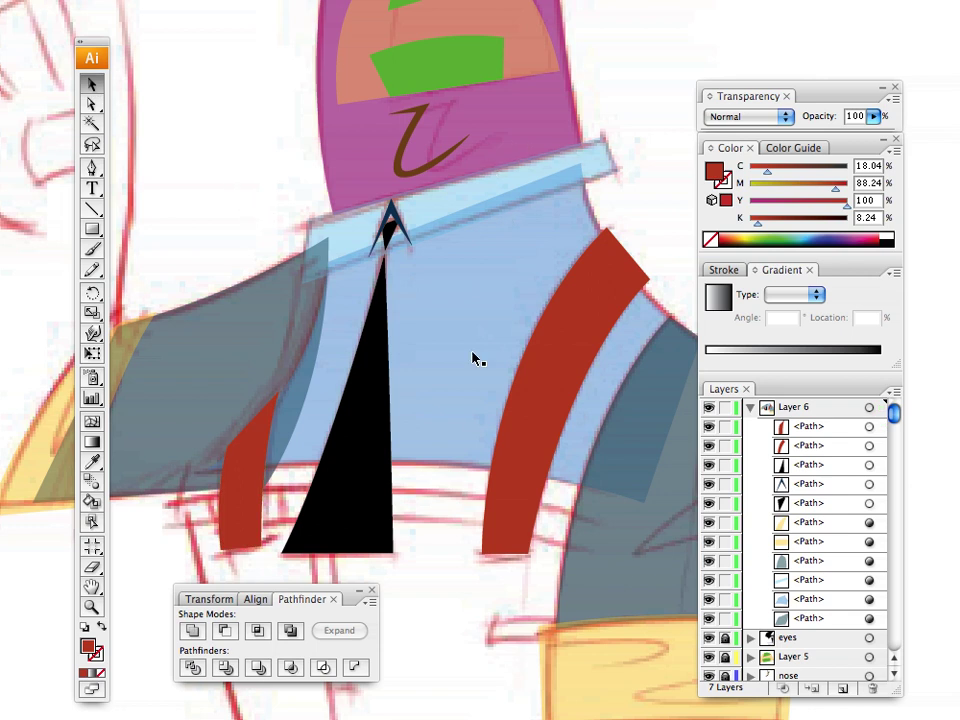
Step: Collapse Layer 6, create a new layer above it, and lock Layer 6
{"action": "left_click_drag", "start_coordinate": [474, 449], "coordinate": [453, 339]}
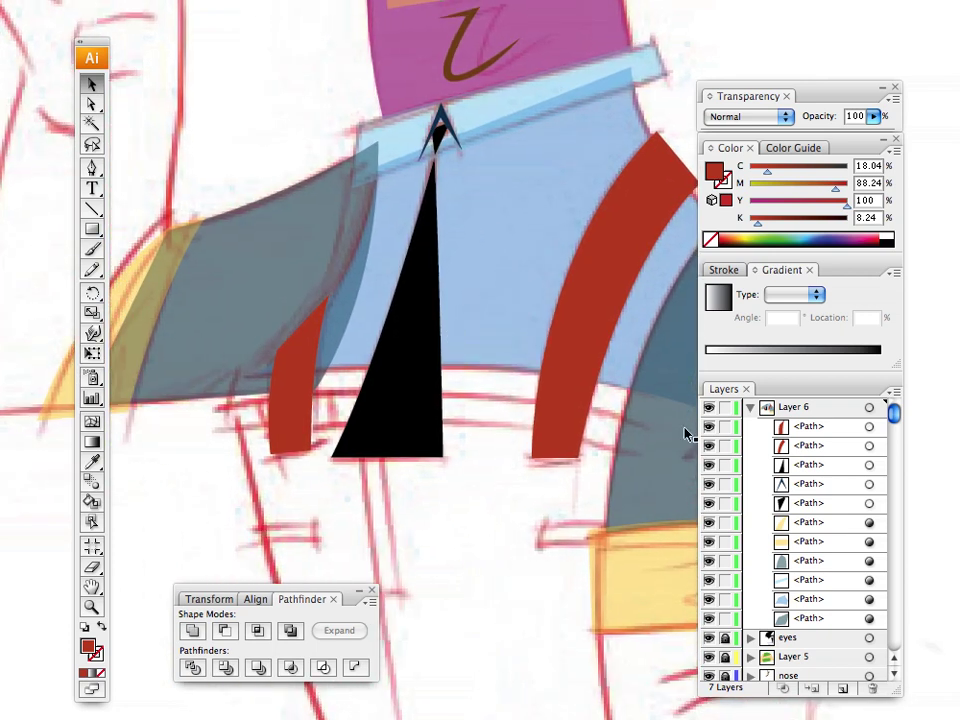
{"action": "left_click", "coordinate": [750, 408]}
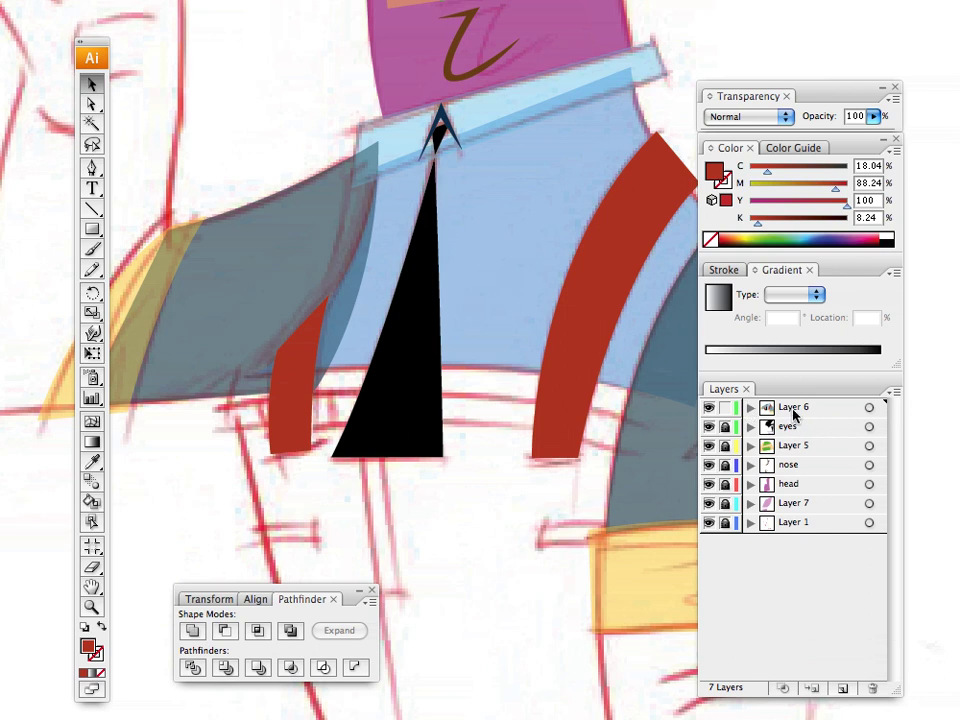
{"action": "left_click", "coordinate": [843, 688]}
{"action": "left_click_drag", "start_coordinate": [476, 343], "coordinate": [401, 410]}
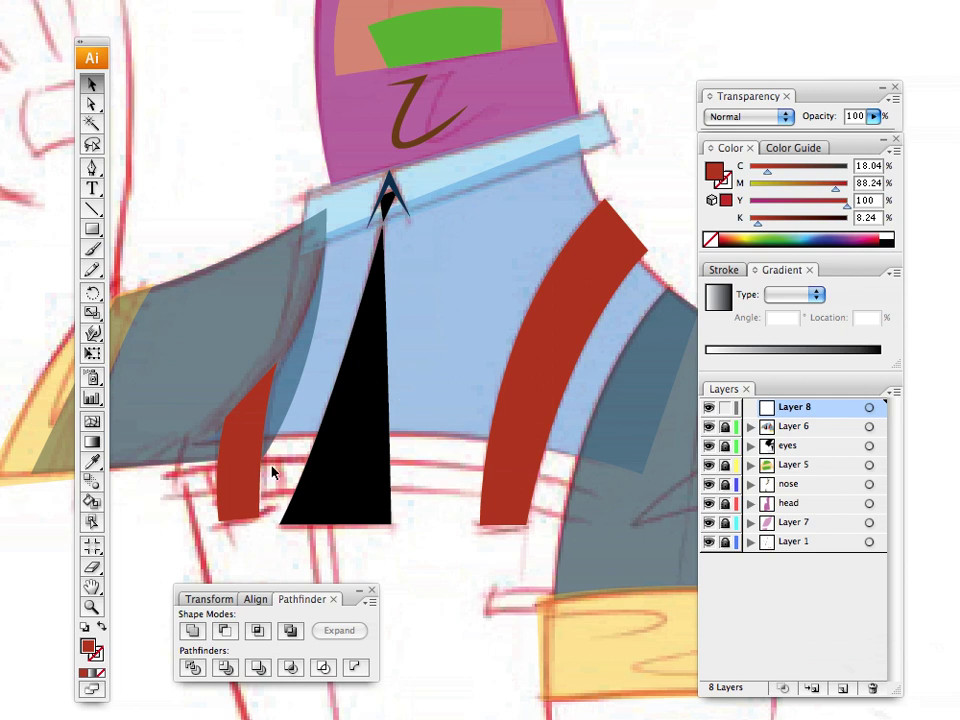
Step: Set the fill to bright green (C 56.47, M 0, Y 100, K 0) for the trousers
{"action": "left_click_drag", "start_coordinate": [379, 490], "coordinate": [393, 383]}
{"action": "mouse_move", "coordinate": [523, 471]}
{"action": "left_mouse_down"}
{"action": "mouse_move", "coordinate": [478, 456]}
{"action": "mouse_move", "coordinate": [507, 483]}
{"action": "left_mouse_up"}
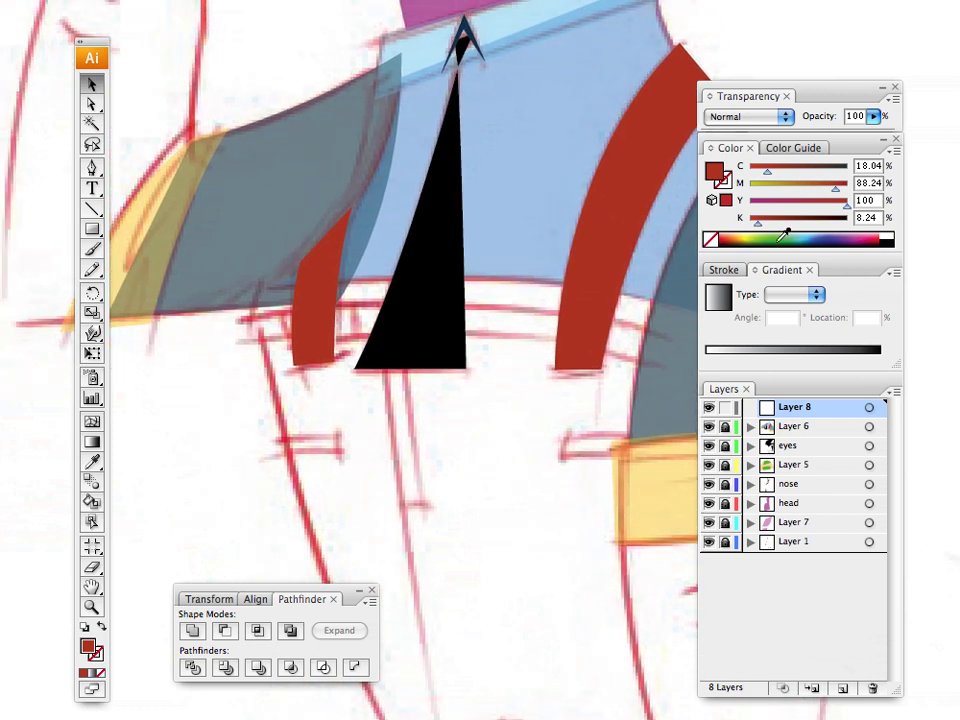
{"action": "left_click", "coordinate": [766, 236]}
{"action": "left_click_drag", "start_coordinate": [765, 238], "coordinate": [761, 240]}
{"action": "left_click_drag", "start_coordinate": [446, 375], "coordinate": [358, 270]}
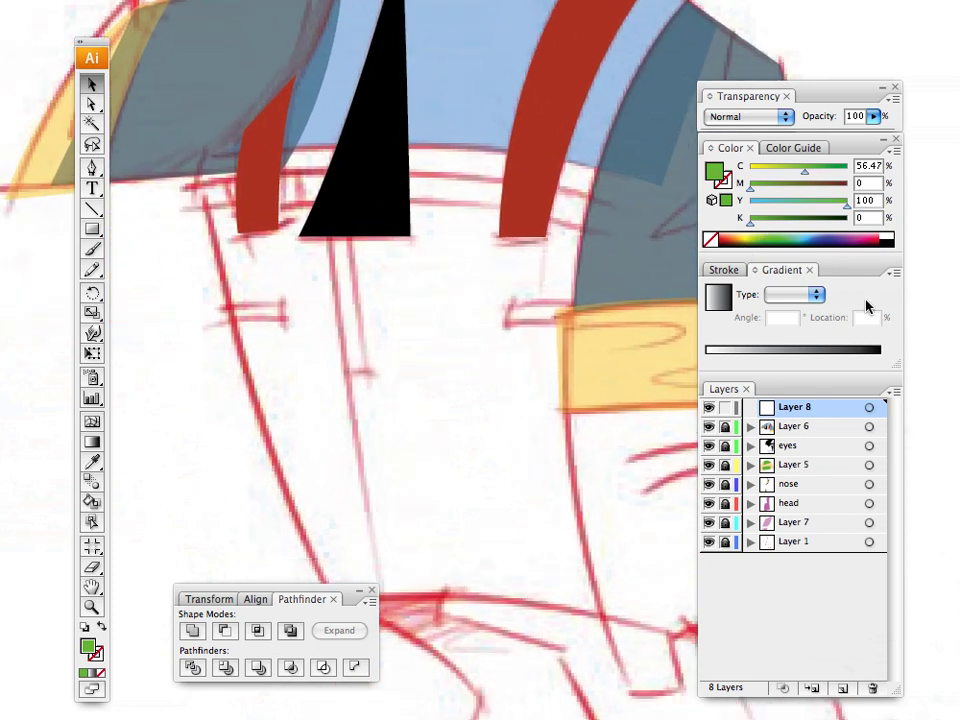
{"action": "key", "text": "super+minus"}
{"action": "left_click_drag", "start_coordinate": [417, 312], "coordinate": [379, 289]}
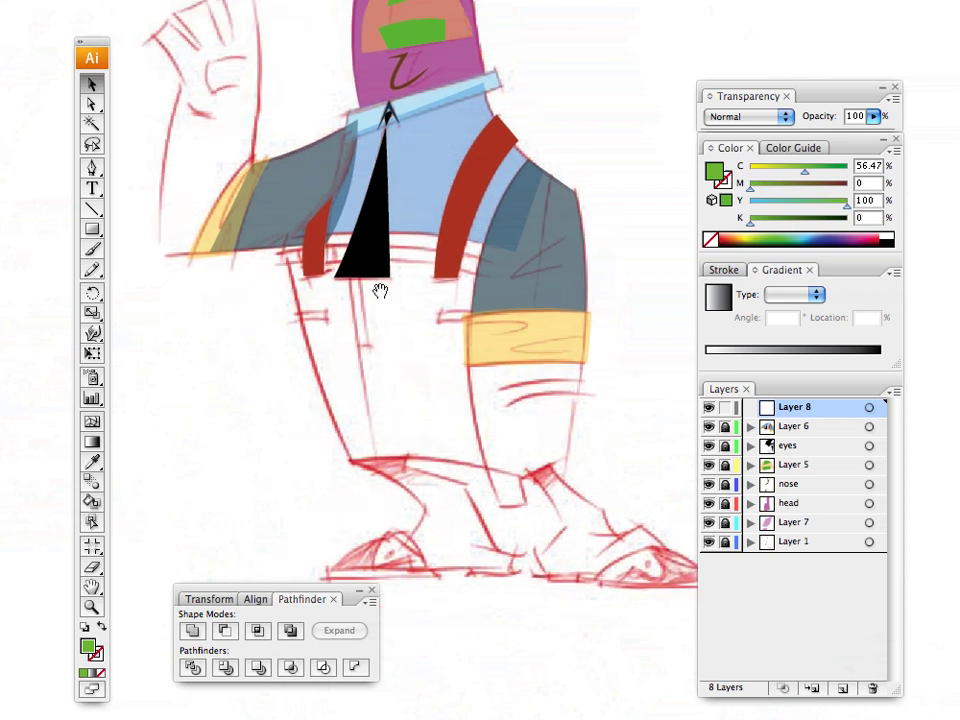
Step: Move Layer 6 above the empty Layer 8, deselect its artwork, lock it again and make Layer 8 active
{"action": "left_click", "coordinate": [90, 170]}
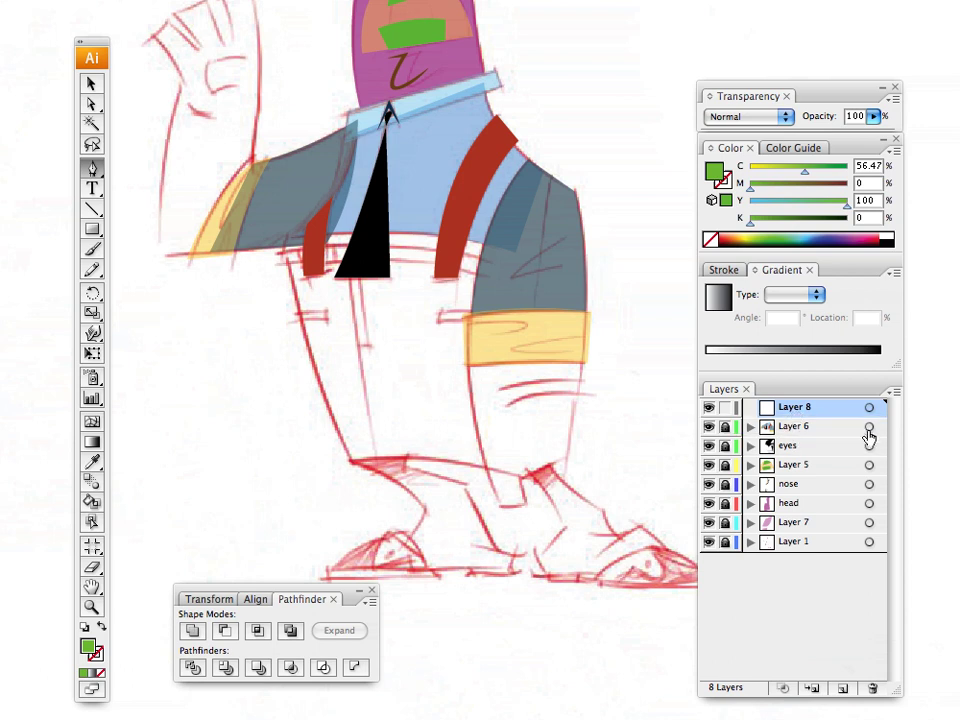
{"action": "left_click", "coordinate": [727, 428]}
{"action": "left_click", "coordinate": [869, 426]}
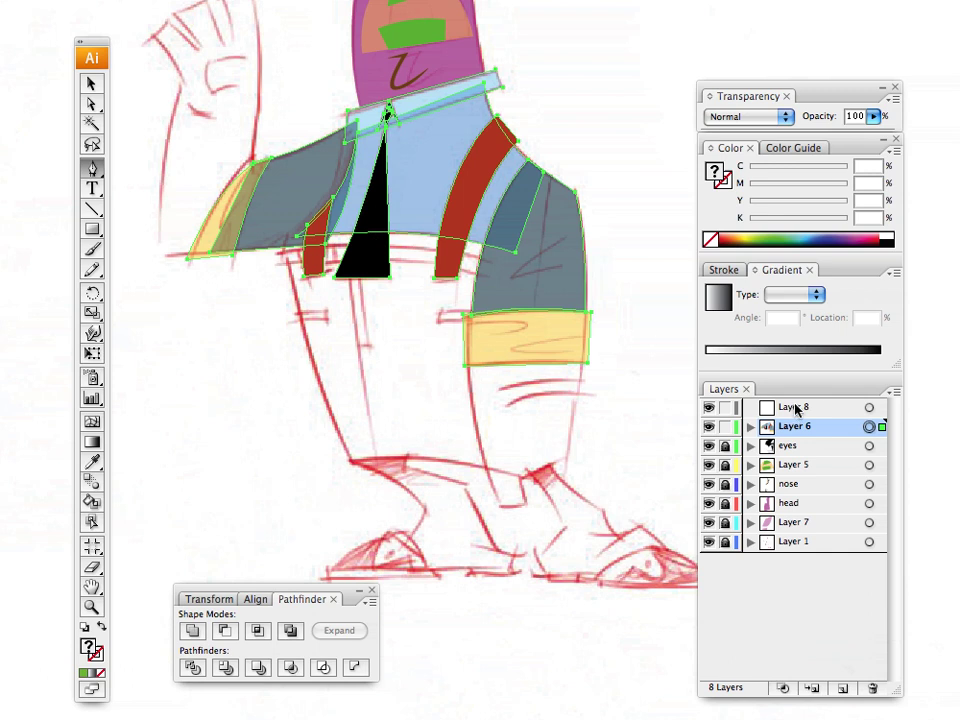
{"action": "left_click_drag", "start_coordinate": [790, 426], "coordinate": [790, 403]}
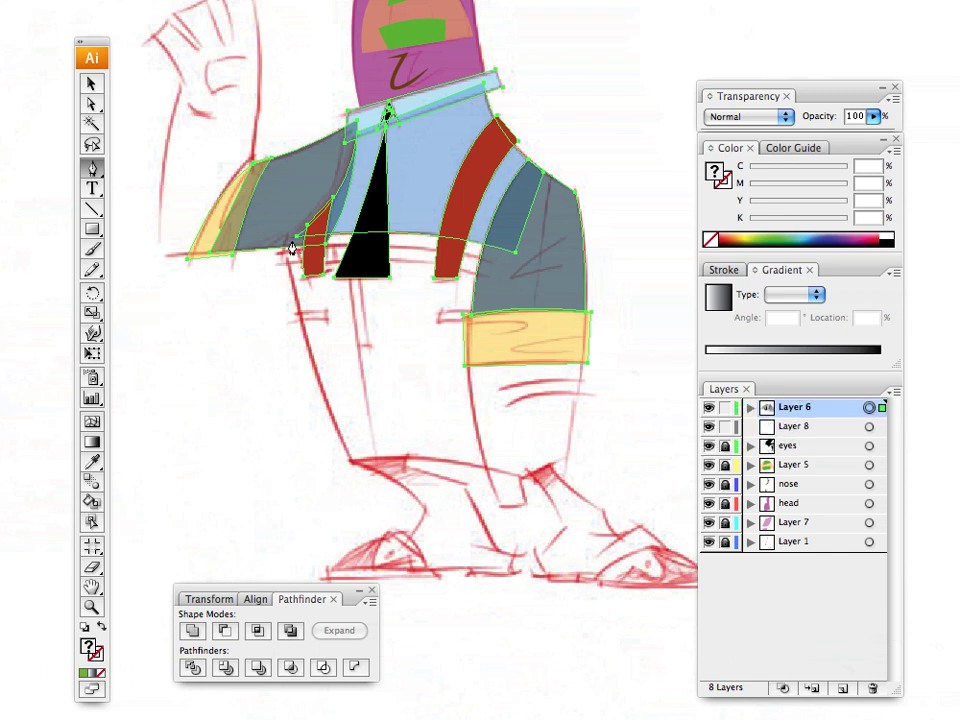
{"action": "left_click", "coordinate": [91, 84]}
{"action": "left_click", "coordinate": [137, 171]}
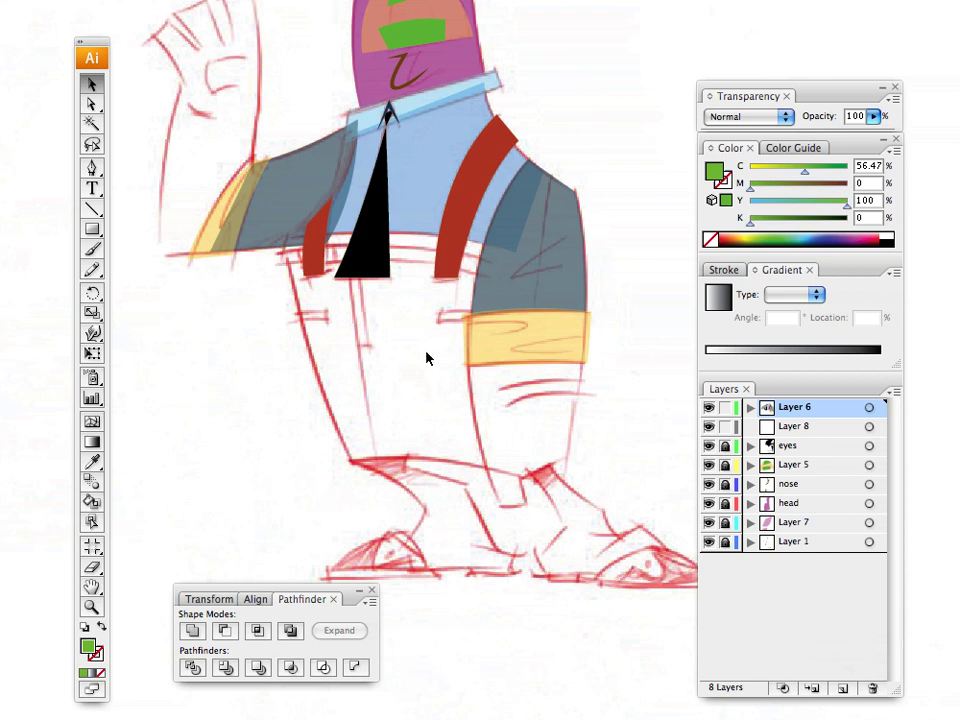
{"action": "left_click", "coordinate": [808, 428]}
{"action": "left_click", "coordinate": [725, 407]}
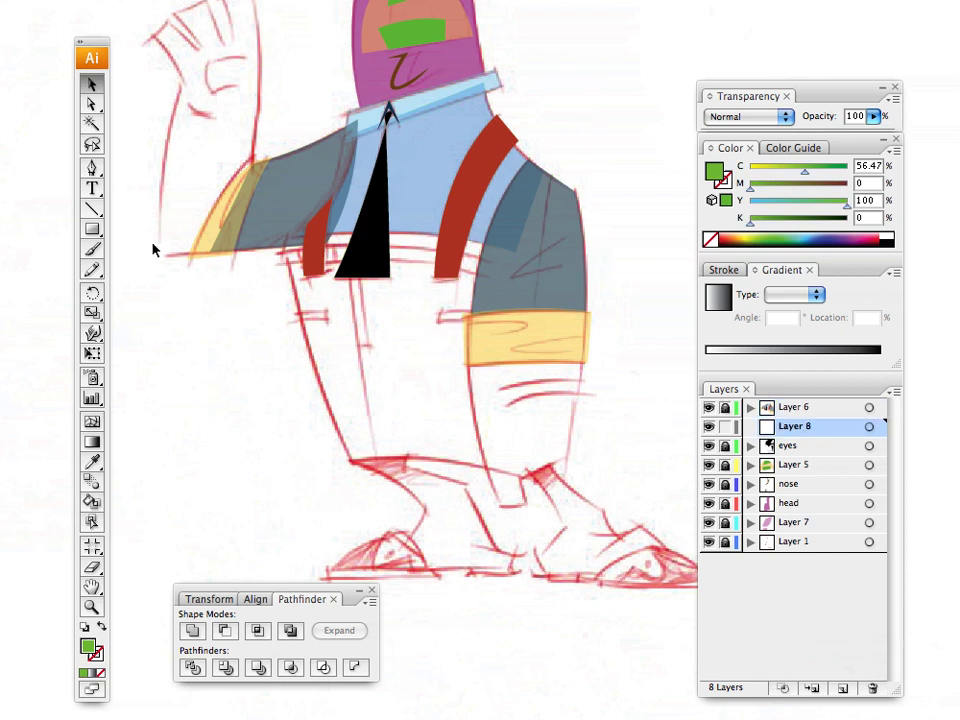
Step: Start the green trousers shape with a curved waistline and a straight side running behind the lowered arm to the ankle area
{"action": "key", "text": "p"}
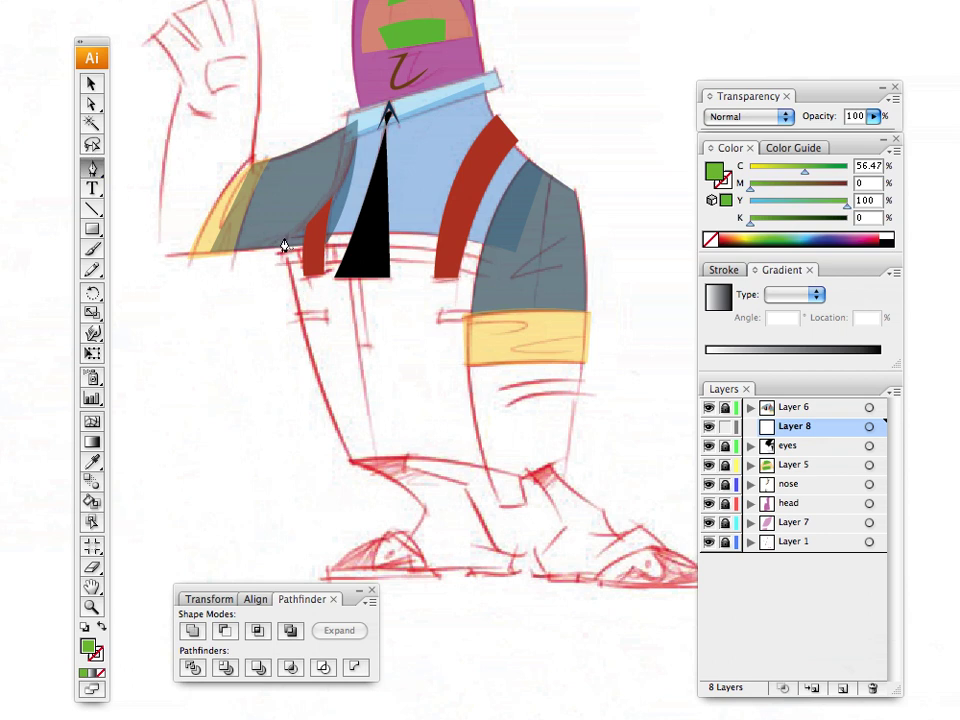
{"action": "left_click", "coordinate": [284, 246]}
{"action": "left_click_drag", "start_coordinate": [493, 247], "coordinate": [609, 275]}
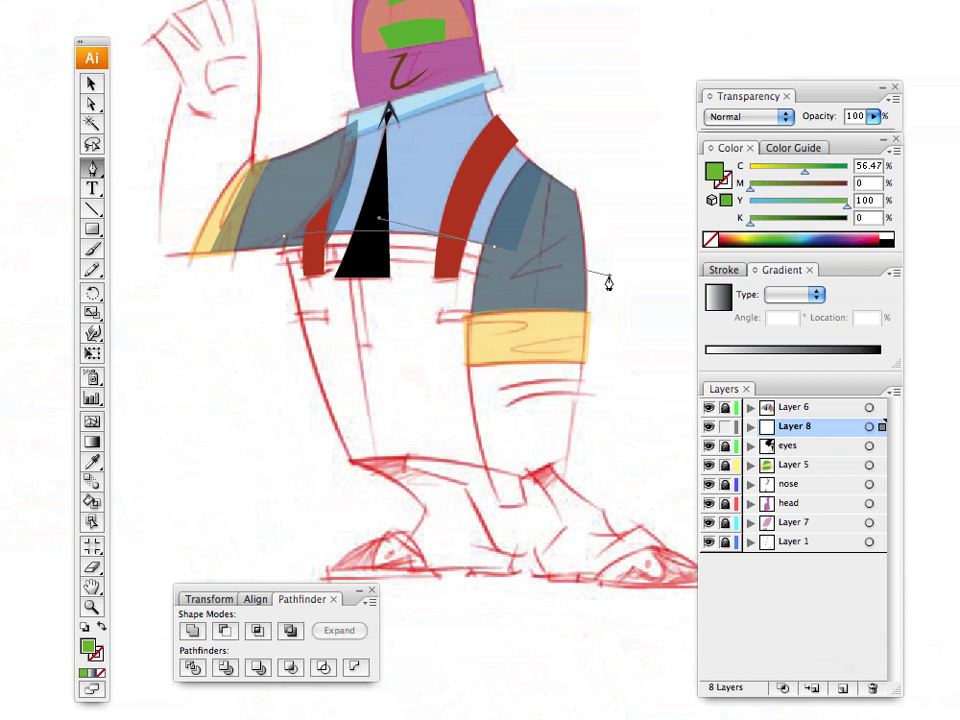
{"action": "left_click", "coordinate": [494, 248]}
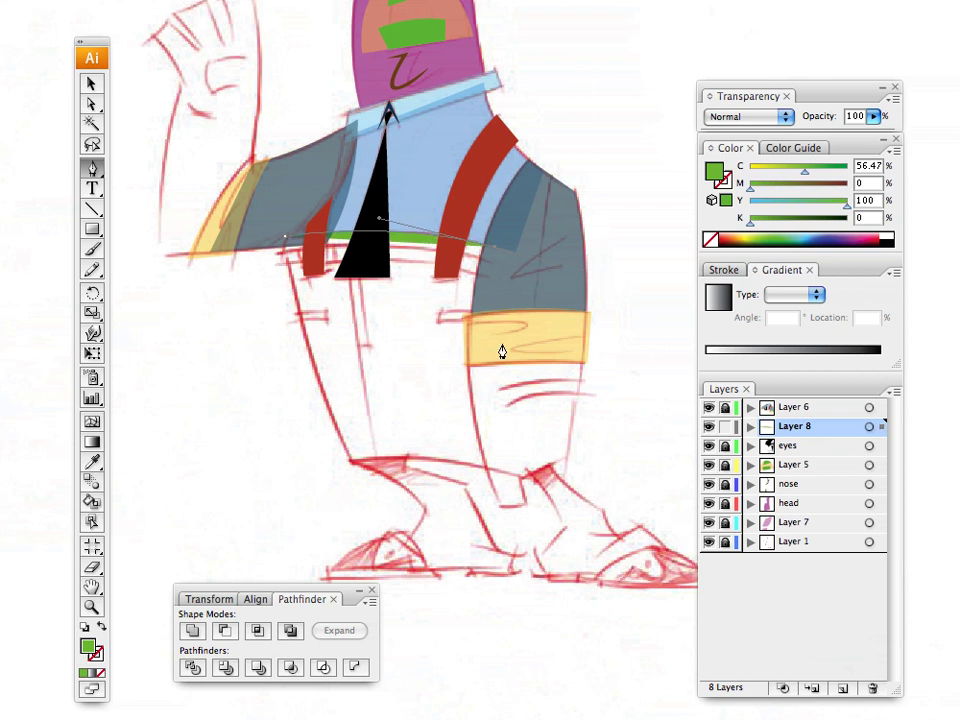
{"action": "left_click", "coordinate": [530, 443]}
{"action": "left_click", "coordinate": [547, 466]}
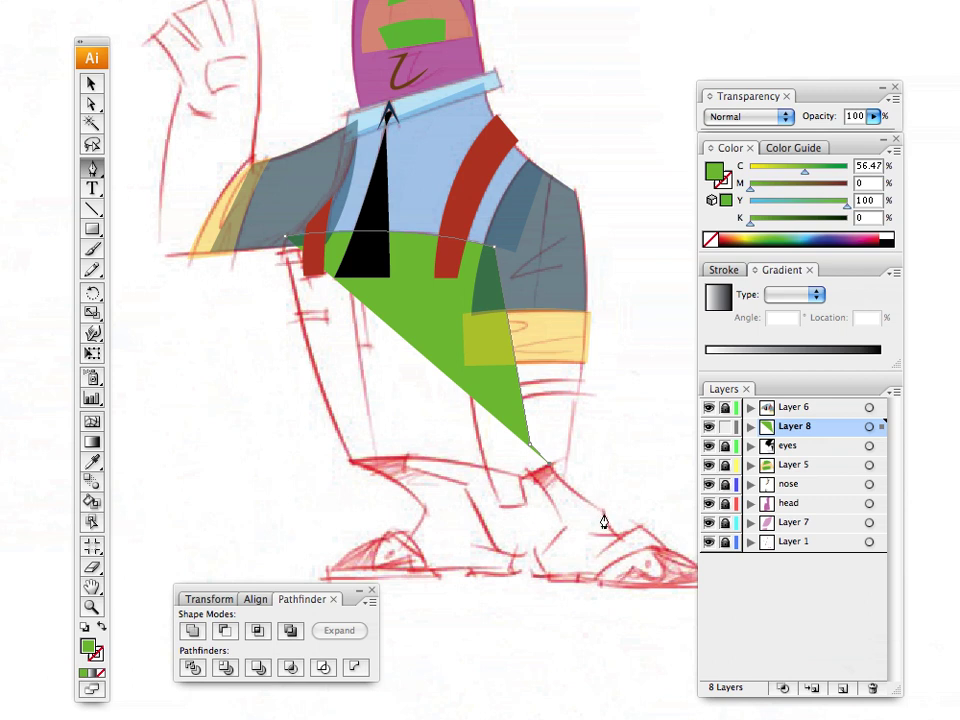
Step: Extend the trousers outline along the front leg's upper contour and over the fold to the top of the front shoe
{"action": "left_click", "coordinate": [603, 514]}
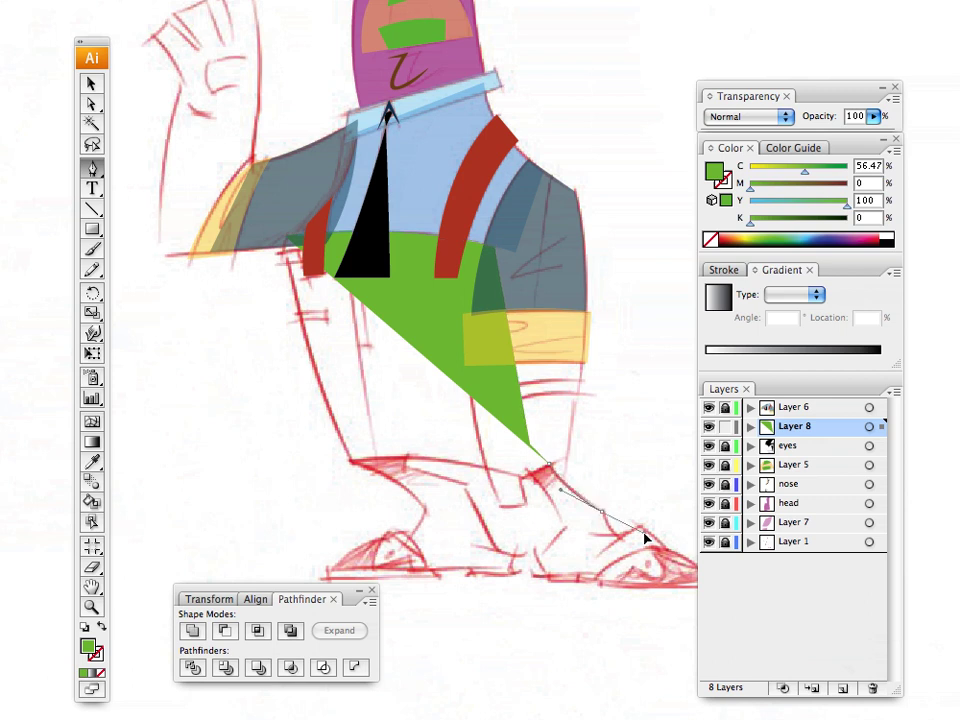
{"action": "left_click_drag", "start_coordinate": [644, 538], "coordinate": [623, 538]}
{"action": "left_click", "coordinate": [603, 512]}
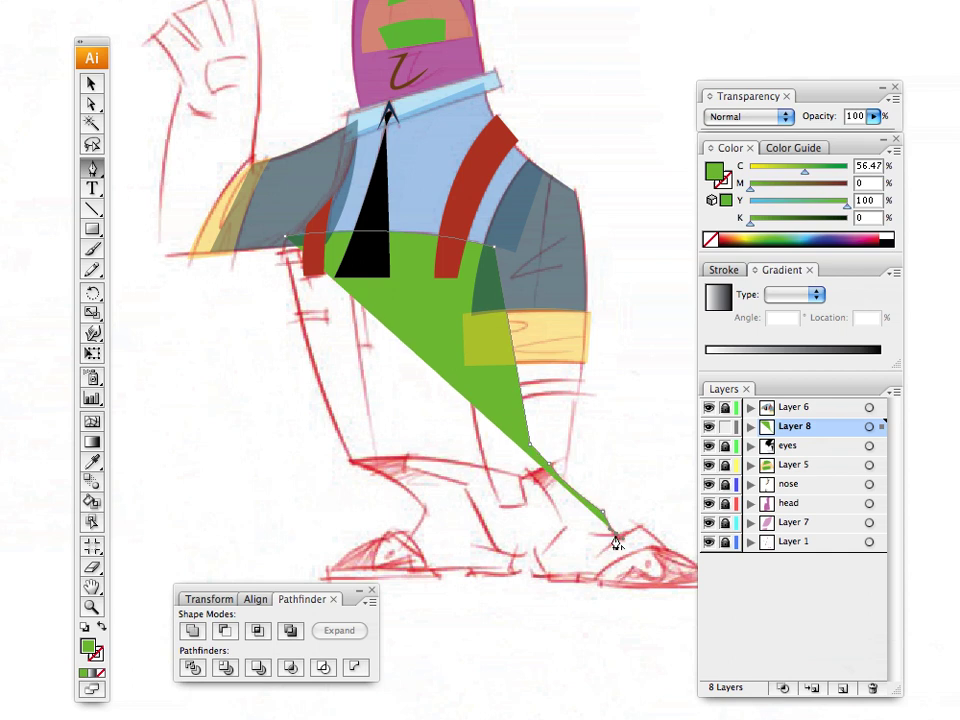
{"action": "left_click", "coordinate": [617, 534]}
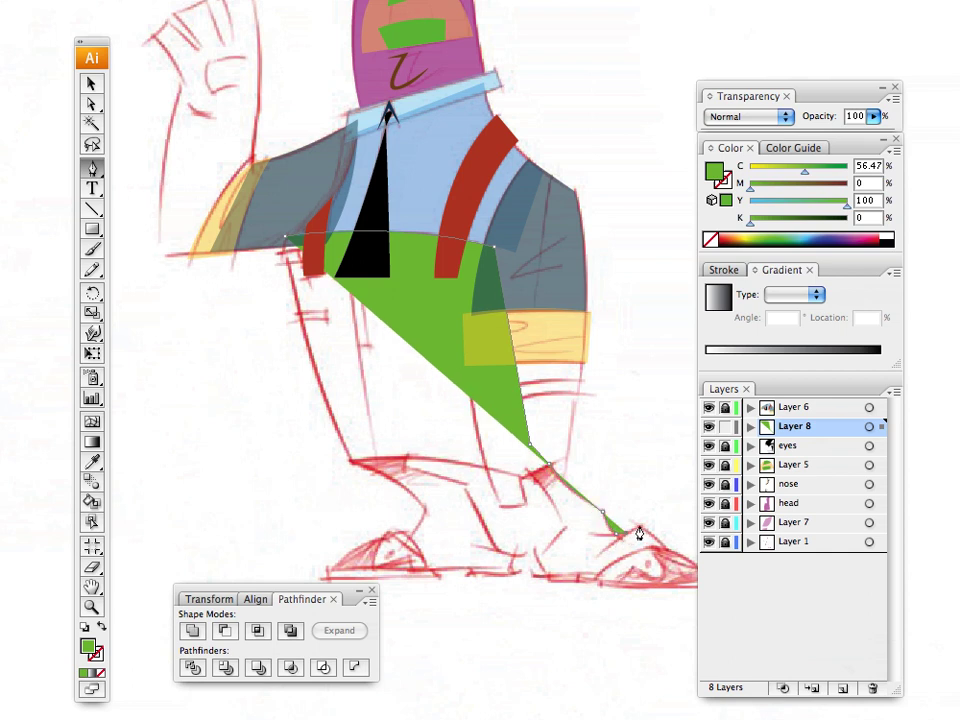
{"action": "left_click", "coordinate": [645, 527], "text": "super"}
{"action": "left_click_drag", "start_coordinate": [644, 522], "coordinate": [645, 521]}
{"action": "left_click", "coordinate": [640, 525]}
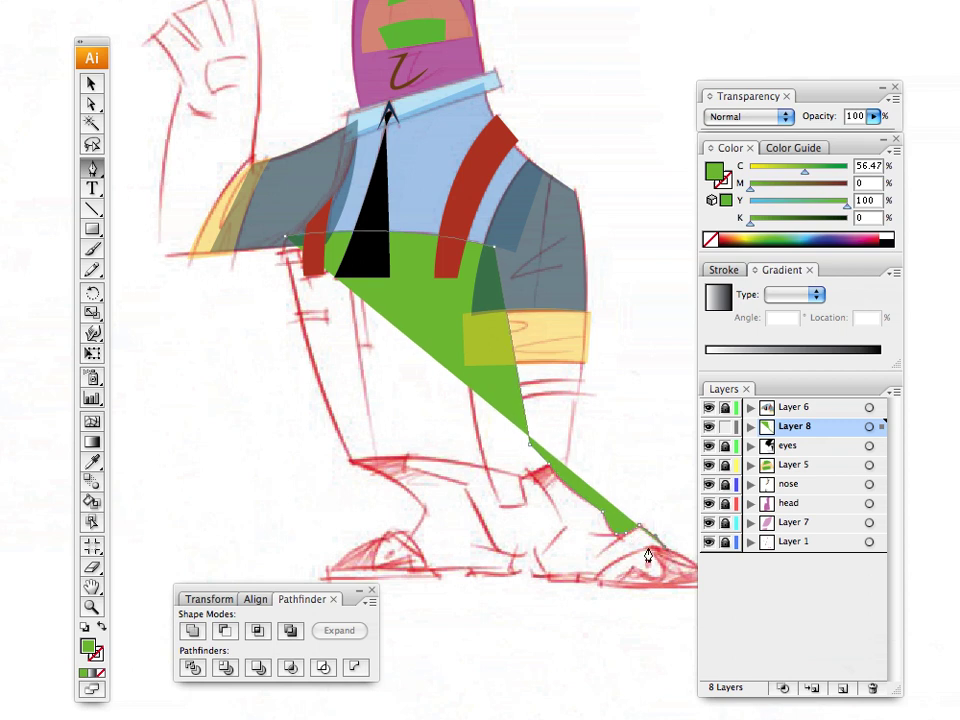
{"action": "left_click", "coordinate": [652, 552]}
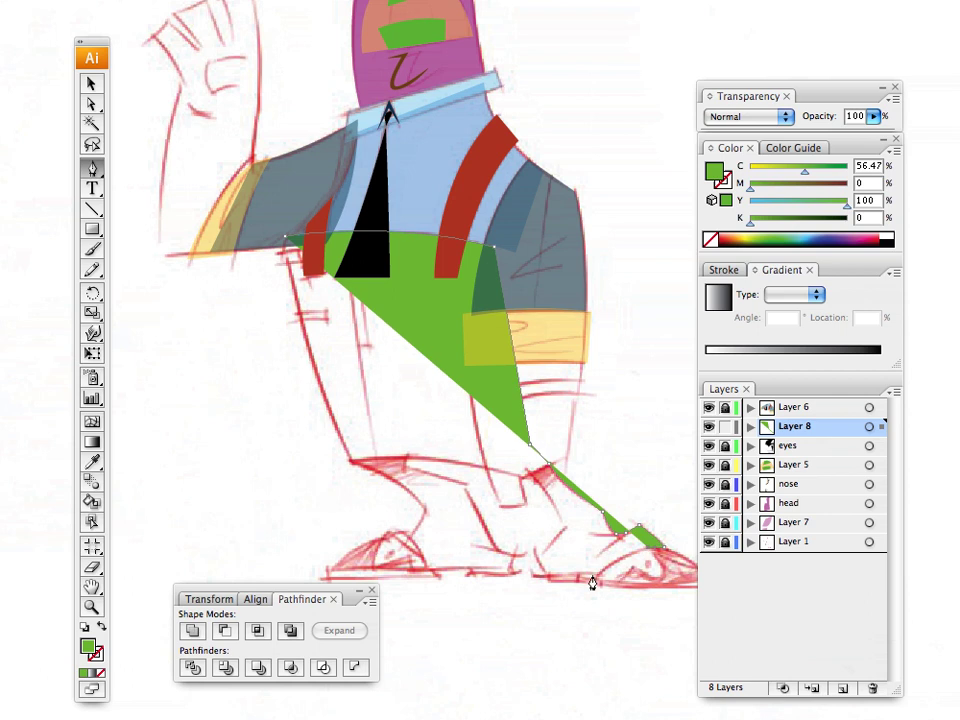
Step: Curve the trouser hem around the front shoe and along the ground, and set the shape's opacity to 50%
{"action": "left_click_drag", "start_coordinate": [593, 579], "coordinate": [567, 608]}
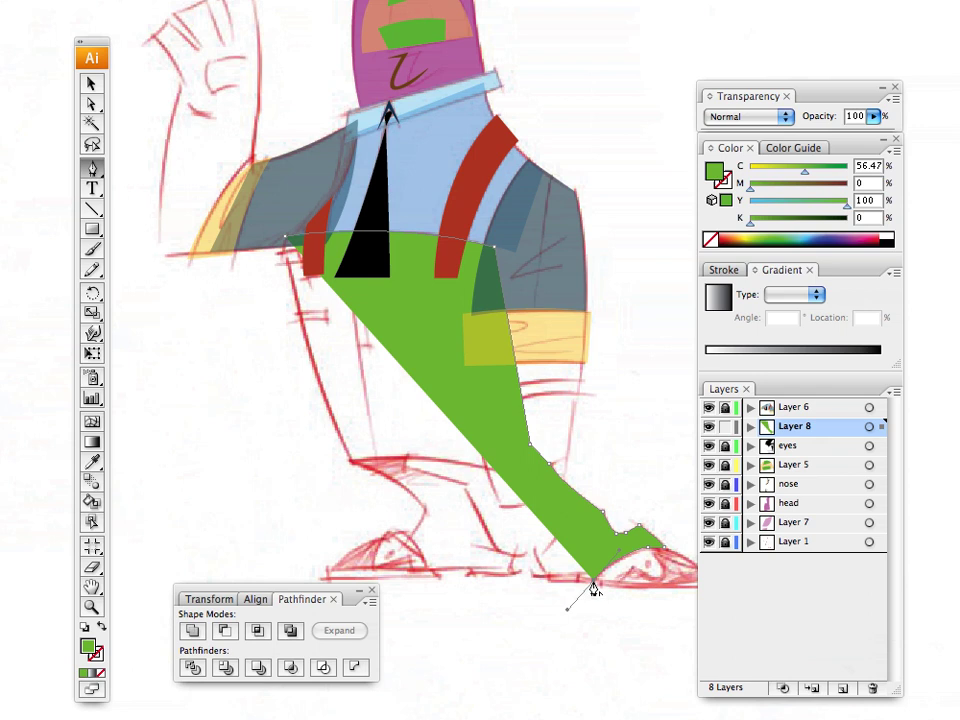
{"action": "left_click", "coordinate": [592, 584]}
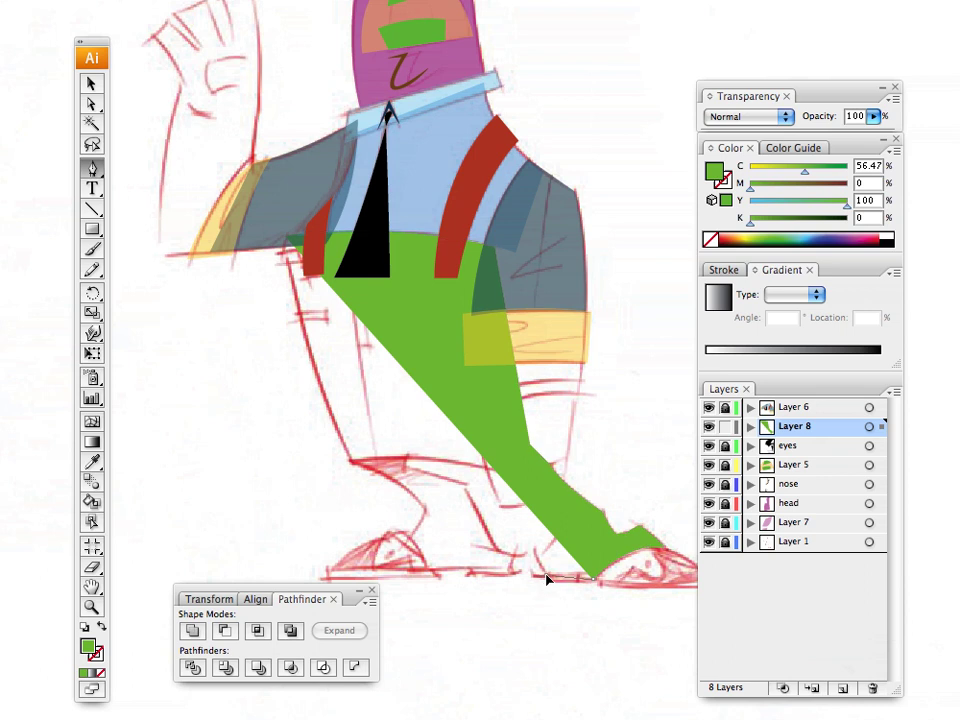
{"action": "left_click", "coordinate": [529, 576]}
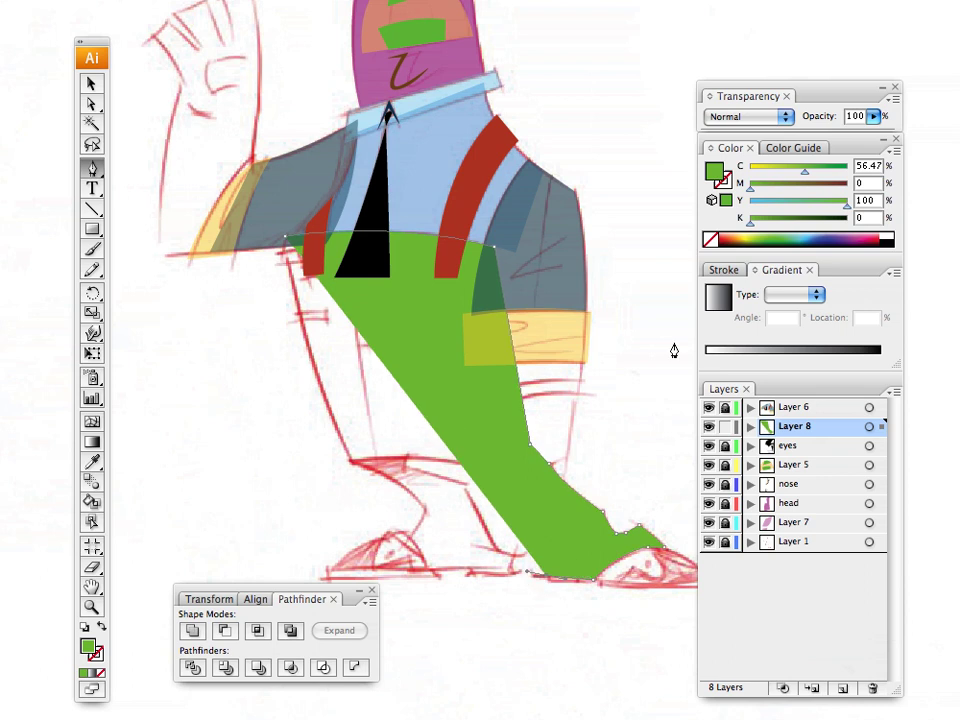
{"action": "left_click", "coordinate": [873, 116]}
{"action": "left_click_drag", "start_coordinate": [873, 133], "coordinate": [822, 133]}
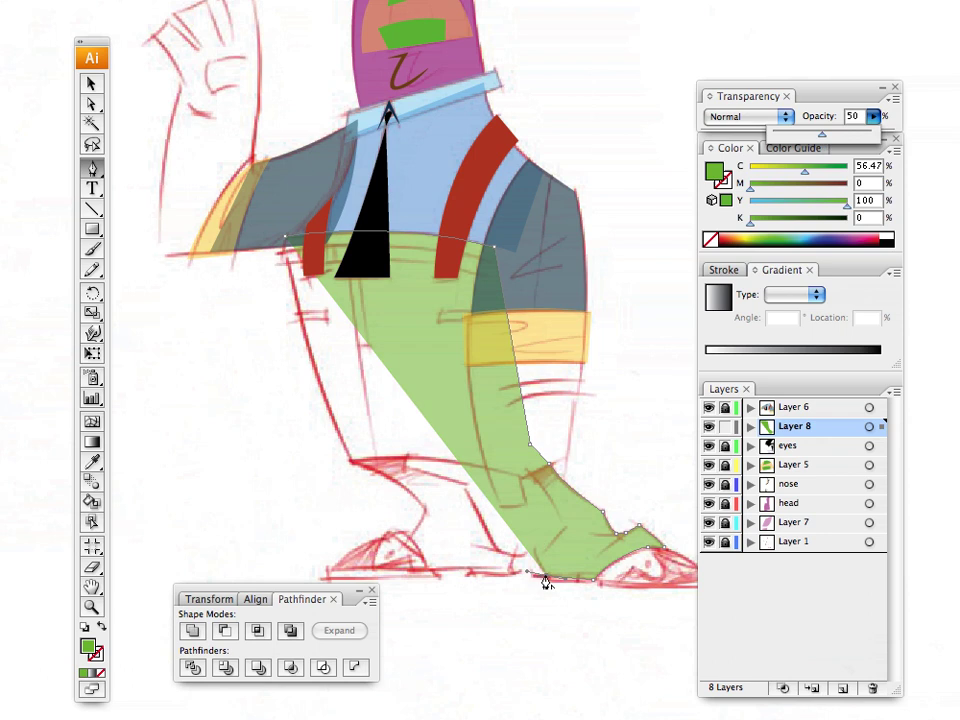
Step: Trace the heel and back edge of the front trouser leg up to the lower edge of the trouser body
{"action": "left_click", "coordinate": [545, 576]}
{"action": "left_click", "coordinate": [535, 557]}
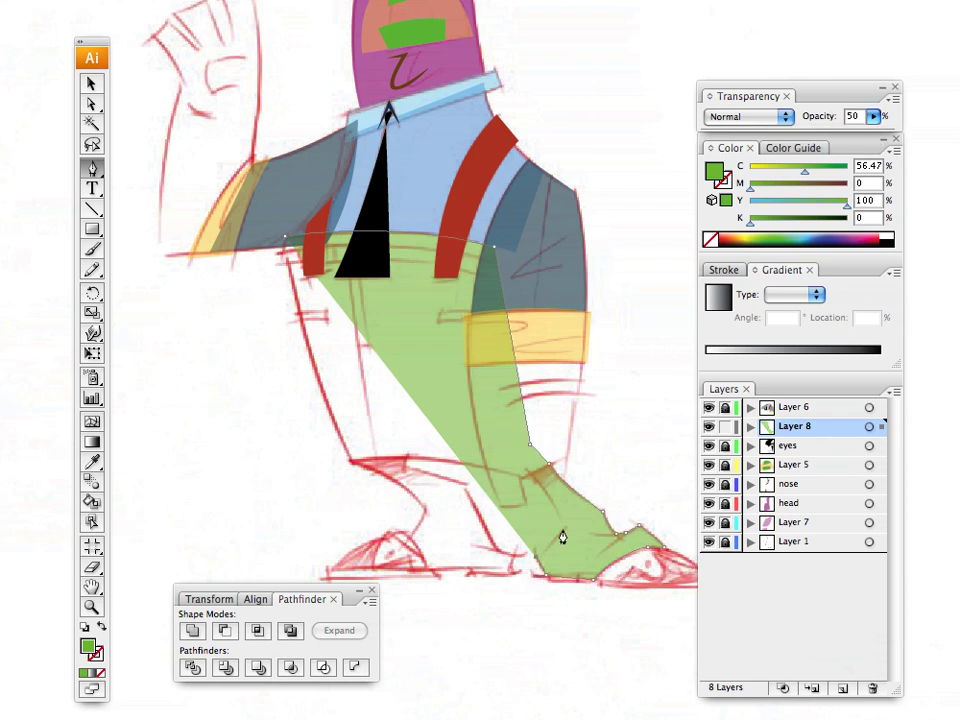
{"action": "left_click", "coordinate": [563, 528]}
{"action": "left_click", "coordinate": [562, 535]}
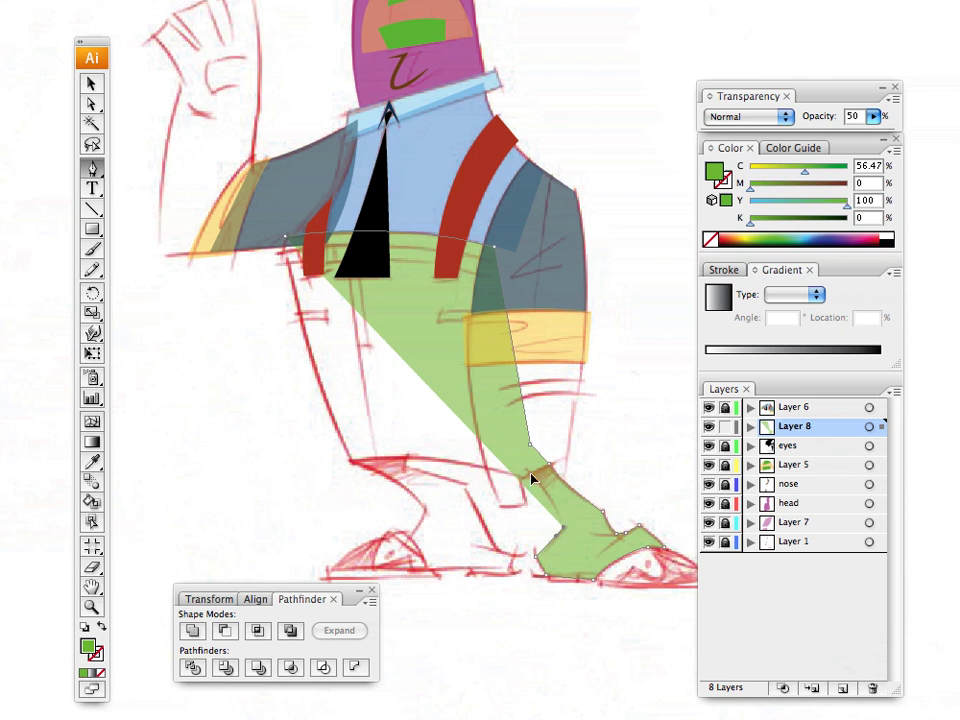
{"action": "left_click", "coordinate": [510, 453]}
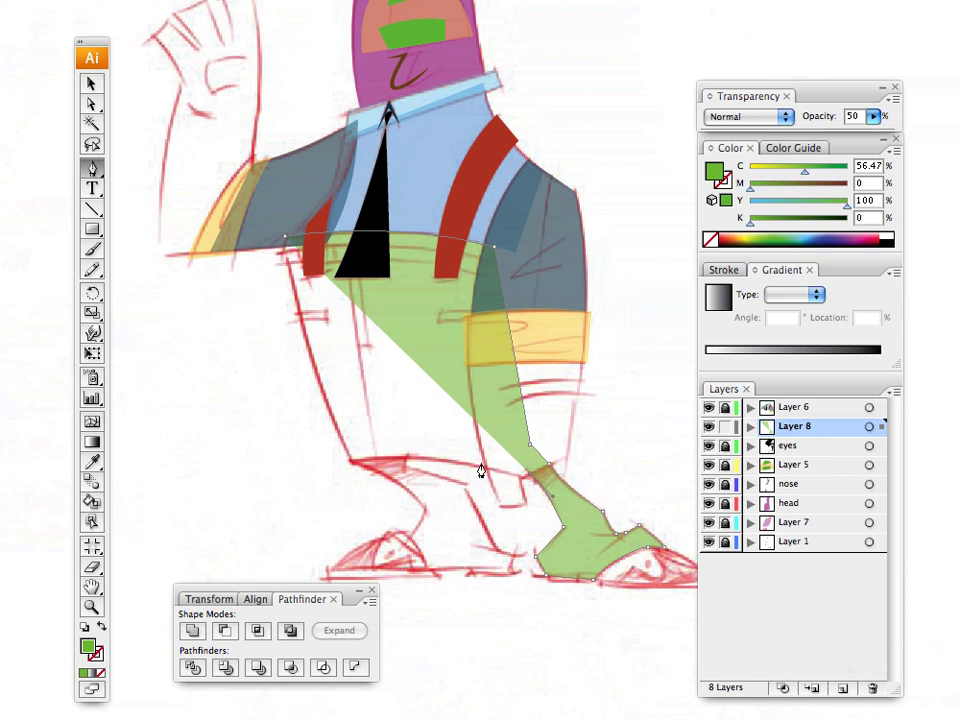
{"action": "left_click", "coordinate": [490, 467]}
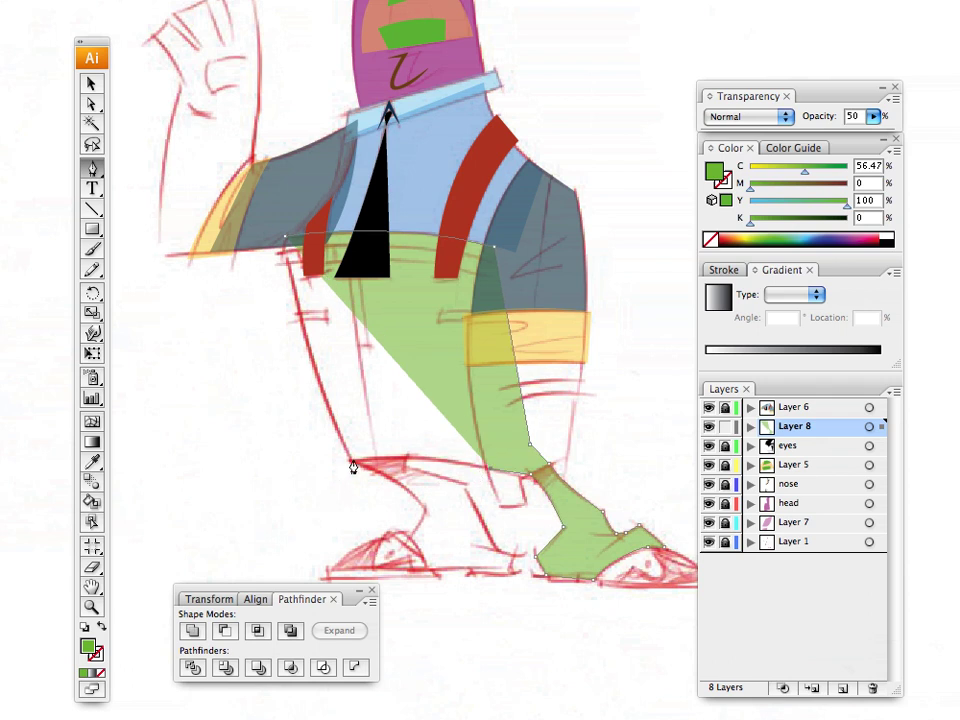
Step: Finish the trousers shape with a curved bottom edge and a curved outer side up to the waist, and deselect it
{"action": "left_click_drag", "start_coordinate": [350, 461], "coordinate": [270, 476]}
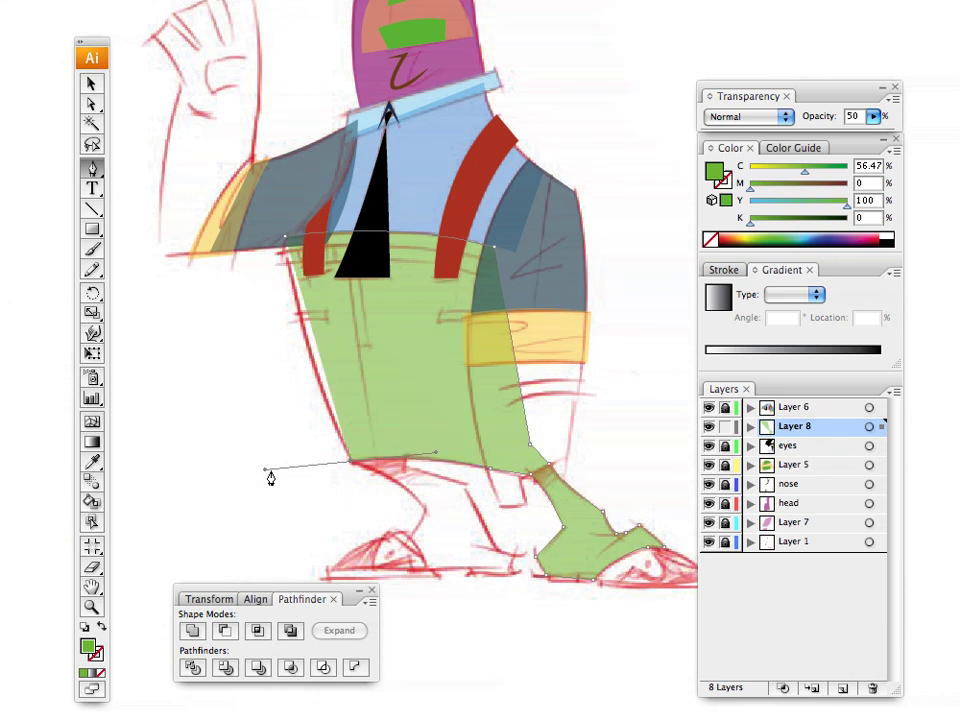
{"action": "left_click", "coordinate": [349, 465]}
{"action": "left_click_drag", "start_coordinate": [287, 261], "coordinate": [273, 169]}
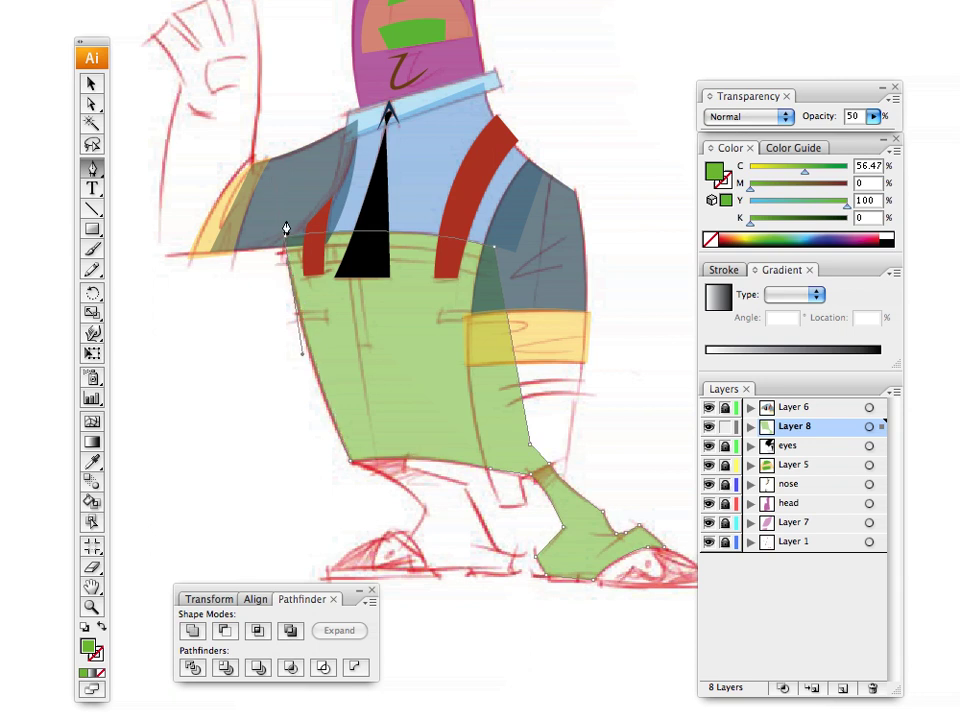
{"action": "left_click", "coordinate": [287, 263]}
{"action": "left_click", "coordinate": [304, 267]}
{"action": "left_click", "coordinate": [89, 90]}
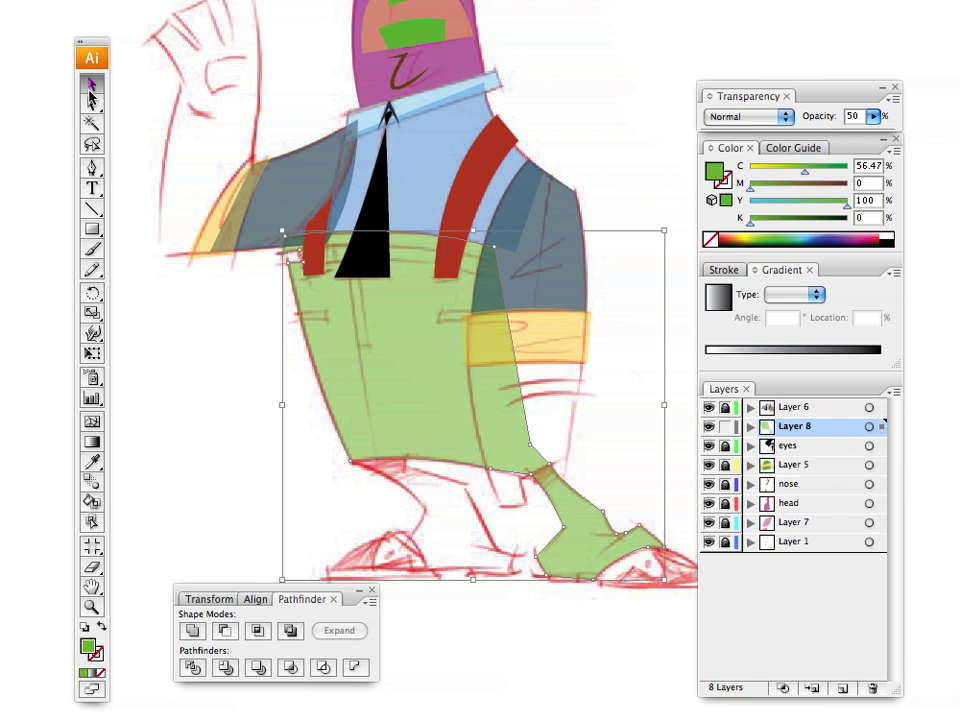
{"action": "left_click", "coordinate": [157, 336]}
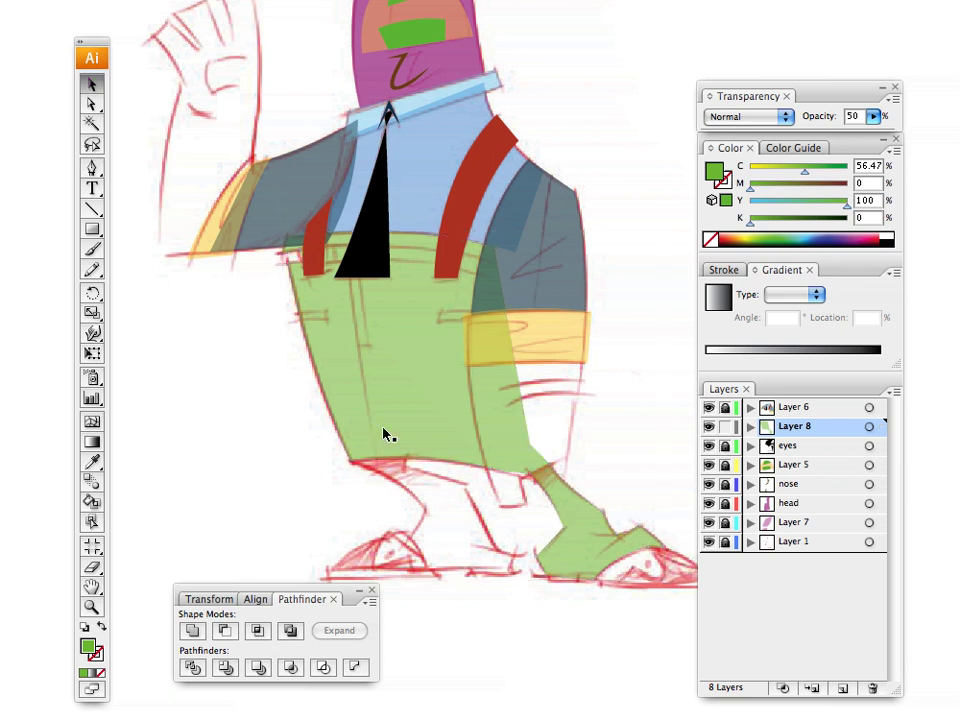
Step: Set a dark green fill and trace the rear leg from the trousers' lower corner down its curved front edge to the rear shoe
{"action": "left_click", "coordinate": [794, 242]}
{"action": "left_click", "coordinate": [92, 168]}
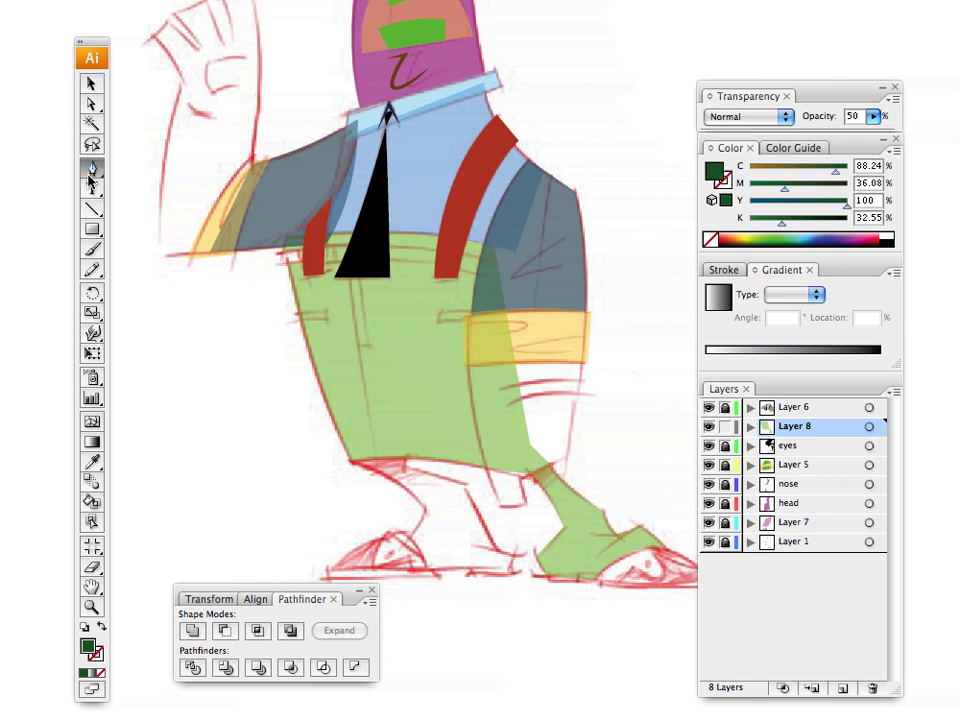
{"action": "left_click", "coordinate": [351, 465]}
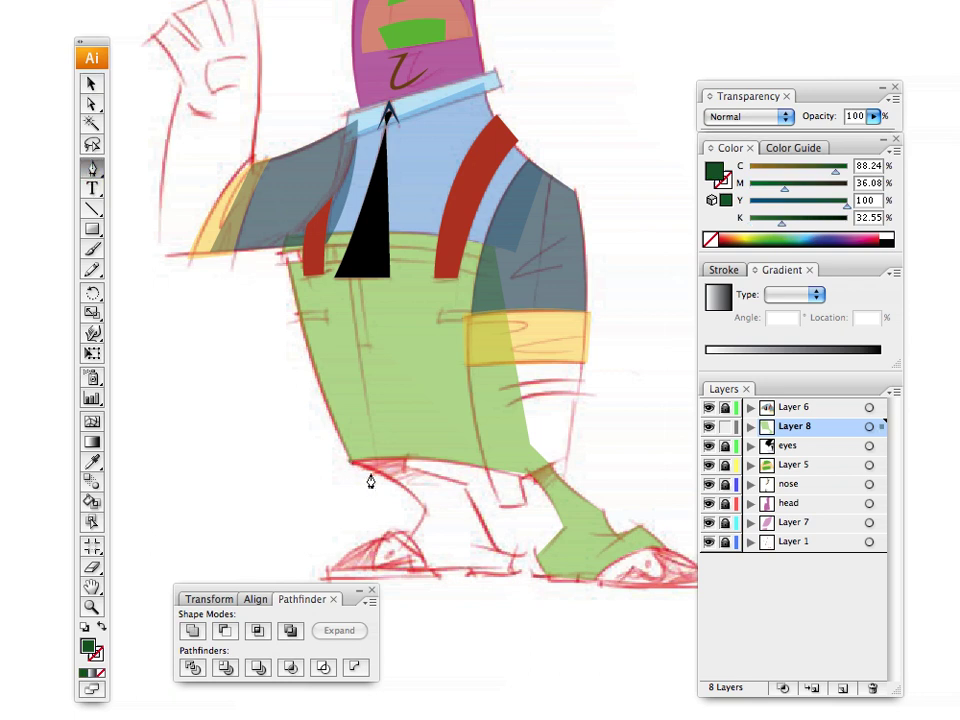
{"action": "left_click_drag", "start_coordinate": [423, 509], "coordinate": [447, 541]}
{"action": "left_click", "coordinate": [424, 511]}
{"action": "left_click", "coordinate": [408, 536]}
{"action": "key", "text": "ctrl+z"}
{"action": "left_click_drag", "start_coordinate": [408, 538], "coordinate": [408, 548]}
{"action": "left_click", "coordinate": [390, 539]}
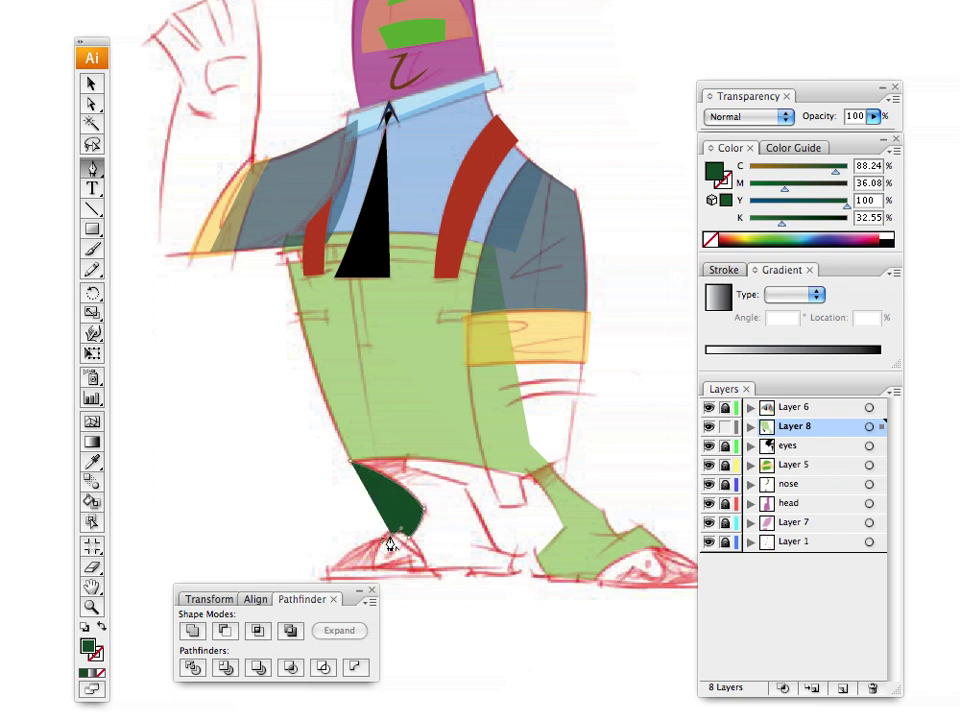
Step: Continue the rear leg outline around the shoe, along the ground and up its back edge to the trousers' hem, and deselect it
{"action": "left_click", "coordinate": [428, 579]}
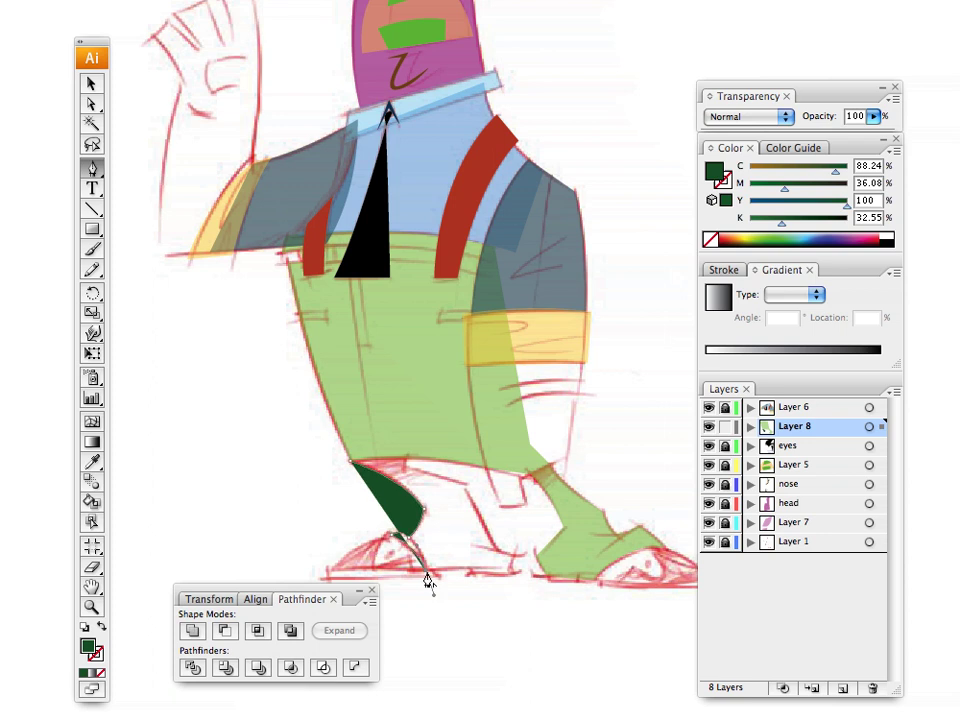
{"action": "left_click", "coordinate": [513, 567]}
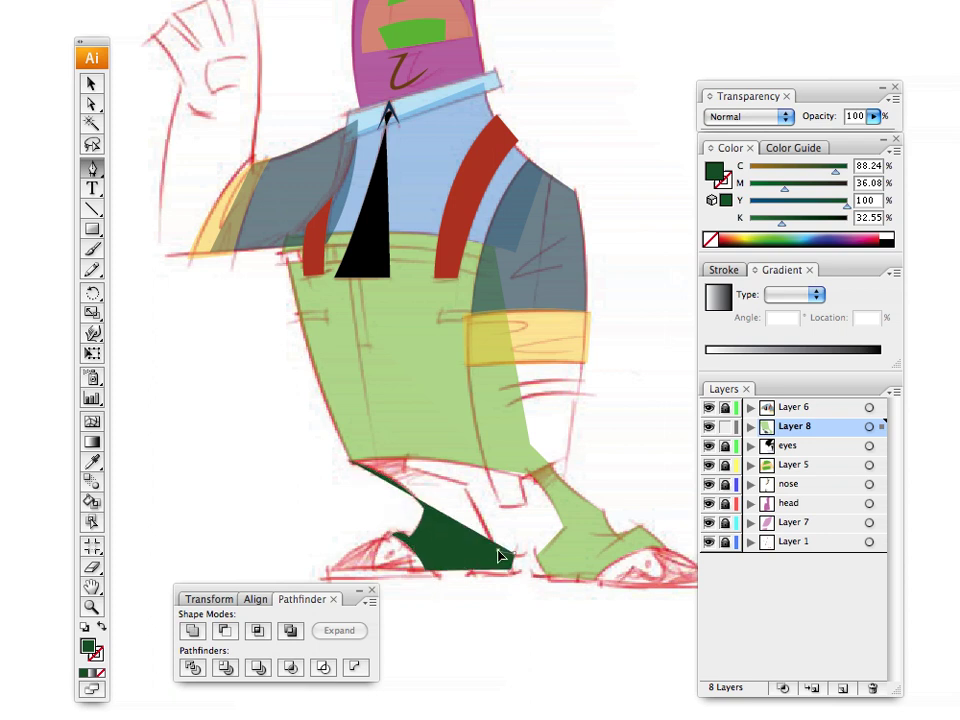
{"action": "left_click", "coordinate": [466, 487]}
{"action": "left_click", "coordinate": [432, 474]}
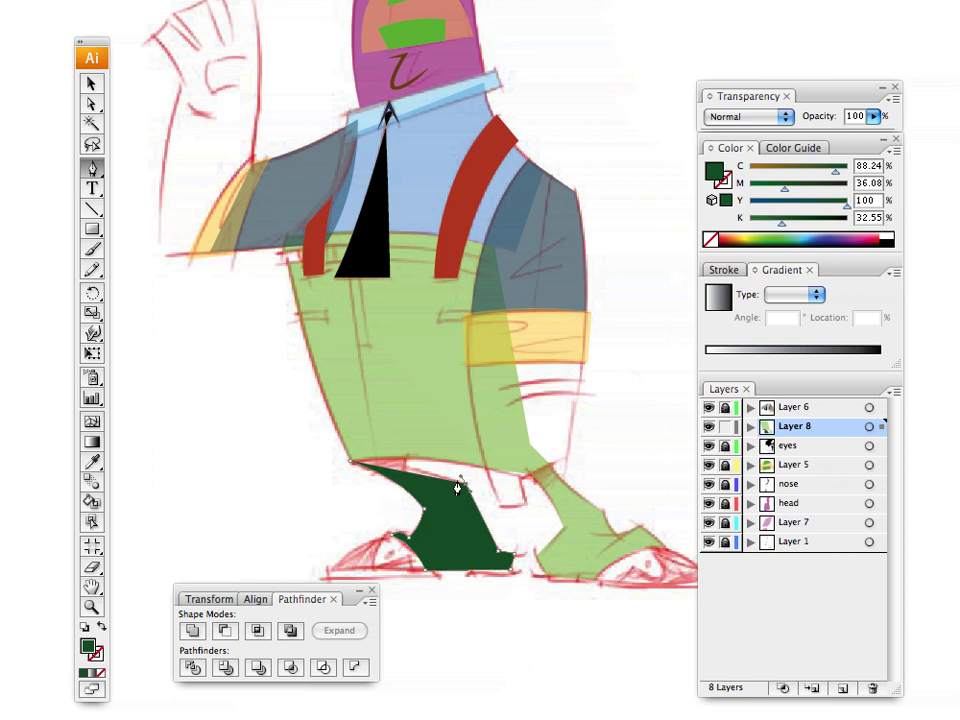
{"action": "left_click", "coordinate": [404, 466]}
{"action": "left_click", "coordinate": [91, 84]}
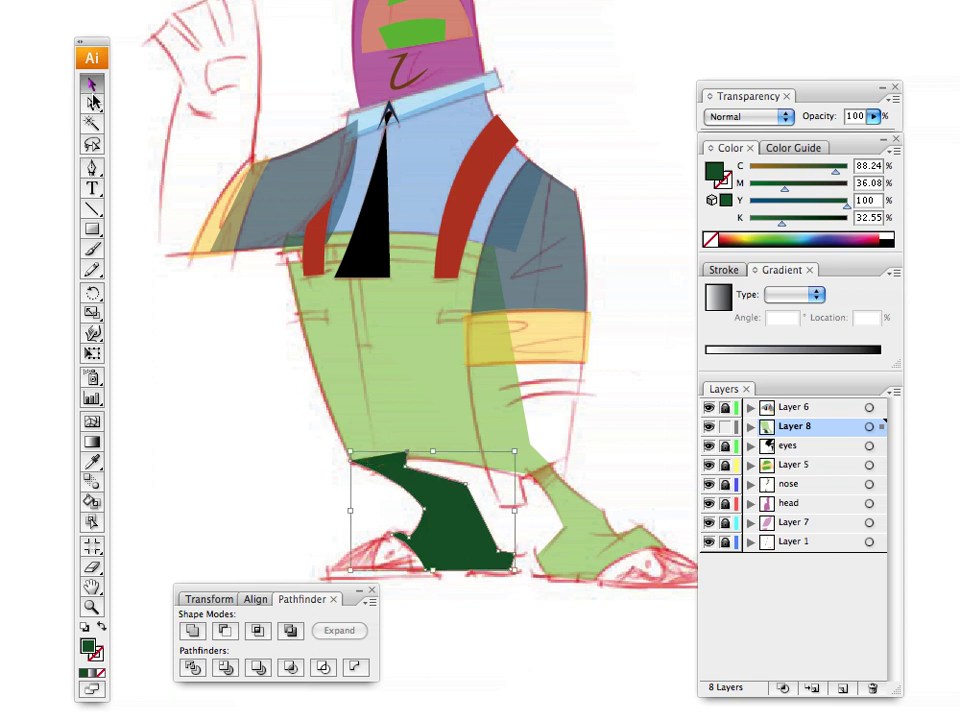
{"action": "left_click", "coordinate": [189, 373]}
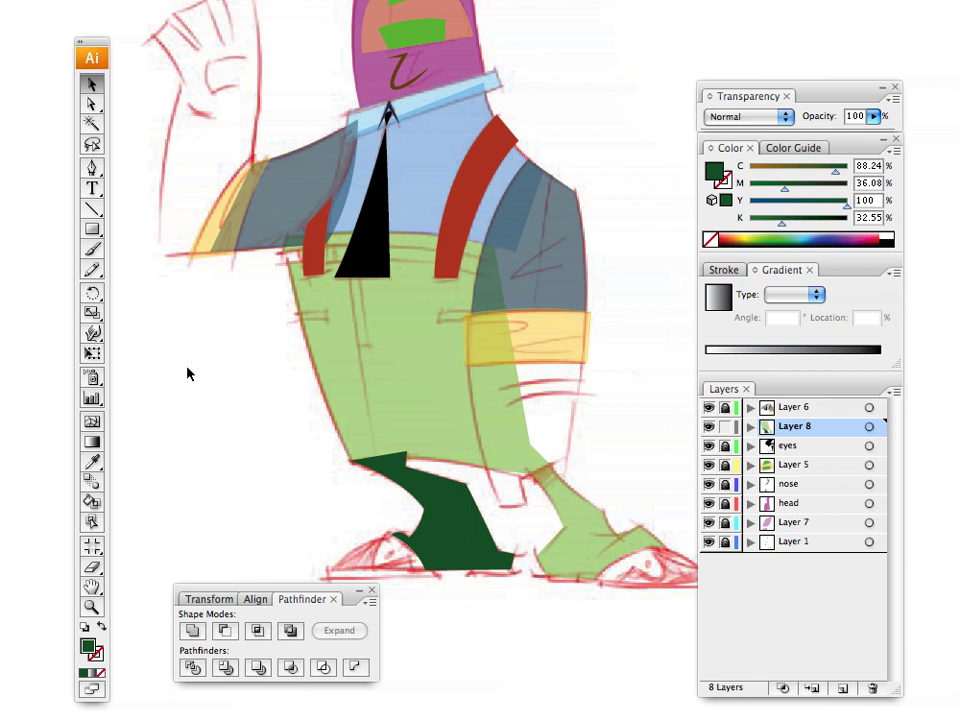
Step: Set the dark green rear leg's opacity to 53% and move its path below the trousers path in Layer 8
{"action": "left_click", "coordinate": [751, 426]}
{"action": "left_click", "coordinate": [493, 529]}
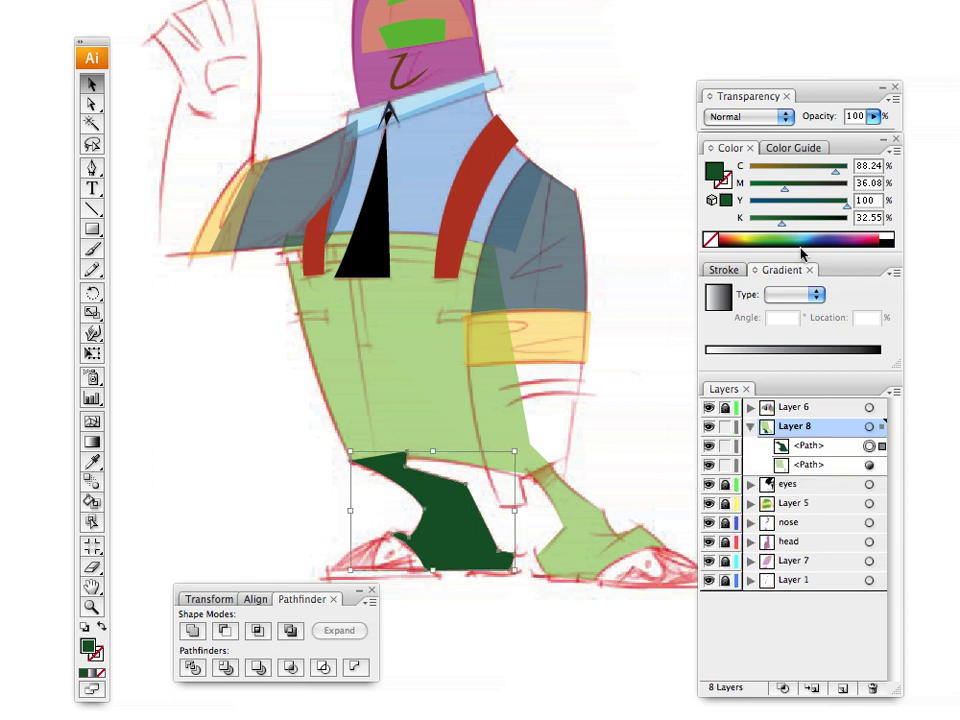
{"action": "left_click", "coordinate": [873, 116]}
{"action": "left_click_drag", "start_coordinate": [875, 133], "coordinate": [823, 133]}
{"action": "left_click", "coordinate": [616, 303]}
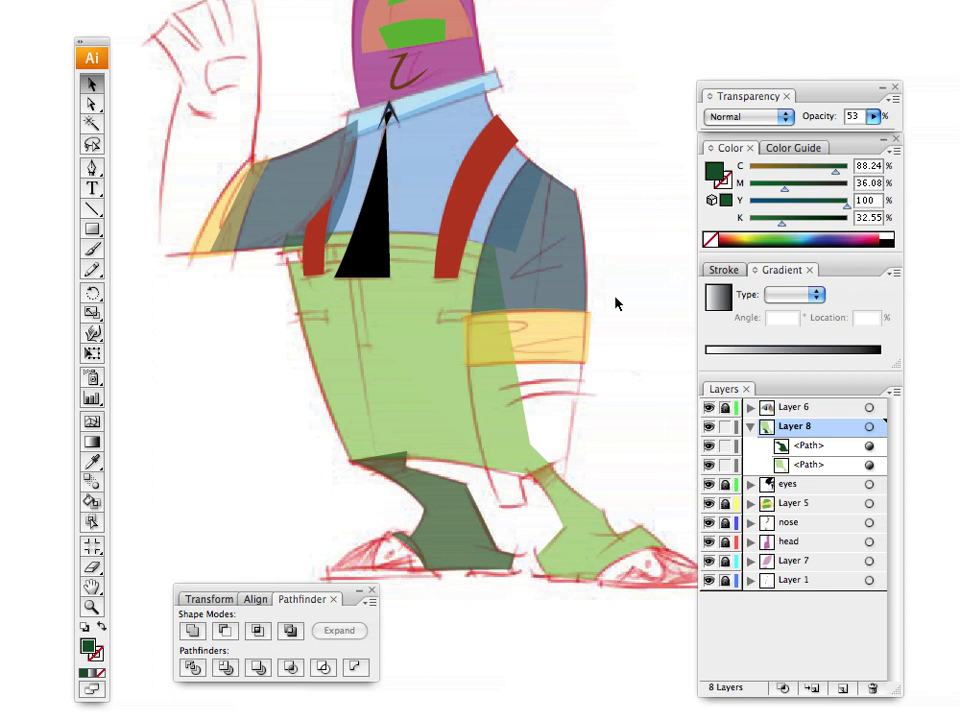
{"action": "left_click_drag", "start_coordinate": [796, 446], "coordinate": [808, 473]}
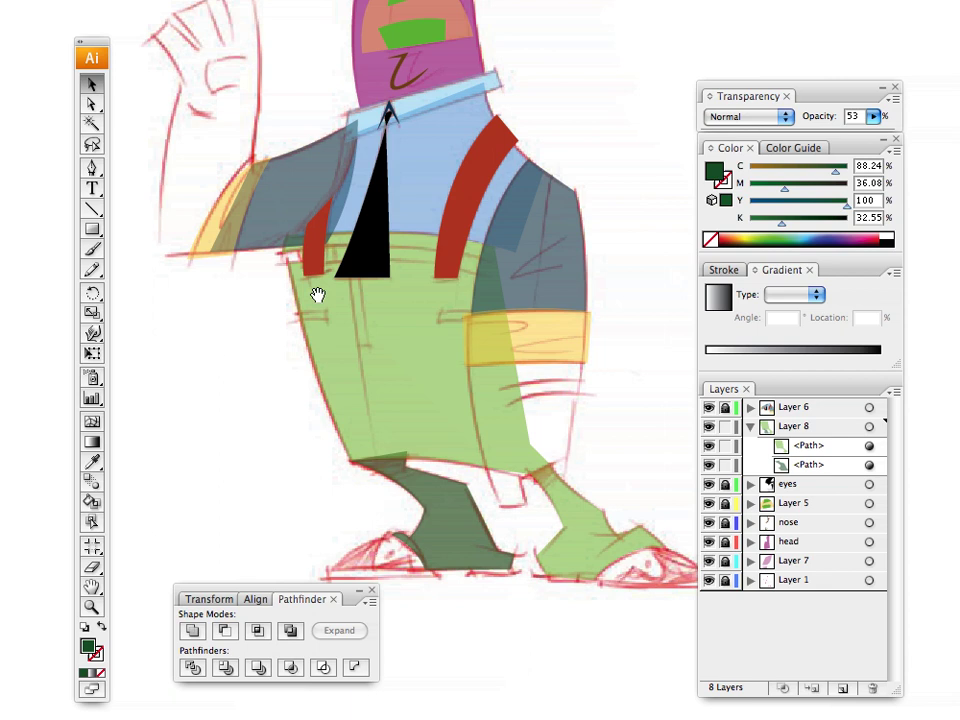
Step: Choose a yellow-orange fill (M 21.18, Y 95.29) for the belt and make Layer 8 the active layer
{"action": "left_click_drag", "start_coordinate": [318, 294], "coordinate": [334, 333]}
{"action": "left_click", "coordinate": [737, 245]}
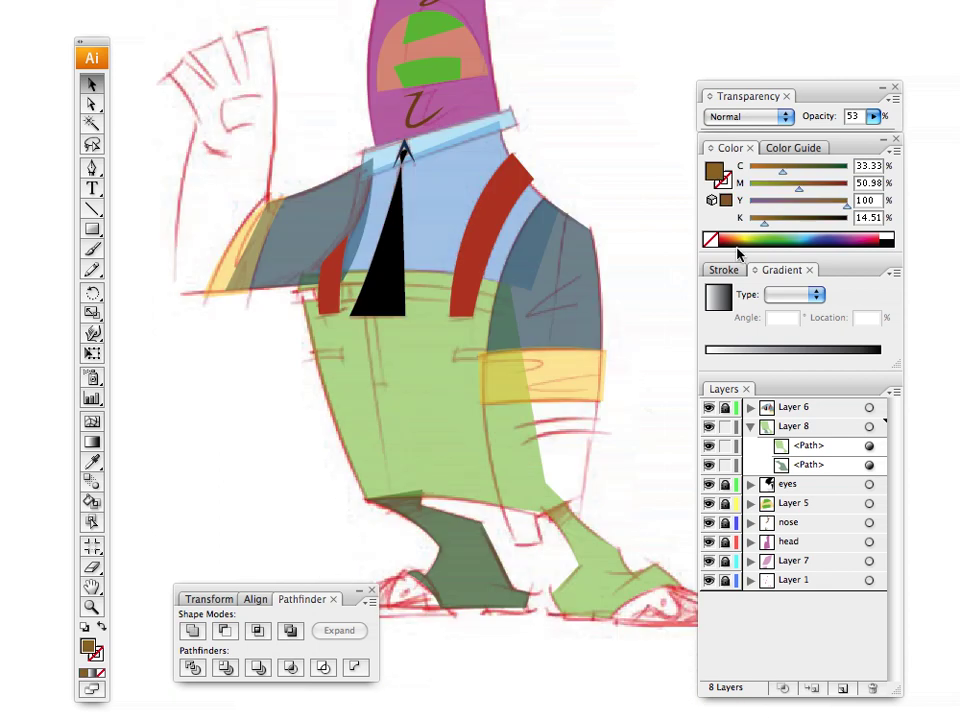
{"action": "left_click", "coordinate": [741, 239]}
{"action": "left_click_drag", "start_coordinate": [334, 279], "coordinate": [413, 358]}
{"action": "key", "text": "z"}
{"action": "left_click", "coordinate": [497, 360]}
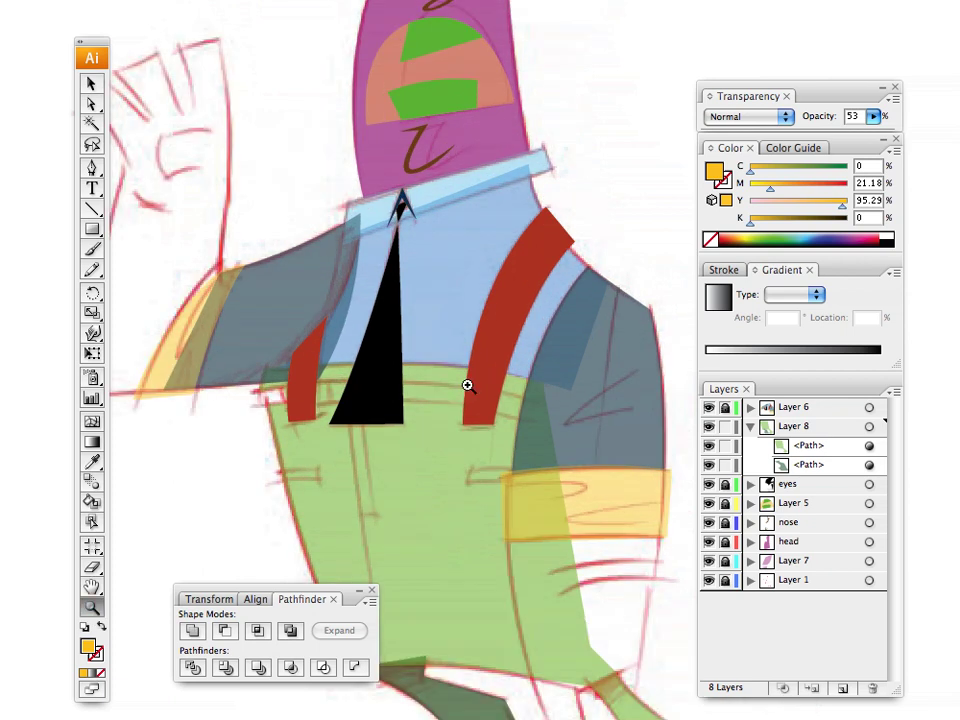
{"action": "left_click", "coordinate": [467, 386]}
{"action": "scroll", "coordinate": [392, 426], "scroll_direction": "right", "scroll_amount": 3}
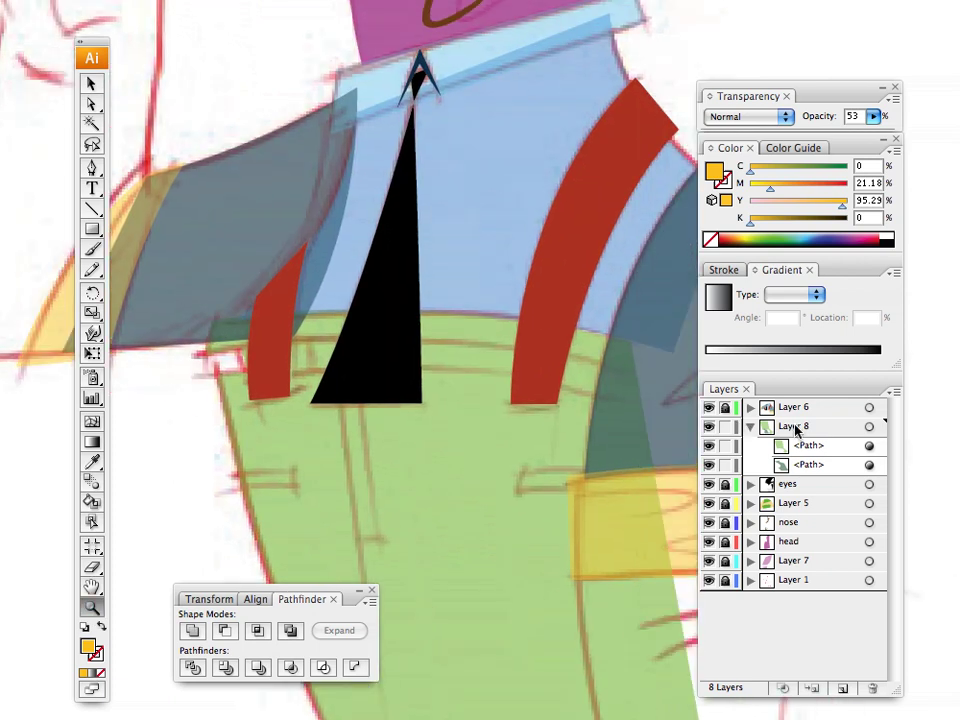
{"action": "left_click", "coordinate": [796, 427]}
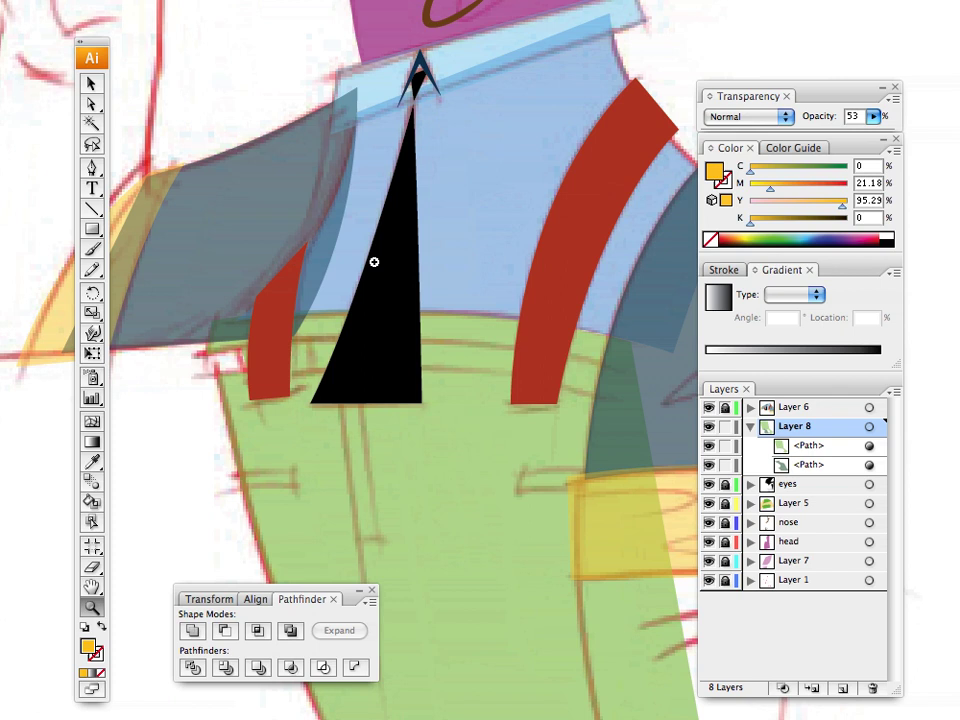
Step: Draw the belt as a closed curved band across the trousers just below the waistline, and deselect it
{"action": "left_click", "coordinate": [92, 167]}
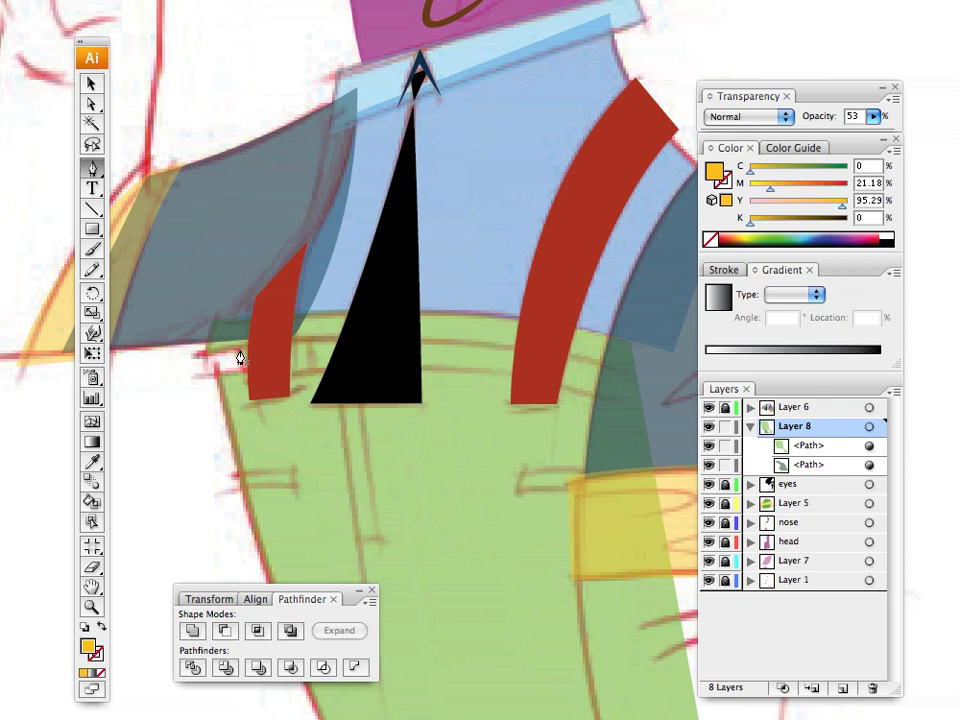
{"action": "left_click", "coordinate": [244, 384]}
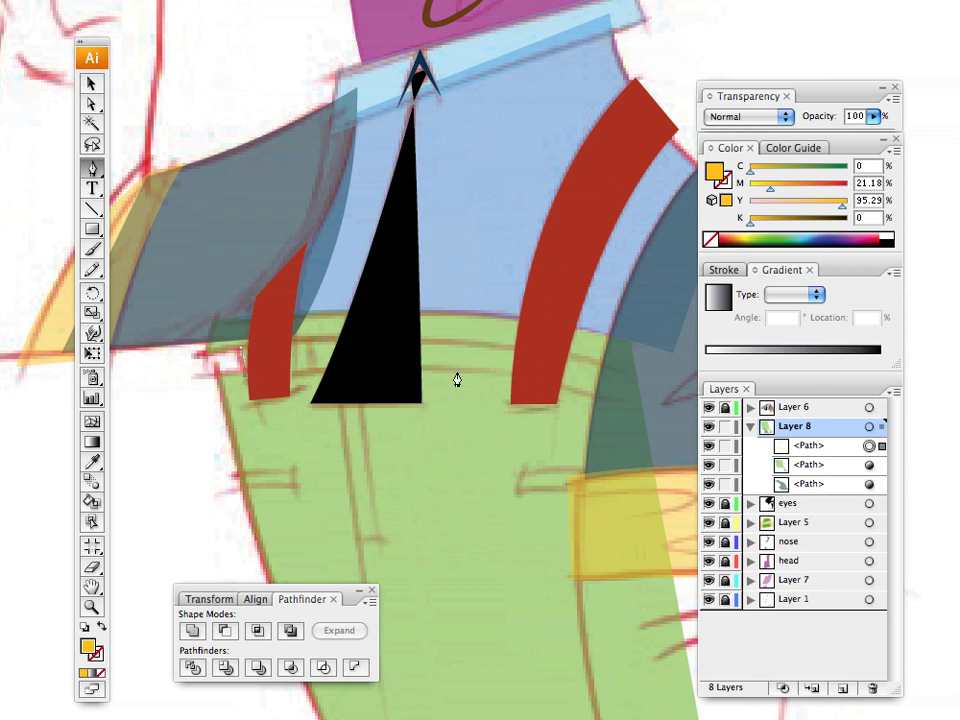
{"action": "left_click_drag", "start_coordinate": [601, 397], "coordinate": [797, 450]}
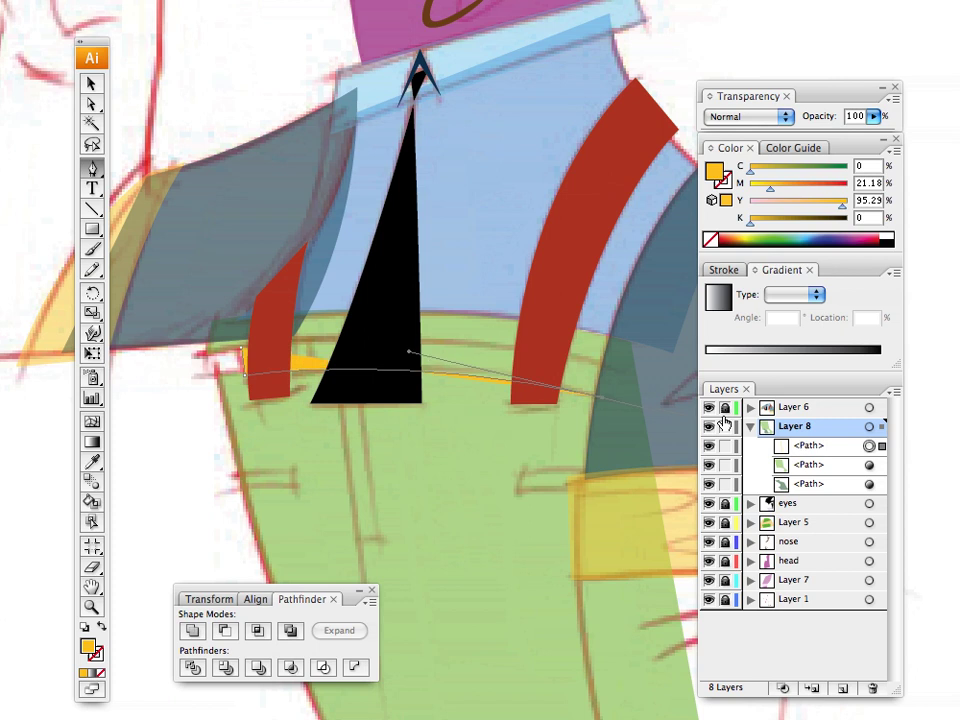
{"action": "left_click", "coordinate": [601, 397]}
{"action": "left_click", "coordinate": [606, 364]}
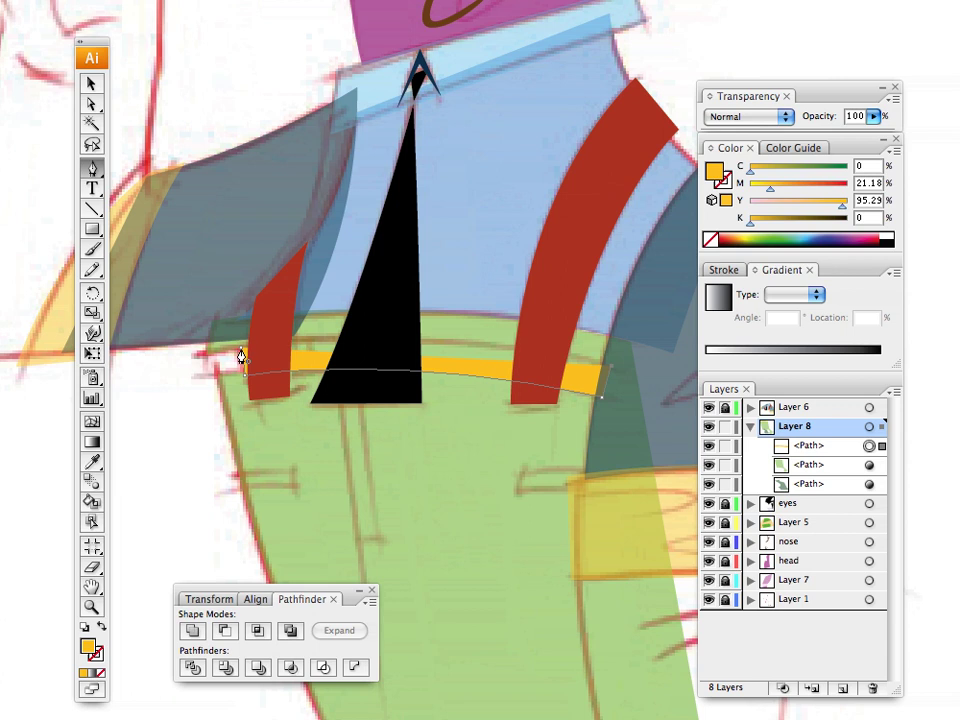
{"action": "left_click_drag", "start_coordinate": [241, 356], "coordinate": [18, 378]}
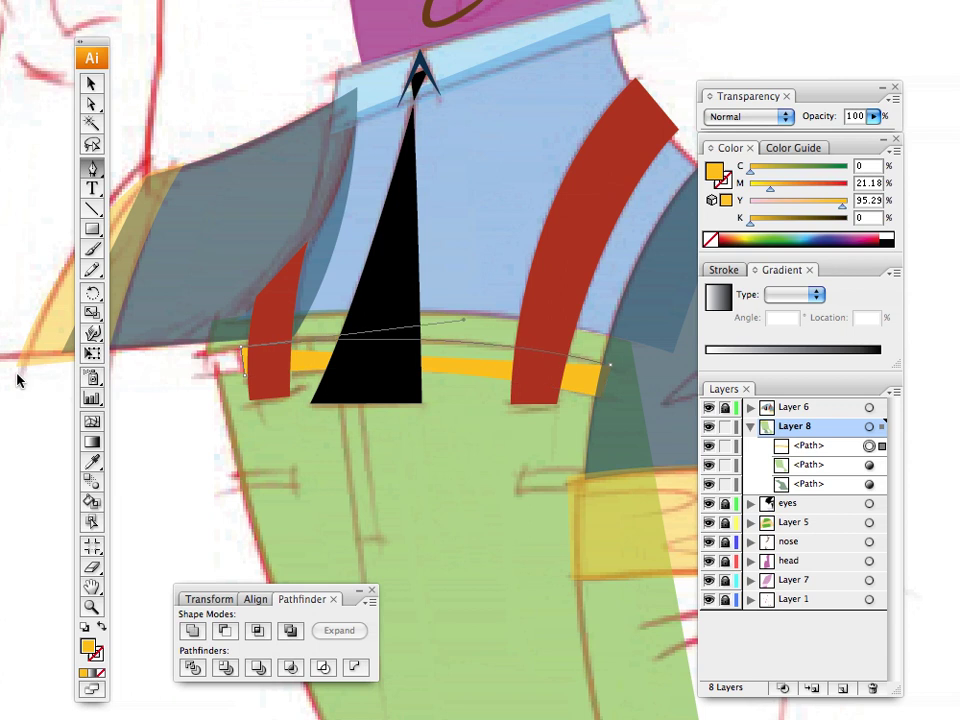
{"action": "left_click", "coordinate": [91, 83]}
{"action": "left_click", "coordinate": [208, 101]}
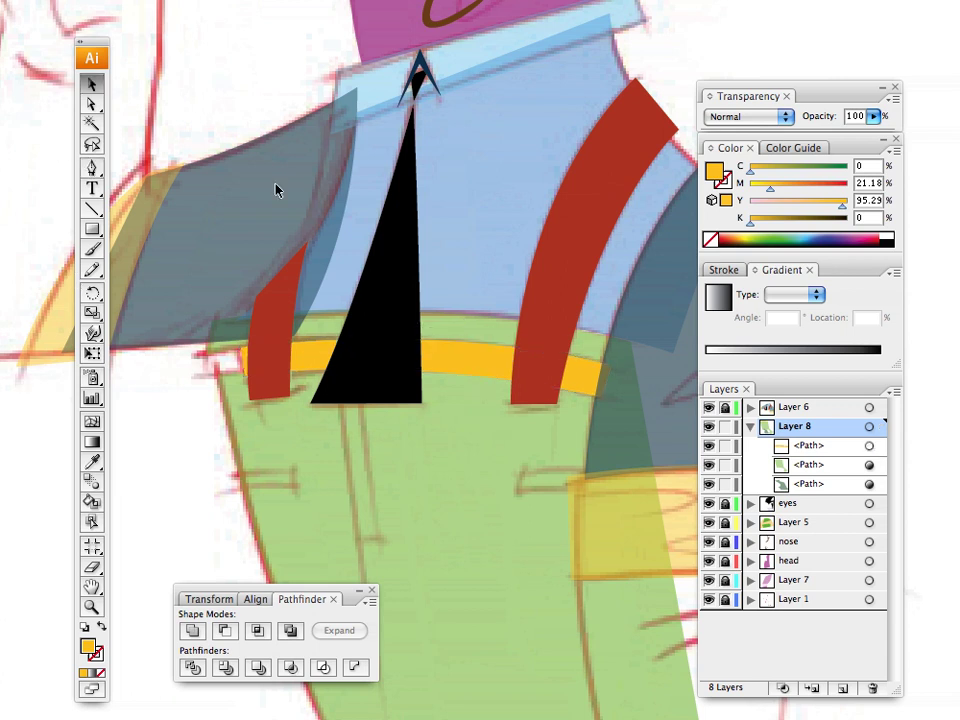
Step: Add a new layer directly above Layer 8 for the arm and lock Layer 8
{"action": "left_click_drag", "start_coordinate": [384, 503], "coordinate": [318, 177]}
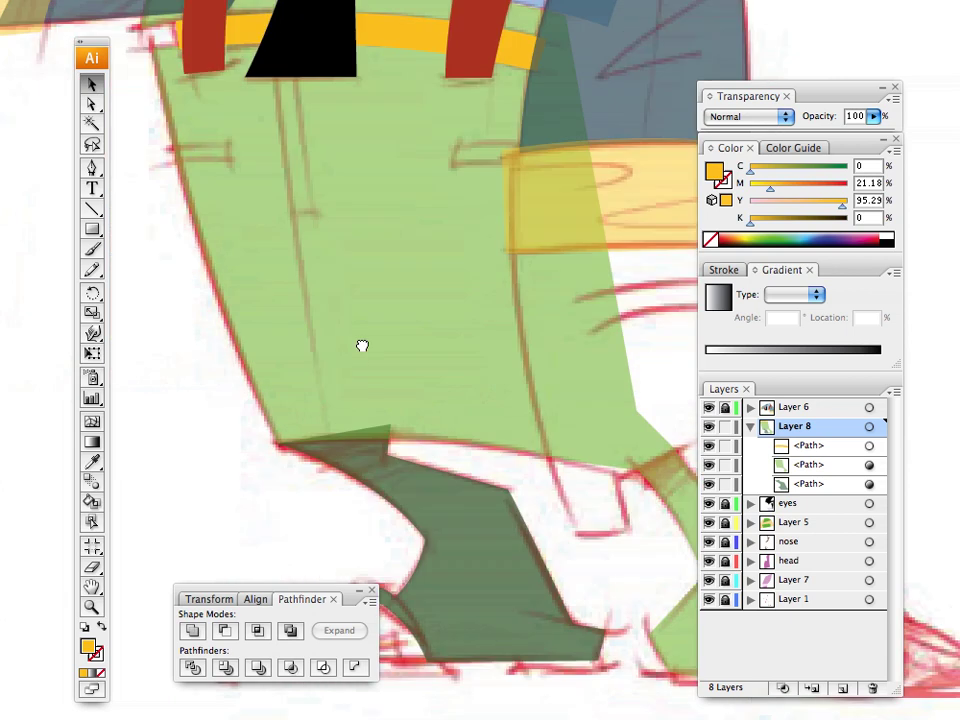
{"action": "left_click_drag", "start_coordinate": [384, 354], "coordinate": [343, 388]}
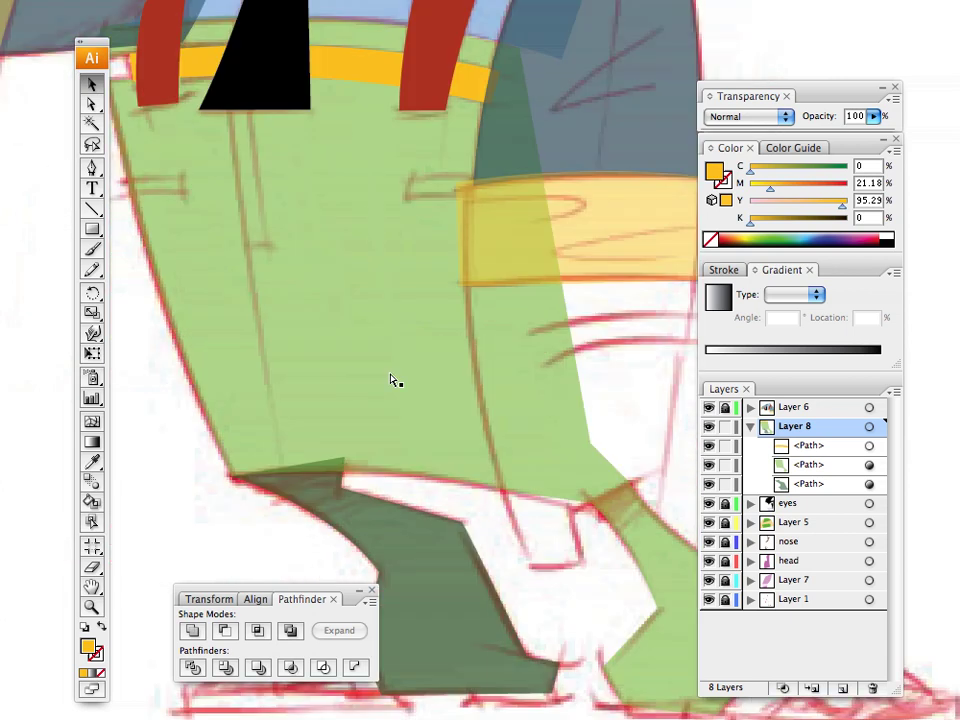
{"action": "scroll", "coordinate": [392, 380], "scroll_direction": "down", "scroll_amount": 3}
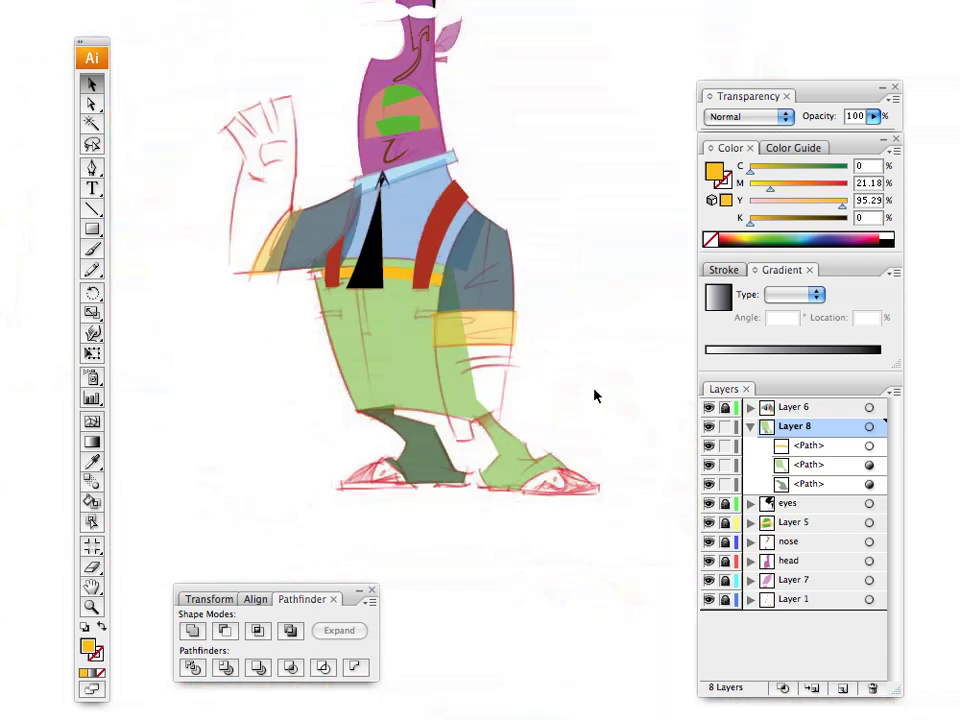
{"action": "left_click_drag", "start_coordinate": [402, 312], "coordinate": [453, 447]}
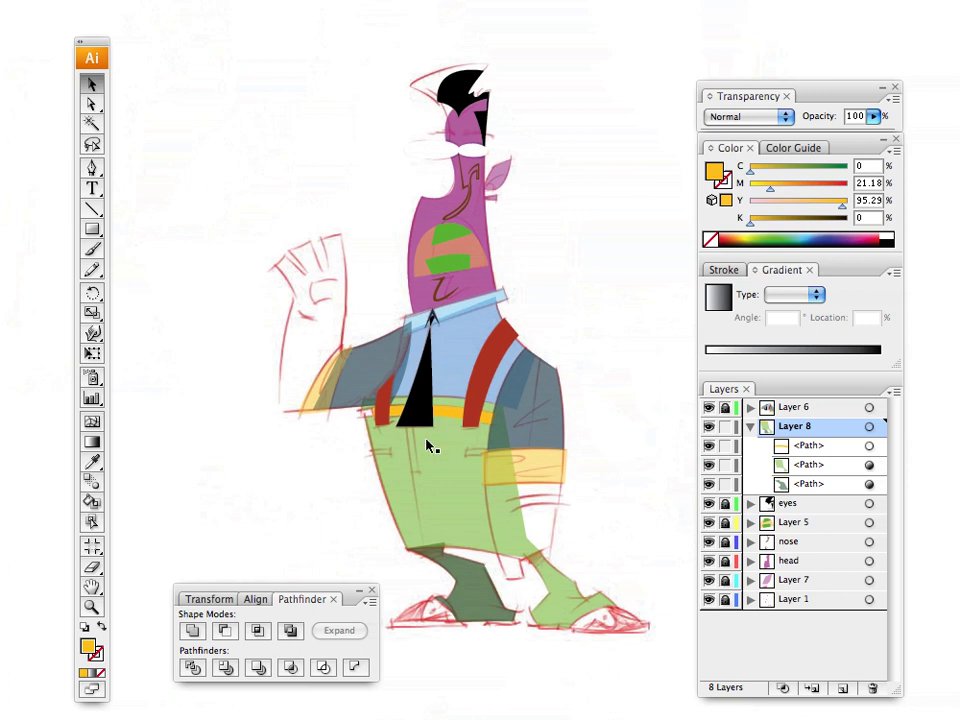
{"action": "left_click", "coordinate": [750, 427]}
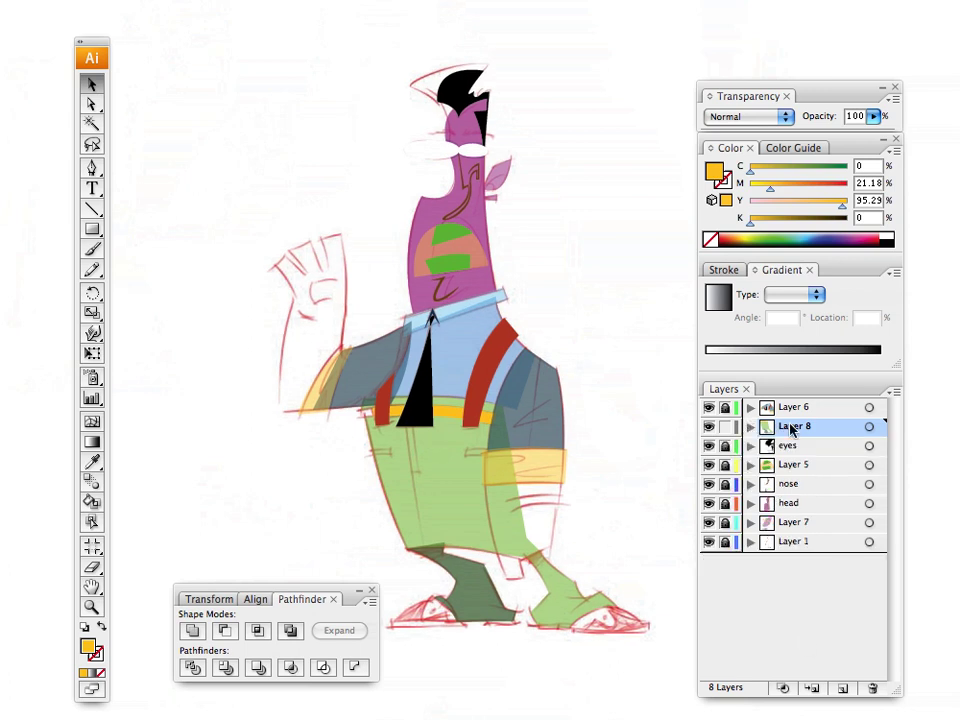
{"action": "left_click", "coordinate": [843, 688]}
{"action": "left_click", "coordinate": [725, 445]}
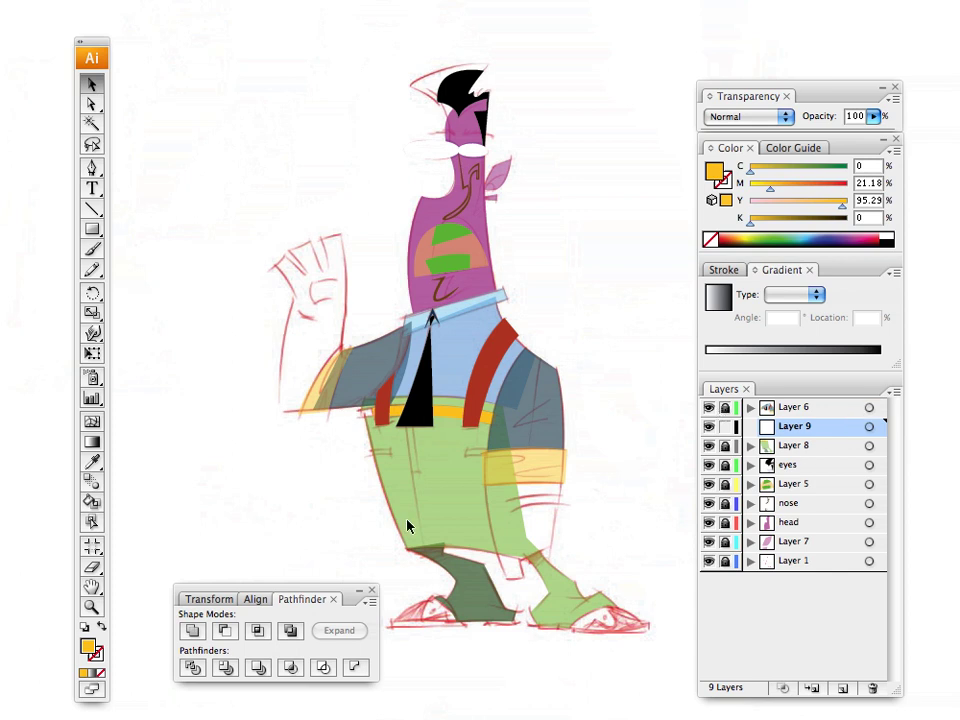
Step: Sample the purple of the character's head as the fill colour for the lowered arm
{"action": "left_click", "coordinate": [91, 606]}
{"action": "left_click", "coordinate": [514, 495]}
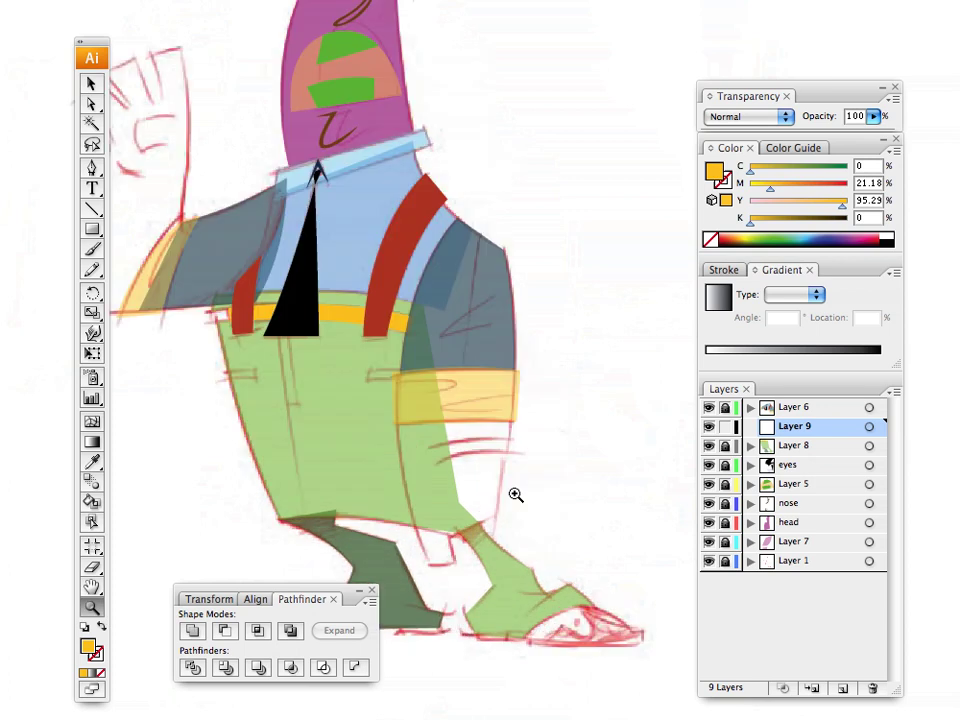
{"action": "left_click", "coordinate": [442, 458]}
{"action": "left_click", "coordinate": [430, 428]}
{"action": "left_click_drag", "start_coordinate": [312, 284], "coordinate": [439, 494]}
{"action": "left_click_drag", "start_coordinate": [254, 340], "coordinate": [258, 413]}
{"action": "left_click", "coordinate": [91, 461]}
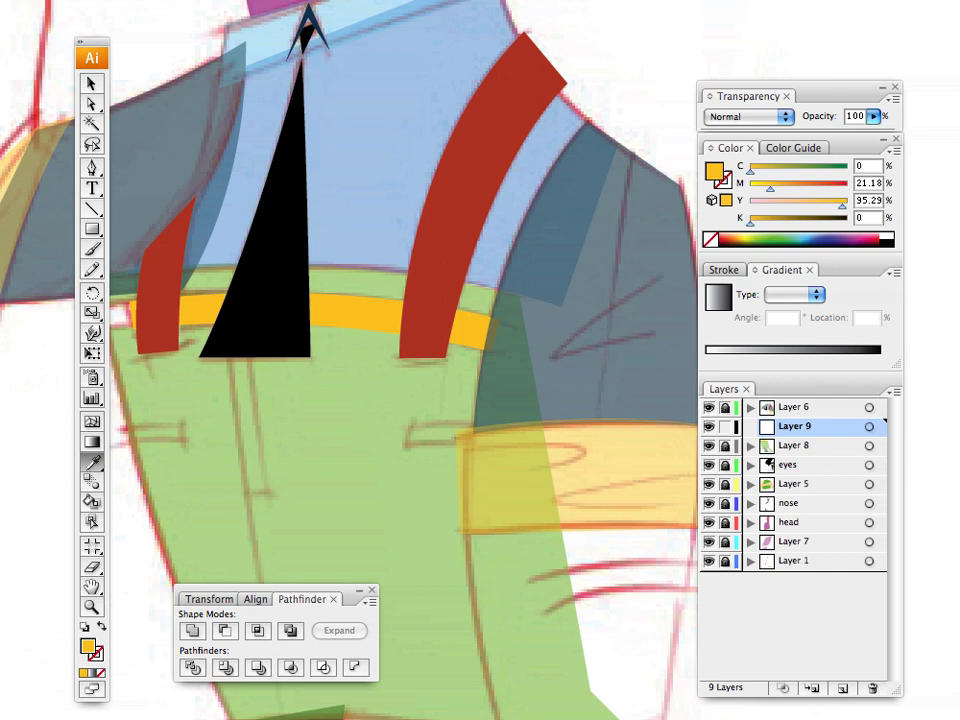
{"action": "left_click", "coordinate": [270, 4]}
{"action": "left_click_drag", "start_coordinate": [453, 397], "coordinate": [431, 488]}
{"action": "left_click_drag", "start_coordinate": [400, 397], "coordinate": [293, 65]}
Step: Trace the lowered arm with the Pen tool from the yellow cuff's lower edge, around the hand and back up to the cuff's opposite side
{"action": "left_click", "coordinate": [91, 168]}
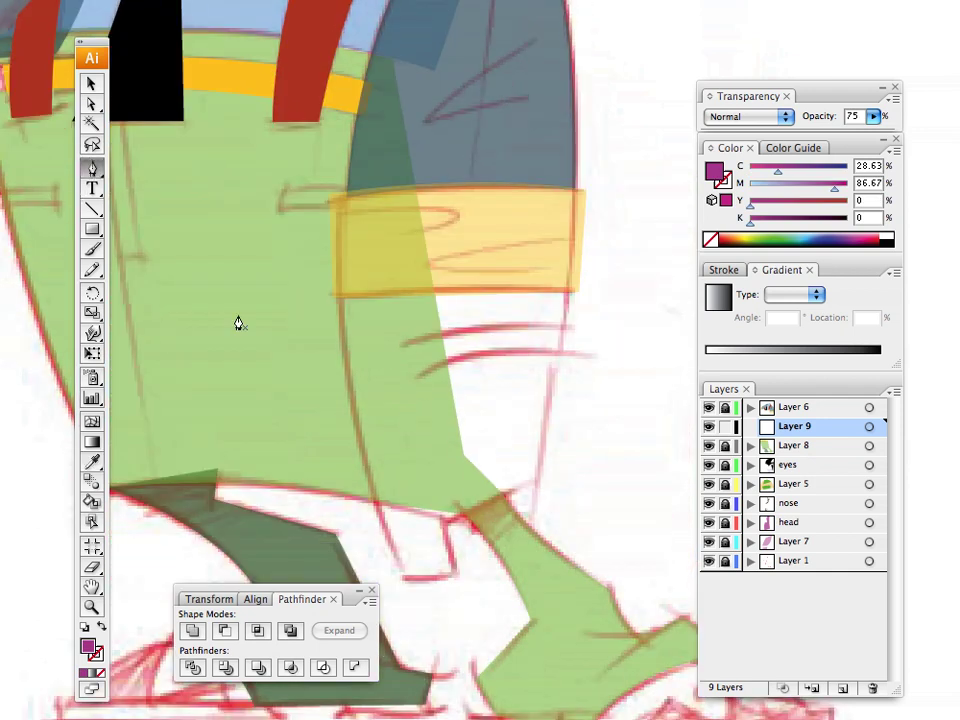
{"action": "left_click", "coordinate": [340, 283]}
{"action": "left_click_drag", "start_coordinate": [402, 578], "coordinate": [461, 714]}
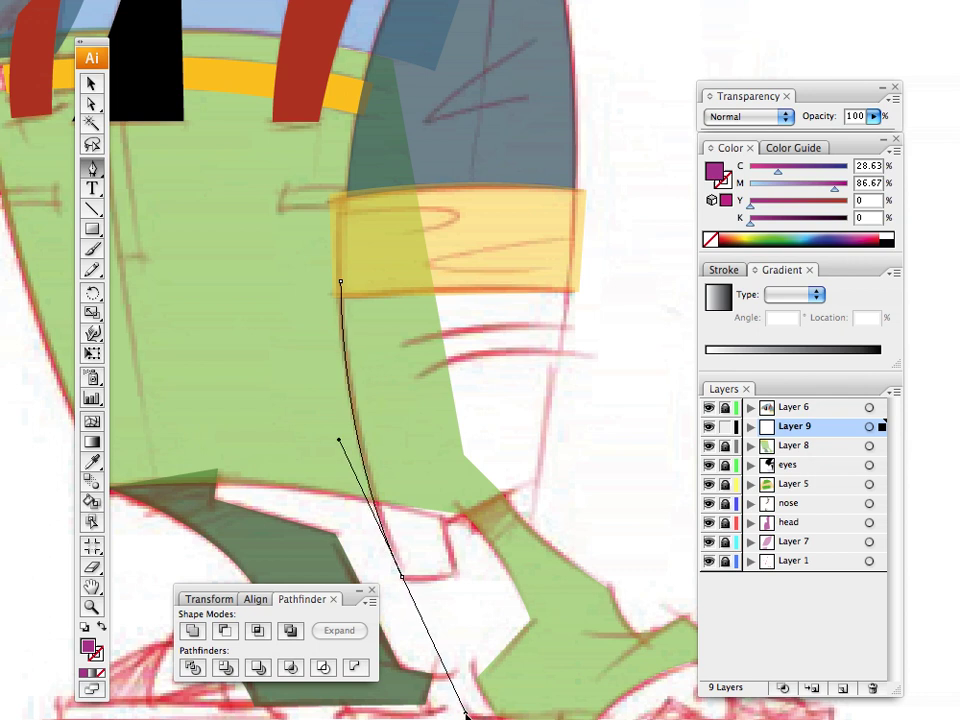
{"action": "left_click", "coordinate": [402, 578]}
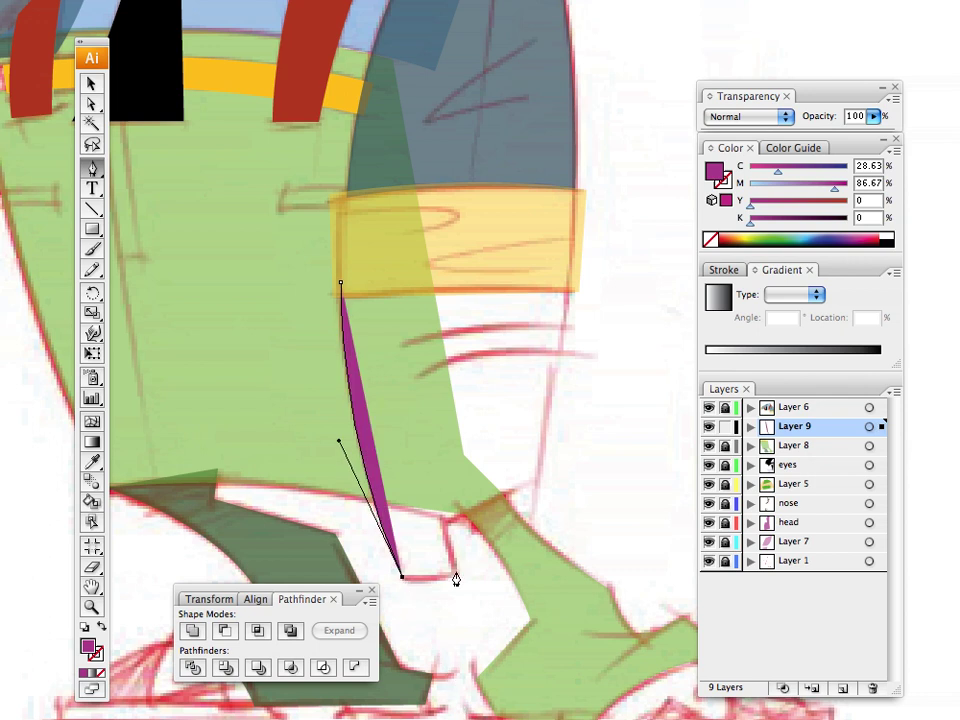
{"action": "left_click", "coordinate": [452, 567]}
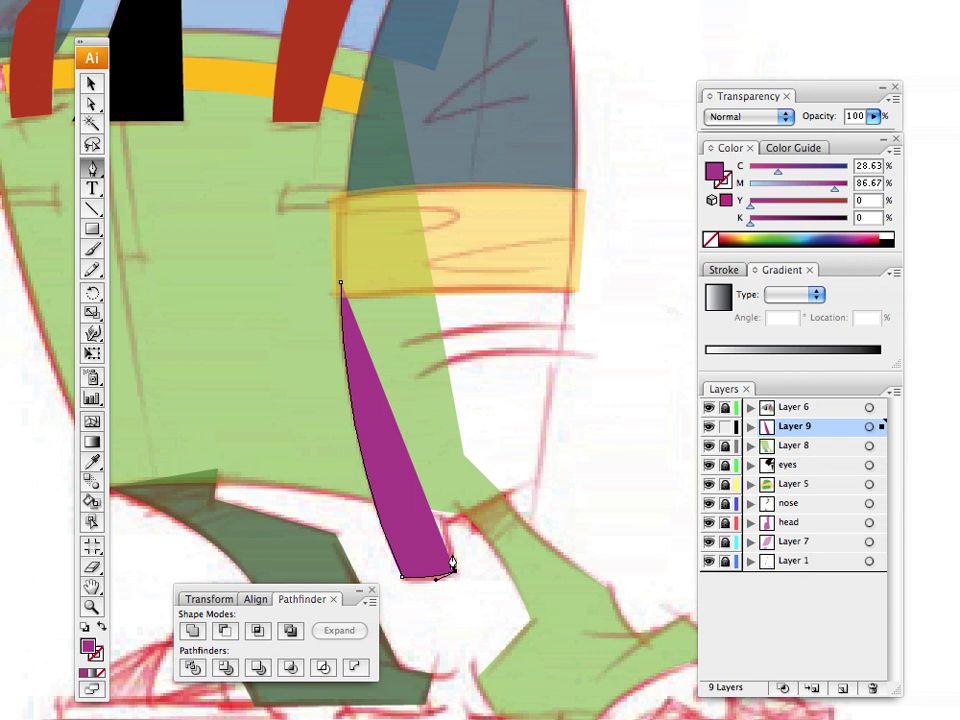
{"action": "left_click", "coordinate": [446, 521]}
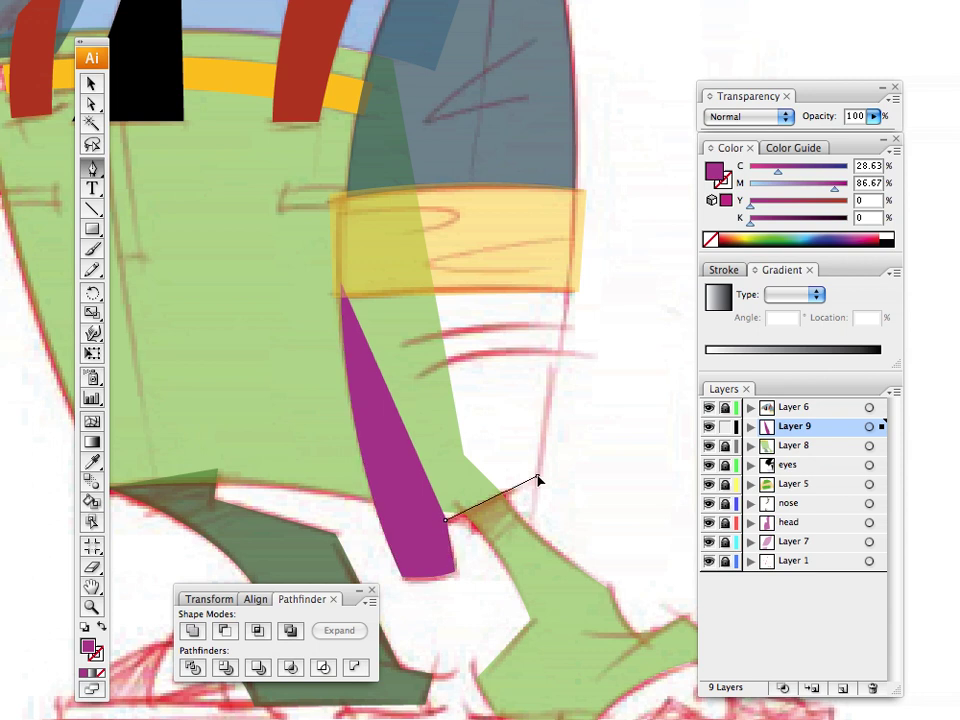
{"action": "left_click", "coordinate": [540, 473]}
{"action": "left_click", "coordinate": [539, 475]}
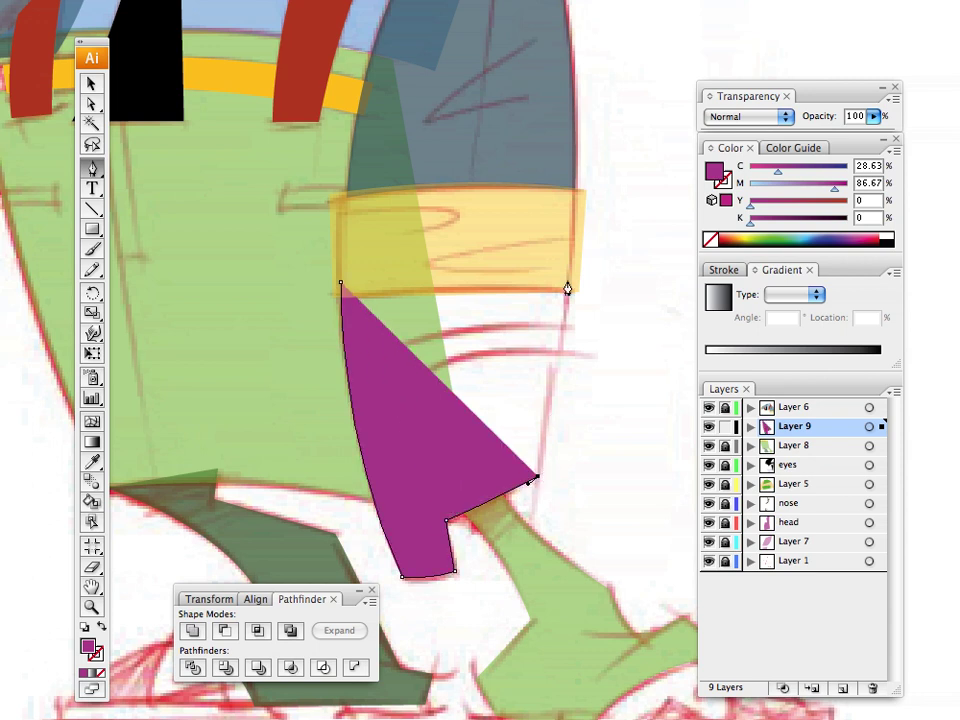
{"action": "left_click_drag", "start_coordinate": [568, 278], "coordinate": [575, 213]}
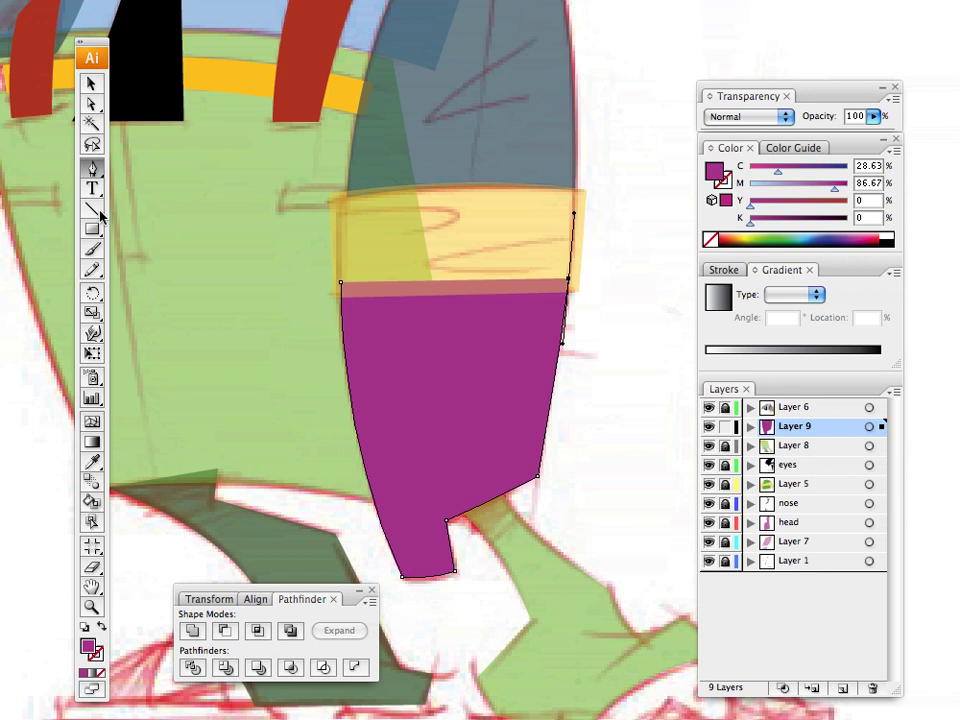
Step: Sample the head's purple at 75% opacity onto the lowered arm, then close its outline under the yellow cuff and deselect it
{"action": "left_click_drag", "start_coordinate": [162, 211], "coordinate": [330, 431]}
{"action": "key", "text": "i"}
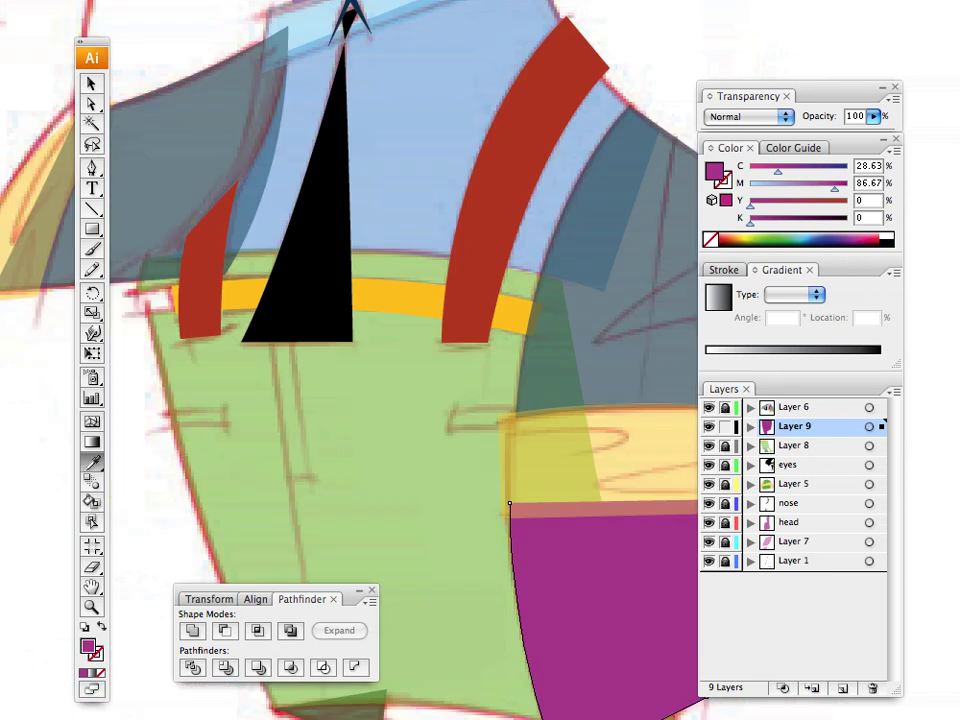
{"action": "left_click", "coordinate": [300, 100]}
{"action": "left_click_drag", "start_coordinate": [265, 359], "coordinate": [155, 242]}
{"action": "left_click", "coordinate": [90, 173]}
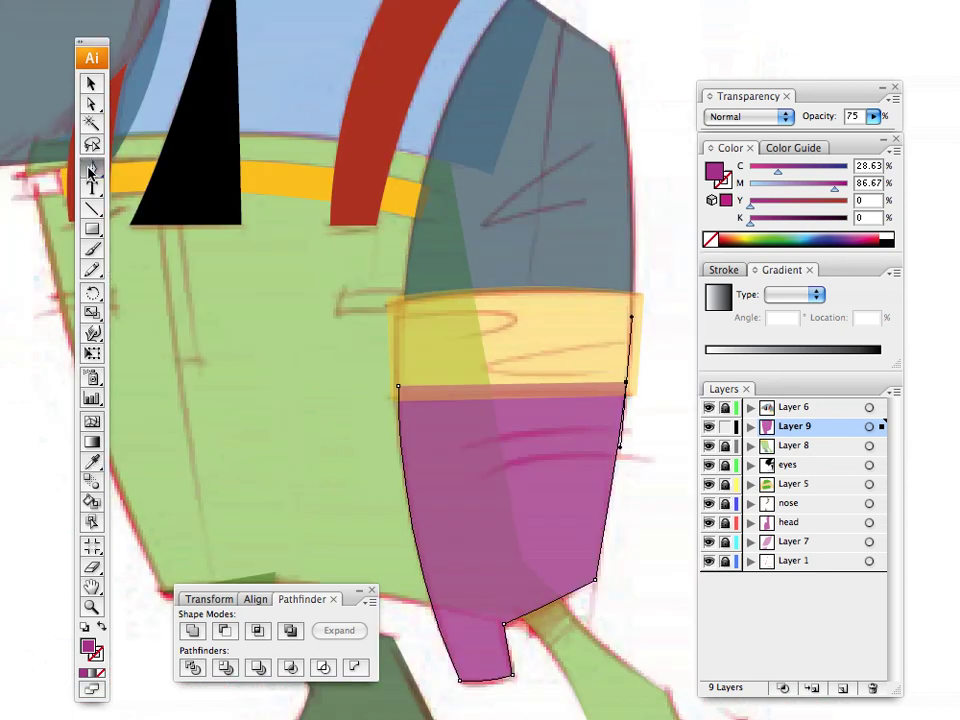
{"action": "left_click", "coordinate": [626, 383]}
{"action": "left_click", "coordinate": [398, 395]}
{"action": "key", "text": "v"}
{"action": "left_click", "coordinate": [640, 425]}
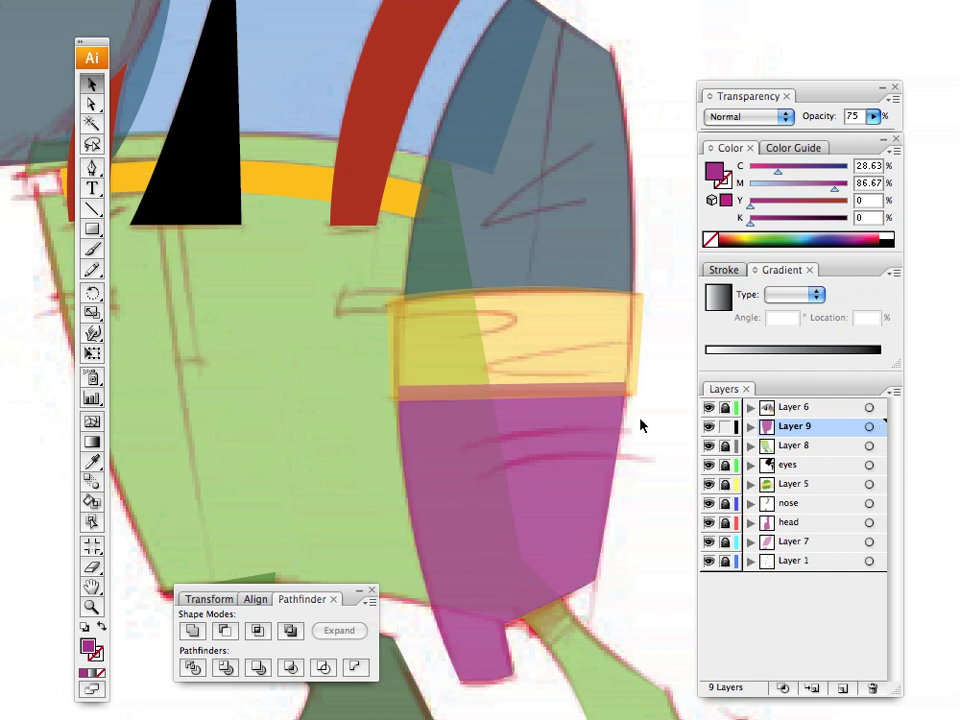
{"action": "left_click_drag", "start_coordinate": [390, 462], "coordinate": [540, 476]}
{"action": "left_click_drag", "start_coordinate": [395, 373], "coordinate": [660, 613]}
{"action": "left_click_drag", "start_coordinate": [273, 225], "coordinate": [369, 329]}
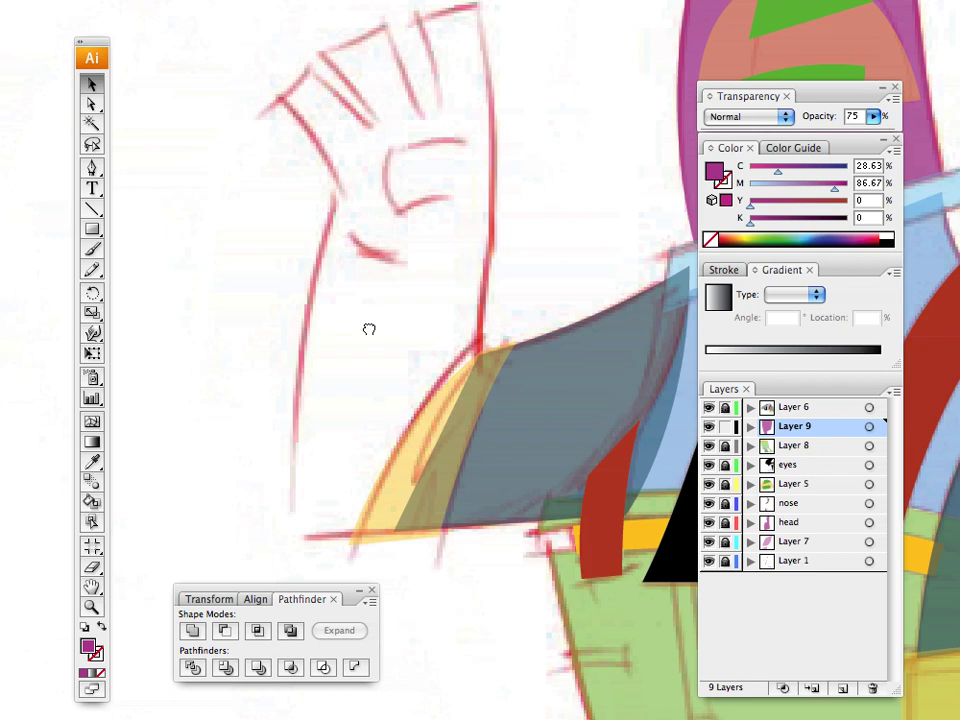
{"action": "scroll", "coordinate": [369, 329], "scroll_direction": "up", "scroll_amount": 4}
{"action": "scroll", "coordinate": [369, 329], "scroll_direction": "left", "scroll_amount": 2}
{"action": "key", "text": "p"}
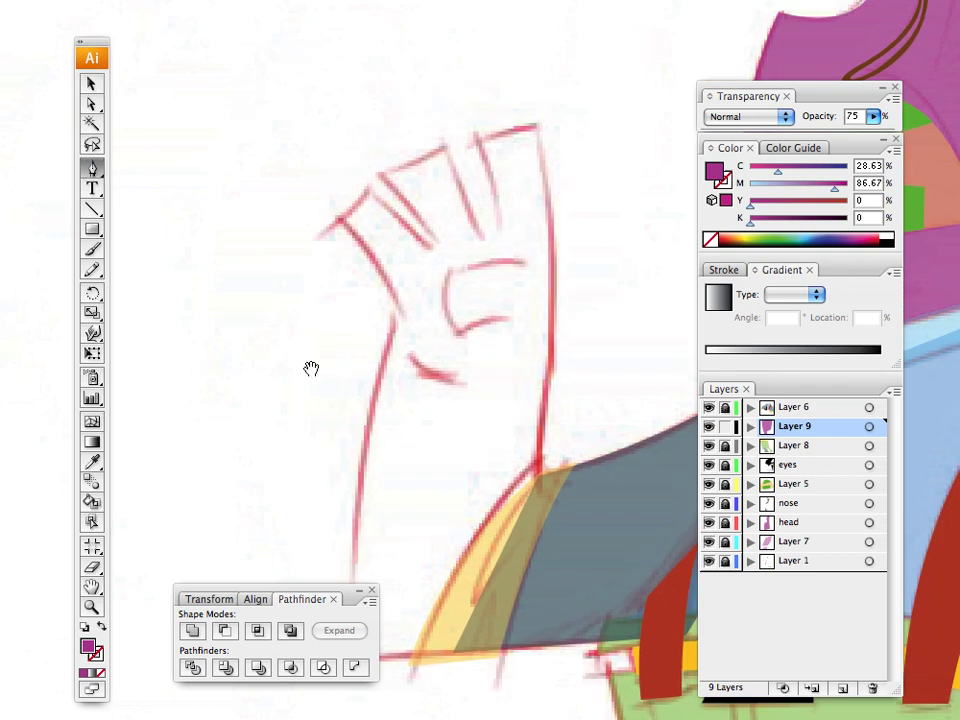
{"action": "scroll", "coordinate": [311, 369], "scroll_direction": "down", "scroll_amount": 4}
{"action": "scroll", "coordinate": [311, 369], "scroll_direction": "right", "scroll_amount": 4}
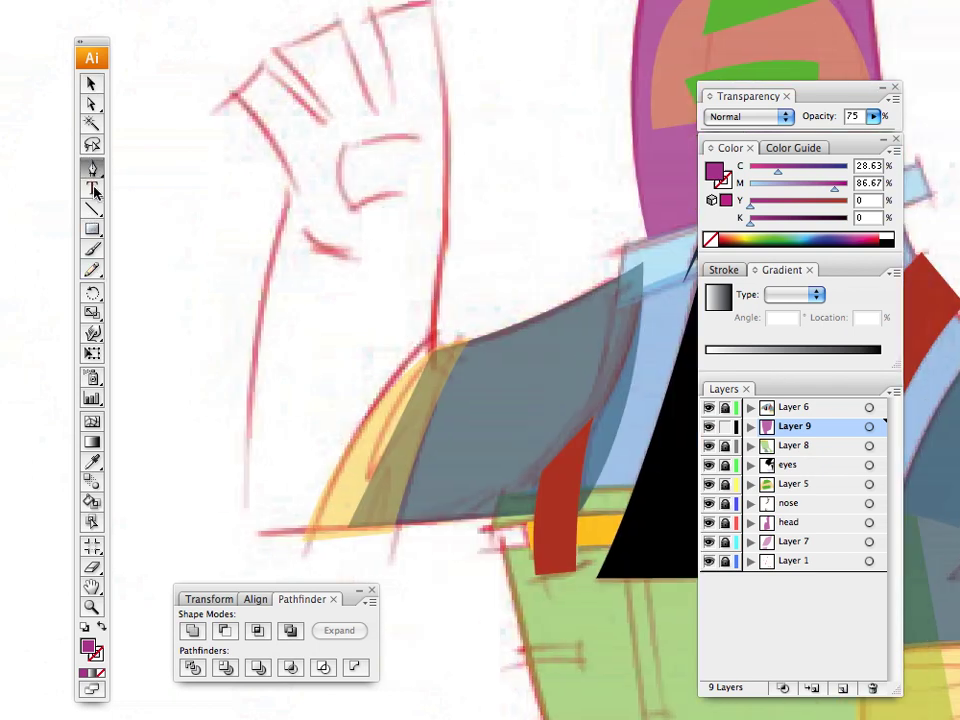
{"action": "left_click", "coordinate": [435, 363]}
{"action": "left_click_drag", "start_coordinate": [429, 192], "coordinate": [459, 319]}
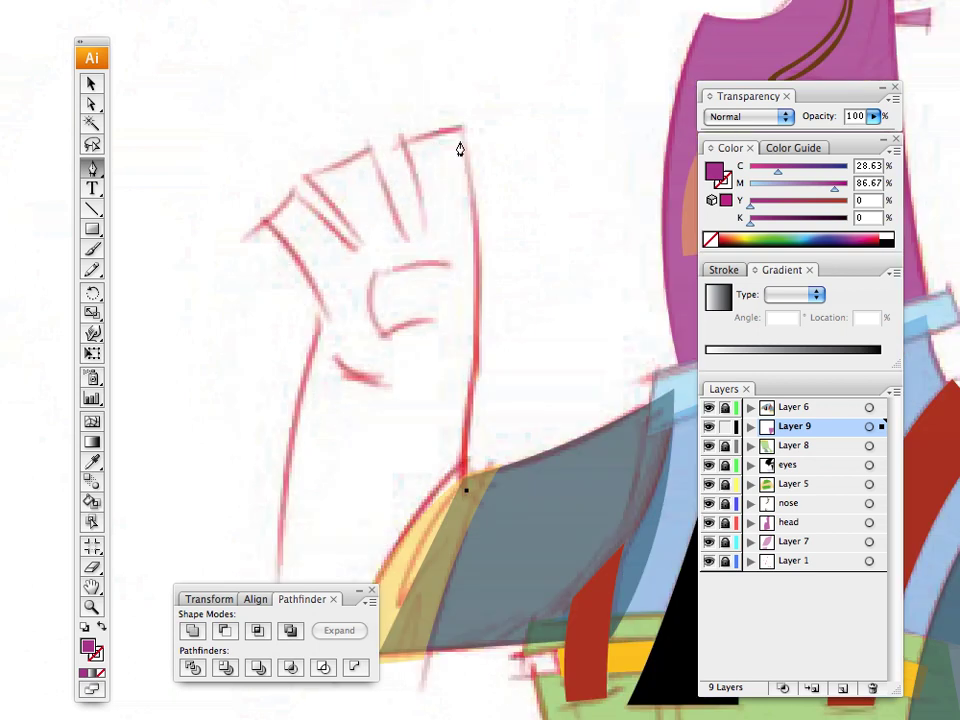
{"action": "left_click_drag", "start_coordinate": [461, 127], "coordinate": [430, 0]}
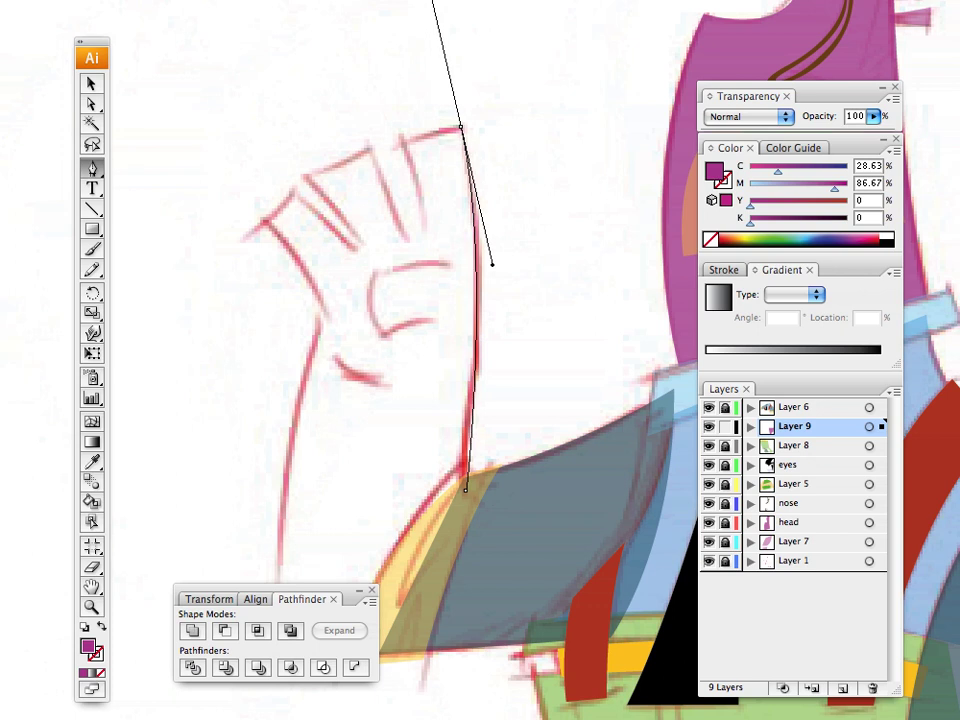
{"action": "key", "text": "ctrl+z"}
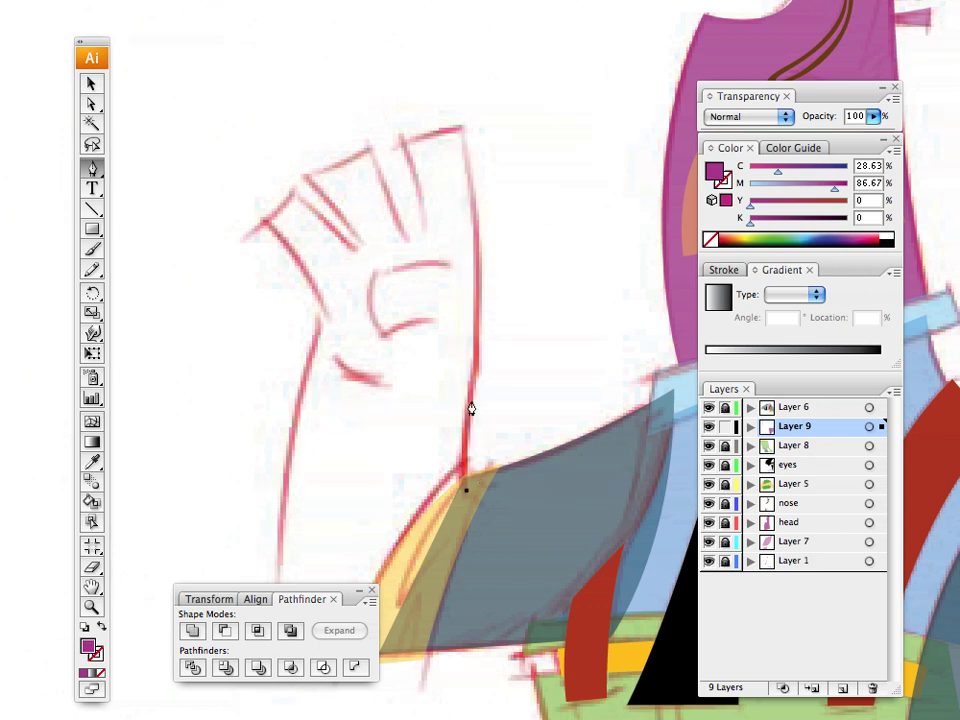
{"action": "left_click_drag", "start_coordinate": [473, 377], "coordinate": [484, 328]}
{"action": "left_click_drag", "start_coordinate": [476, 225], "coordinate": [460, 130]}
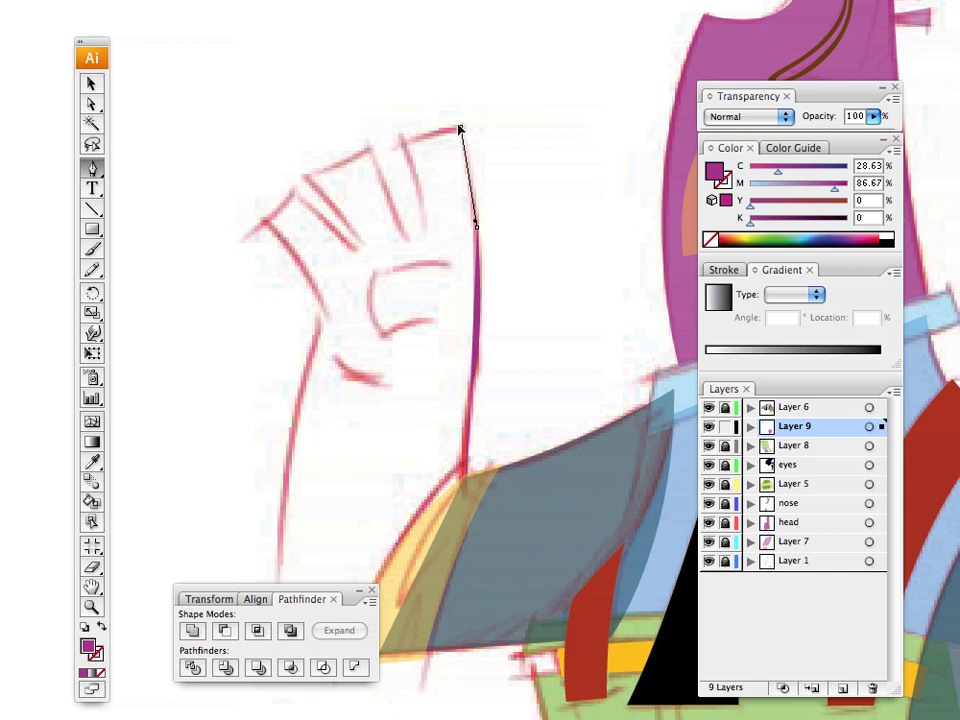
{"action": "left_click", "coordinate": [460, 128]}
{"action": "key", "text": "ctrl"}
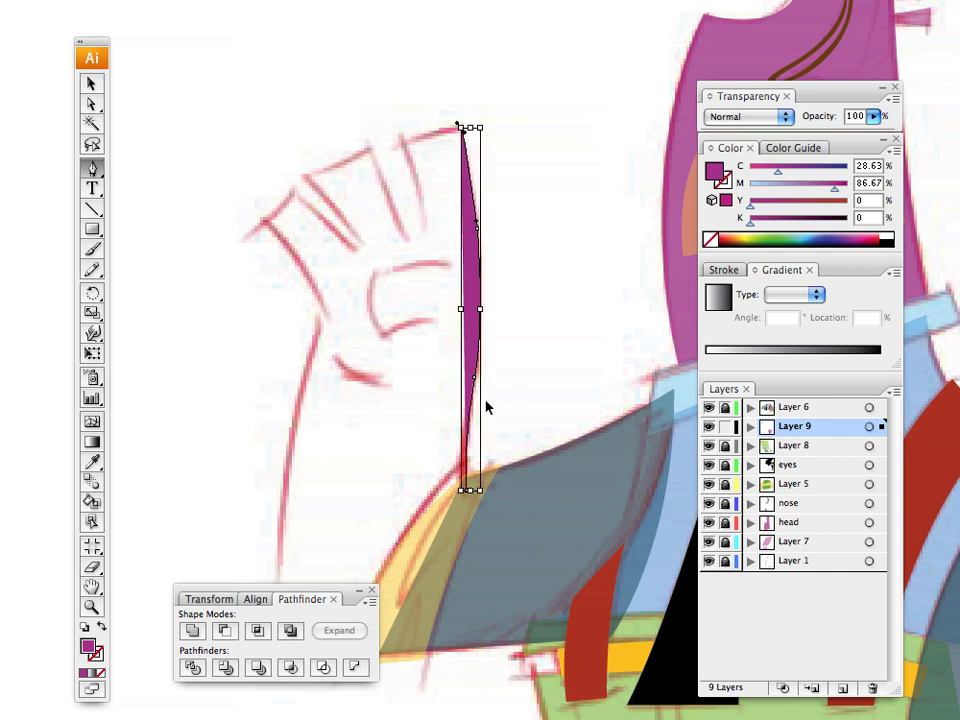
{"action": "key", "text": "ctrl+z"}
{"action": "key", "text": "ctrl+z"}
{"action": "key", "text": "ctrl+z"}
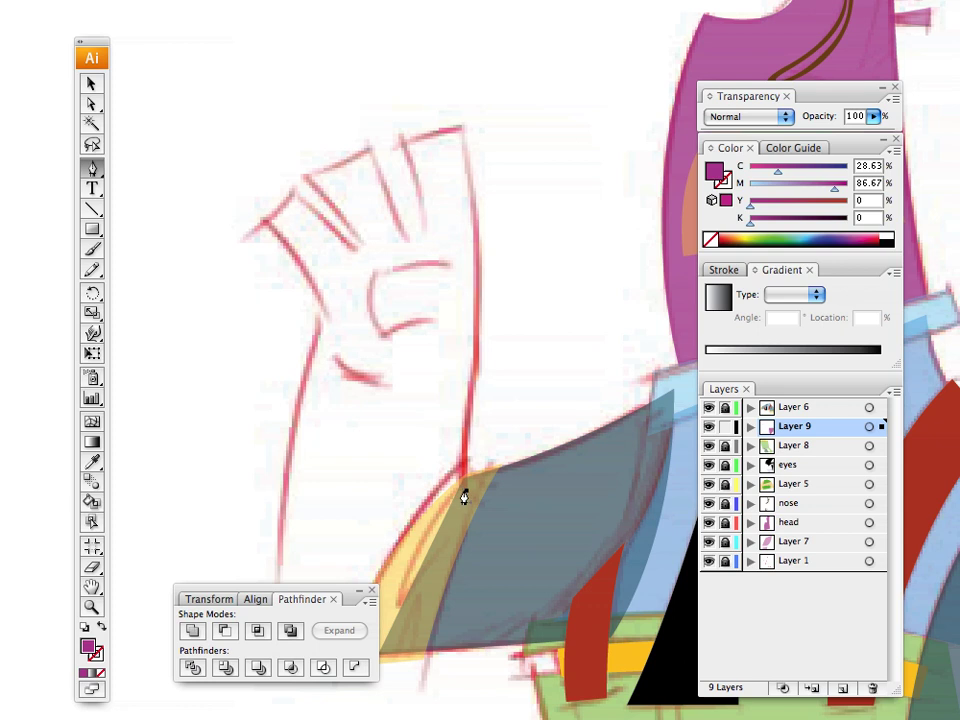
{"action": "left_click", "coordinate": [465, 494]}
{"action": "left_click", "coordinate": [700, 191]}
{"action": "key", "text": "super+z"}
{"action": "key", "text": "super+z"}
Step: Trace the raised arm's inner edge from the sleeve cuff up over the first finger, the gap beside it and the second fingertip
{"action": "left_click", "coordinate": [467, 489]}
{"action": "mouse_move", "coordinate": [459, 129]}
{"action": "left_mouse_down"}
{"action": "mouse_move", "coordinate": [429, 60]}
{"action": "mouse_move", "coordinate": [443, 0]}
{"action": "mouse_move", "coordinate": [431, 6]}
{"action": "left_mouse_up"}
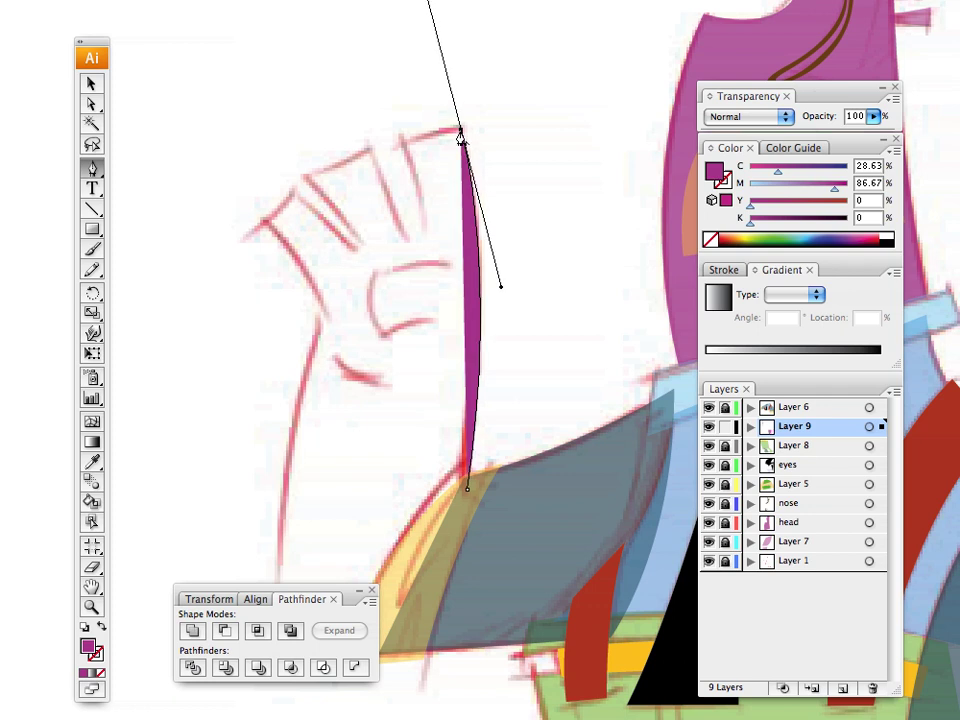
{"action": "left_click", "coordinate": [460, 133]}
{"action": "left_click", "coordinate": [426, 133]}
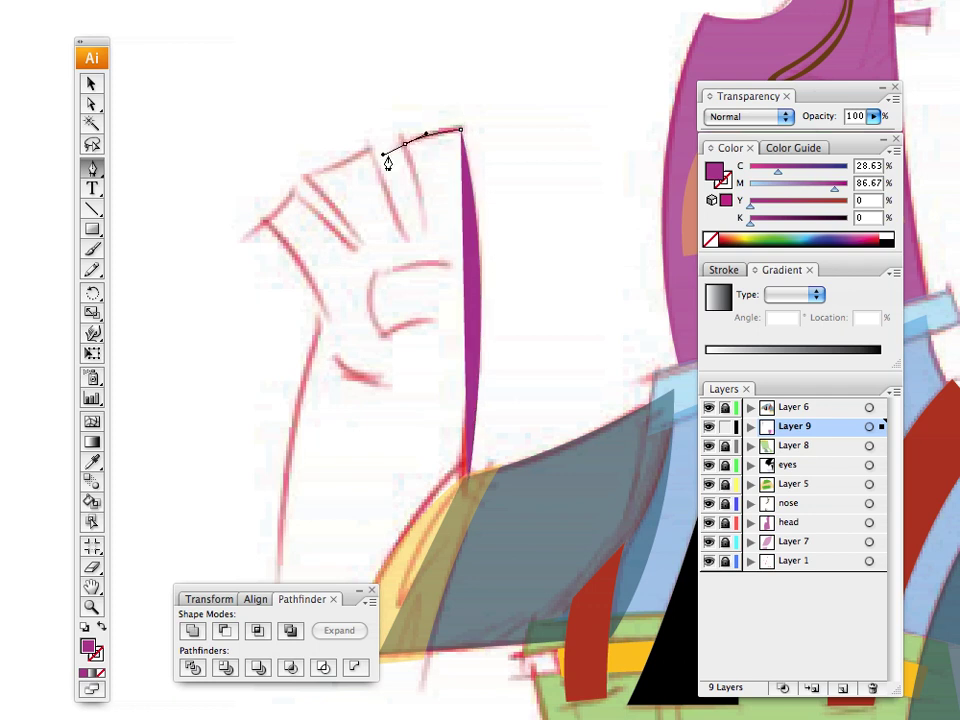
{"action": "left_click", "coordinate": [404, 143]}
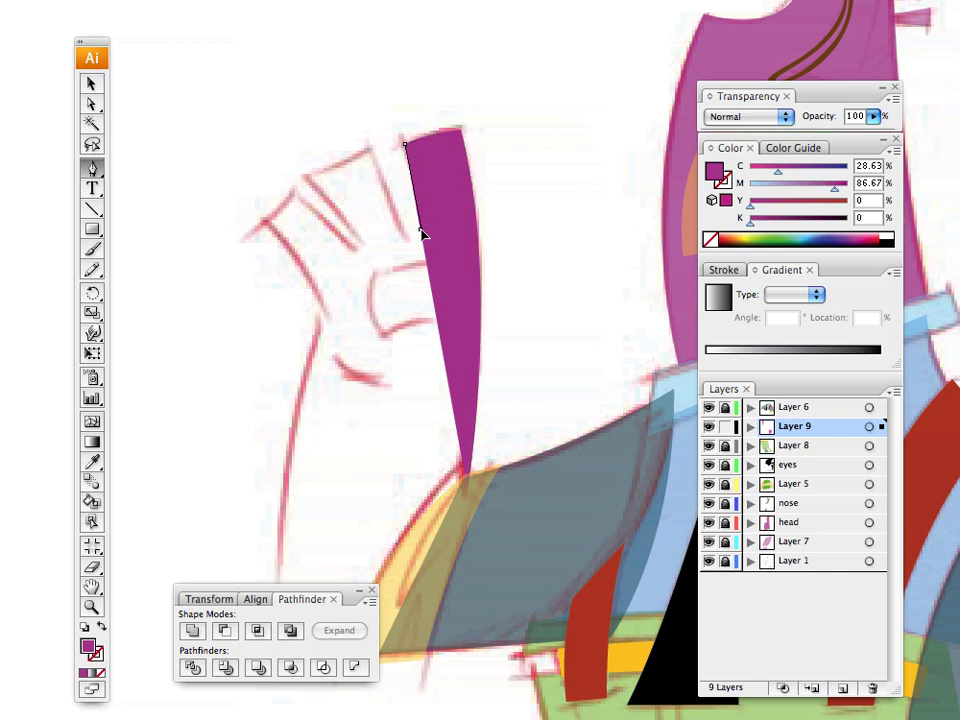
{"action": "left_click_drag", "start_coordinate": [422, 229], "coordinate": [414, 243]}
{"action": "left_click", "coordinate": [371, 152]}
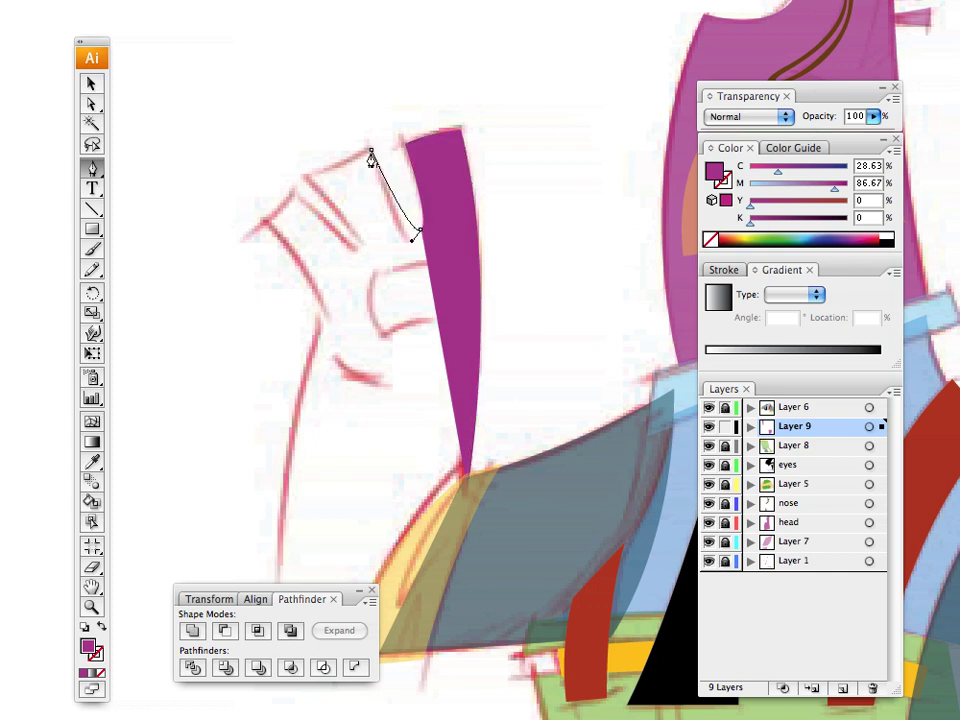
{"action": "key", "text": "super"}
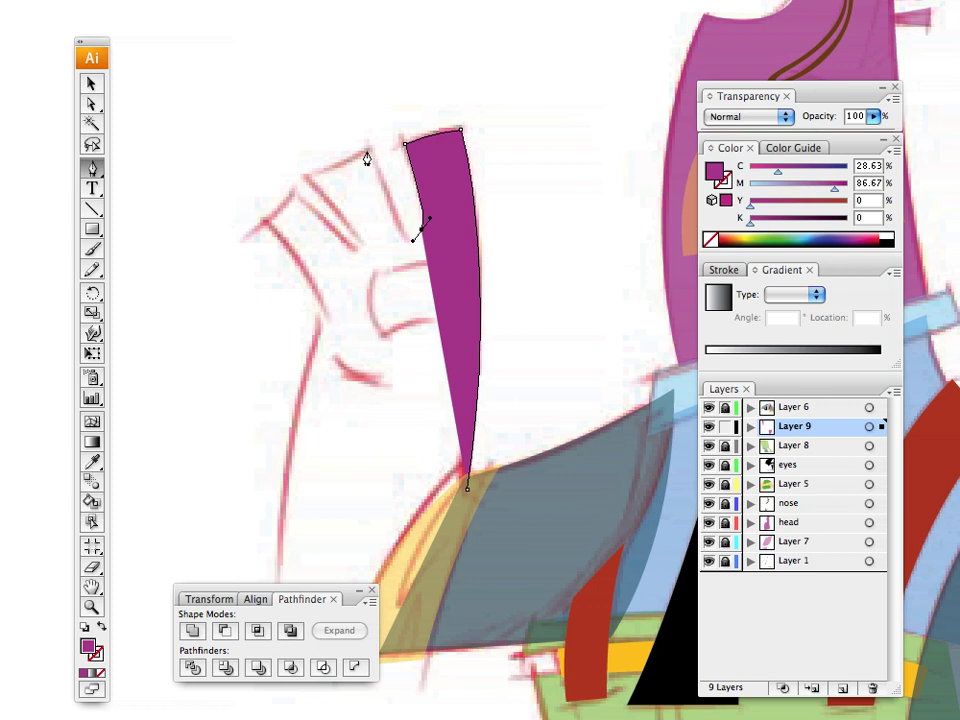
{"action": "left_click_drag", "start_coordinate": [366, 150], "coordinate": [315, 189]}
Step: Lower the raised arm's opacity to 54% and continue its outline around the remaining finger gap and outermost finger to the wrist
{"action": "left_click", "coordinate": [873, 116]}
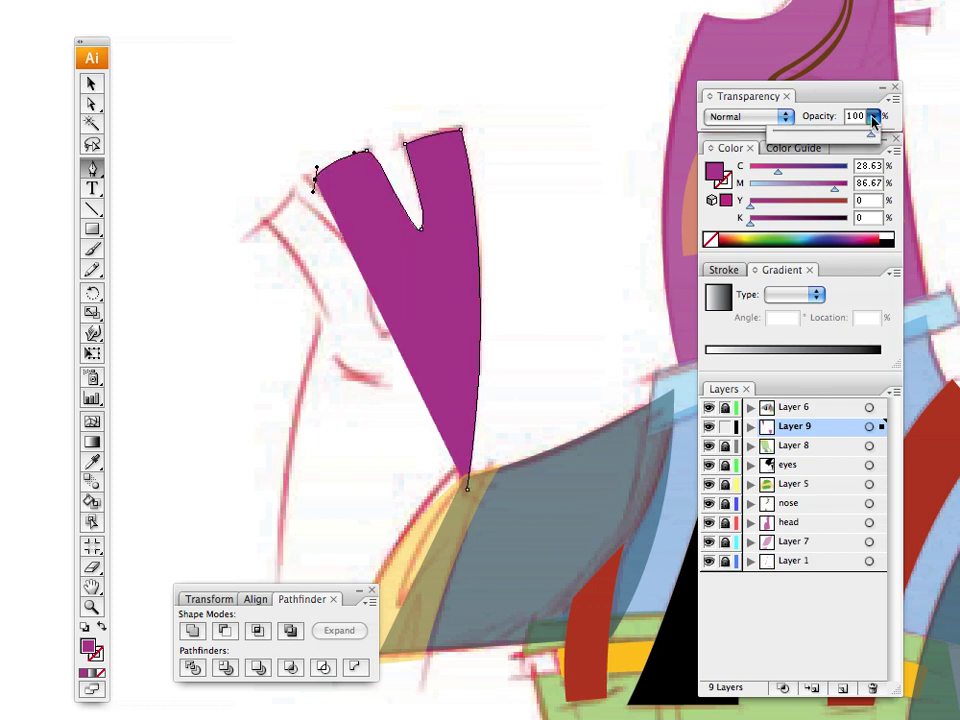
{"action": "left_click_drag", "start_coordinate": [872, 134], "coordinate": [826, 134]}
{"action": "left_click_drag", "start_coordinate": [354, 248], "coordinate": [340, 257]}
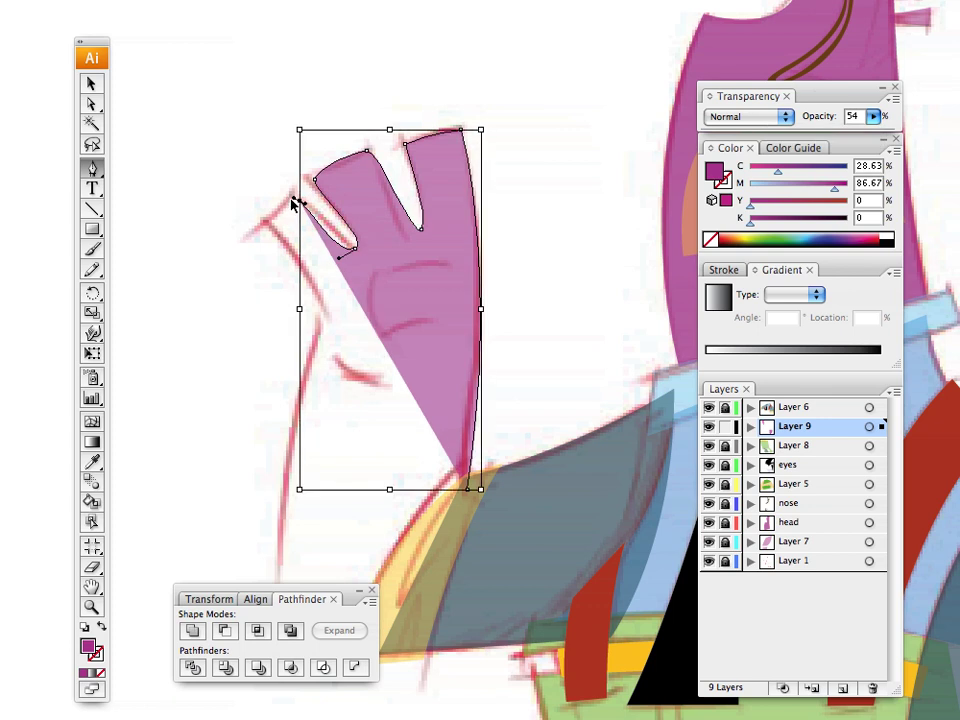
{"action": "left_click_drag", "start_coordinate": [288, 200], "coordinate": [273, 244]}
{"action": "left_click_drag", "start_coordinate": [319, 309], "coordinate": [320, 338]}
Step: Continue the raised arm's outline along the outer forearm to the elbow and across under the sleeve cuff, and deselect the shape
{"action": "key", "text": "space"}
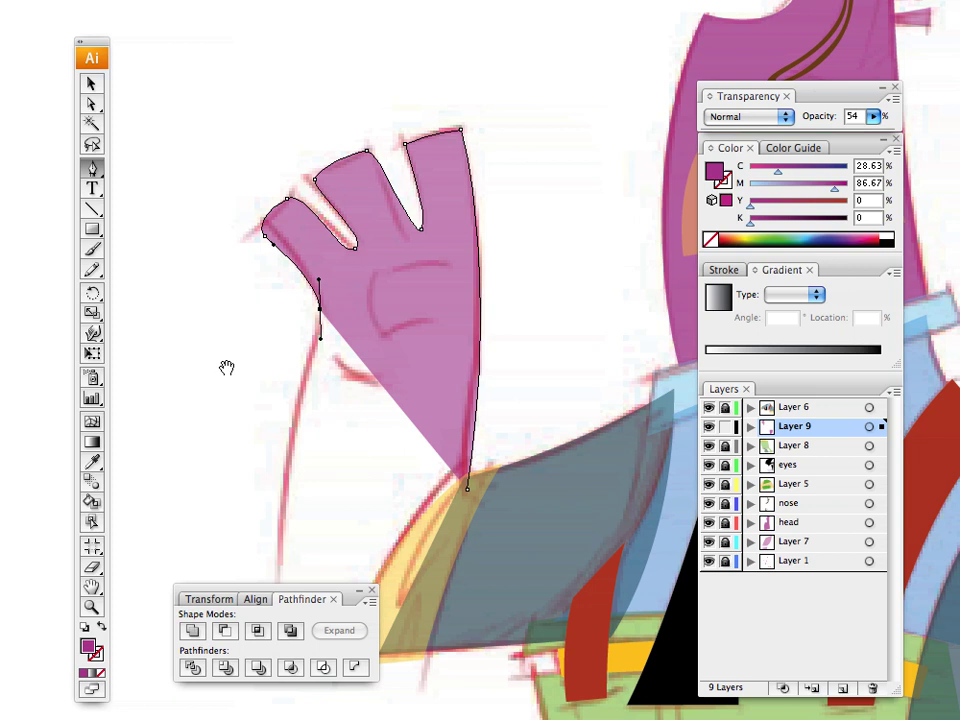
{"action": "left_click_drag", "start_coordinate": [227, 367], "coordinate": [341, 291]}
{"action": "left_click_drag", "start_coordinate": [389, 462], "coordinate": [415, 612]}
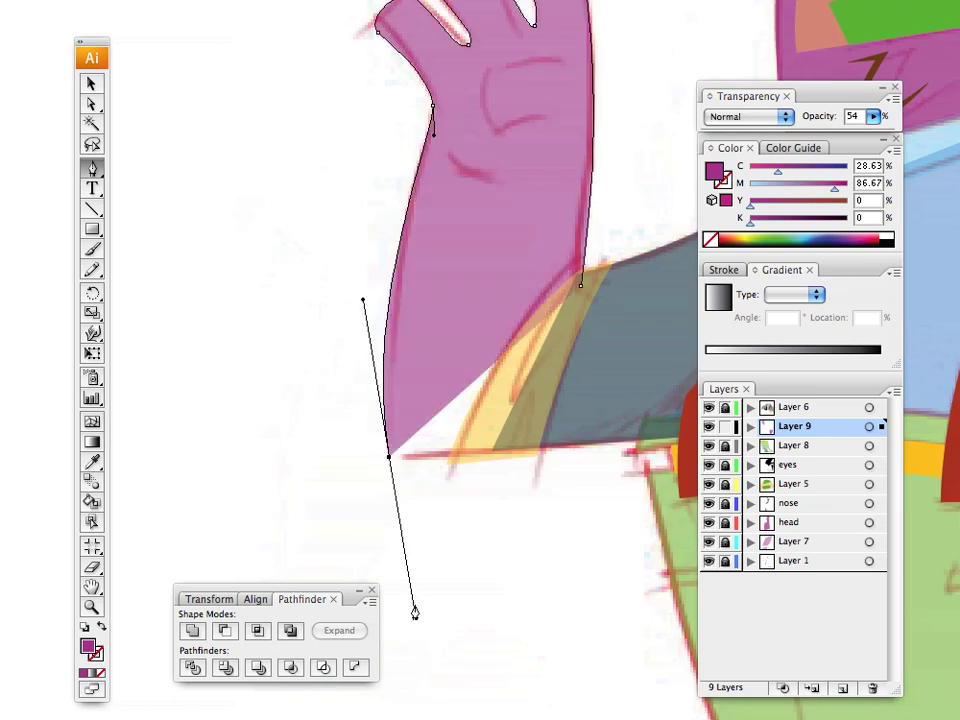
{"action": "left_click", "coordinate": [389, 457]}
{"action": "left_click", "coordinate": [486, 458]}
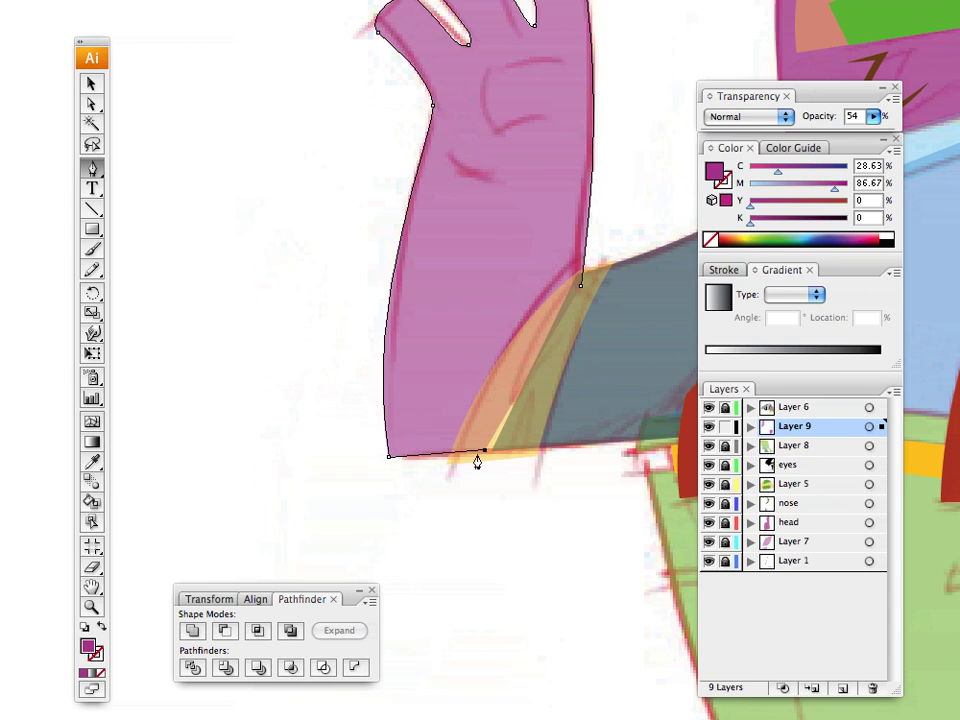
{"action": "left_click_drag", "start_coordinate": [227, 13], "coordinate": [131, 168]}
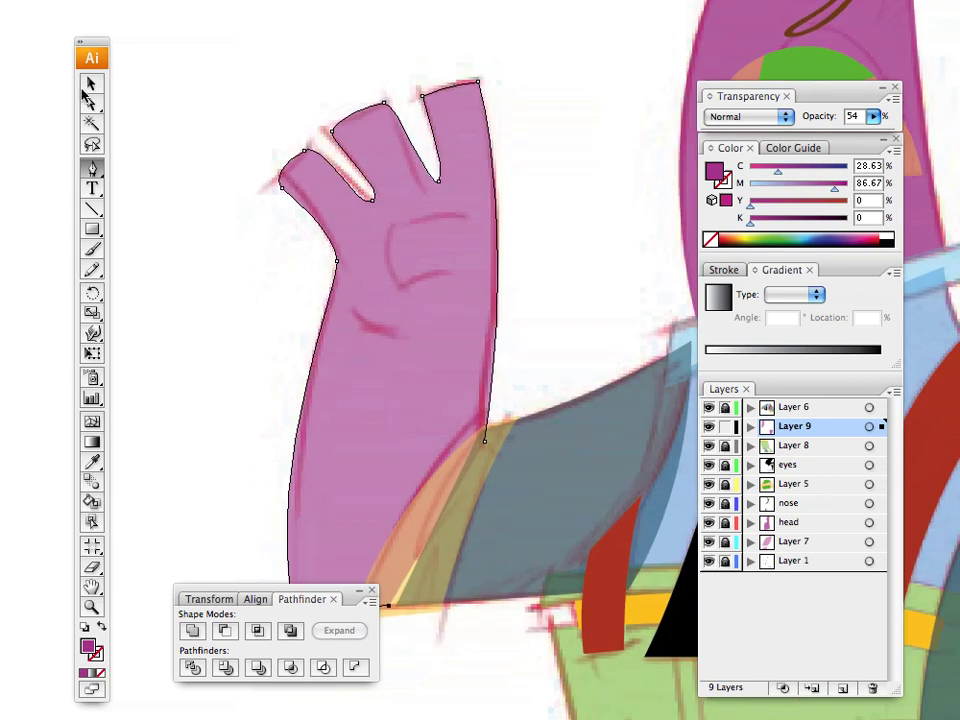
{"action": "left_click", "coordinate": [87, 88]}
{"action": "left_click", "coordinate": [257, 285]}
Step: Add a new layer directly above the eyes layer for the shoes, with Layer 9 locked
{"action": "left_click_drag", "start_coordinate": [246, 332], "coordinate": [97, 353]}
{"action": "scroll", "coordinate": [321, 339], "scroll_direction": "down", "scroll_amount": 5}
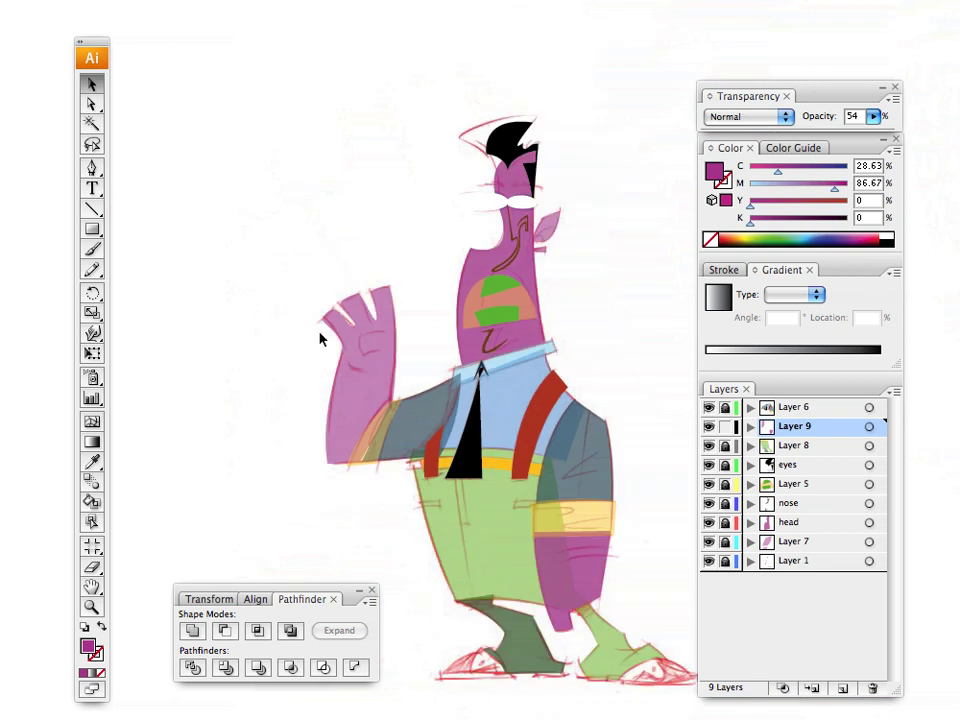
{"action": "left_click_drag", "start_coordinate": [489, 426], "coordinate": [415, 389]}
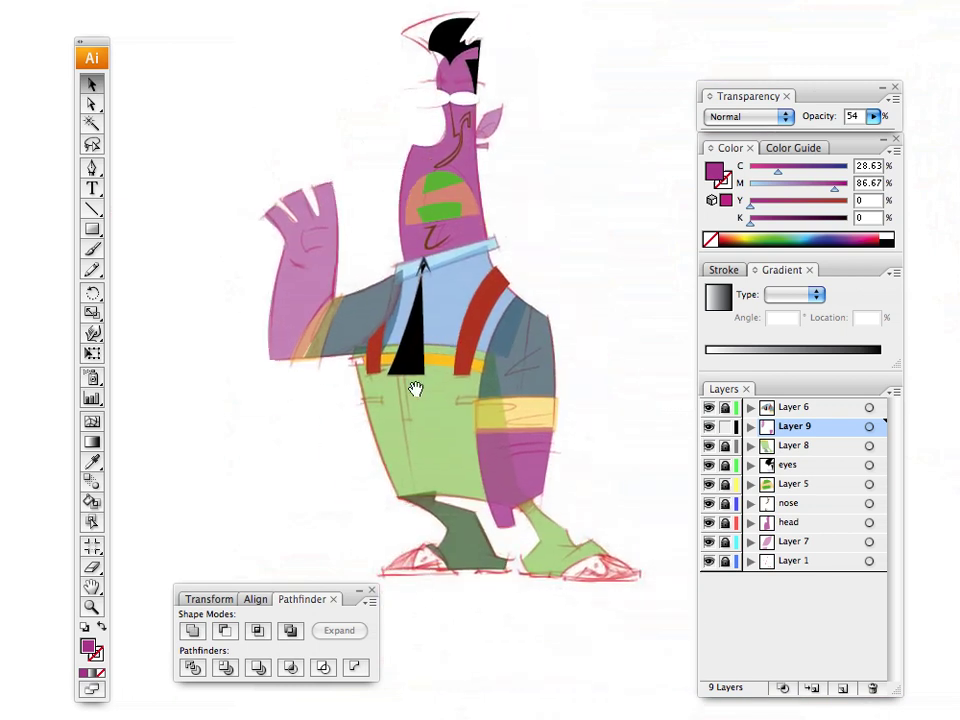
{"action": "left_click", "coordinate": [796, 469]}
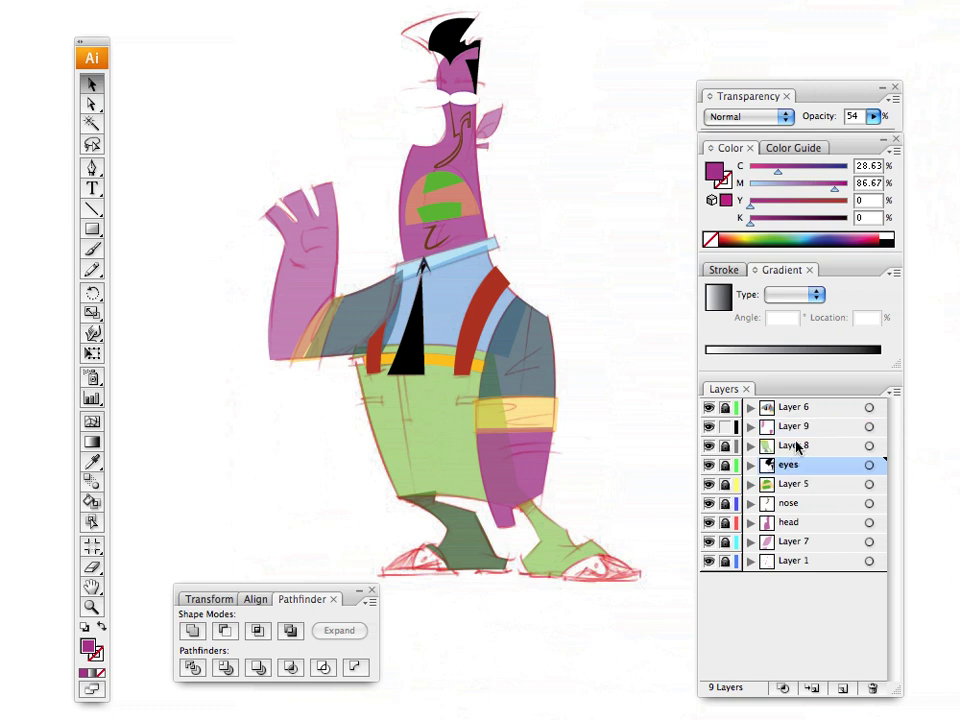
{"action": "left_click", "coordinate": [840, 689]}
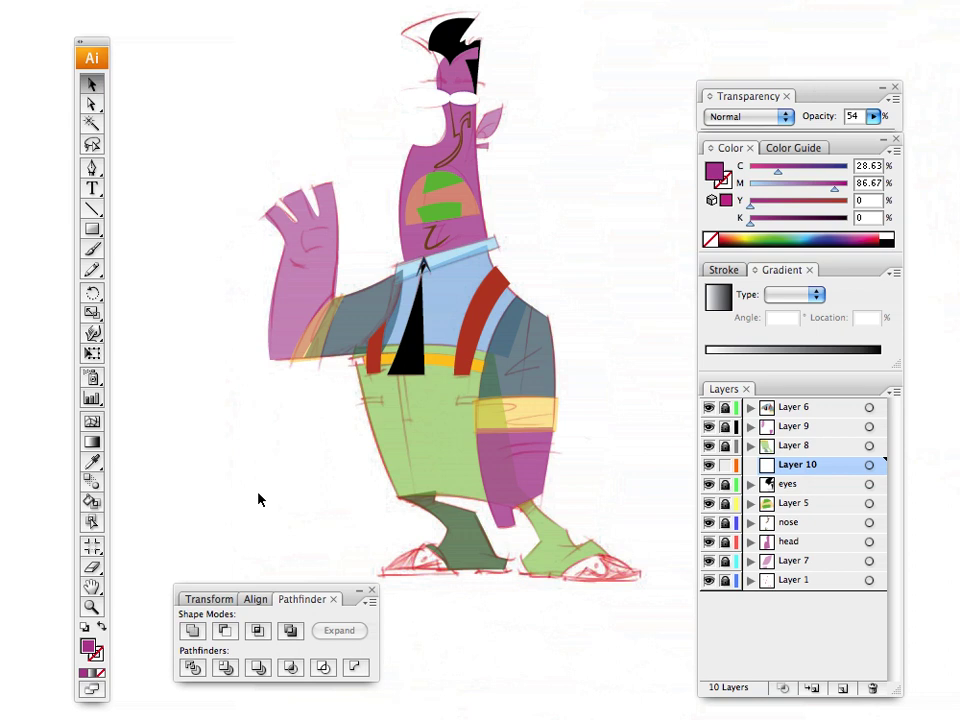
{"action": "key", "text": "z"}
{"action": "left_click", "coordinate": [445, 530]}
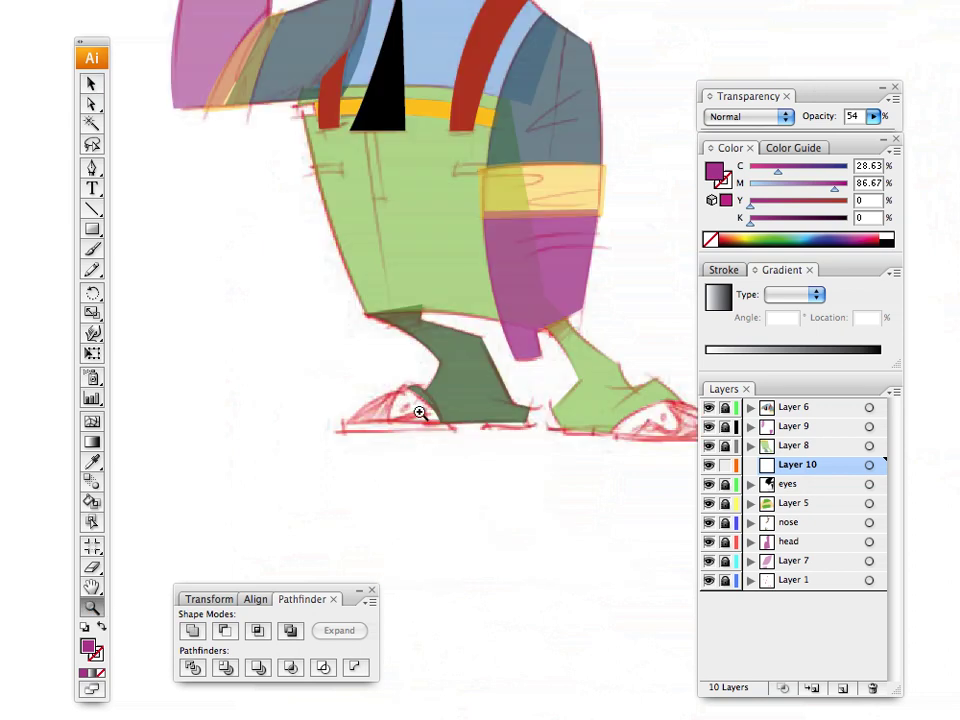
Step: Set the fill colour to red with 86.67% magenta and 75.29% yellow for the dark green leg's shoe
{"action": "left_click", "coordinate": [419, 412]}
{"action": "left_click", "coordinate": [402, 403]}
{"action": "left_click", "coordinate": [369, 369]}
{"action": "left_click_drag", "start_coordinate": [486, 348], "coordinate": [352, 408]}
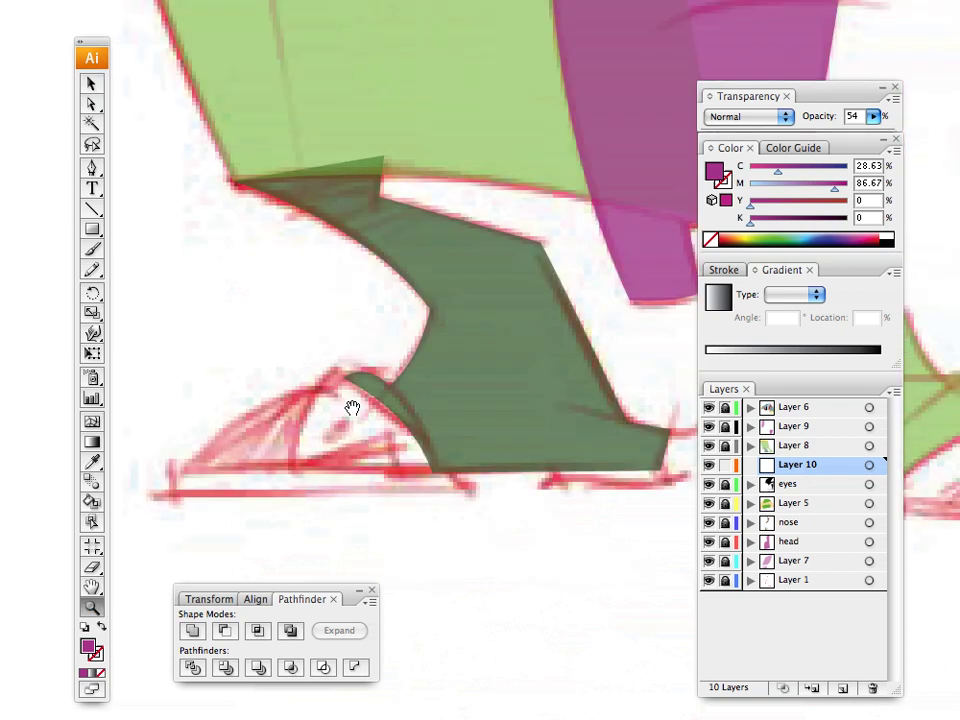
{"action": "left_click_drag", "start_coordinate": [853, 239], "coordinate": [722, 232]}
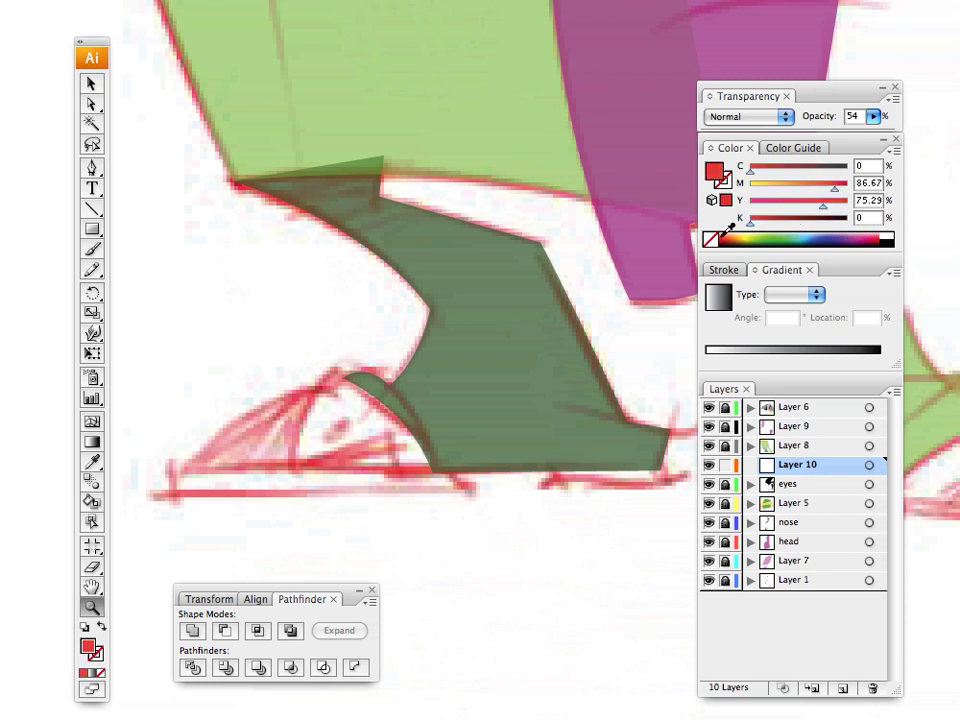
{"action": "left_click_drag", "start_coordinate": [250, 358], "coordinate": [355, 332]}
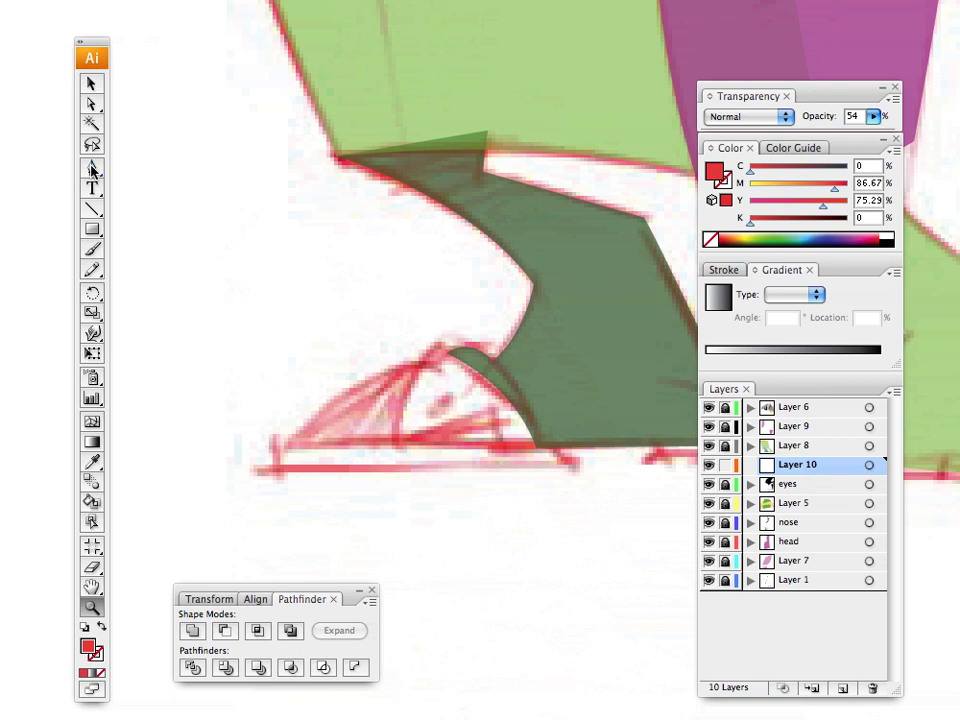
Step: Trace the dark green leg's shoe toe as a closed red dome with curved front and rear edges and a straight base
{"action": "key", "text": "p"}
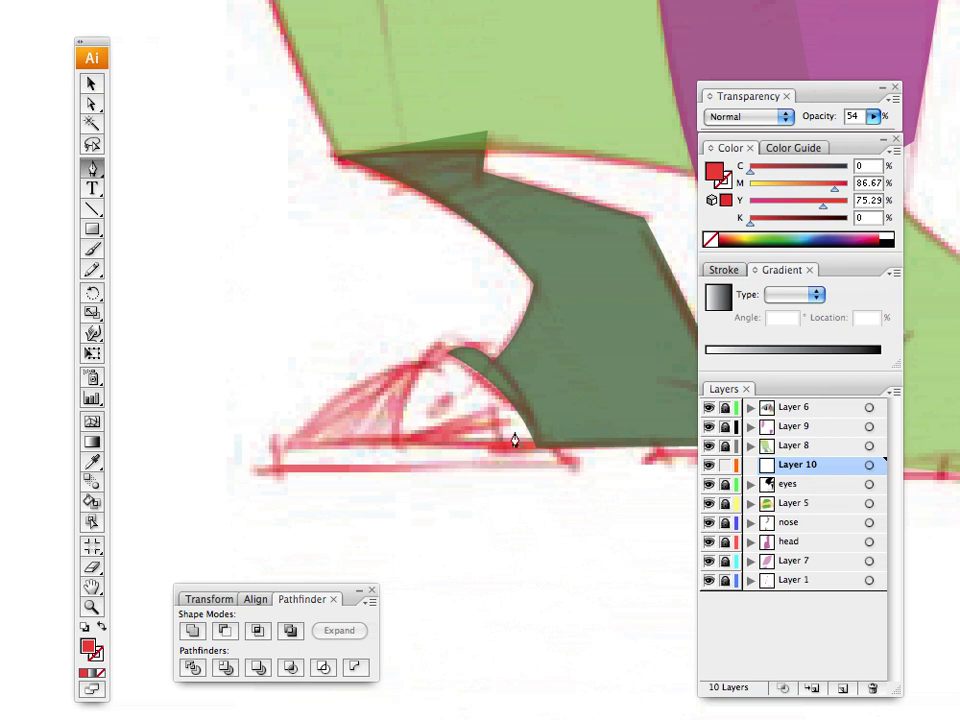
{"action": "left_click", "coordinate": [461, 357]}
{"action": "mouse_move", "coordinate": [284, 457]}
{"action": "left_mouse_down"}
{"action": "mouse_move", "coordinate": [201, 568]}
{"action": "mouse_move", "coordinate": [225, 553]}
{"action": "mouse_move", "coordinate": [216, 552]}
{"action": "left_mouse_up"}
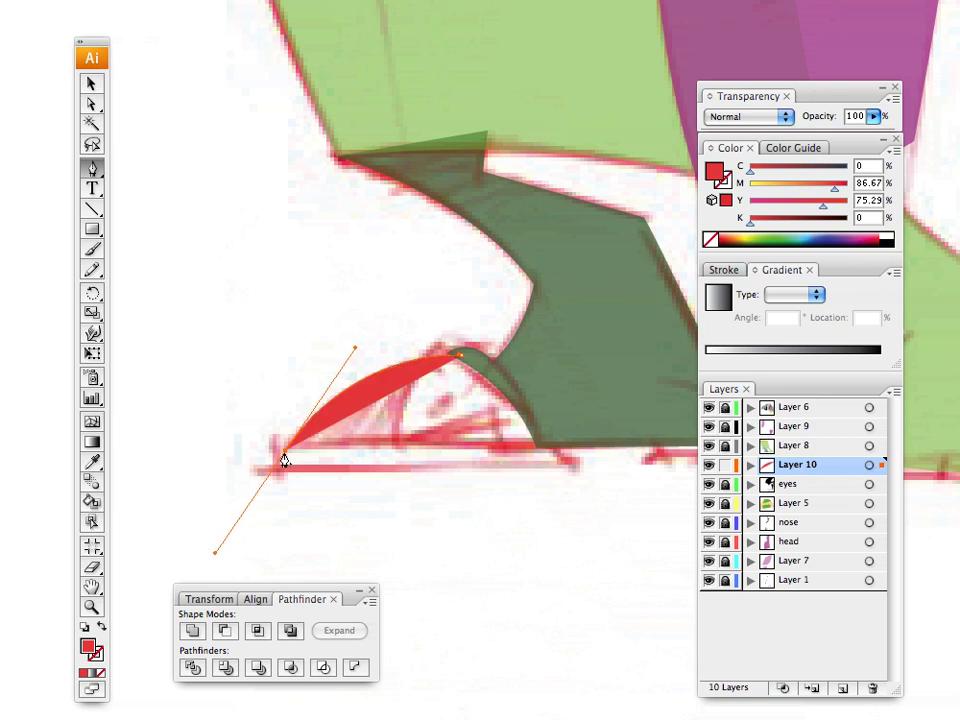
{"action": "left_click", "coordinate": [284, 459]}
{"action": "left_click", "coordinate": [562, 451]}
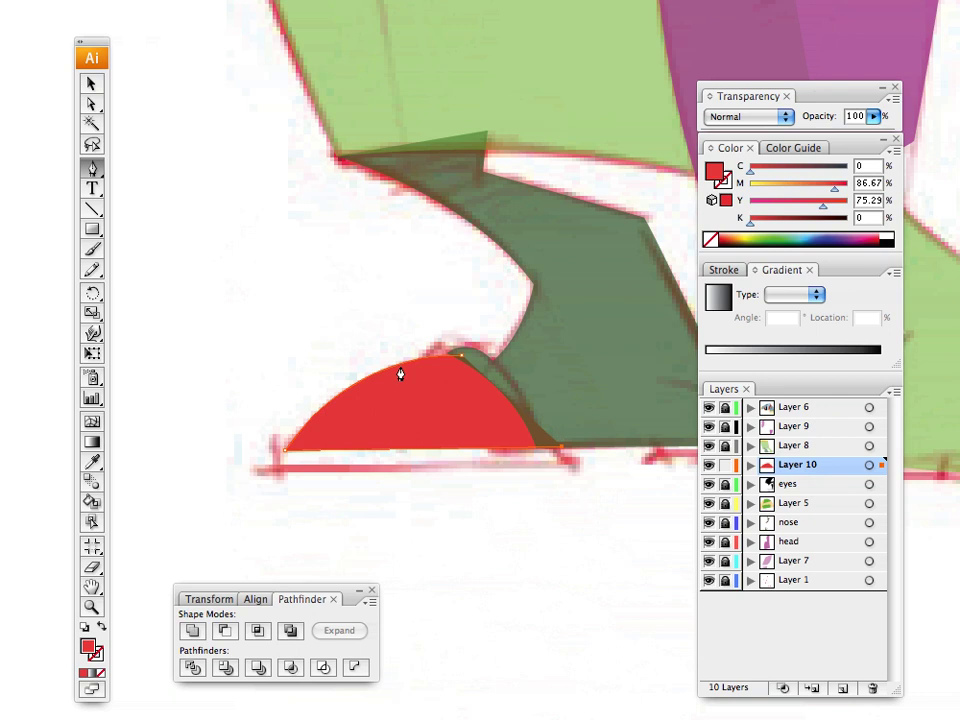
{"action": "left_click", "coordinate": [561, 447]}
{"action": "left_click", "coordinate": [460, 354]}
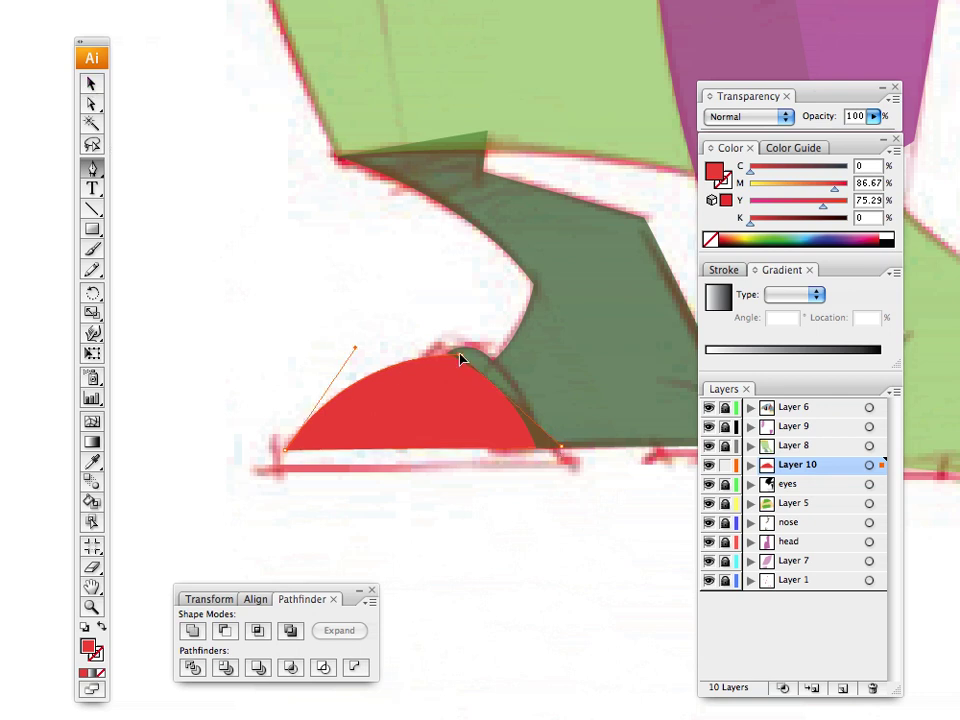
{"action": "left_click", "coordinate": [460, 357], "text": "ctrl"}
{"action": "left_click_drag", "start_coordinate": [407, 331], "coordinate": [405, 331]}
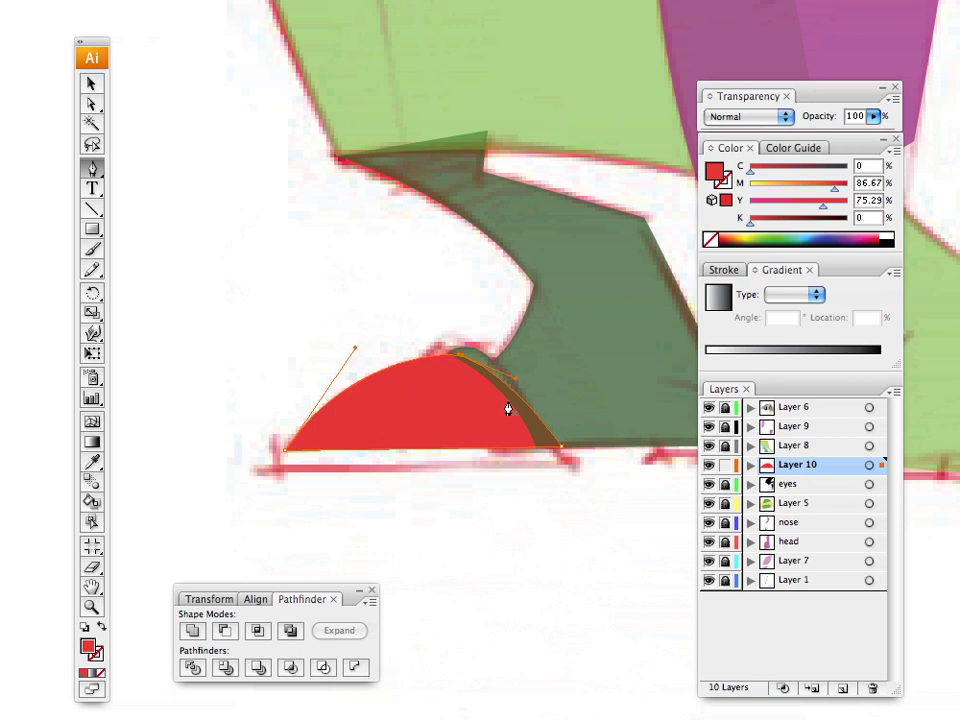
{"action": "key", "text": "v"}
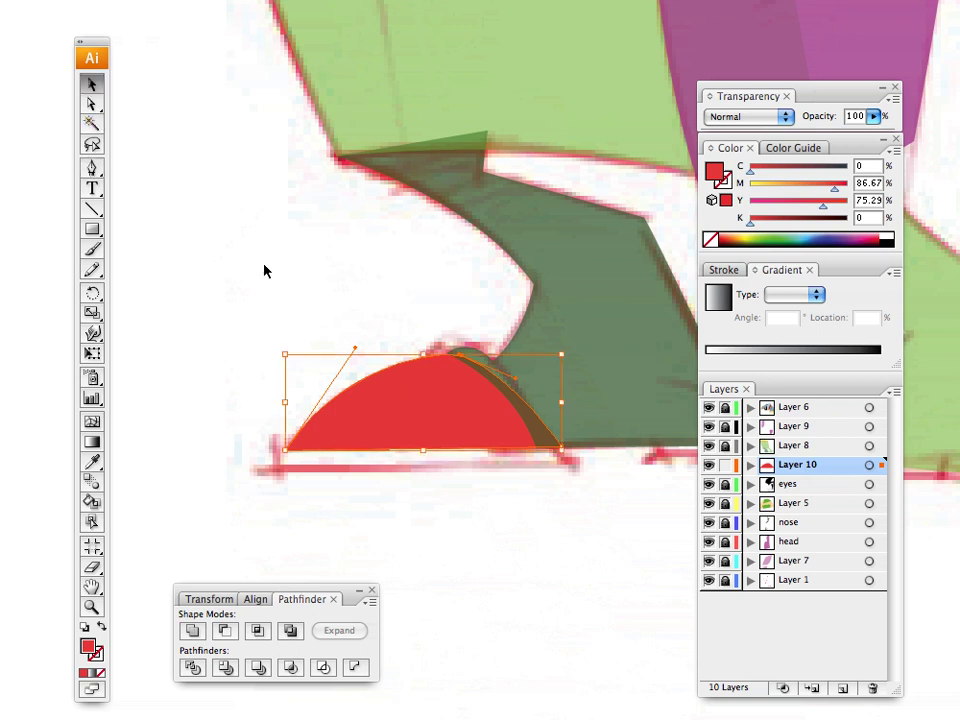
Step: Trace the upper edge of the light green leg's shoe from the trouser hem's lower corner up over the instep
{"action": "left_click_drag", "start_coordinate": [437, 411], "coordinate": [212, 388]}
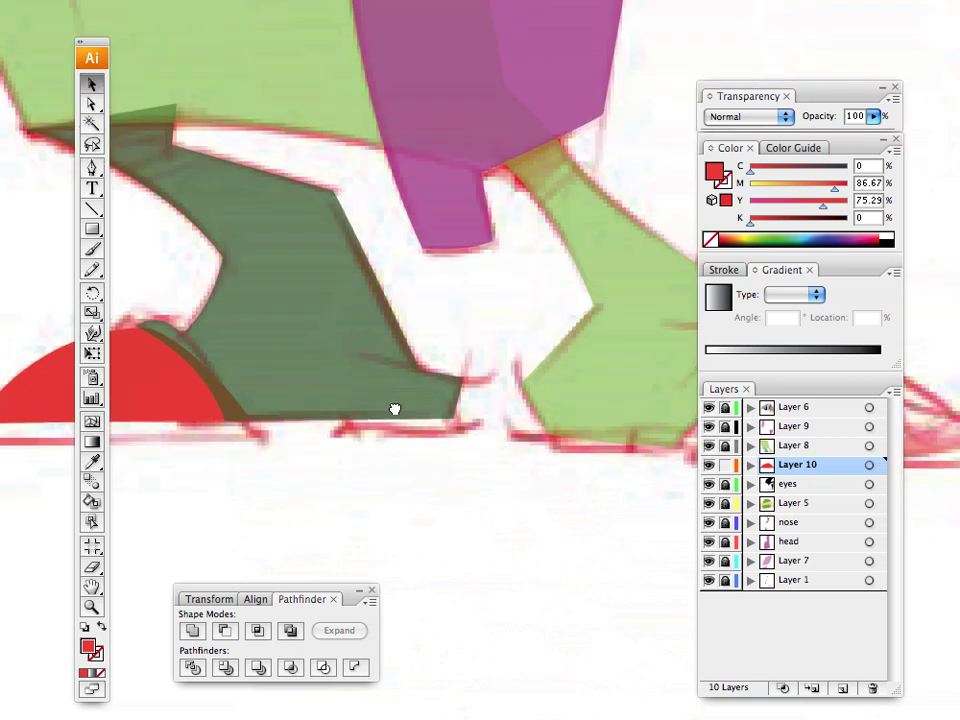
{"action": "left_click_drag", "start_coordinate": [395, 409], "coordinate": [150, 355]}
{"action": "left_click", "coordinate": [91, 169]}
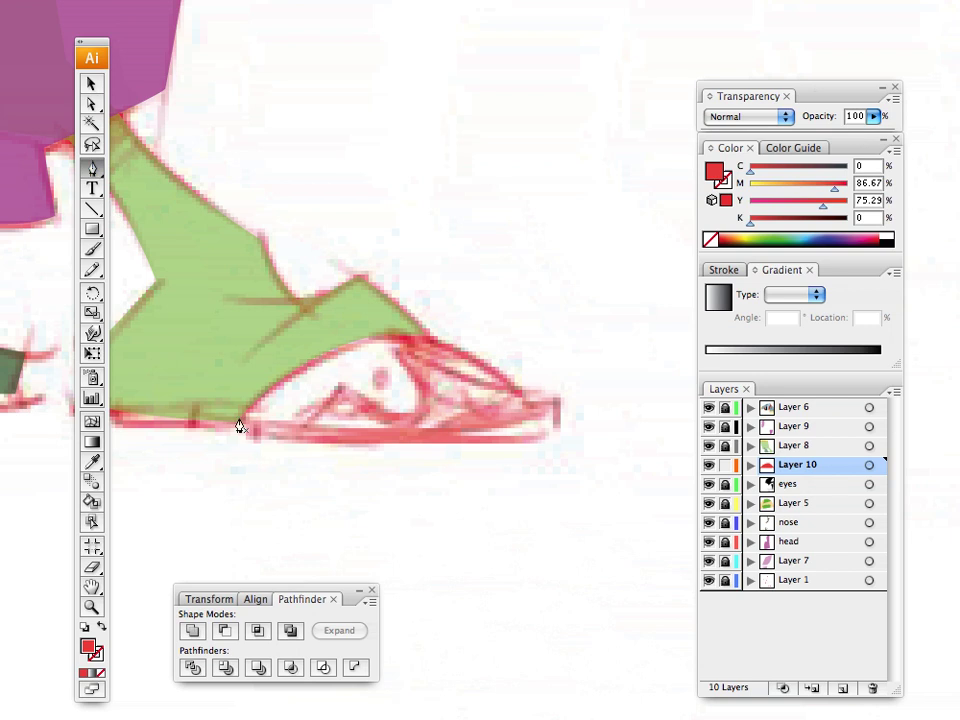
{"action": "left_click", "coordinate": [233, 427]}
{"action": "left_click_drag", "start_coordinate": [394, 329], "coordinate": [460, 306]}
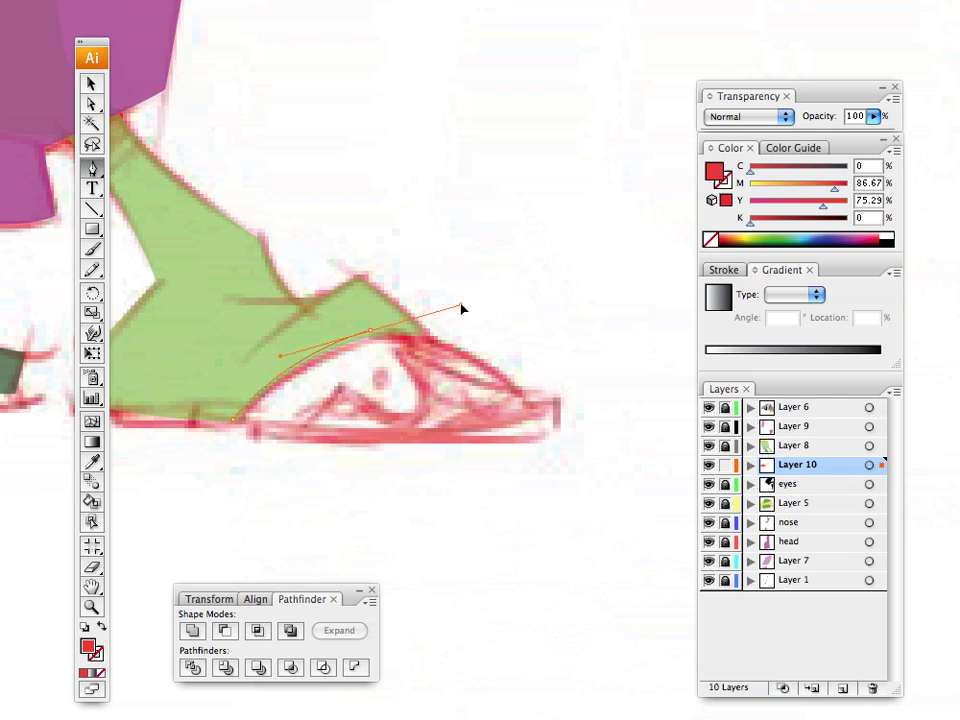
{"action": "left_click", "coordinate": [371, 331]}
{"action": "left_click", "coordinate": [418, 340]}
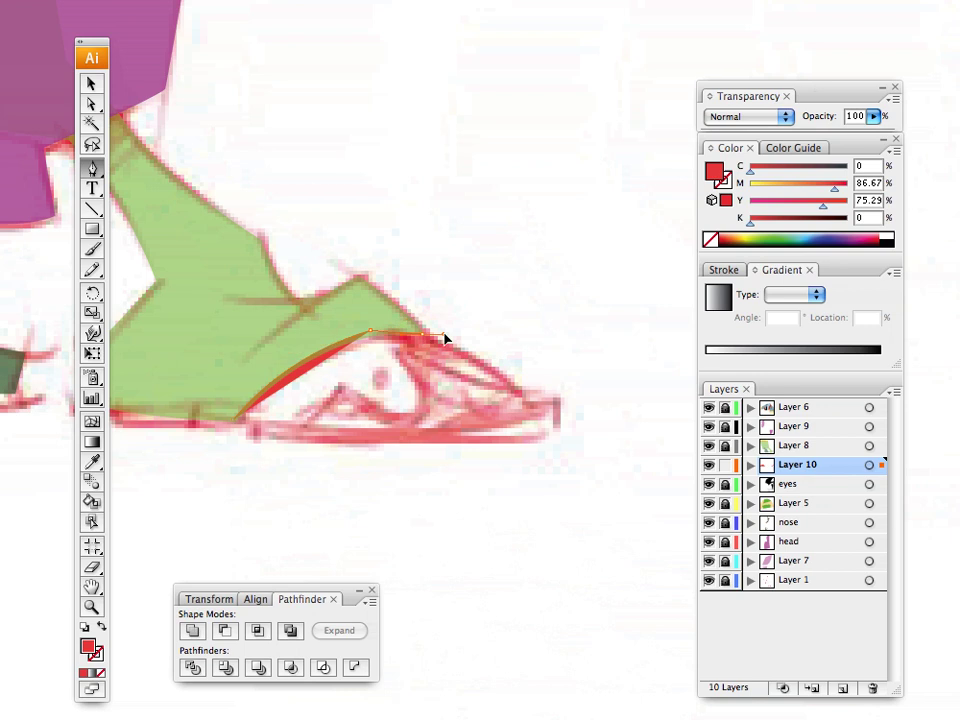
{"action": "left_click_drag", "start_coordinate": [444, 335], "coordinate": [443, 339]}
{"action": "left_click", "coordinate": [422, 336]}
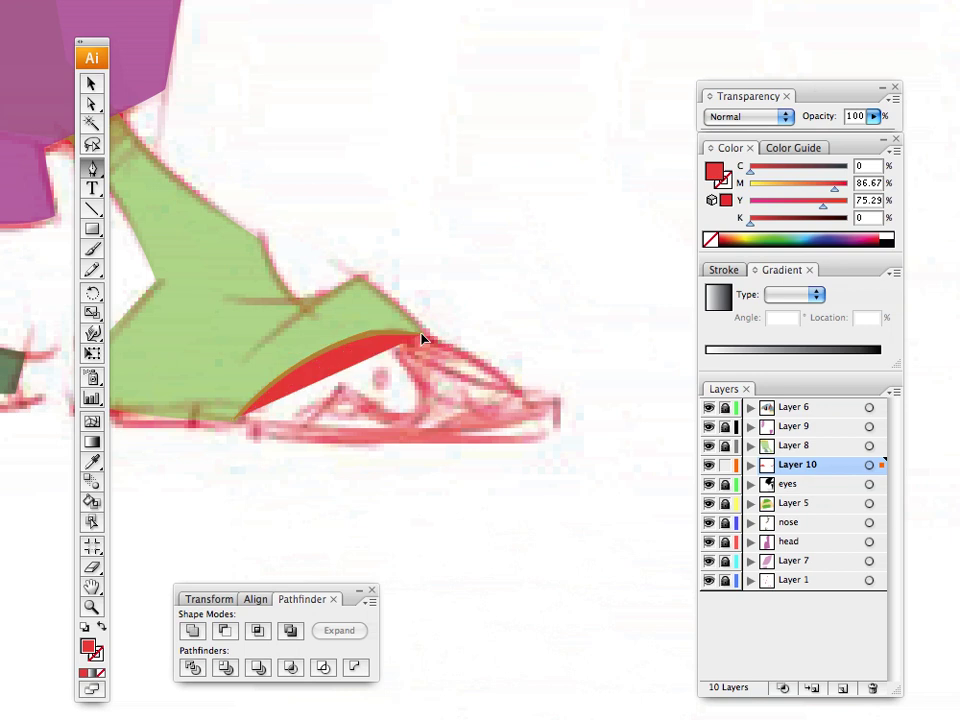
Step: Continue the light green leg's shoe around the toe tip, close it with a bowed base, and deselect it
{"action": "left_click_drag", "start_coordinate": [533, 417], "coordinate": [560, 474]}
{"action": "left_click", "coordinate": [522, 413]}
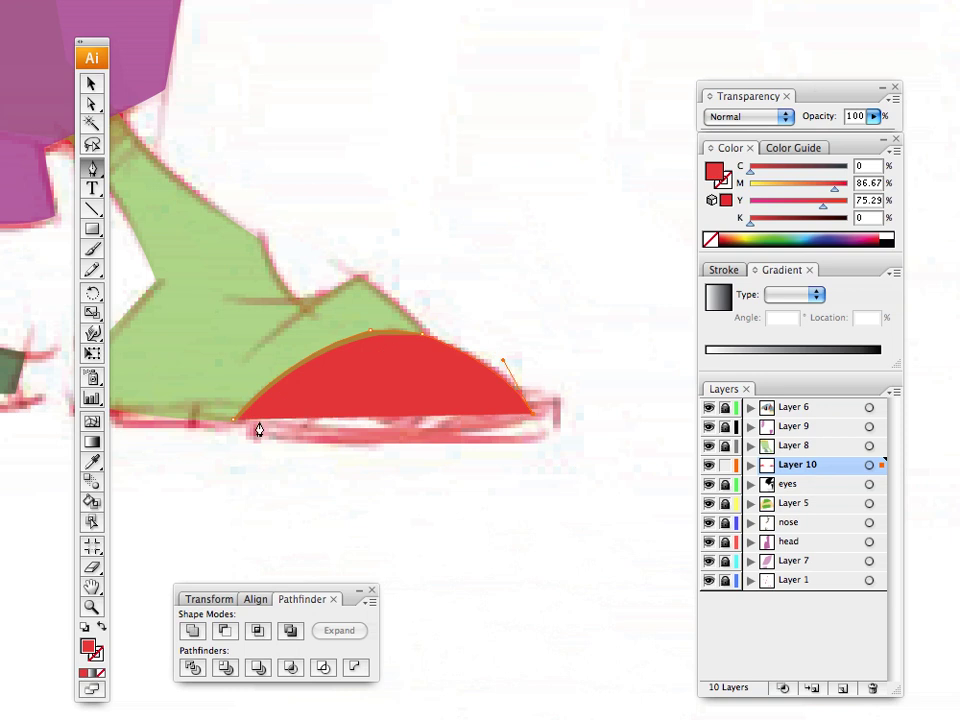
{"action": "left_click_drag", "start_coordinate": [233, 418], "coordinate": [38, 390]}
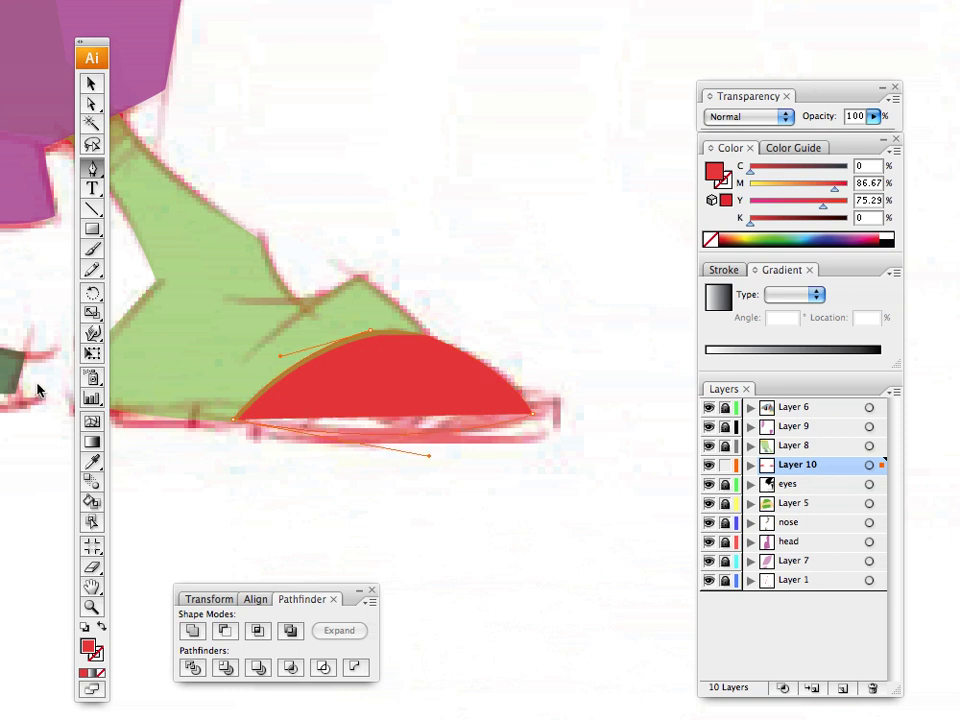
{"action": "left_click", "coordinate": [91, 84]}
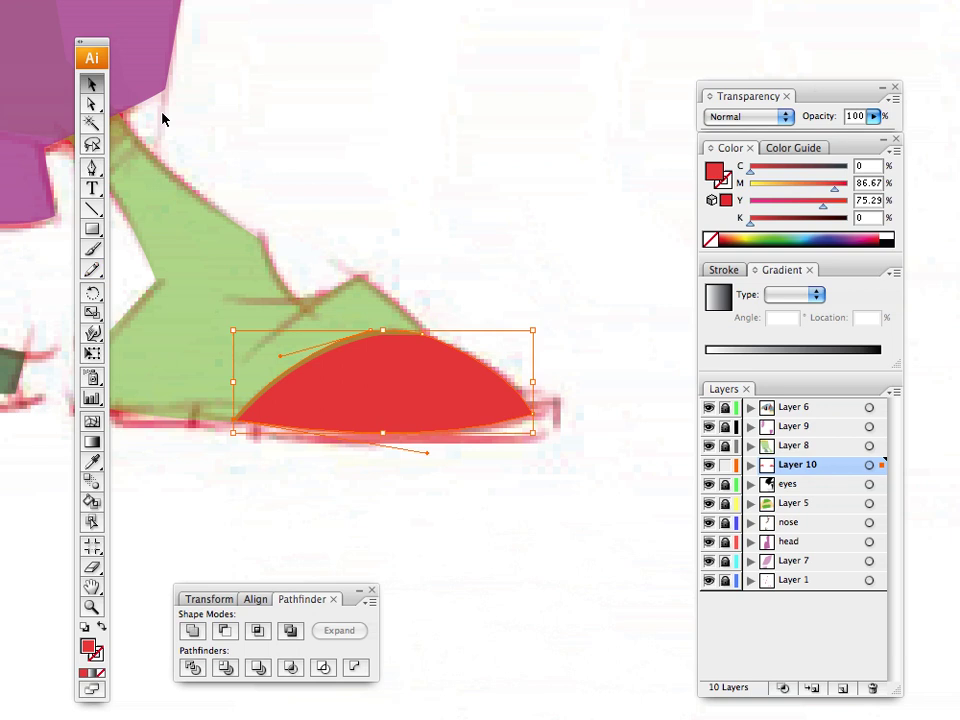
{"action": "left_click", "coordinate": [250, 175]}
Step: Set the fill to dark red (C 23.92, M 100, Y 100, K 21.57) and trace the sole under the dark green leg's shoe toe
{"action": "left_click_drag", "start_coordinate": [328, 281], "coordinate": [600, 275]}
{"action": "left_click_drag", "start_coordinate": [321, 304], "coordinate": [574, 271]}
{"action": "left_click_drag", "start_coordinate": [218, 289], "coordinate": [389, 380]}
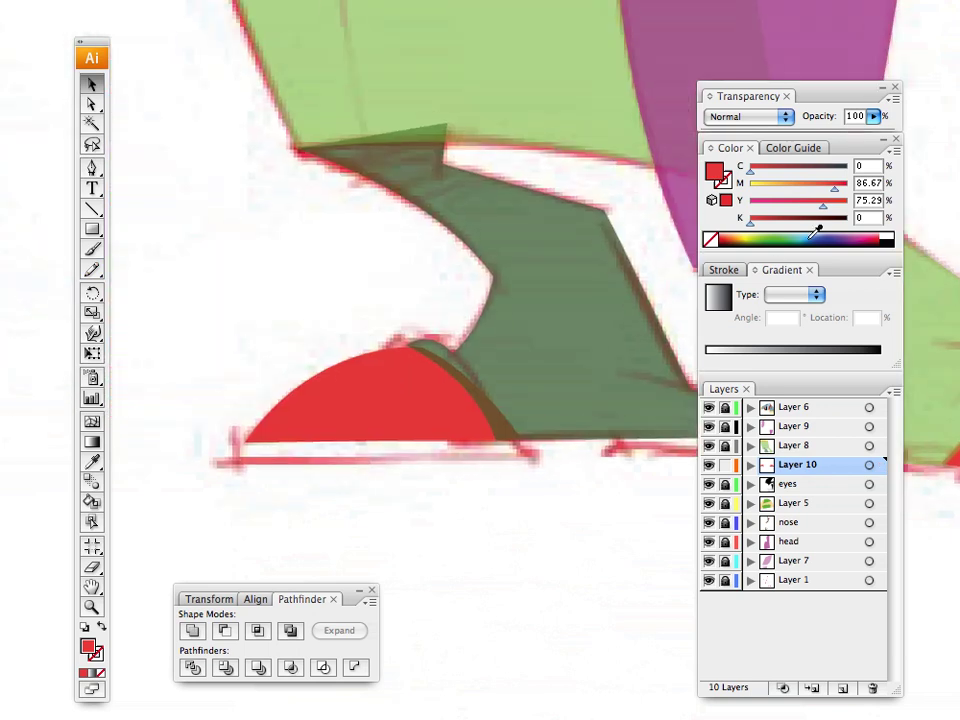
{"action": "left_click_drag", "start_coordinate": [801, 233], "coordinate": [736, 233]}
{"action": "left_click", "coordinate": [93, 170]}
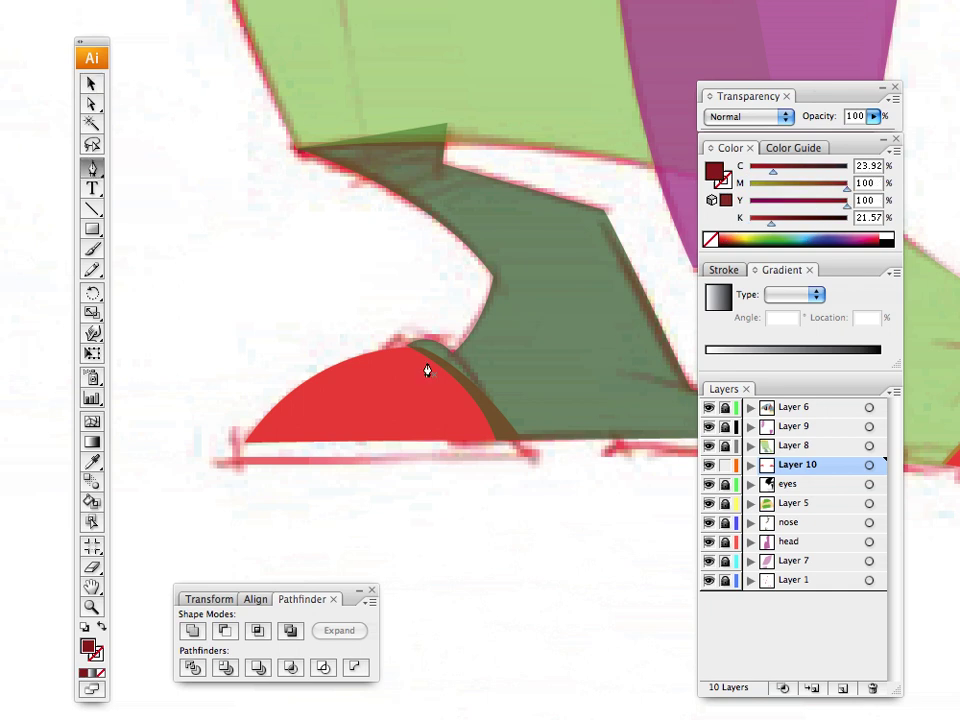
{"action": "left_click", "coordinate": [251, 444]}
{"action": "left_click", "coordinate": [231, 458]}
{"action": "left_click", "coordinate": [235, 462]}
{"action": "left_click", "coordinate": [533, 458]}
{"action": "left_click", "coordinate": [513, 442]}
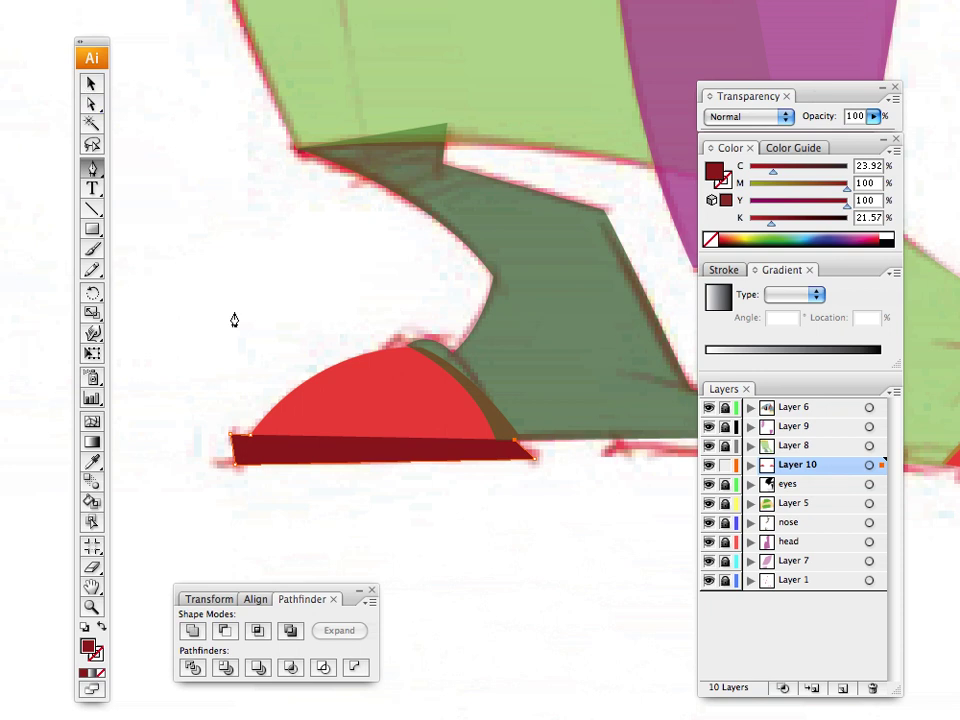
Step: Expand Layer 10, move the sole path below both red toe paths, and deselect it
{"action": "left_click", "coordinate": [750, 464]}
{"action": "left_click_drag", "start_coordinate": [817, 488], "coordinate": [812, 527]}
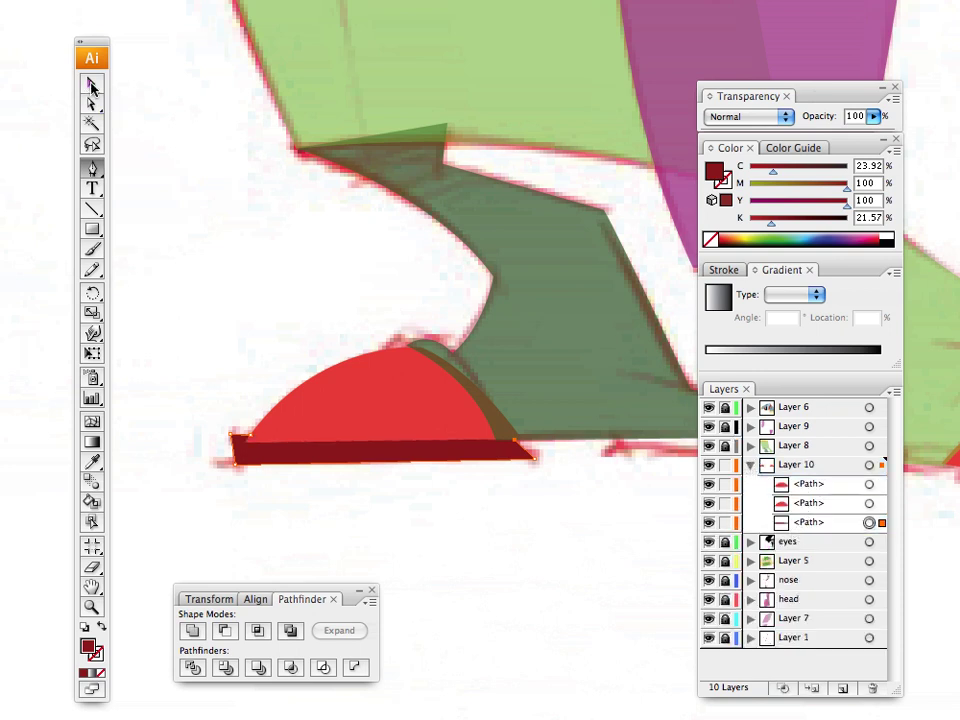
{"action": "left_click", "coordinate": [92, 85]}
{"action": "left_click", "coordinate": [350, 285]}
Step: Draw a dark red heel block under the back of the dark green leg's foot and deselect it
{"action": "left_click_drag", "start_coordinate": [436, 360], "coordinate": [203, 298]}
{"action": "left_click", "coordinate": [91, 167]}
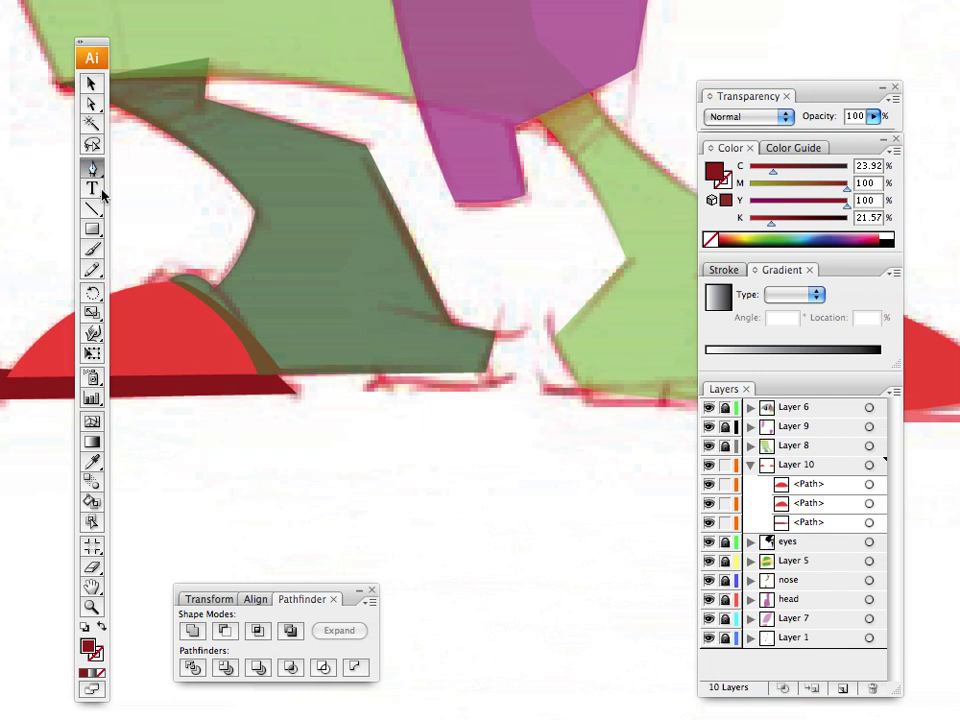
{"action": "left_click", "coordinate": [375, 372]}
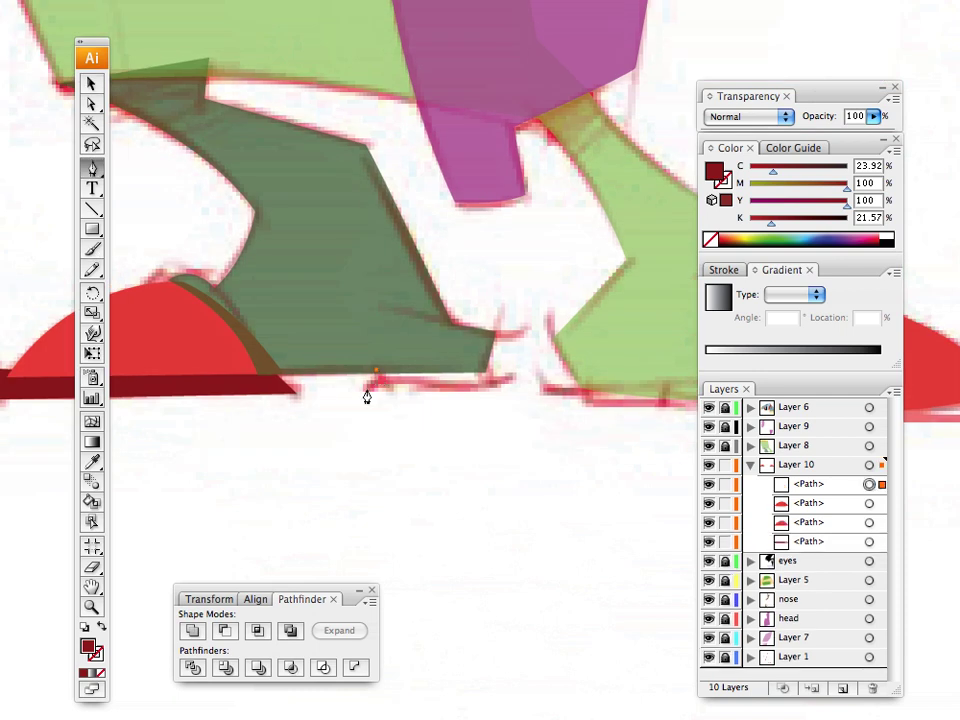
{"action": "left_click", "coordinate": [494, 388]}
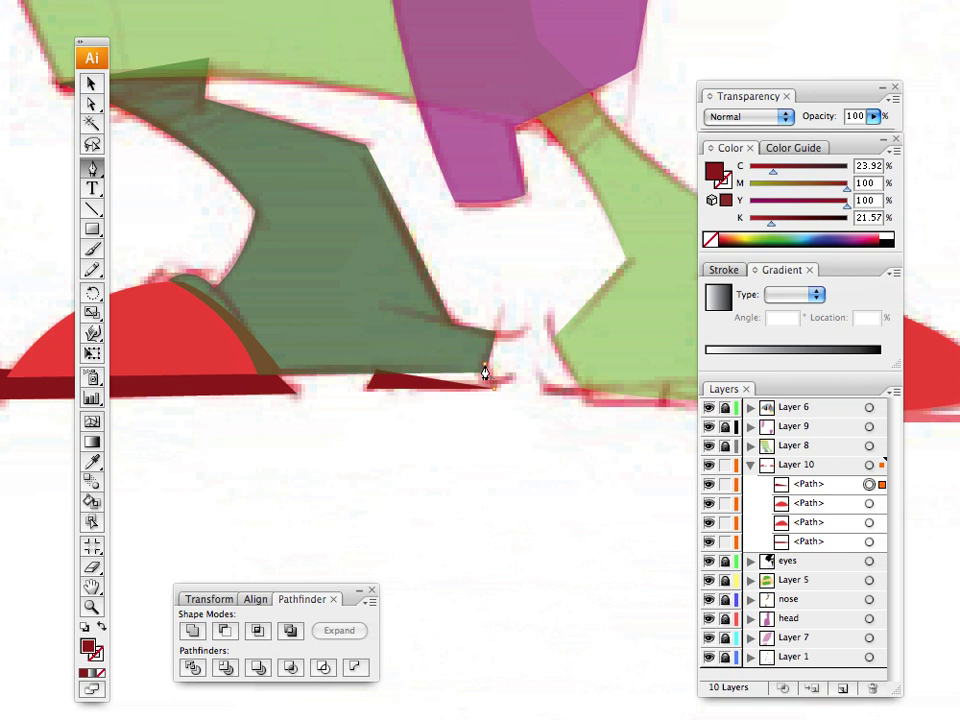
{"action": "left_click", "coordinate": [485, 364]}
{"action": "left_click", "coordinate": [91, 86]}
{"action": "left_click", "coordinate": [77, 222]}
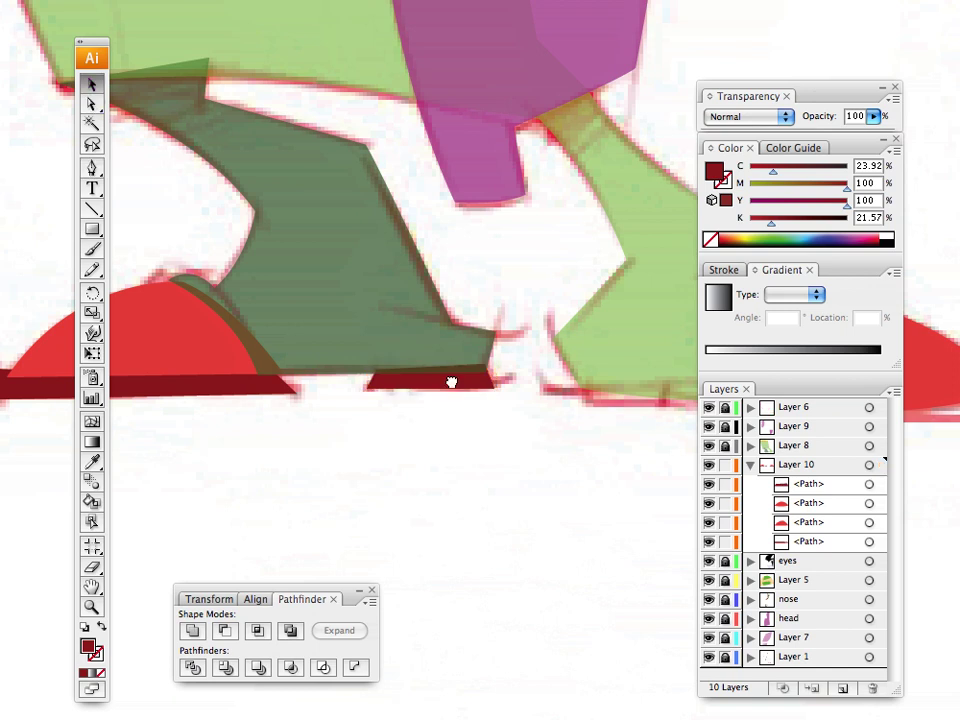
Step: Trace the dark red sole under the light green leg's shoe, with a raised toe tip and a curved underside
{"action": "left_click_drag", "start_coordinate": [450, 381], "coordinate": [78, 352]}
{"action": "left_click_drag", "start_coordinate": [352, 320], "coordinate": [290, 264]}
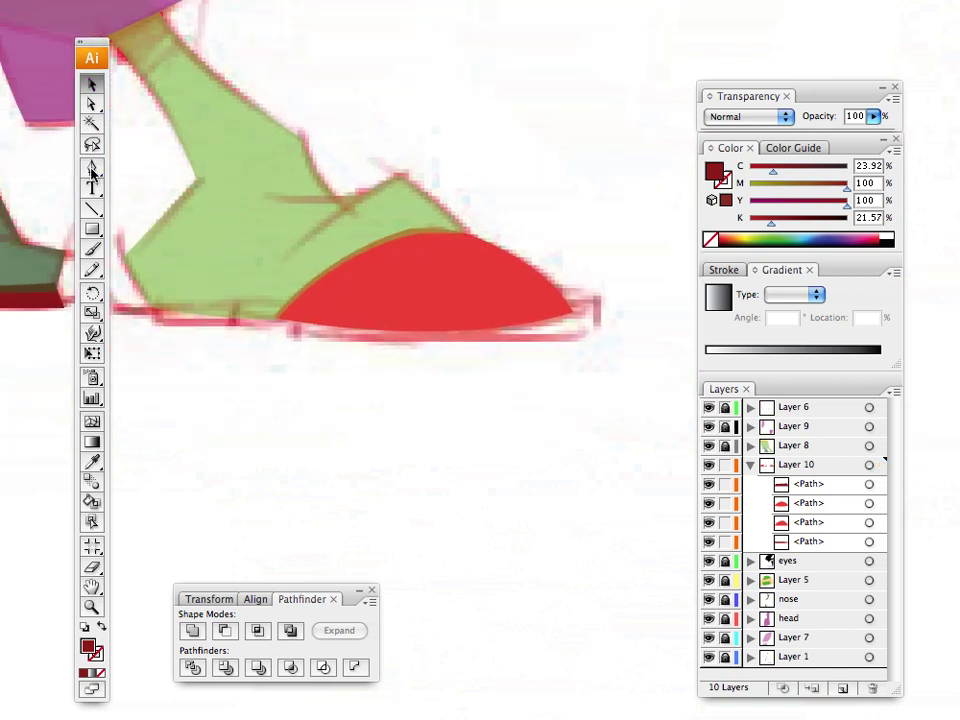
{"action": "left_click", "coordinate": [91, 167]}
{"action": "left_click", "coordinate": [563, 301]}
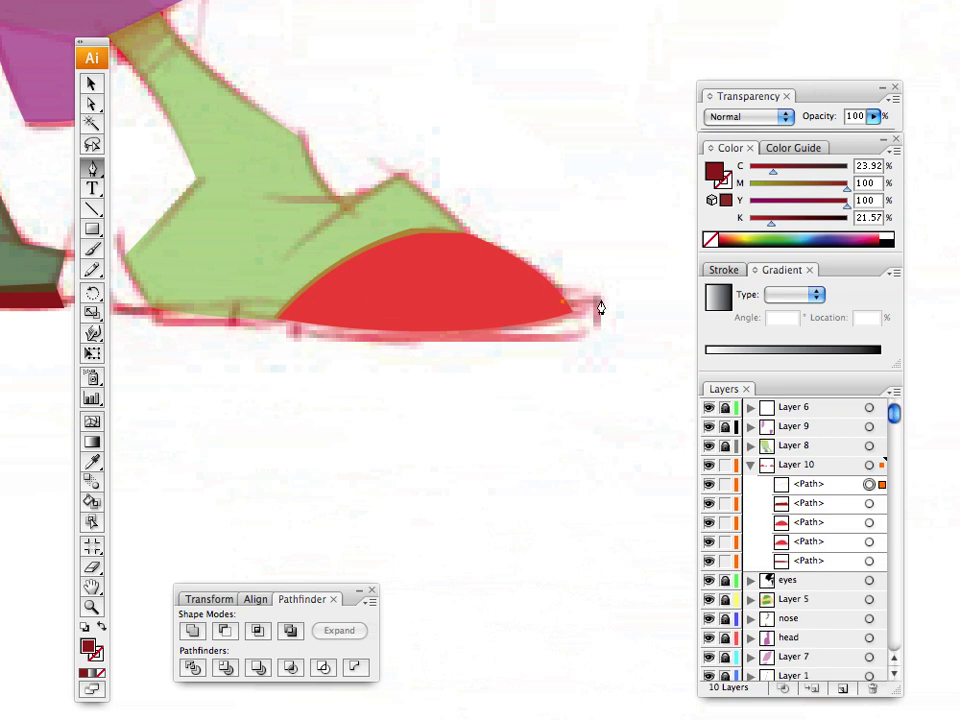
{"action": "left_click", "coordinate": [598, 298]}
{"action": "left_click", "coordinate": [597, 328]}
{"action": "left_click_drag", "start_coordinate": [271, 340], "coordinate": [64, 300]}
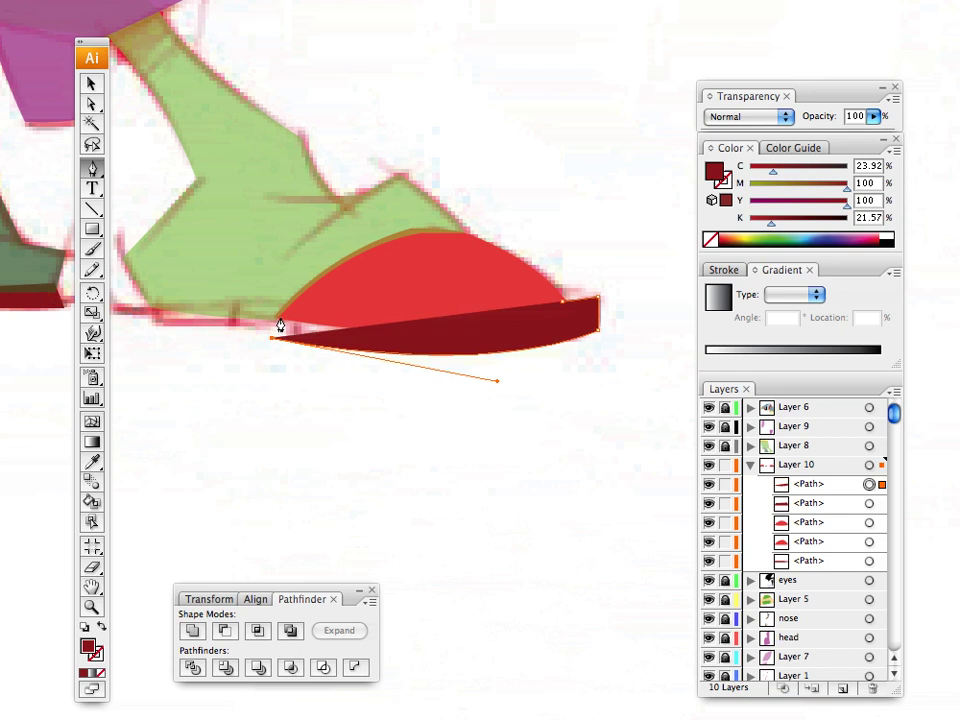
{"action": "left_click", "coordinate": [274, 334]}
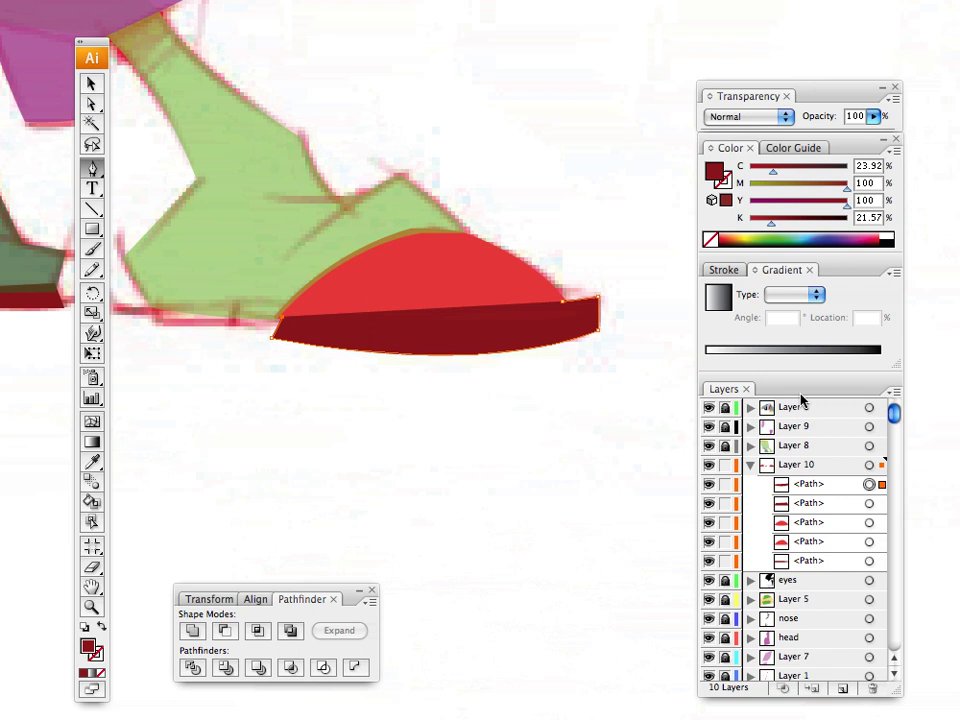
Step: Move the light green leg's sole path below both red toe paths in Layer 10 and deselect it
{"action": "left_click_drag", "start_coordinate": [825, 489], "coordinate": [819, 551]}
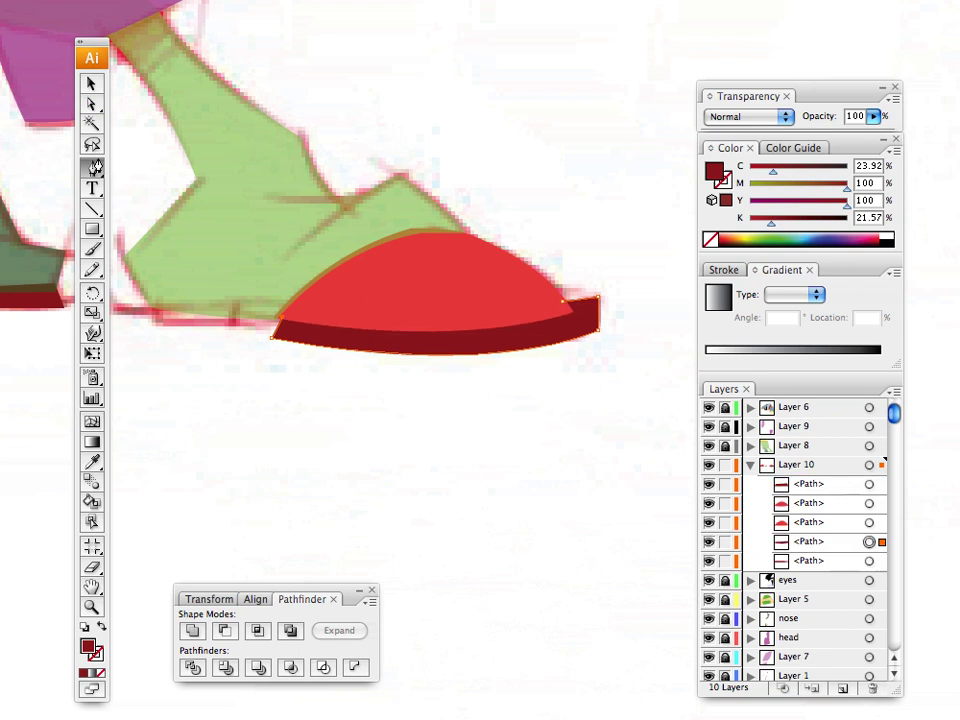
{"action": "left_click", "coordinate": [88, 84]}
{"action": "left_click", "coordinate": [276, 415]}
Step: Draw a slanted four-sided dark red heel block under the back of the light green leg's foot and deselect it
{"action": "left_click_drag", "start_coordinate": [178, 381], "coordinate": [375, 415]}
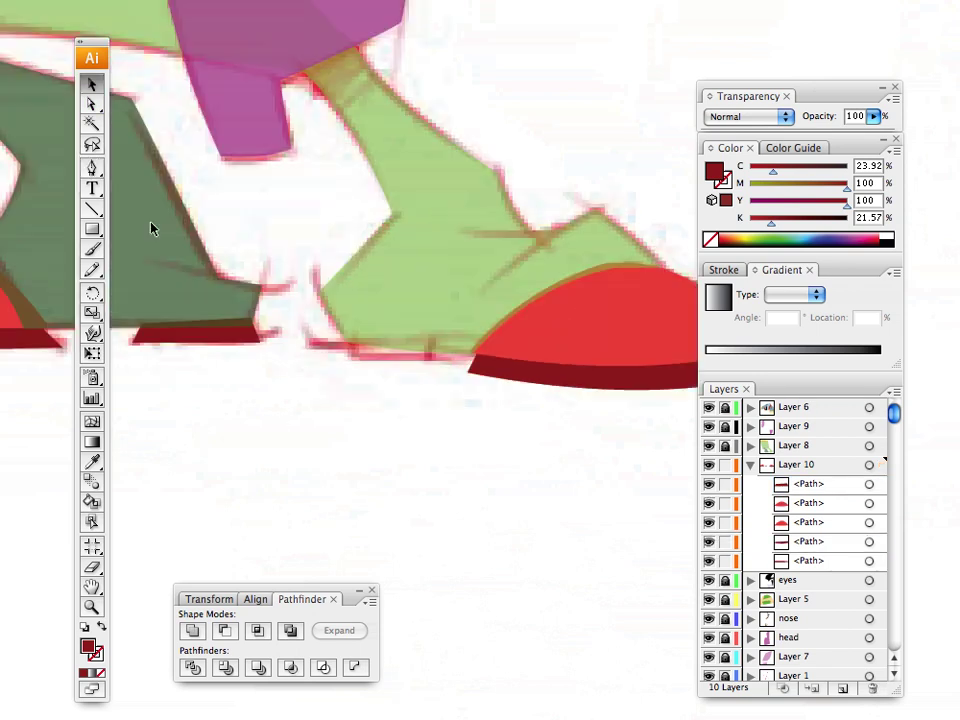
{"action": "left_click", "coordinate": [91, 167]}
{"action": "left_click", "coordinate": [432, 349]}
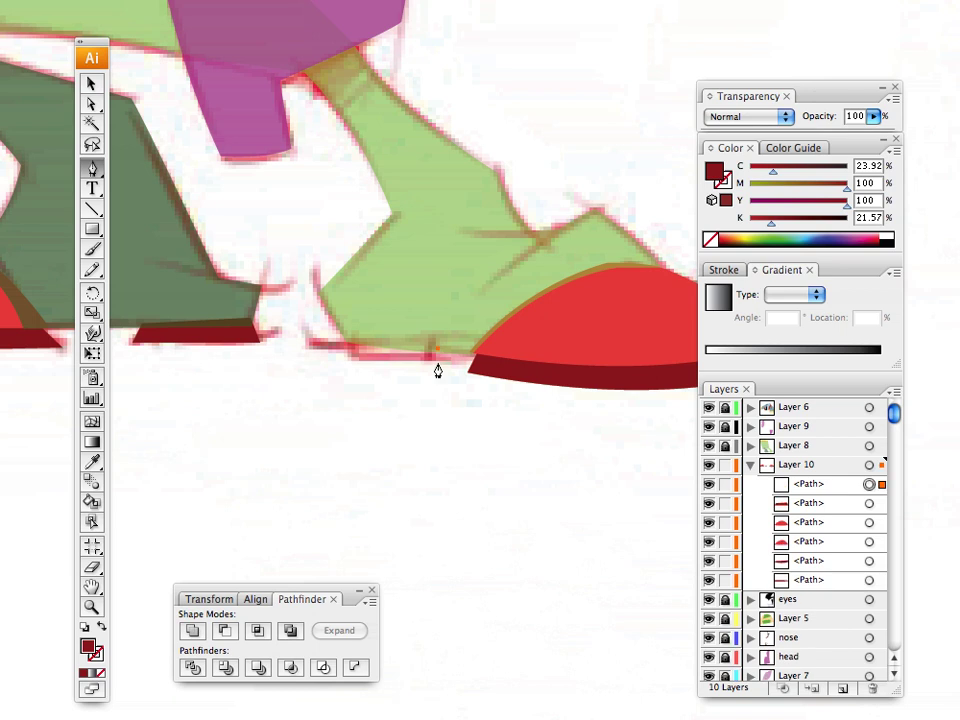
{"action": "left_click", "coordinate": [438, 363]}
{"action": "left_click", "coordinate": [337, 357]}
{"action": "left_click", "coordinate": [345, 327]}
{"action": "left_click", "coordinate": [90, 84]}
{"action": "left_click", "coordinate": [232, 404]}
Step: Lower the opacity of the red toe shape on the dark green leg's shoe to 35% and deselect it
{"action": "key", "text": "space"}
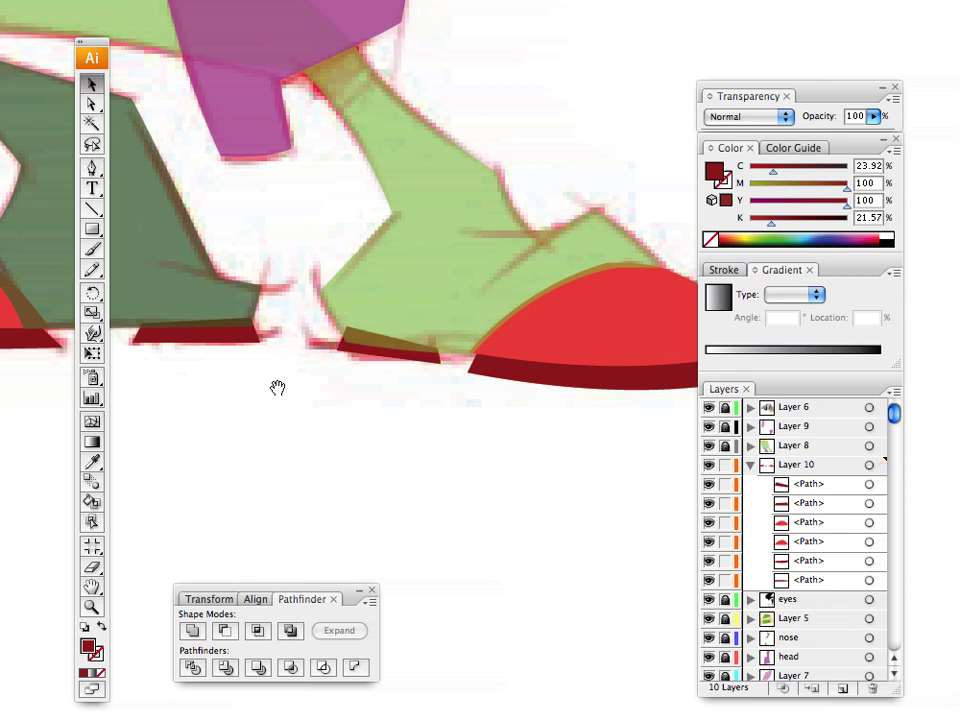
{"action": "left_click_drag", "start_coordinate": [430, 267], "coordinate": [617, 394]}
{"action": "left_click_drag", "start_coordinate": [315, 368], "coordinate": [569, 371]}
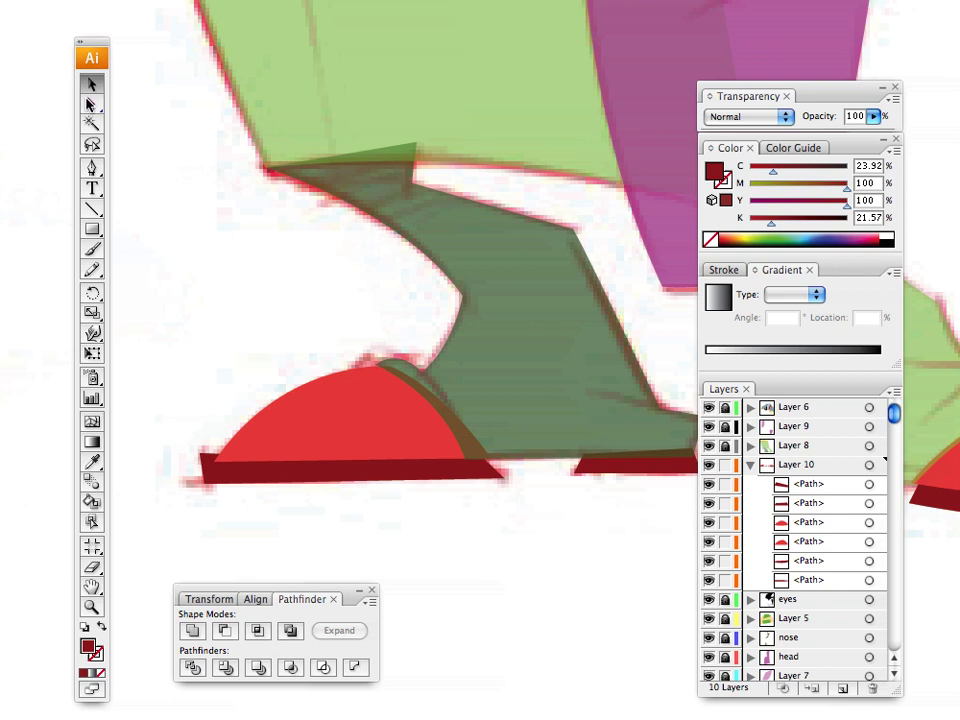
{"action": "left_click", "coordinate": [300, 406]}
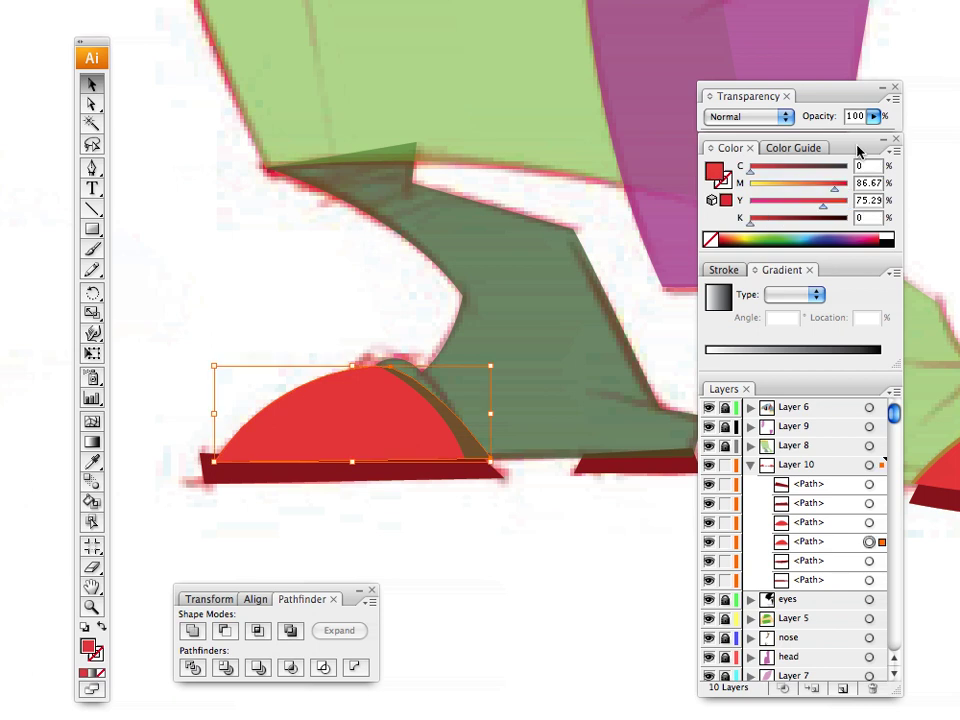
{"action": "left_click", "coordinate": [875, 117]}
{"action": "left_click_drag", "start_coordinate": [871, 133], "coordinate": [778, 158]}
{"action": "left_click", "coordinate": [806, 139]}
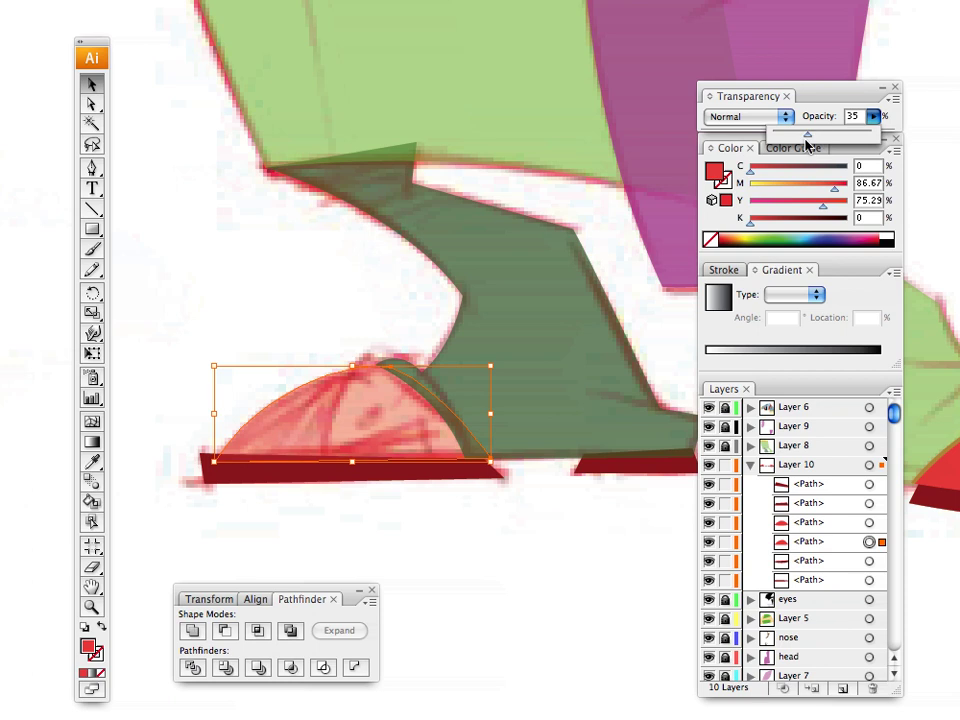
{"action": "left_click", "coordinate": [276, 203]}
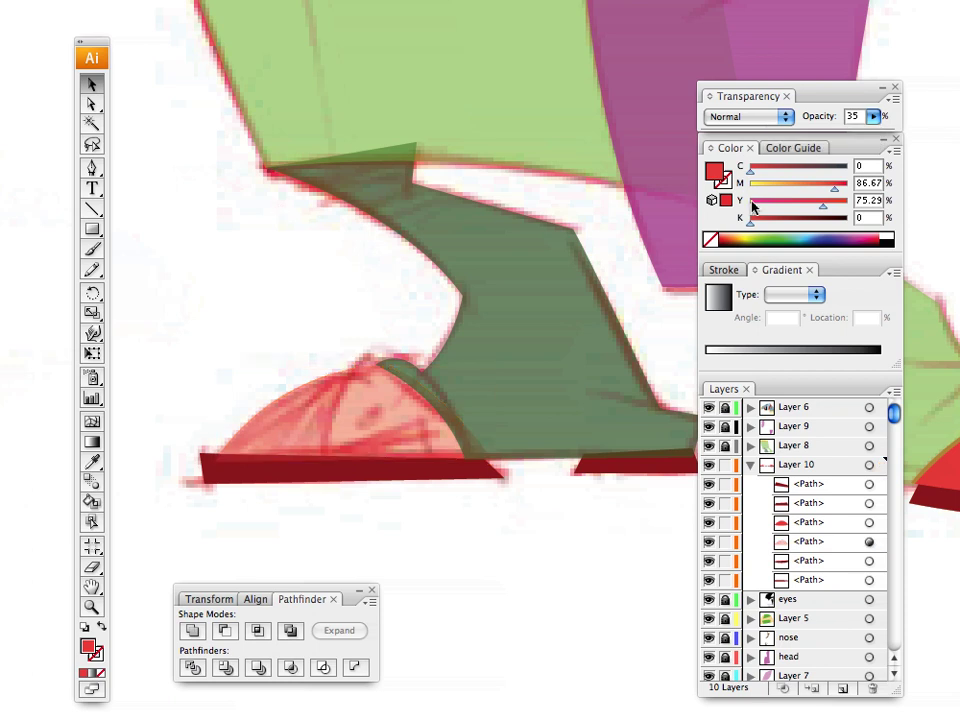
Step: Set the opacity of the dark green leg's red toe shape to 60% and deselect it
{"action": "left_click", "coordinate": [875, 117]}
{"action": "left_click", "coordinate": [368, 411]}
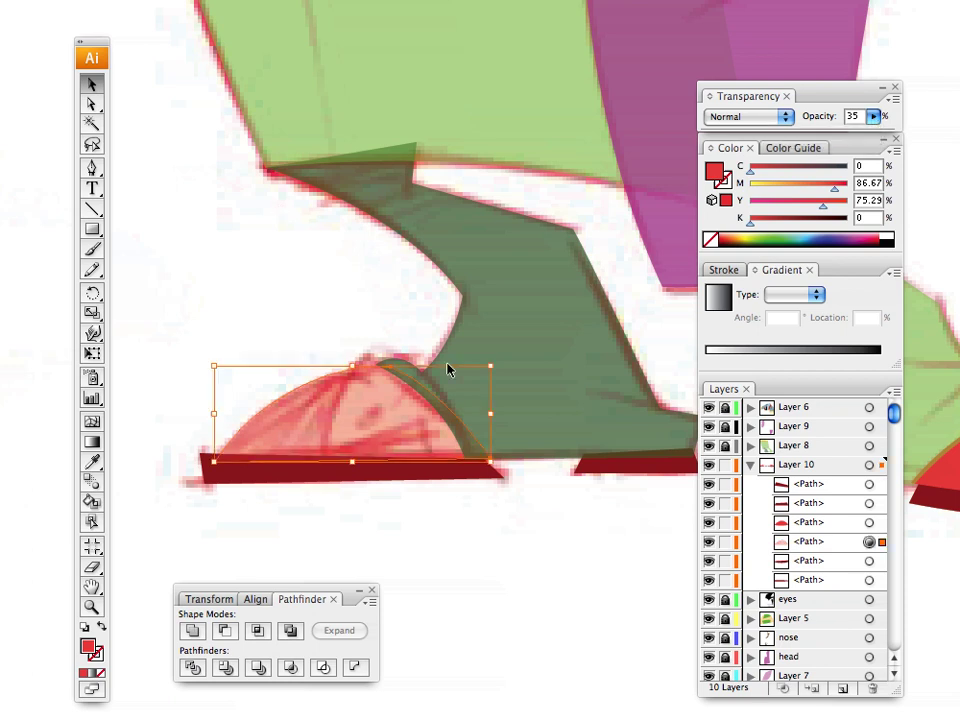
{"action": "left_click", "coordinate": [873, 117]}
{"action": "left_click_drag", "start_coordinate": [827, 142], "coordinate": [834, 142]}
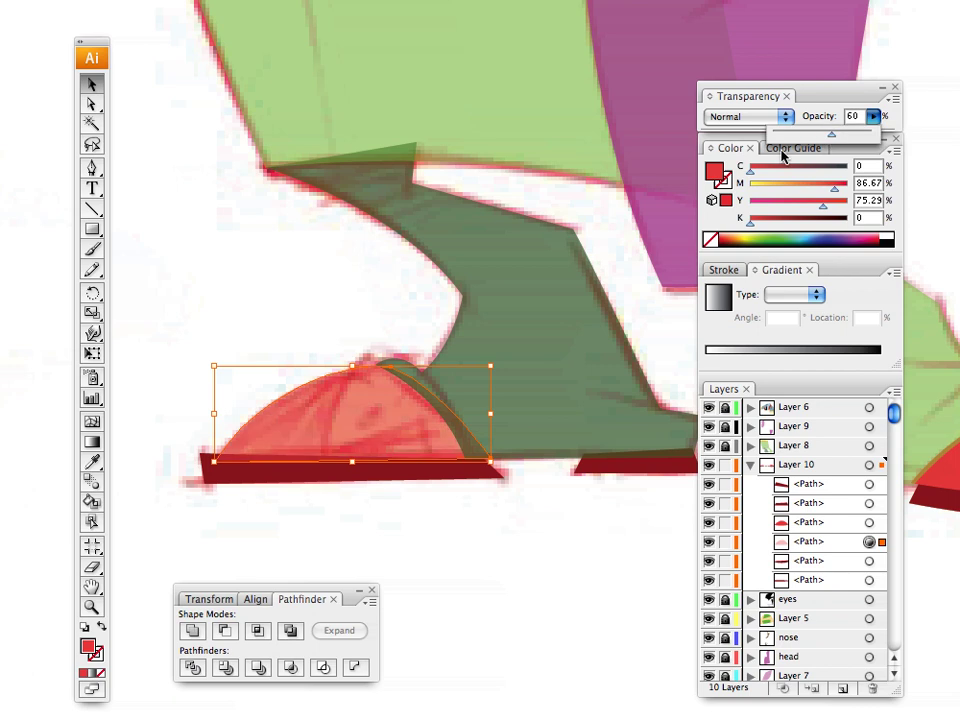
{"action": "left_click", "coordinate": [270, 299]}
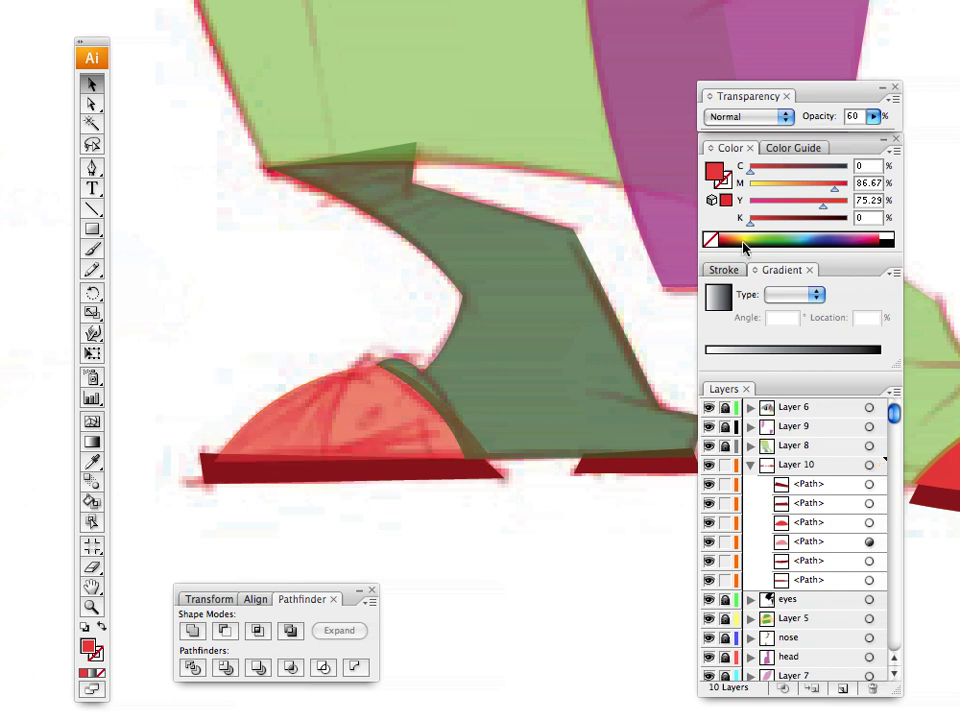
Step: With a dark red fill (C 24.71, M 89.41, Y 100, K 21.57), outline the dark green leg's toe shading with a curved fold and straight base
{"action": "left_click", "coordinate": [738, 234]}
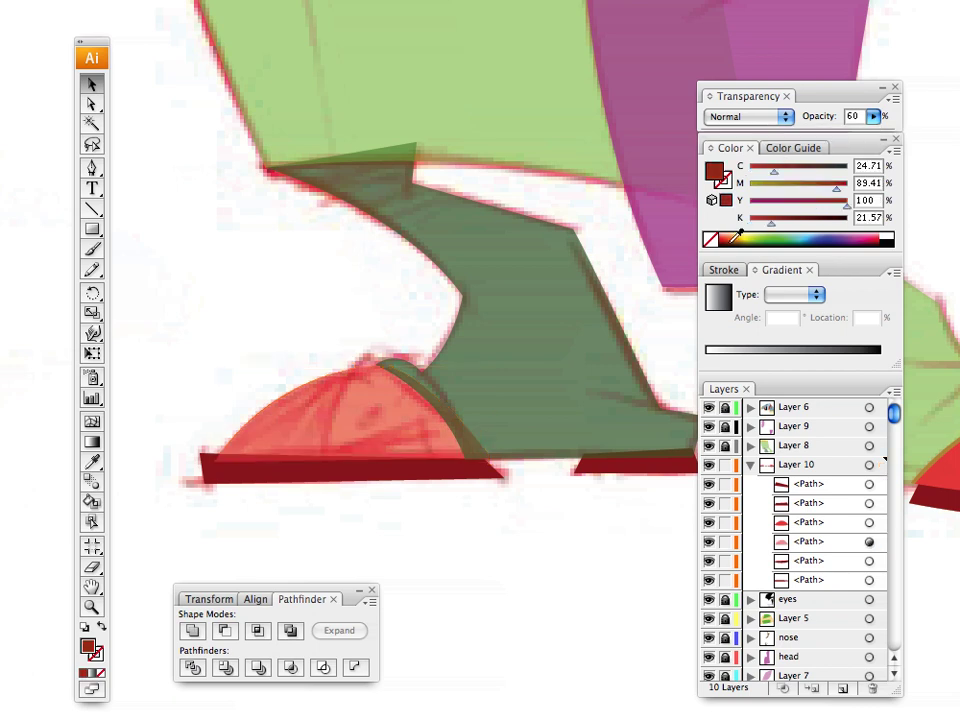
{"action": "left_click", "coordinate": [91, 167]}
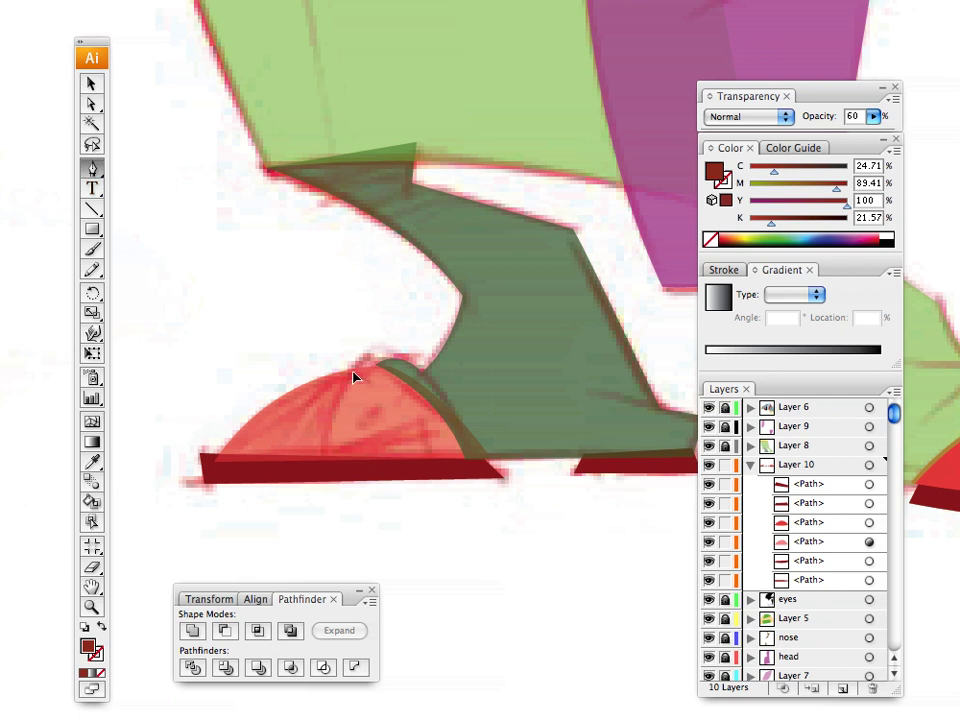
{"action": "left_click", "coordinate": [353, 373]}
{"action": "left_click_drag", "start_coordinate": [328, 452], "coordinate": [341, 469]}
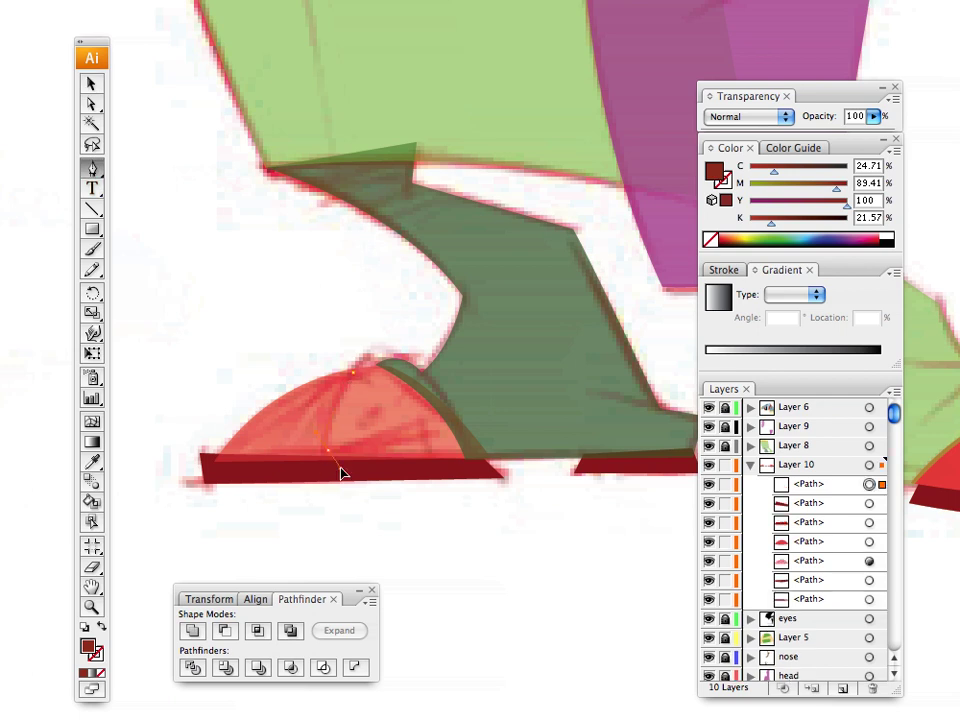
{"action": "left_click", "coordinate": [420, 418]}
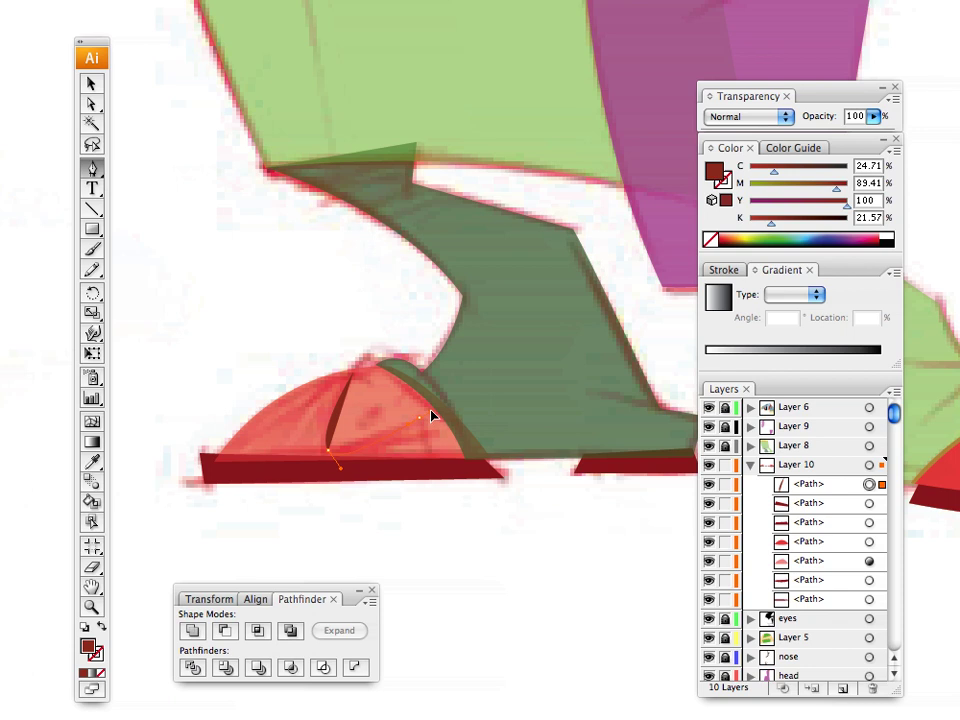
{"action": "left_click_drag", "start_coordinate": [430, 410], "coordinate": [429, 413]}
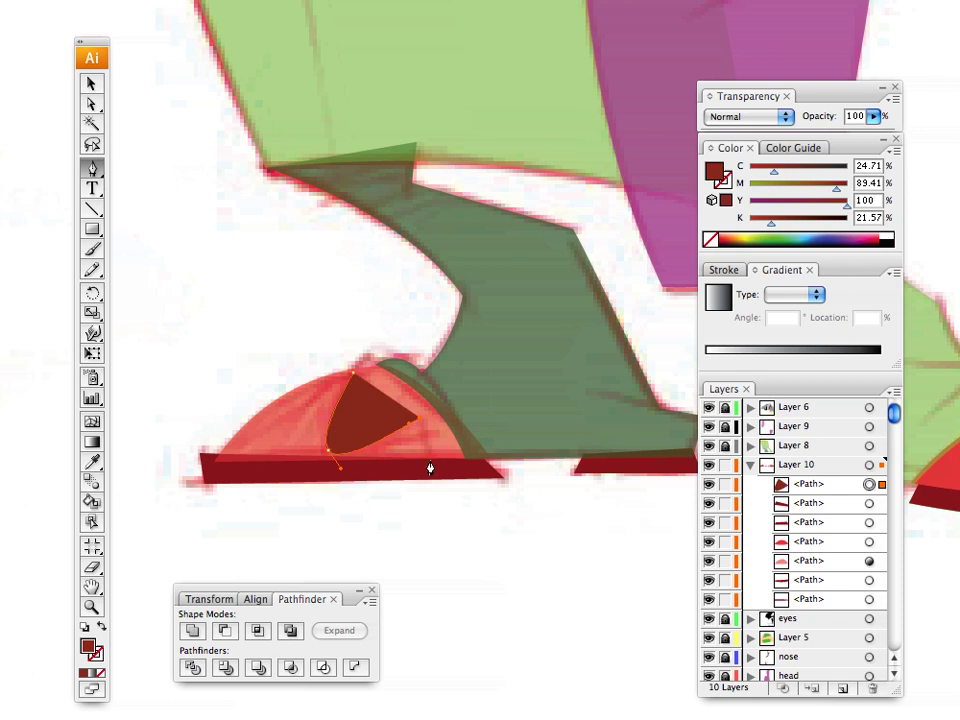
{"action": "left_click", "coordinate": [430, 461]}
{"action": "left_click", "coordinate": [212, 463]}
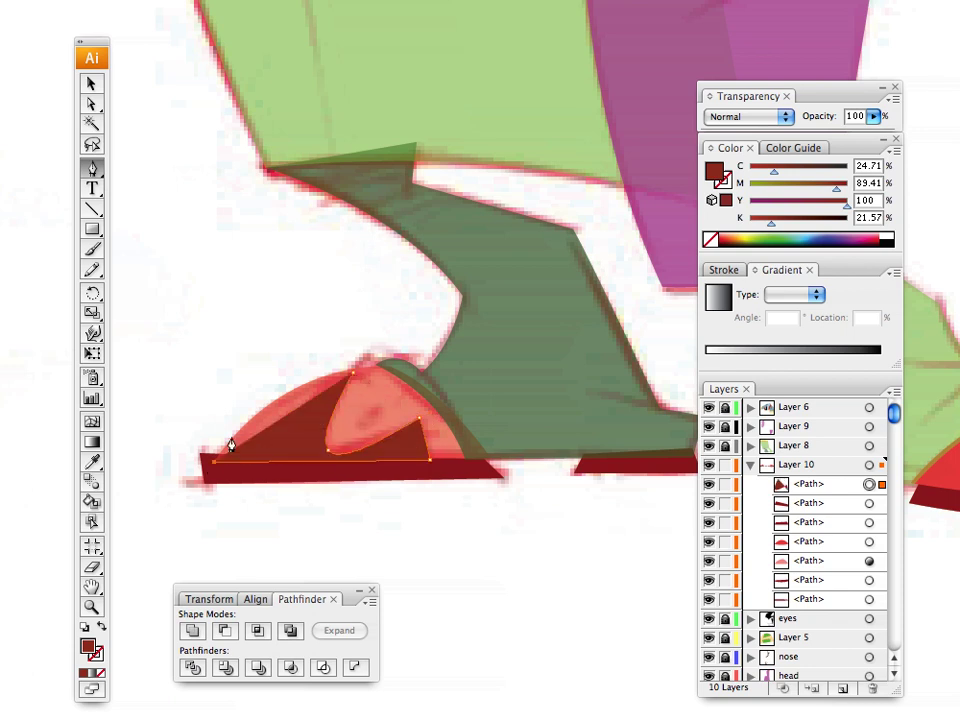
Step: Close the dark green leg's toe shading with a short front edge and a curve back to the toe's peak, and deselect it
{"action": "left_click_drag", "start_coordinate": [349, 380], "coordinate": [465, 339]}
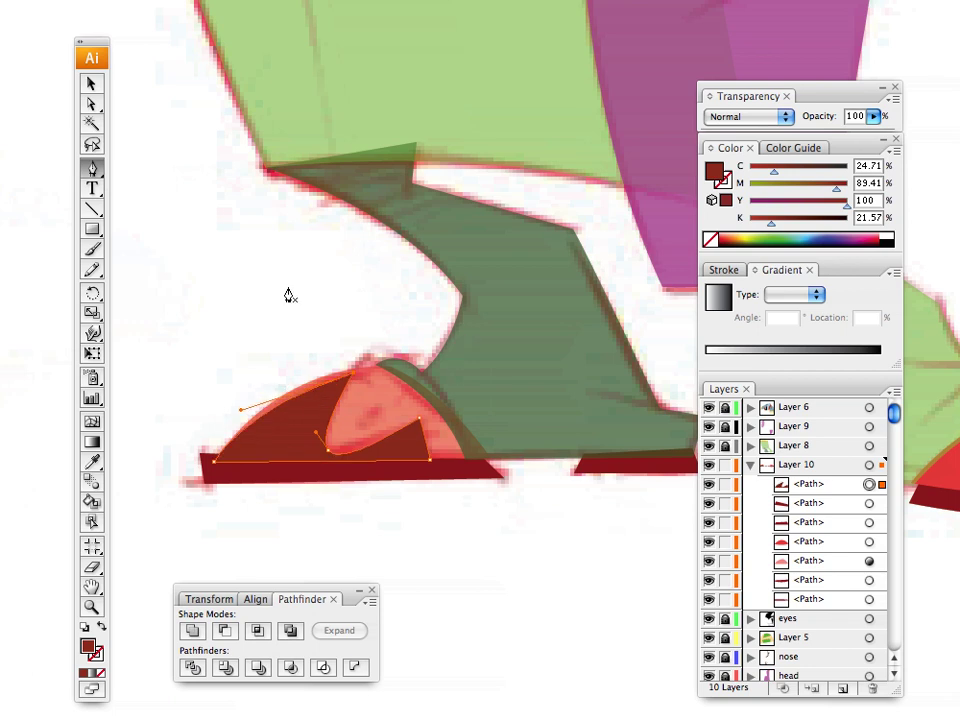
{"action": "key", "text": "super+z"}
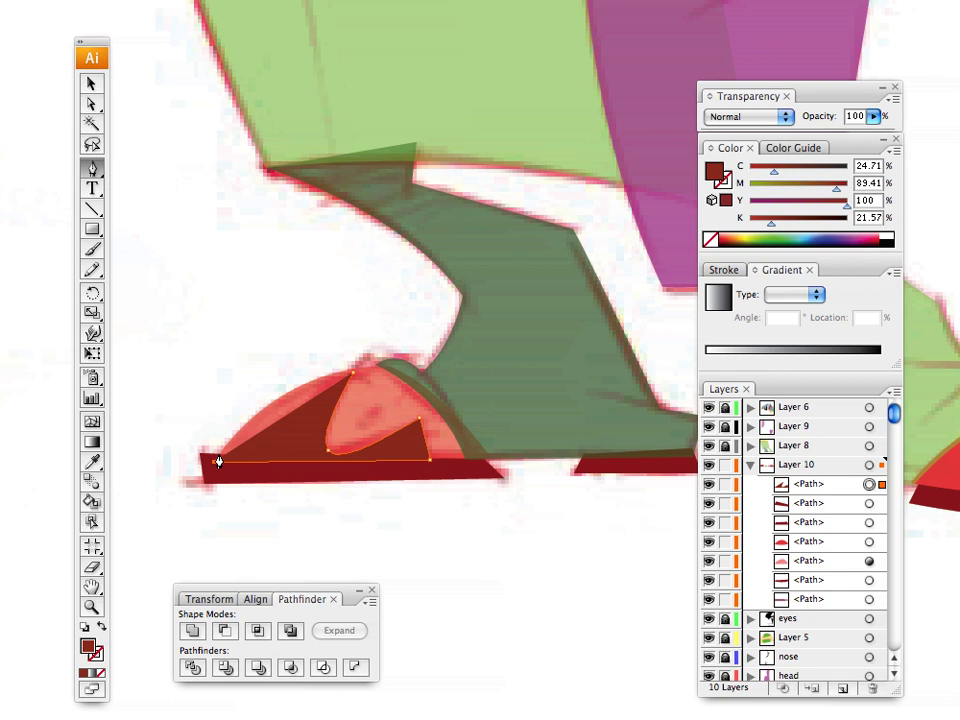
{"action": "left_click_drag", "start_coordinate": [236, 434], "coordinate": [236, 432]}
{"action": "left_click", "coordinate": [238, 441], "text": "super"}
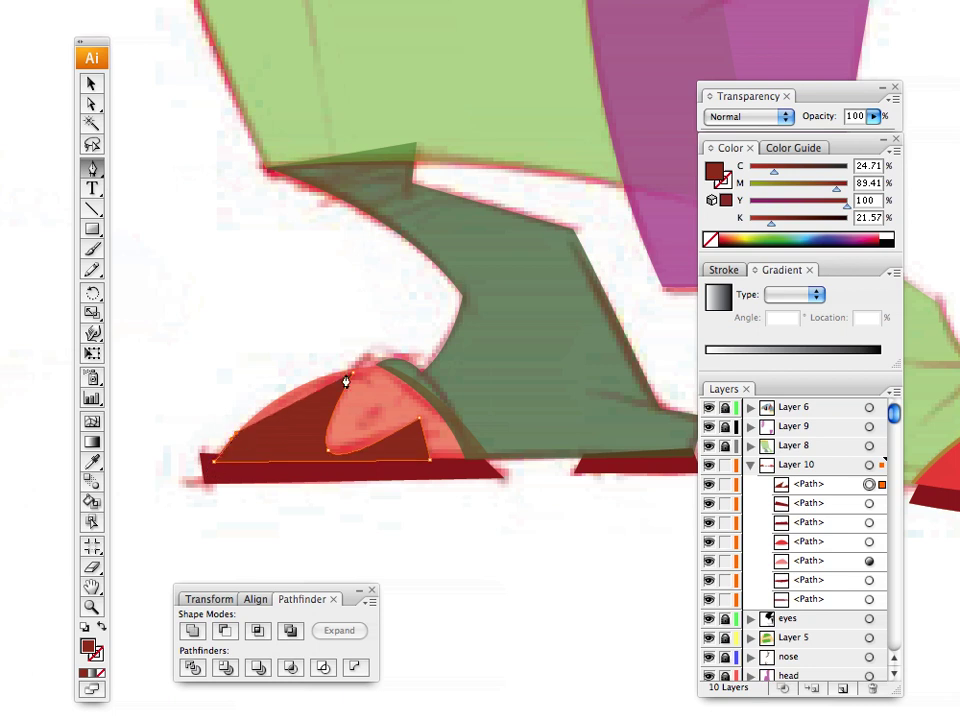
{"action": "left_click_drag", "start_coordinate": [346, 381], "coordinate": [512, 255]}
{"action": "key", "text": "v"}
{"action": "left_click", "coordinate": [201, 282]}
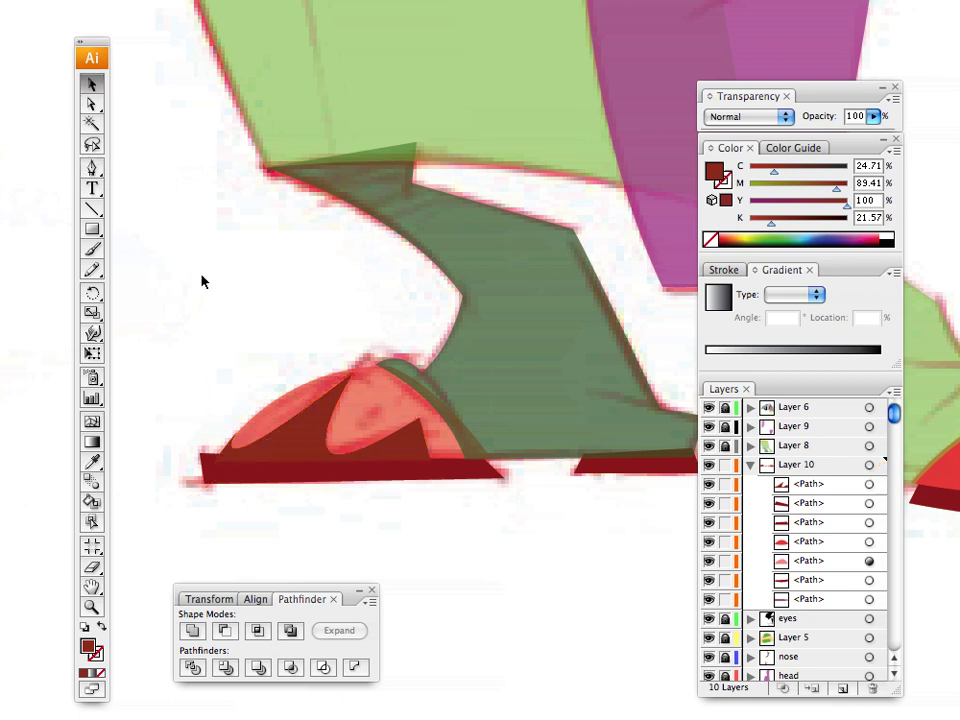
Step: Lower the opacity of the red toe shape on the light green leg's shoe to 51% and deselect it
{"action": "mouse_move", "coordinate": [201, 282]}
{"action": "left_mouse_down"}
{"action": "mouse_move", "coordinate": [201, 296]}
{"action": "mouse_move", "coordinate": [137, 231]}
{"action": "mouse_move", "coordinate": [401, 446]}
{"action": "mouse_move", "coordinate": [325, 428]}
{"action": "mouse_move", "coordinate": [311, 394]}
{"action": "mouse_move", "coordinate": [236, 360]}
{"action": "mouse_move", "coordinate": [332, 429]}
{"action": "mouse_move", "coordinate": [282, 377]}
{"action": "mouse_move", "coordinate": [60, 282]}
{"action": "left_mouse_up"}
{"action": "left_click", "coordinate": [418, 370]}
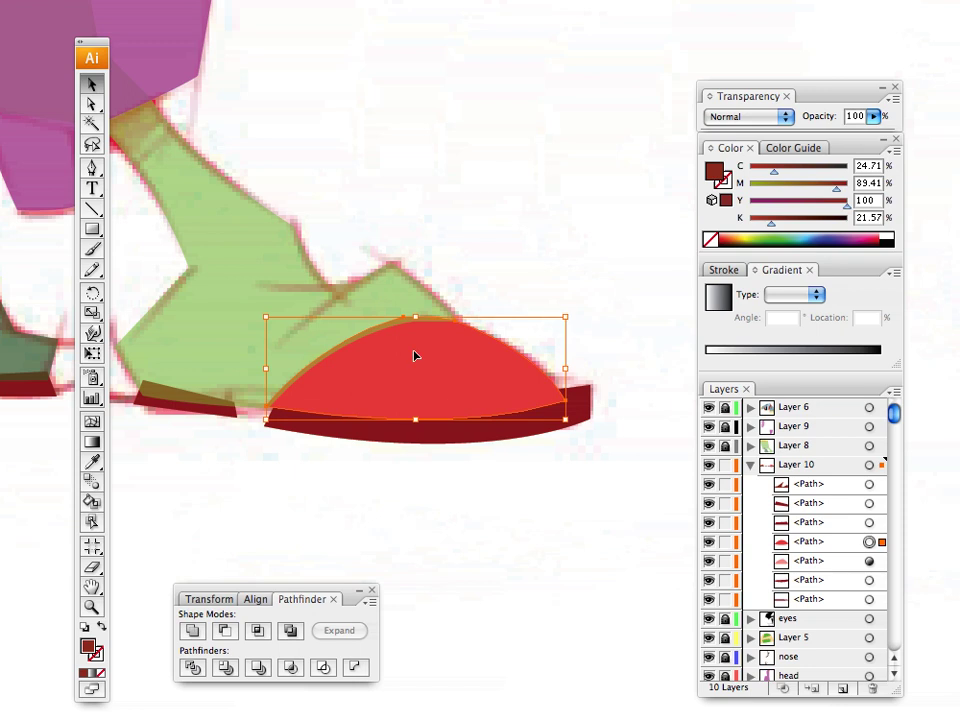
{"action": "left_click_drag", "start_coordinate": [873, 116], "coordinate": [606, 148]}
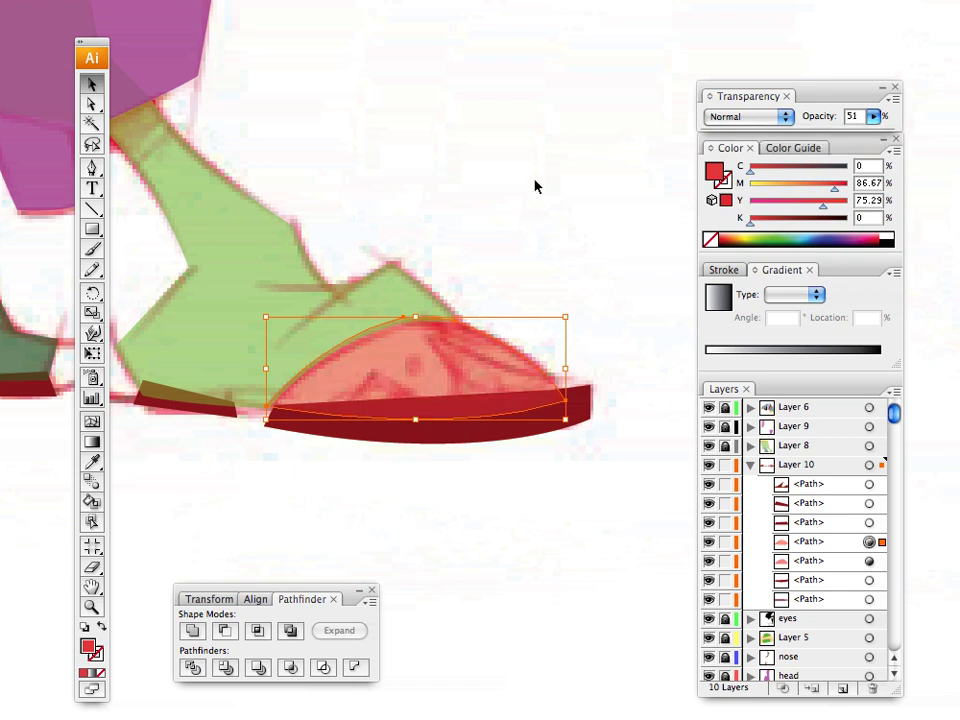
{"action": "left_click", "coordinate": [393, 182]}
Step: Sample the dark red fill from the toe shading on the dark green leg's shoe
{"action": "key", "text": "space"}
{"action": "left_click_drag", "start_coordinate": [173, 266], "coordinate": [554, 322]}
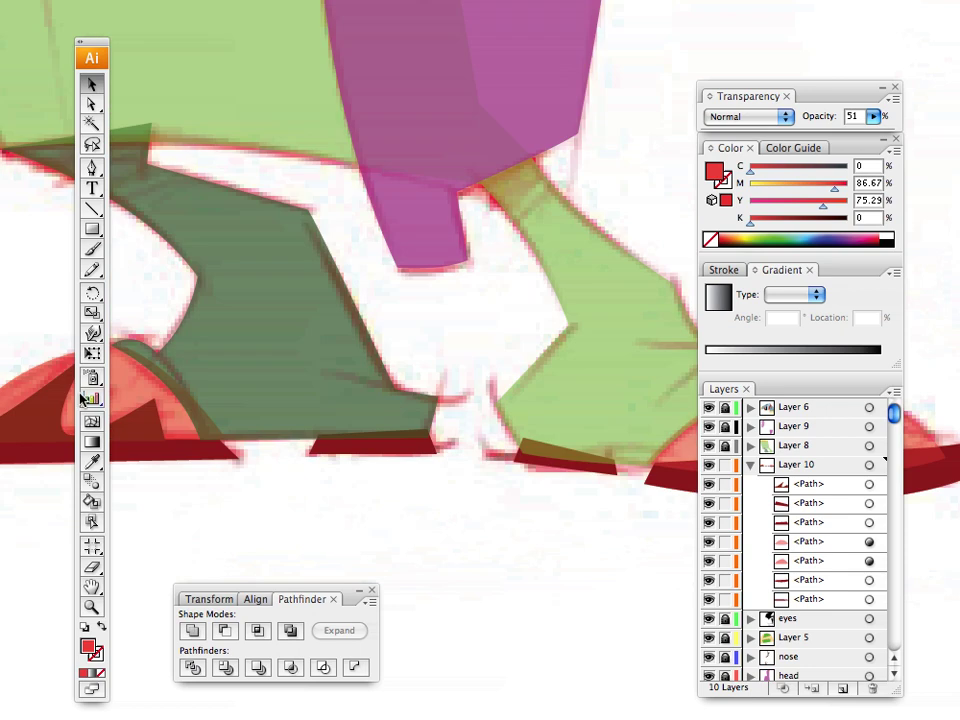
{"action": "left_click", "coordinate": [92, 462]}
{"action": "left_click", "coordinate": [15, 428]}
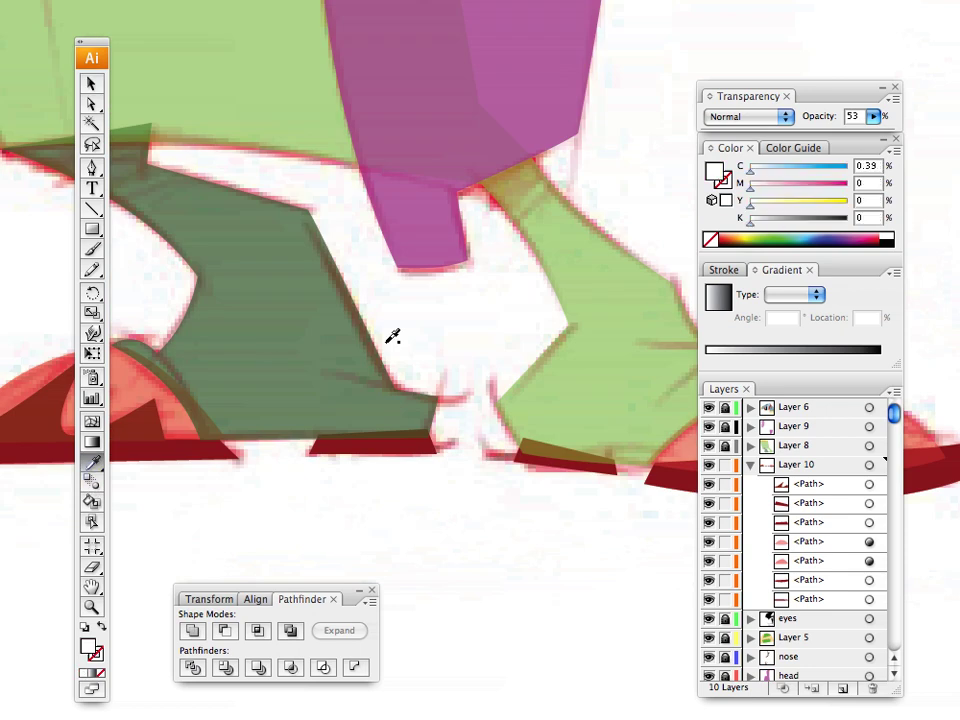
{"action": "left_click", "coordinate": [43, 400]}
{"action": "left_click", "coordinate": [92, 84]}
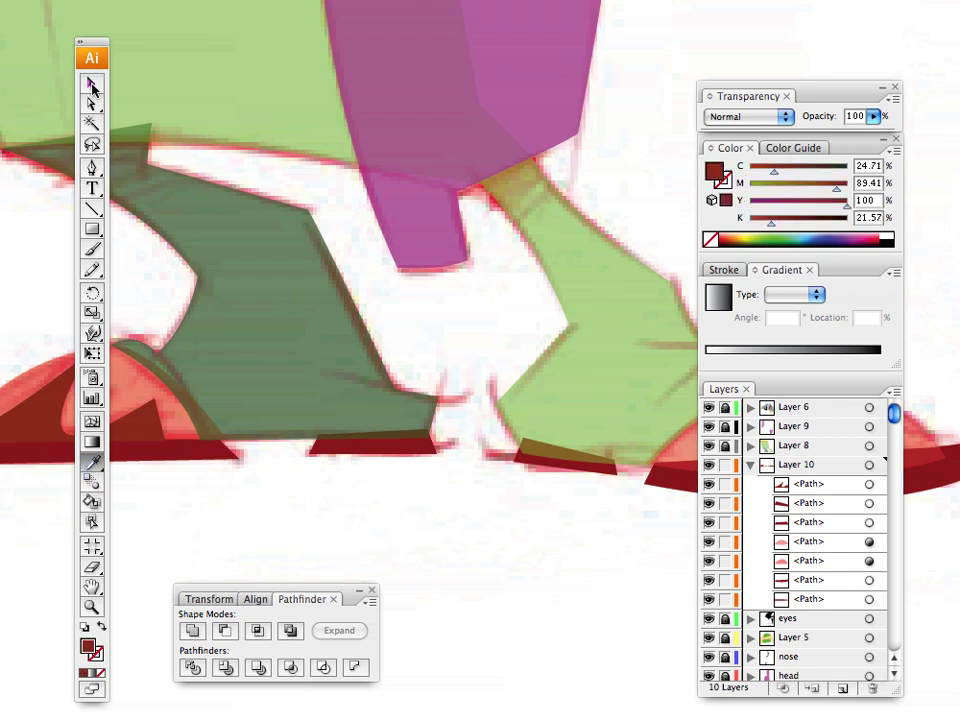
Step: Outline dark red shading on the light green leg's toe with a rounded fold, a pointed back crease and a curved base along the sole
{"action": "left_click_drag", "start_coordinate": [499, 326], "coordinate": [200, 295]}
{"action": "left_click_drag", "start_coordinate": [336, 350], "coordinate": [236, 306]}
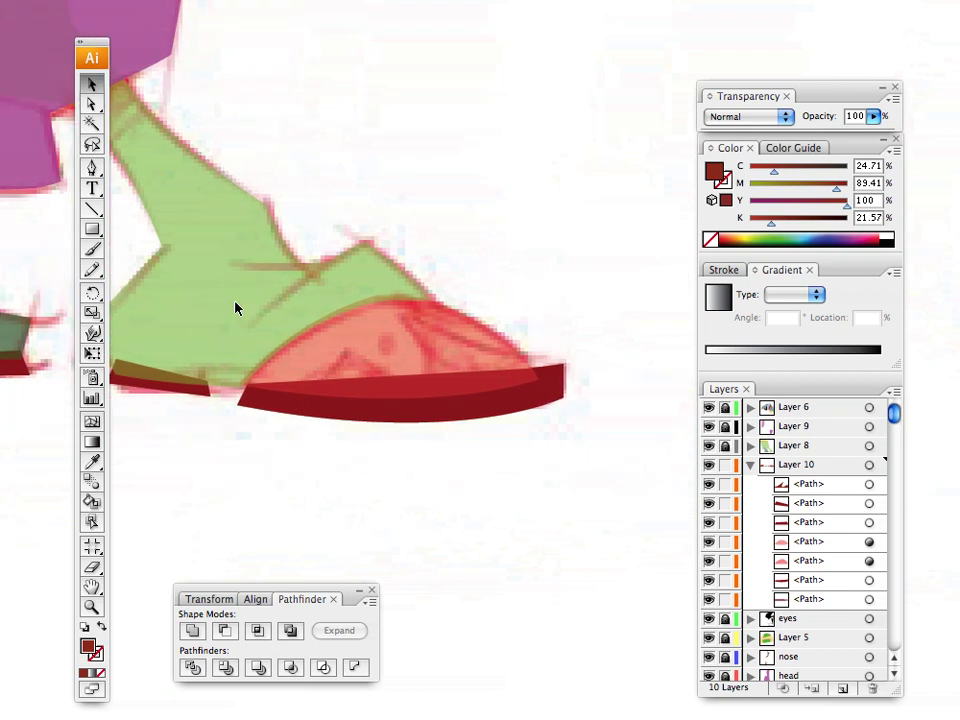
{"action": "key", "text": "p"}
{"action": "left_click", "coordinate": [398, 319]}
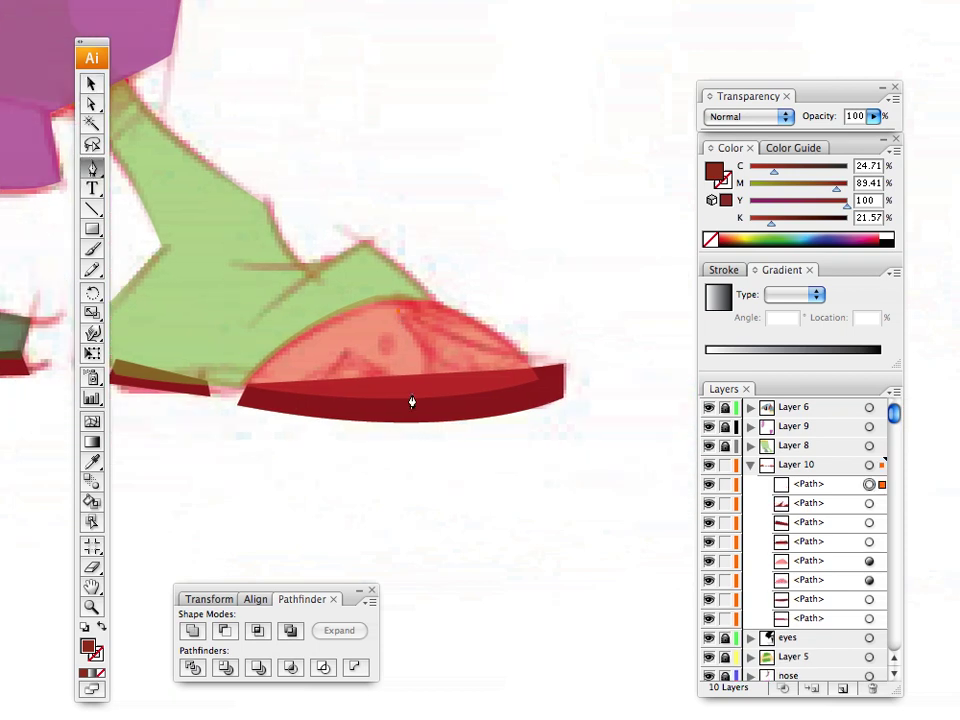
{"action": "left_click_drag", "start_coordinate": [426, 390], "coordinate": [396, 407]}
{"action": "left_click", "coordinate": [382, 399]}
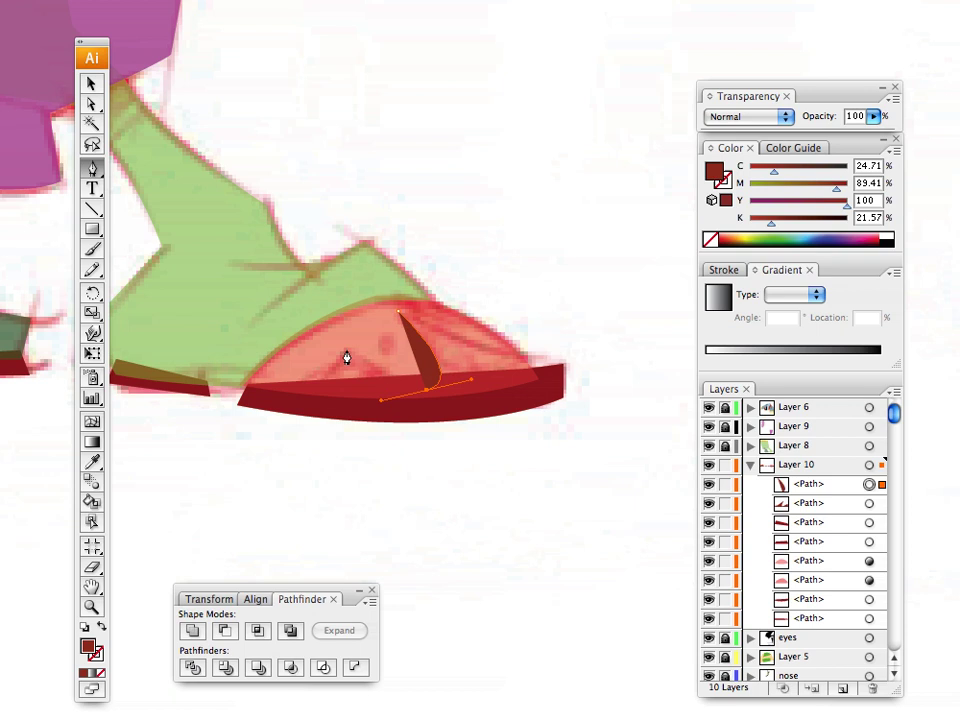
{"action": "left_click_drag", "start_coordinate": [348, 353], "coordinate": [301, 395]}
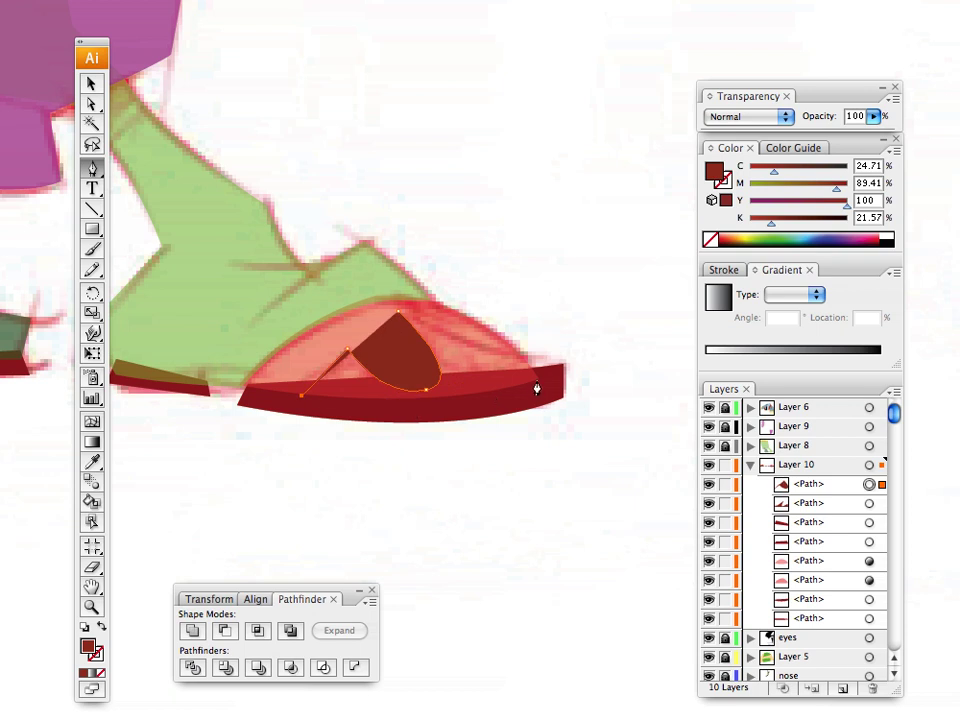
{"action": "left_click_drag", "start_coordinate": [538, 379], "coordinate": [637, 350]}
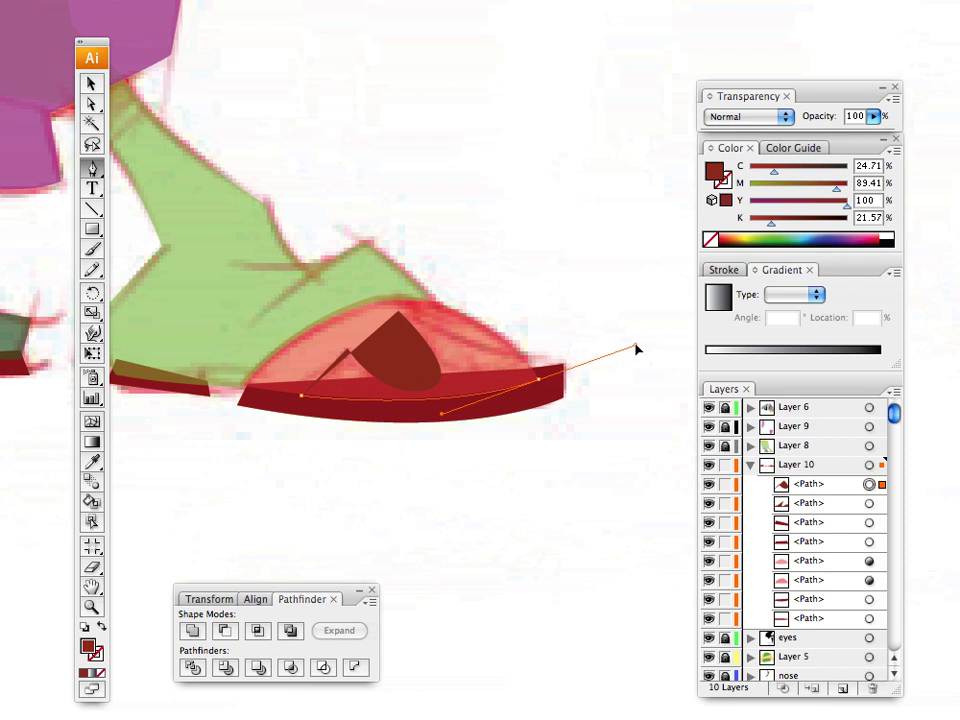
{"action": "left_click", "coordinate": [539, 381]}
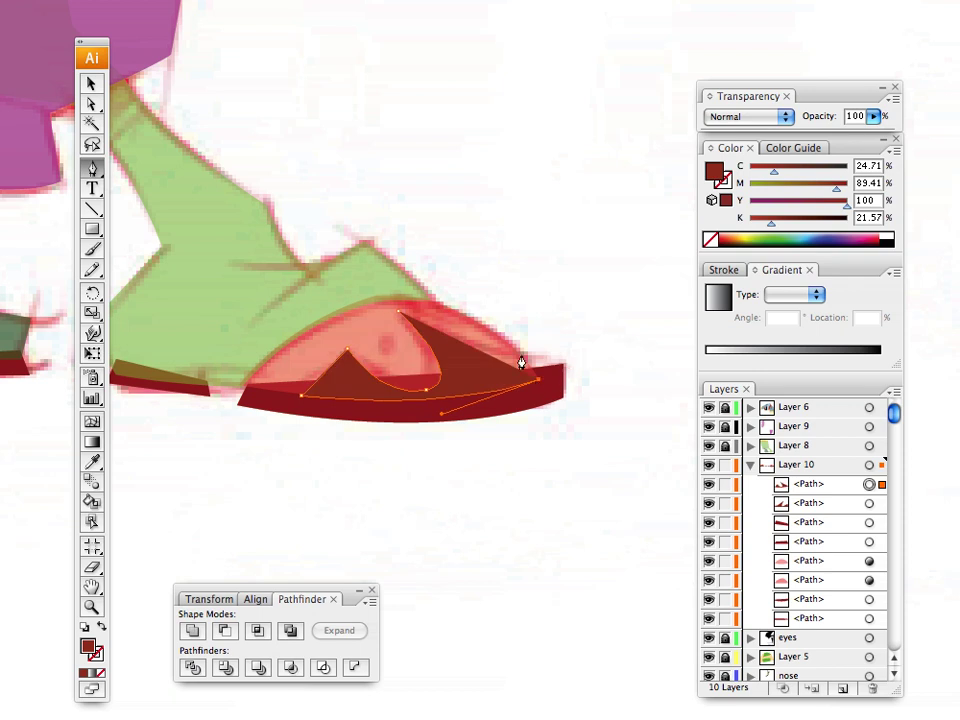
Step: Close the light green leg's toe shading around the toe tip with a curve back to the toe's top, and deselect it
{"action": "left_click_drag", "start_coordinate": [521, 358], "coordinate": [509, 347]}
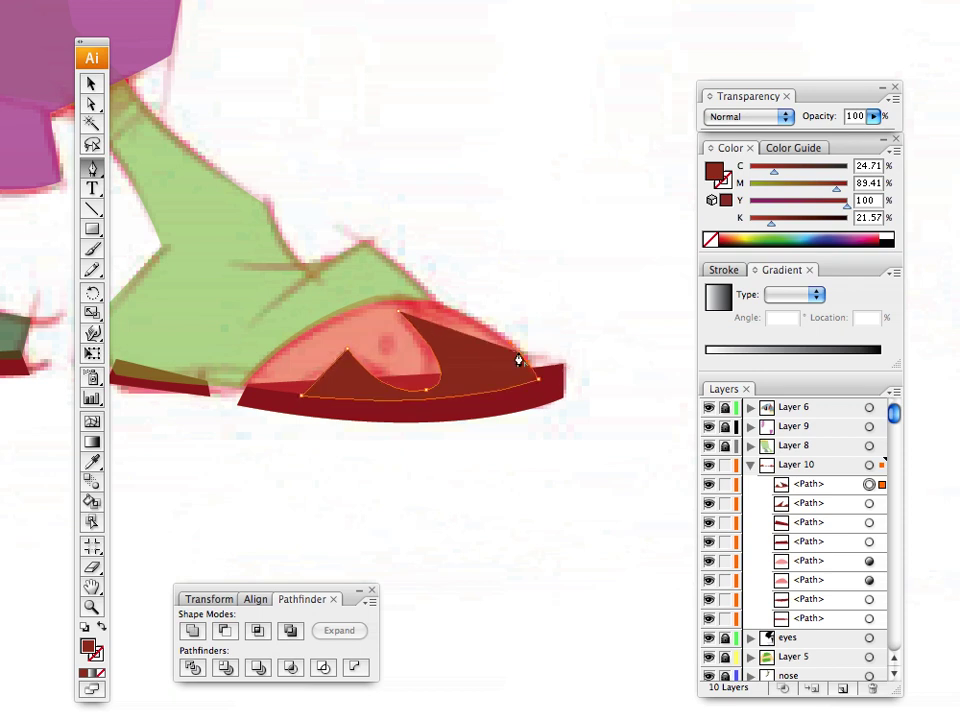
{"action": "left_click_drag", "start_coordinate": [400, 313], "coordinate": [256, 213]}
{"action": "left_click", "coordinate": [91, 83]}
{"action": "left_click", "coordinate": [403, 154]}
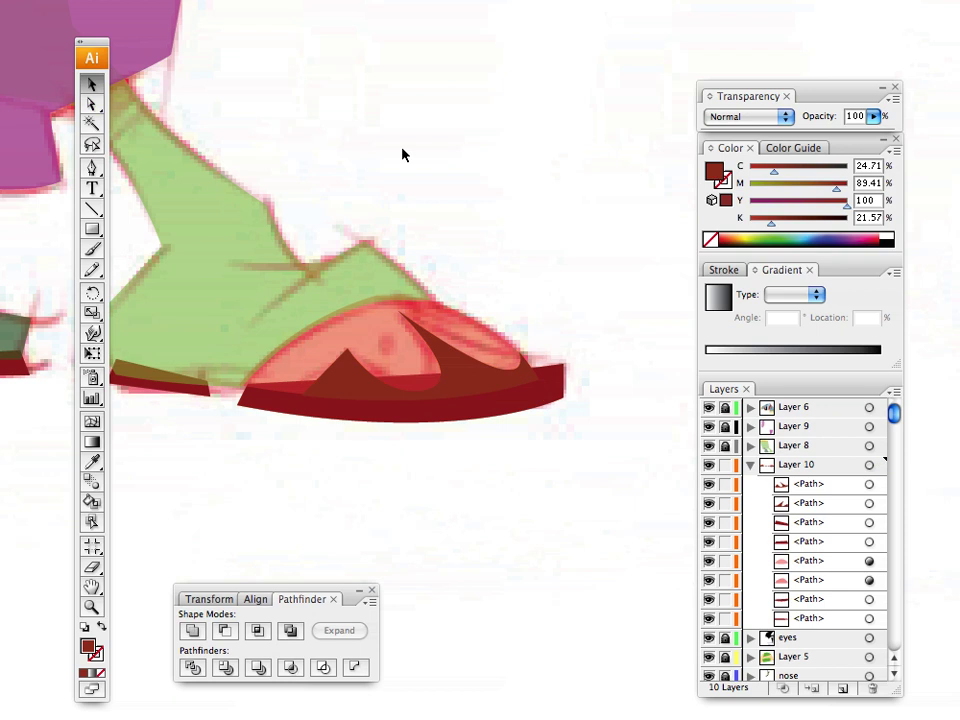
Step: Examine the whole character from head to shoes to review the coloured shapes against the sketch
{"action": "left_click_drag", "start_coordinate": [303, 254], "coordinate": [592, 272]}
{"action": "left_click_drag", "start_coordinate": [270, 253], "coordinate": [372, 325]}
{"action": "left_click_drag", "start_coordinate": [240, 252], "coordinate": [387, 356]}
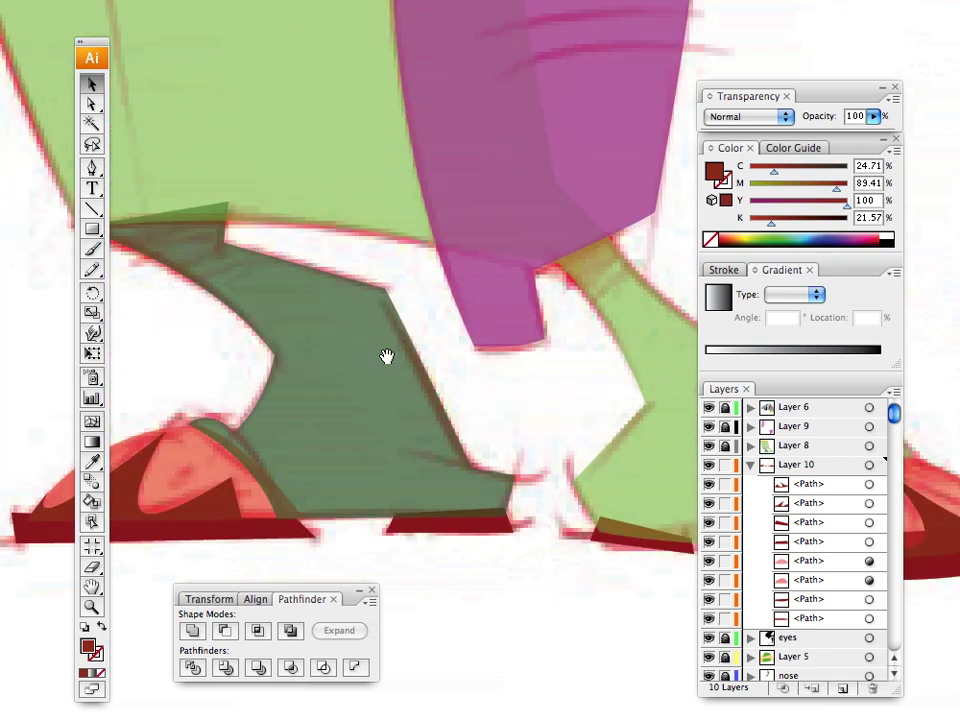
{"action": "left_click_drag", "start_coordinate": [432, 186], "coordinate": [349, 321]}
{"action": "left_click_drag", "start_coordinate": [288, 189], "coordinate": [309, 300]}
{"action": "left_click_drag", "start_coordinate": [334, 255], "coordinate": [437, 393]}
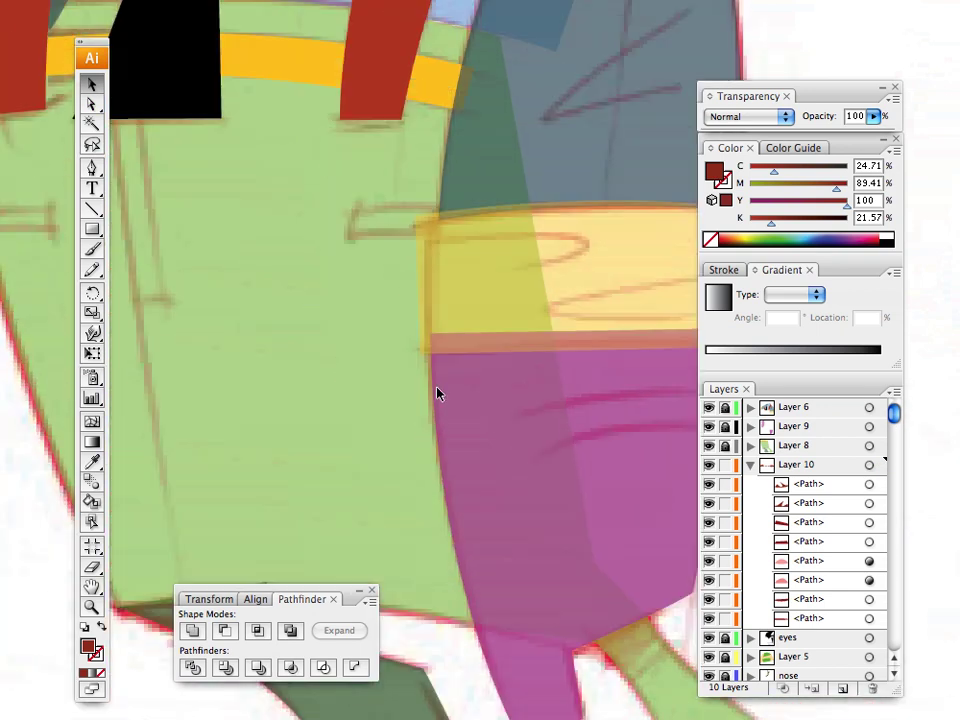
{"action": "key", "text": "super+minus"}
{"action": "key", "text": "super+minus"}
{"action": "key", "text": "super+minus"}
{"action": "key", "text": "super+minus"}
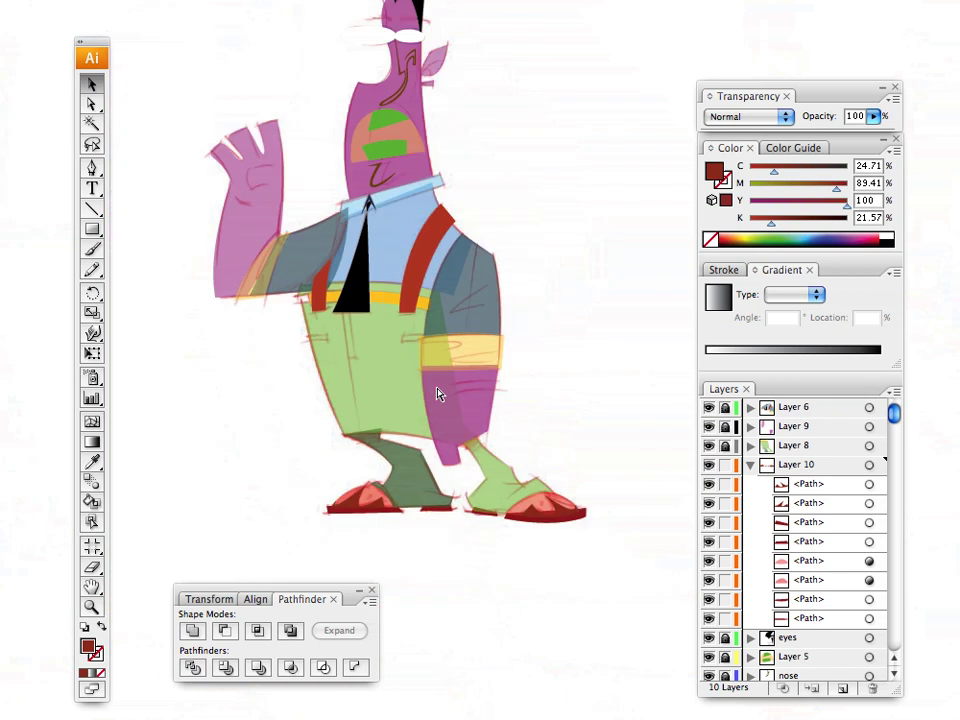
{"action": "left_click_drag", "start_coordinate": [398, 222], "coordinate": [455, 358]}
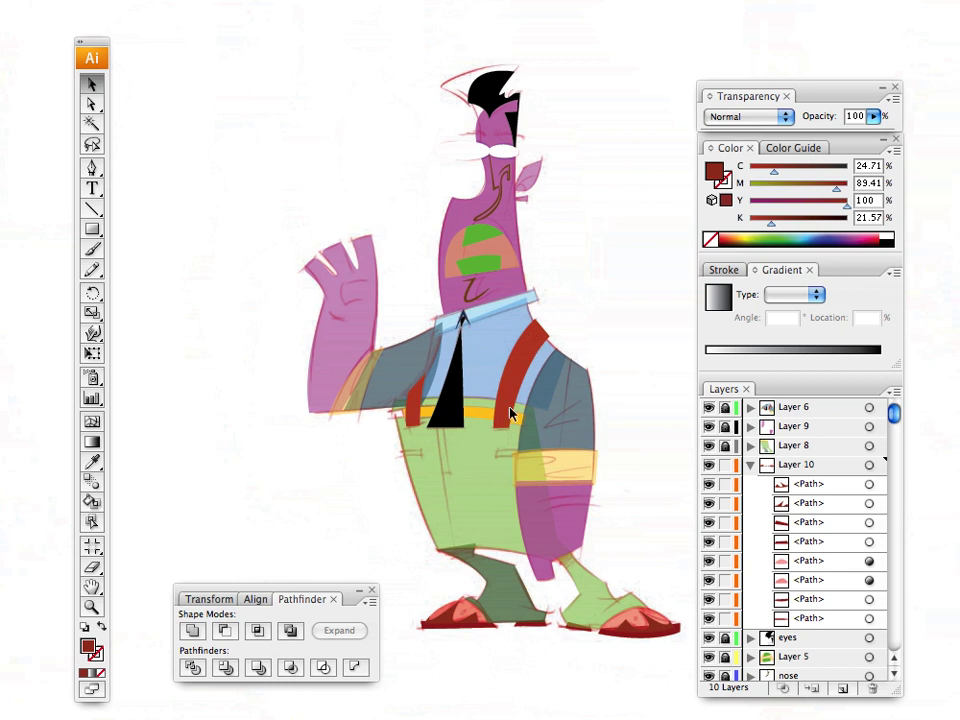
Step: Set the fill to dark navy (C 100, M 90.59, Y 39.22, K 54.12) for the creases on the grey-blue sleeve above the yellow cuff
{"action": "left_click_drag", "start_coordinate": [491, 403], "coordinate": [372, 383]}
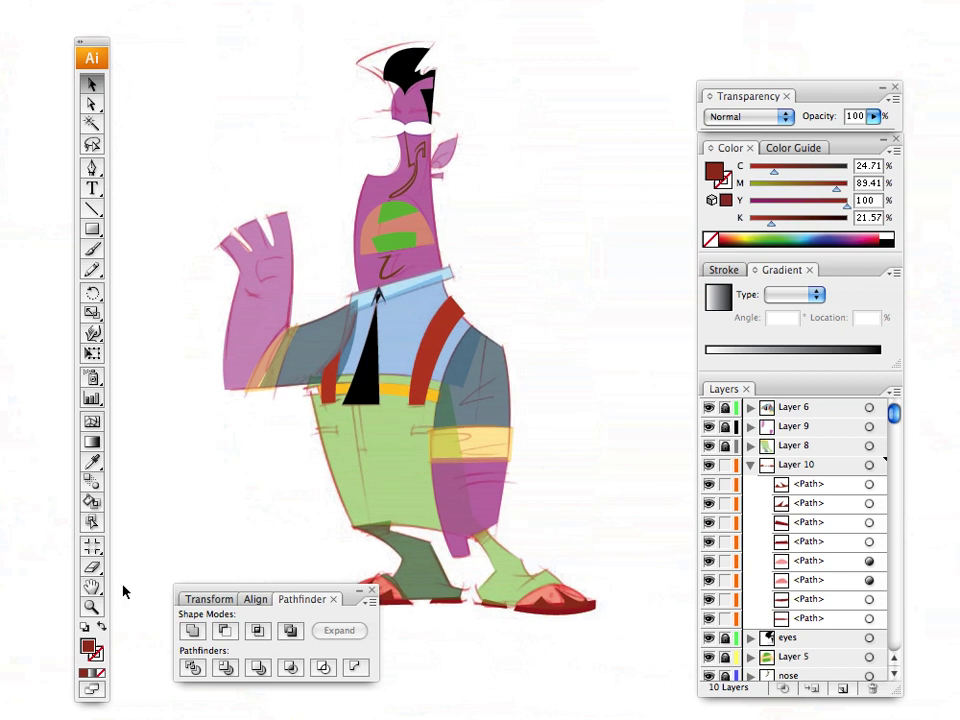
{"action": "left_click", "coordinate": [93, 608]}
{"action": "left_click", "coordinate": [466, 405]}
{"action": "left_click_drag", "start_coordinate": [430, 374], "coordinate": [494, 408]}
{"action": "left_click", "coordinate": [493, 407]}
{"action": "left_click", "coordinate": [390, 407]}
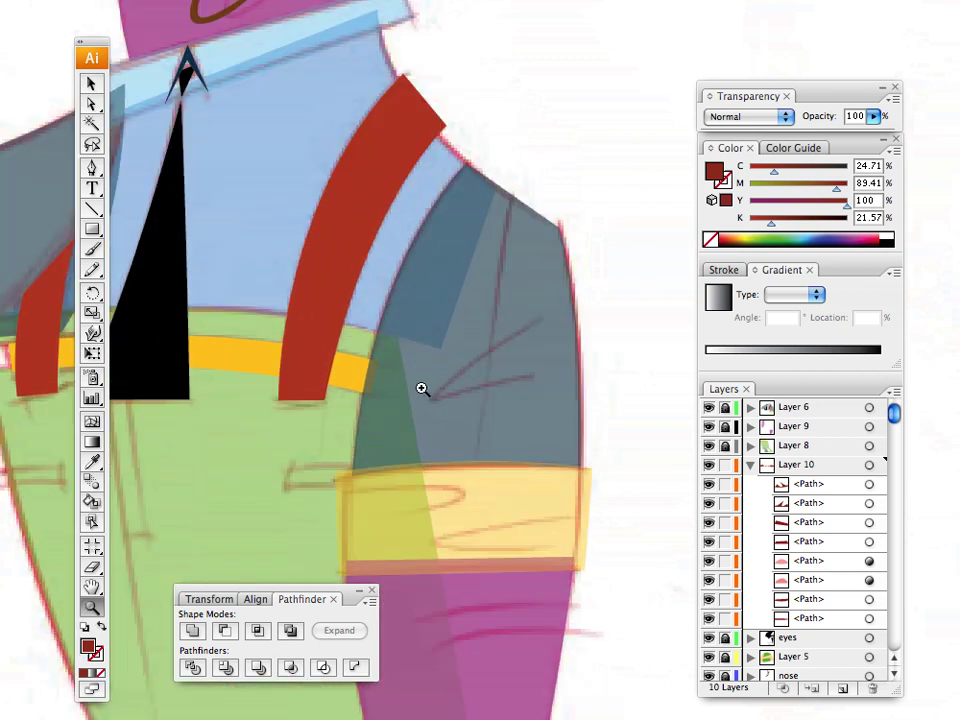
{"action": "left_click_drag", "start_coordinate": [428, 359], "coordinate": [498, 392]}
{"action": "left_click", "coordinate": [531, 395]}
{"action": "left_click_drag", "start_coordinate": [407, 397], "coordinate": [476, 376]}
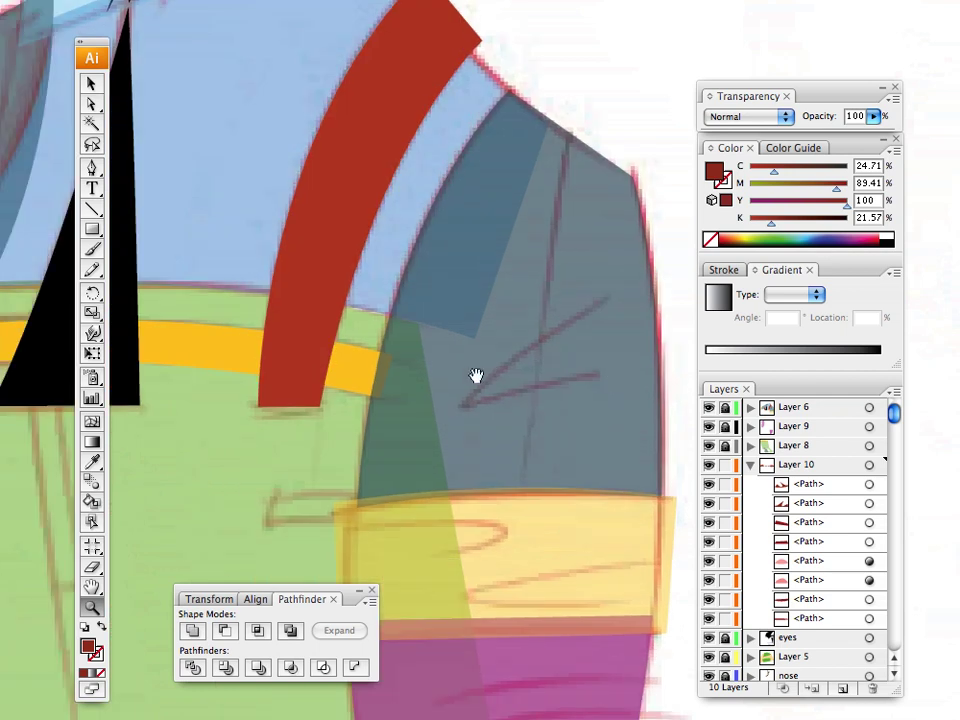
{"action": "left_click", "coordinate": [814, 241]}
{"action": "left_click", "coordinate": [825, 242]}
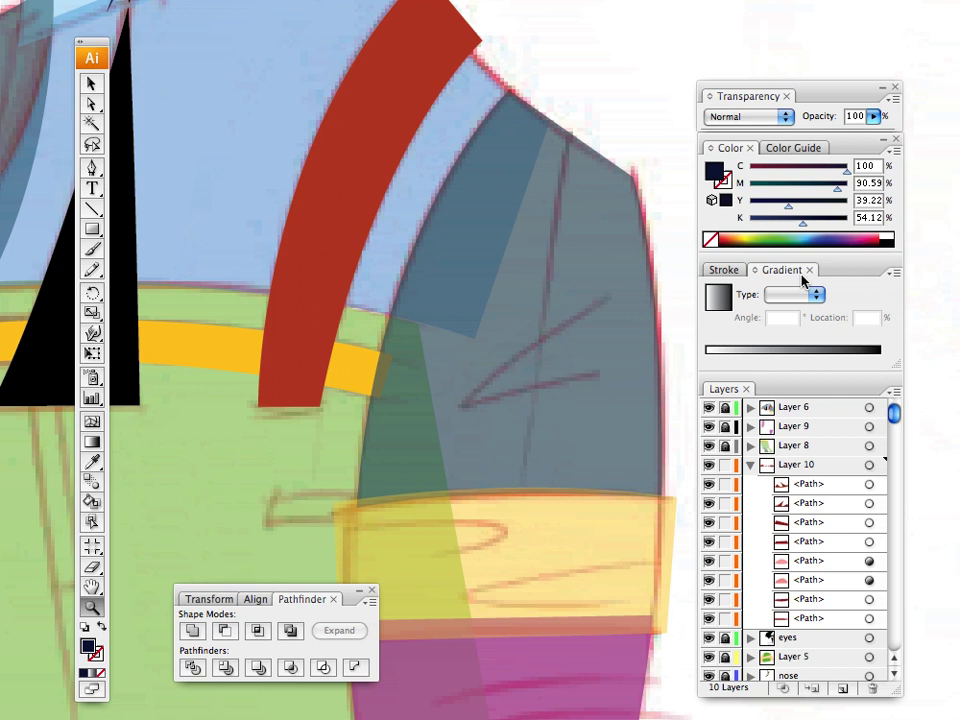
Step: Unlock Layer 6 and make it the active layer, and collapse and lock Layer 10
{"action": "left_click", "coordinate": [781, 412]}
{"action": "left_click", "coordinate": [725, 409]}
{"action": "left_click", "coordinate": [726, 446]}
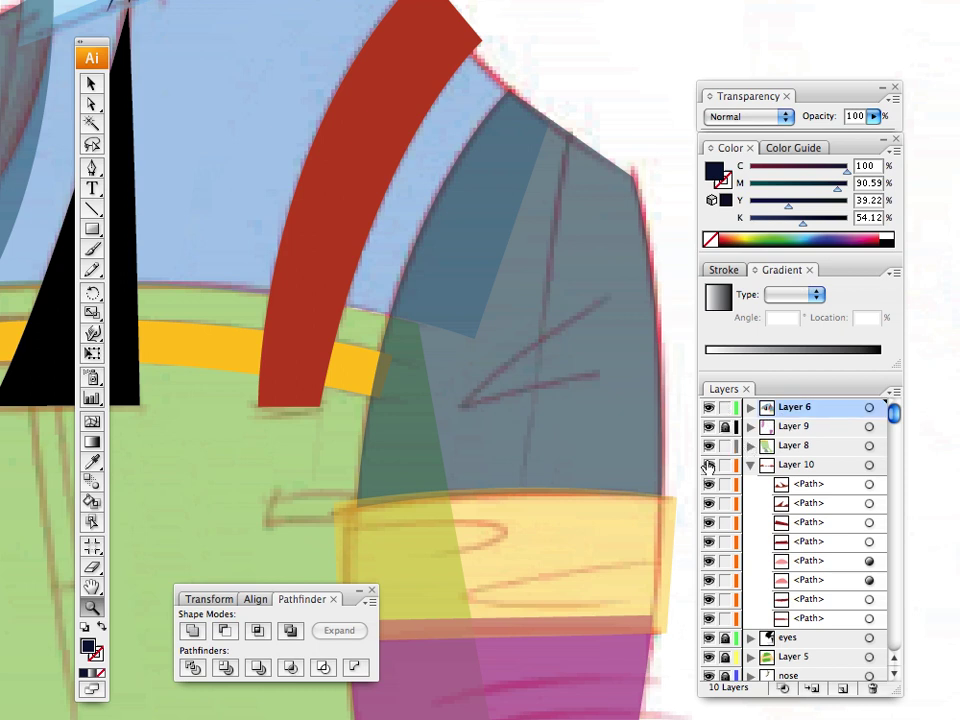
{"action": "left_click", "coordinate": [725, 447]}
{"action": "left_click", "coordinate": [751, 466]}
{"action": "left_click", "coordinate": [725, 466]}
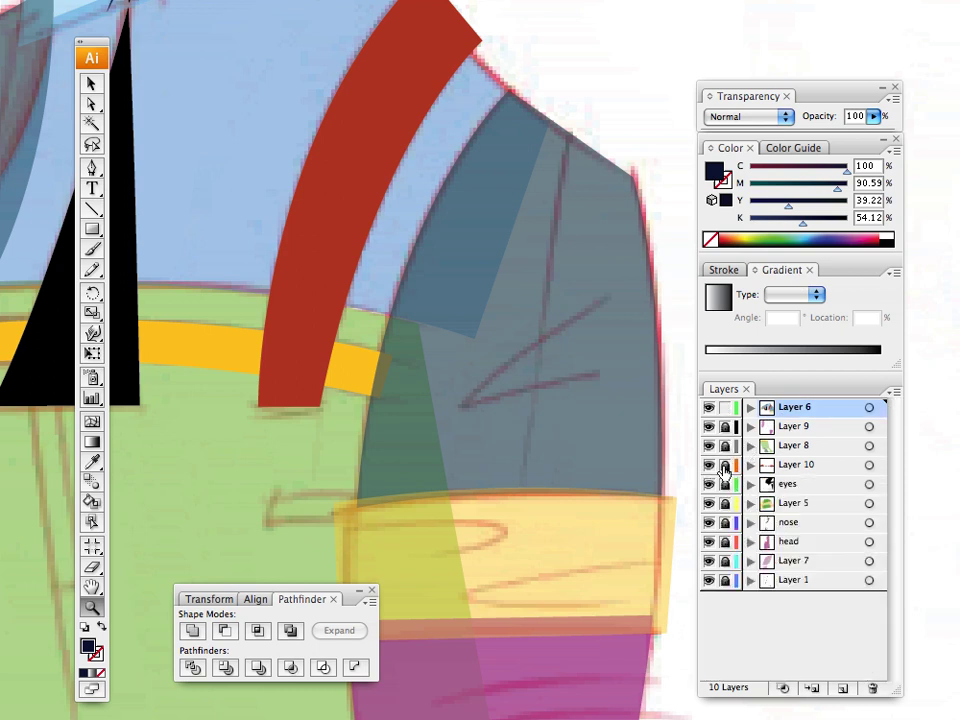
Step: Trace one edge of a filled navy zigzag crease with the Pen tool, from the sleeve's shoulder line down towards the yellow cuff
{"action": "left_click", "coordinate": [91, 167]}
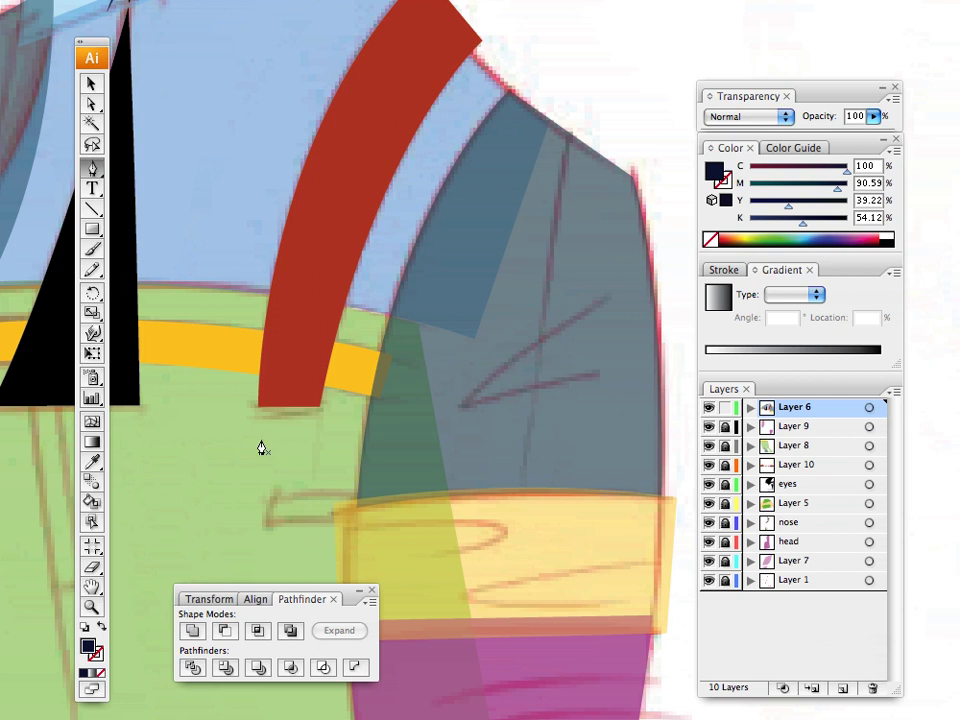
{"action": "left_click", "coordinate": [569, 132]}
{"action": "left_click", "coordinate": [538, 339]}
{"action": "left_click", "coordinate": [609, 298]}
{"action": "left_click", "coordinate": [464, 409]}
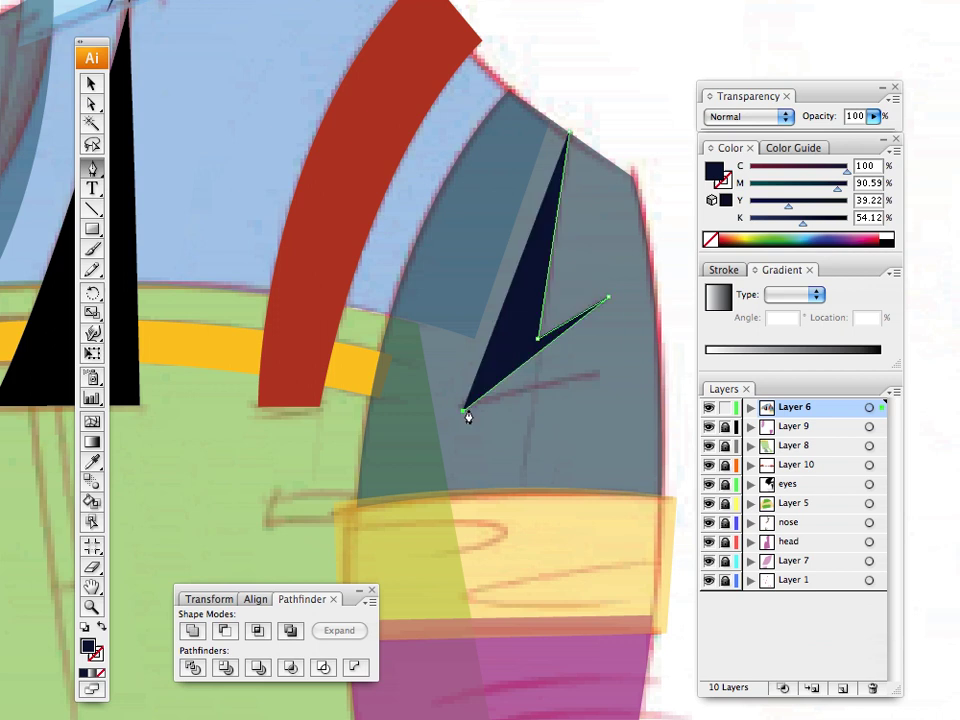
{"action": "left_click", "coordinate": [599, 374]}
{"action": "left_click", "coordinate": [531, 401]}
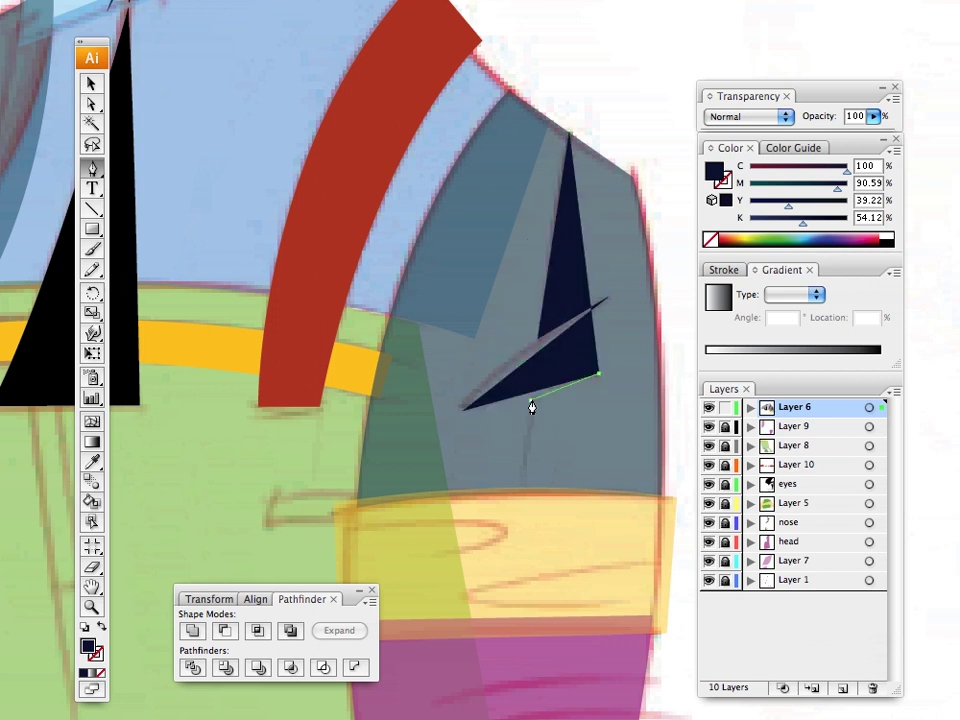
{"action": "left_click", "coordinate": [522, 486]}
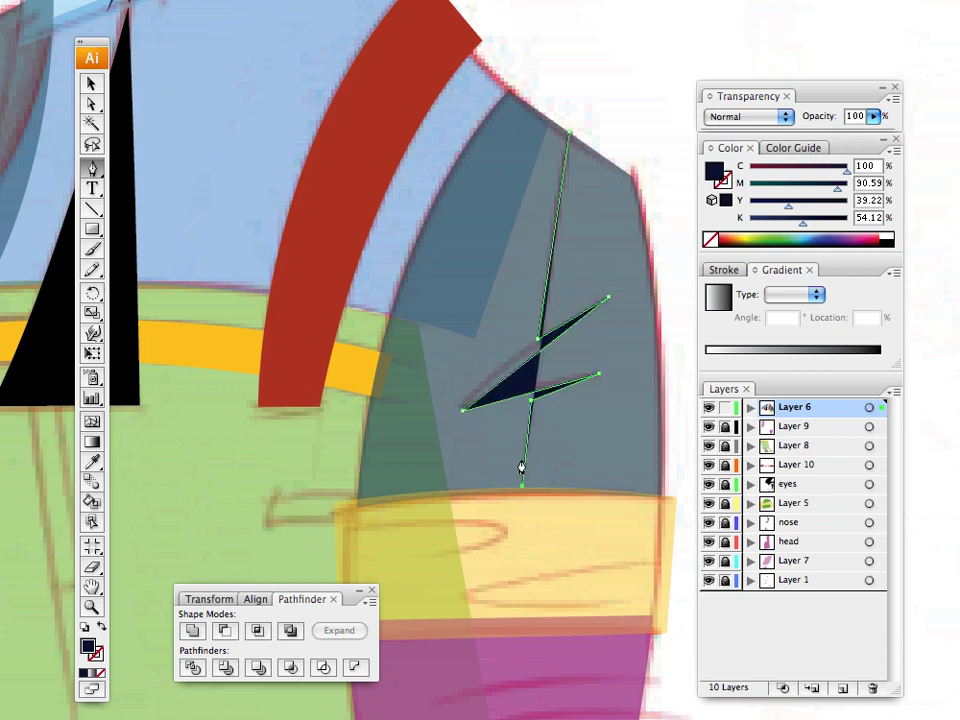
{"action": "left_click", "coordinate": [537, 404]}
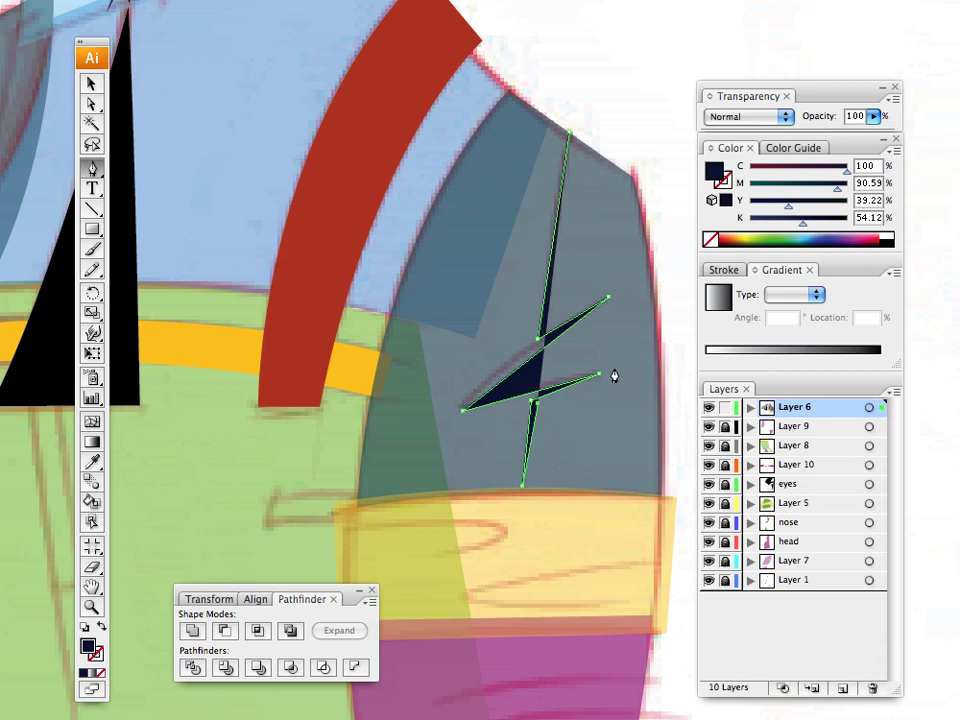
Step: Trace the zigzag crease's return edge back up the sleeve, adjusting the upper inner corner point, and deselect the shape
{"action": "left_click", "coordinate": [613, 369]}
{"action": "left_click", "coordinate": [490, 398]}
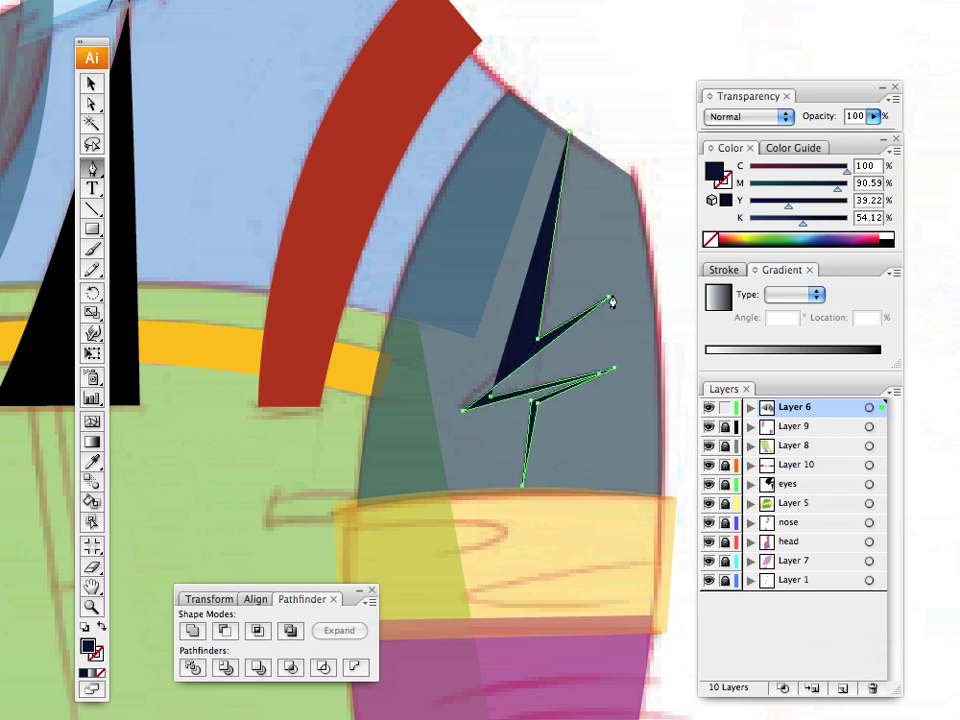
{"action": "left_click", "coordinate": [620, 292]}
{"action": "left_click", "coordinate": [551, 320]}
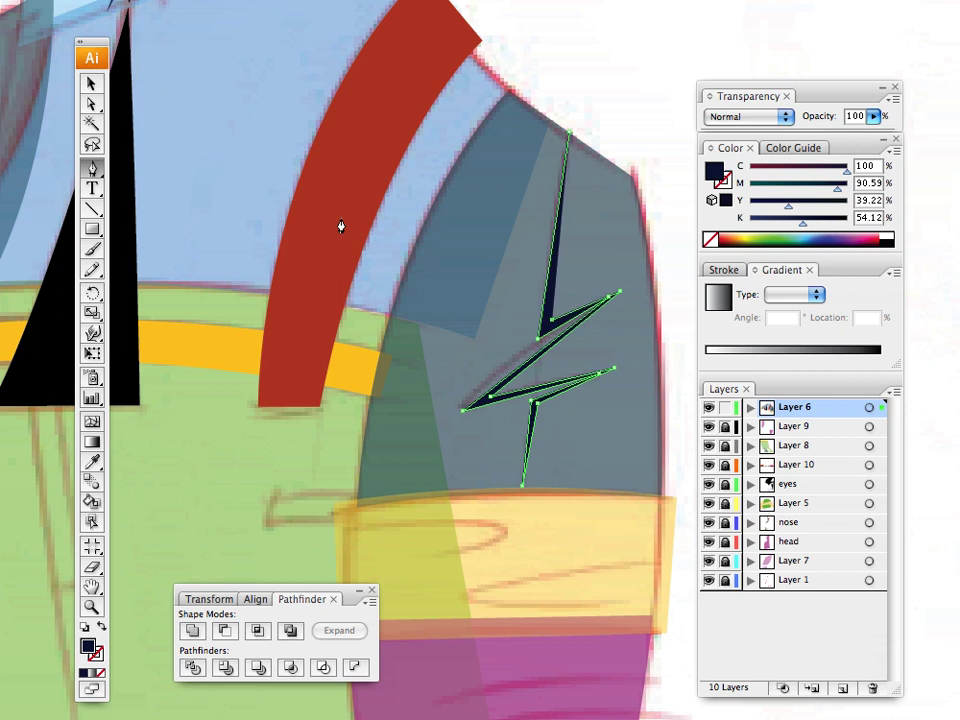
{"action": "key", "text": "super+z"}
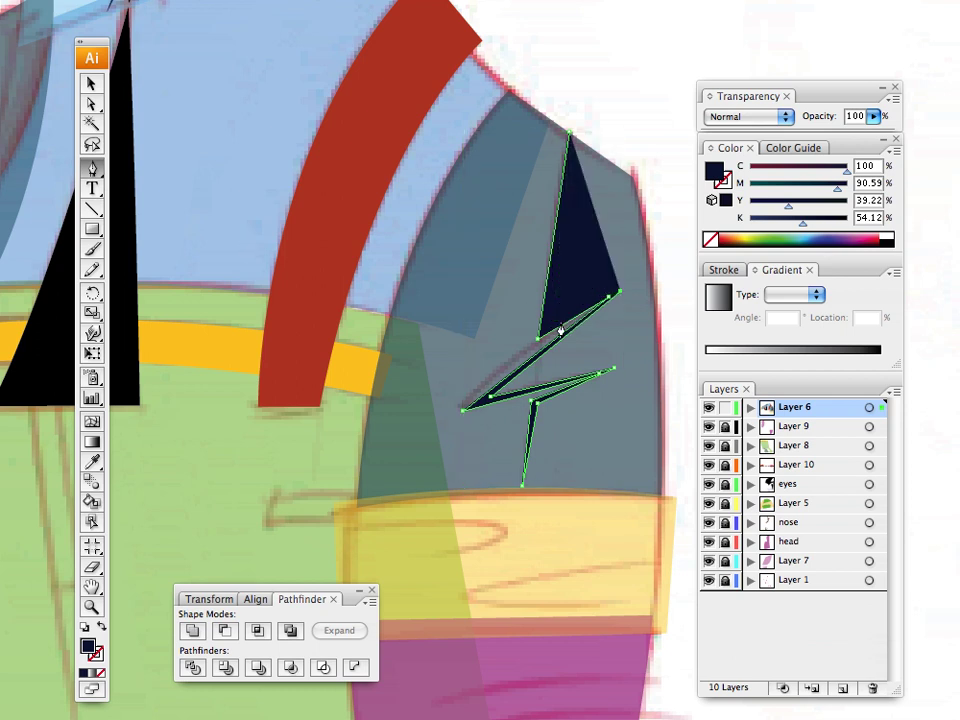
{"action": "left_click", "coordinate": [547, 331]}
{"action": "key", "text": "super+z"}
{"action": "left_click", "coordinate": [549, 321]}
{"action": "left_click", "coordinate": [91, 84]}
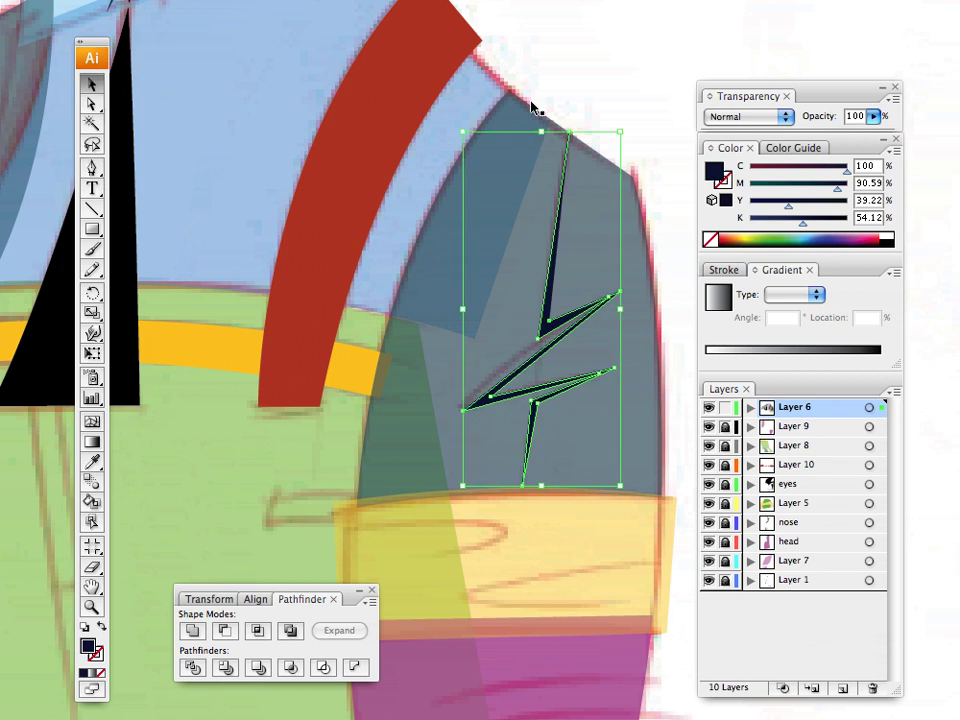
{"action": "left_click", "coordinate": [531, 100]}
Step: Delete the filled navy zigzag crease from the sleeve
{"action": "key", "text": "space"}
{"action": "mouse_move", "coordinate": [449, 278]}
{"action": "left_mouse_down"}
{"action": "mouse_move", "coordinate": [464, 290]}
{"action": "mouse_move", "coordinate": [370, 324]}
{"action": "left_mouse_up"}
{"action": "mouse_move", "coordinate": [313, 259]}
{"action": "left_mouse_down"}
{"action": "mouse_move", "coordinate": [362, 279]}
{"action": "mouse_move", "coordinate": [390, 268]}
{"action": "mouse_move", "coordinate": [284, 227]}
{"action": "left_mouse_up"}
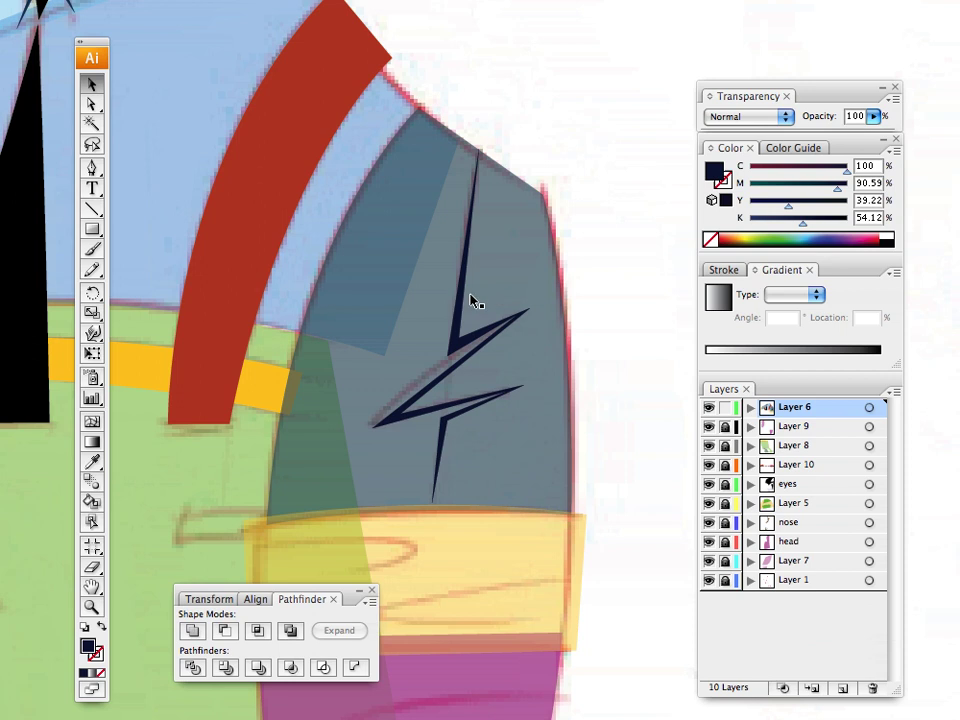
{"action": "left_click", "coordinate": [449, 317]}
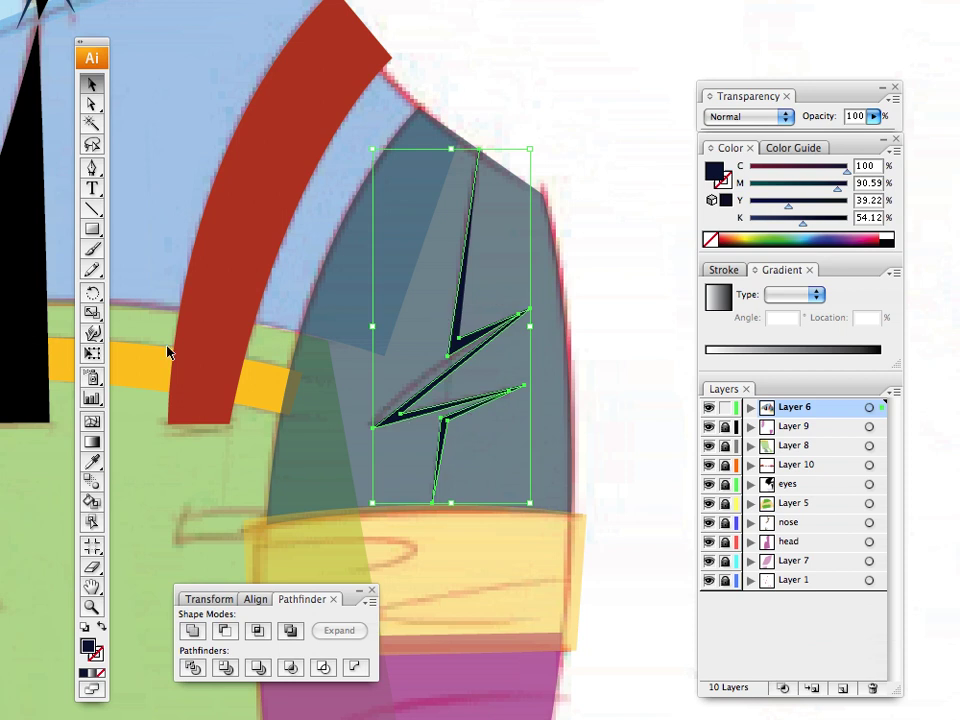
{"action": "key", "text": "Delete"}
Step: Set the Pen tool to no fill and a 1 pt dark blue stroke (C 97.65, M 67.84, Y 42.35, K 28.63)
{"action": "left_click", "coordinate": [90, 170]}
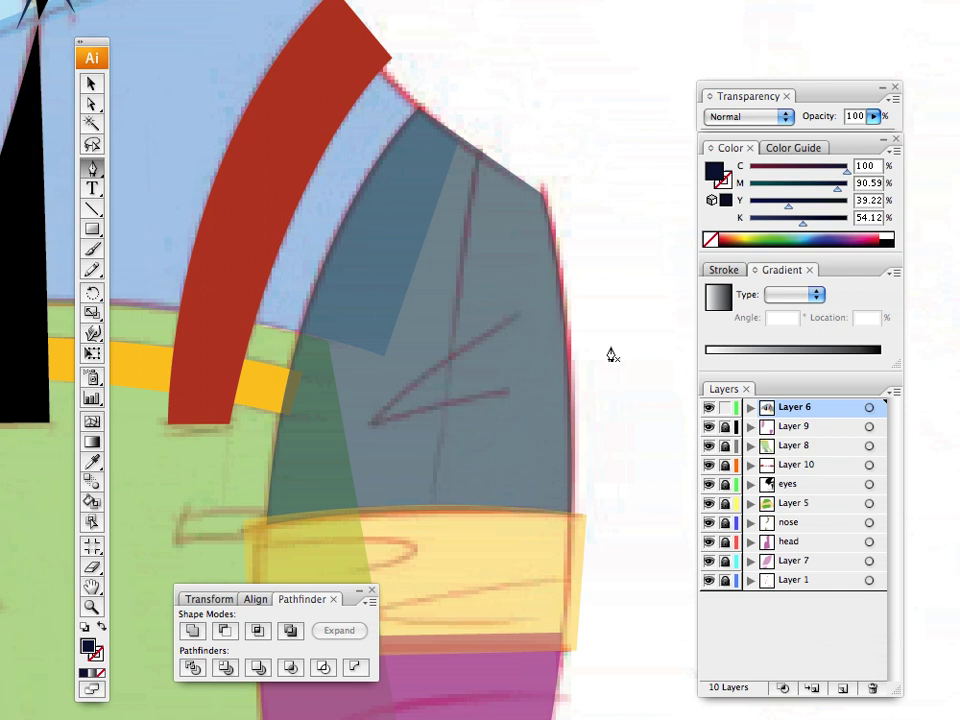
{"action": "left_click", "coordinate": [722, 270]}
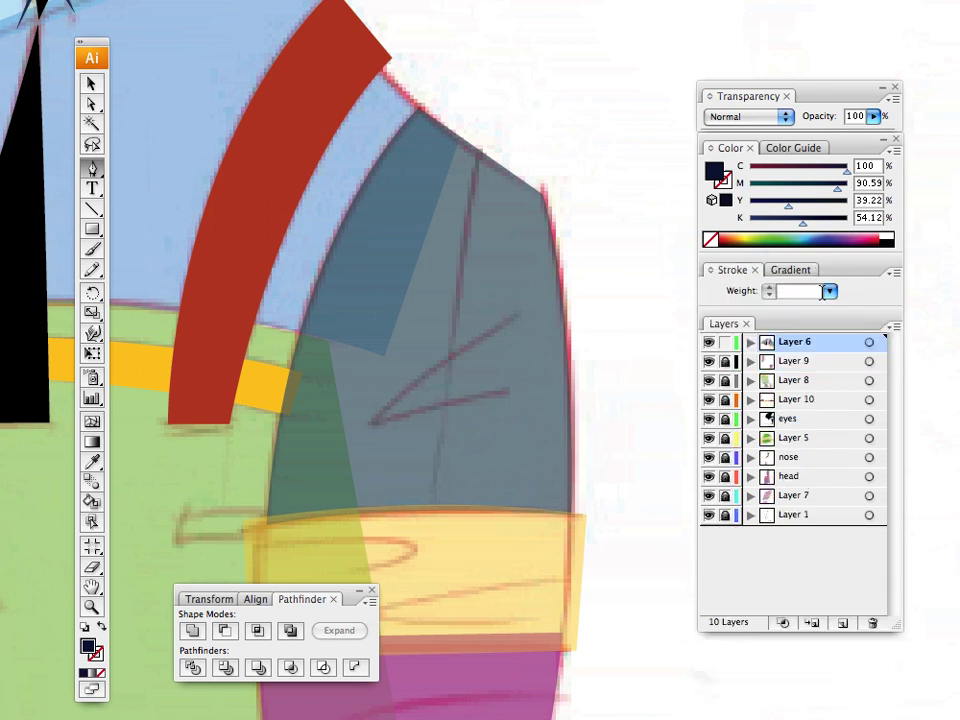
{"action": "left_click", "coordinate": [828, 291]}
{"action": "left_click", "coordinate": [810, 290]}
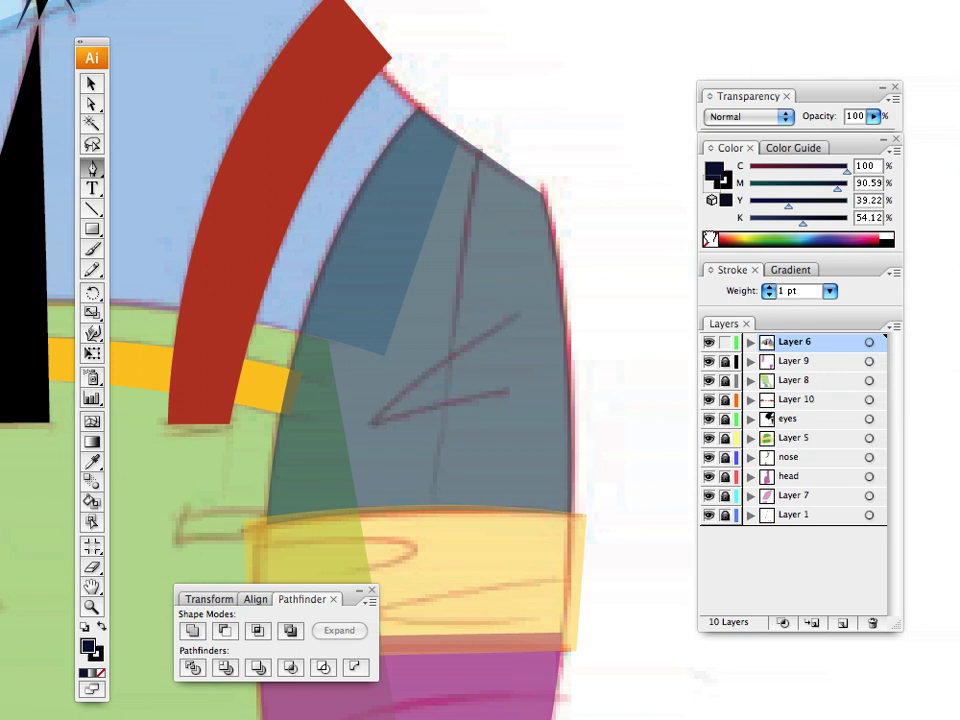
{"action": "left_click", "coordinate": [710, 240]}
{"action": "left_click", "coordinate": [721, 186]}
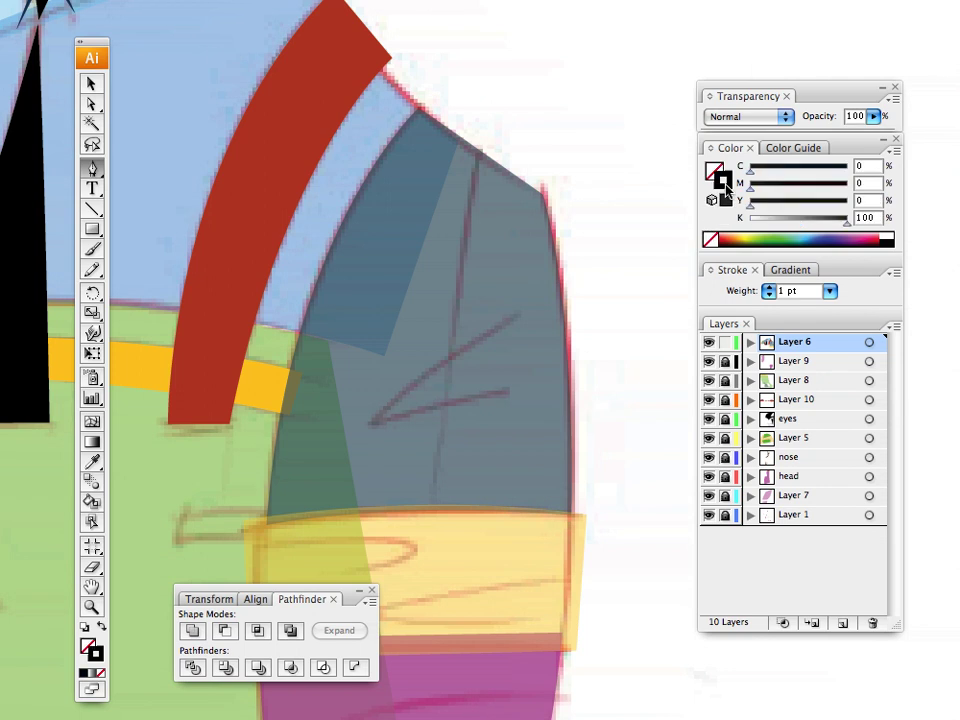
{"action": "left_click_drag", "start_coordinate": [816, 237], "coordinate": [806, 240]}
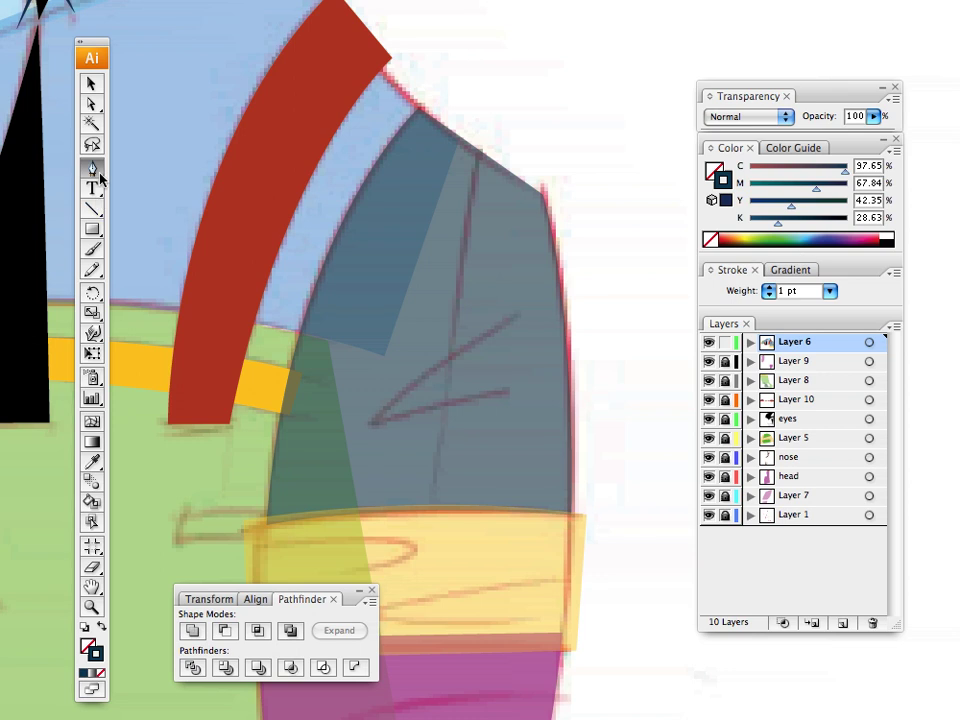
Step: Draw the sleeve's zigzag crease as an open stroked path along the sketch line, ending in a curve near the cuff, and deselect it
{"action": "left_click", "coordinate": [480, 152]}
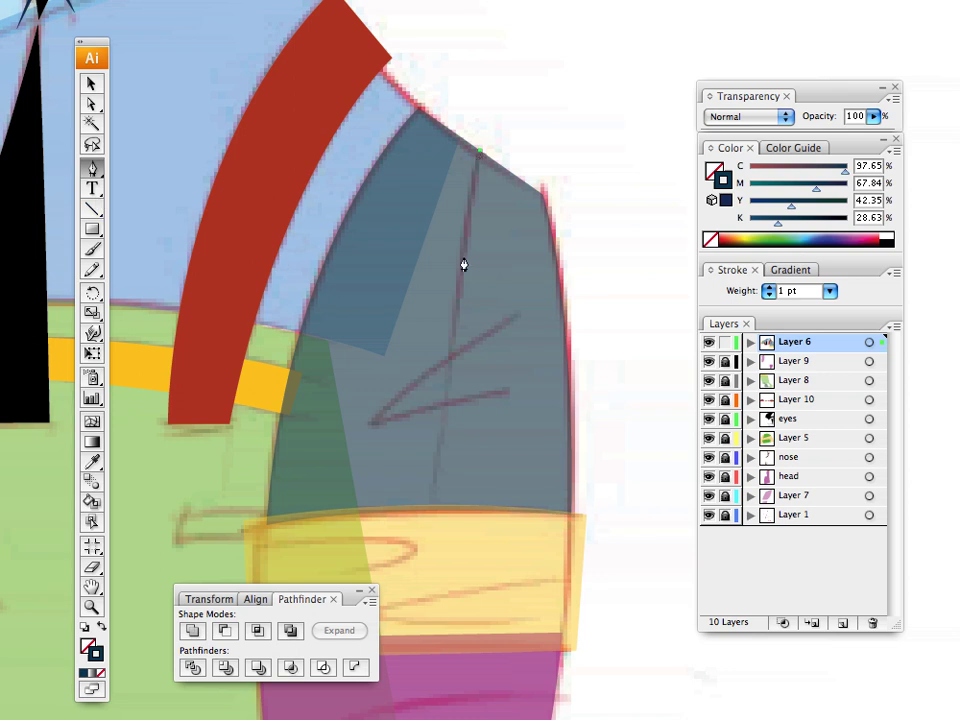
{"action": "left_click", "coordinate": [450, 326]}
{"action": "left_click", "coordinate": [514, 314]}
{"action": "mouse_move", "coordinate": [371, 422]}
{"action": "left_mouse_down"}
{"action": "mouse_move", "coordinate": [362, 448]}
{"action": "mouse_move", "coordinate": [370, 430]}
{"action": "left_mouse_up"}
{"action": "left_click", "coordinate": [459, 399]}
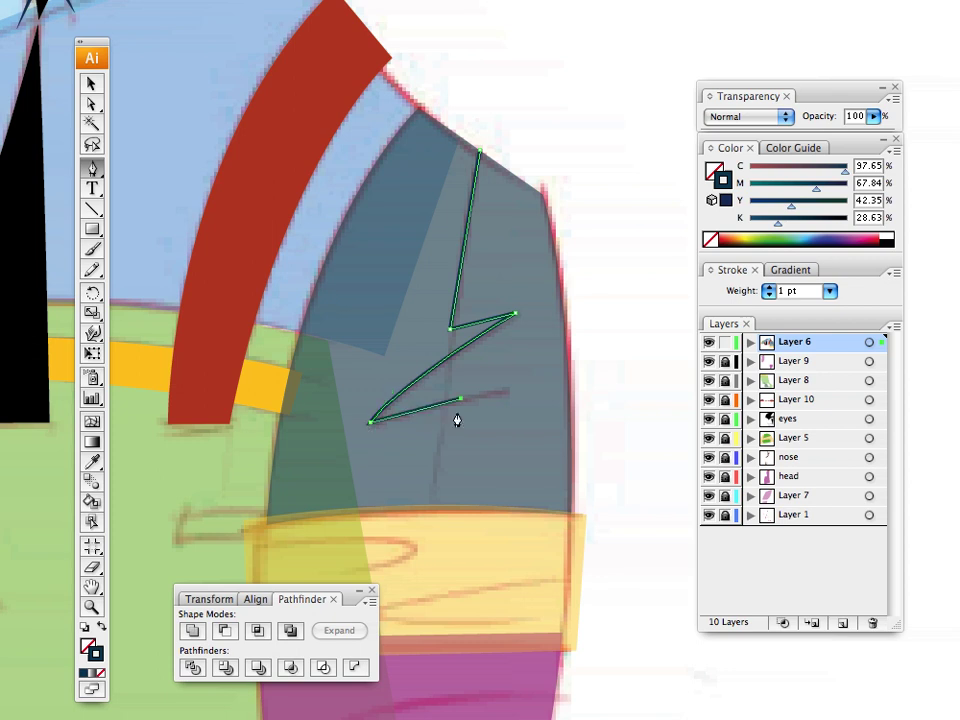
{"action": "left_click_drag", "start_coordinate": [433, 497], "coordinate": [431, 577]}
{"action": "left_click", "coordinate": [91, 85]}
{"action": "left_click", "coordinate": [487, 73]}
Step: Unlock Layer 8 and make it the active layer for detailing the green trousers
{"action": "left_click_drag", "start_coordinate": [273, 160], "coordinate": [478, 216]}
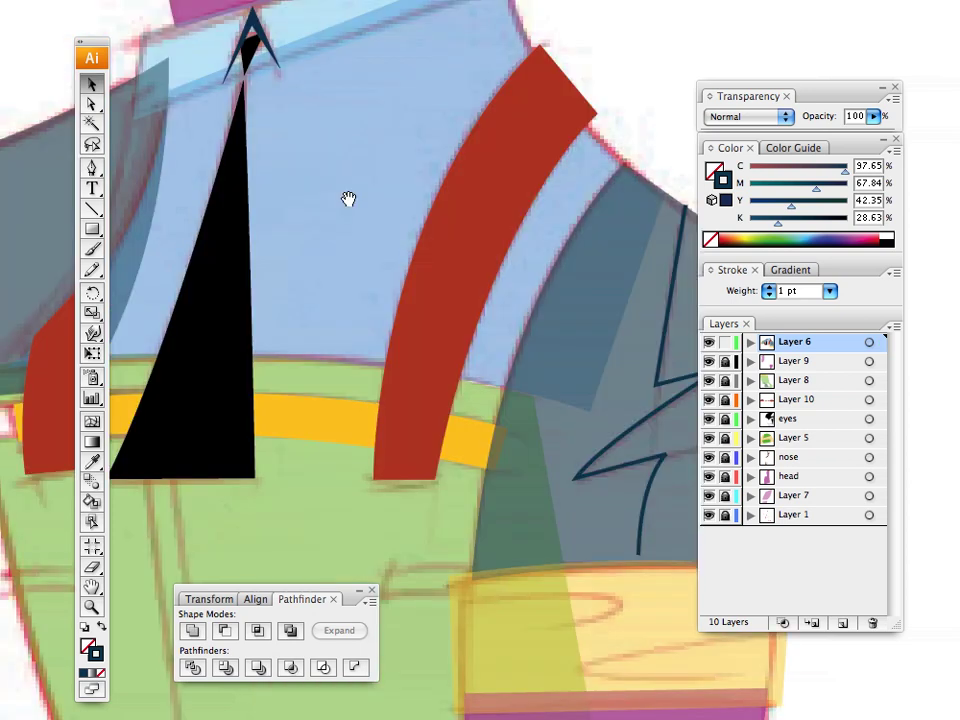
{"action": "left_click_drag", "start_coordinate": [271, 96], "coordinate": [388, 204]}
{"action": "left_click_drag", "start_coordinate": [312, 532], "coordinate": [435, 96]}
{"action": "left_click_drag", "start_coordinate": [454, 350], "coordinate": [471, 213]}
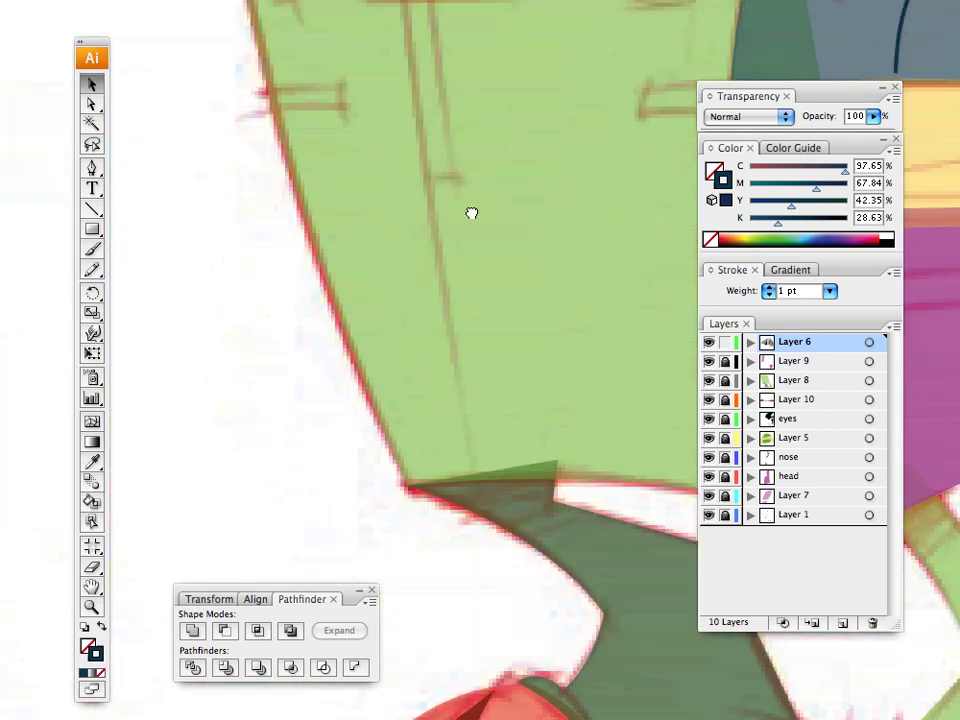
{"action": "scroll", "coordinate": [472, 213], "scroll_direction": "up", "scroll_amount": 3}
{"action": "scroll", "coordinate": [472, 213], "scroll_direction": "left", "scroll_amount": 2}
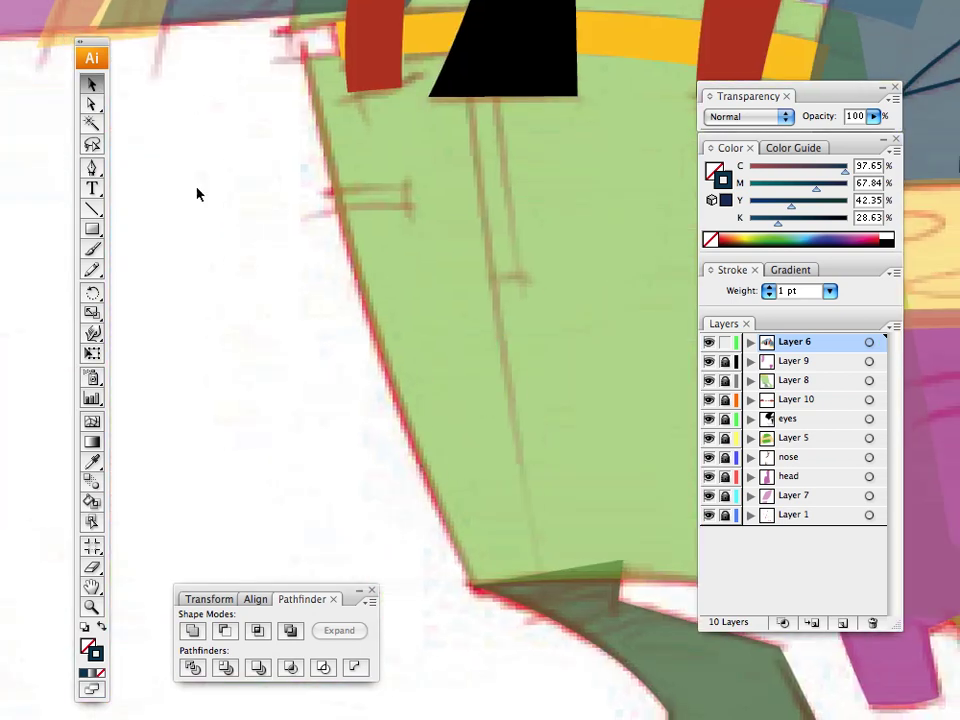
{"action": "left_click", "coordinate": [788, 384]}
{"action": "left_click", "coordinate": [725, 381]}
{"action": "left_click_drag", "start_coordinate": [362, 320], "coordinate": [313, 378]}
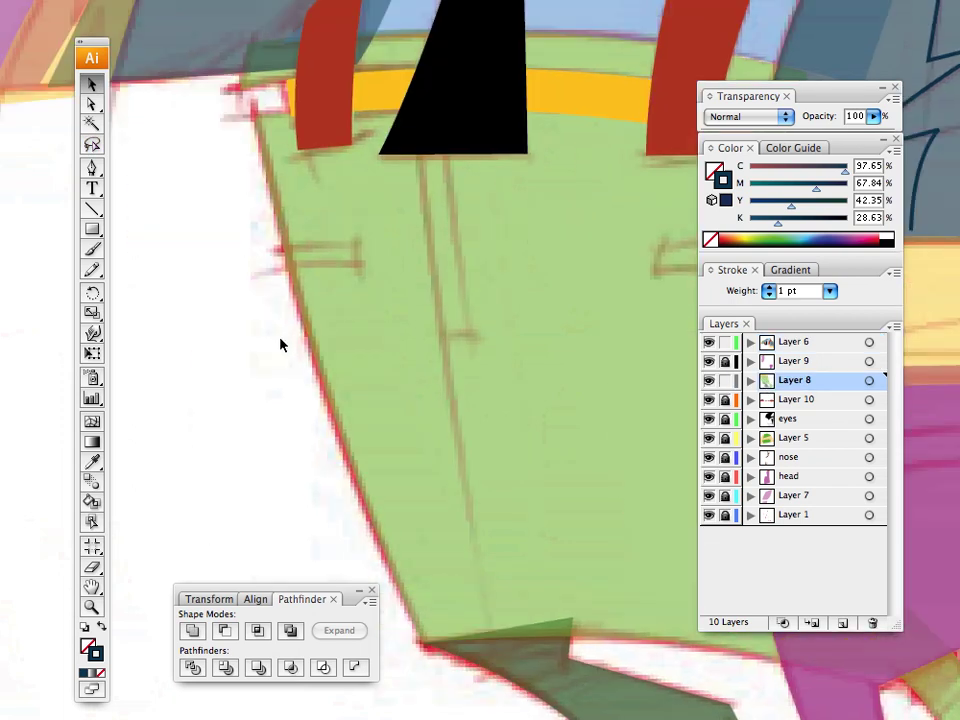
Step: Set the Pen tool's stroke to a near-black green (C 71.76, M 56.47, Y 79.22, K 76.86)
{"action": "key", "text": "p"}
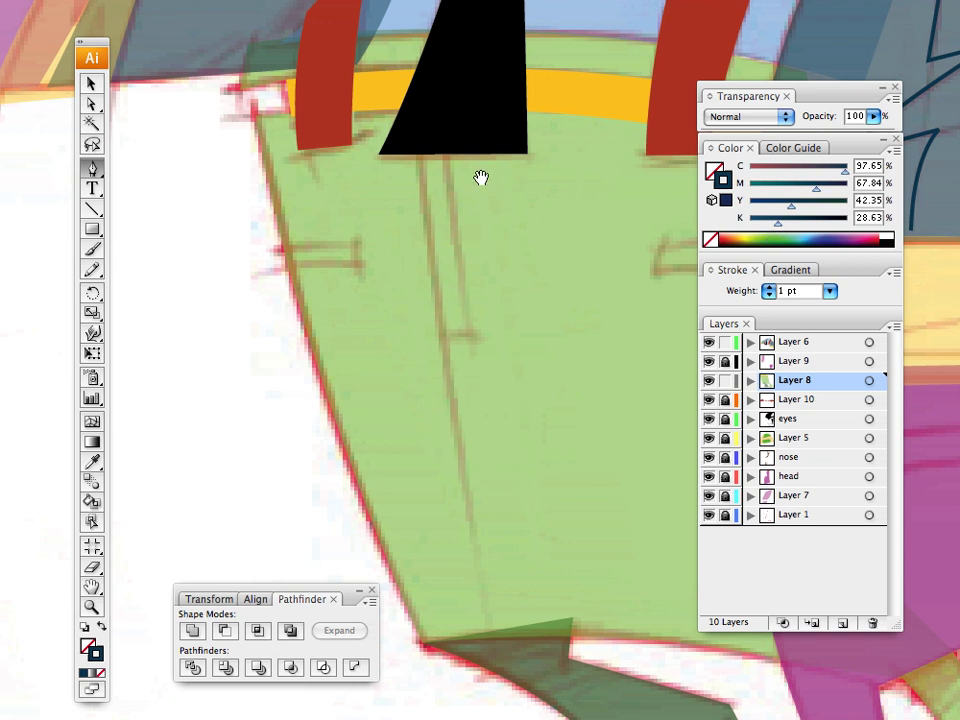
{"action": "left_click", "coordinate": [757, 240]}
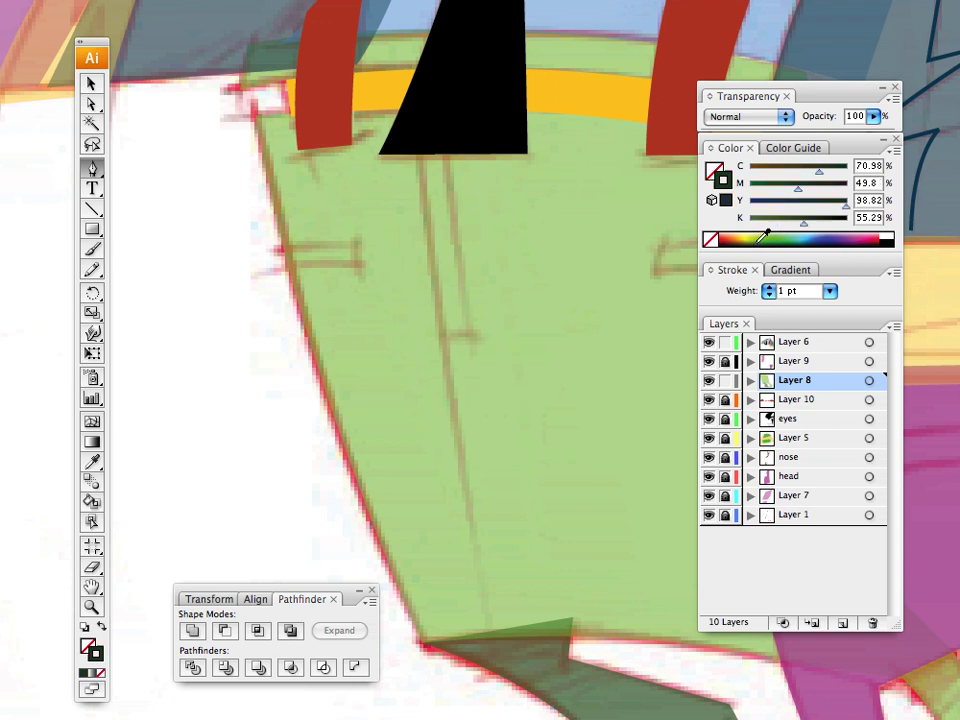
{"action": "left_click", "coordinate": [758, 239]}
{"action": "left_click", "coordinate": [760, 244]}
Step: Draw the trousers' front seam as one curved stroke from under the black tie to the hem, and deselect it
{"action": "left_click_drag", "start_coordinate": [406, 232], "coordinate": [478, 210]}
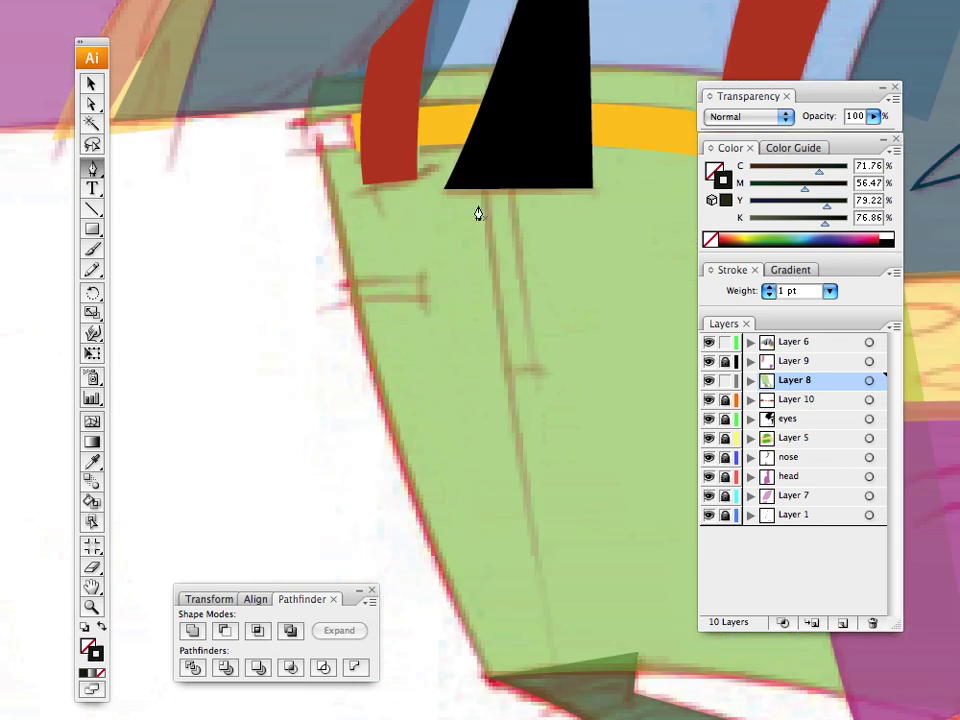
{"action": "left_click", "coordinate": [478, 144]}
{"action": "left_click_drag", "start_coordinate": [507, 584], "coordinate": [418, 375]}
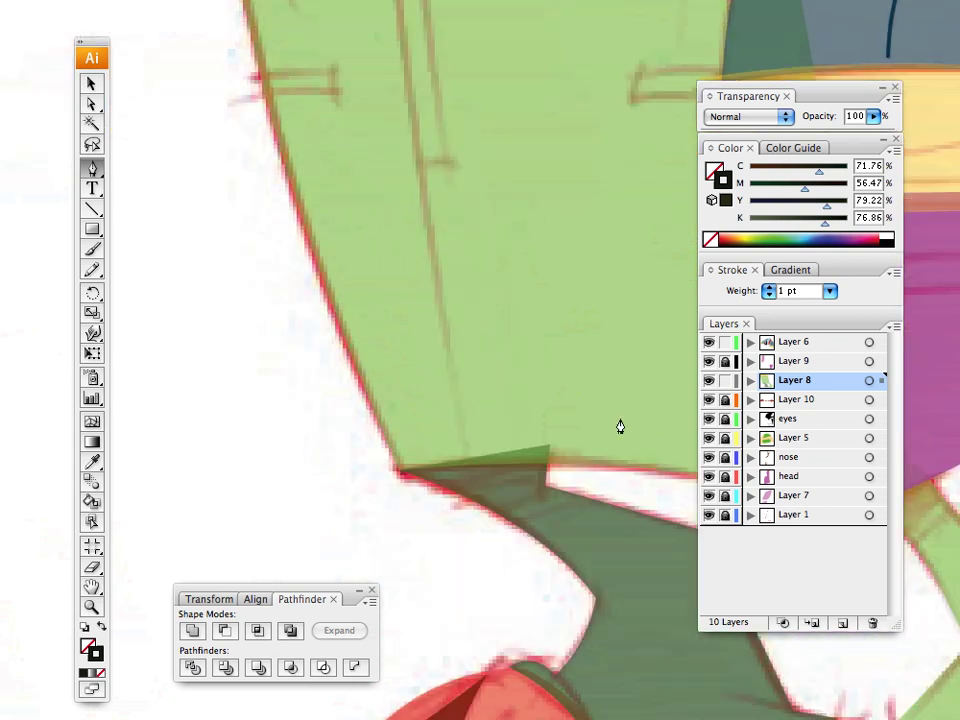
{"action": "key", "text": "super+minus"}
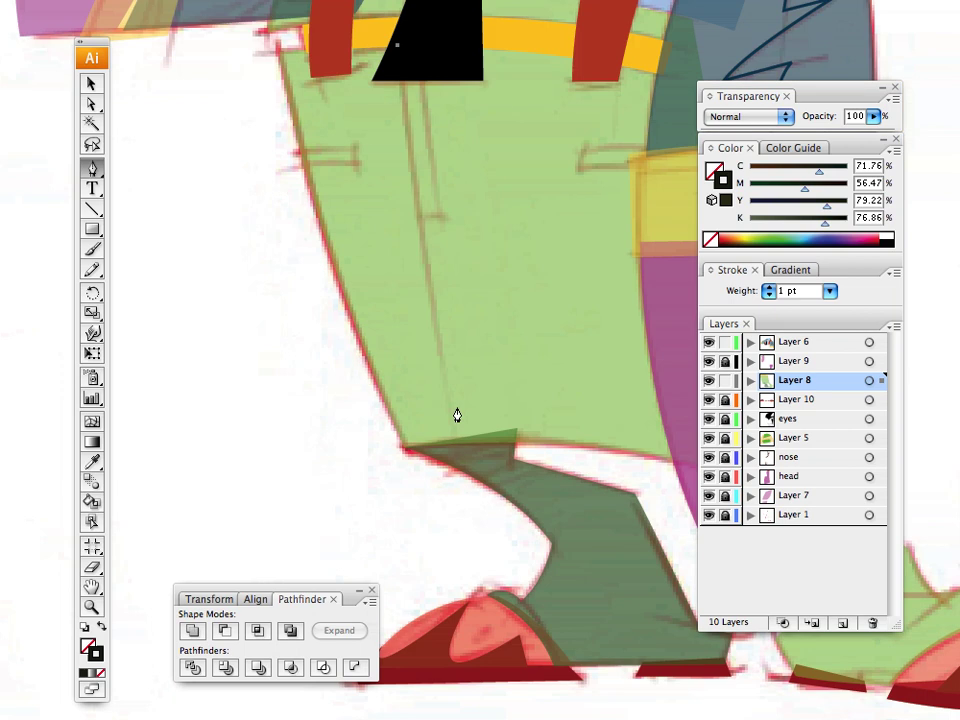
{"action": "left_click_drag", "start_coordinate": [457, 445], "coordinate": [500, 616]}
{"action": "left_click", "coordinate": [94, 85]}
{"action": "left_click", "coordinate": [160, 168]}
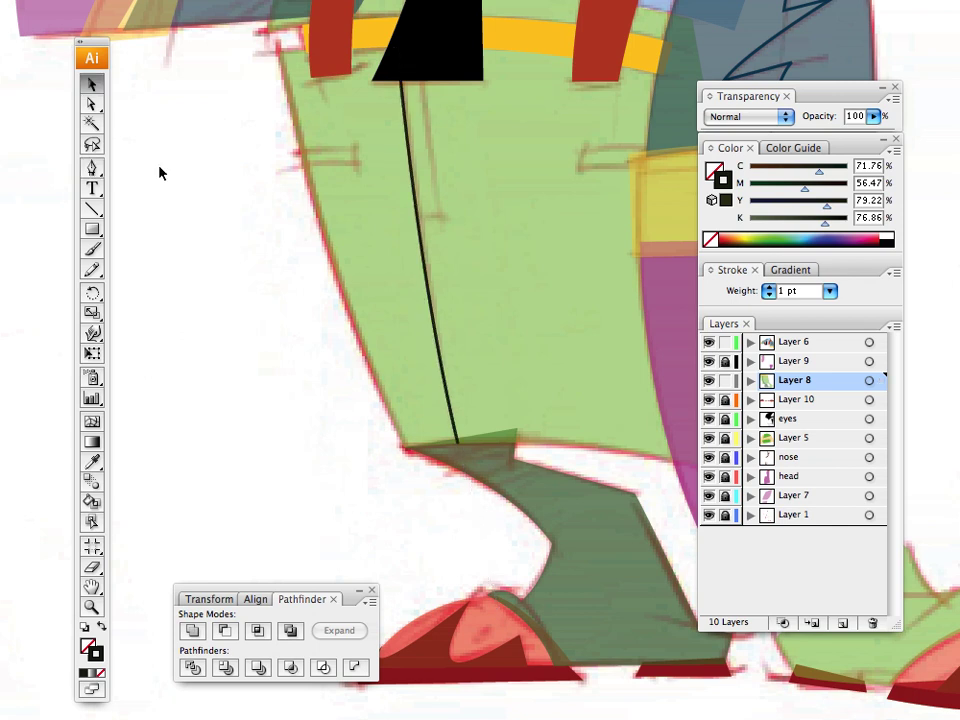
{"action": "left_click", "coordinate": [93, 166]}
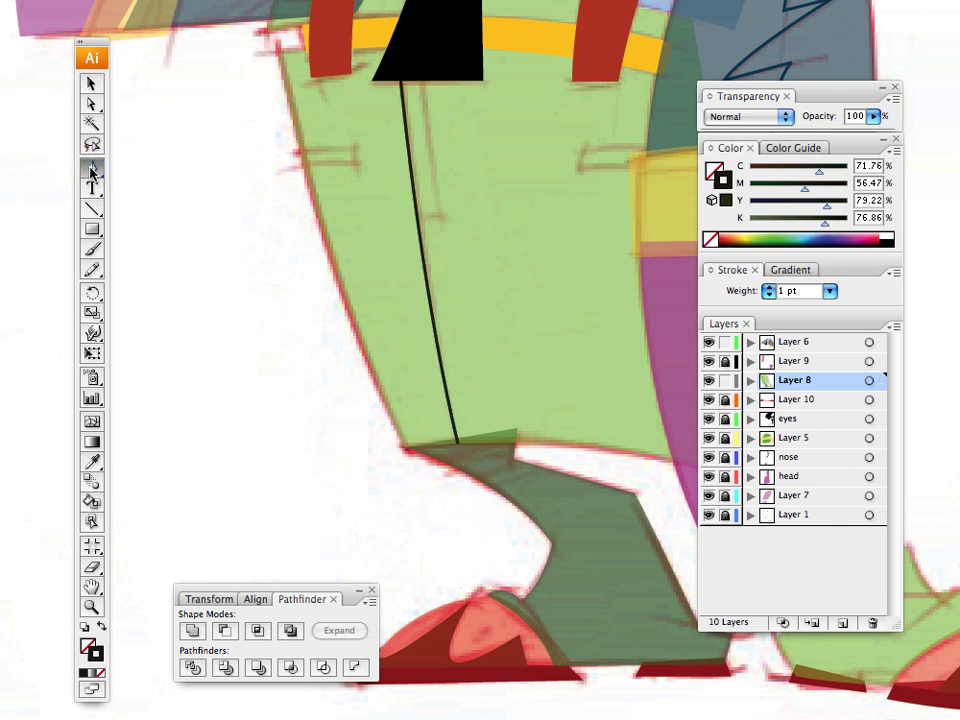
Step: Draw the trousers' fly as an open stroke from under the black tie, parallel to the front seam and back across to it, and deselect it
{"action": "left_click", "coordinate": [422, 51]}
{"action": "left_click_drag", "start_coordinate": [440, 214], "coordinate": [448, 256]}
{"action": "left_click", "coordinate": [440, 214]}
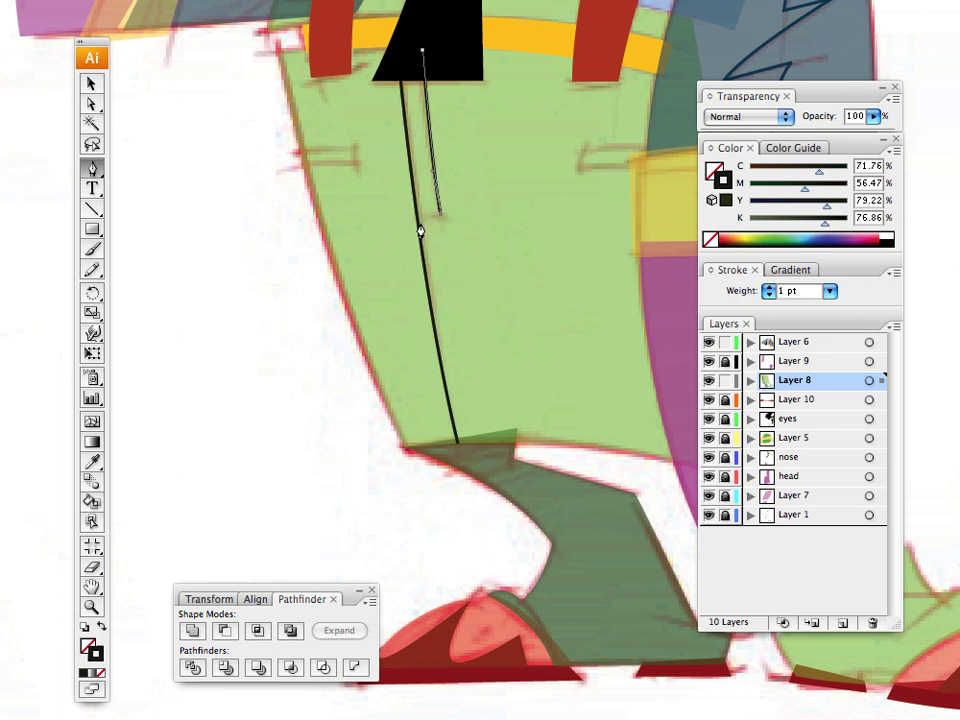
{"action": "left_click", "coordinate": [416, 215]}
{"action": "left_click", "coordinate": [92, 84]}
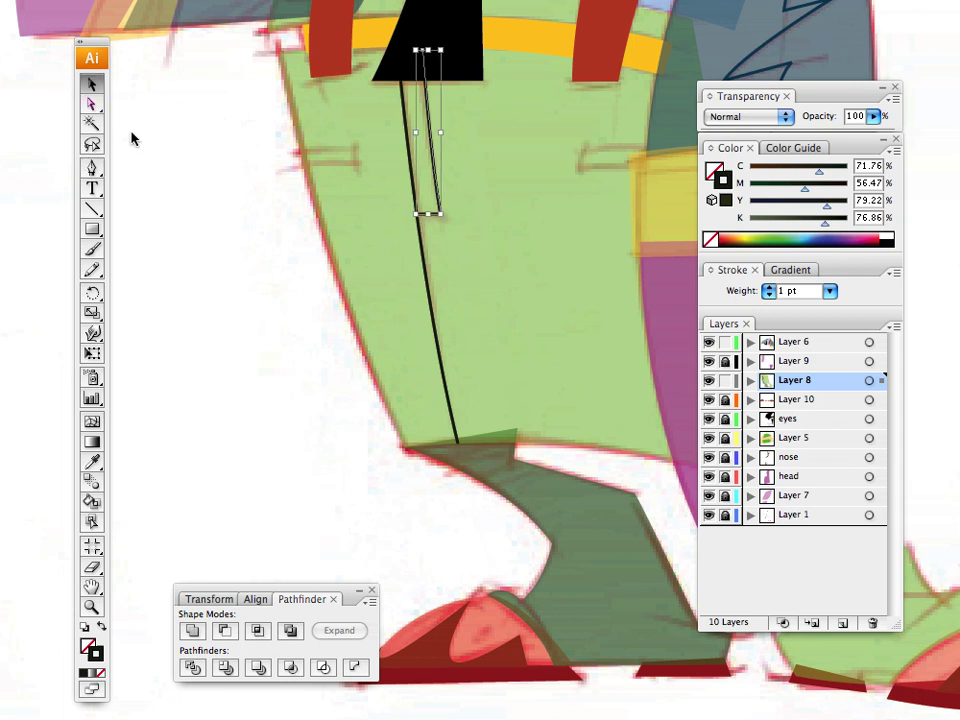
{"action": "left_click", "coordinate": [133, 134]}
Step: Draw the narrow pocket on the trousers' outer left side as a closed four-cornered outline over the sketch, and deselect it
{"action": "key", "text": "space"}
{"action": "left_click_drag", "start_coordinate": [352, 204], "coordinate": [331, 402]}
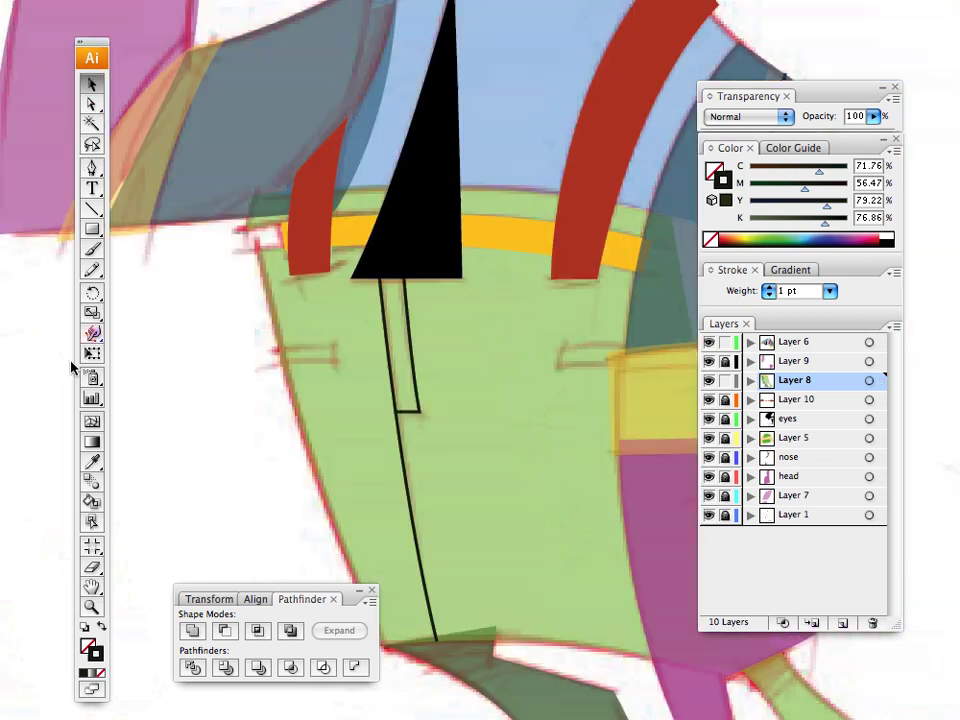
{"action": "left_click", "coordinate": [92, 607]}
{"action": "left_click", "coordinate": [350, 378]}
{"action": "key", "text": "space"}
{"action": "left_click_drag", "start_coordinate": [376, 243], "coordinate": [323, 213]}
{"action": "left_click", "coordinate": [91, 170]}
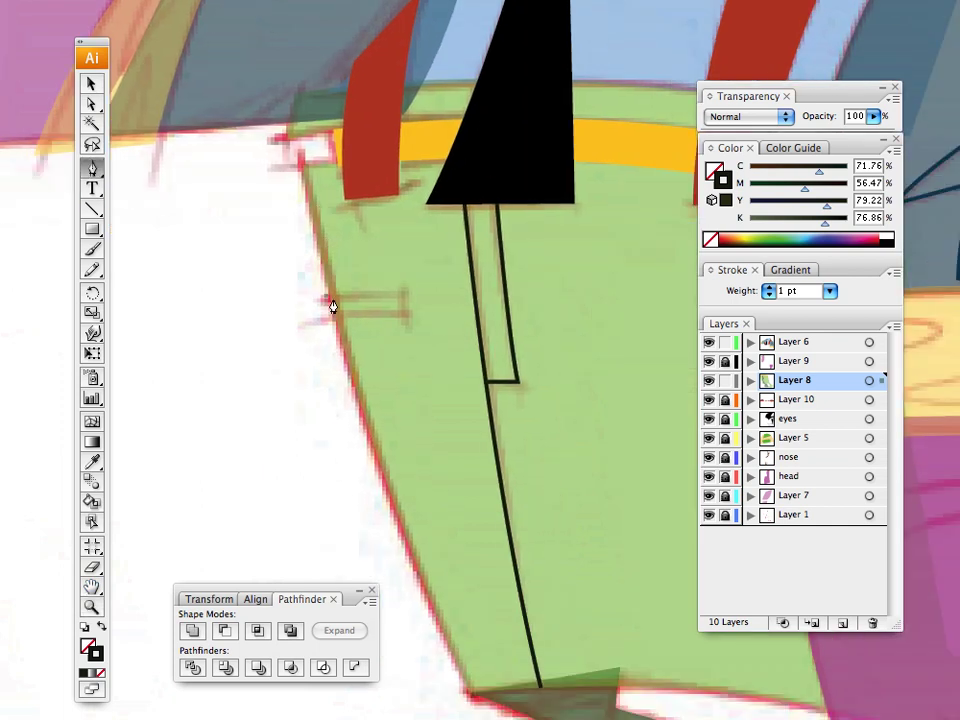
{"action": "left_click", "coordinate": [327, 296]}
{"action": "left_click", "coordinate": [403, 292]}
{"action": "left_click", "coordinate": [404, 316]}
{"action": "left_click", "coordinate": [325, 306]}
{"action": "left_click", "coordinate": [326, 297]}
{"action": "left_click", "coordinate": [91, 85]}
{"action": "left_click", "coordinate": [329, 378]}
Step: Draw the matching pocket beside the yellow cuff as a closed four-cornered outline overlapping the sleeve, and deselect it
{"action": "left_click_drag", "start_coordinate": [233, 329], "coordinate": [181, 329]}
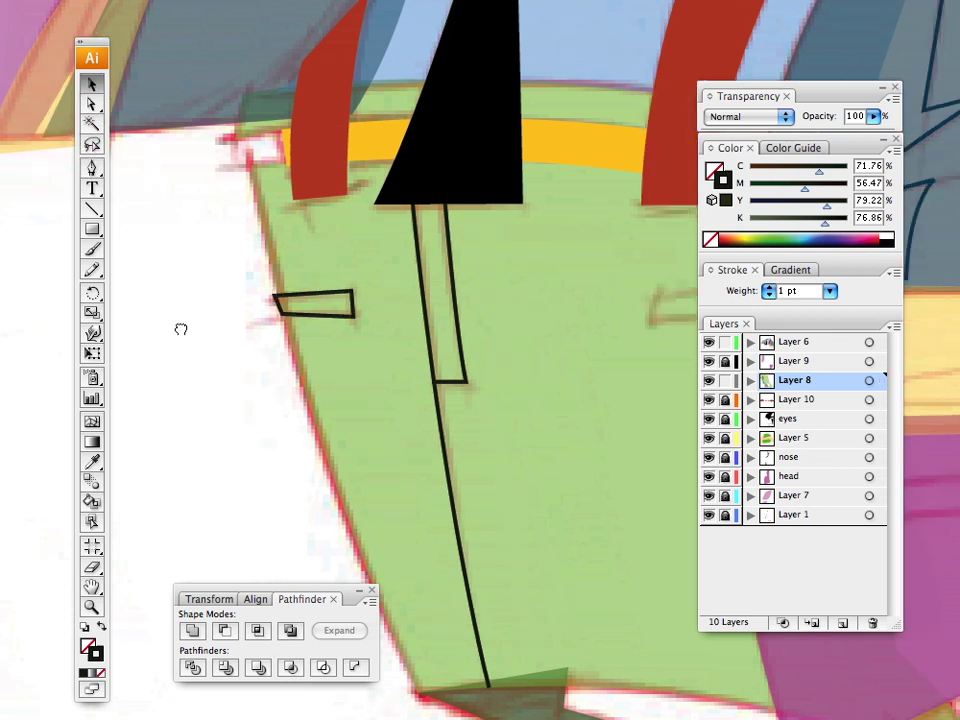
{"action": "left_click_drag", "start_coordinate": [620, 373], "coordinate": [431, 381]}
{"action": "left_click", "coordinate": [92, 168]}
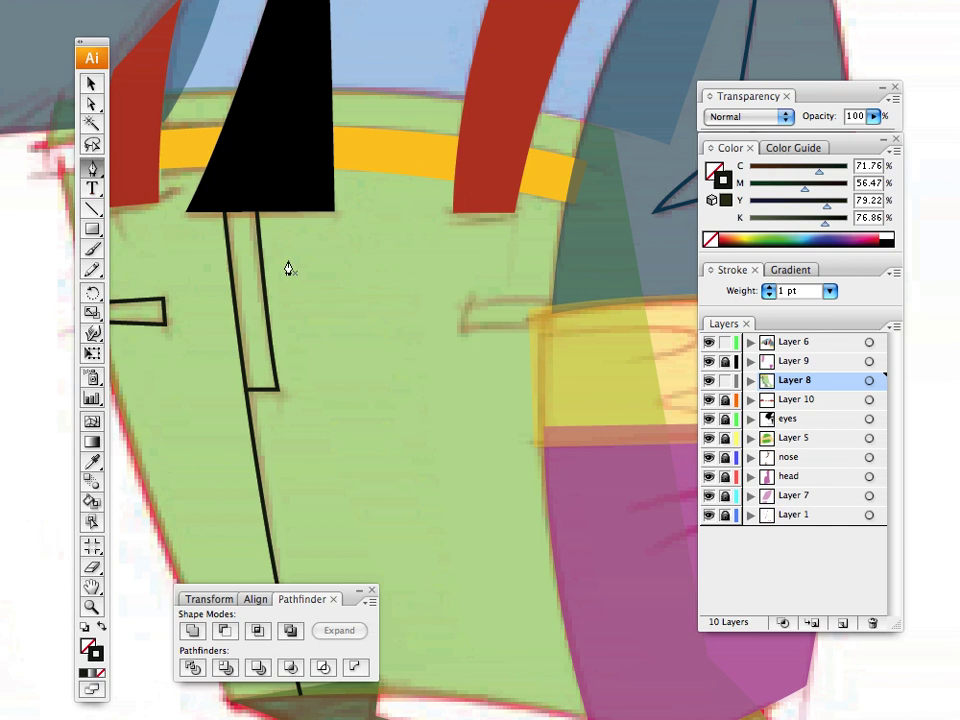
{"action": "left_click", "coordinate": [570, 299]}
{"action": "left_click", "coordinate": [465, 299]}
{"action": "left_click", "coordinate": [463, 330]}
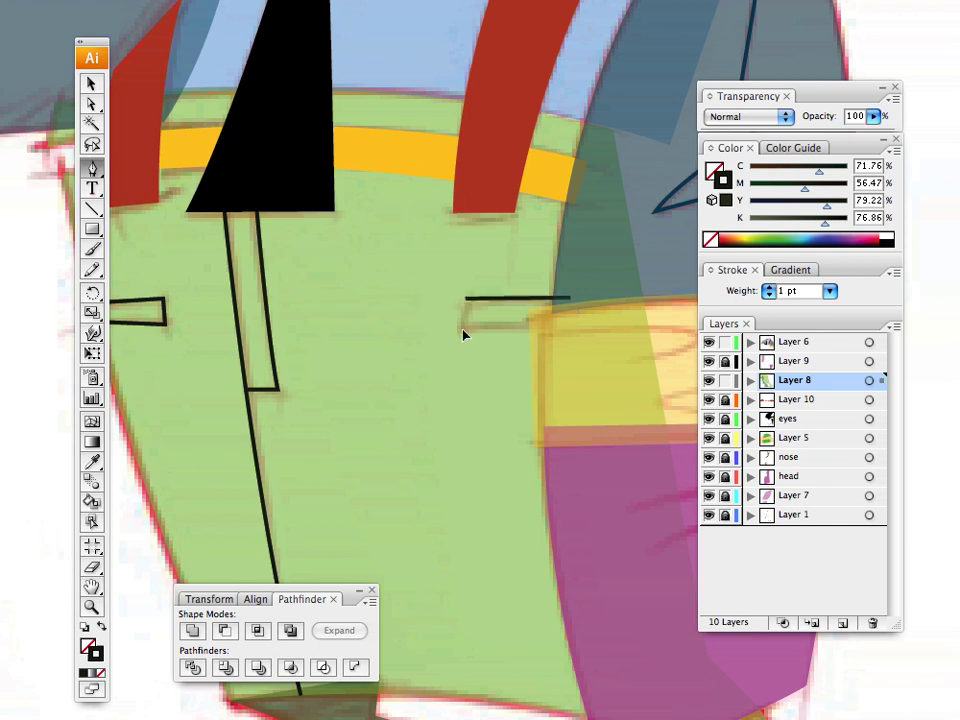
{"action": "left_click", "coordinate": [570, 299]}
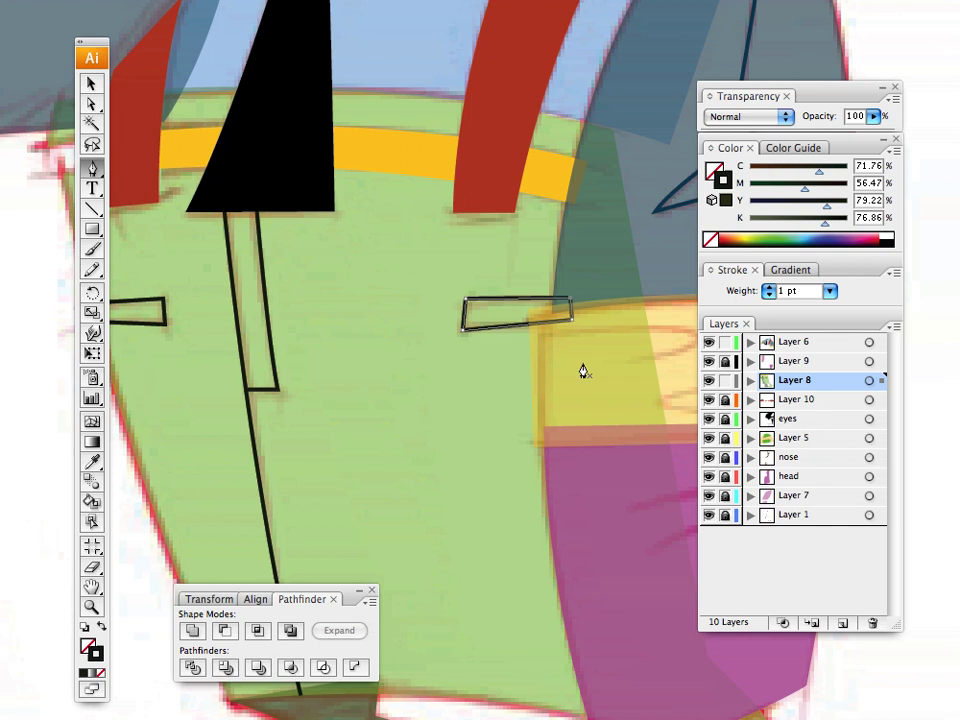
{"action": "scroll", "coordinate": [388, 311], "scroll_direction": "right", "scroll_amount": 5}
{"action": "scroll", "coordinate": [371, 332], "scroll_direction": "down", "scroll_amount": 2}
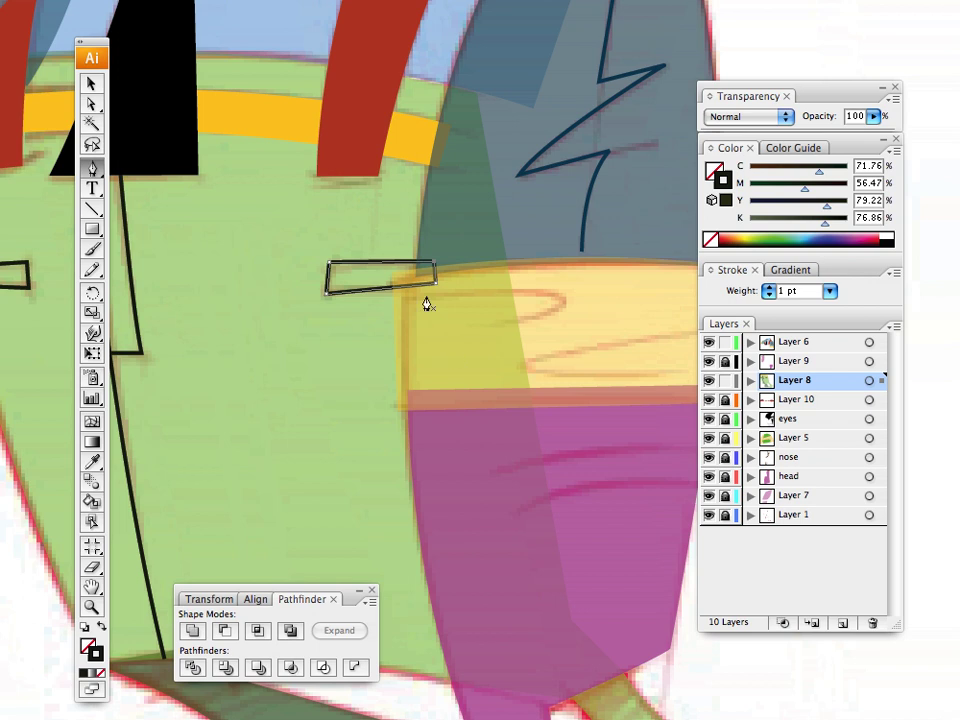
{"action": "left_click_drag", "start_coordinate": [481, 246], "coordinate": [522, 306]}
{"action": "left_click_drag", "start_coordinate": [439, 274], "coordinate": [503, 321]}
{"action": "left_click_drag", "start_coordinate": [141, 142], "coordinate": [336, 160]}
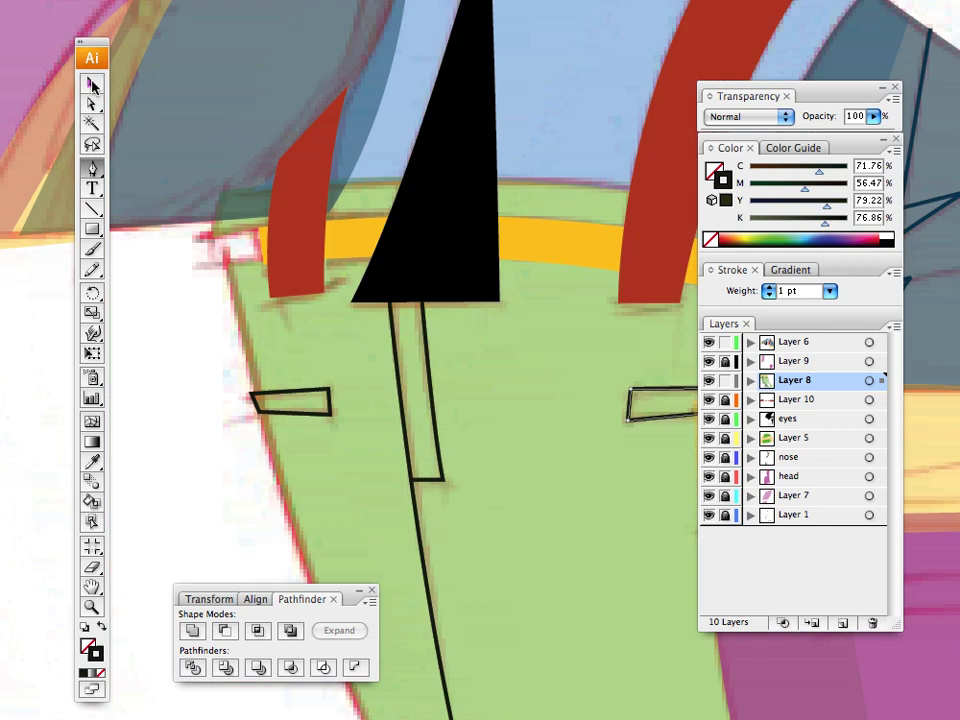
{"action": "key", "text": "v"}
{"action": "scroll", "coordinate": [287, 317], "scroll_direction": "right", "scroll_amount": 4}
{"action": "scroll", "coordinate": [287, 317], "scroll_direction": "down", "scroll_amount": 1}
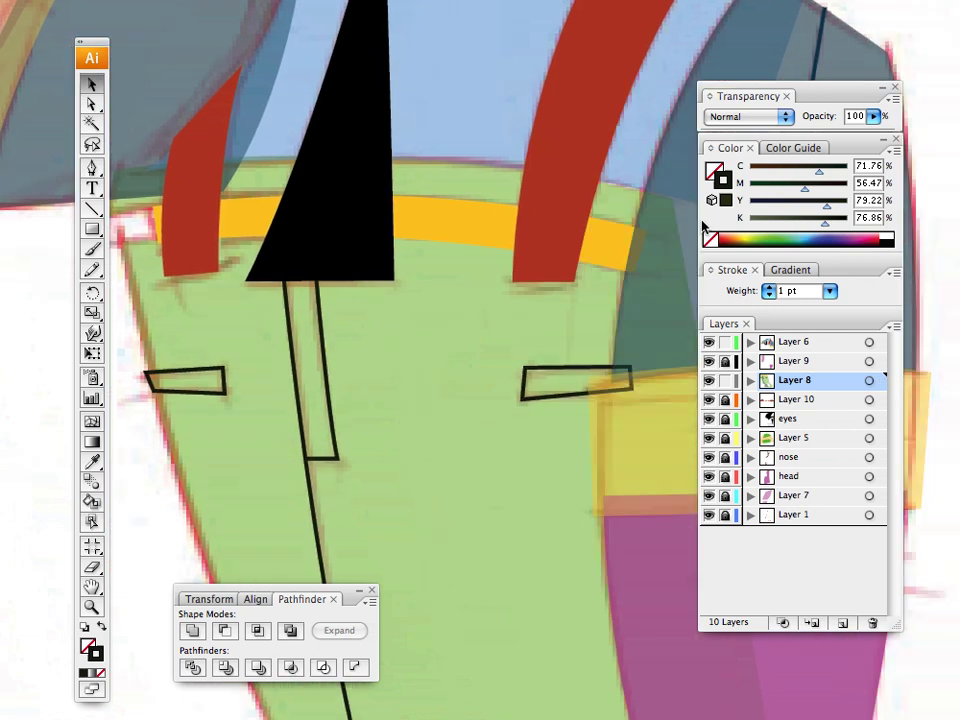
Step: Select the purple head shape on the head layer, set its stroke to none, and deselect it
{"action": "key", "text": "super+minus"}
{"action": "key", "text": "super+minus"}
{"action": "key", "text": "super+minus"}
{"action": "key", "text": "super+minus"}
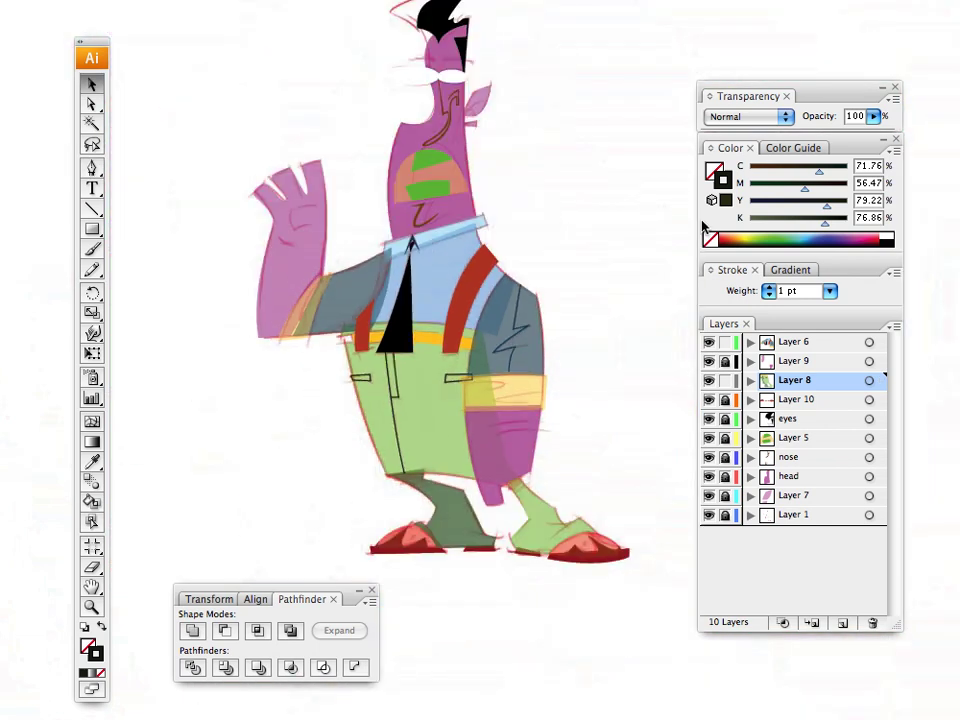
{"action": "left_click_drag", "start_coordinate": [428, 303], "coordinate": [445, 361]}
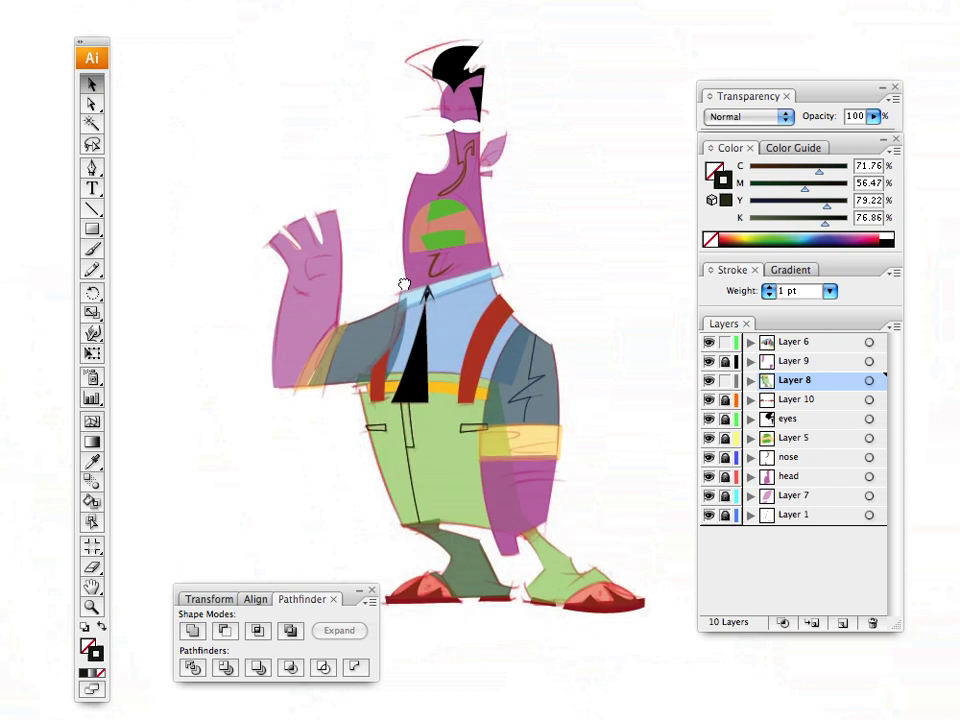
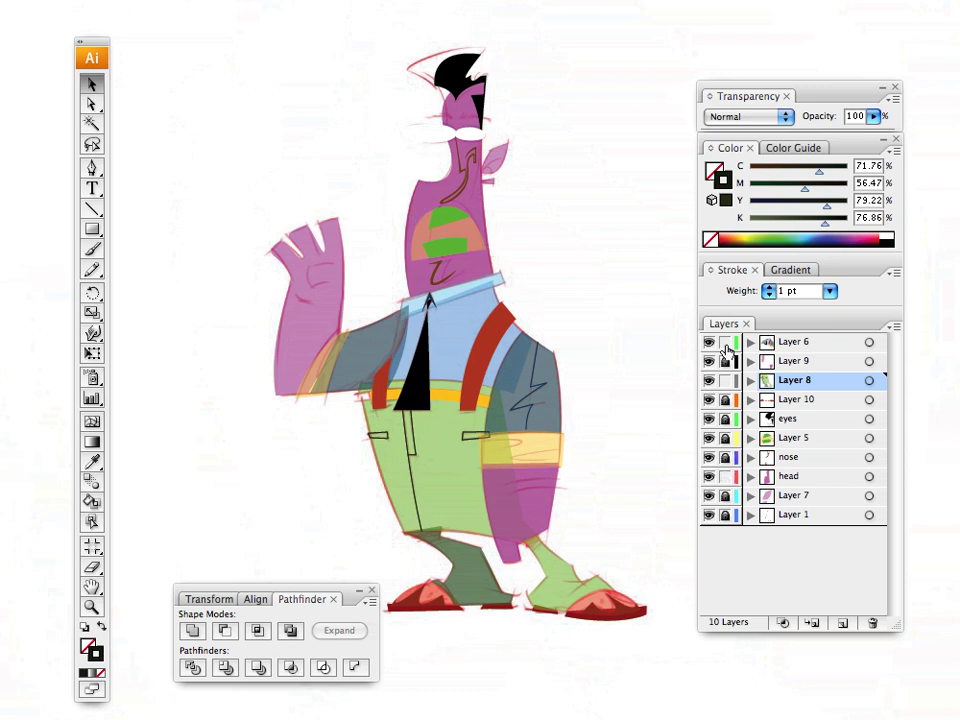
{"action": "left_click", "coordinate": [480, 208]}
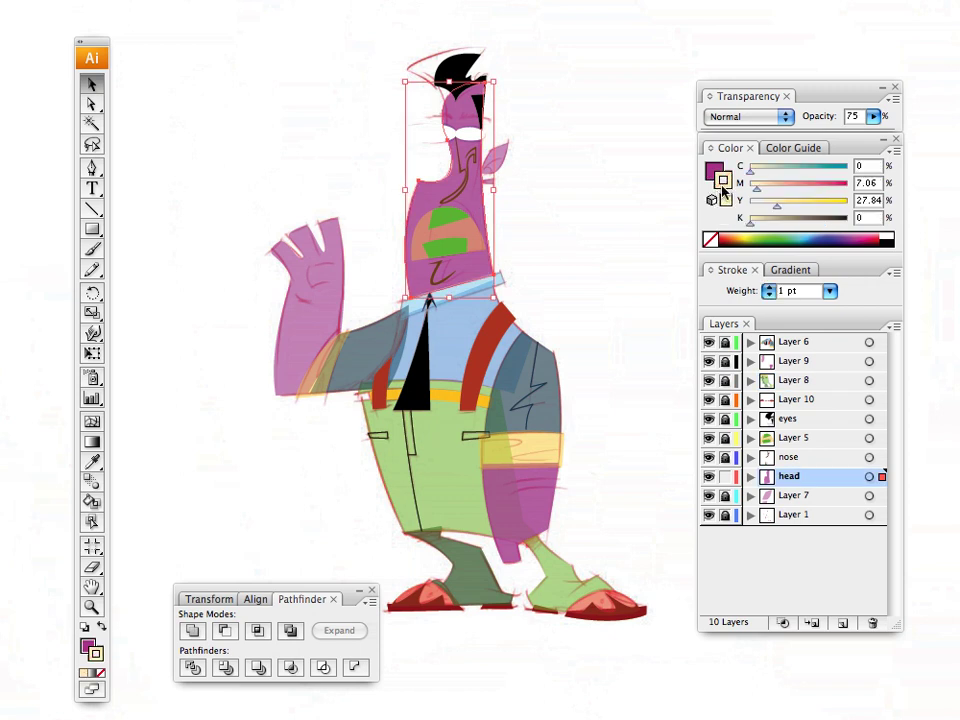
{"action": "left_click", "coordinate": [711, 240]}
{"action": "left_click", "coordinate": [713, 172]}
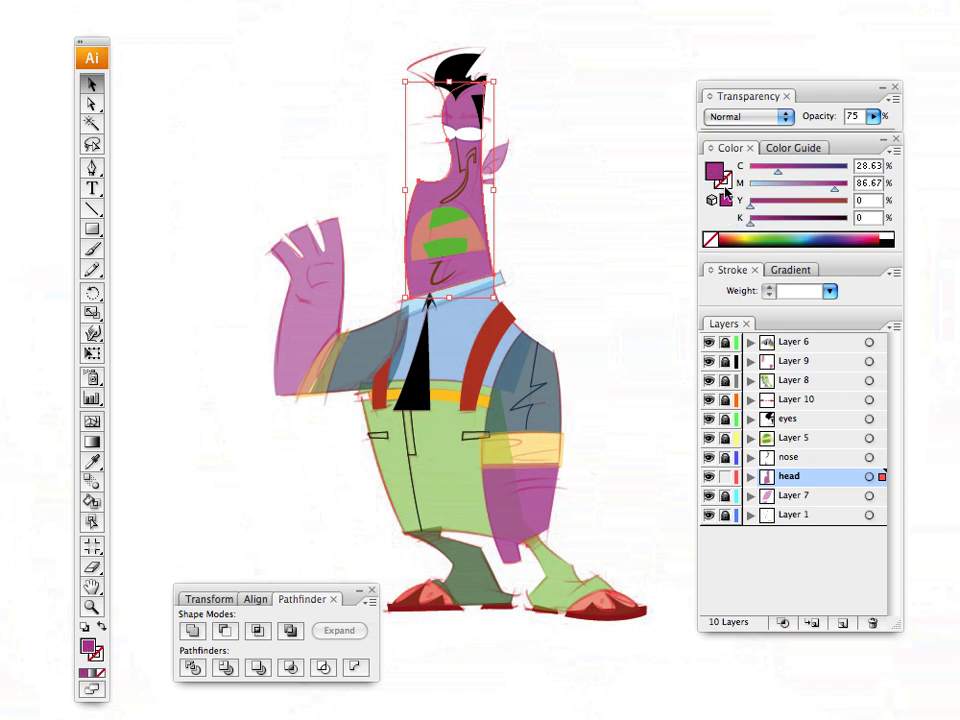
{"action": "left_click", "coordinate": [715, 174]}
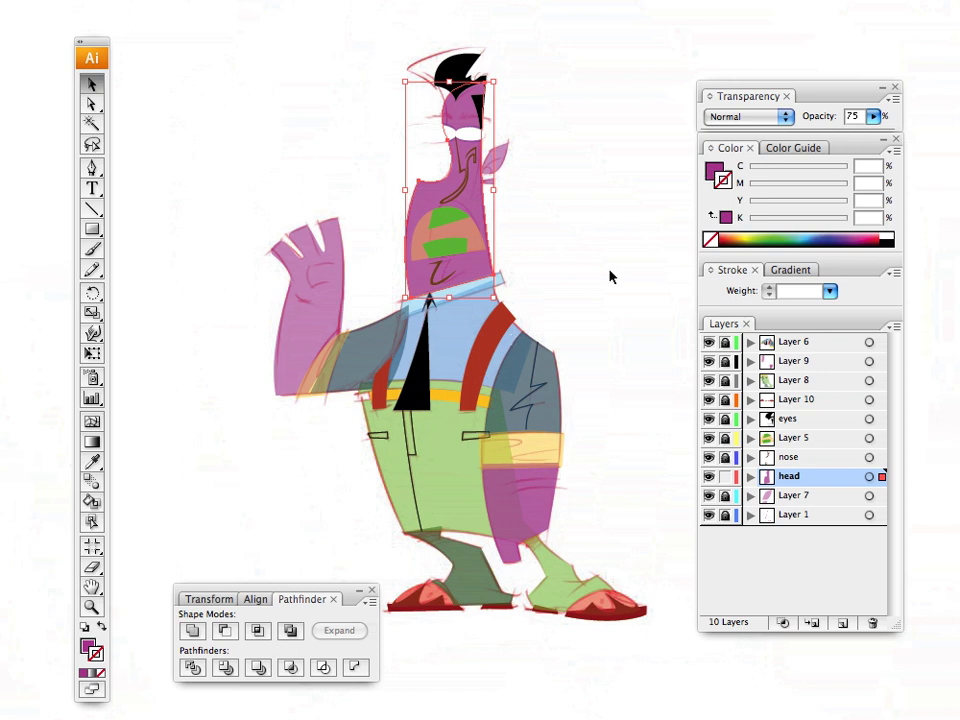
{"action": "left_click", "coordinate": [711, 172]}
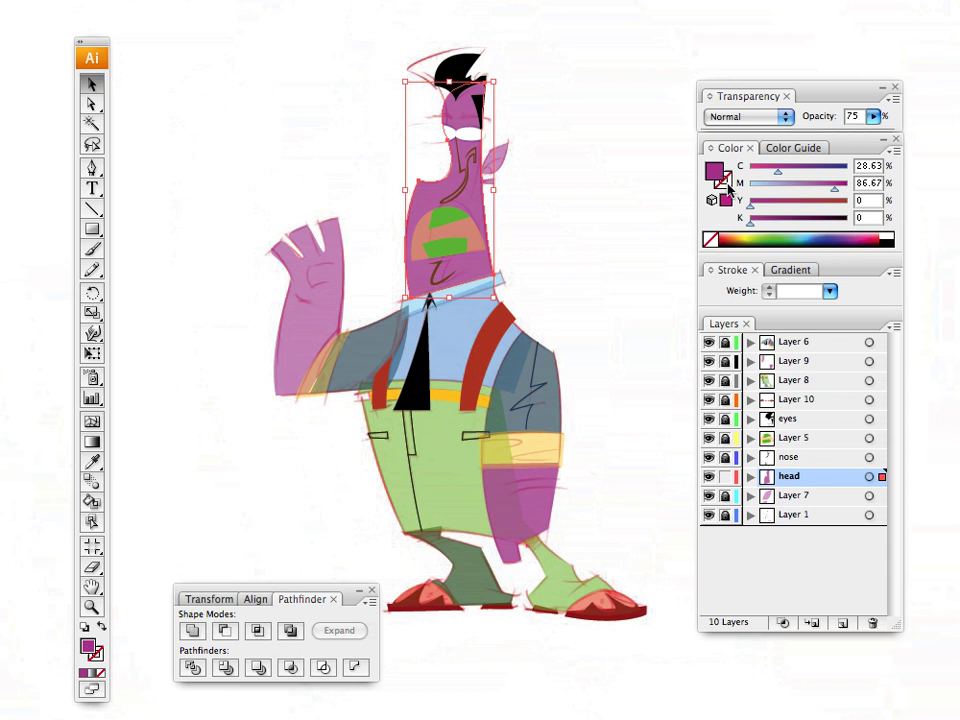
{"action": "left_click", "coordinate": [628, 171]}
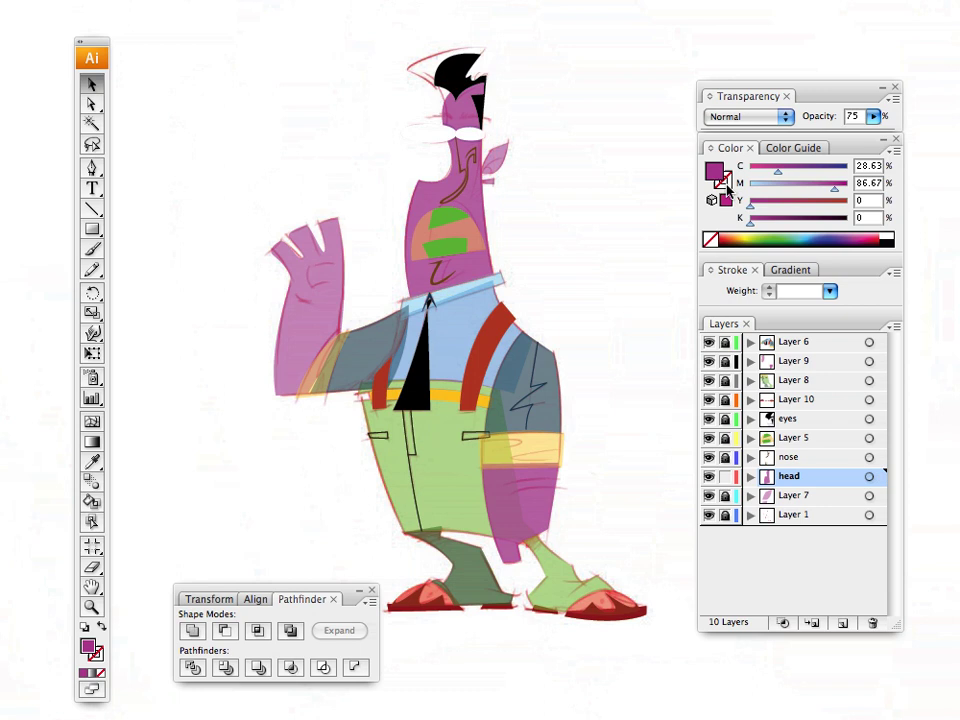
Step: Set the stroke to teal (C 86.67, M 29.8, Y 58.04, K 10.2) and draw a closed purple egg shape beside the head
{"action": "left_click", "coordinate": [726, 189]}
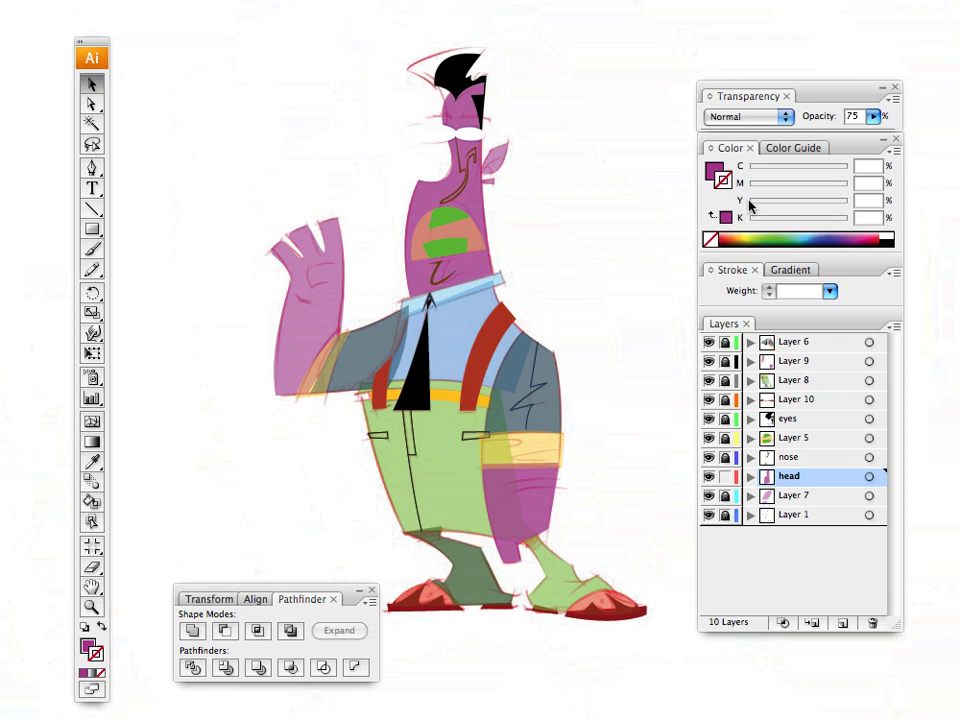
{"action": "left_click", "coordinate": [797, 237]}
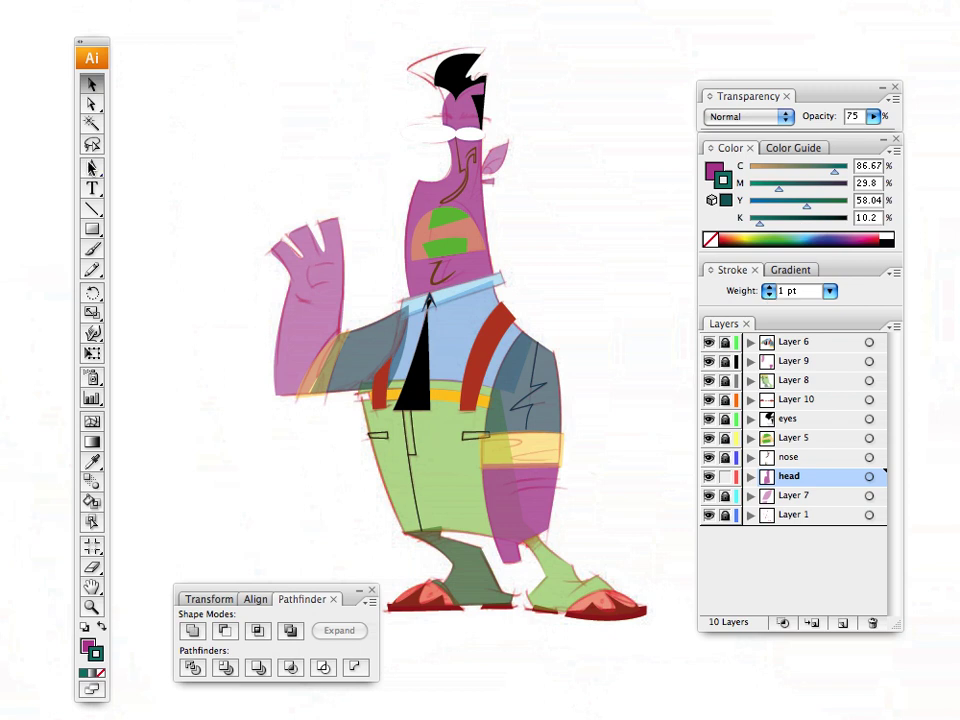
{"action": "key", "text": "p"}
{"action": "left_click", "coordinate": [645, 115]}
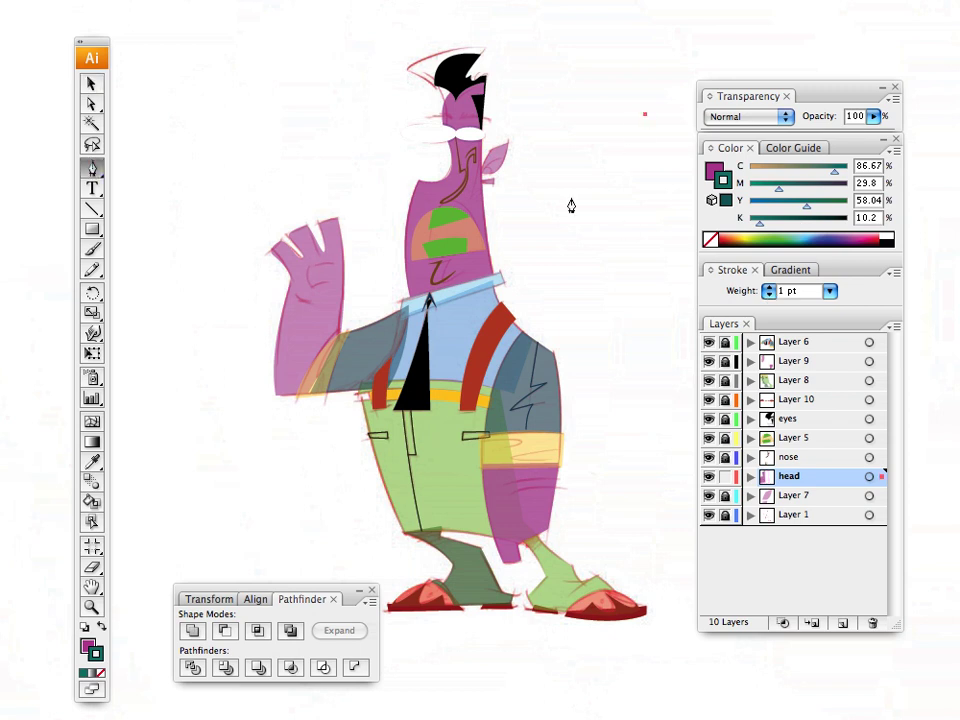
{"action": "left_click_drag", "start_coordinate": [586, 214], "coordinate": [625, 339]}
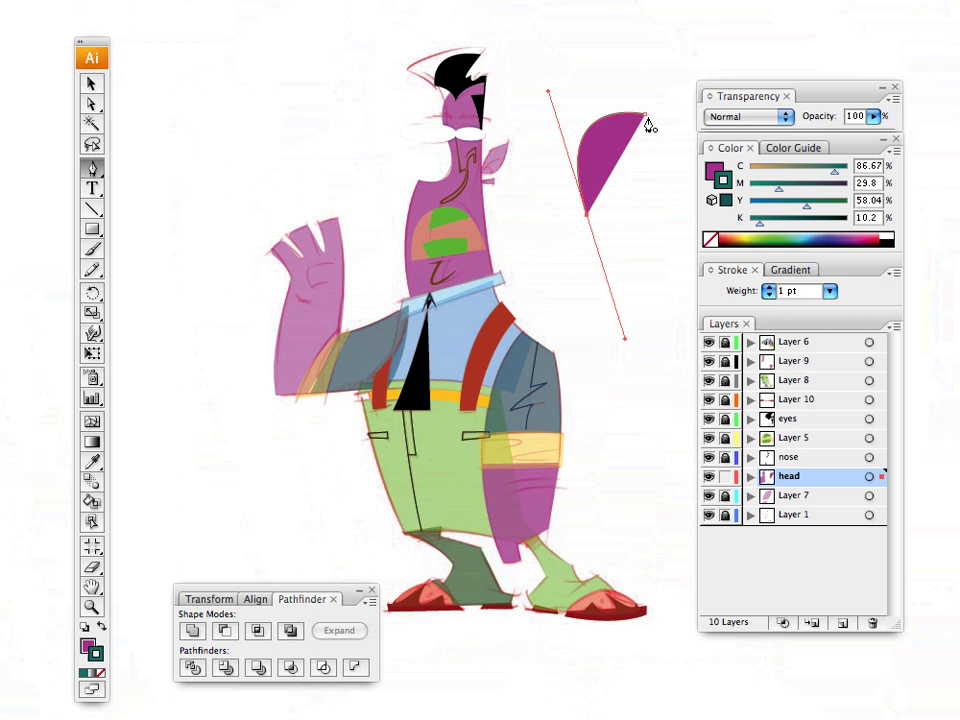
{"action": "left_click_drag", "start_coordinate": [645, 116], "coordinate": [545, 103]}
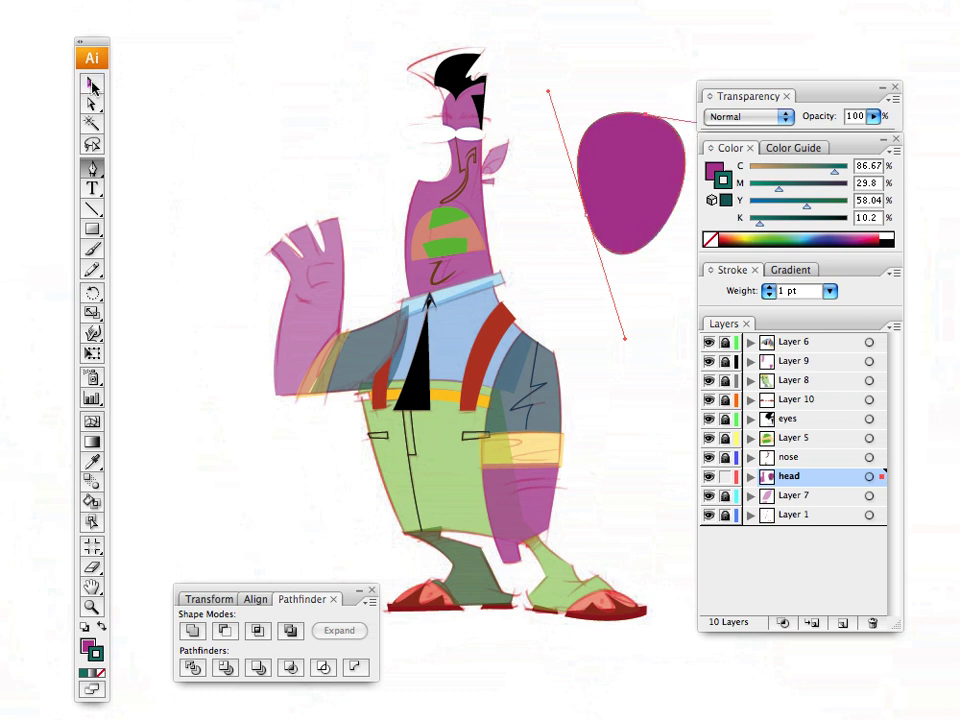
Step: Move the purple egg shape slightly, set its stroke weight to 4 pt, and deselect it
{"action": "left_click", "coordinate": [91, 84]}
{"action": "left_click", "coordinate": [594, 181]}
{"action": "left_click", "coordinate": [594, 181]}
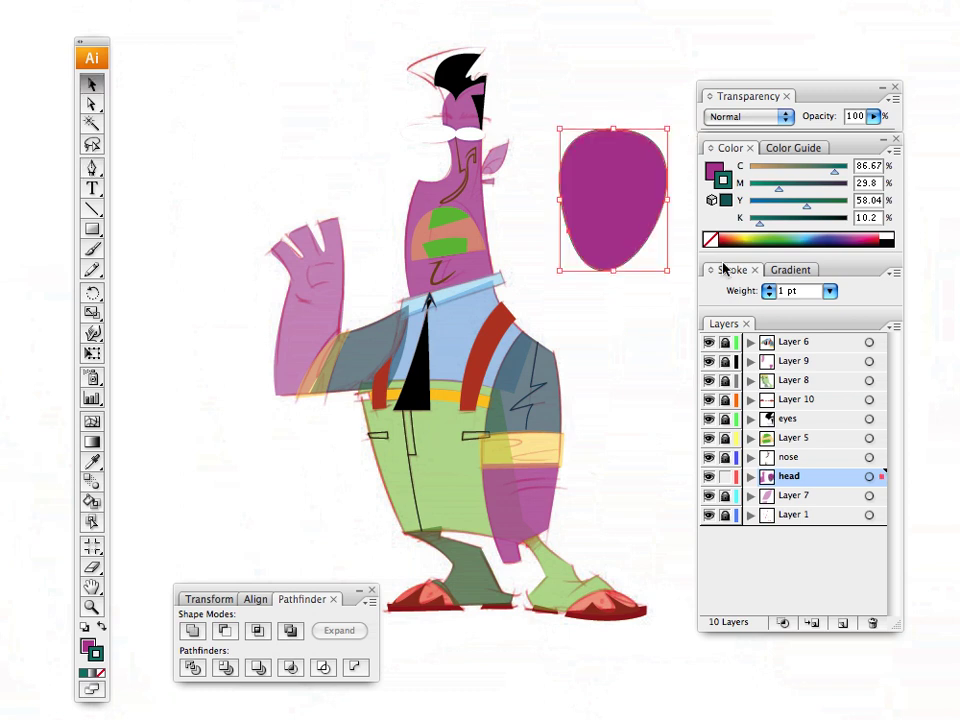
{"action": "left_click", "coordinate": [769, 287]}
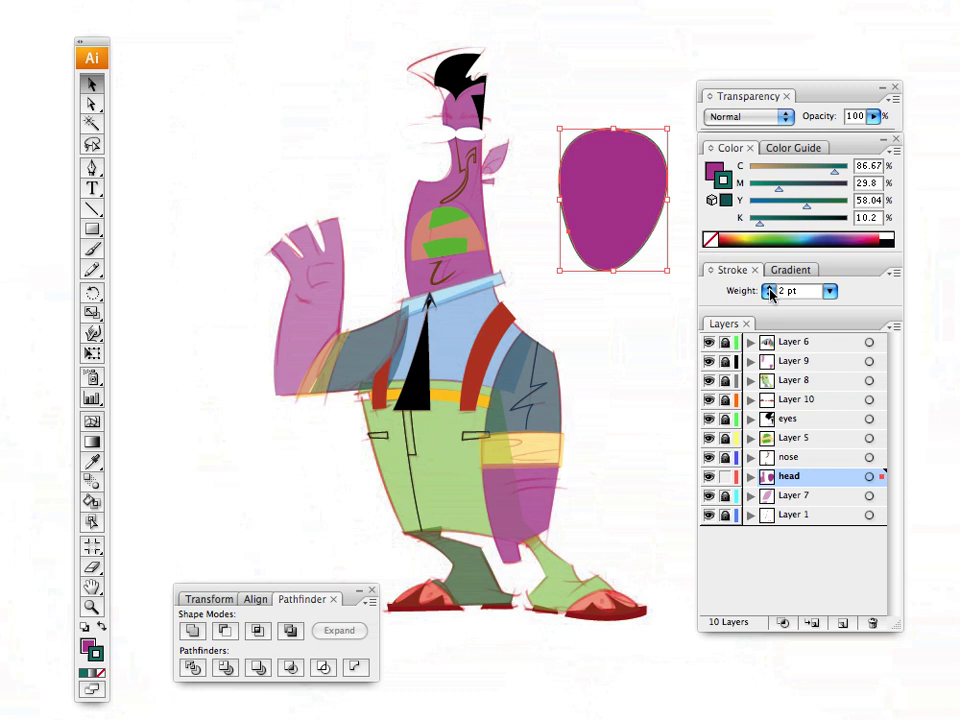
{"action": "left_click", "coordinate": [769, 287]}
{"action": "left_click", "coordinate": [769, 287]}
{"action": "left_click", "coordinate": [646, 101]}
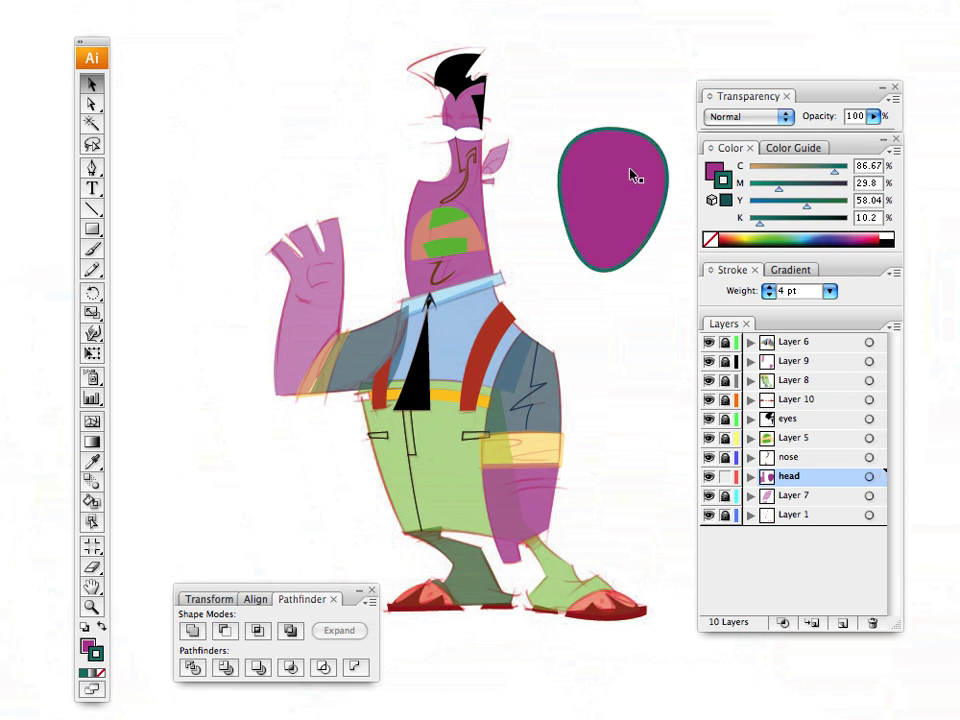
Step: Set the purple egg shape's stroke to none, and delete the shape
{"action": "left_click", "coordinate": [617, 153]}
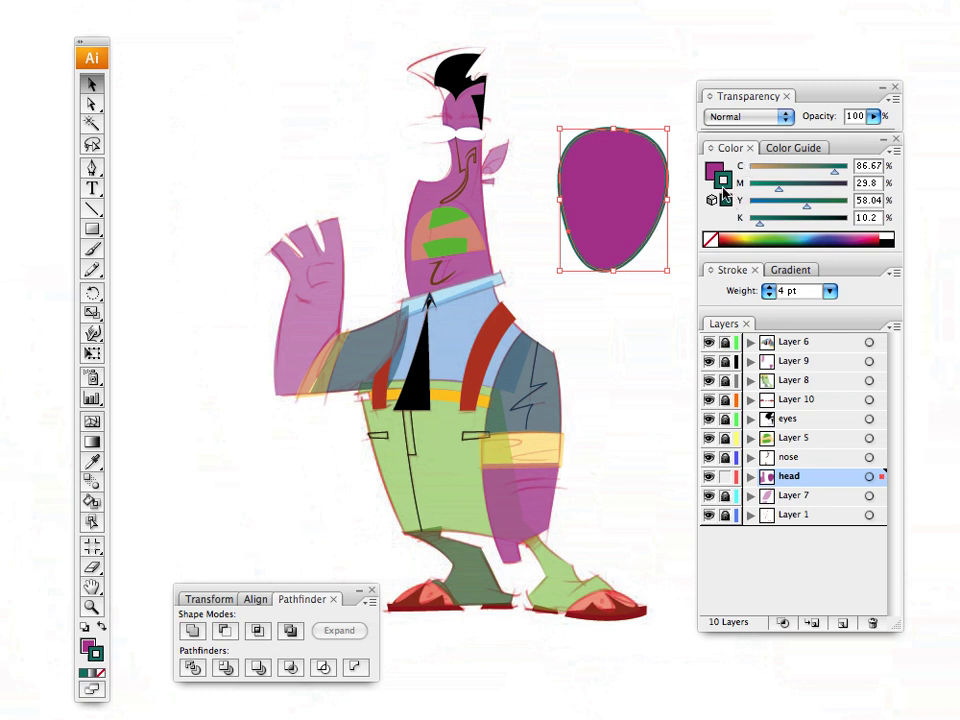
{"action": "left_click", "coordinate": [710, 240]}
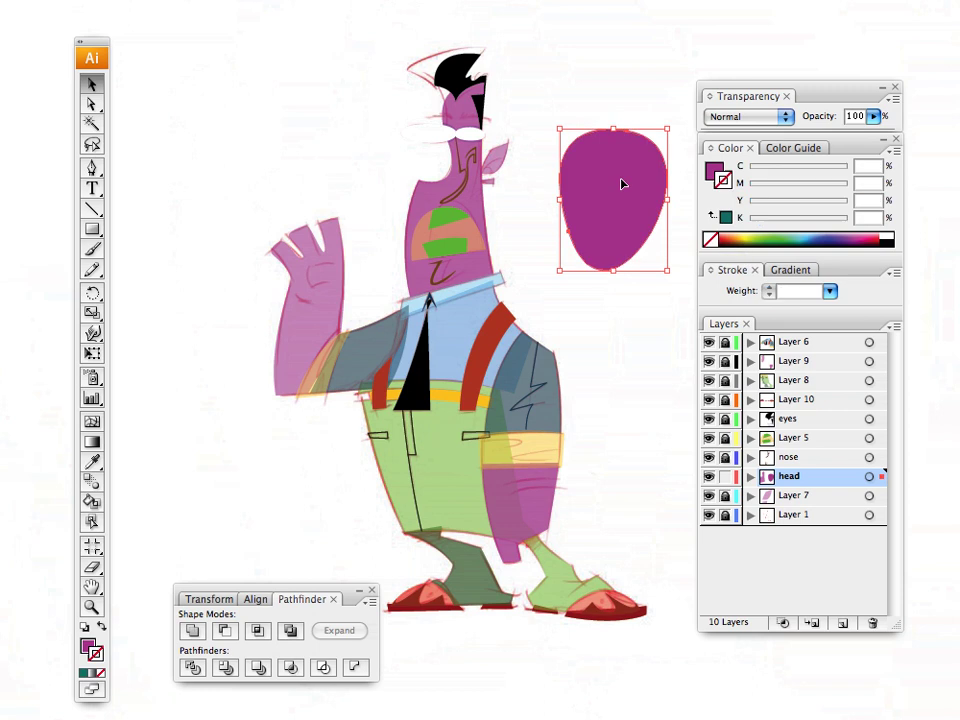
{"action": "left_click_drag", "start_coordinate": [621, 182], "coordinate": [617, 207]}
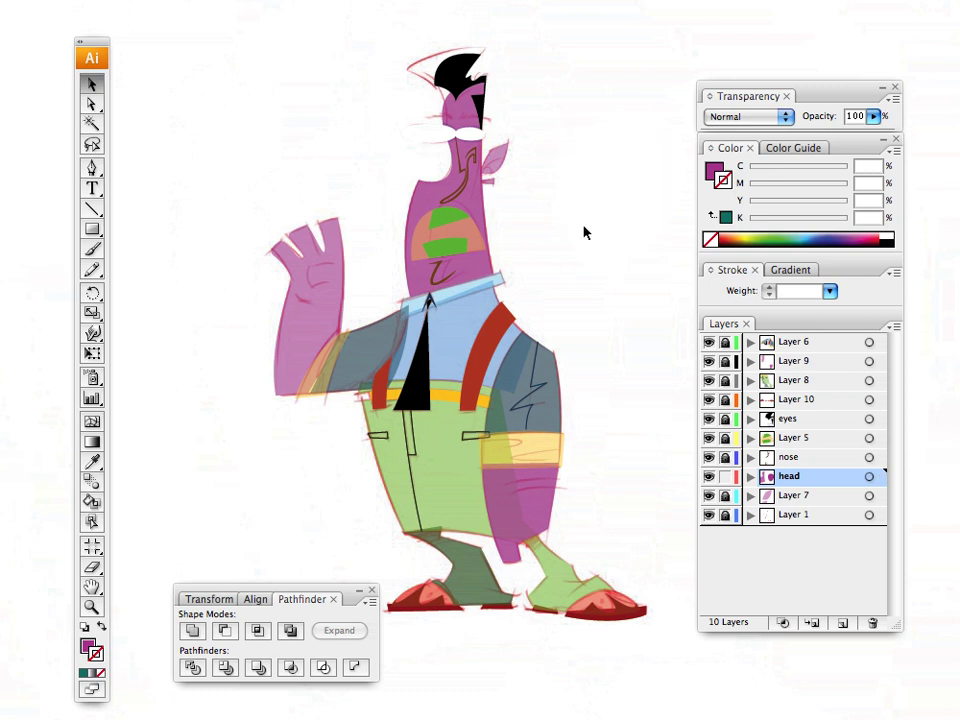
Step: Give the head shape no stroke and a light orange skin fill (C 0, M 23.53, Y 56.47, K 0), and deselect it
{"action": "left_click", "coordinate": [740, 231]}
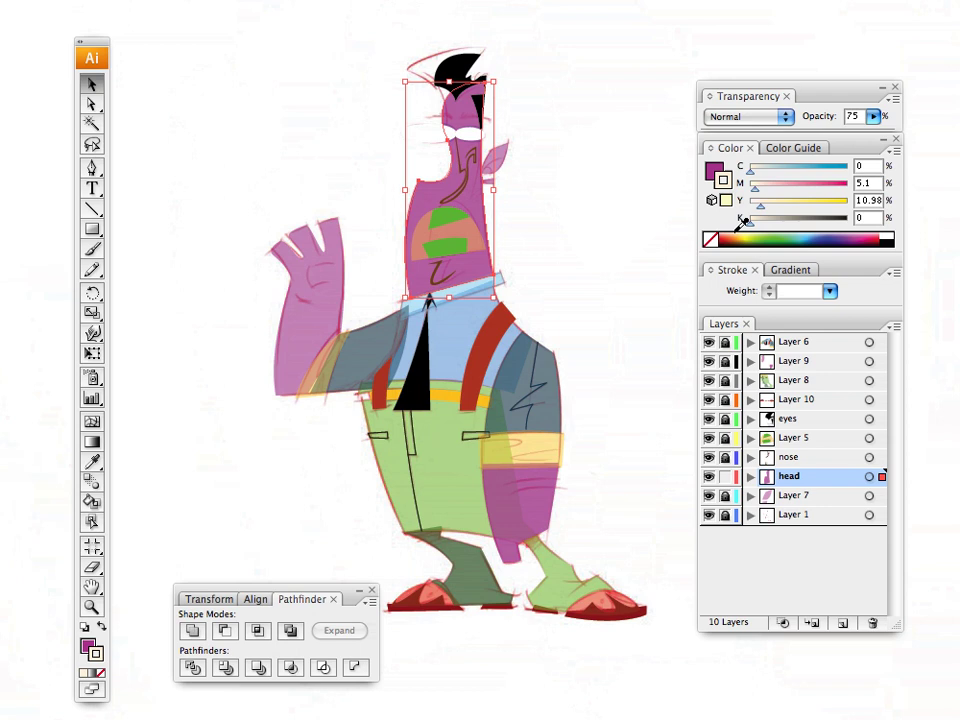
{"action": "left_click", "coordinate": [709, 240]}
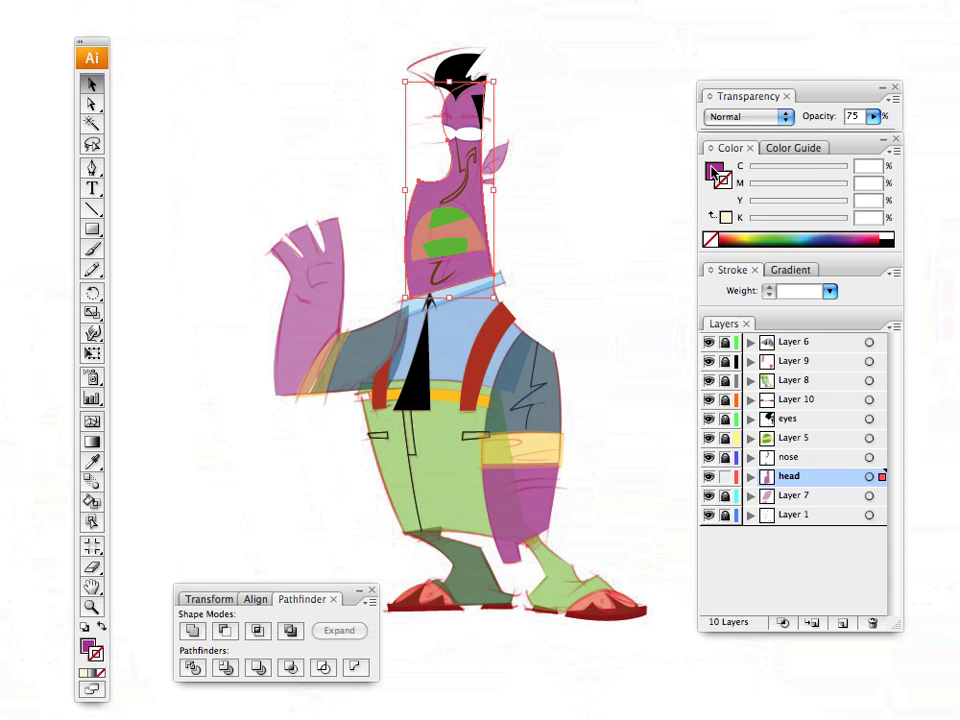
{"action": "left_click", "coordinate": [713, 170]}
{"action": "left_click_drag", "start_coordinate": [752, 240], "coordinate": [742, 233]}
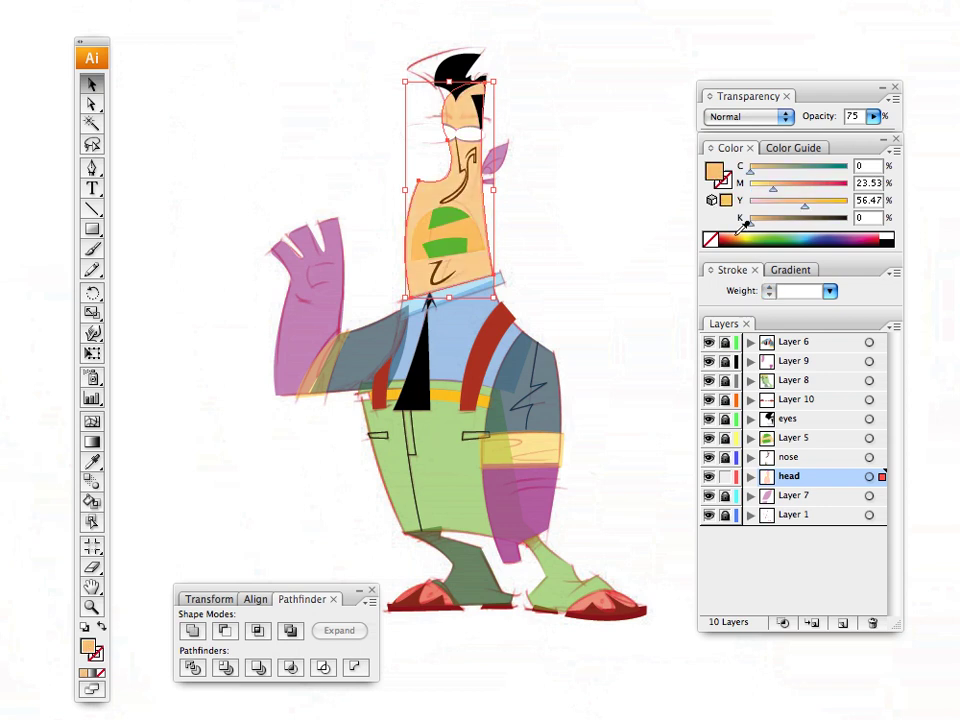
{"action": "left_click", "coordinate": [606, 208]}
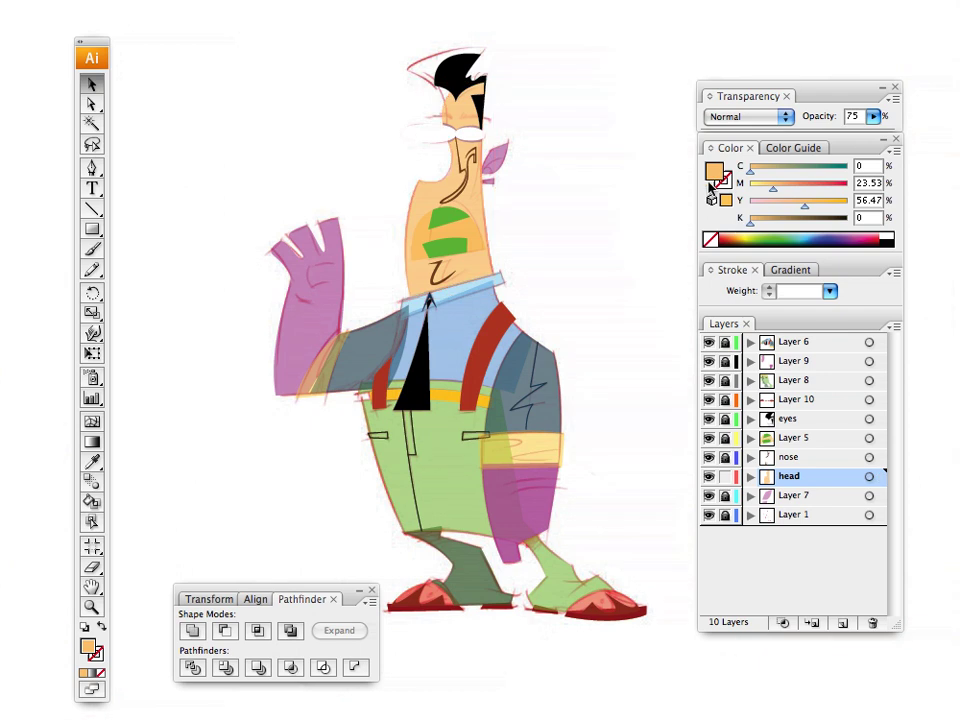
Step: Fill the head shape with a linear gradient whose starting stop is the light orange skin colour at location 0
{"action": "left_click", "coordinate": [788, 269]}
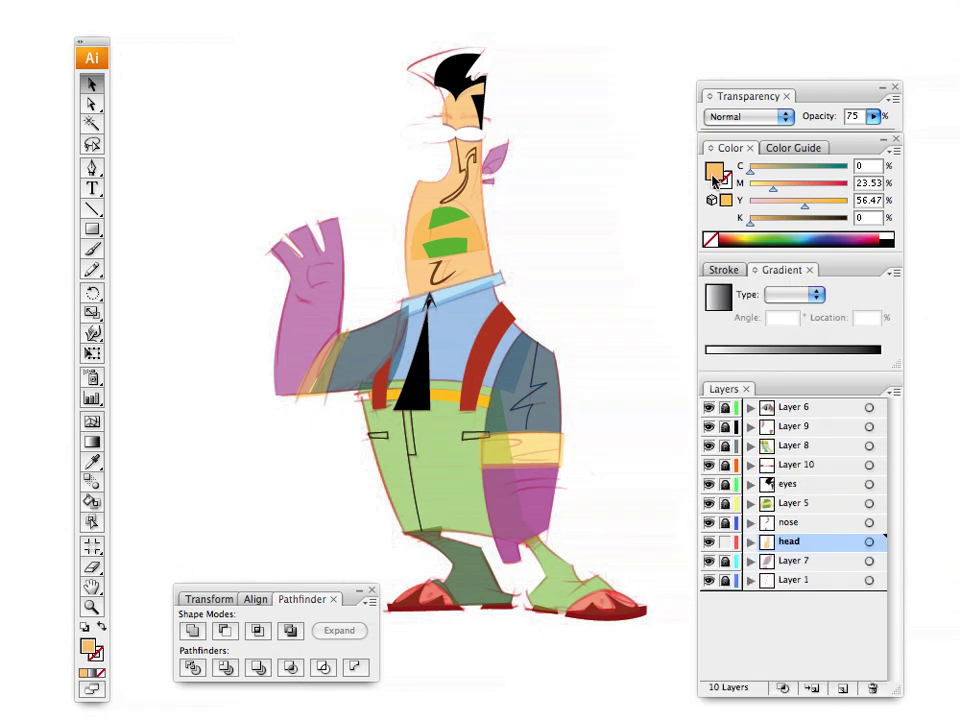
{"action": "left_click", "coordinate": [465, 188]}
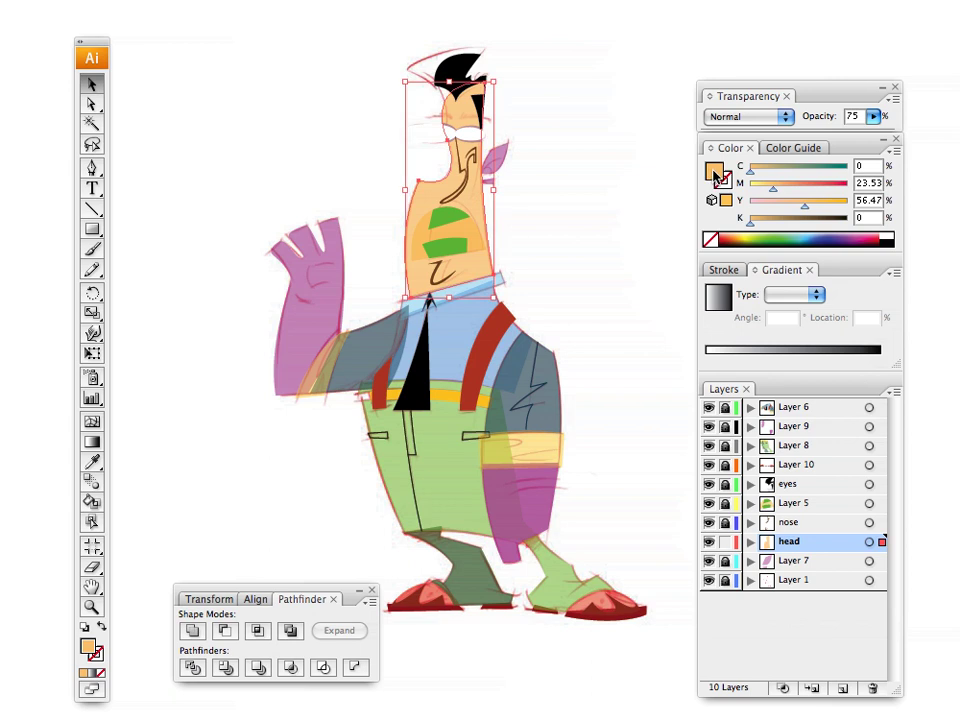
{"action": "left_click", "coordinate": [737, 352]}
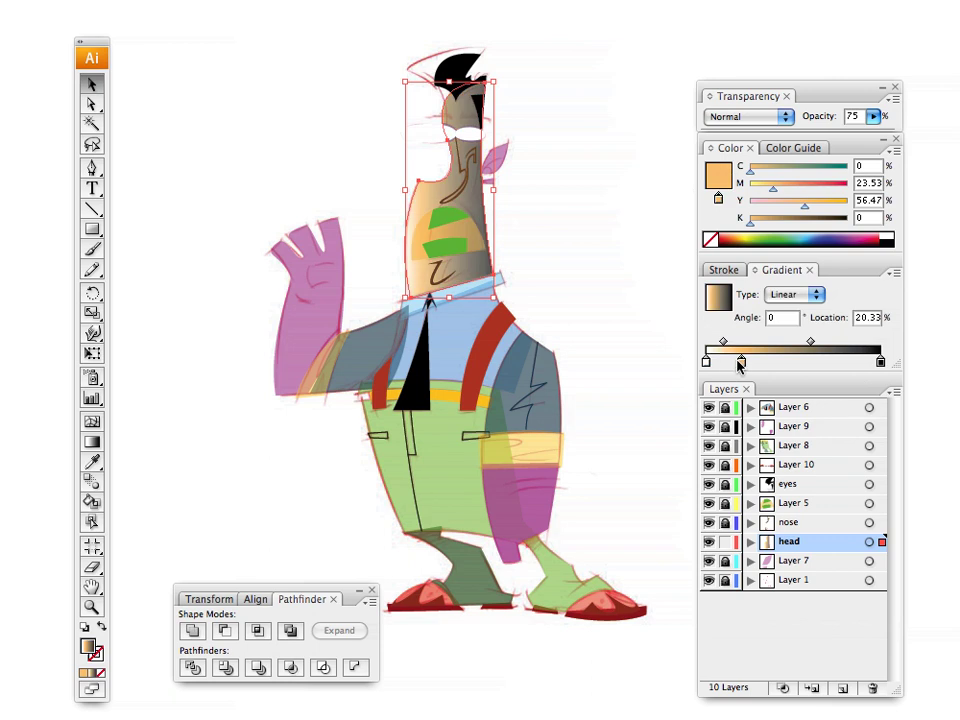
{"action": "left_click", "coordinate": [707, 362]}
{"action": "mouse_move", "coordinate": [706, 362]}
{"action": "left_mouse_down"}
{"action": "mouse_move", "coordinate": [716, 362]}
{"action": "mouse_move", "coordinate": [717, 383]}
{"action": "mouse_move", "coordinate": [728, 361]}
{"action": "mouse_move", "coordinate": [706, 362]}
{"action": "left_mouse_up"}
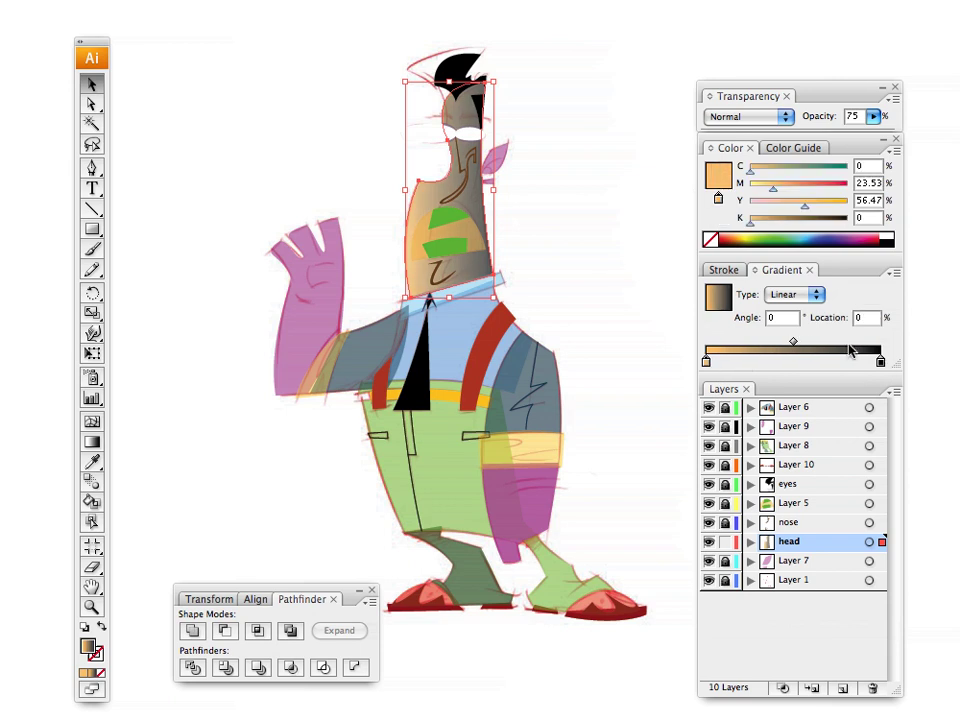
{"action": "left_click_drag", "start_coordinate": [705, 364], "coordinate": [705, 362]}
{"action": "left_click_drag", "start_coordinate": [707, 362], "coordinate": [701, 364]}
Step: Replace the head gradient's black end stop with a darker orange (C 0, M 38, Y 56.47, K 0) at location 100%
{"action": "left_click_drag", "start_coordinate": [717, 178], "coordinate": [822, 352]}
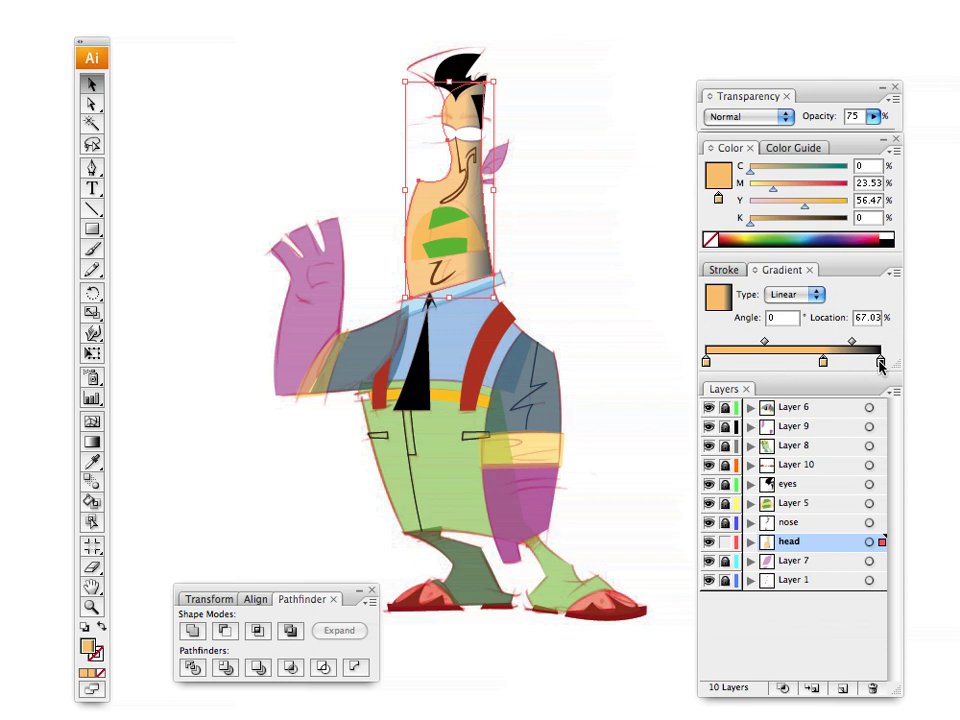
{"action": "left_click_drag", "start_coordinate": [881, 364], "coordinate": [883, 390]}
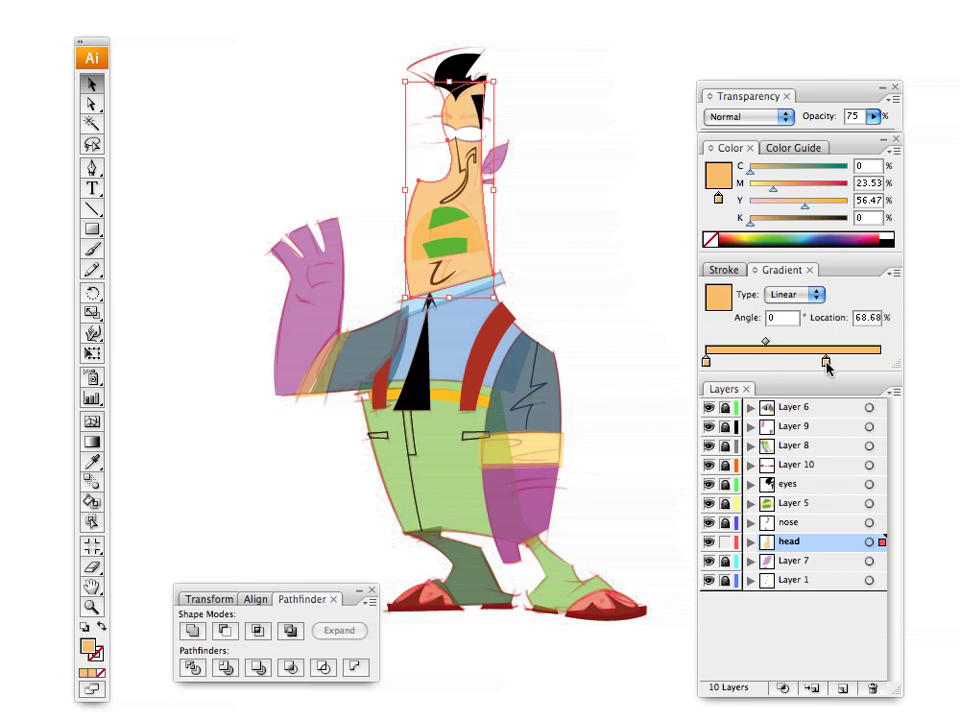
{"action": "left_click_drag", "start_coordinate": [824, 364], "coordinate": [877, 362]}
{"action": "mouse_move", "coordinate": [773, 190]}
{"action": "left_mouse_down"}
{"action": "mouse_move", "coordinate": [793, 196]}
{"action": "mouse_move", "coordinate": [785, 197]}
{"action": "left_mouse_up"}
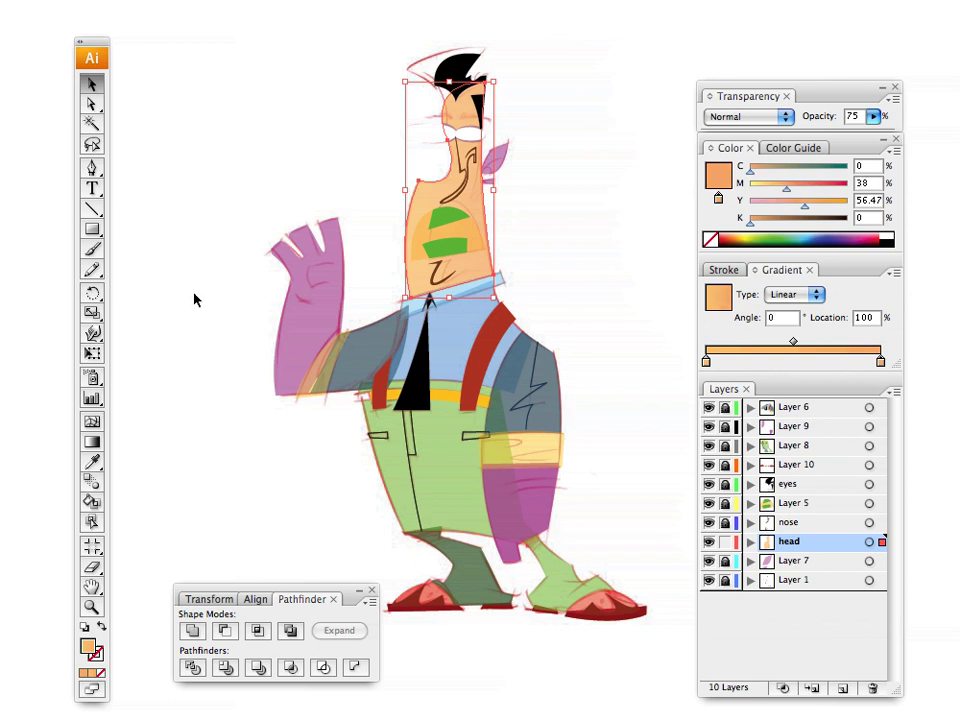
Step: Set the head's opacity to 100% and redirect its gradient down the face at an angle of about -75°
{"action": "left_click", "coordinate": [874, 117]}
{"action": "left_click_drag", "start_coordinate": [844, 137], "coordinate": [904, 140]}
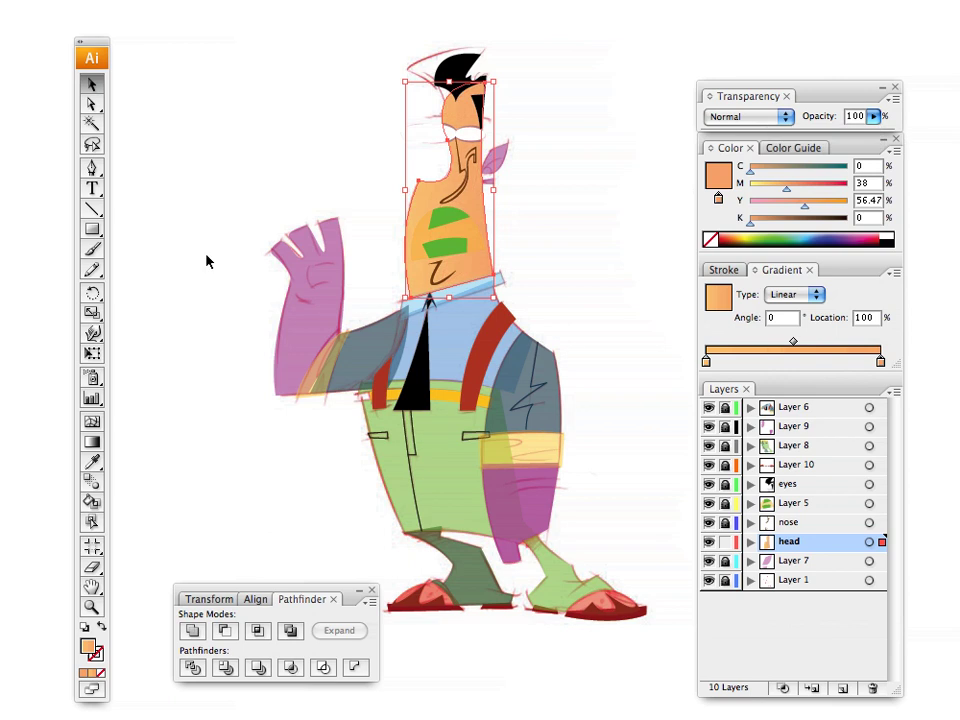
{"action": "left_click", "coordinate": [92, 441]}
{"action": "left_click_drag", "start_coordinate": [403, 239], "coordinate": [468, 284]}
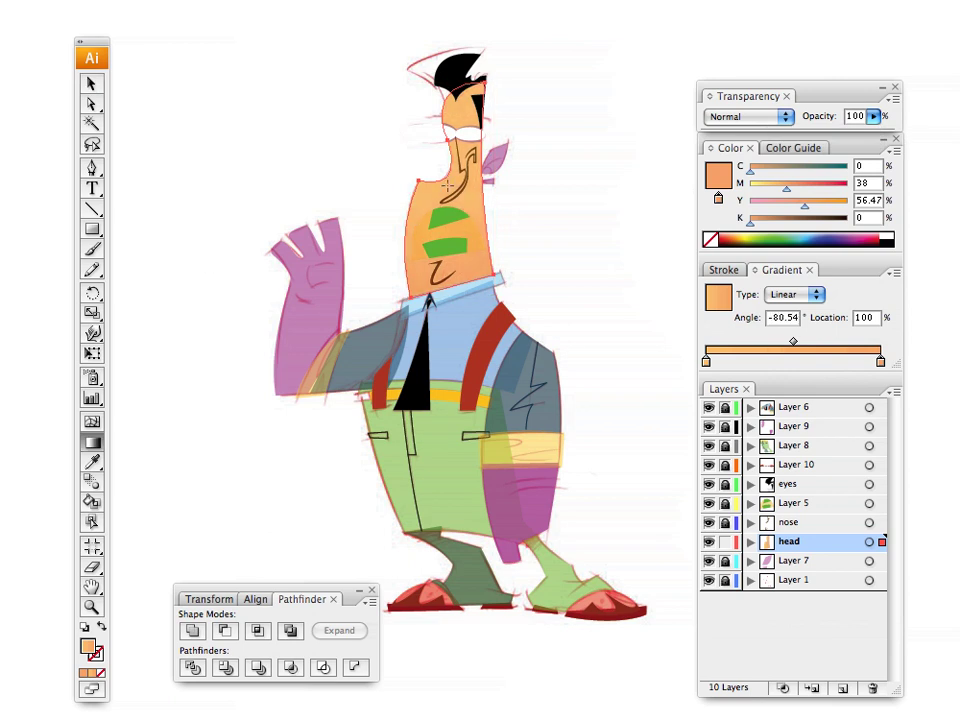
{"action": "left_click_drag", "start_coordinate": [447, 186], "coordinate": [477, 274]}
{"action": "left_click", "coordinate": [88, 85]}
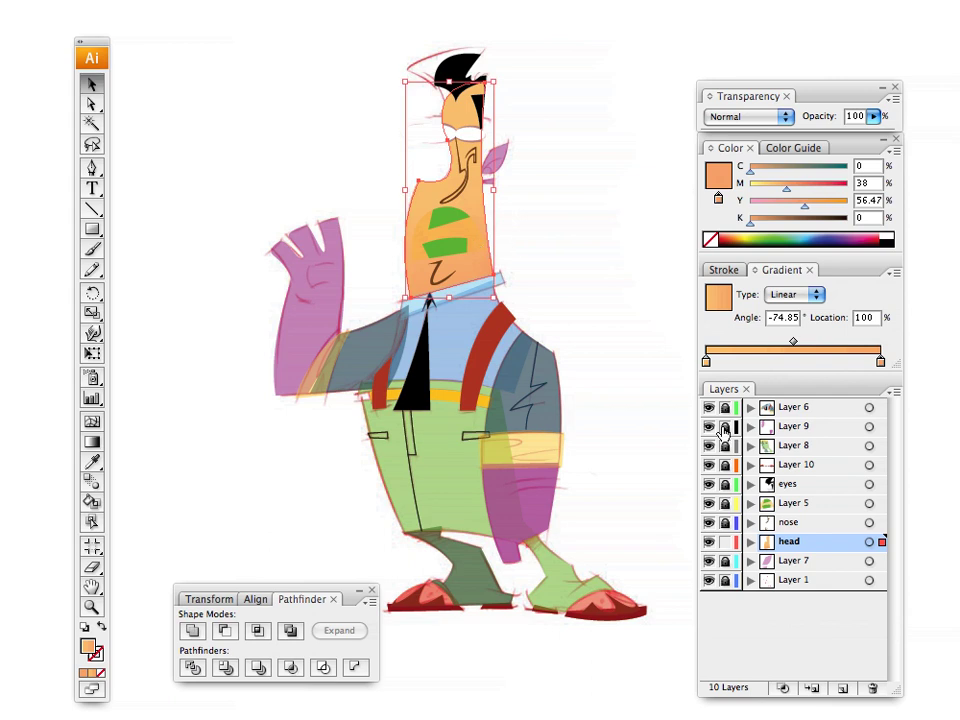
Step: Unlock Layer 5, fill the mouth shape with red (C 0, M 90.98, Y 94.51, K 0) at 100% opacity, and deselect it
{"action": "left_click", "coordinate": [725, 503]}
{"action": "left_click", "coordinate": [464, 230], "text": "shift"}
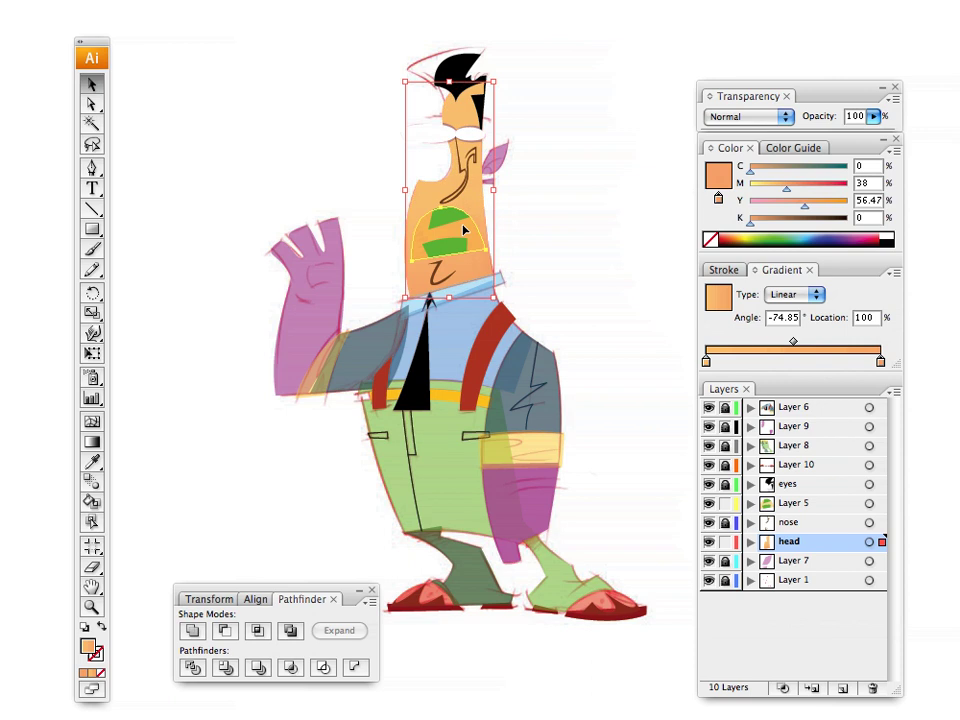
{"action": "left_click", "coordinate": [464, 230]}
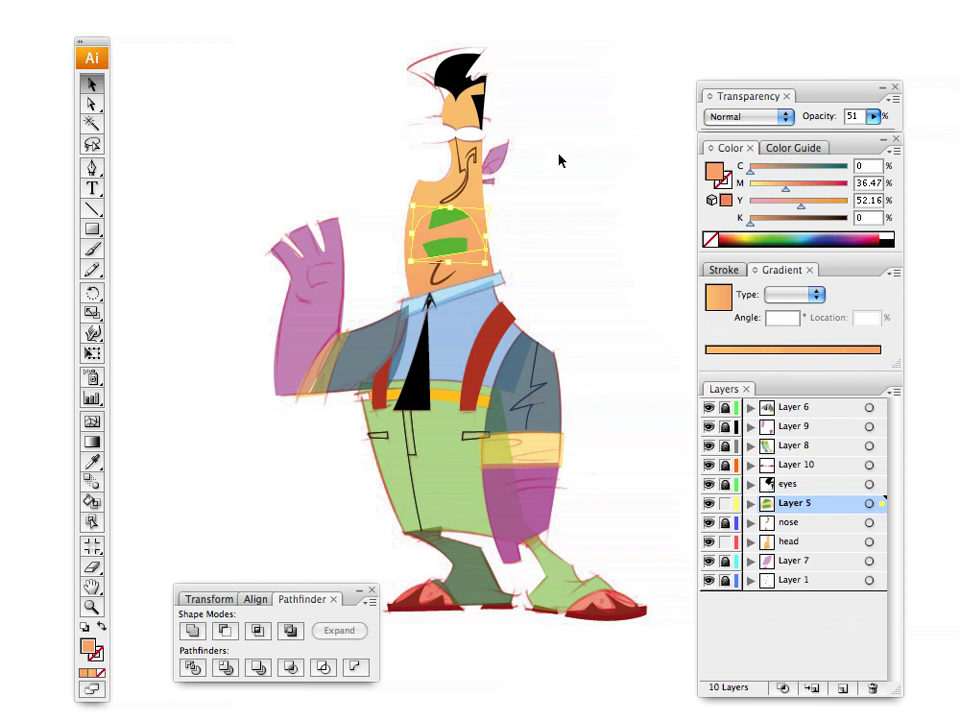
{"action": "left_click", "coordinate": [725, 237]}
{"action": "left_click", "coordinate": [874, 116]}
{"action": "left_click_drag", "start_coordinate": [824, 134], "coordinate": [882, 135]}
{"action": "left_click", "coordinate": [615, 171]}
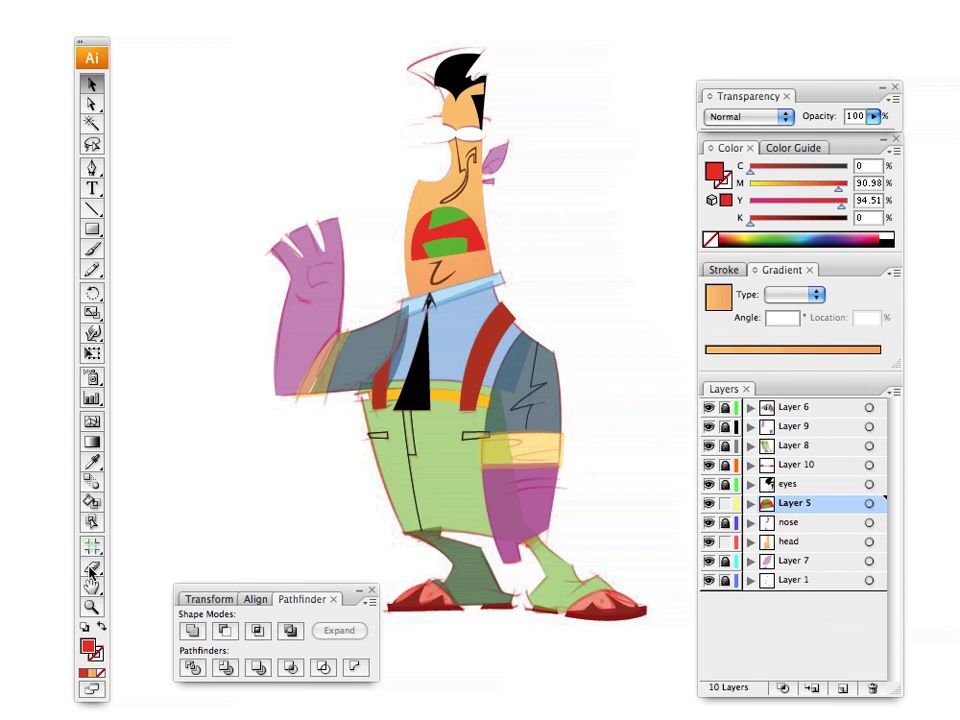
Step: Unlock Layer 9 and Layer 7, and delete the purple ear shape beside the head
{"action": "left_click", "coordinate": [92, 607]}
{"action": "left_click", "coordinate": [460, 173]}
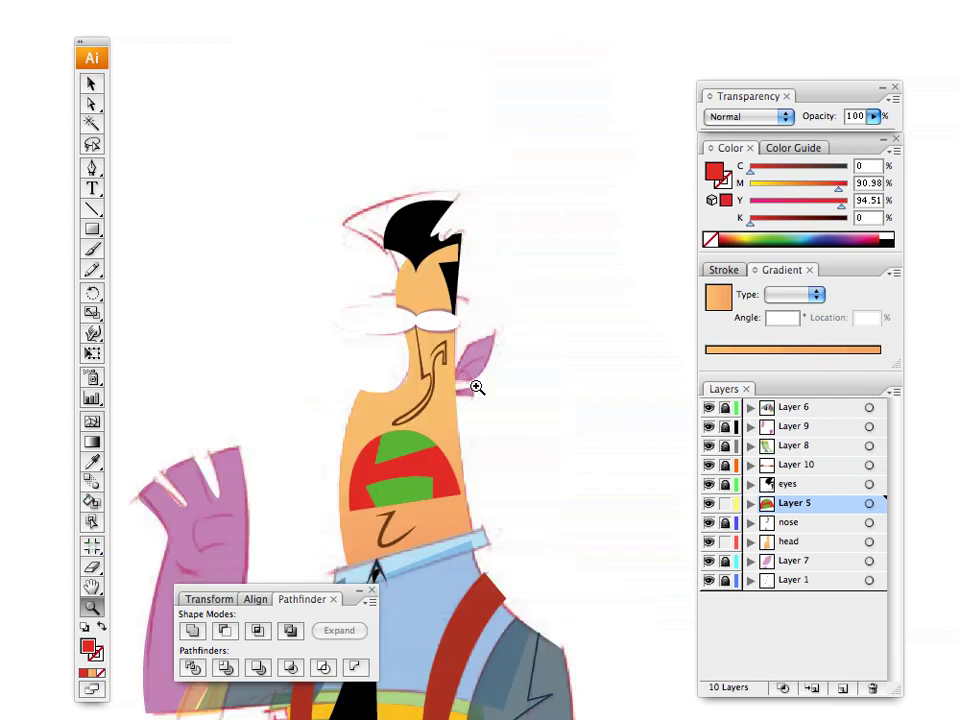
{"action": "left_click", "coordinate": [422, 488]}
{"action": "left_click", "coordinate": [444, 300]}
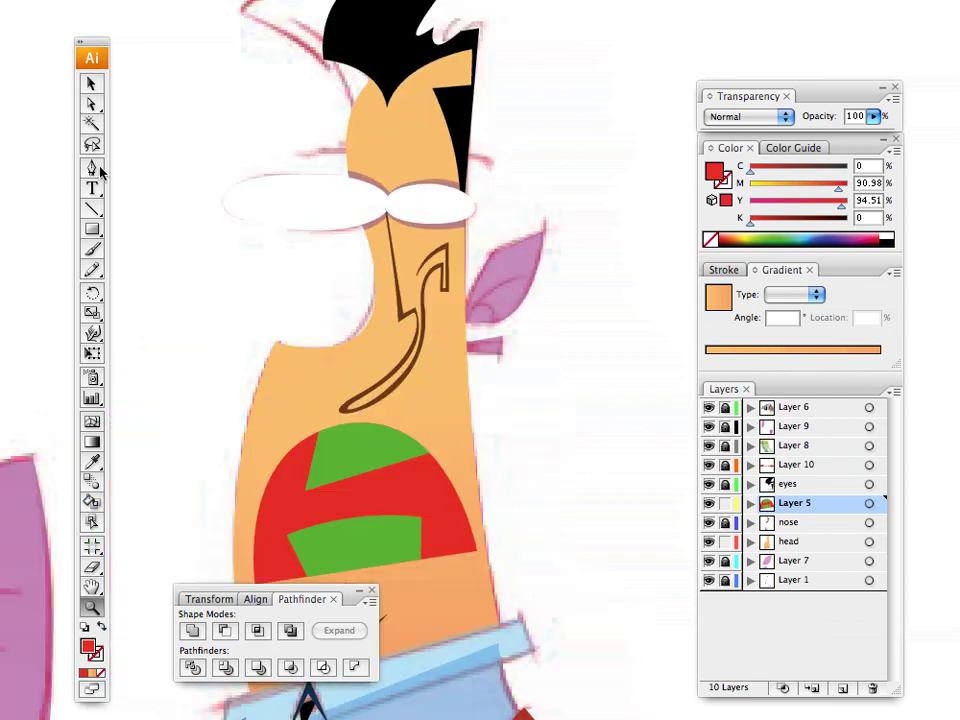
{"action": "left_click", "coordinate": [92, 84]}
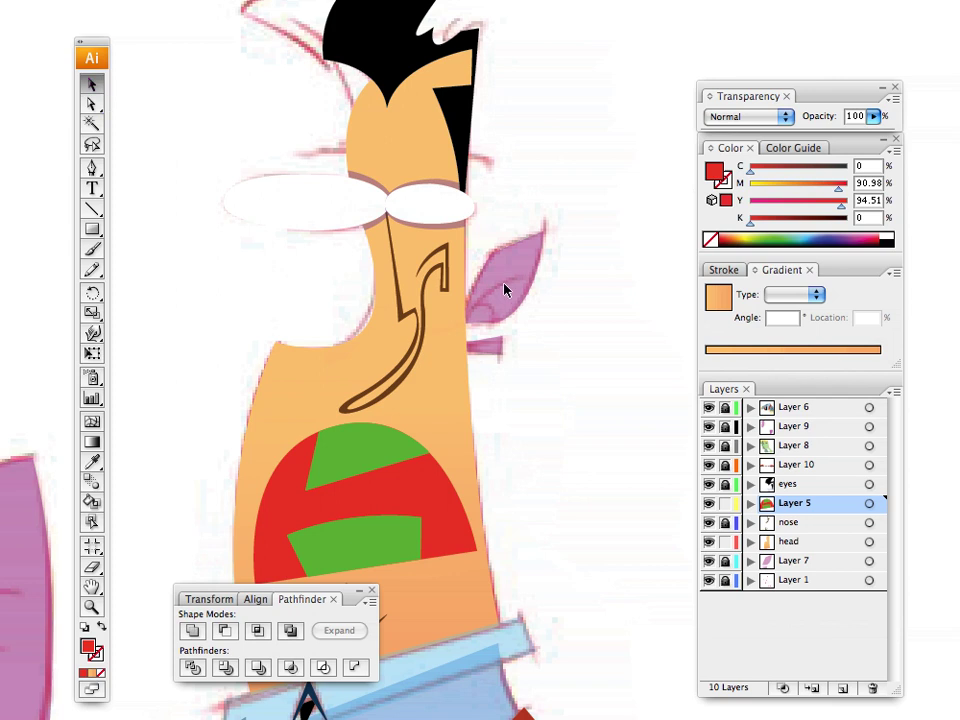
{"action": "left_click", "coordinate": [726, 428]}
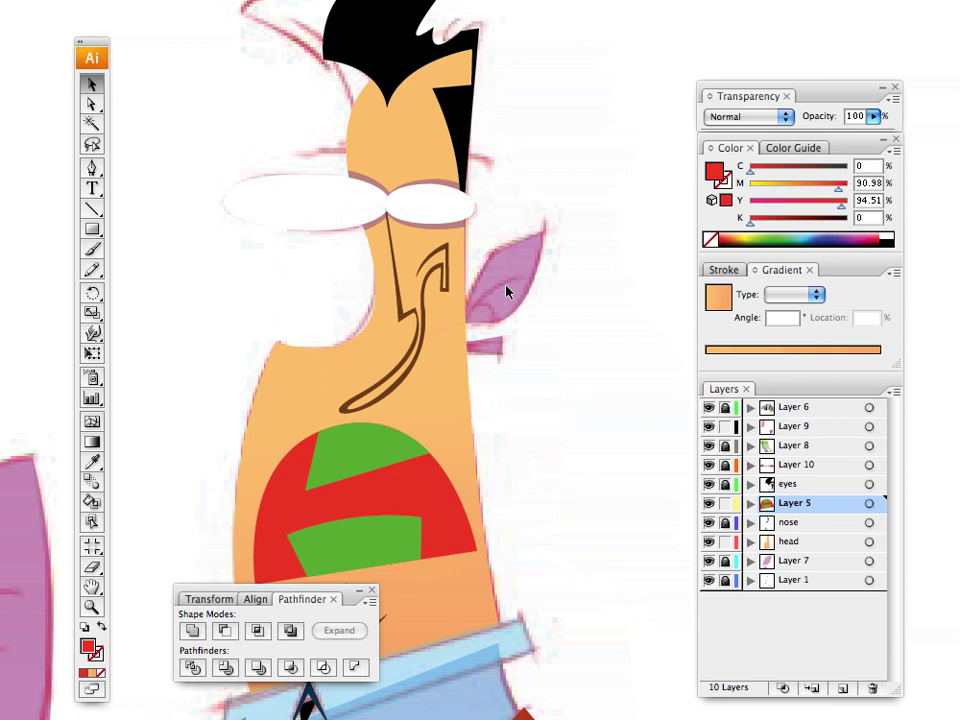
{"action": "left_click", "coordinate": [725, 426]}
{"action": "left_click", "coordinate": [725, 560]}
{"action": "left_click", "coordinate": [510, 342]}
Step: Sample the head's orange gradient and draw a small closed oval ear with the Pen tool beside the head on Layer 7
{"action": "left_click", "coordinate": [92, 461]}
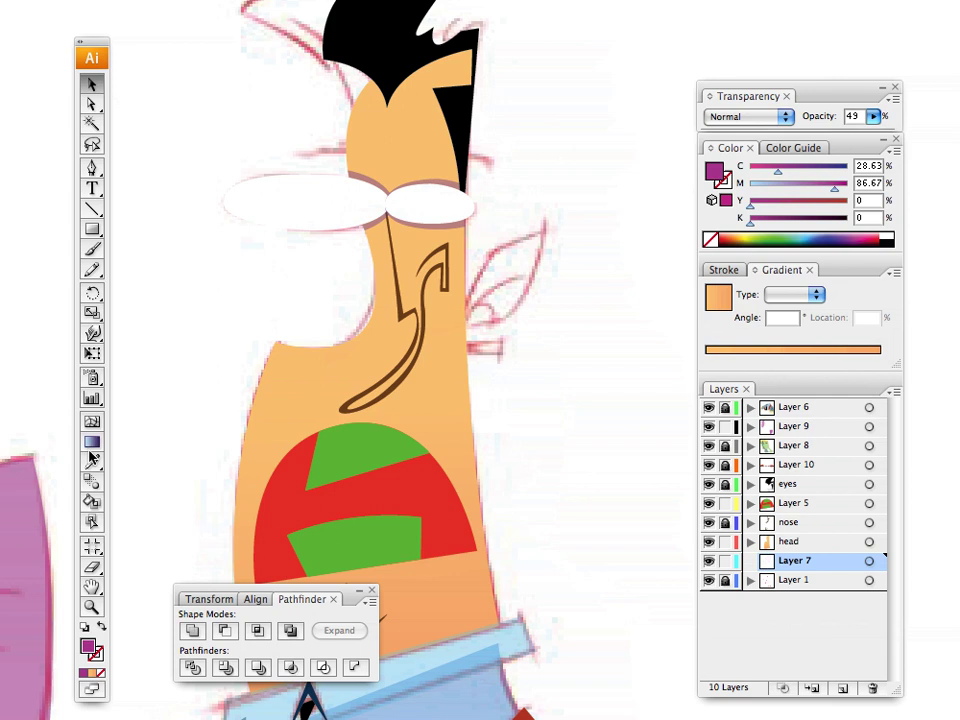
{"action": "left_click", "coordinate": [290, 394]}
{"action": "left_click", "coordinate": [93, 170]}
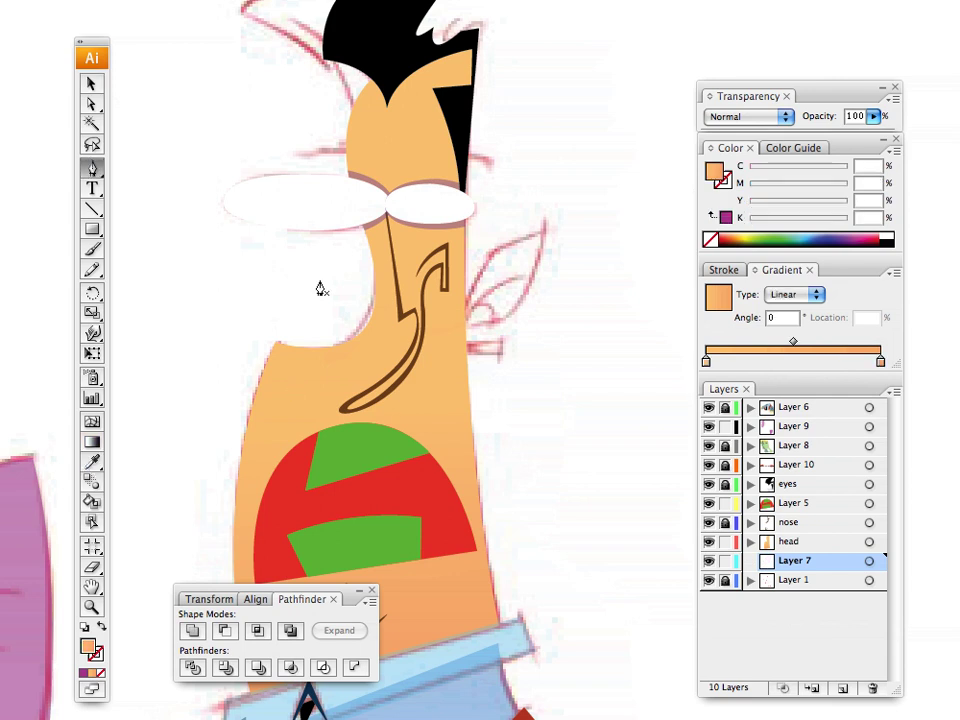
{"action": "left_click", "coordinate": [462, 298]}
{"action": "left_click_drag", "start_coordinate": [514, 310], "coordinate": [423, 278]}
{"action": "left_click", "coordinate": [91, 83]}
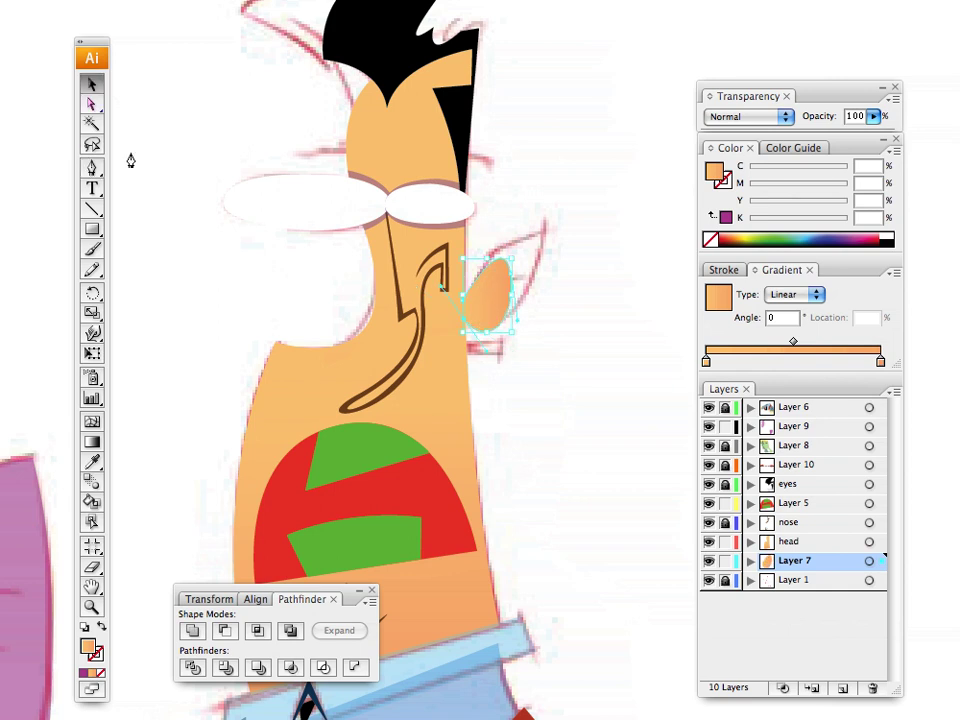
Step: Move the orange ear shape up to eye level beside the head, and deselect it
{"action": "left_click_drag", "start_coordinate": [328, 420], "coordinate": [350, 362]}
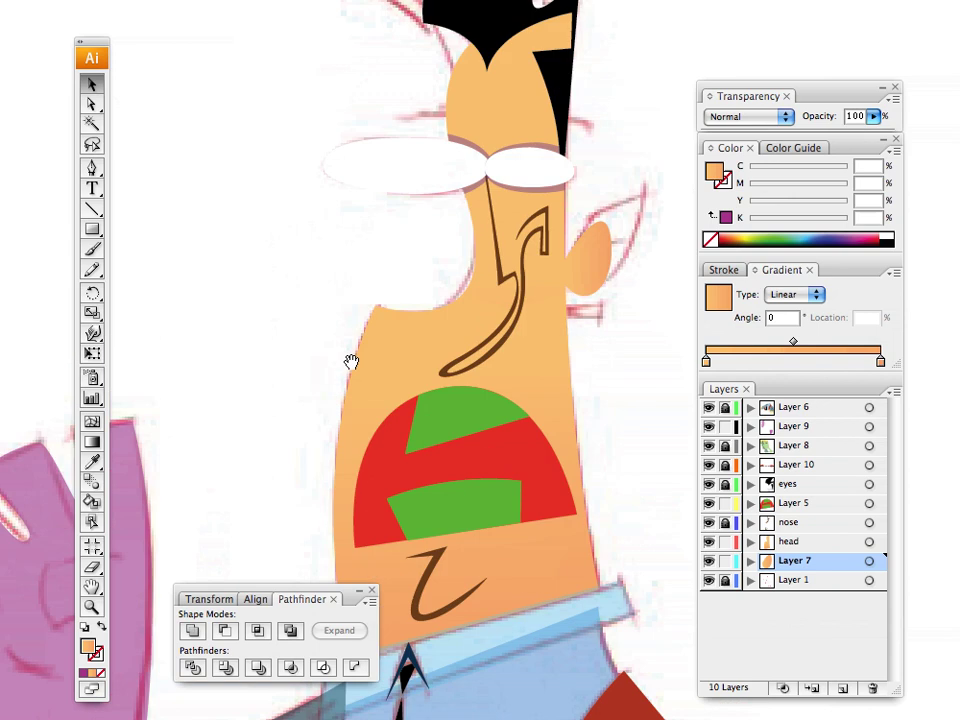
{"action": "left_click_drag", "start_coordinate": [596, 236], "coordinate": [598, 200]}
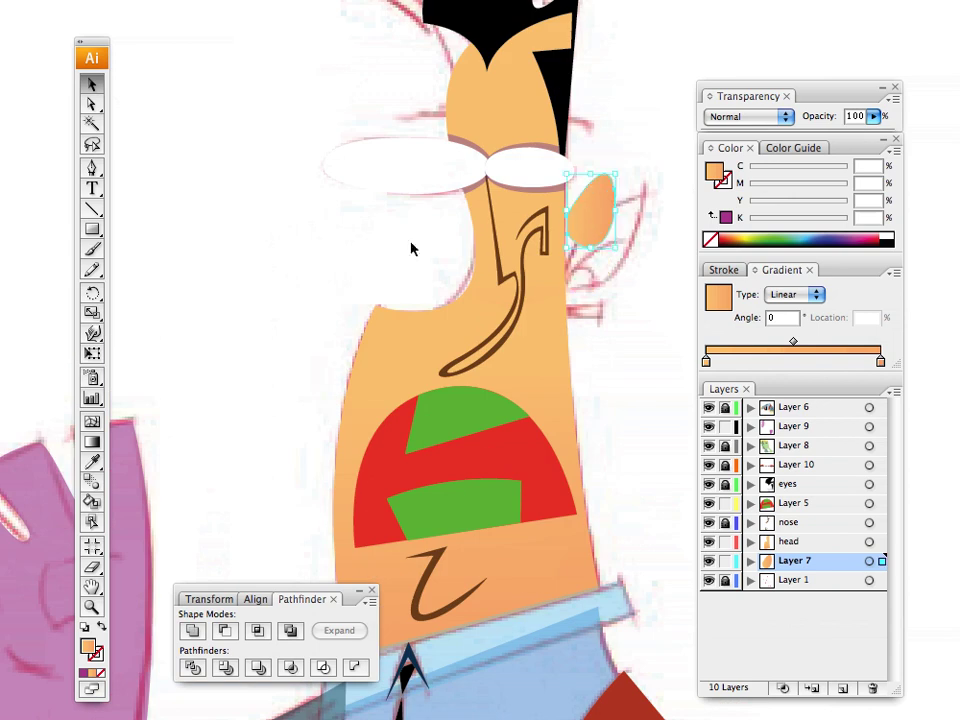
{"action": "left_click", "coordinate": [382, 240]}
Step: Fill both green teeth shapes in the mouth with white, and deselect them
{"action": "left_click_drag", "start_coordinate": [343, 314], "coordinate": [484, 454]}
{"action": "left_click_drag", "start_coordinate": [459, 311], "coordinate": [403, 251]}
{"action": "left_click_drag", "start_coordinate": [416, 332], "coordinate": [414, 173]}
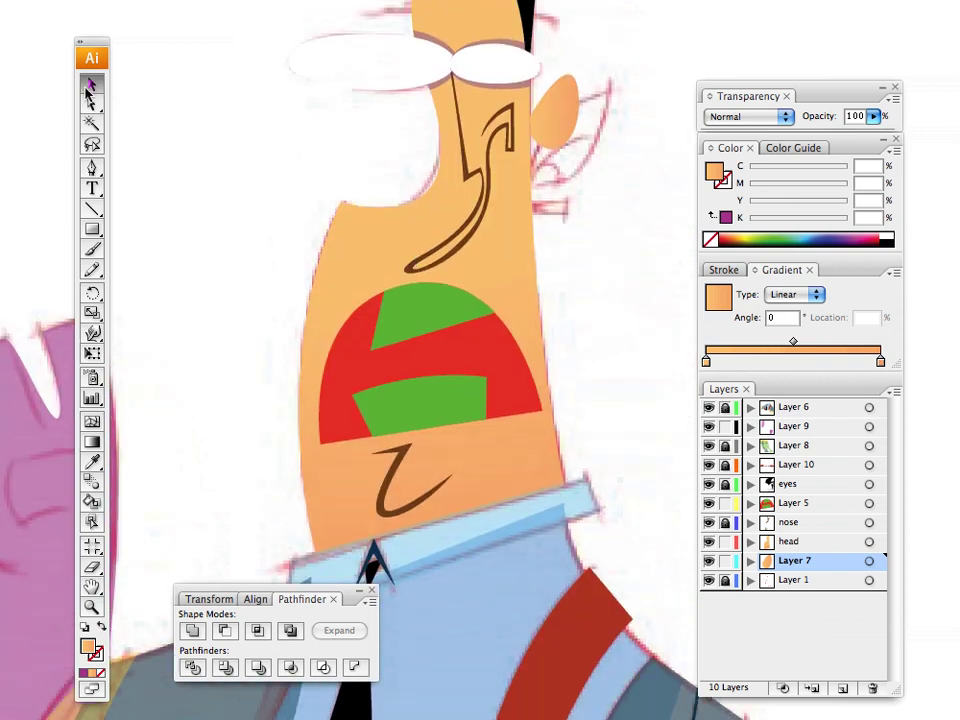
{"action": "left_click", "coordinate": [409, 389]}
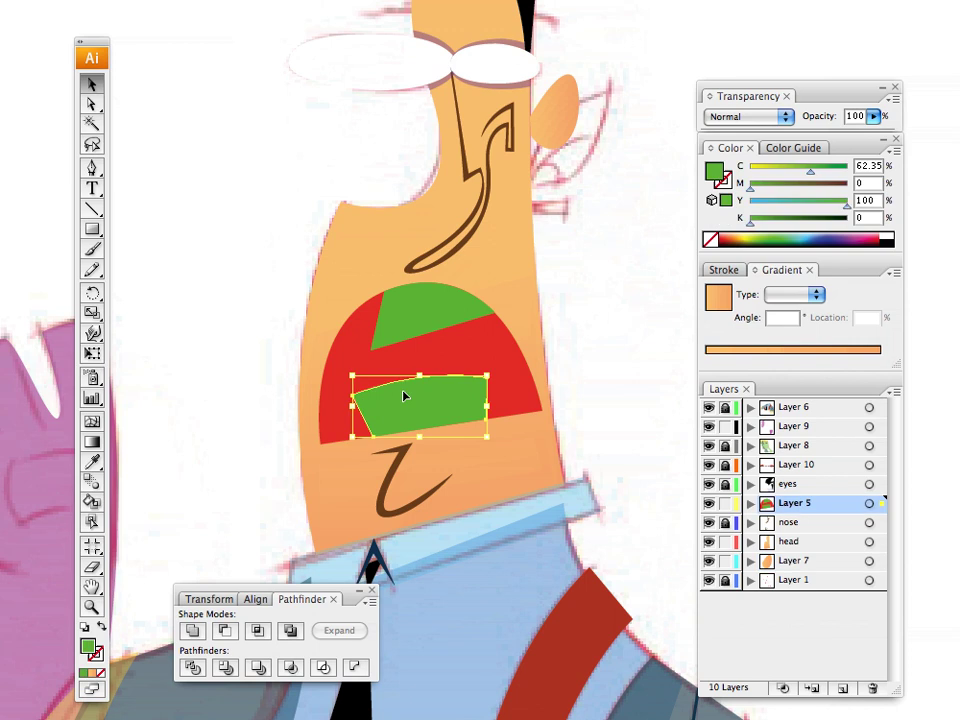
{"action": "left_click", "coordinate": [425, 318], "text": "shift"}
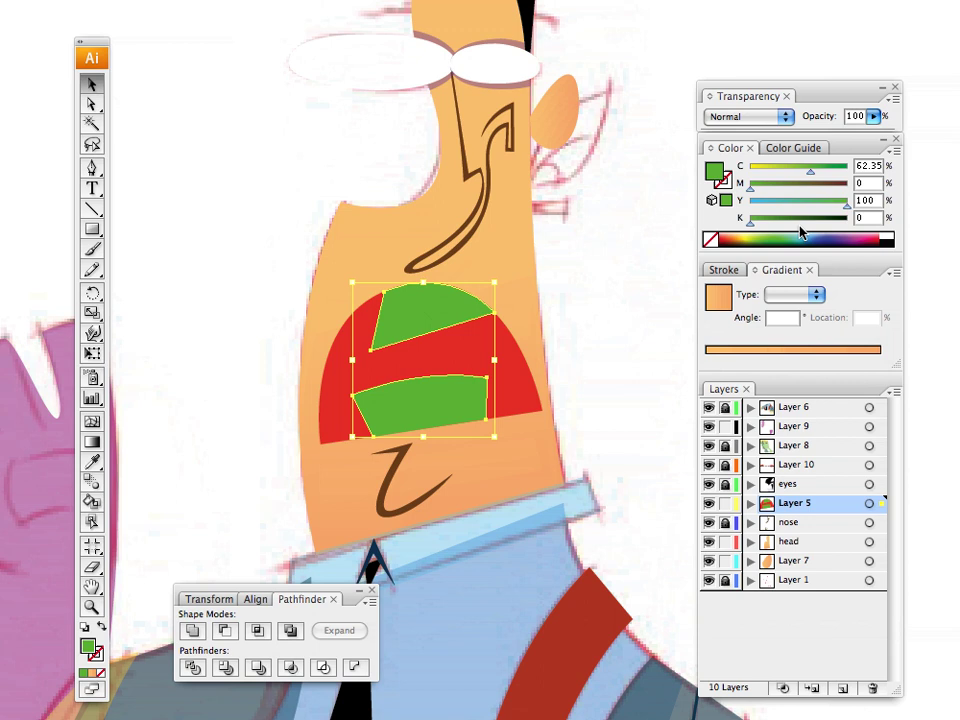
{"action": "left_click", "coordinate": [888, 233]}
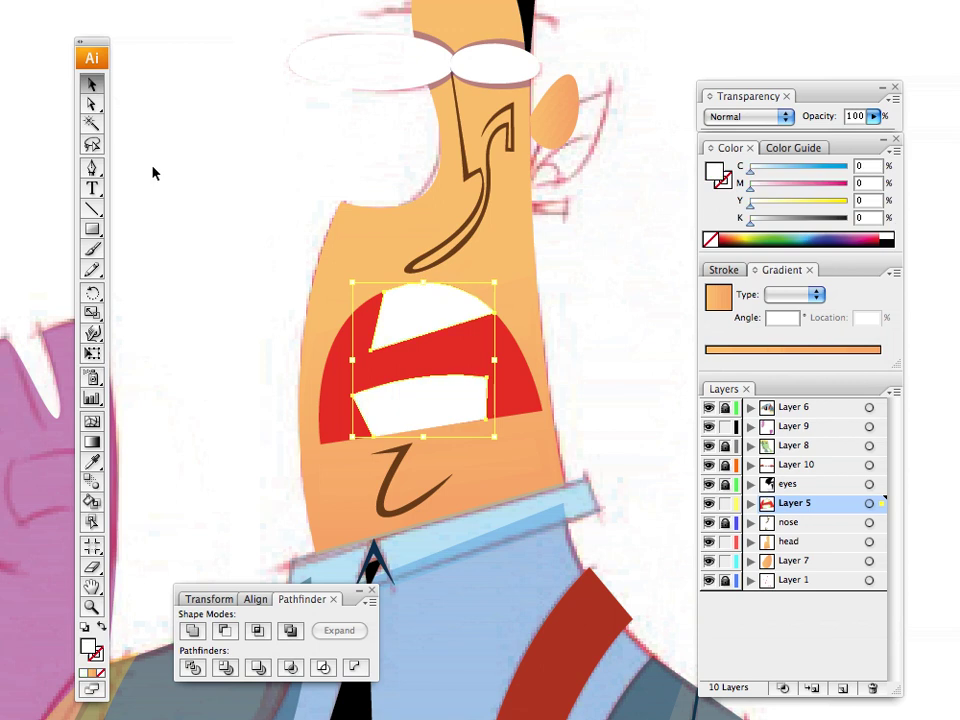
{"action": "key", "text": "ctrl+shift+a"}
Step: Recolour the mouth shape behind the teeth dark red (C 29.02, M 100, Y 100, K 38.04)
{"action": "left_click_drag", "start_coordinate": [290, 249], "coordinate": [343, 309]}
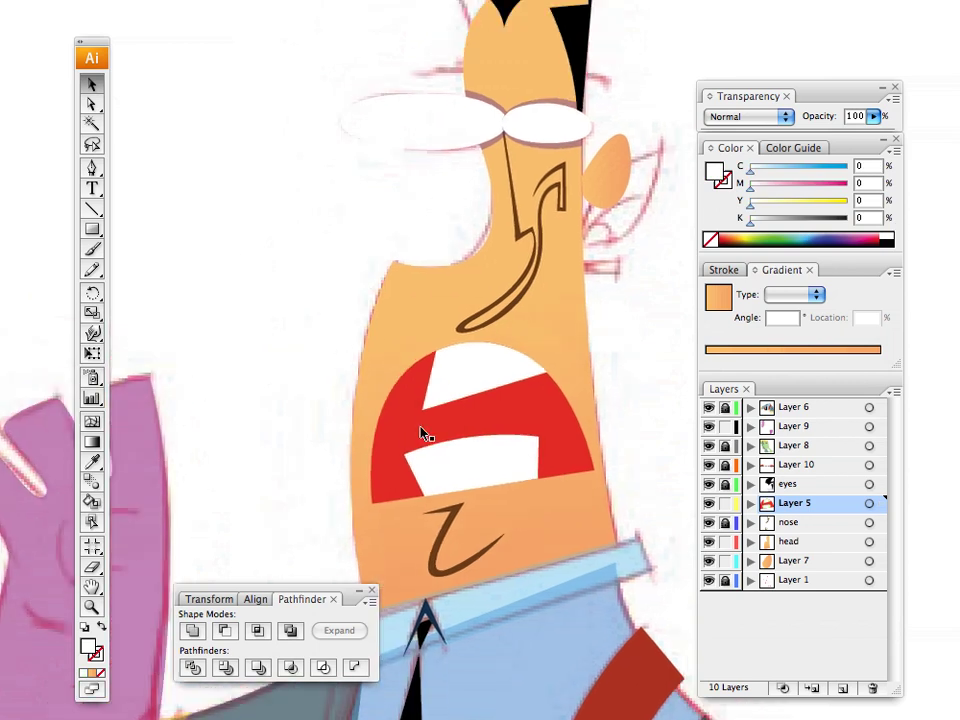
{"action": "left_click", "coordinate": [401, 430]}
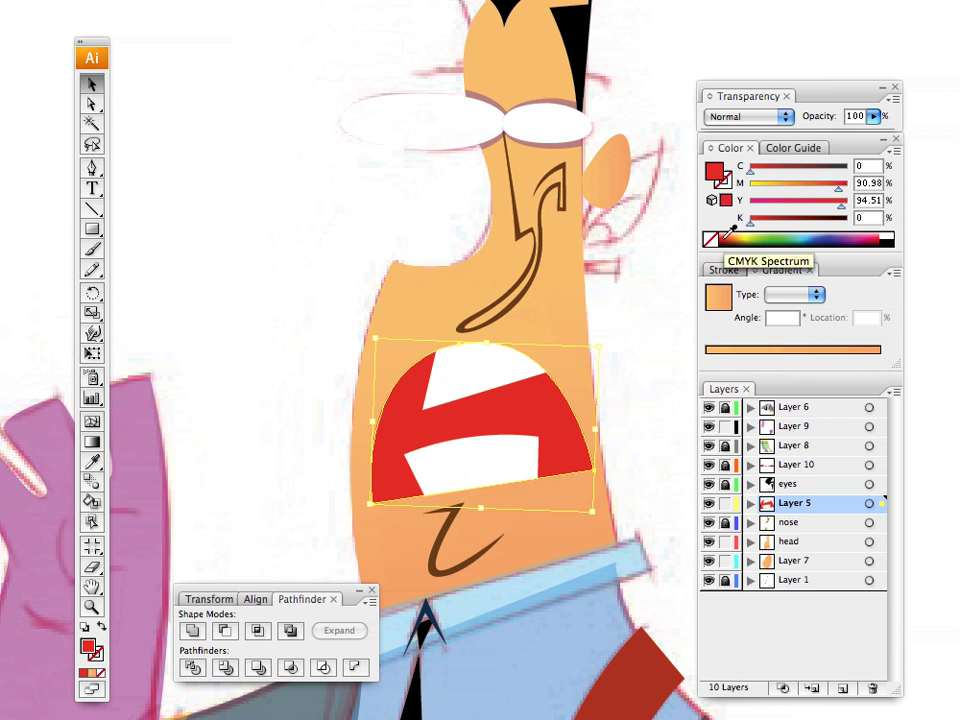
{"action": "left_click_drag", "start_coordinate": [731, 232], "coordinate": [729, 237]}
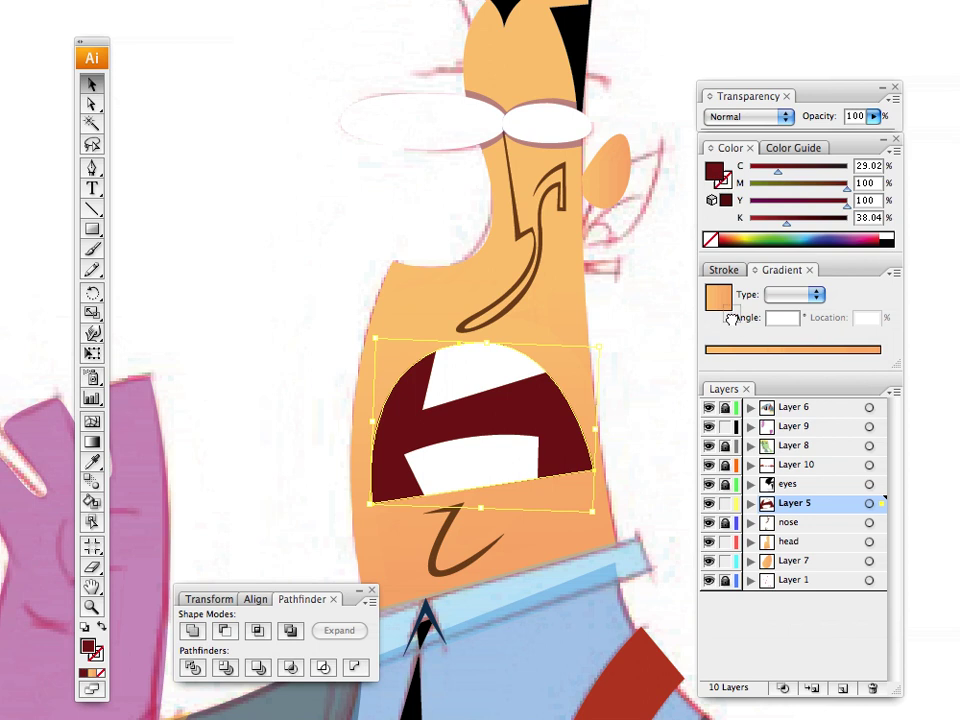
Step: Fill the mouth with a linear gradient from its dark red to a darker end colour (C 29.02, M 100, Y 100, K 80)
{"action": "left_click", "coordinate": [710, 350]}
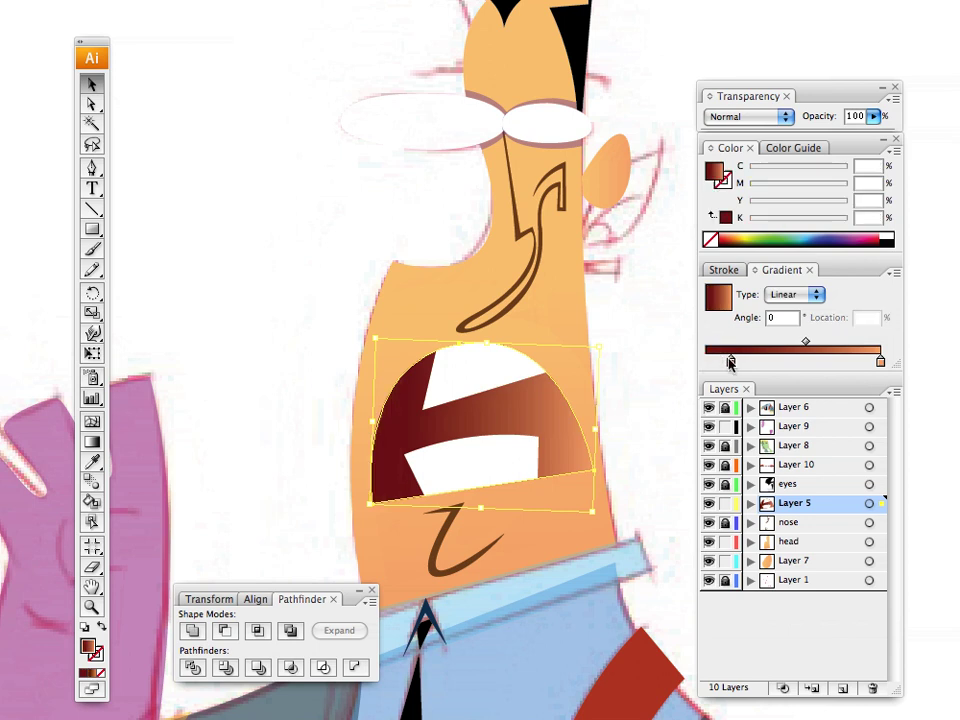
{"action": "left_click_drag", "start_coordinate": [731, 361], "coordinate": [700, 366]}
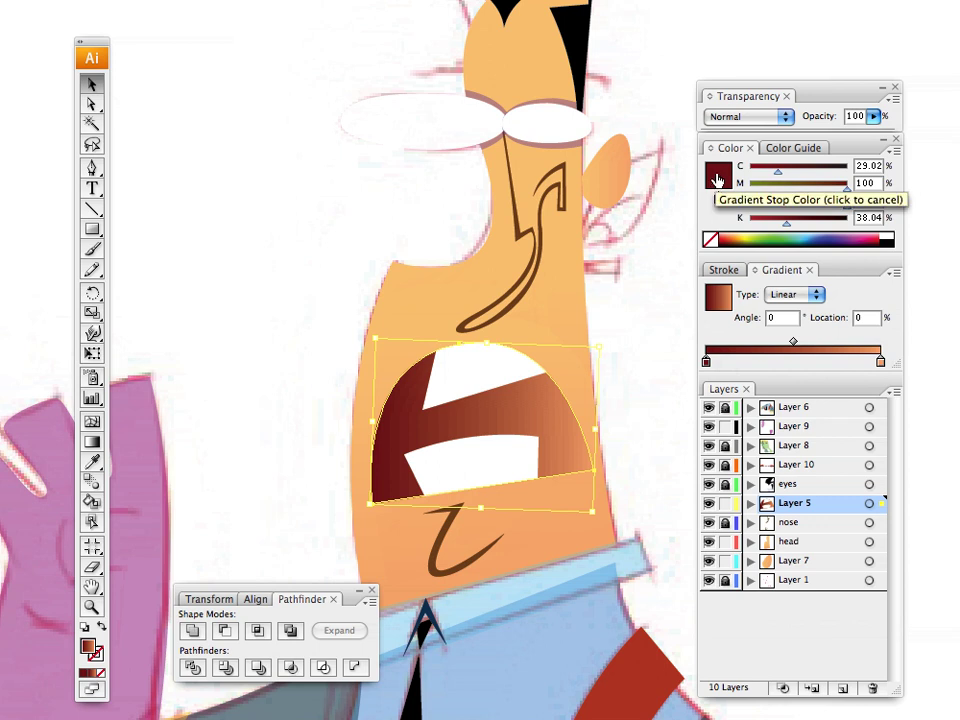
{"action": "left_click", "coordinate": [820, 355]}
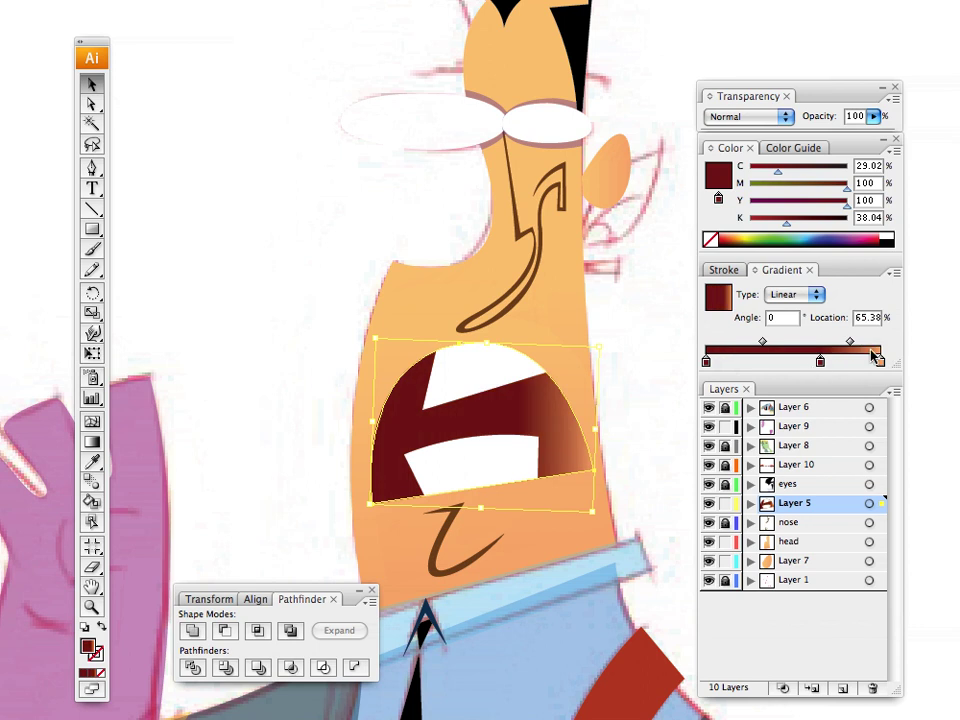
{"action": "left_click", "coordinate": [816, 295]}
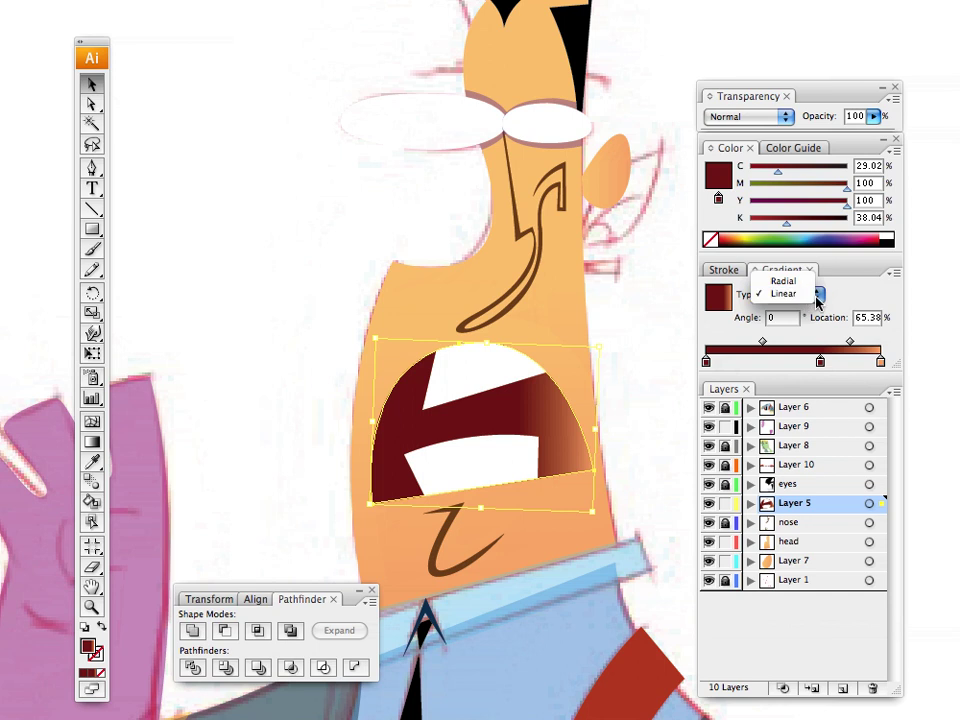
{"action": "left_click", "coordinate": [818, 296]}
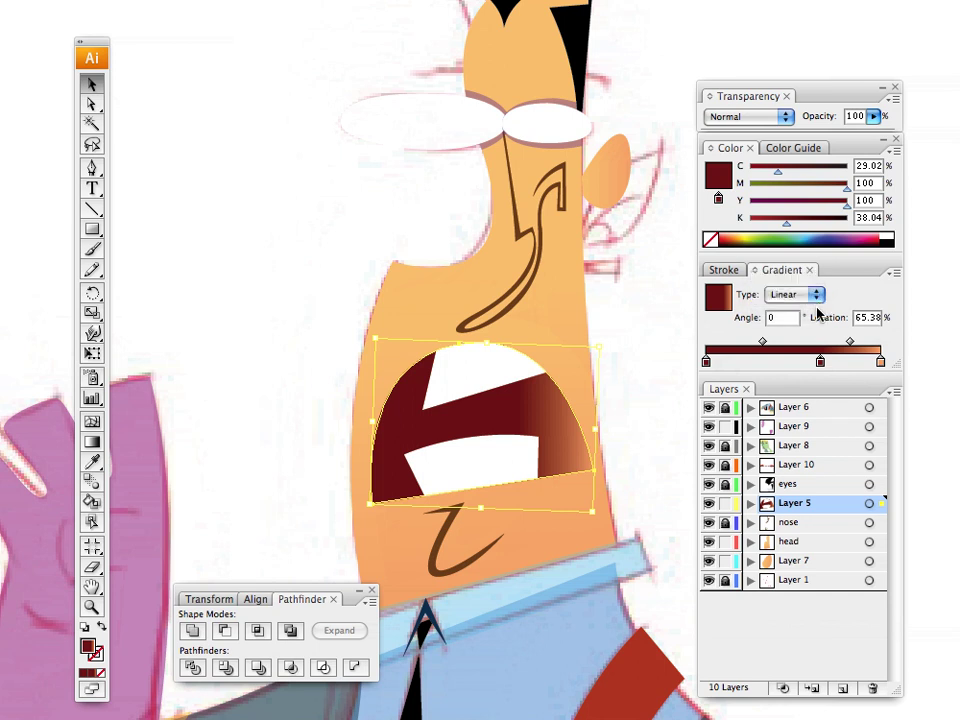
{"action": "left_click_drag", "start_coordinate": [881, 361], "coordinate": [890, 402]}
{"action": "left_click_drag", "start_coordinate": [820, 361], "coordinate": [886, 364]}
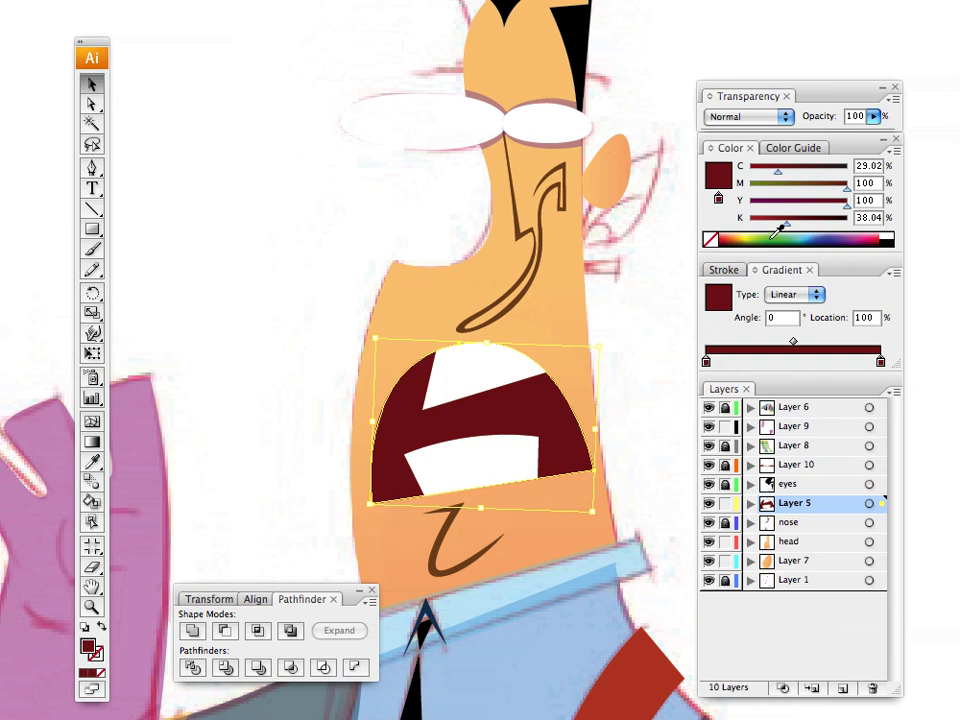
{"action": "left_click_drag", "start_coordinate": [787, 226], "coordinate": [827, 224]}
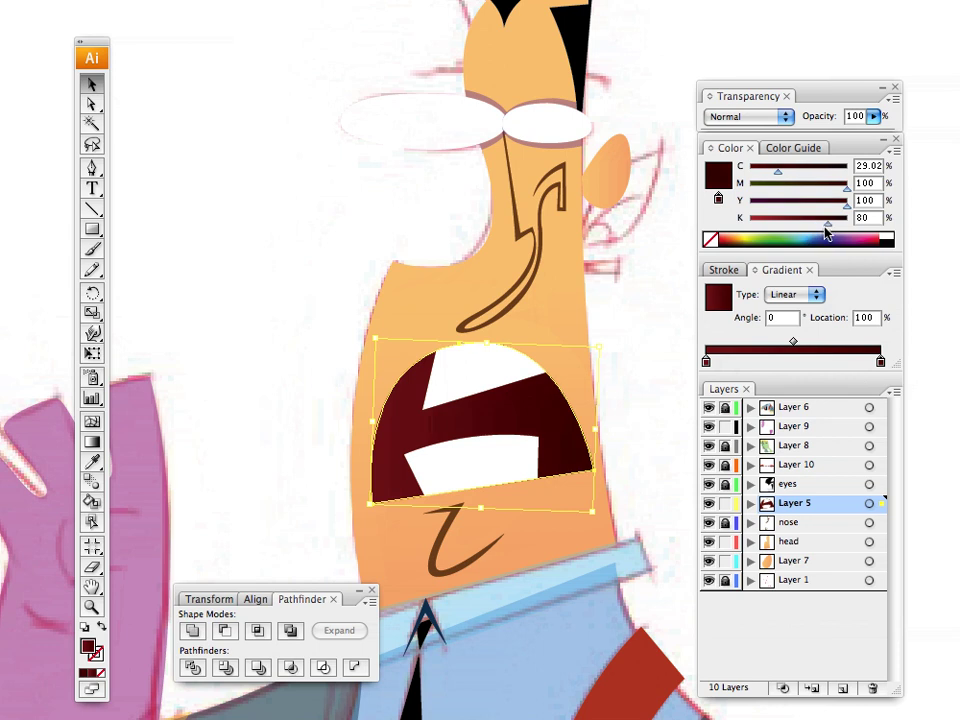
Step: Redirect the mouth's gradient with the Gradient tool so it darkens across the mouth at an angle of 9.62°
{"action": "left_click", "coordinate": [91, 442]}
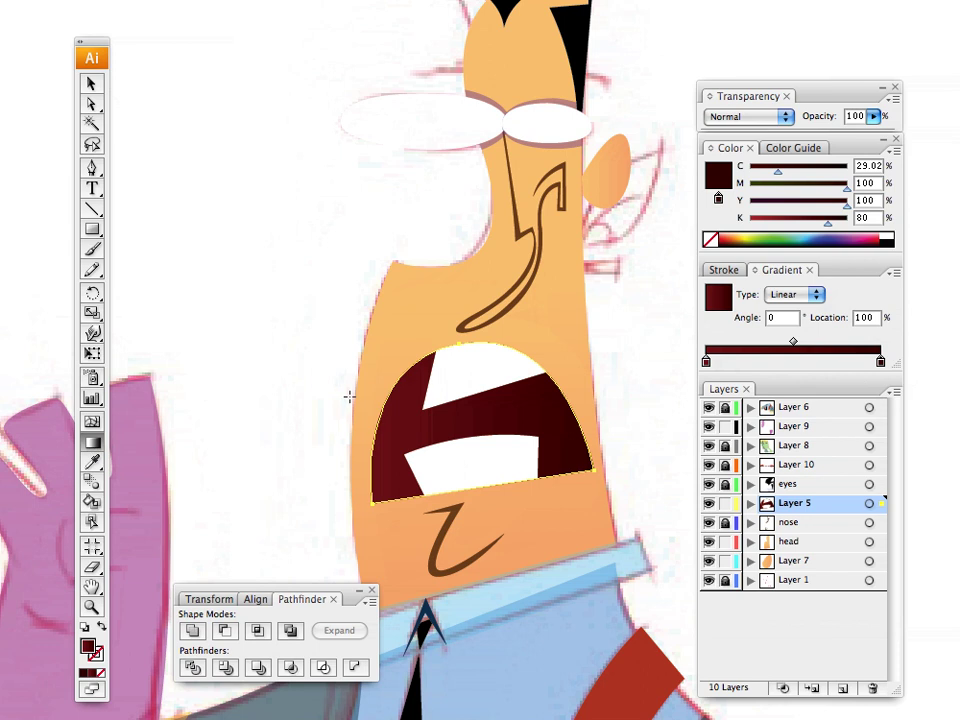
{"action": "mouse_move", "coordinate": [349, 397]}
{"action": "left_mouse_down"}
{"action": "mouse_move", "coordinate": [617, 434]}
{"action": "mouse_move", "coordinate": [527, 422]}
{"action": "mouse_move", "coordinate": [322, 453]}
{"action": "left_mouse_up"}
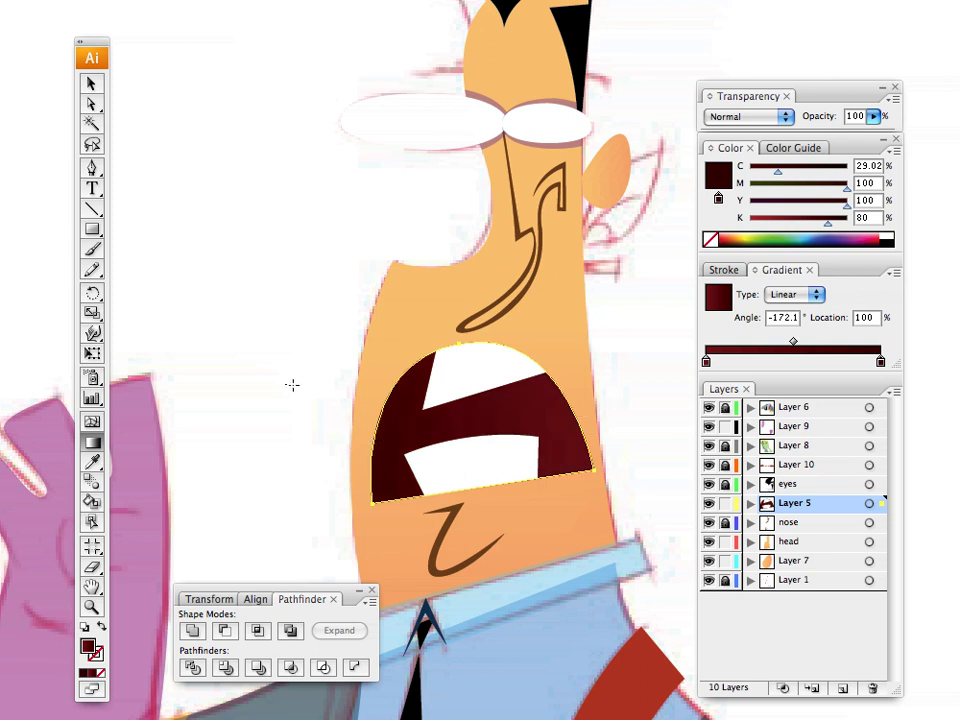
{"action": "left_click_drag", "start_coordinate": [292, 384], "coordinate": [562, 424]}
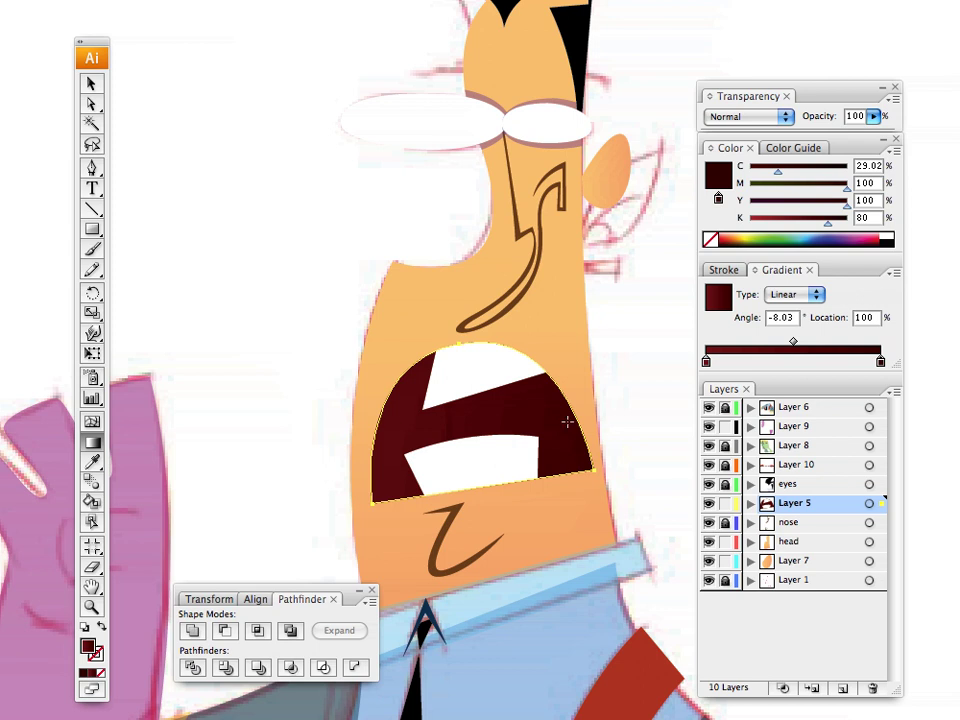
{"action": "left_click_drag", "start_coordinate": [480, 339], "coordinate": [498, 318]}
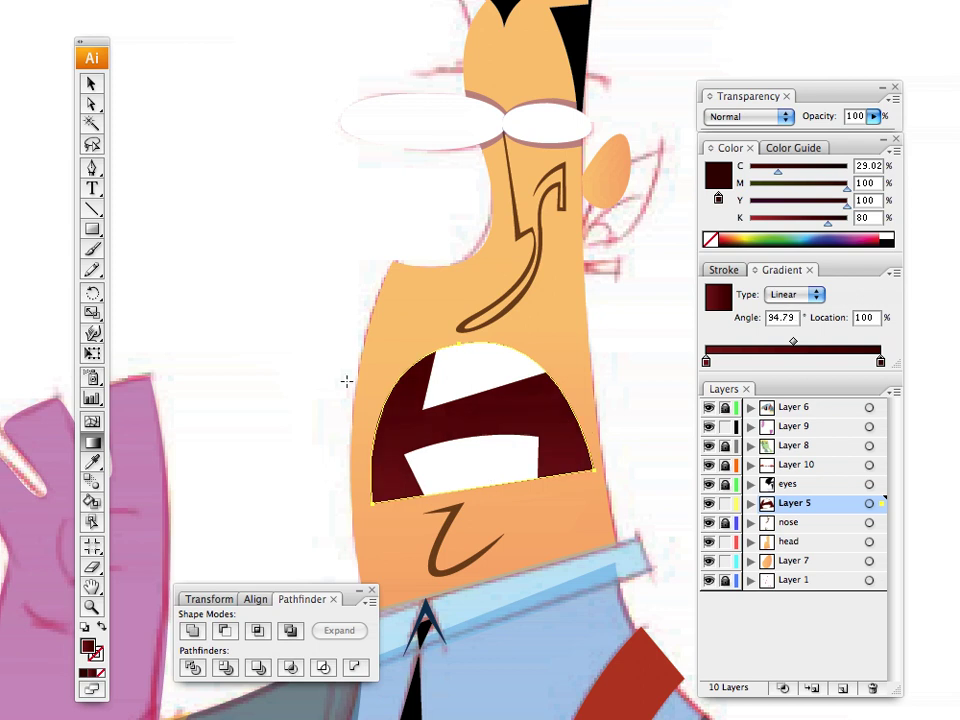
{"action": "left_click_drag", "start_coordinate": [354, 425], "coordinate": [530, 438]}
{"action": "left_click_drag", "start_coordinate": [341, 435], "coordinate": [508, 422]}
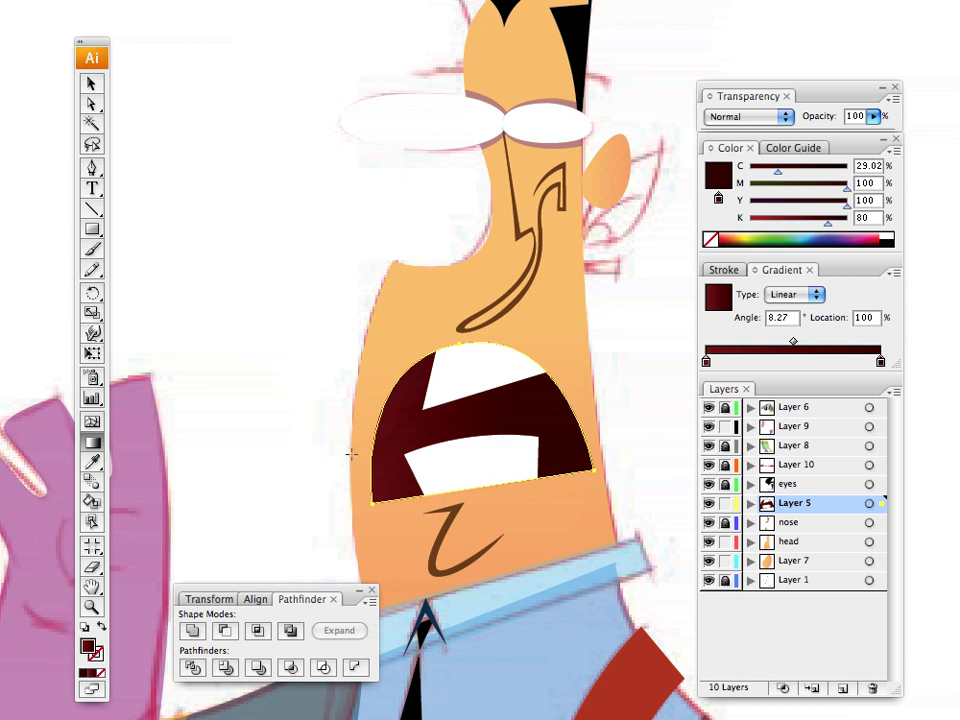
{"action": "left_click_drag", "start_coordinate": [351, 453], "coordinate": [464, 423]}
{"action": "left_click_drag", "start_coordinate": [359, 440], "coordinate": [539, 409]}
Step: Darken the mouth gradient's end stop to K 85, and deselect the mouth
{"action": "mouse_move", "coordinate": [880, 362]}
{"action": "left_mouse_down"}
{"action": "mouse_move", "coordinate": [870, 364]}
{"action": "mouse_move", "coordinate": [897, 368]}
{"action": "left_mouse_up"}
{"action": "left_click_drag", "start_coordinate": [826, 223], "coordinate": [830, 225]}
{"action": "left_click", "coordinate": [91, 87]}
{"action": "left_click", "coordinate": [292, 291]}
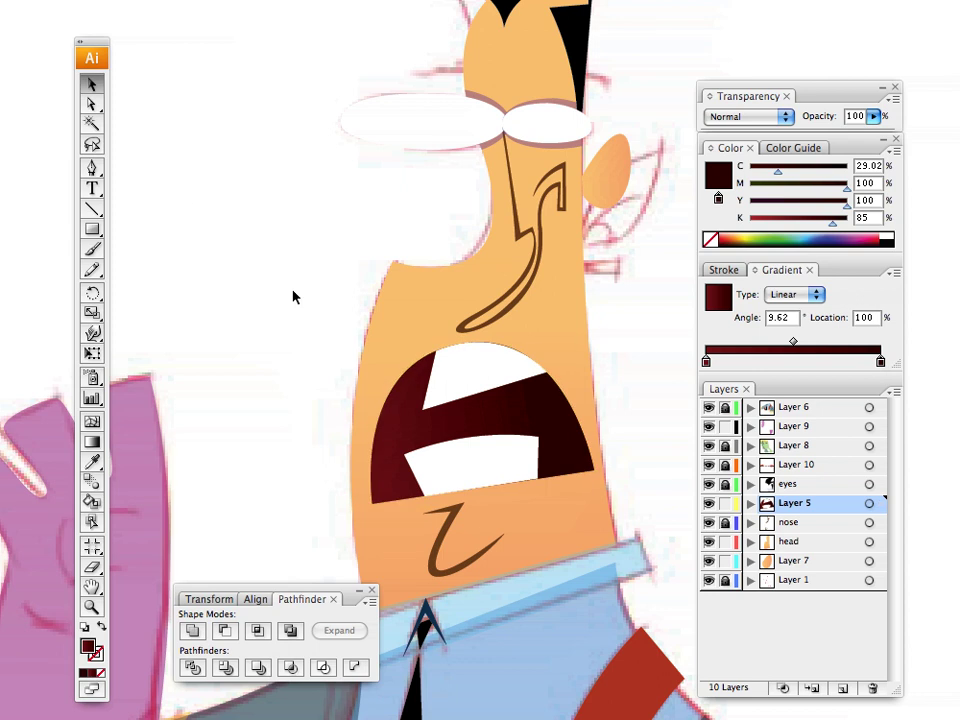
Step: Nudge the white upper teeth shape slightly up to cover the dark sliver along the mouth's upper edge, and deselect it
{"action": "left_click", "coordinate": [91, 606]}
{"action": "left_click", "coordinate": [497, 371]}
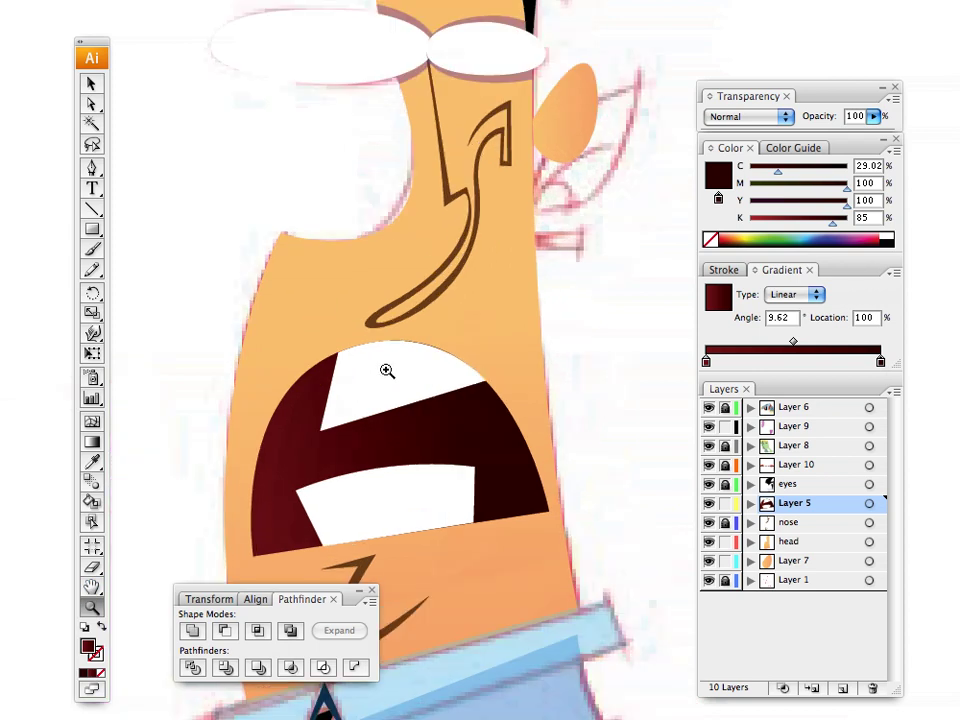
{"action": "left_click", "coordinate": [389, 370]}
{"action": "left_click", "coordinate": [421, 375]}
{"action": "left_click", "coordinate": [91, 85]}
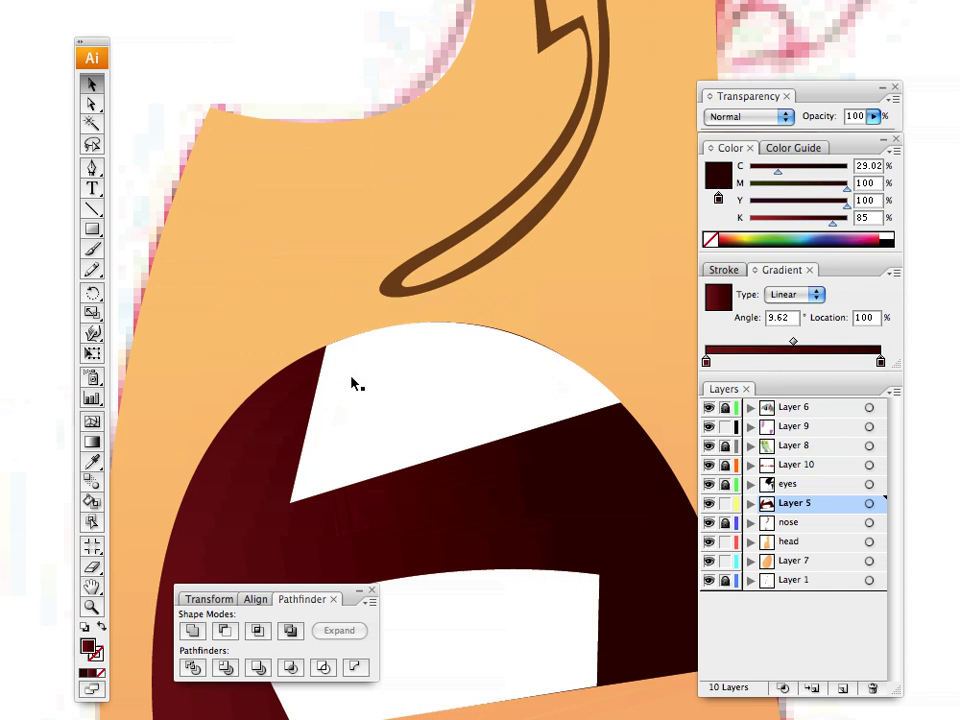
{"action": "left_click", "coordinate": [437, 370]}
{"action": "left_click", "coordinate": [435, 368]}
{"action": "left_click", "coordinate": [231, 76]}
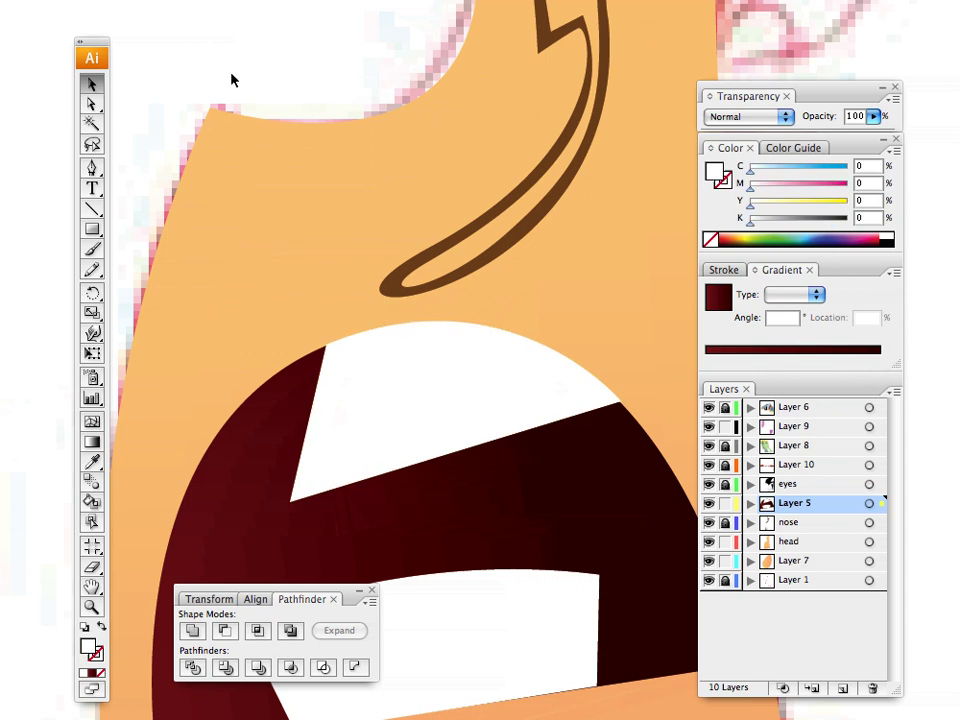
Step: Draw a black-filled shadow outline with the Pen tool along the upper teeth's curved edge and partway down their short side
{"action": "left_click", "coordinate": [886, 239]}
{"action": "left_click", "coordinate": [91, 167]}
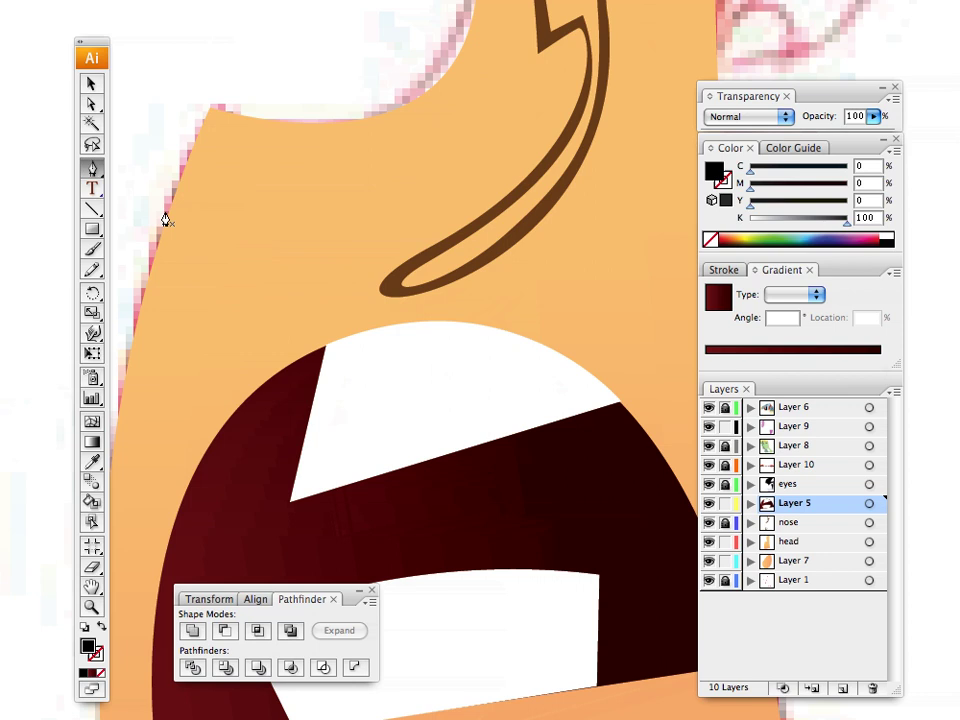
{"action": "left_click", "coordinate": [620, 407]}
{"action": "left_click_drag", "start_coordinate": [325, 353], "coordinate": [146, 424]}
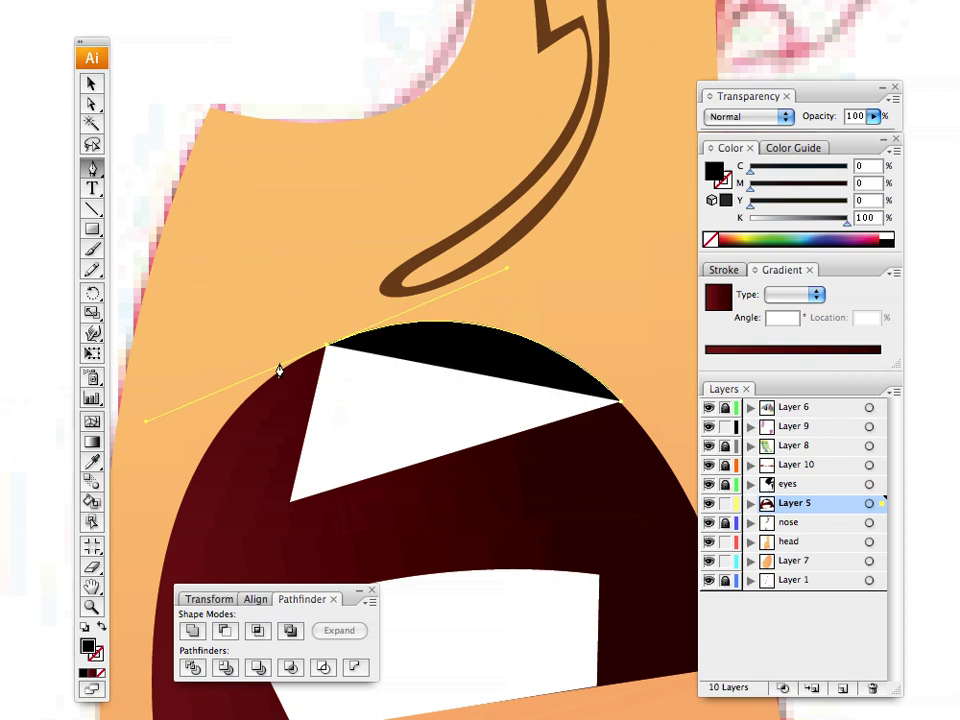
{"action": "left_click", "coordinate": [327, 348]}
{"action": "left_click", "coordinate": [315, 387]}
Step: Set the upper teeth's shadow shape to 53% opacity and resume its path from the lower anchor point
{"action": "left_click", "coordinate": [872, 116]}
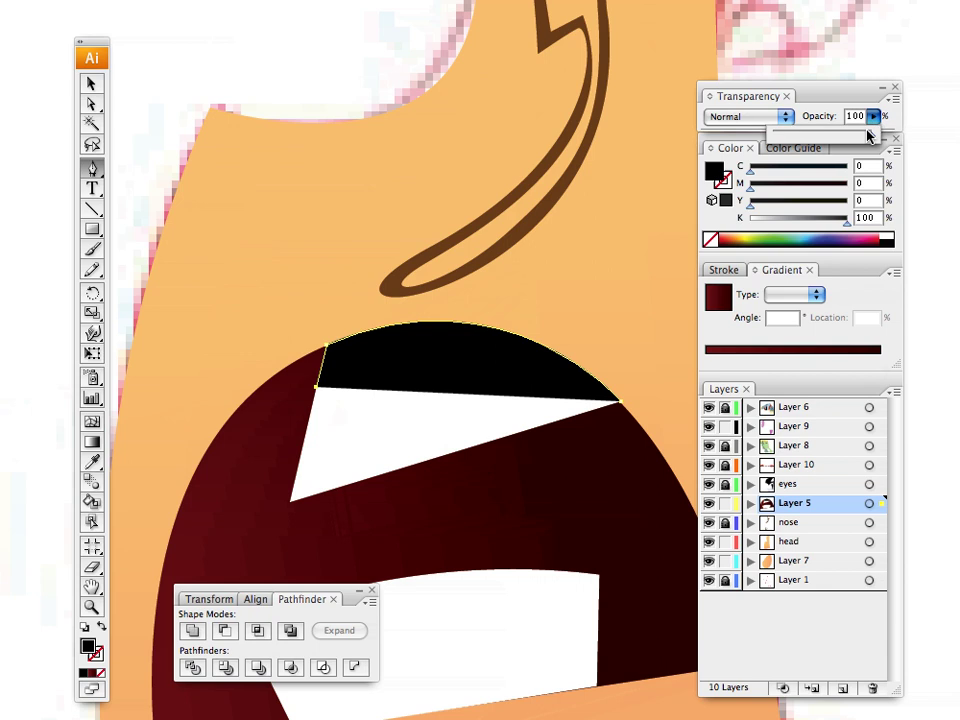
{"action": "left_click_drag", "start_coordinate": [868, 135], "coordinate": [825, 135]}
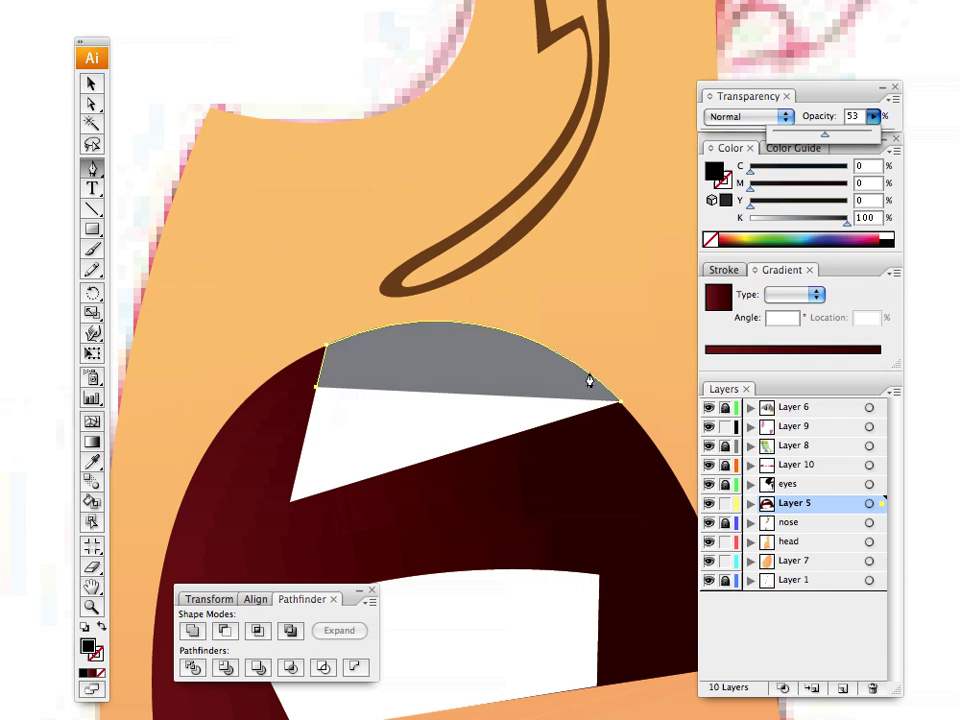
{"action": "left_click", "coordinate": [317, 388]}
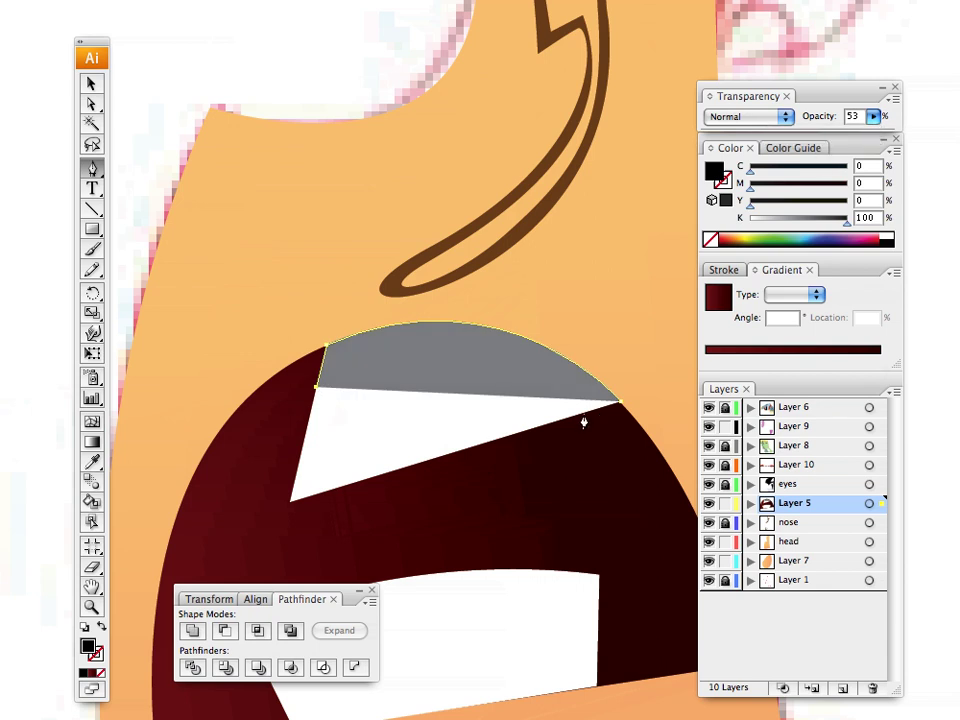
Step: Finish the shadow shape over the upper teeth with a curved lower edge and reduce its opacity to 13%
{"action": "left_click_drag", "start_coordinate": [583, 414], "coordinate": [700, 512]}
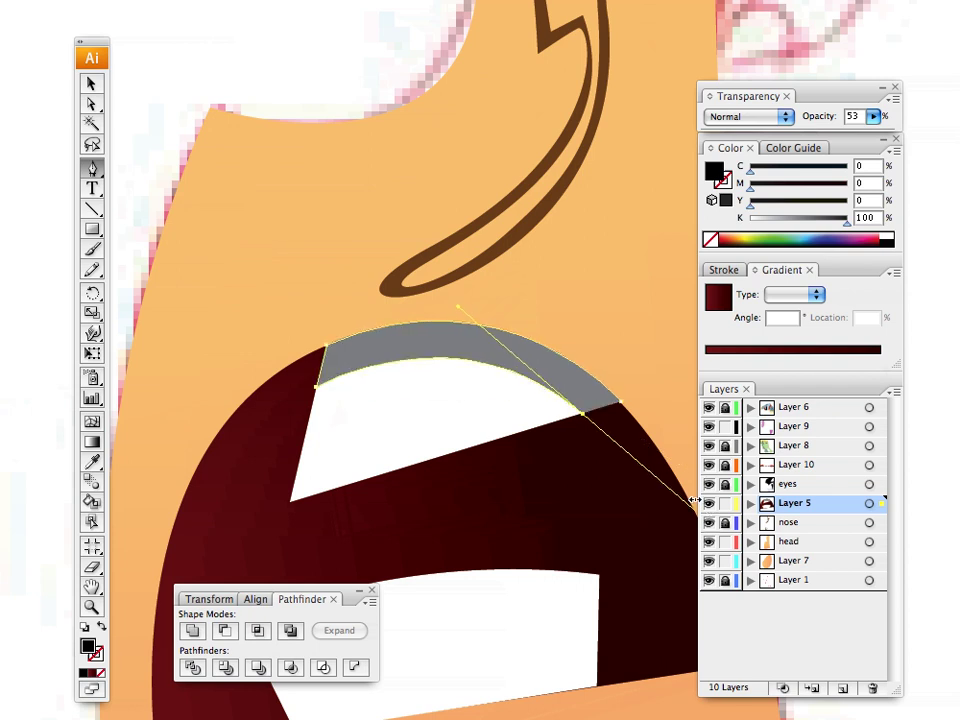
{"action": "left_click", "coordinate": [871, 117]}
{"action": "left_click_drag", "start_coordinate": [826, 132], "coordinate": [786, 140]}
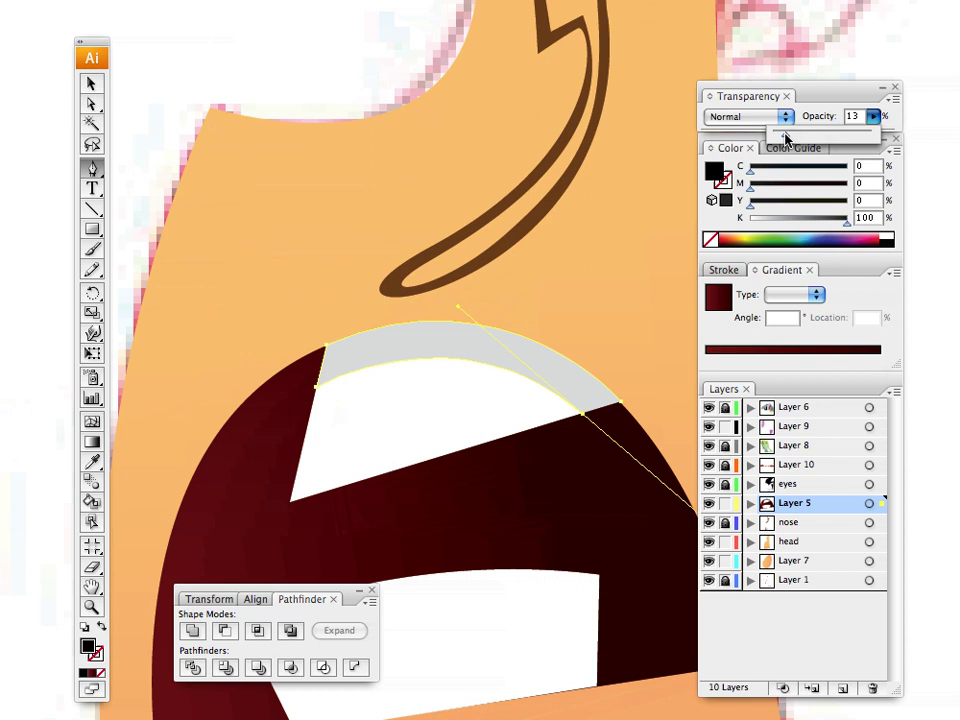
{"action": "left_click", "coordinate": [91, 83]}
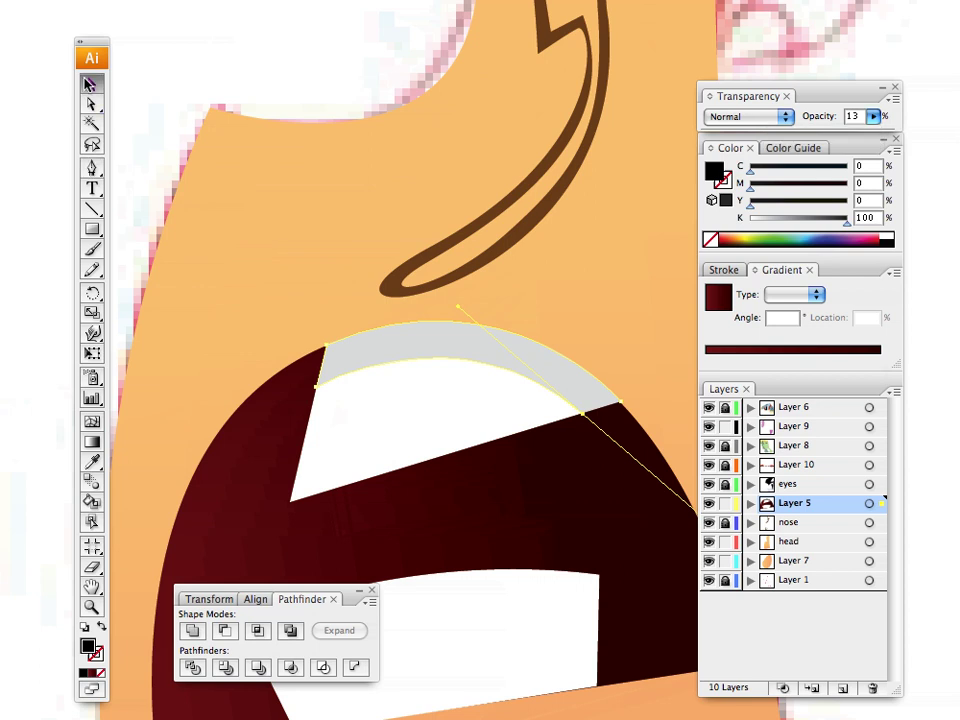
{"action": "left_click", "coordinate": [175, 60]}
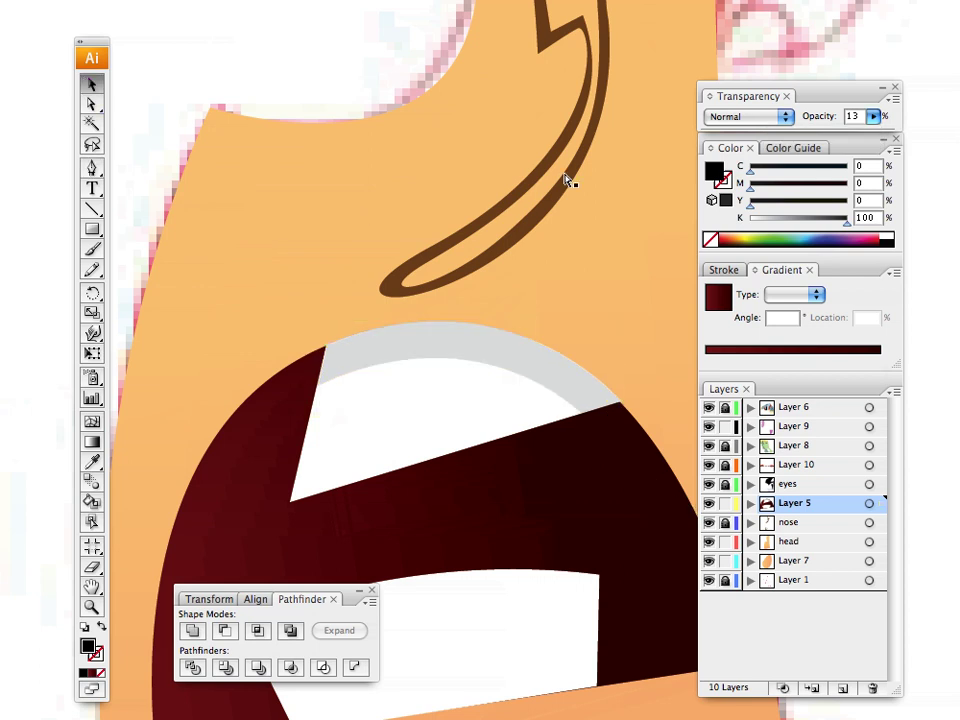
Step: Look over the whole head, then examine the face around the nose, mouth and chin up close
{"action": "key", "text": "super+minus"}
{"action": "key", "text": "super+minus"}
{"action": "key", "text": "super+minus"}
{"action": "key", "text": "super+minus"}
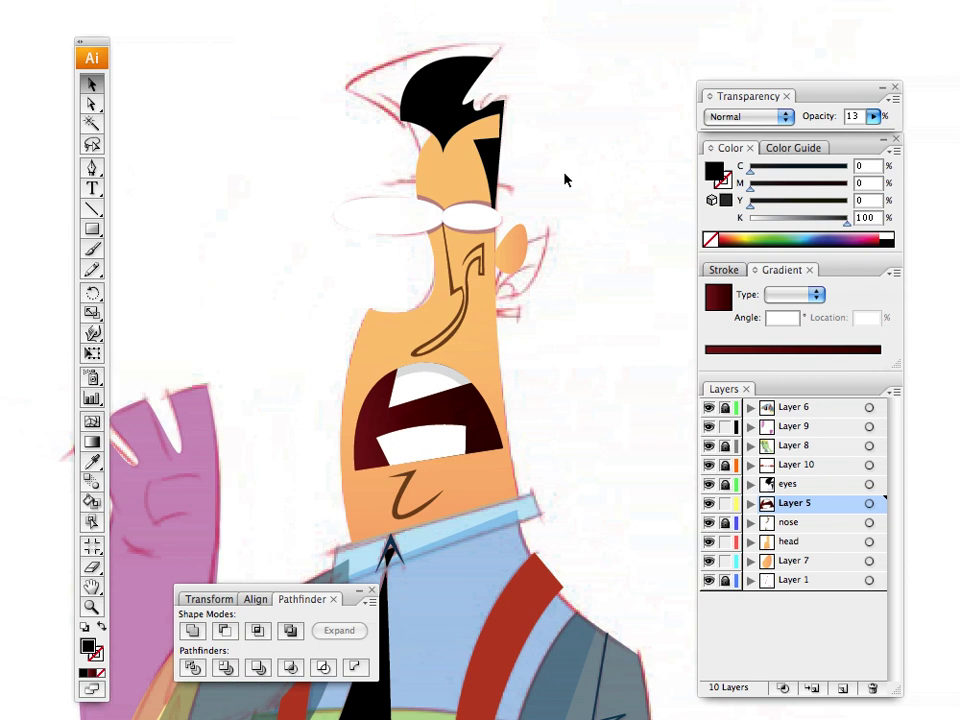
{"action": "left_click_drag", "start_coordinate": [413, 432], "coordinate": [452, 350]}
{"action": "scroll", "coordinate": [414, 354], "scroll_direction": "up", "scroll_amount": 3}
{"action": "scroll", "coordinate": [414, 354], "scroll_direction": "left", "scroll_amount": 2}
{"action": "left_click", "coordinate": [91, 607]}
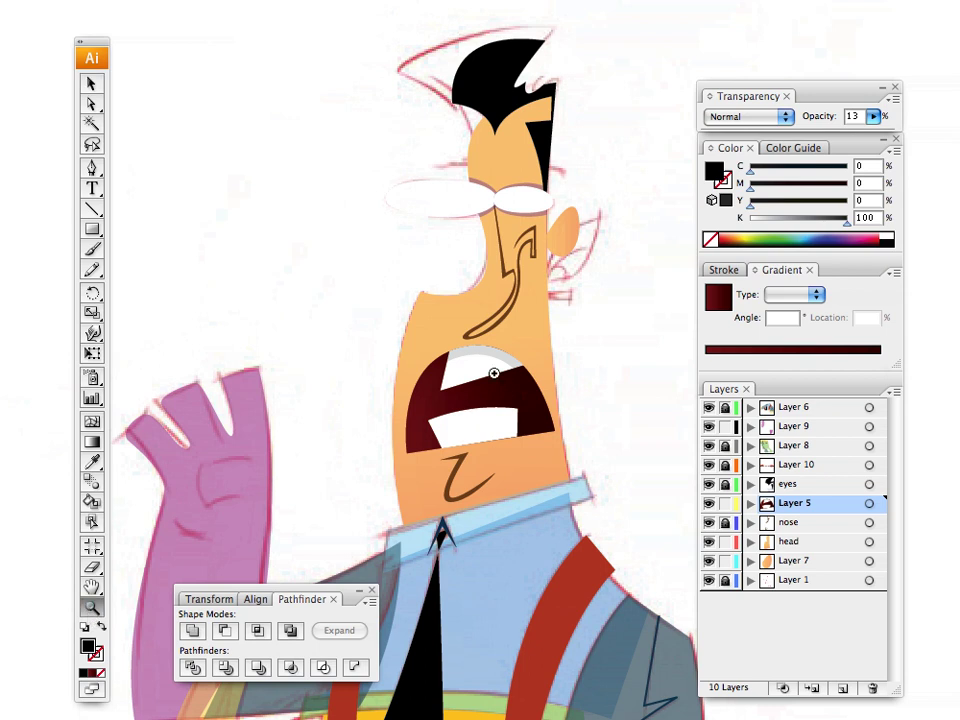
{"action": "left_click", "coordinate": [493, 373]}
{"action": "left_click", "coordinate": [364, 368]}
{"action": "left_click", "coordinate": [396, 333]}
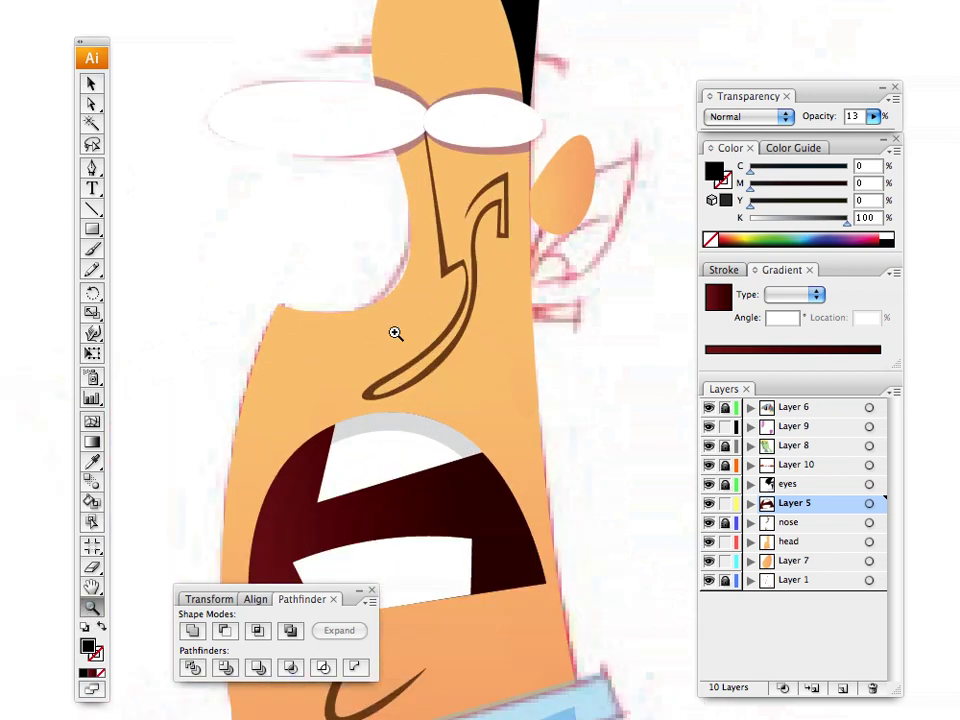
{"action": "scroll", "coordinate": [396, 333], "scroll_direction": "left", "scroll_amount": 5}
{"action": "scroll", "coordinate": [431, 336], "scroll_direction": "down", "scroll_amount": 3}
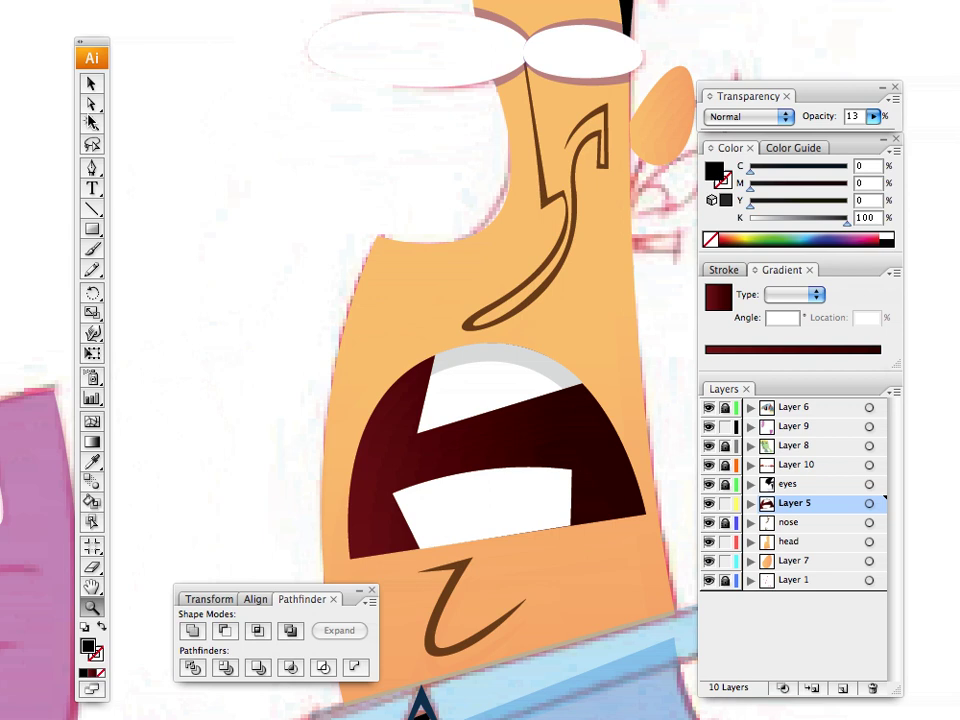
Step: Unlock the nose layer and select the dark brown nose outline
{"action": "key", "text": "v"}
{"action": "left_click", "coordinate": [480, 332]}
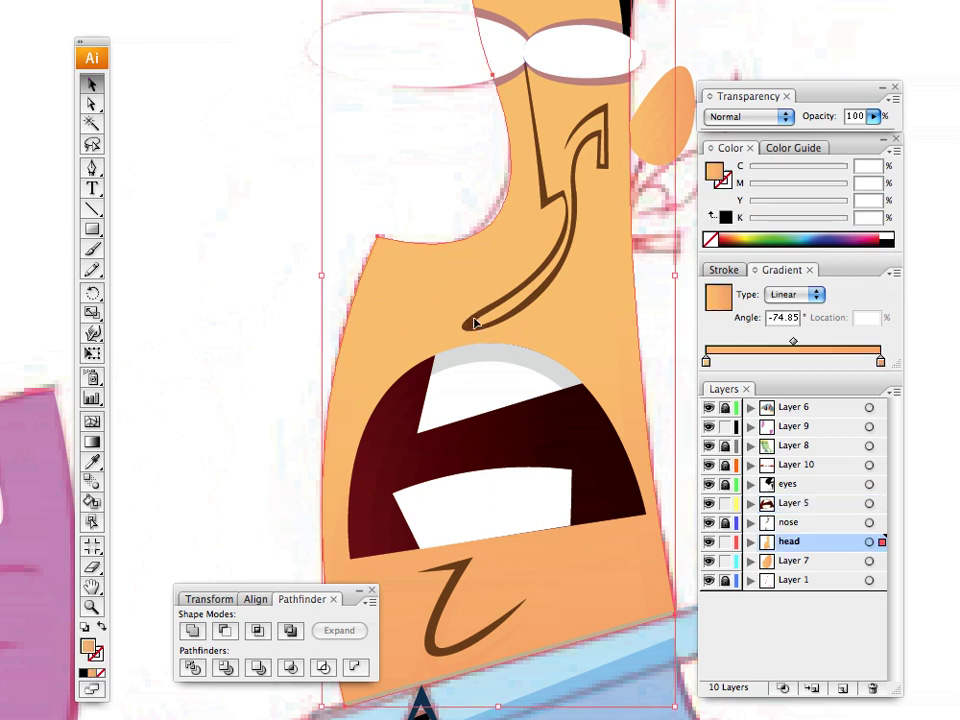
{"action": "left_click", "coordinate": [279, 315]}
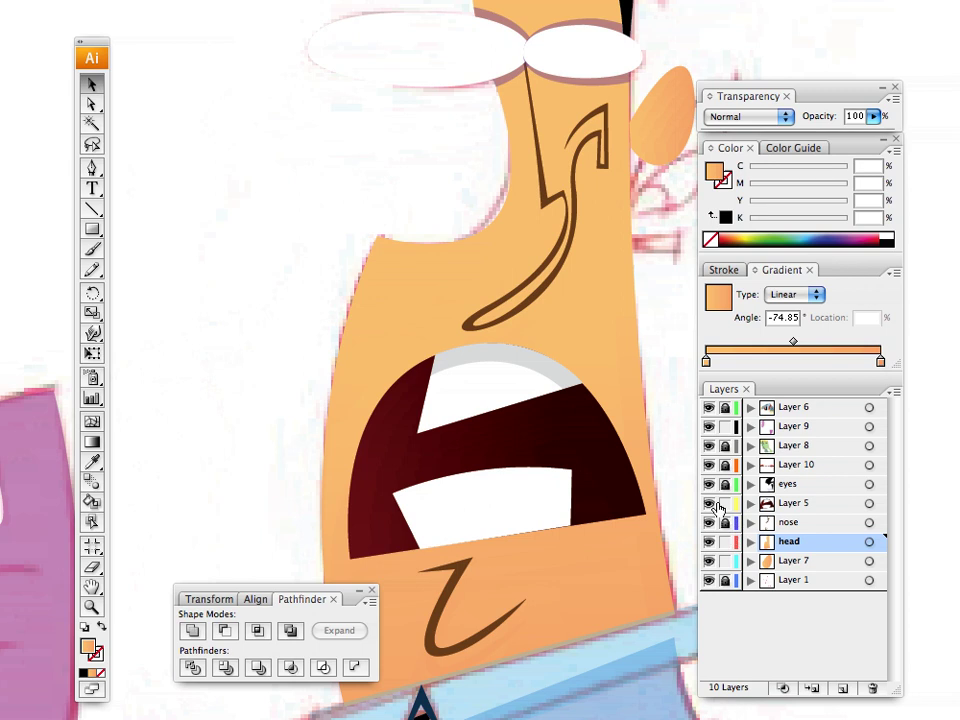
{"action": "left_click", "coordinate": [558, 267]}
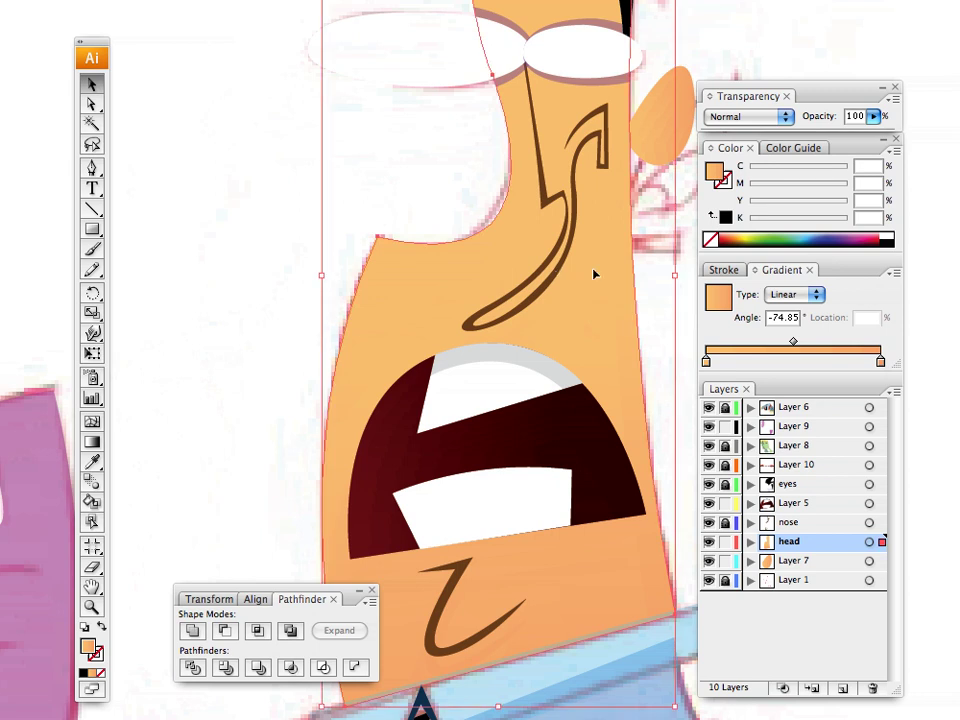
{"action": "left_click", "coordinate": [725, 426]}
{"action": "left_click", "coordinate": [725, 522]}
{"action": "left_click", "coordinate": [553, 246]}
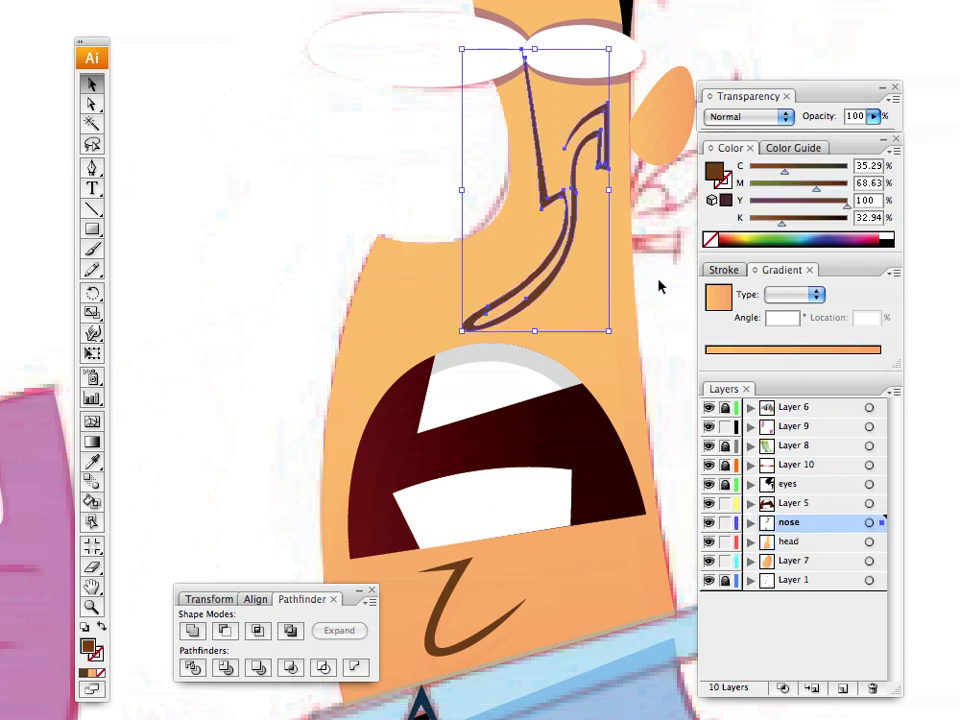
Step: Try a red-orange fill on the nose outline, C 0, M 69.41, Y 96.47, K 0
{"action": "left_click", "coordinate": [739, 236]}
{"action": "left_click", "coordinate": [732, 243]}
{"action": "left_click", "coordinate": [731, 240]}
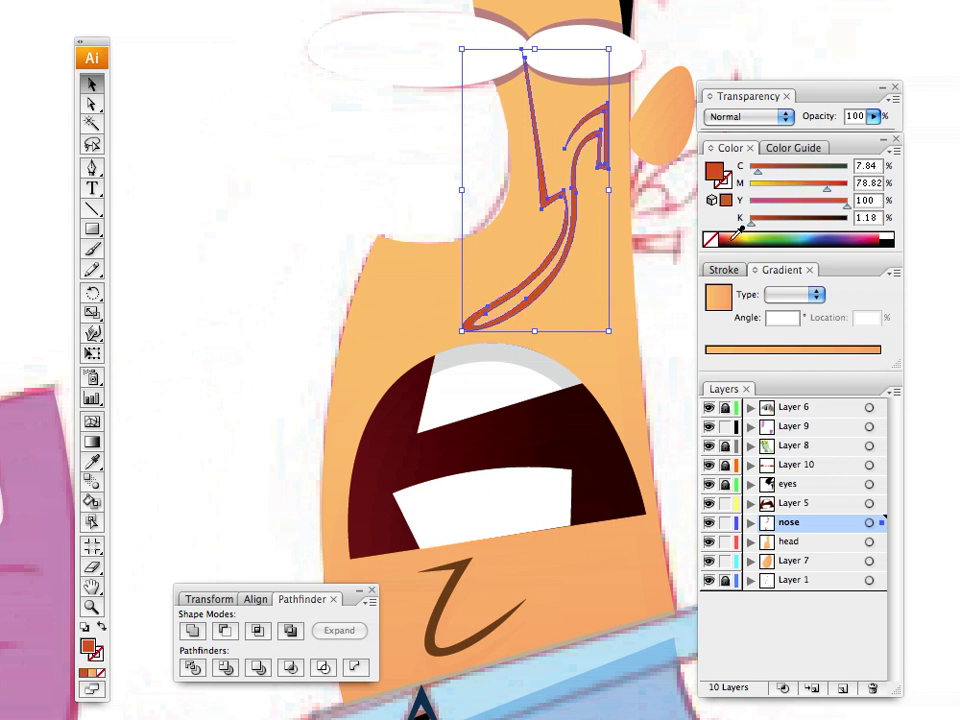
{"action": "left_click", "coordinate": [731, 241]}
{"action": "left_click", "coordinate": [732, 236]}
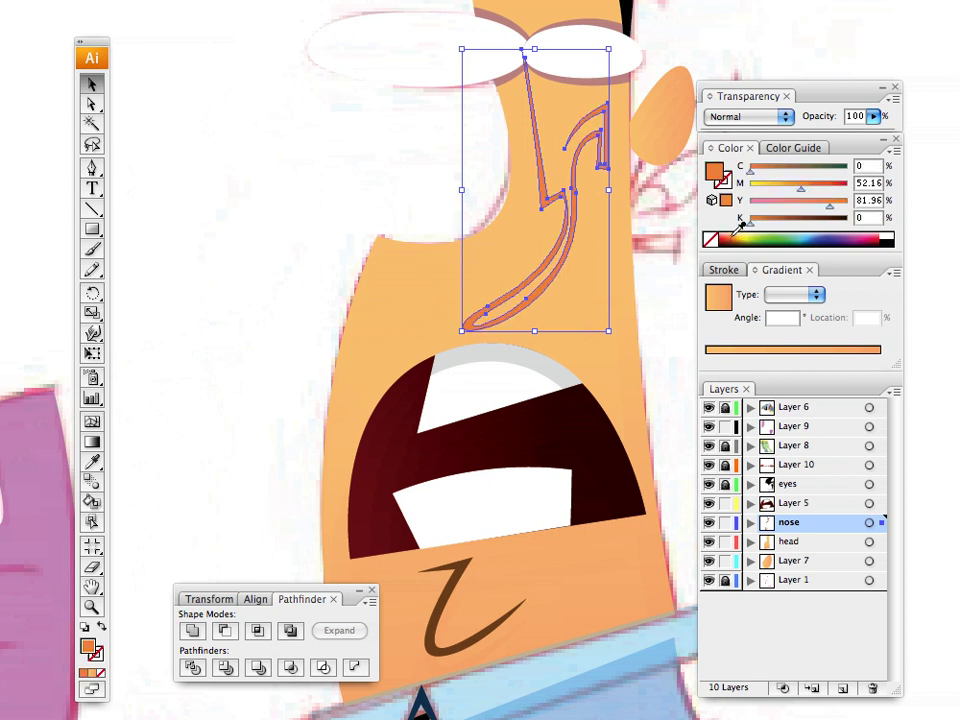
{"action": "left_click", "coordinate": [731, 236]}
{"action": "left_click_drag", "start_coordinate": [737, 226], "coordinate": [738, 228]}
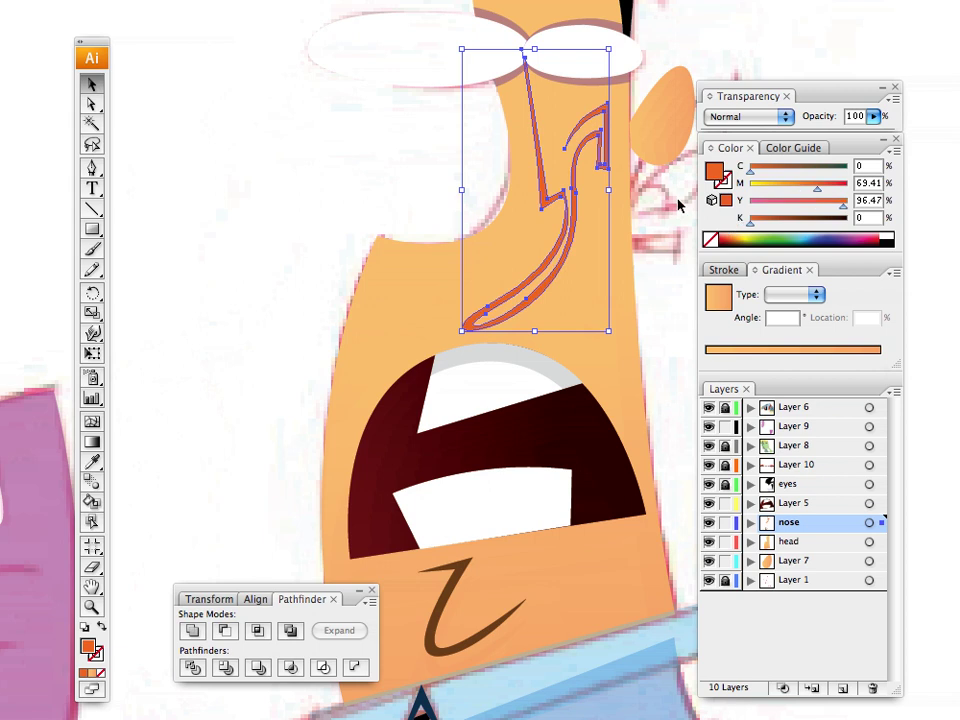
{"action": "left_click", "coordinate": [647, 225]}
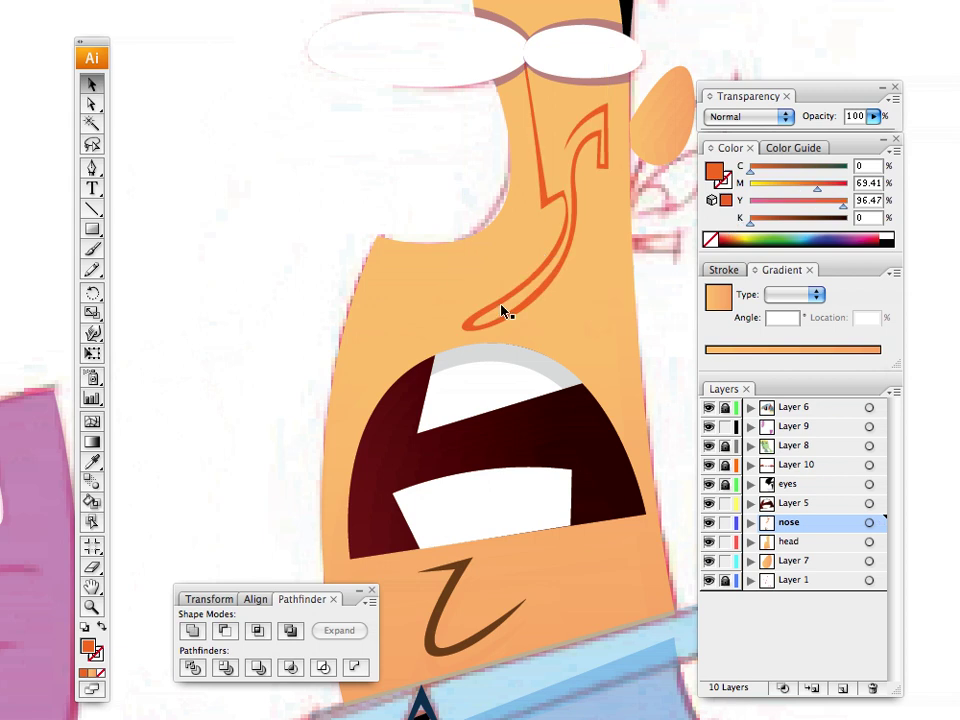
Step: Set the nose outline's fill to a softer orange, C 0, M 47.84, Y 82.75, K 0
{"action": "left_click", "coordinate": [478, 323]}
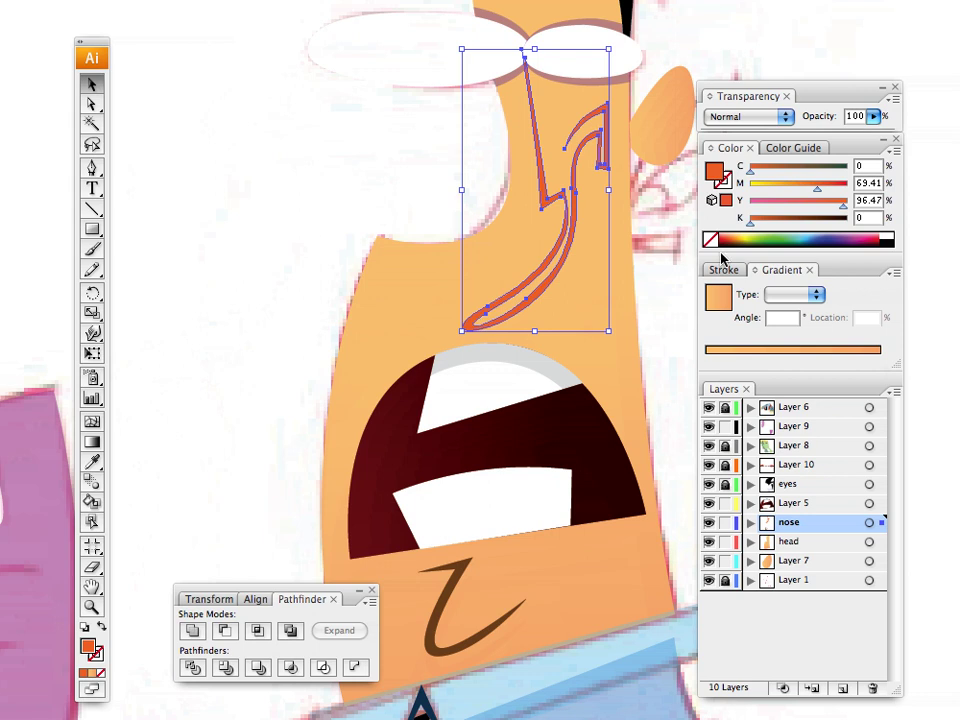
{"action": "left_click", "coordinate": [741, 229]}
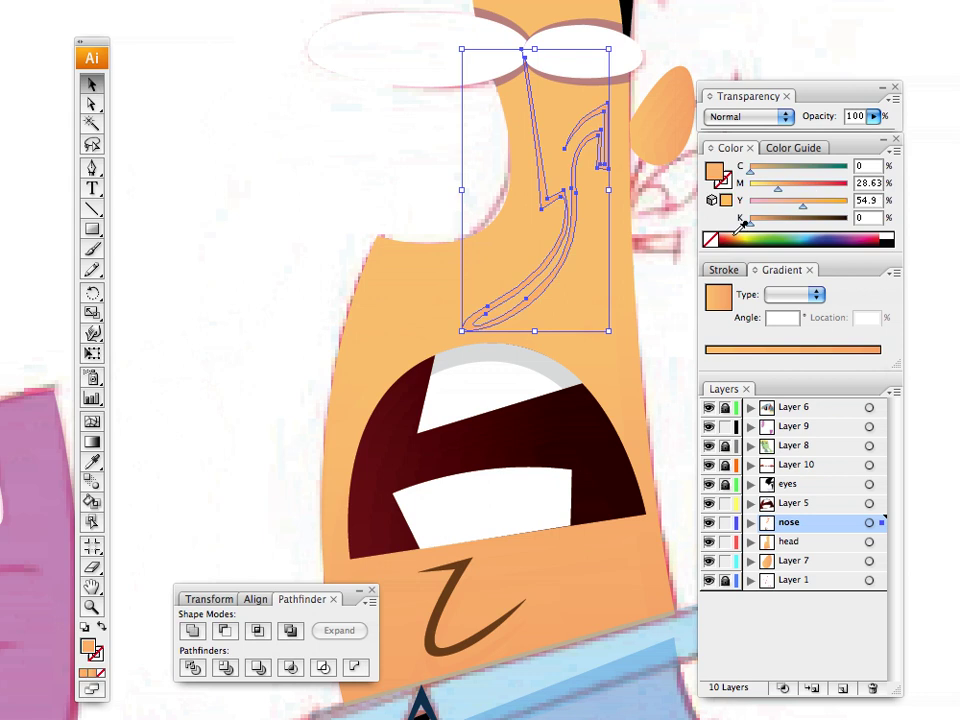
{"action": "left_click", "coordinate": [741, 229]}
{"action": "left_click", "coordinate": [741, 229]}
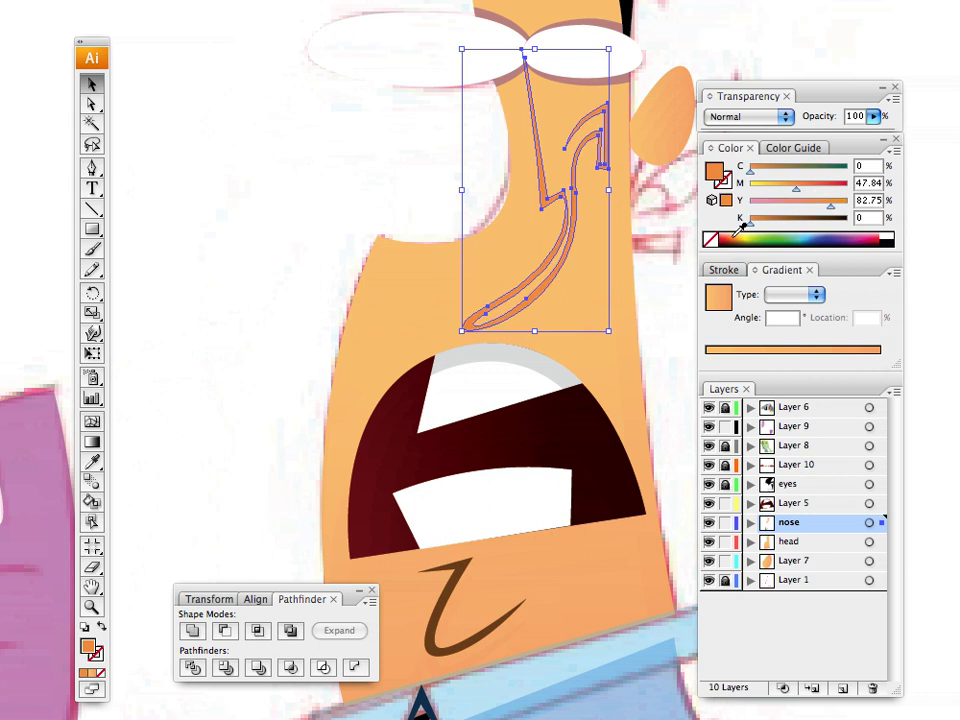
{"action": "left_click", "coordinate": [657, 238]}
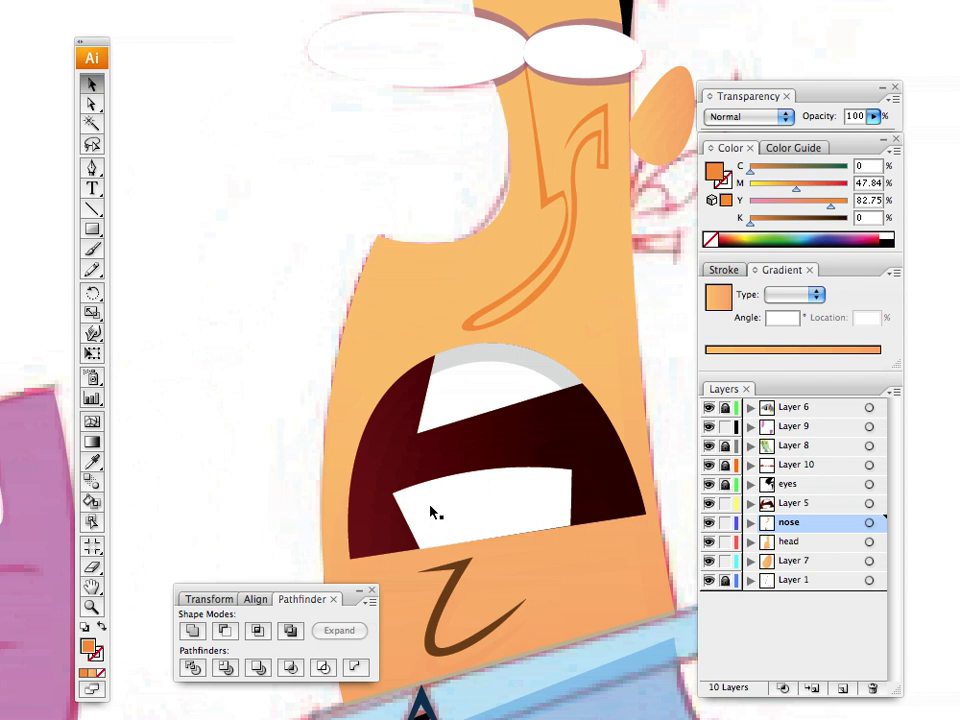
Step: Recolour the brown chin line by sampling the orange of the nose outline with the Eyedropper
{"action": "left_click", "coordinate": [439, 583]}
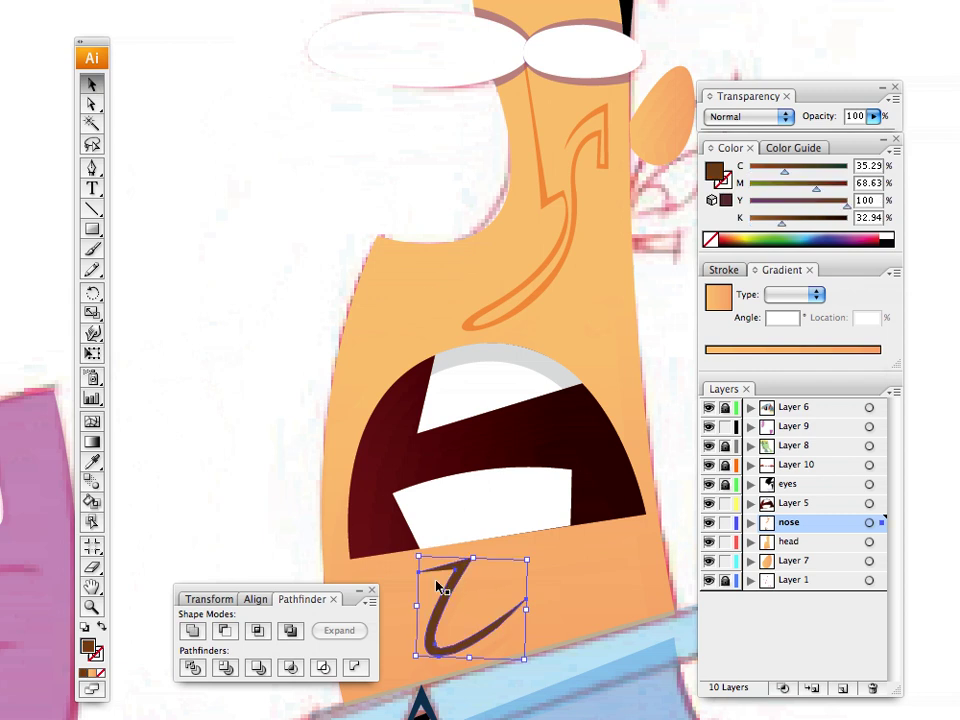
{"action": "left_click", "coordinate": [92, 462]}
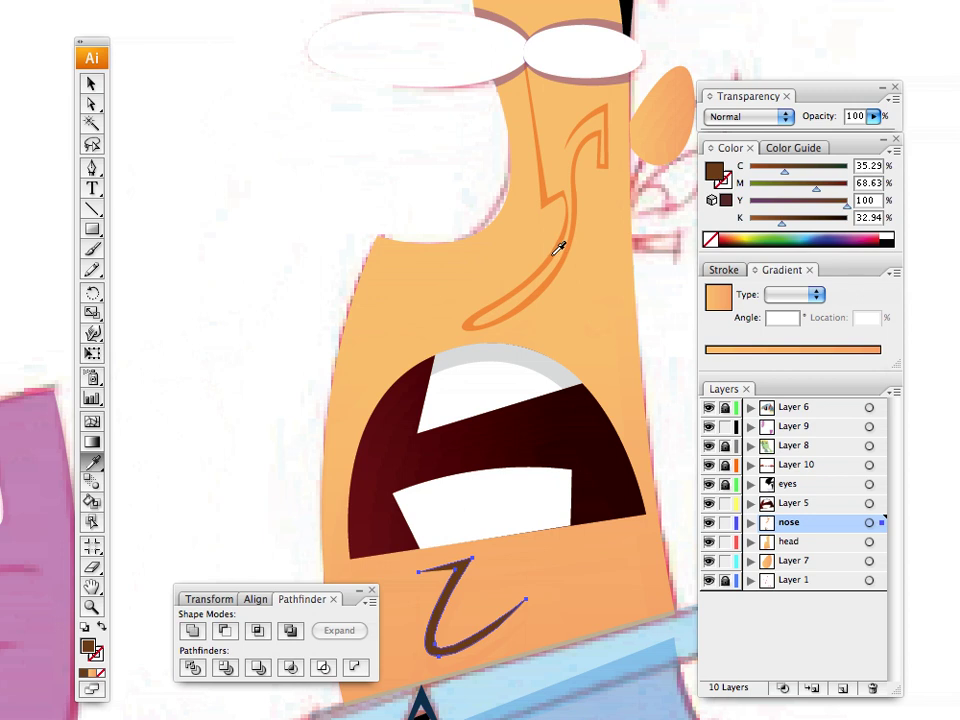
{"action": "left_click", "coordinate": [560, 248]}
{"action": "key", "text": "v"}
{"action": "left_click", "coordinate": [316, 322]}
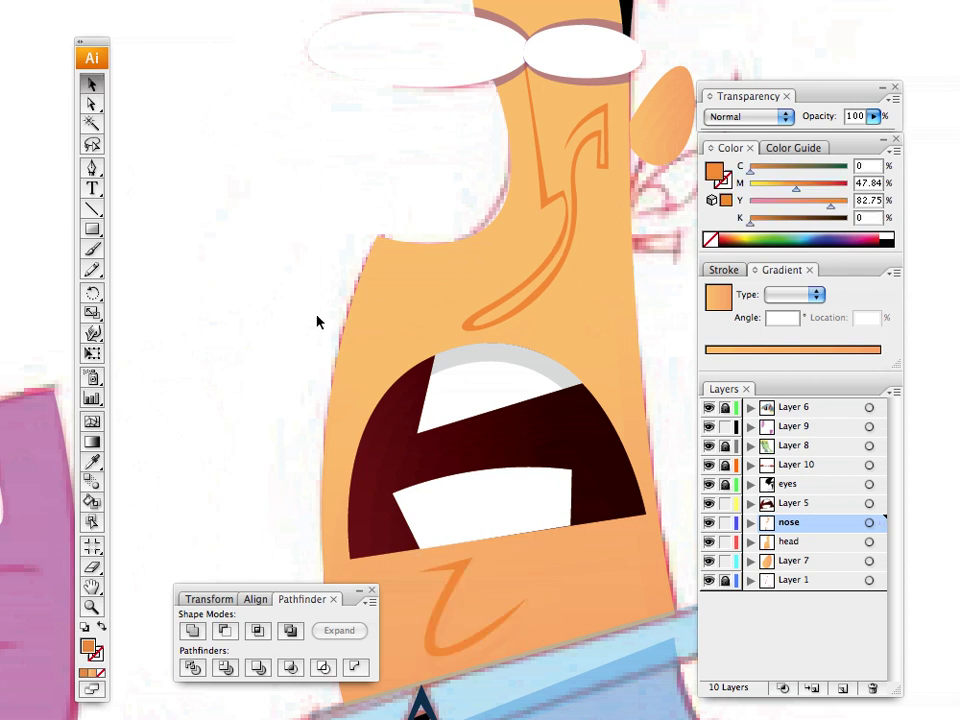
{"action": "left_click_drag", "start_coordinate": [373, 375], "coordinate": [434, 245]}
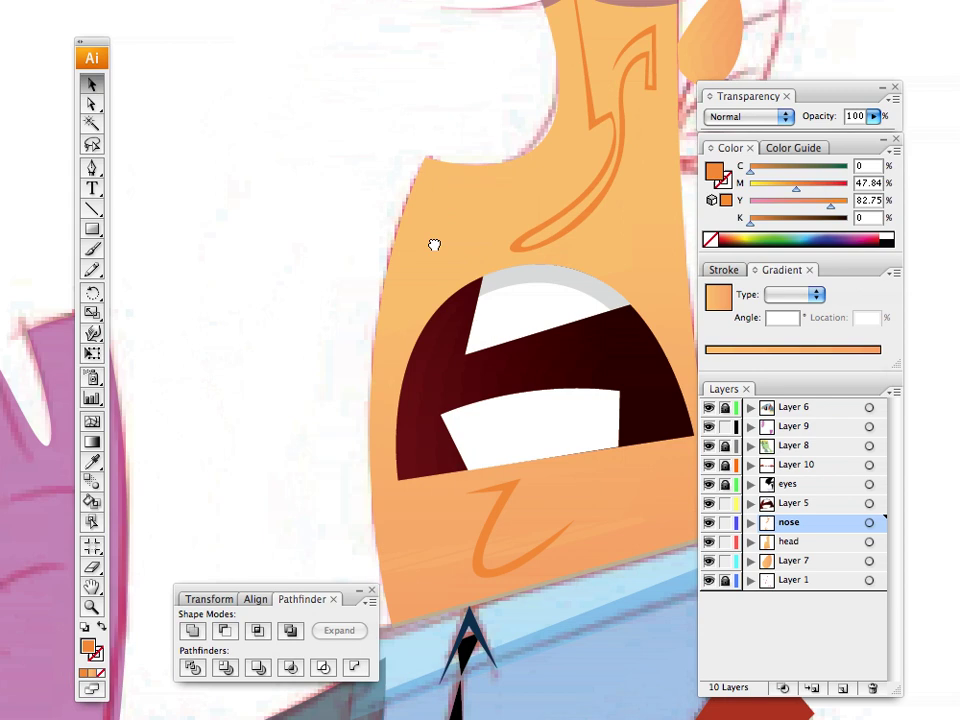
{"action": "left_click", "coordinate": [424, 388]}
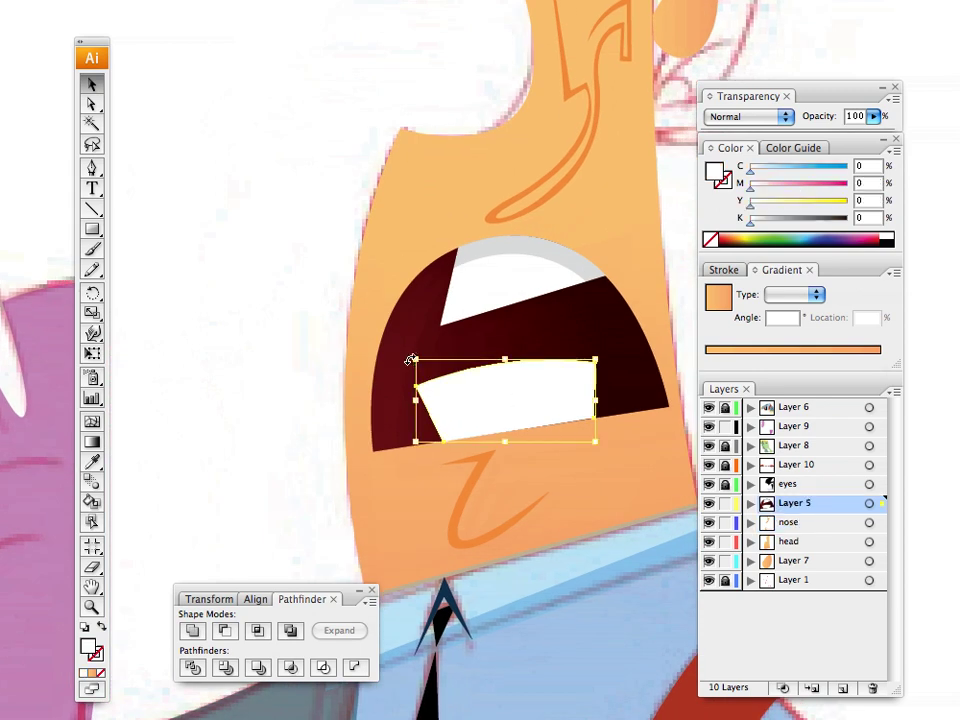
{"action": "left_click", "coordinate": [429, 369]}
{"action": "left_click", "coordinate": [420, 380]}
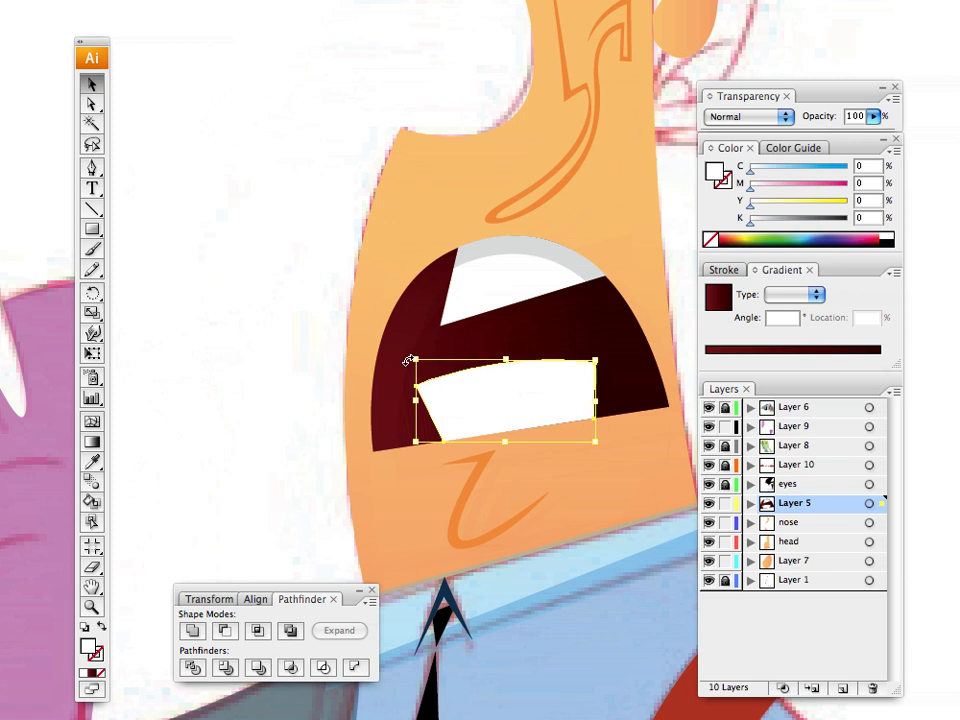
{"action": "left_click", "coordinate": [294, 300]}
Step: Unlock the eyes layer and recolour both purple shadow shapes around the eyes with the nose outline's orange
{"action": "left_click_drag", "start_coordinate": [441, 328], "coordinate": [353, 371]}
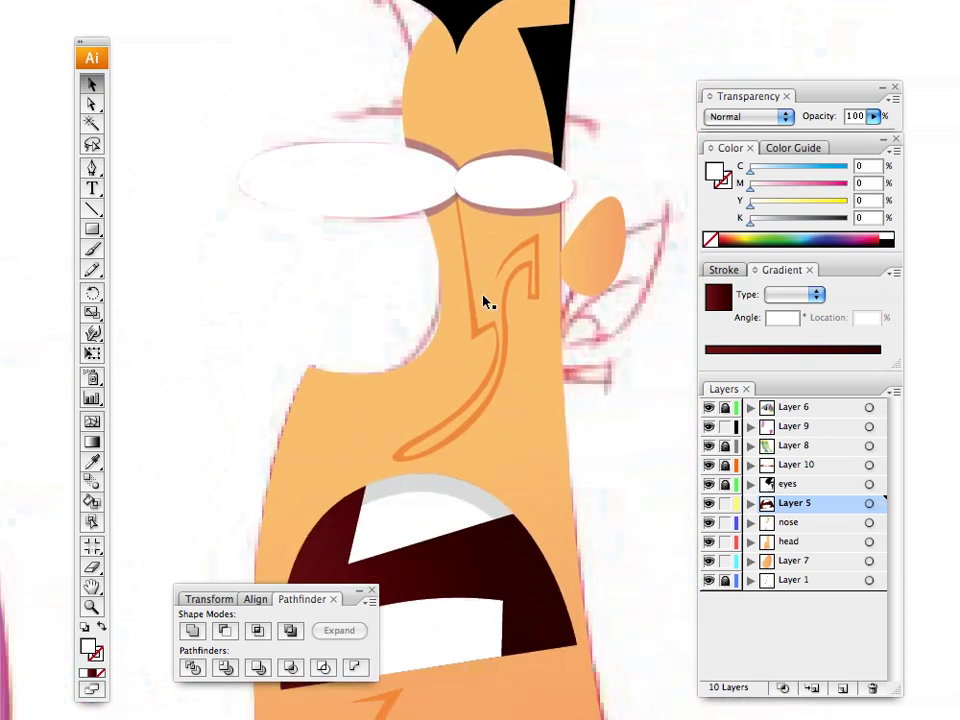
{"action": "left_click", "coordinate": [500, 217]}
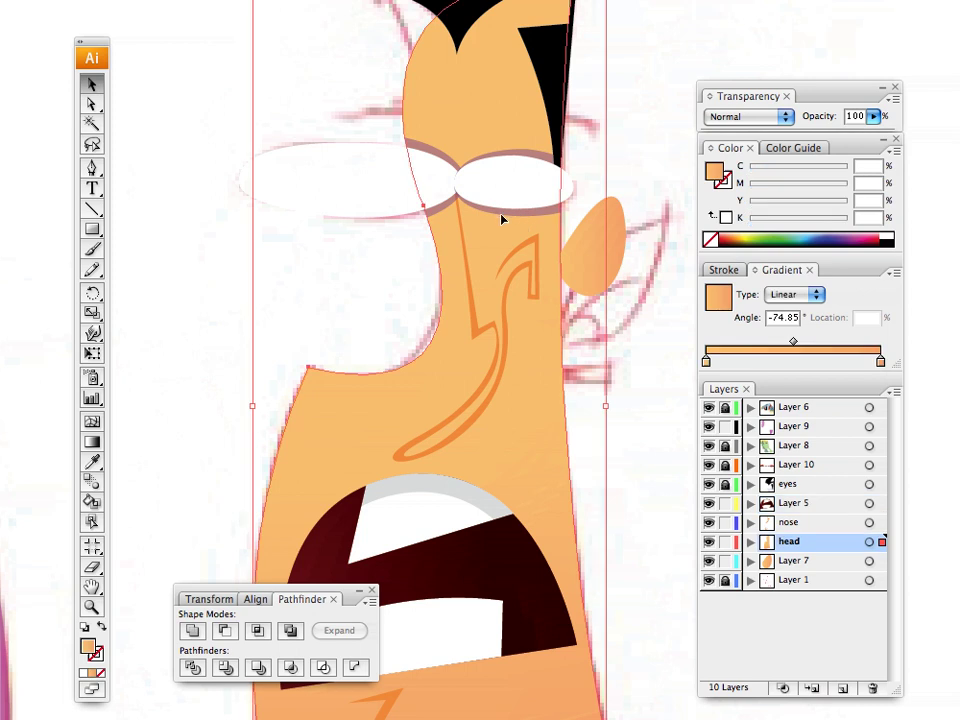
{"action": "left_click", "coordinate": [726, 446]}
{"action": "left_click", "coordinate": [725, 486]}
{"action": "left_click", "coordinate": [449, 213]}
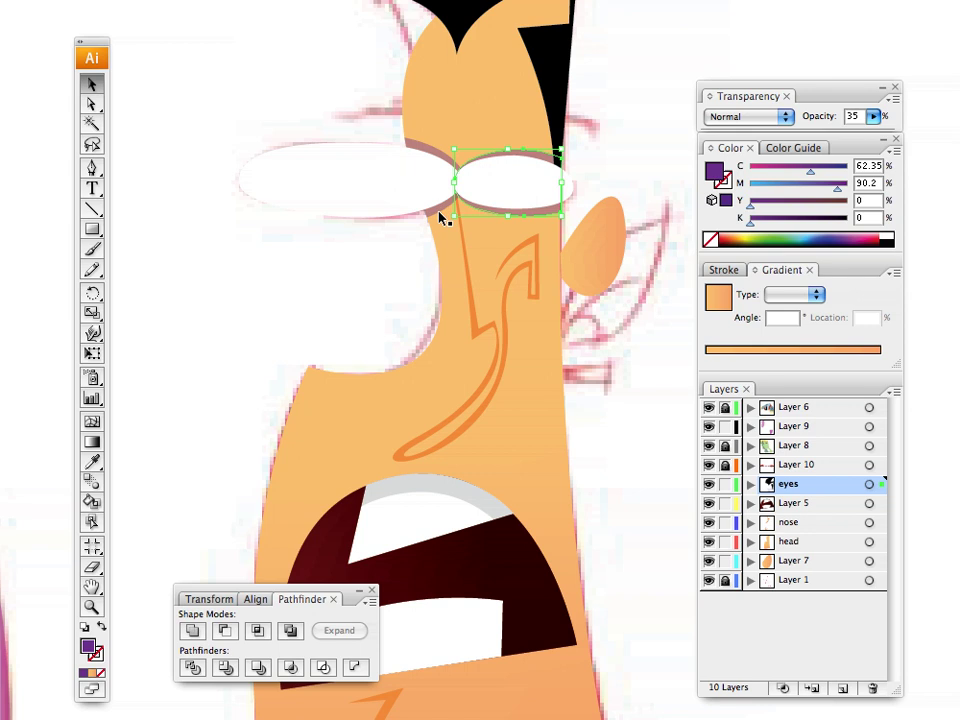
{"action": "left_click", "coordinate": [440, 215], "text": "shift"}
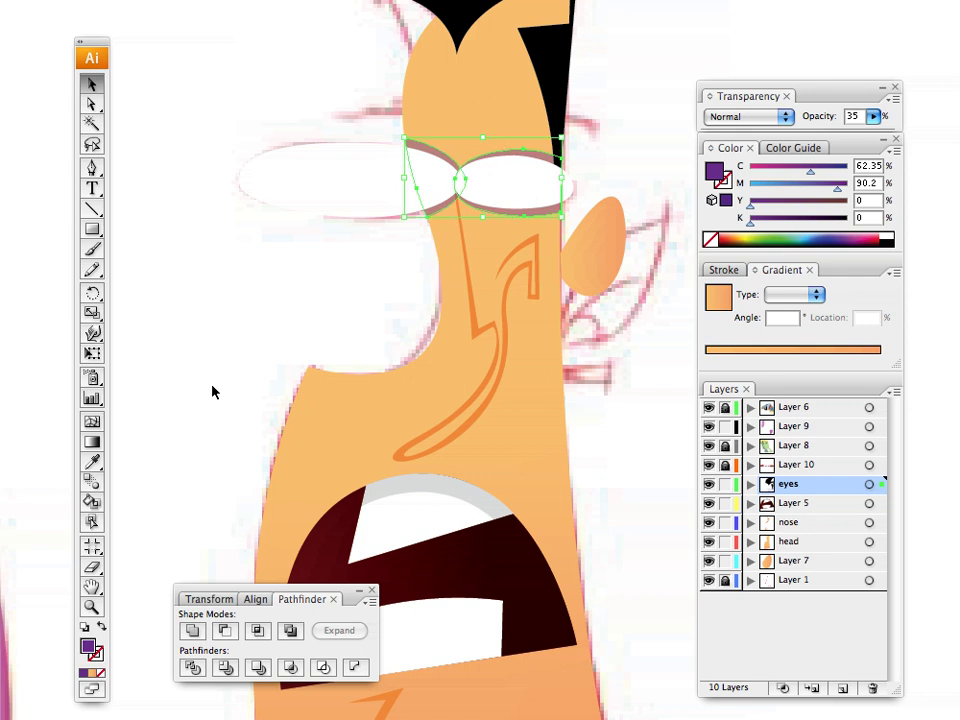
{"action": "left_click", "coordinate": [92, 461]}
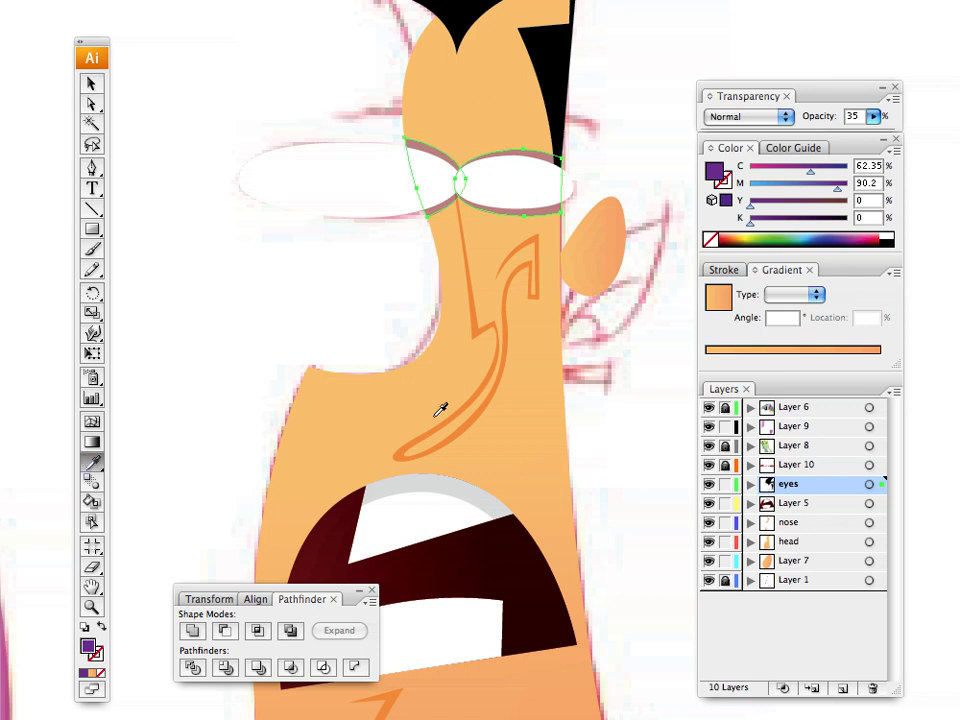
{"action": "left_click", "coordinate": [479, 327]}
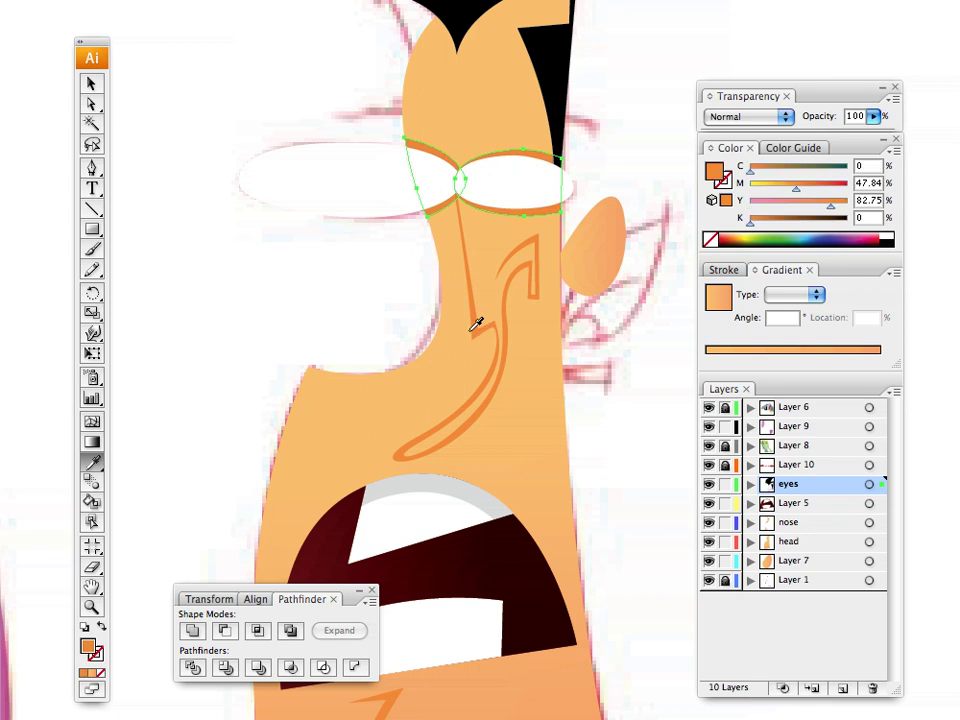
Step: Lower the opacity of the two eye shadow shapes to 37%
{"action": "left_click", "coordinate": [873, 116]}
{"action": "left_click_drag", "start_coordinate": [868, 136], "coordinate": [809, 141]}
{"action": "left_click", "coordinate": [91, 84]}
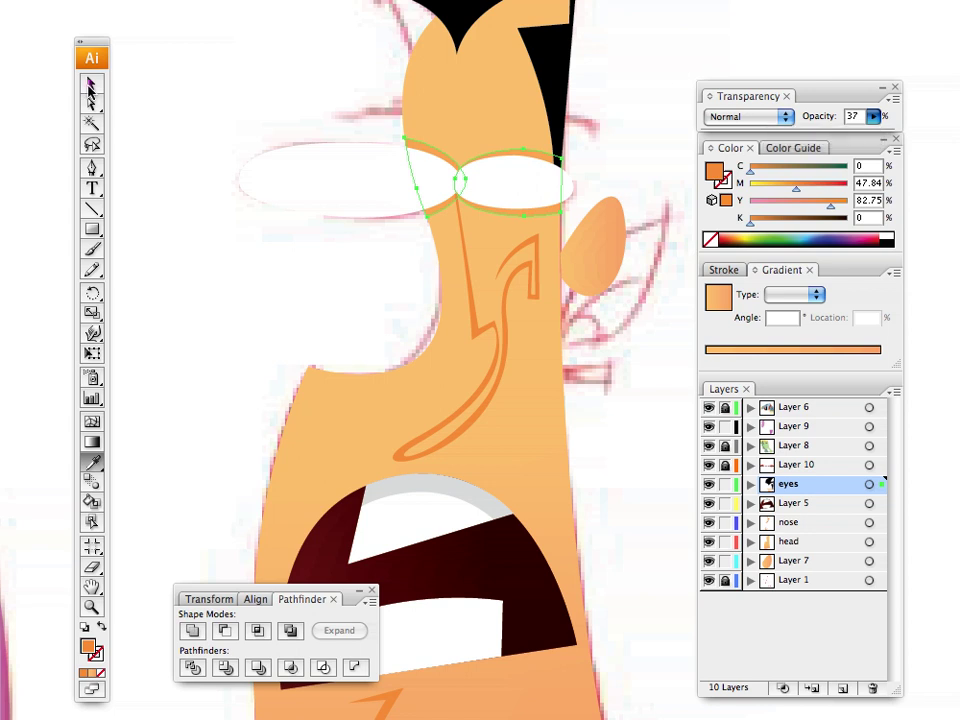
{"action": "left_click", "coordinate": [333, 286]}
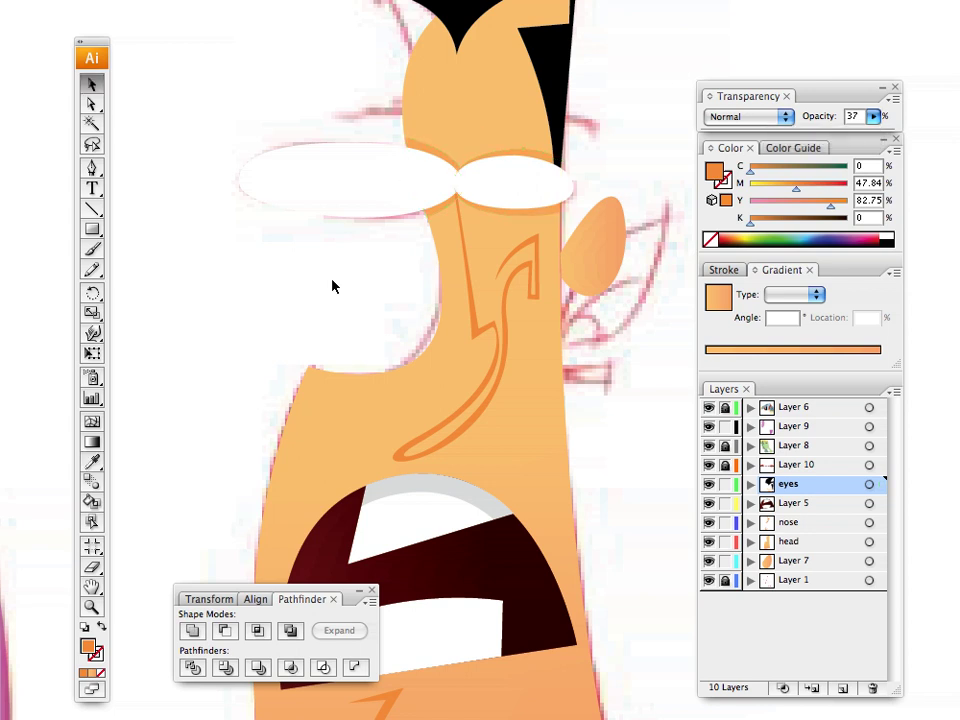
{"action": "left_click", "coordinate": [572, 279]}
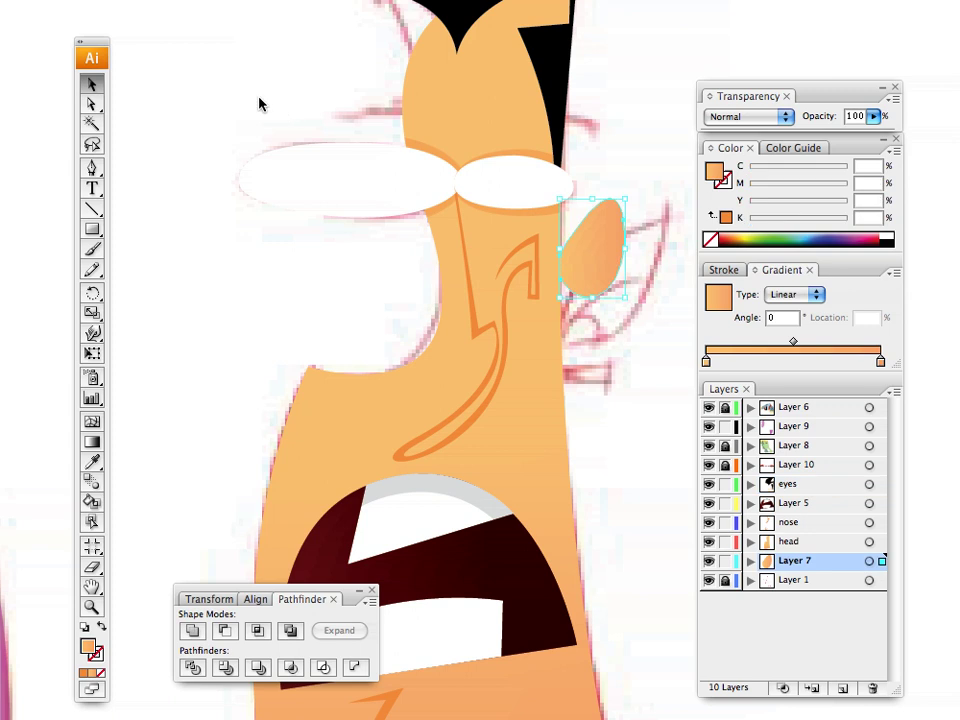
{"action": "left_click_drag", "start_coordinate": [353, 326], "coordinate": [463, 519]}
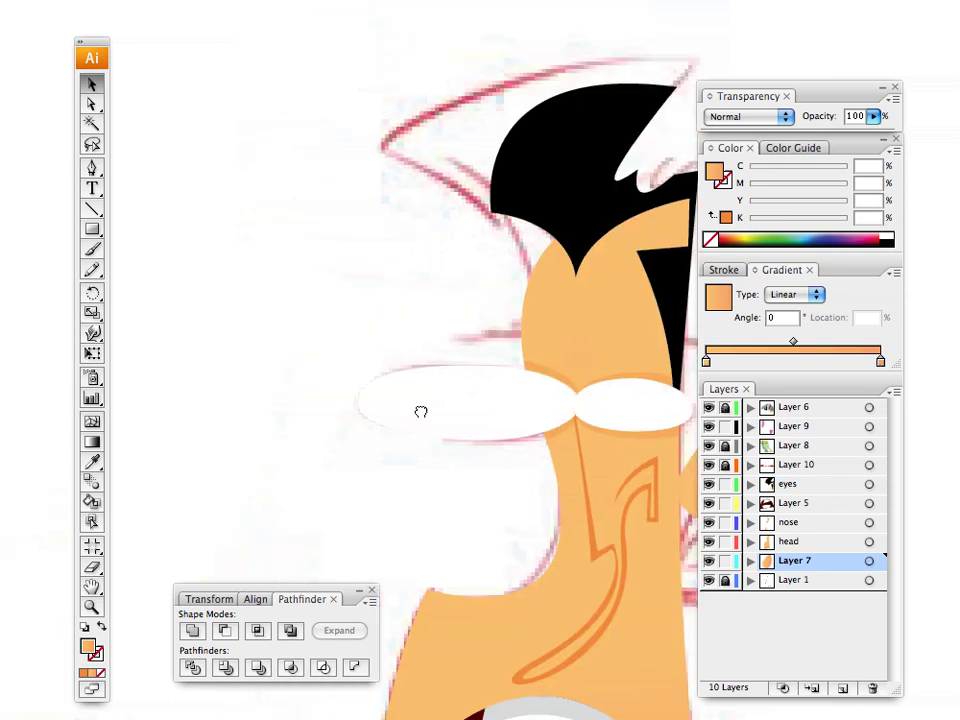
{"action": "left_click_drag", "start_coordinate": [420, 409], "coordinate": [335, 233]}
{"action": "left_click_drag", "start_coordinate": [348, 376], "coordinate": [390, 540]}
{"action": "mouse_move", "coordinate": [372, 408]}
{"action": "left_mouse_down"}
{"action": "mouse_move", "coordinate": [384, 214]}
{"action": "mouse_move", "coordinate": [394, 377]}
{"action": "mouse_move", "coordinate": [396, 286]}
{"action": "mouse_move", "coordinate": [429, 420]}
{"action": "left_mouse_up"}
{"action": "left_click_drag", "start_coordinate": [381, 262], "coordinate": [381, 399]}
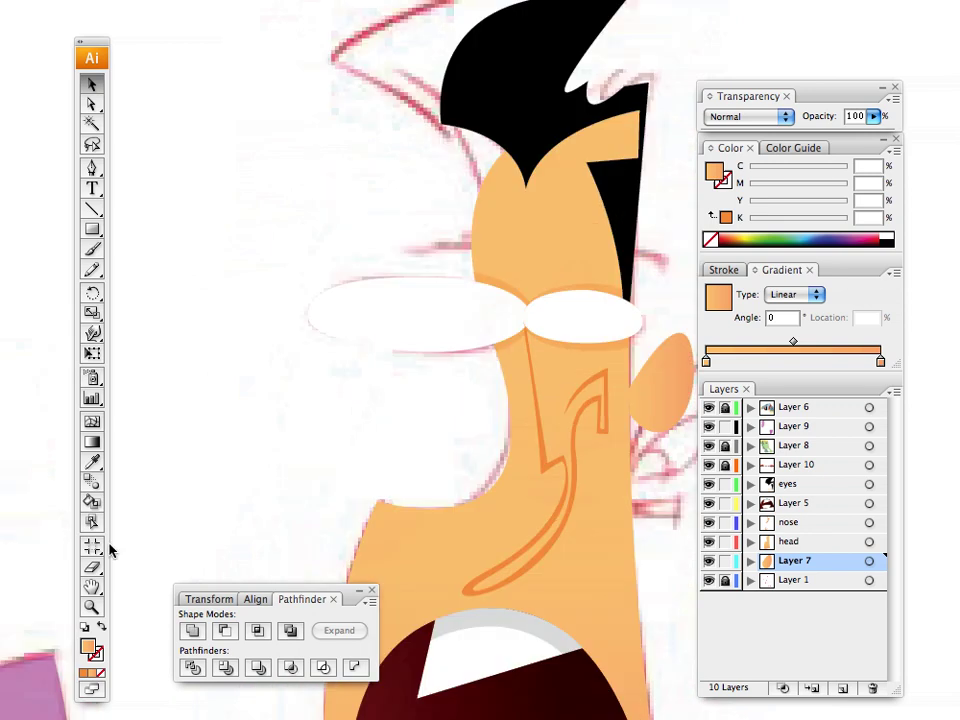
Step: Draw an iris ellipse filled with teal (C 66.27, M 0, Y 15.29, K 0) at the inner end of the smaller eye
{"action": "left_click", "coordinate": [91, 607]}
{"action": "left_click", "coordinate": [497, 364]}
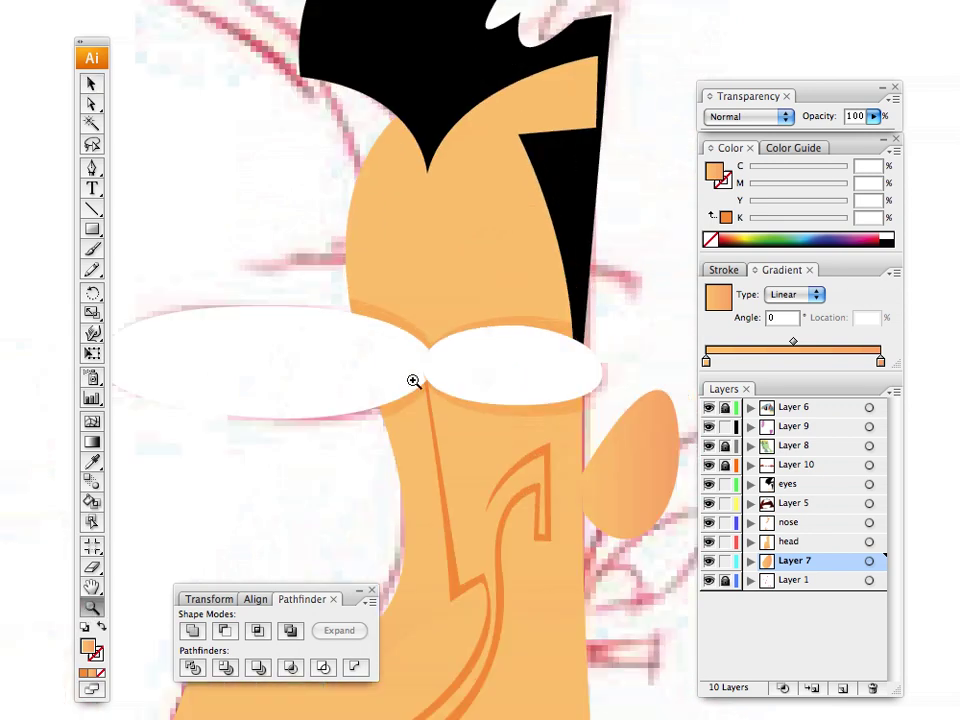
{"action": "left_click", "coordinate": [405, 376]}
{"action": "left_click", "coordinate": [411, 381]}
{"action": "left_click", "coordinate": [91, 84]}
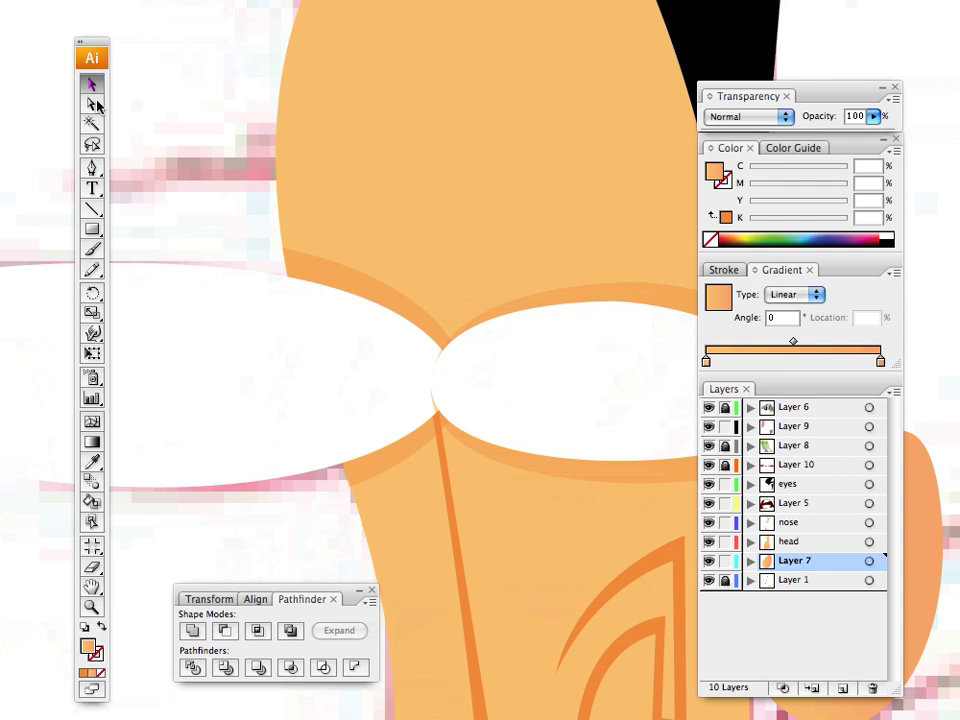
{"action": "left_click", "coordinate": [808, 237]}
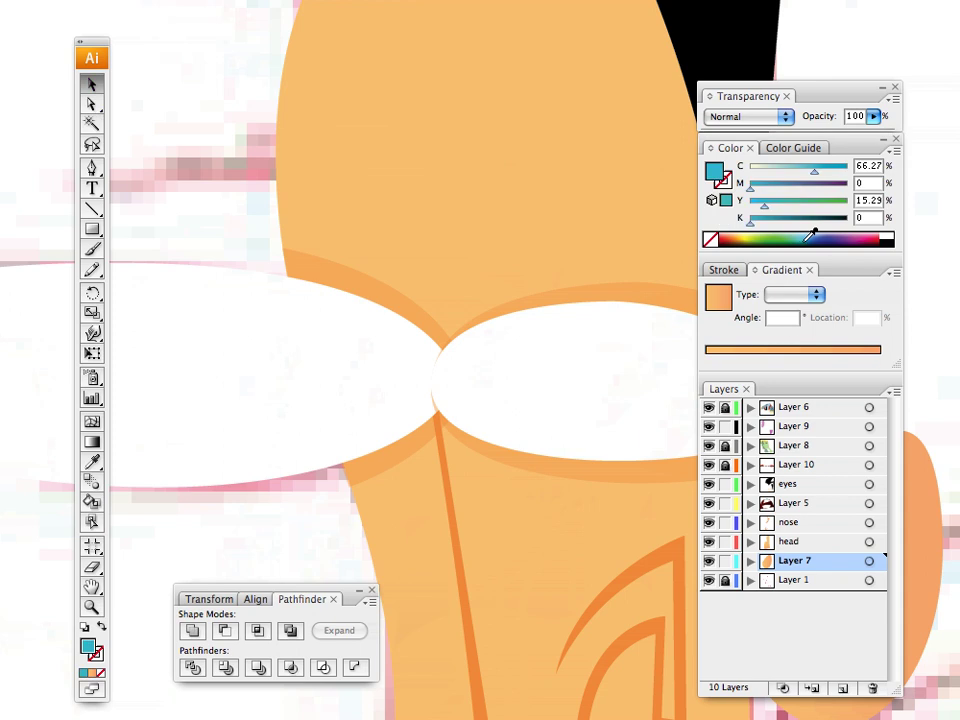
{"action": "left_click", "coordinate": [92, 229]}
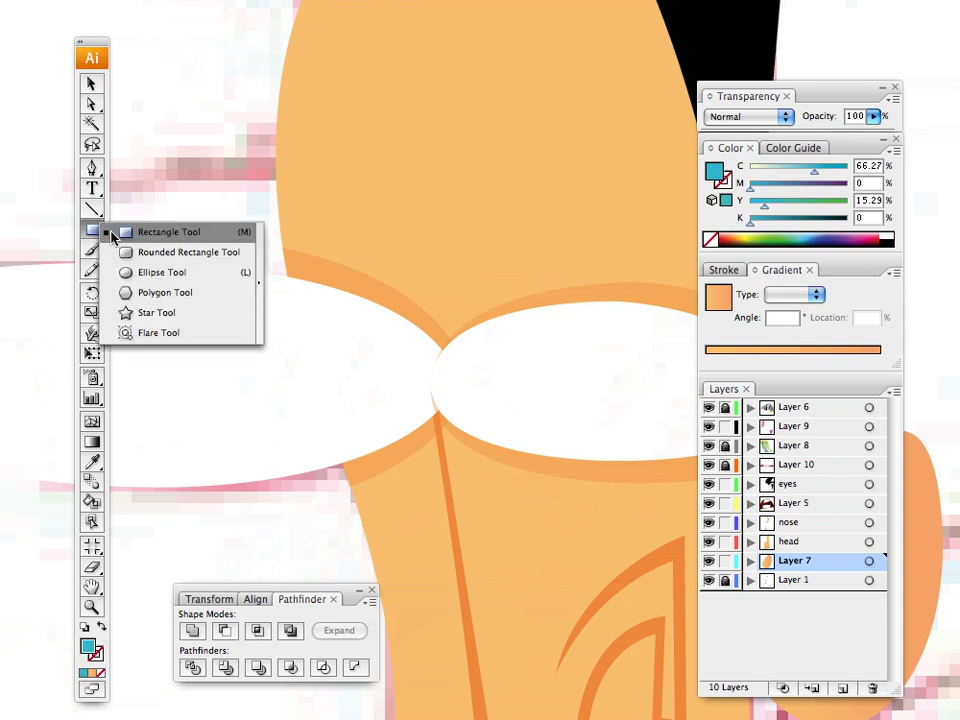
{"action": "left_click_drag", "start_coordinate": [92, 232], "coordinate": [140, 272]}
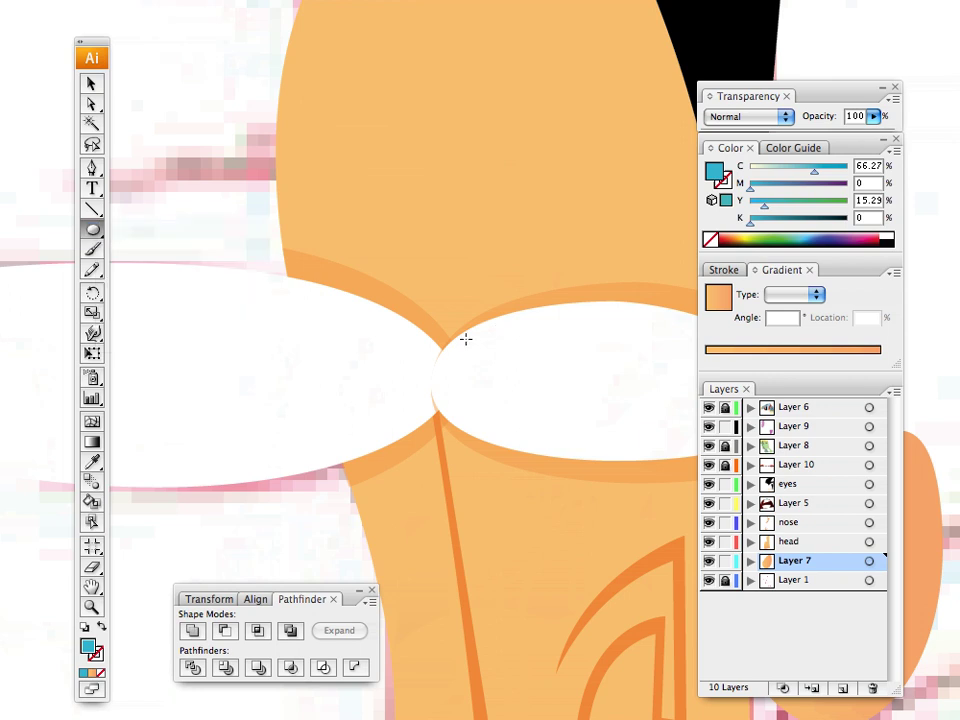
{"action": "left_click_drag", "start_coordinate": [443, 348], "coordinate": [571, 426]}
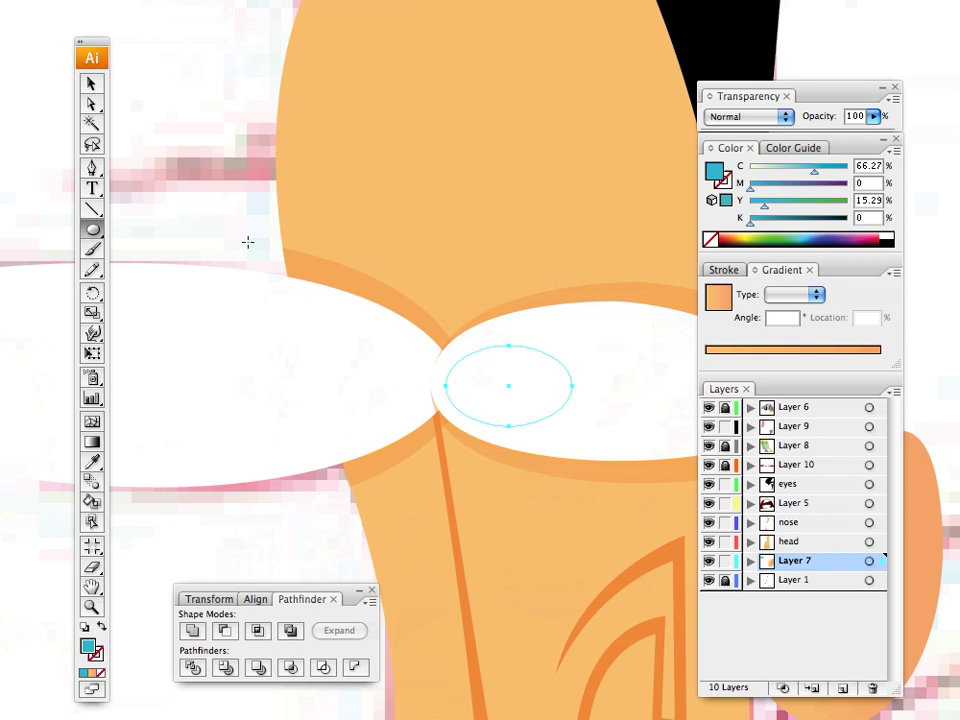
Step: Transfer the iris ellipse from Layer 7 to the eyes layer and shift it slightly towards the nose, against the eye's inner corner
{"action": "left_click", "coordinate": [750, 560]}
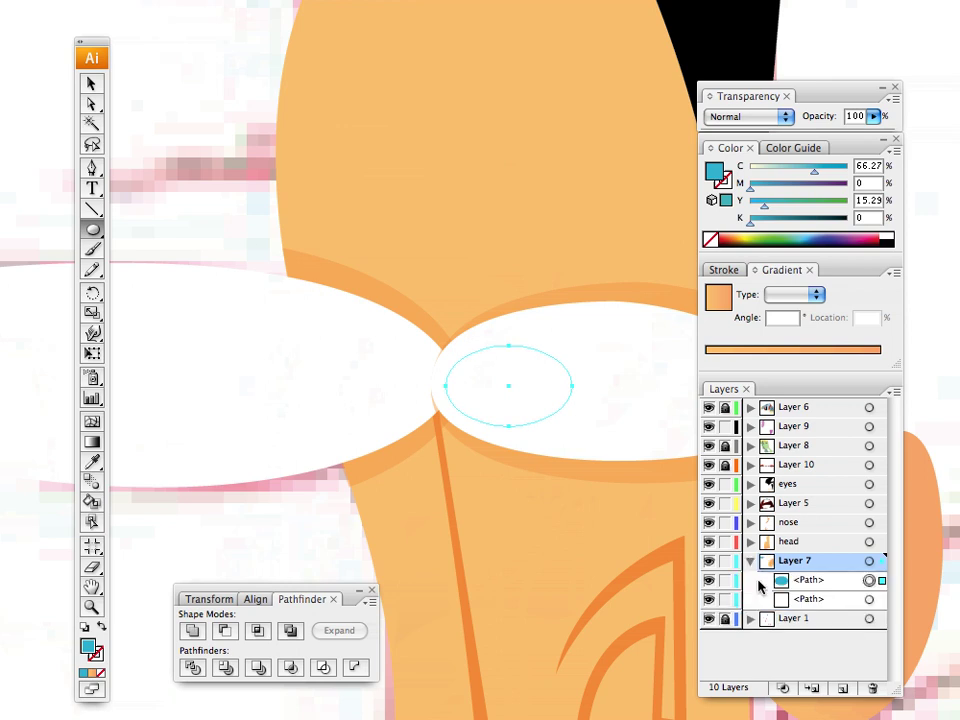
{"action": "left_click", "coordinate": [806, 582]}
{"action": "left_click_drag", "start_coordinate": [806, 584], "coordinate": [801, 484]}
{"action": "left_click", "coordinate": [91, 83]}
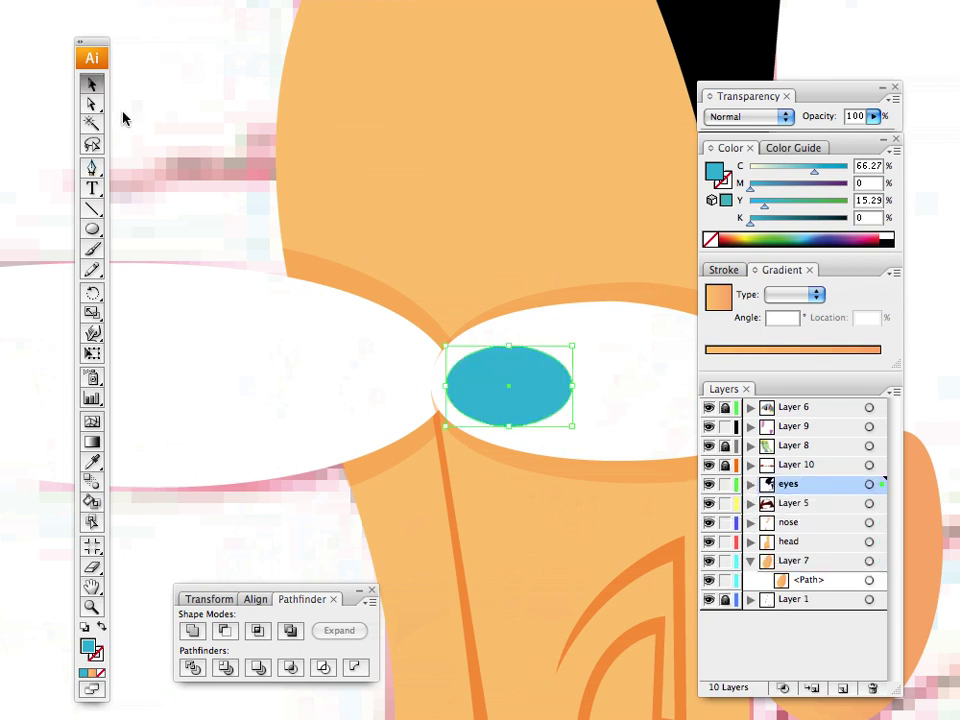
{"action": "left_click_drag", "start_coordinate": [476, 375], "coordinate": [464, 371]}
{"action": "left_click", "coordinate": [347, 296]}
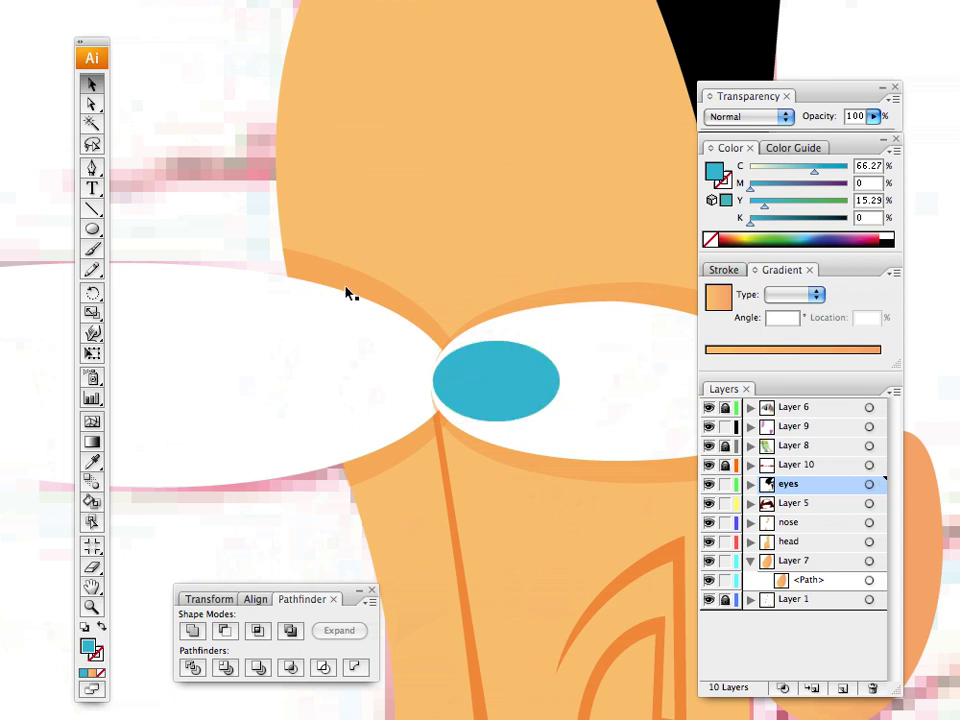
Step: Duplicate the teal iris with the Move command, place the copy on the forehead and fill it with K 100 black
{"action": "left_click", "coordinate": [500, 395]}
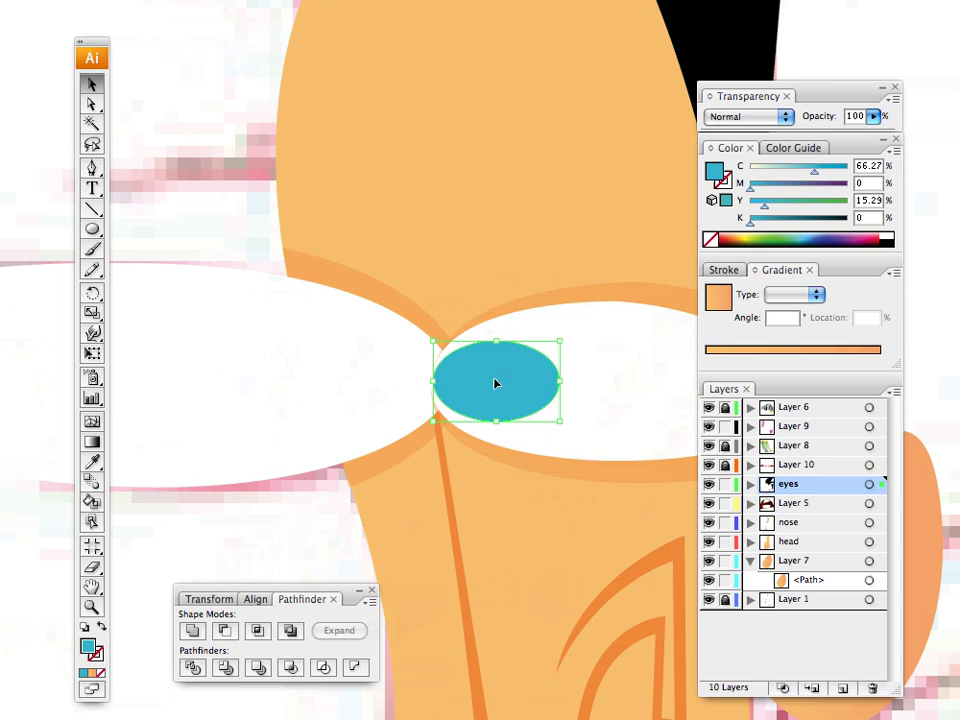
{"action": "key", "text": "Return"}
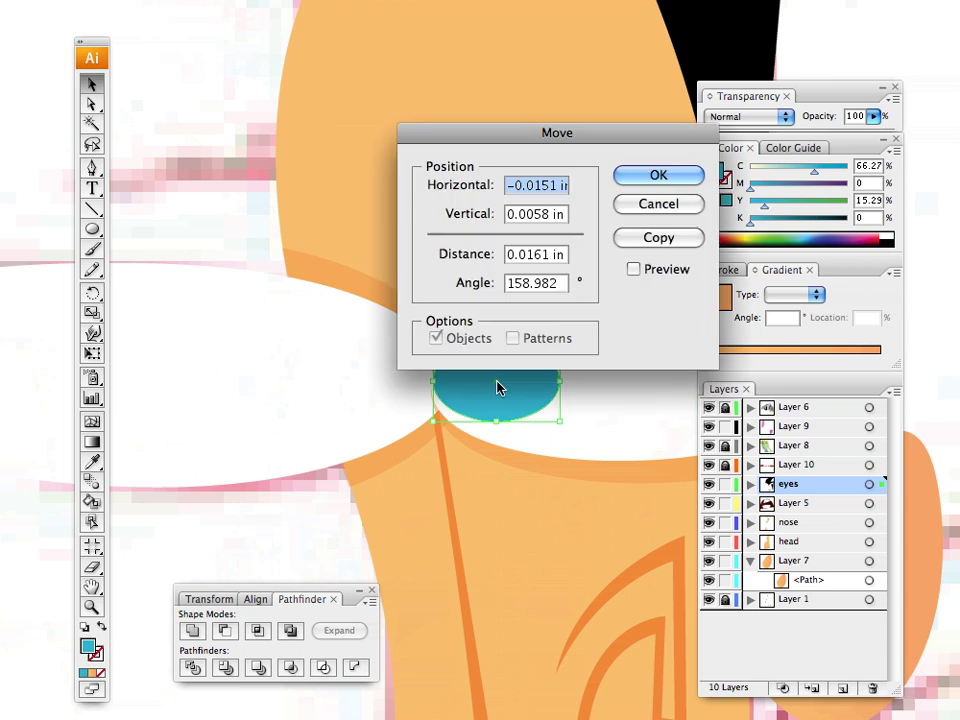
{"action": "left_click", "coordinate": [651, 240]}
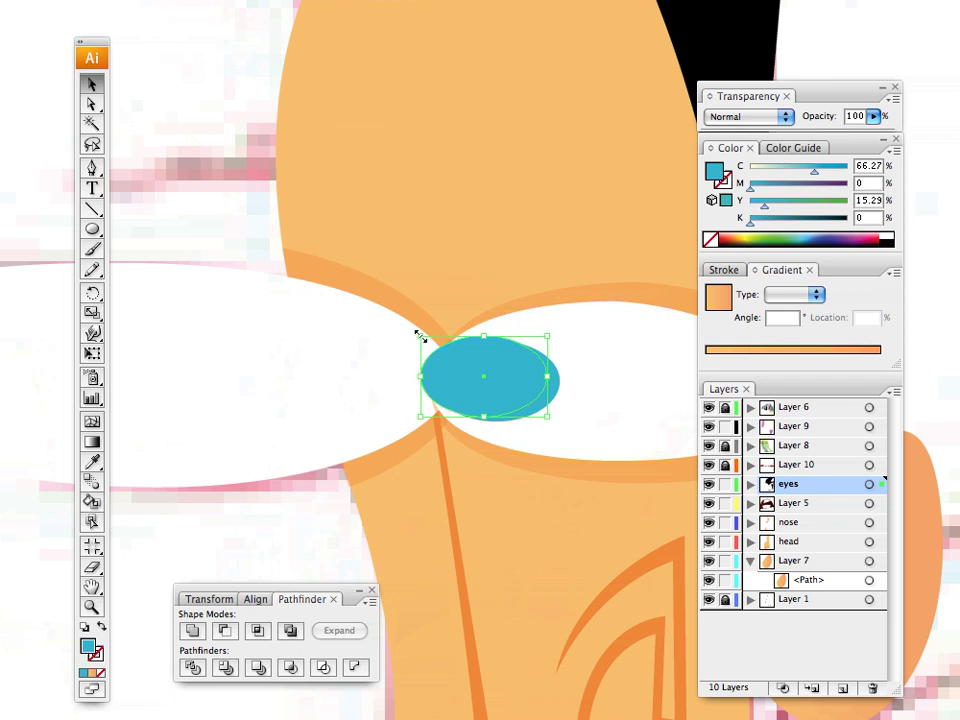
{"action": "left_click_drag", "start_coordinate": [465, 368], "coordinate": [439, 212]}
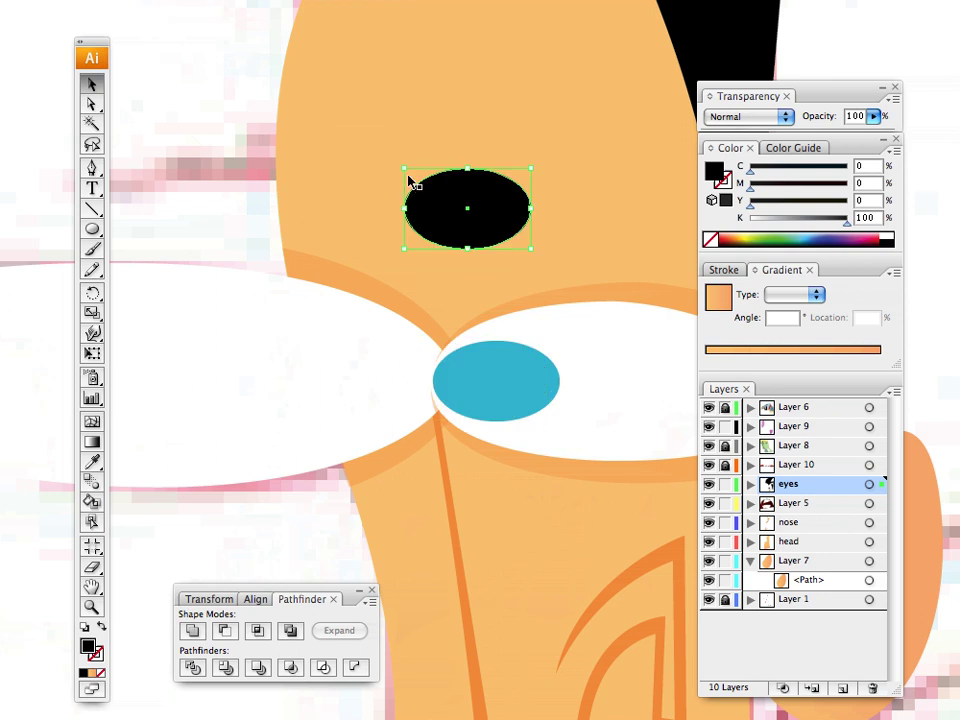
Step: Shrink the black ellipse to about half its size and place it over the inner part of the iris as the pupil
{"action": "left_click_drag", "start_coordinate": [404, 169], "coordinate": [452, 206]}
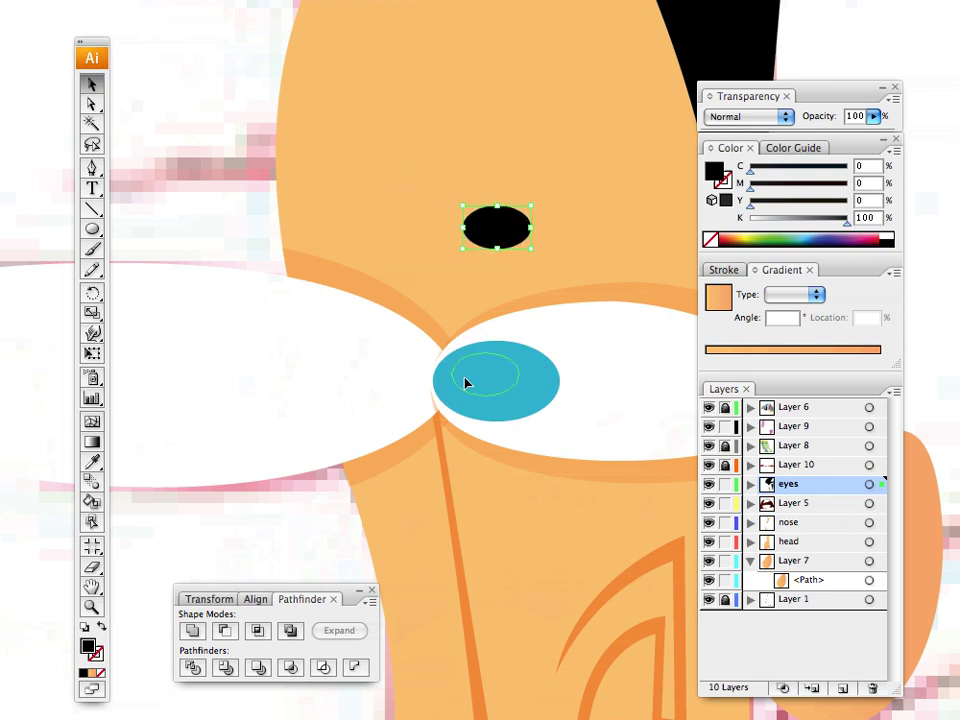
{"action": "left_click_drag", "start_coordinate": [455, 391], "coordinate": [455, 391]}
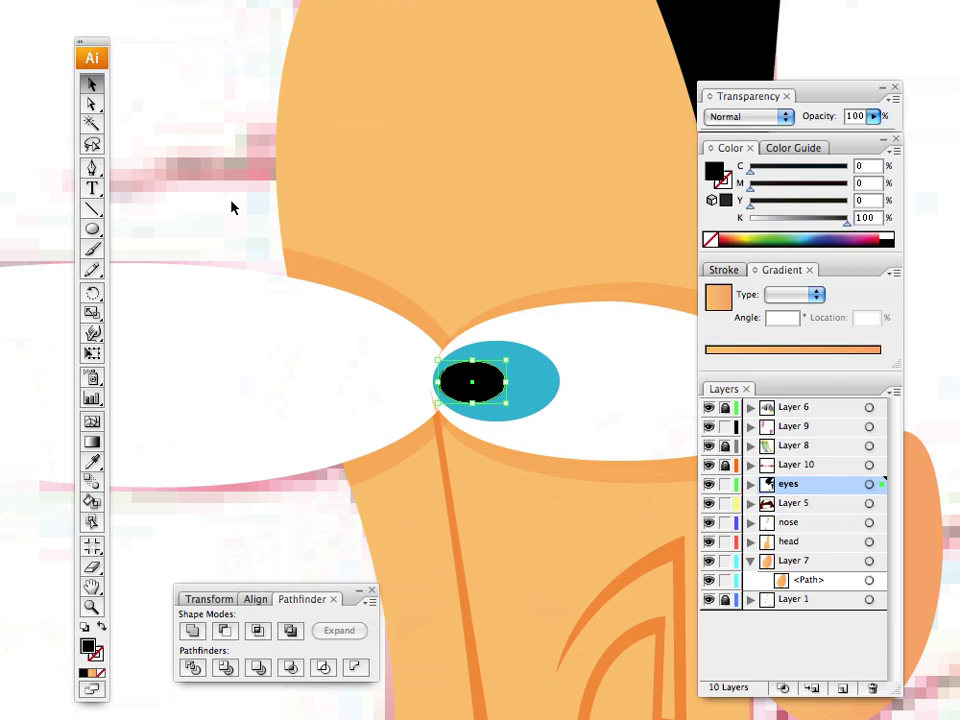
{"action": "left_click", "coordinate": [222, 146]}
Step: Fill the iris with a linear gradient from its teal to dark blue, C 93.73, M 61.96, Y 12.16, K 0.78
{"action": "left_click", "coordinate": [536, 388]}
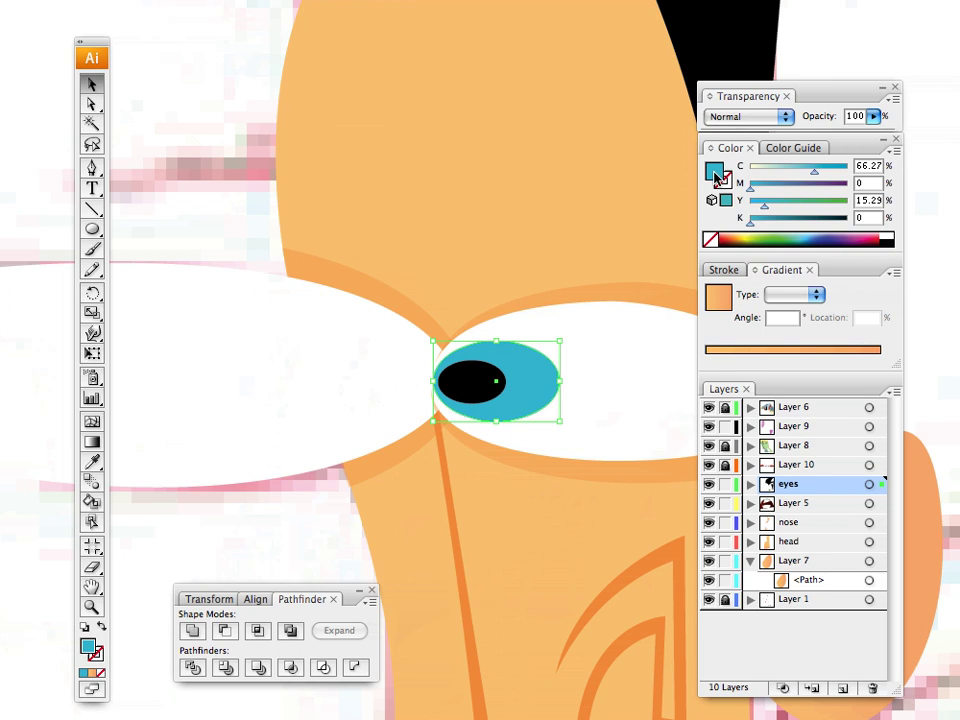
{"action": "left_click", "coordinate": [741, 350]}
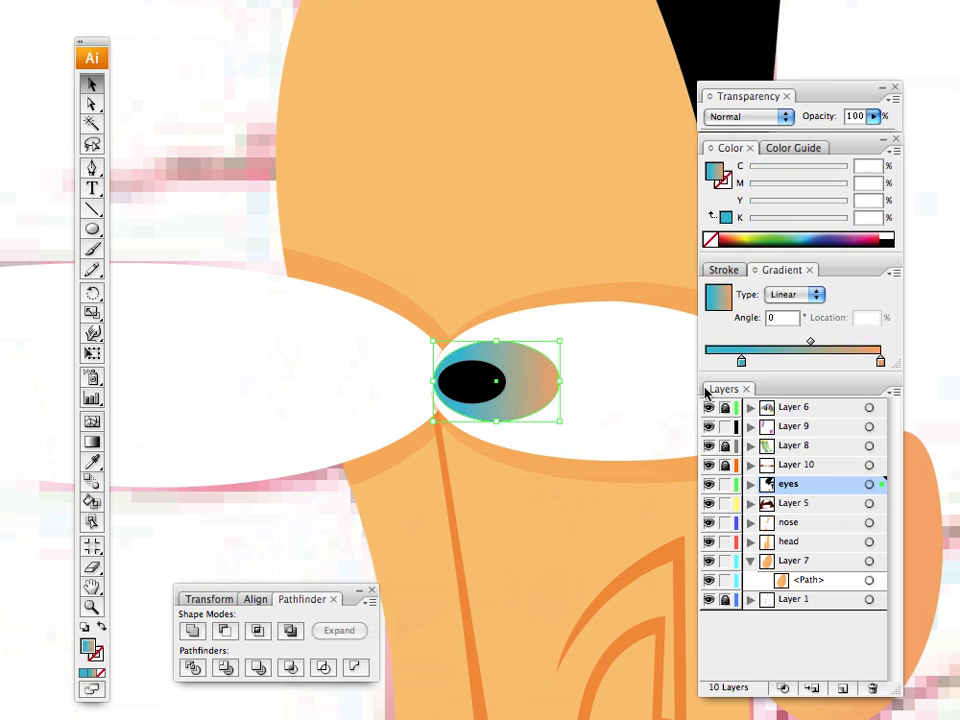
{"action": "left_click_drag", "start_coordinate": [741, 366], "coordinate": [706, 366]}
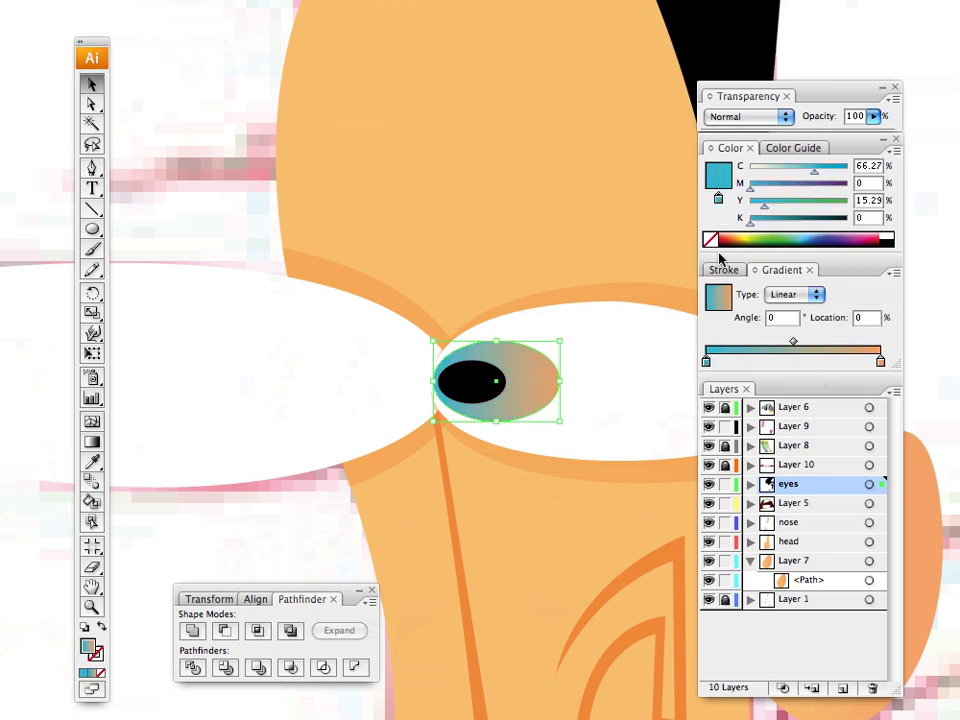
{"action": "left_click_drag", "start_coordinate": [720, 177], "coordinate": [816, 358]}
{"action": "left_click_drag", "start_coordinate": [880, 370], "coordinate": [880, 420]}
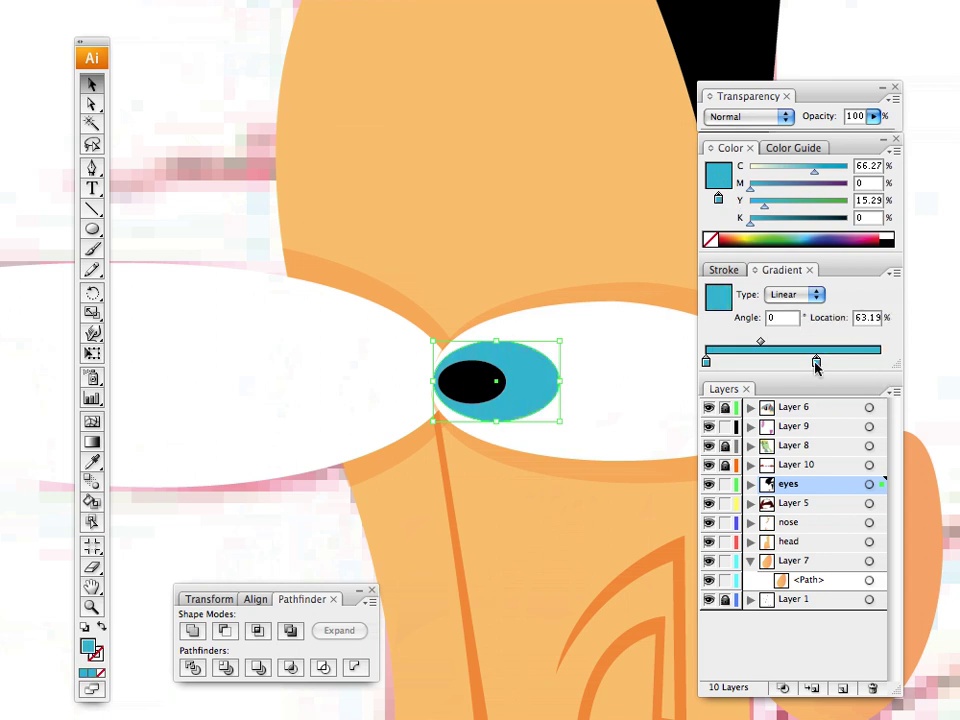
{"action": "left_click_drag", "start_coordinate": [816, 369], "coordinate": [887, 371]}
{"action": "left_click", "coordinate": [813, 238]}
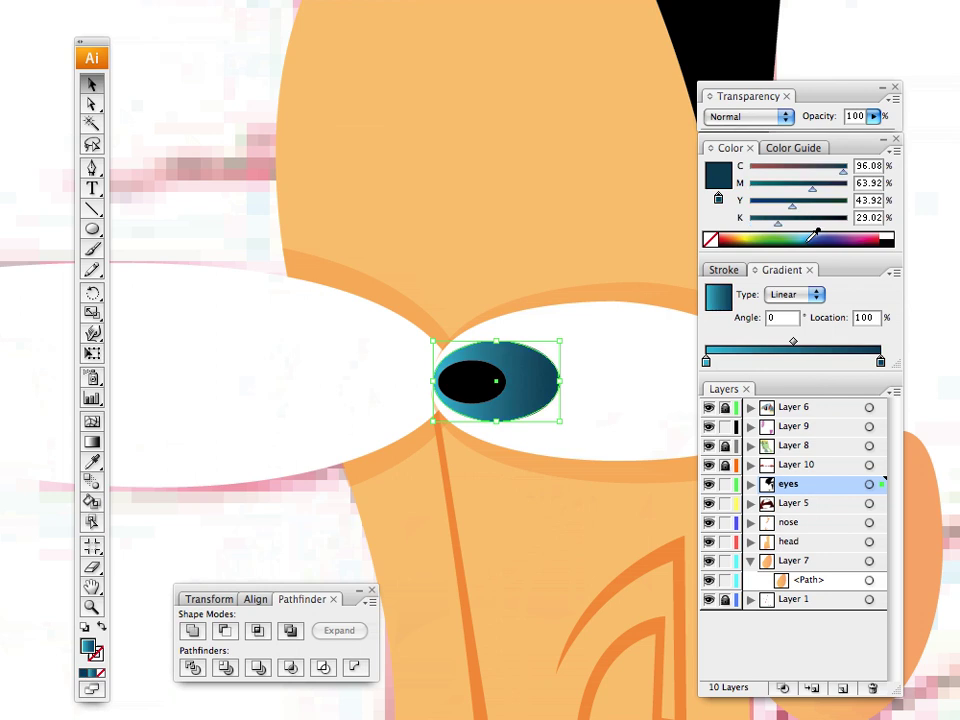
{"action": "left_click_drag", "start_coordinate": [815, 233], "coordinate": [815, 237]}
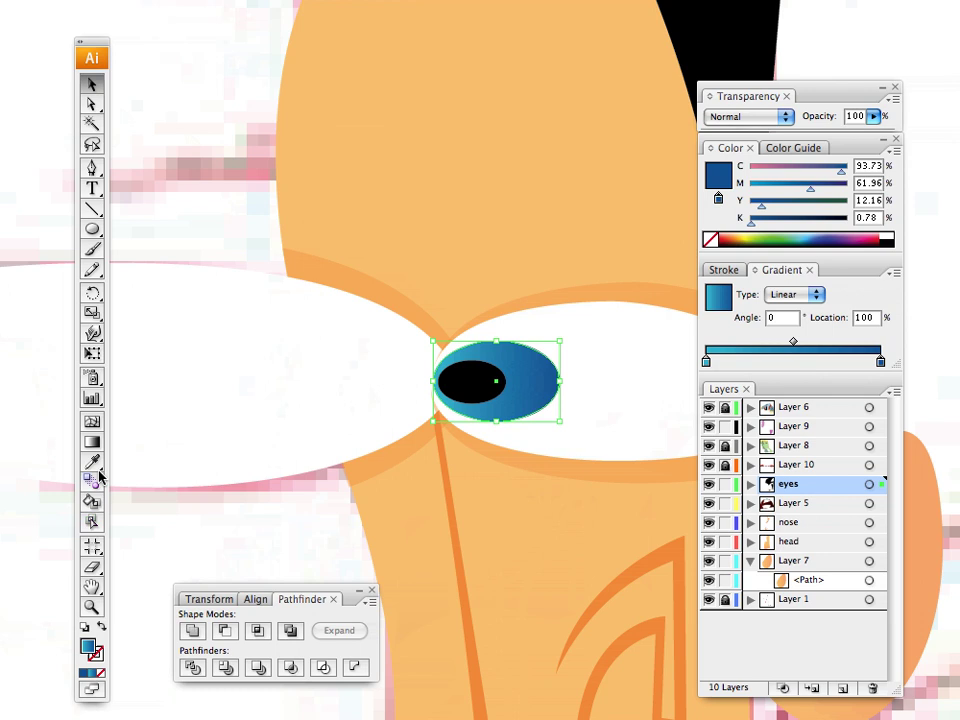
Step: Redirect the iris gradient with the Gradient tool so it runs downwards at an angle of about -84°
{"action": "key", "text": "g"}
{"action": "left_click_drag", "start_coordinate": [486, 381], "coordinate": [492, 426]}
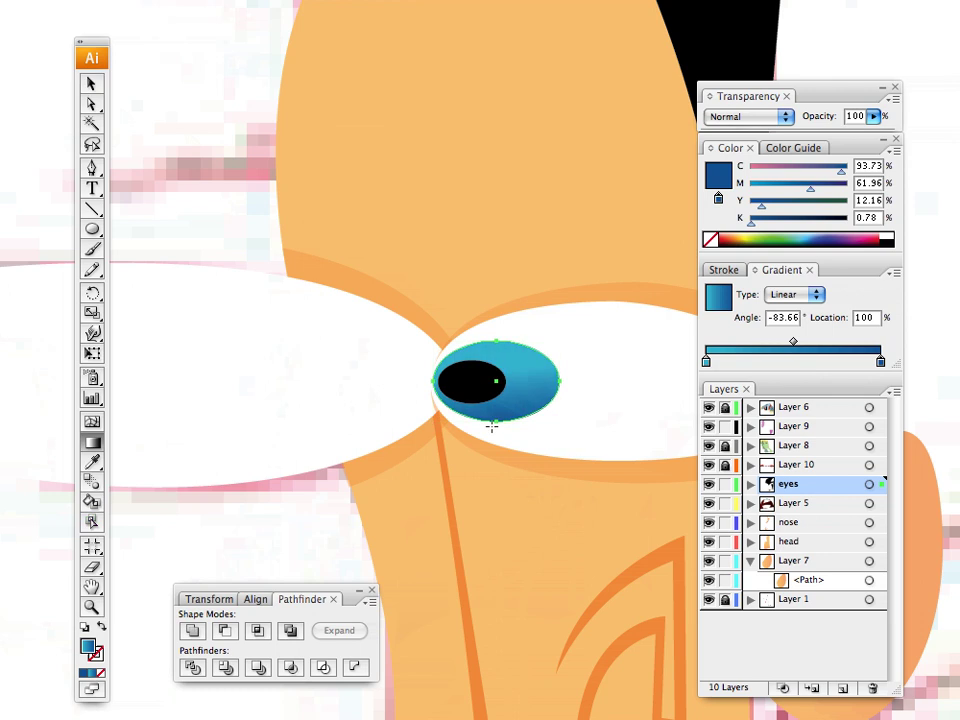
{"action": "left_click", "coordinate": [91, 84]}
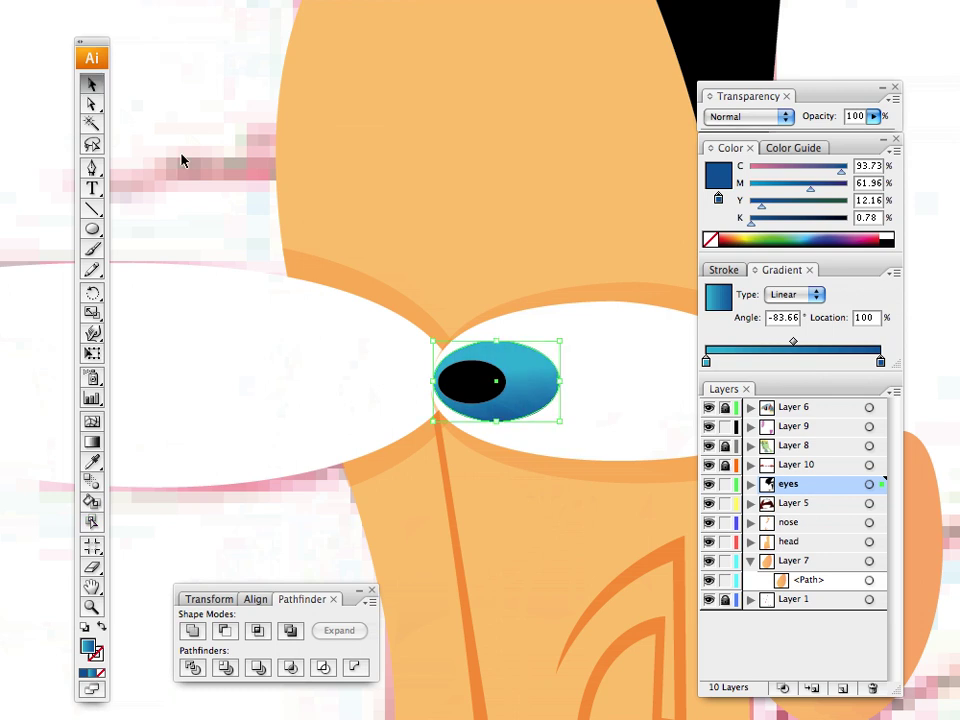
{"action": "left_click", "coordinate": [181, 153]}
Step: Draw a small highlight ellipse across the pupil's upper edge and fill it with solid white
{"action": "left_click", "coordinate": [882, 234]}
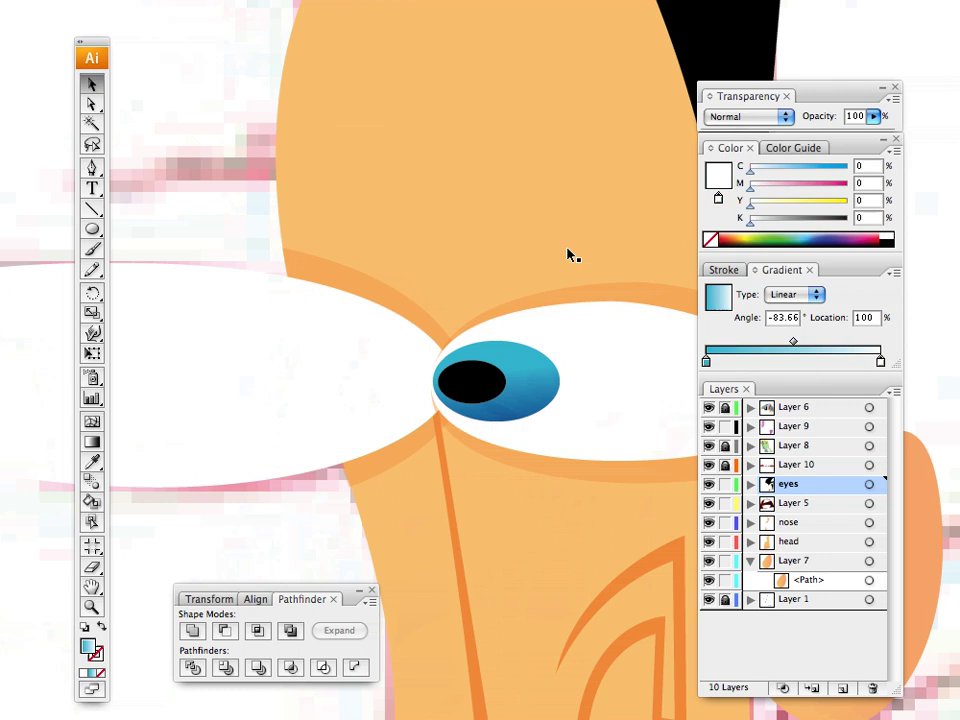
{"action": "left_click", "coordinate": [99, 229]}
{"action": "left_click_drag", "start_coordinate": [456, 354], "coordinate": [505, 373]}
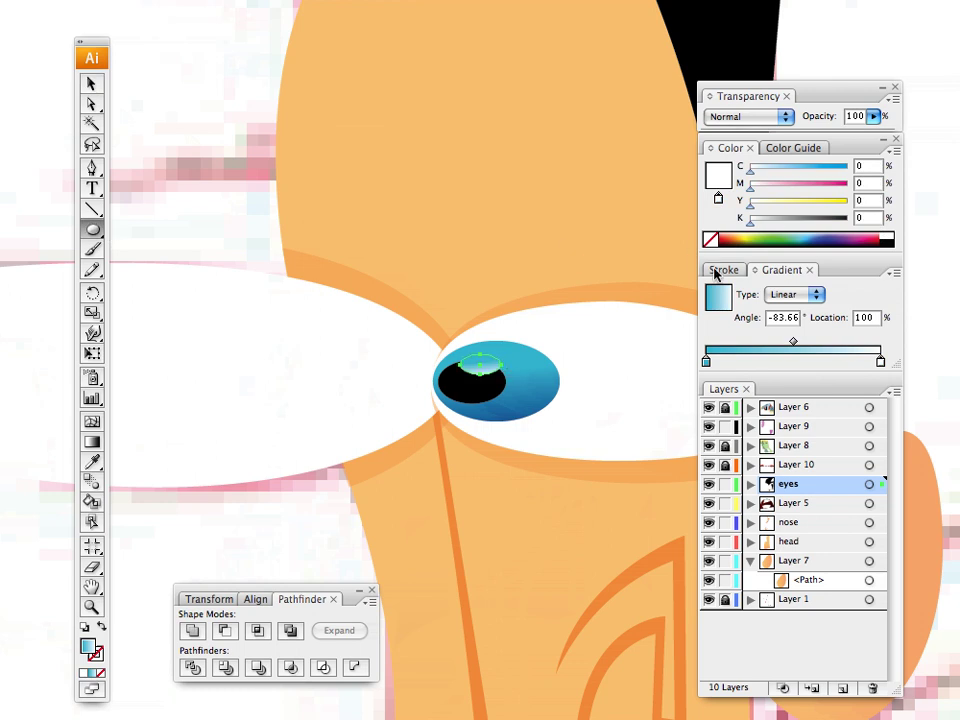
{"action": "left_click", "coordinate": [100, 674]}
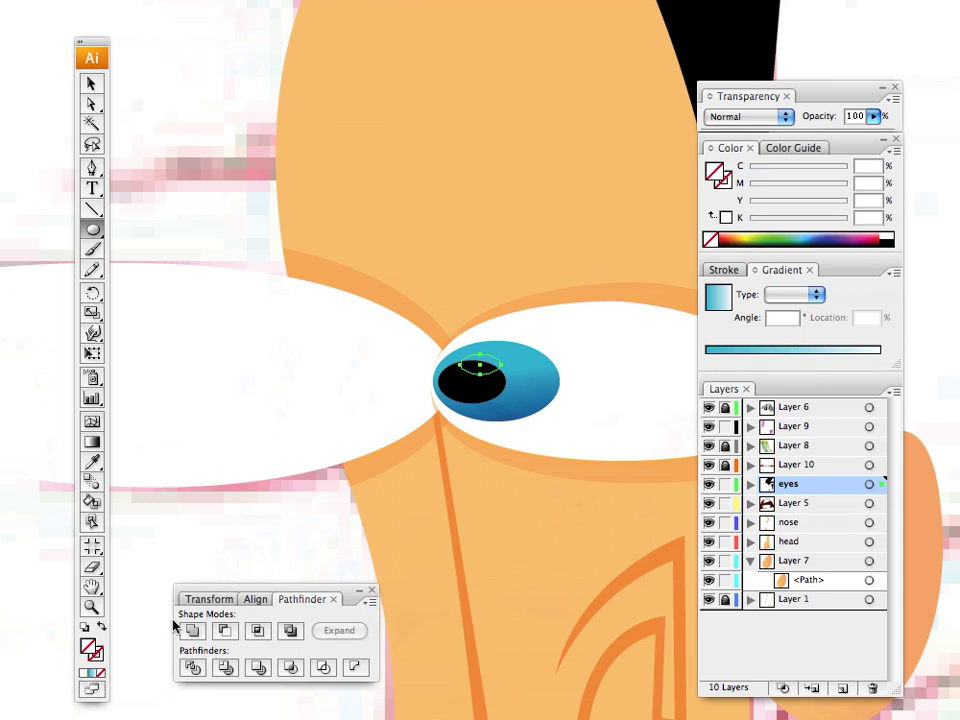
{"action": "left_click", "coordinate": [889, 236]}
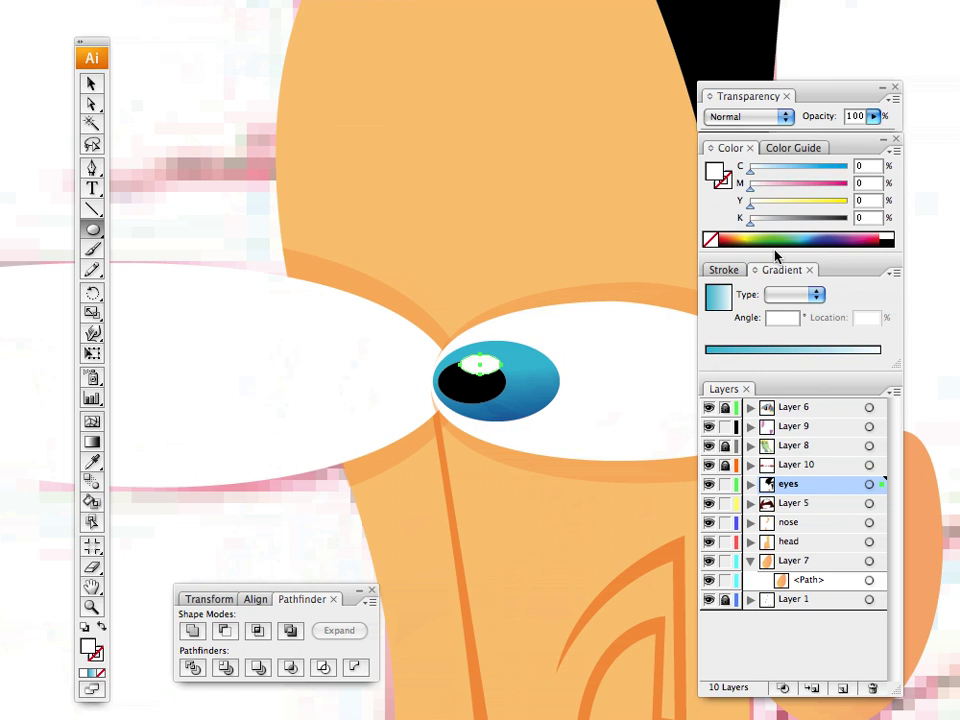
Step: Lower the opacity of the white highlight ellipse to 42%
{"action": "left_click", "coordinate": [875, 116]}
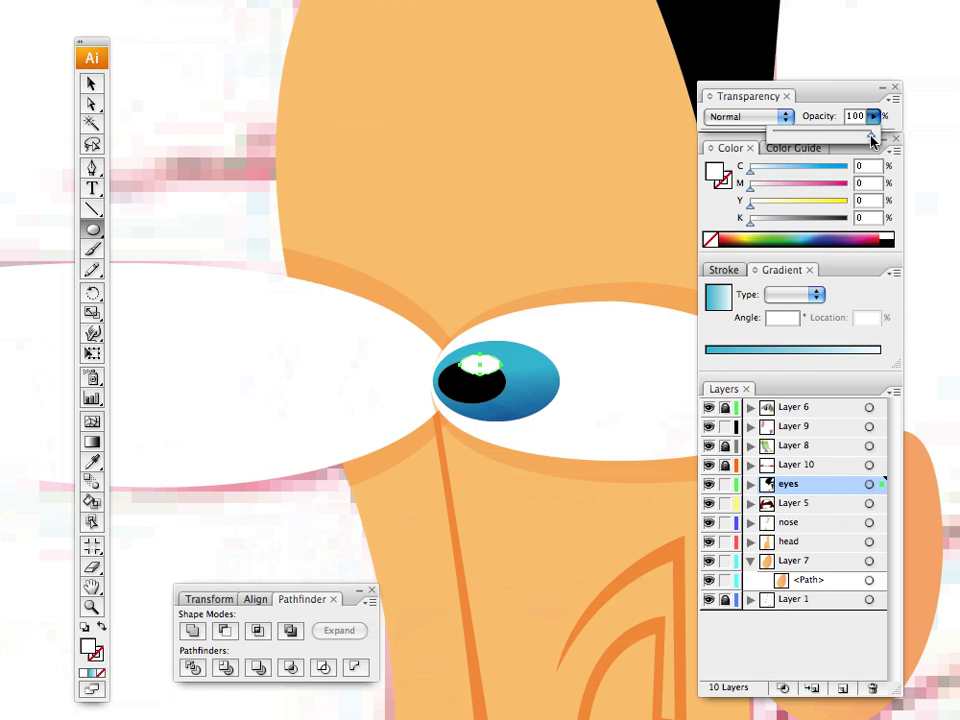
{"action": "left_click_drag", "start_coordinate": [871, 137], "coordinate": [818, 140]}
{"action": "left_click", "coordinate": [873, 116]}
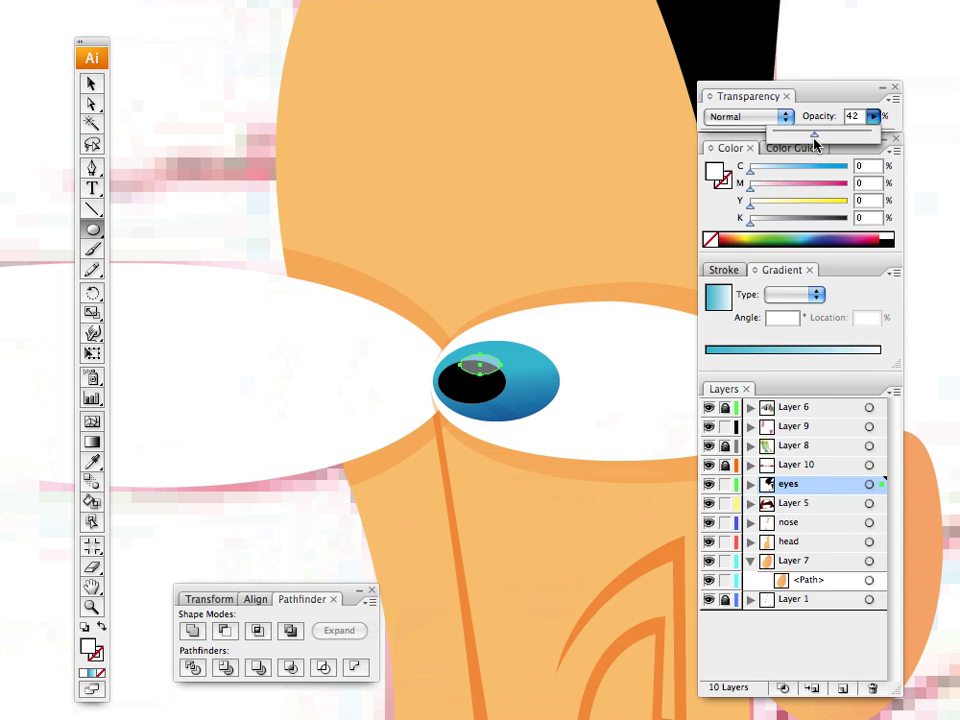
{"action": "left_click", "coordinate": [89, 85]}
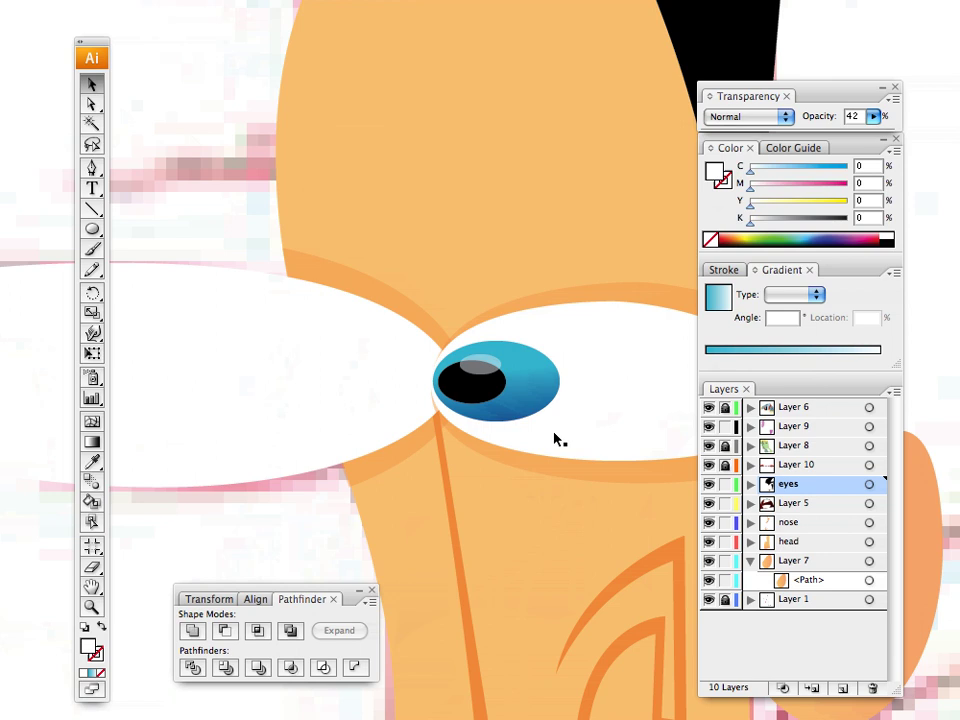
Step: Fill the right eye white with a linear gradient from white to dark navy, C 100, M 78.04, Y 38.43, K 27.45
{"action": "left_click_drag", "start_coordinate": [536, 439], "coordinate": [426, 435]}
{"action": "left_click", "coordinate": [443, 446]}
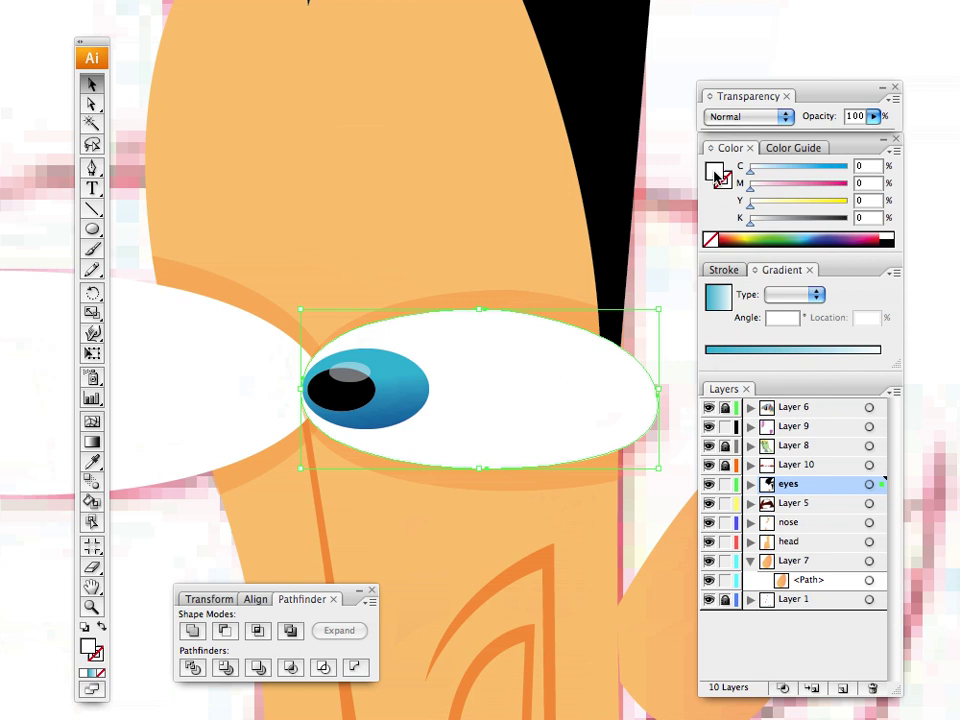
{"action": "left_click", "coordinate": [706, 352]}
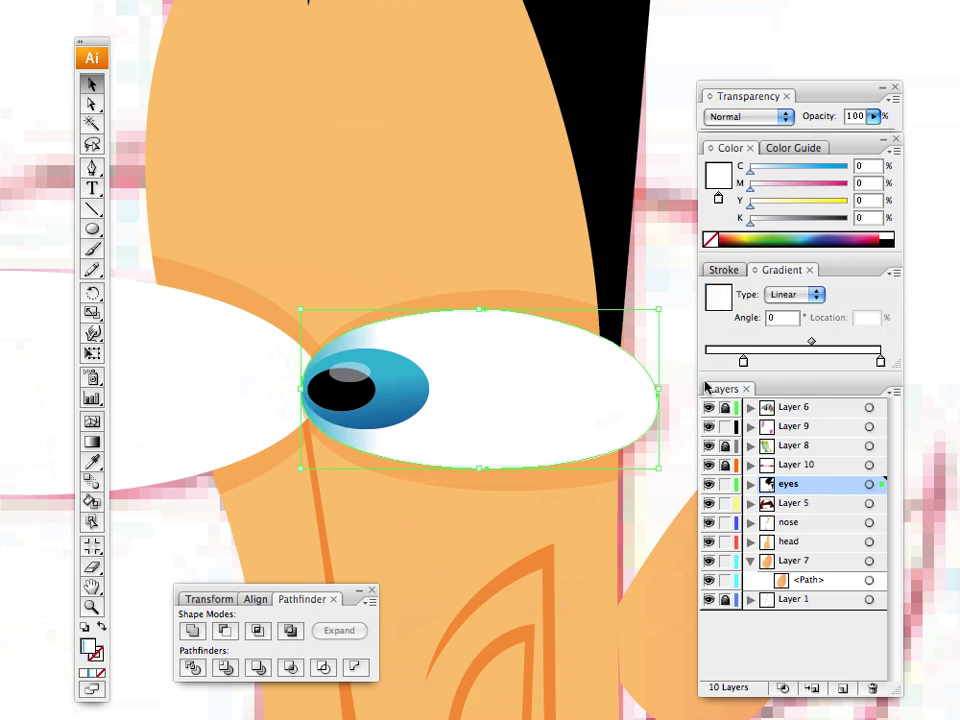
{"action": "left_click_drag", "start_coordinate": [743, 360], "coordinate": [705, 361]}
{"action": "left_click", "coordinate": [879, 361]}
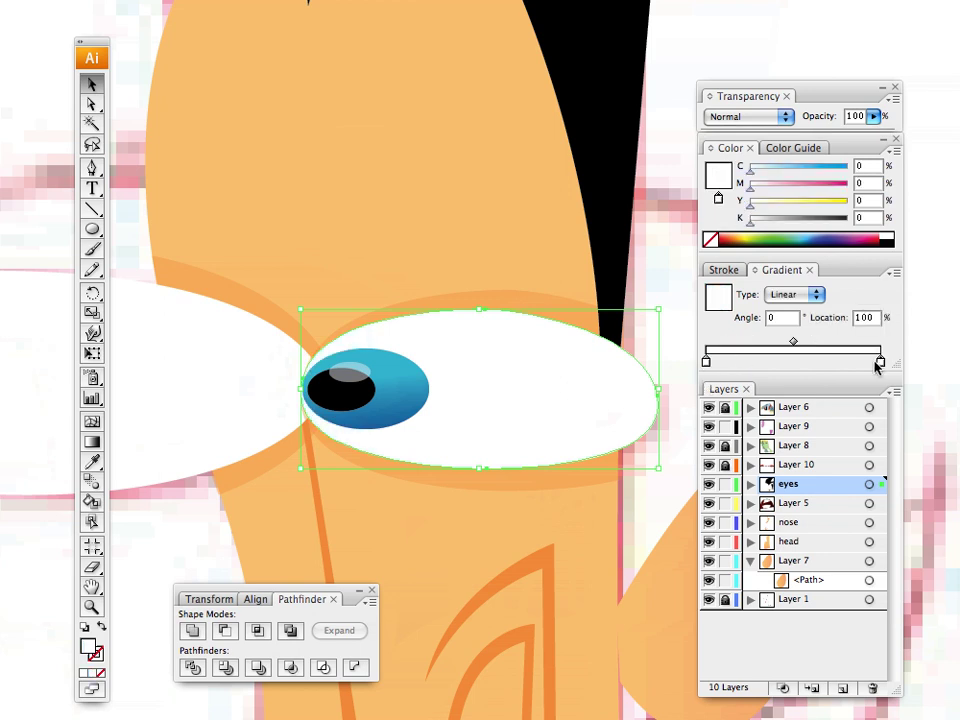
{"action": "left_click", "coordinate": [816, 240]}
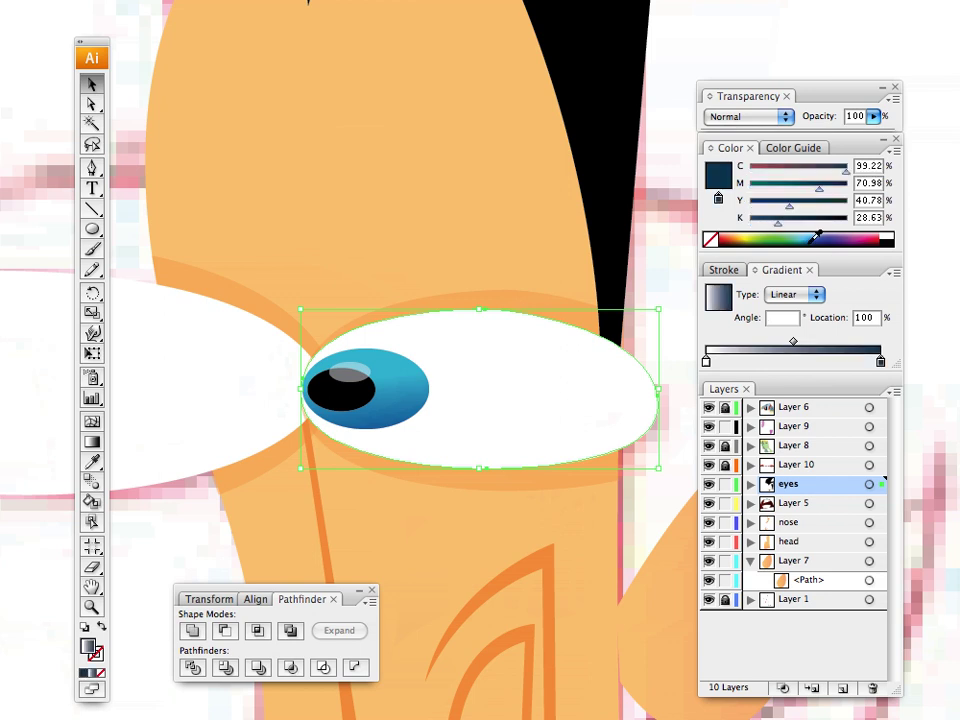
{"action": "left_click", "coordinate": [816, 237]}
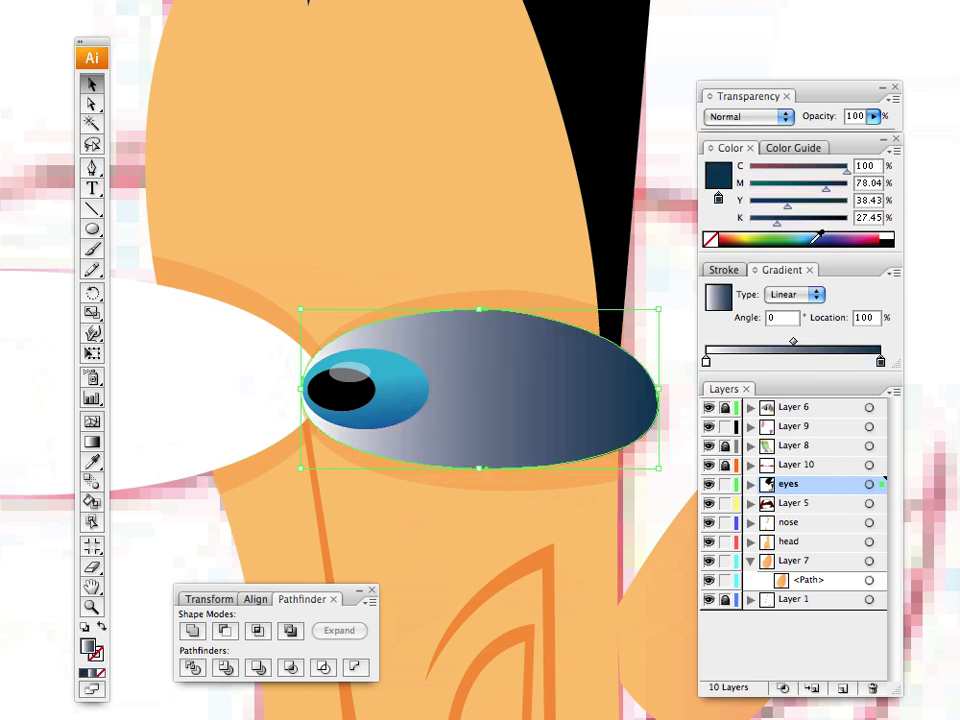
Step: Redirect the right eye white's gradient with the Gradient tool so it darkens towards the upper lid at about 89°
{"action": "left_click", "coordinate": [91, 441]}
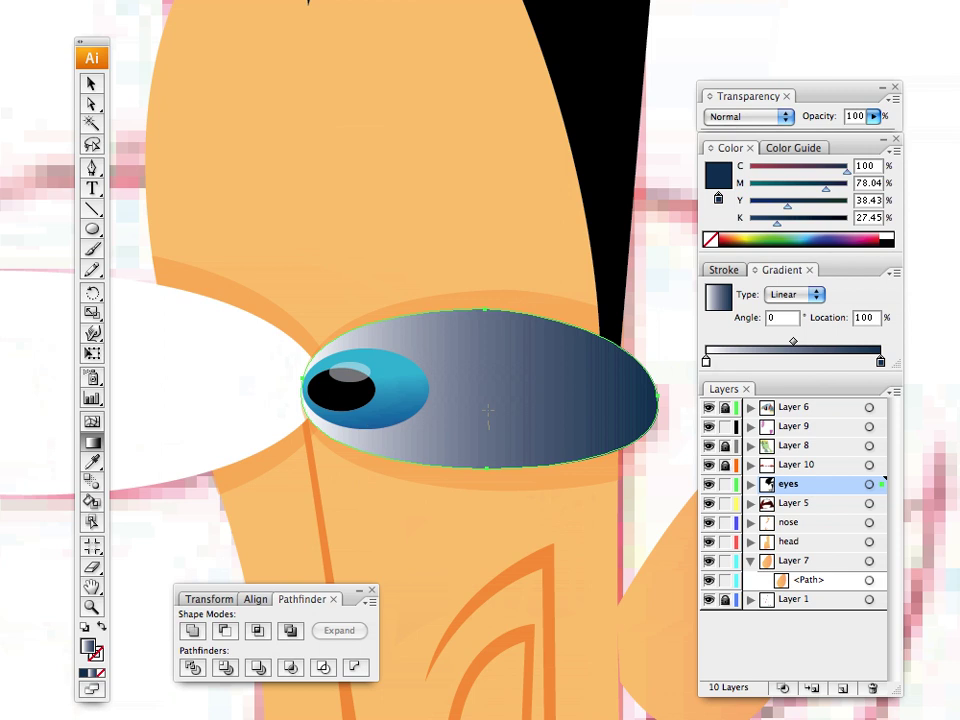
{"action": "left_click_drag", "start_coordinate": [488, 410], "coordinate": [482, 215]}
{"action": "left_click_drag", "start_coordinate": [475, 427], "coordinate": [473, 215]}
{"action": "left_click_drag", "start_coordinate": [476, 399], "coordinate": [483, 226]}
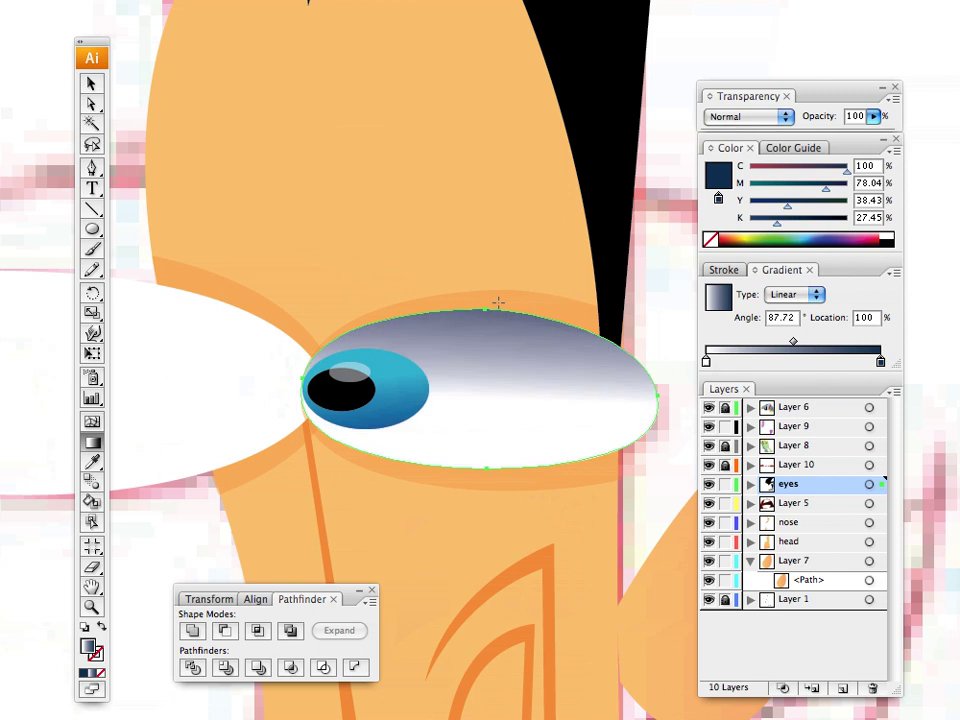
{"action": "left_click_drag", "start_coordinate": [476, 322], "coordinate": [470, 466]}
{"action": "left_click_drag", "start_coordinate": [472, 414], "coordinate": [471, 486]}
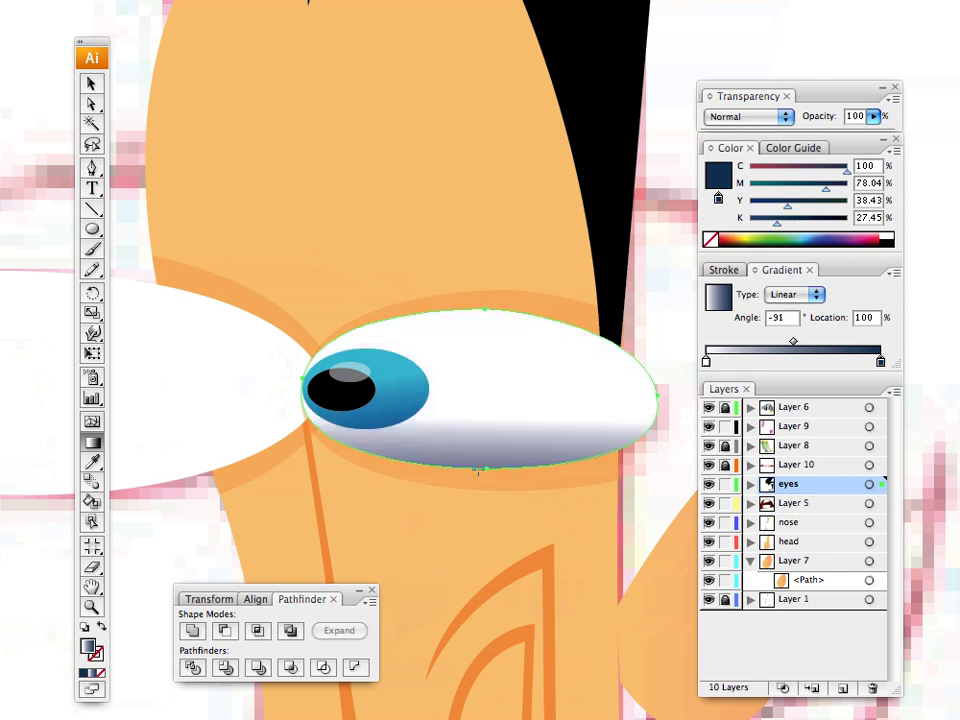
{"action": "left_click_drag", "start_coordinate": [472, 381], "coordinate": [478, 484]}
{"action": "left_click_drag", "start_coordinate": [501, 440], "coordinate": [496, 296]}
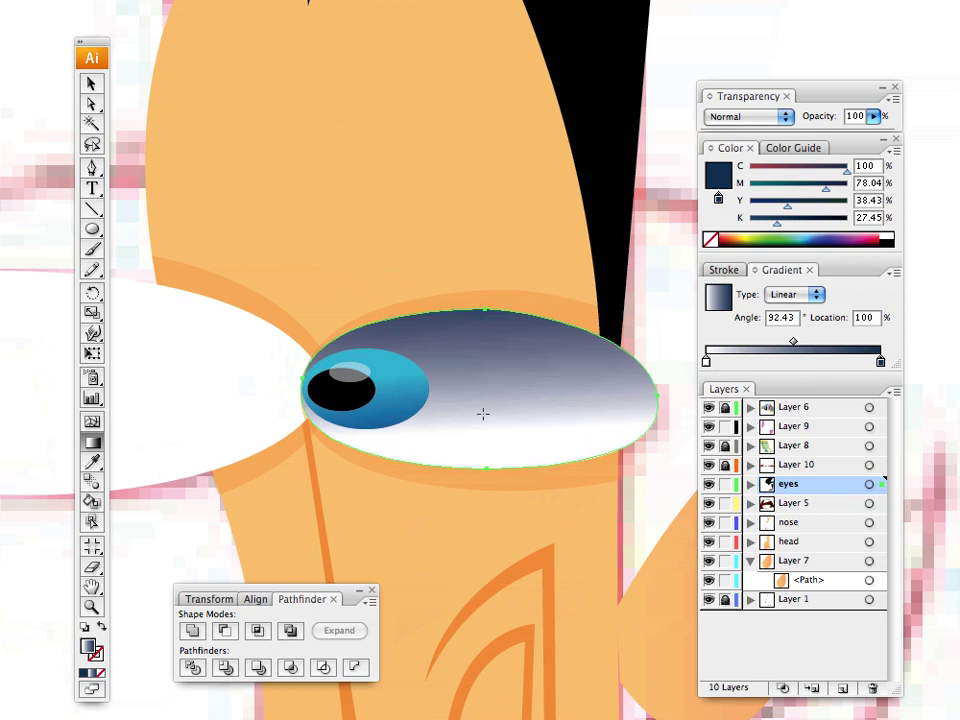
{"action": "left_click_drag", "start_coordinate": [483, 413], "coordinate": [501, 250]}
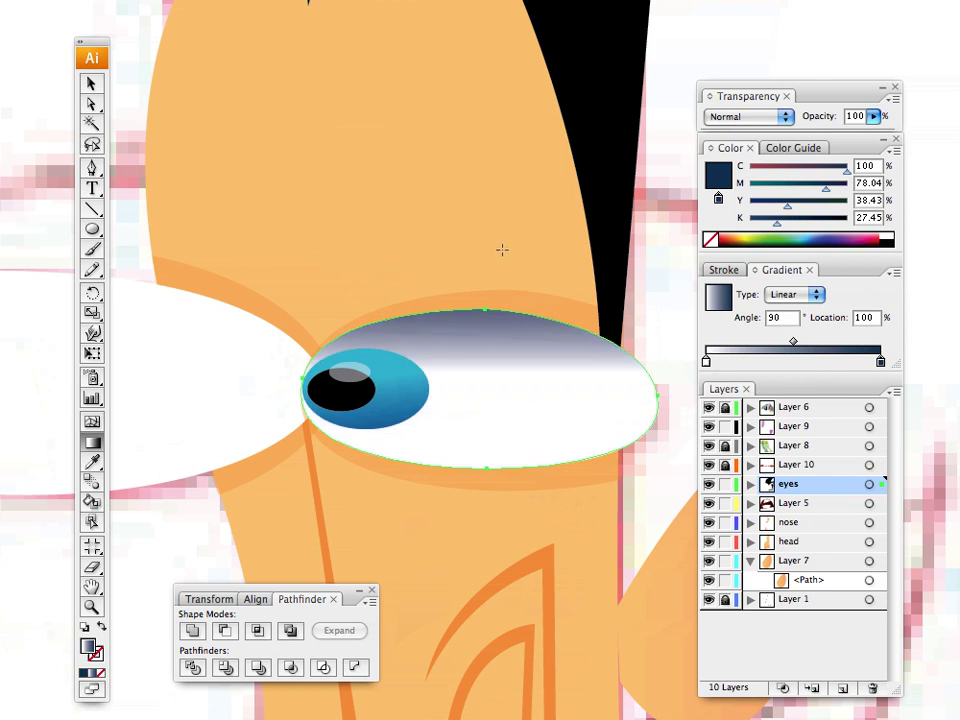
{"action": "left_click_drag", "start_coordinate": [510, 440], "coordinate": [507, 183]}
{"action": "left_click_drag", "start_coordinate": [479, 435], "coordinate": [473, 250]}
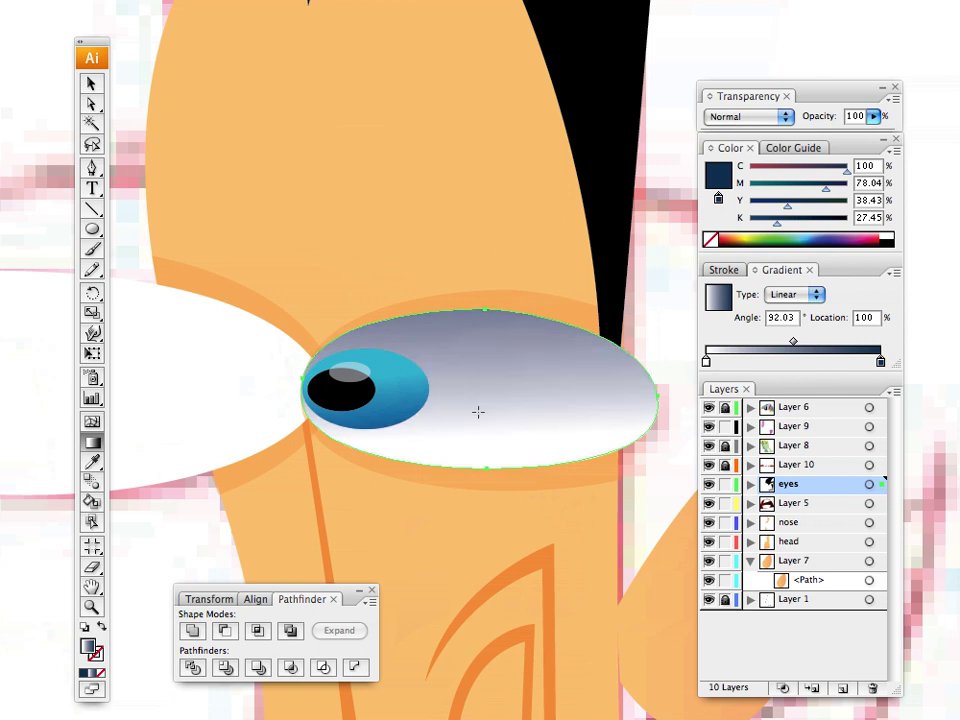
{"action": "left_click_drag", "start_coordinate": [500, 430], "coordinate": [495, 327]}
{"action": "left_click_drag", "start_coordinate": [484, 457], "coordinate": [488, 357]}
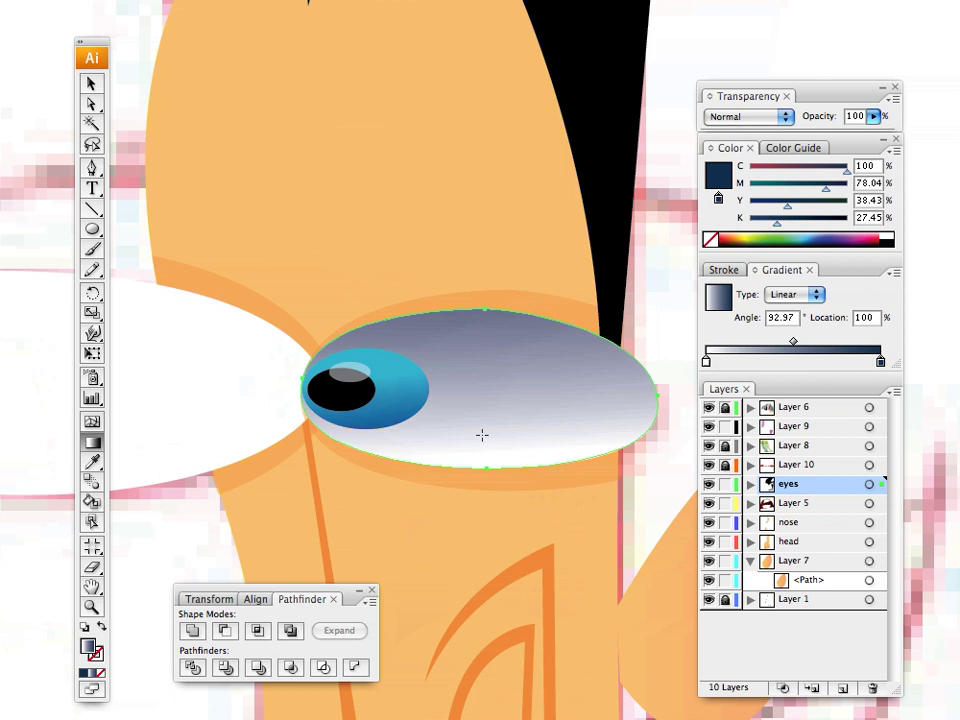
{"action": "left_click_drag", "start_coordinate": [482, 435], "coordinate": [467, 354]}
{"action": "left_click_drag", "start_coordinate": [484, 432], "coordinate": [486, 345]}
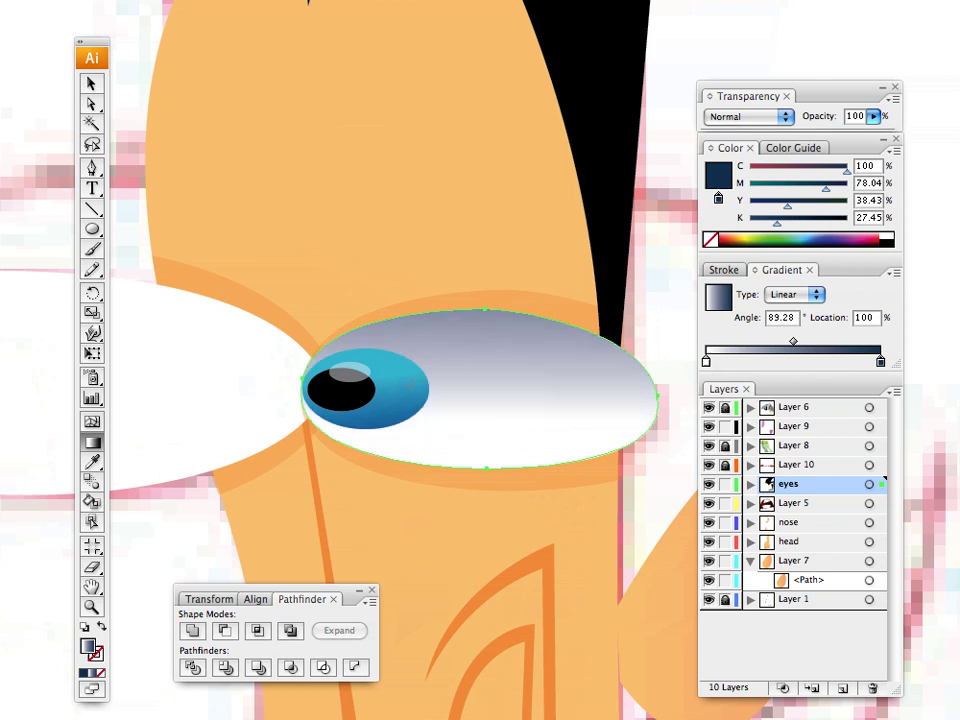
{"action": "left_click", "coordinate": [91, 84]}
{"action": "left_click", "coordinate": [52, 121]}
Step: Draw a thin solid white crescent highlight with the Pen tool, following just inside the right eye's upper edge
{"action": "mouse_move", "coordinate": [203, 221]}
{"action": "left_mouse_down"}
{"action": "mouse_move", "coordinate": [420, 305]}
{"action": "mouse_move", "coordinate": [204, 229]}
{"action": "left_mouse_up"}
{"action": "left_click_drag", "start_coordinate": [259, 290], "coordinate": [398, 216]}
{"action": "left_click_drag", "start_coordinate": [294, 276], "coordinate": [163, 216]}
{"action": "left_click_drag", "start_coordinate": [345, 281], "coordinate": [268, 326]}
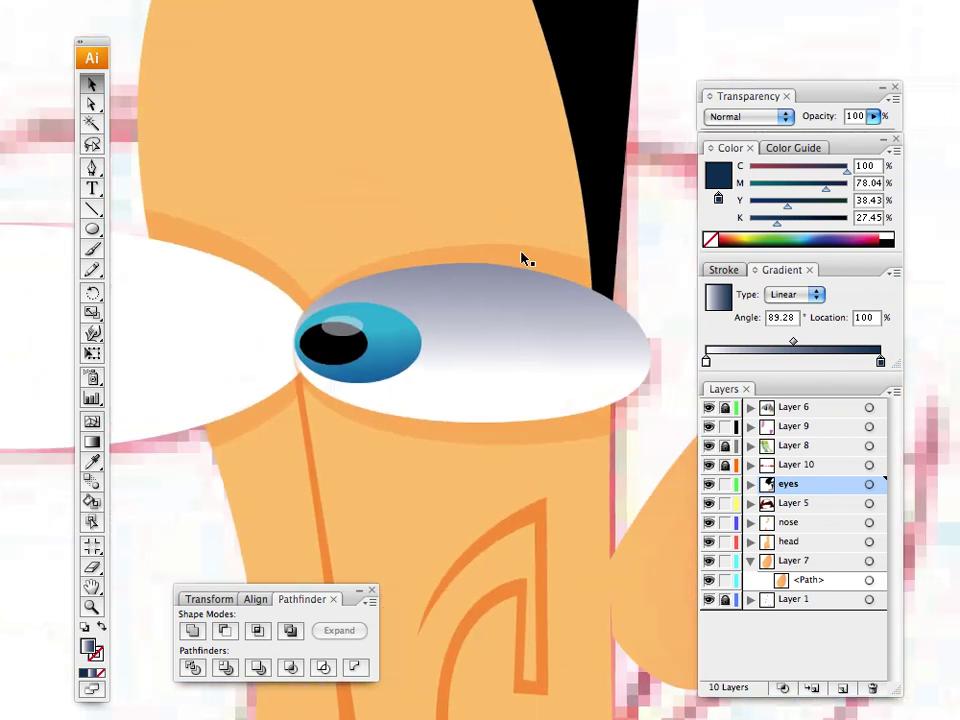
{"action": "left_click_drag", "start_coordinate": [437, 313], "coordinate": [433, 369]}
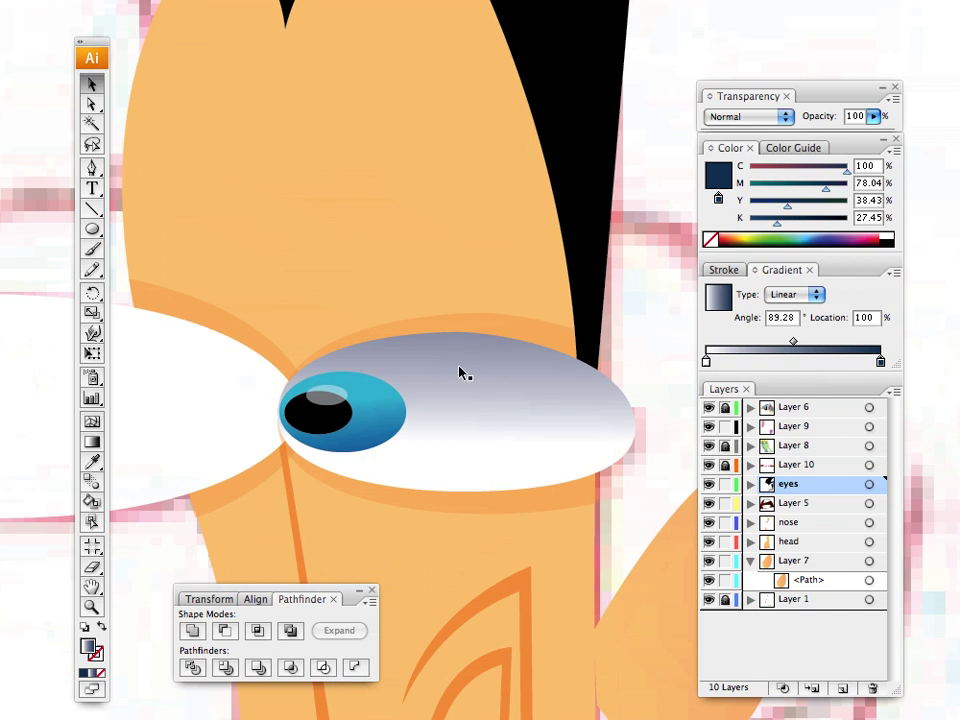
{"action": "left_click", "coordinate": [885, 237]}
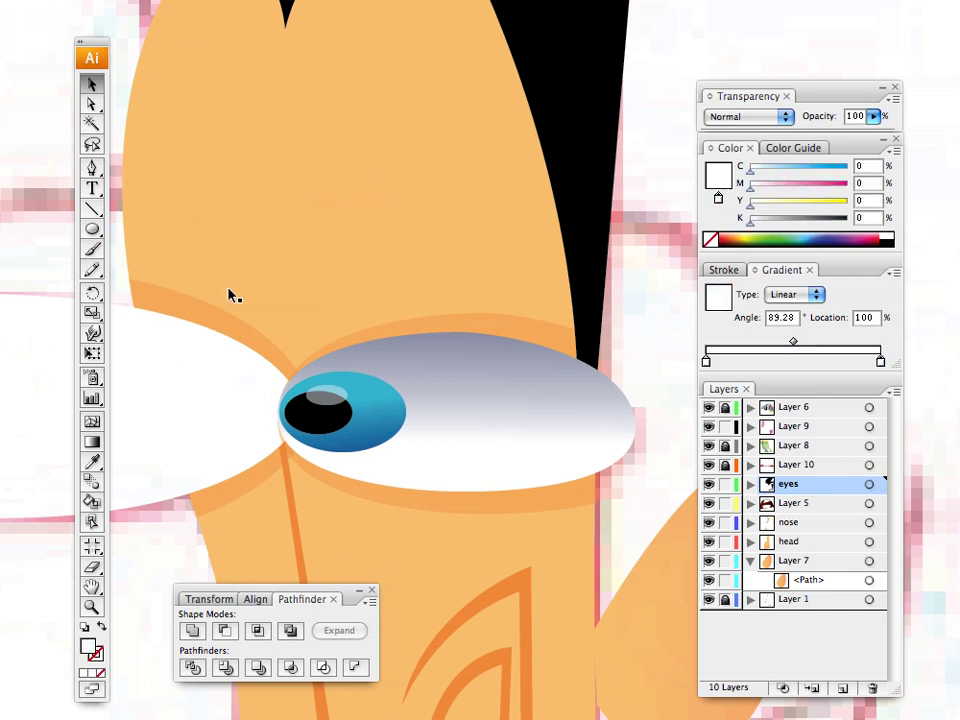
{"action": "left_click", "coordinate": [91, 167]}
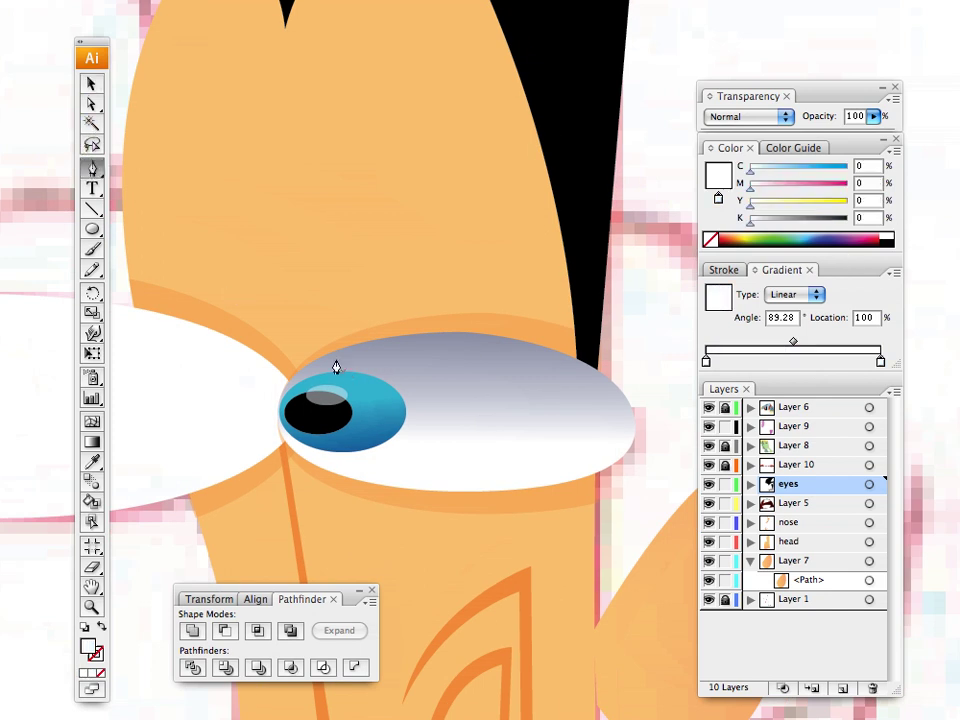
{"action": "left_click", "coordinate": [336, 359]}
{"action": "left_click_drag", "start_coordinate": [604, 388], "coordinate": [719, 467]}
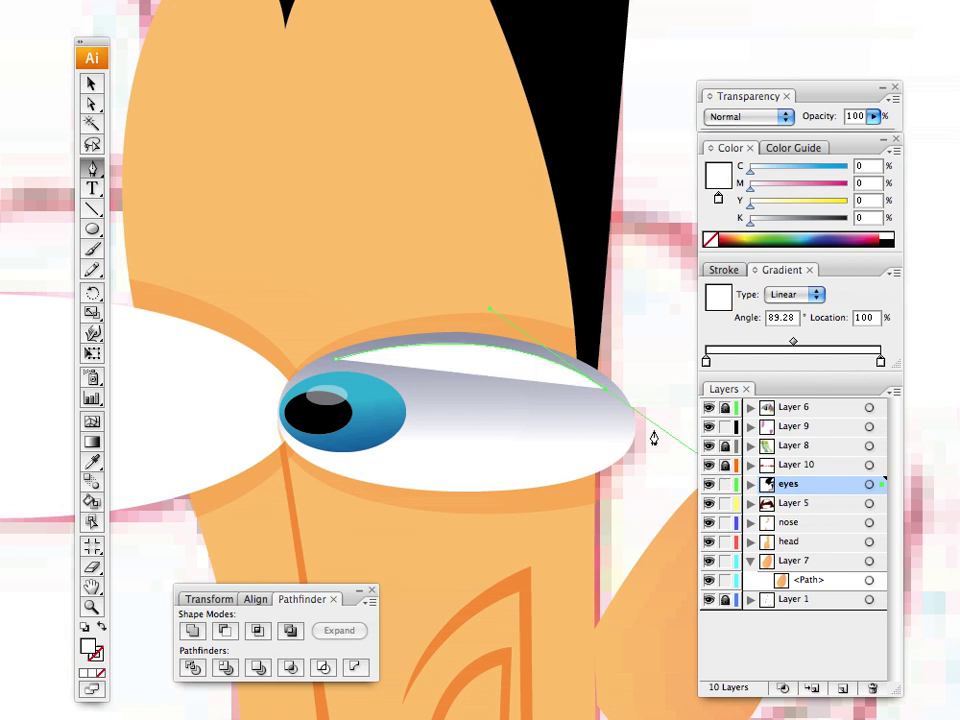
{"action": "left_click", "coordinate": [605, 390]}
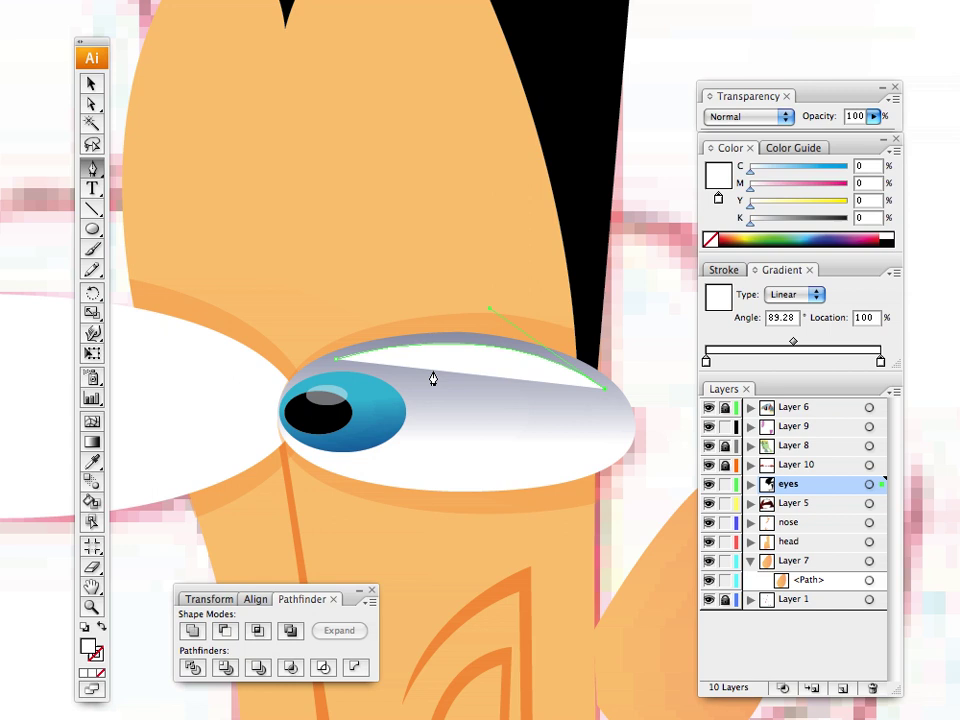
{"action": "left_click", "coordinate": [333, 363]}
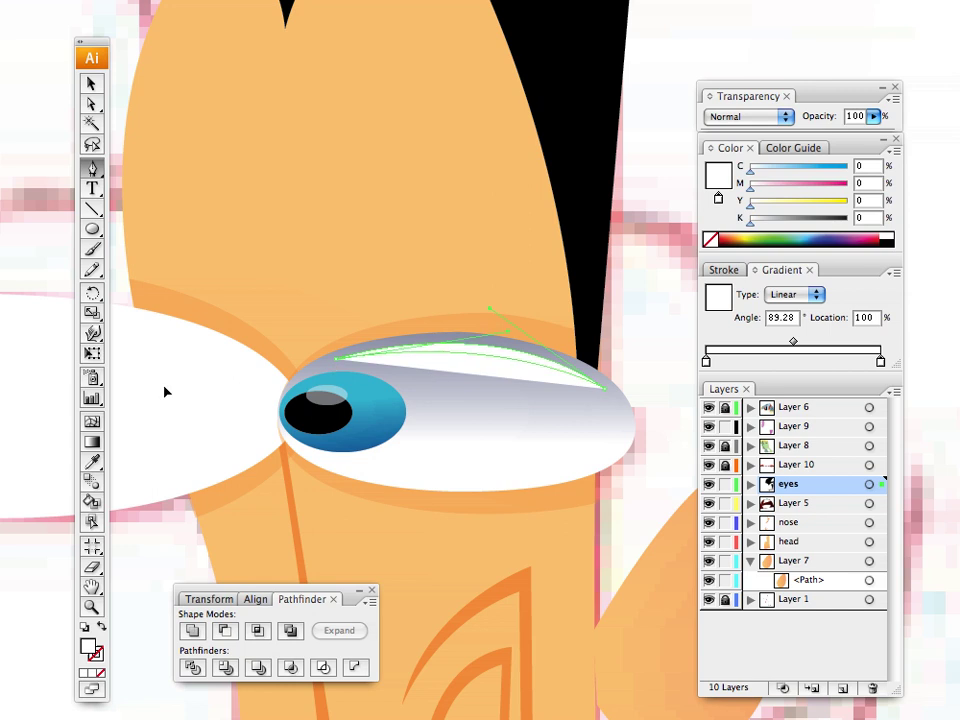
{"action": "left_click_drag", "start_coordinate": [163, 386], "coordinate": [165, 384]}
{"action": "left_click", "coordinate": [96, 90]}
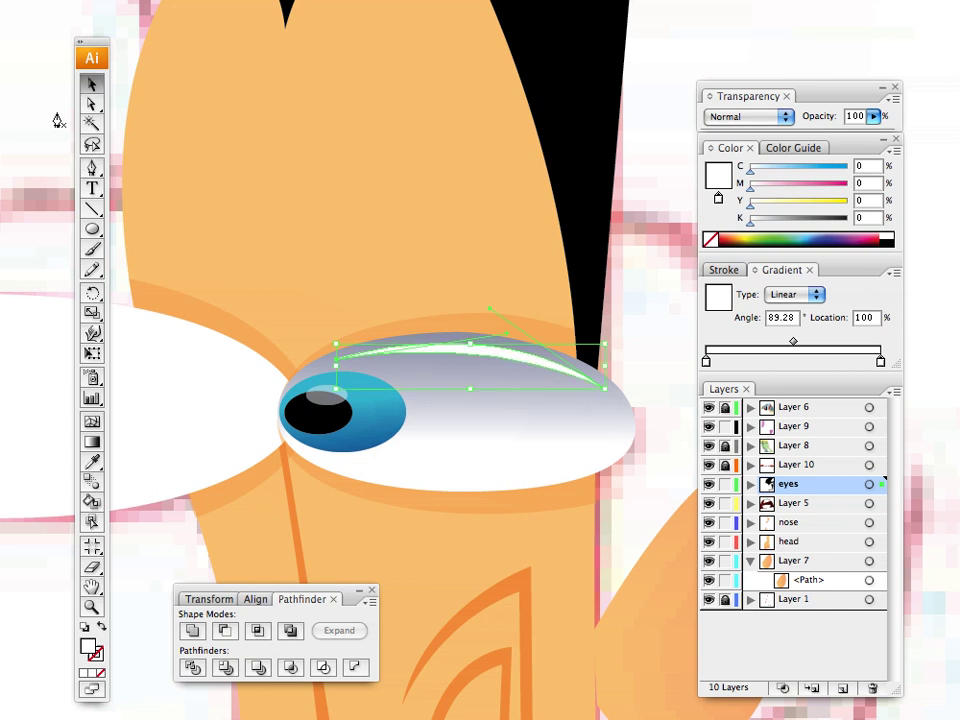
{"action": "left_click", "coordinate": [450, 352]}
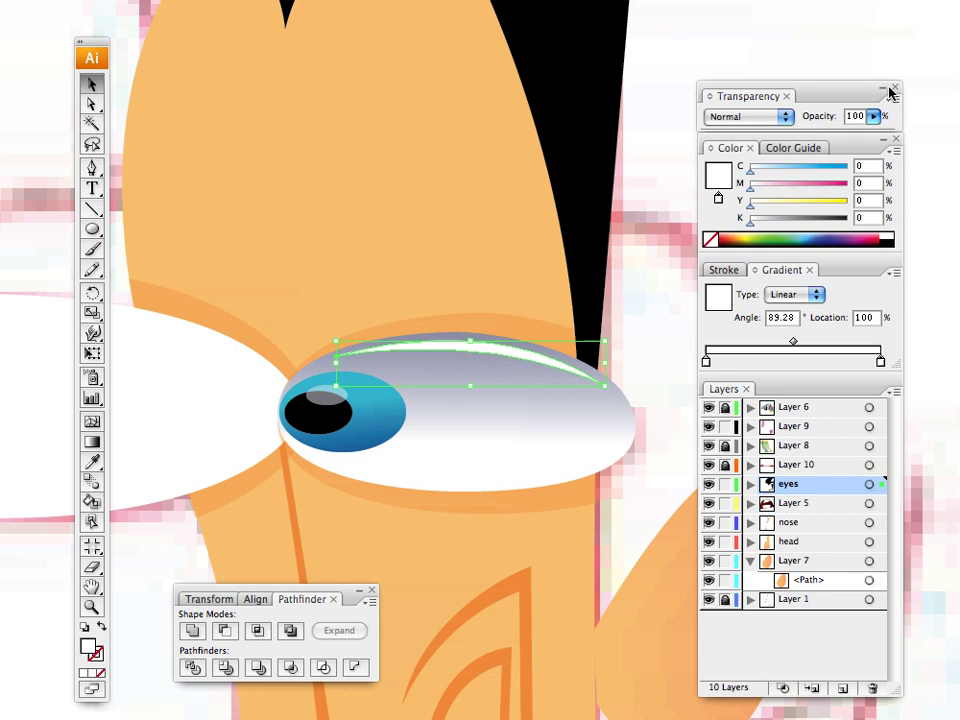
Step: Lower the opacity of the white crescent highlight to 27%
{"action": "left_click", "coordinate": [874, 116]}
{"action": "left_click_drag", "start_coordinate": [853, 133], "coordinate": [798, 134]}
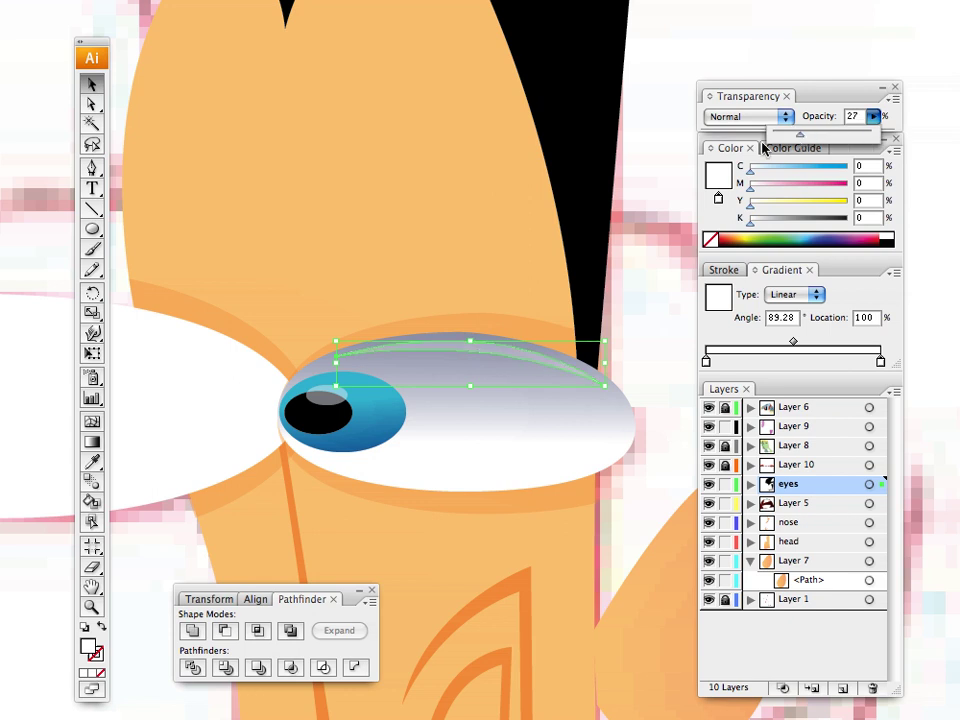
{"action": "left_click", "coordinate": [238, 255]}
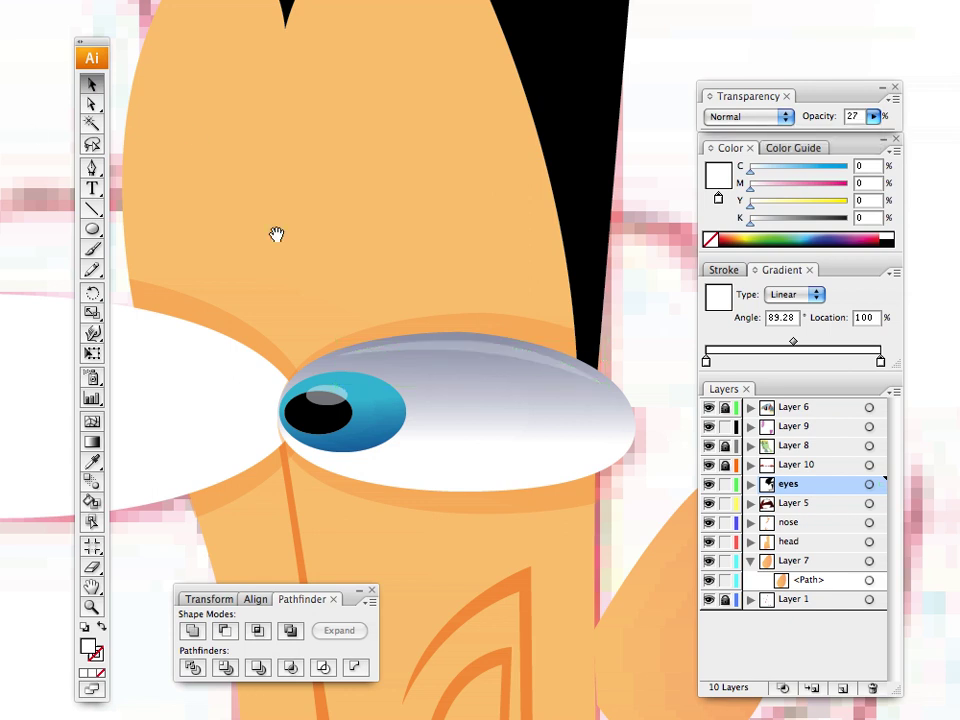
Step: Copy the right eye white's navy gradient fill onto the left eye white with the Eyedropper
{"action": "left_click_drag", "start_coordinate": [274, 236], "coordinate": [410, 340]}
{"action": "left_click_drag", "start_coordinate": [328, 321], "coordinate": [534, 309]}
{"action": "left_click_drag", "start_coordinate": [340, 297], "coordinate": [257, 282]}
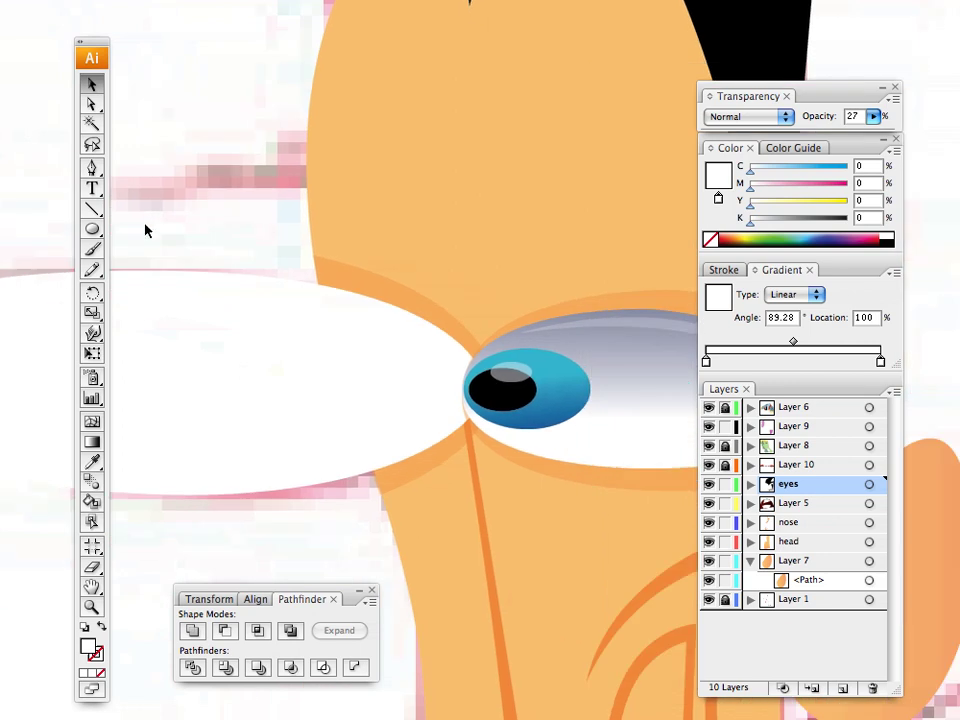
{"action": "left_click", "coordinate": [186, 330]}
{"action": "key", "text": "i"}
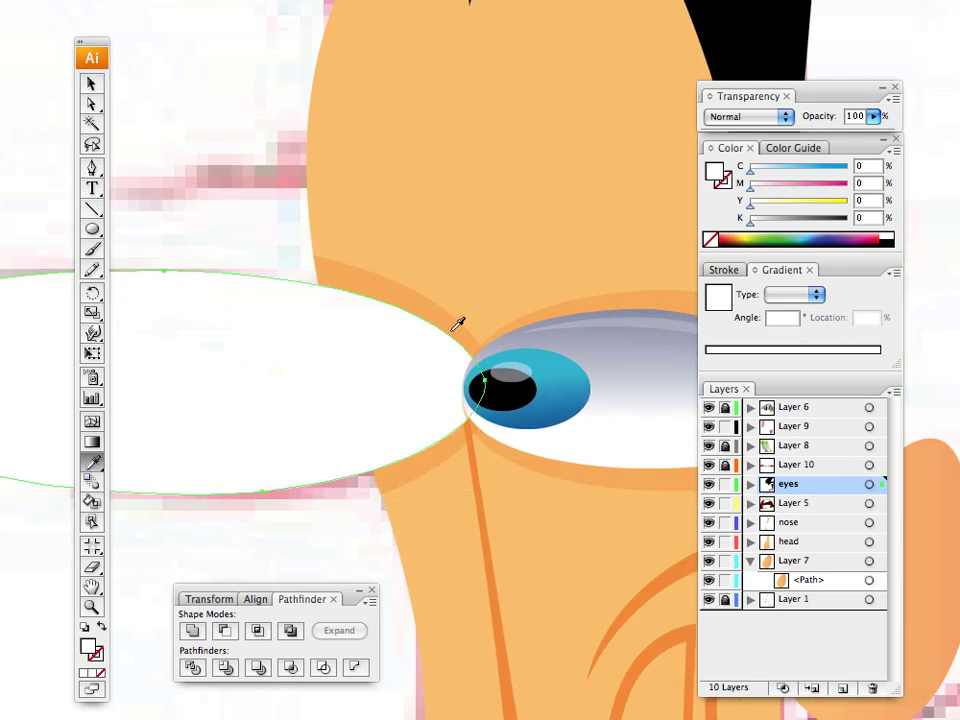
{"action": "left_click", "coordinate": [630, 368]}
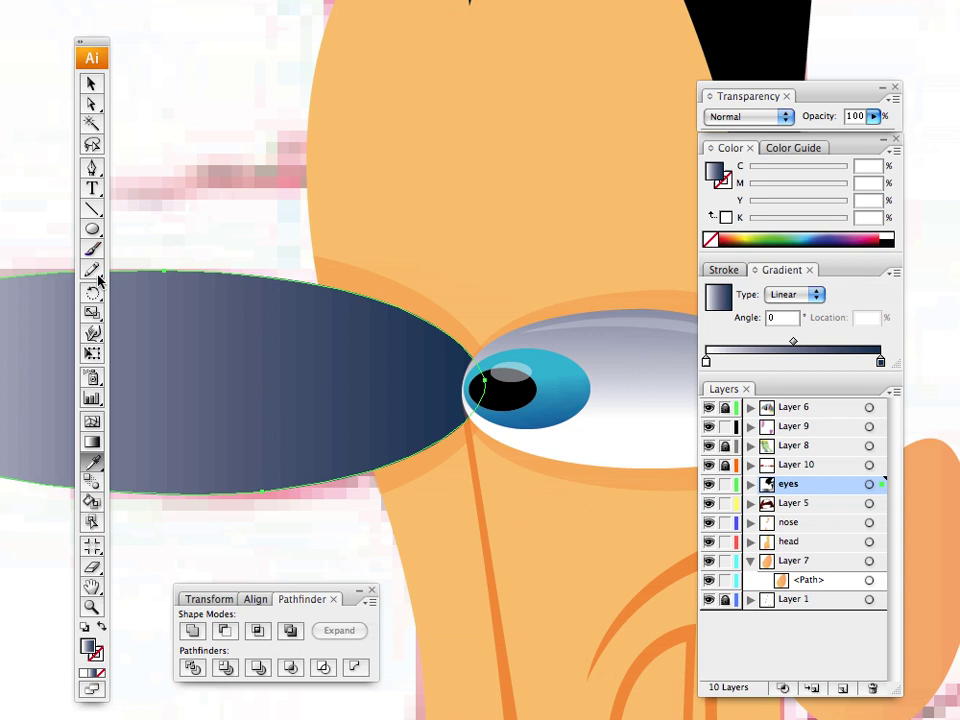
Step: Redirect the left eye white's gradient with the Gradient tool so it darkens upwards at an angle of about 90°
{"action": "left_click", "coordinate": [92, 445]}
{"action": "left_click_drag", "start_coordinate": [356, 336], "coordinate": [602, 360]}
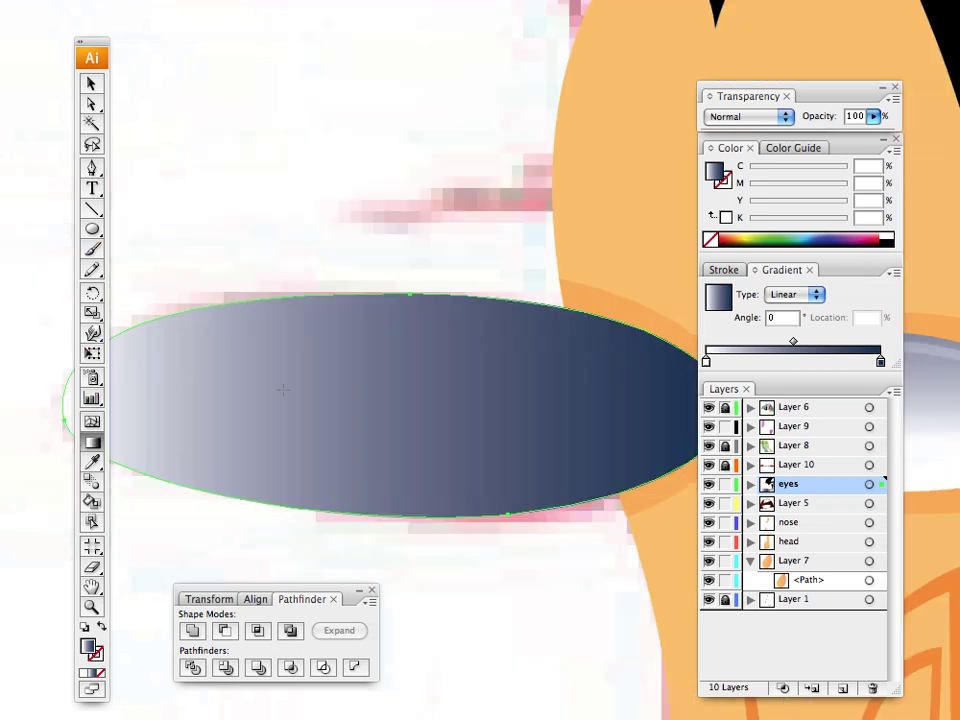
{"action": "left_click_drag", "start_coordinate": [394, 275], "coordinate": [398, 499]}
{"action": "left_click_drag", "start_coordinate": [399, 298], "coordinate": [405, 501]}
{"action": "left_click_drag", "start_coordinate": [410, 503], "coordinate": [396, 177]}
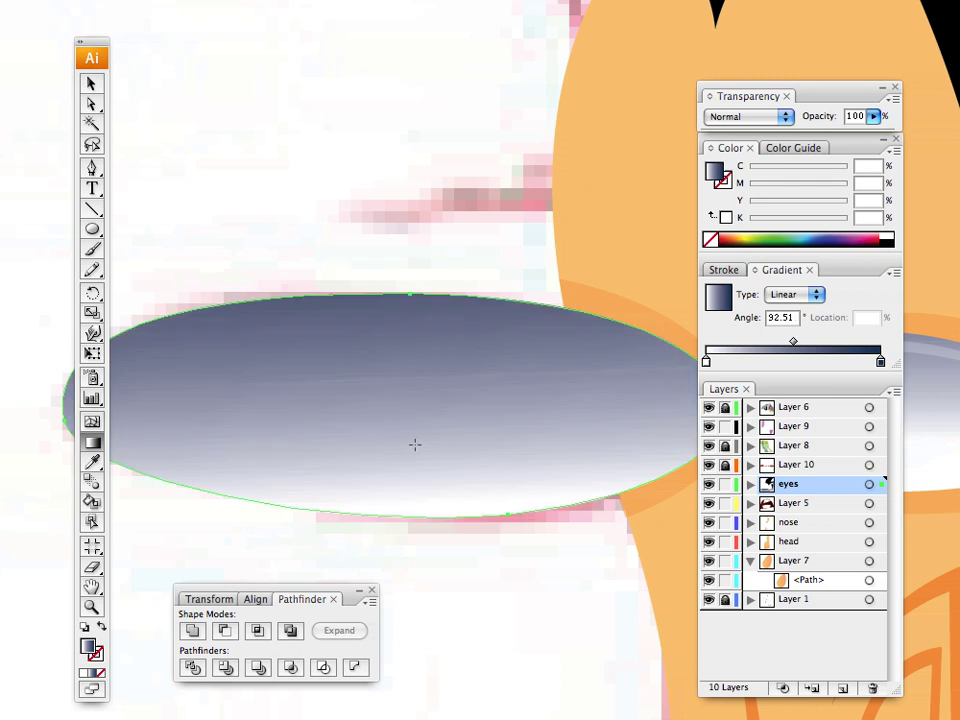
{"action": "left_click_drag", "start_coordinate": [415, 444], "coordinate": [436, 304]}
{"action": "left_click_drag", "start_coordinate": [403, 497], "coordinate": [412, 10]}
{"action": "left_click_drag", "start_coordinate": [401, 471], "coordinate": [404, 8]}
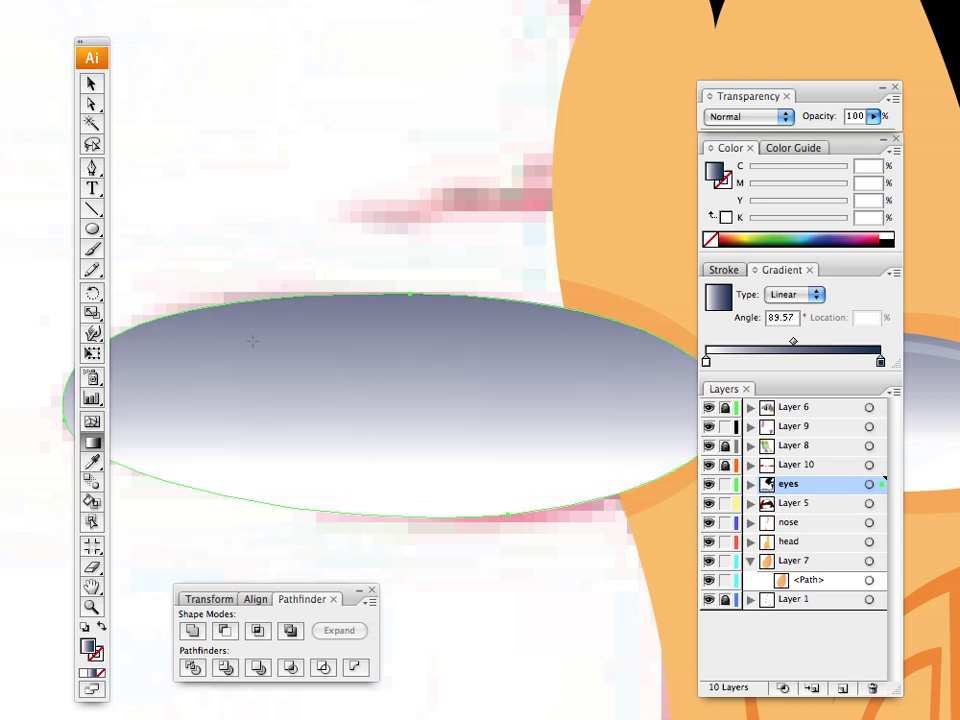
{"action": "left_click_drag", "start_coordinate": [491, 428], "coordinate": [367, 375]}
{"action": "left_click", "coordinate": [91, 84]}
{"action": "left_click", "coordinate": [330, 185]}
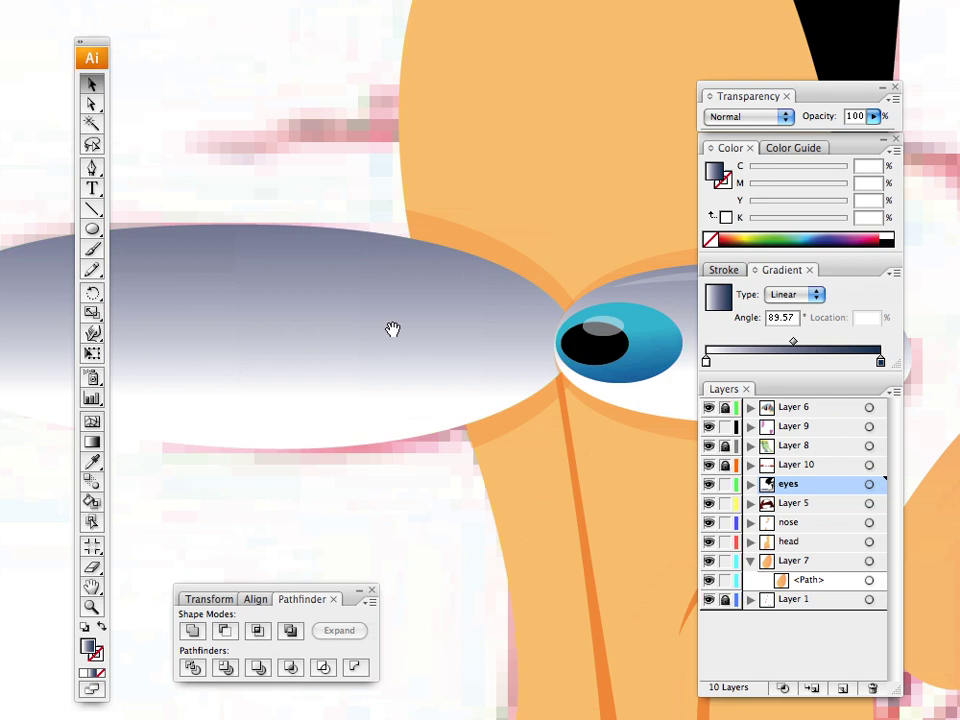
Step: Draw an iris ellipse at the left eye's inner corner with the existing iris's teal-to-blue gradient, and match its height to that iris
{"action": "scroll", "coordinate": [392, 329], "scroll_direction": "down", "scroll_amount": 3}
{"action": "scroll", "coordinate": [392, 329], "scroll_direction": "right", "scroll_amount": 2}
{"action": "left_click", "coordinate": [565, 232]}
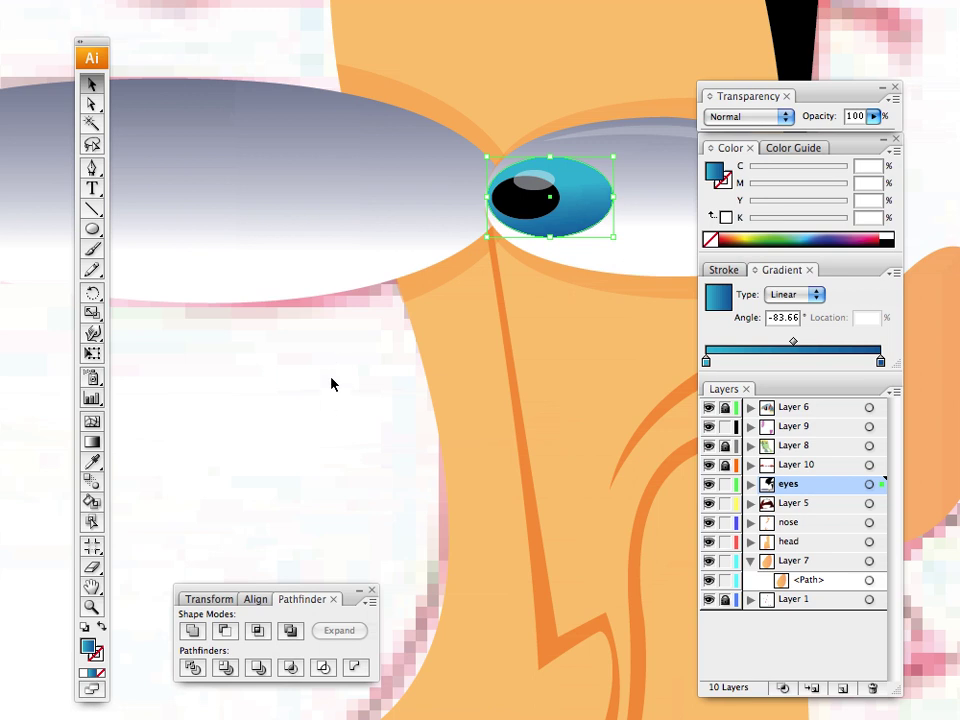
{"action": "key", "text": "super+shift+a"}
{"action": "key", "text": "l"}
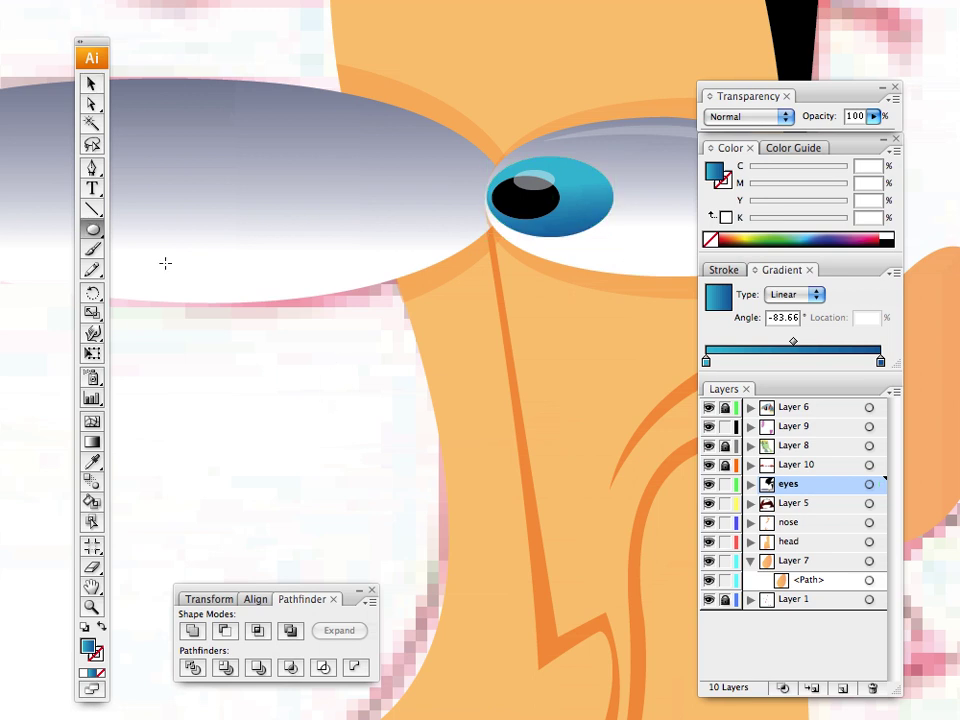
{"action": "left_click_drag", "start_coordinate": [357, 165], "coordinate": [484, 236]}
{"action": "left_click", "coordinate": [91, 84]}
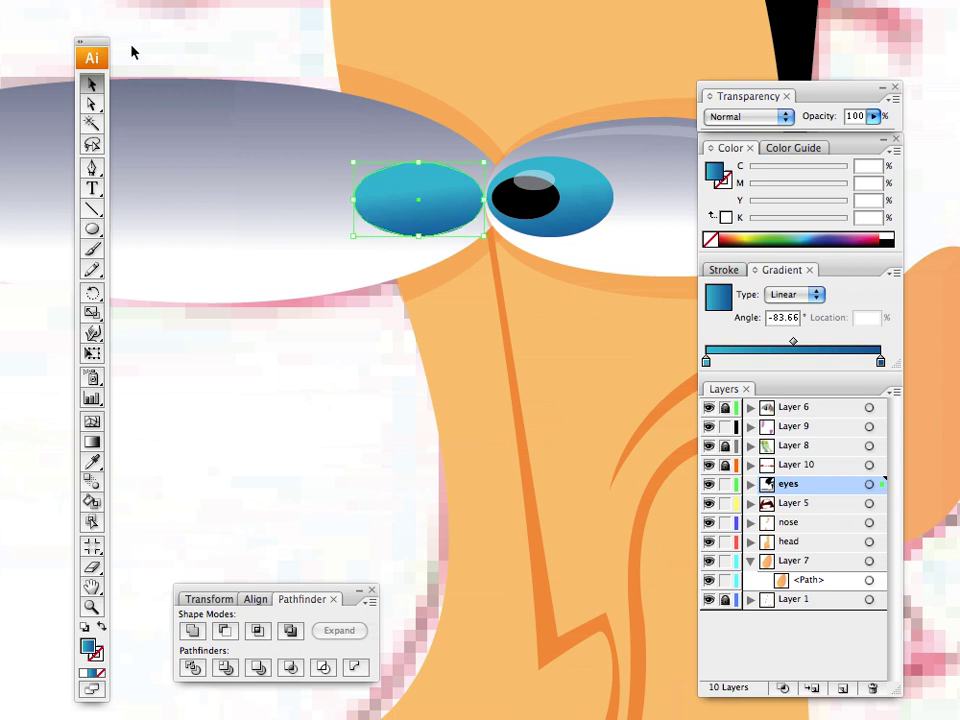
{"action": "left_click", "coordinate": [131, 45]}
{"action": "left_click", "coordinate": [415, 198]}
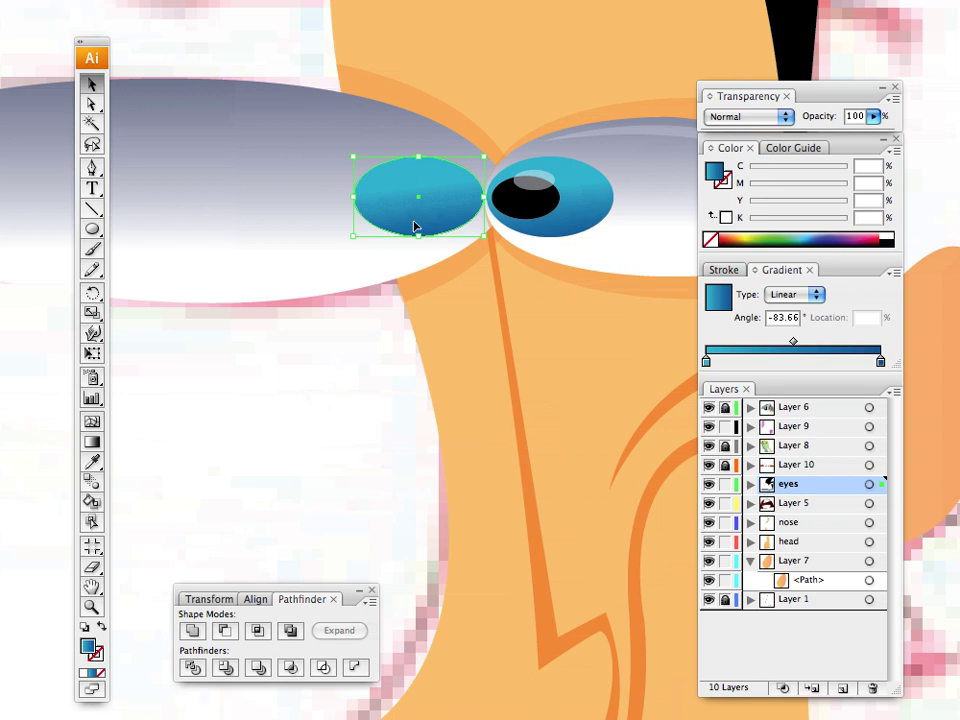
Step: Slide the left eye's iris into the inner eye corner and restack it beneath the right eye white in the eyes layer
{"action": "mouse_move", "coordinate": [407, 197]}
{"action": "left_mouse_down"}
{"action": "mouse_move", "coordinate": [422, 200]}
{"action": "mouse_move", "coordinate": [404, 200]}
{"action": "left_mouse_up"}
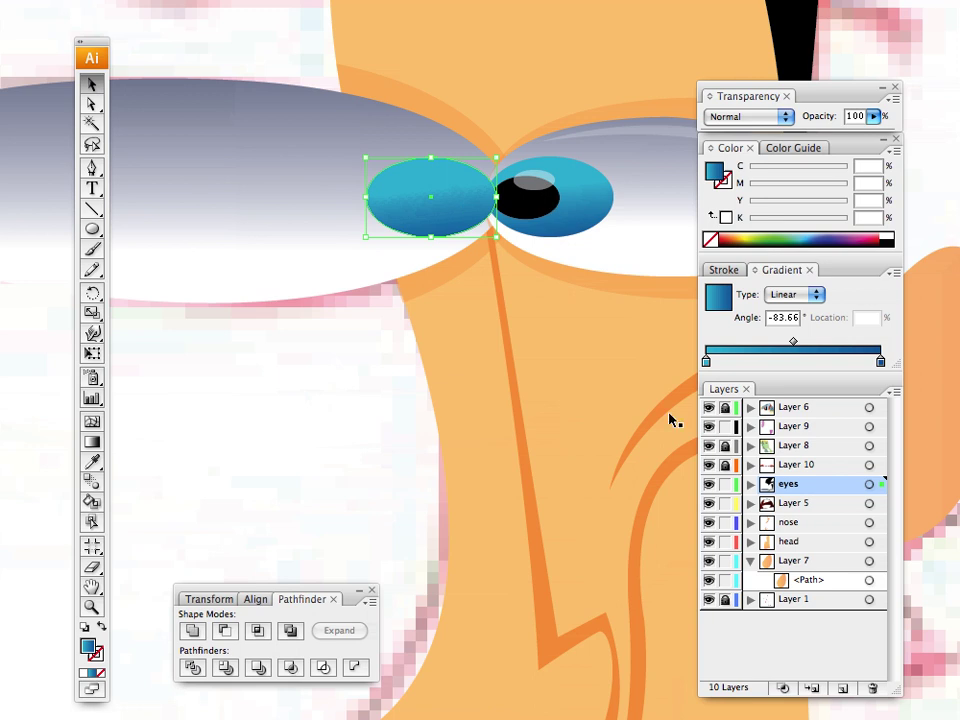
{"action": "left_click", "coordinate": [749, 486]}
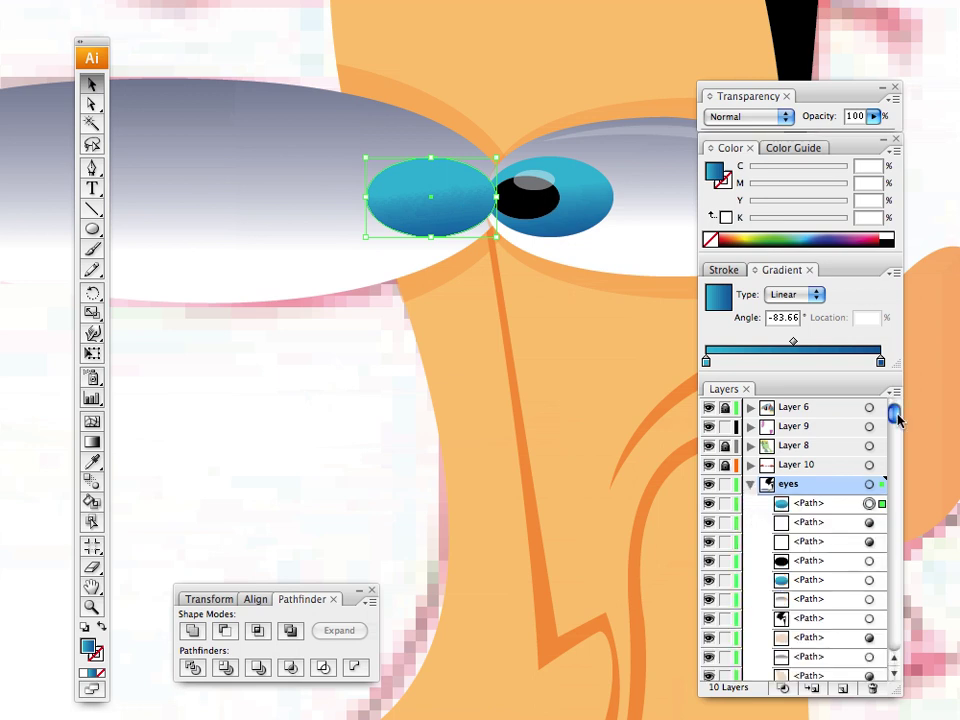
{"action": "left_click_drag", "start_coordinate": [896, 422], "coordinate": [893, 452]}
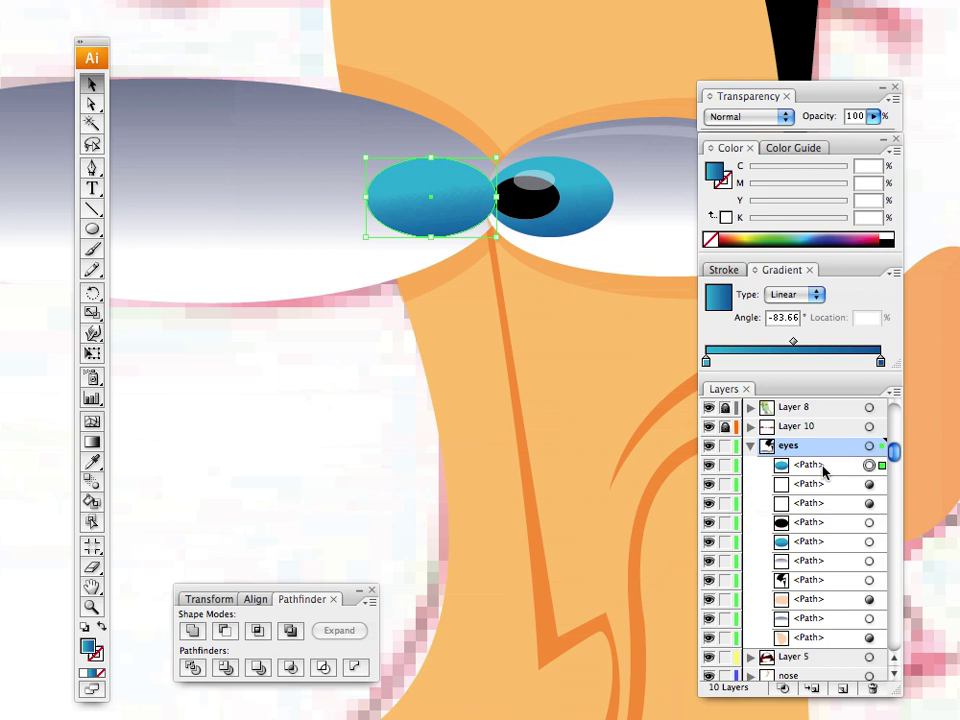
{"action": "left_click", "coordinate": [812, 470]}
{"action": "left_click_drag", "start_coordinate": [812, 480], "coordinate": [810, 566]}
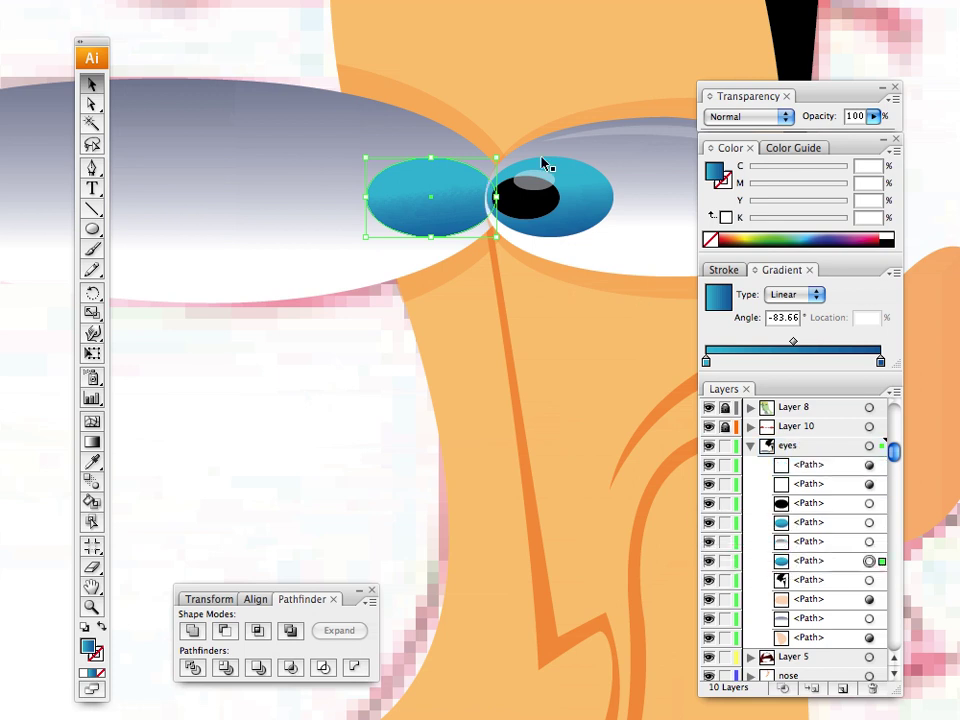
{"action": "left_click", "coordinate": [291, 133]}
{"action": "left_click", "coordinate": [246, 28]}
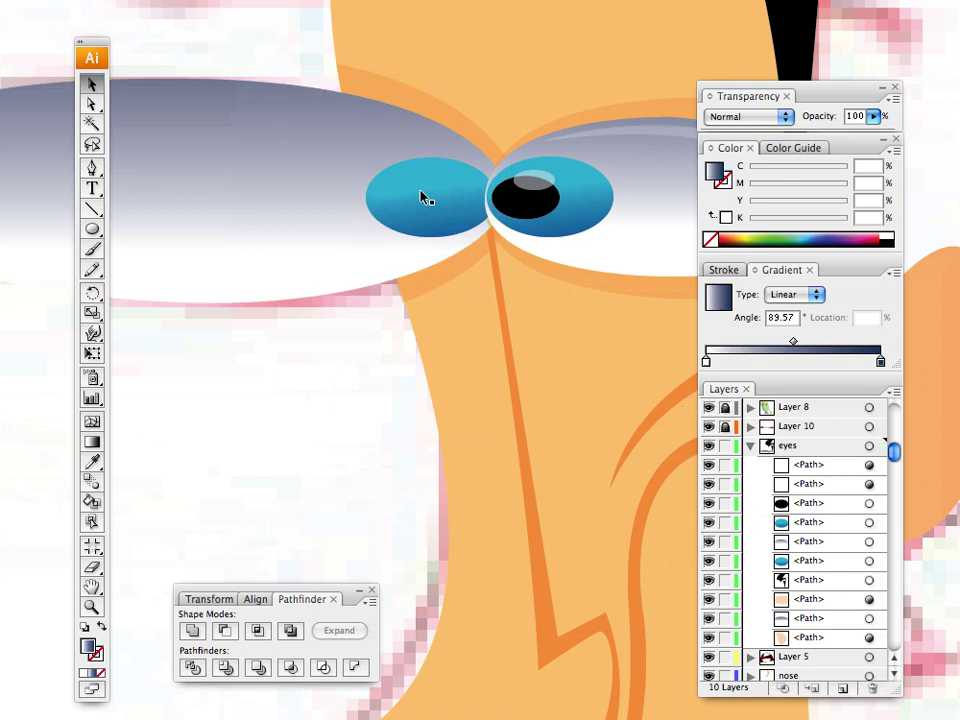
Step: Make a copy of the left iris, fill it with black, and shrink it into a pupil at the iris's inner edge
{"action": "left_click", "coordinate": [421, 197]}
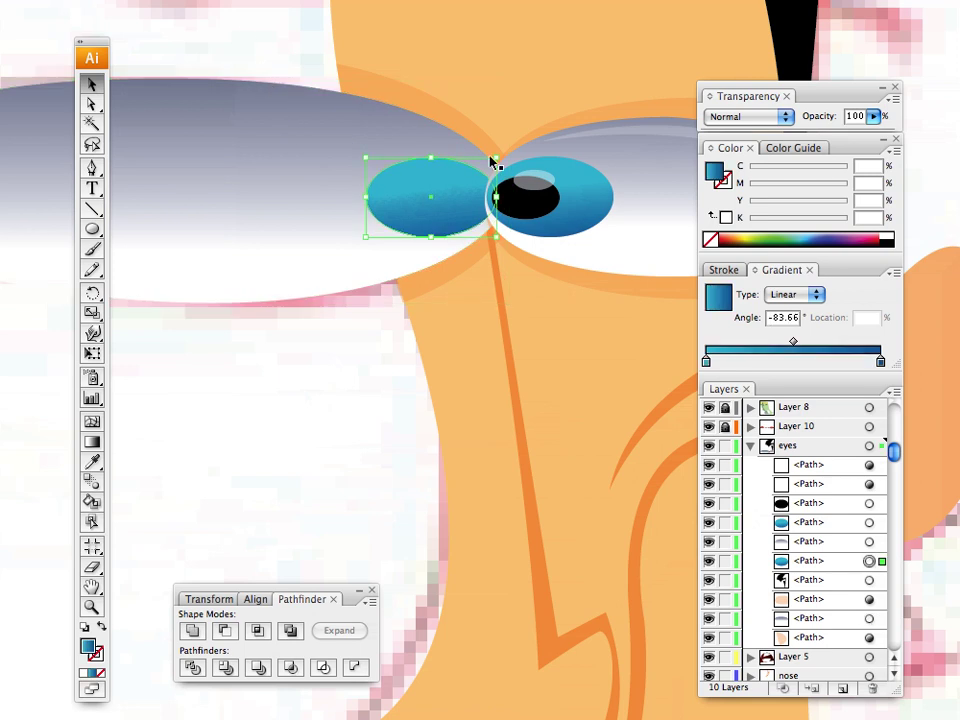
{"action": "key", "text": "Return"}
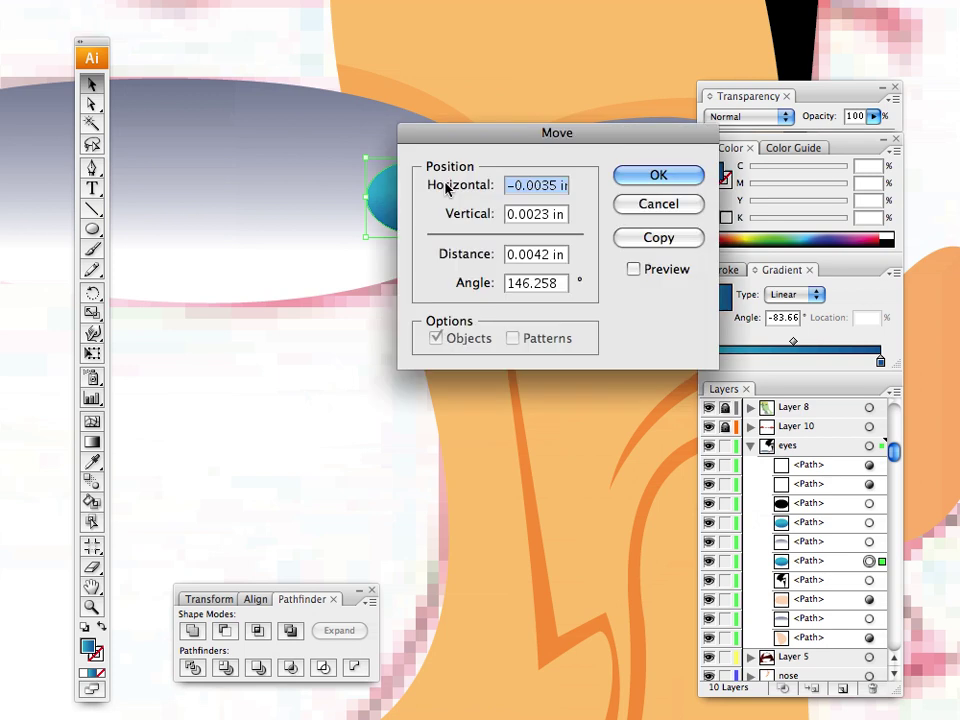
{"action": "left_click", "coordinate": [650, 237]}
{"action": "left_click_drag", "start_coordinate": [401, 192], "coordinate": [426, 60]}
{"action": "left_click", "coordinate": [886, 238]}
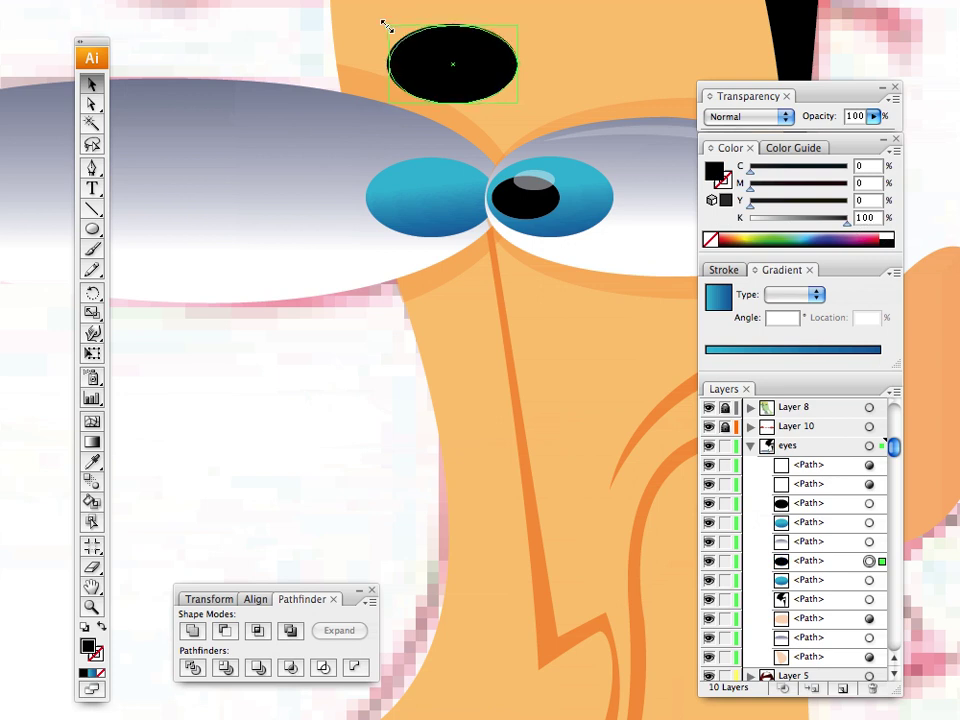
{"action": "left_click_drag", "start_coordinate": [386, 22], "coordinate": [516, 259]}
{"action": "left_click", "coordinate": [269, 31]}
{"action": "key", "text": "space"}
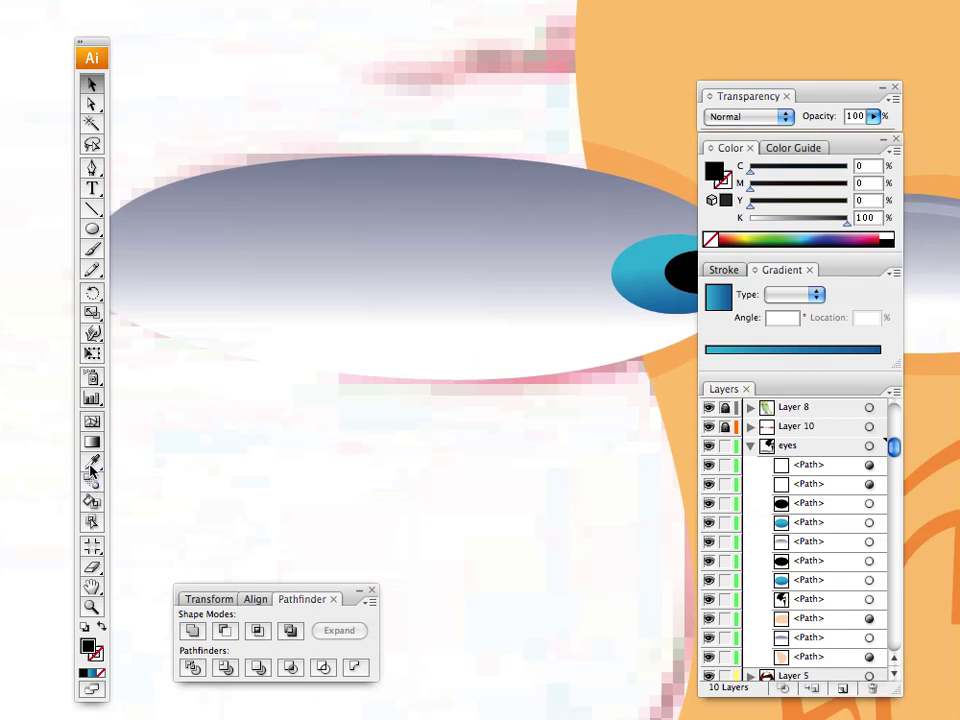
Step: Draw a thin white crescent highlight with the Pen tool along the upper edge of the left eye white
{"action": "left_click_drag", "start_coordinate": [417, 401], "coordinate": [425, 425]}
{"action": "left_click", "coordinate": [886, 235]}
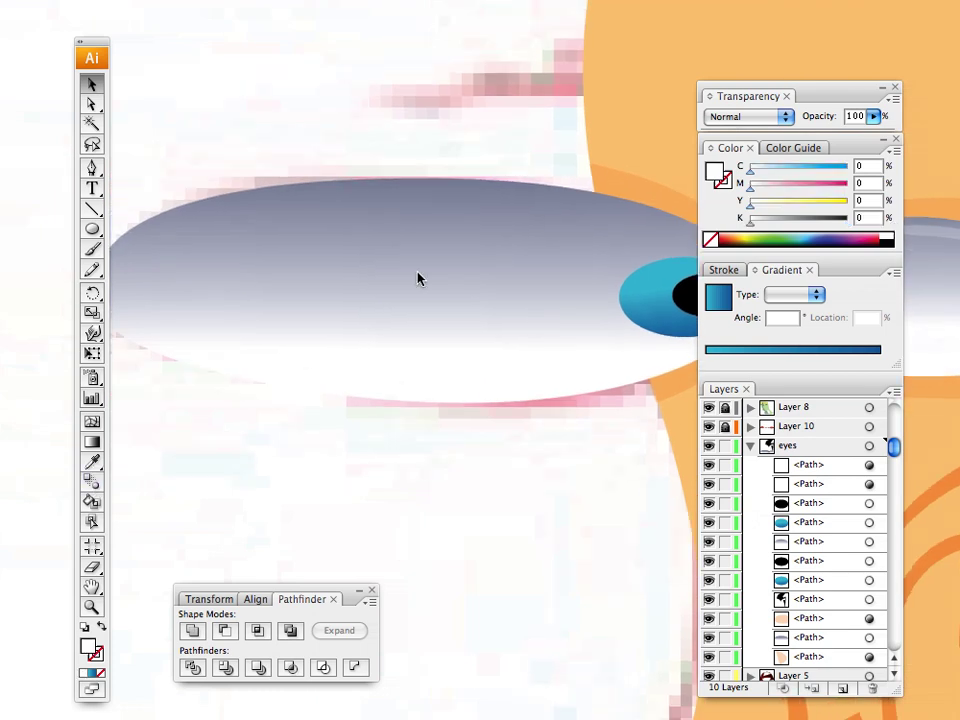
{"action": "left_click", "coordinate": [88, 171]}
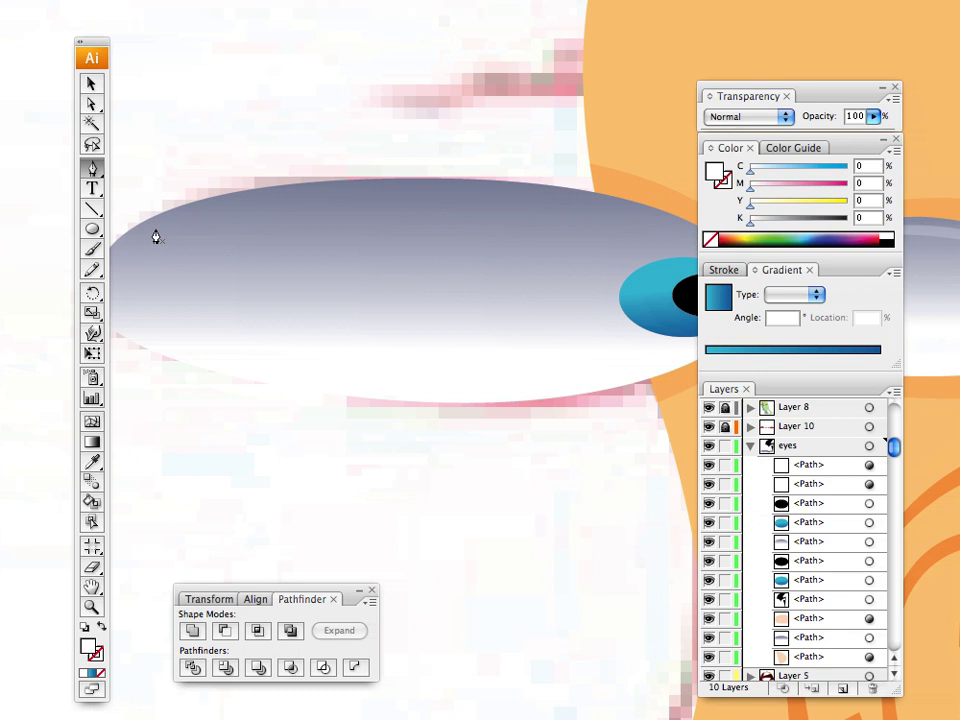
{"action": "left_click", "coordinate": [154, 230]}
{"action": "left_click_drag", "start_coordinate": [397, 187], "coordinate": [537, 190]}
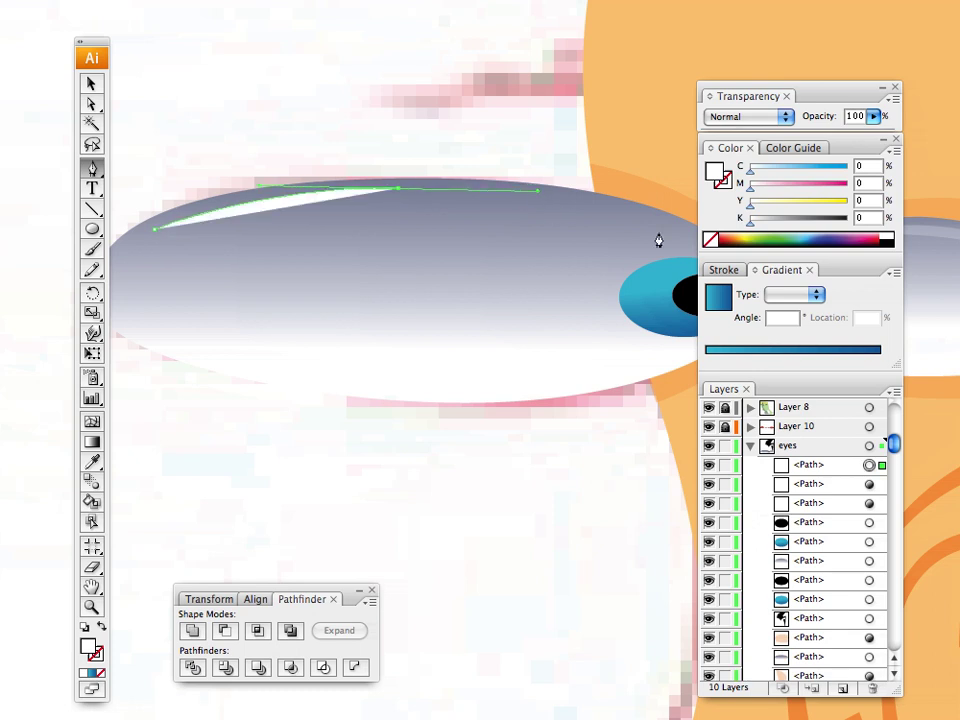
{"action": "left_click_drag", "start_coordinate": [683, 240], "coordinate": [765, 270]}
{"action": "key", "text": "super+z"}
{"action": "left_click_drag", "start_coordinate": [679, 233], "coordinate": [770, 255]}
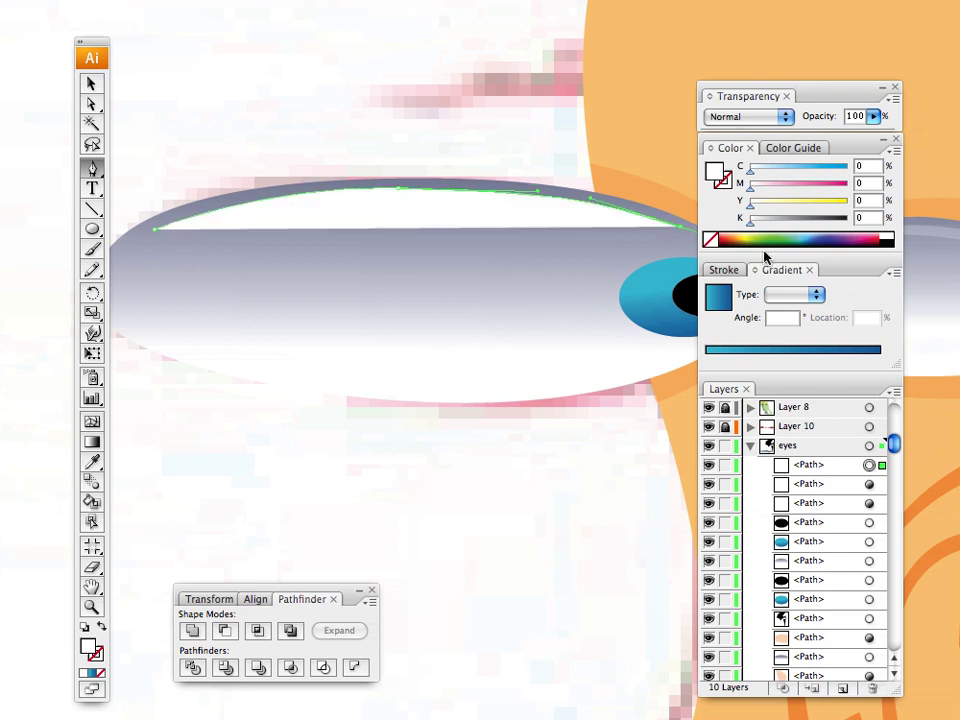
{"action": "left_click", "coordinate": [680, 228]}
{"action": "left_click_drag", "start_coordinate": [409, 198], "coordinate": [381, 197]}
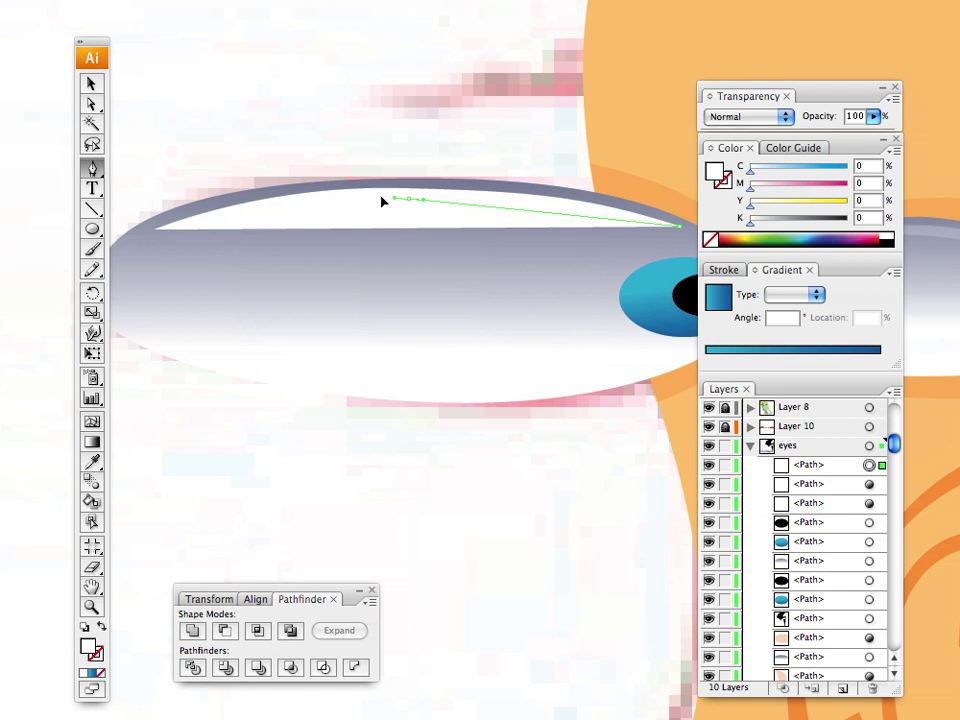
{"action": "left_click", "coordinate": [155, 235]}
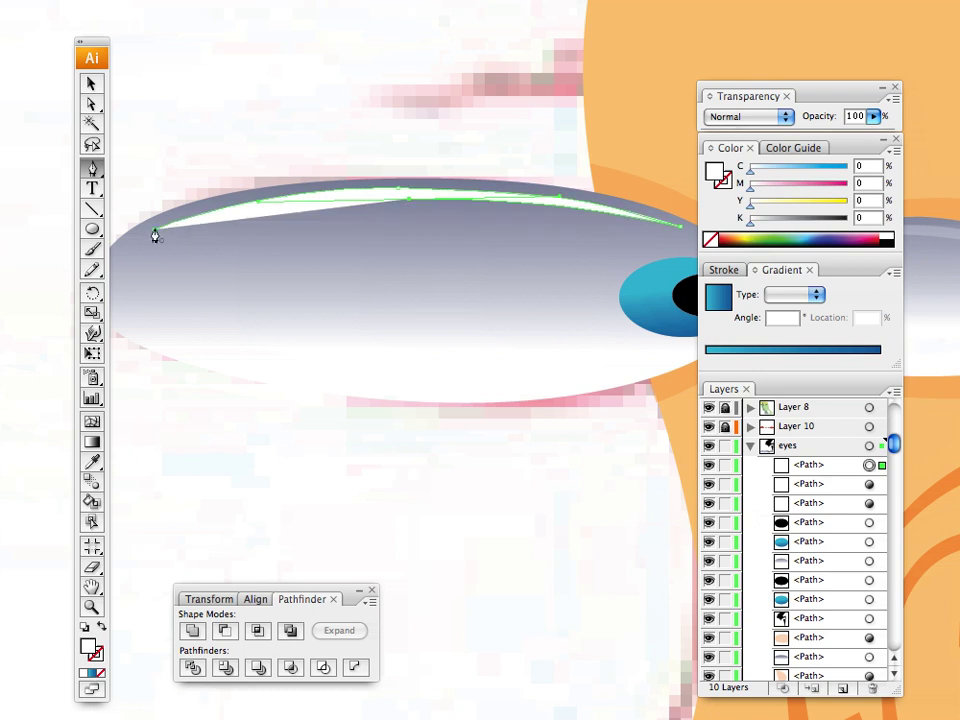
{"action": "left_click", "coordinate": [155, 231]}
Step: Copy the right eye white highlight's translucent 27% white appearance onto the new crescent with the Eyedropper
{"action": "left_click_drag", "start_coordinate": [343, 249], "coordinate": [112, 203]}
{"action": "key", "text": "i"}
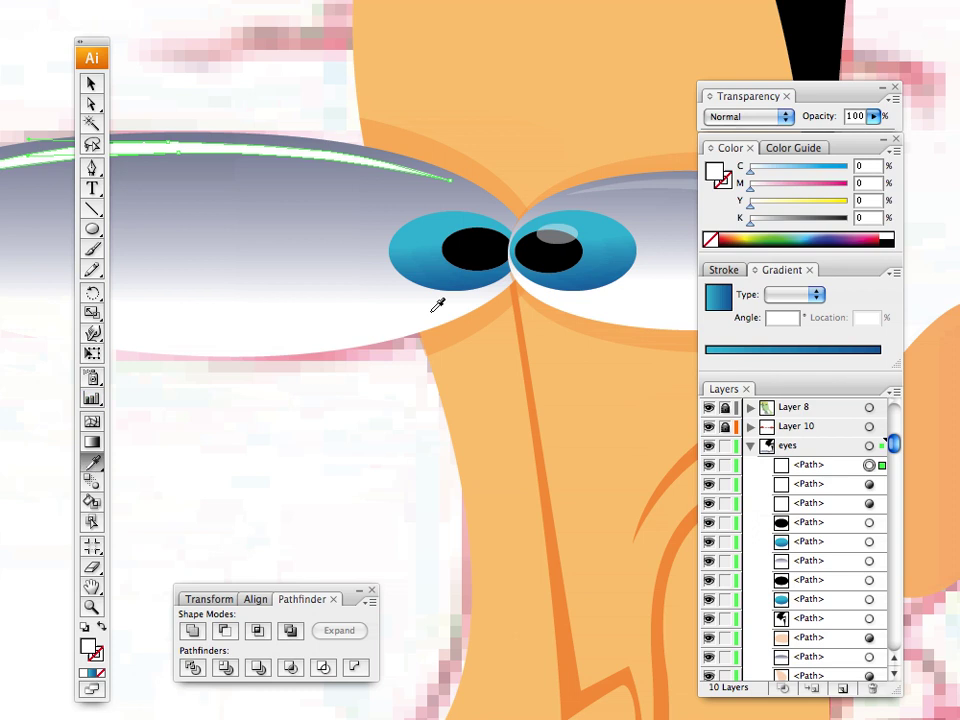
{"action": "left_click", "coordinate": [665, 181]}
{"action": "key", "text": "v"}
{"action": "left_click", "coordinate": [230, 90]}
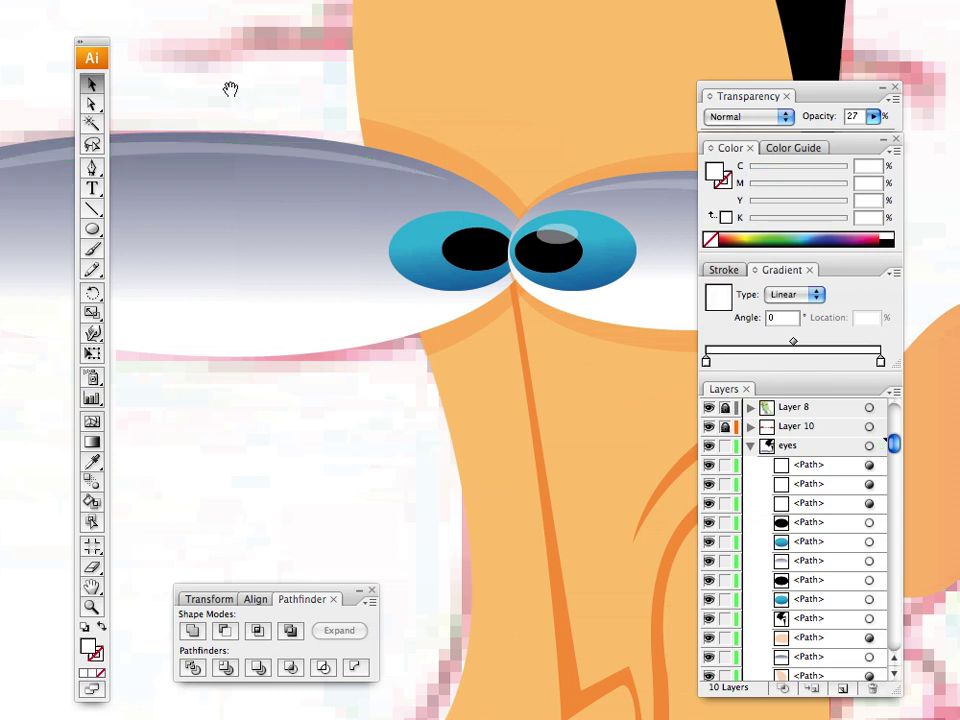
Step: Examine the shading of both eyes against the whole face and at close range
{"action": "left_click_drag", "start_coordinate": [230, 90], "coordinate": [387, 218]}
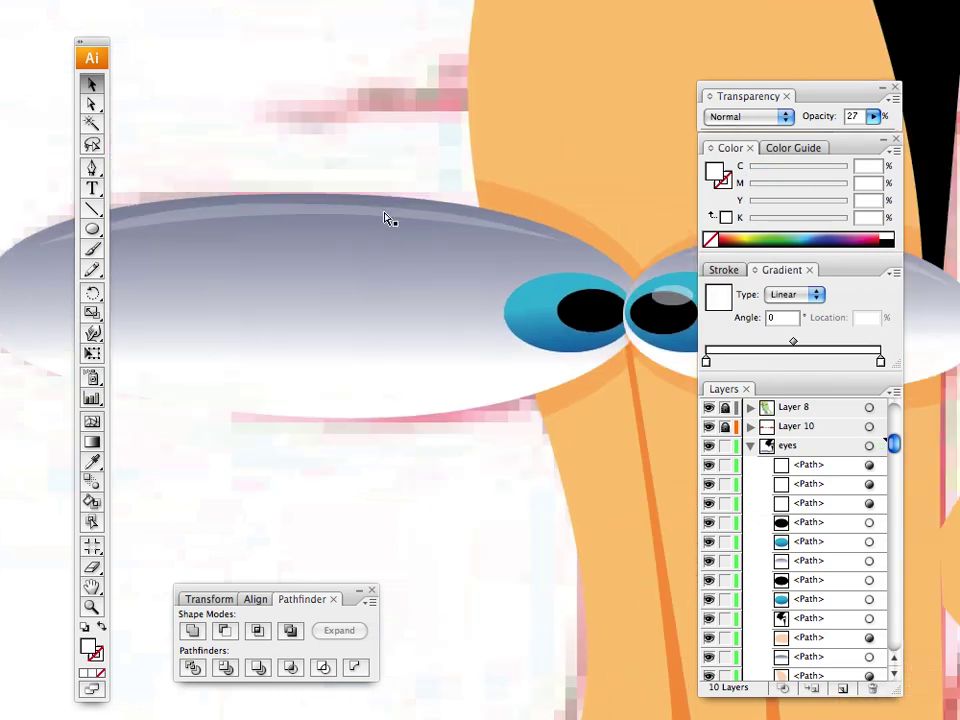
{"action": "key", "text": "ctrl+minus"}
{"action": "key", "text": "ctrl+minus"}
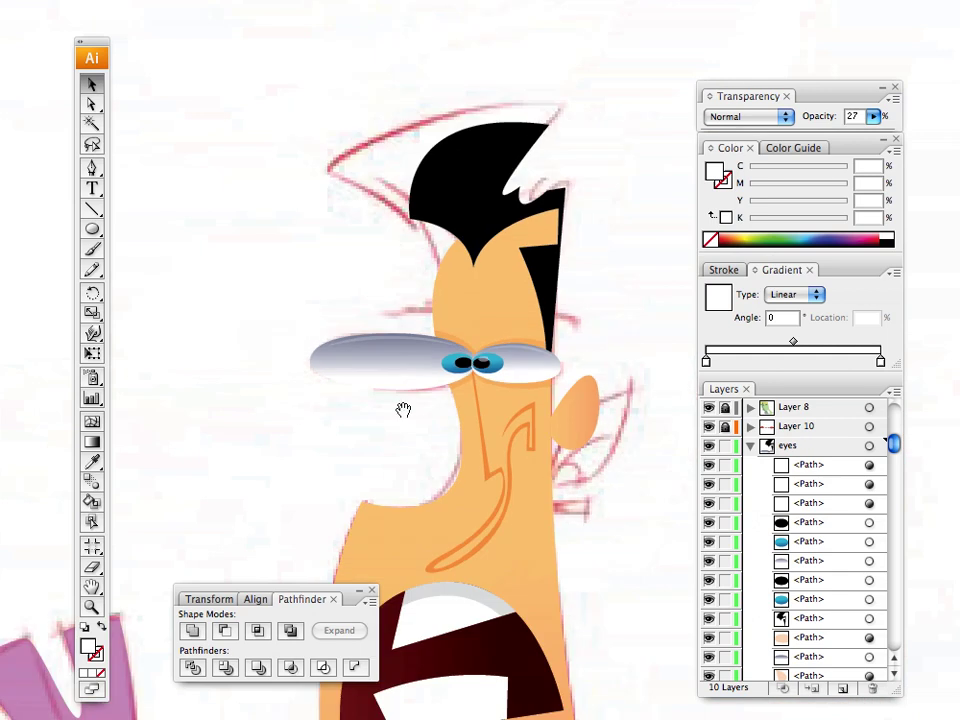
{"action": "left_click_drag", "start_coordinate": [403, 407], "coordinate": [442, 344]}
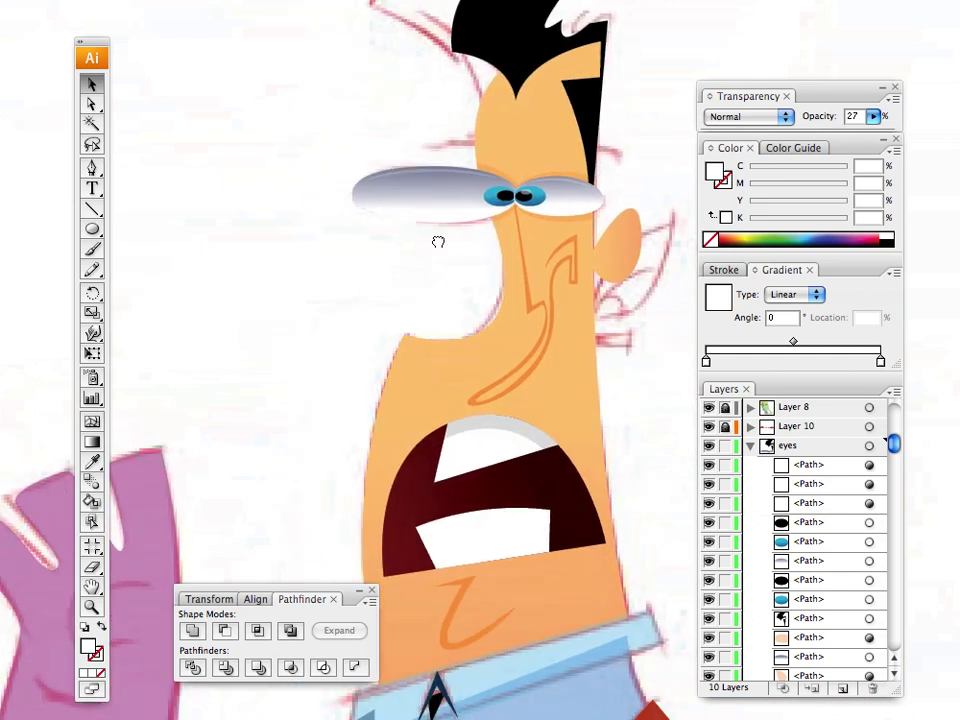
{"action": "left_click_drag", "start_coordinate": [439, 240], "coordinate": [399, 208]}
{"action": "left_click", "coordinate": [91, 606]}
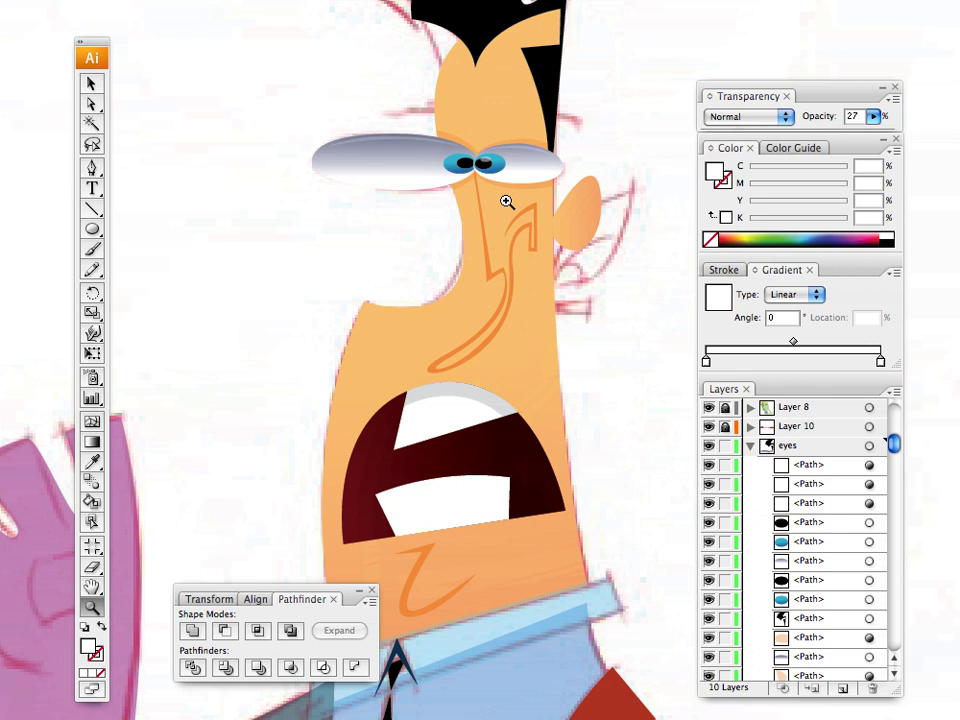
{"action": "left_click", "coordinate": [382, 346]}
{"action": "left_click", "coordinate": [371, 343]}
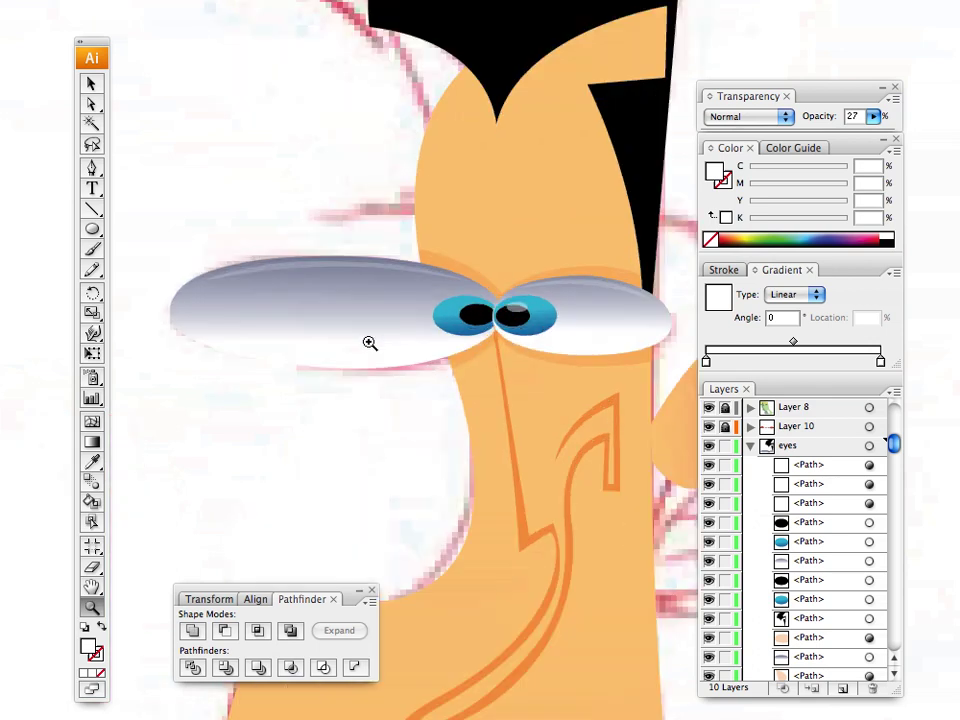
{"action": "left_click", "coordinate": [369, 343]}
{"action": "left_click_drag", "start_coordinate": [430, 331], "coordinate": [288, 254]}
{"action": "left_click", "coordinate": [446, 262]}
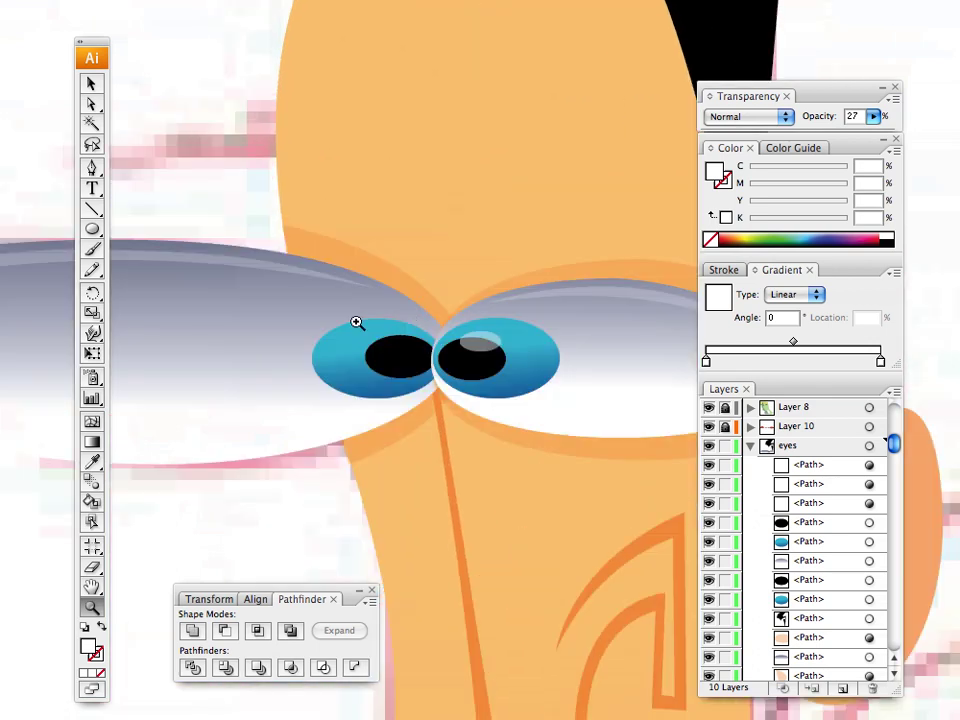
{"action": "left_click", "coordinate": [358, 324]}
Step: Draw a small white highlight ellipse overlapping the left eye's iris and the pupil's upper outer edge, and enlarge it slightly
{"action": "left_click", "coordinate": [91, 84]}
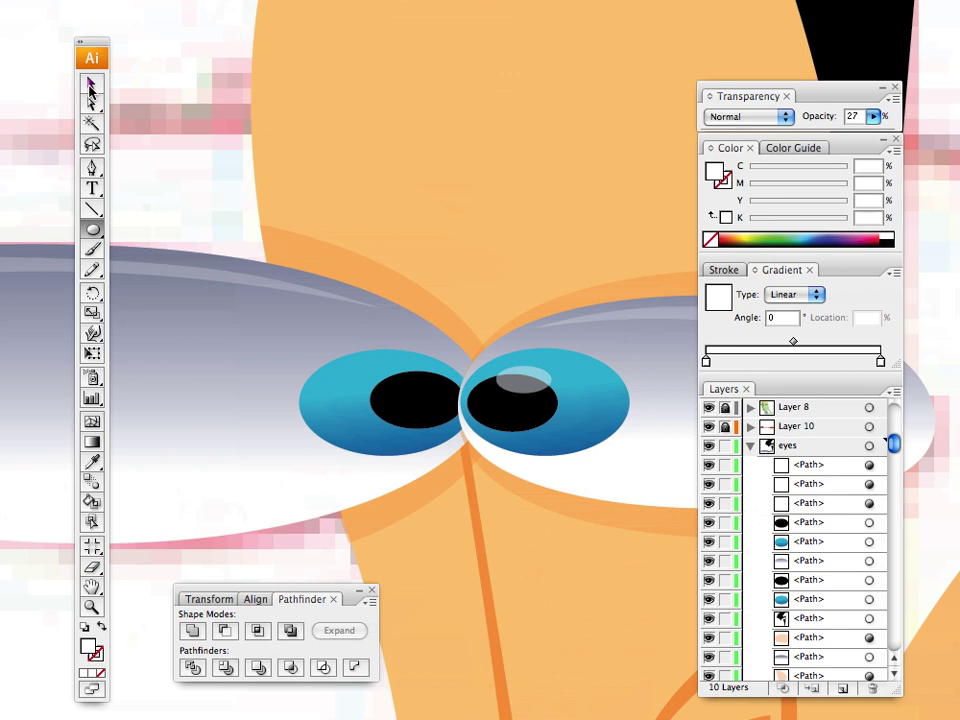
{"action": "left_click", "coordinate": [521, 380]}
{"action": "left_click", "coordinate": [187, 190]}
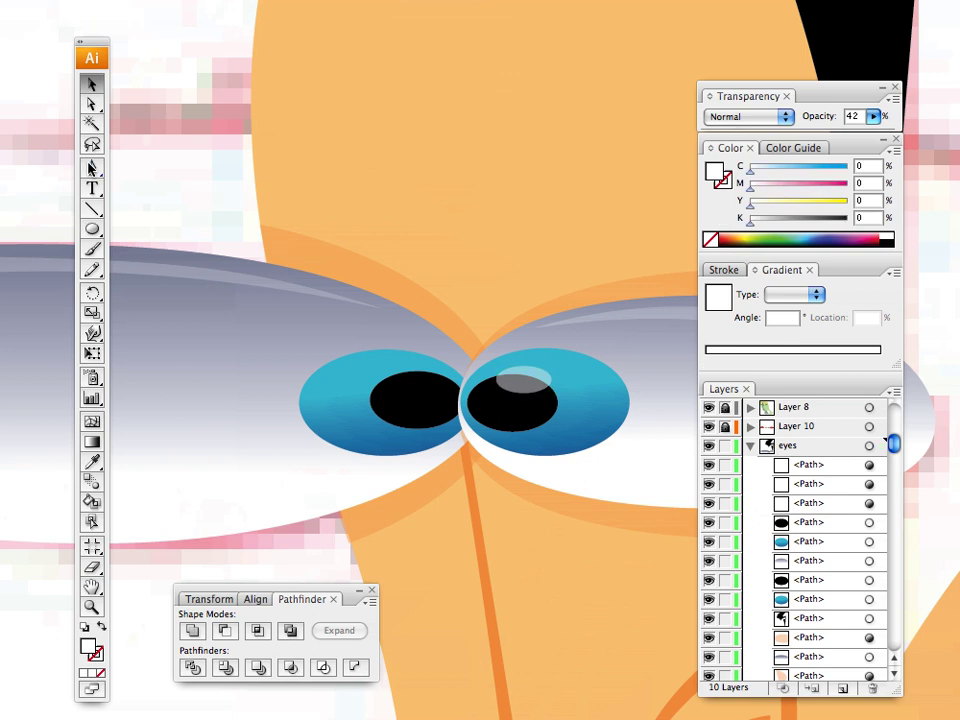
{"action": "left_click", "coordinate": [92, 229]}
{"action": "left_click_drag", "start_coordinate": [365, 368], "coordinate": [416, 390]}
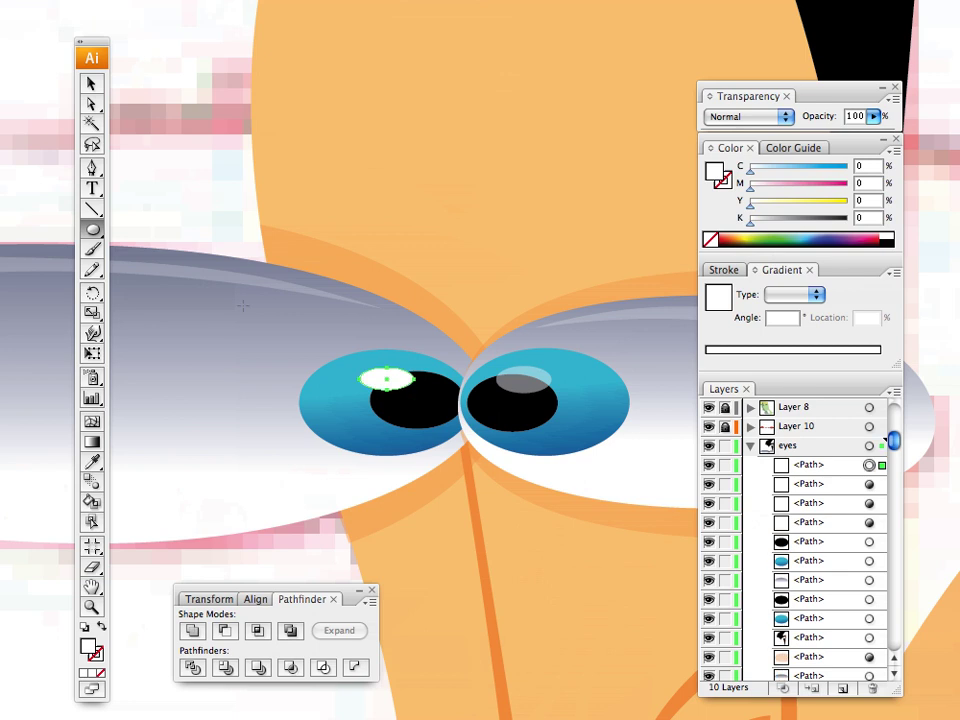
{"action": "key", "text": "v"}
{"action": "left_click_drag", "start_coordinate": [358, 366], "coordinate": [350, 368]}
Step: Give the left pupil highlight the right highlight's 42% opacity with the Eyedropper, and nudge it slightly towards the pupil
{"action": "left_click", "coordinate": [92, 461]}
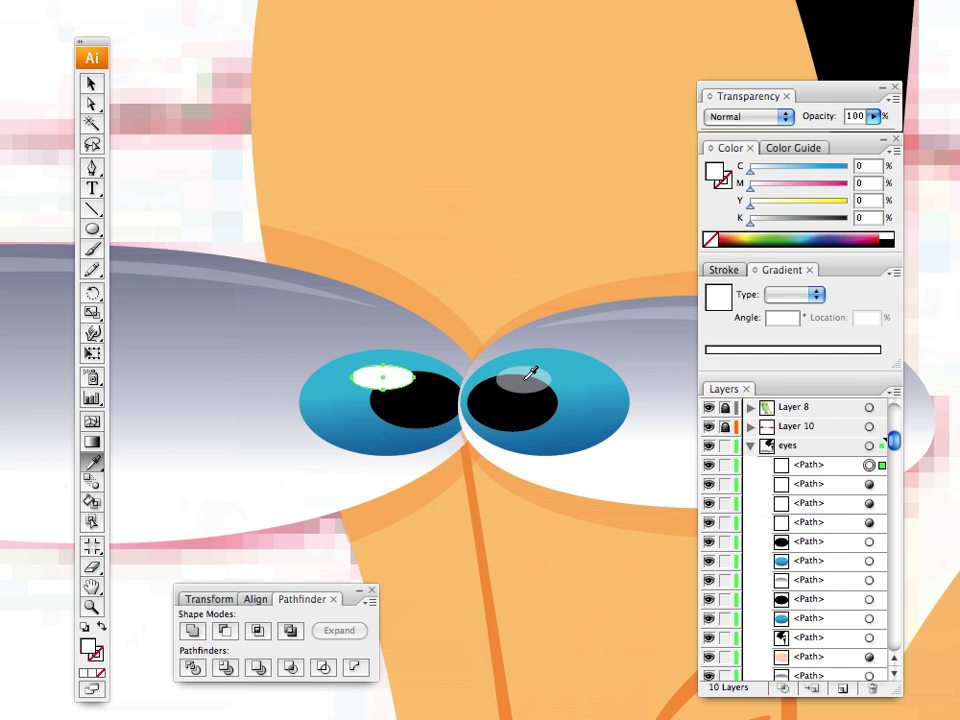
{"action": "left_click", "coordinate": [523, 377]}
{"action": "left_click", "coordinate": [91, 83]}
{"action": "left_click", "coordinate": [358, 342]}
{"action": "left_click_drag", "start_coordinate": [358, 342], "coordinate": [266, 90]}
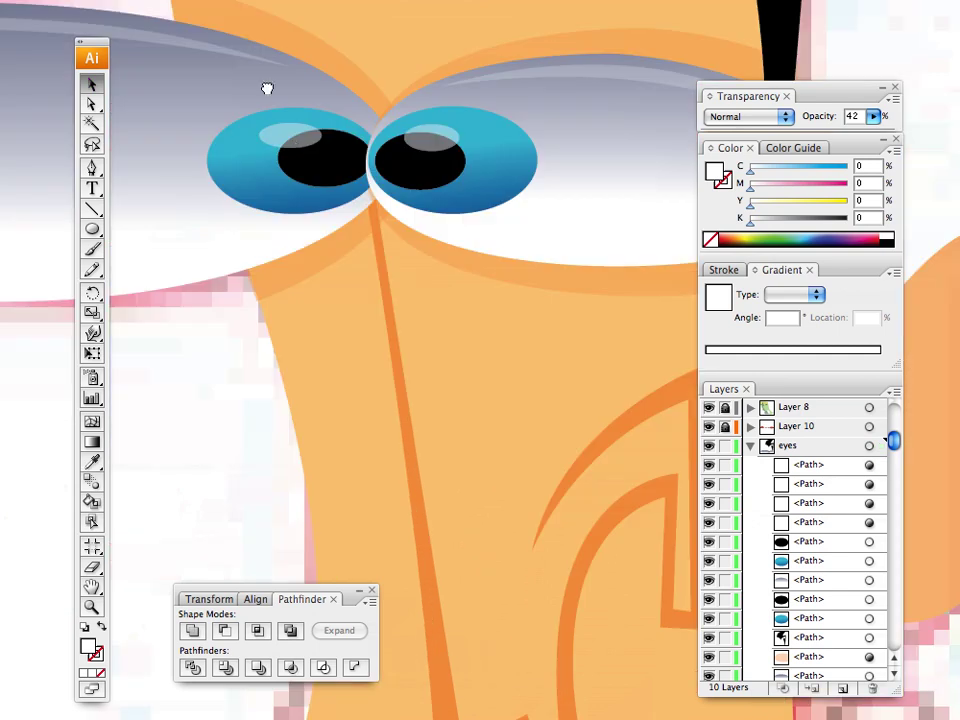
{"action": "left_click_drag", "start_coordinate": [296, 142], "coordinate": [299, 142]}
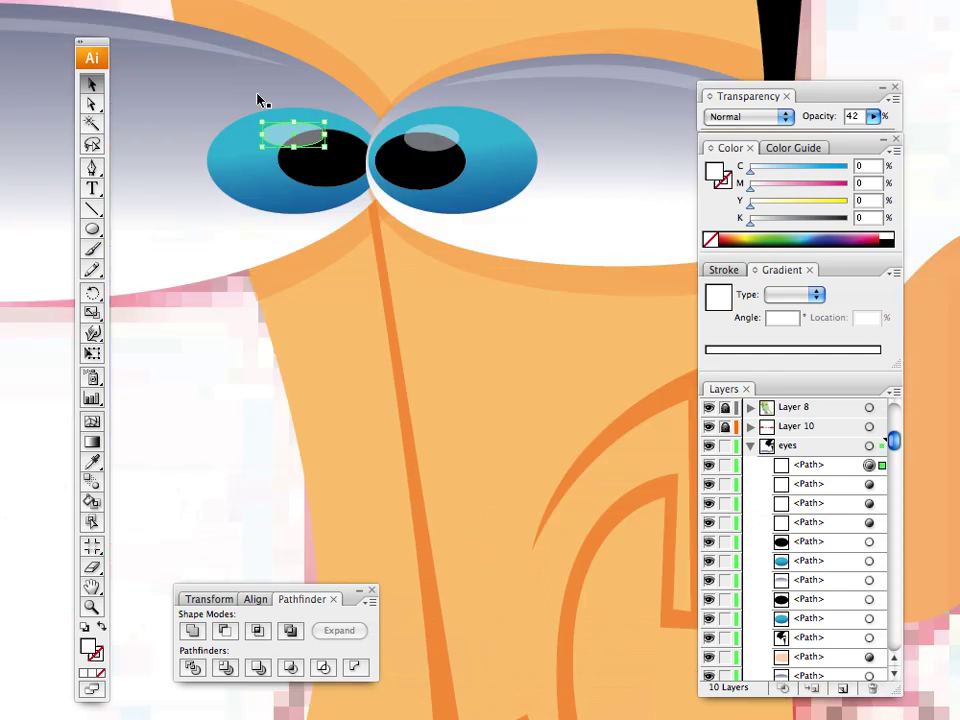
{"action": "left_click_drag", "start_coordinate": [146, 8], "coordinate": [354, 125]}
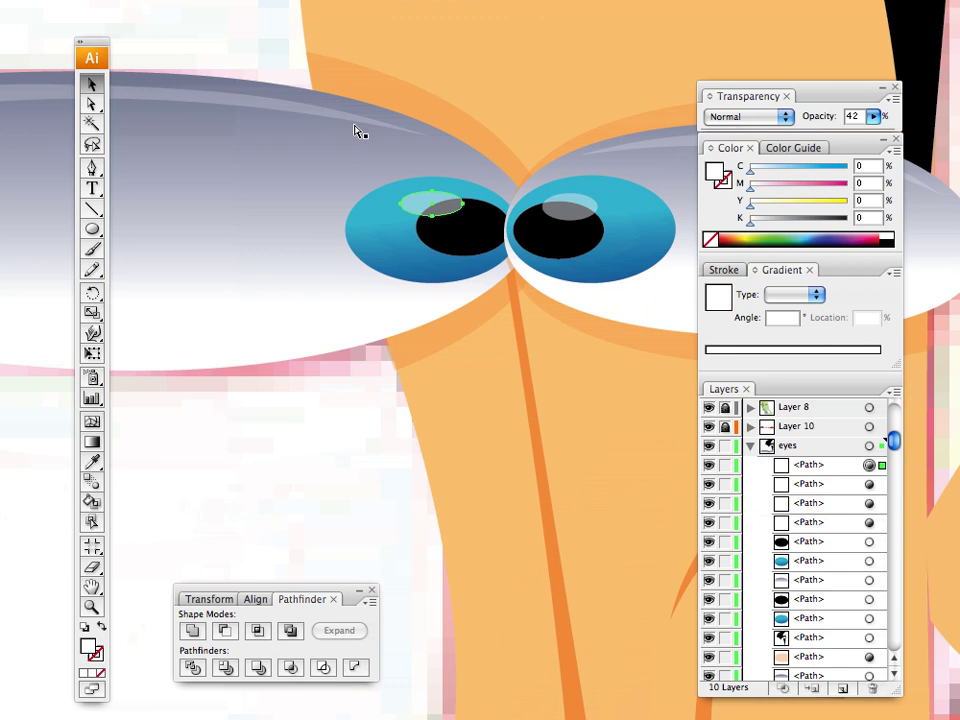
Step: Redirect the head shape's skin gradient with the Gradient tool from the eyes down to the mouth, at an angle of -86.6°
{"action": "key", "text": "super+minus"}
{"action": "key", "text": "super+minus"}
{"action": "key", "text": "super+minus"}
{"action": "key", "text": "super+minus"}
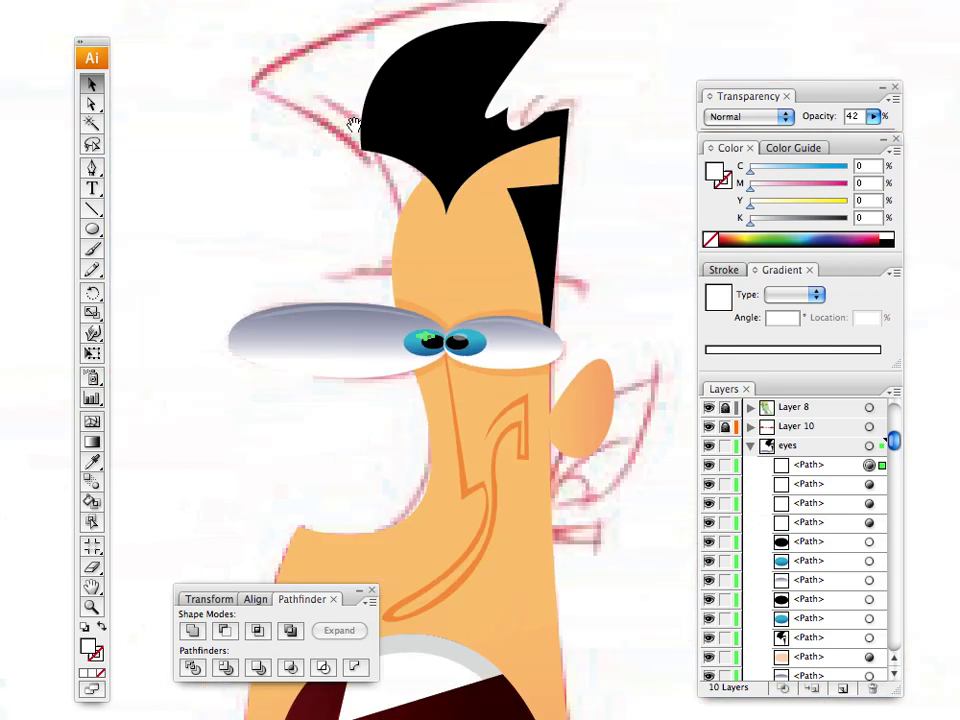
{"action": "scroll", "coordinate": [484, 253], "scroll_direction": "down", "scroll_amount": 5}
{"action": "scroll", "coordinate": [527, 279], "scroll_direction": "left", "scroll_amount": 2}
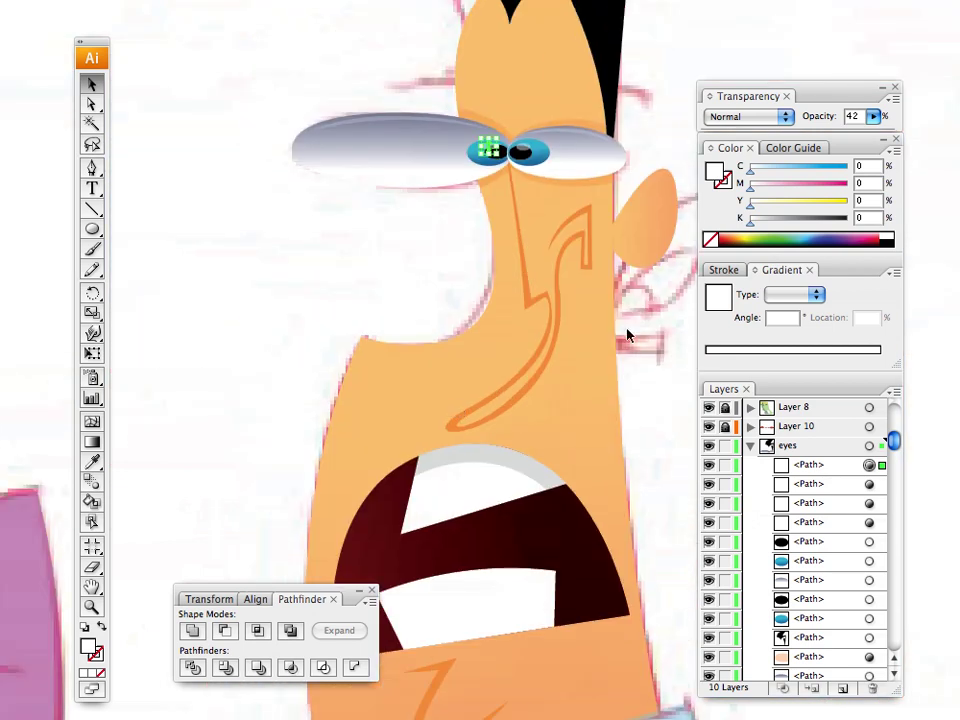
{"action": "scroll", "coordinate": [628, 335], "scroll_direction": "up", "scroll_amount": 2}
{"action": "scroll", "coordinate": [628, 335], "scroll_direction": "right", "scroll_amount": 1}
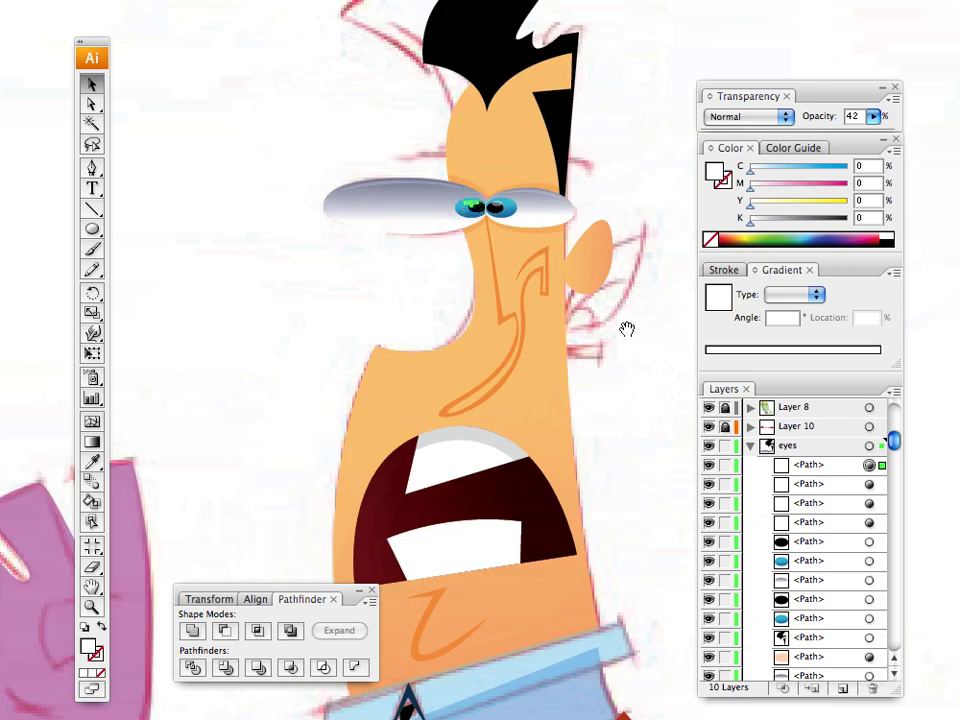
{"action": "left_click", "coordinate": [131, 120]}
{"action": "left_click_drag", "start_coordinate": [401, 394], "coordinate": [493, 377]}
{"action": "left_click", "coordinate": [469, 363]}
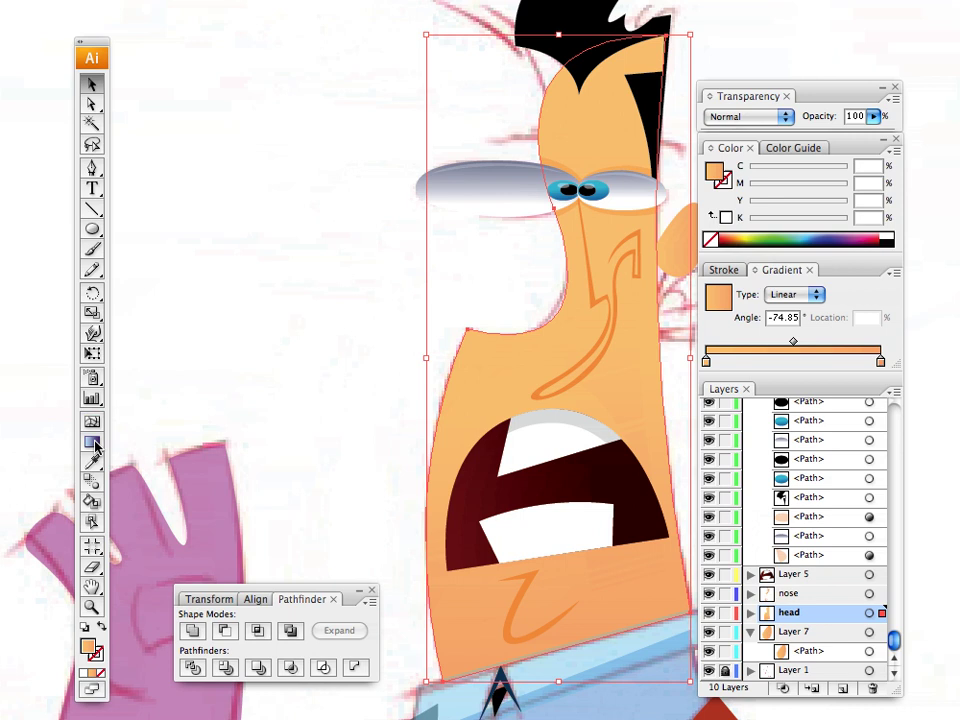
{"action": "mouse_move", "coordinate": [574, 294]}
{"action": "left_mouse_down"}
{"action": "mouse_move", "coordinate": [578, 321]}
{"action": "mouse_move", "coordinate": [586, 308]}
{"action": "left_mouse_up"}
{"action": "left_click_drag", "start_coordinate": [583, 189], "coordinate": [608, 515]}
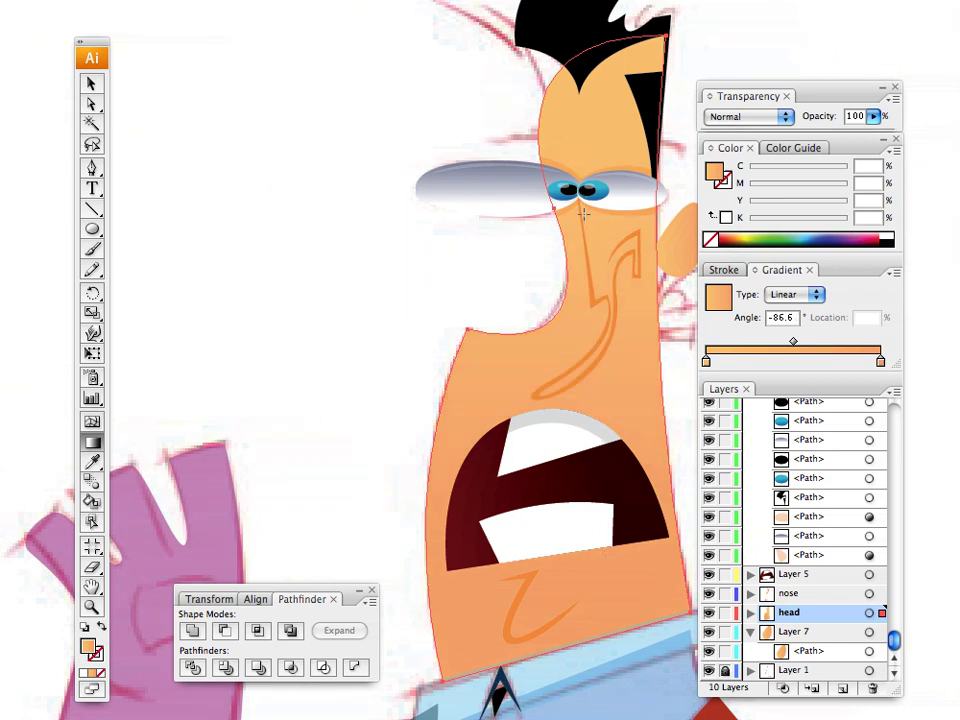
Step: Redirect the head shape's skin gradient with the Gradient tool sideways across the face above the mouth, at an angle of 4.45°, and deselect it
{"action": "left_click_drag", "start_coordinate": [572, 253], "coordinate": [582, 480]}
{"action": "left_click_drag", "start_coordinate": [578, 190], "coordinate": [566, 264]}
{"action": "left_click_drag", "start_coordinate": [473, 313], "coordinate": [343, 332]}
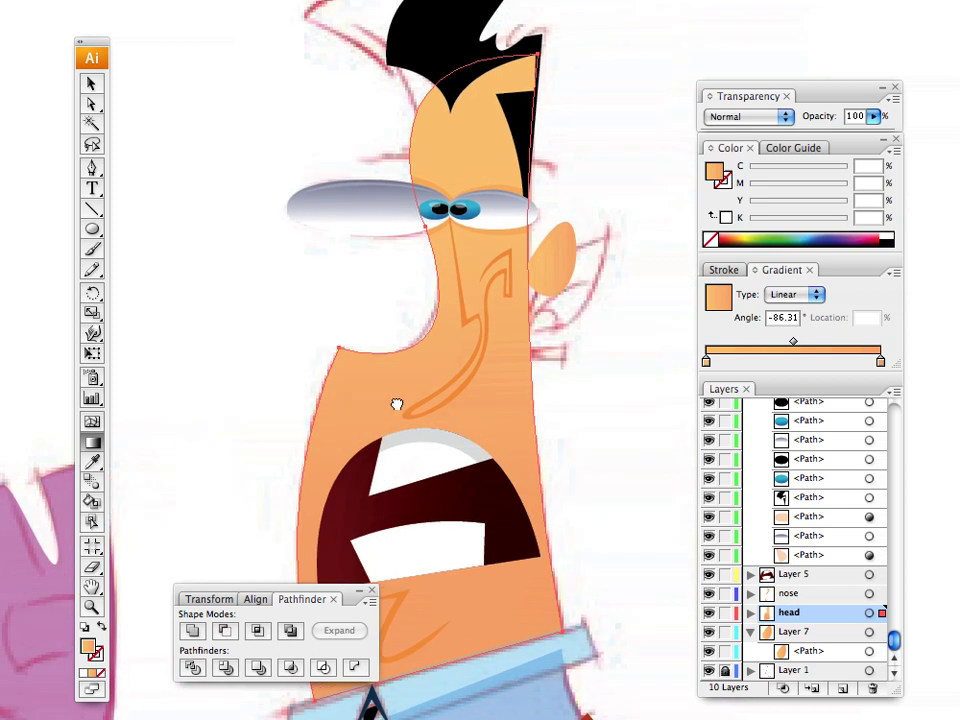
{"action": "left_click_drag", "start_coordinate": [396, 403], "coordinate": [495, 379]}
{"action": "left_click_drag", "start_coordinate": [411, 356], "coordinate": [606, 379]}
{"action": "left_click_drag", "start_coordinate": [443, 373], "coordinate": [625, 378]}
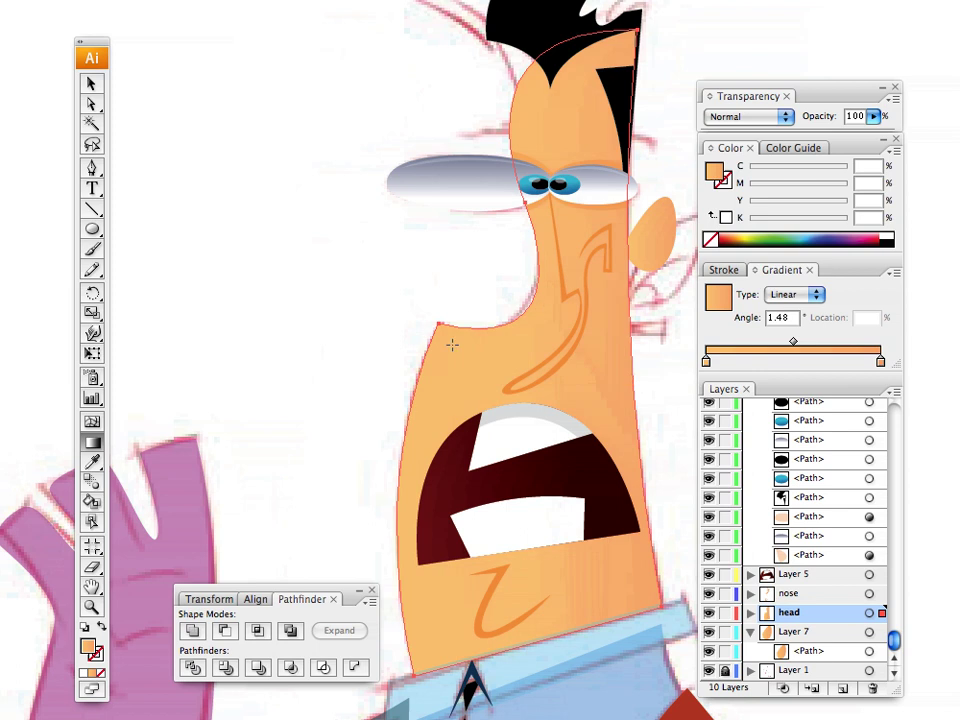
{"action": "left_click_drag", "start_coordinate": [429, 399], "coordinate": [676, 377]}
{"action": "left_click_drag", "start_coordinate": [461, 385], "coordinate": [654, 375]}
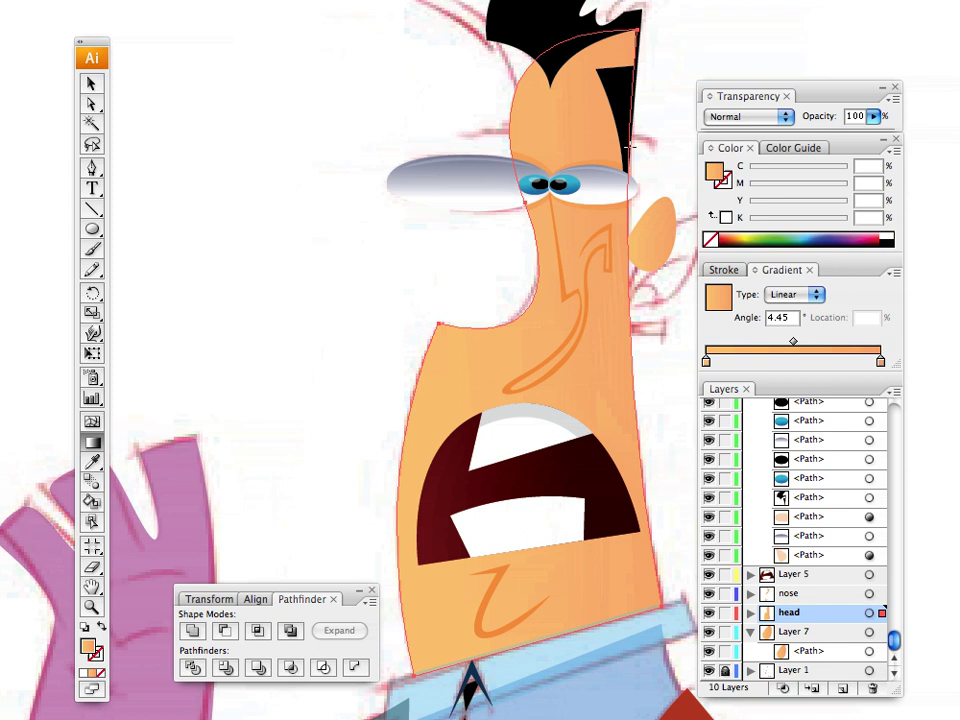
{"action": "left_click", "coordinate": [90, 82]}
{"action": "left_click", "coordinate": [247, 256]}
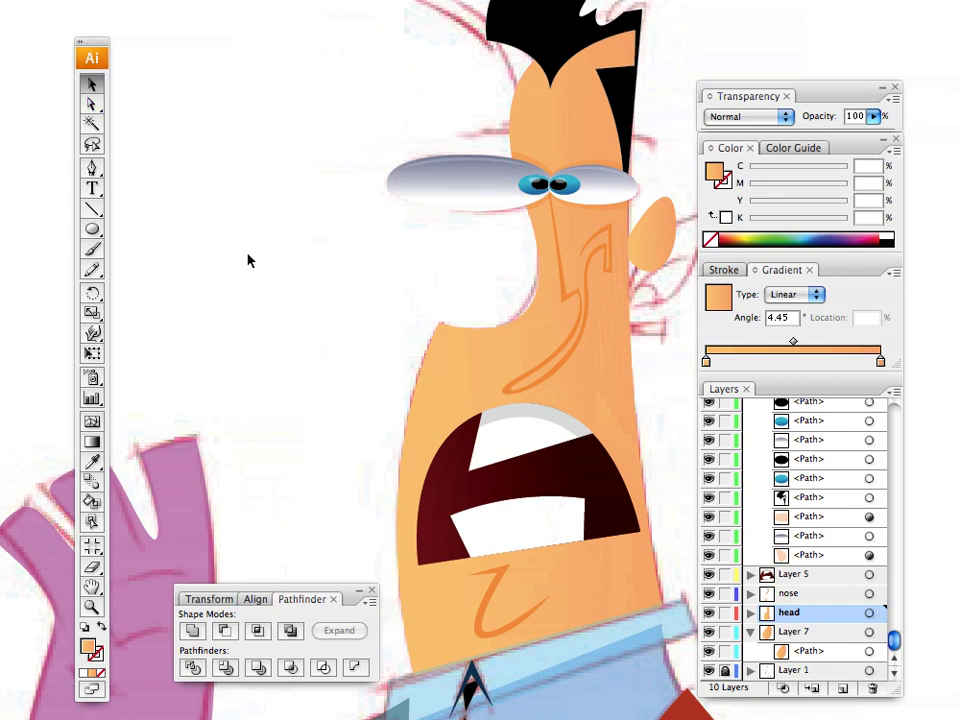
Step: Redirect the left eye white's gradient vertically from its lower edge to far above the eye, at an angle of 90.21°, lightening the shading
{"action": "left_click_drag", "start_coordinate": [401, 302], "coordinate": [352, 248]}
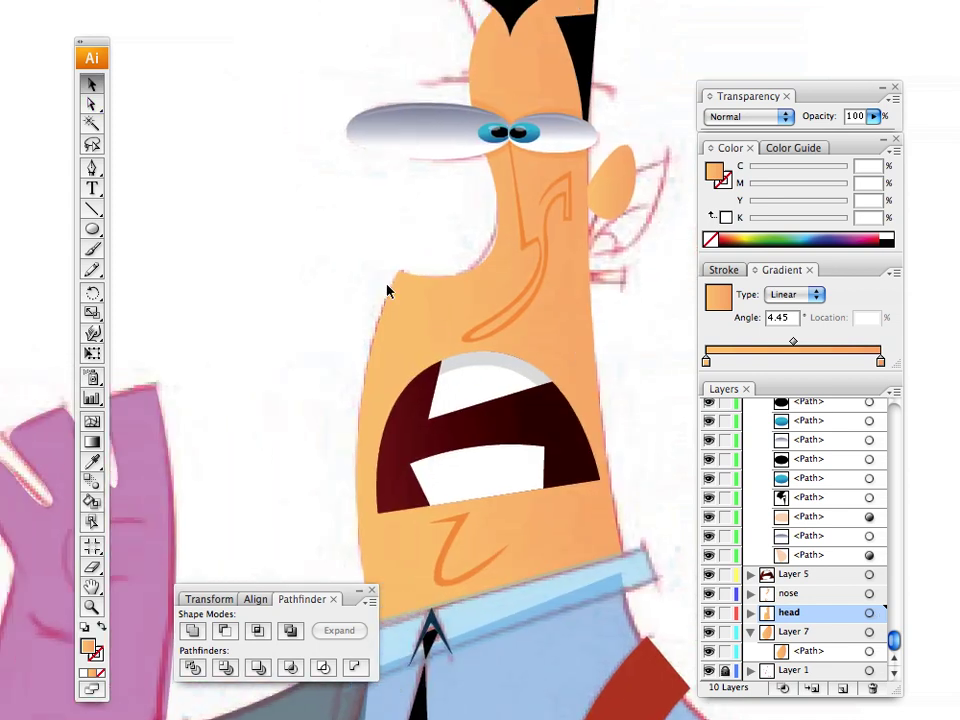
{"action": "left_click", "coordinate": [427, 155]}
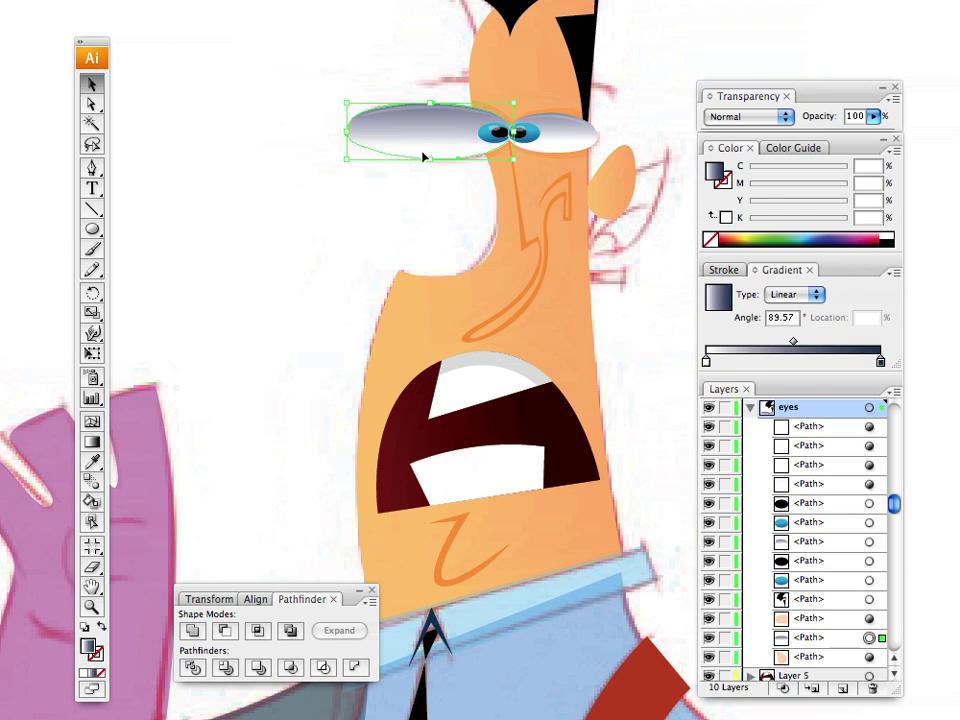
{"action": "left_click", "coordinate": [92, 447]}
{"action": "left_click_drag", "start_coordinate": [446, 178], "coordinate": [456, 17]}
{"action": "left_click_drag", "start_coordinate": [441, 148], "coordinate": [444, 62]}
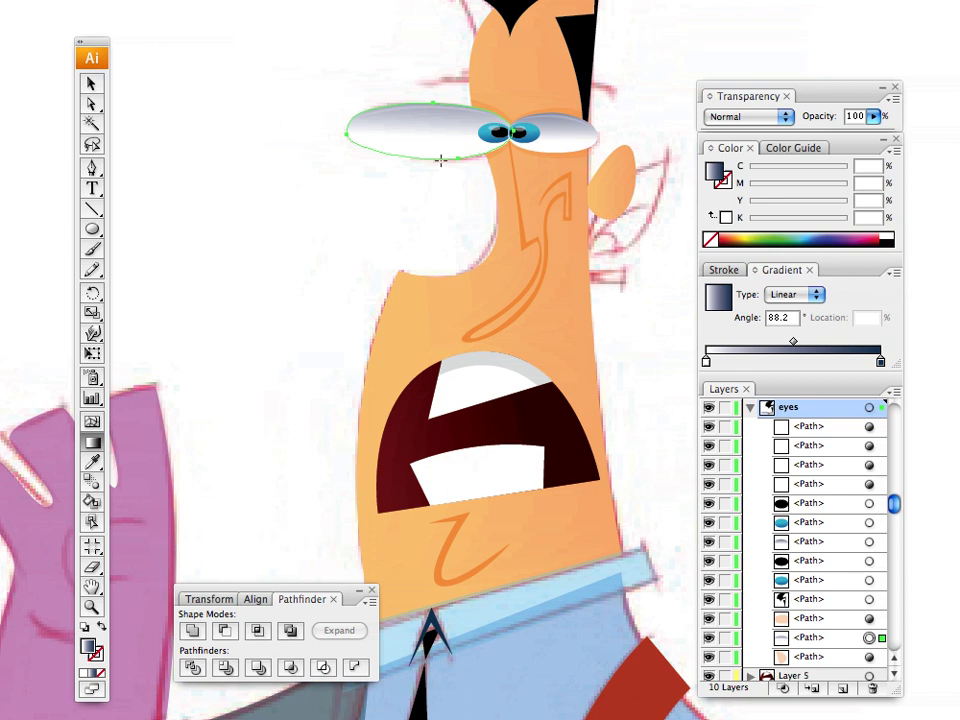
{"action": "left_click_drag", "start_coordinate": [440, 160], "coordinate": [444, 108]}
{"action": "left_click_drag", "start_coordinate": [441, 153], "coordinate": [450, 111]}
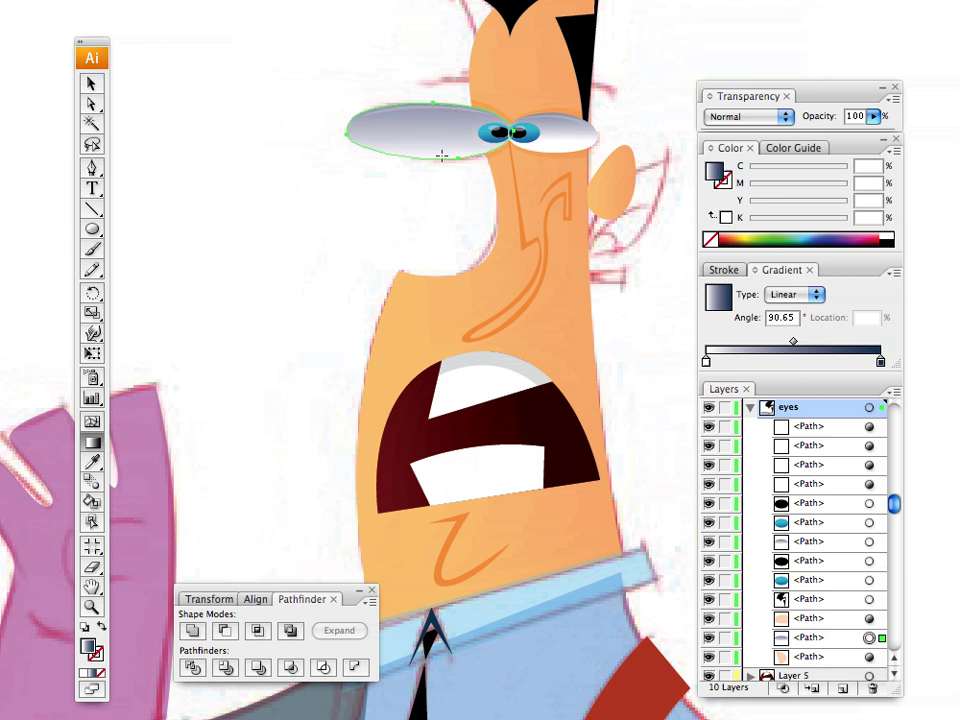
{"action": "left_click_drag", "start_coordinate": [441, 156], "coordinate": [441, 4]}
{"action": "left_click", "coordinate": [90, 85]}
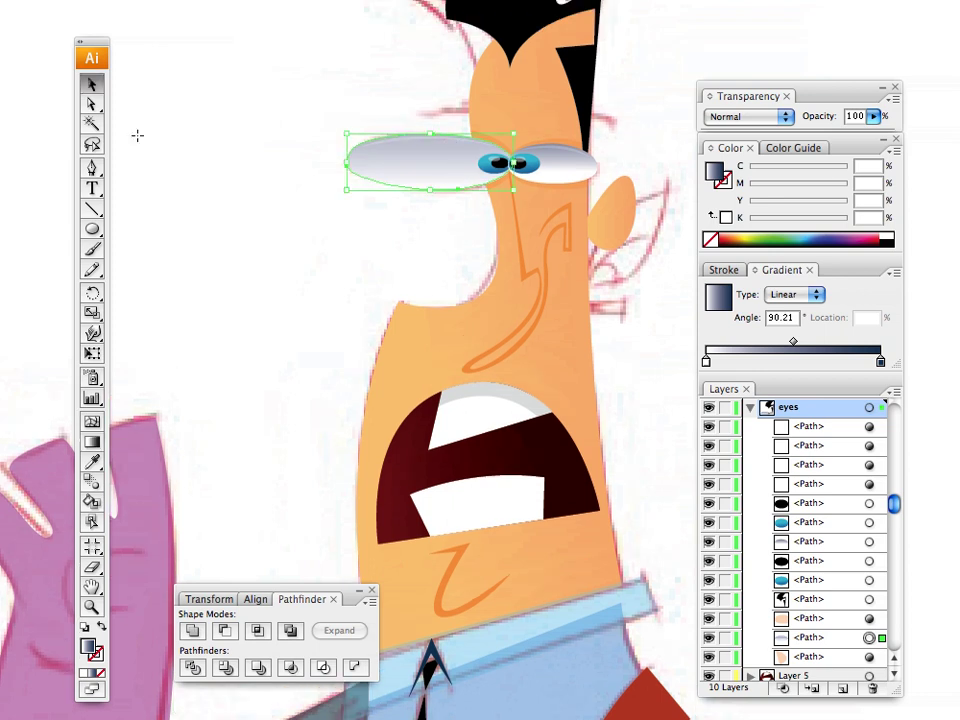
{"action": "left_click", "coordinate": [137, 135]}
Step: Try a green linear gradient on the head shape, from C 12.55, Y 32.94 at 0% to C 36.47, Y 87.06 at 100%
{"action": "left_click_drag", "start_coordinate": [430, 272], "coordinate": [428, 298]}
{"action": "left_click", "coordinate": [443, 306]}
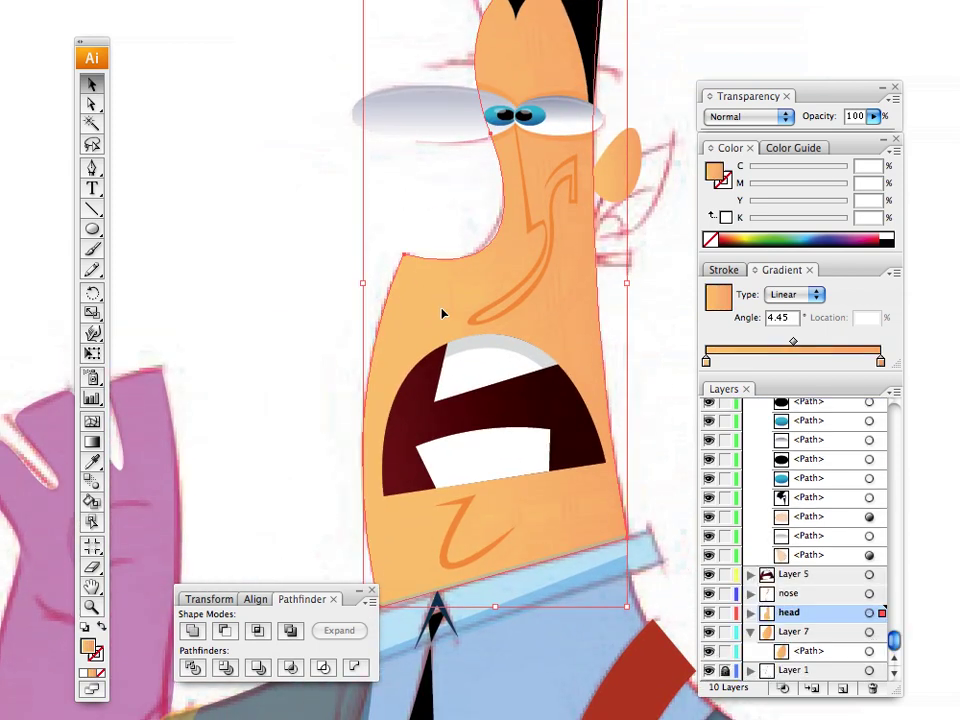
{"action": "mouse_move", "coordinate": [880, 361]}
{"action": "left_mouse_down"}
{"action": "mouse_move", "coordinate": [864, 362]}
{"action": "mouse_move", "coordinate": [881, 362]}
{"action": "left_mouse_up"}
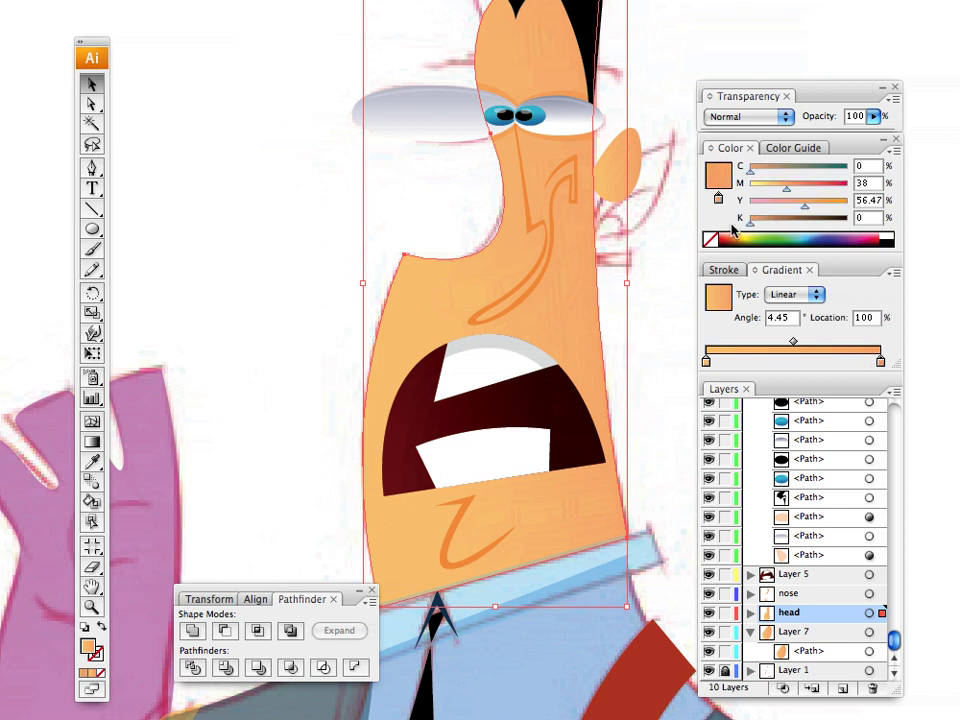
{"action": "left_click", "coordinate": [706, 361]}
{"action": "left_click", "coordinate": [760, 234]}
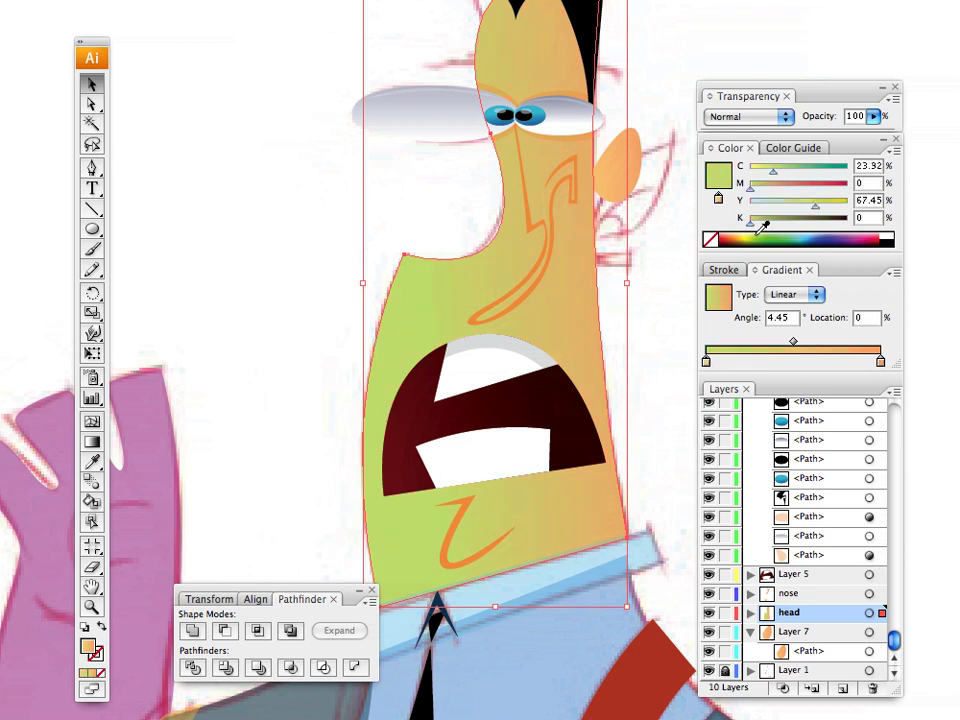
{"action": "mouse_move", "coordinate": [760, 229]}
{"action": "left_mouse_down"}
{"action": "mouse_move", "coordinate": [750, 219]}
{"action": "mouse_move", "coordinate": [767, 223]}
{"action": "left_mouse_up"}
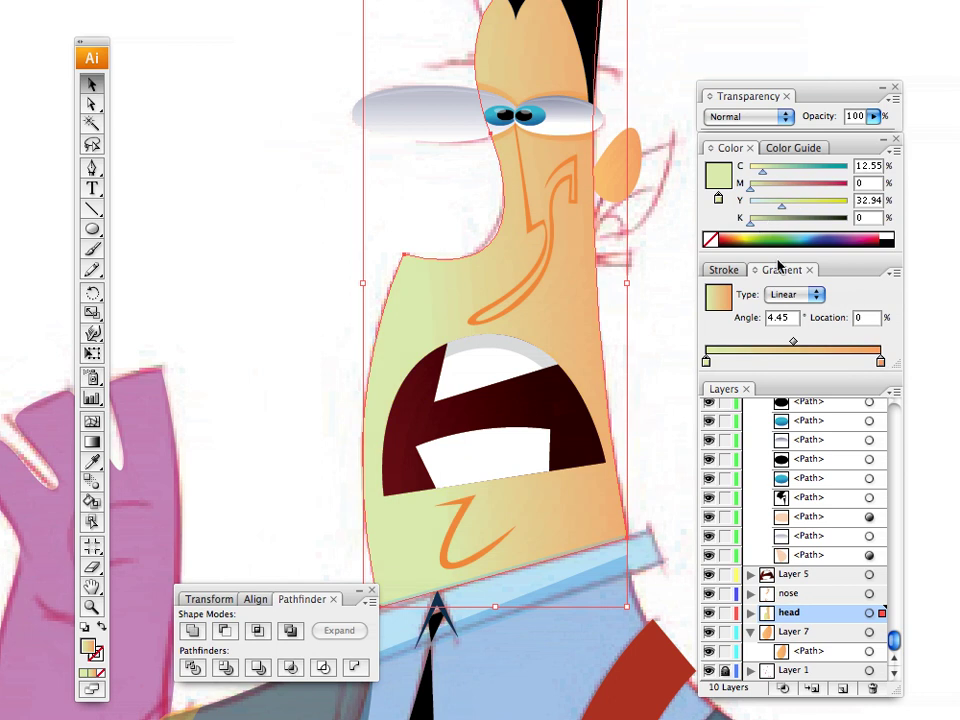
{"action": "left_click_drag", "start_coordinate": [720, 180], "coordinate": [876, 404]}
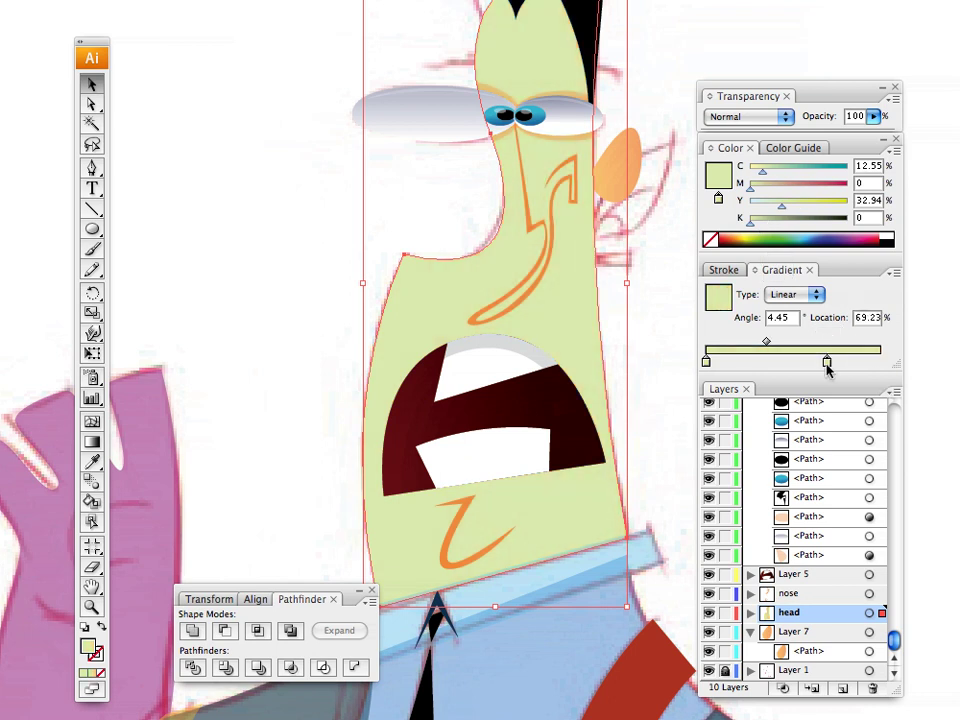
{"action": "left_click_drag", "start_coordinate": [826, 362], "coordinate": [880, 362]}
{"action": "left_click", "coordinate": [767, 237]}
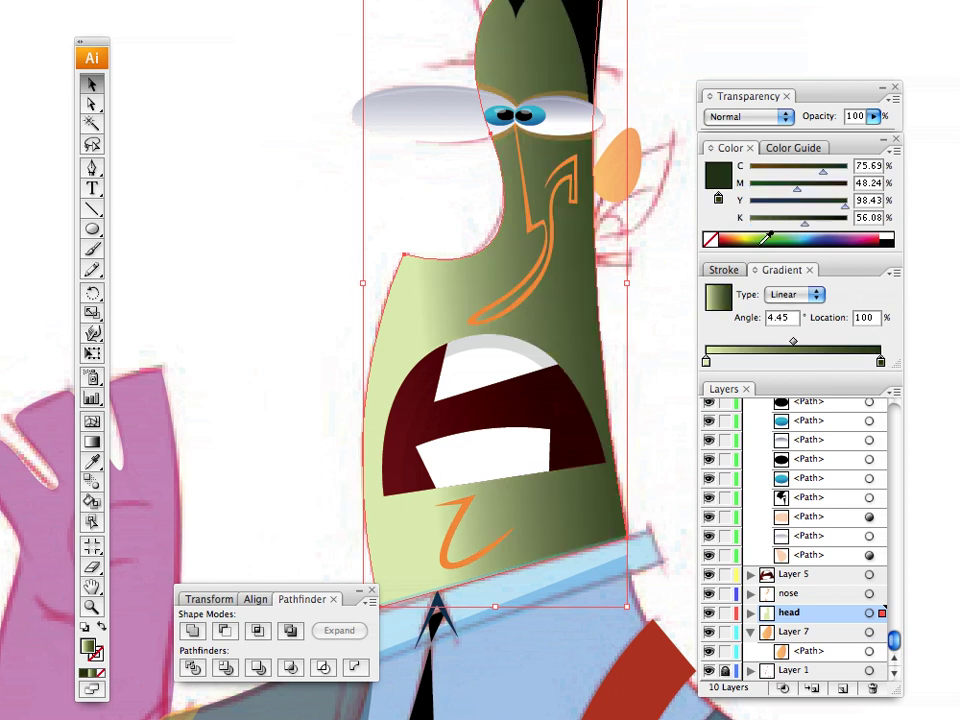
{"action": "mouse_move", "coordinate": [767, 237]}
{"action": "left_mouse_down"}
{"action": "mouse_move", "coordinate": [750, 222]}
{"action": "mouse_move", "coordinate": [773, 228]}
{"action": "left_mouse_up"}
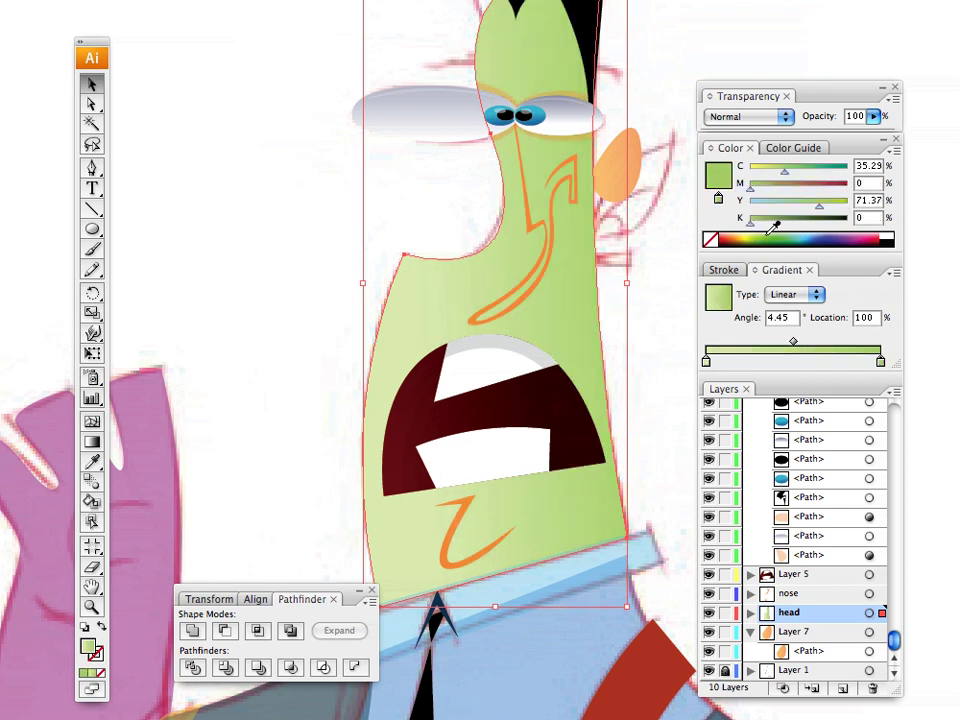
{"action": "left_click", "coordinate": [770, 232]}
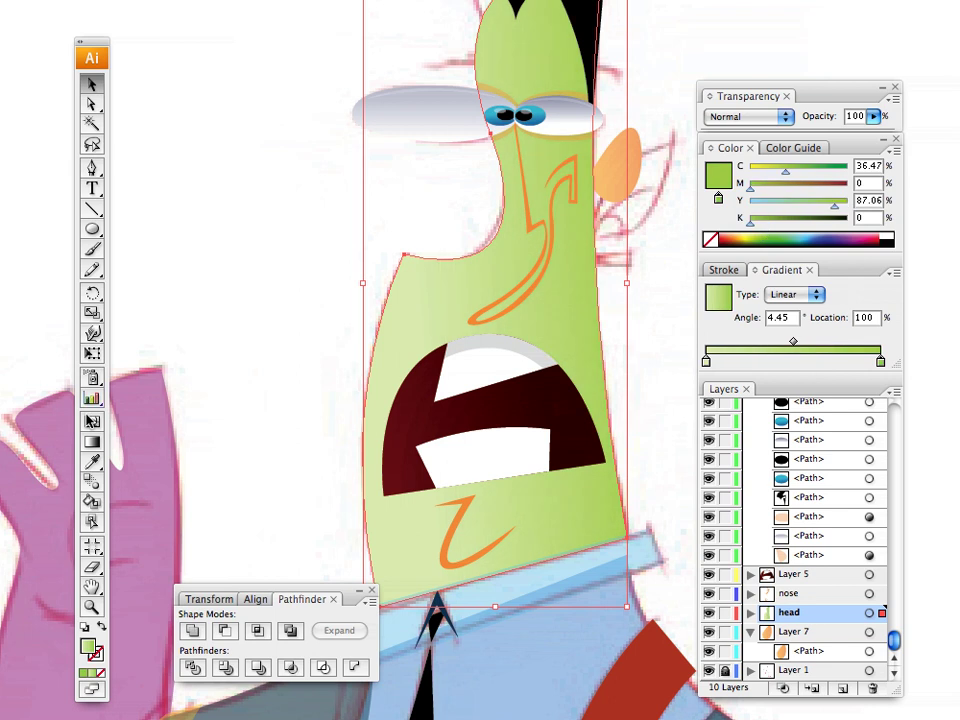
Step: Try running the head's green gradient downwards from between the eyes to the lower mouth with the Gradient tool, at an angle of -84.34°
{"action": "key", "text": "g"}
{"action": "left_click_drag", "start_coordinate": [530, 104], "coordinate": [551, 459]}
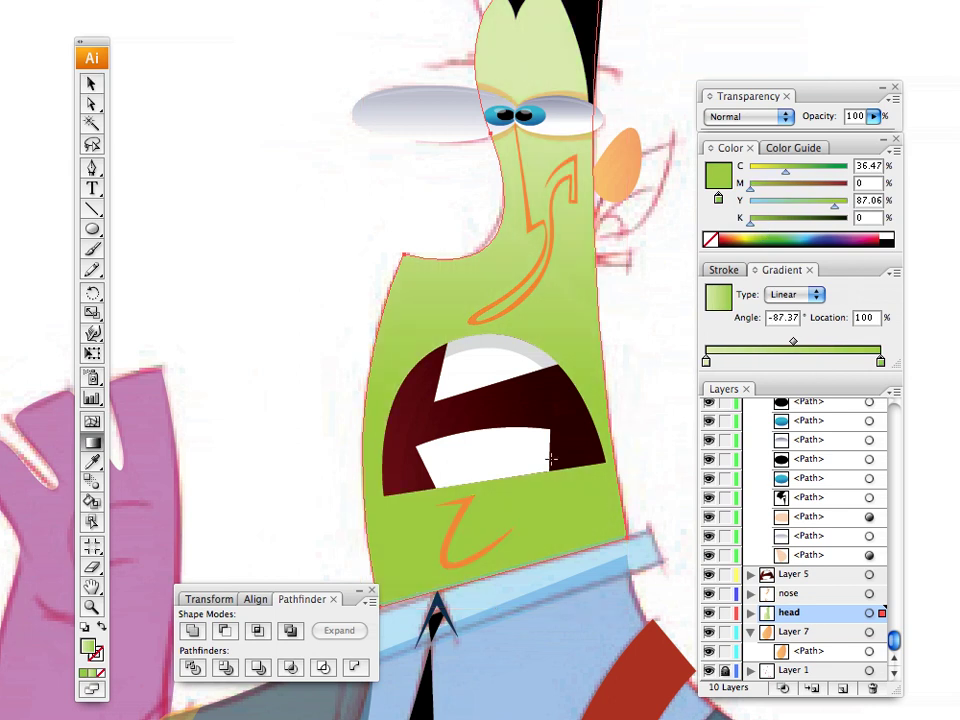
{"action": "left_click_drag", "start_coordinate": [525, 66], "coordinate": [539, 502]}
{"action": "left_click_drag", "start_coordinate": [534, 26], "coordinate": [537, 322]}
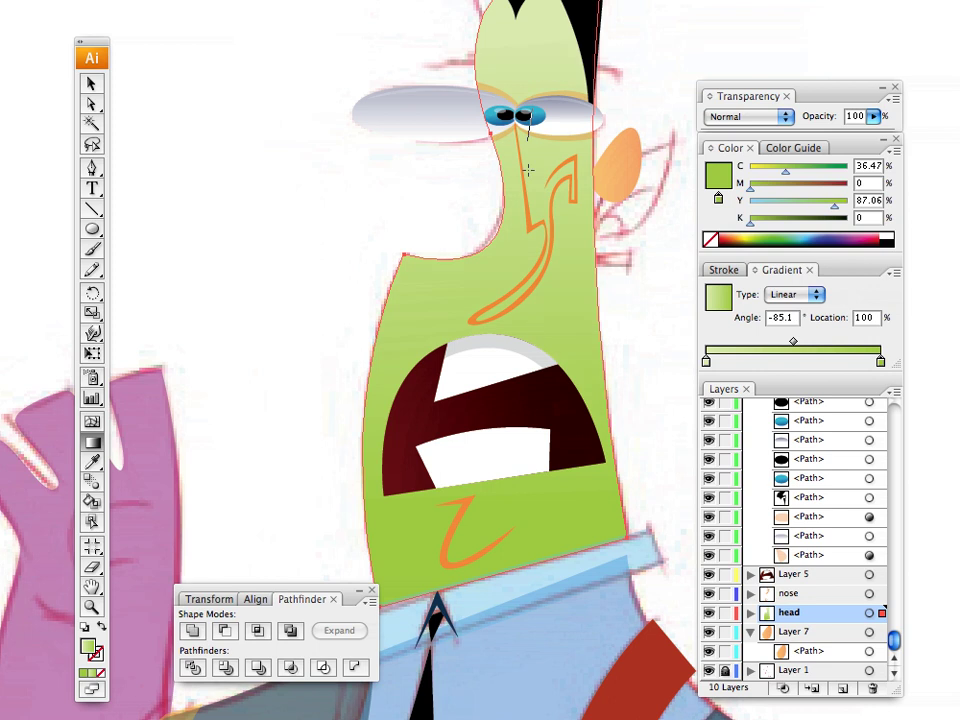
{"action": "left_click_drag", "start_coordinate": [528, 170], "coordinate": [565, 475]}
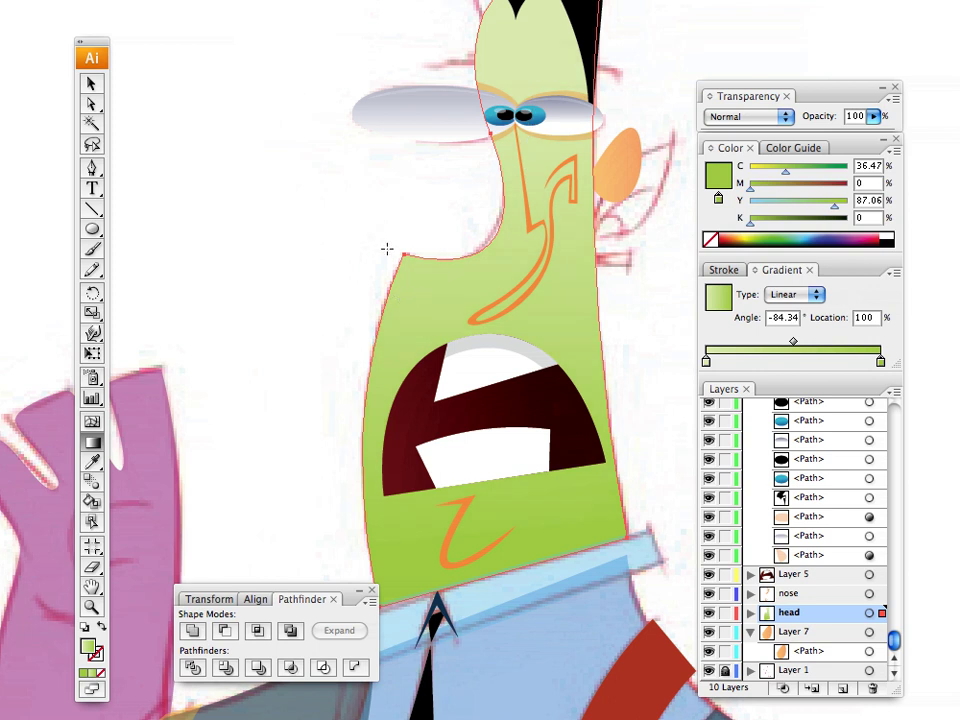
Step: Undo the green gradient trials until the head has its orange 4.45° skin gradient again, and deselect the head shape
{"action": "key", "text": "ctrl+z"}
{"action": "key", "text": "ctrl+z"}
{"action": "key", "text": "ctrl+z"}
{"action": "key", "text": "ctrl+z"}
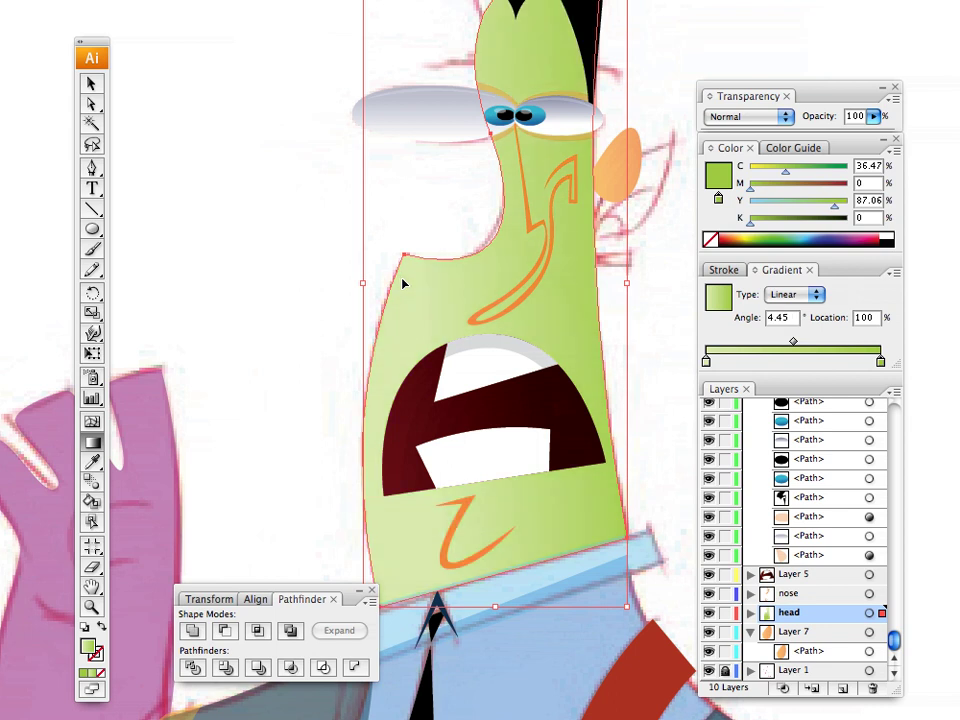
{"action": "key", "text": "ctrl+z"}
{"action": "key", "text": "ctrl+z"}
{"action": "key", "text": "ctrl+z"}
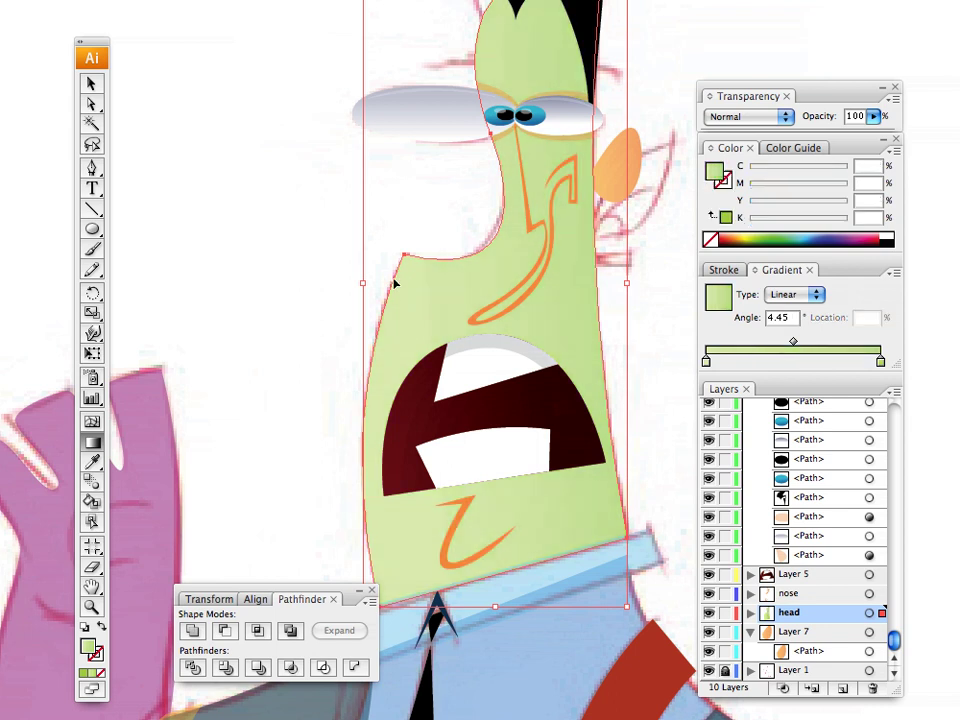
{"action": "key", "text": "ctrl+shift+z"}
{"action": "key", "text": "ctrl+shift+z"}
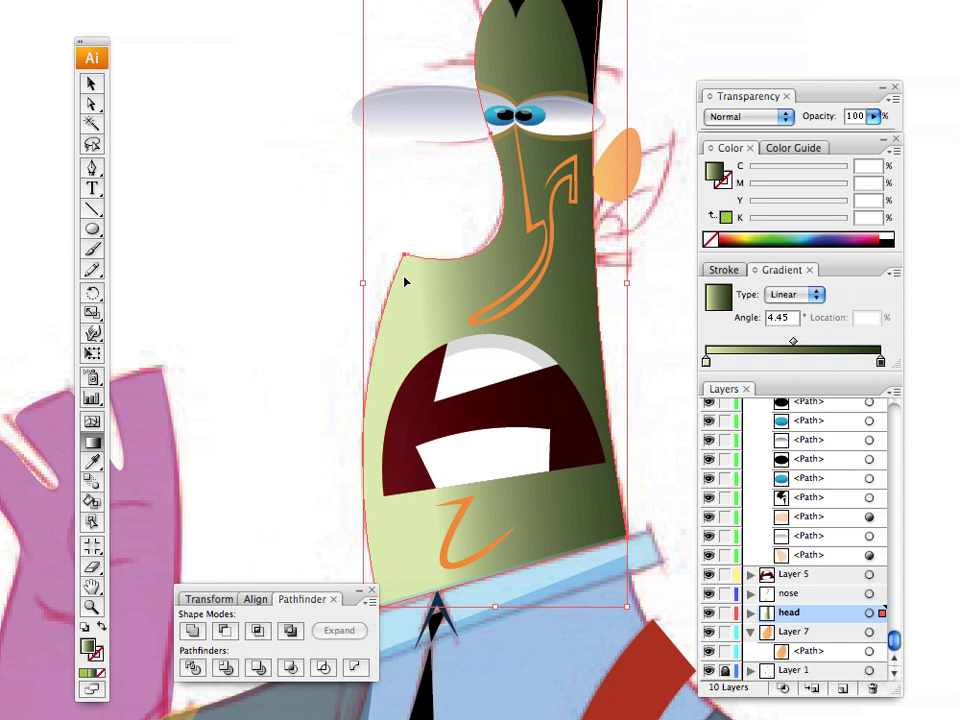
{"action": "key", "text": "ctrl+z"}
{"action": "key", "text": "ctrl+z"}
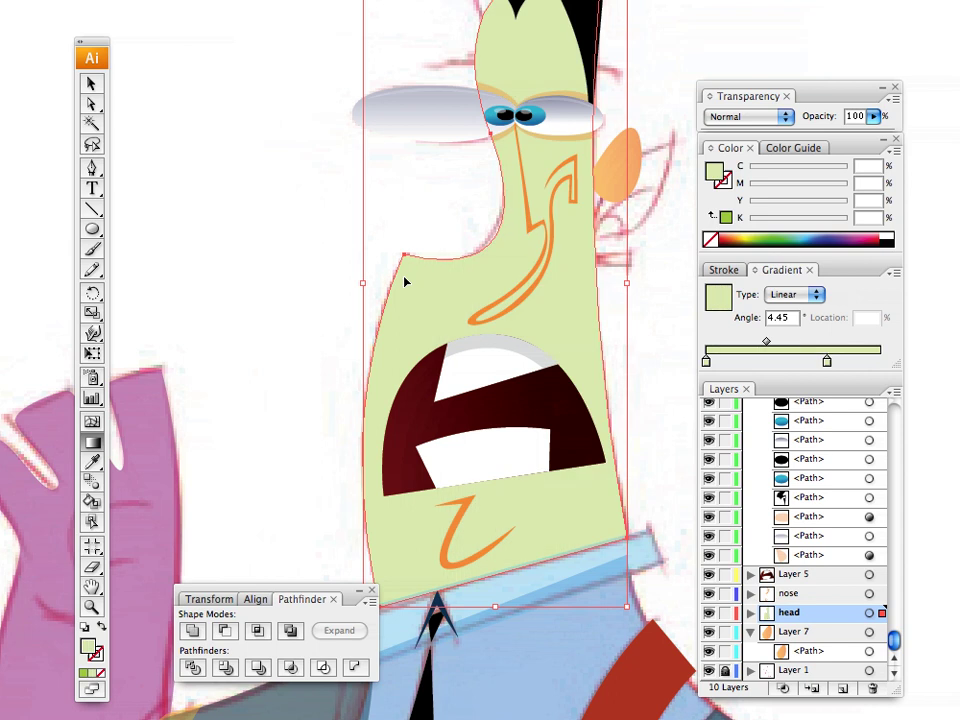
{"action": "key", "text": "ctrl+shift+z"}
{"action": "key", "text": "ctrl+shift+z"}
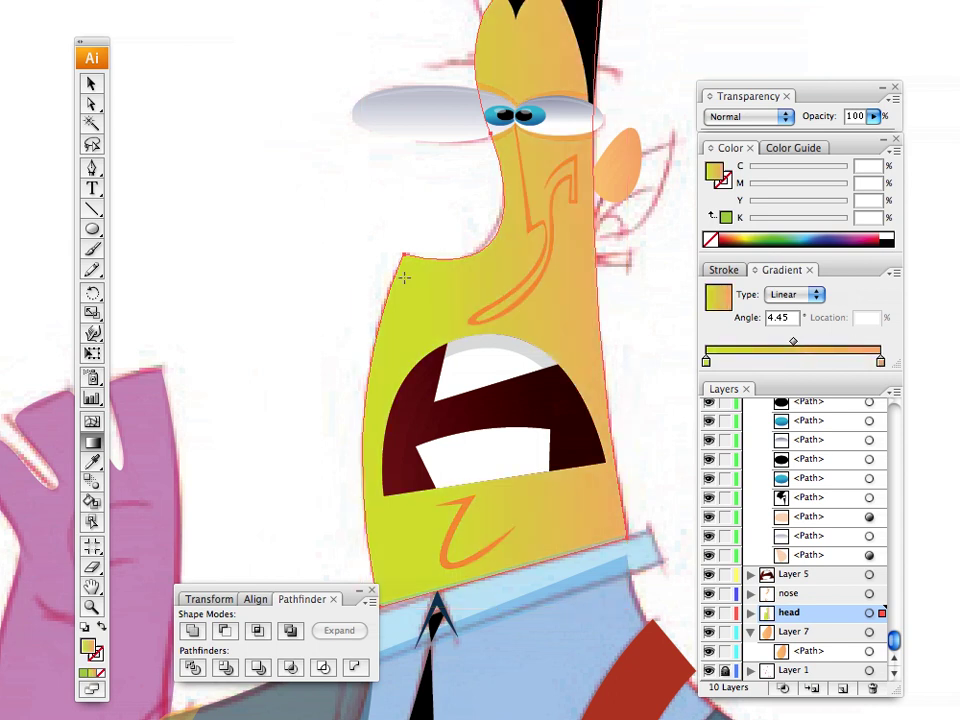
{"action": "key", "text": "ctrl+z"}
{"action": "key", "text": "ctrl+z"}
{"action": "key", "text": "ctrl+z"}
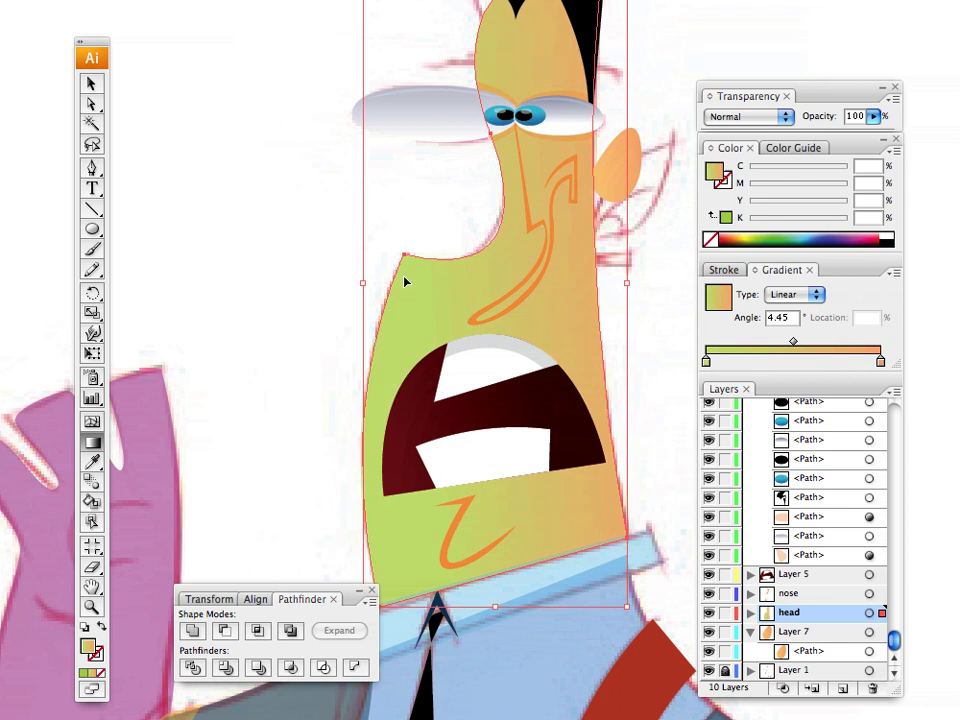
{"action": "left_click", "coordinate": [91, 85]}
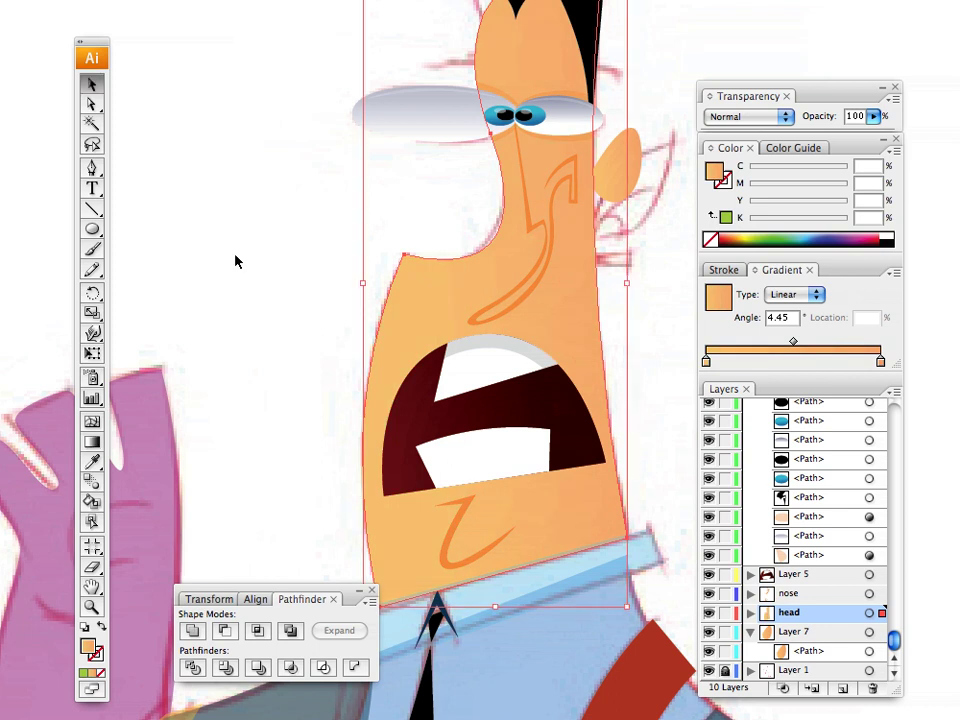
{"action": "left_click", "coordinate": [236, 260]}
Step: Pick up the darker orange of the eye-socket shading with the Eyedropper: M 47.84, Y 82.75, at 37% opacity
{"action": "scroll", "coordinate": [441, 292], "scroll_direction": "up", "scroll_amount": 5}
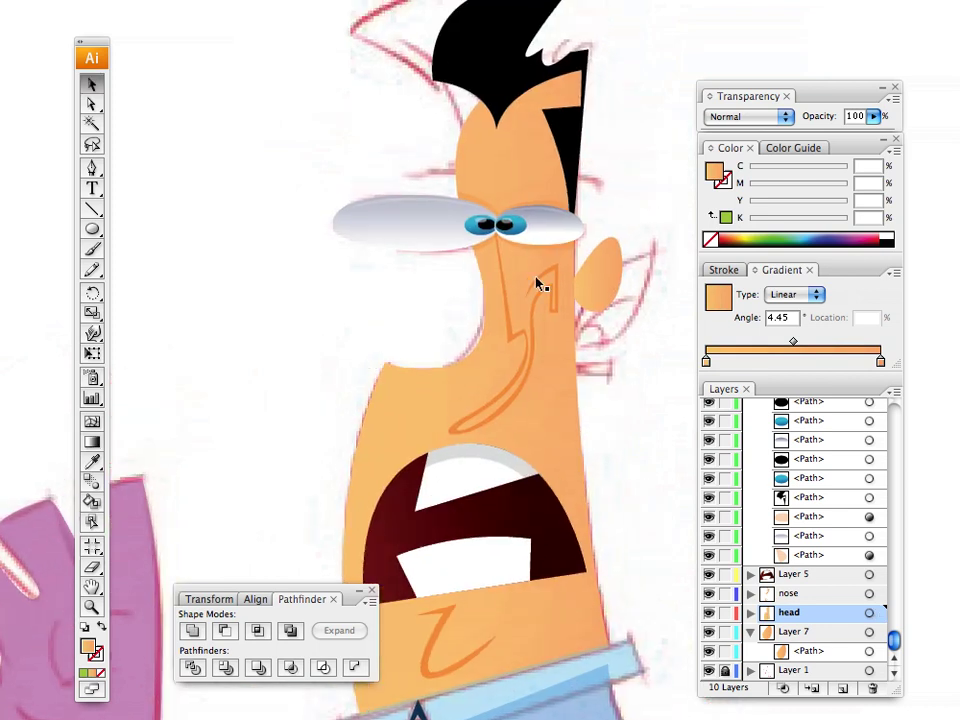
{"action": "left_click", "coordinate": [91, 606]}
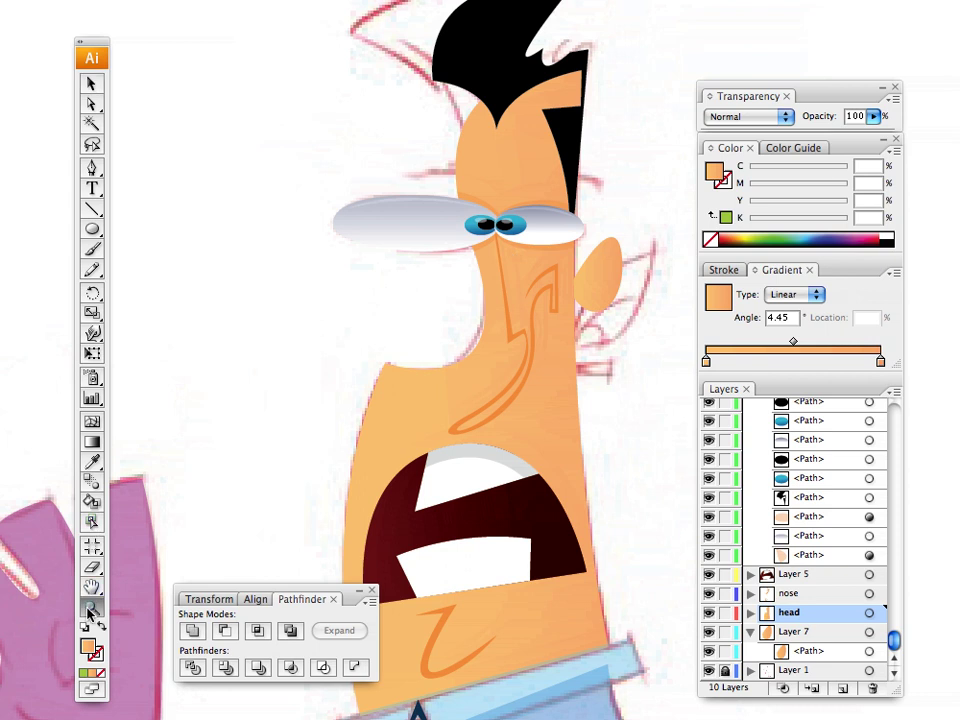
{"action": "left_click", "coordinate": [530, 270]}
{"action": "left_click", "coordinate": [427, 362]}
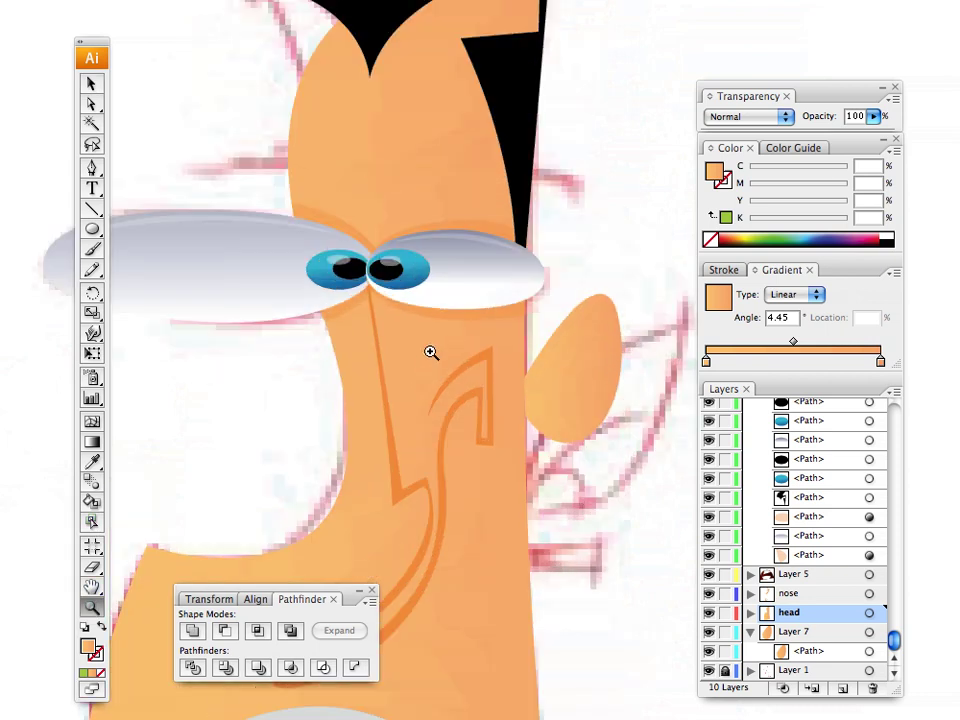
{"action": "left_click", "coordinate": [418, 347]}
{"action": "left_click", "coordinate": [91, 461]}
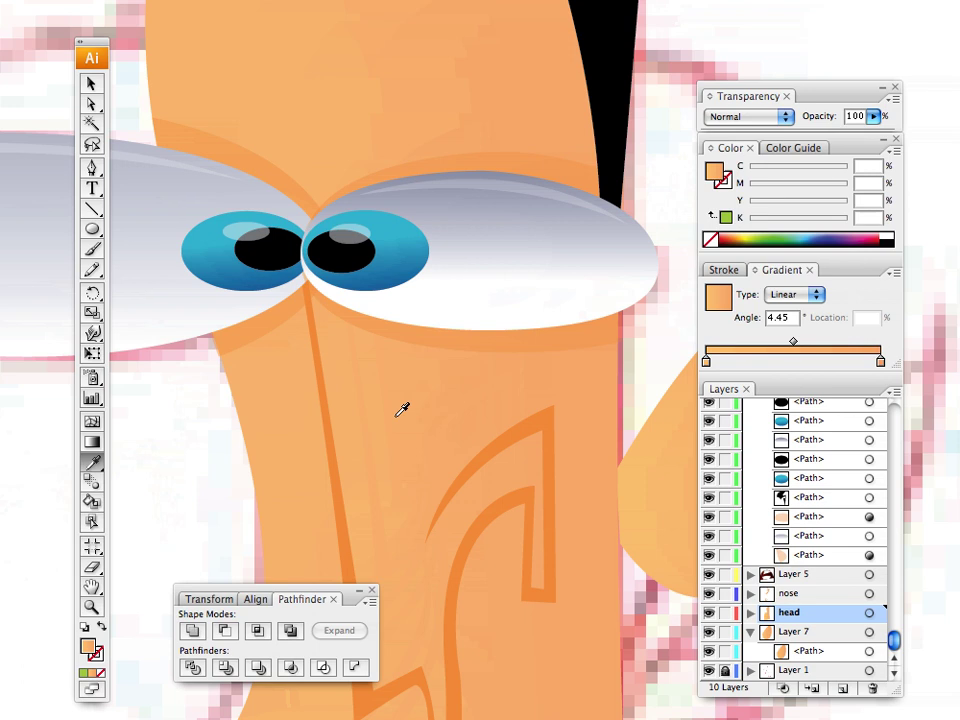
{"action": "left_click", "coordinate": [159, 267]}
Step: Draw a thin, closed crescent-shaped crease under the right eye with the Pen tool, curving from the eye's inner corner to below its outer half
{"action": "left_click", "coordinate": [91, 167]}
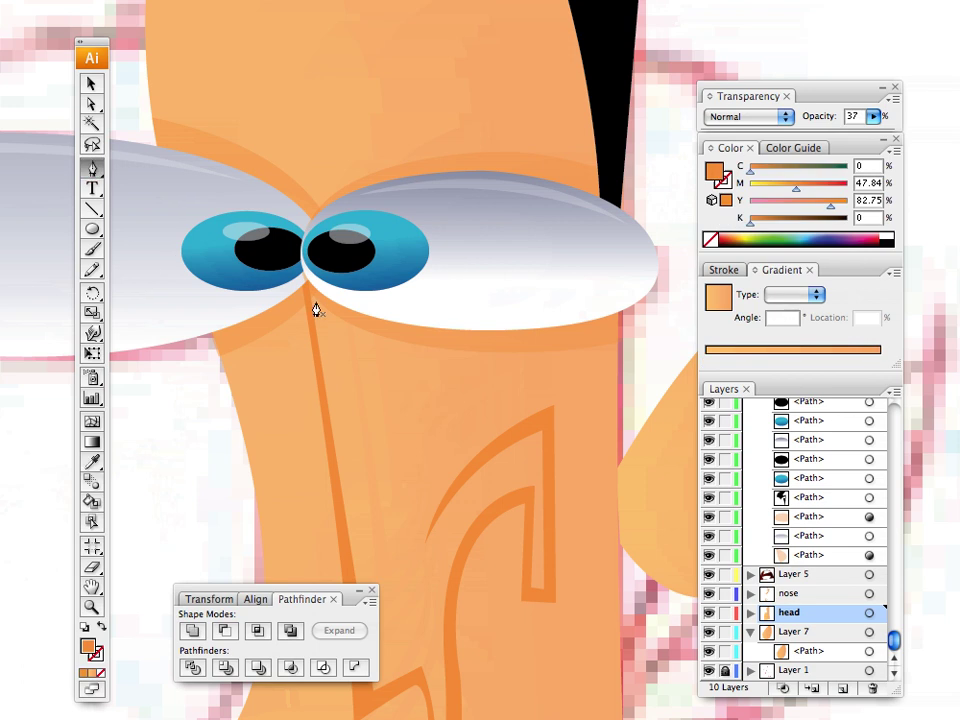
{"action": "left_click", "coordinate": [312, 297]}
{"action": "left_click_drag", "start_coordinate": [540, 378], "coordinate": [645, 369]}
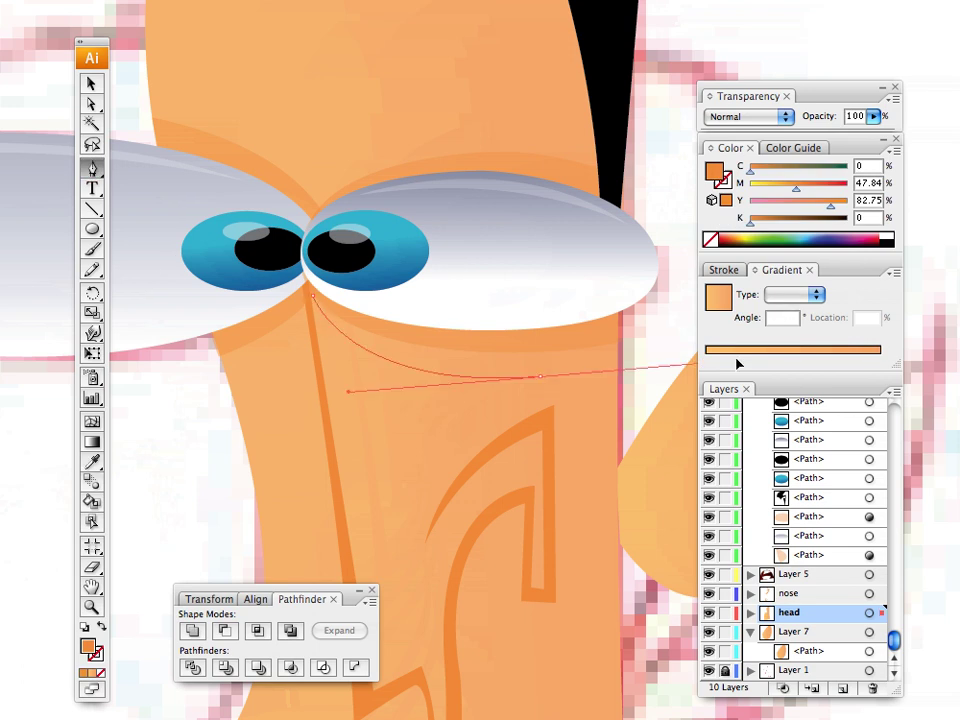
{"action": "left_click", "coordinate": [540, 378]}
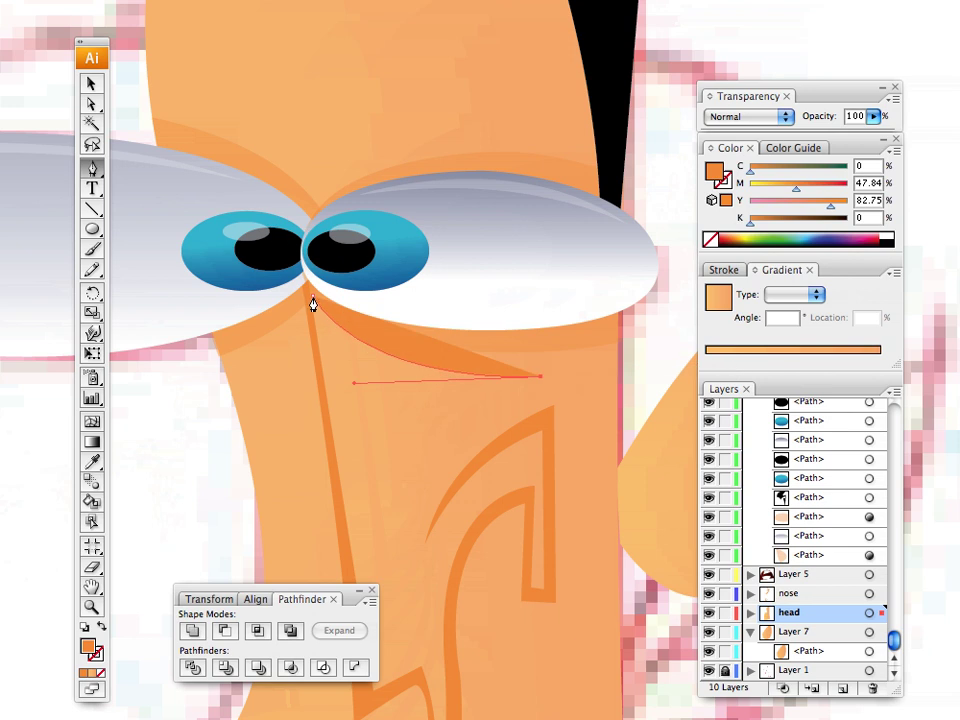
{"action": "left_click_drag", "start_coordinate": [312, 298], "coordinate": [250, 163]}
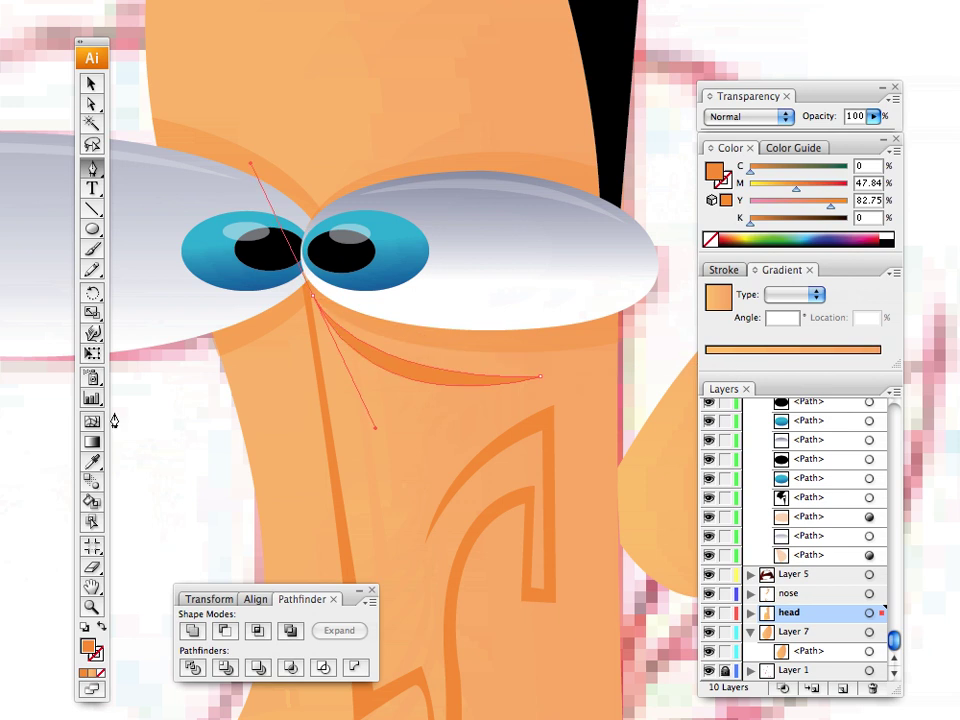
Step: Apply the eye-socket shading's 37% opacity to the crease under the right eye with the Eyedropper, and deselect the crease
{"action": "left_click", "coordinate": [92, 461]}
{"action": "left_click", "coordinate": [303, 315]}
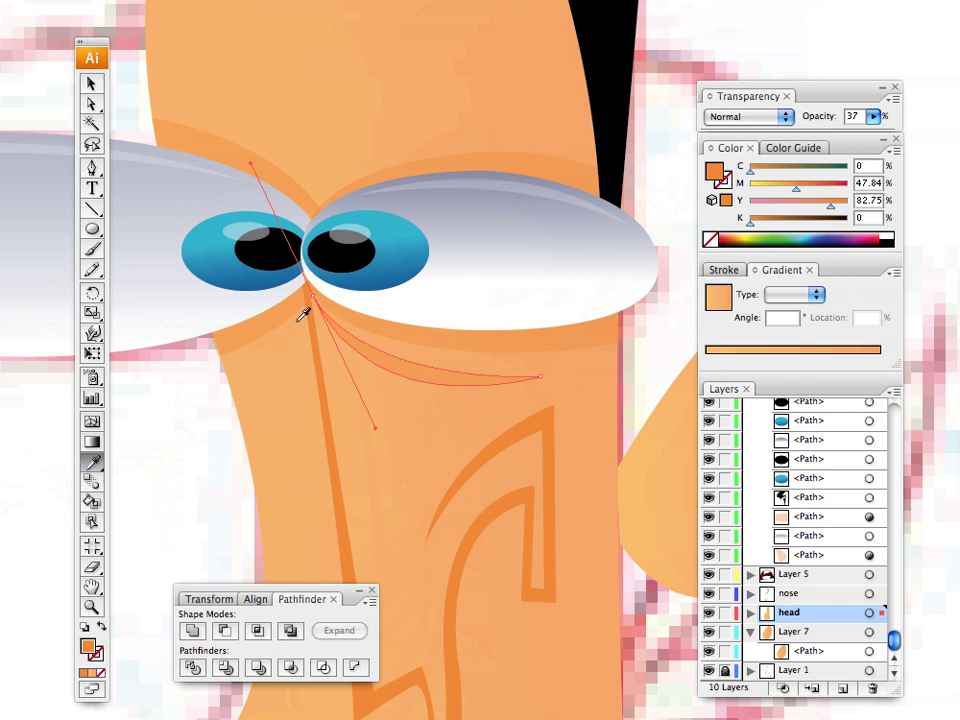
{"action": "left_click", "coordinate": [92, 84]}
{"action": "left_click", "coordinate": [229, 404]}
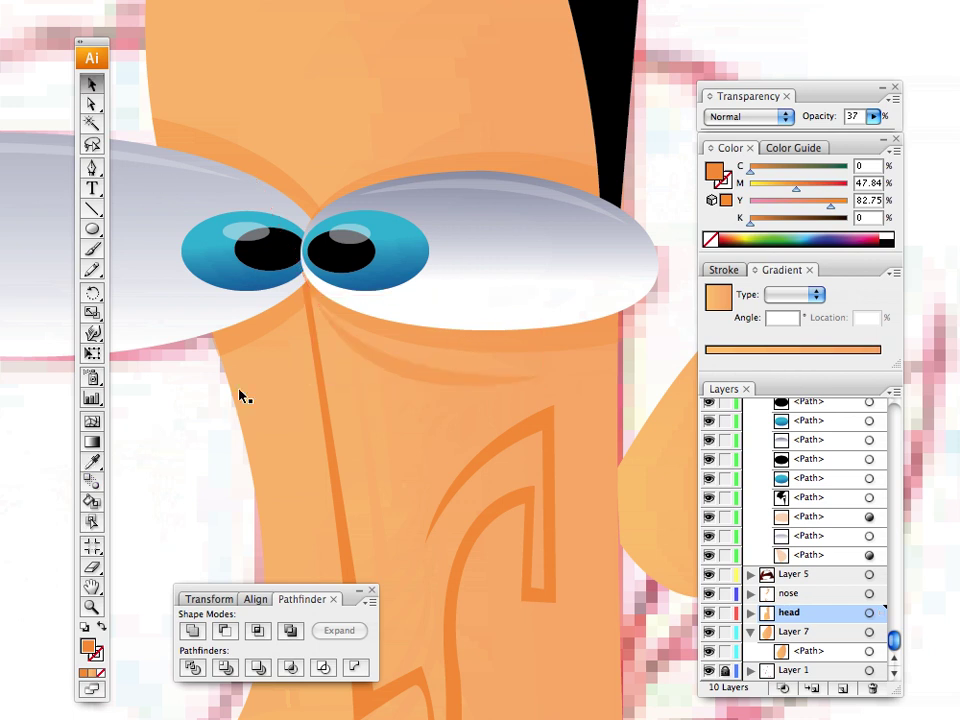
Step: Draw a short crescent-shaped crease under the left eye with the Pen tool, curving from the nose bridge to the face's outer edge
{"action": "left_click_drag", "start_coordinate": [274, 403], "coordinate": [389, 349]}
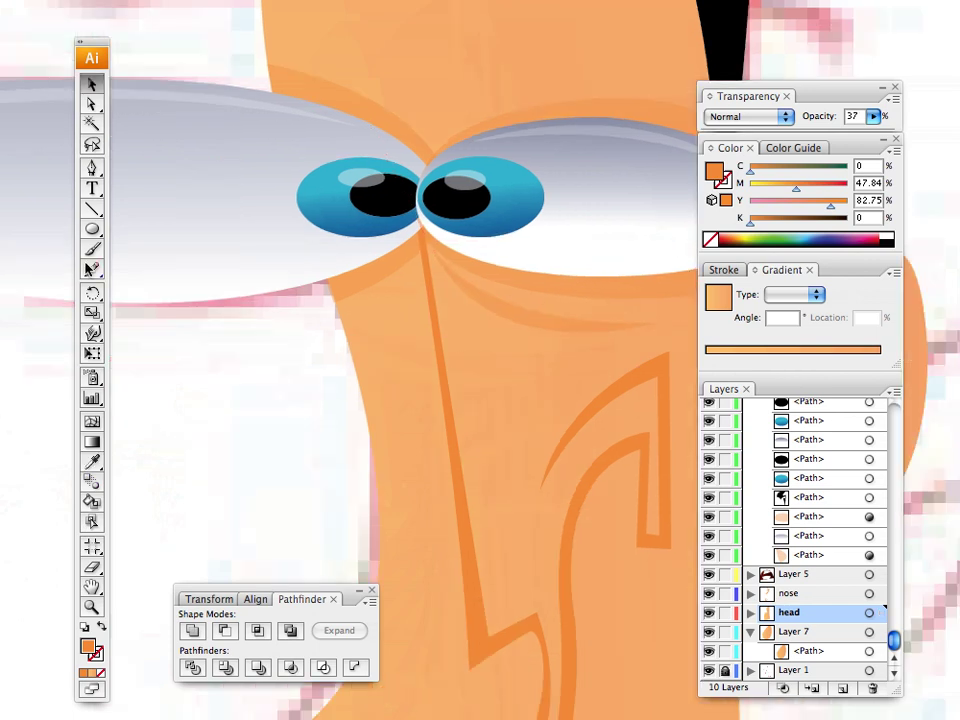
{"action": "left_click", "coordinate": [91, 166]}
{"action": "left_click", "coordinate": [424, 264]}
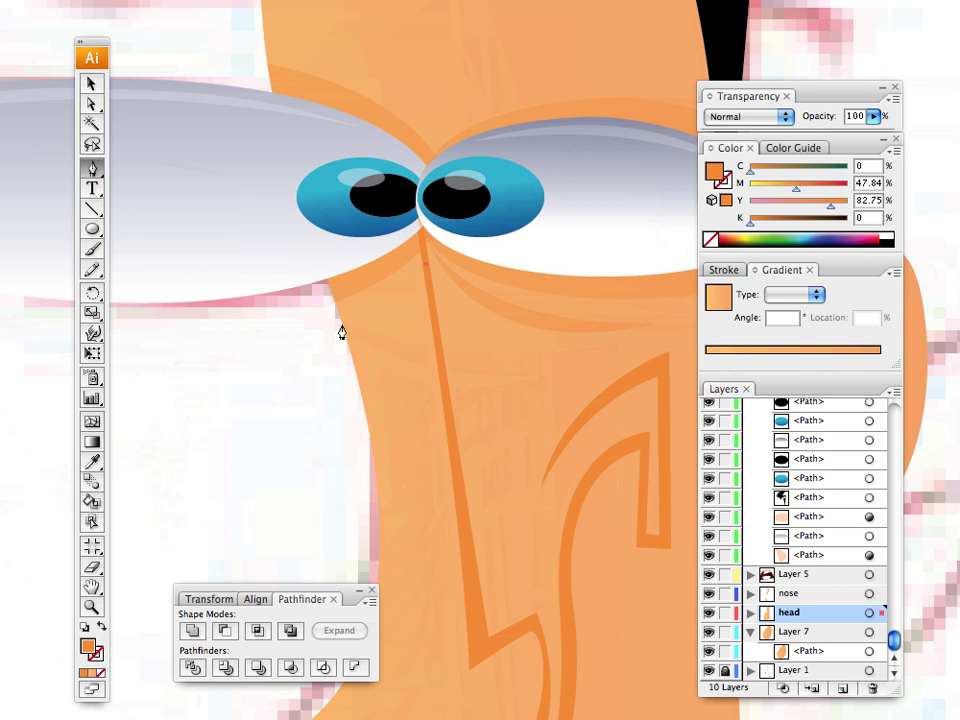
{"action": "left_click_drag", "start_coordinate": [348, 326], "coordinate": [289, 332]}
{"action": "left_click_drag", "start_coordinate": [424, 264], "coordinate": [452, 222]}
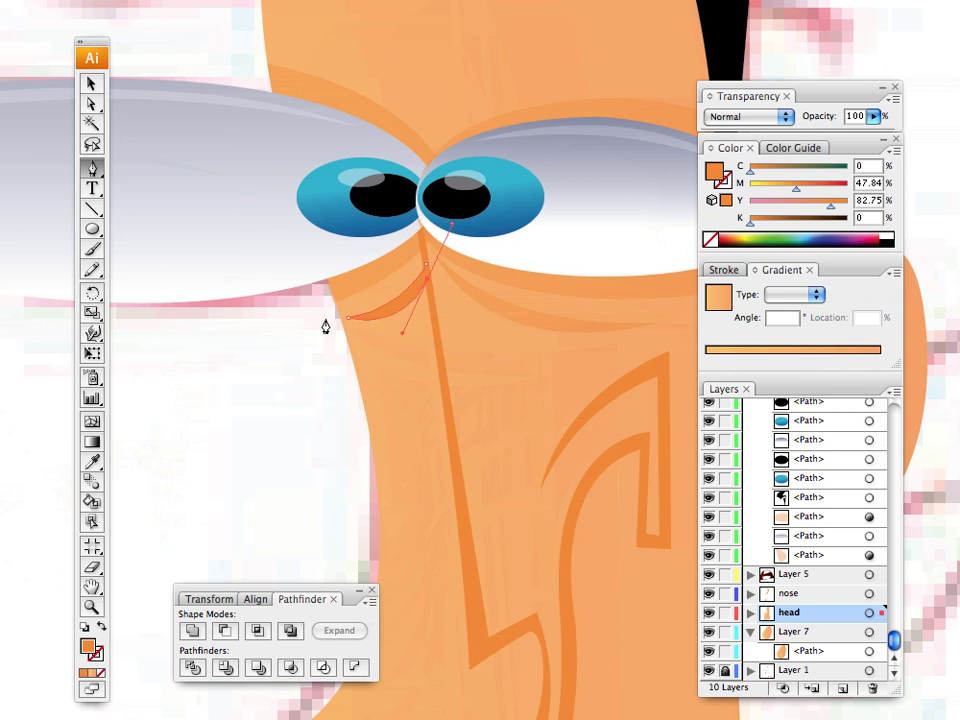
Step: Match the left eye's crease to the right one's 37% opacity orange with the Eyedropper, and deselect it
{"action": "key", "text": "i"}
{"action": "left_click", "coordinate": [449, 316]}
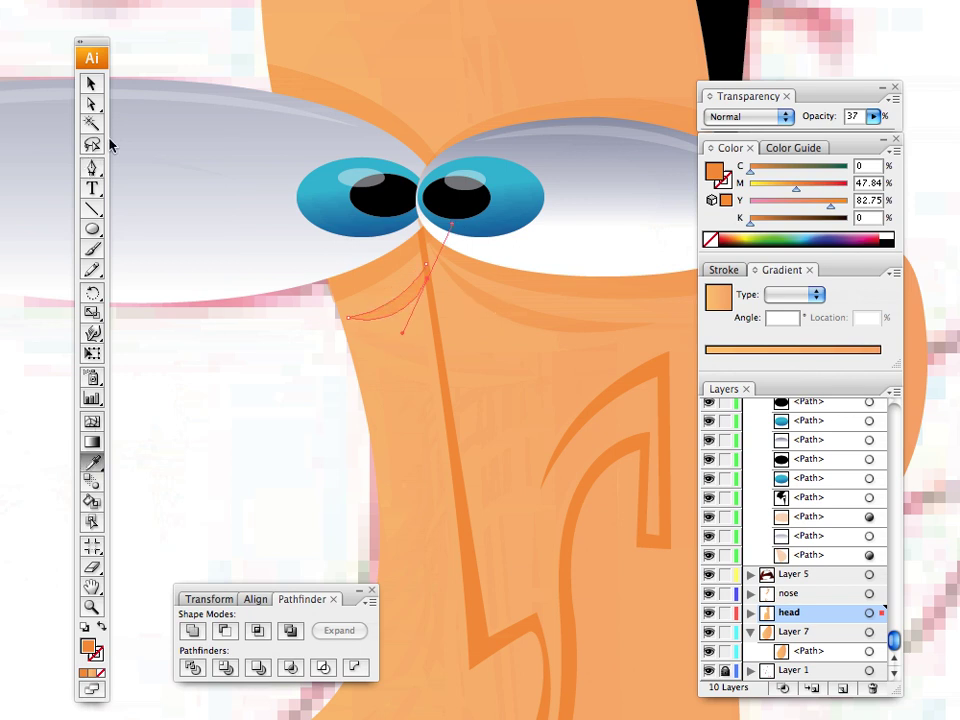
{"action": "left_click", "coordinate": [91, 85]}
{"action": "left_click", "coordinate": [213, 378]}
Step: Examine the whole face from the eyes to the collar, and the S-shaped cheek line beside the nose up close
{"action": "key", "text": "space"}
{"action": "left_click_drag", "start_coordinate": [350, 231], "coordinate": [529, 405]}
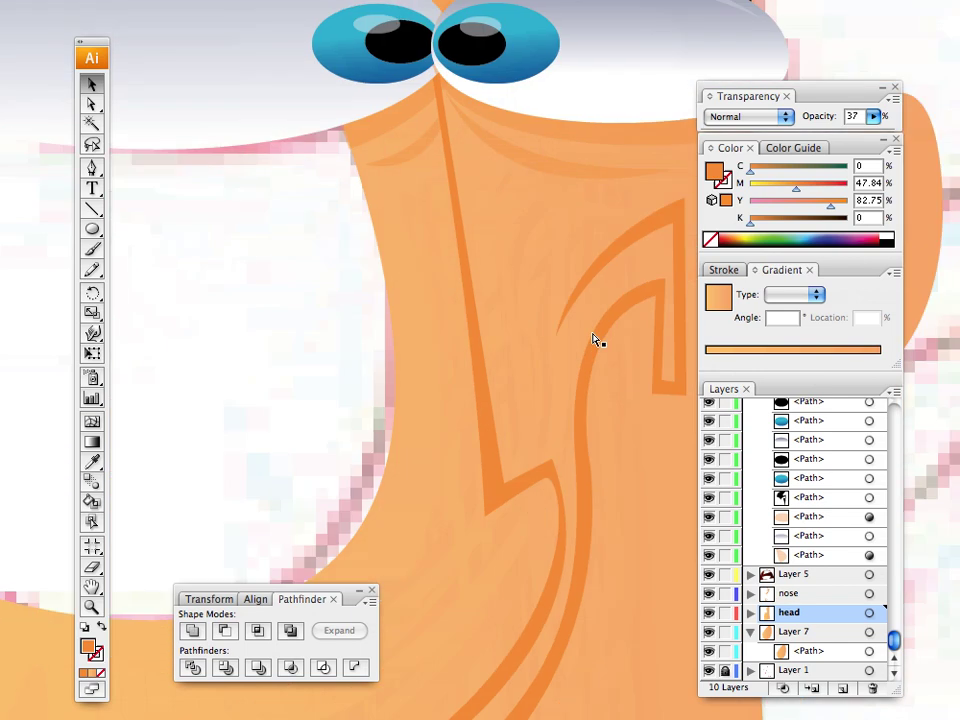
{"action": "key", "text": "super+minus"}
{"action": "key", "text": "super+minus"}
{"action": "key", "text": "super+minus"}
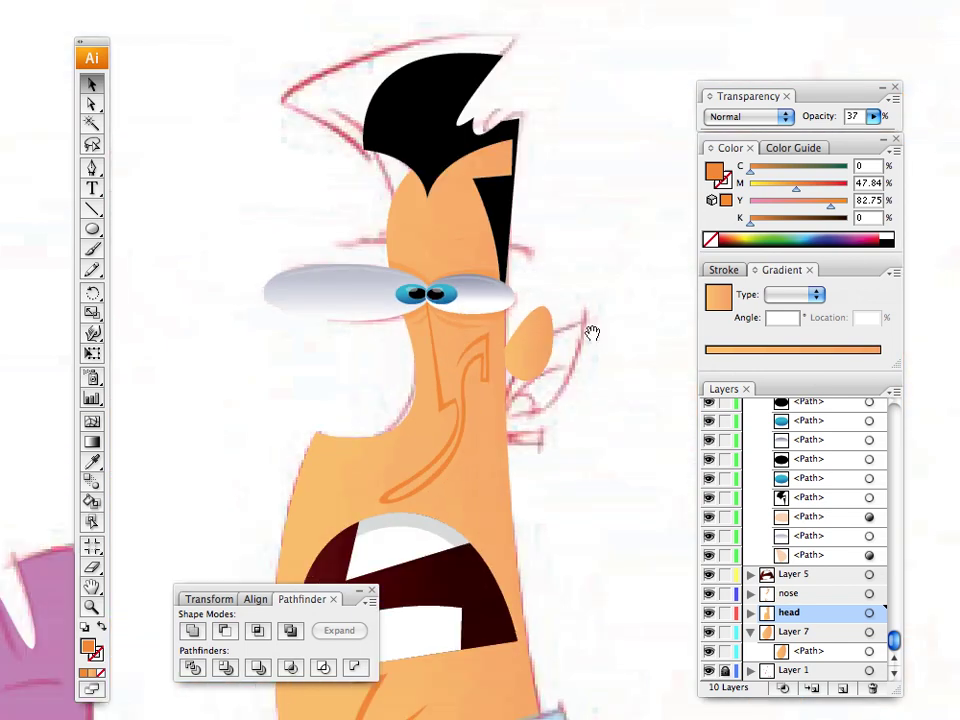
{"action": "left_click_drag", "start_coordinate": [418, 322], "coordinate": [465, 189]}
{"action": "left_click_drag", "start_coordinate": [465, 271], "coordinate": [467, 202]}
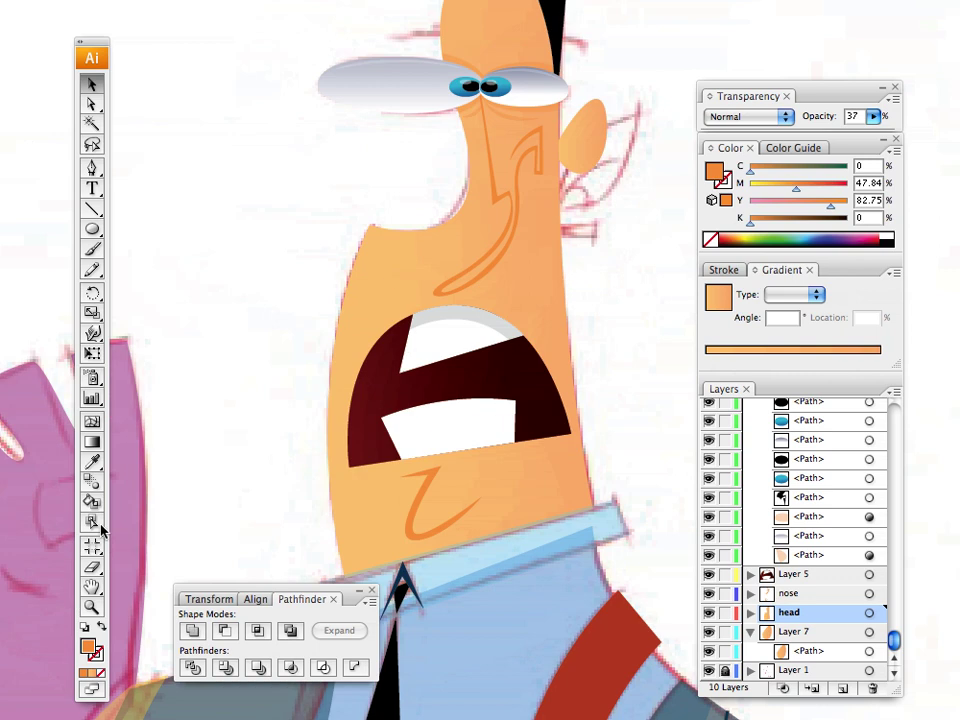
{"action": "left_click", "coordinate": [91, 606]}
{"action": "left_click", "coordinate": [510, 238]}
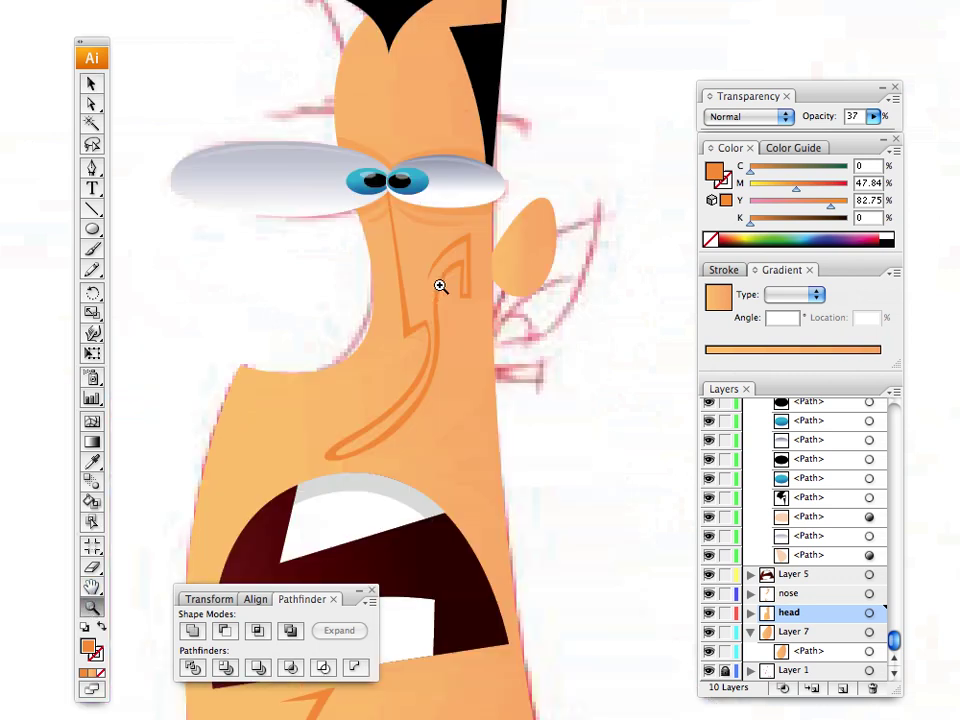
{"action": "left_click", "coordinate": [405, 377]}
{"action": "left_click", "coordinate": [422, 403]}
{"action": "left_click_drag", "start_coordinate": [376, 438], "coordinate": [454, 360]}
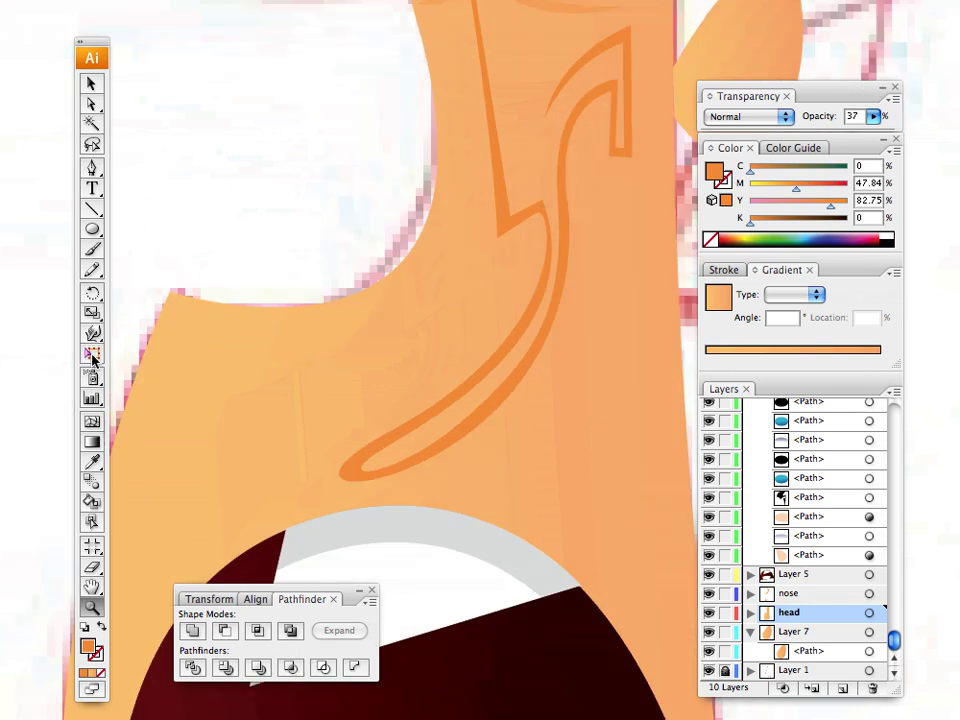
{"action": "left_click_drag", "start_coordinate": [474, 321], "coordinate": [433, 300]}
{"action": "left_click_drag", "start_coordinate": [414, 361], "coordinate": [398, 446]}
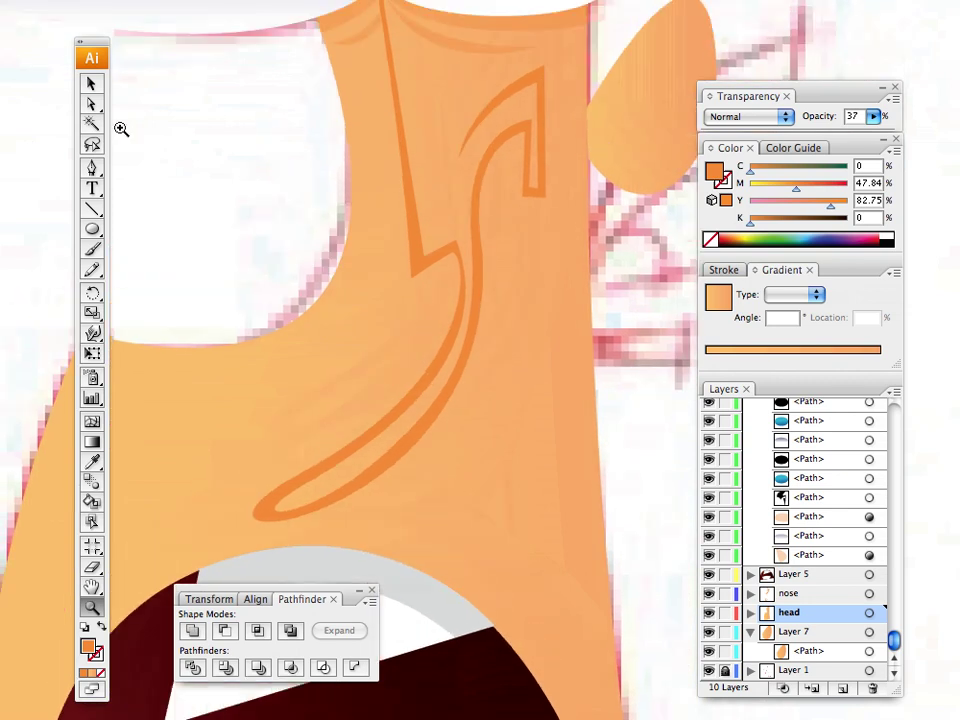
{"action": "left_click_drag", "start_coordinate": [339, 174], "coordinate": [302, 174]}
{"action": "left_click_drag", "start_coordinate": [288, 278], "coordinate": [388, 335]}
Step: Draw the outer edge of a cheek shadow with the Pen tool, from the S-shaped line's lower end up to its hooked top
{"action": "left_click", "coordinate": [93, 462]}
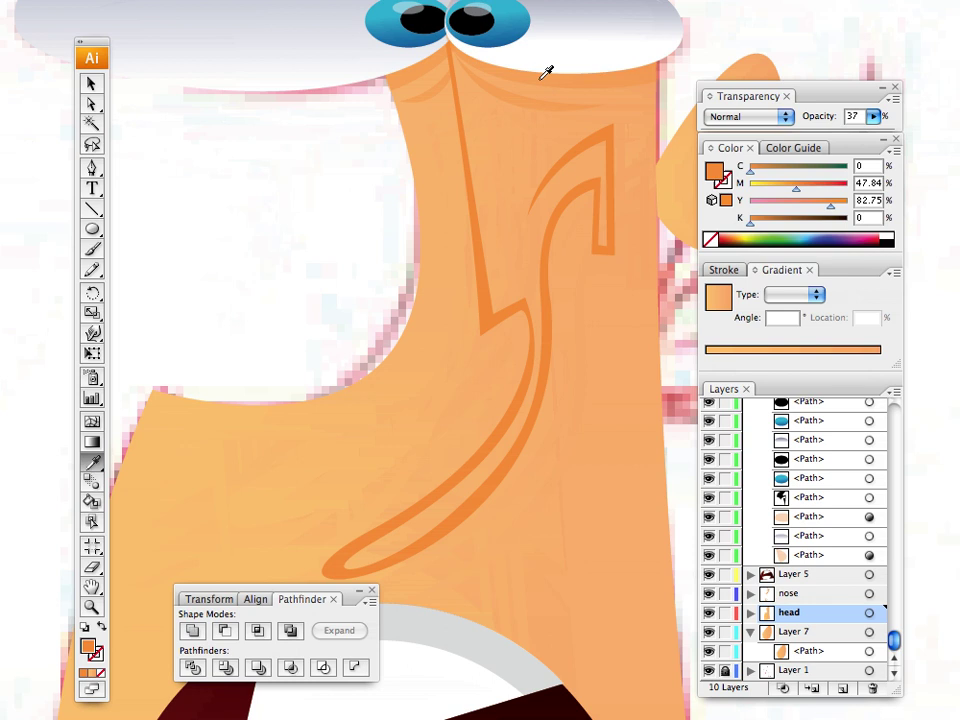
{"action": "left_click", "coordinate": [93, 168]}
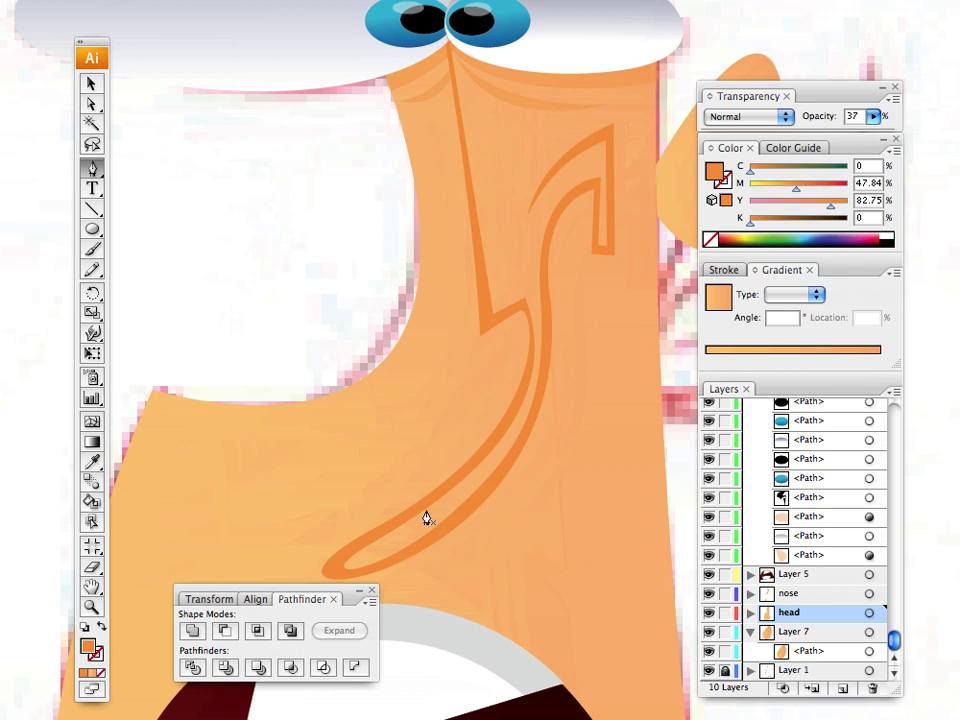
{"action": "left_click_drag", "start_coordinate": [343, 542], "coordinate": [393, 389]}
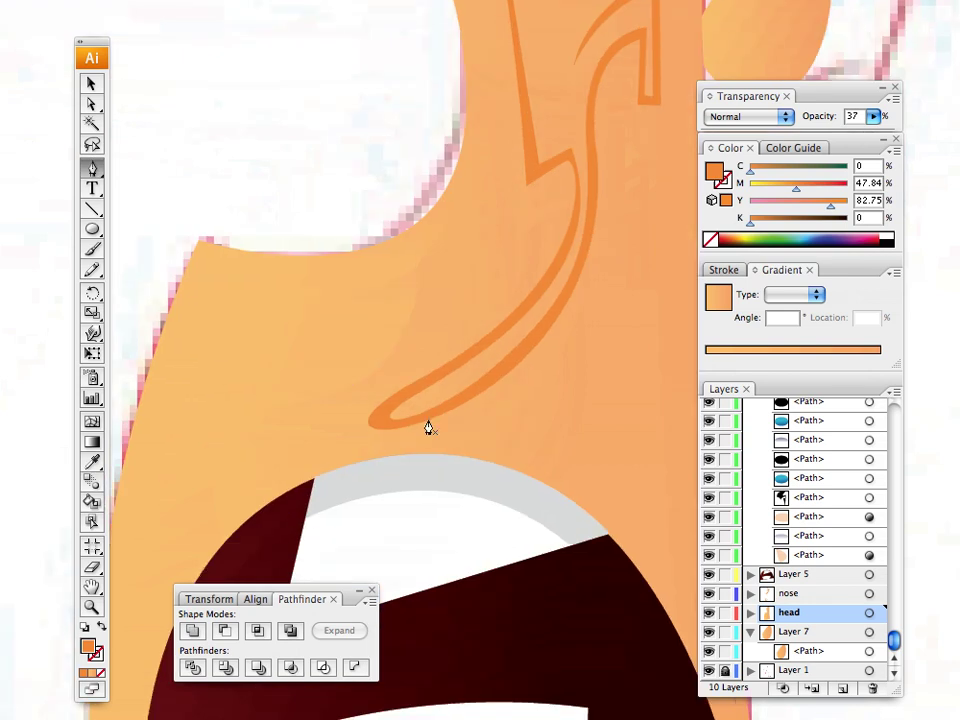
{"action": "left_click", "coordinate": [430, 416]}
{"action": "left_click_drag", "start_coordinate": [483, 425], "coordinate": [580, 382]}
{"action": "left_click_drag", "start_coordinate": [614, 163], "coordinate": [602, 55]}
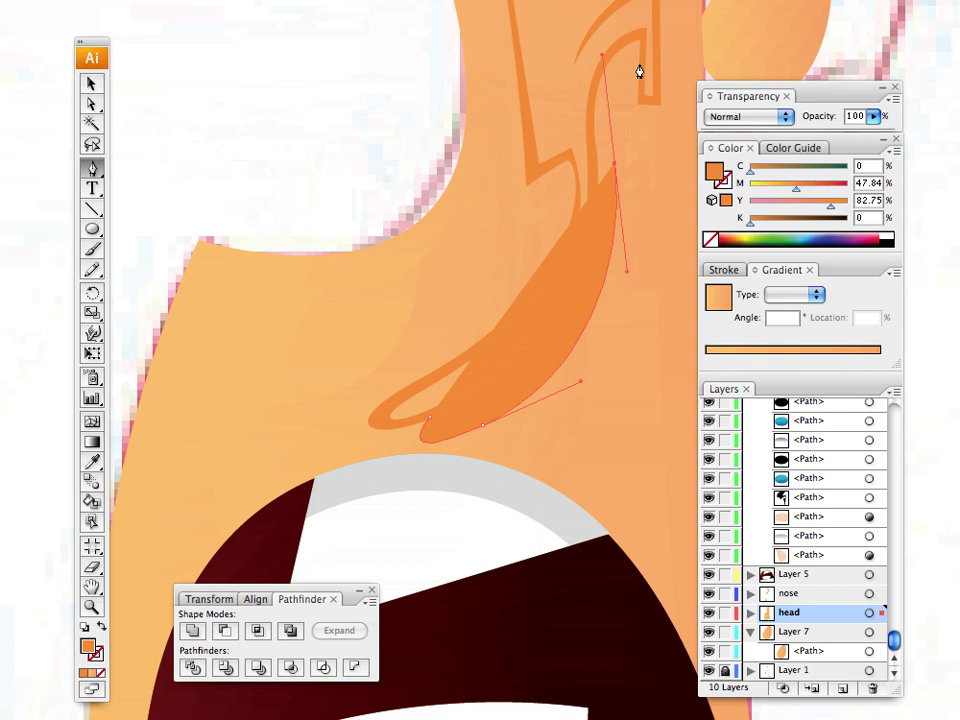
{"action": "left_click", "coordinate": [640, 55]}
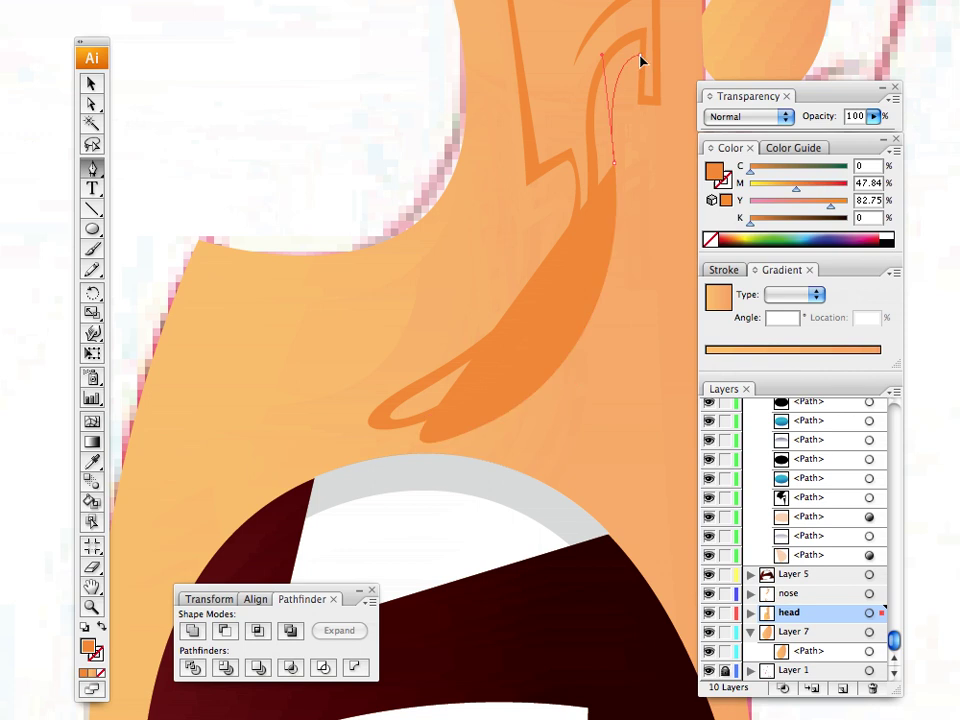
{"action": "left_click", "coordinate": [641, 35]}
Step: Set the cheek shadow's opacity to 50%, close its path back down along the S-shaped line, and deselect it
{"action": "left_click_drag", "start_coordinate": [873, 116], "coordinate": [813, 148]}
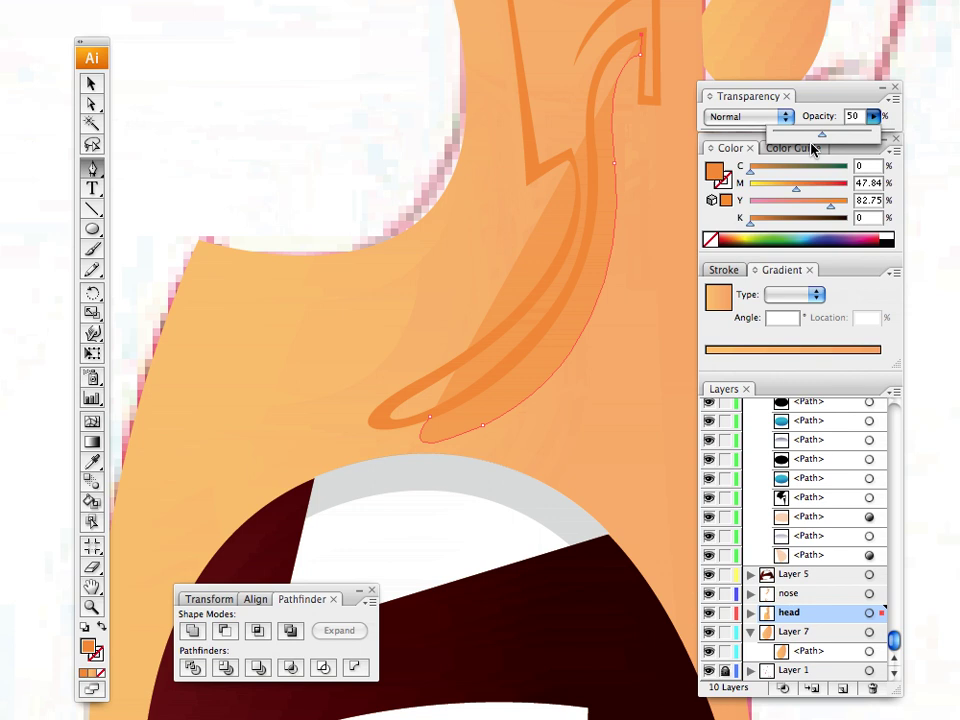
{"action": "left_click", "coordinate": [641, 37]}
{"action": "left_click_drag", "start_coordinate": [599, 70], "coordinate": [593, 183]}
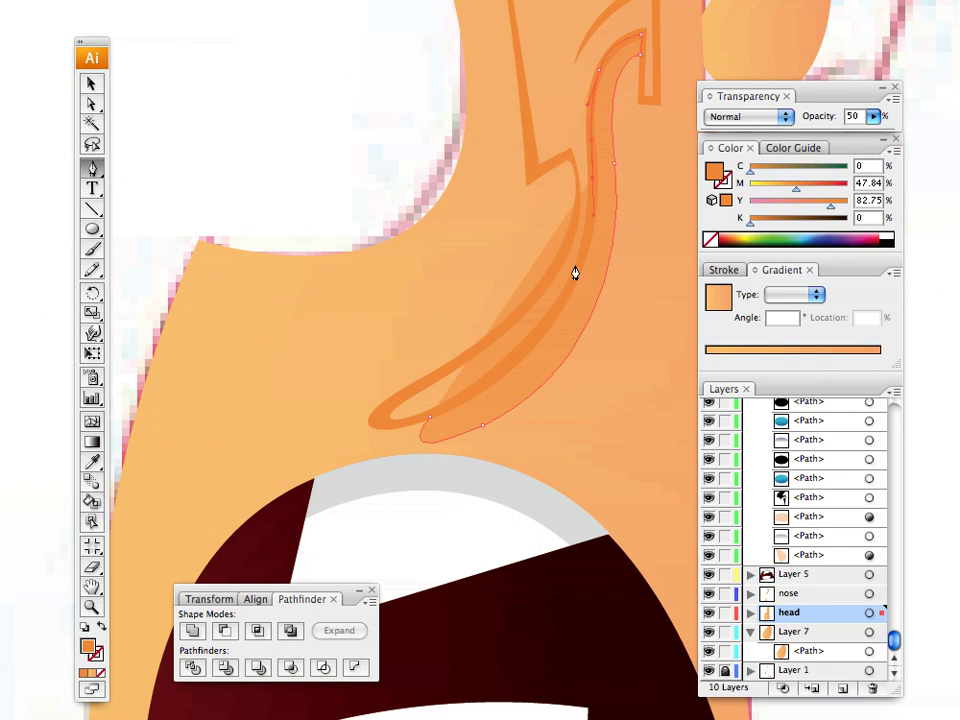
{"action": "left_click_drag", "start_coordinate": [553, 313], "coordinate": [518, 349]}
{"action": "left_click", "coordinate": [430, 417]}
{"action": "left_click", "coordinate": [482, 423]}
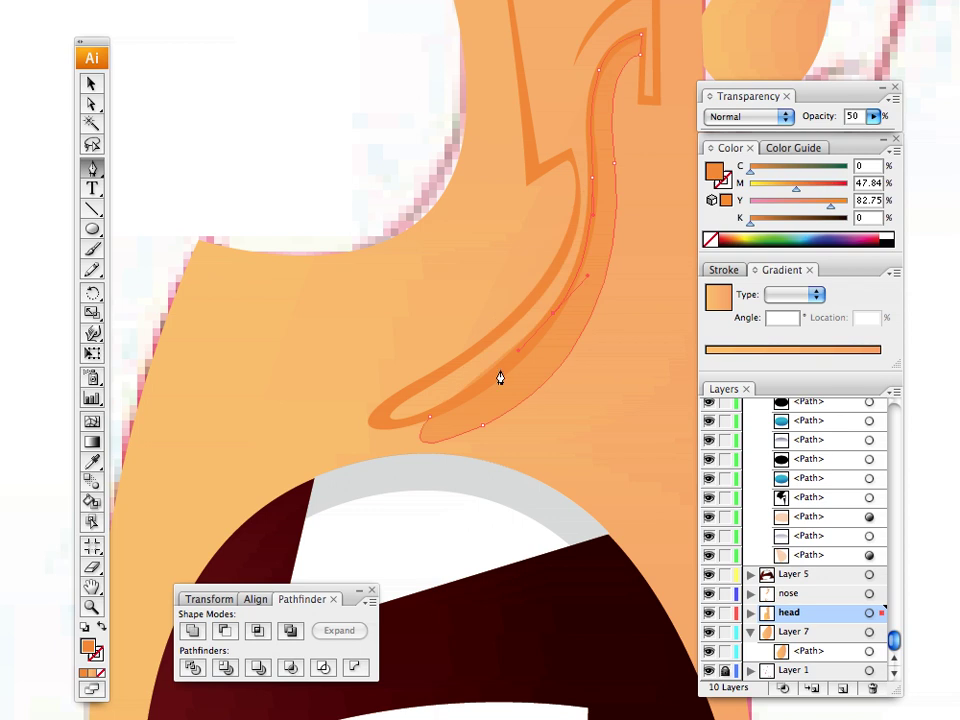
{"action": "left_click_drag", "start_coordinate": [428, 418], "coordinate": [395, 428]}
{"action": "left_click", "coordinate": [90, 85]}
{"action": "left_click", "coordinate": [174, 125]}
Step: Draw a narrow closed shadow with the Pen tool along the outer side and below the end of the cheek line's vertical bar
{"action": "left_click_drag", "start_coordinate": [270, 159], "coordinate": [206, 314]}
{"action": "left_click", "coordinate": [91, 167]}
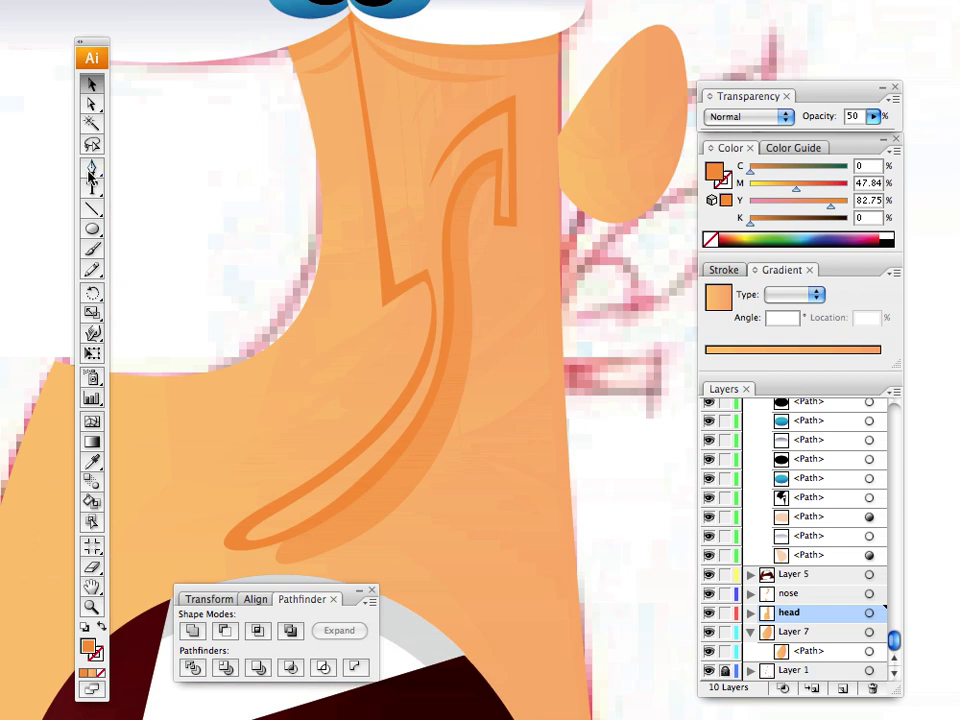
{"action": "left_click", "coordinate": [502, 246]}
{"action": "left_click_drag", "start_coordinate": [499, 236], "coordinate": [521, 239]}
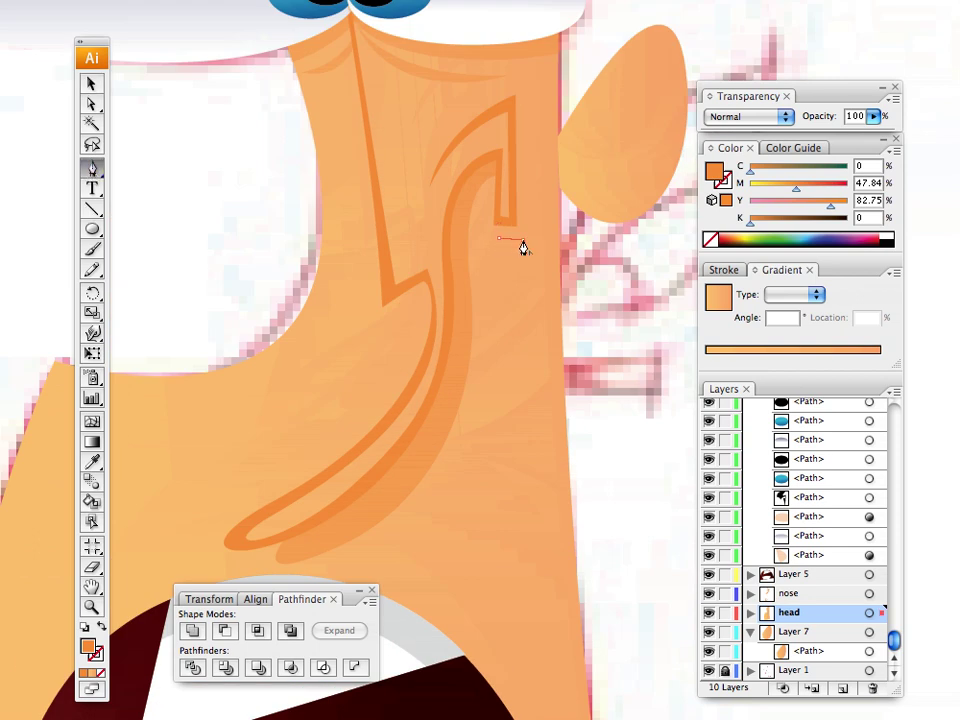
{"action": "left_click", "coordinate": [514, 98]}
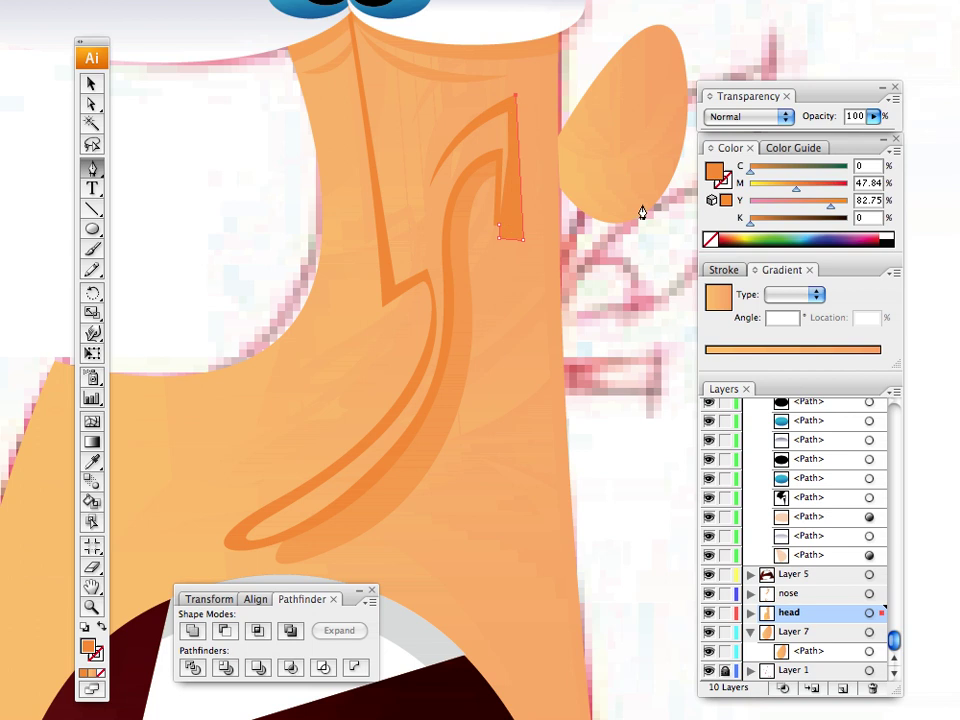
{"action": "left_click", "coordinate": [512, 164]}
{"action": "left_click", "coordinate": [504, 229]}
Step: Apply the cheek shadow's 50% opacity orange to the narrow bar shadow with the Eyedropper, and deselect it
{"action": "left_click", "coordinate": [877, 117]}
{"action": "left_click", "coordinate": [91, 462]}
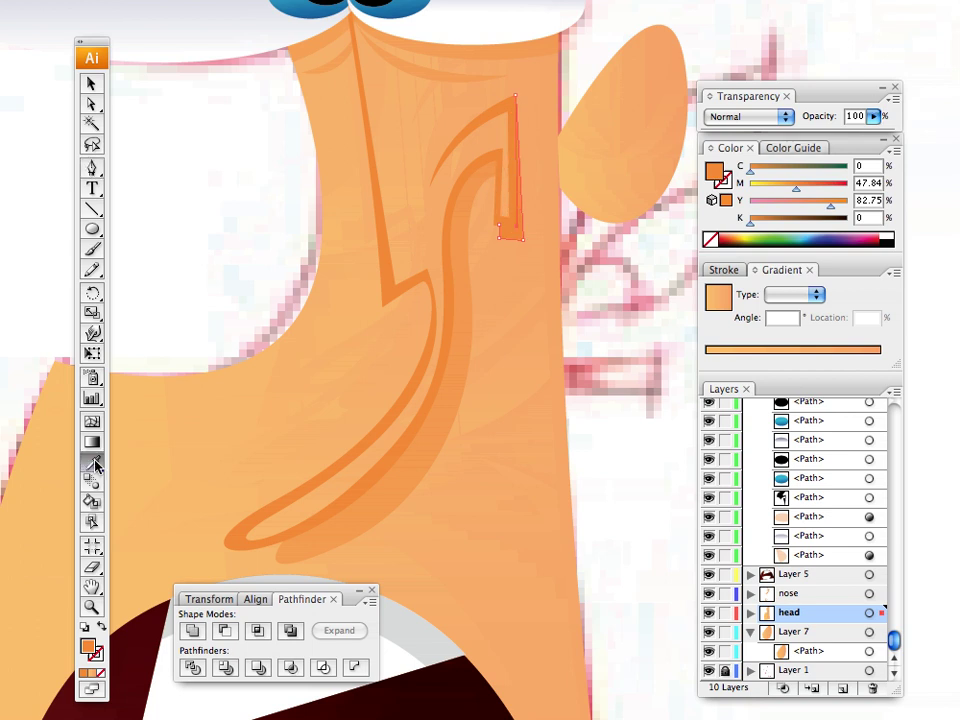
{"action": "left_click", "coordinate": [373, 519]}
{"action": "left_click", "coordinate": [91, 84]}
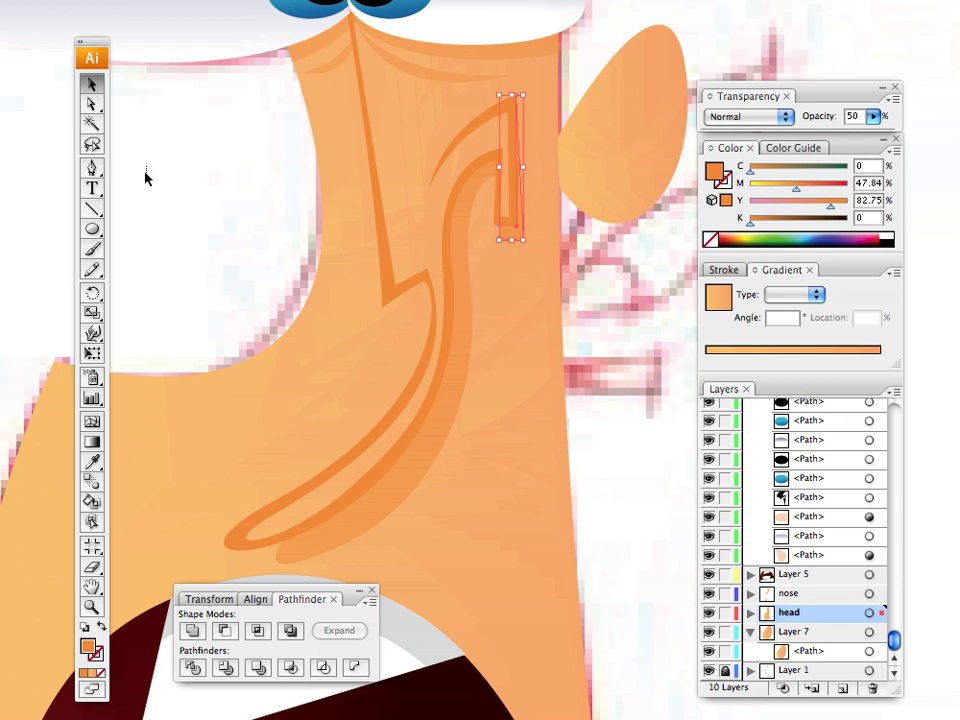
{"action": "left_click", "coordinate": [146, 178]}
Step: Run the ear's linear skin gradient from inside the cheek across to the ear at an angle of 4.06°, and deselect the ear
{"action": "left_click_drag", "start_coordinate": [328, 302], "coordinate": [332, 159]}
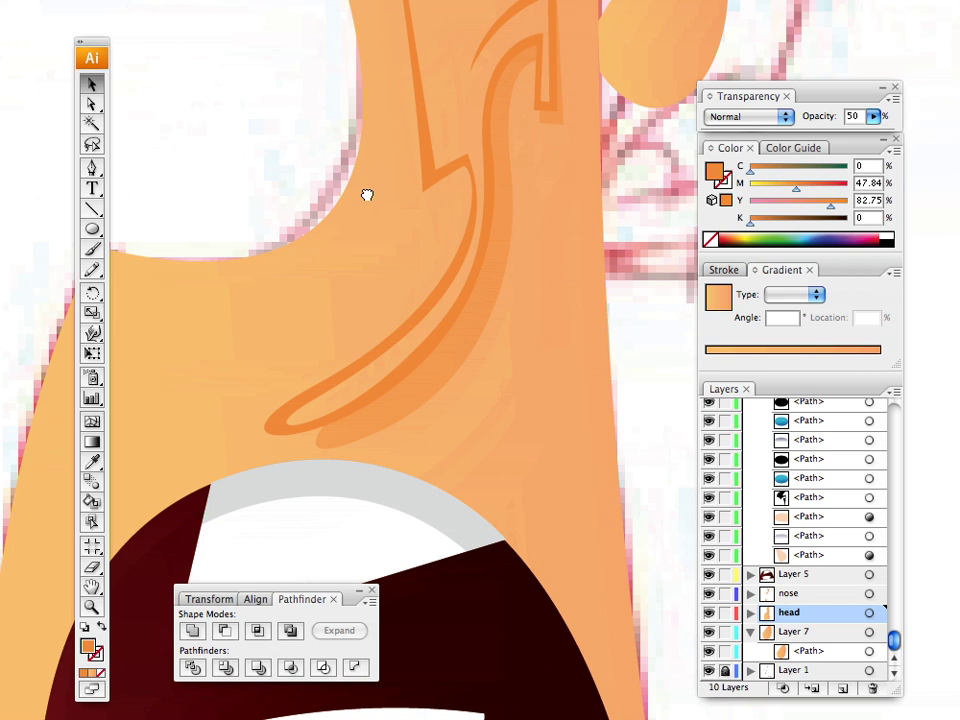
{"action": "left_click_drag", "start_coordinate": [367, 195], "coordinate": [403, 364]}
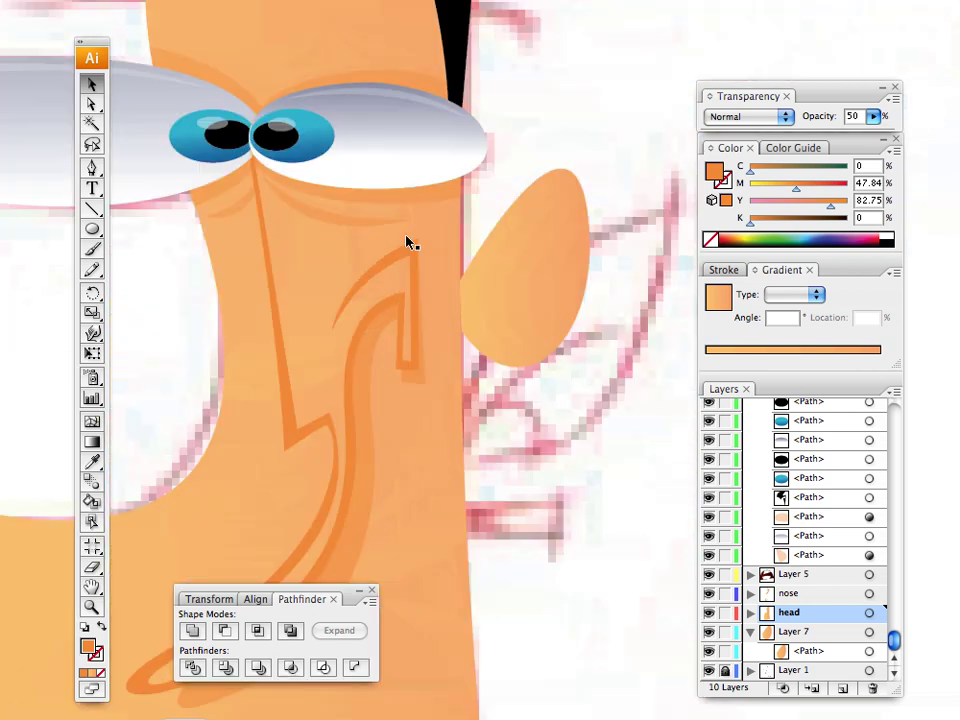
{"action": "left_click", "coordinate": [525, 260]}
{"action": "left_click", "coordinate": [92, 461]}
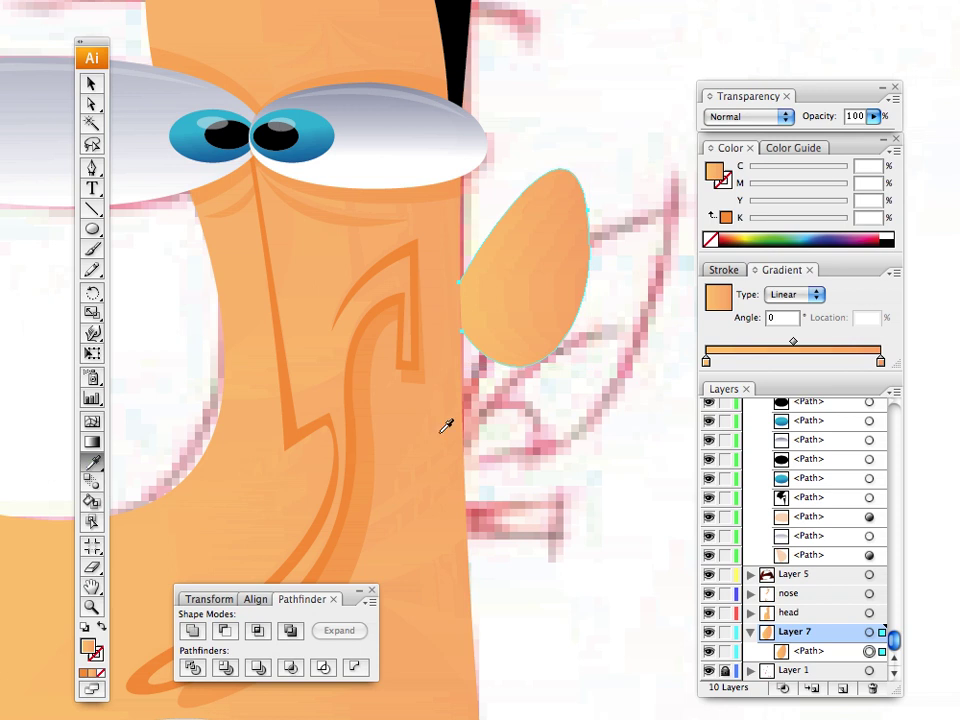
{"action": "left_click", "coordinate": [92, 441]}
{"action": "left_click_drag", "start_coordinate": [415, 329], "coordinate": [570, 293]}
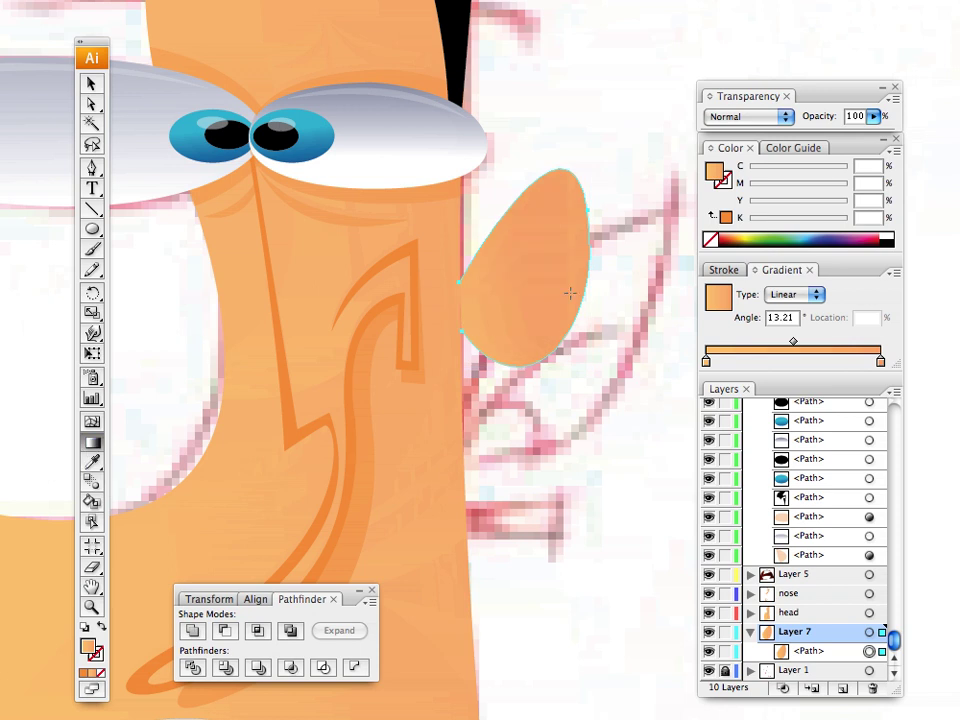
{"action": "left_click_drag", "start_coordinate": [372, 318], "coordinate": [525, 309]}
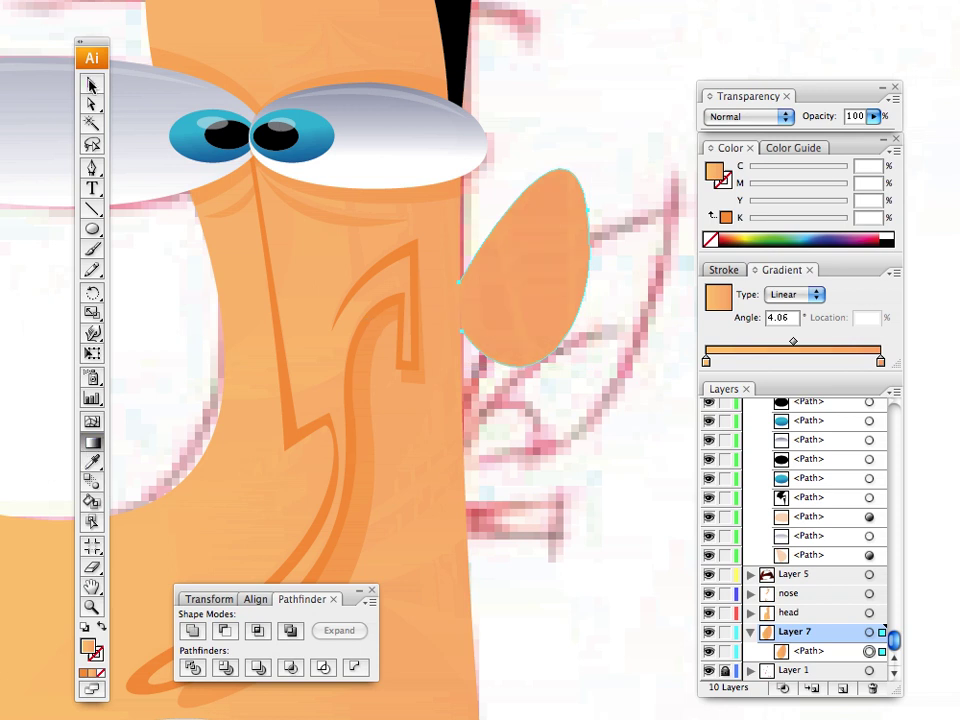
{"action": "left_click", "coordinate": [92, 83]}
{"action": "left_click", "coordinate": [572, 121]}
Step: Pick up the 37% opacity darker orange from the crease under the right eye with the Eyedropper
{"action": "key", "text": "space"}
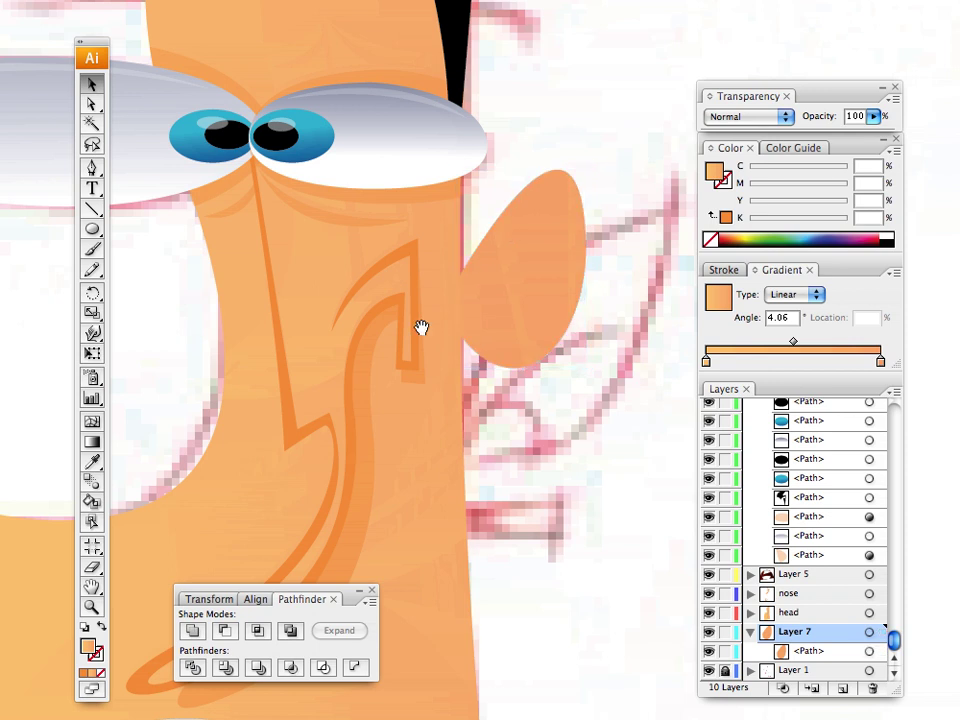
{"action": "left_click_drag", "start_coordinate": [435, 250], "coordinate": [510, 331]}
{"action": "left_click_drag", "start_coordinate": [260, 371], "coordinate": [190, 314]}
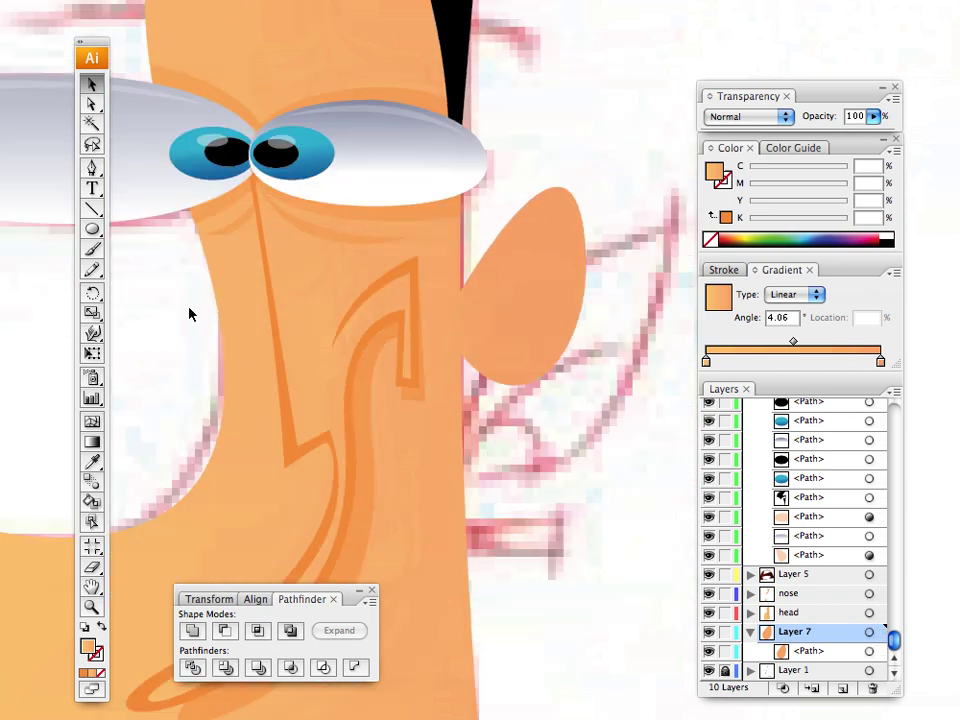
{"action": "key", "text": "i"}
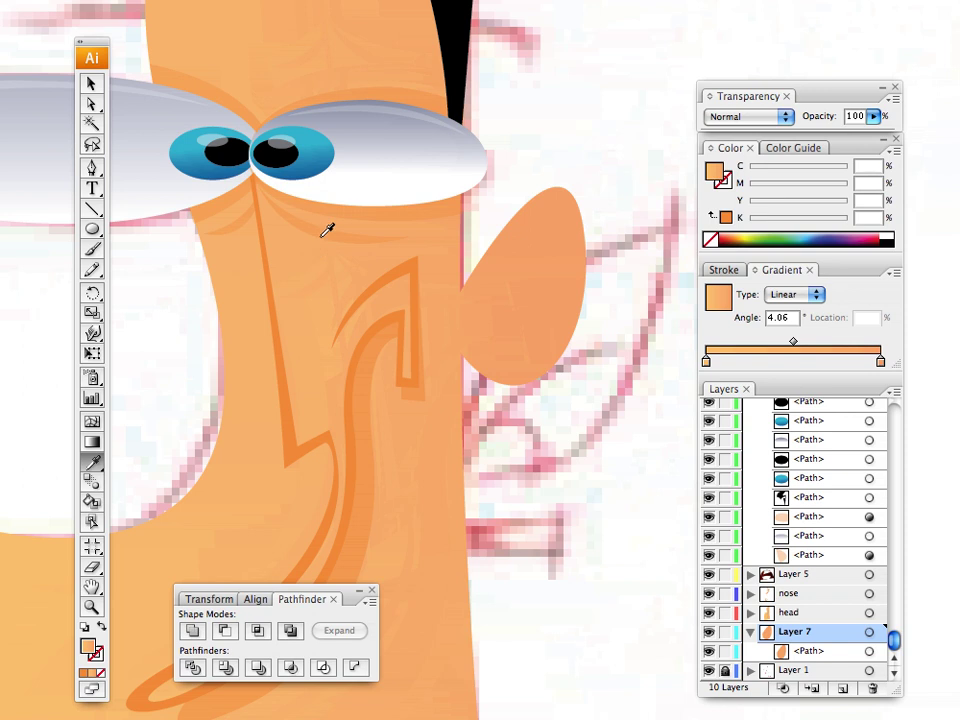
{"action": "left_click", "coordinate": [318, 234]}
Step: Draw a closed, curved inner-ear shadow with the Pen tool, following the ear's outline and leaving a rounded lobe uncovered at the front
{"action": "left_click", "coordinate": [91, 167]}
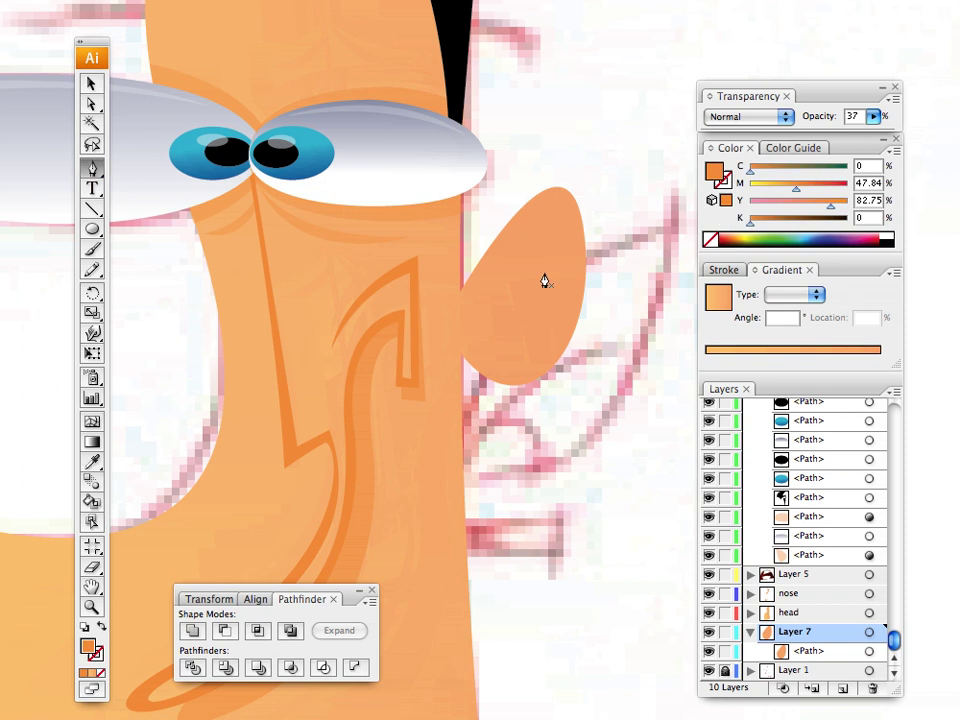
{"action": "left_click", "coordinate": [487, 354]}
{"action": "left_click_drag", "start_coordinate": [514, 314], "coordinate": [507, 254]}
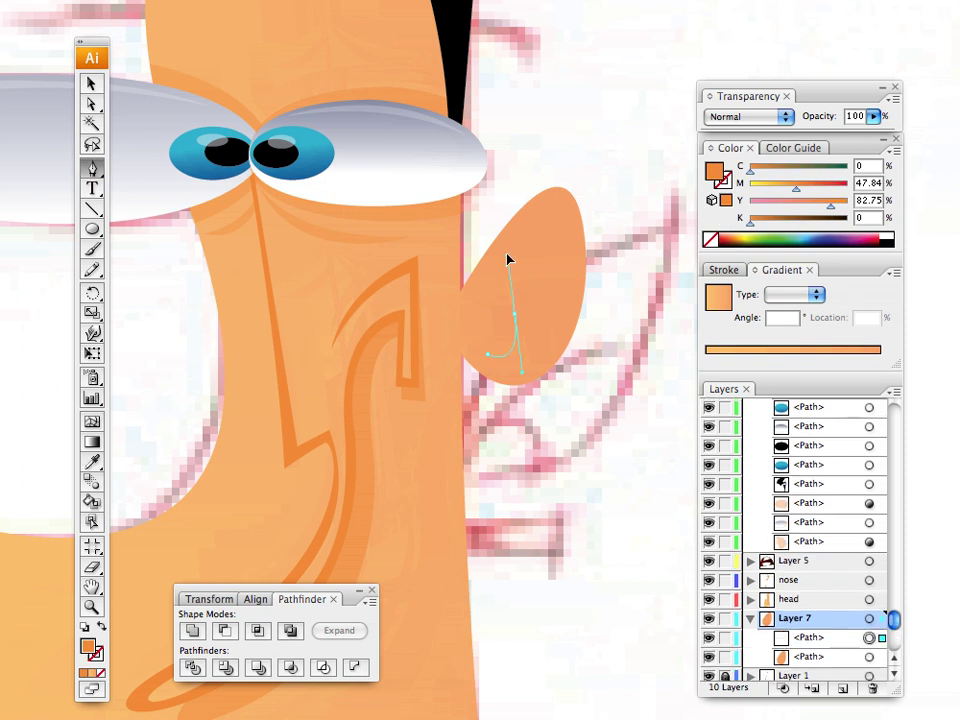
{"action": "left_click", "coordinate": [483, 308]}
{"action": "left_click", "coordinate": [482, 307]}
{"action": "left_click_drag", "start_coordinate": [547, 213], "coordinate": [581, 209]}
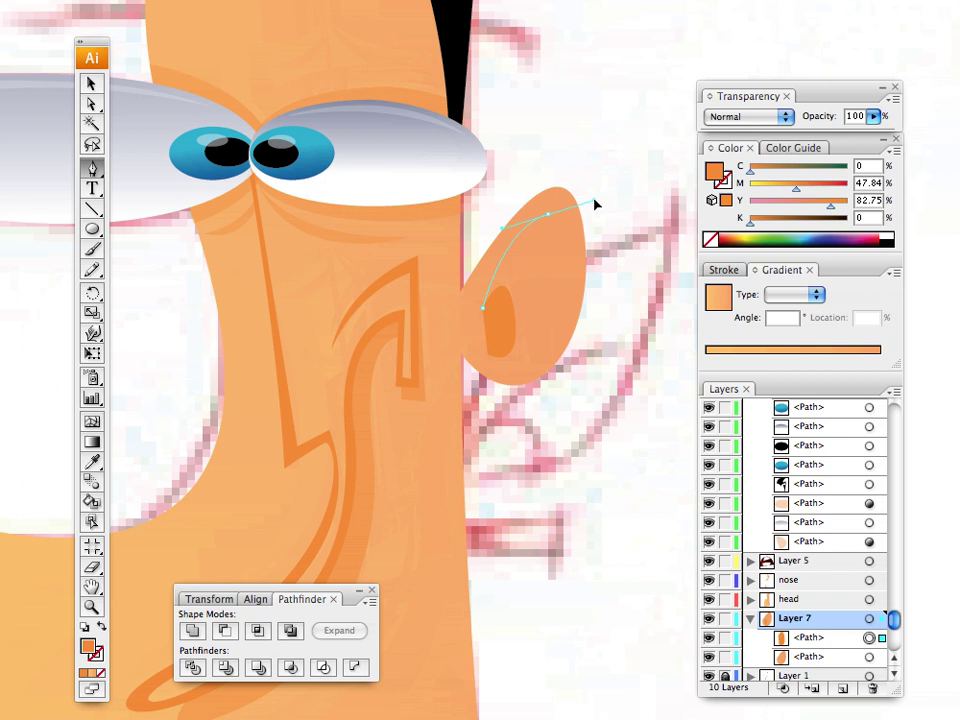
{"action": "left_click", "coordinate": [488, 356]}
{"action": "left_click_drag", "start_coordinate": [521, 372], "coordinate": [565, 435]}
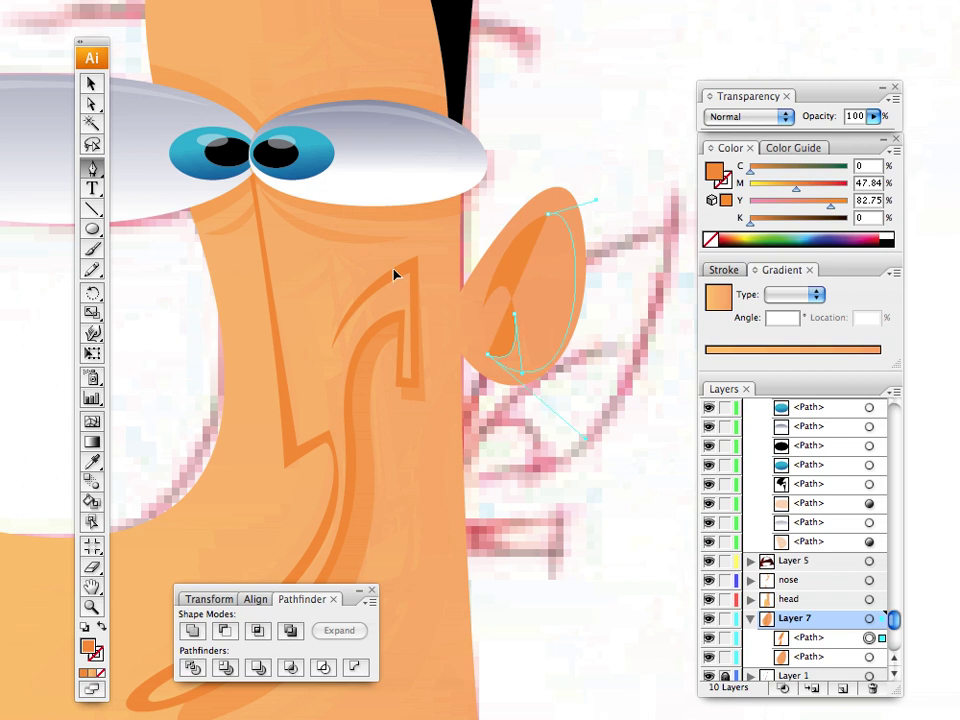
Step: Apply the under-eye crease's 37% opacity orange to the inner-ear shadow with the Eyedropper, and deselect it
{"action": "left_click", "coordinate": [92, 461]}
{"action": "left_click", "coordinate": [375, 216]}
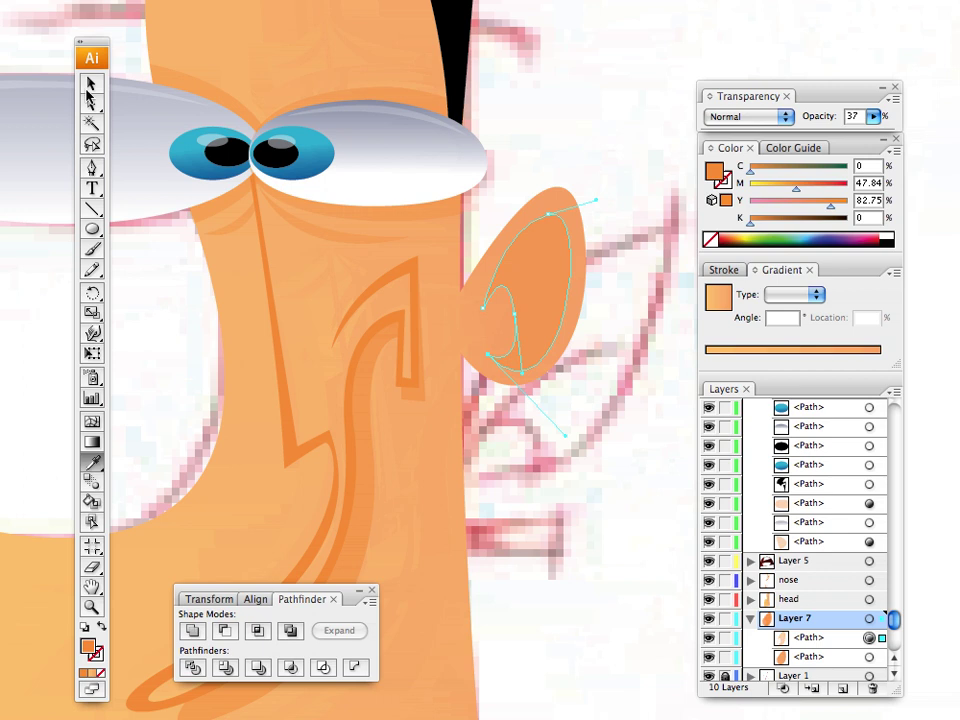
{"action": "left_click", "coordinate": [92, 84]}
{"action": "key", "text": "super+shift+a"}
Step: Set the inner-ear shadow's opacity to 57% and darken its fill with 14% black
{"action": "left_click", "coordinate": [507, 301]}
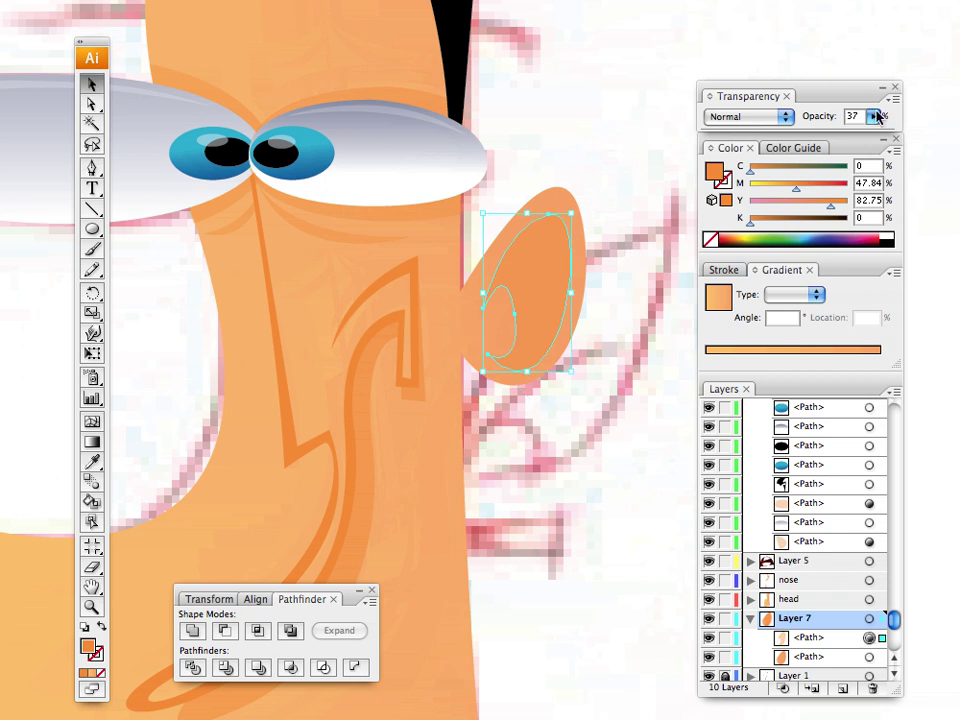
{"action": "left_click", "coordinate": [875, 116]}
{"action": "left_click_drag", "start_coordinate": [813, 142], "coordinate": [832, 141]}
{"action": "left_click", "coordinate": [629, 199]}
{"action": "left_click", "coordinate": [615, 128]}
{"action": "left_click", "coordinate": [541, 279]}
{"action": "left_click_drag", "start_coordinate": [761, 221], "coordinate": [764, 222]}
{"action": "left_click", "coordinate": [629, 225]}
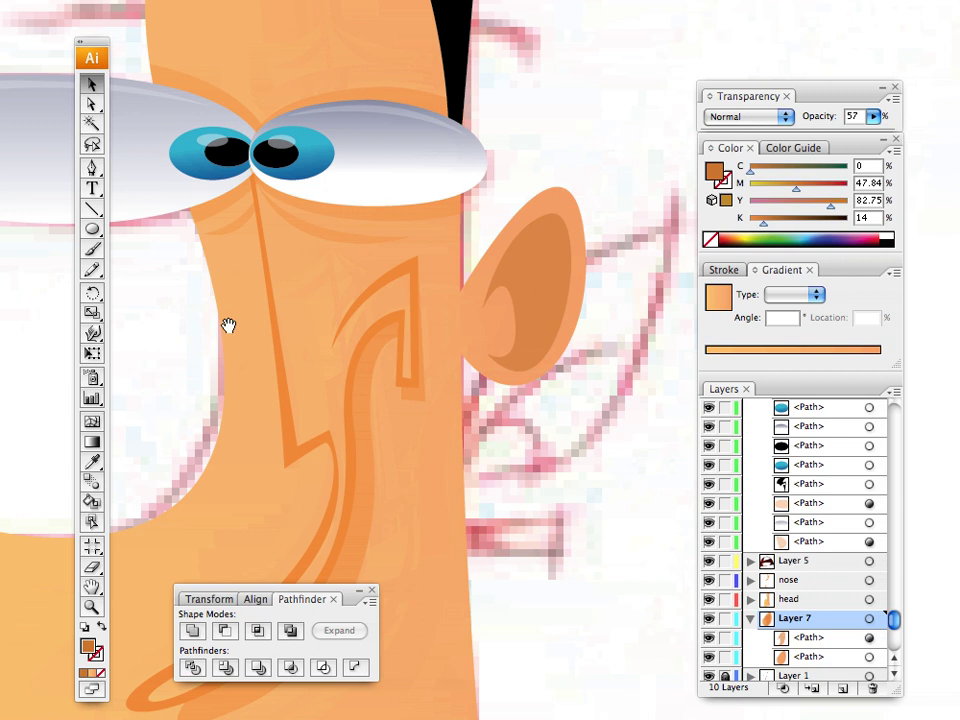
Step: Set the inner-ear shadow's opacity to 35% and deselect it
{"action": "left_click_drag", "start_coordinate": [228, 325], "coordinate": [253, 347]}
{"action": "left_click", "coordinate": [521, 222]}
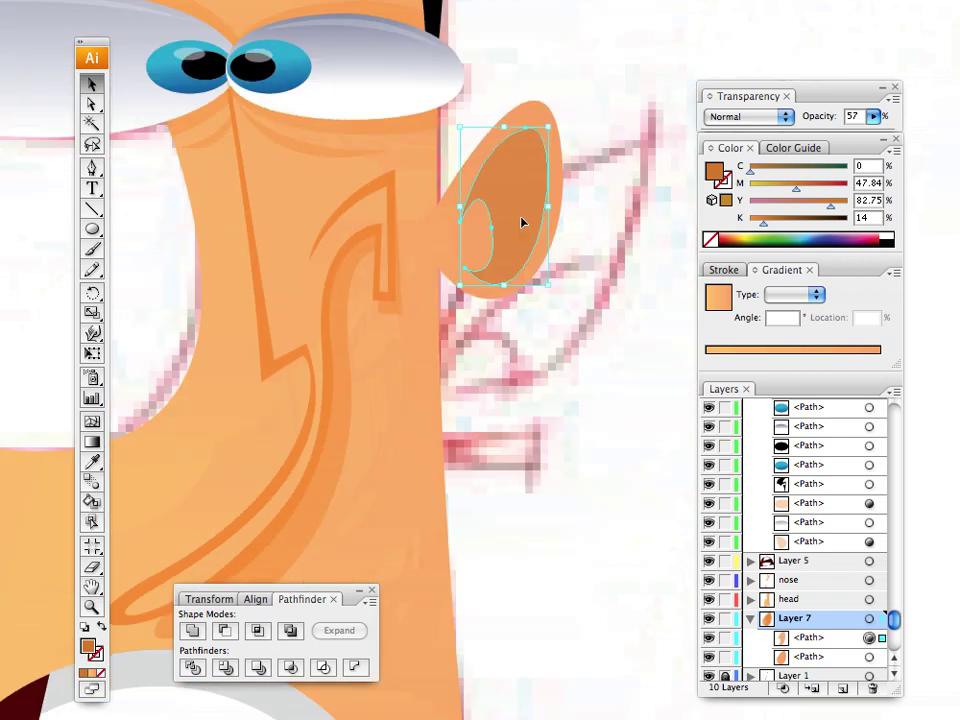
{"action": "left_click", "coordinate": [873, 117]}
{"action": "left_click_drag", "start_coordinate": [829, 137], "coordinate": [808, 138]}
{"action": "left_click", "coordinate": [634, 130]}
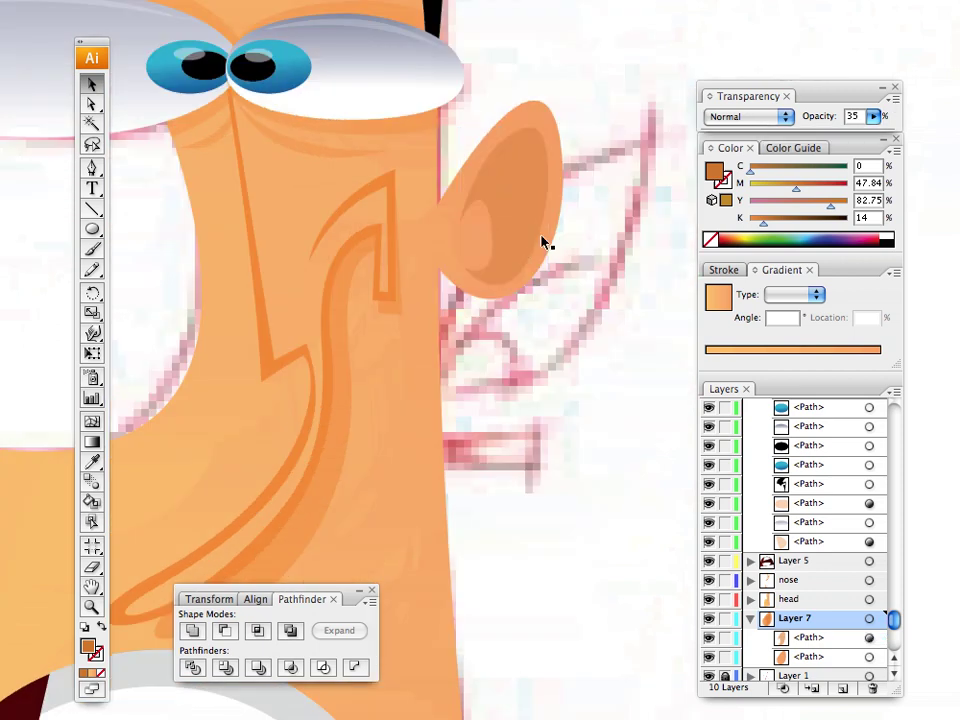
Step: Delete the black hair shape, including its sideburn, from the top of the head
{"action": "left_click_drag", "start_coordinate": [332, 267], "coordinate": [459, 392]}
{"action": "mouse_move", "coordinate": [384, 399]}
{"action": "left_mouse_down"}
{"action": "mouse_move", "coordinate": [396, 405]}
{"action": "mouse_move", "coordinate": [492, 613]}
{"action": "left_mouse_up"}
{"action": "mouse_move", "coordinate": [402, 377]}
{"action": "left_mouse_down"}
{"action": "mouse_move", "coordinate": [403, 405]}
{"action": "mouse_move", "coordinate": [294, 514]}
{"action": "left_mouse_up"}
{"action": "left_click_drag", "start_coordinate": [345, 308], "coordinate": [412, 517]}
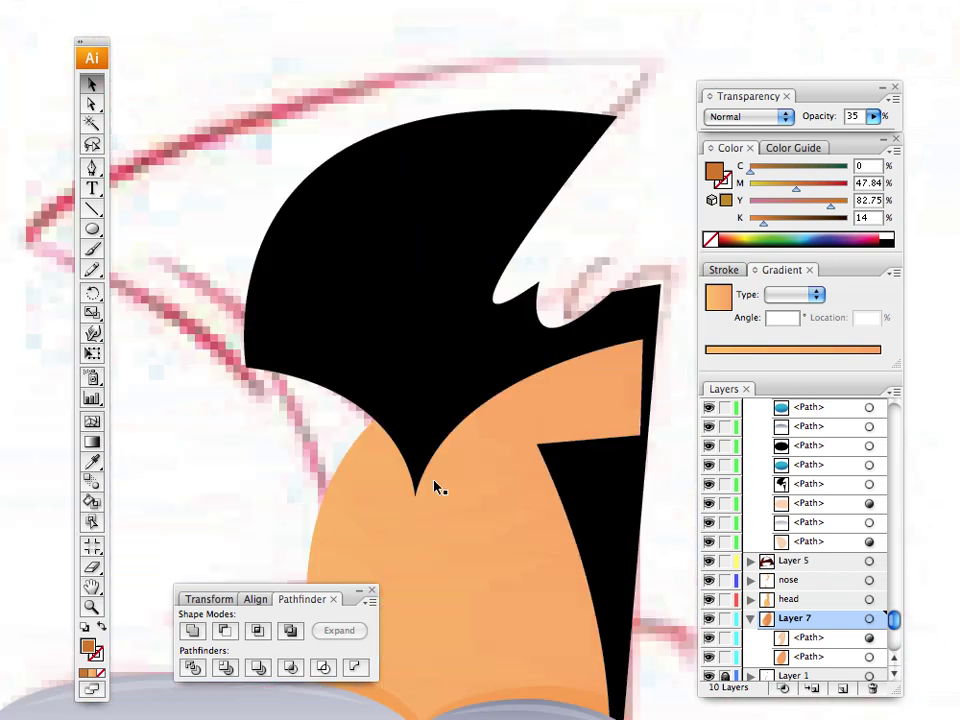
{"action": "key", "text": "ctrl+minus"}
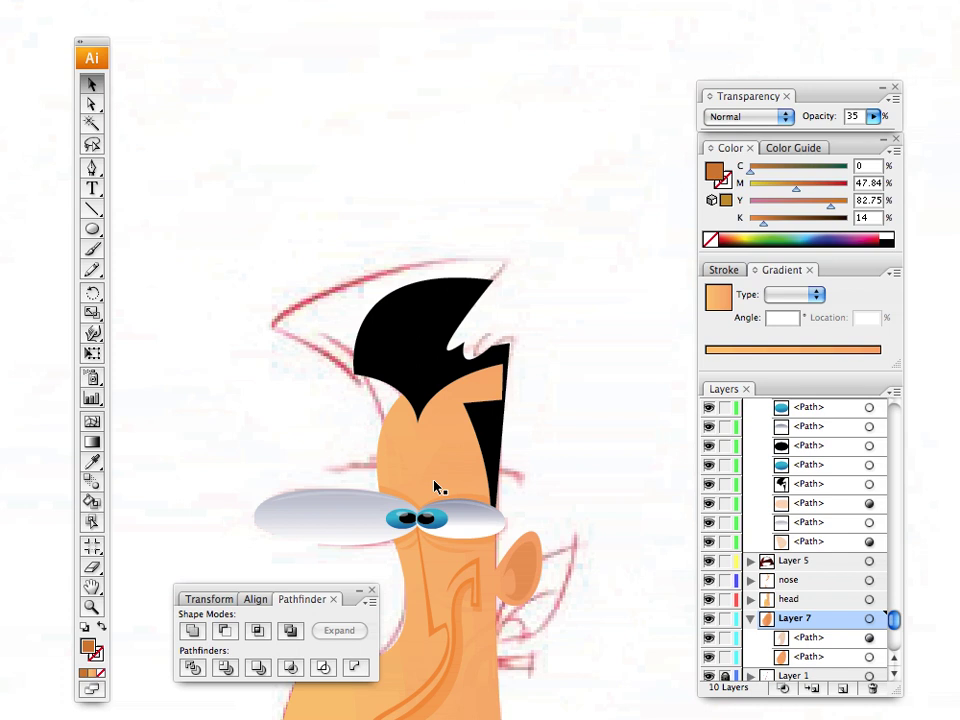
{"action": "left_click_drag", "start_coordinate": [437, 487], "coordinate": [423, 327]}
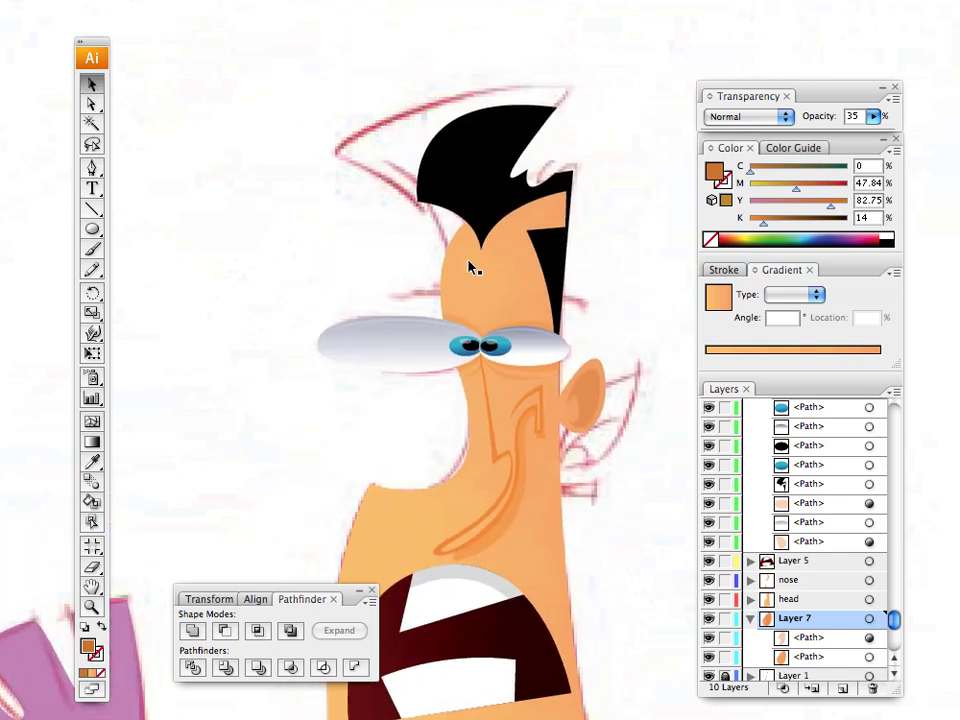
{"action": "left_click", "coordinate": [542, 285]}
{"action": "key", "text": "Delete"}
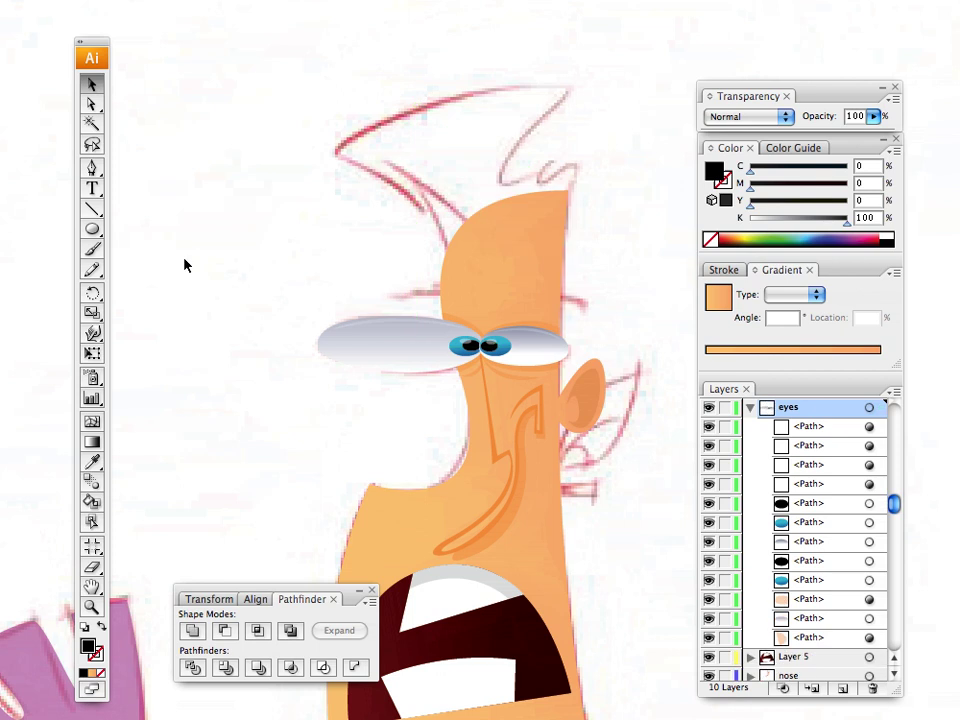
Step: Start a new black hair shape with the Pen tool, curving from the middle of the forehead to a pointed tip in front of it
{"action": "left_click_drag", "start_coordinate": [358, 414], "coordinate": [375, 311]}
{"action": "left_click", "coordinate": [91, 167]}
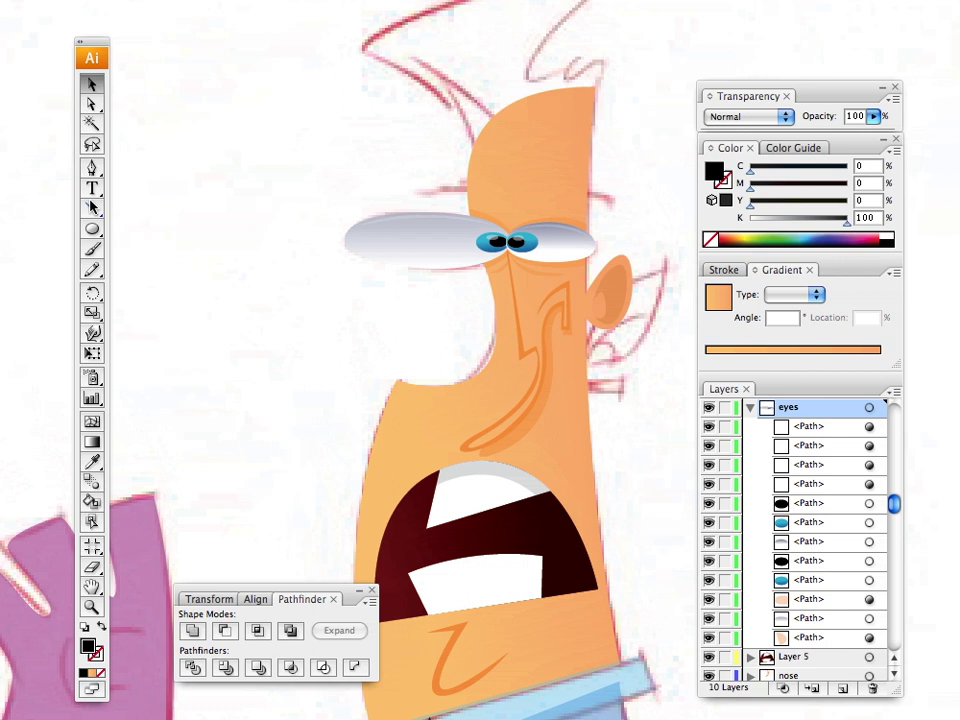
{"action": "left_click_drag", "start_coordinate": [343, 216], "coordinate": [364, 353]}
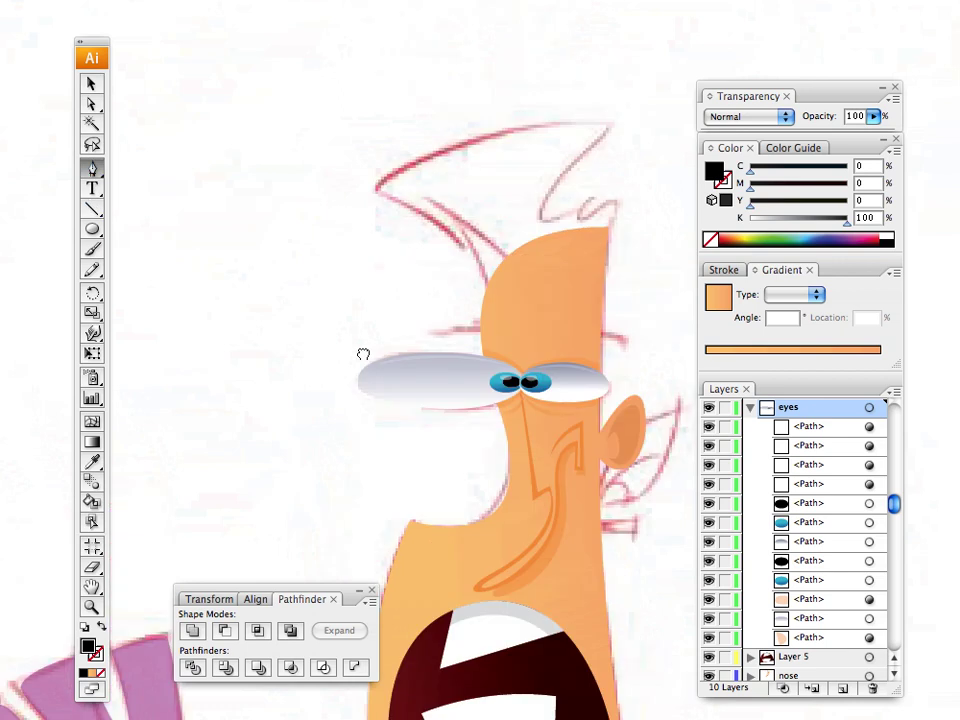
{"action": "left_click", "coordinate": [533, 303]}
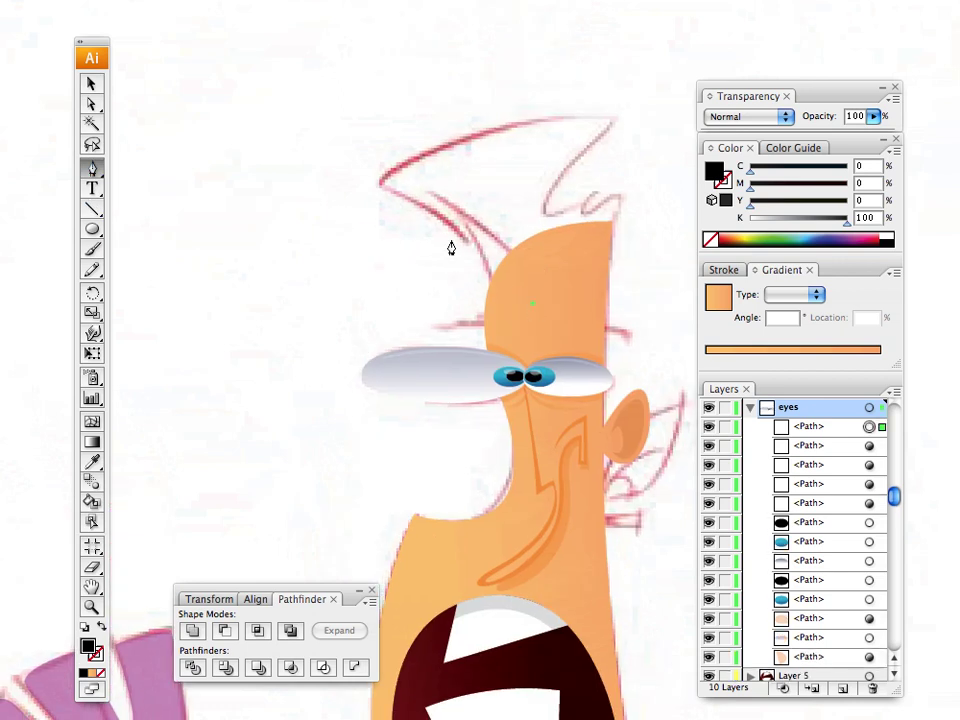
{"action": "left_click_drag", "start_coordinate": [449, 241], "coordinate": [368, 236]}
{"action": "left_click", "coordinate": [447, 240]}
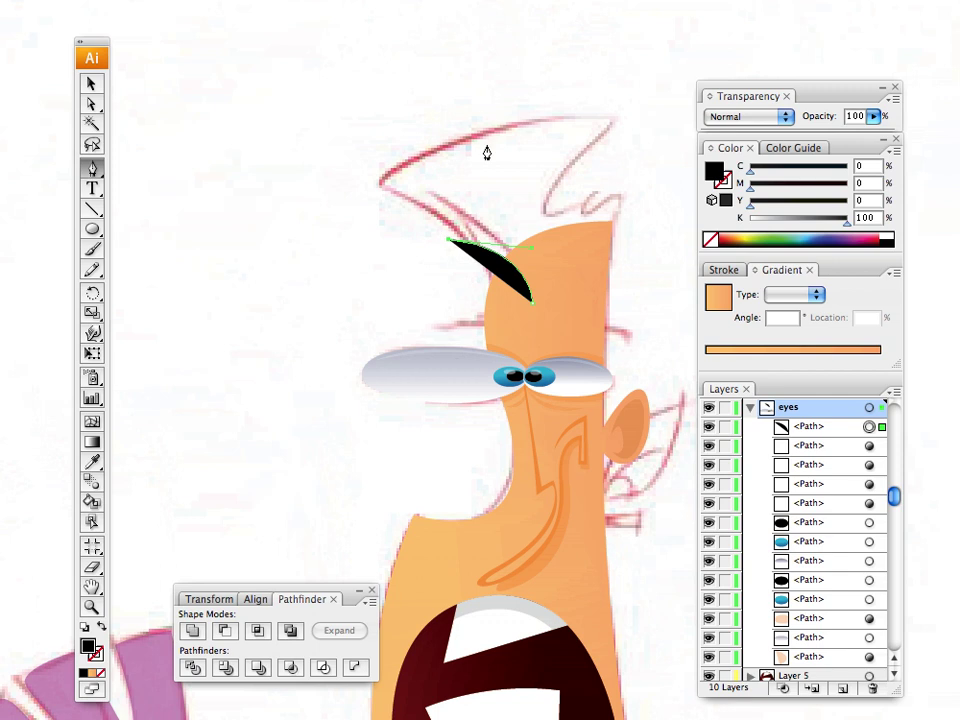
Step: Extend the hair outline with three tall, blunt spikes separated by rounded valleys, ending in a short pointed tip near the back
{"action": "left_click_drag", "start_coordinate": [486, 152], "coordinate": [467, 59]}
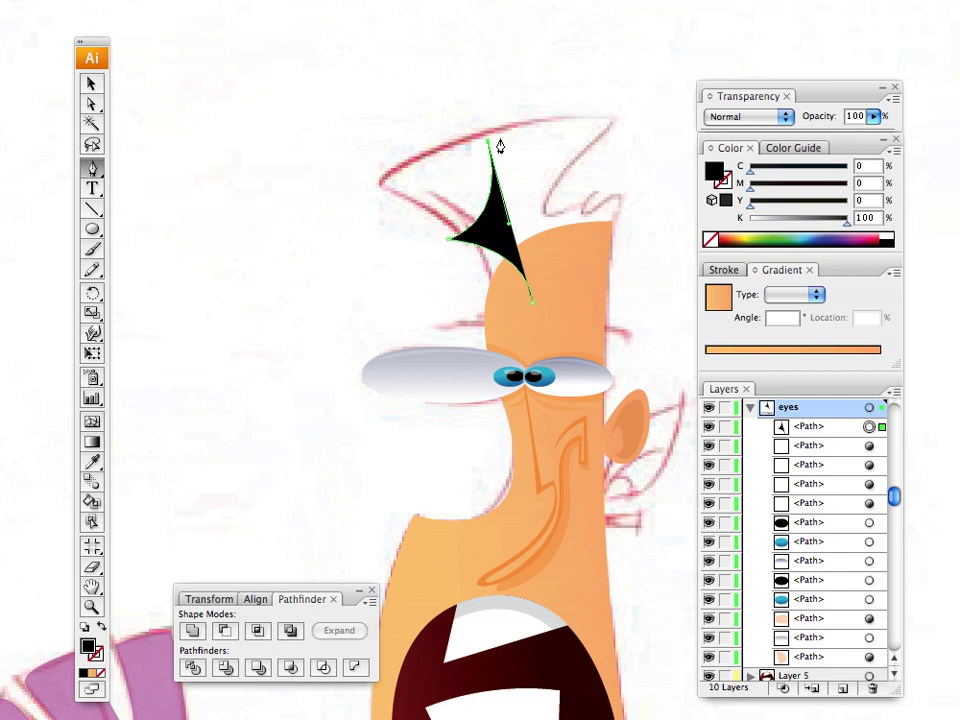
{"action": "left_click", "coordinate": [497, 143]}
{"action": "left_click_drag", "start_coordinate": [500, 207], "coordinate": [516, 220]}
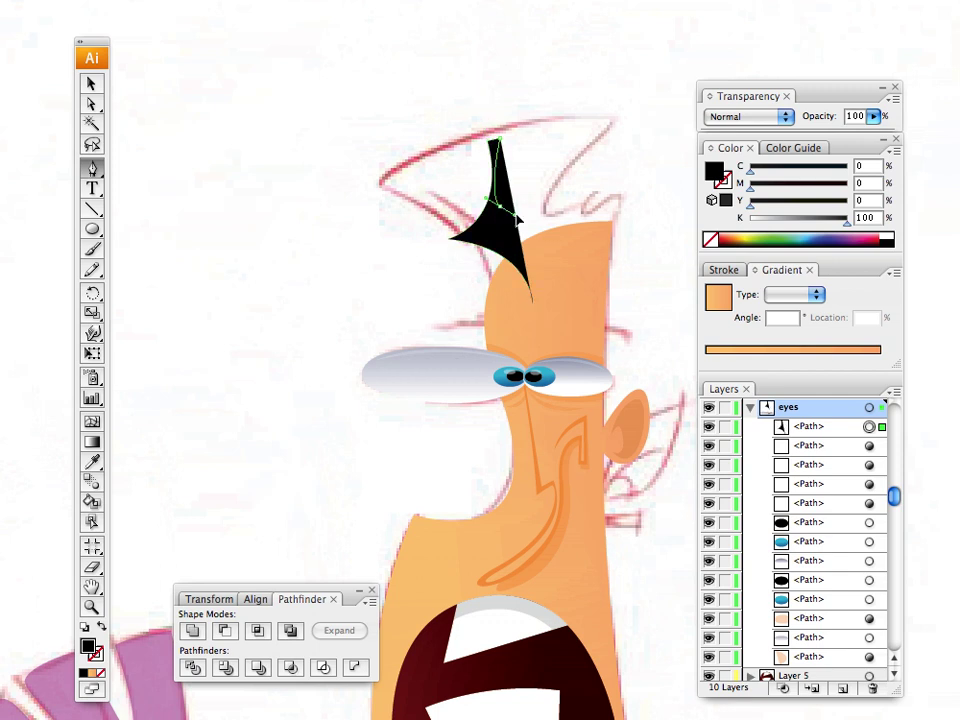
{"action": "left_click", "coordinate": [520, 113]}
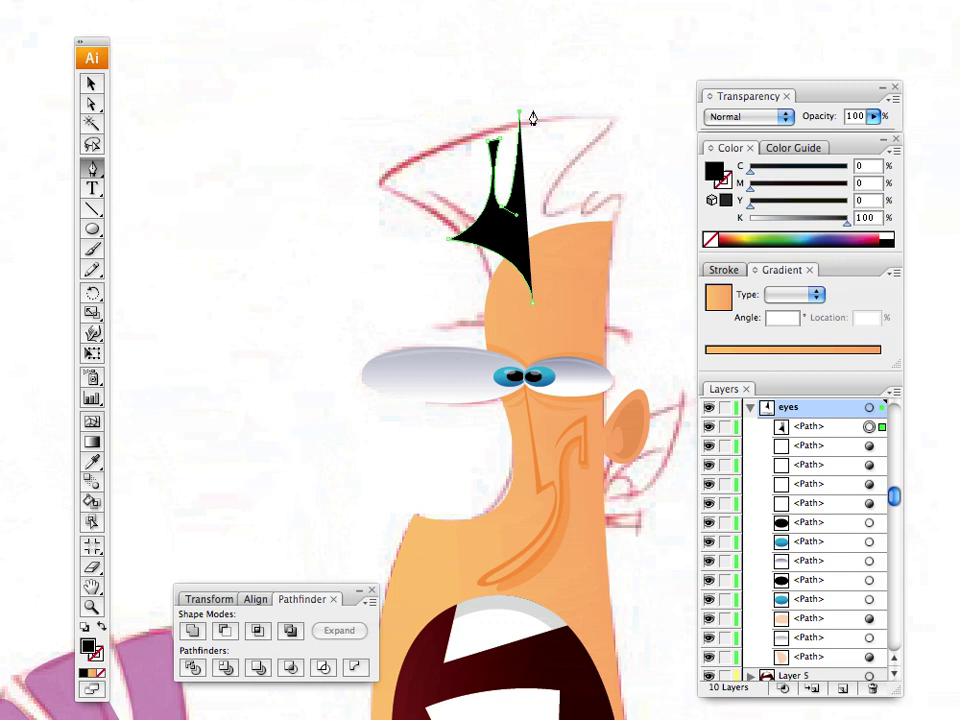
{"action": "left_click", "coordinate": [532, 113]}
{"action": "left_click_drag", "start_coordinate": [529, 196], "coordinate": [558, 171]}
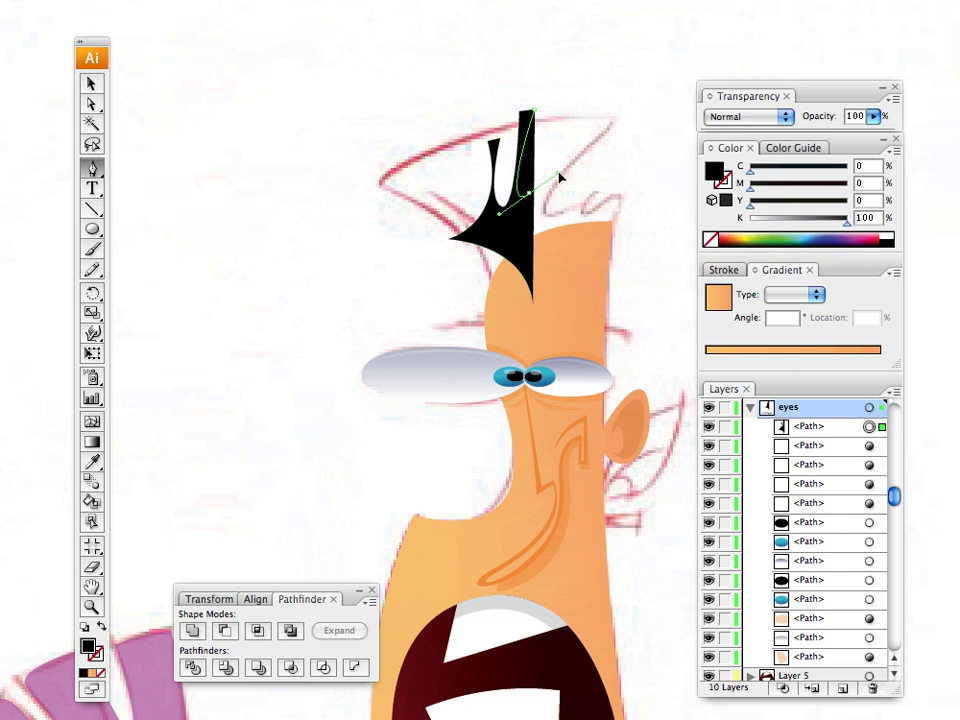
{"action": "left_click", "coordinate": [552, 132]}
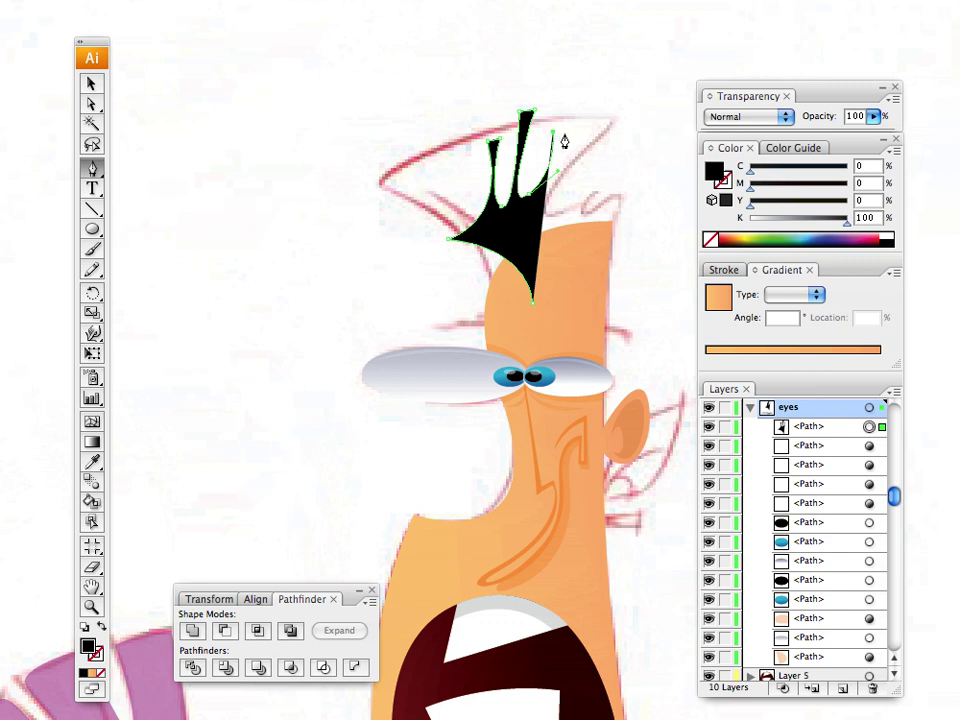
{"action": "left_click", "coordinate": [563, 133]}
{"action": "left_click_drag", "start_coordinate": [549, 194], "coordinate": [618, 165]}
{"action": "left_click", "coordinate": [595, 192]}
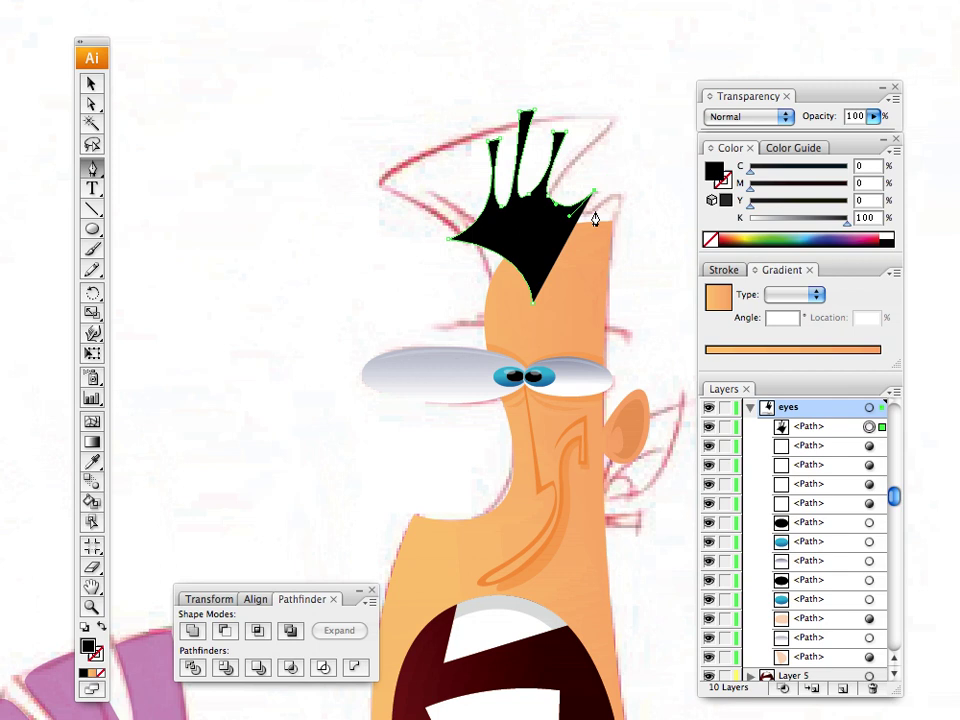
Step: Add a pointed back corner to the hair and run its edge straight down the back of the head to eye level
{"action": "left_click", "coordinate": [630, 194]}
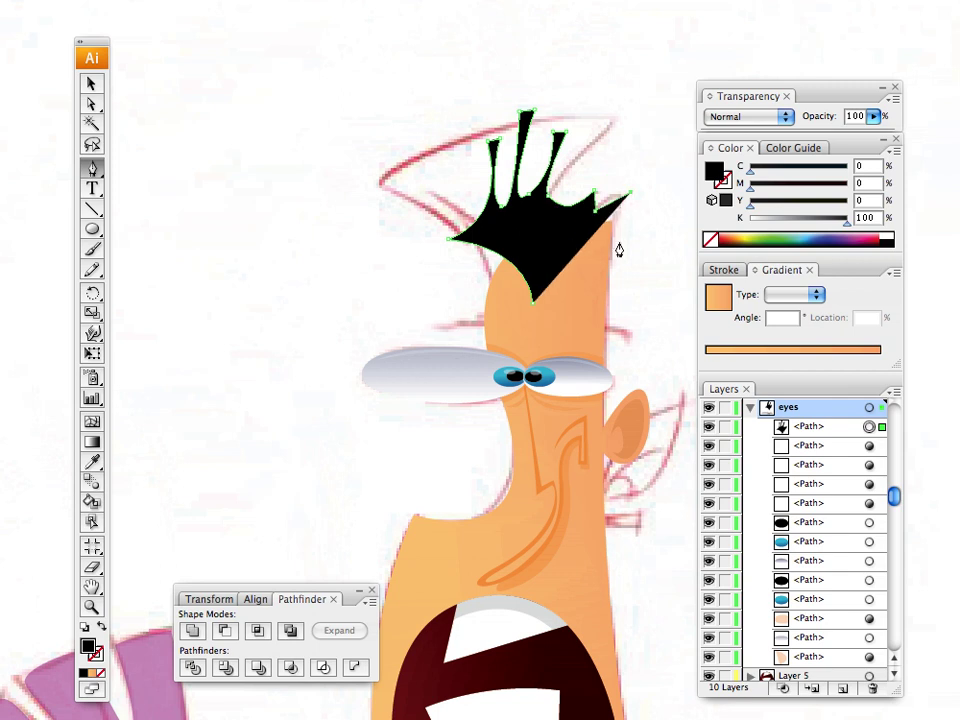
{"action": "key", "text": "super+z"}
{"action": "left_click", "coordinate": [620, 193]}
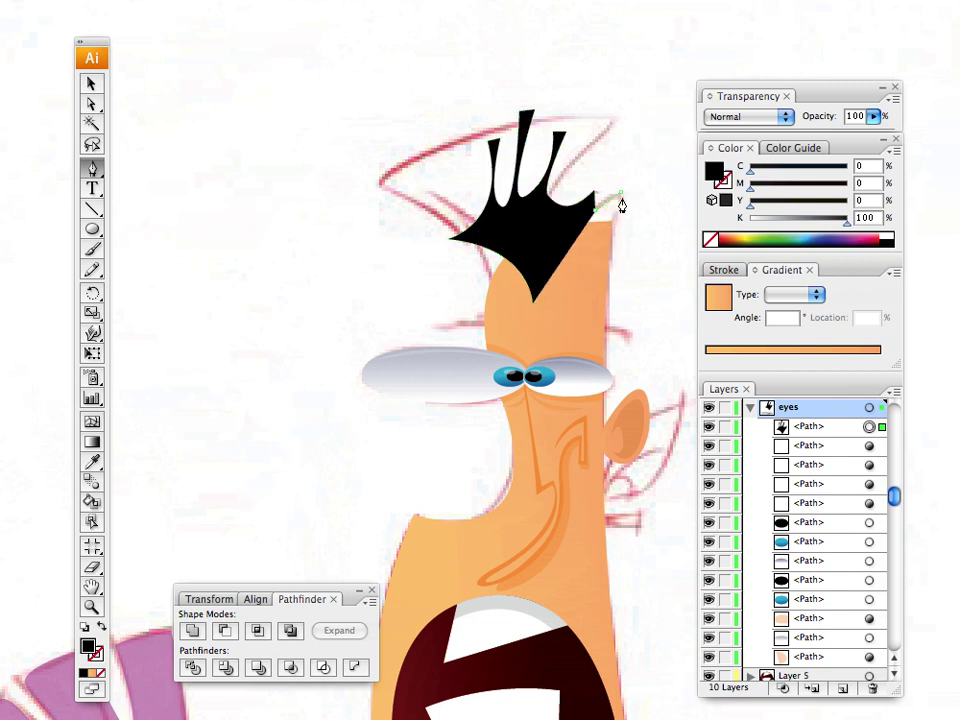
{"action": "left_click", "coordinate": [604, 358]}
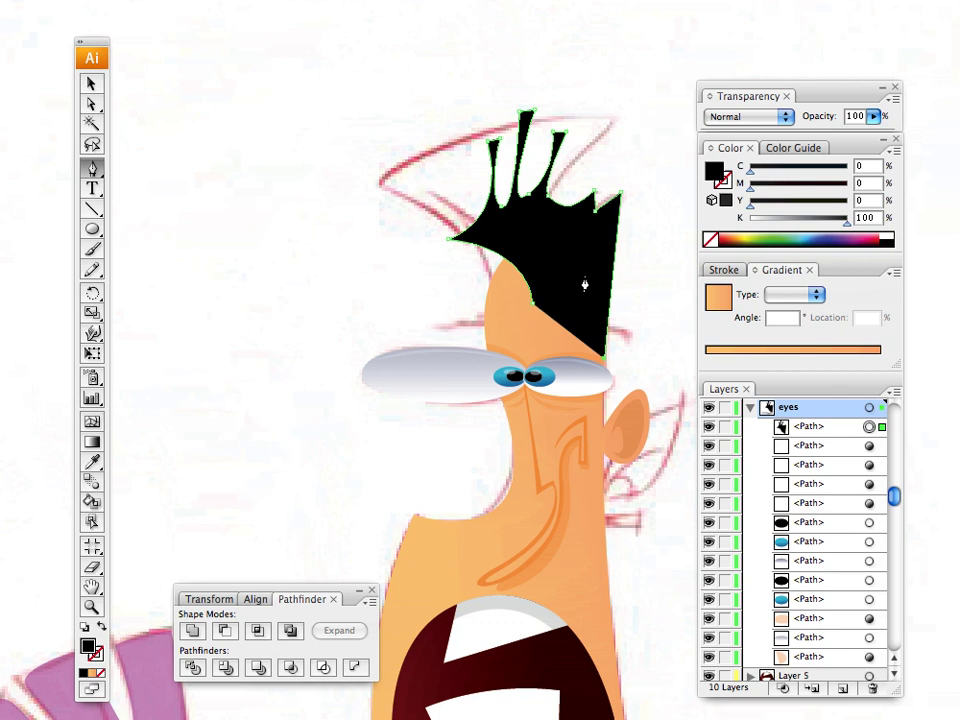
Step: Lower the hair shape's opacity to 61% and close its outline with a flat-topped sideburn and a curved hairline back to the forehead point
{"action": "left_click", "coordinate": [874, 117]}
{"action": "left_click_drag", "start_coordinate": [873, 134], "coordinate": [832, 135]}
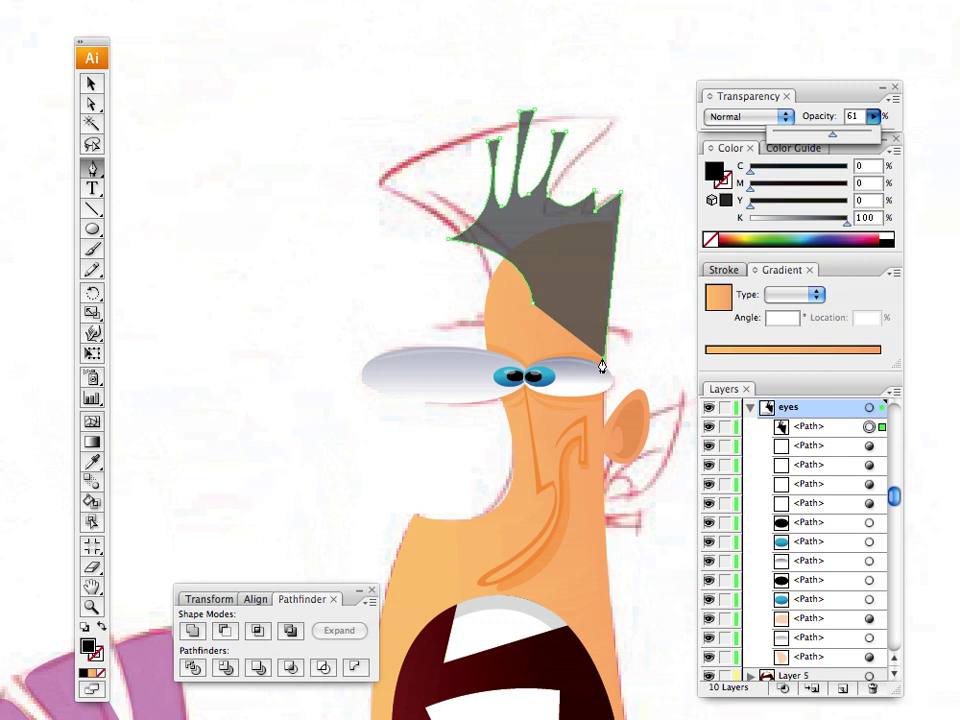
{"action": "left_click", "coordinate": [602, 361]}
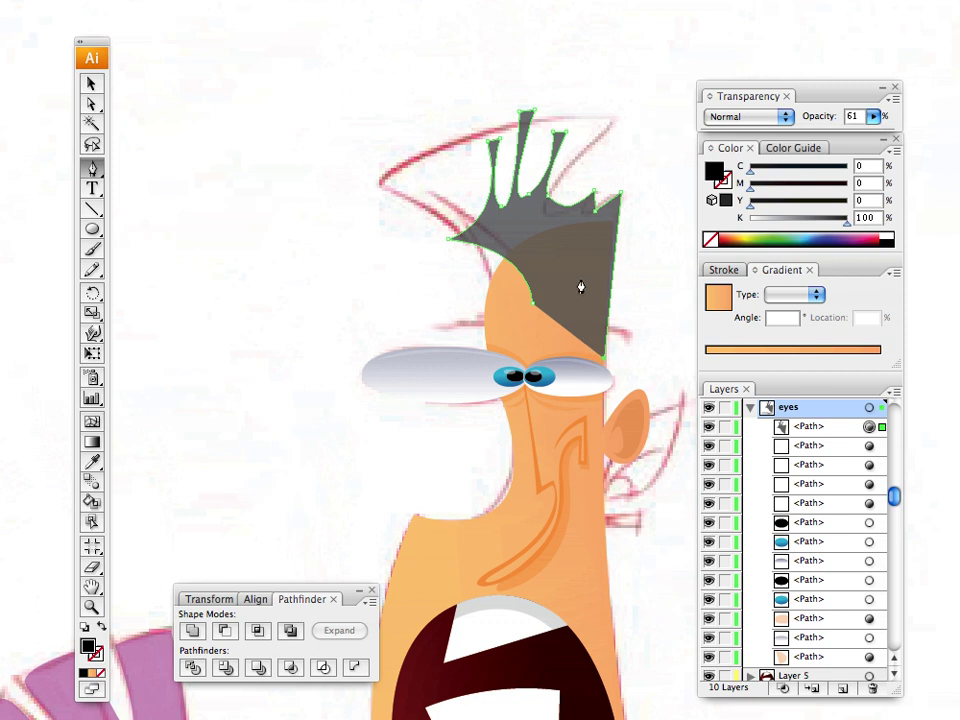
{"action": "left_click_drag", "start_coordinate": [581, 274], "coordinate": [613, 268]}
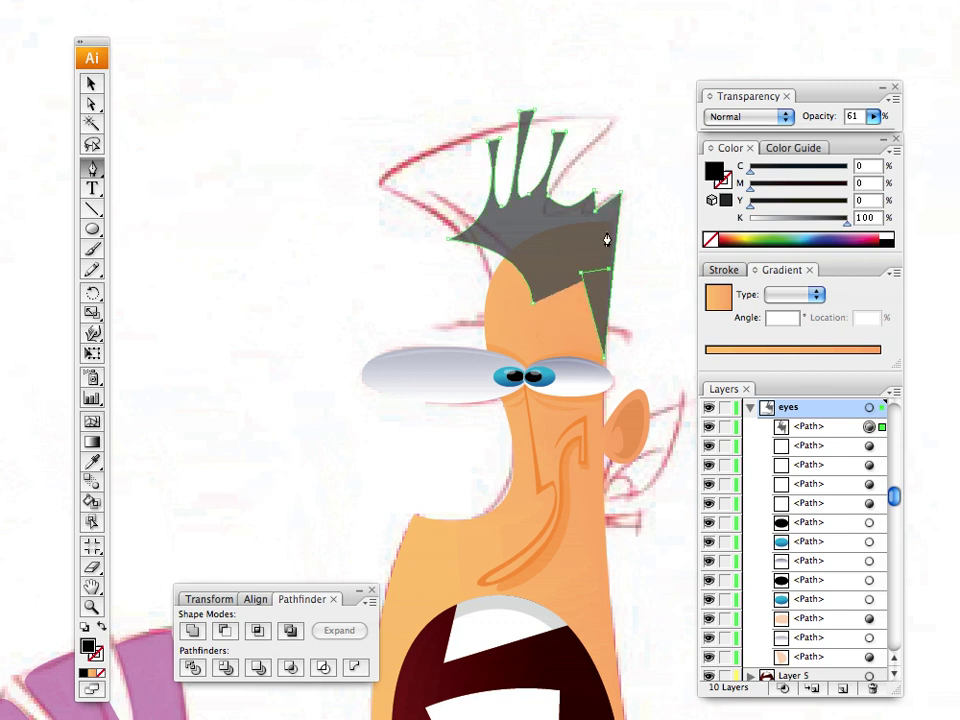
{"action": "left_click", "coordinate": [608, 229]}
{"action": "left_click_drag", "start_coordinate": [533, 301], "coordinate": [522, 376]}
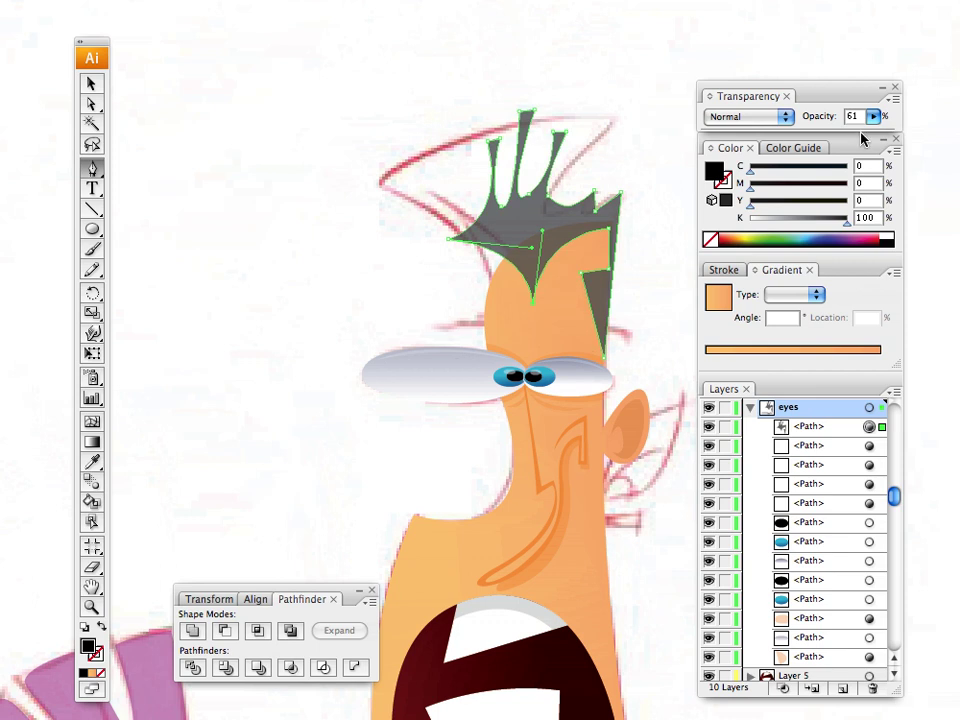
Step: Set the finished hair shape's opacity to 100% and deselect it
{"action": "left_click", "coordinate": [873, 116]}
{"action": "left_click_drag", "start_coordinate": [840, 133], "coordinate": [934, 135]}
{"action": "left_click_drag", "start_coordinate": [403, 253], "coordinate": [259, 98]}
{"action": "left_click", "coordinate": [91, 85]}
{"action": "left_click", "coordinate": [124, 138]}
Step: Draw a closed black sideburn with the Pen tool from below the right eye down the face's back edge to a slanted tip, and deselect it
{"action": "left_click_drag", "start_coordinate": [289, 249], "coordinate": [468, 256]}
{"action": "left_click", "coordinate": [91, 169]}
{"action": "left_click_drag", "start_coordinate": [329, 319], "coordinate": [369, 336]}
{"action": "left_click", "coordinate": [570, 180]}
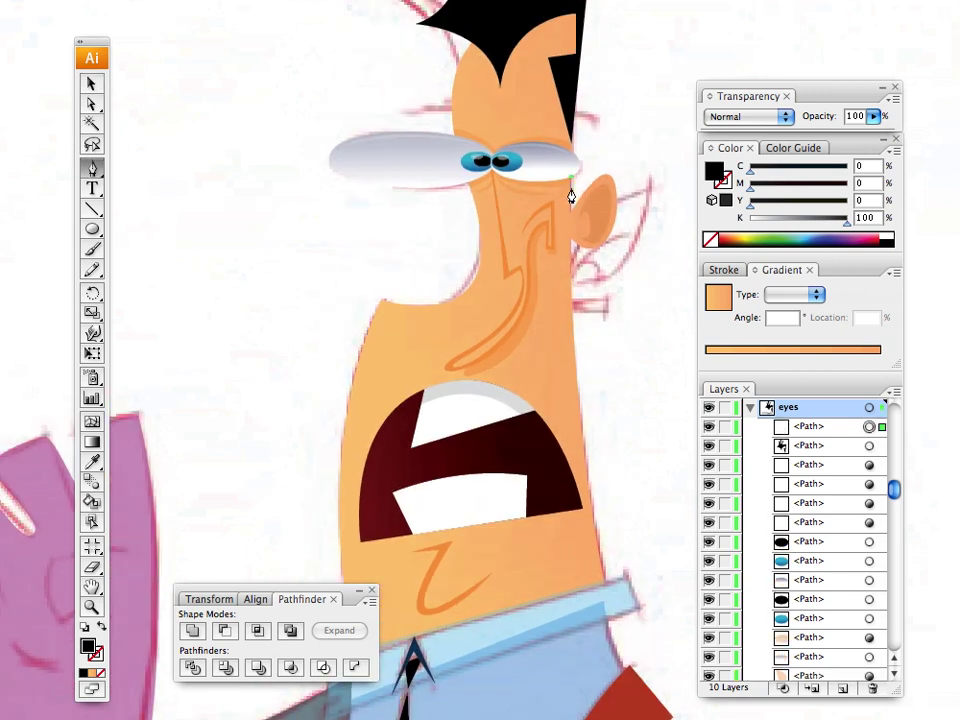
{"action": "left_click_drag", "start_coordinate": [573, 336], "coordinate": [577, 357]}
{"action": "left_click", "coordinate": [573, 331]}
{"action": "left_click", "coordinate": [543, 349]}
{"action": "left_click", "coordinate": [543, 348]}
{"action": "left_click_drag", "start_coordinate": [570, 183], "coordinate": [574, 47]}
{"action": "left_click", "coordinate": [91, 85]}
{"action": "left_click", "coordinate": [240, 190]}
Step: Draw a thin black sliver with the Pen tool just below the sideburn's slanted lower edge
{"action": "key", "text": "space"}
{"action": "left_click_drag", "start_coordinate": [366, 325], "coordinate": [294, 365]}
{"action": "left_click", "coordinate": [91, 606]}
{"action": "left_click", "coordinate": [508, 371]}
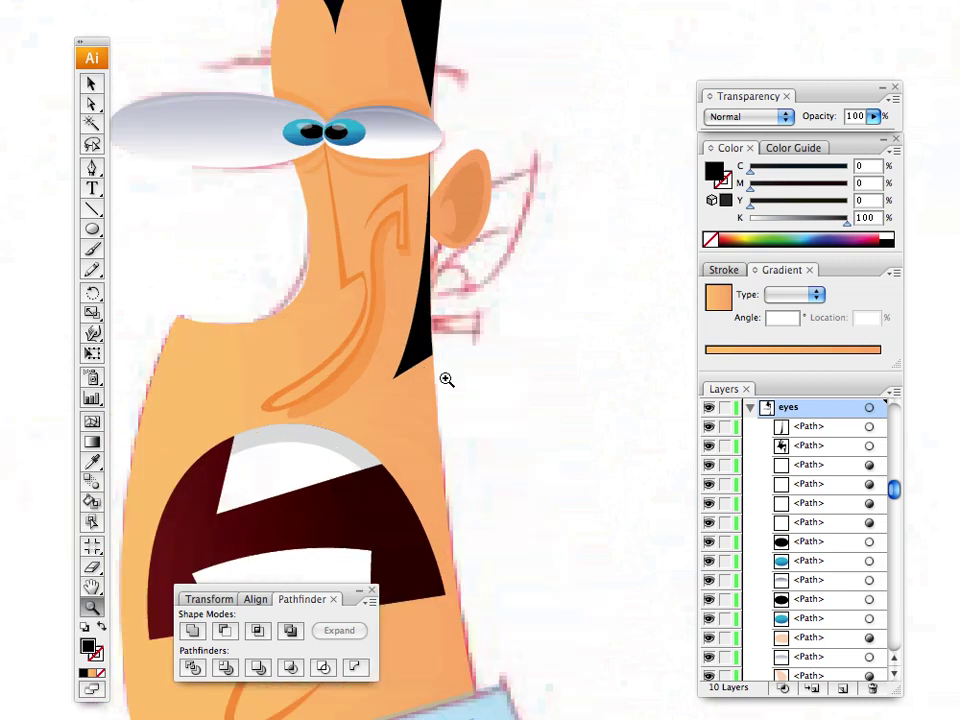
{"action": "left_click", "coordinate": [447, 379]}
{"action": "left_click", "coordinate": [461, 375]}
{"action": "key", "text": "p"}
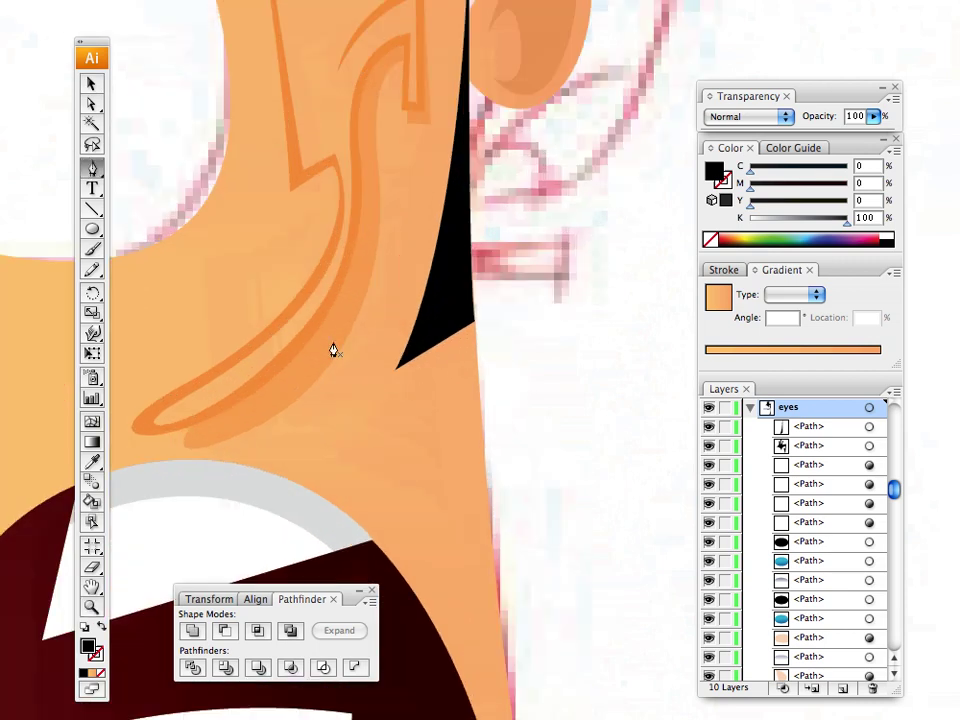
{"action": "left_click", "coordinate": [475, 330]}
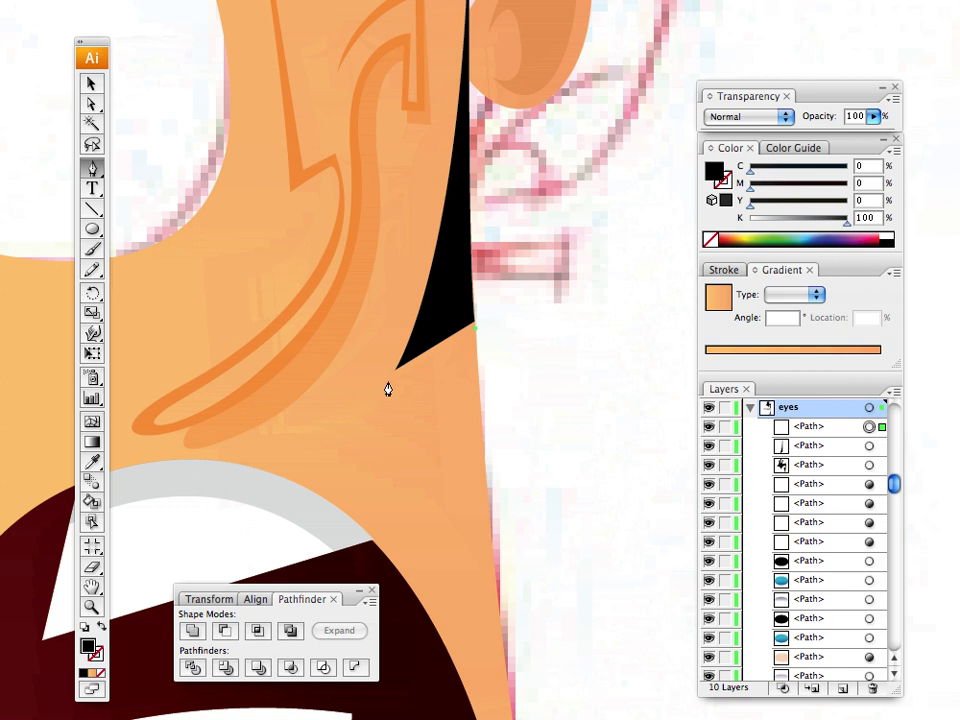
{"action": "left_click", "coordinate": [388, 382]}
{"action": "left_click", "coordinate": [475, 336]}
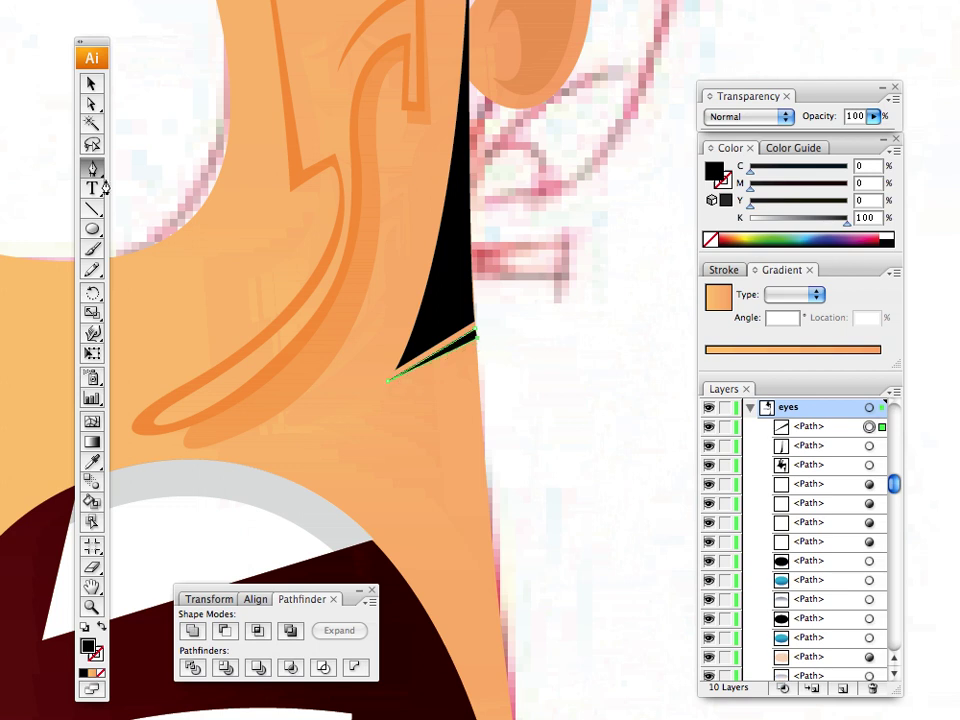
Step: Draw a second thin black sliver with the Pen tool just below the first one under the sideburn's tip, and deselect it
{"action": "left_click", "coordinate": [88, 87]}
{"action": "left_click", "coordinate": [49, 105]}
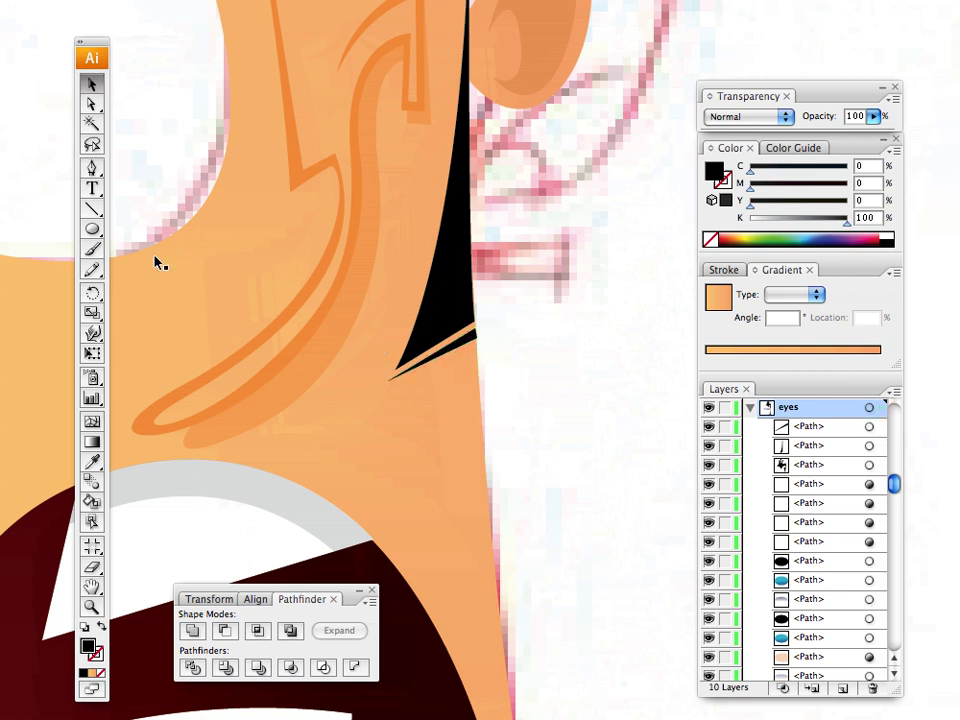
{"action": "left_click", "coordinate": [92, 166]}
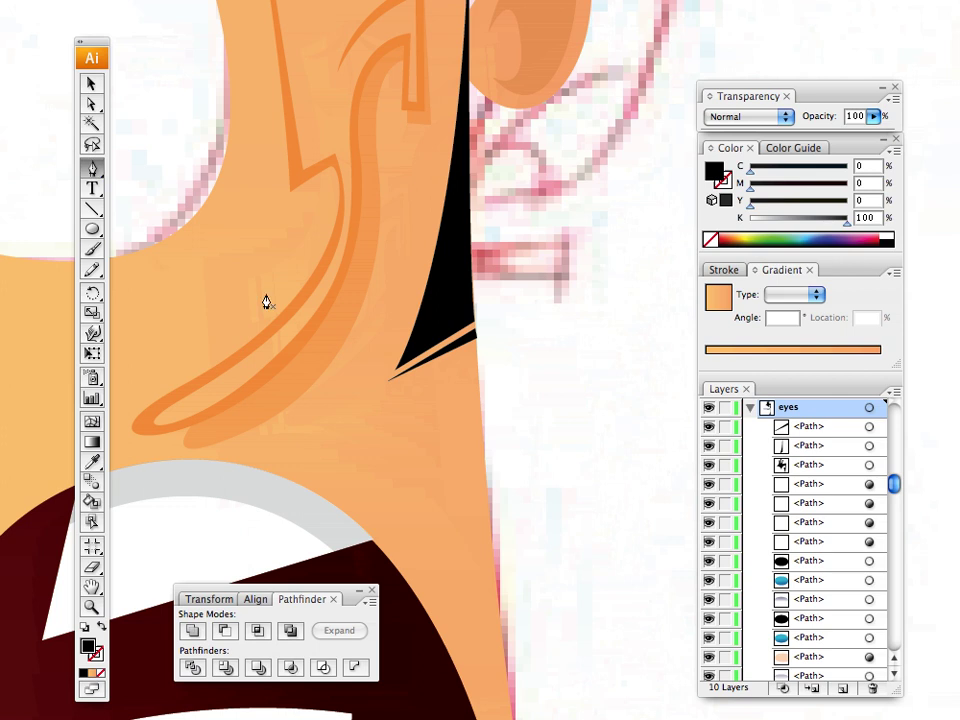
{"action": "left_click", "coordinate": [475, 346]}
{"action": "left_click", "coordinate": [412, 378]}
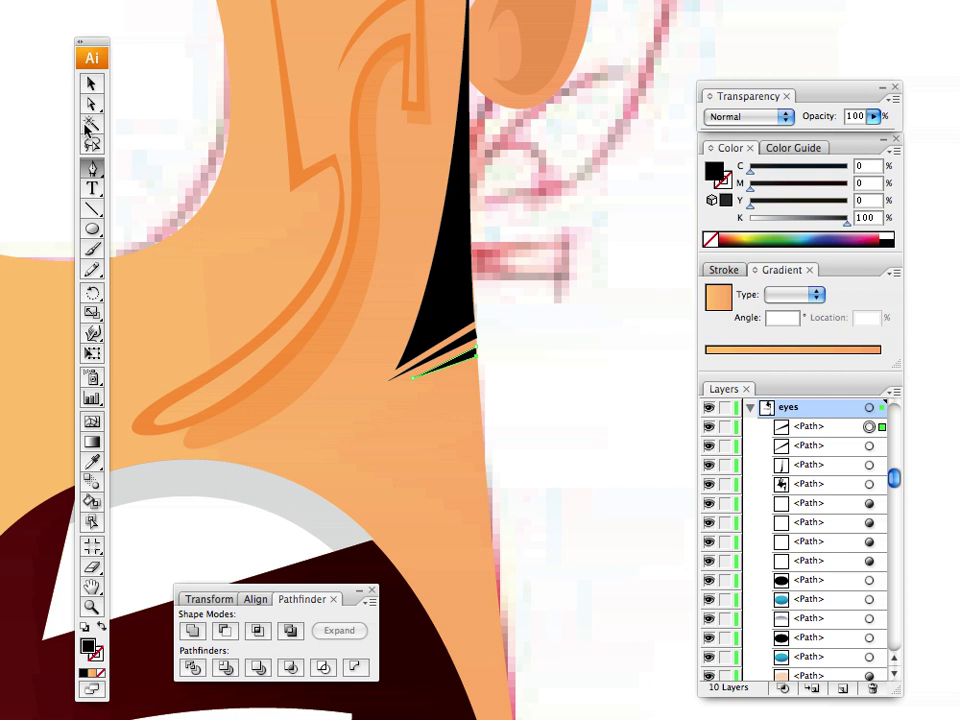
{"action": "left_click", "coordinate": [92, 84]}
{"action": "left_click", "coordinate": [155, 128]}
Step: Review the face with its new hair and sideburn, and examine the whole character figure
{"action": "left_click_drag", "start_coordinate": [157, 124], "coordinate": [268, 259]}
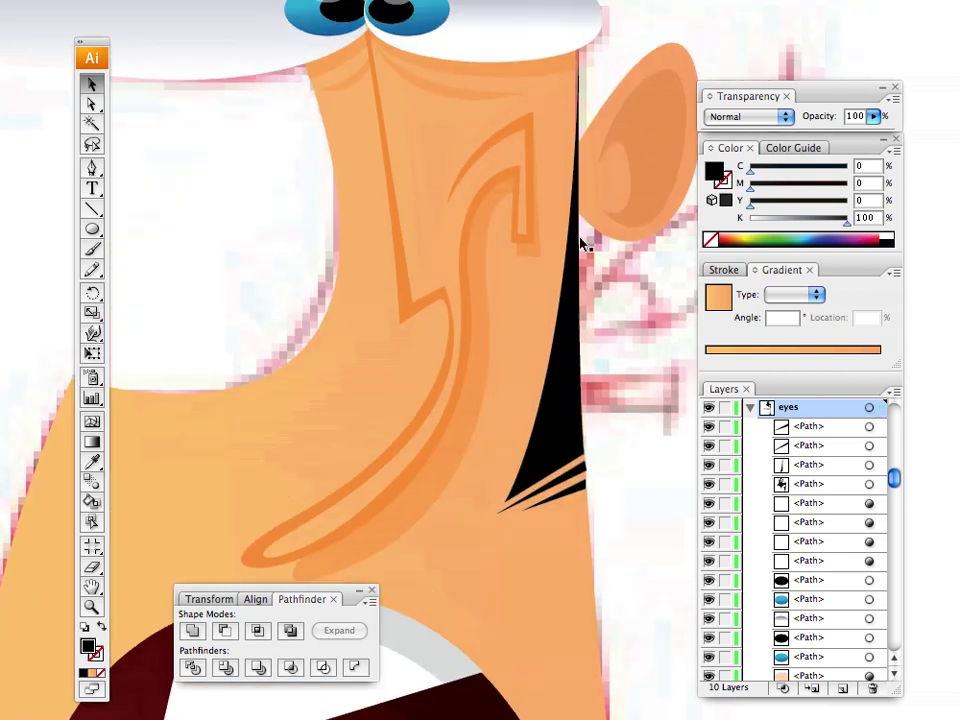
{"action": "key", "text": "super+minus"}
{"action": "key", "text": "super+minus"}
{"action": "key", "text": "super+minus"}
{"action": "key", "text": "super+minus"}
{"action": "key", "text": "super+minus"}
{"action": "key", "text": "super+minus"}
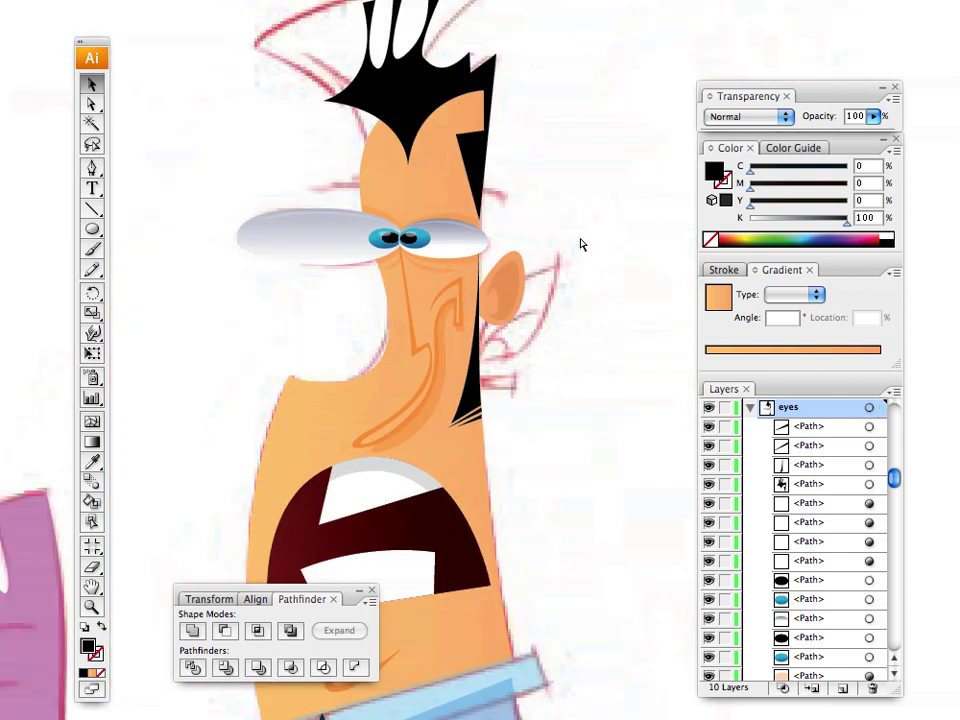
{"action": "left_click_drag", "start_coordinate": [395, 451], "coordinate": [426, 286]}
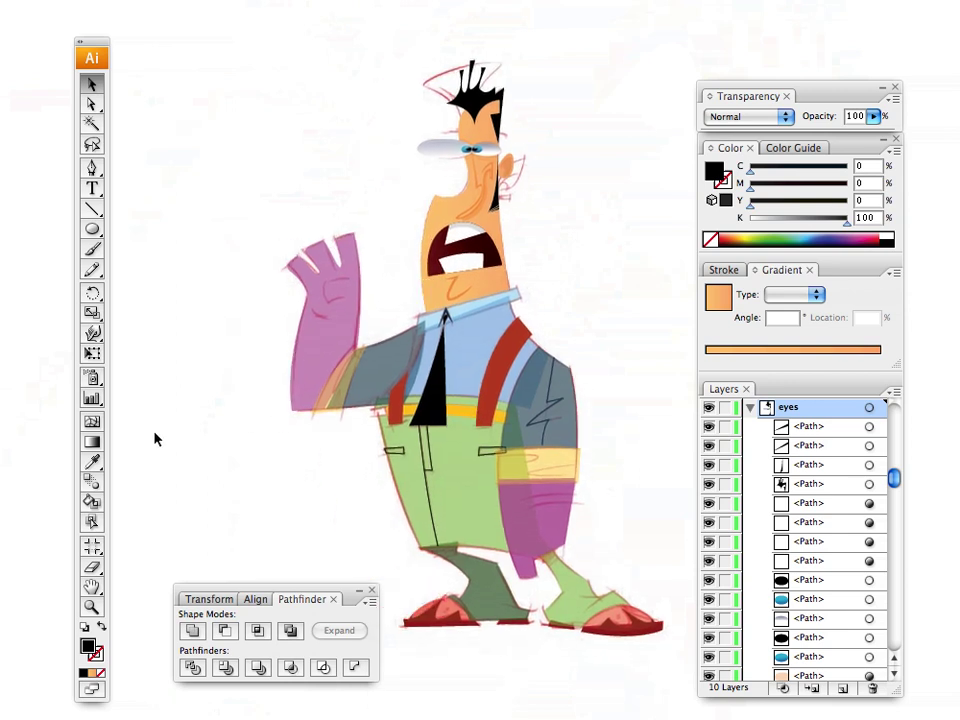
Step: Draw a closed black arched eyebrow with the Pen tool on the forehead above the right eye, and deselect it
{"action": "left_click", "coordinate": [91, 607]}
{"action": "left_click", "coordinate": [493, 177]}
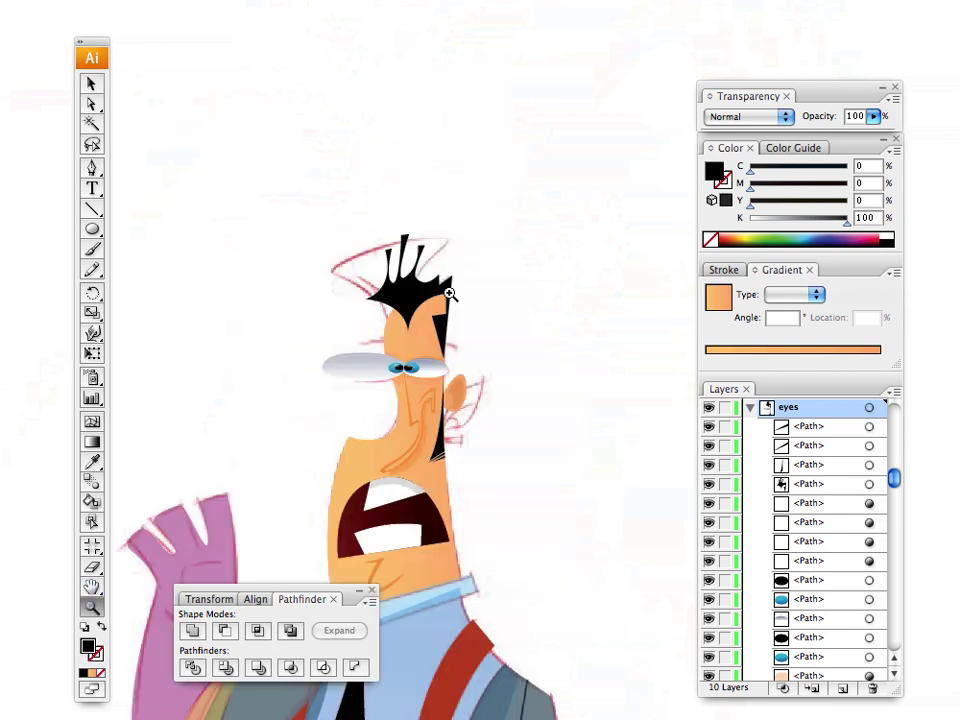
{"action": "left_click", "coordinate": [396, 366]}
{"action": "left_click", "coordinate": [480, 368]}
{"action": "left_click", "coordinate": [429, 396]}
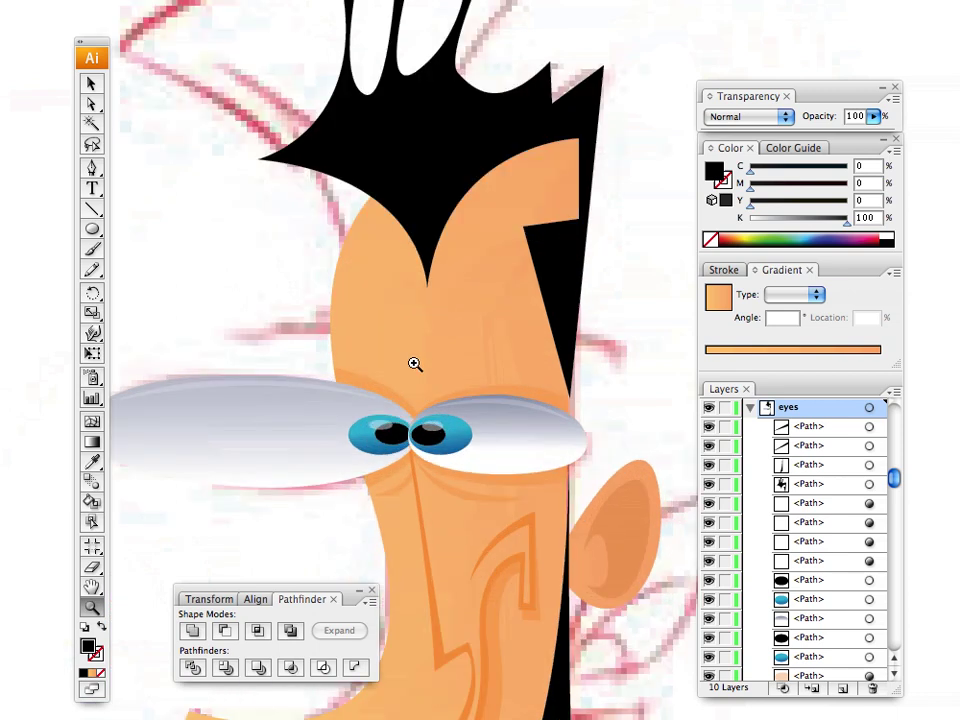
{"action": "left_click", "coordinate": [414, 364]}
{"action": "left_click", "coordinate": [440, 315]}
{"action": "left_click", "coordinate": [428, 336]}
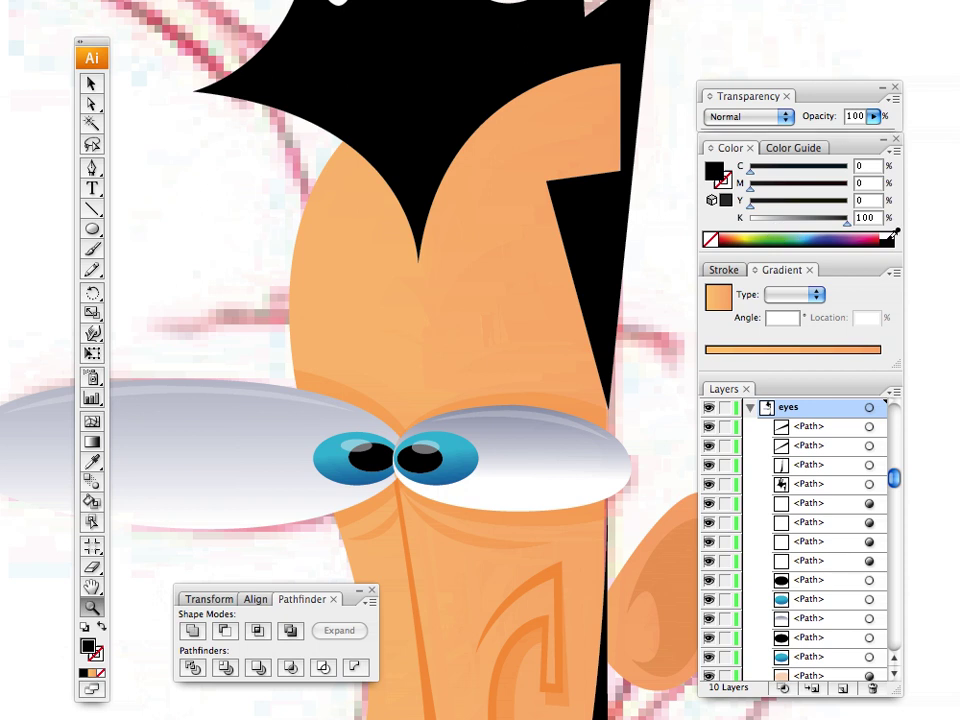
{"action": "left_click", "coordinate": [92, 168]}
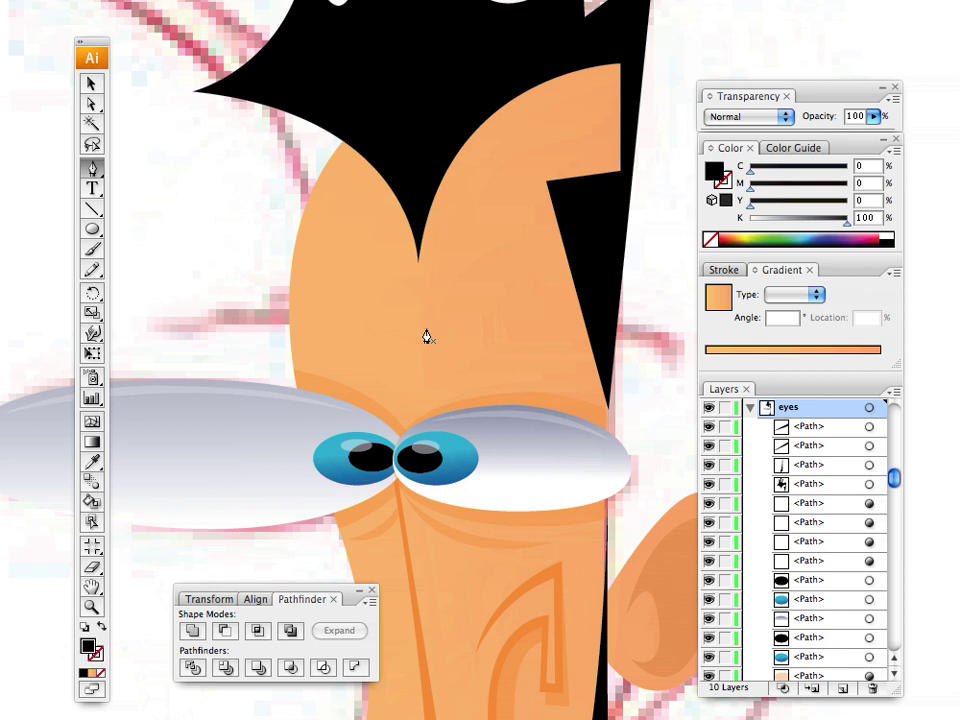
{"action": "left_click", "coordinate": [418, 320]}
{"action": "left_click_drag", "start_coordinate": [586, 373], "coordinate": [651, 453]}
{"action": "left_click", "coordinate": [586, 373]}
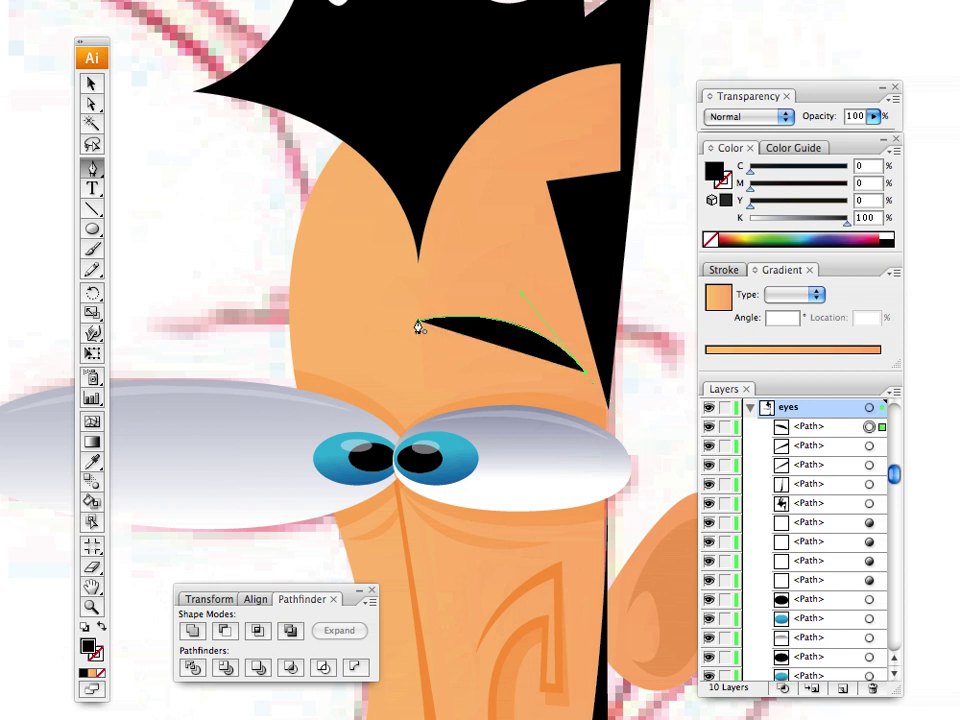
{"action": "left_click_drag", "start_coordinate": [418, 326], "coordinate": [302, 422]}
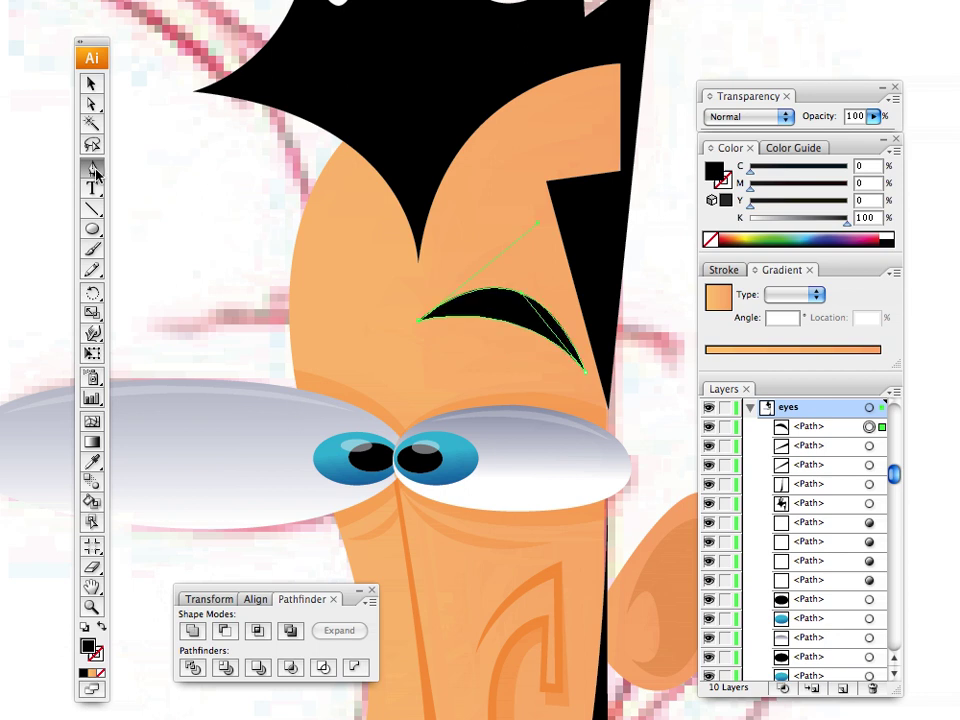
{"action": "left_click", "coordinate": [91, 84]}
{"action": "left_click", "coordinate": [171, 208]}
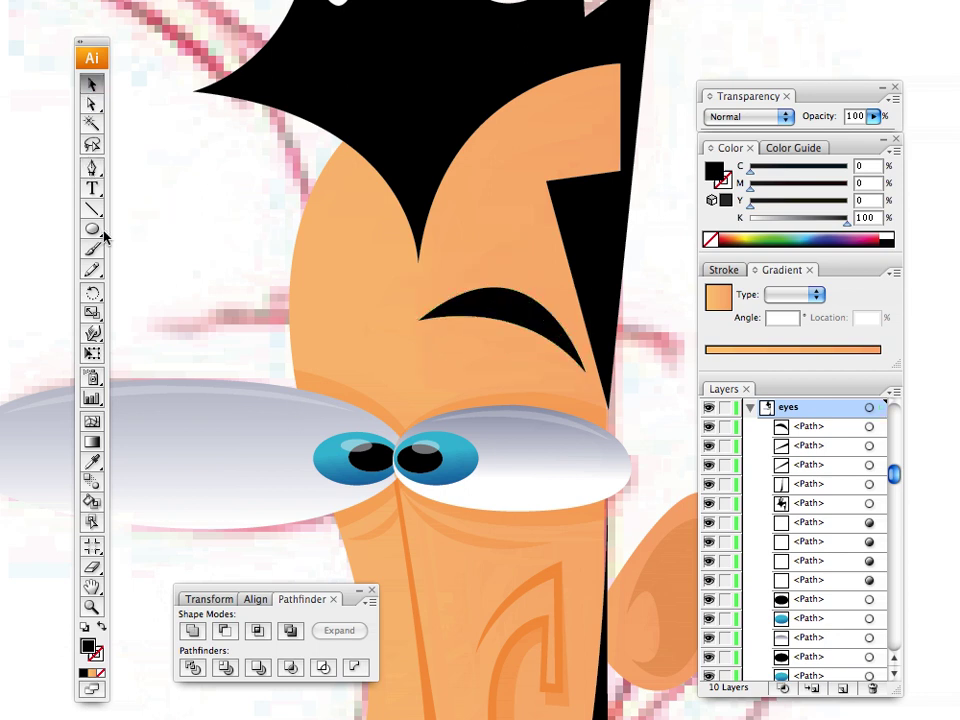
Step: Draw a matching closed black arched eyebrow with the Pen tool above the left eye, overhanging the forehead's edge
{"action": "left_click", "coordinate": [91, 167]}
{"action": "left_click", "coordinate": [376, 318]}
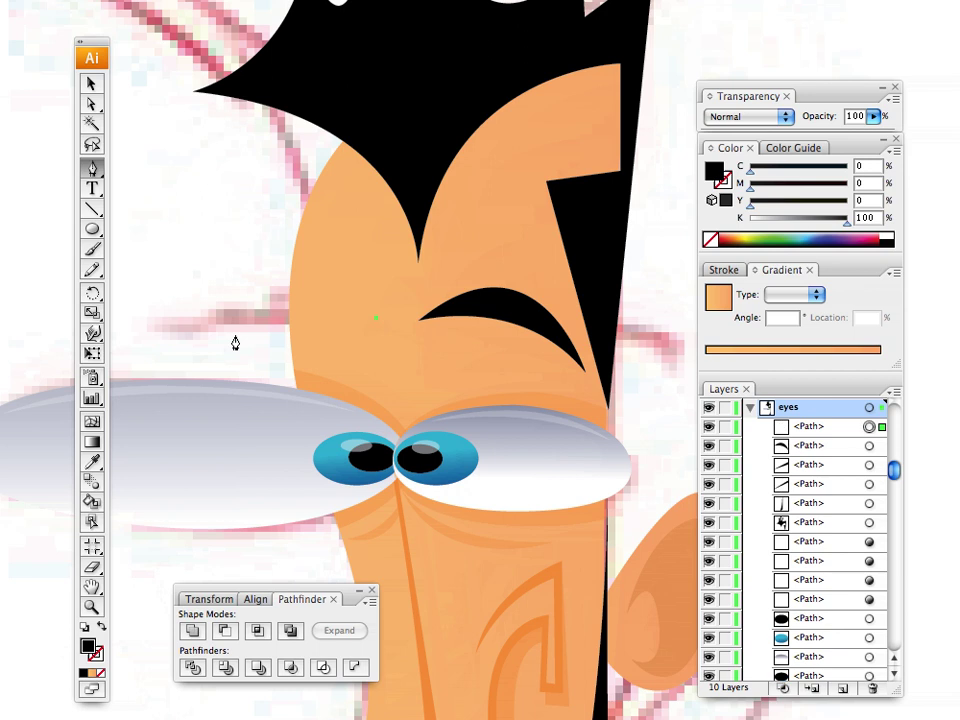
{"action": "left_click_drag", "start_coordinate": [247, 358], "coordinate": [216, 422]}
{"action": "left_click", "coordinate": [246, 359]}
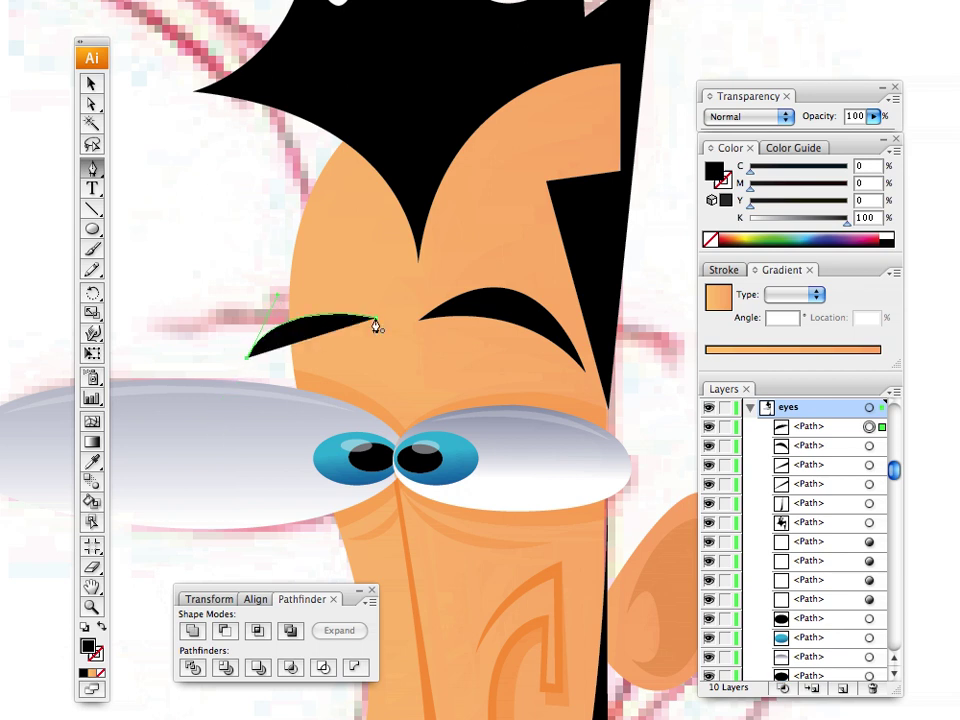
{"action": "left_click_drag", "start_coordinate": [376, 320], "coordinate": [484, 401]}
{"action": "key", "text": "v"}
{"action": "left_click", "coordinate": [180, 203]}
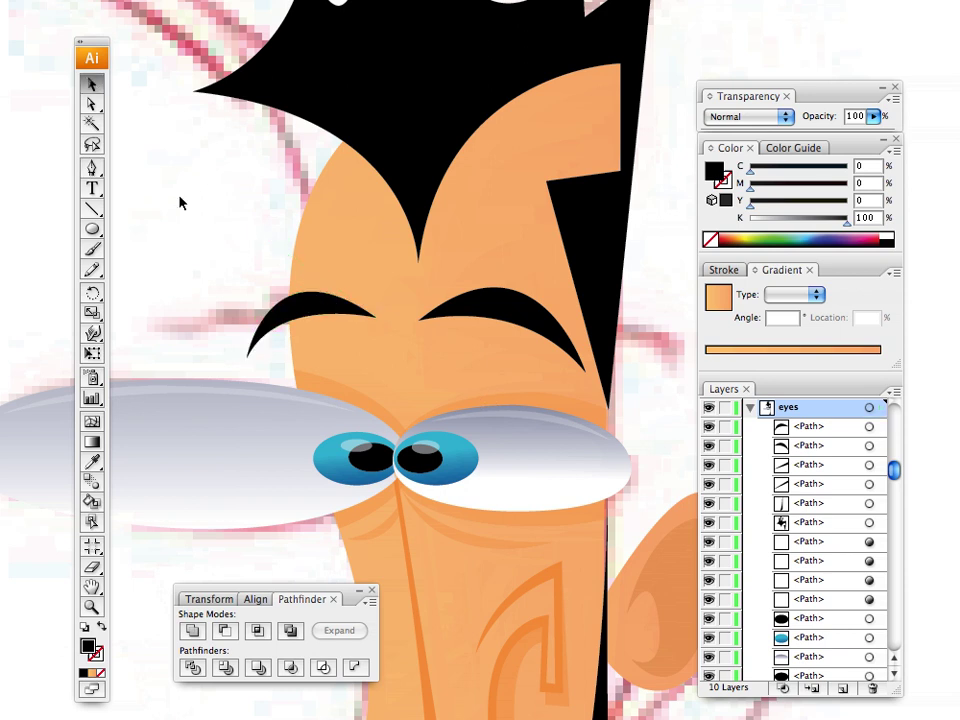
{"action": "left_click", "coordinate": [311, 306]}
Step: Make a copy of the right eyebrow offset 0.0017 in horizontally and 0.0035 in vertically
{"action": "left_click", "coordinate": [468, 312]}
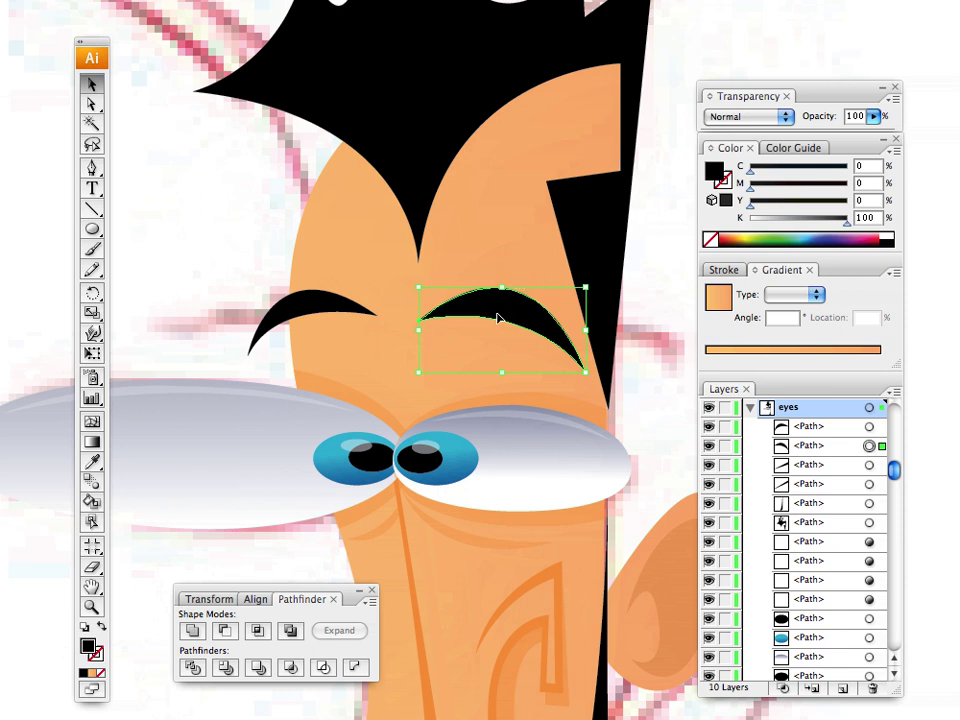
{"action": "key", "text": "Return"}
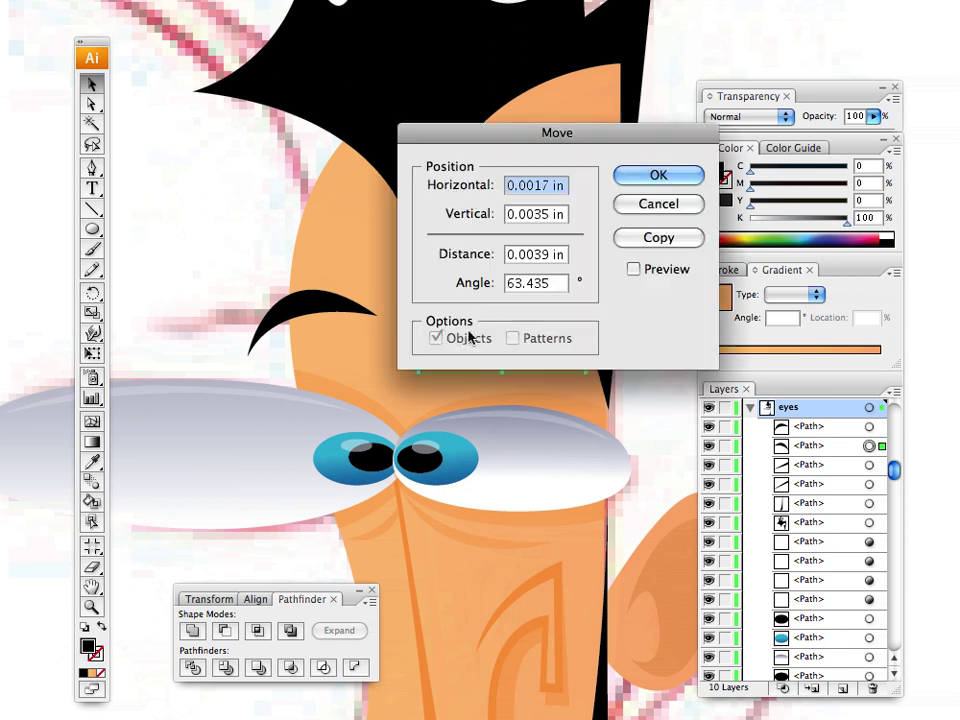
{"action": "left_click", "coordinate": [651, 238]}
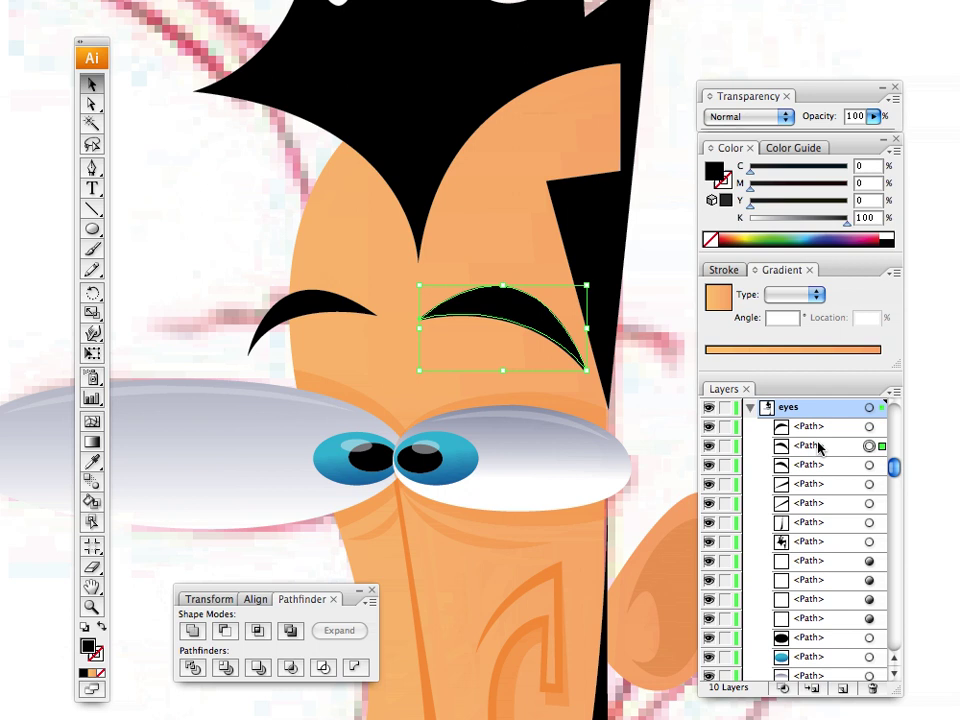
Step: Fill the right eyebrow's copy with teal green and move it beneath the black eyebrow in the stacking order
{"action": "left_click", "coordinate": [868, 428]}
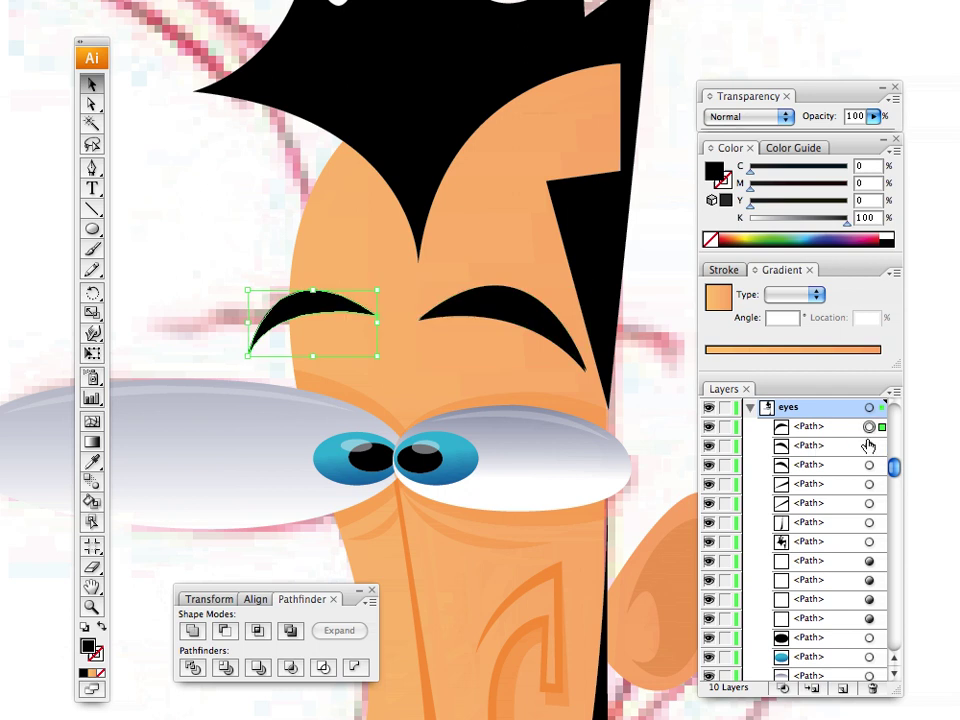
{"action": "left_click", "coordinate": [868, 446]}
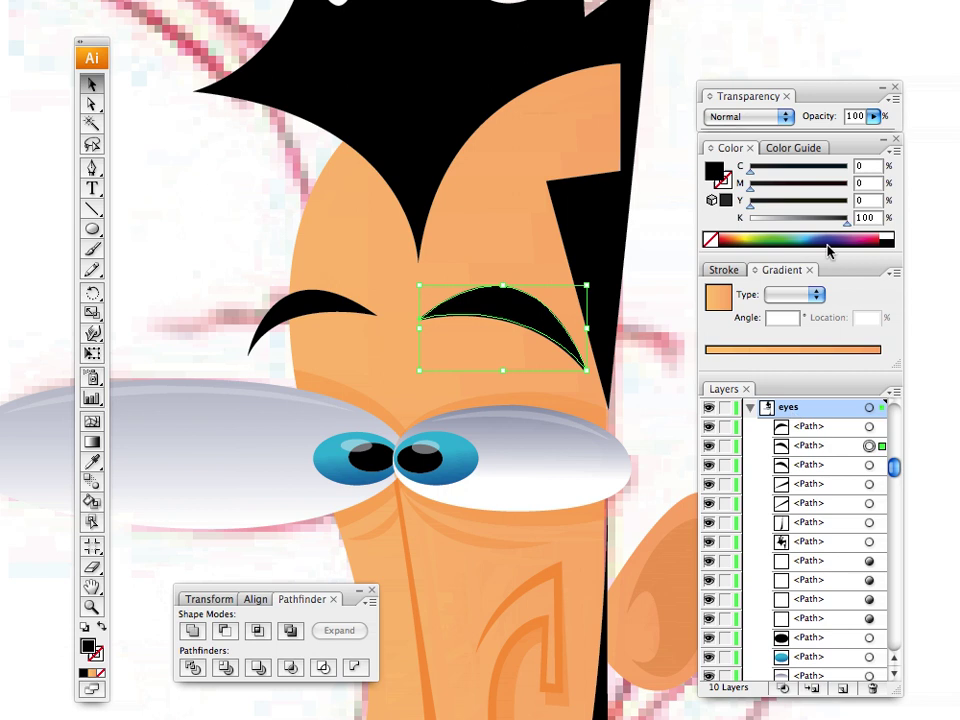
{"action": "left_click", "coordinate": [792, 242]}
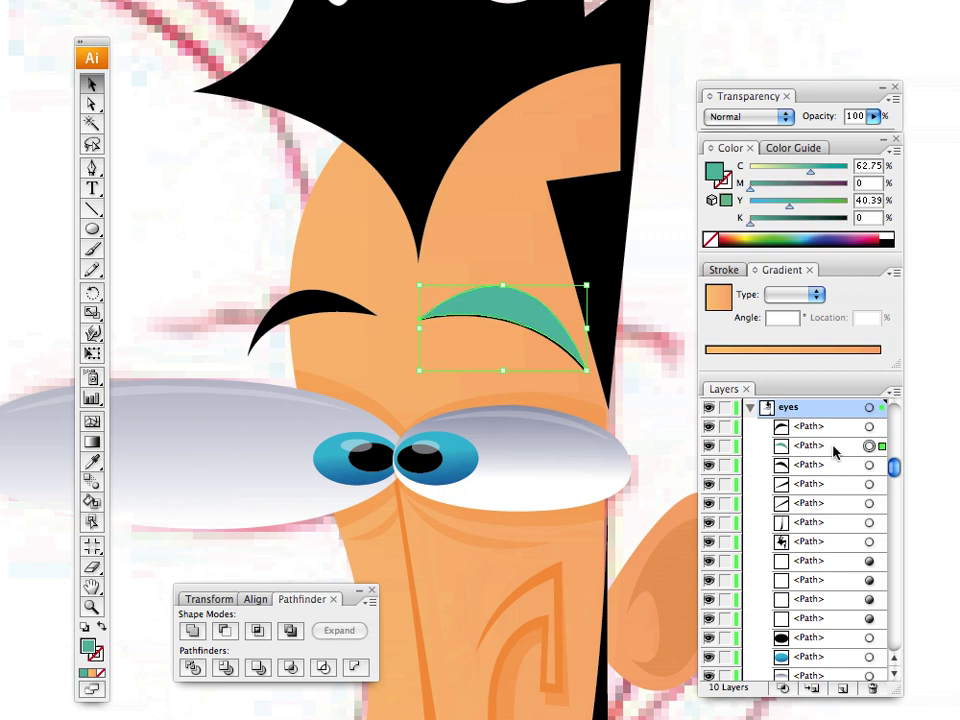
{"action": "left_click_drag", "start_coordinate": [834, 454], "coordinate": [829, 476]}
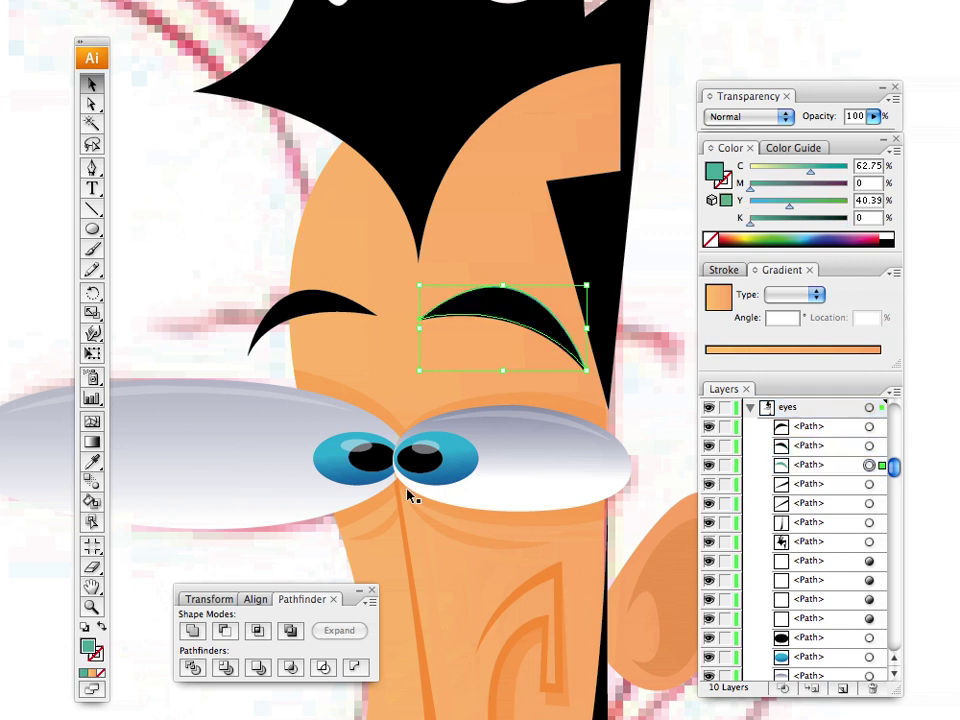
Step: Apply the orange colour and 37% opacity of the shading under the right eye to the eyebrow copy with the Eyedropper
{"action": "key", "text": "i"}
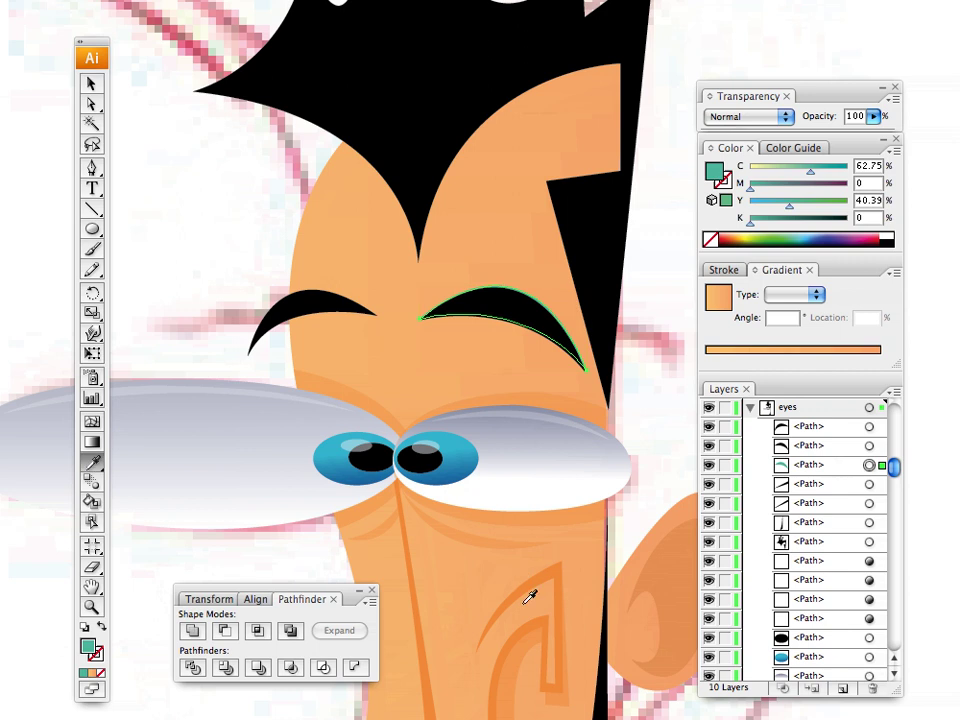
{"action": "left_click", "coordinate": [515, 520]}
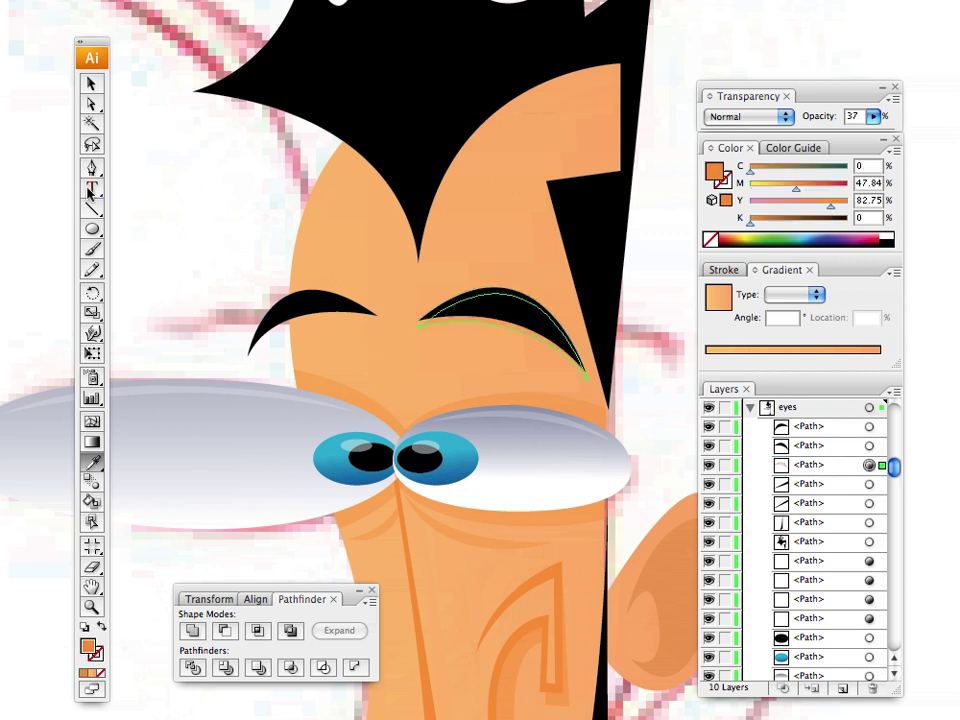
{"action": "left_click", "coordinate": [91, 84]}
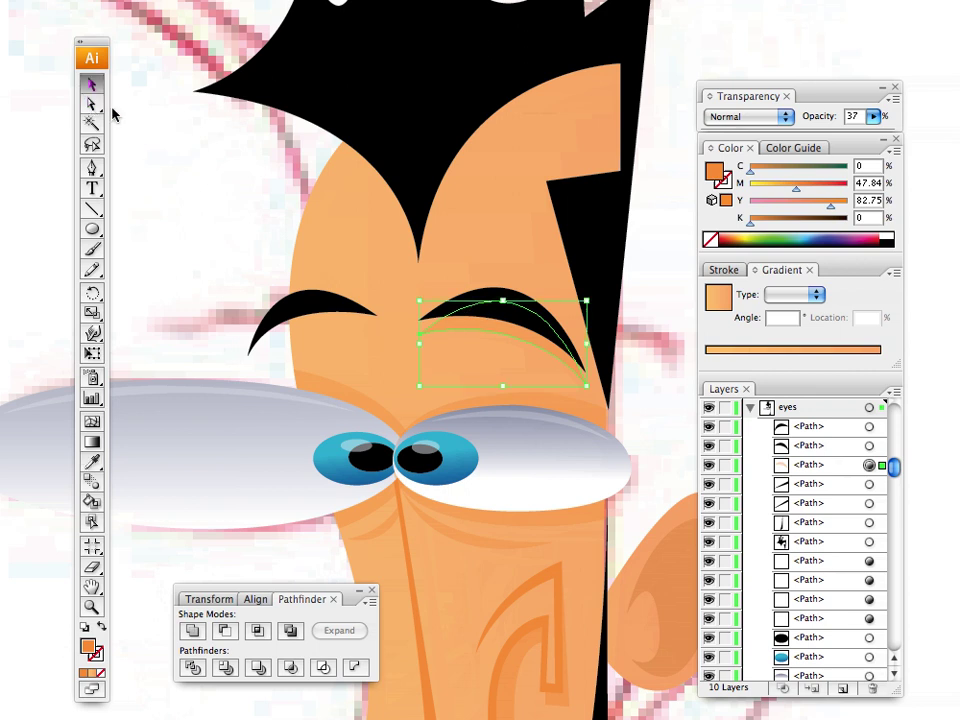
Step: Nudge the orange copy into place as a shadow directly beneath the right eyebrow, and deselect it
{"action": "key", "text": "Up"}
{"action": "key", "text": "Left"}
{"action": "key", "text": "Left"}
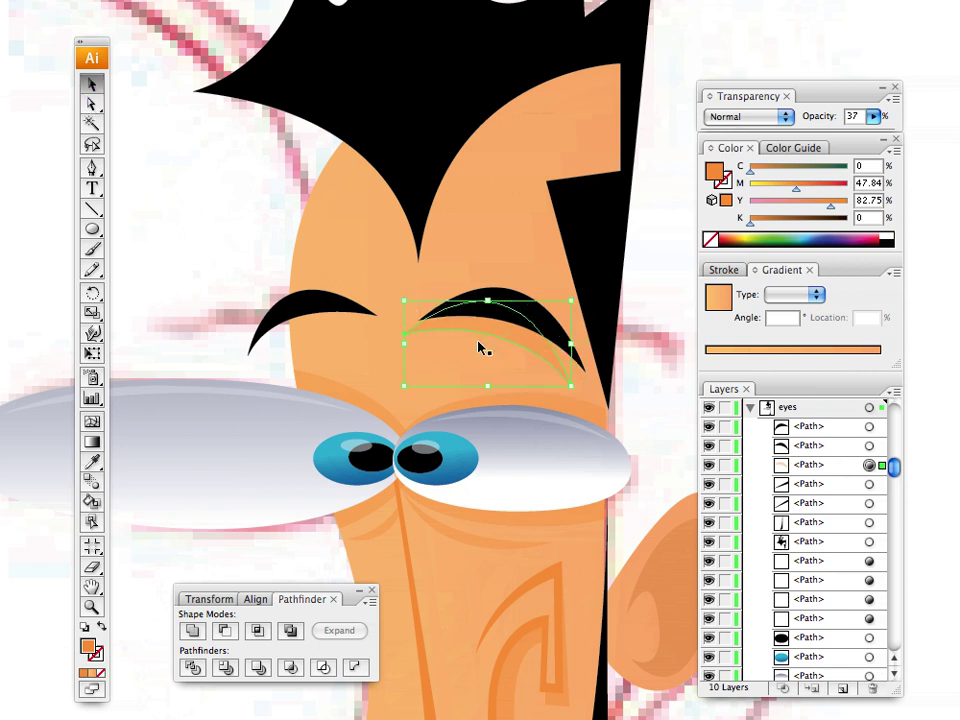
{"action": "key", "text": "Right"}
{"action": "key", "text": "Right"}
{"action": "key", "text": "Right"}
{"action": "key", "text": "Down"}
{"action": "key", "text": "Down"}
{"action": "key", "text": "Left"}
{"action": "key", "text": "Left"}
{"action": "key", "text": "Left"}
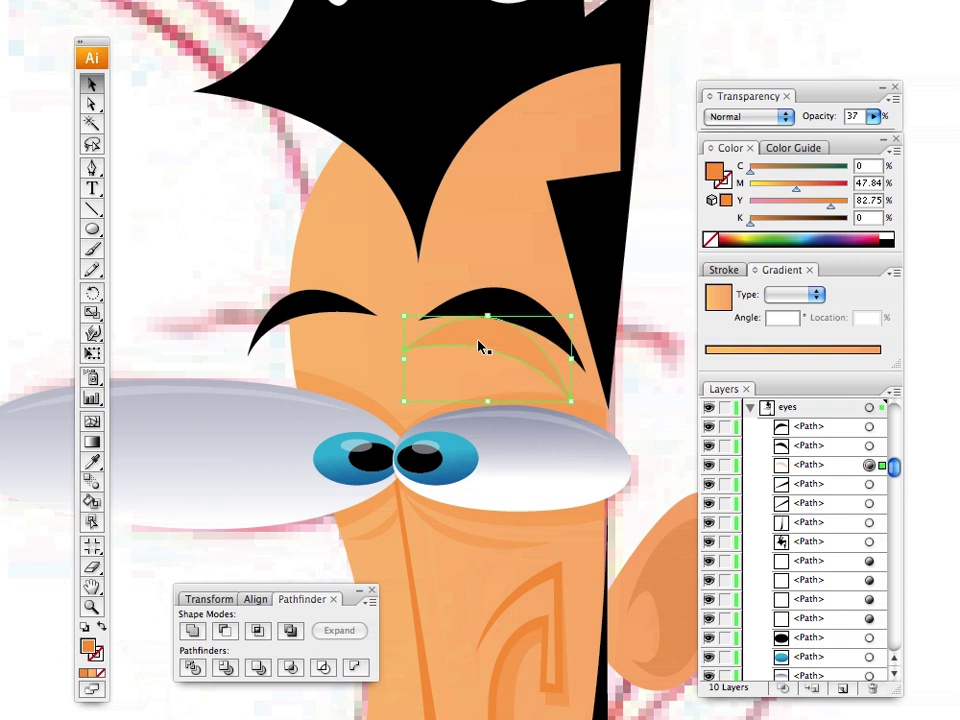
{"action": "key", "text": "Up"}
{"action": "key", "text": "Up"}
{"action": "key", "text": "Up"}
{"action": "key", "text": "Right"}
{"action": "key", "text": "Right"}
{"action": "key", "text": "Down"}
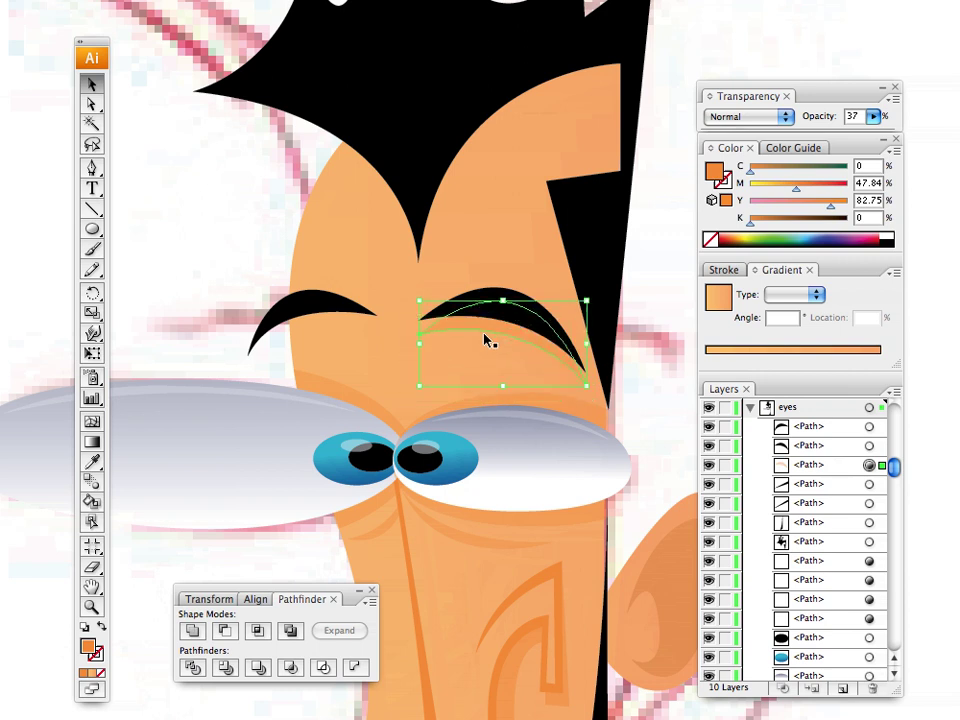
{"action": "key", "text": "Right"}
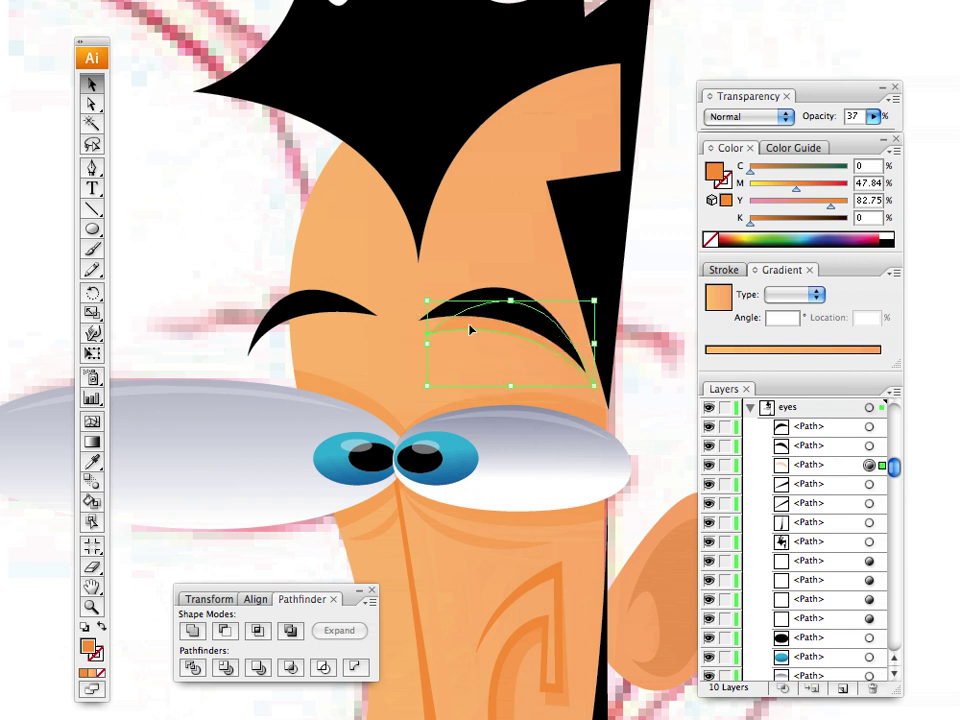
{"action": "key", "text": "Left"}
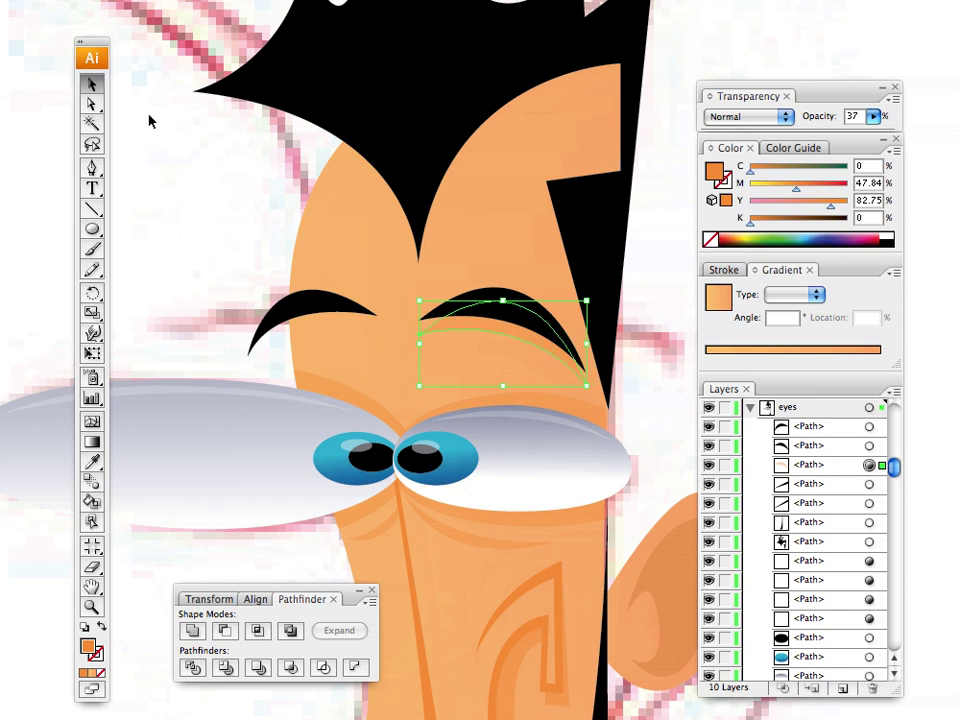
{"action": "left_click", "coordinate": [179, 205]}
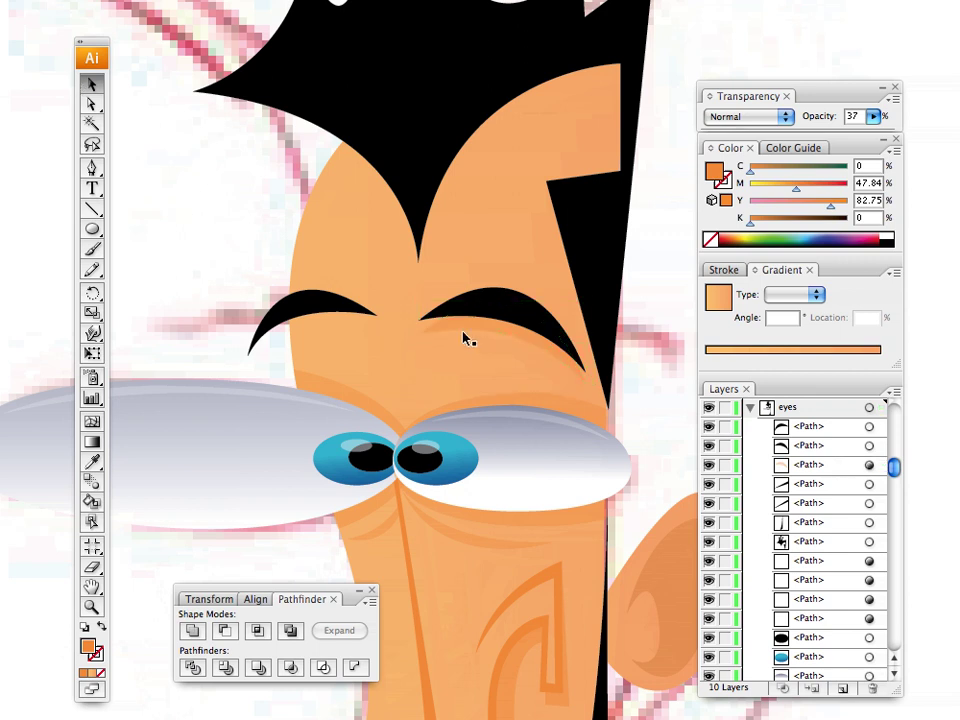
Step: Set the right eyebrow shadow's opacity to 52% and deselect it
{"action": "left_click_drag", "start_coordinate": [456, 349], "coordinate": [460, 287]}
{"action": "left_click", "coordinate": [455, 286]}
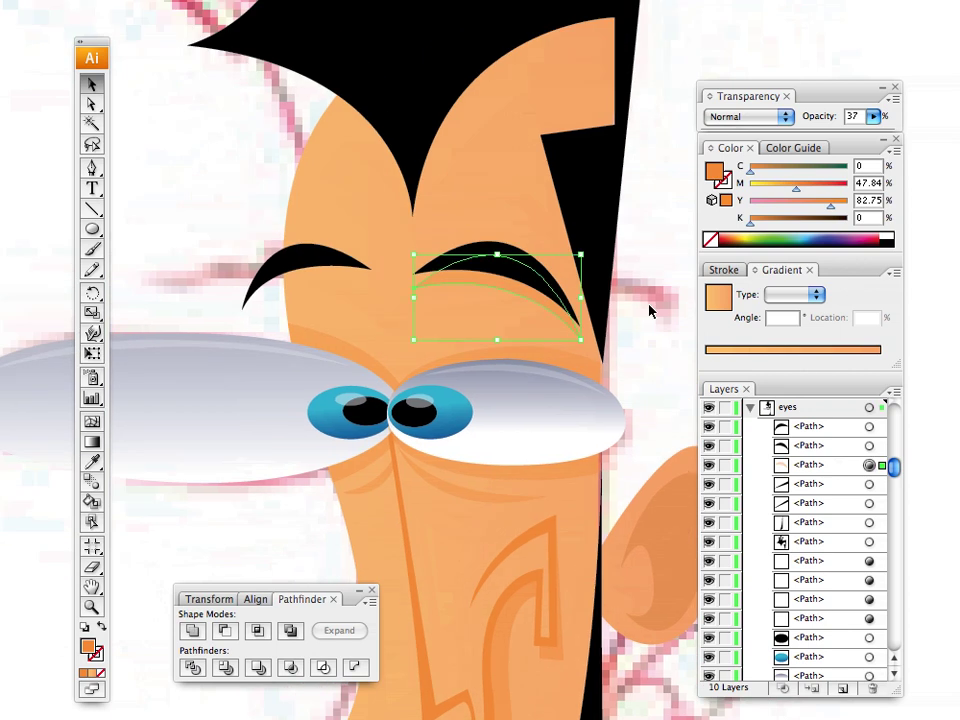
{"action": "left_click", "coordinate": [873, 116]}
{"action": "left_click_drag", "start_coordinate": [816, 138], "coordinate": [830, 137]}
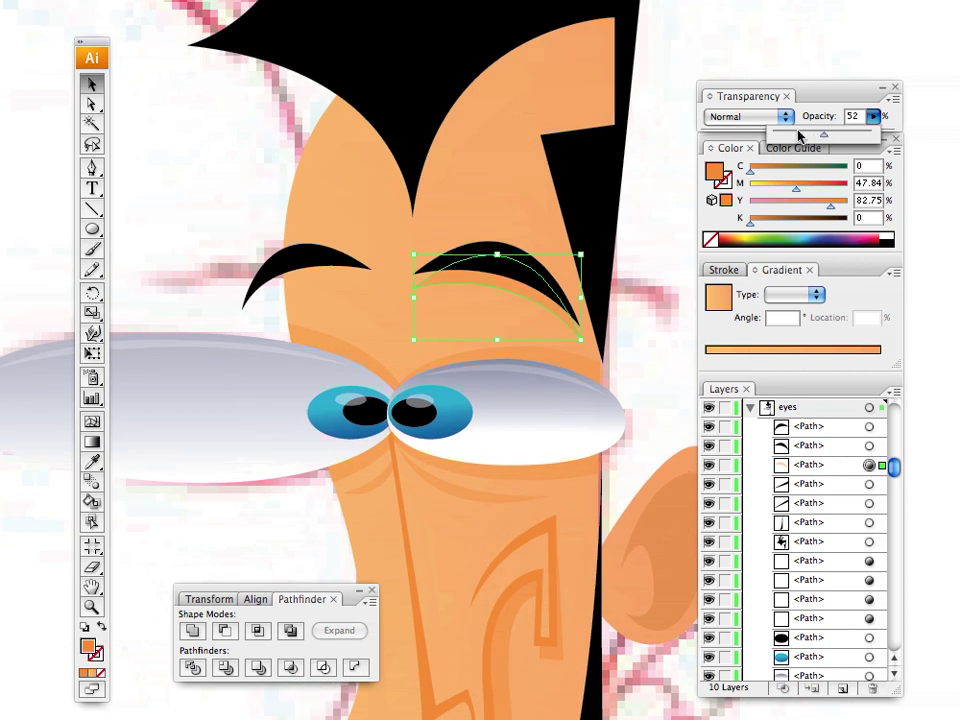
{"action": "left_click", "coordinate": [756, 62]}
Step: Duplicate the left black eyebrow, offset the copy slightly, and give it the right eyebrow shadow's orange at 52% opacity with the Eyedropper
{"action": "left_click_drag", "start_coordinate": [245, 267], "coordinate": [302, 255]}
{"action": "left_click", "coordinate": [346, 258]}
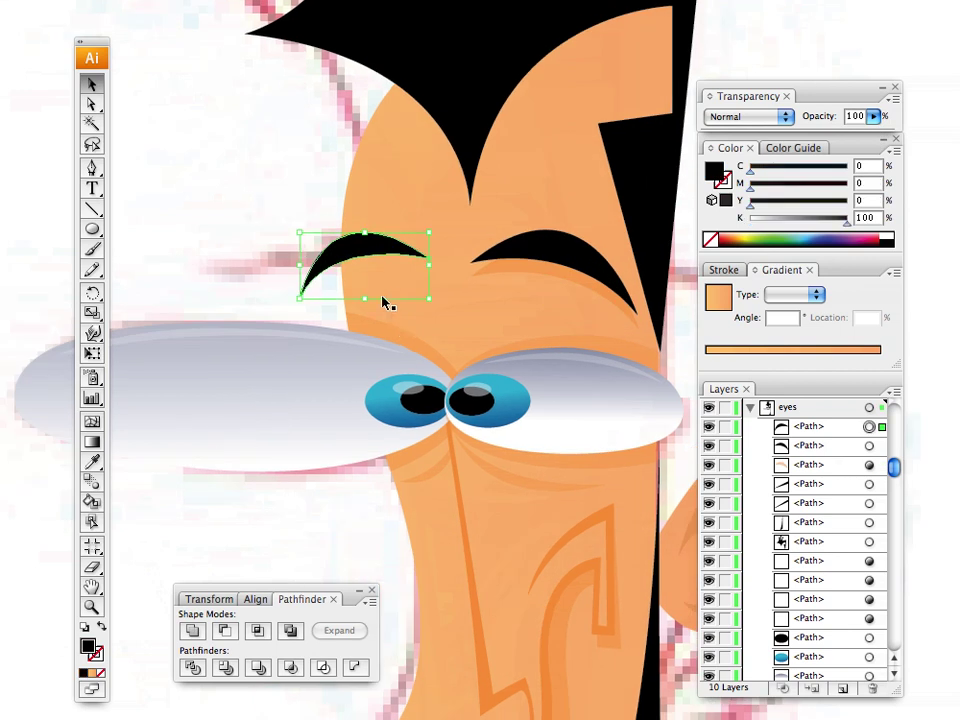
{"action": "key", "text": "Return"}
{"action": "left_click", "coordinate": [649, 239]}
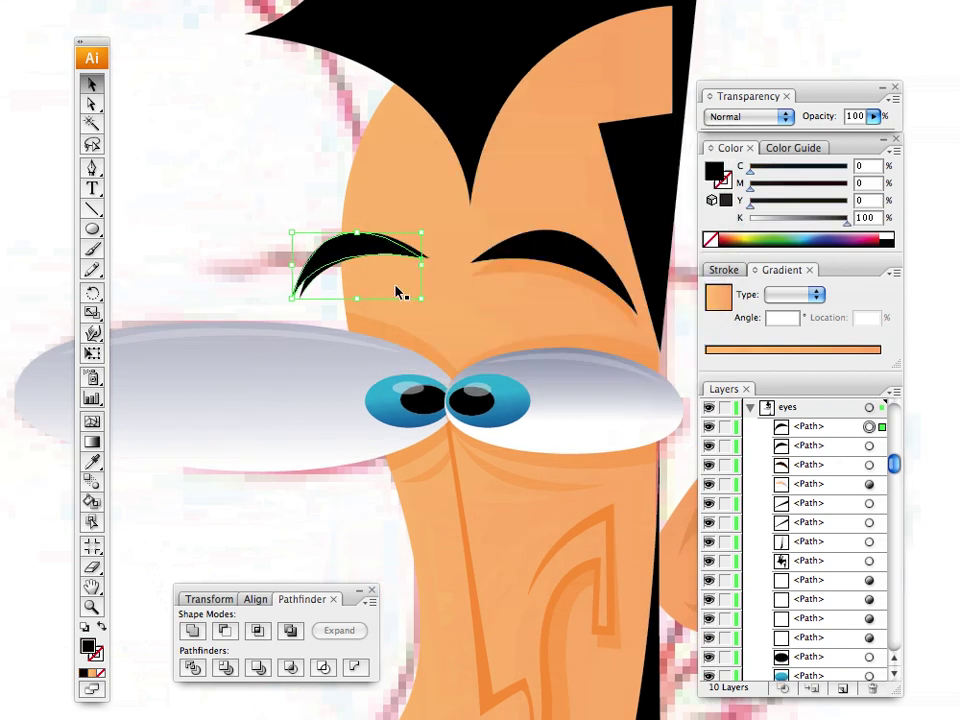
{"action": "left_click", "coordinate": [92, 461]}
{"action": "left_click", "coordinate": [535, 260]}
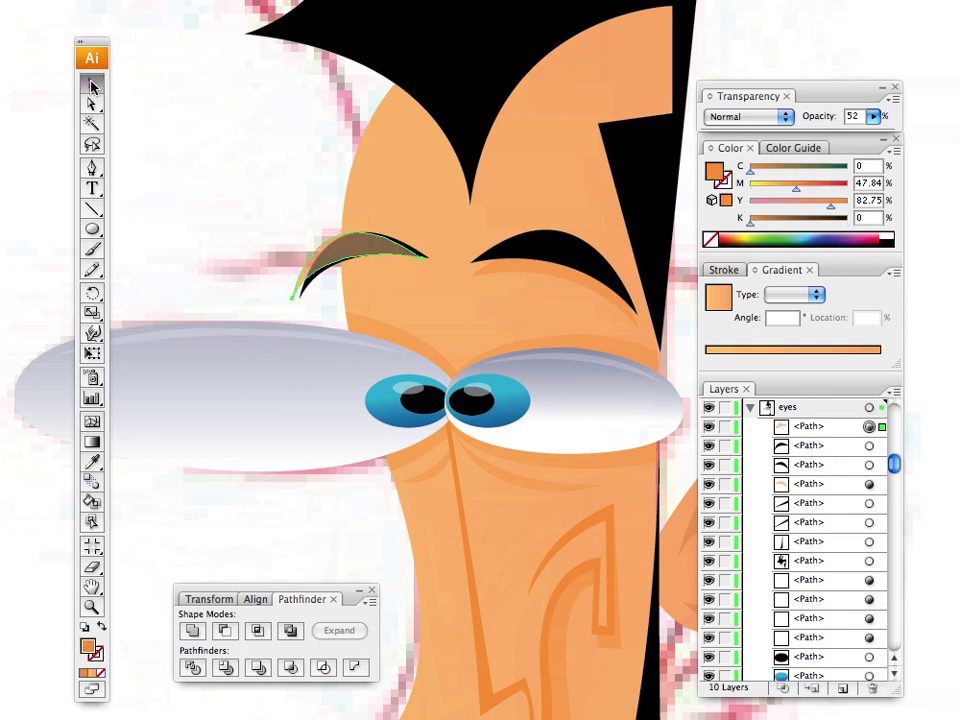
Step: Move the left eyebrow's orange copy beneath the black eyebrow in the stacking order
{"action": "left_click", "coordinate": [91, 83]}
{"action": "left_click", "coordinate": [810, 428]}
{"action": "left_click_drag", "start_coordinate": [811, 434], "coordinate": [803, 454]}
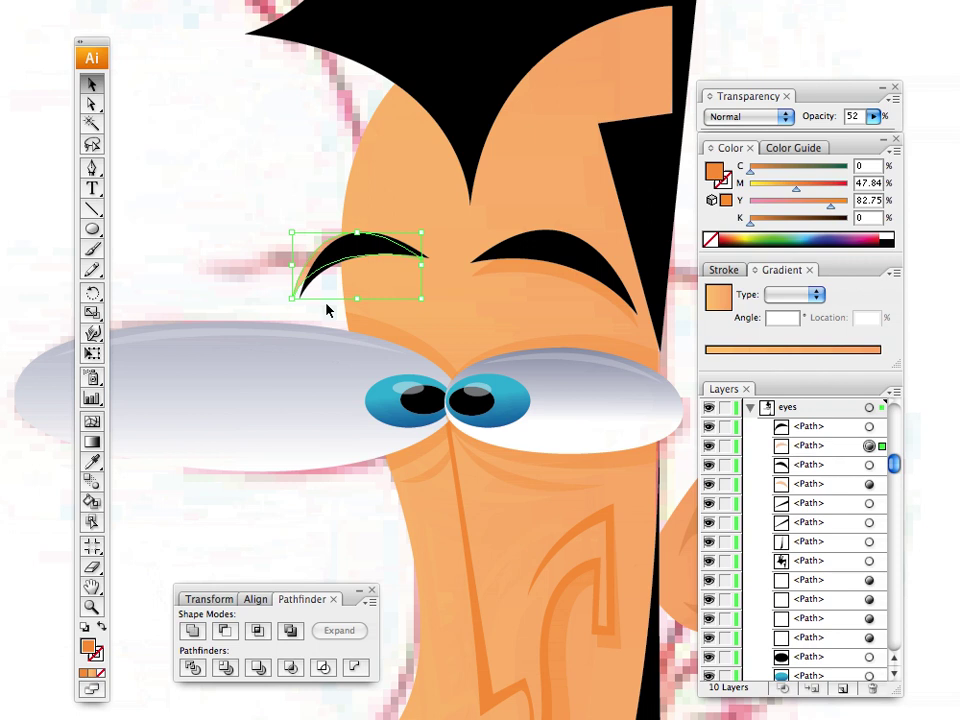
Step: Nudge and slightly rotate the orange copy into place as a shadow beneath the left eyebrow, and deselect it
{"action": "key", "text": "Down"}
{"action": "key", "text": "Down"}
{"action": "key", "text": "Right"}
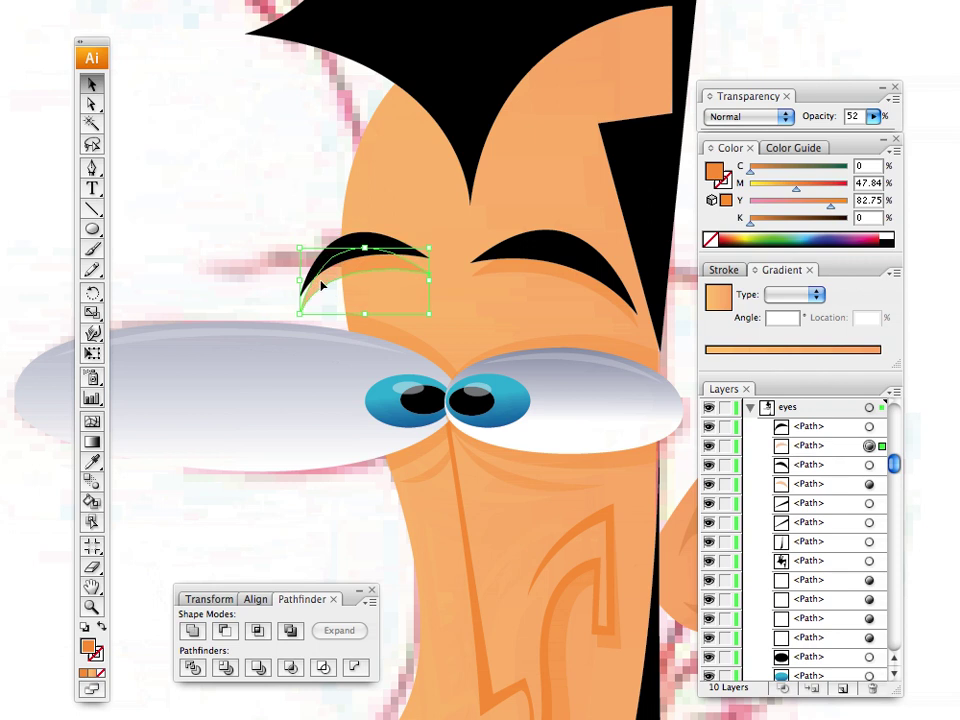
{"action": "key", "text": "Up"}
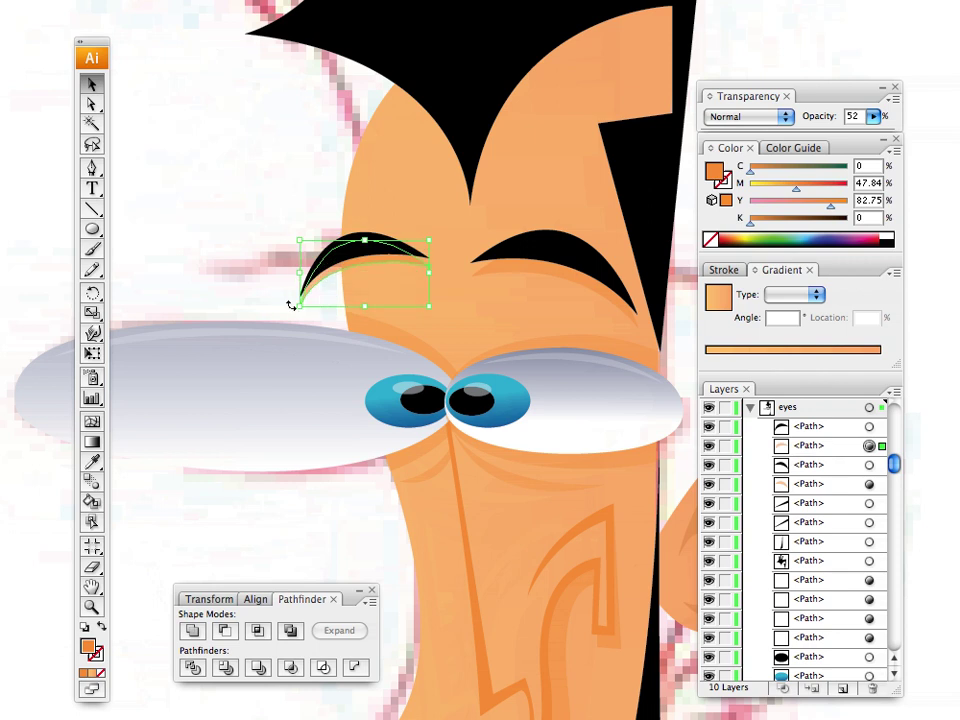
{"action": "left_click_drag", "start_coordinate": [291, 306], "coordinate": [296, 313]}
{"action": "key", "text": "Down"}
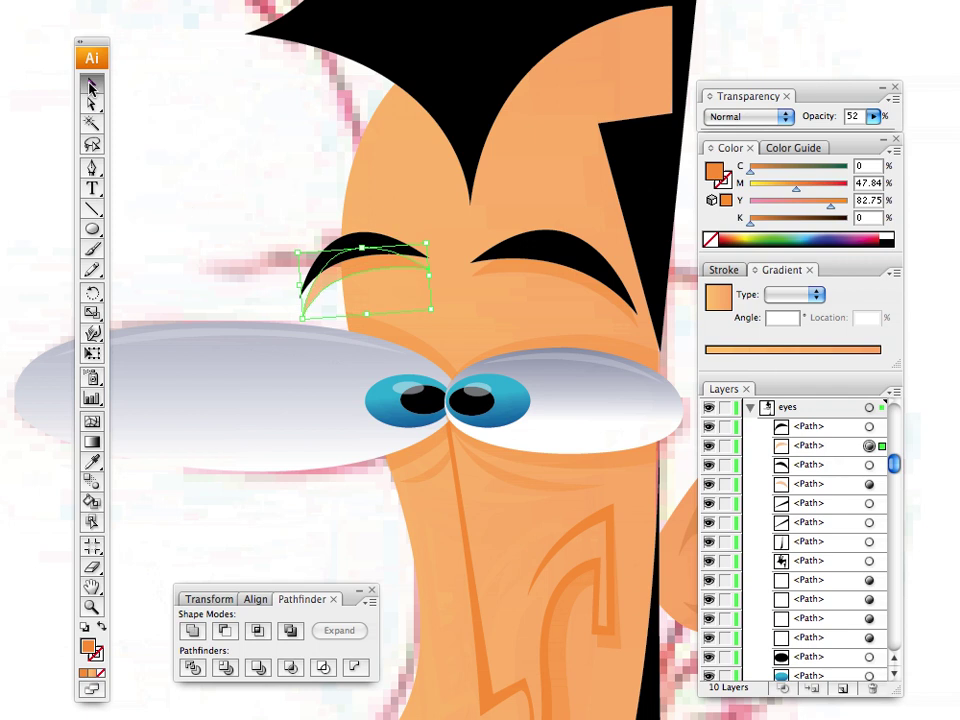
{"action": "left_click", "coordinate": [250, 228]}
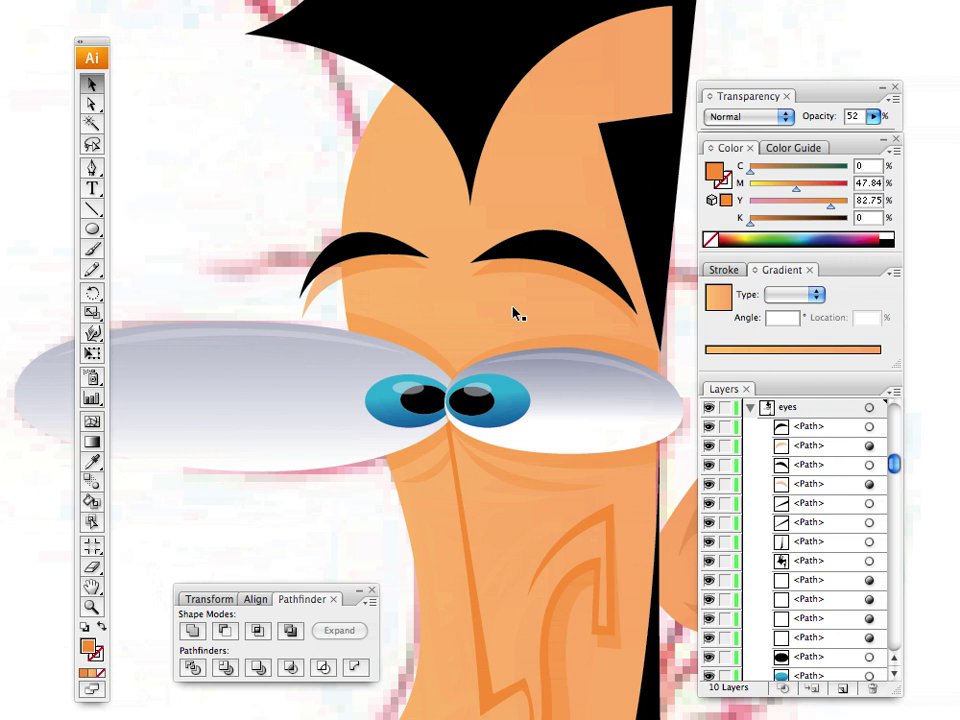
Step: Add anchor points on the upper and lower edges of the left eyebrow shadow where they meet the face outline
{"action": "left_click", "coordinate": [225, 632]}
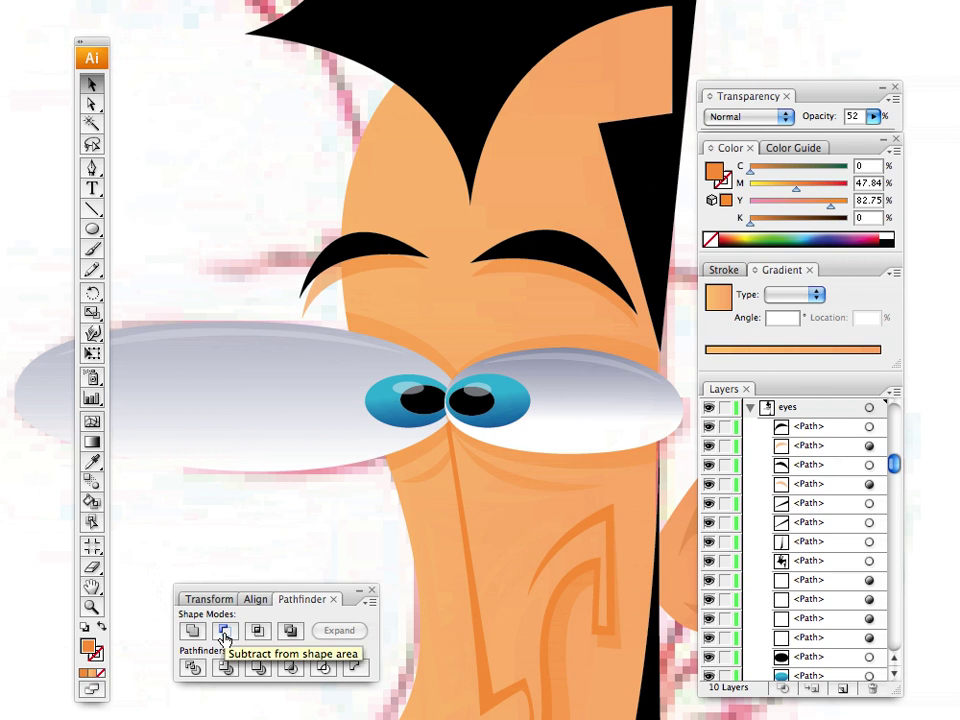
{"action": "left_click", "coordinate": [339, 280]}
{"action": "left_click", "coordinate": [93, 171]}
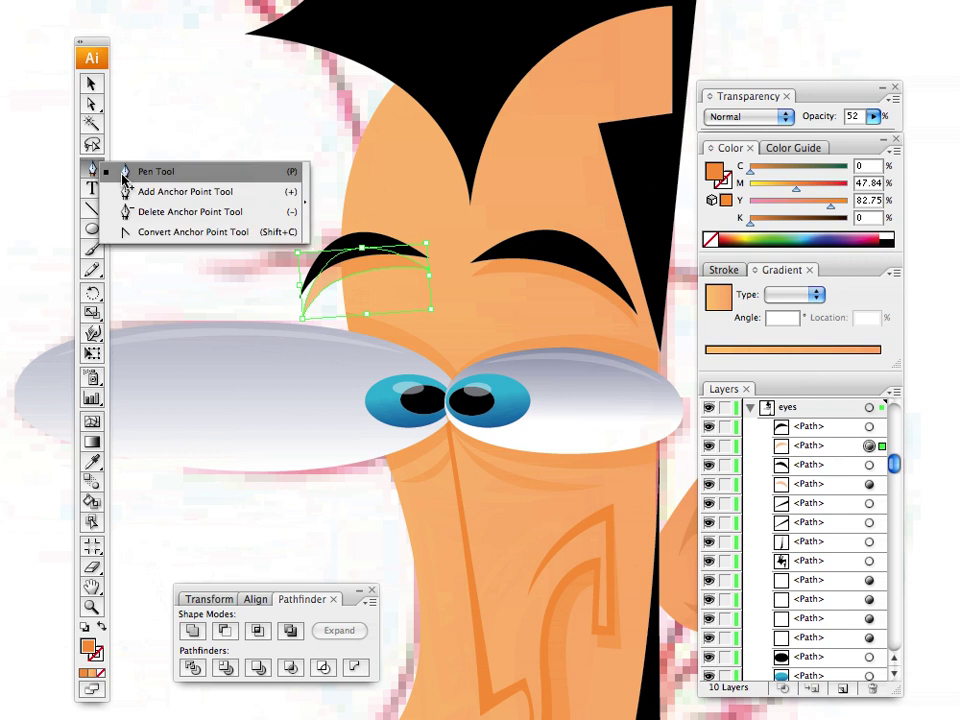
{"action": "left_click", "coordinate": [101, 190]}
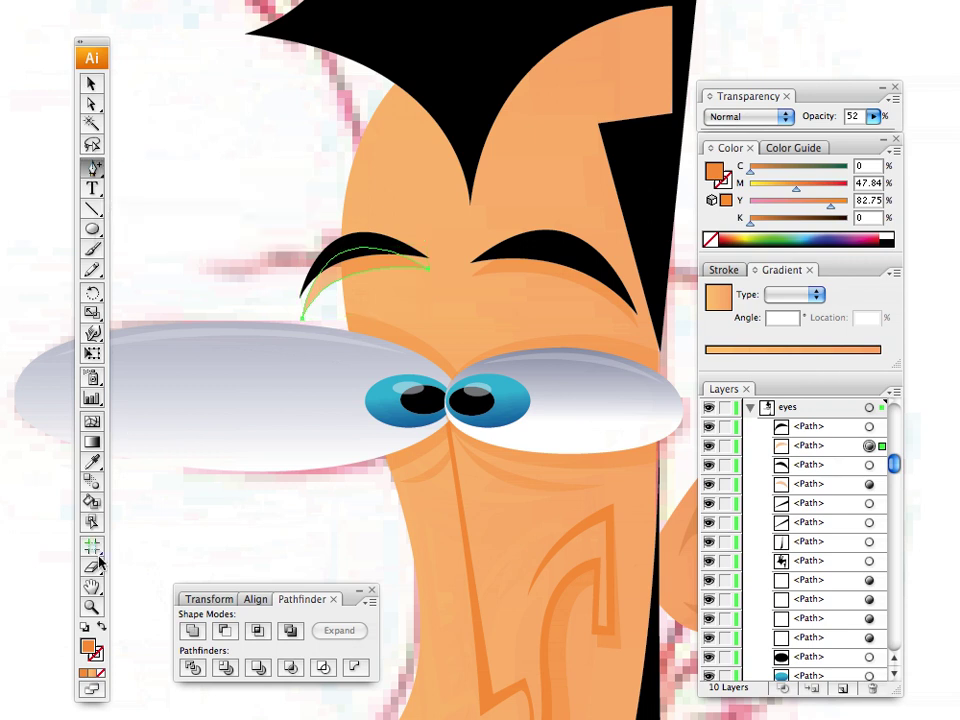
{"action": "left_click", "coordinate": [91, 606]}
{"action": "left_click", "coordinate": [345, 271]}
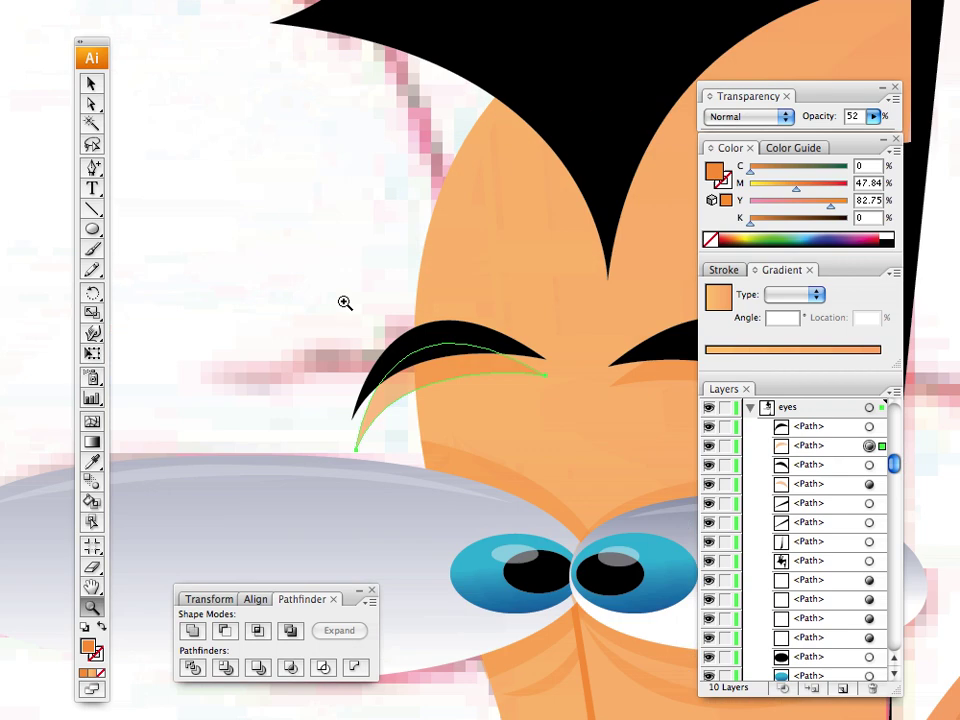
{"action": "left_click", "coordinate": [485, 436]}
{"action": "left_click", "coordinate": [574, 486]}
{"action": "left_click", "coordinate": [92, 170]}
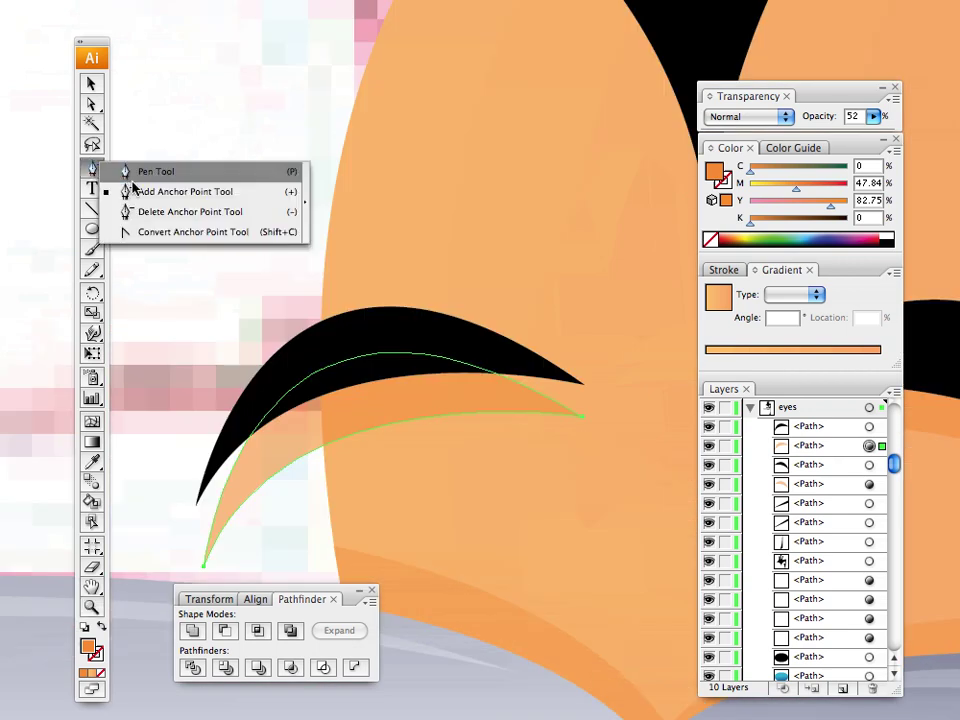
{"action": "left_click", "coordinate": [130, 191]}
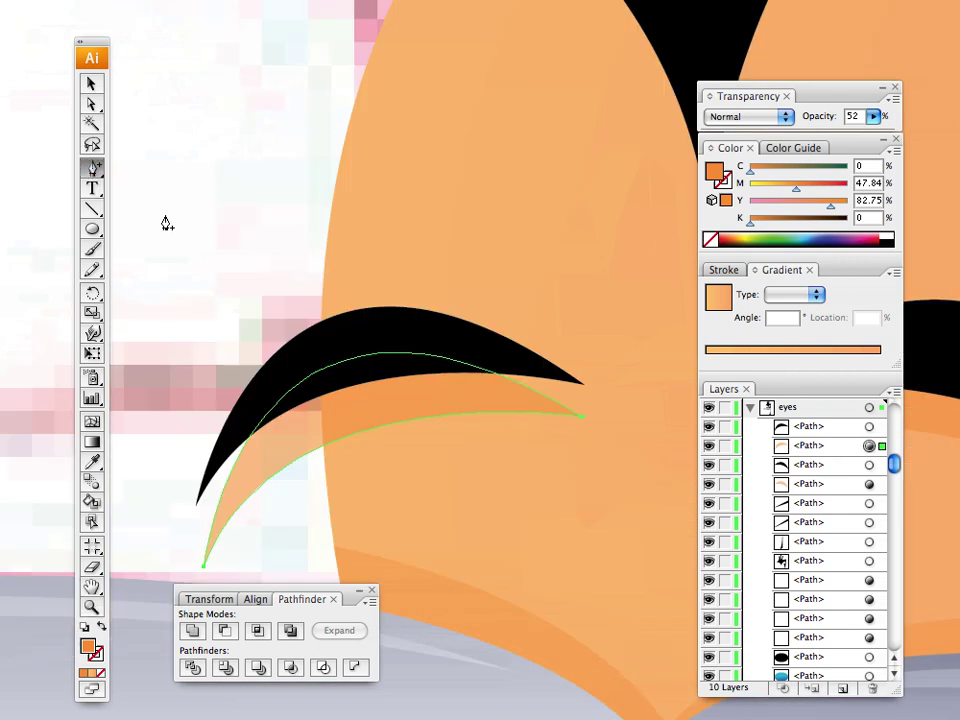
{"action": "left_click", "coordinate": [320, 372]}
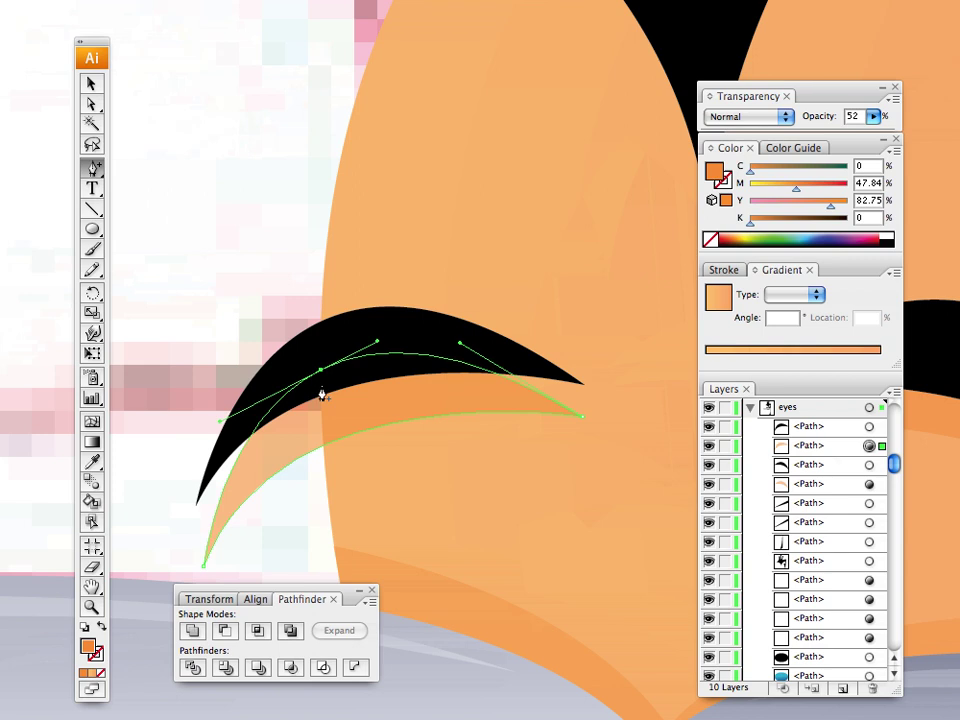
{"action": "left_click", "coordinate": [323, 446]}
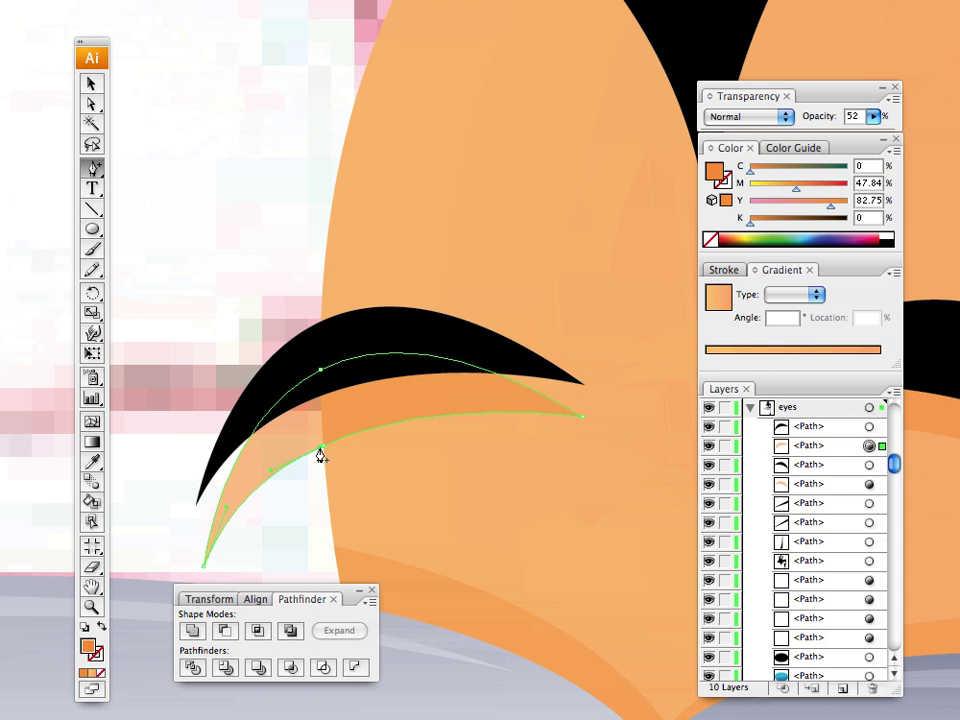
{"action": "left_click", "coordinate": [318, 374]}
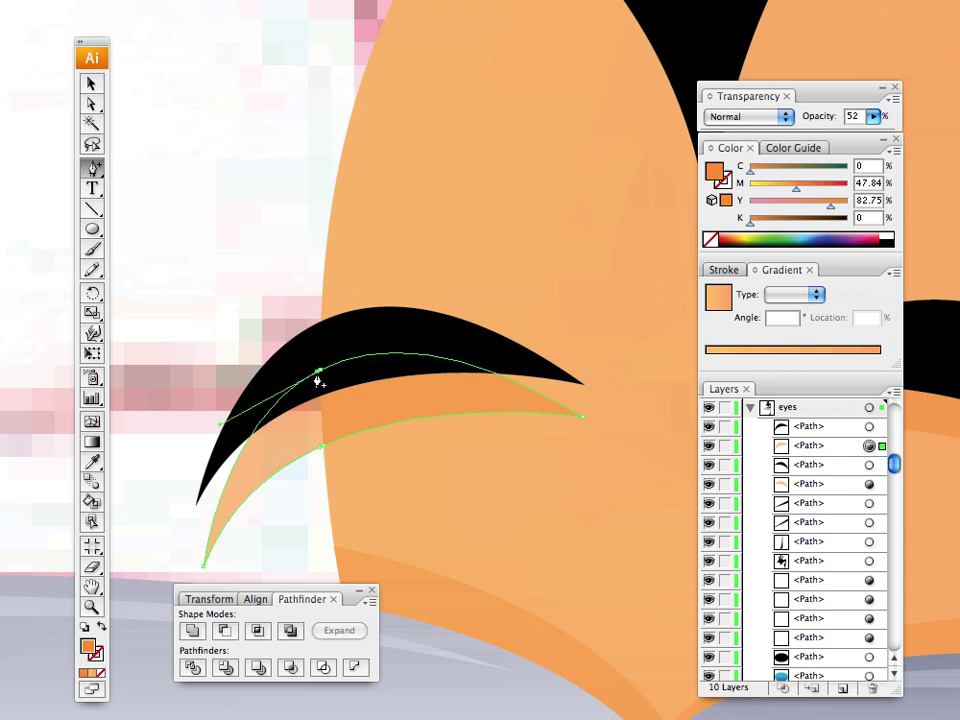
Step: Trim the left eyebrow shadow to the face outline by deleting its anchor points outside the face, and deselect it
{"action": "left_click_drag", "start_coordinate": [93, 168], "coordinate": [155, 214]}
{"action": "left_click", "coordinate": [203, 574]}
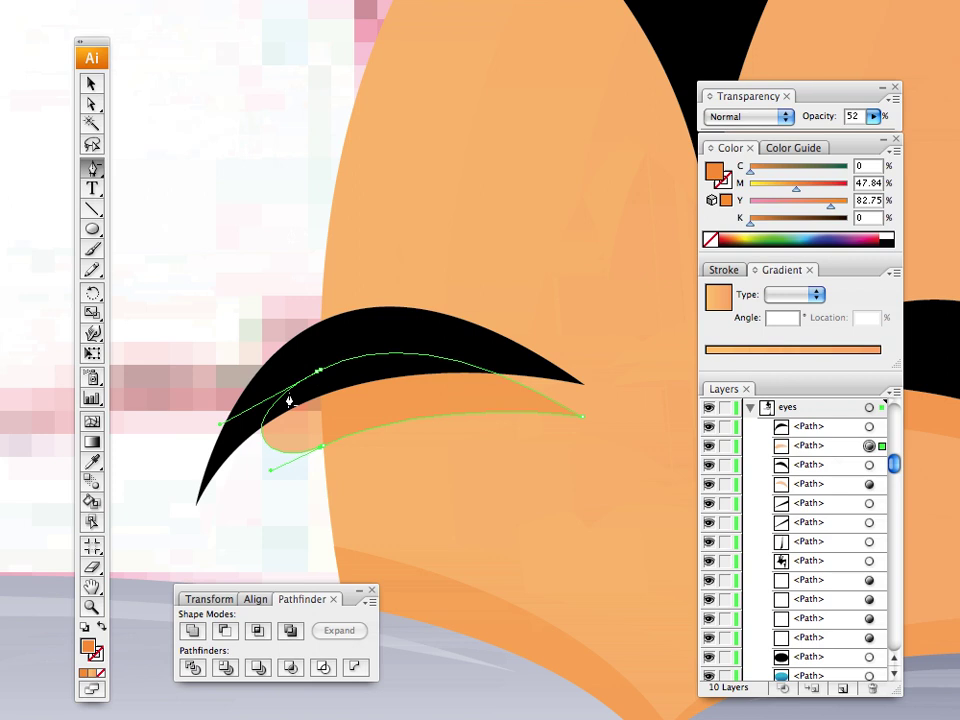
{"action": "left_click", "coordinate": [320, 448]}
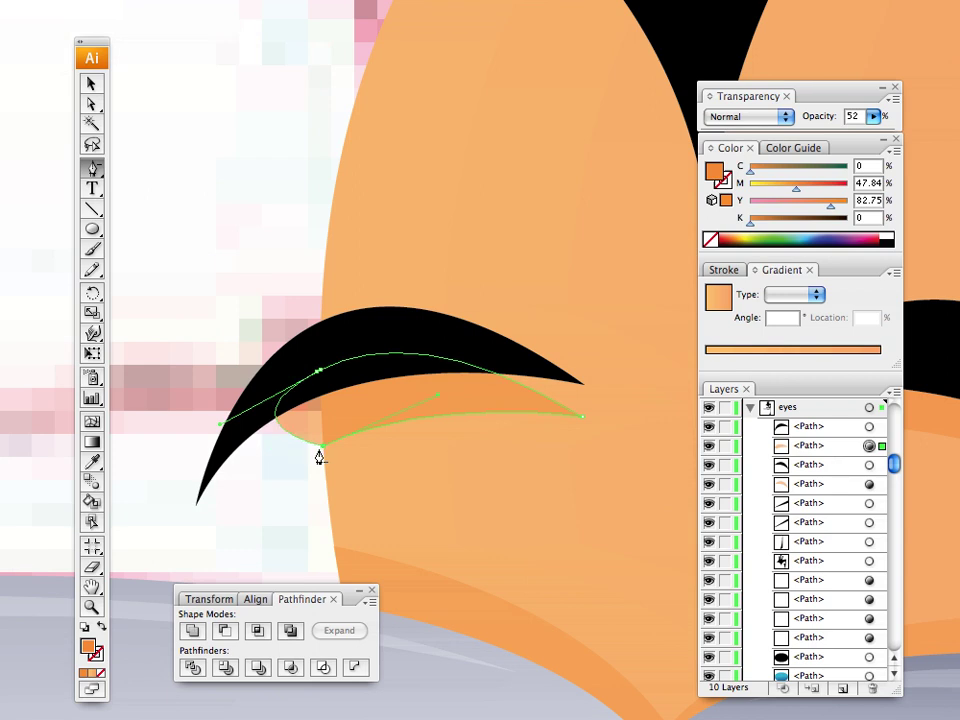
{"action": "left_click", "coordinate": [317, 376]}
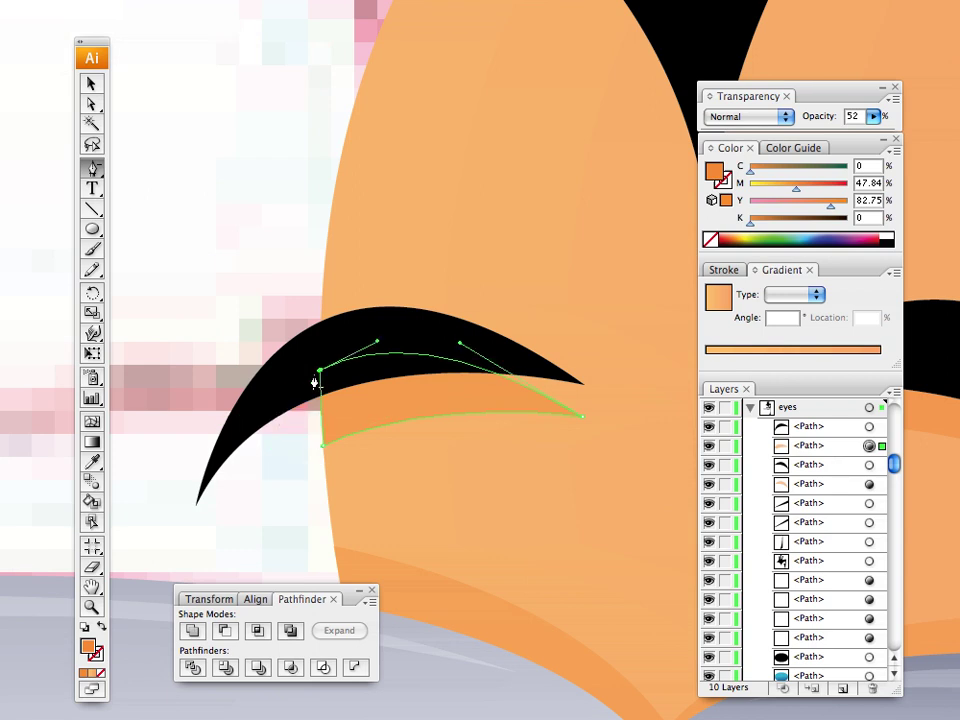
{"action": "left_click", "coordinate": [91, 84]}
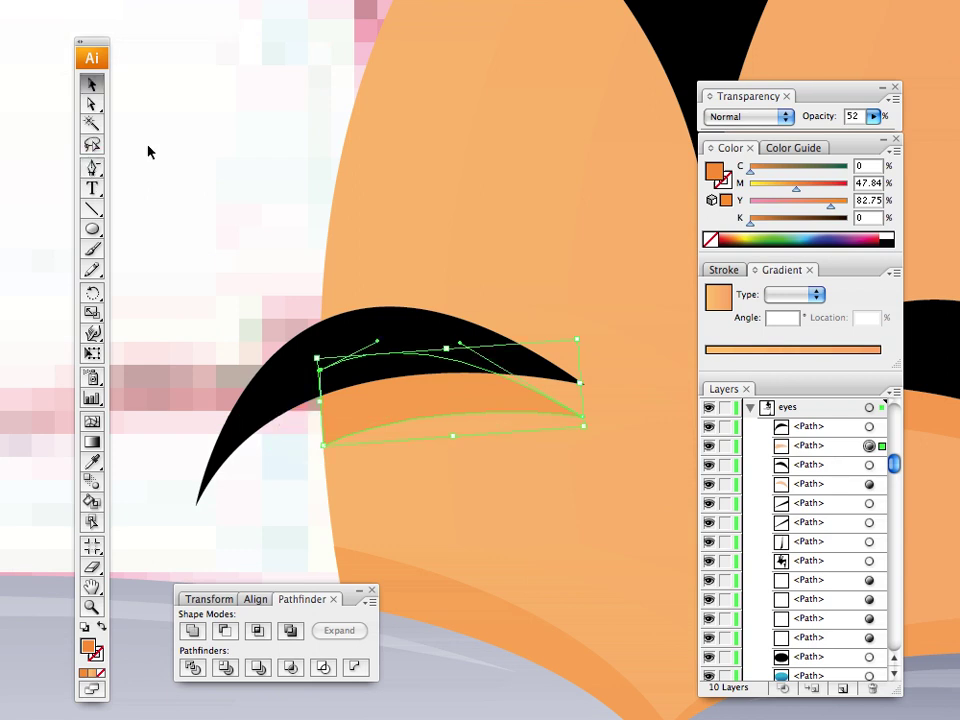
{"action": "left_click", "coordinate": [257, 289]}
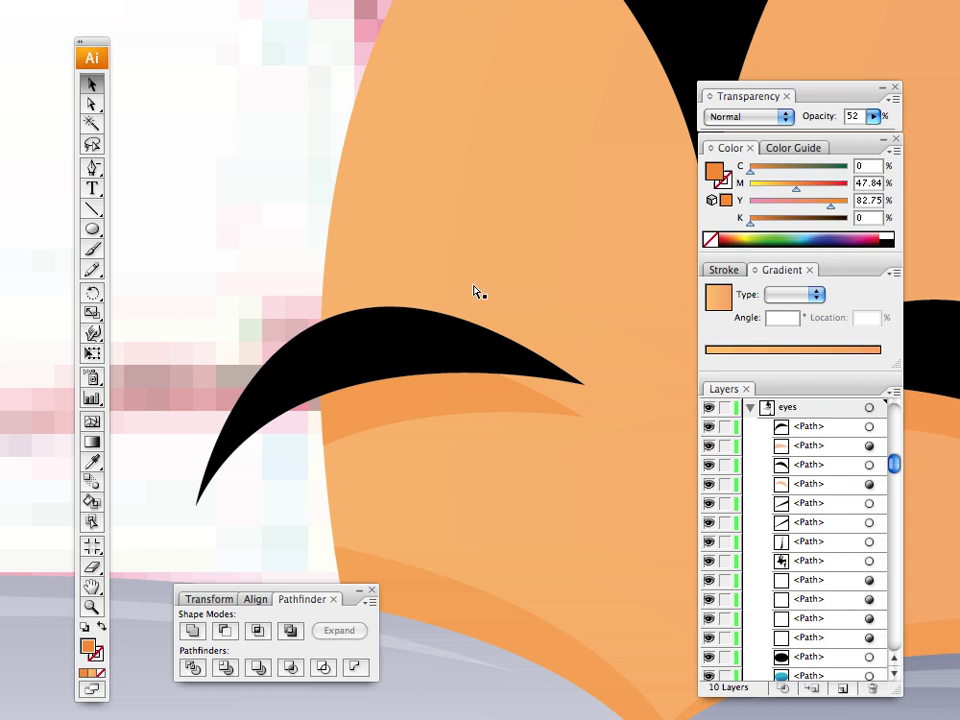
Step: Examine the finished eyebrows and shadows in the context of the whole character
{"action": "key", "text": "super+minus"}
{"action": "key", "text": "super+minus"}
{"action": "key", "text": "super+minus"}
{"action": "key", "text": "super+minus"}
{"action": "key", "text": "super+minus"}
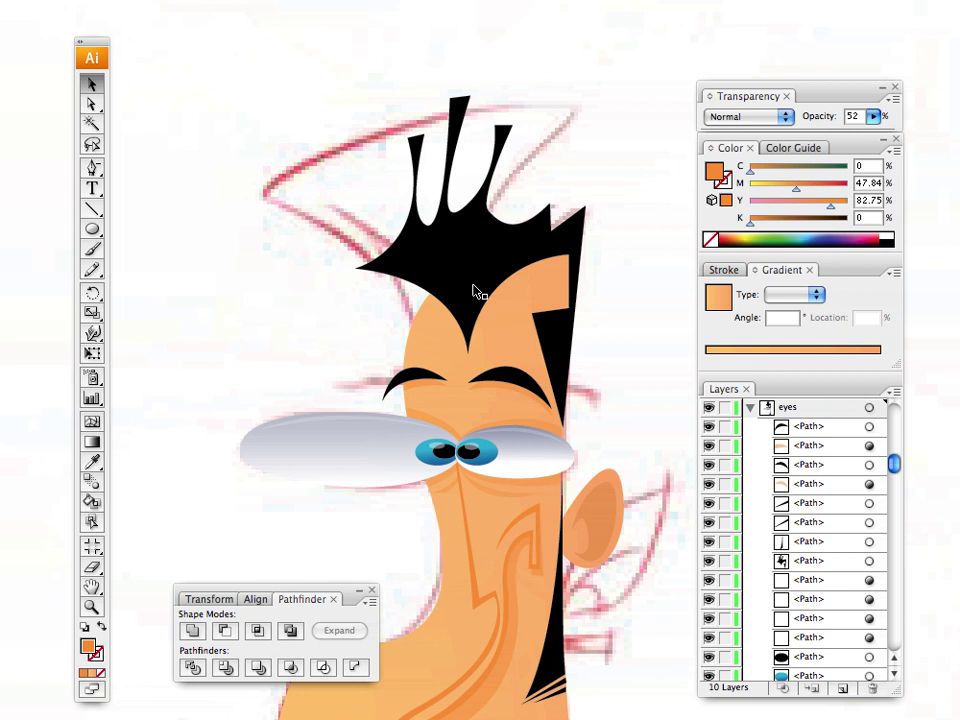
{"action": "scroll", "coordinate": [493, 403], "scroll_direction": "down", "scroll_amount": 3}
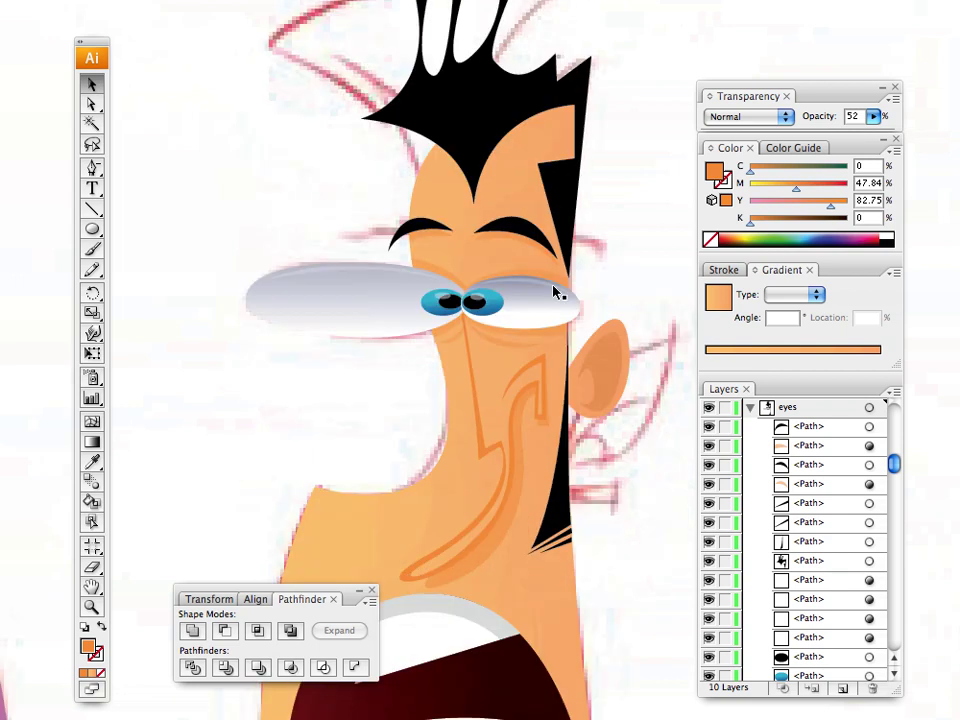
{"action": "key", "text": "ctrl+minus"}
{"action": "key", "text": "ctrl+minus"}
{"action": "key", "text": "ctrl+minus"}
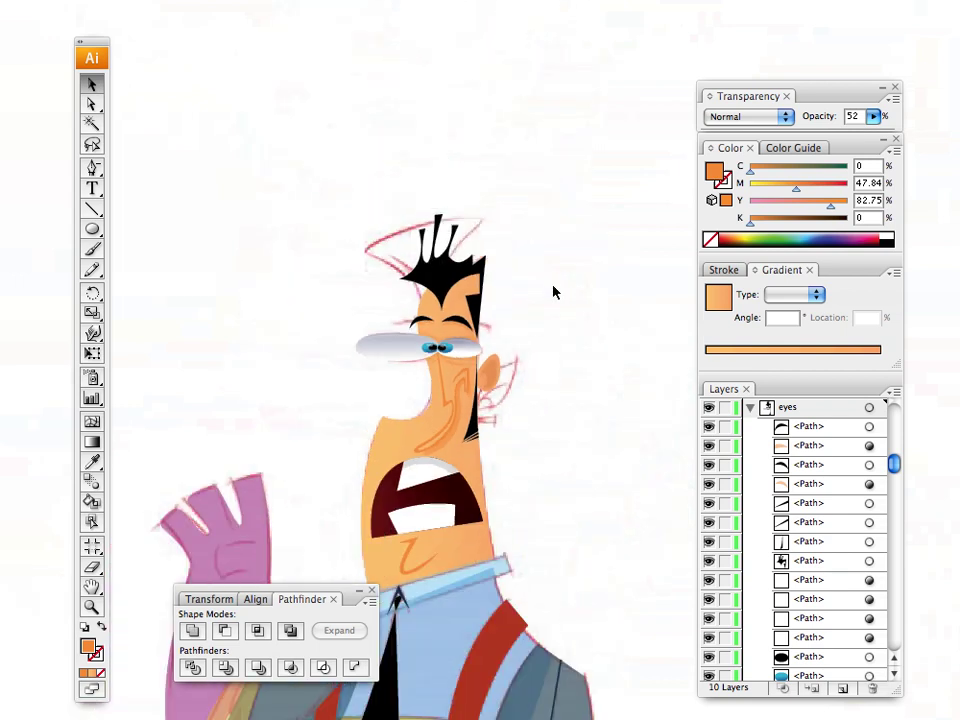
{"action": "left_click_drag", "start_coordinate": [366, 426], "coordinate": [435, 270]}
{"action": "left_click_drag", "start_coordinate": [431, 385], "coordinate": [392, 341]}
Step: Sample the orange of the crease shading above the mouth as the fill with the Eyedropper
{"action": "left_click", "coordinate": [91, 607]}
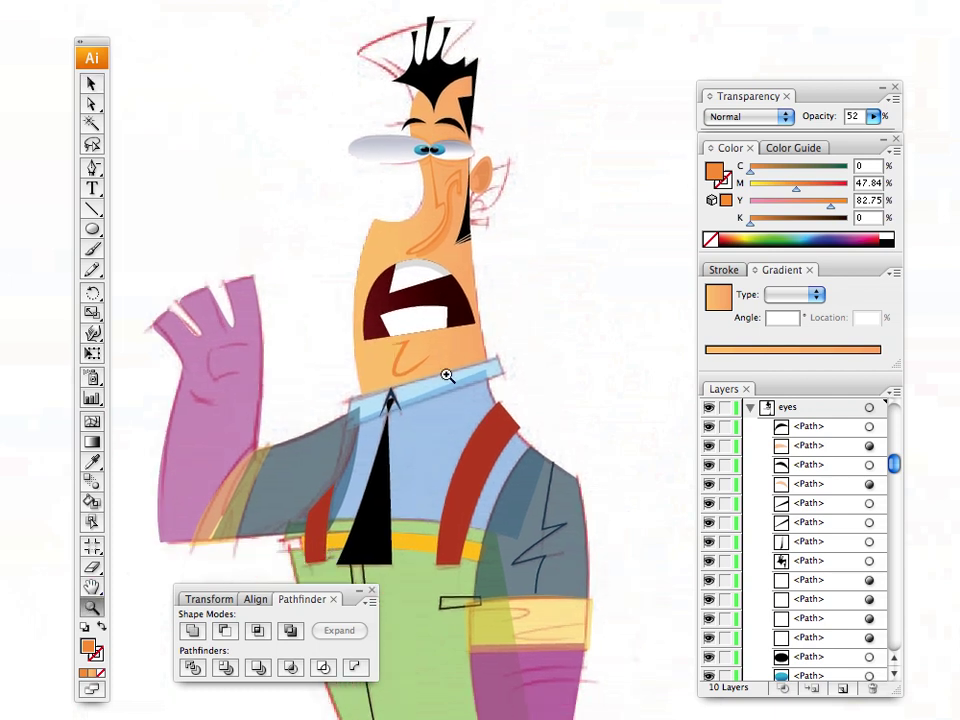
{"action": "left_click", "coordinate": [448, 375]}
{"action": "left_click", "coordinate": [448, 375]}
{"action": "left_click_drag", "start_coordinate": [482, 318], "coordinate": [365, 480]}
{"action": "left_click", "coordinate": [380, 460]}
{"action": "left_click", "coordinate": [380, 460]}
{"action": "left_click_drag", "start_coordinate": [400, 252], "coordinate": [371, 492]}
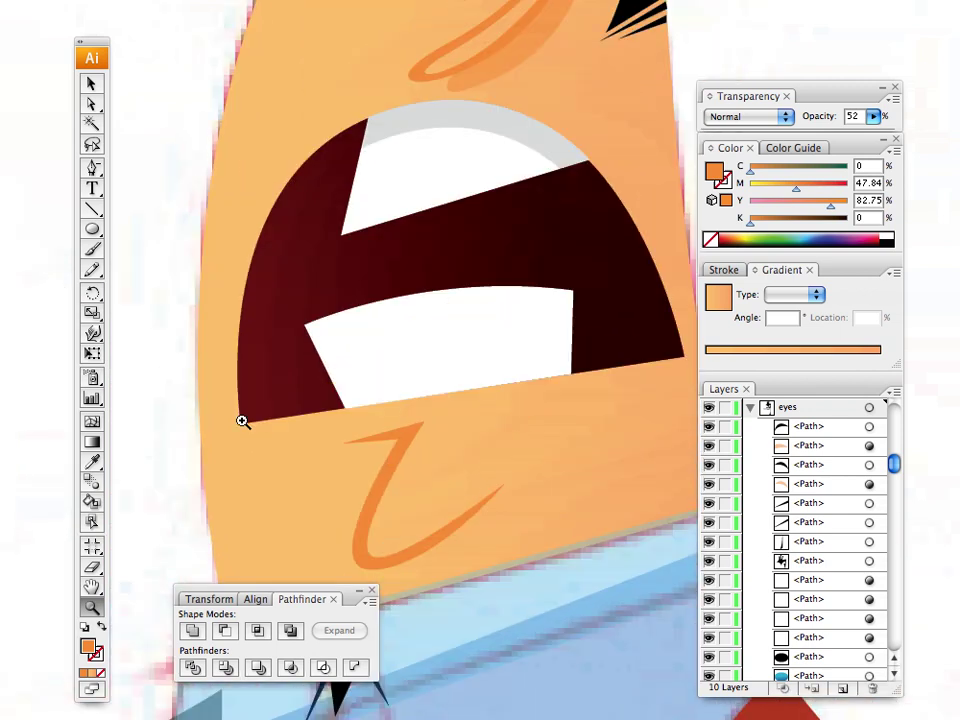
{"action": "left_click", "coordinate": [92, 464]}
{"action": "left_click", "coordinate": [485, 74]}
Step: Draw the upper edge of a shadow shape with the Pen tool, along the chin crease's lower curve to its right tip
{"action": "left_click", "coordinate": [88, 172]}
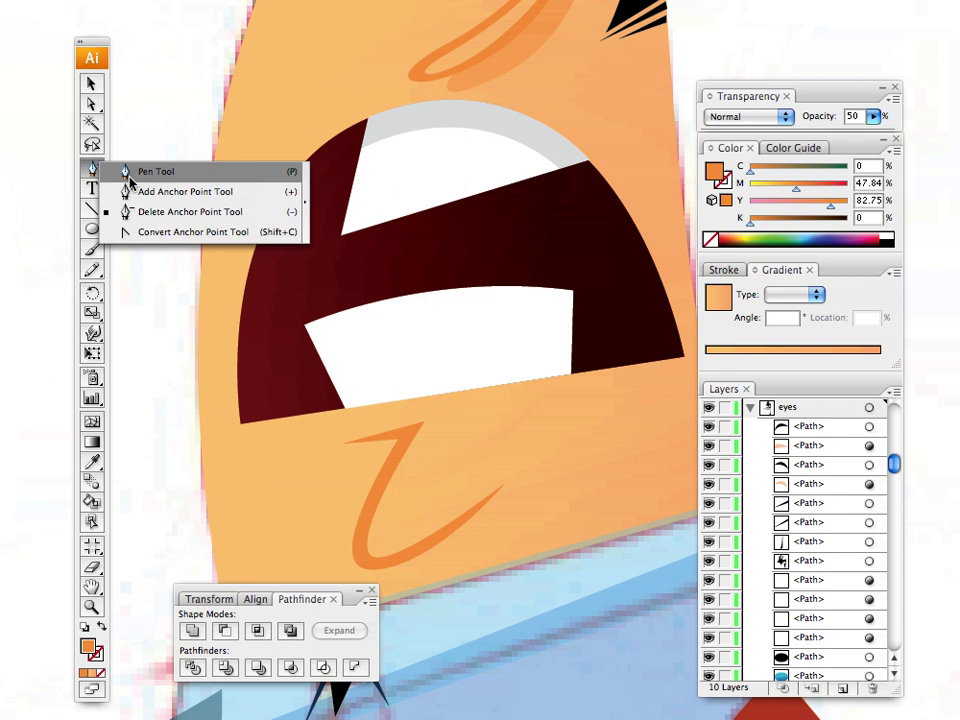
{"action": "scroll", "coordinate": [300, 350], "scroll_direction": "down", "scroll_amount": 3}
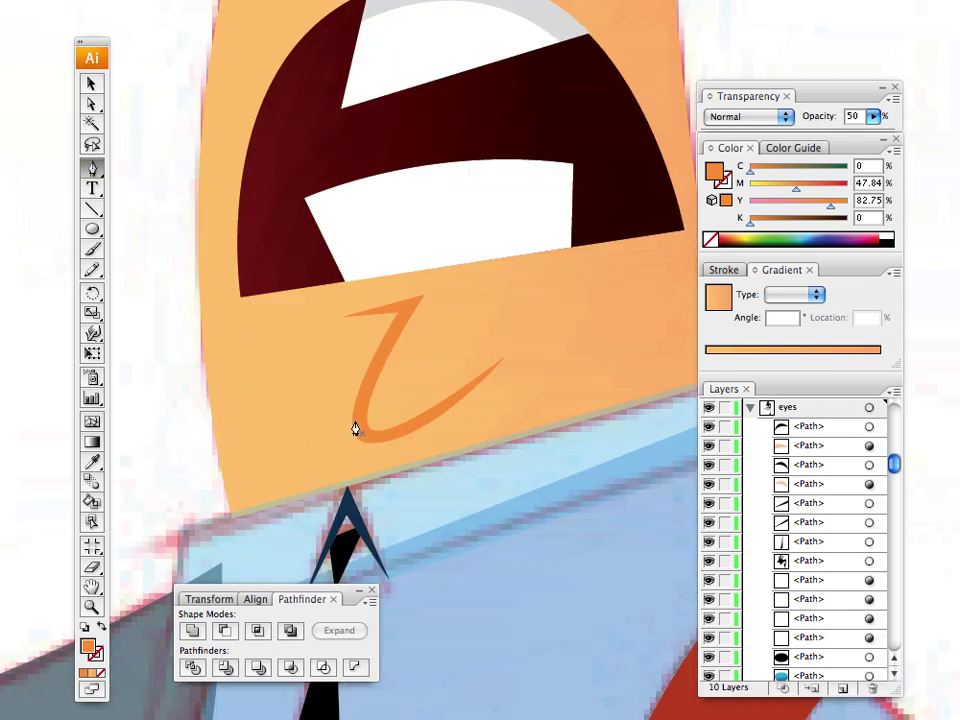
{"action": "left_click", "coordinate": [354, 421]}
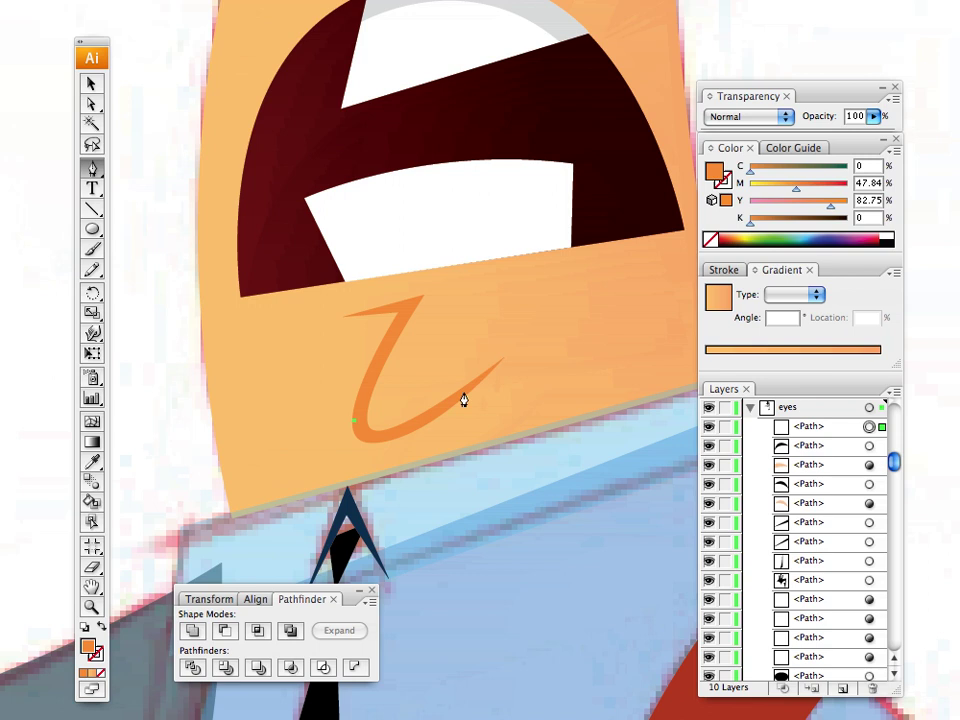
{"action": "left_click_drag", "start_coordinate": [462, 395], "coordinate": [554, 318]}
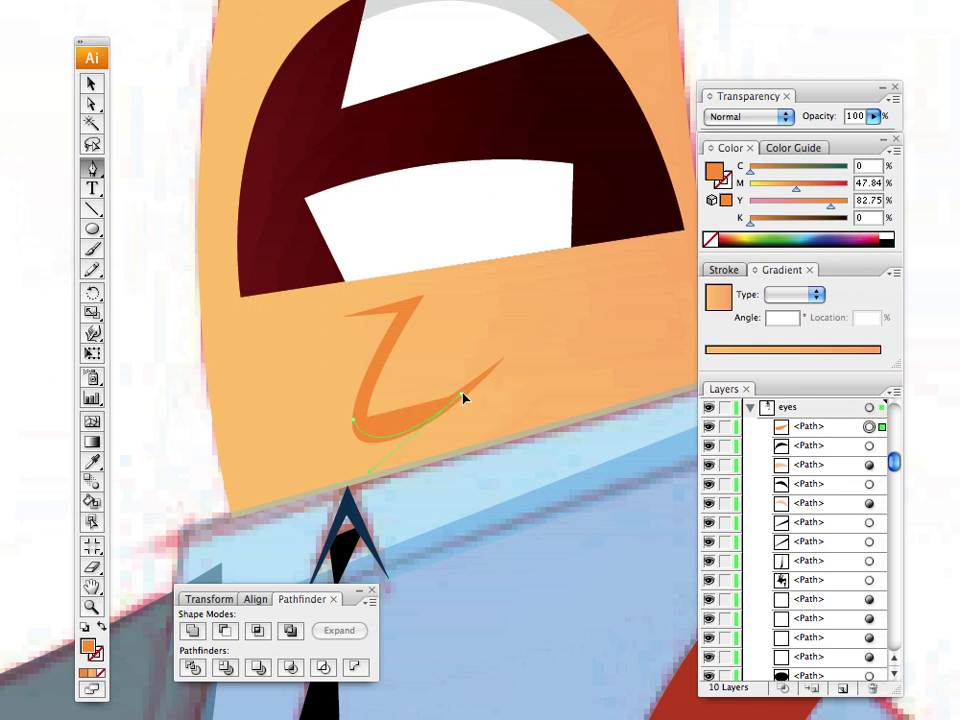
{"action": "left_click", "coordinate": [354, 421]}
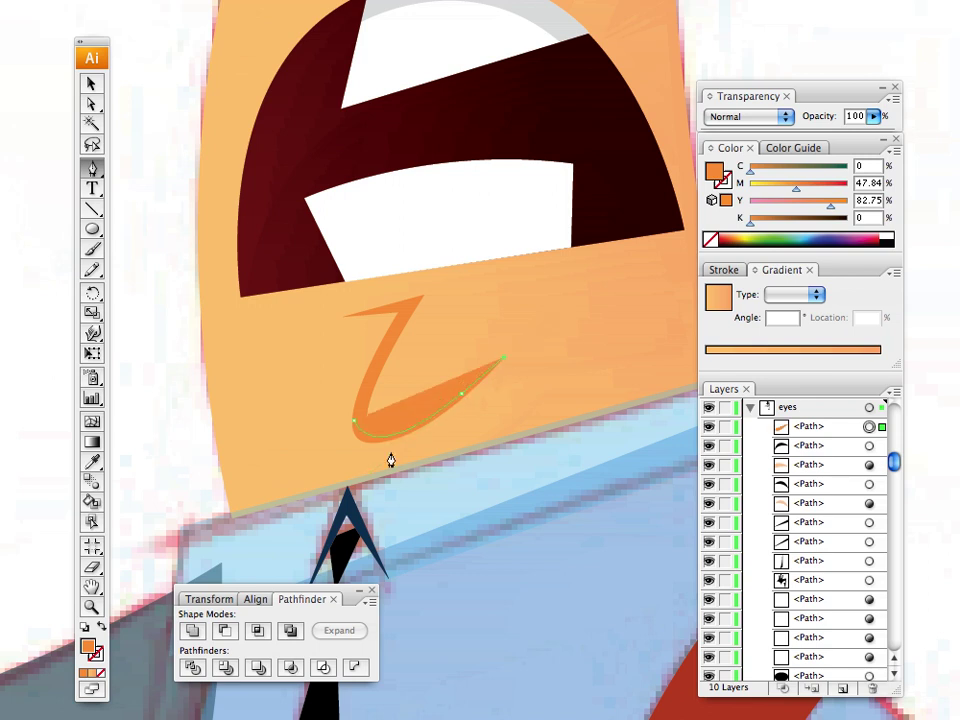
{"action": "left_click_drag", "start_coordinate": [388, 453], "coordinate": [310, 463]}
{"action": "key", "text": "ctrl+z"}
{"action": "left_click_drag", "start_coordinate": [338, 478], "coordinate": [338, 478]}
{"action": "left_click", "coordinate": [354, 422]}
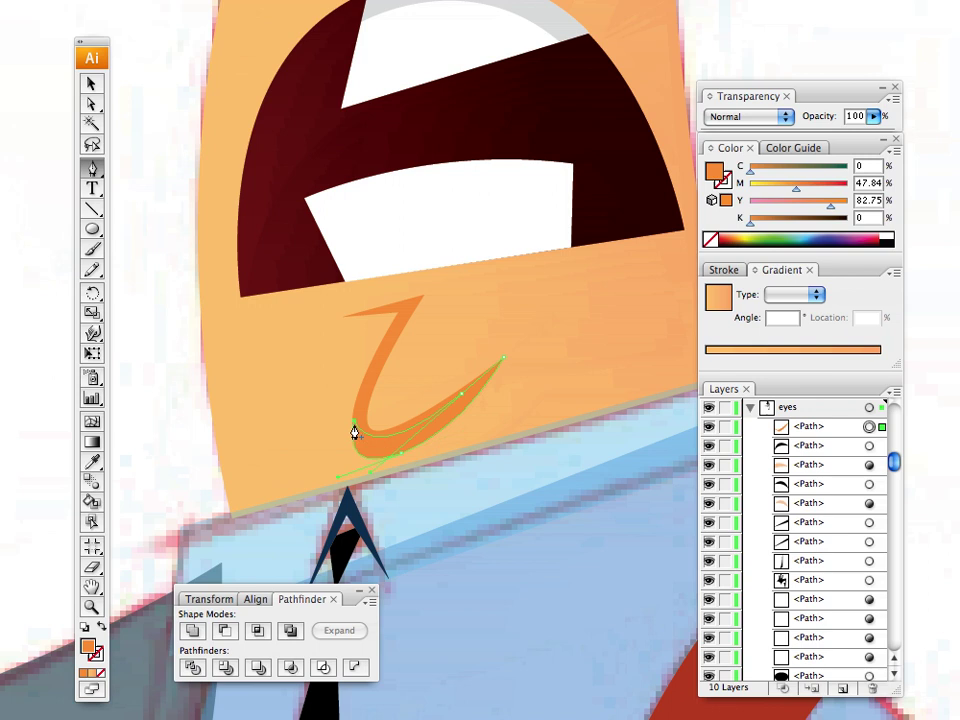
{"action": "key", "text": "super+z"}
{"action": "key", "text": "super+z"}
Step: Curve the chin shadow's lower edge back beneath the crease and close the shape at its starting point
{"action": "left_click_drag", "start_coordinate": [431, 437], "coordinate": [392, 460]}
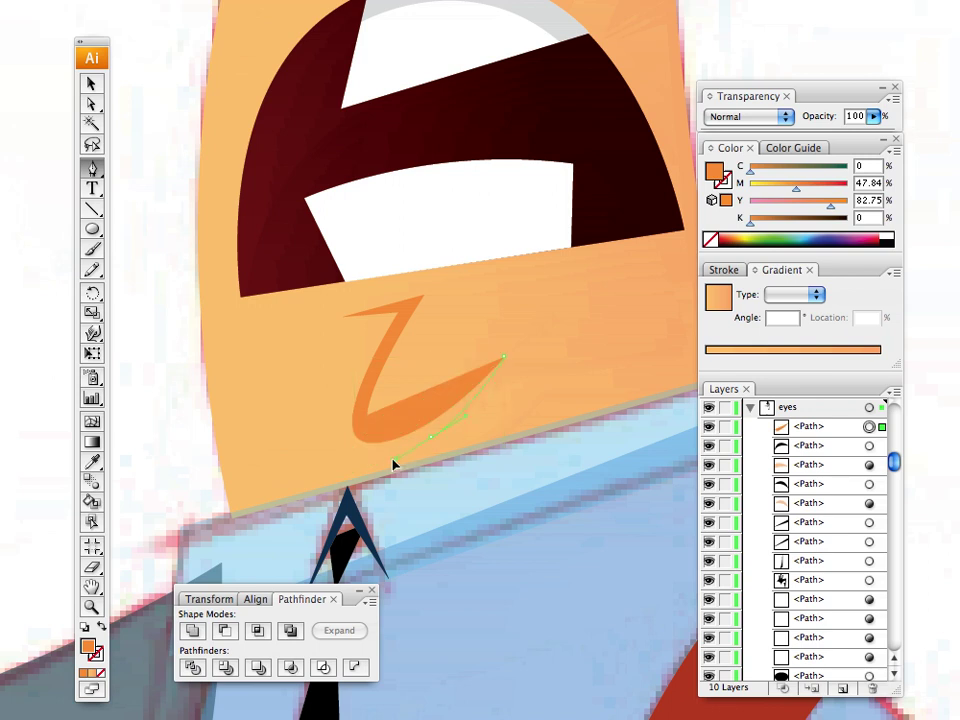
{"action": "left_click", "coordinate": [352, 424]}
{"action": "left_click_drag", "start_coordinate": [353, 419], "coordinate": [351, 405]}
Step: Reduce the opacity of the new shadow shape beneath the chin crease to 50% and deselect it
{"action": "left_click_drag", "start_coordinate": [316, 191], "coordinate": [320, 389]}
{"action": "left_click", "coordinate": [92, 461]}
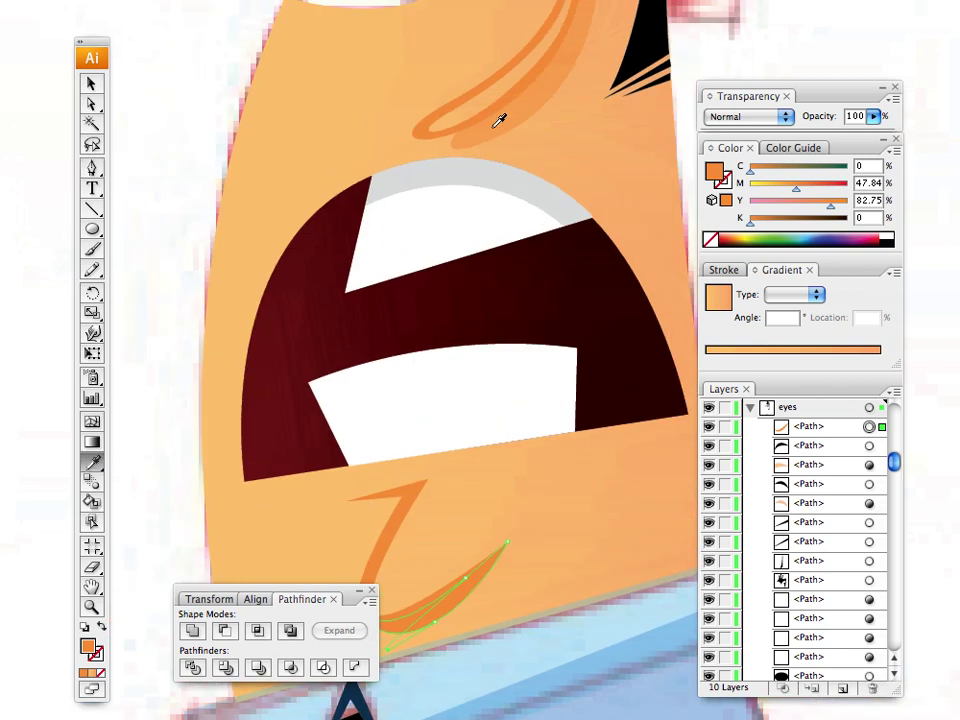
{"action": "key", "text": "5"}
{"action": "left_click_drag", "start_coordinate": [401, 369], "coordinate": [407, 208]}
{"action": "left_click", "coordinate": [92, 85]}
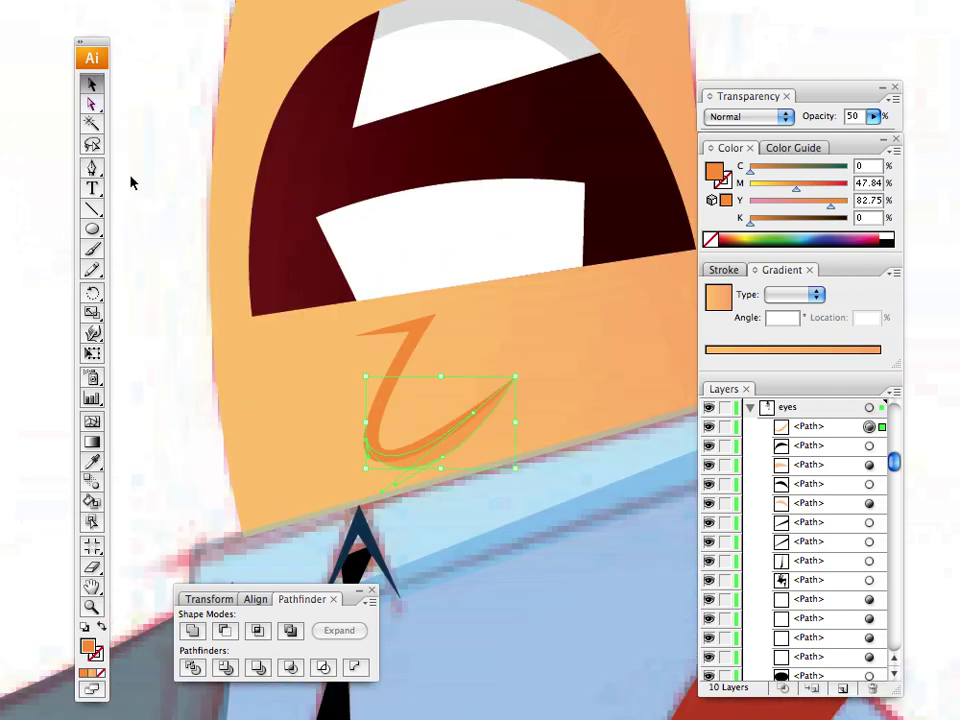
{"action": "left_click", "coordinate": [133, 182]}
Step: Examine the shaded face, eyes and hair, and the shirt, arms and trousers that still need solid colour
{"action": "left_click_drag", "start_coordinate": [347, 287], "coordinate": [313, 359]}
{"action": "left_click_drag", "start_coordinate": [403, 281], "coordinate": [300, 381]}
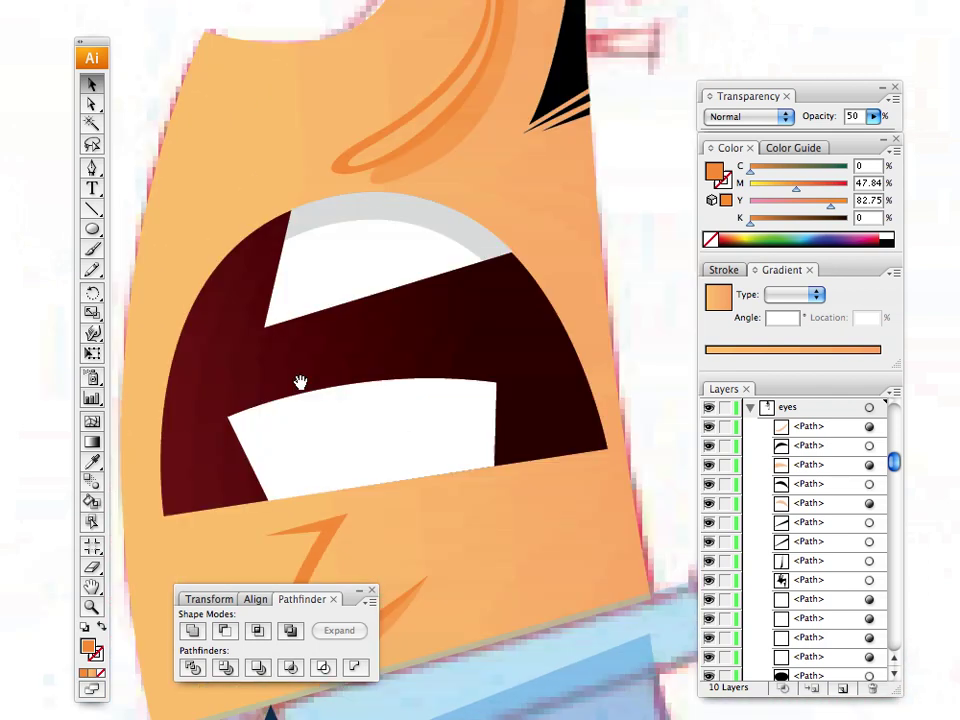
{"action": "left_click_drag", "start_coordinate": [278, 88], "coordinate": [351, 313]}
{"action": "left_click_drag", "start_coordinate": [360, 217], "coordinate": [414, 405]}
{"action": "left_click_drag", "start_coordinate": [438, 340], "coordinate": [345, 487]}
{"action": "left_click_drag", "start_coordinate": [394, 354], "coordinate": [395, 529]}
{"action": "left_click_drag", "start_coordinate": [401, 463], "coordinate": [379, 448]}
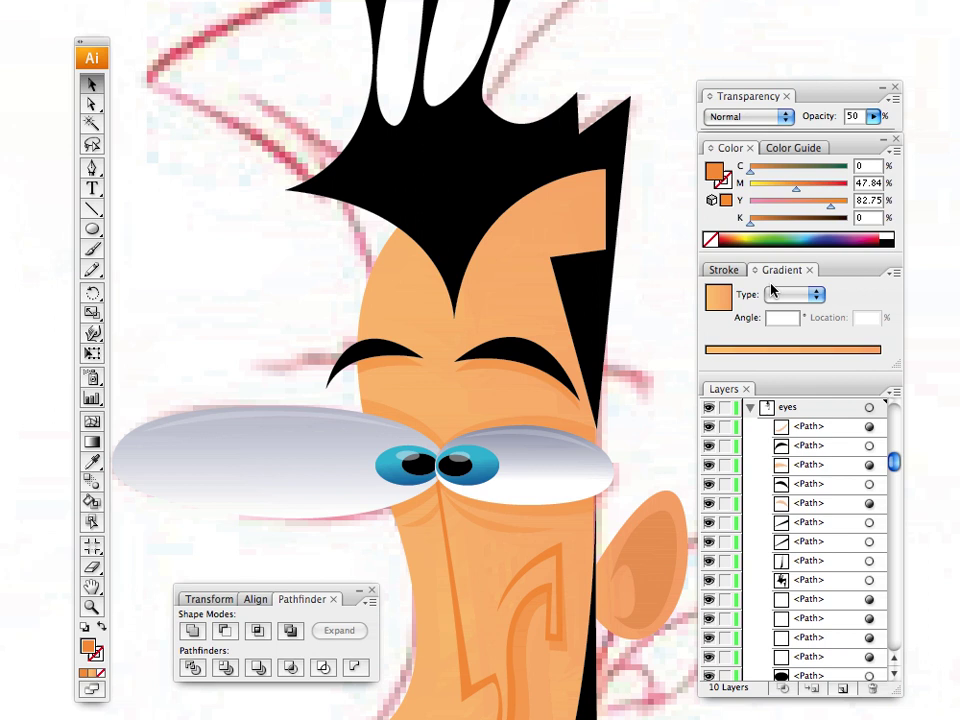
{"action": "key", "text": "super+minus"}
{"action": "key", "text": "super+minus"}
{"action": "key", "text": "super+minus"}
{"action": "left_click_drag", "start_coordinate": [317, 547], "coordinate": [400, 358]}
{"action": "mouse_move", "coordinate": [401, 485]}
{"action": "left_mouse_down"}
{"action": "mouse_move", "coordinate": [403, 375]}
{"action": "mouse_move", "coordinate": [360, 321]}
{"action": "left_mouse_up"}
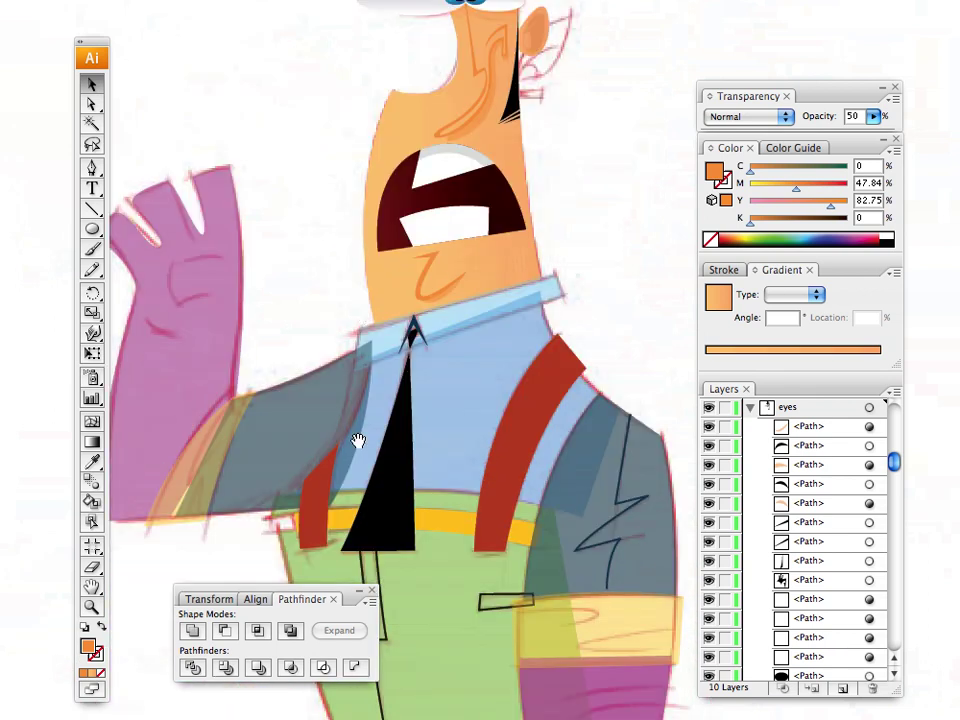
{"action": "left_click_drag", "start_coordinate": [358, 444], "coordinate": [372, 345]}
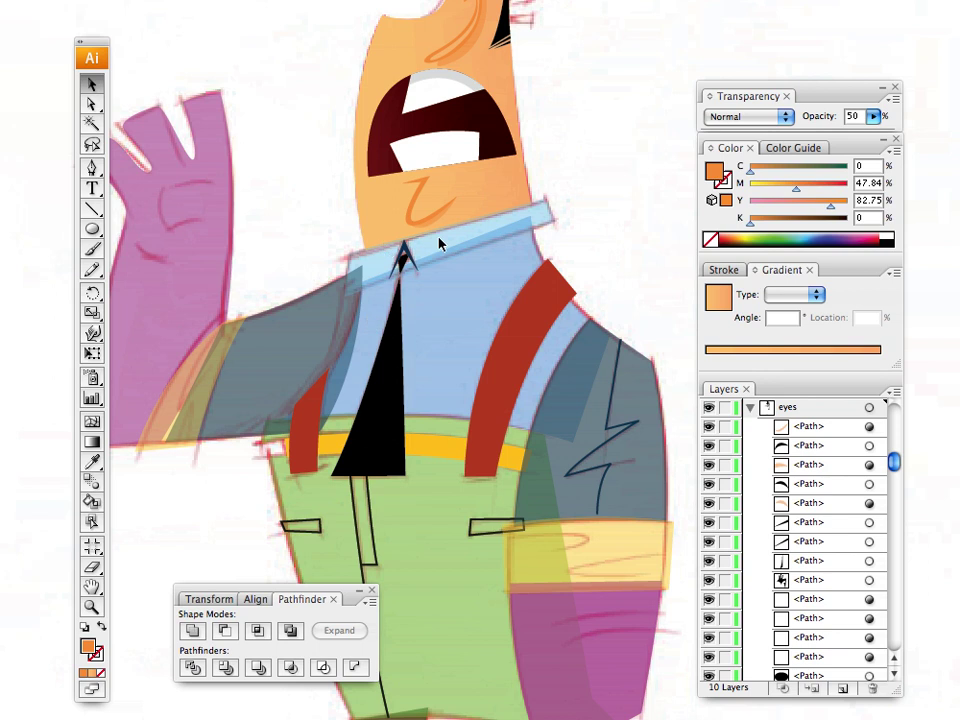
Step: Raise the light blue shirt collar's opacity to 100%
{"action": "left_click", "coordinate": [555, 270]}
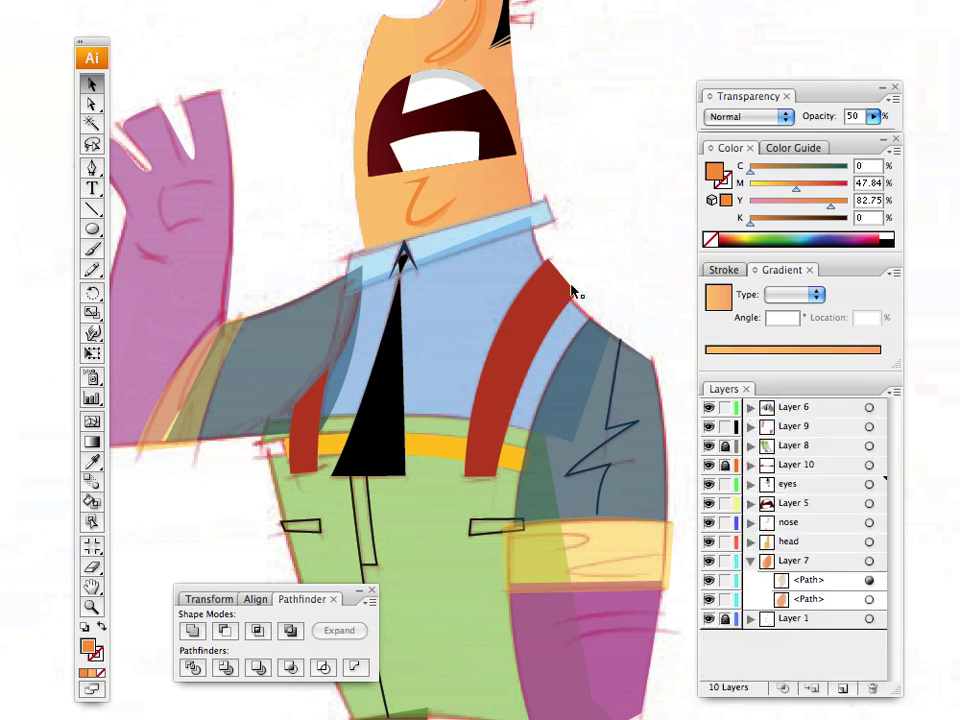
{"action": "left_click", "coordinate": [460, 241]}
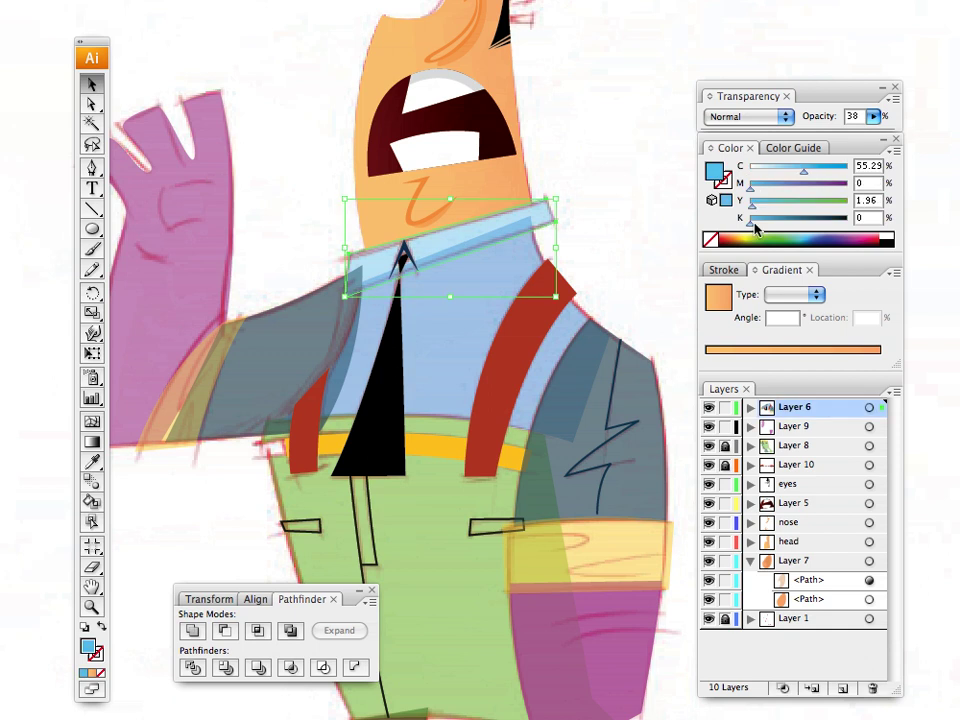
{"action": "left_click", "coordinate": [873, 116]}
{"action": "left_click_drag", "start_coordinate": [810, 137], "coordinate": [906, 139]}
{"action": "left_click", "coordinate": [636, 154]}
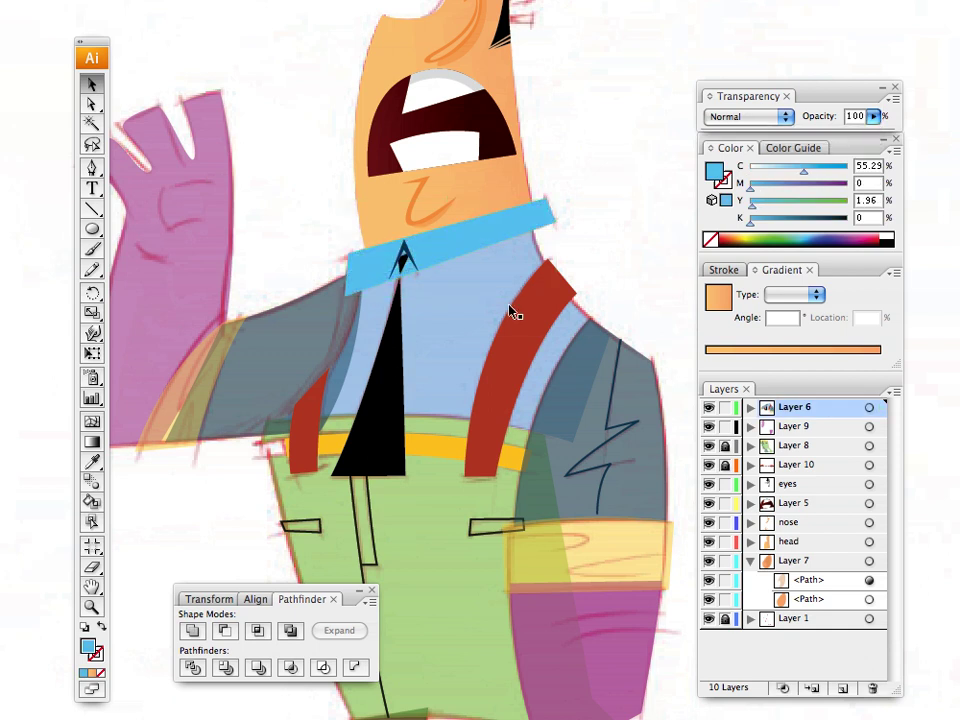
Step: Raise the opacity of the blue shirt body behind the suspenders to 100%
{"action": "left_click", "coordinate": [508, 298]}
{"action": "left_click", "coordinate": [873, 116]}
{"action": "left_click_drag", "start_coordinate": [840, 135], "coordinate": [906, 137]}
{"action": "left_click", "coordinate": [632, 185]}
Step: Make the dark teal sleeve of the lowered arm and its yellow cuff fully opaque at 100%
{"action": "left_click", "coordinate": [598, 396]}
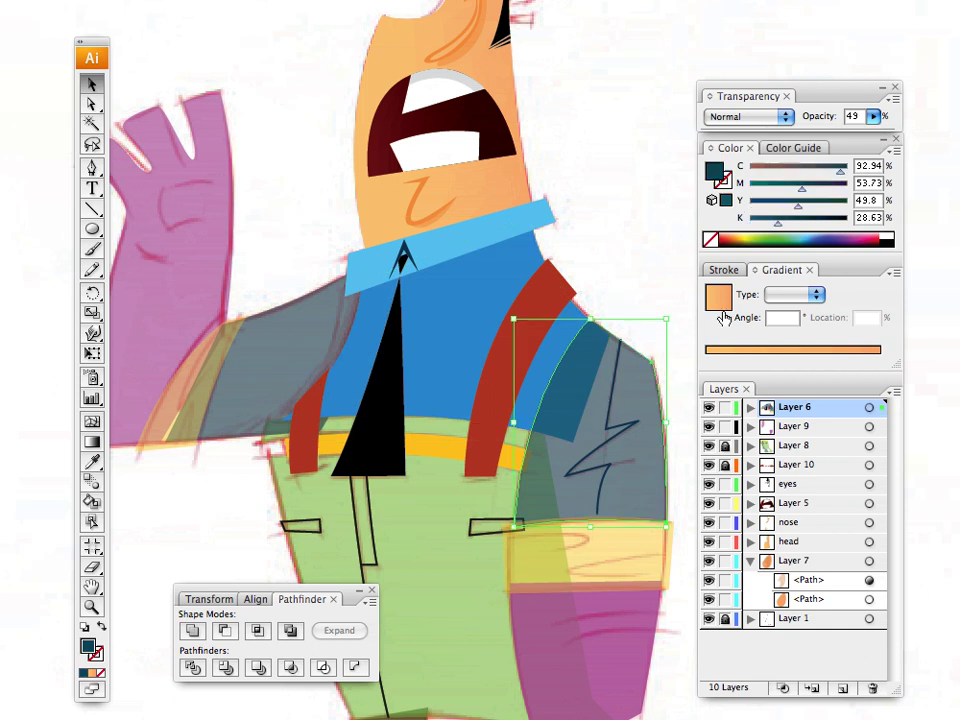
{"action": "left_click", "coordinate": [873, 116]}
{"action": "left_click_drag", "start_coordinate": [820, 134], "coordinate": [906, 136]}
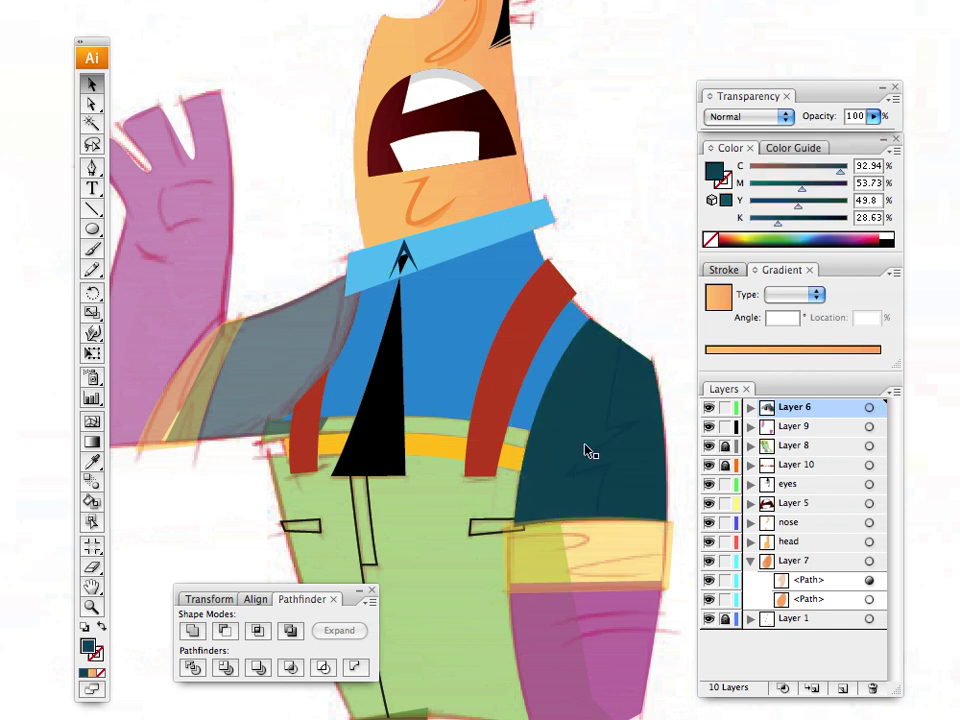
{"action": "left_click", "coordinate": [592, 548]}
{"action": "left_click", "coordinate": [873, 116]}
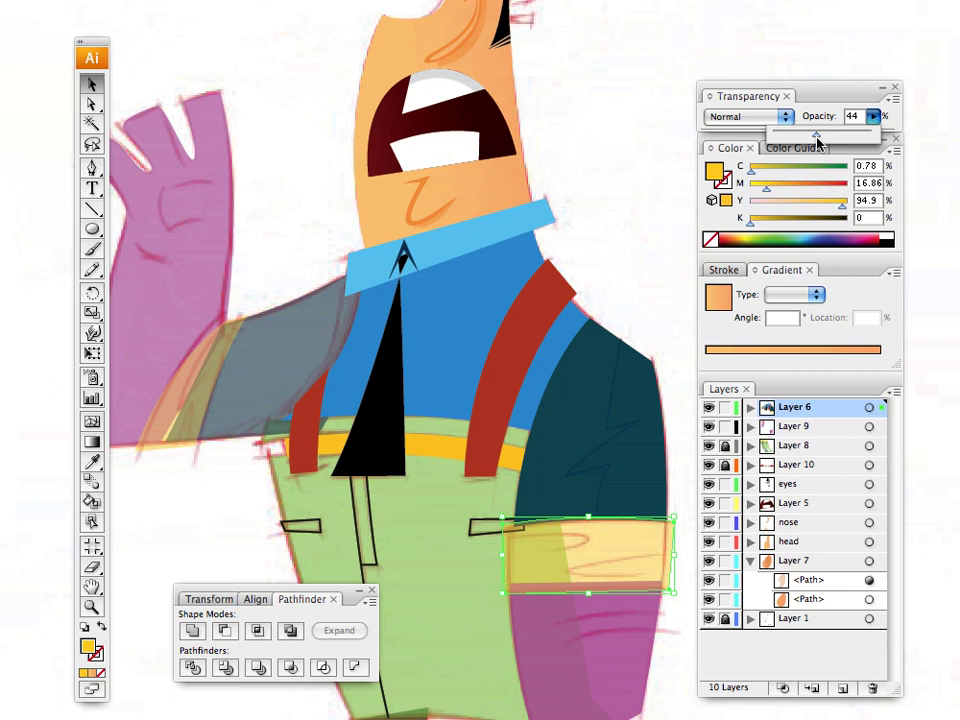
{"action": "left_click_drag", "start_coordinate": [818, 136], "coordinate": [906, 136]}
Step: Fill the purple forearm below the yellow cuff with the skin gradient sampled from the face
{"action": "left_click", "coordinate": [550, 635]}
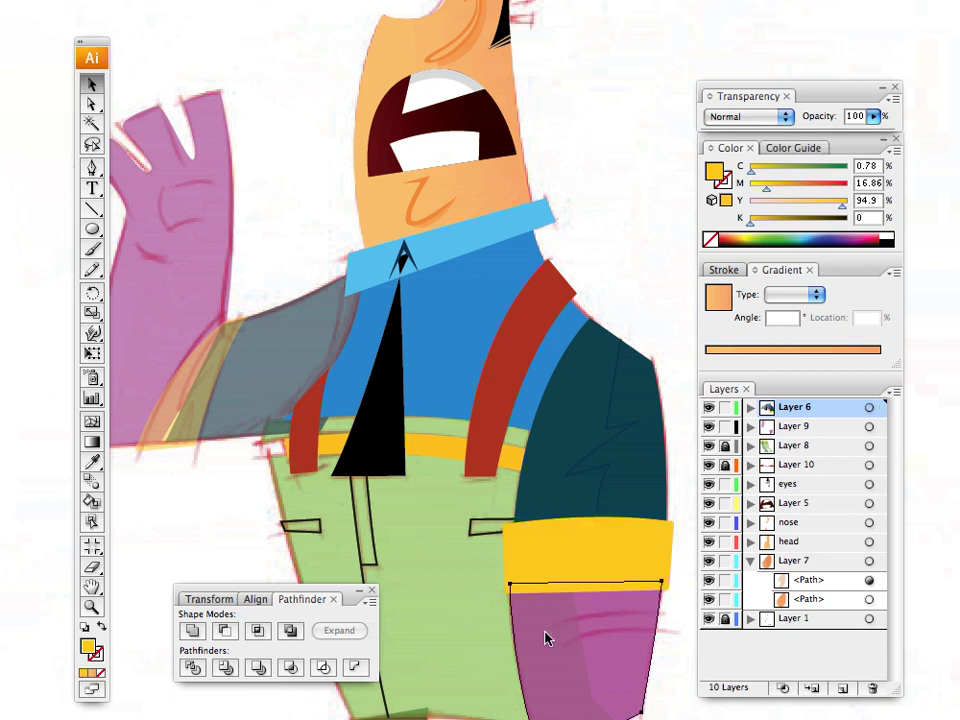
{"action": "left_click", "coordinate": [92, 463]}
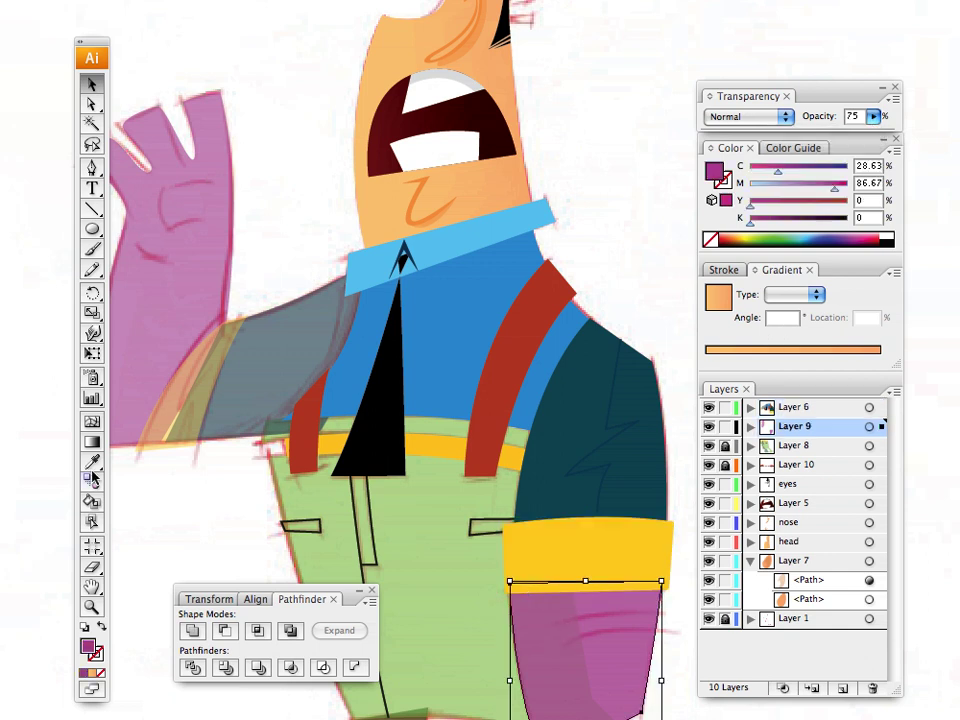
{"action": "left_click", "coordinate": [428, 193]}
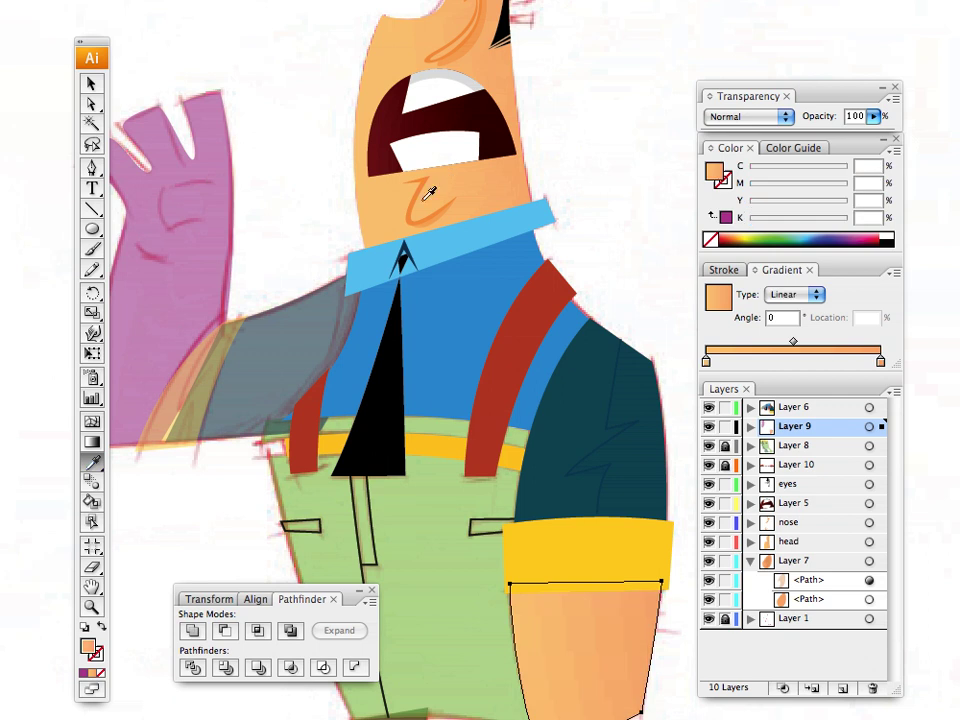
Step: Redraw the forearm's linear skin gradient almost horizontally across the arm, at an angle of about -1.65°
{"action": "left_click", "coordinate": [92, 442]}
{"action": "left_click_drag", "start_coordinate": [534, 649], "coordinate": [648, 649]}
{"action": "left_click_drag", "start_coordinate": [520, 643], "coordinate": [649, 645]}
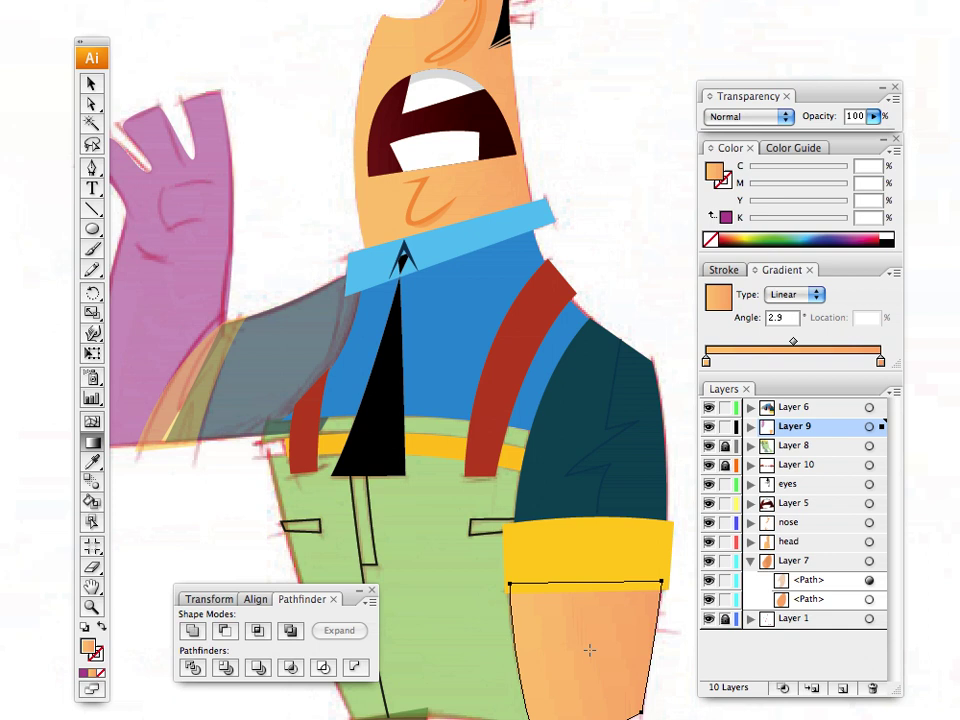
{"action": "left_click_drag", "start_coordinate": [590, 650], "coordinate": [560, 652]}
{"action": "left_click_drag", "start_coordinate": [498, 651], "coordinate": [651, 651]}
{"action": "left_click", "coordinate": [92, 461]}
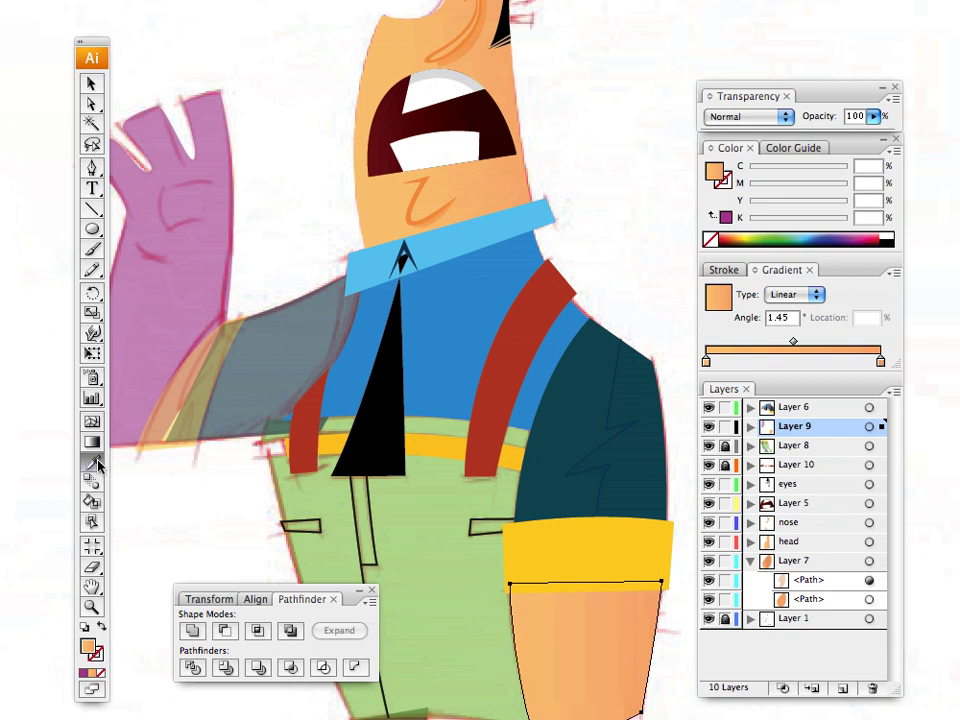
{"action": "key", "text": "g"}
{"action": "left_click_drag", "start_coordinate": [512, 652], "coordinate": [602, 655]}
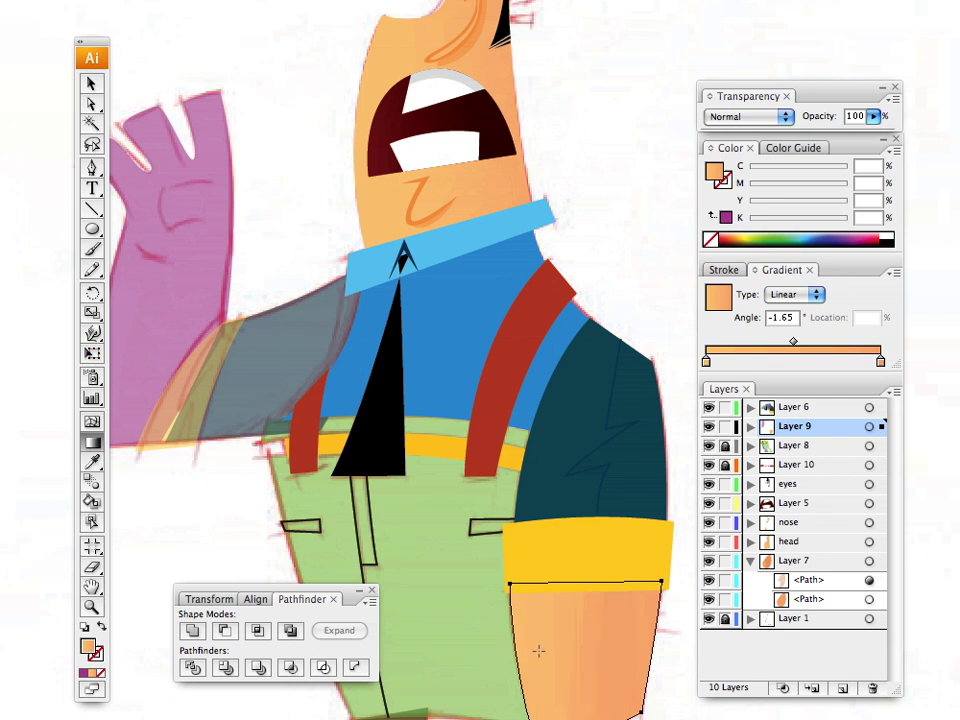
Step: Try darkening the end colour of the forearm's gradient with 15% black
{"action": "left_click", "coordinate": [880, 360]}
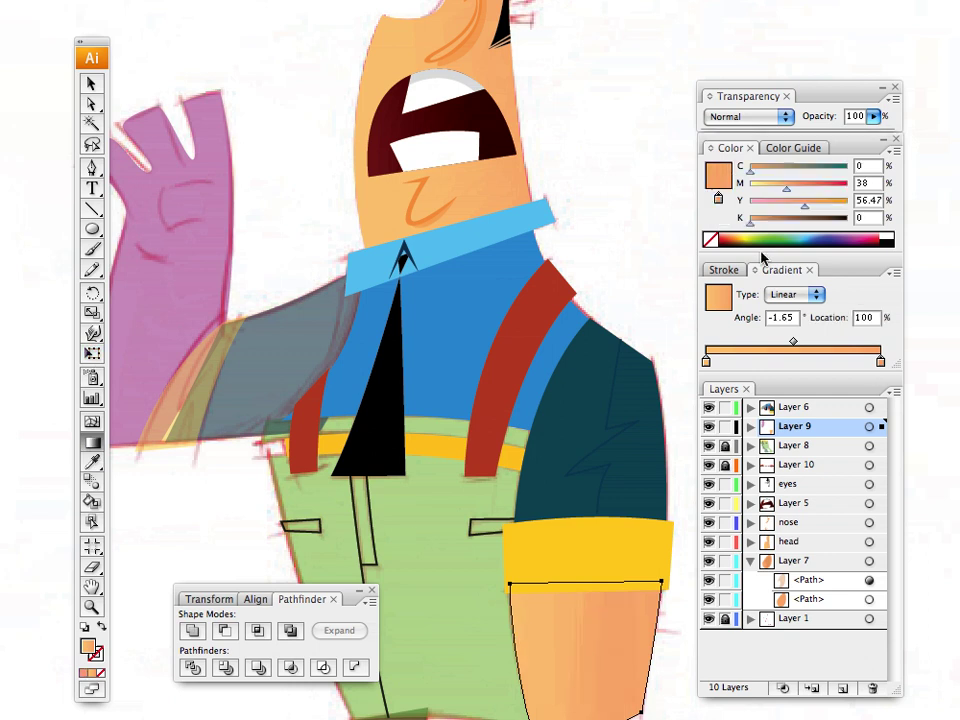
{"action": "left_click_drag", "start_coordinate": [750, 222], "coordinate": [764, 224]}
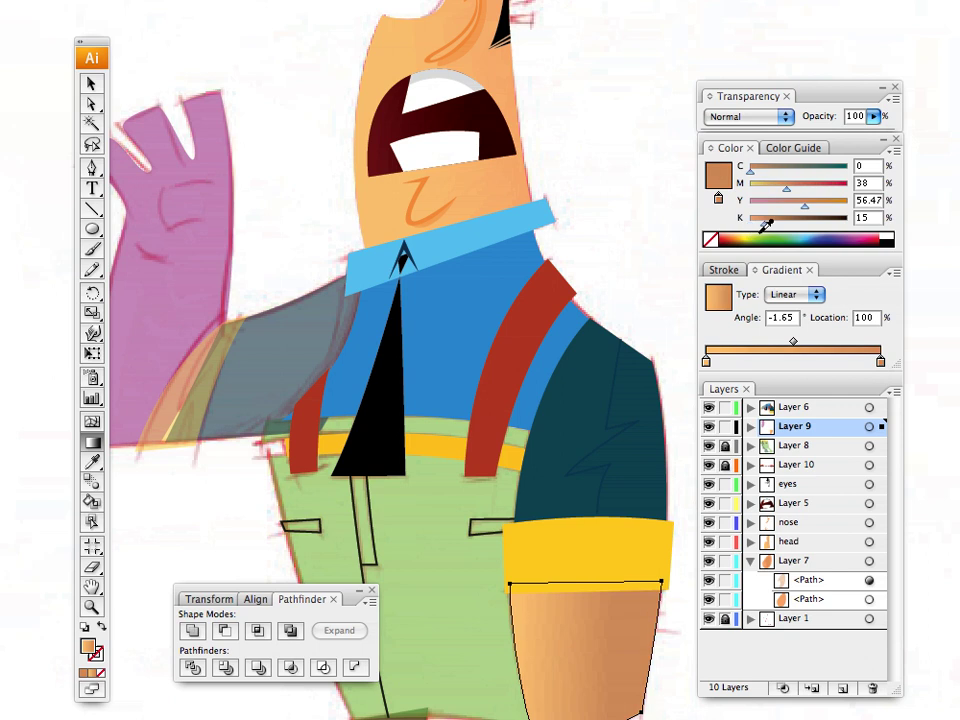
{"action": "left_click", "coordinate": [752, 235]}
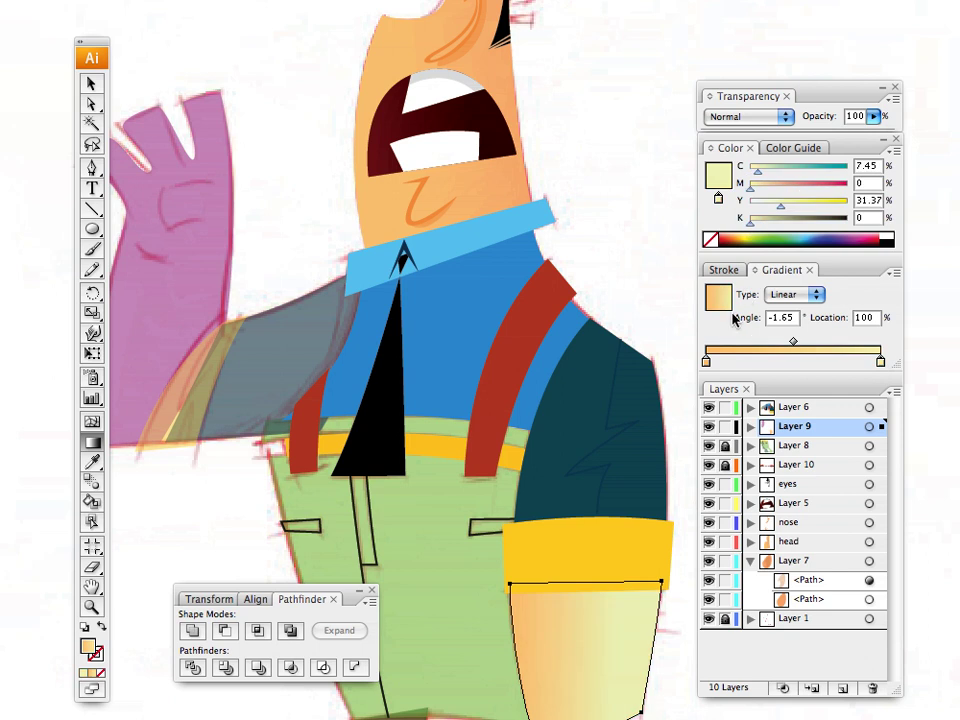
{"action": "key", "text": "ctrl+z"}
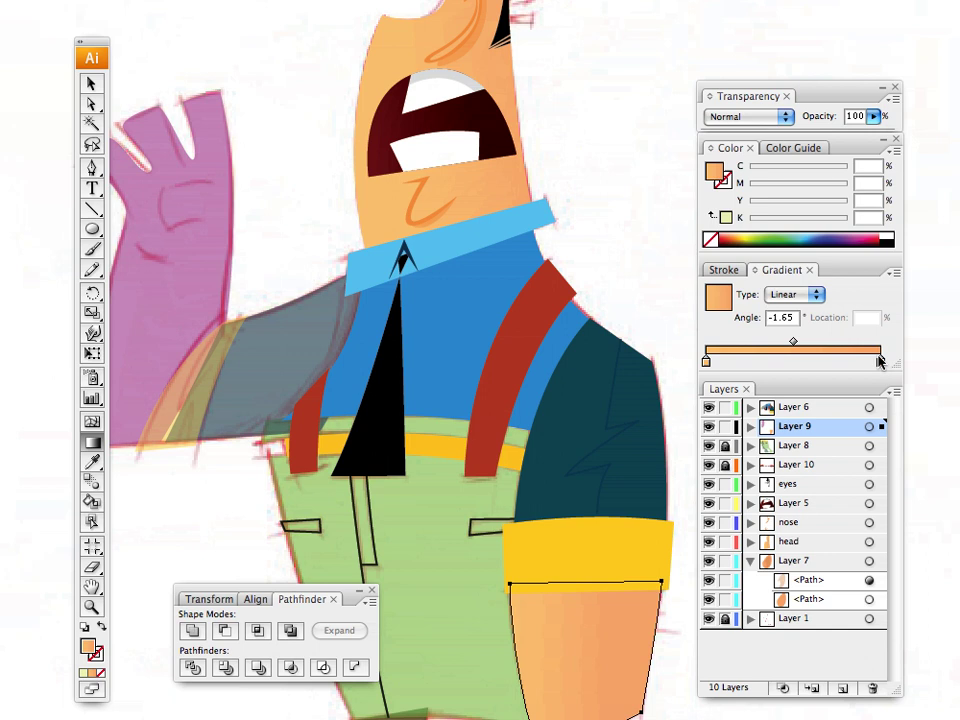
Step: Set the end colour of the forearm's gradient to 47% magenta and 6% black, and deselect the arm
{"action": "left_click", "coordinate": [880, 361]}
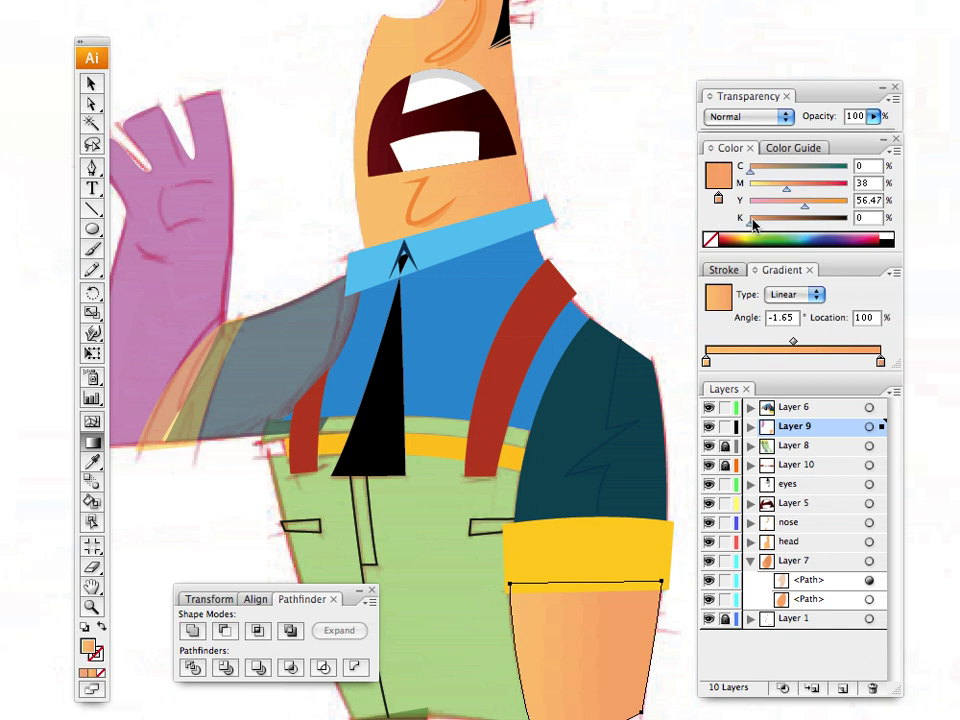
{"action": "left_click_drag", "start_coordinate": [787, 190], "coordinate": [795, 190]}
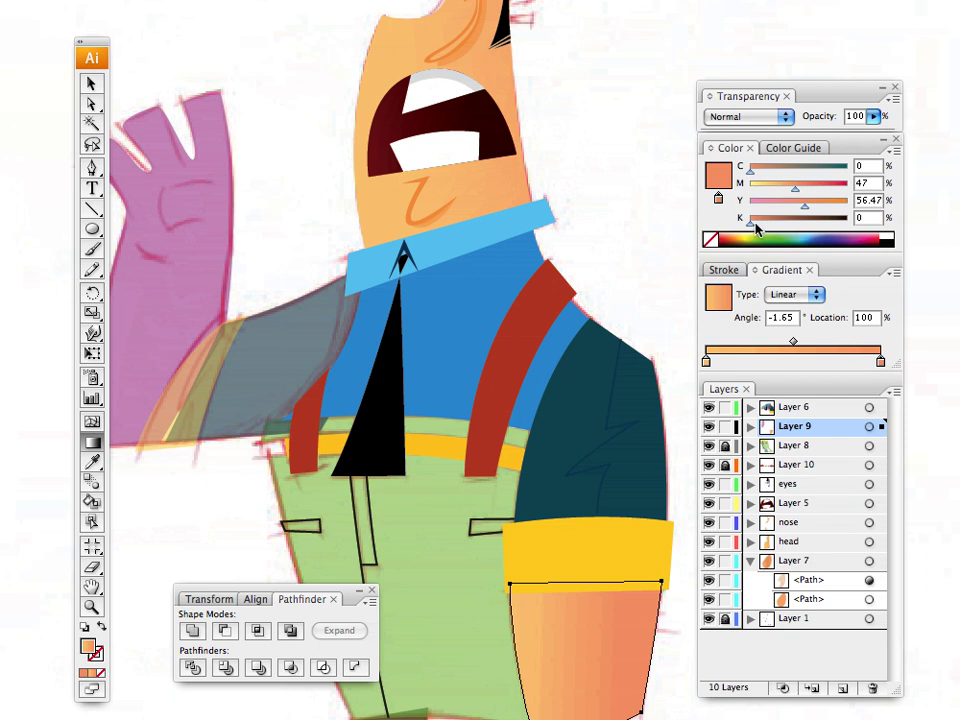
{"action": "mouse_move", "coordinate": [751, 223]}
{"action": "left_mouse_down"}
{"action": "mouse_move", "coordinate": [760, 223]}
{"action": "mouse_move", "coordinate": [751, 225]}
{"action": "left_mouse_up"}
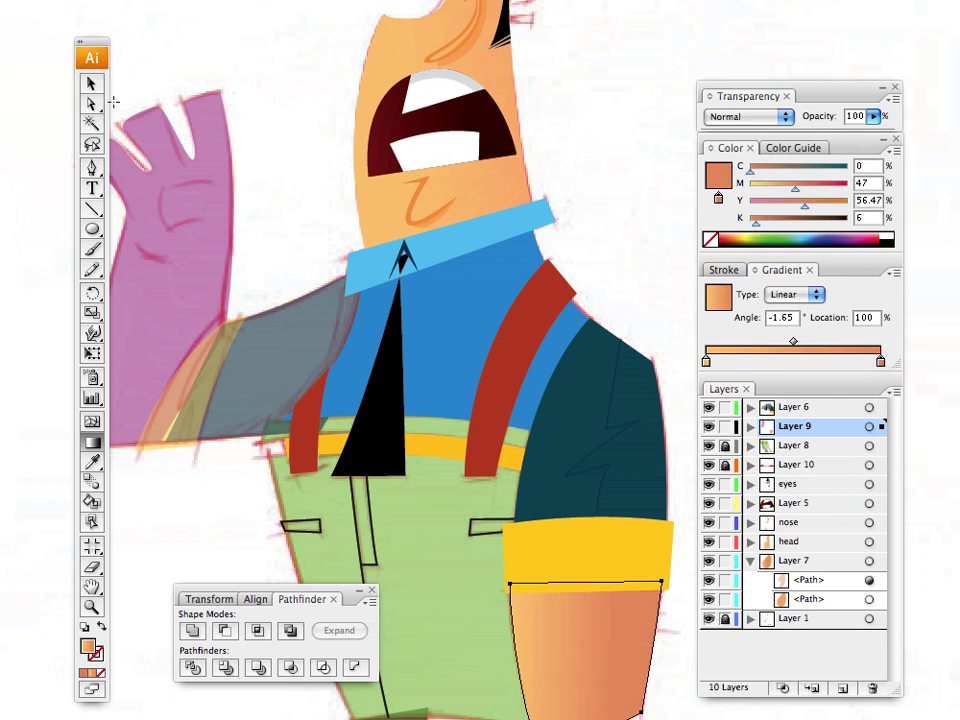
{"action": "left_click", "coordinate": [92, 84]}
{"action": "left_click", "coordinate": [275, 147]}
Step: Unlock Layer 8 and raise the light green trousers' opacity to 100%
{"action": "key", "text": "space"}
{"action": "left_click_drag", "start_coordinate": [391, 421], "coordinate": [360, 245]}
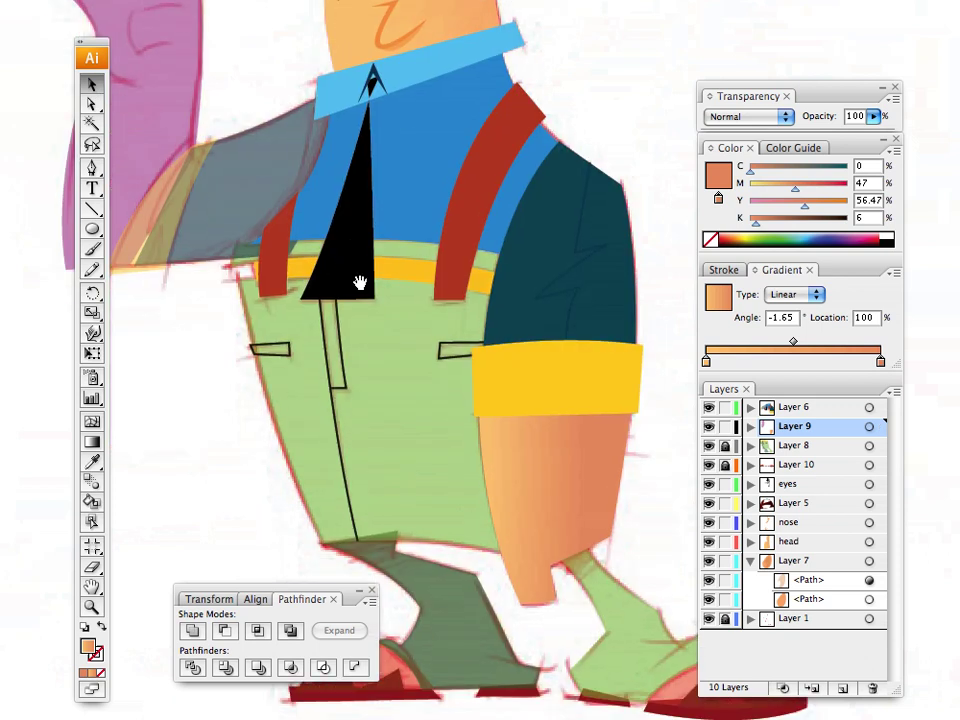
{"action": "mouse_move", "coordinate": [361, 319]}
{"action": "left_mouse_down"}
{"action": "mouse_move", "coordinate": [368, 401]}
{"action": "mouse_move", "coordinate": [381, 366]}
{"action": "mouse_move", "coordinate": [467, 278]}
{"action": "left_mouse_up"}
{"action": "left_click_drag", "start_coordinate": [447, 420], "coordinate": [377, 453]}
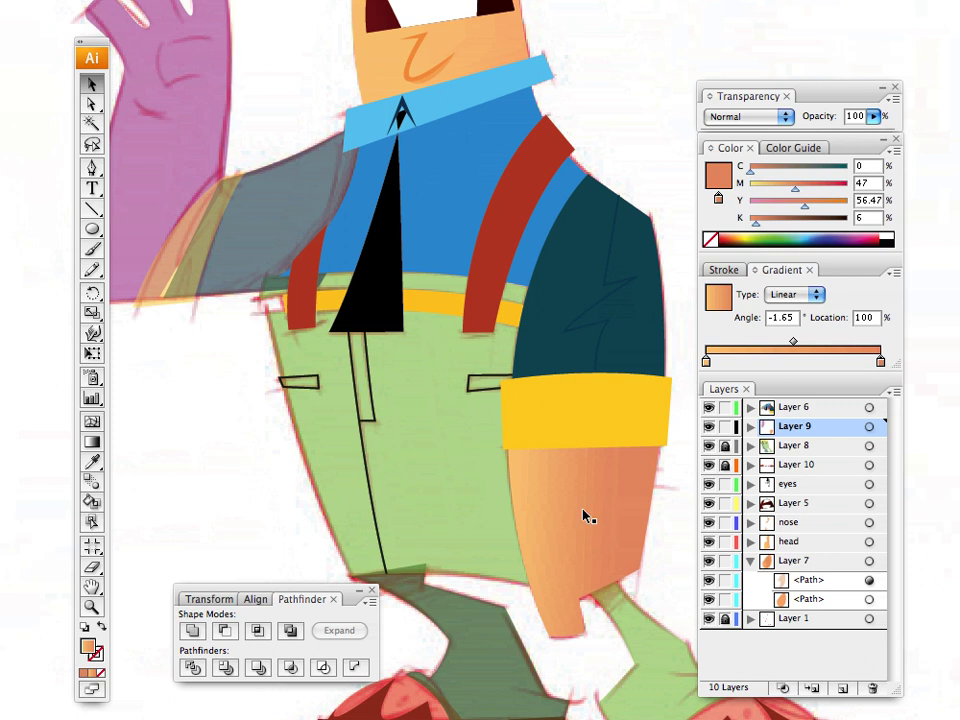
{"action": "left_click", "coordinate": [725, 447]}
{"action": "left_click", "coordinate": [446, 437]}
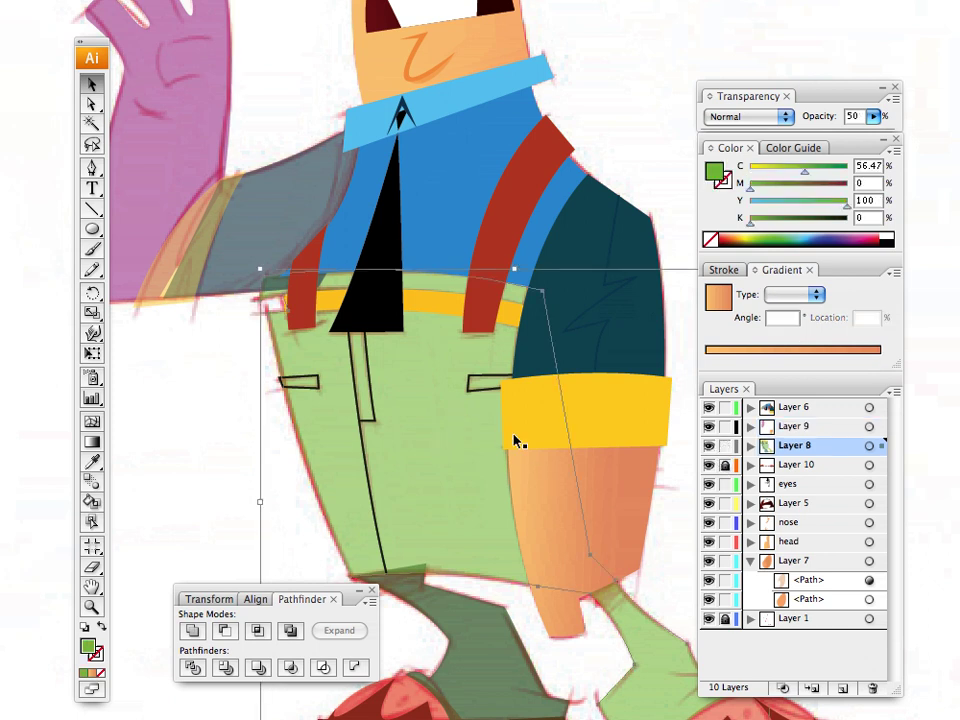
{"action": "left_click", "coordinate": [872, 118]}
{"action": "left_click_drag", "start_coordinate": [821, 135], "coordinate": [922, 148]}
Step: Raise the opacity of the dark green rear trouser leg to 100%
{"action": "left_click", "coordinate": [454, 606]}
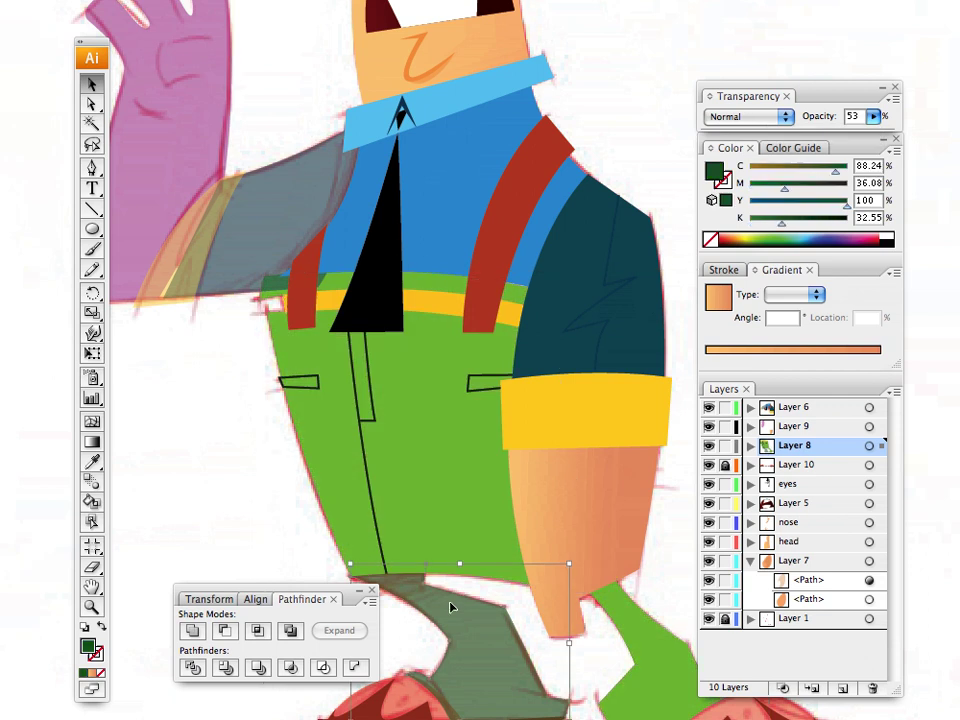
{"action": "left_click", "coordinate": [874, 117]}
{"action": "left_click_drag", "start_coordinate": [825, 133], "coordinate": [926, 146]}
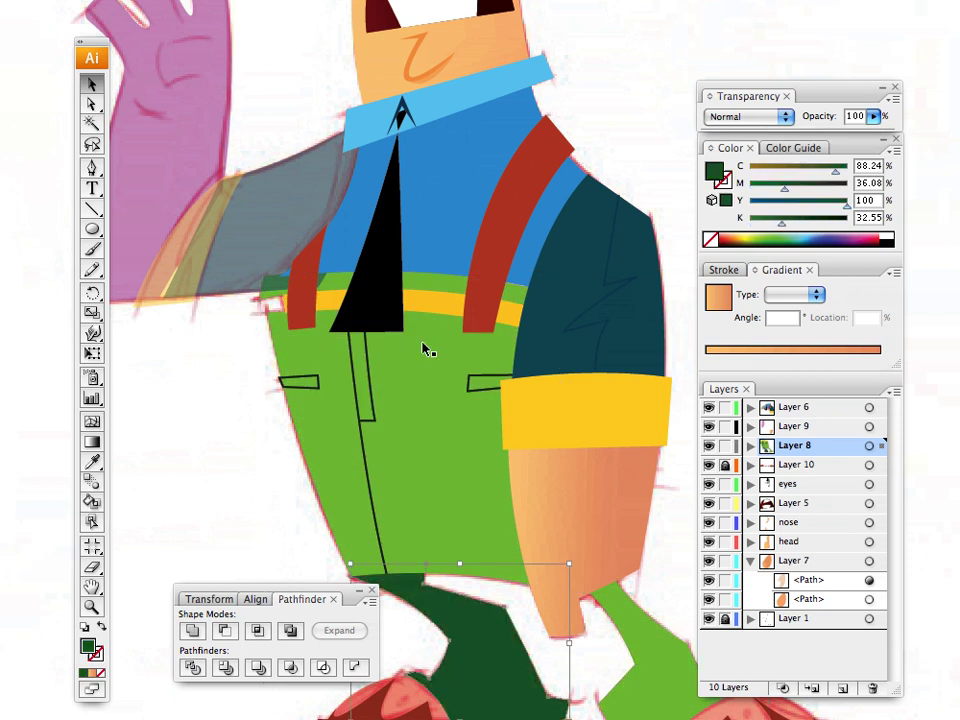
Step: Fill the purple raised arm and hand with the skin gradient sampled from the face
{"action": "left_click_drag", "start_coordinate": [345, 432], "coordinate": [512, 497]}
{"action": "left_click_drag", "start_coordinate": [332, 137], "coordinate": [409, 388]}
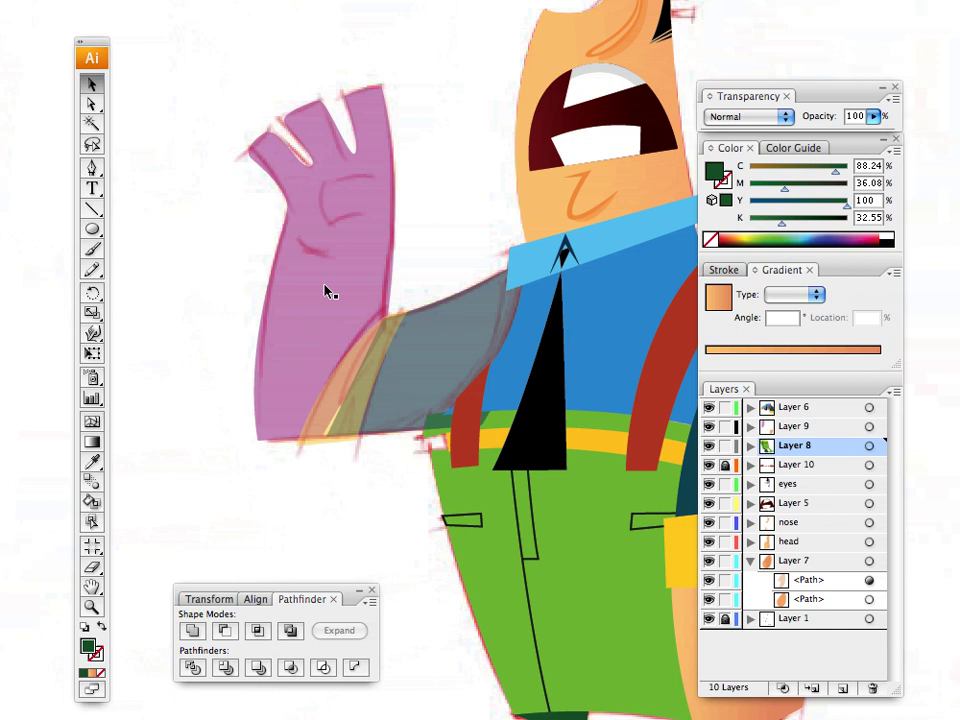
{"action": "left_click_drag", "start_coordinate": [334, 291], "coordinate": [232, 363]}
{"action": "left_click", "coordinate": [250, 343]}
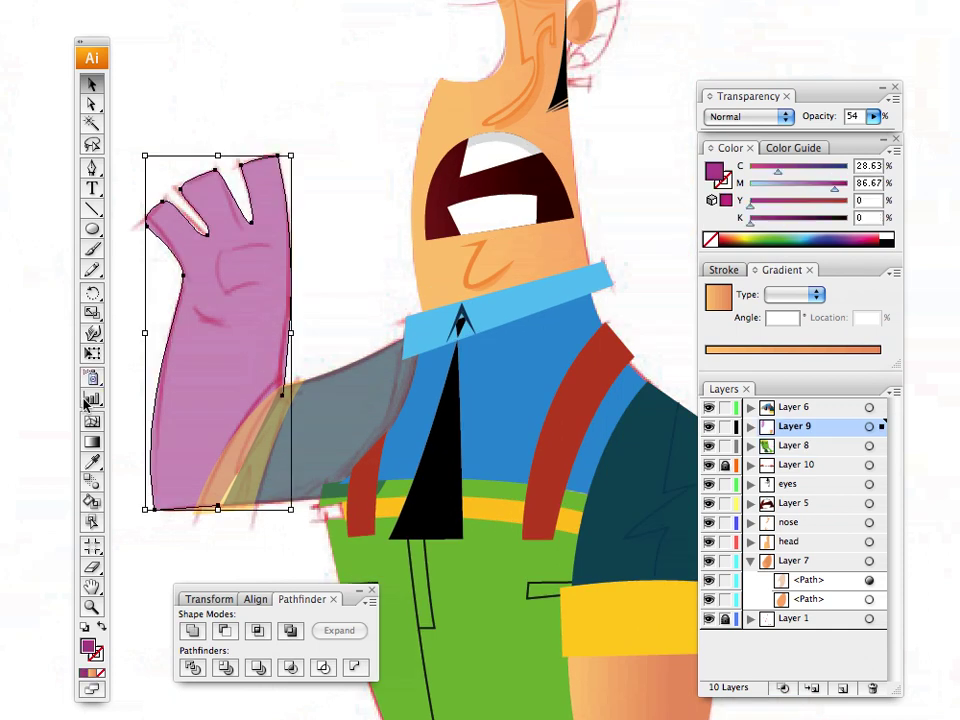
{"action": "left_click", "coordinate": [91, 461]}
{"action": "left_click", "coordinate": [519, 240]}
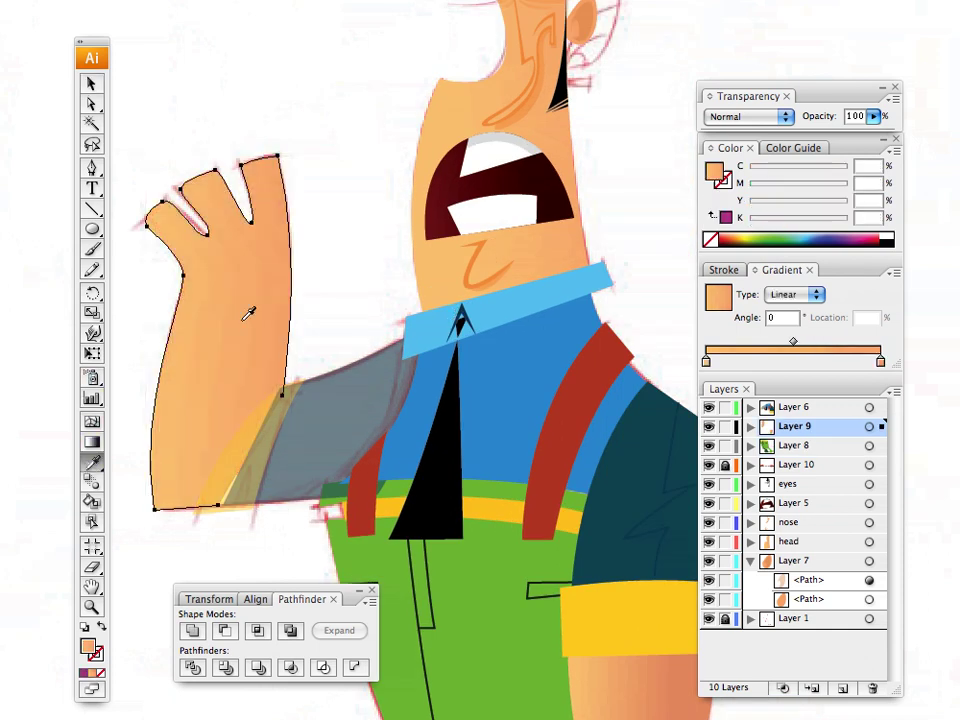
Step: Redraw the raised arm's linear skin gradient across its width at an angle of about 3.21°, and deselect the arm
{"action": "left_click", "coordinate": [90, 444]}
{"action": "left_click_drag", "start_coordinate": [169, 363], "coordinate": [285, 377]}
{"action": "left_click_drag", "start_coordinate": [160, 357], "coordinate": [186, 353]}
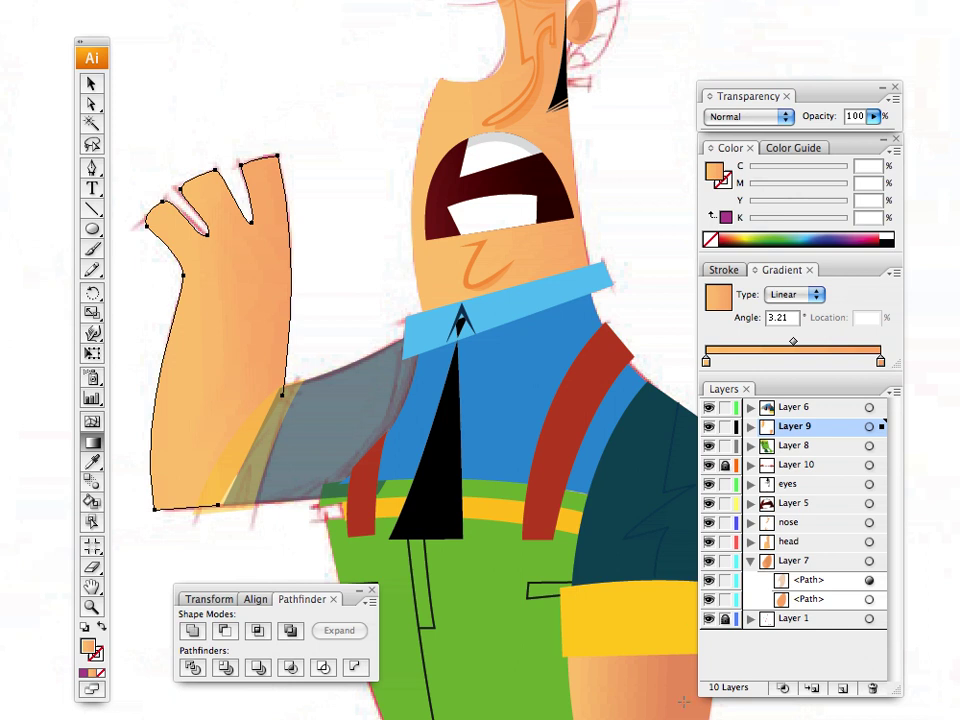
{"action": "left_click", "coordinate": [91, 83]}
{"action": "left_click", "coordinate": [291, 229]}
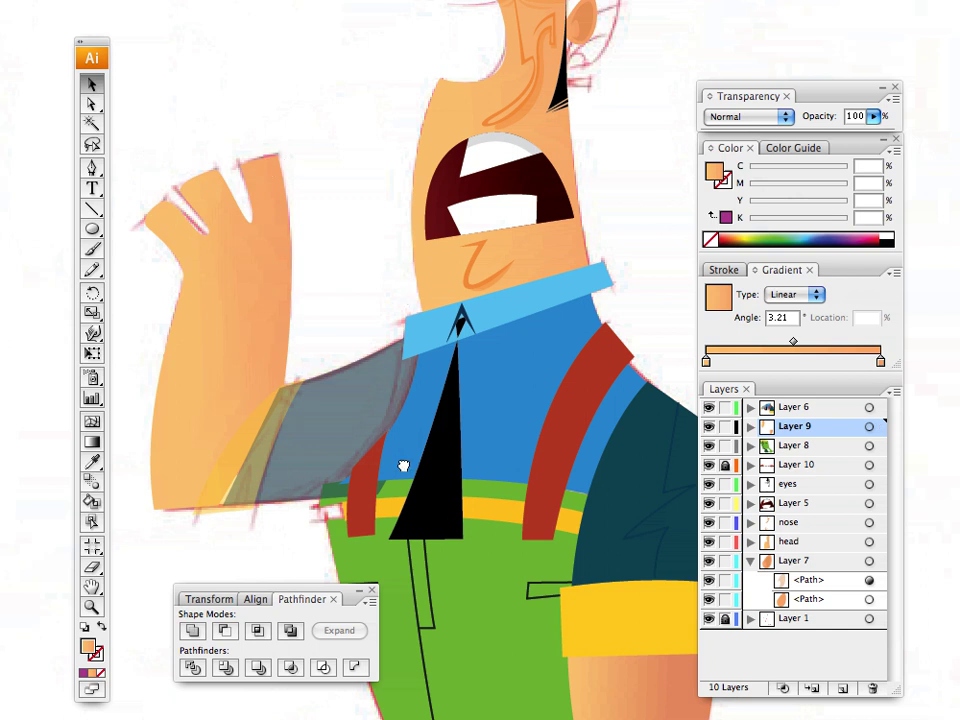
Step: Try filling the dark sleeve of the lowered arm with the collar's light blue
{"action": "left_click_drag", "start_coordinate": [403, 465], "coordinate": [365, 432]}
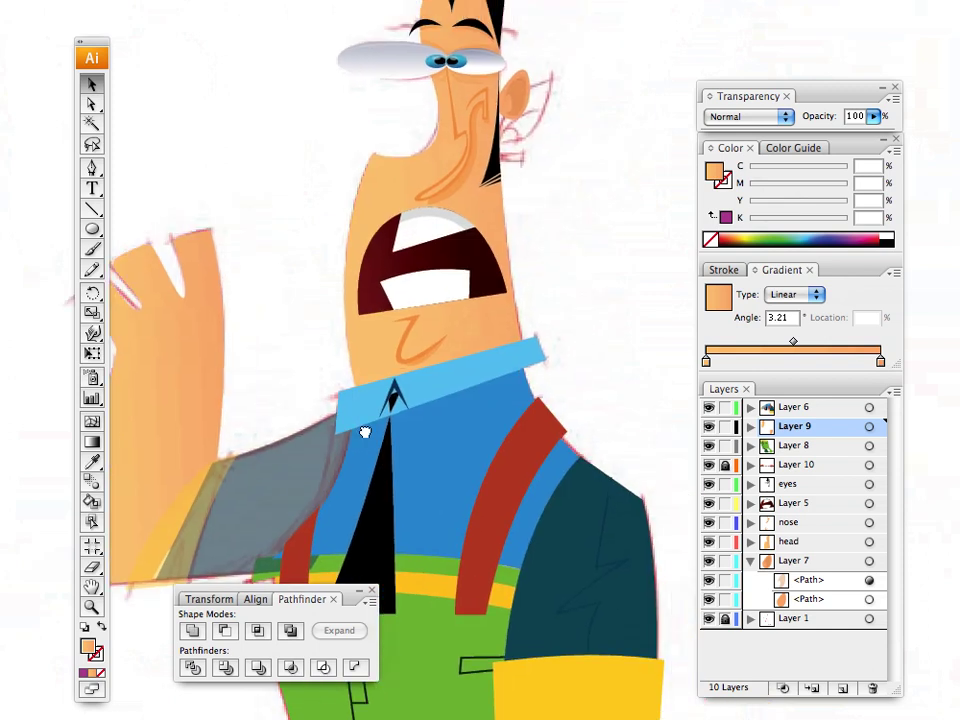
{"action": "left_click", "coordinate": [570, 561]}
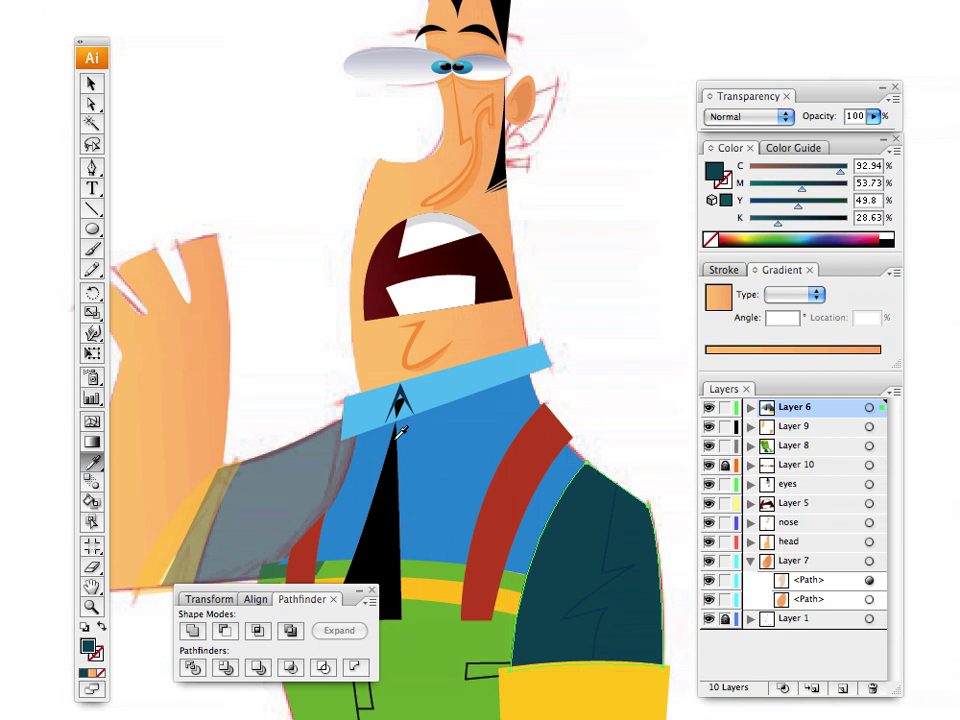
{"action": "left_click", "coordinate": [463, 382]}
{"action": "left_click", "coordinate": [263, 281]}
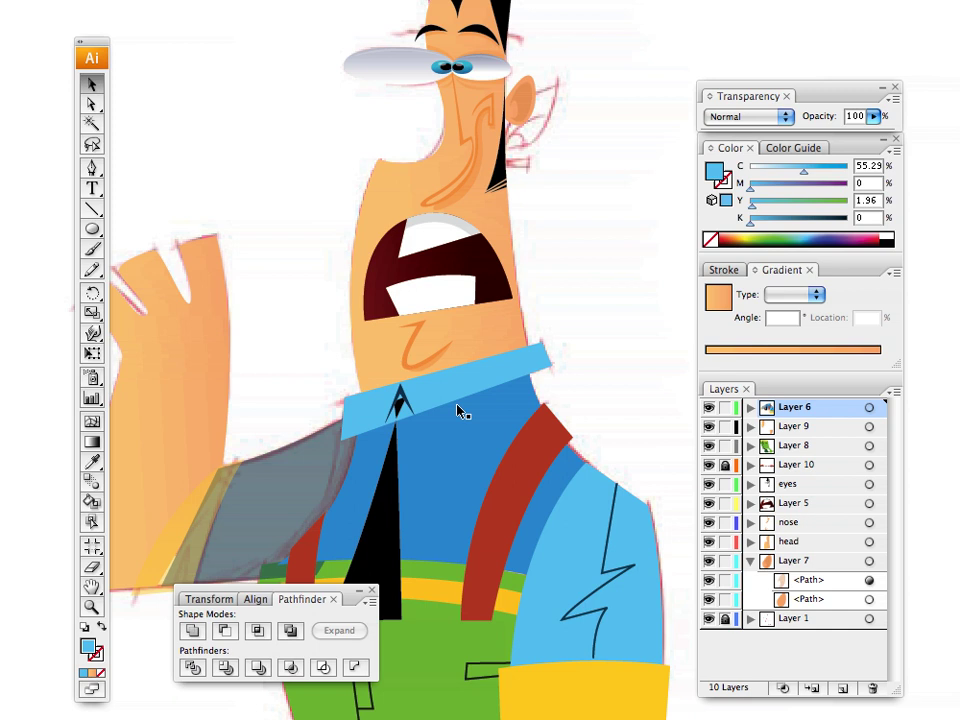
{"action": "key", "text": "ctrl+z"}
{"action": "key", "text": "ctrl+z"}
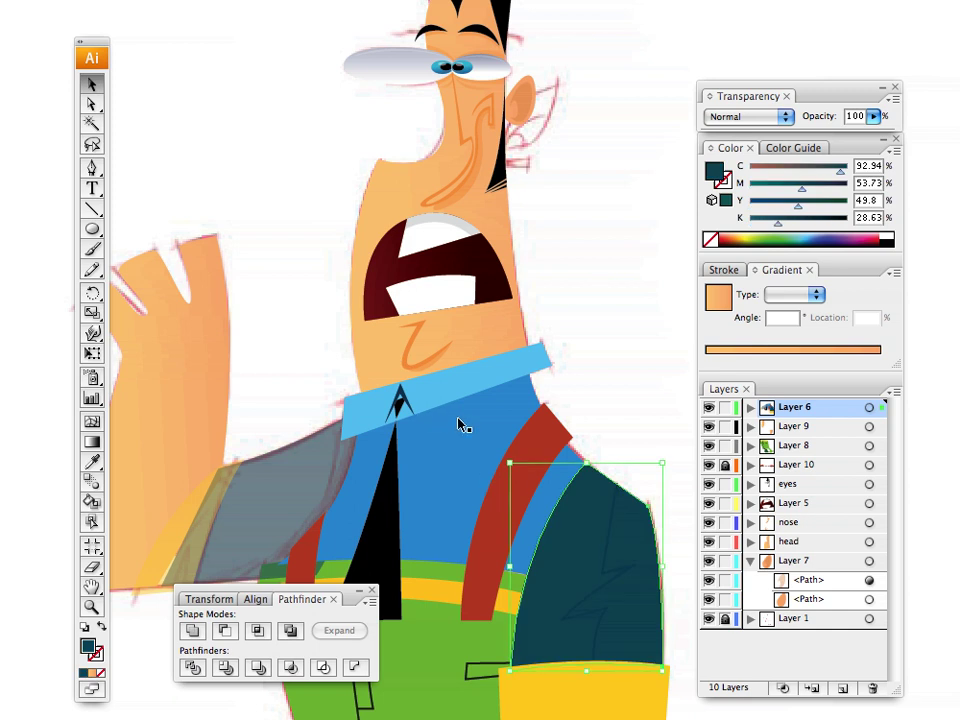
Step: Fill the shirt body with the light blue sampled from the collar
{"action": "left_click", "coordinate": [414, 428]}
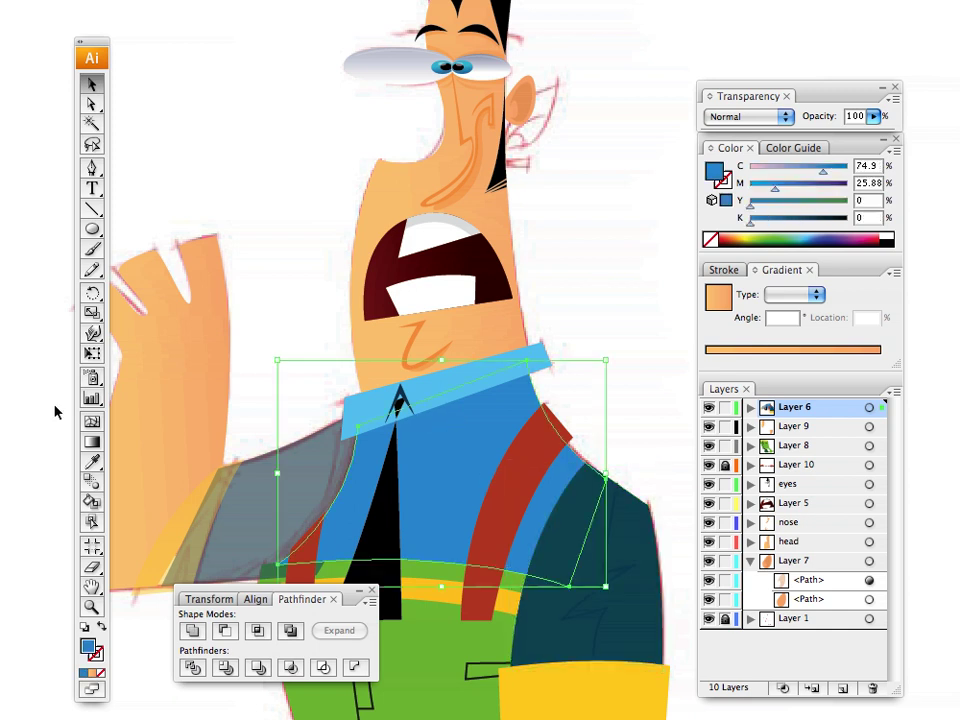
{"action": "key", "text": "i"}
{"action": "left_click", "coordinate": [420, 386]}
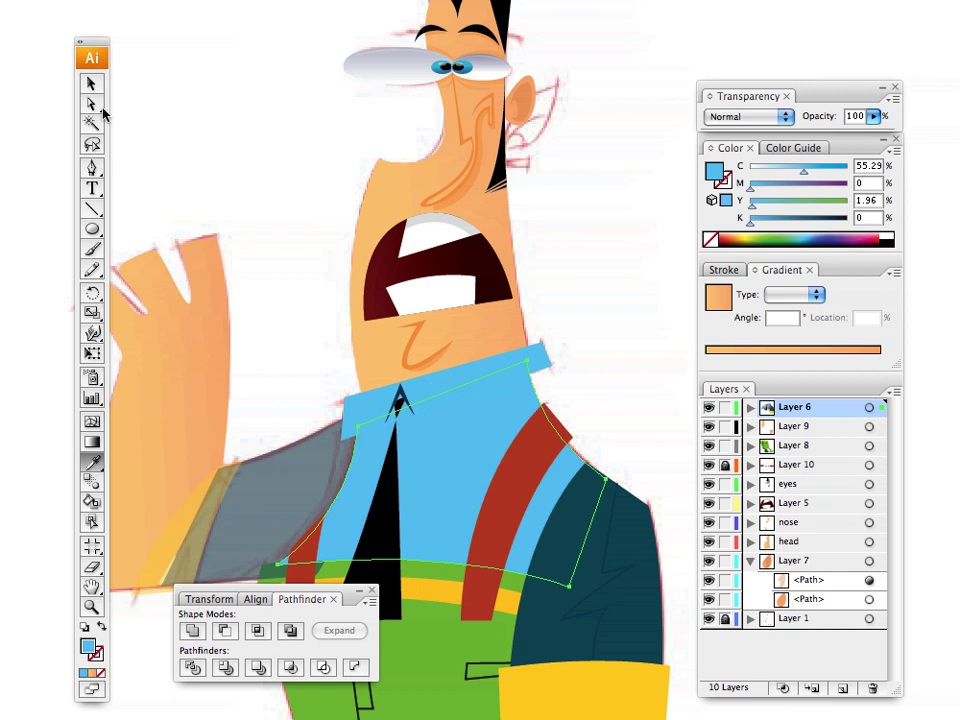
{"action": "key", "text": "v"}
Step: Fill the lowered arm's sleeve with a medium blue of C 77.65, M 38.43, Y 0, K 0
{"action": "left_click", "coordinate": [572, 531]}
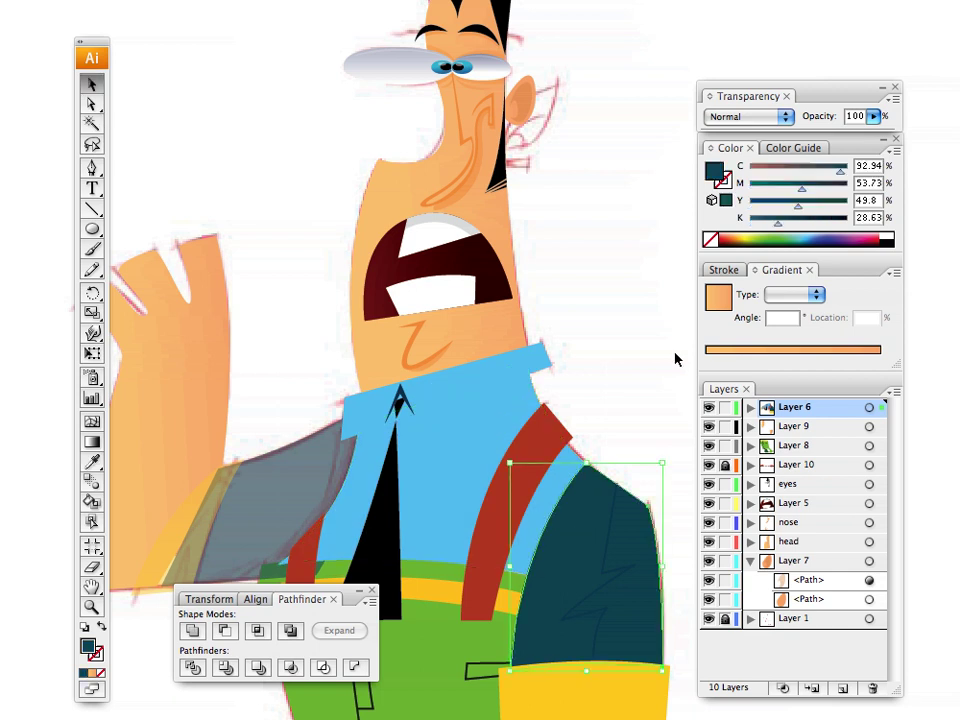
{"action": "left_click", "coordinate": [812, 237]}
{"action": "key", "text": "ctrl+z"}
{"action": "left_click", "coordinate": [812, 238]}
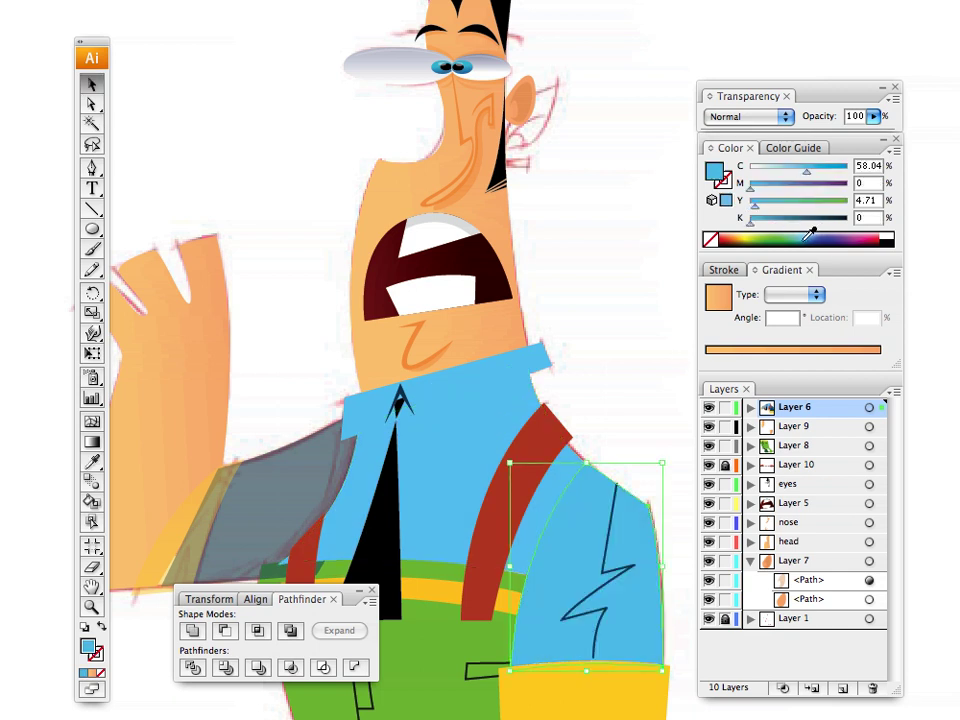
{"action": "left_click", "coordinate": [811, 237]}
{"action": "left_click", "coordinate": [815, 237]}
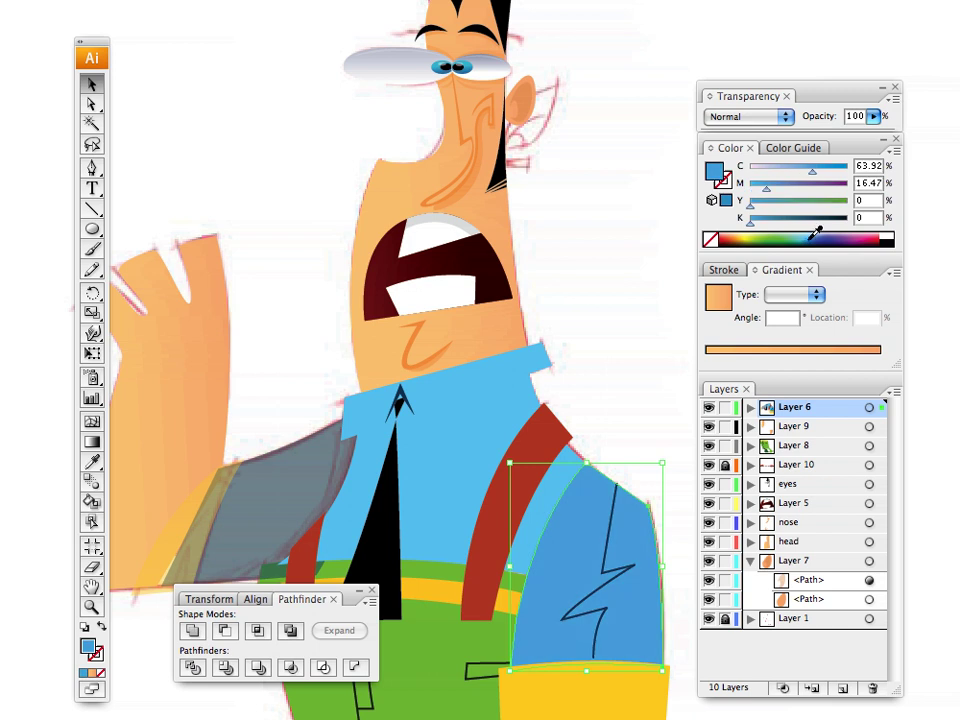
{"action": "left_click", "coordinate": [818, 237]}
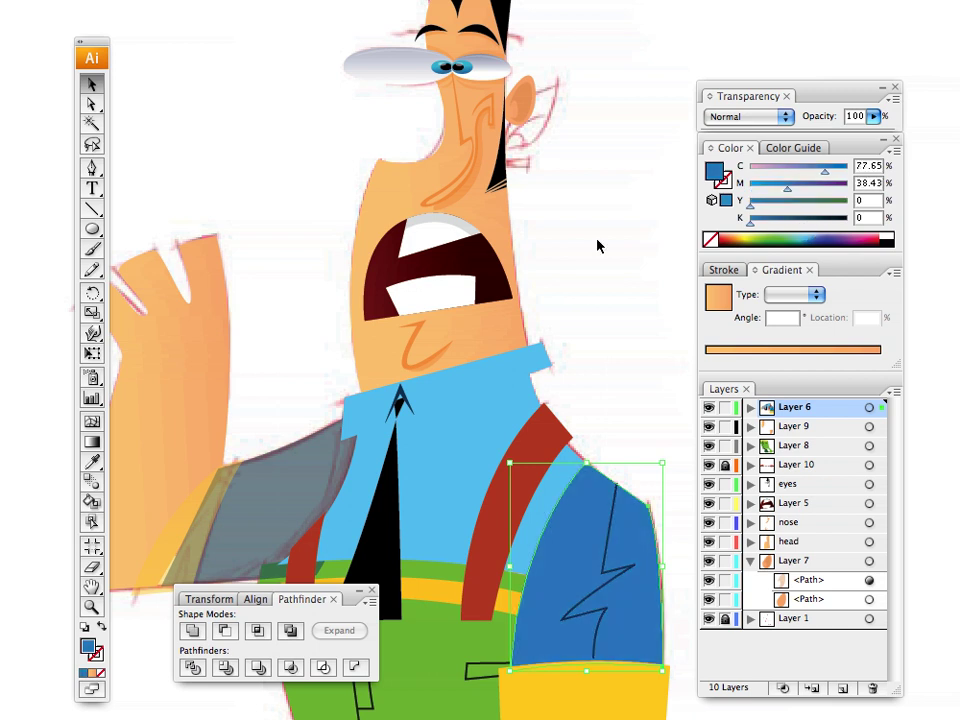
Step: Fill the raised arm's semi-transparent sleeve with the medium blue and full opacity sampled from the other sleeve
{"action": "left_click", "coordinate": [292, 484]}
{"action": "key", "text": "i"}
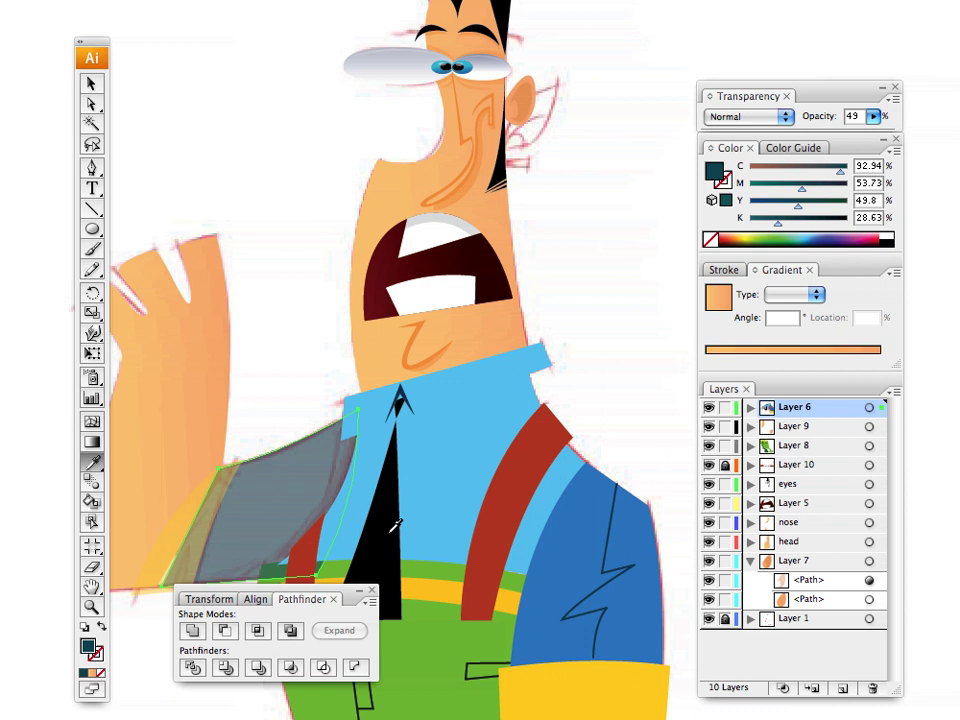
{"action": "left_click", "coordinate": [577, 538]}
{"action": "left_click", "coordinate": [90, 84]}
{"action": "left_click", "coordinate": [173, 190]}
Step: Recolour the light green trousers dark teal with C 91.37, M 47.84, Y 53.73, K 27.45, and deselect them
{"action": "key", "text": "space"}
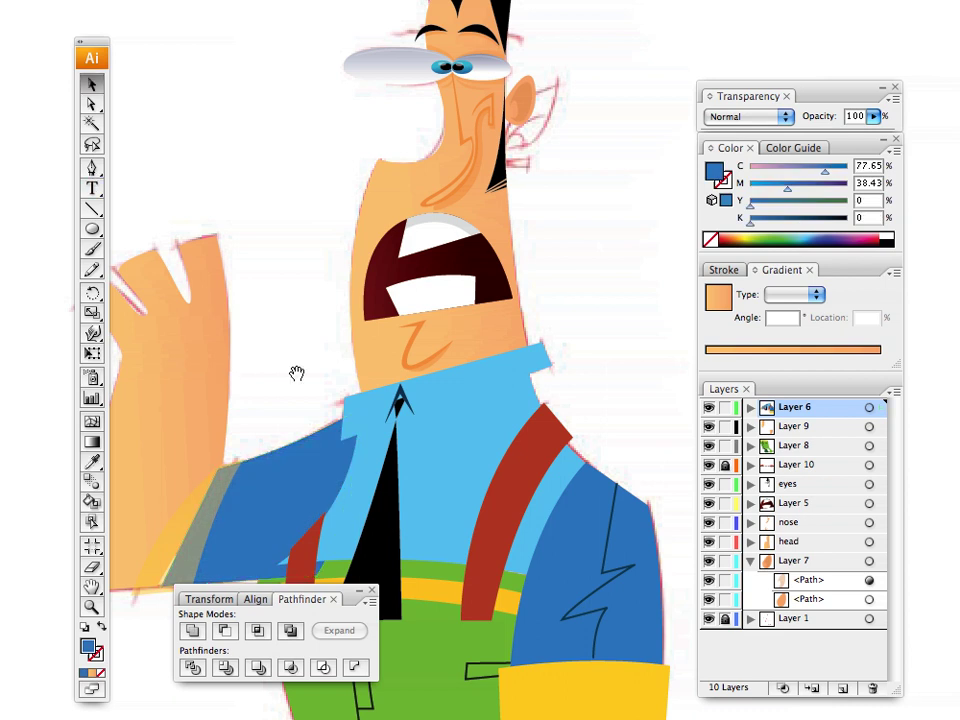
{"action": "scroll", "coordinate": [297, 373], "scroll_direction": "down", "scroll_amount": 5}
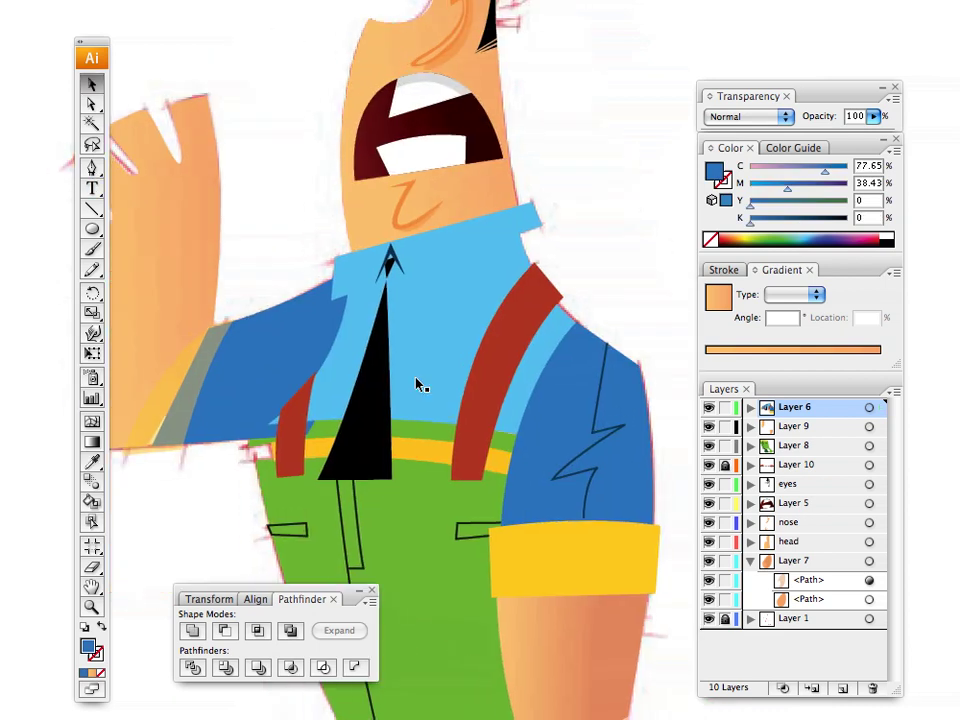
{"action": "key", "text": "super+minus"}
{"action": "key", "text": "super+minus"}
{"action": "key", "text": "space"}
{"action": "left_click_drag", "start_coordinate": [446, 363], "coordinate": [518, 340]}
{"action": "left_click", "coordinate": [476, 473]}
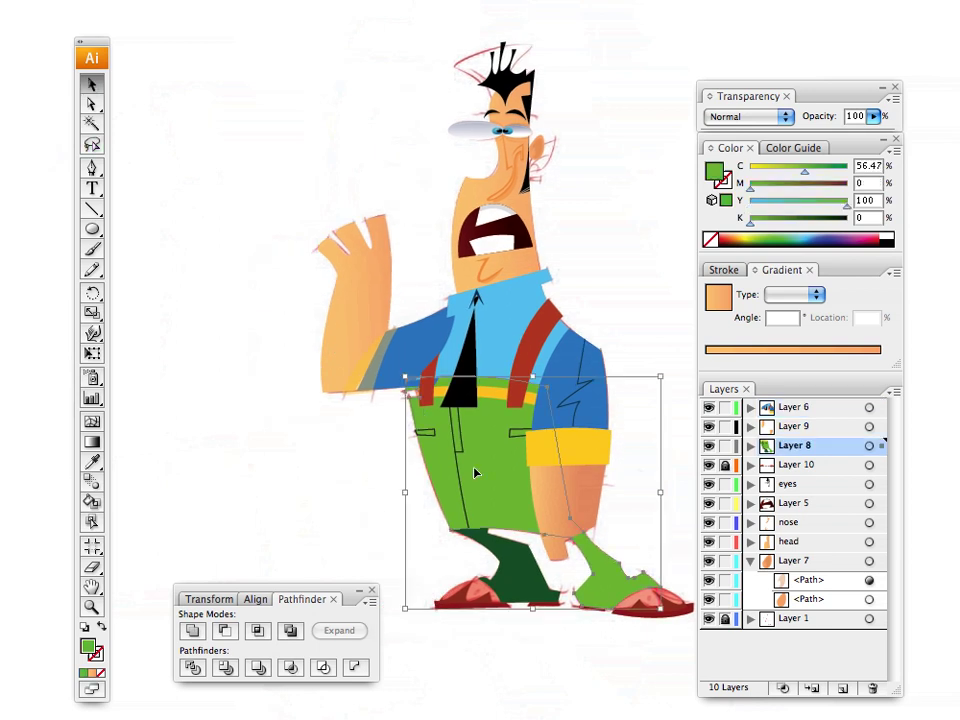
{"action": "left_click", "coordinate": [812, 236]}
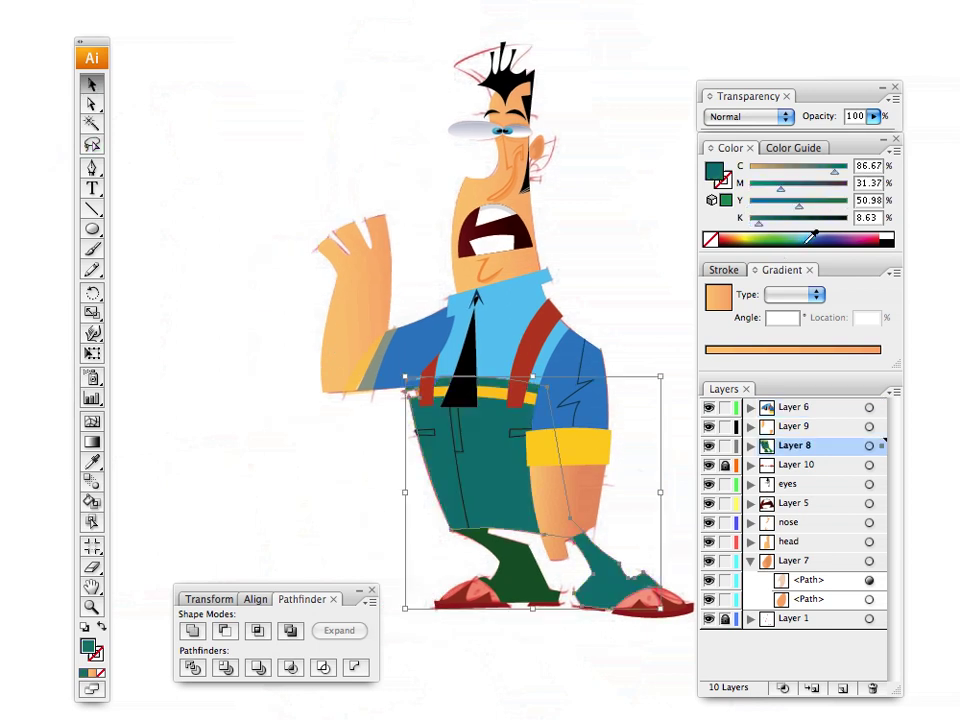
{"action": "left_click", "coordinate": [806, 237]}
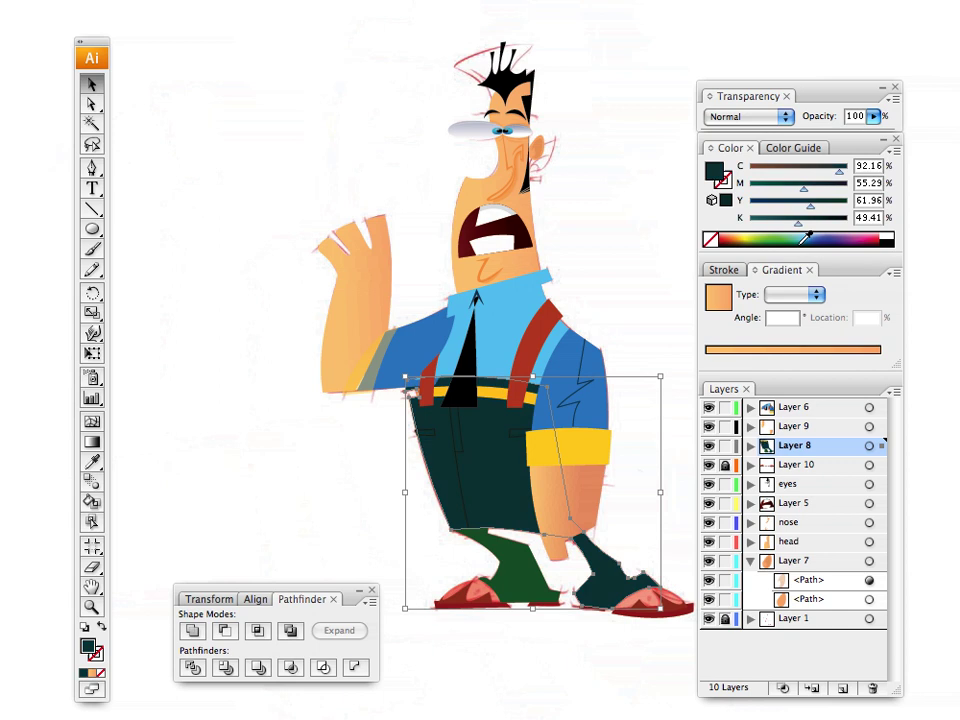
{"action": "left_click", "coordinate": [806, 238]}
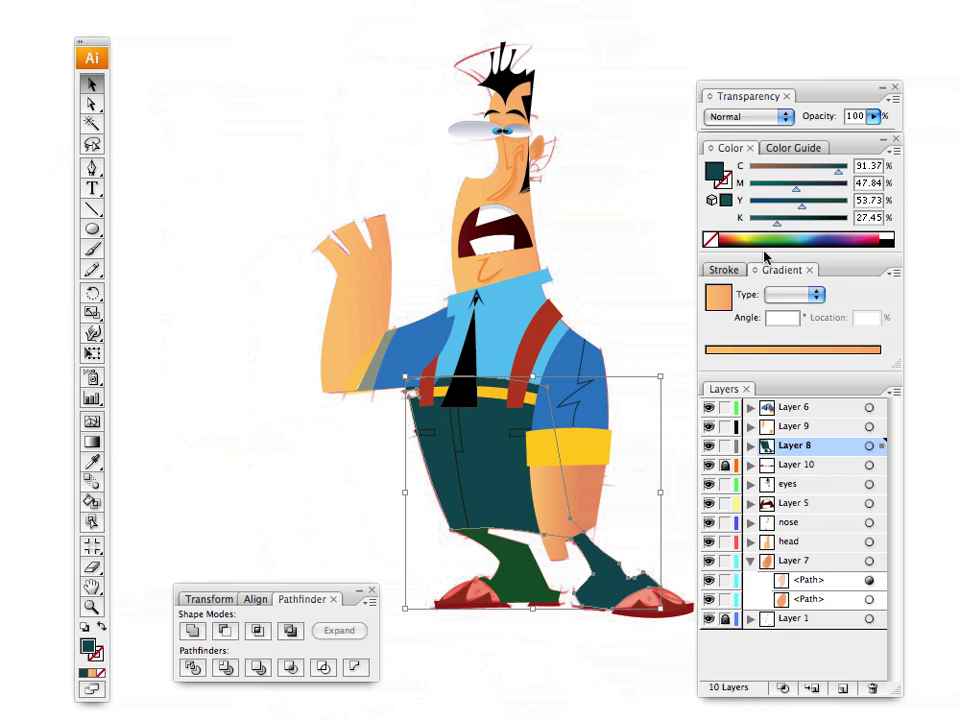
{"action": "left_click", "coordinate": [617, 249]}
Step: Fill the dark green rear trouser leg with the dark teal sampled from the trousers
{"action": "left_click", "coordinate": [505, 560]}
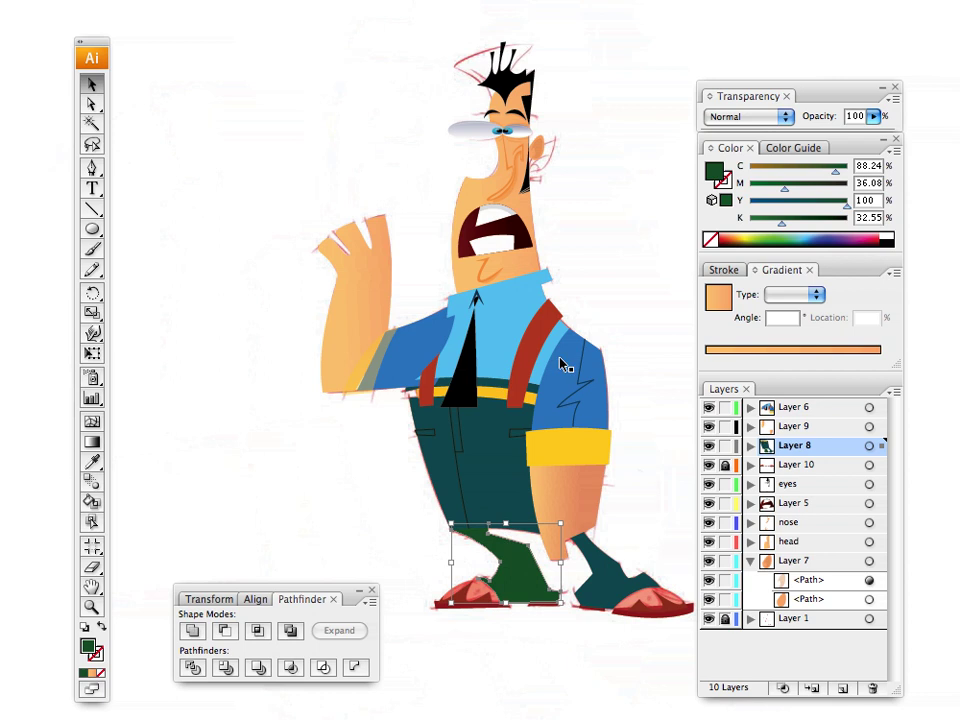
{"action": "left_click", "coordinate": [435, 467]}
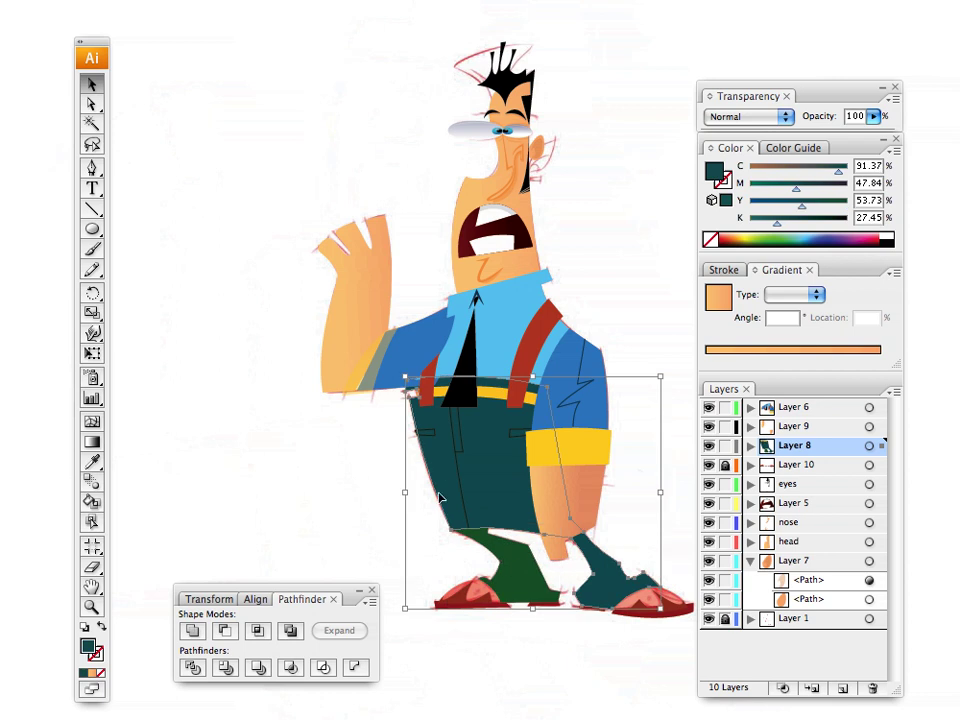
{"action": "left_click", "coordinate": [481, 557]}
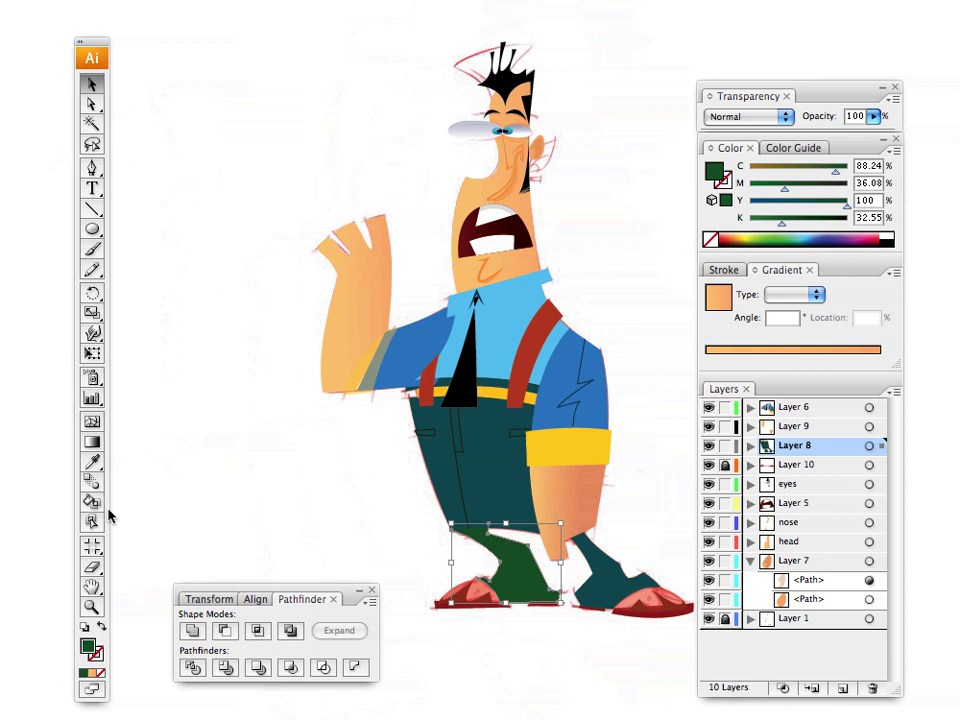
{"action": "left_click", "coordinate": [92, 461]}
{"action": "left_click", "coordinate": [451, 469]}
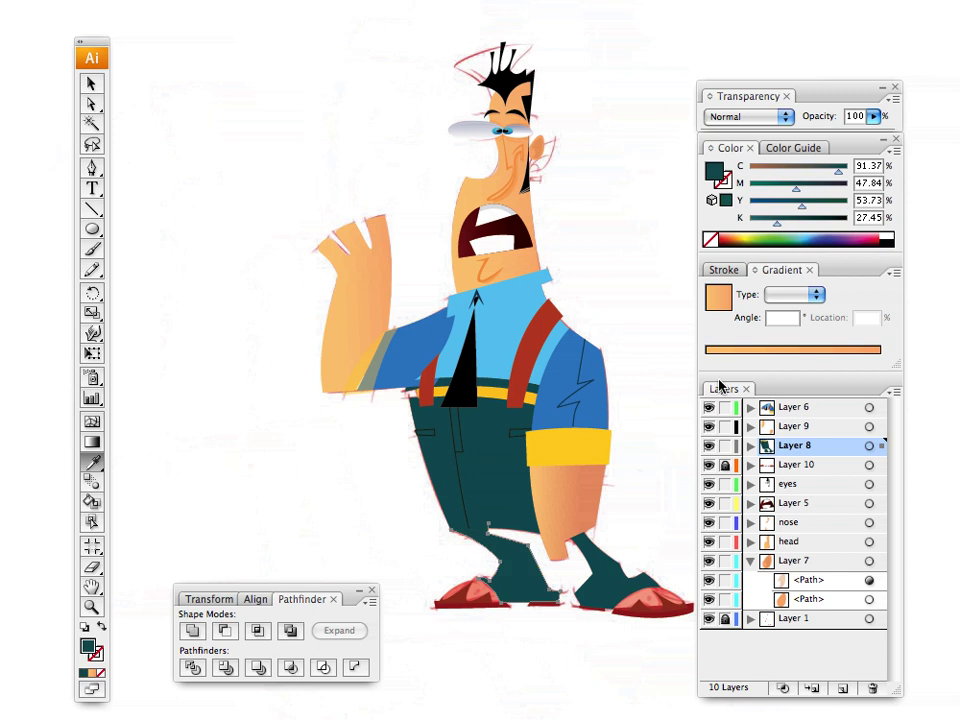
Step: Darken the rear trouser leg by raising its black value to about 53%, and deselect it
{"action": "left_click_drag", "start_coordinate": [778, 230], "coordinate": [793, 228]}
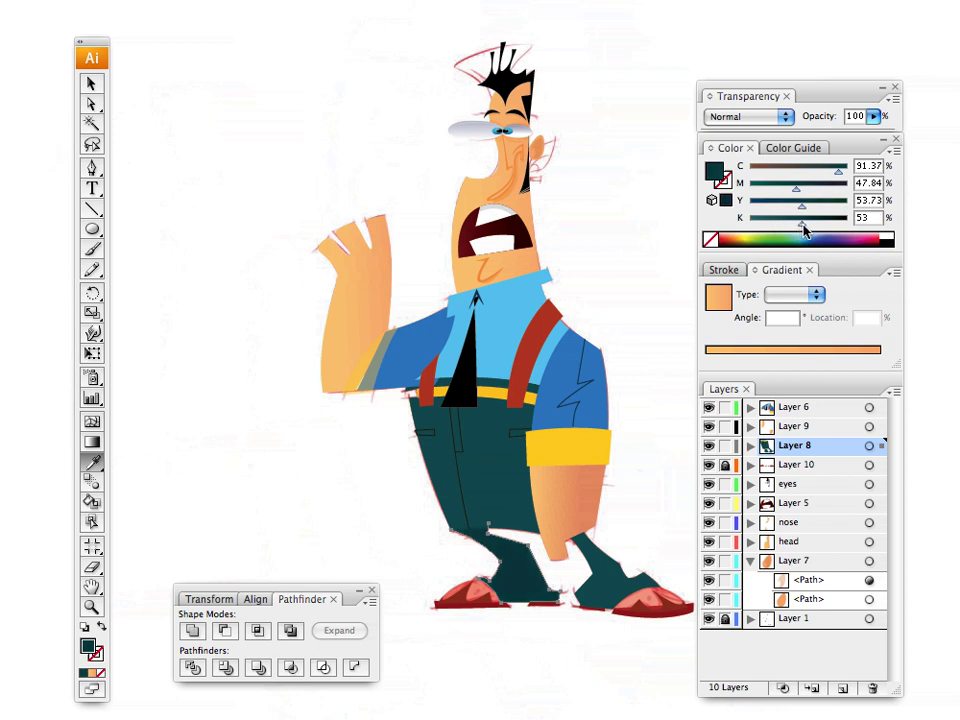
{"action": "left_click", "coordinate": [633, 230]}
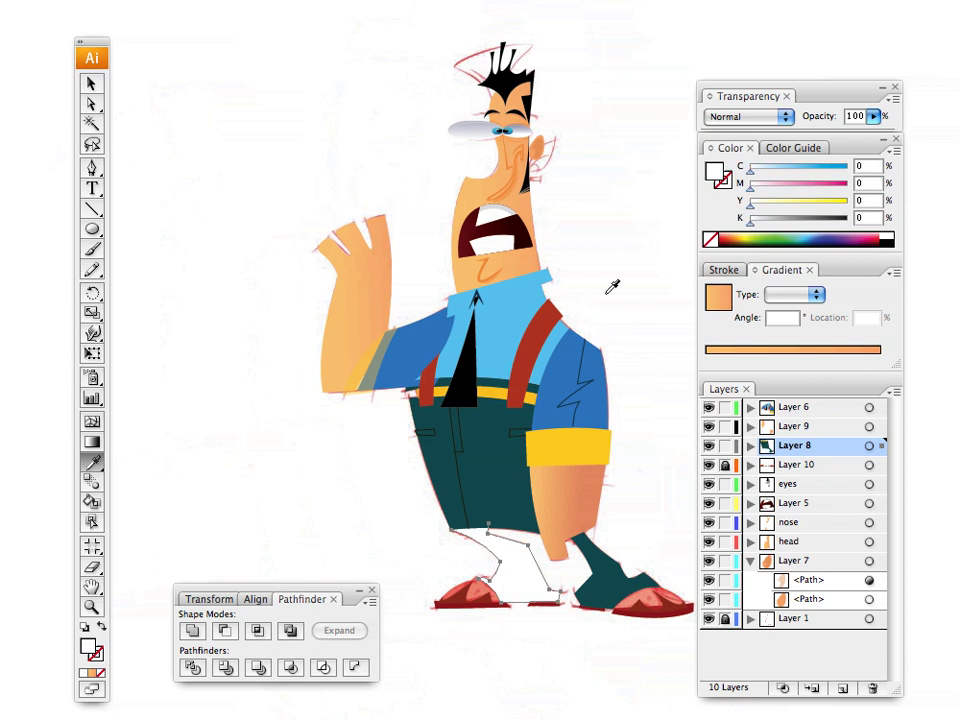
{"action": "key", "text": "ctrl+z"}
{"action": "left_click", "coordinate": [91, 87]}
{"action": "left_click", "coordinate": [250, 220]}
Step: Recolour the yellow belt grey with 56% black and no other ink
{"action": "left_click_drag", "start_coordinate": [360, 304], "coordinate": [343, 268]}
{"action": "left_click", "coordinate": [467, 364]}
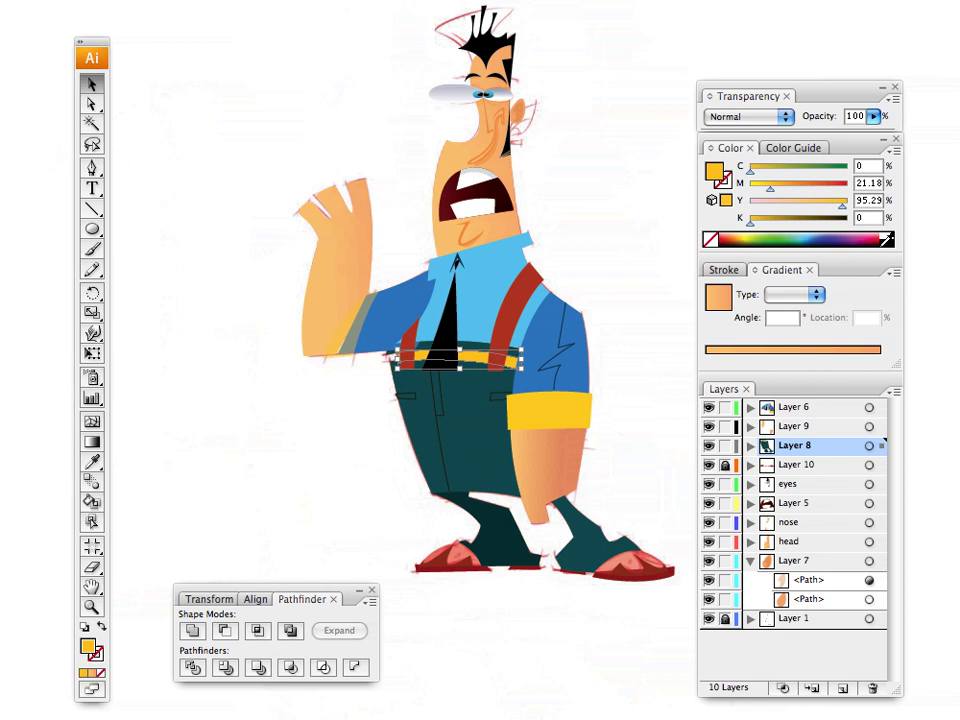
{"action": "left_click", "coordinate": [884, 242]}
{"action": "left_click_drag", "start_coordinate": [846, 223], "coordinate": [805, 223]}
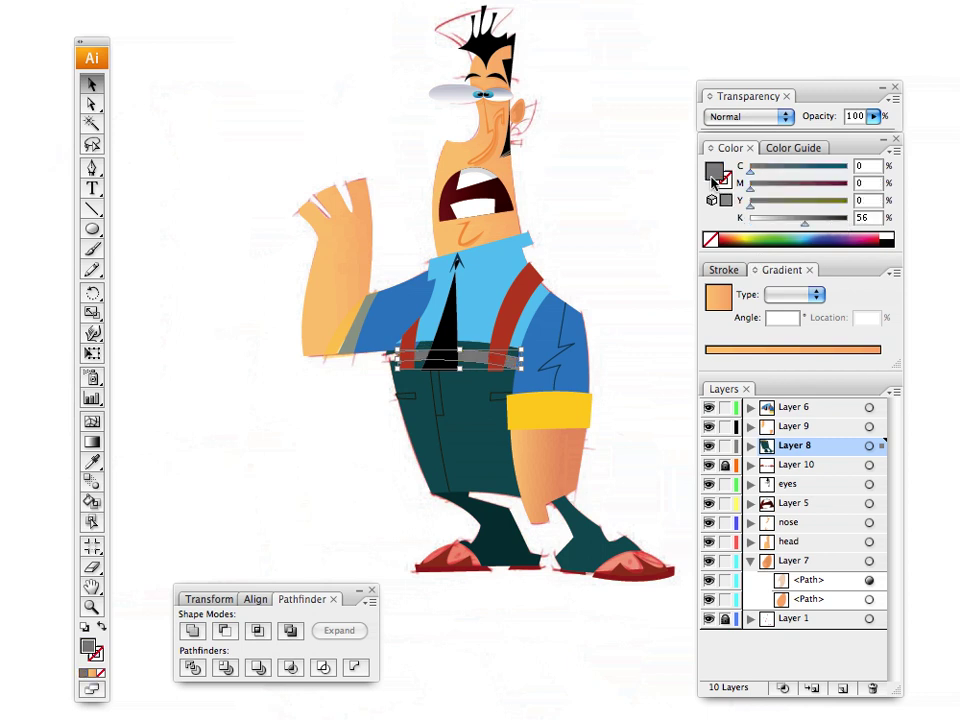
Step: Give the belt a linear gradient, replacing both skin-coloured stops with the 56% grey
{"action": "left_click", "coordinate": [725, 350]}
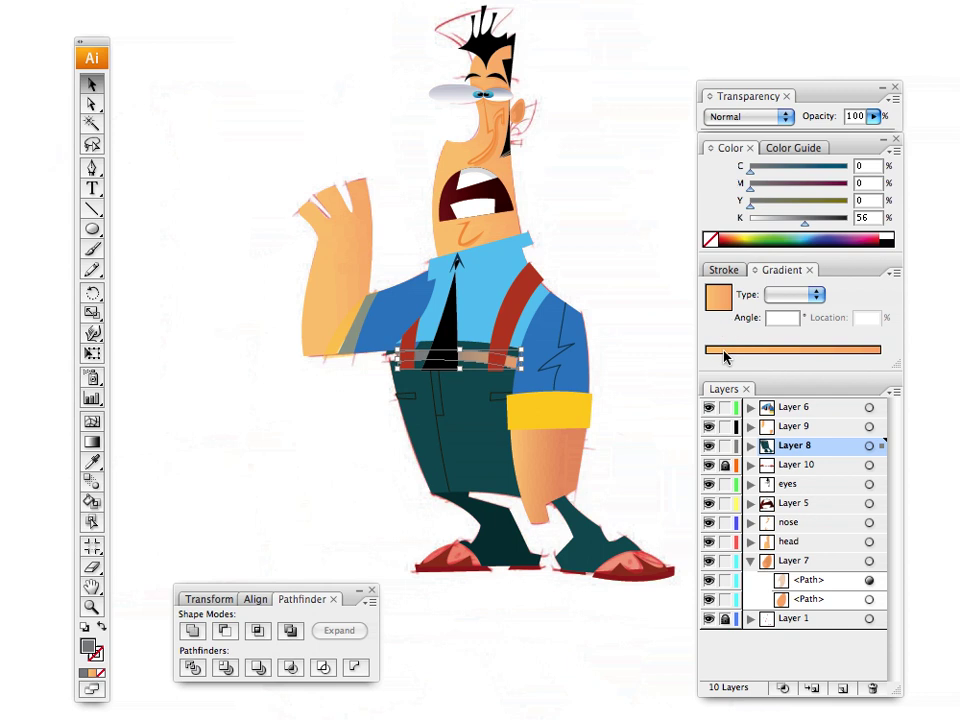
{"action": "mouse_move", "coordinate": [707, 362]}
{"action": "left_mouse_down"}
{"action": "mouse_move", "coordinate": [705, 412]}
{"action": "mouse_move", "coordinate": [714, 362]}
{"action": "mouse_move", "coordinate": [704, 362]}
{"action": "left_mouse_up"}
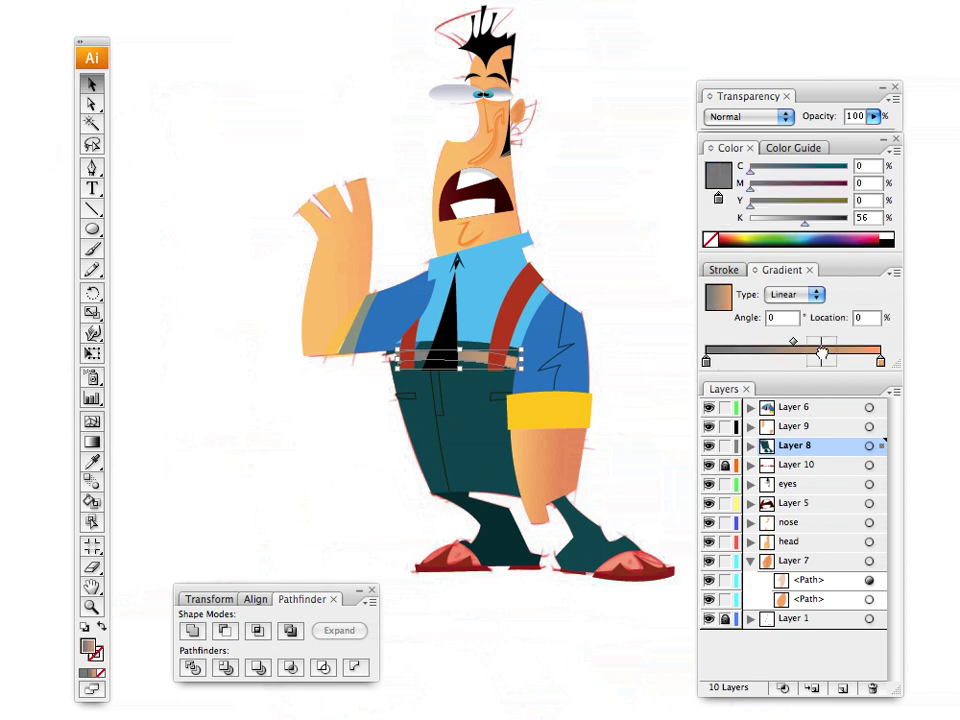
{"action": "left_click_drag", "start_coordinate": [822, 354], "coordinate": [823, 356]}
{"action": "left_click_drag", "start_coordinate": [881, 363], "coordinate": [878, 388]}
{"action": "left_click_drag", "start_coordinate": [823, 363], "coordinate": [882, 364]}
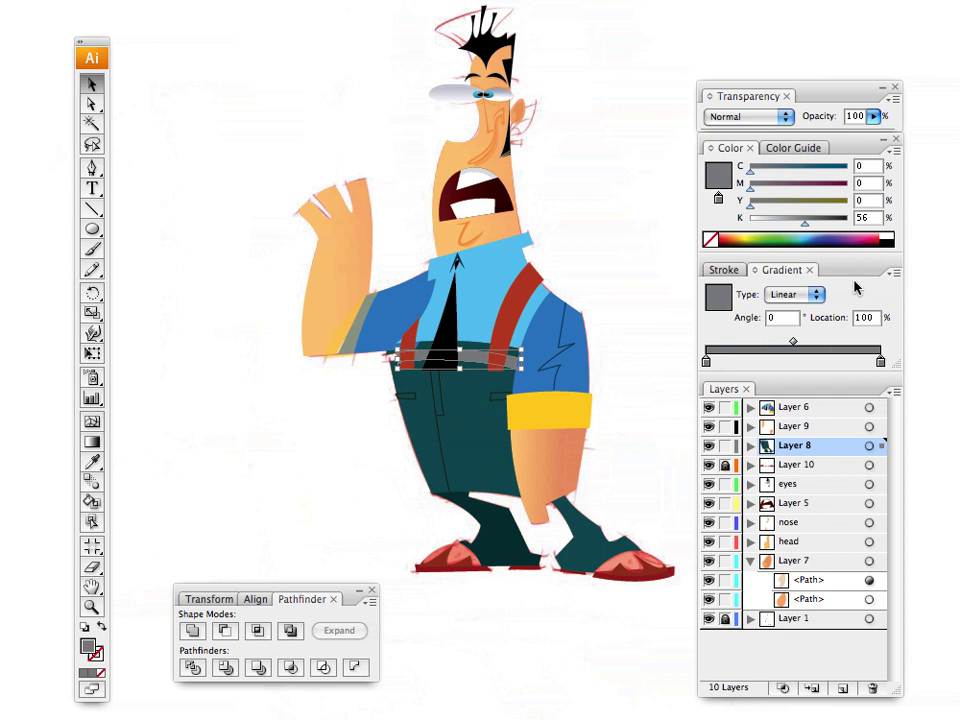
Step: Lighten the belt gradient's end stop to 27% black and draw the gradient along the belt at about 5.88°
{"action": "left_click_drag", "start_coordinate": [806, 221], "coordinate": [778, 221]}
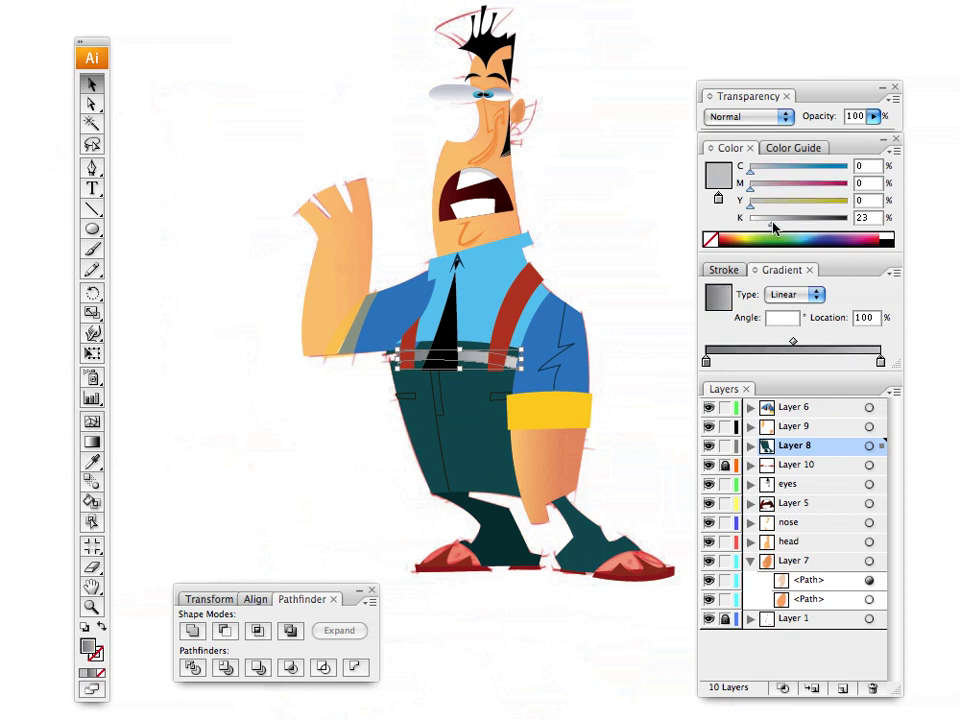
{"action": "left_click", "coordinate": [92, 444]}
{"action": "left_click_drag", "start_coordinate": [428, 379], "coordinate": [493, 372]}
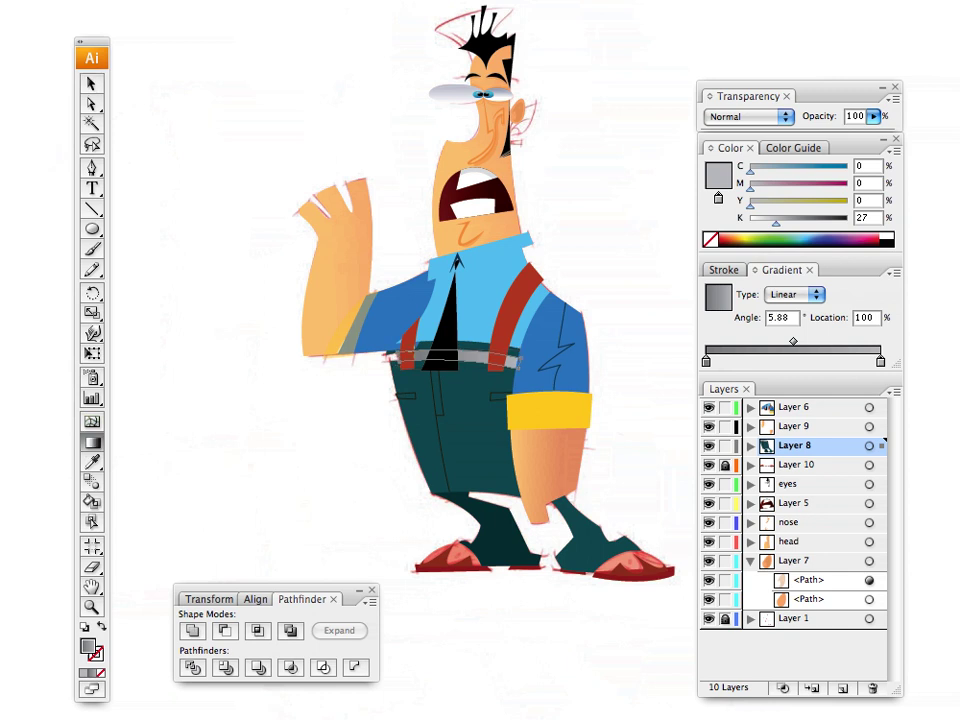
Step: Darken the belt gradient's start stop to 83% black, redraw it in reverse along the belt at about 177.38°, and deselect
{"action": "left_click", "coordinate": [706, 360]}
{"action": "left_click_drag", "start_coordinate": [776, 222], "coordinate": [831, 222]}
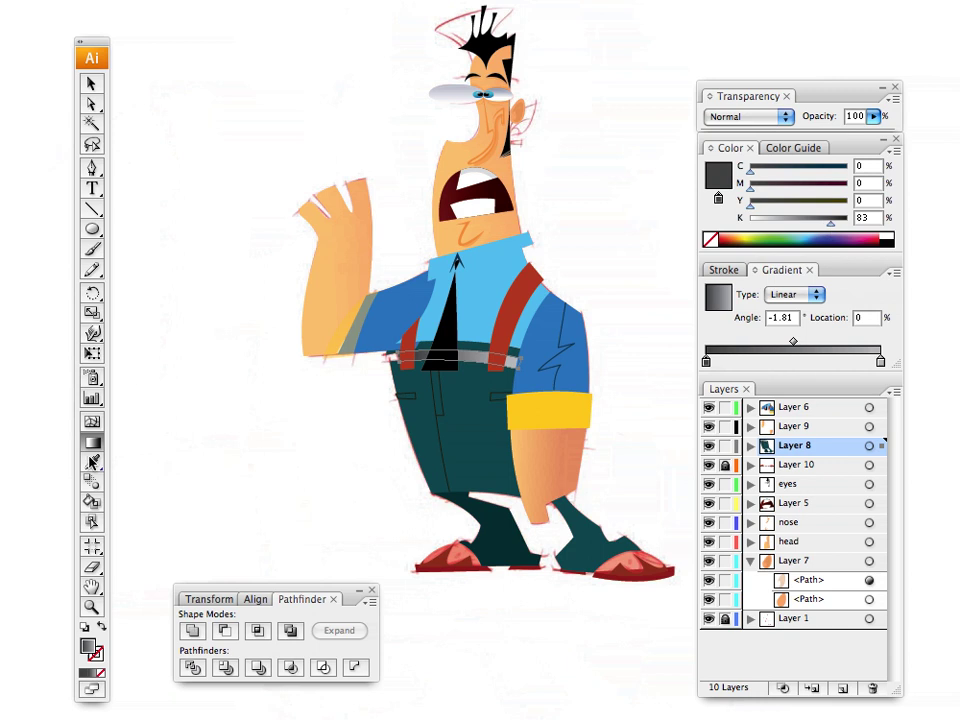
{"action": "left_click_drag", "start_coordinate": [403, 352], "coordinate": [399, 352]}
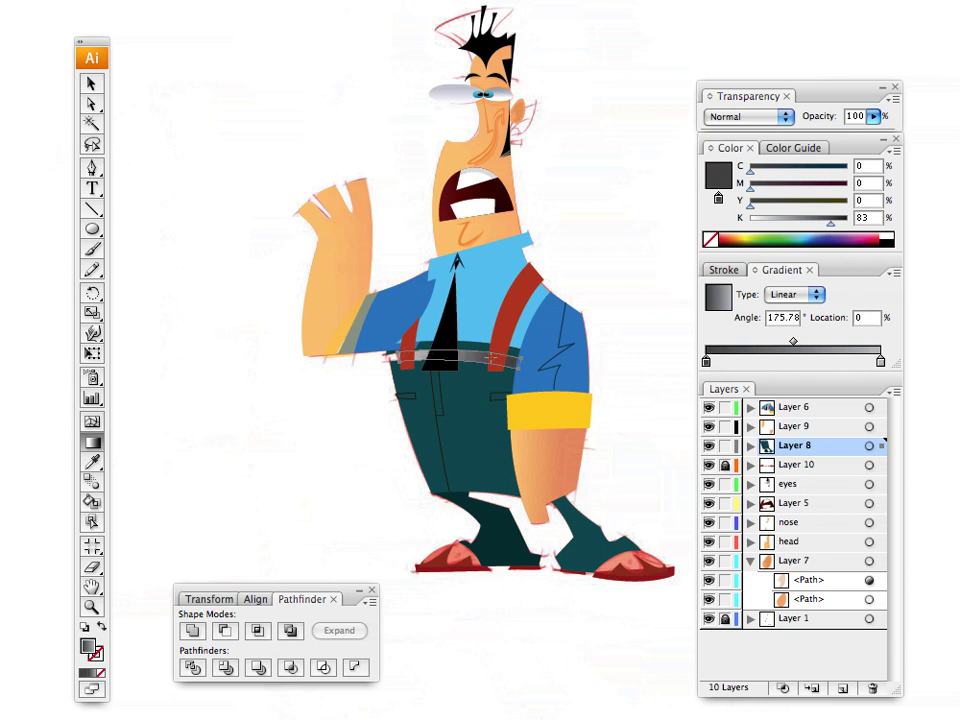
{"action": "left_click_drag", "start_coordinate": [522, 361], "coordinate": [400, 353]}
{"action": "key", "text": "v"}
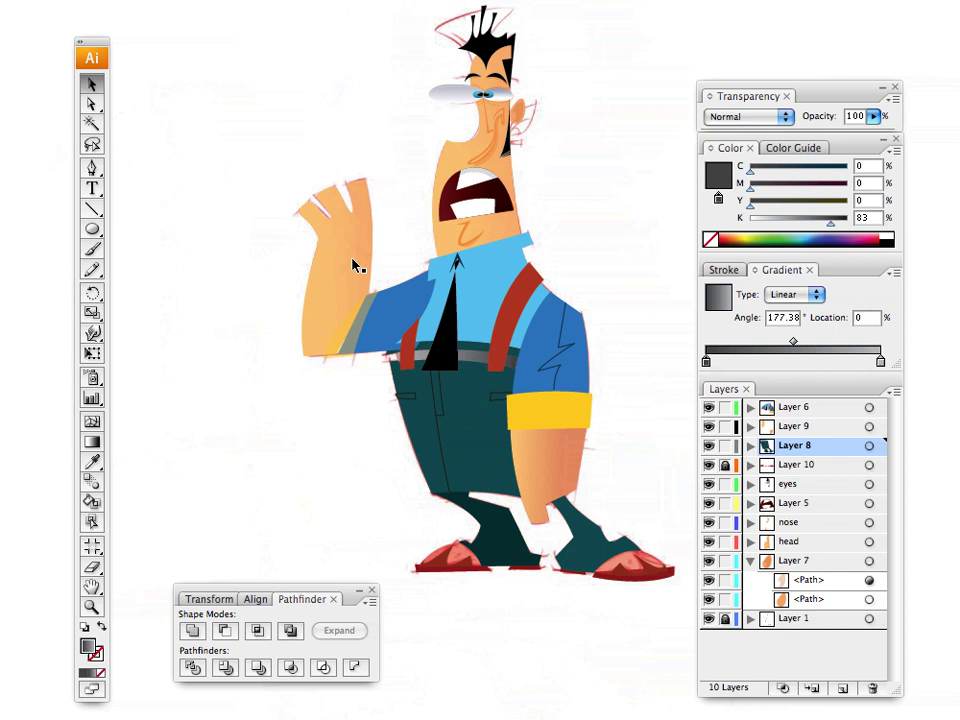
Step: Select the belt, try dark teal shades on its gradient's start stop, and set its fill to none
{"action": "left_click", "coordinate": [465, 362]}
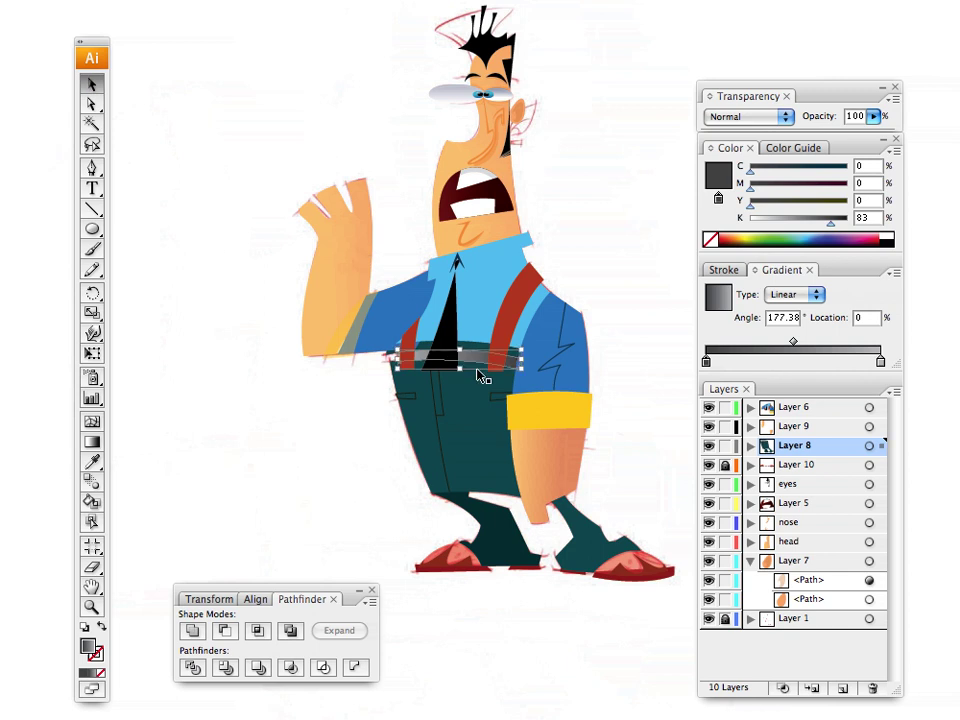
{"action": "left_click", "coordinate": [805, 239]}
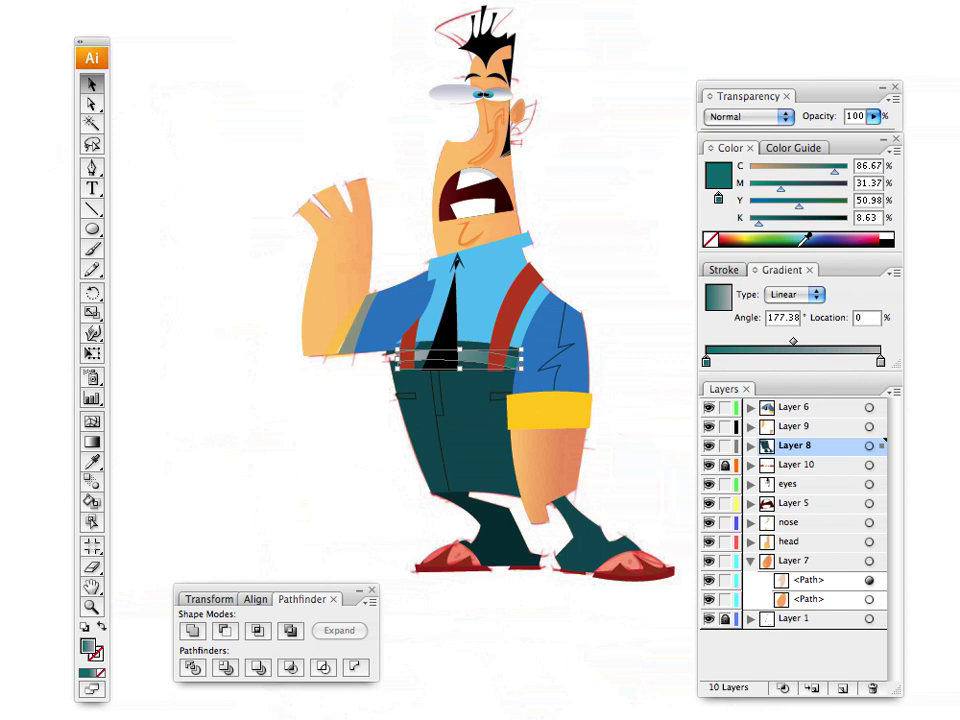
{"action": "left_click", "coordinate": [802, 243]}
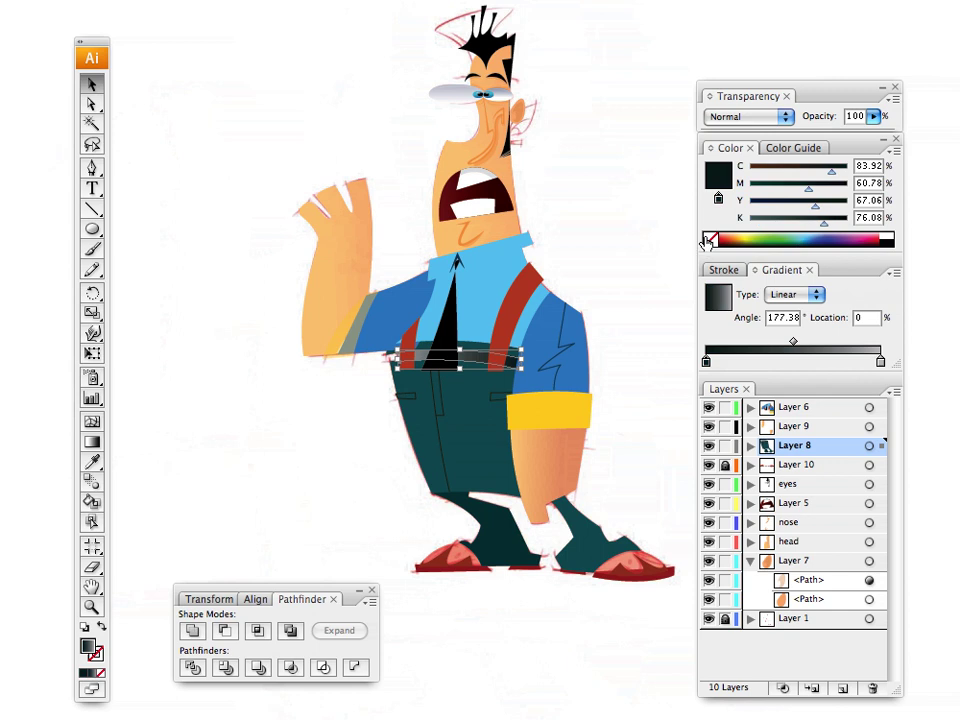
{"action": "left_click", "coordinate": [708, 240]}
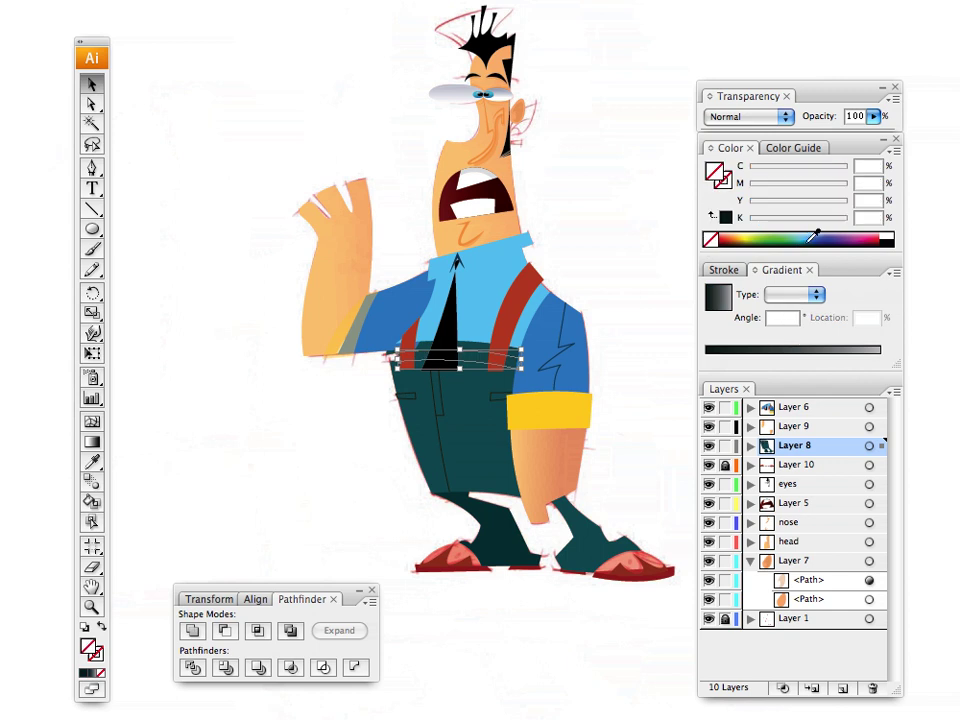
Step: Try solid dark teal and dark green fills on the belt
{"action": "left_click", "coordinate": [804, 242]}
{"action": "left_click", "coordinate": [802, 245]}
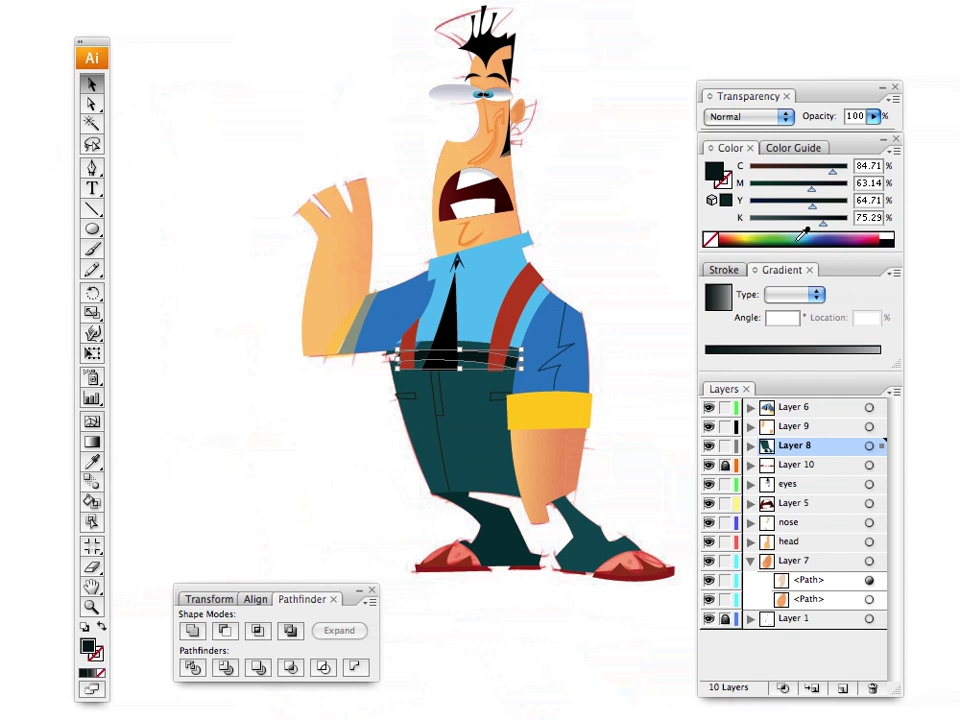
{"action": "left_click", "coordinate": [802, 237]}
{"action": "left_click", "coordinate": [798, 243]}
{"action": "left_click", "coordinate": [785, 244]}
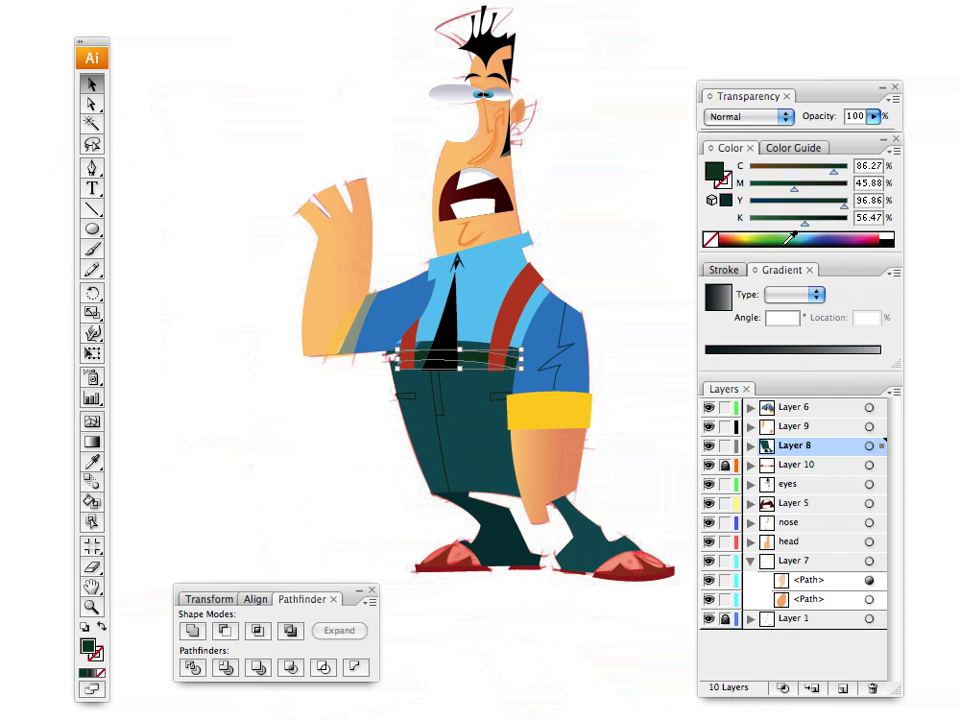
{"action": "left_click", "coordinate": [754, 243]}
{"action": "left_click", "coordinate": [763, 240]}
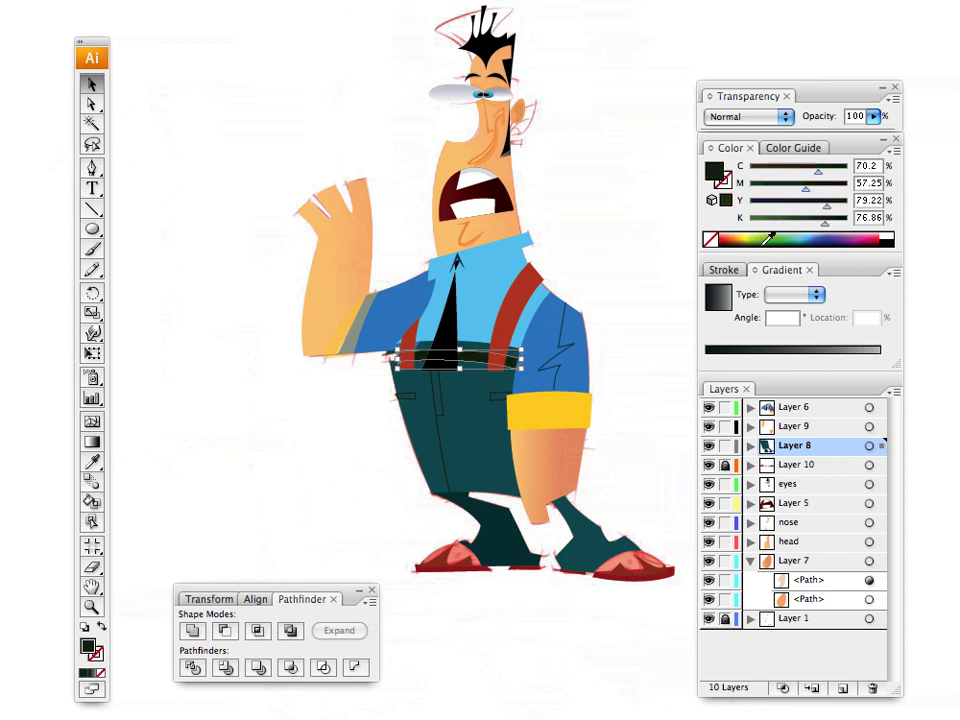
Step: Fill the belt with a solid dark brown of 46.67% cyan, 80.78% magenta, 81.96% yellow and 72.55% black
{"action": "left_click", "coordinate": [756, 236]}
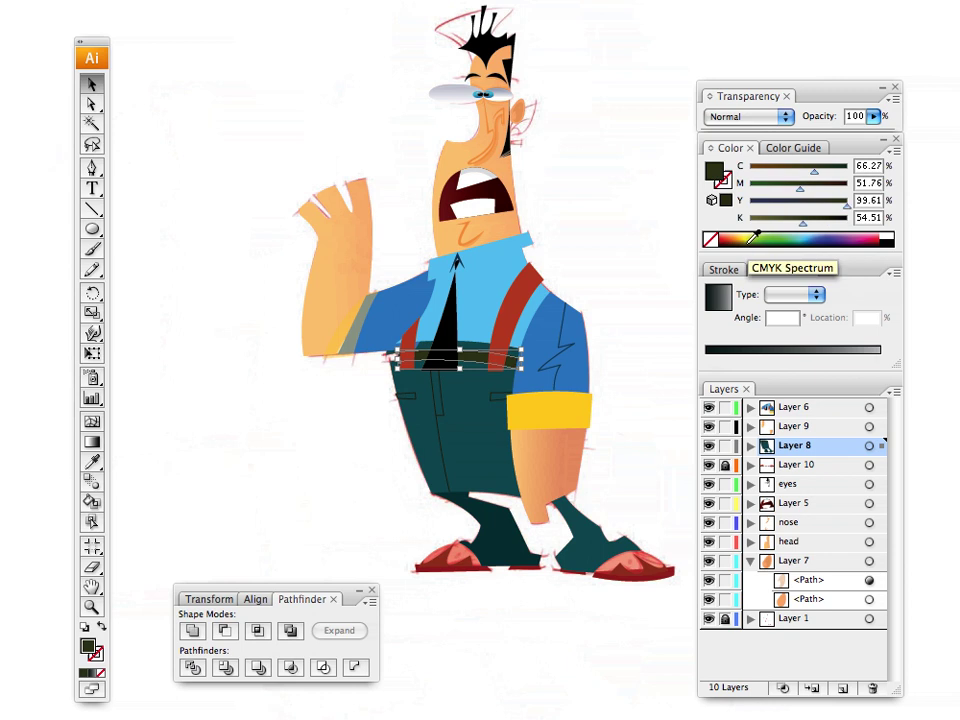
{"action": "left_click", "coordinate": [754, 237]}
{"action": "left_click", "coordinate": [749, 237]}
{"action": "left_click", "coordinate": [745, 237]}
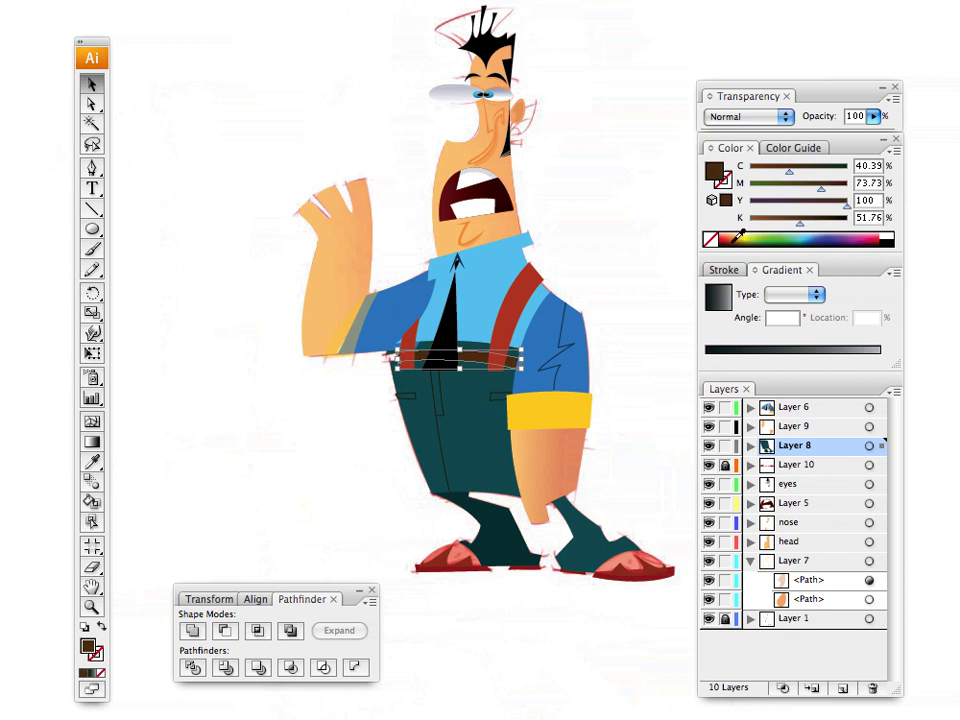
{"action": "left_click", "coordinate": [740, 237]}
{"action": "left_click", "coordinate": [737, 237]}
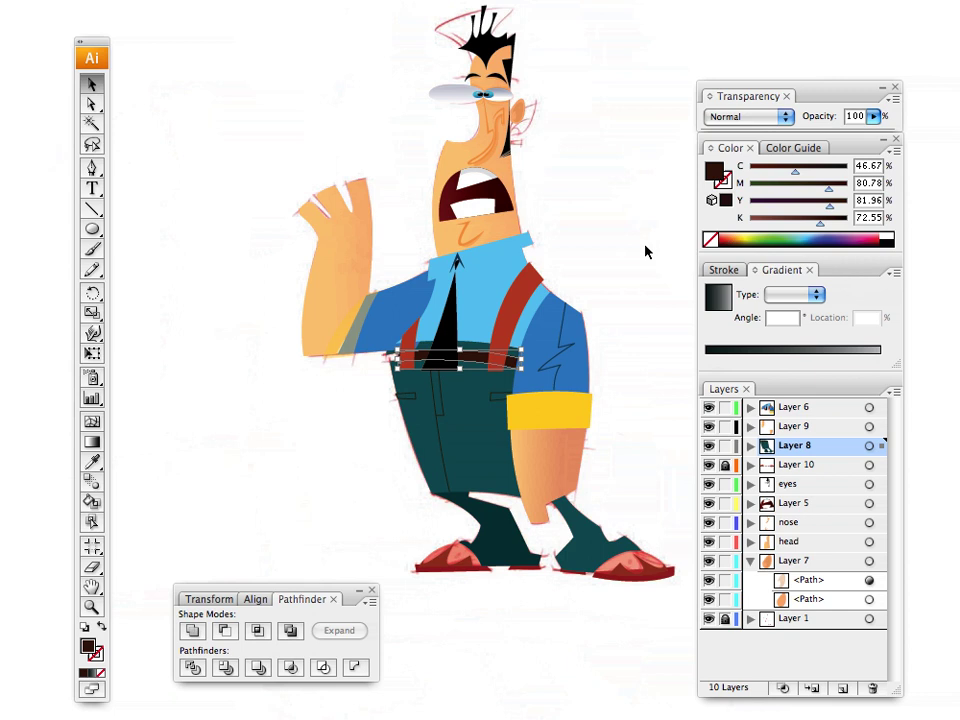
Step: Recolor the shirt body medium green (C 53.73, M 0, Y 62.75, K 0)
{"action": "left_click", "coordinate": [621, 226]}
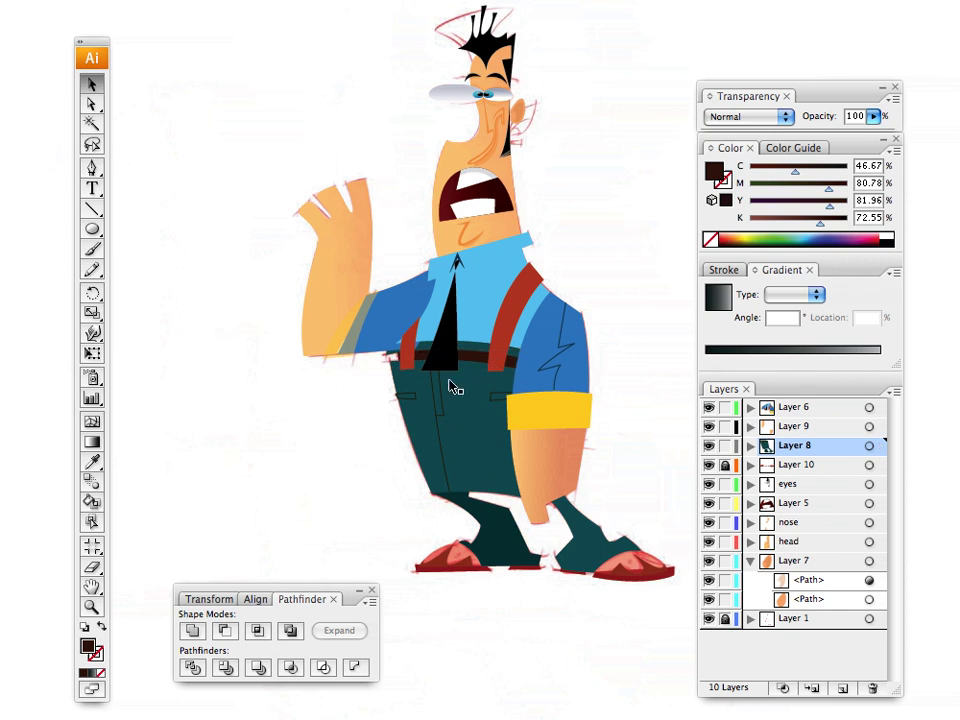
{"action": "left_click_drag", "start_coordinate": [441, 370], "coordinate": [414, 378]}
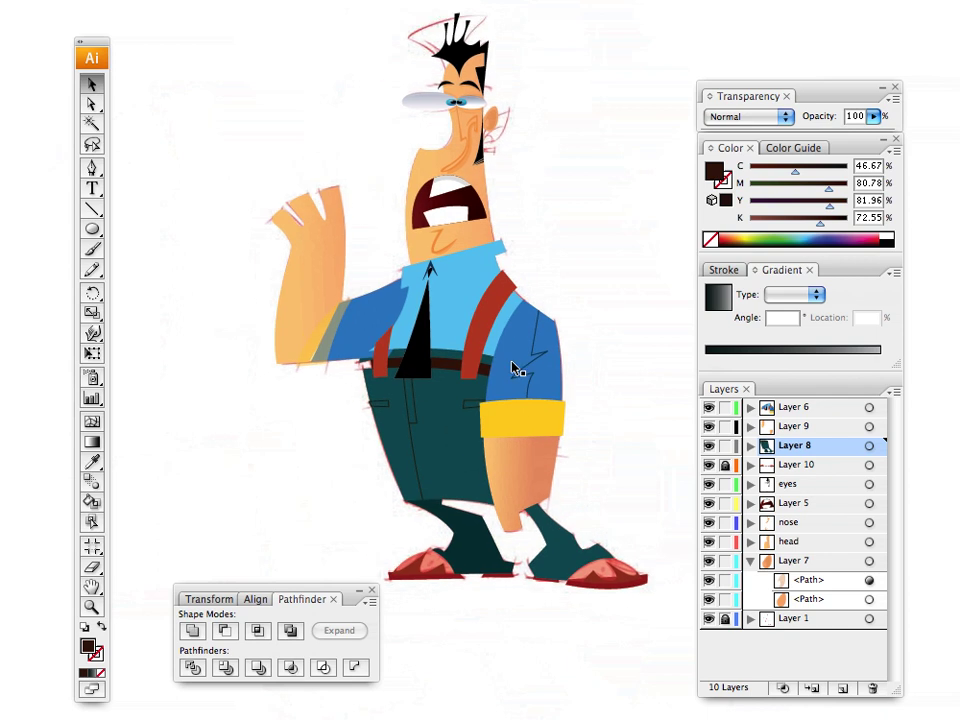
{"action": "left_click", "coordinate": [465, 298]}
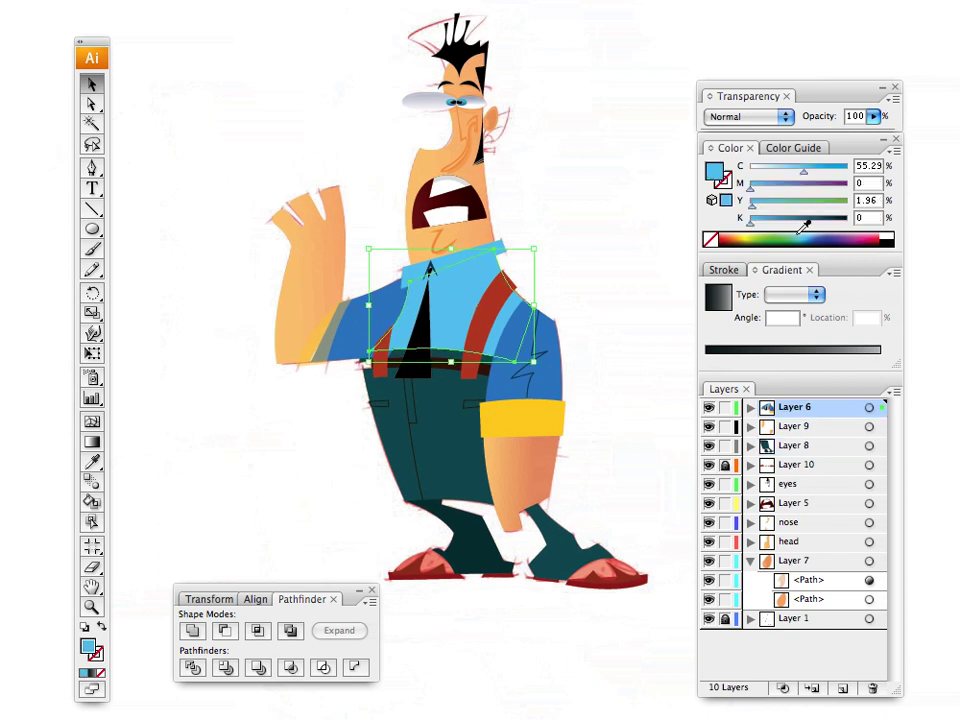
{"action": "mouse_move", "coordinate": [811, 235]}
{"action": "left_mouse_down"}
{"action": "mouse_move", "coordinate": [805, 242]}
{"action": "mouse_move", "coordinate": [796, 230]}
{"action": "left_mouse_up"}
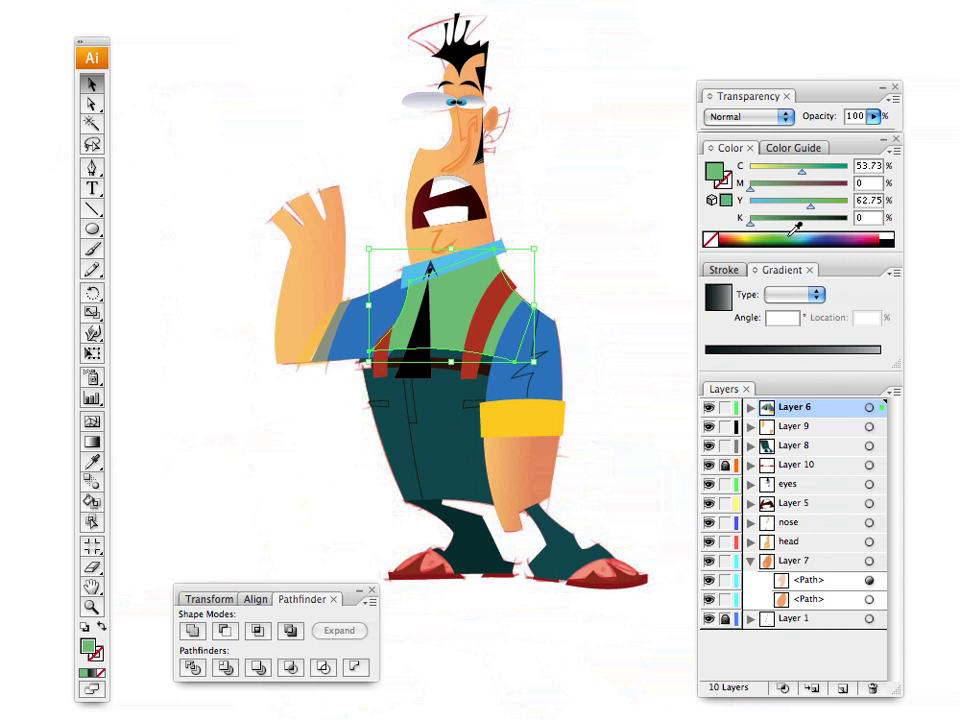
Step: Recolor the shirt collar light yellow-green, settling on C 32.94, M 0, Y 70.2, K 0
{"action": "left_click", "coordinate": [460, 260]}
{"action": "left_click", "coordinate": [772, 235]}
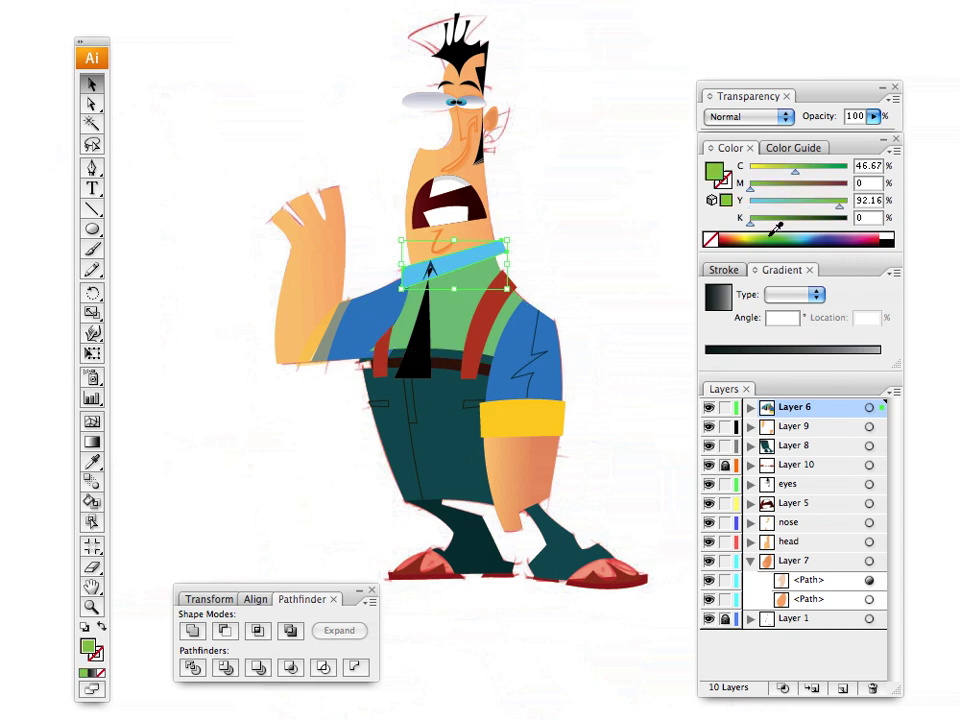
{"action": "left_click", "coordinate": [770, 231]}
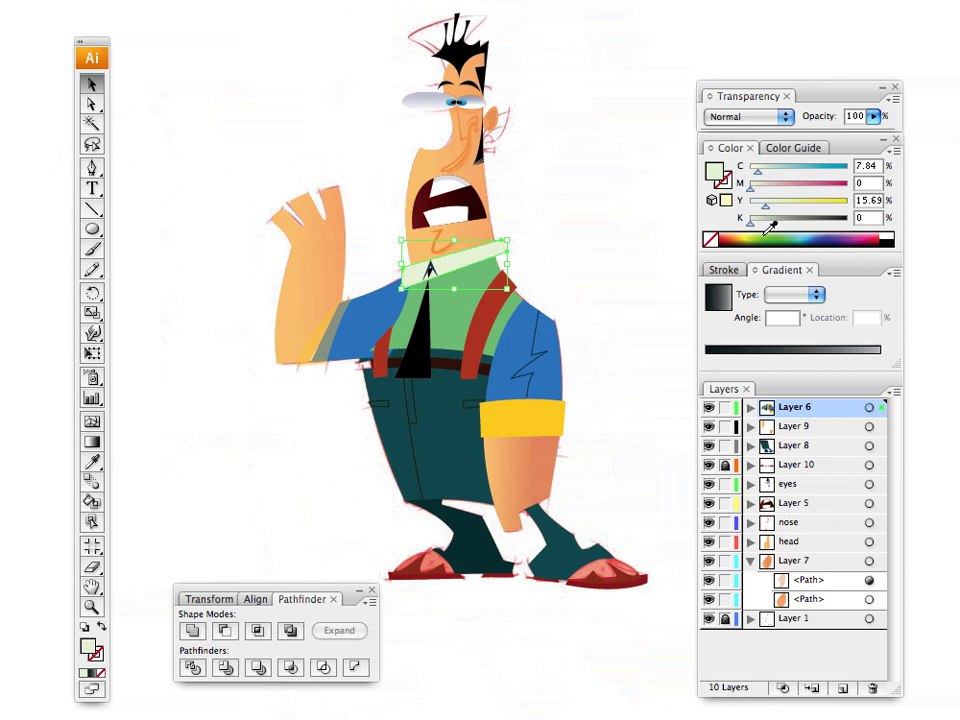
{"action": "left_click", "coordinate": [768, 233]}
{"action": "left_click", "coordinate": [766, 233]}
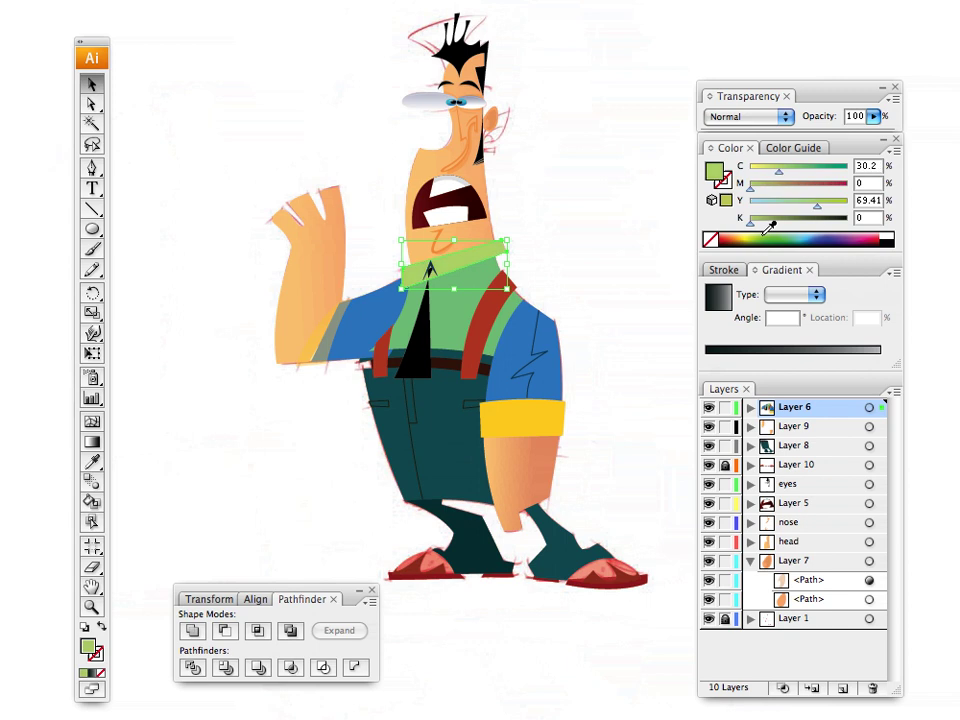
{"action": "left_click", "coordinate": [767, 232]}
{"action": "left_click", "coordinate": [767, 236]}
{"action": "left_click", "coordinate": [766, 236]}
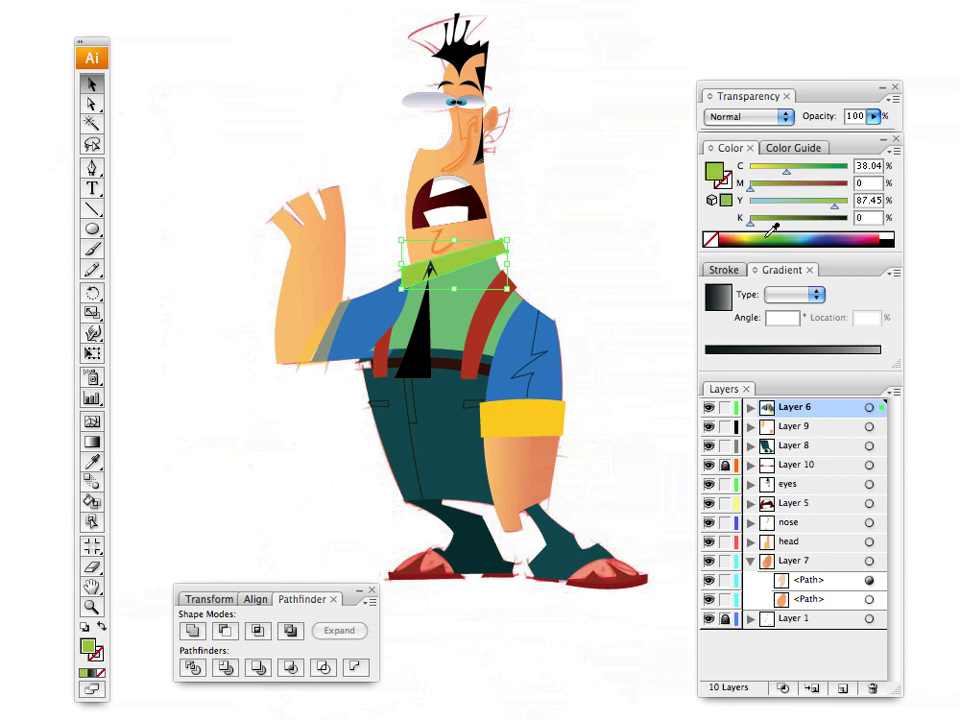
{"action": "left_click", "coordinate": [766, 235]}
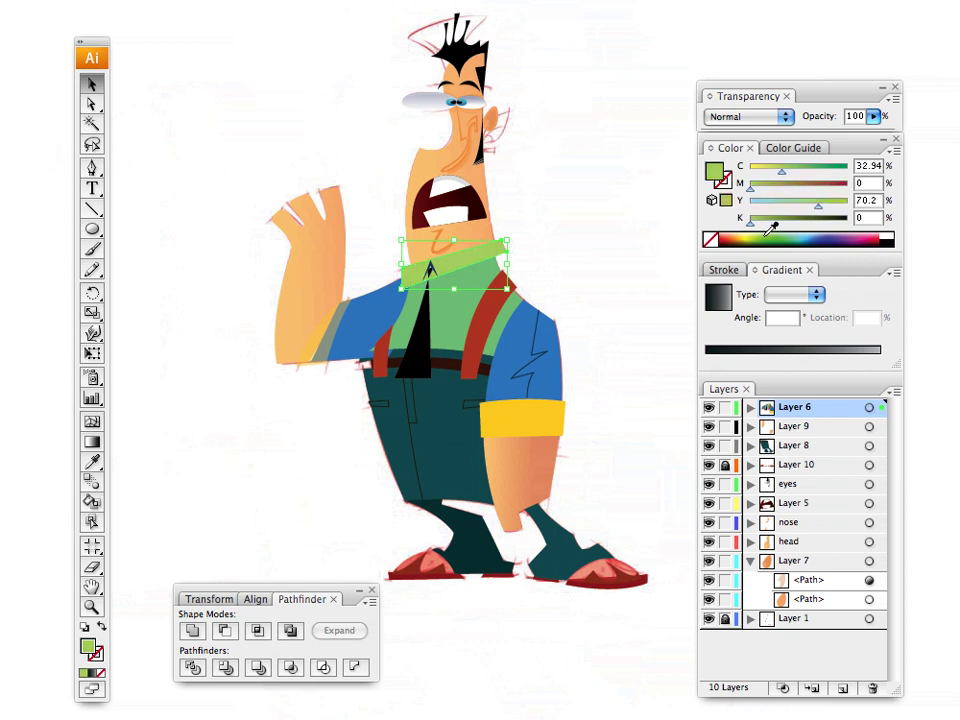
Step: Fill the lowered arm's sleeve with dark green (C 78.43, M 11.76, Y 100, K 1.57) and copy that fill to the raised arm's sleeve
{"action": "left_click", "coordinate": [532, 349]}
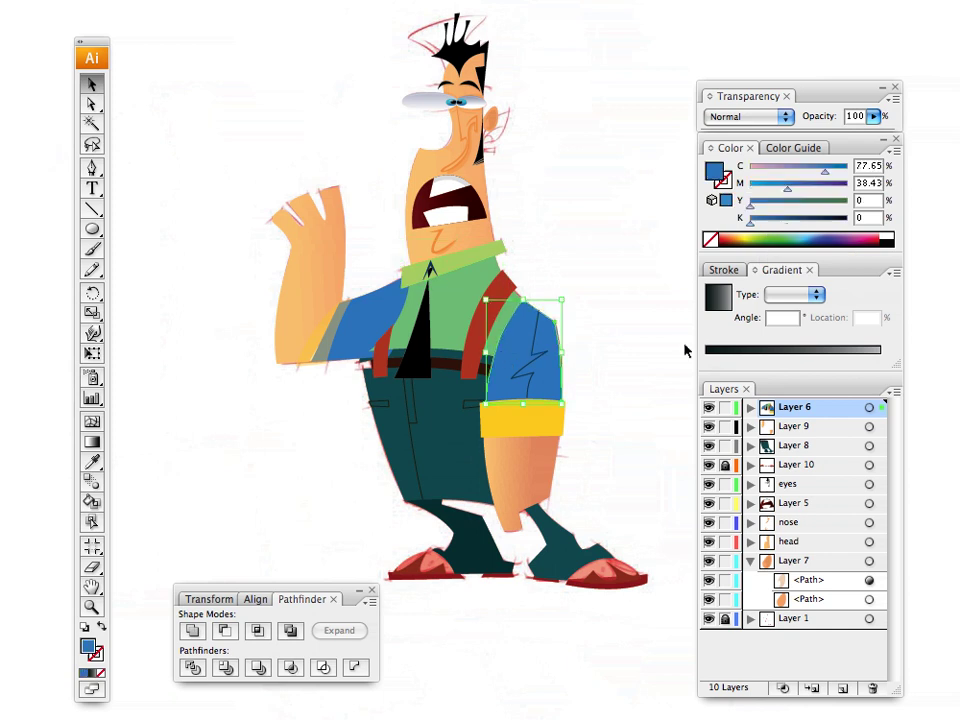
{"action": "left_click", "coordinate": [740, 240]}
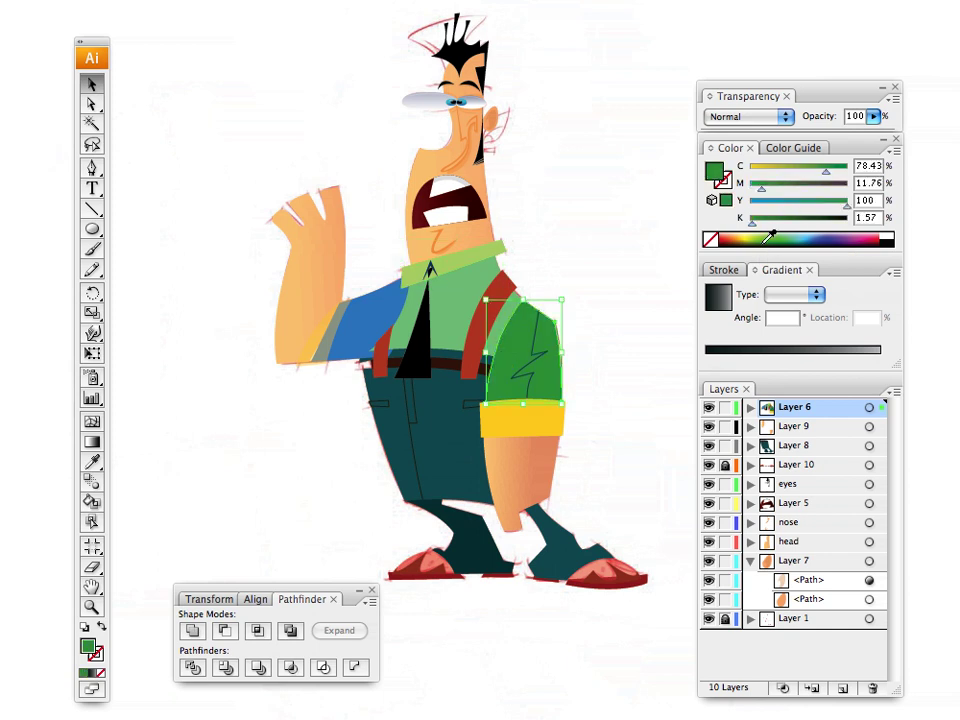
{"action": "left_click", "coordinate": [343, 322]}
{"action": "left_click", "coordinate": [91, 465]}
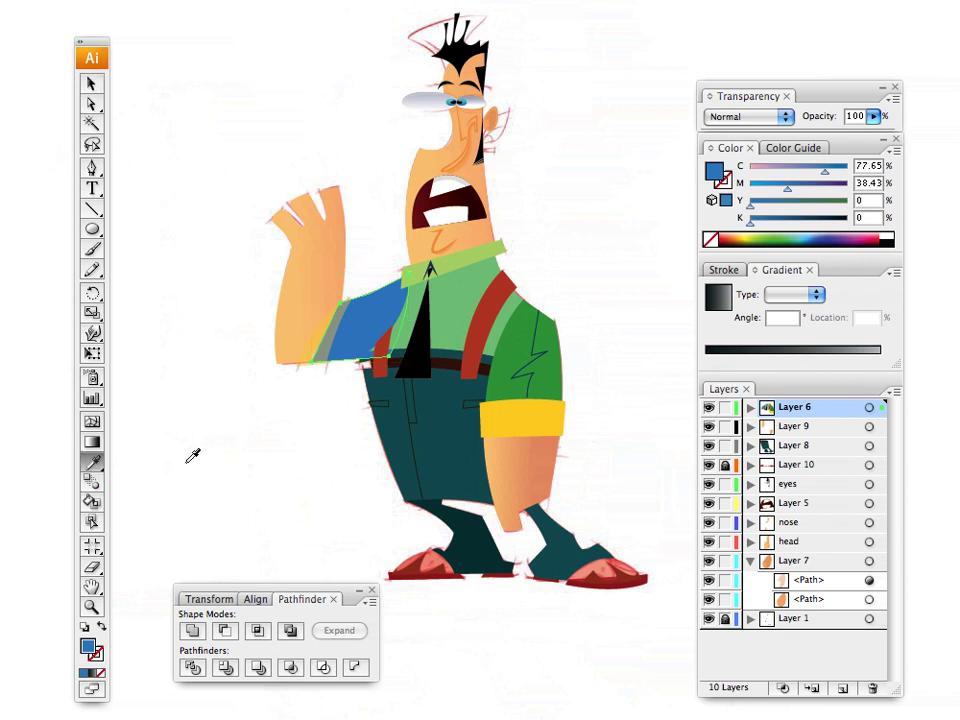
{"action": "left_click", "coordinate": [499, 367]}
{"action": "left_click", "coordinate": [92, 84]}
{"action": "left_click", "coordinate": [196, 240]}
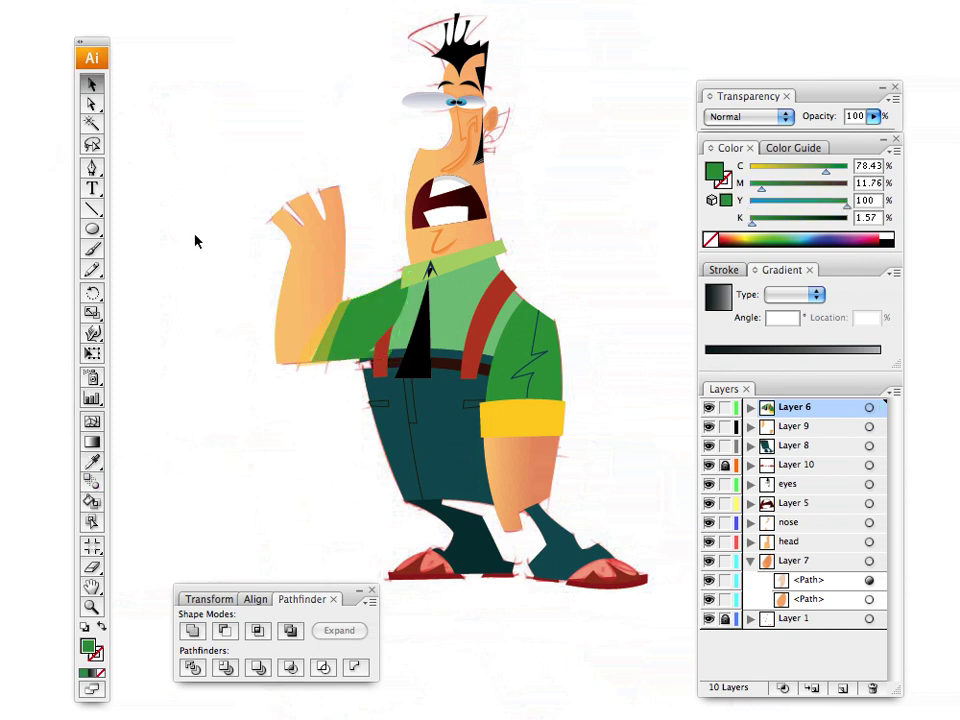
Step: Recolor the yellow cuff on the lowered arm by sampling the shirt body's medium green with the Eyedropper
{"action": "scroll", "coordinate": [357, 304], "scroll_direction": "up", "scroll_amount": 2}
{"action": "scroll", "coordinate": [357, 304], "scroll_direction": "left", "scroll_amount": 2}
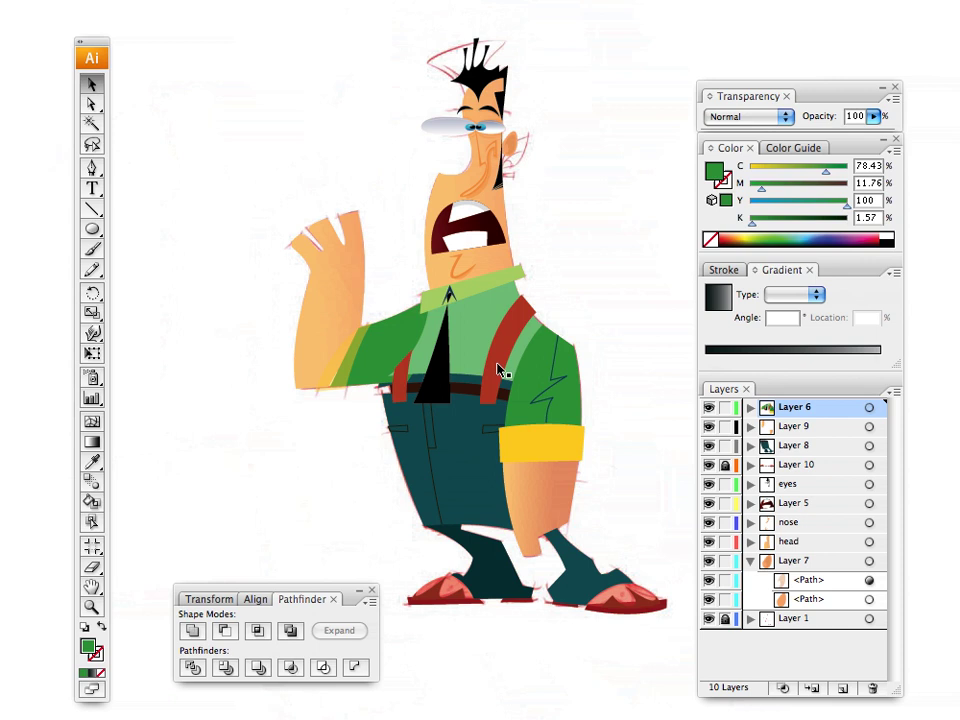
{"action": "left_click", "coordinate": [542, 452]}
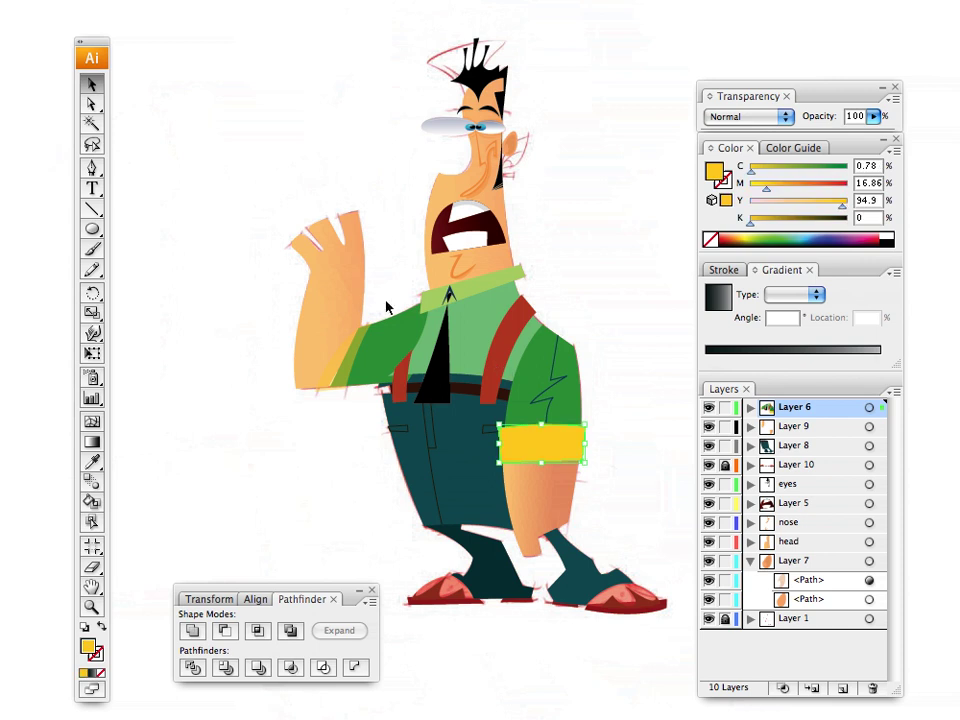
{"action": "left_click", "coordinate": [92, 461]}
{"action": "left_click", "coordinate": [425, 340]}
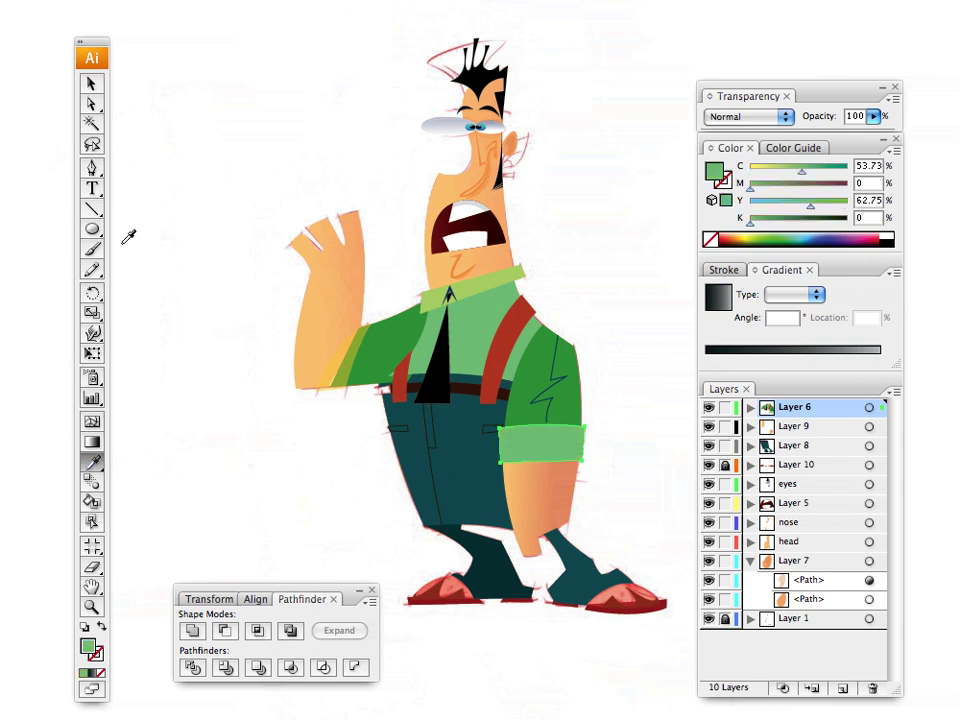
{"action": "left_click", "coordinate": [92, 83]}
{"action": "left_click", "coordinate": [362, 393]}
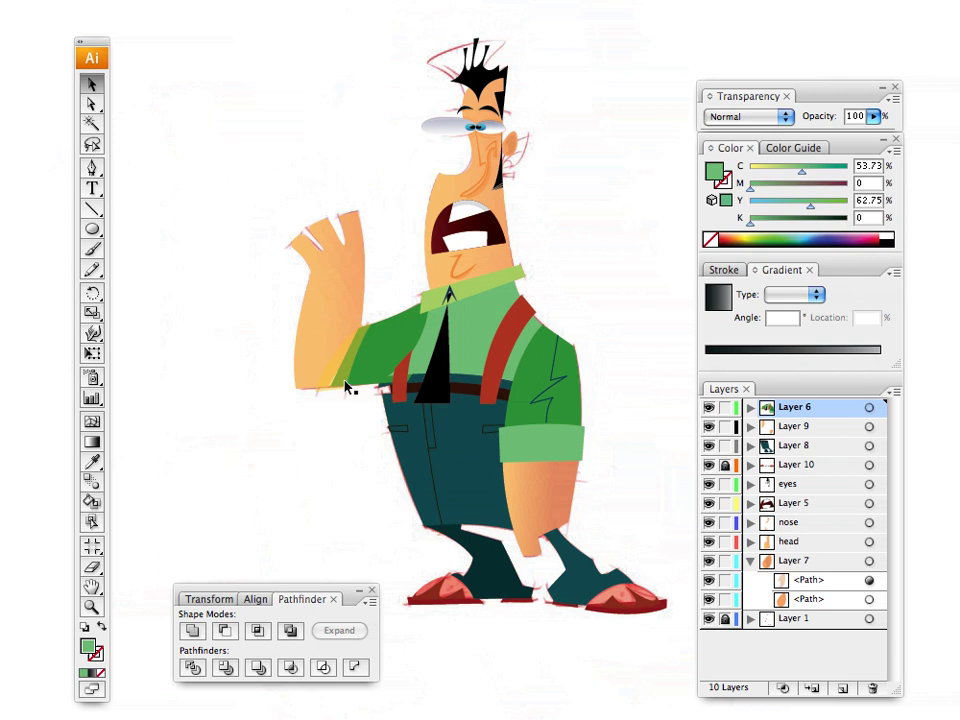
Step: Copy the shirt body's opaque medium green to the semi-transparent yellow cuff on the raised arm
{"action": "left_click", "coordinate": [333, 376]}
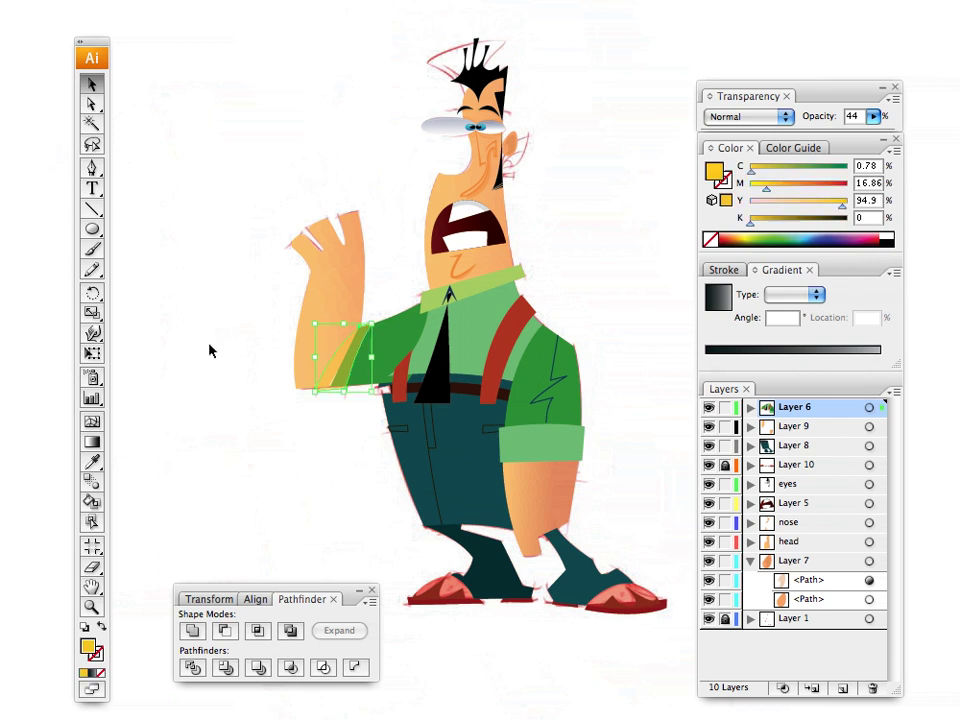
{"action": "left_click", "coordinate": [92, 461]}
{"action": "left_click", "coordinate": [418, 345]}
{"action": "left_click", "coordinate": [92, 83]}
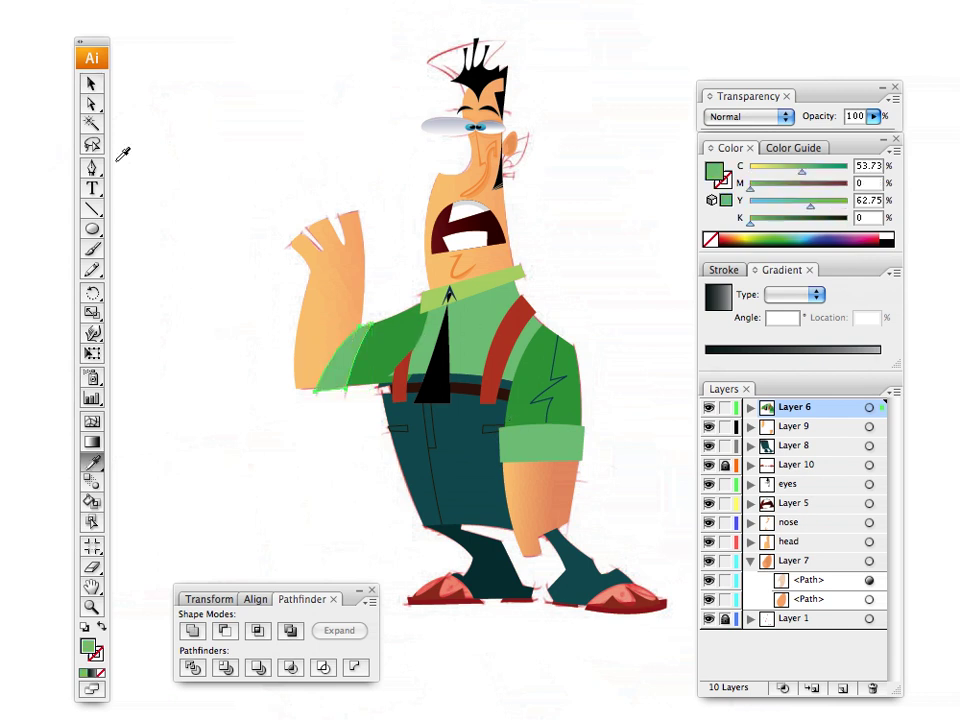
{"action": "left_click", "coordinate": [180, 260]}
Step: Choose a darker green fill (C 78.82, M 27.06, Y 100, K 14.12) for shading the raised arm's sleeve
{"action": "left_click_drag", "start_coordinate": [348, 278], "coordinate": [307, 324]}
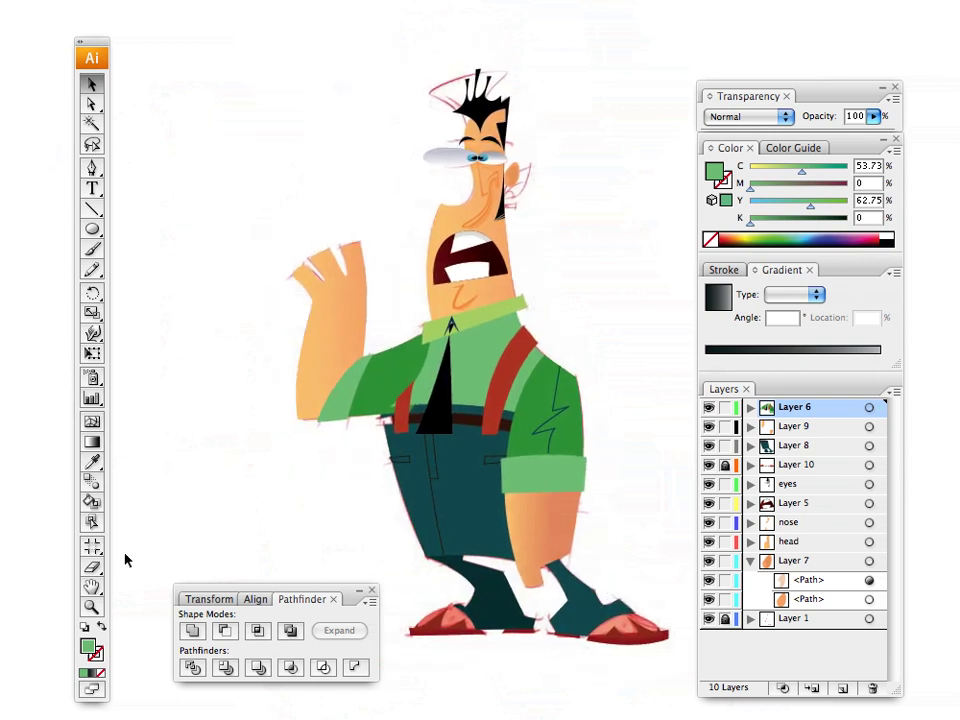
{"action": "left_click", "coordinate": [93, 608]}
{"action": "left_click", "coordinate": [396, 399]}
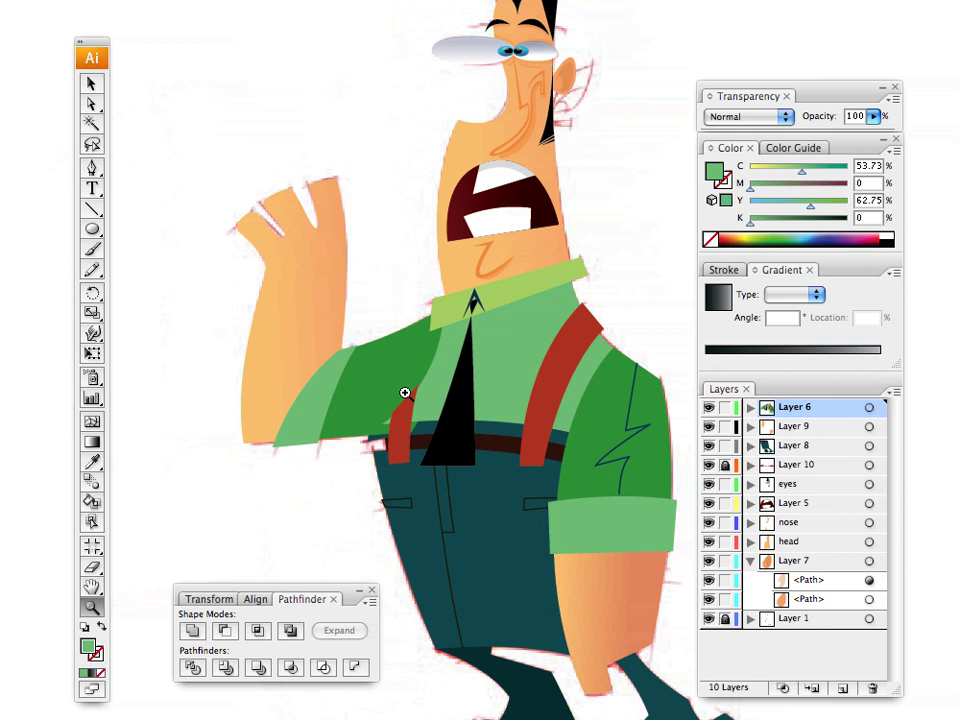
{"action": "left_click", "coordinate": [405, 390]}
{"action": "left_click", "coordinate": [420, 380]}
{"action": "left_click", "coordinate": [385, 390]}
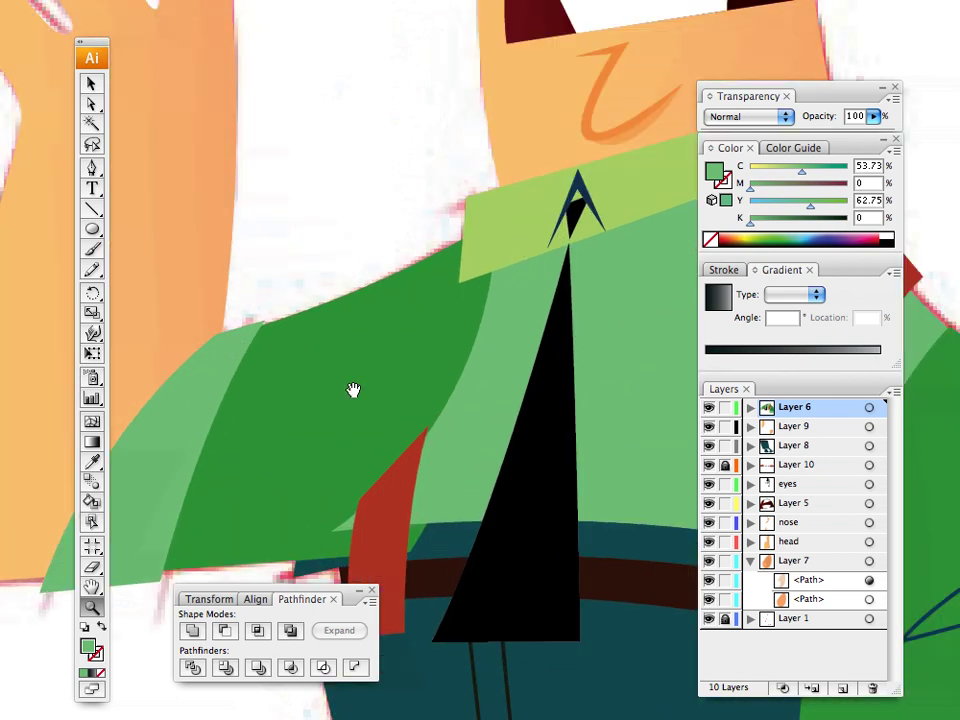
{"action": "left_click", "coordinate": [345, 355]}
{"action": "left_click", "coordinate": [91, 84]}
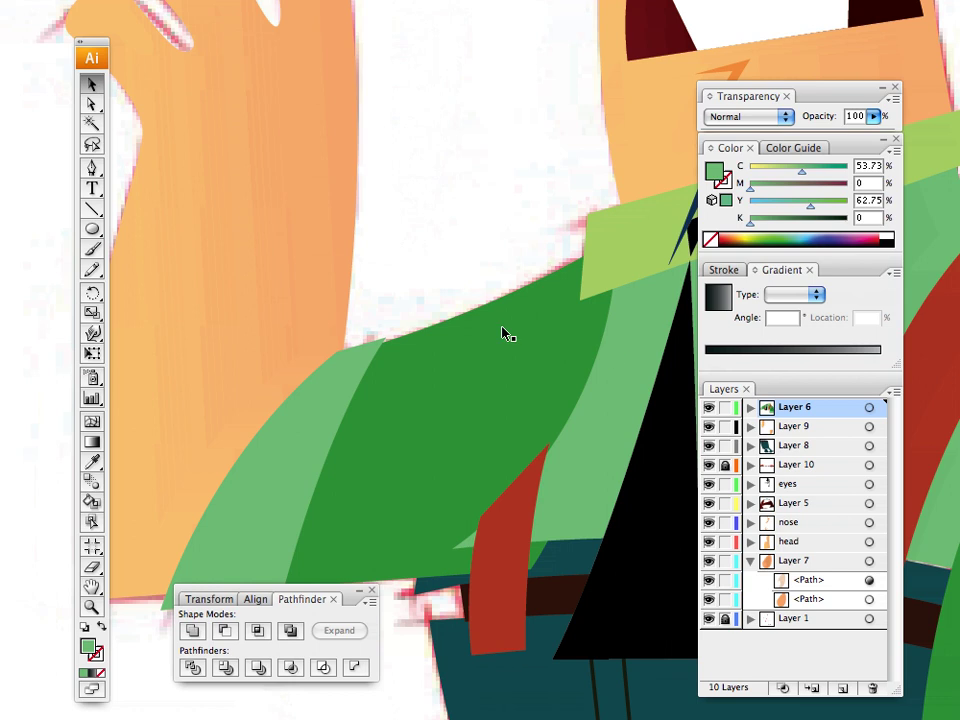
{"action": "left_click", "coordinate": [772, 236]}
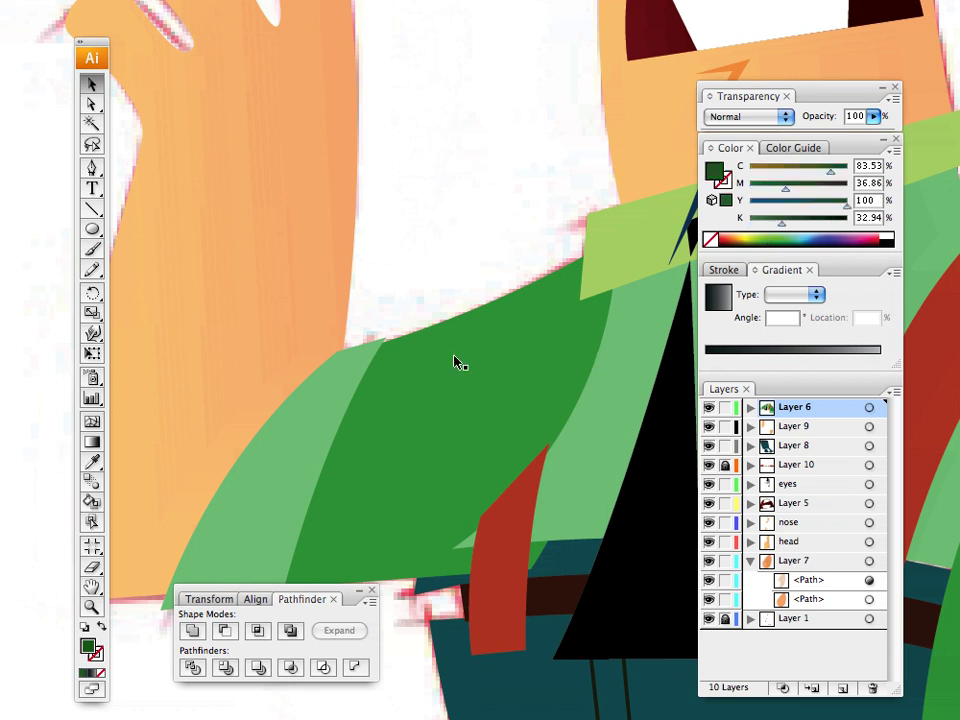
{"action": "key", "text": "ctrl+minus"}
{"action": "key", "text": "p"}
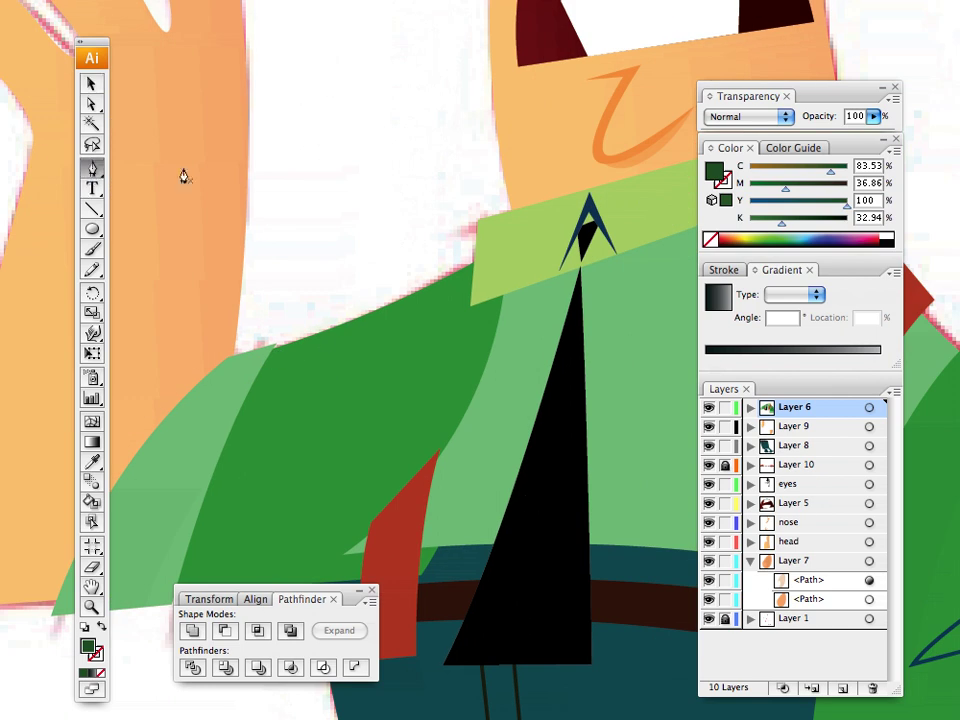
{"action": "key", "text": "v"}
{"action": "left_click", "coordinate": [358, 351]}
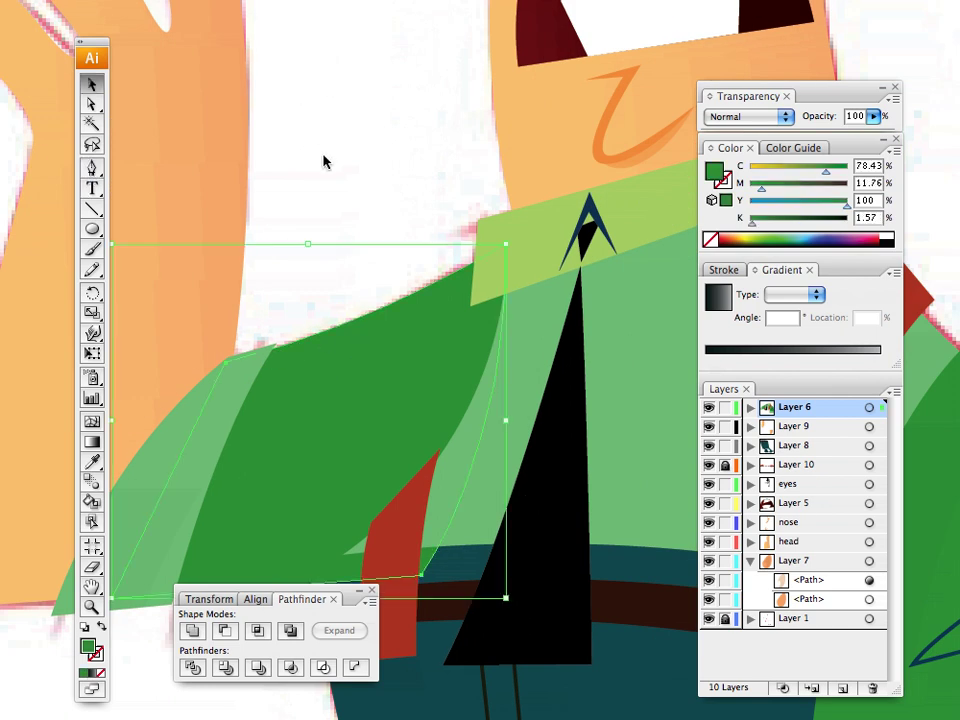
{"action": "left_click", "coordinate": [323, 162]}
{"action": "left_click", "coordinate": [767, 238]}
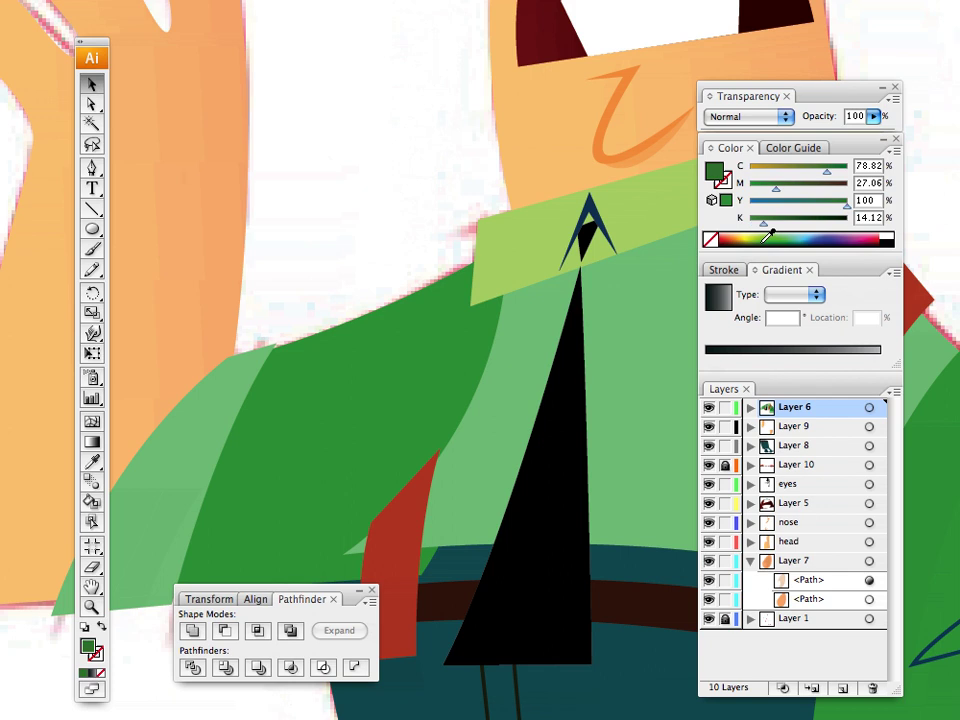
Step: Try a Pen tool shadow shape from the collar down the inner edge of the raised arm's sleeve, and delete it
{"action": "key", "text": "p"}
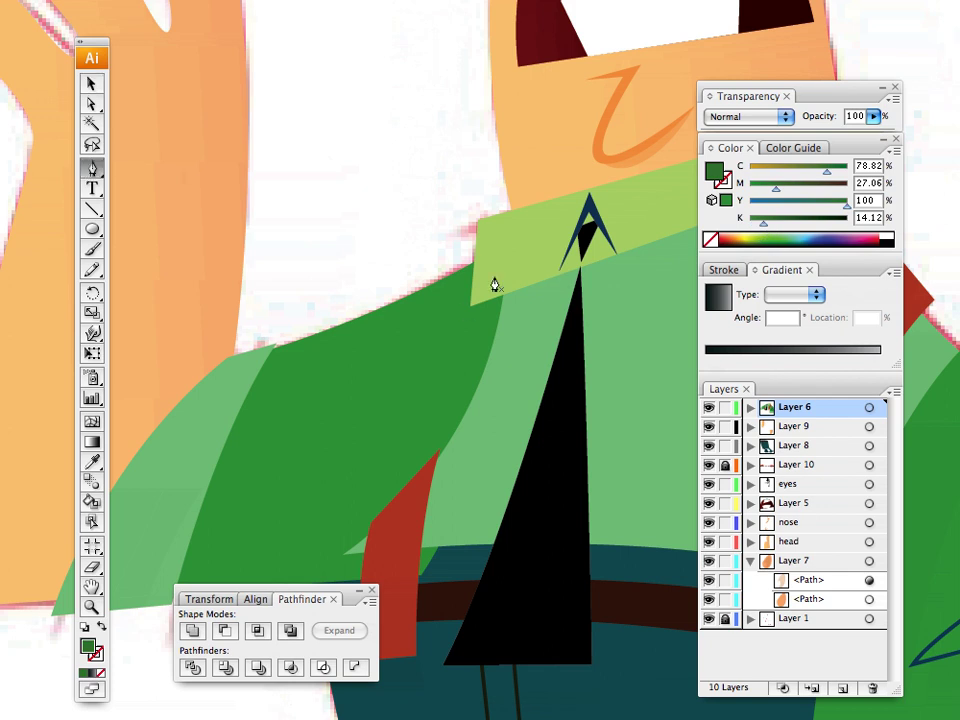
{"action": "left_click", "coordinate": [482, 258]}
{"action": "left_click", "coordinate": [477, 296]}
{"action": "left_click", "coordinate": [509, 285]}
{"action": "left_click_drag", "start_coordinate": [357, 553], "coordinate": [215, 639]}
{"action": "left_click", "coordinate": [357, 553]}
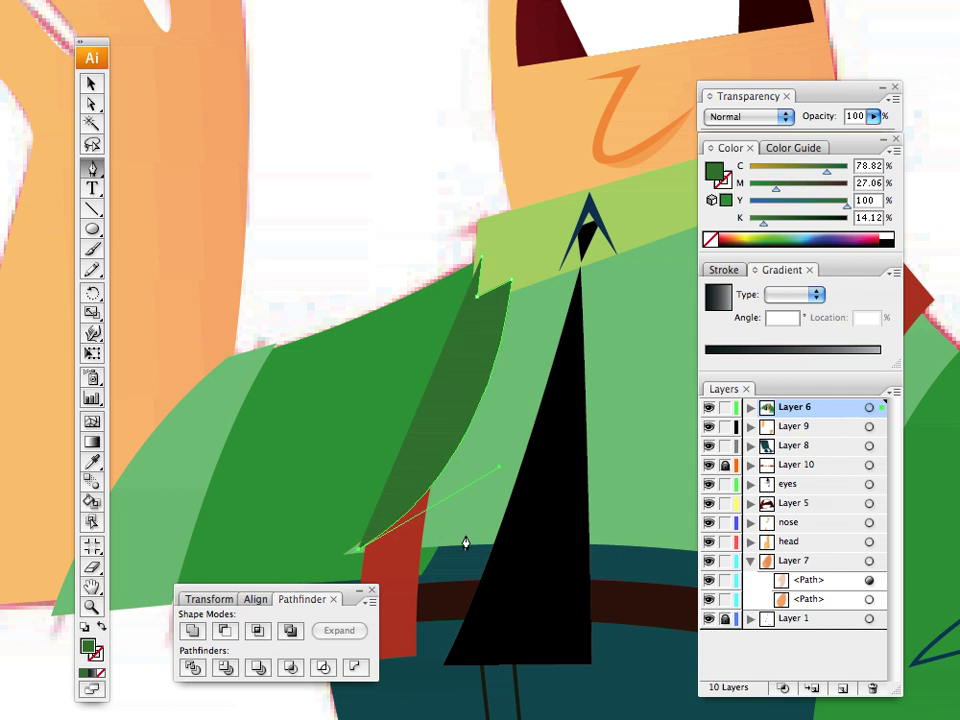
{"action": "left_click_drag", "start_coordinate": [434, 549], "coordinate": [313, 450]}
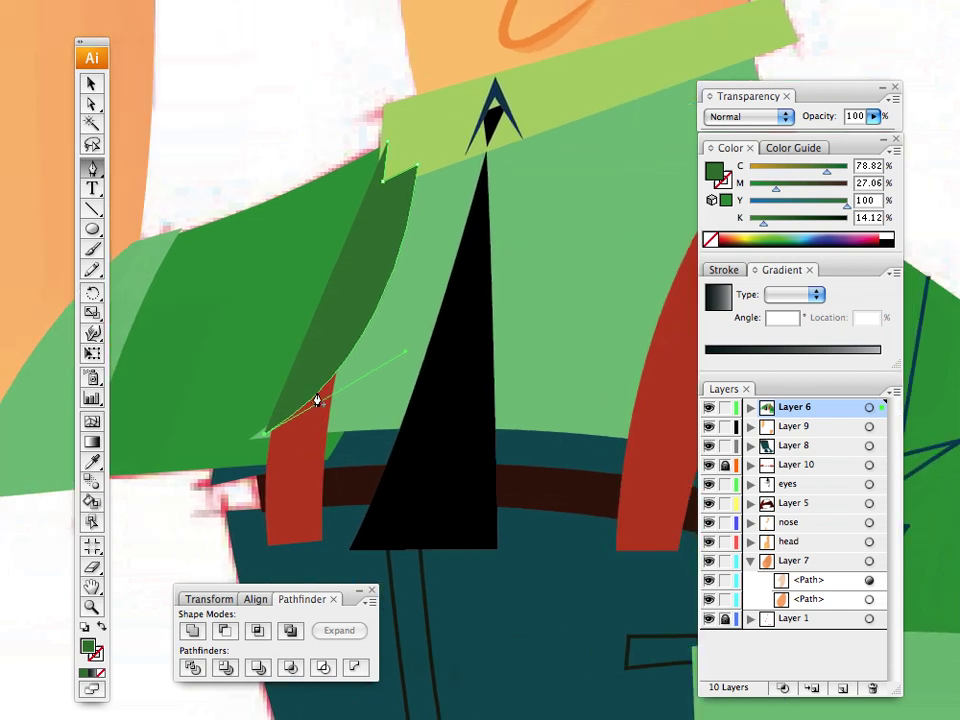
{"action": "key", "text": "Delete"}
{"action": "key", "text": "Delete"}
Step: Move the raised arm's dark green sleeve path out of Layer 6 and into the eyes layer
{"action": "left_click", "coordinate": [91, 84]}
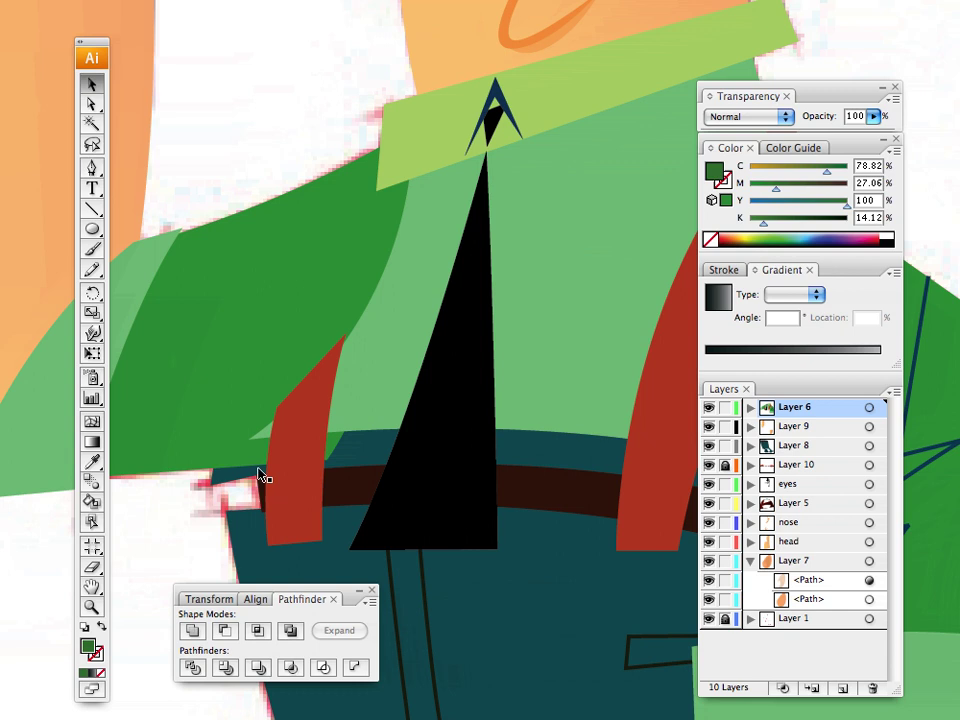
{"action": "left_click", "coordinate": [356, 454]}
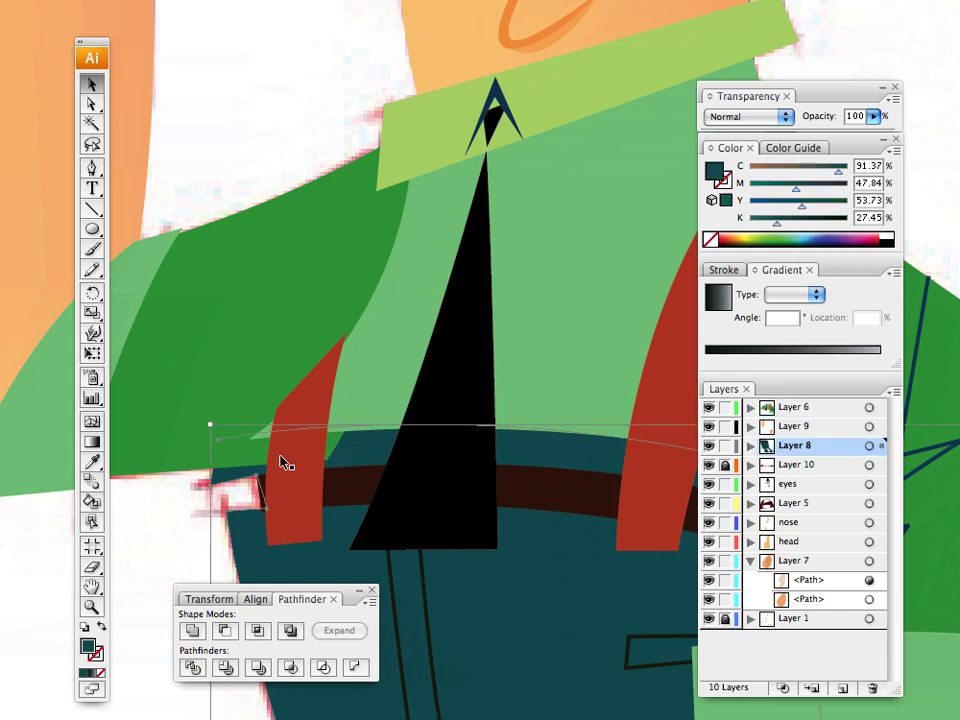
{"action": "left_click", "coordinate": [197, 410]}
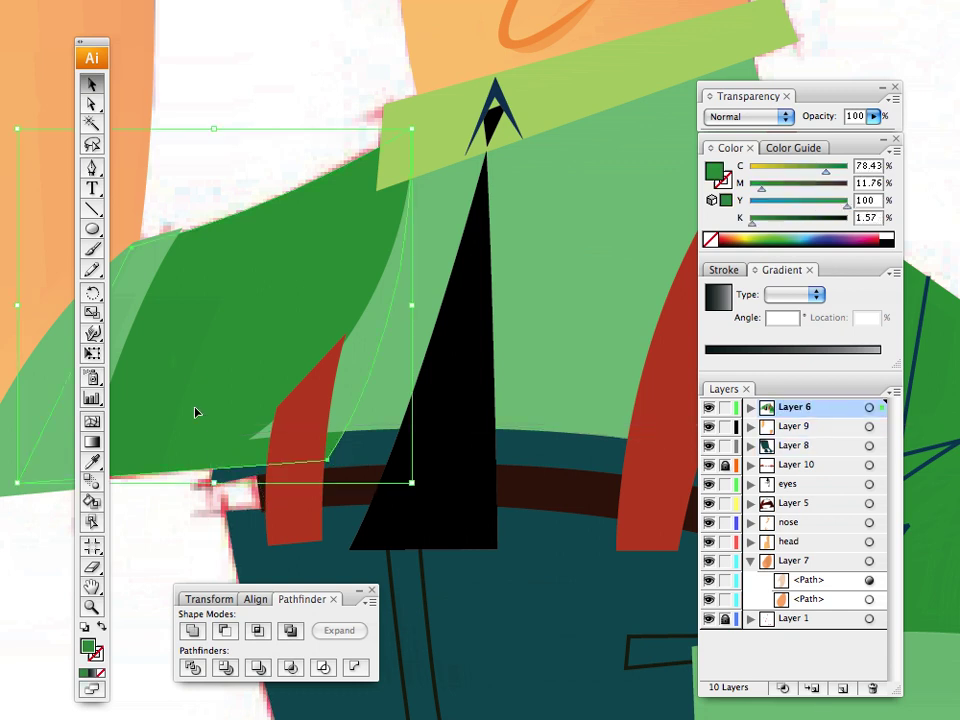
{"action": "left_click", "coordinate": [751, 409]}
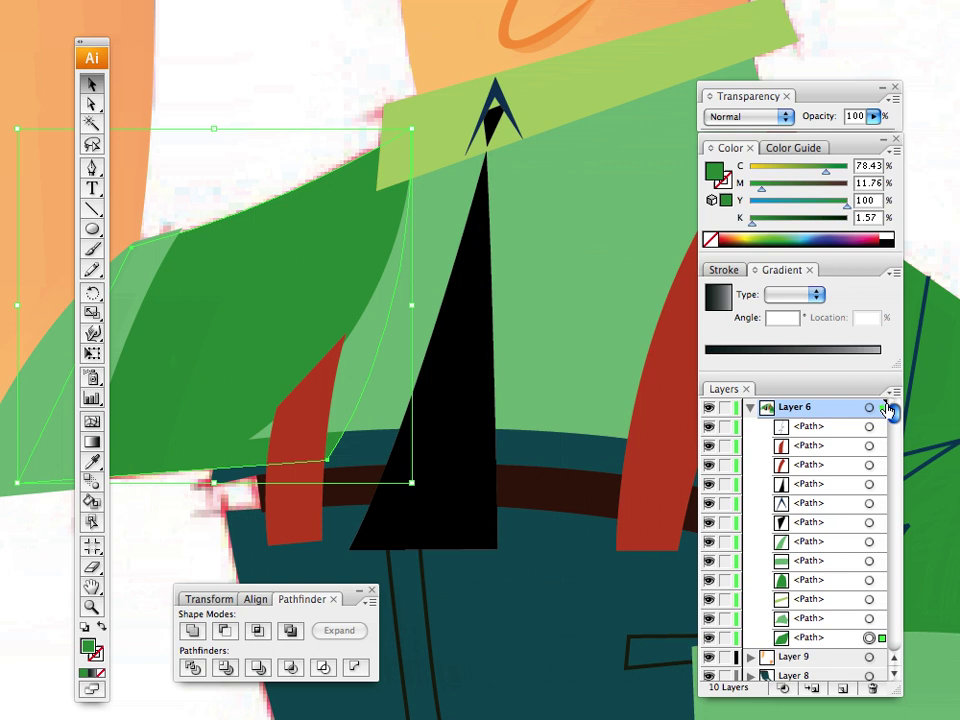
{"action": "left_click_drag", "start_coordinate": [892, 408], "coordinate": [893, 523]}
{"action": "left_click_drag", "start_coordinate": [812, 541], "coordinate": [806, 619]}
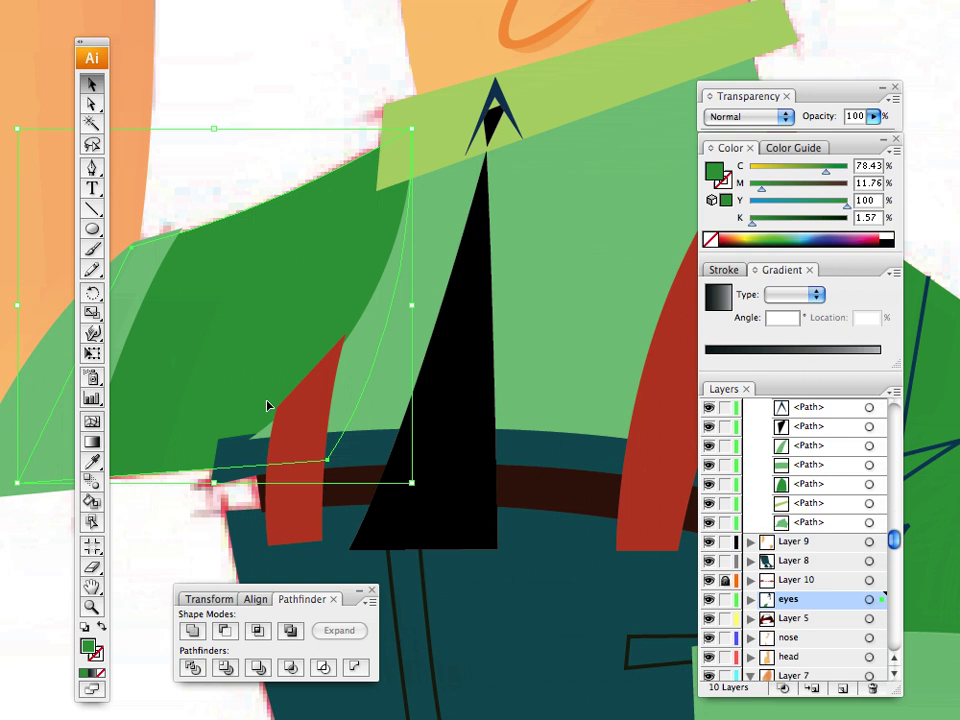
{"action": "left_click", "coordinate": [213, 92]}
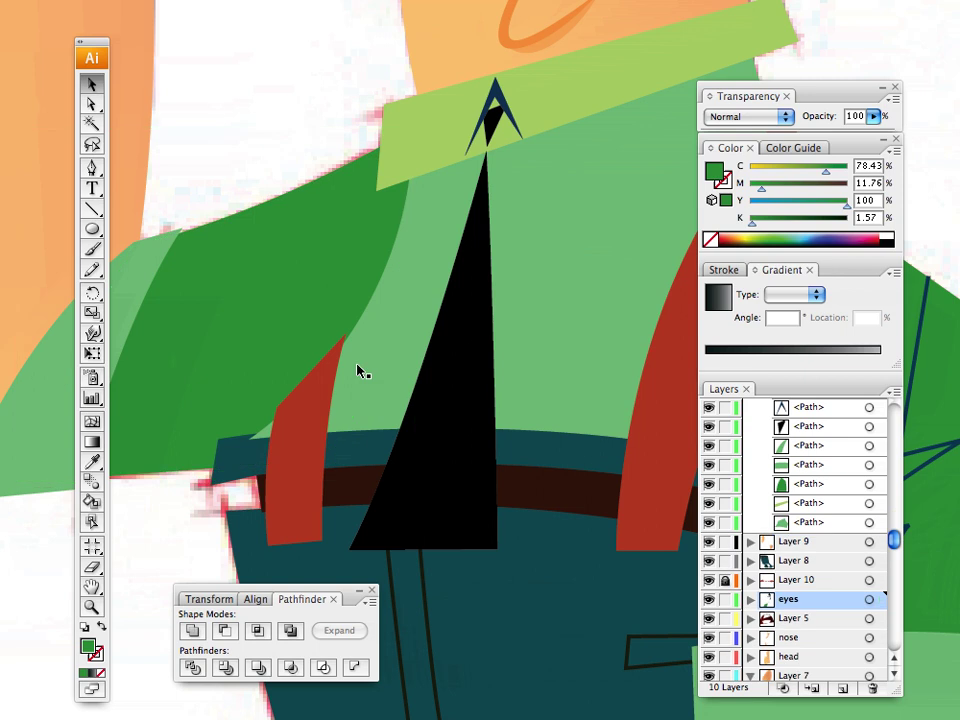
{"action": "left_click", "coordinate": [314, 294]}
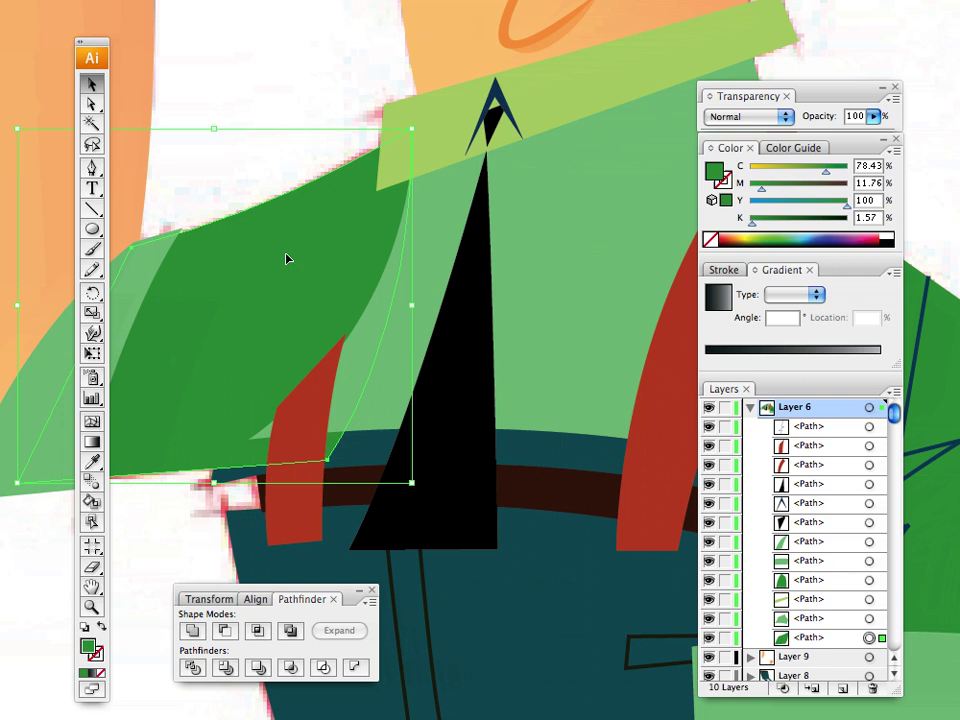
{"action": "left_click", "coordinate": [2, 1]}
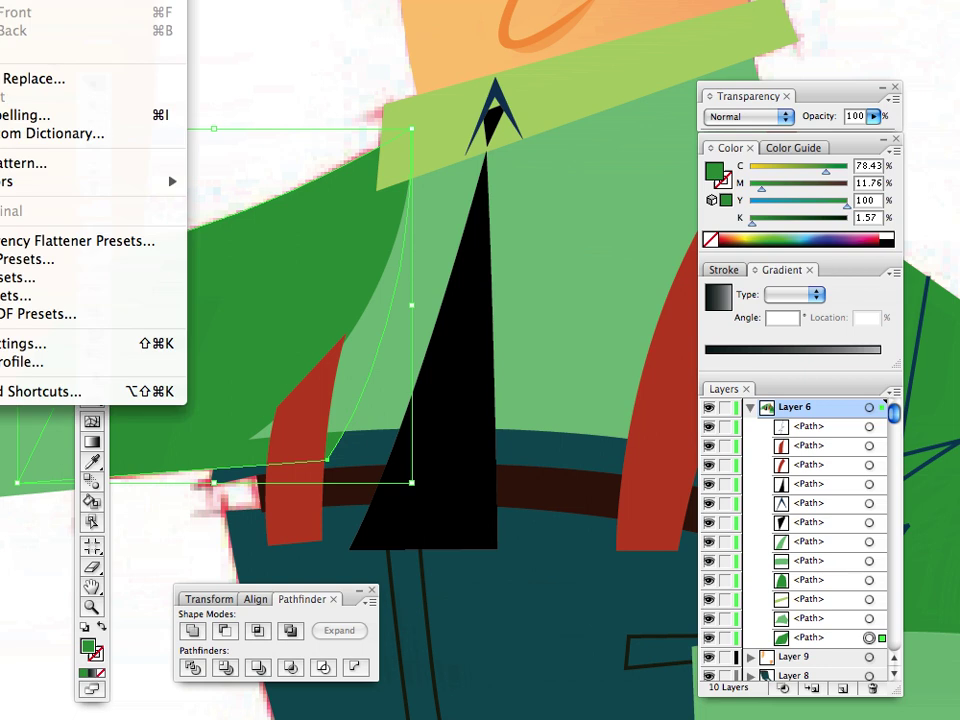
{"action": "left_click", "coordinate": [10, 1]}
{"action": "left_click", "coordinate": [259, 148]}
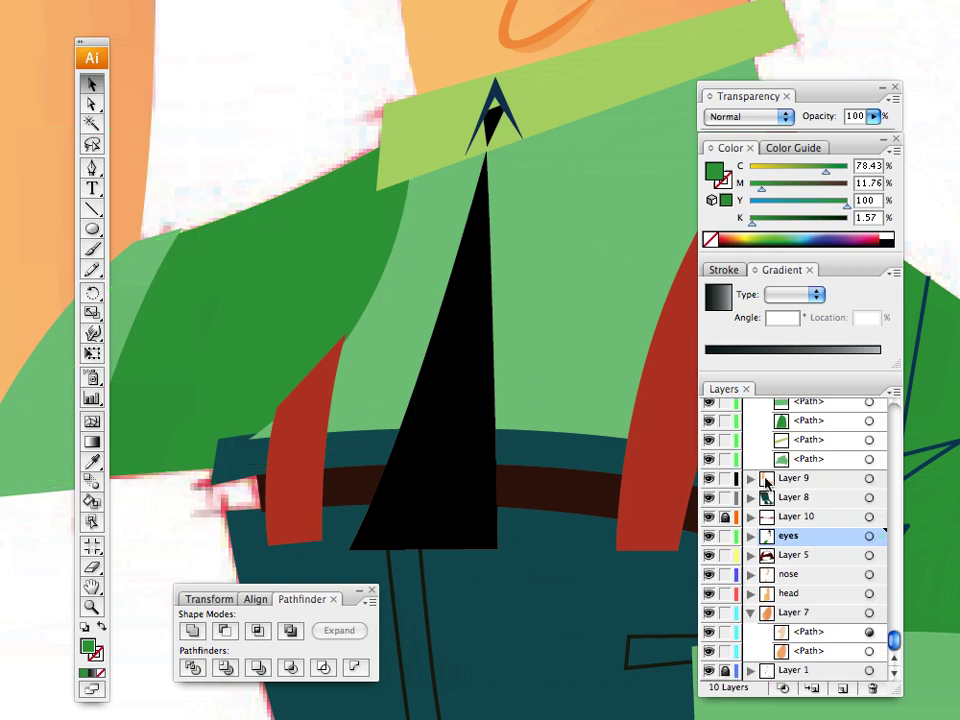
Step: Choose a very dark green fill (C 77.65, M 38.43, Y 100, K 32.94) and make the sleeve path in the eyes layer the active item
{"action": "left_click", "coordinate": [761, 241]}
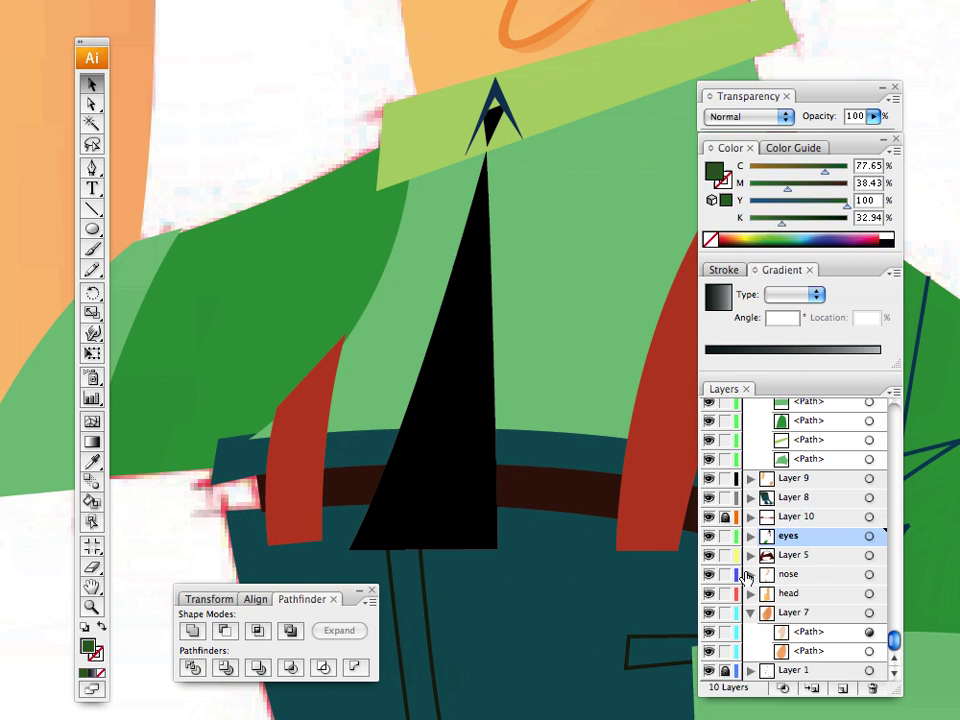
{"action": "left_click", "coordinate": [750, 536]}
{"action": "mouse_move", "coordinate": [896, 499]}
{"action": "left_mouse_down"}
{"action": "mouse_move", "coordinate": [890, 635]}
{"action": "mouse_move", "coordinate": [890, 493]}
{"action": "left_mouse_up"}
{"action": "left_click", "coordinate": [818, 486]}
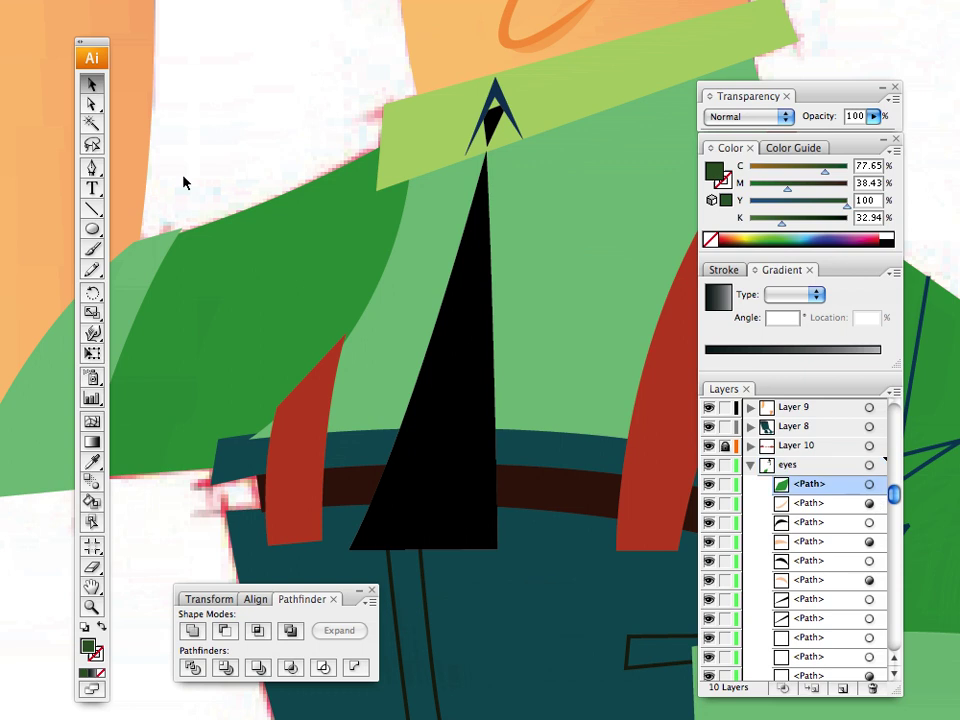
Step: Start a Pen tool shadow shape at the collar and curve it down the inner edge of the raised arm's sleeve to the waistband
{"action": "left_click", "coordinate": [92, 167]}
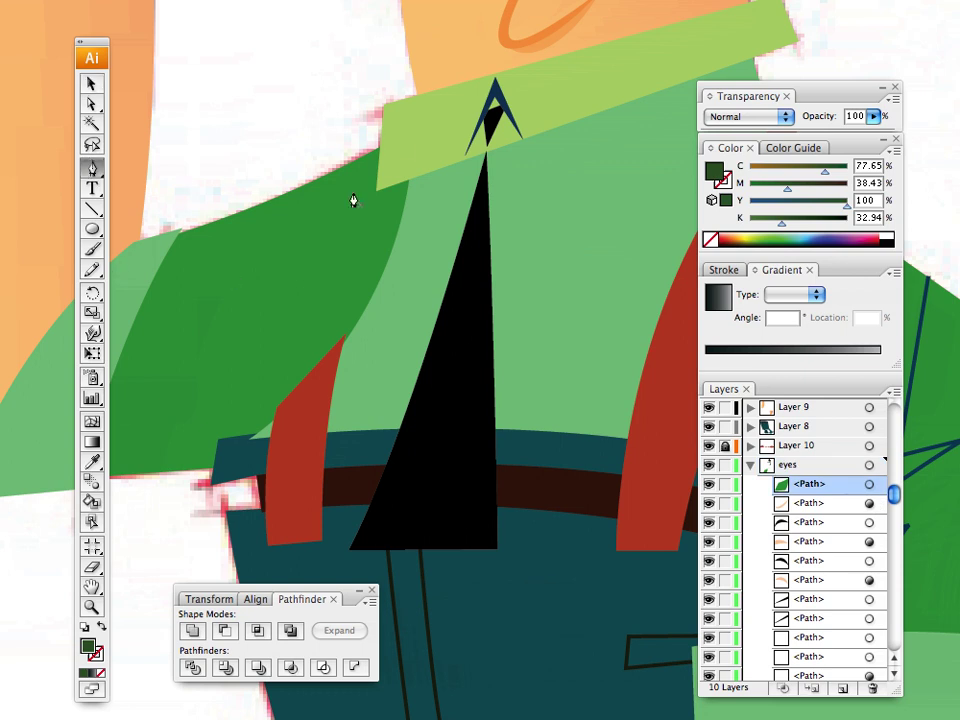
{"action": "left_click", "coordinate": [400, 133]}
{"action": "left_click", "coordinate": [391, 177]}
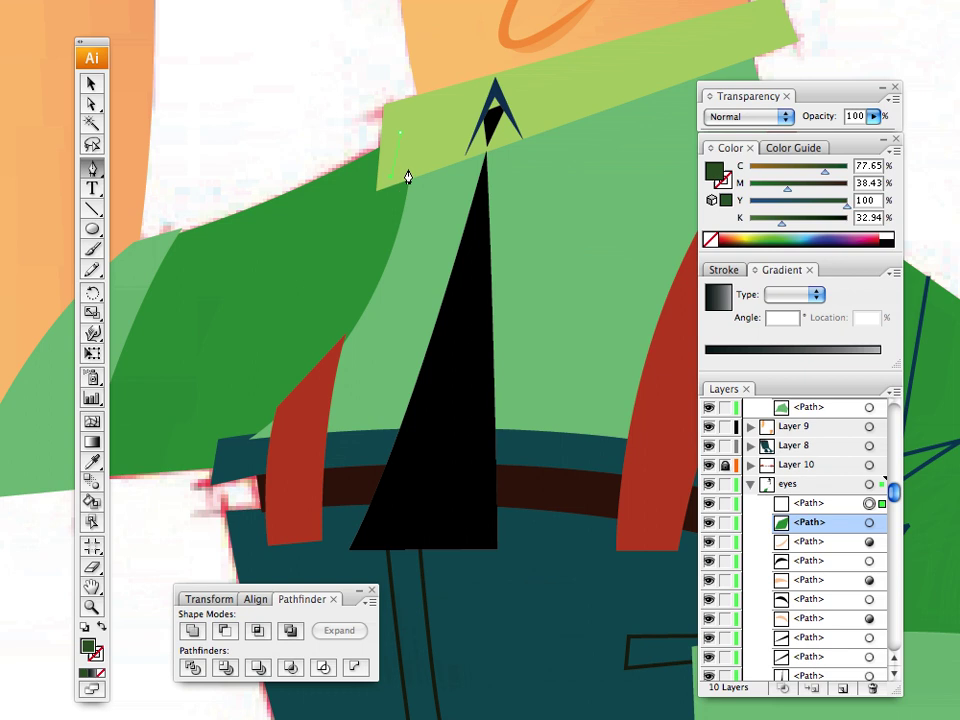
{"action": "left_click", "coordinate": [424, 157]}
{"action": "left_click_drag", "start_coordinate": [266, 439], "coordinate": [127, 515]}
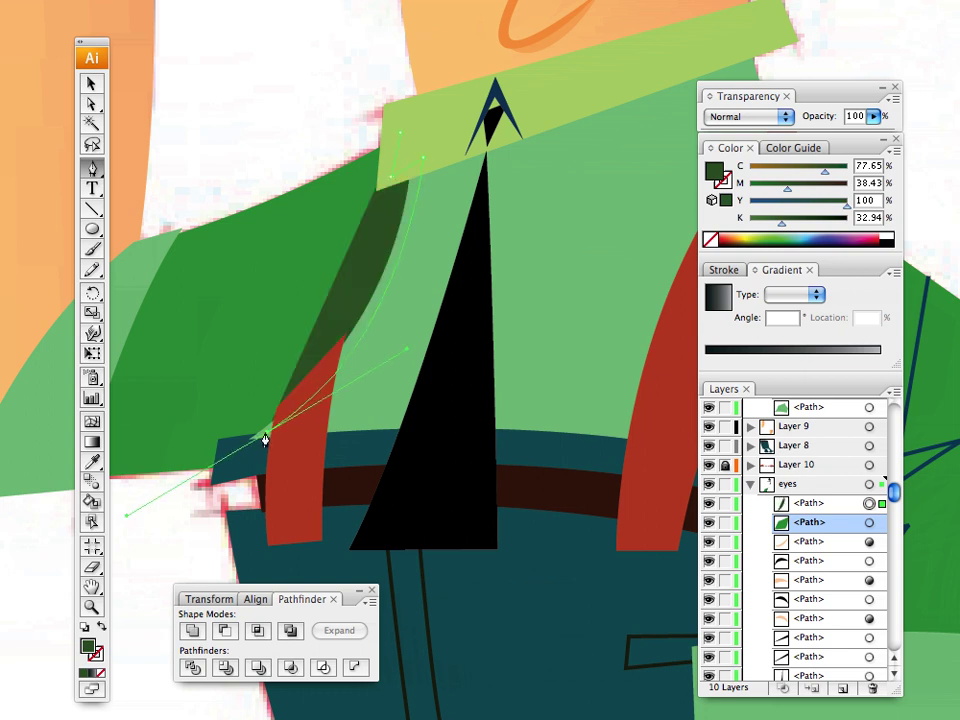
{"action": "left_click", "coordinate": [265, 439]}
{"action": "key", "text": "ctrl+z"}
{"action": "left_click", "coordinate": [266, 437]}
{"action": "key", "text": "super+z"}
Step: Collapse Layer 6 and lock Layer 6 and Layer 8
{"action": "left_click_drag", "start_coordinate": [897, 494], "coordinate": [895, 410]}
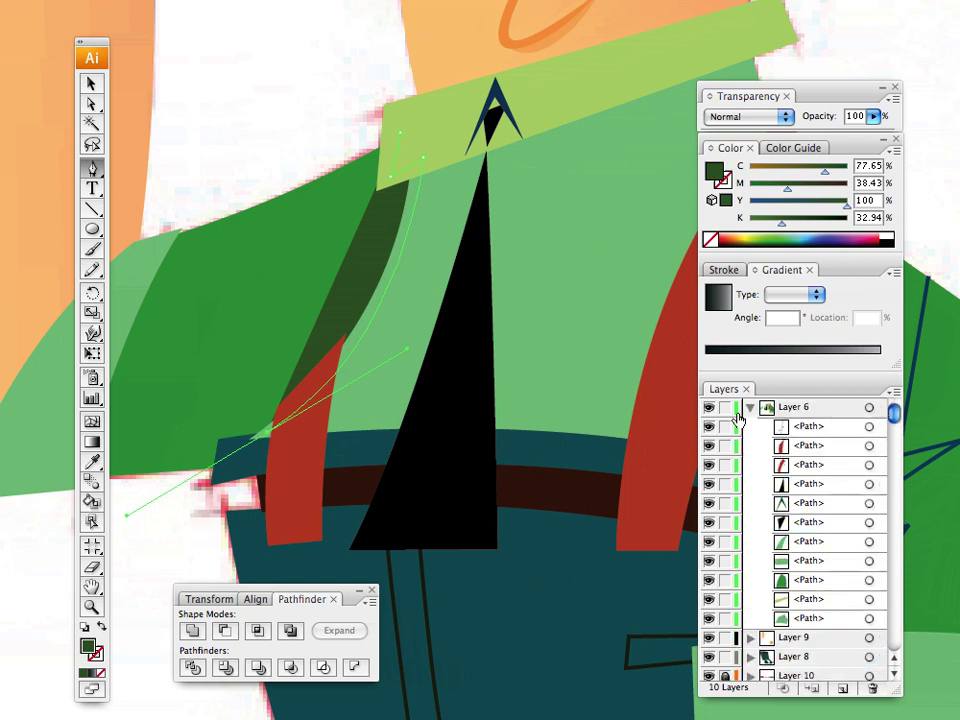
{"action": "left_click", "coordinate": [750, 407]}
{"action": "left_click", "coordinate": [726, 408]}
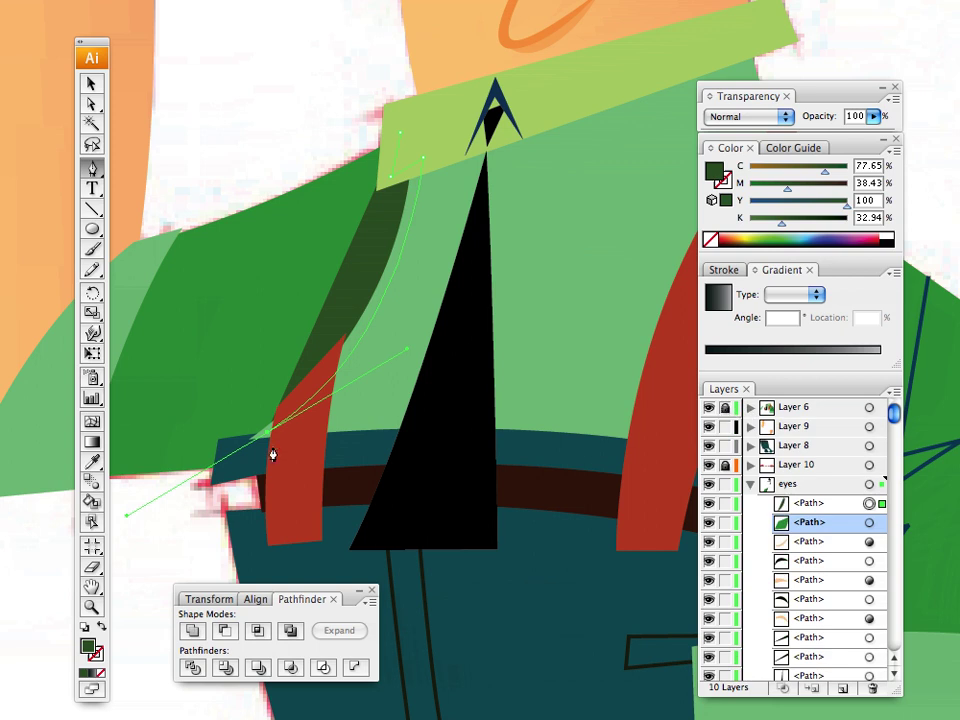
{"action": "left_click", "coordinate": [726, 446]}
Step: Extend the sleeve shadow's outline along the waistband, down to the sleeve's lower edge and back up inside the sleeve
{"action": "left_click", "coordinate": [266, 433]}
{"action": "left_click", "coordinate": [224, 440]}
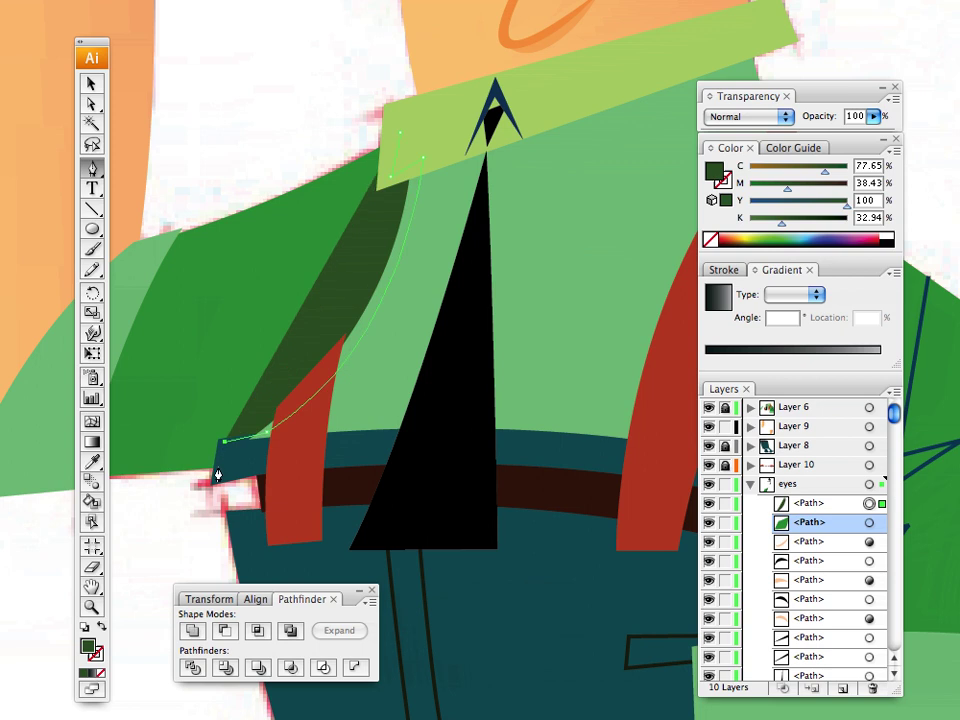
{"action": "left_click", "coordinate": [218, 468]}
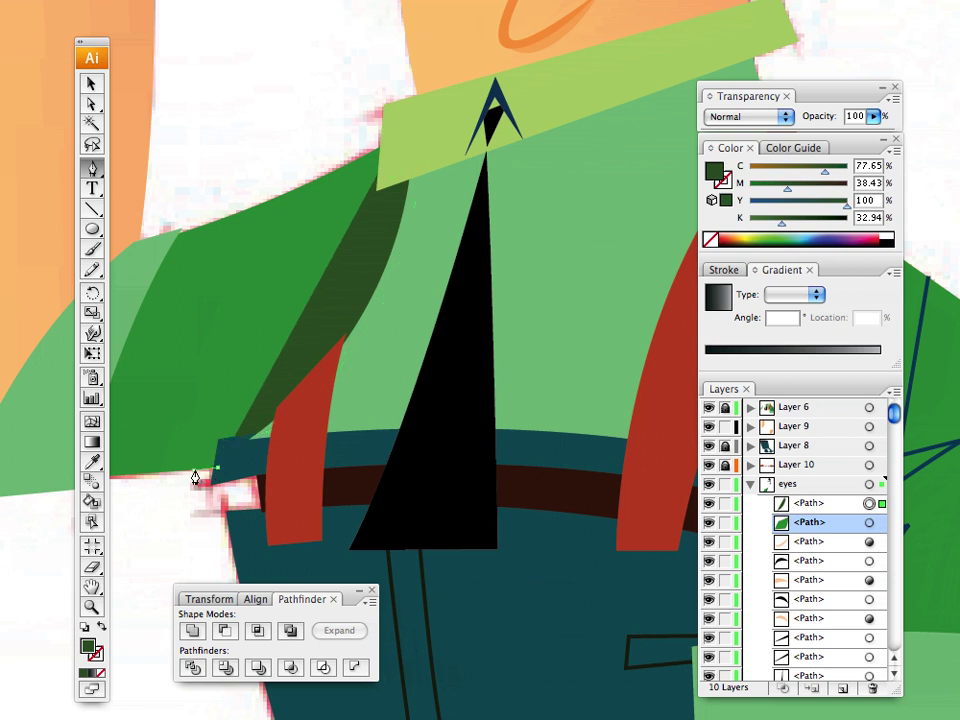
{"action": "left_click", "coordinate": [195, 470]}
{"action": "left_click", "coordinate": [200, 429]}
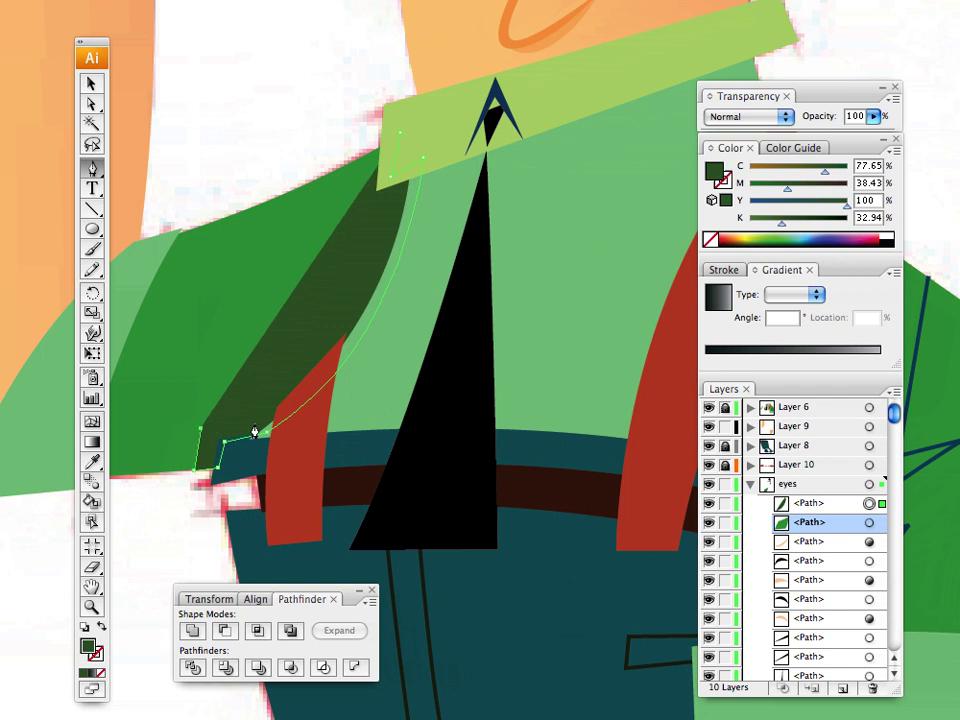
Step: Try one smooth curve for the shadow's inner edge up to the collar, with a small notch leading to the sleeve's upper edge
{"action": "left_click", "coordinate": [253, 423]}
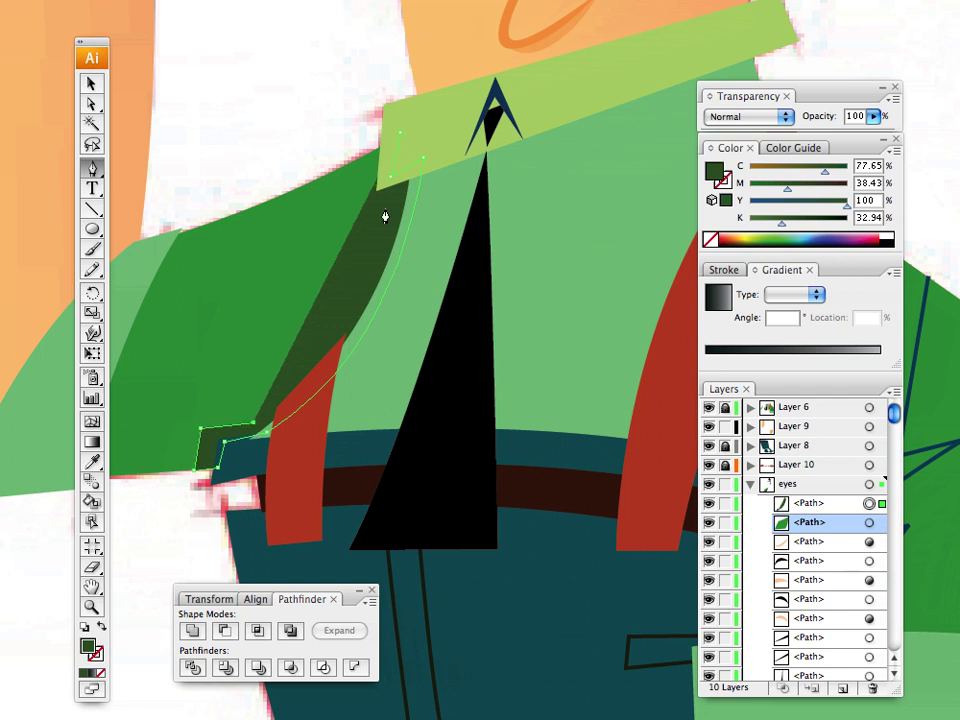
{"action": "left_click_drag", "start_coordinate": [385, 212], "coordinate": [400, 132]}
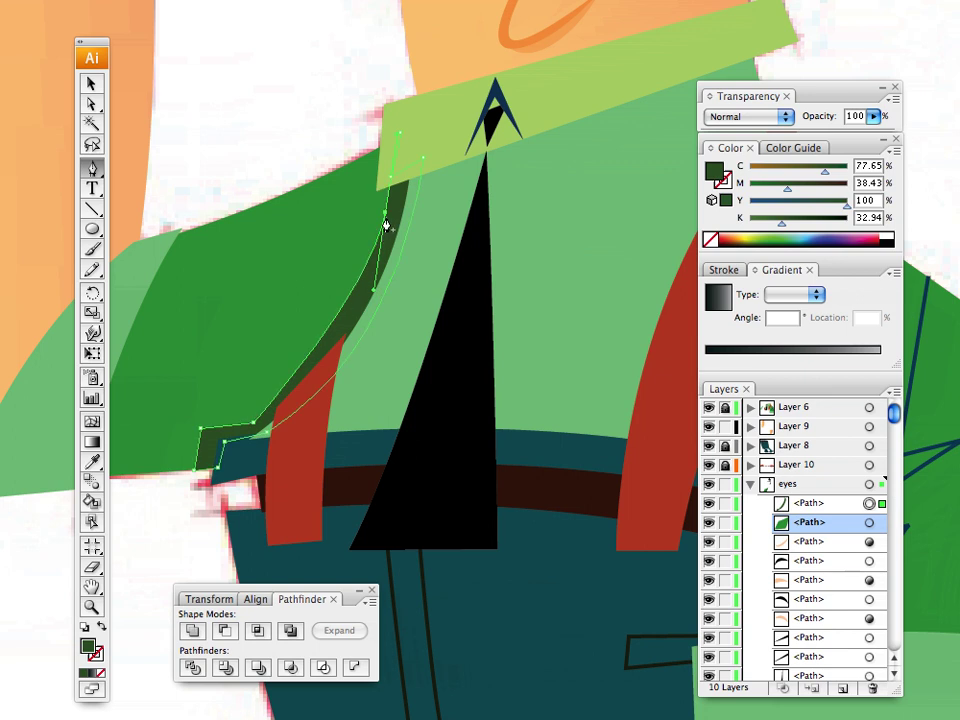
{"action": "left_click", "coordinate": [386, 219]}
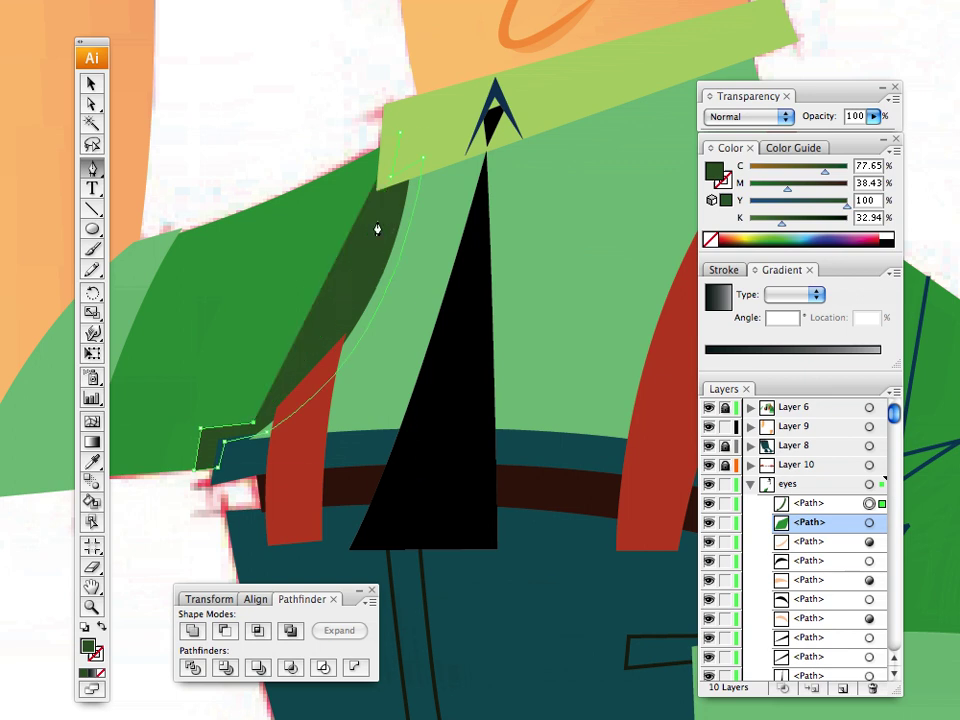
{"action": "left_click_drag", "start_coordinate": [384, 204], "coordinate": [409, 91]}
{"action": "left_click", "coordinate": [383, 204]}
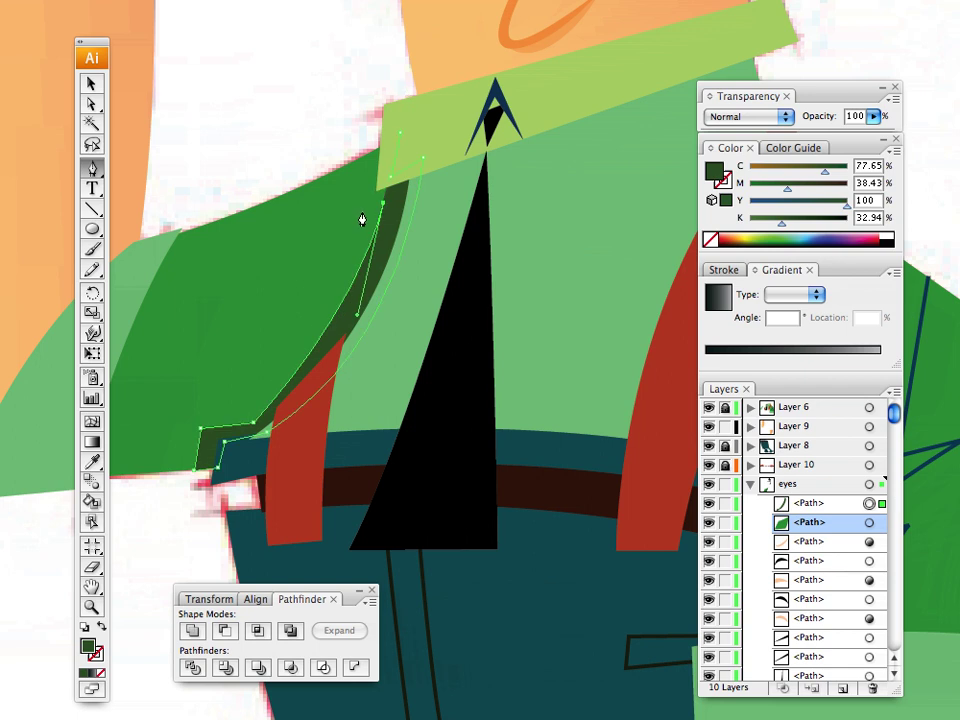
{"action": "left_click", "coordinate": [361, 212]}
{"action": "left_click", "coordinate": [369, 153]}
Step: Try the sleeve shadow at 43% opacity and deselect it
{"action": "left_click_drag", "start_coordinate": [873, 116], "coordinate": [814, 144]}
{"action": "left_click", "coordinate": [873, 116]}
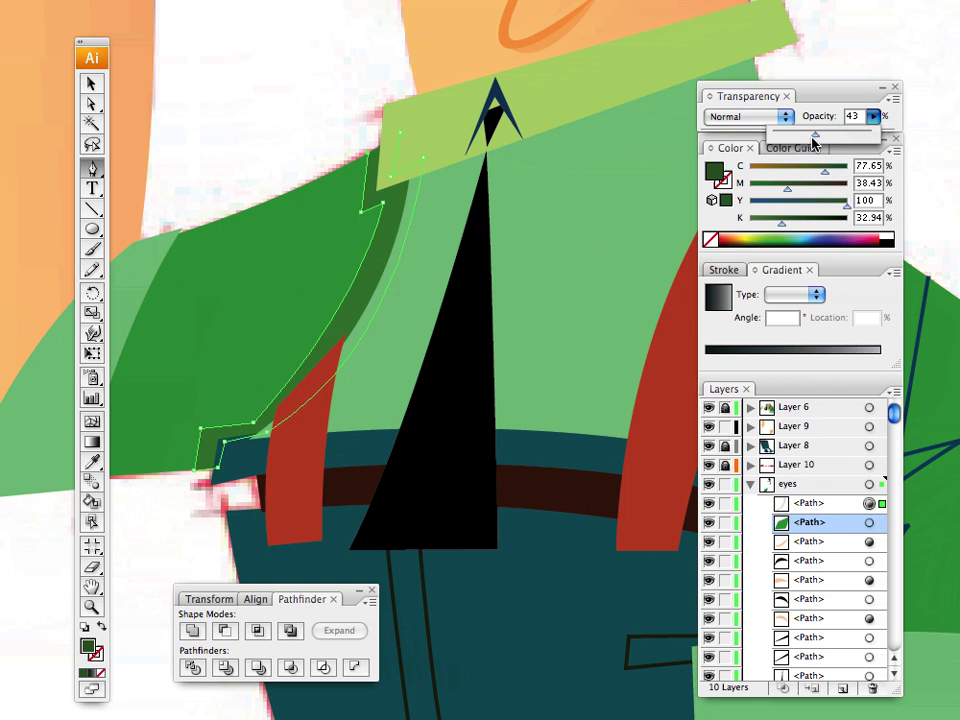
{"action": "left_click", "coordinate": [91, 83]}
{"action": "left_click", "coordinate": [570, 261]}
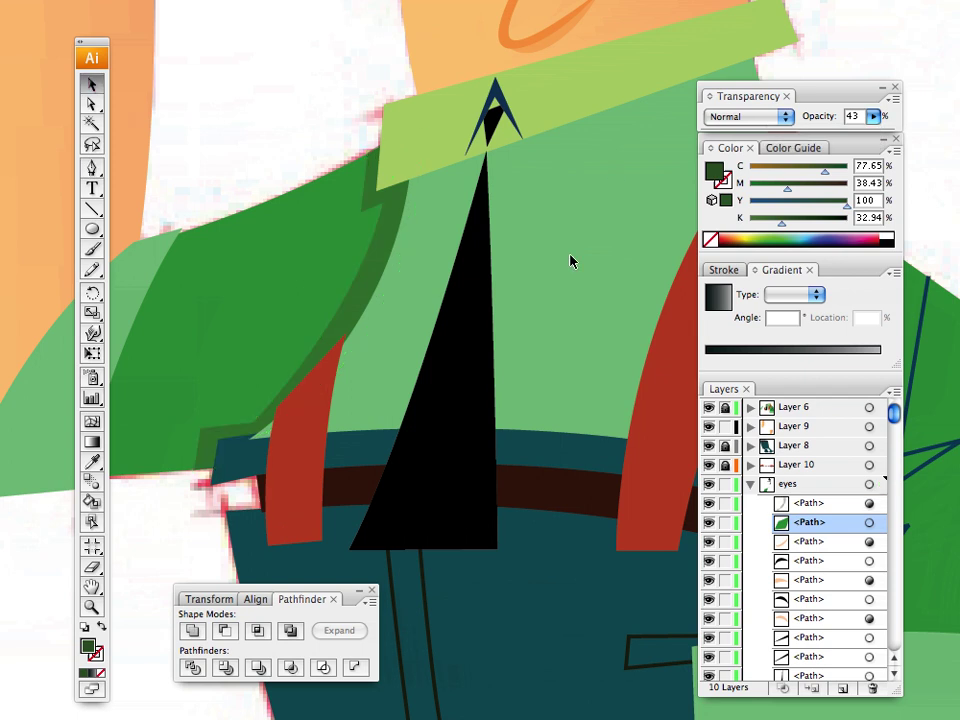
Step: Examine the sleeve shadow against the whole figure and up close
{"action": "key", "text": "super+minus"}
{"action": "key", "text": "super+minus"}
{"action": "key", "text": "super+minus"}
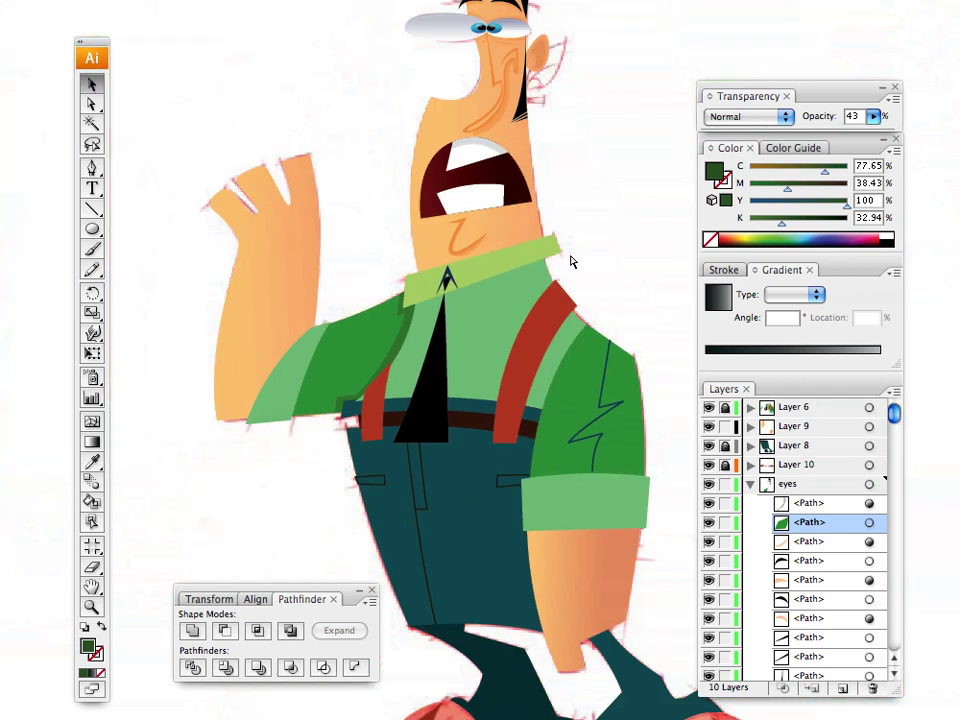
{"action": "key", "text": "super+minus"}
{"action": "left_click_drag", "start_coordinate": [444, 410], "coordinate": [430, 454]}
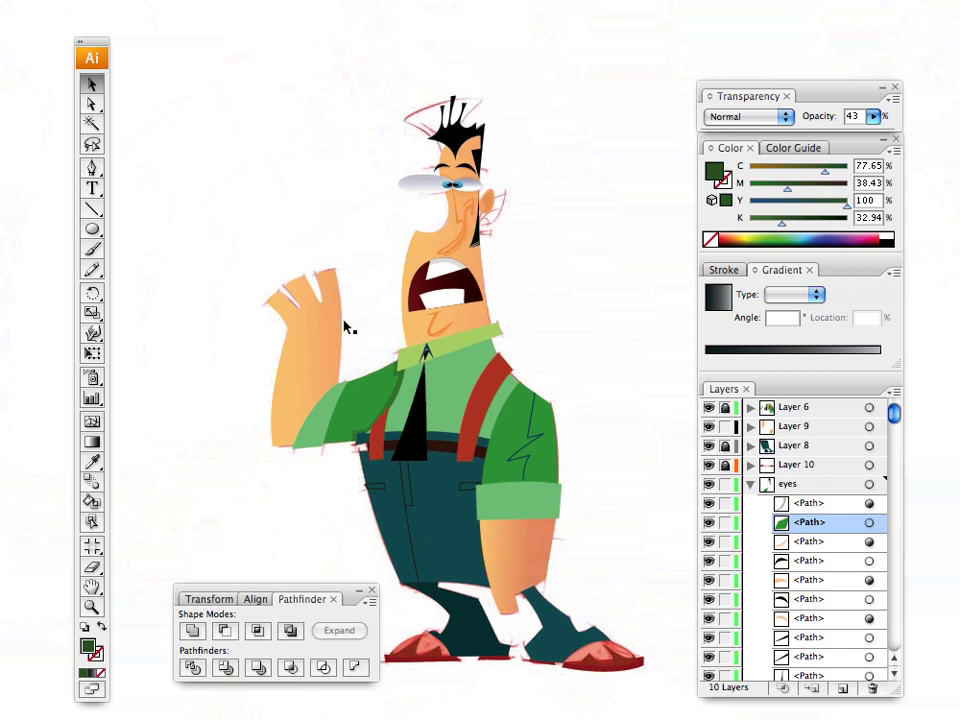
{"action": "left_click", "coordinate": [94, 606]}
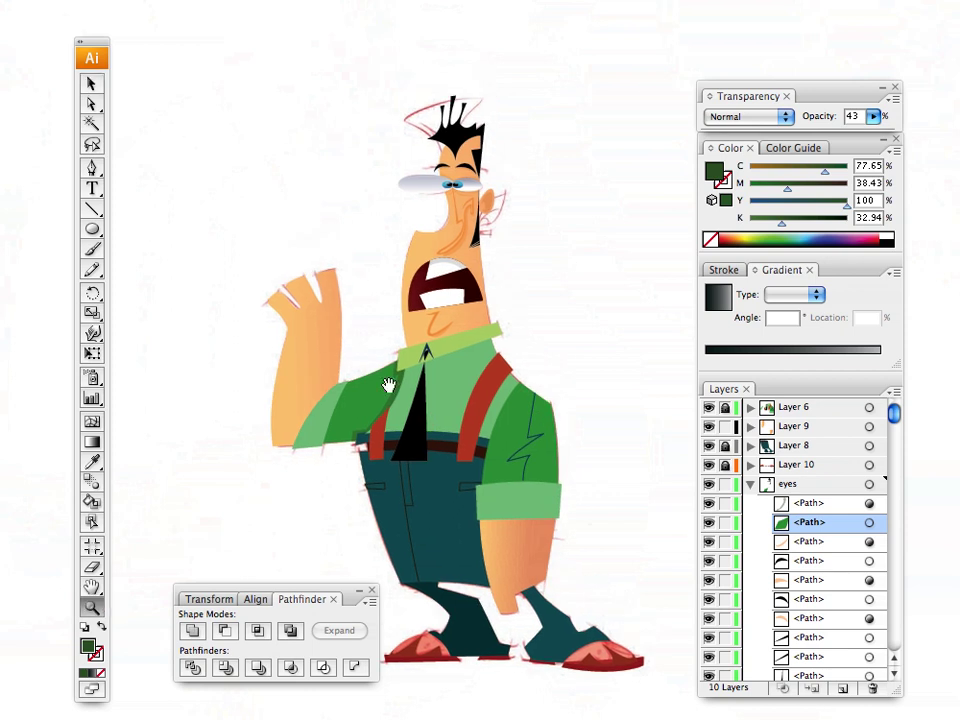
{"action": "left_click_drag", "start_coordinate": [390, 386], "coordinate": [464, 402]}
{"action": "left_click", "coordinate": [448, 410]}
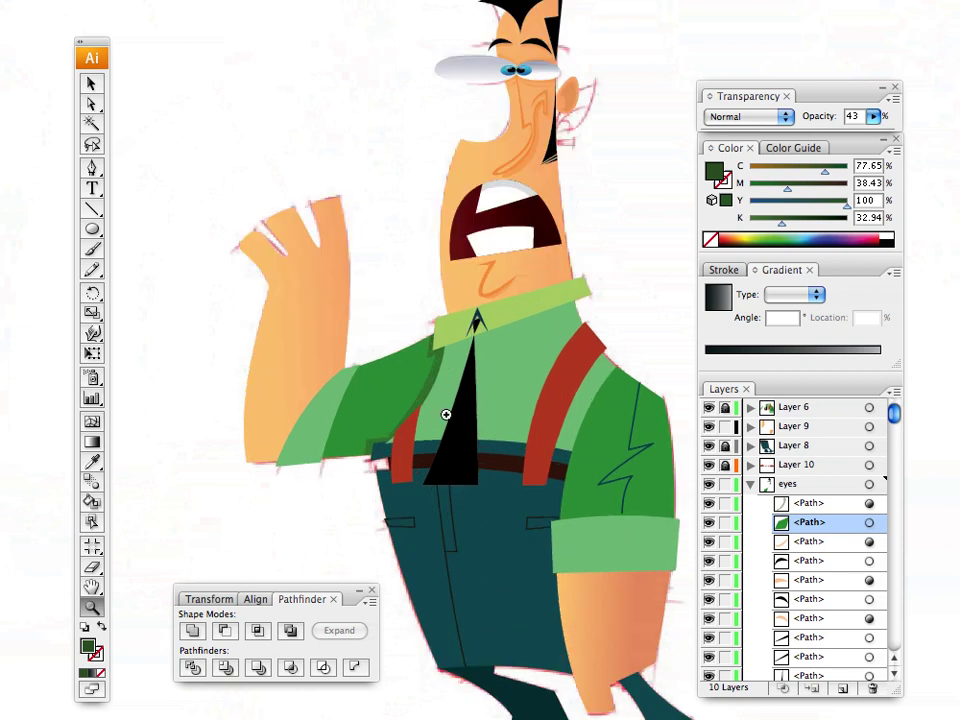
{"action": "left_click", "coordinate": [365, 398]}
{"action": "left_click", "coordinate": [360, 399]}
{"action": "left_click_drag", "start_coordinate": [392, 289], "coordinate": [323, 232]}
Step: Try 20% opacity on the sleeve shadow, and undo back to its unfinished outline at the sleeve's lower corner
{"action": "left_click", "coordinate": [405, 287]}
{"action": "left_click", "coordinate": [375, 396], "text": "ctrl"}
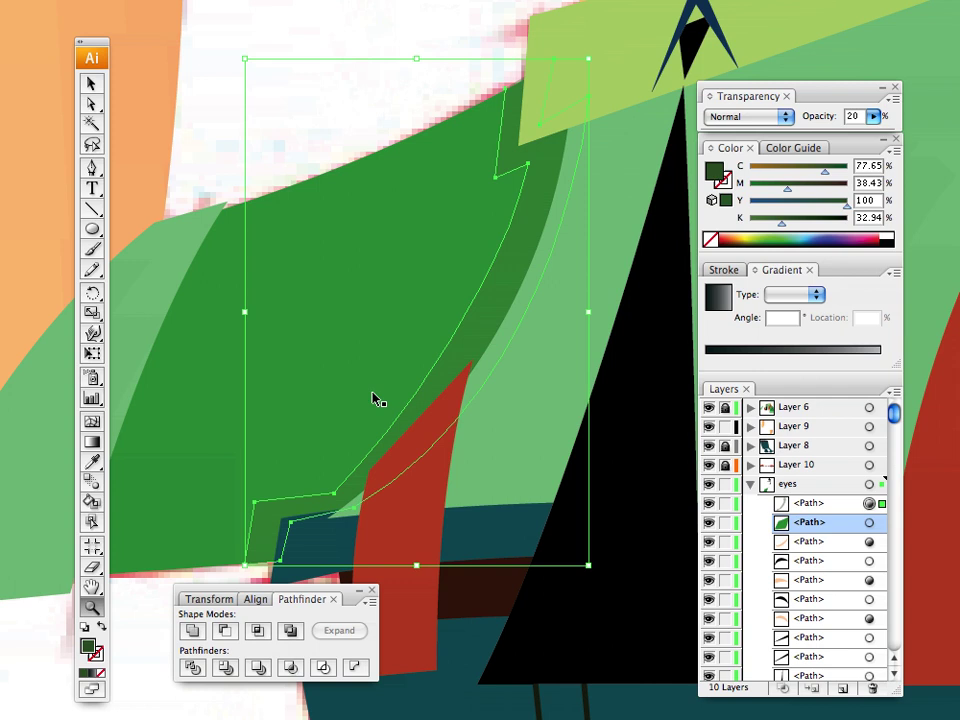
{"action": "key", "text": "super+z"}
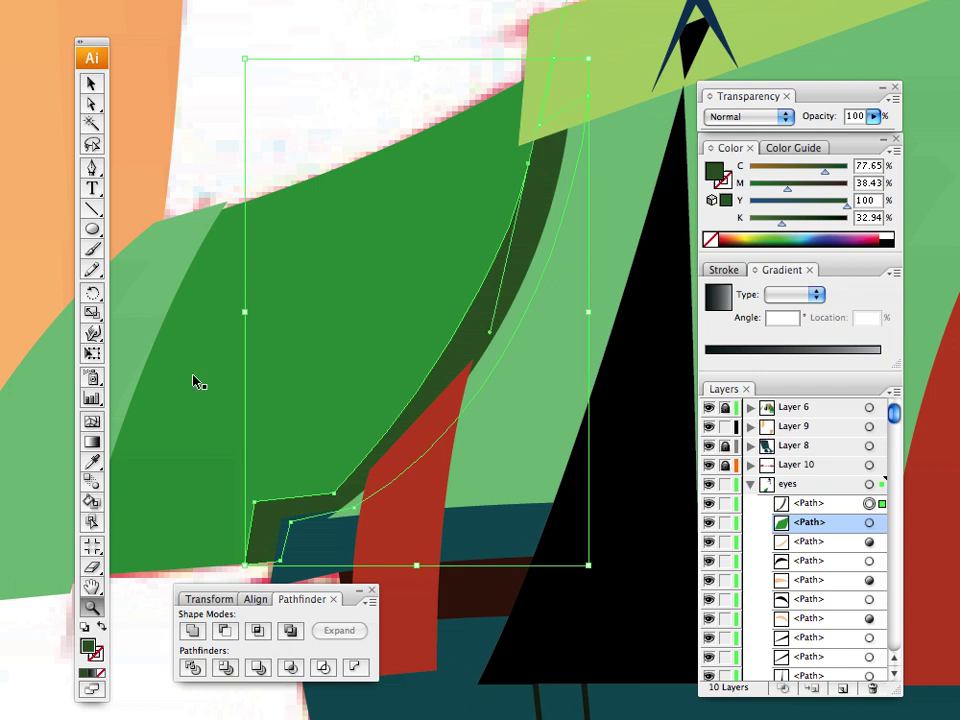
{"action": "key", "text": "super+z"}
{"action": "key", "text": "super+z"}
Step: Resume the shadow outline from its lower corner point and draw a small crease notch beside the red suspender
{"action": "left_click", "coordinate": [90, 170]}
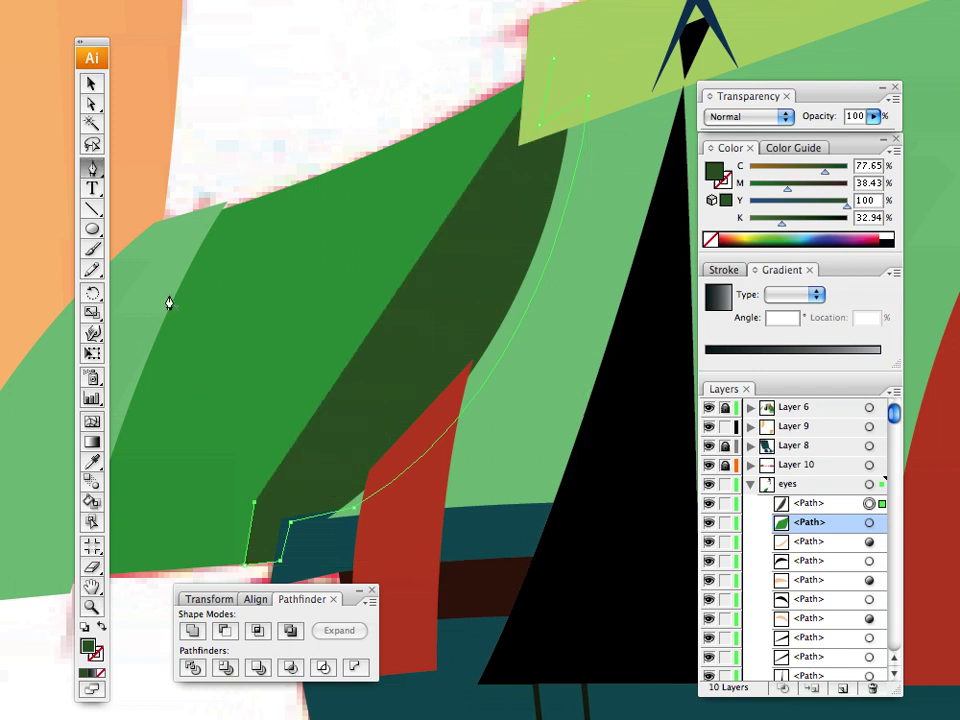
{"action": "left_click", "coordinate": [254, 503]}
{"action": "left_click", "coordinate": [314, 494], "text": "ctrl"}
{"action": "left_click", "coordinate": [316, 487]}
{"action": "left_click", "coordinate": [345, 467]}
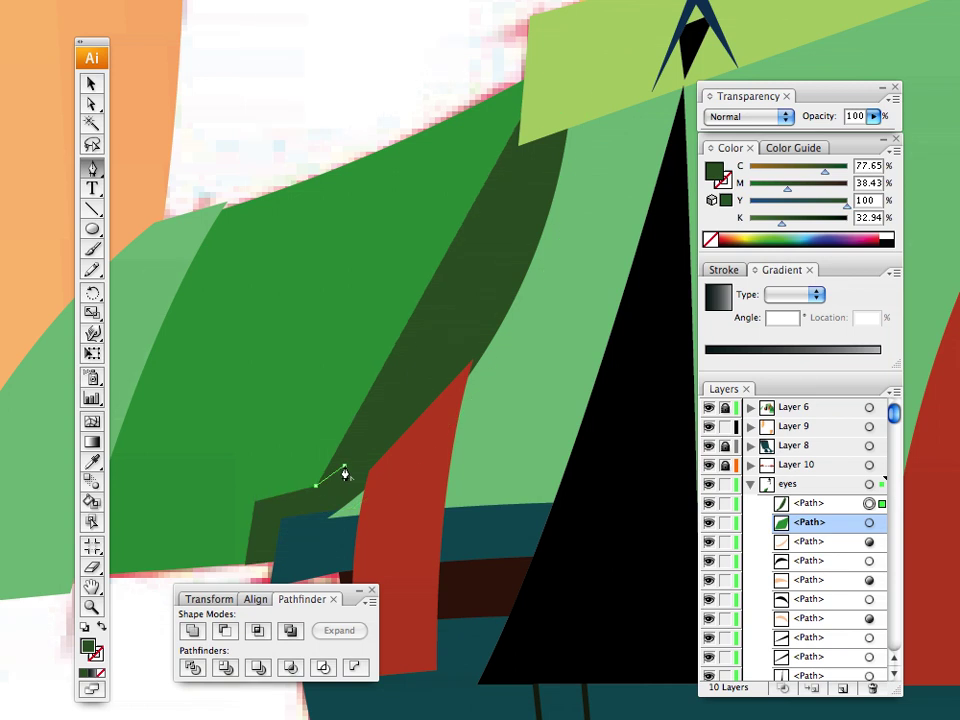
{"action": "left_click", "coordinate": [341, 458]}
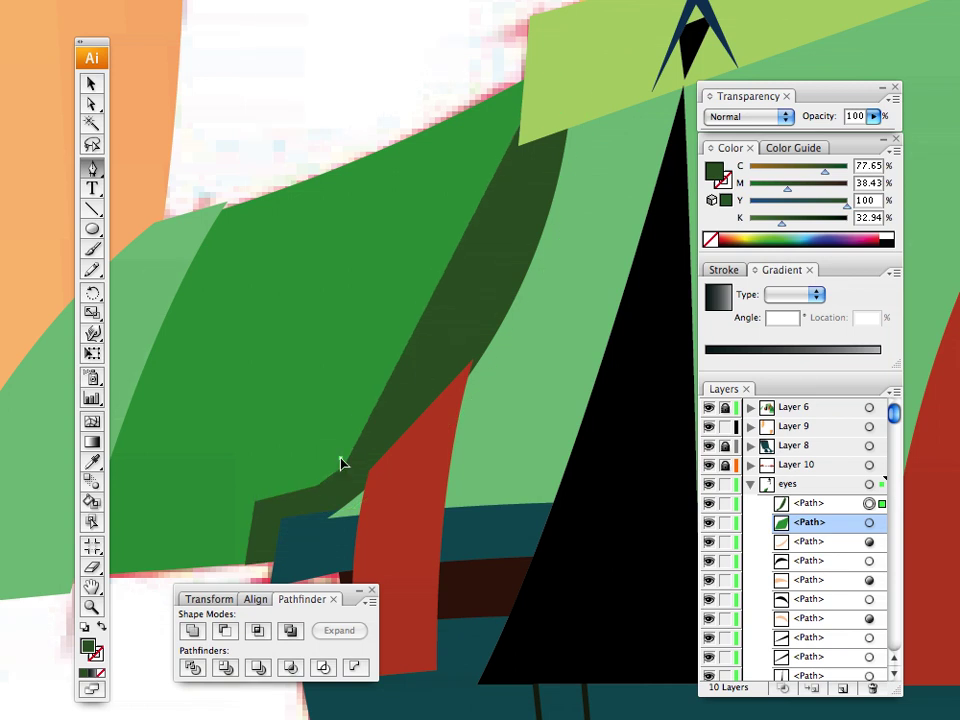
Step: Curve the shadow's inner edge up toward the collar and finish it with a stepped notch reaching the sleeve's upper edge
{"action": "left_click", "coordinate": [453, 326]}
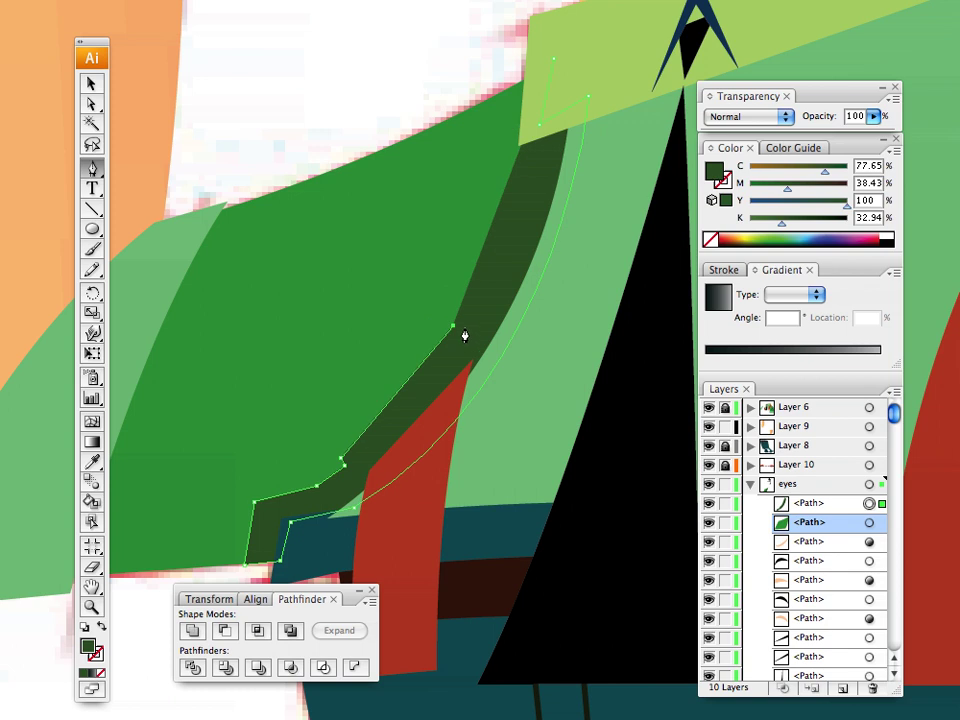
{"action": "key", "text": "super+z"}
{"action": "left_click", "coordinate": [469, 314]}
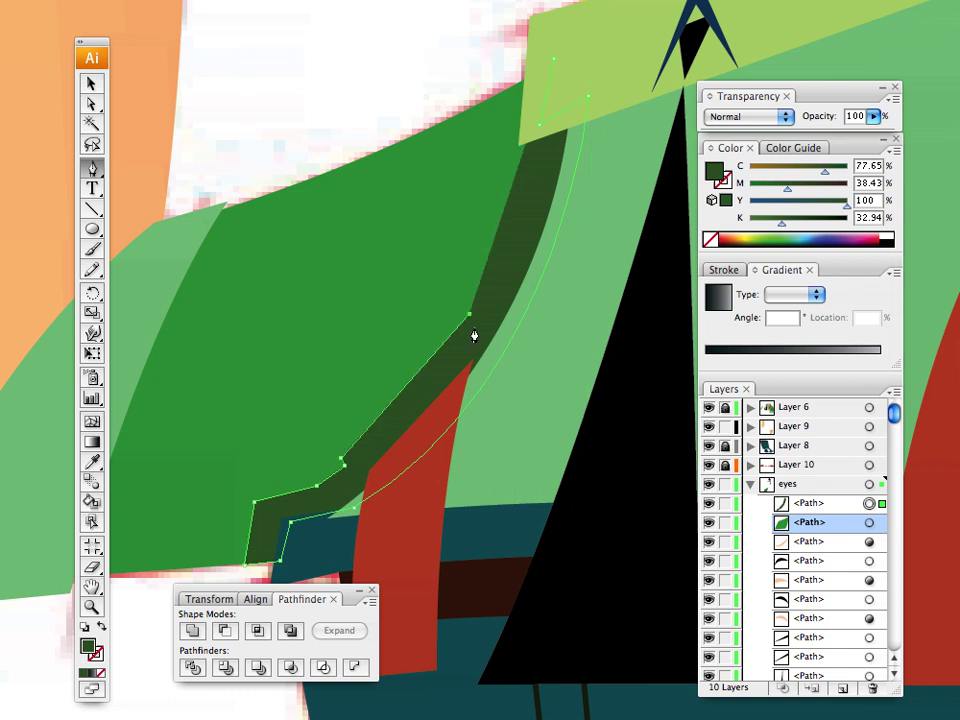
{"action": "key", "text": "super+z"}
{"action": "left_click_drag", "start_coordinate": [513, 180], "coordinate": [527, 46]}
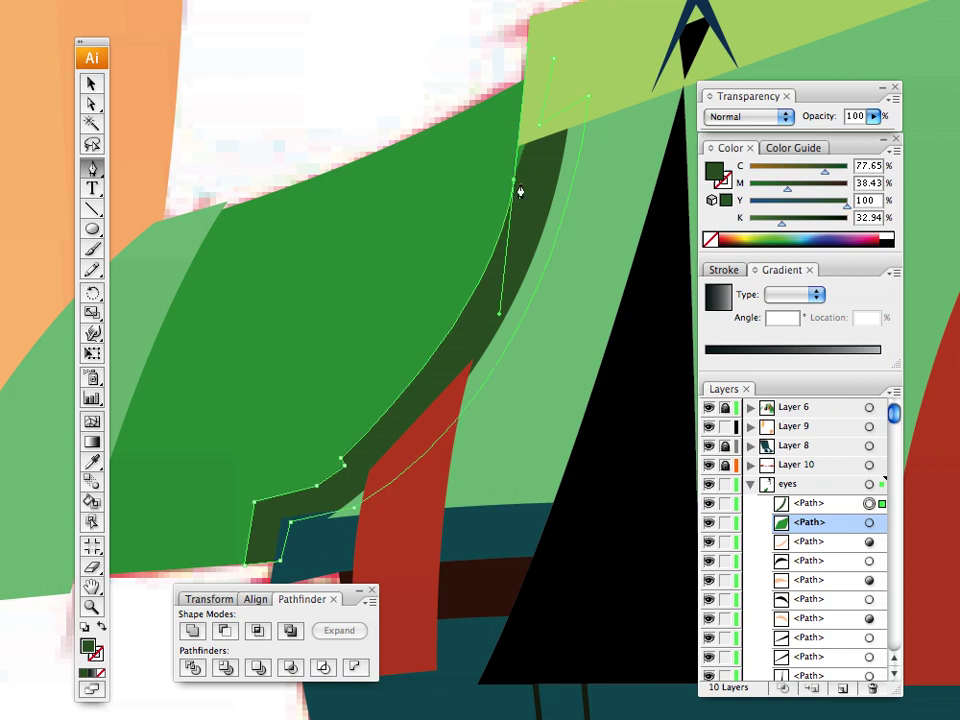
{"action": "left_click", "coordinate": [514, 181]}
{"action": "left_click", "coordinate": [492, 190]}
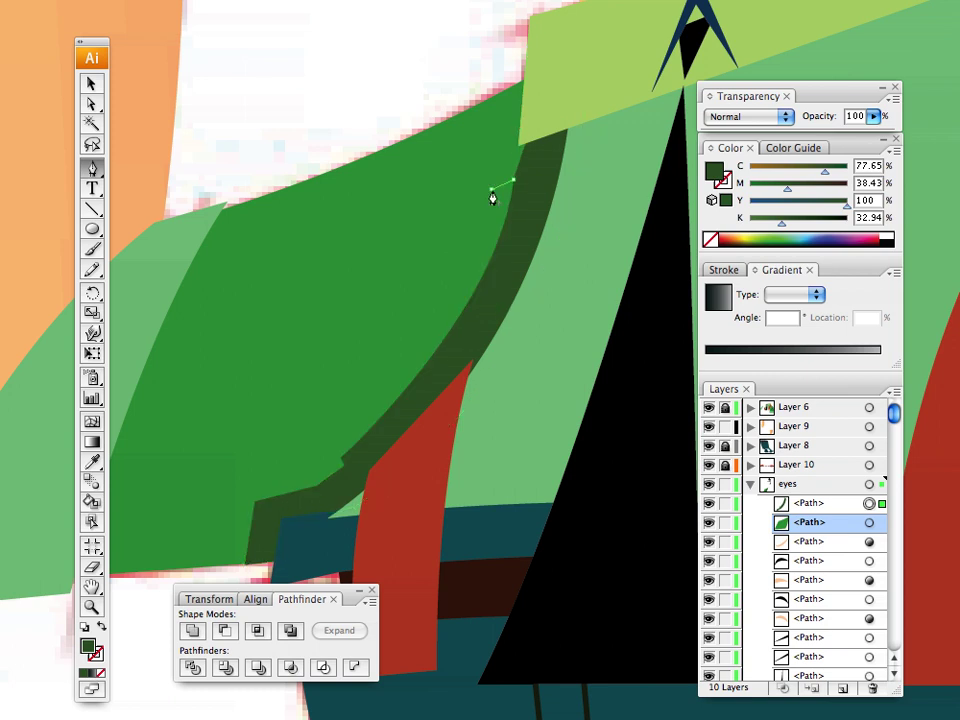
{"action": "left_click", "coordinate": [498, 96]}
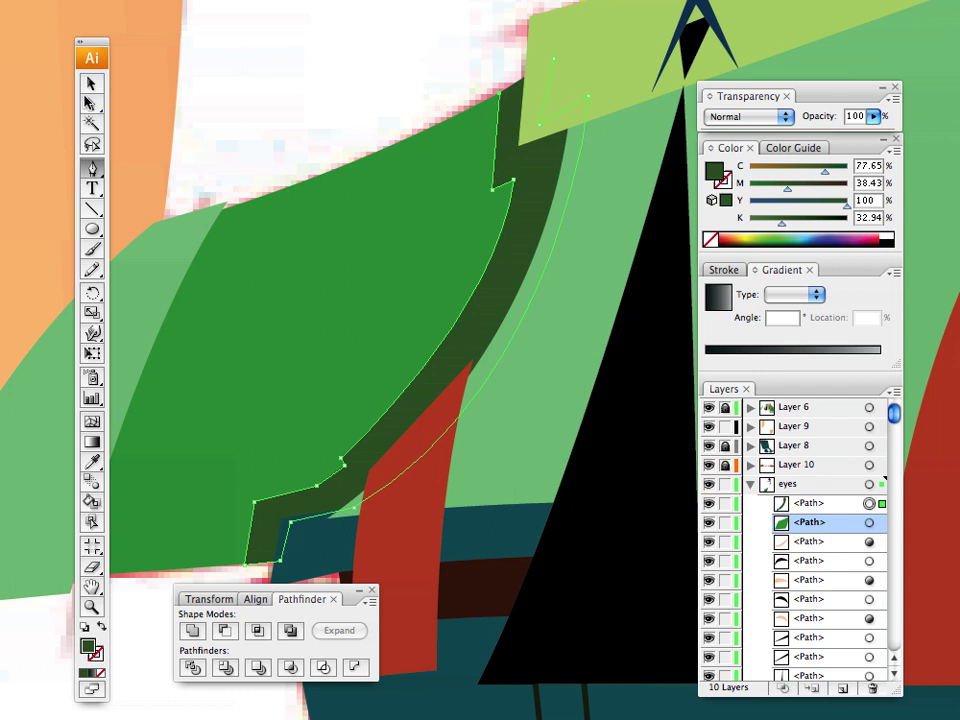
Step: Select the redrawn sleeve shadow and lighten its fill to C 78.82, M 27.06, Y 100, K 14.12
{"action": "key", "text": "v"}
{"action": "left_click", "coordinate": [493, 279]}
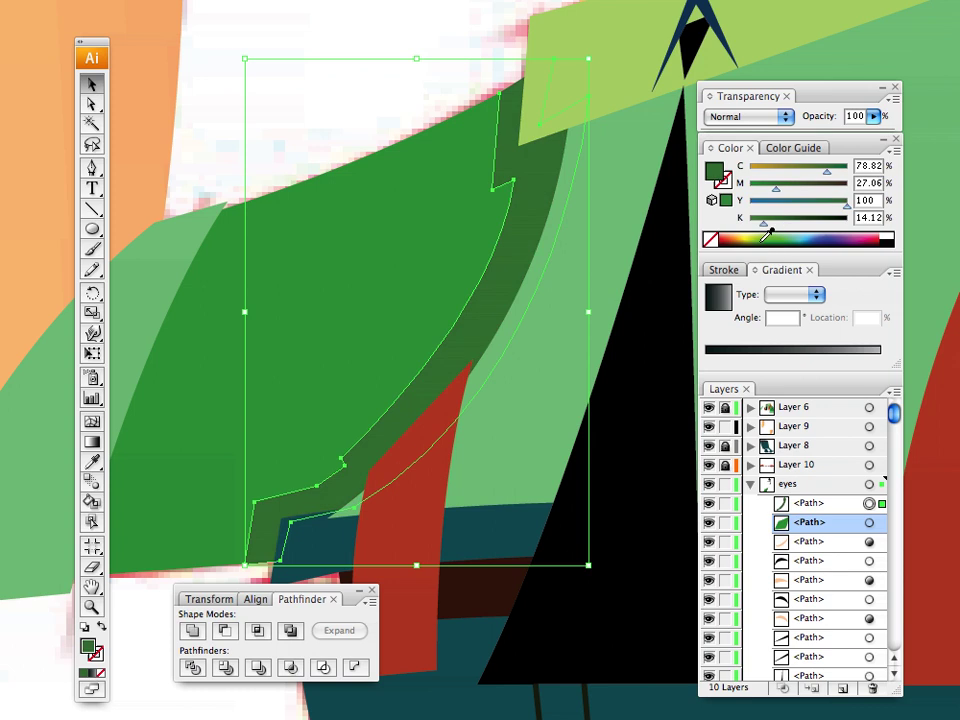
Step: Deselect the sleeve shadow and examine the shirt shading on the whole figure and up close
{"action": "left_click", "coordinate": [399, 86]}
{"action": "left_click_drag", "start_coordinate": [330, 229], "coordinate": [203, 197]}
{"action": "key", "text": "super+minus"}
{"action": "key", "text": "super+minus"}
{"action": "key", "text": "super+minus"}
{"action": "key", "text": "super+minus"}
{"action": "key", "text": "super+minus"}
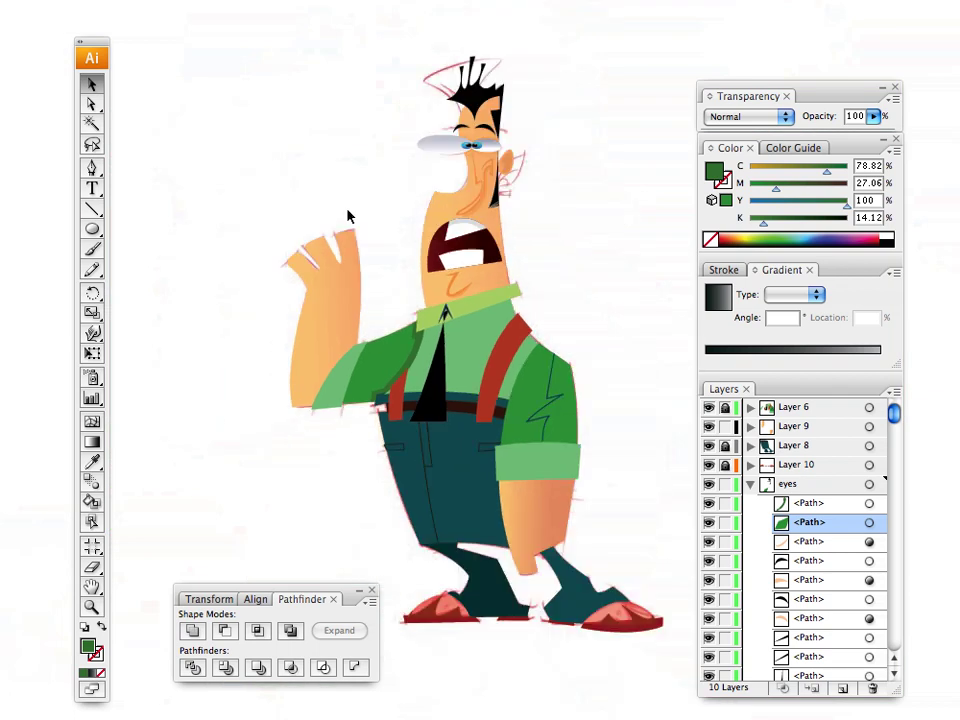
{"action": "left_click_drag", "start_coordinate": [439, 434], "coordinate": [472, 480]}
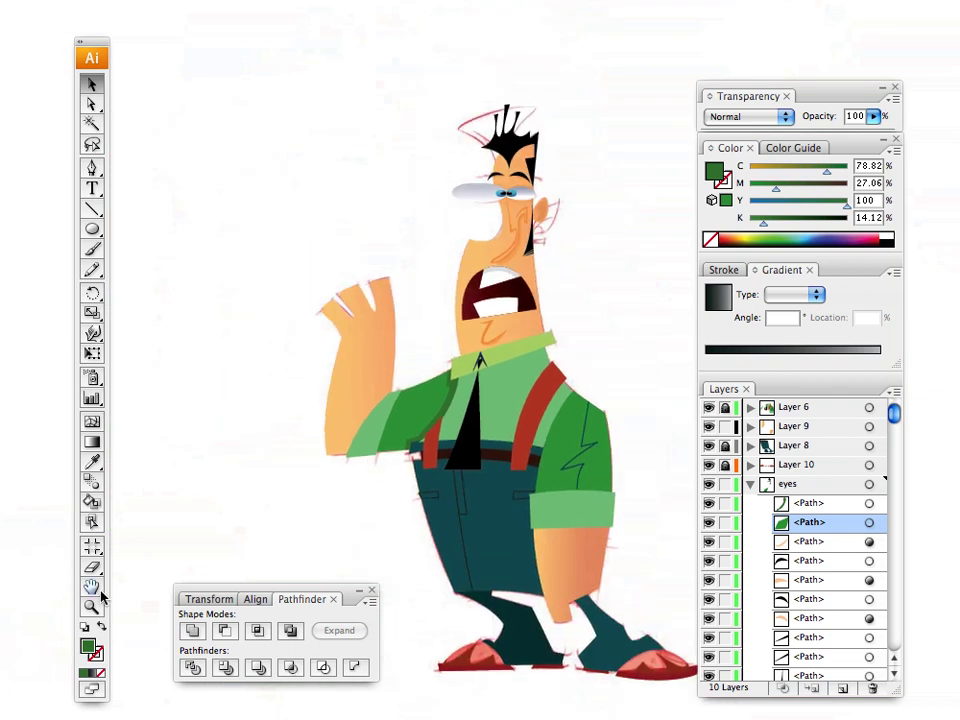
{"action": "left_click", "coordinate": [512, 386]}
{"action": "left_click", "coordinate": [286, 282]}
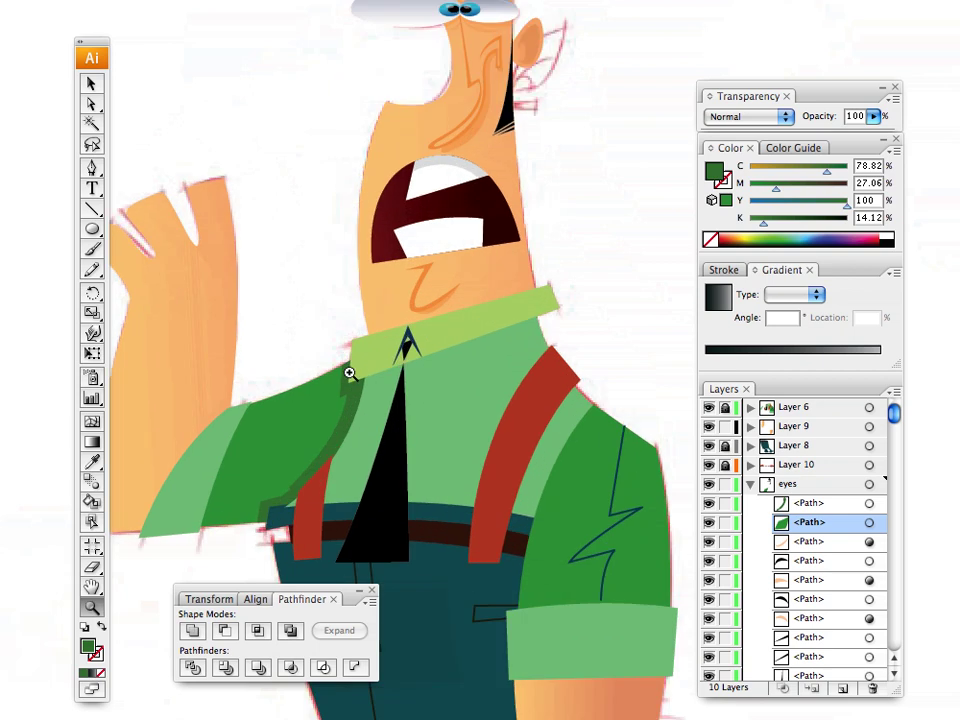
{"action": "left_click_drag", "start_coordinate": [418, 392], "coordinate": [395, 238]}
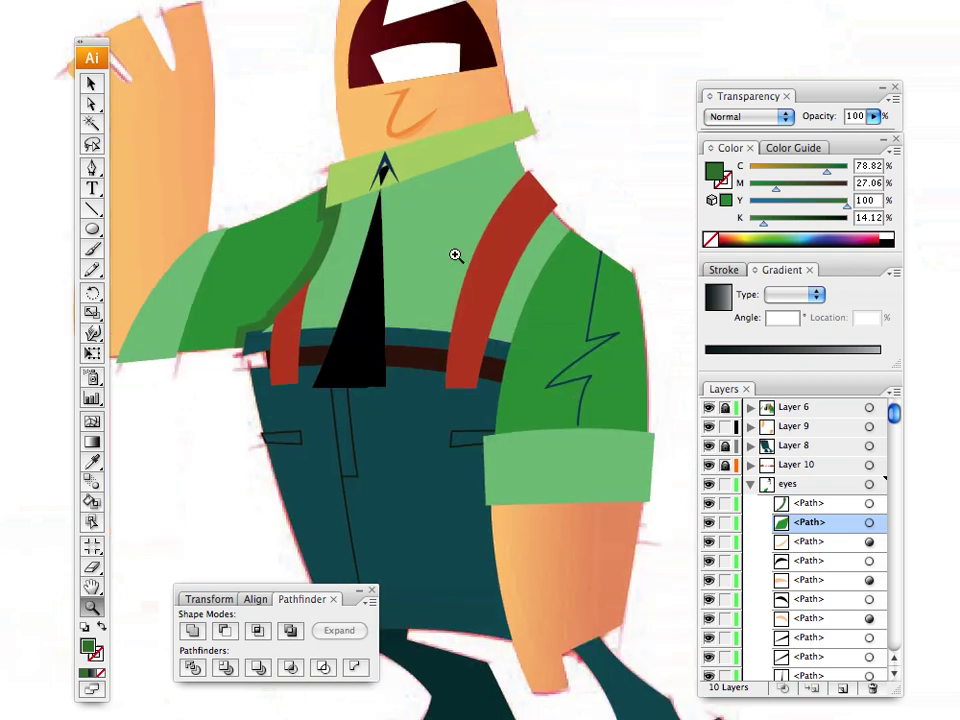
{"action": "key", "text": "super+minus"}
{"action": "key", "text": "super+minus"}
{"action": "key", "text": "super+minus"}
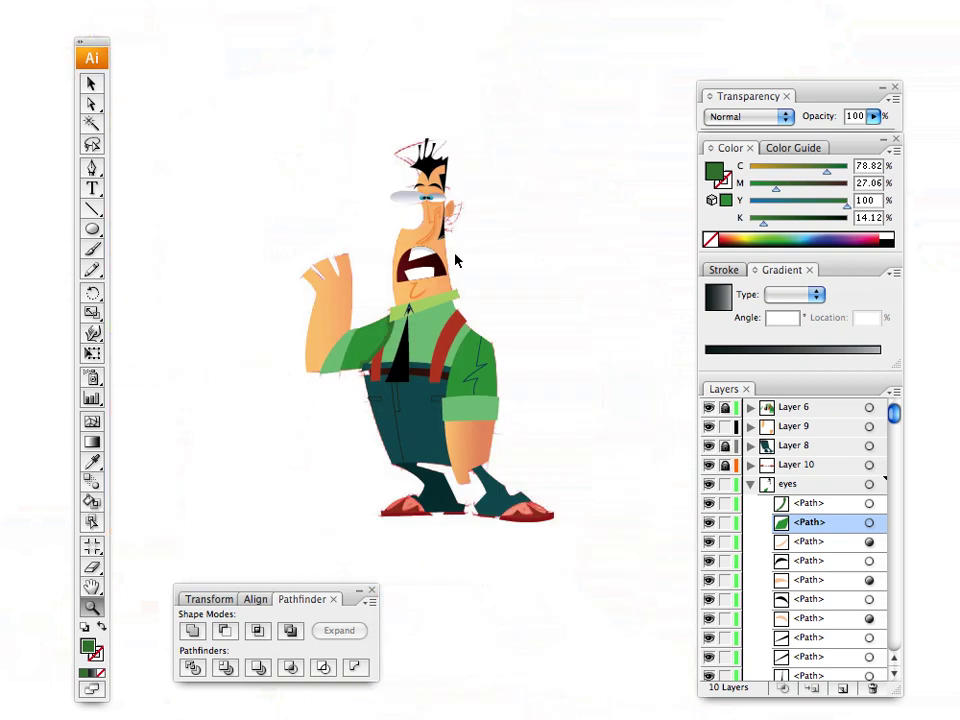
{"action": "left_click_drag", "start_coordinate": [496, 409], "coordinate": [531, 482]}
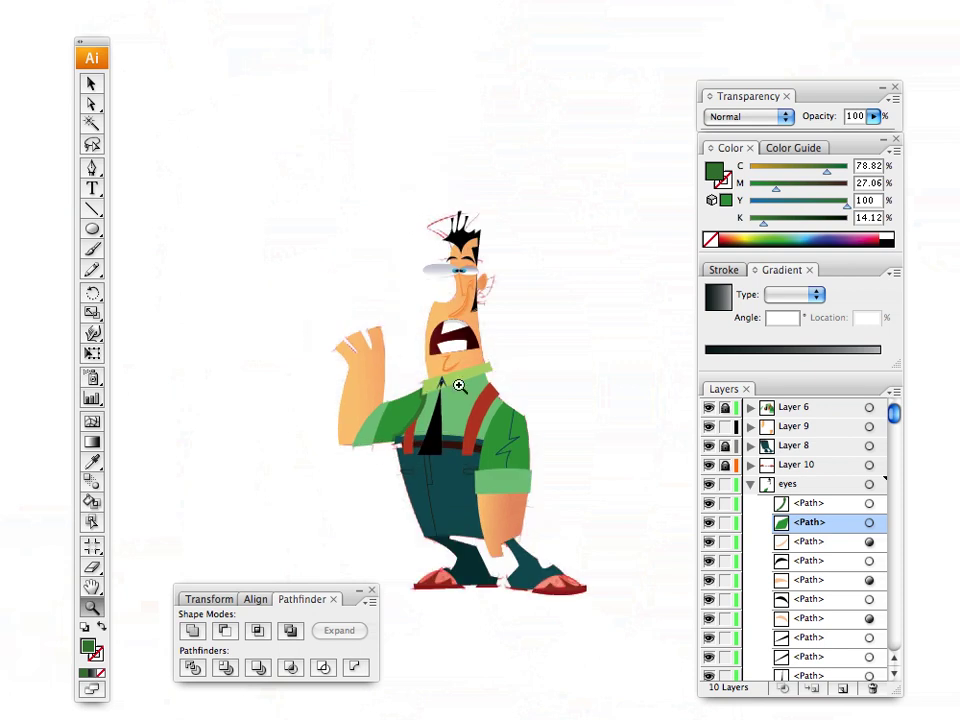
{"action": "key", "text": "super+plus"}
{"action": "left_click_drag", "start_coordinate": [438, 463], "coordinate": [464, 405]}
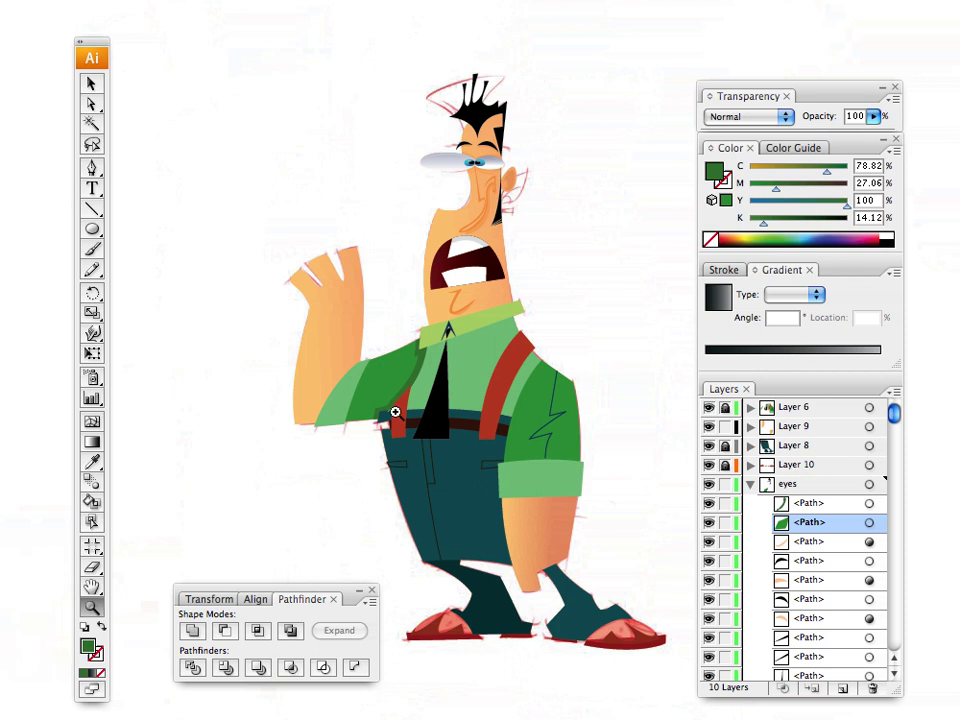
Step: Collapse the eyes layer and hide the sketch on Layer 1
{"action": "left_click", "coordinate": [751, 484]}
{"action": "left_click", "coordinate": [751, 561]}
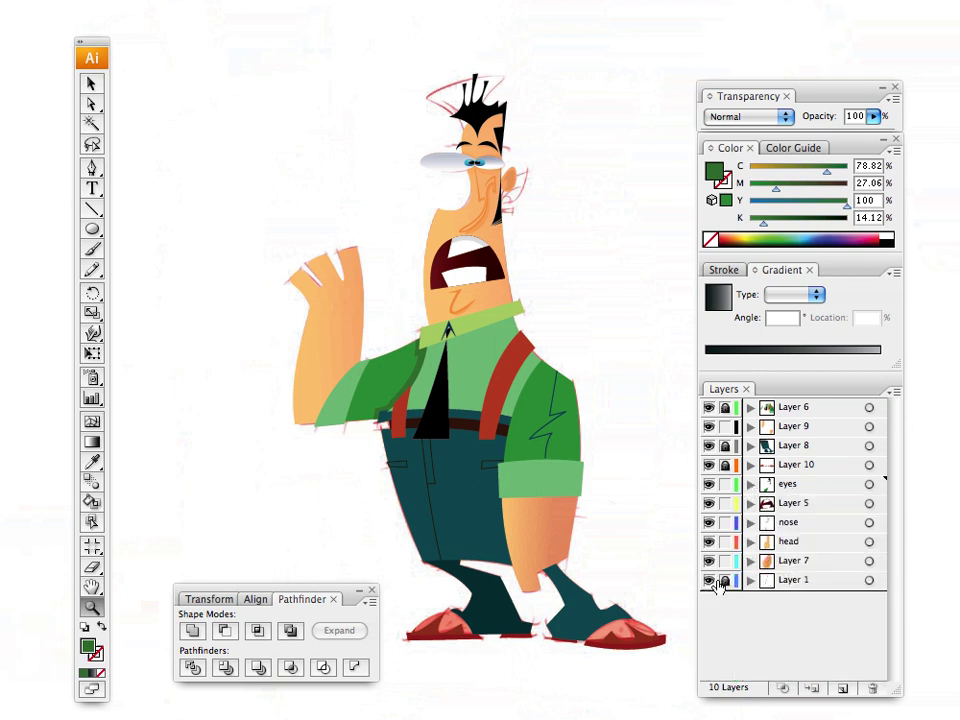
{"action": "left_click", "coordinate": [708, 580]}
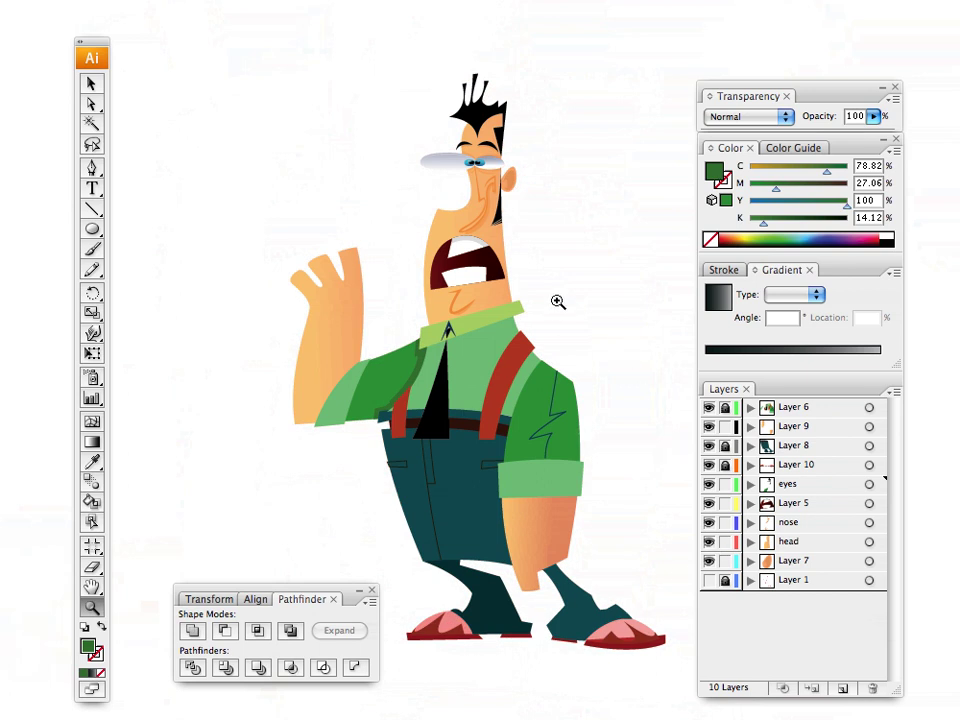
Step: Unlock Layer 6 and recolor the navy arrow-shaped outline around the tie knot to C 74.9, M 48.63, Y 98.43, K 56.08
{"action": "left_click", "coordinate": [478, 343]}
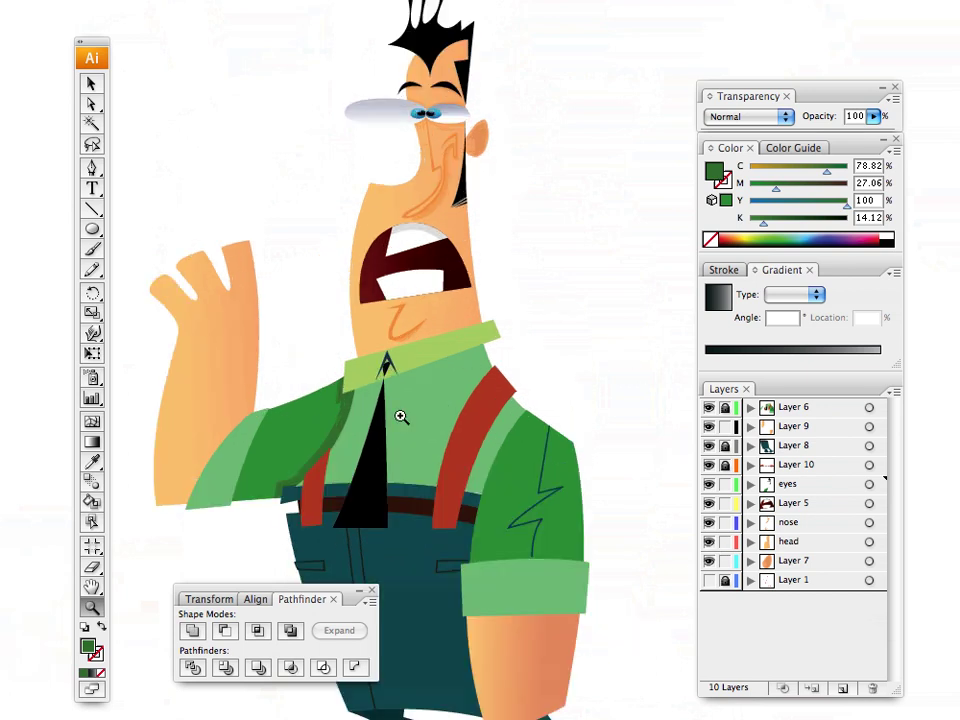
{"action": "left_click", "coordinate": [399, 418]}
{"action": "left_click", "coordinate": [403, 407]}
{"action": "left_click", "coordinate": [416, 377]}
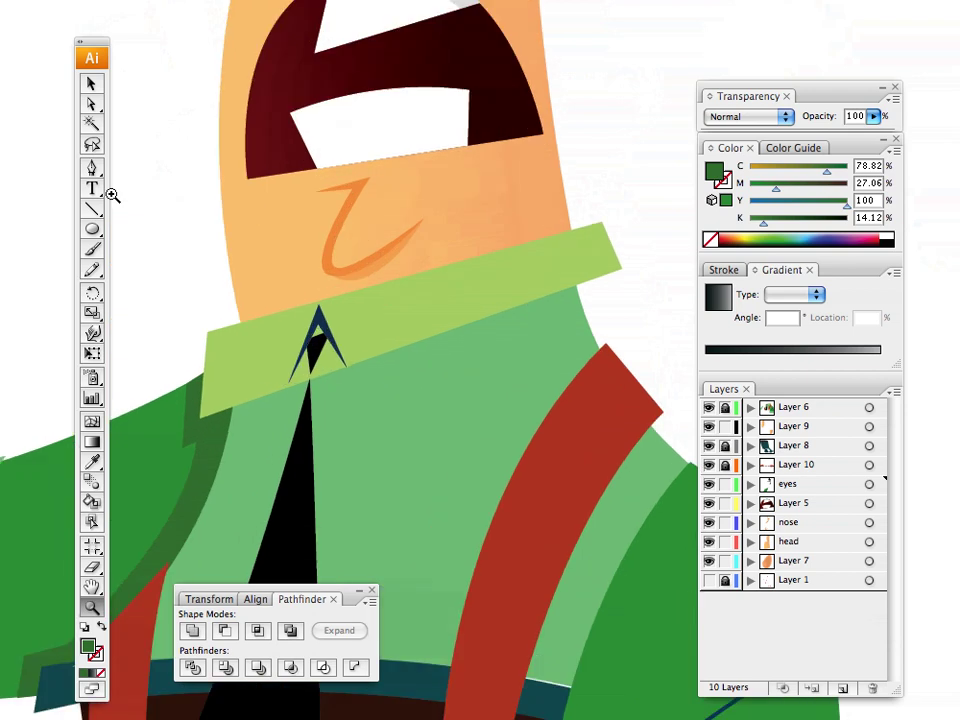
{"action": "left_click", "coordinate": [91, 83]}
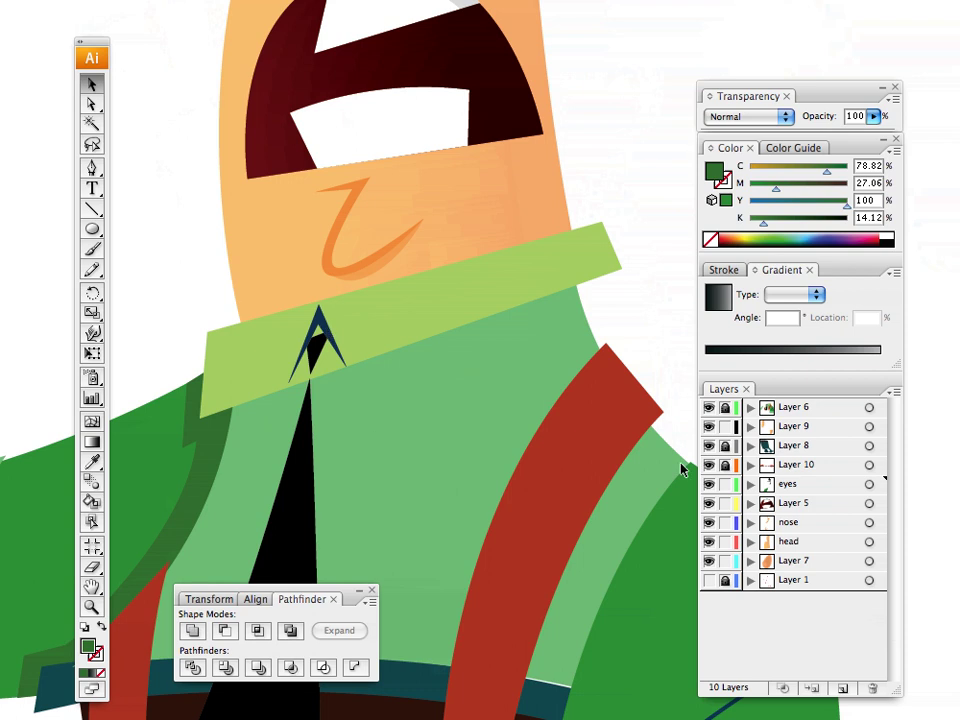
{"action": "left_click", "coordinate": [725, 407]}
{"action": "left_click", "coordinate": [343, 346]}
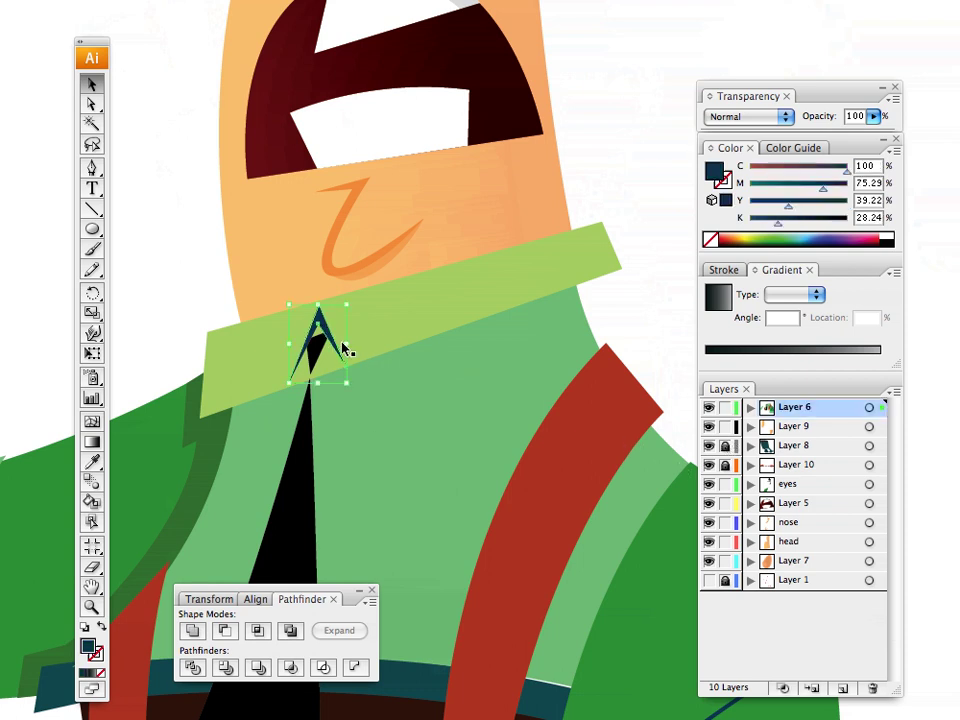
{"action": "left_click_drag", "start_coordinate": [748, 241], "coordinate": [772, 233]}
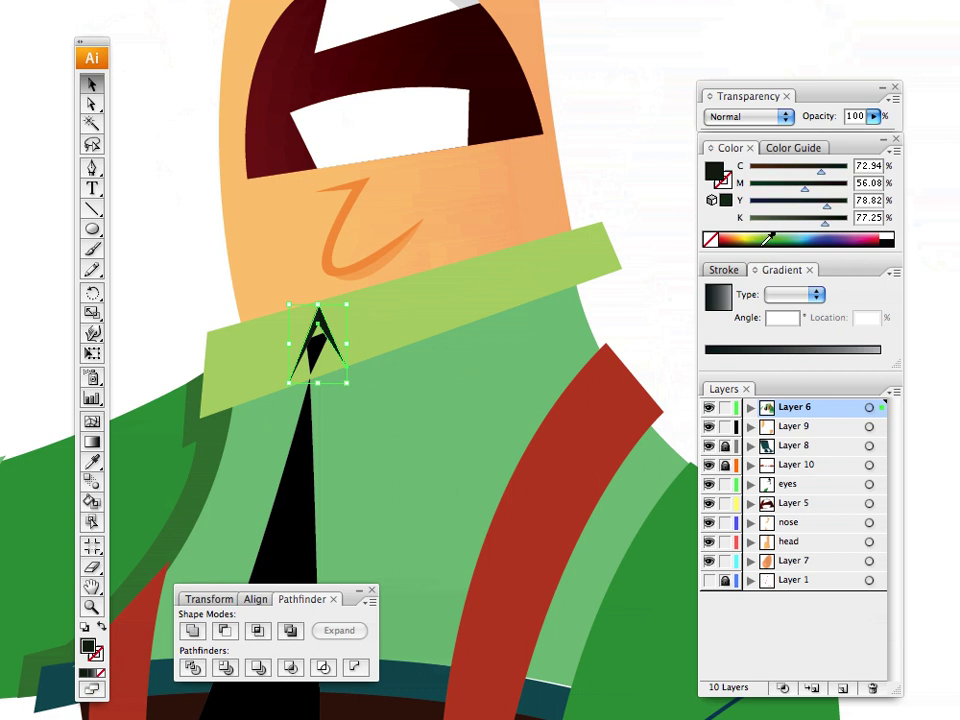
{"action": "left_click", "coordinate": [613, 187]}
{"action": "left_click", "coordinate": [322, 345]}
{"action": "left_click", "coordinate": [764, 239]}
{"action": "left_click", "coordinate": [760, 244]}
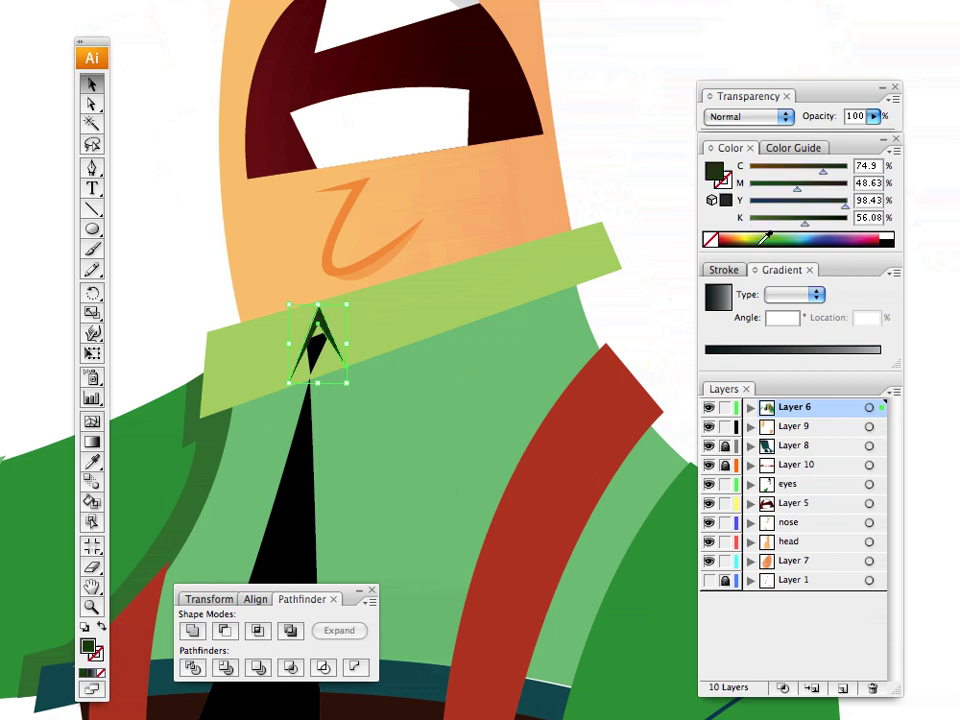
{"action": "left_click", "coordinate": [648, 192]}
Step: Draw a narrow four-cornered shadow band along the collar's lower edge, spanning the width of the neck opening, with the Pen tool
{"action": "left_click", "coordinate": [92, 167]}
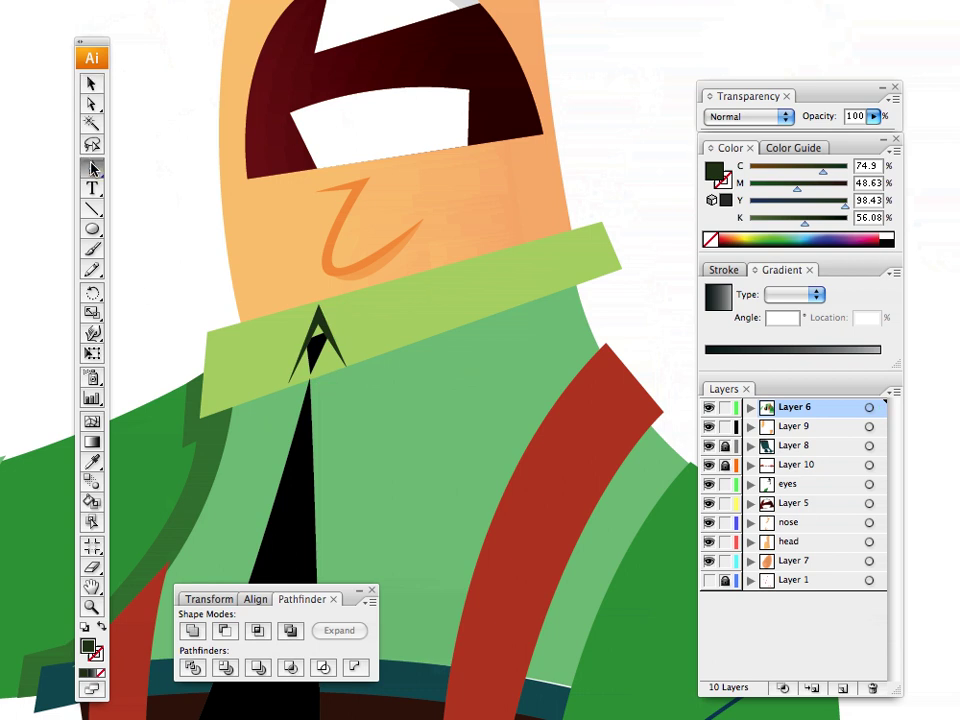
{"action": "left_click", "coordinate": [576, 281]}
{"action": "left_click", "coordinate": [232, 398]}
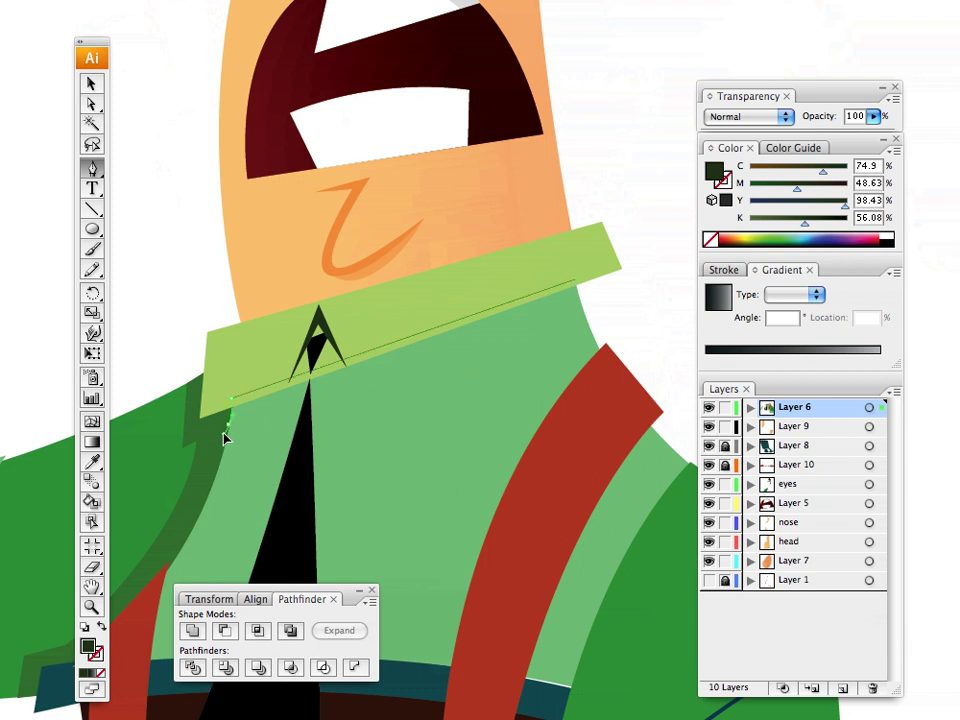
{"action": "left_click", "coordinate": [229, 427]}
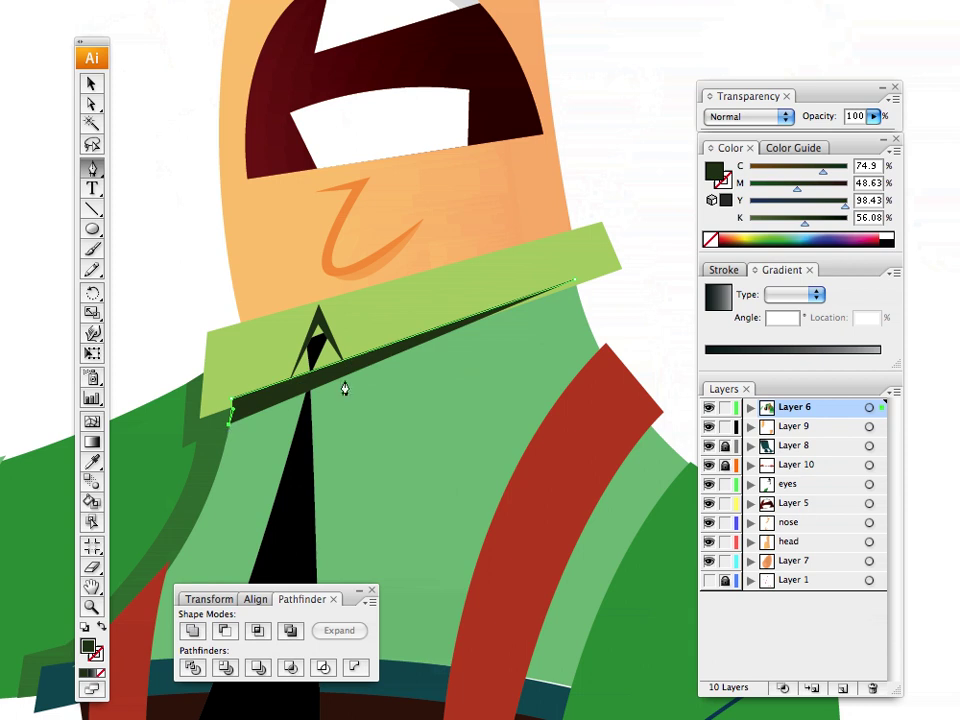
{"action": "left_click", "coordinate": [582, 312]}
Step: Move the collar shadow directly beneath the collar in Layer 6's stacking order and set its opacity to 10%
{"action": "left_click", "coordinate": [750, 407]}
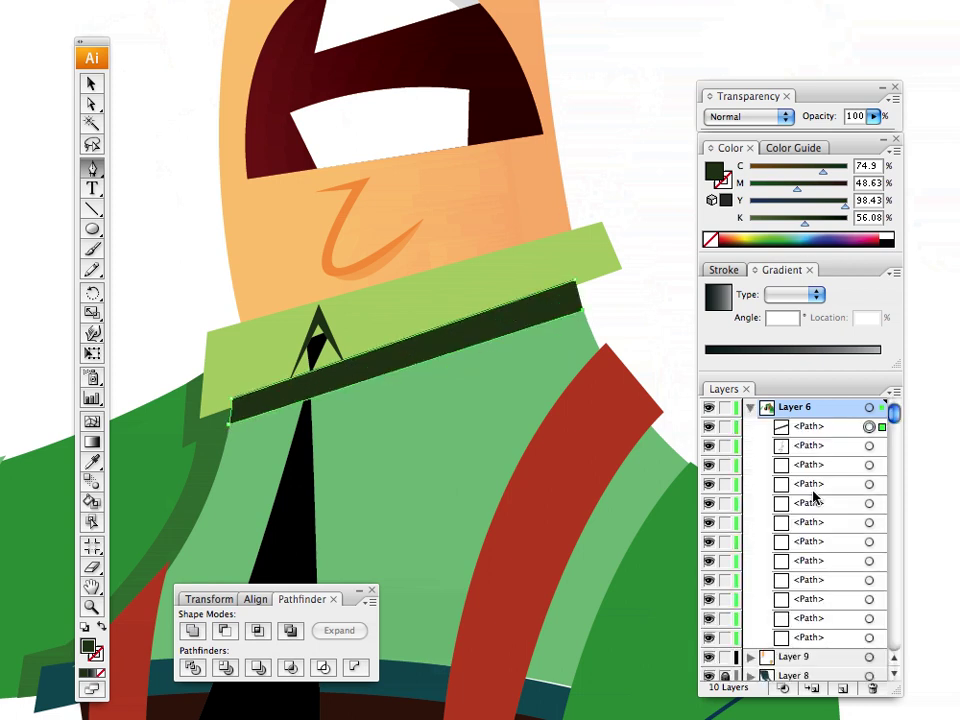
{"action": "left_click_drag", "start_coordinate": [812, 428], "coordinate": [816, 632]}
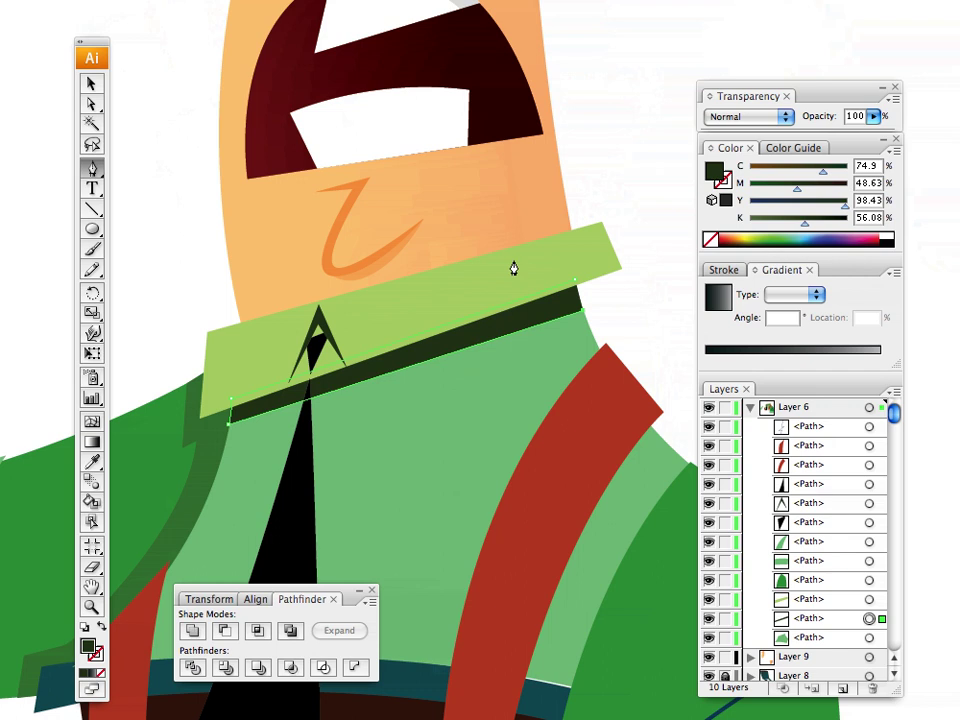
{"action": "left_click", "coordinate": [874, 117]}
{"action": "left_click_drag", "start_coordinate": [874, 117], "coordinate": [780, 135]}
{"action": "left_click", "coordinate": [93, 85]}
{"action": "left_click", "coordinate": [188, 133]}
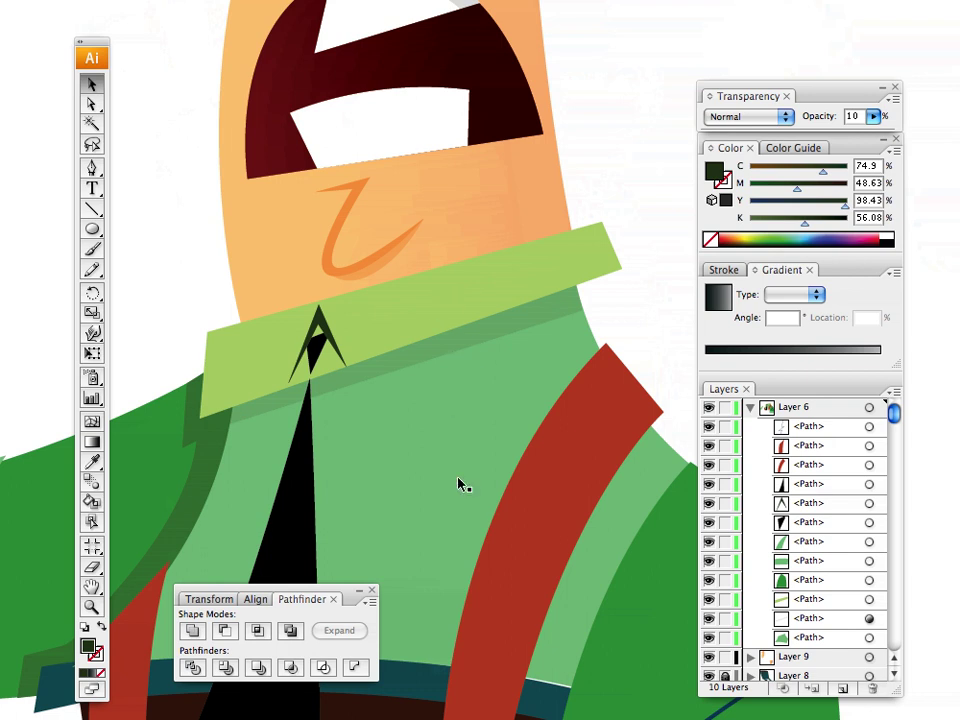
Step: Examine the torso and the whole figure with the collar shadow in place
{"action": "key", "text": "space"}
{"action": "left_click_drag", "start_coordinate": [450, 519], "coordinate": [392, 268]}
{"action": "left_click_drag", "start_coordinate": [441, 467], "coordinate": [441, 441]}
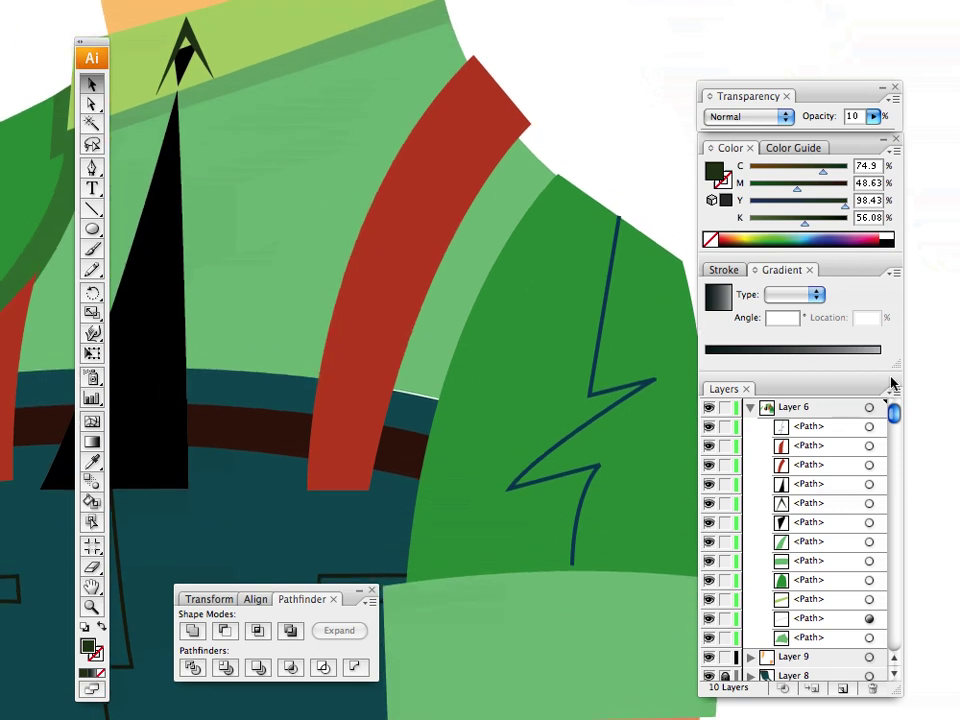
{"action": "key", "text": "super+minus"}
{"action": "key", "text": "super+minus"}
{"action": "key", "text": "super+minus"}
{"action": "key", "text": "super+minus"}
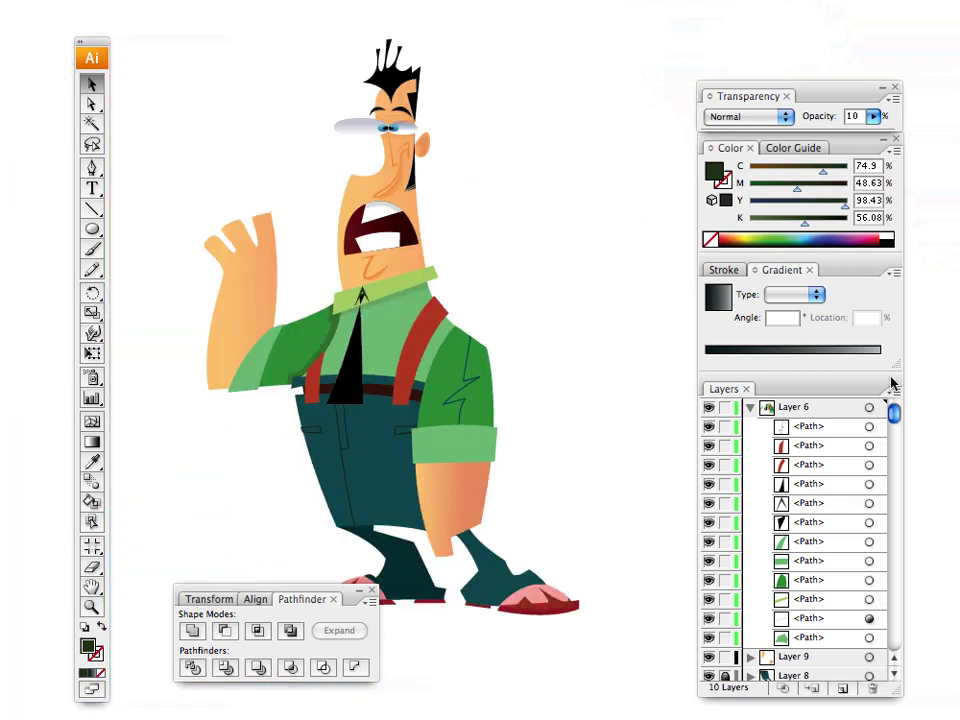
{"action": "left_click_drag", "start_coordinate": [338, 272], "coordinate": [472, 265]}
{"action": "left_click_drag", "start_coordinate": [433, 310], "coordinate": [350, 291]}
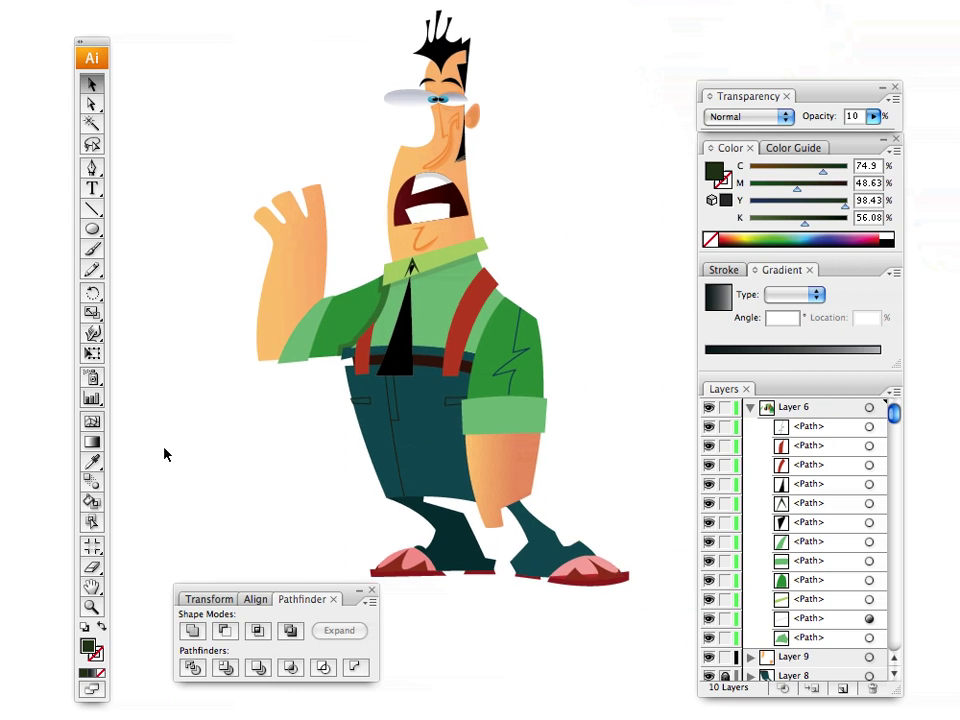
Step: Recolor the zigzag crease line on the lowered arm's sleeve with a dark green stroke, C 82.75, M 37.25, Y 100, K 32.94
{"action": "left_click", "coordinate": [91, 606]}
{"action": "left_click", "coordinate": [500, 450]}
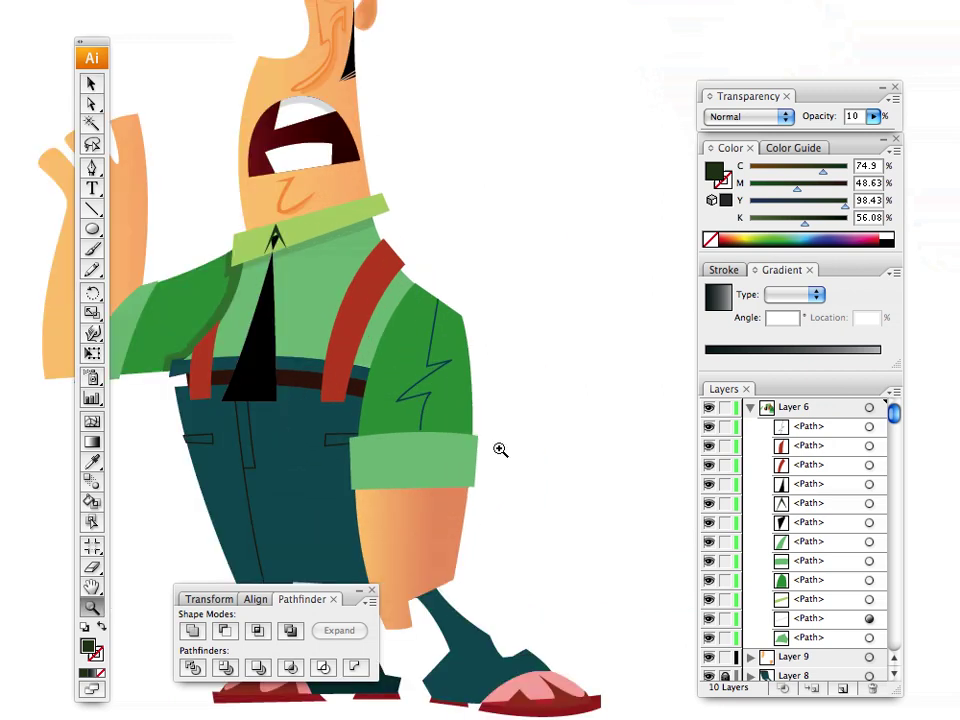
{"action": "left_click", "coordinate": [414, 446]}
{"action": "left_click", "coordinate": [437, 364]}
{"action": "left_click", "coordinate": [435, 283]}
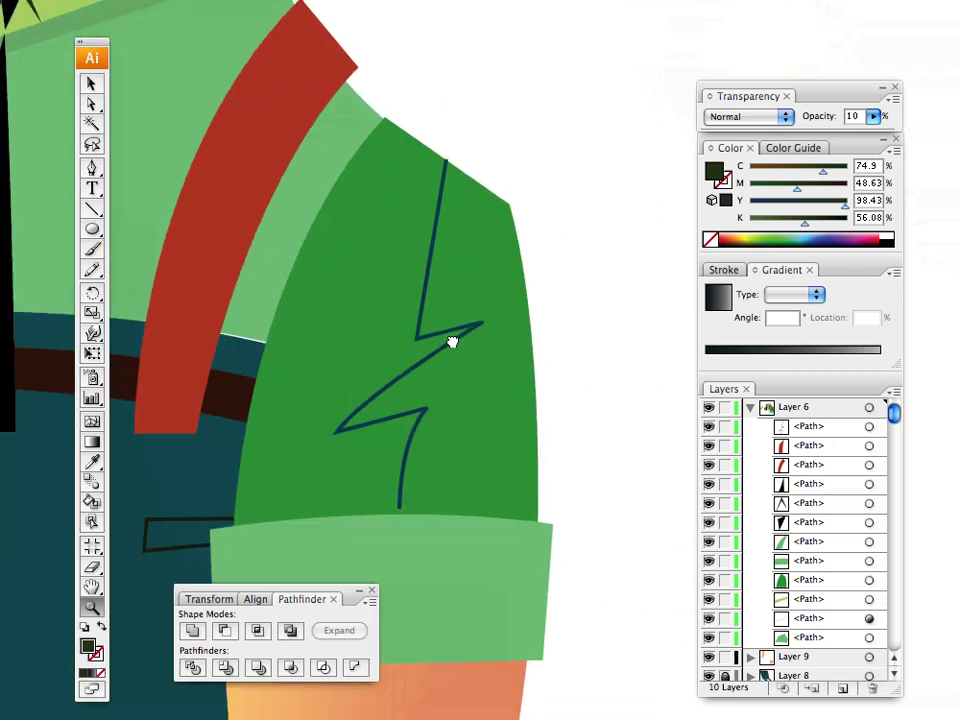
{"action": "left_click_drag", "start_coordinate": [452, 342], "coordinate": [512, 390]}
{"action": "key", "text": "v"}
{"action": "left_click", "coordinate": [498, 342]}
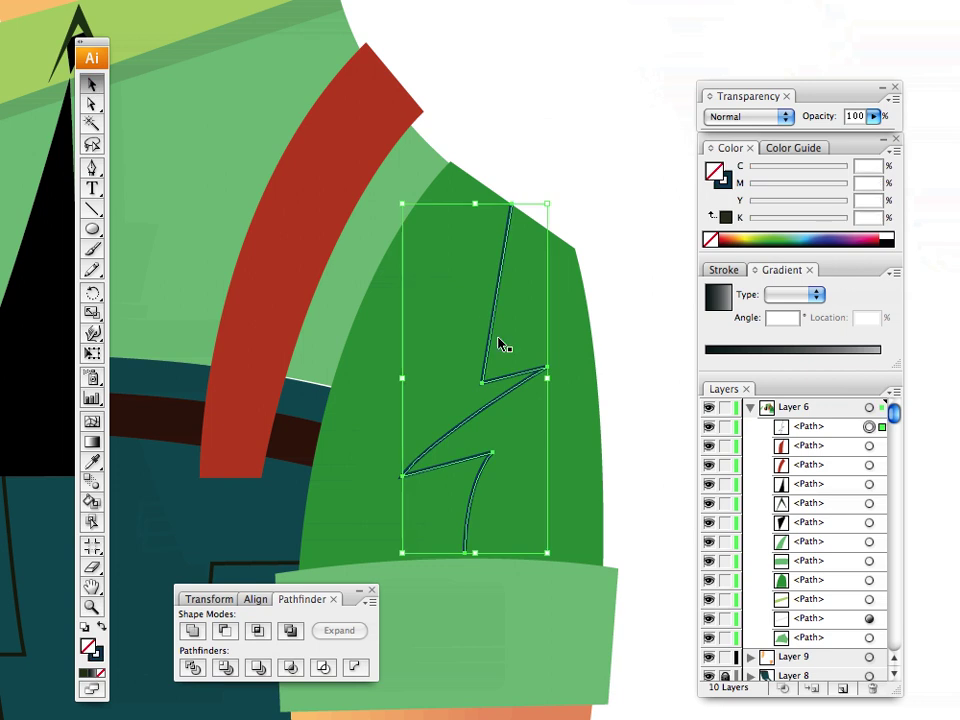
{"action": "left_click", "coordinate": [721, 180]}
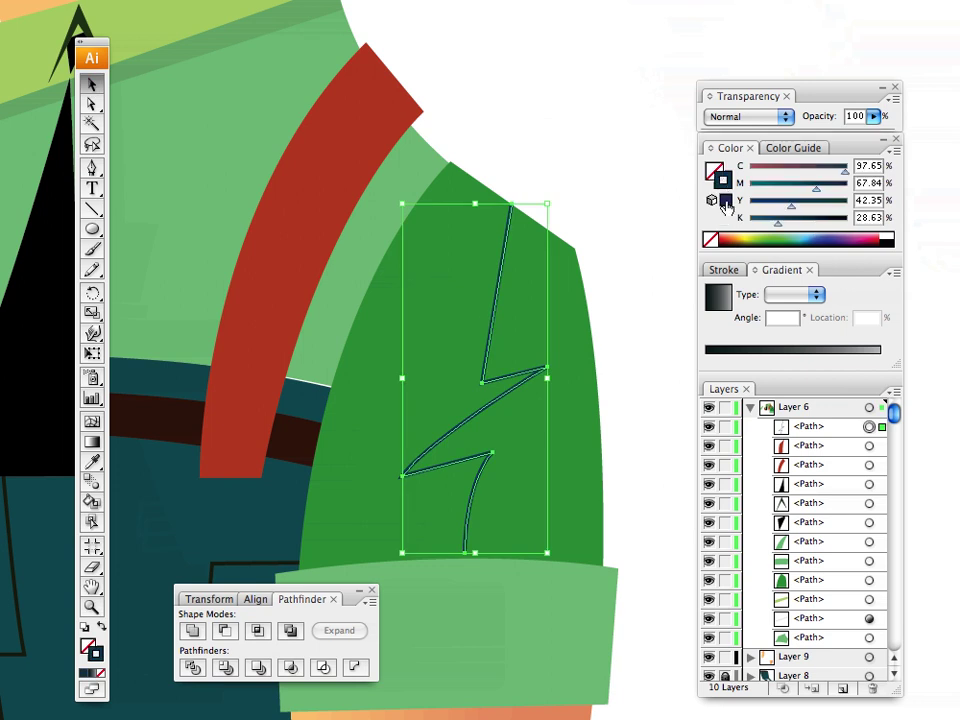
{"action": "left_click", "coordinate": [771, 238]}
{"action": "left_click", "coordinate": [588, 172]}
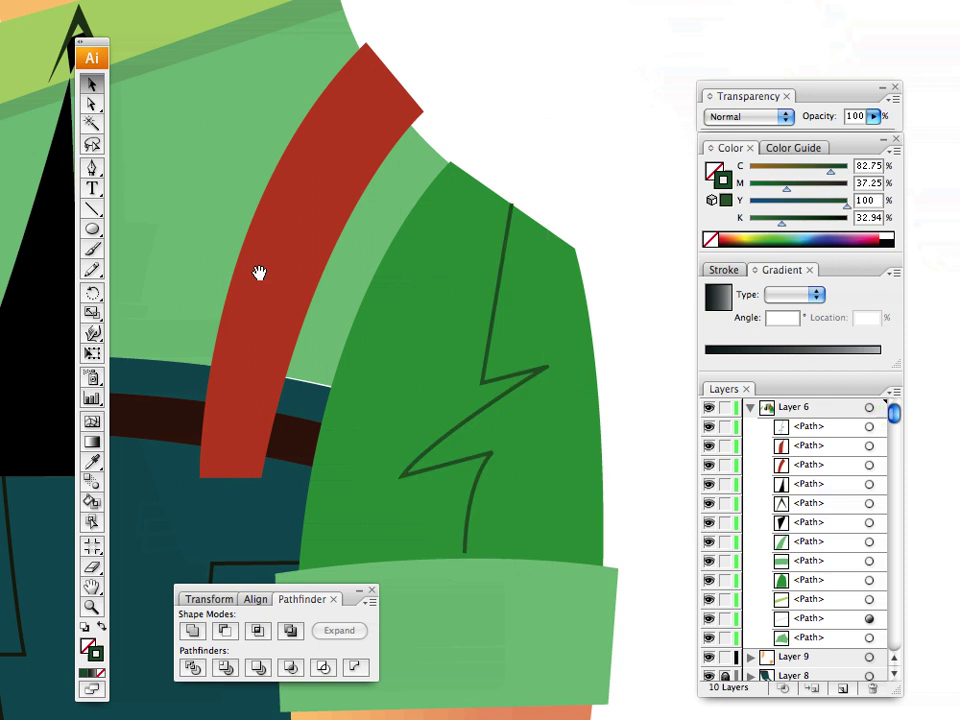
Step: Draw an S-shaped curve across the lowered arm's cuff, from its outer edge to its inner edge, with the Pen tool
{"action": "left_click_drag", "start_coordinate": [252, 277], "coordinate": [504, 326]}
{"action": "left_click_drag", "start_coordinate": [275, 195], "coordinate": [174, 240]}
{"action": "left_click_drag", "start_coordinate": [670, 390], "coordinate": [280, 163]}
{"action": "left_click_drag", "start_coordinate": [437, 300], "coordinate": [594, 300]}
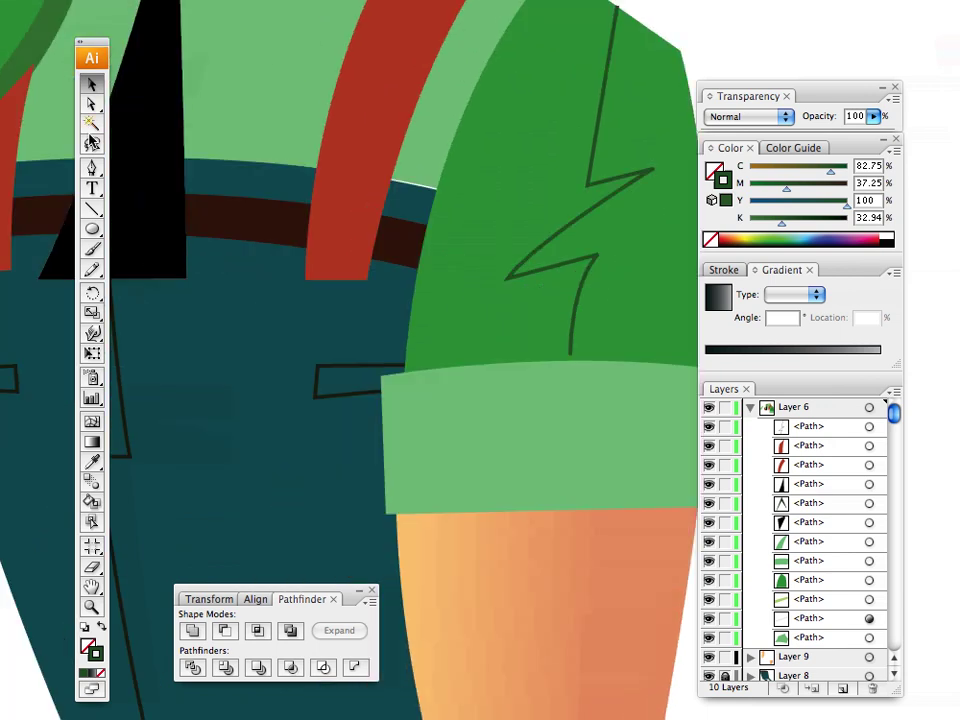
{"action": "left_click", "coordinate": [91, 171]}
{"action": "left_click_drag", "start_coordinate": [536, 451], "coordinate": [427, 405]}
{"action": "left_click", "coordinate": [517, 312]}
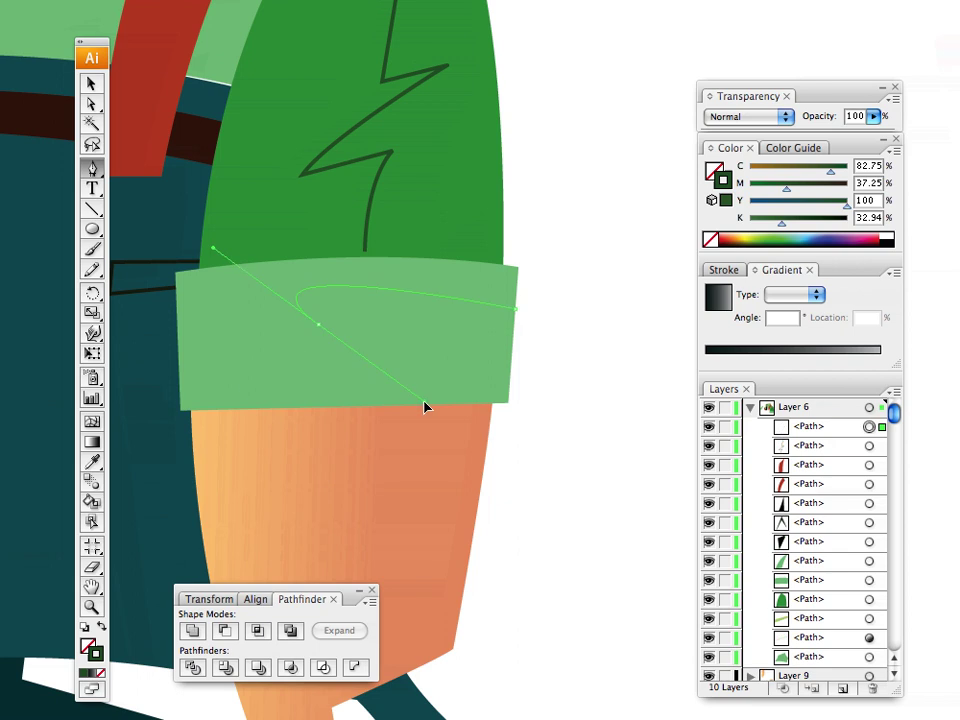
{"action": "left_click", "coordinate": [177, 372]}
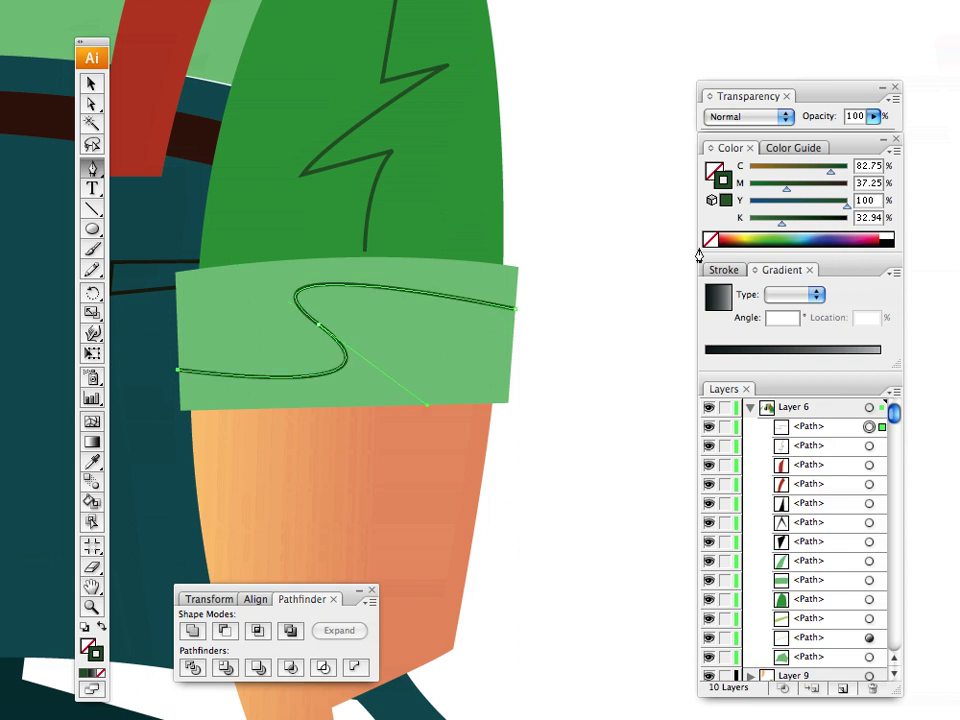
{"action": "left_click", "coordinate": [91, 86]}
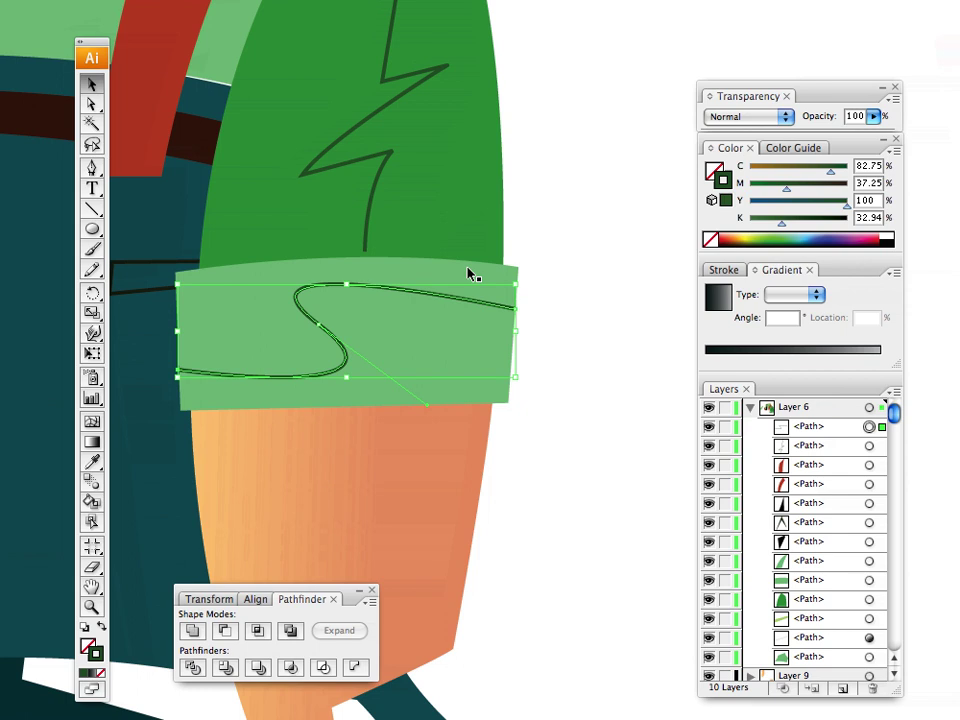
{"action": "left_click", "coordinate": [550, 352]}
Step: Turn the cuff's S-curve into a closed, tapered fold shape with a dark green fill and no stroke, using the Pen tool
{"action": "left_click", "coordinate": [364, 288]}
{"action": "left_click", "coordinate": [100, 626]}
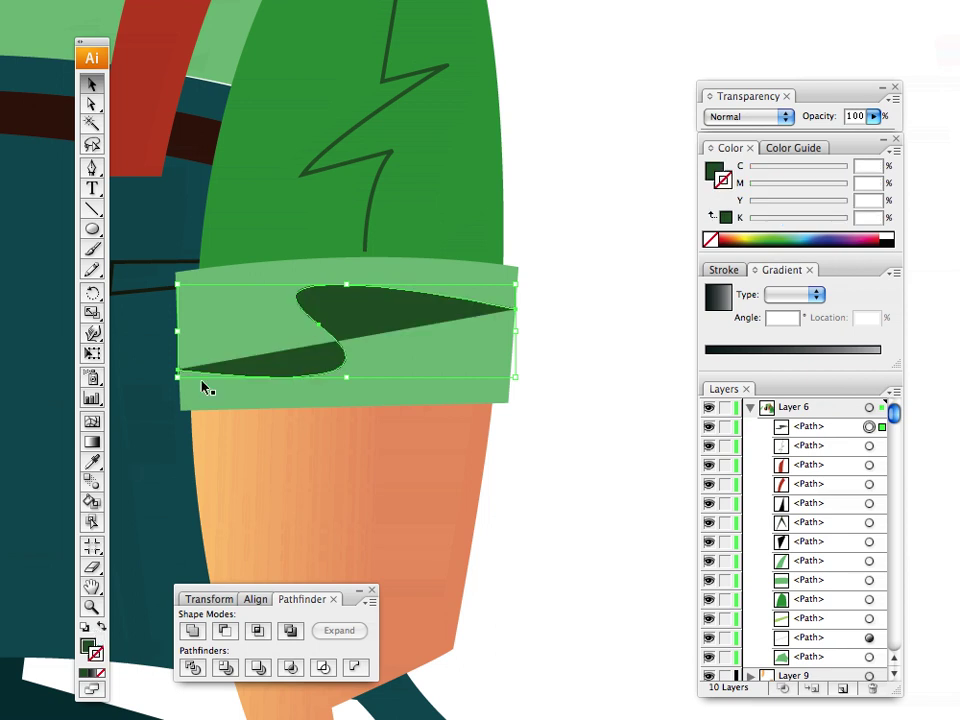
{"action": "key", "text": "p"}
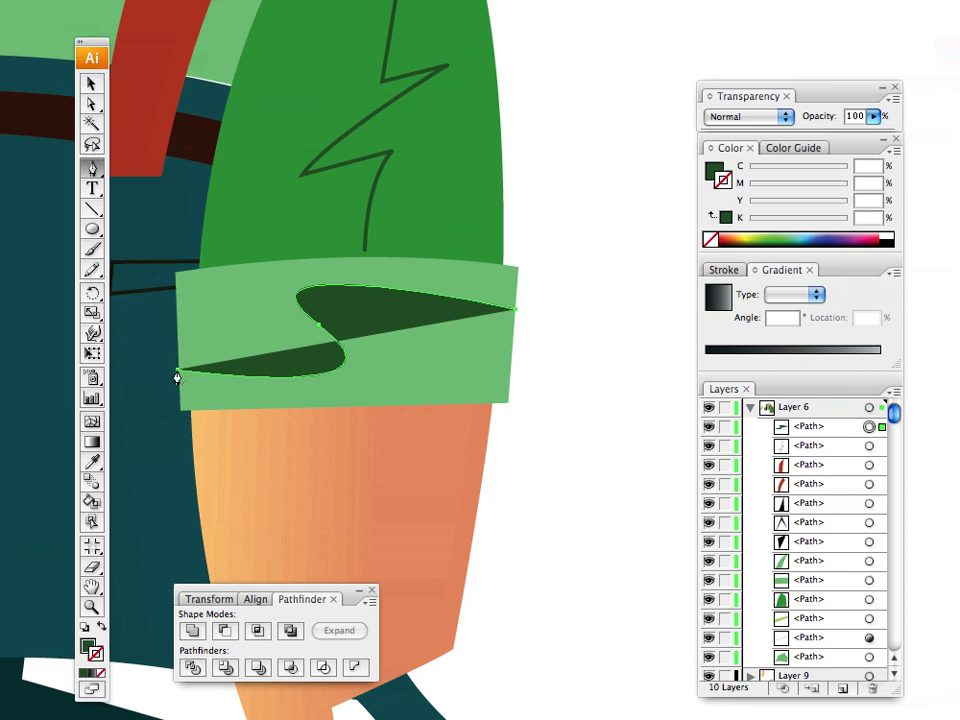
{"action": "left_click", "coordinate": [178, 371]}
{"action": "left_click_drag", "start_coordinate": [369, 346], "coordinate": [308, 261]}
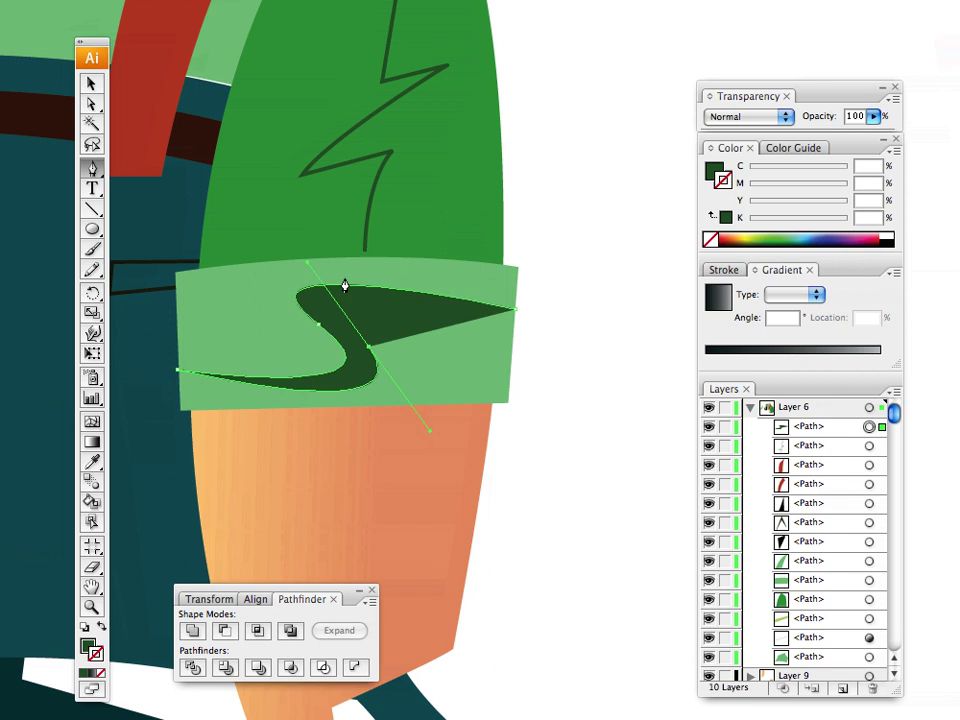
{"action": "left_click", "coordinate": [515, 313], "text": "ctrl"}
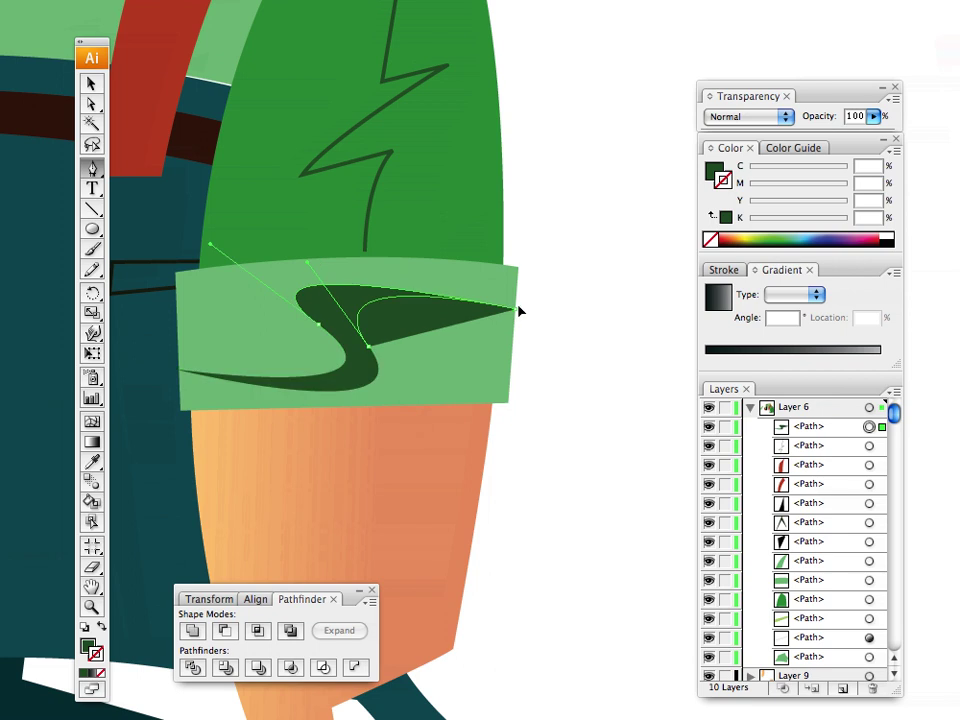
{"action": "left_click_drag", "start_coordinate": [518, 310], "coordinate": [536, 309]}
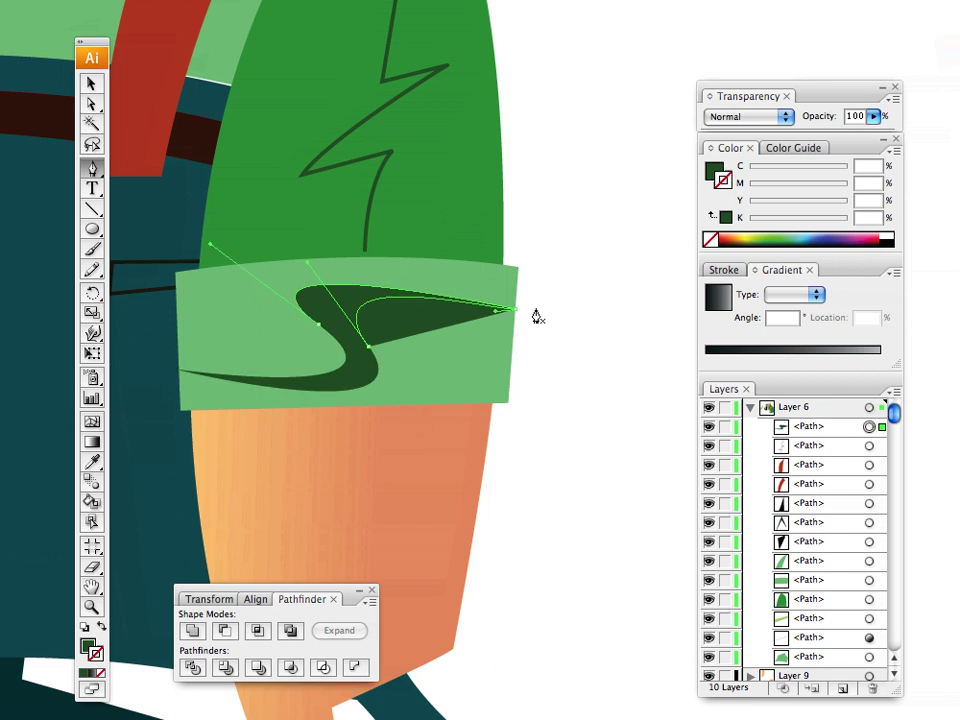
Step: Set the cuff fold shape's opacity to 49% and move it slightly upward on the cuff
{"action": "left_click", "coordinate": [873, 116]}
{"action": "left_click_drag", "start_coordinate": [868, 131], "coordinate": [821, 133]}
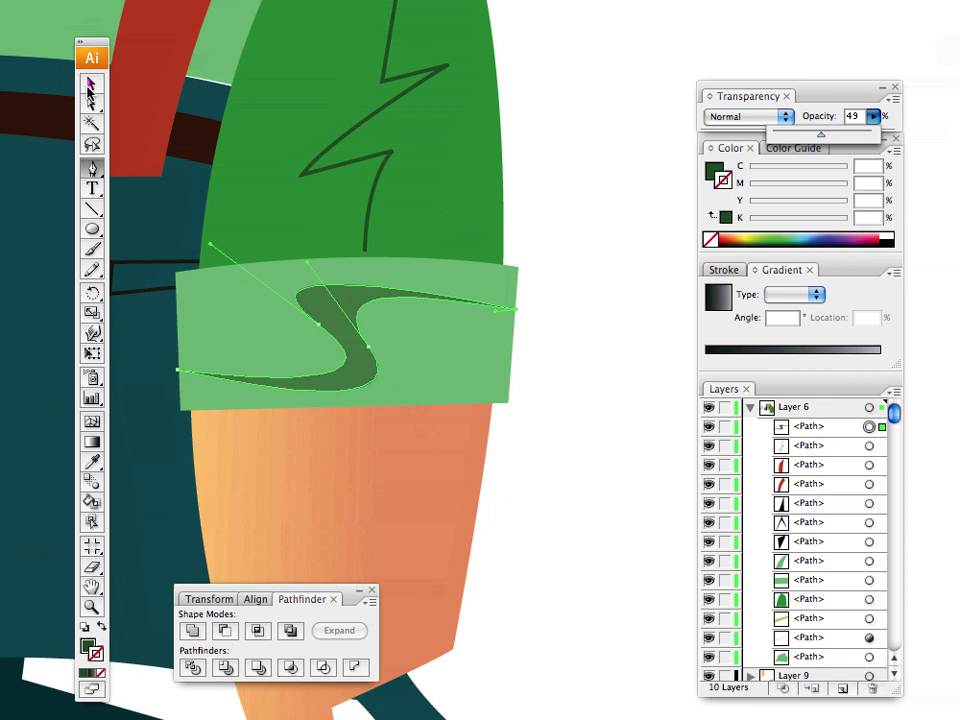
{"action": "key", "text": "v"}
{"action": "mouse_move", "coordinate": [345, 390]}
{"action": "left_mouse_down"}
{"action": "mouse_move", "coordinate": [332, 319]}
{"action": "mouse_move", "coordinate": [339, 332]}
{"action": "mouse_move", "coordinate": [343, 321]}
{"action": "mouse_move", "coordinate": [345, 382]}
{"action": "left_mouse_up"}
{"action": "left_click", "coordinate": [641, 342]}
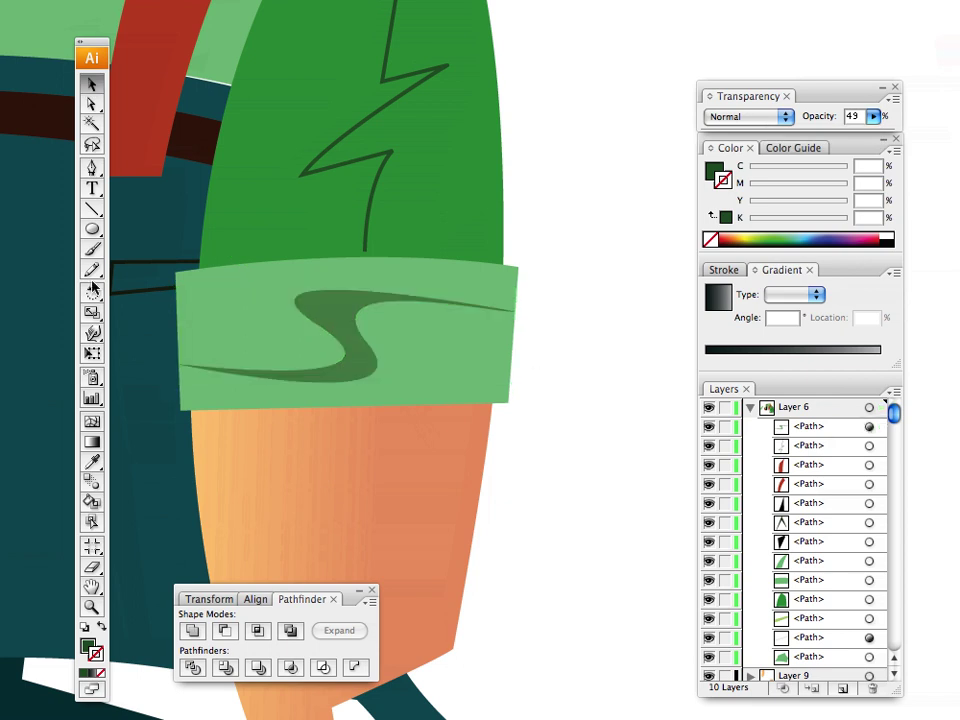
Step: Reduce the cuff fold shape's opacity to 24%
{"action": "left_click_drag", "start_coordinate": [334, 316], "coordinate": [399, 354]}
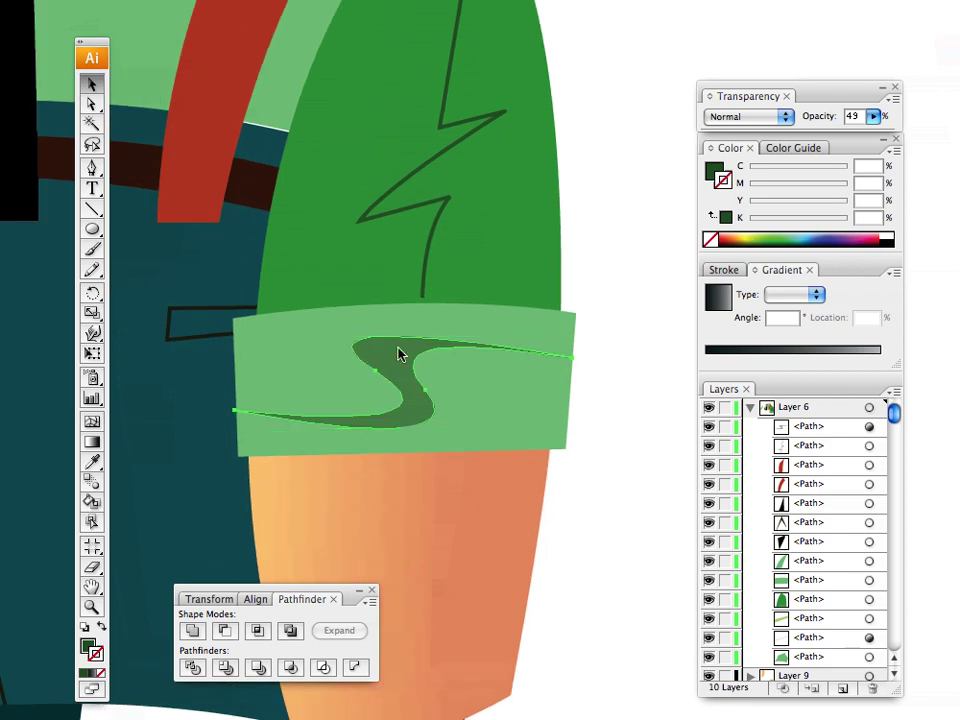
{"action": "left_click", "coordinate": [399, 354]}
{"action": "left_click", "coordinate": [873, 116]}
{"action": "left_click_drag", "start_coordinate": [820, 136], "coordinate": [795, 139]}
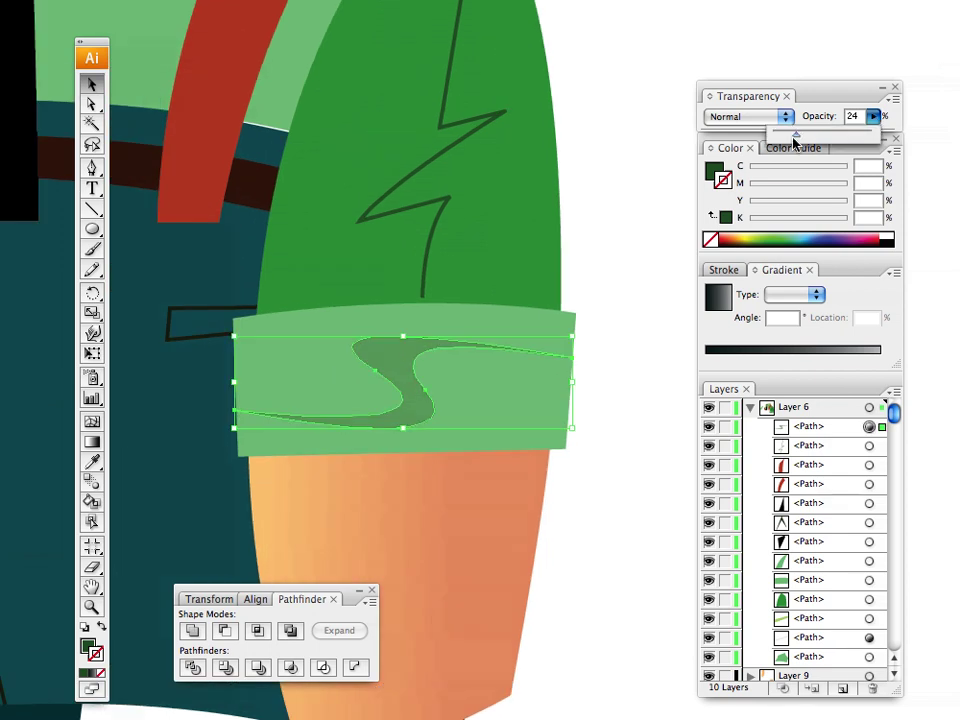
{"action": "left_click", "coordinate": [628, 226]}
Step: Draw a tapered, curved line across the forearm just below the cuff, with a black fill and no stroke
{"action": "left_click_drag", "start_coordinate": [374, 330], "coordinate": [512, 241]}
{"action": "left_click_drag", "start_coordinate": [513, 385], "coordinate": [489, 291]}
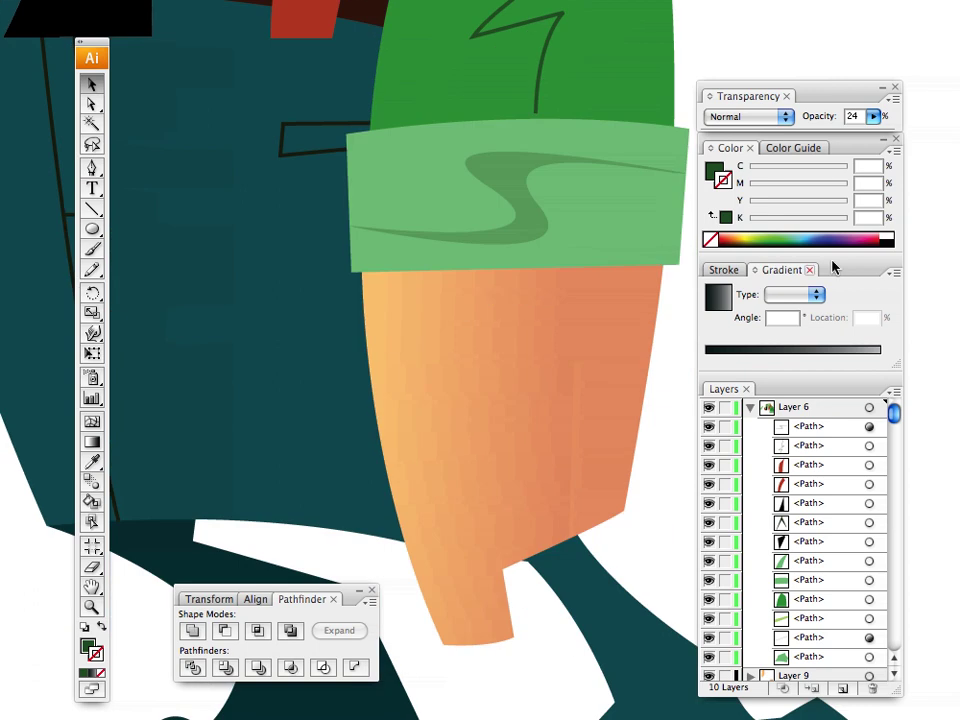
{"action": "left_click", "coordinate": [890, 237]}
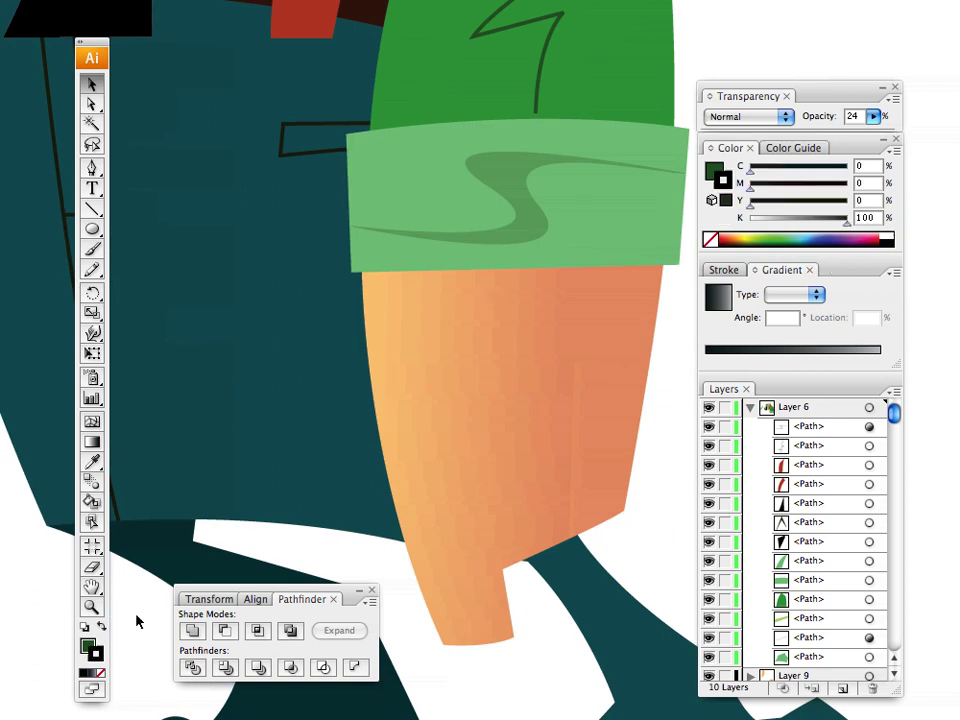
{"action": "left_click", "coordinate": [101, 626]}
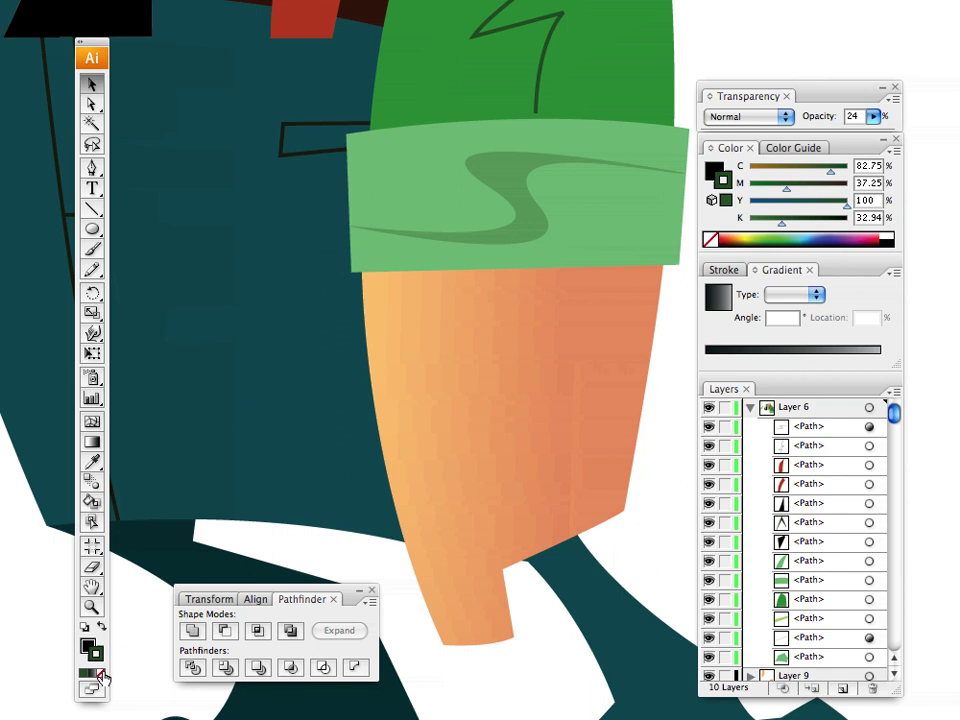
{"action": "left_click", "coordinate": [101, 674]}
{"action": "left_click", "coordinate": [92, 170]}
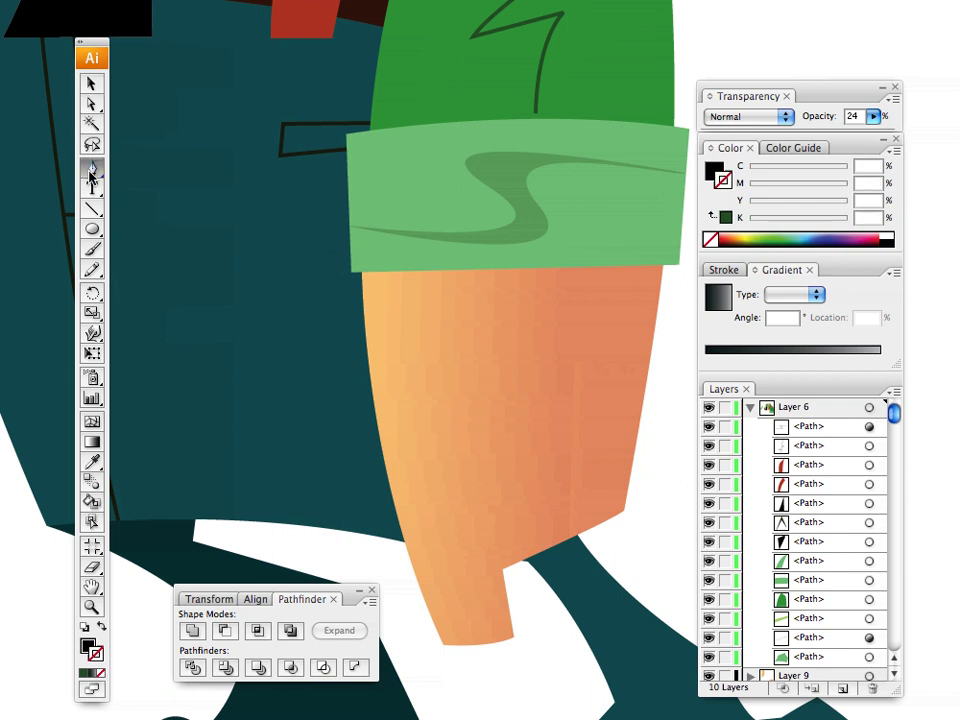
{"action": "left_click", "coordinate": [404, 305]}
{"action": "left_click_drag", "start_coordinate": [665, 298], "coordinate": [840, 326]}
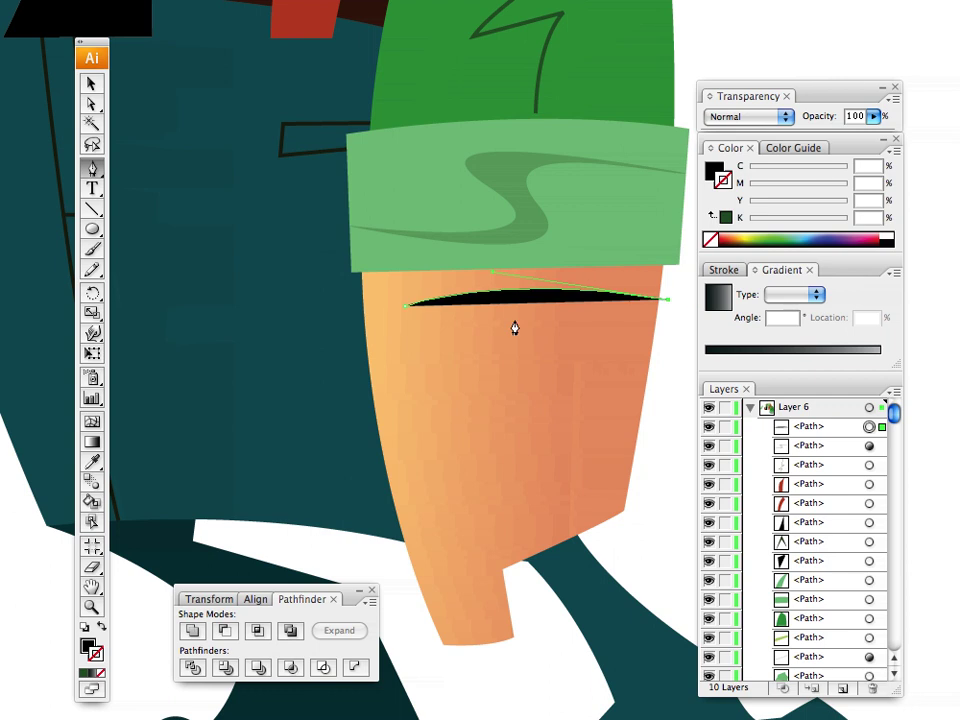
{"action": "left_click_drag", "start_coordinate": [403, 306], "coordinate": [231, 349]}
{"action": "key", "text": "v"}
{"action": "left_click", "coordinate": [672, 419]}
Step: Draw a second tapered black line across the forearm, just below the first one
{"action": "key", "text": "p"}
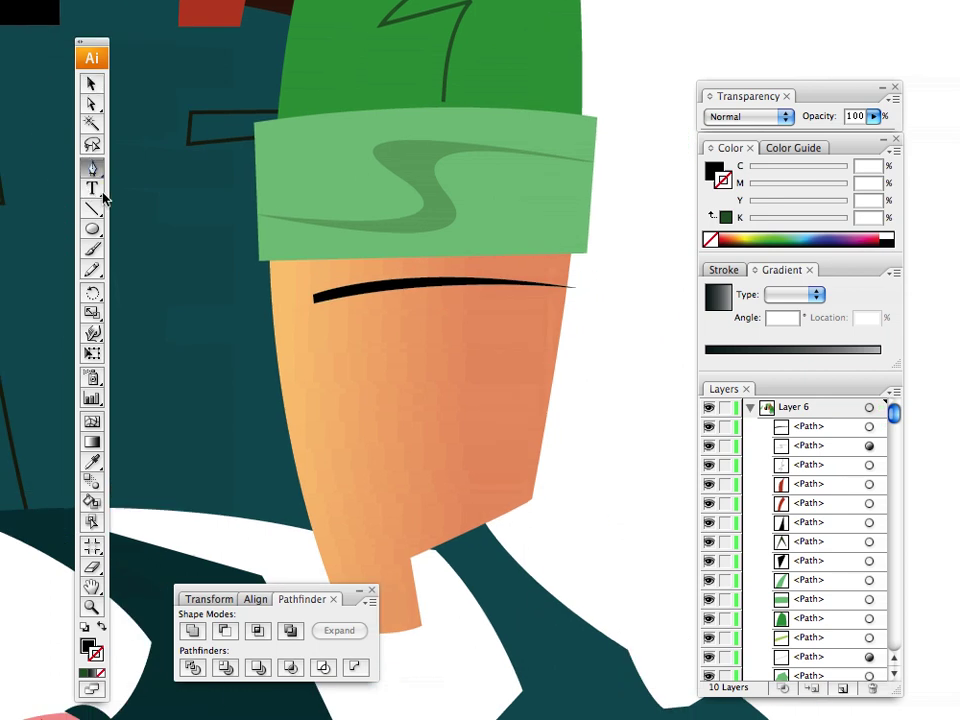
{"action": "left_click", "coordinate": [318, 331]}
{"action": "left_click_drag", "start_coordinate": [565, 323], "coordinate": [688, 343]}
{"action": "left_click", "coordinate": [564, 323]}
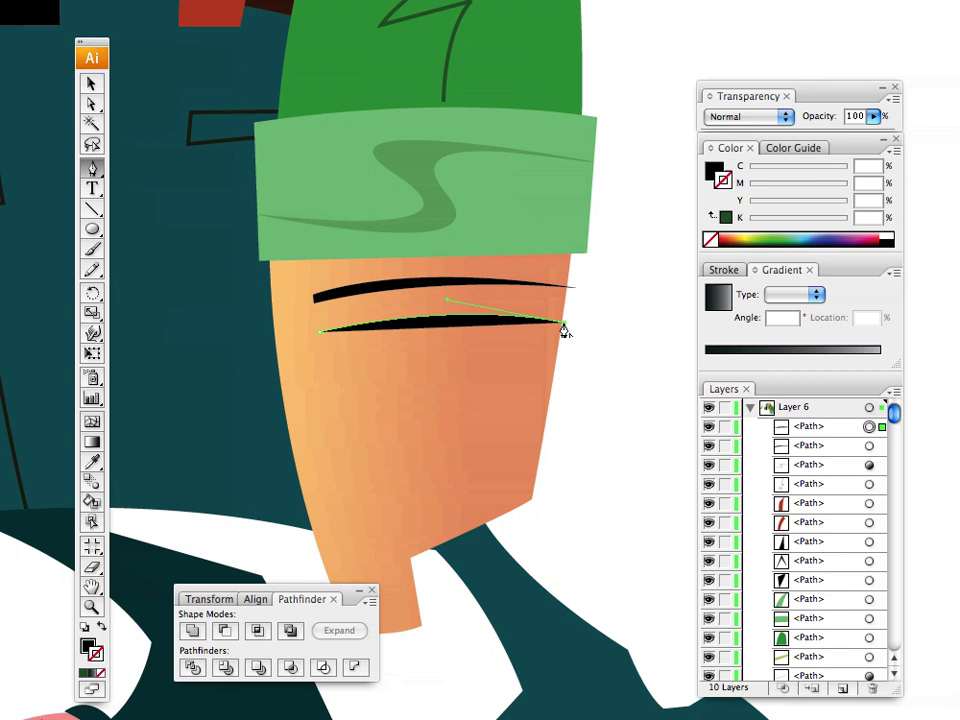
{"action": "left_click_drag", "start_coordinate": [320, 332], "coordinate": [209, 370]}
{"action": "left_click", "coordinate": [91, 88]}
{"action": "left_click", "coordinate": [363, 341]}
Step: Draw a third, shorter tapered black line on the forearm beneath the other two
{"action": "left_click_drag", "start_coordinate": [316, 361], "coordinate": [406, 409]}
{"action": "left_click", "coordinate": [88, 168]}
{"action": "left_click", "coordinate": [462, 408]}
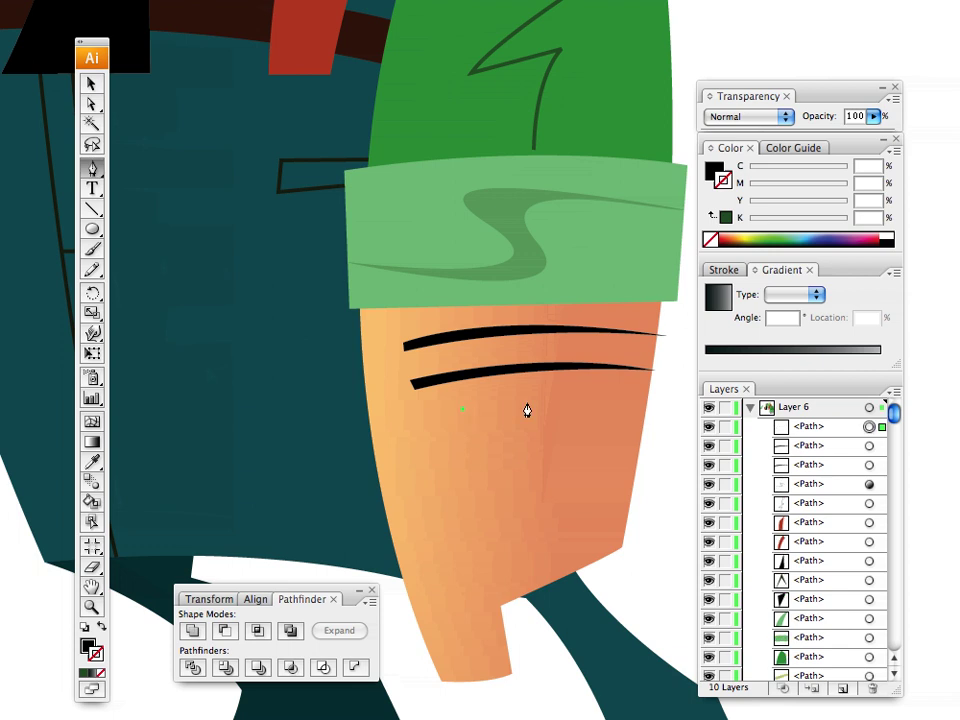
{"action": "left_click_drag", "start_coordinate": [608, 402], "coordinate": [686, 409]}
{"action": "left_click", "coordinate": [608, 403]}
{"action": "left_click_drag", "start_coordinate": [461, 410], "coordinate": [416, 432]}
{"action": "left_click", "coordinate": [84, 80]}
{"action": "key", "text": "super+shift+a"}
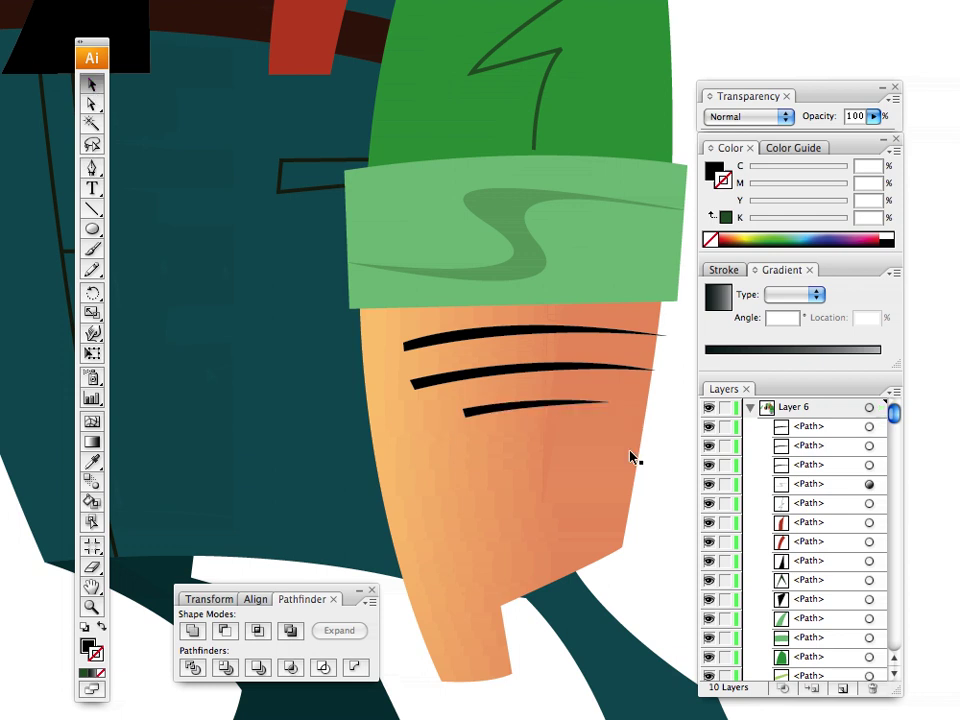
Step: Move the three black forearm lines slightly down, farther from the cuff
{"action": "left_click_drag", "start_coordinate": [409, 384], "coordinate": [304, 455]}
{"action": "left_click_drag", "start_coordinate": [348, 394], "coordinate": [375, 186]}
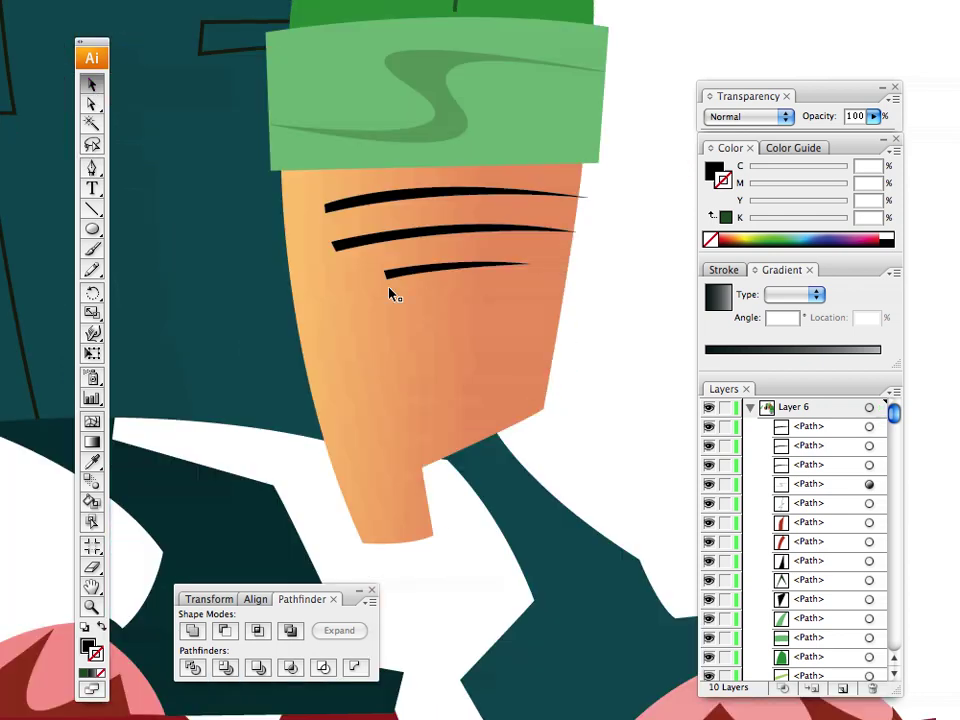
{"action": "left_click_drag", "start_coordinate": [413, 277], "coordinate": [409, 290]}
{"action": "left_click_drag", "start_coordinate": [399, 240], "coordinate": [399, 254]}
{"action": "left_click_drag", "start_coordinate": [395, 204], "coordinate": [398, 221]}
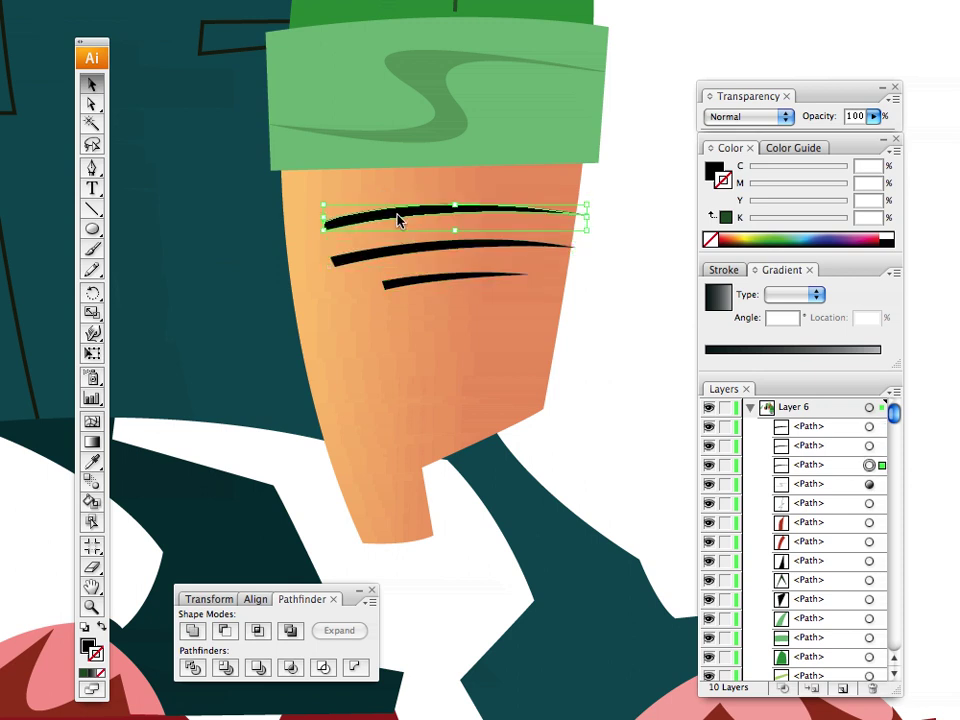
{"action": "left_click", "coordinate": [597, 286]}
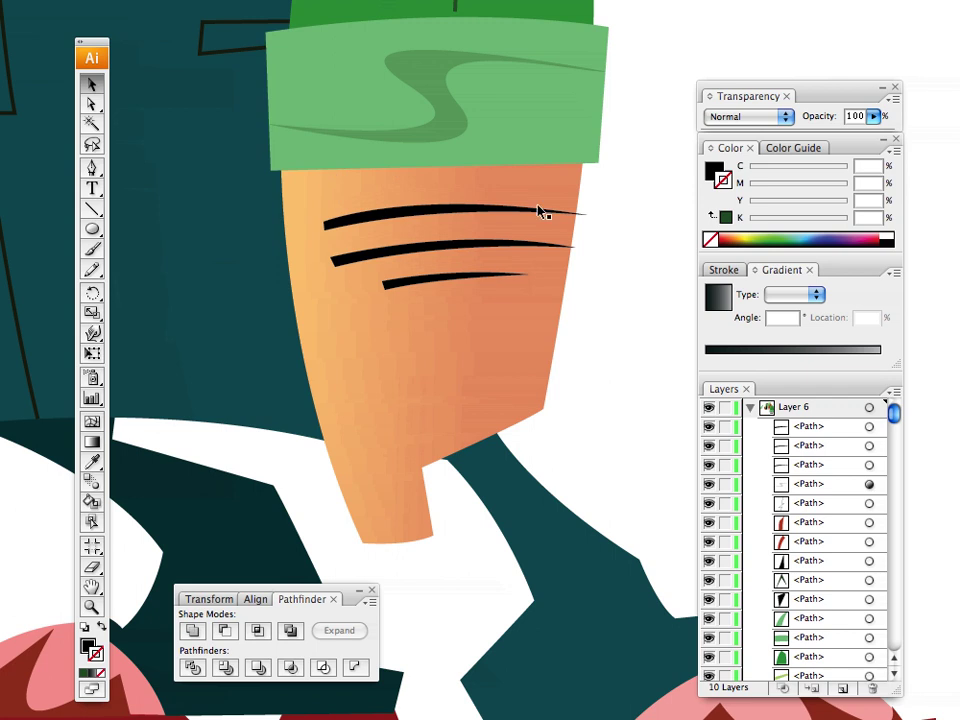
Step: Make Layer 9 active and set an orange fill of C 0, M 61.57, Y 100, K 0 with no stroke
{"action": "left_click", "coordinate": [376, 196]}
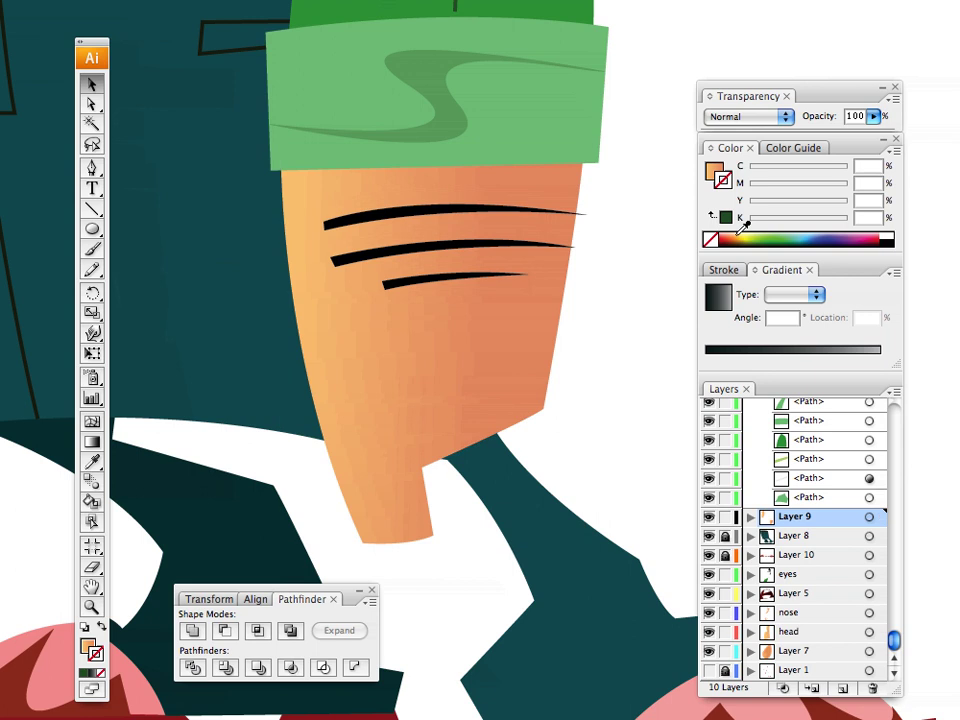
{"action": "left_click_drag", "start_coordinate": [738, 235], "coordinate": [729, 241]}
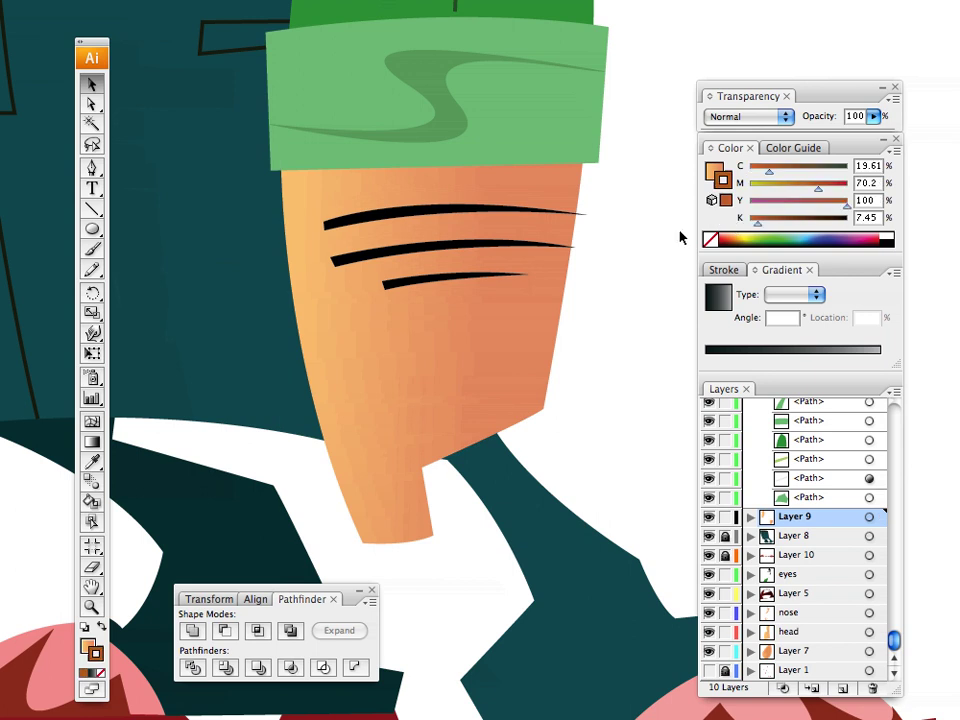
{"action": "left_click", "coordinate": [710, 239]}
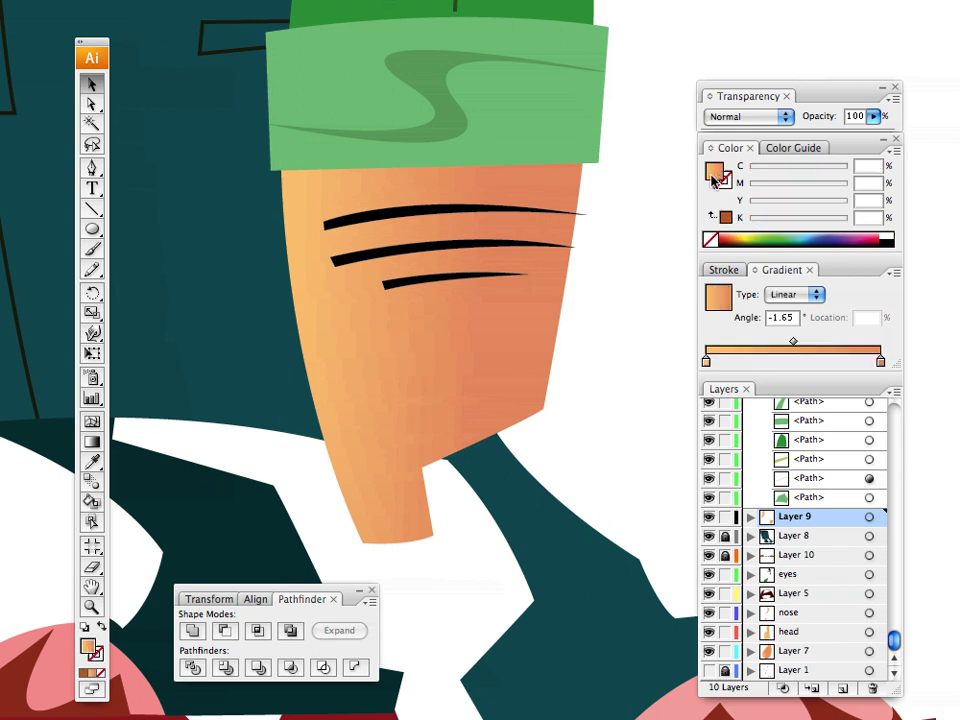
{"action": "left_click_drag", "start_coordinate": [738, 232], "coordinate": [734, 236]}
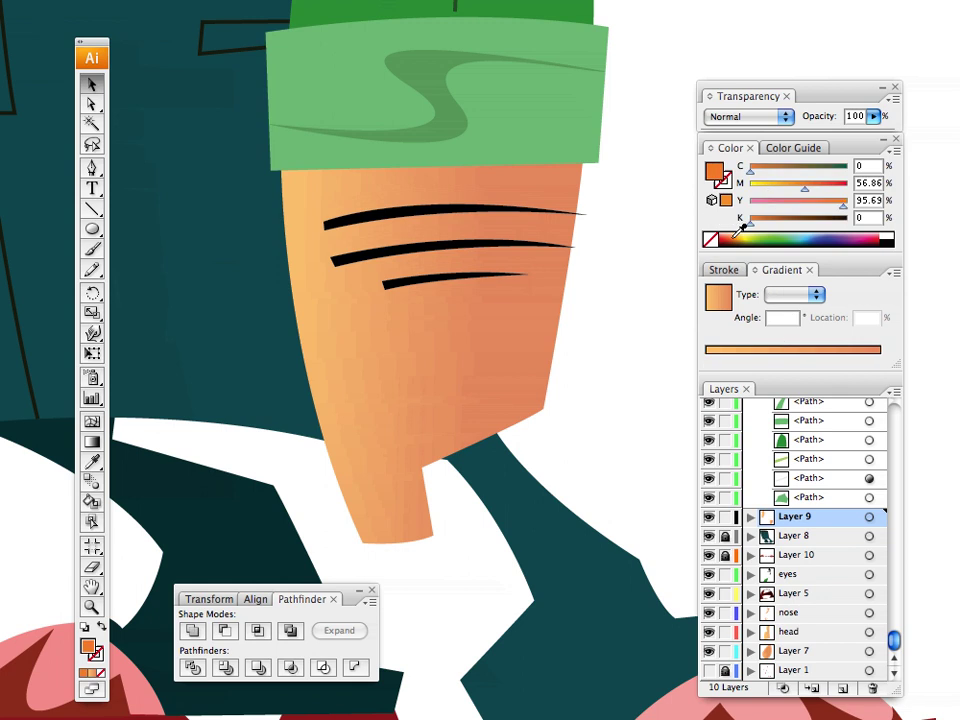
{"action": "left_click", "coordinate": [736, 236]}
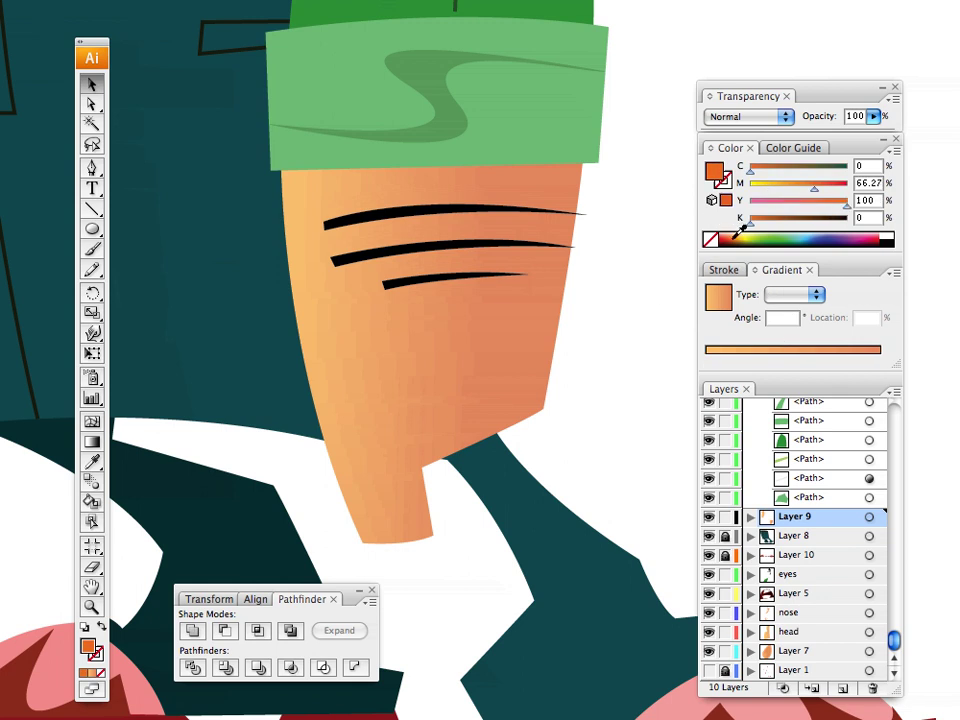
{"action": "left_click_drag", "start_coordinate": [736, 236], "coordinate": [743, 231]}
Step: Draw a narrow four-cornered shadow band across the forearm directly under the cuff with the Pen tool
{"action": "left_click", "coordinate": [91, 167]}
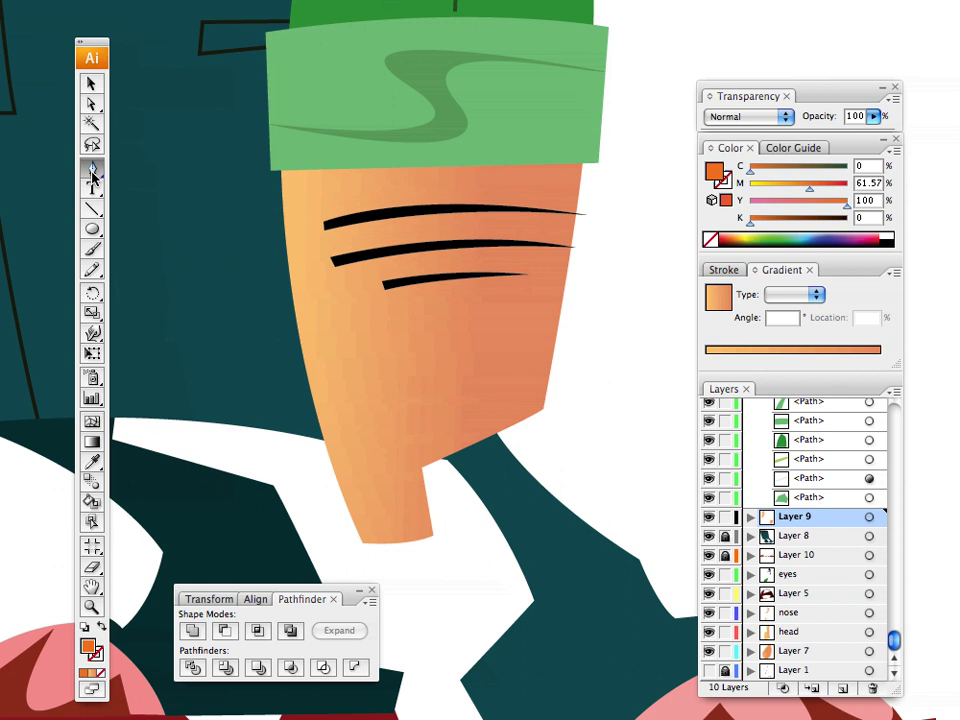
{"action": "left_click", "coordinate": [280, 164]}
{"action": "left_click", "coordinate": [584, 156]}
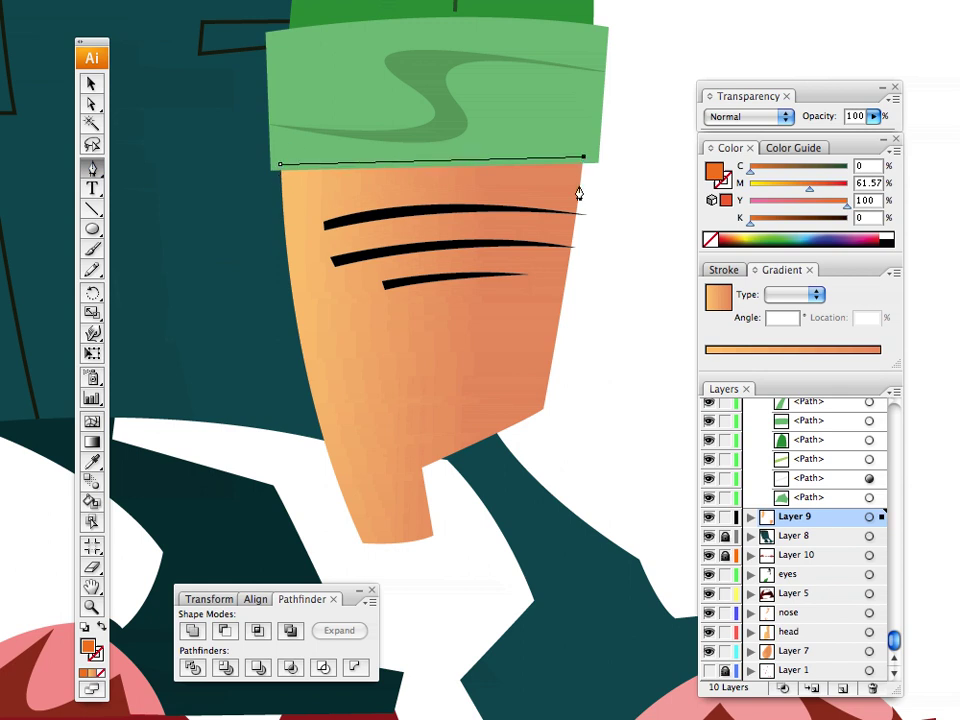
{"action": "left_click", "coordinate": [581, 184]}
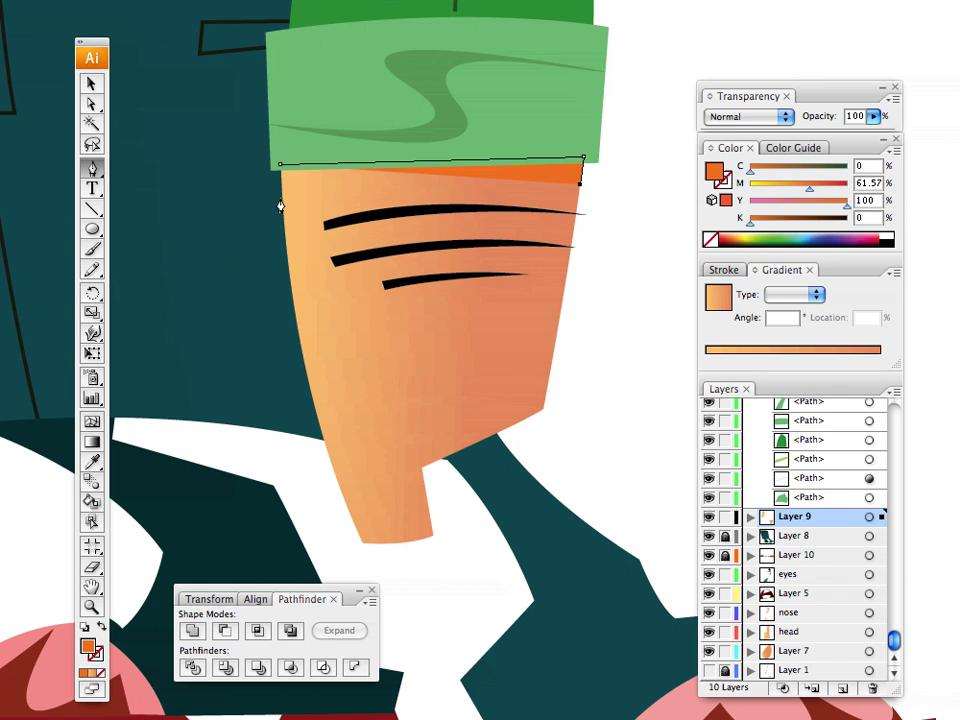
{"action": "left_click", "coordinate": [283, 199]}
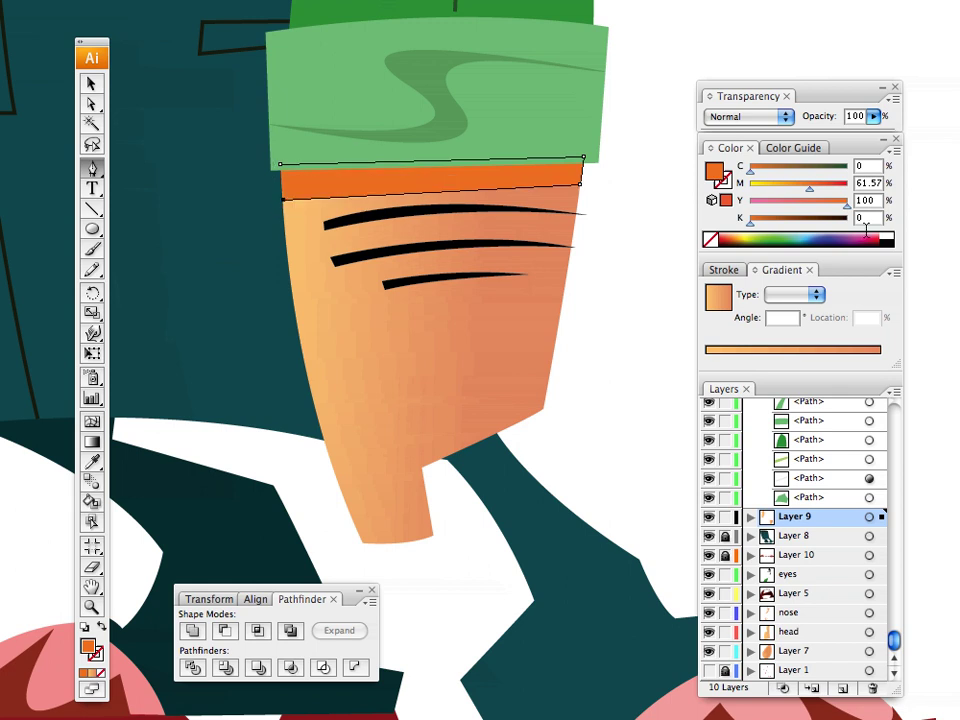
{"action": "key", "text": "super+z"}
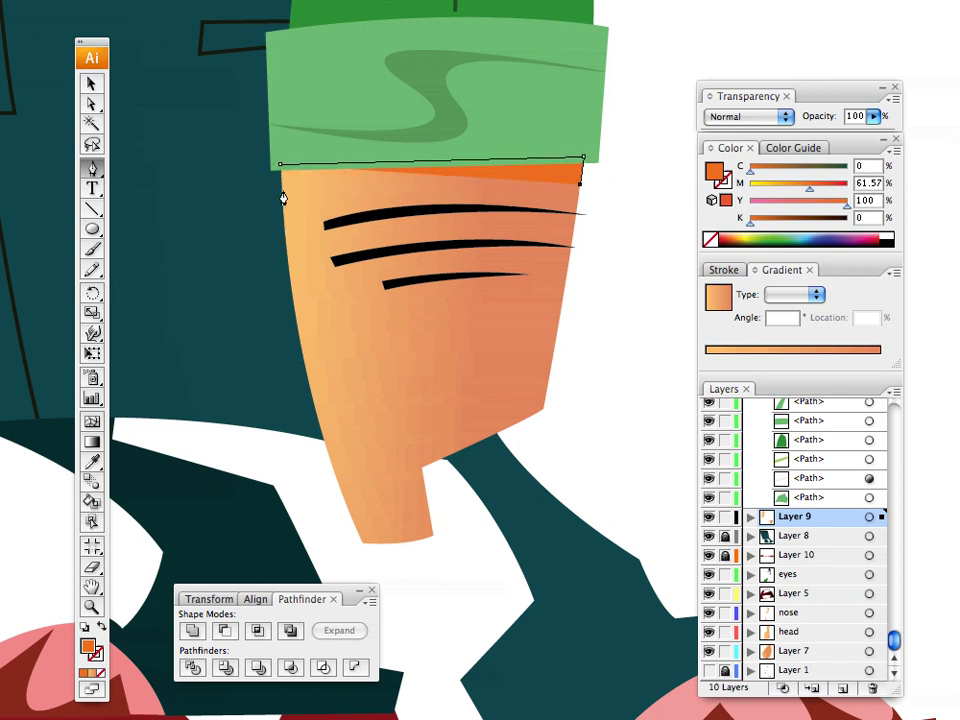
{"action": "left_click", "coordinate": [282, 192]}
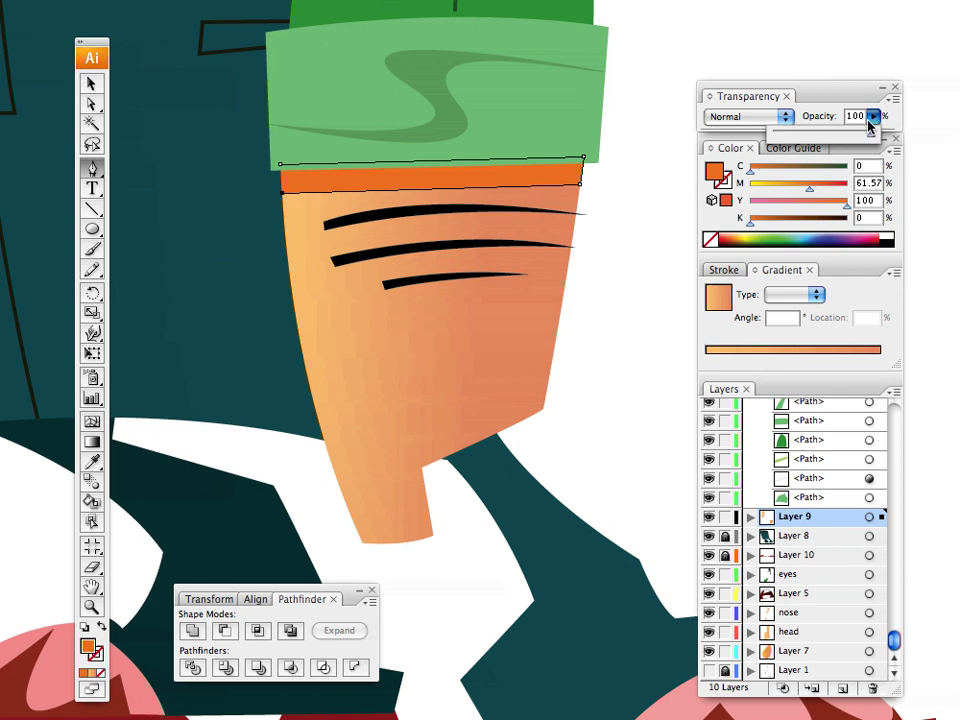
Step: Set the forearm shadow band's opacity to 18% and darken its fill to K 27
{"action": "left_click_drag", "start_coordinate": [873, 116], "coordinate": [791, 139]}
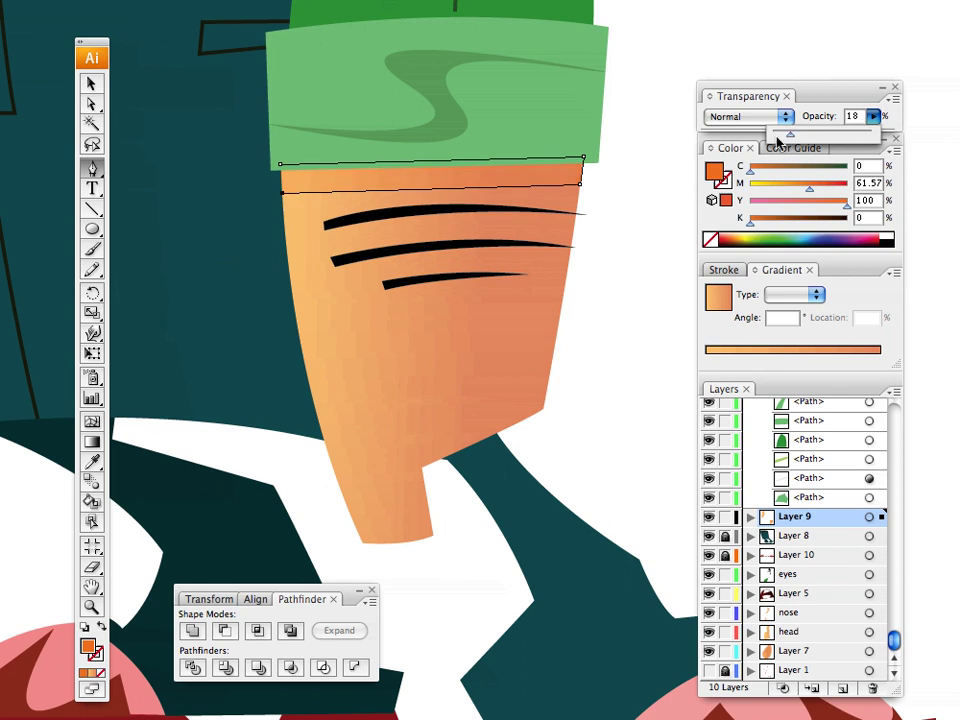
{"action": "left_click", "coordinate": [749, 234]}
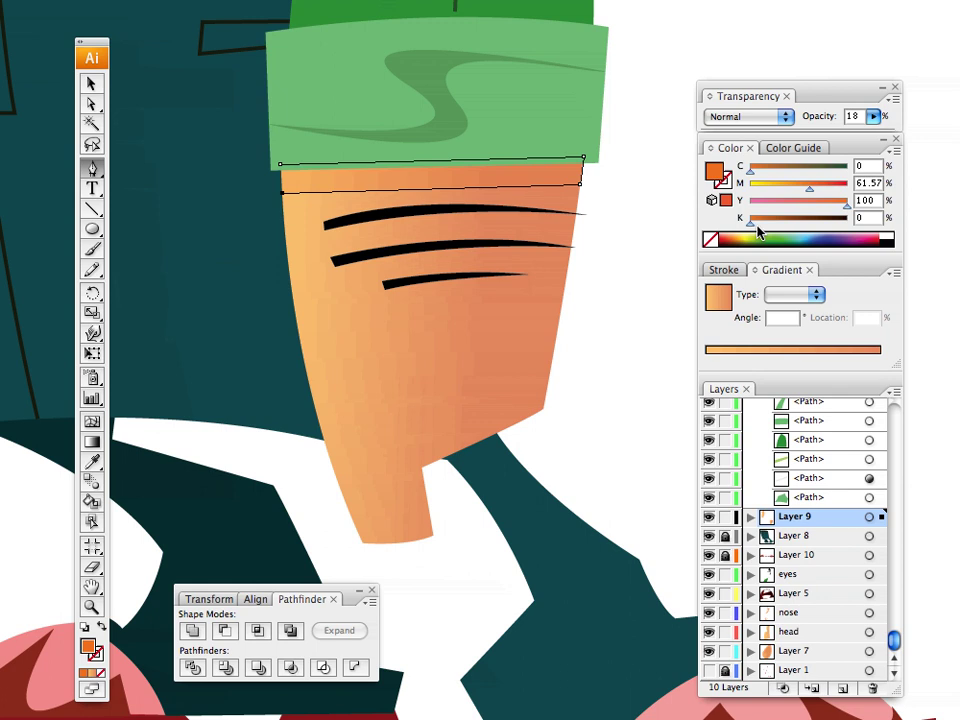
{"action": "left_click_drag", "start_coordinate": [758, 230], "coordinate": [776, 226]}
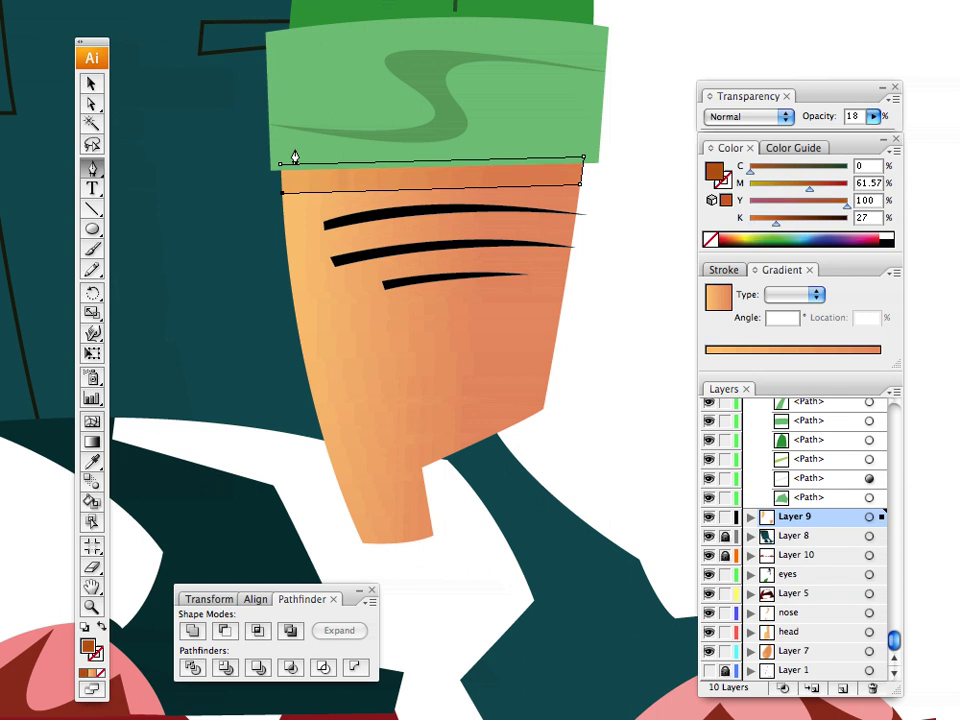
Step: Unlock Layers 10, 1 and 8 and collapse the contents of Layer 6
{"action": "key", "text": "v"}
{"action": "left_click_drag", "start_coordinate": [332, 199], "coordinate": [201, 254]}
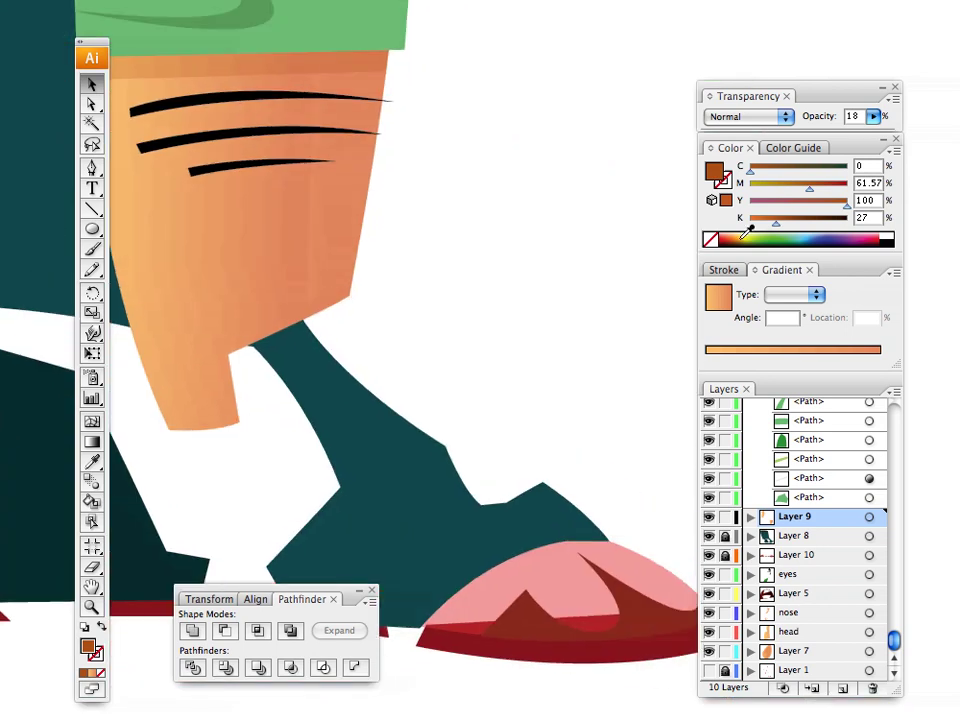
{"action": "key", "text": "ctrl+minus"}
{"action": "key", "text": "ctrl+minus"}
{"action": "key", "text": "ctrl+minus"}
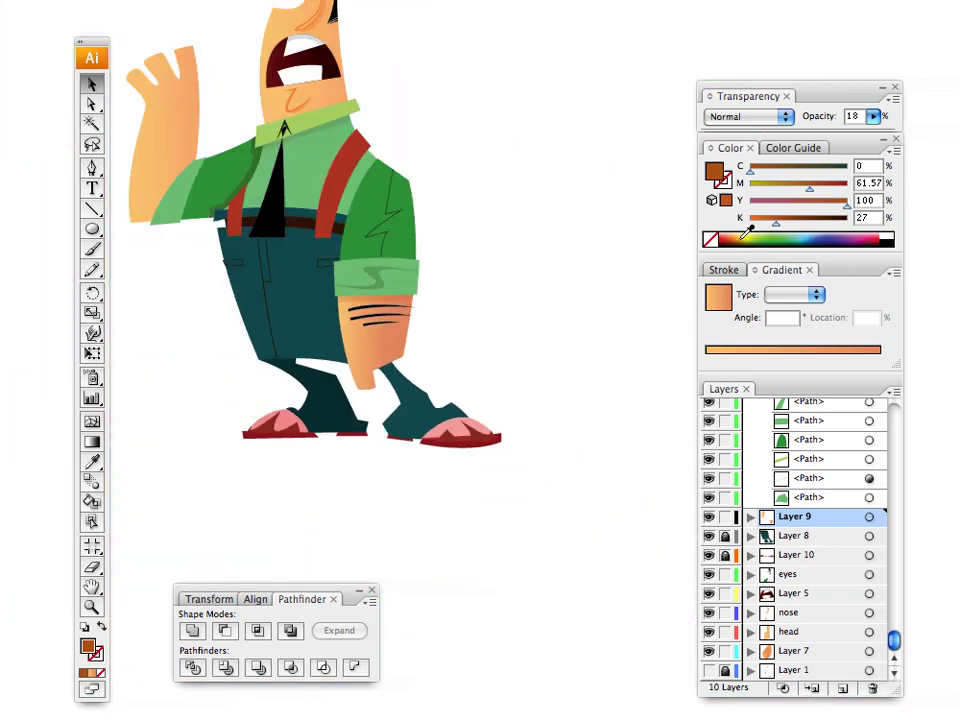
{"action": "left_click_drag", "start_coordinate": [283, 235], "coordinate": [443, 391]}
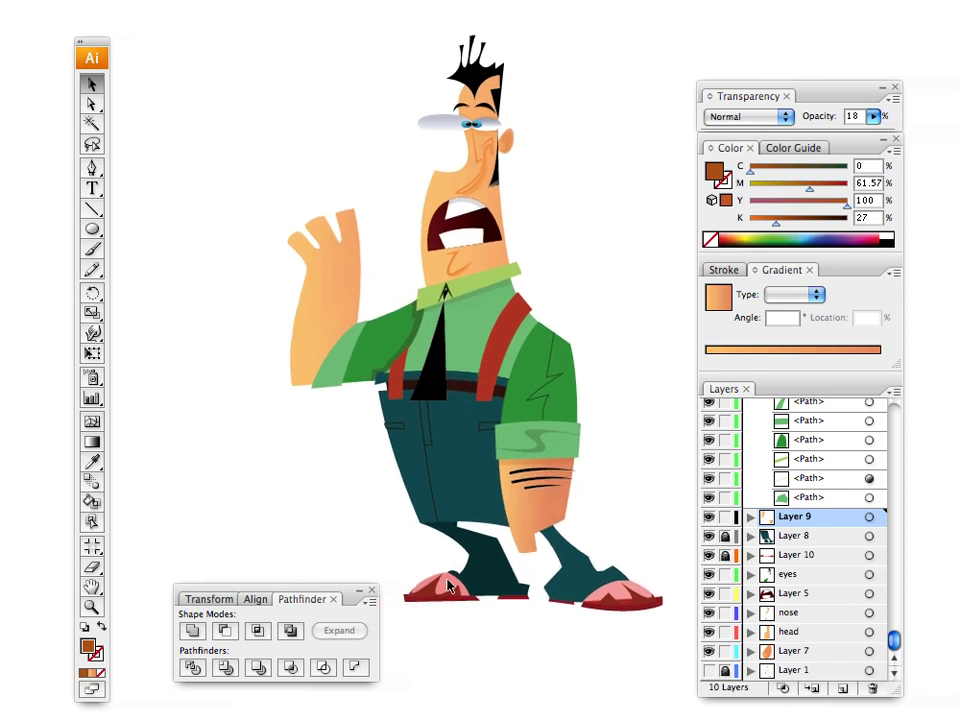
{"action": "left_click", "coordinate": [728, 557]}
{"action": "left_click", "coordinate": [725, 671]}
{"action": "left_click", "coordinate": [725, 538]}
{"action": "left_click_drag", "start_coordinate": [891, 638], "coordinate": [857, 338]}
{"action": "left_click", "coordinate": [750, 407]}
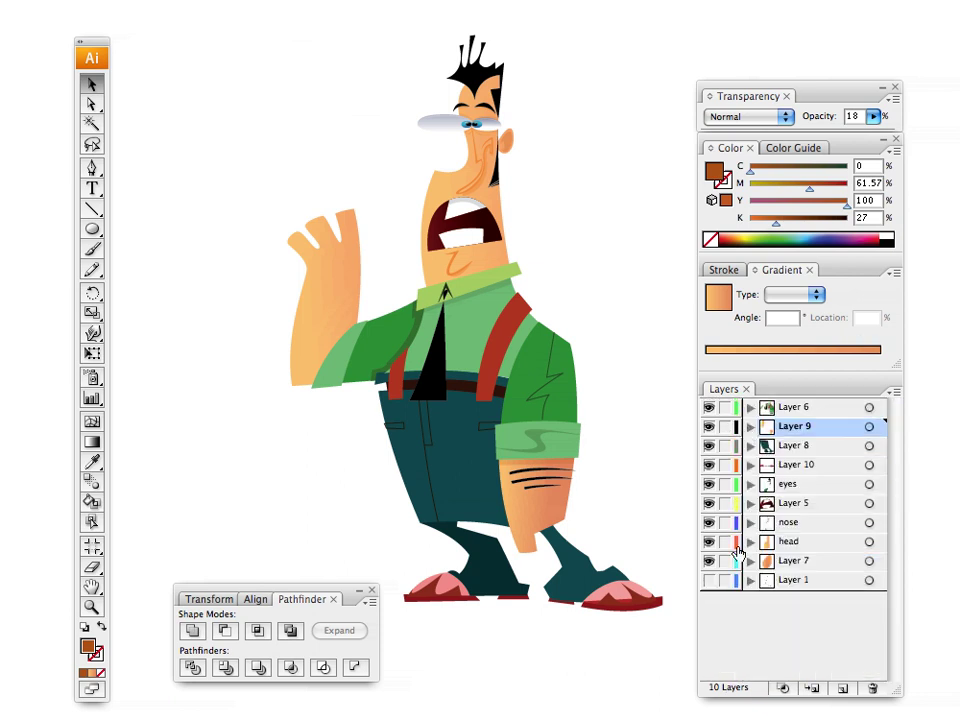
Step: Show the Layer 1 sketch to compare it with the artwork, hide it again and lock the layer
{"action": "left_click", "coordinate": [707, 581]}
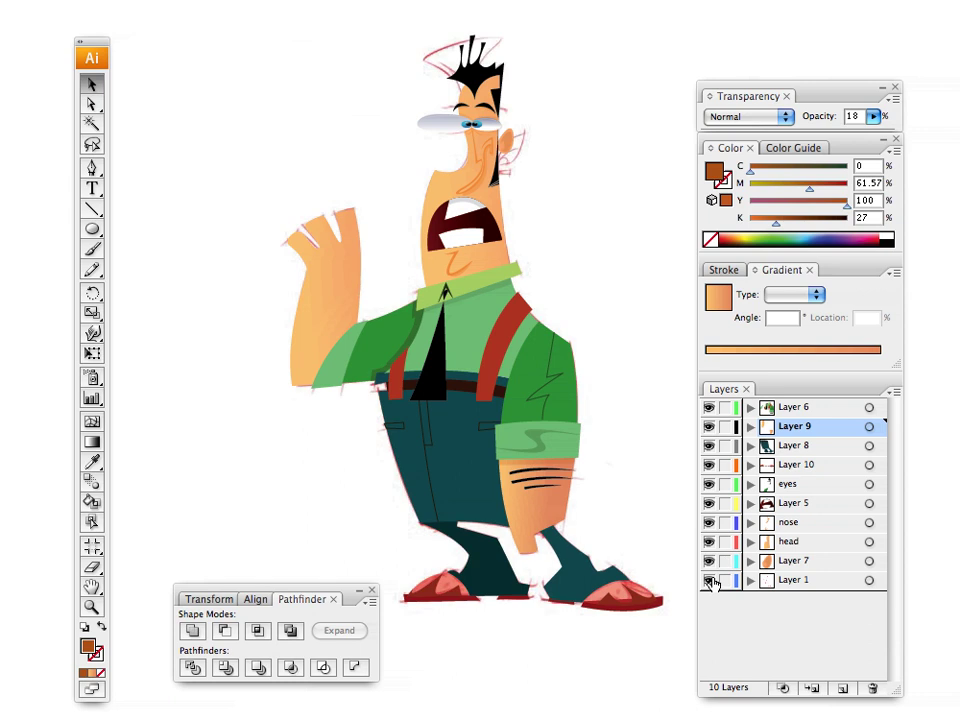
{"action": "left_click", "coordinate": [707, 581]}
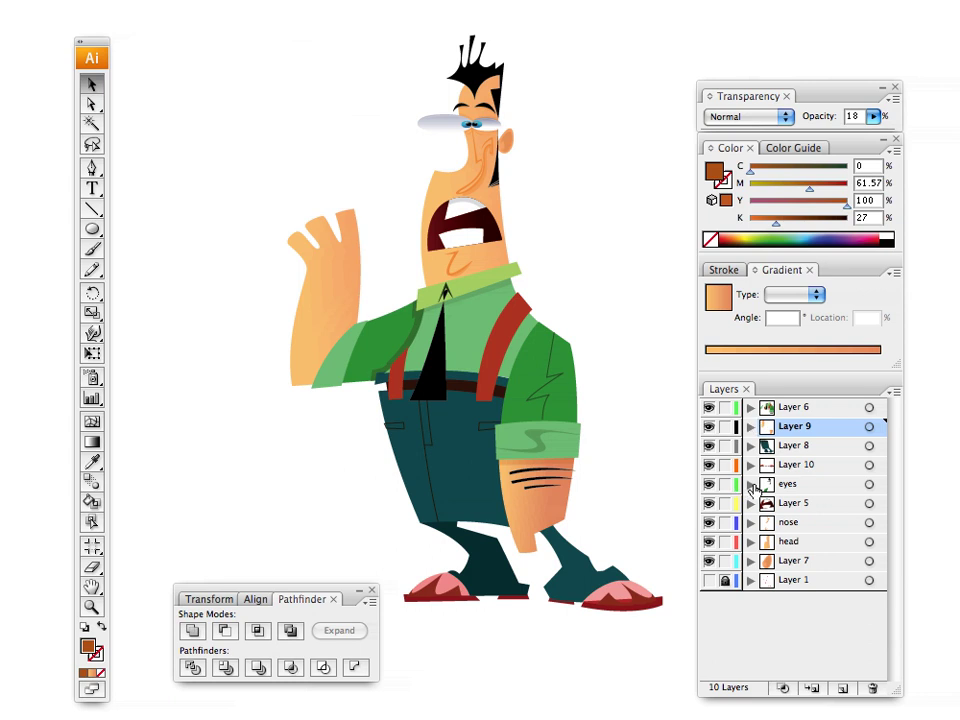
Step: Set the opacity of the pink upper on the front shoe, nearest the lowered arm, to 100%
{"action": "left_click", "coordinate": [869, 466]}
{"action": "left_click", "coordinate": [620, 404]}
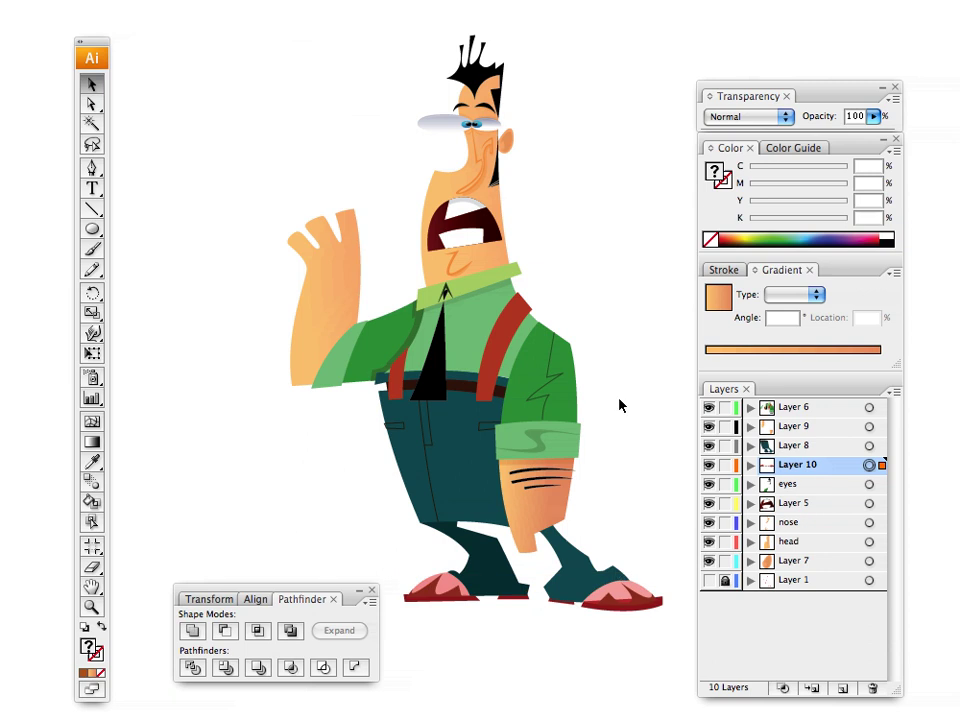
{"action": "left_click", "coordinate": [612, 588]}
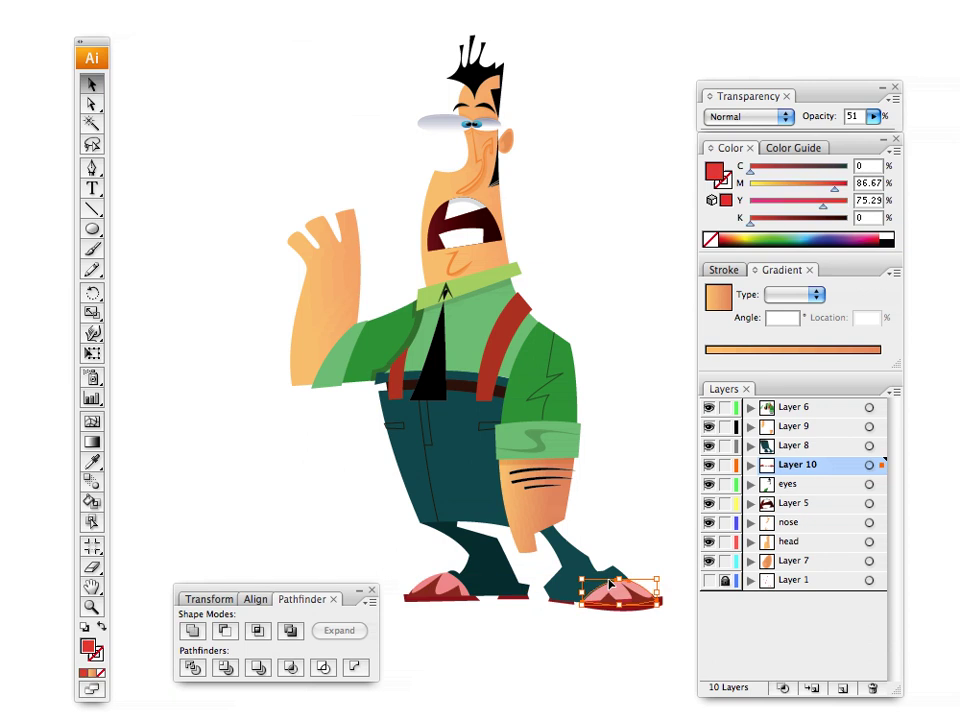
{"action": "left_click", "coordinate": [872, 116]}
{"action": "left_click_drag", "start_coordinate": [825, 137], "coordinate": [884, 146]}
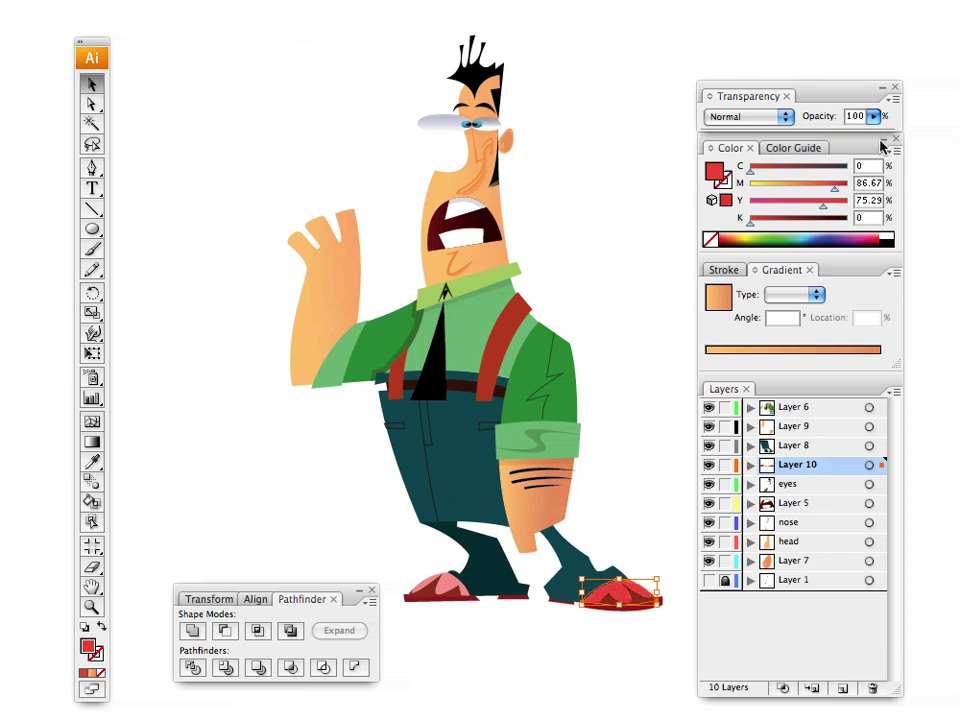
{"action": "left_click", "coordinate": [661, 229]}
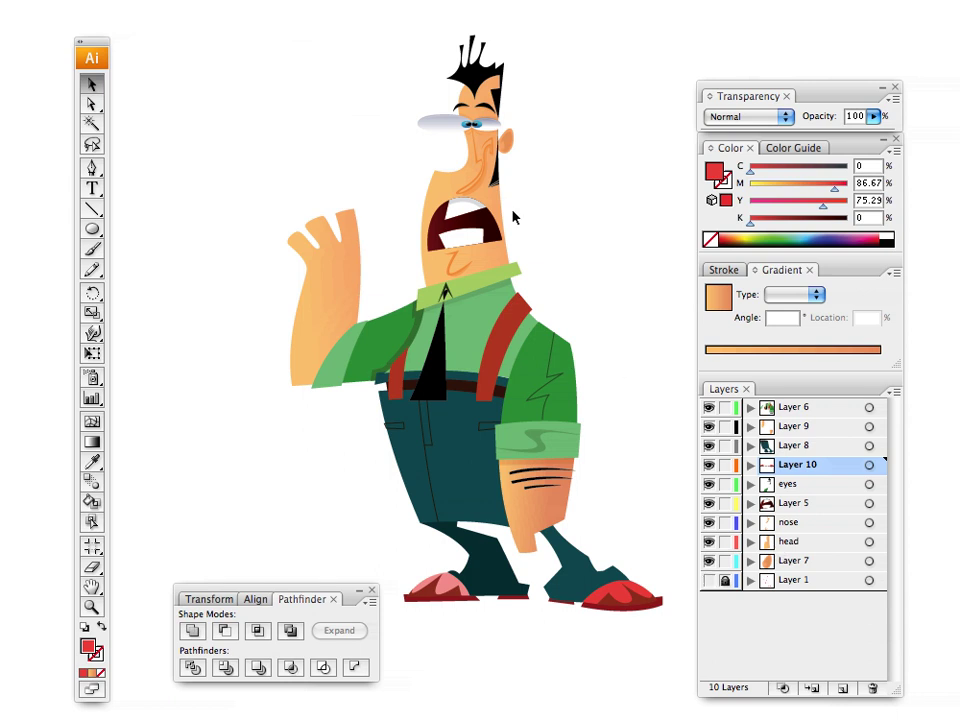
Step: Select the light green shirt body and locate its path within Layer 6
{"action": "left_click", "coordinate": [98, 88]}
{"action": "left_click", "coordinate": [455, 332]}
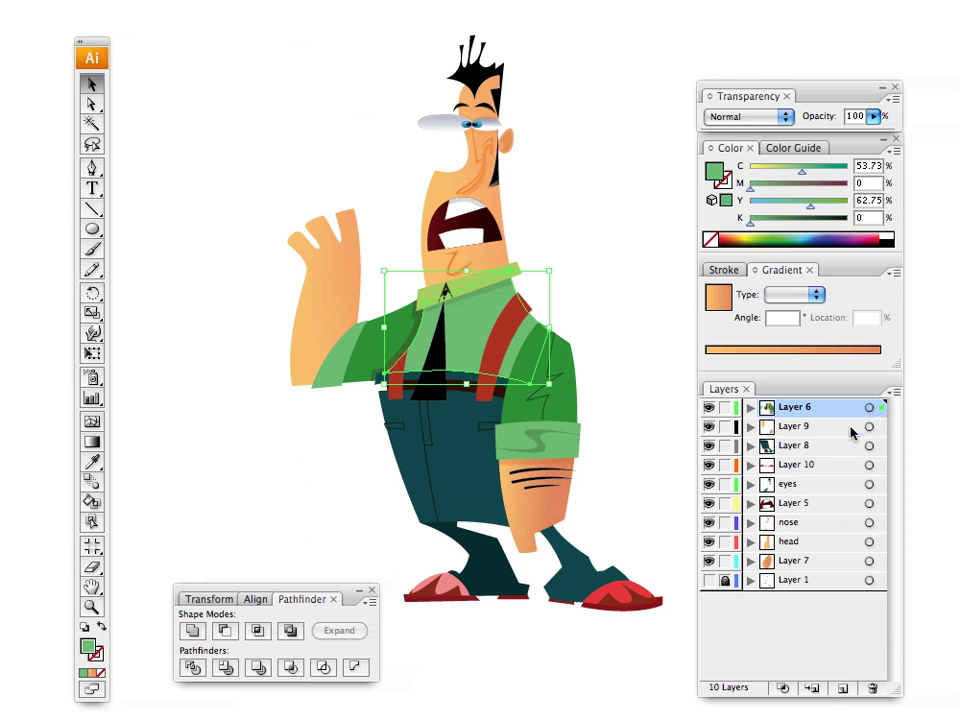
{"action": "left_click", "coordinate": [748, 409]}
{"action": "left_click_drag", "start_coordinate": [897, 406], "coordinate": [900, 515]}
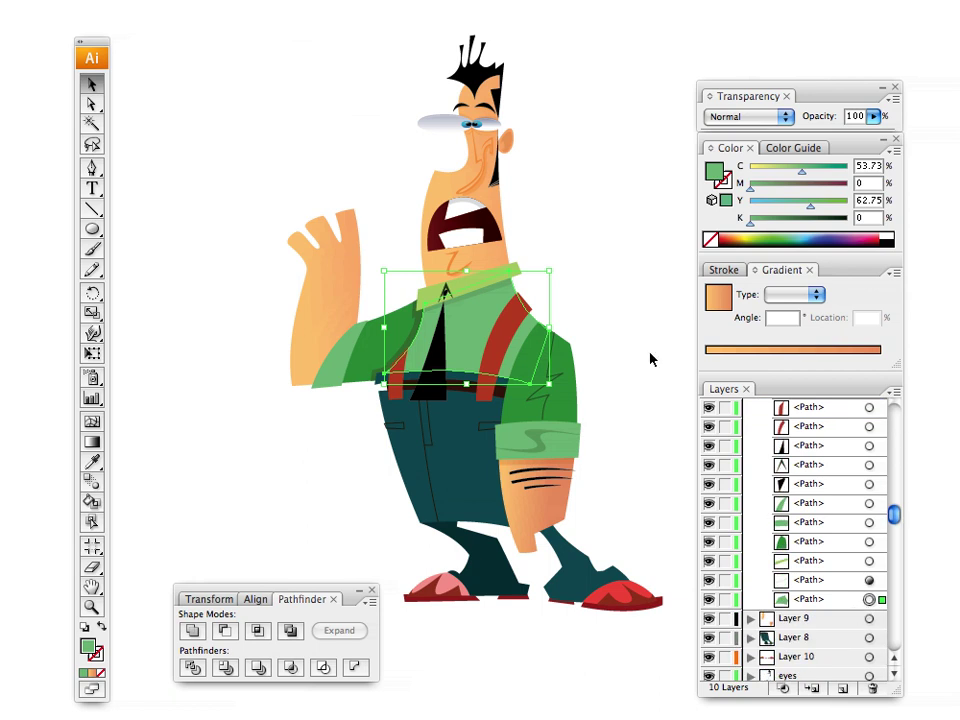
{"action": "left_click", "coordinate": [610, 390]}
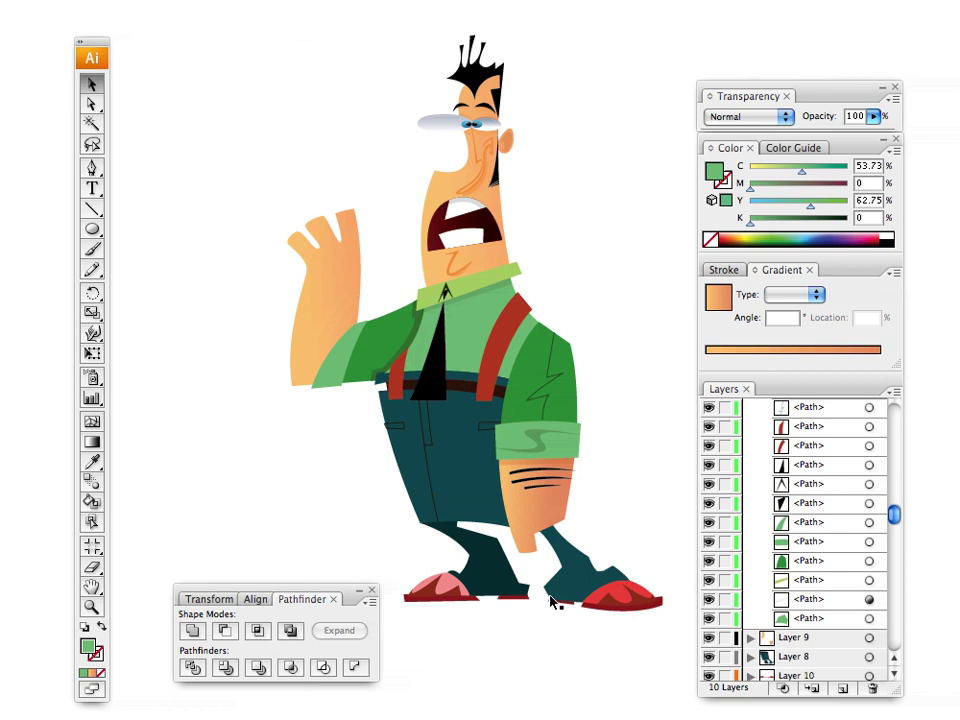
Step: Set the opacity of the pink upper on the other shoe, on the dark leg, to 100%
{"action": "left_click", "coordinate": [450, 590]}
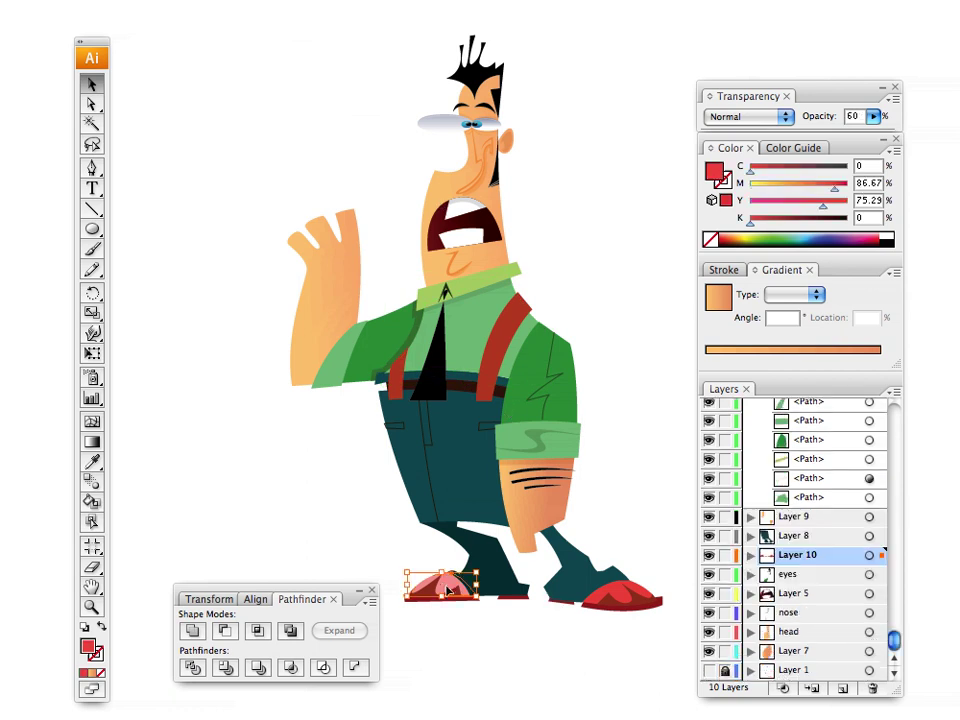
{"action": "left_click", "coordinate": [874, 116]}
{"action": "left_click_drag", "start_coordinate": [830, 138], "coordinate": [900, 146]}
{"action": "left_click", "coordinate": [612, 437]}
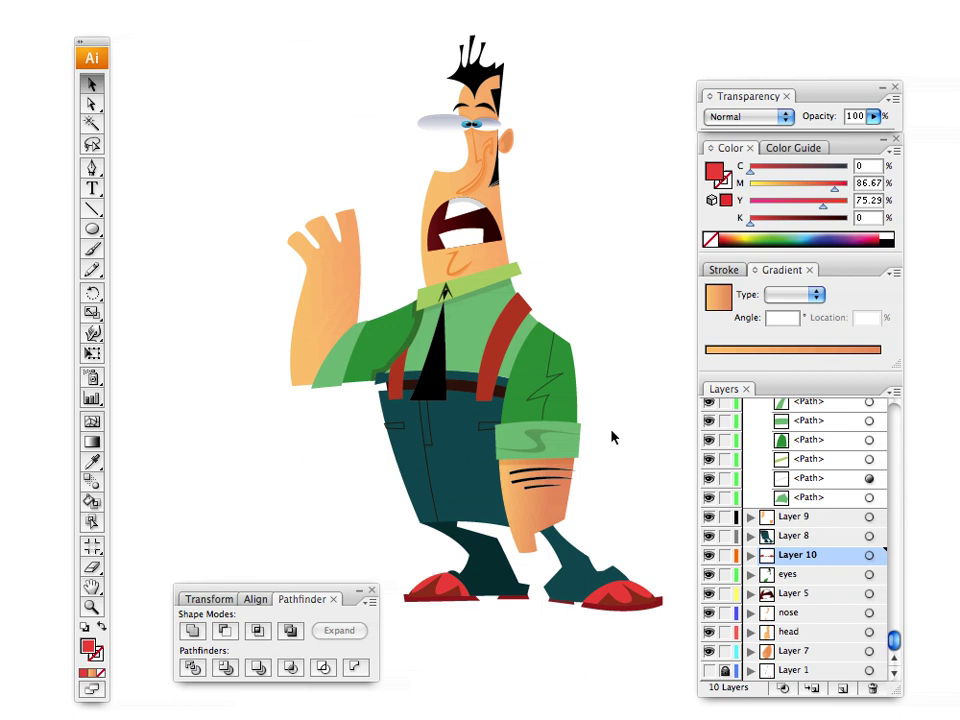
Step: Make Layer 8 active and set a dark blue fill of C 85.88, M 71.37, Y 59.22, K 53 with no stroke
{"action": "left_click_drag", "start_coordinate": [419, 461], "coordinate": [377, 362]}
{"action": "left_click", "coordinate": [377, 362]}
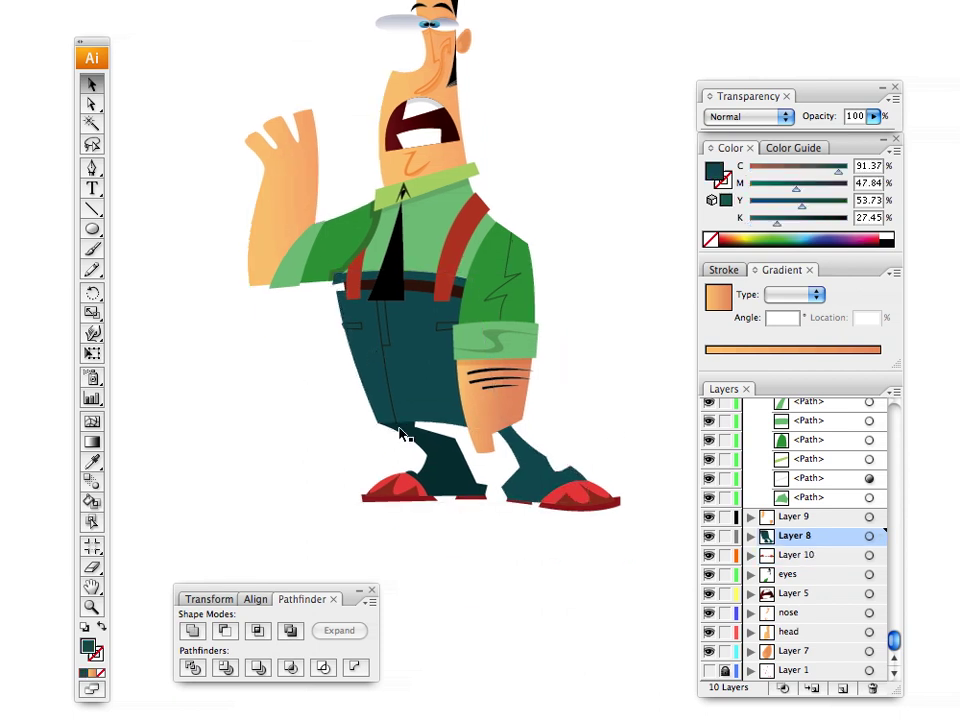
{"action": "left_click", "coordinate": [422, 470]}
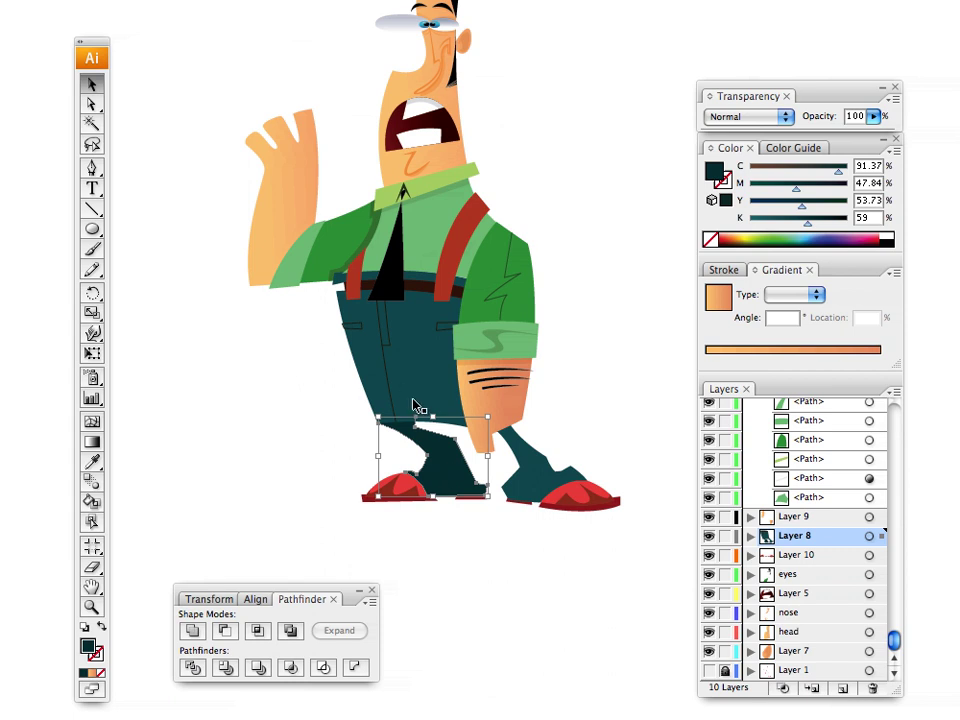
{"action": "left_click", "coordinate": [325, 428]}
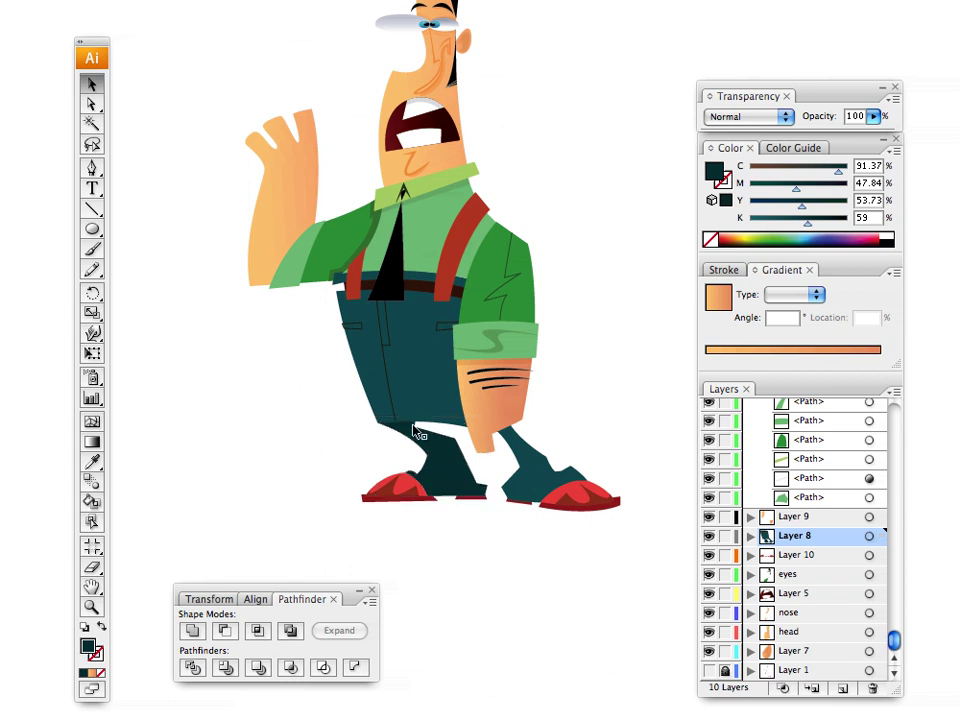
{"action": "left_click", "coordinate": [91, 606]}
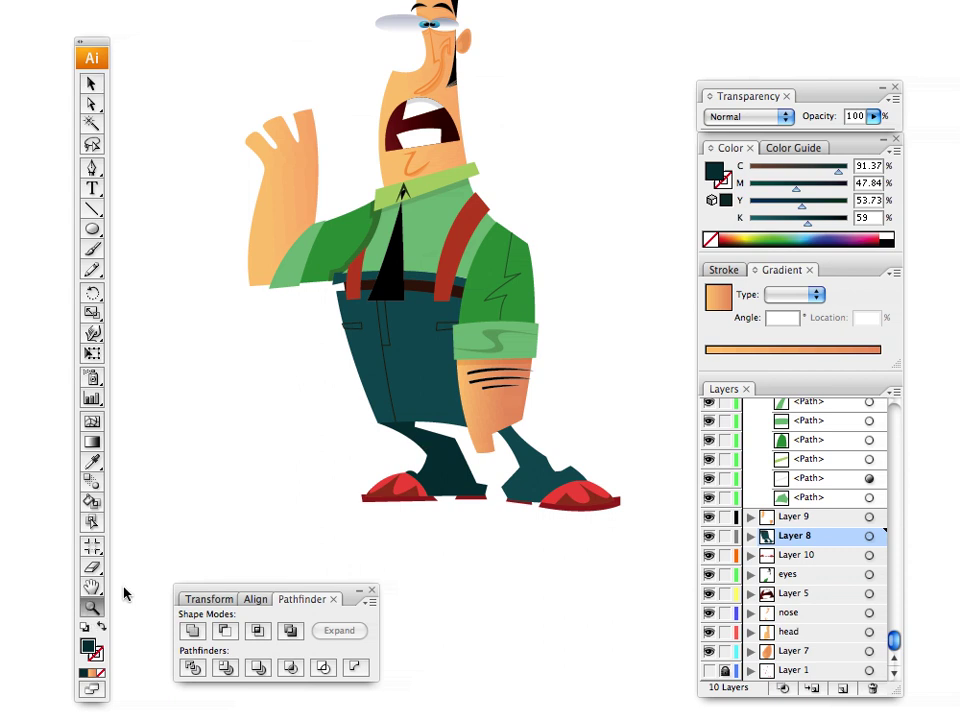
{"action": "left_click", "coordinate": [418, 446]}
{"action": "left_click", "coordinate": [418, 446]}
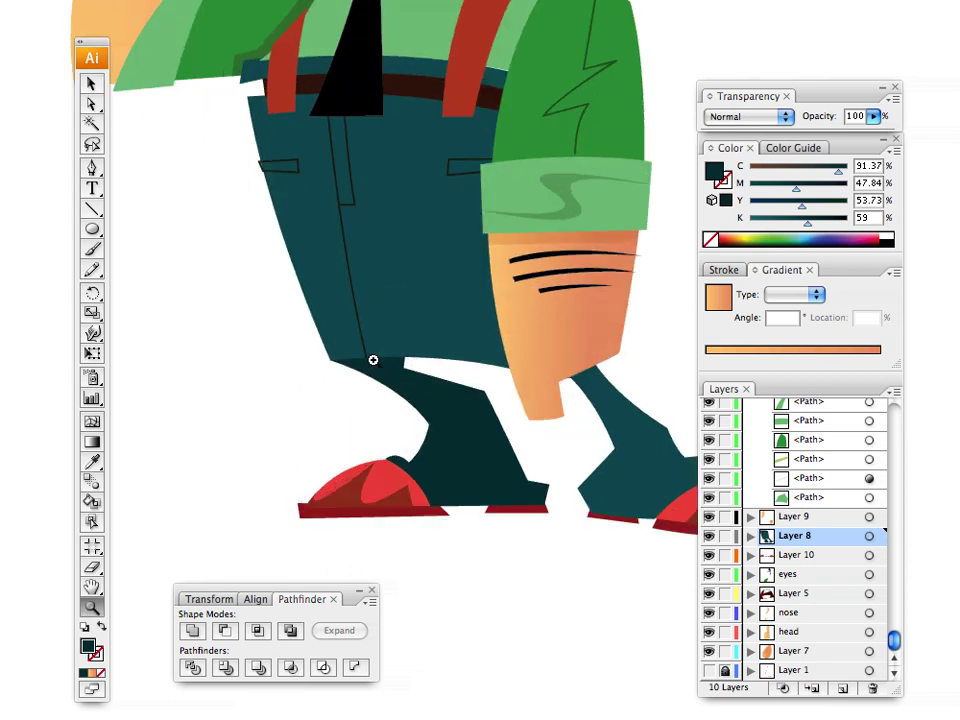
{"action": "left_click", "coordinate": [437, 401]}
{"action": "left_click", "coordinate": [433, 381]}
{"action": "left_click_drag", "start_coordinate": [462, 445], "coordinate": [551, 522]}
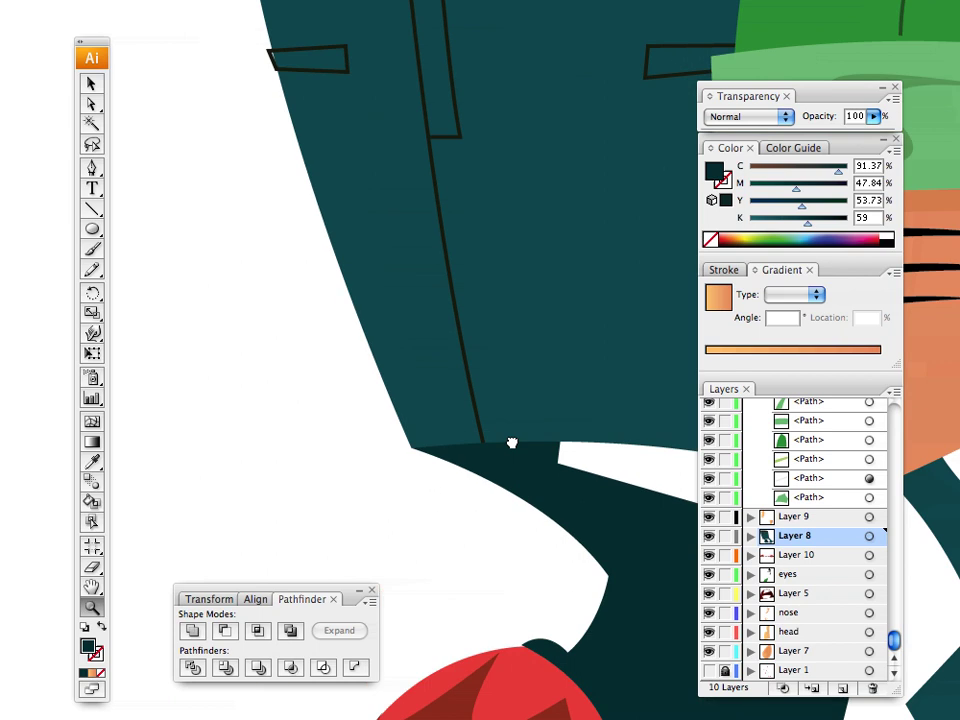
{"action": "left_click_drag", "start_coordinate": [805, 241], "coordinate": [808, 222]}
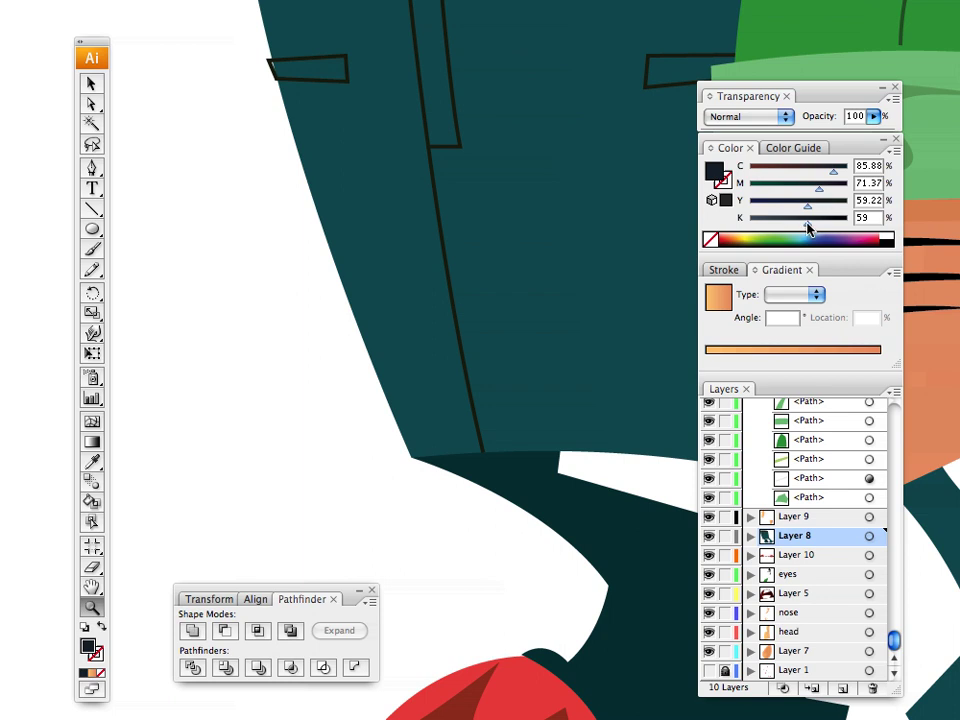
{"action": "mouse_move", "coordinate": [808, 228]}
{"action": "left_mouse_down"}
{"action": "mouse_move", "coordinate": [787, 228]}
{"action": "mouse_move", "coordinate": [820, 227]}
{"action": "mouse_move", "coordinate": [804, 224]}
{"action": "left_mouse_up"}
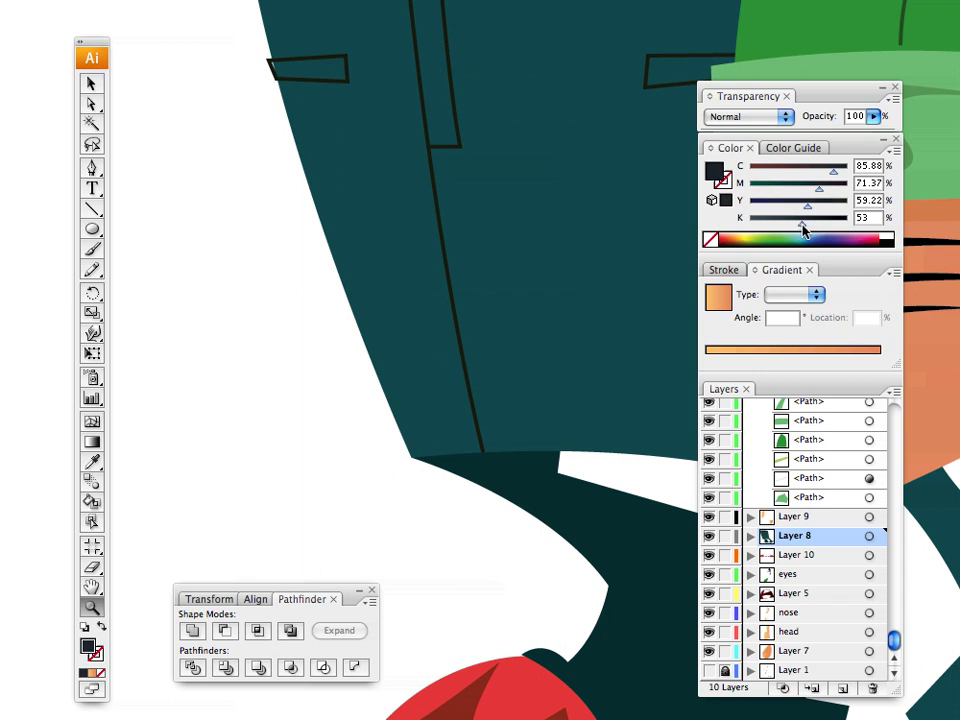
Step: Draw a closed shadow shape with the Pen tool across the top of the dark leg, directly under the trouser seat
{"action": "left_click", "coordinate": [91, 168]}
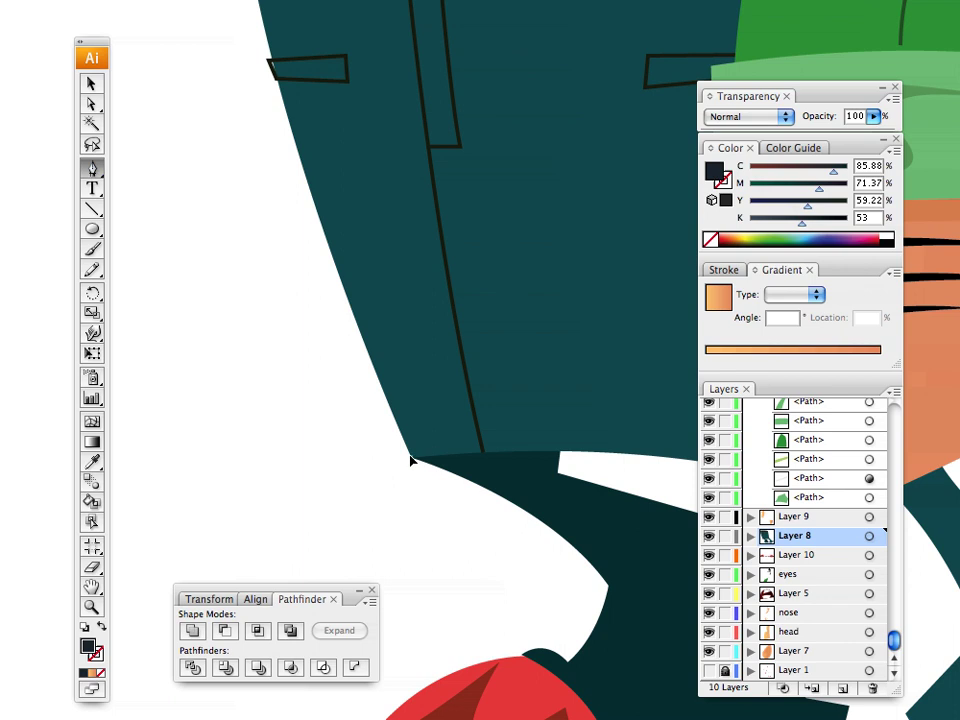
{"action": "left_click", "coordinate": [411, 458]}
{"action": "left_click_drag", "start_coordinate": [520, 507], "coordinate": [573, 537]}
{"action": "left_click", "coordinate": [519, 507]}
{"action": "left_click", "coordinate": [658, 508]}
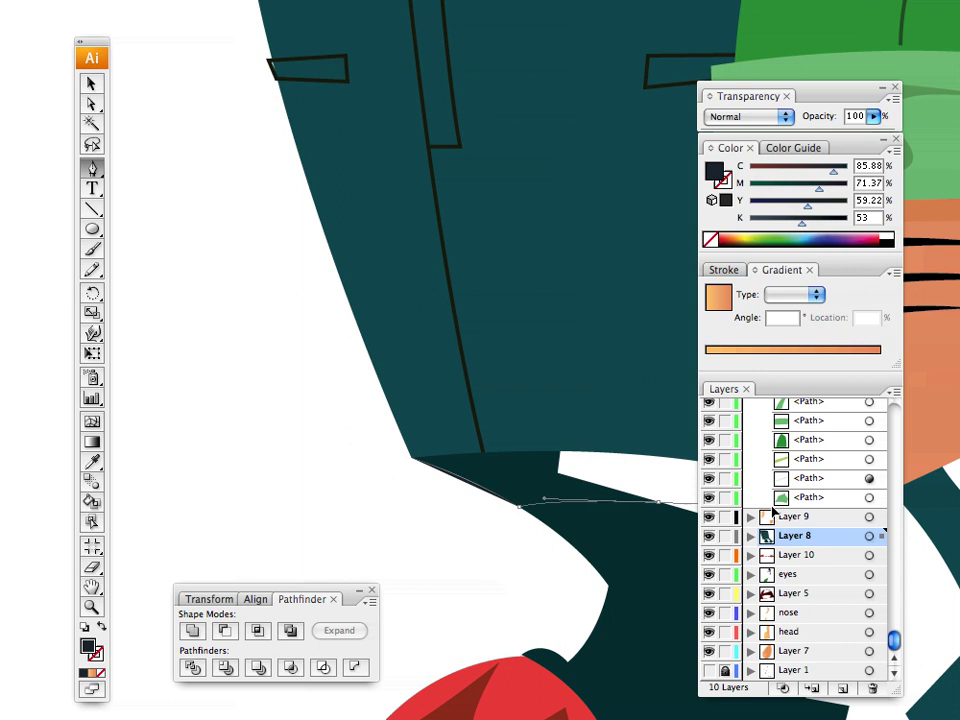
{"action": "left_click", "coordinate": [559, 474]}
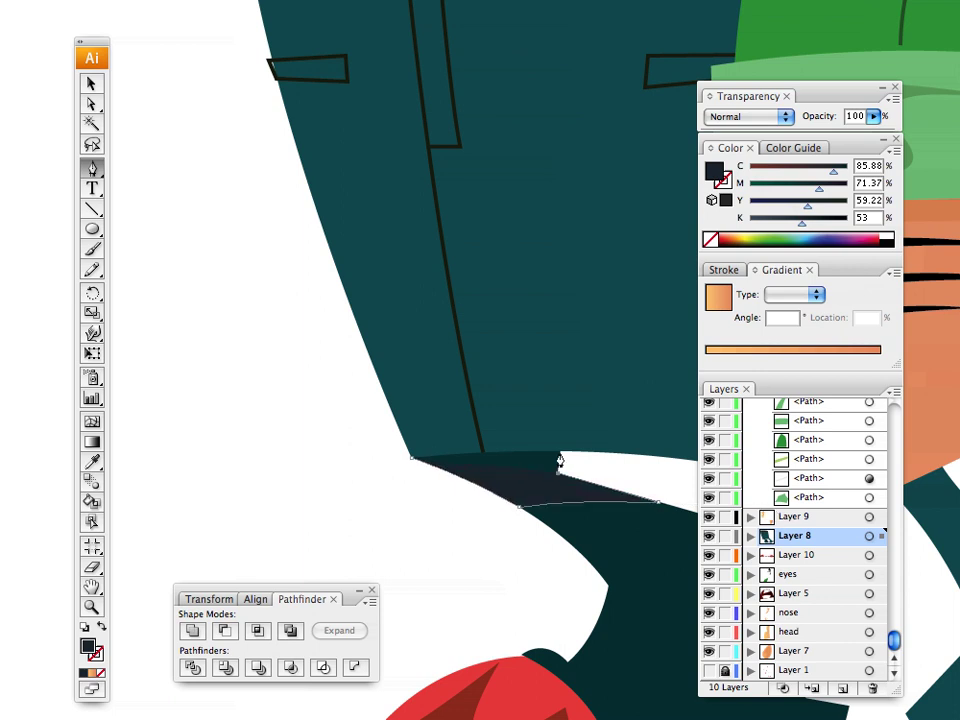
{"action": "left_click", "coordinate": [559, 456]}
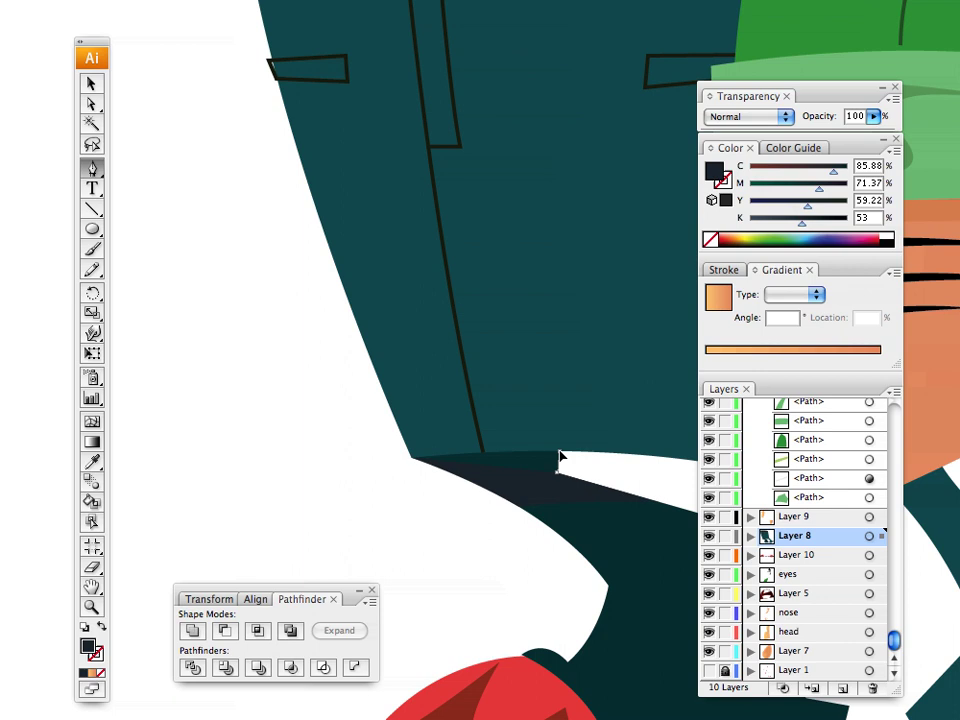
{"action": "left_click", "coordinate": [412, 459]}
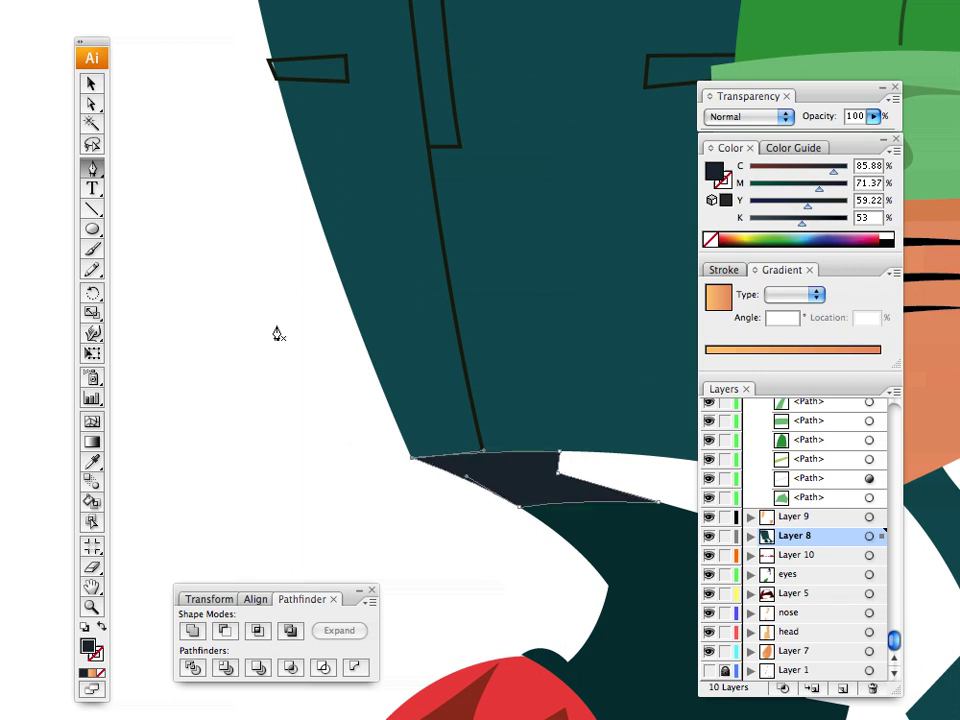
{"action": "left_click", "coordinate": [92, 86]}
{"action": "left_click", "coordinate": [173, 189]}
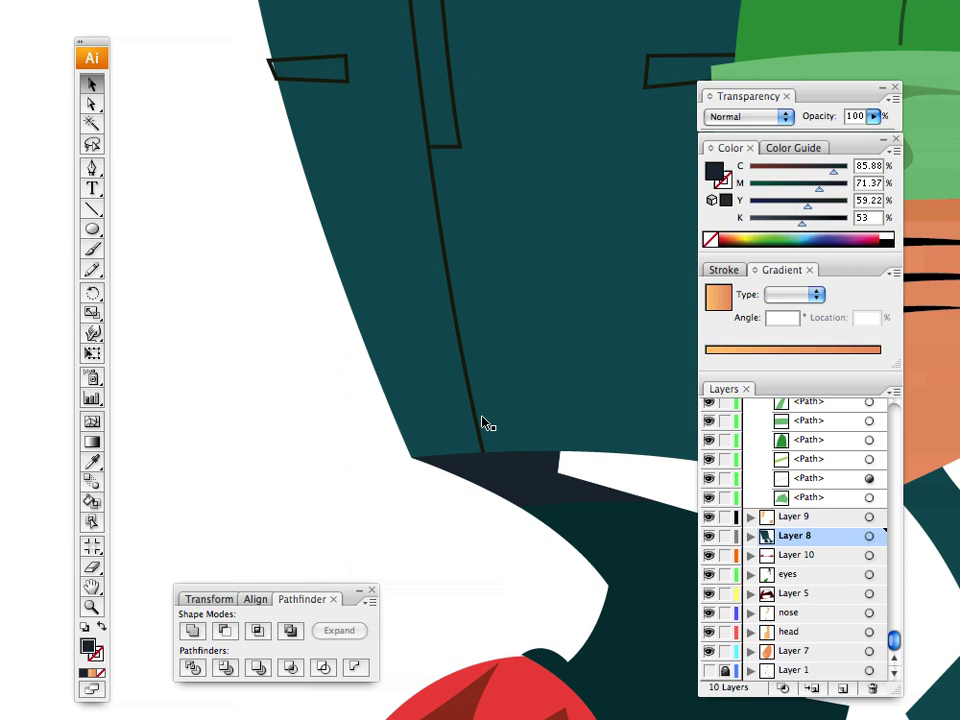
Step: Recolor the leg shadow to C 85.1, M 63.92, Y 64.31, K 75.29 and set its opacity to 51%
{"action": "left_click", "coordinate": [525, 485]}
{"action": "key", "text": "space"}
{"action": "left_click_drag", "start_coordinate": [418, 358], "coordinate": [272, 356]}
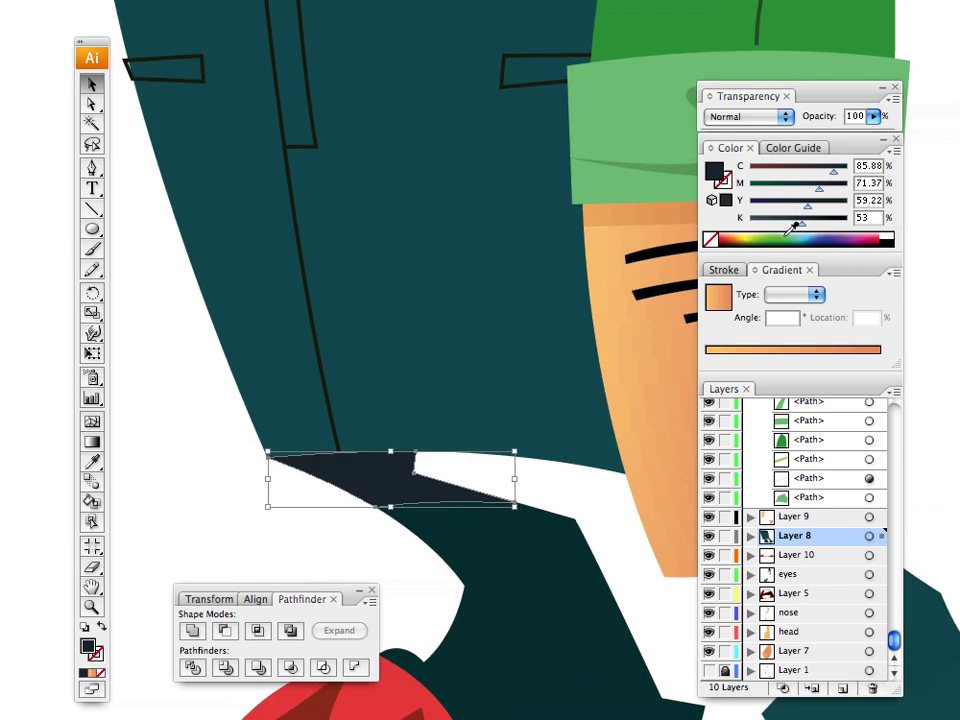
{"action": "left_click_drag", "start_coordinate": [799, 243], "coordinate": [804, 244]}
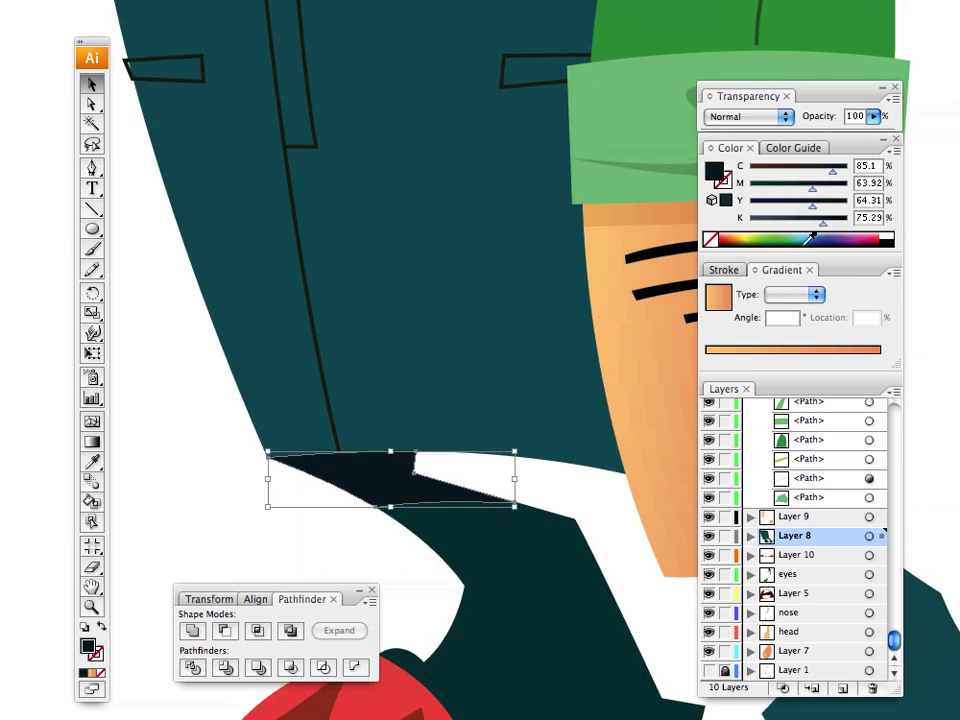
{"action": "left_click", "coordinate": [873, 116]}
{"action": "left_click_drag", "start_coordinate": [878, 133], "coordinate": [825, 140]}
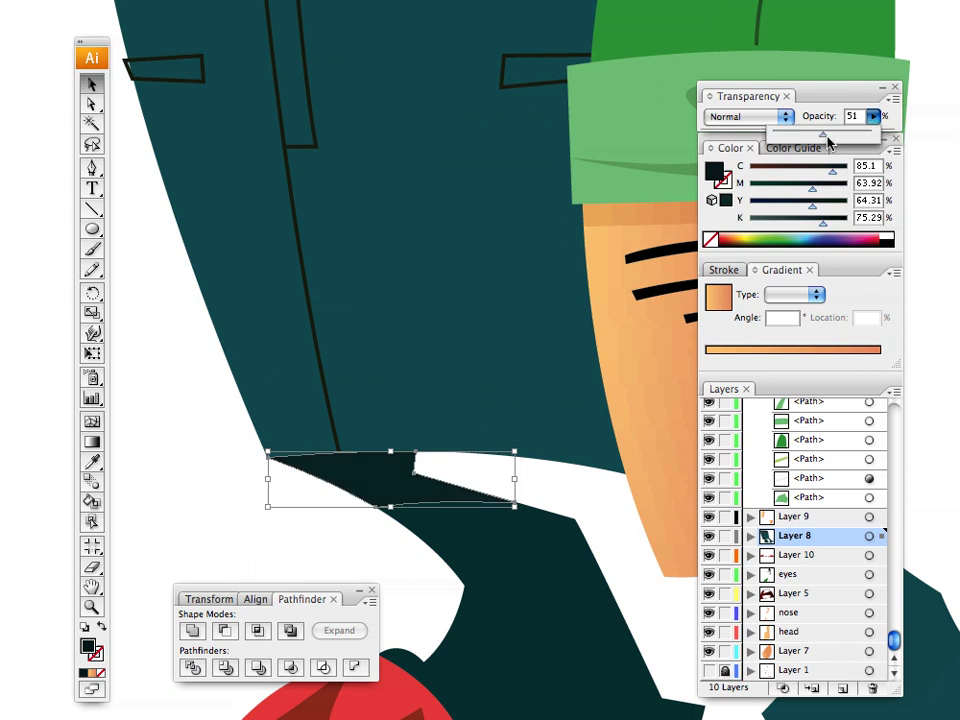
{"action": "left_click", "coordinate": [90, 84]}
{"action": "left_click", "coordinate": [128, 275]}
Step: Review the leg shadow and the recolored shoes on the whole figure
{"action": "key", "text": "space"}
{"action": "left_click_drag", "start_coordinate": [281, 404], "coordinate": [333, 320]}
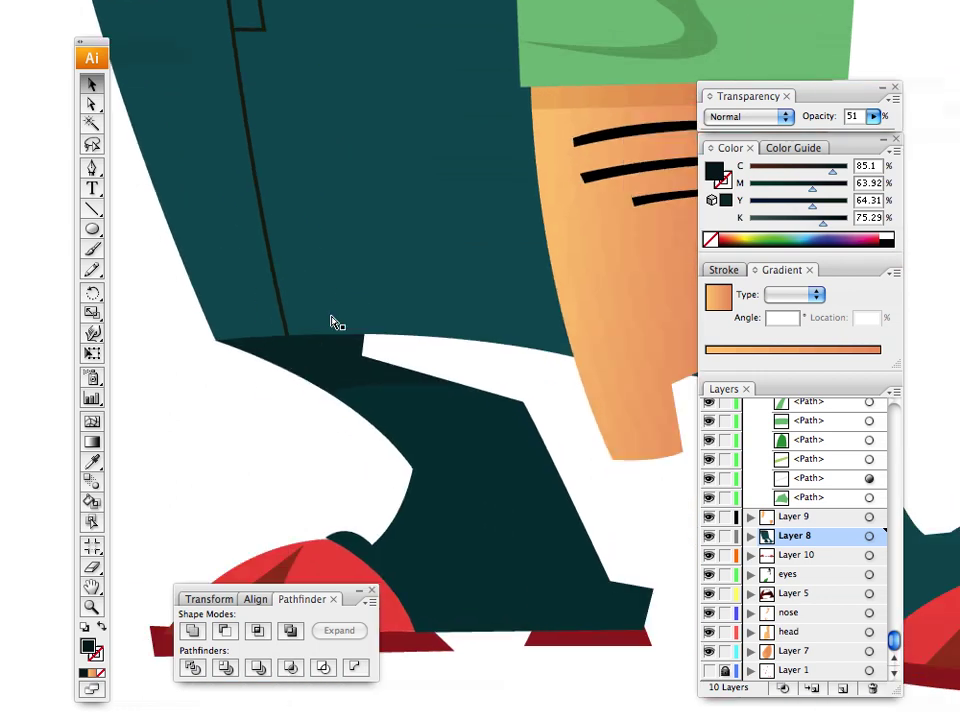
{"action": "key", "text": "super+minus"}
{"action": "key", "text": "super+minus"}
{"action": "key", "text": "super+minus"}
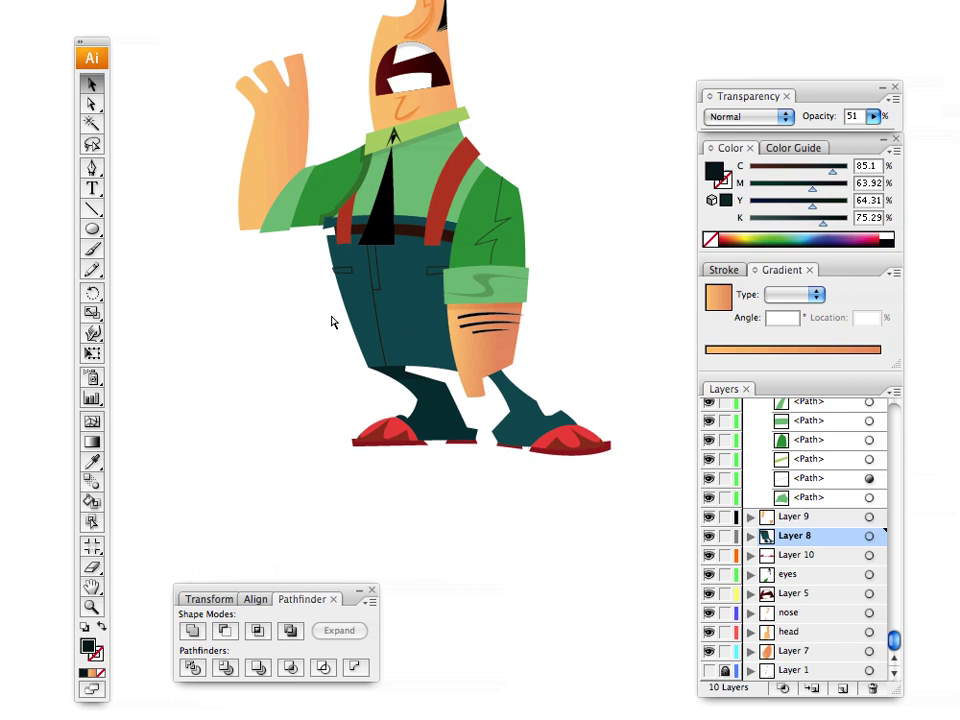
{"action": "left_click_drag", "start_coordinate": [424, 300], "coordinate": [408, 416]}
{"action": "left_click", "coordinate": [95, 606]}
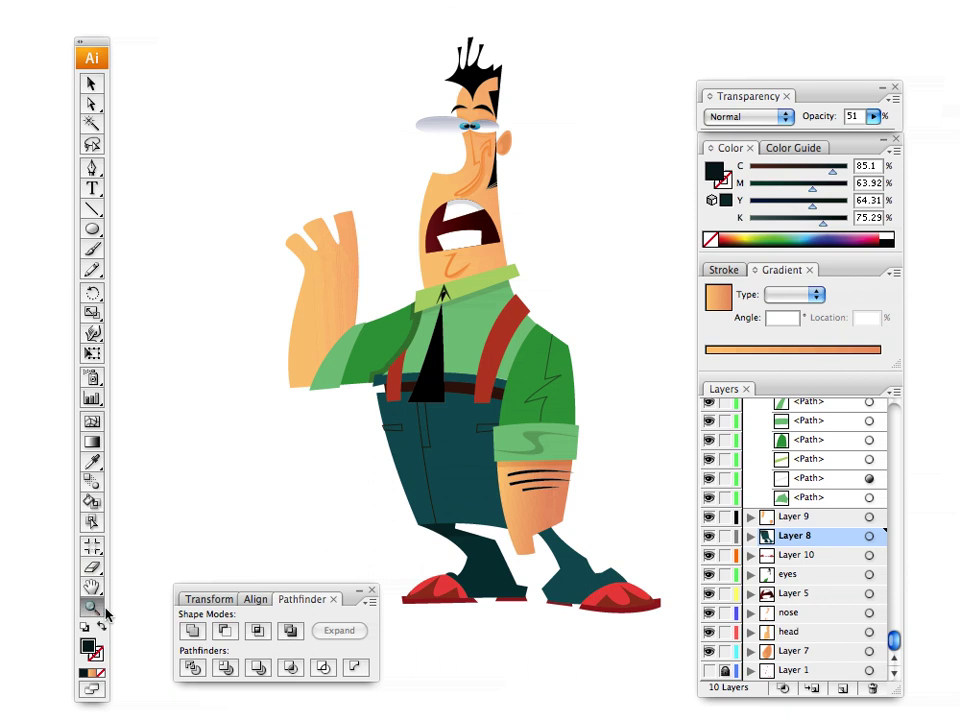
Step: Examine the dark leg, its shadow and the shoe below it up close
{"action": "left_click", "coordinate": [464, 568]}
{"action": "left_click", "coordinate": [464, 568]}
{"action": "left_click_drag", "start_coordinate": [381, 150], "coordinate": [488, 532]}
{"action": "left_click", "coordinate": [435, 512]}
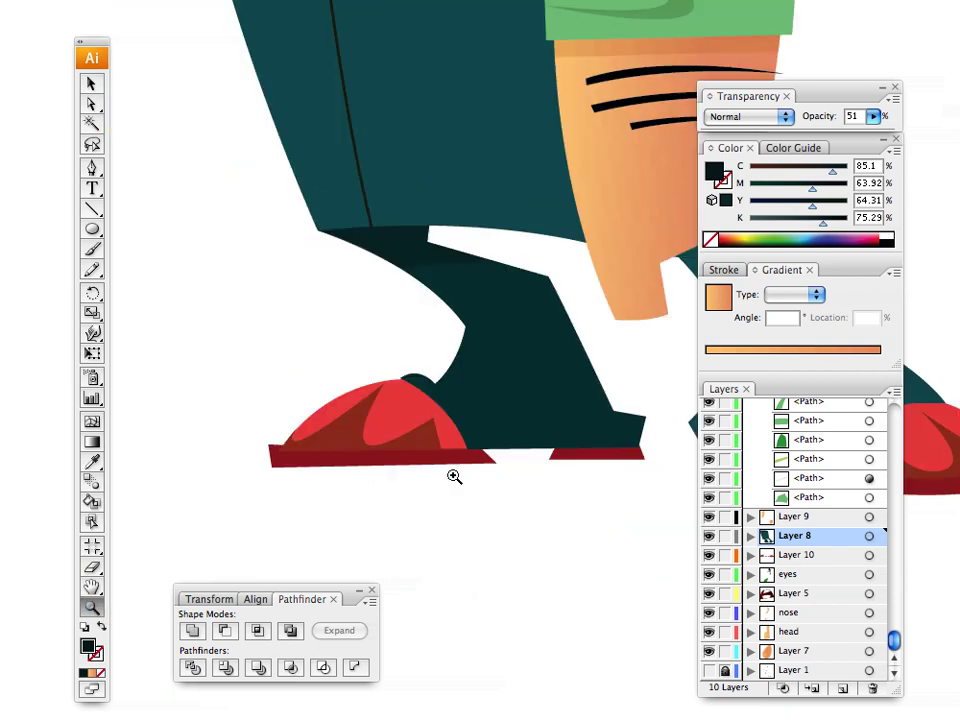
{"action": "left_click", "coordinate": [454, 475]}
{"action": "left_click_drag", "start_coordinate": [430, 355], "coordinate": [517, 620]}
{"action": "left_click", "coordinate": [501, 500]}
{"action": "left_click_drag", "start_coordinate": [520, 280], "coordinate": [536, 704]}
{"action": "left_click_drag", "start_coordinate": [428, 401], "coordinate": [643, 103]}
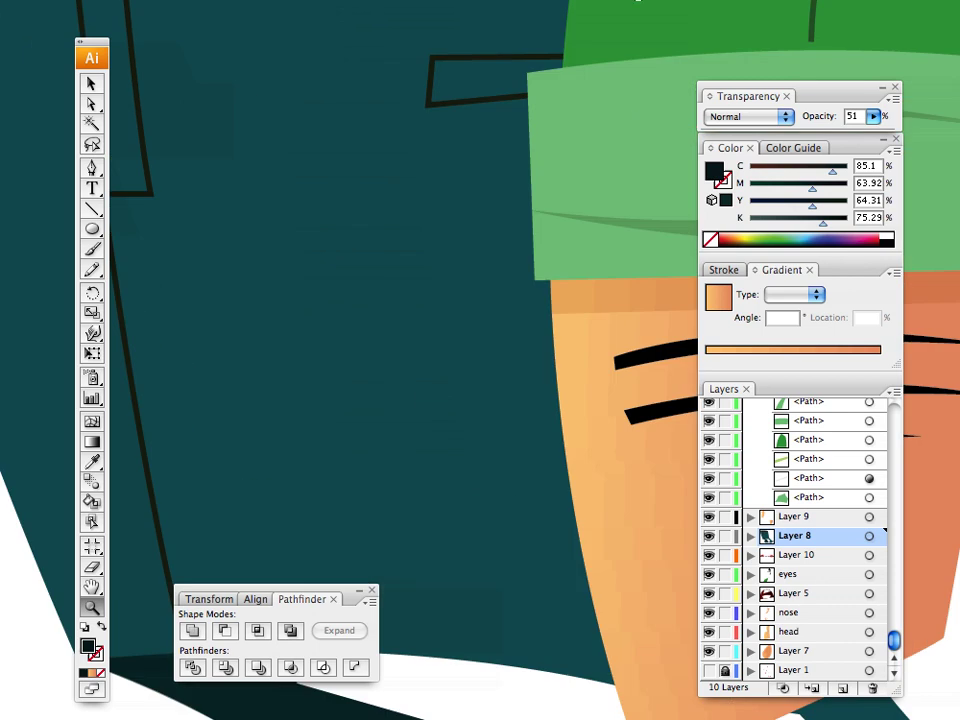
{"action": "left_click_drag", "start_coordinate": [489, 618], "coordinate": [552, 3]}
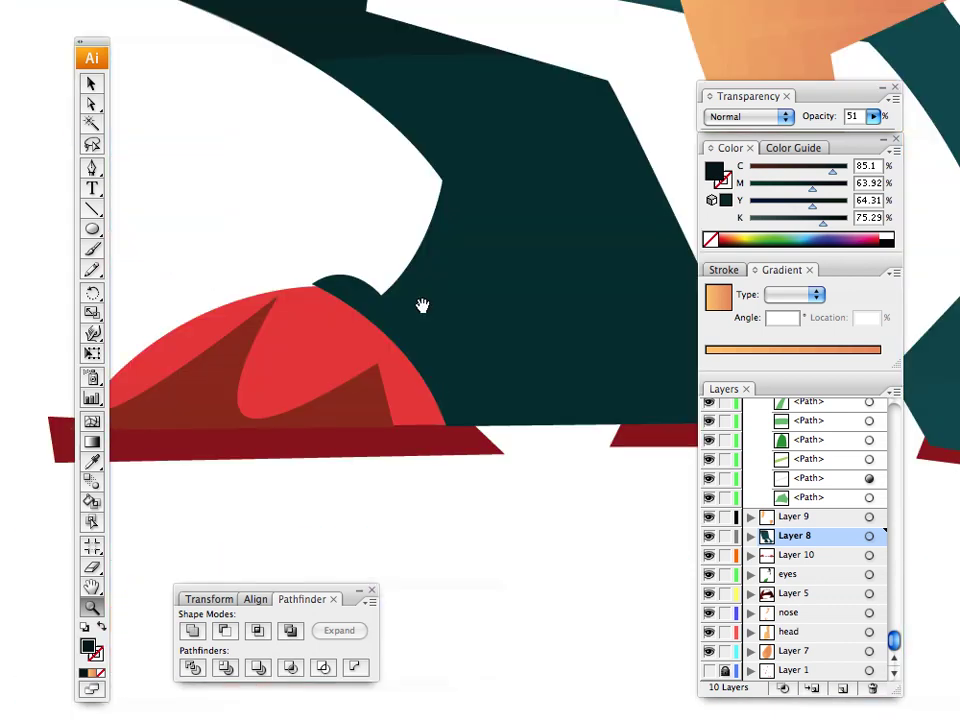
{"action": "left_click_drag", "start_coordinate": [422, 305], "coordinate": [463, 407]}
{"action": "left_click_drag", "start_coordinate": [536, 474], "coordinate": [540, 370]}
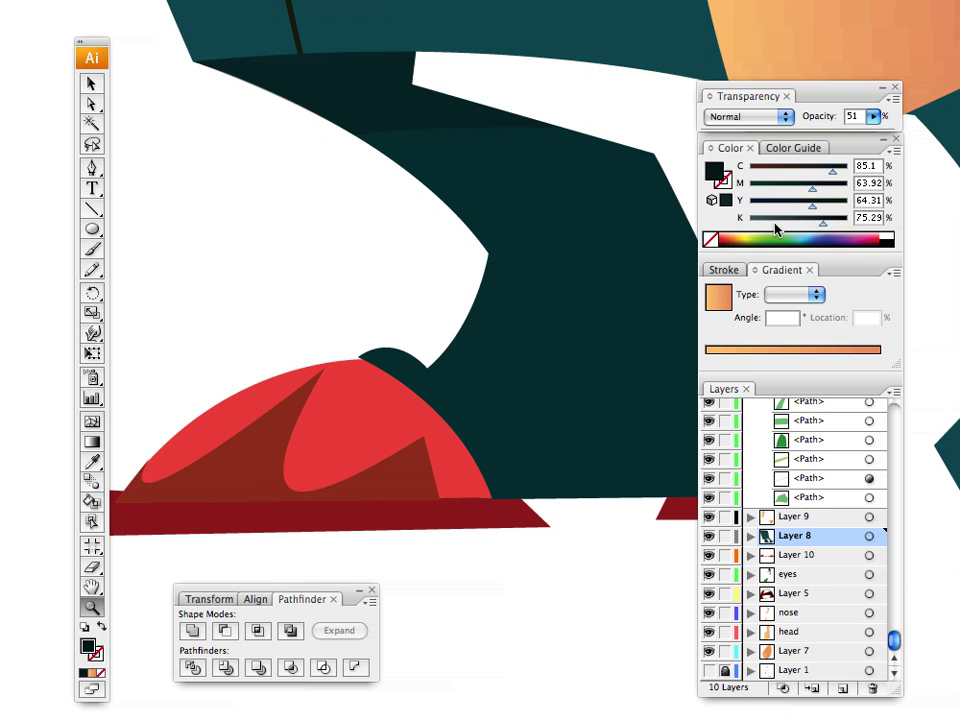
Step: Sample the dark leg's color and lighten the fill to C 91.37, M 47.84, Y 53.73, K 21
{"action": "left_click_drag", "start_coordinate": [812, 238], "coordinate": [795, 234]}
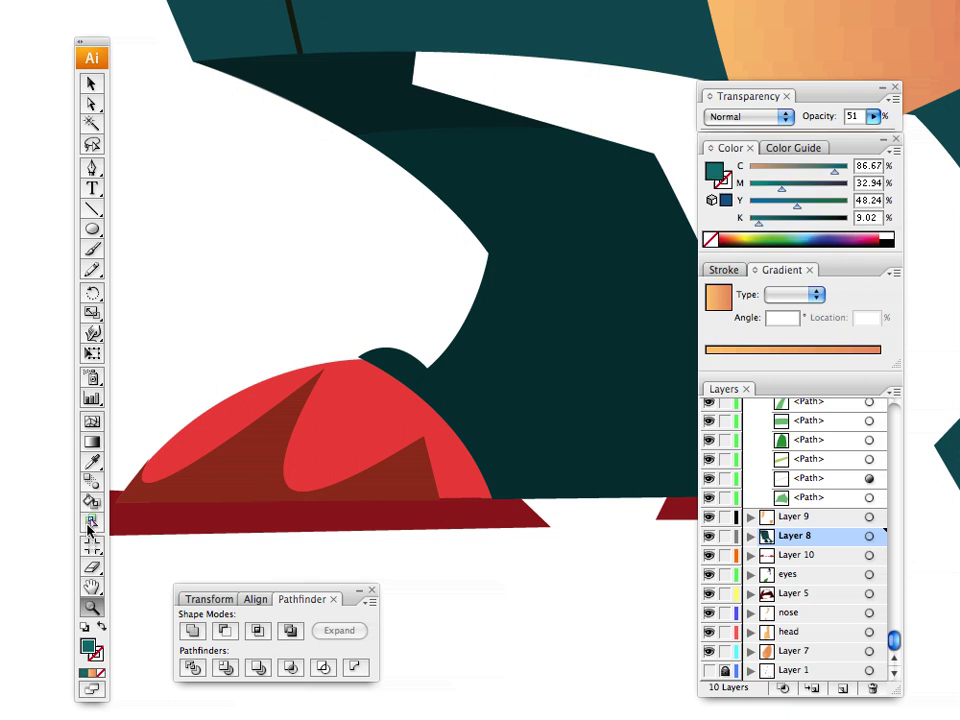
{"action": "left_click", "coordinate": [92, 461]}
{"action": "left_click", "coordinate": [461, 354]}
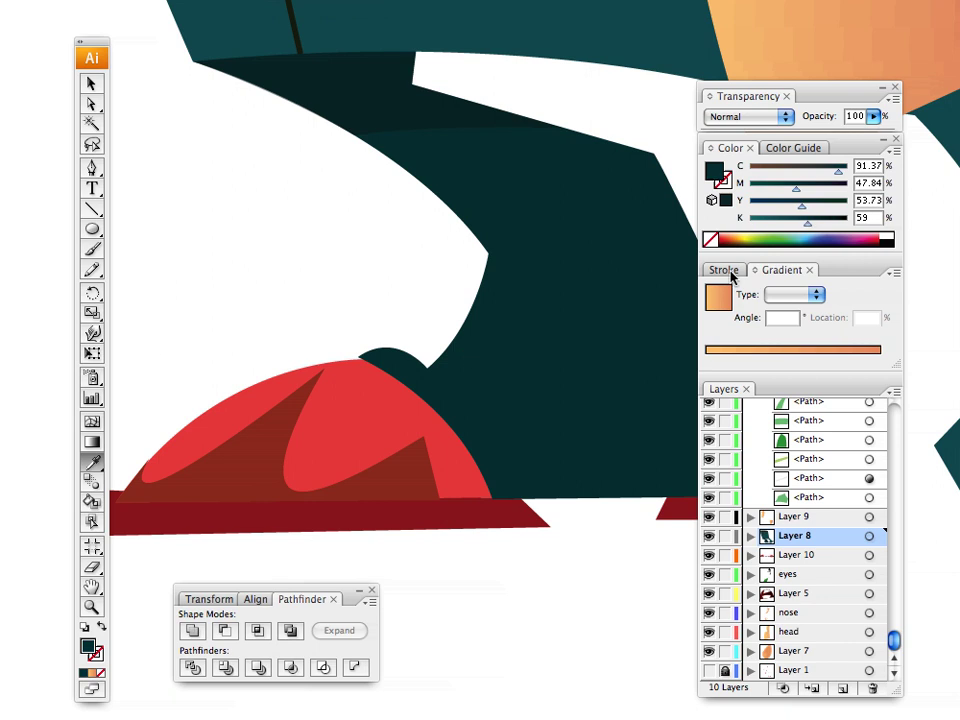
{"action": "left_click_drag", "start_coordinate": [804, 216], "coordinate": [772, 224]}
Step: Draw a closed trouser cuff shape with the Pen tool along the upper edge of the shoe on the dark leg
{"action": "left_click", "coordinate": [92, 168]}
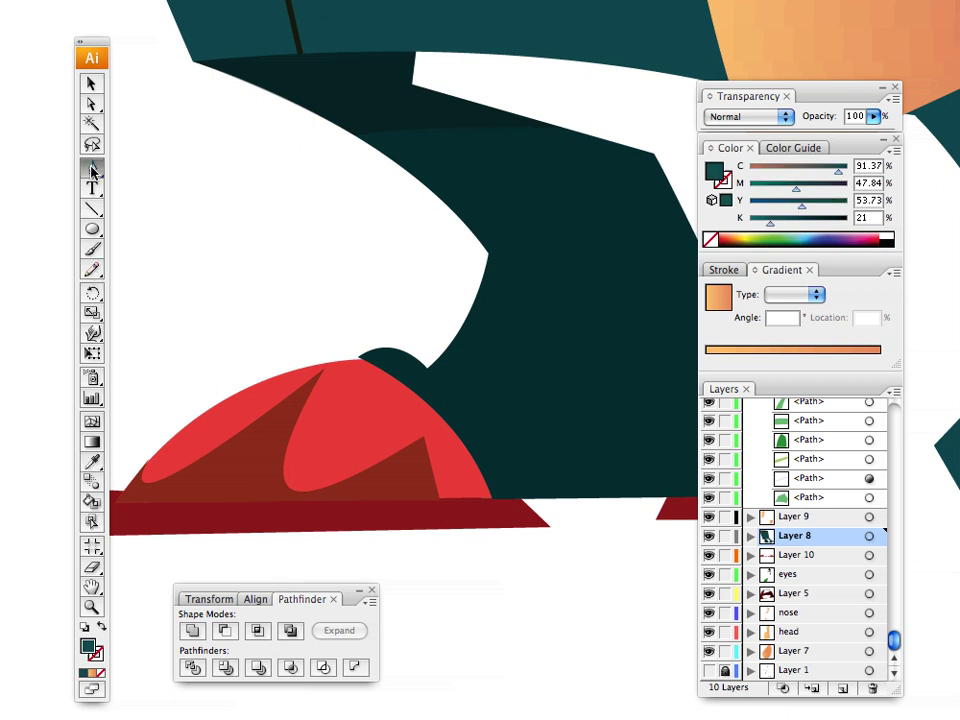
{"action": "left_click", "coordinate": [490, 499]}
{"action": "left_click_drag", "start_coordinate": [358, 360], "coordinate": [264, 321]}
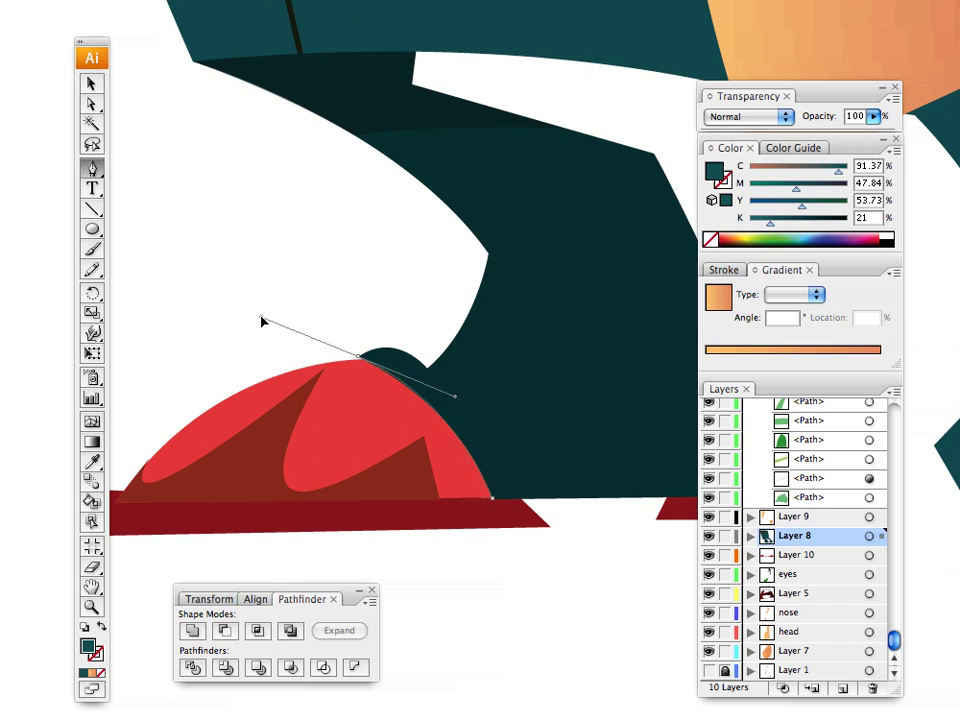
{"action": "left_click", "coordinate": [491, 499]}
{"action": "left_click_drag", "start_coordinate": [358, 360], "coordinate": [266, 309]}
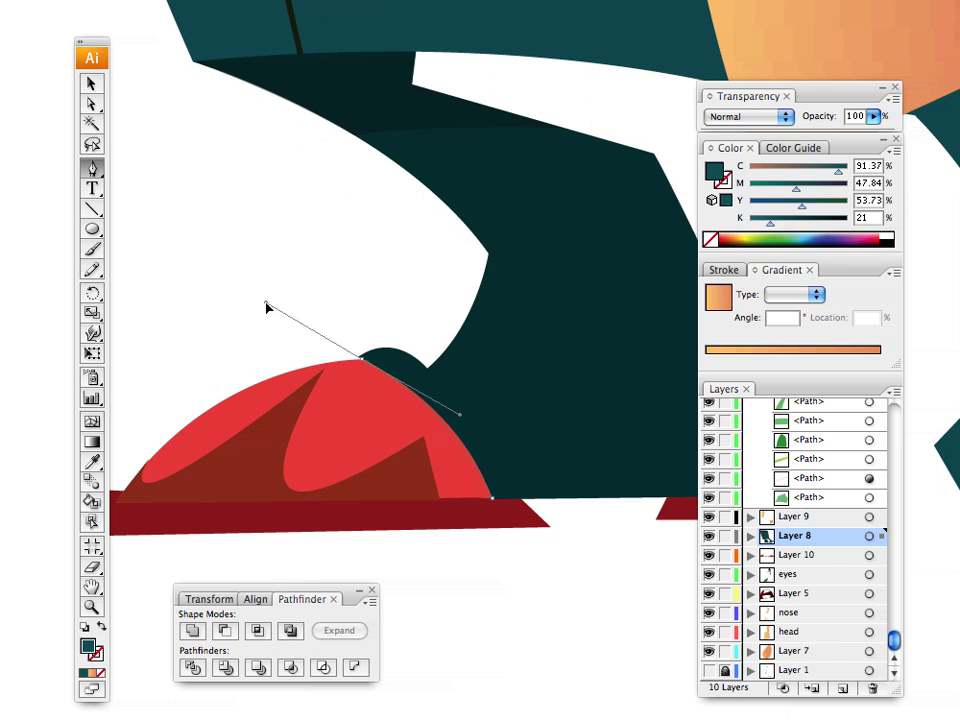
{"action": "left_click", "coordinate": [362, 361]}
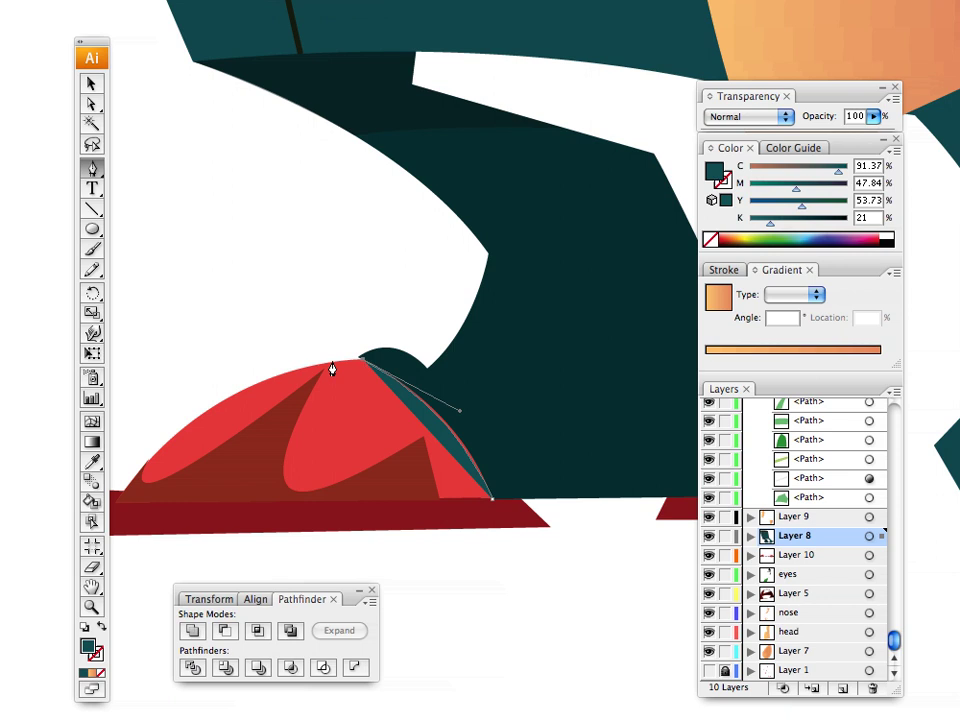
{"action": "left_click", "coordinate": [332, 363]}
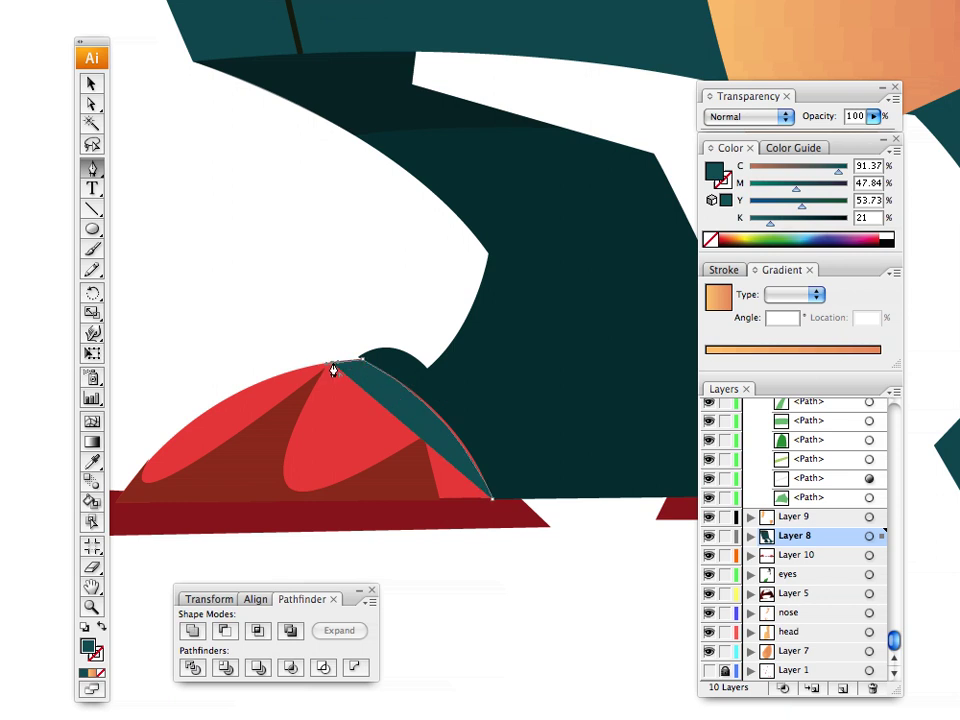
{"action": "left_click", "coordinate": [355, 324]}
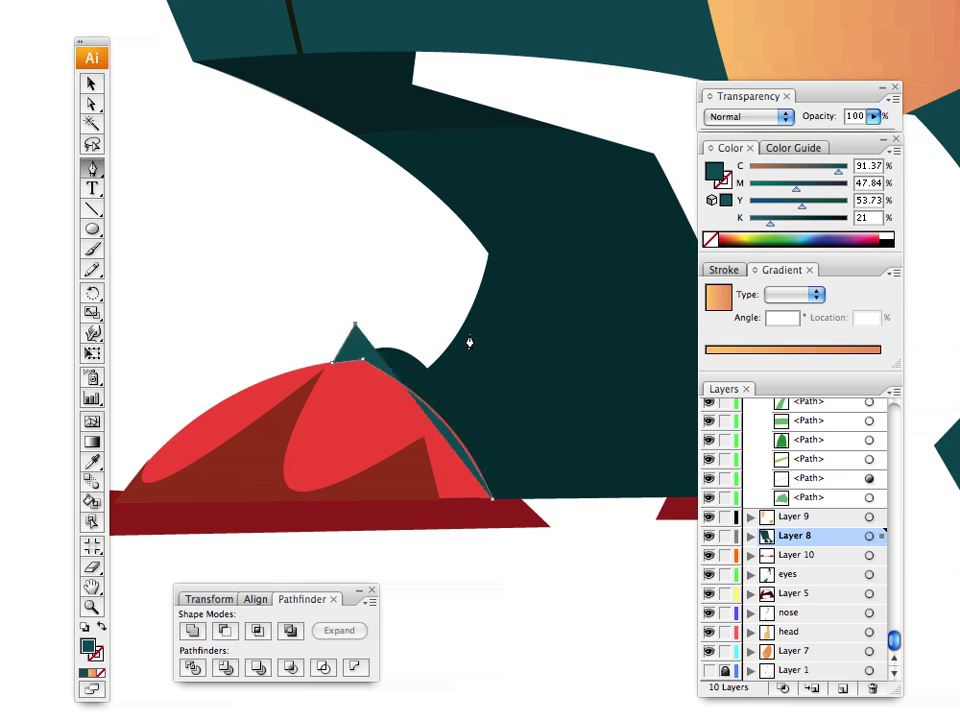
{"action": "left_click", "coordinate": [460, 339]}
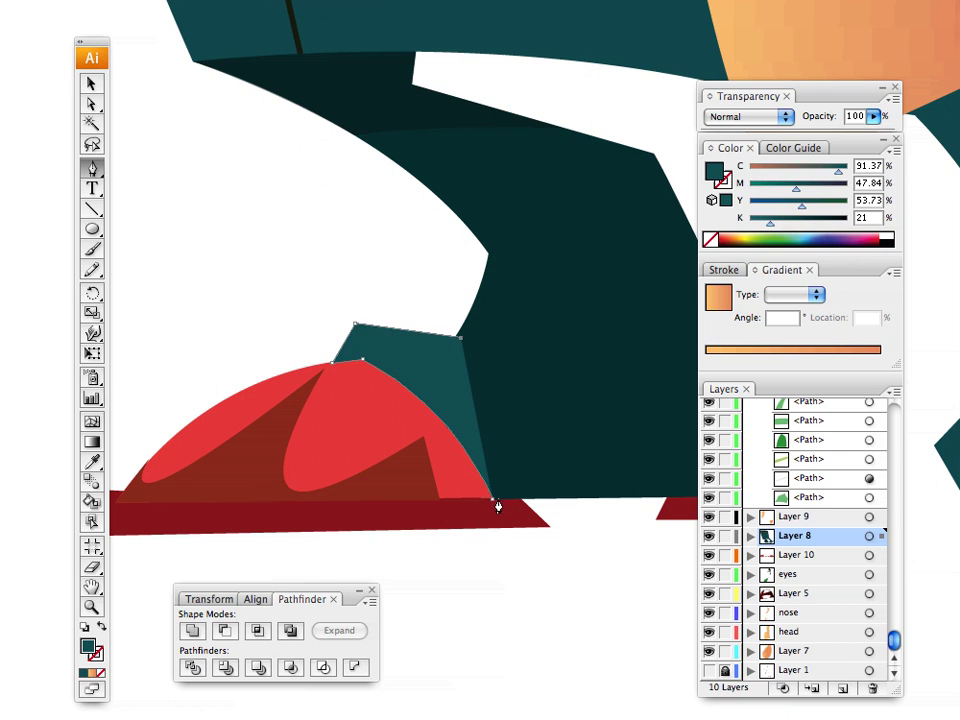
{"action": "left_click_drag", "start_coordinate": [494, 499], "coordinate": [499, 578]}
{"action": "left_click", "coordinate": [91, 84]}
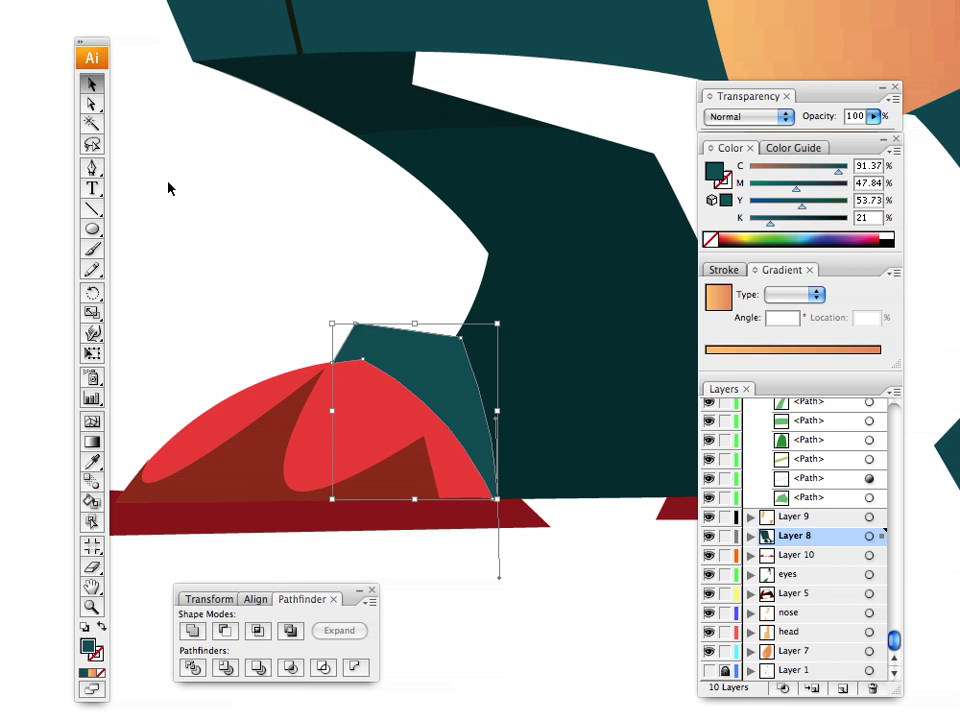
{"action": "left_click", "coordinate": [334, 288]}
{"action": "left_click_drag", "start_coordinate": [278, 257], "coordinate": [98, 257]}
{"action": "left_click_drag", "start_coordinate": [297, 297], "coordinate": [132, 435]}
{"action": "left_click_drag", "start_coordinate": [557, 479], "coordinate": [280, 340]}
{"action": "left_click_drag", "start_coordinate": [511, 400], "coordinate": [295, 268]}
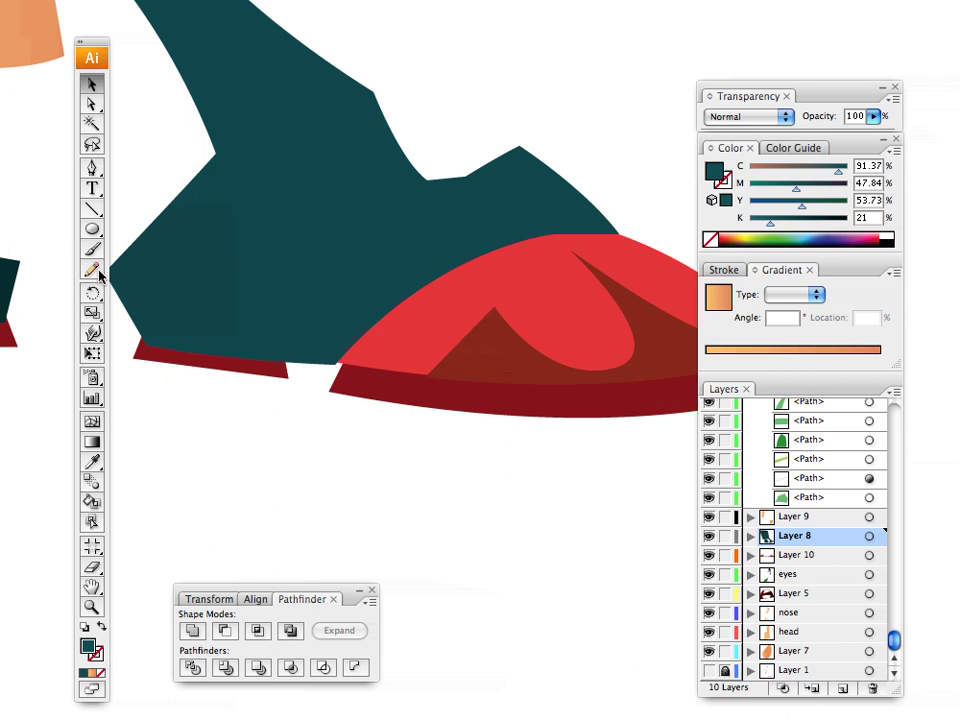
{"action": "left_click", "coordinate": [90, 170]}
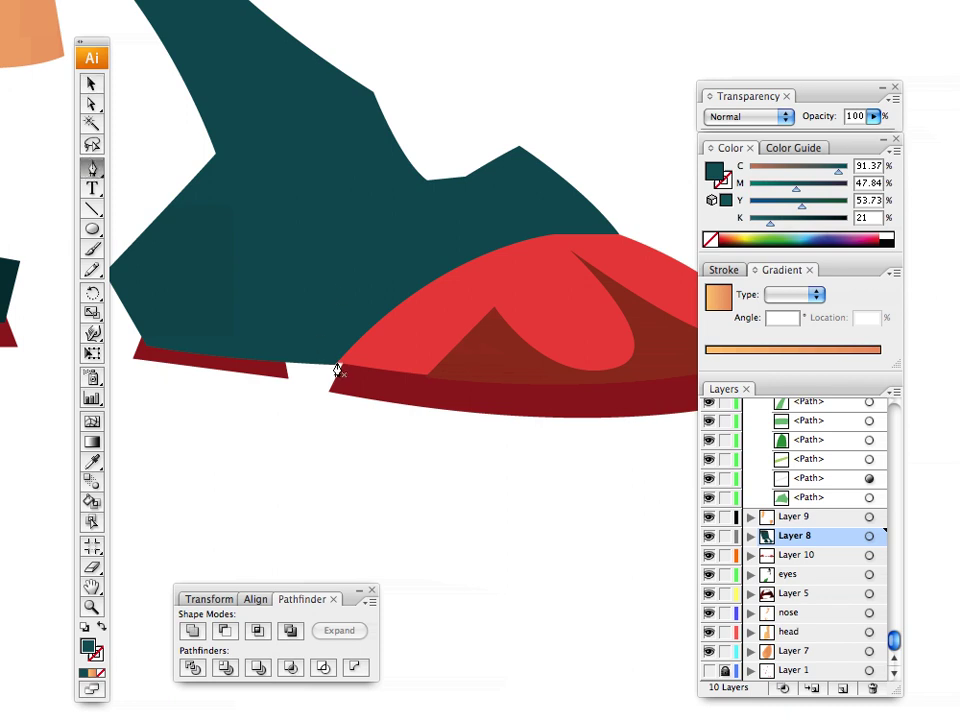
{"action": "left_click", "coordinate": [331, 362]}
{"action": "left_click_drag", "start_coordinate": [555, 238], "coordinate": [678, 209]}
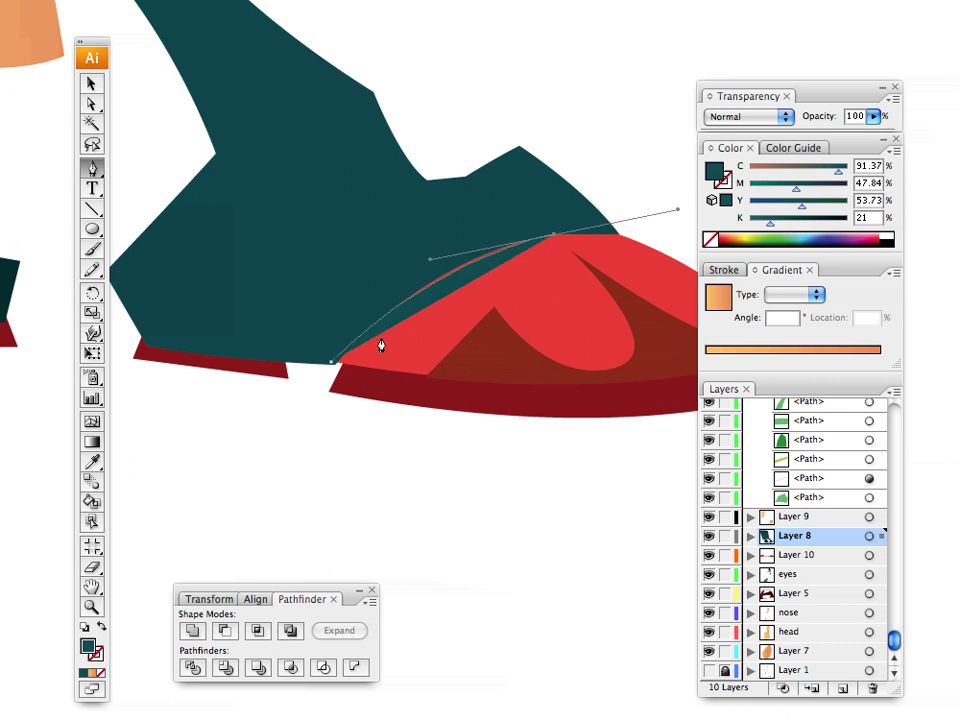
{"action": "key", "text": "super+z"}
{"action": "key", "text": "super+z"}
Step: Draw a closed trouser cuff shape with the Pen tool along the upper edge of the shoe on the lighter leg
{"action": "left_click", "coordinate": [337, 364]}
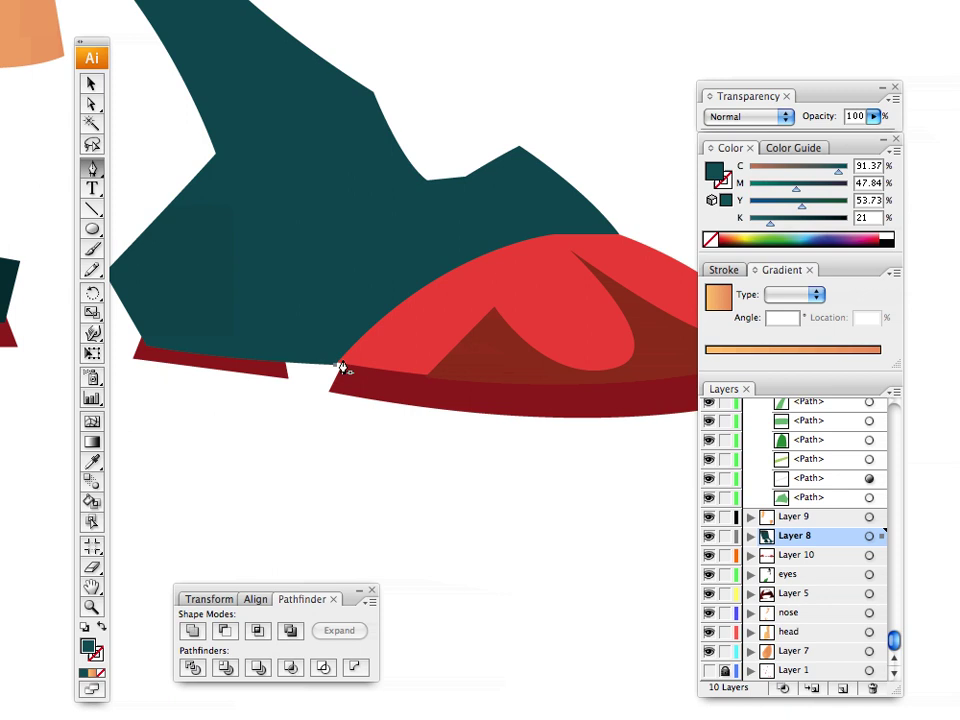
{"action": "left_click", "coordinate": [334, 363]}
{"action": "left_click_drag", "start_coordinate": [555, 236], "coordinate": [684, 206]}
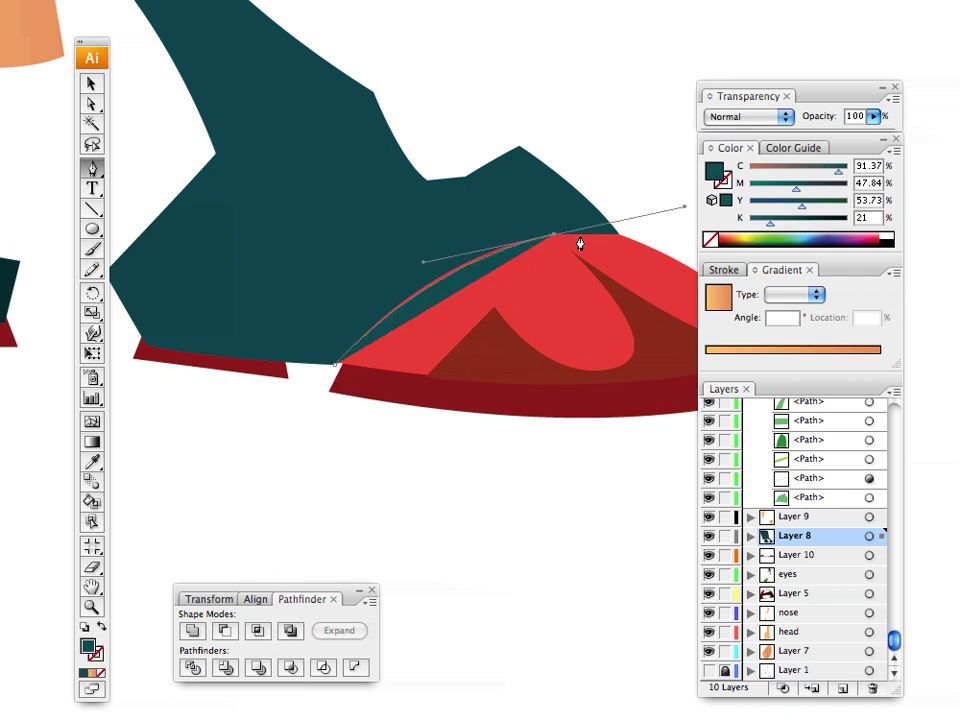
{"action": "left_click", "coordinate": [555, 236]}
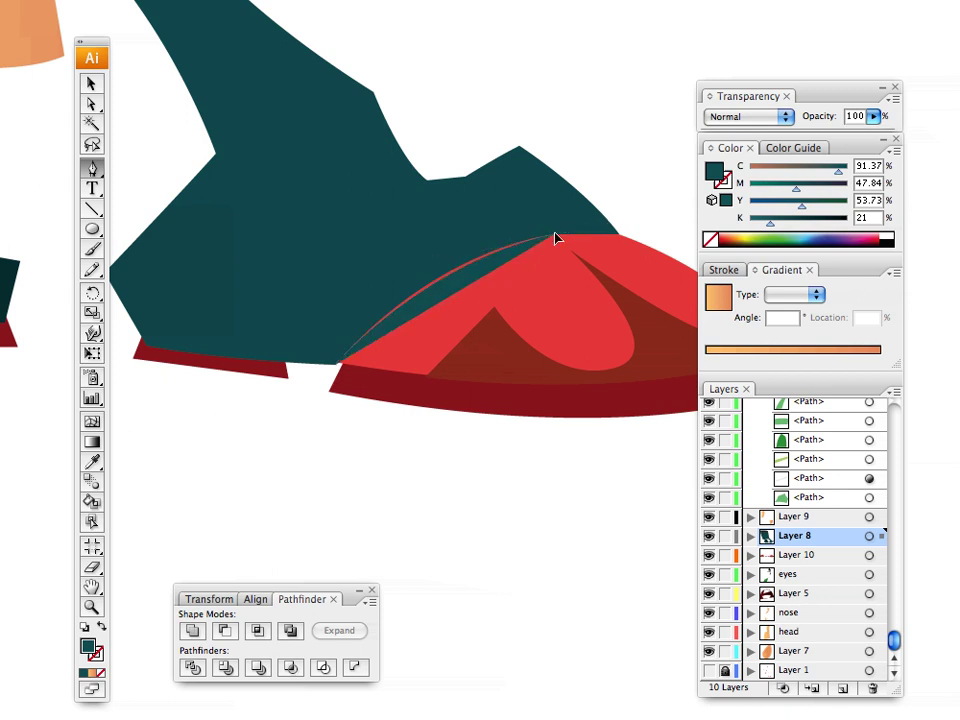
{"action": "left_click", "coordinate": [619, 236]}
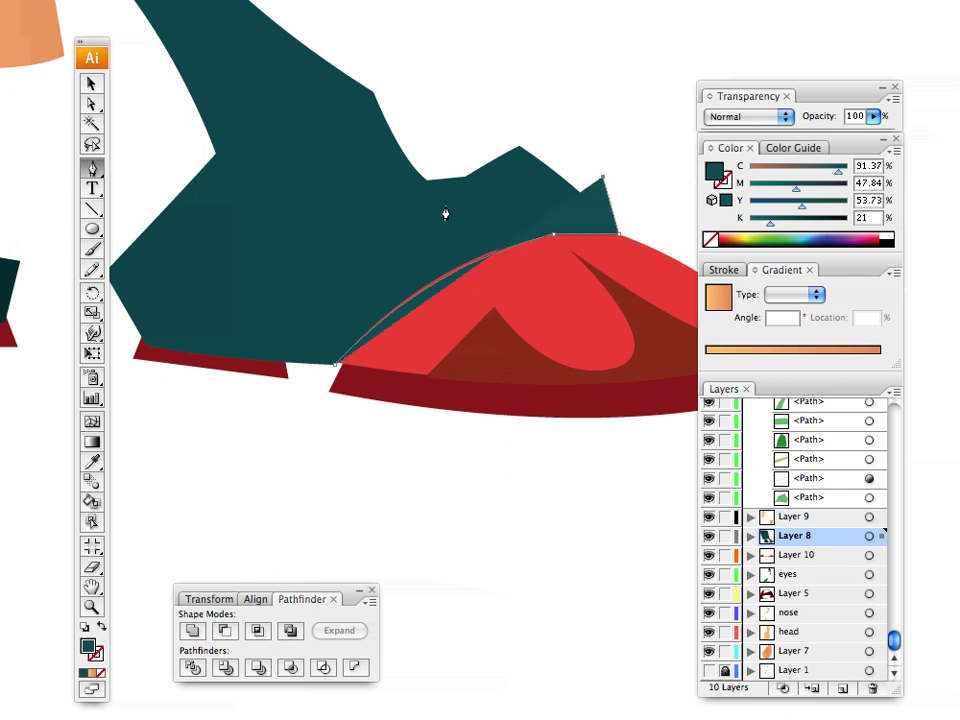
{"action": "left_click", "coordinate": [401, 196]}
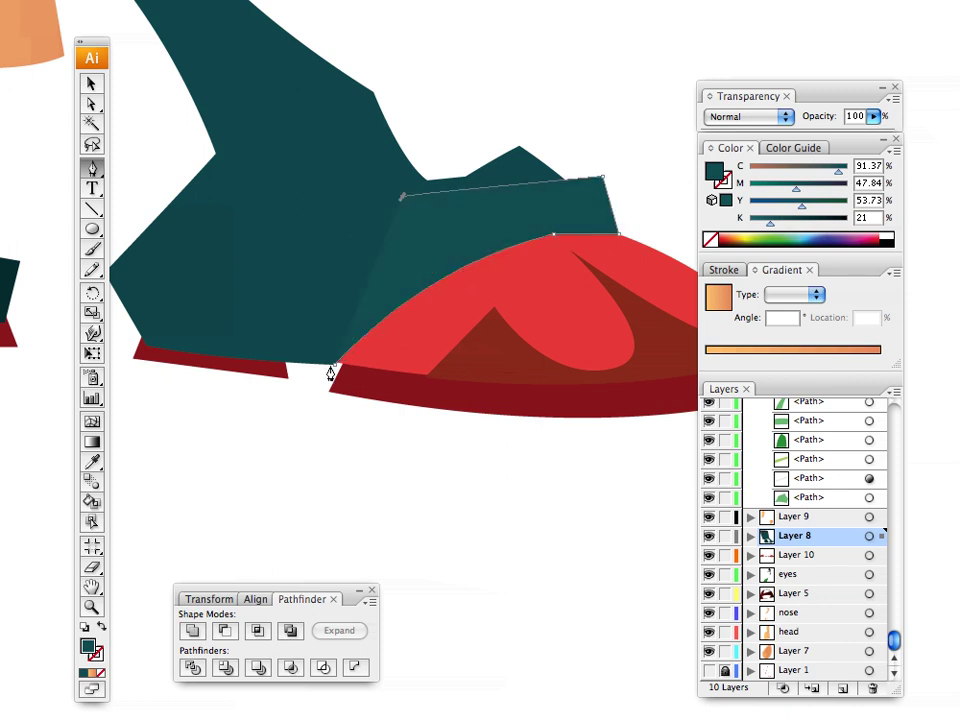
{"action": "left_click_drag", "start_coordinate": [332, 365], "coordinate": [333, 420]}
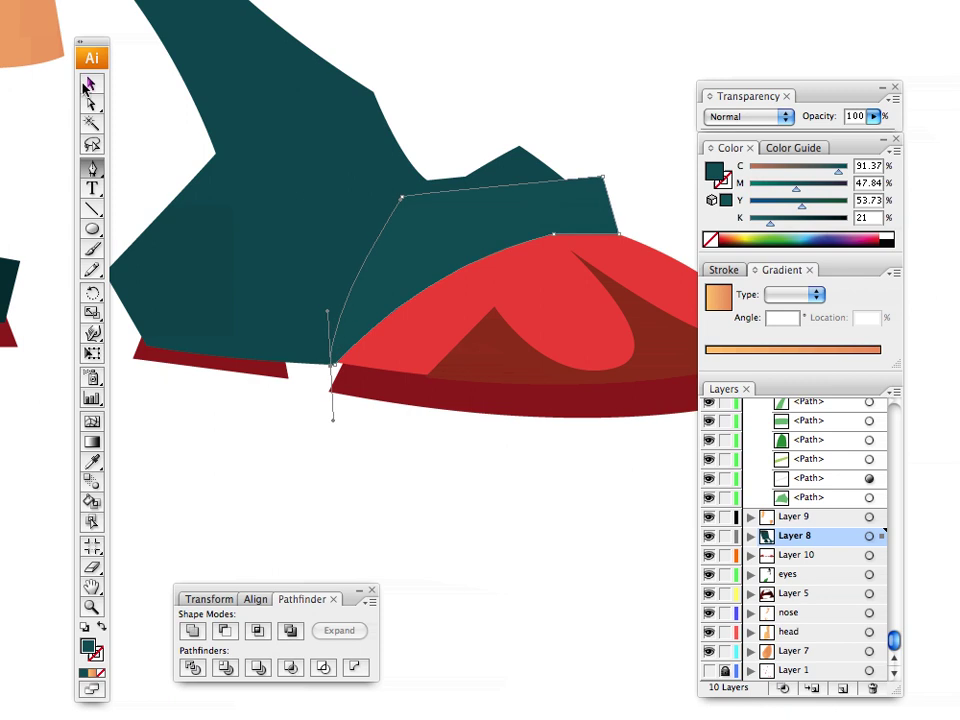
Step: Lighten the lighter leg's cuff shape by setting its black value to K 3, and deselect it
{"action": "left_click", "coordinate": [90, 84]}
{"action": "left_click_drag", "start_coordinate": [770, 223], "coordinate": [753, 229]}
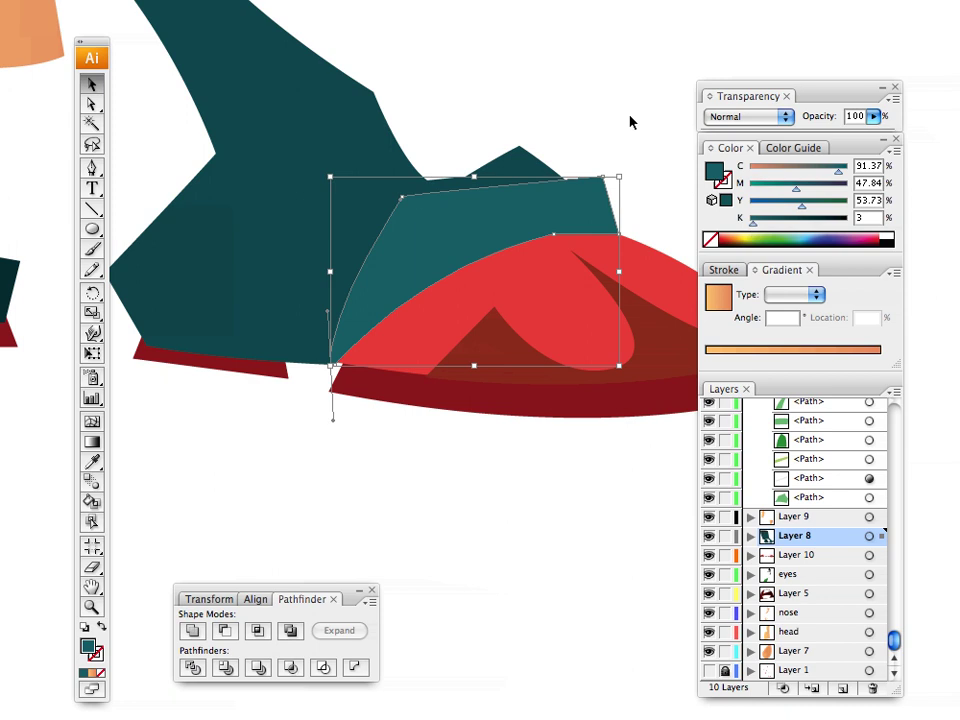
{"action": "left_click", "coordinate": [149, 140]}
{"action": "left_click_drag", "start_coordinate": [225, 207], "coordinate": [175, 200]}
{"action": "left_click_drag", "start_coordinate": [386, 272], "coordinate": [425, 345]}
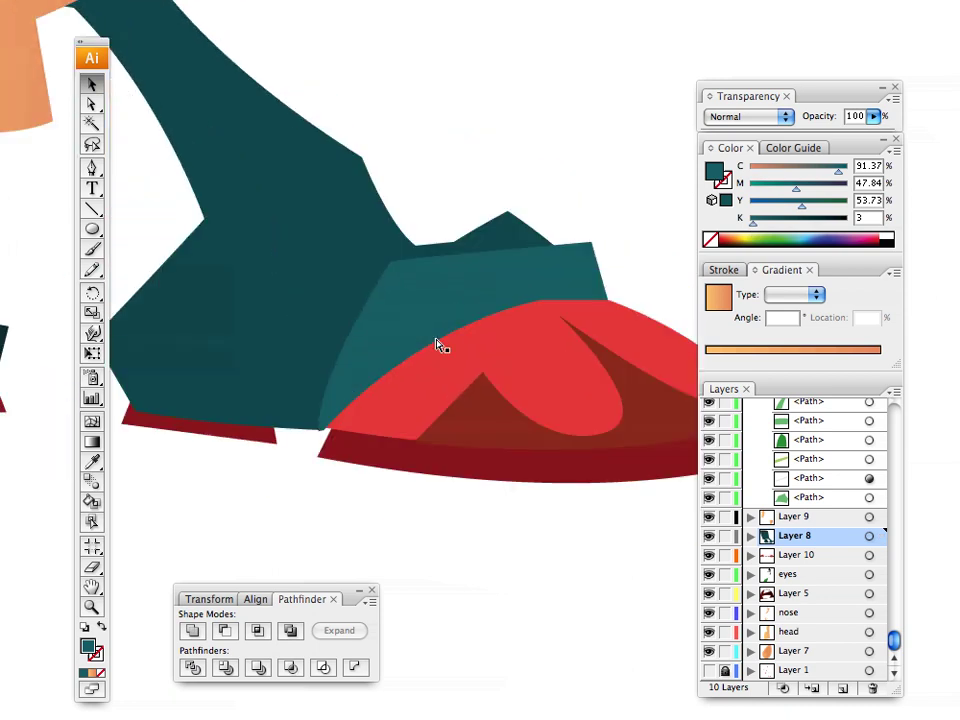
Step: Recolor the shading shapes on both shoes to dark maroon C 35.29, M 96.86, Y 95.69, K 56.08
{"action": "key", "text": "super+minus"}
{"action": "key", "text": "super+minus"}
{"action": "key", "text": "super+minus"}
{"action": "left_click_drag", "start_coordinate": [373, 116], "coordinate": [612, 452]}
{"action": "left_click_drag", "start_coordinate": [402, 307], "coordinate": [383, 131]}
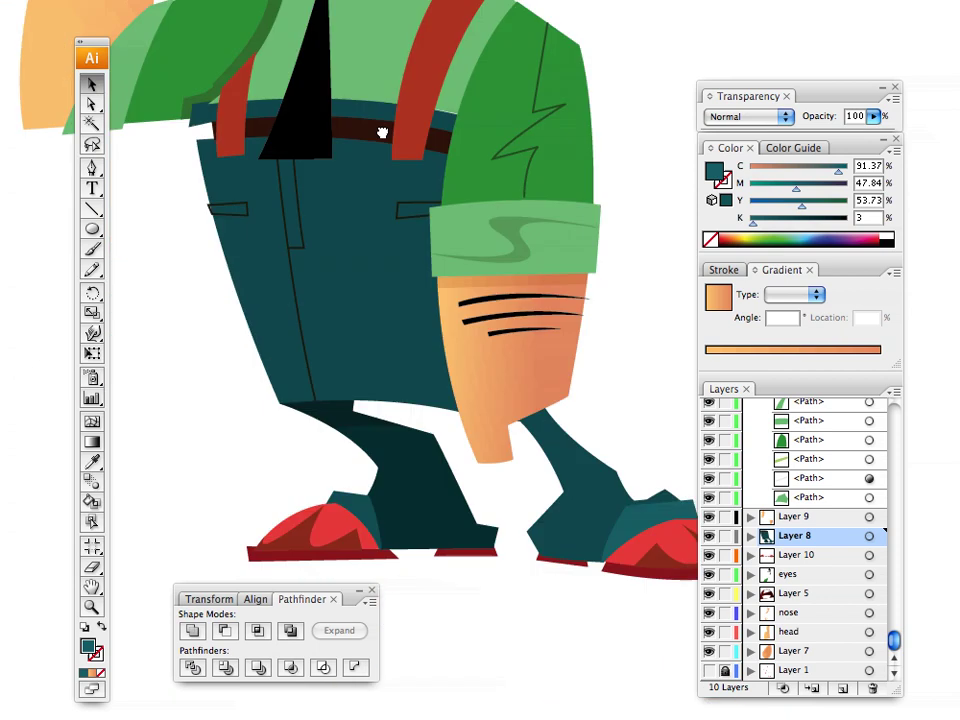
{"action": "left_click_drag", "start_coordinate": [466, 478], "coordinate": [393, 420]}
{"action": "left_click", "coordinate": [639, 501]}
{"action": "left_click", "coordinate": [639, 501]}
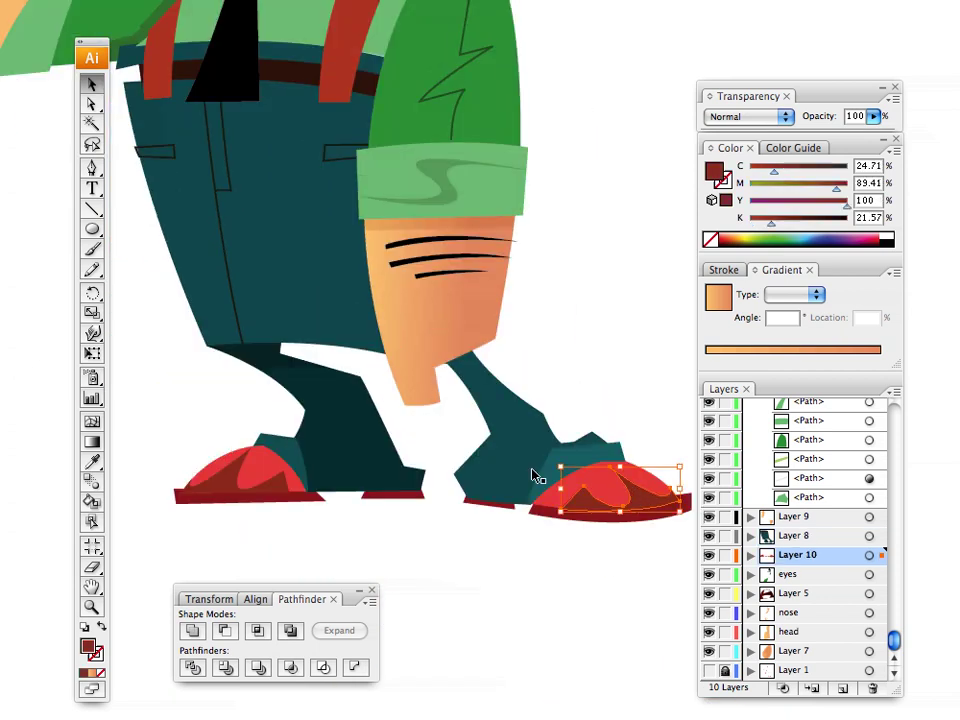
{"action": "left_click", "coordinate": [224, 487], "text": "shift"}
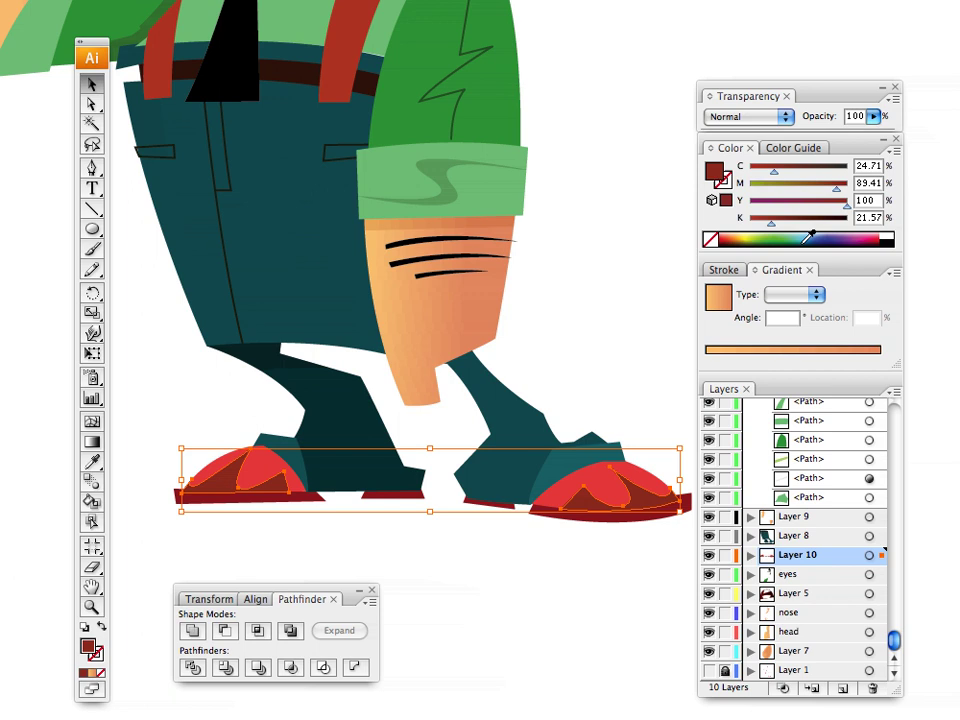
{"action": "left_click", "coordinate": [731, 240]}
{"action": "left_click_drag", "start_coordinate": [731, 240], "coordinate": [731, 239]}
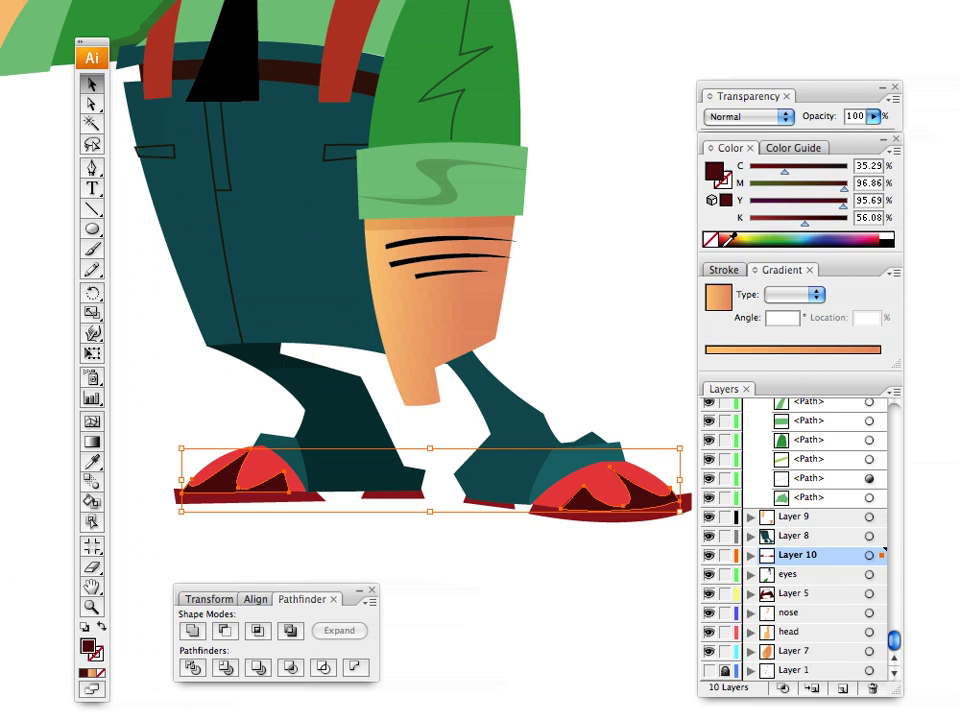
{"action": "left_click", "coordinate": [591, 268]}
Step: Recolor the upper of the shoe on the dark leg to orange C 0, M 56.08, Y 100, K 0
{"action": "left_click_drag", "start_coordinate": [240, 236], "coordinate": [341, 378]}
{"action": "left_click", "coordinate": [336, 514]}
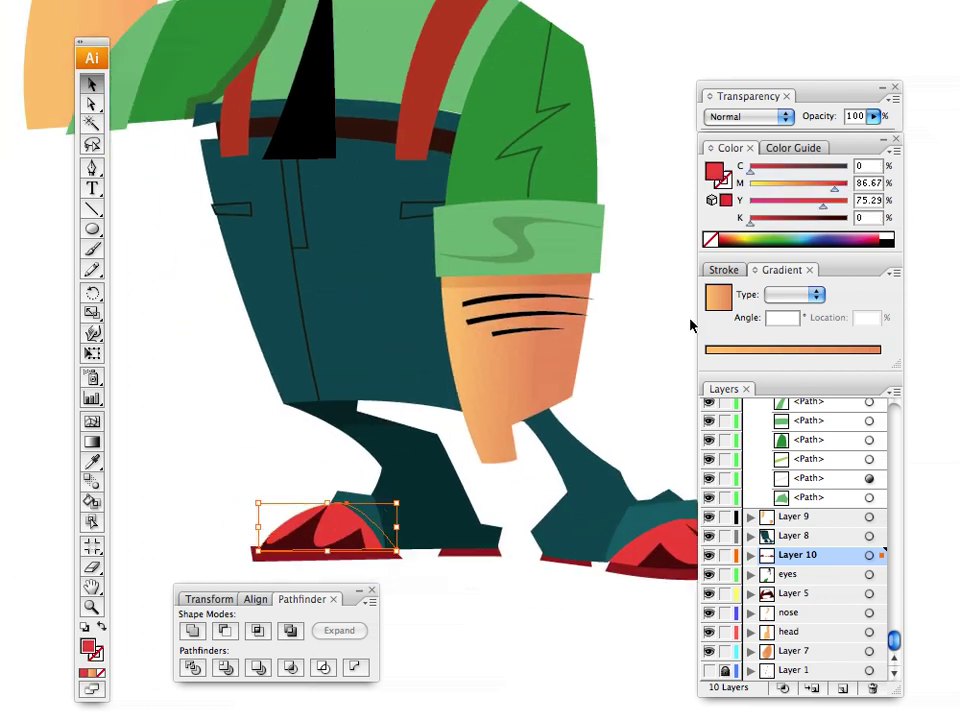
{"action": "left_click", "coordinate": [745, 234]}
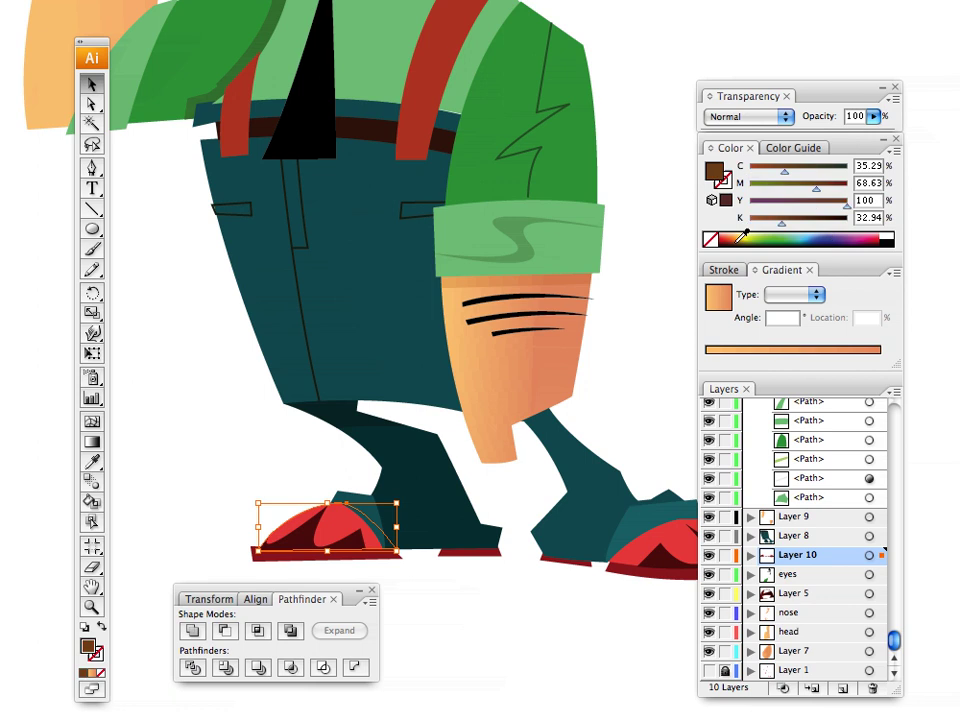
{"action": "left_click_drag", "start_coordinate": [745, 234], "coordinate": [740, 231]}
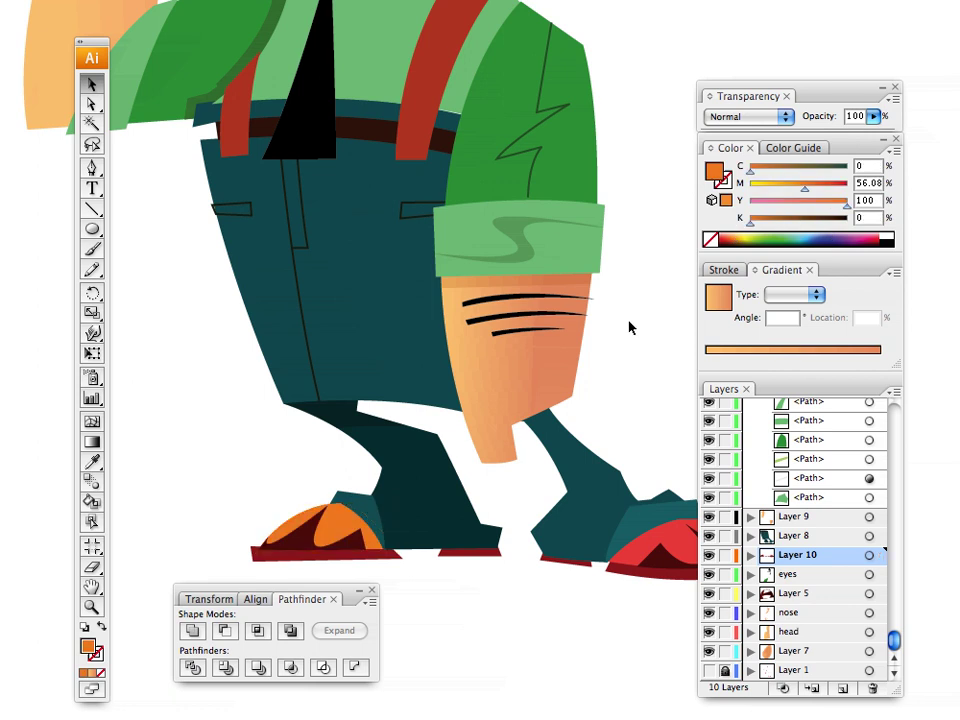
Step: Apply the same orange to the upper of the shoe on the lighter leg by sampling the first shoe with the Eyedropper
{"action": "left_click", "coordinate": [655, 548]}
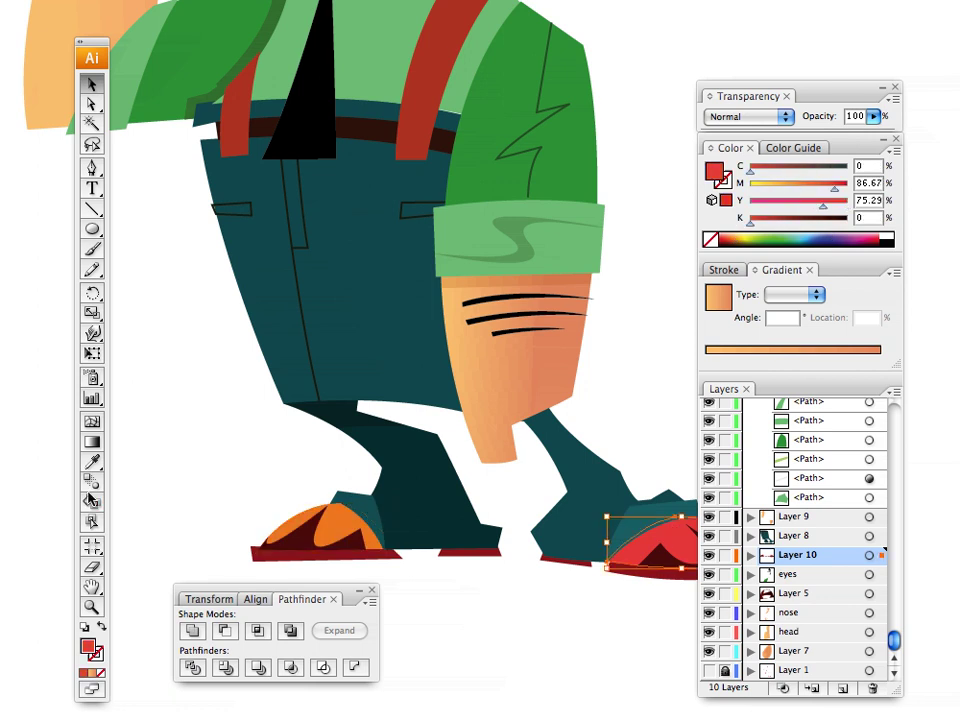
{"action": "left_click", "coordinate": [92, 461]}
{"action": "left_click", "coordinate": [332, 523]}
{"action": "left_click_drag", "start_coordinate": [354, 456], "coordinate": [171, 360]}
{"action": "left_click_drag", "start_coordinate": [240, 411], "coordinate": [355, 484]}
{"action": "left_click", "coordinate": [93, 84]}
{"action": "left_click", "coordinate": [187, 332]}
{"action": "left_click_drag", "start_coordinate": [258, 303], "coordinate": [300, 387]}
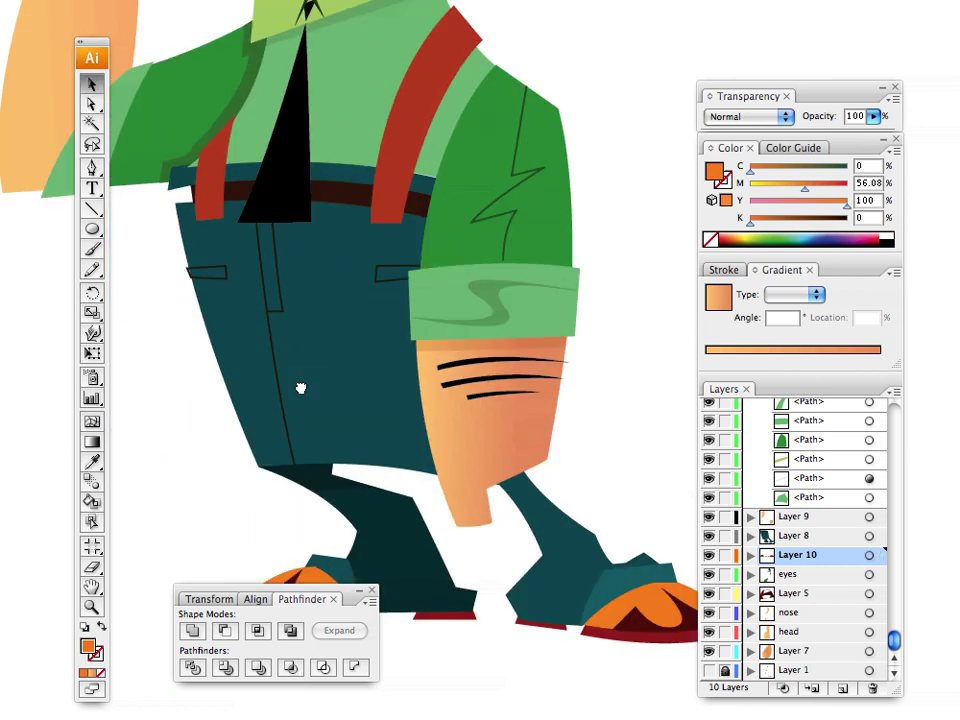
{"action": "scroll", "coordinate": [301, 387], "scroll_direction": "up", "scroll_amount": 10}
{"action": "scroll", "coordinate": [301, 387], "scroll_direction": "left", "scroll_amount": 5}
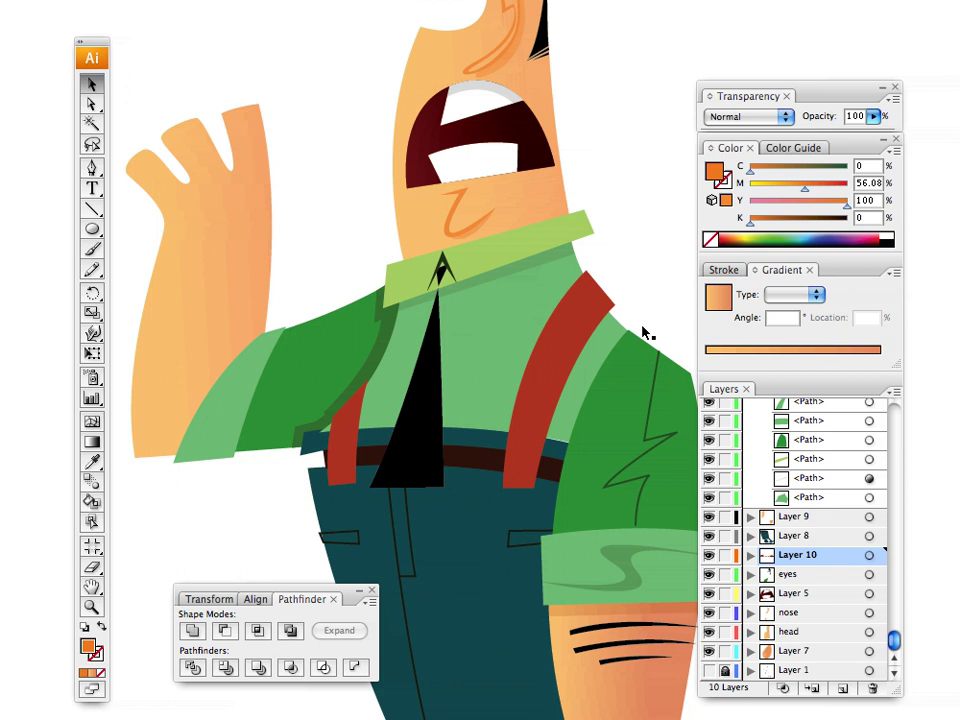
Step: Review the whole figure and examine the shirt, tie and suspenders up close
{"action": "key", "text": "ctrl+minus"}
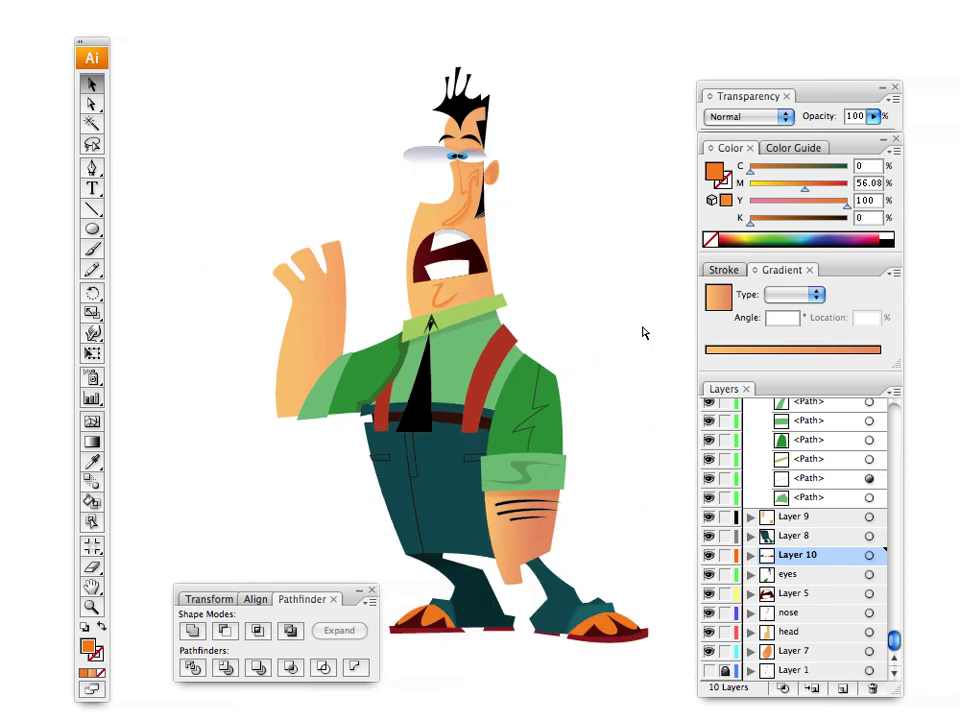
{"action": "key", "text": "ctrl+minus"}
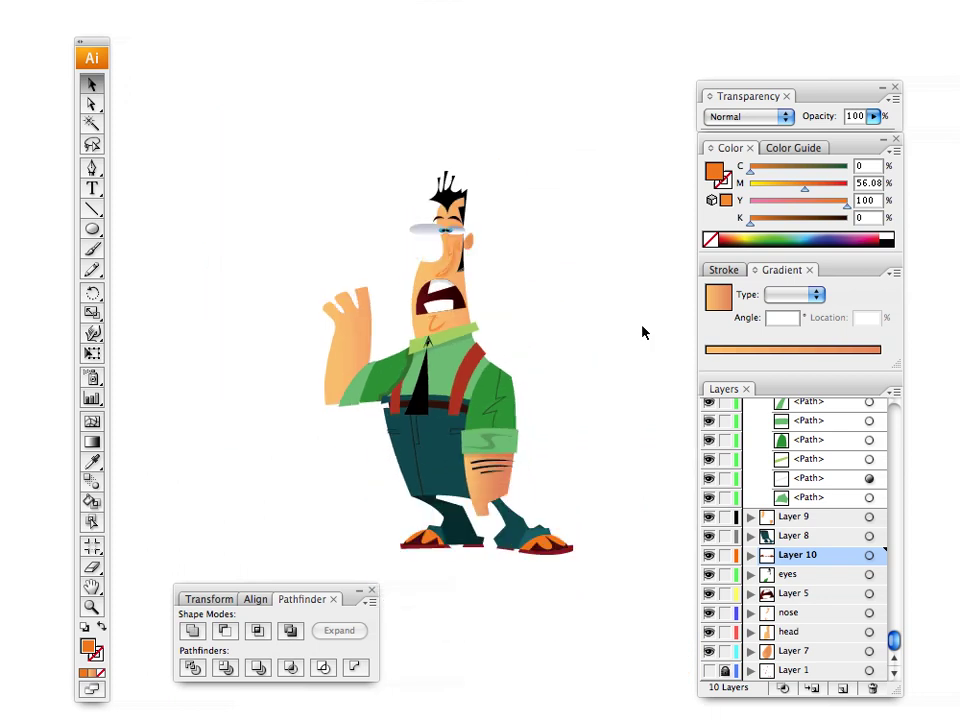
{"action": "left_click", "coordinate": [91, 606]}
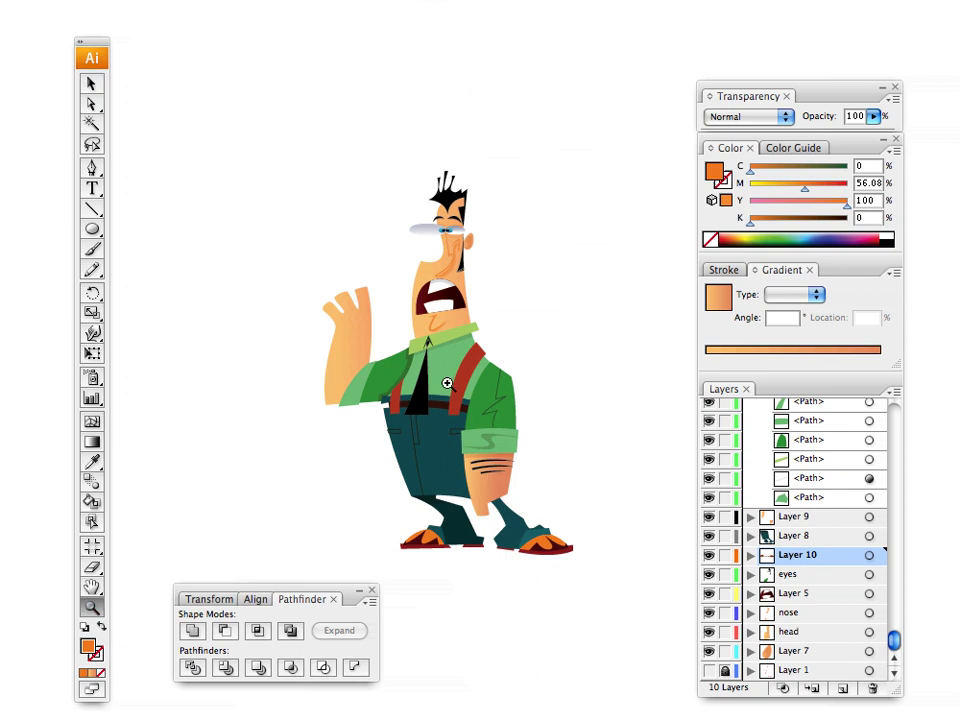
{"action": "left_click", "coordinate": [447, 383]}
{"action": "left_click", "coordinate": [422, 360]}
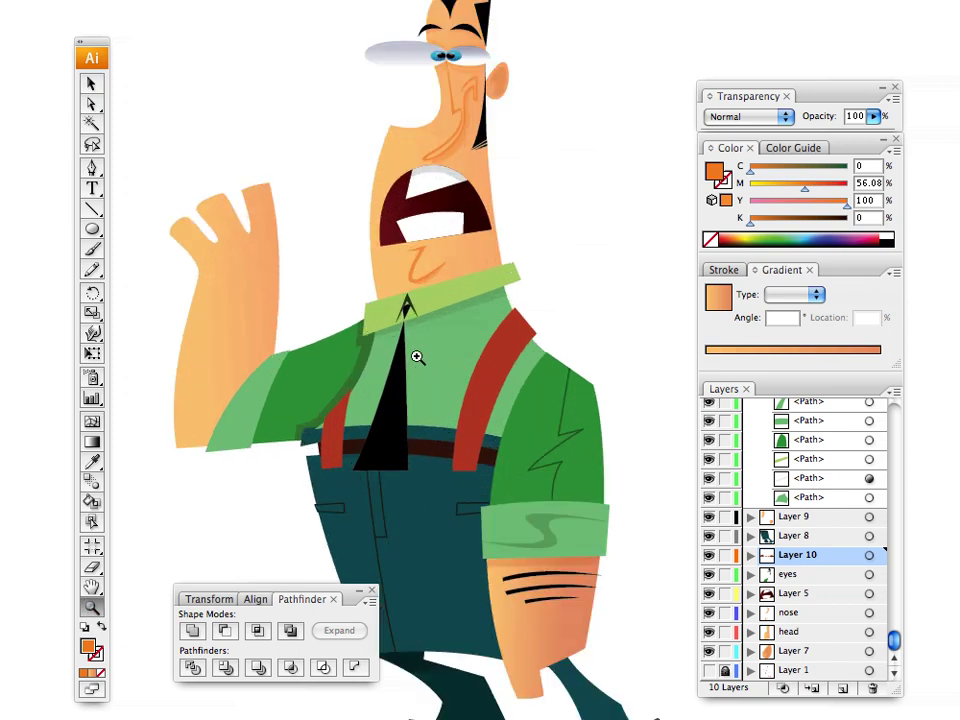
{"action": "left_click", "coordinate": [417, 357]}
{"action": "left_click", "coordinate": [457, 452]}
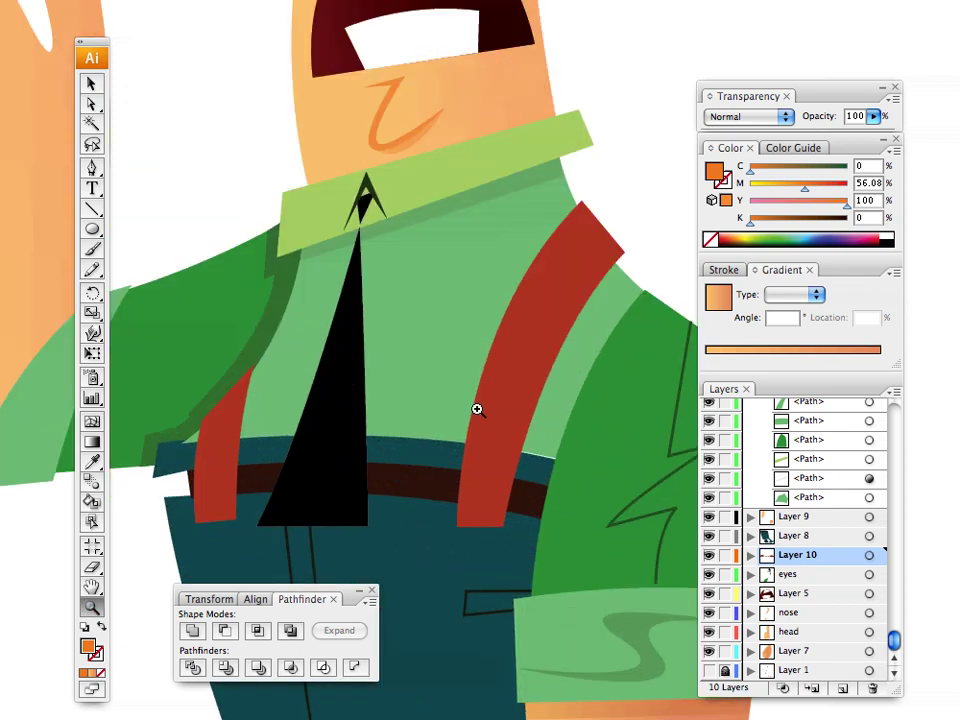
Step: Nudge the white lower teeth slightly down to meet the lower edge of the mouth, and deselect them
{"action": "left_click_drag", "start_coordinate": [426, 180], "coordinate": [484, 441]}
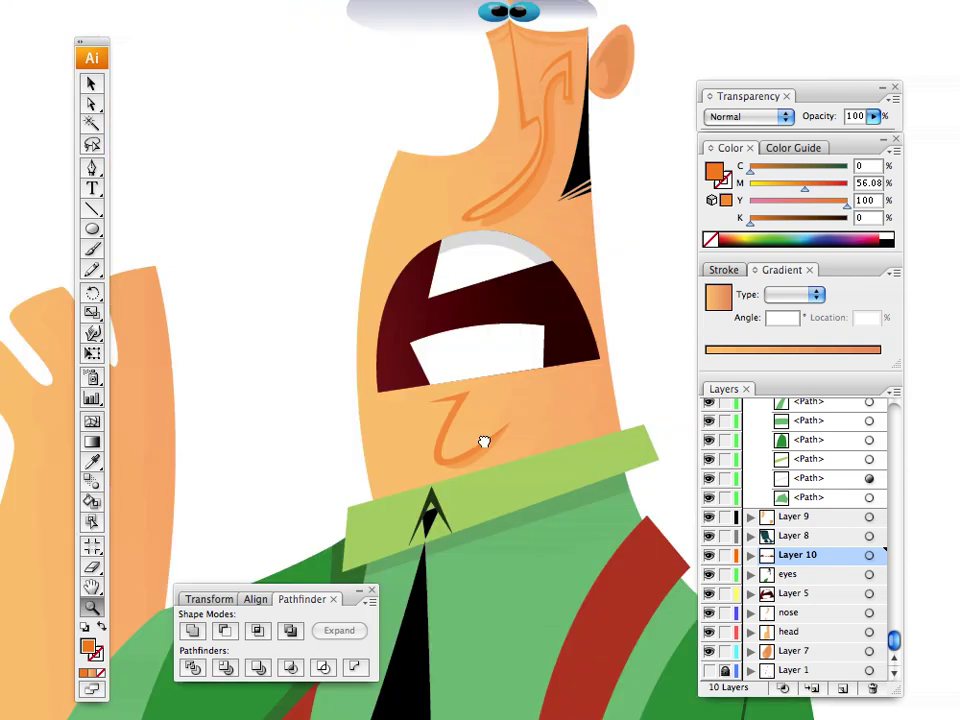
{"action": "left_click", "coordinate": [496, 323]}
{"action": "left_click_drag", "start_coordinate": [368, 352], "coordinate": [421, 395]}
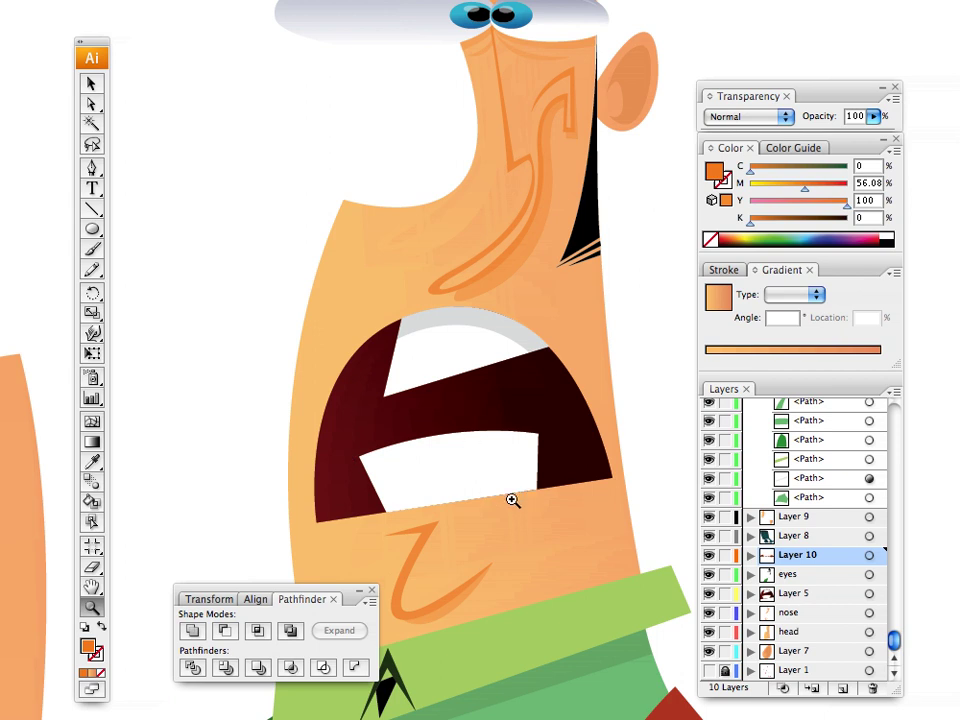
{"action": "left_click", "coordinate": [461, 495]}
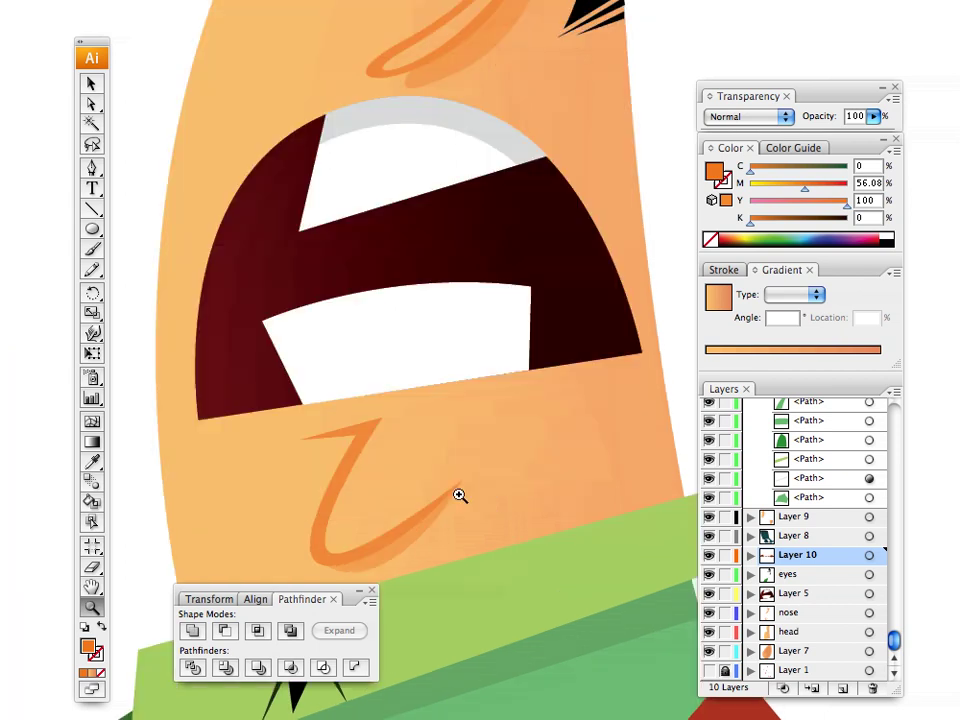
{"action": "left_click", "coordinate": [378, 352]}
{"action": "left_click", "coordinate": [336, 304]}
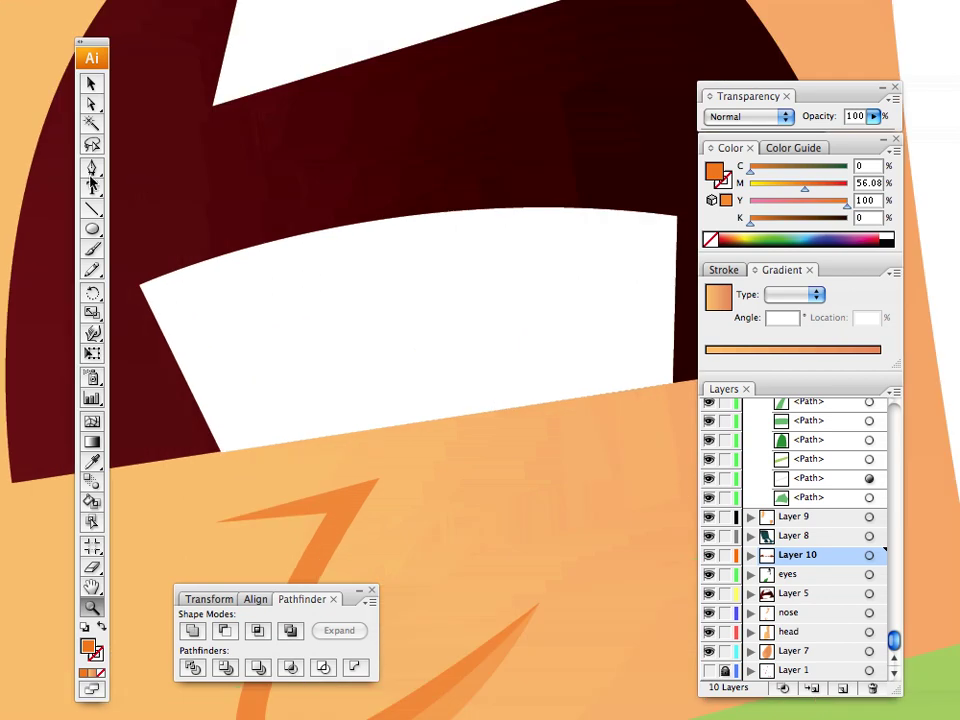
{"action": "left_click", "coordinate": [428, 203], "text": "alt"}
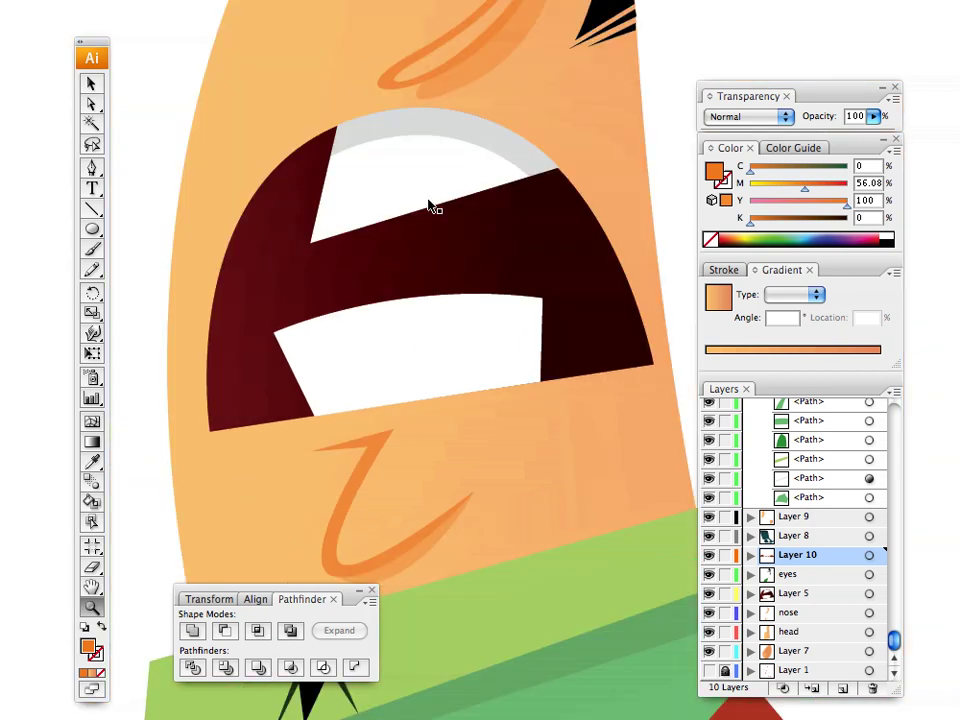
{"action": "left_click", "coordinate": [428, 200], "text": "alt"}
{"action": "left_click", "coordinate": [91, 84]}
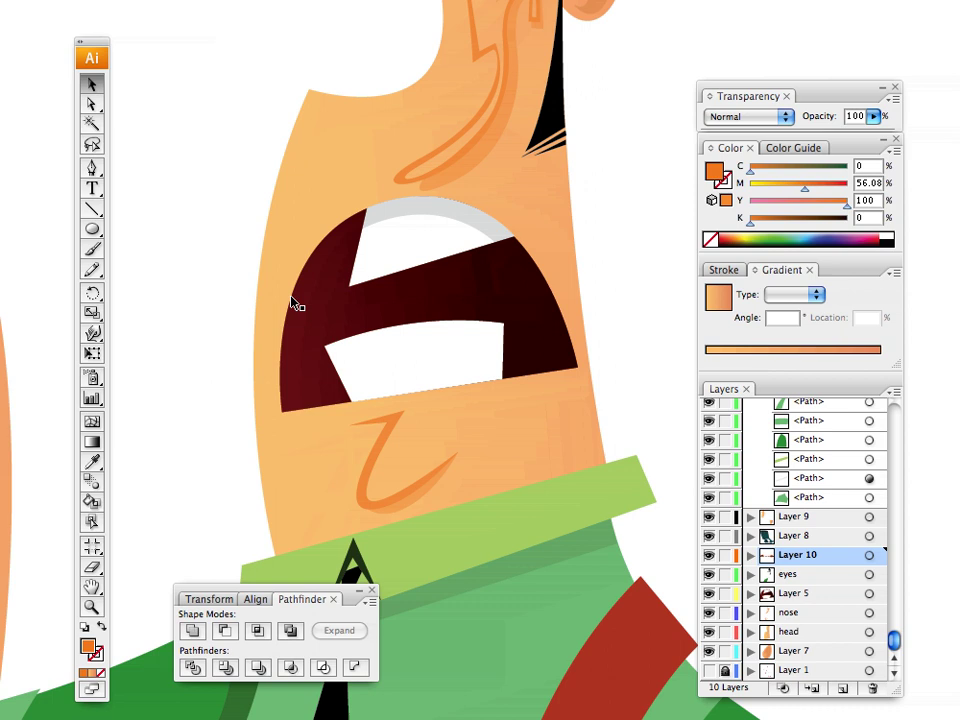
{"action": "left_click", "coordinate": [420, 370]}
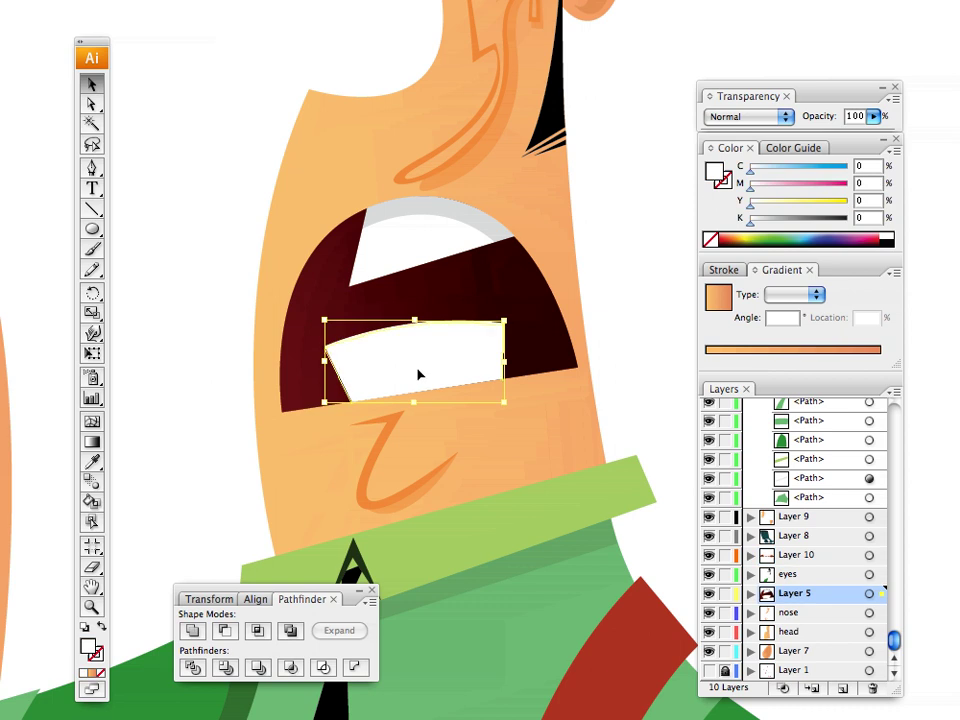
{"action": "key", "text": "Down"}
{"action": "left_click", "coordinate": [221, 257]}
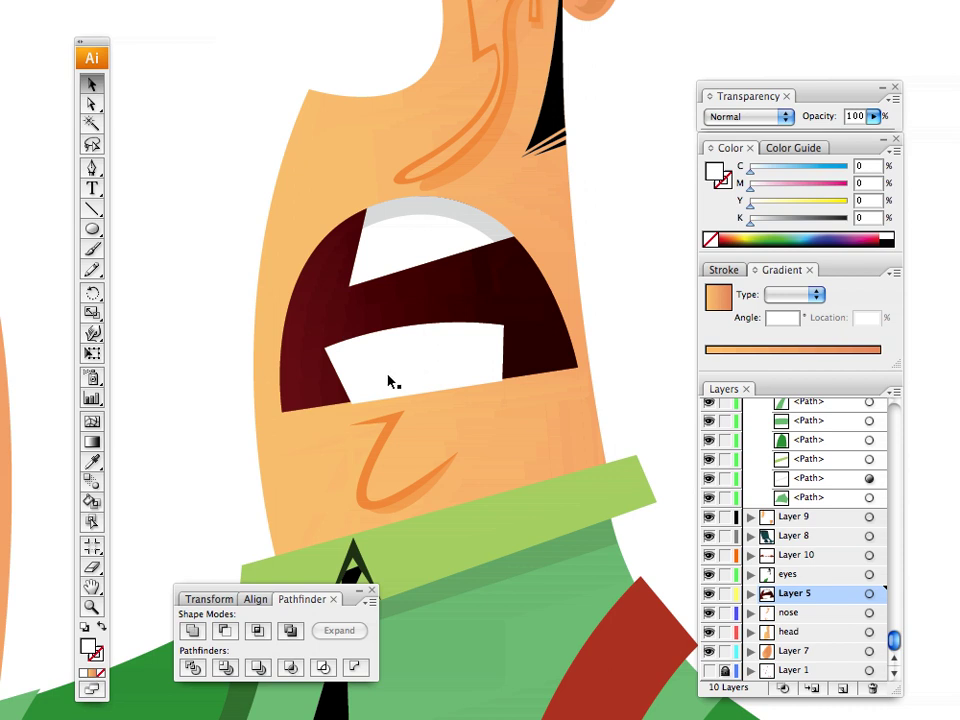
Step: Stretch the upper teeth together with their gray shading slightly upward to the mouth's upper edge, and deselect them
{"action": "key", "text": "z"}
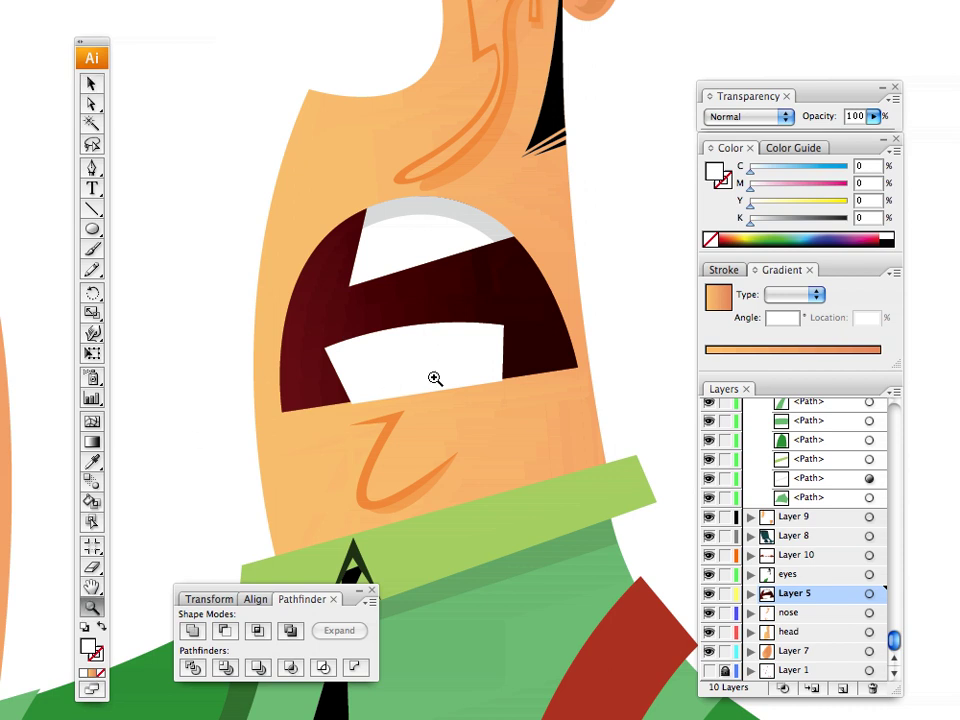
{"action": "left_click", "coordinate": [450, 372]}
{"action": "left_click", "coordinate": [91, 83]}
{"action": "left_click", "coordinate": [345, 385]}
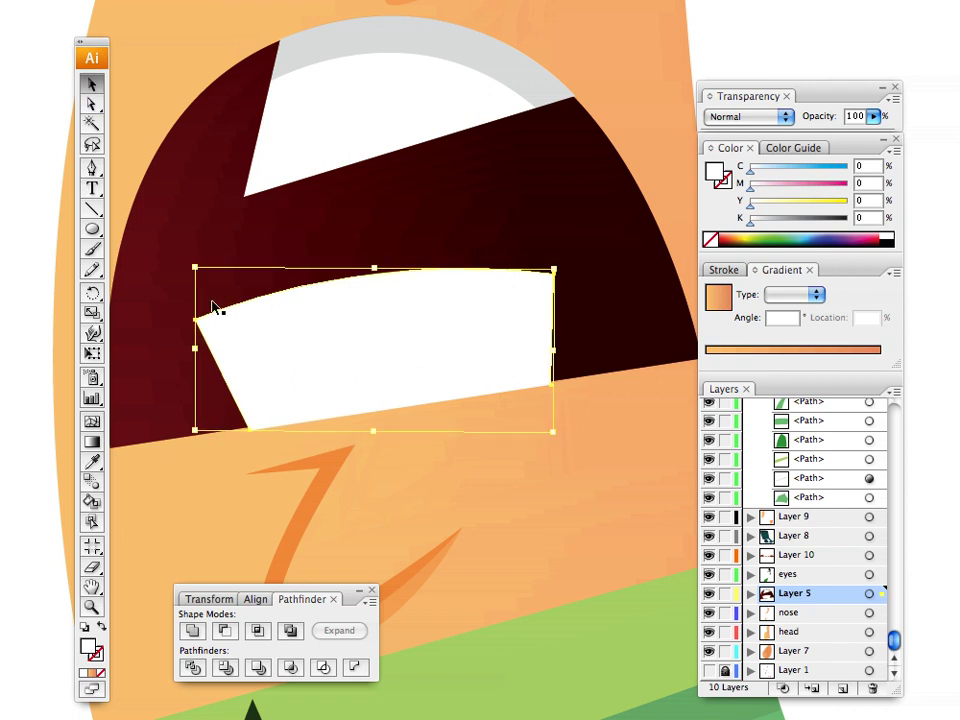
{"action": "left_click", "coordinate": [23, 161]}
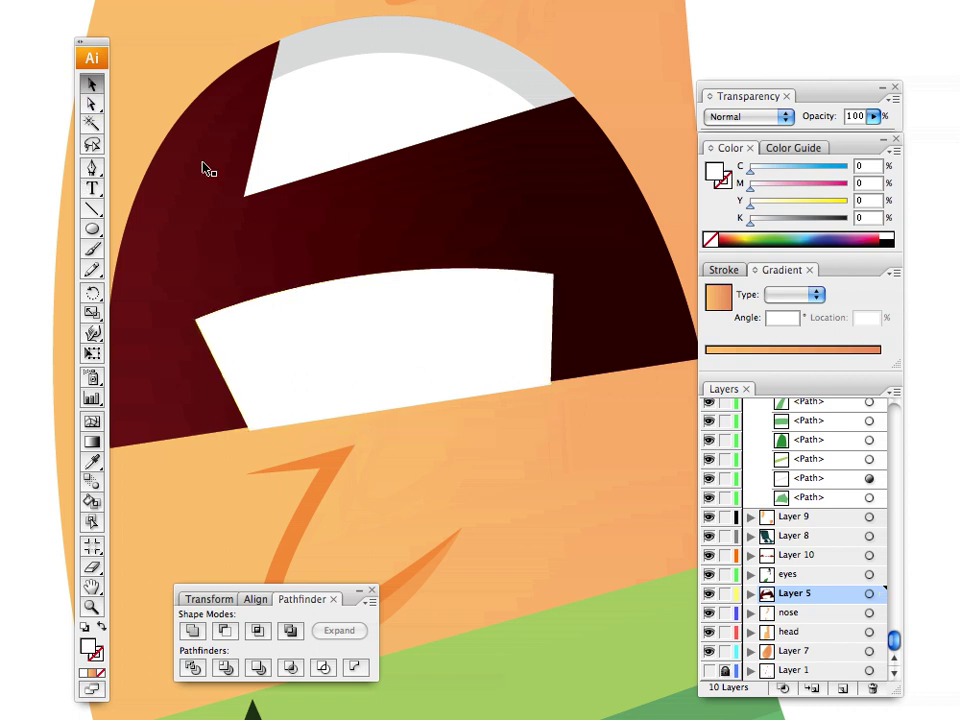
{"action": "left_click", "coordinate": [338, 124]}
{"action": "left_click_drag", "start_coordinate": [407, 17], "coordinate": [404, 15]}
{"action": "left_click", "coordinate": [62, 42]}
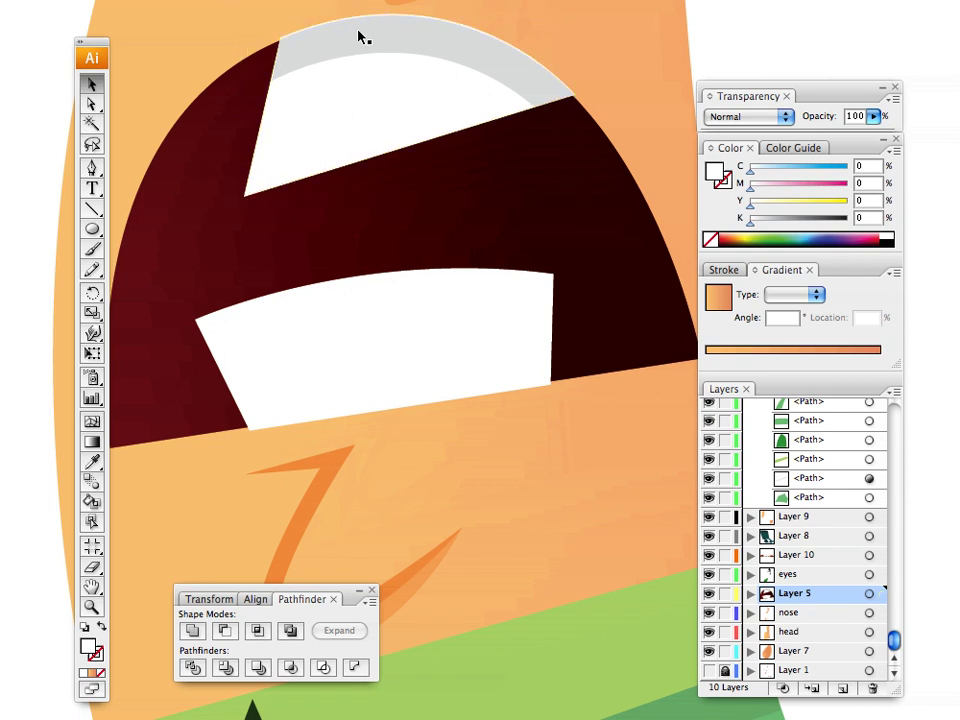
{"action": "left_click", "coordinate": [380, 93]}
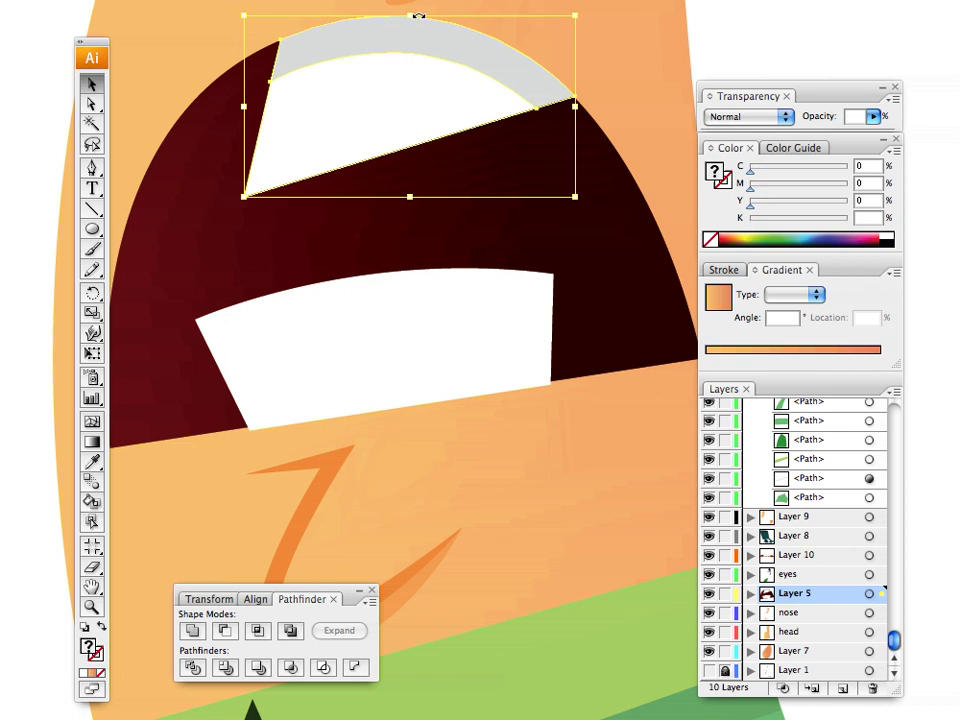
{"action": "left_click_drag", "start_coordinate": [410, 16], "coordinate": [411, 14]}
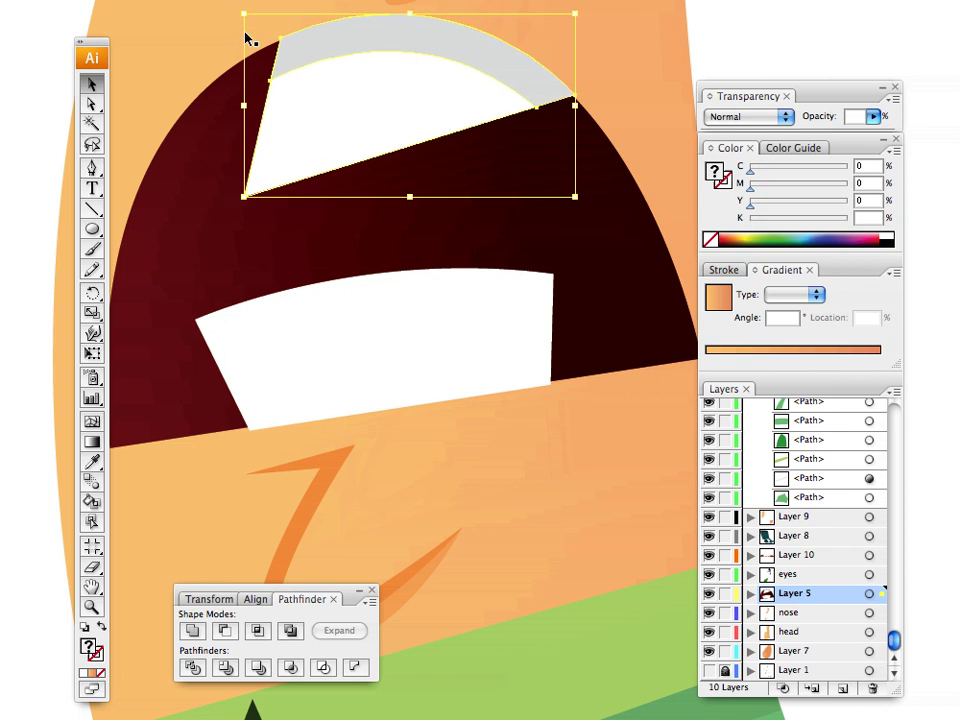
{"action": "left_click", "coordinate": [30, 54]}
Step: Review the teeth within the whole face and figure from a wider view
{"action": "left_click_drag", "start_coordinate": [223, 139], "coordinate": [226, 305]}
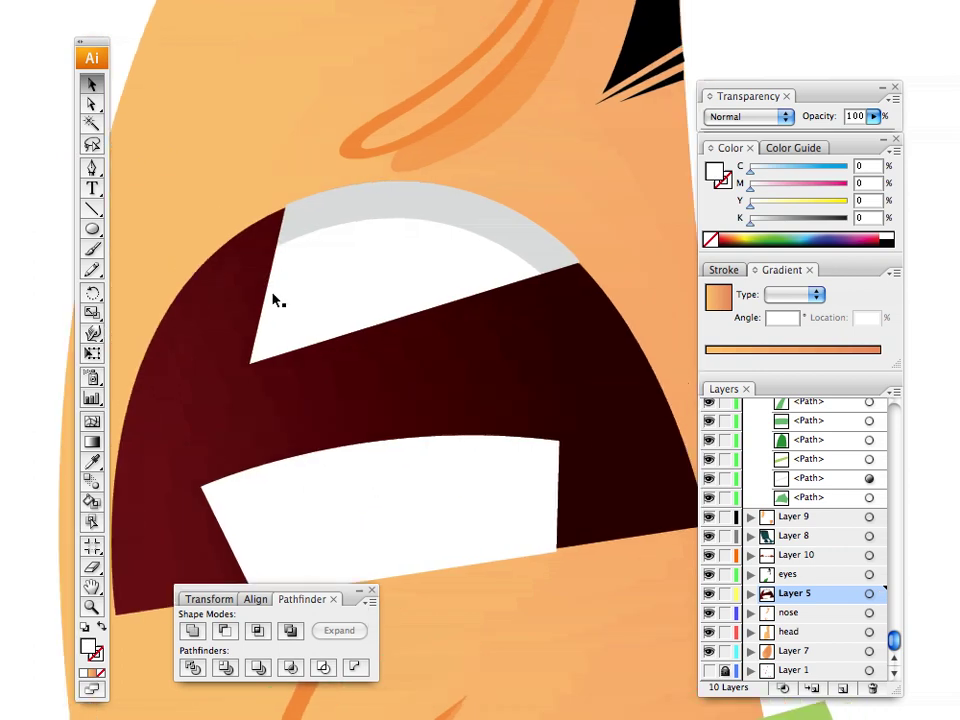
{"action": "key", "text": "super+minus"}
{"action": "key", "text": "super+minus"}
{"action": "key", "text": "super+minus"}
{"action": "key", "text": "super+minus"}
{"action": "key", "text": "super+minus"}
{"action": "key", "text": "super+minus"}
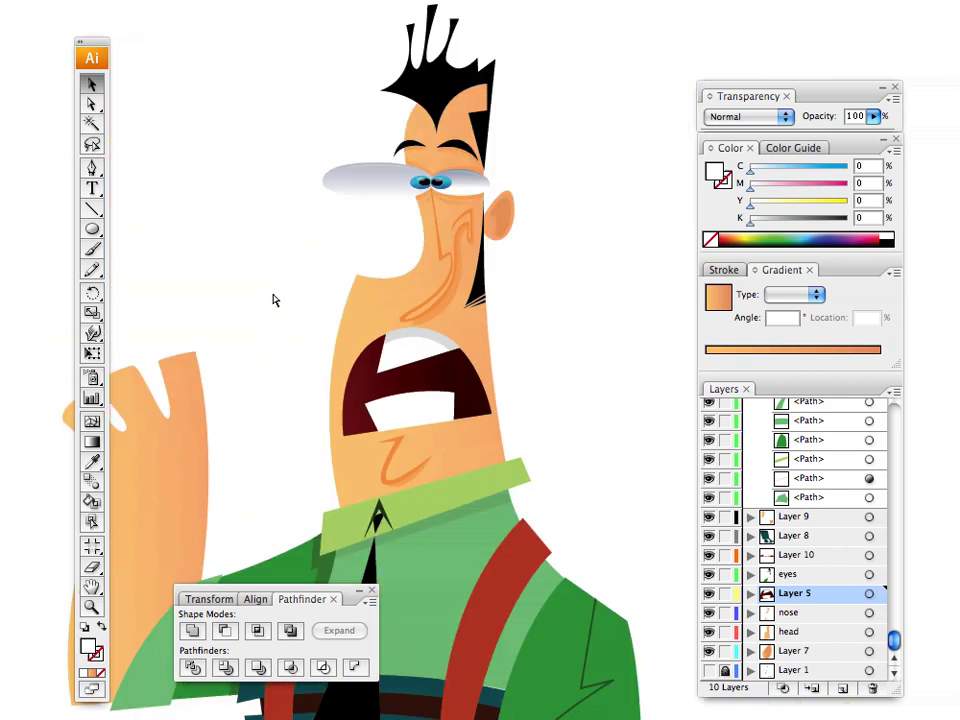
{"action": "left_click_drag", "start_coordinate": [272, 293], "coordinate": [277, 165]}
Step: Shorten the longer, fully visible red suspender so it ends at the trouser waist, and shift it slightly
{"action": "left_click", "coordinate": [92, 606]}
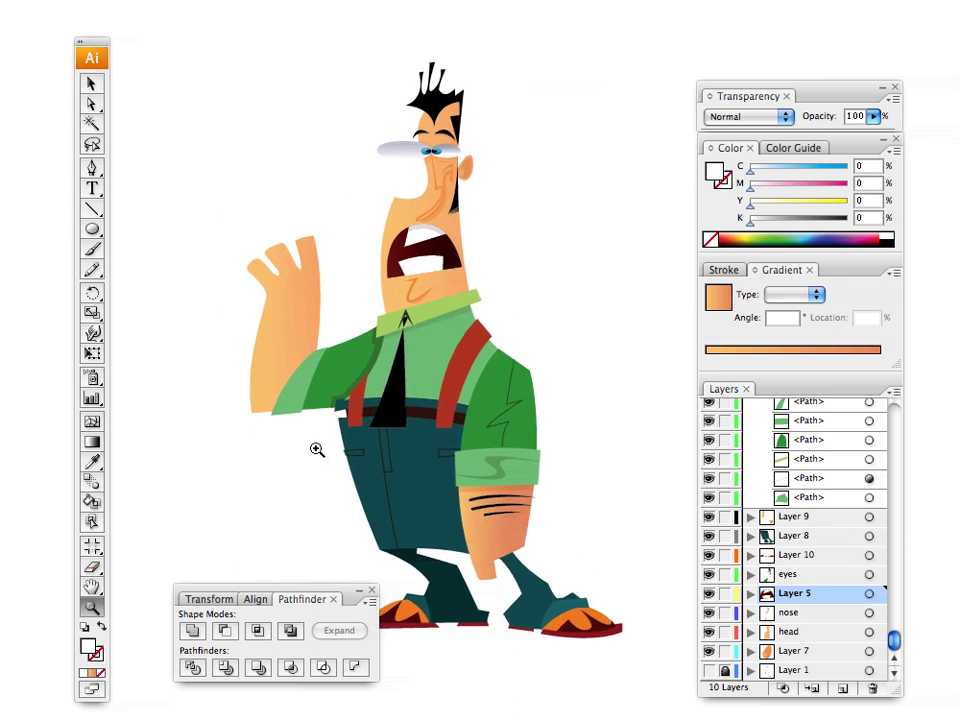
{"action": "left_click", "coordinate": [486, 332]}
{"action": "left_click", "coordinate": [392, 476]}
{"action": "left_click", "coordinate": [422, 392]}
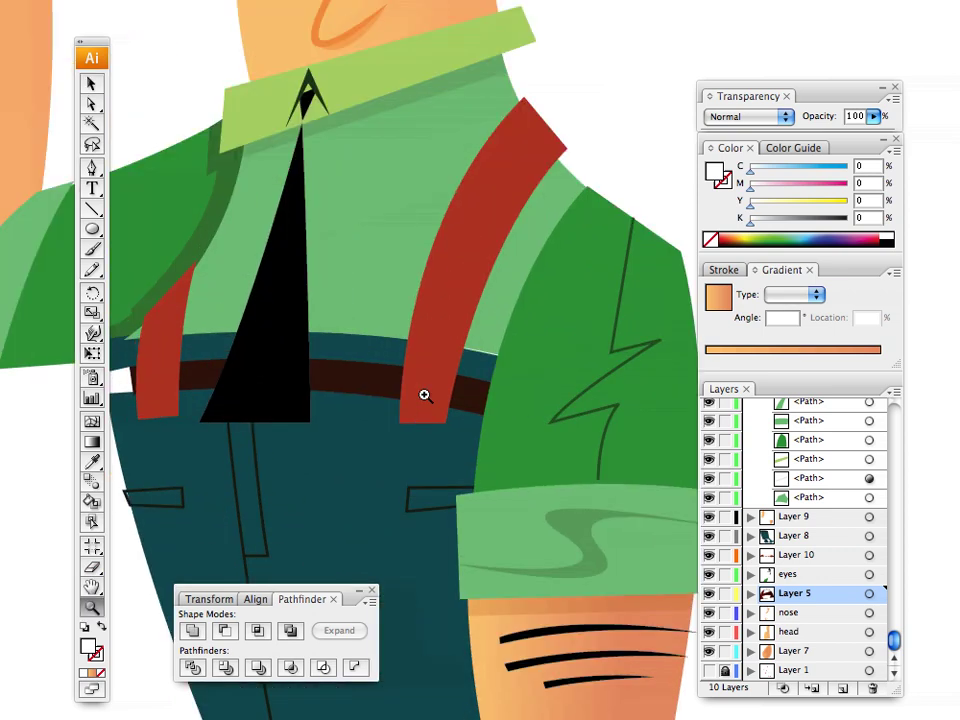
{"action": "left_click", "coordinate": [424, 394]}
{"action": "left_click", "coordinate": [445, 227]}
{"action": "left_click_drag", "start_coordinate": [444, 326], "coordinate": [472, 248]}
{"action": "left_click", "coordinate": [91, 86]}
{"action": "left_click", "coordinate": [412, 455]}
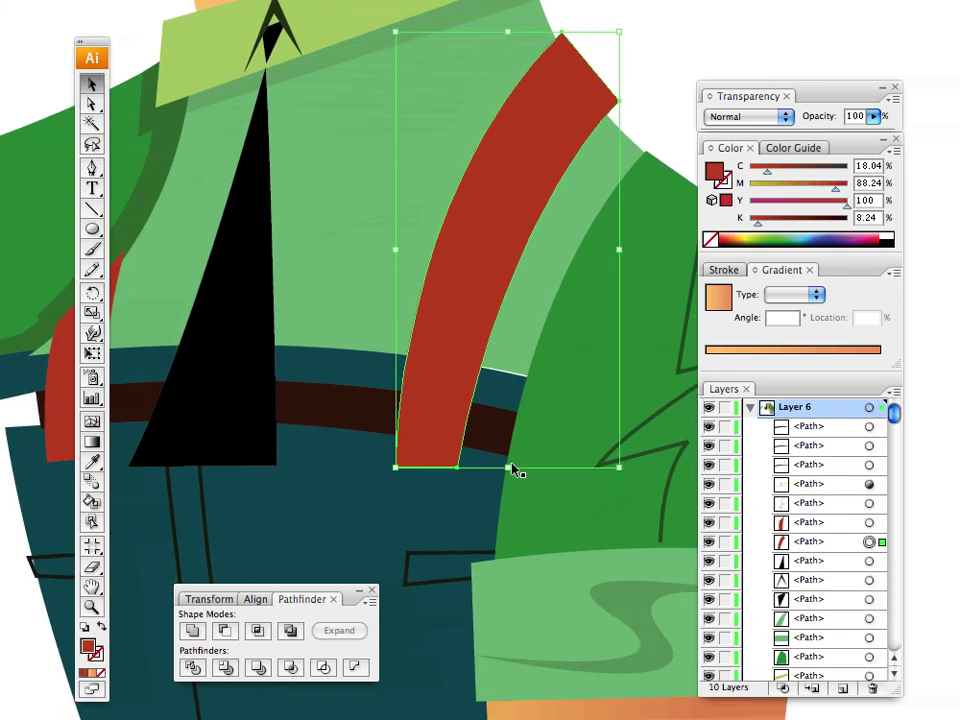
{"action": "left_click_drag", "start_coordinate": [507, 467], "coordinate": [510, 392]}
{"action": "mouse_move", "coordinate": [454, 285]}
{"action": "left_mouse_down"}
{"action": "mouse_move", "coordinate": [466, 266]}
{"action": "mouse_move", "coordinate": [454, 302]}
{"action": "mouse_move", "coordinate": [467, 296]}
{"action": "left_mouse_up"}
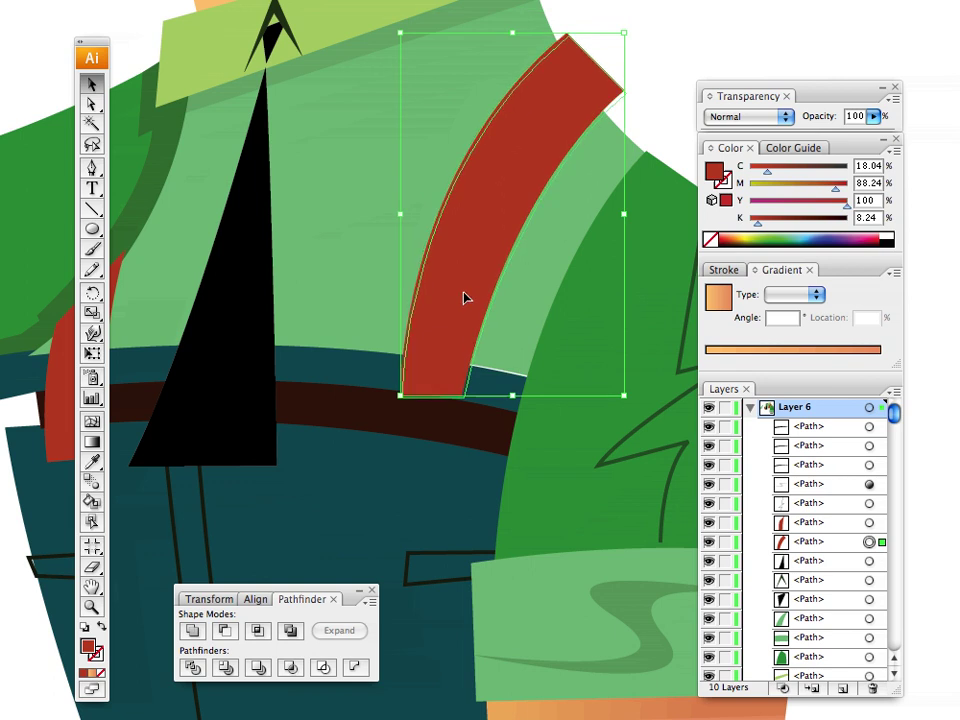
{"action": "left_click", "coordinate": [57, 88]}
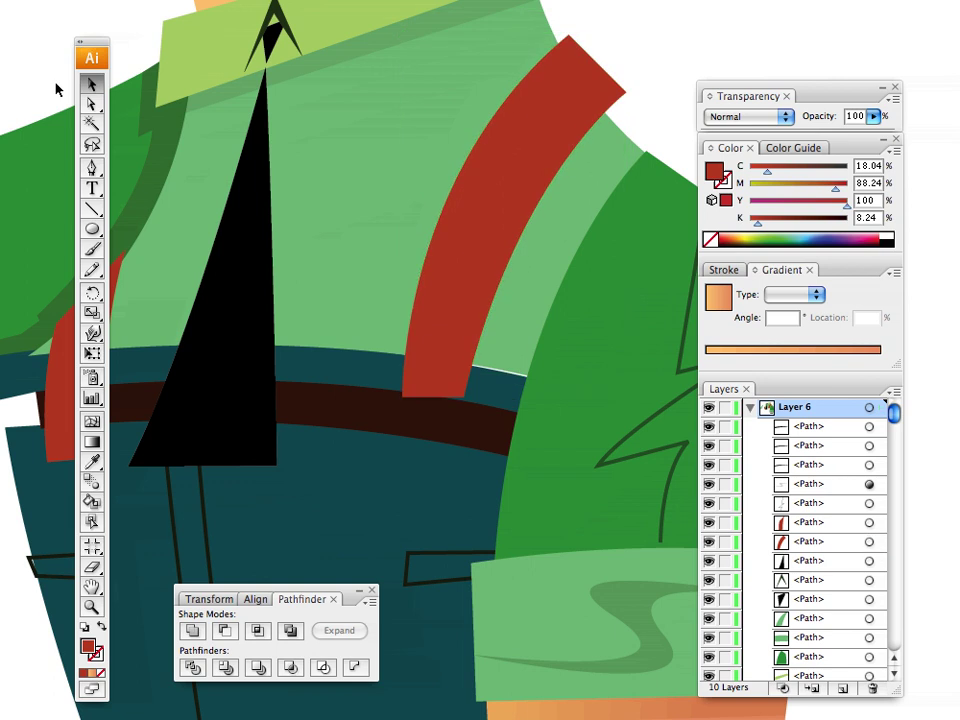
Step: Draw a red arch-shaped strap with two prongs below the shortened suspender using the Pen tool, and deselect it
{"action": "left_click", "coordinate": [92, 167]}
{"action": "left_click", "coordinate": [487, 510]}
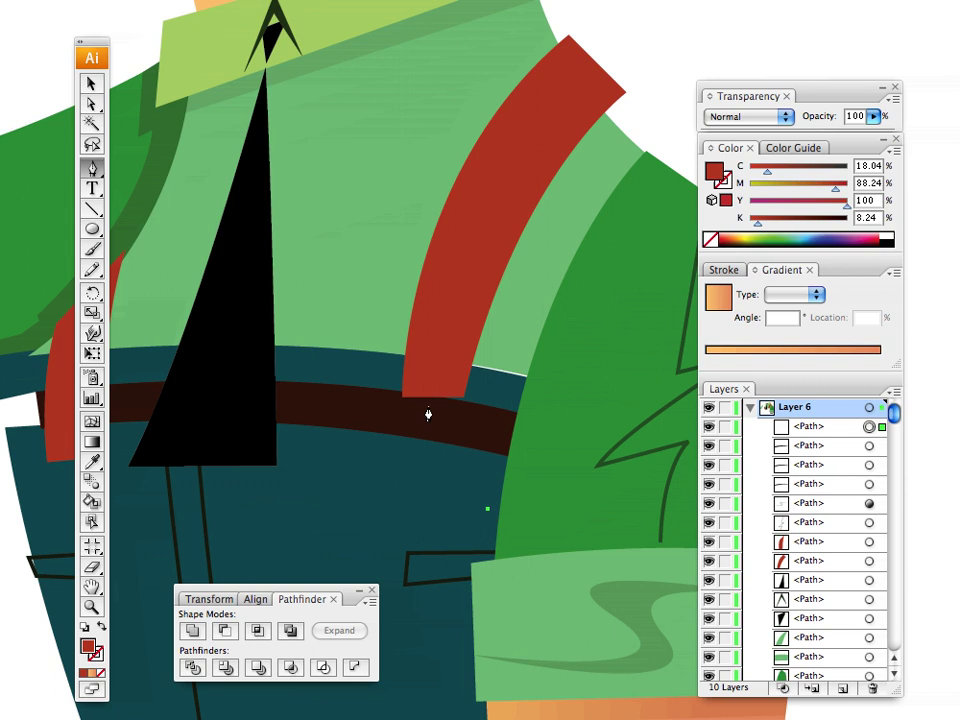
{"action": "left_click_drag", "start_coordinate": [433, 410], "coordinate": [335, 401]}
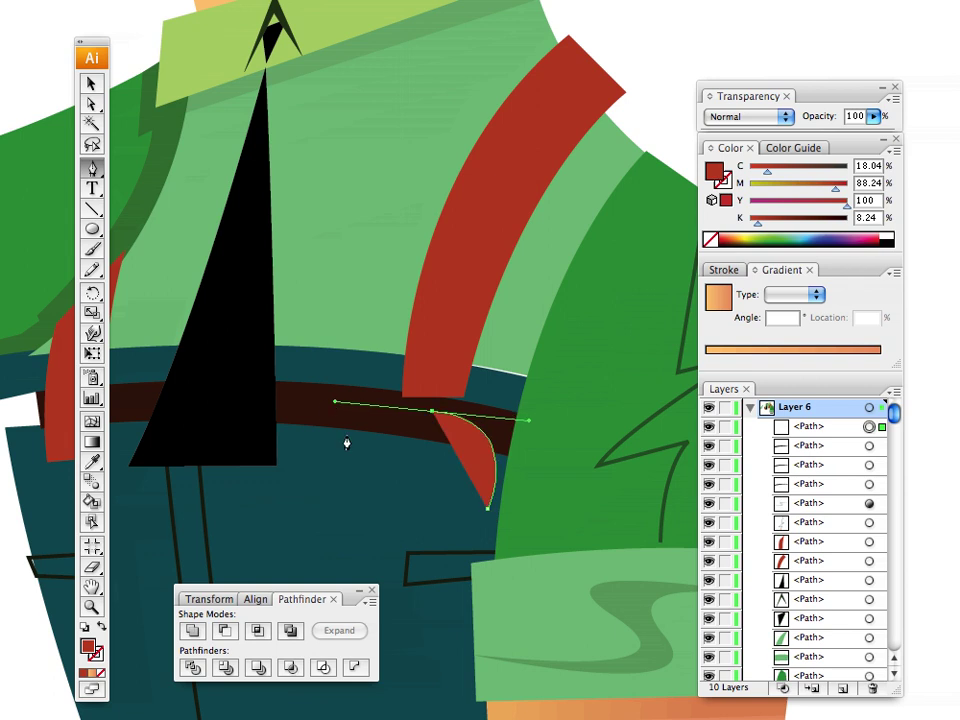
{"action": "left_click", "coordinate": [357, 498]}
{"action": "left_click", "coordinate": [380, 500]}
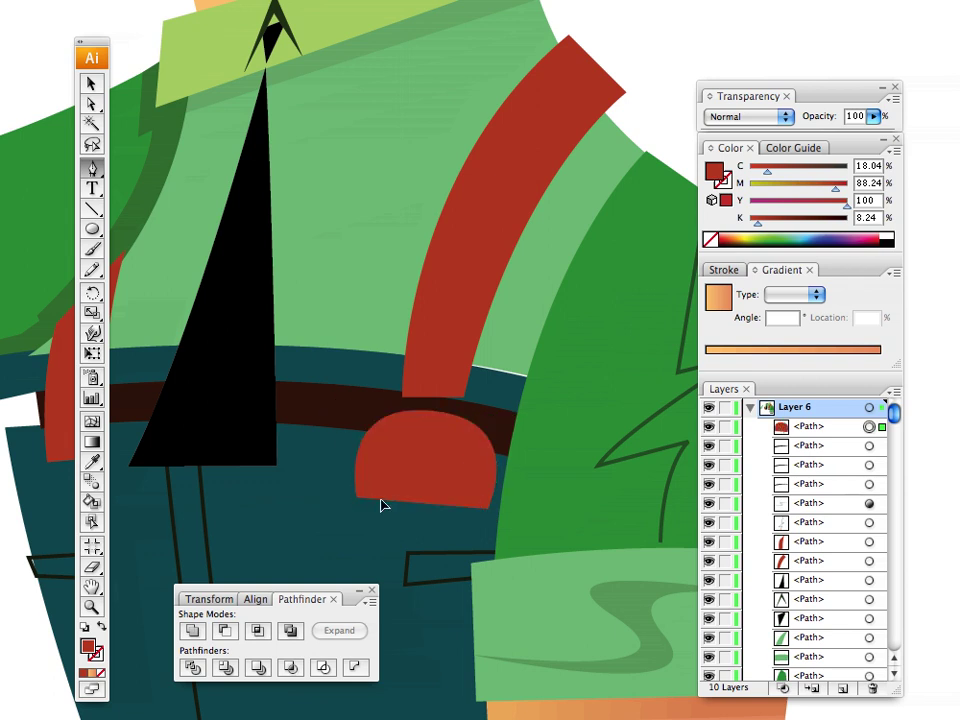
{"action": "left_click_drag", "start_coordinate": [429, 432], "coordinate": [495, 434]}
{"action": "left_click", "coordinate": [465, 511]}
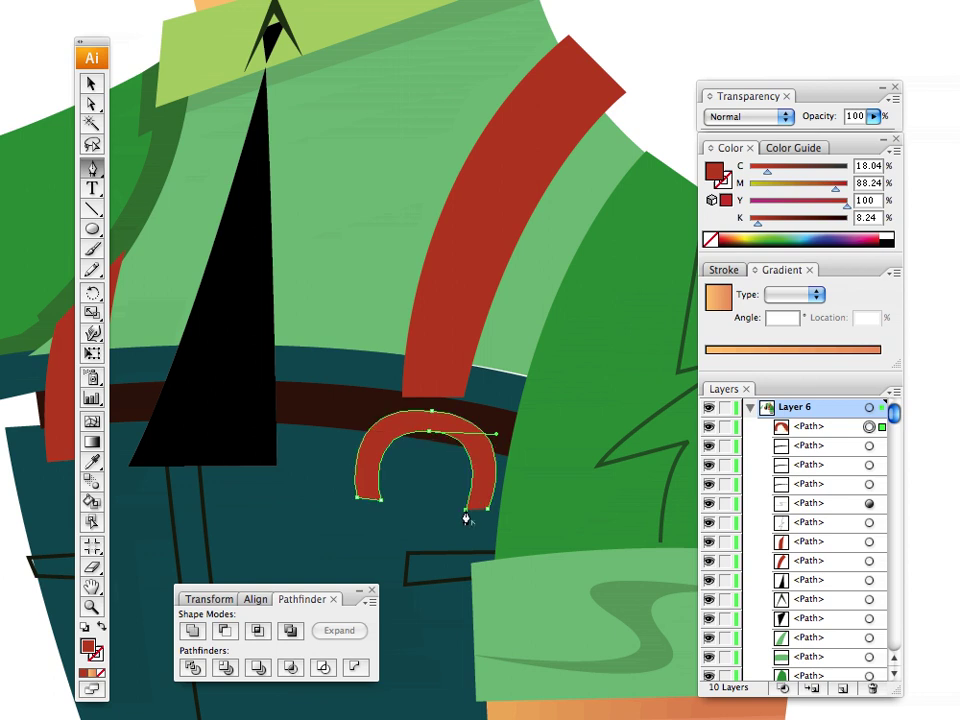
{"action": "left_click", "coordinate": [89, 87]}
{"action": "key", "text": "super+shift+a"}
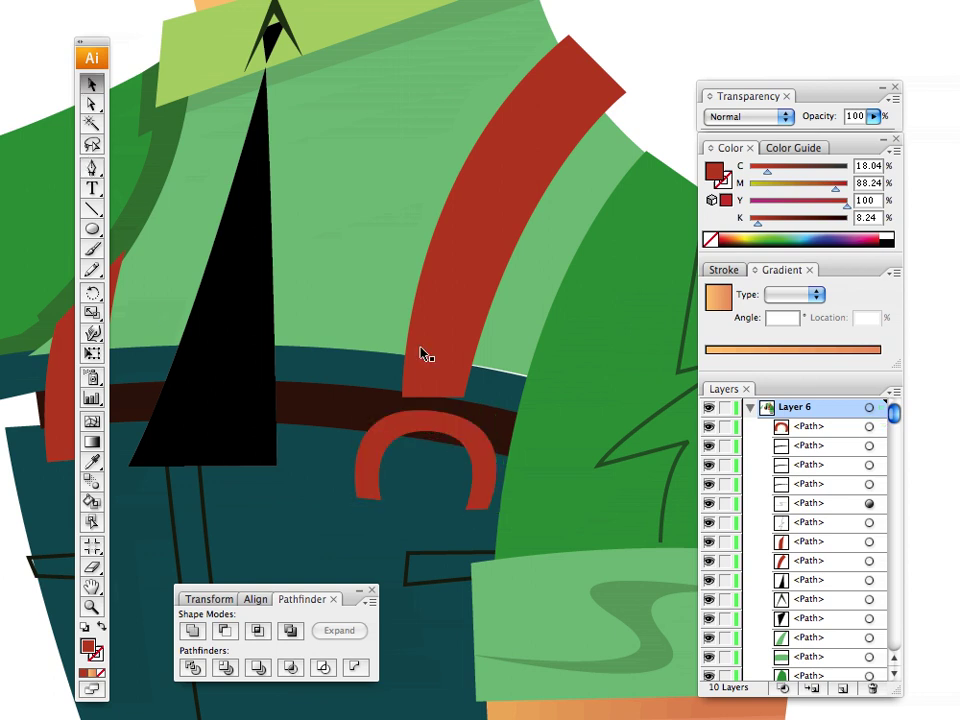
Step: Raise the lower end of the shortened suspender slightly to widen the gap above the arched strap, and deselect it
{"action": "left_click", "coordinate": [426, 381]}
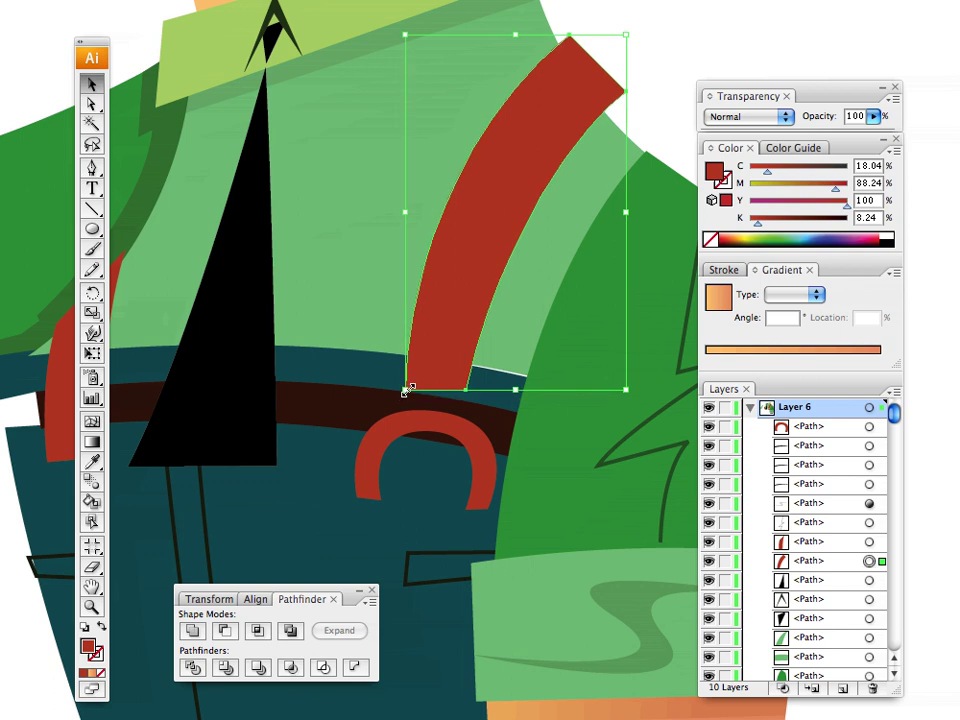
{"action": "left_click", "coordinate": [94, 22]}
{"action": "key", "text": "space"}
{"action": "left_click_drag", "start_coordinate": [291, 221], "coordinate": [359, 256]}
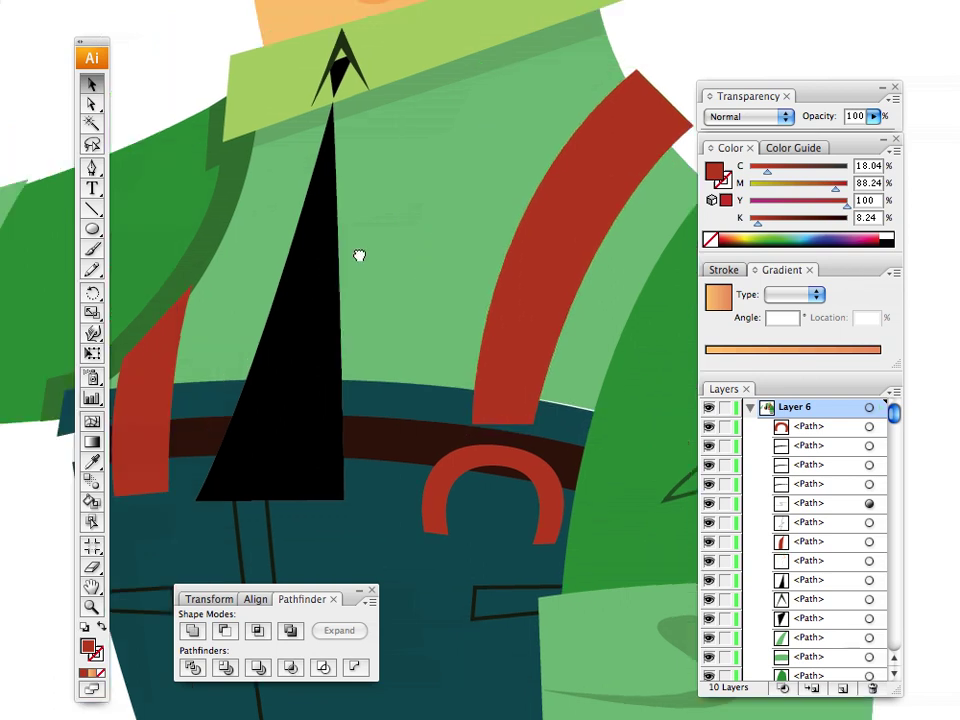
Step: Draw a narrow four-sided gold band across the lower end of the shortened red suspender using the Pen tool, and deselect it
{"action": "scroll", "coordinate": [359, 256], "scroll_direction": "down", "scroll_amount": 3}
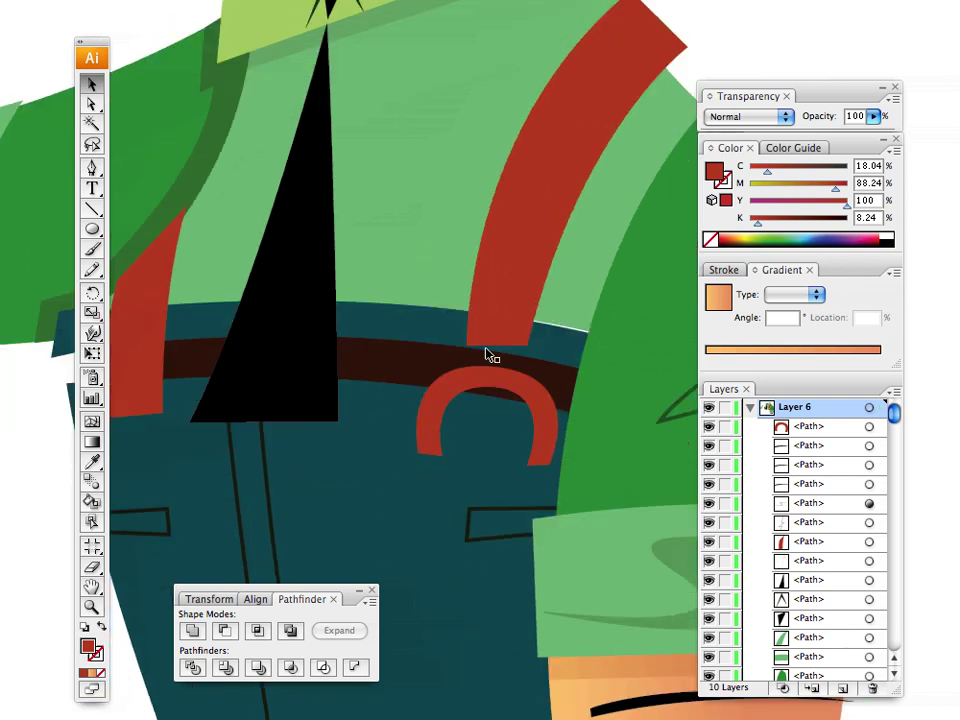
{"action": "left_click", "coordinate": [758, 239]}
{"action": "left_click", "coordinate": [92, 167]}
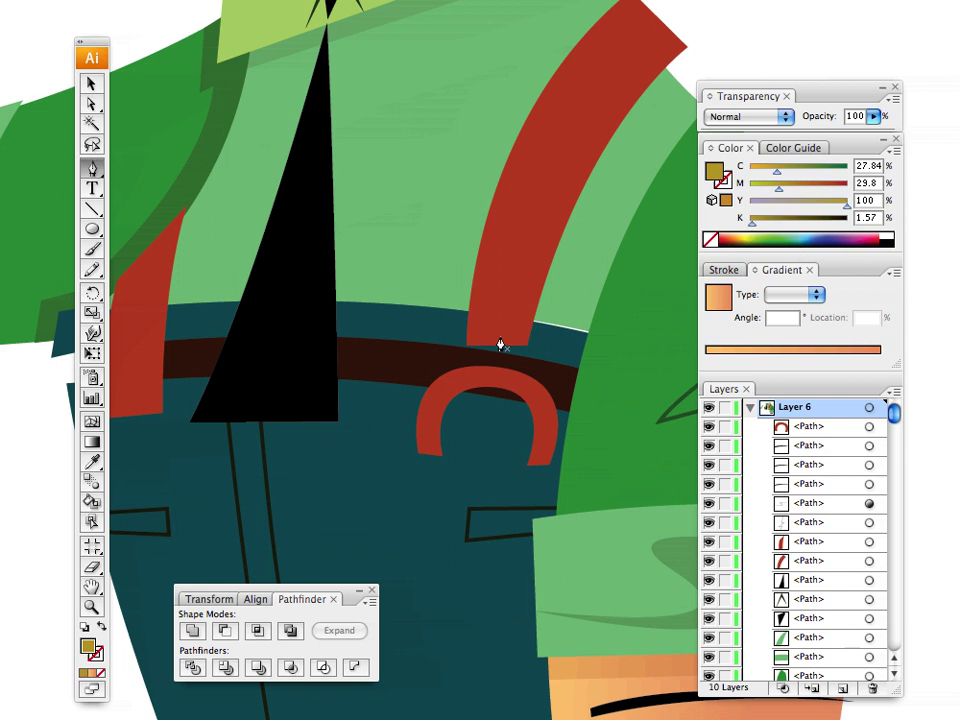
{"action": "left_click", "coordinate": [535, 342]}
{"action": "left_click", "coordinate": [460, 333]}
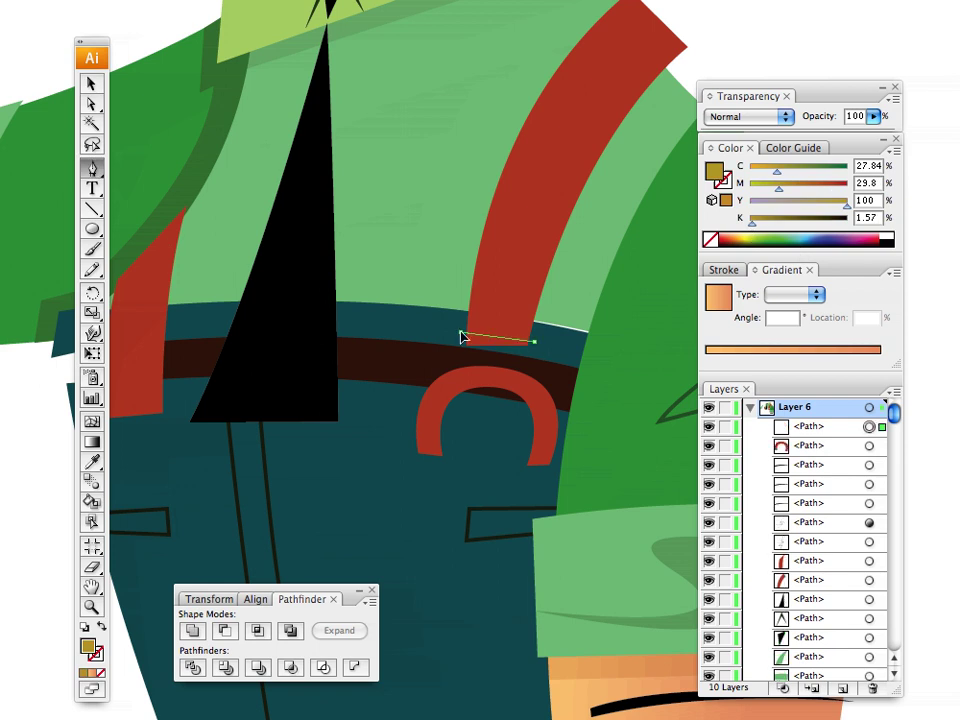
{"action": "left_click", "coordinate": [457, 350]}
{"action": "left_click", "coordinate": [536, 361]}
{"action": "left_click", "coordinate": [535, 342]}
{"action": "left_click", "coordinate": [92, 85]}
{"action": "left_click", "coordinate": [73, 22]}
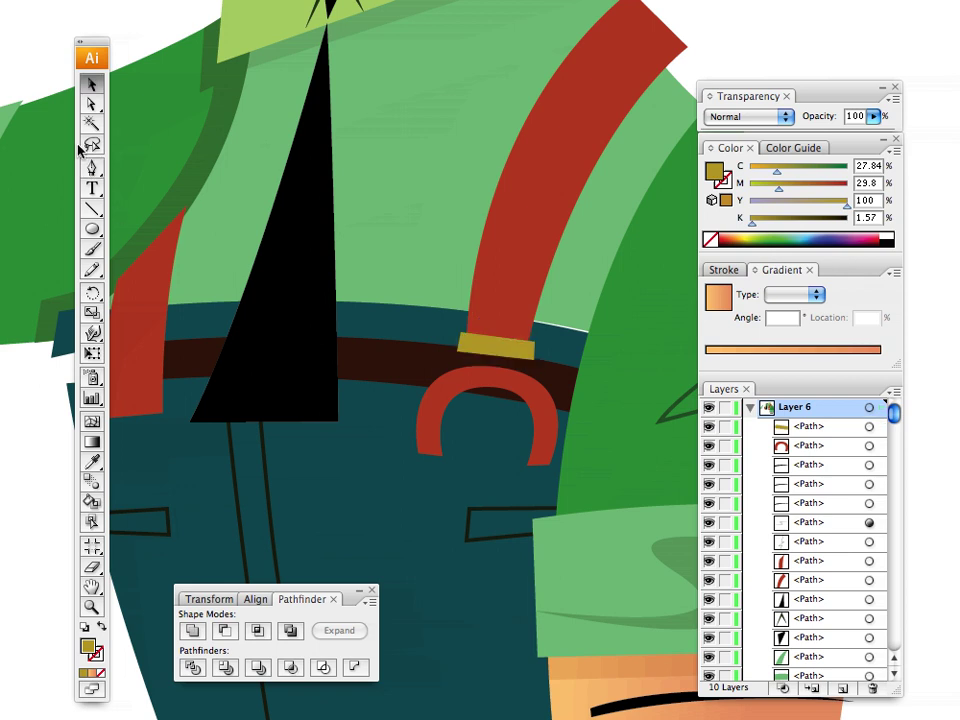
Step: Draw a small gold stem linking the band to the crown of the red arched strap using the Pen tool, and deselect it
{"action": "left_click", "coordinate": [92, 167]}
{"action": "left_click_drag", "start_coordinate": [491, 358], "coordinate": [490, 378]}
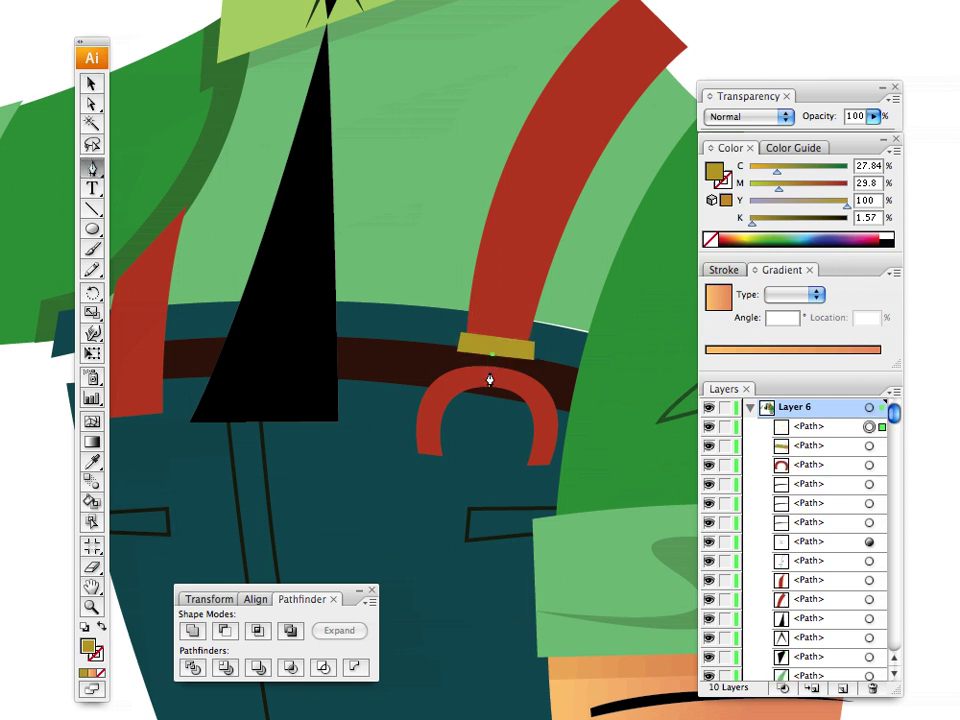
{"action": "left_click", "coordinate": [503, 375]}
{"action": "left_click", "coordinate": [503, 353]}
{"action": "left_click", "coordinate": [92, 85]}
{"action": "left_click", "coordinate": [46, 46]}
Step: Narrow the red arched strap slightly from both sides, and deselect it
{"action": "key", "text": "space"}
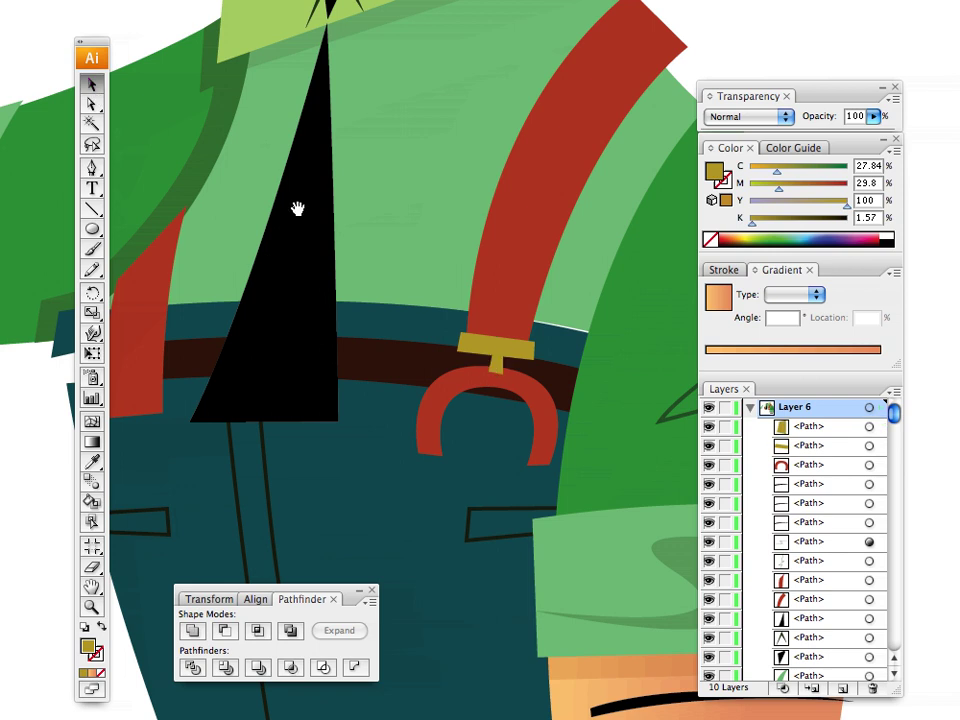
{"action": "left_click_drag", "start_coordinate": [301, 259], "coordinate": [208, 269]}
{"action": "left_click_drag", "start_coordinate": [229, 374], "coordinate": [241, 407]}
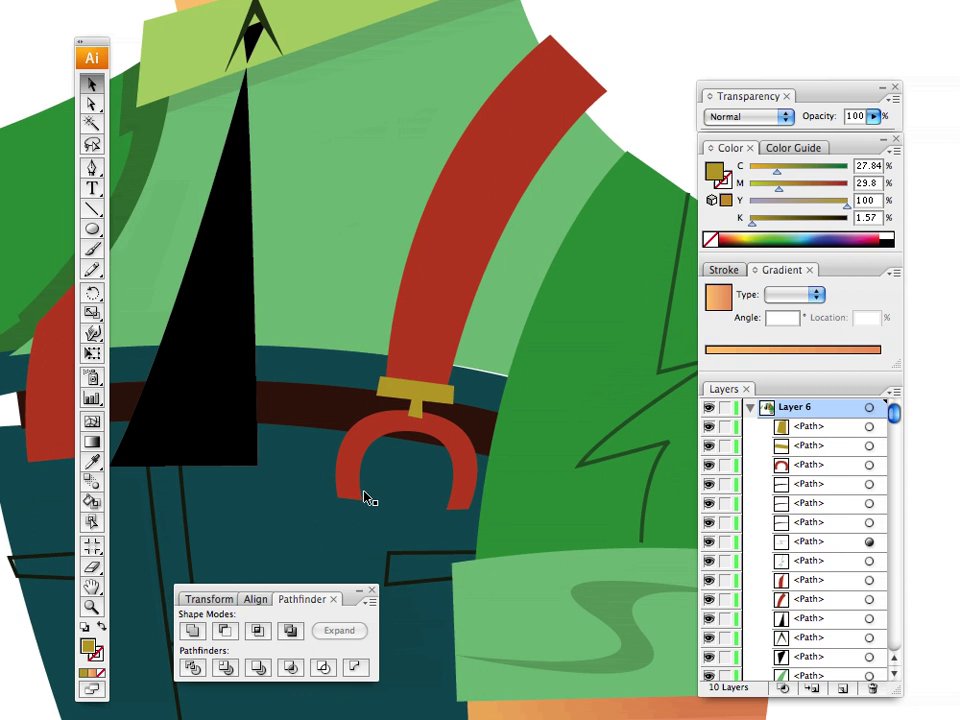
{"action": "left_click", "coordinate": [472, 468]}
{"action": "left_click_drag", "start_coordinate": [479, 463], "coordinate": [474, 461]}
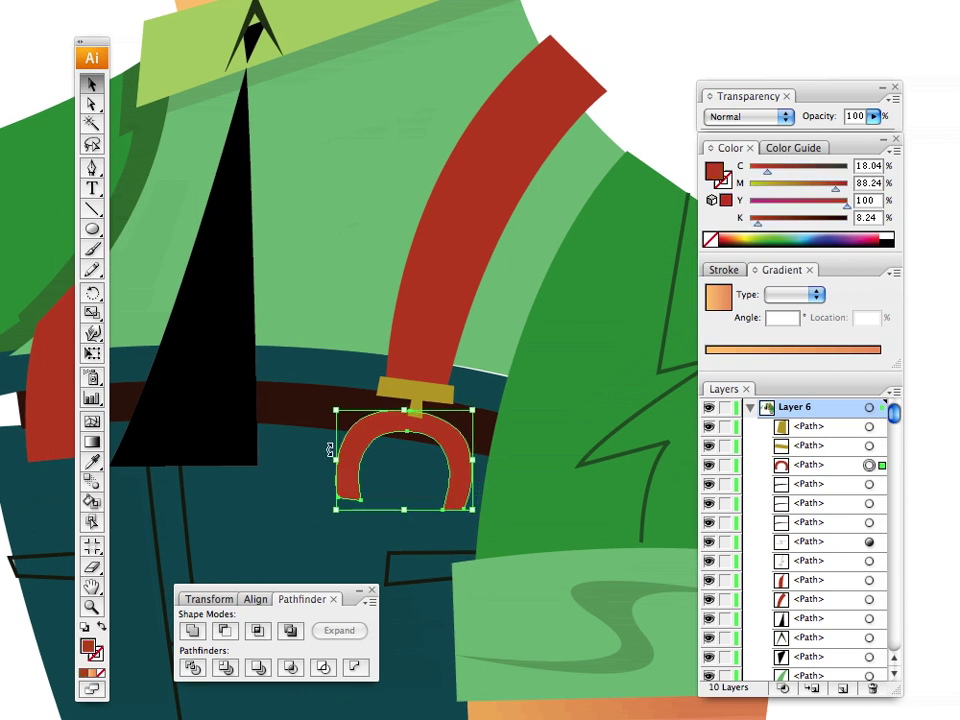
{"action": "left_click_drag", "start_coordinate": [333, 460], "coordinate": [347, 466]}
{"action": "key", "text": "super+shift+a"}
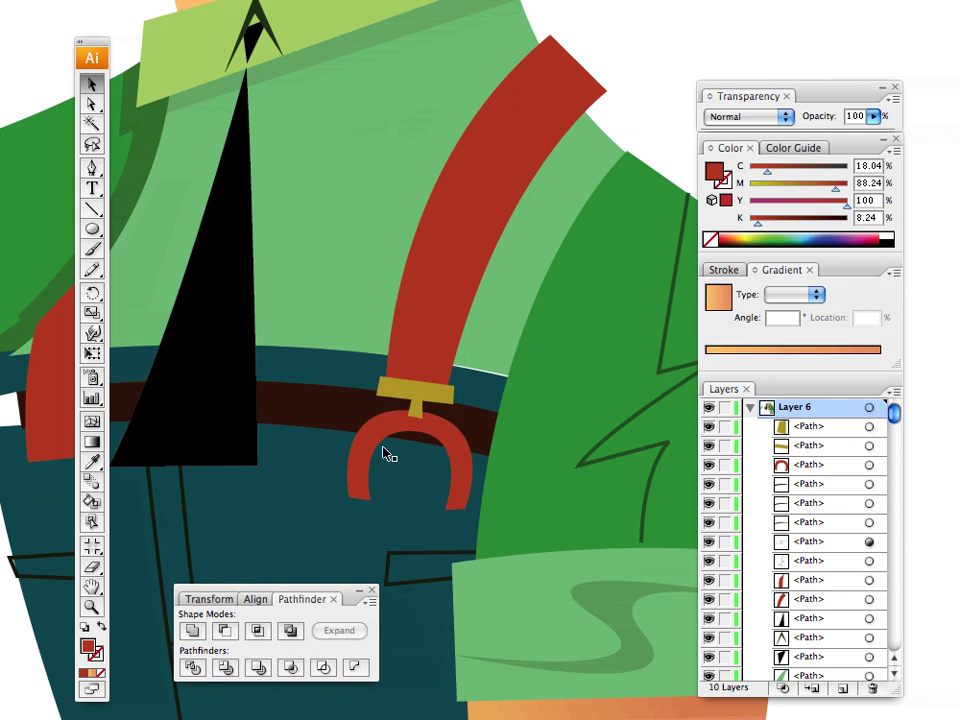
Step: Draw a small oval rivet near the end of each prong of the arched strap, colored with the gold of the band
{"action": "left_click", "coordinate": [93, 229]}
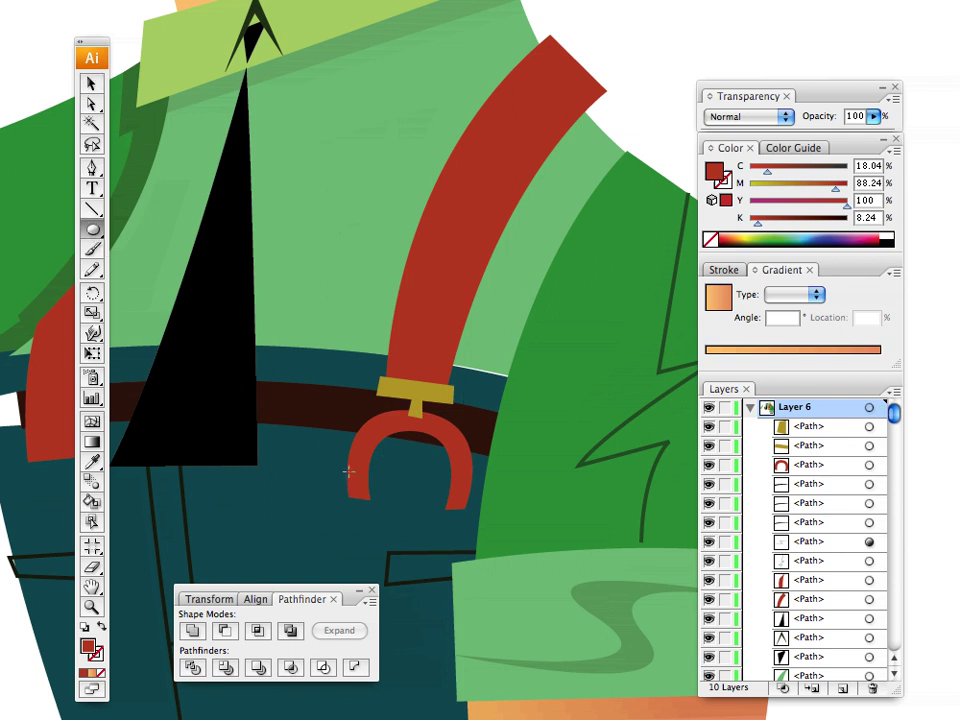
{"action": "left_click_drag", "start_coordinate": [348, 471], "coordinate": [364, 490]}
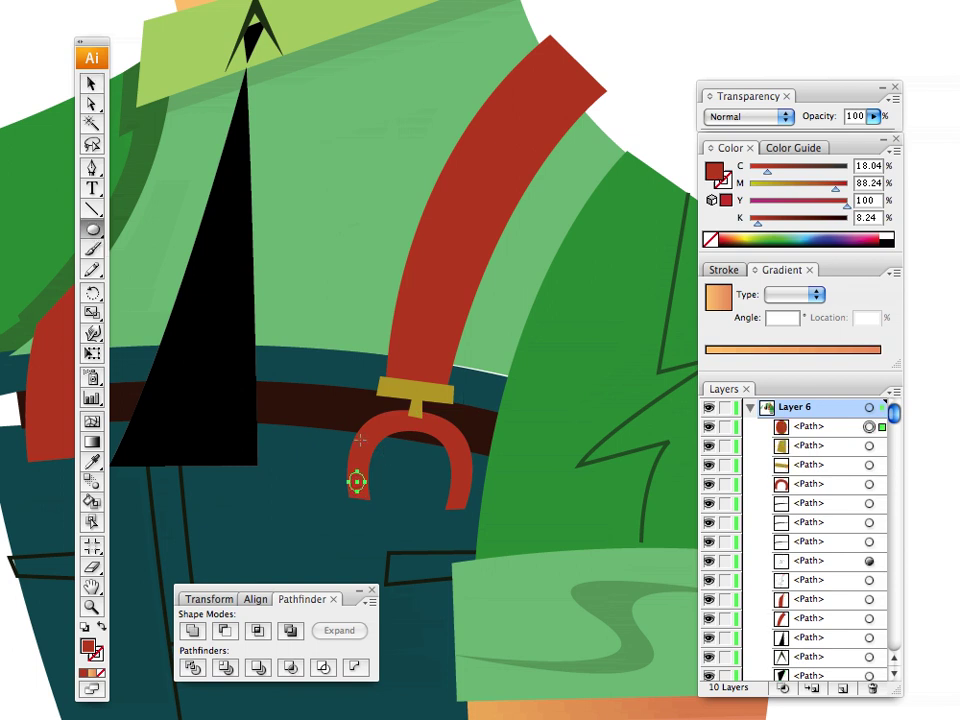
{"action": "left_click", "coordinate": [93, 461]}
{"action": "left_click", "coordinate": [407, 382]}
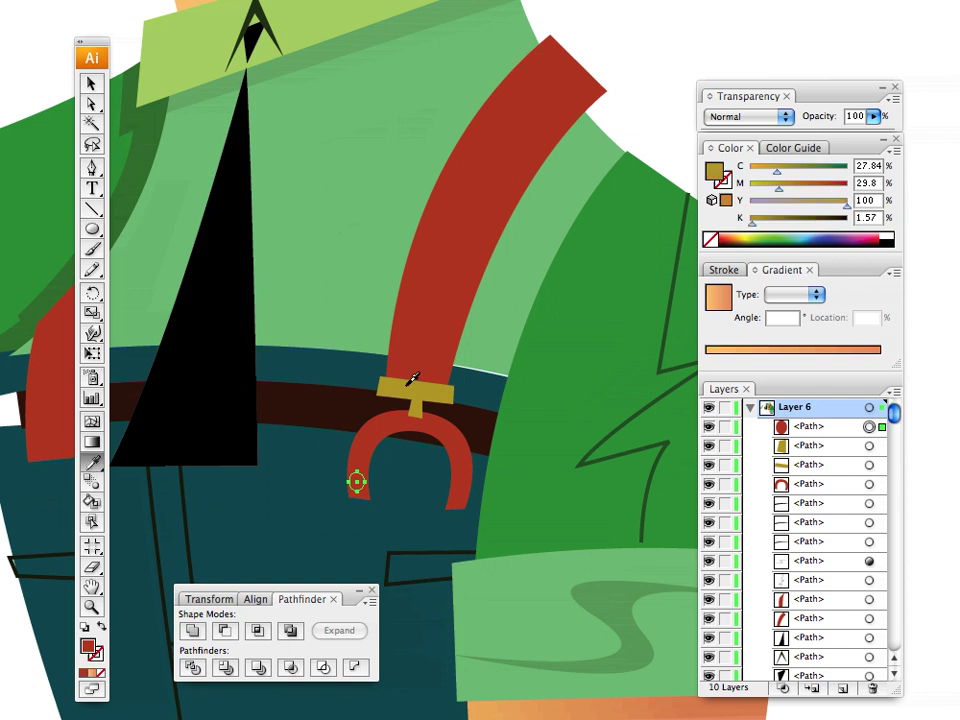
{"action": "key", "text": "ctrl+shift+a"}
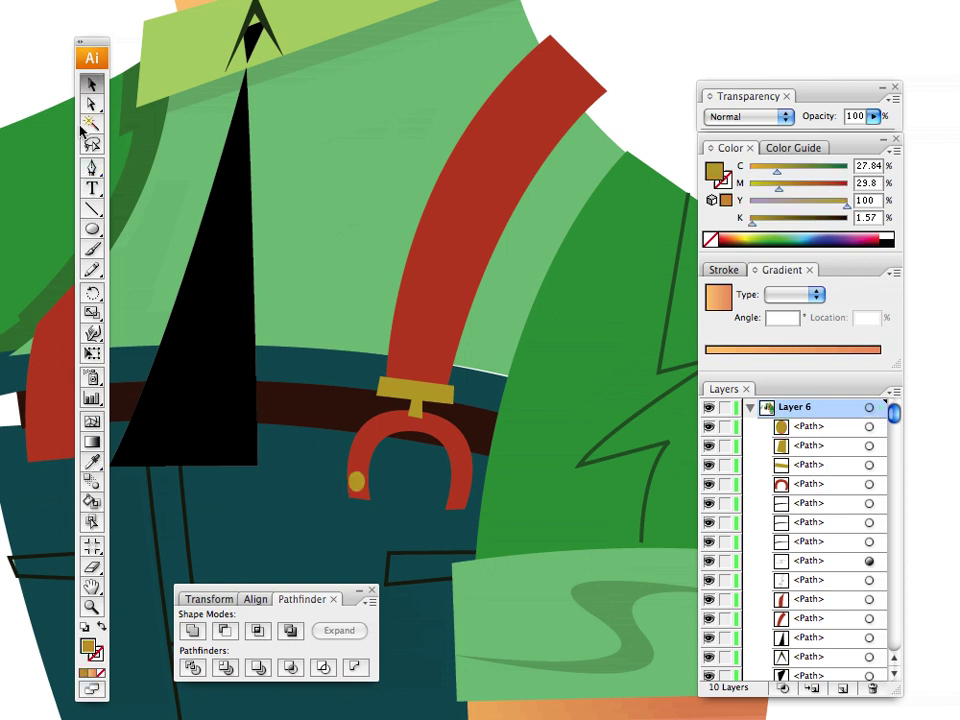
{"action": "left_click", "coordinate": [93, 228]}
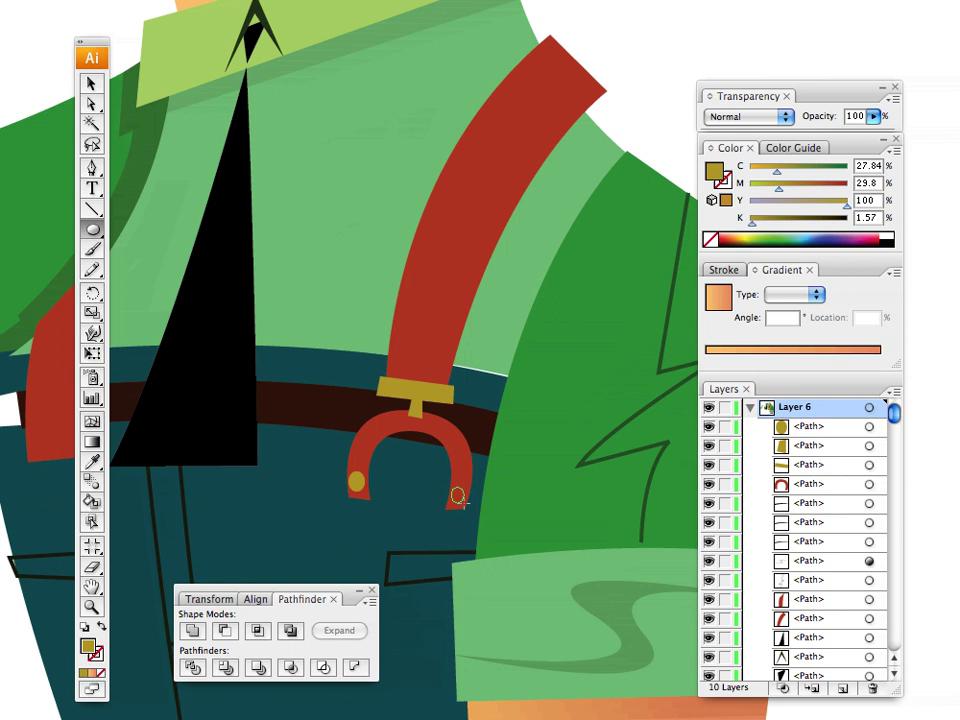
{"action": "left_click_drag", "start_coordinate": [458, 494], "coordinate": [465, 500]}
{"action": "left_click", "coordinate": [91, 83]}
{"action": "key", "text": "ctrl+shift+a"}
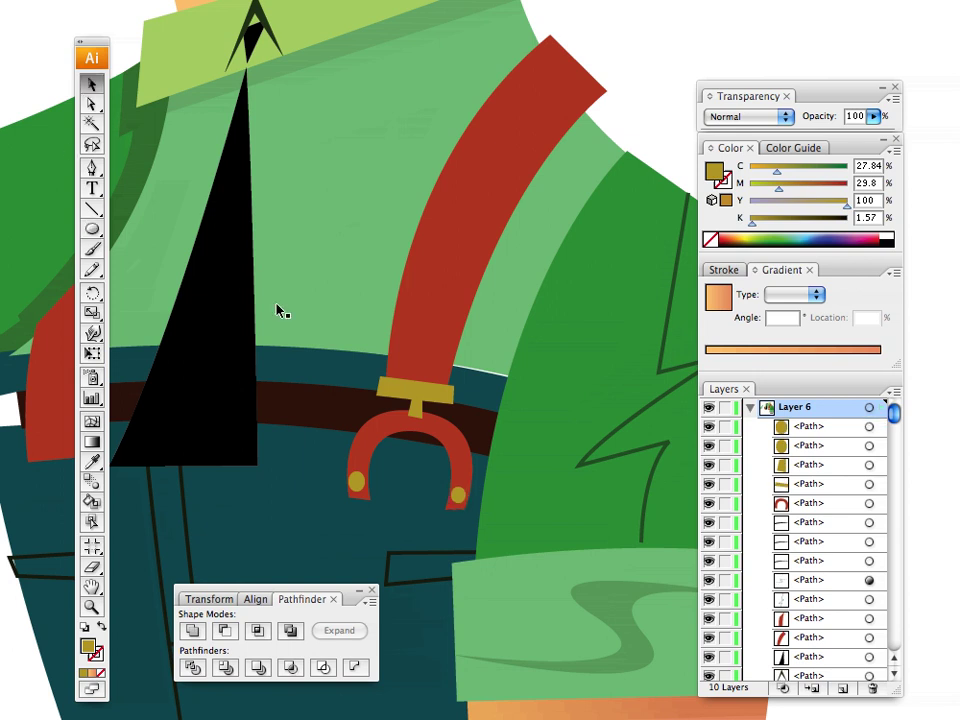
Step: Save the artwork in Documents as tutorial_char in Adobe Illustrator Document format, with the default Illustrator CS3 options
{"action": "left_click_drag", "start_coordinate": [314, 314], "coordinate": [392, 374]}
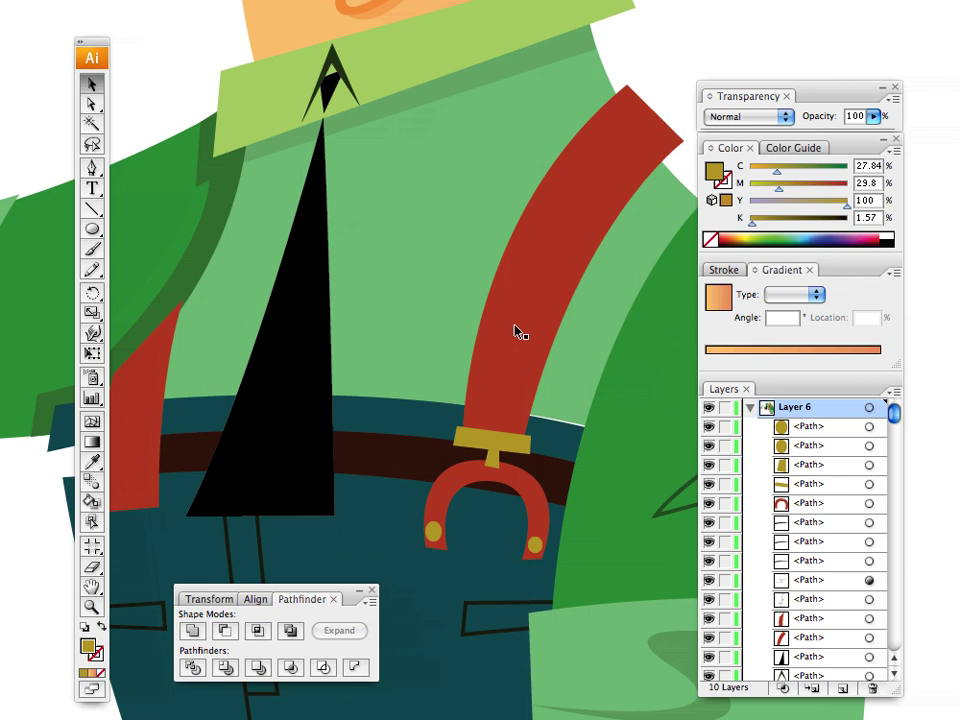
{"action": "key", "text": "super+s"}
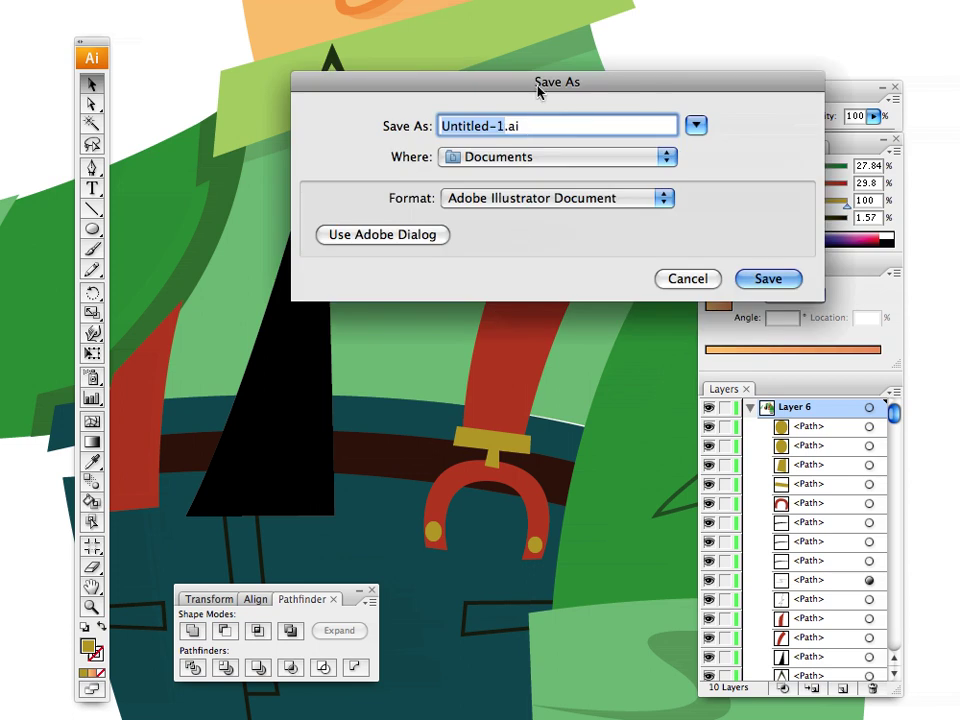
{"action": "type", "text": "tutoria"}
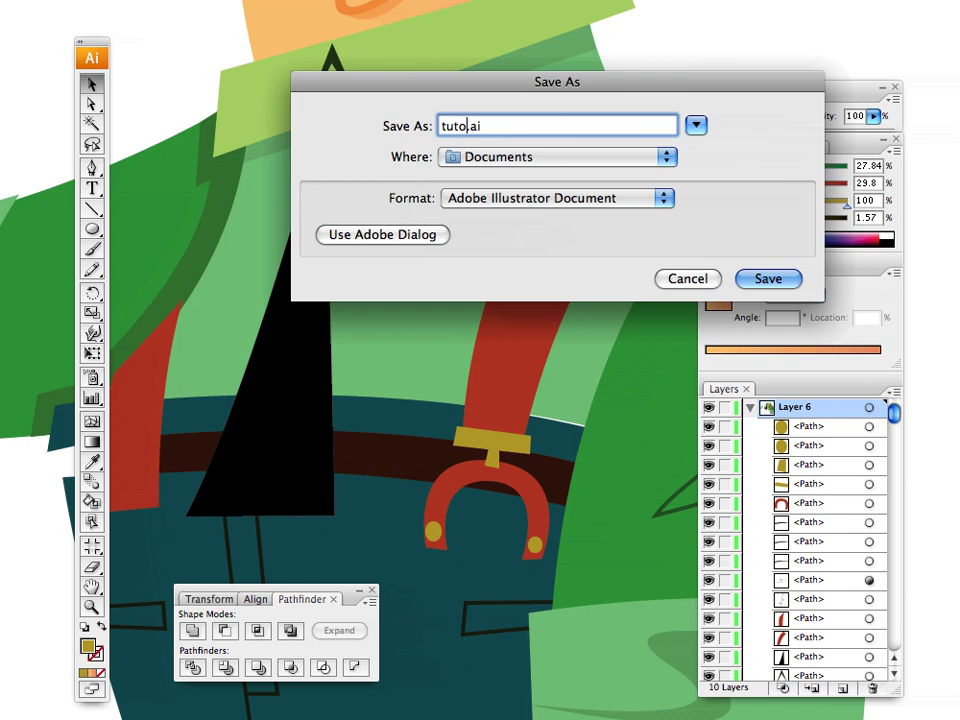
{"action": "type", "text": "l_char"}
{"action": "left_click", "coordinate": [767, 278]}
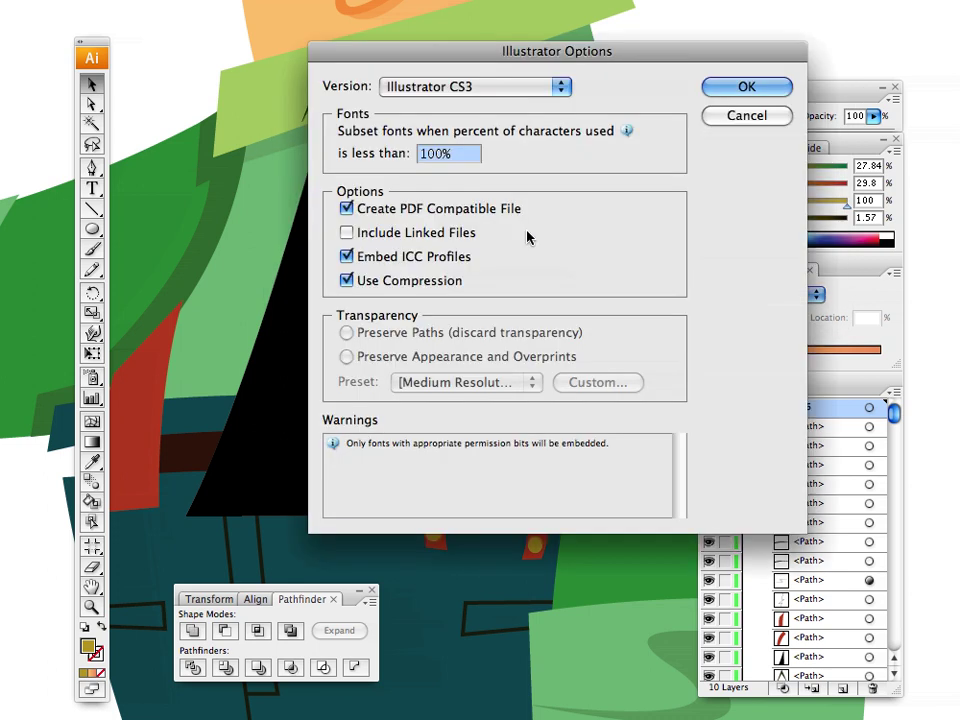
{"action": "key", "text": "Return"}
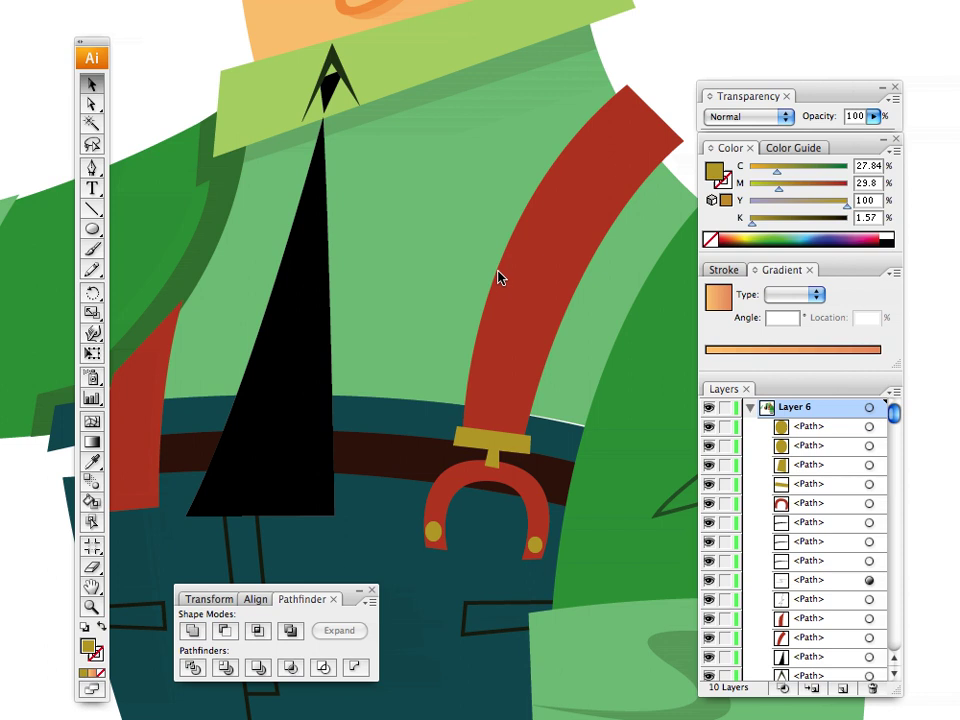
Step: Review the suspender clip within the whole figure and the trouser waist and belt up close
{"action": "key", "text": "super+minus"}
{"action": "key", "text": "super+minus"}
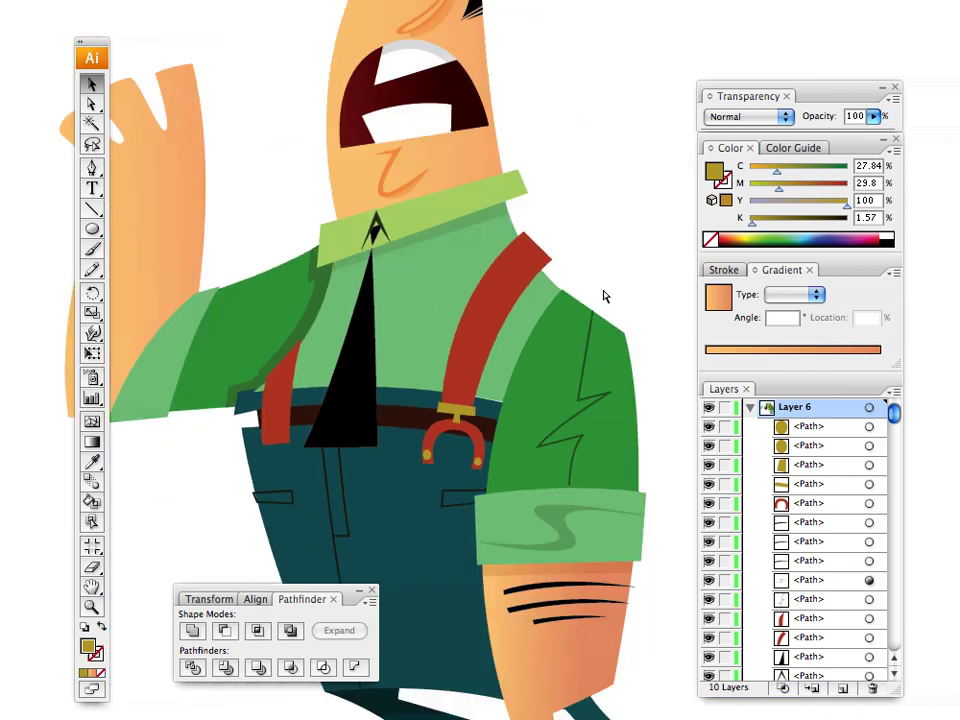
{"action": "key", "text": "ctrl+minus"}
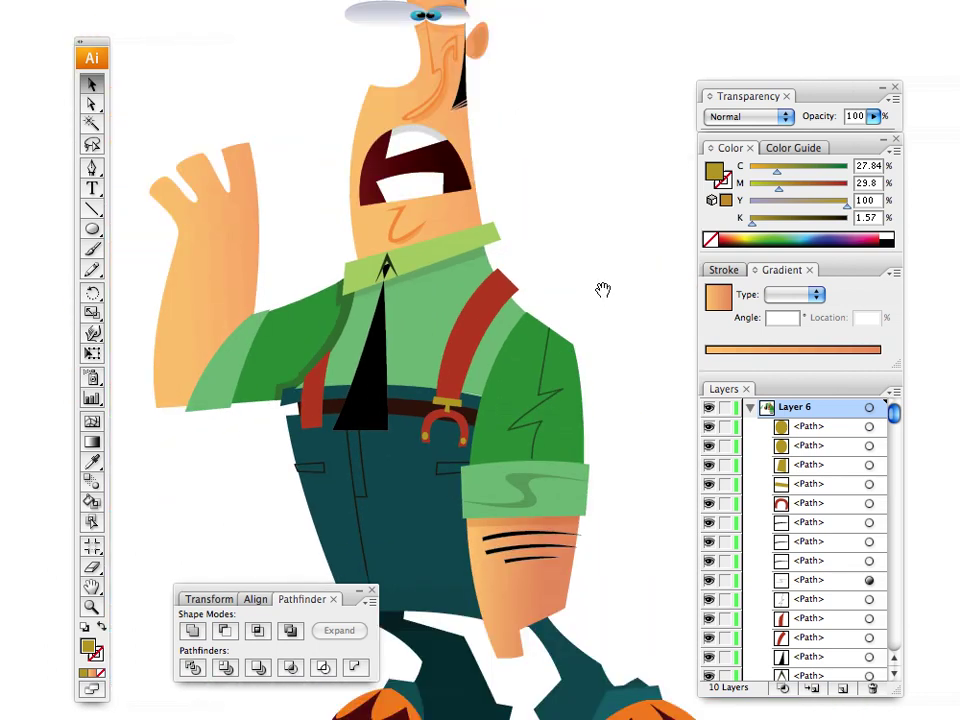
{"action": "left_click_drag", "start_coordinate": [604, 290], "coordinate": [728, 256]}
{"action": "left_click_drag", "start_coordinate": [466, 375], "coordinate": [395, 371]}
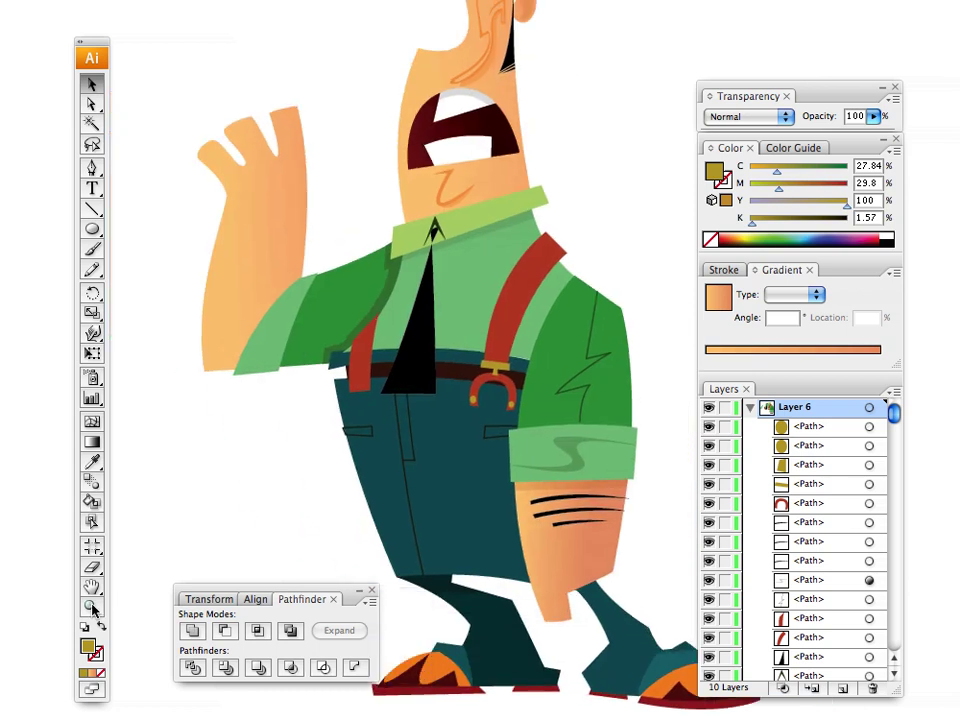
{"action": "left_click", "coordinate": [91, 607]}
{"action": "left_click", "coordinate": [413, 410]}
{"action": "left_click", "coordinate": [395, 387]}
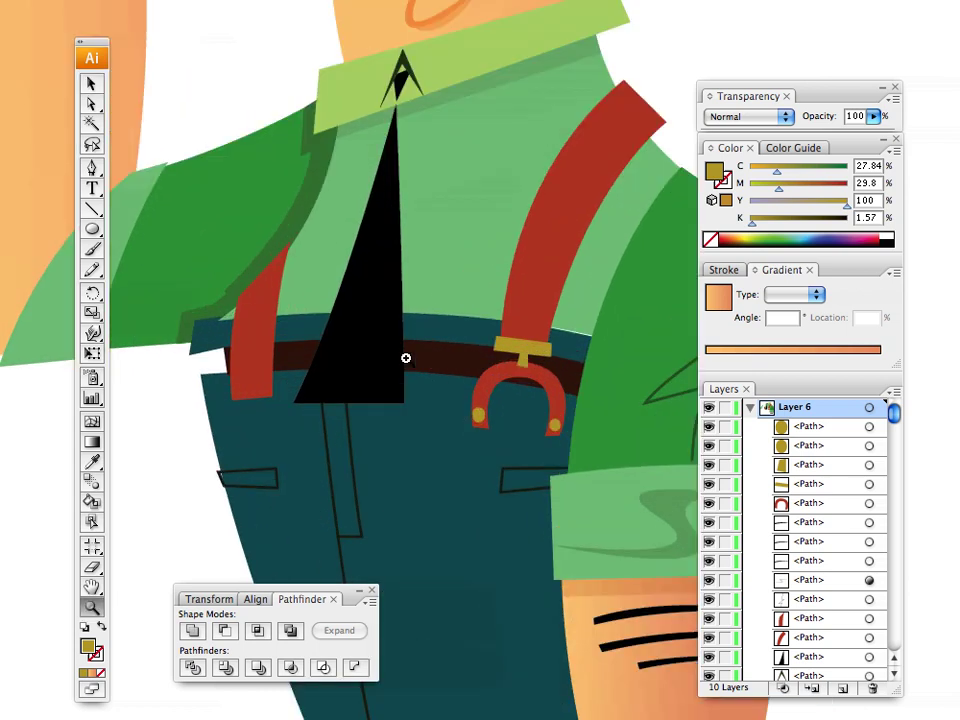
{"action": "left_click", "coordinate": [452, 369]}
{"action": "left_click", "coordinate": [477, 381]}
{"action": "left_click_drag", "start_coordinate": [461, 360], "coordinate": [453, 295]}
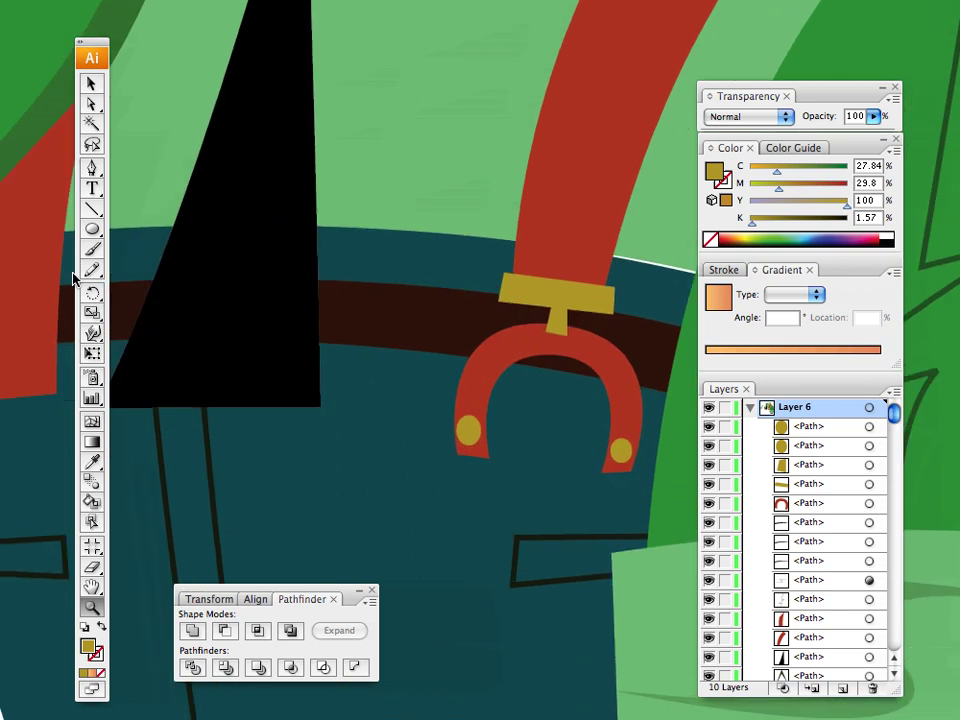
Step: Draw a narrow belt loop across the brown belt between the tie and the suspender clip, using the sampled trouser teal, and deselect it
{"action": "left_click", "coordinate": [91, 461]}
{"action": "left_click", "coordinate": [306, 467]}
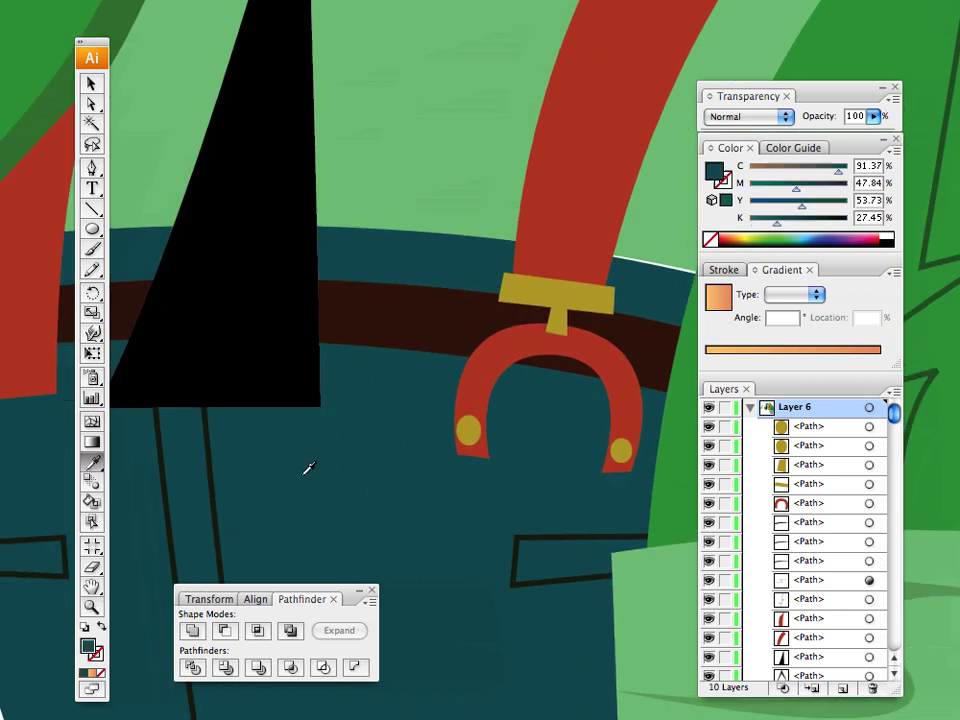
{"action": "left_click", "coordinate": [91, 167]}
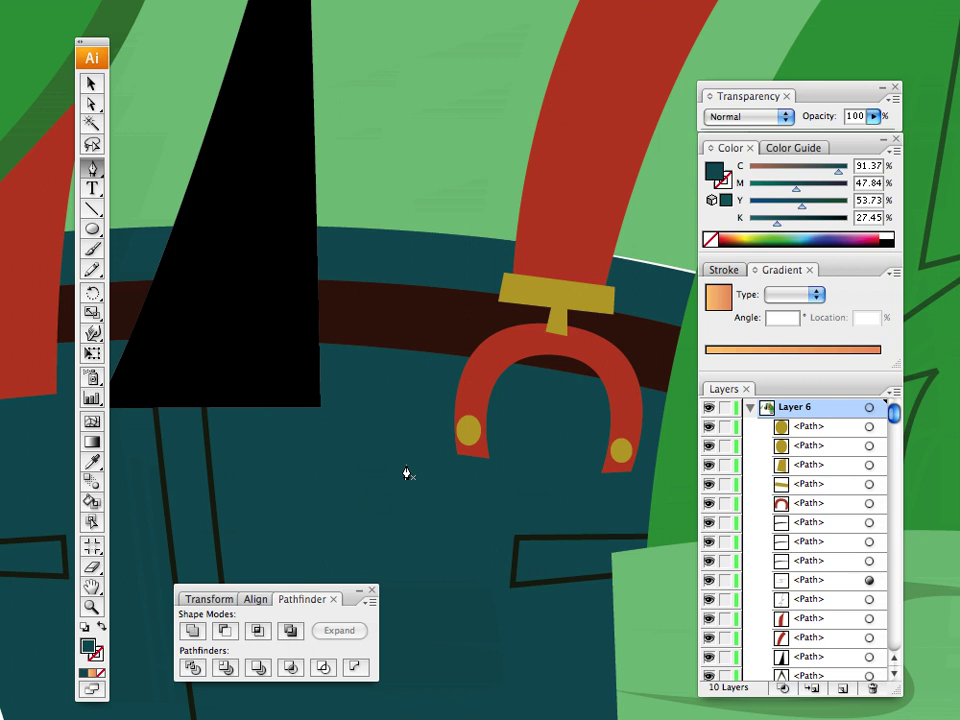
{"action": "left_click", "coordinate": [420, 365]}
{"action": "left_click", "coordinate": [426, 275]}
{"action": "left_click", "coordinate": [460, 274]}
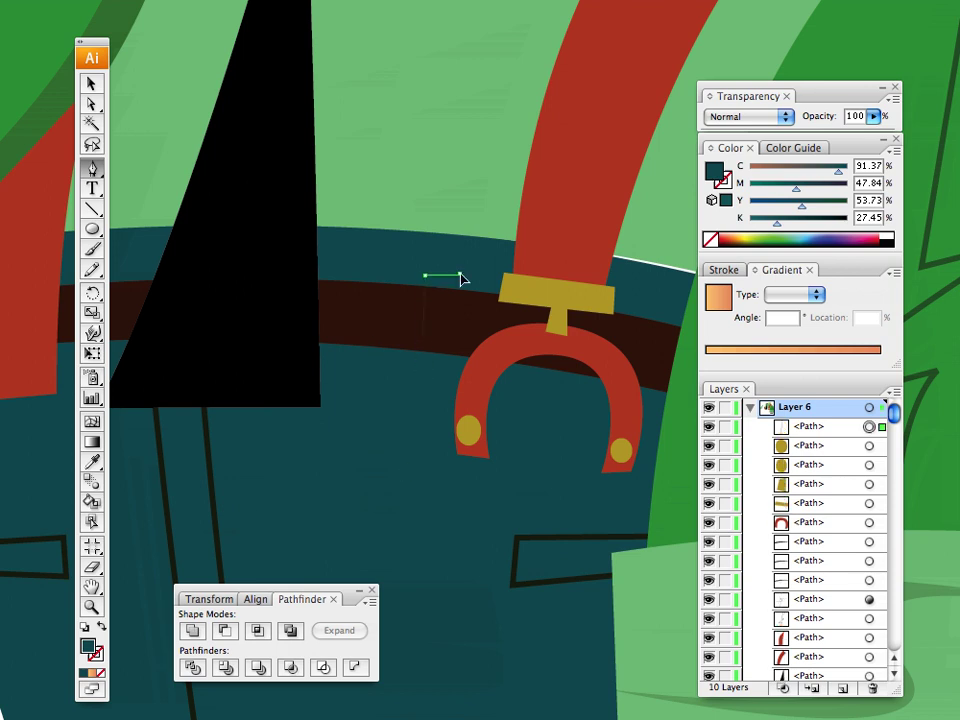
{"action": "left_click", "coordinate": [443, 367]}
{"action": "left_click", "coordinate": [91, 84]}
{"action": "key", "text": "super+shift+a"}
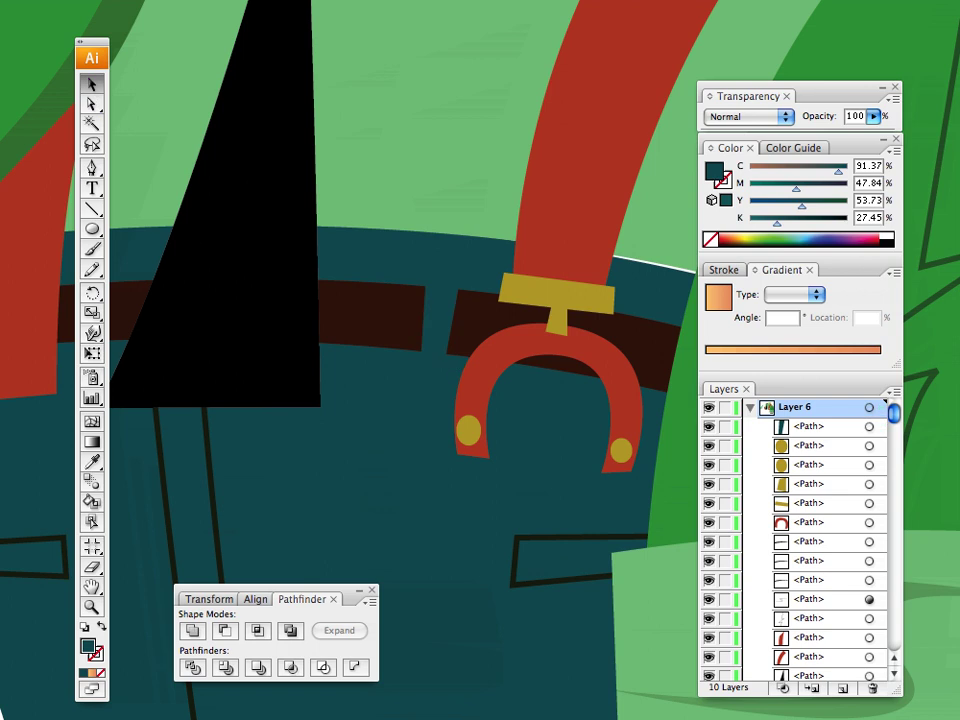
Step: Lower the shirt's bottom corner anchor hidden under the sleeve slightly to close the white gap along the trouser waist
{"action": "left_click", "coordinate": [92, 167]}
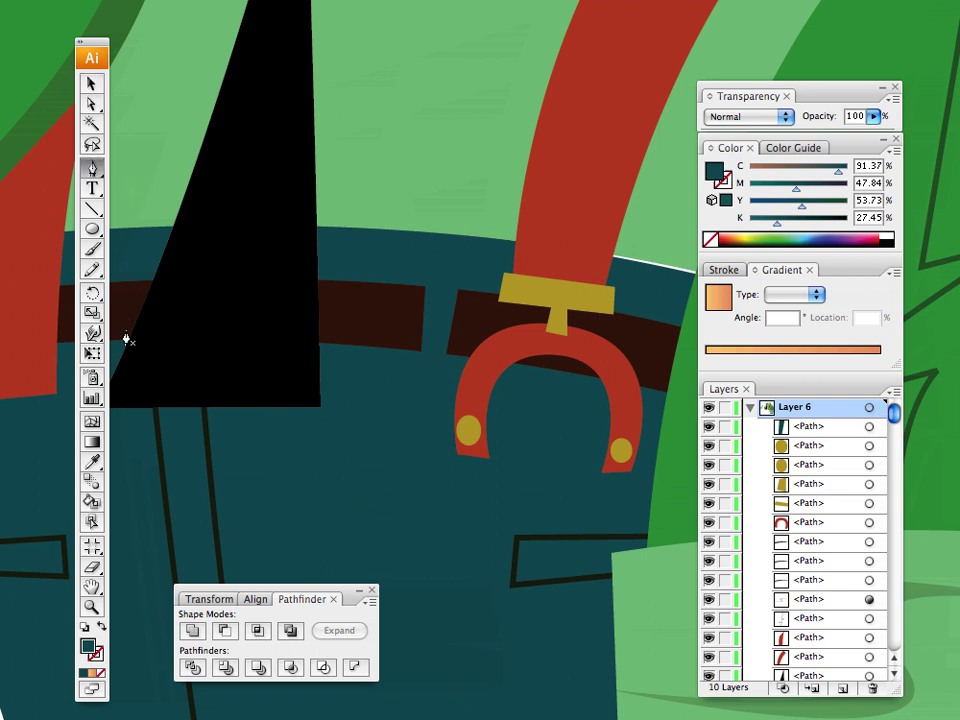
{"action": "left_click_drag", "start_coordinate": [210, 285], "coordinate": [146, 274]}
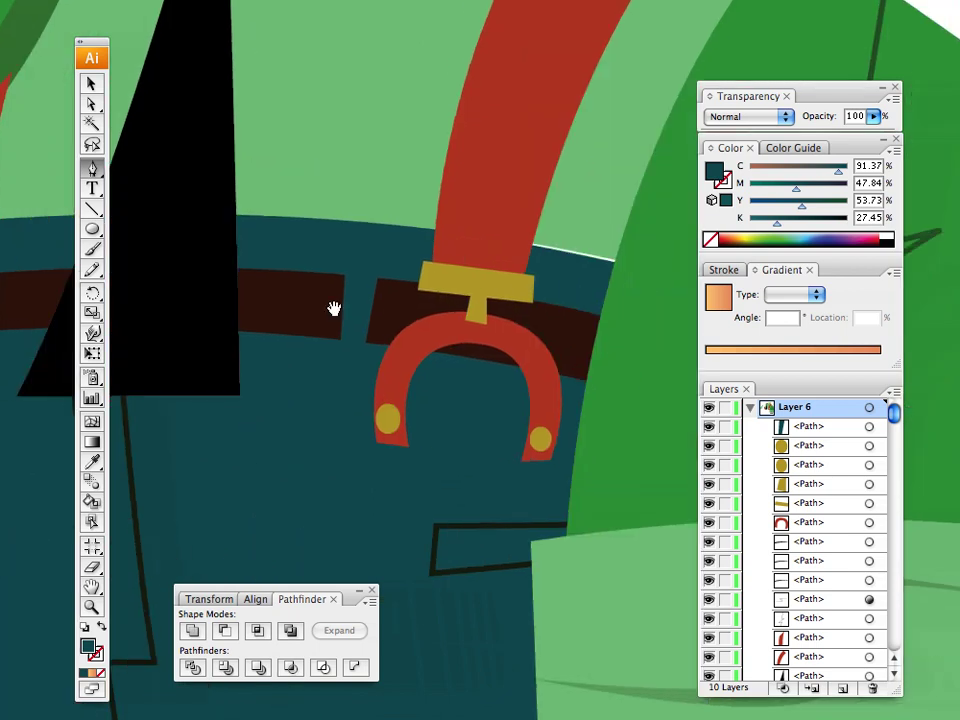
{"action": "left_click_drag", "start_coordinate": [334, 308], "coordinate": [115, 285]}
{"action": "left_click_drag", "start_coordinate": [364, 265], "coordinate": [107, 261]}
{"action": "left_click_drag", "start_coordinate": [238, 272], "coordinate": [154, 281]}
{"action": "left_click", "coordinate": [90, 84]}
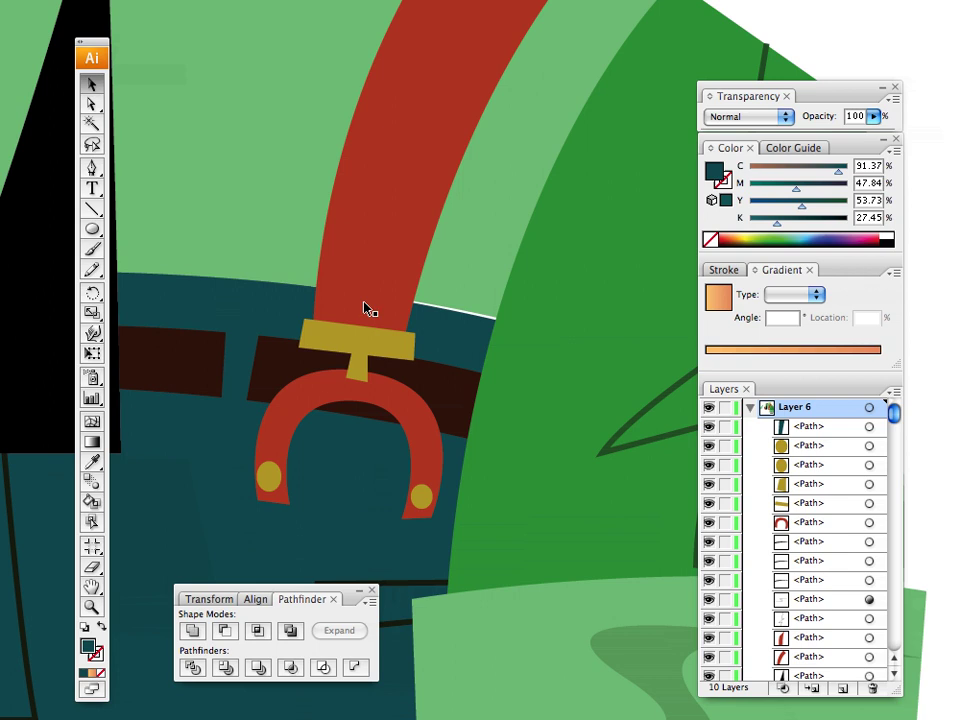
{"action": "left_click", "coordinate": [454, 314]}
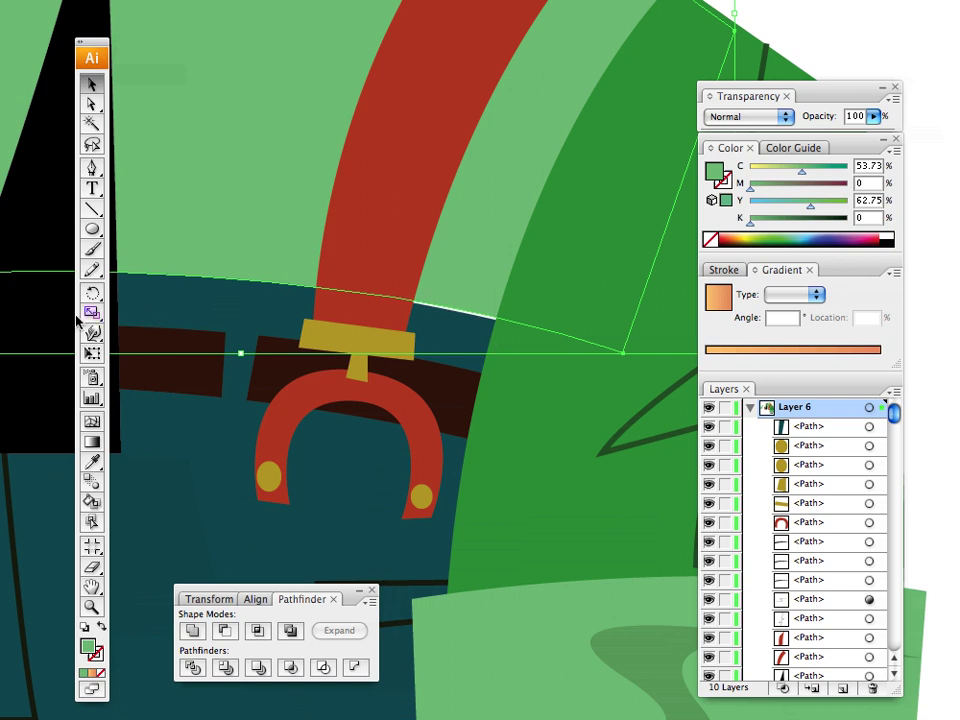
{"action": "left_click", "coordinate": [92, 104]}
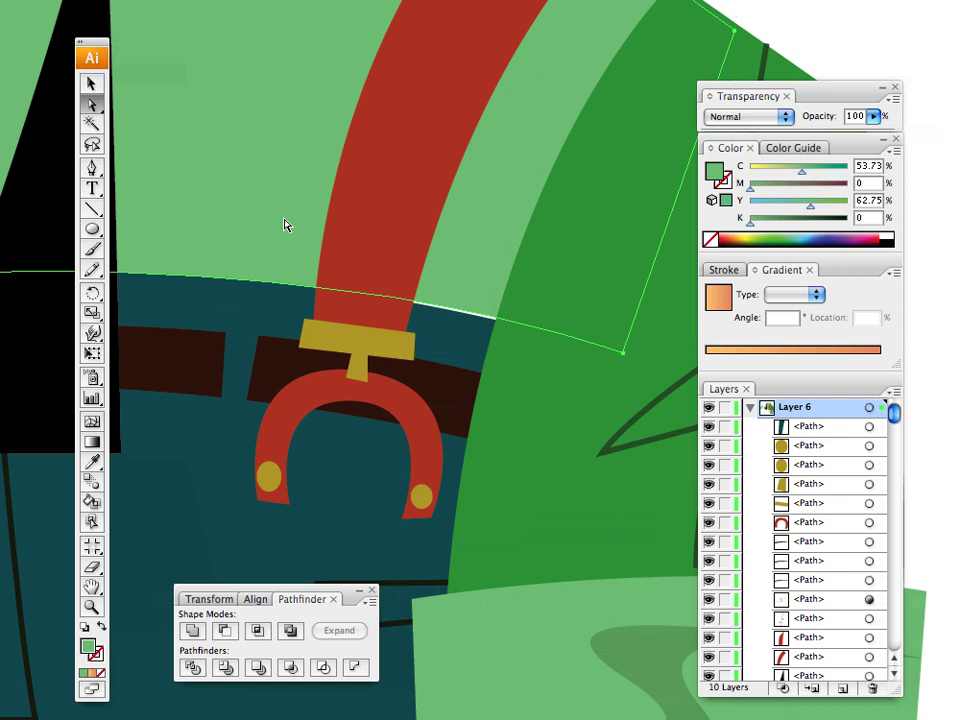
{"action": "left_click", "coordinate": [624, 358]}
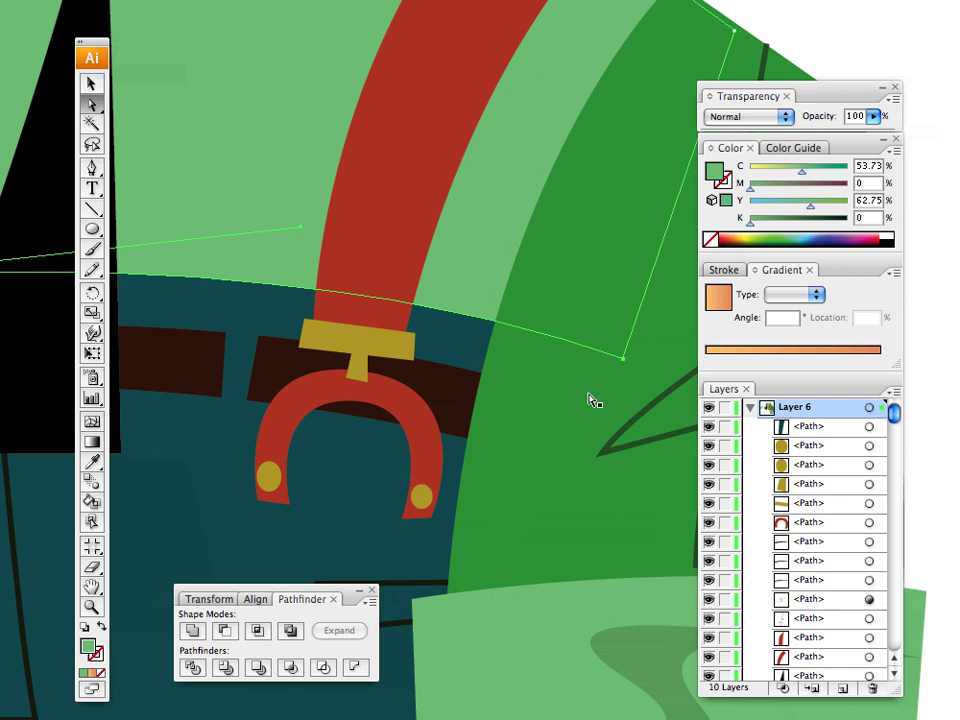
Step: Fine-tune the height of the shirt's bottom corner anchor under the sleeve and deselect the shirt
{"action": "key", "text": "Up"}
{"action": "key", "text": "Down"}
{"action": "left_click", "coordinate": [91, 84]}
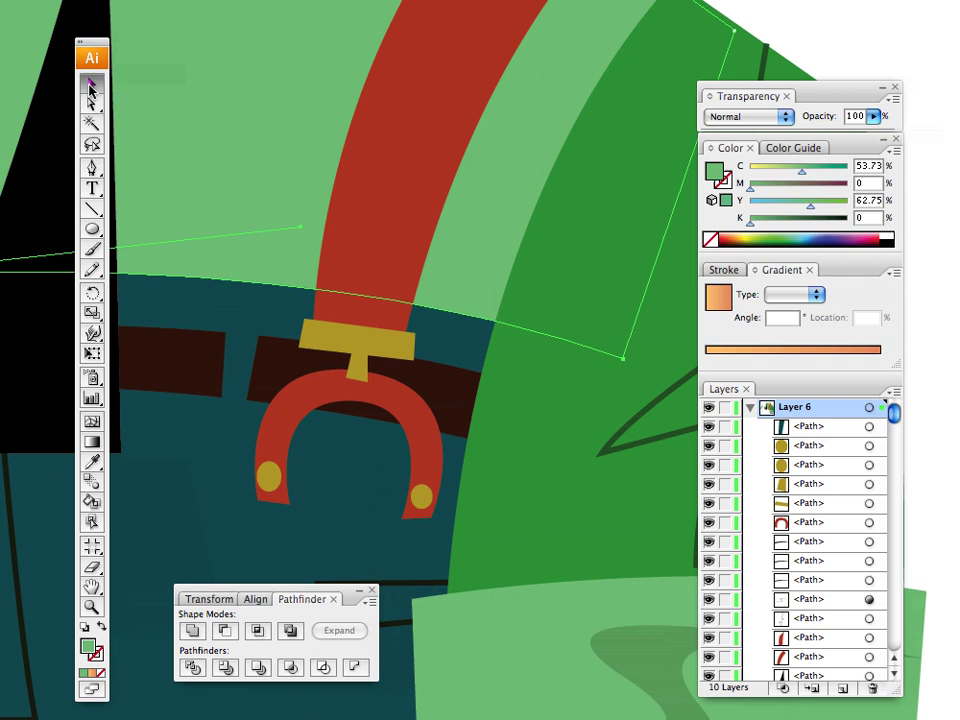
{"action": "left_click", "coordinate": [687, 125]}
Step: Shorten the red suspender strap near the folded sleeve so it ends on the belt, and tilt it slightly
{"action": "left_click_drag", "start_coordinate": [264, 135], "coordinate": [730, 302]}
{"action": "left_click_drag", "start_coordinate": [438, 379], "coordinate": [282, 203]}
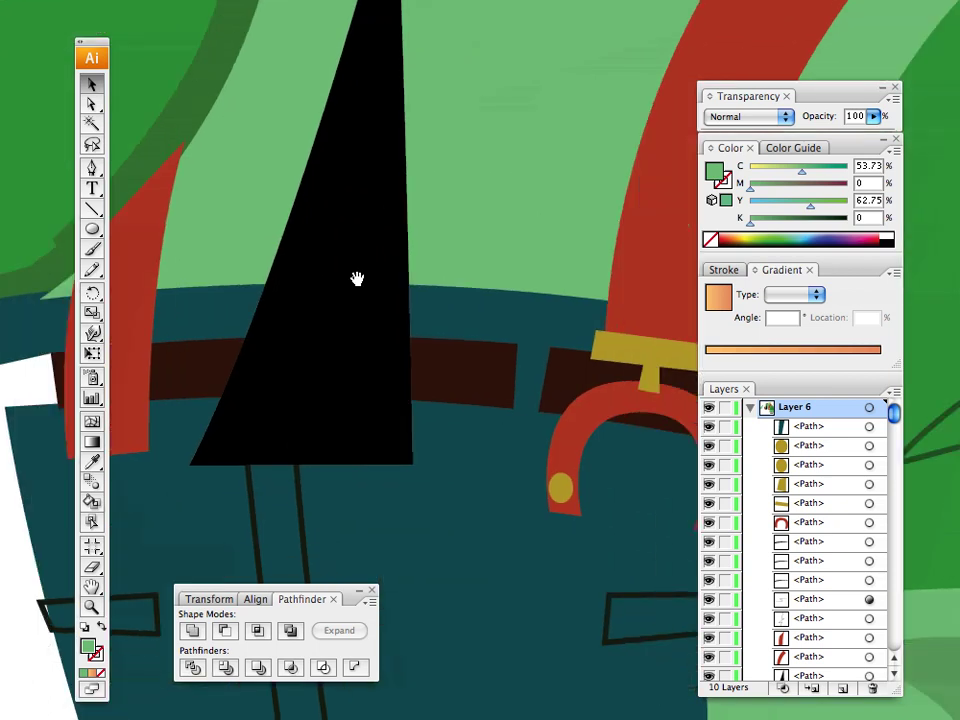
{"action": "left_click_drag", "start_coordinate": [238, 252], "coordinate": [409, 287]}
{"action": "left_click_drag", "start_coordinate": [324, 259], "coordinate": [190, 210]}
{"action": "left_click_drag", "start_coordinate": [309, 240], "coordinate": [364, 231]}
{"action": "left_click_drag", "start_coordinate": [440, 305], "coordinate": [484, 326]}
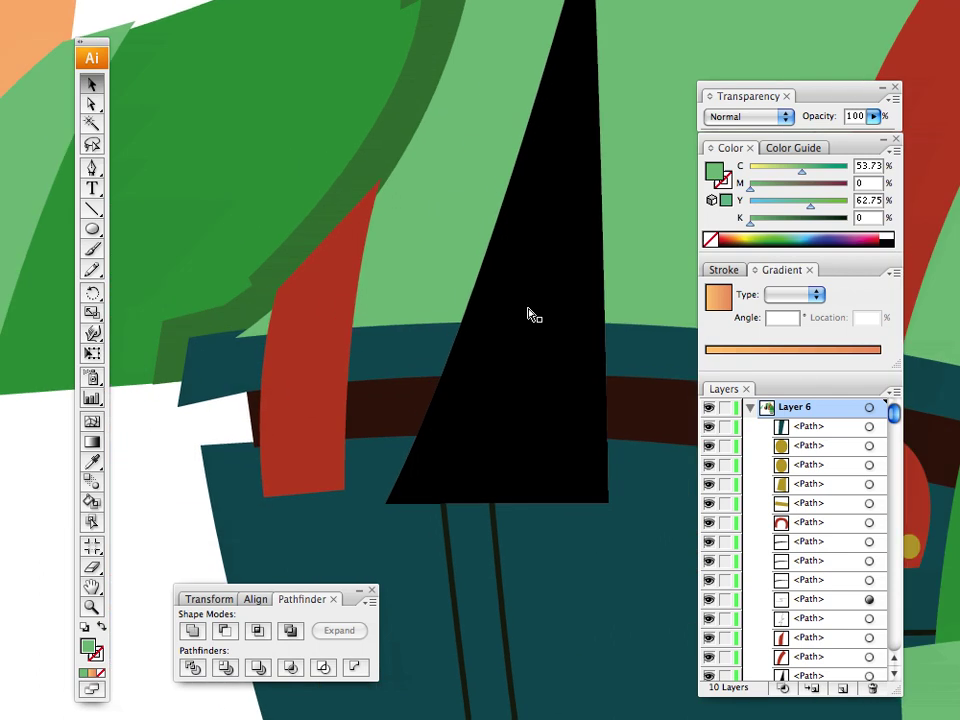
{"action": "key", "text": "super+minus"}
{"action": "key", "text": "super+minus"}
{"action": "left_click_drag", "start_coordinate": [396, 369], "coordinate": [328, 315]}
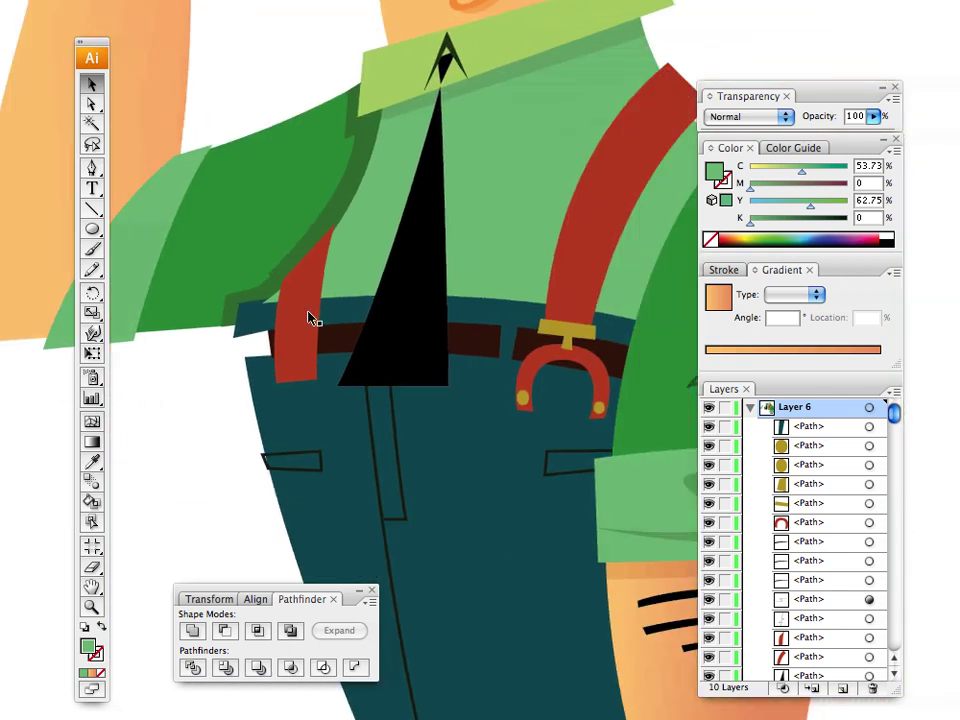
{"action": "left_click", "coordinate": [299, 378]}
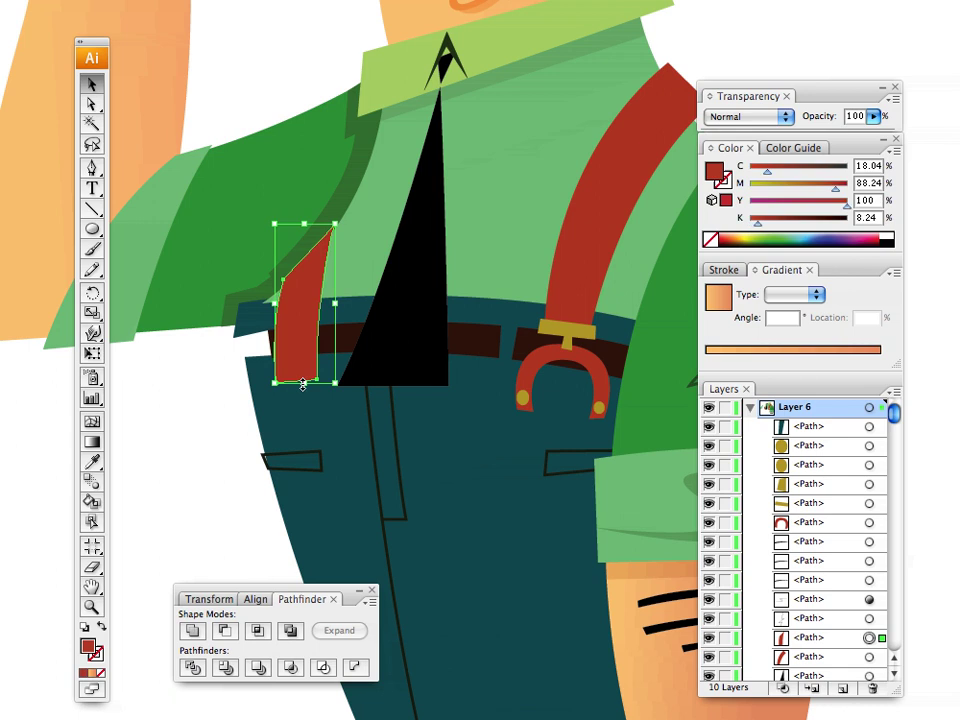
{"action": "left_click_drag", "start_coordinate": [303, 384], "coordinate": [301, 341]}
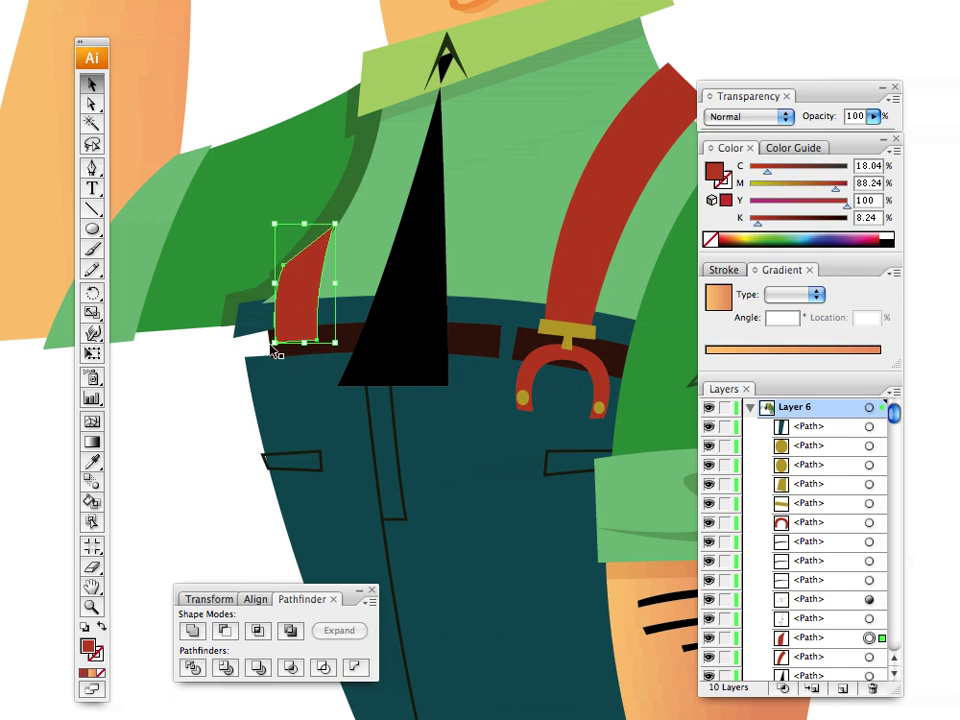
{"action": "left_click_drag", "start_coordinate": [266, 343], "coordinate": [271, 350]}
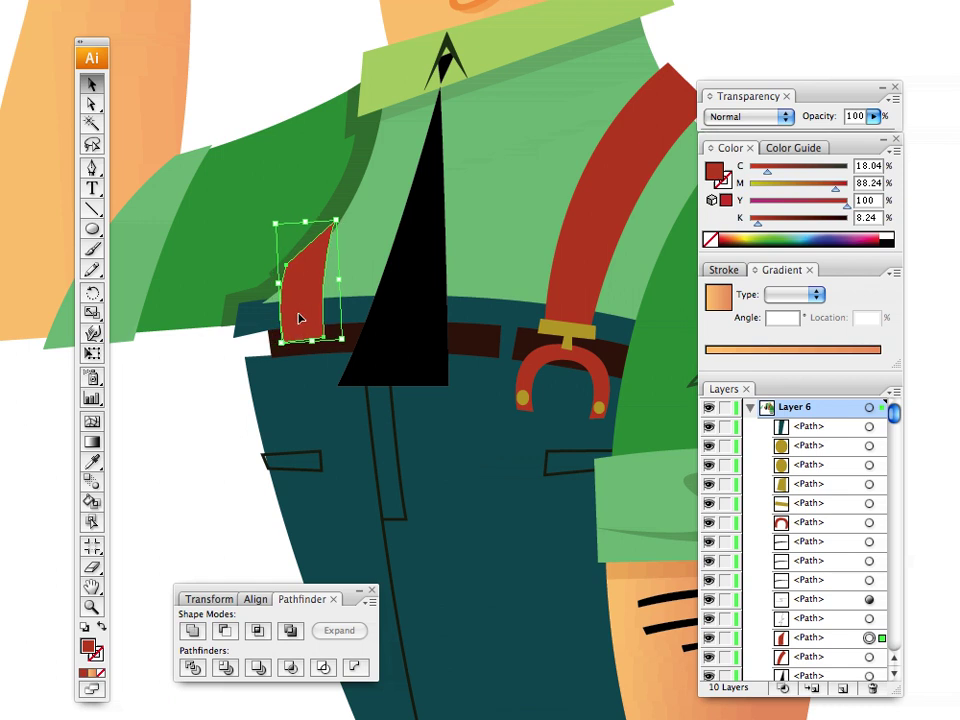
{"action": "left_click_drag", "start_coordinate": [312, 342], "coordinate": [310, 333]}
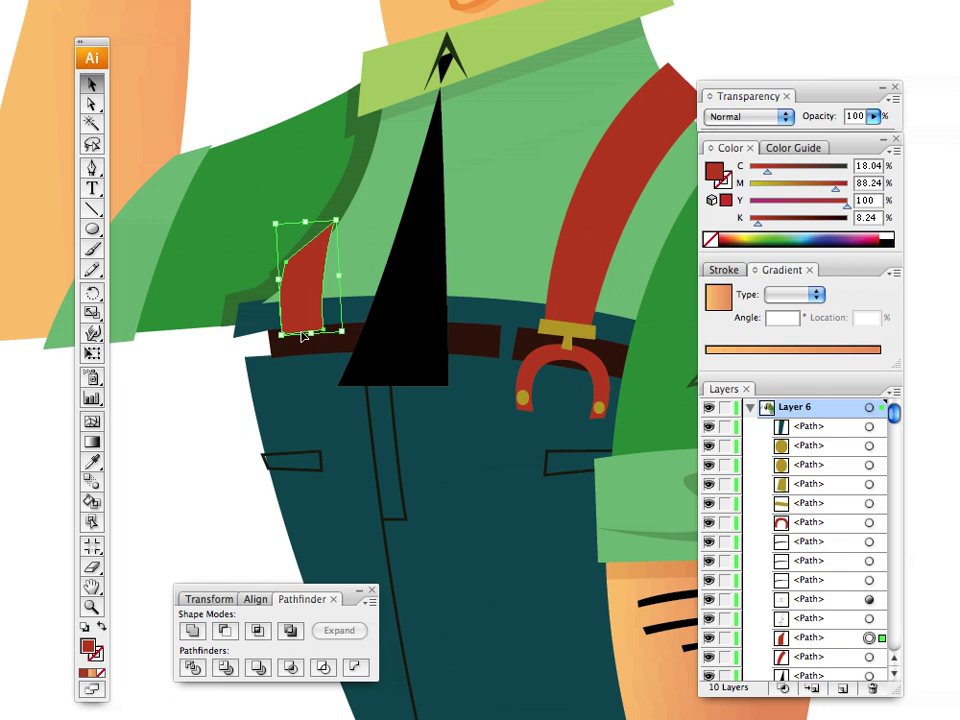
{"action": "left_click", "coordinate": [187, 375]}
Step: Draw a four-sided gold clip bar across the shortened strap's lower end, using gold sampled from the finished clip
{"action": "left_click", "coordinate": [92, 462]}
{"action": "left_click", "coordinate": [566, 336]}
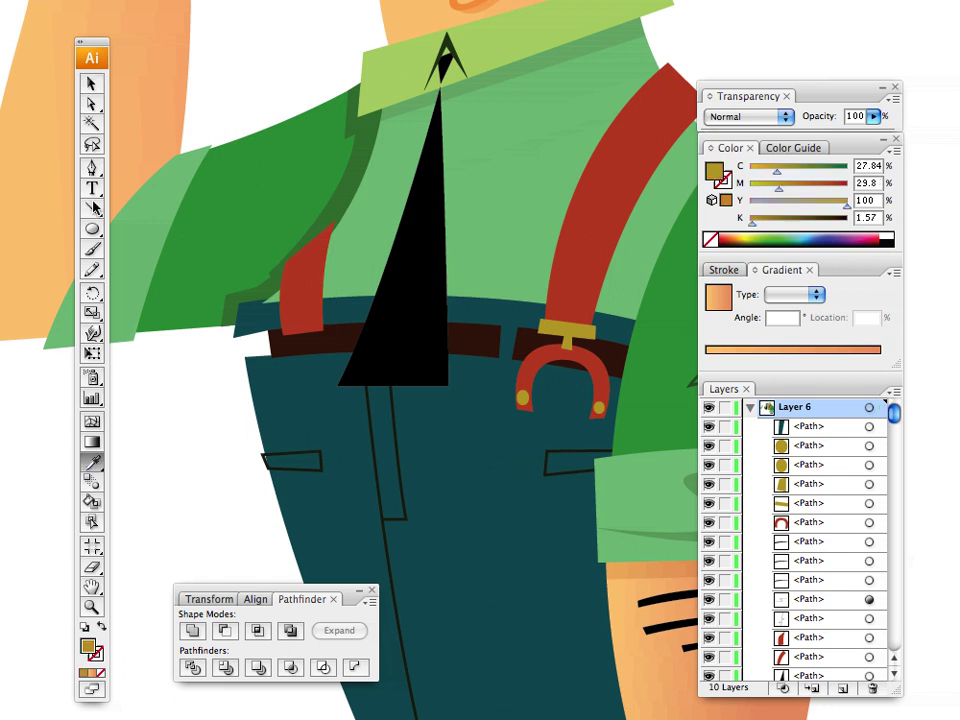
{"action": "key", "text": "p"}
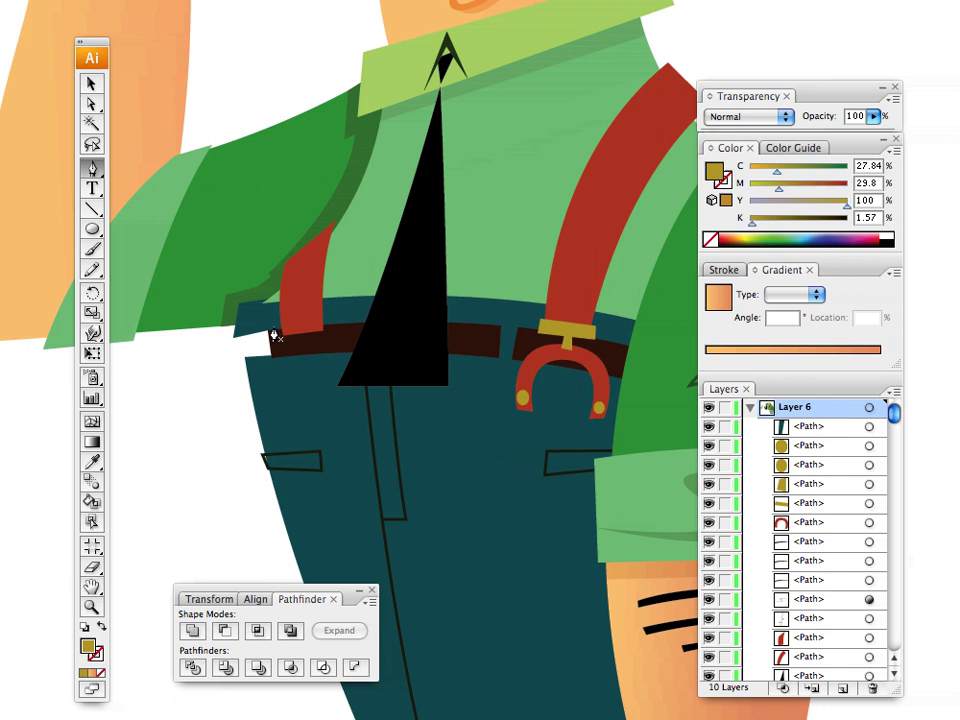
{"action": "left_click", "coordinate": [273, 327]}
{"action": "left_click", "coordinate": [327, 321]}
{"action": "left_click", "coordinate": [329, 333]}
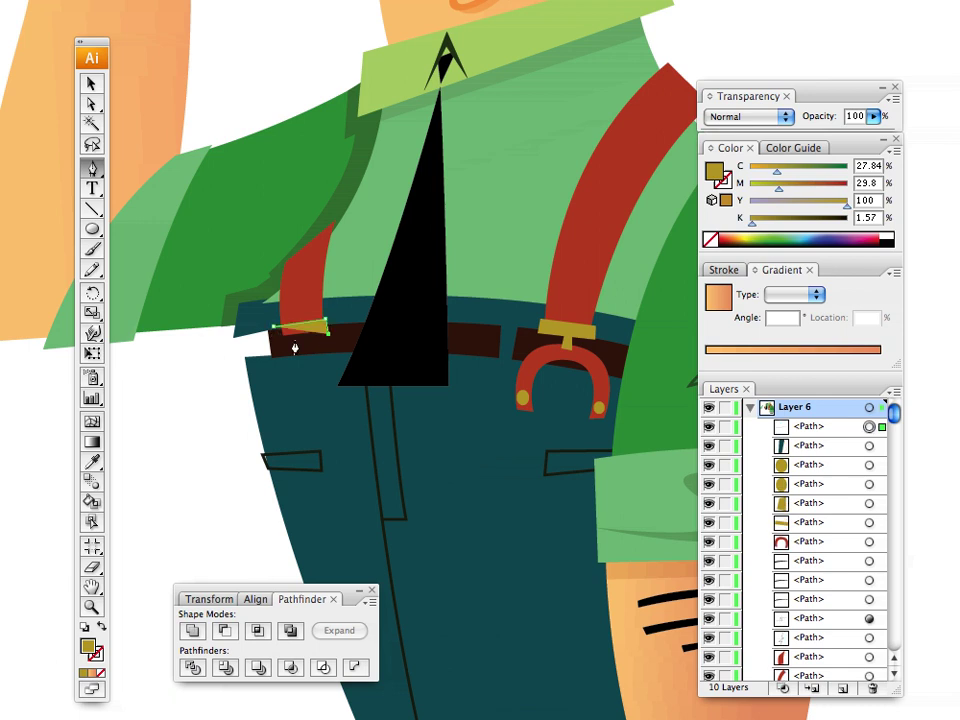
{"action": "left_click", "coordinate": [275, 342]}
{"action": "left_click", "coordinate": [273, 327]}
{"action": "left_click", "coordinate": [92, 84]}
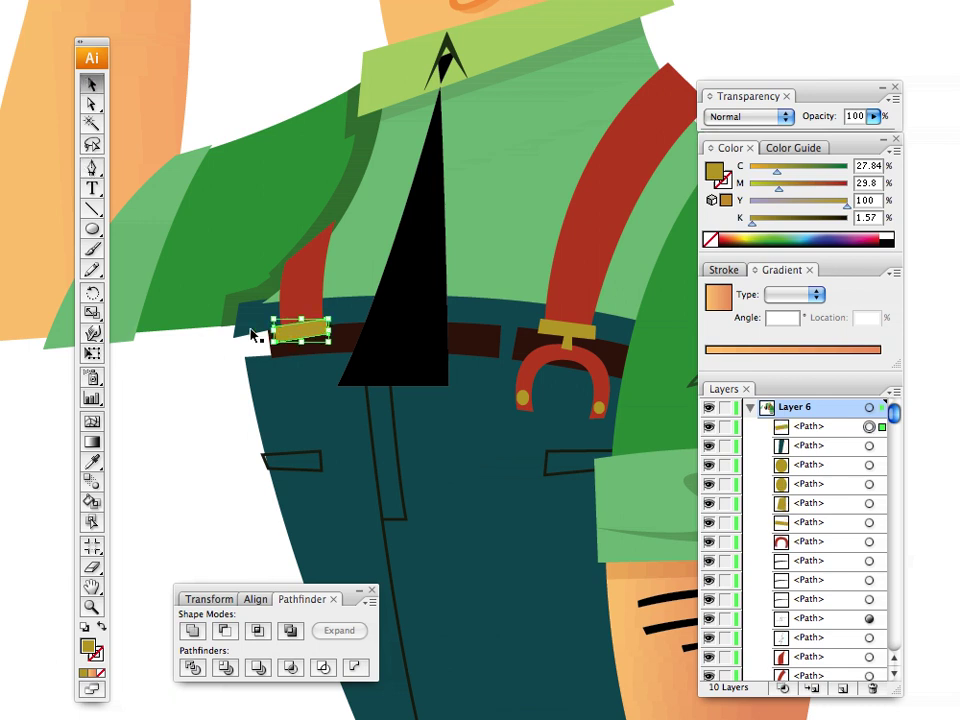
Step: Narrow the new gold clip bar slightly, rotate it nearly level across the strap end, and deselect it
{"action": "left_click_drag", "start_coordinate": [273, 333], "coordinate": [277, 333]}
{"action": "left_click", "coordinate": [248, 357]}
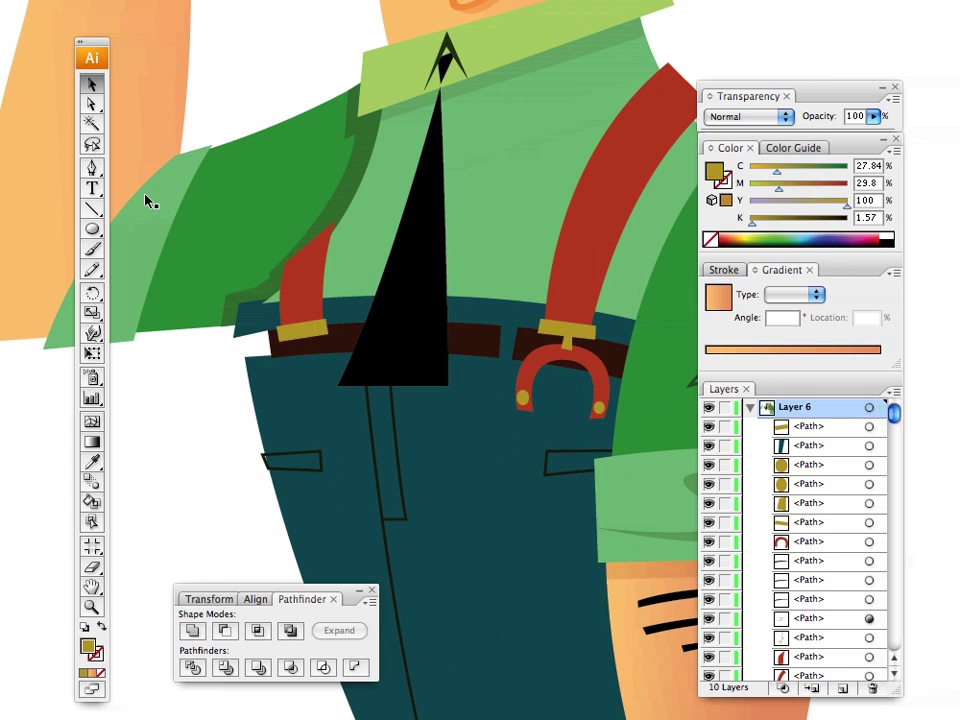
{"action": "left_click", "coordinate": [306, 332]}
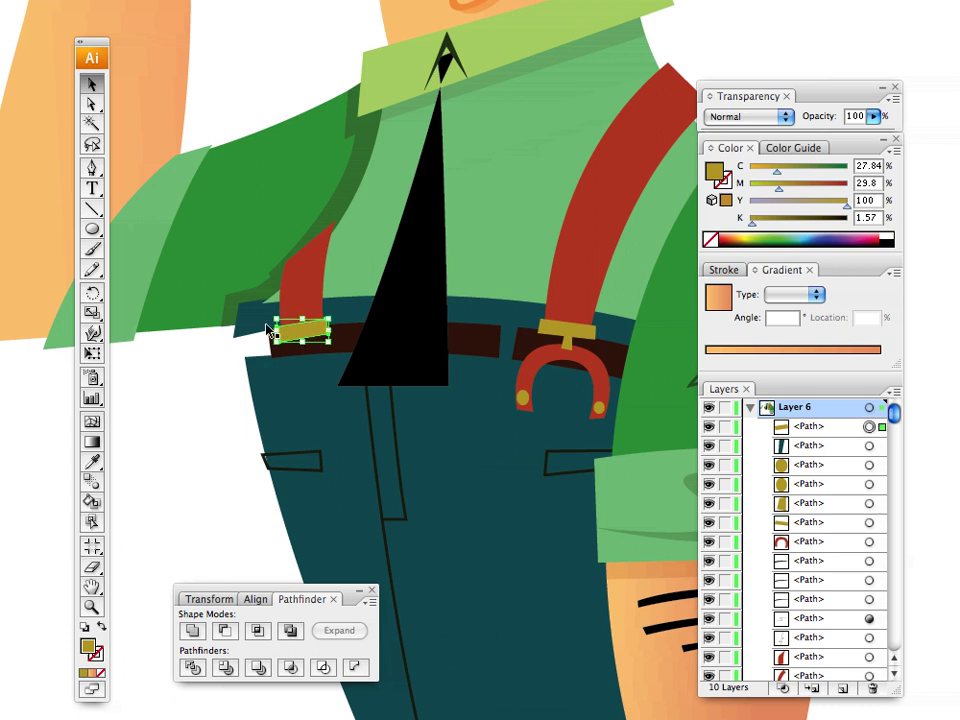
{"action": "left_click", "coordinate": [157, 361]}
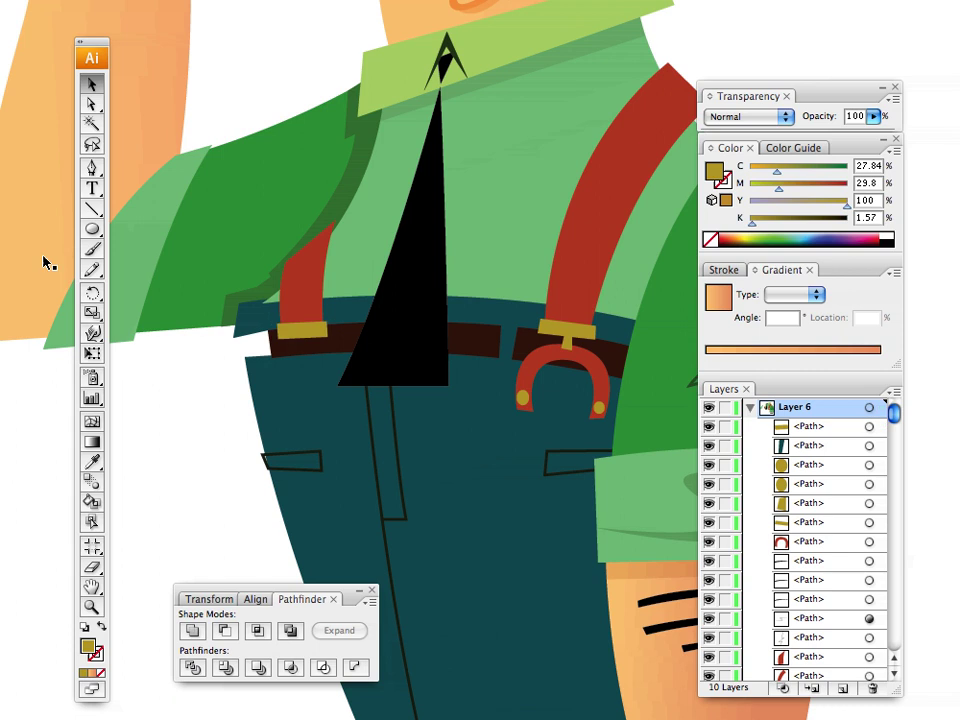
Step: Duplicate the finished clip's red horseshoe strap and place the copy below the new gold bar
{"action": "left_click", "coordinate": [92, 461]}
{"action": "left_click", "coordinate": [279, 300]}
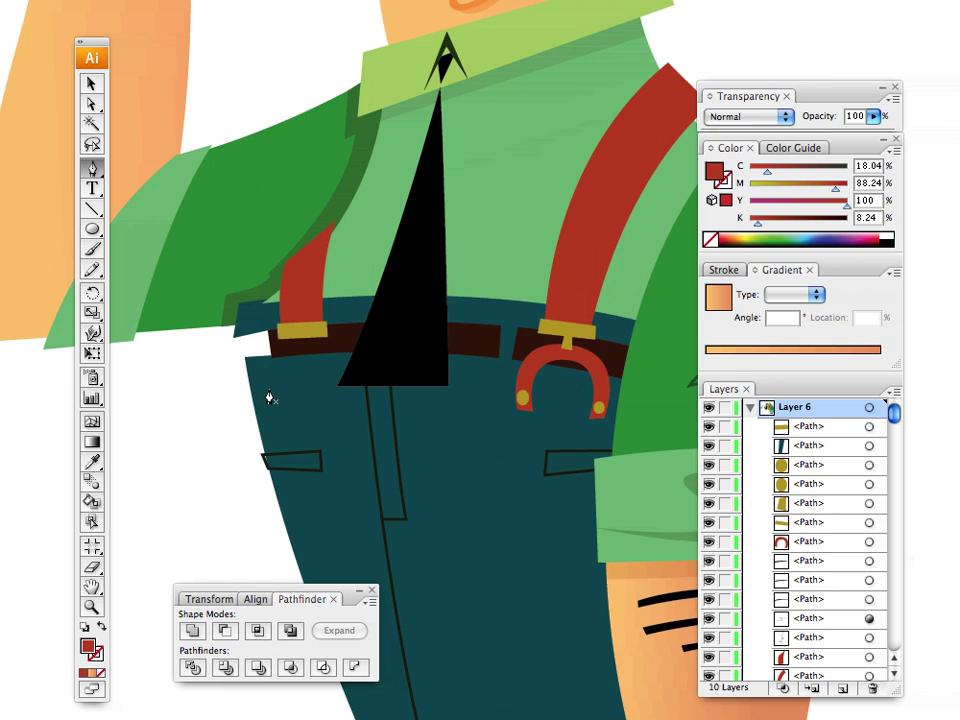
{"action": "key", "text": "v"}
{"action": "left_click", "coordinate": [543, 383]}
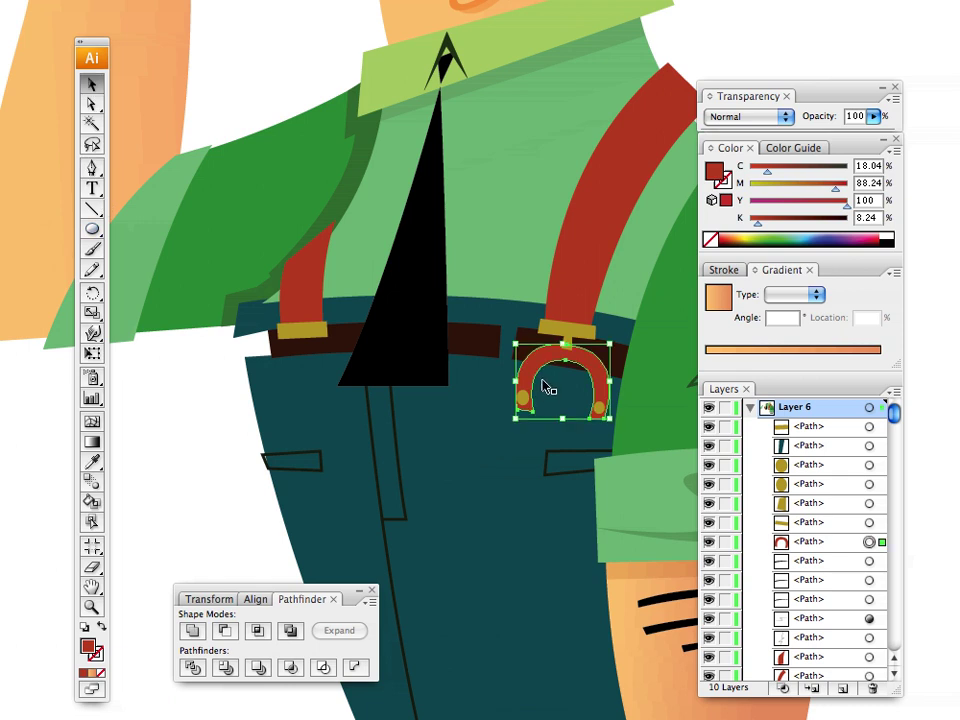
{"action": "key", "text": "Return"}
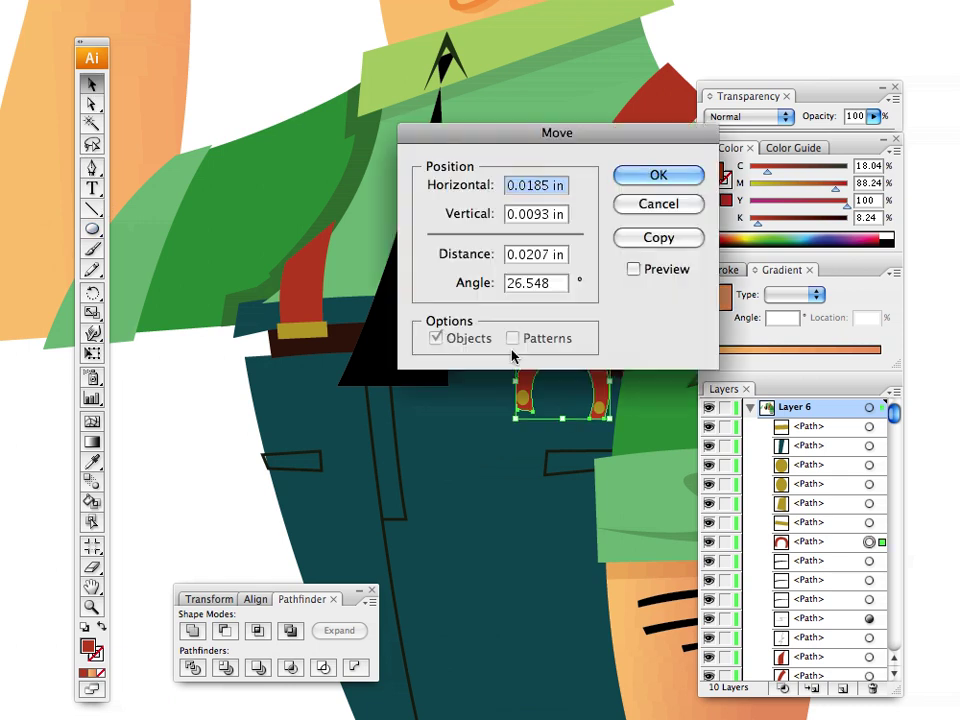
{"action": "left_click", "coordinate": [638, 244]}
{"action": "left_click_drag", "start_coordinate": [580, 393], "coordinate": [318, 372]}
Step: Rotate and narrow the copied red horseshoe to follow the trouser waist, and nudge it into place under the gold bar
{"action": "left_click_drag", "start_coordinate": [253, 430], "coordinate": [260, 438]}
{"action": "left_click_drag", "start_coordinate": [271, 391], "coordinate": [266, 389]}
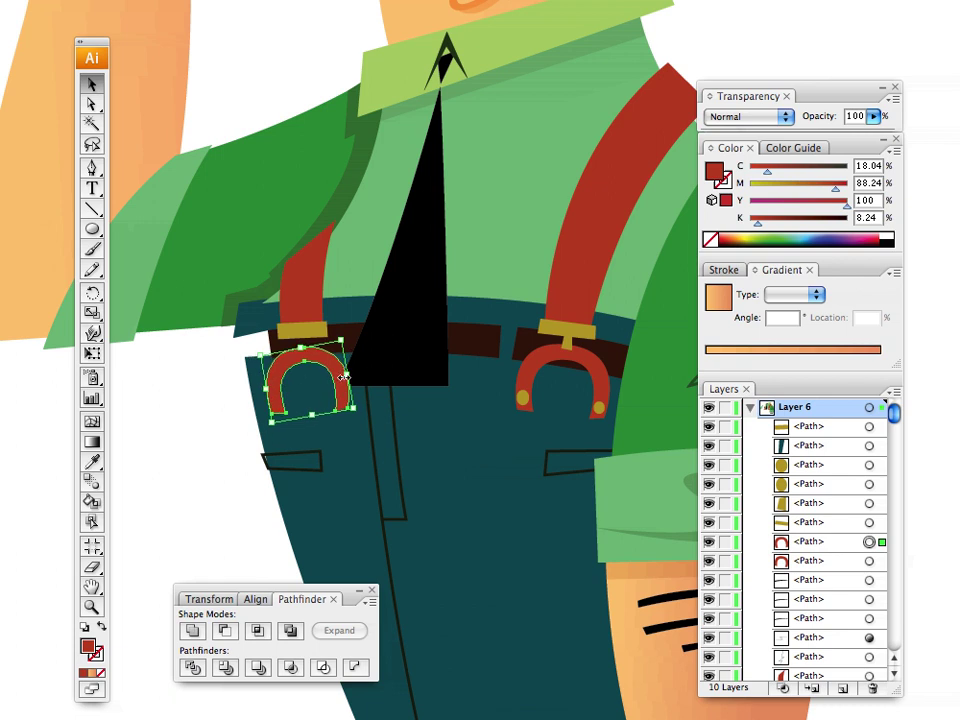
{"action": "left_click_drag", "start_coordinate": [346, 377], "coordinate": [340, 378]}
{"action": "left_click", "coordinate": [188, 383]}
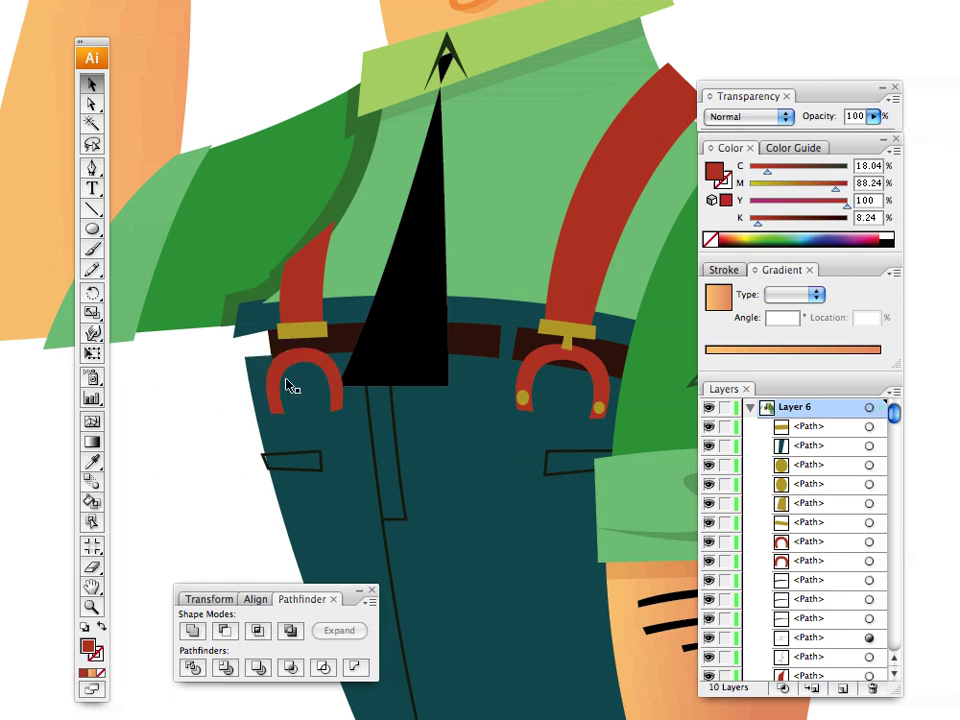
{"action": "left_click_drag", "start_coordinate": [278, 376], "coordinate": [281, 373]}
{"action": "left_click", "coordinate": [227, 372]}
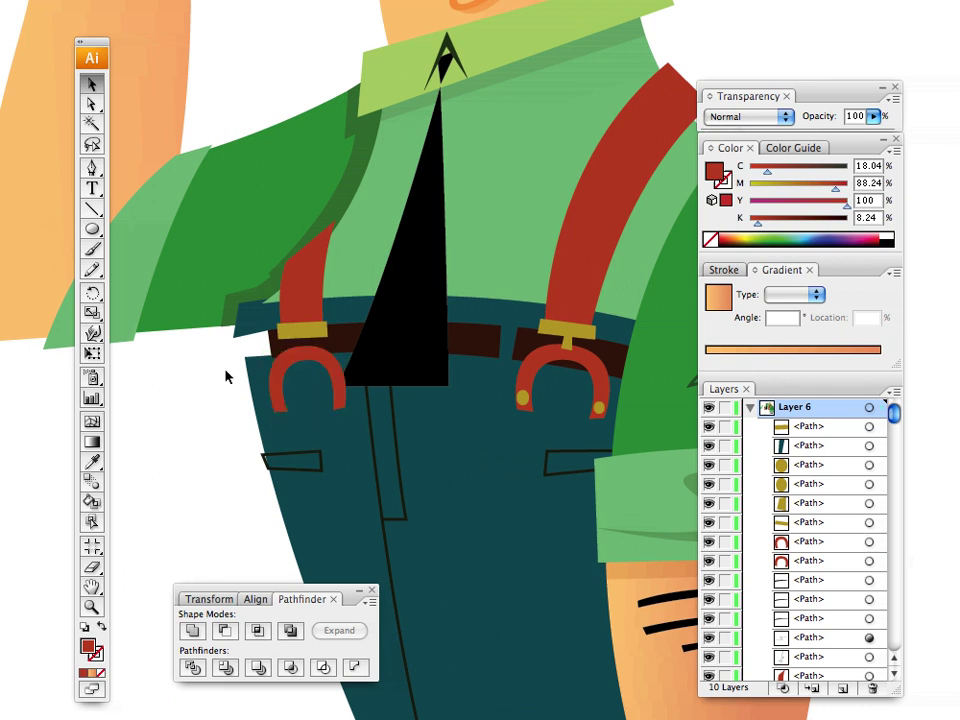
{"action": "left_click", "coordinate": [276, 406]}
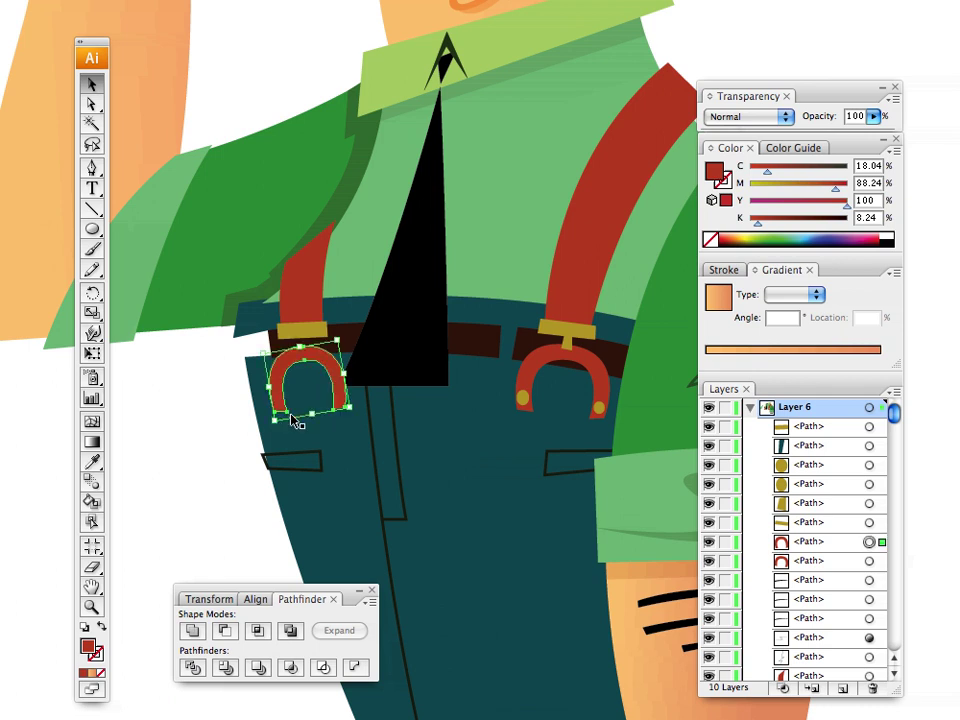
{"action": "left_click", "coordinate": [181, 385]}
{"action": "left_click", "coordinate": [339, 390]}
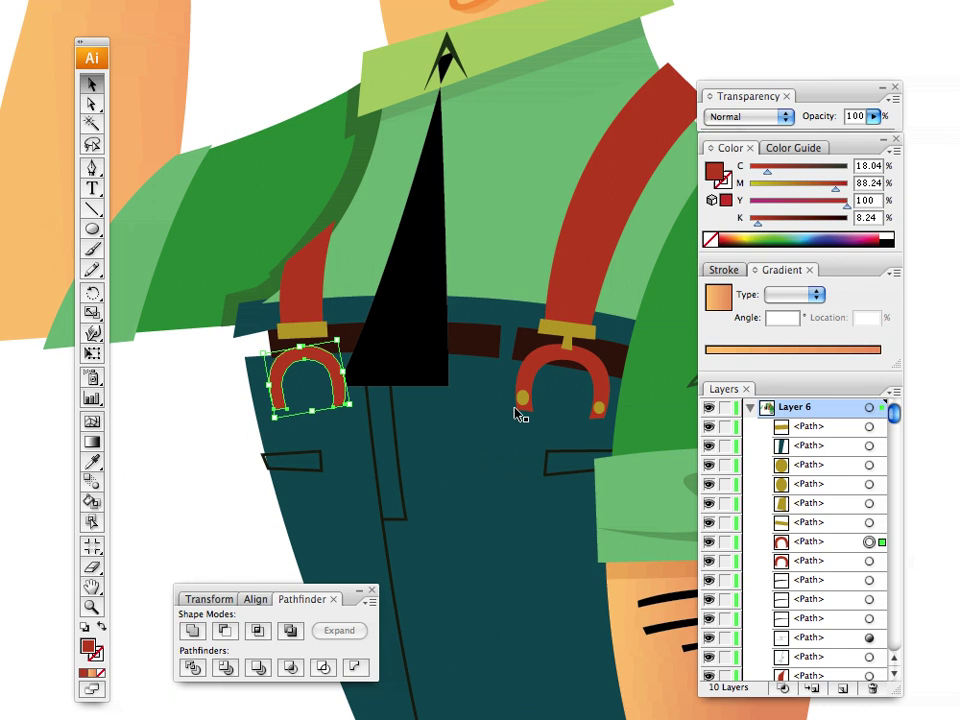
Step: Move the copied red horseshoe directly below the black tie in the layer stacking order and deselect it
{"action": "left_click", "coordinate": [420, 343]}
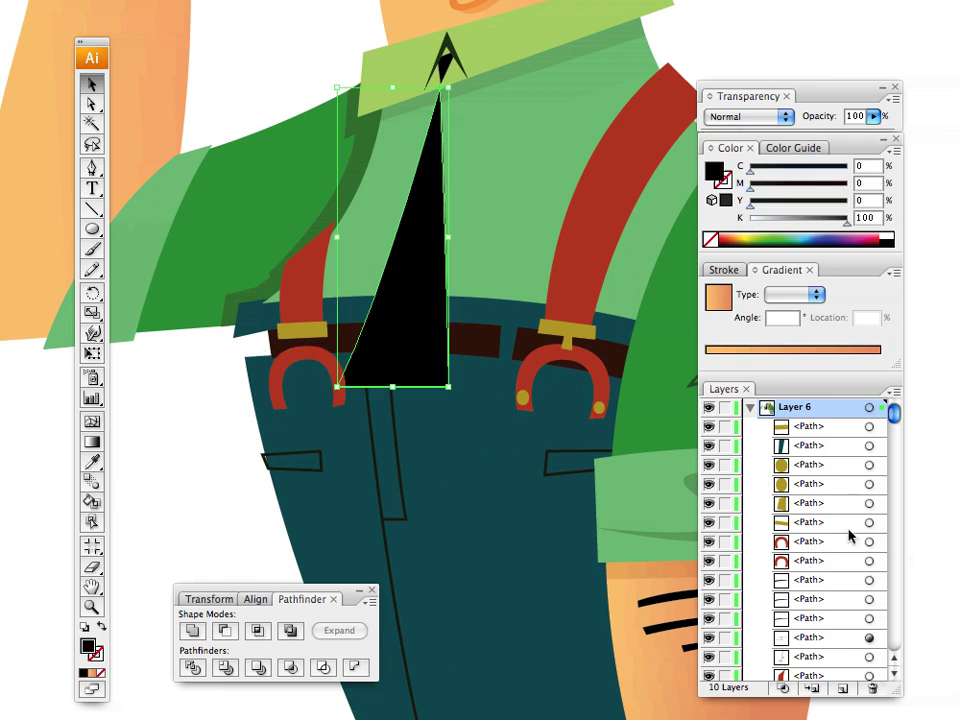
{"action": "left_click", "coordinate": [830, 541]}
{"action": "left_click", "coordinate": [326, 369]}
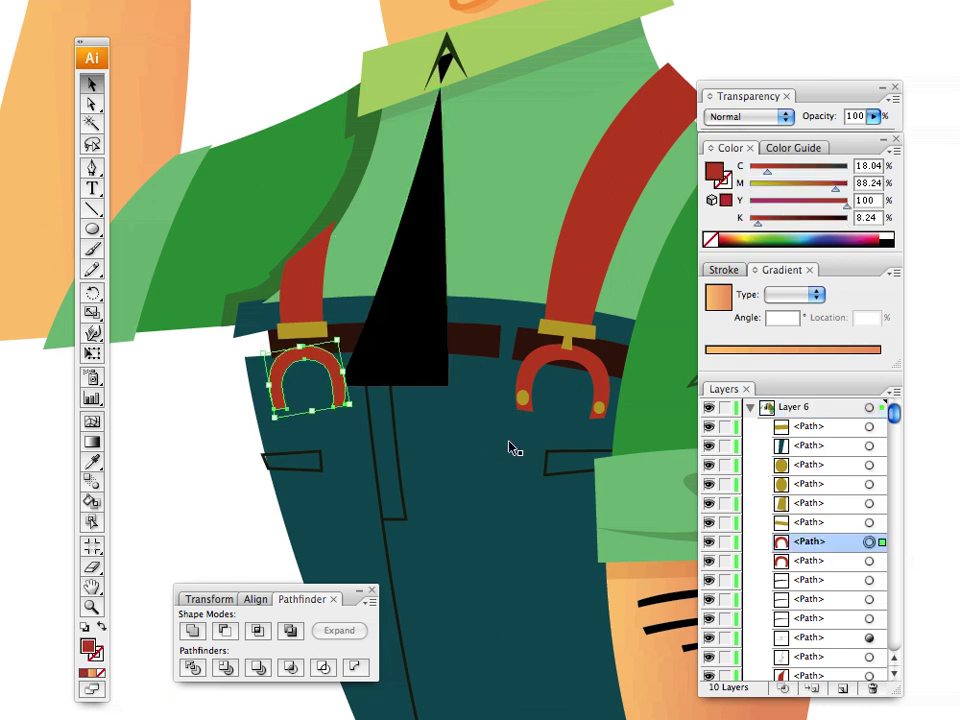
{"action": "scroll", "coordinate": [893, 669], "scroll_direction": "down", "scroll_amount": 4}
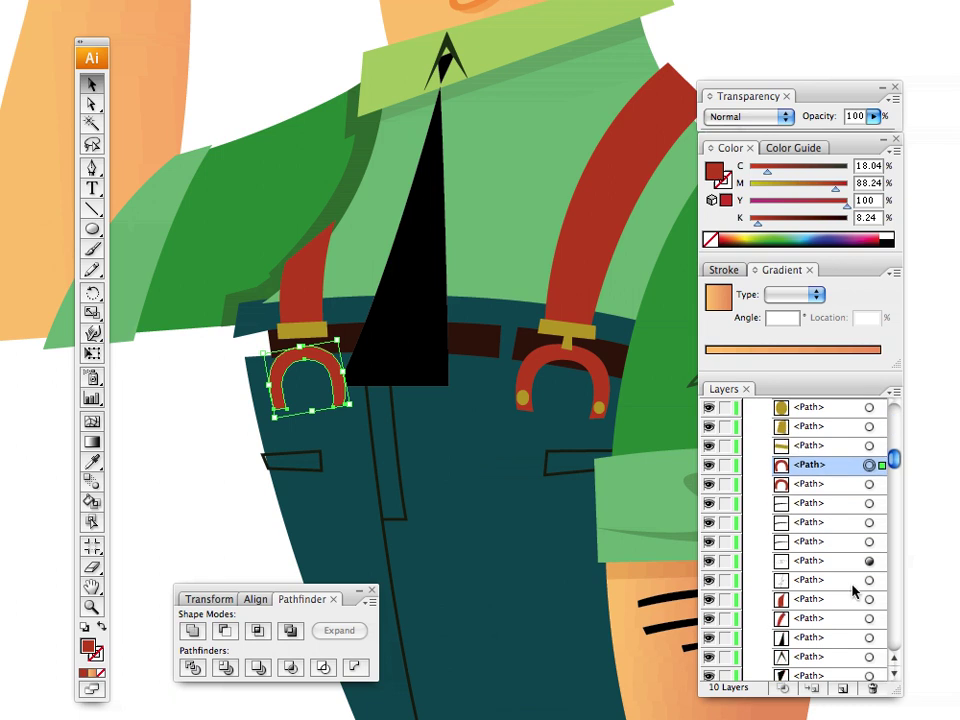
{"action": "left_click_drag", "start_coordinate": [811, 466], "coordinate": [831, 648]}
{"action": "left_click", "coordinate": [867, 637]}
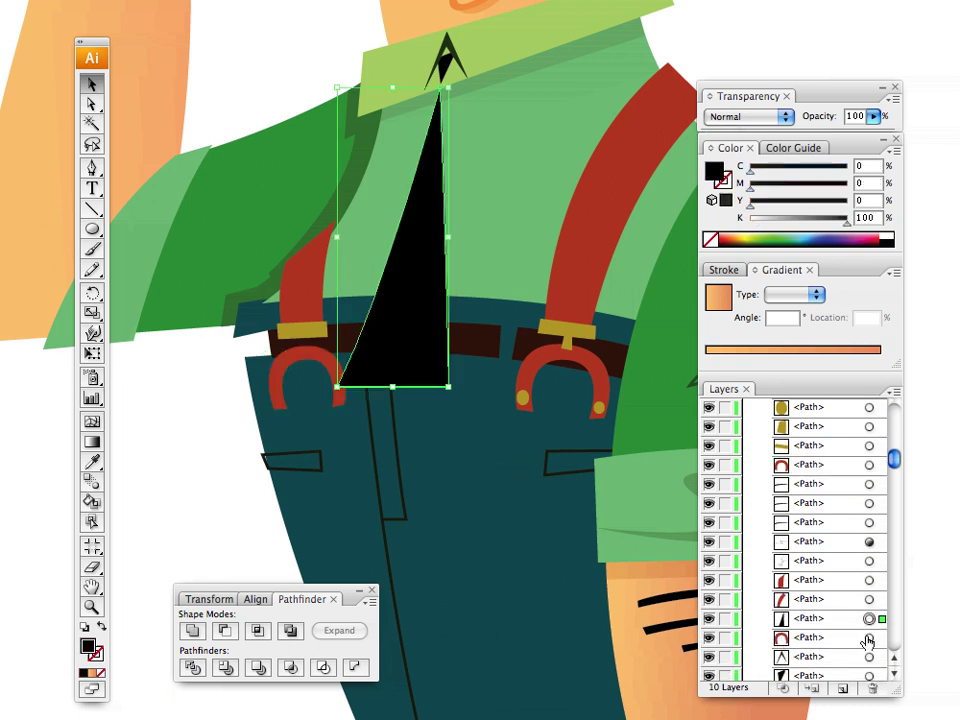
{"action": "left_click", "coordinate": [868, 637]}
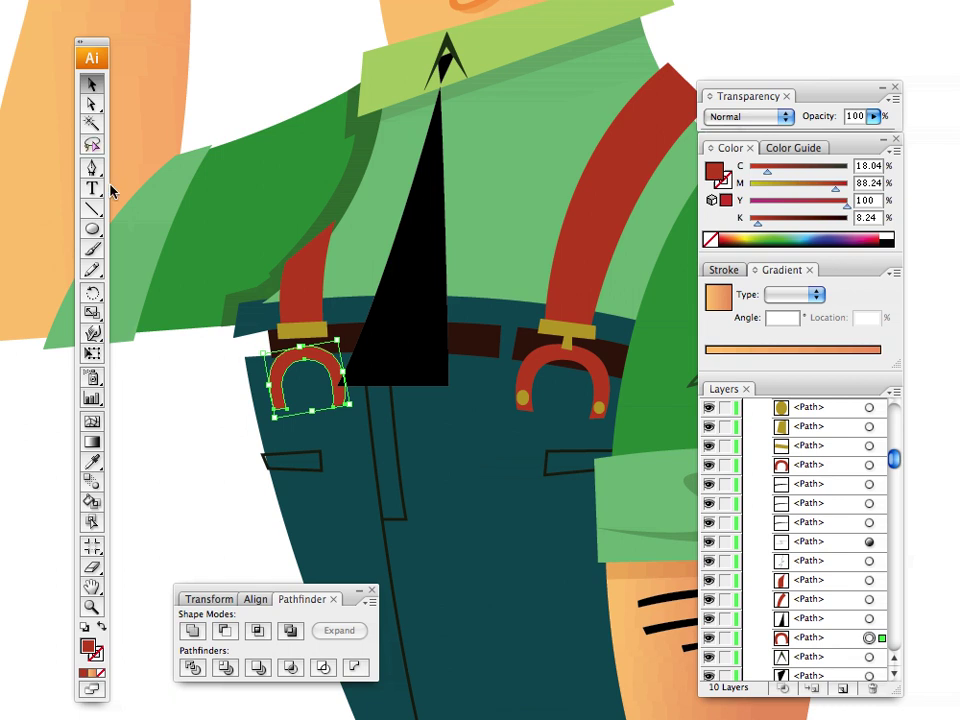
{"action": "left_click", "coordinate": [148, 472]}
Step: Draw a small gold connector between the new clip bar and the copied horseshoe, using the bar's sampled gold
{"action": "left_click", "coordinate": [92, 461]}
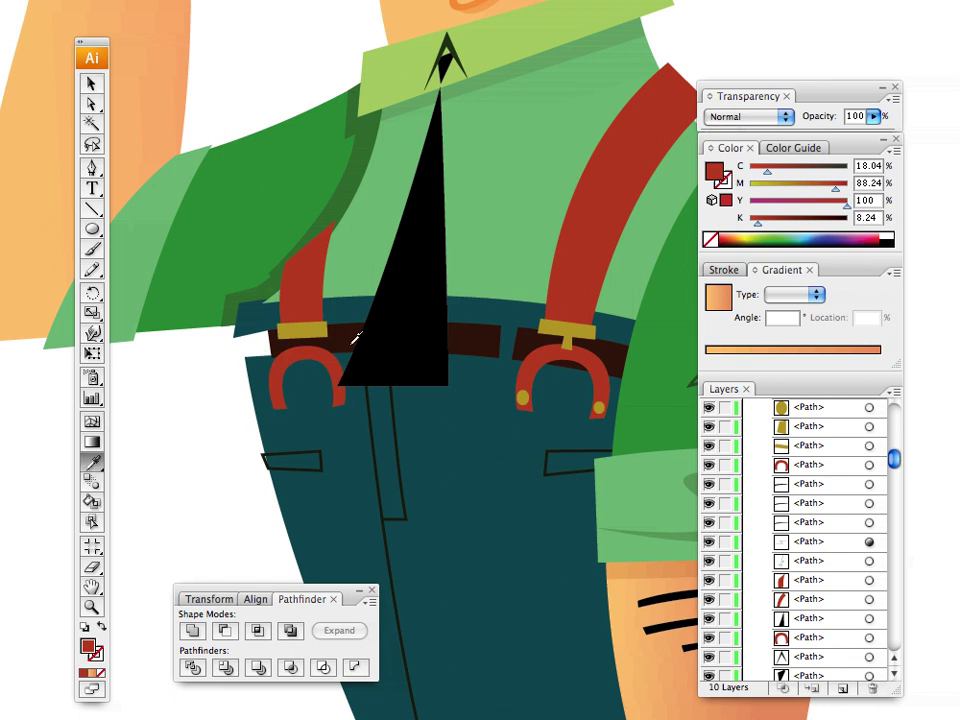
{"action": "left_click", "coordinate": [300, 329]}
{"action": "key", "text": "p"}
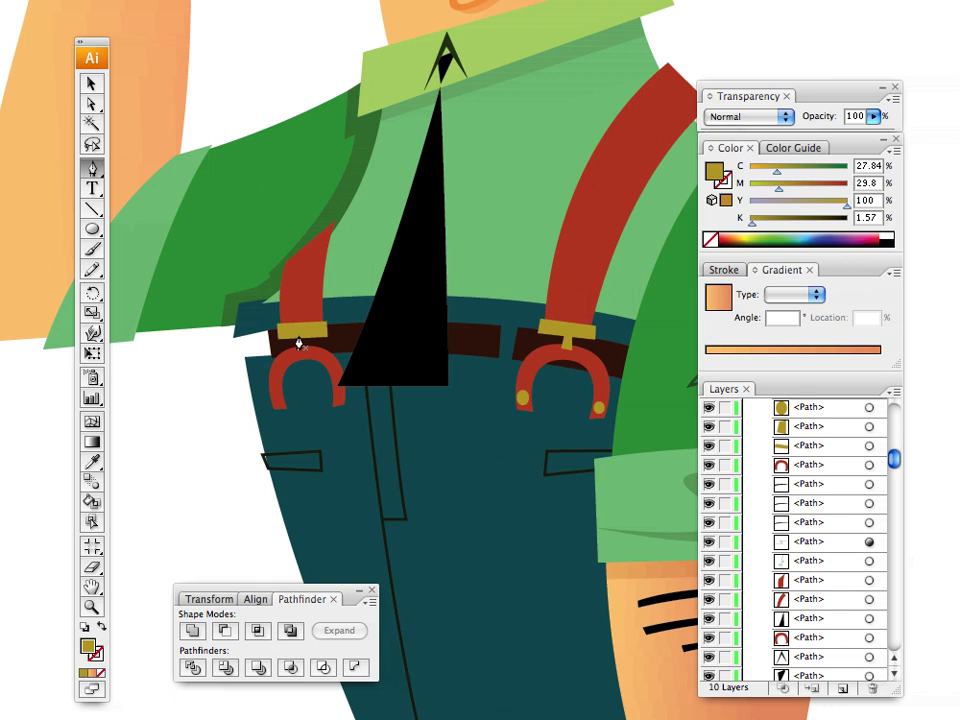
{"action": "left_click", "coordinate": [303, 345]}
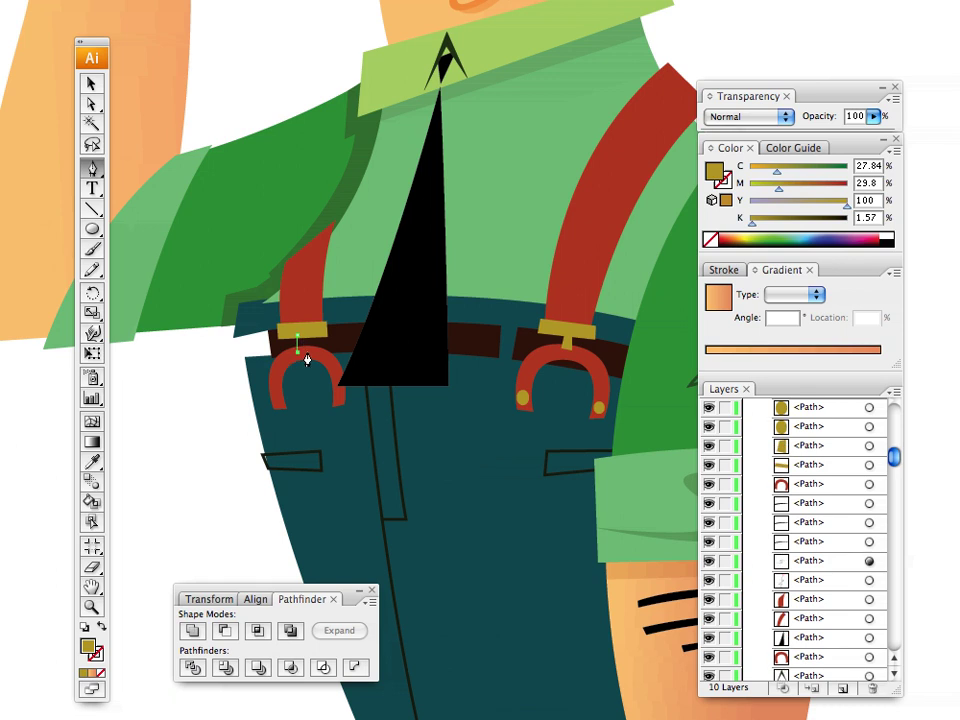
{"action": "left_click", "coordinate": [91, 84]}
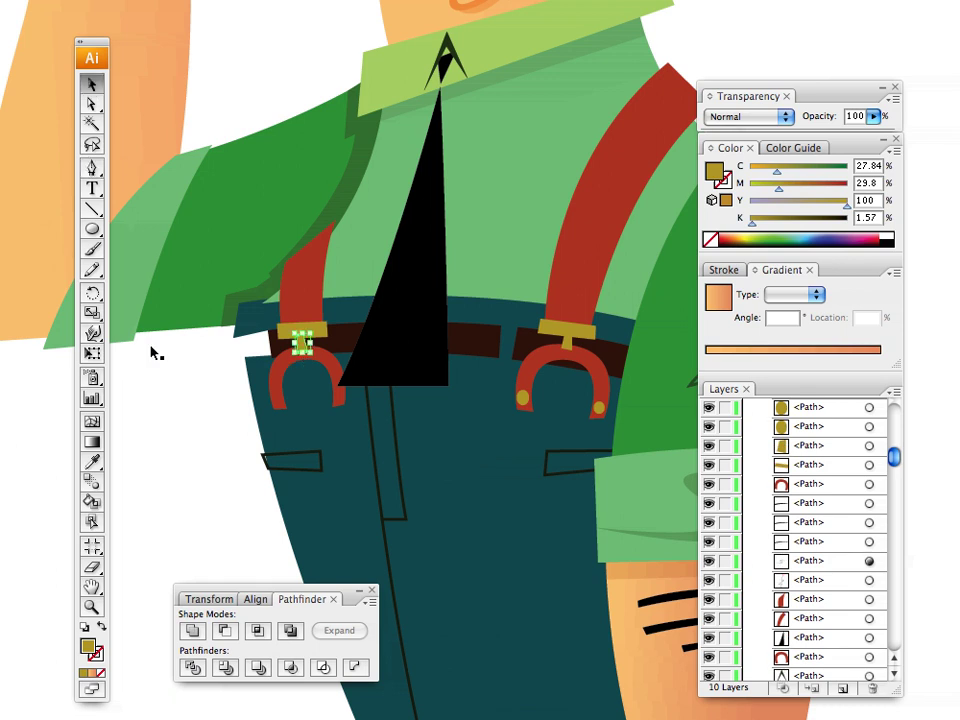
{"action": "left_click", "coordinate": [152, 351]}
Step: Draw a small gold oval button on each end of the copied red horseshoe
{"action": "key", "text": "l"}
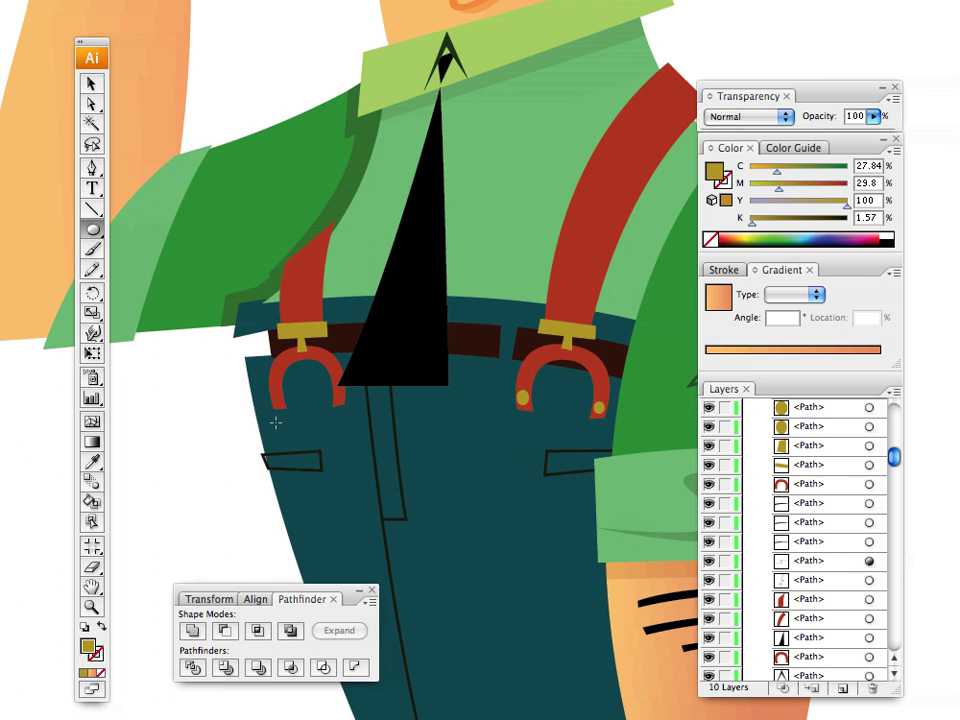
{"action": "left_click_drag", "start_coordinate": [279, 405], "coordinate": [342, 402]}
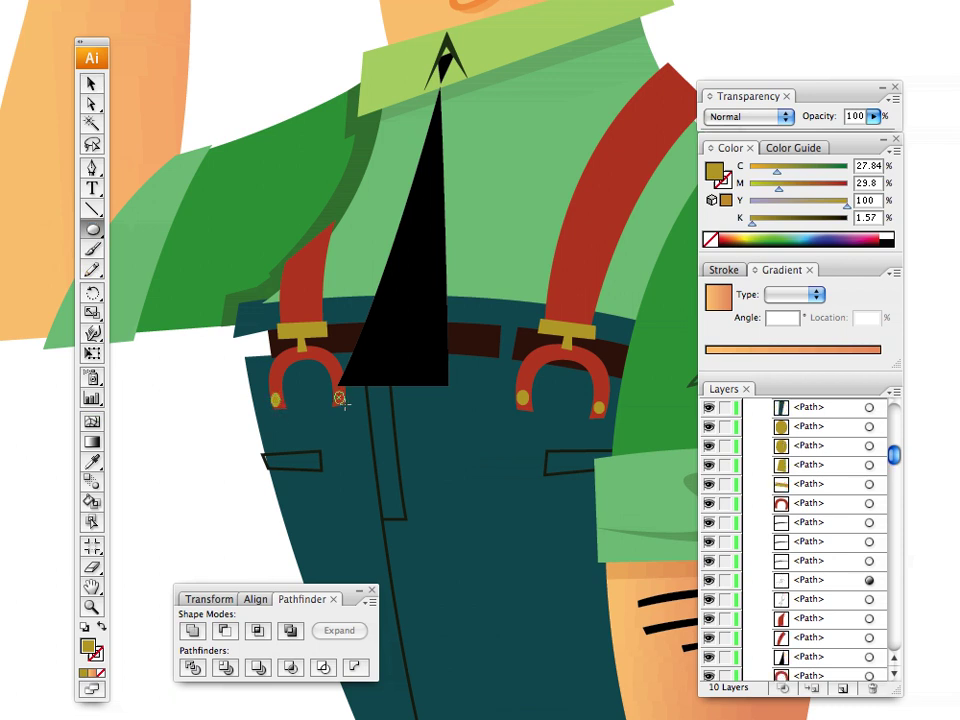
{"action": "left_click", "coordinate": [91, 84]}
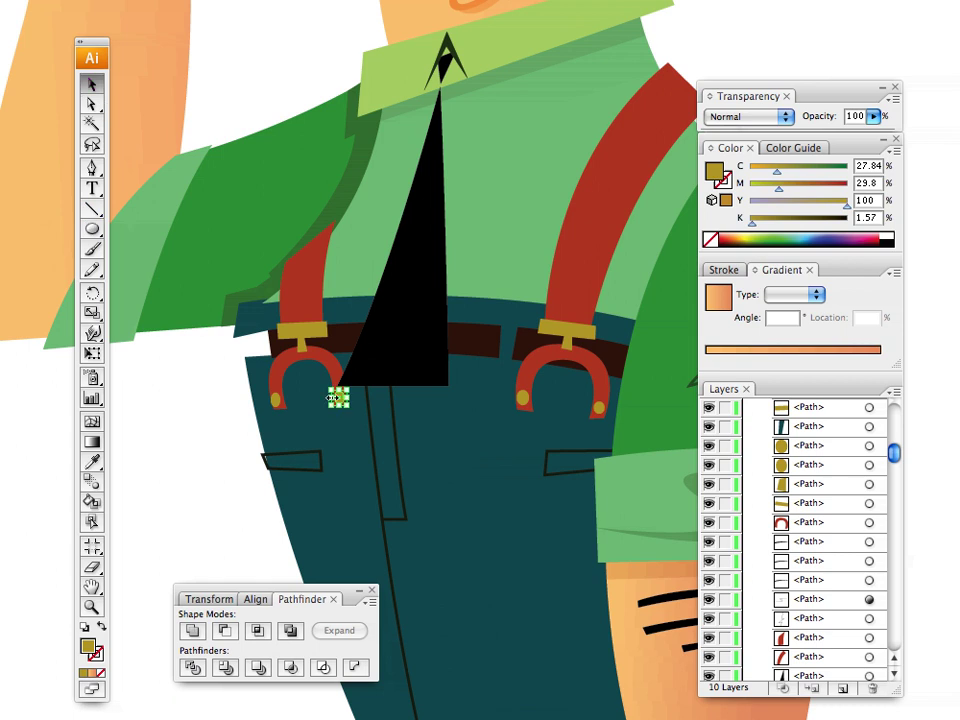
Step: Deselect the gold button and select both red suspender straps together with both red horseshoe loops
{"action": "left_click", "coordinate": [201, 414]}
{"action": "key", "text": "space"}
{"action": "left_click_drag", "start_coordinate": [250, 388], "coordinate": [212, 294]}
{"action": "left_click", "coordinate": [240, 332]}
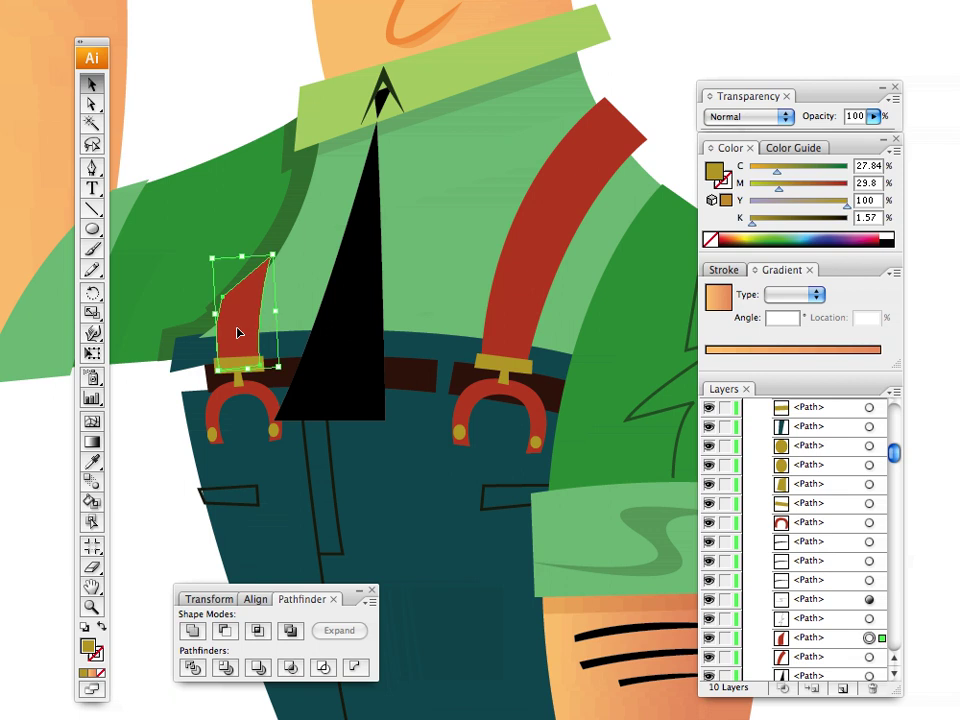
{"action": "left_click", "coordinate": [221, 407], "text": "shift"}
{"action": "left_click", "coordinate": [514, 345], "text": "shift"}
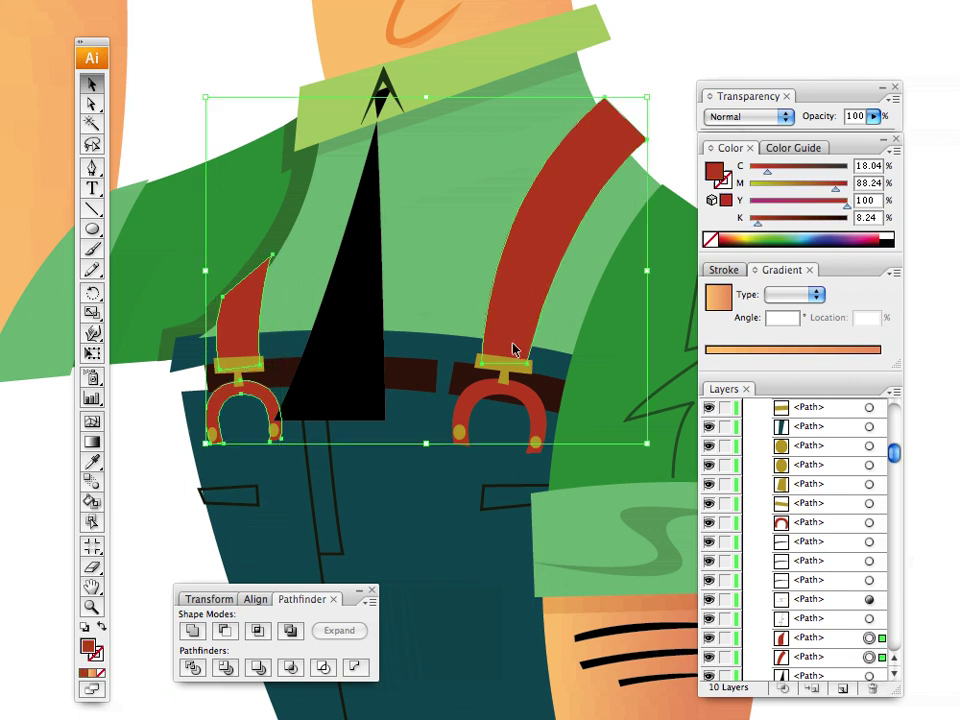
{"action": "left_click", "coordinate": [484, 392], "text": "shift"}
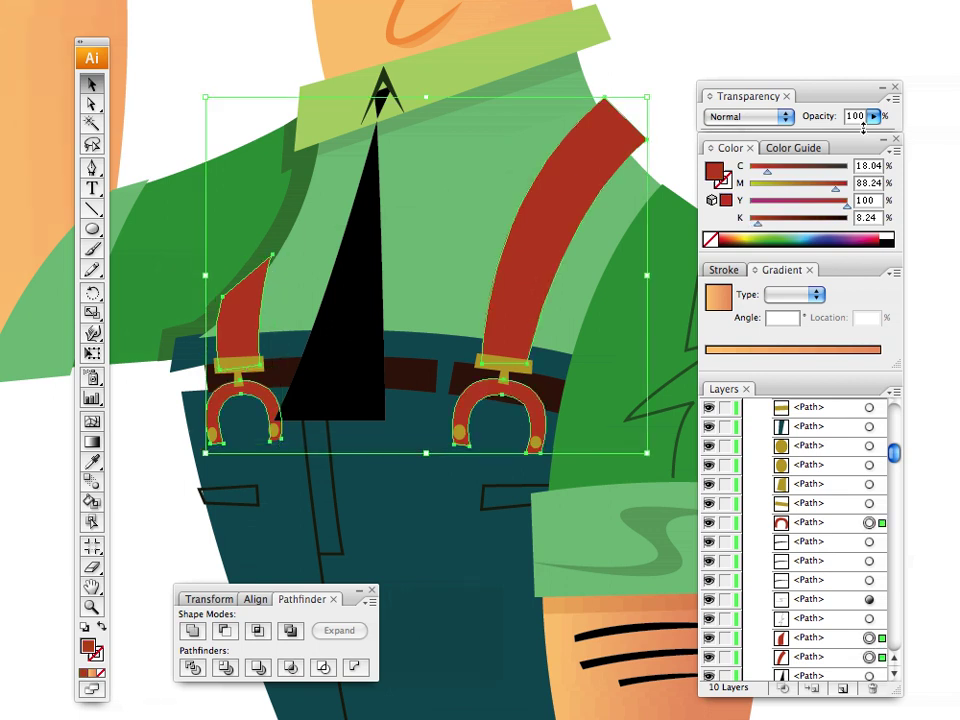
Step: Try an olive fill of C 51.76, M 36.08, Y 100, K 14.12 on the straps and horseshoes, and undo it
{"action": "left_click", "coordinate": [744, 234]}
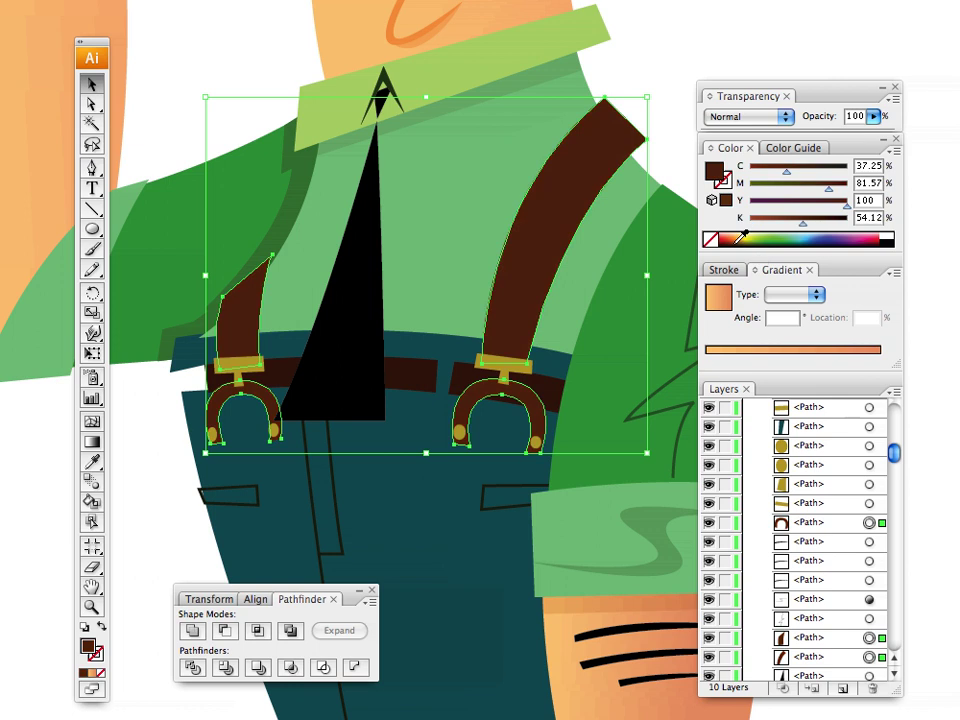
{"action": "mouse_move", "coordinate": [741, 236]}
{"action": "left_mouse_down"}
{"action": "mouse_move", "coordinate": [731, 233]}
{"action": "mouse_move", "coordinate": [752, 237]}
{"action": "left_mouse_up"}
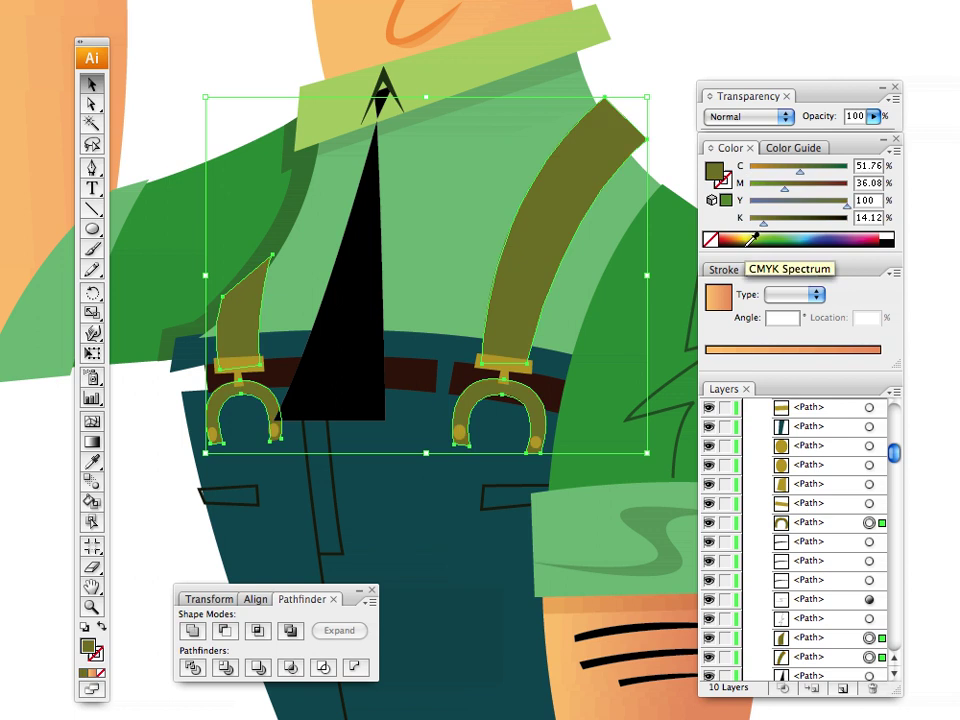
{"action": "key", "text": "super+minus"}
{"action": "key", "text": "super+minus"}
{"action": "key", "text": "super+minus"}
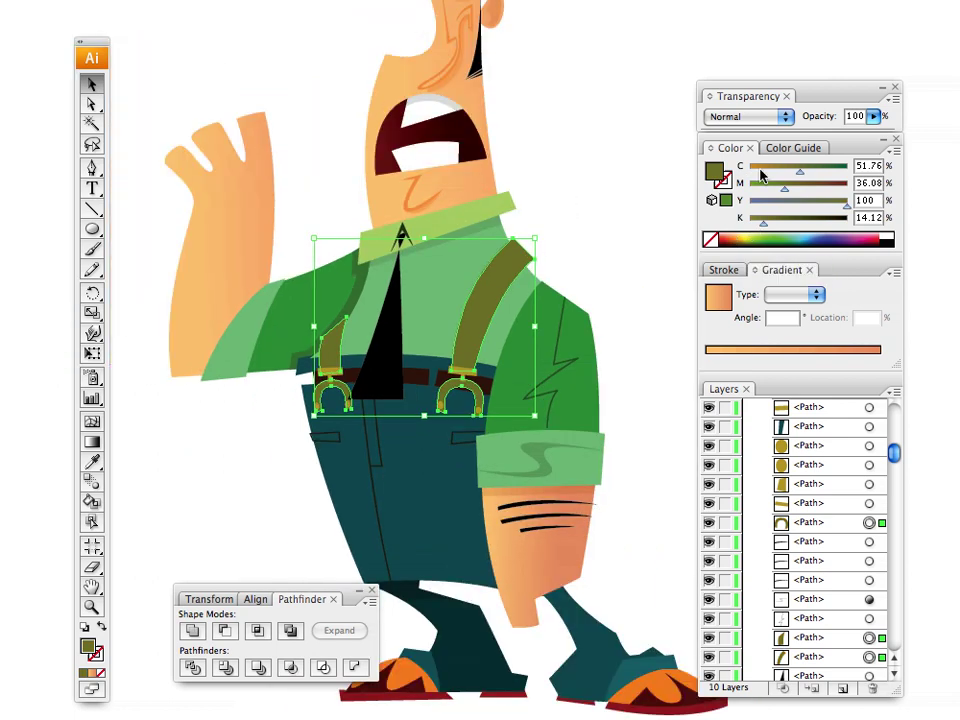
{"action": "left_click", "coordinate": [178, 193]}
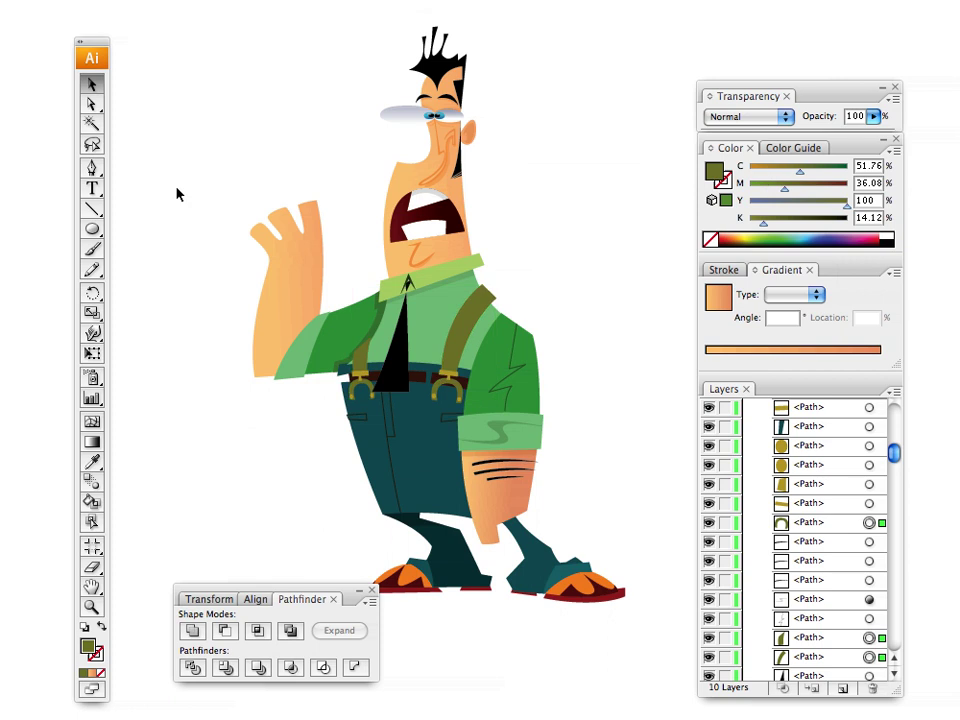
{"action": "left_click_drag", "start_coordinate": [229, 238], "coordinate": [276, 268]}
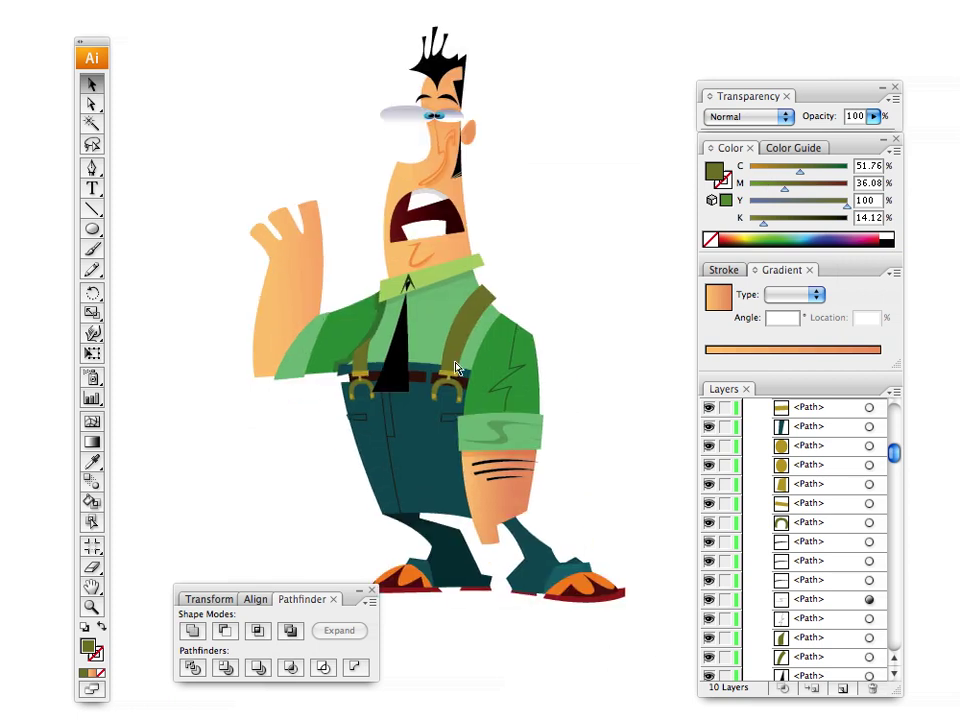
{"action": "key", "text": "super+z"}
Step: Fill the straps and horseshoes with dark olive green, C 66.27, M 51.76, Y 99.61, K 54.51, and deselect them
{"action": "left_click", "coordinate": [781, 243]}
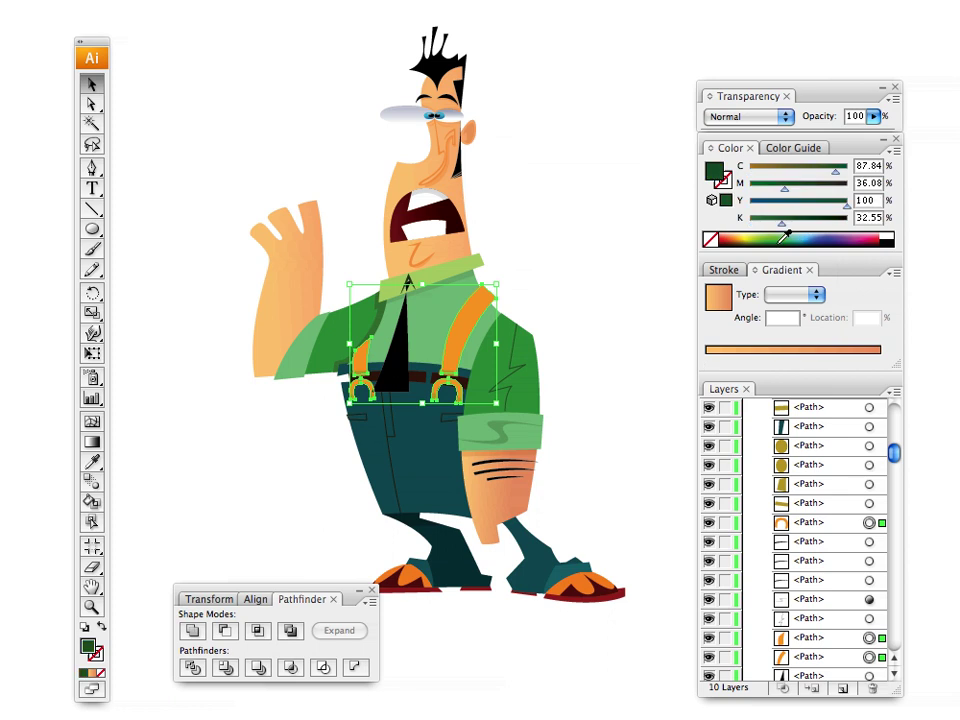
{"action": "left_click", "coordinate": [786, 245]}
{"action": "left_click", "coordinate": [781, 240]}
{"action": "left_click_drag", "start_coordinate": [788, 232], "coordinate": [830, 236]}
{"action": "left_click_drag", "start_coordinate": [838, 236], "coordinate": [757, 240]}
{"action": "left_click", "coordinate": [525, 281]}
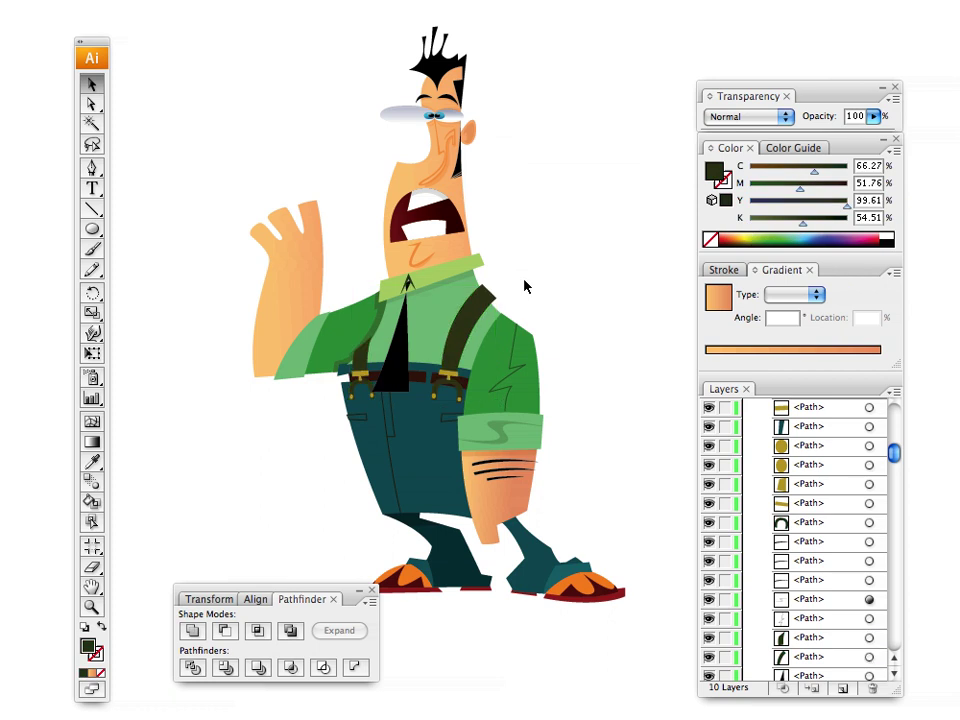
Step: Pick up the dark green fill of the fold shading on the lowered arm's cuff, leaving nothing selected
{"action": "left_click_drag", "start_coordinate": [257, 221], "coordinate": [298, 266]}
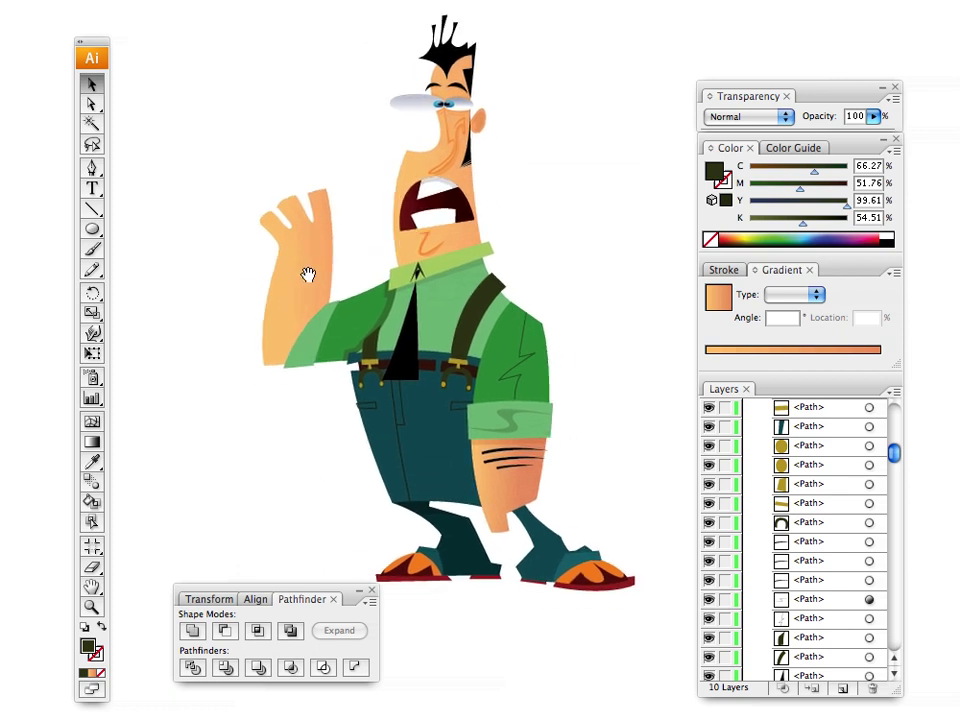
{"action": "left_click_drag", "start_coordinate": [321, 311], "coordinate": [341, 262]}
{"action": "left_click_drag", "start_coordinate": [394, 448], "coordinate": [441, 407]}
{"action": "left_click_drag", "start_coordinate": [354, 332], "coordinate": [345, 373]}
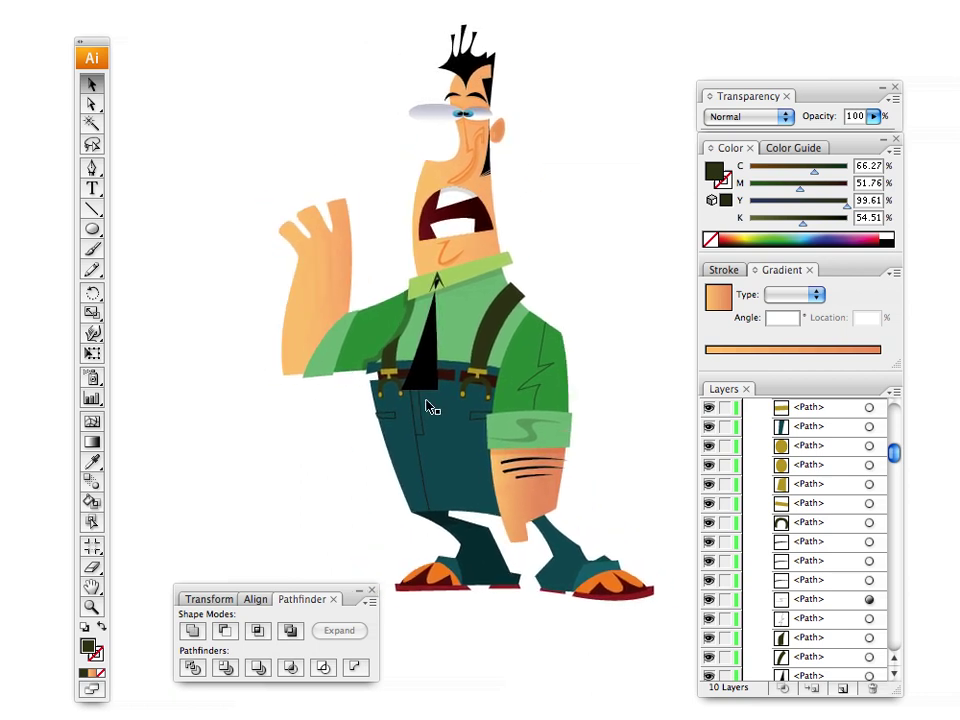
{"action": "left_click", "coordinate": [520, 428]}
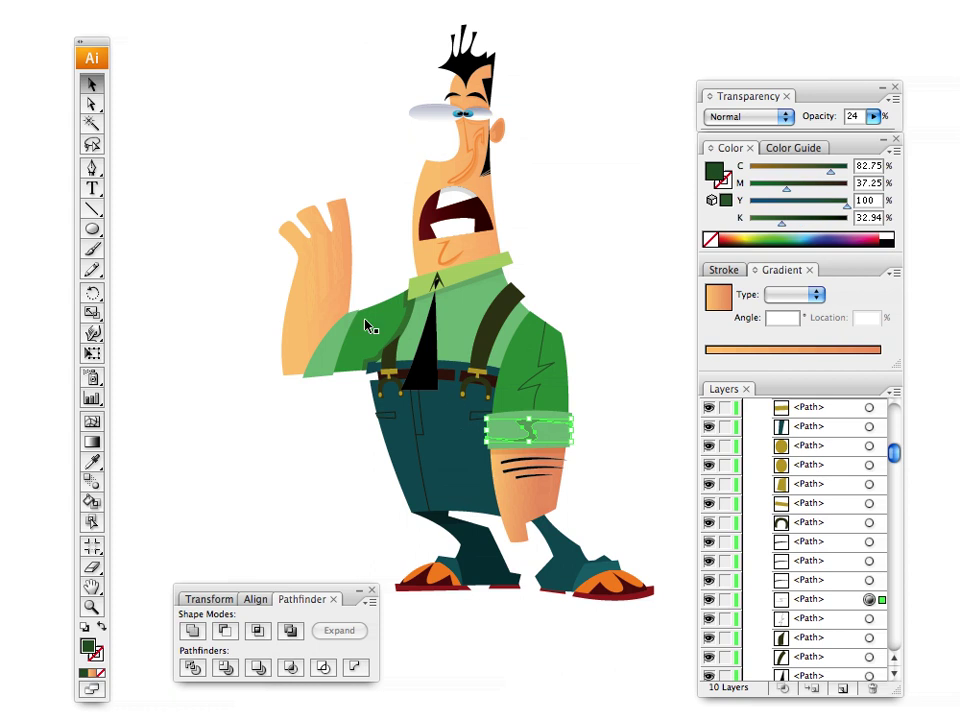
{"action": "key", "text": "super+shift+a"}
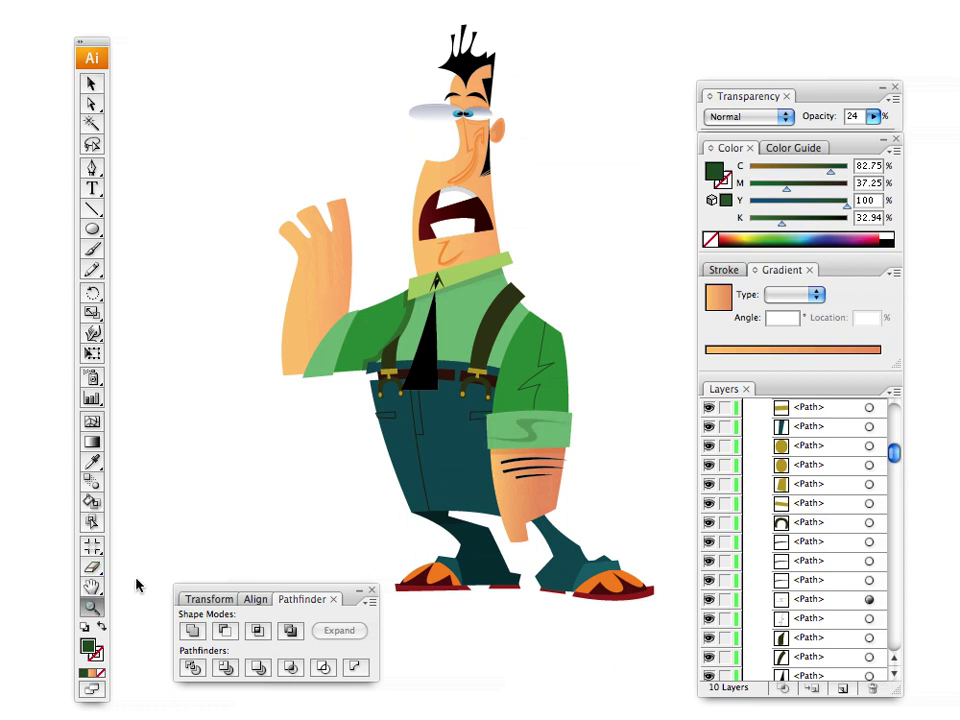
Step: Try an S-shaped dark green fold across the raised arm's cuff with the Pen tool, and delete it
{"action": "key", "text": "z"}
{"action": "left_click", "coordinate": [339, 343]}
{"action": "left_click", "coordinate": [438, 386]}
{"action": "left_click_drag", "start_coordinate": [596, 429], "coordinate": [371, 396]}
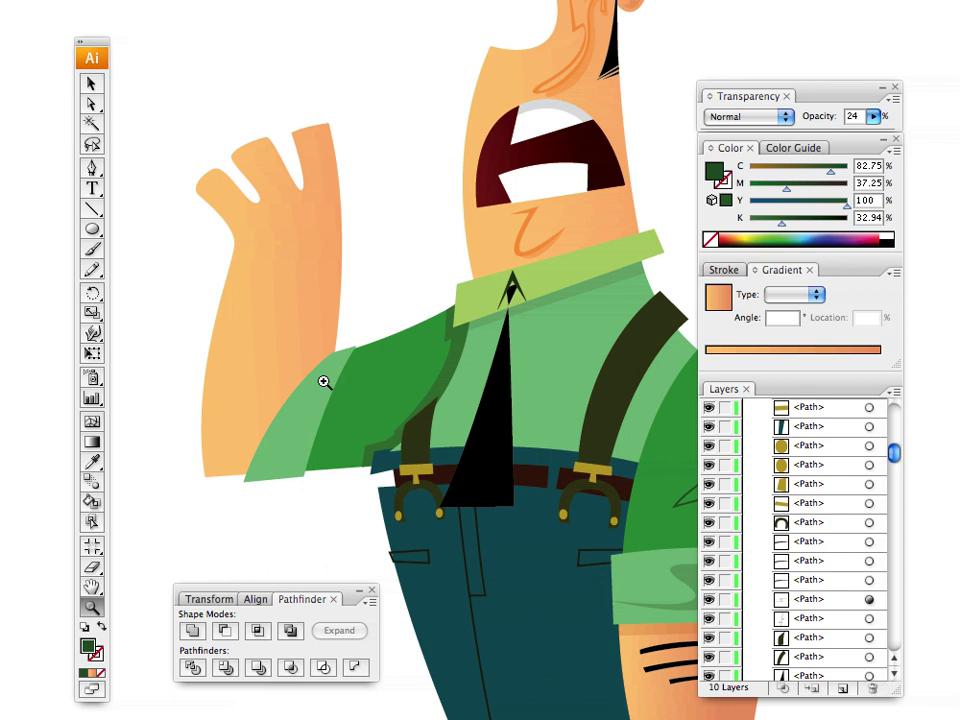
{"action": "left_click", "coordinate": [327, 383]}
{"action": "left_click", "coordinate": [422, 393]}
{"action": "key", "text": "p"}
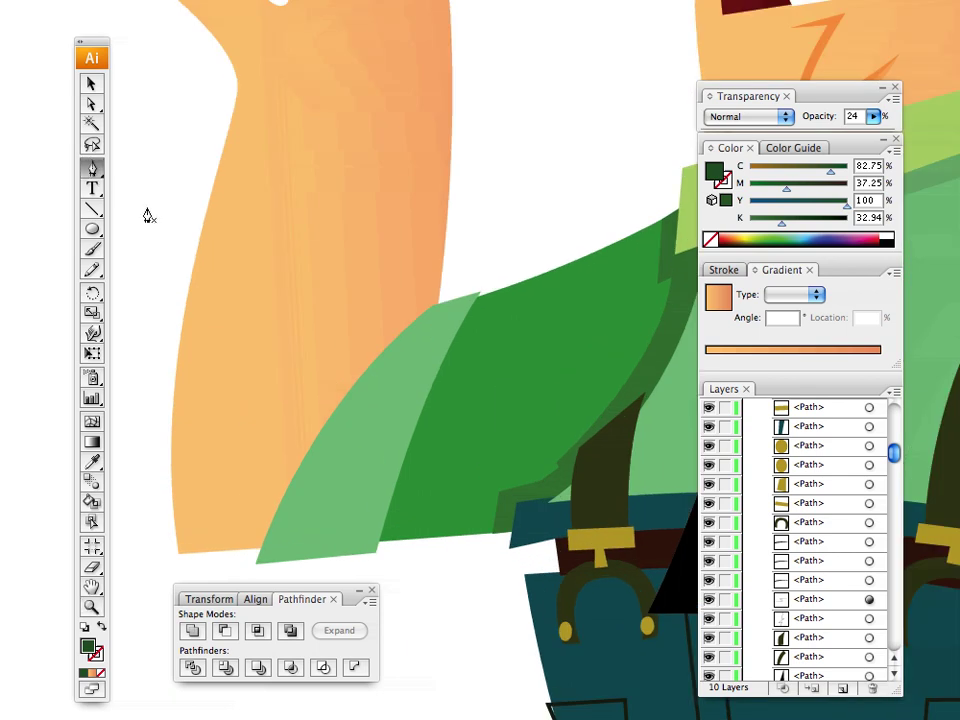
{"action": "left_click", "coordinate": [455, 298]}
{"action": "left_click_drag", "start_coordinate": [373, 428], "coordinate": [348, 361]}
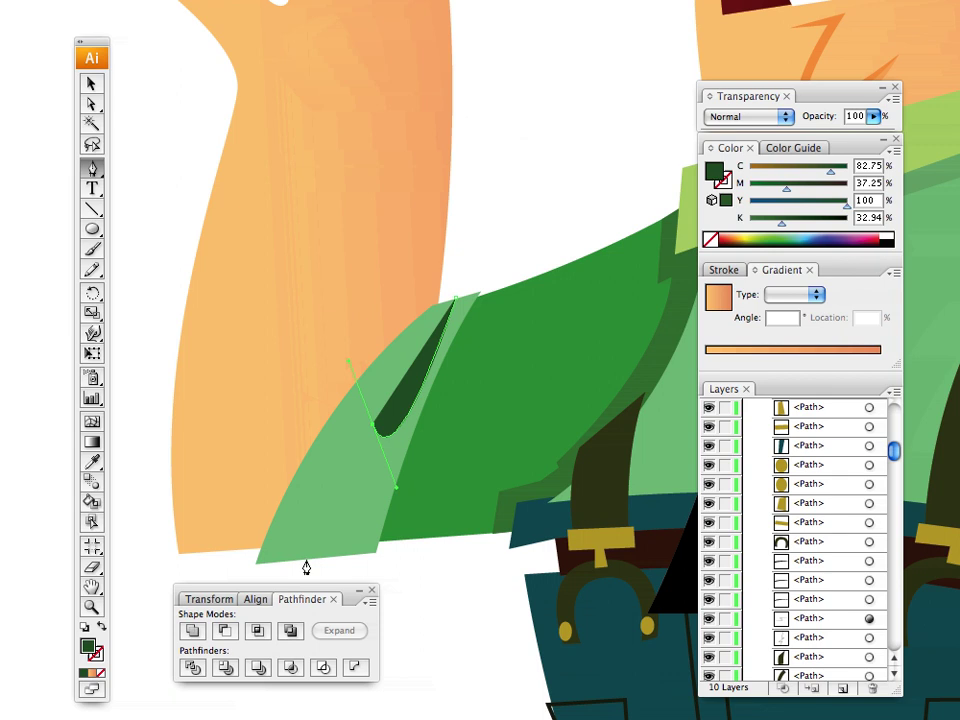
{"action": "left_click_drag", "start_coordinate": [306, 557], "coordinate": [306, 535]}
{"action": "left_click_drag", "start_coordinate": [369, 411], "coordinate": [403, 435]}
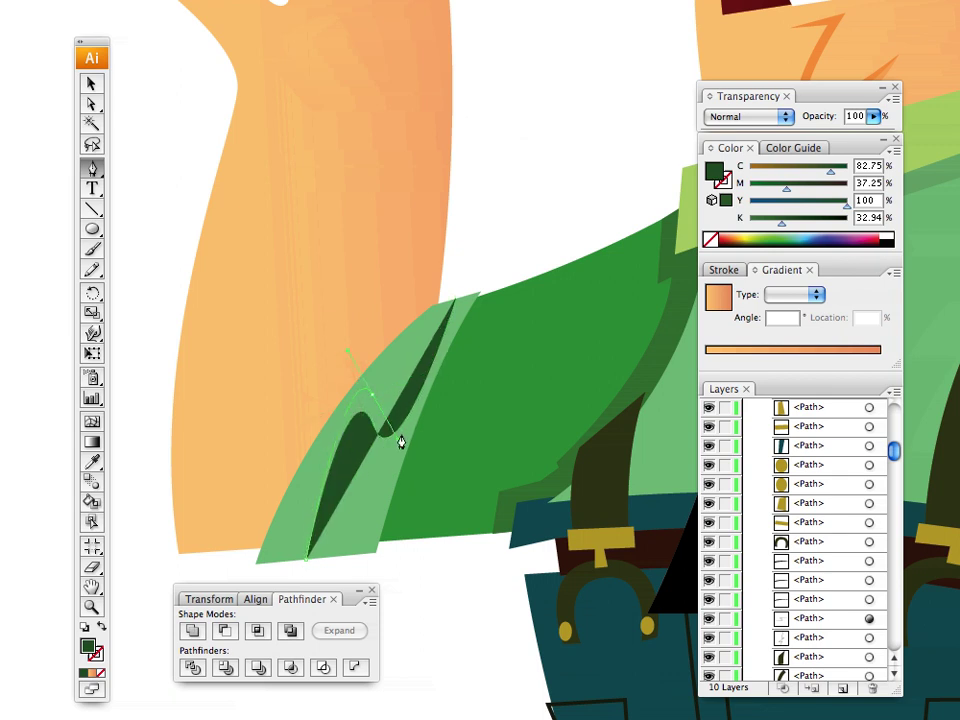
{"action": "left_click", "coordinate": [454, 302]}
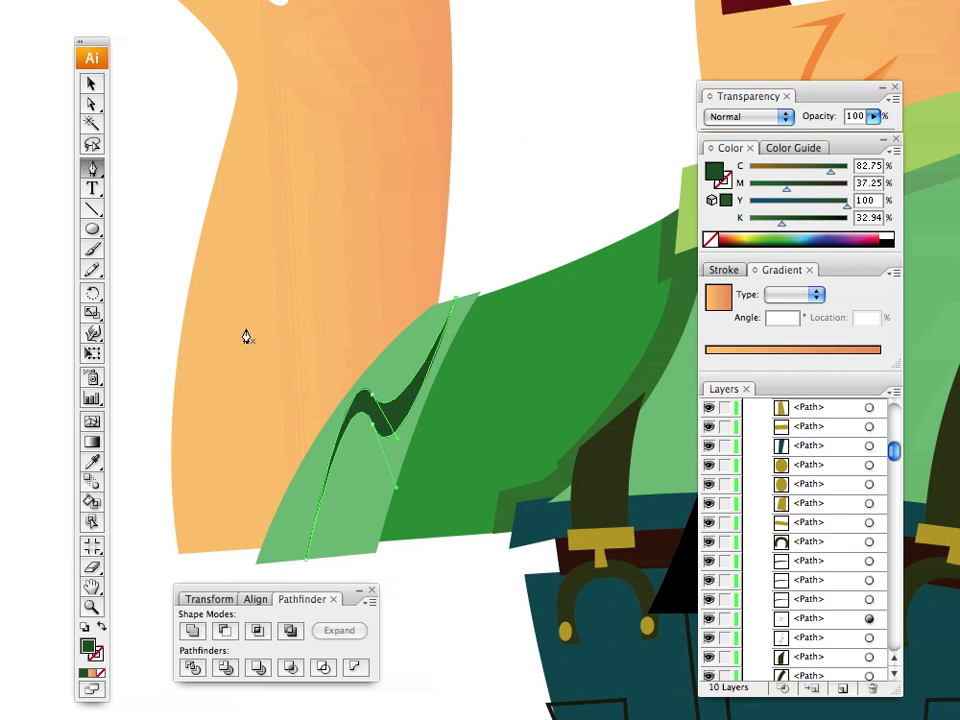
{"action": "key", "text": "Delete"}
{"action": "key", "text": "Delete"}
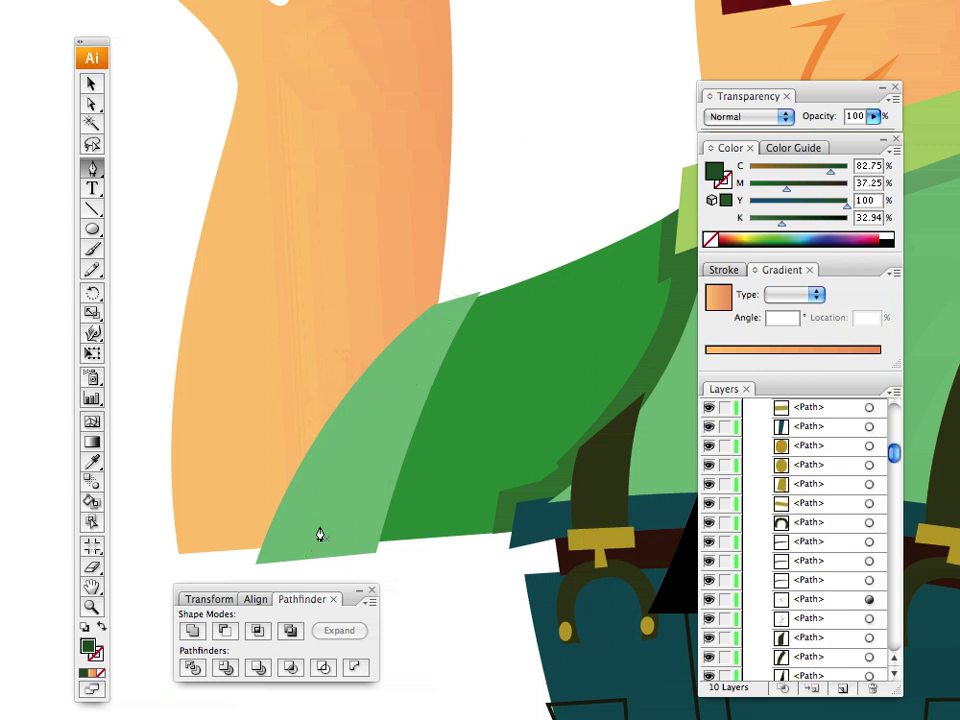
Step: Draw a dark green hook-shaped fold rising from the lower edge of the raised arm's cuff, and deselect it
{"action": "left_click", "coordinate": [309, 560]}
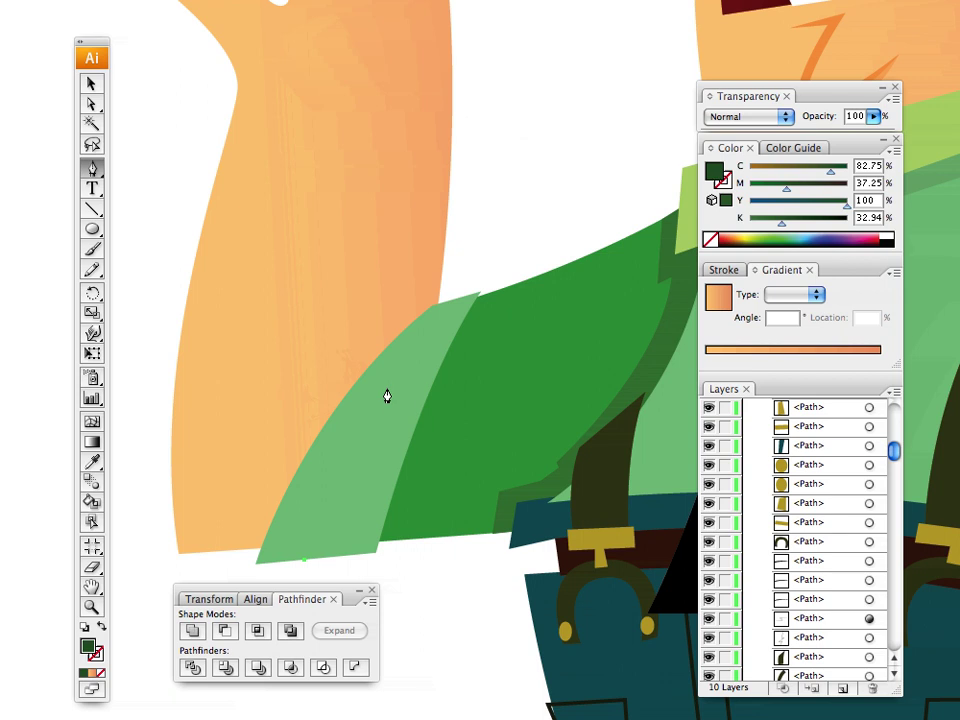
{"action": "left_click_drag", "start_coordinate": [386, 388], "coordinate": [437, 393]}
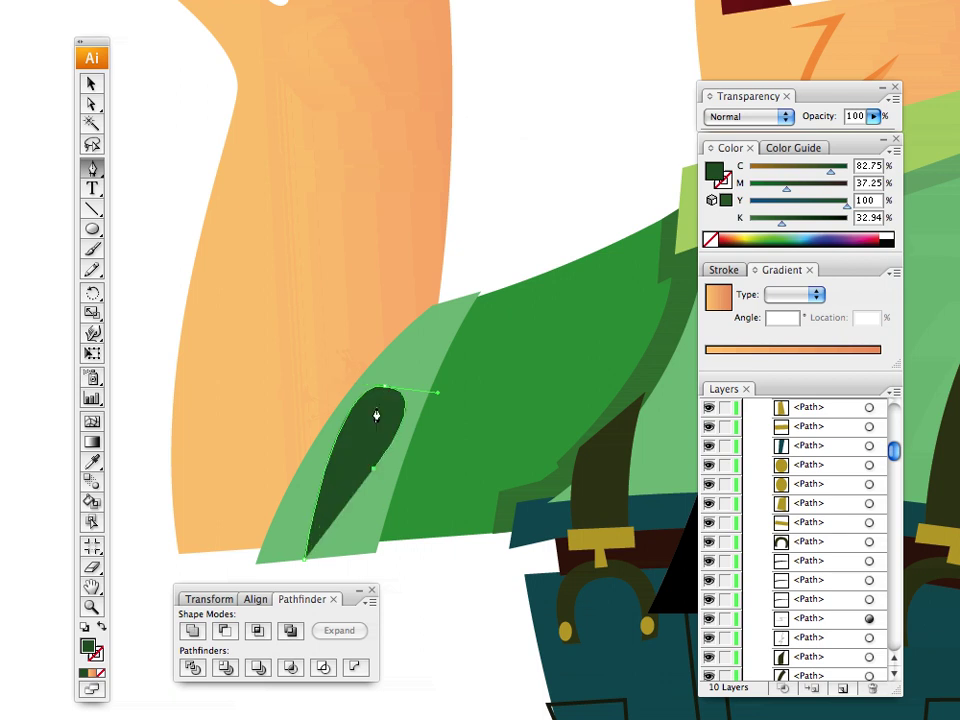
{"action": "left_click_drag", "start_coordinate": [377, 405], "coordinate": [332, 410]}
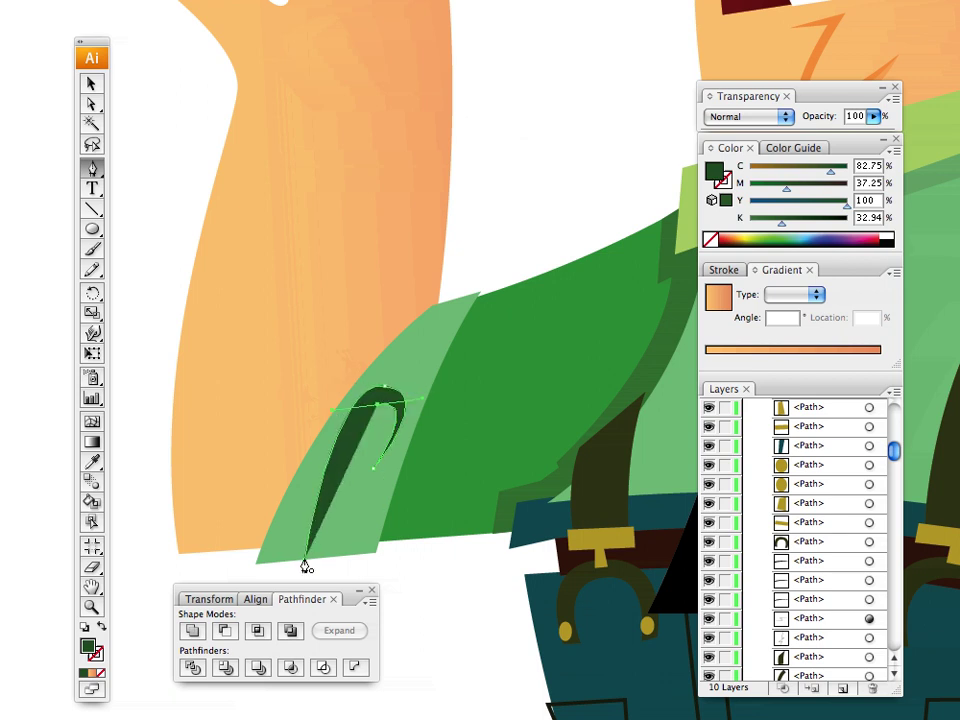
{"action": "left_click_drag", "start_coordinate": [306, 567], "coordinate": [302, 525]}
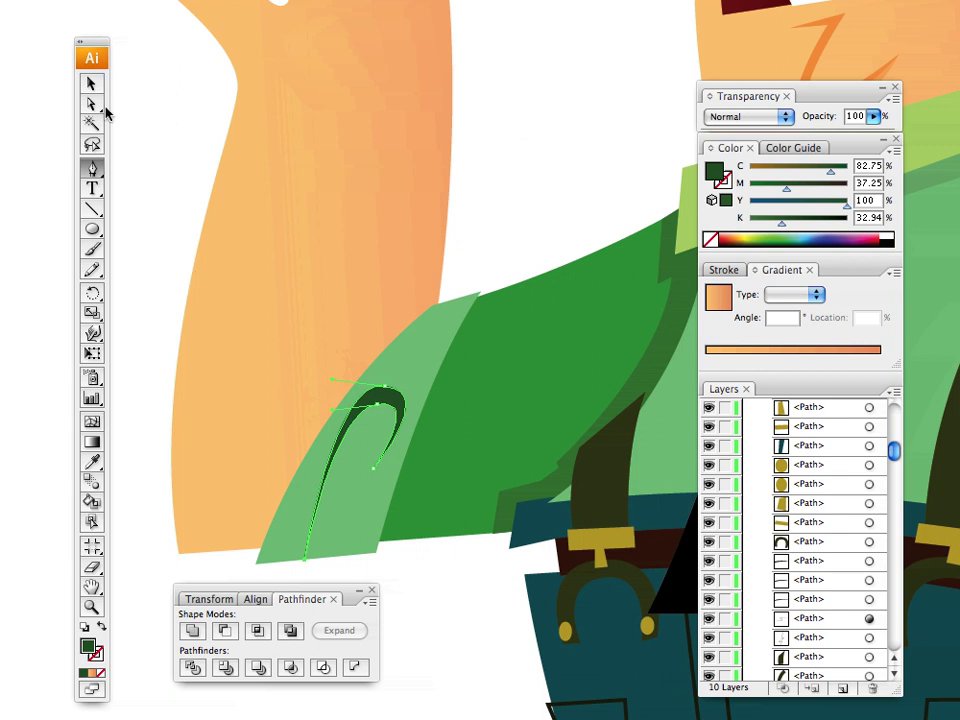
{"action": "left_click", "coordinate": [91, 84]}
{"action": "left_click", "coordinate": [157, 210]}
Step: Draw a small curved dark green fold at the upper outer edge of the raised arm's cuff, and deselect it
{"action": "left_click", "coordinate": [91, 167]}
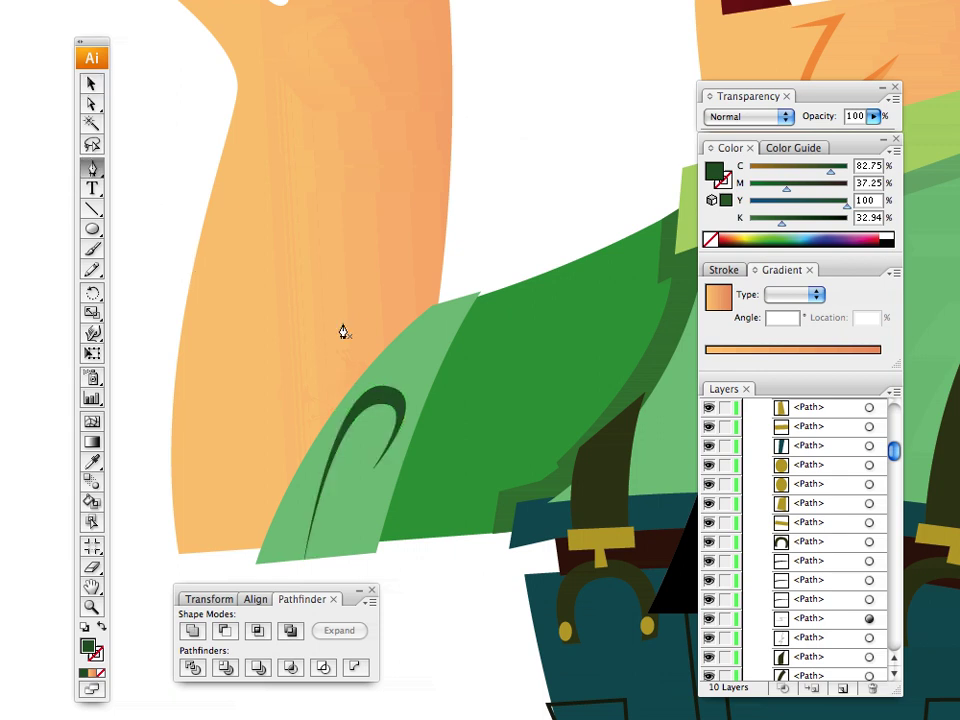
{"action": "left_click", "coordinate": [444, 302]}
{"action": "left_click_drag", "start_coordinate": [394, 345], "coordinate": [411, 332]}
{"action": "left_click", "coordinate": [431, 326]}
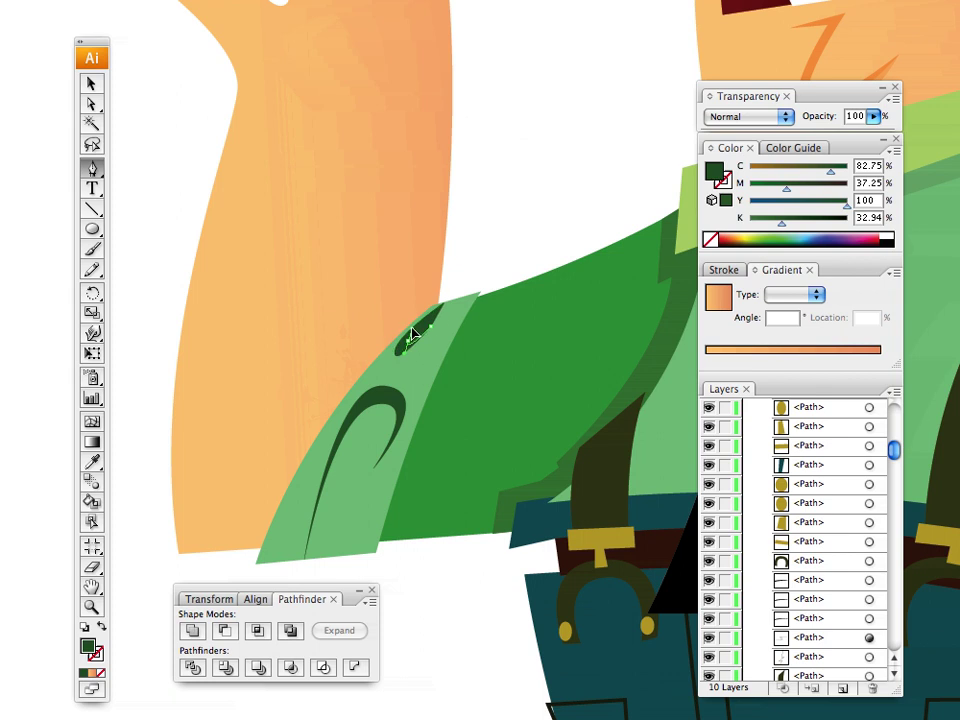
{"action": "left_click", "coordinate": [444, 304]}
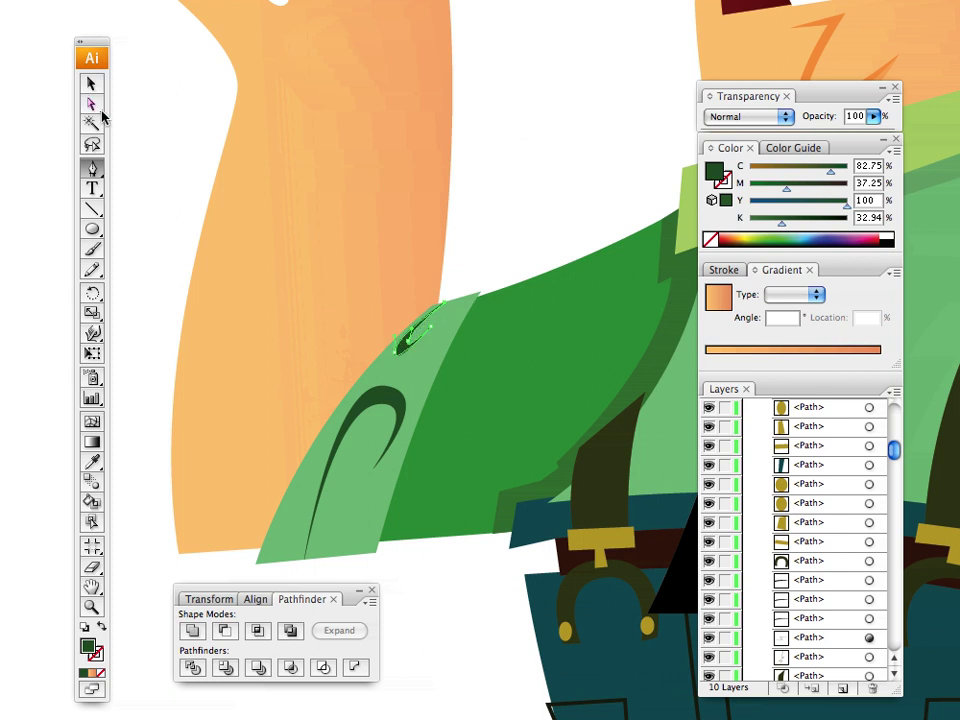
{"action": "left_click", "coordinate": [93, 86]}
{"action": "key", "text": "super+shift+a"}
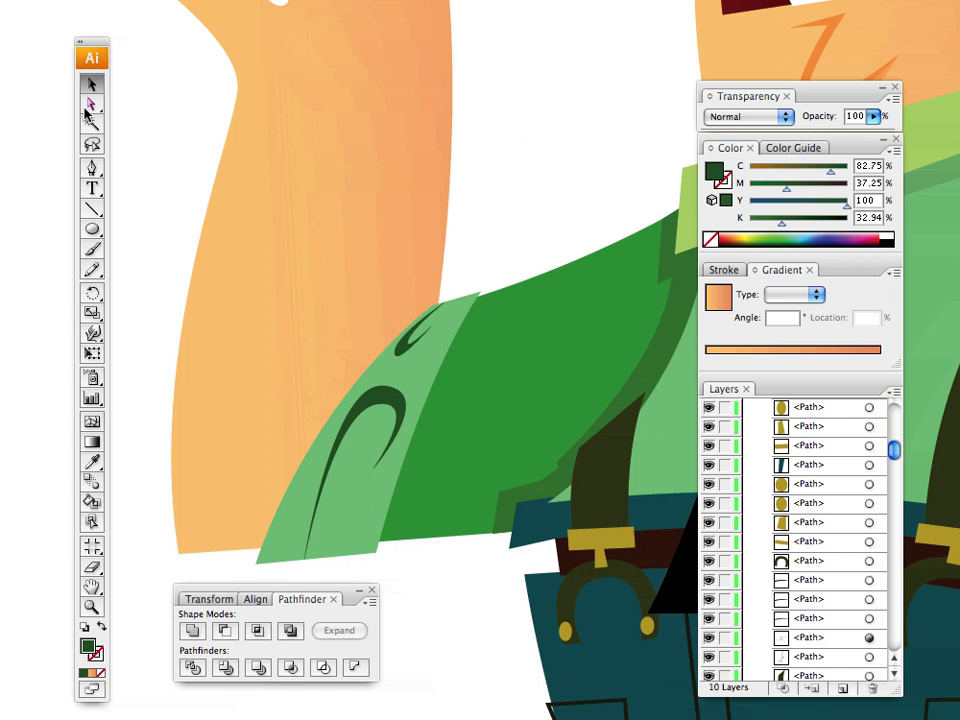
Step: Draw a slim tapered dark green fold beside the small curved one, starting at the cuff's upper edge
{"action": "left_click", "coordinate": [92, 169]}
{"action": "left_click", "coordinate": [451, 301]}
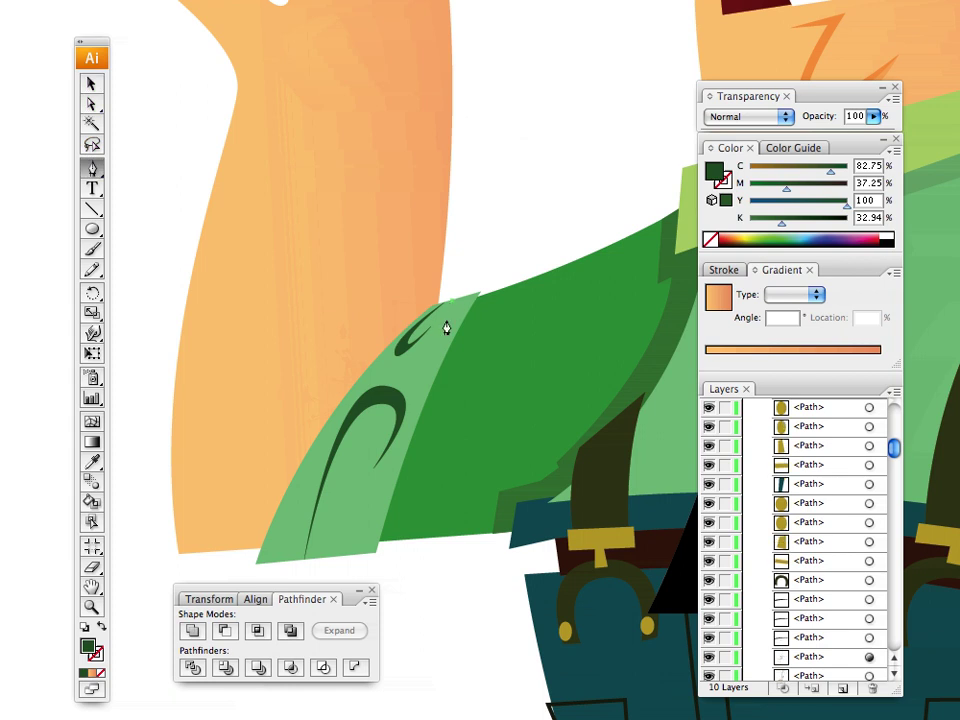
{"action": "mouse_move", "coordinate": [412, 374]}
{"action": "left_mouse_down"}
{"action": "mouse_move", "coordinate": [381, 377]}
{"action": "mouse_move", "coordinate": [399, 368]}
{"action": "left_mouse_up"}
{"action": "left_click", "coordinate": [411, 374]}
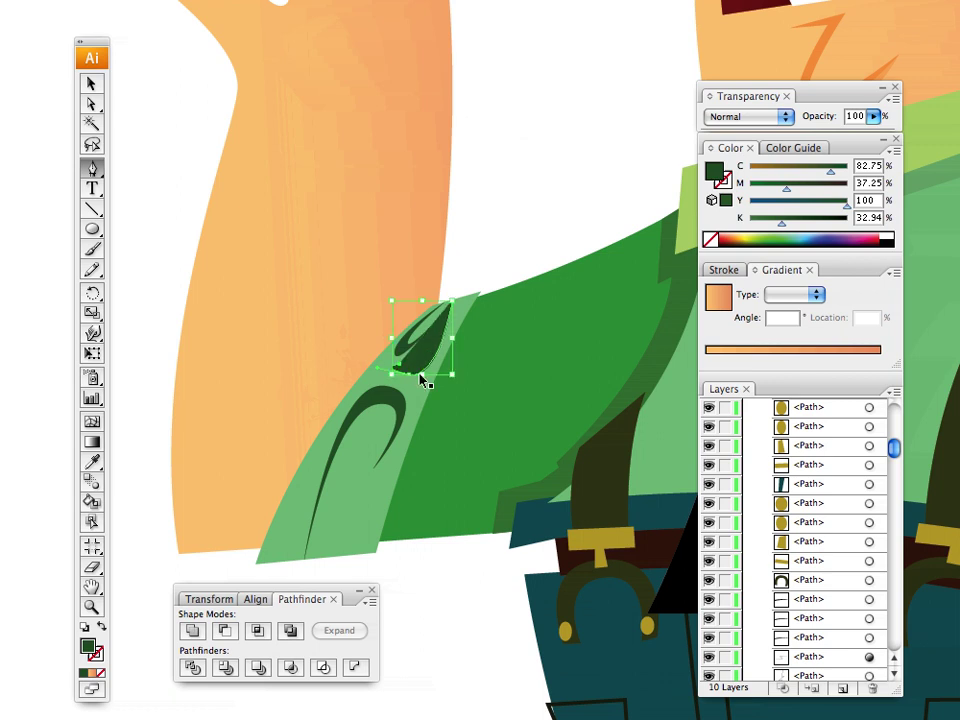
{"action": "key", "text": "super+z"}
{"action": "key", "text": "super+z"}
{"action": "left_click", "coordinate": [444, 322]}
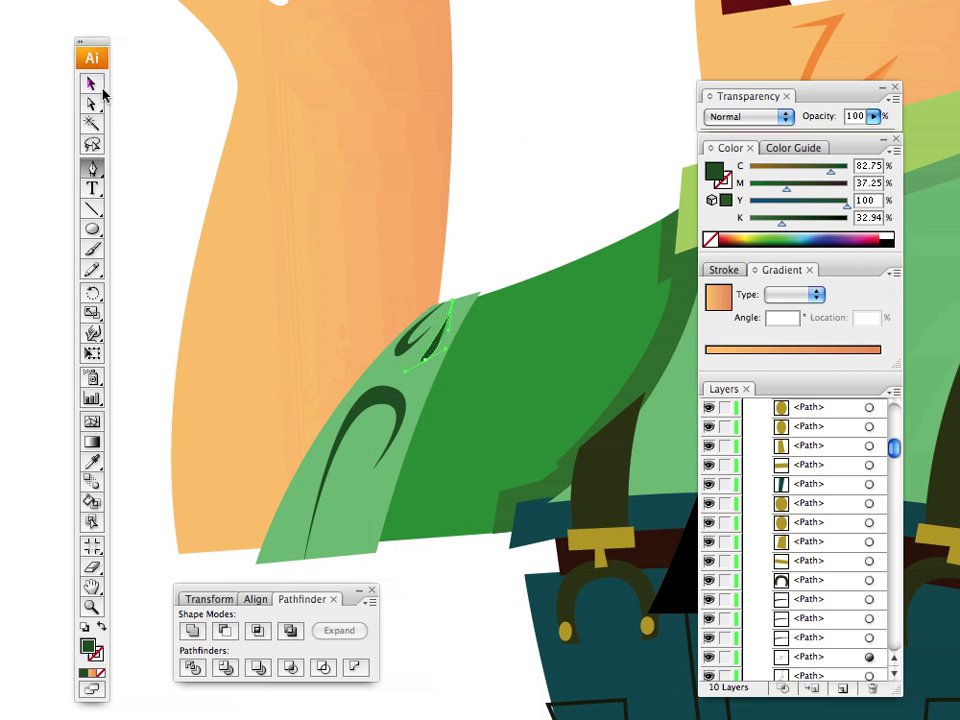
{"action": "left_click", "coordinate": [91, 84]}
{"action": "left_click_drag", "start_coordinate": [139, 150], "coordinate": [149, 166]}
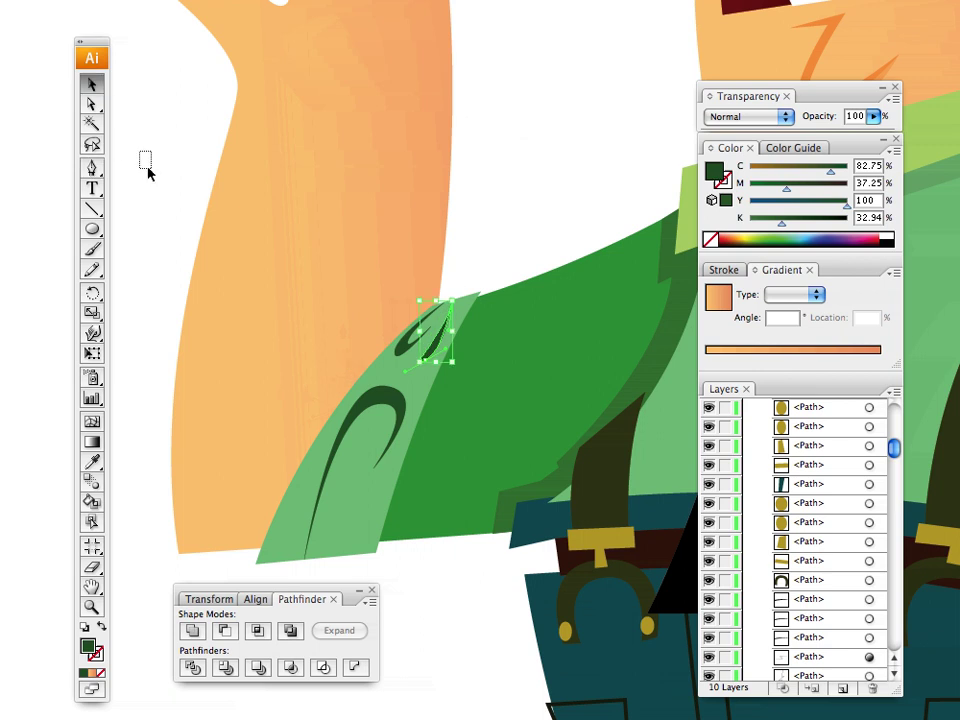
Step: Select the three dark green folds on the raised arm's cuff, set their opacity to 42%, and deselect them
{"action": "left_click", "coordinate": [403, 347]}
{"action": "left_click", "coordinate": [369, 403], "text": "shift"}
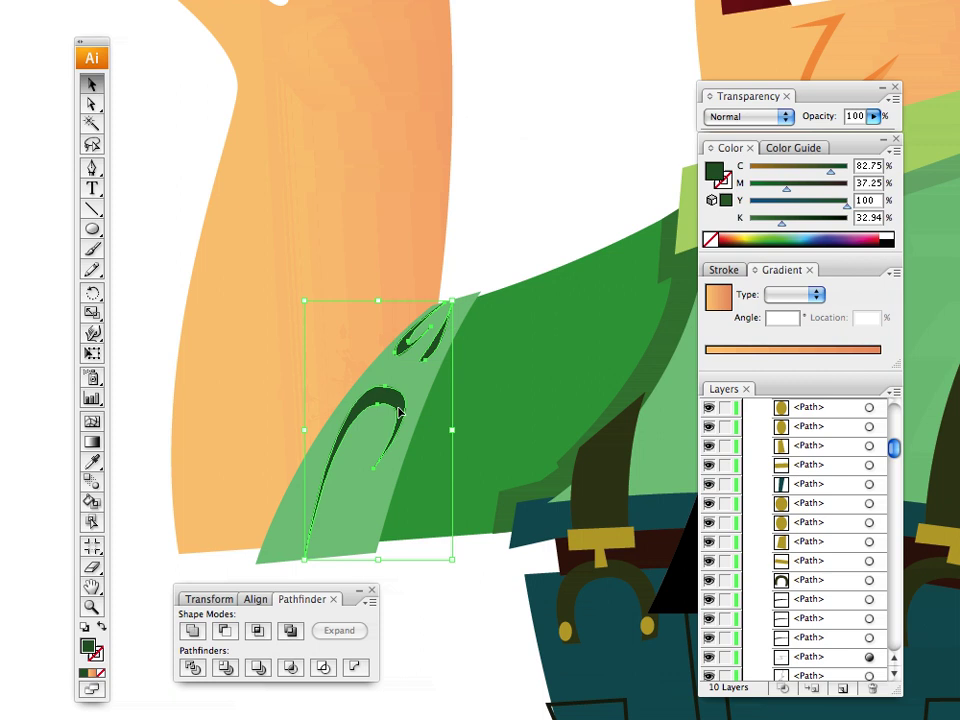
{"action": "left_click", "coordinate": [874, 116]}
{"action": "left_click_drag", "start_coordinate": [859, 142], "coordinate": [814, 138]}
{"action": "left_click", "coordinate": [513, 145]}
{"action": "left_click_drag", "start_coordinate": [480, 154], "coordinate": [259, 351]}
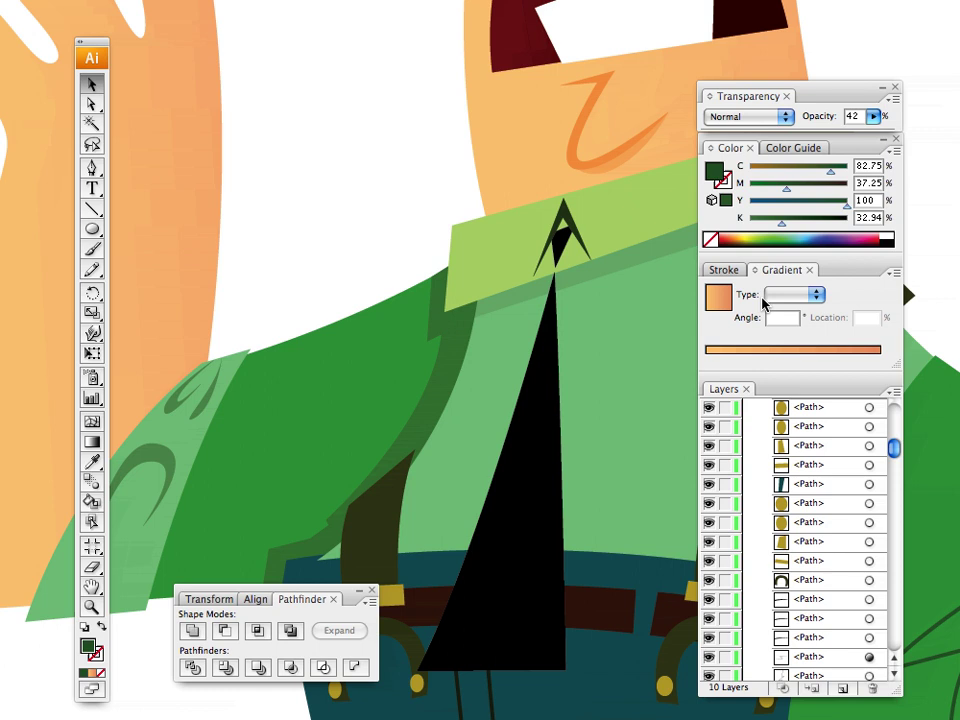
{"action": "key", "text": "super+minus"}
{"action": "key", "text": "super+minus"}
{"action": "key", "text": "super+minus"}
{"action": "key", "text": "super+minus"}
{"action": "key", "text": "super+minus"}
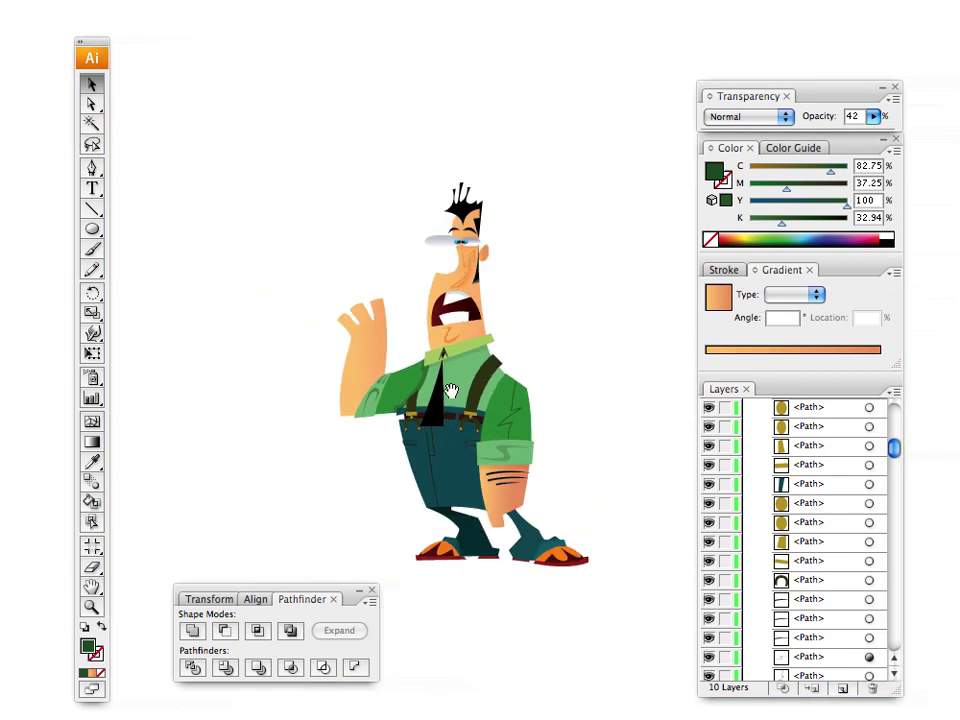
Step: Delete the large hook-shaped fold from the raised arm's cuff
{"action": "left_click_drag", "start_coordinate": [450, 391], "coordinate": [386, 383]}
{"action": "left_click", "coordinate": [93, 606]}
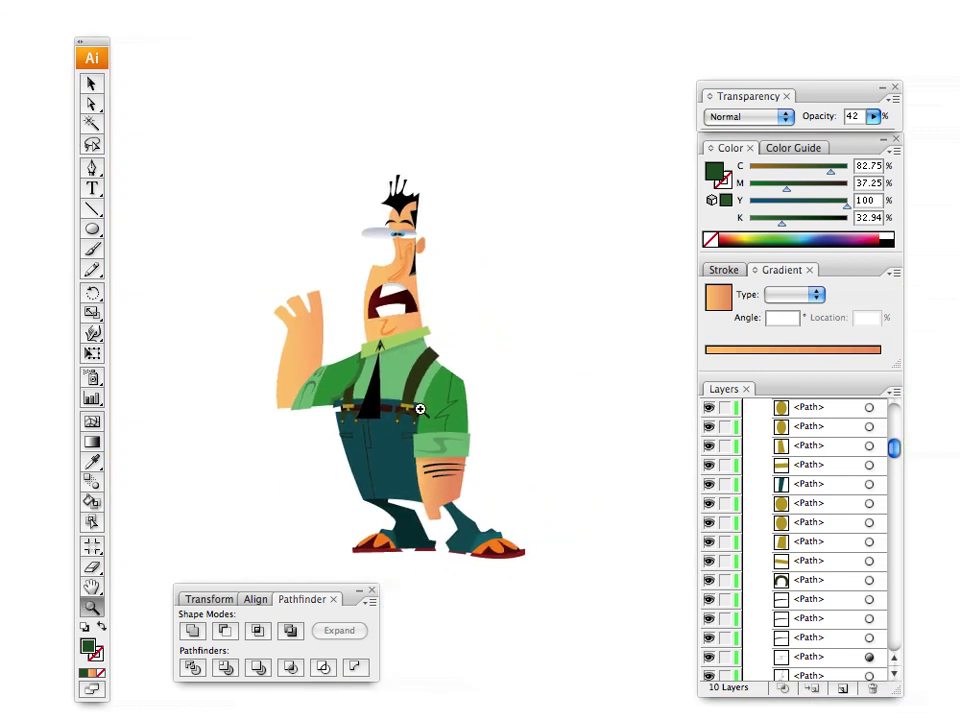
{"action": "left_click", "coordinate": [416, 409]}
{"action": "left_click", "coordinate": [398, 416]}
{"action": "mouse_move", "coordinate": [401, 405]}
{"action": "left_mouse_down"}
{"action": "mouse_move", "coordinate": [409, 426]}
{"action": "mouse_move", "coordinate": [439, 411]}
{"action": "mouse_move", "coordinate": [389, 415]}
{"action": "left_mouse_up"}
{"action": "left_click", "coordinate": [93, 86]}
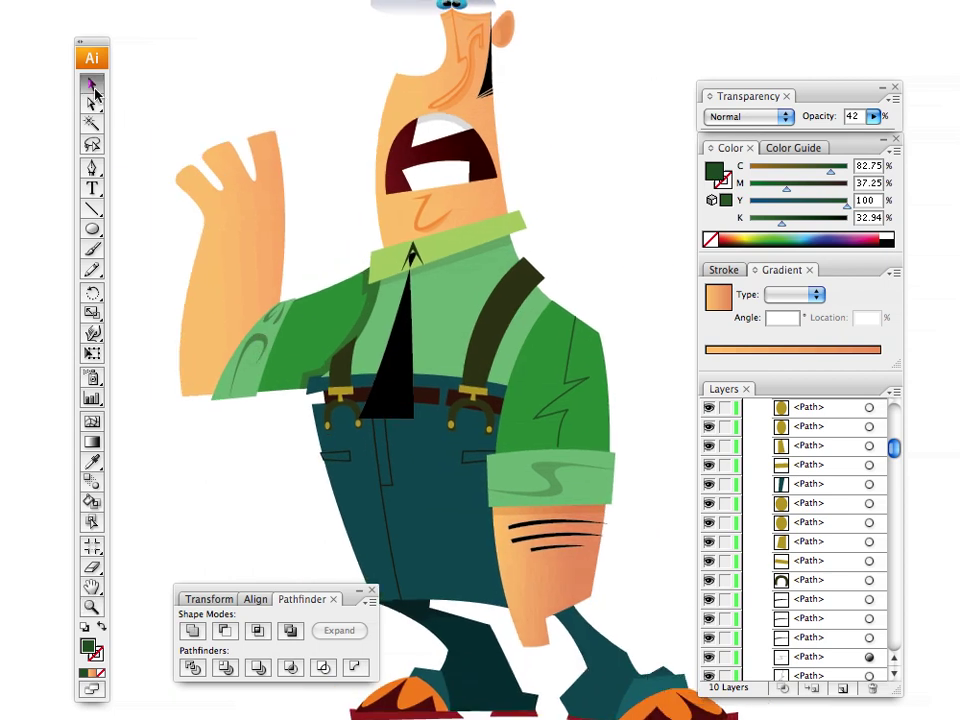
{"action": "left_click", "coordinate": [253, 338]}
{"action": "key", "text": "Delete"}
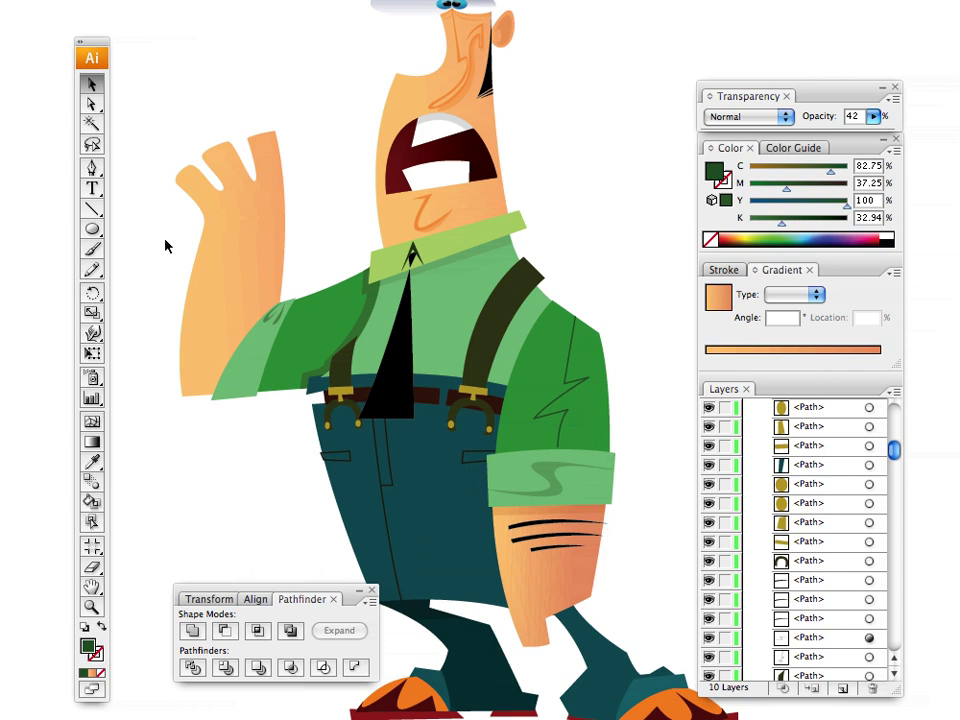
Step: Fill the raised arm's cuff with a linear gradient from its light green to olive green (C 66.27, M 30.98, Y 100, K 14.12)
{"action": "scroll", "coordinate": [240, 380], "scroll_direction": "down", "scroll_amount": 2}
{"action": "scroll", "coordinate": [240, 380], "scroll_direction": "right", "scroll_amount": 2}
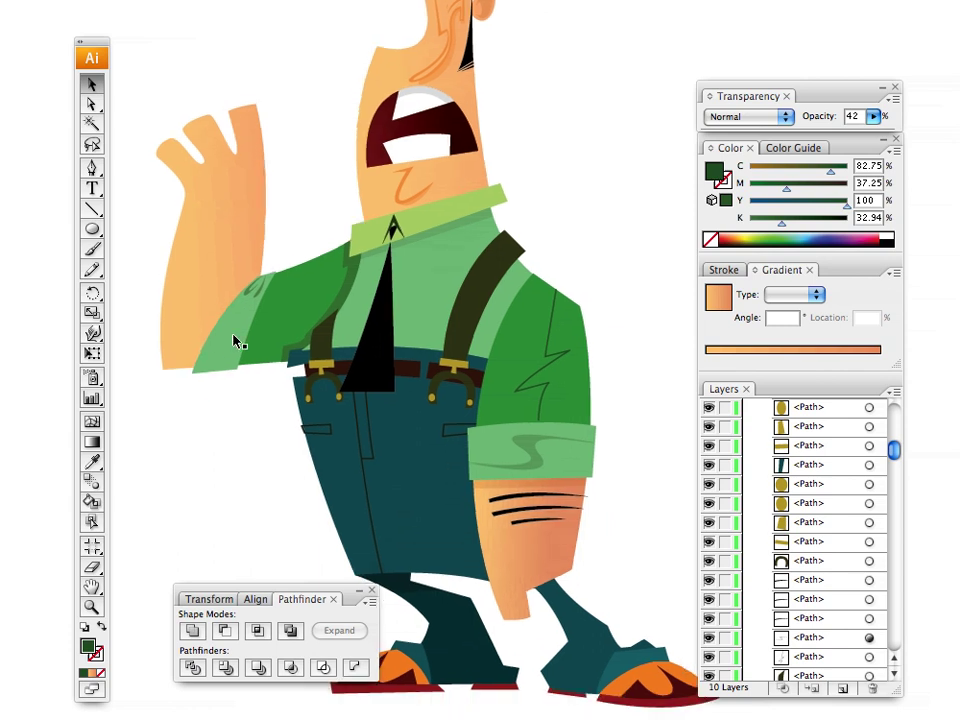
{"action": "left_click", "coordinate": [234, 338]}
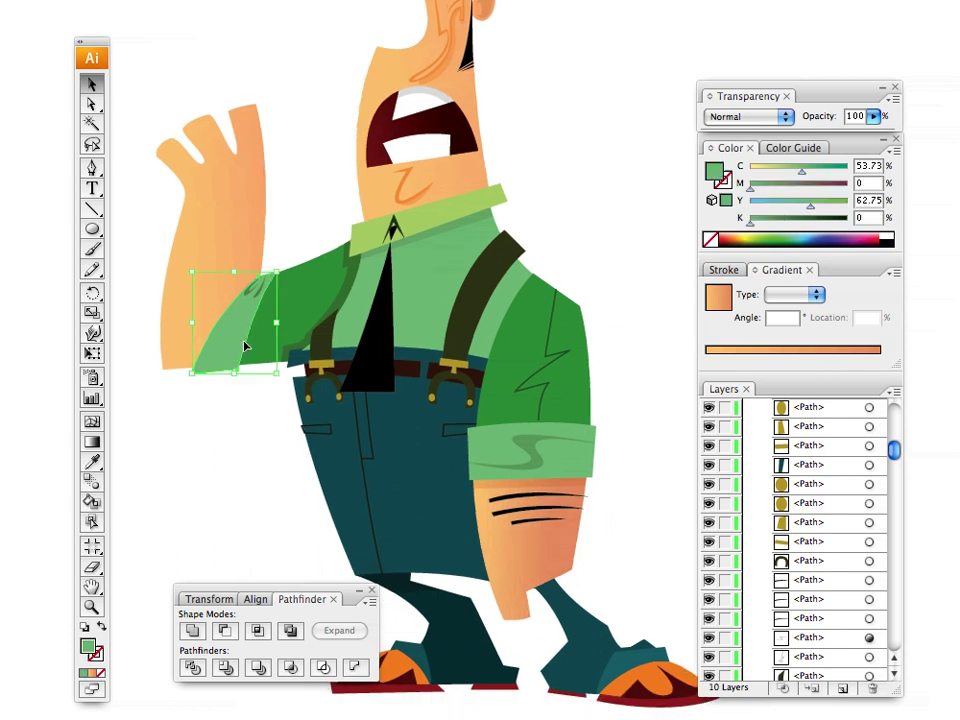
{"action": "left_click_drag", "start_coordinate": [714, 171], "coordinate": [692, 370]}
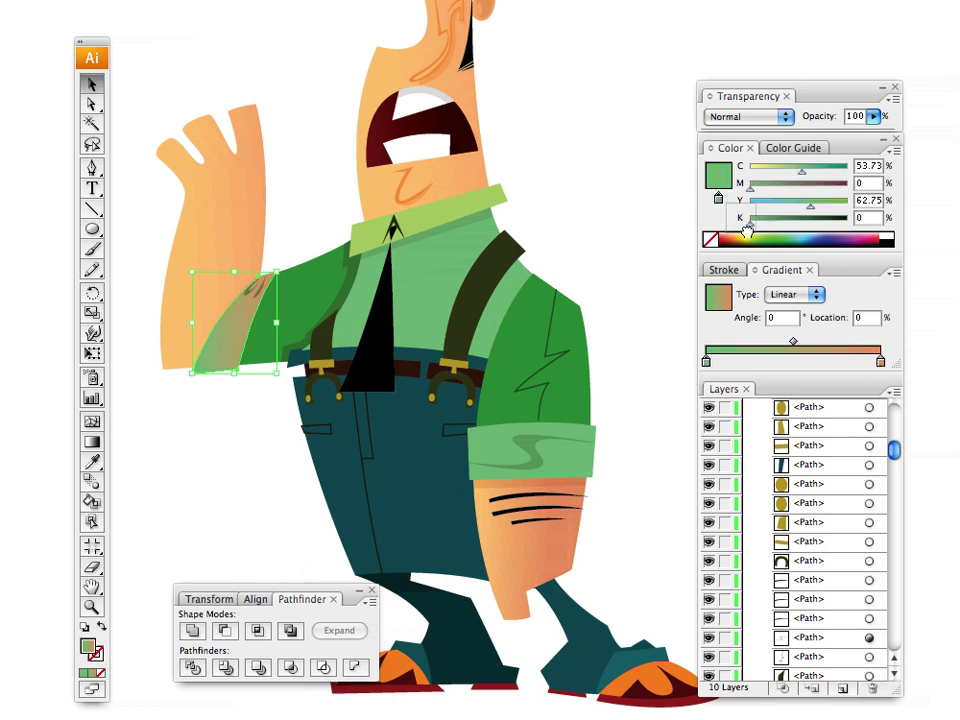
{"action": "left_click", "coordinate": [814, 362]}
{"action": "left_click_drag", "start_coordinate": [879, 363], "coordinate": [875, 390]}
{"action": "left_click_drag", "start_coordinate": [814, 363], "coordinate": [901, 367]}
{"action": "left_click", "coordinate": [770, 236]}
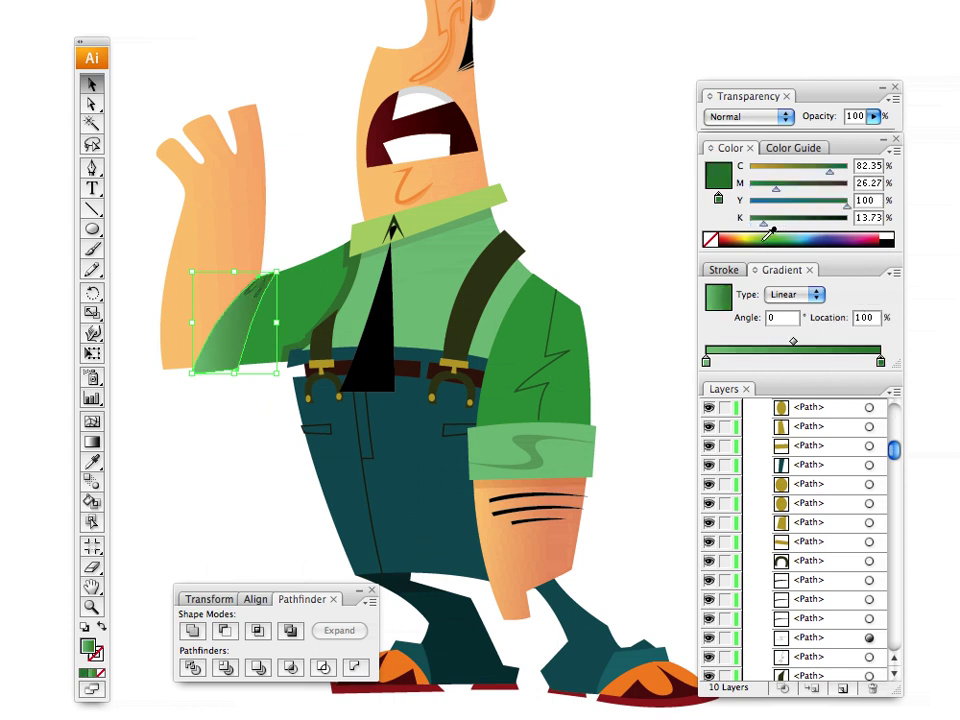
{"action": "left_click", "coordinate": [767, 234]}
{"action": "left_click", "coordinate": [767, 234]}
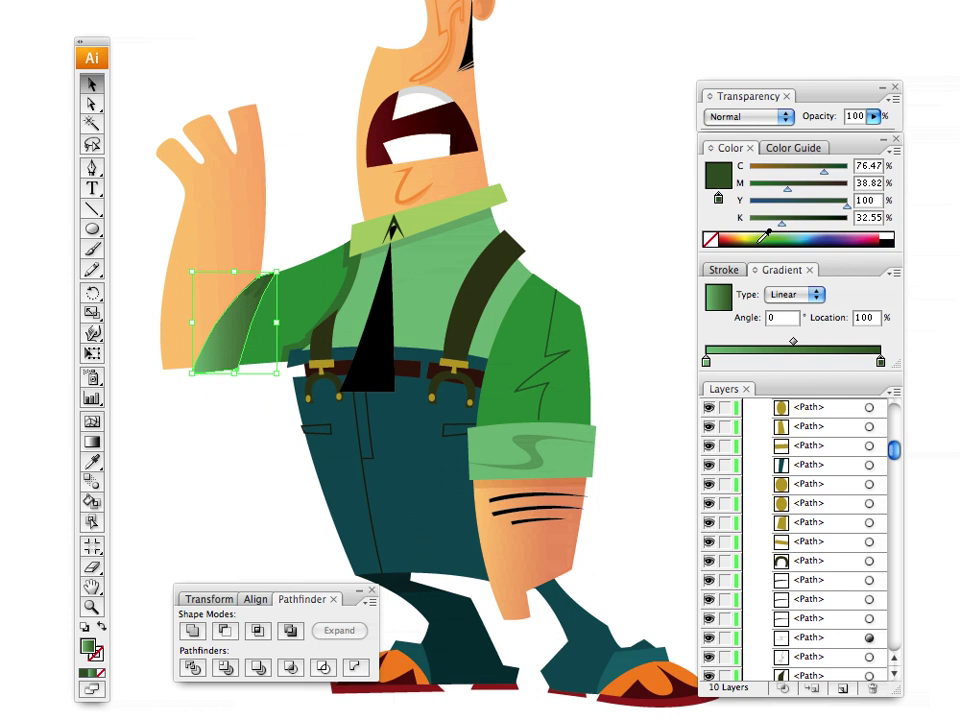
{"action": "left_click", "coordinate": [765, 233]}
{"action": "left_click", "coordinate": [763, 235]}
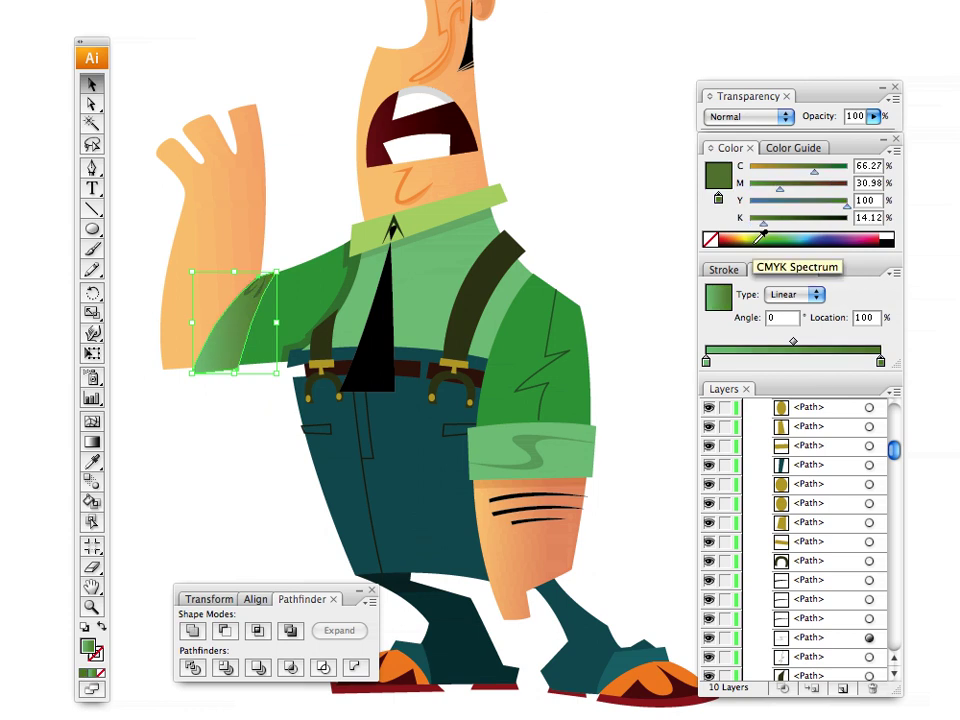
Step: Redirect the raised cuff's gradient to run downward at -102.1°, darkening toward its lower edge, and deselect the cuff
{"action": "left_click", "coordinate": [93, 442]}
{"action": "left_click_drag", "start_coordinate": [248, 294], "coordinate": [215, 377]}
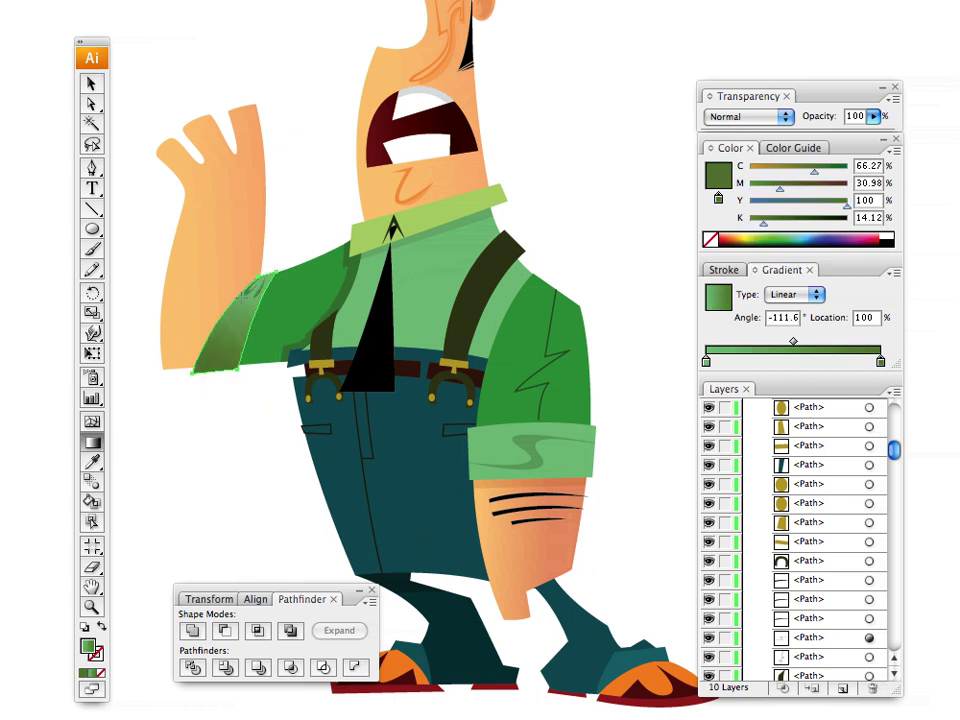
{"action": "left_click_drag", "start_coordinate": [243, 295], "coordinate": [220, 402]}
{"action": "key", "text": "v"}
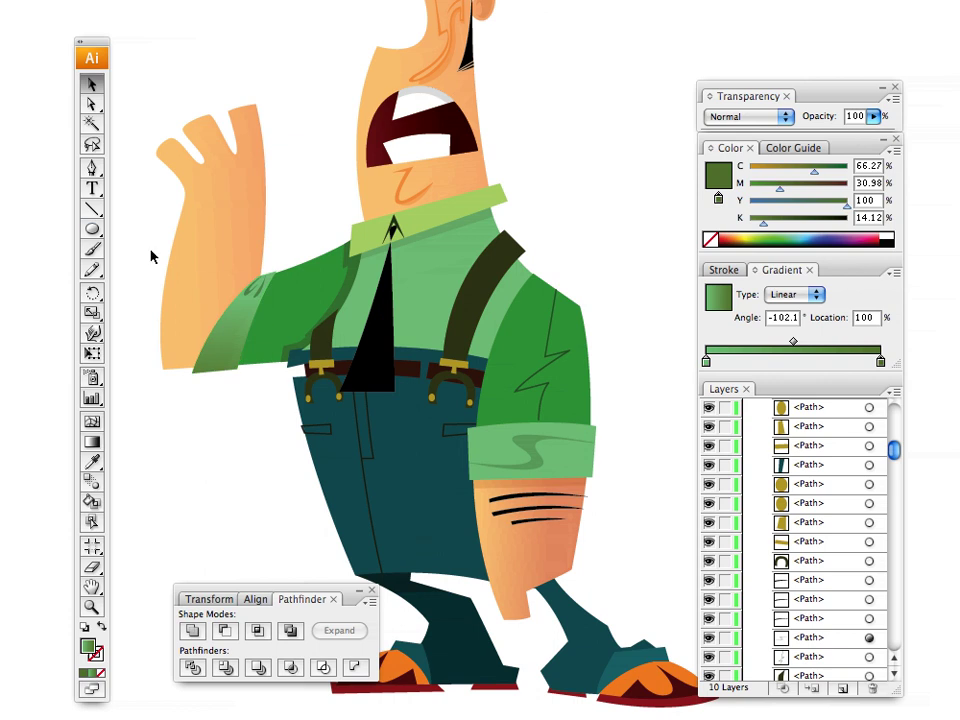
Step: Change the raised cuff gradient's end color to dark green (C 86.67, M 24.71, Y 100, K 13.33), and deselect it
{"action": "left_click", "coordinate": [225, 355]}
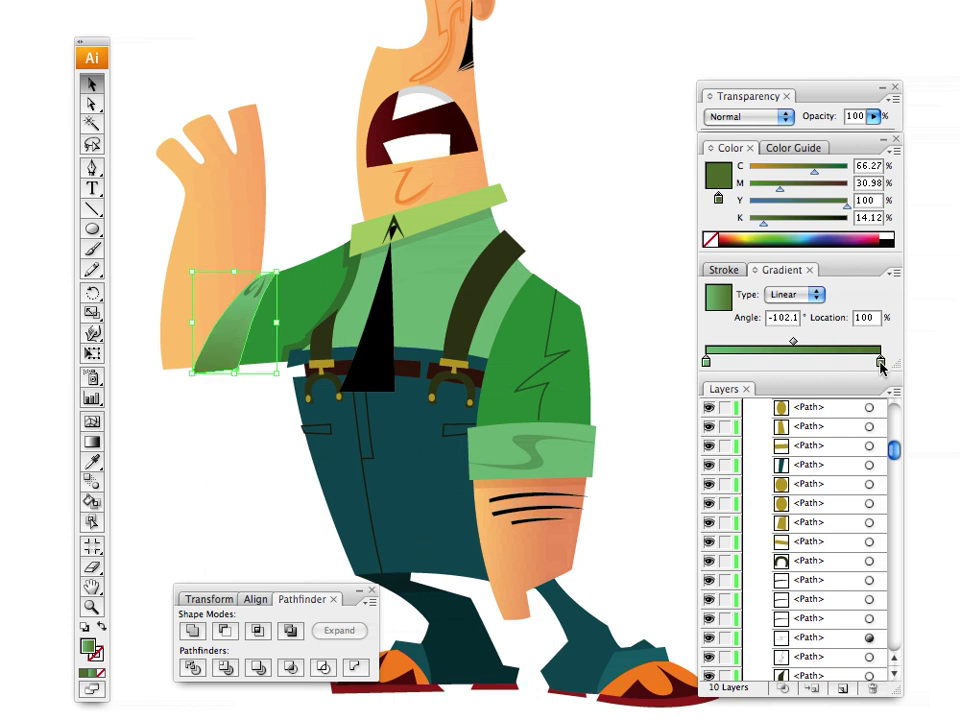
{"action": "mouse_move", "coordinate": [881, 363]}
{"action": "left_mouse_down"}
{"action": "mouse_move", "coordinate": [866, 363]}
{"action": "mouse_move", "coordinate": [881, 363]}
{"action": "left_mouse_up"}
{"action": "left_click", "coordinate": [760, 241]}
{"action": "left_click", "coordinate": [763, 234]}
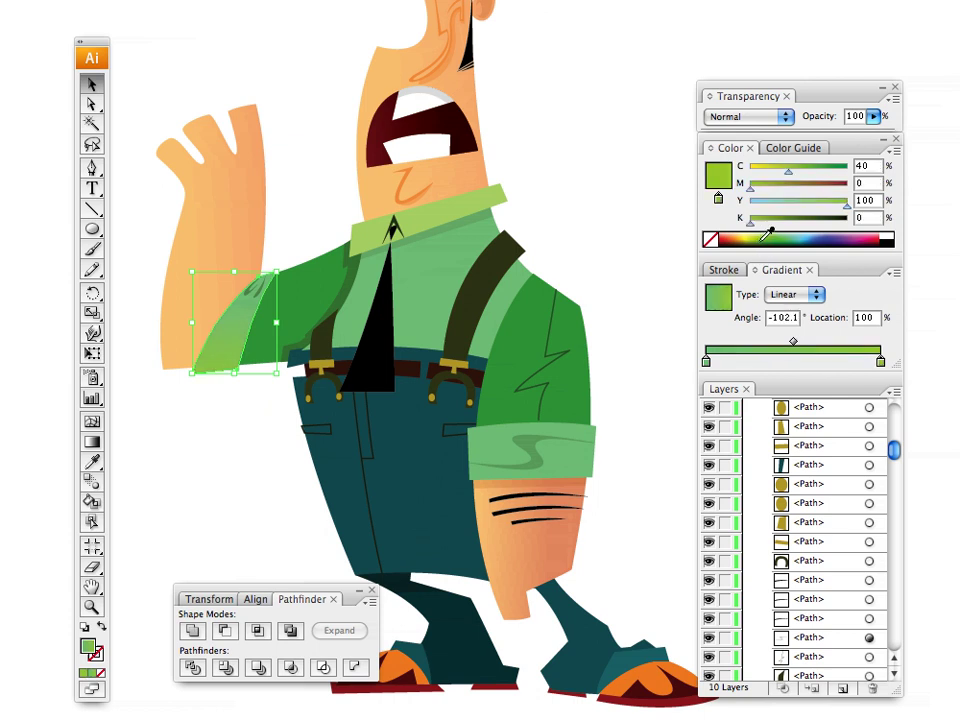
{"action": "left_click", "coordinate": [767, 235]}
{"action": "left_click", "coordinate": [772, 235]}
{"action": "left_click", "coordinate": [776, 236]}
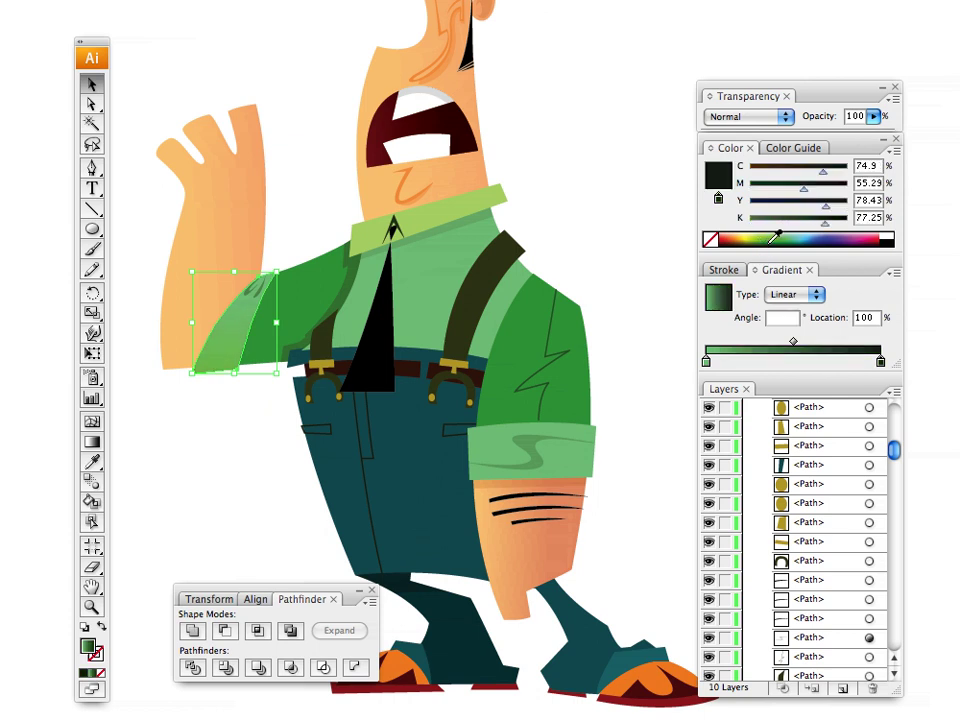
{"action": "left_click", "coordinate": [774, 238]}
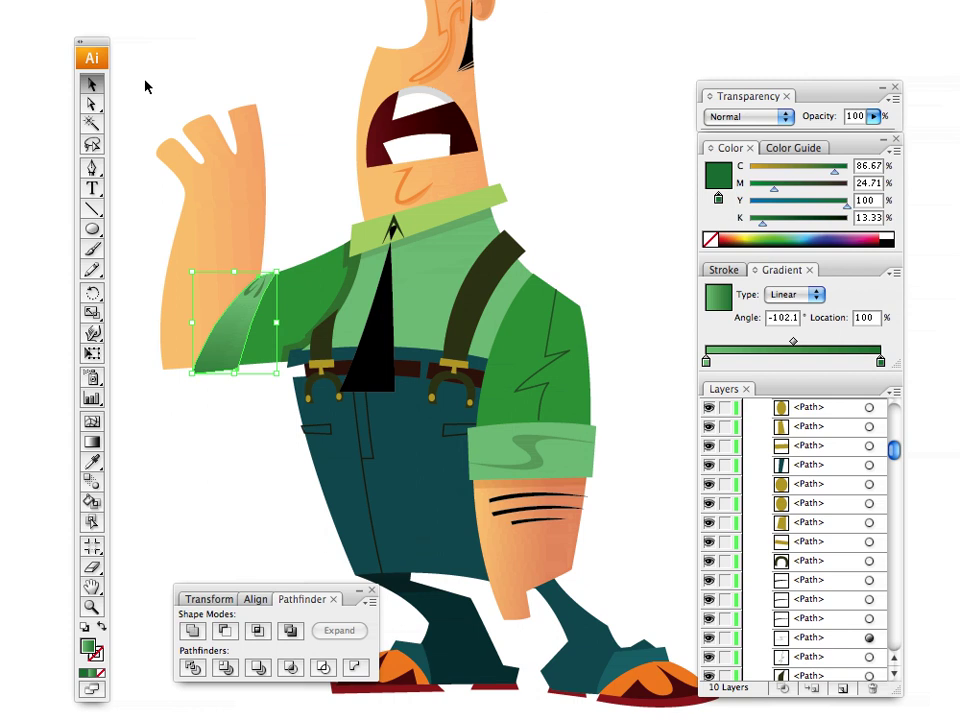
{"action": "left_click", "coordinate": [182, 92]}
Step: Copy the raised cuff's gradient onto the lowered arm's cuff, run it nearly horizontally at 1.12°, and deselect the cuff
{"action": "left_click", "coordinate": [552, 458]}
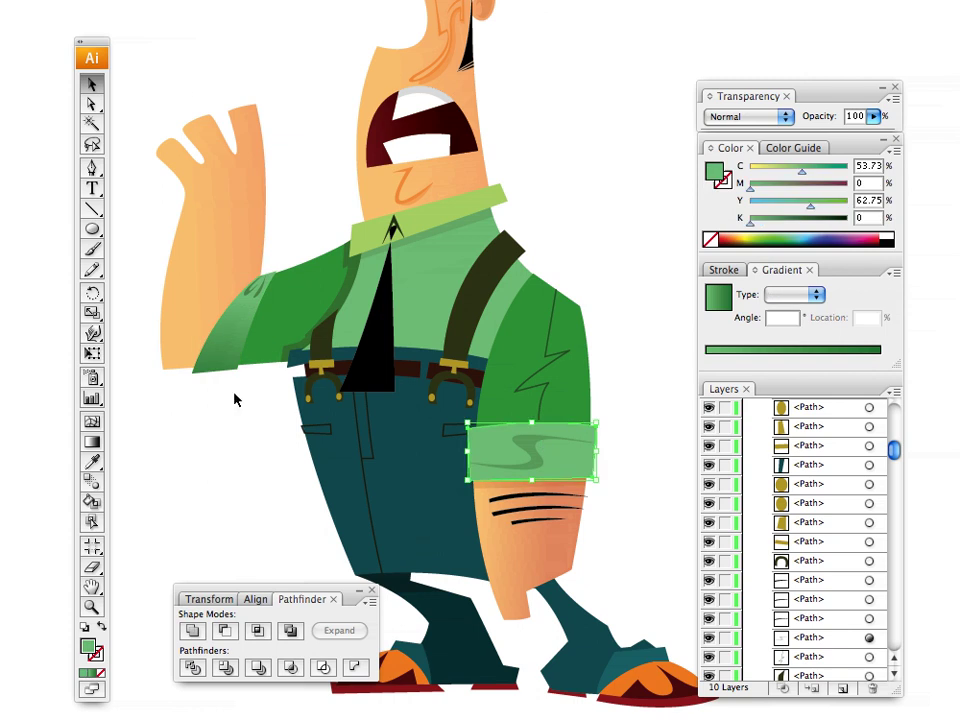
{"action": "left_click", "coordinate": [92, 462]}
{"action": "left_click", "coordinate": [225, 345]}
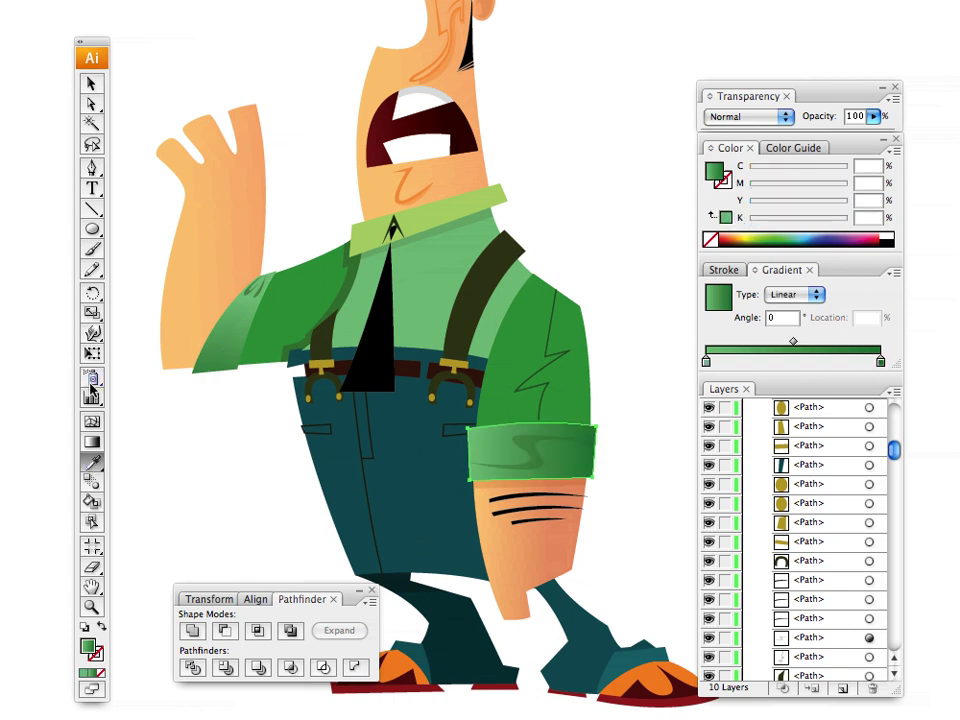
{"action": "key", "text": "g"}
{"action": "left_click_drag", "start_coordinate": [508, 456], "coordinate": [650, 451]}
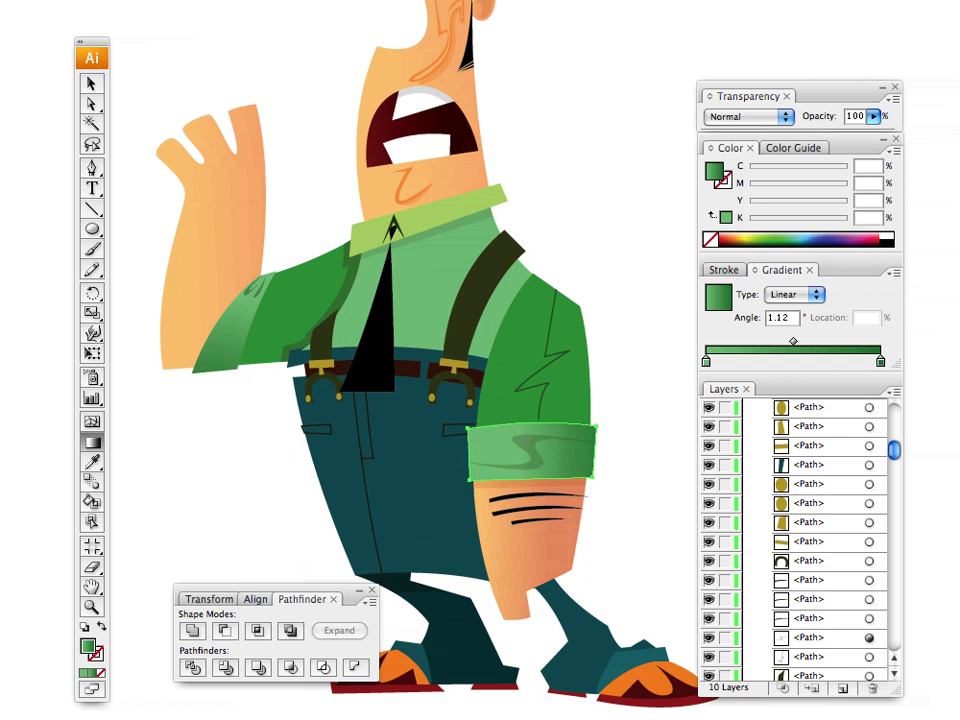
{"action": "left_click", "coordinate": [90, 86]}
{"action": "left_click", "coordinate": [145, 173]}
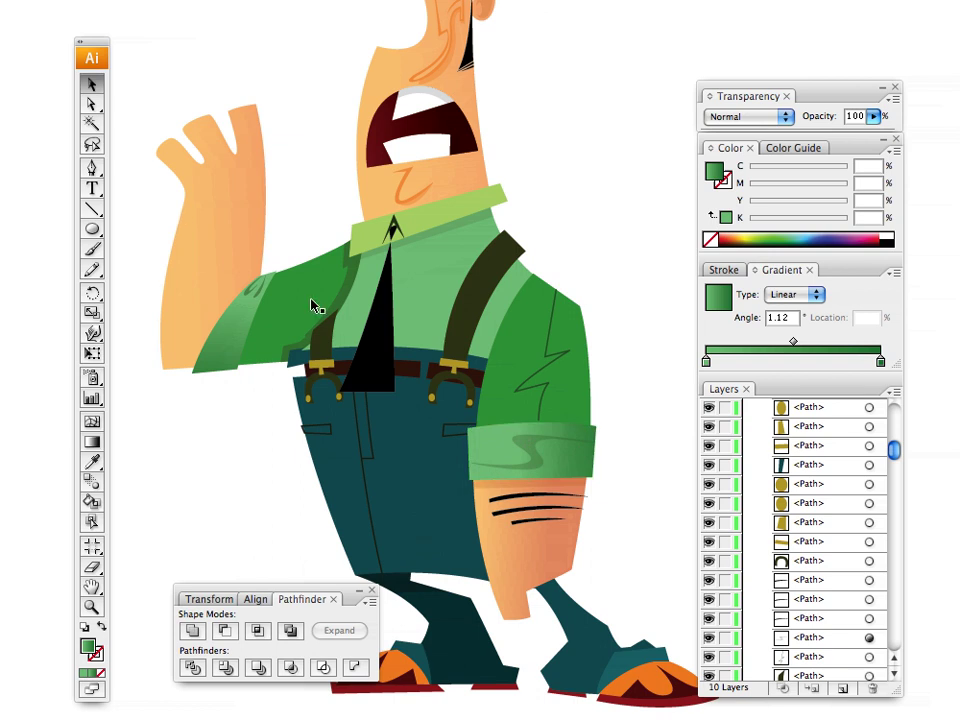
Step: Fill the lowered arm's sleeve with a linear gradient from its green to the same green with 36% black, and deselect it
{"action": "left_click", "coordinate": [530, 398]}
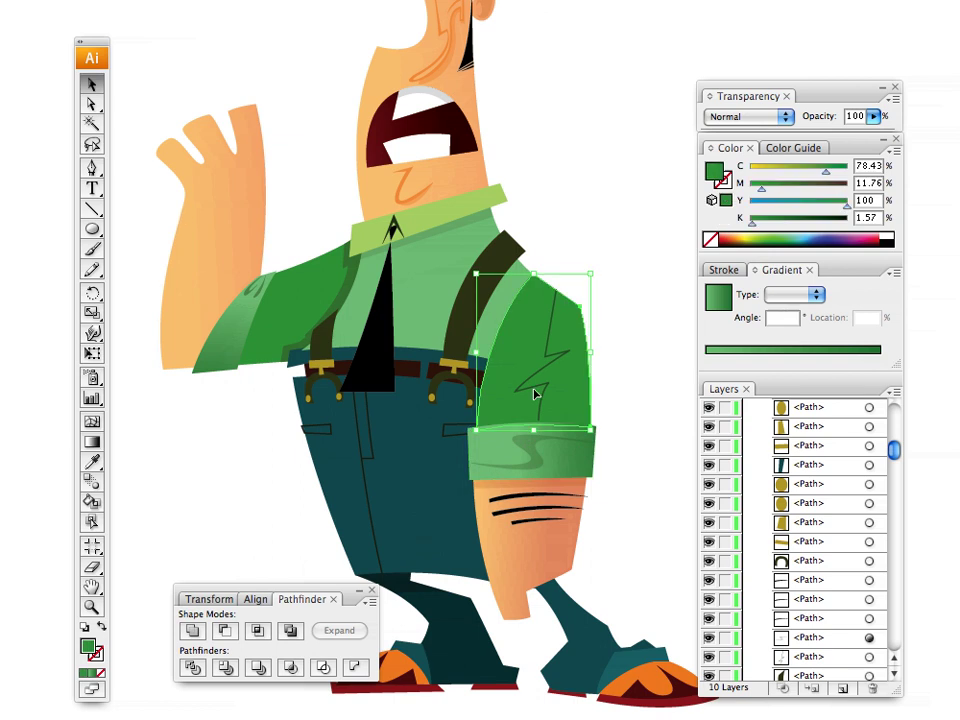
{"action": "left_click", "coordinate": [733, 346]}
{"action": "left_click_drag", "start_coordinate": [731, 361], "coordinate": [706, 362]}
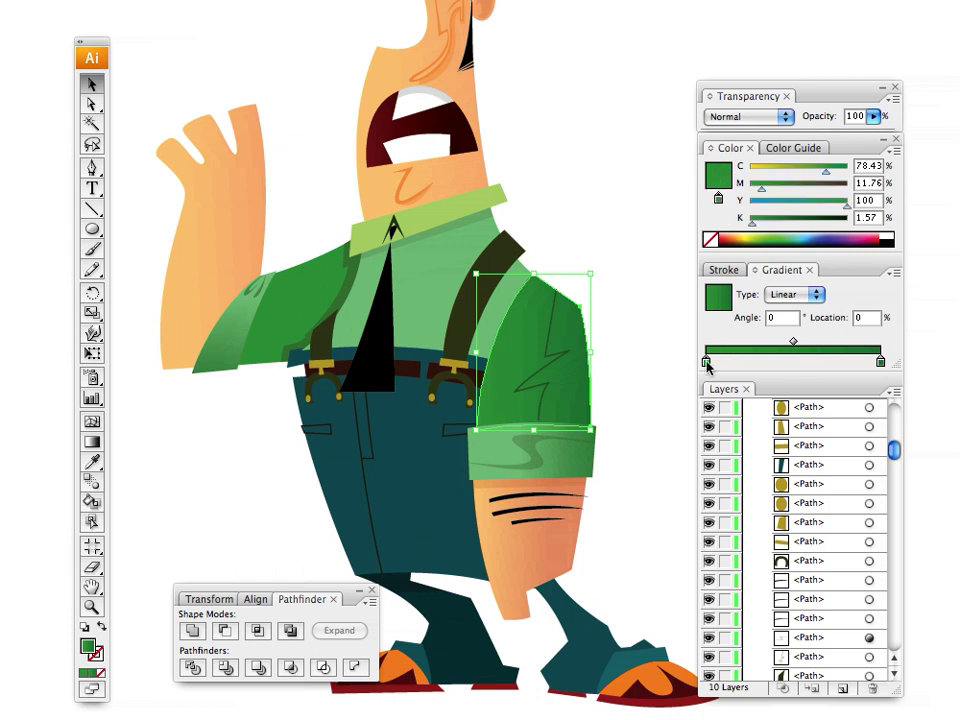
{"action": "left_click", "coordinate": [782, 362]}
{"action": "left_click", "coordinate": [881, 362]}
{"action": "left_click_drag", "start_coordinate": [882, 365], "coordinate": [877, 417]}
{"action": "left_click_drag", "start_coordinate": [782, 361], "coordinate": [894, 358]}
{"action": "left_click_drag", "start_coordinate": [753, 223], "coordinate": [785, 224]}
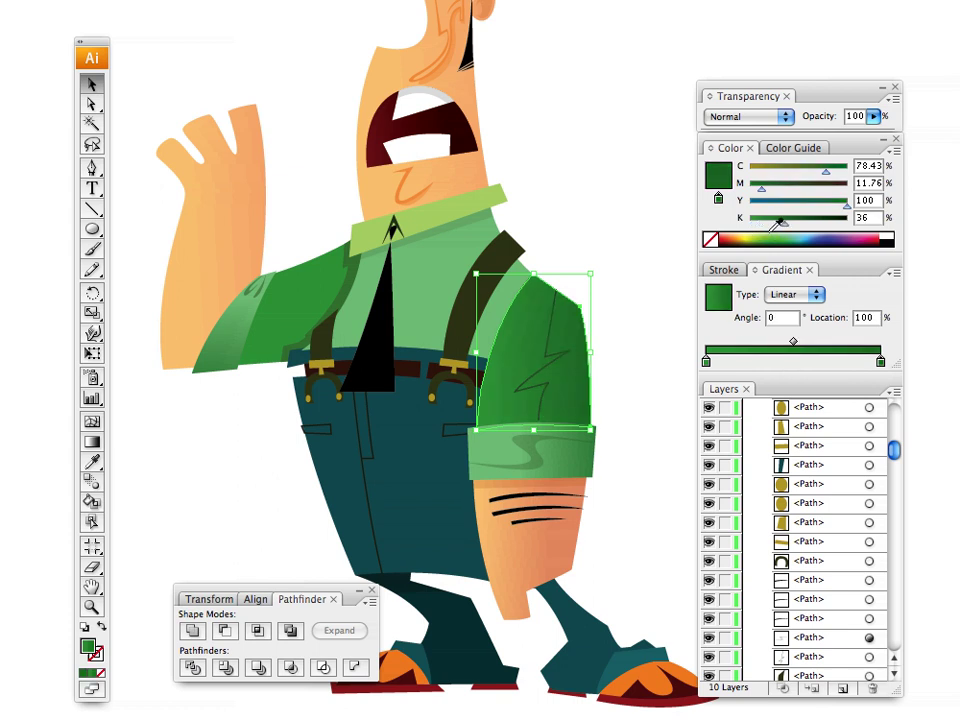
{"action": "left_click", "coordinate": [160, 85]}
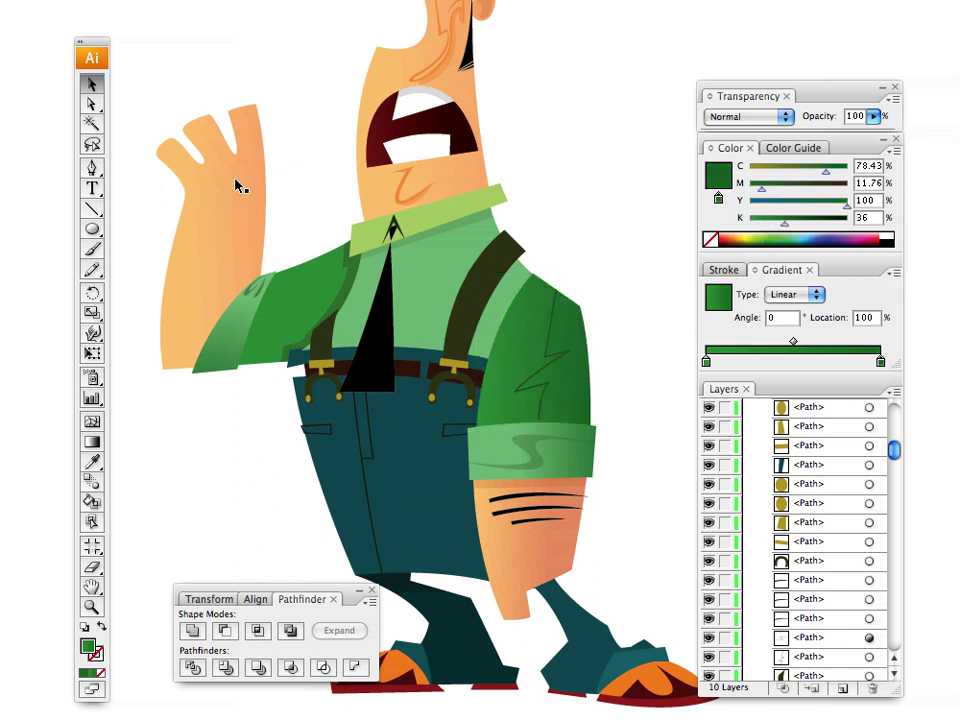
Step: Fill the shirt body with a linear gradient from its light green to the same green with 32% black
{"action": "left_click", "coordinate": [437, 302]}
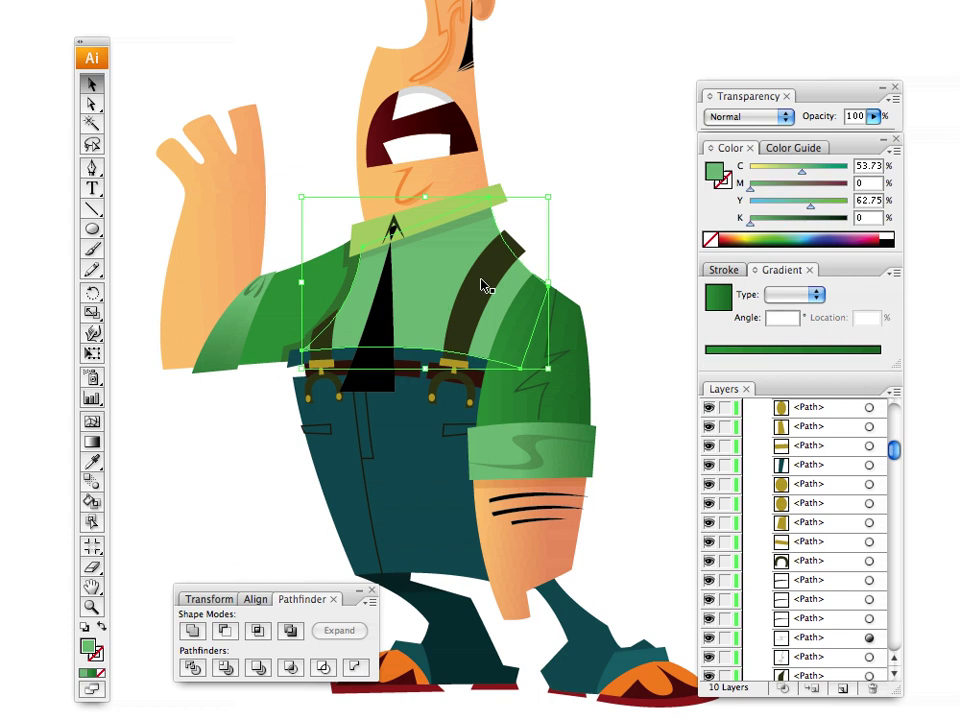
{"action": "left_click", "coordinate": [718, 297]}
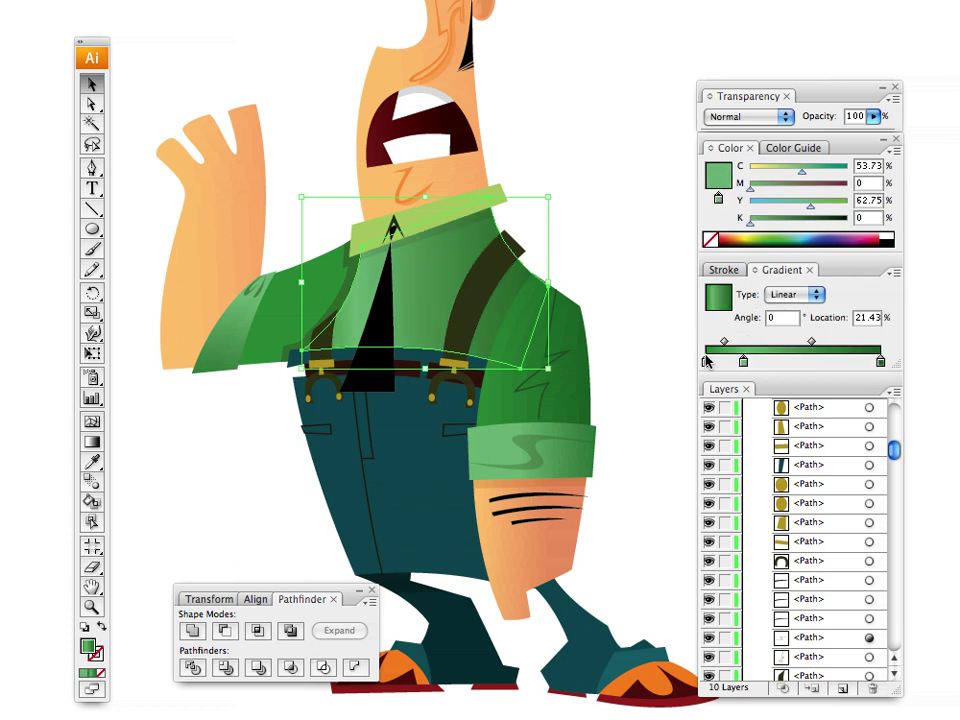
{"action": "mouse_move", "coordinate": [706, 359]}
{"action": "left_mouse_down"}
{"action": "mouse_move", "coordinate": [699, 379]}
{"action": "mouse_move", "coordinate": [704, 361]}
{"action": "left_mouse_up"}
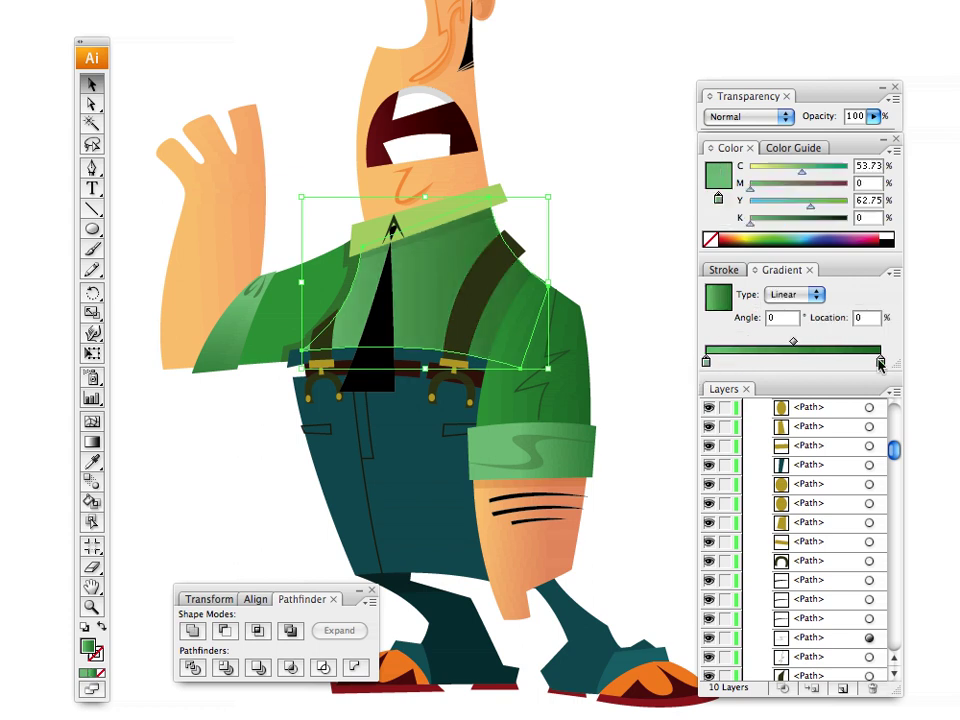
{"action": "mouse_move", "coordinate": [880, 362]}
{"action": "left_mouse_down"}
{"action": "mouse_move", "coordinate": [822, 361]}
{"action": "mouse_move", "coordinate": [880, 361]}
{"action": "left_mouse_up"}
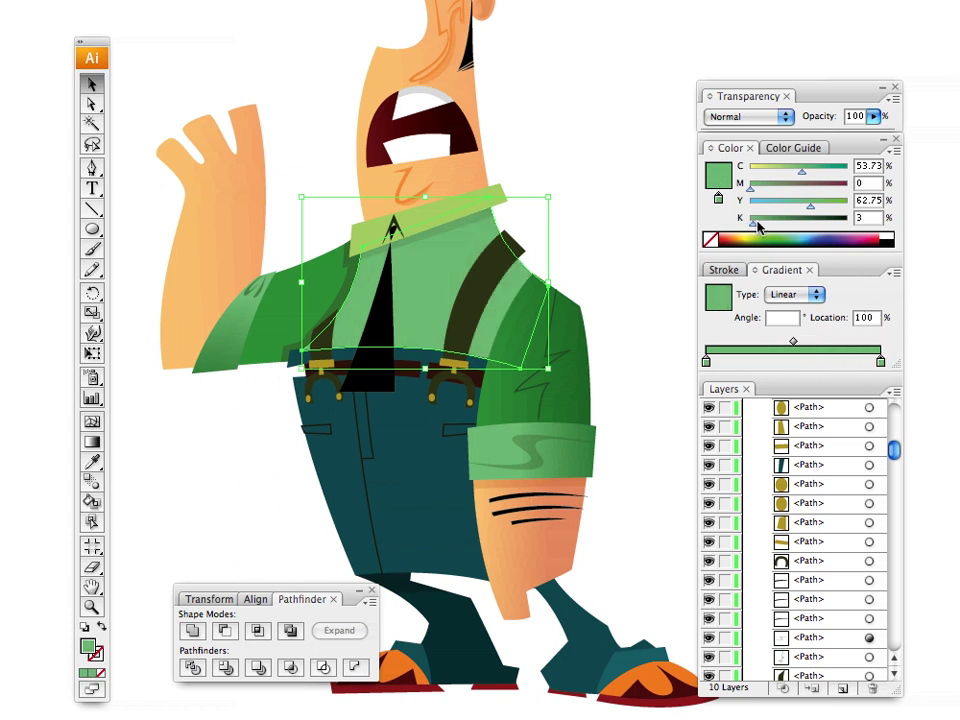
{"action": "left_click_drag", "start_coordinate": [758, 226], "coordinate": [781, 223]}
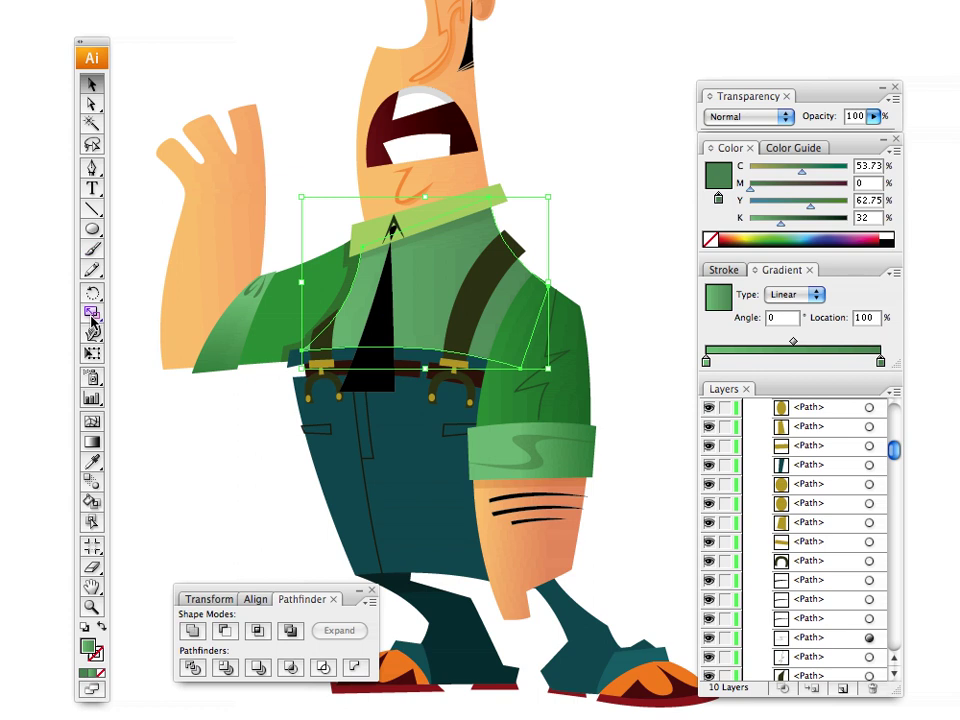
Step: Redirect the shirt body's gradient to run across the chest at -0.39°, and deselect the shirt
{"action": "left_click", "coordinate": [91, 443]}
{"action": "left_click_drag", "start_coordinate": [470, 210], "coordinate": [445, 447]}
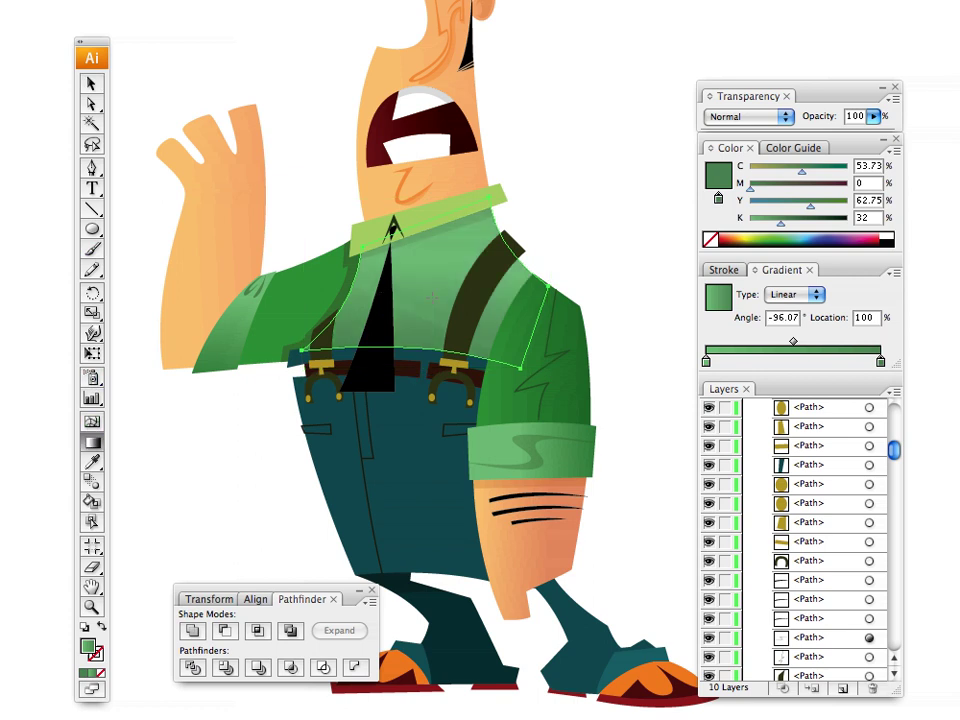
{"action": "left_click_drag", "start_coordinate": [432, 297], "coordinate": [582, 294]}
{"action": "left_click_drag", "start_coordinate": [406, 302], "coordinate": [528, 325]}
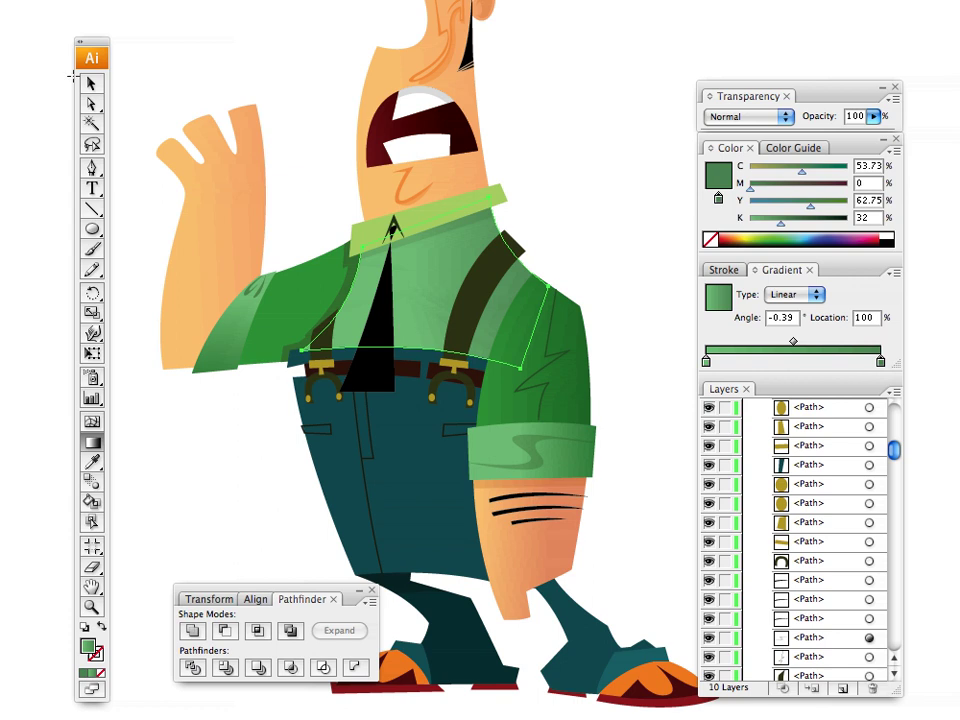
{"action": "left_click", "coordinate": [91, 84]}
{"action": "left_click", "coordinate": [165, 80]}
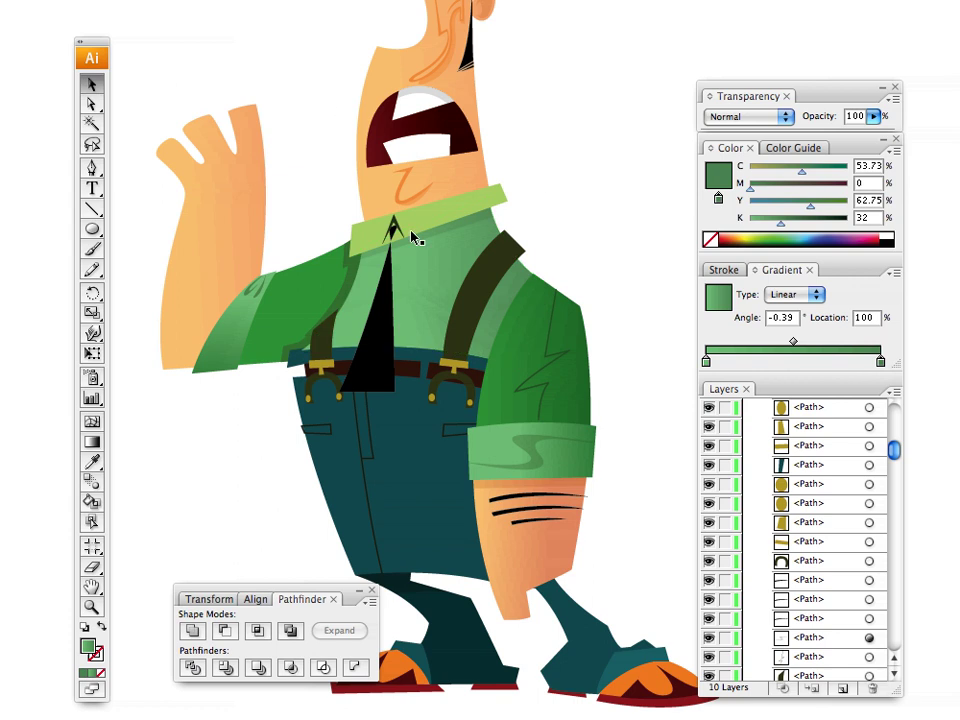
Step: Fill the collar with a linear gradient from its yellow-green to the same color with 20% black
{"action": "left_click", "coordinate": [448, 248]}
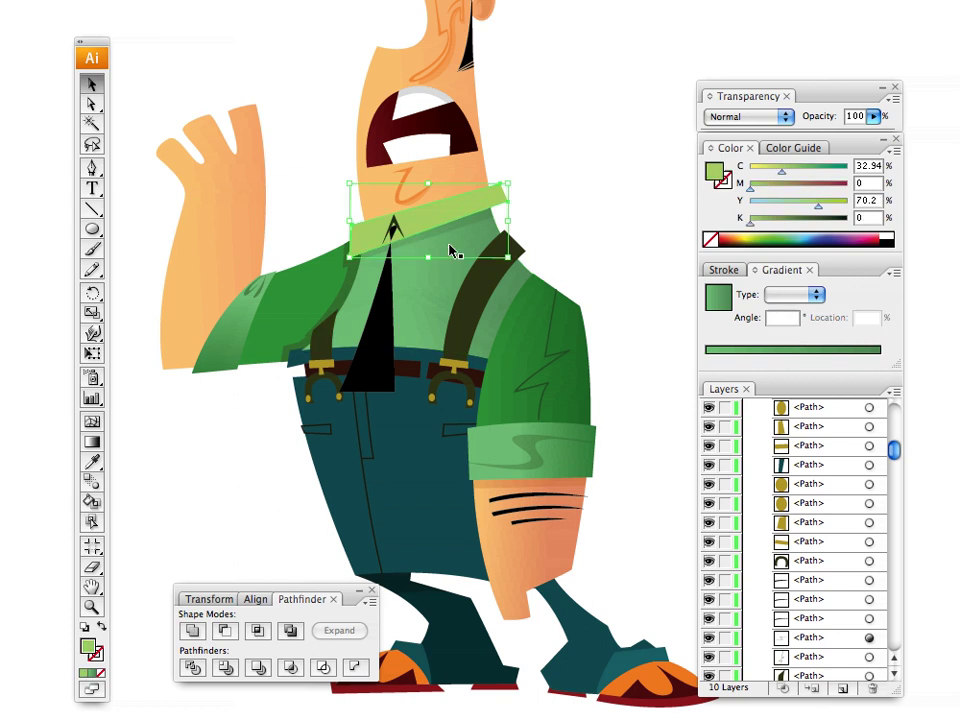
{"action": "left_click", "coordinate": [746, 349]}
{"action": "left_click_drag", "start_coordinate": [710, 361], "coordinate": [704, 361]}
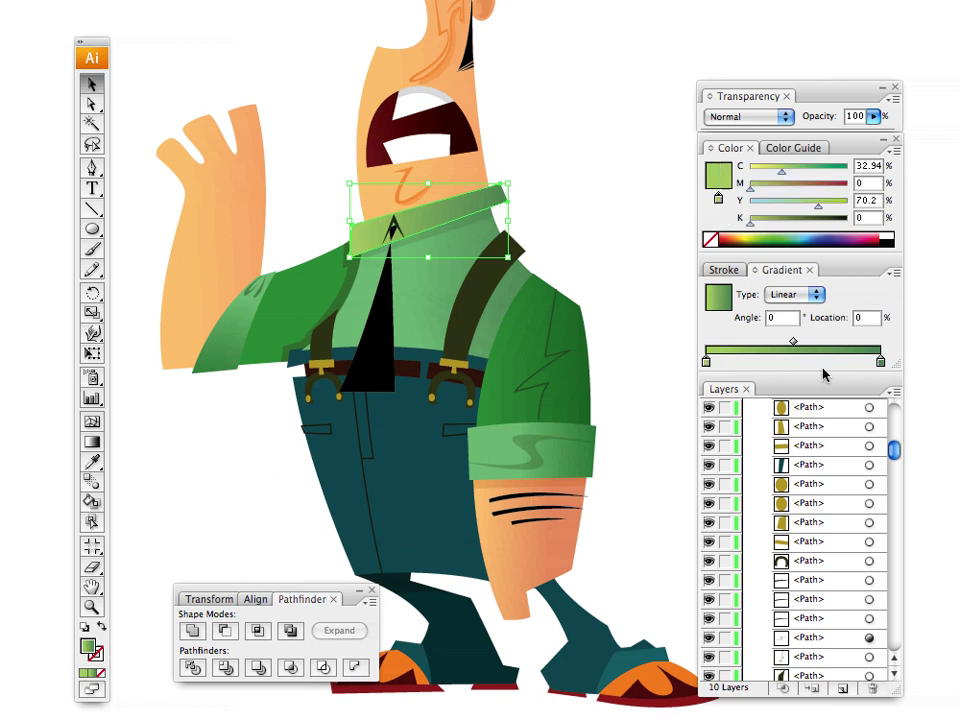
{"action": "left_click_drag", "start_coordinate": [825, 353], "coordinate": [898, 368]}
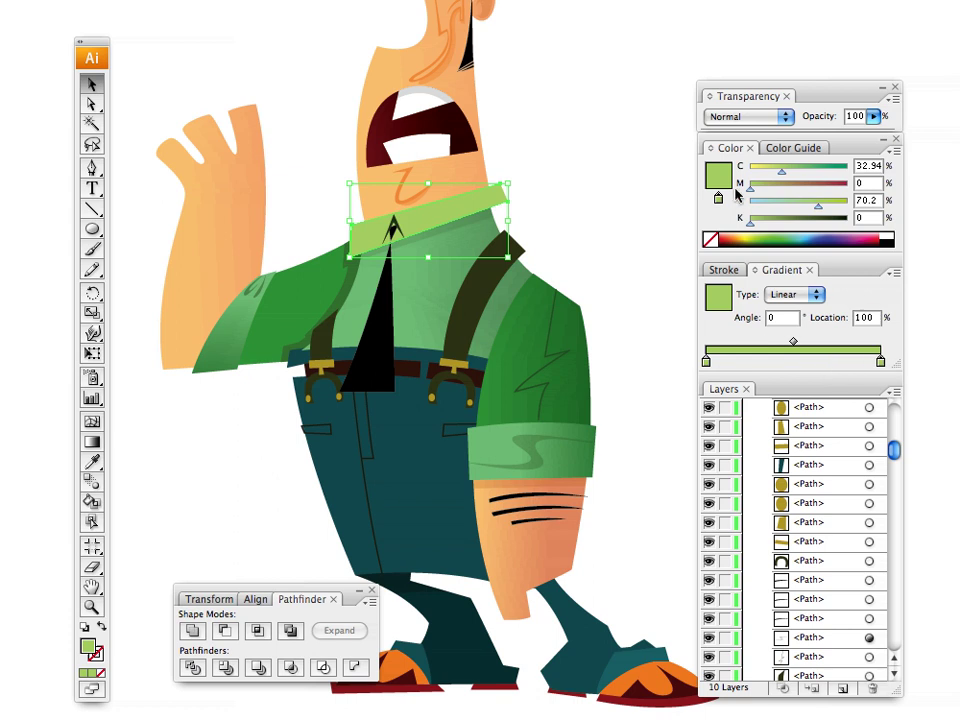
{"action": "left_click_drag", "start_coordinate": [751, 223], "coordinate": [768, 223]}
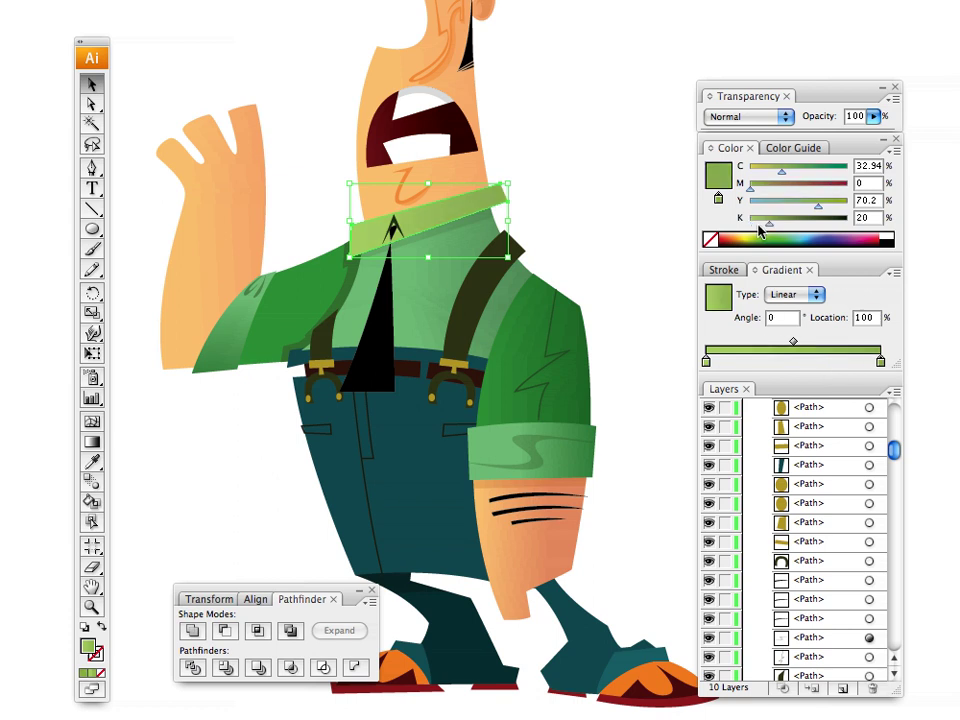
Step: Align the collar's gradient along the slanted collar at 19.69°, and deselect it
{"action": "left_click", "coordinate": [91, 440]}
{"action": "left_click_drag", "start_coordinate": [371, 232], "coordinate": [507, 201]}
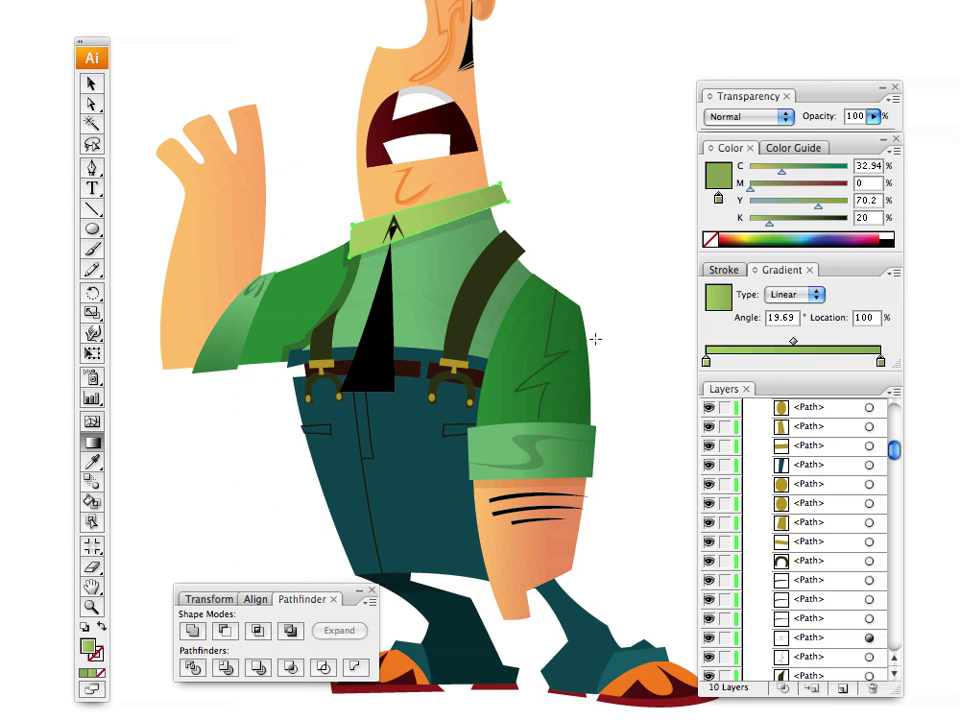
{"action": "left_click", "coordinate": [92, 85]}
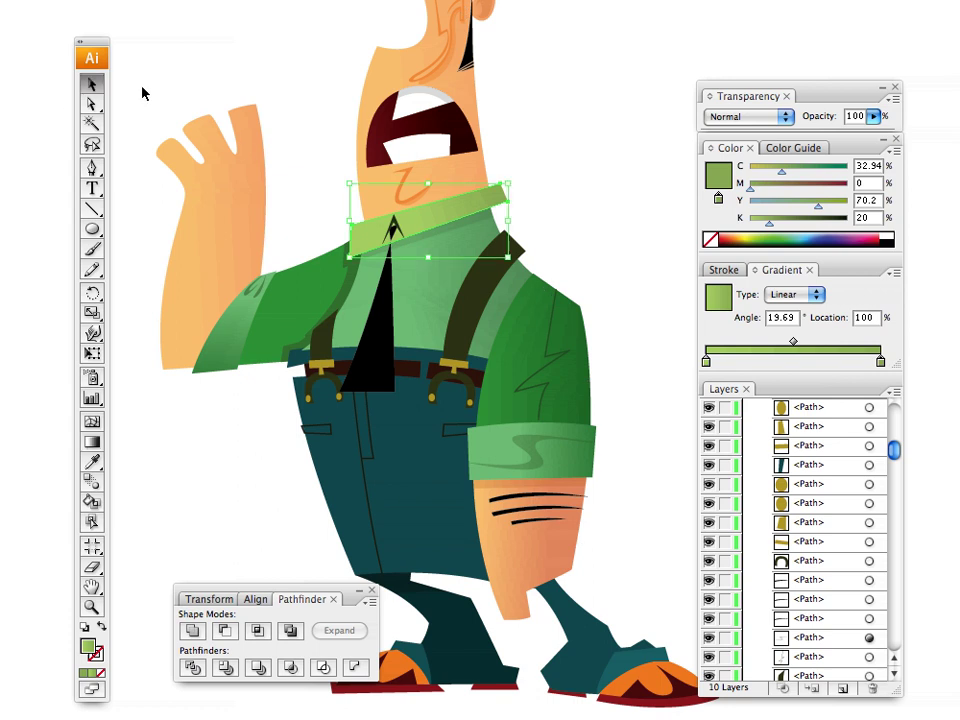
{"action": "left_click", "coordinate": [142, 87]}
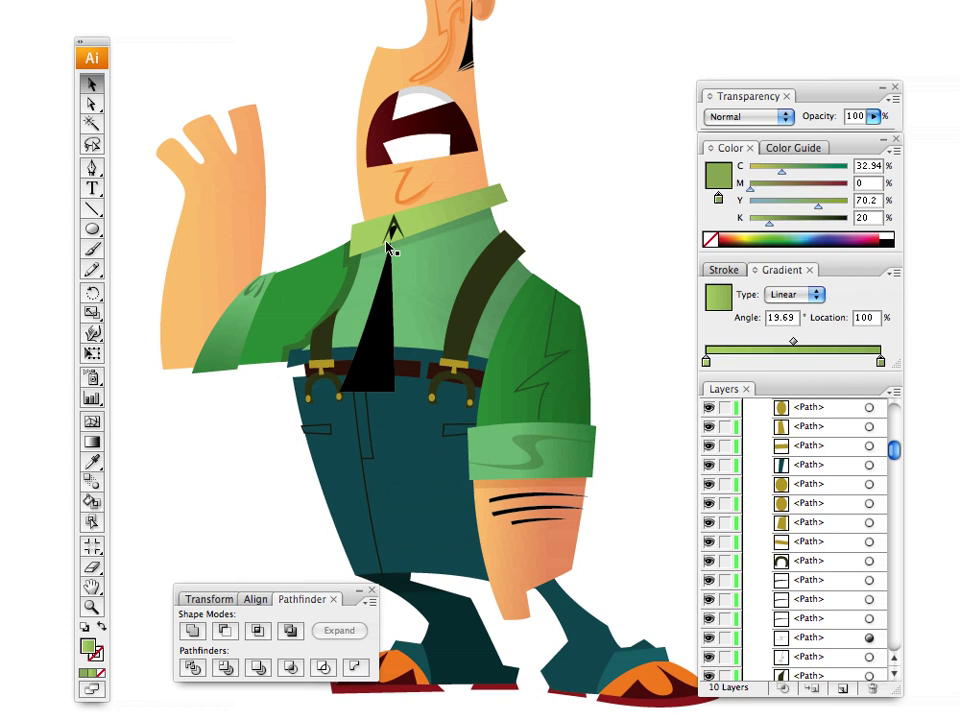
Step: Select the teal trousers shape
{"action": "left_click", "coordinate": [424, 506]}
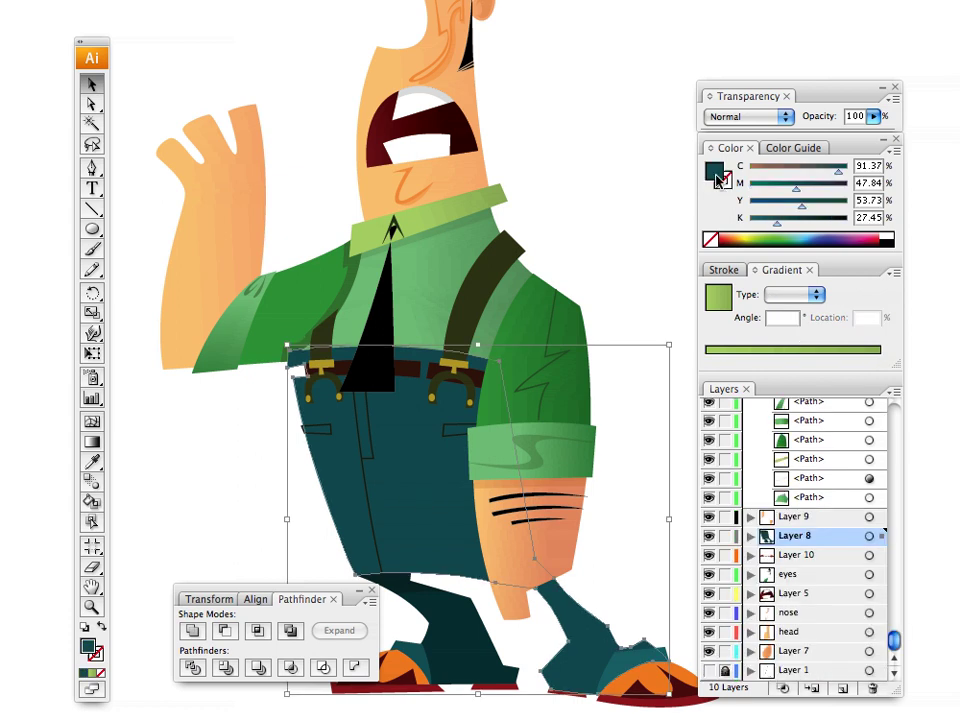
Step: Fill the trousers and front leg with a linear gradient using dark teal at both ends, setting the end stop's black to 43%
{"action": "left_click_drag", "start_coordinate": [748, 355], "coordinate": [705, 363]}
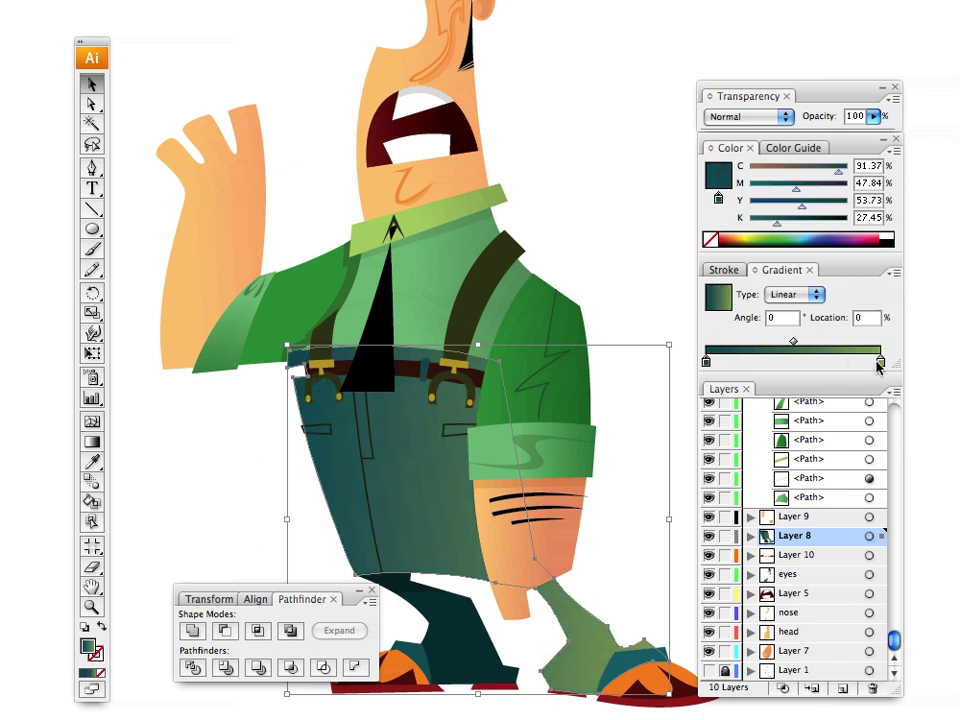
{"action": "left_click_drag", "start_coordinate": [721, 186], "coordinate": [882, 378]}
{"action": "left_click_drag", "start_coordinate": [827, 363], "coordinate": [915, 374]}
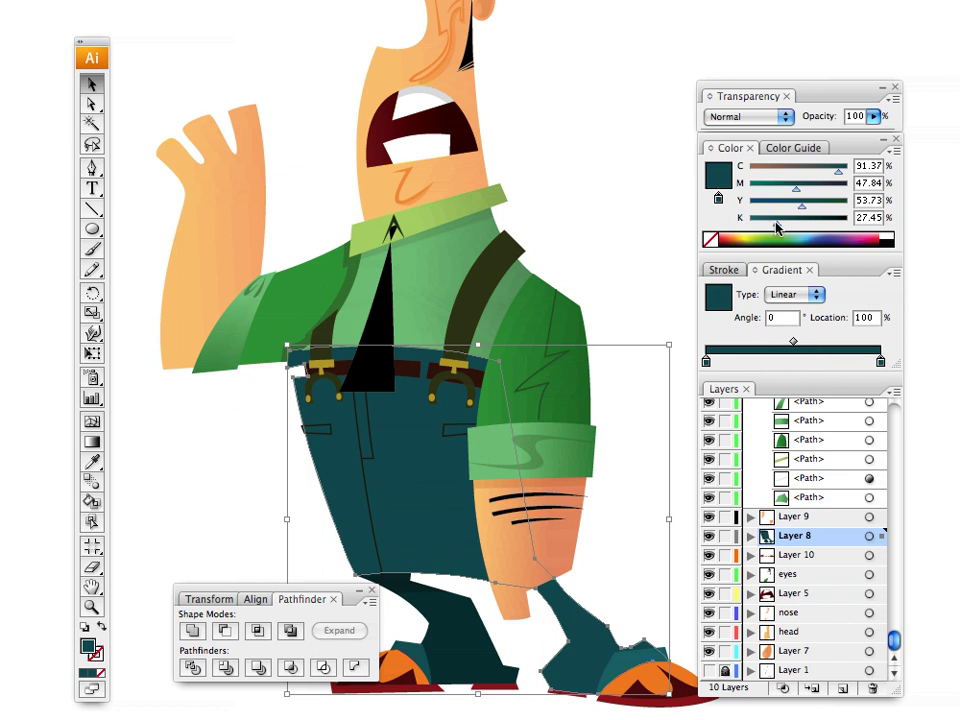
{"action": "left_click_drag", "start_coordinate": [777, 226], "coordinate": [790, 223]}
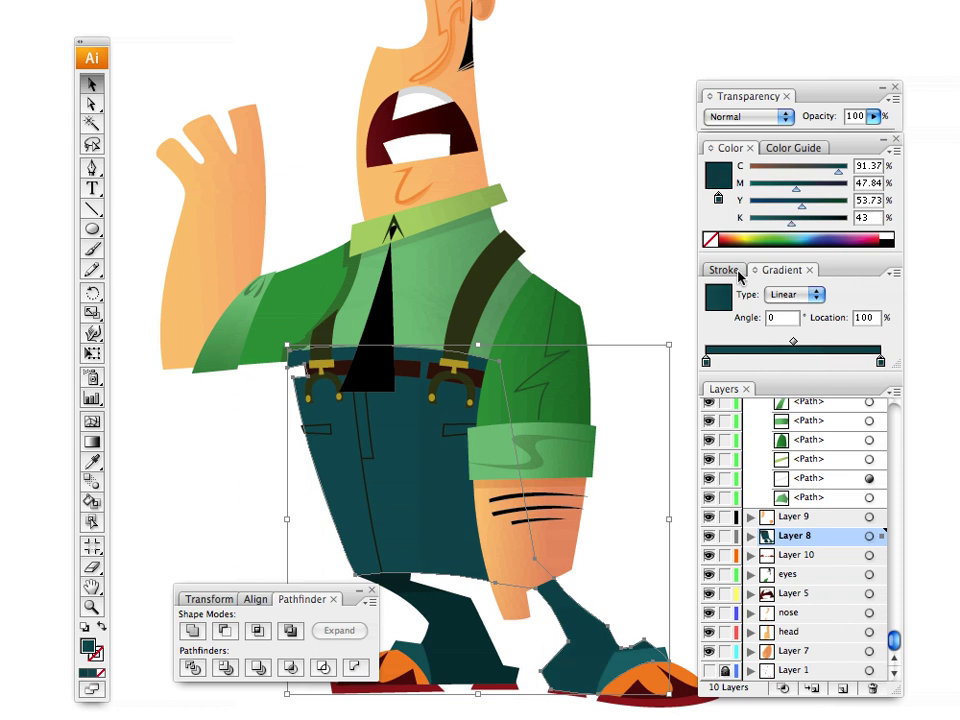
Step: Redirect the trousers' gradient across the shape at an angle of about 6.6° and darken its end stop to 54% black
{"action": "left_click", "coordinate": [93, 443]}
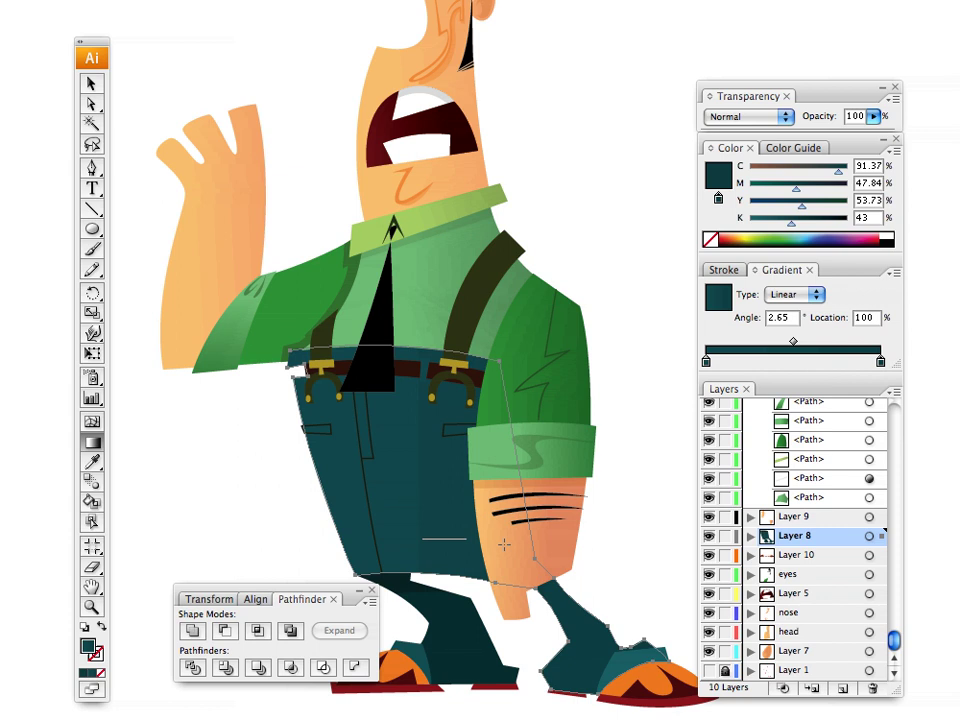
{"action": "left_click_drag", "start_coordinate": [504, 545], "coordinate": [534, 545]}
{"action": "left_click_drag", "start_coordinate": [540, 647], "coordinate": [614, 613]}
{"action": "left_click_drag", "start_coordinate": [622, 618], "coordinate": [520, 645]}
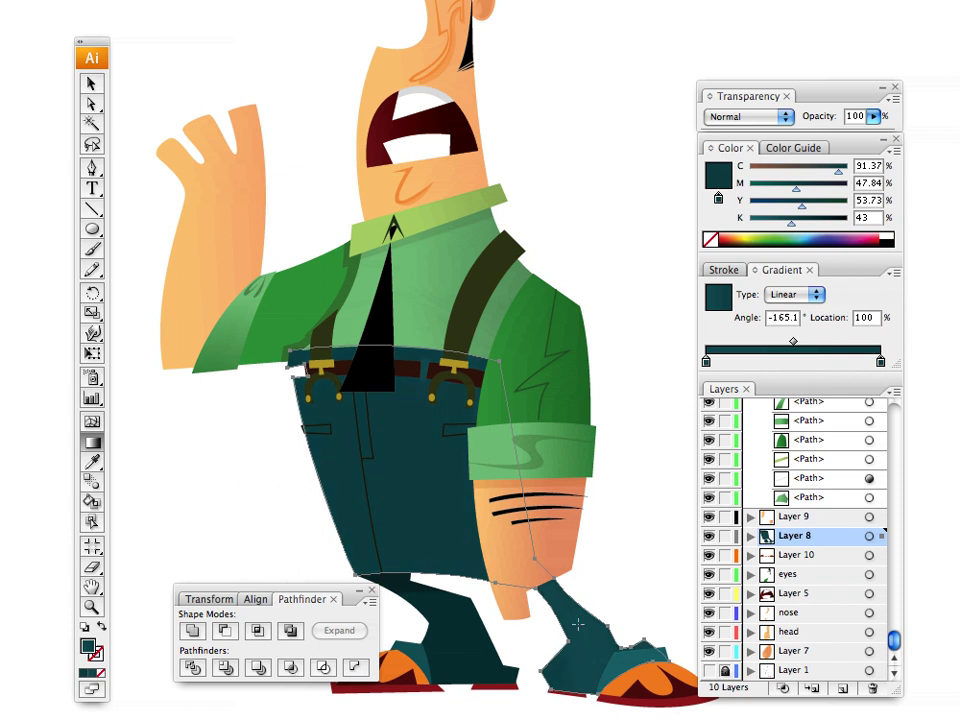
{"action": "left_click_drag", "start_coordinate": [346, 533], "coordinate": [445, 509]}
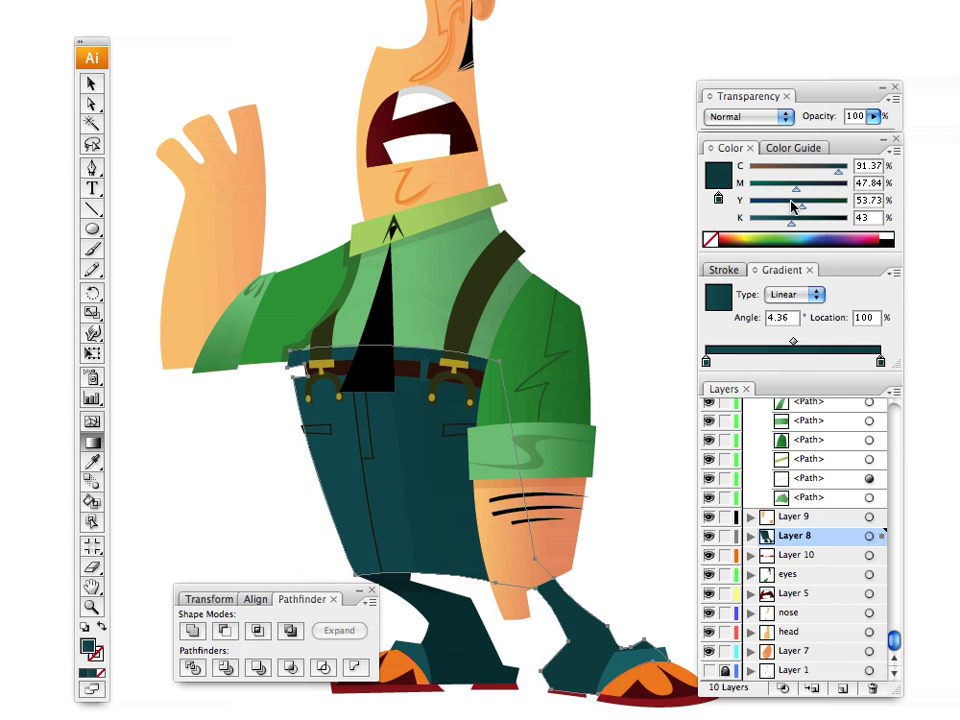
{"action": "left_click_drag", "start_coordinate": [792, 222], "coordinate": [801, 223]}
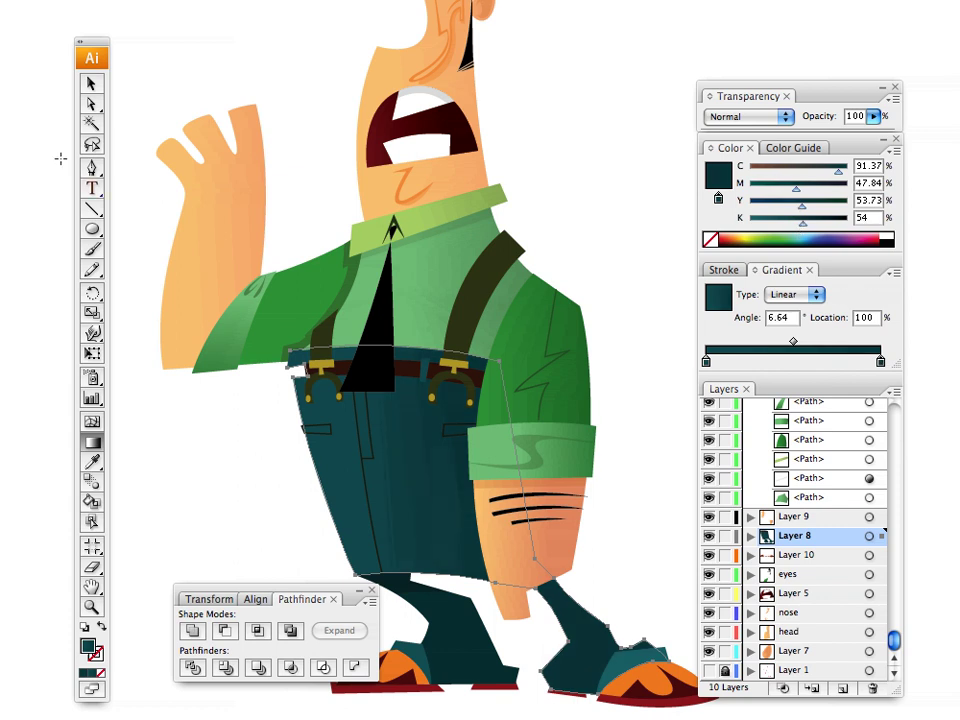
{"action": "key", "text": "v"}
{"action": "left_click", "coordinate": [146, 111]}
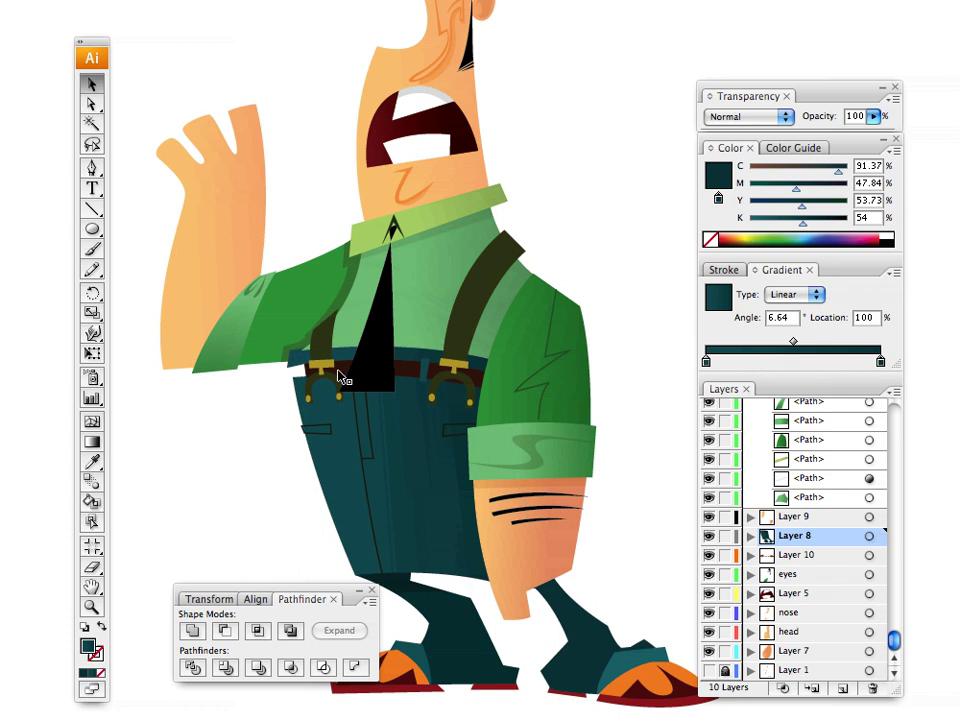
Step: Fill the back leg with a dark teal linear gradient ending at 74% black, angled at about 8.1°
{"action": "left_click_drag", "start_coordinate": [338, 376], "coordinate": [430, 224]}
{"action": "left_click", "coordinate": [463, 480]}
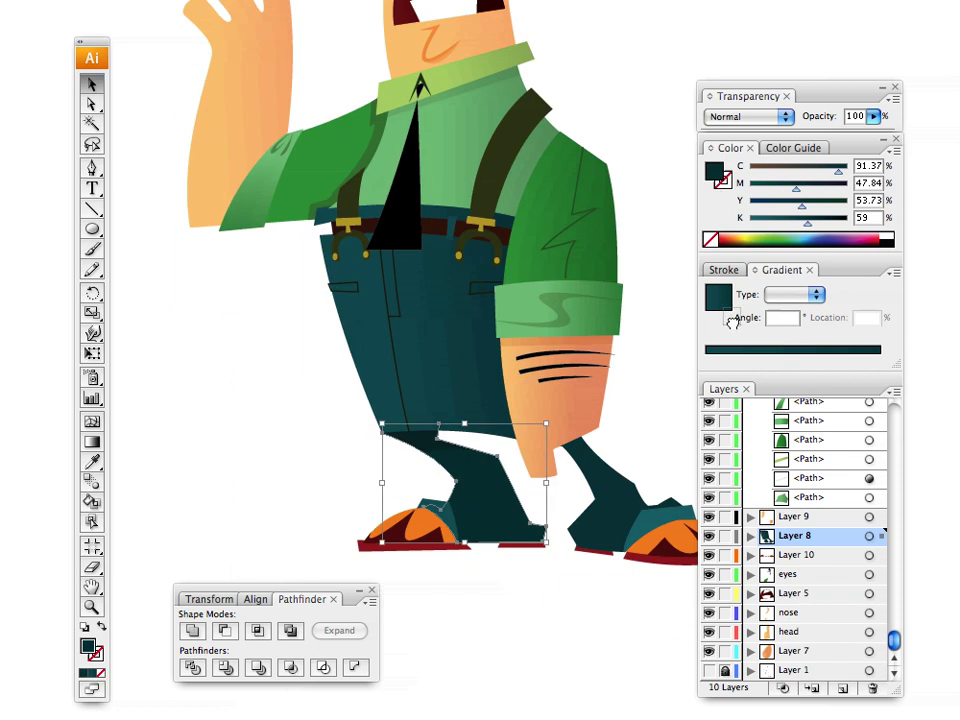
{"action": "left_click_drag", "start_coordinate": [732, 322], "coordinate": [713, 388]}
{"action": "left_click_drag", "start_coordinate": [743, 363], "coordinate": [705, 364]}
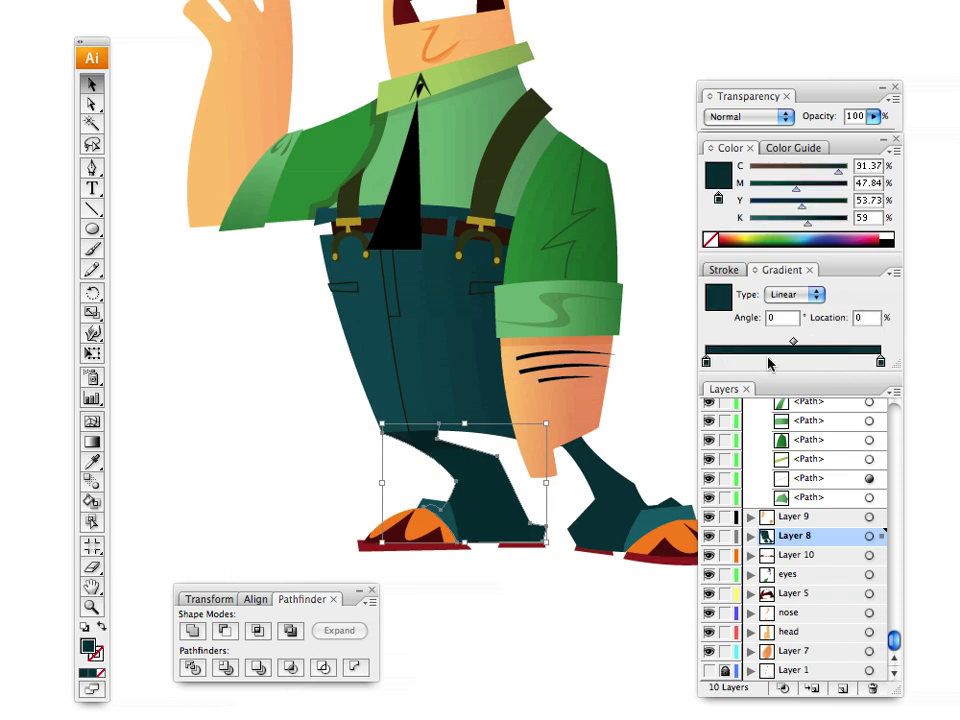
{"action": "left_click_drag", "start_coordinate": [721, 180], "coordinate": [836, 405]}
{"action": "left_click_drag", "start_coordinate": [808, 224], "coordinate": [823, 226]}
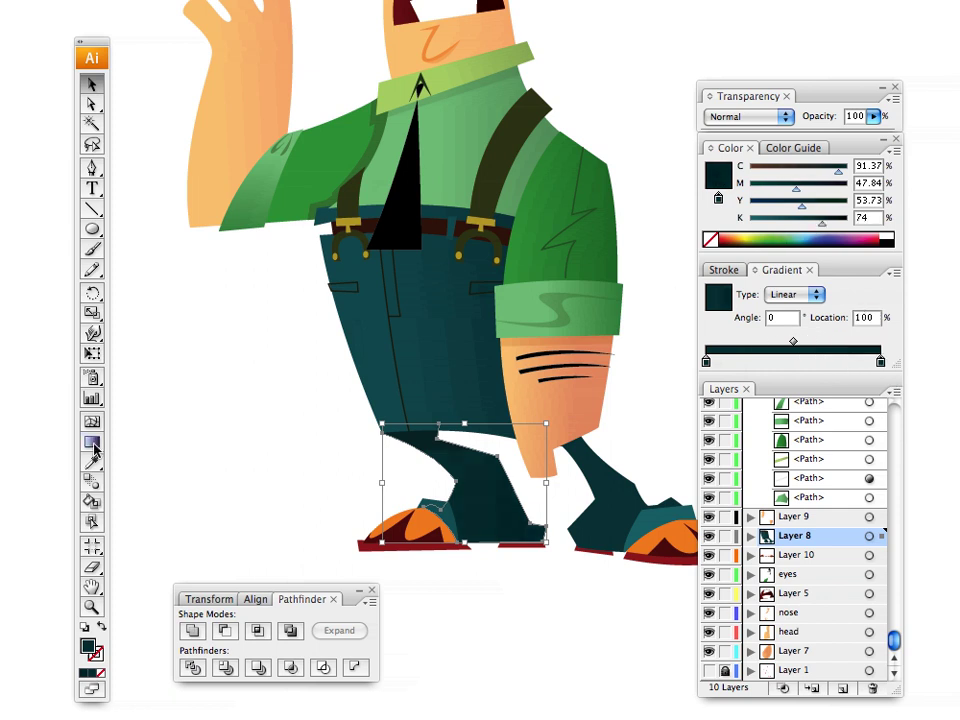
{"action": "key", "text": "g"}
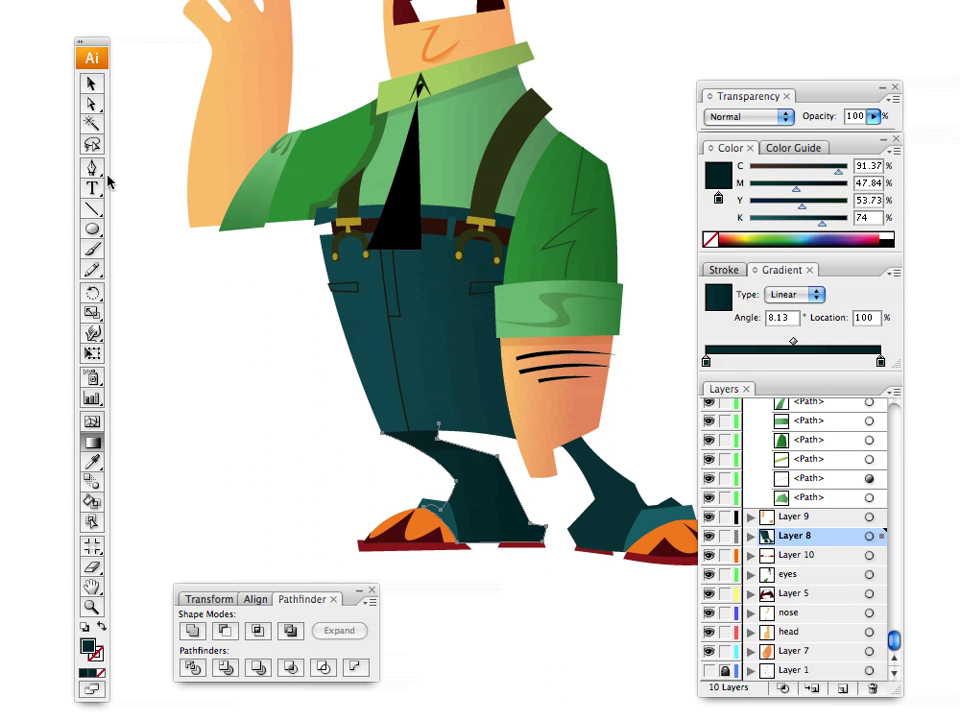
{"action": "left_click", "coordinate": [91, 86]}
{"action": "left_click", "coordinate": [255, 350]}
Step: Look over the whole character and examine the raised hand and face up close
{"action": "left_click_drag", "start_coordinate": [410, 304], "coordinate": [257, 247]}
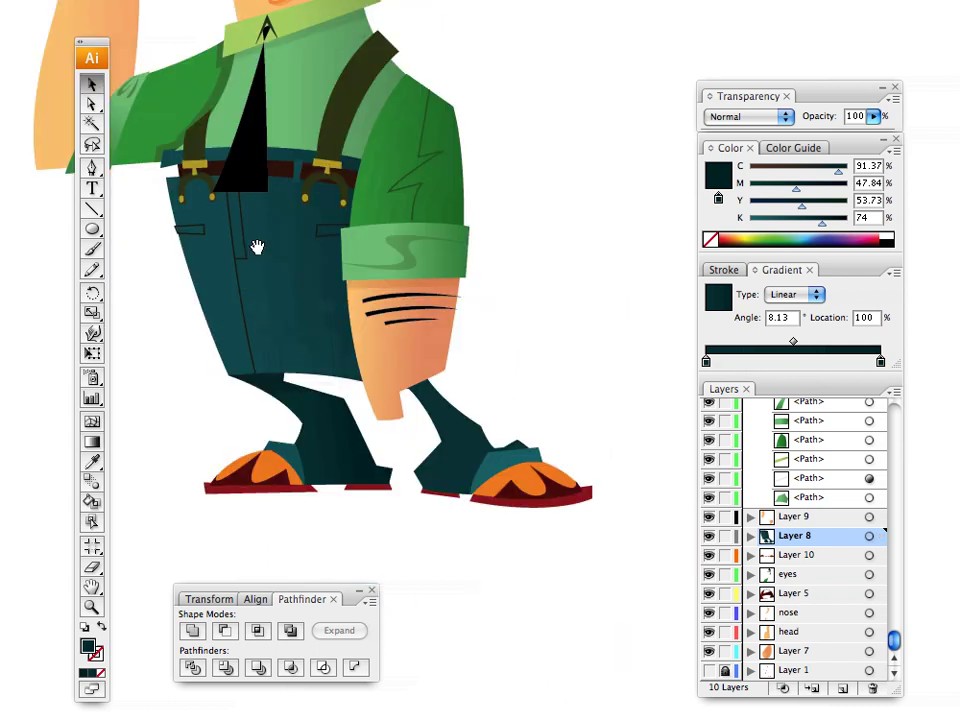
{"action": "left_click_drag", "start_coordinate": [193, 154], "coordinate": [328, 467]}
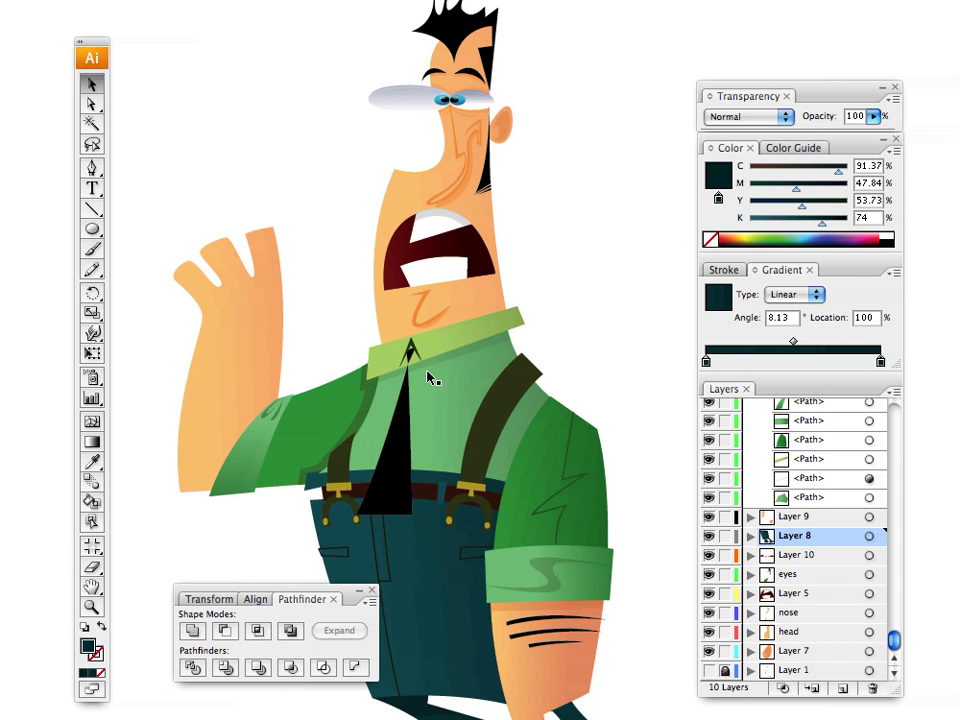
{"action": "scroll", "coordinate": [430, 378], "scroll_direction": "down", "scroll_amount": 3}
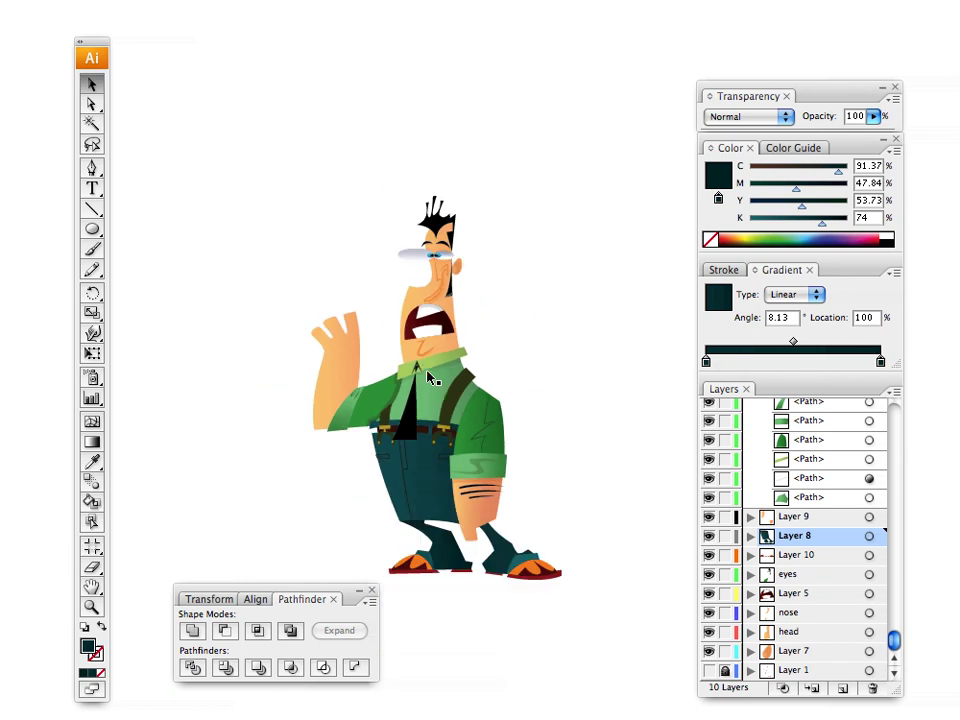
{"action": "left_click_drag", "start_coordinate": [430, 378], "coordinate": [485, 381]}
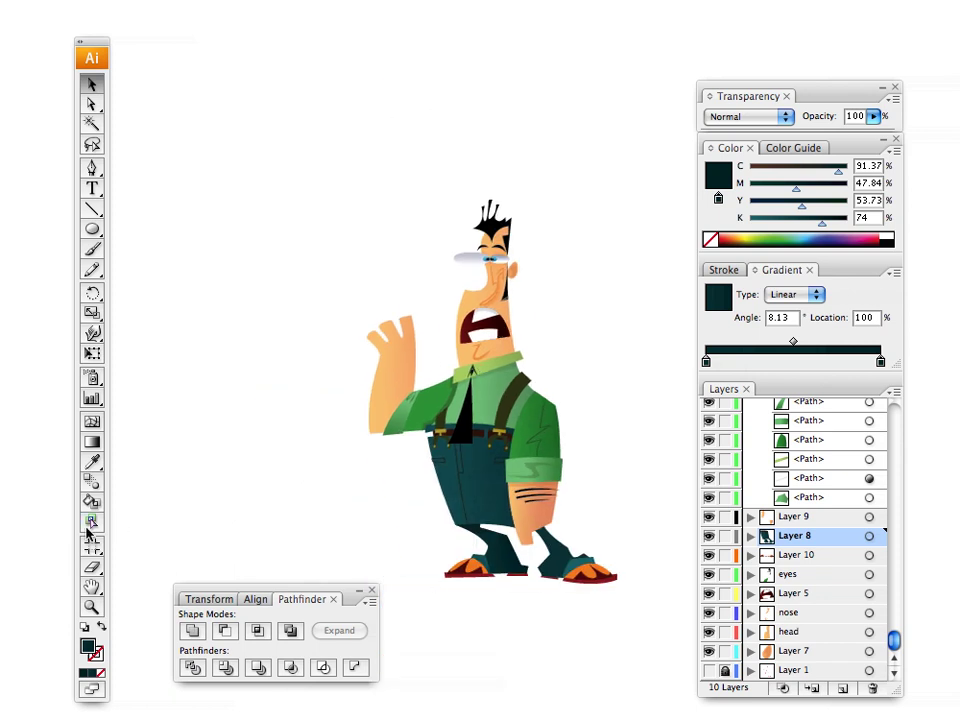
{"action": "left_click", "coordinate": [91, 607]}
{"action": "left_click", "coordinate": [418, 348]}
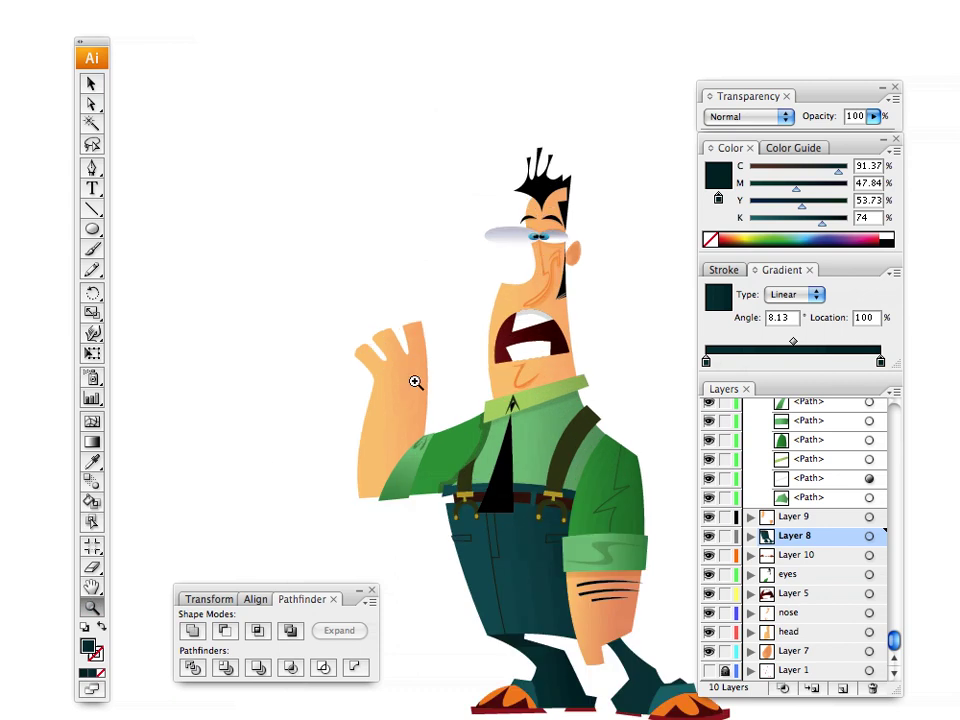
{"action": "left_click", "coordinate": [418, 382]}
{"action": "left_click", "coordinate": [422, 386]}
{"action": "left_click", "coordinate": [408, 377]}
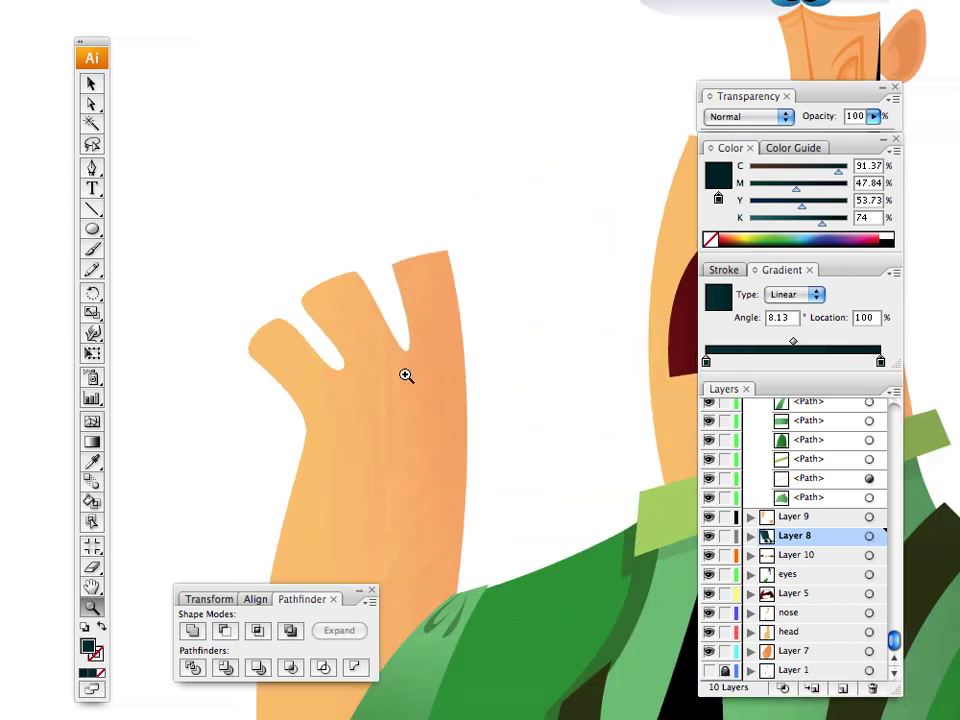
{"action": "left_click_drag", "start_coordinate": [443, 446], "coordinate": [281, 375]}
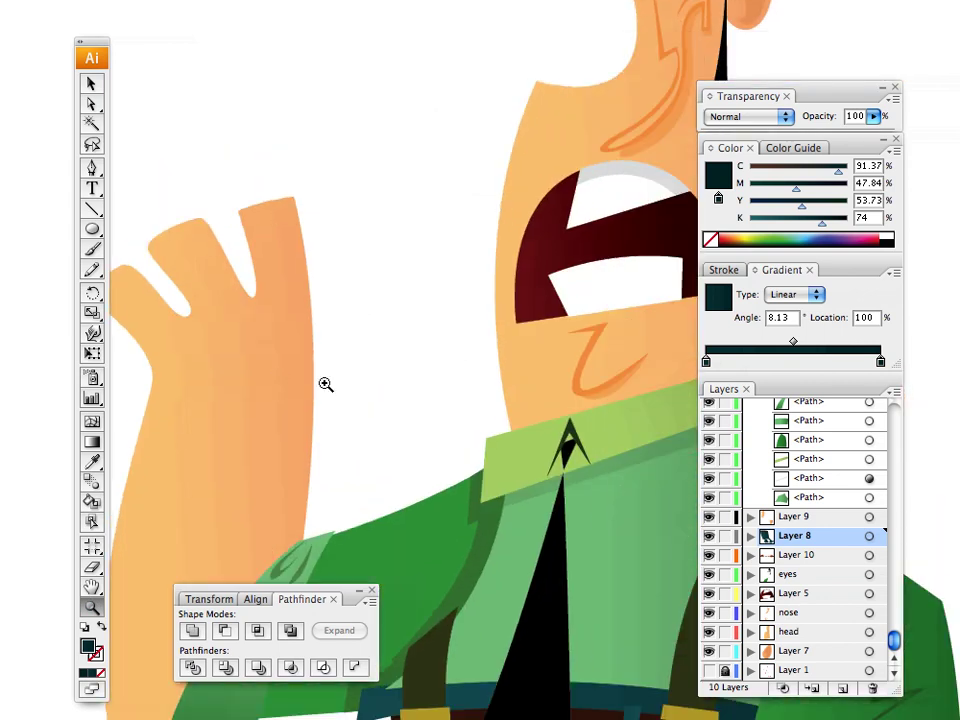
{"action": "left_click_drag", "start_coordinate": [643, 145], "coordinate": [586, 311]}
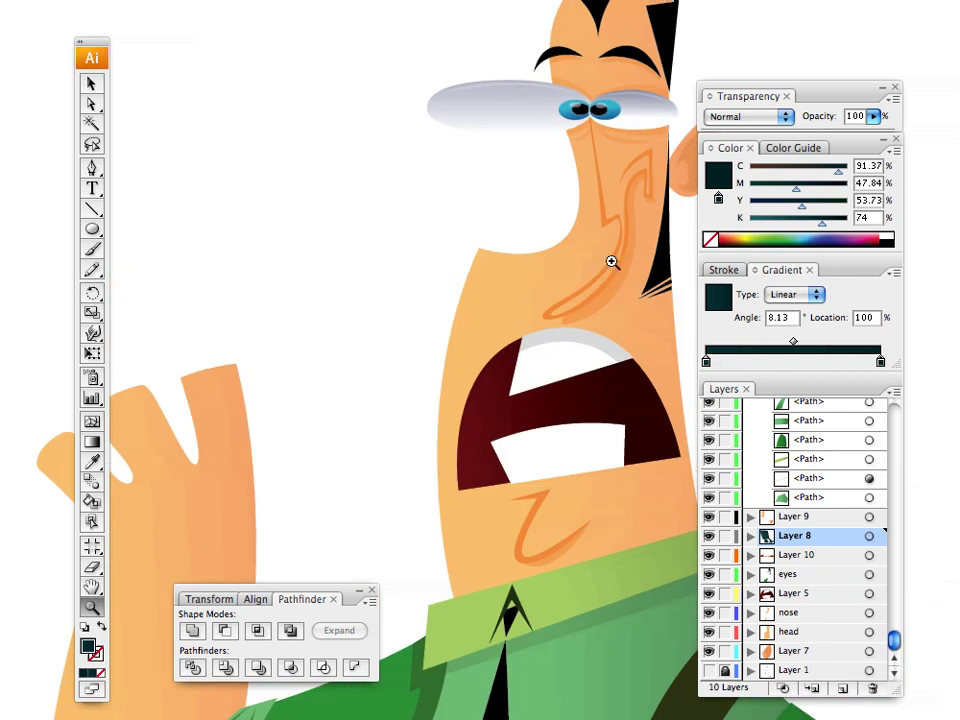
Step: Sample the orange fill of the chin crease with the Eyedropper
{"action": "left_click_drag", "start_coordinate": [538, 482], "coordinate": [362, 282]}
{"action": "left_click", "coordinate": [88, 462]}
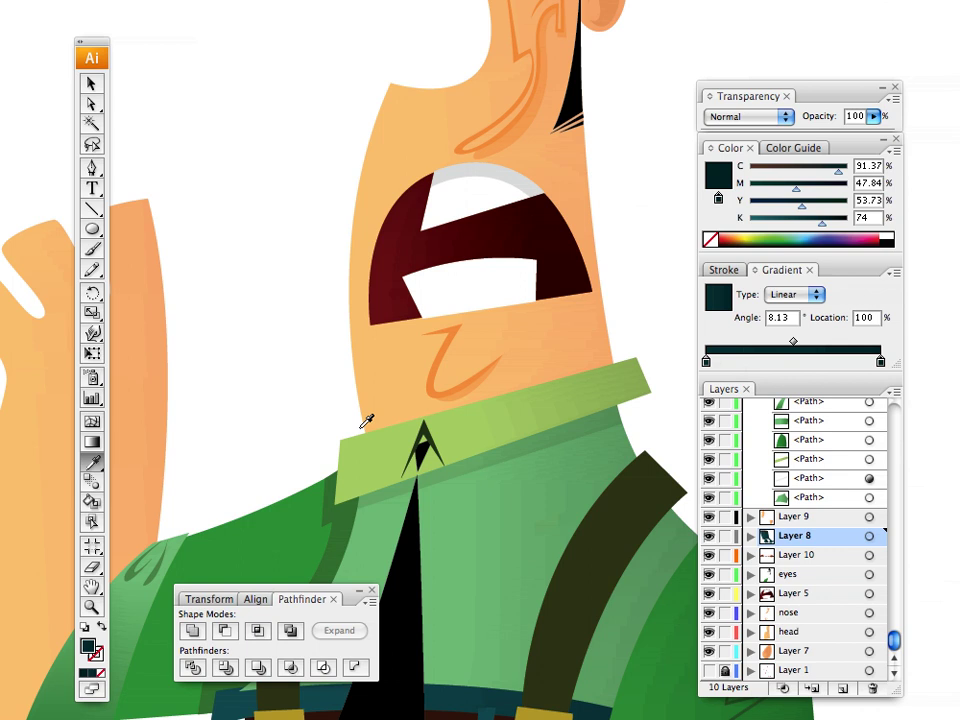
{"action": "left_click", "coordinate": [433, 372]}
Step: Draw the outer curve of an orange crease on the raised palm with the Pen tool and move its path to the top of Layer 6
{"action": "left_click_drag", "start_coordinate": [246, 281], "coordinate": [461, 271]}
{"action": "key", "text": "p"}
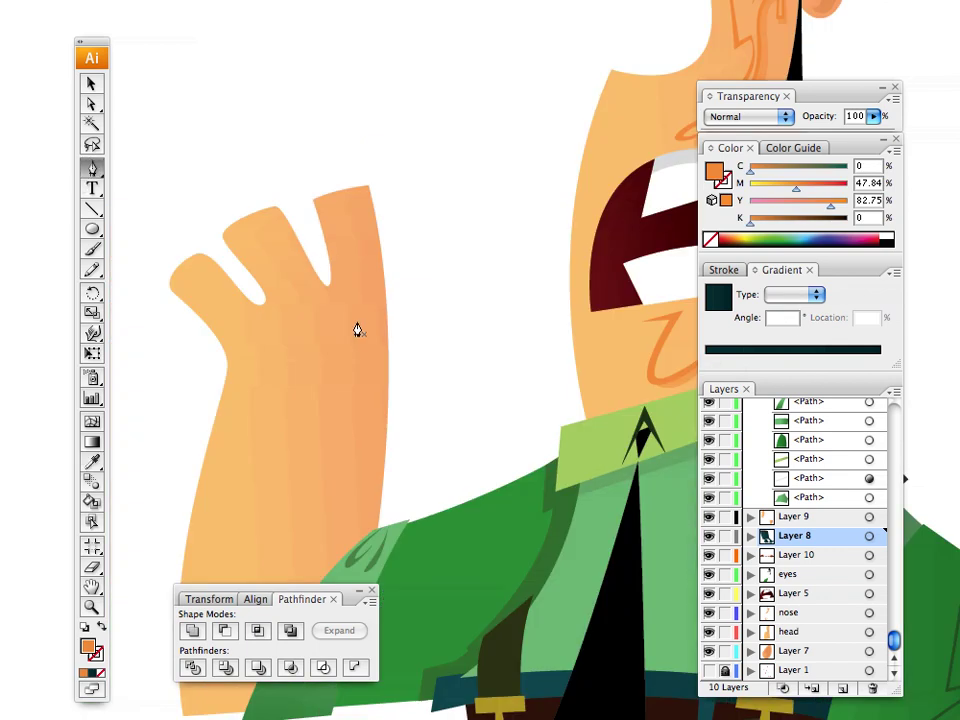
{"action": "left_click", "coordinate": [360, 327]}
{"action": "mouse_move", "coordinate": [279, 359]}
{"action": "left_mouse_down"}
{"action": "mouse_move", "coordinate": [273, 405]}
{"action": "mouse_move", "coordinate": [285, 399]}
{"action": "mouse_move", "coordinate": [279, 384]}
{"action": "left_mouse_up"}
{"action": "left_click", "coordinate": [286, 401]}
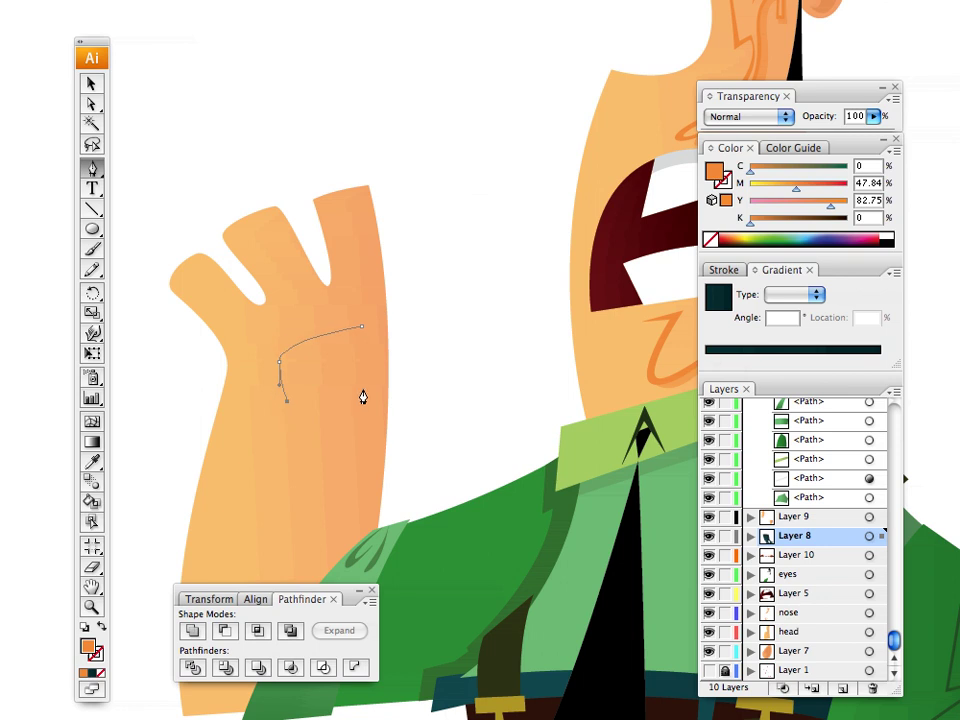
{"action": "left_click_drag", "start_coordinate": [364, 390], "coordinate": [429, 368]}
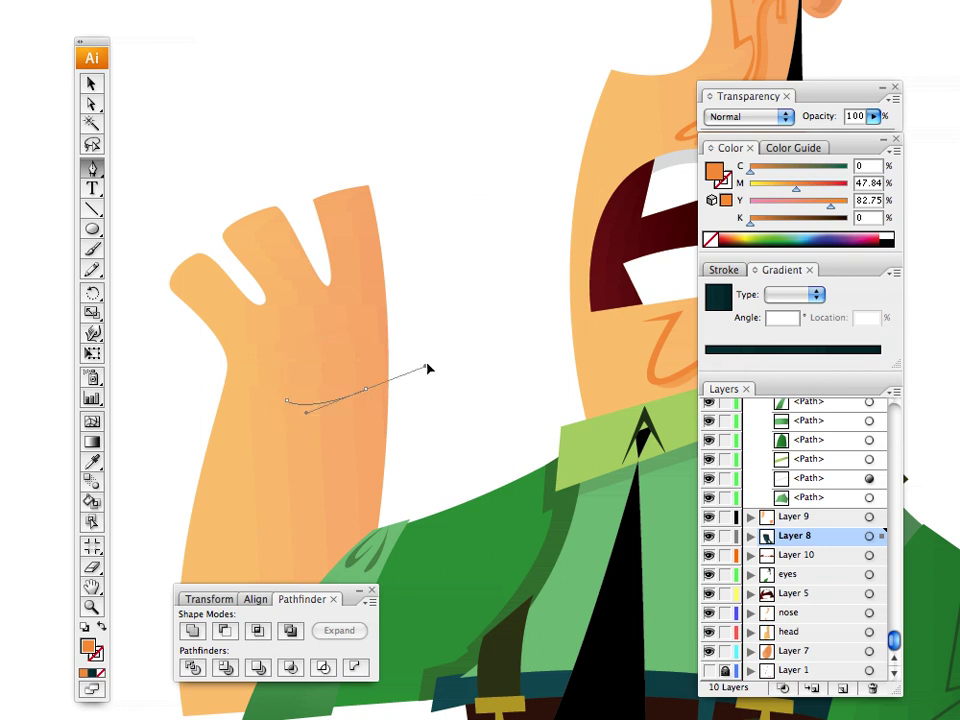
{"action": "left_click", "coordinate": [751, 535]}
{"action": "mouse_move", "coordinate": [810, 541]}
{"action": "left_mouse_down"}
{"action": "mouse_move", "coordinate": [815, 236]}
{"action": "mouse_move", "coordinate": [805, 422]}
{"action": "mouse_move", "coordinate": [768, 427]}
{"action": "left_mouse_up"}
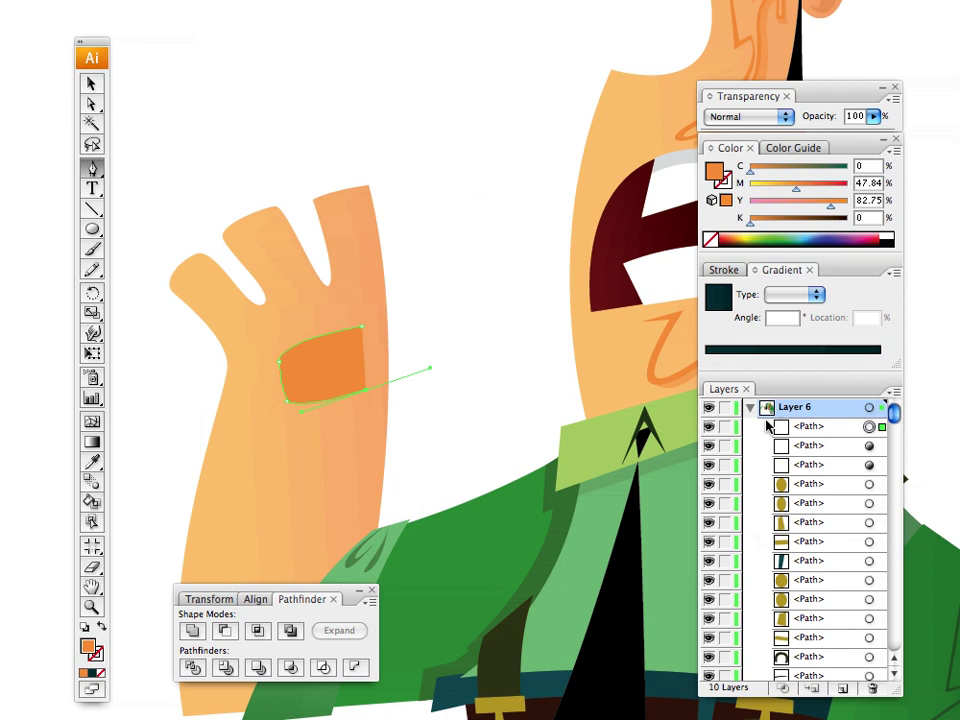
Step: Trace back along the inside of the palm crease to close it as a thin curved outline, and deselect it
{"action": "left_click", "coordinate": [365, 391]}
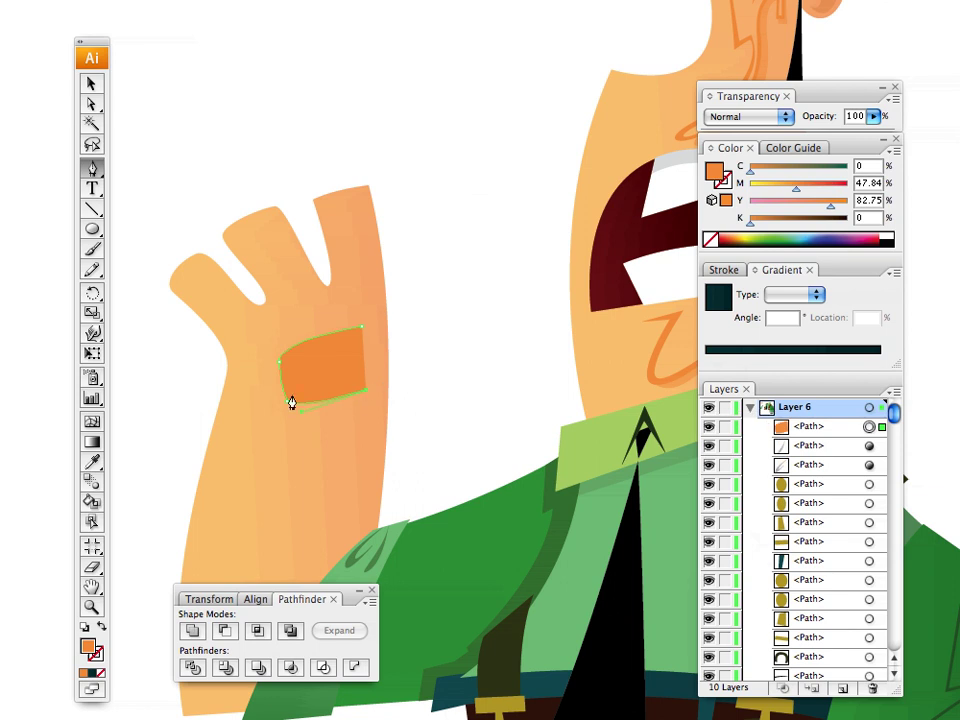
{"action": "left_click_drag", "start_coordinate": [289, 400], "coordinate": [279, 376]}
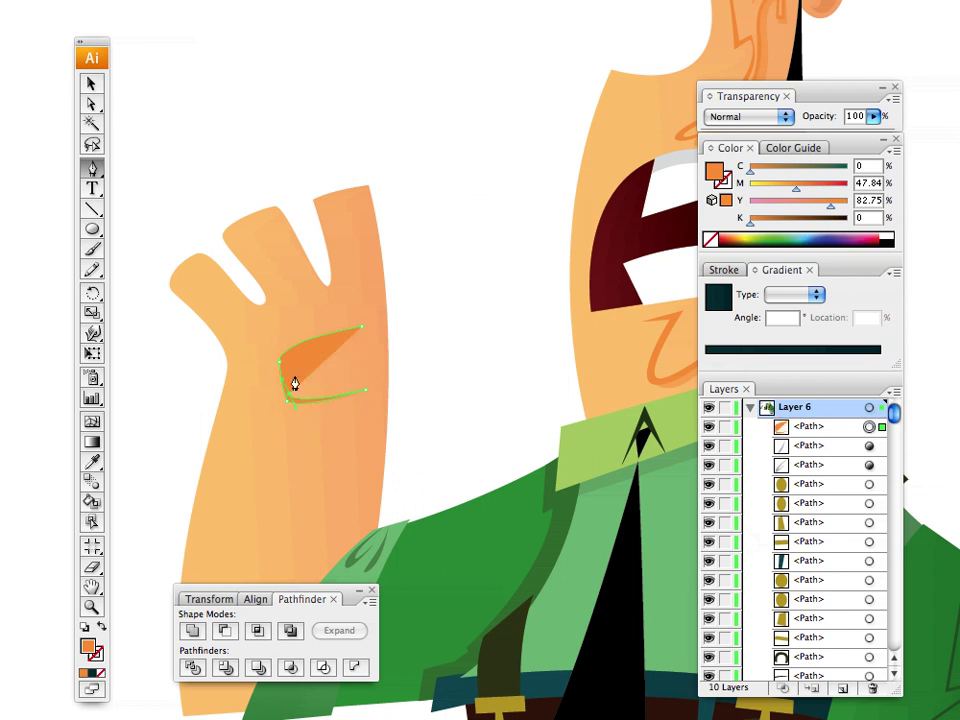
{"action": "key", "text": "super+z"}
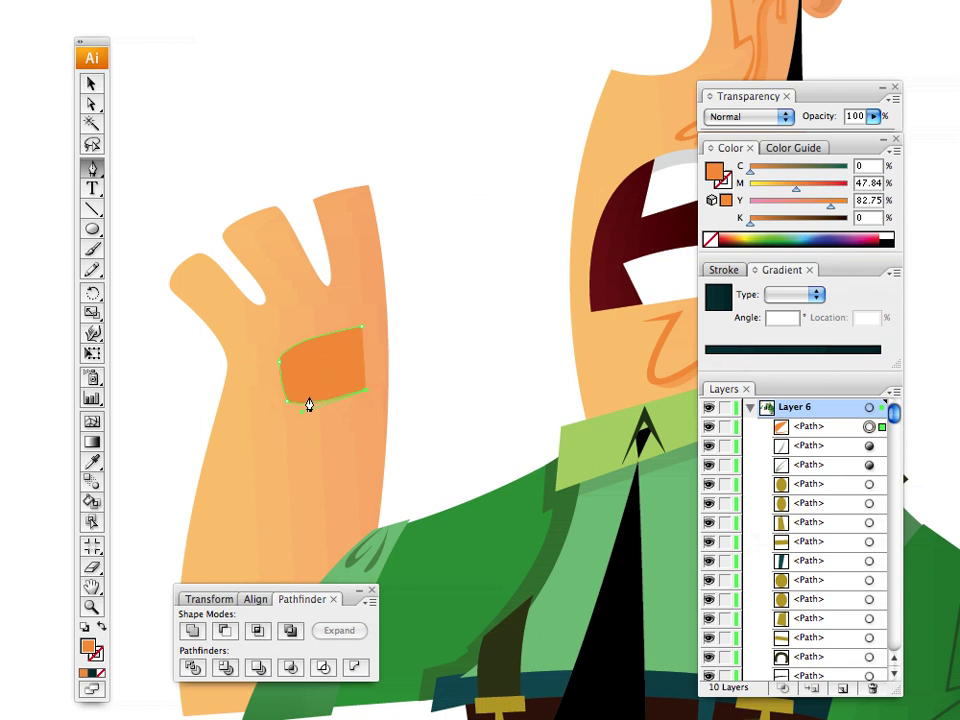
{"action": "left_click_drag", "start_coordinate": [291, 391], "coordinate": [292, 355]}
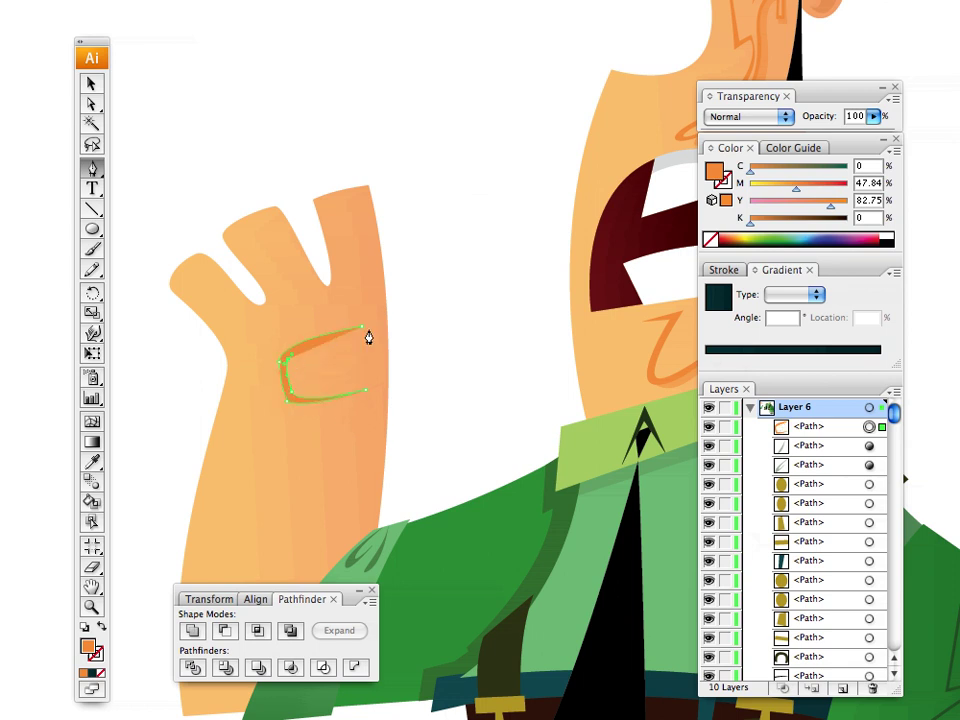
{"action": "left_click", "coordinate": [363, 326]}
{"action": "left_click_drag", "start_coordinate": [391, 326], "coordinate": [399, 322]}
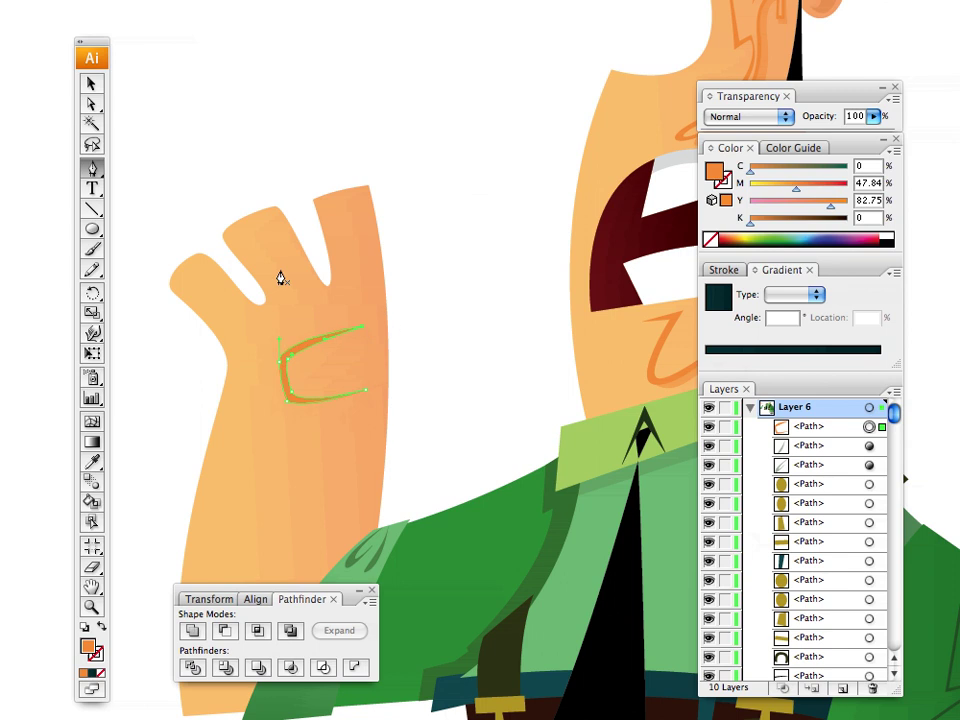
{"action": "left_click", "coordinate": [92, 85]}
{"action": "left_click", "coordinate": [136, 200]}
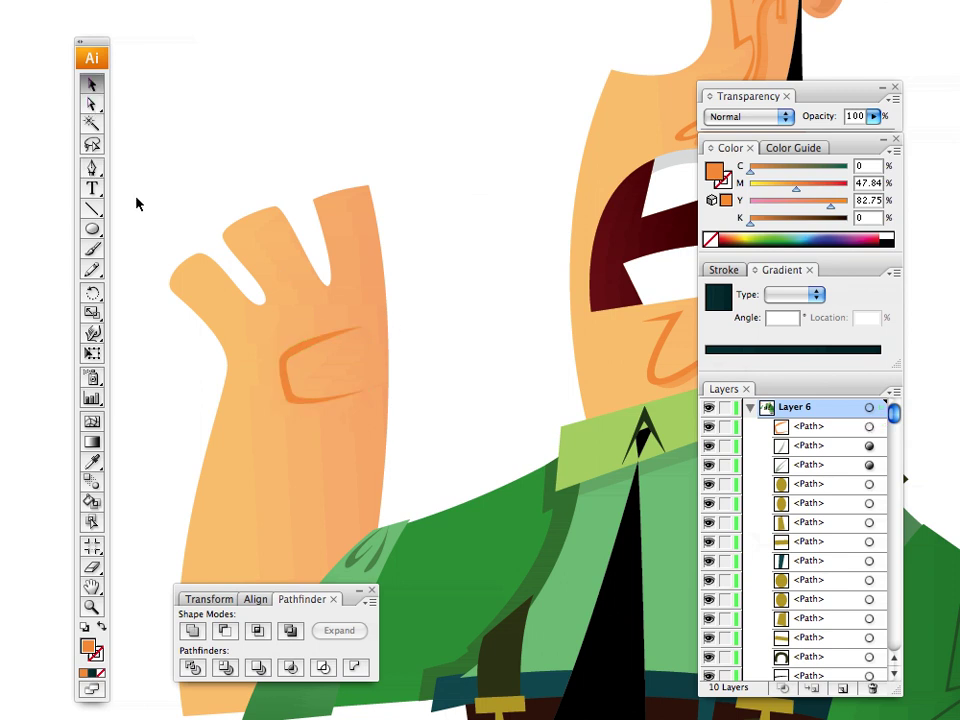
Step: Draw a small, thin curved orange crease below the palm near the wrist with the Pen tool and deselect it
{"action": "left_click", "coordinate": [91, 167]}
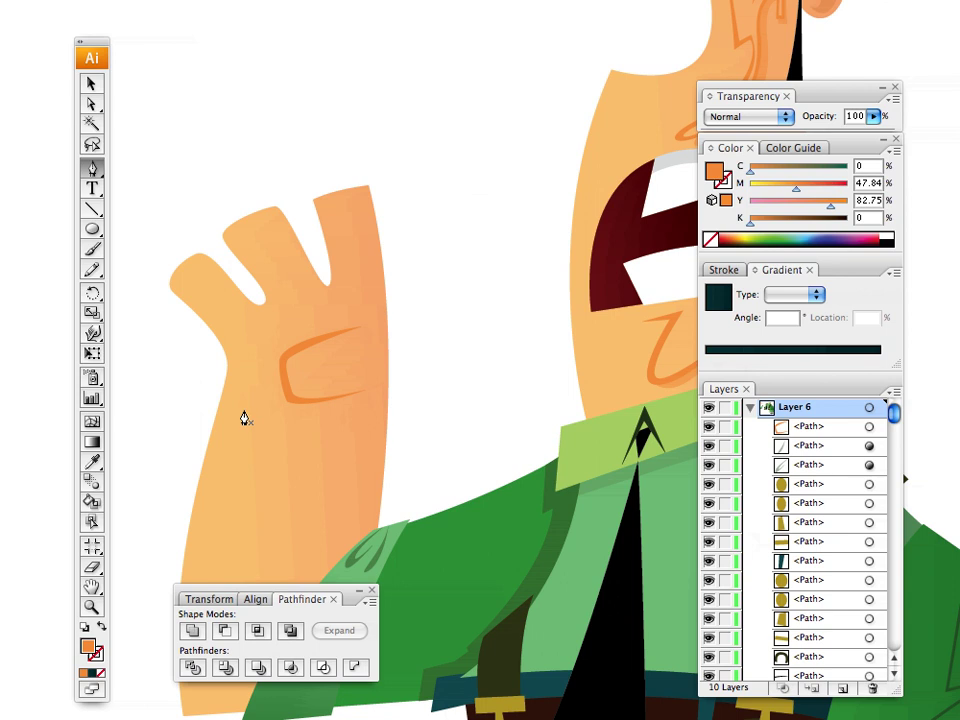
{"action": "left_click", "coordinate": [243, 409]}
{"action": "mouse_move", "coordinate": [318, 448]}
{"action": "left_mouse_down"}
{"action": "mouse_move", "coordinate": [246, 407]}
{"action": "mouse_move", "coordinate": [244, 416]}
{"action": "mouse_move", "coordinate": [291, 444]}
{"action": "mouse_move", "coordinate": [348, 450]}
{"action": "mouse_move", "coordinate": [336, 440]}
{"action": "left_mouse_up"}
{"action": "left_click", "coordinate": [293, 437]}
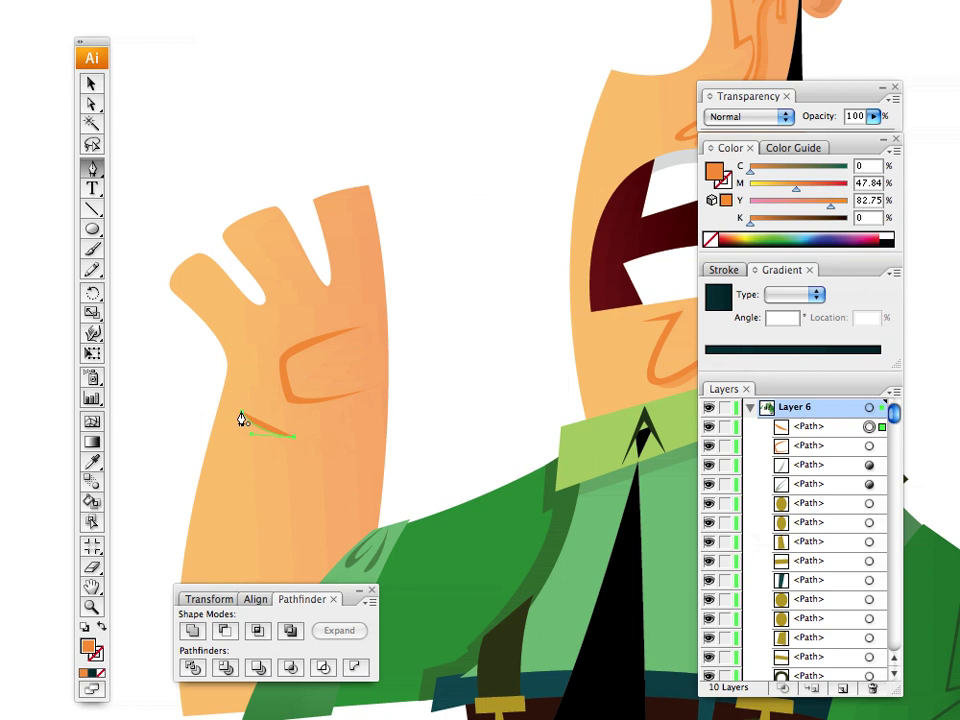
{"action": "left_click_drag", "start_coordinate": [224, 376], "coordinate": [224, 377]}
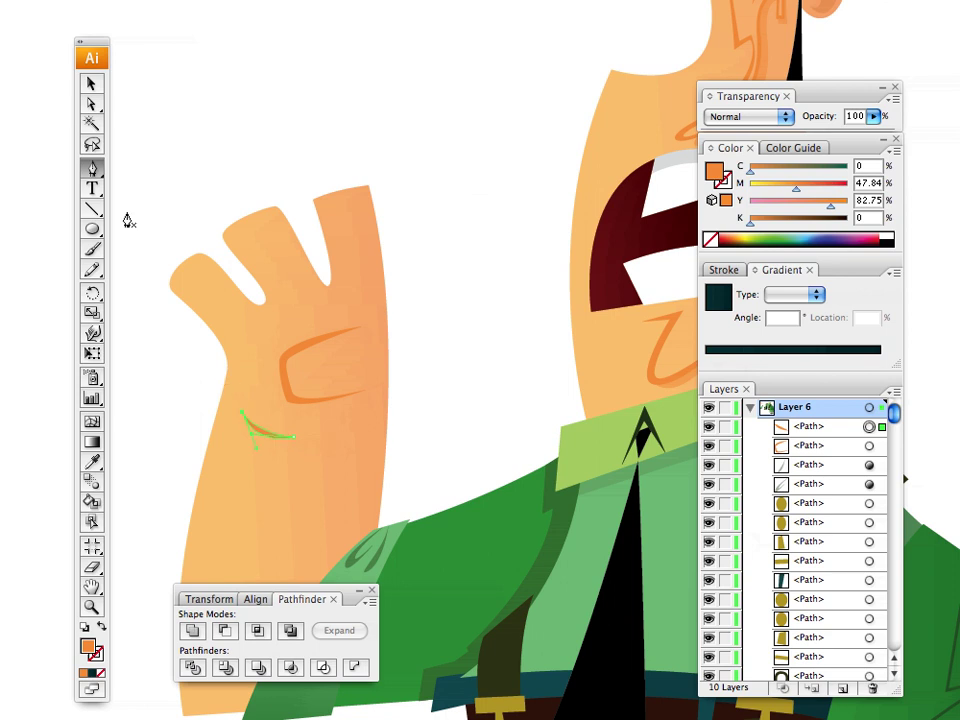
{"action": "left_click", "coordinate": [92, 89]}
{"action": "left_click", "coordinate": [71, 147]}
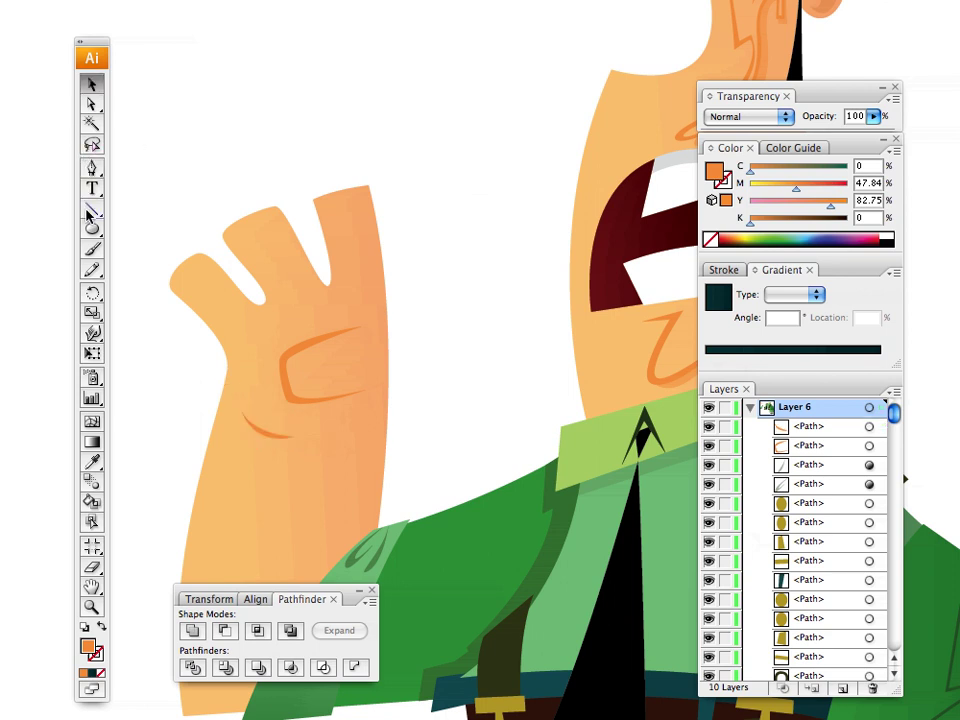
Step: Draw a second small, thin curved orange crease just below the wrist crease with the Pen tool and deselect it
{"action": "left_click", "coordinate": [91, 169]}
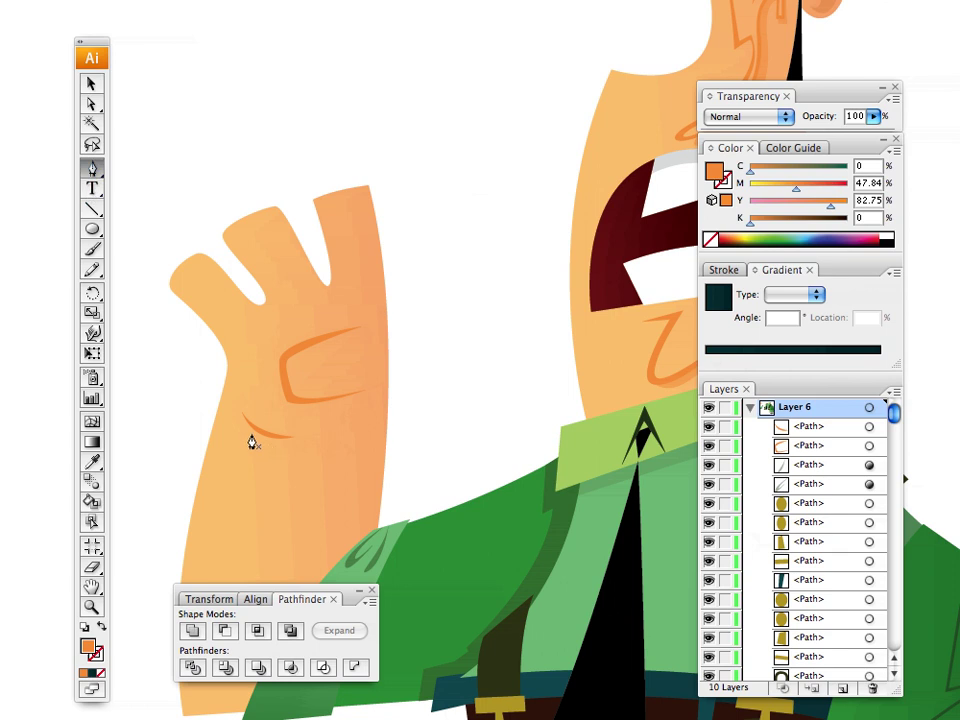
{"action": "left_click", "coordinate": [251, 434]}
{"action": "left_click_drag", "start_coordinate": [325, 451], "coordinate": [325, 452]}
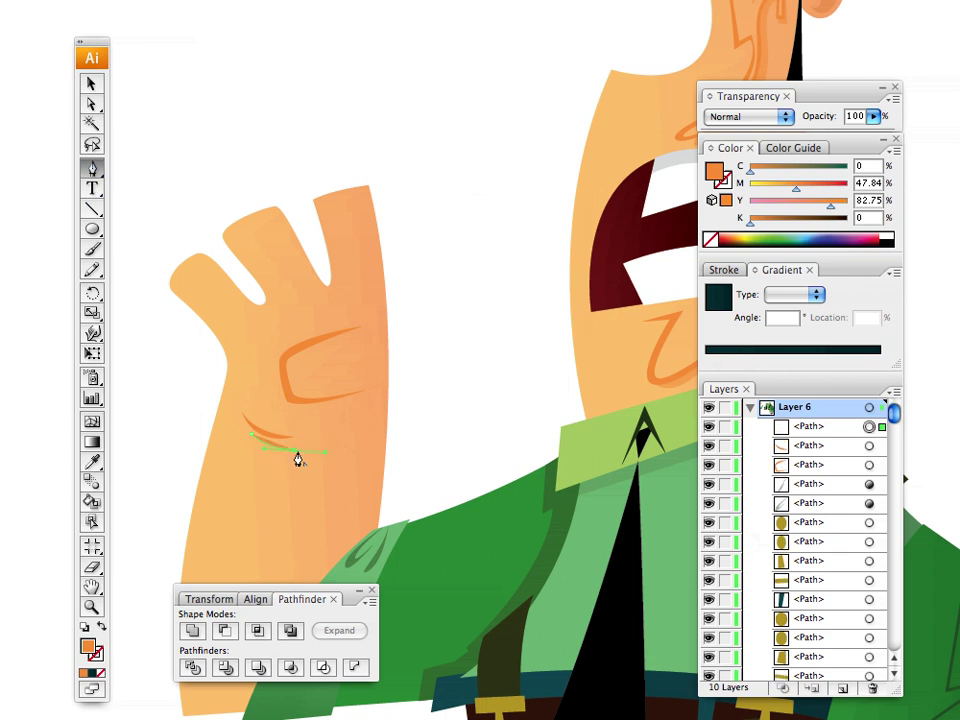
{"action": "left_click", "coordinate": [293, 450]}
{"action": "left_click_drag", "start_coordinate": [251, 434], "coordinate": [251, 435]}
{"action": "left_click", "coordinate": [92, 84]}
{"action": "left_click", "coordinate": [146, 141]}
Step: Recolor the black tie and its knot to C 70.2, M 57.25, Y 79.22, K 76.86, and deselect them
{"action": "left_click_drag", "start_coordinate": [247, 198], "coordinate": [138, 130]}
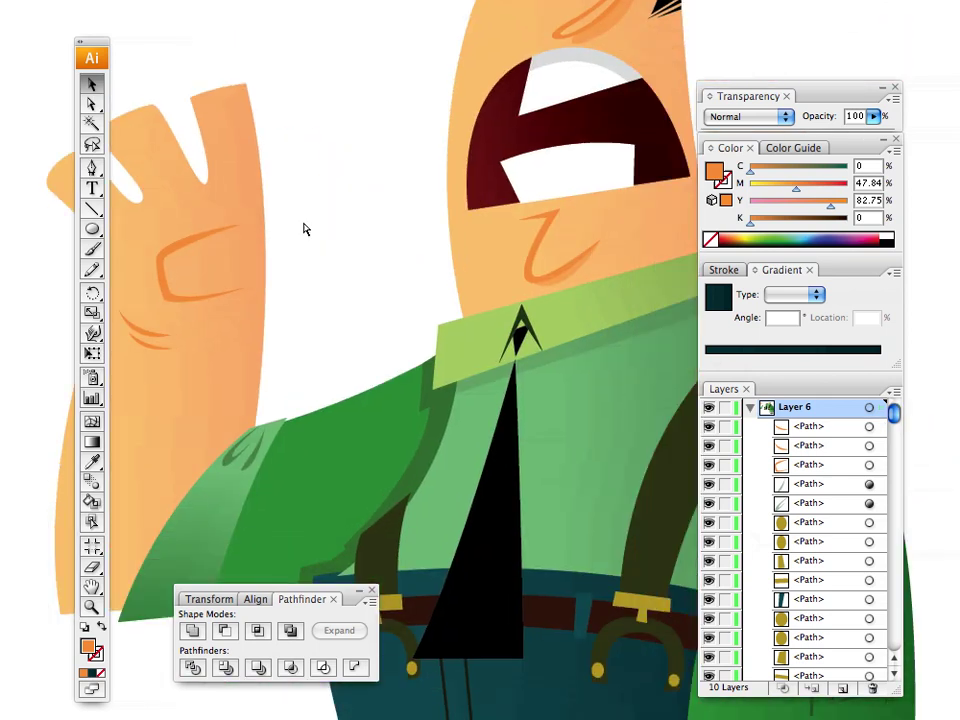
{"action": "key", "text": "ctrl+minus"}
{"action": "key", "text": "super+minus"}
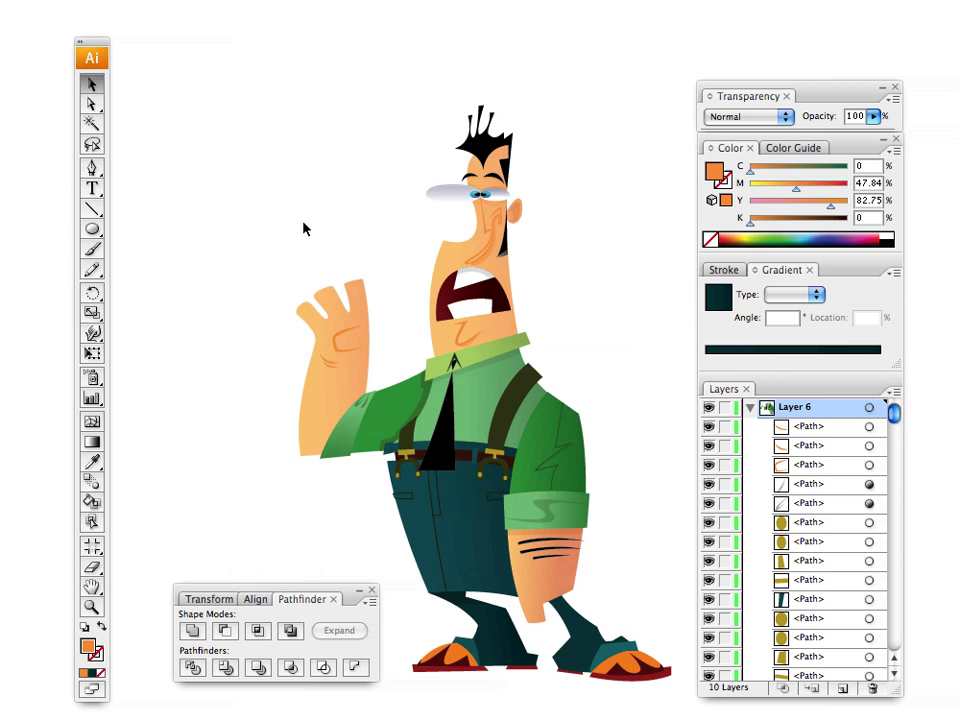
{"action": "left_click_drag", "start_coordinate": [428, 268], "coordinate": [490, 293]}
{"action": "left_click_drag", "start_coordinate": [461, 336], "coordinate": [454, 297]}
{"action": "left_click_drag", "start_coordinate": [443, 367], "coordinate": [436, 358]}
{"action": "left_click", "coordinate": [435, 359]}
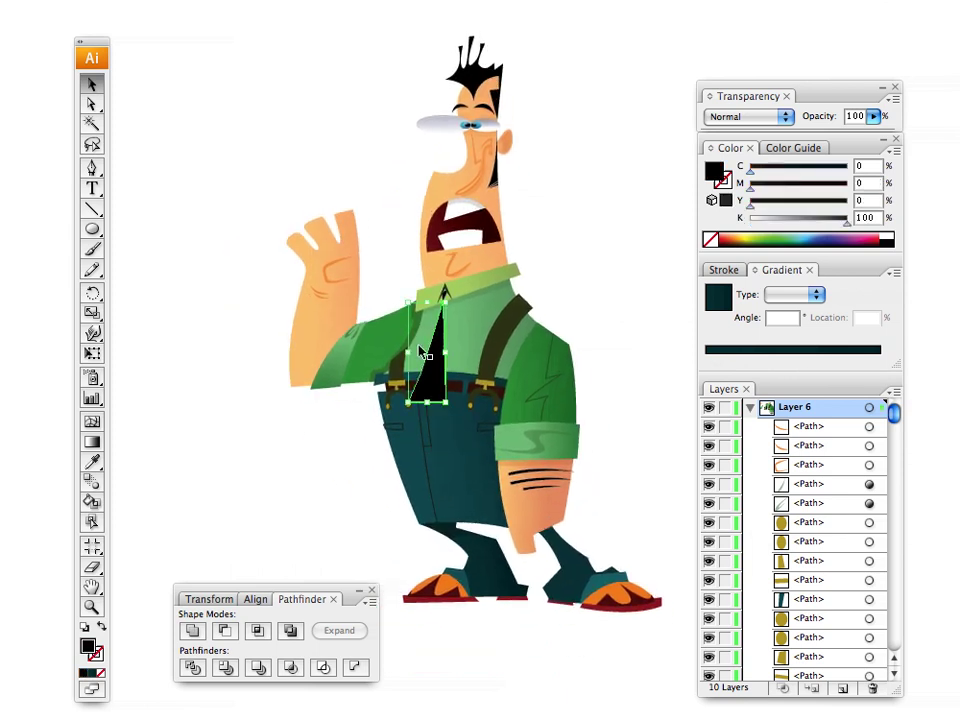
{"action": "left_click", "coordinate": [91, 608]}
{"action": "left_click", "coordinate": [452, 313]}
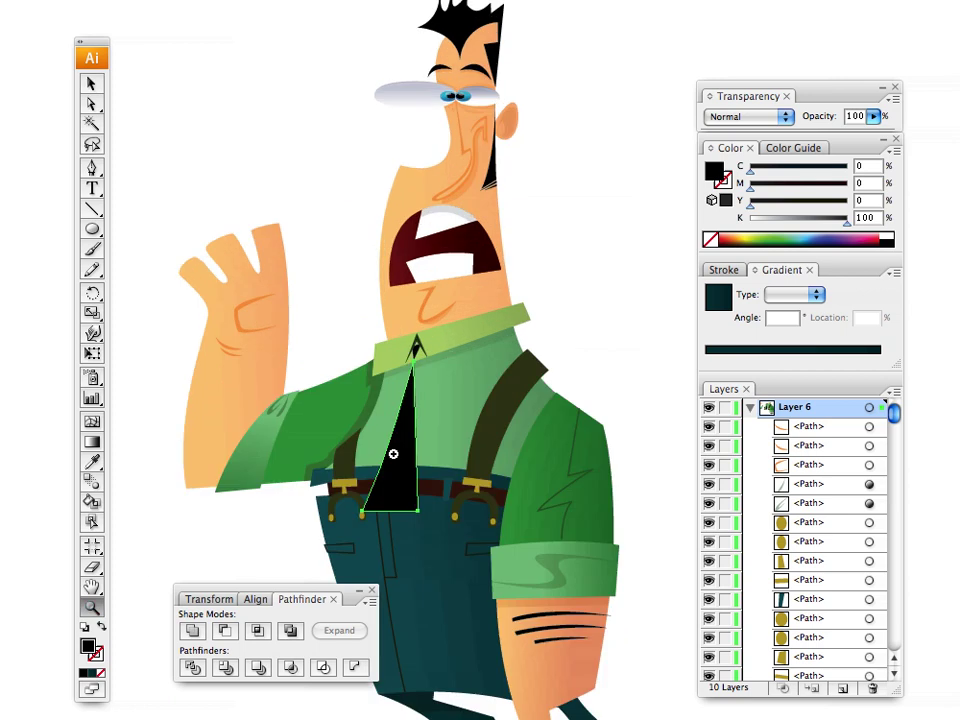
{"action": "left_click", "coordinate": [395, 453]}
{"action": "left_click_drag", "start_coordinate": [450, 412], "coordinate": [492, 534]}
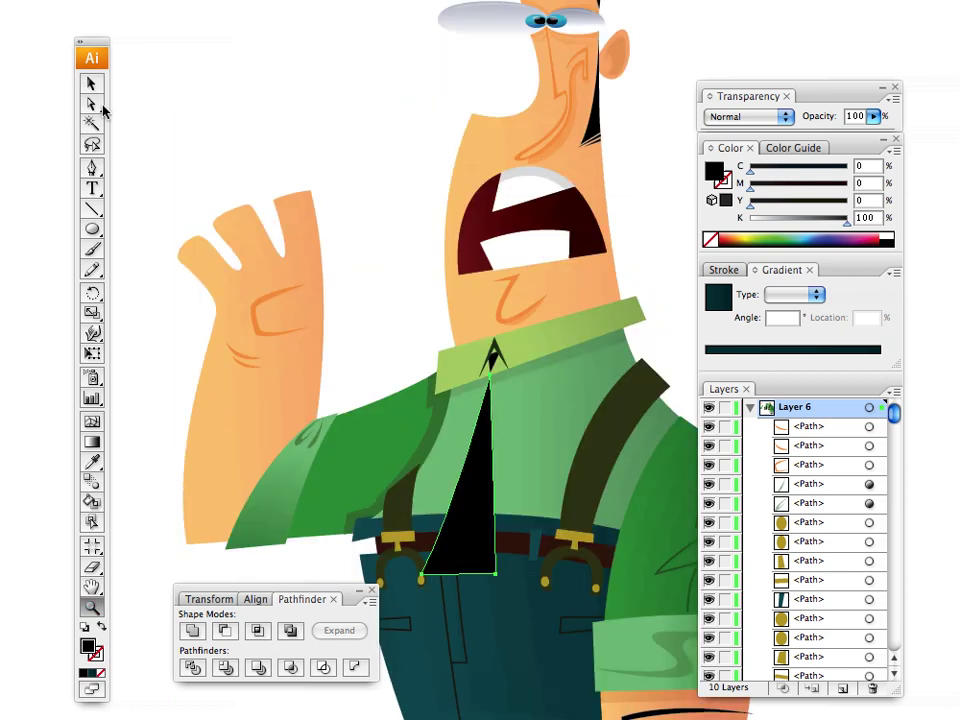
{"action": "left_click", "coordinate": [91, 84]}
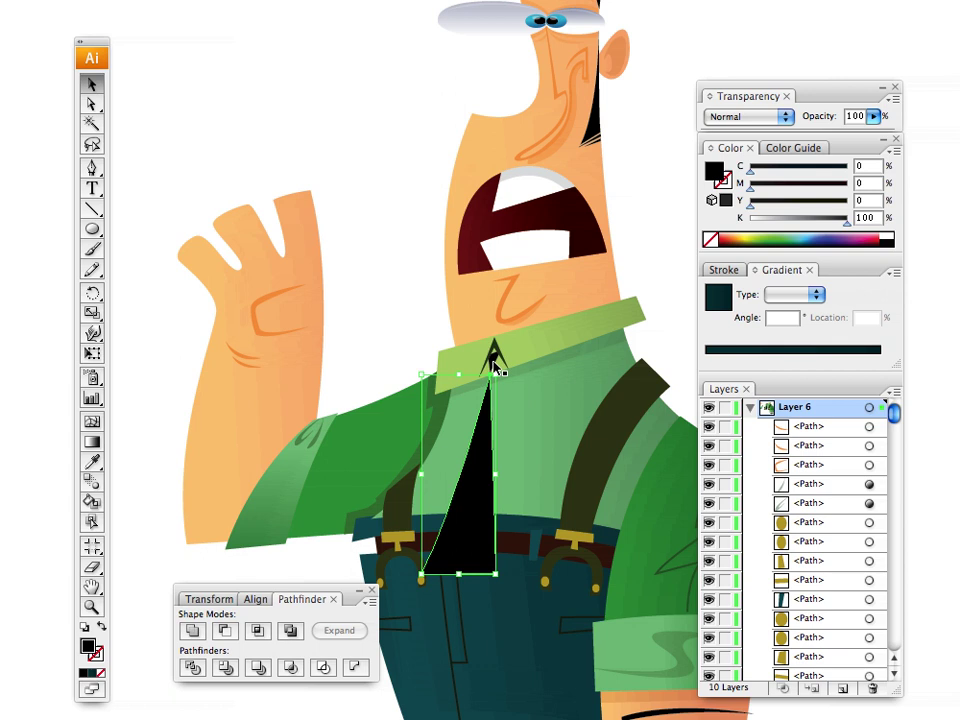
{"action": "left_click_drag", "start_coordinate": [497, 368], "coordinate": [498, 350]}
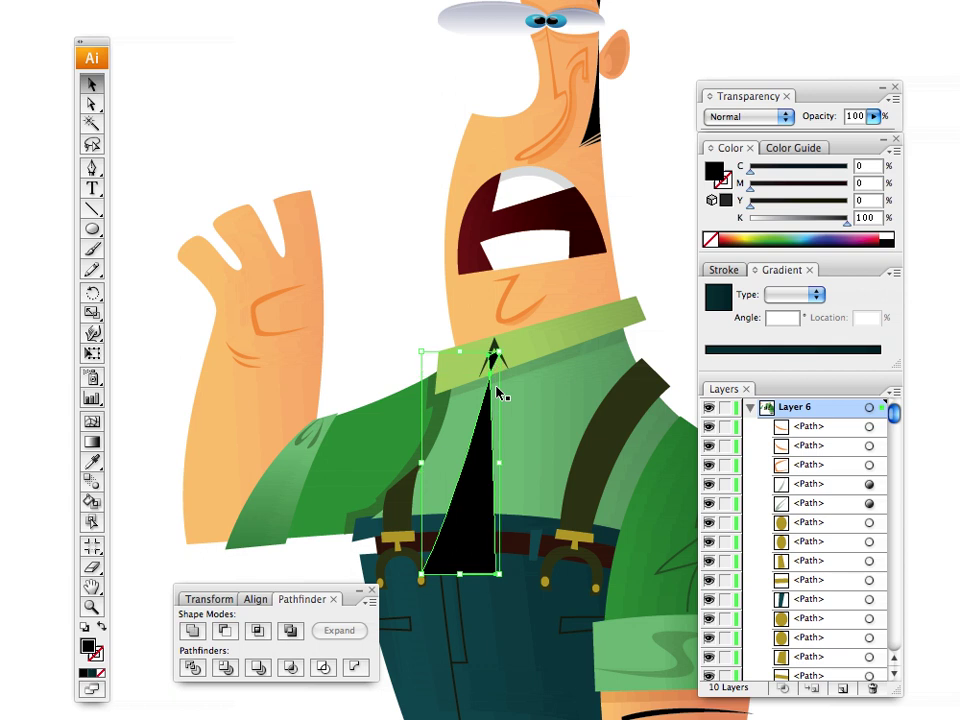
{"action": "left_click", "coordinate": [766, 253]}
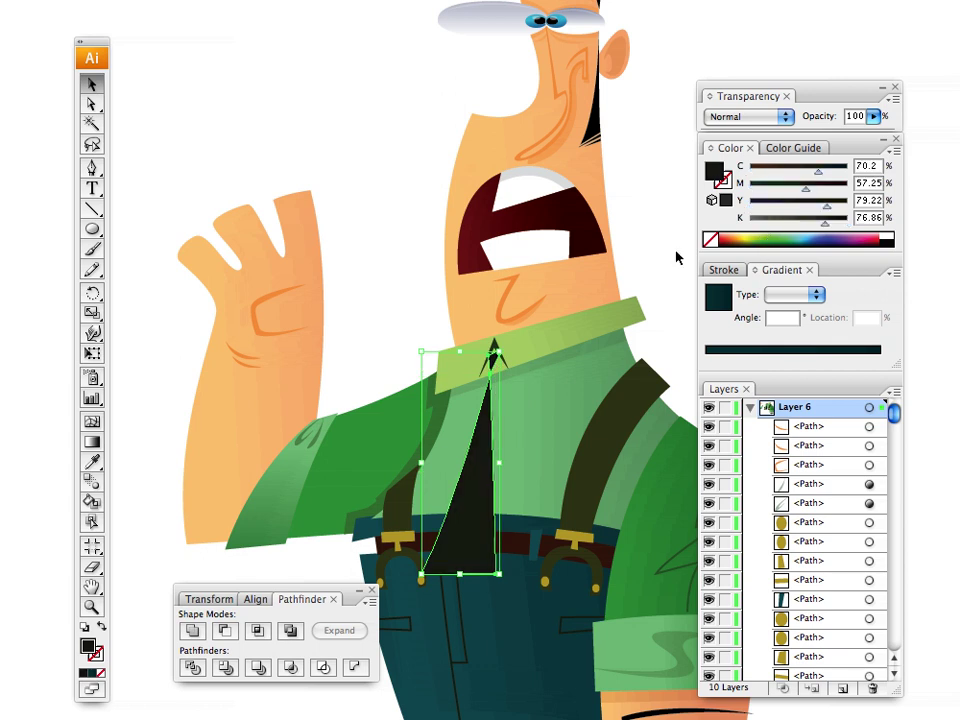
{"action": "left_click", "coordinate": [403, 224]}
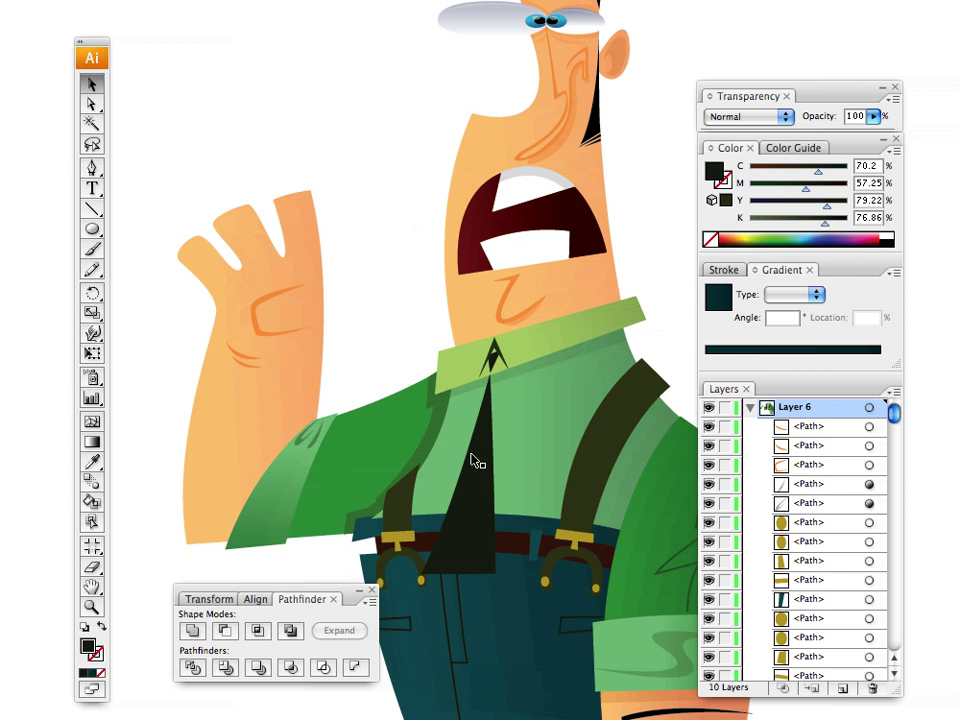
Step: Sample the dark shadow fill where the far trouser leg meets the trousers with the Eyedropper
{"action": "left_click_drag", "start_coordinate": [424, 489], "coordinate": [369, 317]}
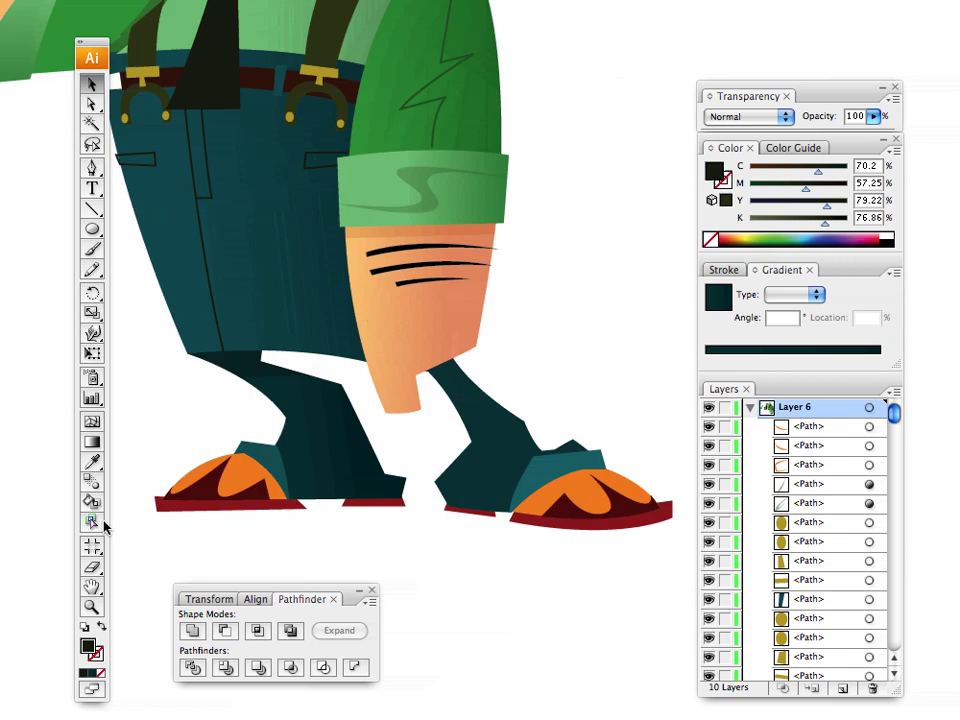
{"action": "key", "text": "z"}
{"action": "left_click", "coordinate": [435, 385]}
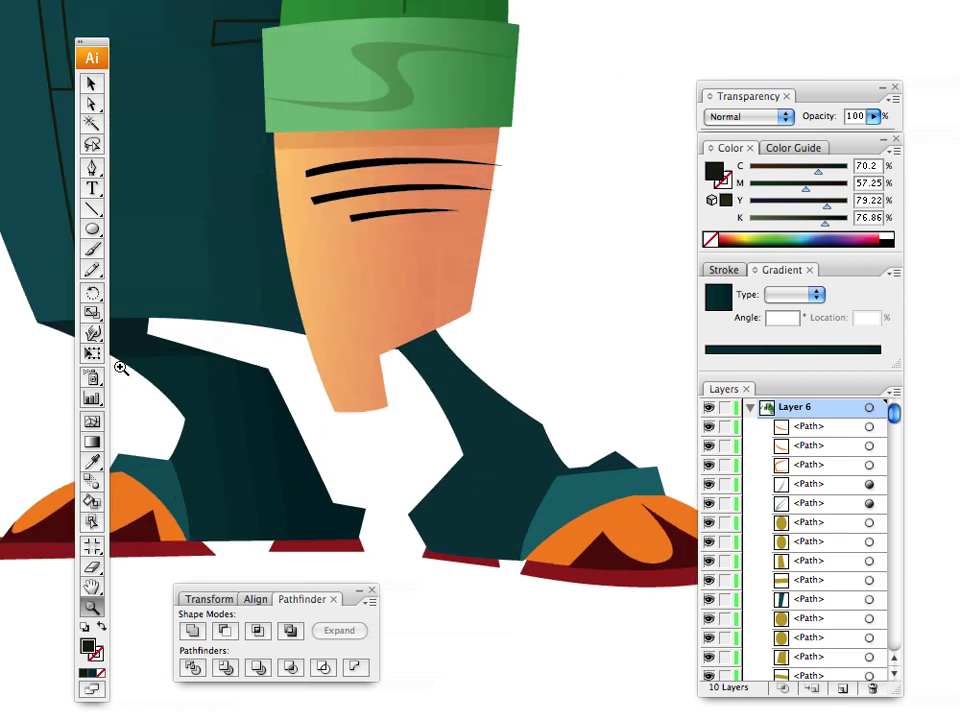
{"action": "left_click_drag", "start_coordinate": [411, 320], "coordinate": [538, 439]}
{"action": "left_click", "coordinate": [94, 463]}
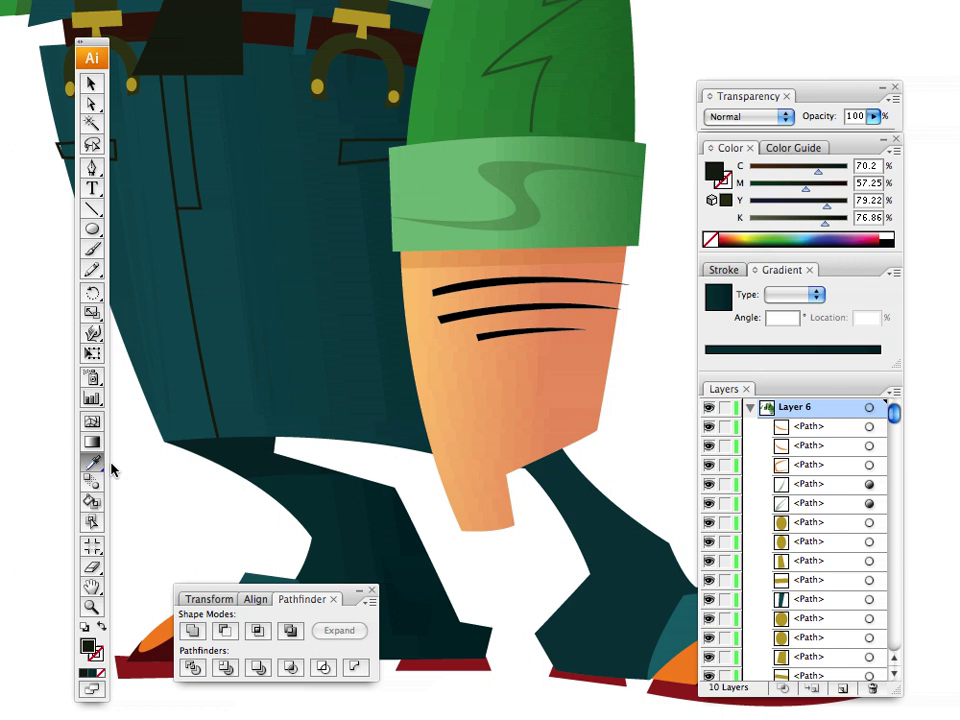
{"action": "left_click", "coordinate": [252, 458]}
Step: Draw a four-sided shadow across the upper leg beneath the lowered hand with the Pen tool and set its opacity to 66%
{"action": "left_click", "coordinate": [92, 168]}
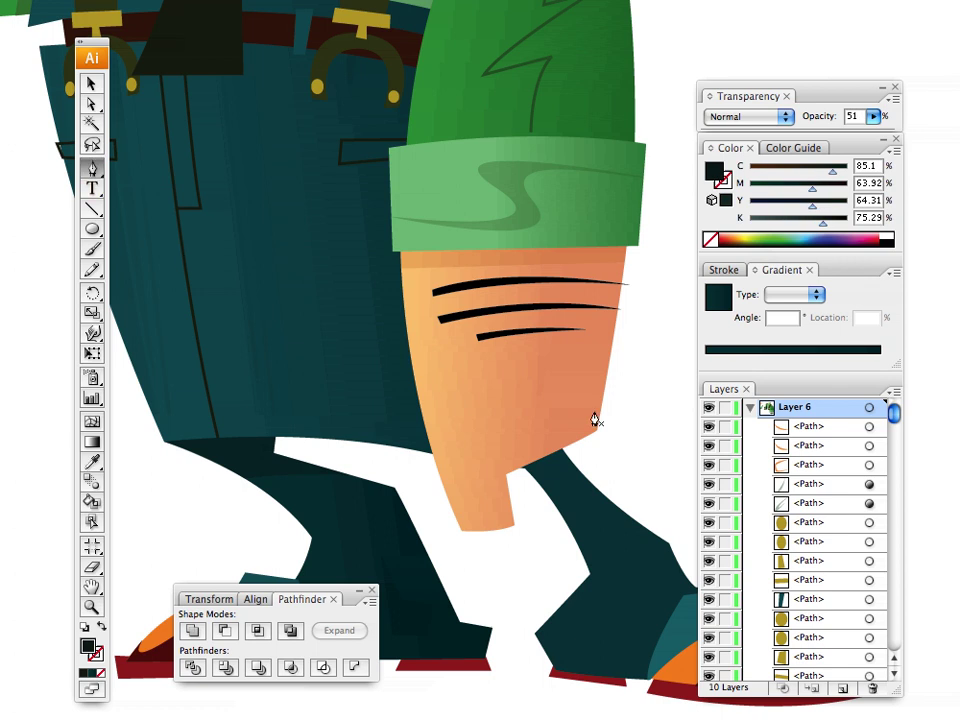
{"action": "left_click", "coordinate": [518, 470]}
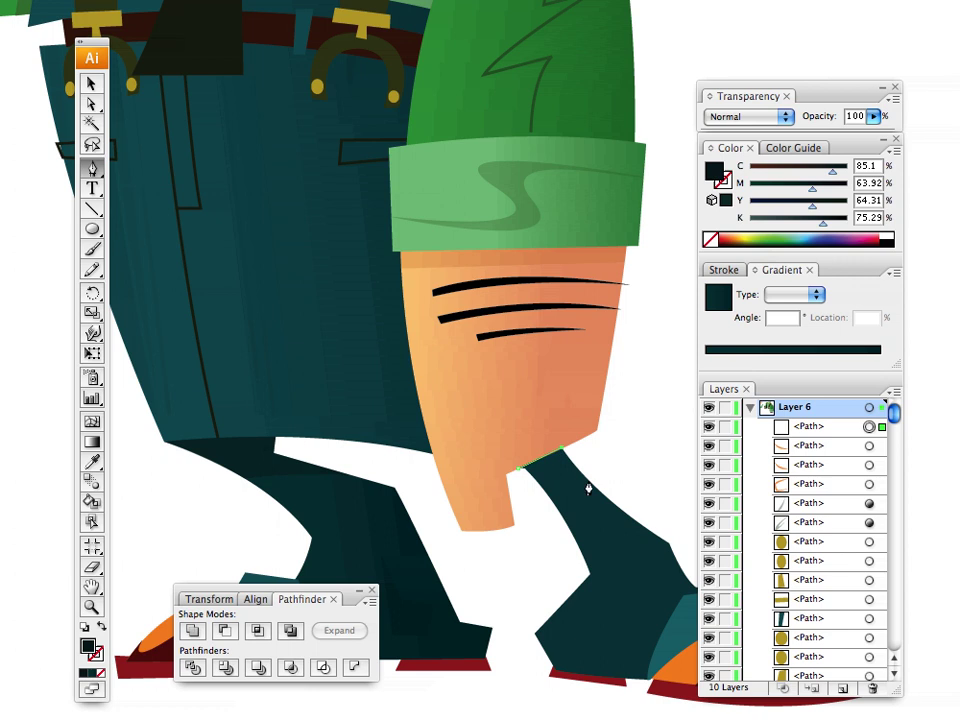
{"action": "left_click", "coordinate": [592, 489]}
{"action": "left_click", "coordinate": [591, 489]}
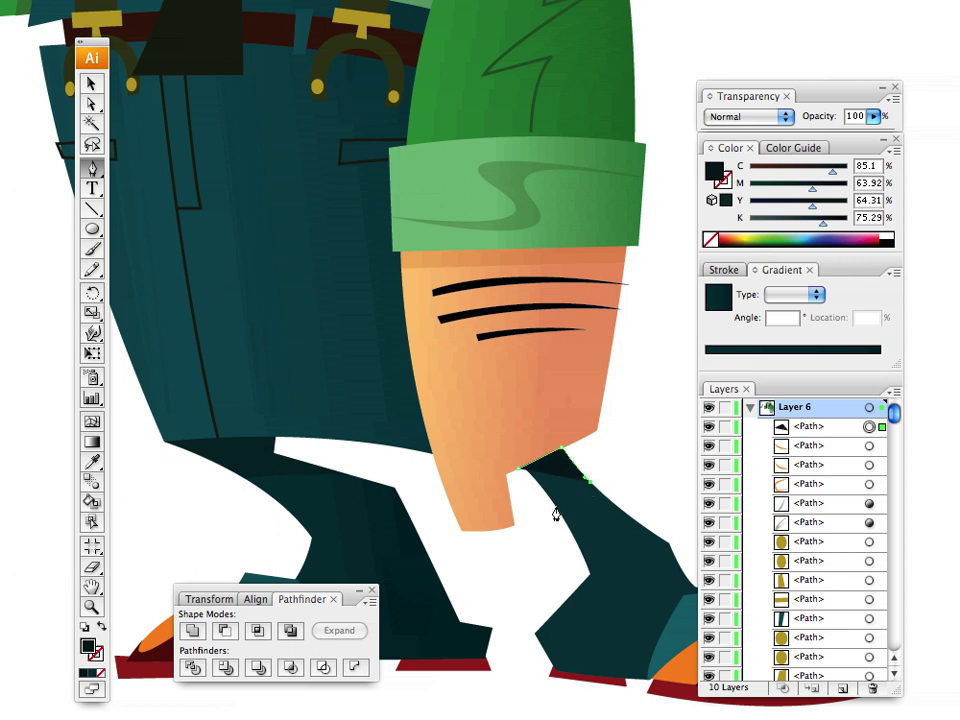
{"action": "left_click", "coordinate": [558, 506]}
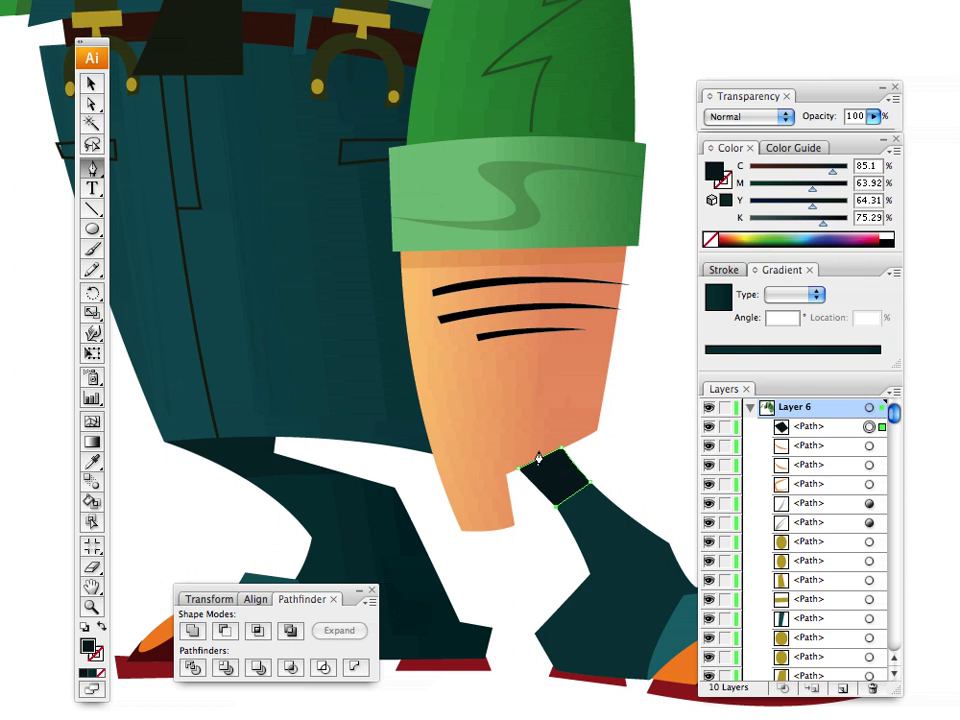
{"action": "left_click", "coordinate": [873, 117]}
{"action": "left_click_drag", "start_coordinate": [871, 135], "coordinate": [838, 135]}
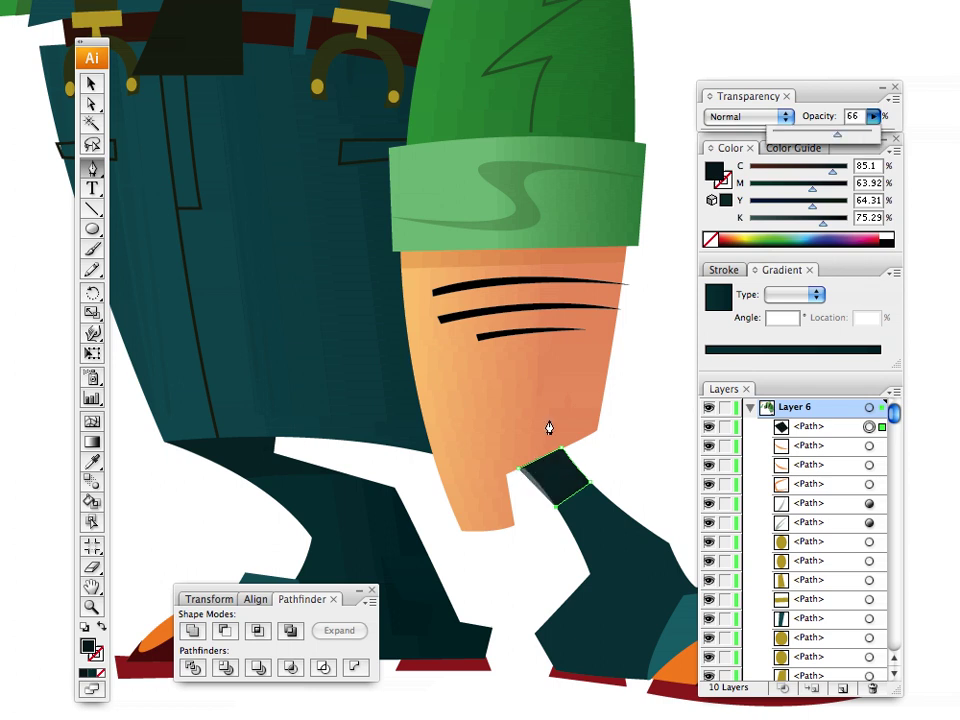
Step: Try to close the leg shadow's path at its corner beside the hand, deselect it, and undo the attempt
{"action": "left_click", "coordinate": [525, 469]}
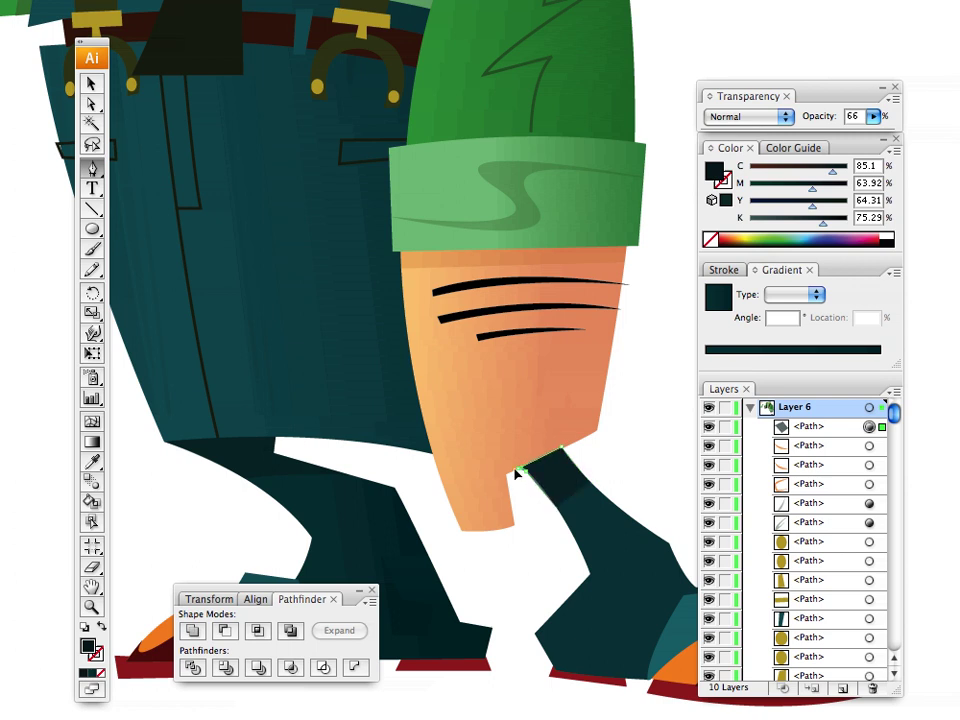
{"action": "left_click", "coordinate": [85, 87]}
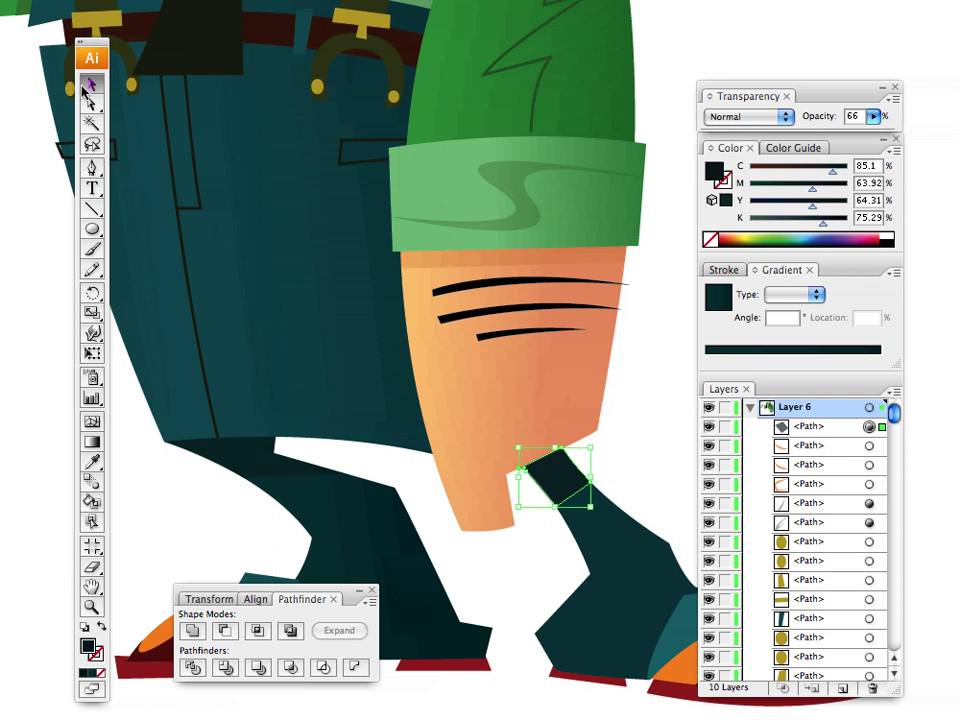
{"action": "left_click", "coordinate": [22, 177]}
{"action": "left_click_drag", "start_coordinate": [432, 442], "coordinate": [476, 465]}
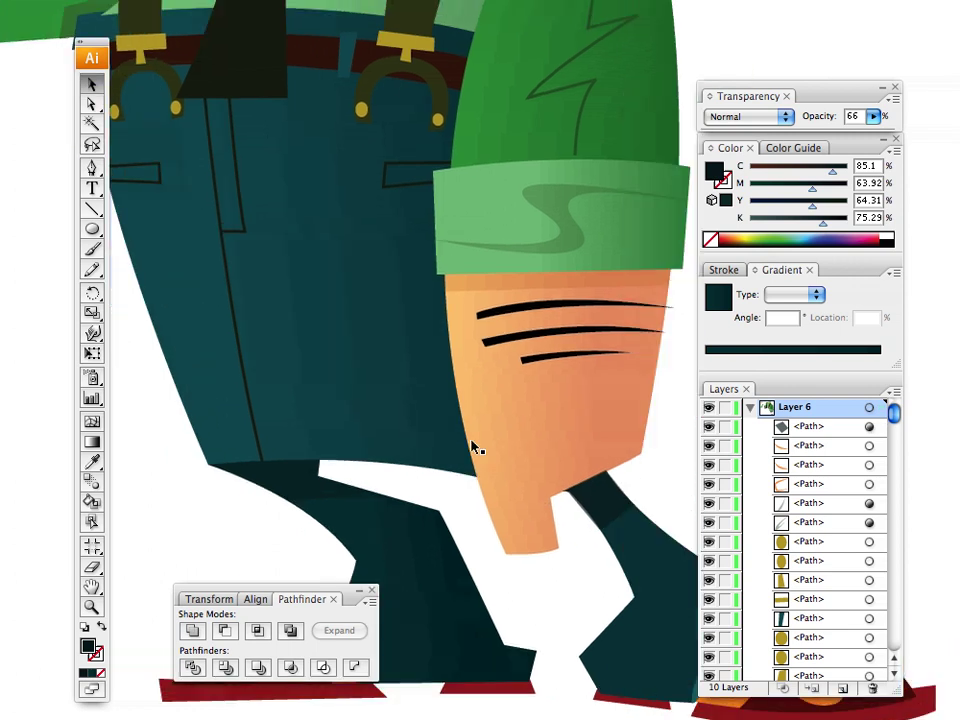
{"action": "key", "text": "super+h"}
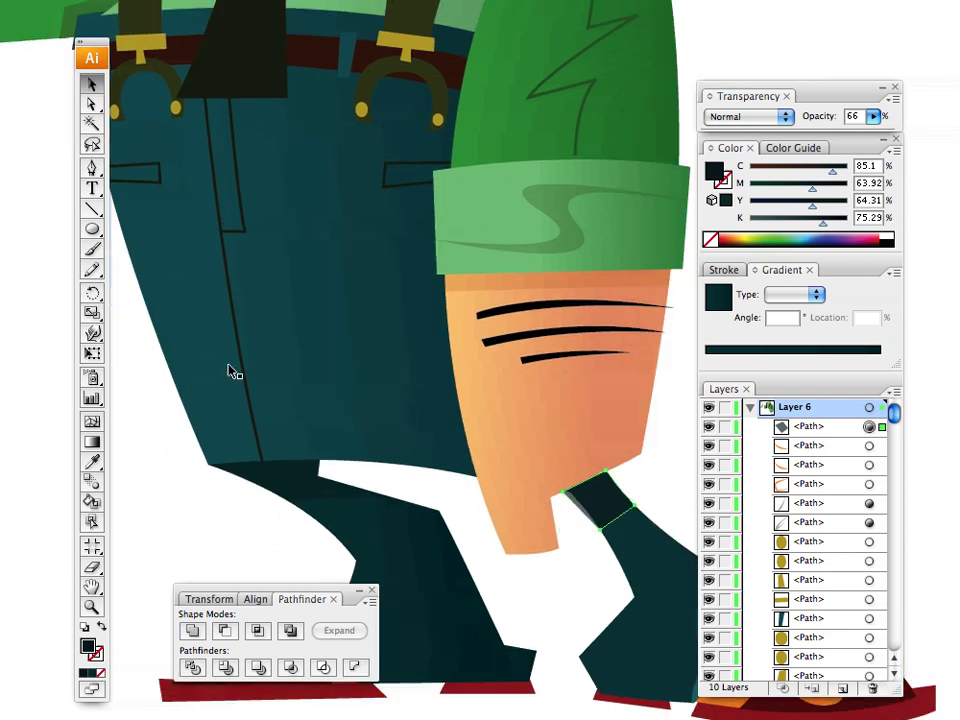
Step: Close the leg shadow's path with a curved edge that follows the inner outline of the leg, and deselect it
{"action": "key", "text": "z"}
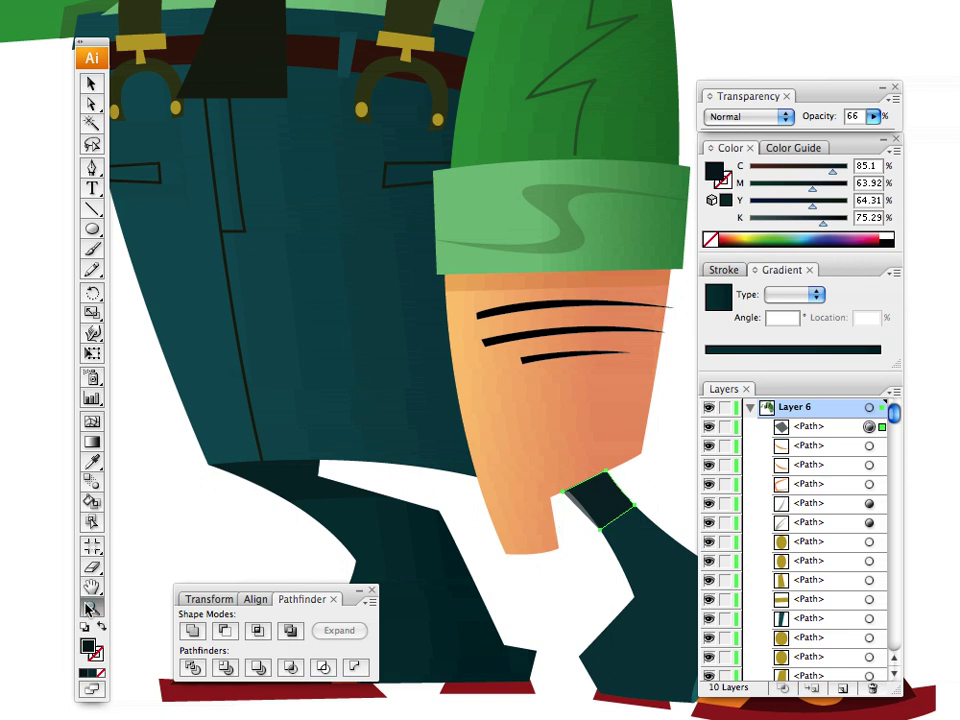
{"action": "left_click", "coordinate": [596, 501]}
{"action": "left_click", "coordinate": [91, 167]}
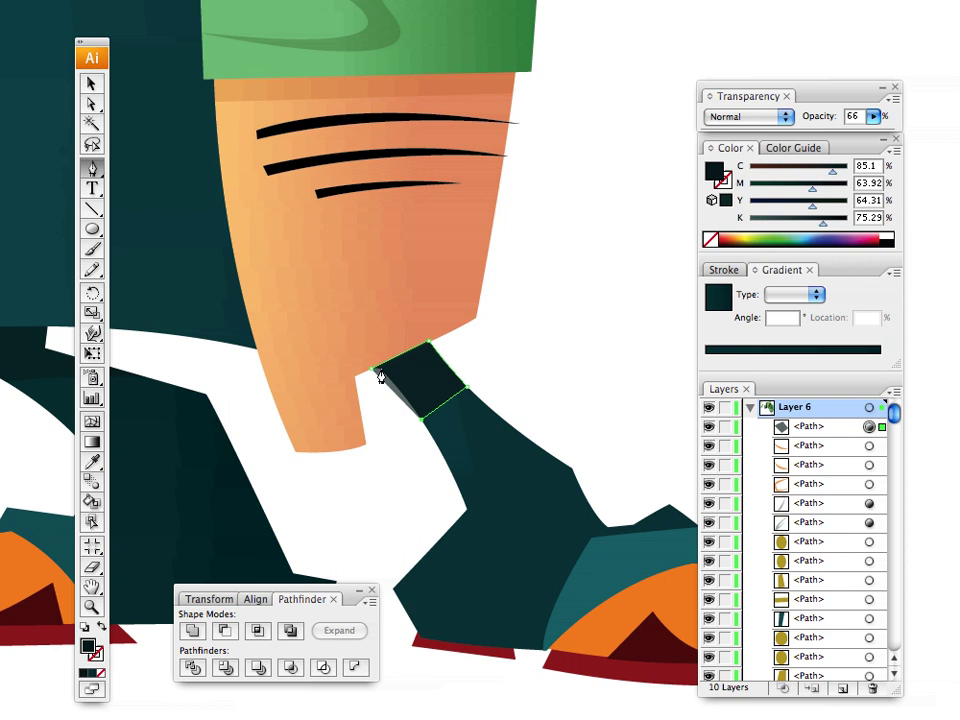
{"action": "left_click_drag", "start_coordinate": [380, 369], "coordinate": [370, 360]}
{"action": "left_click", "coordinate": [91, 86]}
{"action": "left_click", "coordinate": [238, 385]}
{"action": "left_click_drag", "start_coordinate": [221, 322], "coordinate": [358, 400]}
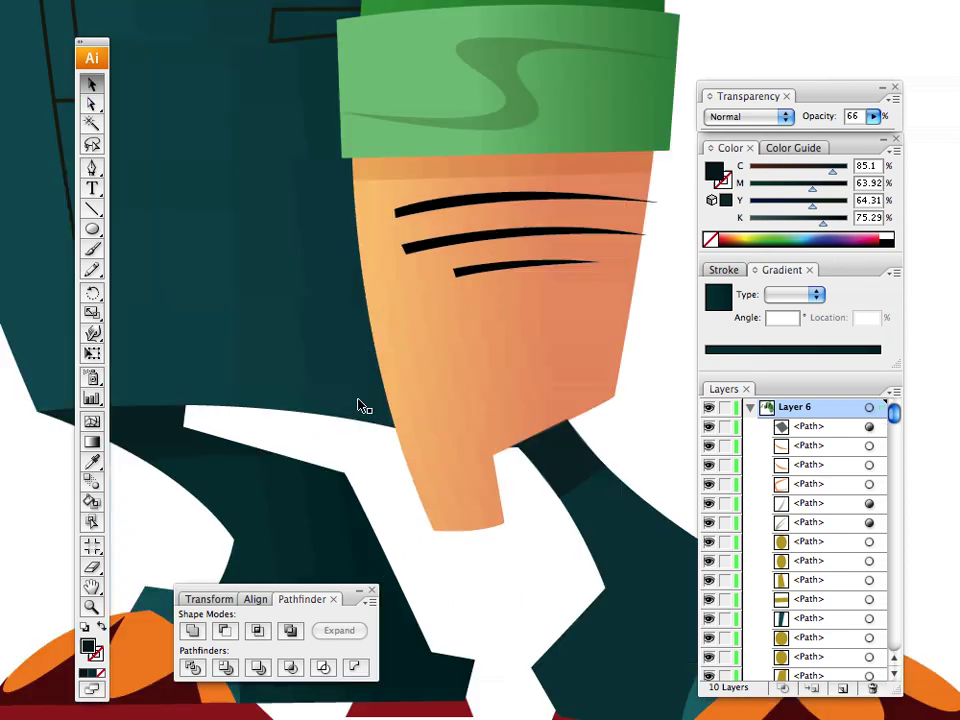
{"action": "key", "text": "ctrl+minus"}
{"action": "key", "text": "ctrl+minus"}
{"action": "key", "text": "ctrl+minus"}
{"action": "key", "text": "ctrl+minus"}
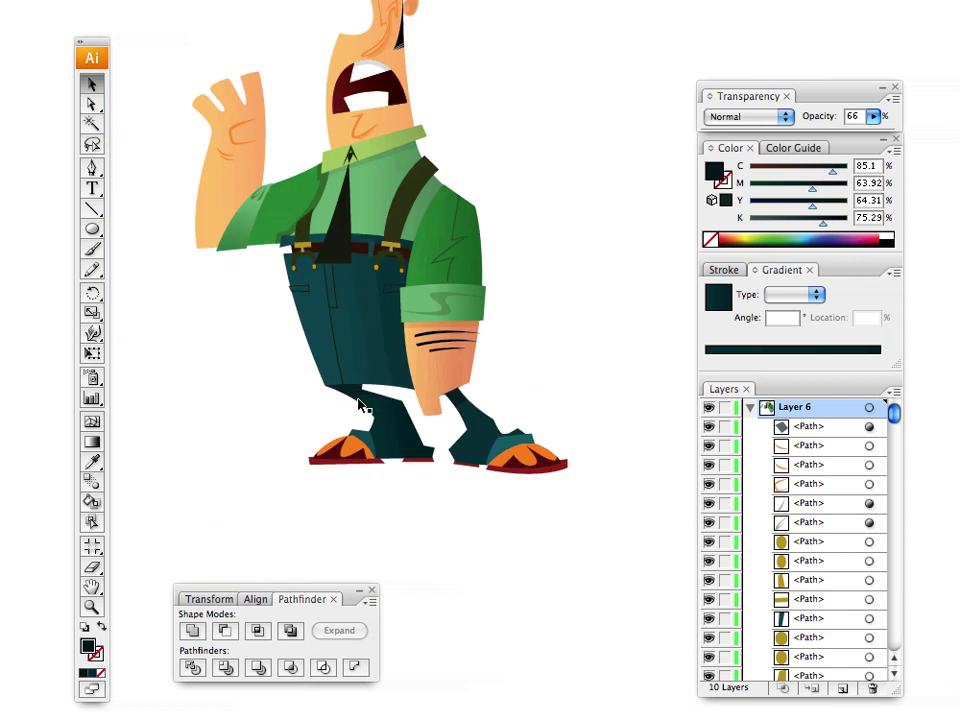
{"action": "left_click_drag", "start_coordinate": [388, 223], "coordinate": [394, 332]}
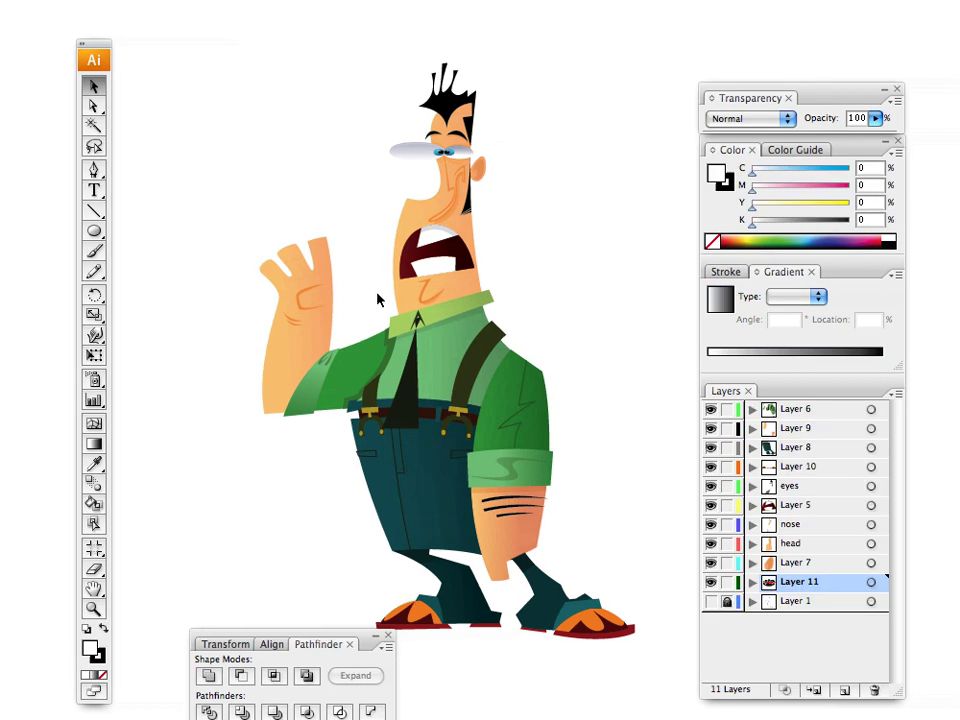
Step: Apply the linear green gradient of the lowered arm's sleeve to the flat green sleeve of the raised arm
{"action": "key", "text": "z"}
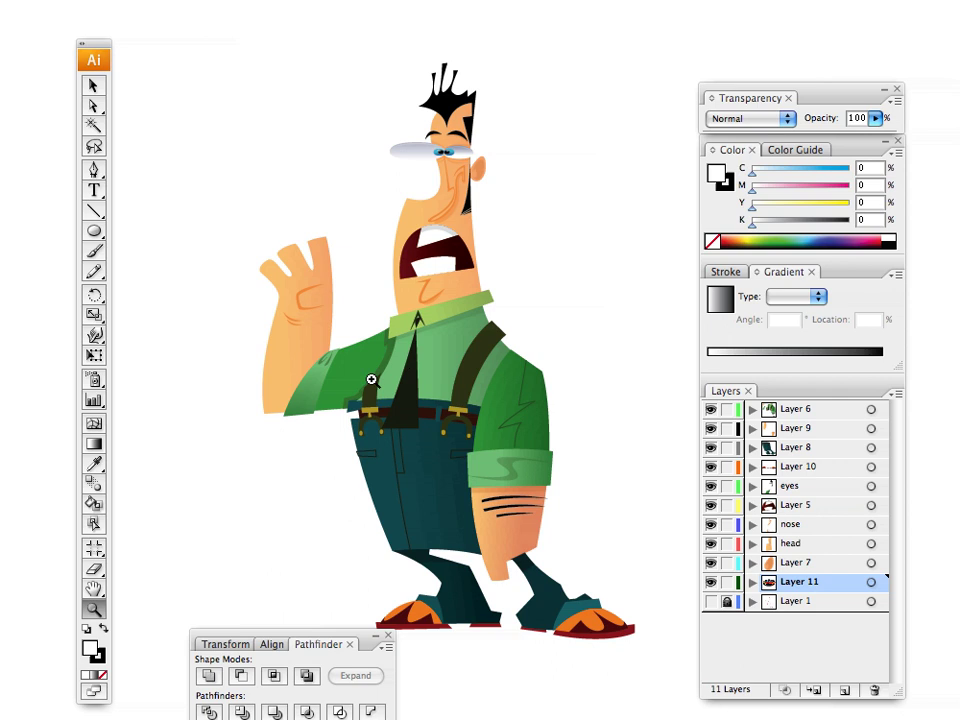
{"action": "left_click", "coordinate": [376, 369]}
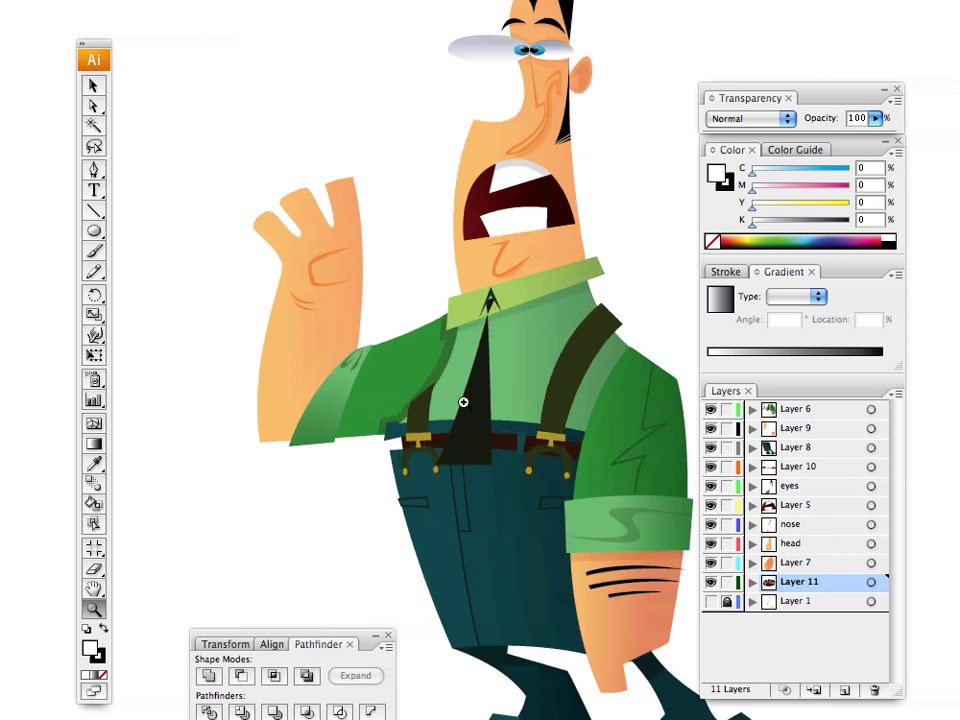
{"action": "left_click", "coordinate": [463, 399]}
{"action": "scroll", "coordinate": [347, 332], "scroll_direction": "down", "scroll_amount": 4}
{"action": "scroll", "coordinate": [347, 332], "scroll_direction": "right", "scroll_amount": 4}
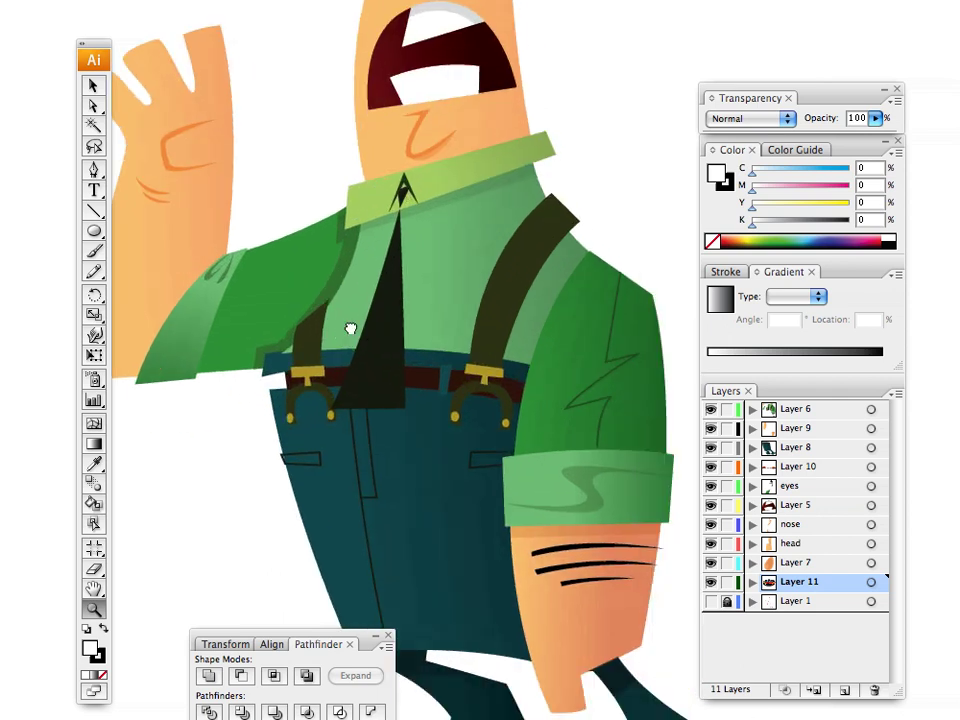
{"action": "left_click", "coordinate": [94, 87]}
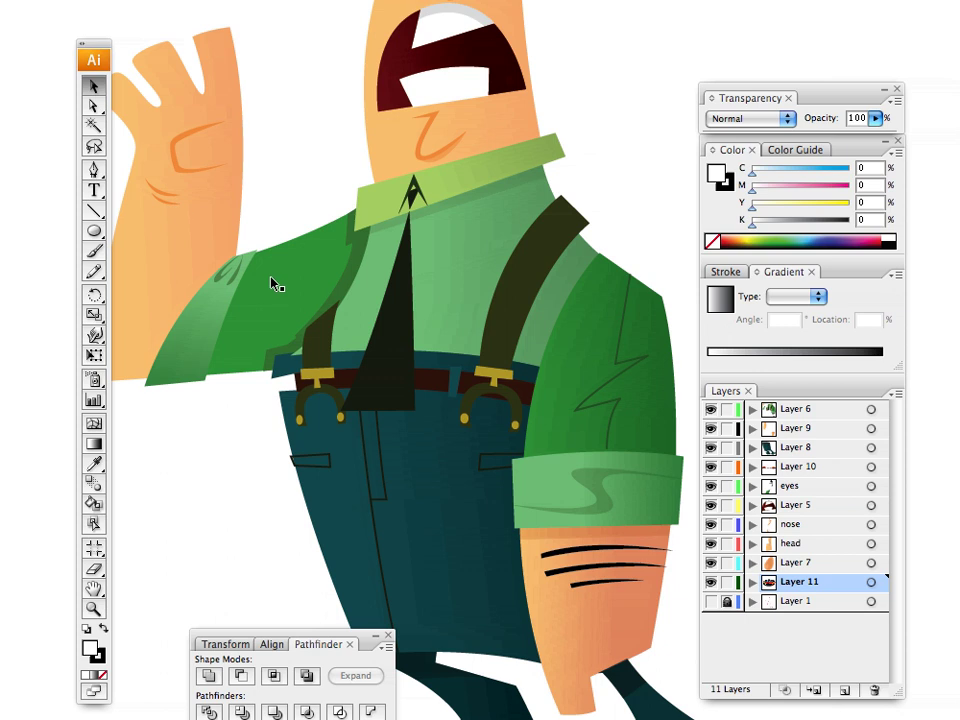
{"action": "left_click", "coordinate": [268, 284]}
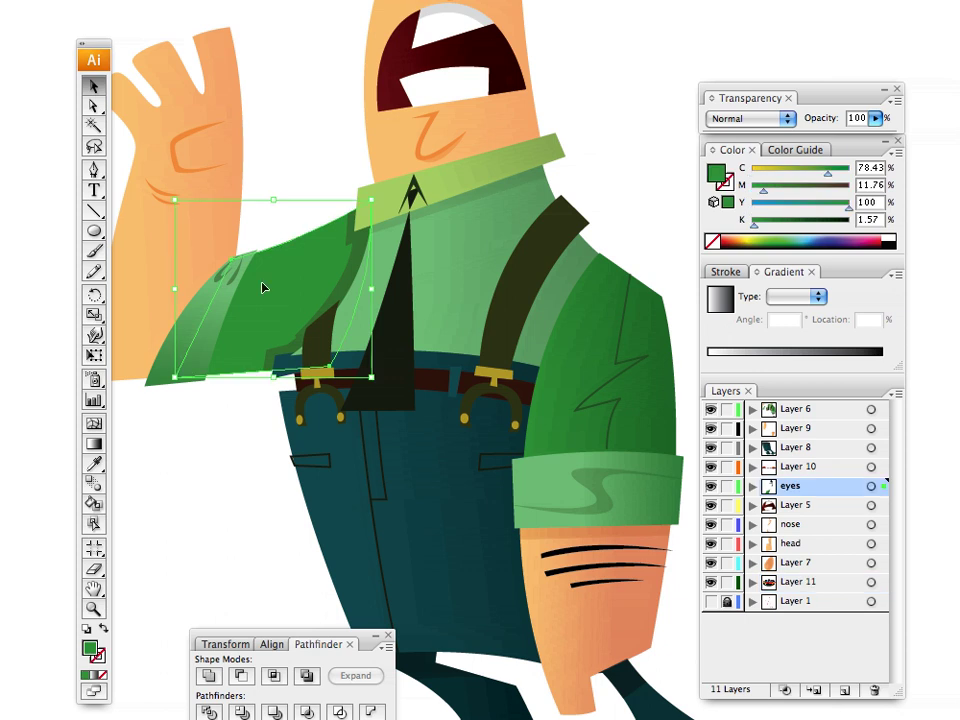
{"action": "left_click", "coordinate": [96, 466]}
{"action": "left_click", "coordinate": [574, 332]}
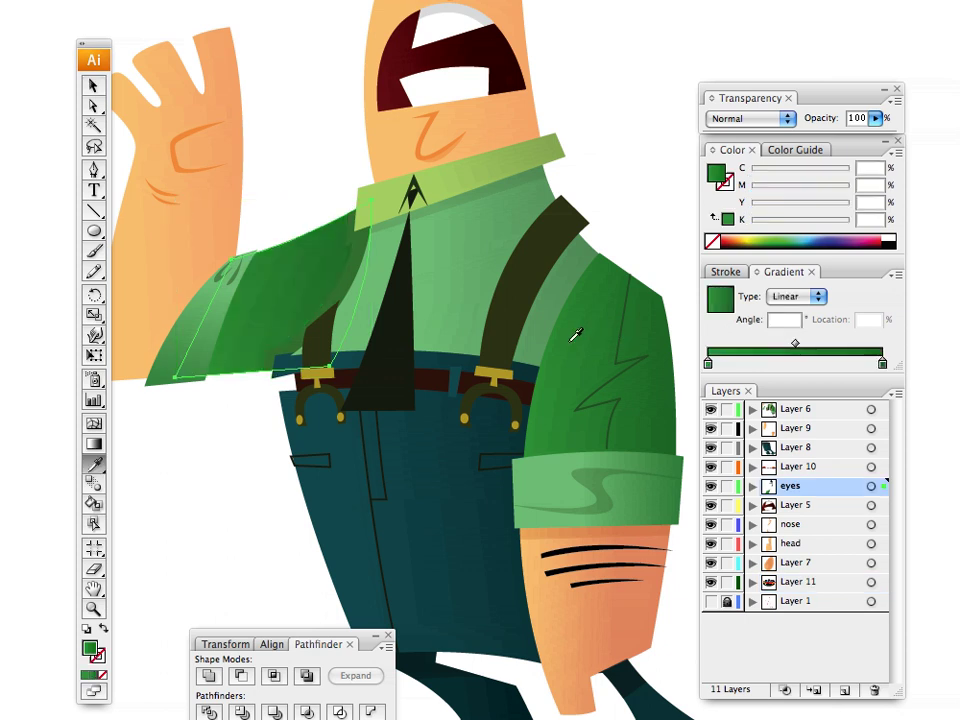
Step: Redirect the raised sleeve's gradient to run from its upper edge down to its darker underside at an angle of -81.12°
{"action": "left_click", "coordinate": [94, 443]}
{"action": "left_click_drag", "start_coordinate": [297, 252], "coordinate": [287, 328]}
{"action": "left_click_drag", "start_coordinate": [291, 260], "coordinate": [300, 324]}
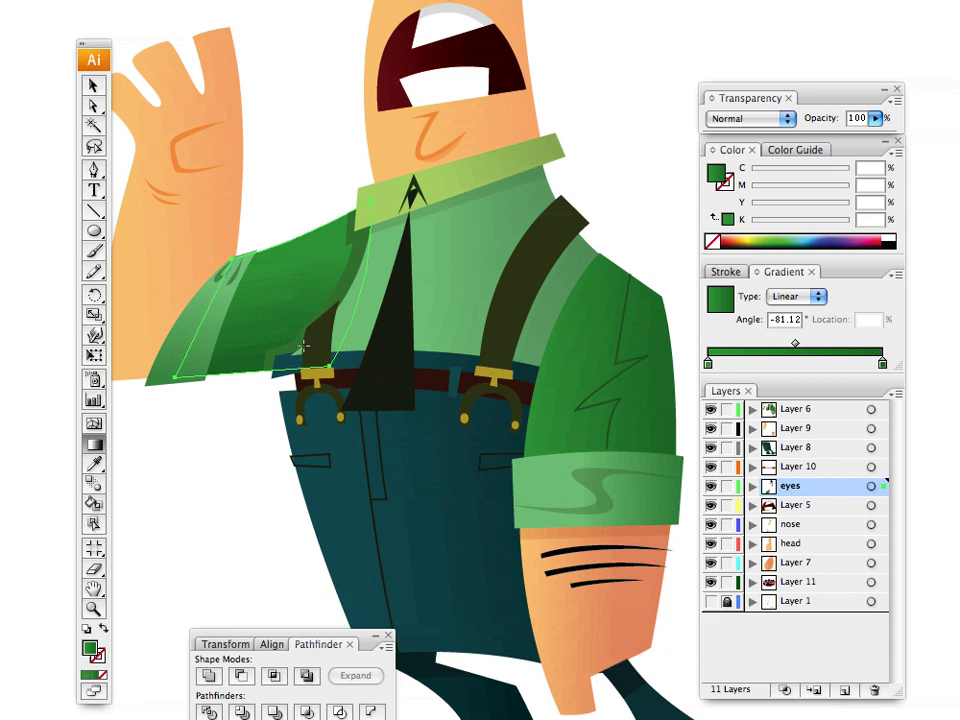
Step: Deselect the raised arm's sleeve
{"action": "left_click", "coordinate": [91, 85]}
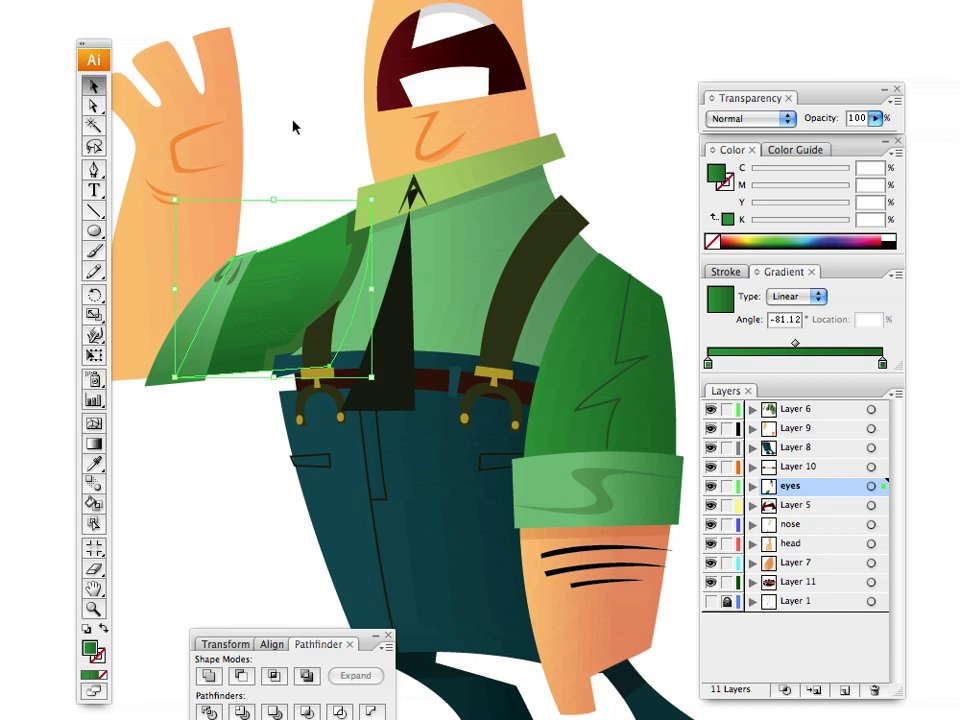
{"action": "left_click", "coordinate": [294, 127]}
{"action": "left_click_drag", "start_coordinate": [302, 229], "coordinate": [320, 268]}
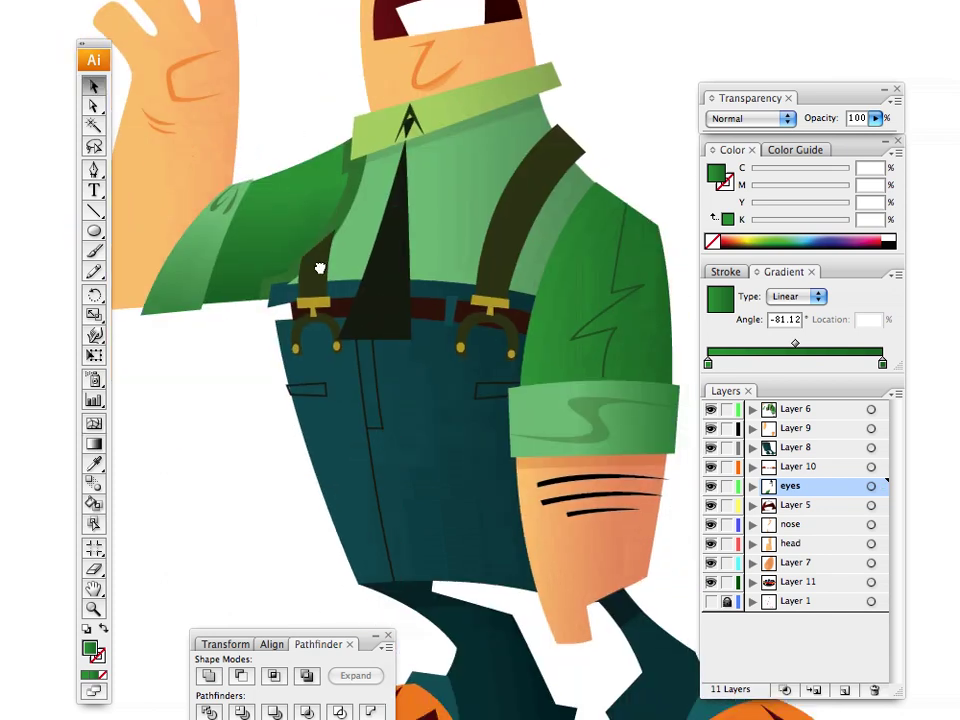
{"action": "scroll", "coordinate": [319, 268], "scroll_direction": "down", "scroll_amount": 9}
{"action": "scroll", "coordinate": [319, 268], "scroll_direction": "right", "scroll_amount": 9}
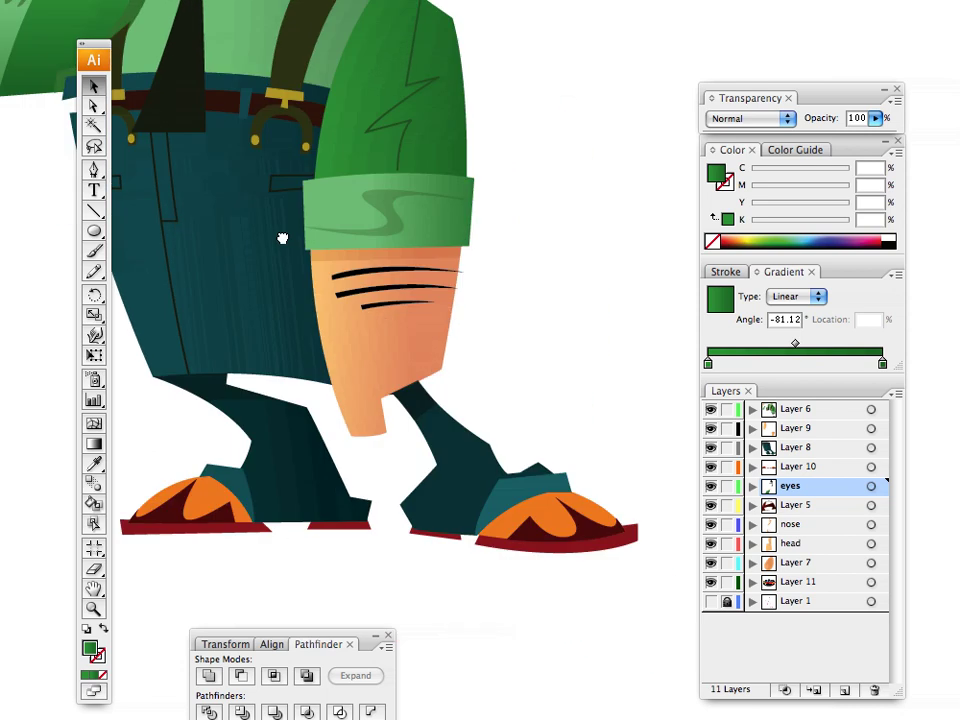
{"action": "scroll", "coordinate": [283, 238], "scroll_direction": "left", "scroll_amount": 2}
{"action": "scroll", "coordinate": [283, 238], "scroll_direction": "down", "scroll_amount": 1}
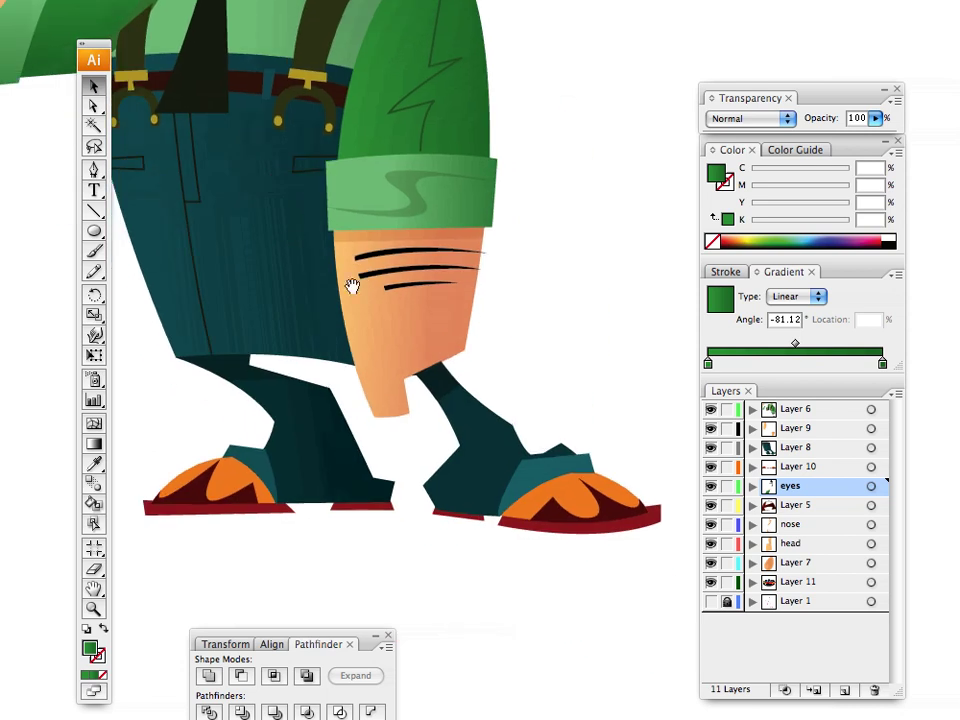
{"action": "left_click", "coordinate": [553, 499]}
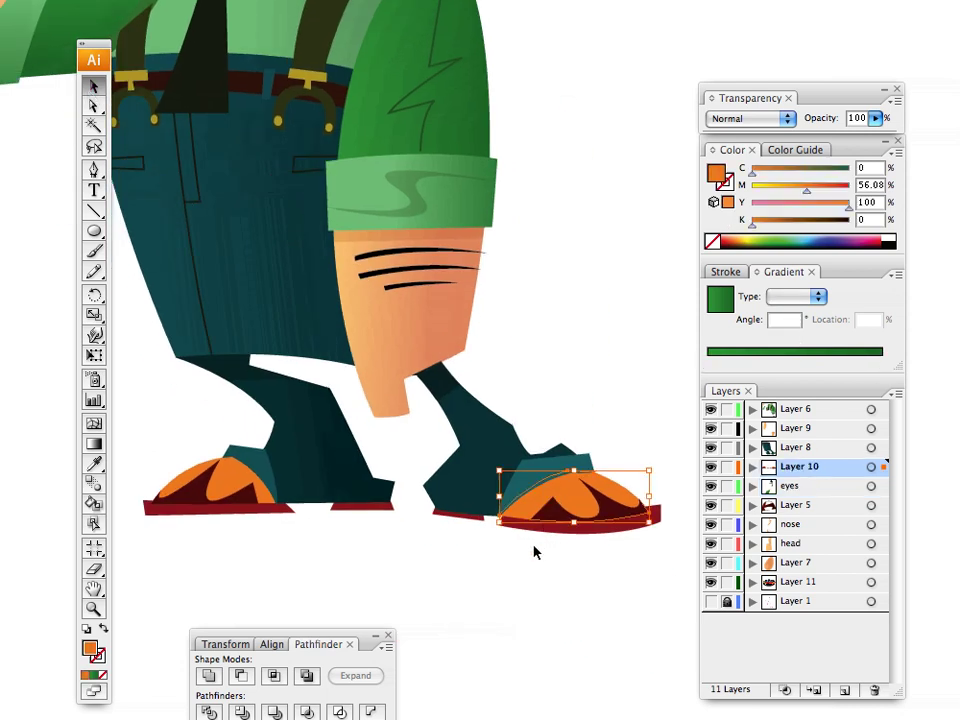
{"action": "left_click", "coordinate": [551, 521]}
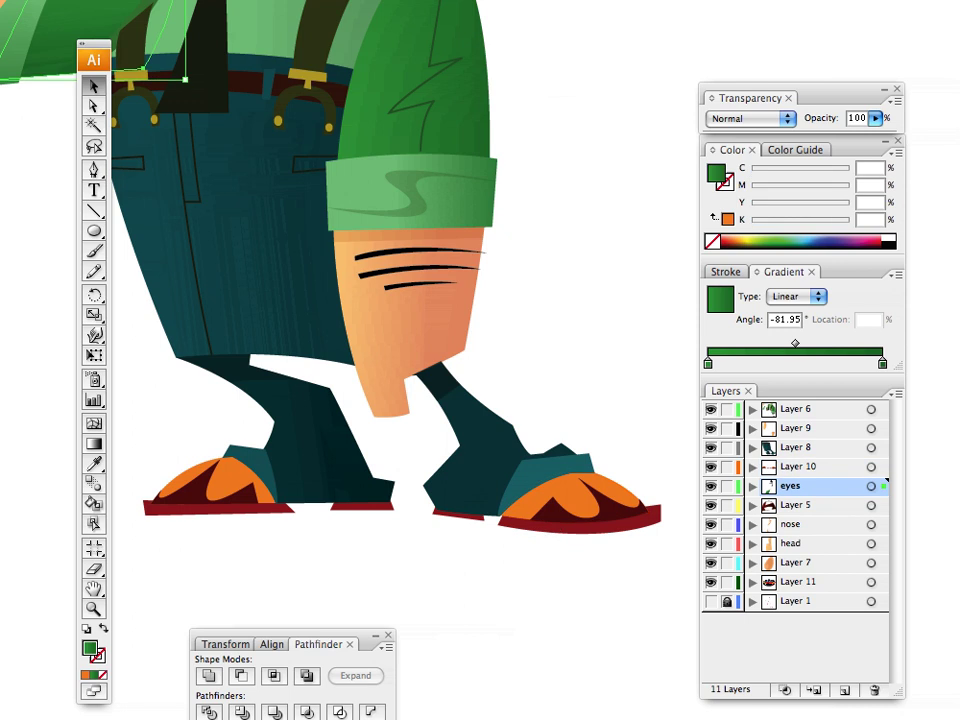
{"action": "left_click", "coordinate": [0, 0]}
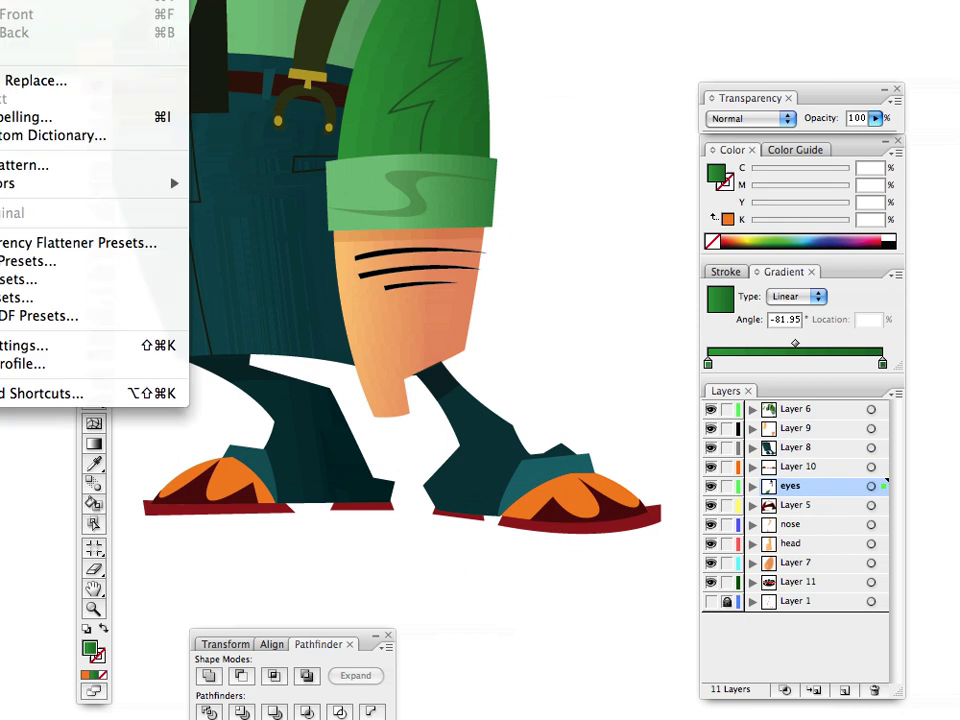
{"action": "left_click", "coordinate": [0, 0]}
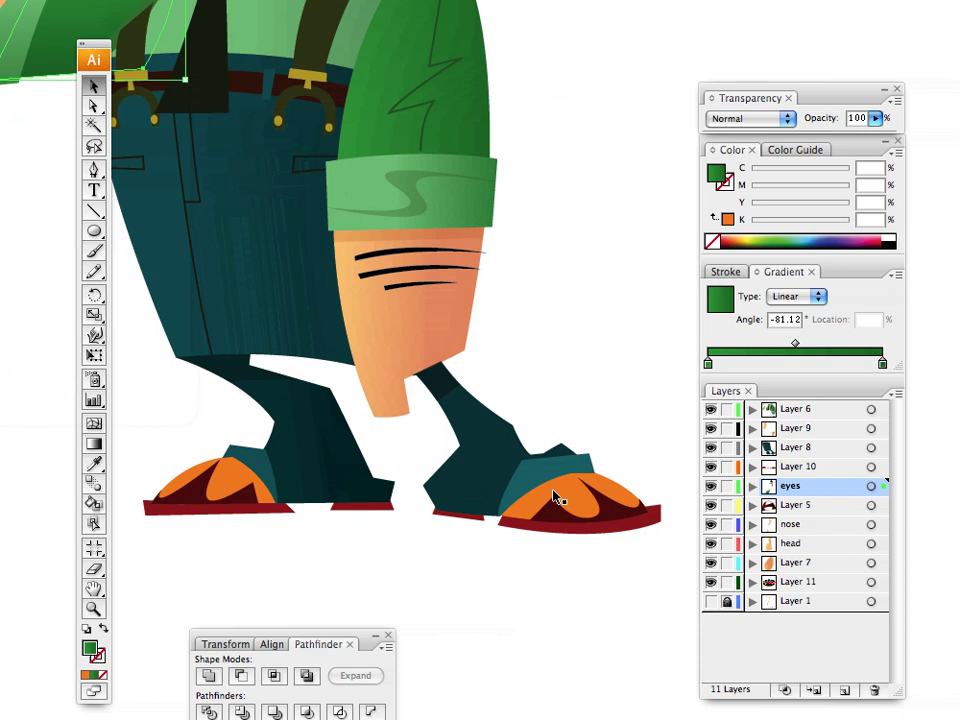
Step: Fill the right-hand sandal's orange upper with a linear gradient from its flat orange to the same orange with 30% black
{"action": "left_click", "coordinate": [555, 496]}
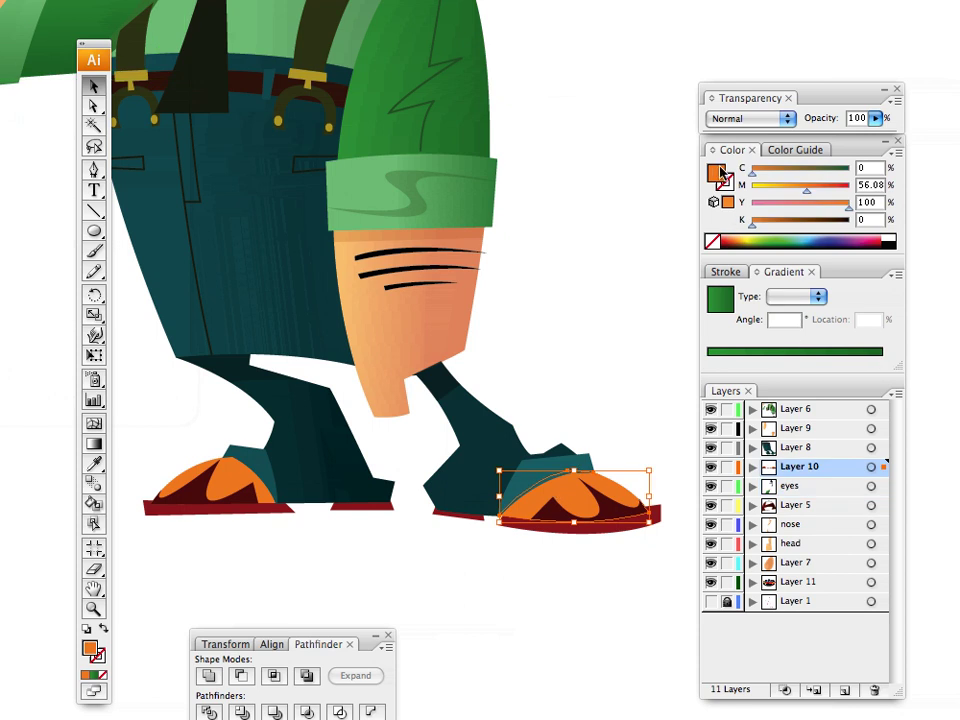
{"action": "left_click_drag", "start_coordinate": [722, 178], "coordinate": [708, 364]}
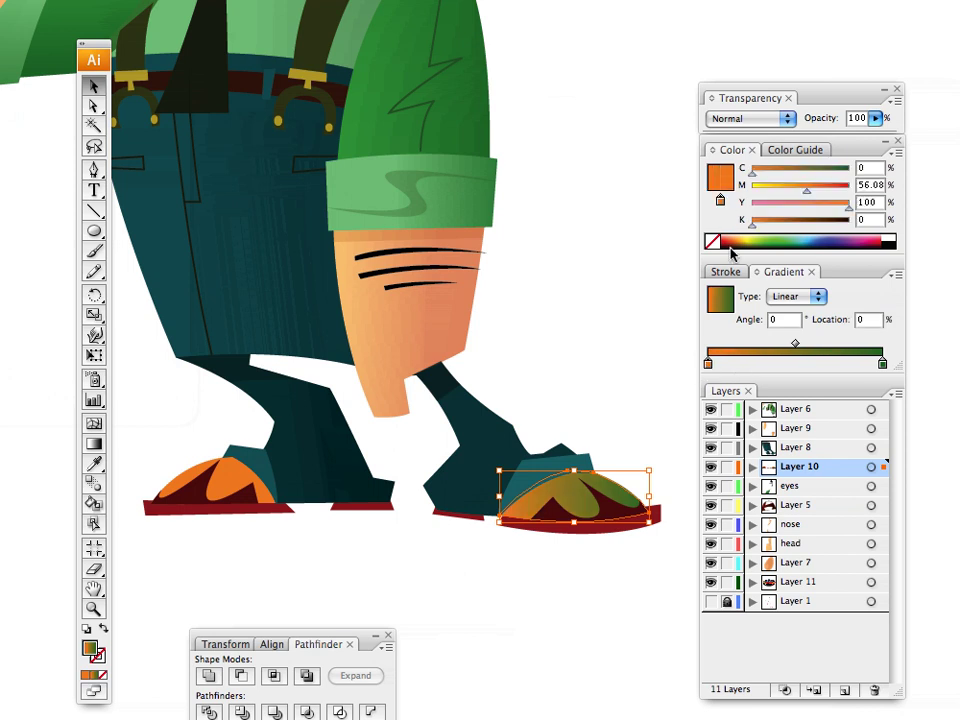
{"action": "left_click", "coordinate": [825, 364]}
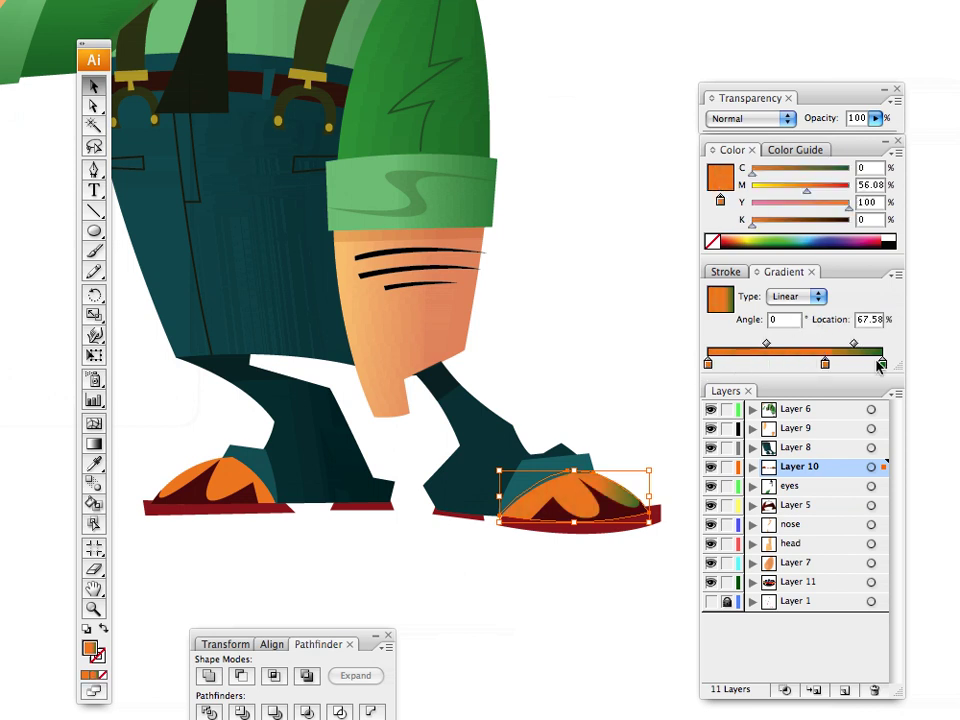
{"action": "left_click_drag", "start_coordinate": [882, 364], "coordinate": [877, 410]}
{"action": "left_click_drag", "start_coordinate": [825, 364], "coordinate": [882, 364]}
{"action": "left_click_drag", "start_coordinate": [756, 228], "coordinate": [781, 226]}
Step: Redirect the right-hand sandal's orange gradient diagonally at an angle of 29.15° and deselect the upper
{"action": "left_click", "coordinate": [93, 443]}
{"action": "left_click_drag", "start_coordinate": [560, 487], "coordinate": [620, 463]}
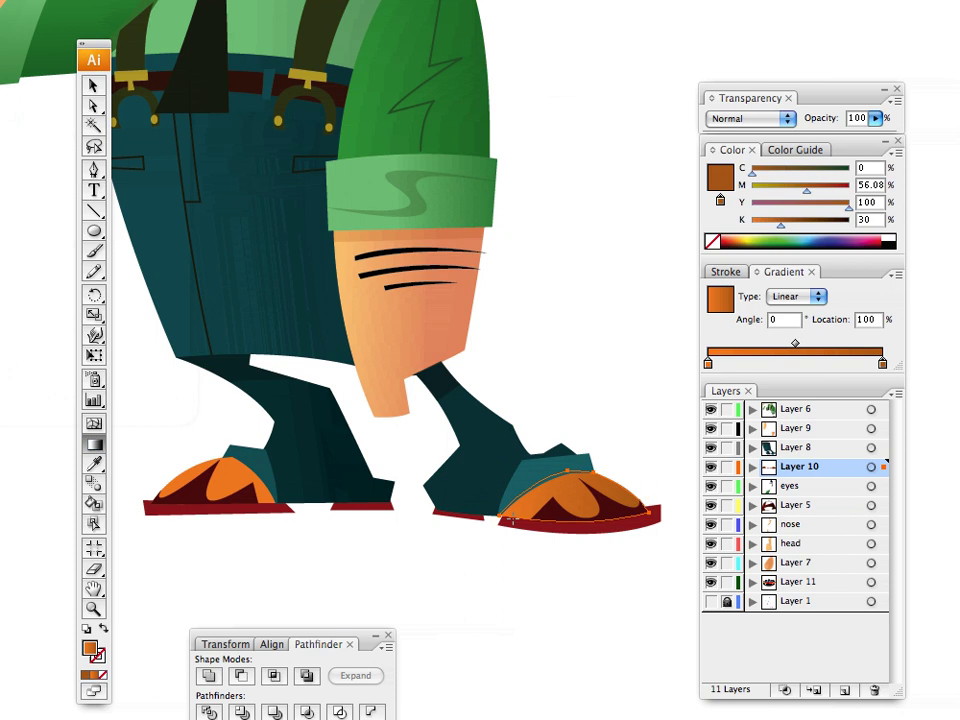
{"action": "left_click_drag", "start_coordinate": [563, 491], "coordinate": [611, 466]}
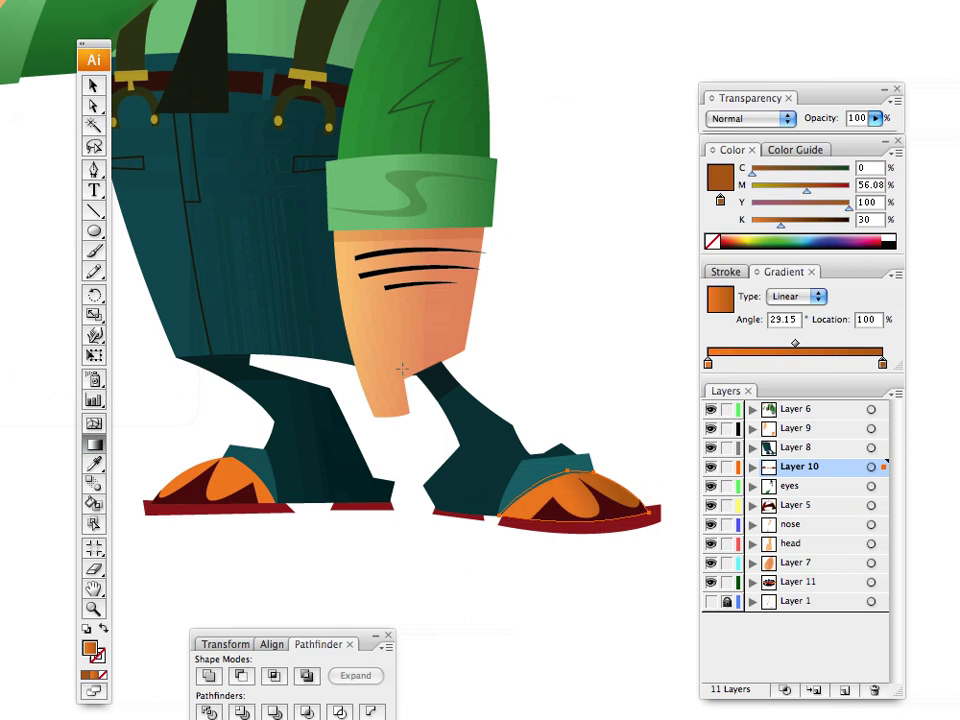
{"action": "left_click", "coordinate": [91, 85]}
{"action": "left_click", "coordinate": [13, 210]}
Step: Apply the linear orange gradient of the right-hand sandal to the flat orange upper of the left-hand sandal
{"action": "left_click_drag", "start_coordinate": [236, 413], "coordinate": [197, 386]}
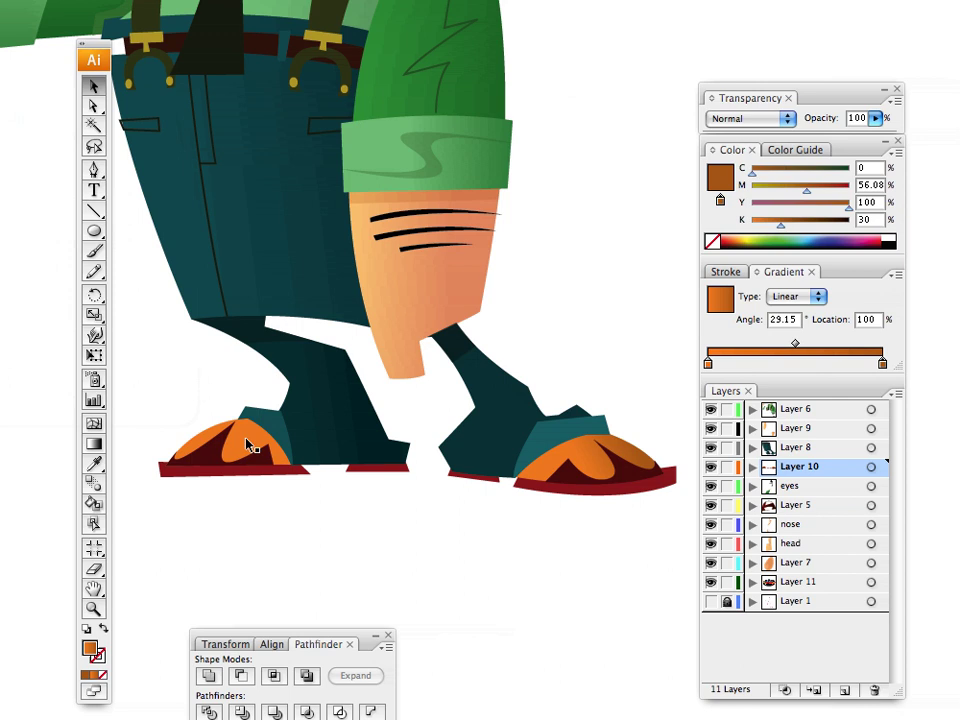
{"action": "left_click", "coordinate": [250, 447]}
{"action": "left_click", "coordinate": [94, 463]}
{"action": "left_click", "coordinate": [598, 463]}
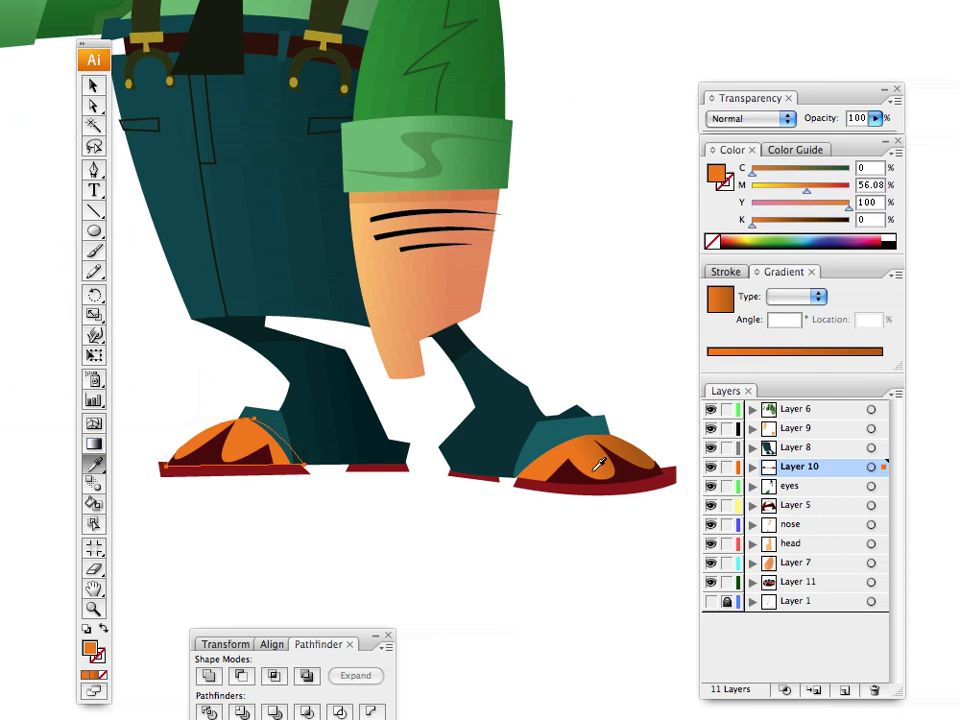
Step: Redirect the left-hand sandal's orange gradient to run downward at an angle of -67.8° and deselect the upper
{"action": "left_click", "coordinate": [95, 444]}
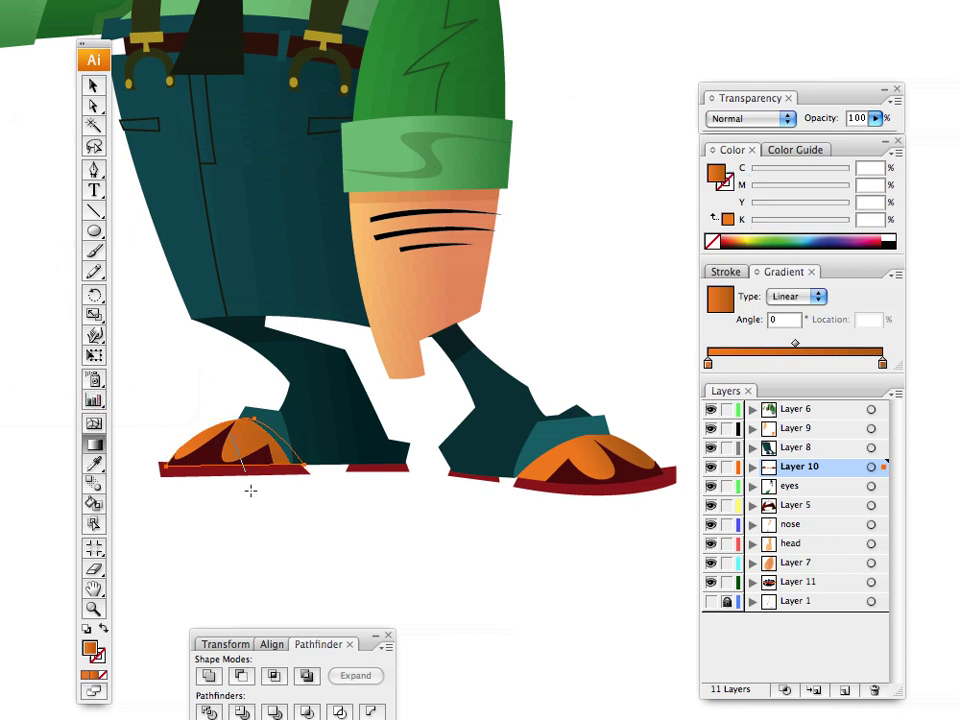
{"action": "left_click_drag", "start_coordinate": [251, 491], "coordinate": [252, 493]}
{"action": "left_click_drag", "start_coordinate": [240, 434], "coordinate": [264, 474]}
{"action": "left_click_drag", "start_coordinate": [241, 426], "coordinate": [250, 423]}
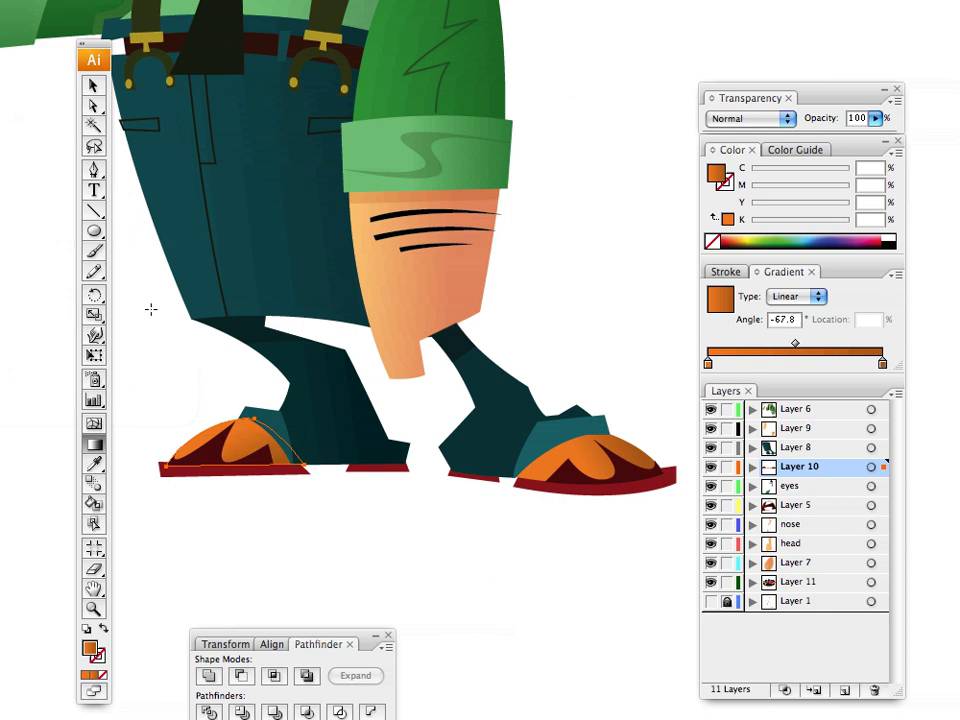
{"action": "left_click", "coordinate": [91, 86]}
{"action": "left_click", "coordinate": [19, 180]}
Step: Apply the trousers' linear dark teal gradient to the flat belt loop beside the tie, and deselect it
{"action": "left_click_drag", "start_coordinate": [261, 301], "coordinate": [293, 446]}
{"action": "left_click_drag", "start_coordinate": [258, 228], "coordinate": [350, 282]}
{"action": "mouse_move", "coordinate": [386, 390]}
{"action": "left_mouse_down"}
{"action": "mouse_move", "coordinate": [349, 369]}
{"action": "mouse_move", "coordinate": [369, 401]}
{"action": "left_mouse_up"}
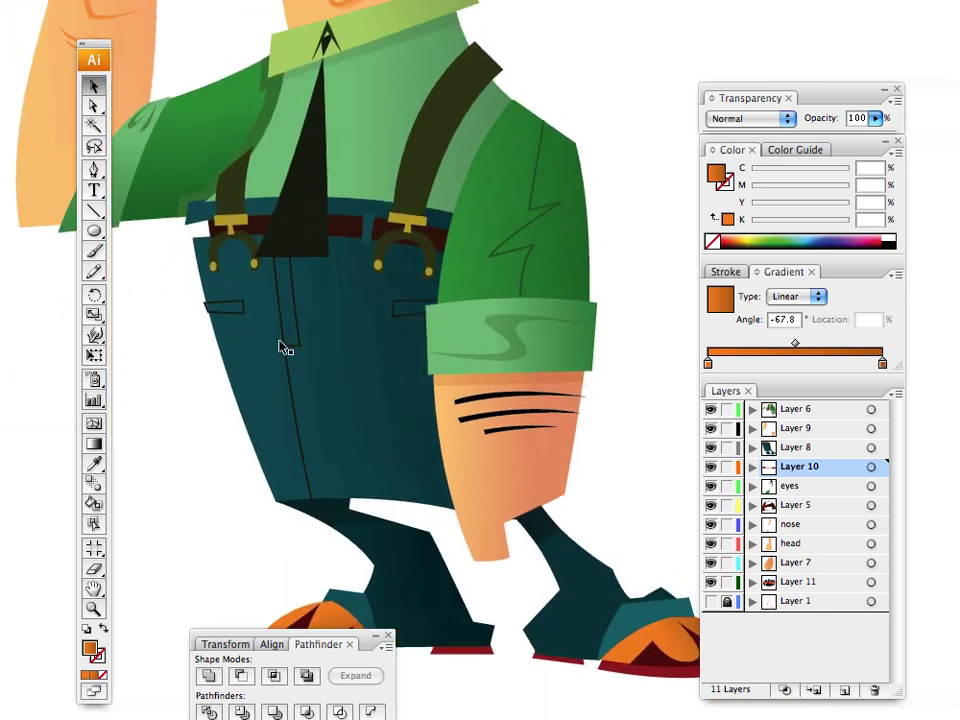
{"action": "left_click", "coordinate": [93, 608]}
{"action": "left_click", "coordinate": [377, 262]}
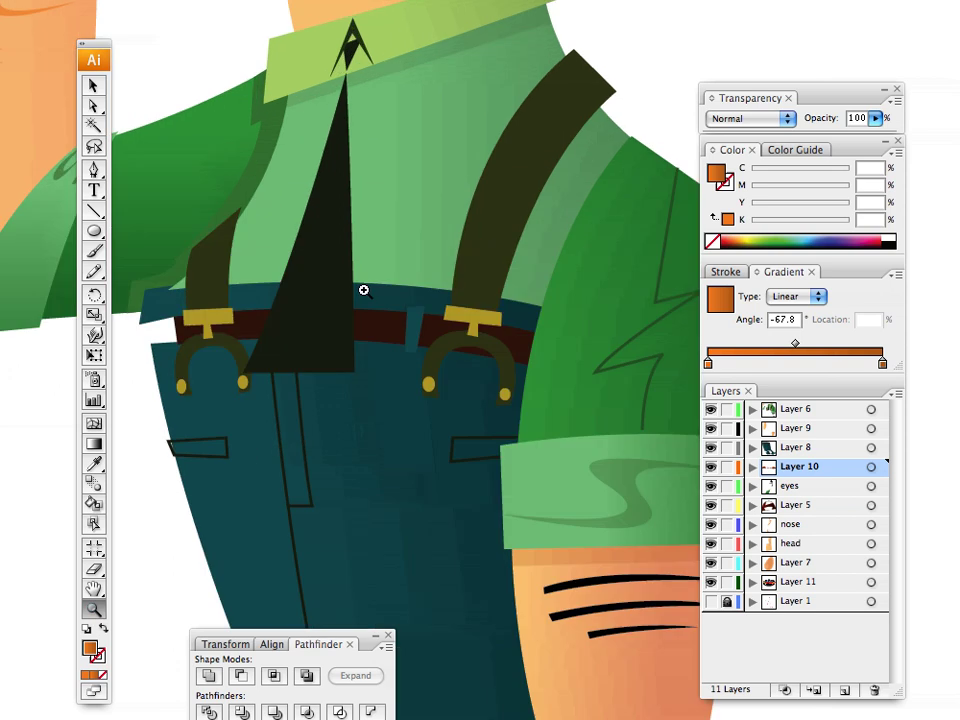
{"action": "left_click_drag", "start_coordinate": [409, 385], "coordinate": [372, 403]}
{"action": "key", "text": "v"}
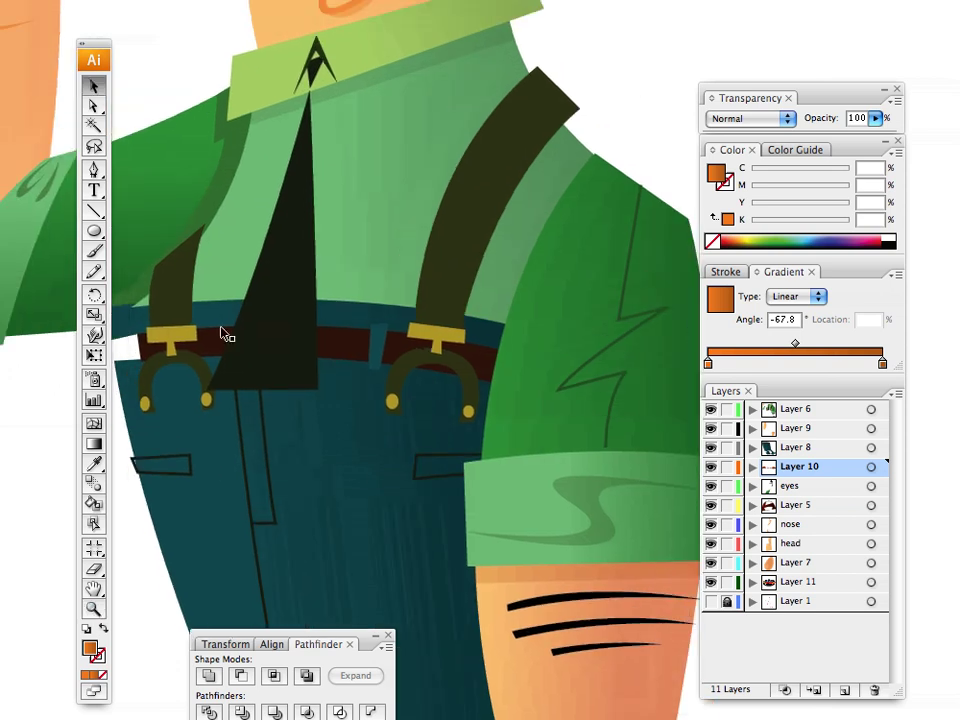
{"action": "left_click", "coordinate": [350, 482]}
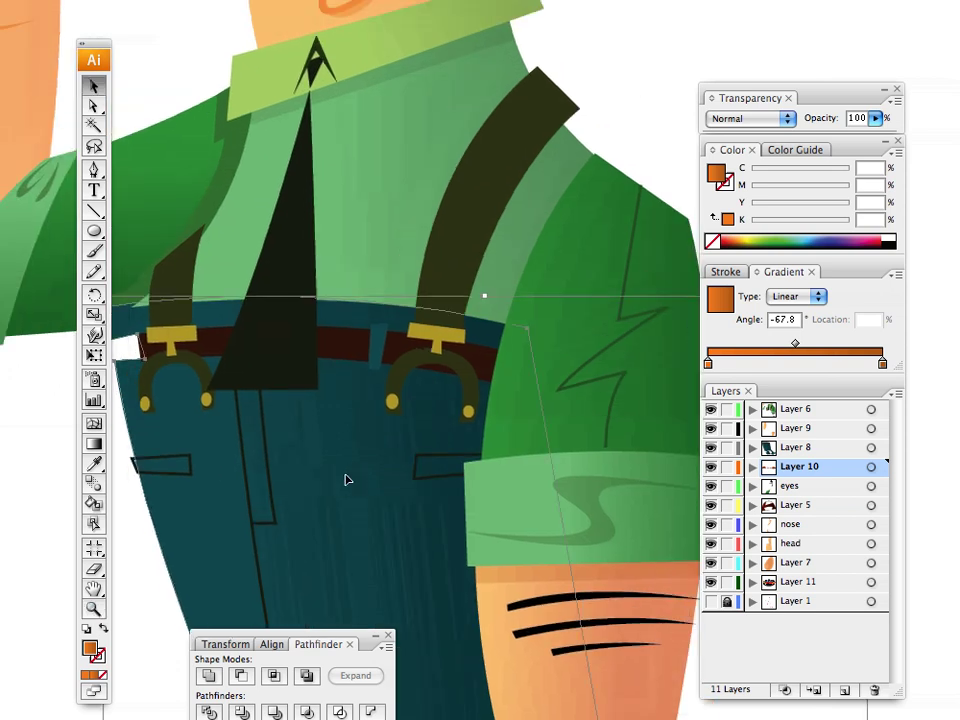
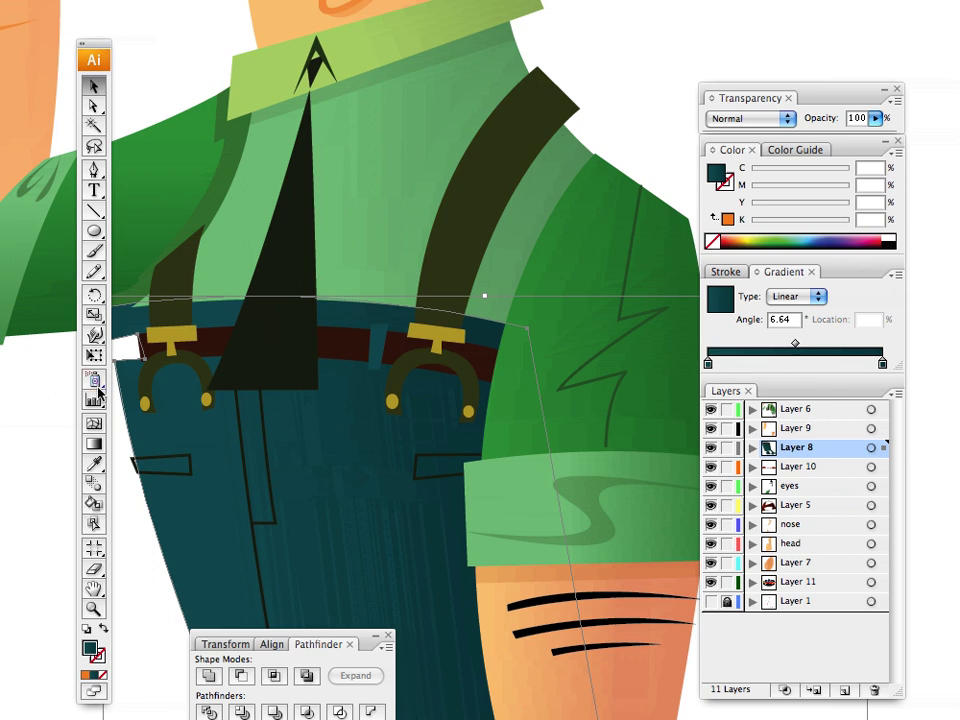
{"action": "left_click", "coordinate": [381, 349]}
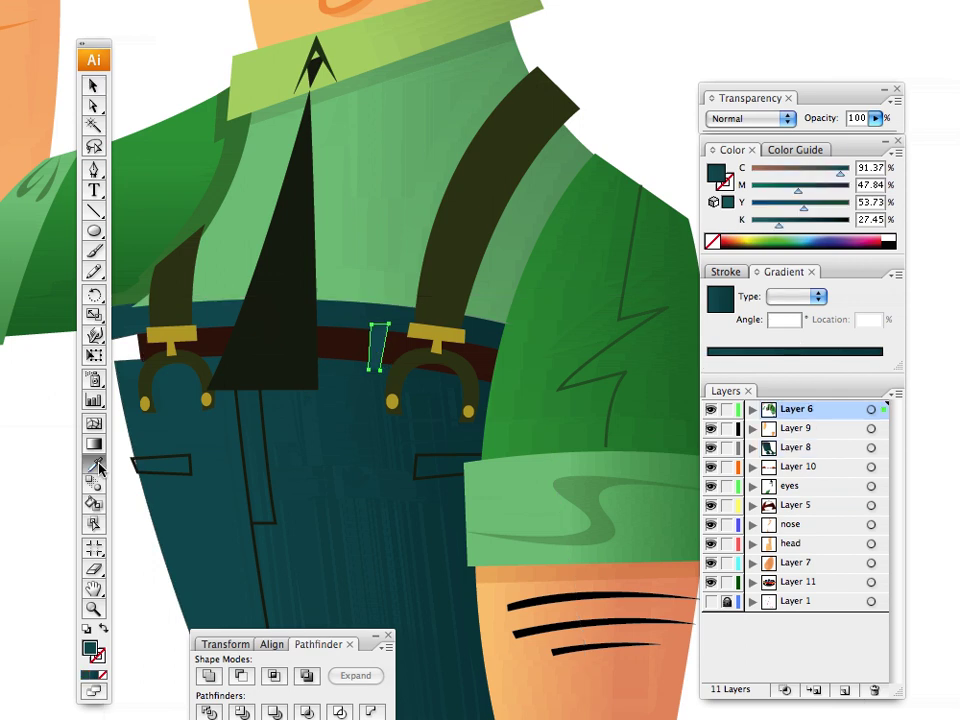
{"action": "left_click", "coordinate": [332, 456]}
{"action": "left_click", "coordinate": [92, 91]}
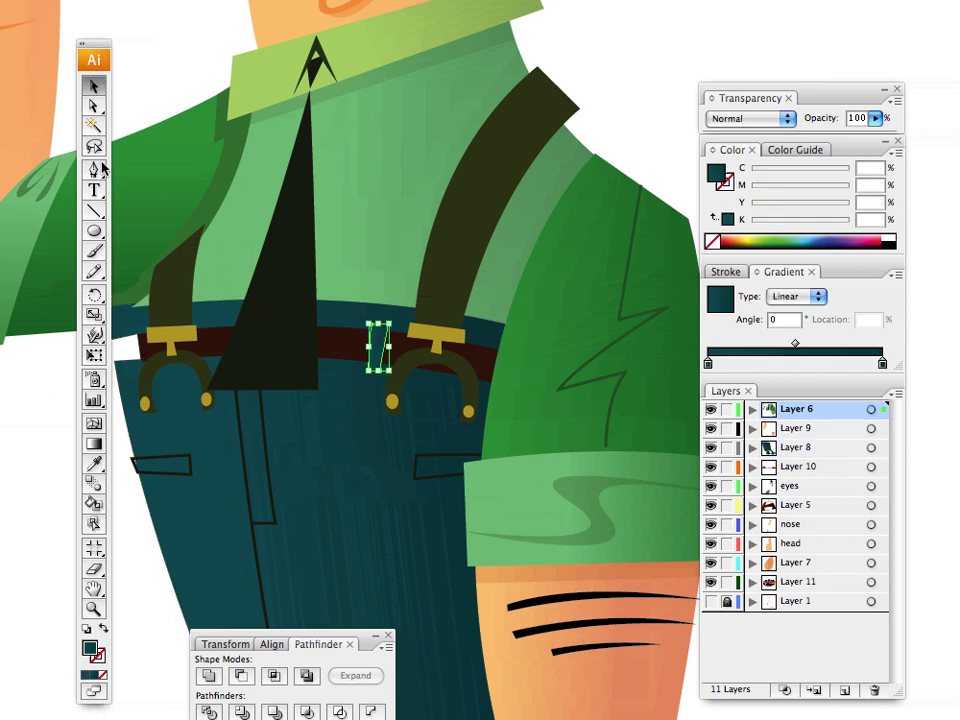
{"action": "left_click", "coordinate": [41, 424]}
Step: Redirect the belt loop's gradient to an angle of -16.33° and deselect the loop
{"action": "left_click", "coordinate": [378, 345]}
{"action": "key", "text": "g"}
{"action": "left_click_drag", "start_coordinate": [353, 342], "coordinate": [357, 346]}
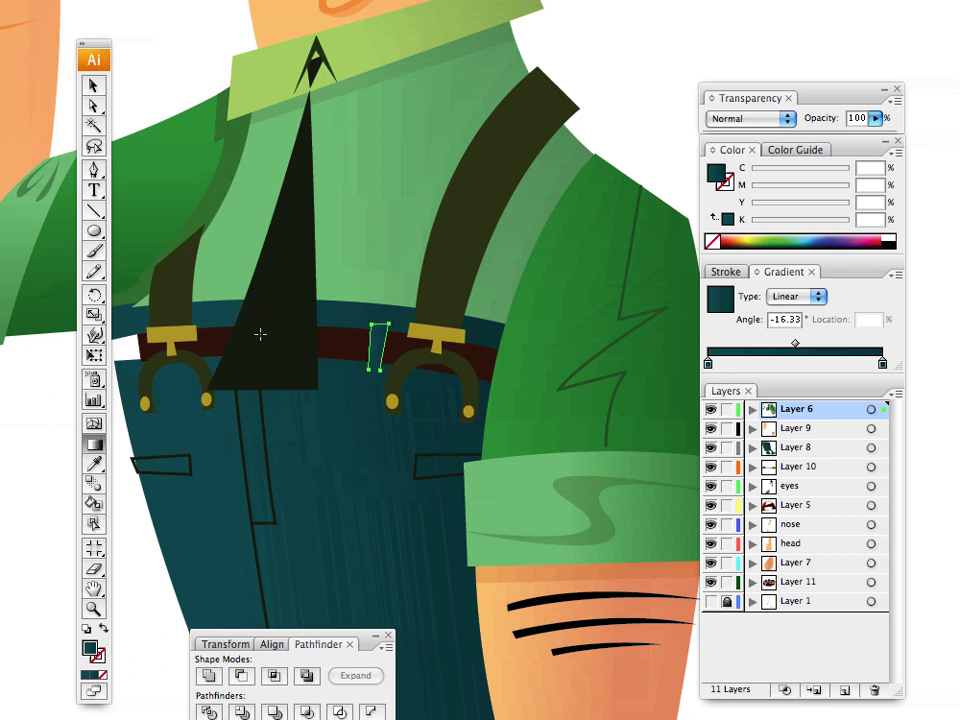
{"action": "left_click", "coordinate": [92, 89]}
{"action": "left_click", "coordinate": [165, 90]}
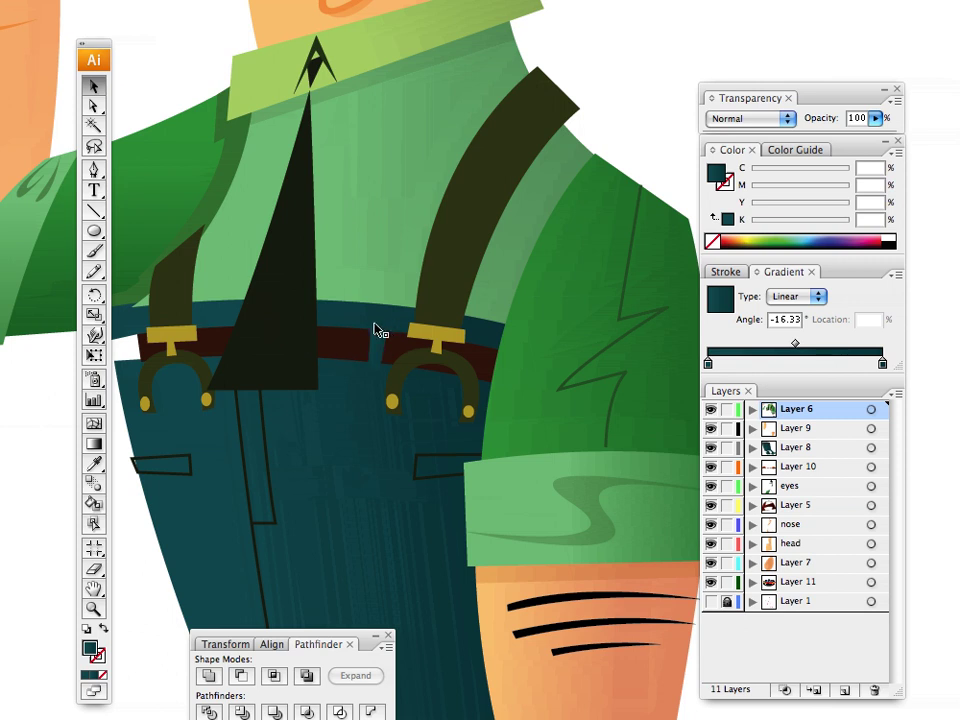
Step: Run one shared linear gradient across the belt loop and the trousers at an angle of 1.97°, and deselect them
{"action": "left_click", "coordinate": [379, 349]}
{"action": "left_click", "coordinate": [323, 327], "text": "shift"}
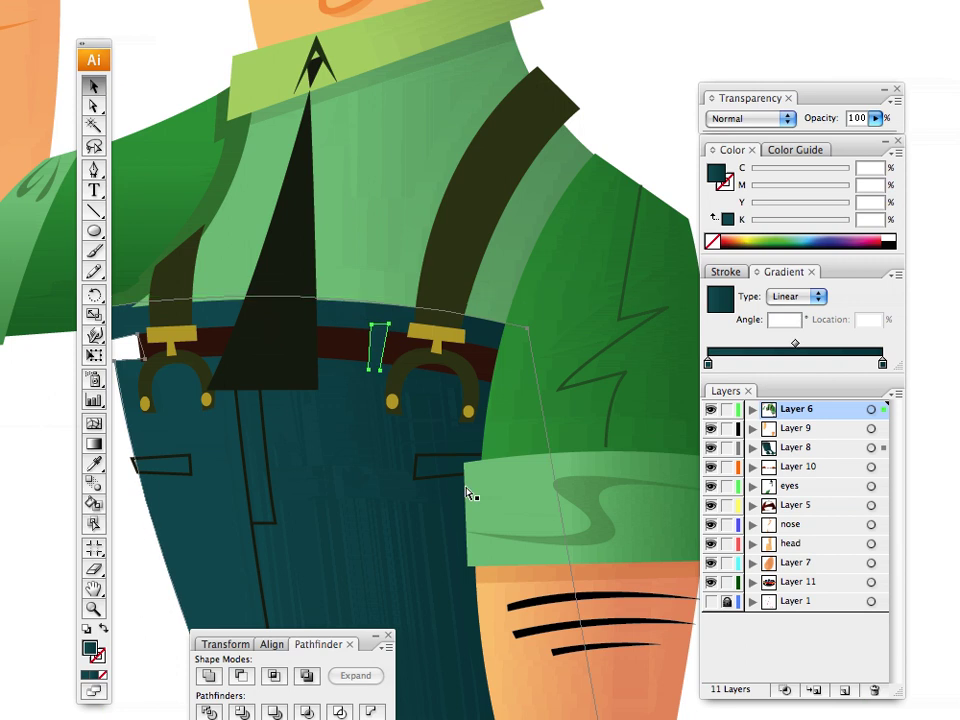
{"action": "scroll", "coordinate": [470, 493], "scroll_direction": "down", "scroll_amount": 5}
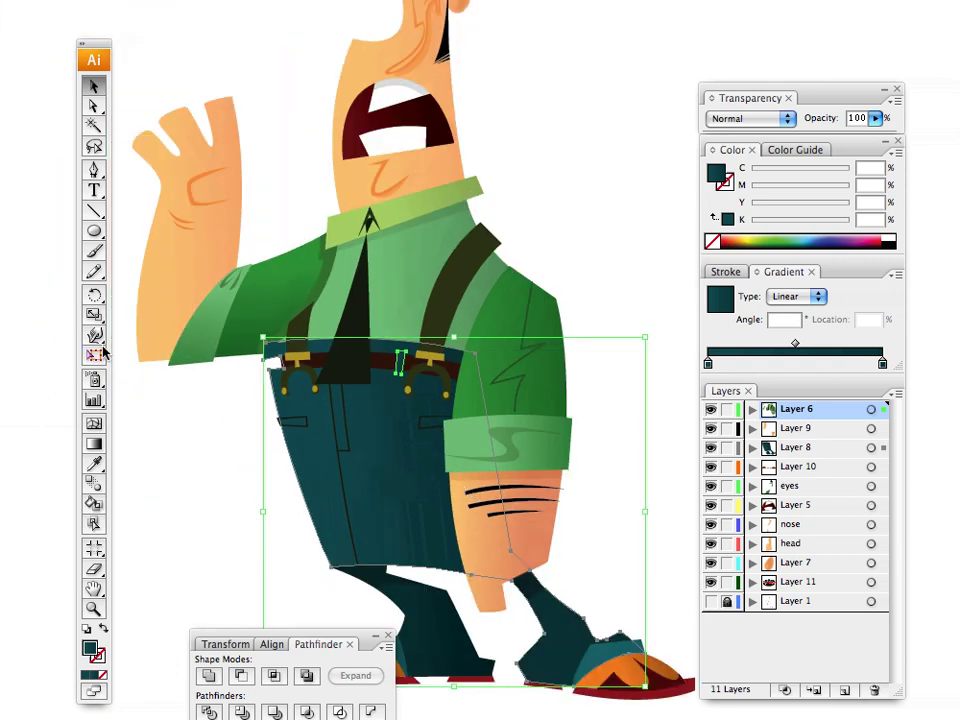
{"action": "left_click", "coordinate": [93, 444]}
{"action": "left_click_drag", "start_coordinate": [268, 437], "coordinate": [430, 450]}
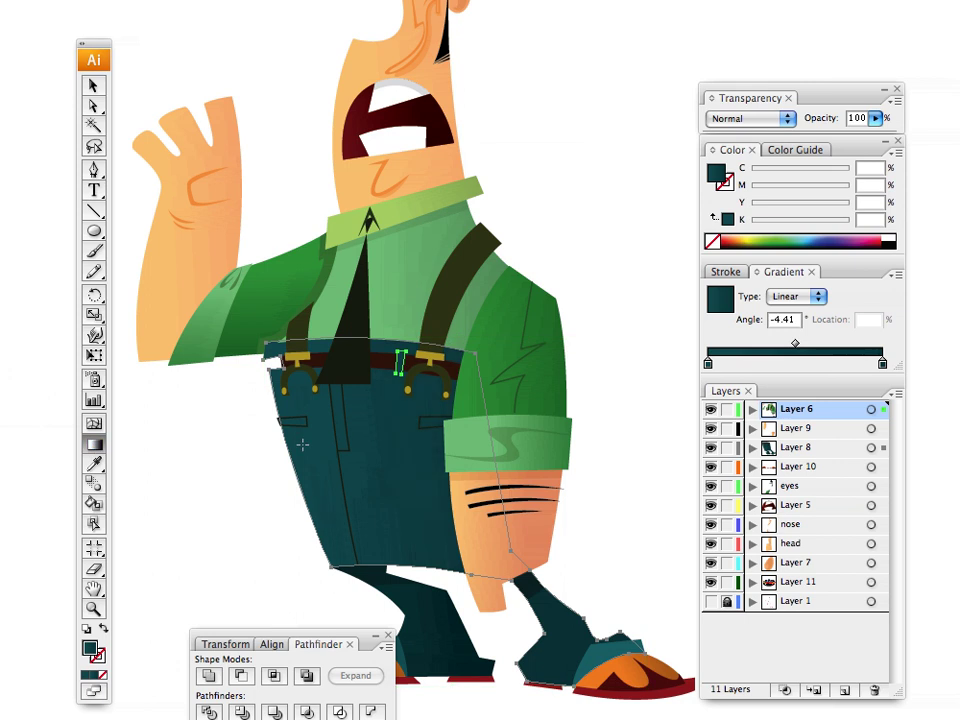
{"action": "left_click_drag", "start_coordinate": [320, 439], "coordinate": [444, 448]}
{"action": "left_click_drag", "start_coordinate": [384, 455], "coordinate": [331, 472]}
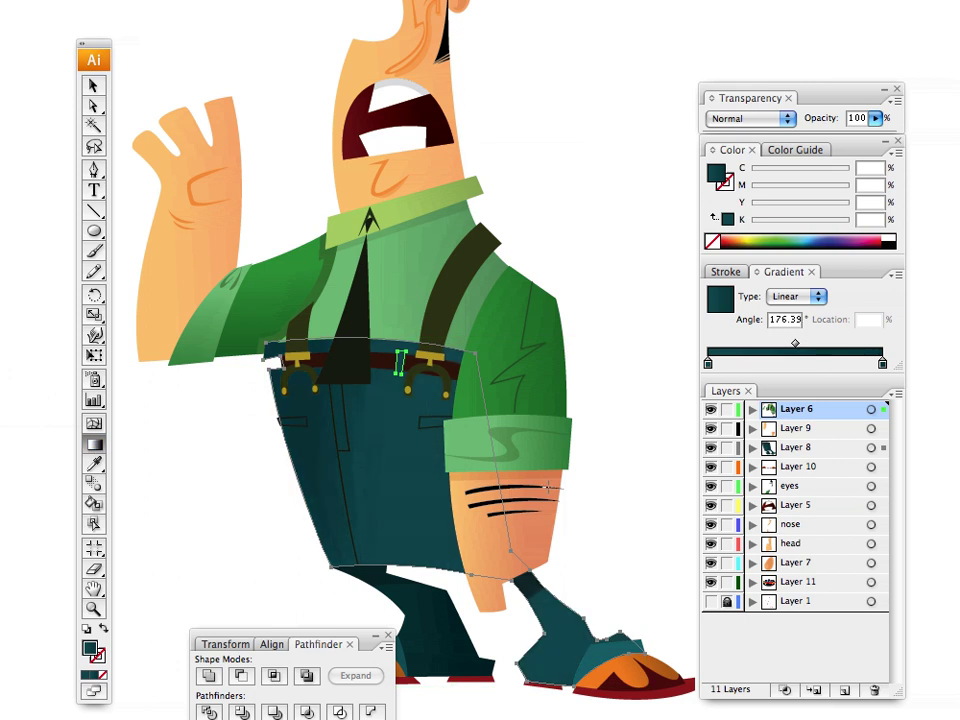
{"action": "left_click_drag", "start_coordinate": [548, 487], "coordinate": [551, 488]}
{"action": "left_click_drag", "start_coordinate": [320, 465], "coordinate": [457, 460]}
{"action": "left_click_drag", "start_coordinate": [375, 478], "coordinate": [484, 481]}
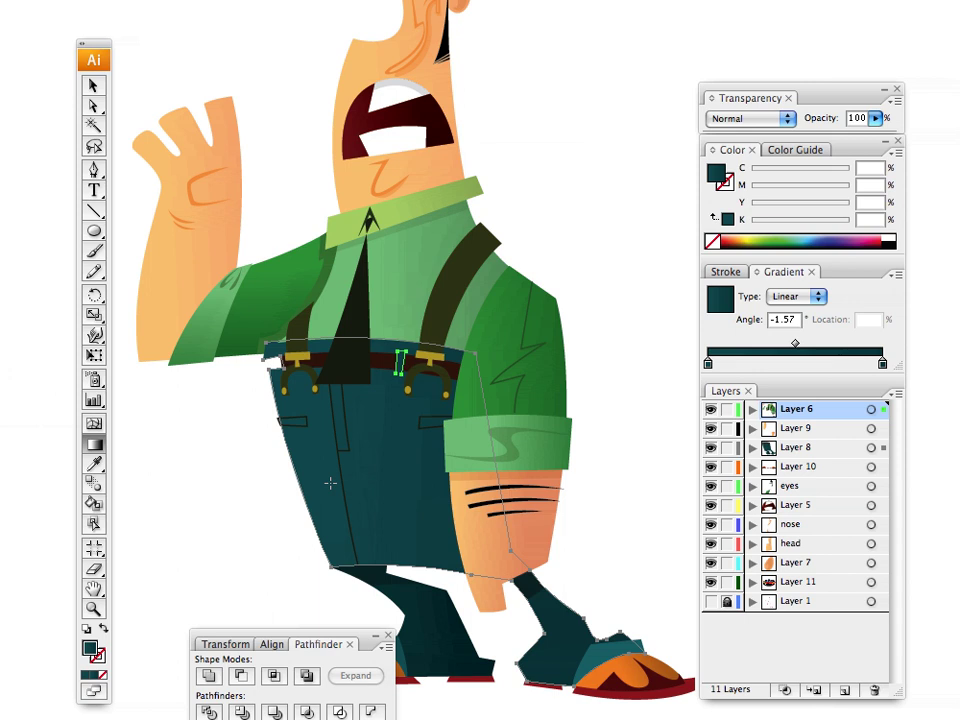
{"action": "left_click_drag", "start_coordinate": [330, 508], "coordinate": [409, 518]}
{"action": "left_click_drag", "start_coordinate": [358, 497], "coordinate": [420, 536]}
{"action": "left_click_drag", "start_coordinate": [343, 475], "coordinate": [441, 528]}
{"action": "left_click_drag", "start_coordinate": [371, 460], "coordinate": [436, 478]}
{"action": "left_click", "coordinate": [97, 90]}
{"action": "left_click", "coordinate": [148, 86]}
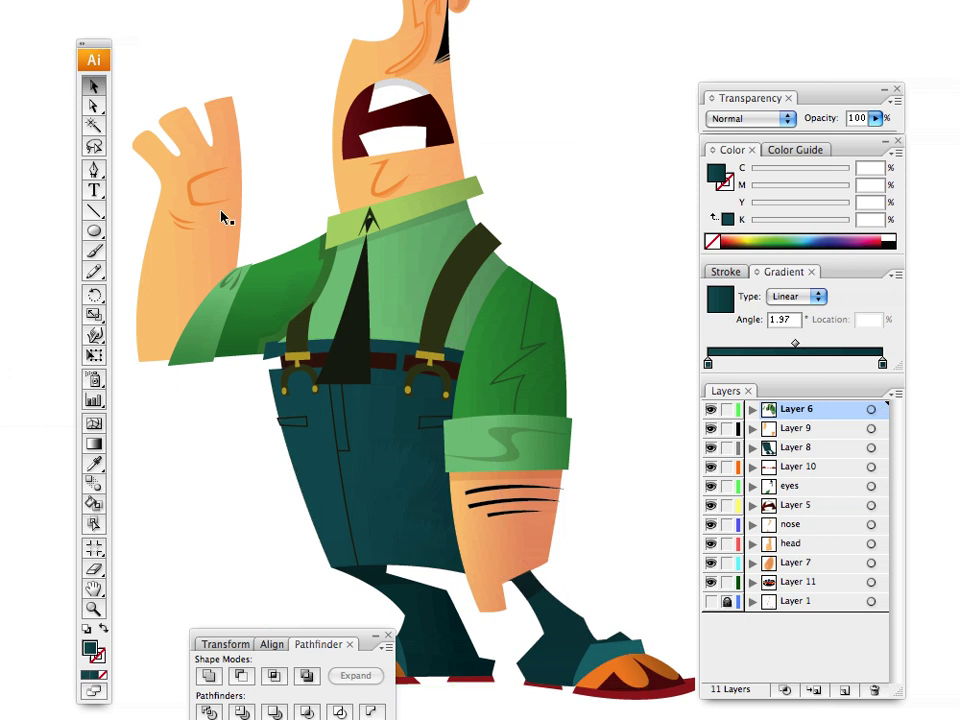
Step: Recolor the strokes of the trousers' two pockets and fly lines to dark teal, C 91.37, M 47.84, Y 53.73, K 70, and deselect them
{"action": "left_click", "coordinate": [91, 611]}
{"action": "left_click", "coordinate": [396, 390]}
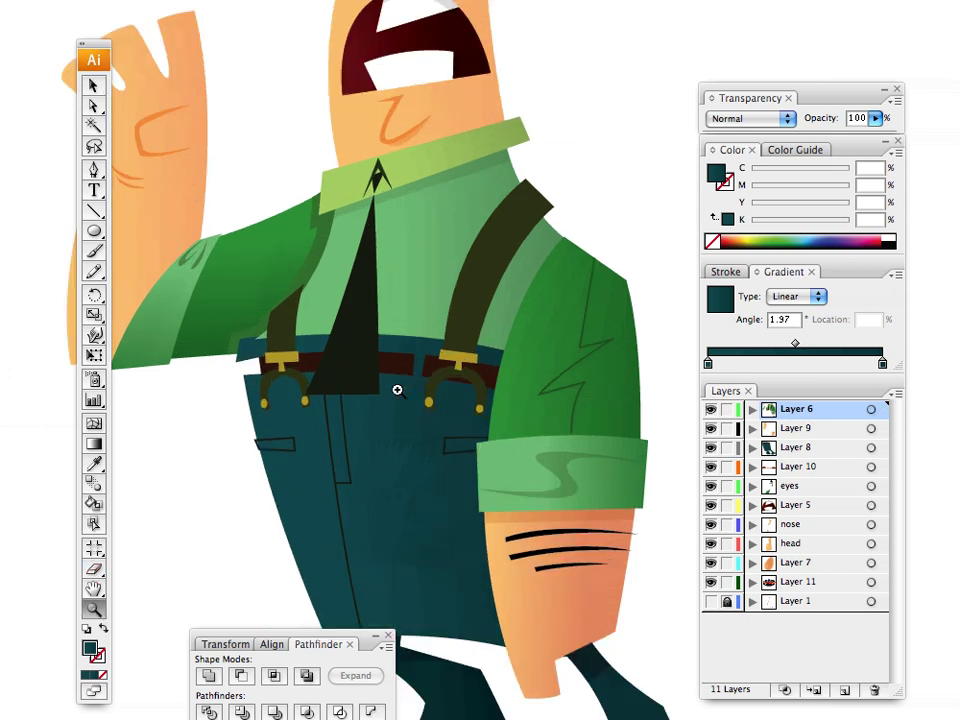
{"action": "left_click", "coordinate": [435, 403]}
{"action": "left_click", "coordinate": [429, 354]}
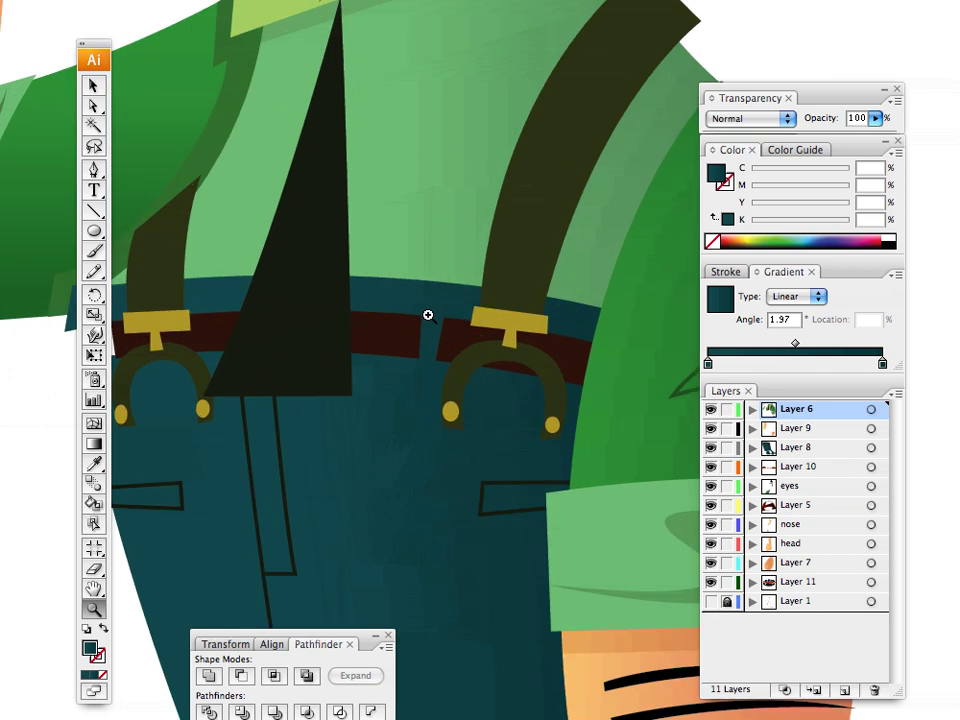
{"action": "key", "text": "space"}
{"action": "left_click_drag", "start_coordinate": [218, 515], "coordinate": [355, 355]}
{"action": "left_click", "coordinate": [93, 86]}
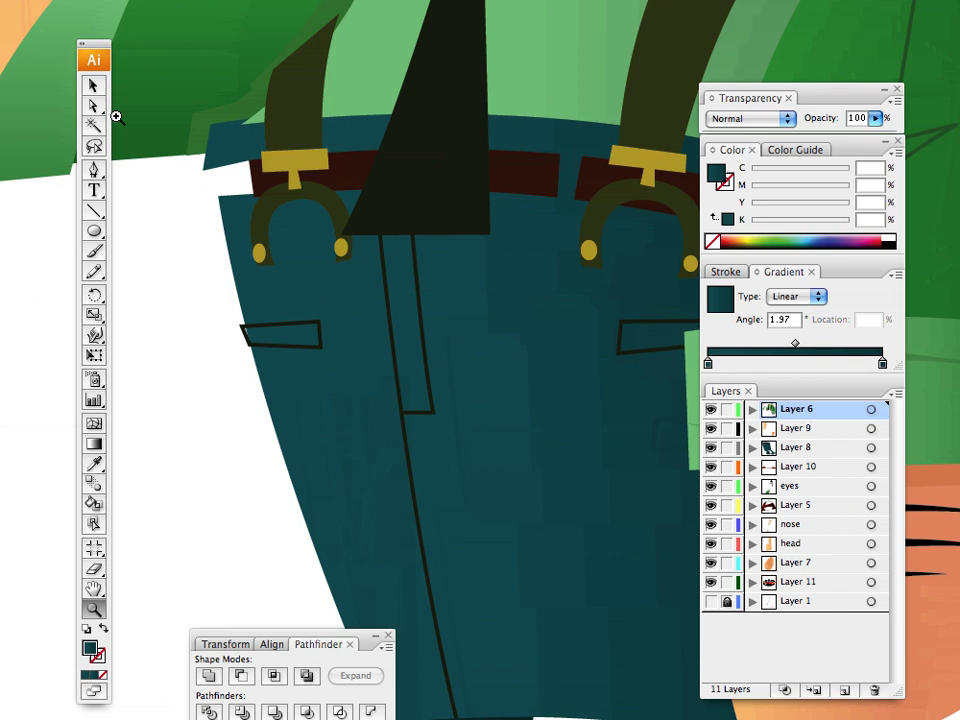
{"action": "left_click", "coordinate": [274, 326]}
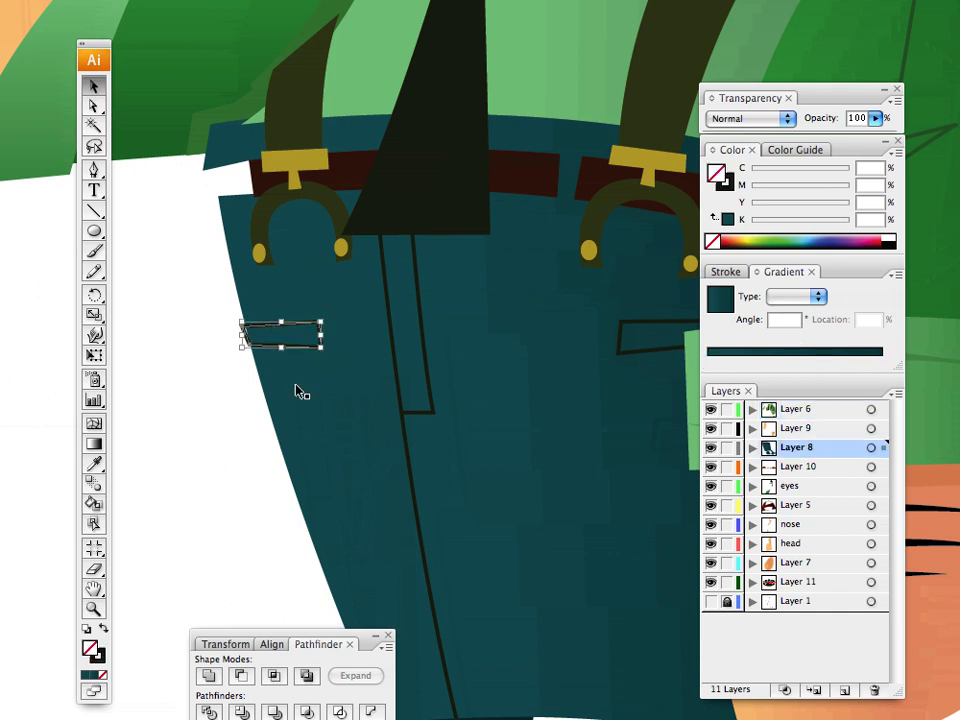
{"action": "left_click", "coordinate": [725, 182]}
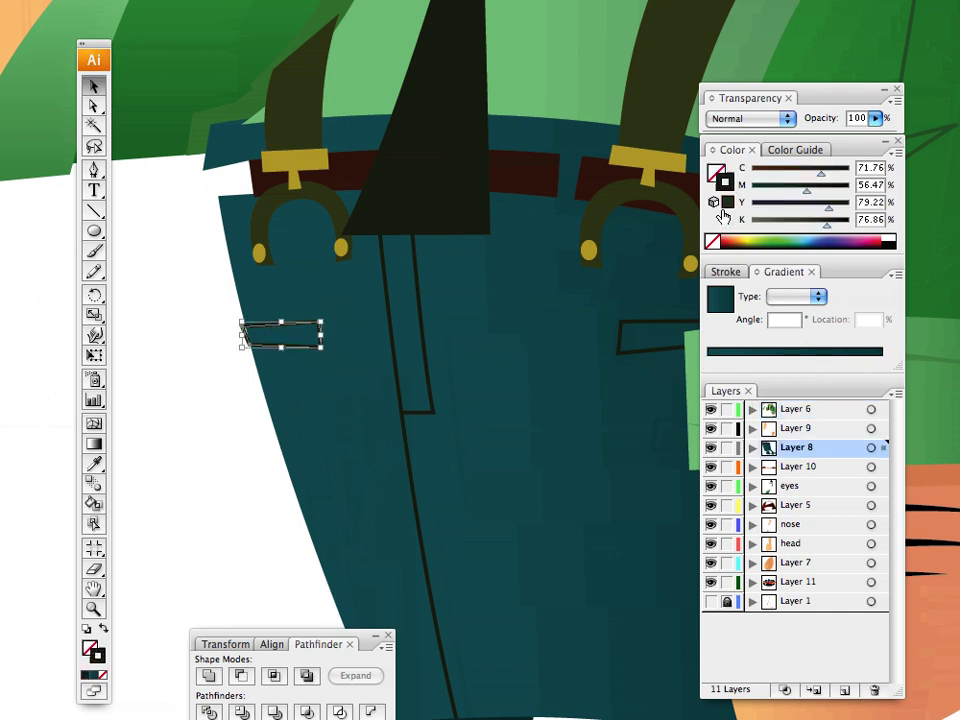
{"action": "left_click", "coordinate": [398, 386], "text": "shift"}
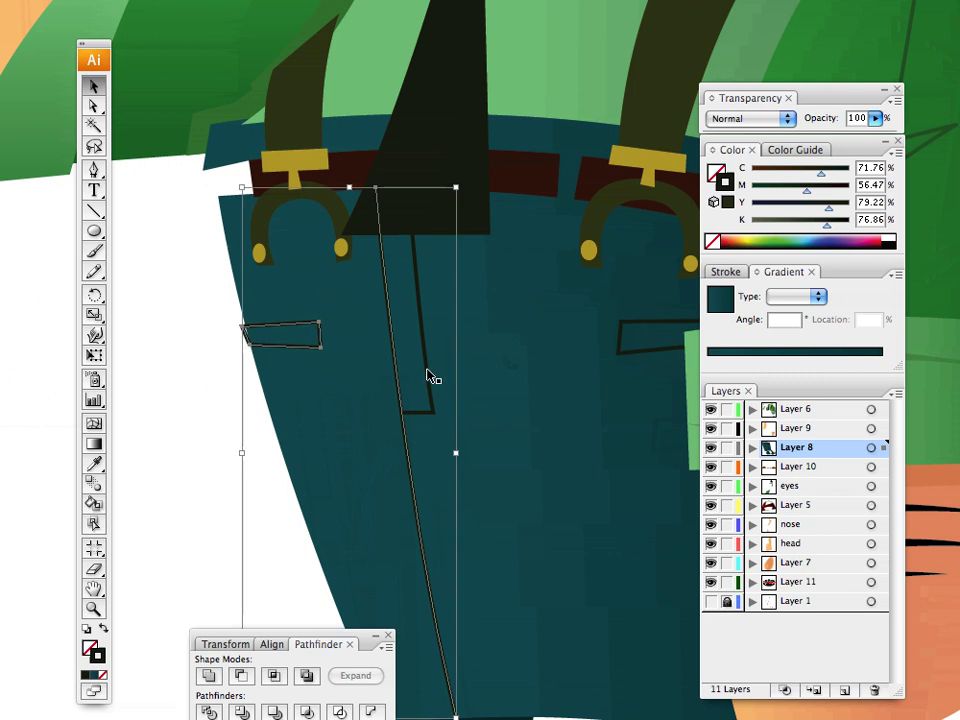
{"action": "left_click", "coordinate": [620, 347], "text": "shift"}
{"action": "left_click", "coordinate": [817, 238]}
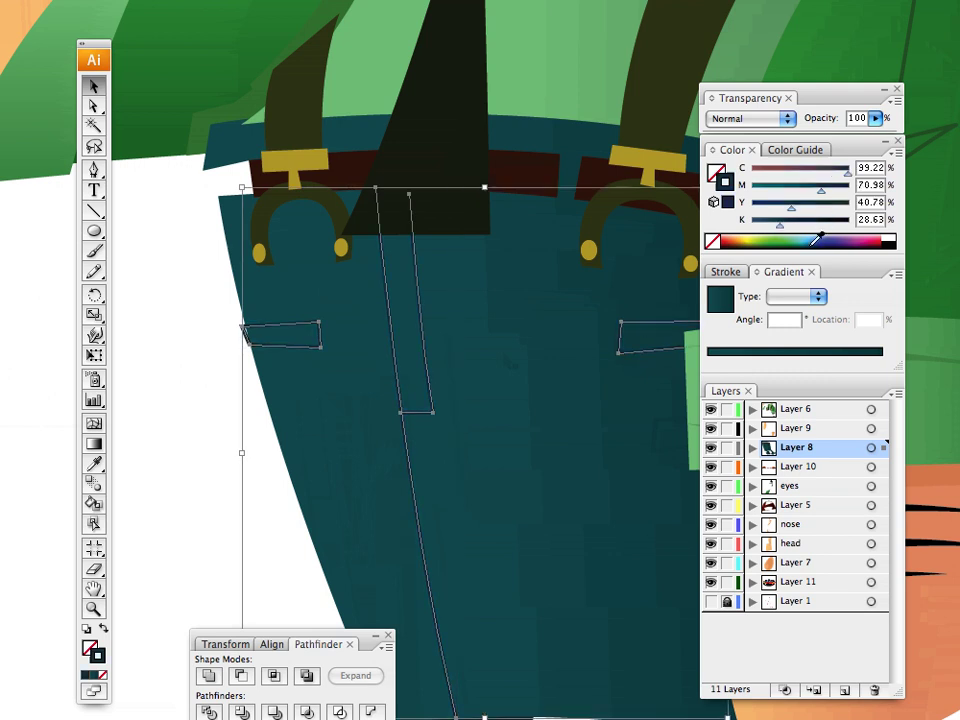
{"action": "mouse_move", "coordinate": [817, 238]}
{"action": "left_mouse_down"}
{"action": "mouse_move", "coordinate": [806, 244]}
{"action": "mouse_move", "coordinate": [796, 226]}
{"action": "mouse_move", "coordinate": [820, 229]}
{"action": "left_mouse_up"}
{"action": "left_click", "coordinate": [807, 241]}
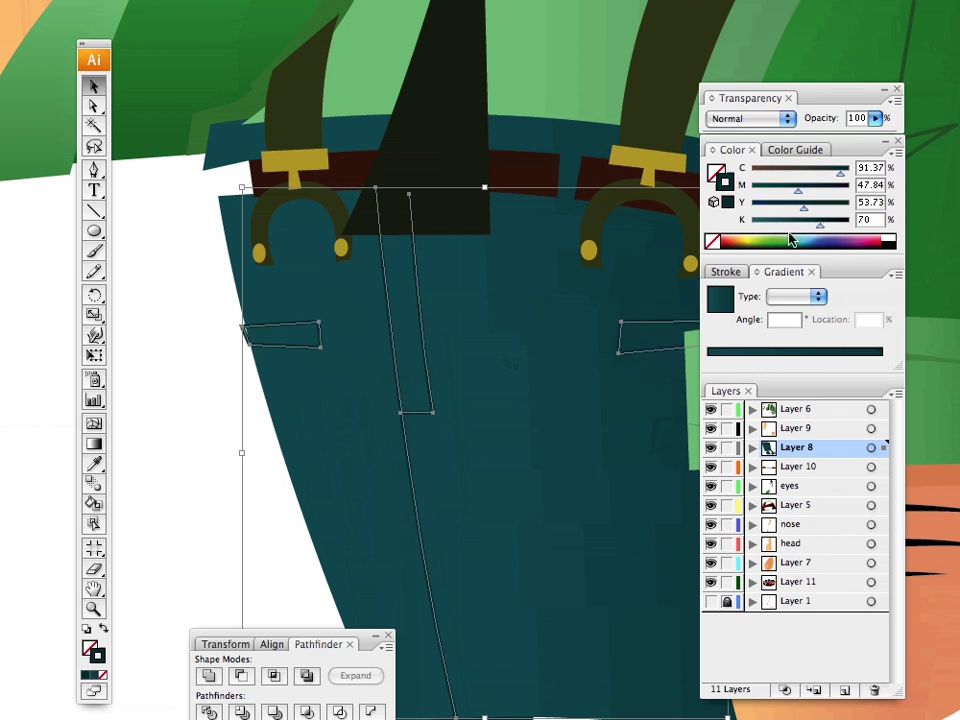
{"action": "left_click", "coordinate": [151, 299]}
Step: Look over the recolored trouser lines and check the tie's fill color
{"action": "key", "text": "space"}
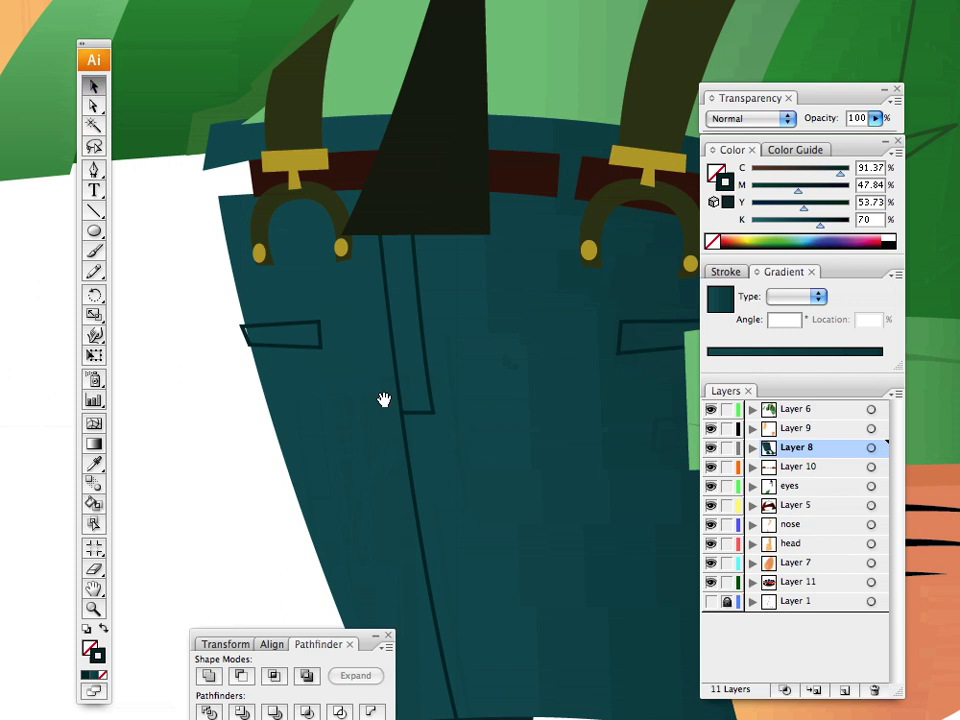
{"action": "left_click_drag", "start_coordinate": [407, 418], "coordinate": [187, 236]}
{"action": "left_click_drag", "start_coordinate": [386, 391], "coordinate": [411, 274]}
{"action": "scroll", "coordinate": [406, 276], "scroll_direction": "down", "scroll_amount": 4}
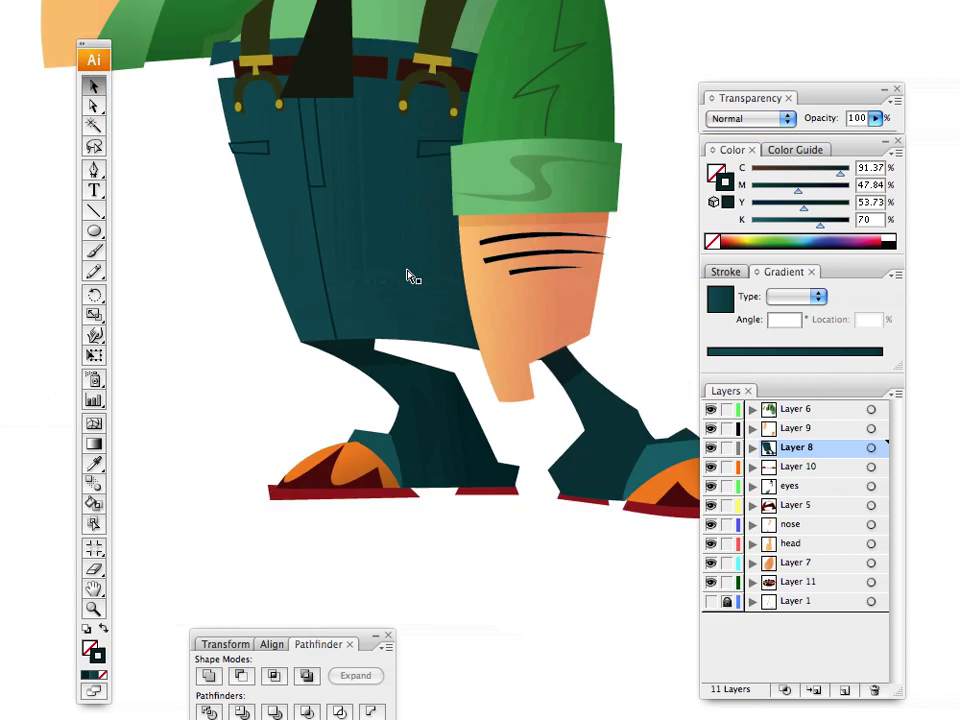
{"action": "left_click_drag", "start_coordinate": [405, 82], "coordinate": [416, 248]}
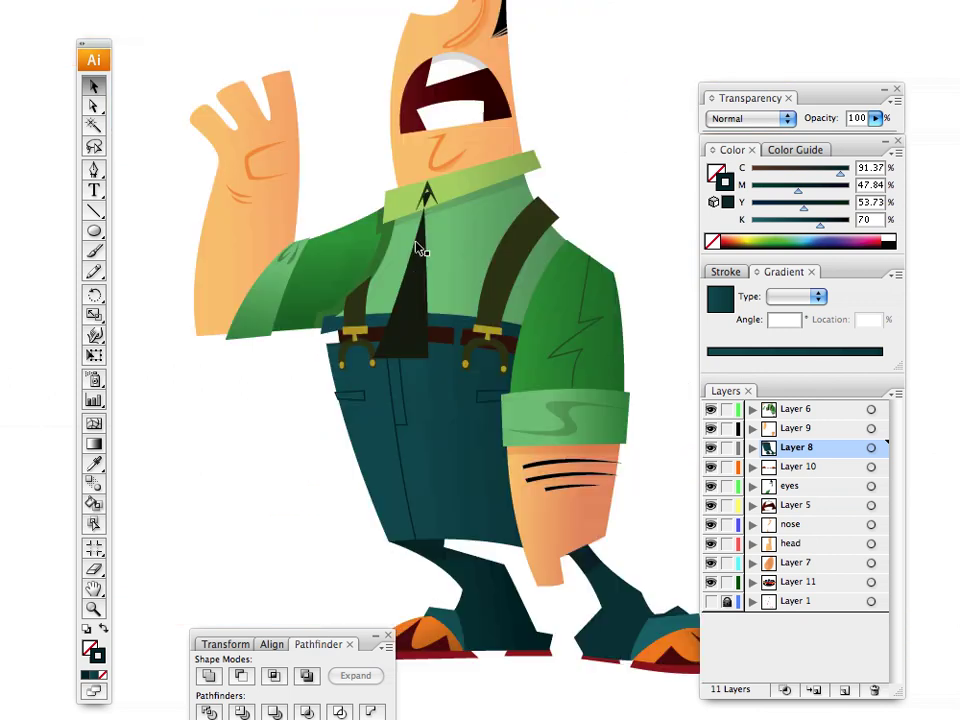
{"action": "left_click", "coordinate": [410, 292]}
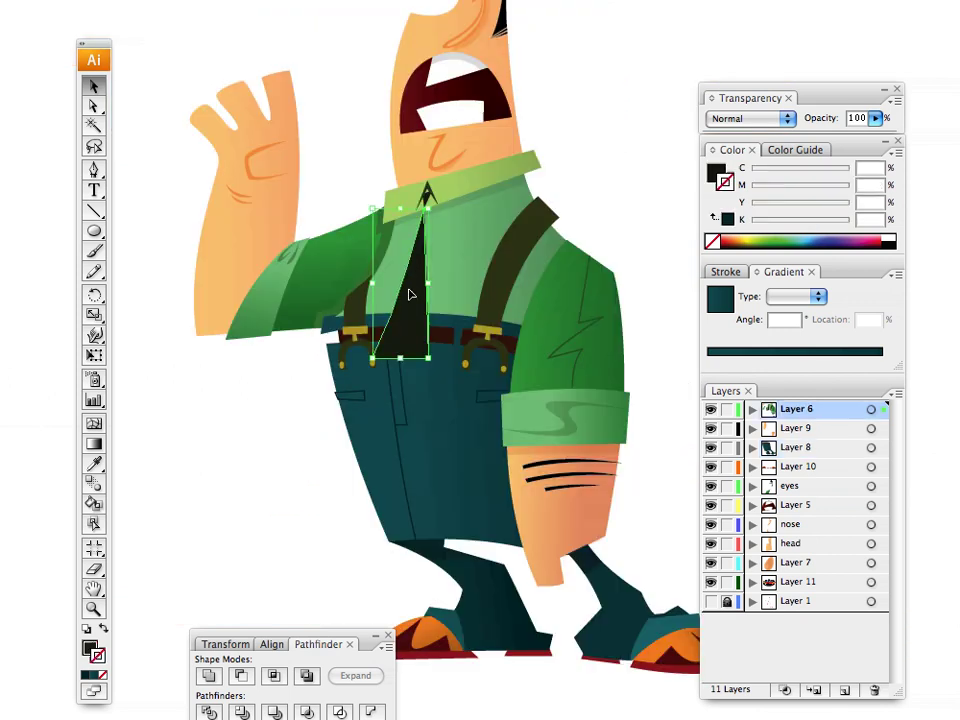
{"action": "left_click", "coordinate": [713, 171]}
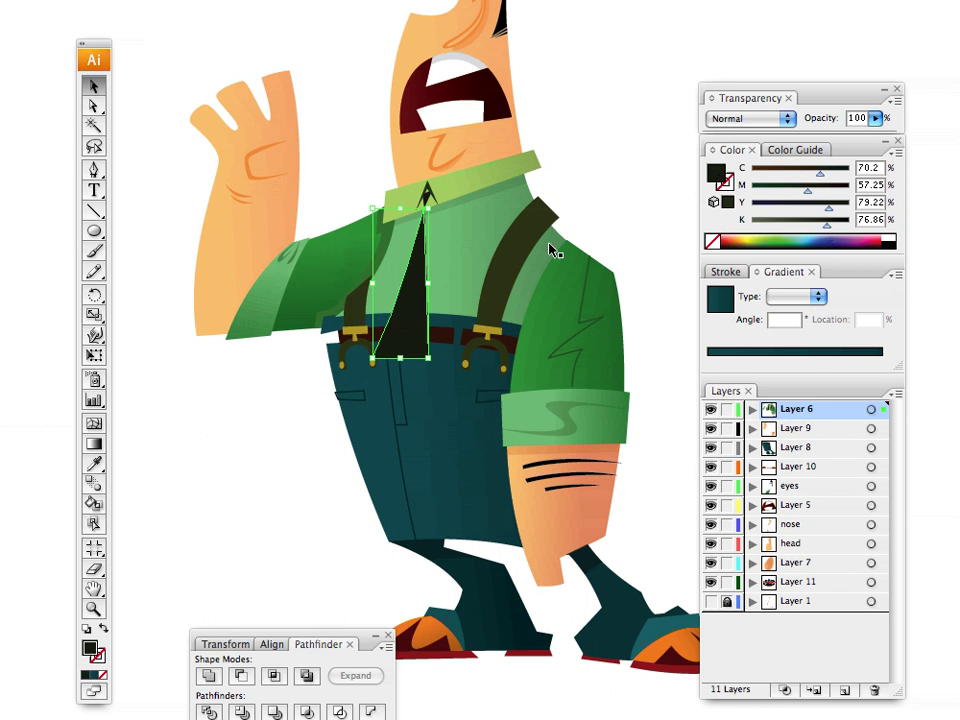
{"action": "left_click", "coordinate": [340, 111]}
Step: Make the dark green of the pointed collar opening above the tie the current fill, leaving nothing selected
{"action": "left_click", "coordinate": [93, 608]}
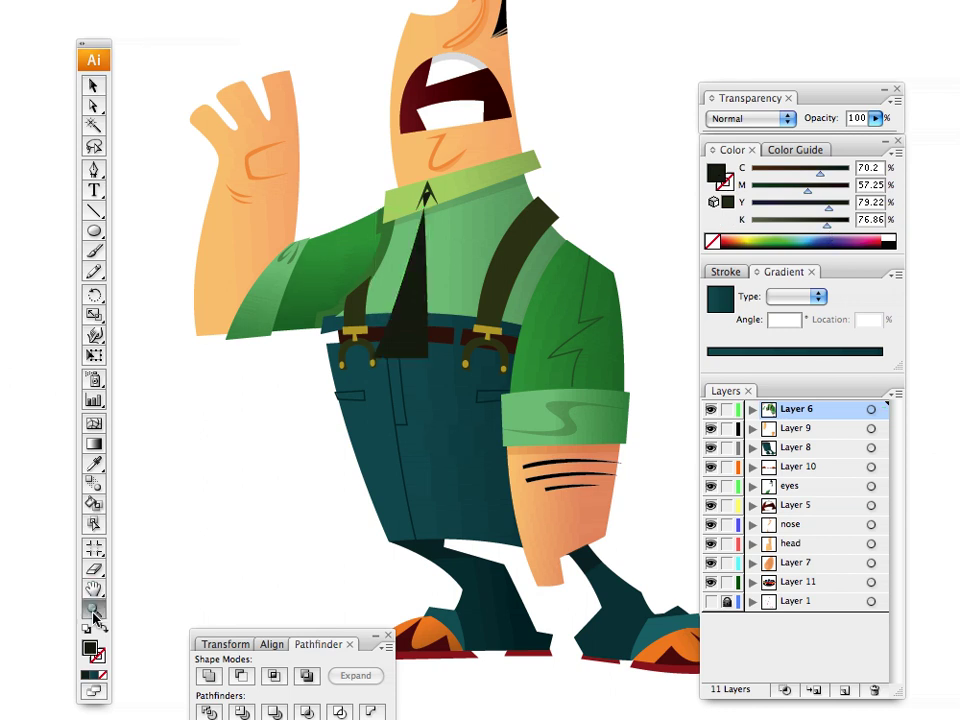
{"action": "left_click", "coordinate": [430, 198]}
{"action": "left_click", "coordinate": [409, 396]}
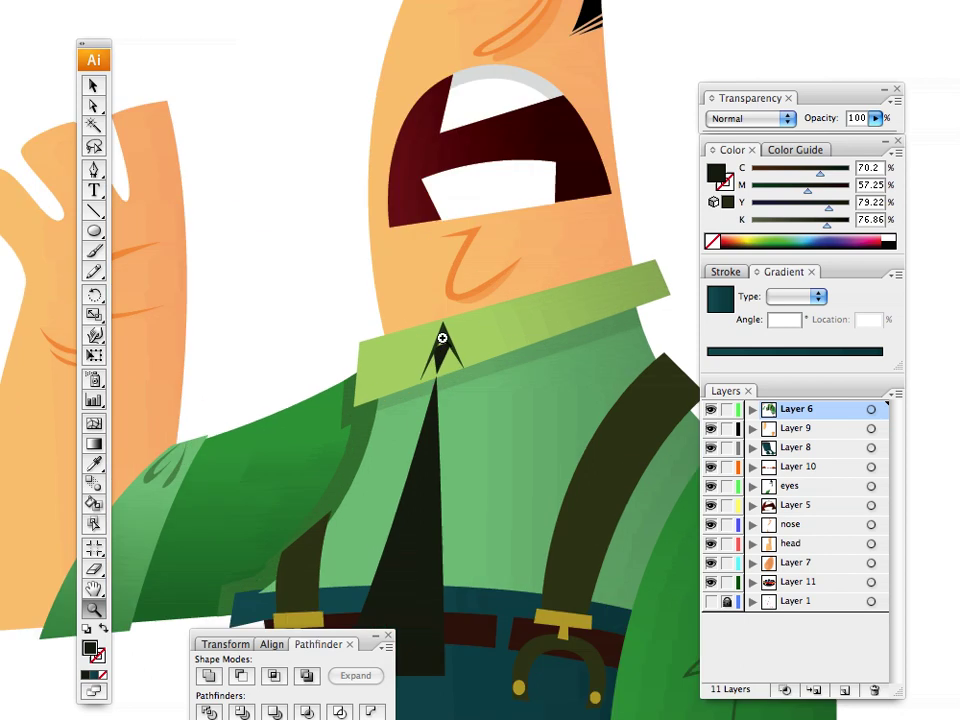
{"action": "left_click", "coordinate": [444, 358]}
{"action": "left_click", "coordinate": [405, 388]}
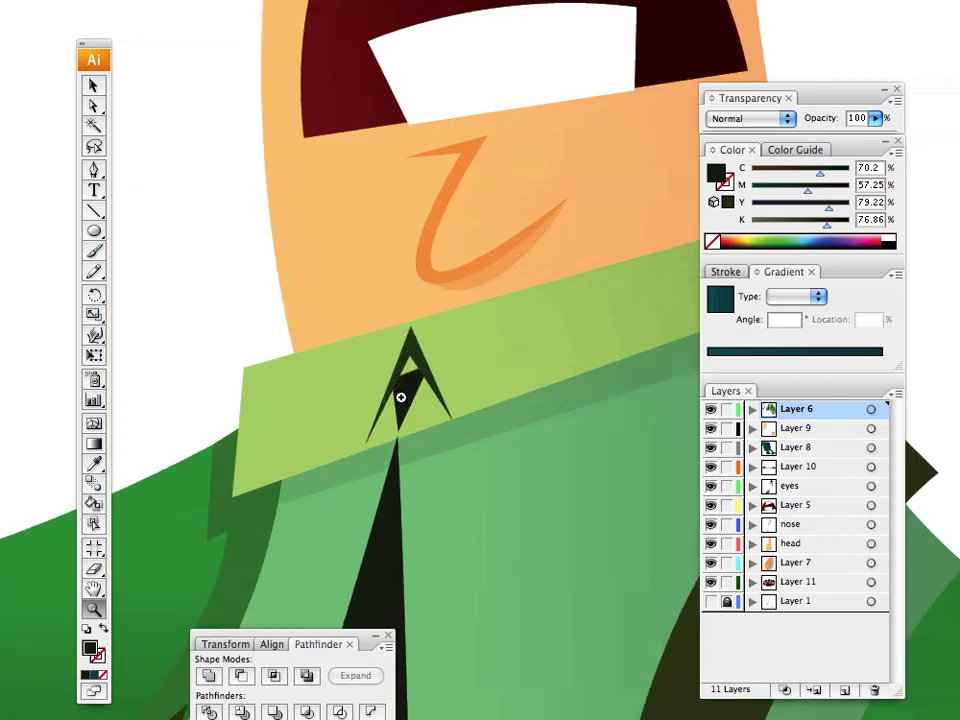
{"action": "left_click", "coordinate": [401, 392]}
{"action": "left_click", "coordinate": [93, 86]}
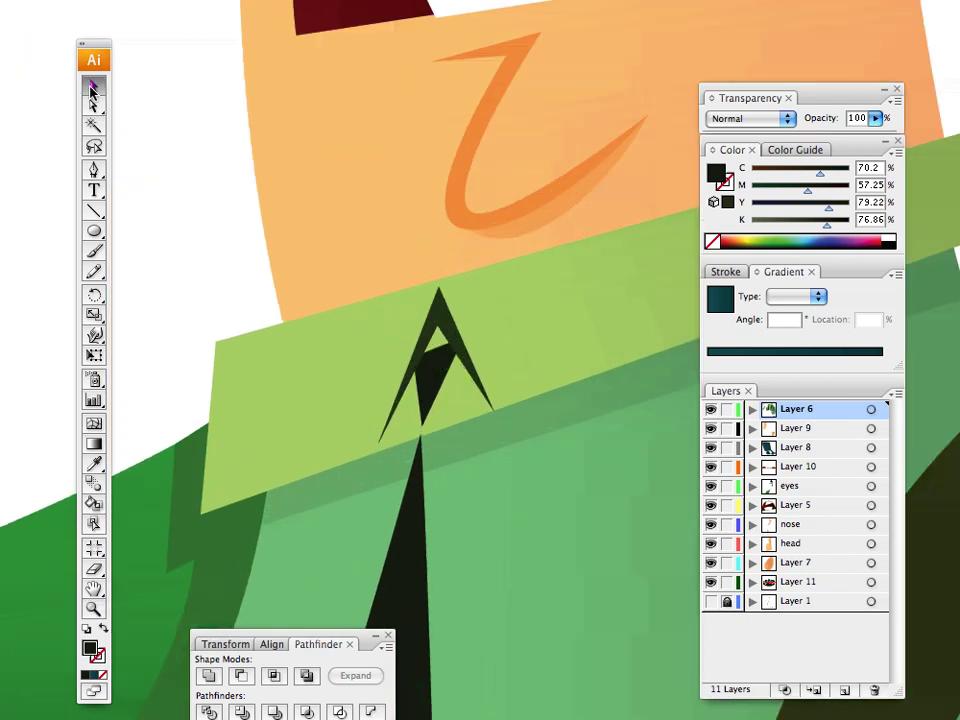
{"action": "left_click", "coordinate": [440, 328]}
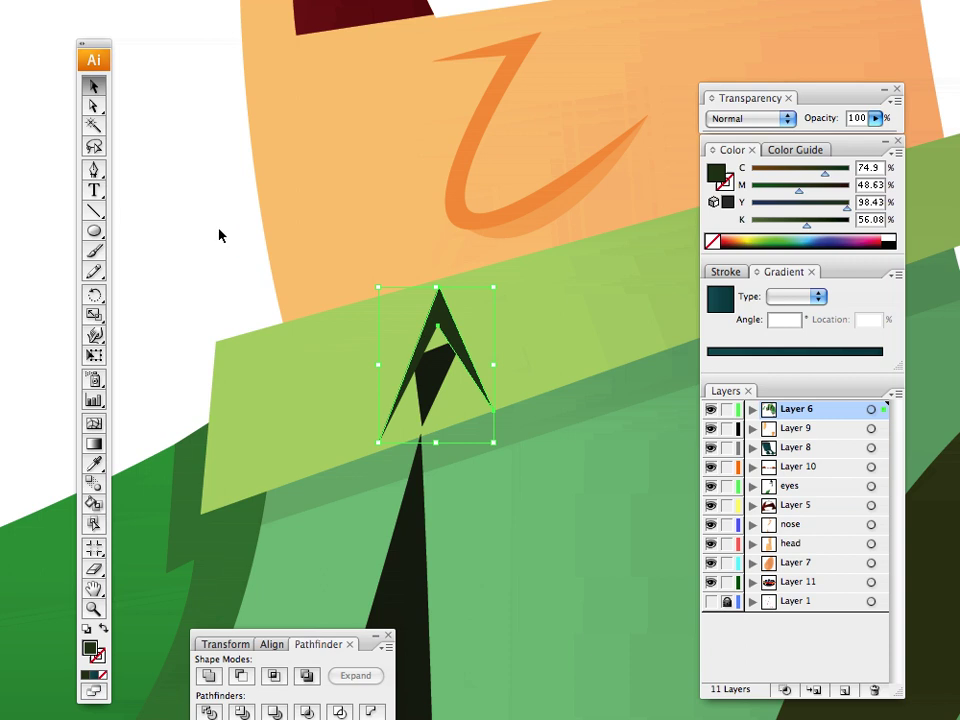
{"action": "left_click", "coordinate": [221, 235]}
Step: Draw a four-point dark green shadow shape inside the pointed collar opening with the Pen tool, at 37% opacity, and deselect it
{"action": "left_click", "coordinate": [93, 170]}
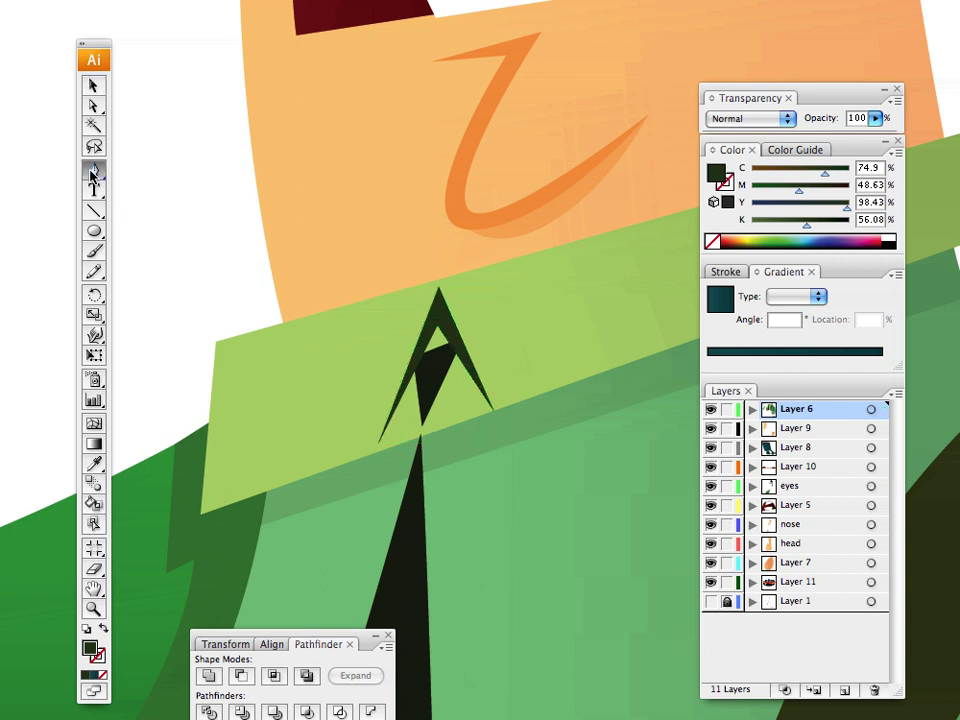
{"action": "left_click", "coordinate": [493, 409]}
{"action": "left_click", "coordinate": [438, 315]}
{"action": "left_click", "coordinate": [373, 453]}
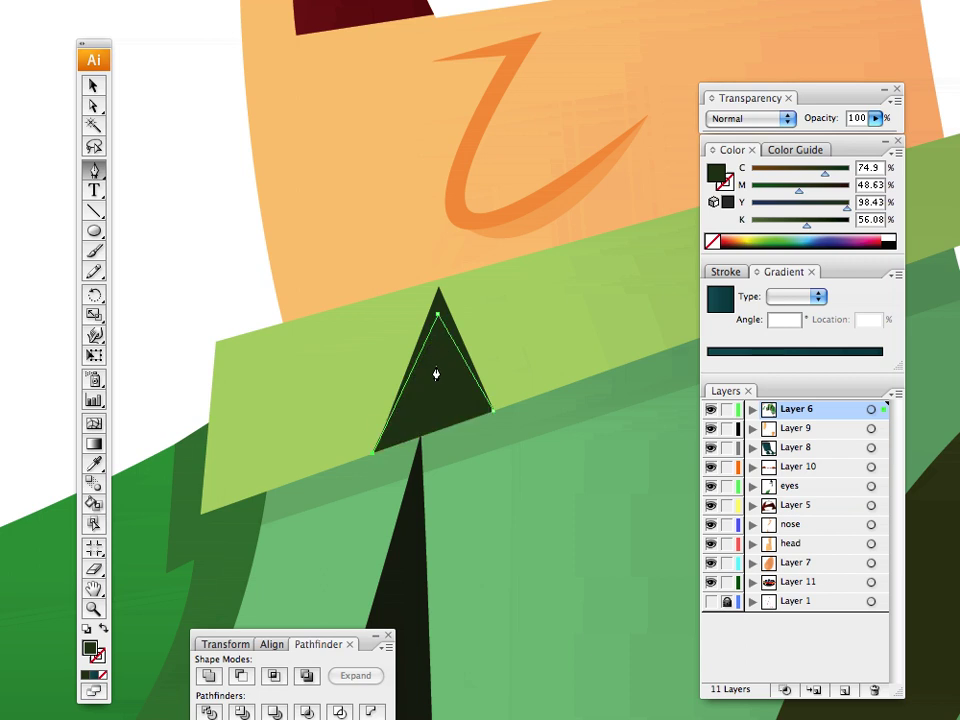
{"action": "left_click_drag", "start_coordinate": [875, 118], "coordinate": [812, 150]}
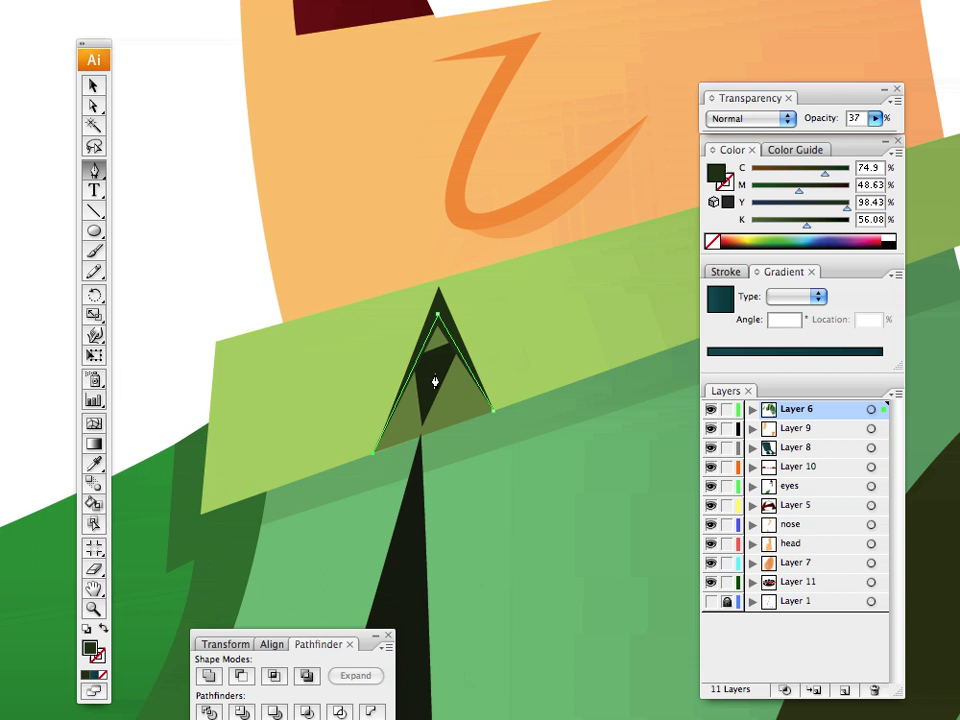
{"action": "left_click", "coordinate": [435, 374]}
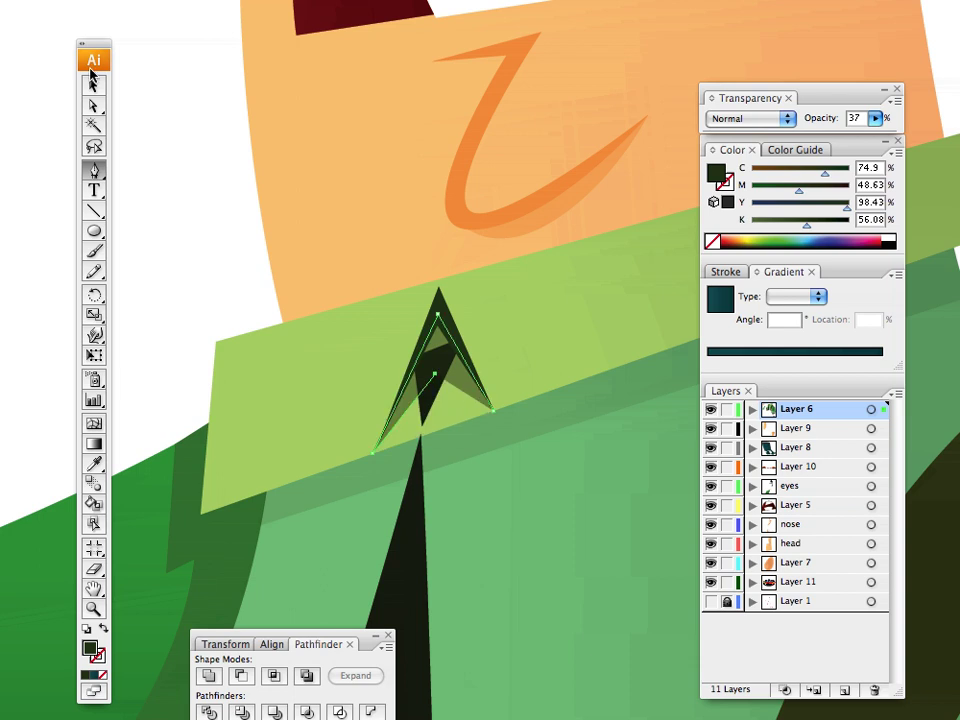
{"action": "left_click", "coordinate": [93, 85]}
{"action": "left_click", "coordinate": [170, 163]}
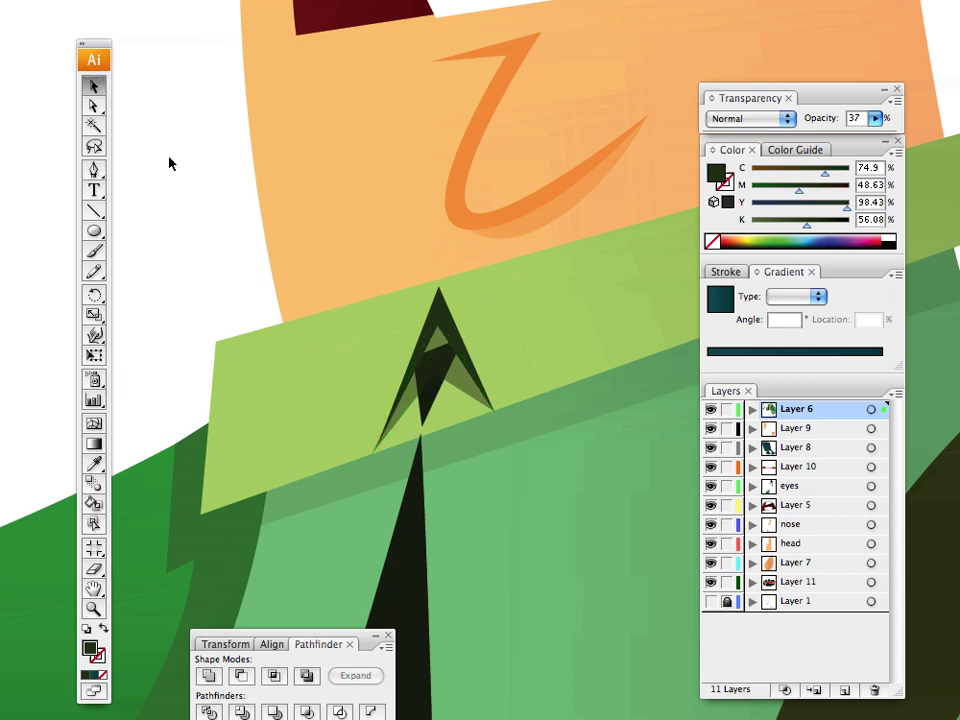
Step: Set the collar opening shadow's opacity to 25% and deselect it
{"action": "left_click", "coordinate": [403, 424]}
{"action": "left_click", "coordinate": [875, 118]}
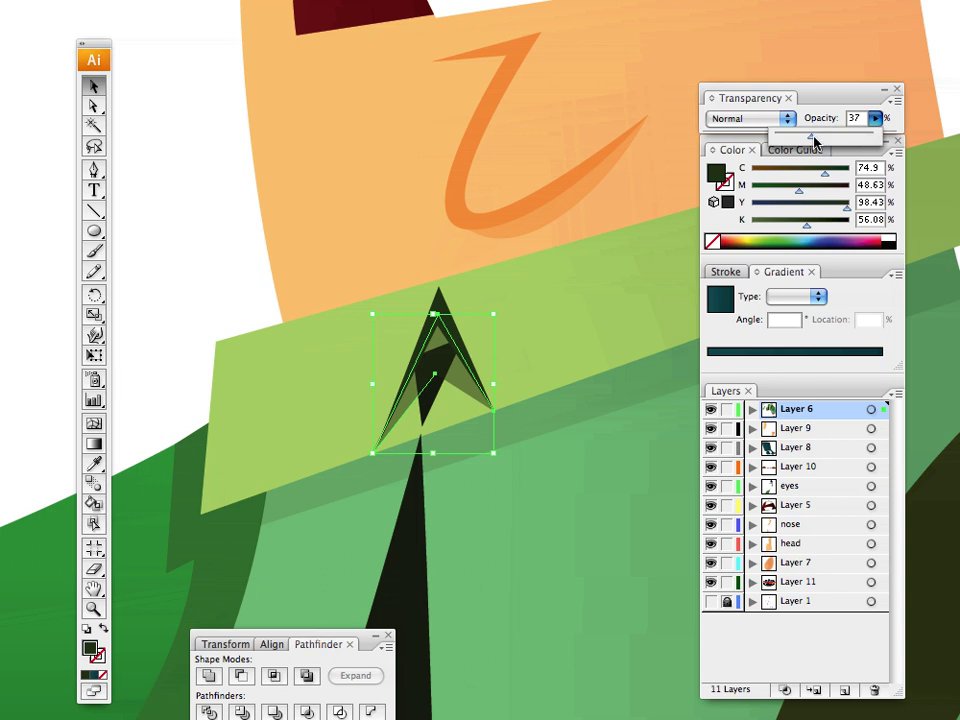
{"action": "left_click_drag", "start_coordinate": [811, 144], "coordinate": [802, 144]}
{"action": "left_click", "coordinate": [204, 265]}
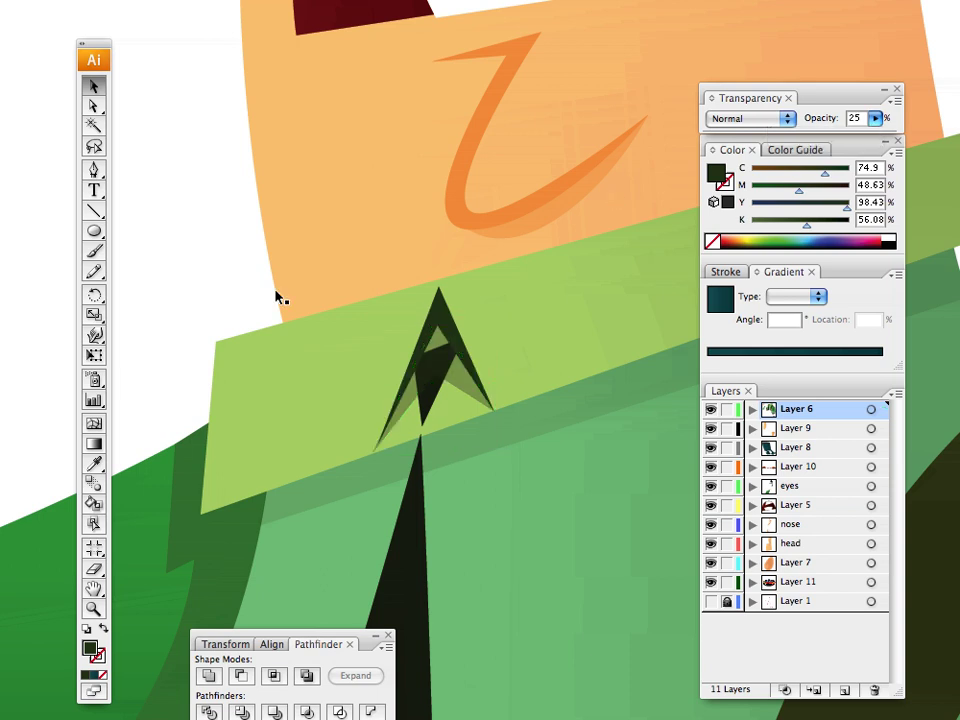
Step: Move the black tie knot path to the top of Layer 6, above the shadow, and deselect it
{"action": "left_click_drag", "start_coordinate": [257, 259], "coordinate": [274, 57]}
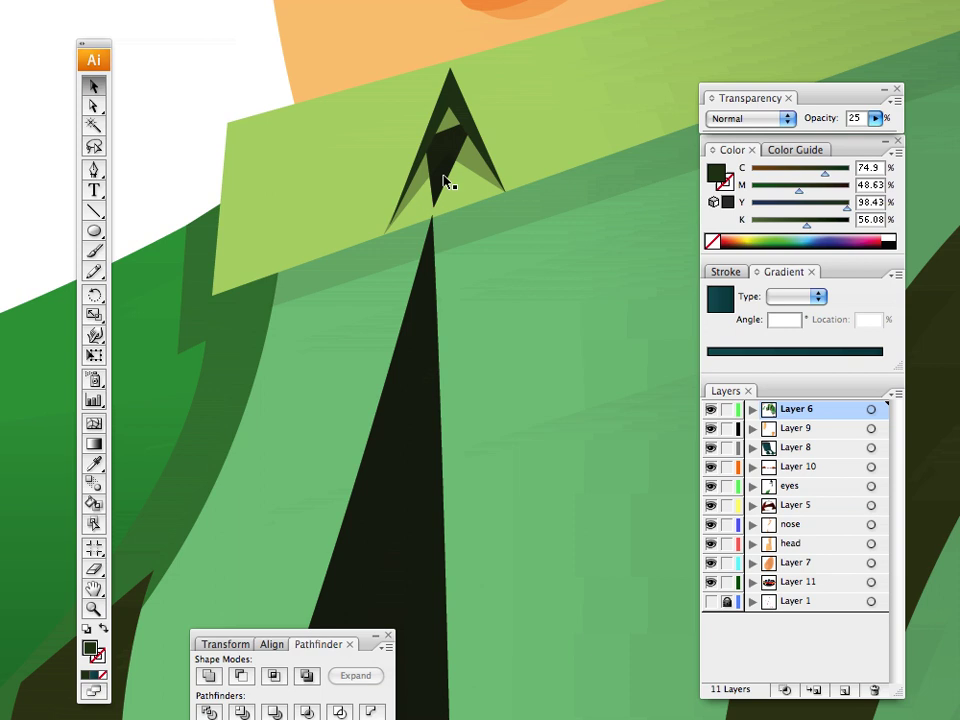
{"action": "left_click", "coordinate": [440, 178]}
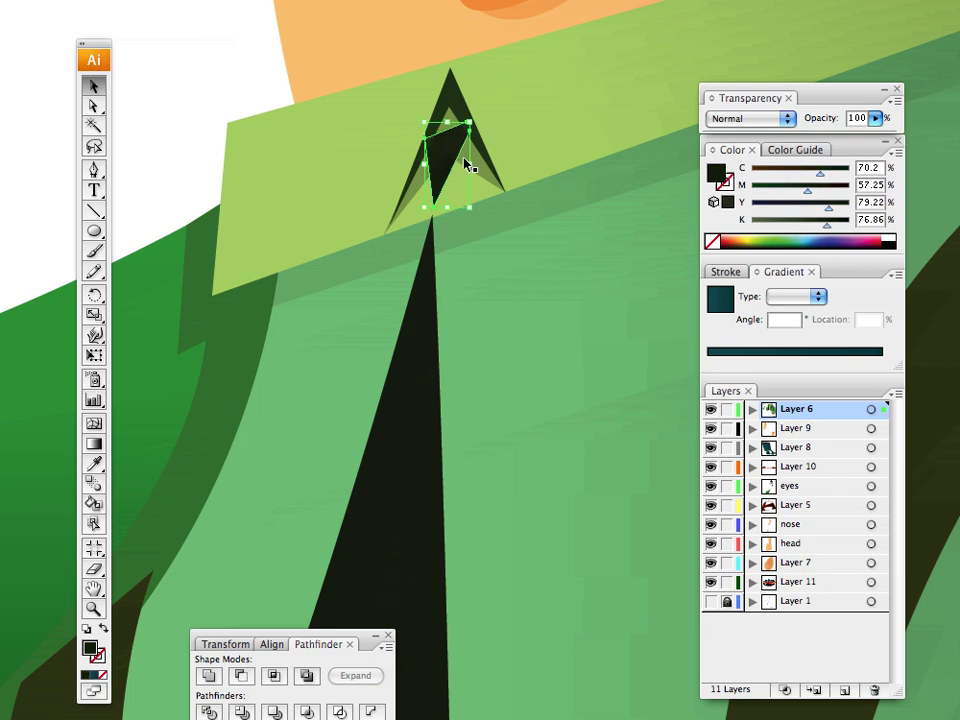
{"action": "left_click", "coordinate": [451, 158]}
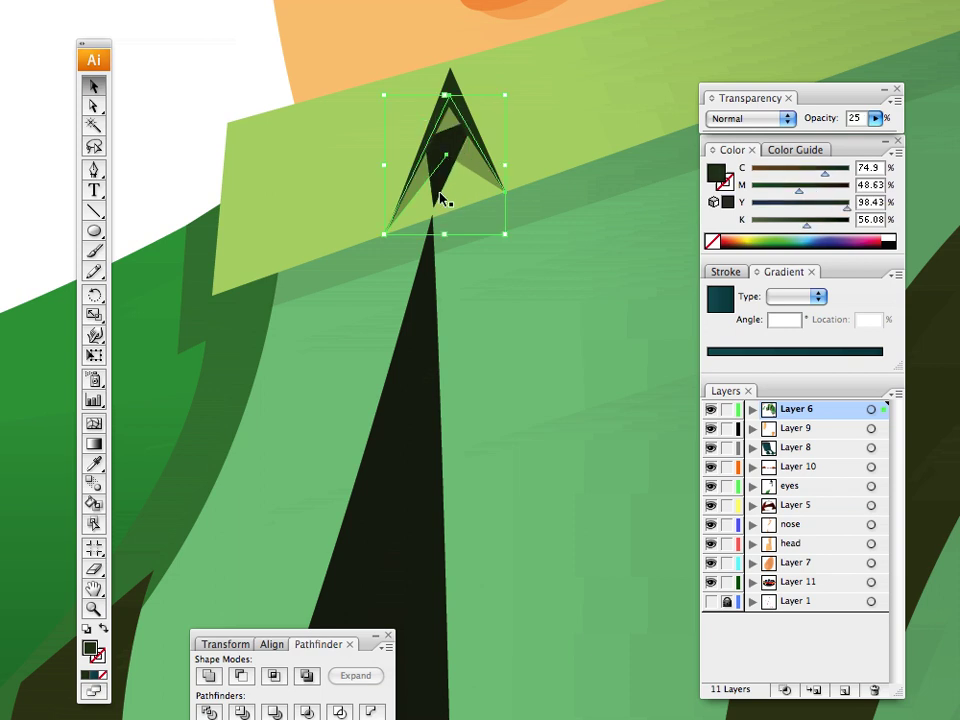
{"action": "left_click", "coordinate": [442, 192]}
{"action": "left_click", "coordinate": [751, 410]}
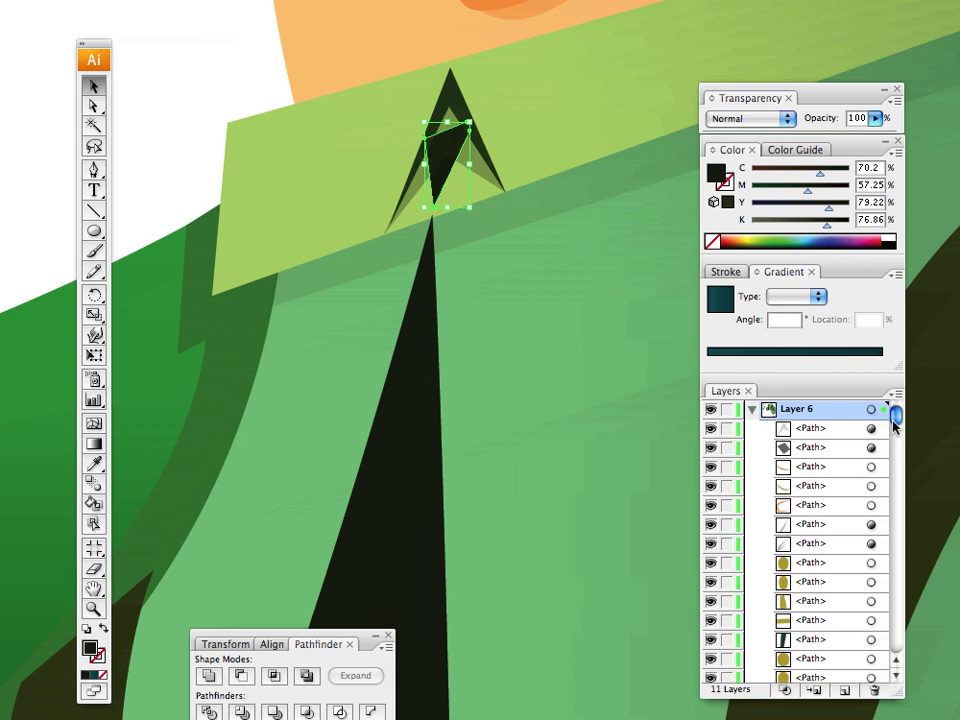
{"action": "left_click_drag", "start_coordinate": [897, 420], "coordinate": [893, 549]}
{"action": "left_click_drag", "start_coordinate": [815, 601], "coordinate": [810, 428]}
{"action": "left_click", "coordinate": [240, 96]}
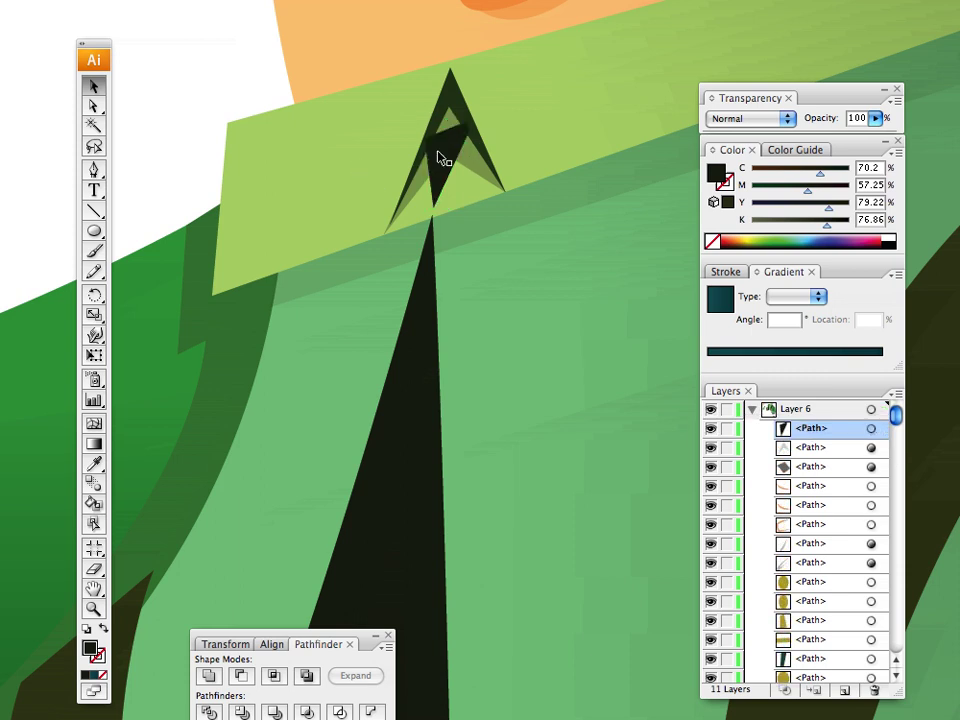
Step: Move the dark green pointed collar opening to the top of Layer 6, above the tie knot, and deselect it
{"action": "left_click", "coordinate": [479, 149]}
{"action": "left_click", "coordinate": [452, 86]}
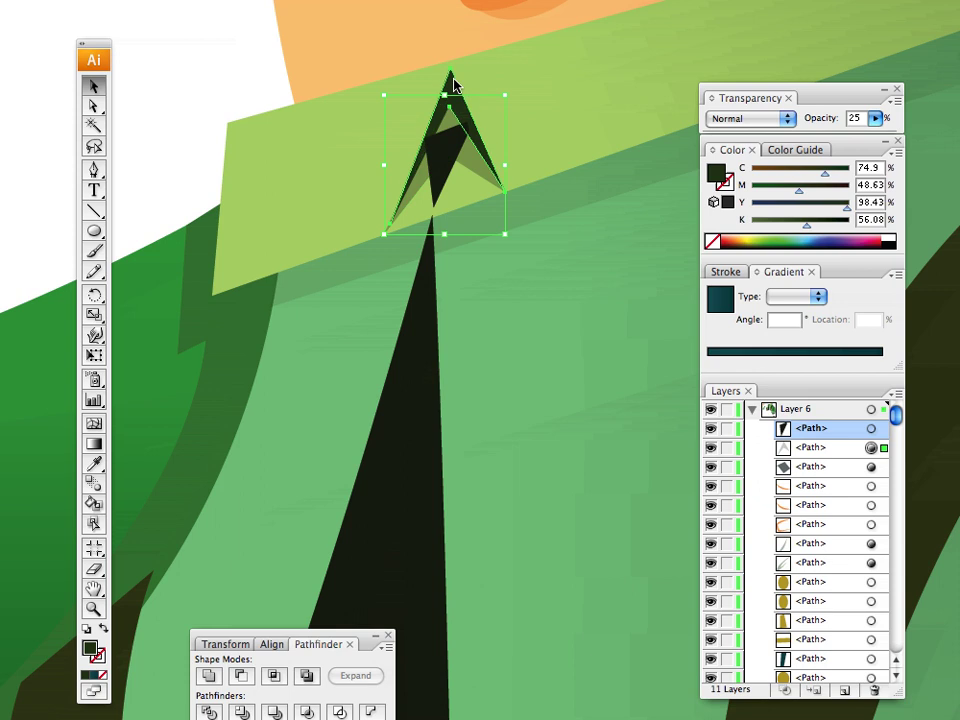
{"action": "left_click_drag", "start_coordinate": [899, 418], "coordinate": [896, 563]}
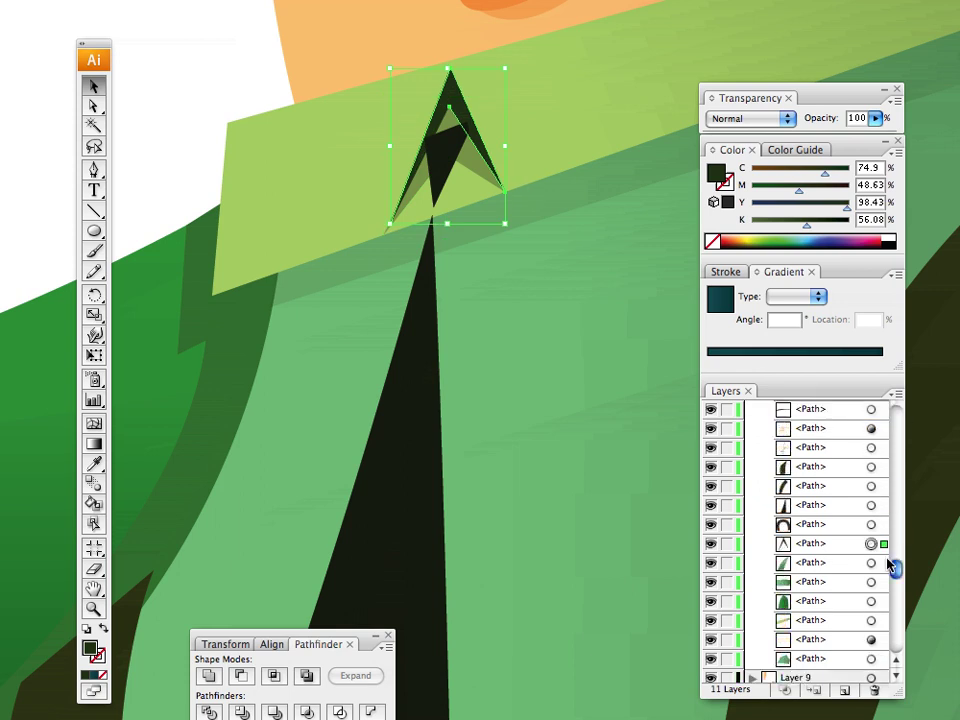
{"action": "left_click_drag", "start_coordinate": [833, 316], "coordinate": [838, 419]}
{"action": "left_click", "coordinate": [184, 78]}
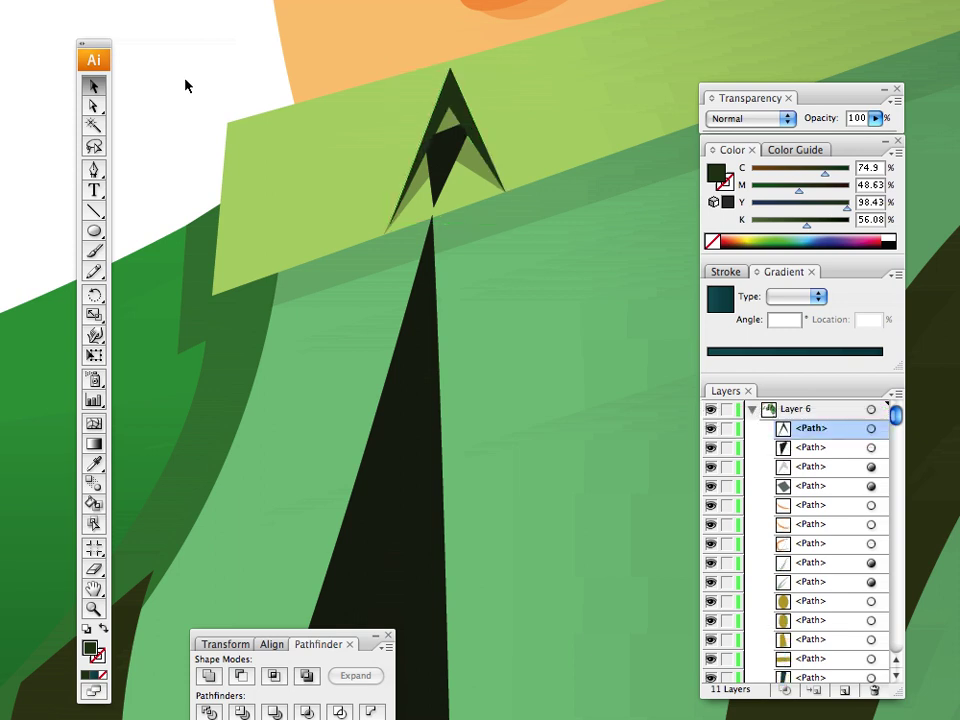
{"action": "left_click_drag", "start_coordinate": [272, 230], "coordinate": [296, 86]}
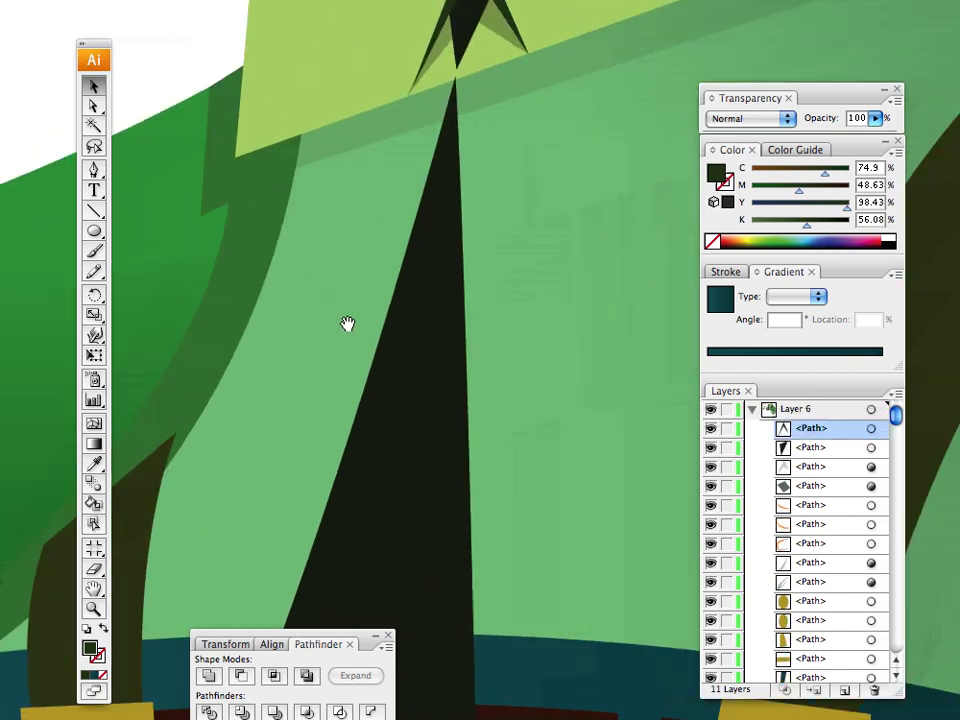
{"action": "left_click_drag", "start_coordinate": [347, 324], "coordinate": [391, 116]}
{"action": "left_click_drag", "start_coordinate": [373, 287], "coordinate": [295, 408]}
{"action": "scroll", "coordinate": [295, 408], "scroll_direction": "up", "scroll_amount": 3}
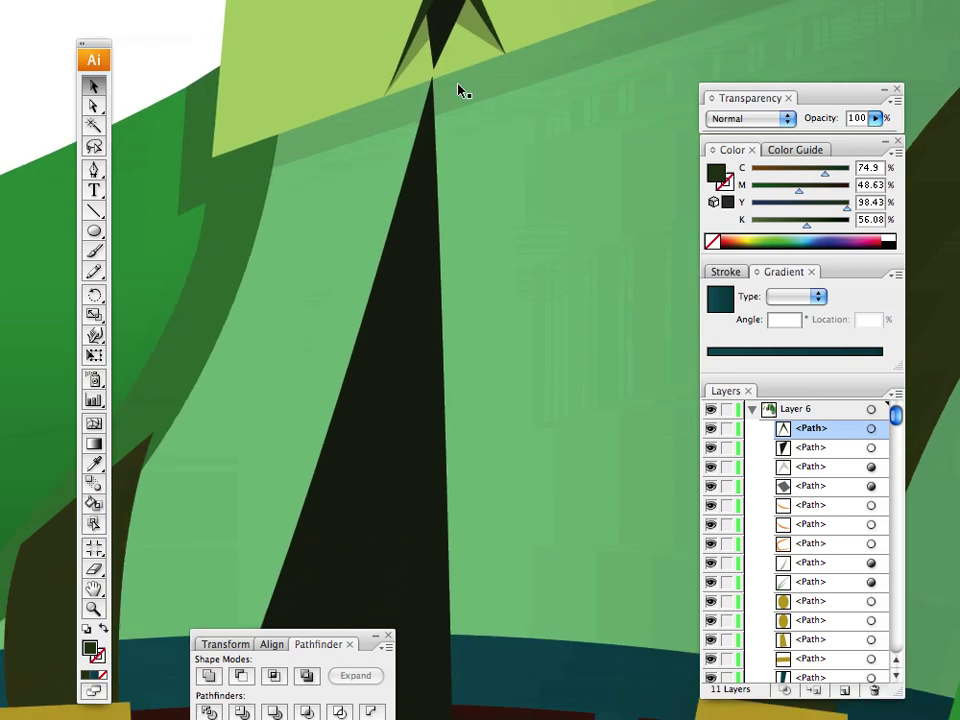
Step: Draw a narrow triangular shadow from the tie's upper tip to the waistband with the Pen tool, filled C 72.55, M 40, Y 100, K 32.55
{"action": "left_click_drag", "start_coordinate": [416, 298], "coordinate": [438, 238]}
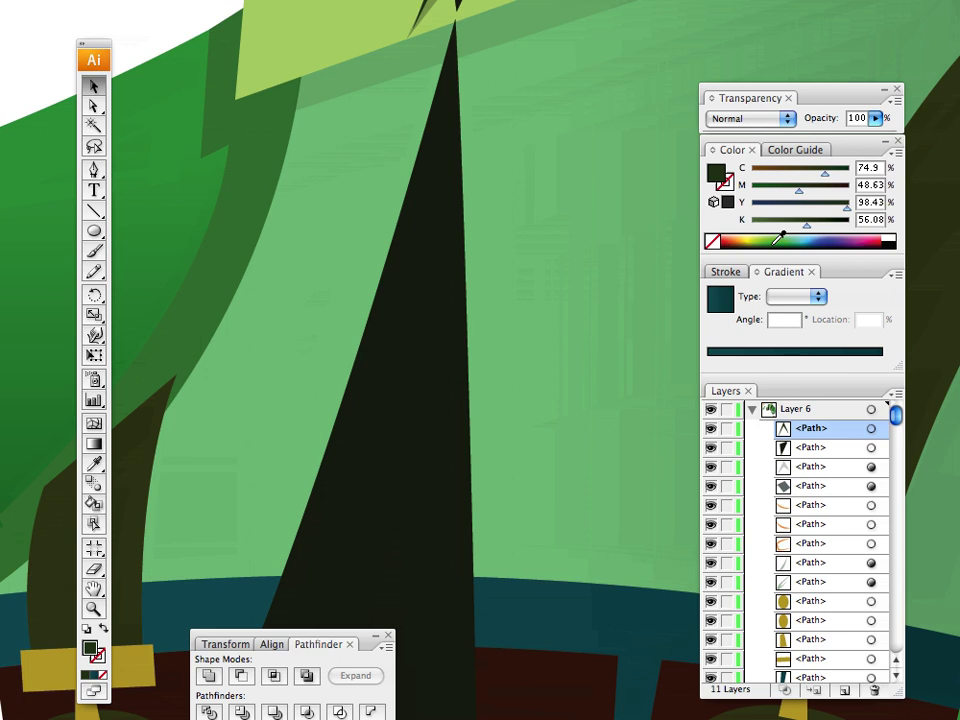
{"action": "left_click_drag", "start_coordinate": [787, 238], "coordinate": [765, 238]}
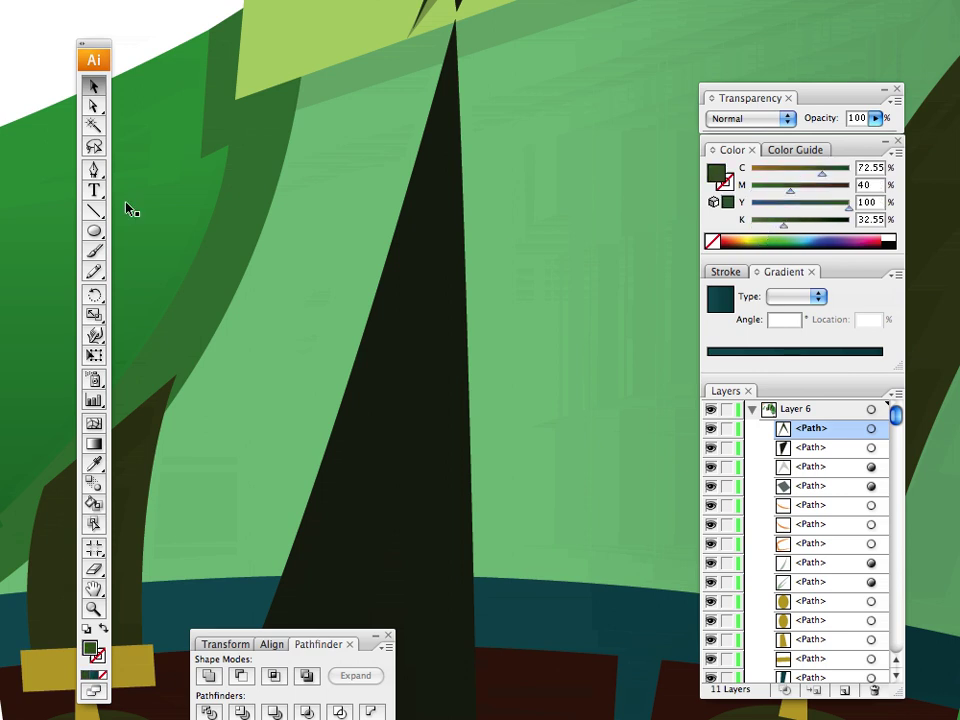
{"action": "left_click", "coordinate": [93, 170]}
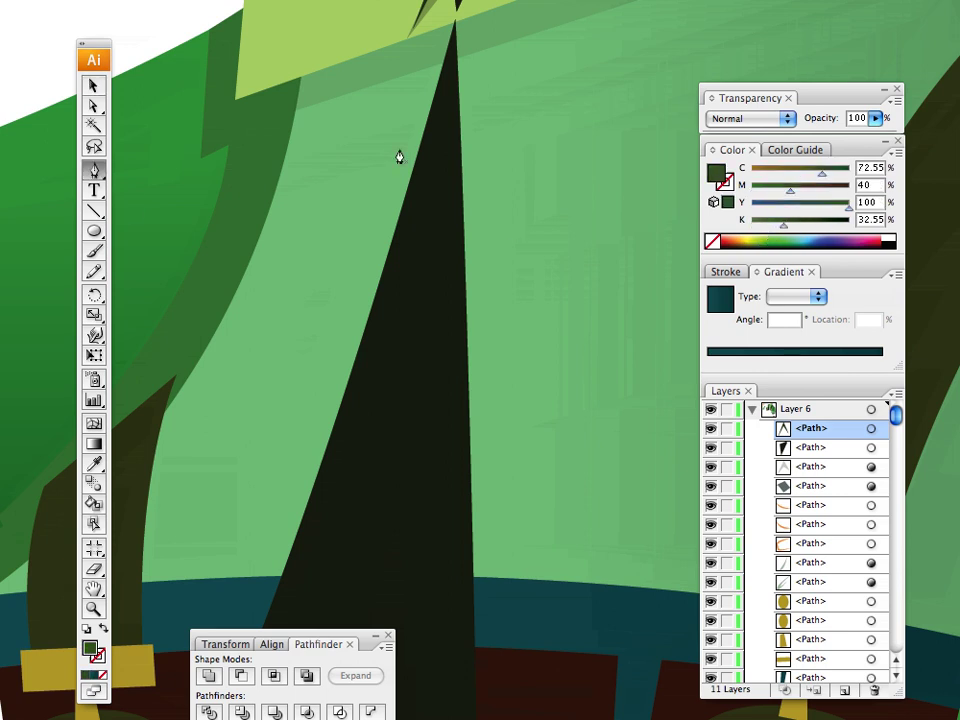
{"action": "left_click", "coordinate": [455, 25]}
{"action": "left_click_drag", "start_coordinate": [403, 461], "coordinate": [415, 301]}
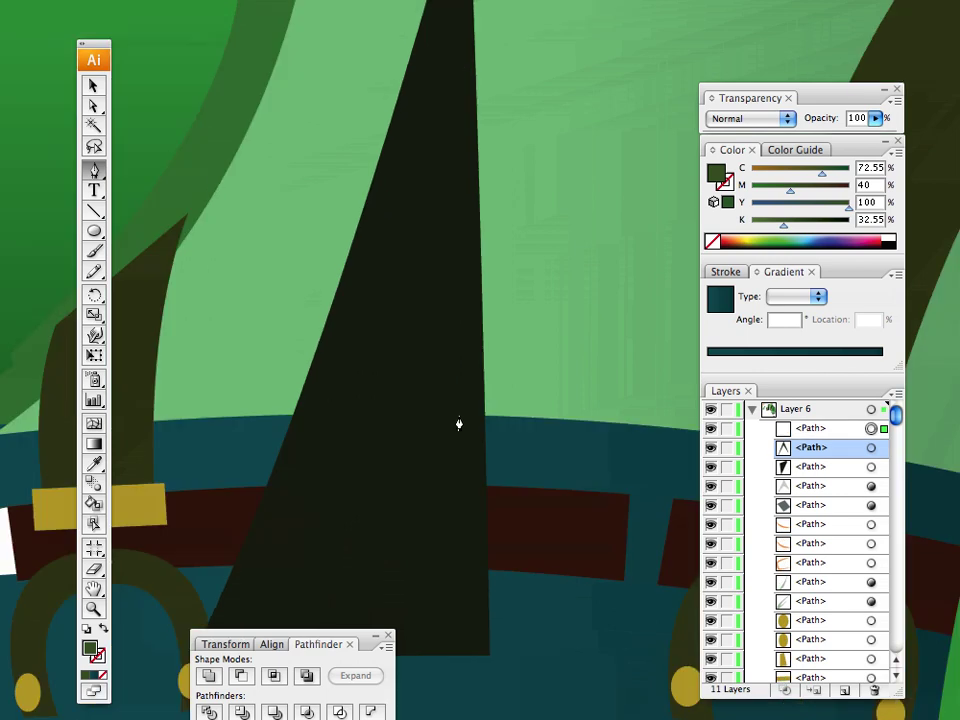
{"action": "left_click", "coordinate": [459, 416]}
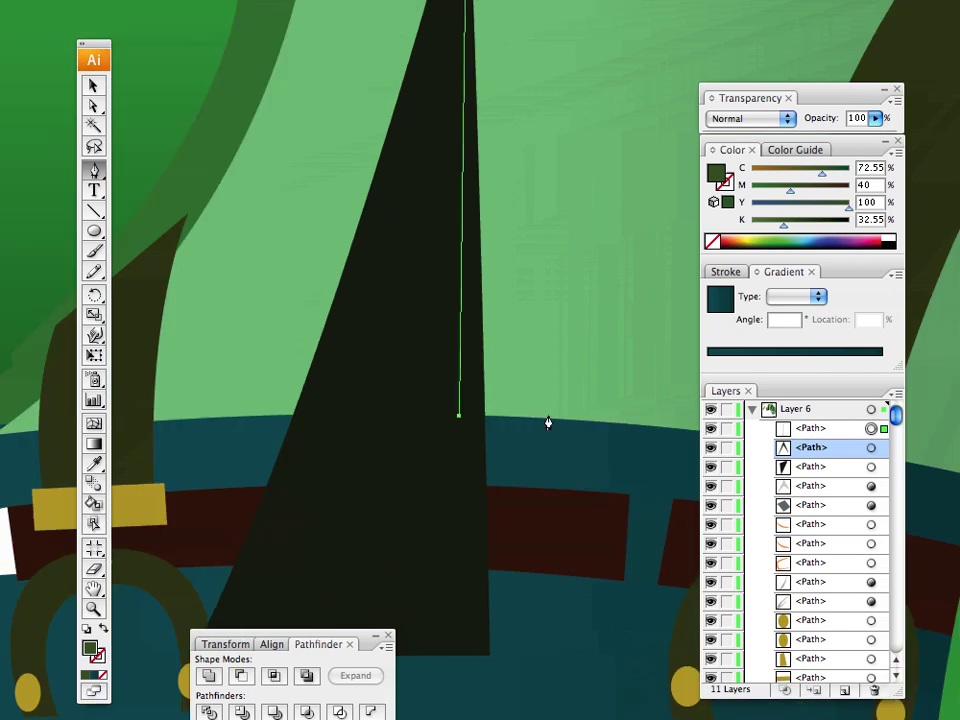
{"action": "left_click", "coordinate": [544, 418]}
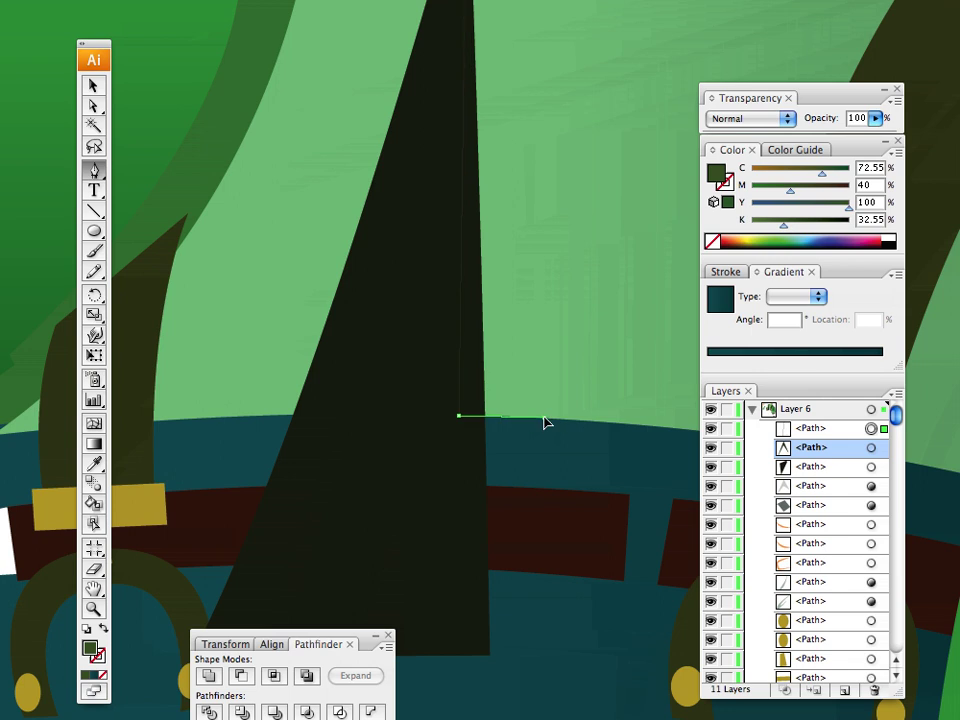
{"action": "left_click_drag", "start_coordinate": [565, 418], "coordinate": [566, 419]}
{"action": "left_click", "coordinate": [544, 418]}
{"action": "key", "text": "space"}
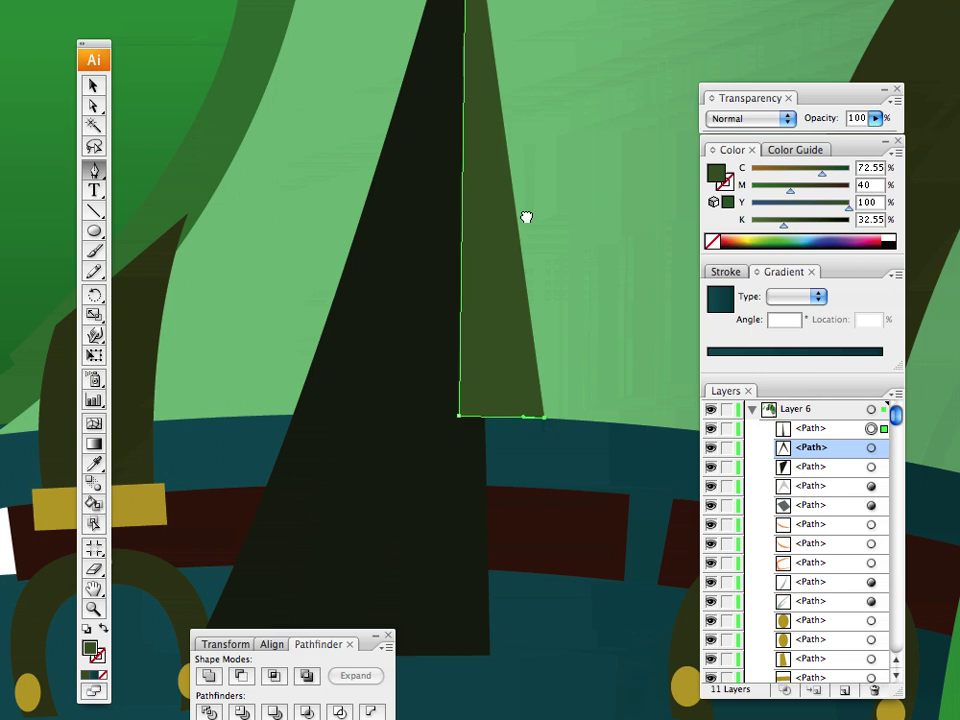
{"action": "left_click_drag", "start_coordinate": [525, 216], "coordinate": [535, 600]}
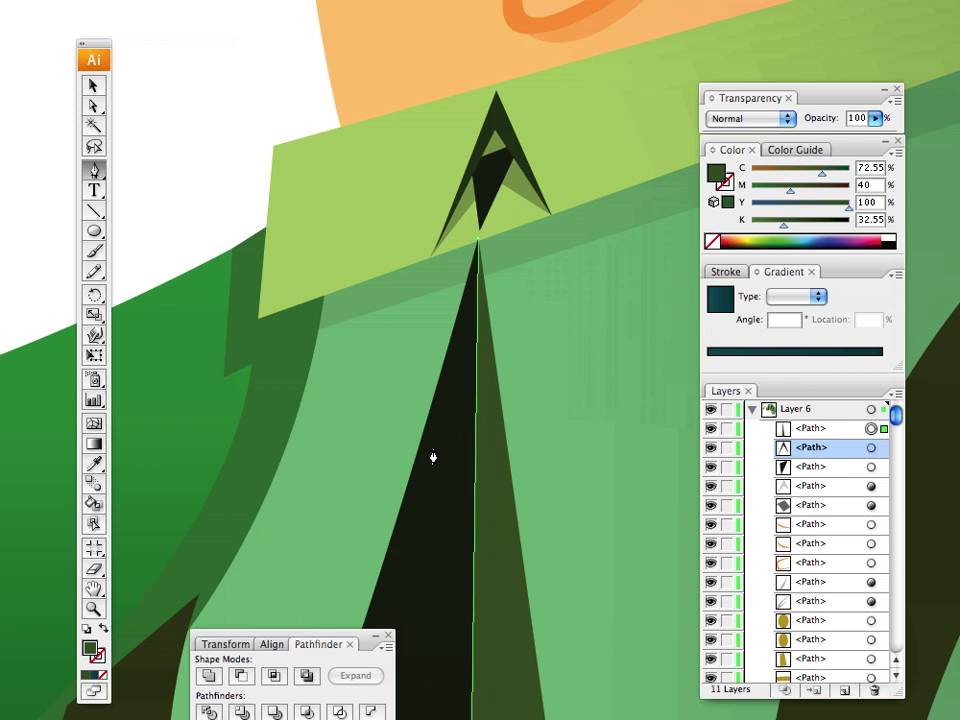
Step: Move the triangular shadow path directly below the black tie path in Layer 6
{"action": "key", "text": "space"}
{"action": "left_click_drag", "start_coordinate": [496, 550], "coordinate": [513, 190]}
{"action": "left_click", "coordinate": [810, 428]}
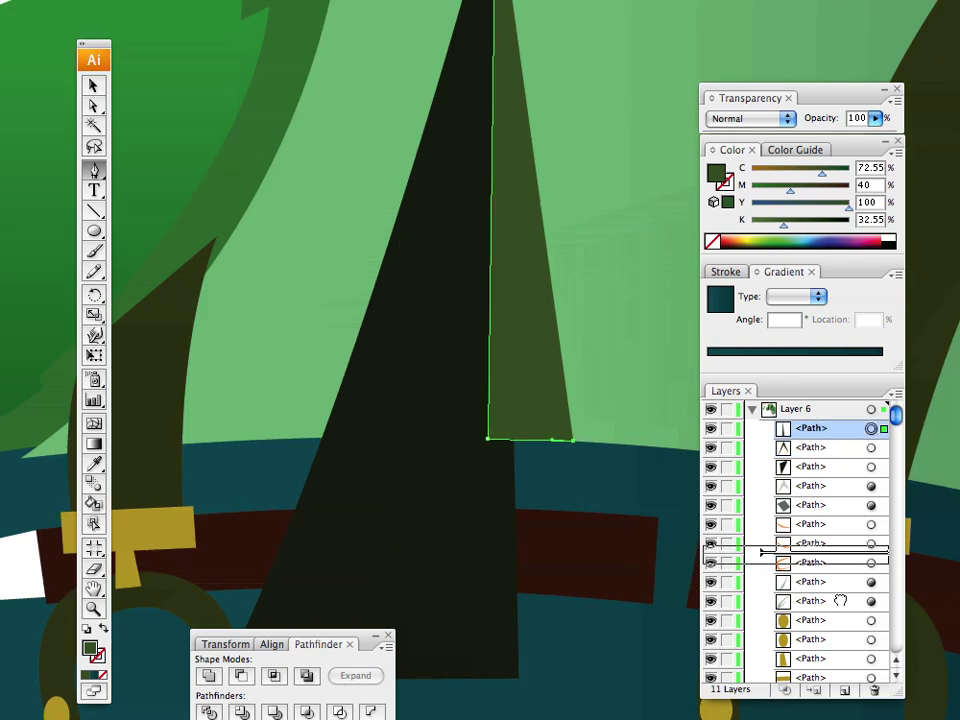
{"action": "left_click_drag", "start_coordinate": [828, 716], "coordinate": [836, 608]}
{"action": "left_click", "coordinate": [896, 678]}
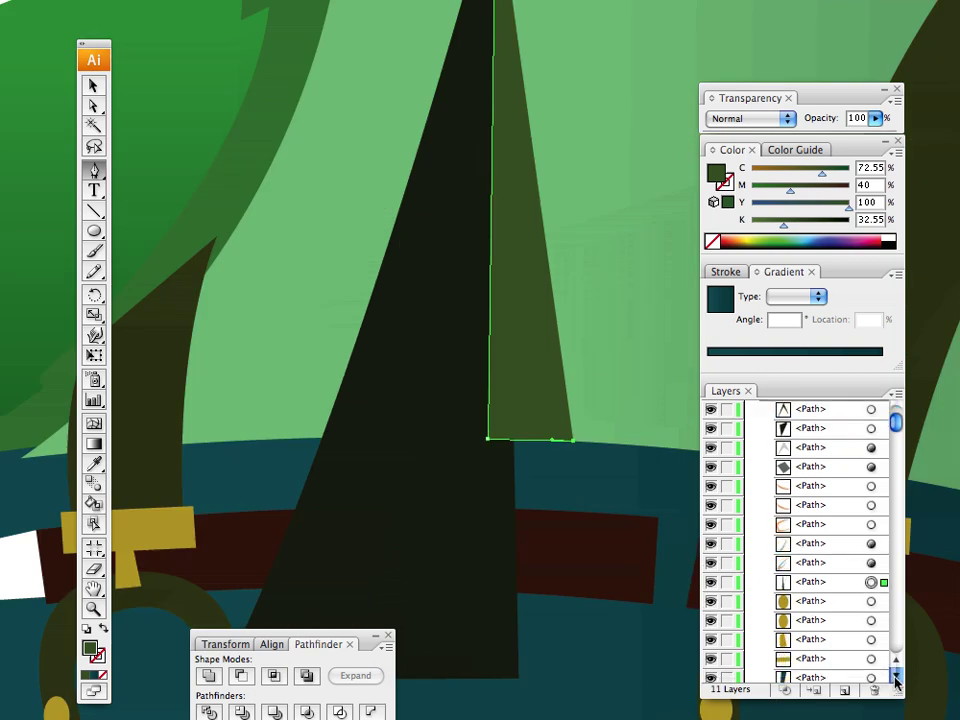
{"action": "left_click_drag", "start_coordinate": [832, 468], "coordinate": [810, 636]}
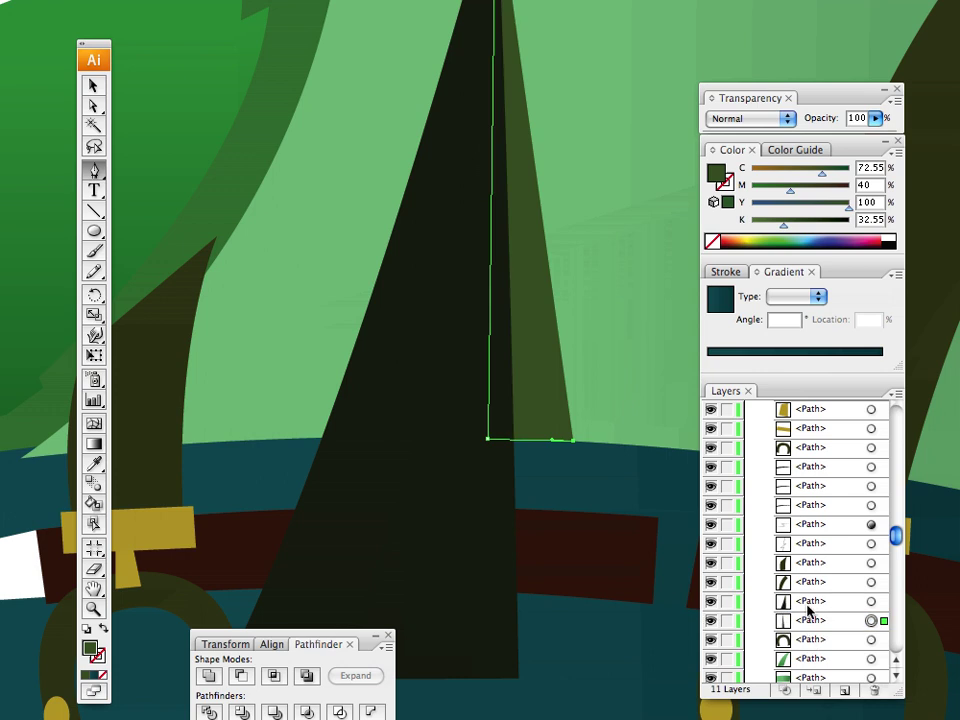
Step: Set the tie shadow's black (K) value to 62% and its opacity to 18%, and deselect it
{"action": "left_click", "coordinate": [869, 604]}
{"action": "left_click", "coordinate": [870, 620]}
{"action": "left_click_drag", "start_coordinate": [789, 227], "coordinate": [812, 227]}
{"action": "left_click_drag", "start_coordinate": [876, 120], "coordinate": [798, 146]}
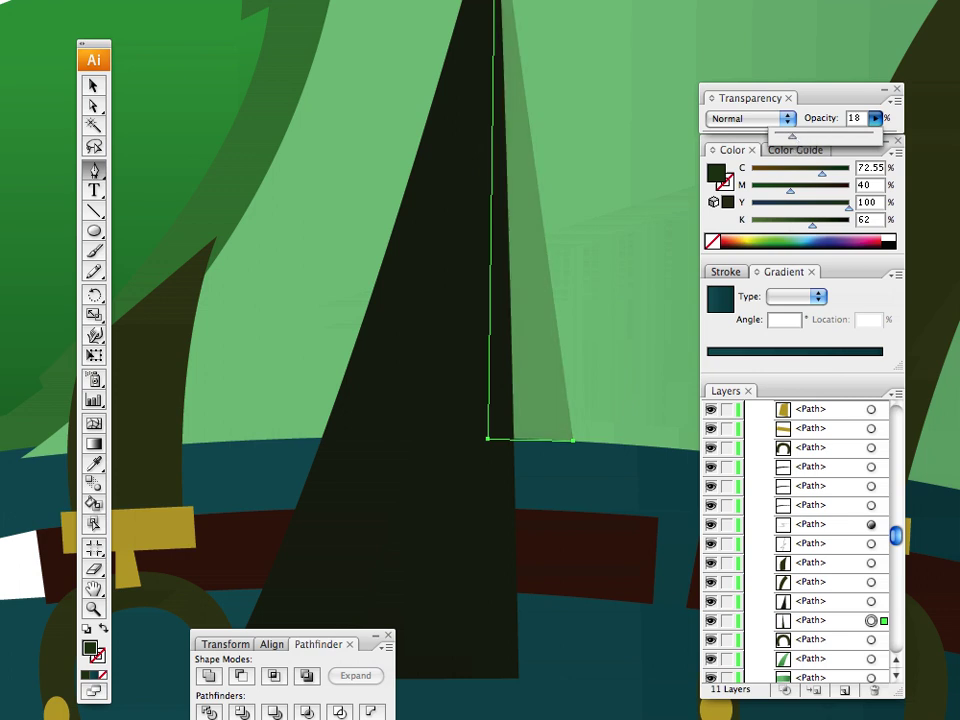
{"action": "key", "text": "ctrl+minus"}
{"action": "key", "text": "ctrl+minus"}
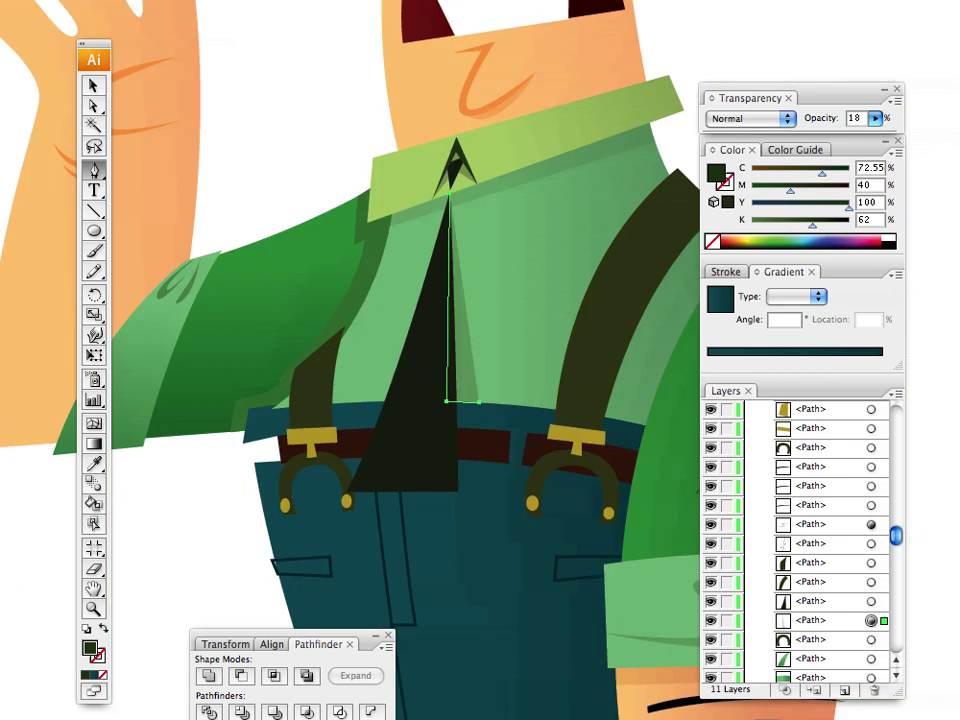
{"action": "left_click", "coordinate": [94, 87]}
{"action": "left_click", "coordinate": [297, 112]}
{"action": "left_click_drag", "start_coordinate": [338, 260], "coordinate": [300, 317]}
{"action": "key", "text": "ctrl+minus"}
{"action": "key", "text": "ctrl+minus"}
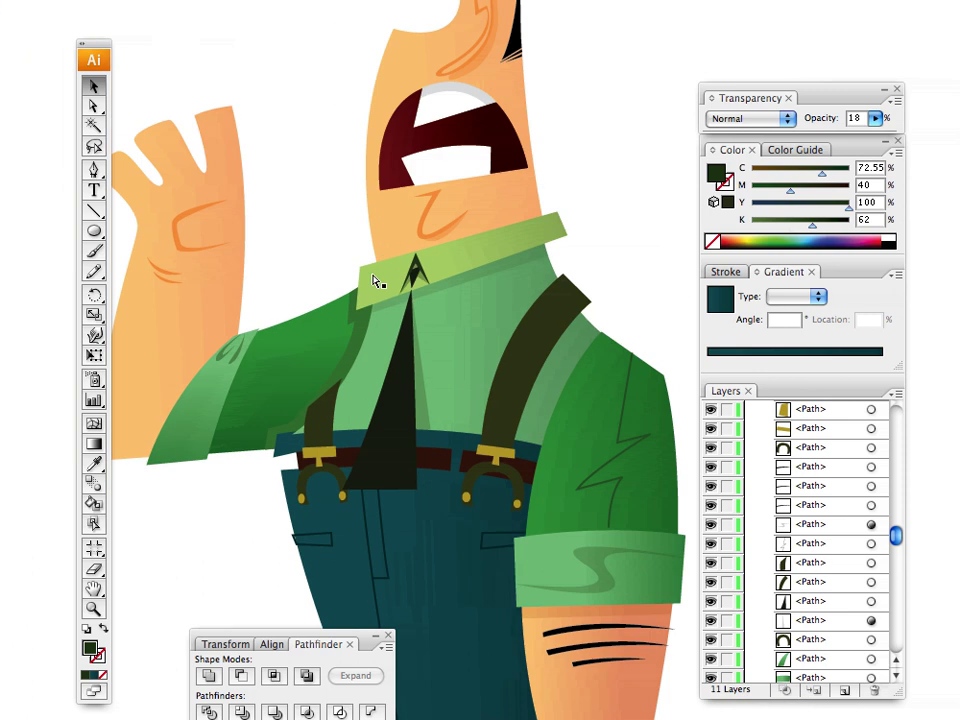
{"action": "left_click_drag", "start_coordinate": [372, 274], "coordinate": [364, 299]}
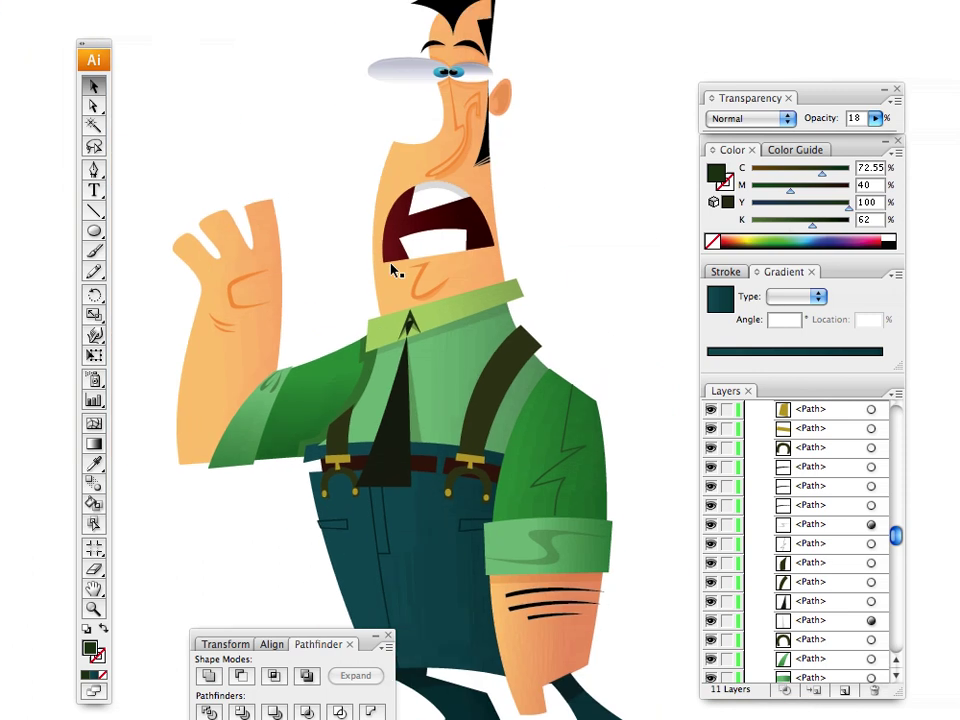
Step: Narrow the tie shadow slightly toward the tie and deselect it
{"action": "left_click", "coordinate": [418, 412]}
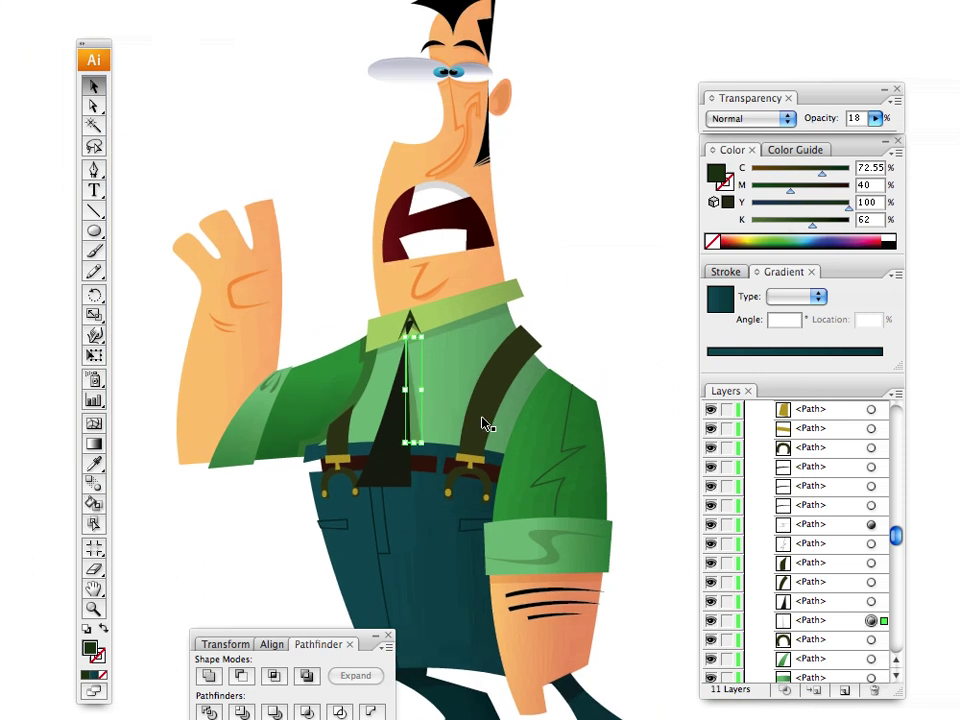
{"action": "left_click_drag", "start_coordinate": [422, 390], "coordinate": [416, 390]}
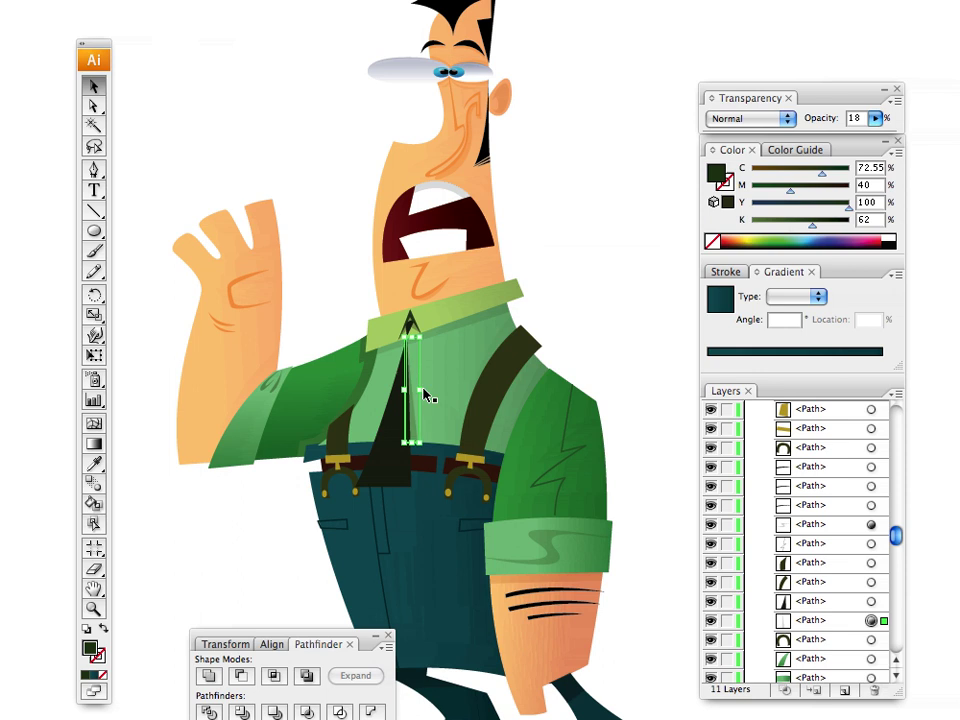
{"action": "left_click", "coordinate": [314, 232]}
Step: Set the tie shadow's opacity to 28% and deselect it
{"action": "left_click", "coordinate": [414, 423]}
{"action": "left_click", "coordinate": [876, 118]}
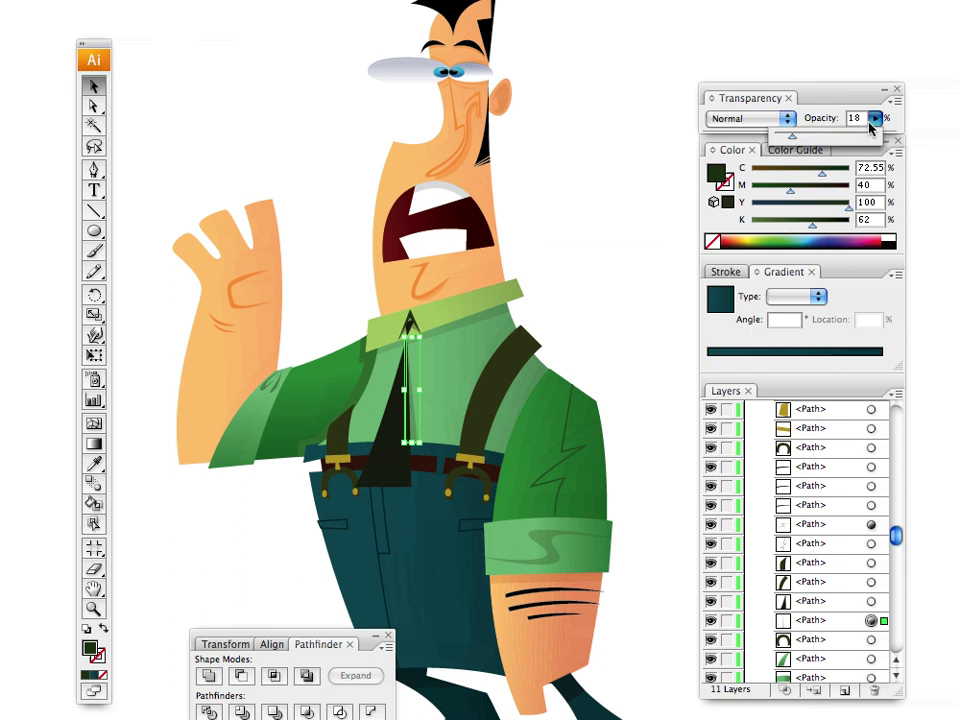
{"action": "left_click_drag", "start_coordinate": [792, 143], "coordinate": [803, 143]}
{"action": "left_click", "coordinate": [630, 230]}
{"action": "left_click", "coordinate": [559, 279]}
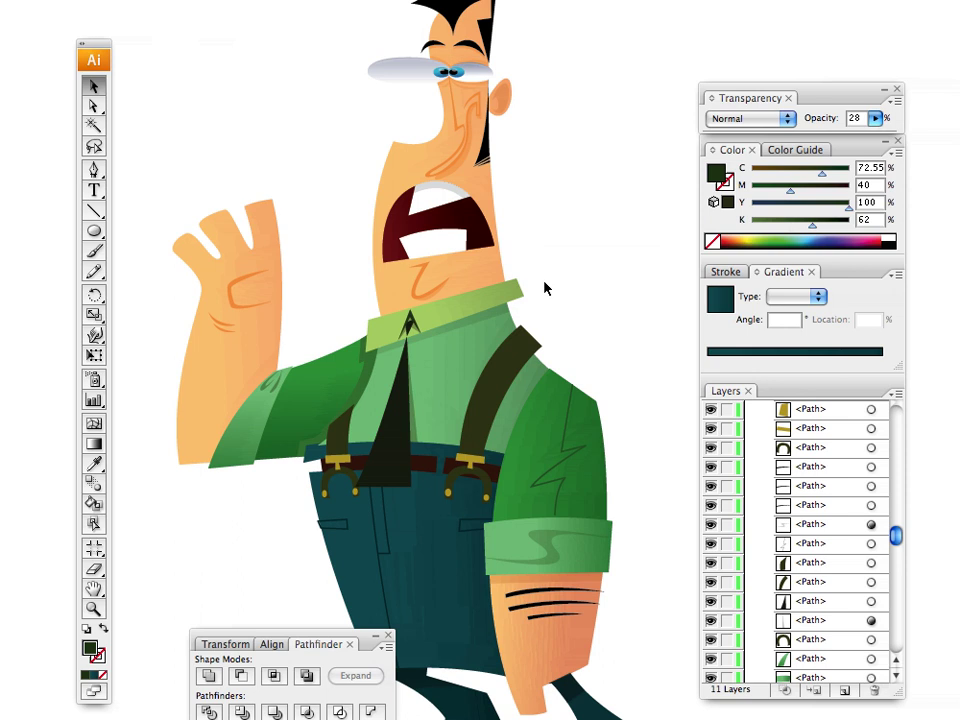
Step: Draw a four-sided dark green shadow patch across the waistband with the Pen tool, below the tie shadow and overlapping the tie's edge
{"action": "scroll", "coordinate": [283, 281], "scroll_direction": "down", "scroll_amount": 5}
{"action": "key", "text": "z"}
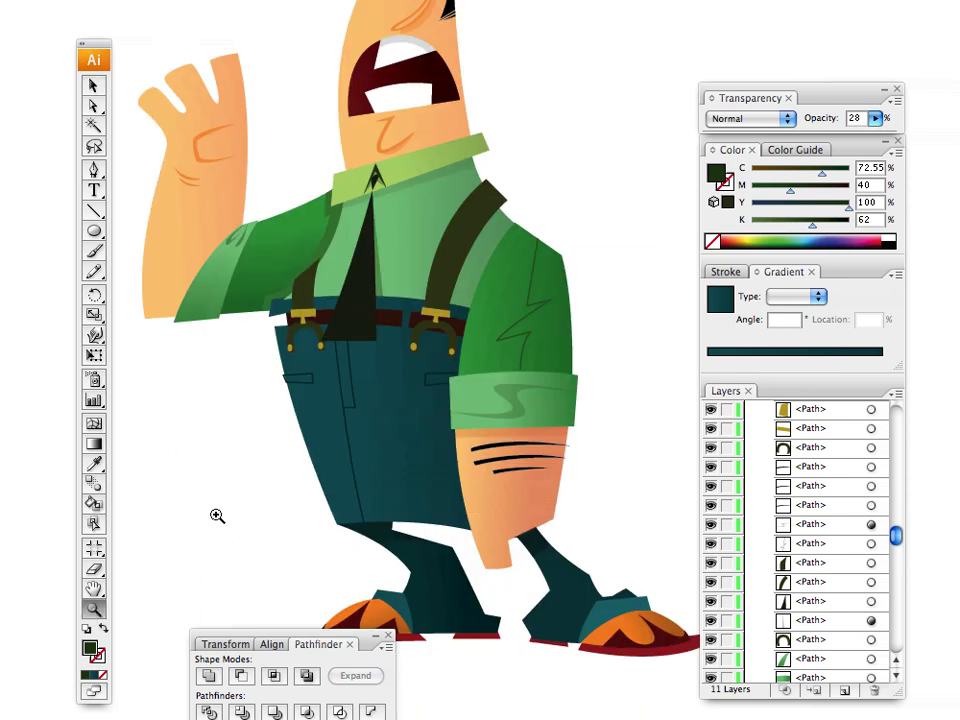
{"action": "left_click", "coordinate": [390, 321]}
{"action": "left_click", "coordinate": [424, 366]}
{"action": "left_click", "coordinate": [462, 355]}
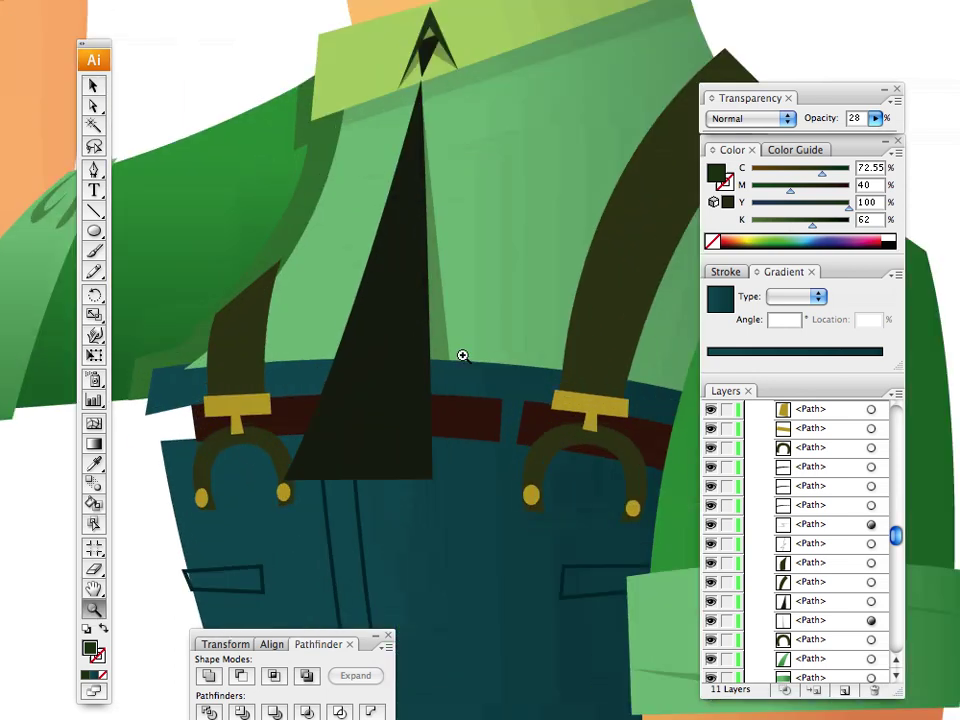
{"action": "left_click", "coordinate": [462, 355]}
{"action": "key", "text": "v"}
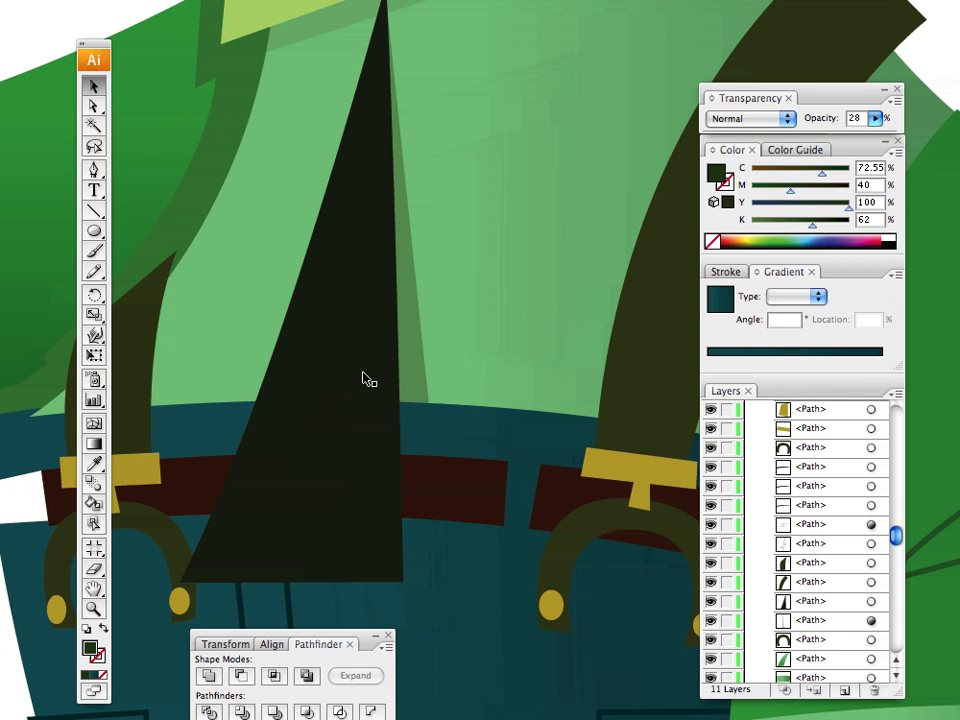
{"action": "key", "text": "i"}
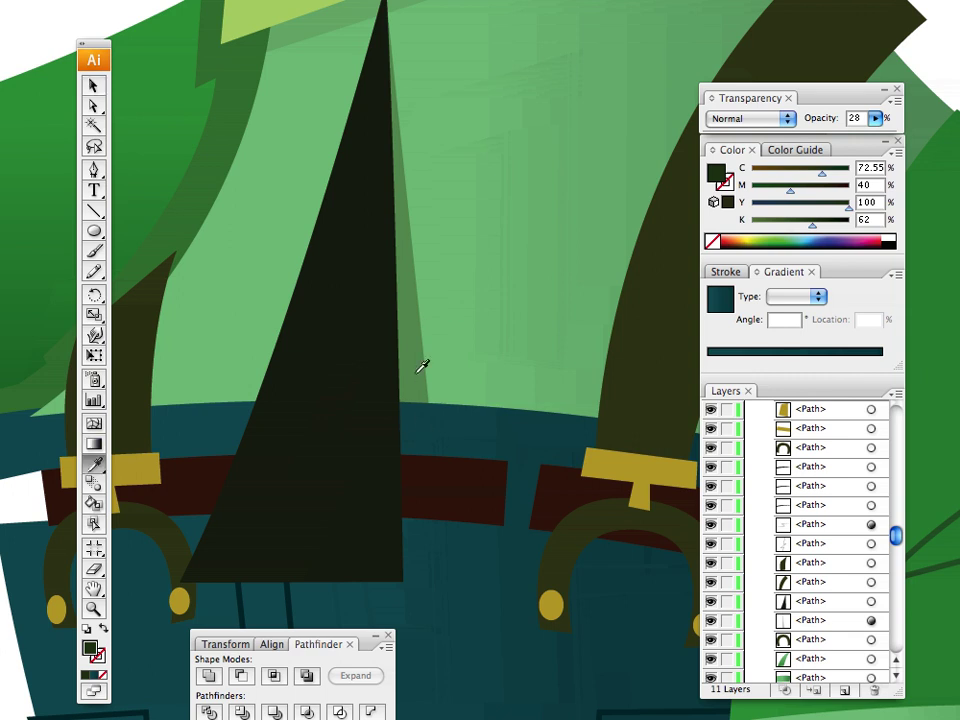
{"action": "left_click", "coordinate": [93, 168]}
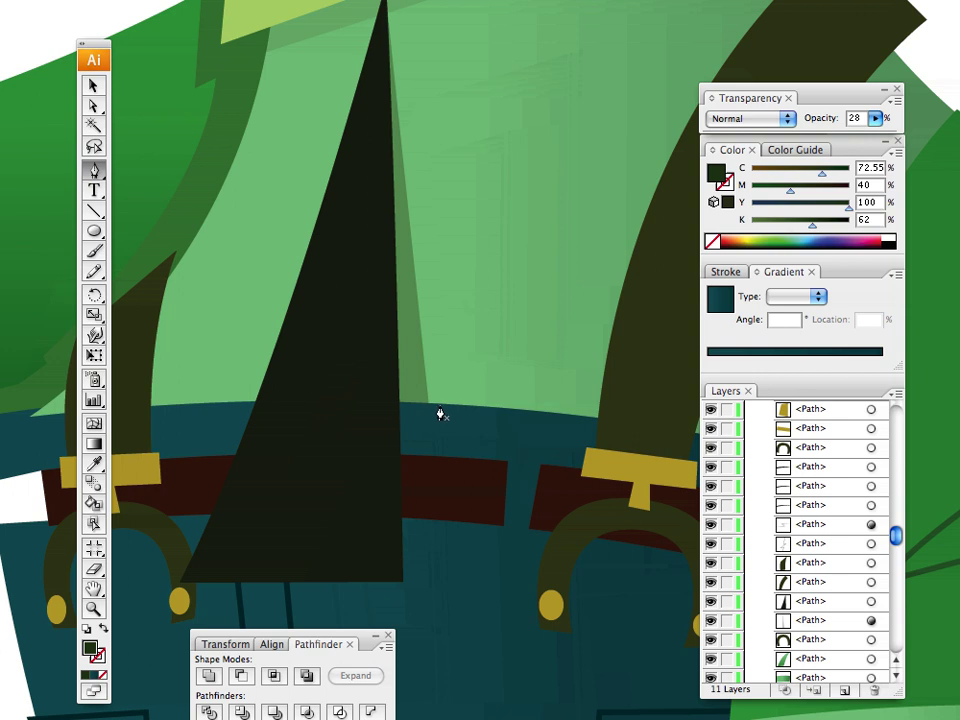
{"action": "left_click", "coordinate": [441, 405]}
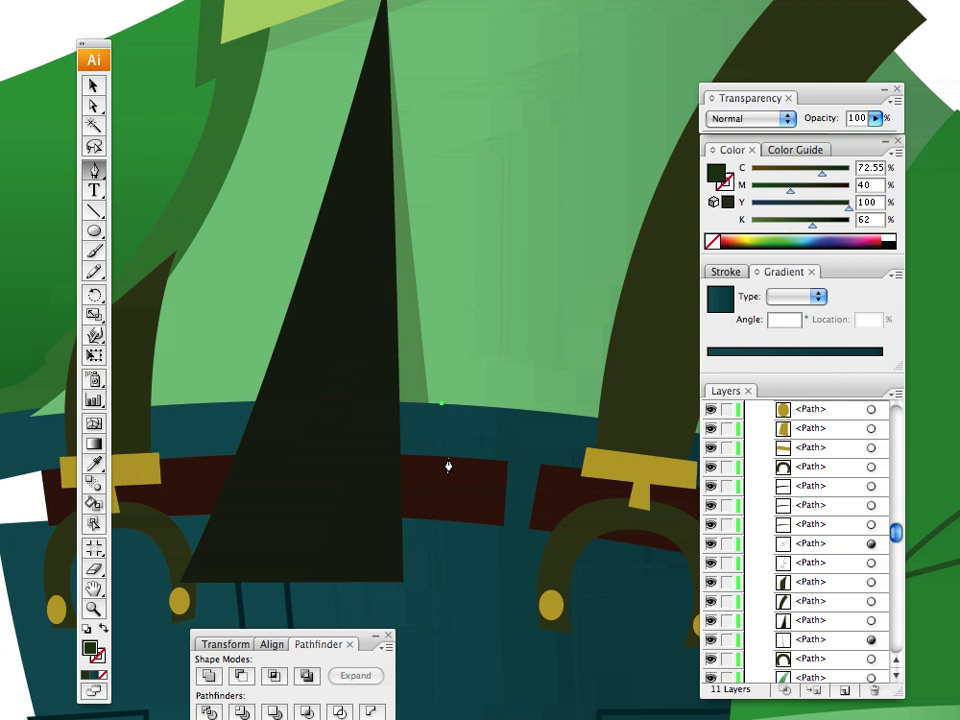
{"action": "left_click", "coordinate": [448, 458]}
{"action": "left_click_drag", "start_coordinate": [391, 457], "coordinate": [375, 457]}
{"action": "left_click", "coordinate": [391, 457]}
{"action": "left_click", "coordinate": [390, 402]}
{"action": "left_click", "coordinate": [441, 403]}
Step: Apply the tie shadow's appearance with 28% opacity to the waistband patch using the Eyedropper, and deselect it
{"action": "key", "text": "i"}
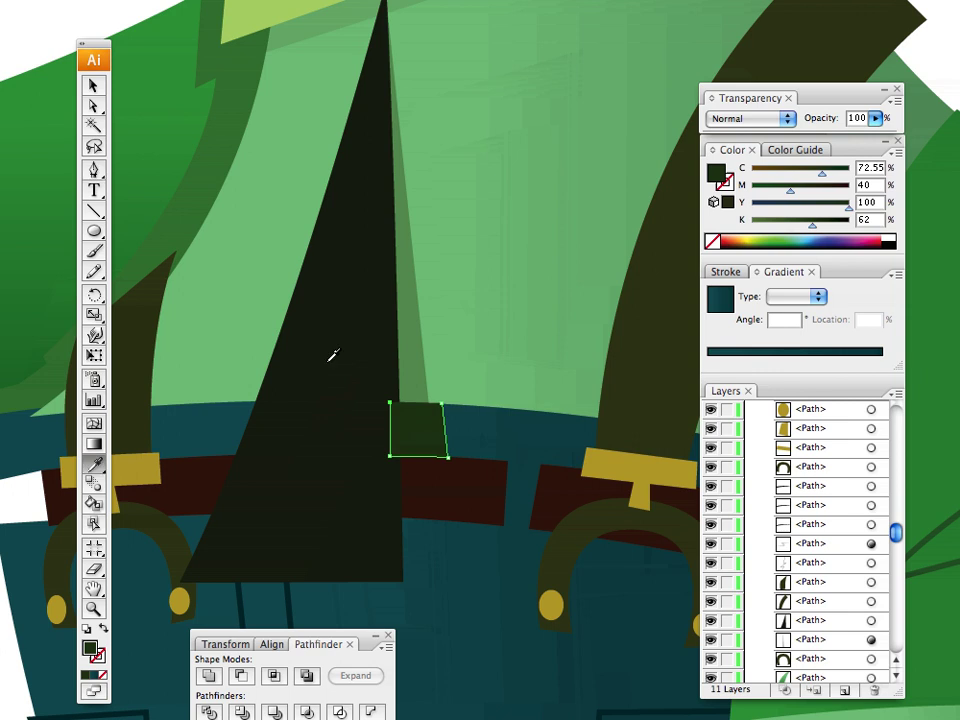
{"action": "left_click", "coordinate": [343, 305]}
{"action": "left_click", "coordinate": [93, 86]}
{"action": "left_click", "coordinate": [47, 47]}
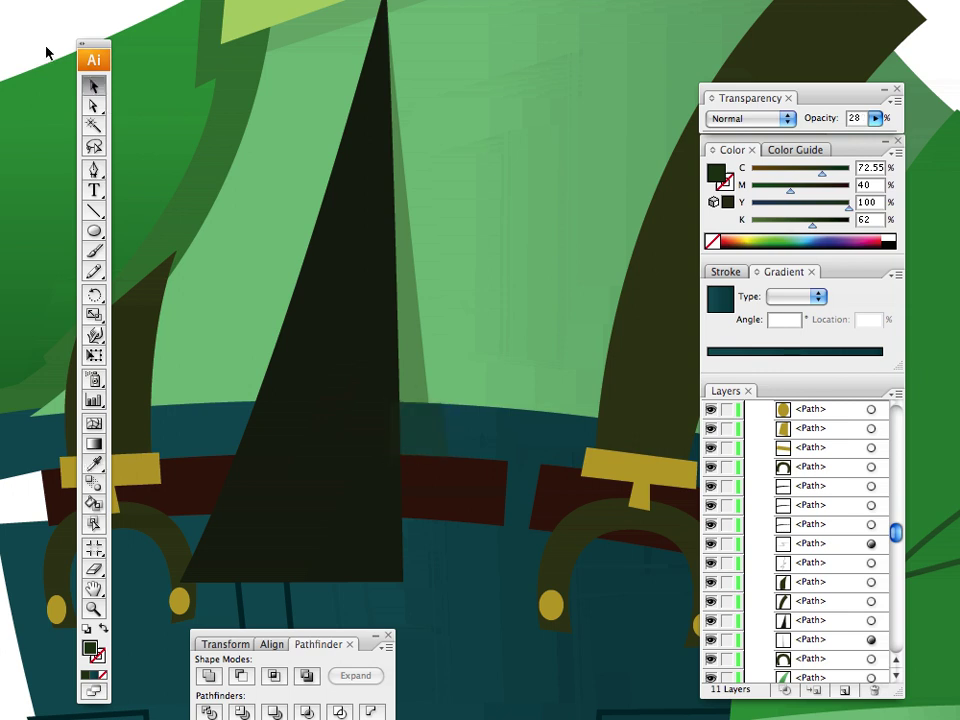
Step: Recolor the waistband shadow patch dark teal with C 85.88, M 66.67, Y 61.96, K 75.69, and deselect it
{"action": "left_click", "coordinate": [425, 440]}
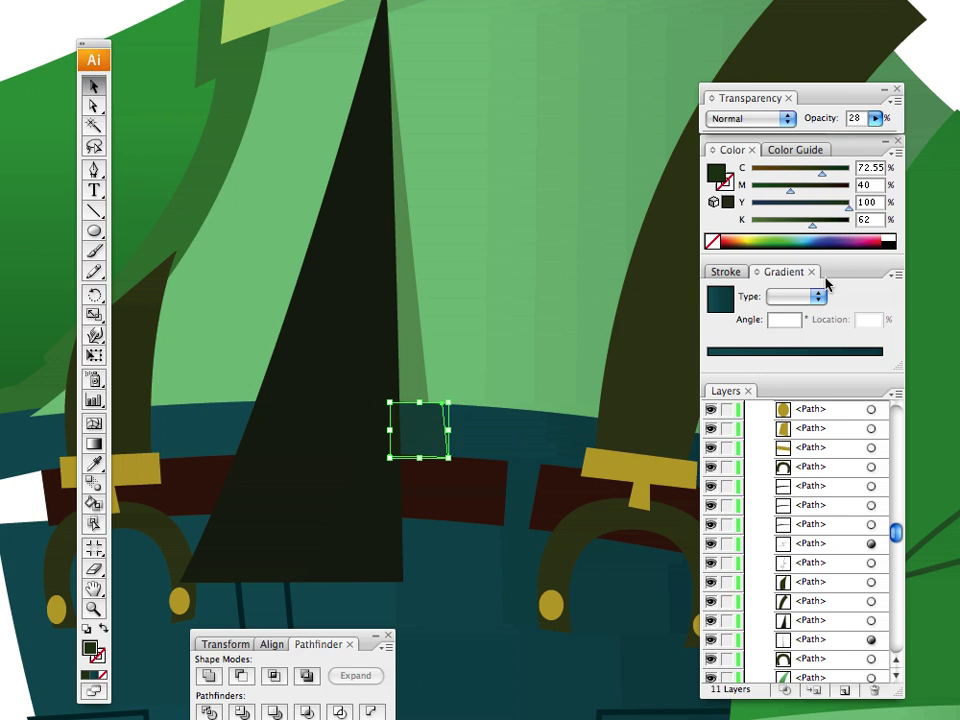
{"action": "left_click", "coordinate": [813, 240]}
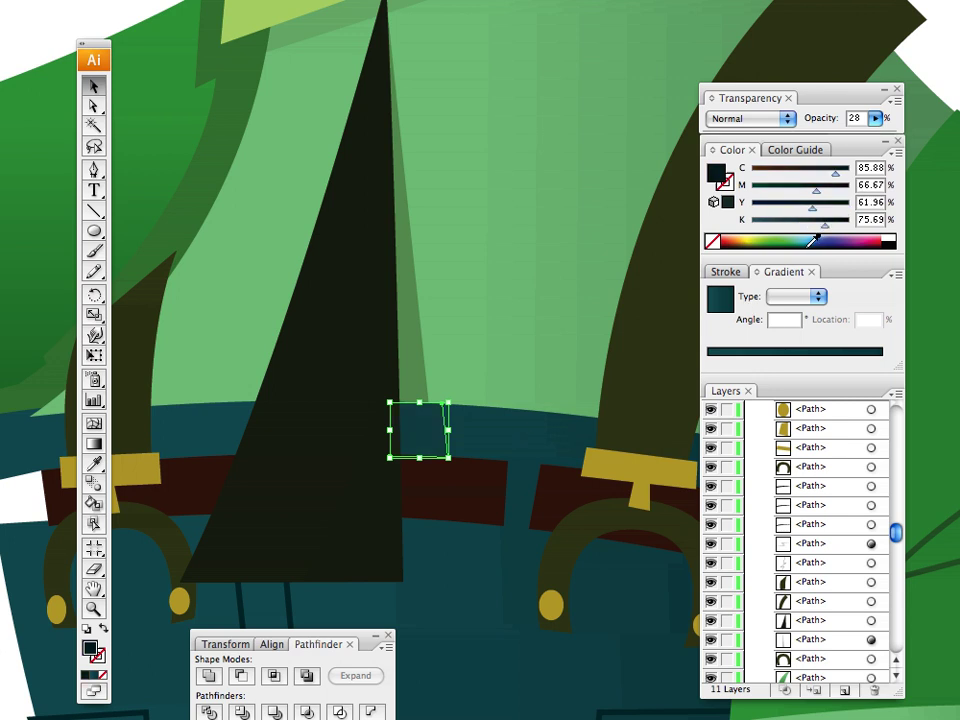
{"action": "left_click", "coordinate": [51, 39]}
Step: Move the waistband shadow patch directly below the black tie path in Layer 6 and deselect it
{"action": "left_click", "coordinate": [424, 446]}
{"action": "left_click", "coordinate": [352, 421]}
{"action": "left_click", "coordinate": [416, 438]}
{"action": "scroll", "coordinate": [890, 450], "scroll_direction": "up", "scroll_amount": 10}
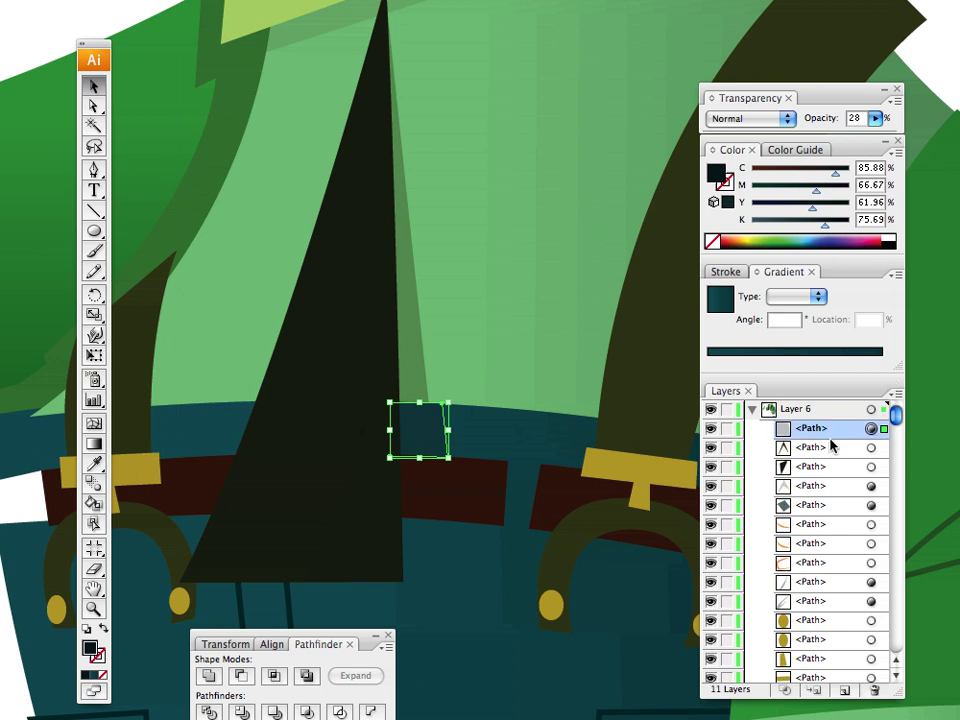
{"action": "left_click_drag", "start_coordinate": [820, 429], "coordinate": [897, 680]}
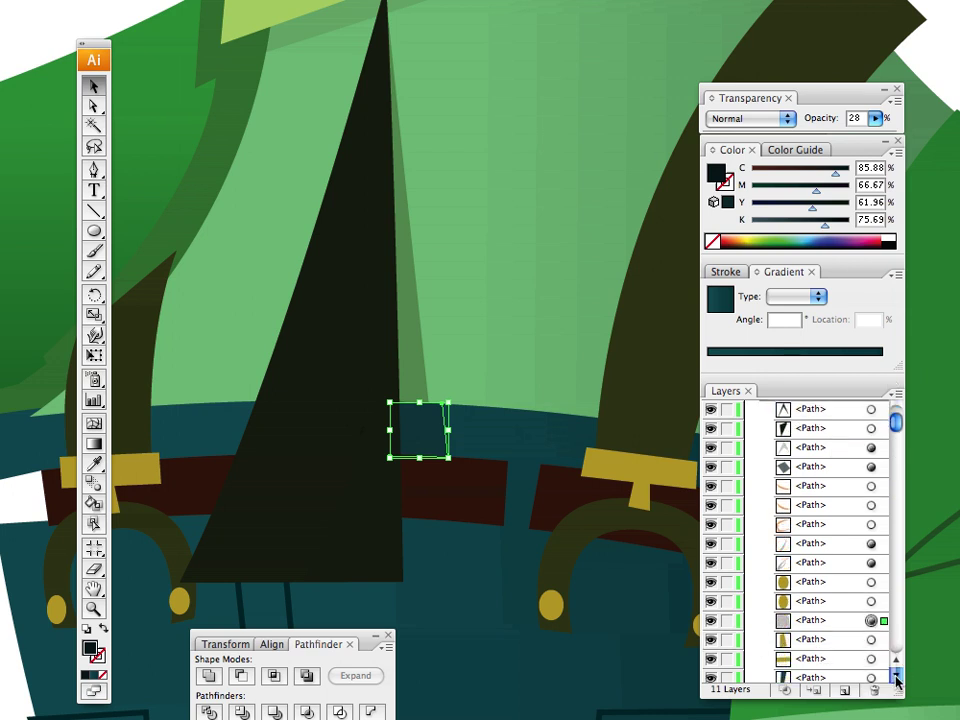
{"action": "left_click", "coordinate": [897, 678]}
{"action": "left_click", "coordinate": [895, 663]}
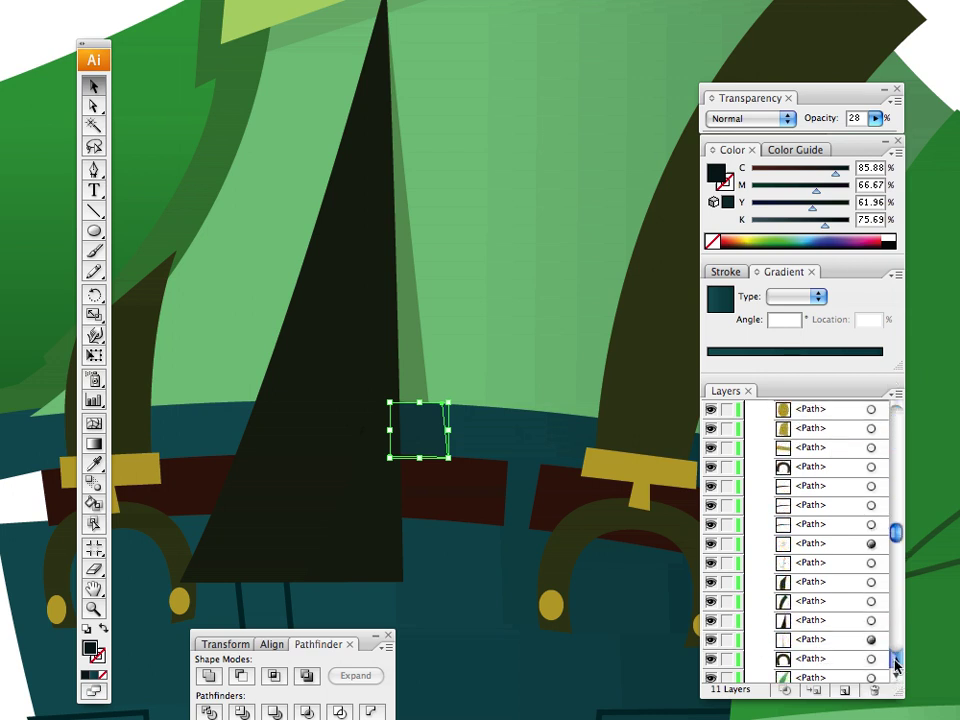
{"action": "left_click", "coordinate": [895, 663]}
{"action": "left_click", "coordinate": [895, 663]}
{"action": "left_click", "coordinate": [895, 665]}
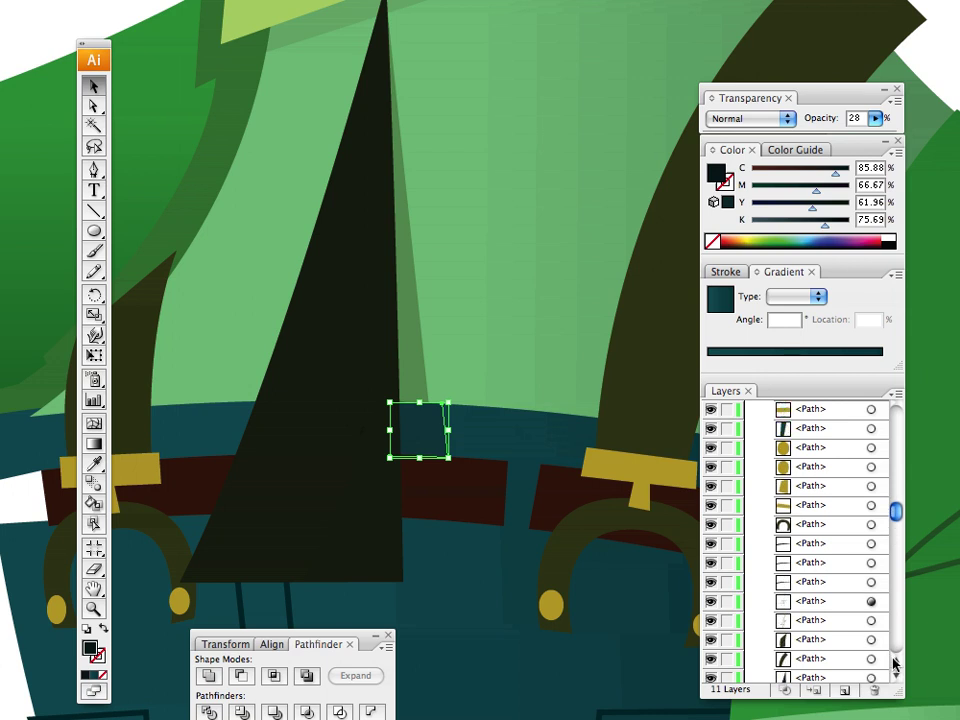
{"action": "left_click", "coordinate": [895, 664]}
{"action": "left_click", "coordinate": [895, 664]}
{"action": "left_click", "coordinate": [895, 664]}
{"action": "mouse_move", "coordinate": [830, 430]}
{"action": "left_mouse_down"}
{"action": "mouse_move", "coordinate": [832, 682]}
{"action": "mouse_move", "coordinate": [830, 412]}
{"action": "mouse_move", "coordinate": [806, 435]}
{"action": "mouse_move", "coordinate": [838, 430]}
{"action": "mouse_move", "coordinate": [836, 438]}
{"action": "left_mouse_up"}
{"action": "key", "text": "ctrl+shift+a"}
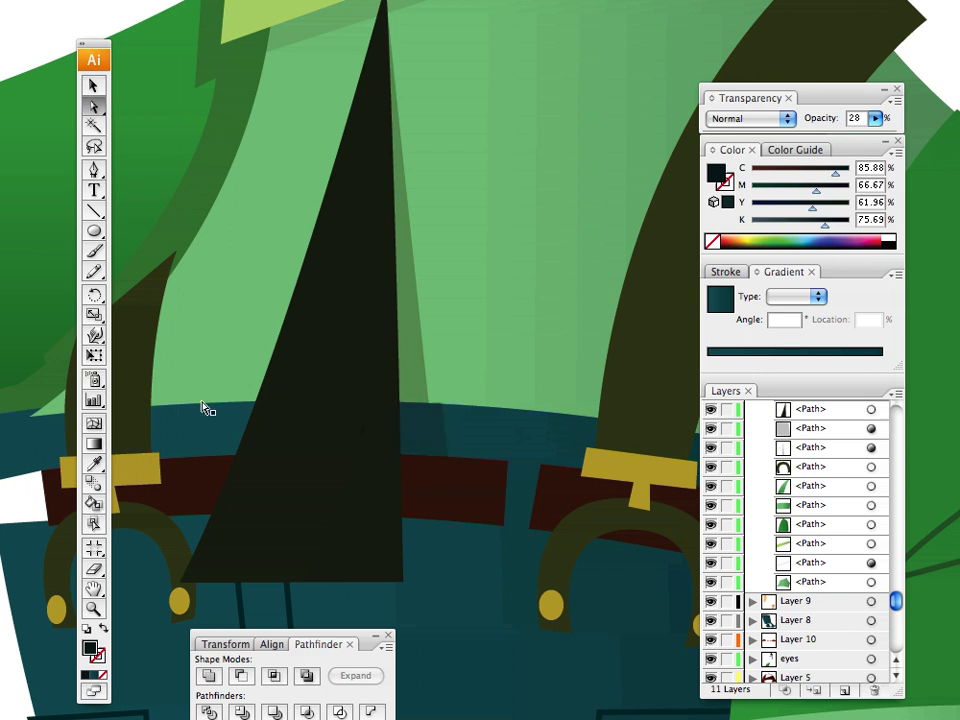
{"action": "key", "text": "p"}
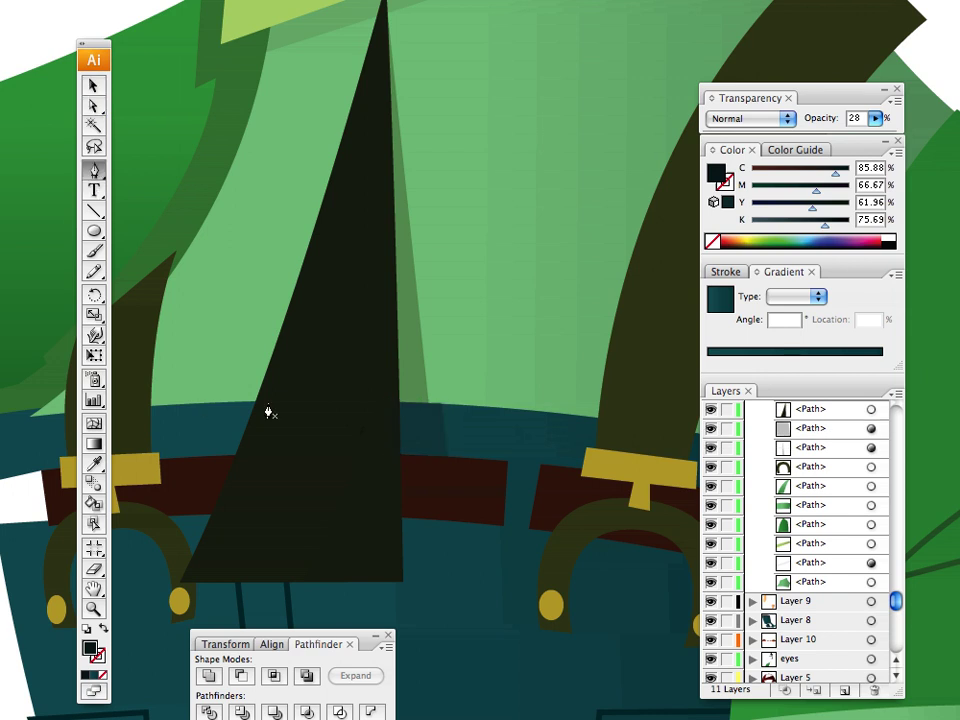
Step: Draw a dark teal shadow patch across the trousers with the Pen tool, from just below the belt to past the tie's lower edge
{"action": "left_click", "coordinate": [394, 517]}
{"action": "left_click", "coordinate": [451, 522]}
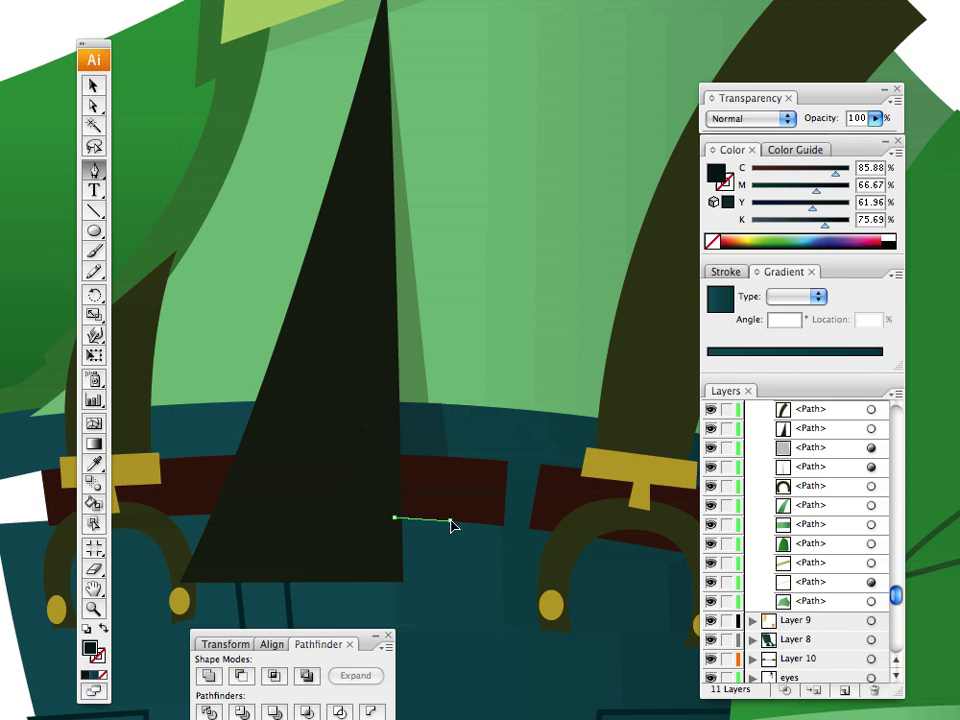
{"action": "left_click", "coordinate": [458, 614]}
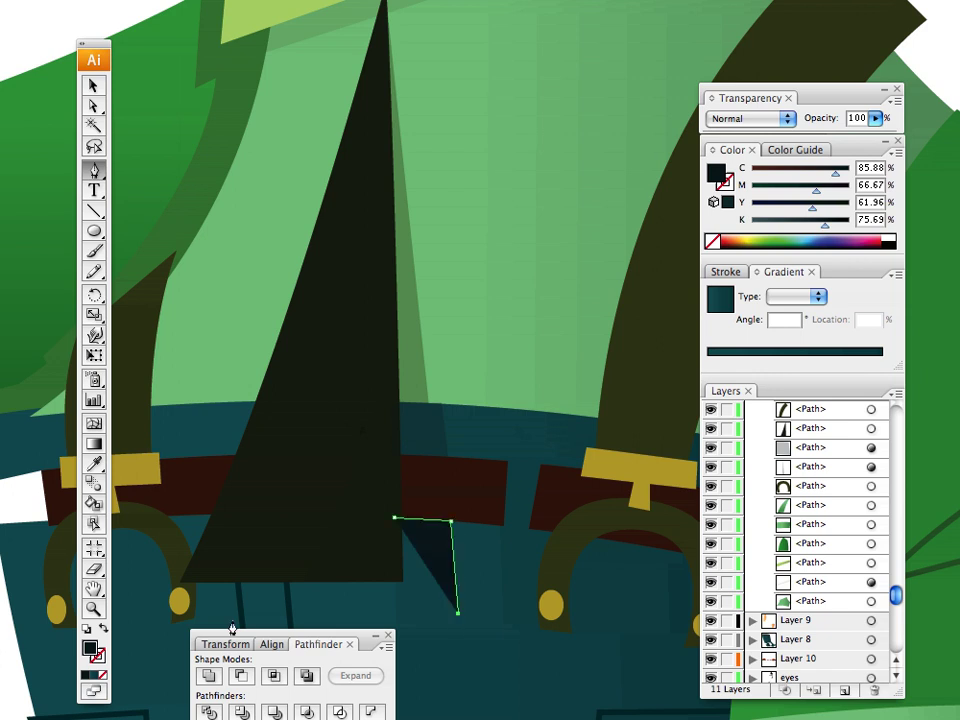
{"action": "left_click", "coordinate": [227, 621]}
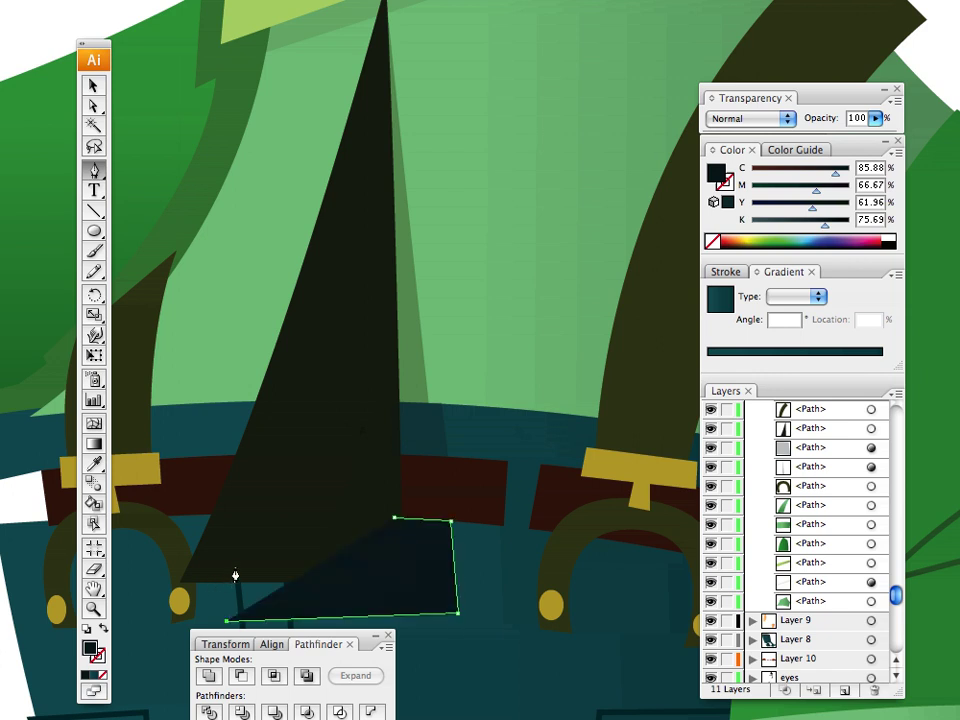
{"action": "key", "text": "ctrl+z"}
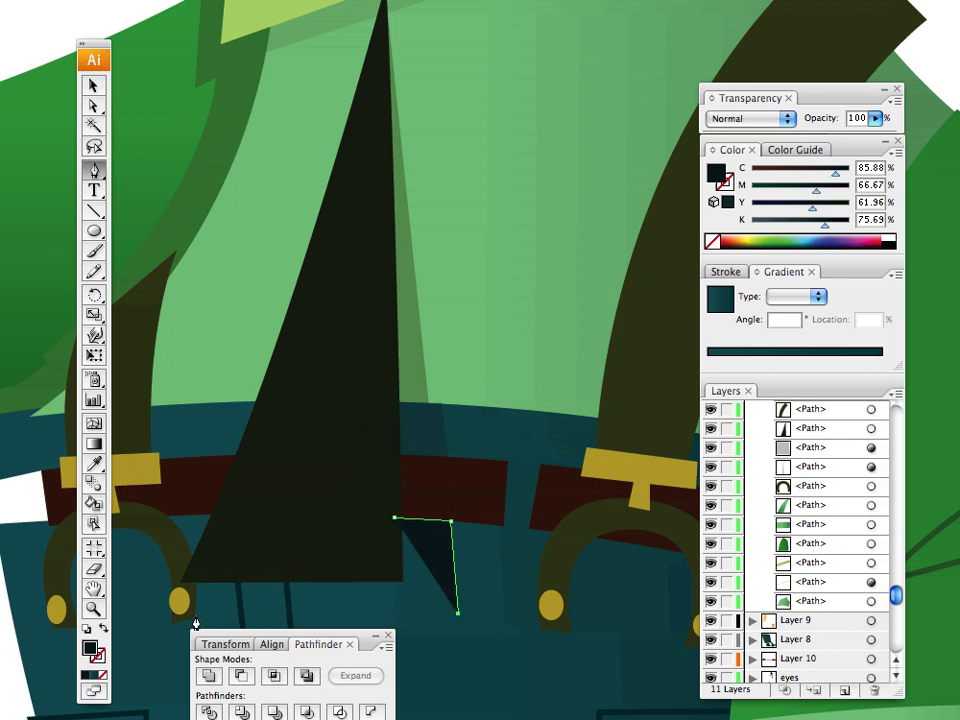
{"action": "left_click", "coordinate": [216, 602]}
{"action": "key", "text": "ctrl+z"}
{"action": "left_click", "coordinate": [216, 618]}
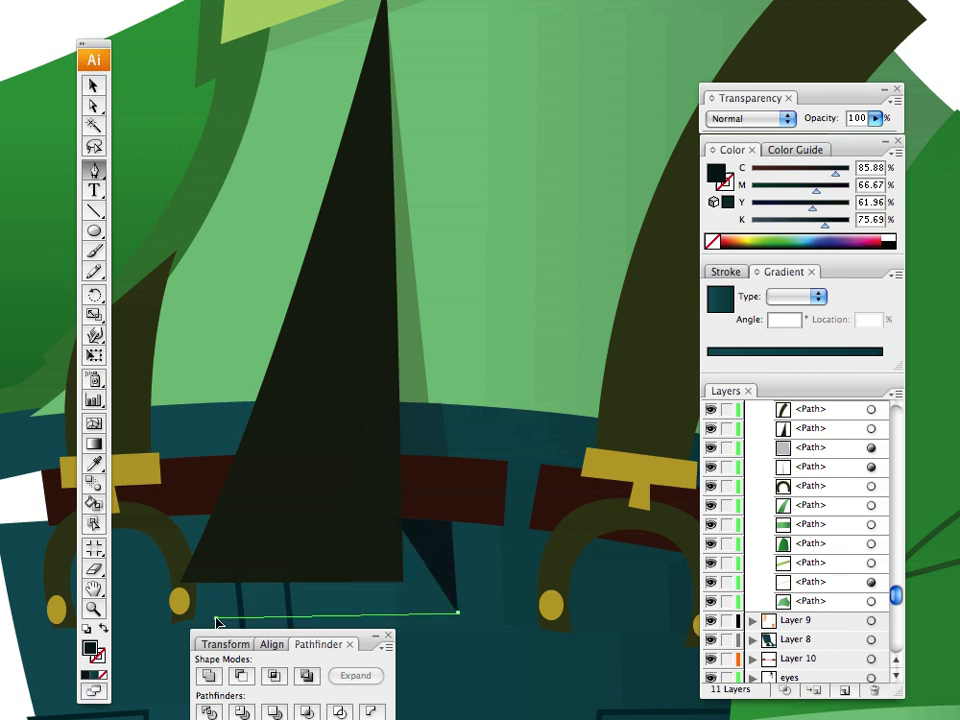
{"action": "left_click", "coordinate": [248, 542]}
Step: Move the new trouser shadow patch directly below the black tie path in Layer 6
{"action": "left_click_drag", "start_coordinate": [892, 594], "coordinate": [895, 413]}
{"action": "left_click_drag", "start_coordinate": [816, 431], "coordinate": [822, 660]}
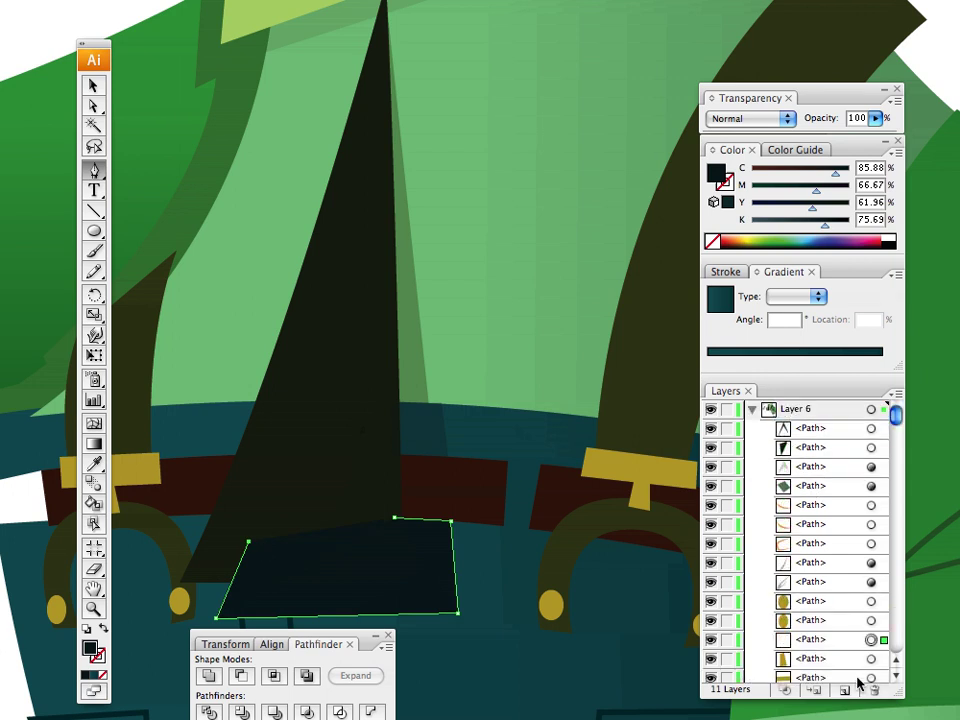
{"action": "scroll", "coordinate": [893, 680], "scroll_direction": "down", "scroll_amount": 5}
{"action": "scroll", "coordinate": [893, 683], "scroll_direction": "down", "scroll_amount": 3}
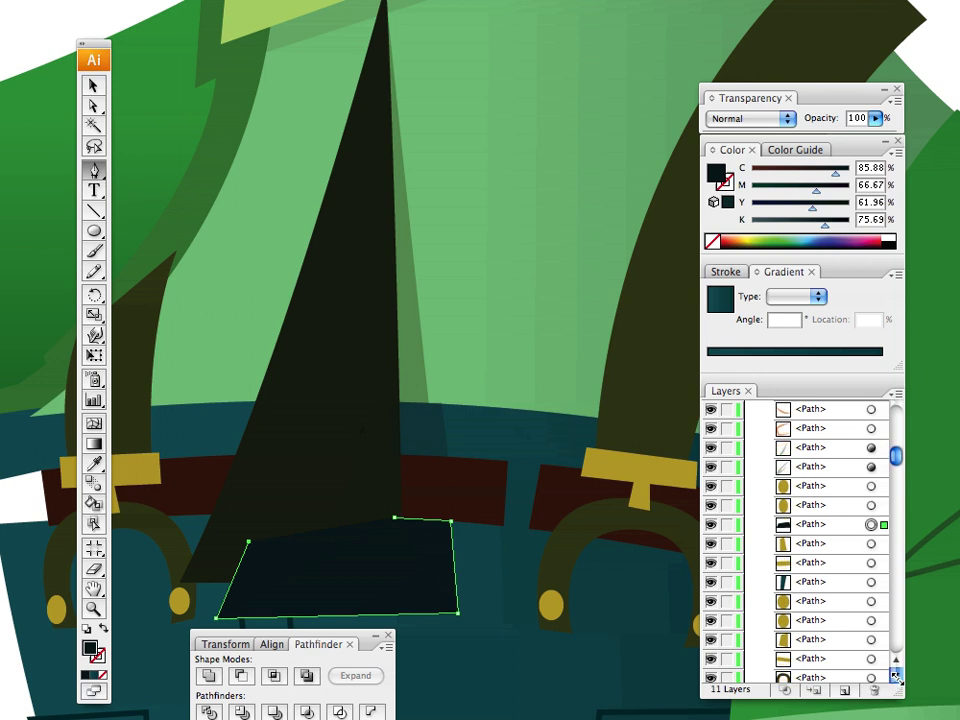
{"action": "mouse_move", "coordinate": [816, 484]}
{"action": "left_mouse_down"}
{"action": "mouse_move", "coordinate": [846, 712]}
{"action": "mouse_move", "coordinate": [778, 388]}
{"action": "mouse_move", "coordinate": [823, 449]}
{"action": "mouse_move", "coordinate": [827, 420]}
{"action": "left_mouse_up"}
Step: Apply the waistband shadow's appearance with 28% opacity to the trouser shadow patch using the Eyedropper, and deselect it
{"action": "left_click", "coordinate": [95, 465]}
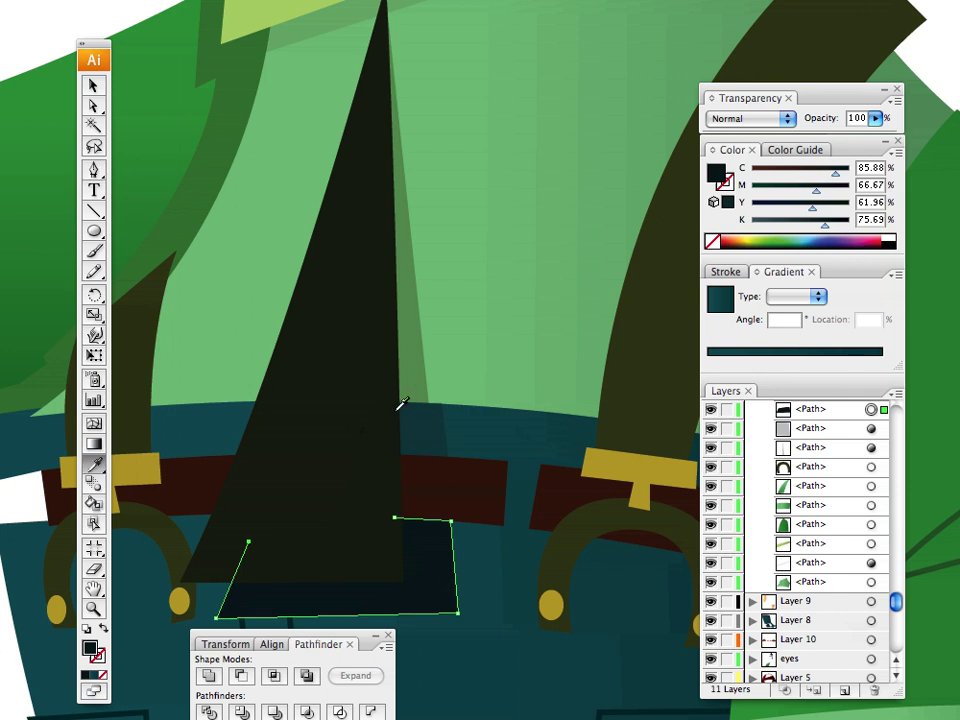
{"action": "left_click", "coordinate": [425, 430]}
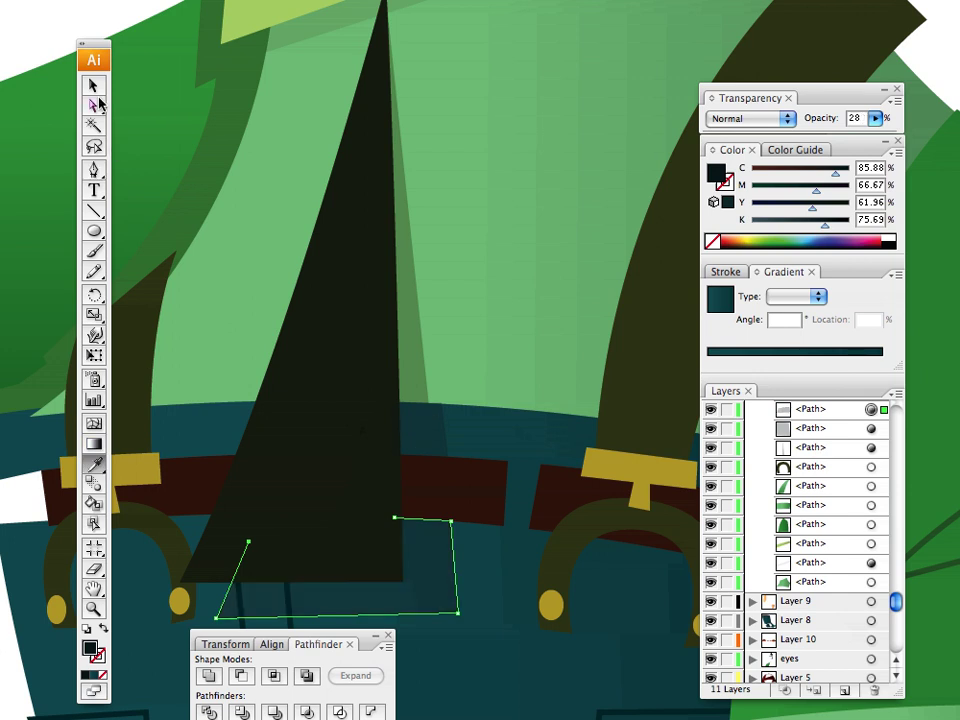
{"action": "left_click", "coordinate": [95, 89]}
{"action": "left_click", "coordinate": [120, 125]}
Step: Fill the shadow strip beside the raised arm's sleeve with a linear gradient from C 78.82, M 27.06, Y 100, K 14.12 to K 47
{"action": "left_click_drag", "start_coordinate": [280, 390], "coordinate": [466, 409]}
{"action": "left_click_drag", "start_coordinate": [362, 292], "coordinate": [416, 311]}
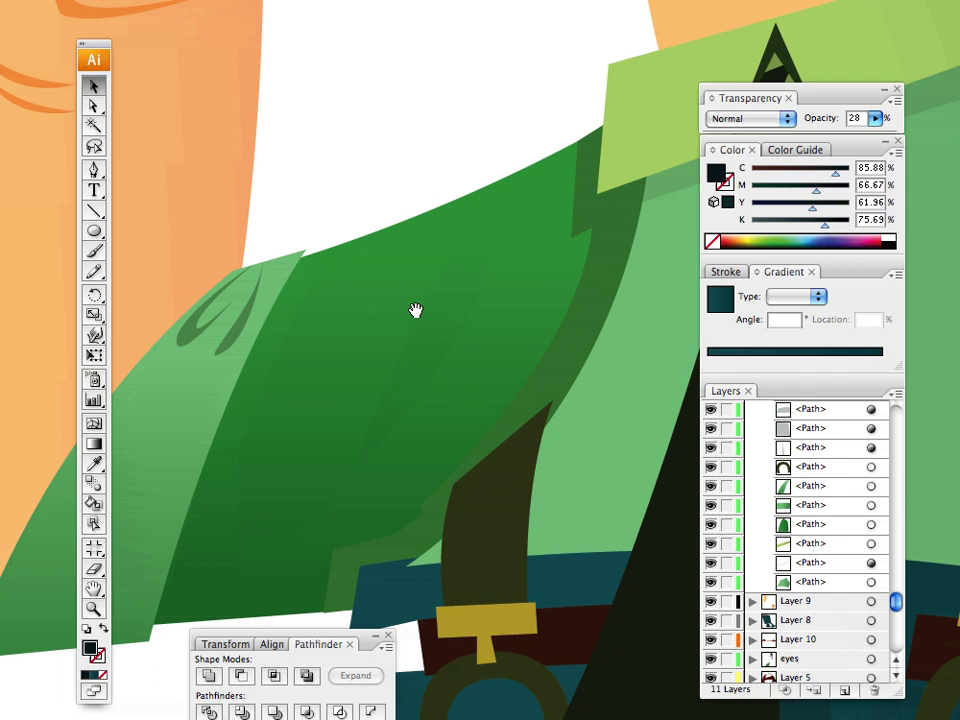
{"action": "key", "text": "super+minus"}
{"action": "key", "text": "super+minus"}
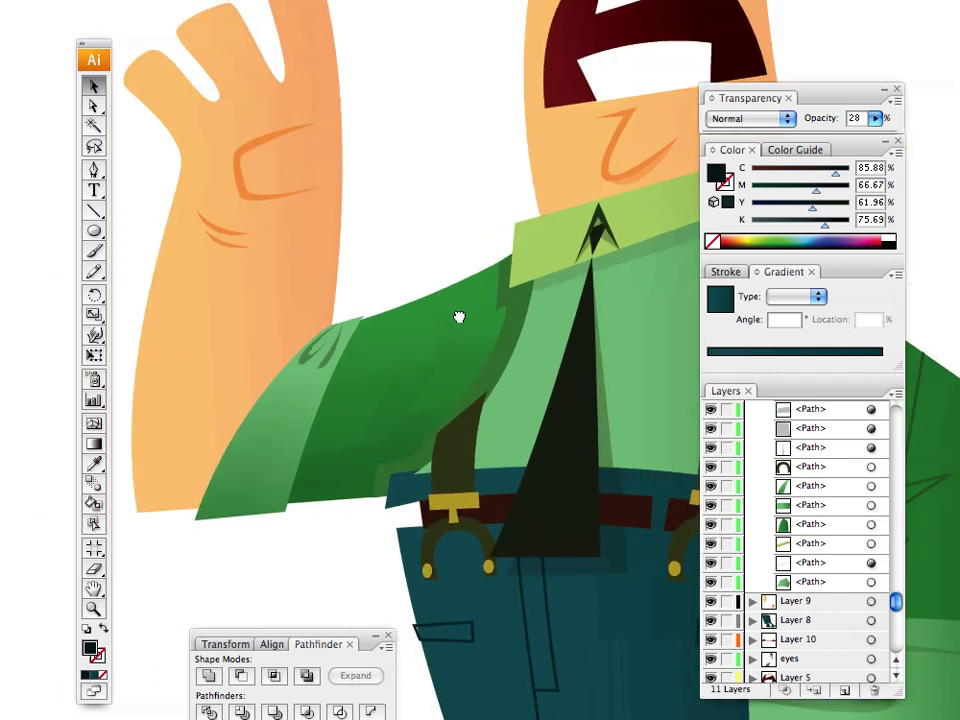
{"action": "left_click_drag", "start_coordinate": [459, 317], "coordinate": [394, 360]}
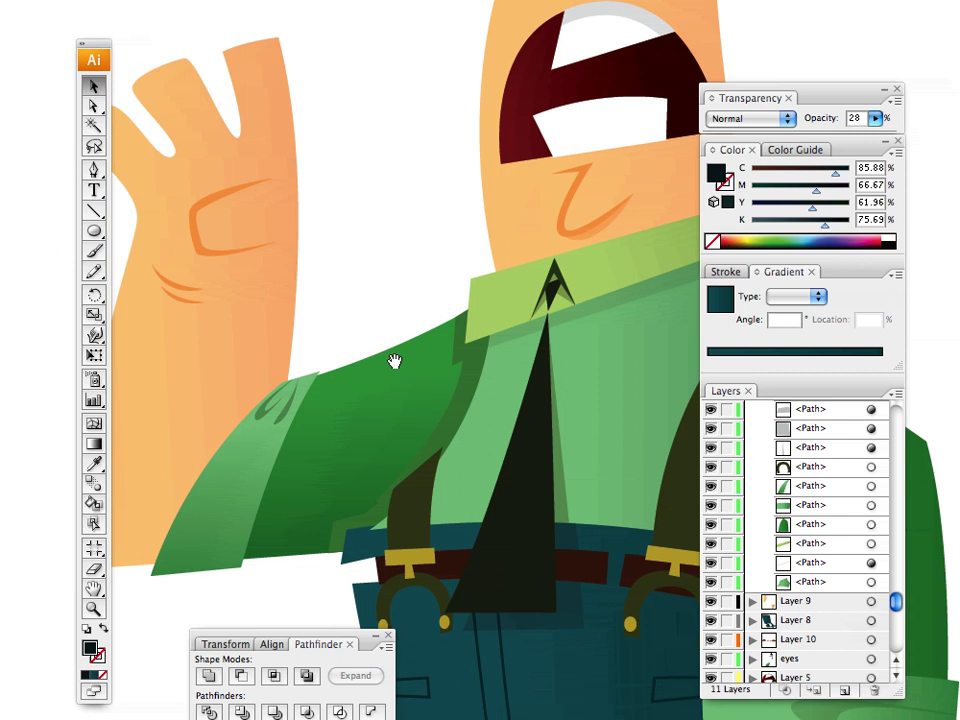
{"action": "left_click", "coordinate": [347, 409]}
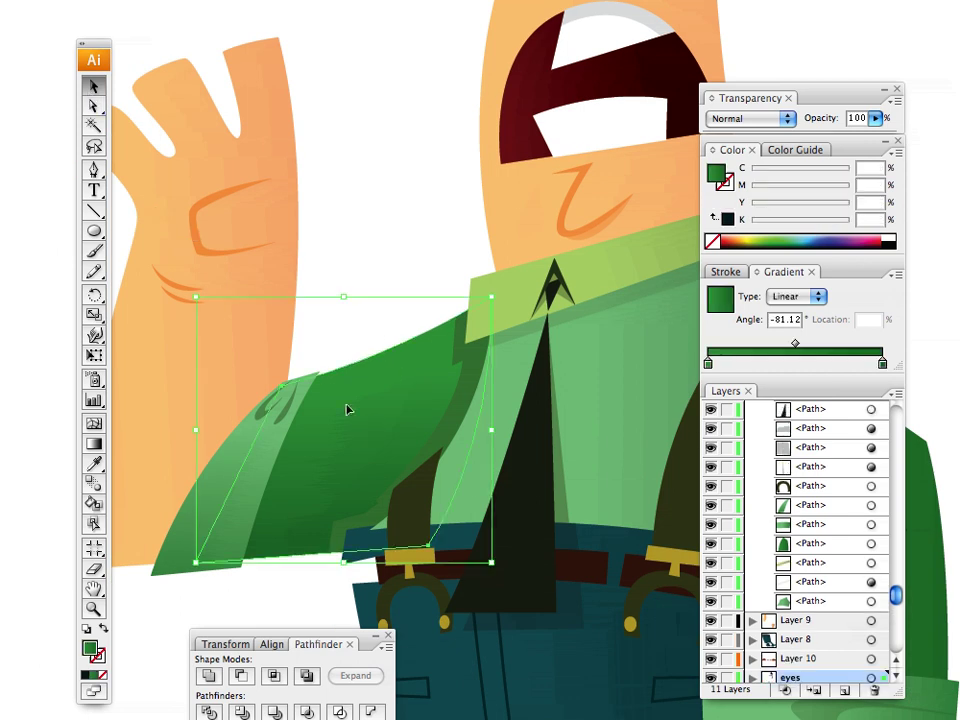
{"action": "left_click", "coordinate": [452, 429]}
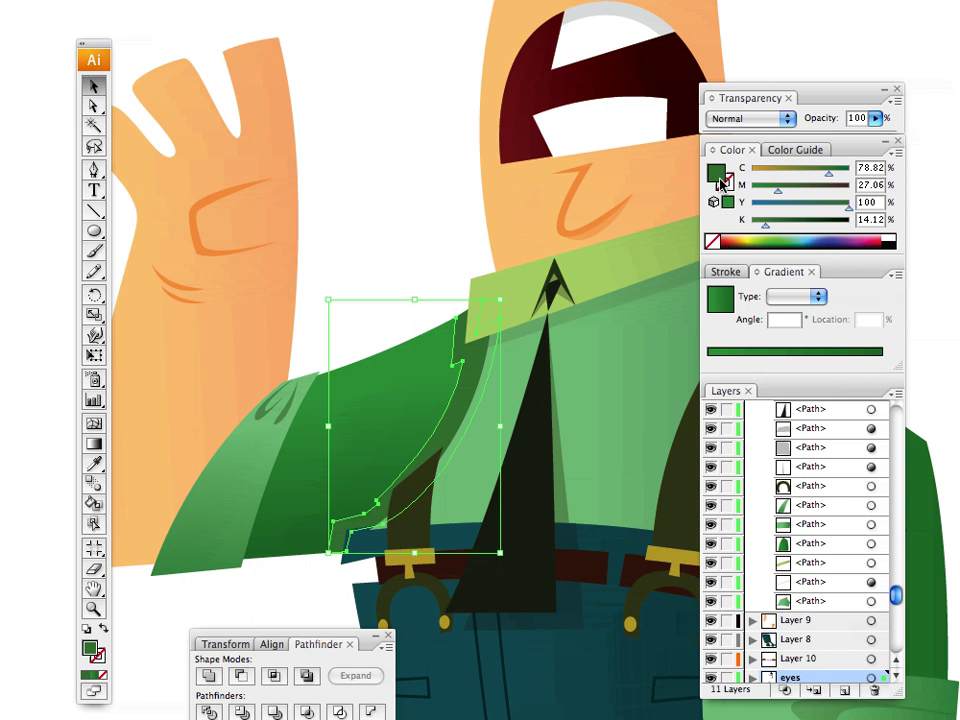
{"action": "left_click", "coordinate": [712, 351]}
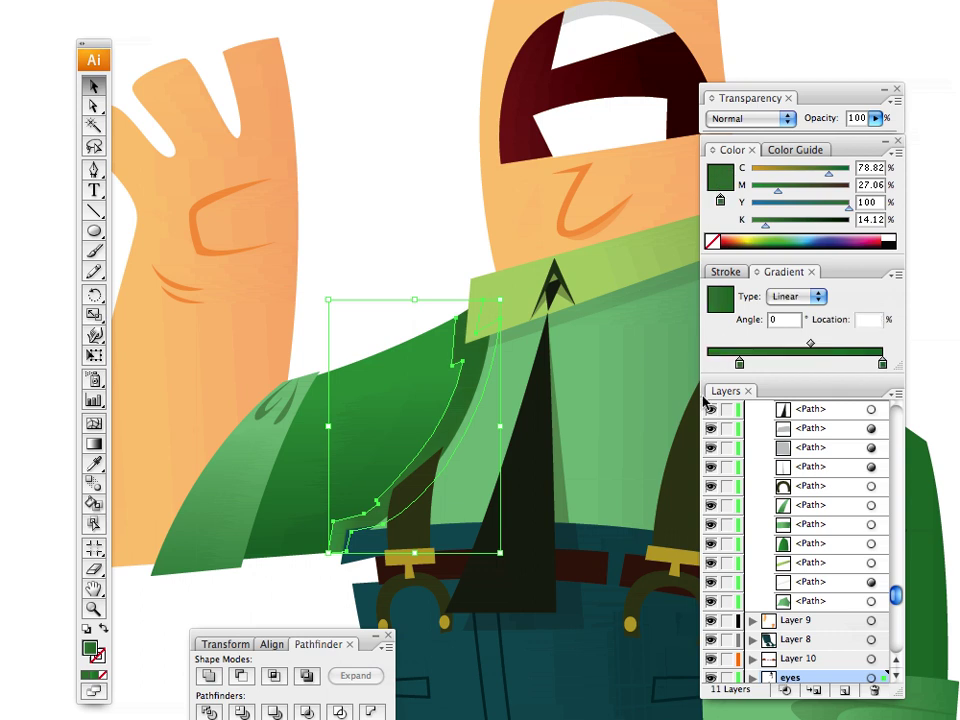
{"action": "left_click_drag", "start_coordinate": [740, 362], "coordinate": [708, 362]}
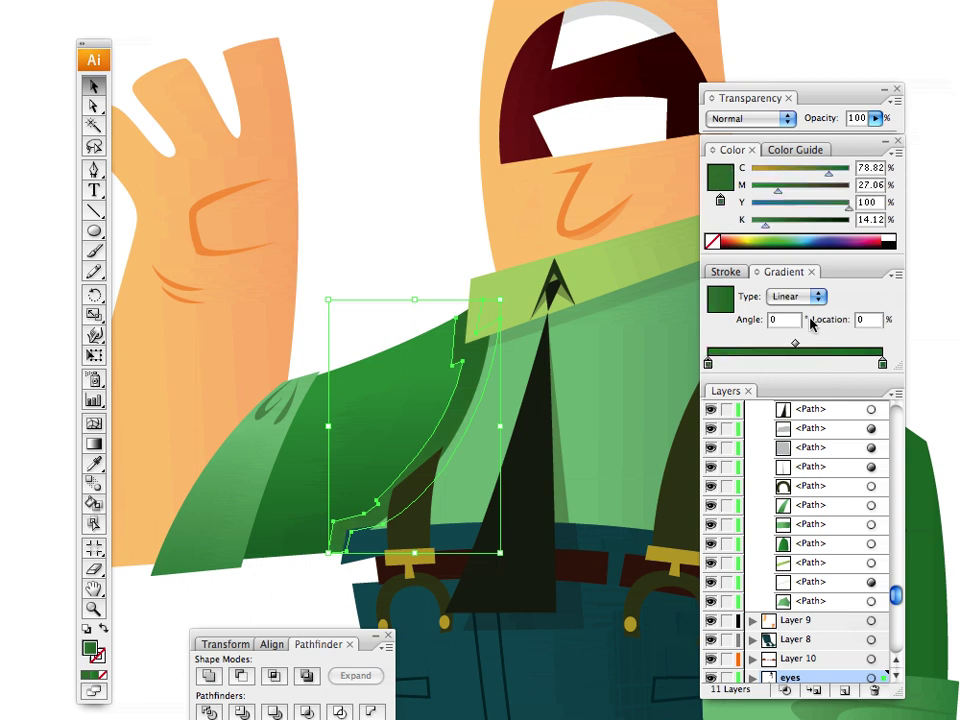
{"action": "left_click", "coordinate": [831, 364]}
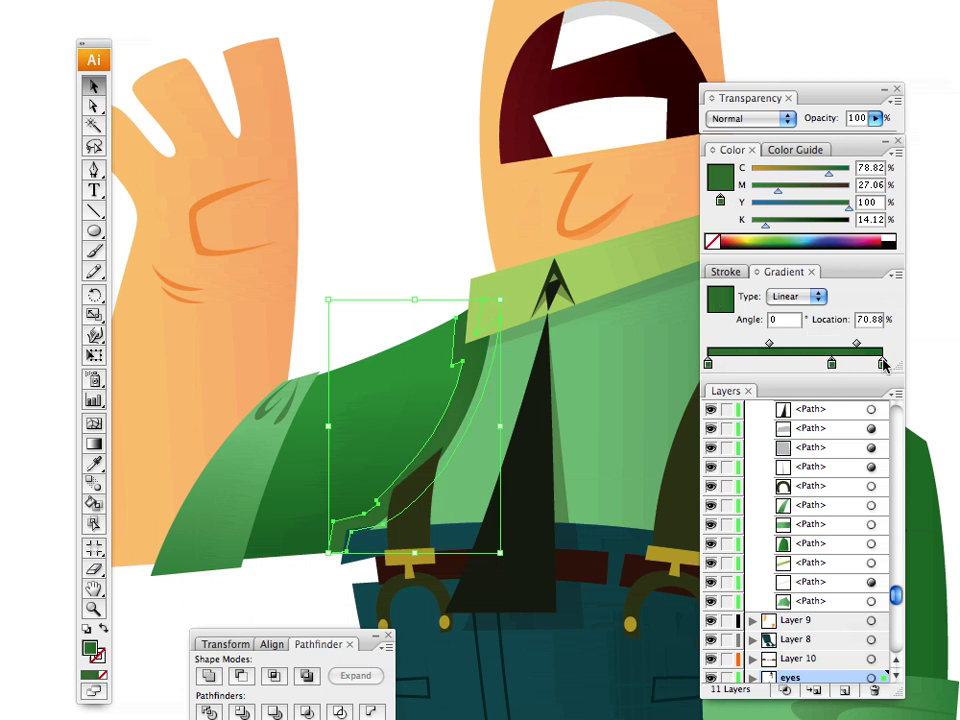
{"action": "left_click_drag", "start_coordinate": [831, 364], "coordinate": [798, 219]}
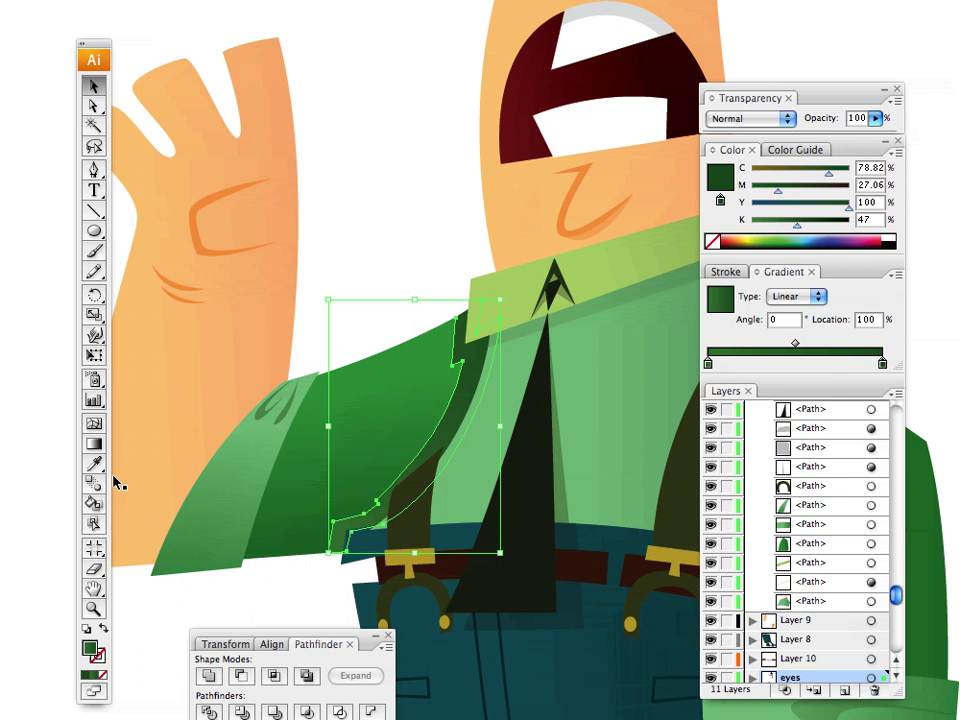
Step: Redirect the sleeve shadow's gradient from the collar down toward the waist at about -106.1°, and deselect the shape
{"action": "key", "text": "g"}
{"action": "left_click_drag", "start_coordinate": [473, 350], "coordinate": [417, 505]}
{"action": "left_click", "coordinate": [94, 84]}
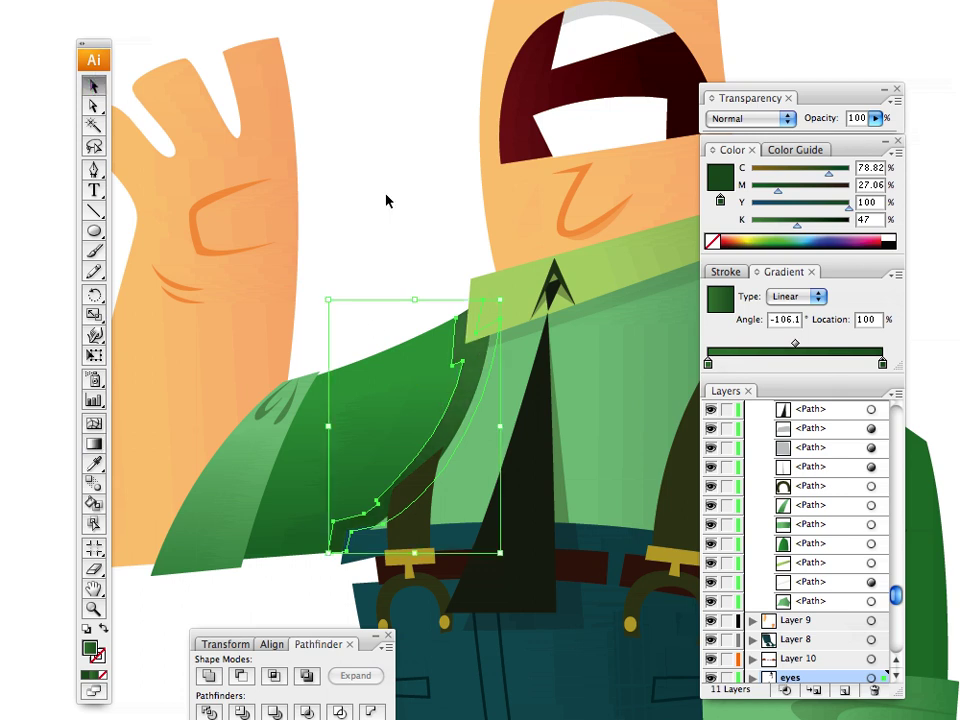
{"action": "left_click", "coordinate": [370, 220]}
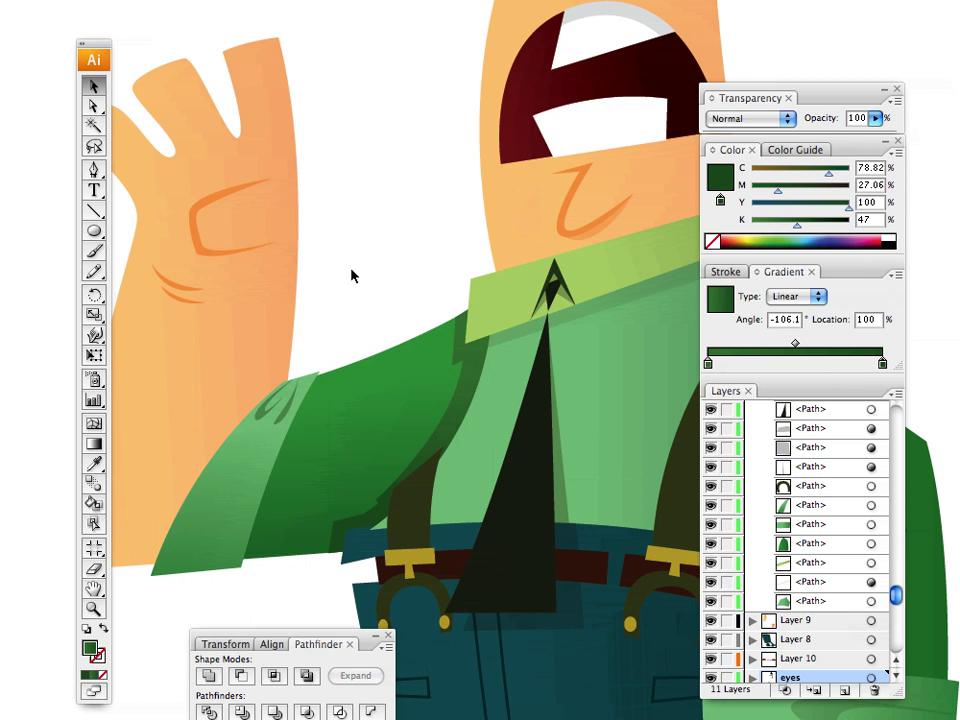
Step: Set the opacity of the shadow strip beside the sleeve to 74% and deselect it
{"action": "left_click", "coordinate": [343, 536]}
{"action": "left_click_drag", "start_coordinate": [874, 118], "coordinate": [850, 130]}
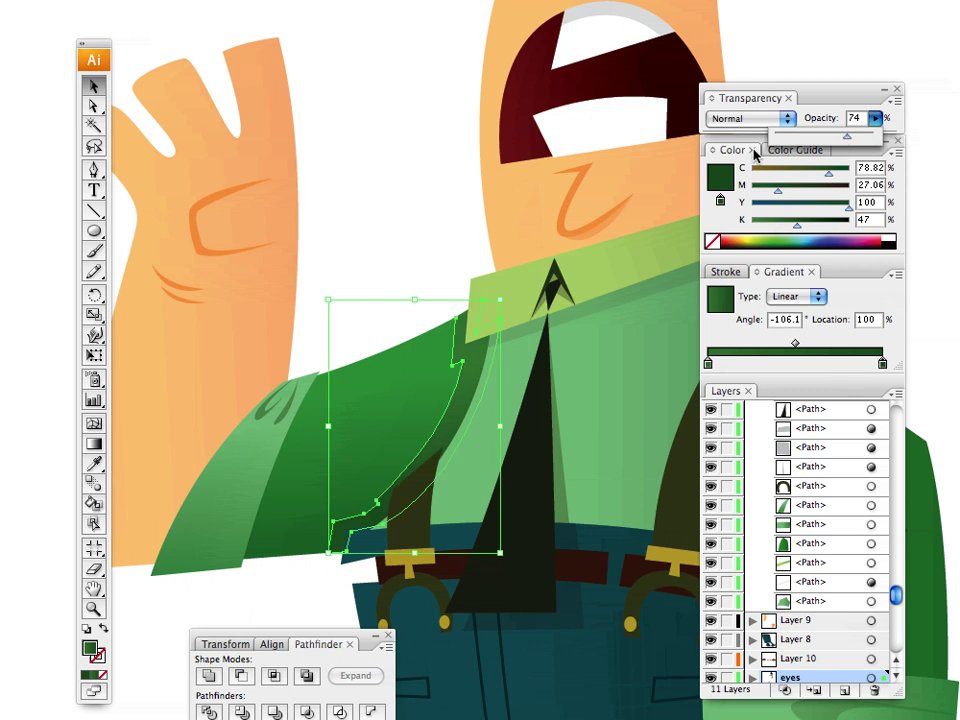
{"action": "left_click", "coordinate": [391, 222]}
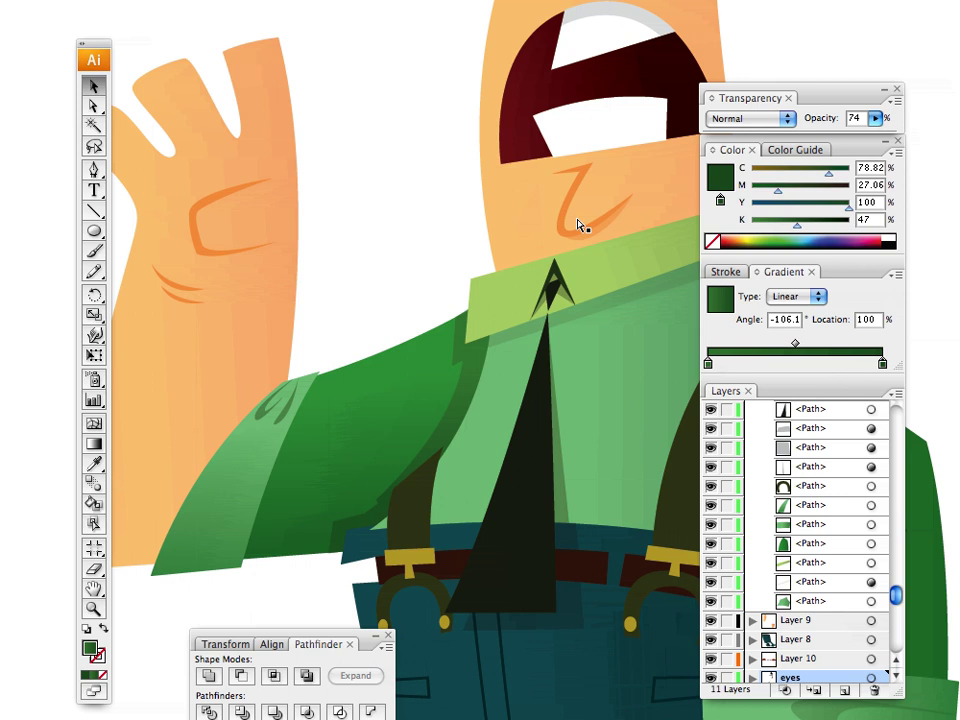
Step: Narrow the light green collar slightly from both ends so it fits closer to the neck, and deselect it
{"action": "key", "text": "ctrl+0"}
{"action": "left_click_drag", "start_coordinate": [450, 396], "coordinate": [385, 333]}
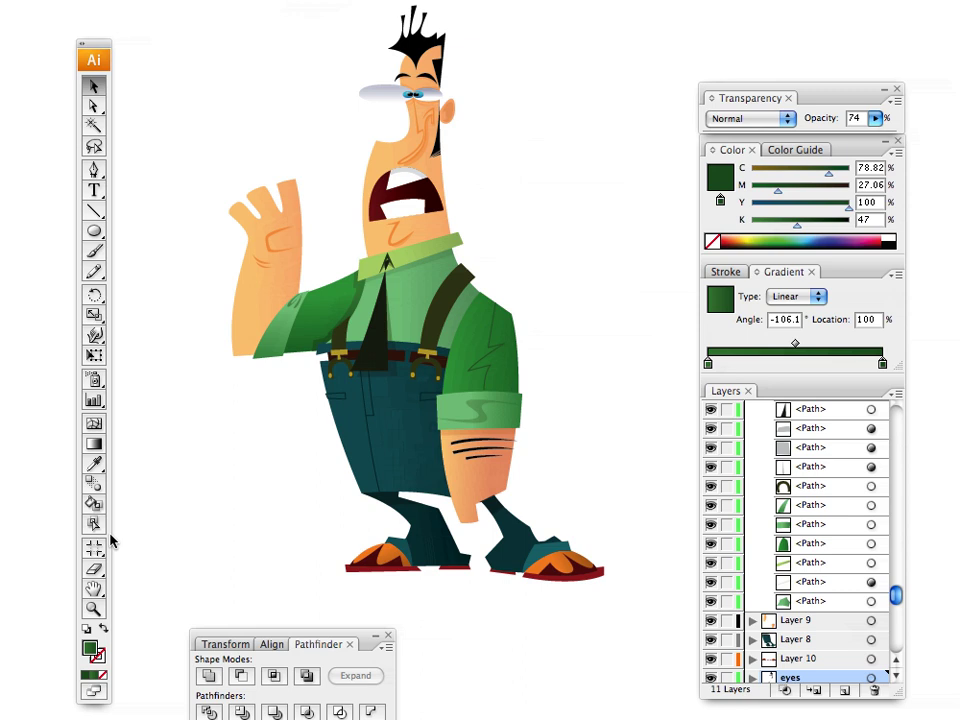
{"action": "left_click", "coordinate": [93, 608]}
{"action": "left_click", "coordinate": [445, 318]}
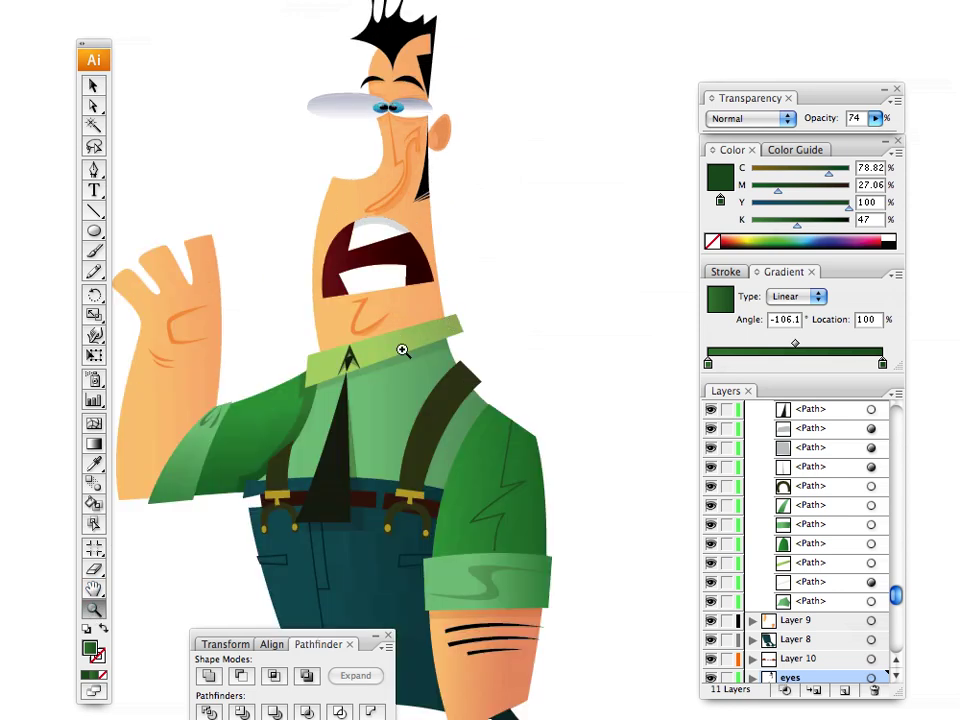
{"action": "left_click", "coordinate": [405, 355]}
{"action": "left_click", "coordinate": [455, 365]}
{"action": "left_click_drag", "start_coordinate": [453, 393], "coordinate": [464, 317]}
{"action": "left_click", "coordinate": [512, 376]}
{"action": "left_click", "coordinate": [93, 88]}
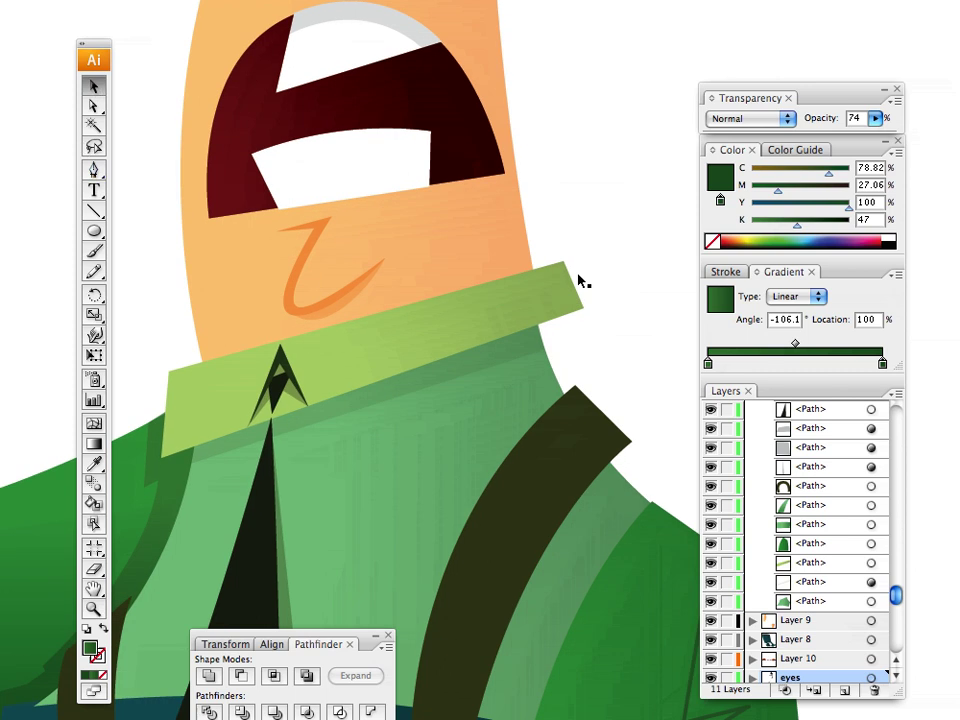
{"action": "left_click_drag", "start_coordinate": [588, 237], "coordinate": [566, 321]}
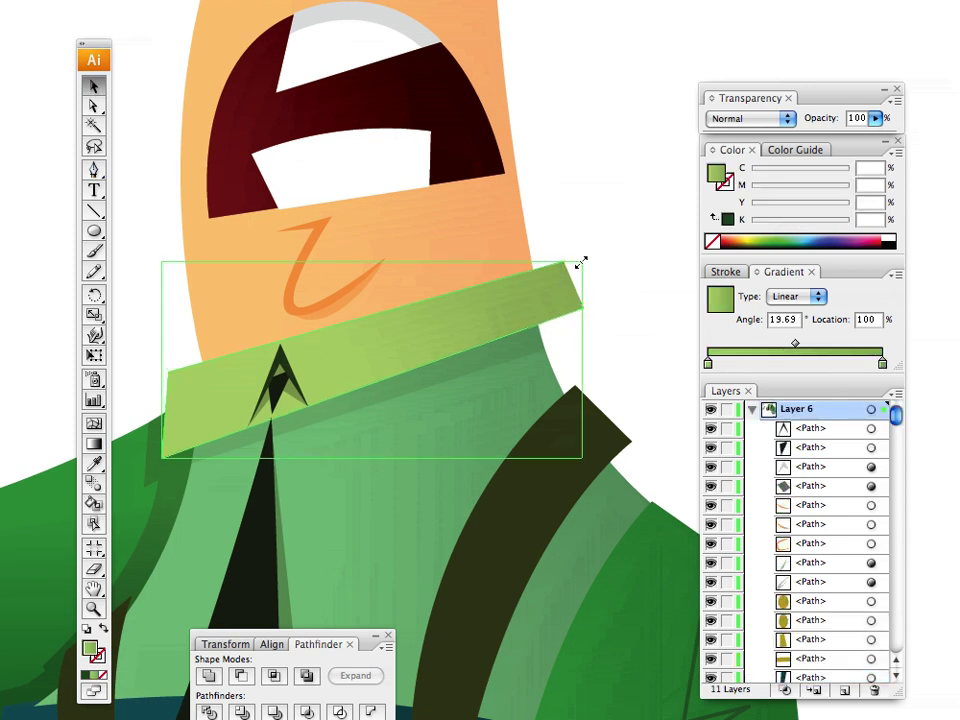
{"action": "left_click_drag", "start_coordinate": [581, 262], "coordinate": [563, 265]}
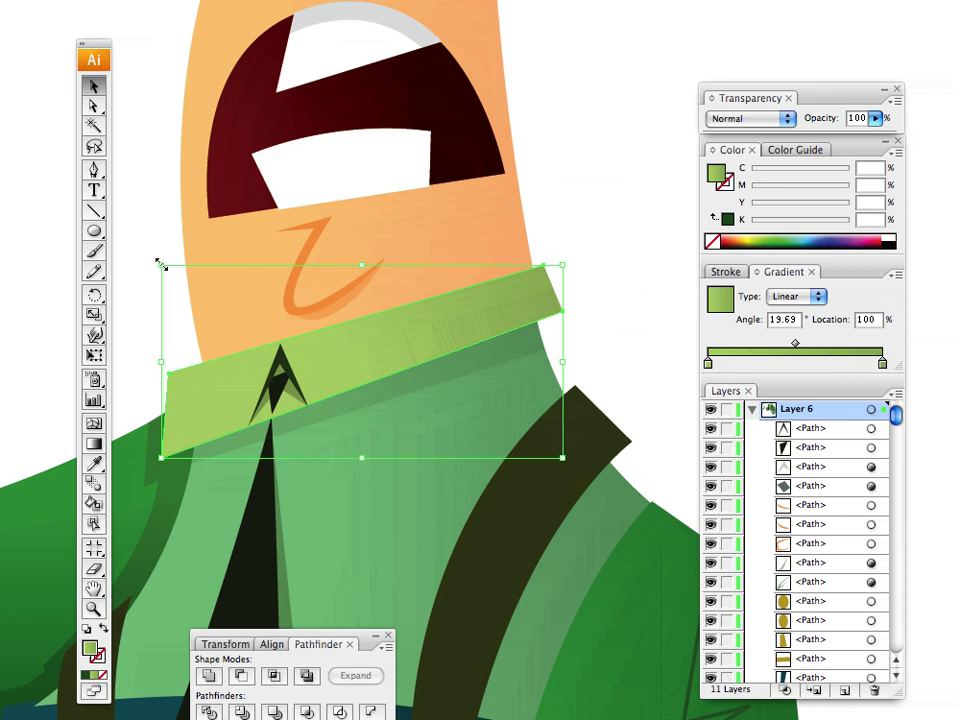
{"action": "left_click_drag", "start_coordinate": [158, 262], "coordinate": [165, 264]}
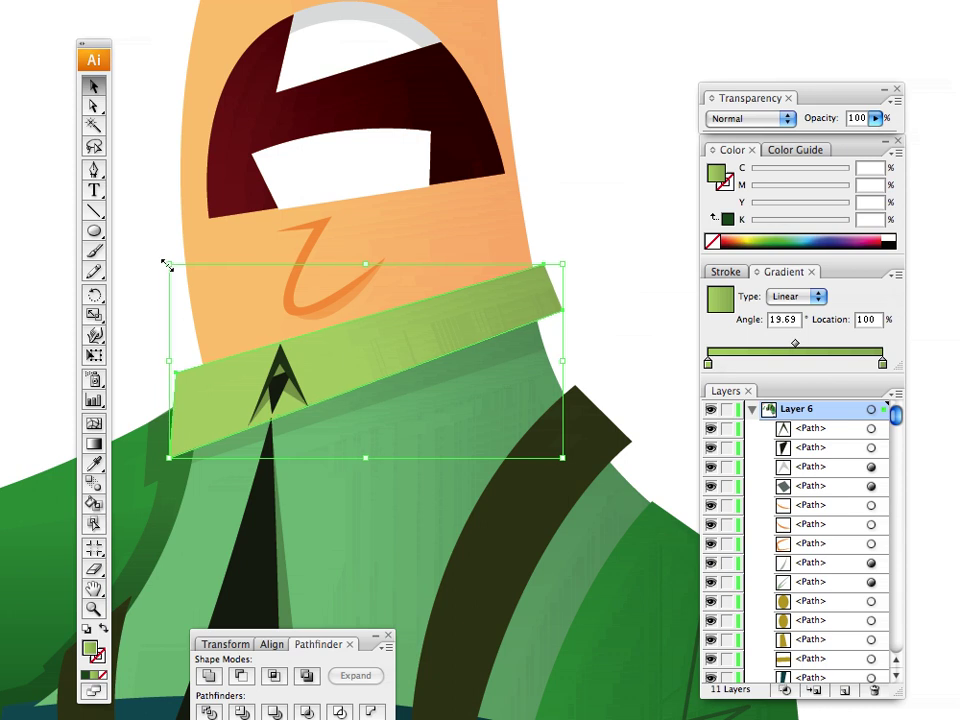
{"action": "left_click", "coordinate": [120, 223]}
Step: Narrow the protruding eye white together with its shading by pulling its outer end toward the face, and deselect them
{"action": "left_click_drag", "start_coordinate": [197, 163], "coordinate": [392, 381]}
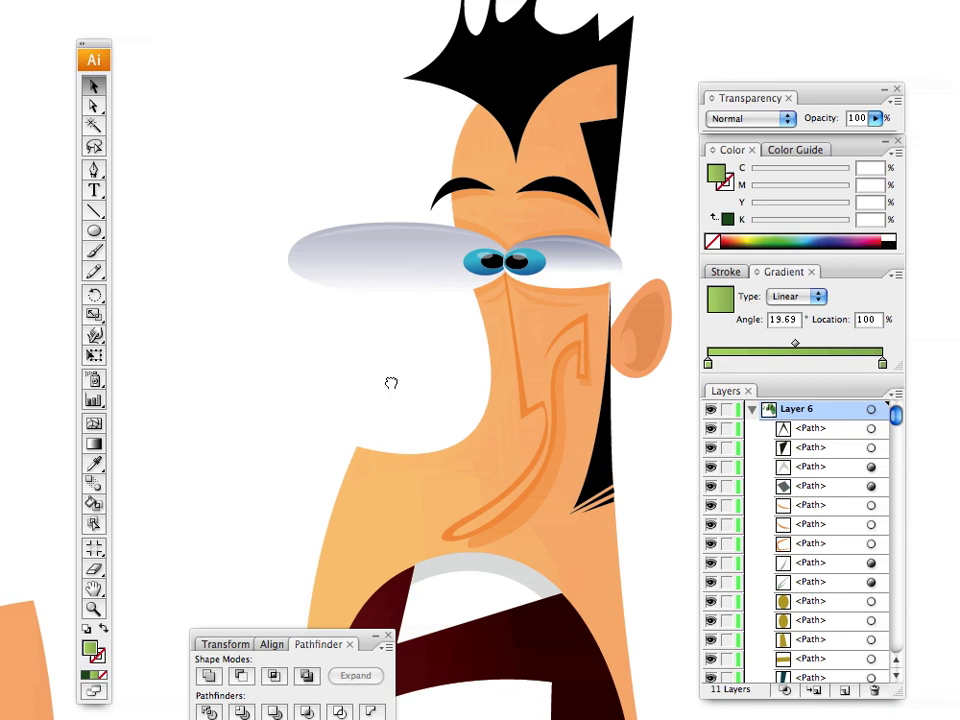
{"action": "left_click_drag", "start_coordinate": [322, 210], "coordinate": [429, 339]}
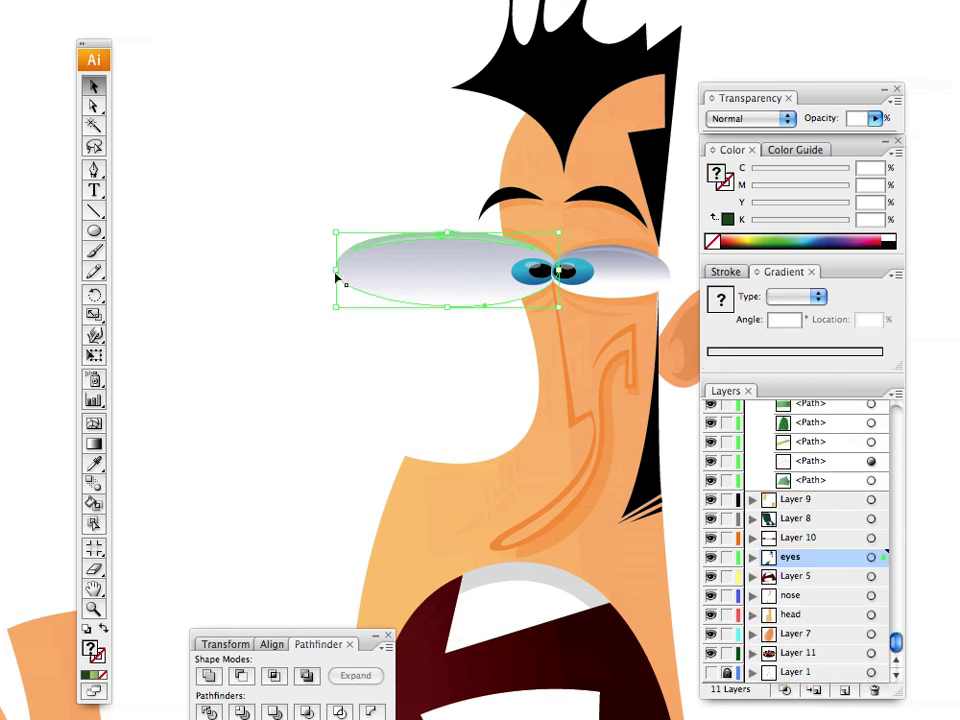
{"action": "left_click", "coordinate": [335, 215]}
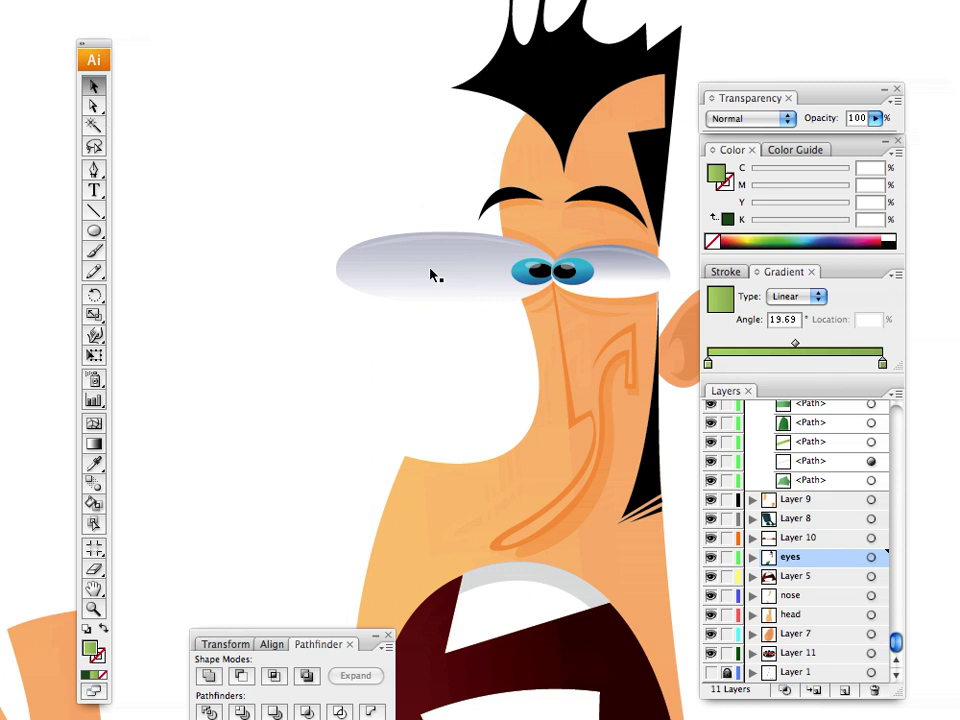
{"action": "left_click_drag", "start_coordinate": [277, 140], "coordinate": [458, 342]}
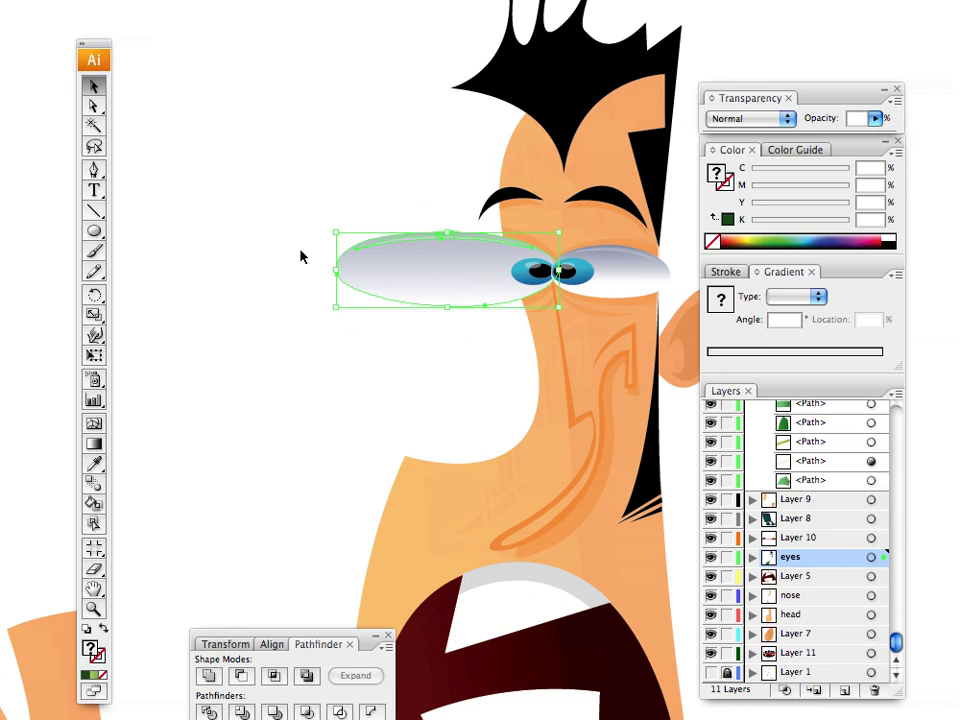
{"action": "left_click_drag", "start_coordinate": [334, 270], "coordinate": [398, 270]}
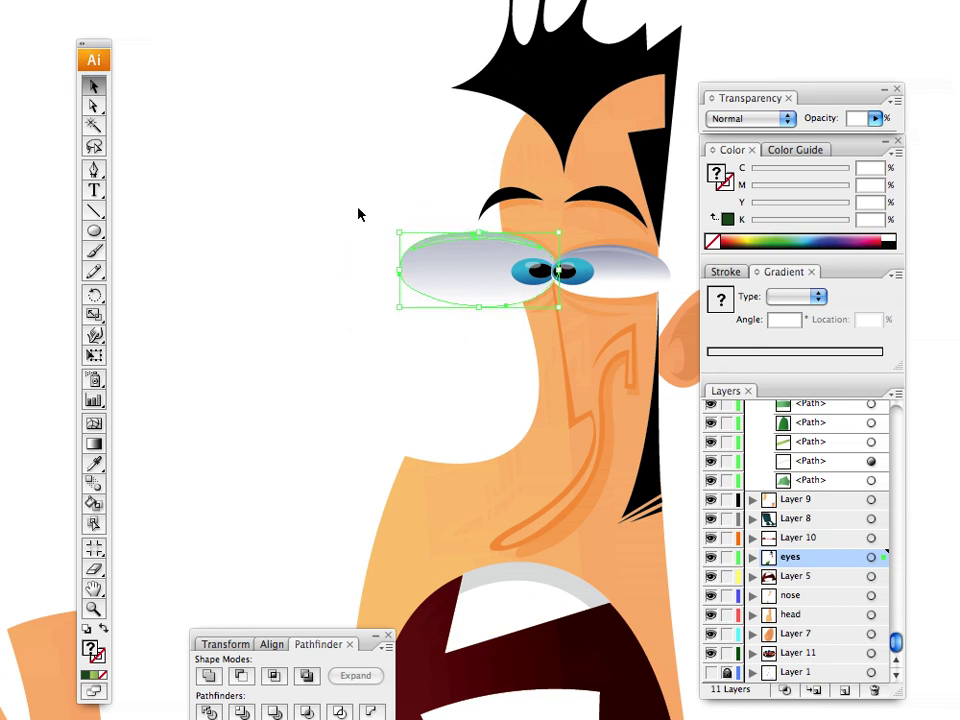
{"action": "left_click", "coordinate": [360, 210]}
{"action": "left_click_drag", "start_coordinate": [423, 225], "coordinate": [275, 132]}
{"action": "left_click_drag", "start_coordinate": [338, 230], "coordinate": [392, 60]}
{"action": "left_click_drag", "start_coordinate": [390, 251], "coordinate": [395, 198]}
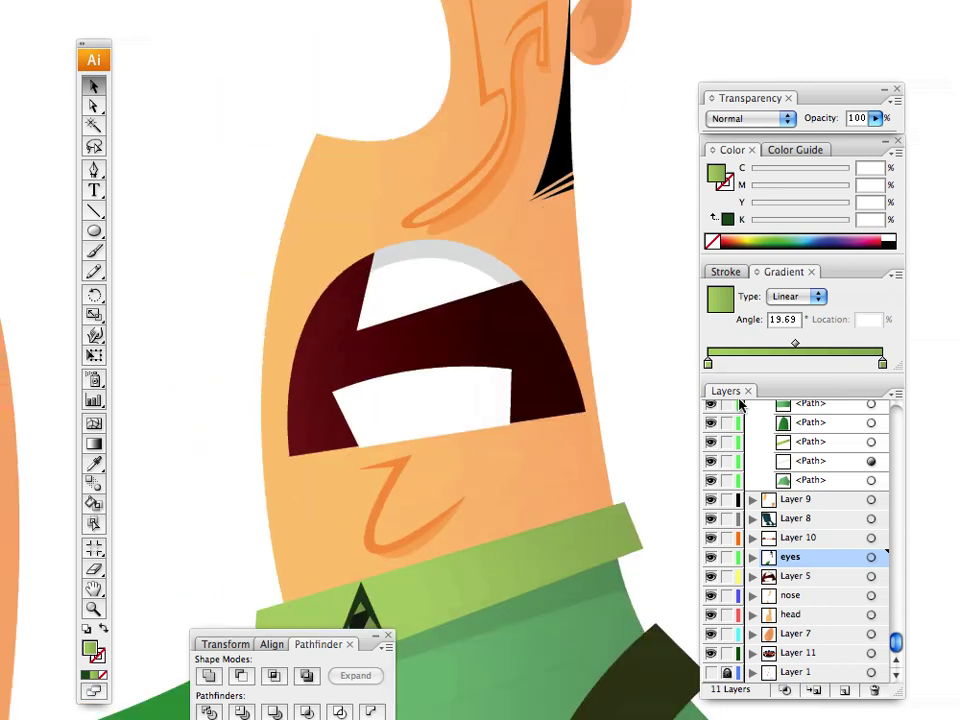
{"action": "key", "text": "super+minus"}
{"action": "key", "text": "super+minus"}
{"action": "key", "text": "super+minus"}
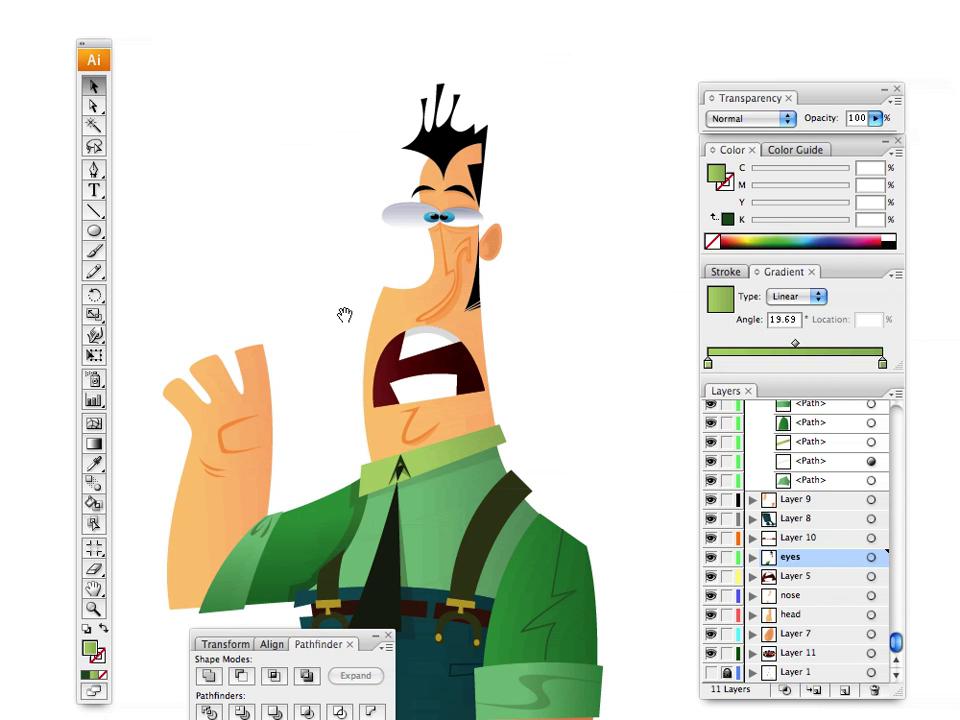
Step: Look over the whole cartoon figure from the hair down to the shoes
{"action": "left_click_drag", "start_coordinate": [344, 315], "coordinate": [461, 349]}
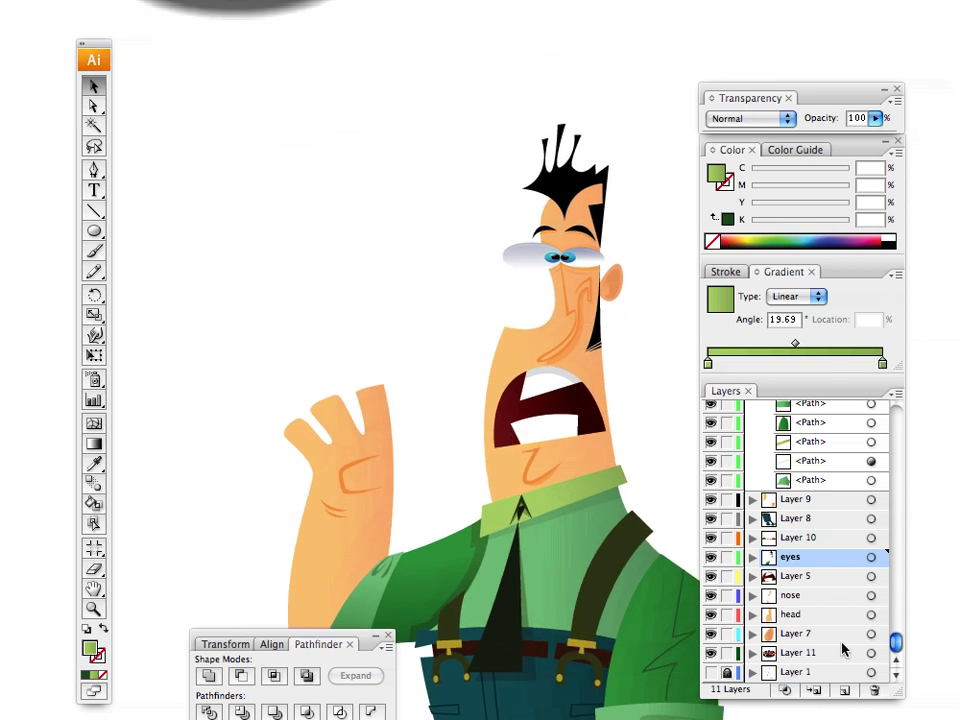
{"action": "left_click", "coordinate": [871, 653]}
{"action": "left_click_drag", "start_coordinate": [240, 1], "coordinate": [304, 203]}
{"action": "left_click", "coordinate": [318, 332]}
{"action": "left_click_drag", "start_coordinate": [383, 350], "coordinate": [382, 311]}
{"action": "left_click_drag", "start_coordinate": [404, 397], "coordinate": [396, 399]}
{"action": "key", "text": "super+minus"}
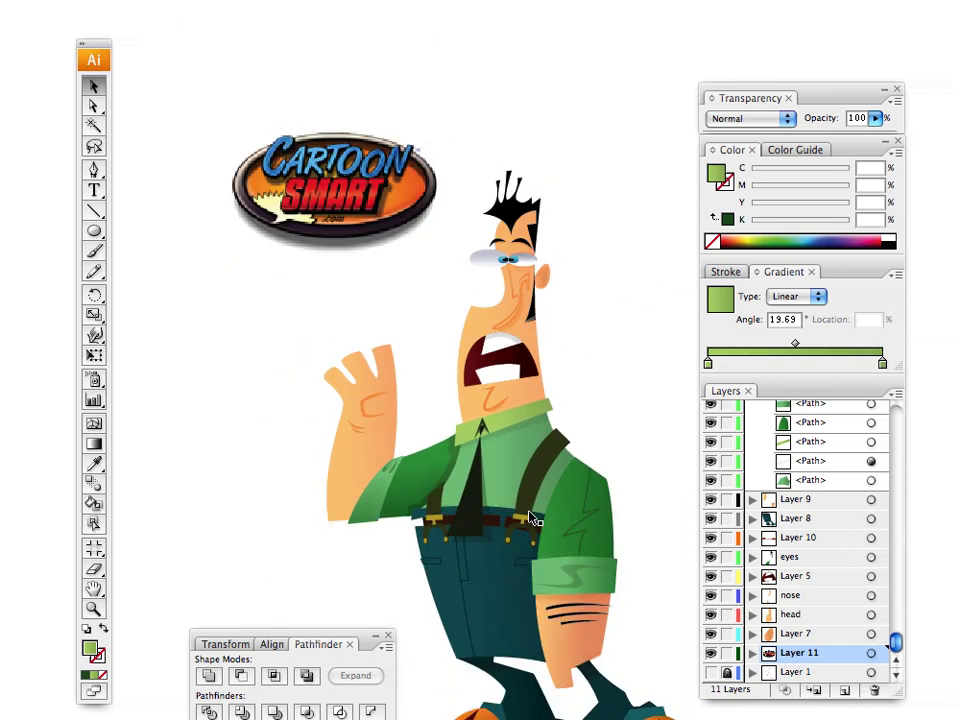
{"action": "left_click_drag", "start_coordinate": [422, 346], "coordinate": [368, 278]}
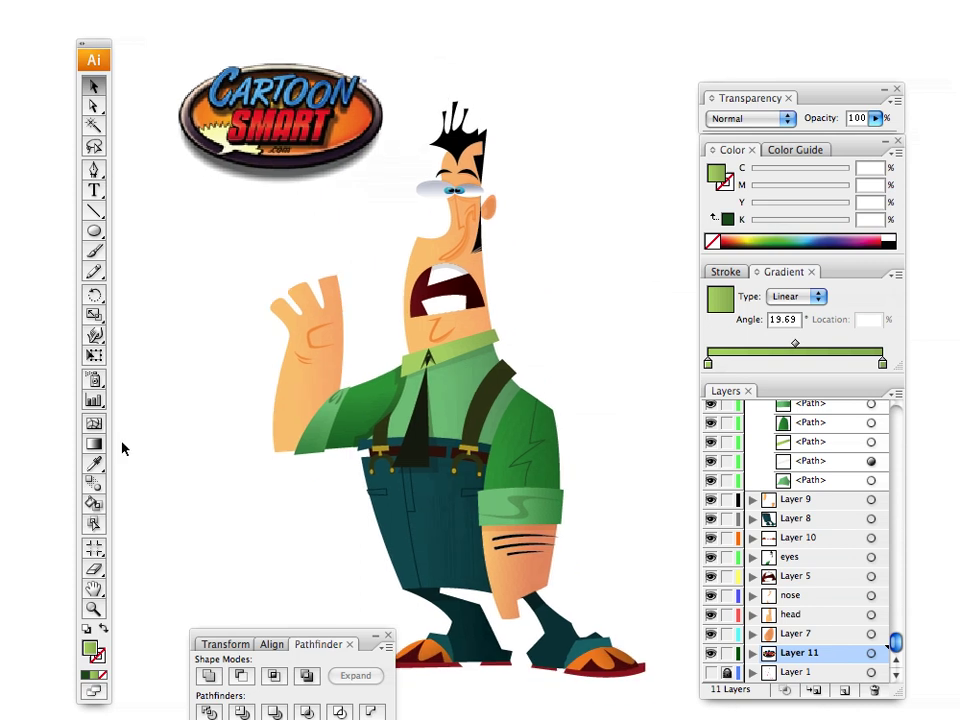
Step: Fill the suspender strap beside the lowered arm with a linear gradient starting in its dark olive, running down the strap at about -120°
{"action": "left_click", "coordinate": [484, 411]}
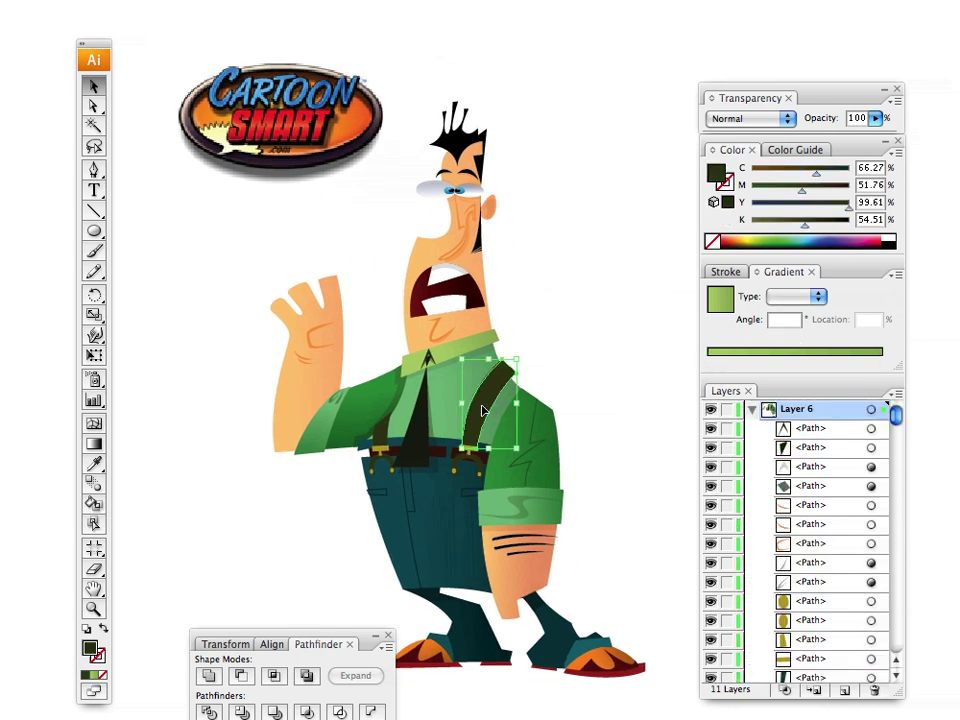
{"action": "left_click", "coordinate": [740, 350]}
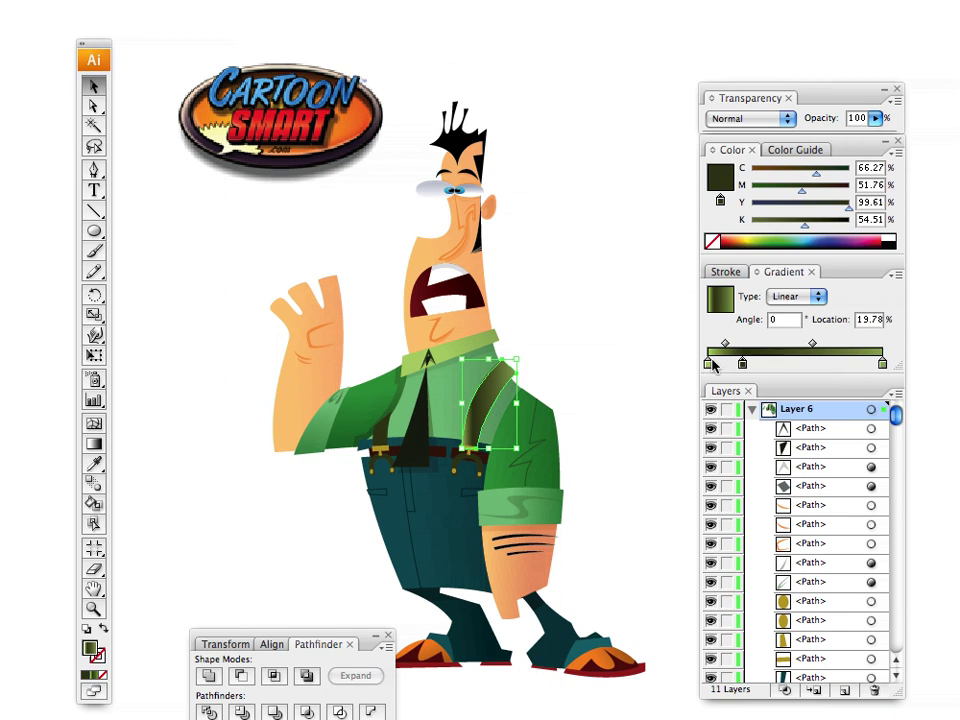
{"action": "left_click_drag", "start_coordinate": [742, 363], "coordinate": [708, 363]}
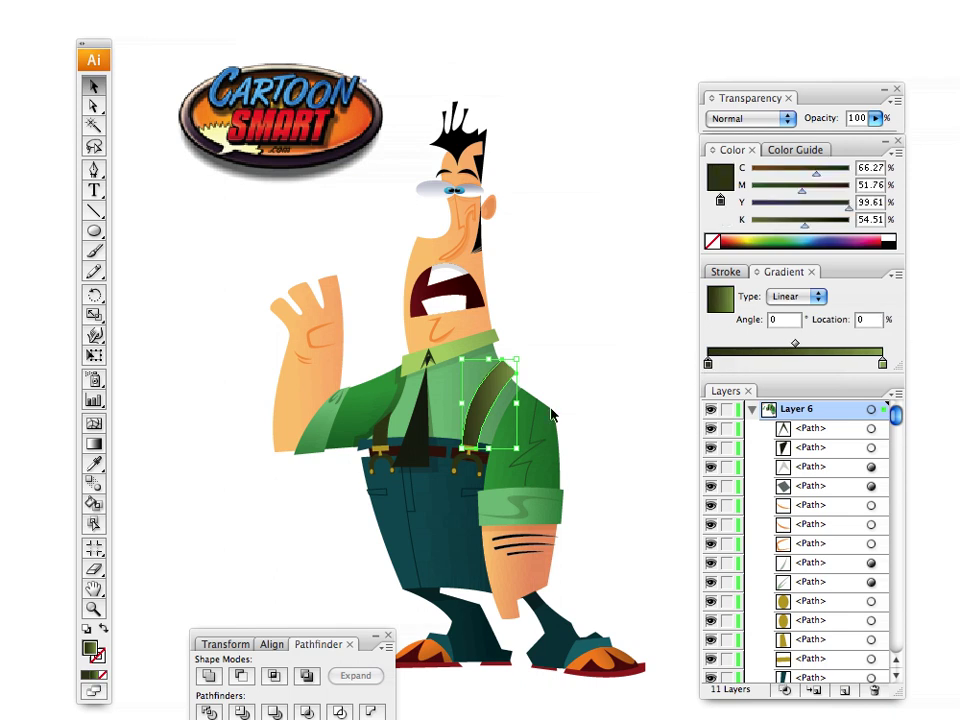
{"action": "left_click", "coordinate": [94, 443]}
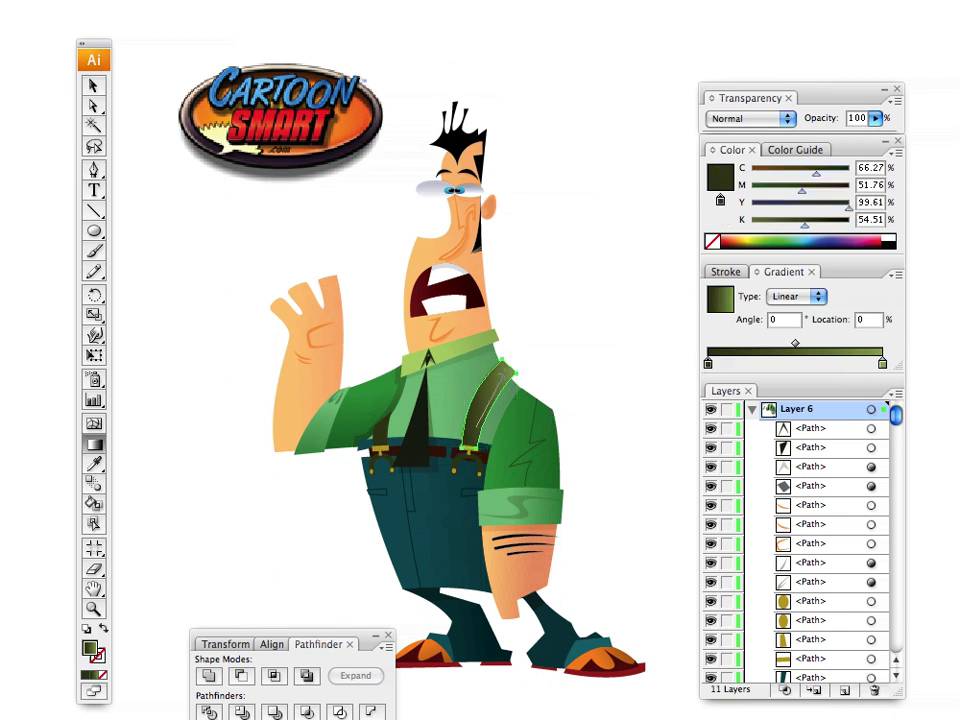
{"action": "left_click_drag", "start_coordinate": [500, 378], "coordinate": [479, 414]}
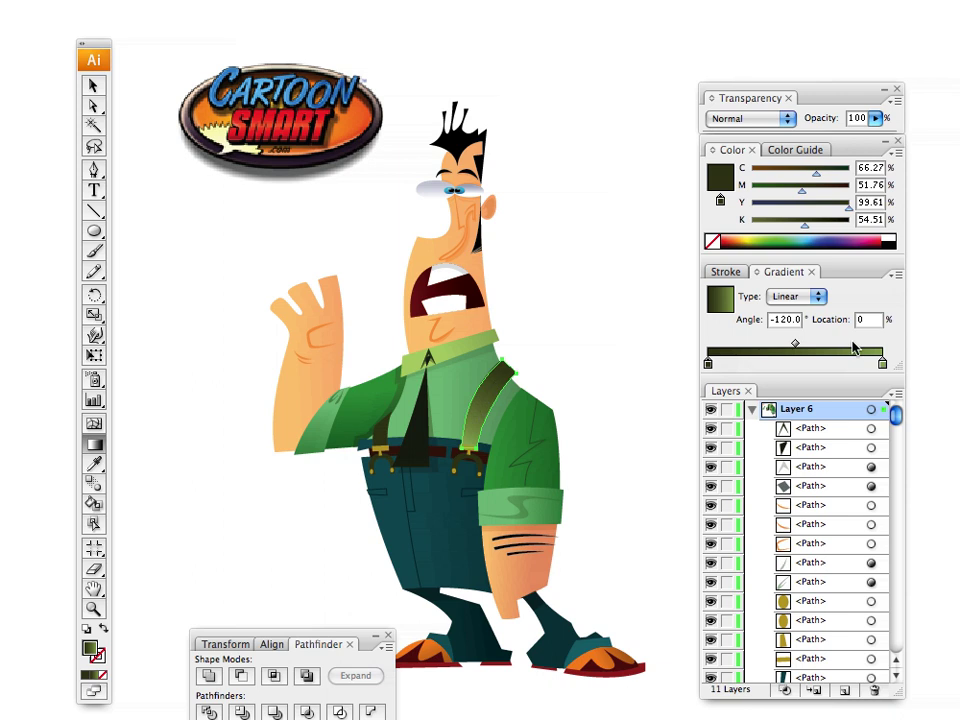
Step: Replace the strap gradient's green end with the dark olive, lighten that end to 15% black, and deselect the strap
{"action": "left_click", "coordinate": [882, 363]}
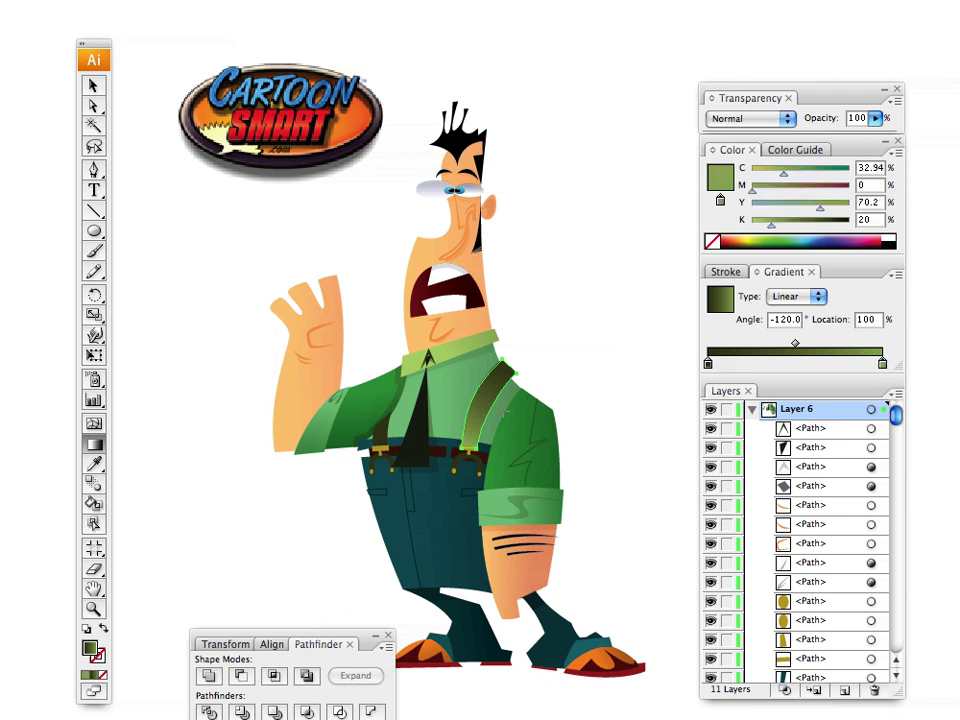
{"action": "left_click", "coordinate": [708, 364]}
{"action": "left_click_drag", "start_coordinate": [723, 180], "coordinate": [923, 381]}
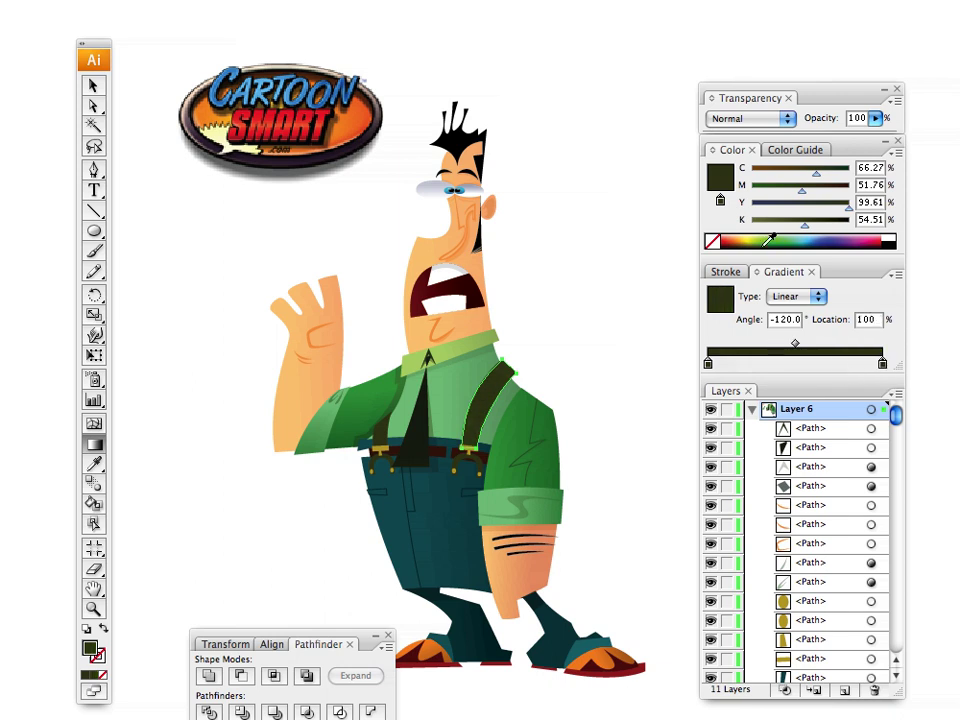
{"action": "left_click_drag", "start_coordinate": [805, 224], "coordinate": [768, 238]}
{"action": "left_click", "coordinate": [94, 87]}
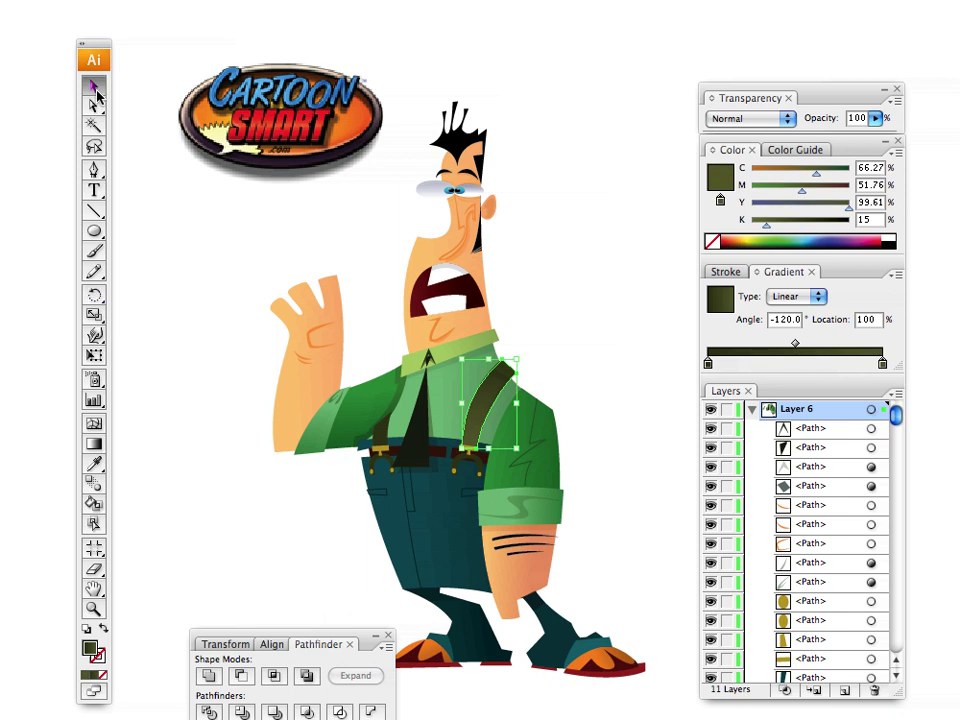
{"action": "left_click", "coordinate": [193, 289]}
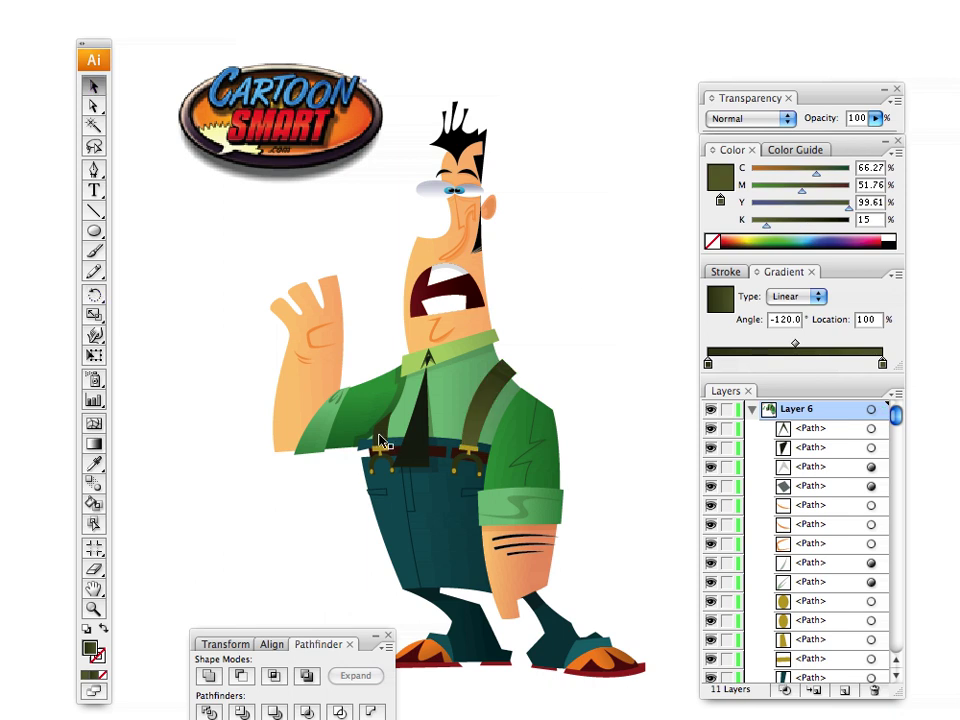
{"action": "left_click", "coordinate": [488, 395]}
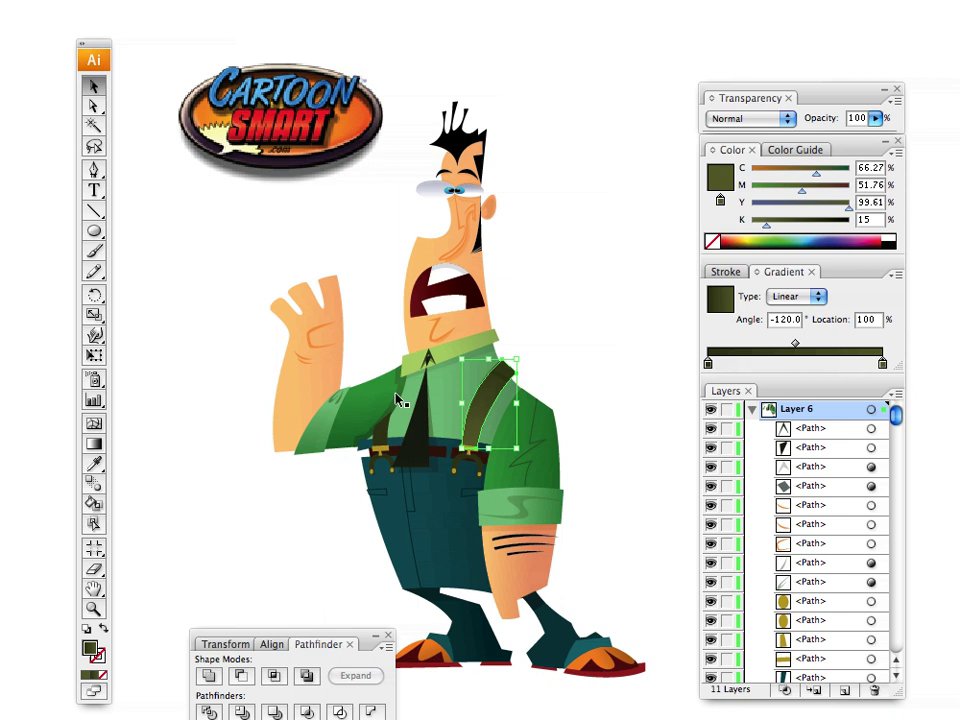
{"action": "left_click", "coordinate": [245, 320]}
Step: Copy the olive gradient to the short suspender strap beside the raised arm, direct it downward at about -92.34°, and deselect it
{"action": "left_click", "coordinate": [94, 608]}
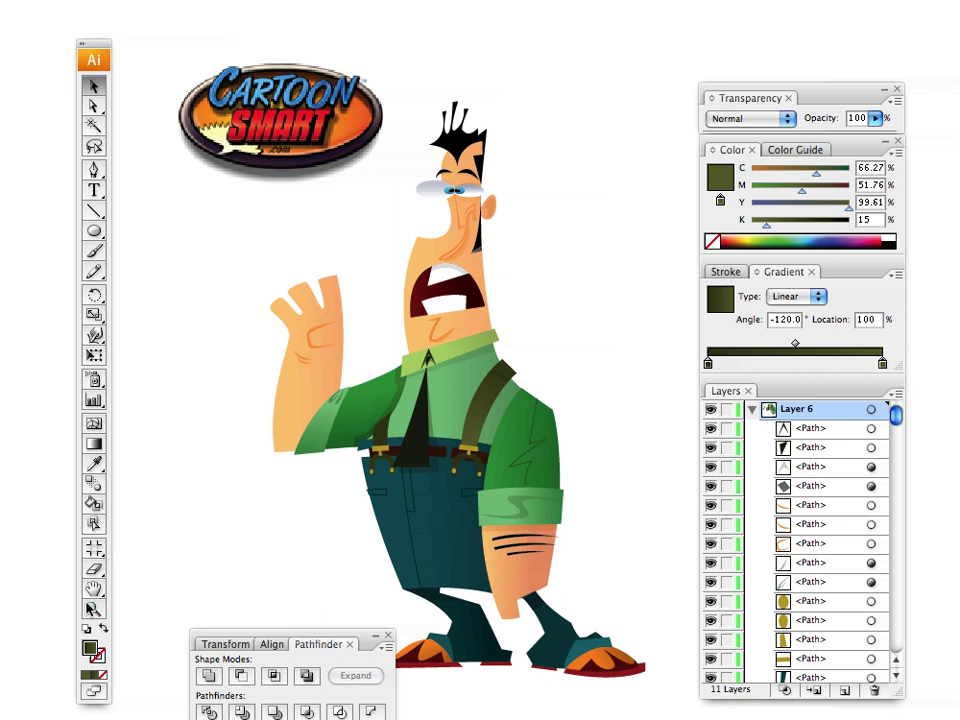
{"action": "left_click", "coordinate": [436, 418]}
{"action": "left_click", "coordinate": [330, 320]}
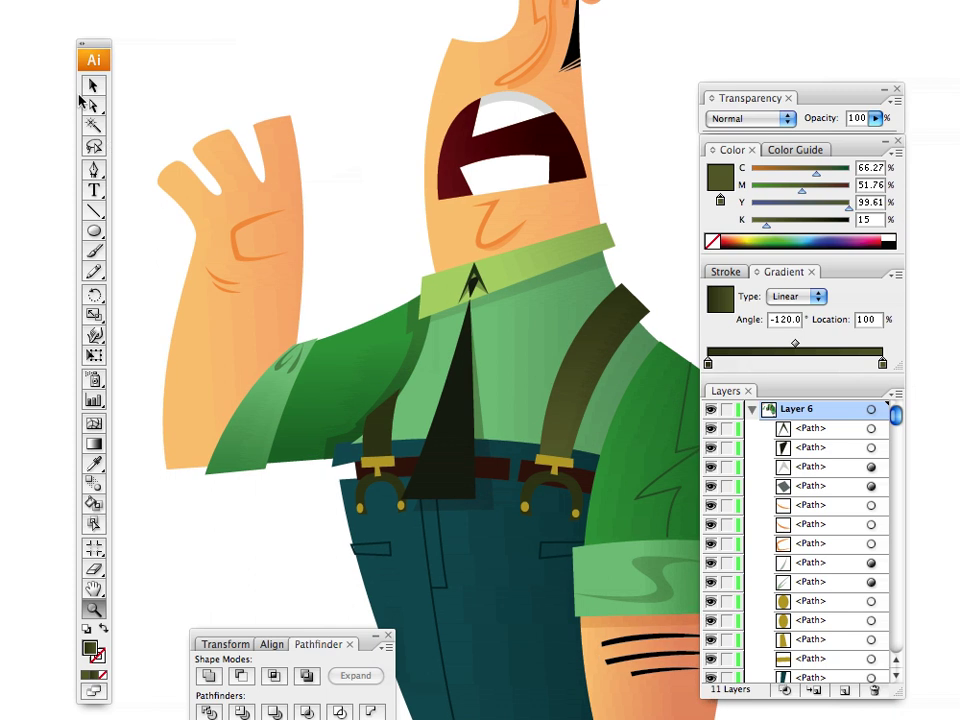
{"action": "left_click", "coordinate": [94, 87]}
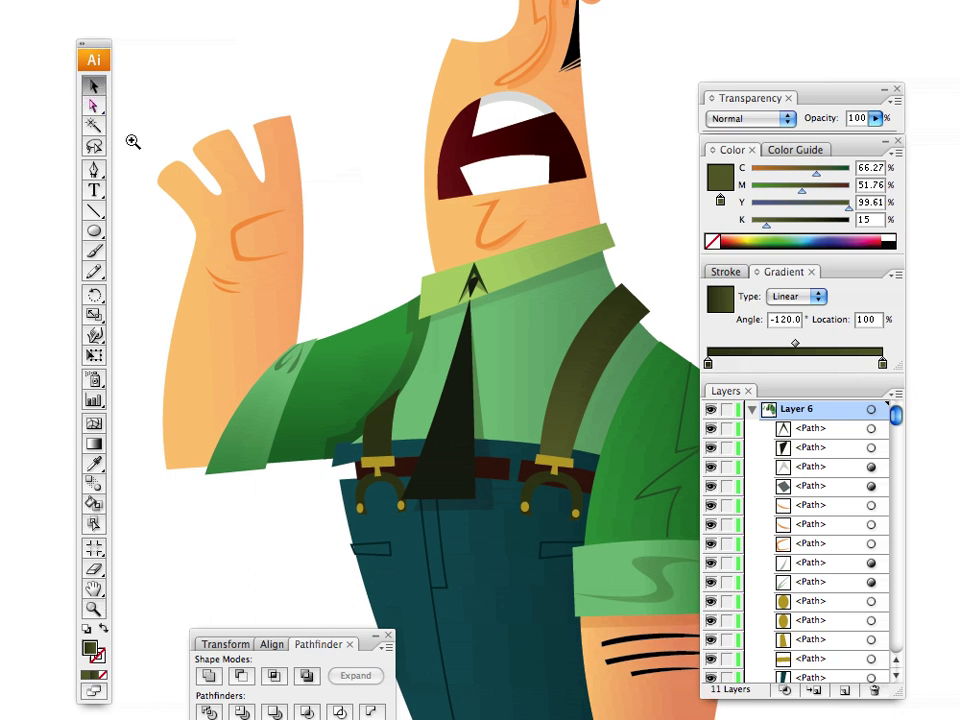
{"action": "left_click", "coordinate": [381, 445]}
{"action": "key", "text": "i"}
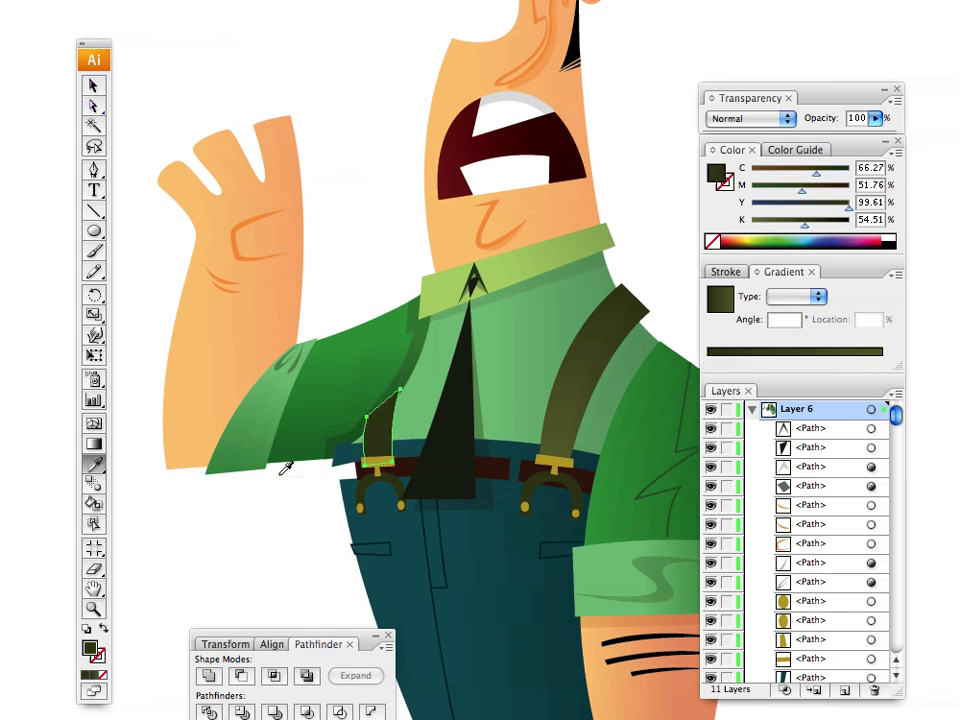
{"action": "left_click", "coordinate": [583, 395]}
{"action": "left_click", "coordinate": [93, 443]}
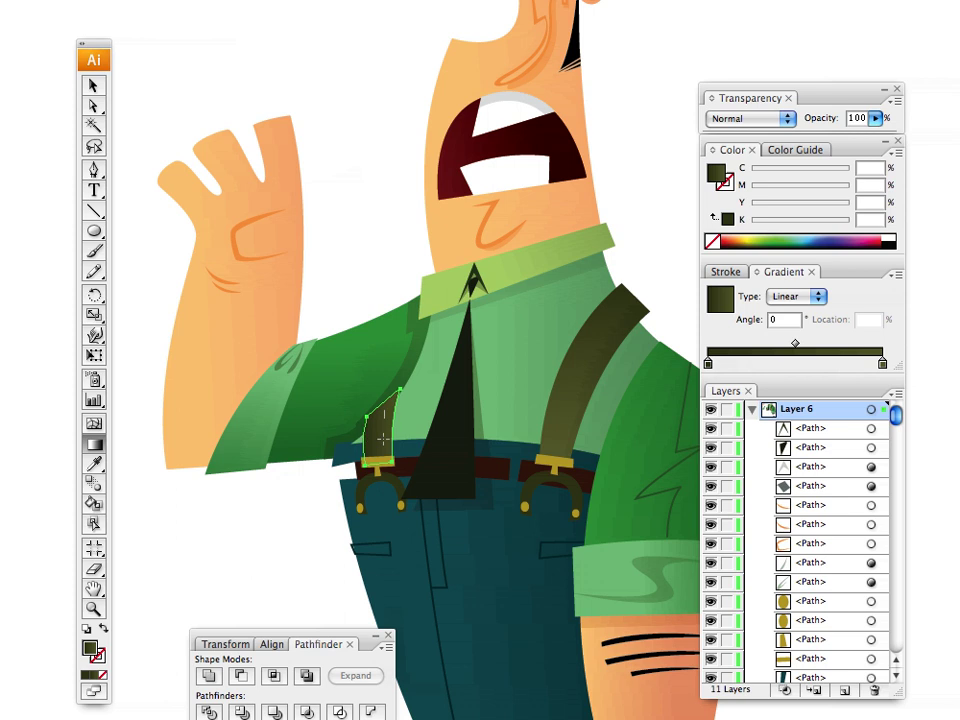
{"action": "left_click_drag", "start_coordinate": [383, 439], "coordinate": [383, 448]}
{"action": "left_click", "coordinate": [93, 87]}
{"action": "left_click", "coordinate": [168, 89]}
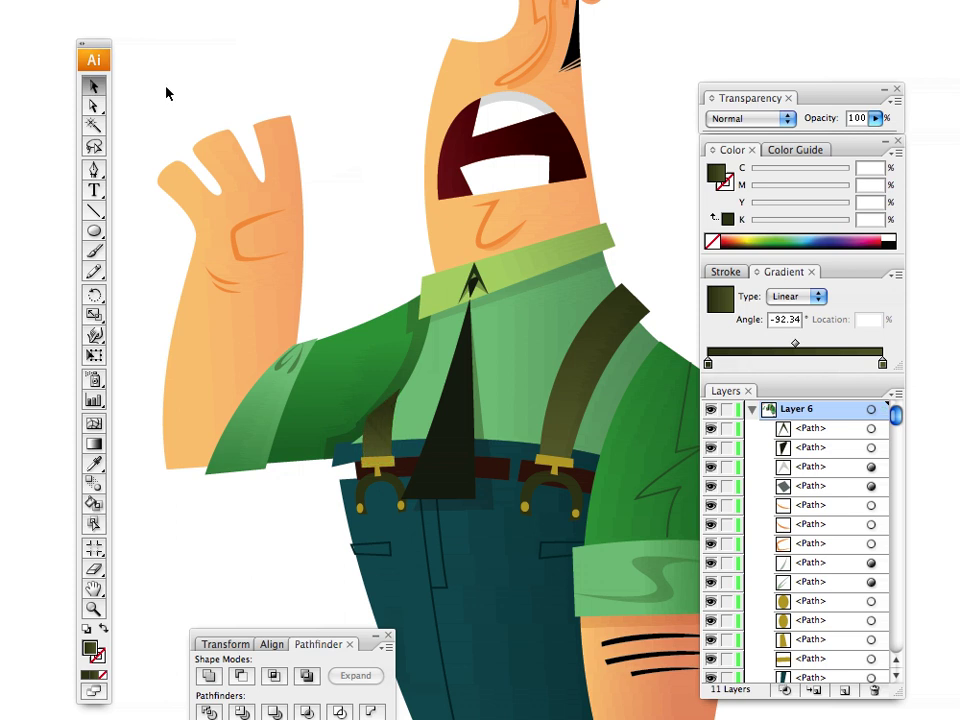
Step: Apply the suspender strap's olive gradient to both U-shaped suspender ends at the waist and deselect them
{"action": "key", "text": "space"}
{"action": "left_click_drag", "start_coordinate": [407, 309], "coordinate": [339, 187]}
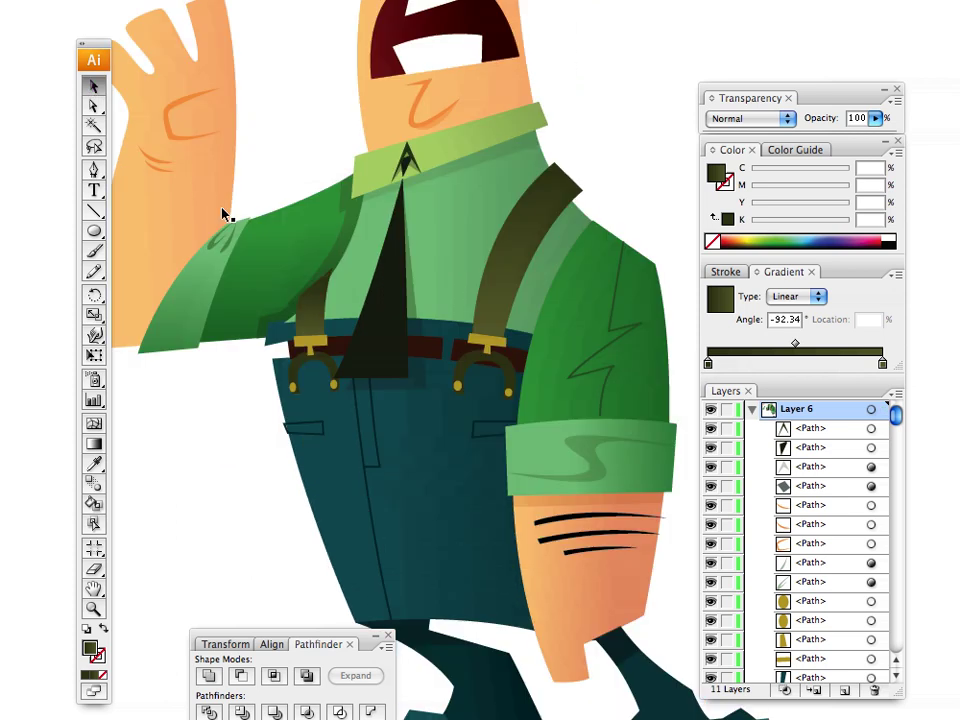
{"action": "left_click", "coordinate": [322, 367]}
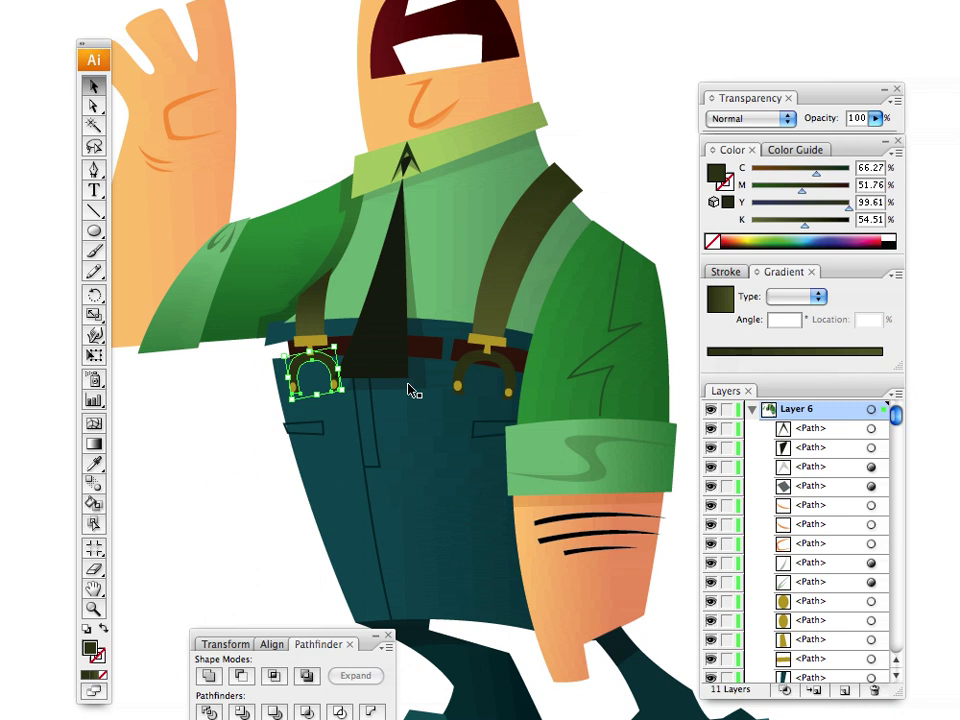
{"action": "left_click", "coordinate": [474, 368], "text": "shift"}
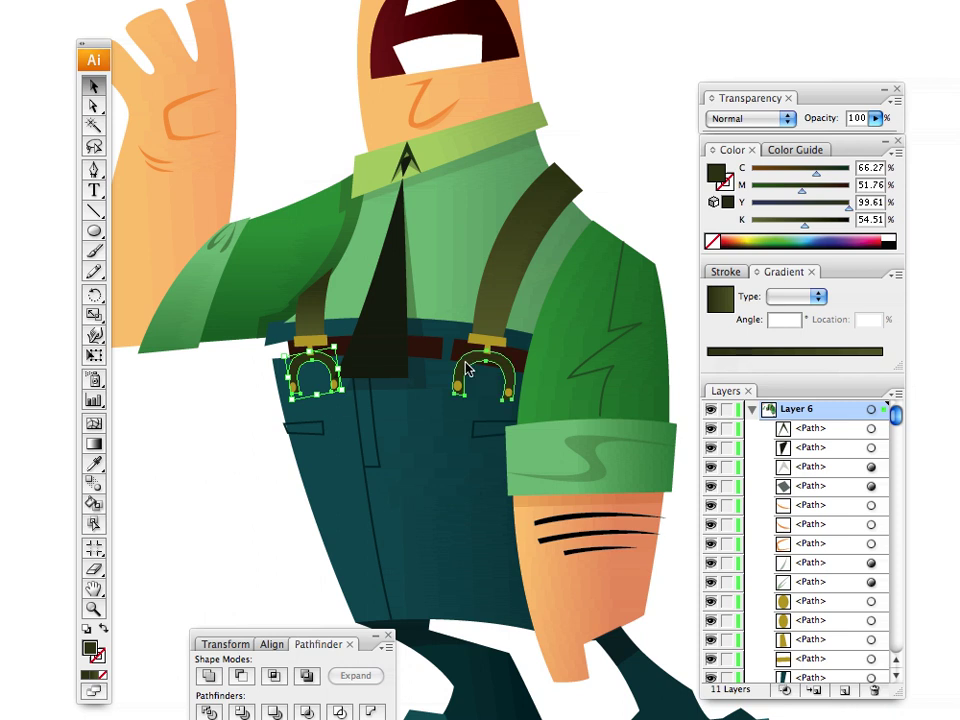
{"action": "key", "text": "g"}
{"action": "left_click", "coordinate": [91, 466]}
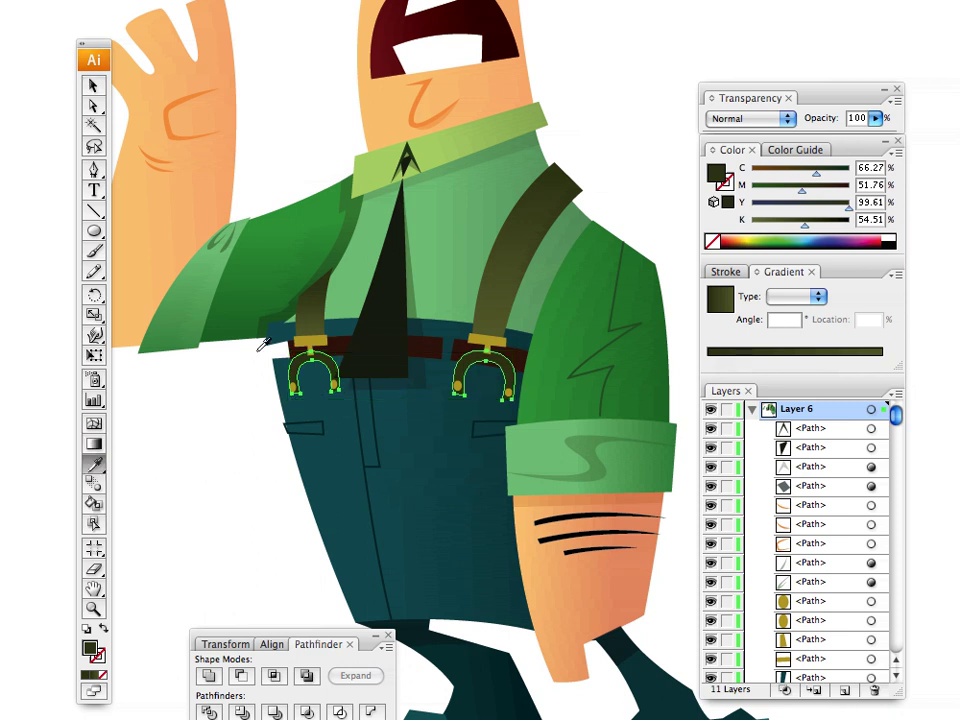
{"action": "left_click", "coordinate": [309, 315]}
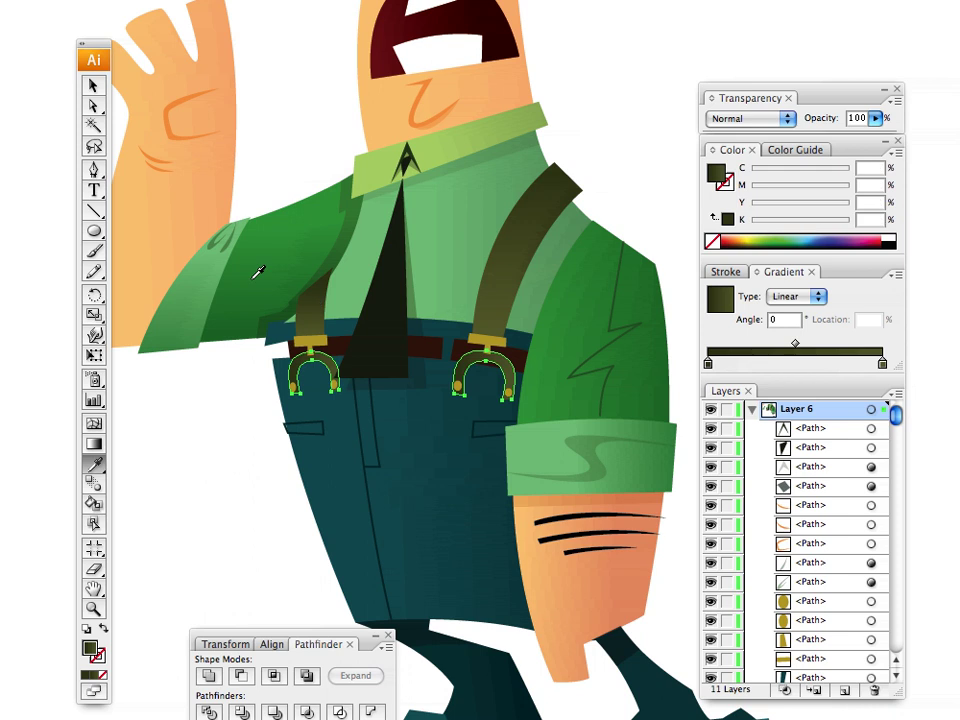
{"action": "key", "text": "g"}
{"action": "key", "text": "v"}
{"action": "left_click", "coordinate": [180, 453]}
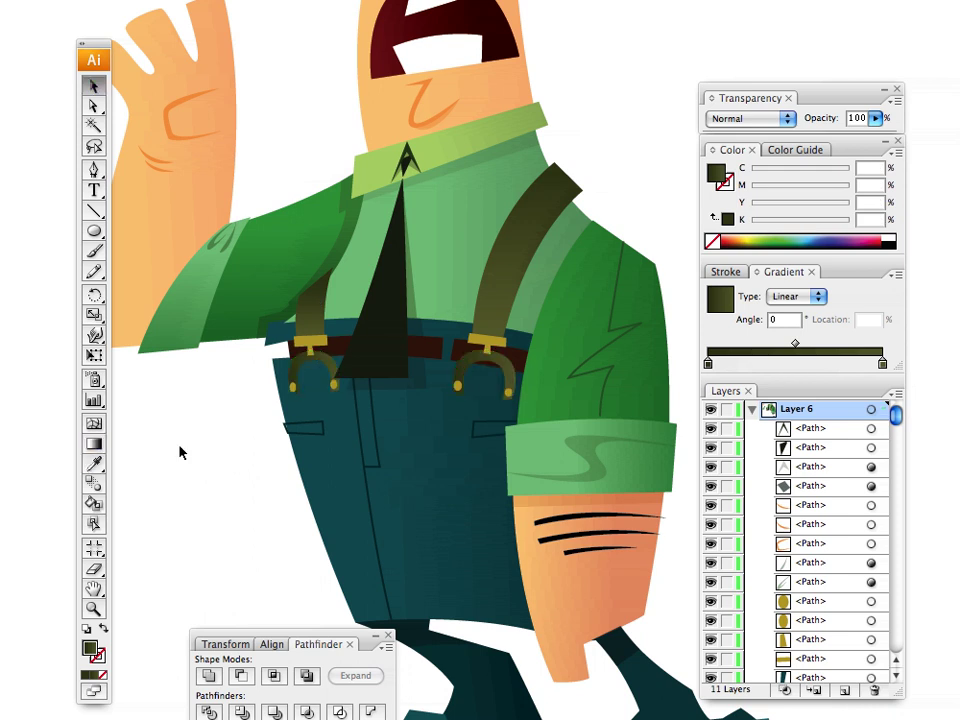
Step: Redirect the gradient on the U-shaped suspender end nearest the lowered arm to about 174.04° and deselect it
{"action": "left_click", "coordinate": [482, 378]}
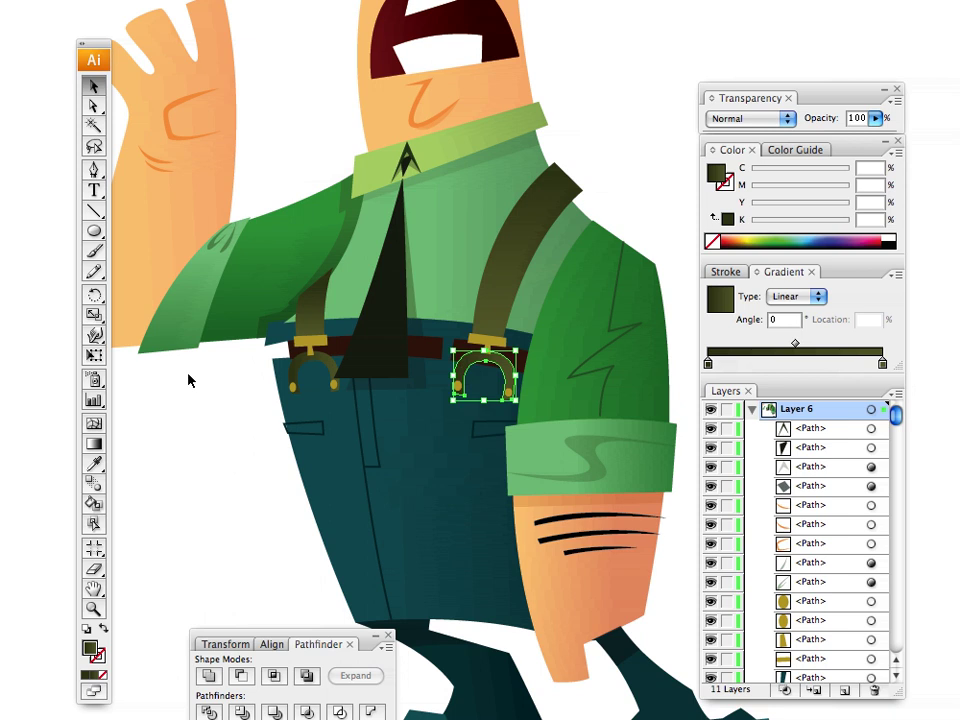
{"action": "key", "text": "g"}
{"action": "mouse_move", "coordinate": [450, 365]}
{"action": "left_mouse_down"}
{"action": "mouse_move", "coordinate": [491, 382]}
{"action": "mouse_move", "coordinate": [445, 375]}
{"action": "mouse_move", "coordinate": [461, 371]}
{"action": "left_mouse_up"}
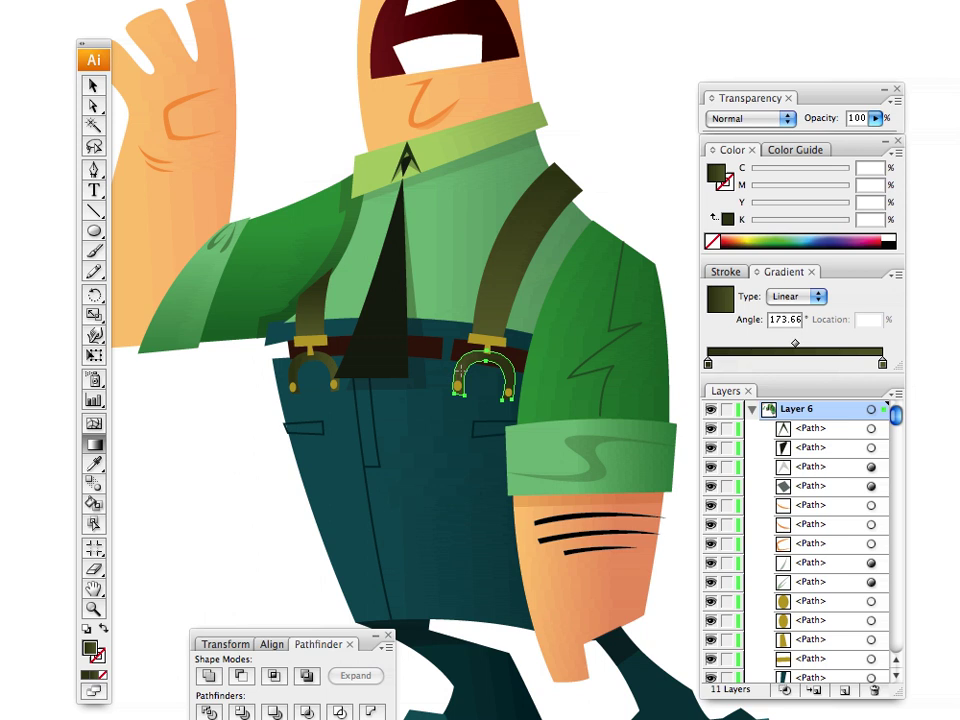
{"action": "key", "text": "v"}
{"action": "left_click", "coordinate": [191, 433]}
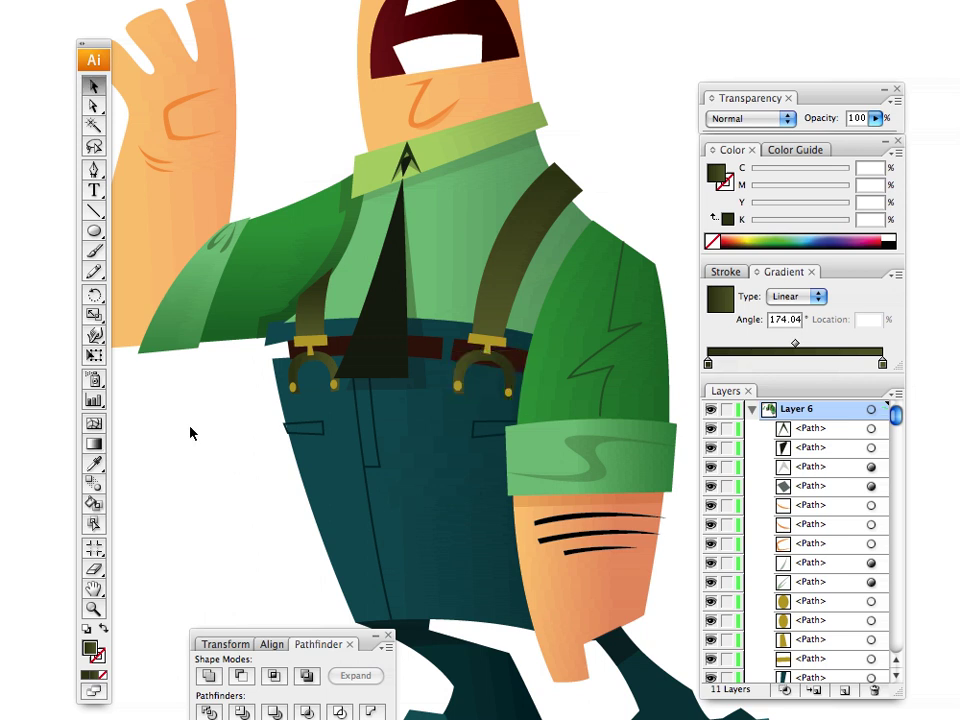
Step: Redirect the gradient on the U-shaped suspender end below the raised arm to -180° and deselect it
{"action": "left_click", "coordinate": [300, 380]}
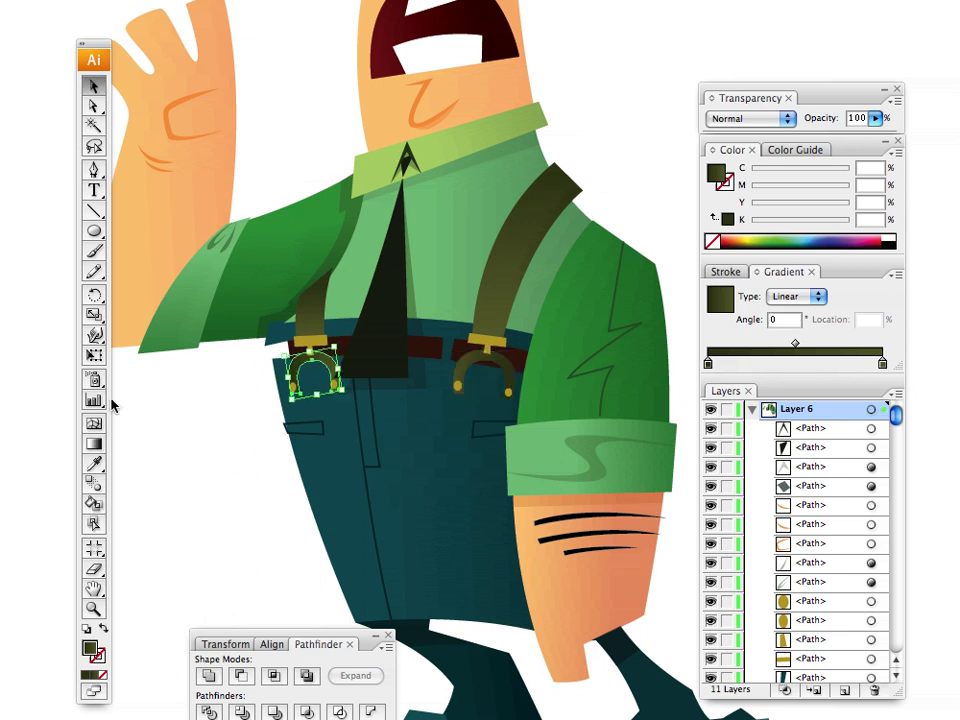
{"action": "left_click", "coordinate": [93, 443]}
{"action": "left_click_drag", "start_coordinate": [303, 370], "coordinate": [298, 380]}
{"action": "left_click", "coordinate": [91, 88]}
{"action": "left_click", "coordinate": [188, 464]}
Step: Review the shaded suspenders, the face and the overall figure
{"action": "key", "text": "space"}
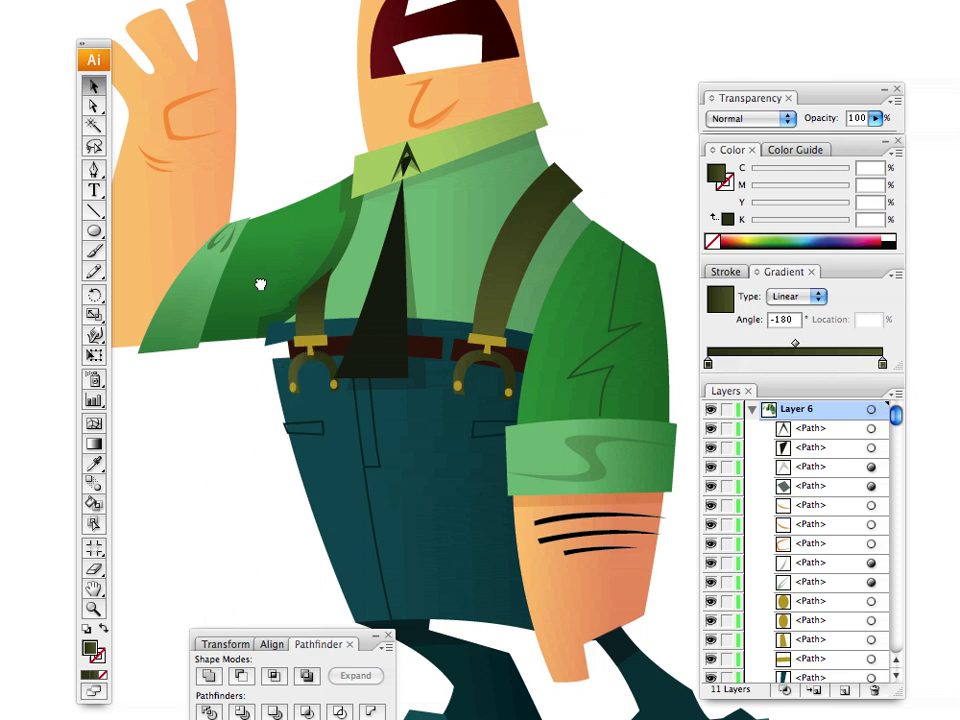
{"action": "left_click_drag", "start_coordinate": [240, 213], "coordinate": [337, 450]}
{"action": "left_click_drag", "start_coordinate": [350, 396], "coordinate": [371, 541]}
{"action": "left_click_drag", "start_coordinate": [357, 446], "coordinate": [320, 310]}
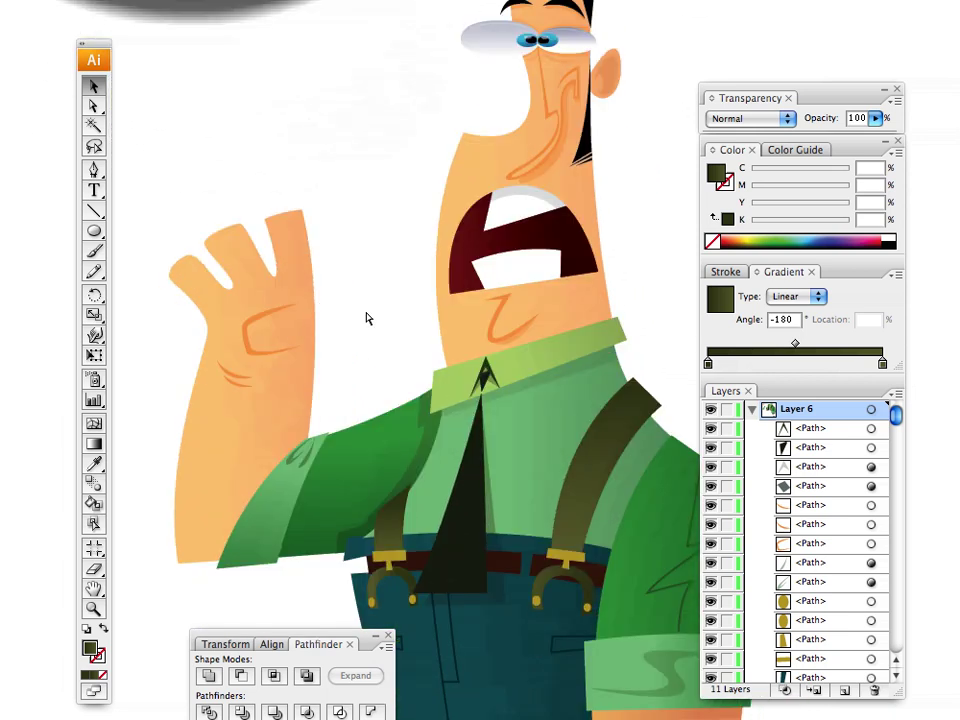
{"action": "key", "text": "ctrl+minus"}
{"action": "key", "text": "ctrl+minus"}
{"action": "left_click_drag", "start_coordinate": [514, 394], "coordinate": [509, 358]}
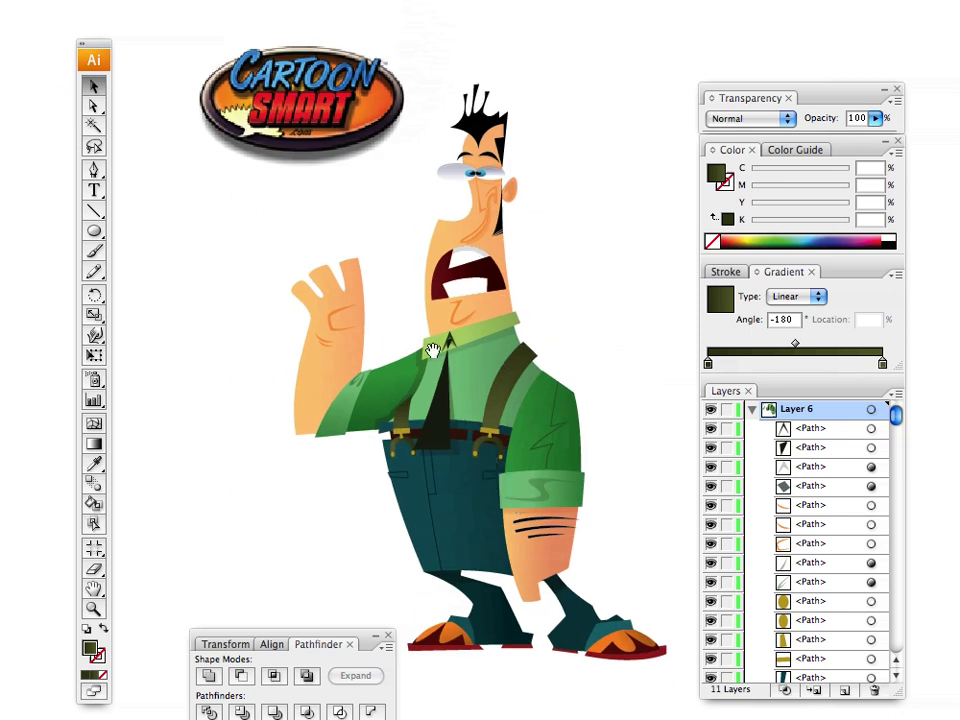
{"action": "left_click_drag", "start_coordinate": [429, 349], "coordinate": [401, 358]}
{"action": "left_click_drag", "start_coordinate": [450, 461], "coordinate": [427, 462]}
Step: Give the front sole of the shoe beside the lowered arm a linear gradient starting with the sole's own red
{"action": "left_click", "coordinate": [93, 608]}
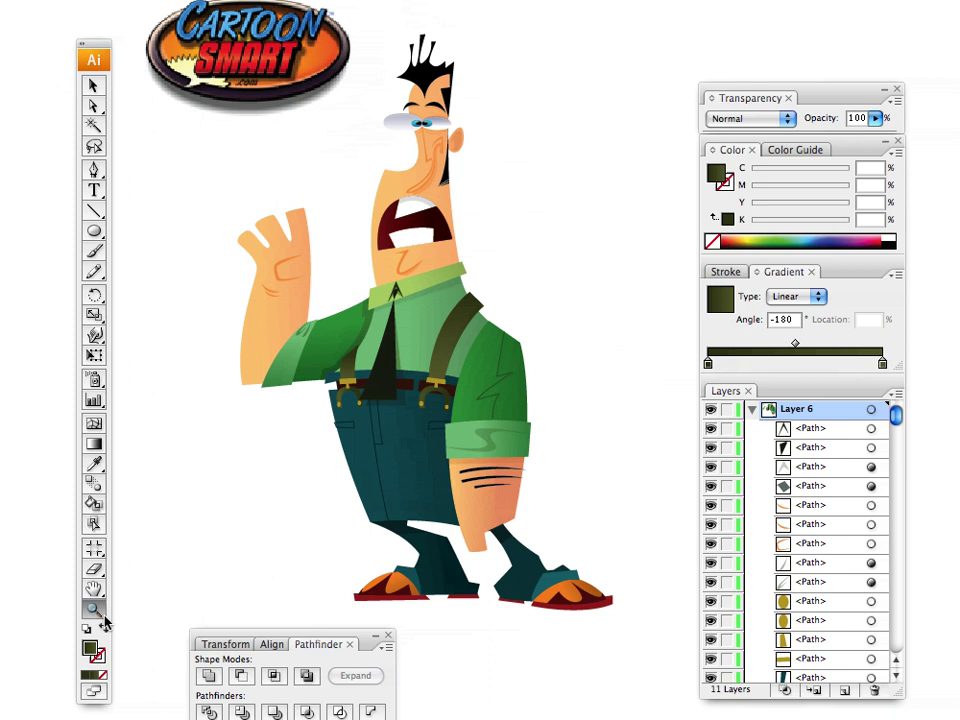
{"action": "left_click", "coordinate": [529, 570]}
{"action": "left_click", "coordinate": [463, 436]}
{"action": "left_click_drag", "start_coordinate": [462, 422], "coordinate": [604, 605]}
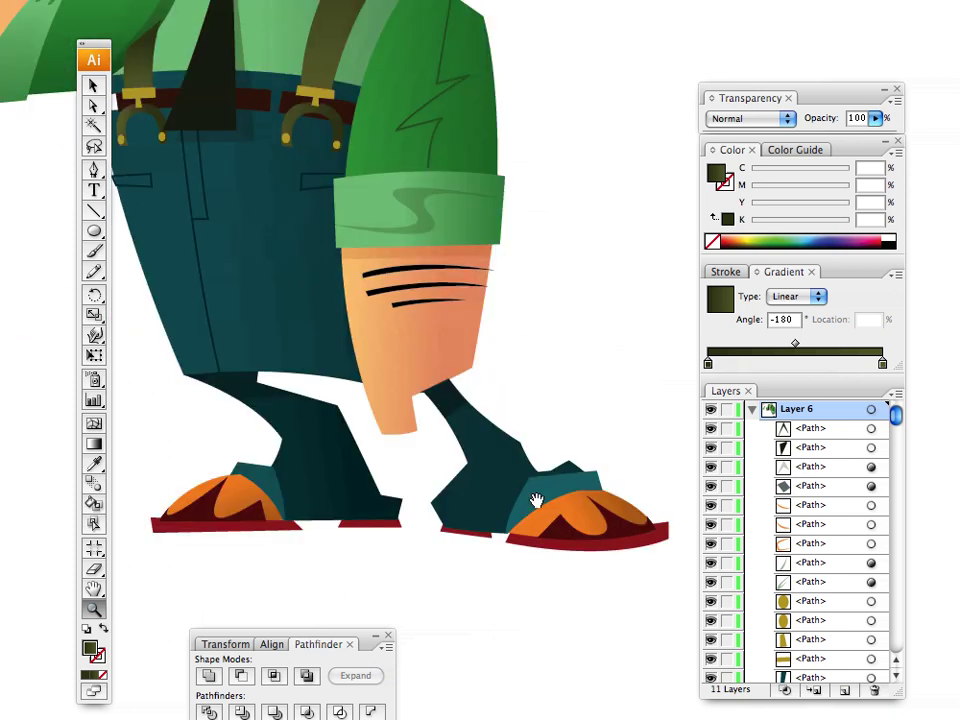
{"action": "left_click", "coordinate": [569, 524]}
{"action": "left_click_drag", "start_coordinate": [411, 388], "coordinate": [527, 497]}
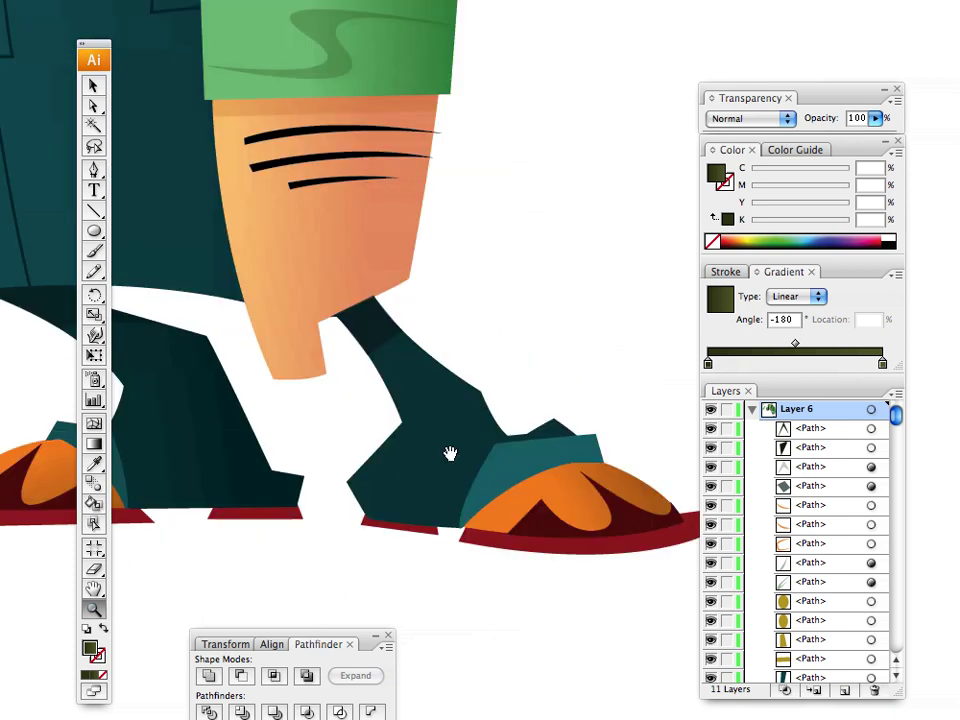
{"action": "left_click_drag", "start_coordinate": [450, 452], "coordinate": [435, 508]}
{"action": "left_click", "coordinate": [93, 86]}
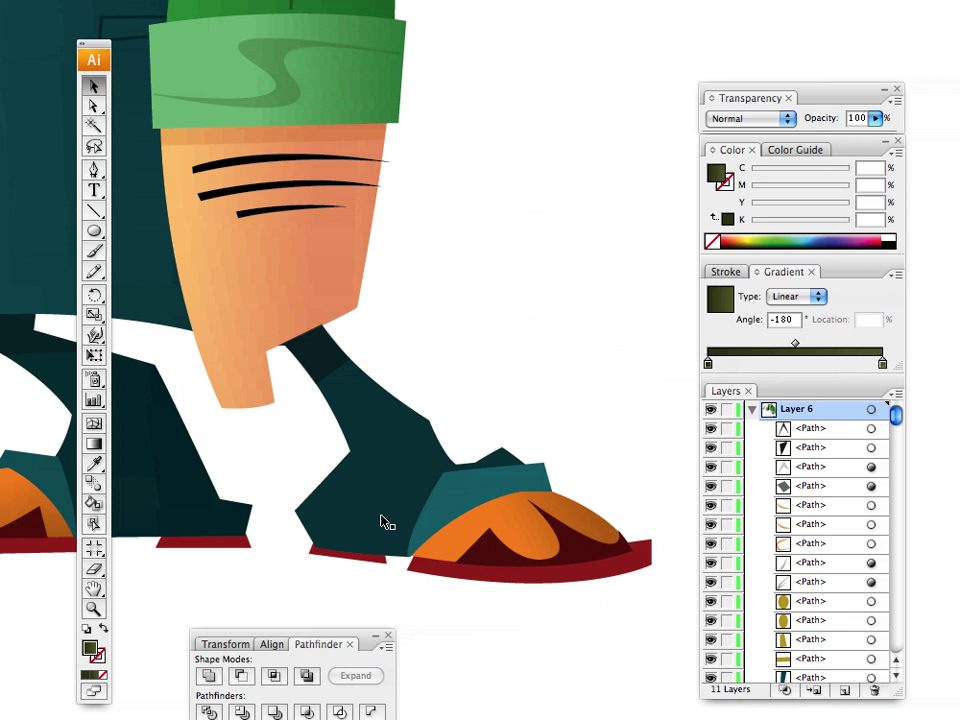
{"action": "left_click", "coordinate": [483, 590]}
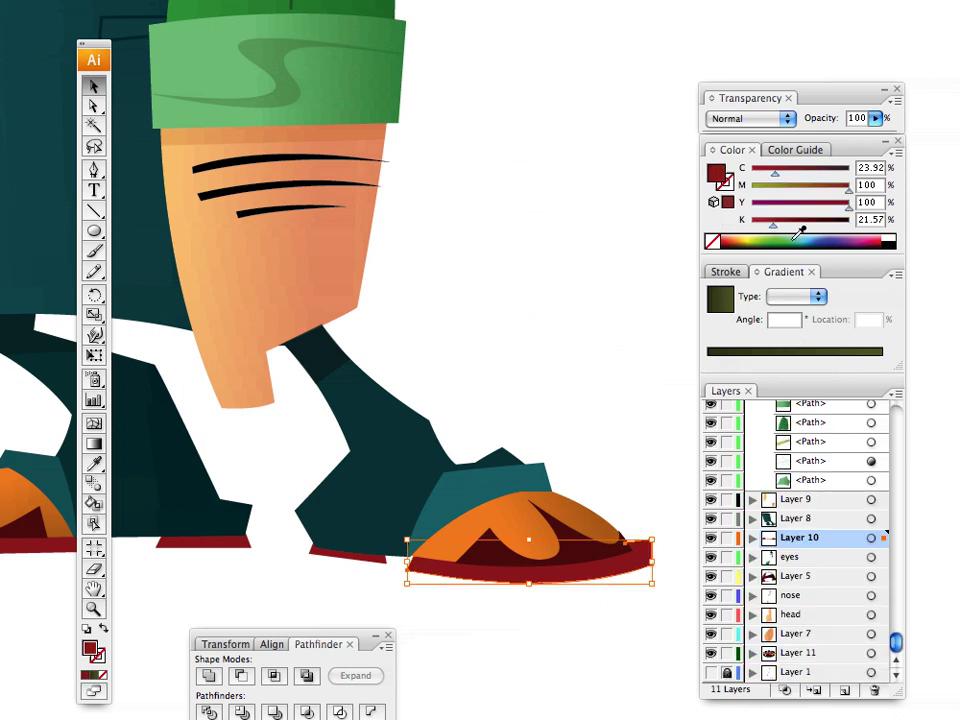
{"action": "left_click", "coordinate": [754, 350]}
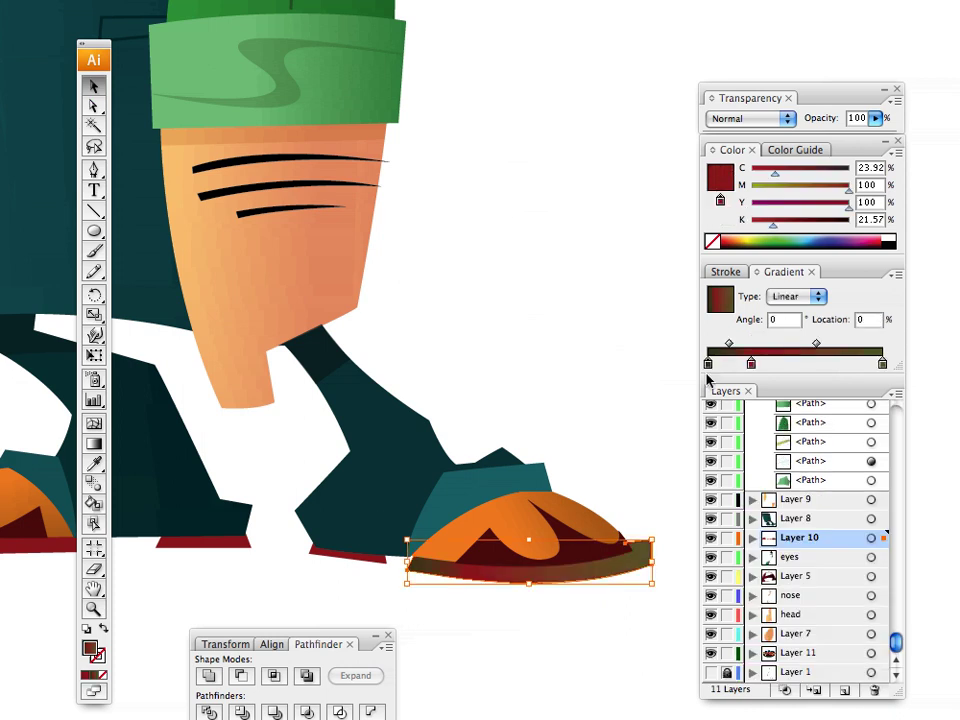
{"action": "left_click_drag", "start_coordinate": [707, 375], "coordinate": [707, 395]}
{"action": "left_click_drag", "start_coordinate": [750, 364], "coordinate": [694, 369]}
Step: Replace the sole gradient's olive end color with the same red darkened to 57% black
{"action": "left_click", "coordinate": [881, 363]}
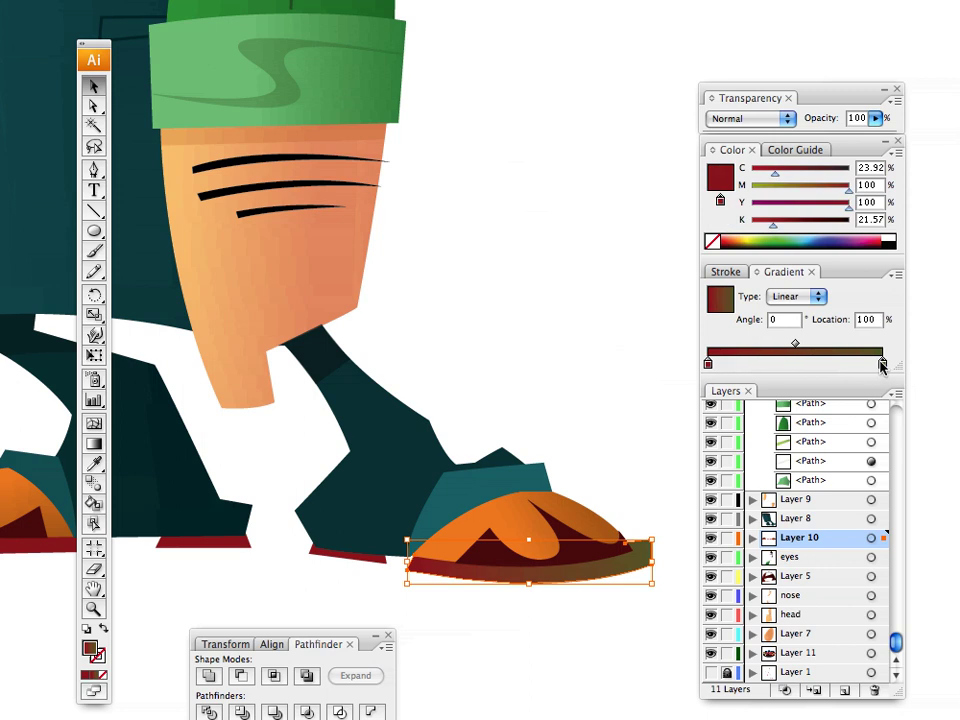
{"action": "left_click", "coordinate": [708, 364]}
{"action": "left_click_drag", "start_coordinate": [720, 178], "coordinate": [846, 363]}
{"action": "left_click_drag", "start_coordinate": [882, 364], "coordinate": [906, 375]}
{"action": "left_click", "coordinate": [846, 365]}
{"action": "left_click_drag", "start_coordinate": [778, 224], "coordinate": [810, 226]}
Step: Redirect the front sole's red gradient to about 12.38° and deselect it
{"action": "left_click", "coordinate": [94, 444]}
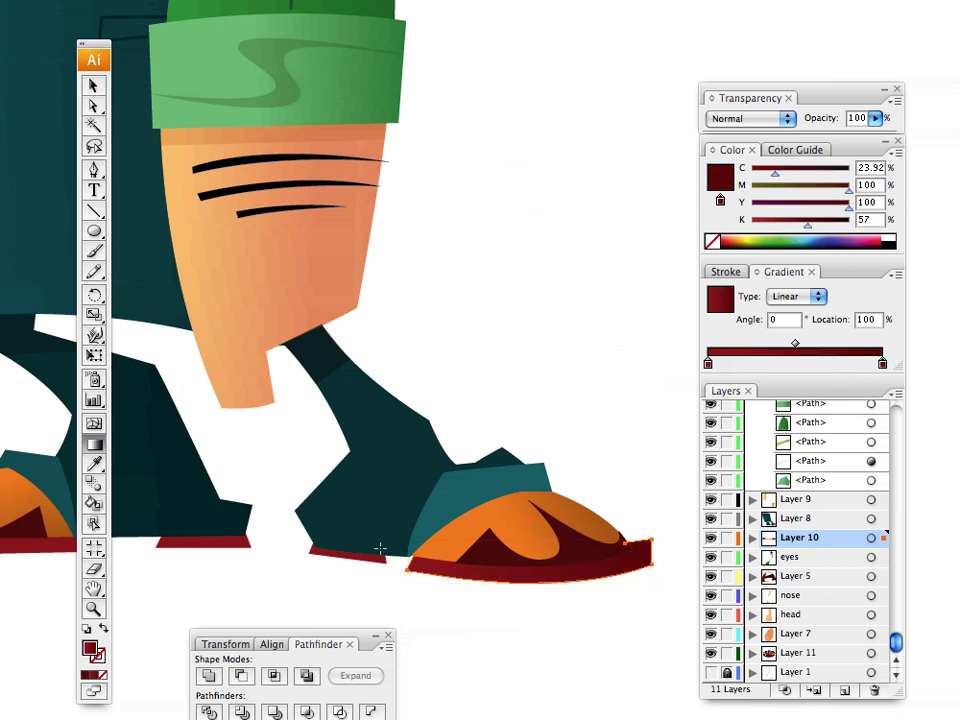
{"action": "mouse_move", "coordinate": [529, 584]}
{"action": "left_mouse_down"}
{"action": "mouse_move", "coordinate": [620, 580]}
{"action": "mouse_move", "coordinate": [635, 561]}
{"action": "left_mouse_up"}
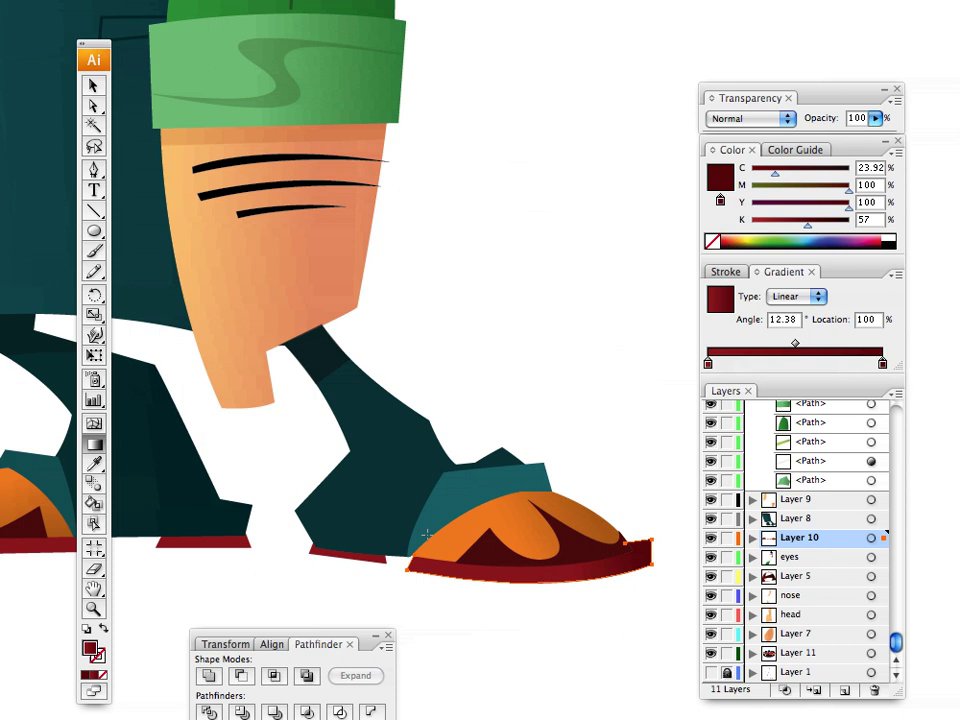
{"action": "left_click", "coordinate": [93, 86]}
{"action": "left_click", "coordinate": [302, 453]}
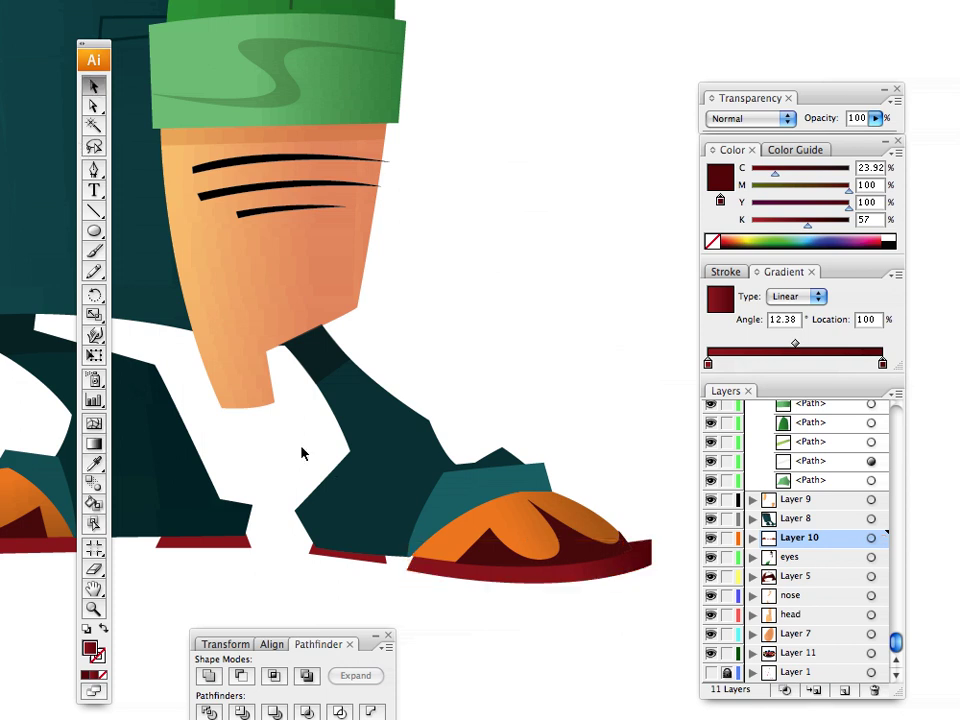
Step: Apply the dark red gradient to the same shoe's heel piece, angle it about -100.8°, and deselect it
{"action": "left_click", "coordinate": [355, 562]}
{"action": "key", "text": "i"}
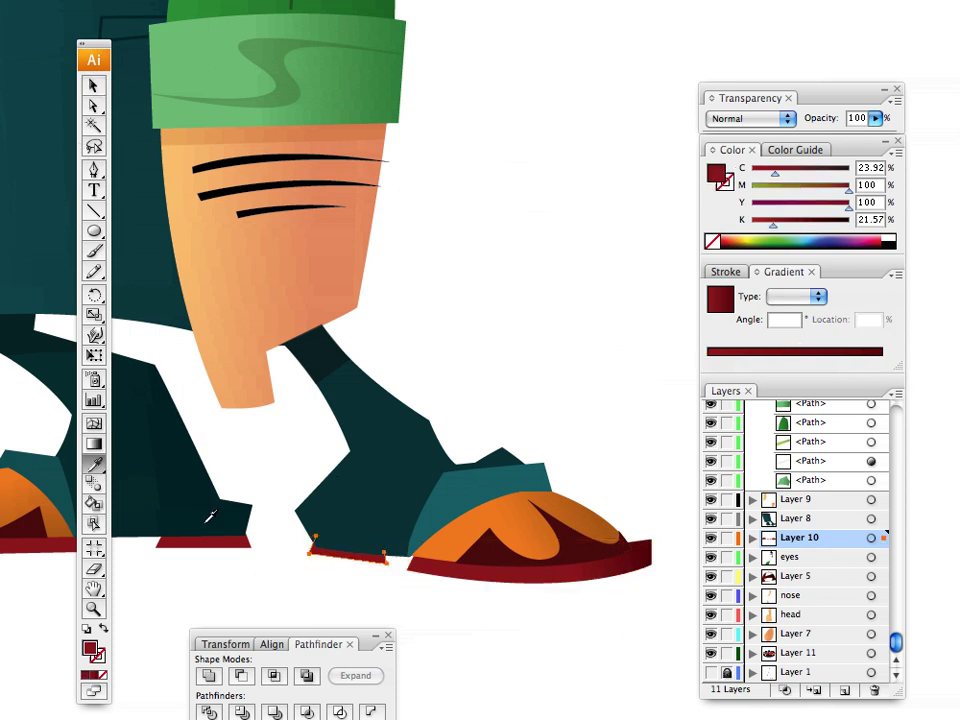
{"action": "left_click", "coordinate": [93, 443]}
{"action": "left_click_drag", "start_coordinate": [354, 536], "coordinate": [347, 552]}
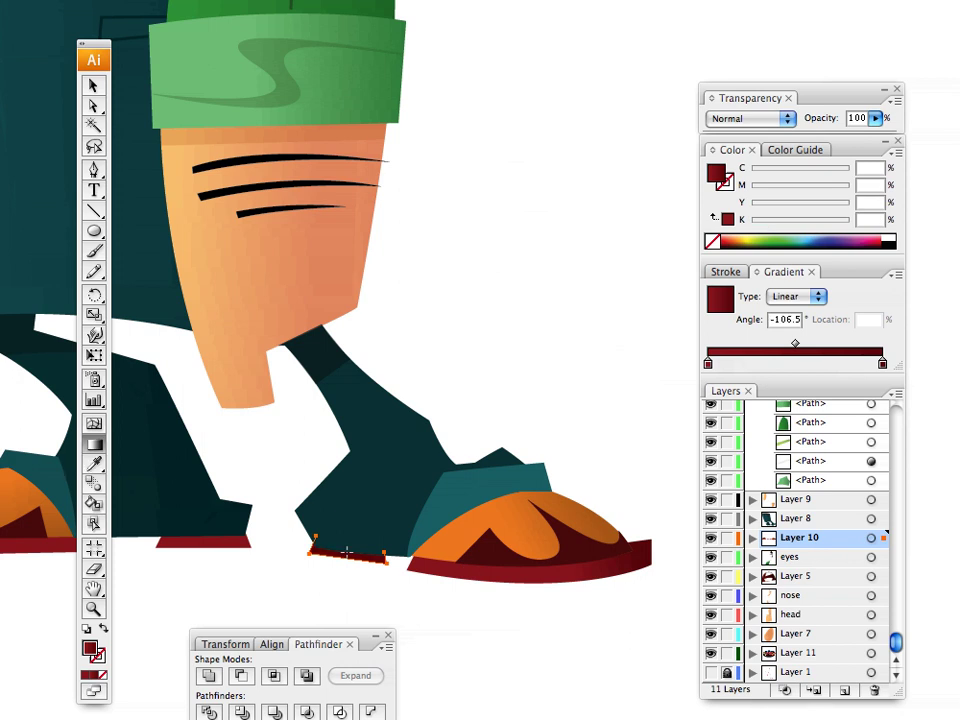
{"action": "left_click", "coordinate": [93, 88]}
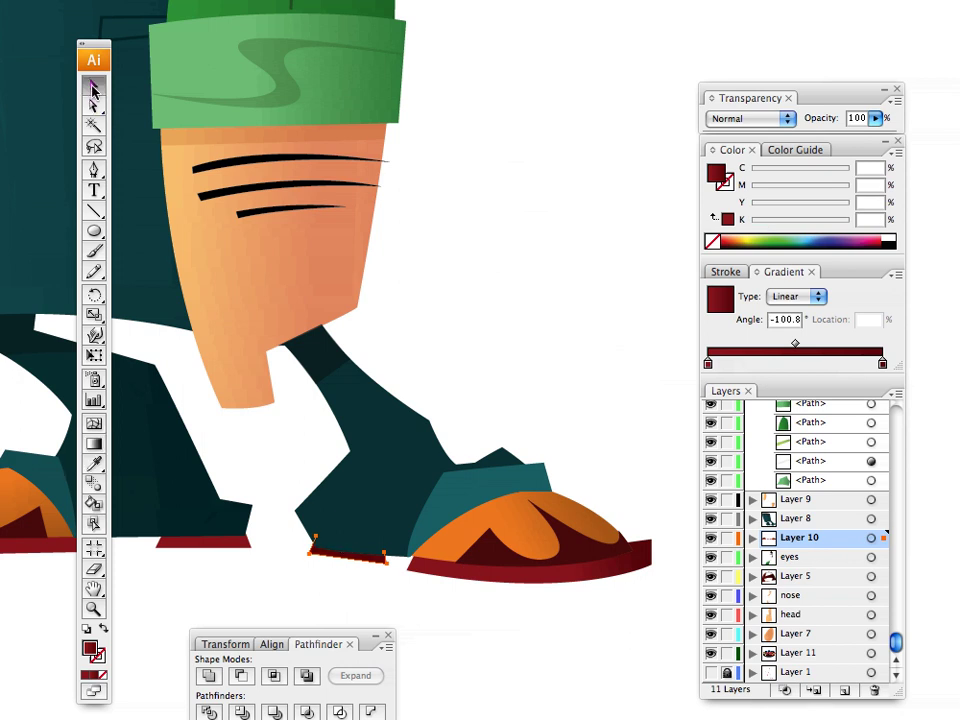
{"action": "left_click", "coordinate": [473, 319]}
Step: Copy the red gradient onto the other shoe's front sole and redirect it diagonally upward across the toe end
{"action": "left_click_drag", "start_coordinate": [184, 427], "coordinate": [423, 363]}
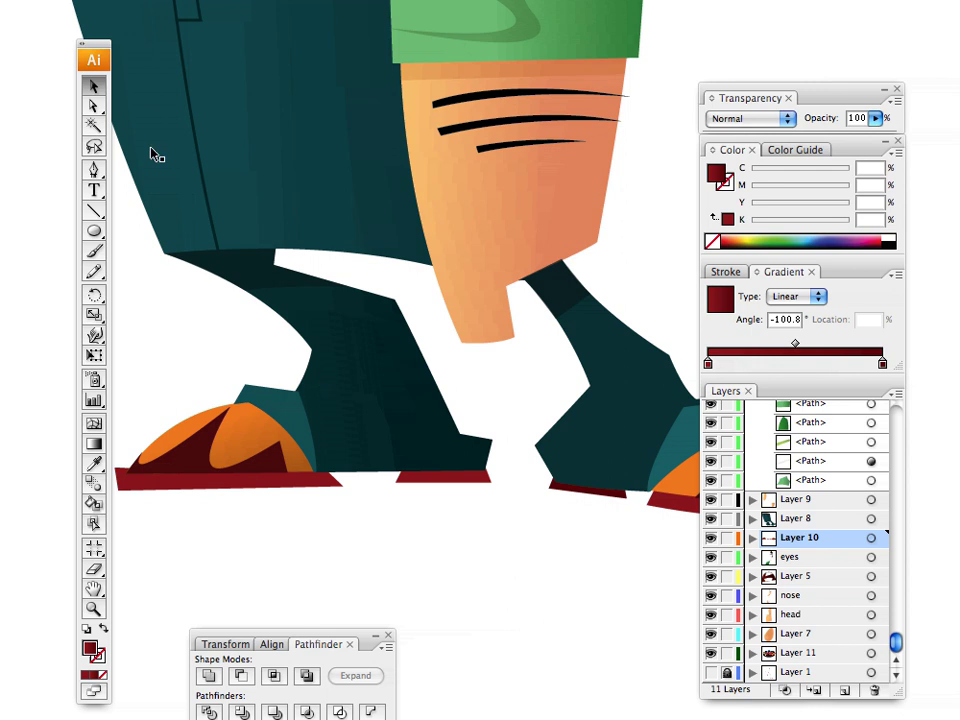
{"action": "left_click", "coordinate": [189, 480]}
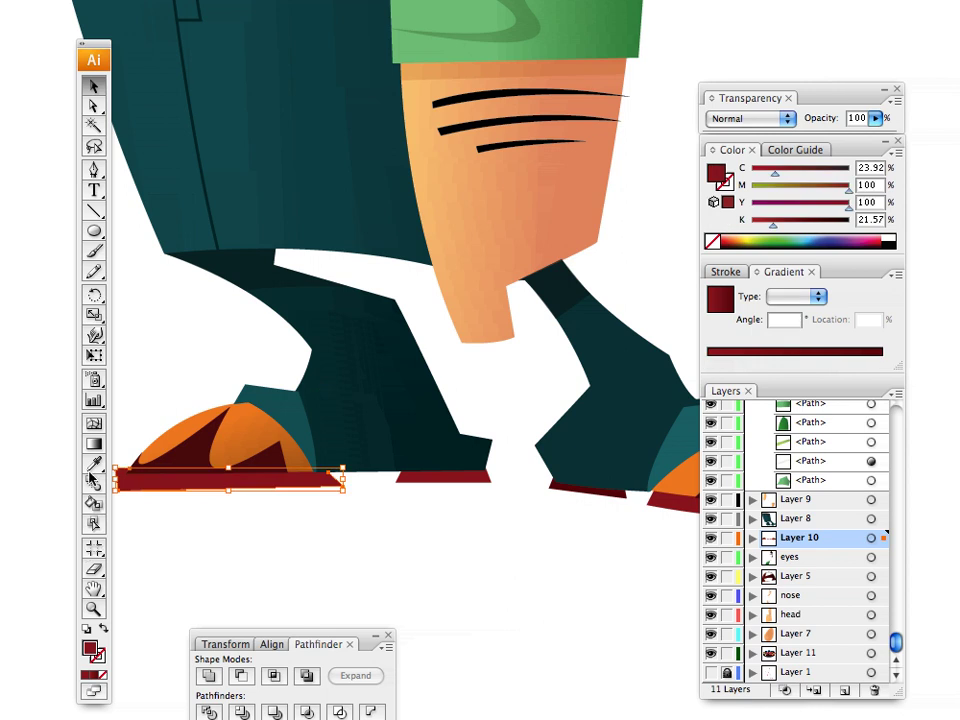
{"action": "left_click", "coordinate": [93, 465]}
{"action": "left_click_drag", "start_coordinate": [546, 531], "coordinate": [433, 510]}
{"action": "left_click", "coordinate": [609, 488]}
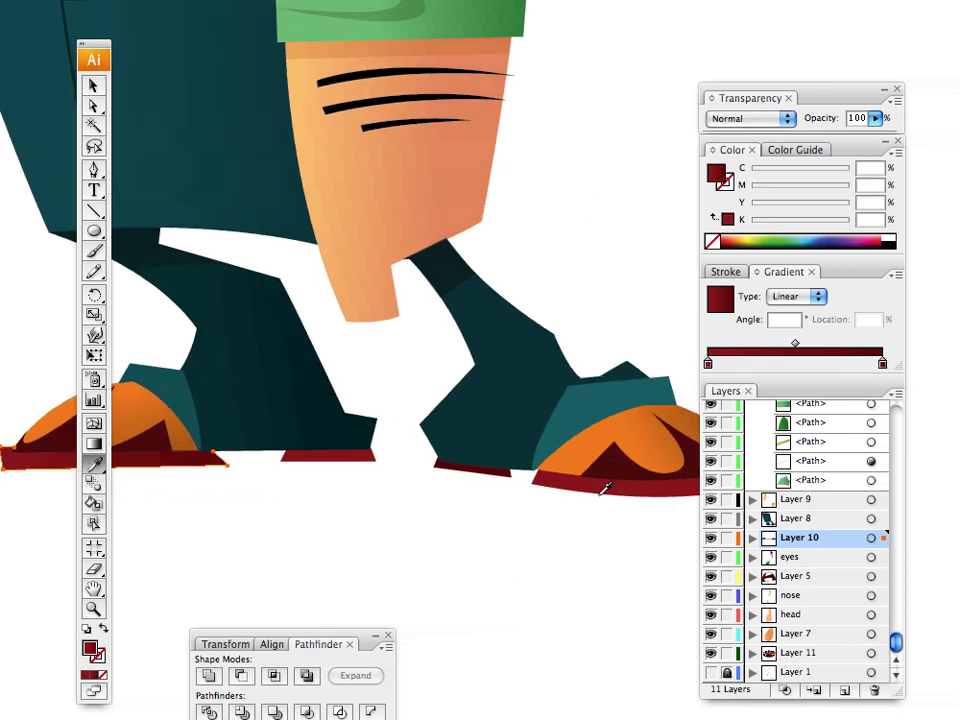
{"action": "scroll", "coordinate": [390, 538], "scroll_direction": "left", "scroll_amount": 7}
{"action": "left_click", "coordinate": [93, 443]}
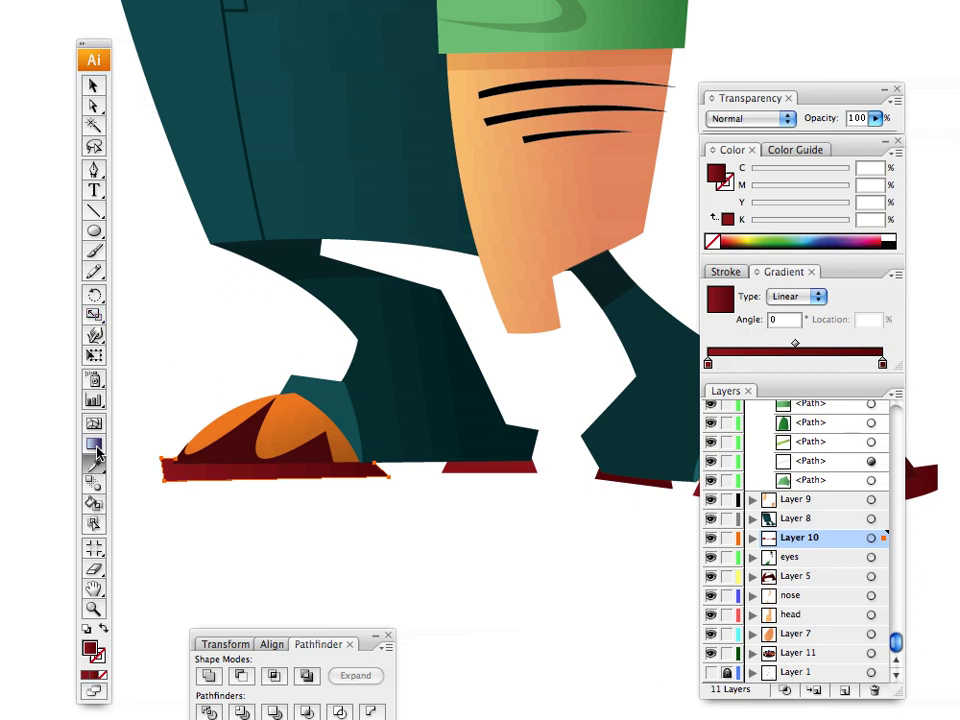
{"action": "left_click_drag", "start_coordinate": [318, 474], "coordinate": [253, 457]}
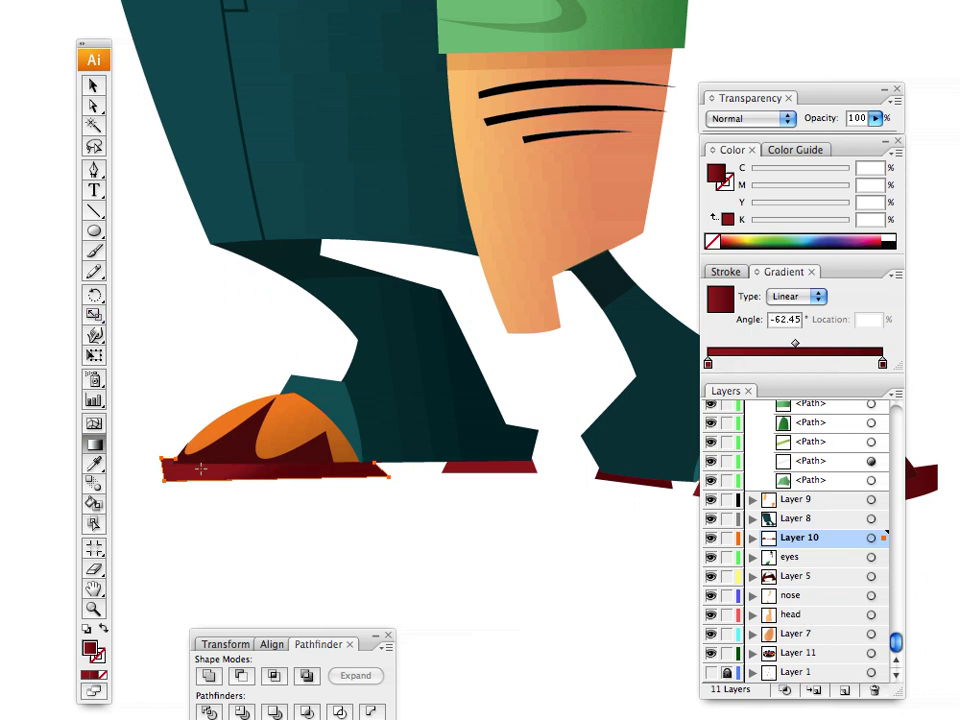
{"action": "left_click_drag", "start_coordinate": [184, 464], "coordinate": [212, 453]}
{"action": "key", "text": "v"}
Step: Copy the red gradient onto that shoe's heel piece and redirect it to about -82.15°
{"action": "left_click", "coordinate": [441, 473]}
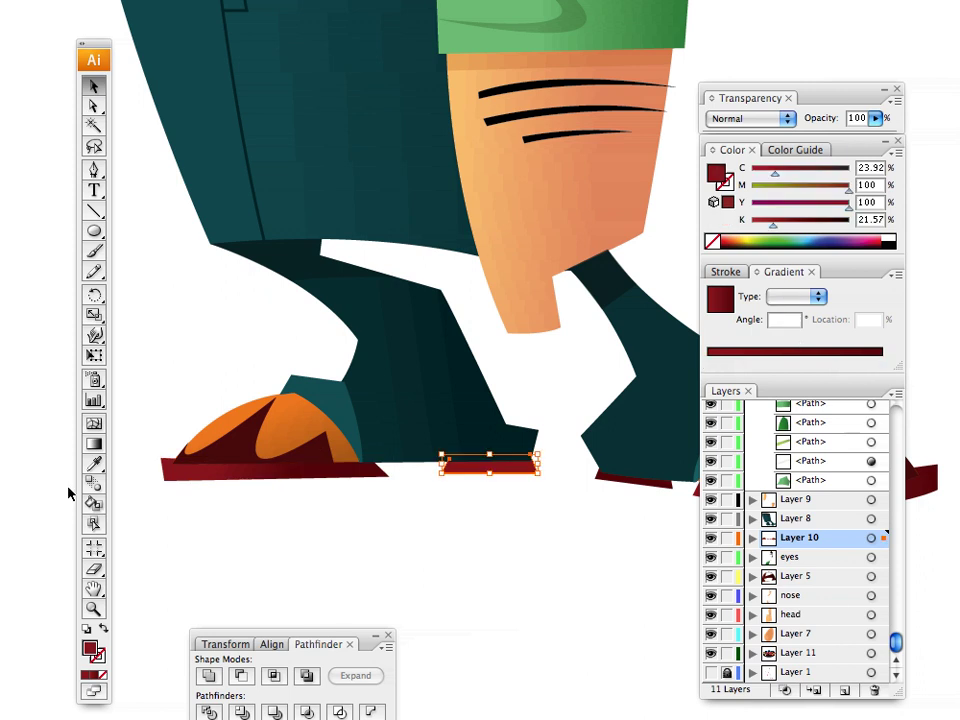
{"action": "left_click", "coordinate": [94, 463]}
{"action": "left_click", "coordinate": [225, 470]}
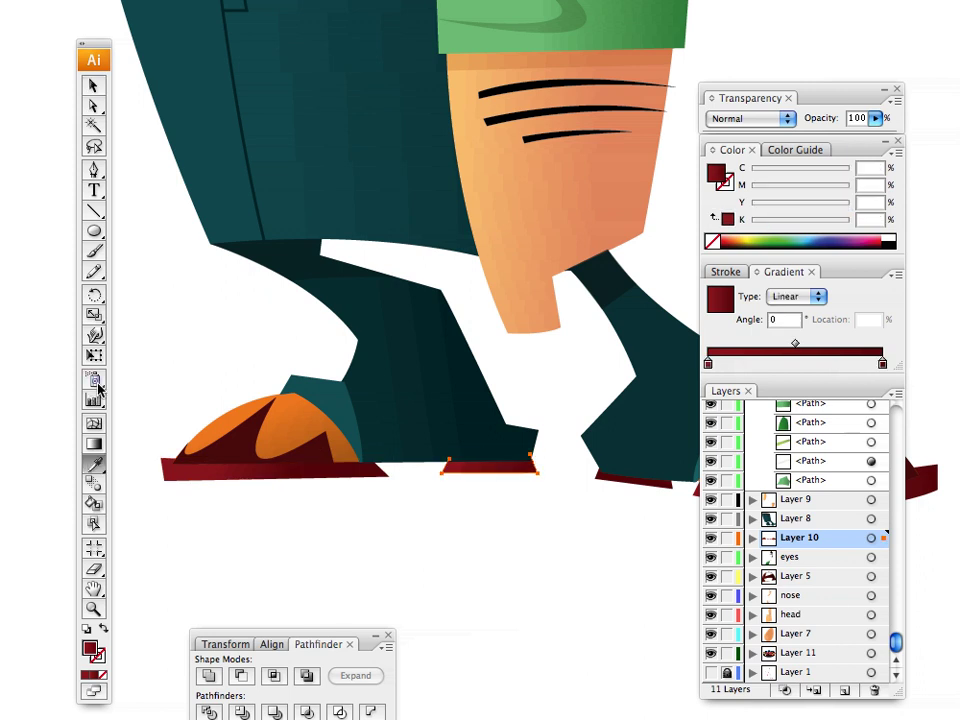
{"action": "left_click", "coordinate": [94, 443]}
{"action": "left_click_drag", "start_coordinate": [480, 469], "coordinate": [488, 466]}
{"action": "left_click_drag", "start_coordinate": [482, 427], "coordinate": [487, 463]}
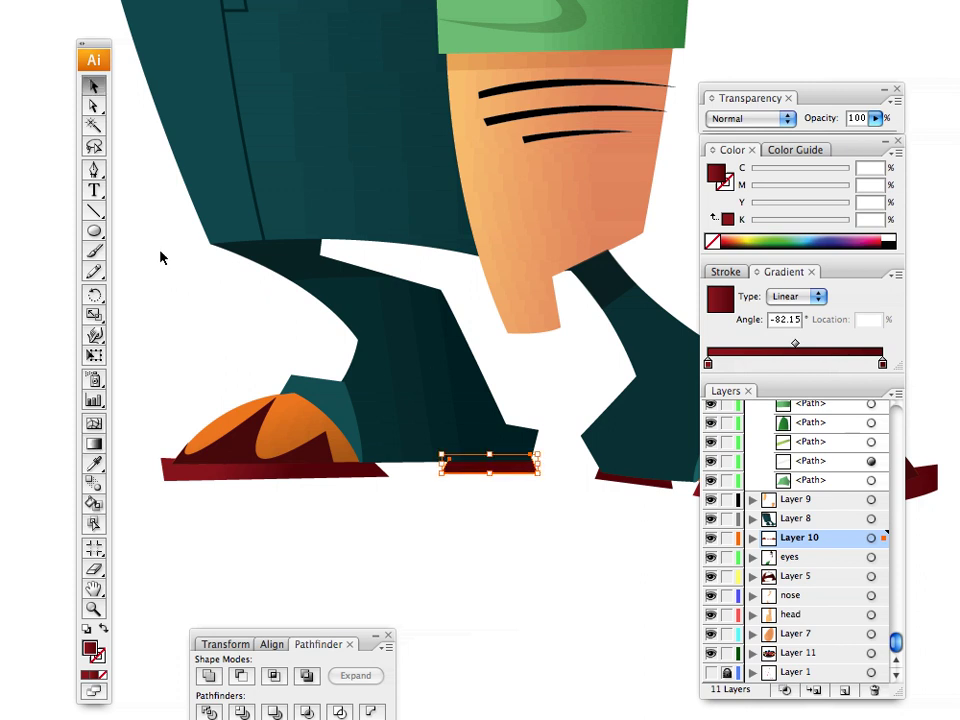
Step: Review the raised arm, the shirt and the whole figure with the shaded shoes
{"action": "scroll", "coordinate": [251, 407], "scroll_direction": "up", "scroll_amount": 10}
{"action": "scroll", "coordinate": [409, 437], "scroll_direction": "up", "scroll_amount": 5}
{"action": "scroll", "coordinate": [409, 437], "scroll_direction": "left", "scroll_amount": 5}
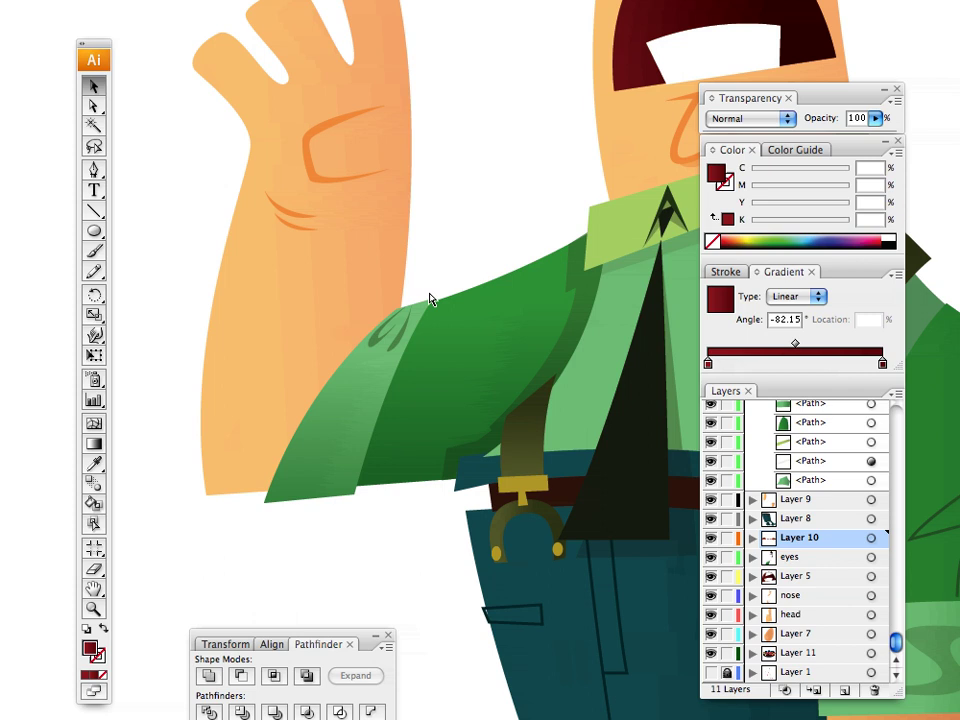
{"action": "key", "text": "ctrl+minus"}
{"action": "key", "text": "super+minus"}
{"action": "key", "text": "super+minus"}
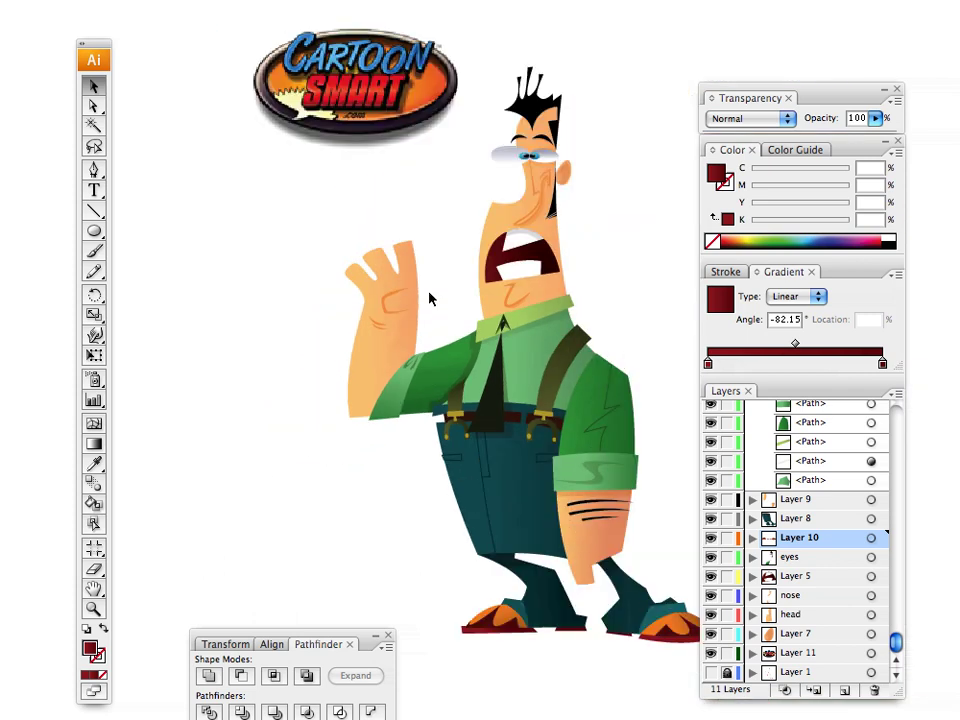
{"action": "left_click_drag", "start_coordinate": [511, 239], "coordinate": [433, 238]}
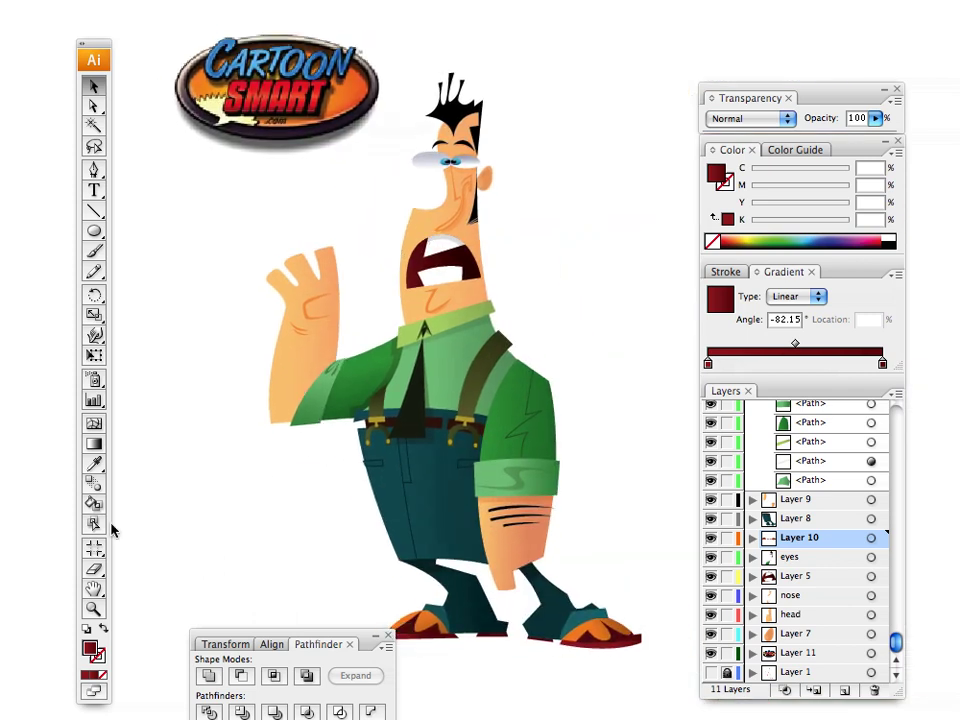
Step: Make the head layer active and set the fill to dark brown, C 47.45, M 78.04, Y 83.92, K 72.16
{"action": "left_click", "coordinate": [94, 609]}
{"action": "left_click", "coordinate": [453, 268]}
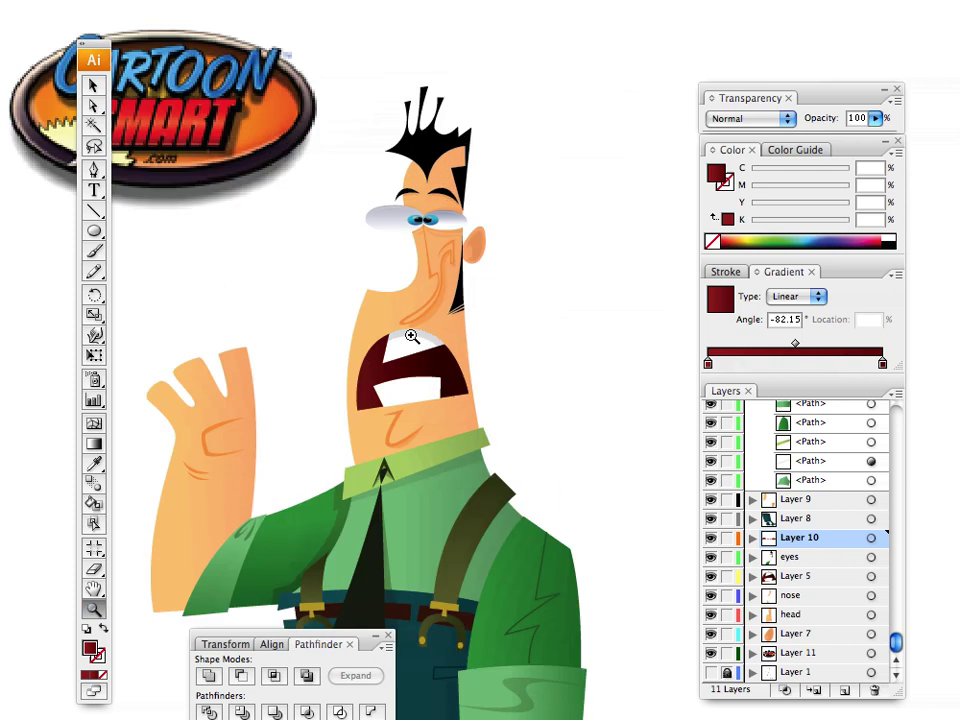
{"action": "left_click", "coordinate": [411, 336]}
{"action": "left_click", "coordinate": [450, 403]}
{"action": "left_click", "coordinate": [450, 403]}
{"action": "left_click_drag", "start_coordinate": [401, 407], "coordinate": [482, 354]}
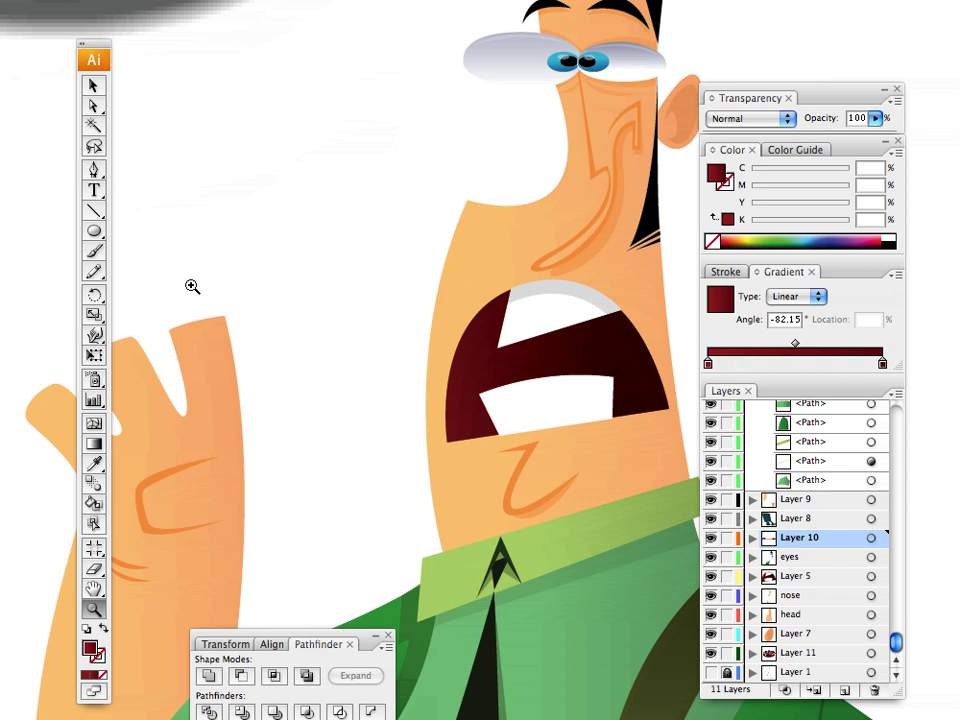
{"action": "left_click", "coordinate": [93, 85]}
{"action": "left_click", "coordinate": [440, 480]}
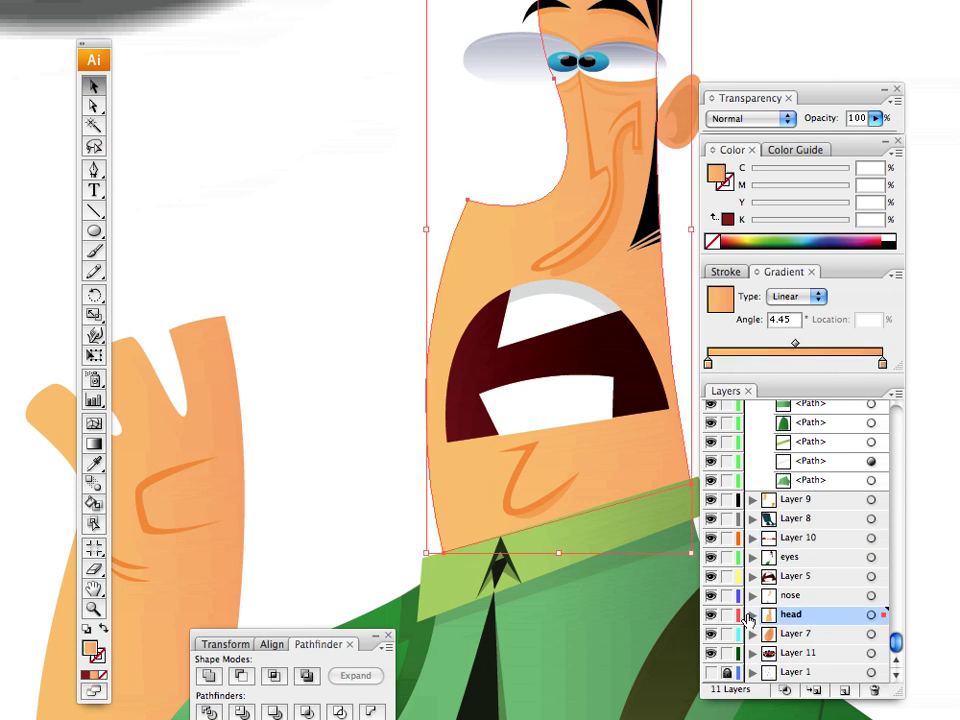
{"action": "left_click", "coordinate": [380, 335]}
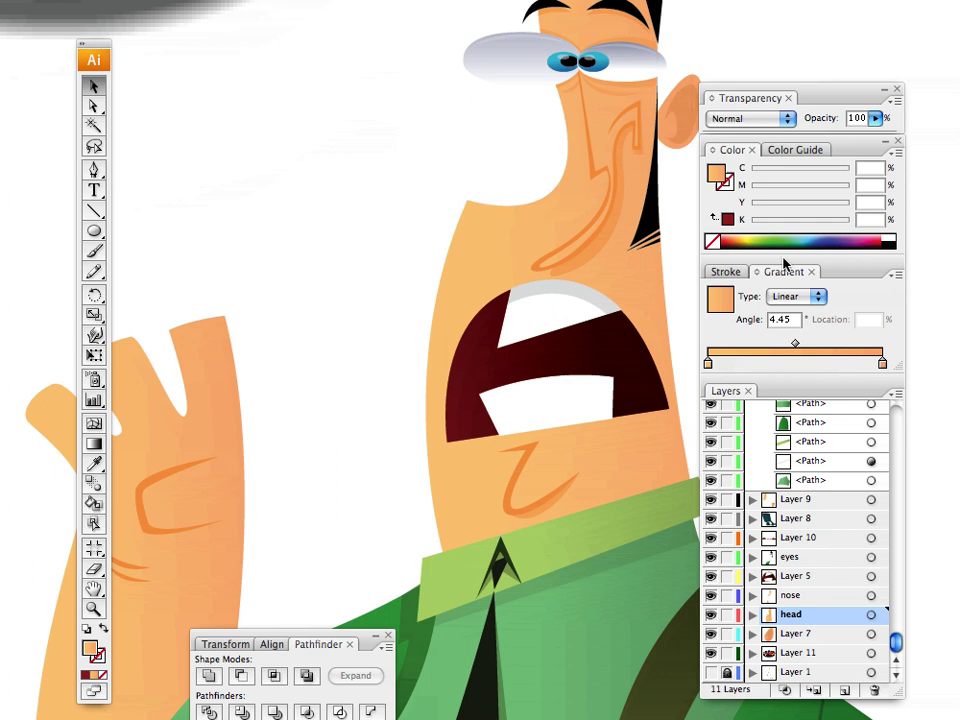
{"action": "left_click", "coordinate": [733, 245]}
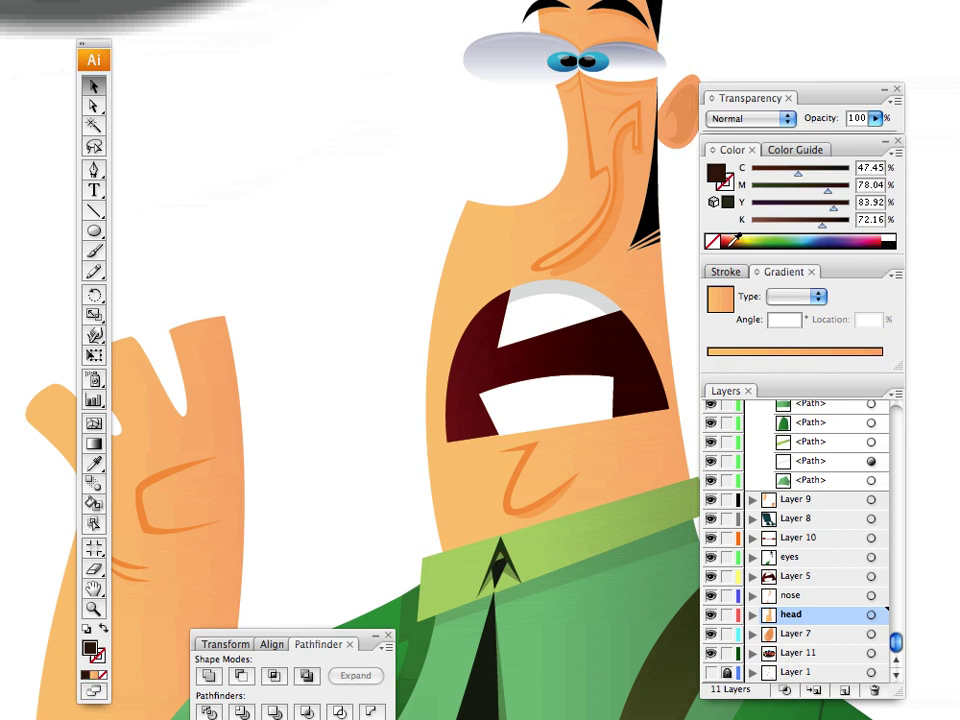
Step: Draw a closed shadow shape around the mouth from the sideburn down to the collar and set its opacity to 17%
{"action": "key", "text": "p"}
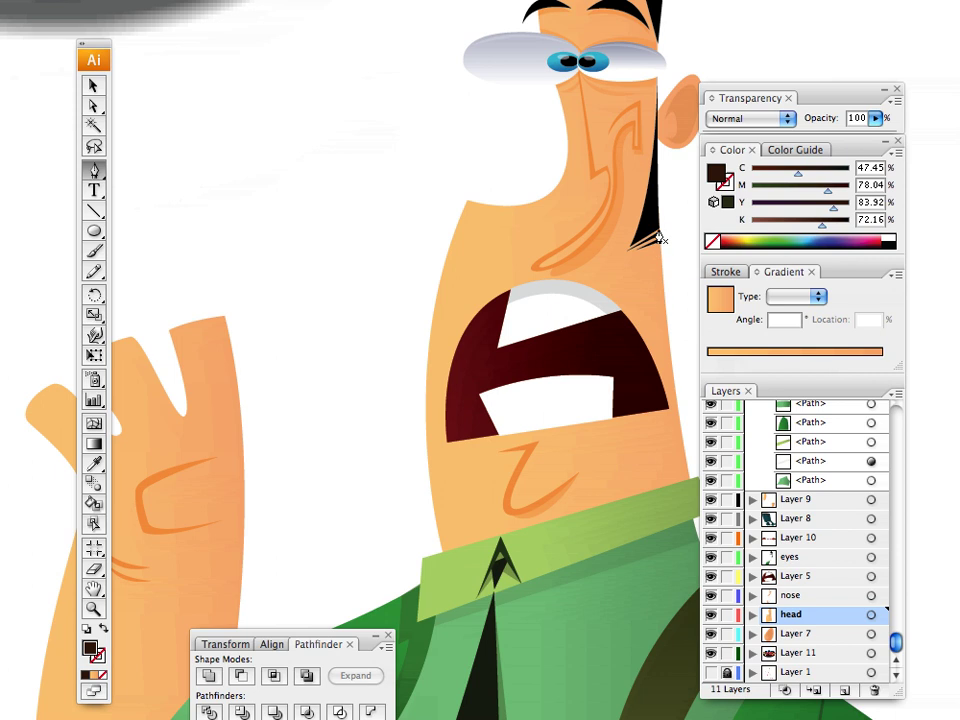
{"action": "scroll", "coordinate": [448, 283], "scroll_direction": "down", "scroll_amount": 5}
{"action": "scroll", "coordinate": [448, 283], "scroll_direction": "right", "scroll_amount": 5}
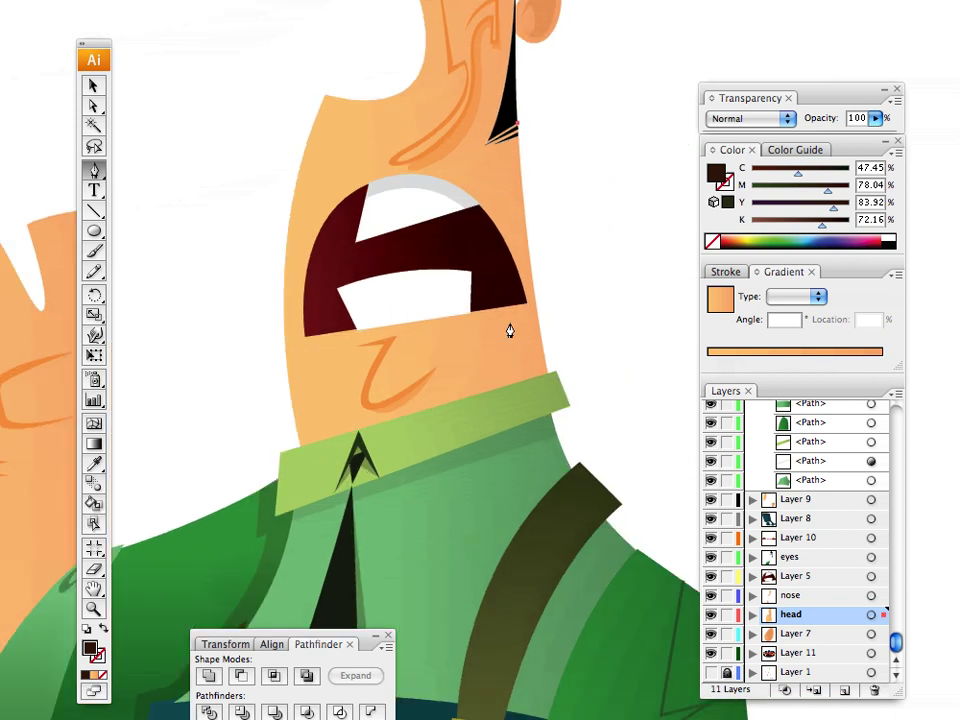
{"action": "left_click_drag", "start_coordinate": [551, 373], "coordinate": [565, 424]}
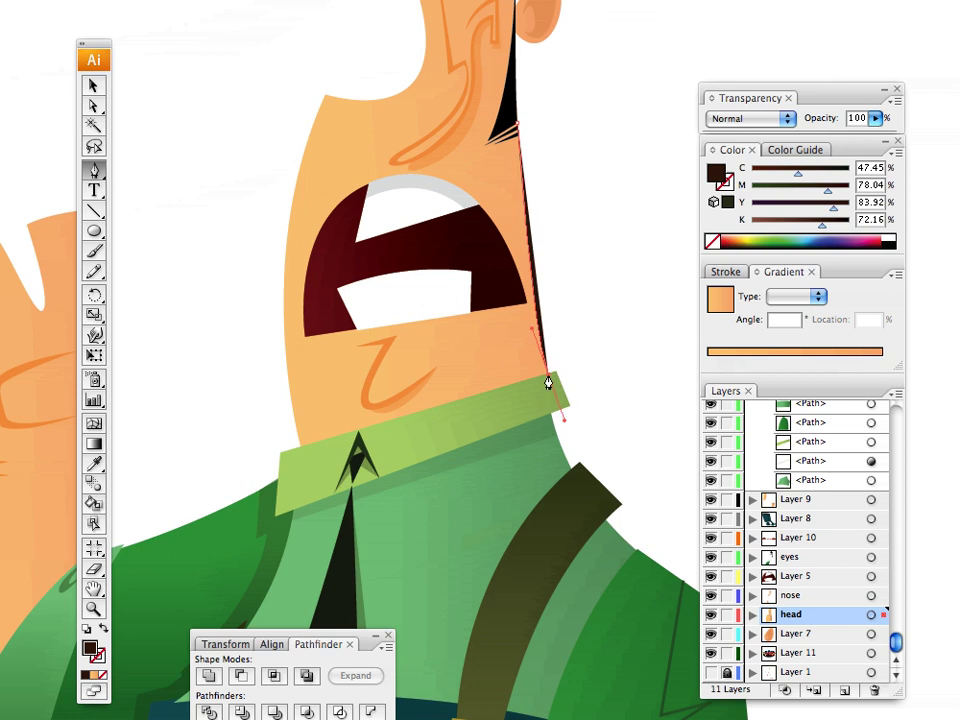
{"action": "left_click", "coordinate": [301, 449]}
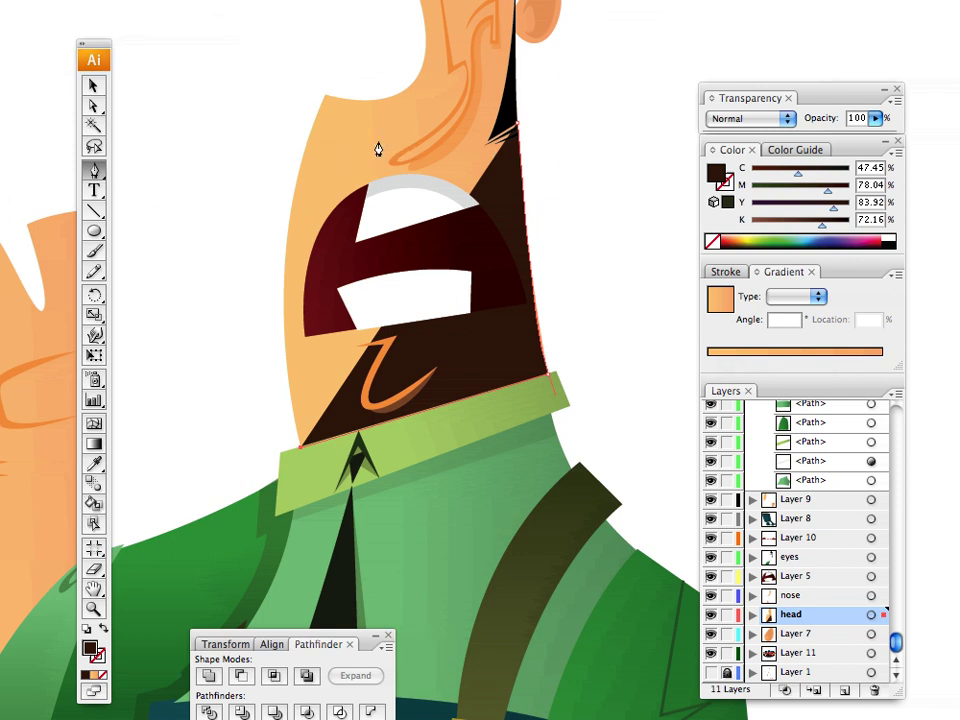
{"action": "left_click_drag", "start_coordinate": [356, 147], "coordinate": [476, 101]}
{"action": "left_click", "coordinate": [517, 123]}
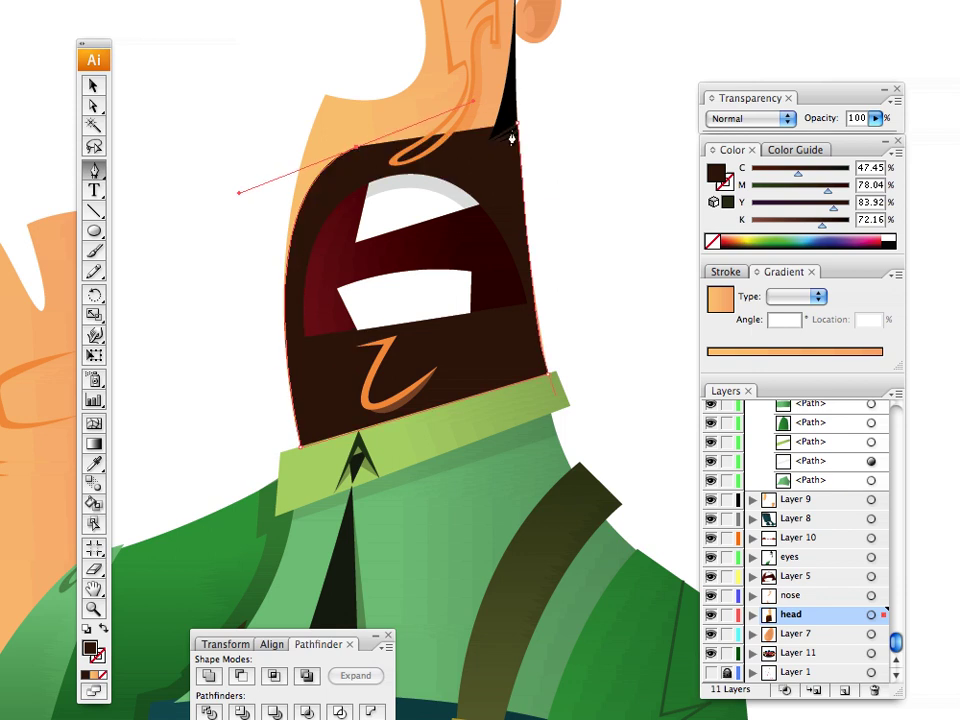
{"action": "left_click_drag", "start_coordinate": [875, 118], "coordinate": [590, 145]}
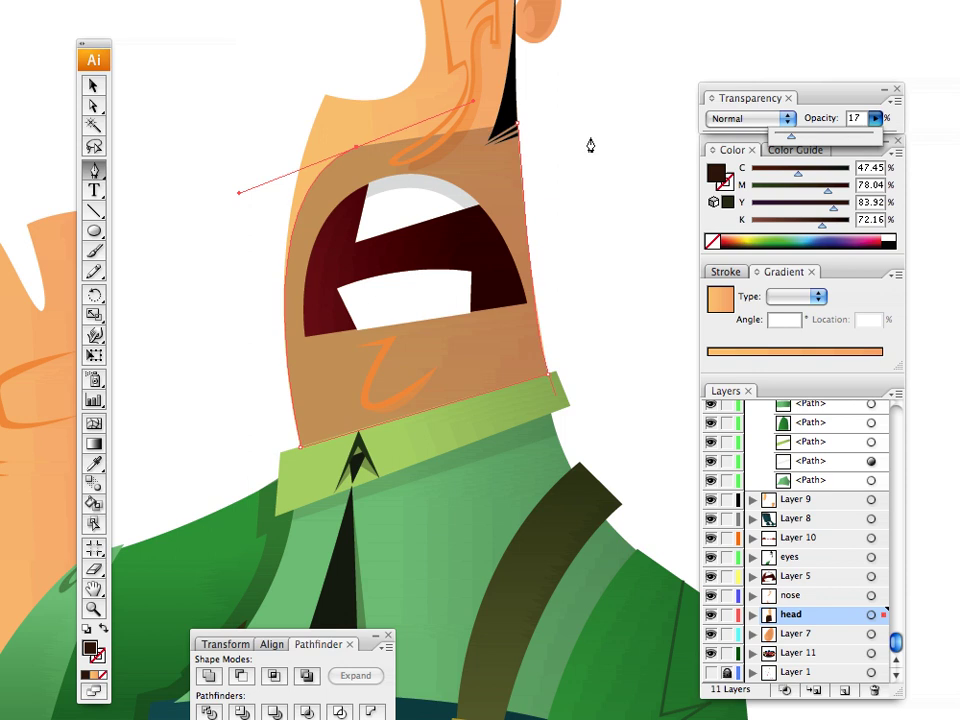
Step: Curve the mouth shadow's edge in front of the sideburn and lower the shadow's opacity to 10%
{"action": "left_click_drag", "start_coordinate": [493, 128], "coordinate": [516, 64]}
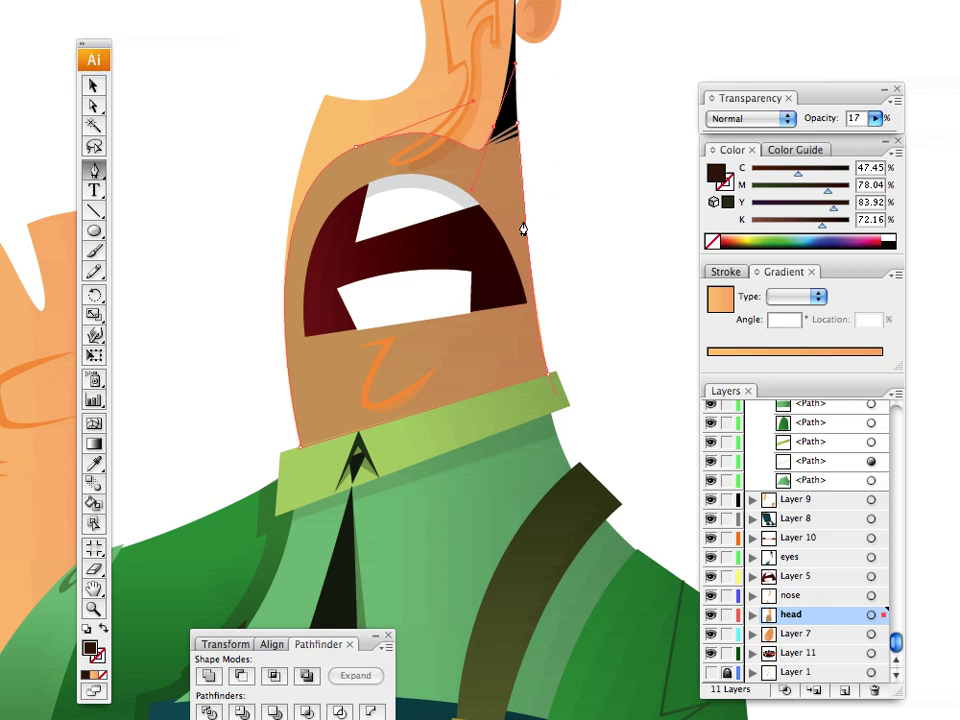
{"action": "left_click", "coordinate": [875, 118]}
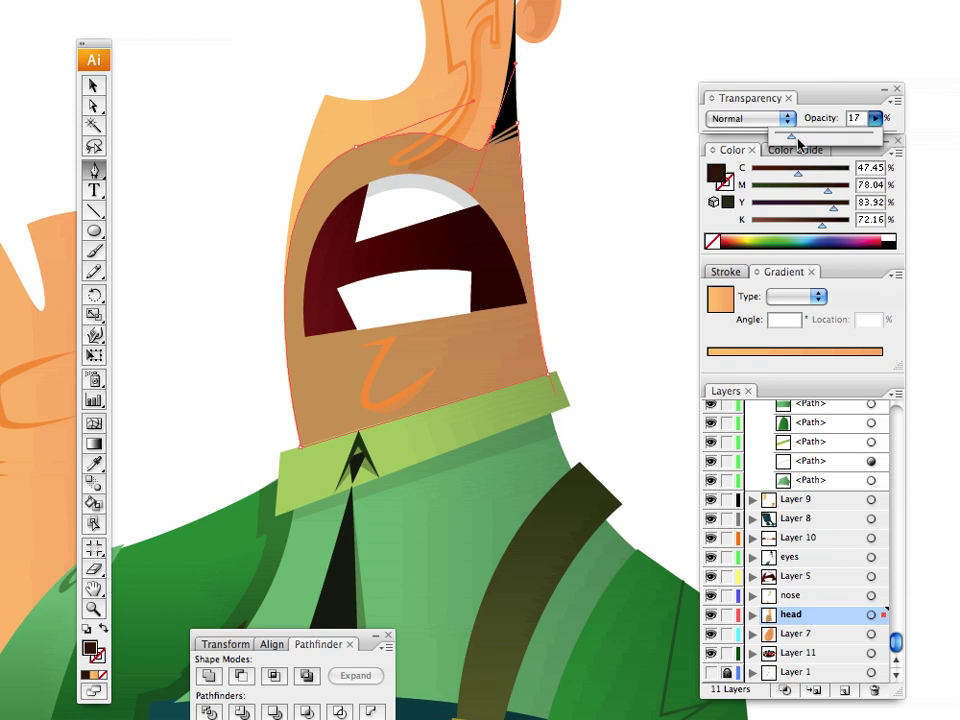
{"action": "left_click_drag", "start_coordinate": [791, 135], "coordinate": [785, 137]}
{"action": "left_click", "coordinate": [91, 87]}
{"action": "left_click", "coordinate": [270, 195]}
{"action": "left_click_drag", "start_coordinate": [289, 165], "coordinate": [414, 328]}
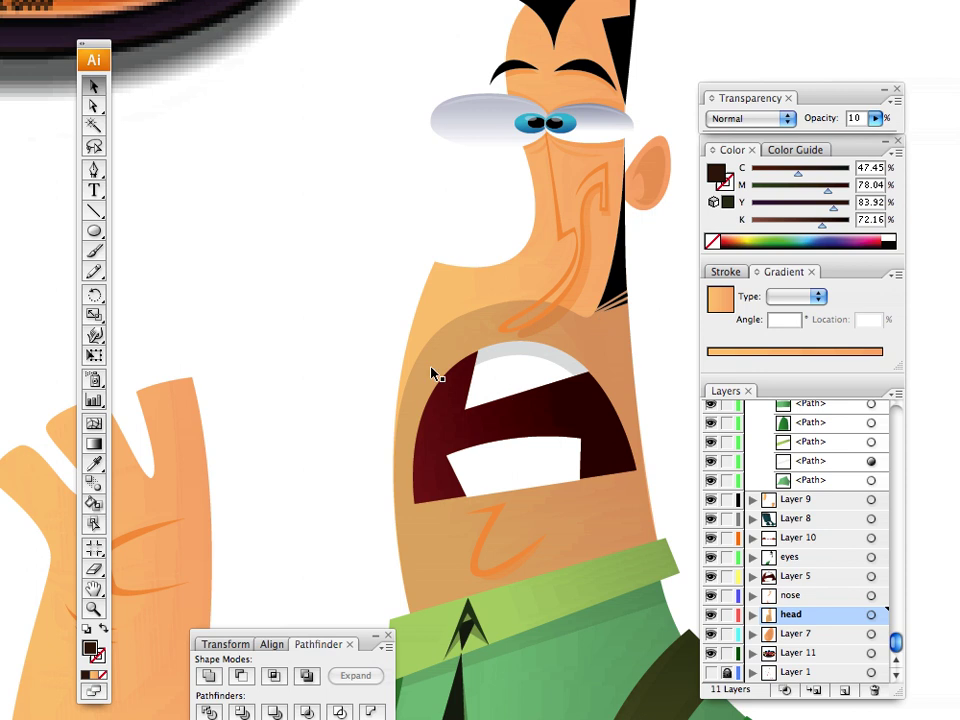
Step: Undo the mouth shadow's opacity changes and the curve drawn over the upper lip
{"action": "key", "text": "super+z"}
{"action": "type", "text": "100"}
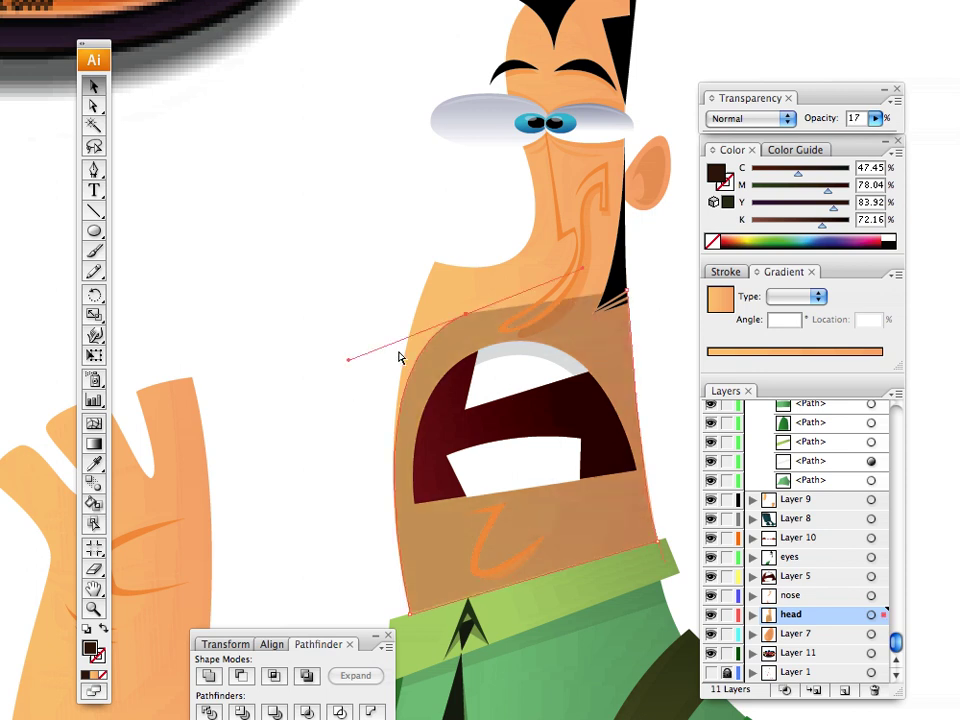
{"action": "key", "text": "Return"}
{"action": "key", "text": "super+z"}
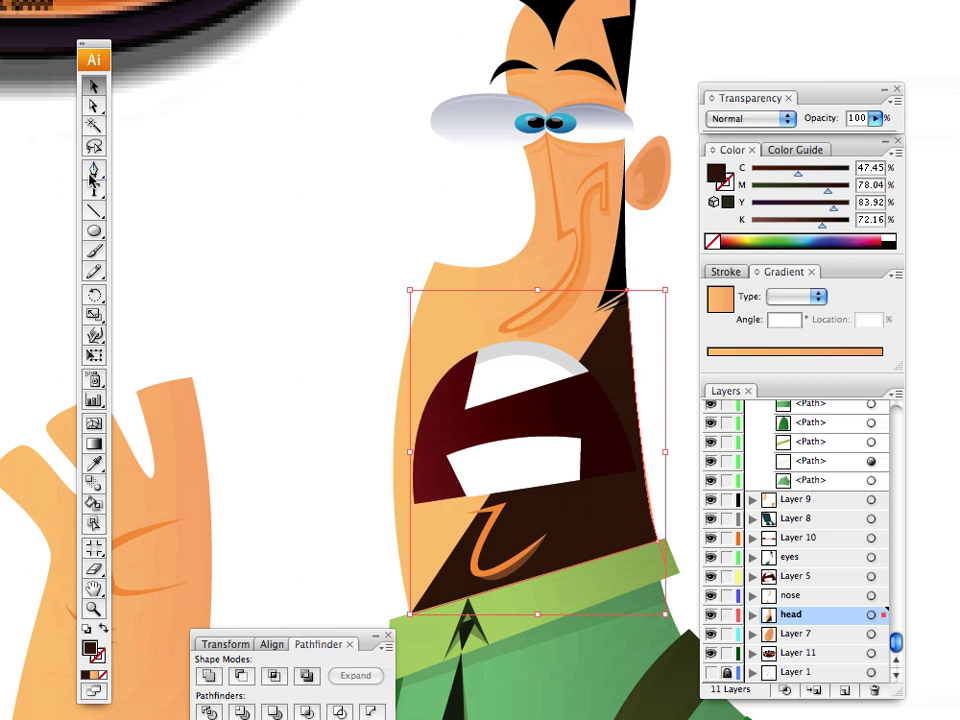
Step: Redraw the mouth shadow with the Pen tool along the collar and up the front of the jaw to the upper lip
{"action": "left_click", "coordinate": [94, 171]}
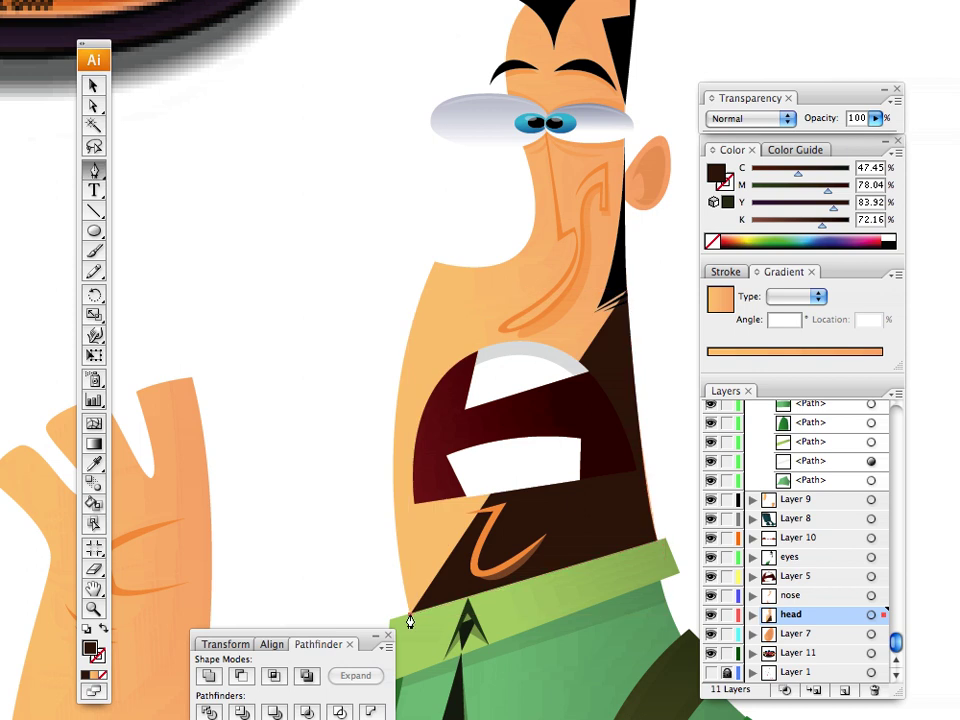
{"action": "key", "text": "super"}
{"action": "mouse_move", "coordinate": [418, 618]}
{"action": "left_mouse_down"}
{"action": "mouse_move", "coordinate": [413, 628]}
{"action": "mouse_move", "coordinate": [660, 550]}
{"action": "mouse_move", "coordinate": [681, 613]}
{"action": "mouse_move", "coordinate": [679, 642]}
{"action": "left_mouse_up"}
{"action": "left_click", "coordinate": [657, 545]}
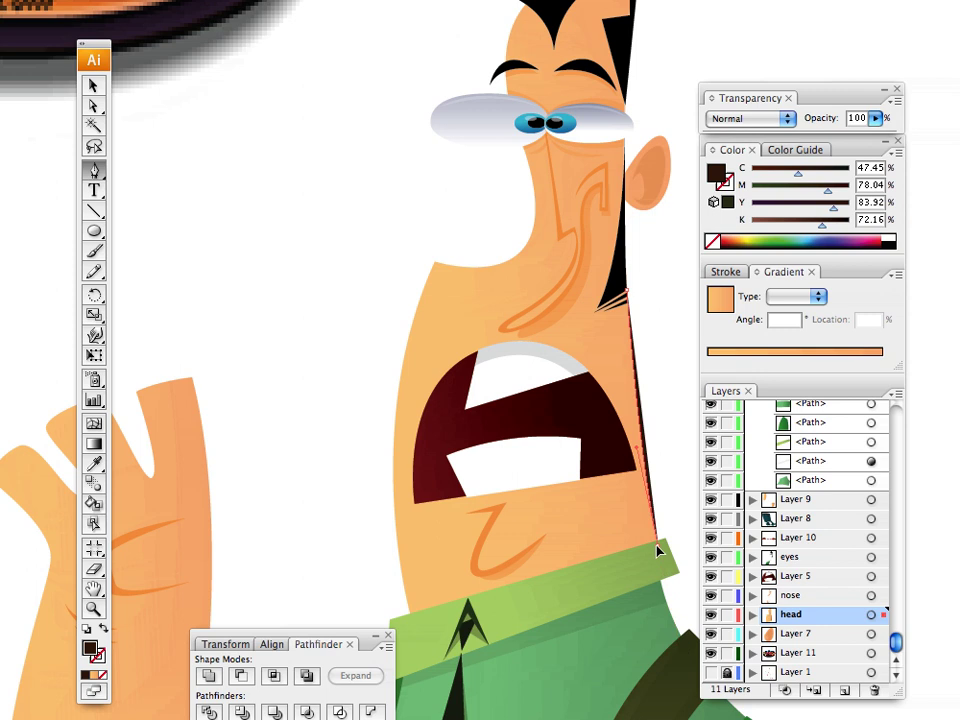
{"action": "left_click", "coordinate": [410, 614]}
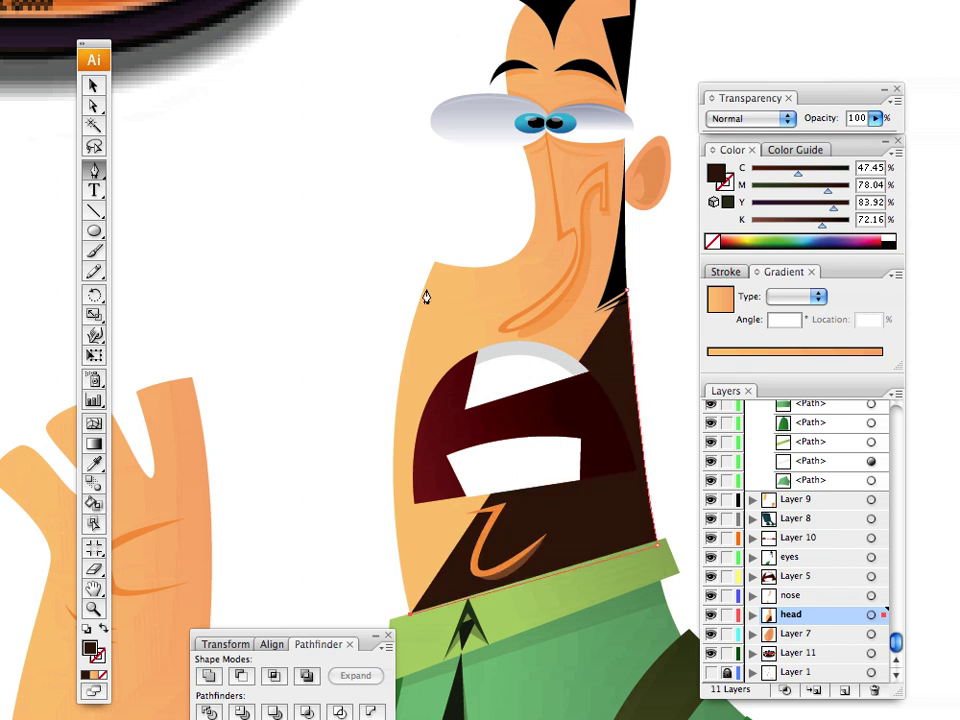
{"action": "left_click_drag", "start_coordinate": [407, 348], "coordinate": [442, 230]}
{"action": "left_click", "coordinate": [407, 348]}
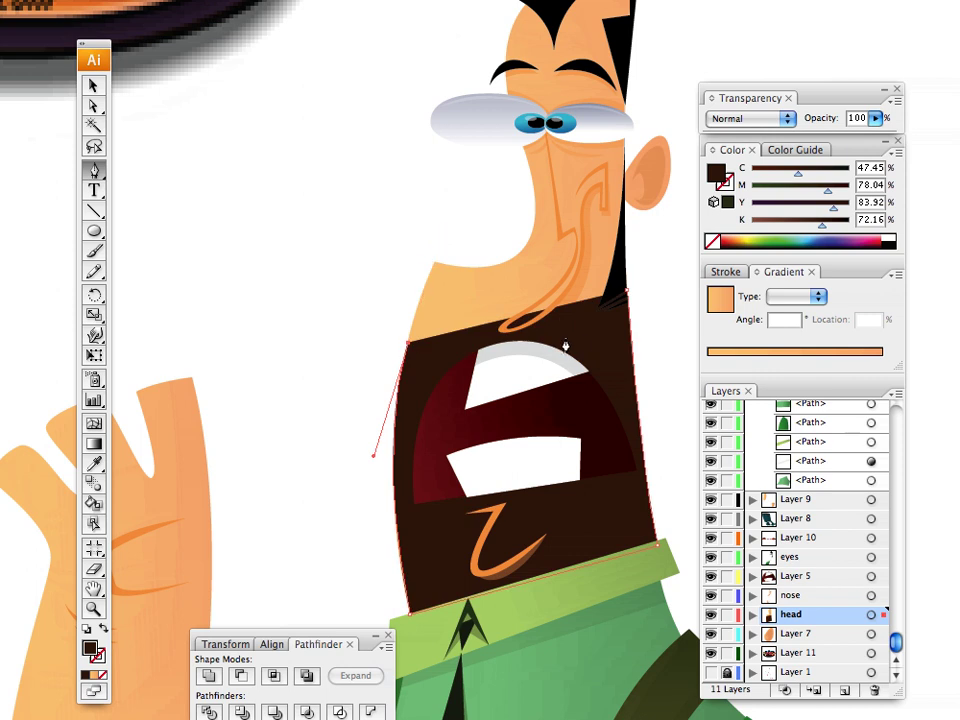
Step: Curve the shadow's upper edge over the mouth to the sideburn and set its opacity to 15%
{"action": "left_click_drag", "start_coordinate": [587, 331], "coordinate": [671, 399]}
{"action": "key", "text": "super+z"}
{"action": "left_click_drag", "start_coordinate": [585, 321], "coordinate": [687, 399]}
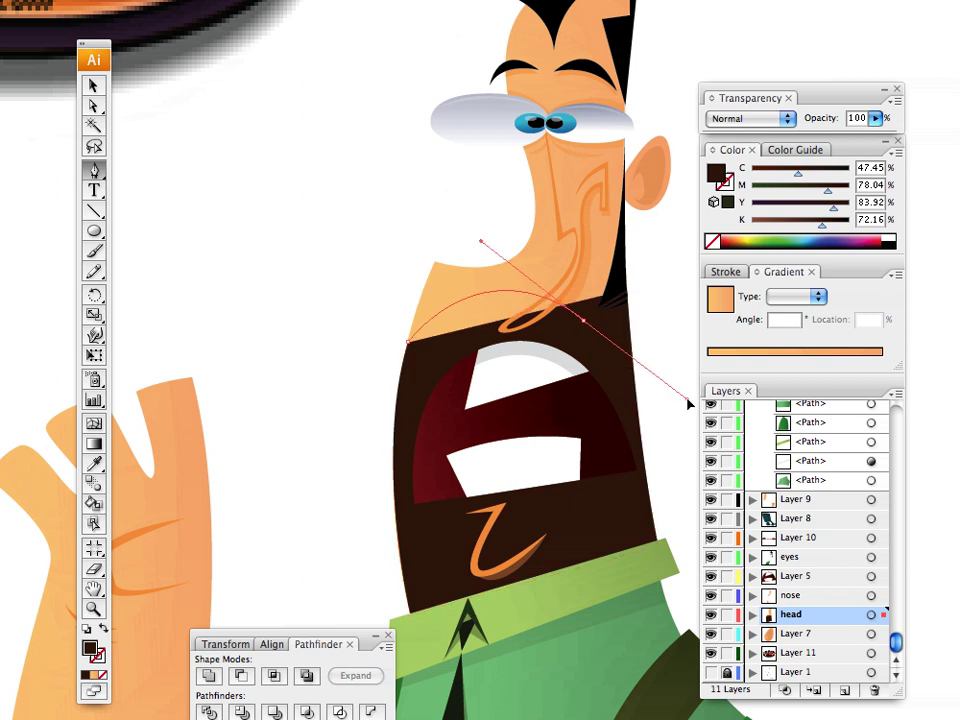
{"action": "left_click", "coordinate": [585, 326]}
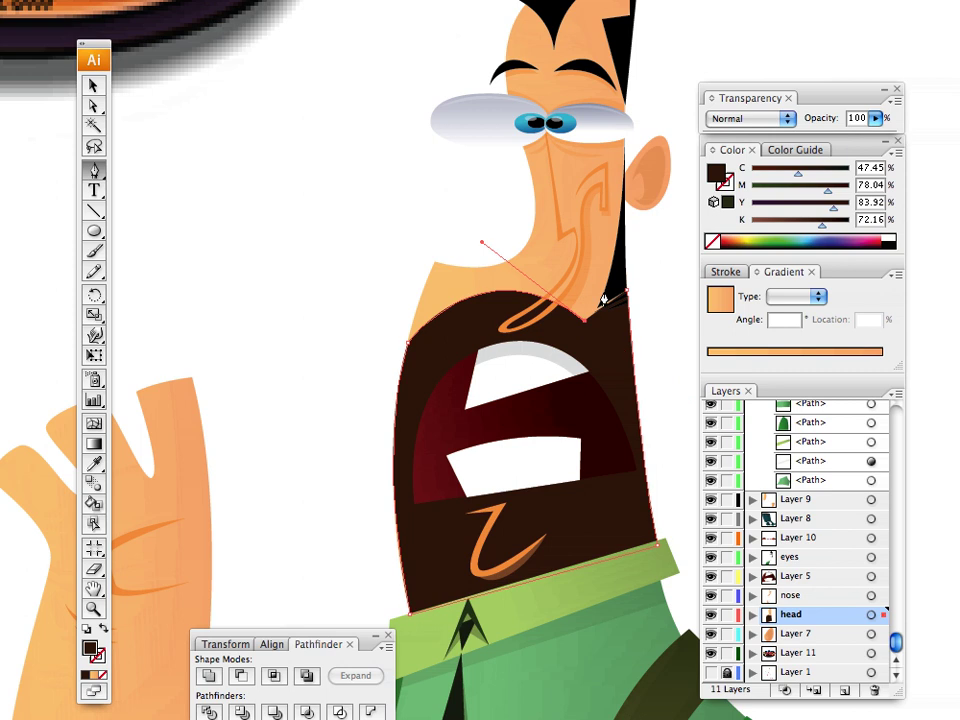
{"action": "left_click_drag", "start_coordinate": [604, 290], "coordinate": [611, 270]}
{"action": "left_click", "coordinate": [876, 118]}
{"action": "left_click_drag", "start_coordinate": [856, 143], "coordinate": [790, 137]}
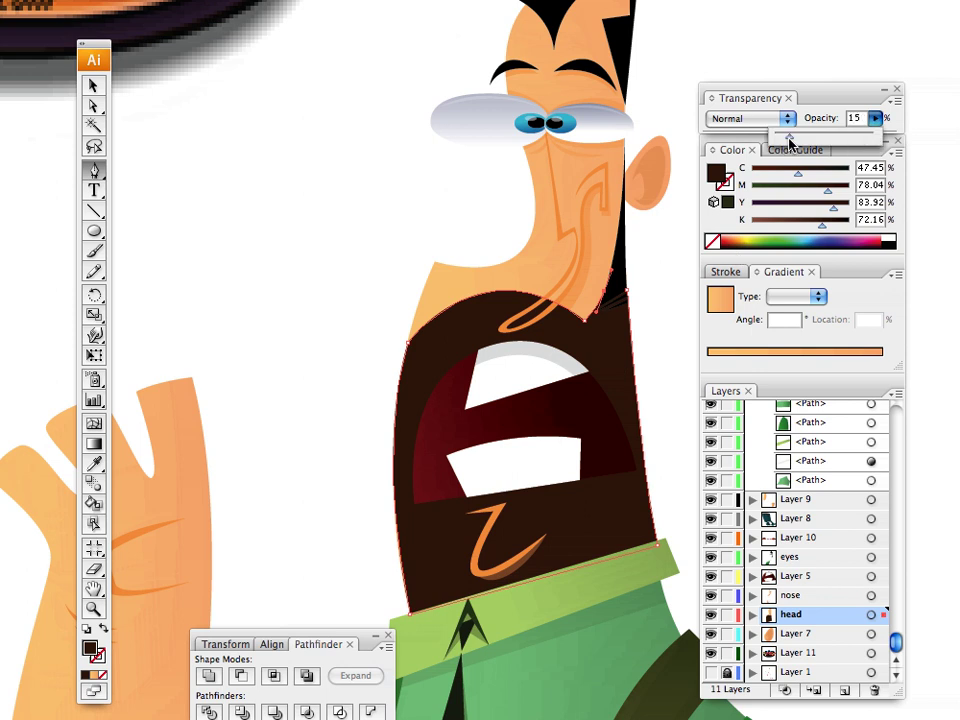
{"action": "left_click", "coordinate": [94, 87]}
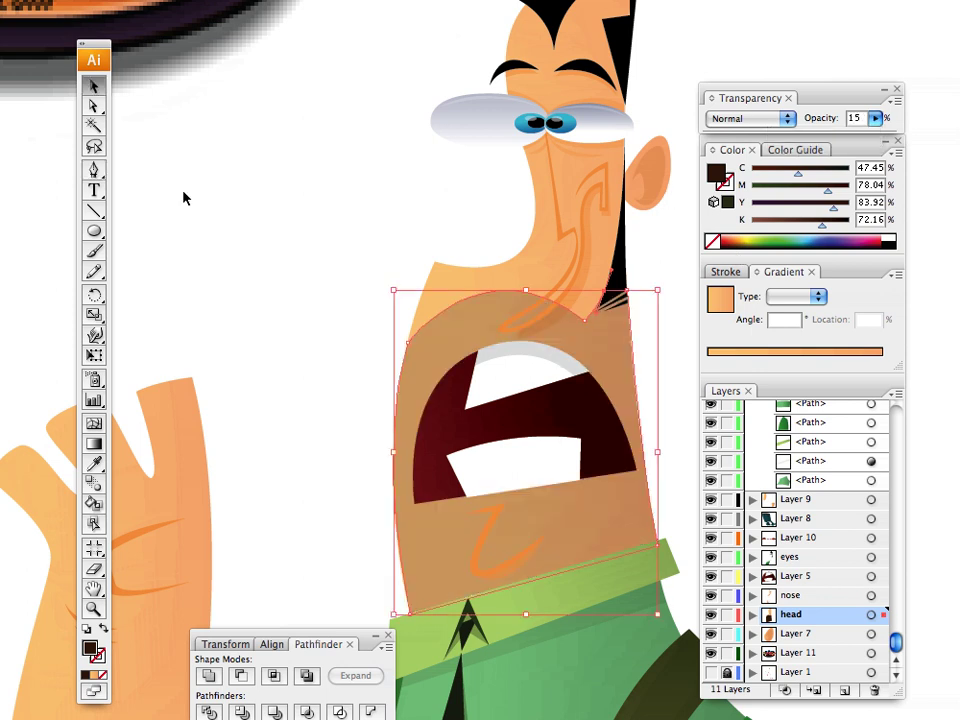
{"action": "left_click", "coordinate": [184, 197]}
Step: Review the mouth shadow on the head, on the whole figure and close up
{"action": "left_click_drag", "start_coordinate": [406, 313], "coordinate": [353, 387]}
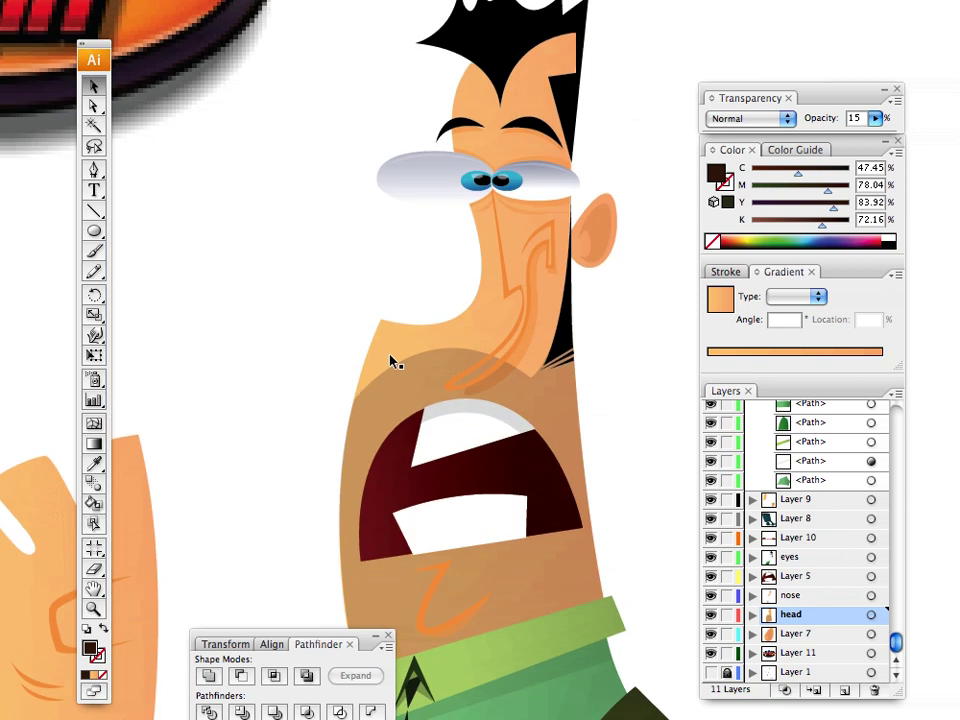
{"action": "key", "text": "super+minus"}
{"action": "key", "text": "super+minus"}
{"action": "key", "text": "super+minus"}
{"action": "key", "text": "super+minus"}
{"action": "key", "text": "super+minus"}
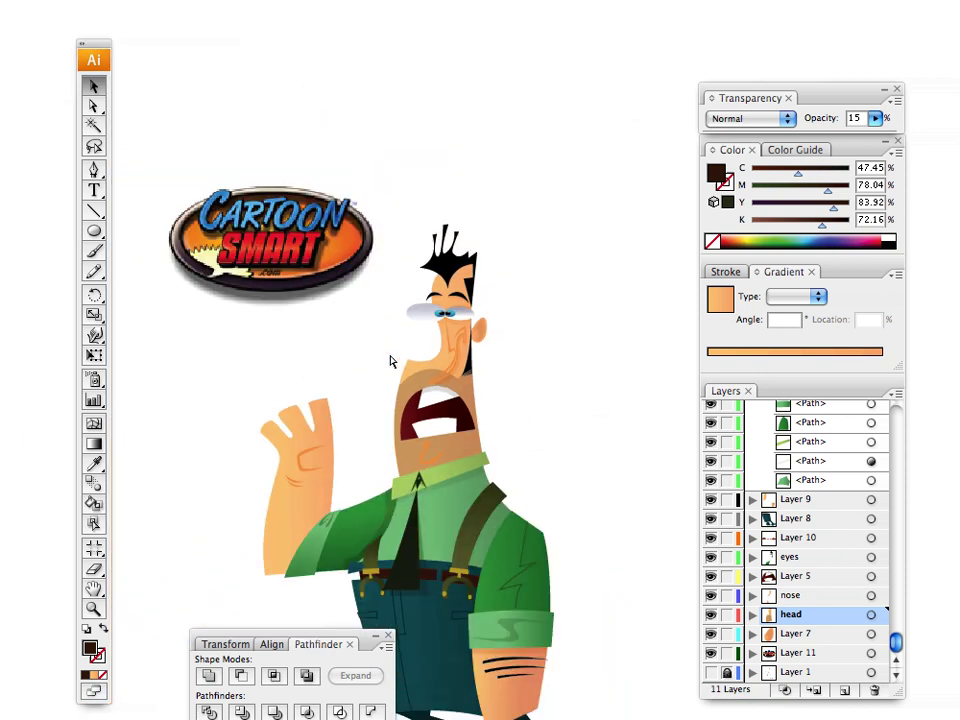
{"action": "scroll", "coordinate": [391, 362], "scroll_direction": "down", "scroll_amount": 3}
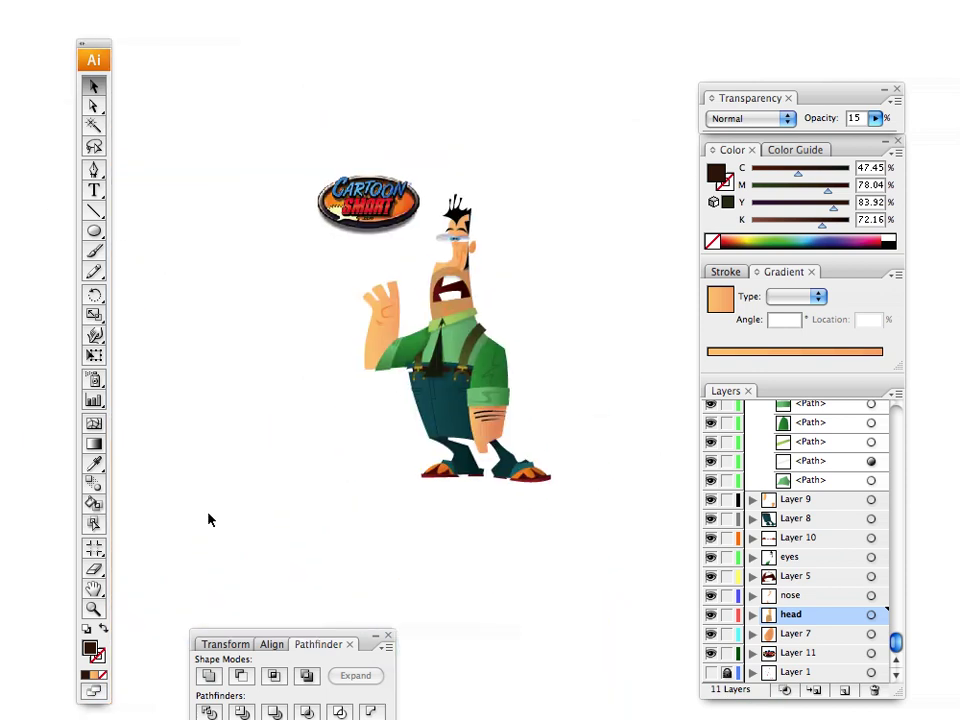
{"action": "left_click", "coordinate": [93, 609]}
{"action": "left_click", "coordinate": [465, 306]}
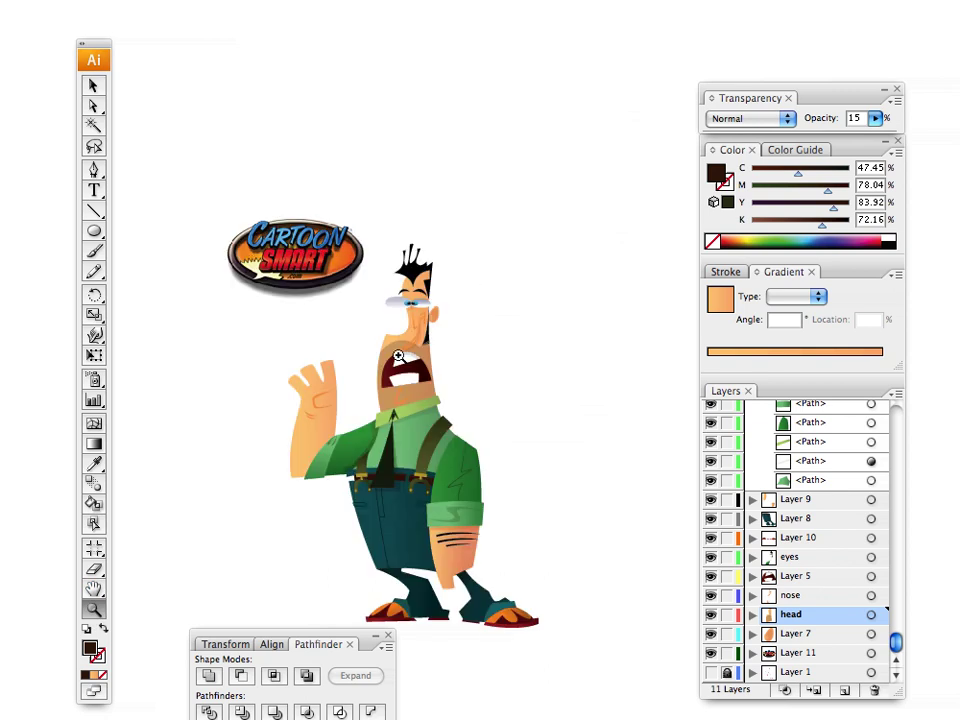
{"action": "left_click", "coordinate": [420, 420]}
{"action": "left_click", "coordinate": [424, 407]}
{"action": "left_click", "coordinate": [380, 312]}
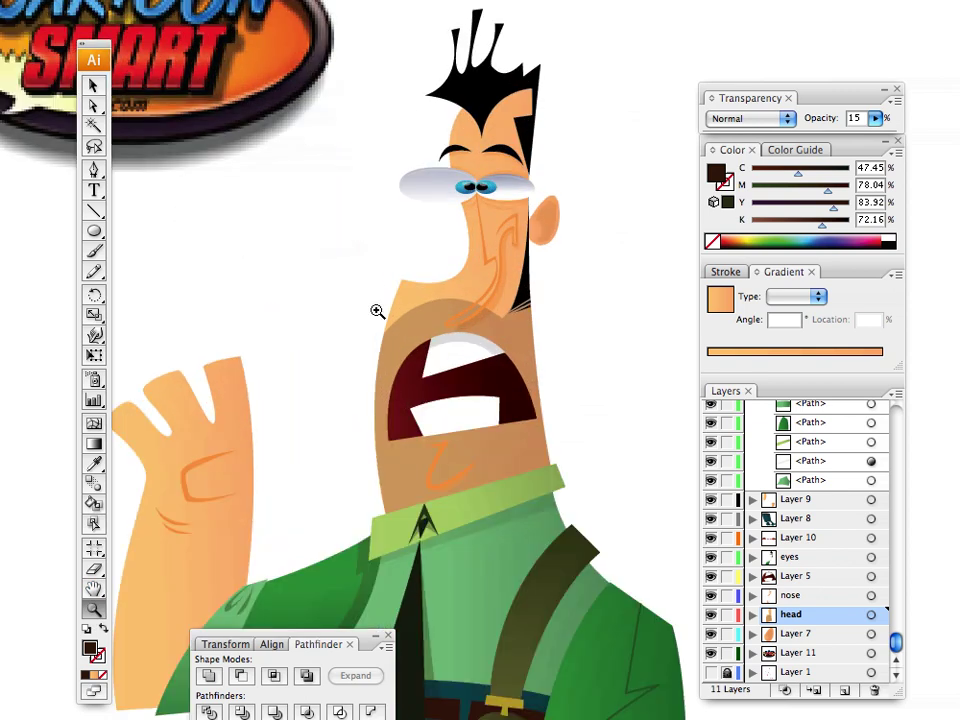
{"action": "left_click", "coordinate": [405, 311]}
{"action": "left_click", "coordinate": [430, 325]}
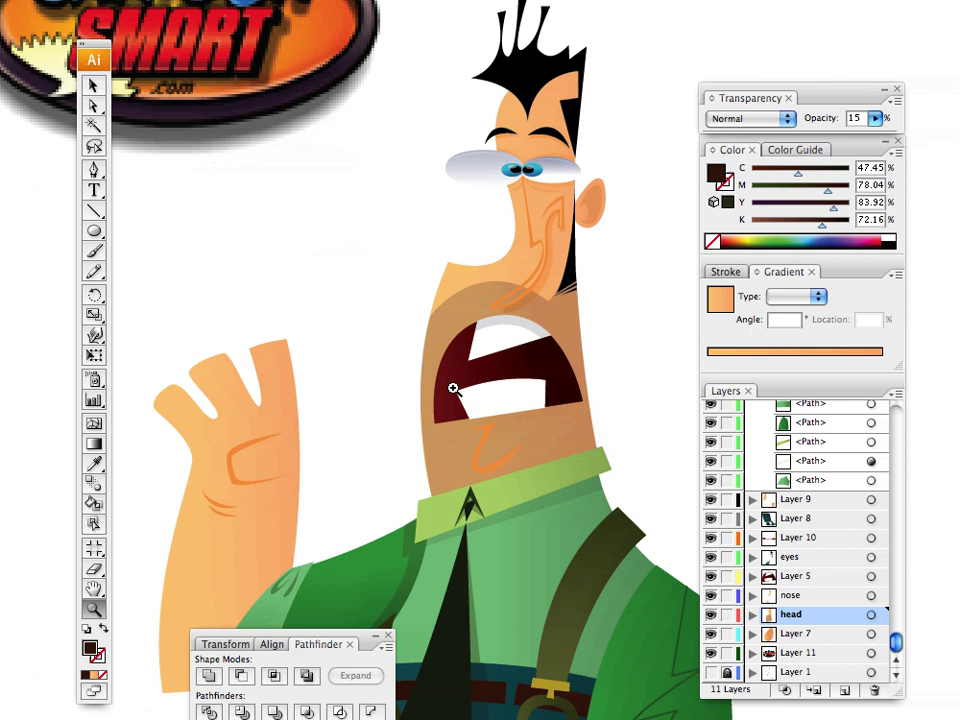
Step: Delete the translucent shadow shape around the mouth and jaw
{"action": "left_click", "coordinate": [93, 90]}
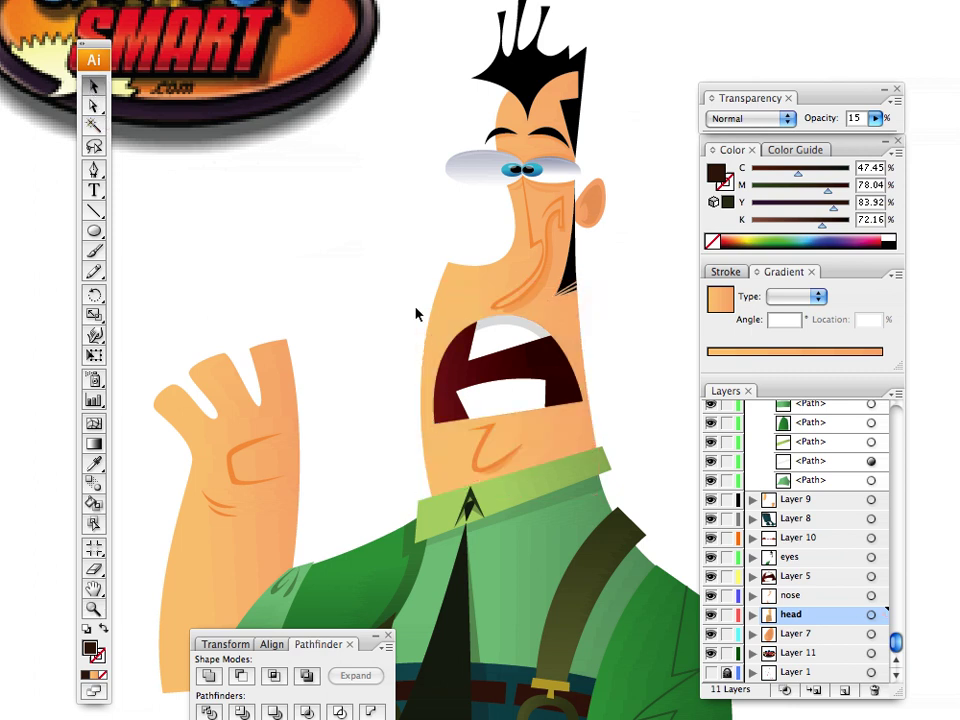
{"action": "left_click_drag", "start_coordinate": [424, 269], "coordinate": [476, 286]}
{"action": "left_click_drag", "start_coordinate": [453, 328], "coordinate": [434, 343]}
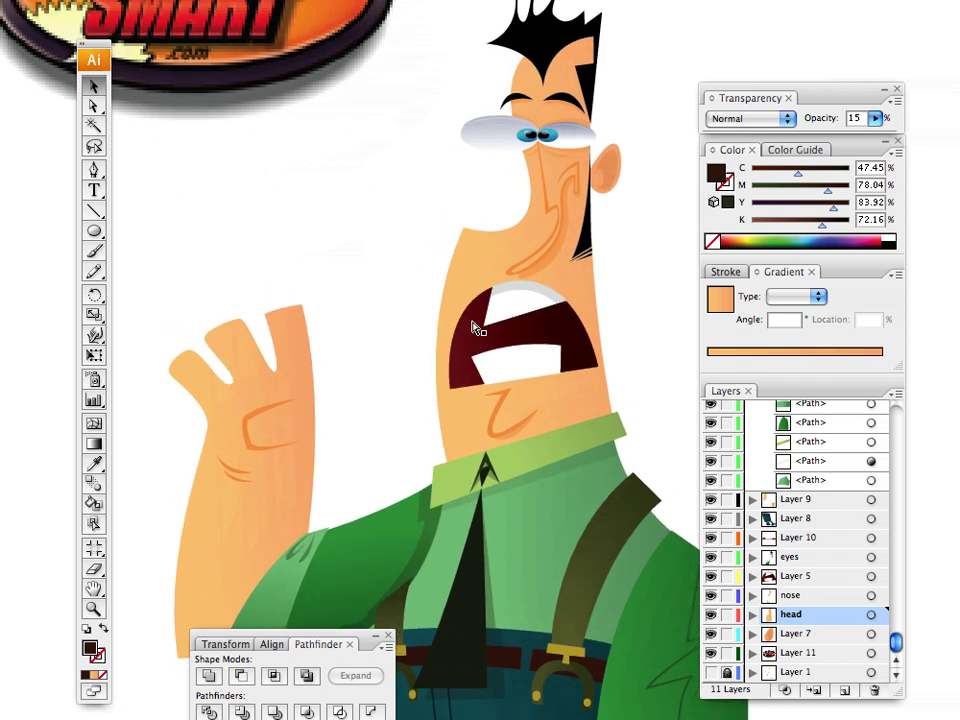
{"action": "key", "text": "super+minus"}
{"action": "key", "text": "super+minus"}
{"action": "left_click_drag", "start_coordinate": [498, 373], "coordinate": [501, 318]}
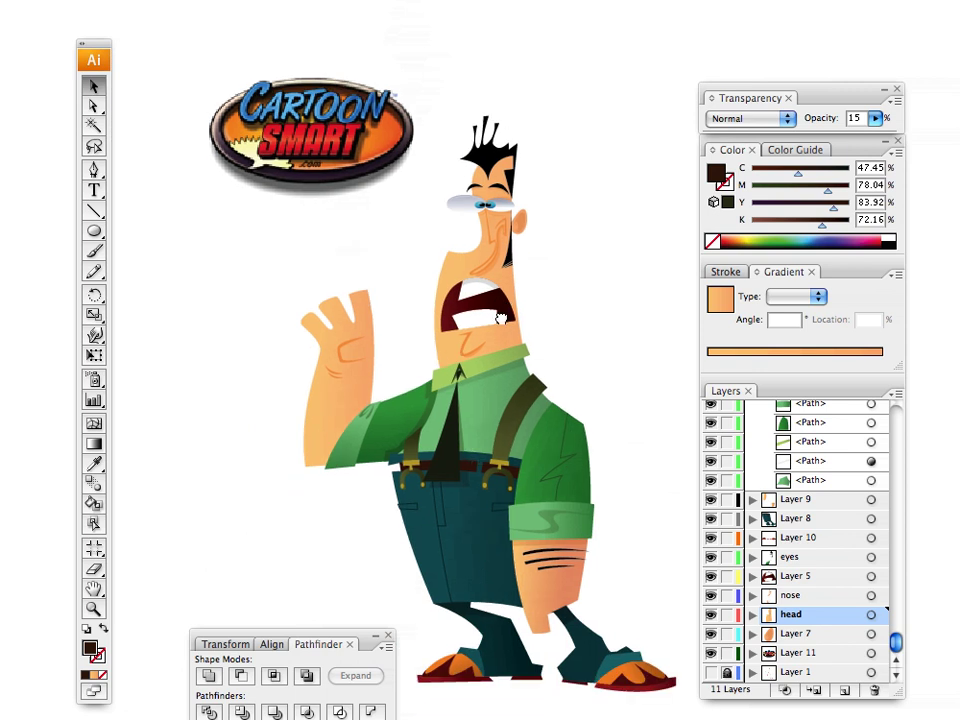
{"action": "scroll", "coordinate": [500, 318], "scroll_direction": "down", "scroll_amount": 1}
{"action": "scroll", "coordinate": [508, 432], "scroll_direction": "down", "scroll_amount": 1}
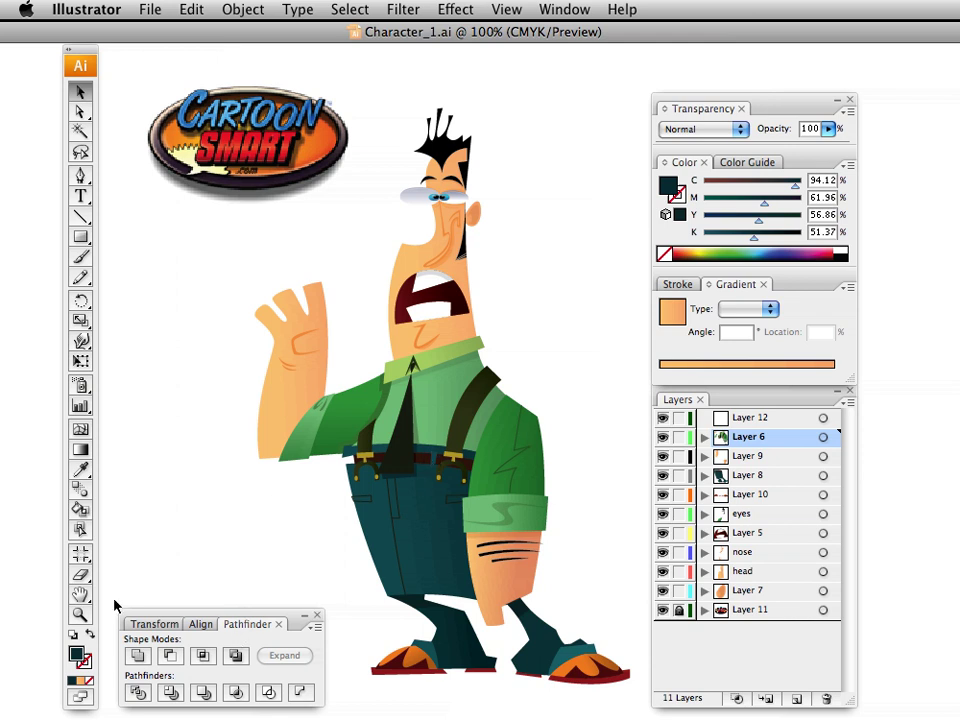
Step: Add an anchor point to the head outline's front edge, a little below the pointed upper-lip corner
{"action": "left_click", "coordinate": [80, 614]}
{"action": "left_click", "coordinate": [439, 235]}
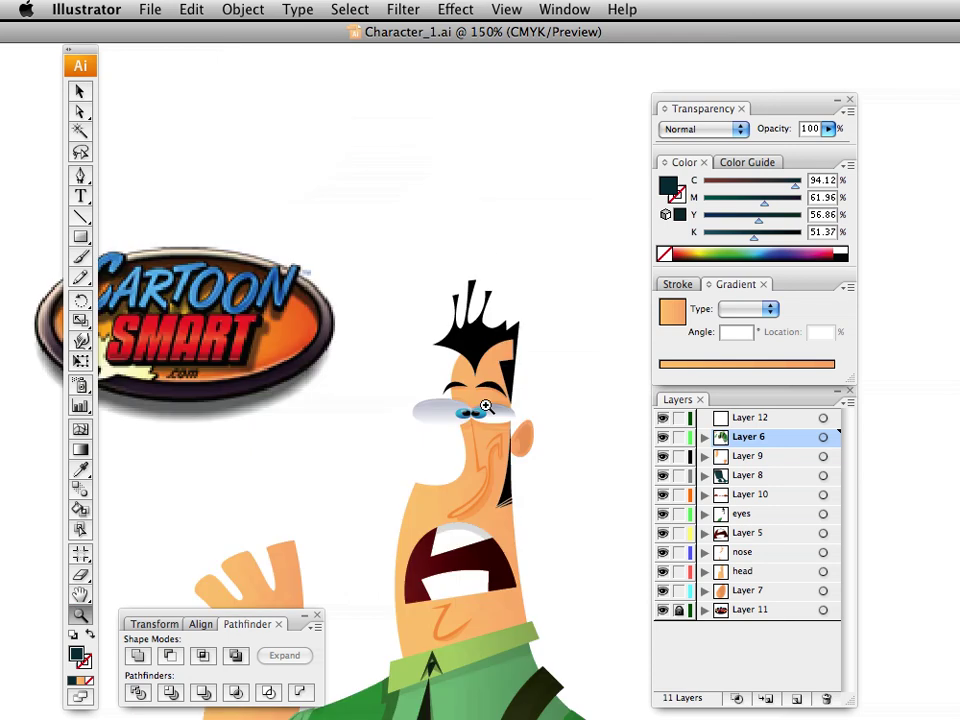
{"action": "left_click", "coordinate": [463, 433]}
{"action": "left_click", "coordinate": [490, 373]}
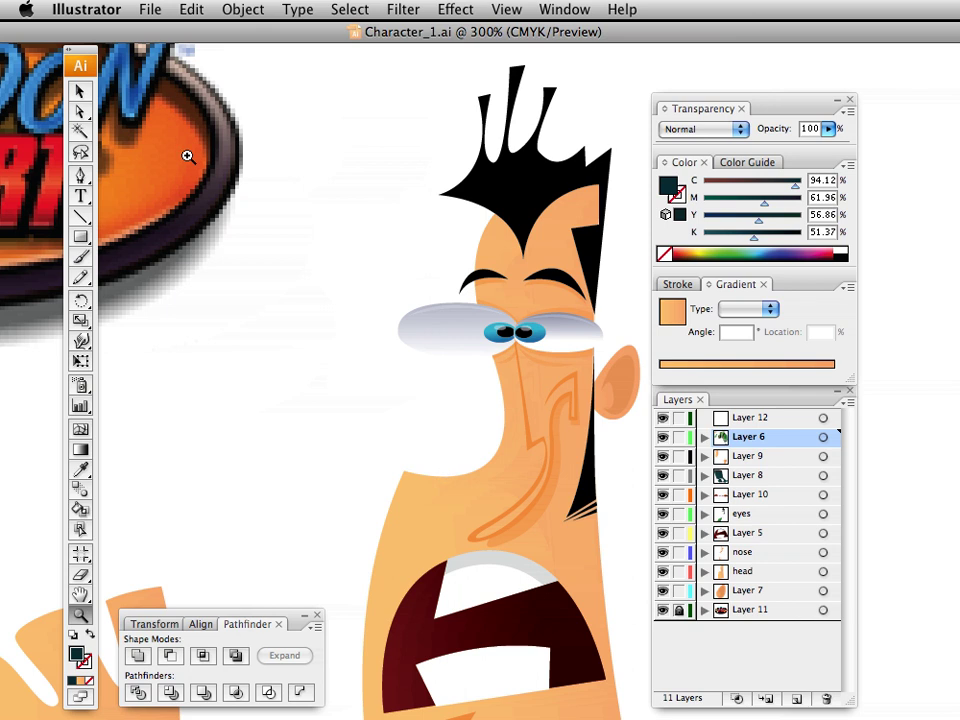
{"action": "left_click", "coordinate": [82, 94]}
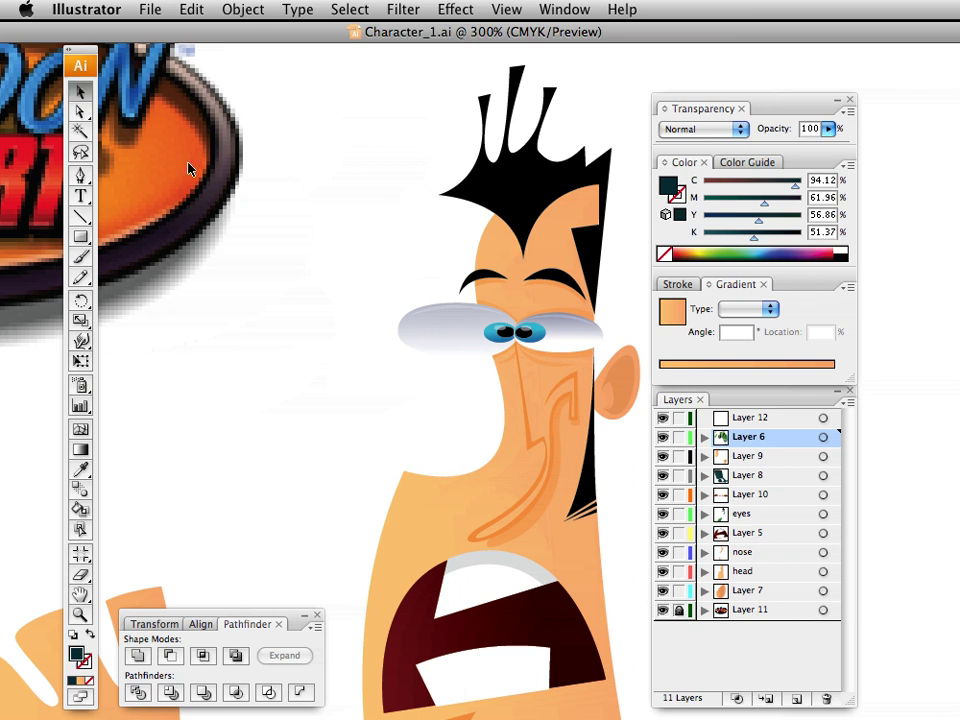
{"action": "left_click", "coordinate": [471, 494]}
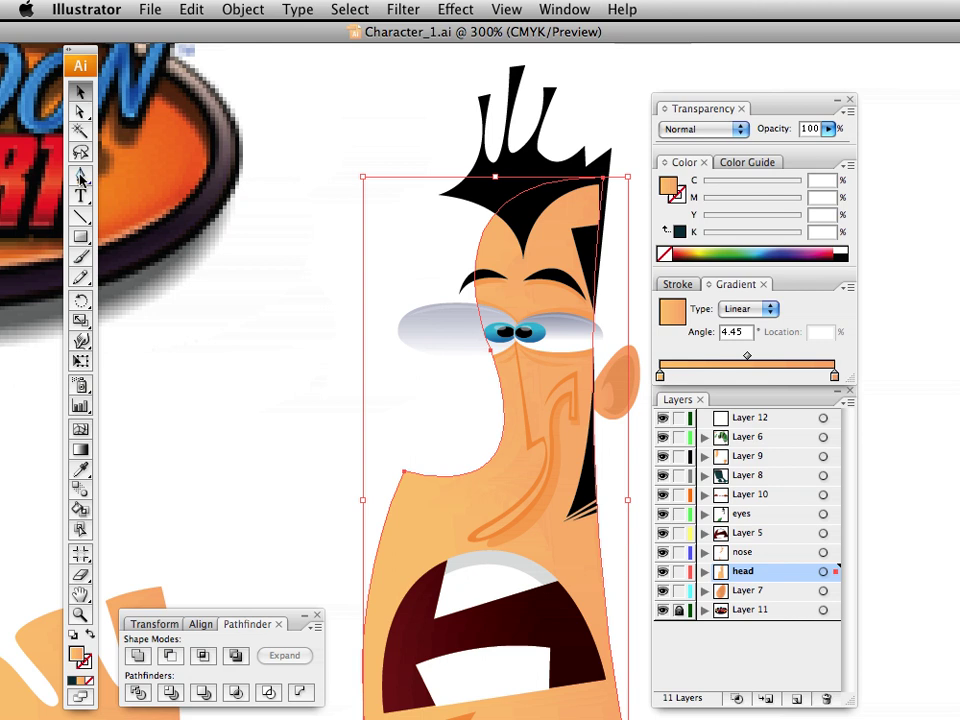
{"action": "left_click_drag", "start_coordinate": [85, 178], "coordinate": [220, 208]}
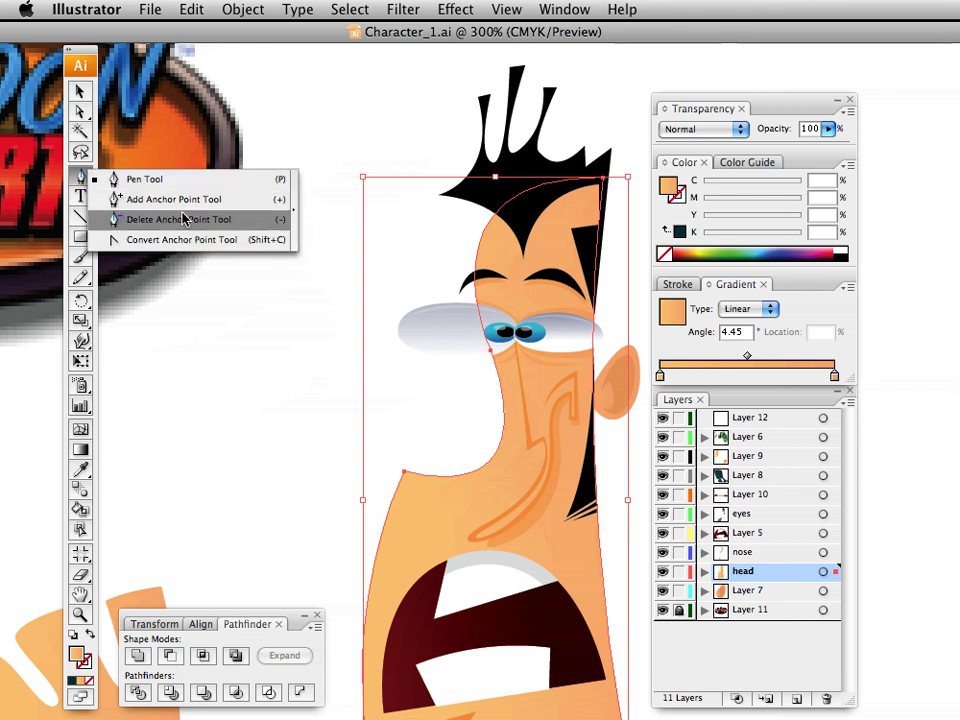
{"action": "left_click", "coordinate": [182, 201]}
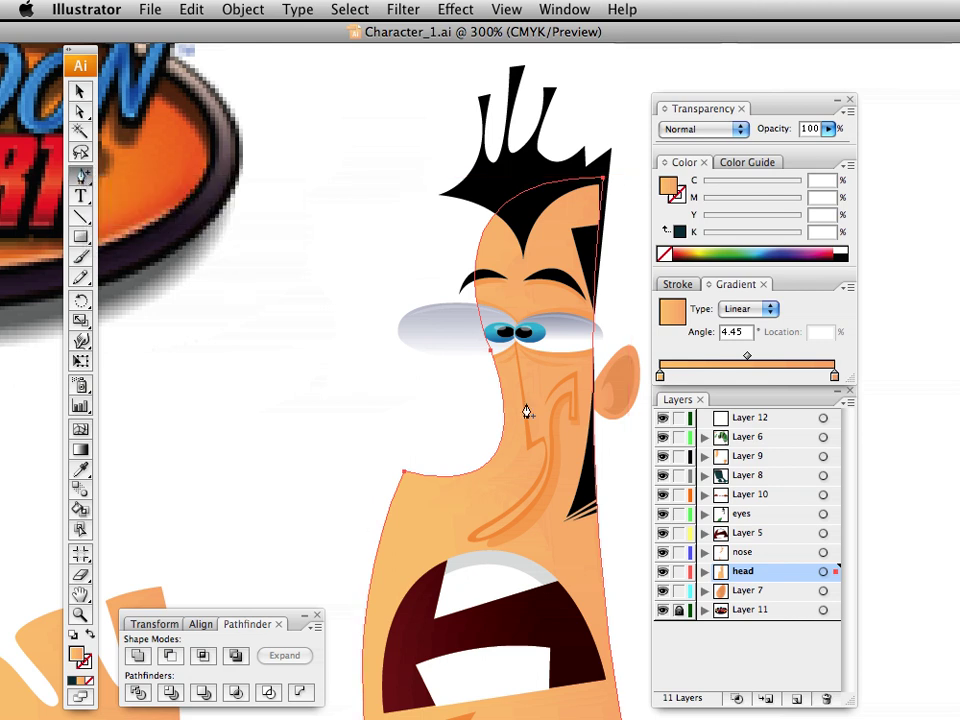
{"action": "left_click", "coordinate": [381, 544]}
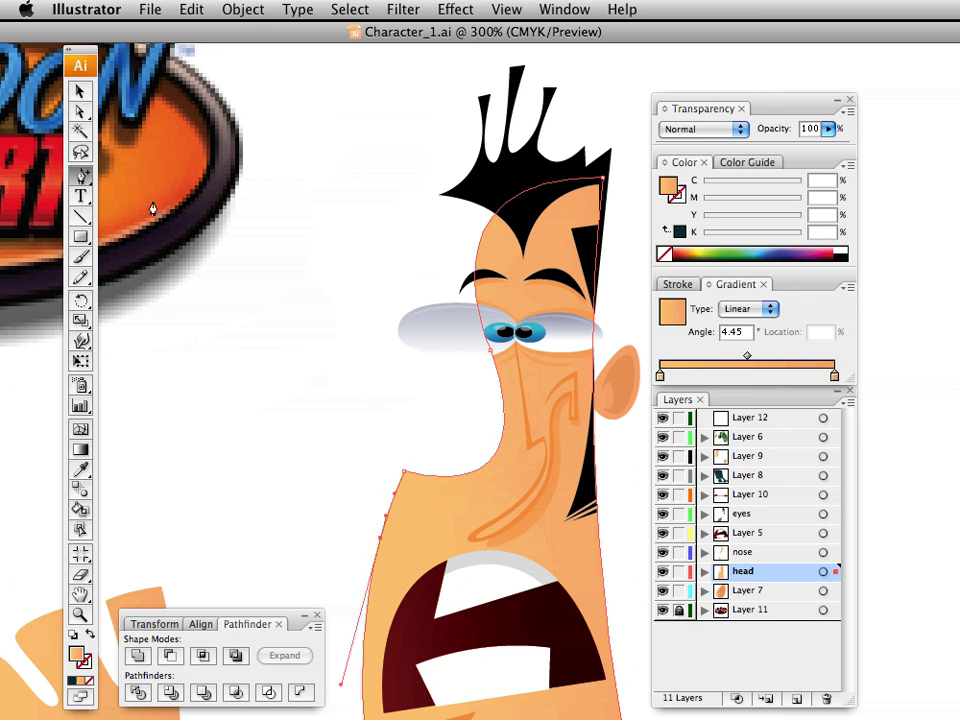
Step: Delete the anchor at the head outline's pointed upper-lip corner to smooth the profile below the nose
{"action": "left_click_drag", "start_coordinate": [81, 175], "coordinate": [142, 220]}
{"action": "left_click", "coordinate": [404, 480]}
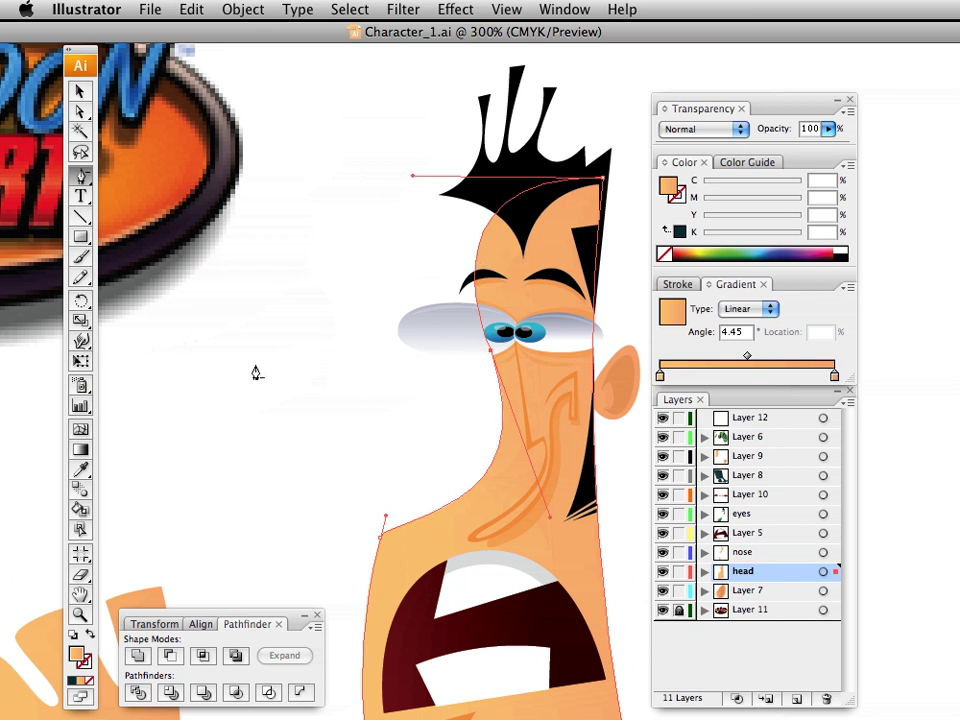
{"action": "left_click", "coordinate": [82, 92]}
{"action": "left_click", "coordinate": [360, 437]}
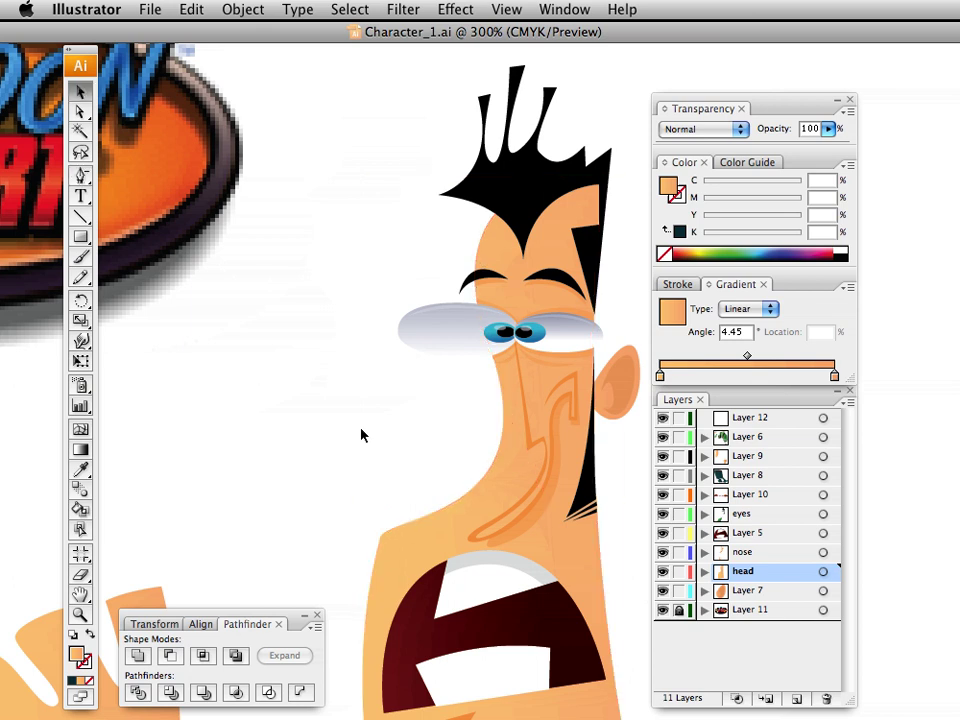
{"action": "key", "text": "super+minus"}
{"action": "key", "text": "super+minus"}
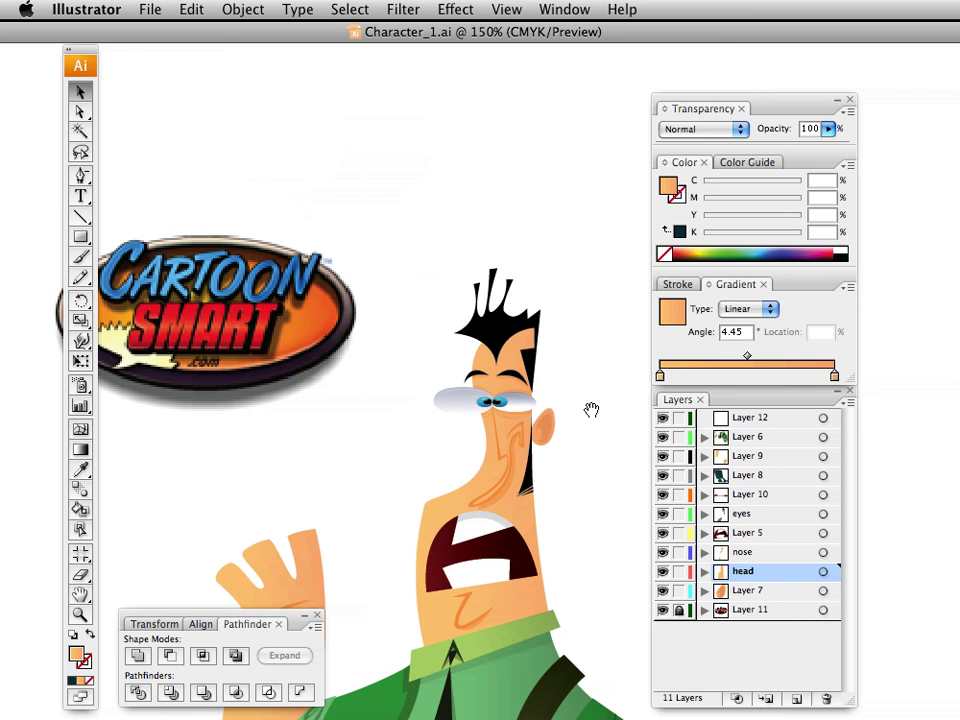
{"action": "left_click_drag", "start_coordinate": [591, 407], "coordinate": [492, 349]}
{"action": "scroll", "coordinate": [492, 349], "scroll_direction": "down", "scroll_amount": 3}
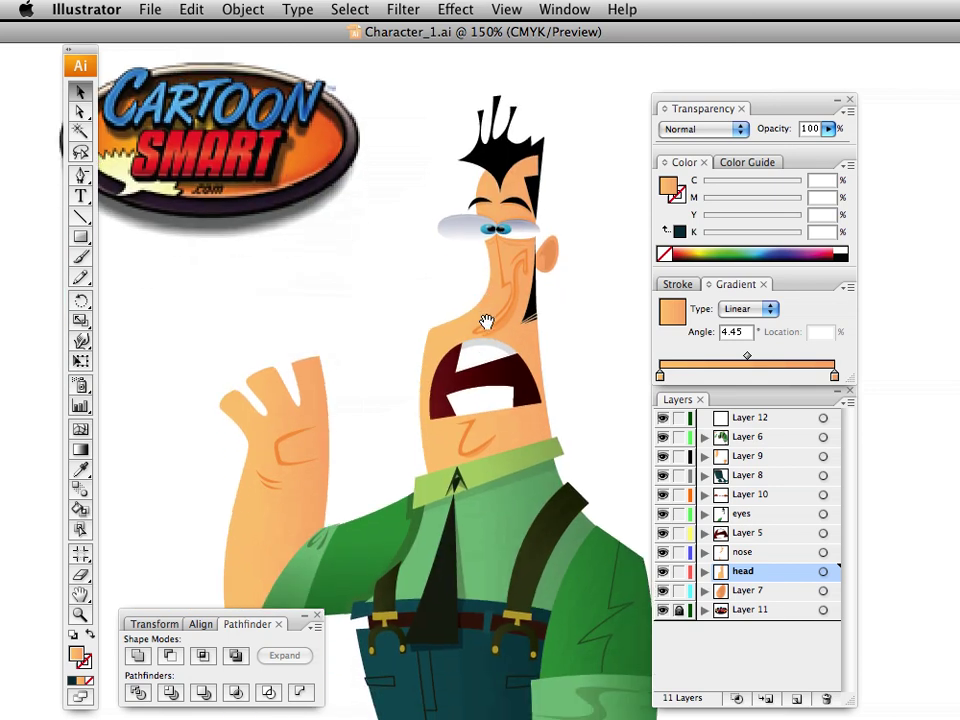
{"action": "scroll", "coordinate": [484, 321], "scroll_direction": "down", "scroll_amount": 3}
{"action": "scroll", "coordinate": [442, 362], "scroll_direction": "down", "scroll_amount": 2}
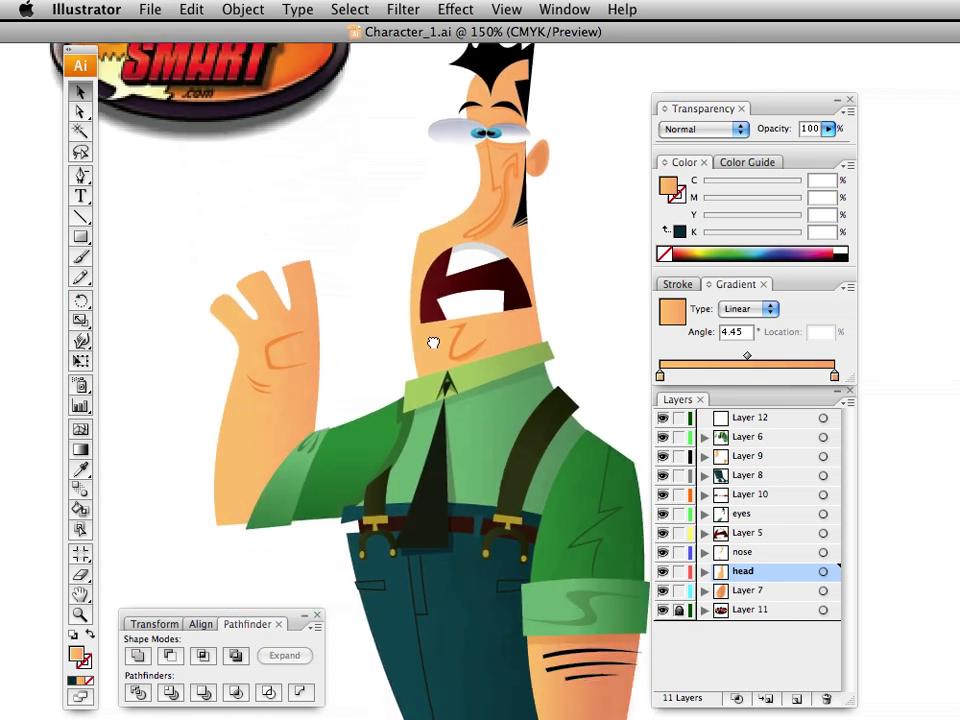
Step: Nudge the inner corner anchor of the tie tip's shadow on the trousers sideways so it tucks under the tie
{"action": "left_click", "coordinate": [80, 614]}
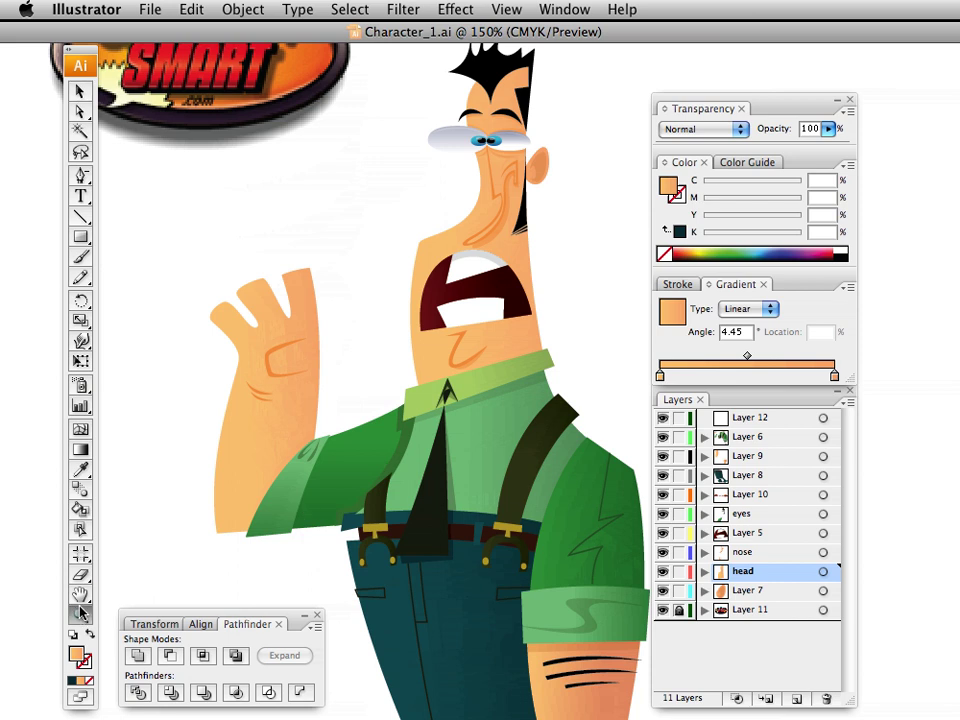
{"action": "left_click", "coordinate": [429, 549]}
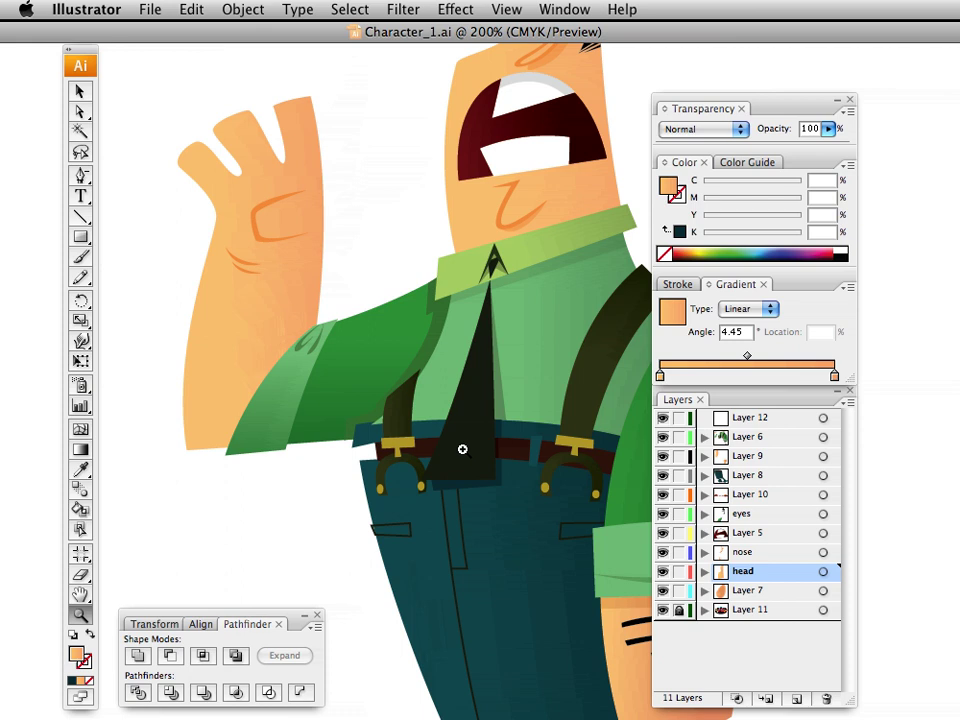
{"action": "left_click", "coordinate": [461, 448]}
{"action": "left_click", "coordinate": [460, 494]}
{"action": "scroll", "coordinate": [410, 400], "scroll_direction": "down", "scroll_amount": 3}
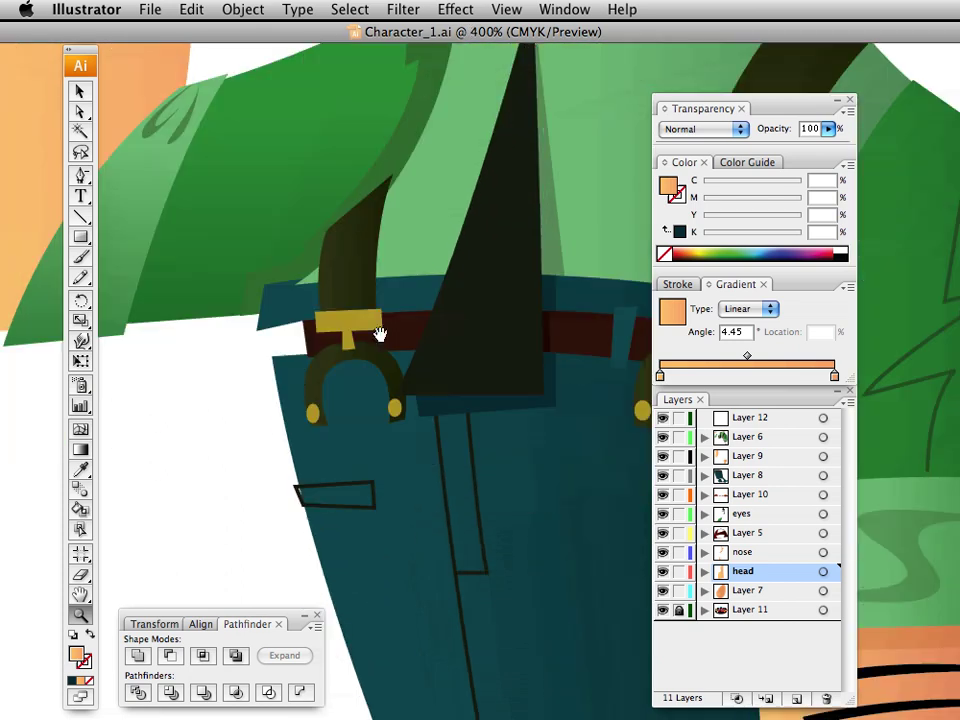
{"action": "left_click", "coordinate": [80, 91]}
{"action": "left_click", "coordinate": [468, 414]}
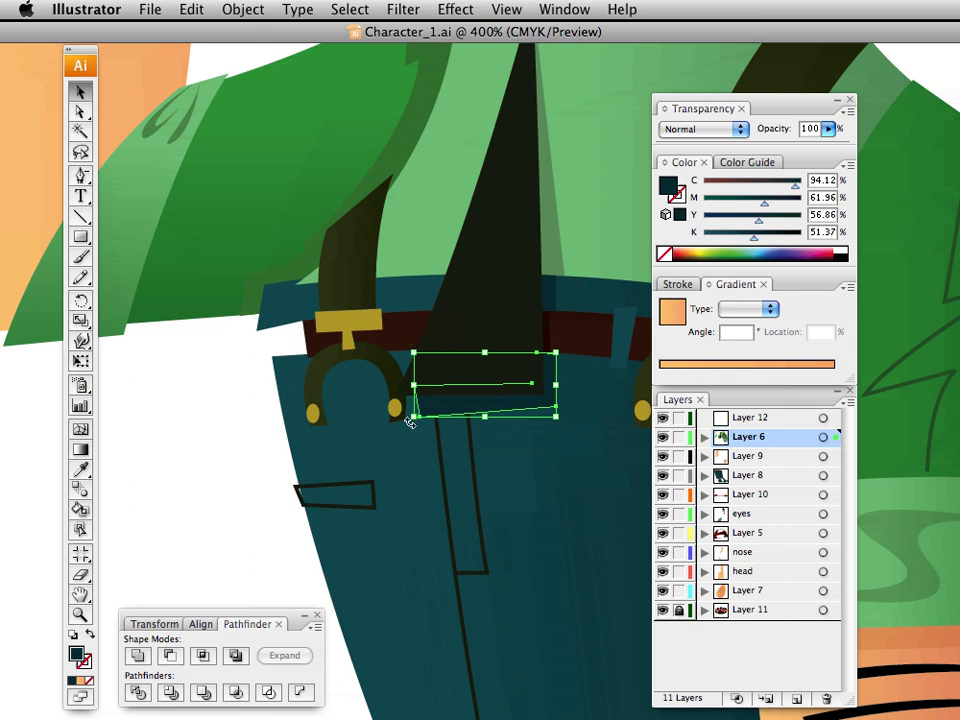
{"action": "left_click", "coordinate": [80, 114]}
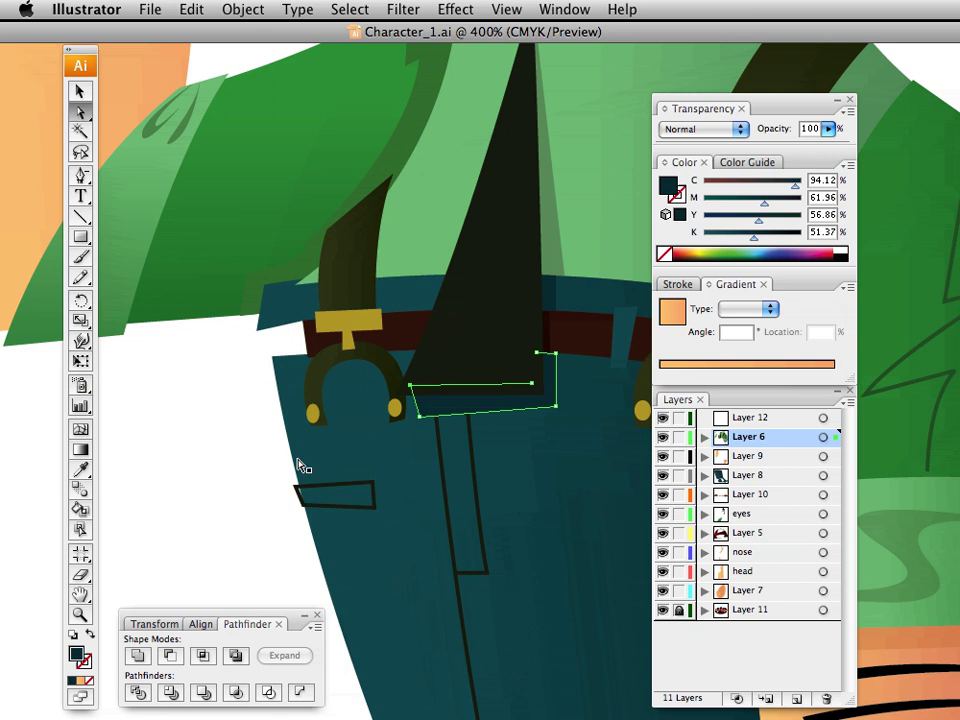
{"action": "key", "text": "Right"}
{"action": "key", "text": "Right"}
{"action": "key", "text": "Right"}
{"action": "left_click", "coordinate": [80, 91]}
{"action": "left_click", "coordinate": [227, 444]}
Step: Try to erase the dark bump above the teal cuff of the foot beneath the lowered arm
{"action": "left_click_drag", "start_coordinate": [420, 501], "coordinate": [313, 396]}
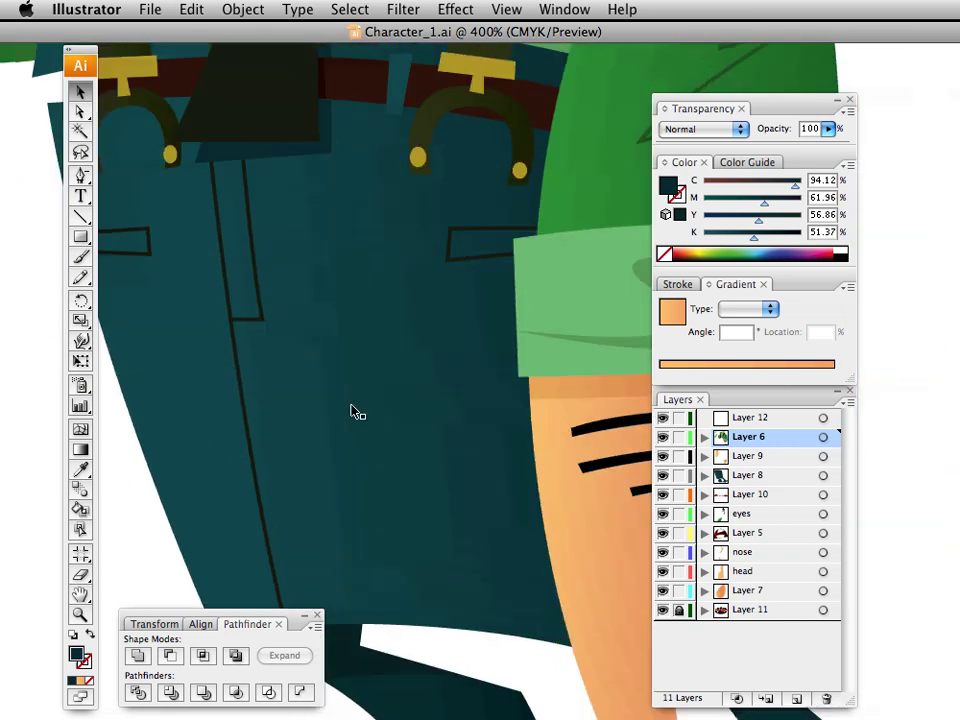
{"action": "key", "text": "super+minus"}
{"action": "key", "text": "super+minus"}
{"action": "key", "text": "super+minus"}
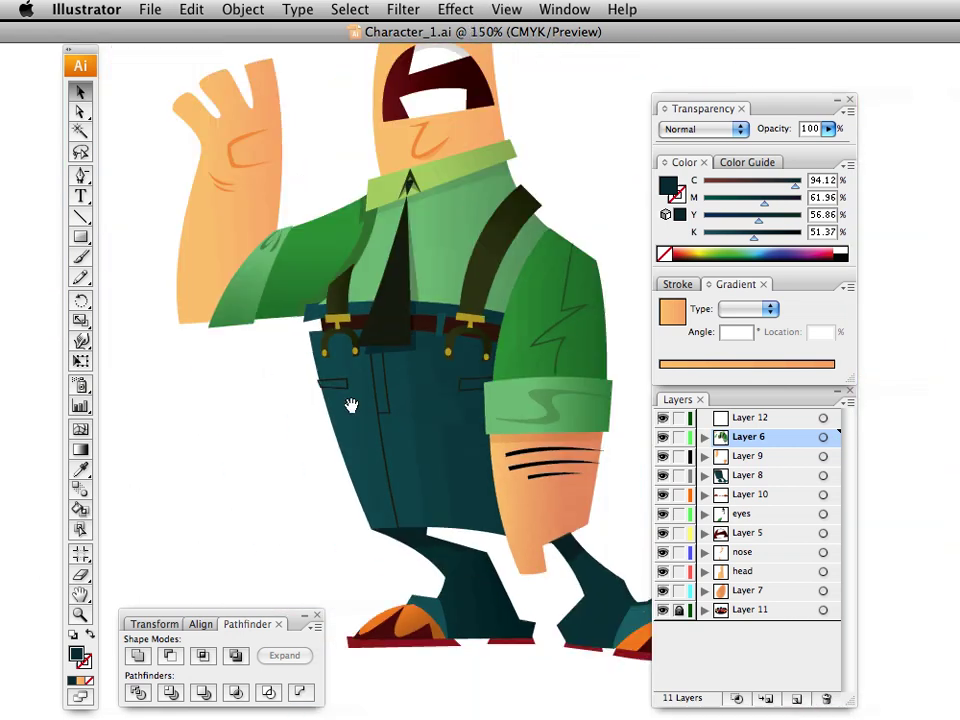
{"action": "scroll", "coordinate": [350, 400], "scroll_direction": "right", "scroll_amount": 6}
{"action": "scroll", "coordinate": [350, 380], "scroll_direction": "down", "scroll_amount": 5}
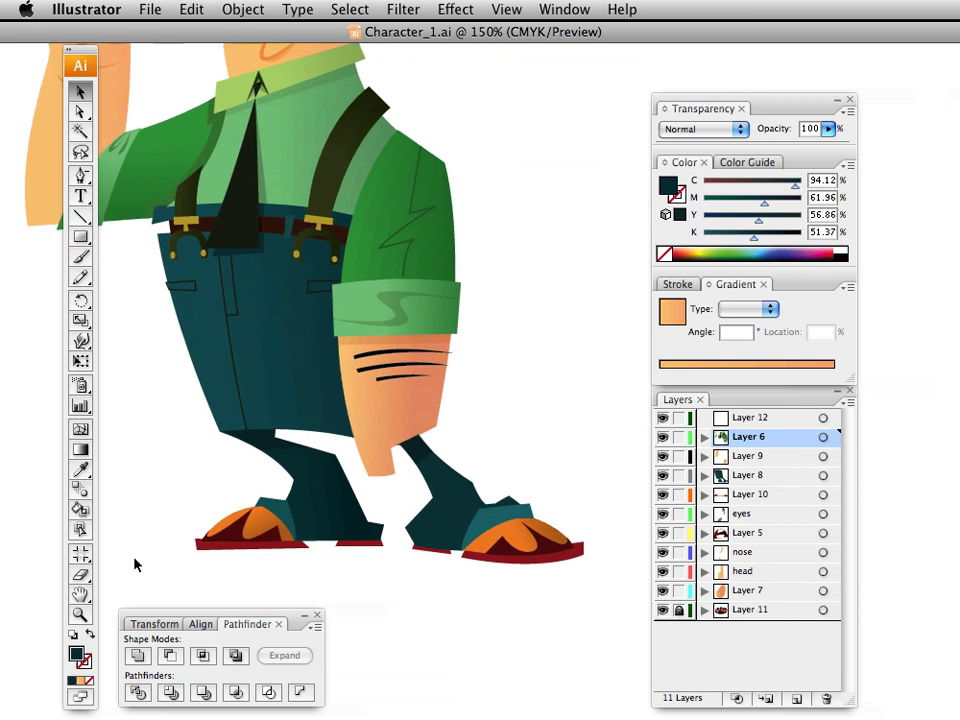
{"action": "left_click", "coordinate": [80, 574]}
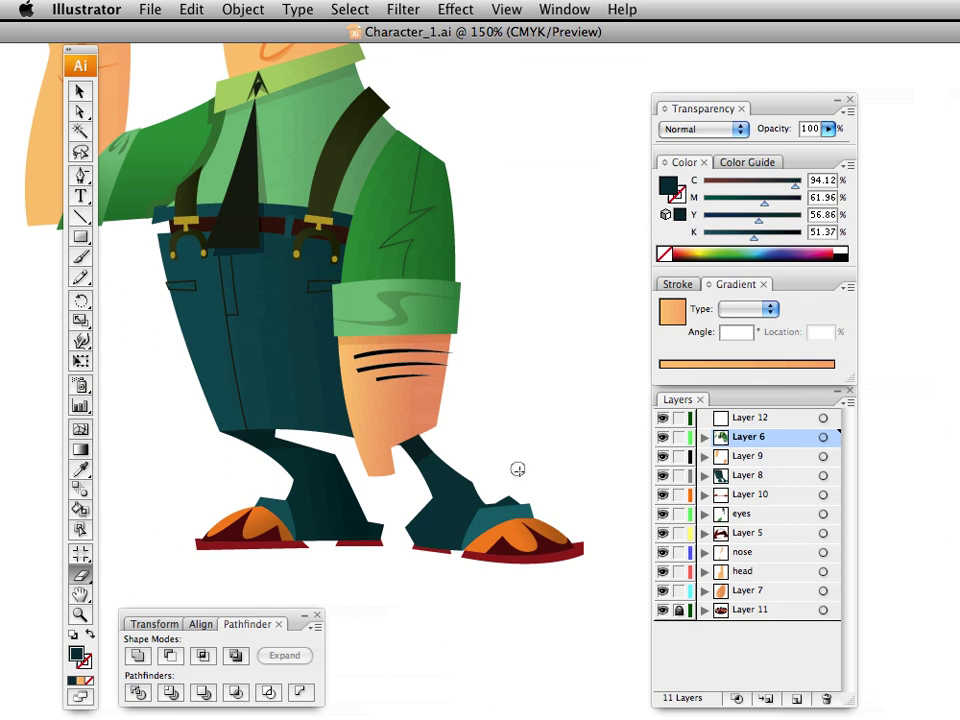
{"action": "mouse_move", "coordinate": [407, 381]}
{"action": "left_mouse_down"}
{"action": "mouse_move", "coordinate": [441, 444]}
{"action": "mouse_move", "coordinate": [424, 433]}
{"action": "left_mouse_up"}
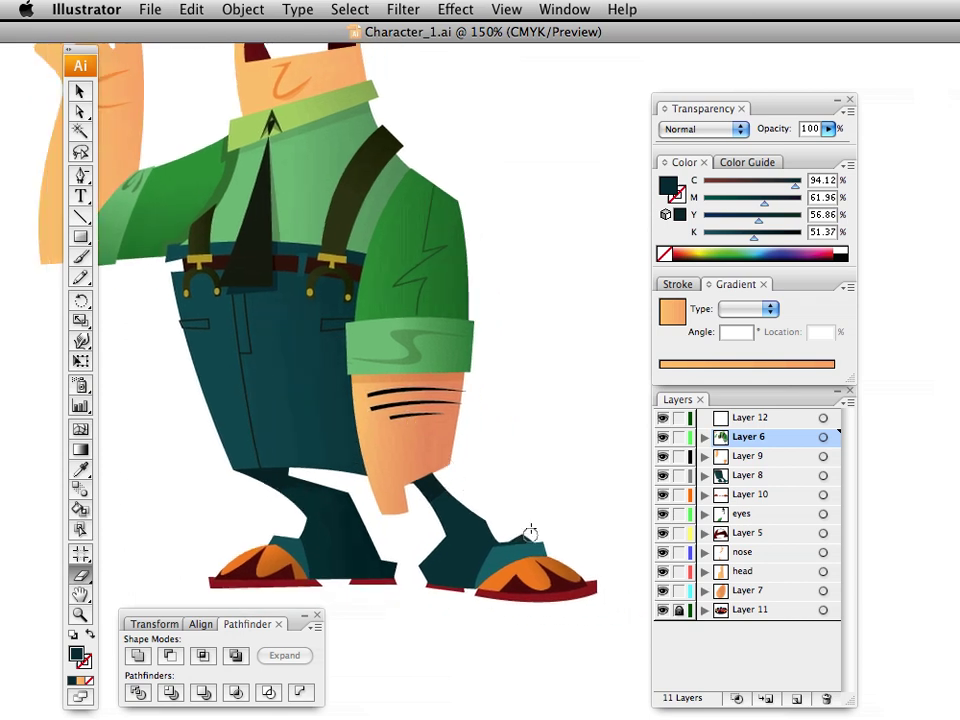
{"action": "left_click", "coordinate": [170, 656]}
Step: Erase the dark bump above the teal cuff of the foot beneath the lowered arm, undoing the stroke that cuts into the ankle
{"action": "key", "text": "z"}
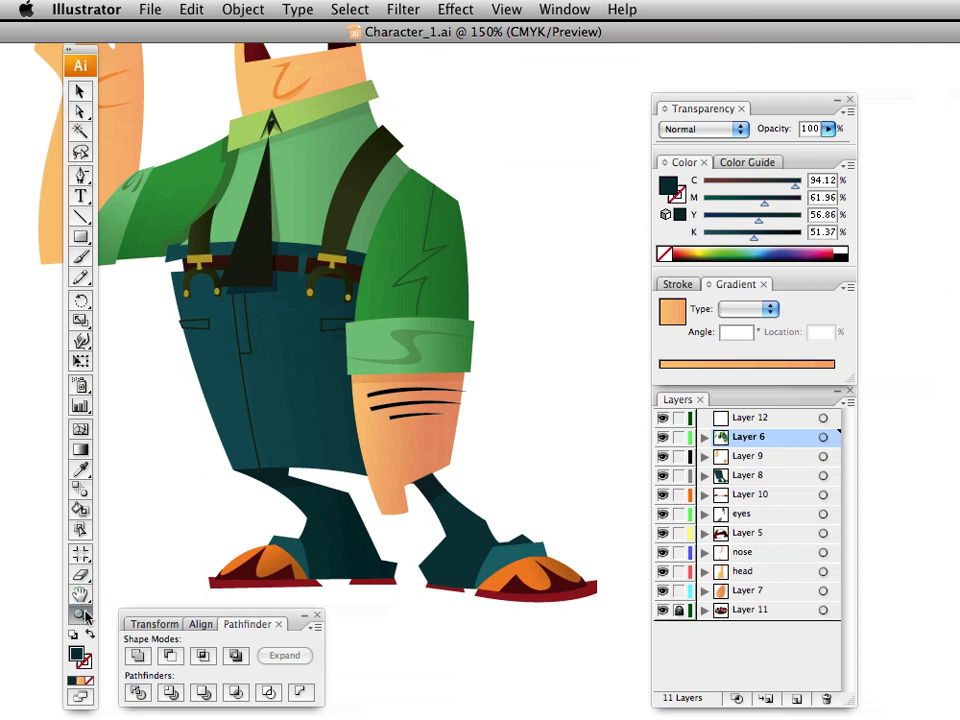
{"action": "left_click", "coordinate": [518, 537]}
{"action": "left_click", "coordinate": [465, 505]}
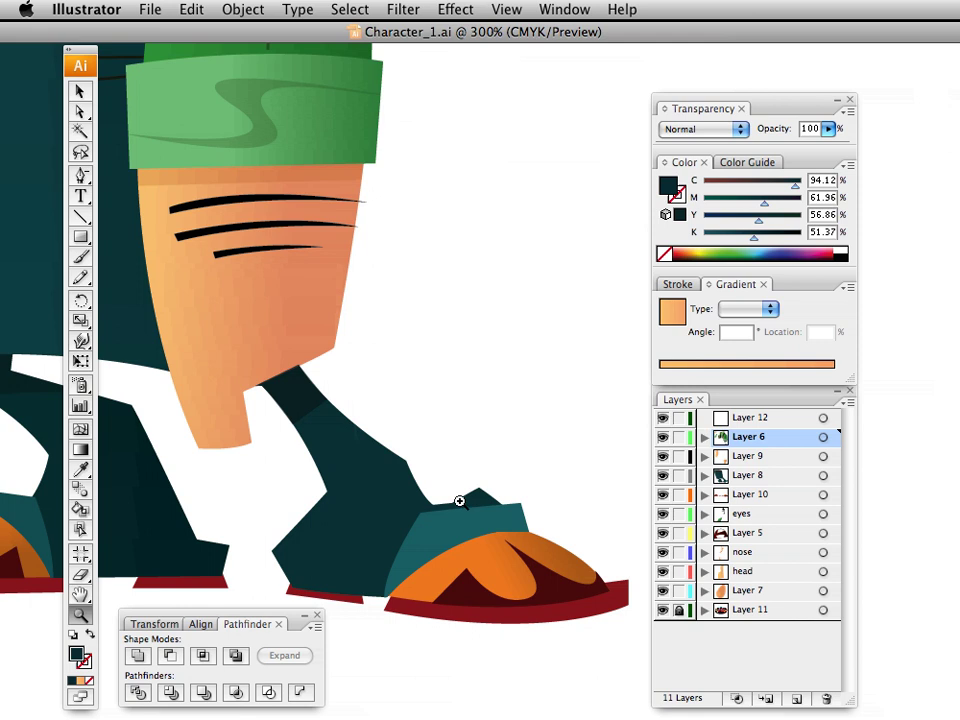
{"action": "left_click", "coordinate": [452, 505]}
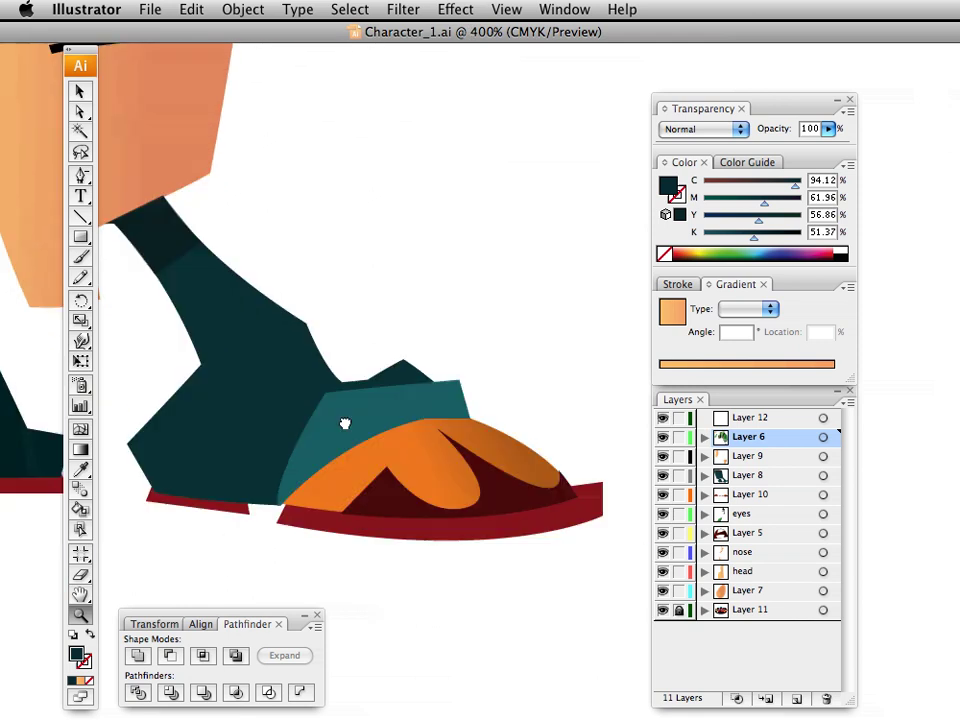
{"action": "left_click_drag", "start_coordinate": [344, 424], "coordinate": [367, 446]}
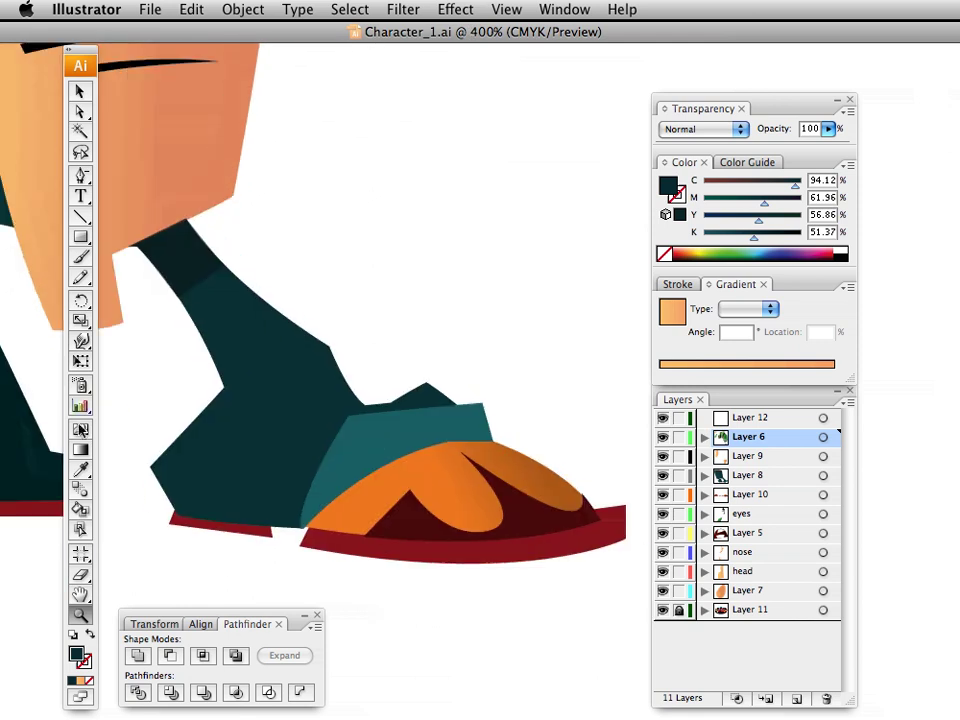
{"action": "left_click", "coordinate": [80, 573]}
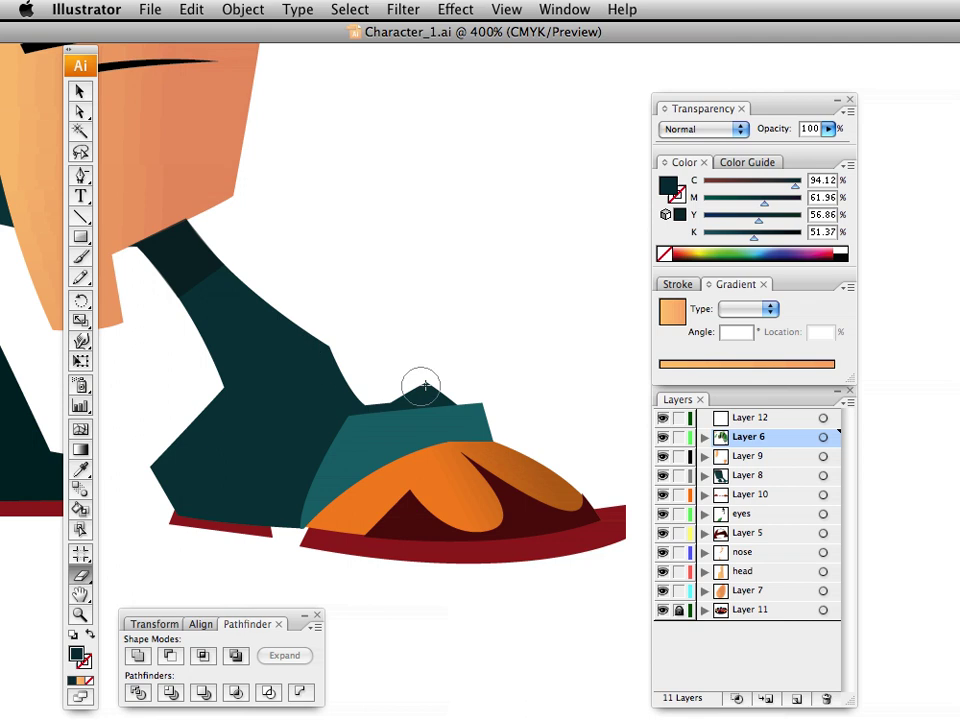
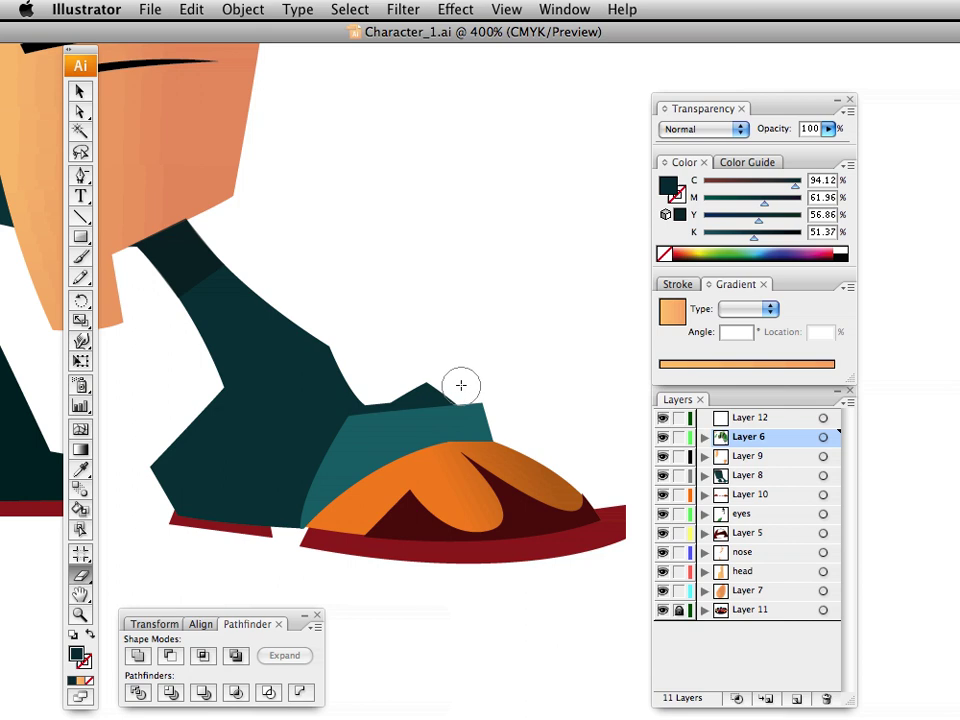
{"action": "mouse_move", "coordinate": [461, 385]}
{"action": "left_mouse_down"}
{"action": "mouse_move", "coordinate": [375, 394]}
{"action": "mouse_move", "coordinate": [391, 392]}
{"action": "left_mouse_up"}
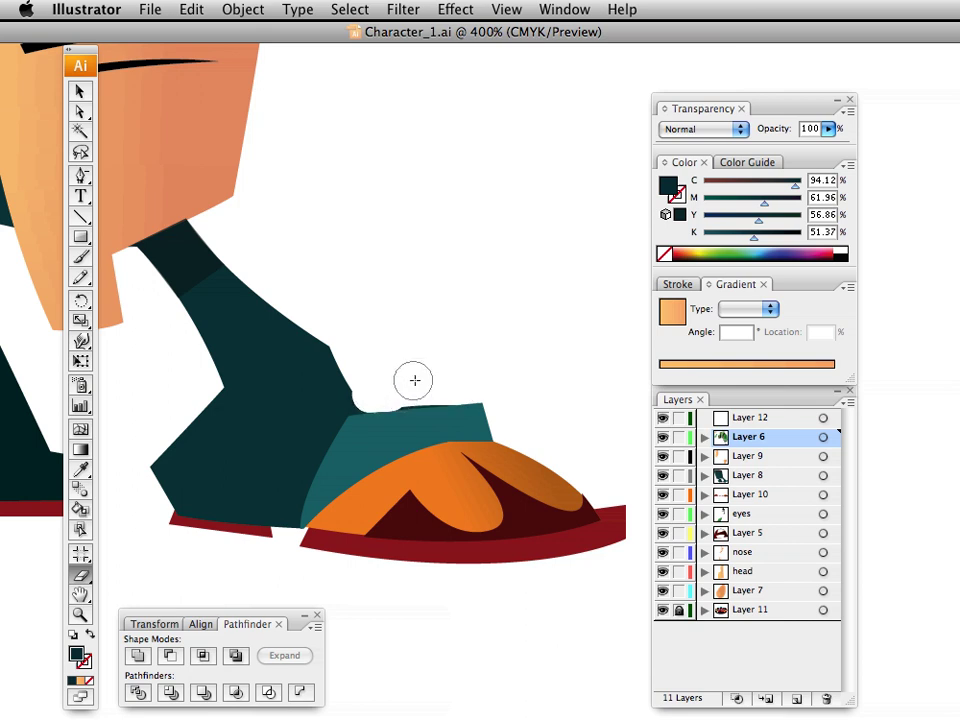
{"action": "key", "text": "super+z"}
{"action": "left_click_drag", "start_coordinate": [459, 386], "coordinate": [421, 389]}
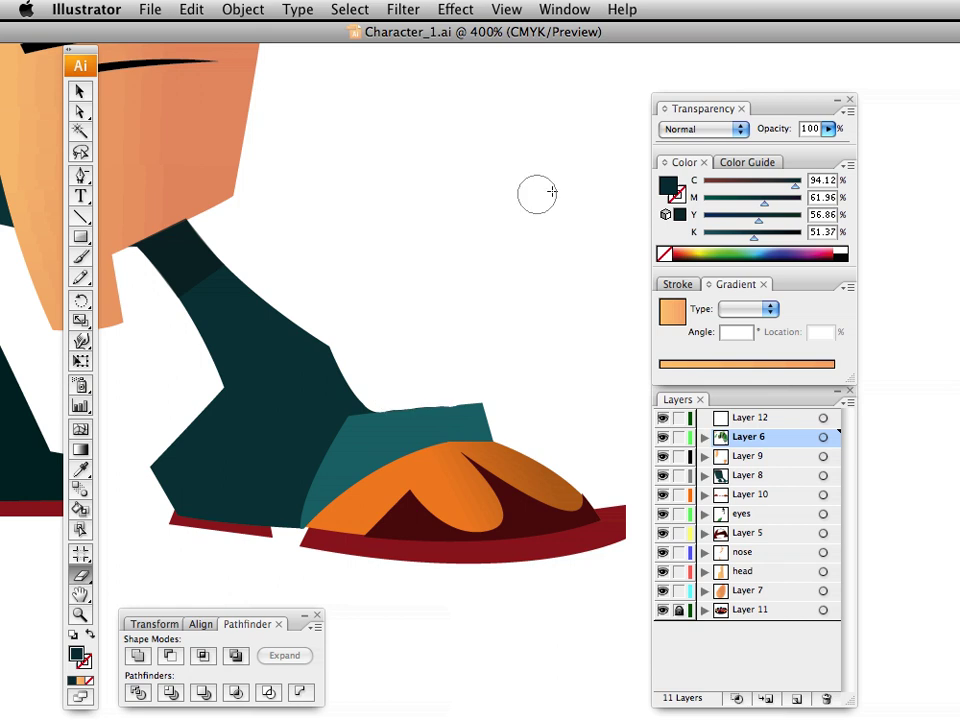
Step: Select all the head artwork, including hair, eyes, ear, nose and mouth, leaving out the shirt and collar
{"action": "key", "text": "super+minus"}
{"action": "key", "text": "super+minus"}
{"action": "key", "text": "super+minus"}
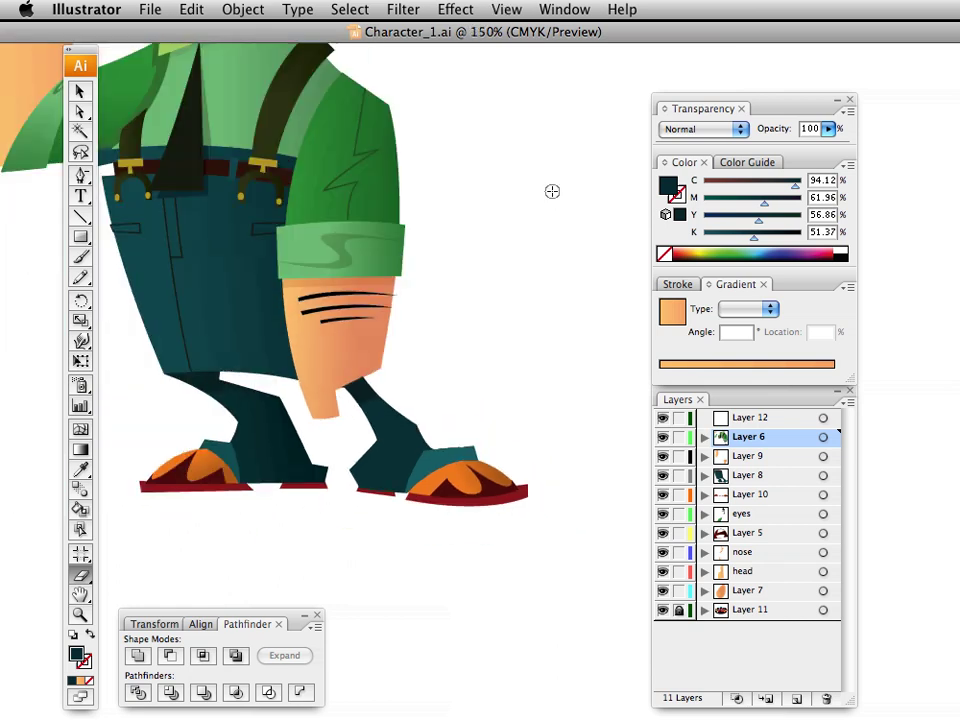
{"action": "left_click_drag", "start_coordinate": [463, 234], "coordinate": [613, 408]}
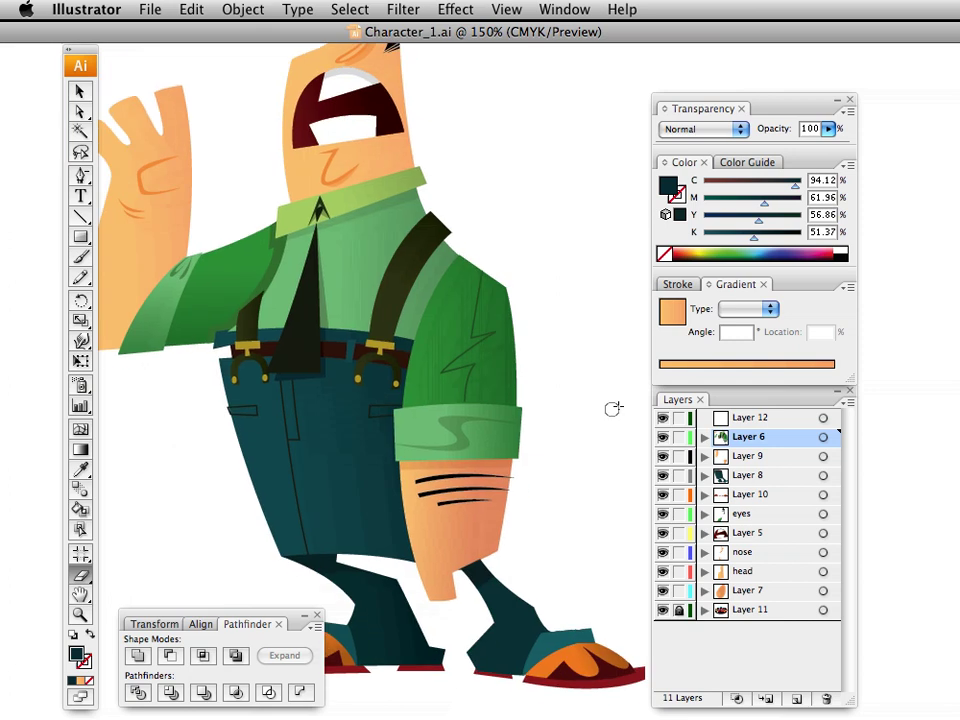
{"action": "key", "text": "super+minus"}
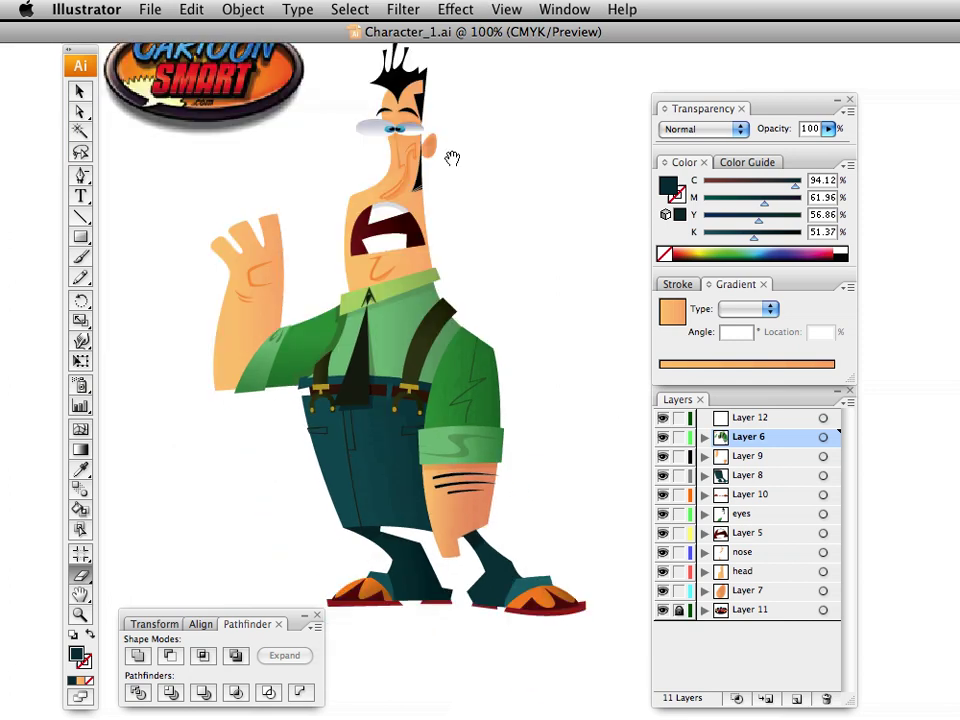
{"action": "left_click_drag", "start_coordinate": [452, 158], "coordinate": [489, 253]}
{"action": "left_click", "coordinate": [80, 91]}
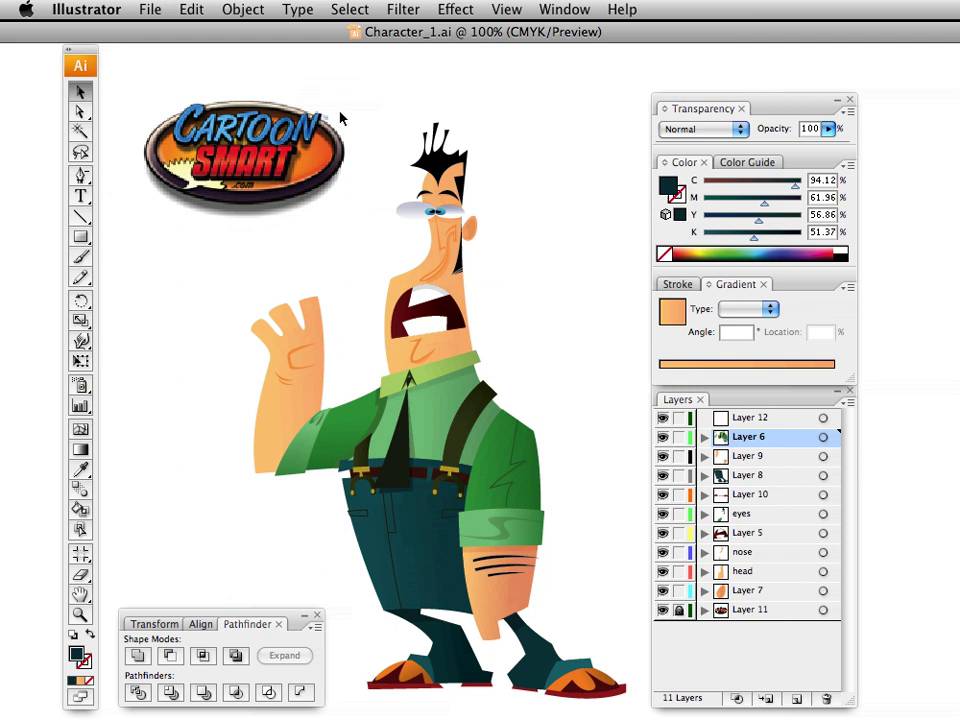
{"action": "left_click_drag", "start_coordinate": [340, 95], "coordinate": [494, 367]}
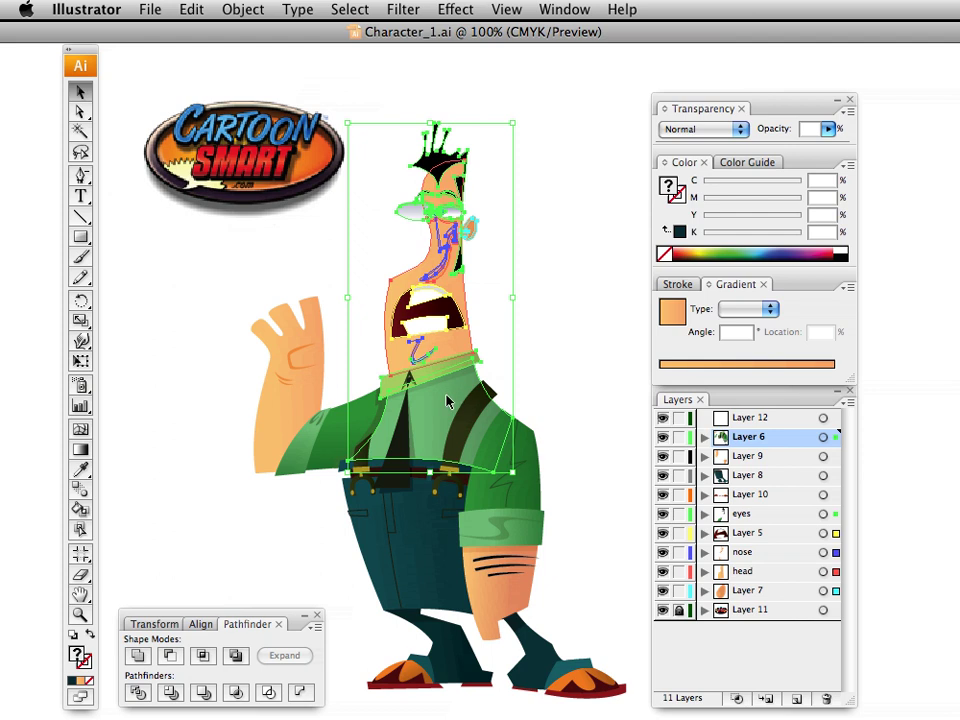
{"action": "left_click", "coordinate": [446, 396], "text": "shift"}
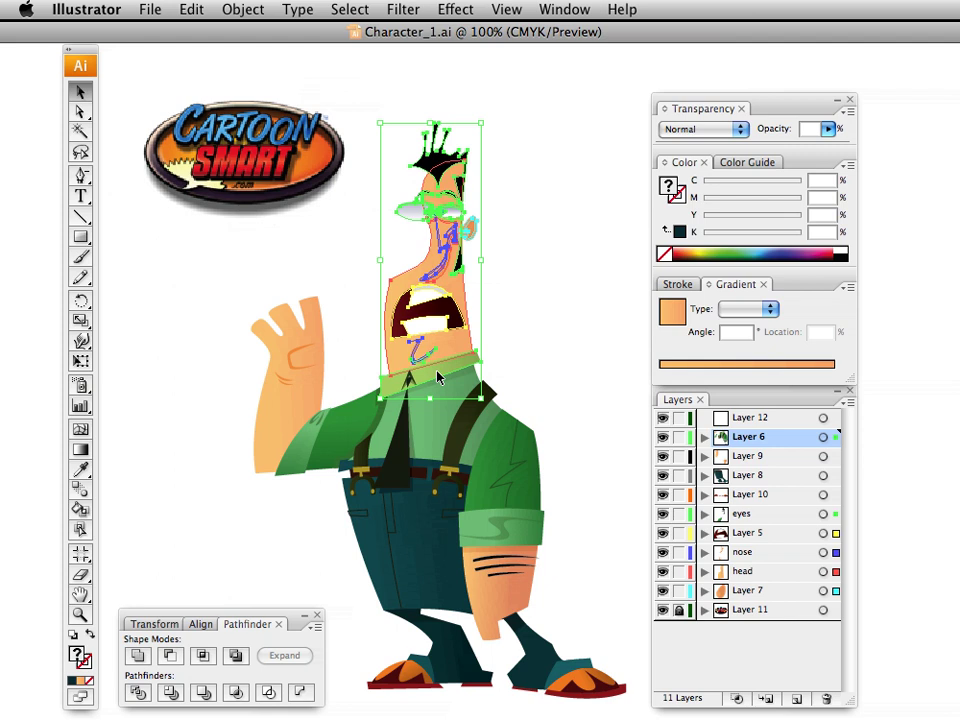
{"action": "left_click", "coordinate": [439, 379], "text": "shift"}
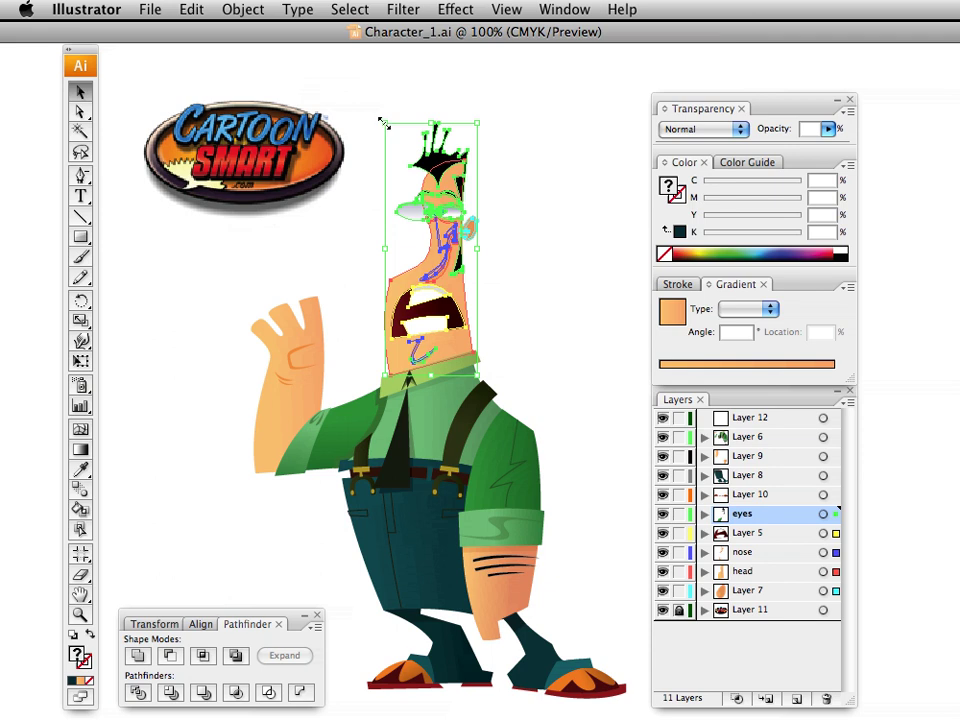
Step: Try squashing the head strongly in height from its top corner, check the figure, and undo the scaling
{"action": "left_click_drag", "start_coordinate": [381, 122], "coordinate": [377, 169]}
{"action": "left_click_drag", "start_coordinate": [377, 171], "coordinate": [378, 174]}
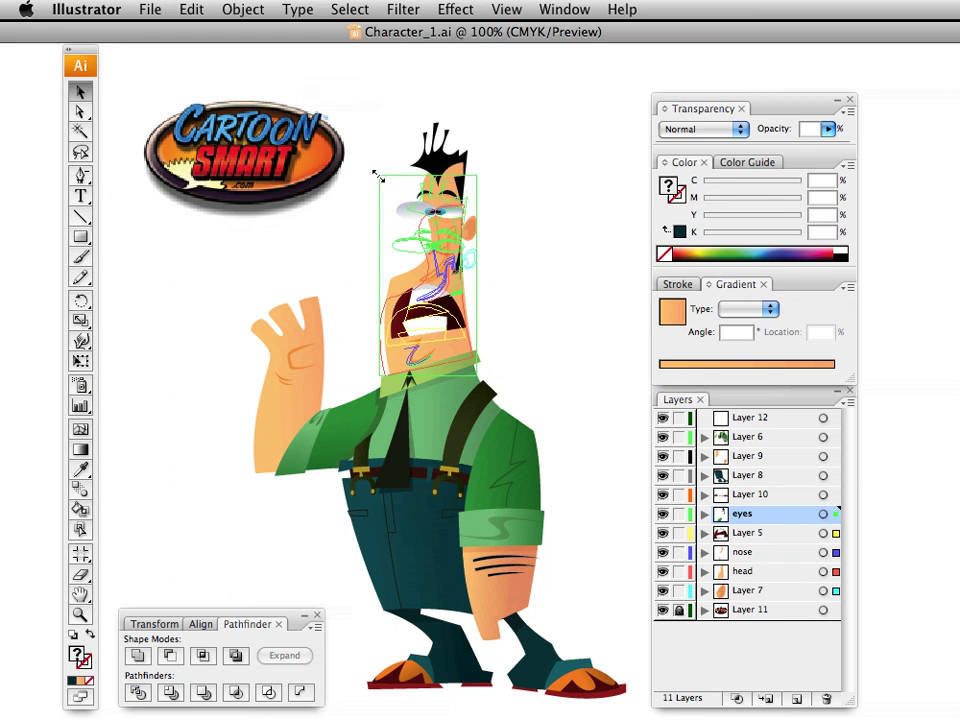
{"action": "left_click", "coordinate": [349, 222]}
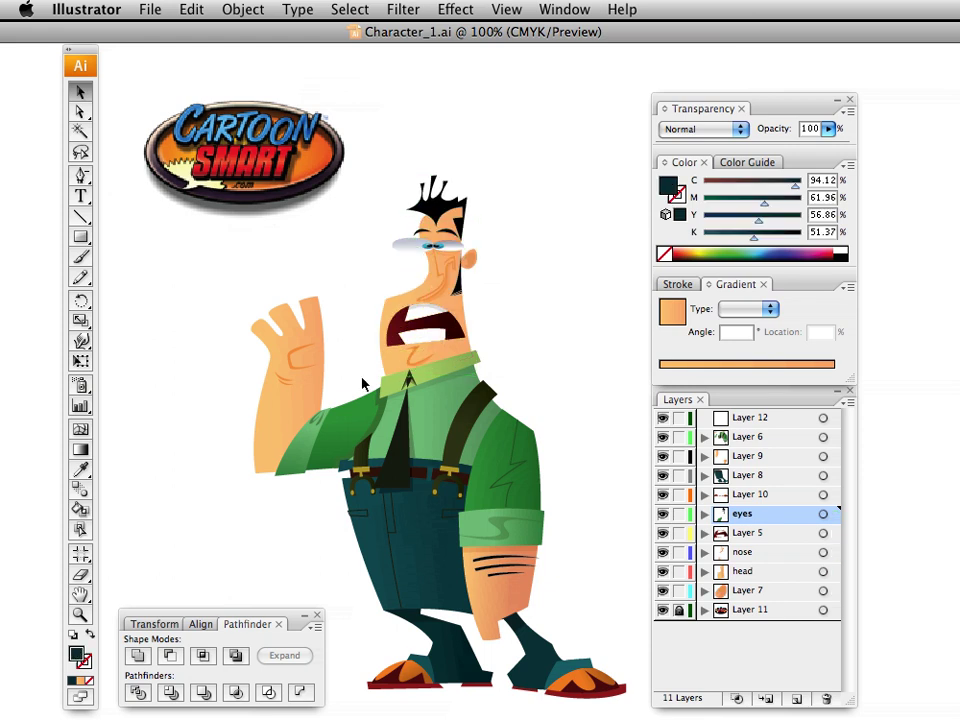
{"action": "left_click_drag", "start_coordinate": [364, 386], "coordinate": [364, 335]}
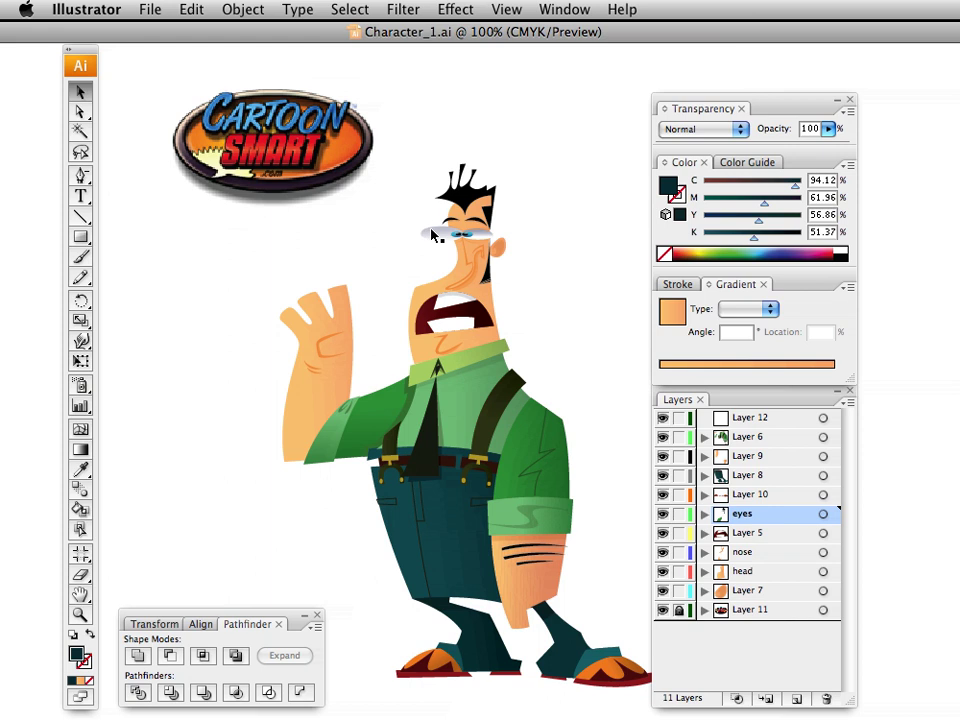
{"action": "key", "text": "super+z"}
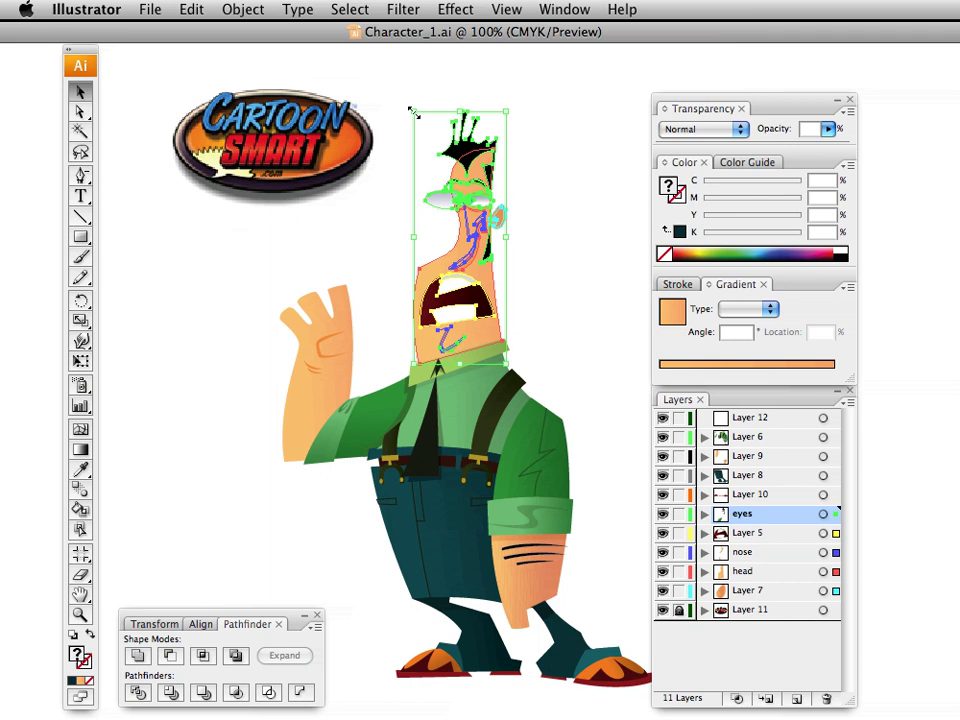
Step: Try a milder vertical squash of the head, compare it with the body, and undo it
{"action": "left_click_drag", "start_coordinate": [412, 113], "coordinate": [409, 148]}
{"action": "left_click", "coordinate": [395, 320]}
{"action": "key", "text": "space"}
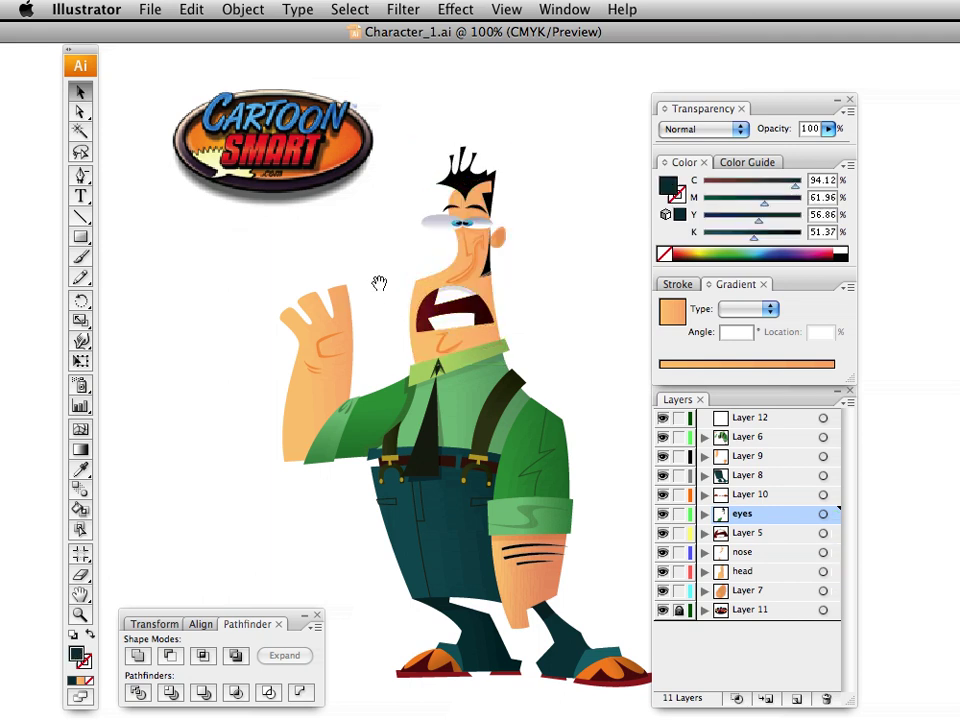
{"action": "left_click_drag", "start_coordinate": [379, 287], "coordinate": [393, 257]}
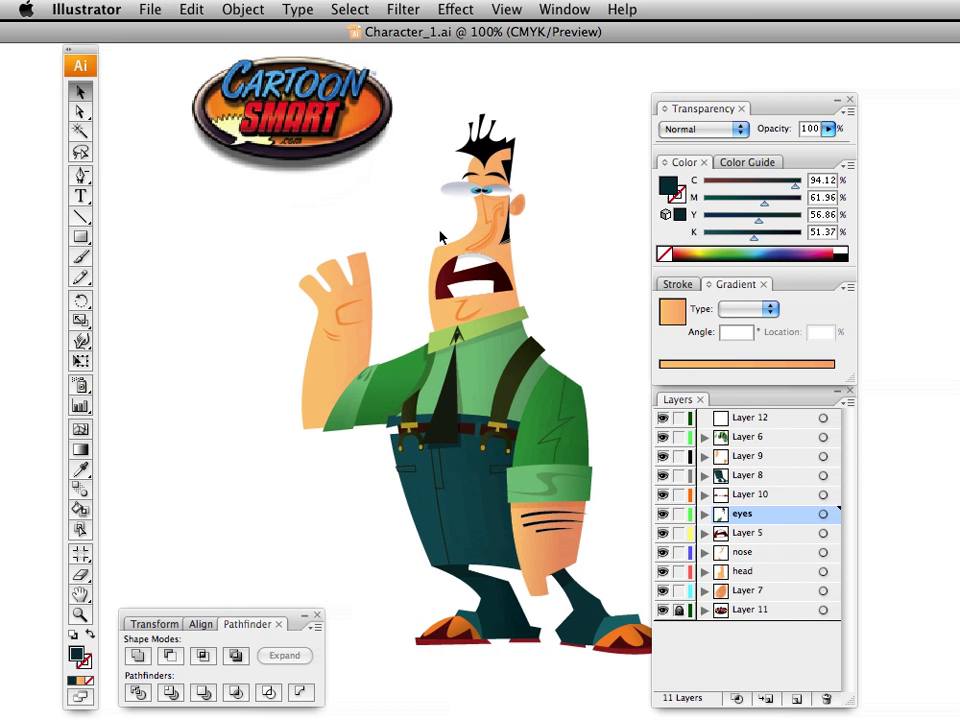
{"action": "key", "text": "super+z"}
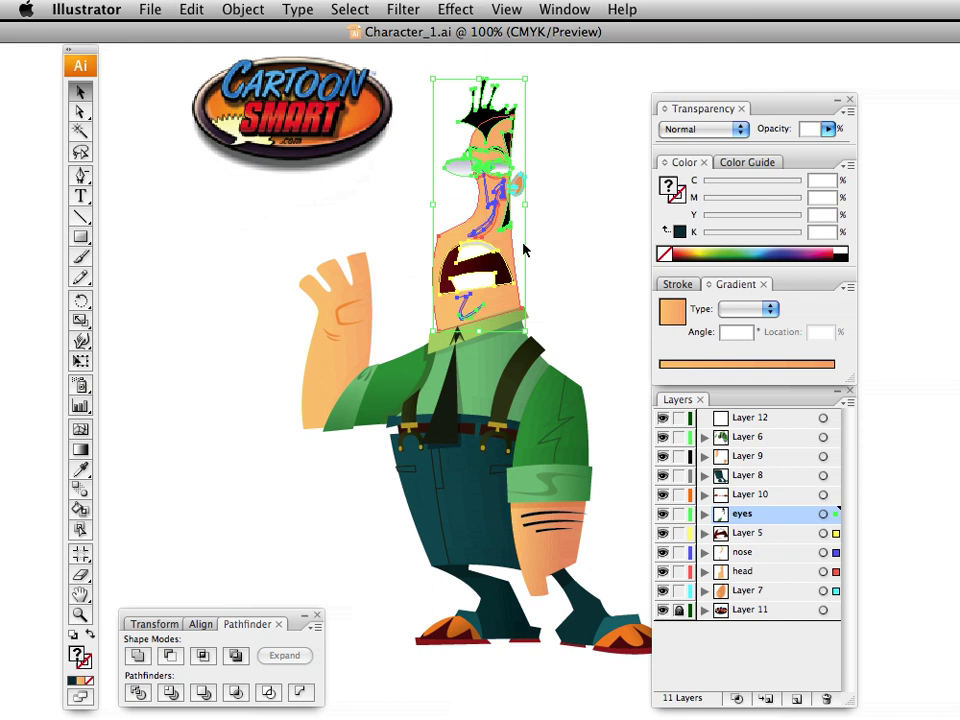
Step: Group the selected head artwork into one object and deselect it
{"action": "left_click", "coordinate": [247, 12]}
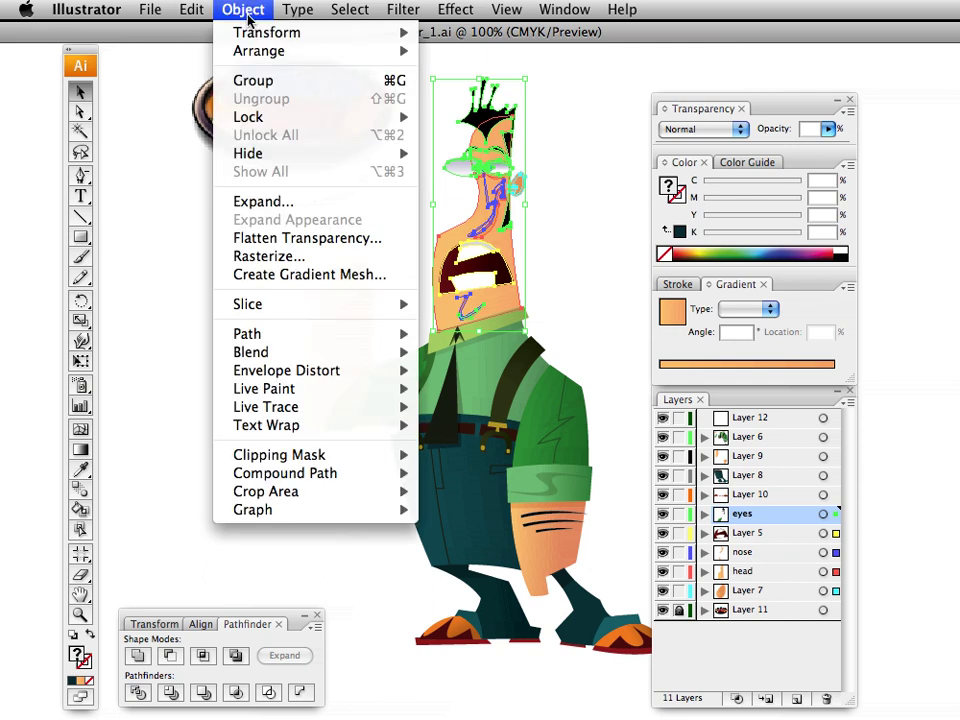
{"action": "left_click", "coordinate": [290, 80]}
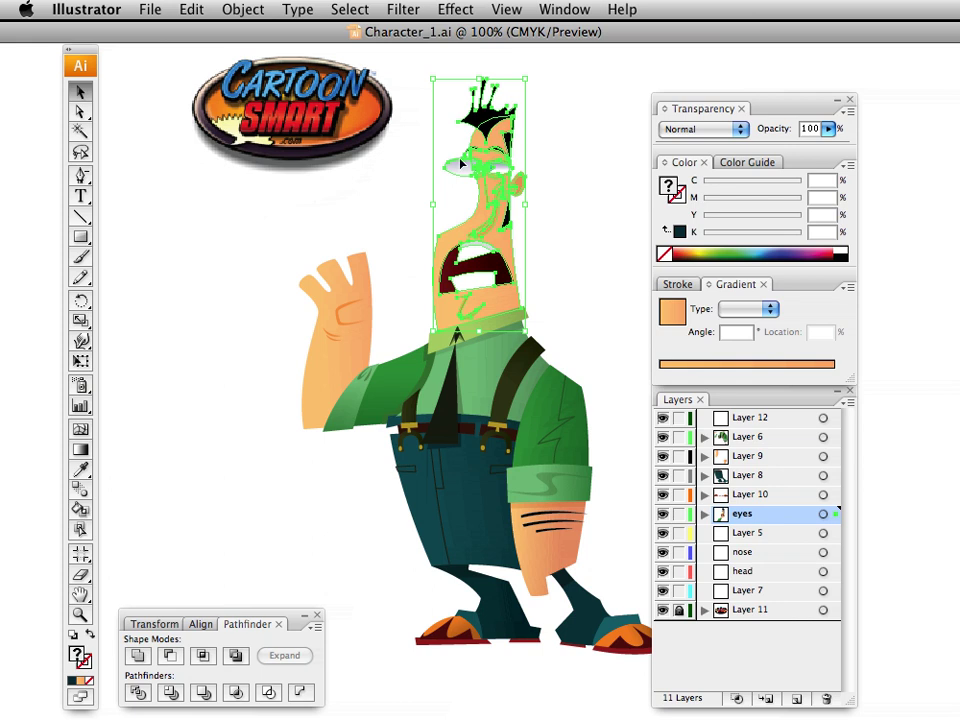
{"action": "left_click", "coordinate": [390, 232]}
Step: Try the Free Distort effect on the raised hand and forearm artwork without reshaping it, and deselect the artwork
{"action": "left_click_drag", "start_coordinate": [272, 240], "coordinate": [377, 350]}
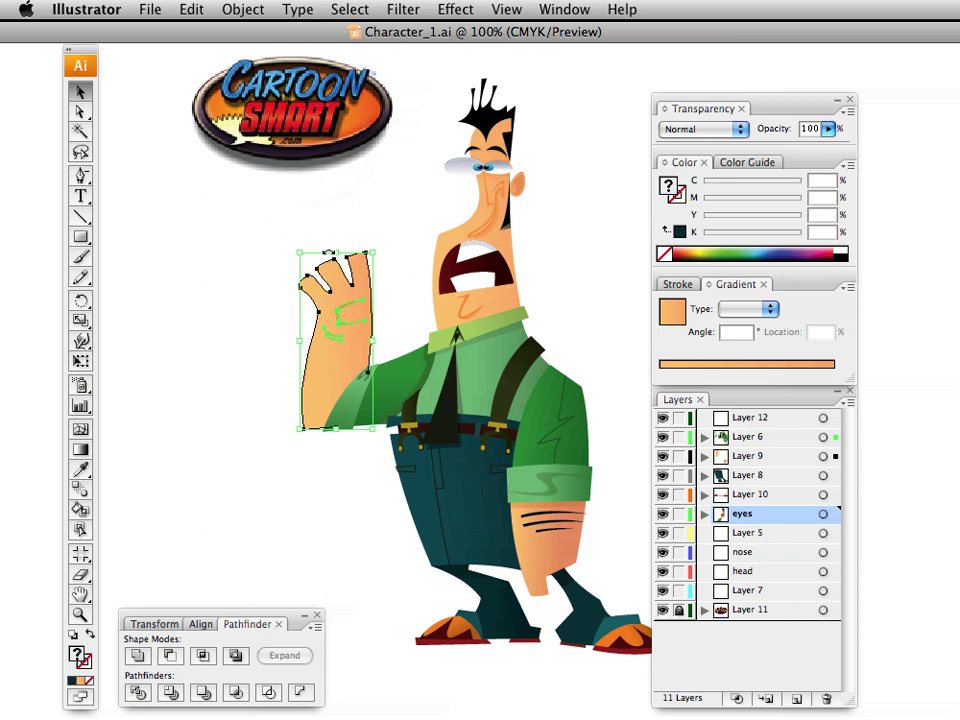
{"action": "left_click", "coordinate": [455, 9]}
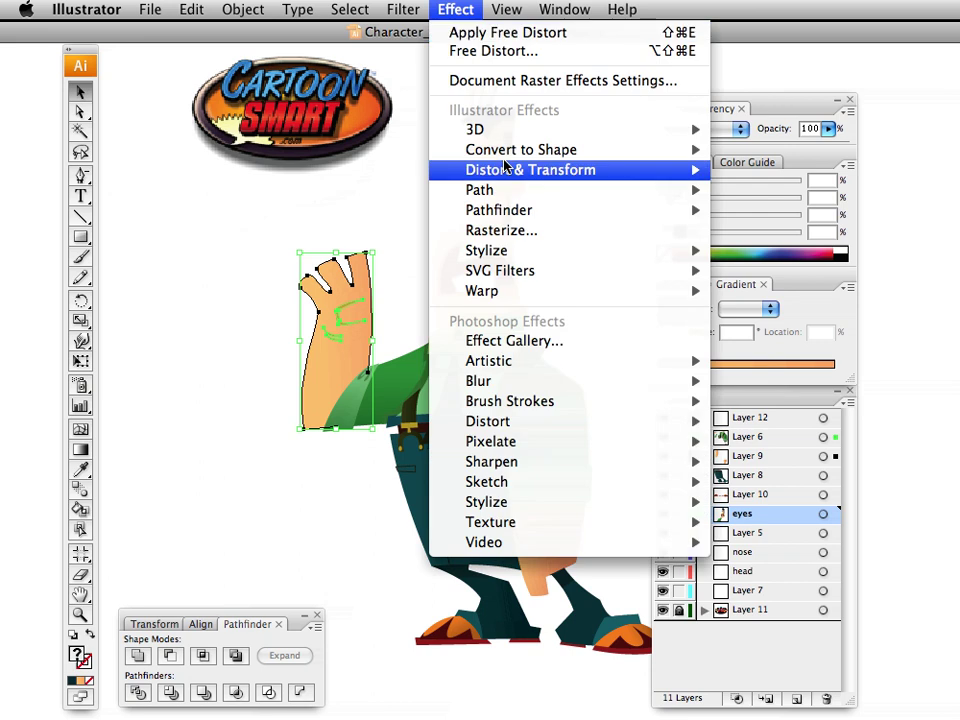
{"action": "mouse_move", "coordinate": [579, 171]}
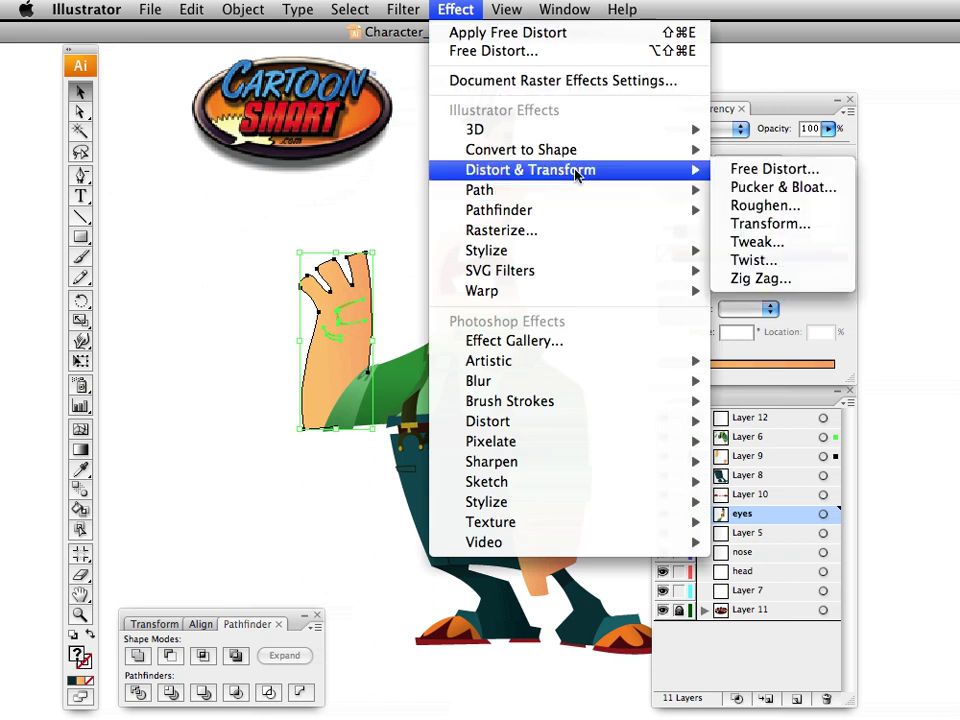
{"action": "left_click", "coordinate": [756, 172]}
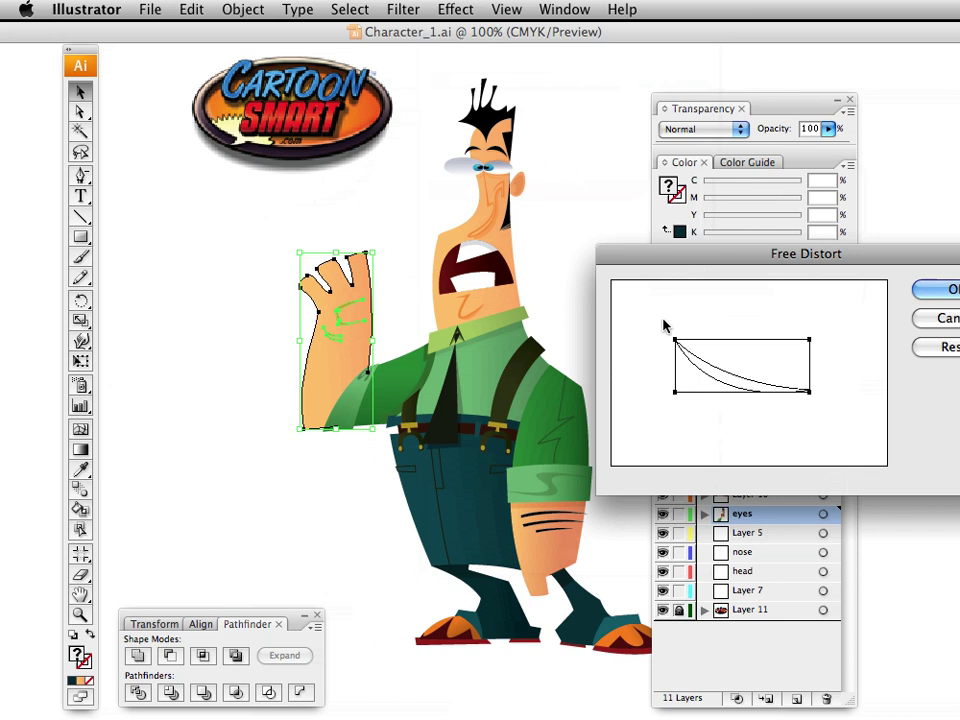
{"action": "left_click", "coordinate": [940, 290]}
{"action": "left_click", "coordinate": [458, 118]}
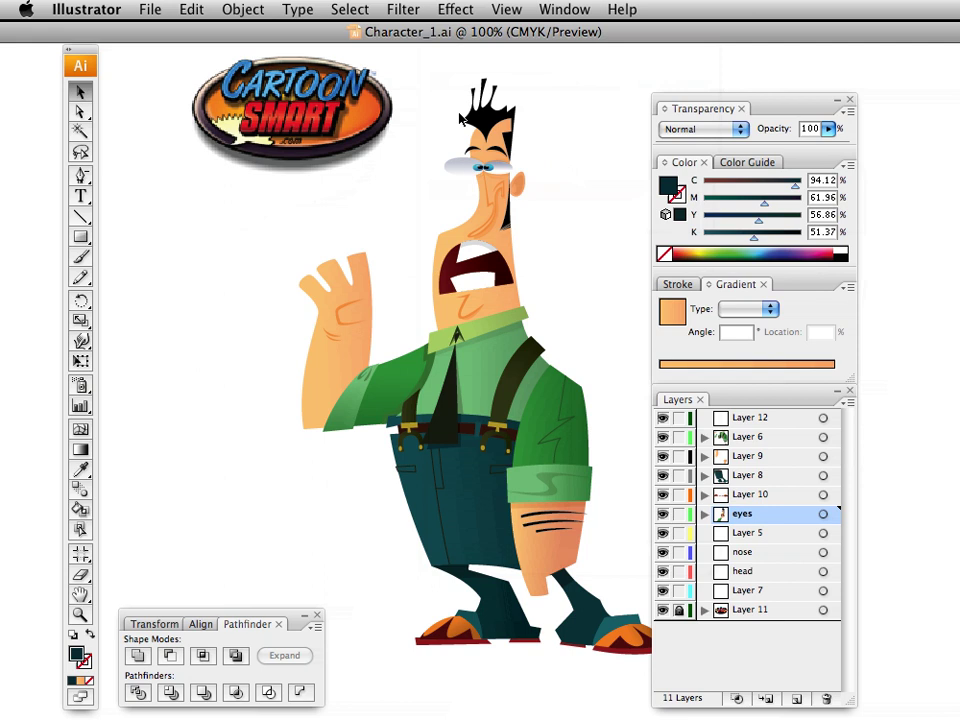
Step: Select the grouped head and examine the paths inside its group in the eyes layer
{"action": "left_click_drag", "start_coordinate": [440, 80], "coordinate": [534, 280]}
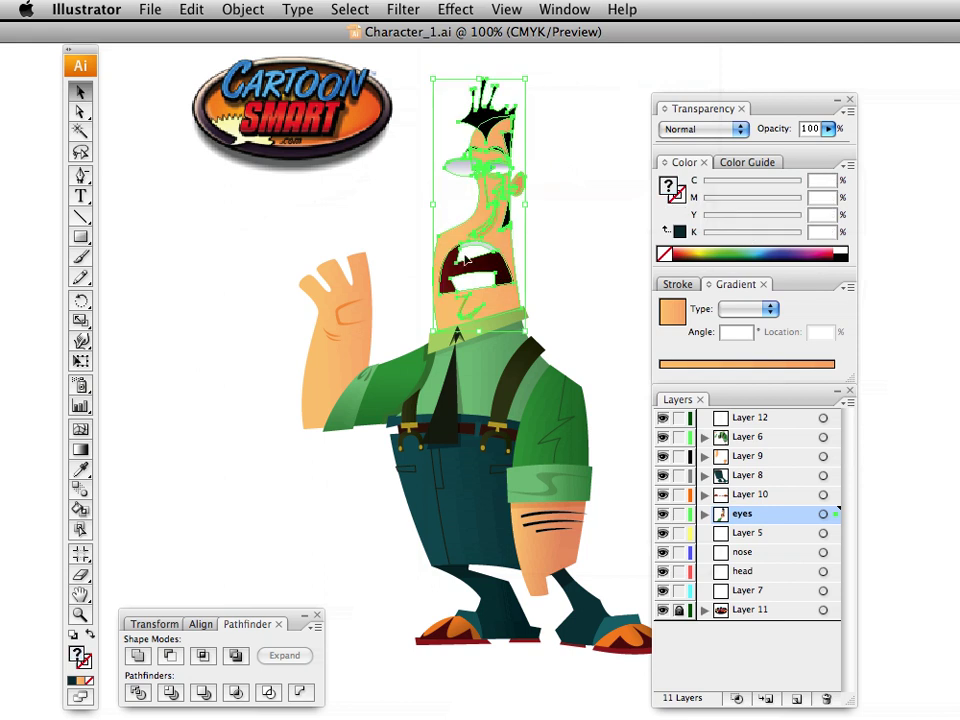
{"action": "left_click", "coordinate": [704, 513]}
{"action": "left_click", "coordinate": [759, 574]}
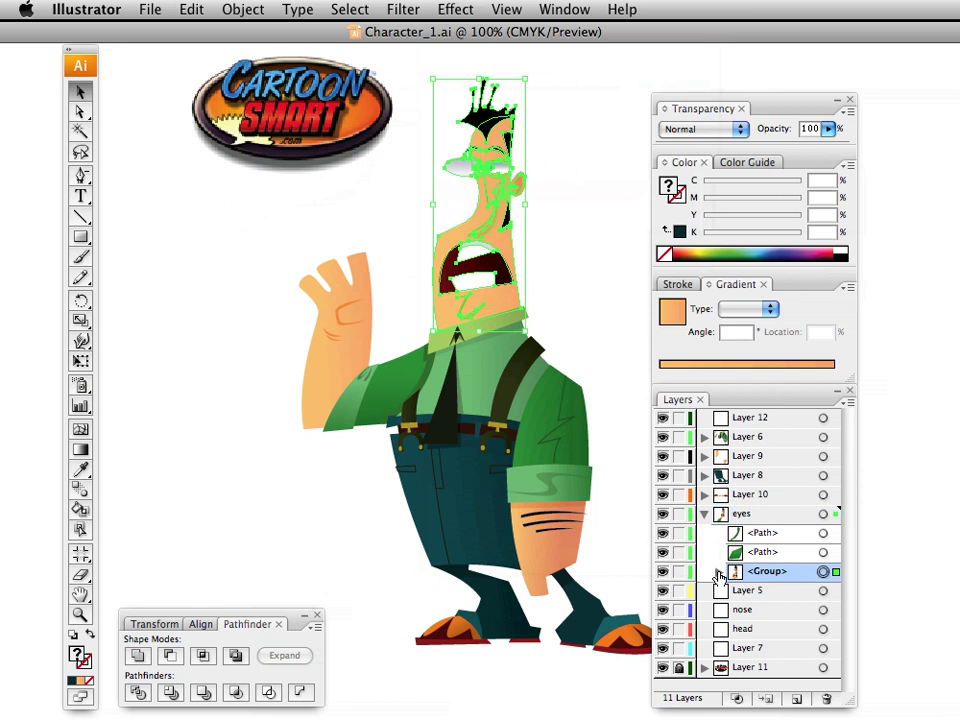
{"action": "left_click", "coordinate": [718, 571]}
{"action": "left_click_drag", "start_coordinate": [850, 425], "coordinate": [849, 463]}
{"action": "scroll", "coordinate": [818, 487], "scroll_direction": "down", "scroll_amount": 3}
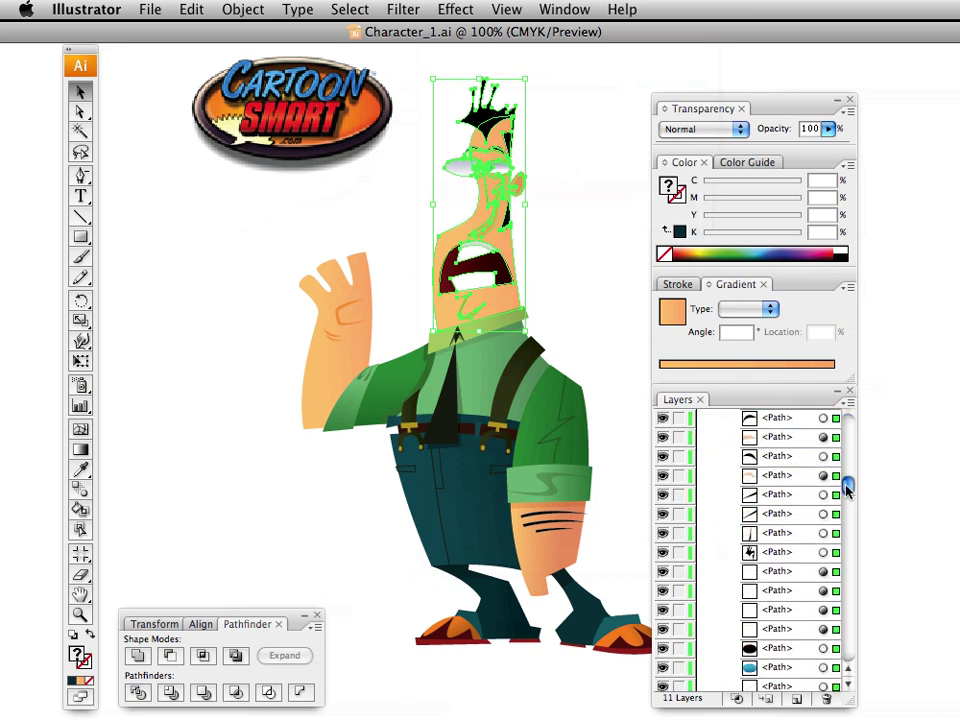
{"action": "scroll", "coordinate": [806, 457], "scroll_direction": "up", "scroll_amount": 5}
{"action": "left_click", "coordinate": [718, 514]}
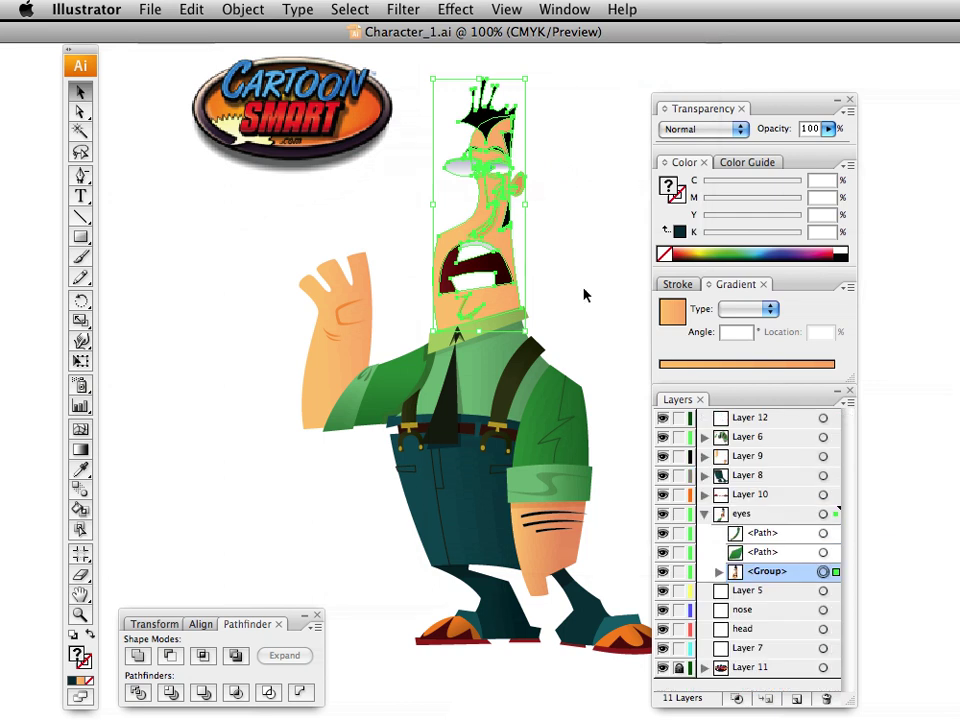
Step: Apply Free Distort to the head group, lowering its top corners and leaning the upper head toward the ear side
{"action": "left_click", "coordinate": [455, 9]}
{"action": "mouse_move", "coordinate": [506, 180]}
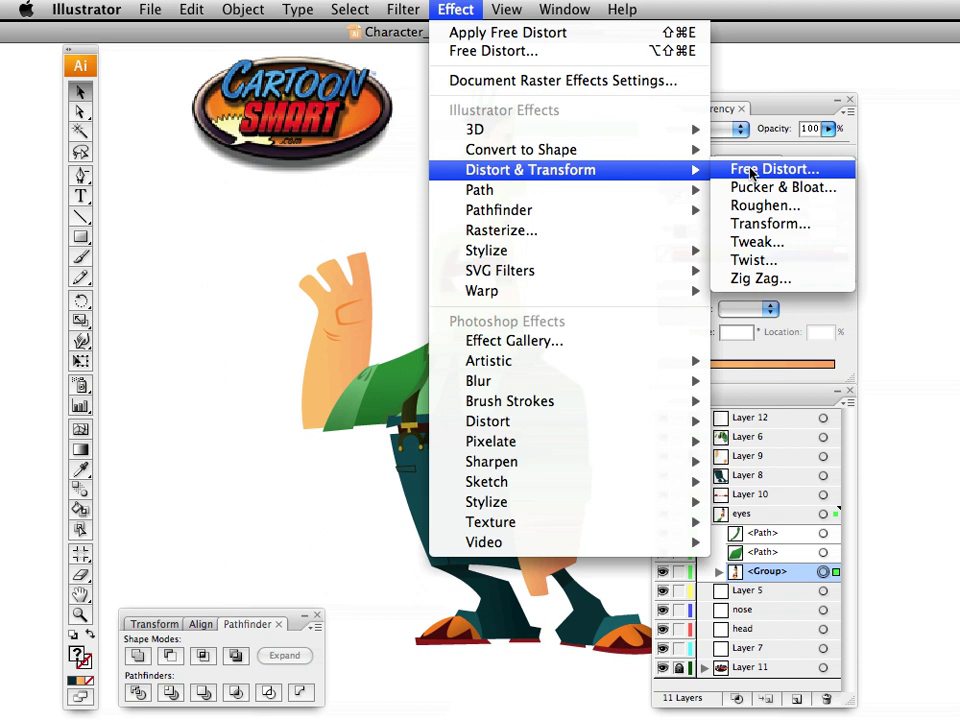
{"action": "left_click", "coordinate": [761, 170]}
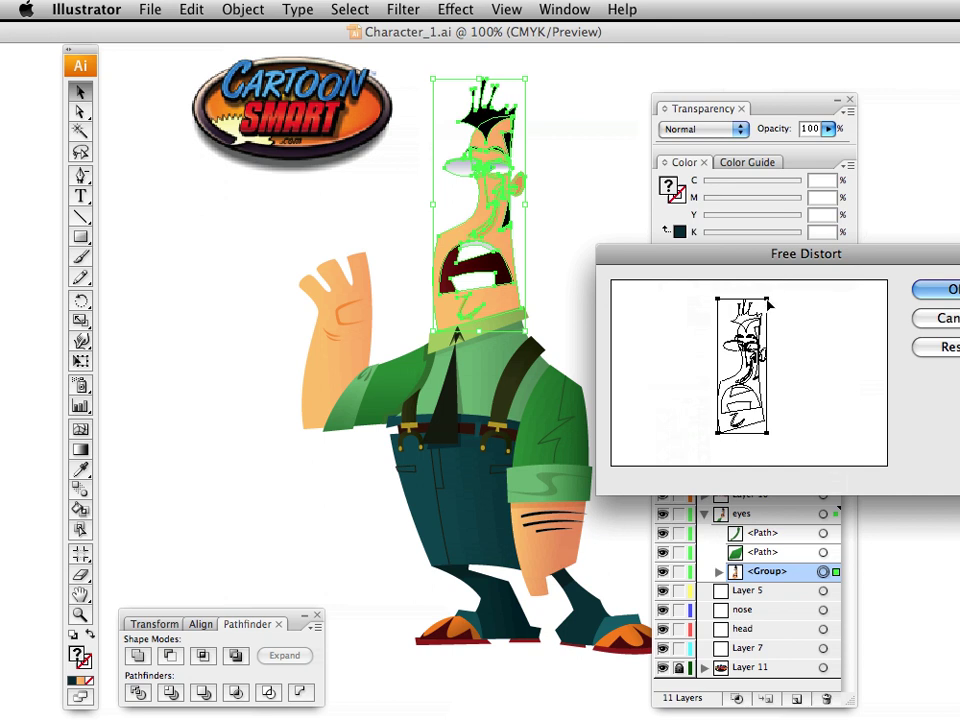
{"action": "left_click_drag", "start_coordinate": [767, 301], "coordinate": [780, 297]}
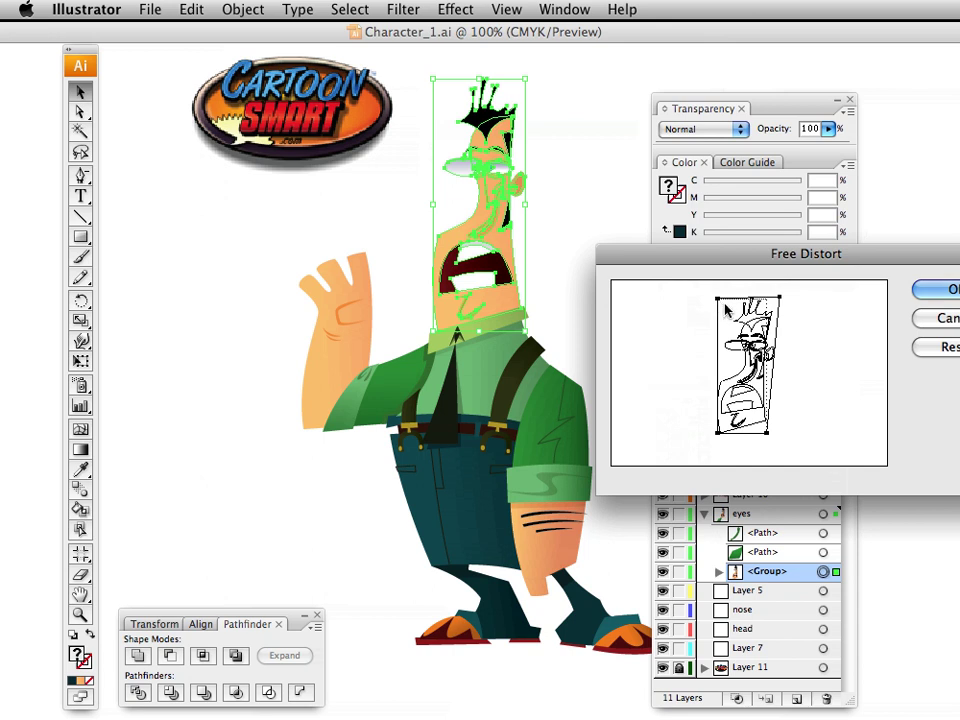
{"action": "left_click_drag", "start_coordinate": [719, 299], "coordinate": [727, 303]}
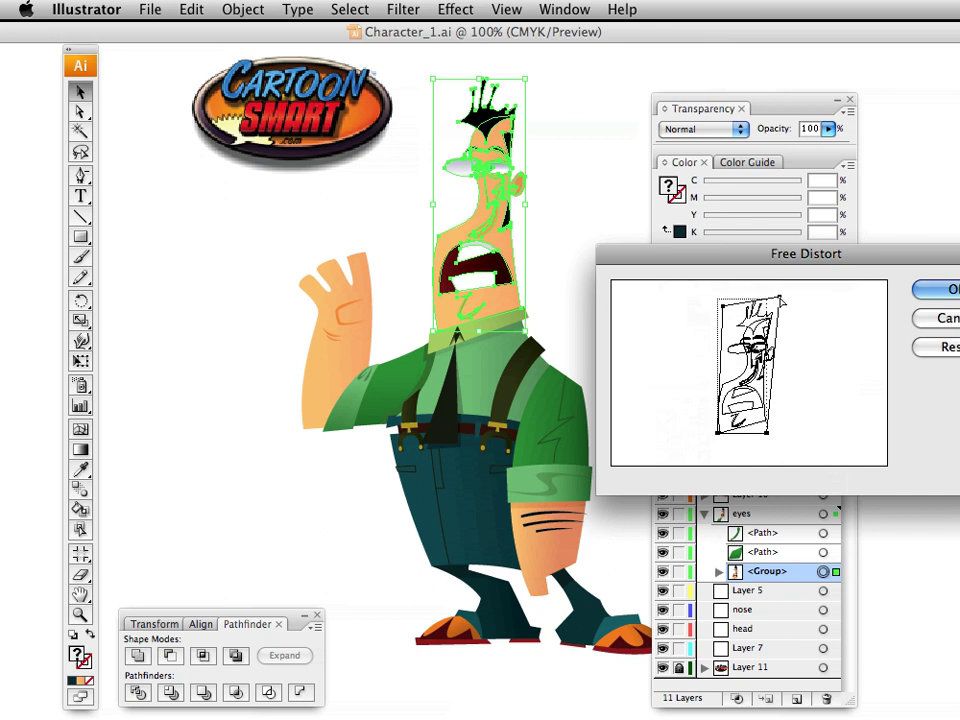
{"action": "left_click_drag", "start_coordinate": [779, 297], "coordinate": [721, 320]}
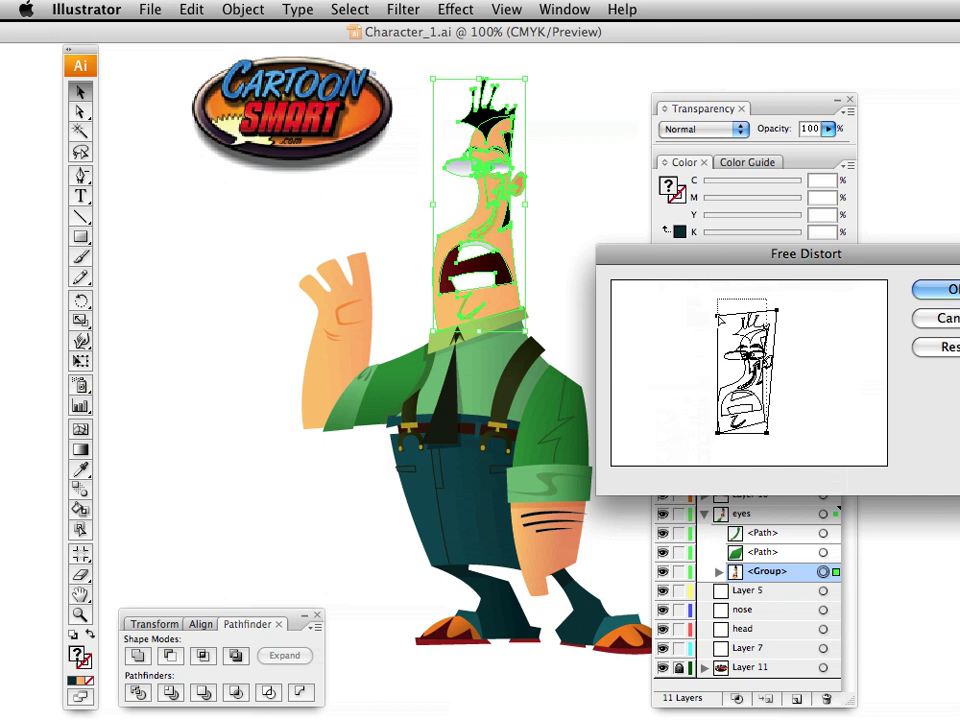
{"action": "left_click", "coordinate": [944, 290]}
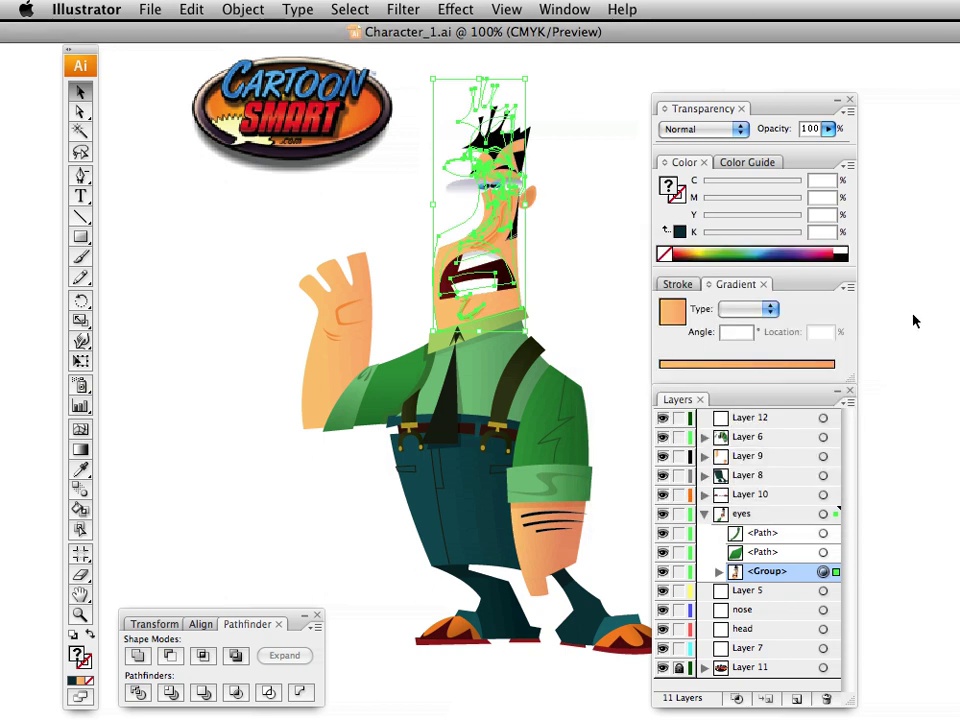
Step: Zoom in on the distorted head at 150% and deselect it to examine the artwork against its original outlines
{"action": "left_click", "coordinate": [81, 616]}
{"action": "left_click", "coordinate": [501, 176]}
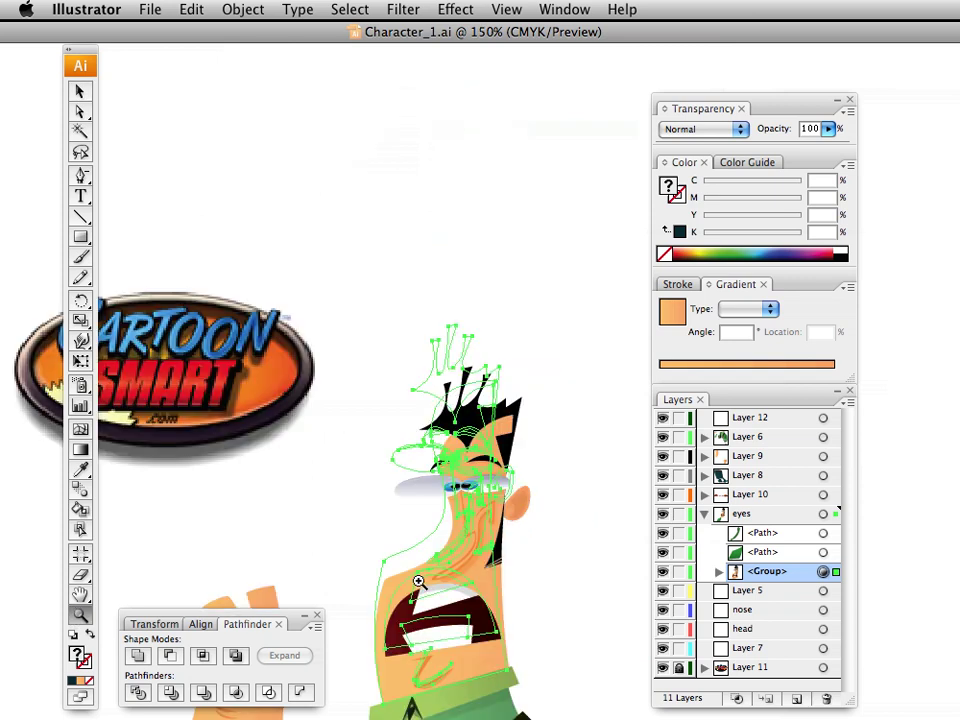
{"action": "left_click_drag", "start_coordinate": [431, 537], "coordinate": [478, 373]}
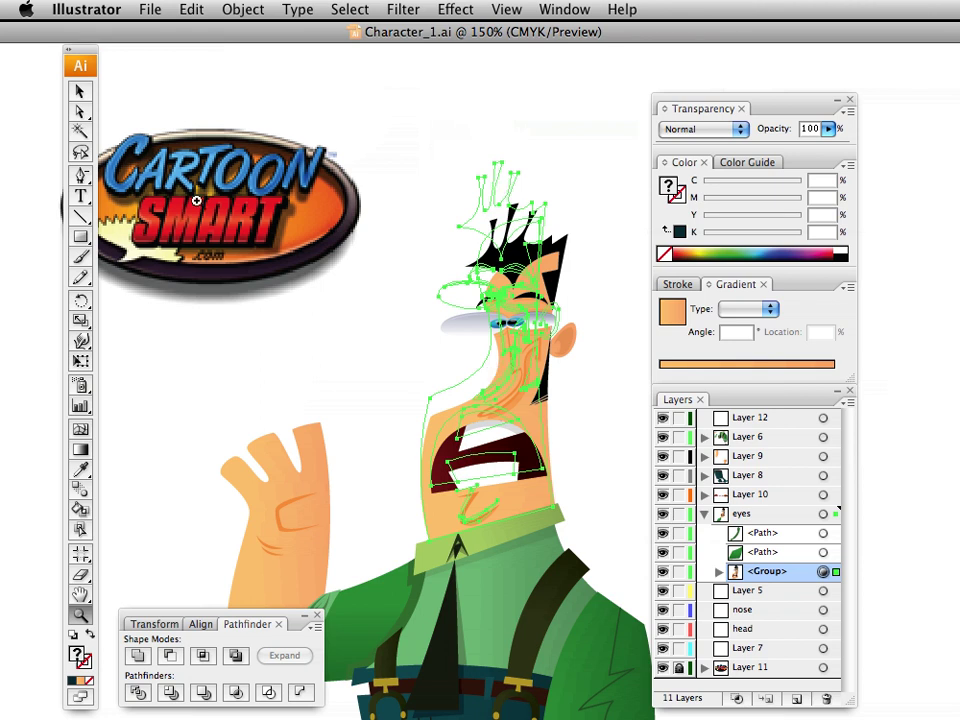
{"action": "left_click", "coordinate": [80, 91]}
{"action": "left_click", "coordinate": [333, 372]}
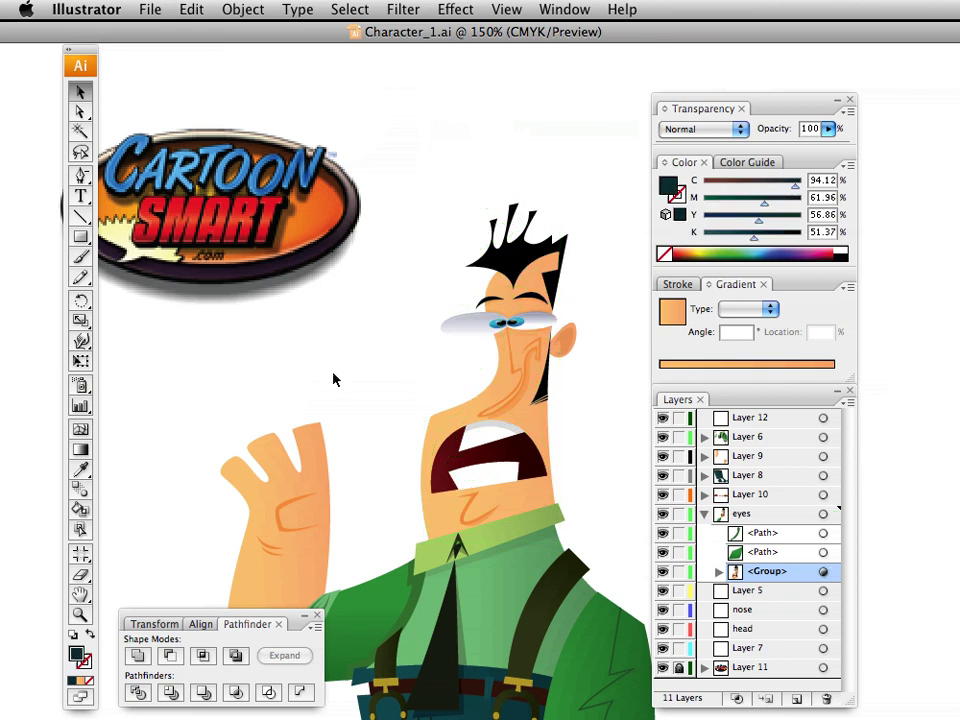
Step: Expand the appearance of the distorted head group and check that its paths follow the new shape
{"action": "left_click", "coordinate": [493, 424]}
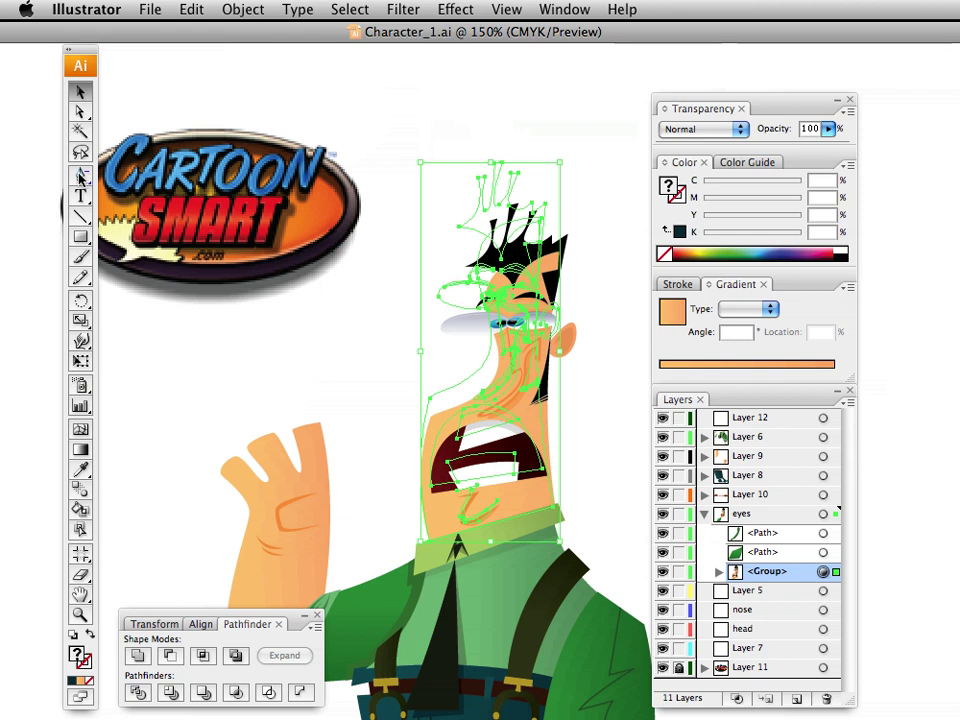
{"action": "left_click_drag", "start_coordinate": [80, 174], "coordinate": [150, 204]}
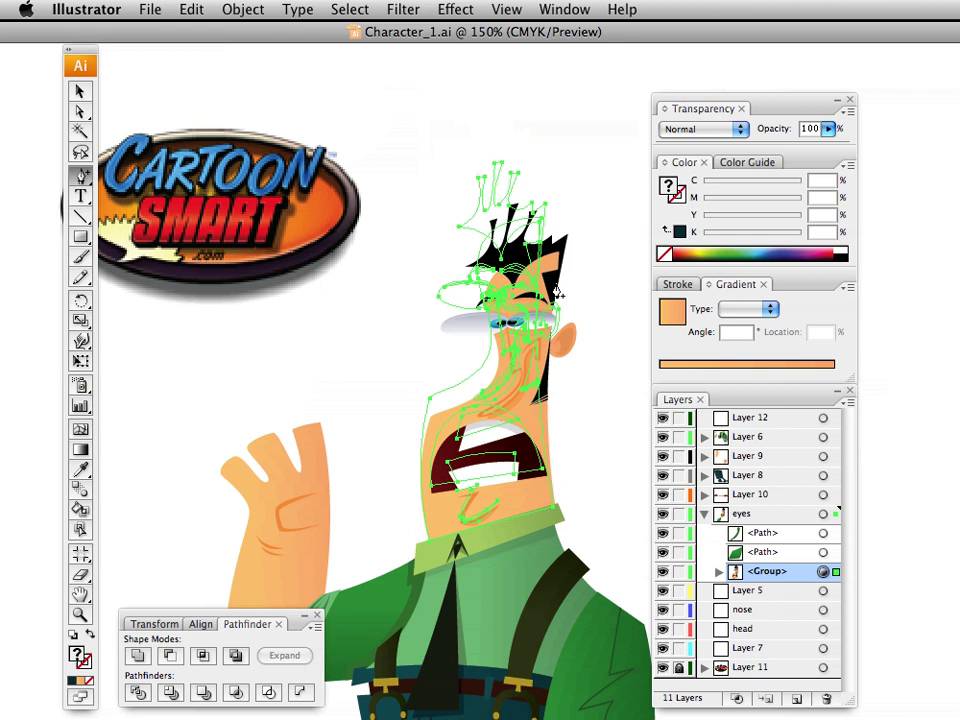
{"action": "left_click", "coordinate": [80, 91]}
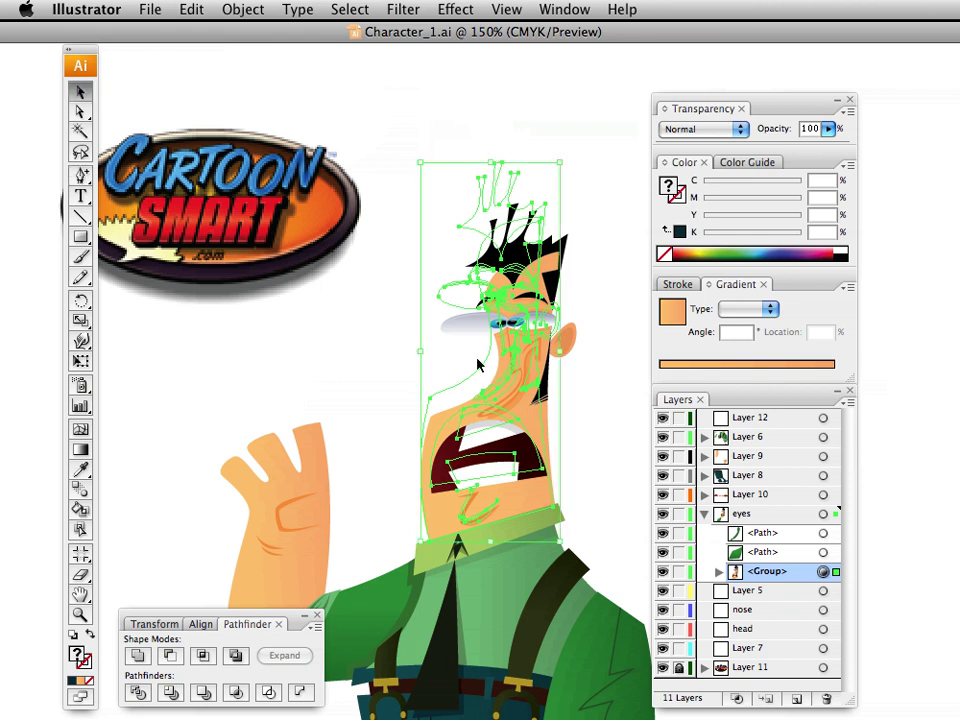
{"action": "left_click", "coordinate": [244, 12]}
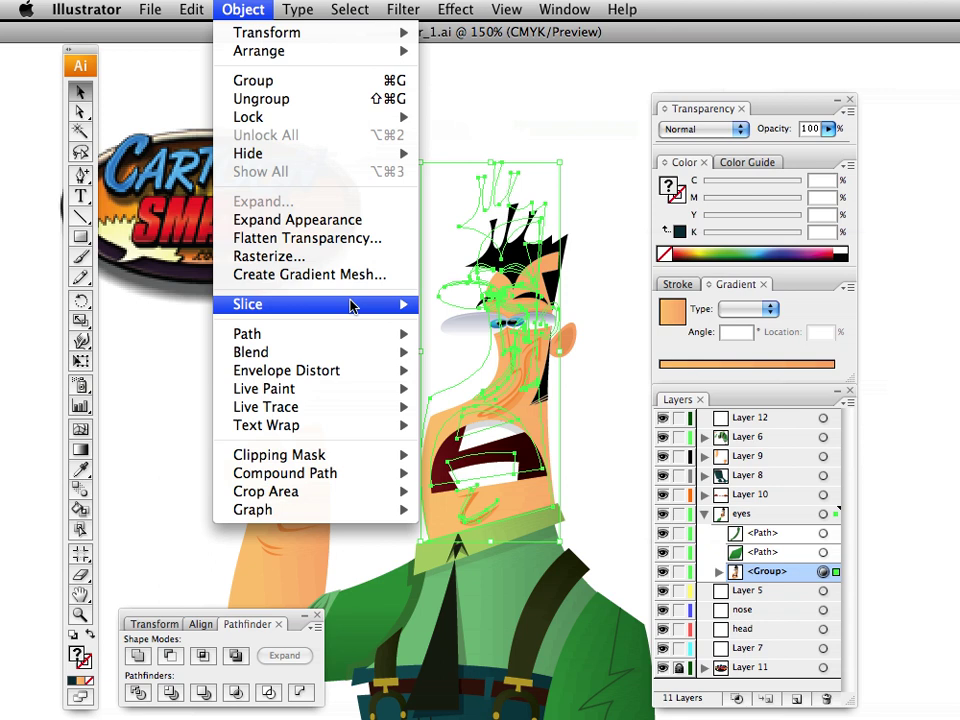
{"action": "left_click", "coordinate": [300, 219]}
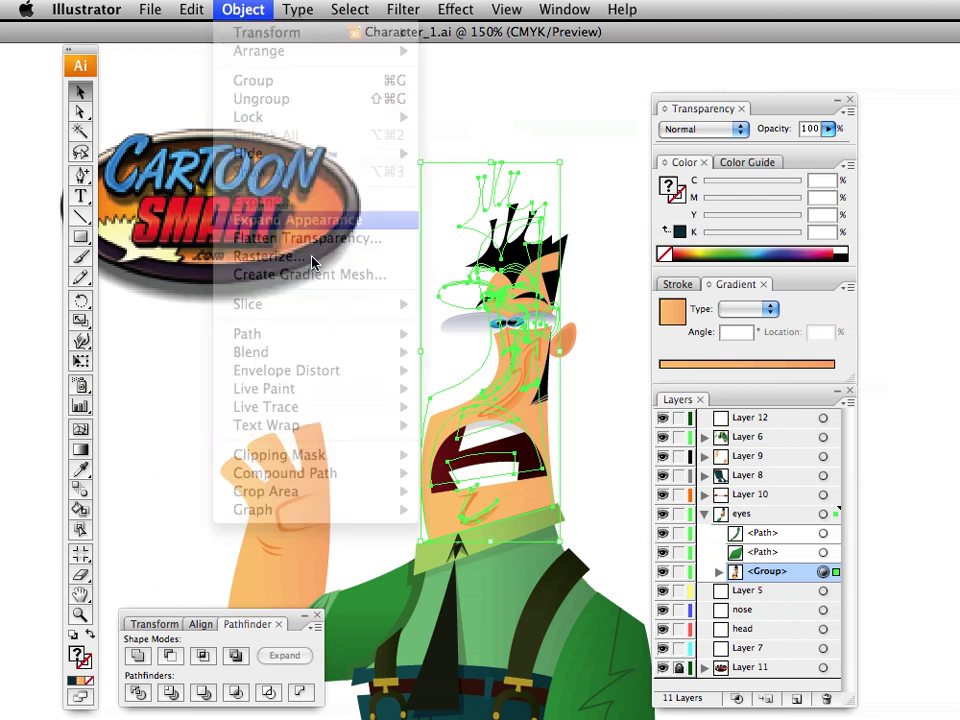
{"action": "left_click", "coordinate": [388, 387]}
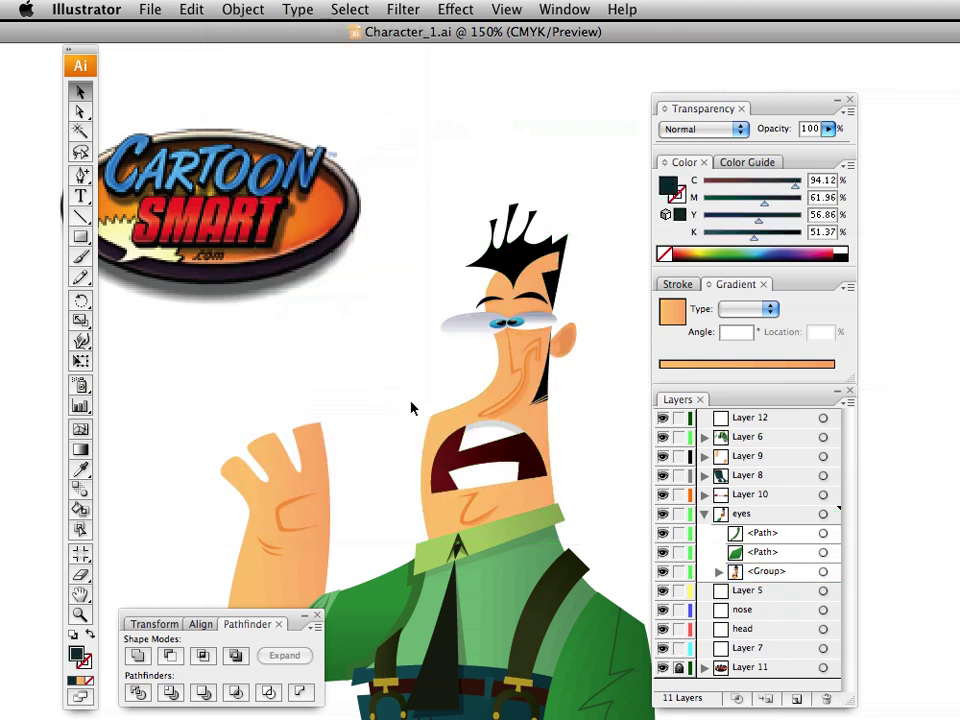
{"action": "left_click", "coordinate": [514, 336]}
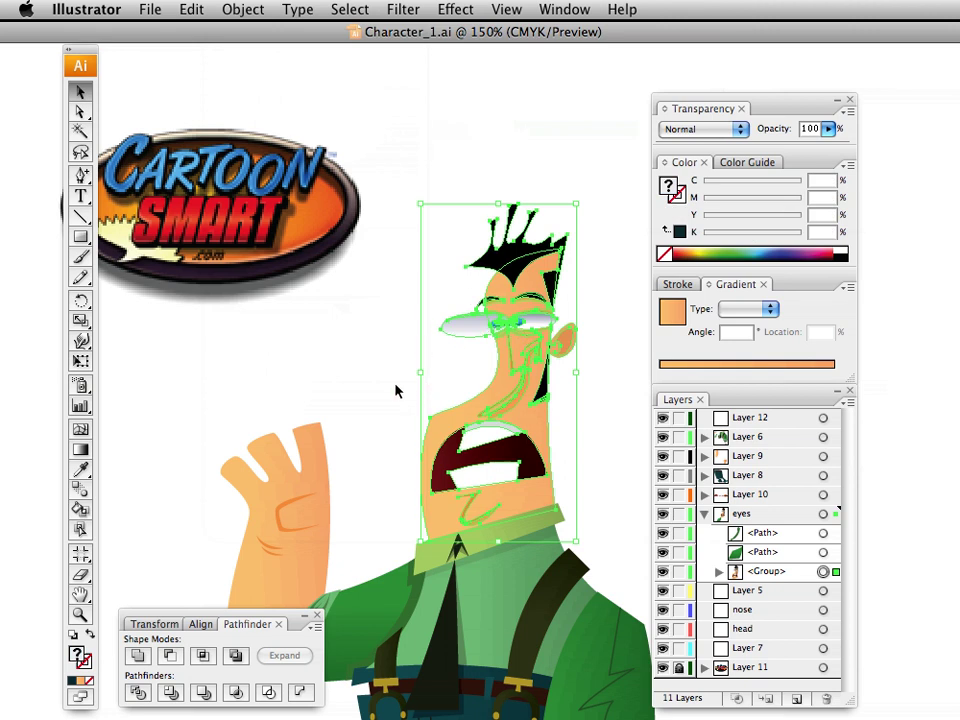
{"action": "left_click", "coordinate": [360, 345]}
Step: Draw an open, rightward-bulging curve with no fill and a dark stroke in the empty area beside the figure, and select it
{"action": "left_click_drag", "start_coordinate": [473, 383], "coordinate": [446, 259]}
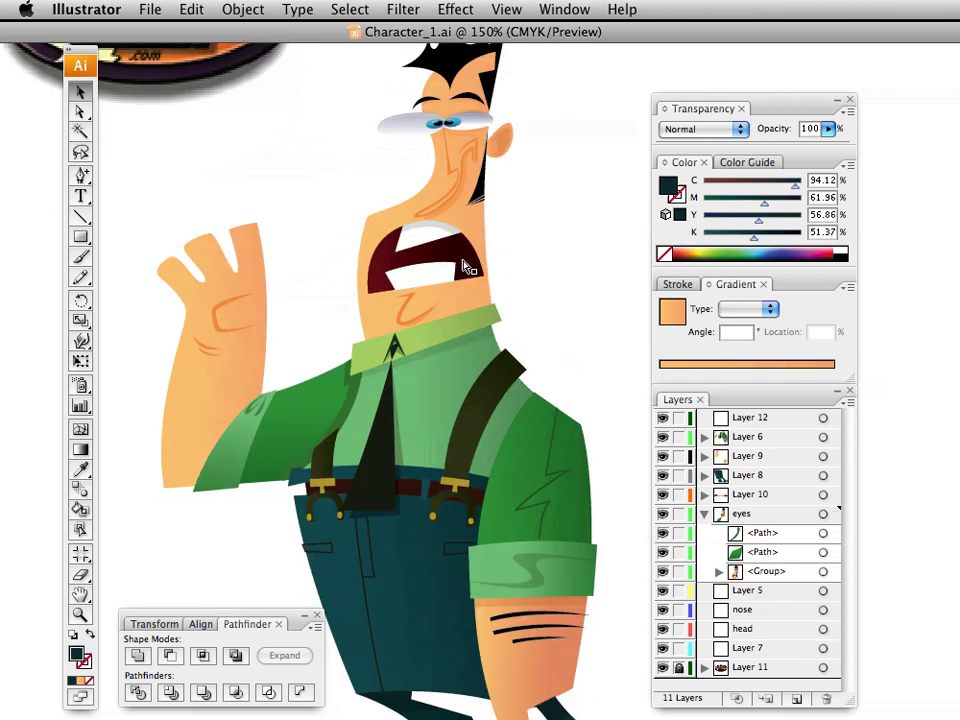
{"action": "key", "text": "super+minus"}
{"action": "key", "text": "super+minus"}
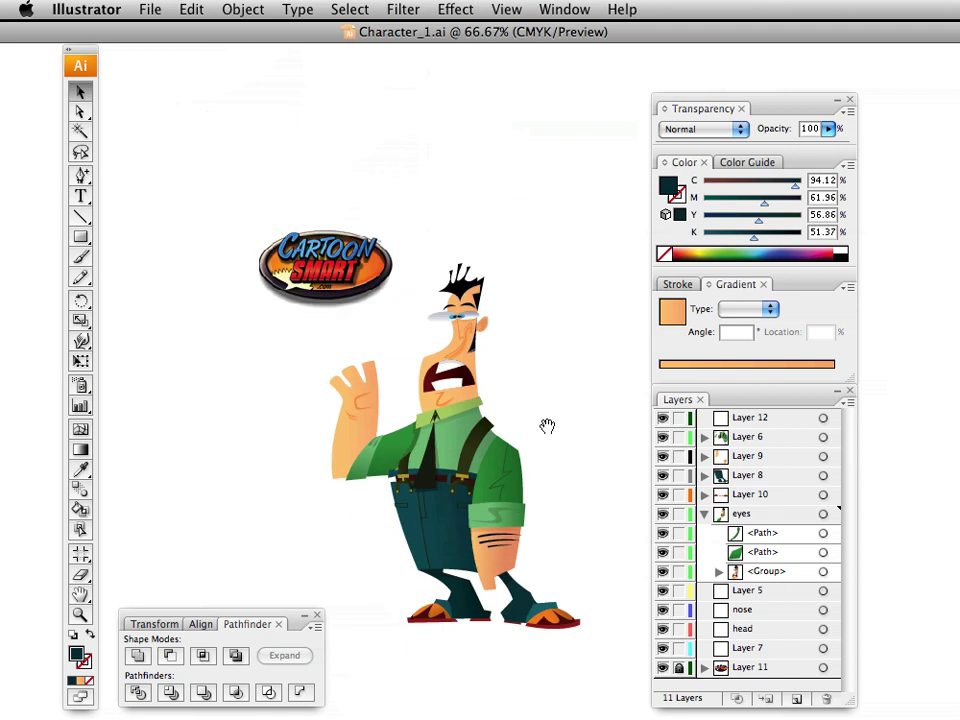
{"action": "left_click_drag", "start_coordinate": [546, 424], "coordinate": [351, 375]}
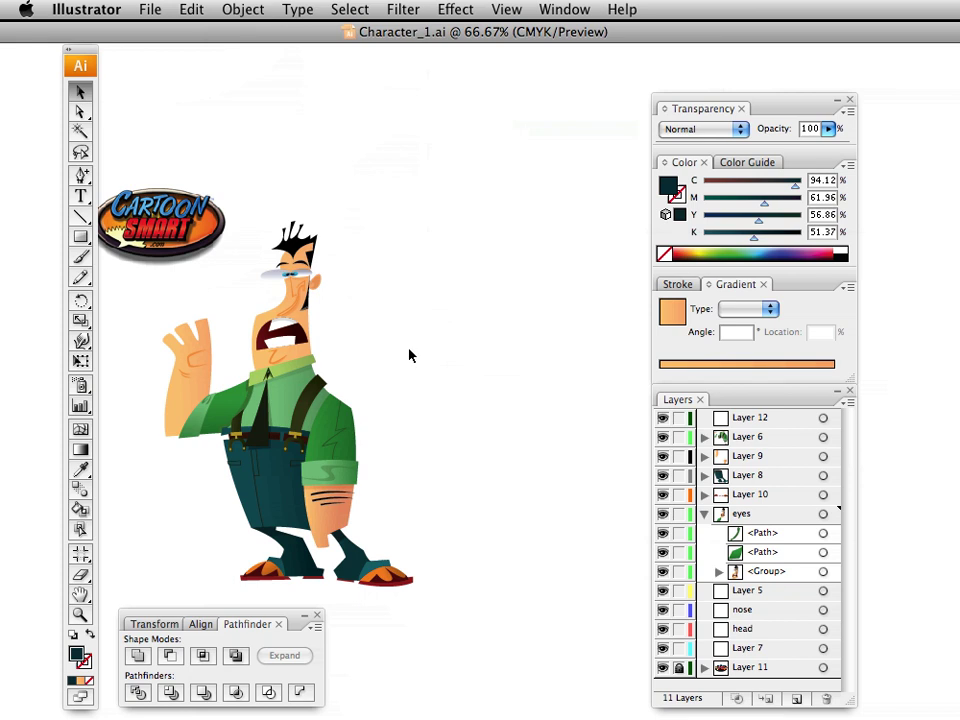
{"action": "left_click", "coordinate": [82, 178]}
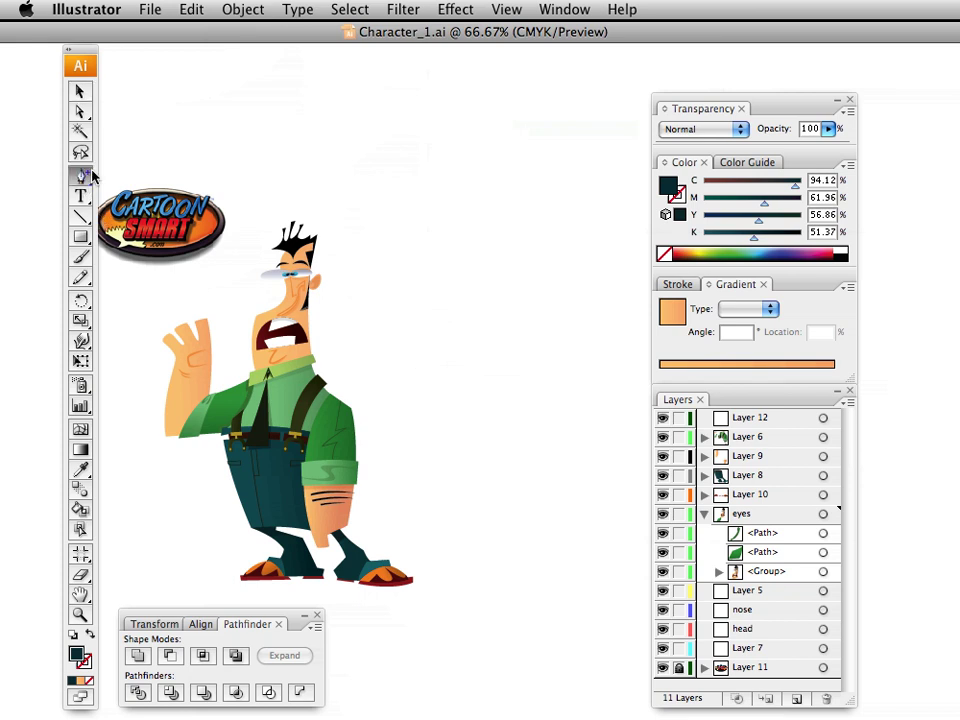
{"action": "left_click_drag", "start_coordinate": [92, 176], "coordinate": [110, 179]}
{"action": "left_click", "coordinate": [90, 634]}
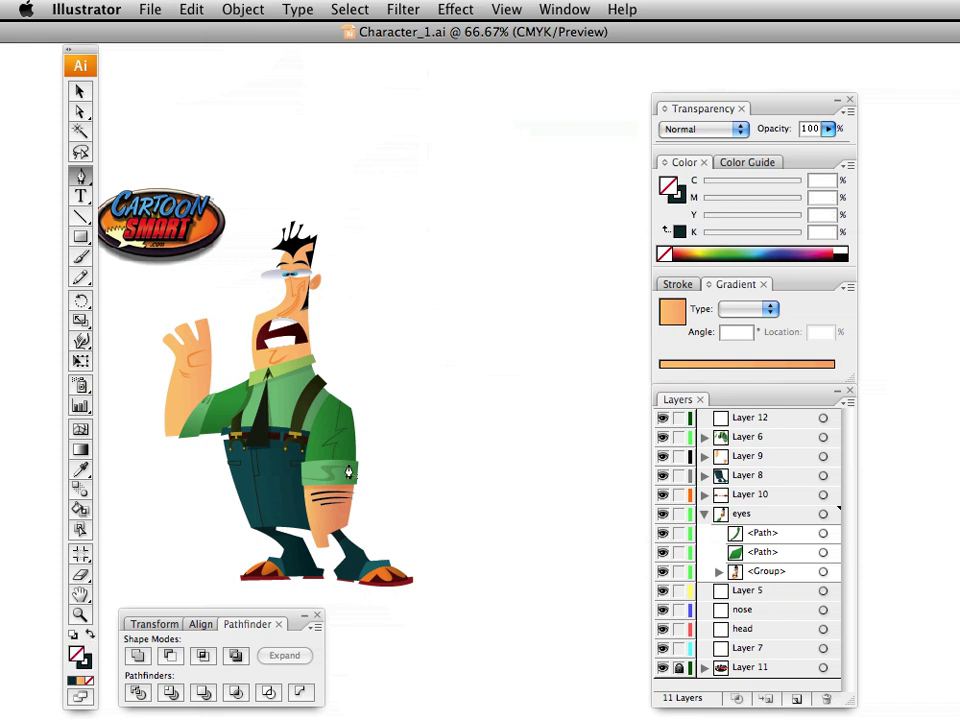
{"action": "left_click", "coordinate": [489, 148]}
{"action": "left_click_drag", "start_coordinate": [483, 354], "coordinate": [172, 471]}
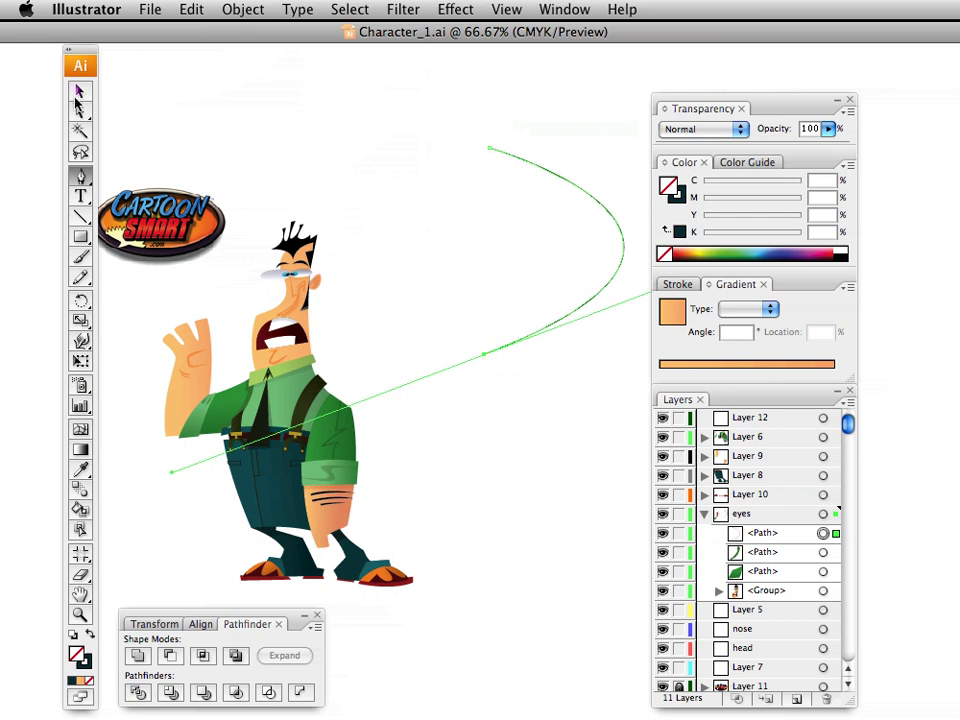
{"action": "left_click", "coordinate": [78, 93]}
{"action": "left_click", "coordinate": [572, 208]}
{"action": "left_click", "coordinate": [571, 184]}
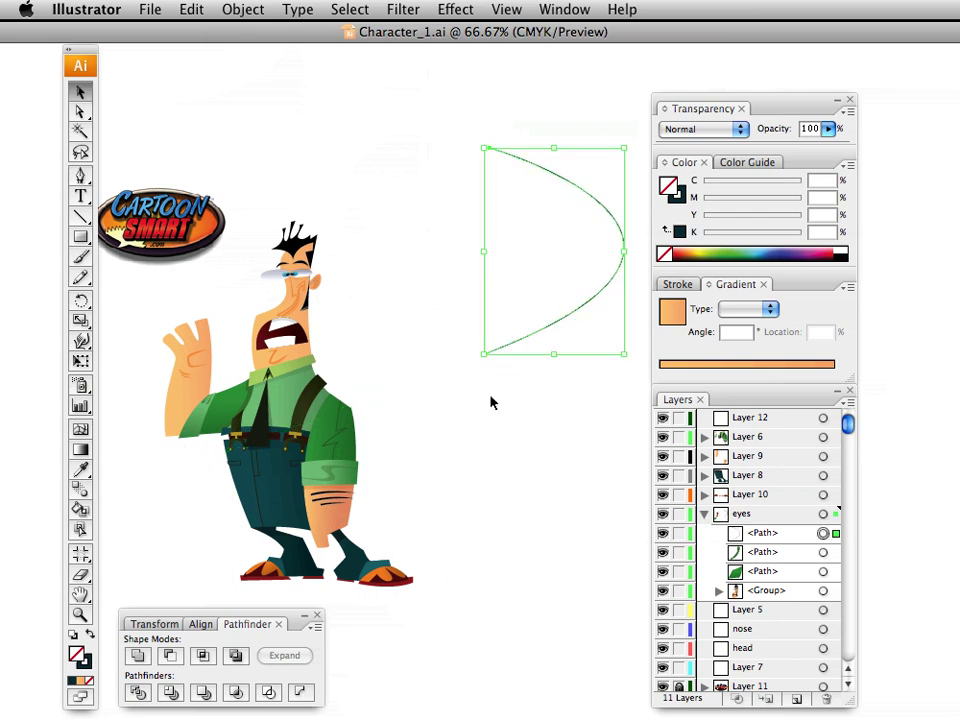
Step: Try a 3D Revolve on the curve with preview on, rotate it to 165°, 63°, -82°, and cancel the effect
{"action": "left_click", "coordinate": [441, 8]}
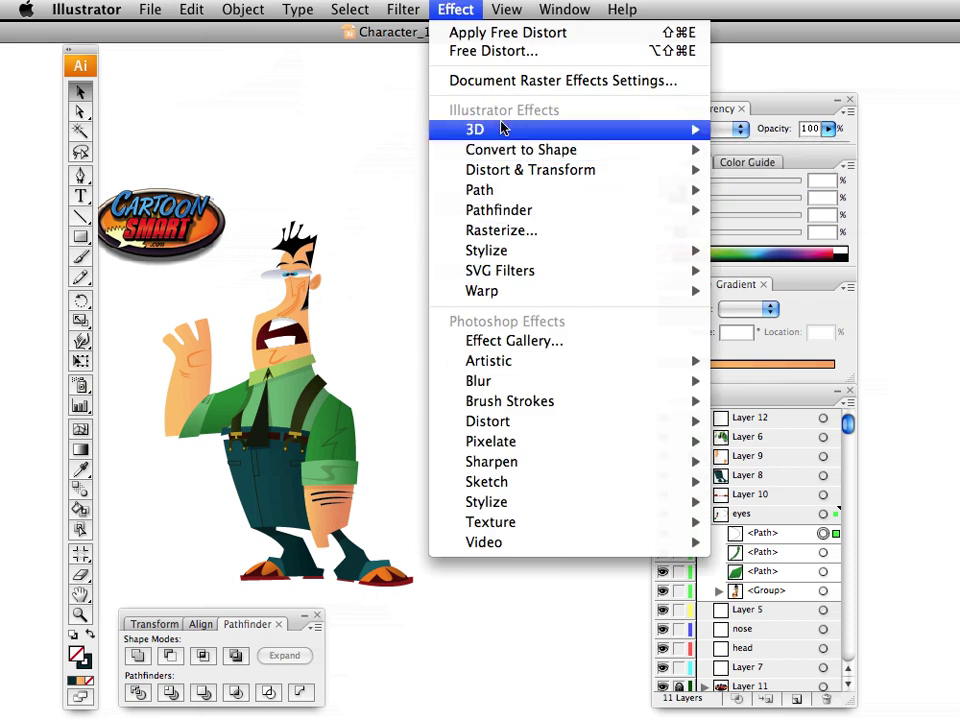
{"action": "mouse_move", "coordinate": [501, 129]}
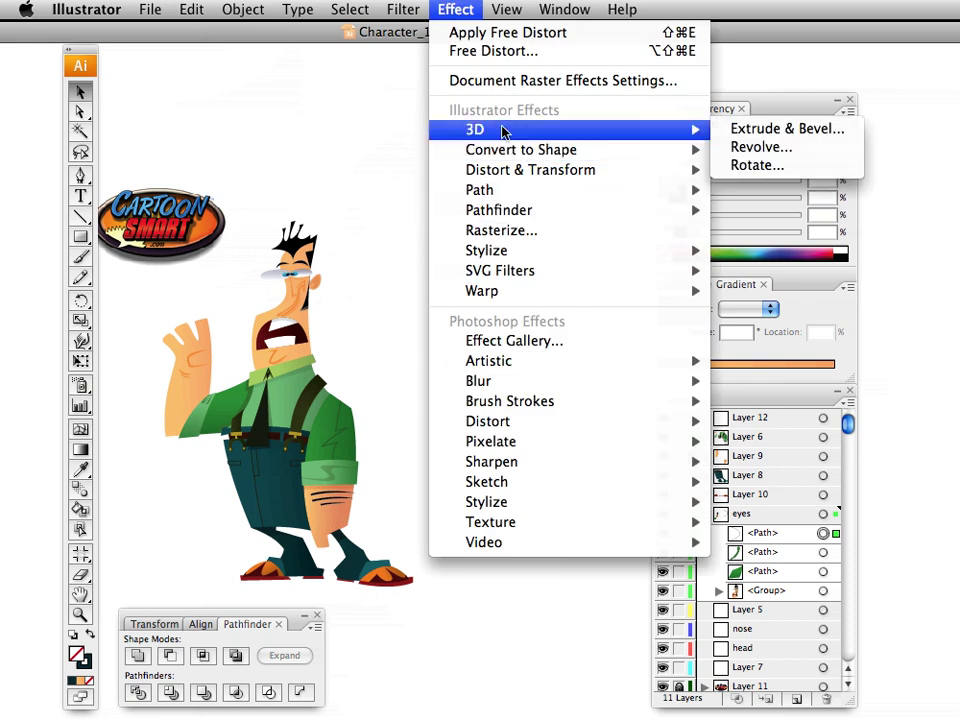
{"action": "left_click", "coordinate": [737, 150]}
{"action": "left_click_drag", "start_coordinate": [750, 163], "coordinate": [115, 227]}
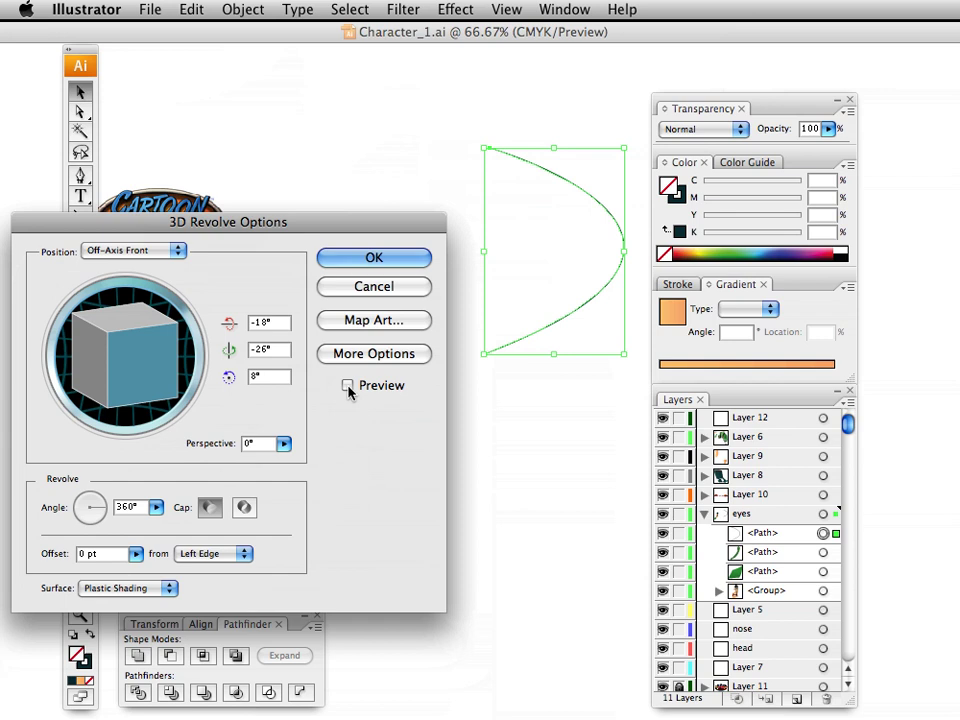
{"action": "left_click", "coordinate": [347, 386]}
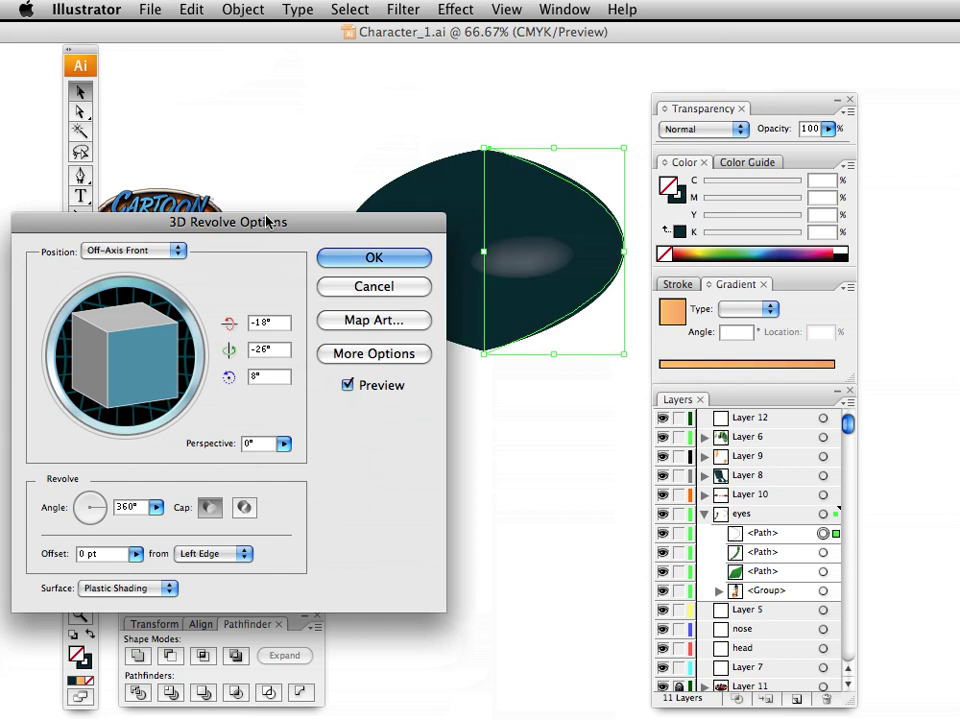
{"action": "left_click_drag", "start_coordinate": [268, 221], "coordinate": [415, 382]}
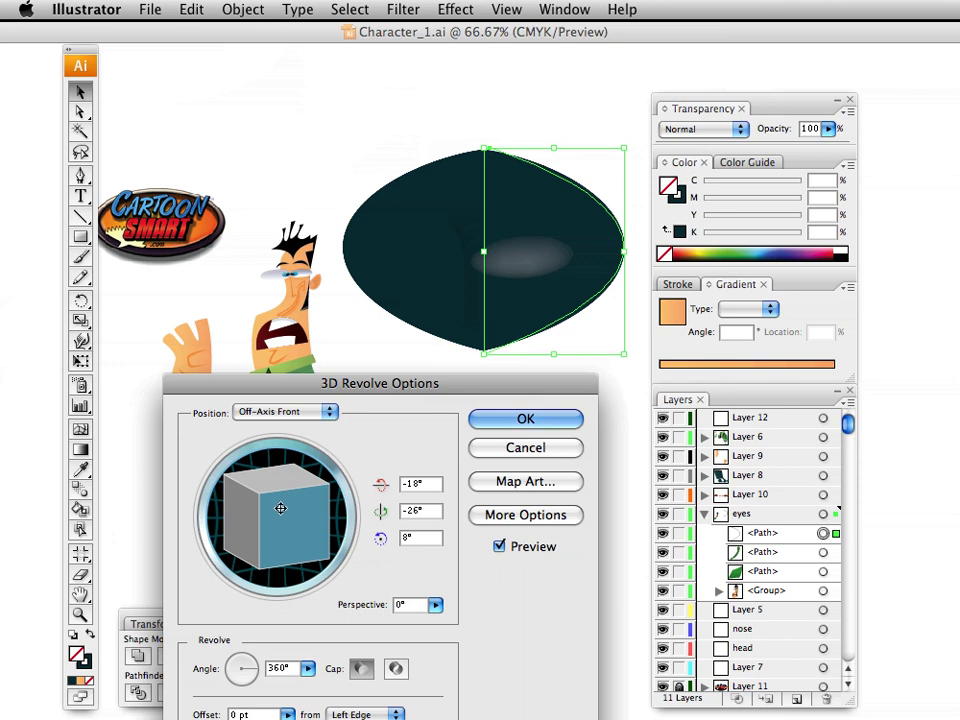
{"action": "mouse_move", "coordinate": [278, 507]}
{"action": "left_mouse_down"}
{"action": "mouse_move", "coordinate": [285, 547]}
{"action": "mouse_move", "coordinate": [279, 525]}
{"action": "mouse_move", "coordinate": [306, 499]}
{"action": "mouse_move", "coordinate": [268, 521]}
{"action": "mouse_move", "coordinate": [297, 500]}
{"action": "mouse_move", "coordinate": [277, 505]}
{"action": "mouse_move", "coordinate": [278, 494]}
{"action": "mouse_move", "coordinate": [308, 514]}
{"action": "mouse_move", "coordinate": [279, 521]}
{"action": "mouse_move", "coordinate": [306, 516]}
{"action": "mouse_move", "coordinate": [279, 521]}
{"action": "mouse_move", "coordinate": [296, 523]}
{"action": "mouse_move", "coordinate": [283, 521]}
{"action": "mouse_move", "coordinate": [285, 531]}
{"action": "mouse_move", "coordinate": [332, 512]}
{"action": "left_mouse_up"}
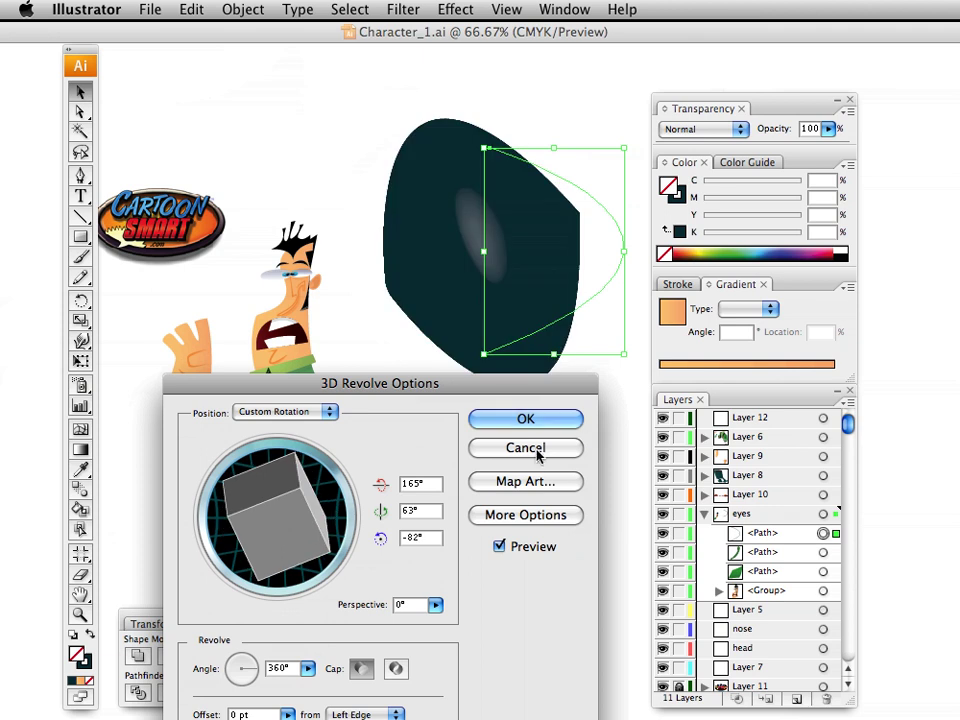
{"action": "left_click", "coordinate": [537, 451]}
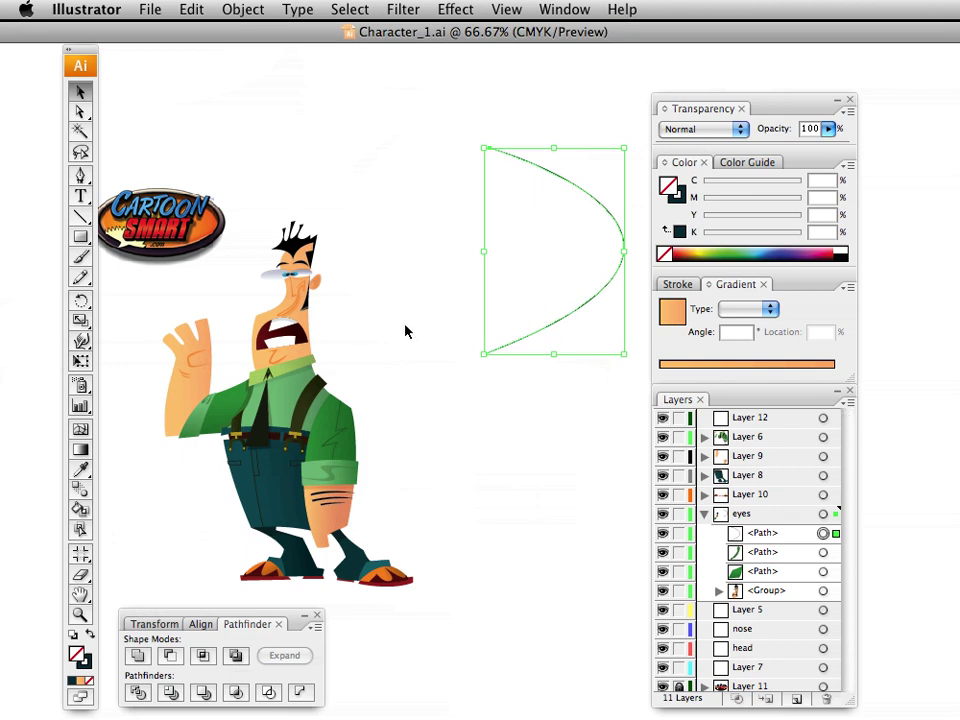
Step: Delete the test curve and undo the earlier edits back to the ungrouped, undistorted head
{"action": "key", "text": "Delete"}
{"action": "left_click_drag", "start_coordinate": [263, 417], "coordinate": [385, 402]}
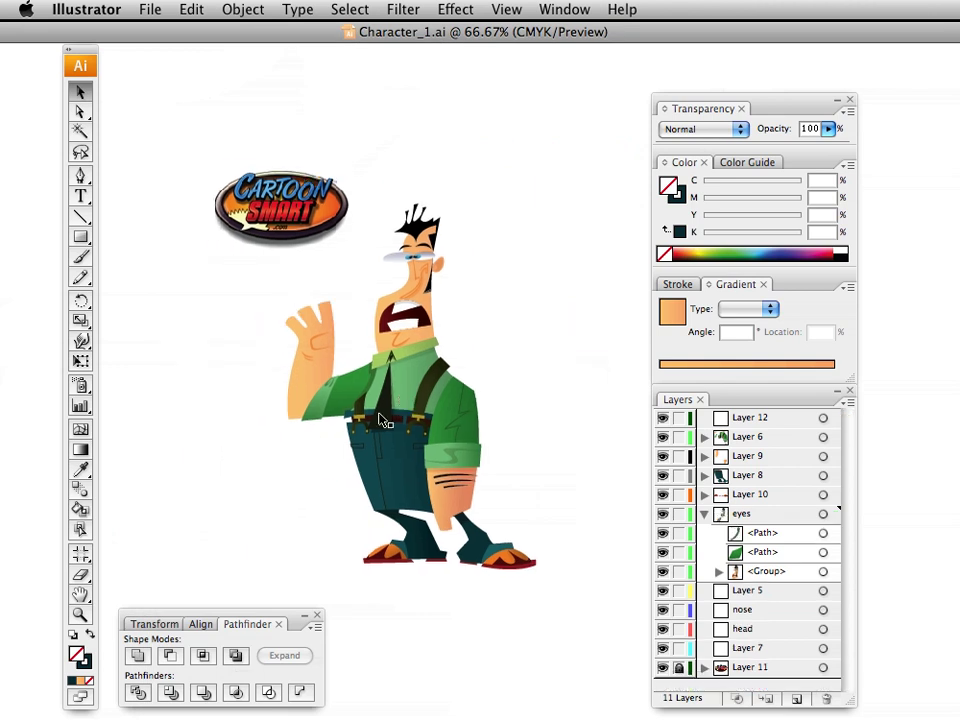
{"action": "key", "text": "super+z"}
{"action": "key", "text": "super+z"}
{"action": "key", "text": "super+z"}
{"action": "key", "text": "super+z"}
{"action": "key", "text": "super+z"}
{"action": "key", "text": "super+z"}
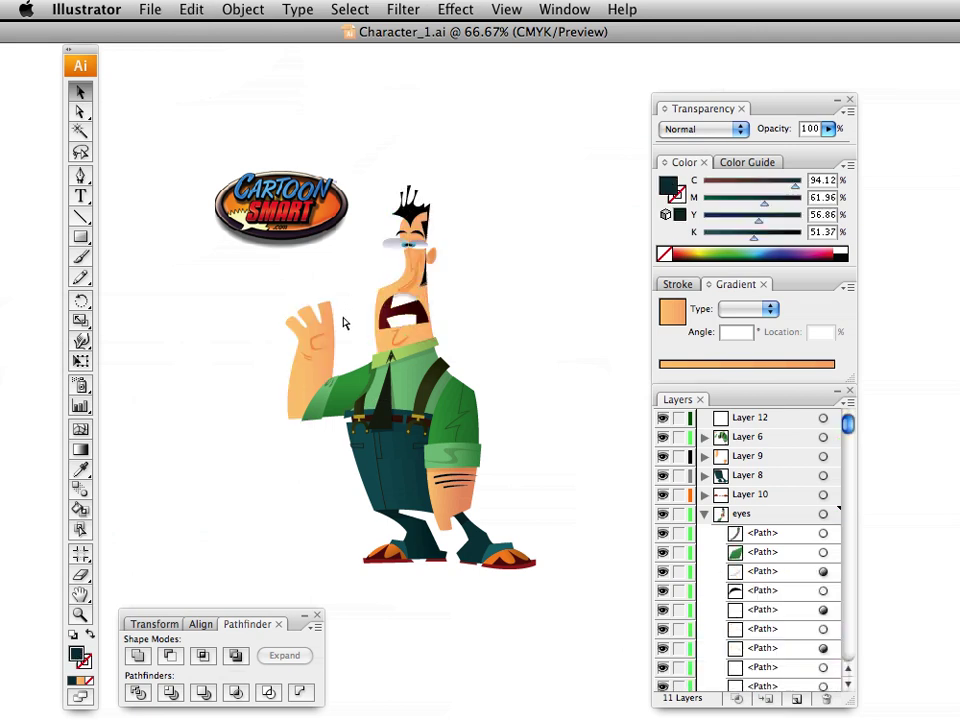
{"action": "key", "text": "space"}
{"action": "left_click_drag", "start_coordinate": [279, 392], "coordinate": [260, 352]}
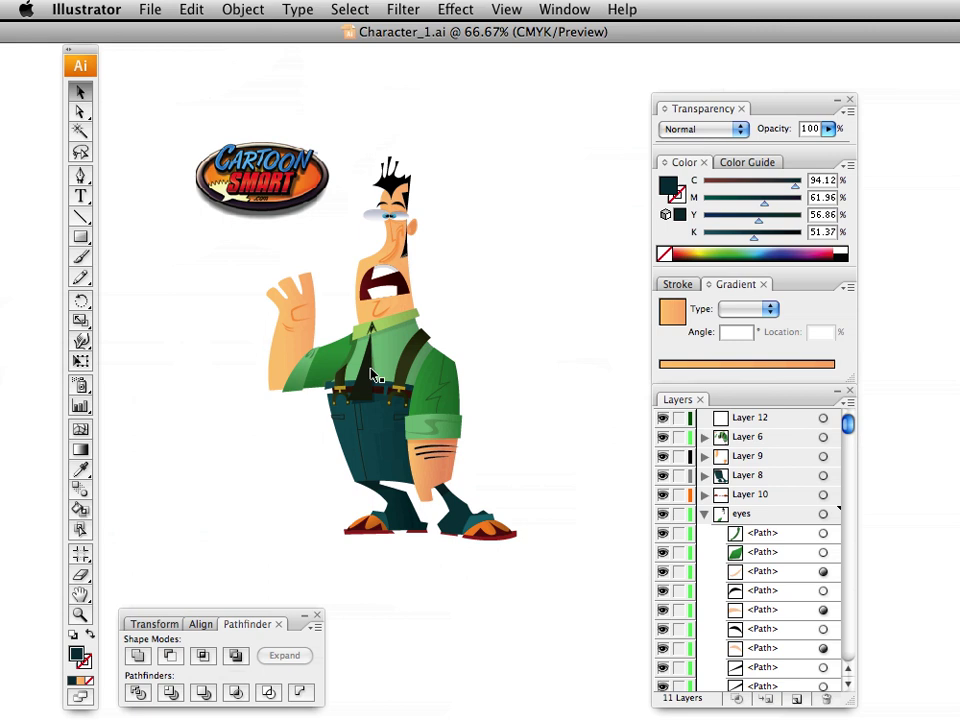